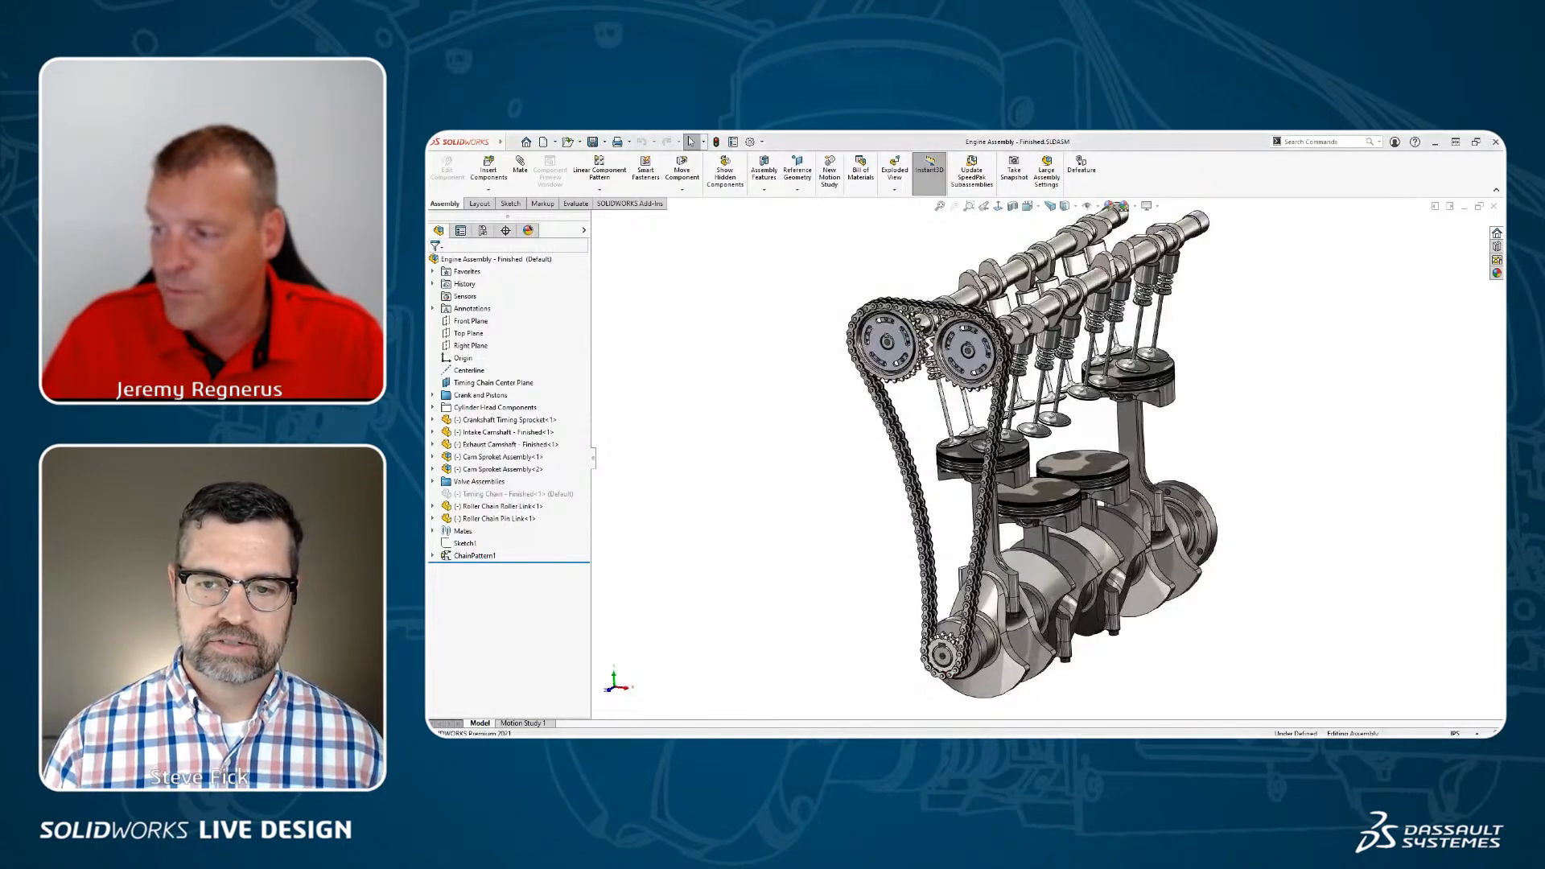
Step: Switch to Photos and examine the chain, tensioner and guides in Timing Chain Illustration.png
{"action": "key", "text": "alt+Tab"}
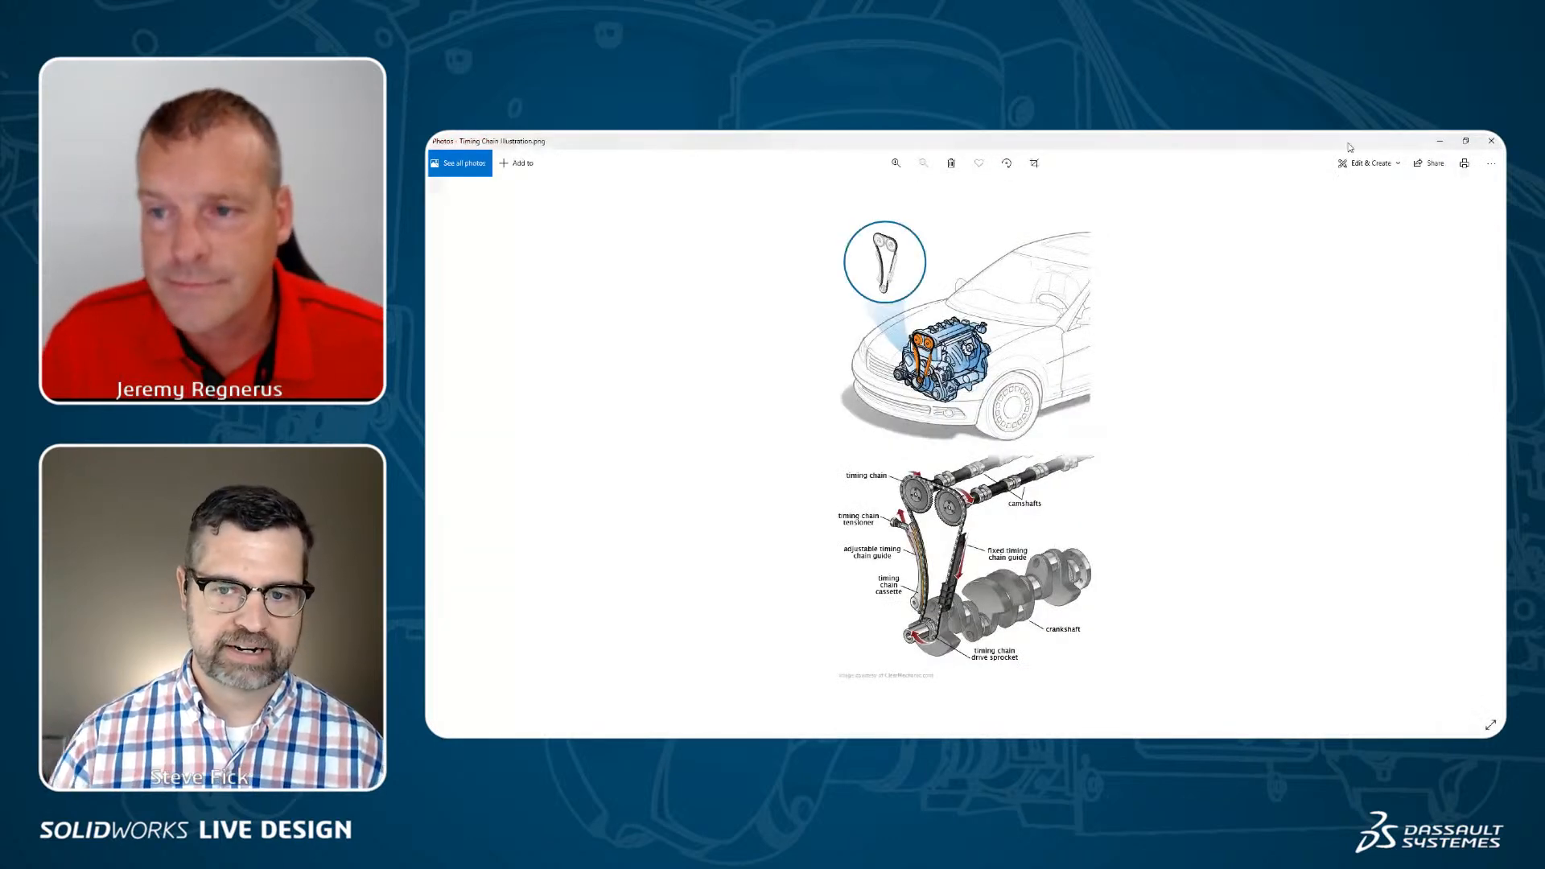
{"action": "left_click", "coordinate": [1439, 142]}
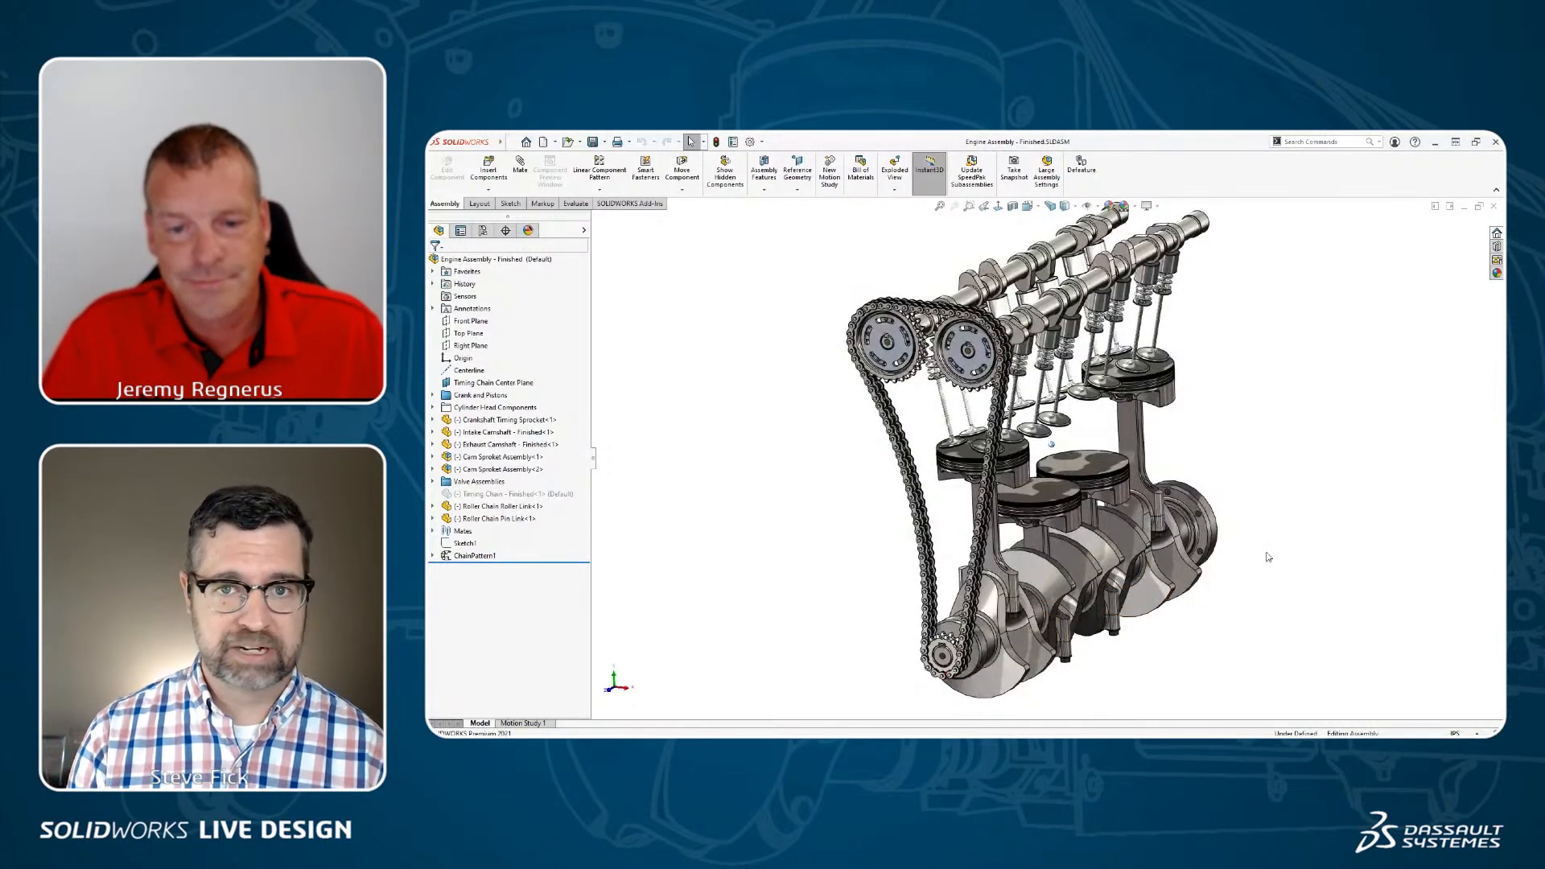
{"action": "scroll", "coordinate": [1268, 557], "scroll_direction": "down", "scroll_amount": 1}
{"action": "scroll", "coordinate": [1268, 557], "scroll_direction": "up", "scroll_amount": 3}
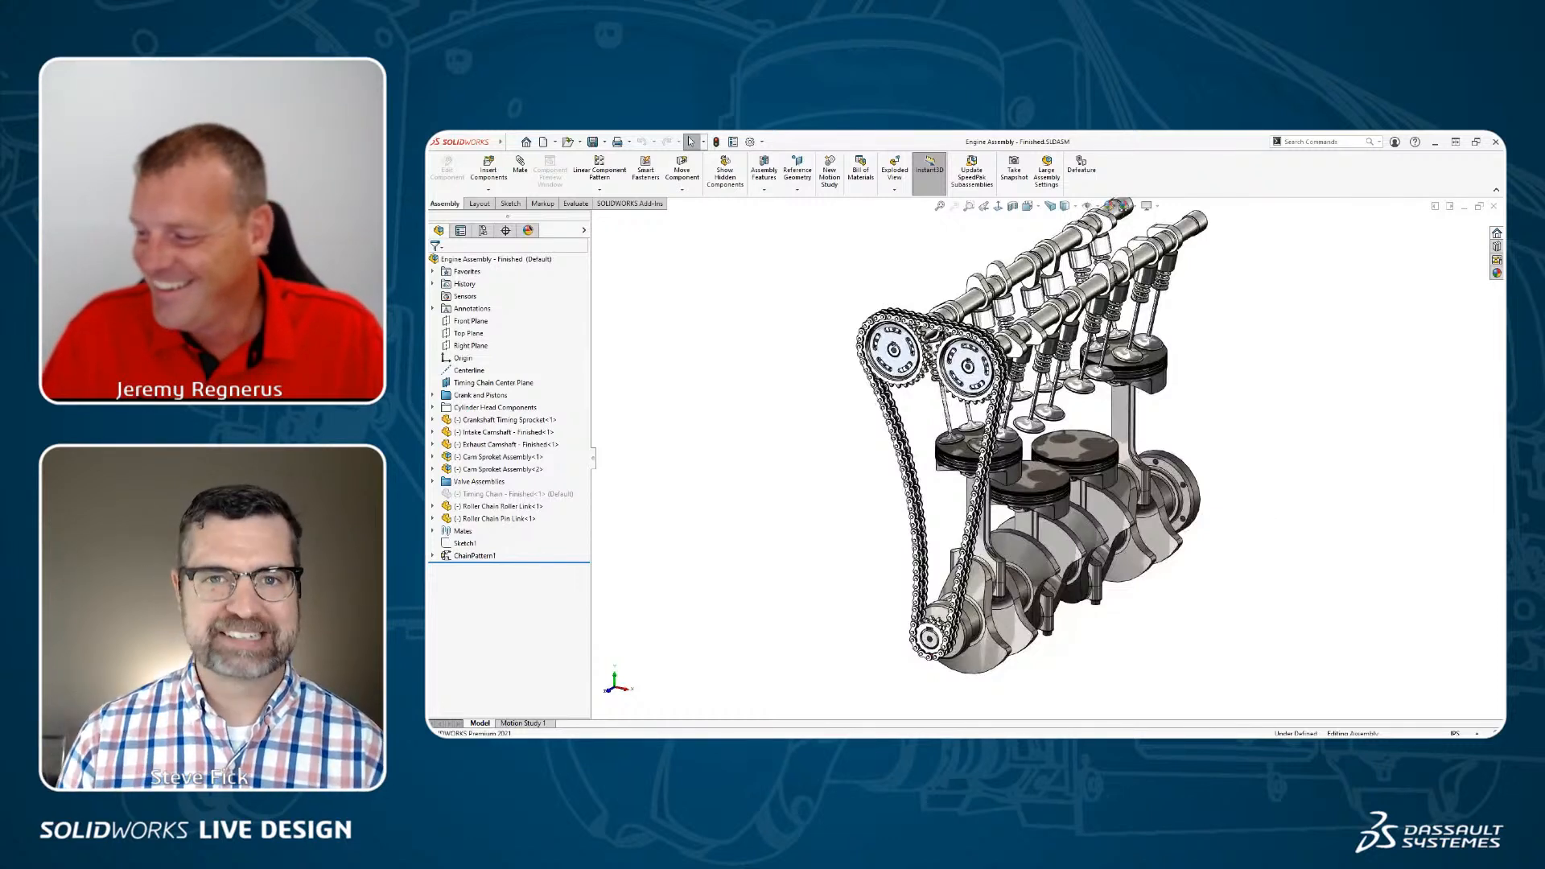
{"action": "key", "text": "alt+Tab"}
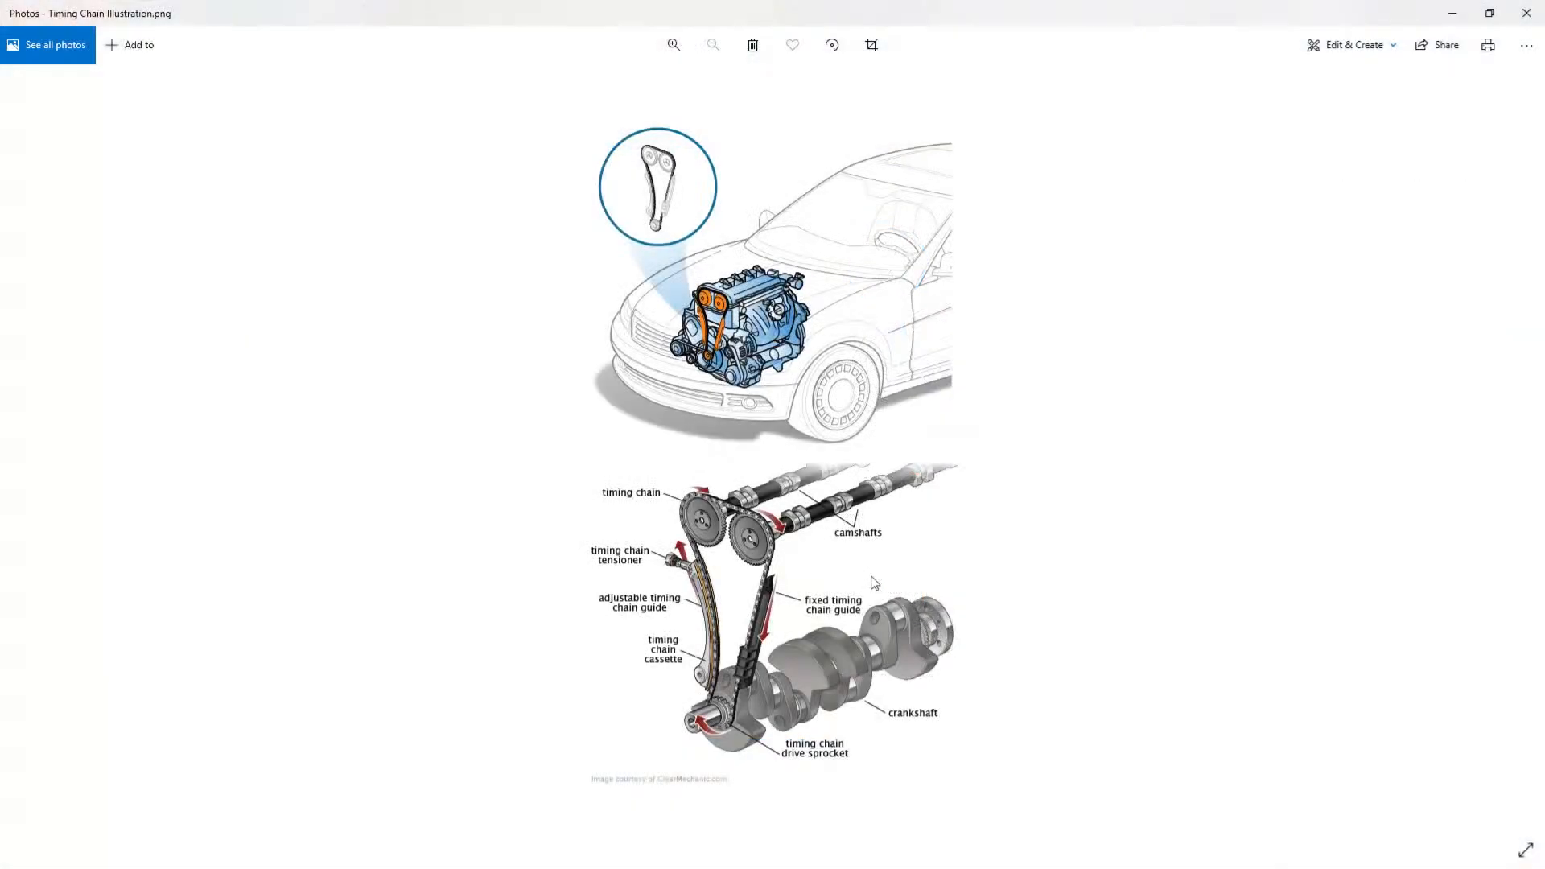
{"action": "scroll", "coordinate": [784, 635], "scroll_direction": "up", "scroll_amount": 4}
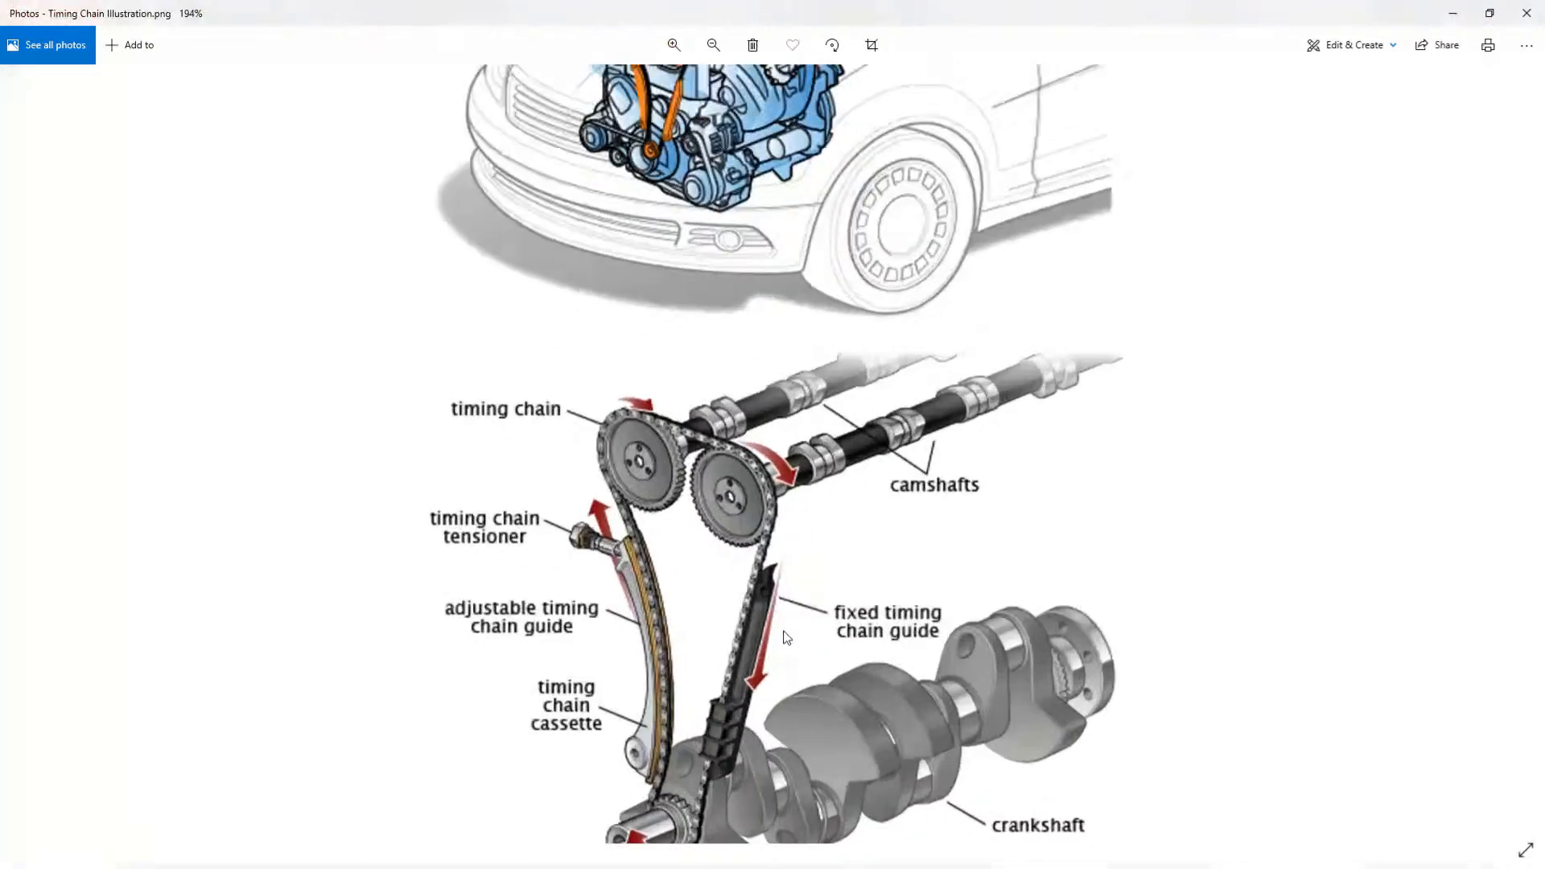
{"action": "scroll", "coordinate": [751, 649], "scroll_direction": "down", "scroll_amount": 3}
{"action": "scroll", "coordinate": [751, 650], "scroll_direction": "up", "scroll_amount": 2}
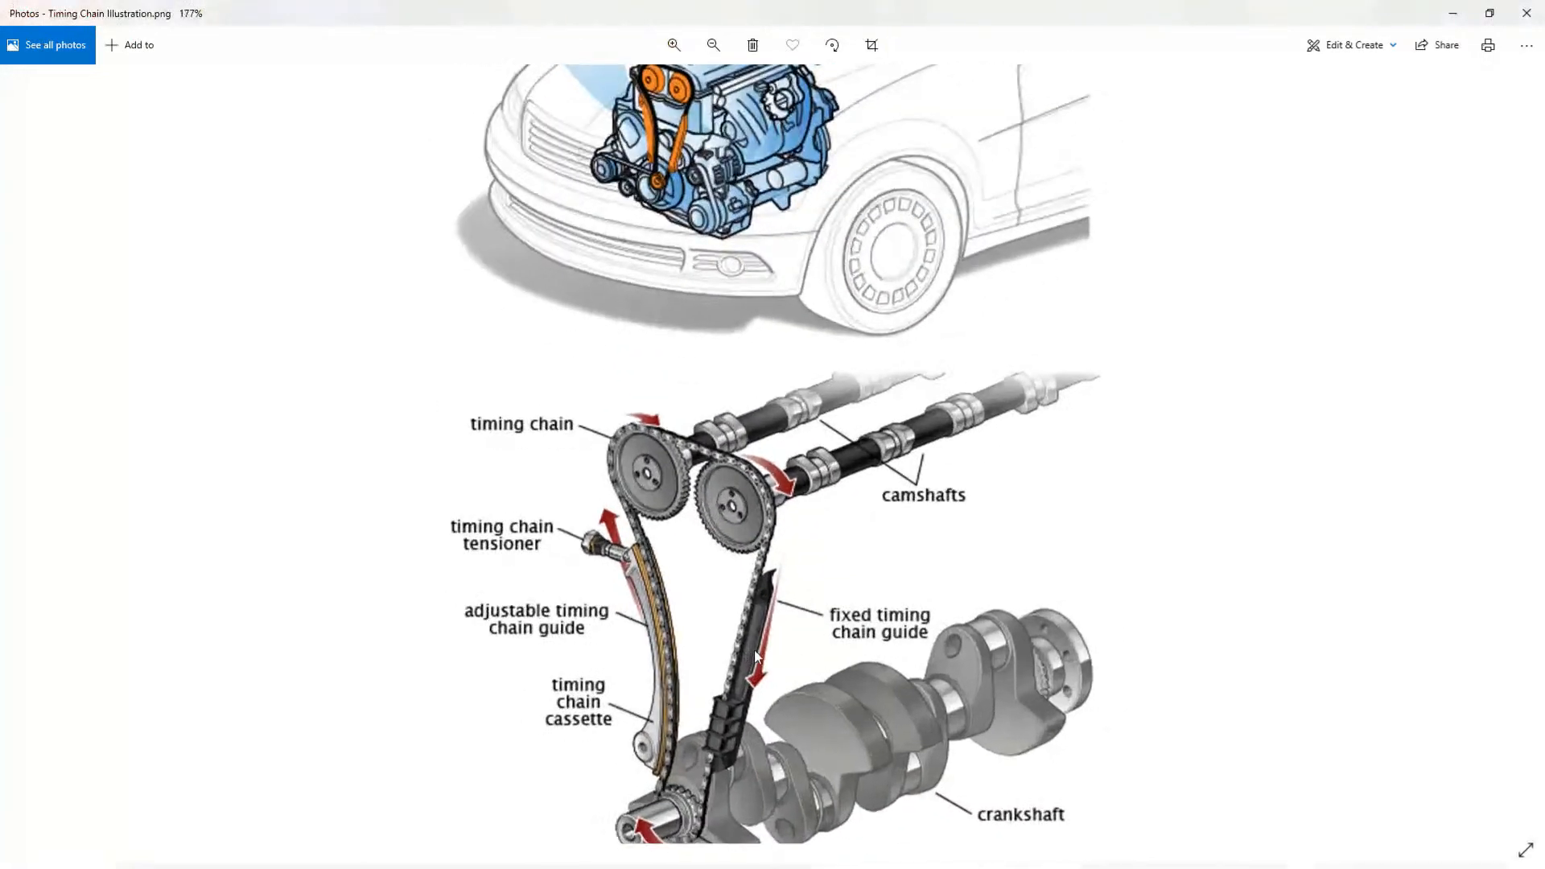
{"action": "left_click_drag", "start_coordinate": [755, 650], "coordinate": [776, 499]}
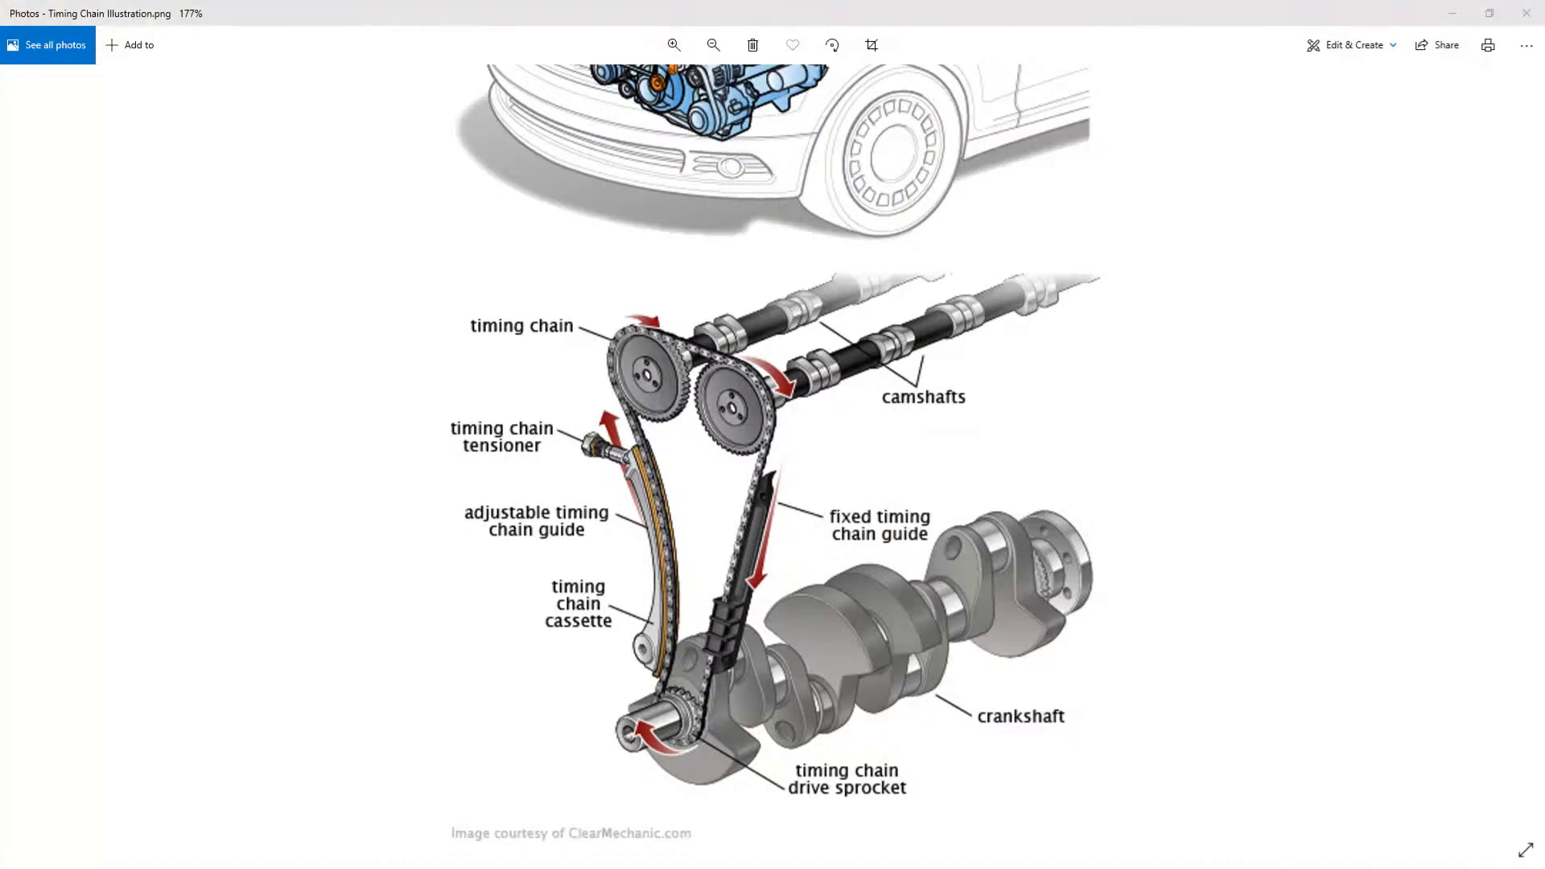
Step: Look through the other reference pictures, including DOHC Timing Chain Illustration.jpg and 4 Cylinder Timing Chain.jpg
{"action": "key", "text": "alt+Tab"}
{"action": "scroll", "coordinate": [762, 461], "scroll_direction": "up", "scroll_amount": 3}
{"action": "scroll", "coordinate": [763, 461], "scroll_direction": "up", "scroll_amount": 3}
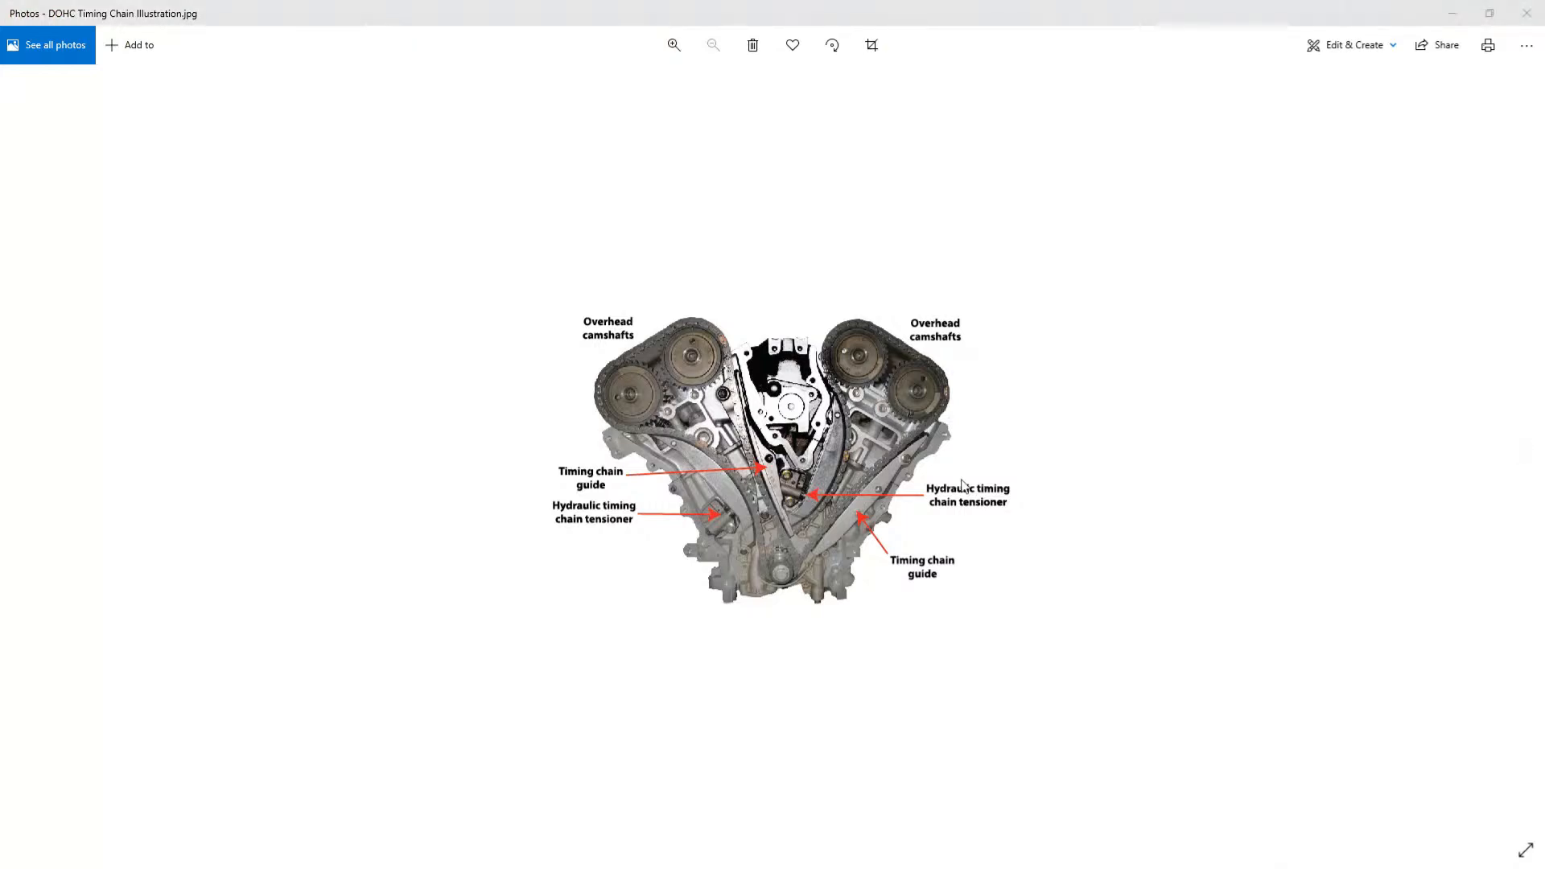
{"action": "key", "text": "Right"}
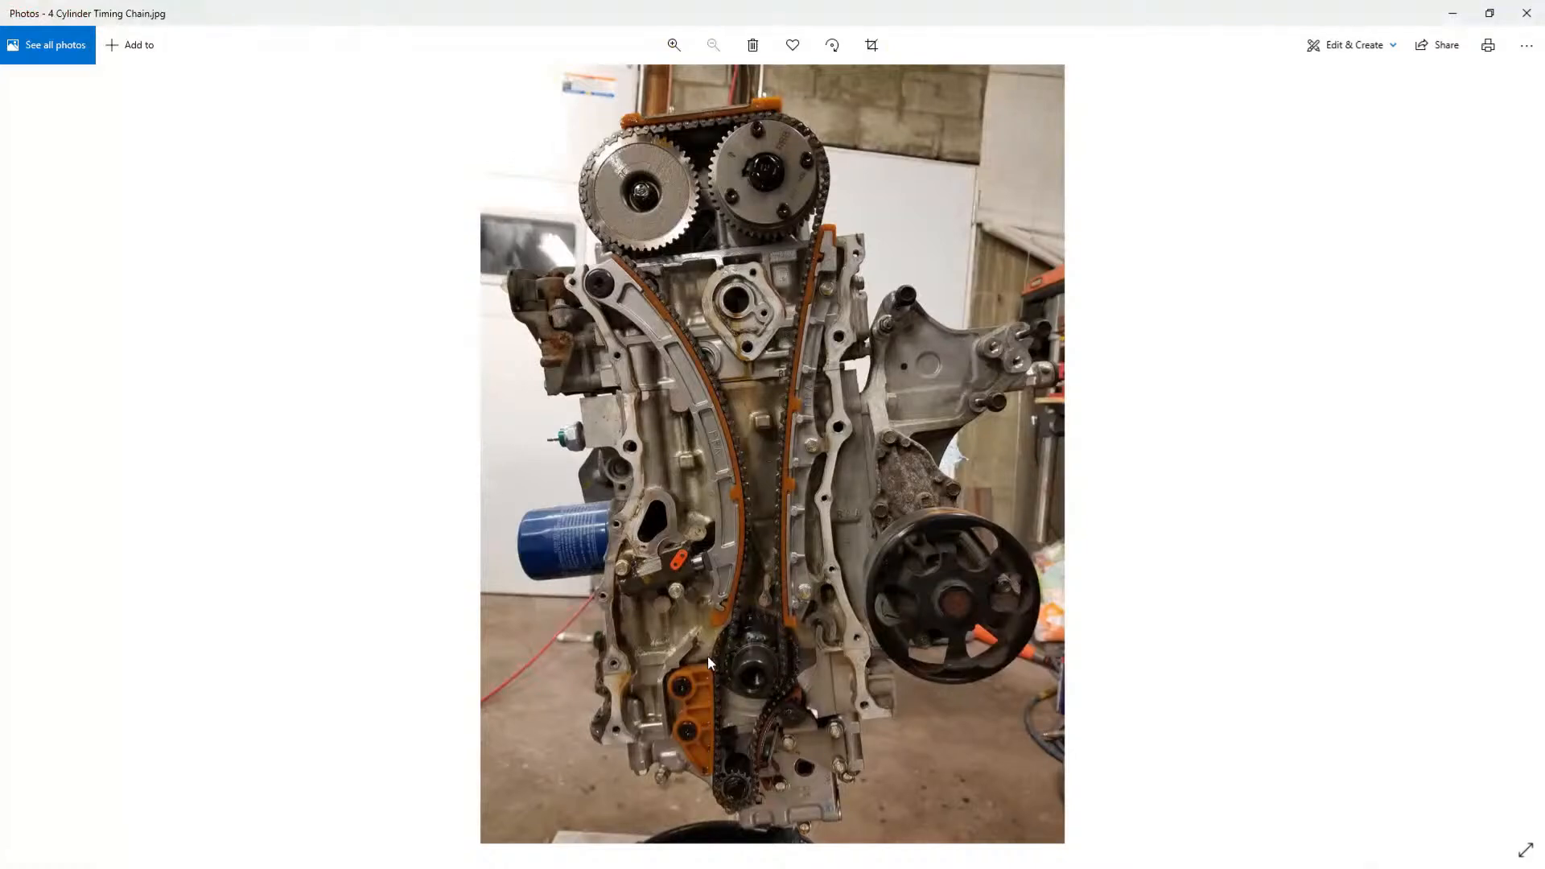
Step: Close all open timing chain reference pictures and return to the engine assembly in SOLIDWORKS
{"action": "left_click", "coordinate": [1526, 13]}
{"action": "left_click", "coordinate": [1526, 13]}
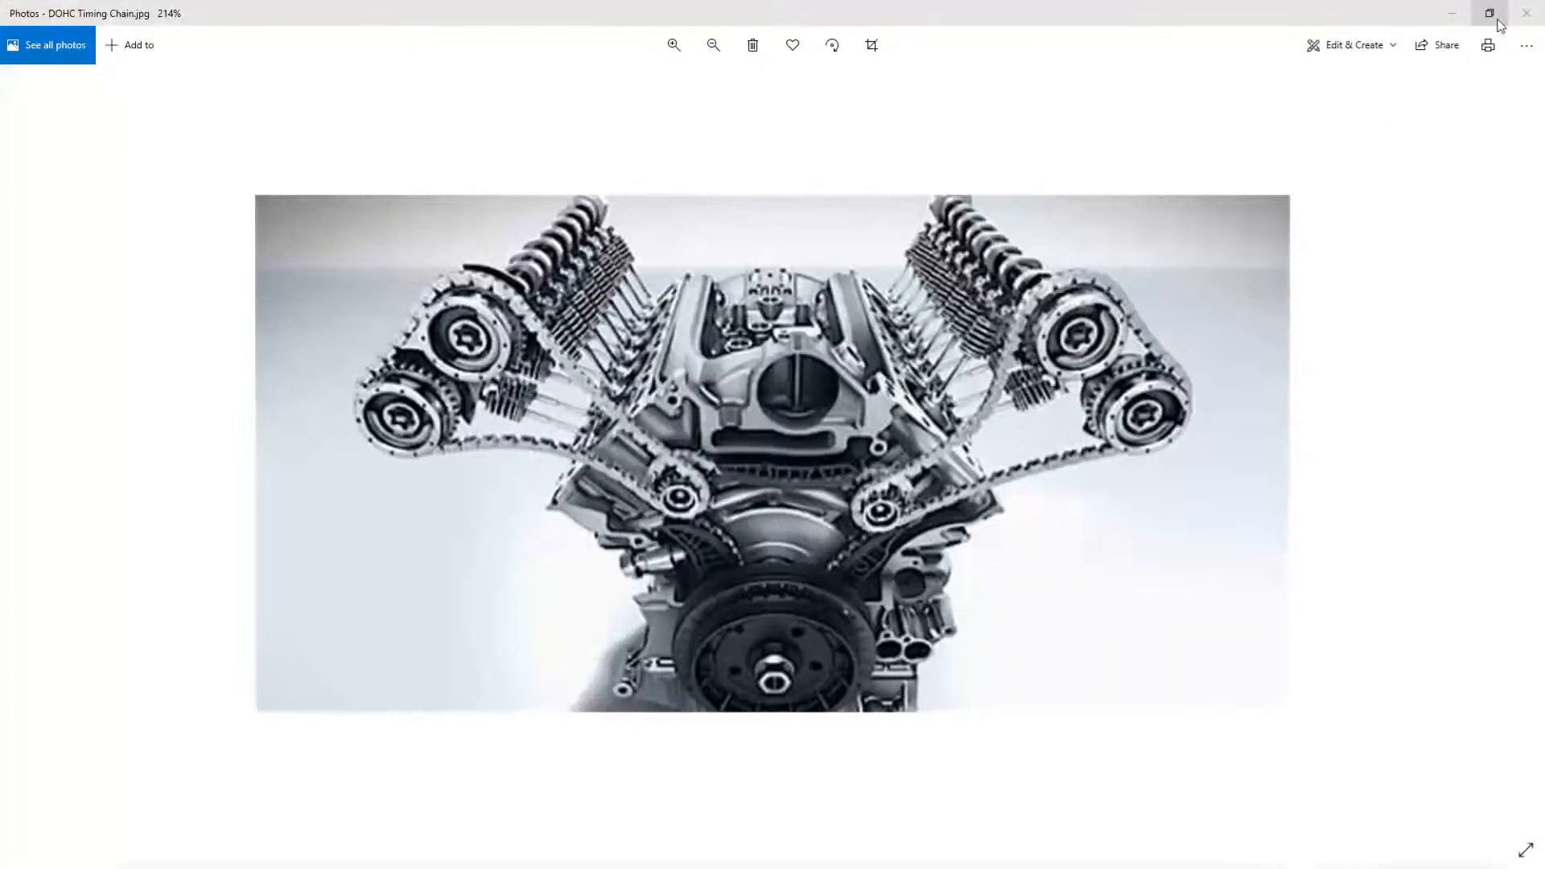
{"action": "left_click", "coordinate": [1527, 13]}
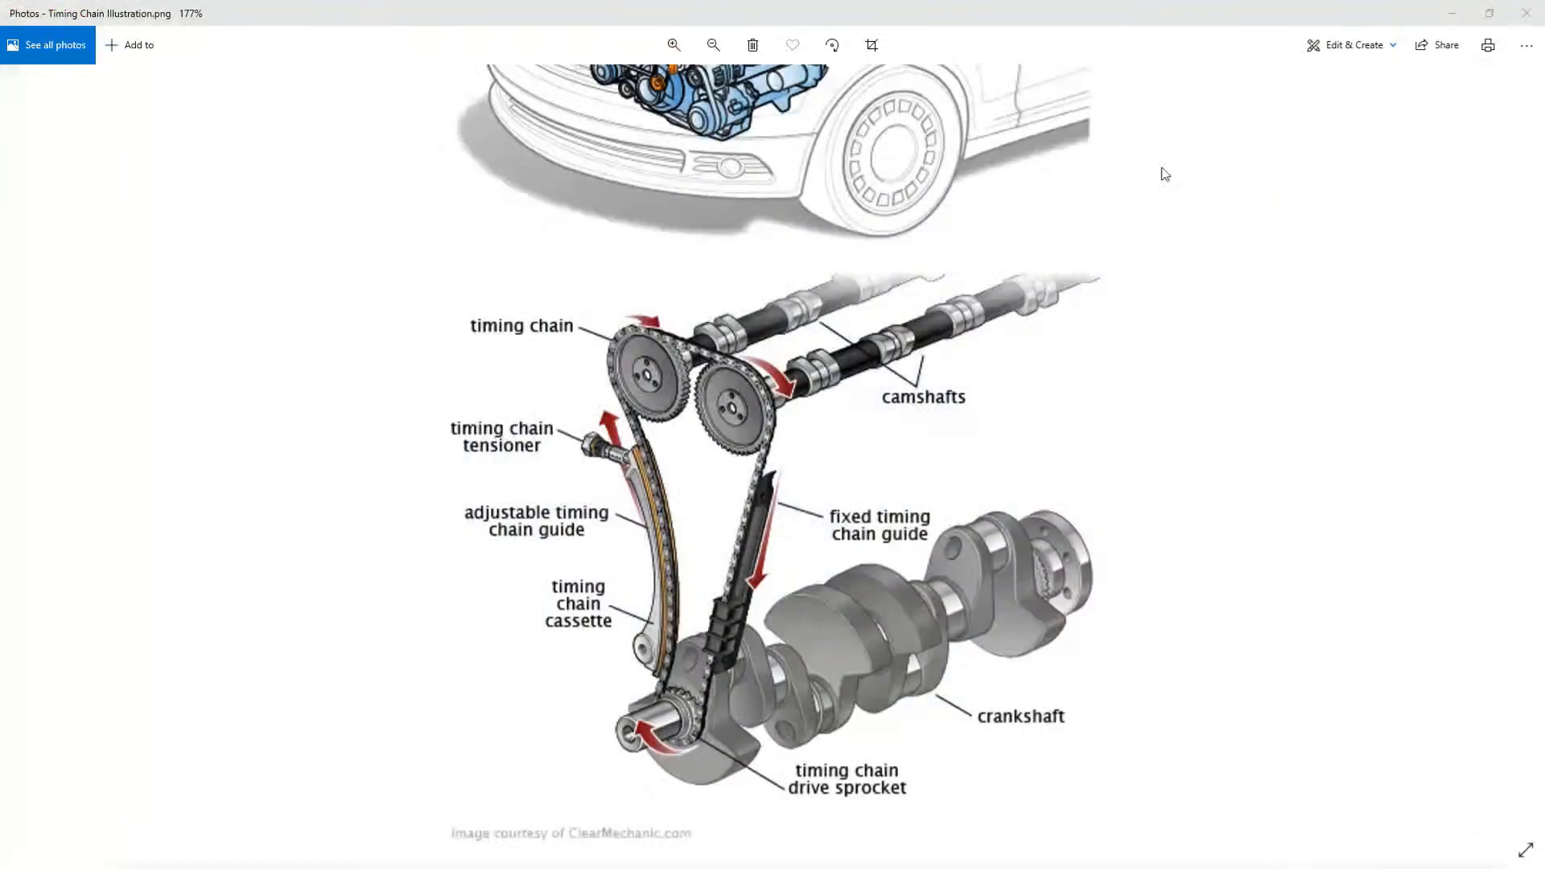
{"action": "left_click", "coordinate": [1526, 13]}
Step: Rotate the crankshaft of the finished engine assembly to examine the motion of the timing chain, pistons and camshafts
{"action": "middle_click_drag", "start_coordinate": [890, 616], "coordinate": [889, 607]}
{"action": "scroll", "coordinate": [889, 612], "scroll_direction": "down", "scroll_amount": 3}
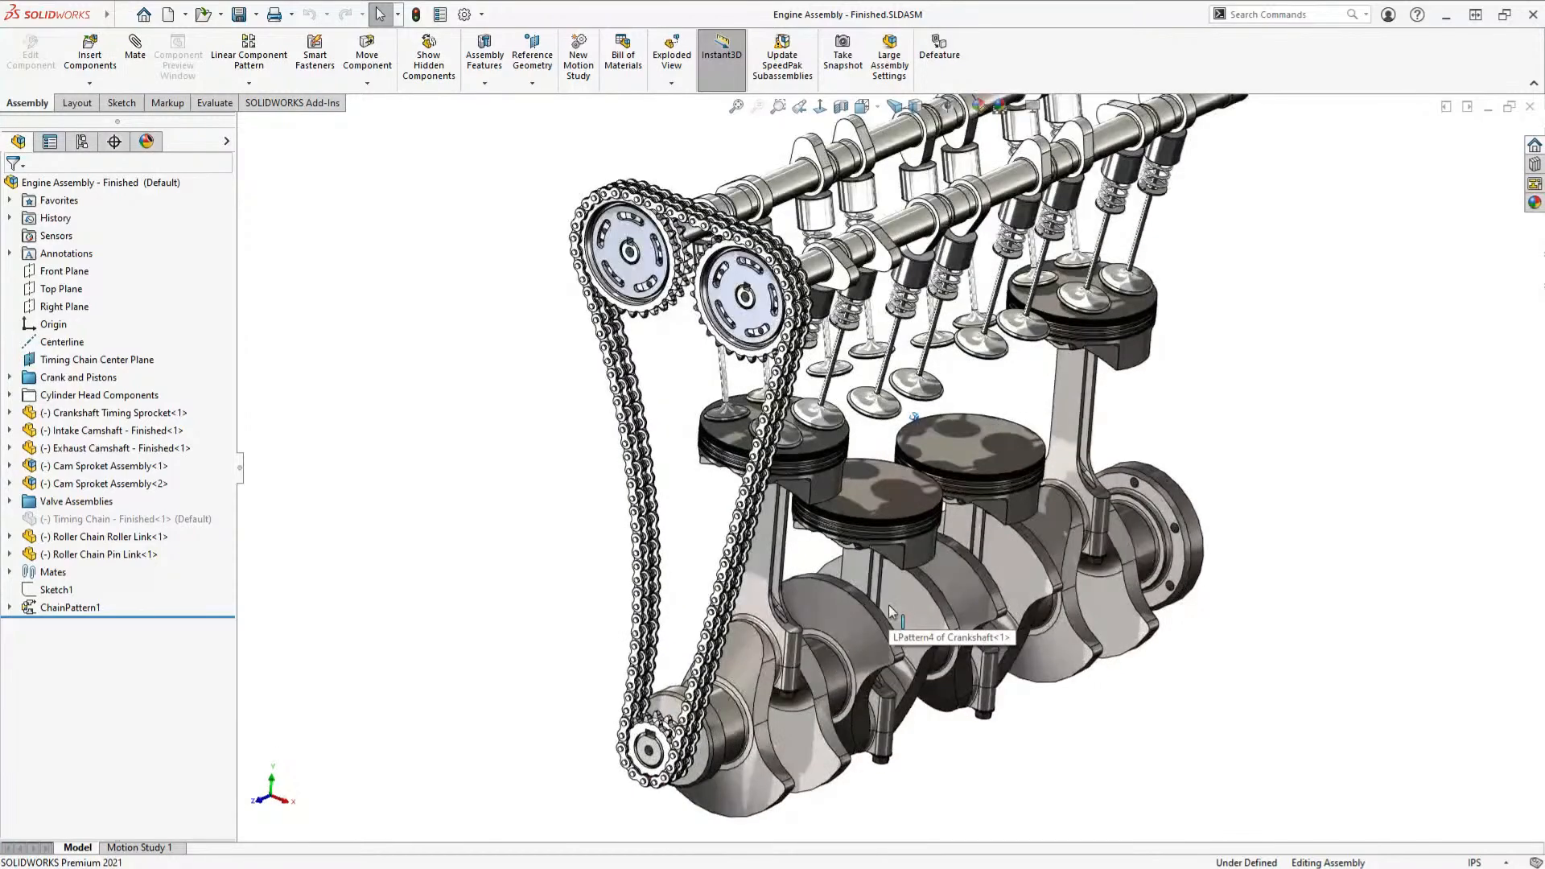
{"action": "scroll", "coordinate": [888, 604], "scroll_direction": "up", "scroll_amount": 2}
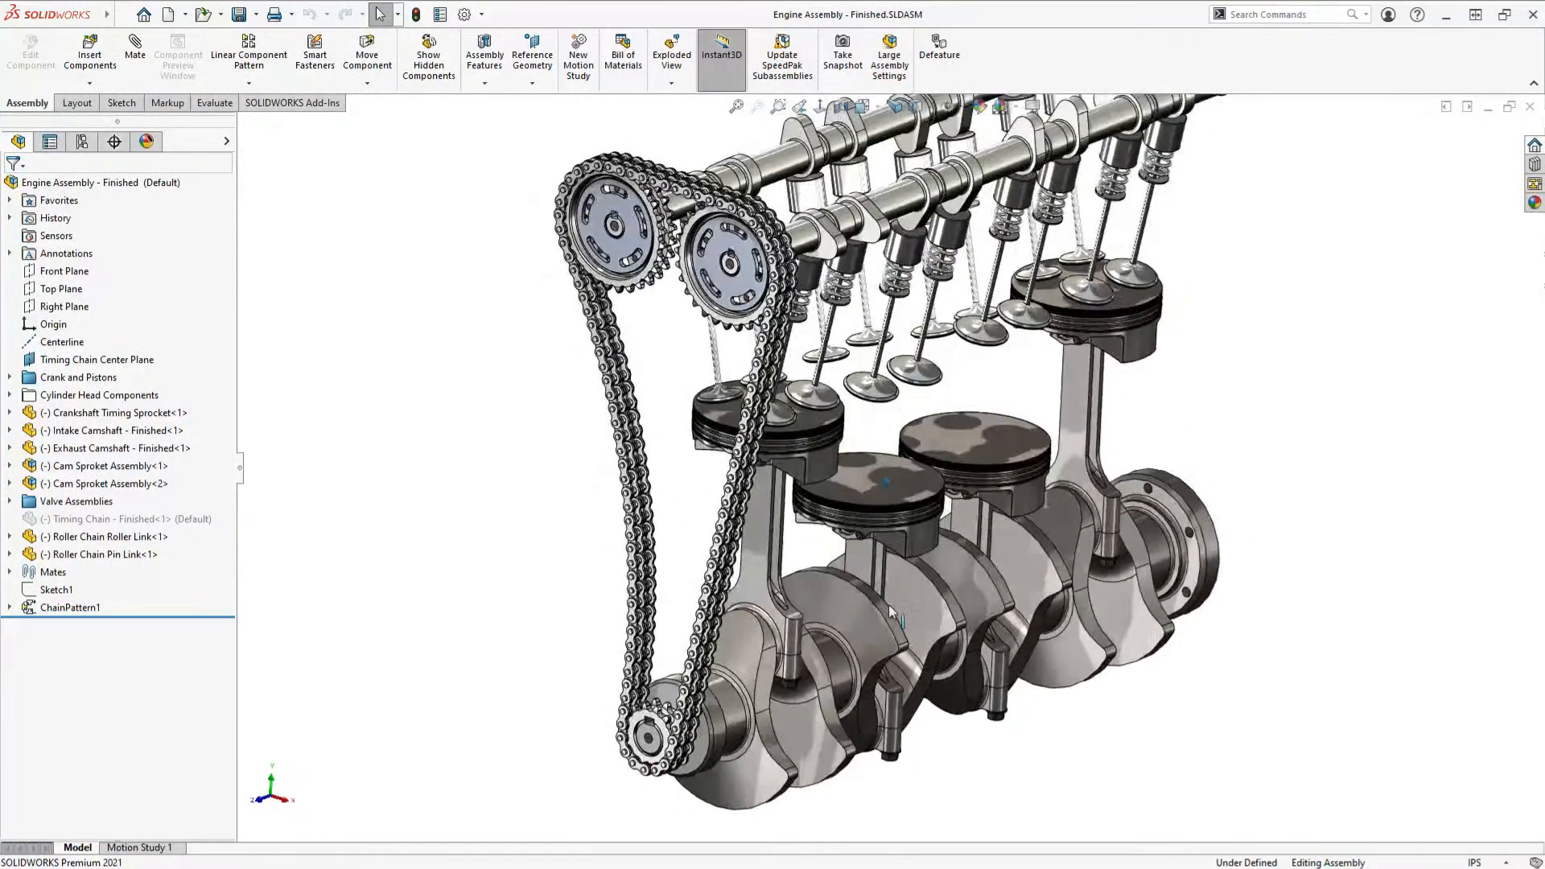
{"action": "scroll", "coordinate": [890, 609], "scroll_direction": "up", "scroll_amount": 2}
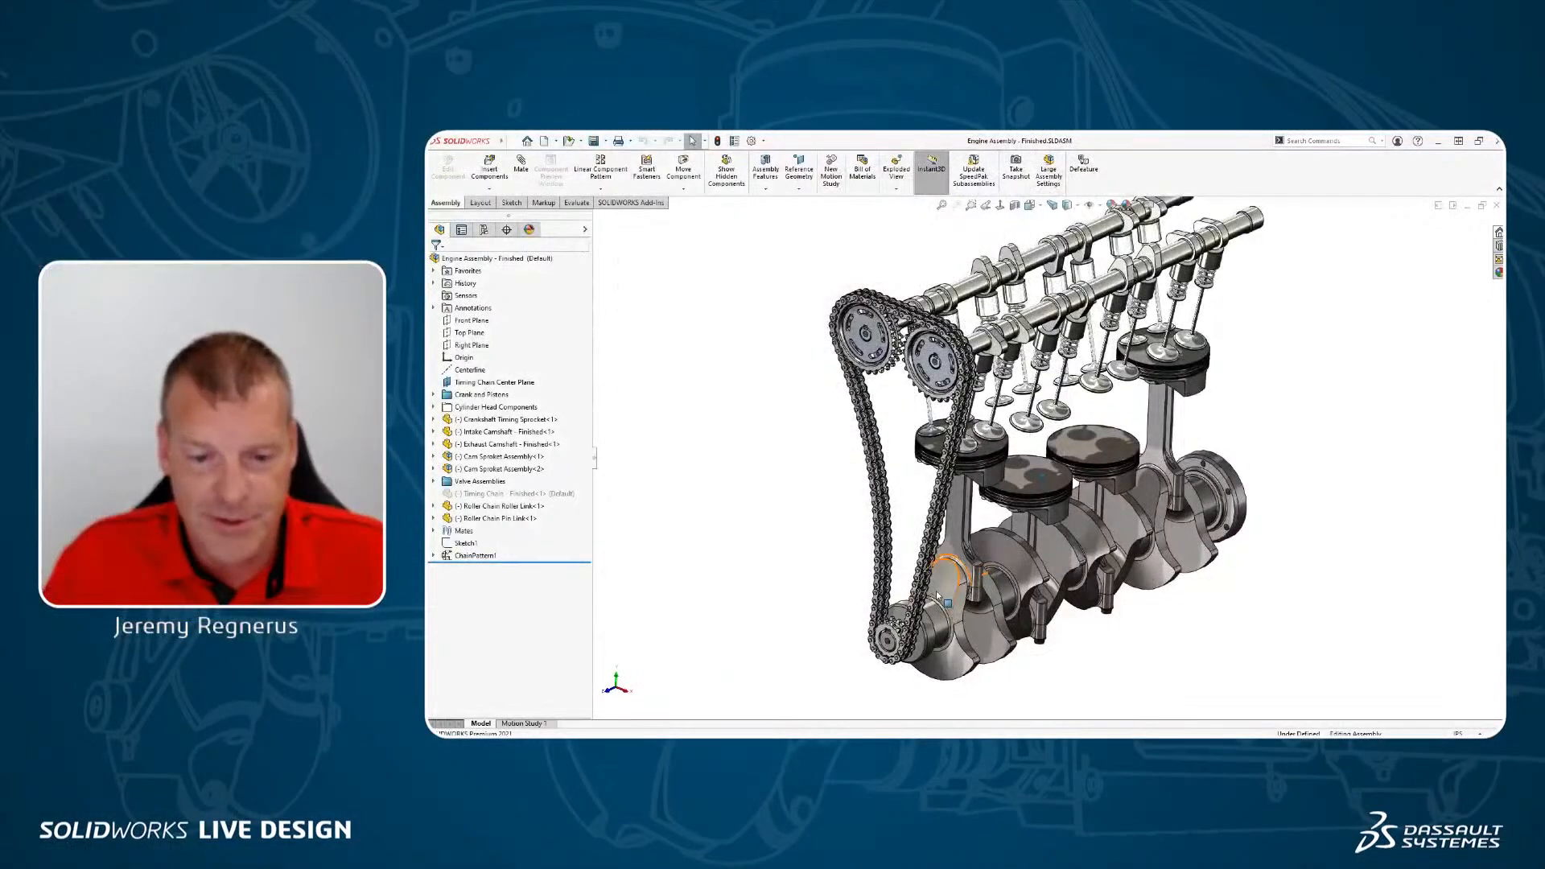
{"action": "left_click", "coordinate": [958, 588]}
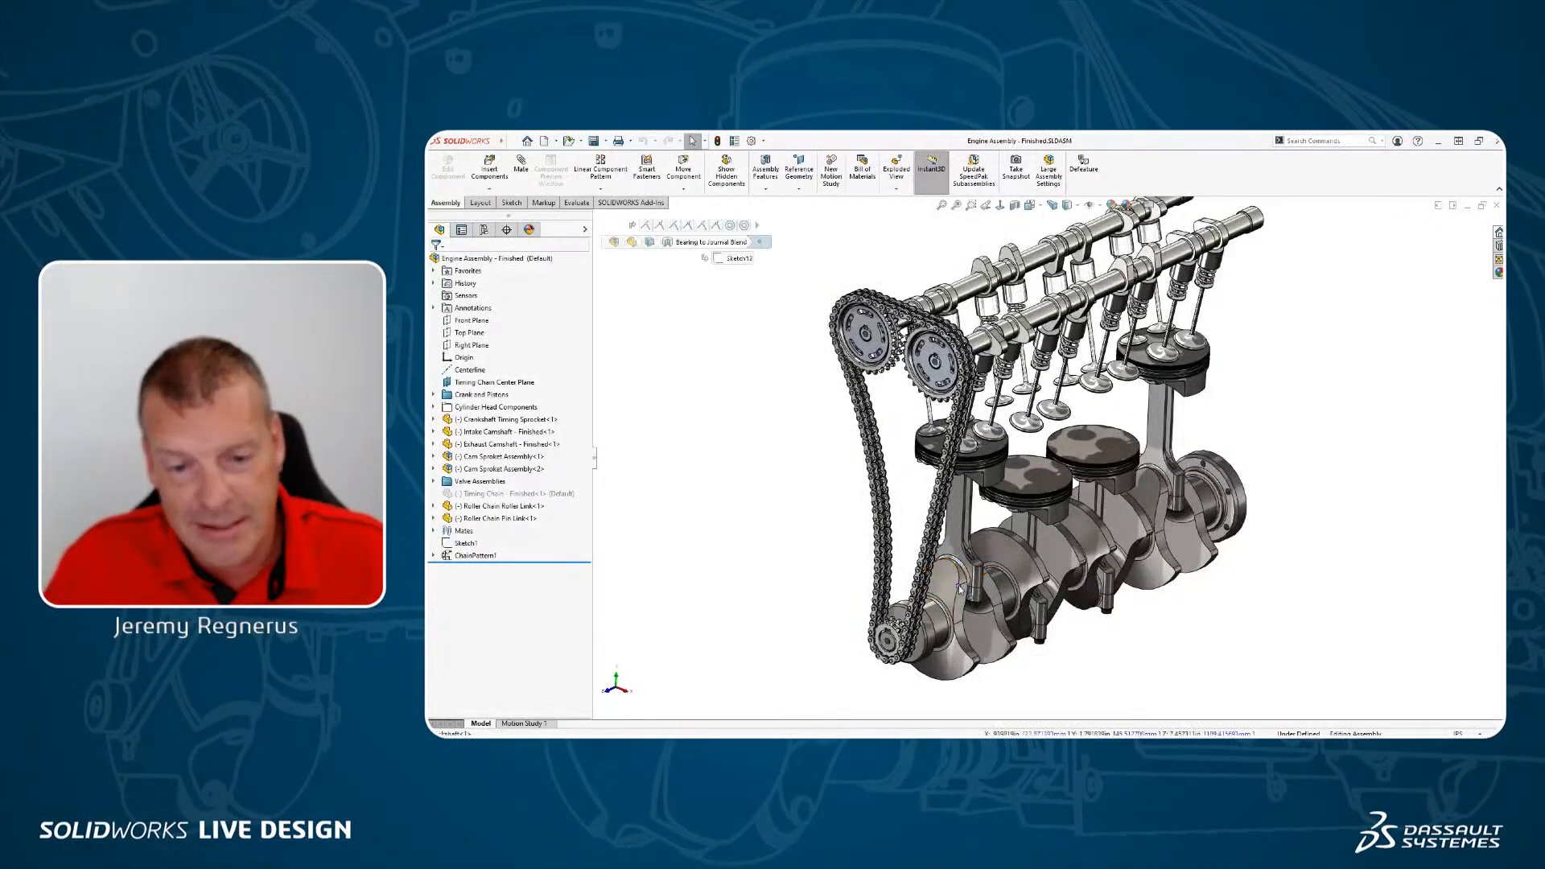
{"action": "mouse_move", "coordinate": [1013, 656]}
{"action": "middle_mouse_down"}
{"action": "mouse_move", "coordinate": [904, 687]}
{"action": "mouse_move", "coordinate": [875, 545]}
{"action": "mouse_move", "coordinate": [1016, 562]}
{"action": "mouse_move", "coordinate": [997, 676]}
{"action": "middle_mouse_up"}
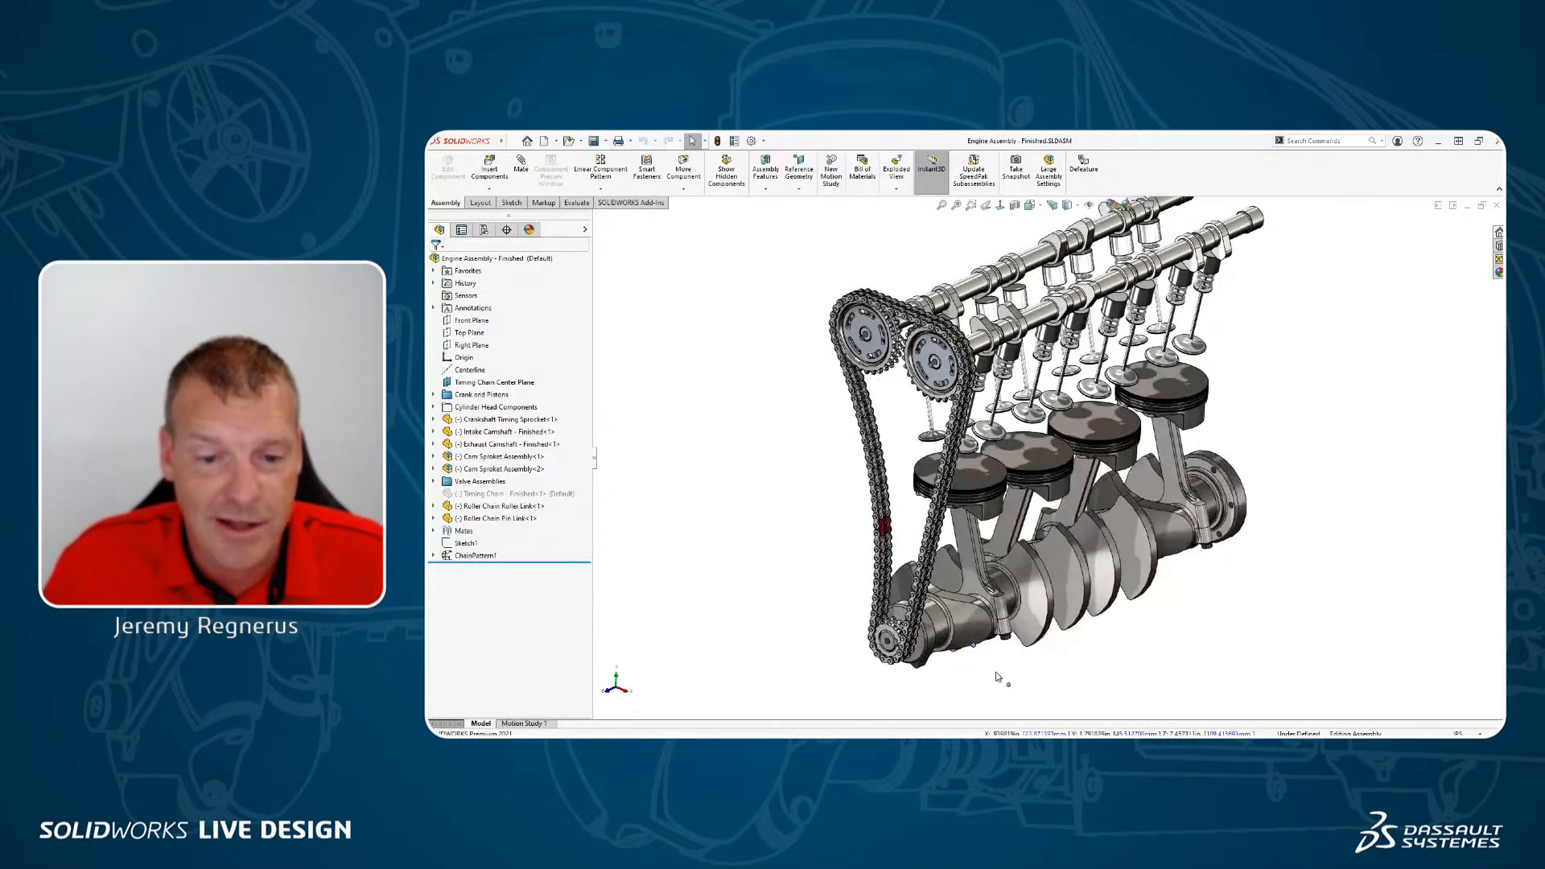
{"action": "left_click_drag", "start_coordinate": [996, 673], "coordinate": [963, 523]}
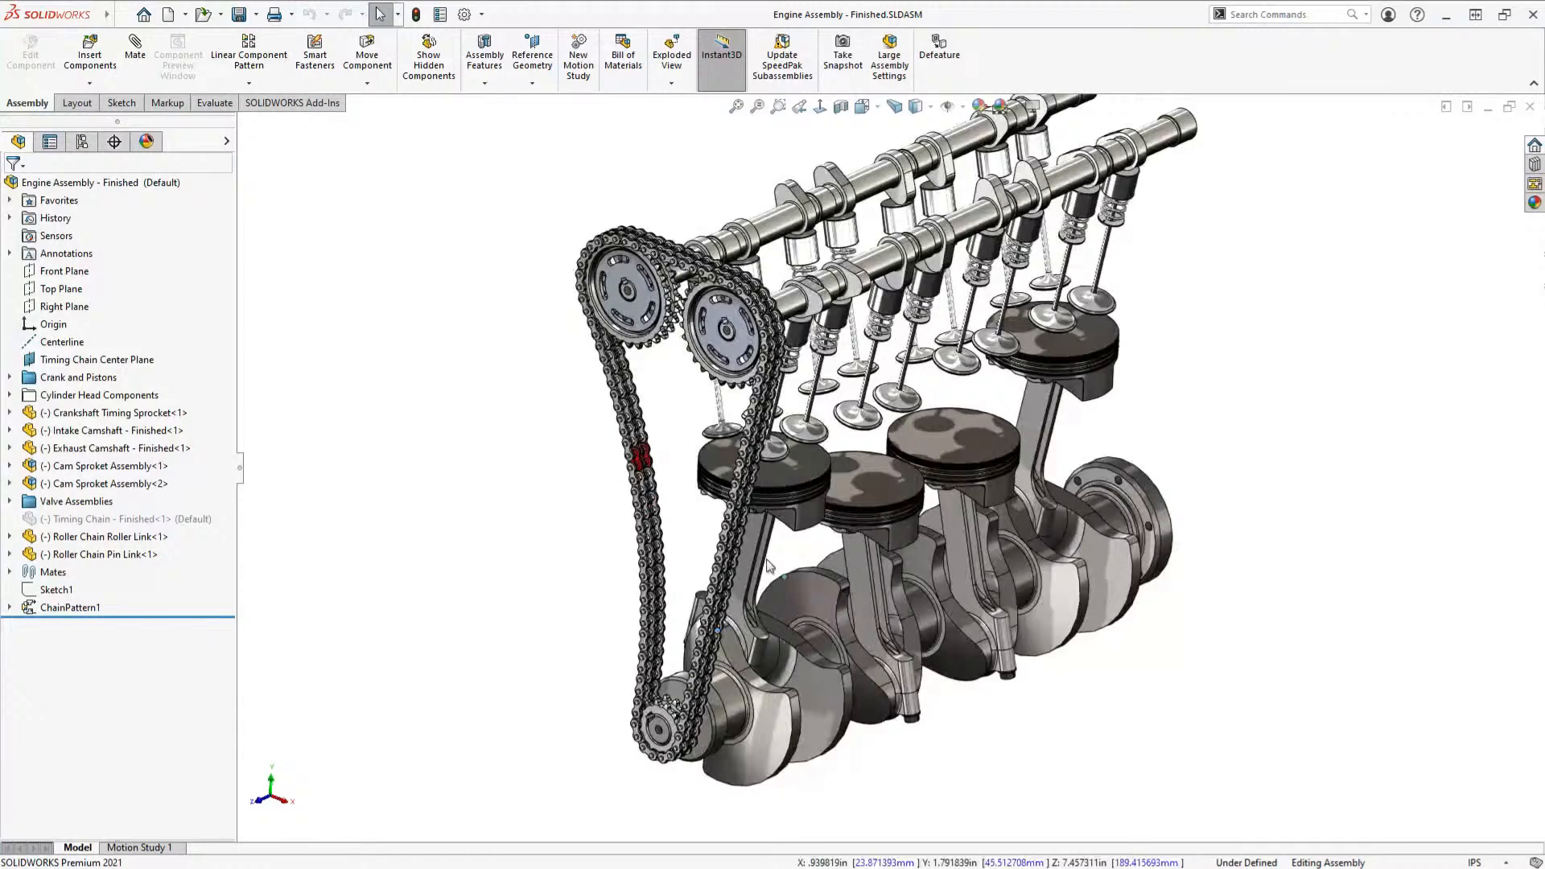
{"action": "left_click_drag", "start_coordinate": [769, 566], "coordinate": [756, 646]}
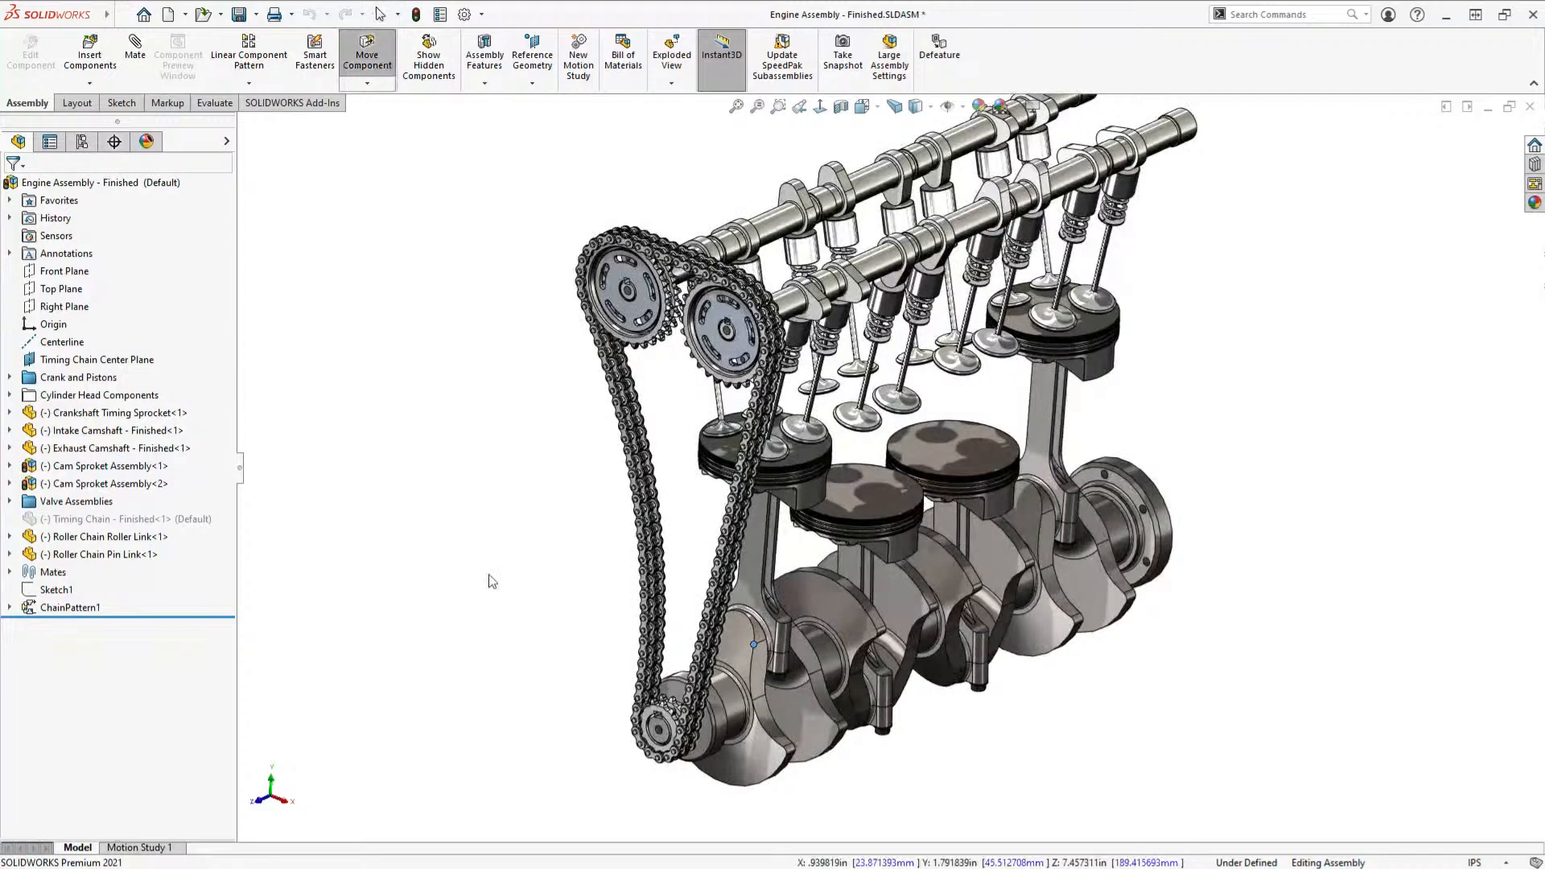
{"action": "key", "text": "Escape"}
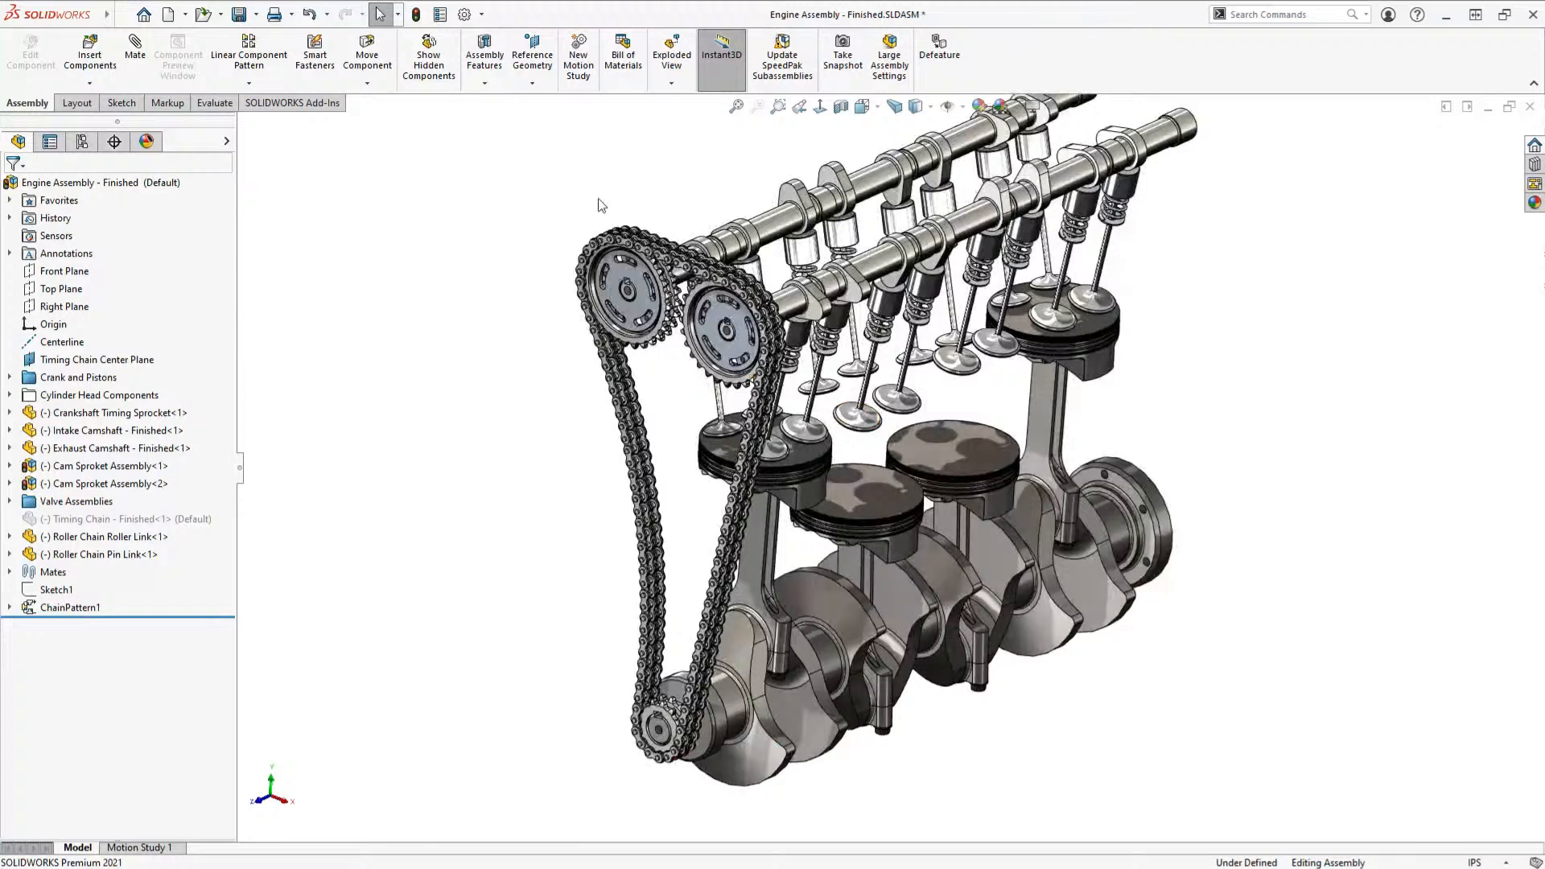
Step: Activate the Part Design configuration of the finished engine assembly and inspect its Timing Chain - Finished part
{"action": "left_click", "coordinate": [81, 142]}
{"action": "double_click", "coordinate": [93, 229]}
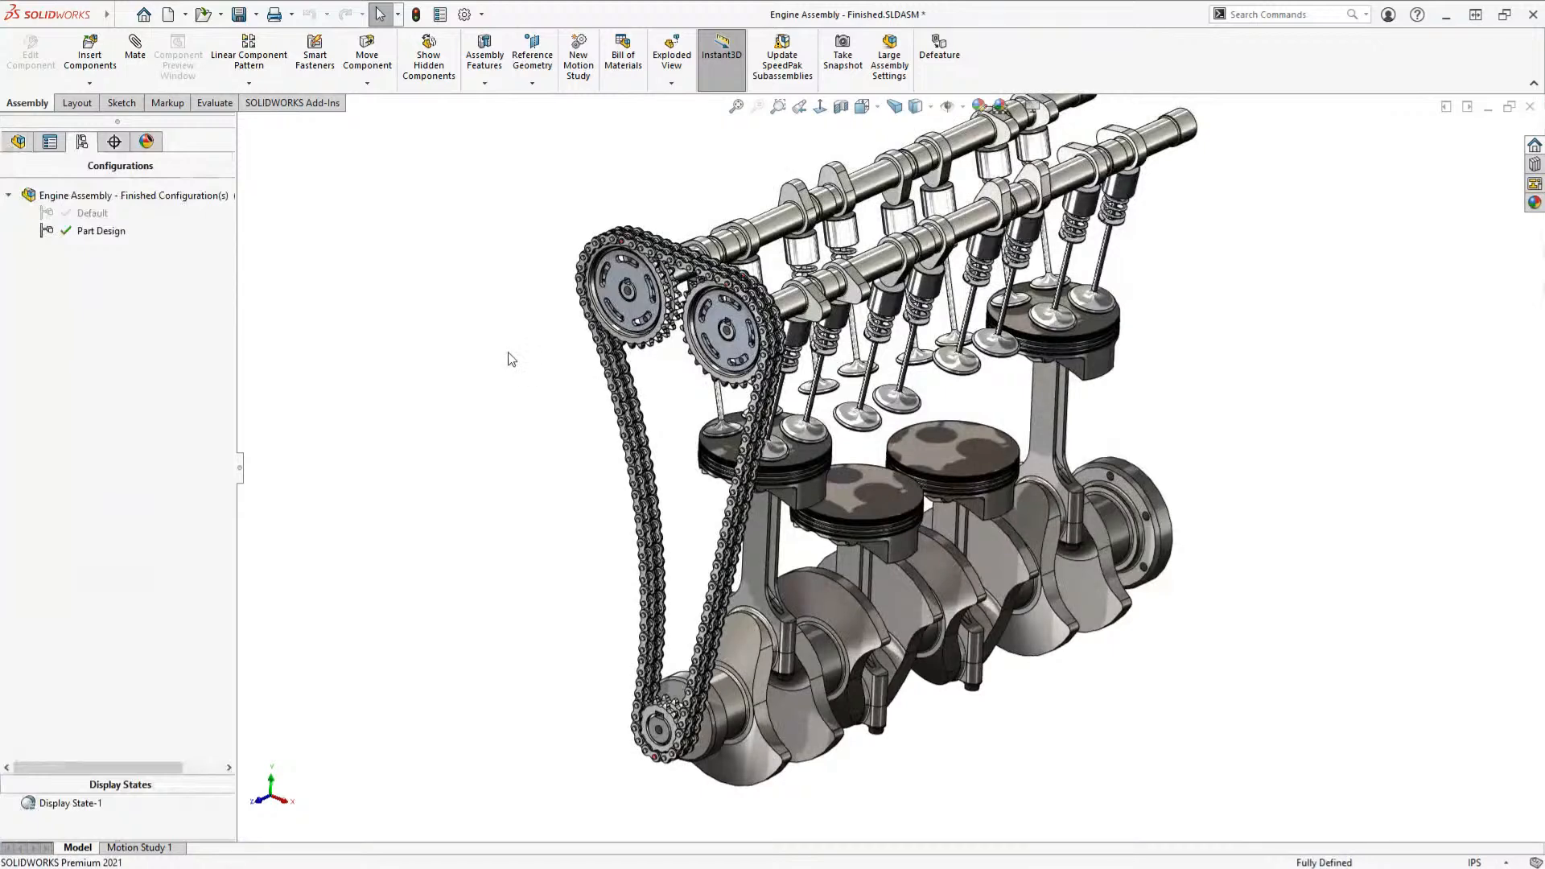
{"action": "left_click", "coordinate": [16, 145]}
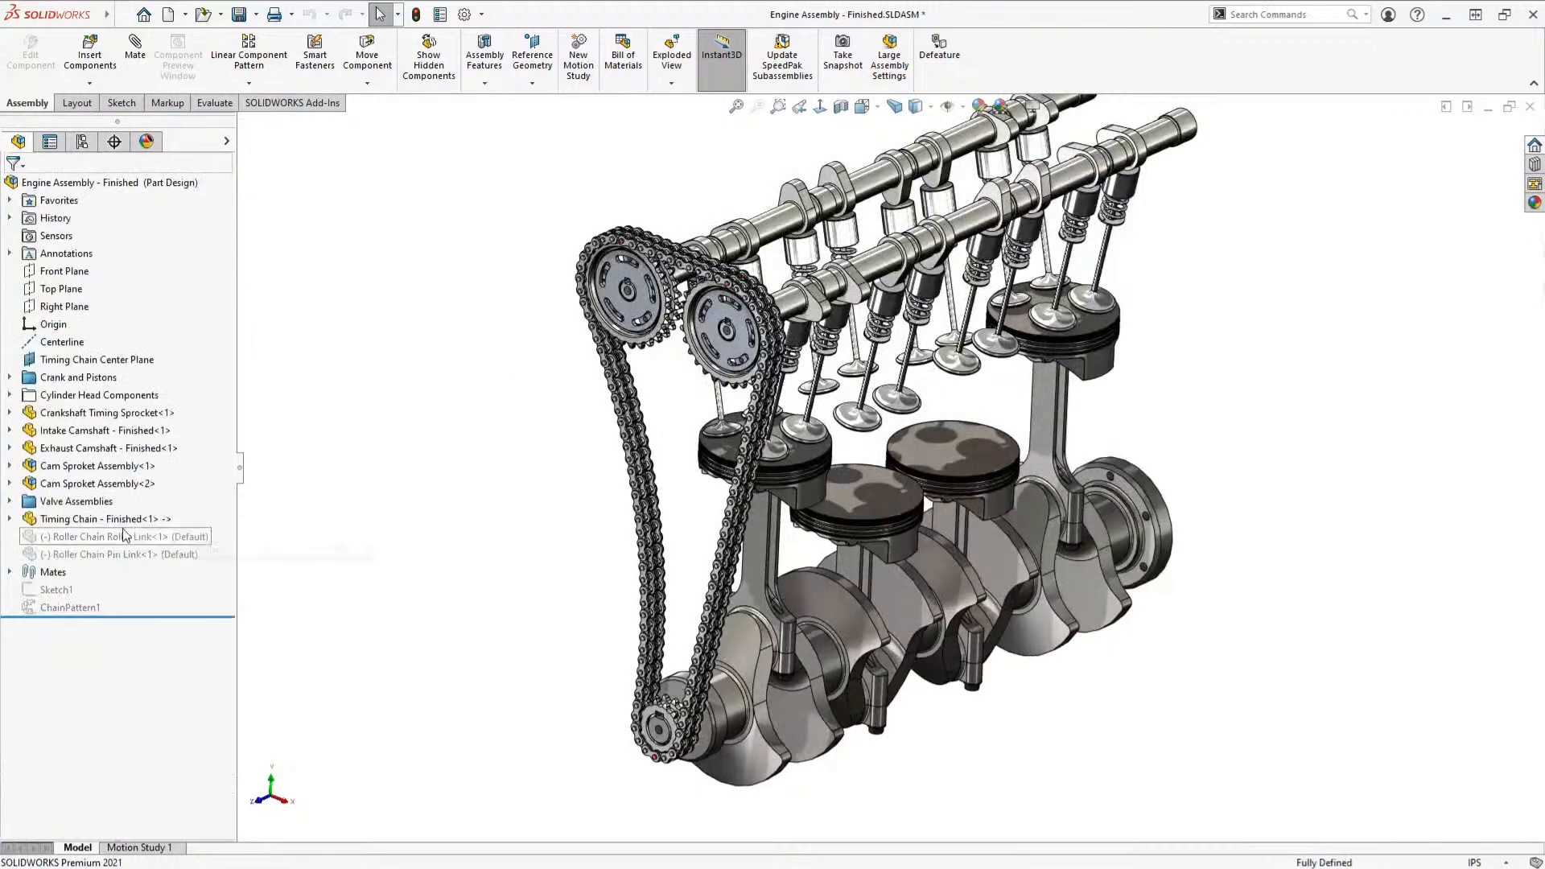
{"action": "left_click", "coordinate": [121, 519]}
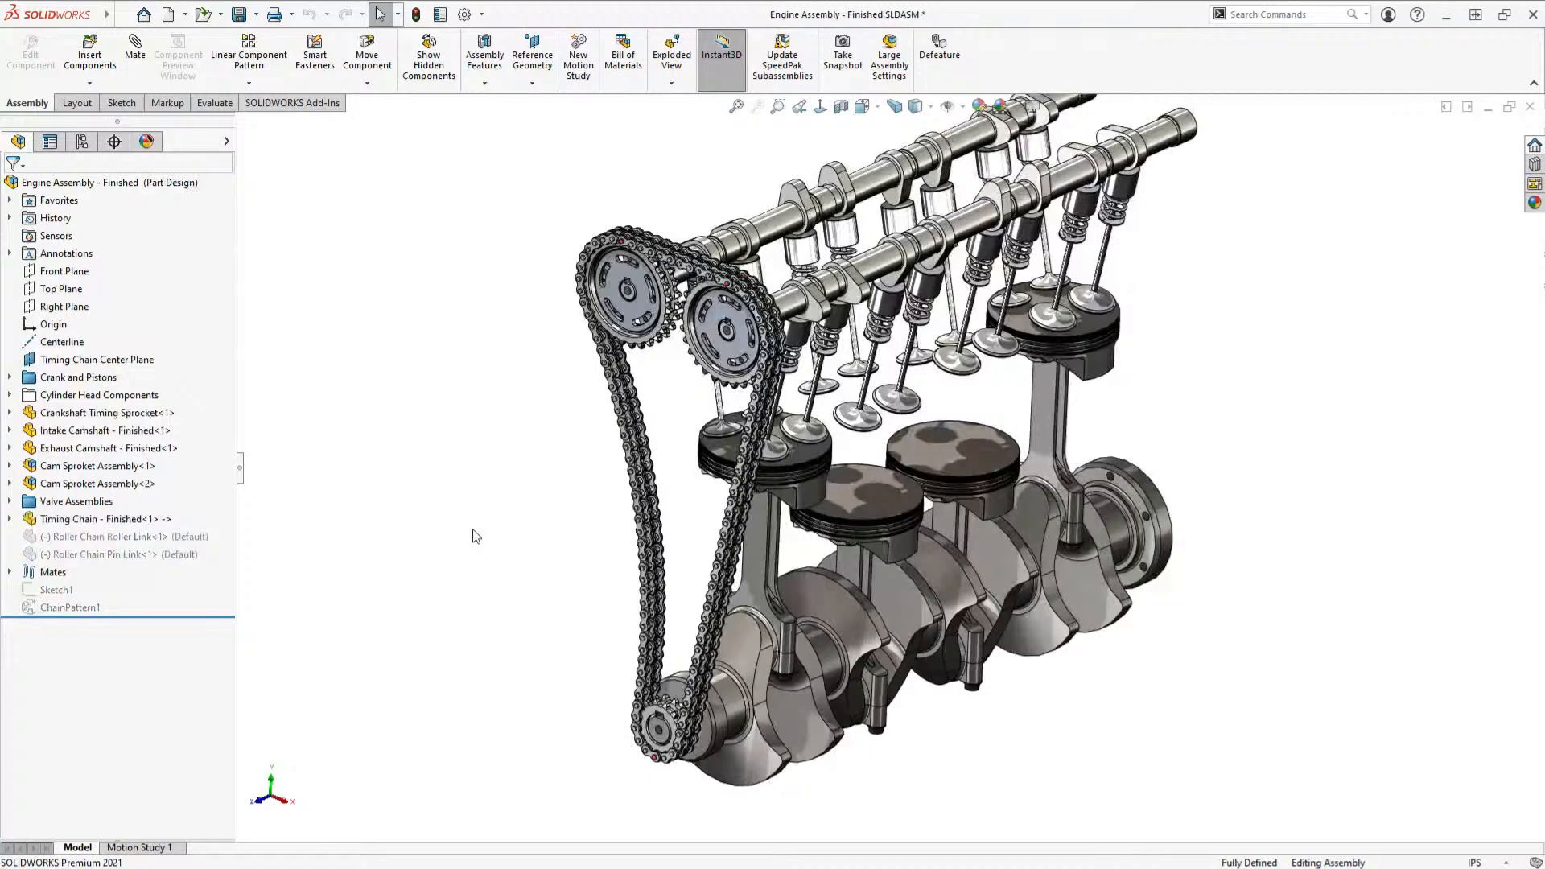
Step: Close the finished engine assembly without saving its modified documents
{"action": "left_click", "coordinate": [1530, 106]}
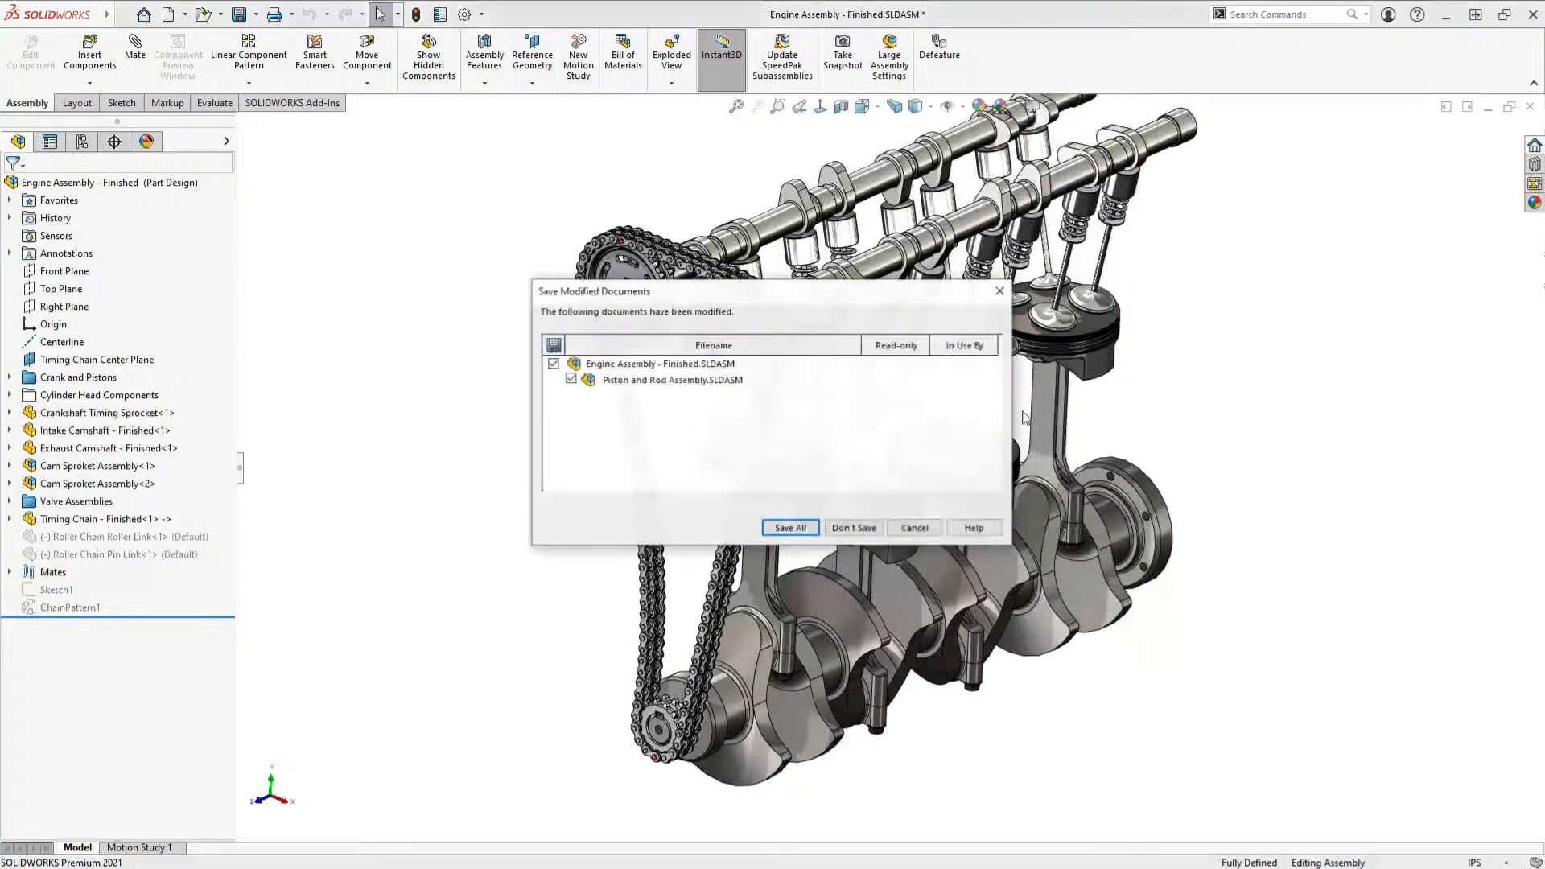
{"action": "left_click", "coordinate": [864, 524]}
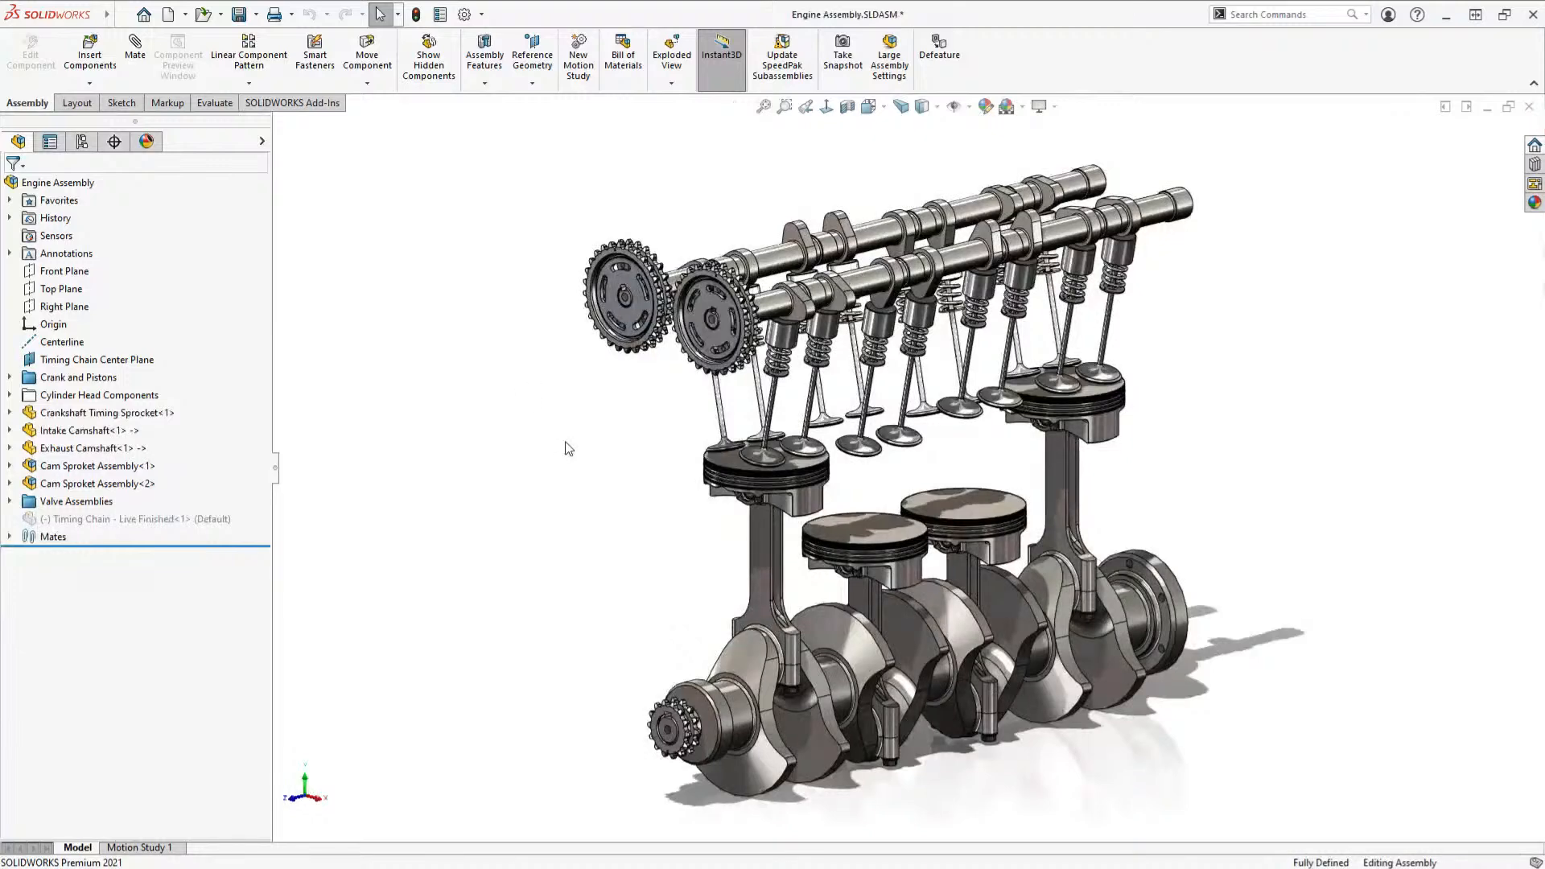
Step: Suppress the Crank Lock, Intake Cam Lock and Exhaust Cam Lock mates in Favorites
{"action": "left_click", "coordinate": [9, 200]}
{"action": "left_click", "coordinate": [81, 218]}
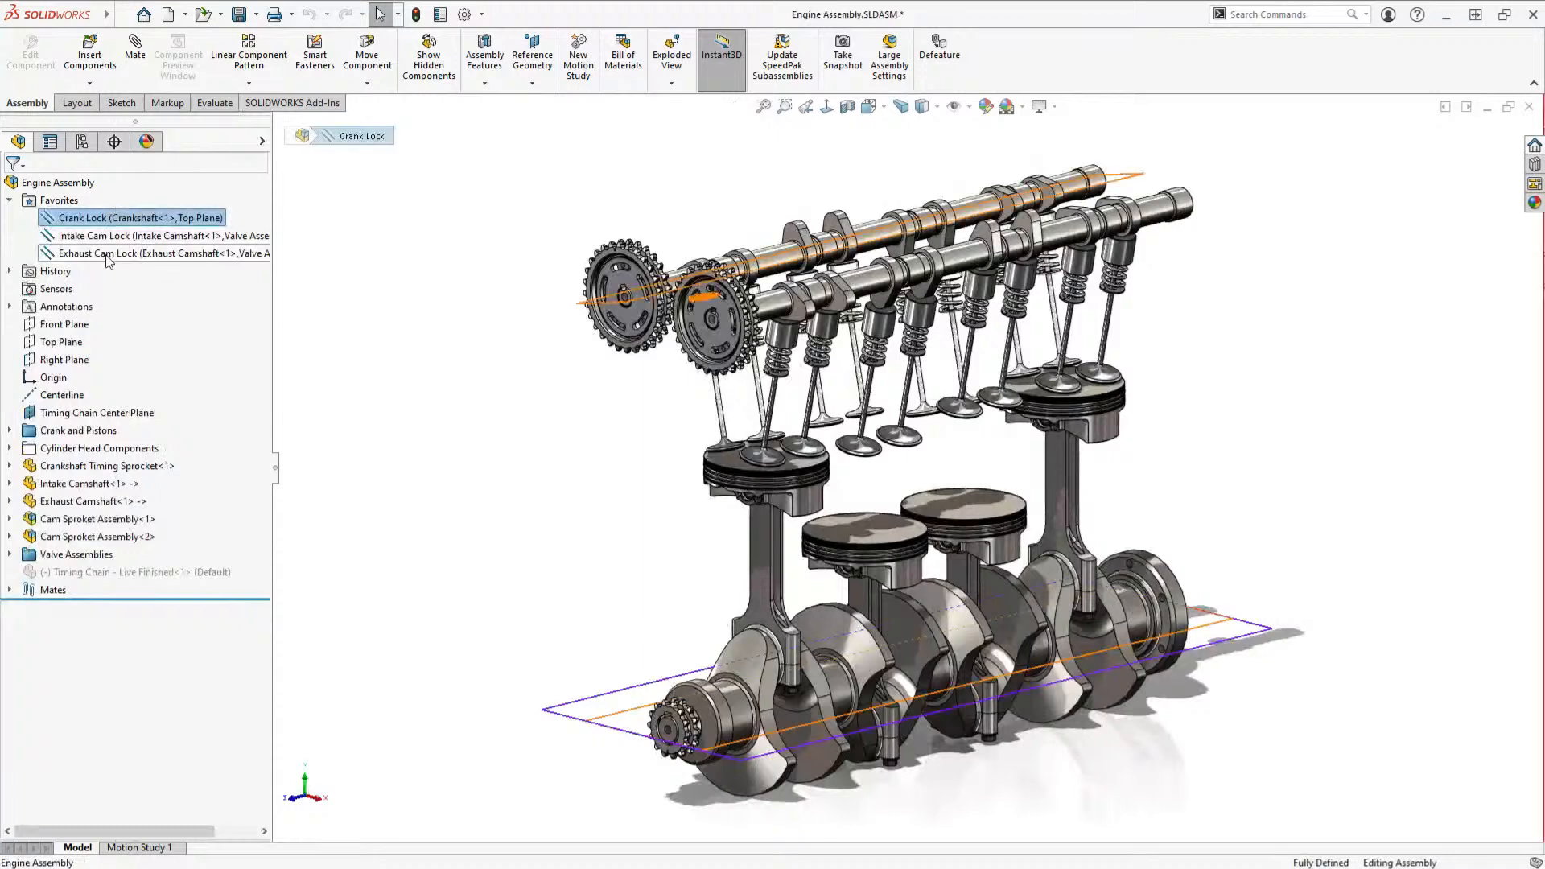
{"action": "left_click", "coordinate": [96, 254], "text": "shift"}
{"action": "left_click", "coordinate": [148, 211]}
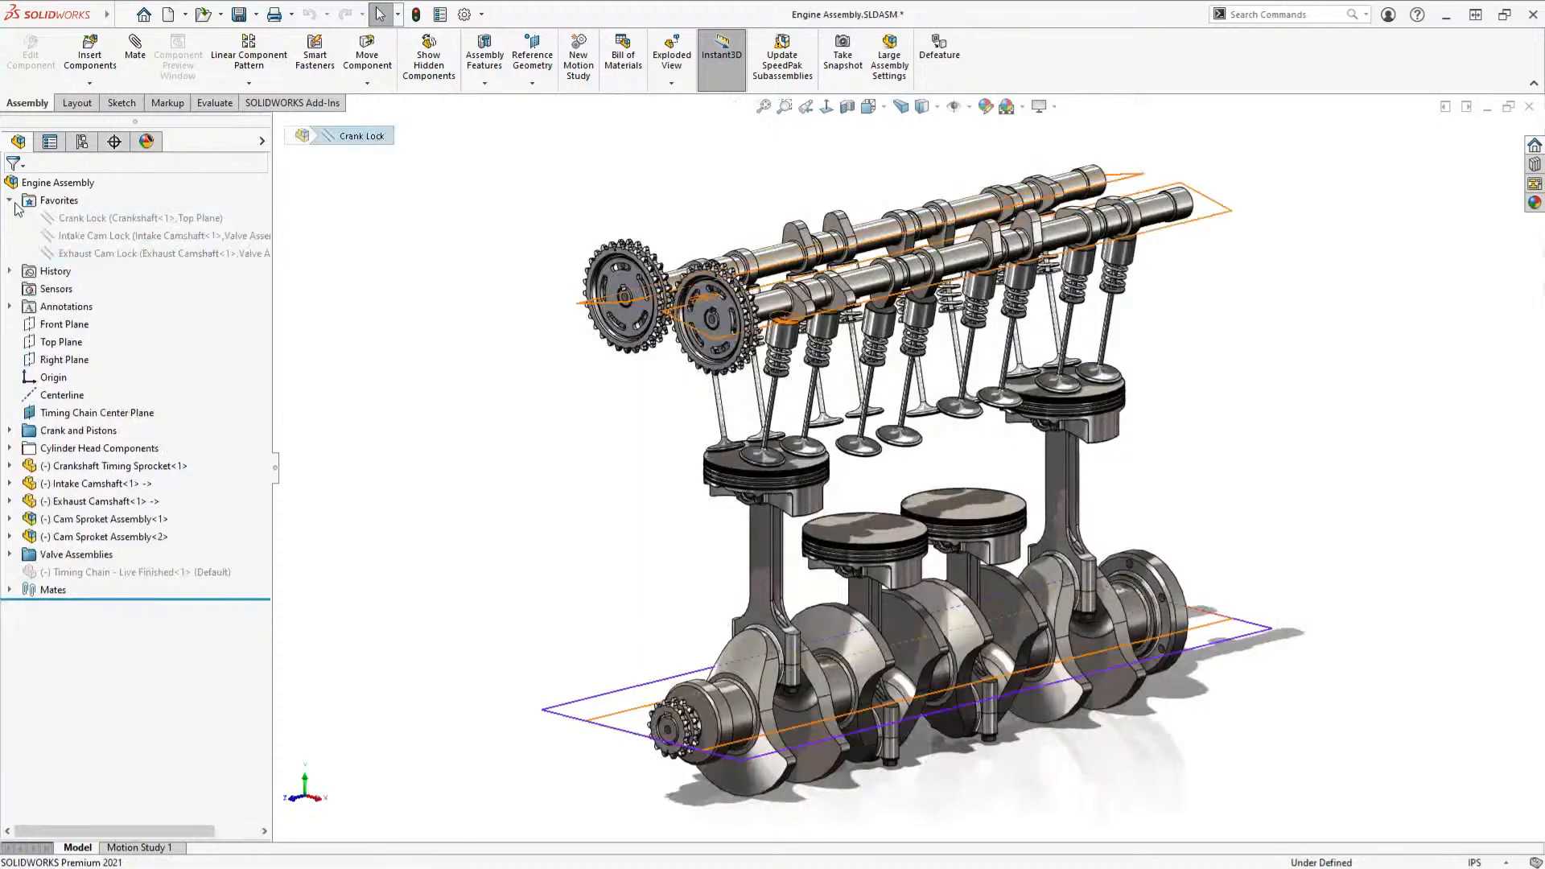
Step: Rotate the crankshaft and the camshafts separately to check that they move freely
{"action": "left_click_drag", "start_coordinate": [769, 662], "coordinate": [797, 424]}
{"action": "scroll", "coordinate": [853, 350], "scroll_direction": "down", "scroll_amount": 3}
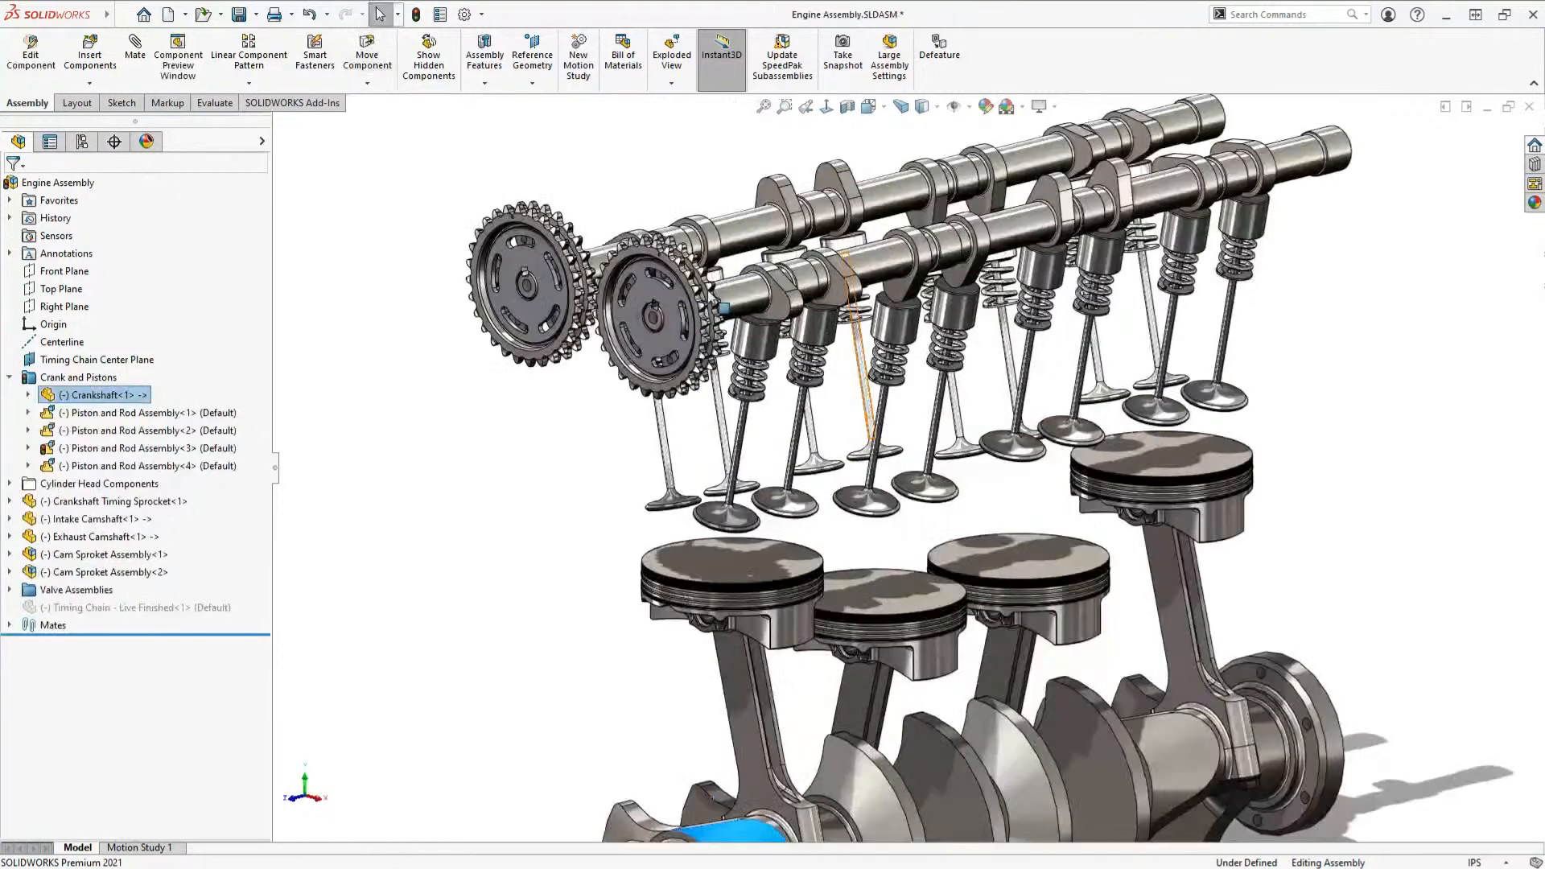
{"action": "left_click", "coordinate": [773, 281]}
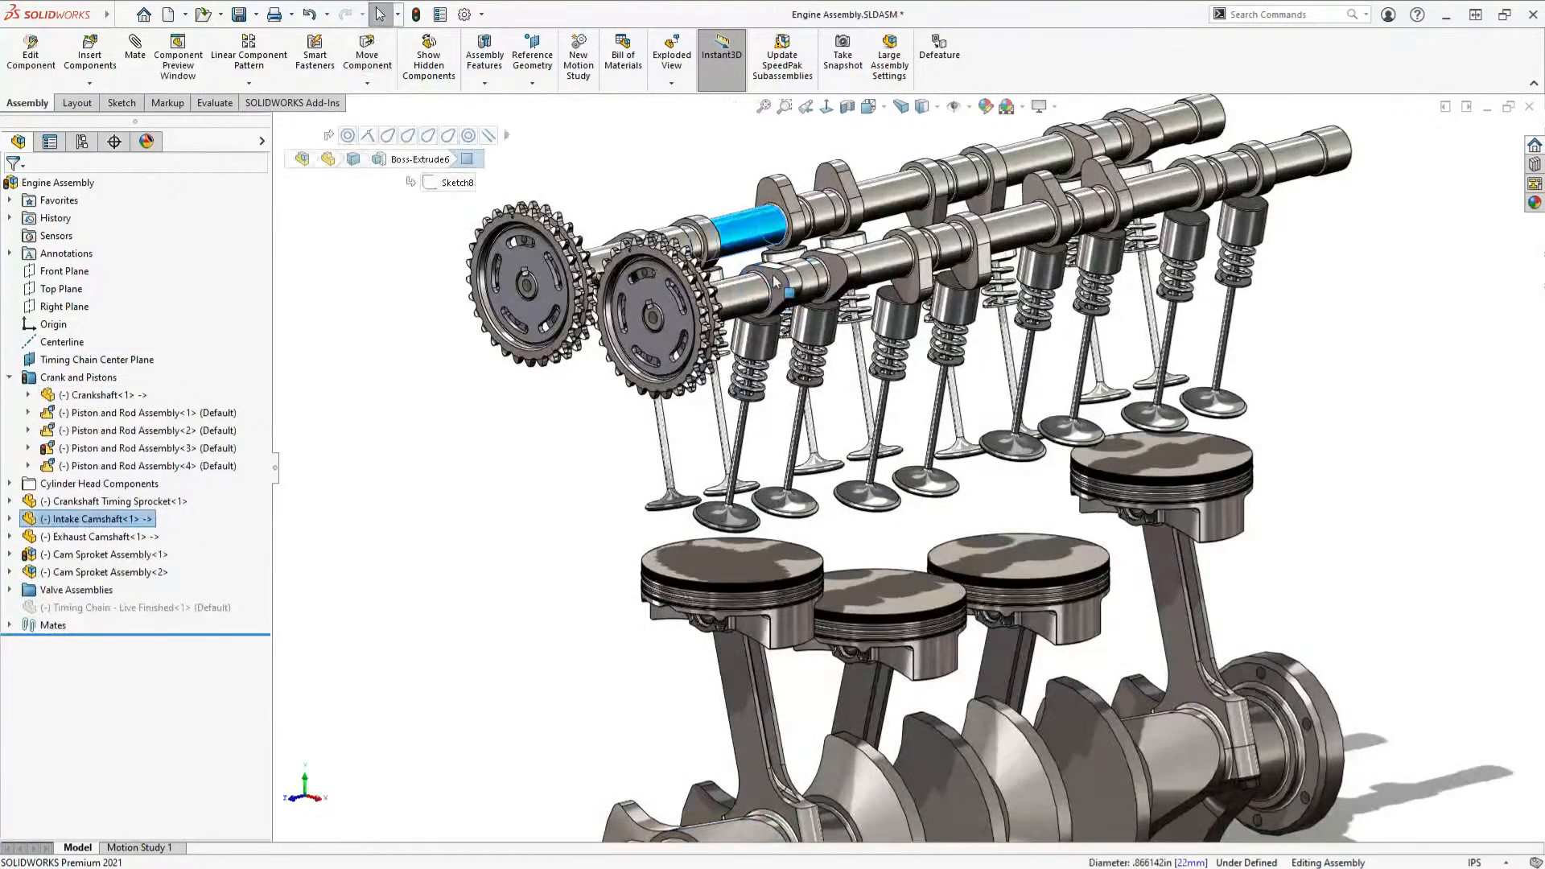
{"action": "left_click_drag", "start_coordinate": [775, 281], "coordinate": [944, 666]}
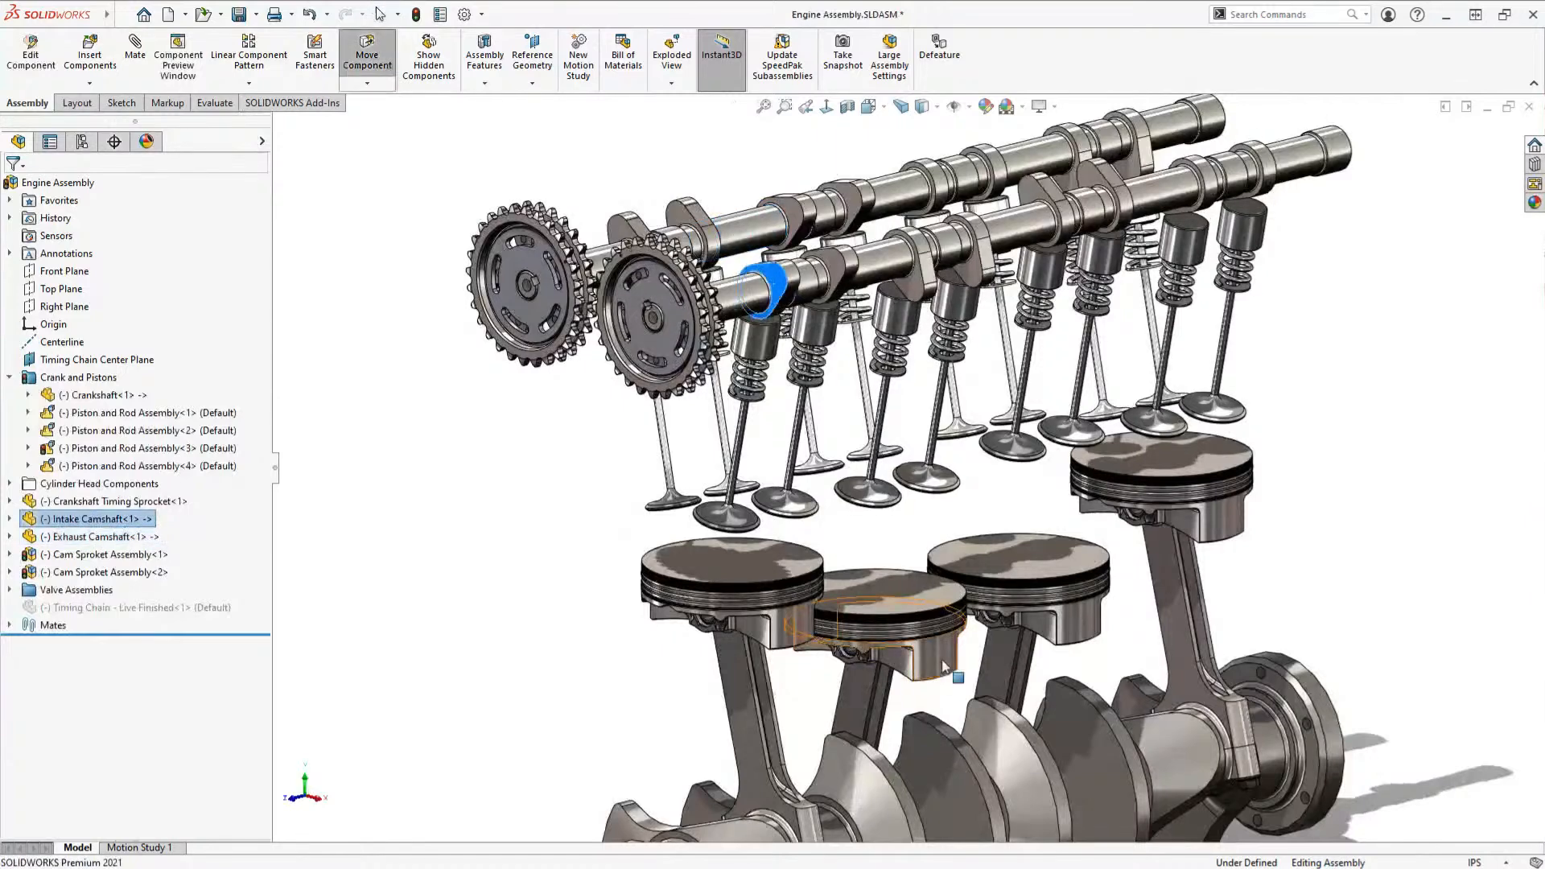
Step: Turn the crankshaft further to move the pistons and connecting rods
{"action": "scroll", "coordinate": [943, 667], "scroll_direction": "up", "scroll_amount": 4}
{"action": "middle_click_drag", "start_coordinate": [944, 667], "coordinate": [911, 713]}
{"action": "scroll", "coordinate": [960, 685], "scroll_direction": "down", "scroll_amount": 3}
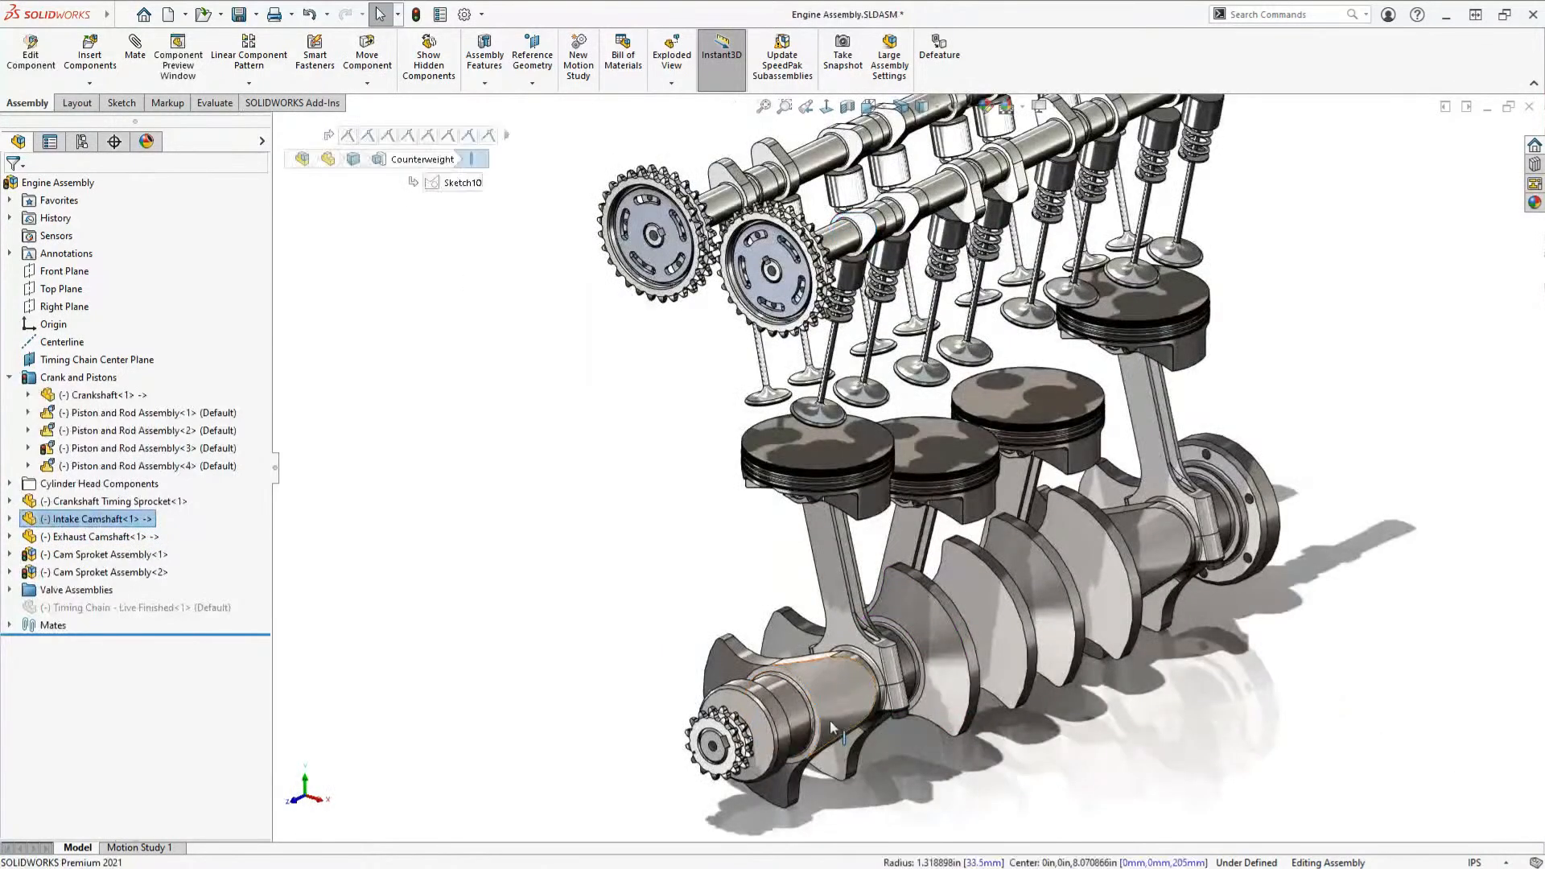
{"action": "left_click_drag", "start_coordinate": [829, 720], "coordinate": [839, 644]}
Step: Rotate the front camshaft by its timing sprocket, and turn the rear camshaft separately
{"action": "scroll", "coordinate": [877, 344], "scroll_direction": "down", "scroll_amount": 3}
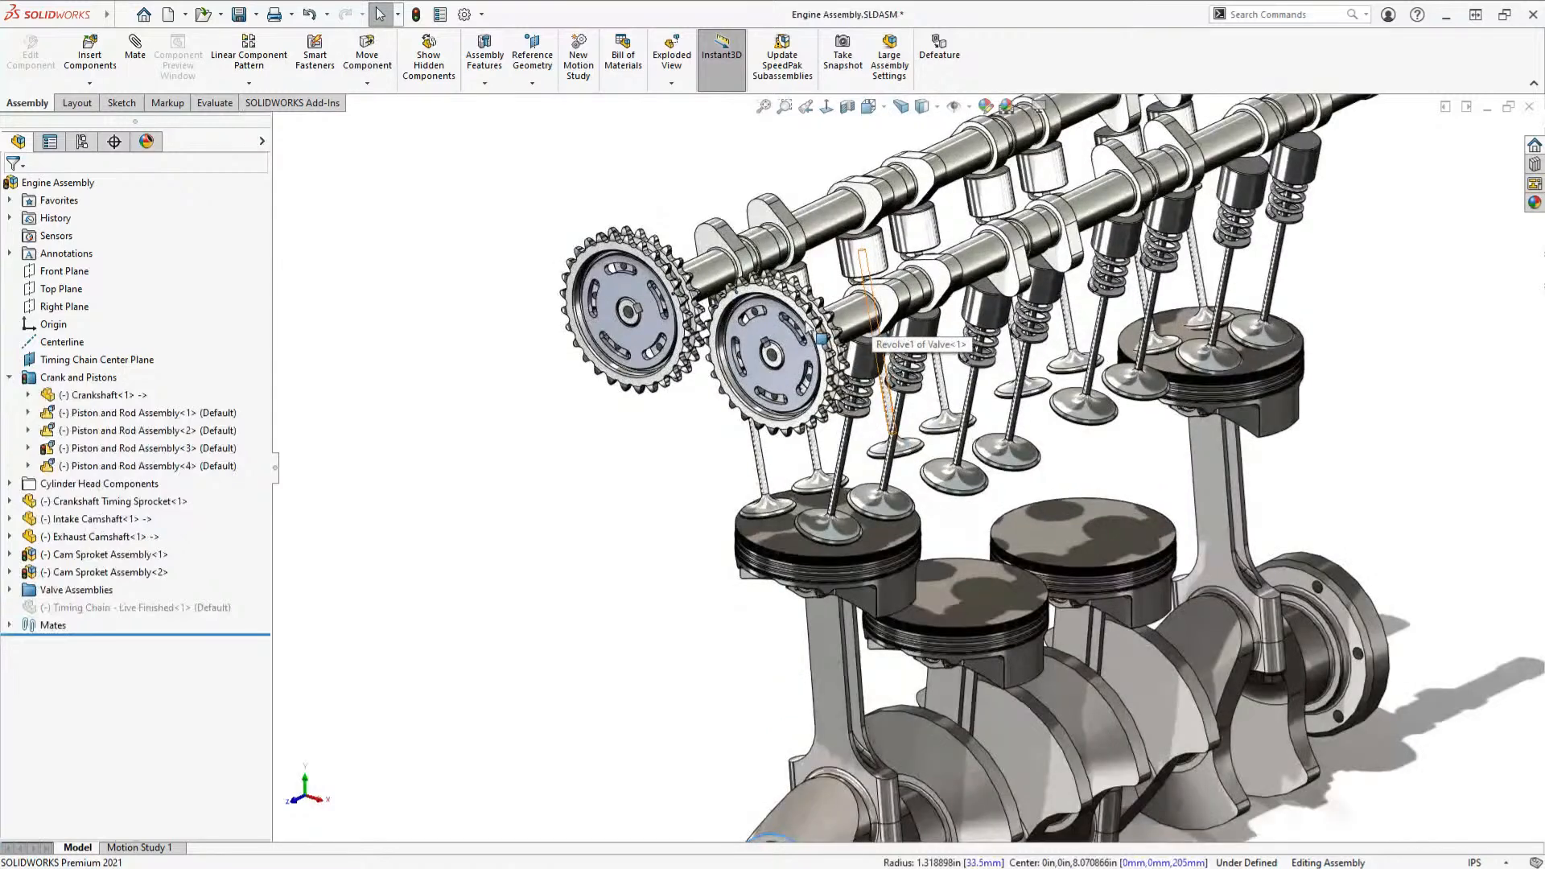
{"action": "left_click", "coordinate": [820, 341]}
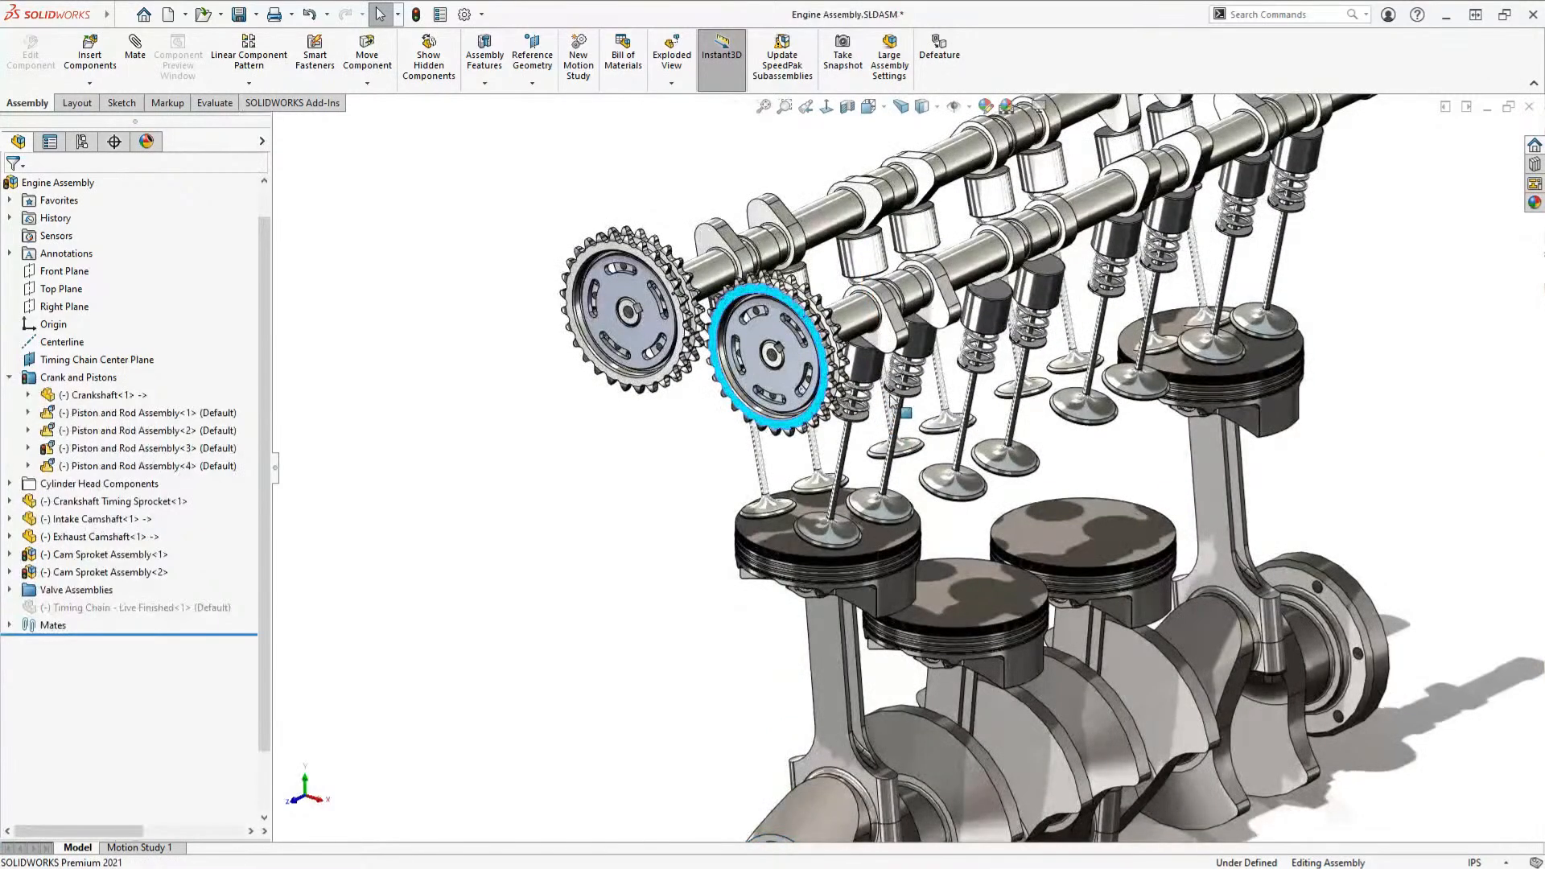
{"action": "left_click_drag", "start_coordinate": [861, 475], "coordinate": [951, 326]}
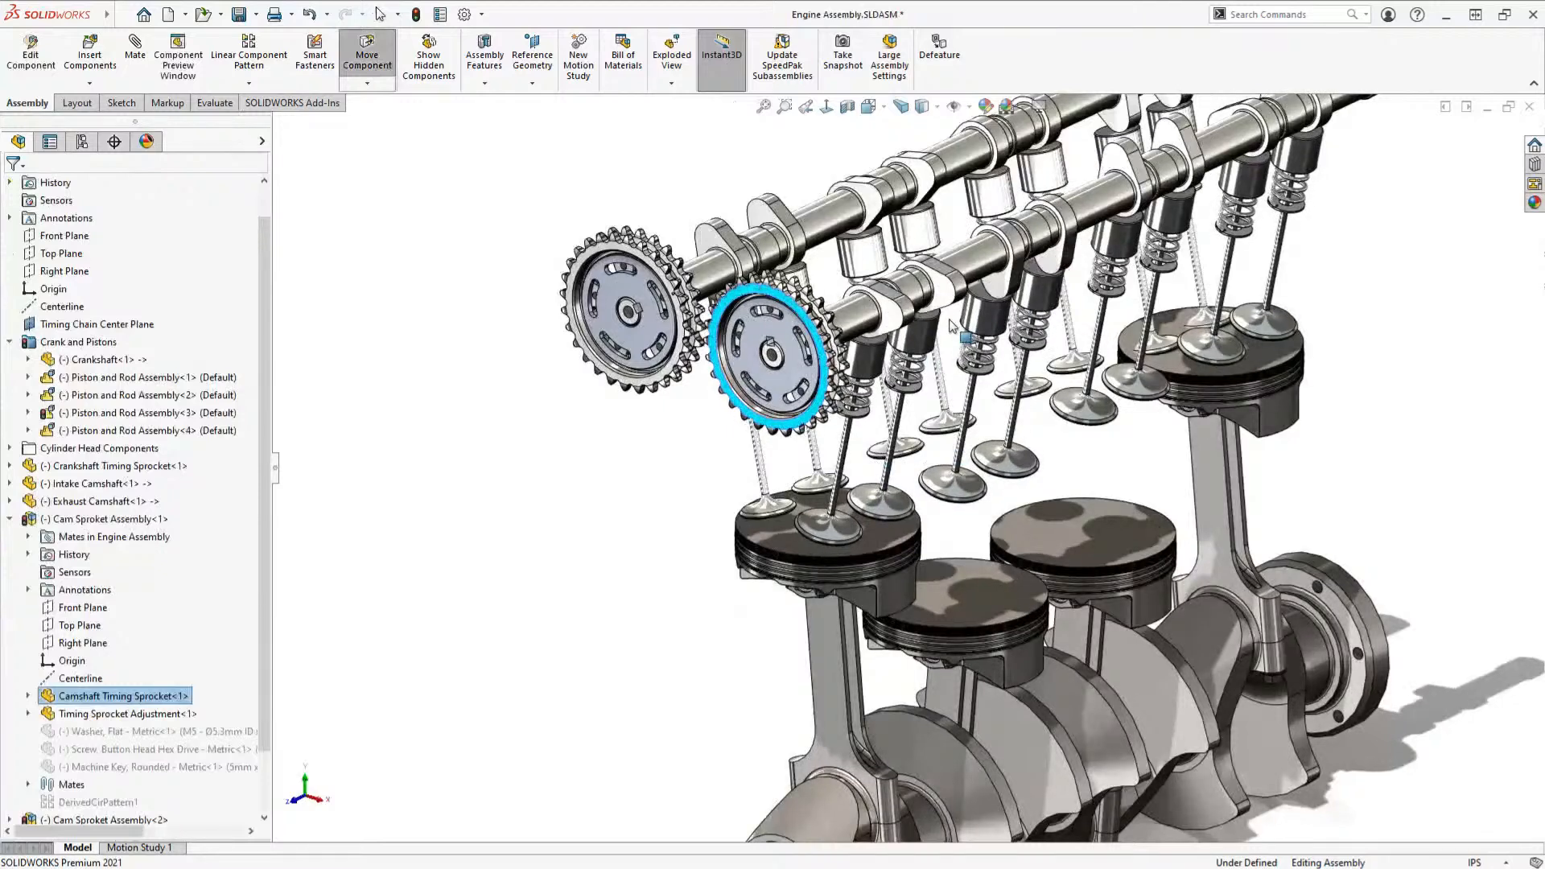
{"action": "key", "text": "Escape"}
{"action": "left_click", "coordinate": [685, 247]}
{"action": "left_click_drag", "start_coordinate": [686, 248], "coordinate": [620, 446]}
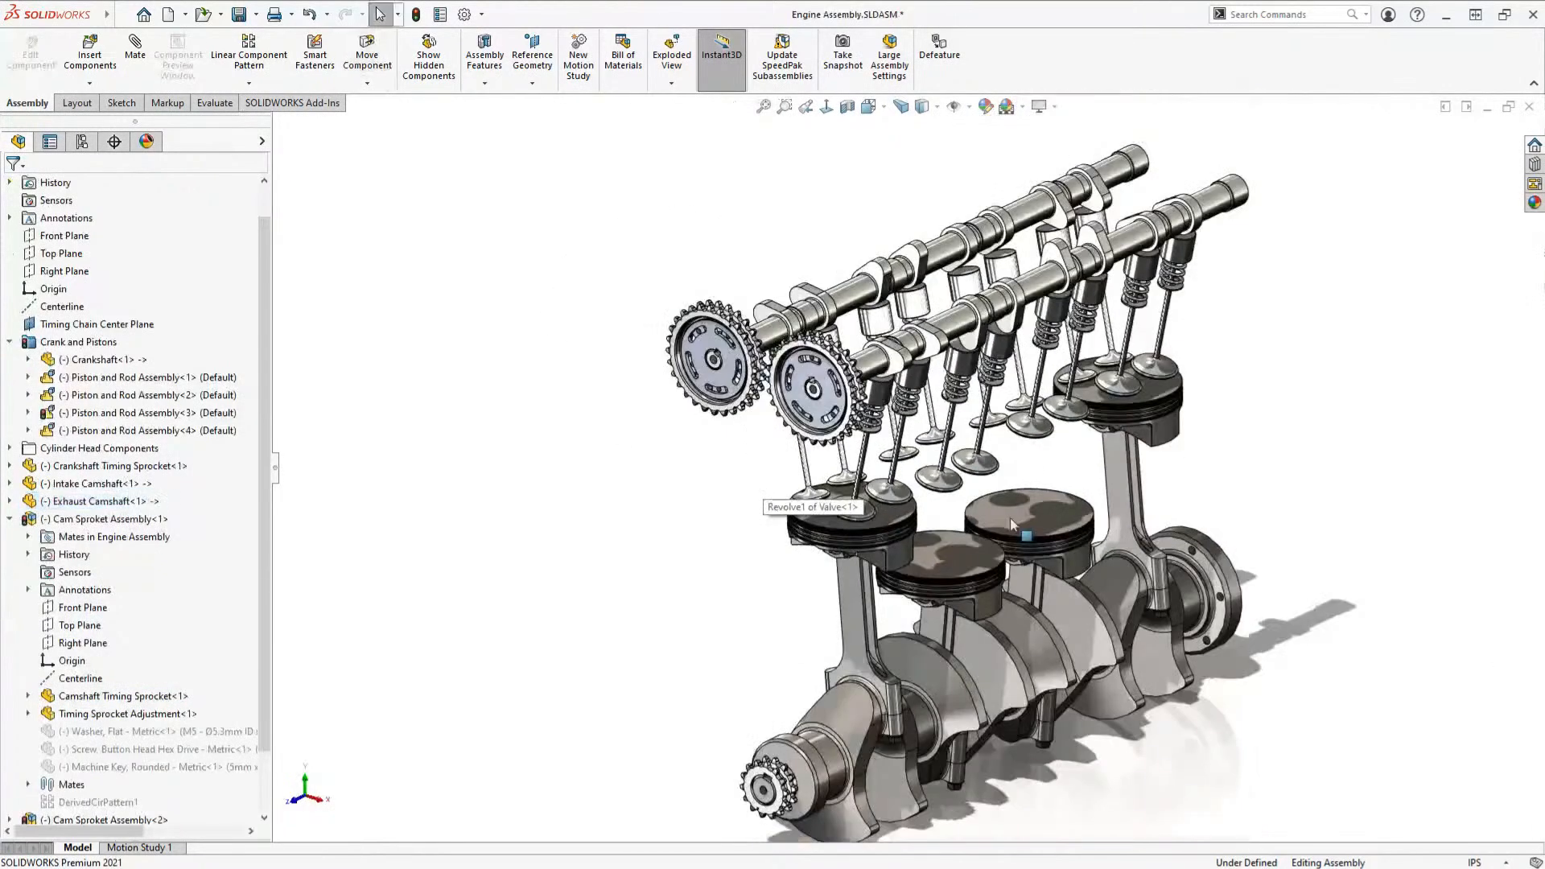
{"action": "scroll", "coordinate": [1015, 527], "scroll_direction": "down", "scroll_amount": 1}
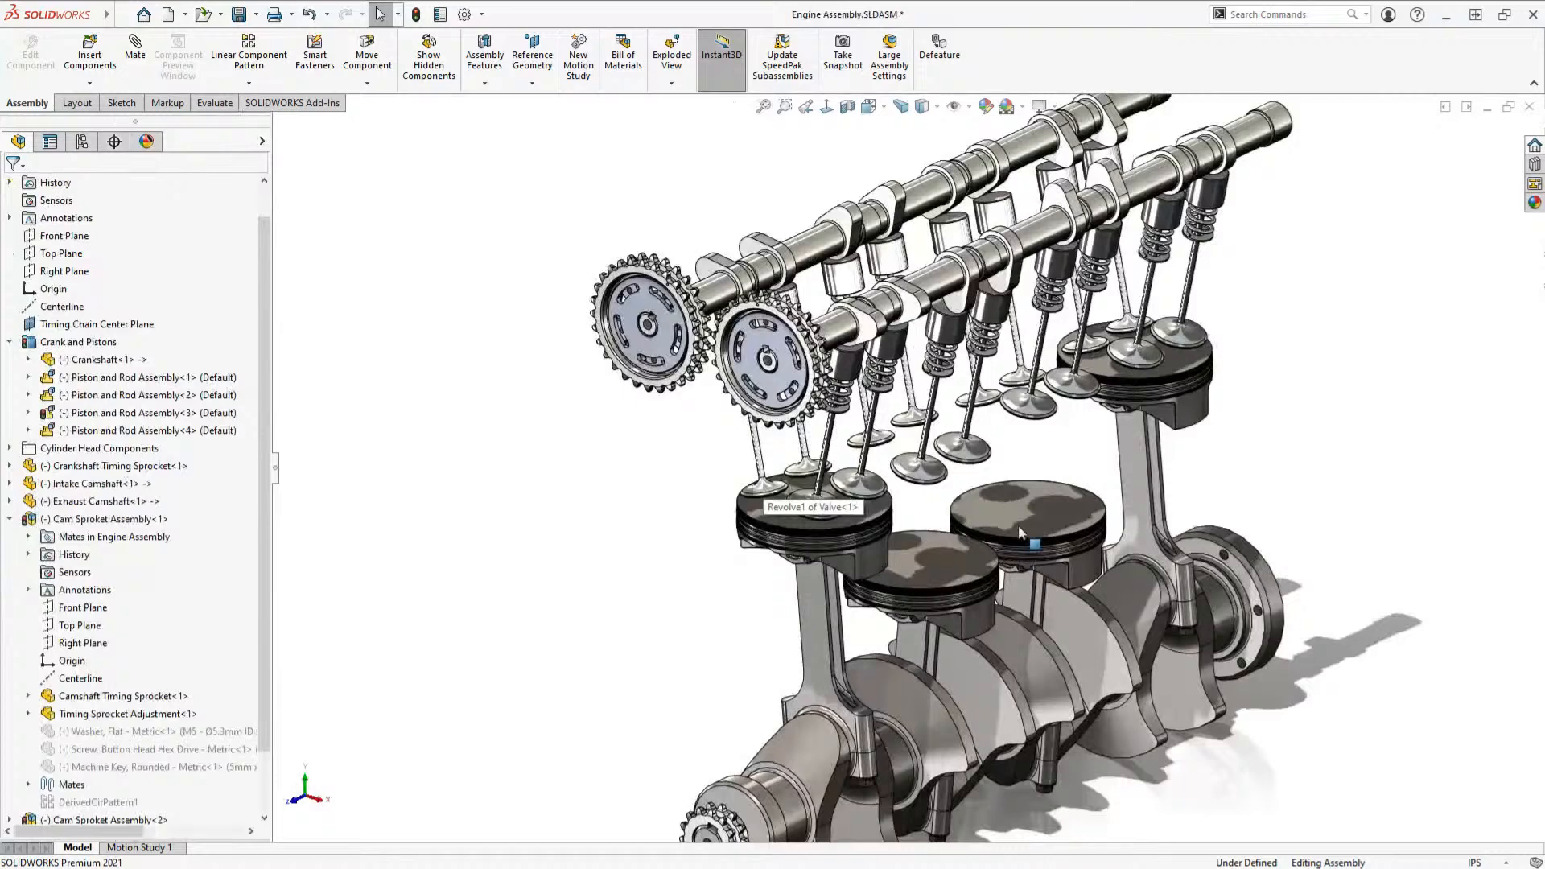
{"action": "scroll", "coordinate": [1020, 533], "scroll_direction": "up", "scroll_amount": 3}
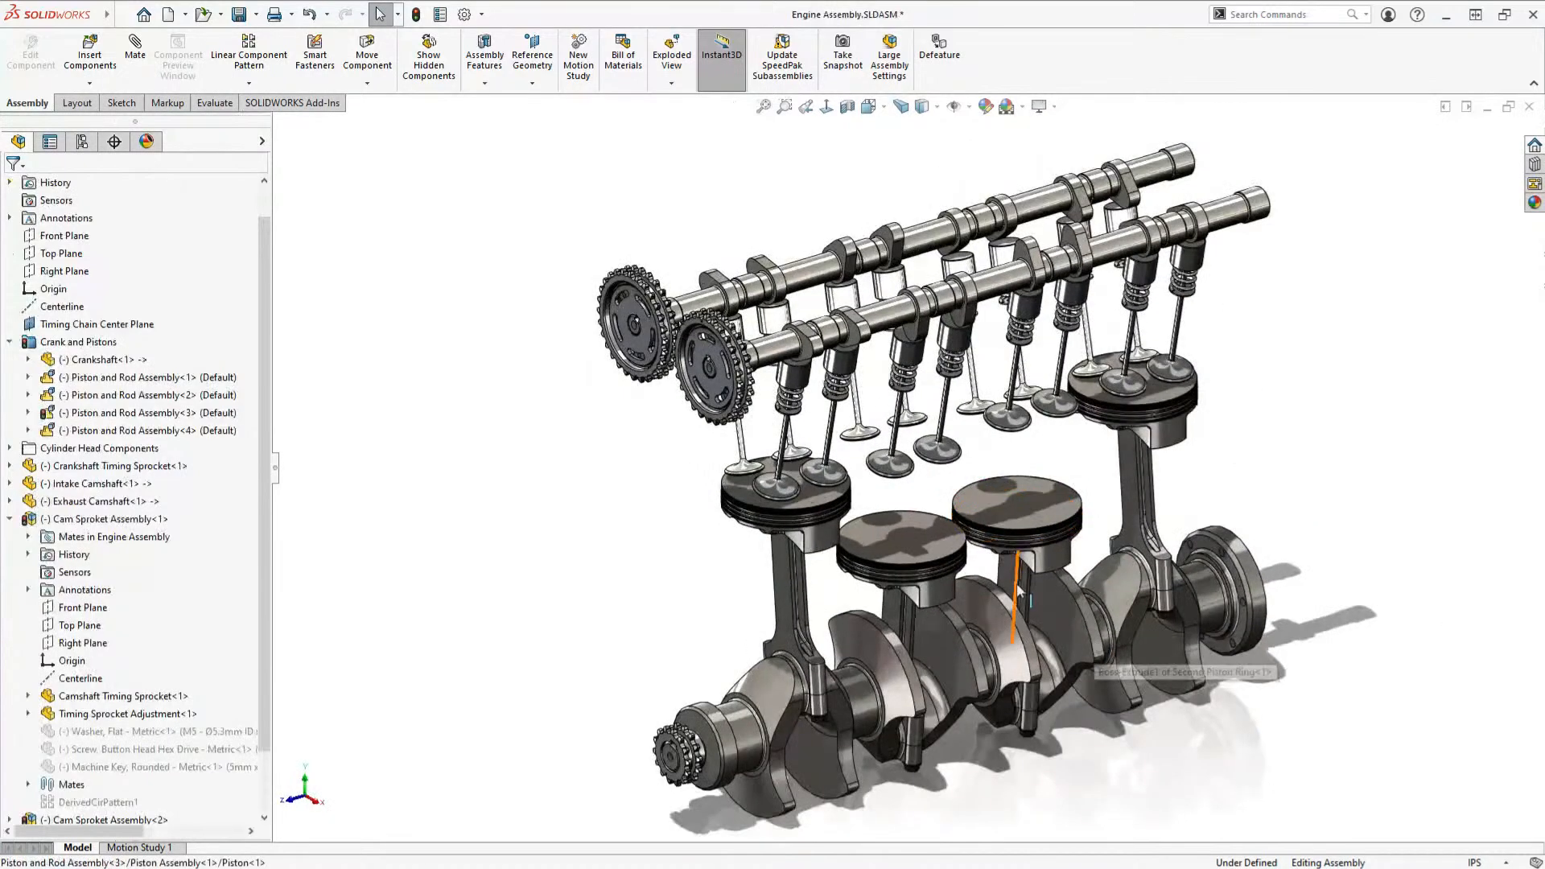
{"action": "middle_click_drag", "start_coordinate": [1019, 590], "coordinate": [1026, 619]}
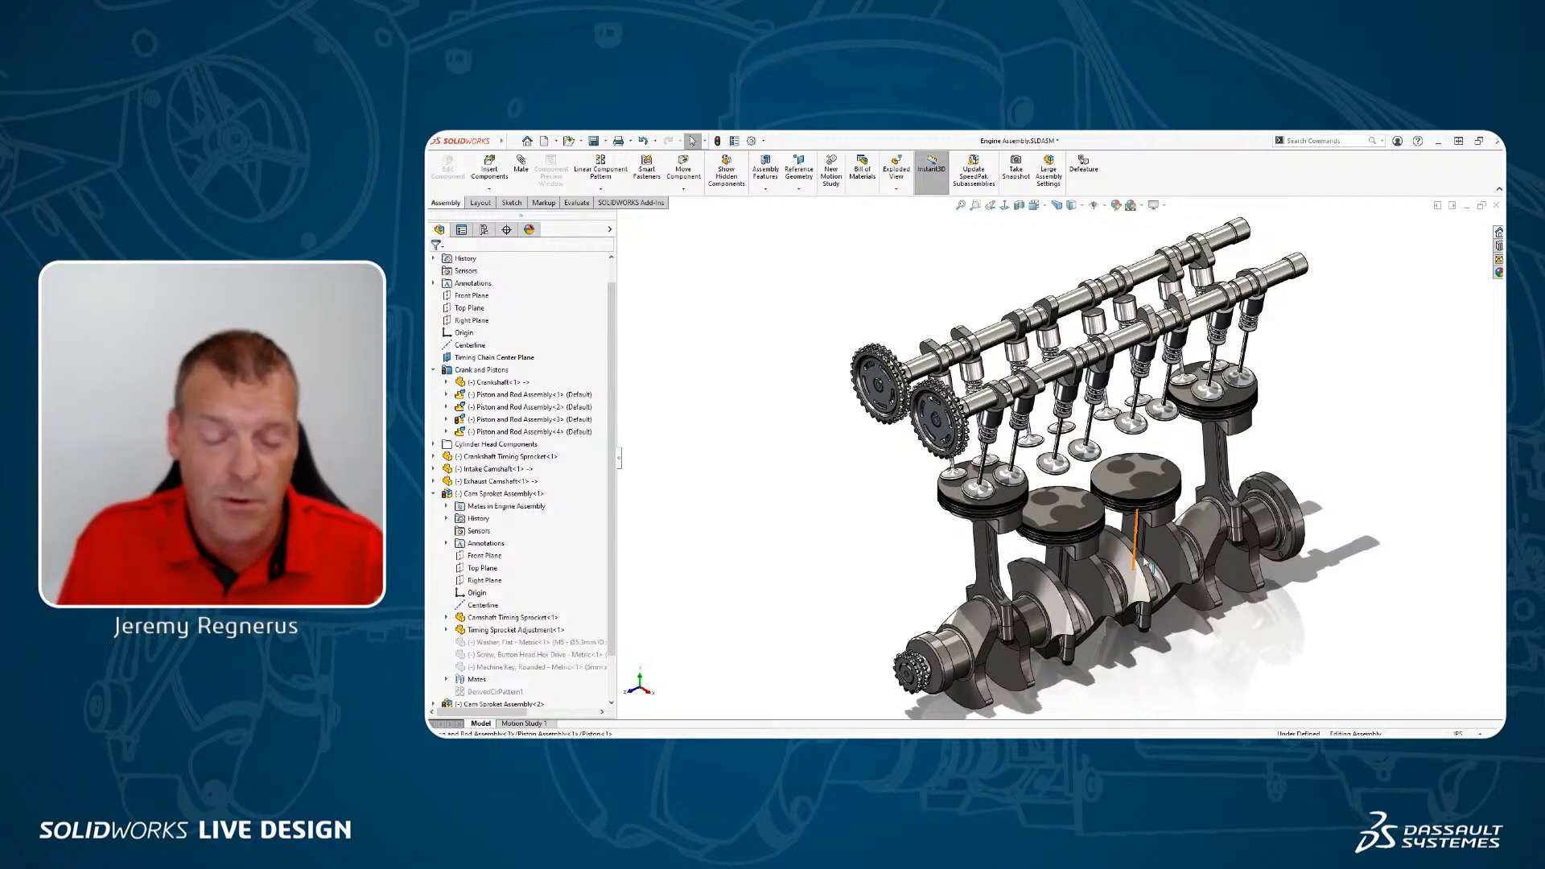
{"action": "scroll", "coordinate": [1149, 537], "scroll_direction": "down", "scroll_amount": 2}
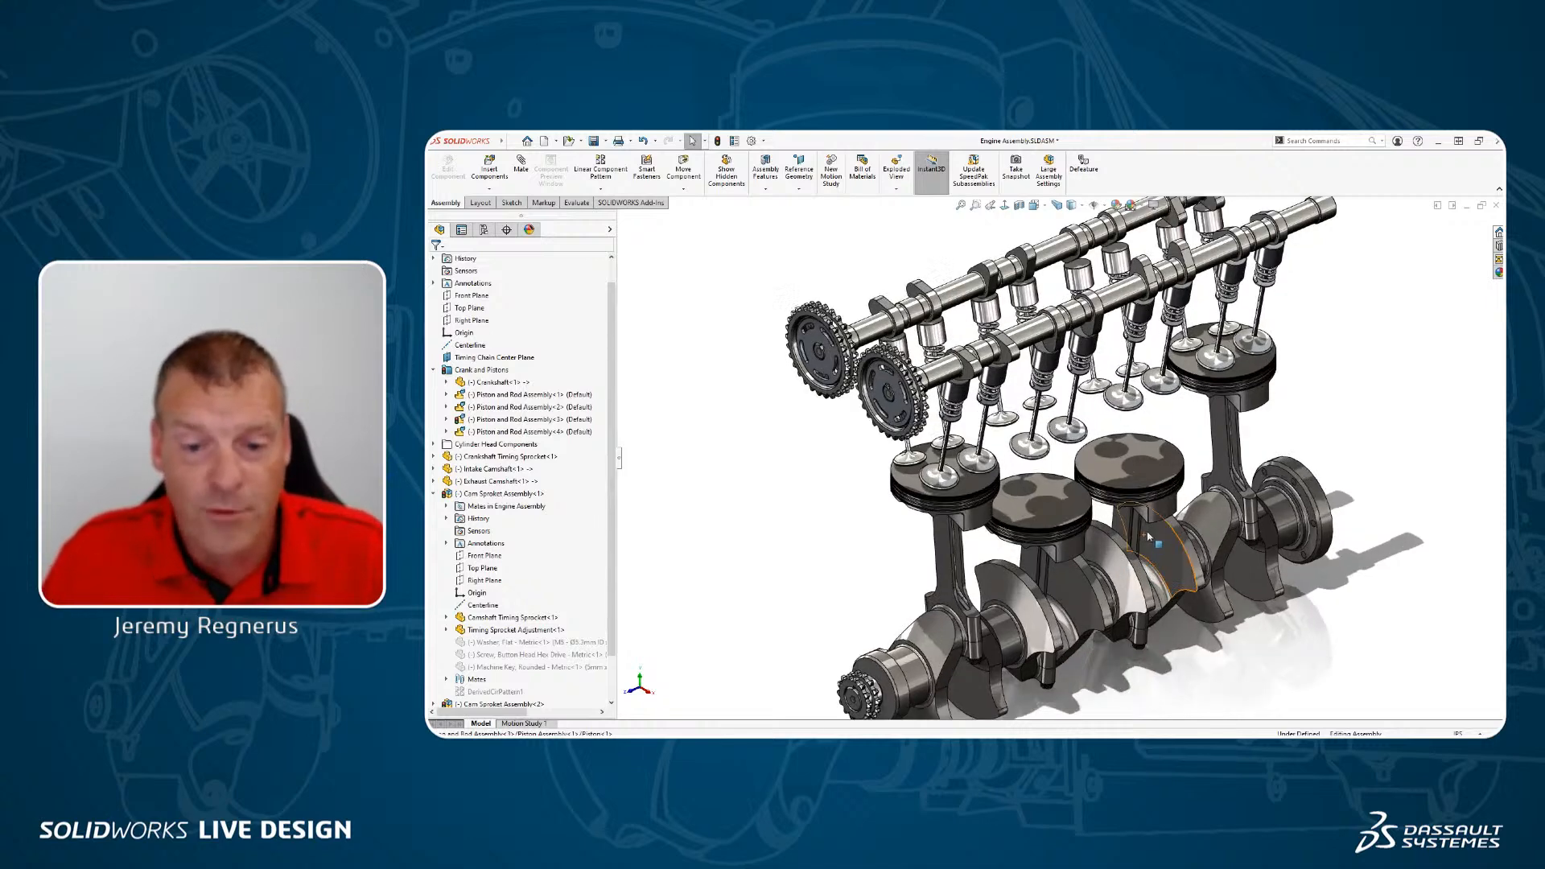
{"action": "scroll", "coordinate": [1018, 541], "scroll_direction": "up", "scroll_amount": 3}
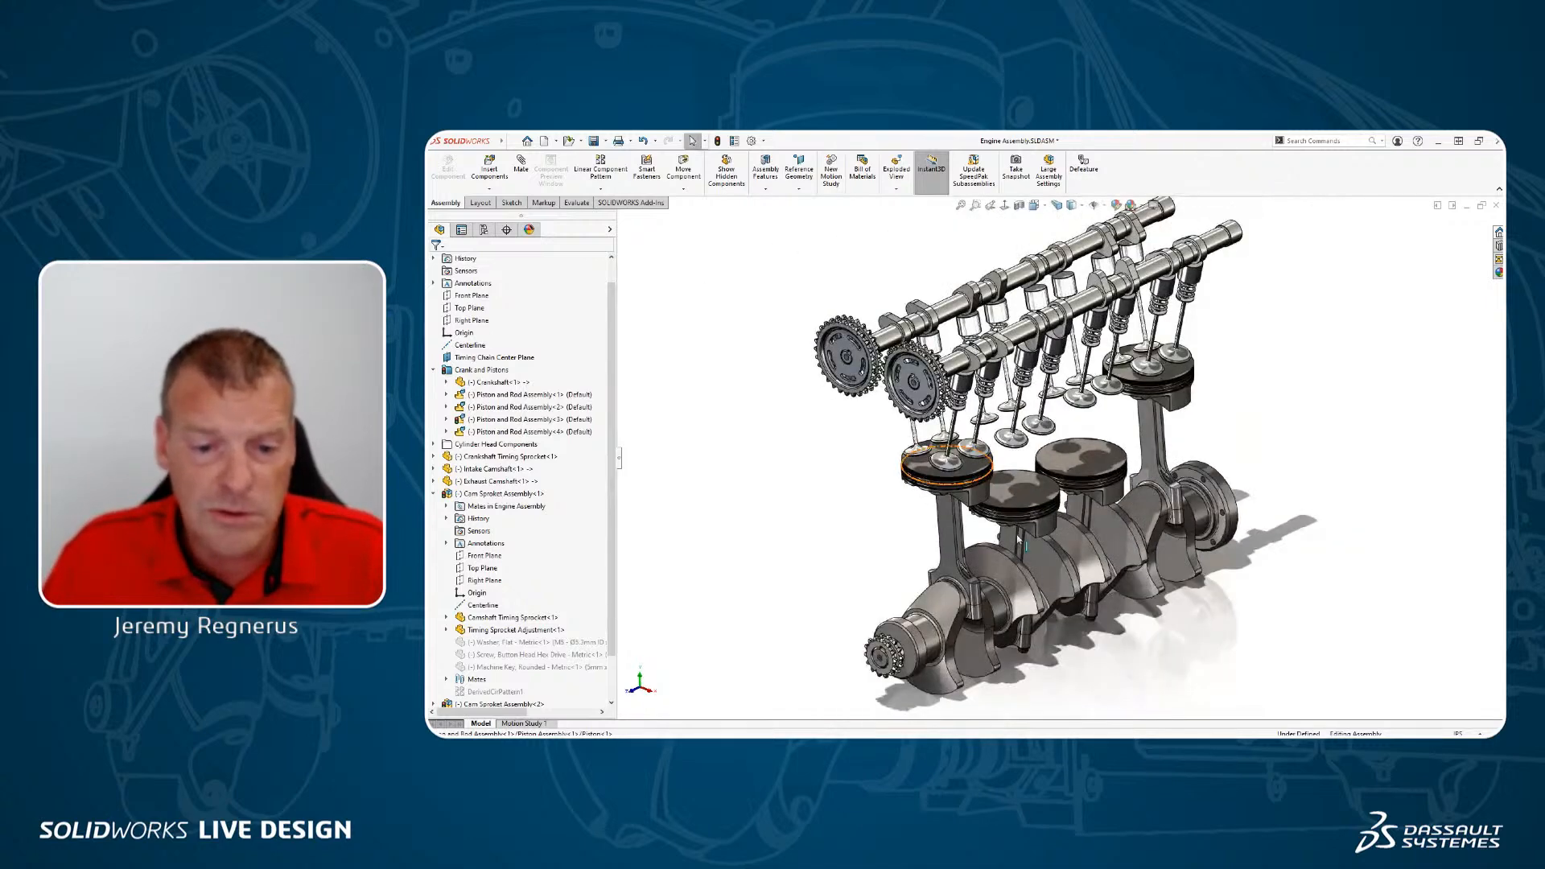
{"action": "scroll", "coordinate": [1018, 540], "scroll_direction": "down", "scroll_amount": 1}
{"action": "middle_click_drag", "start_coordinate": [1018, 541], "coordinate": [1007, 553]}
{"action": "scroll", "coordinate": [1016, 505], "scroll_direction": "up", "scroll_amount": 1}
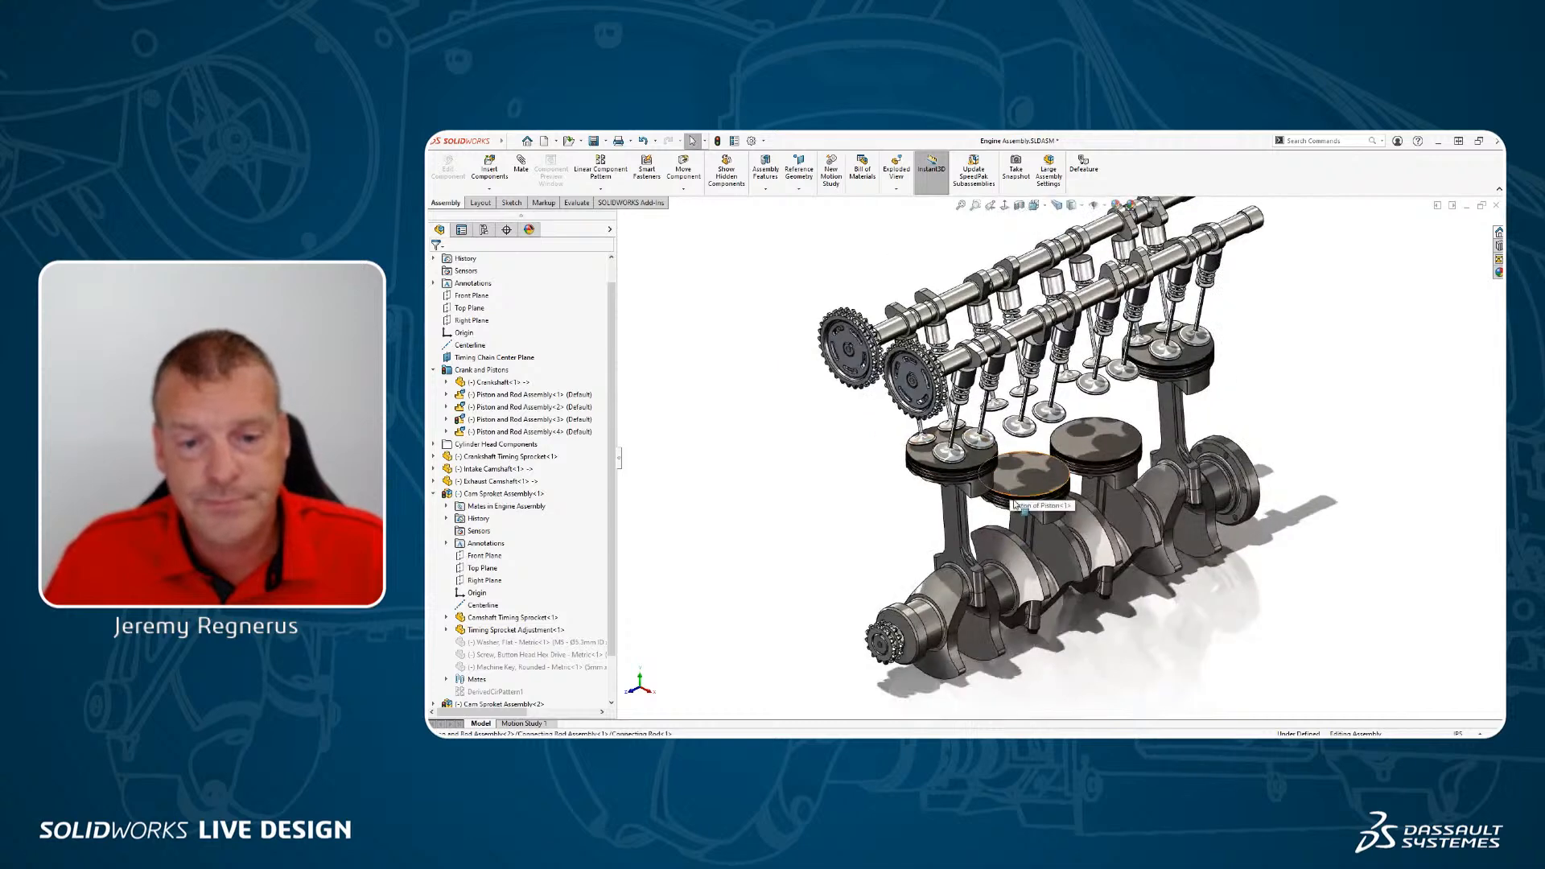
{"action": "middle_click", "coordinate": [1015, 500]}
{"action": "middle_click_drag", "start_coordinate": [1015, 501], "coordinate": [1047, 394]}
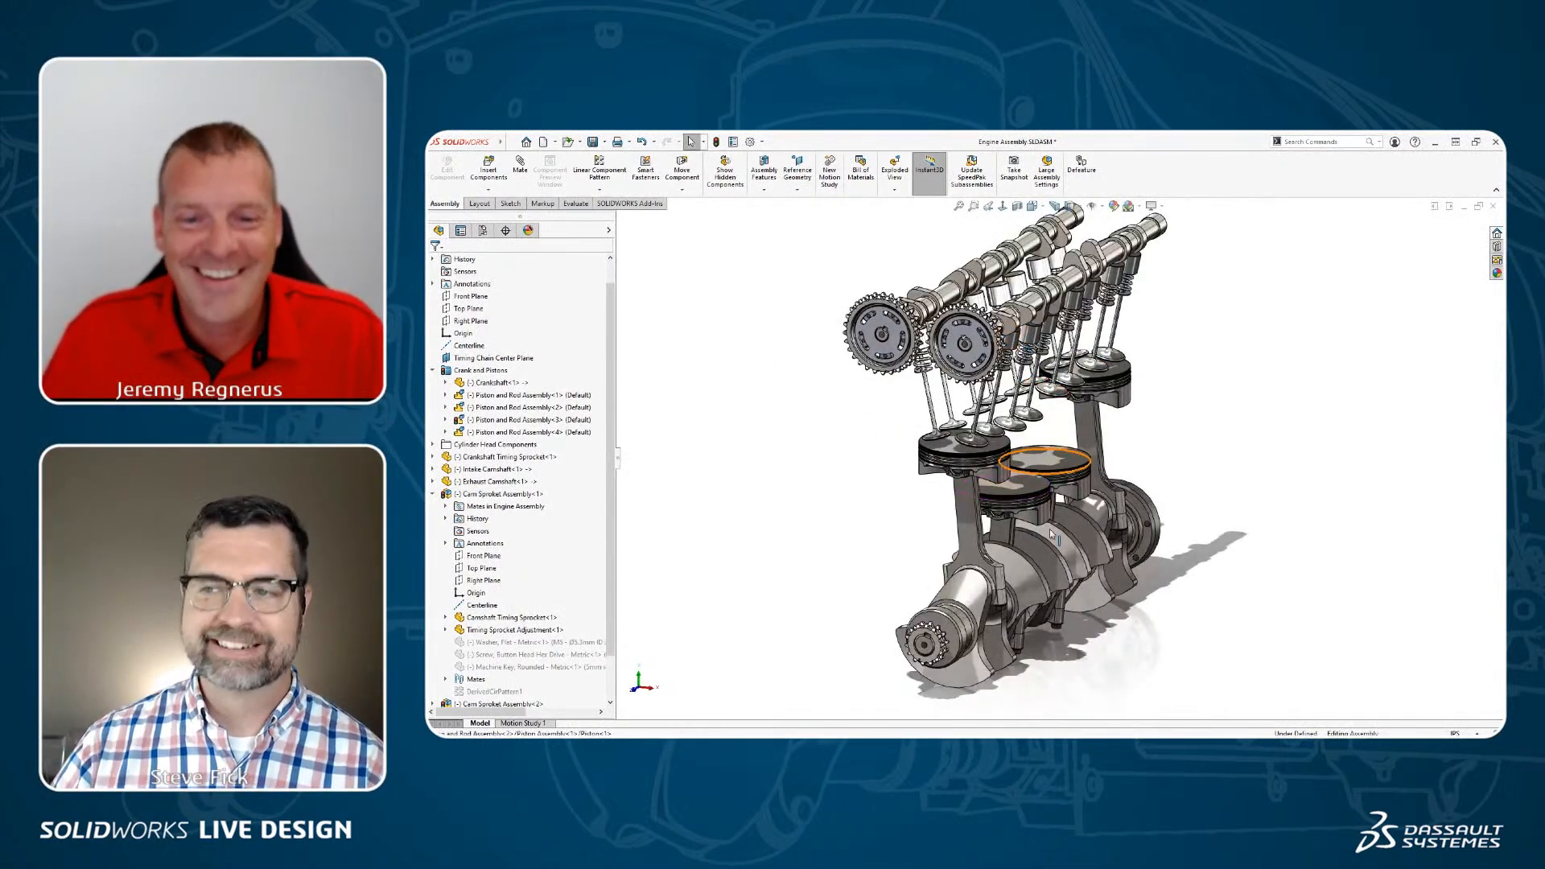
Step: Turn the crankshaft by its front journal in both directions to check the motion of the pistons and connecting rods
{"action": "left_click_drag", "start_coordinate": [962, 600], "coordinate": [1144, 623]}
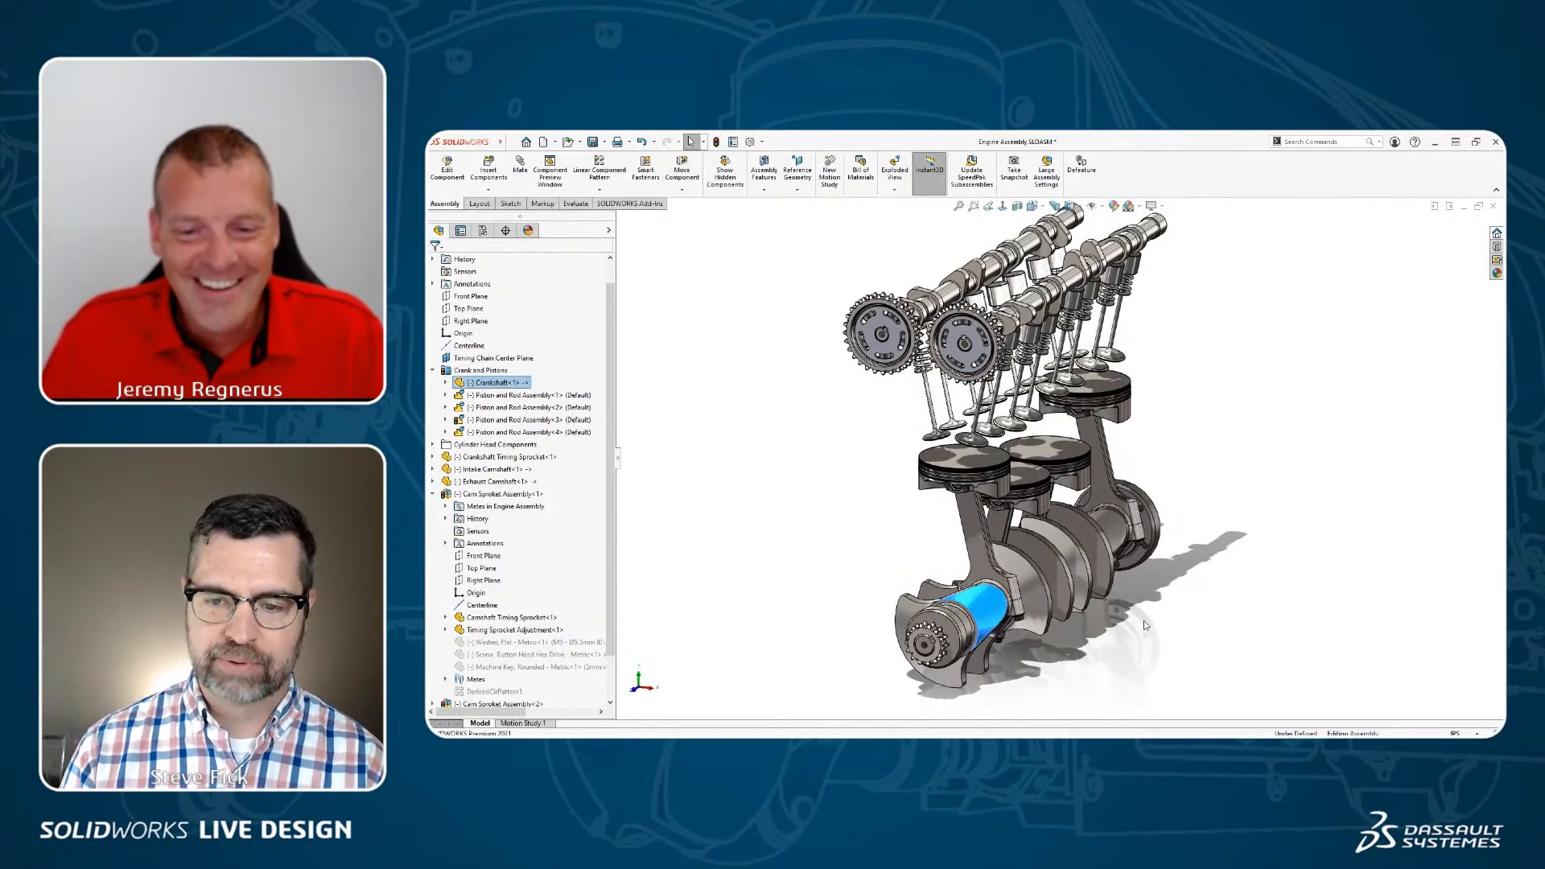
{"action": "left_click", "coordinate": [1145, 621]}
{"action": "middle_click_drag", "start_coordinate": [1144, 621], "coordinate": [1149, 621]}
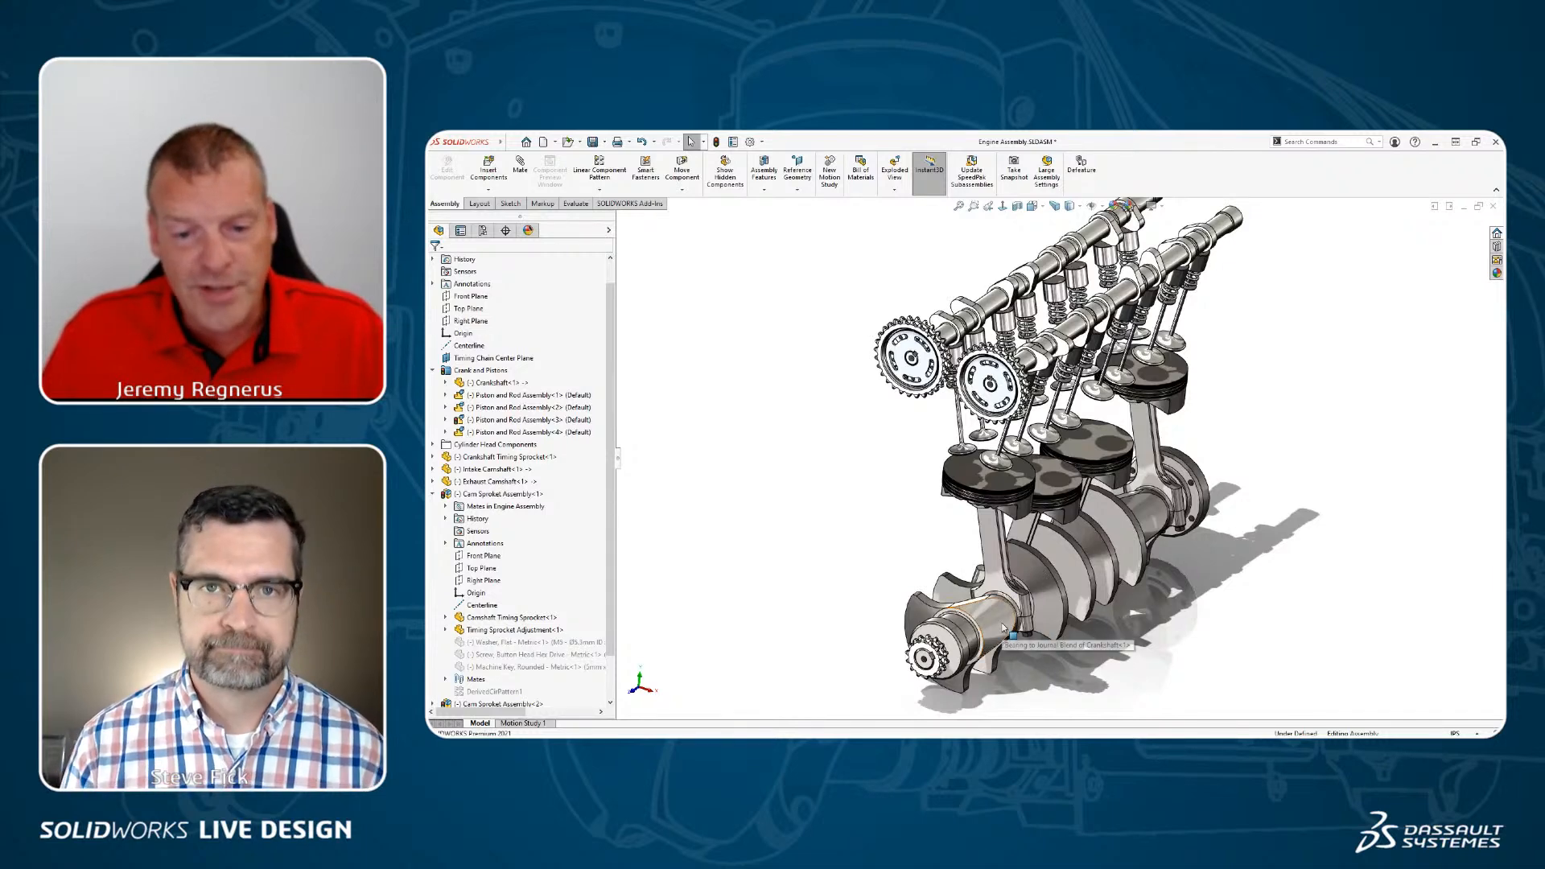
{"action": "left_click_drag", "start_coordinate": [1003, 628], "coordinate": [986, 510]}
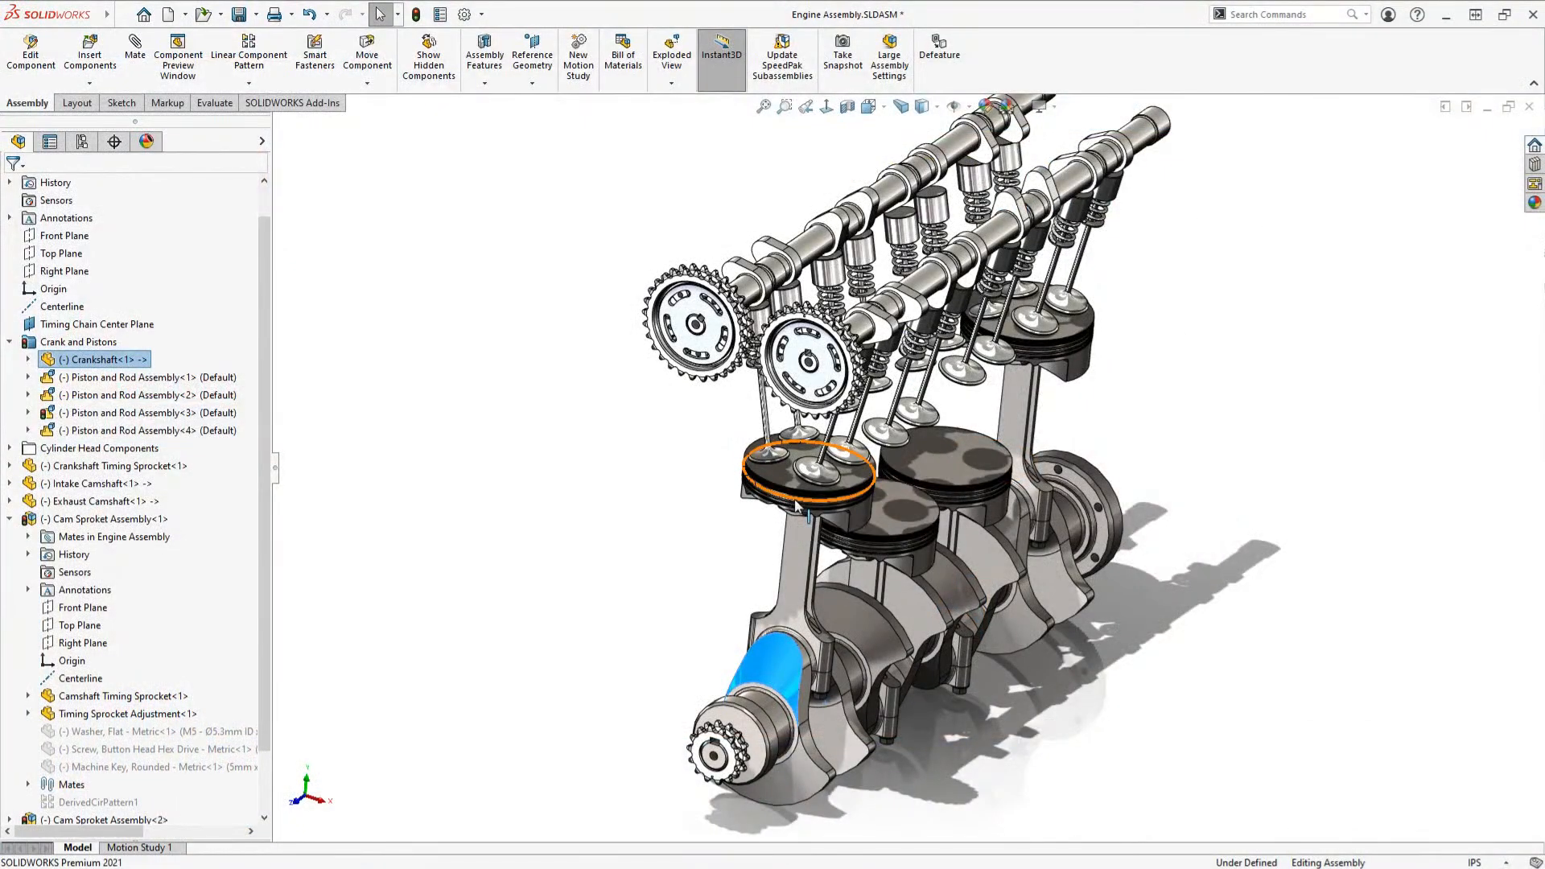
Step: Show the favorite mates and highlight the planes used by Crank Lock and Intake Cam Lock
{"action": "scroll", "coordinate": [151, 335], "scroll_direction": "up", "scroll_amount": 1}
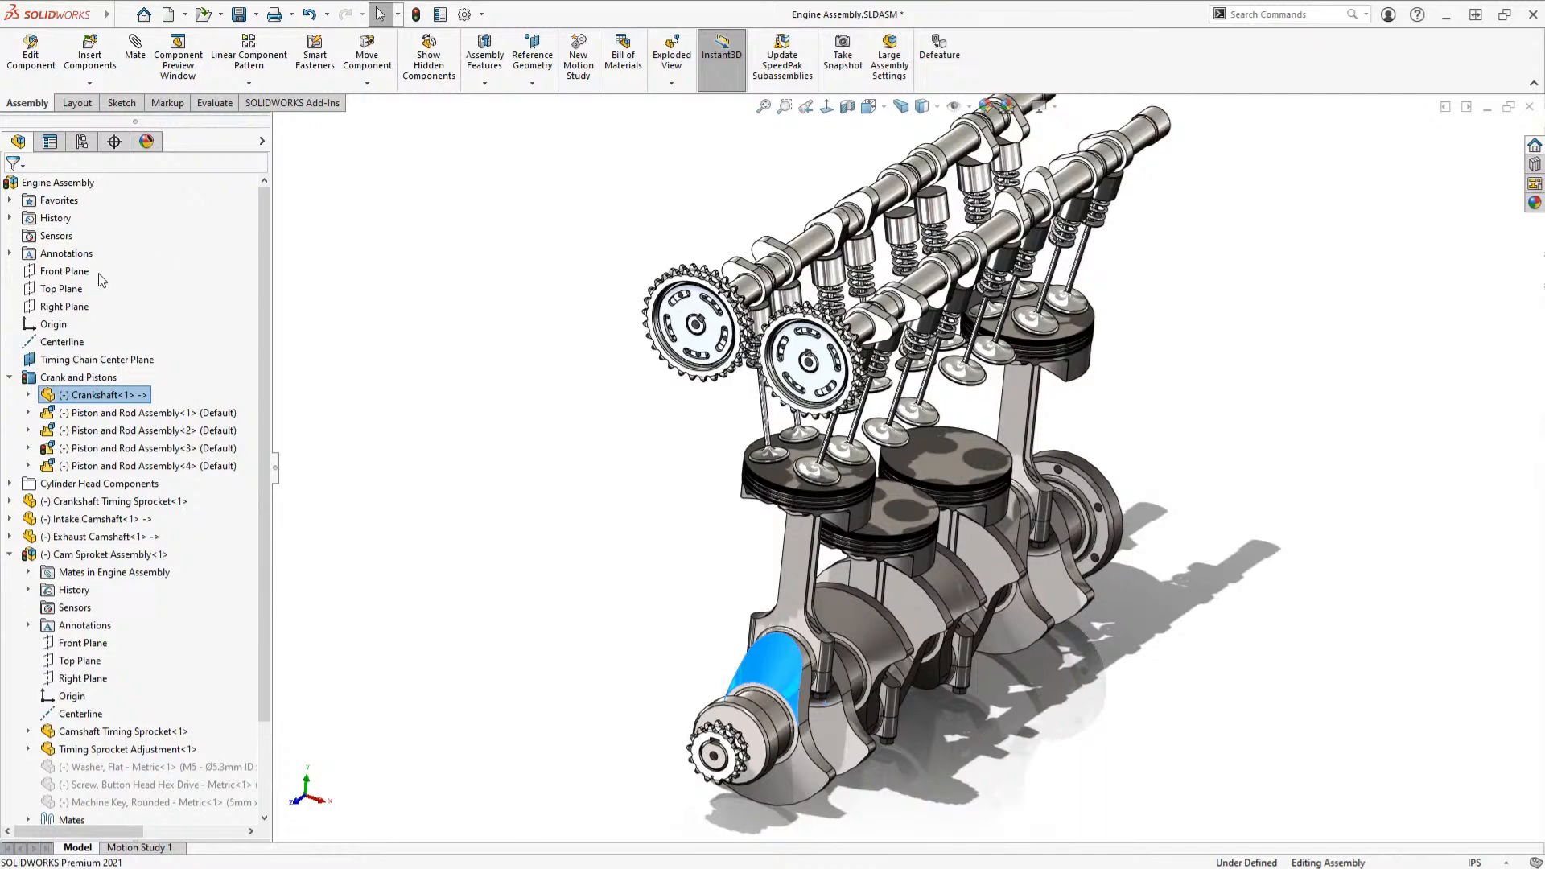
{"action": "left_click", "coordinate": [10, 201]}
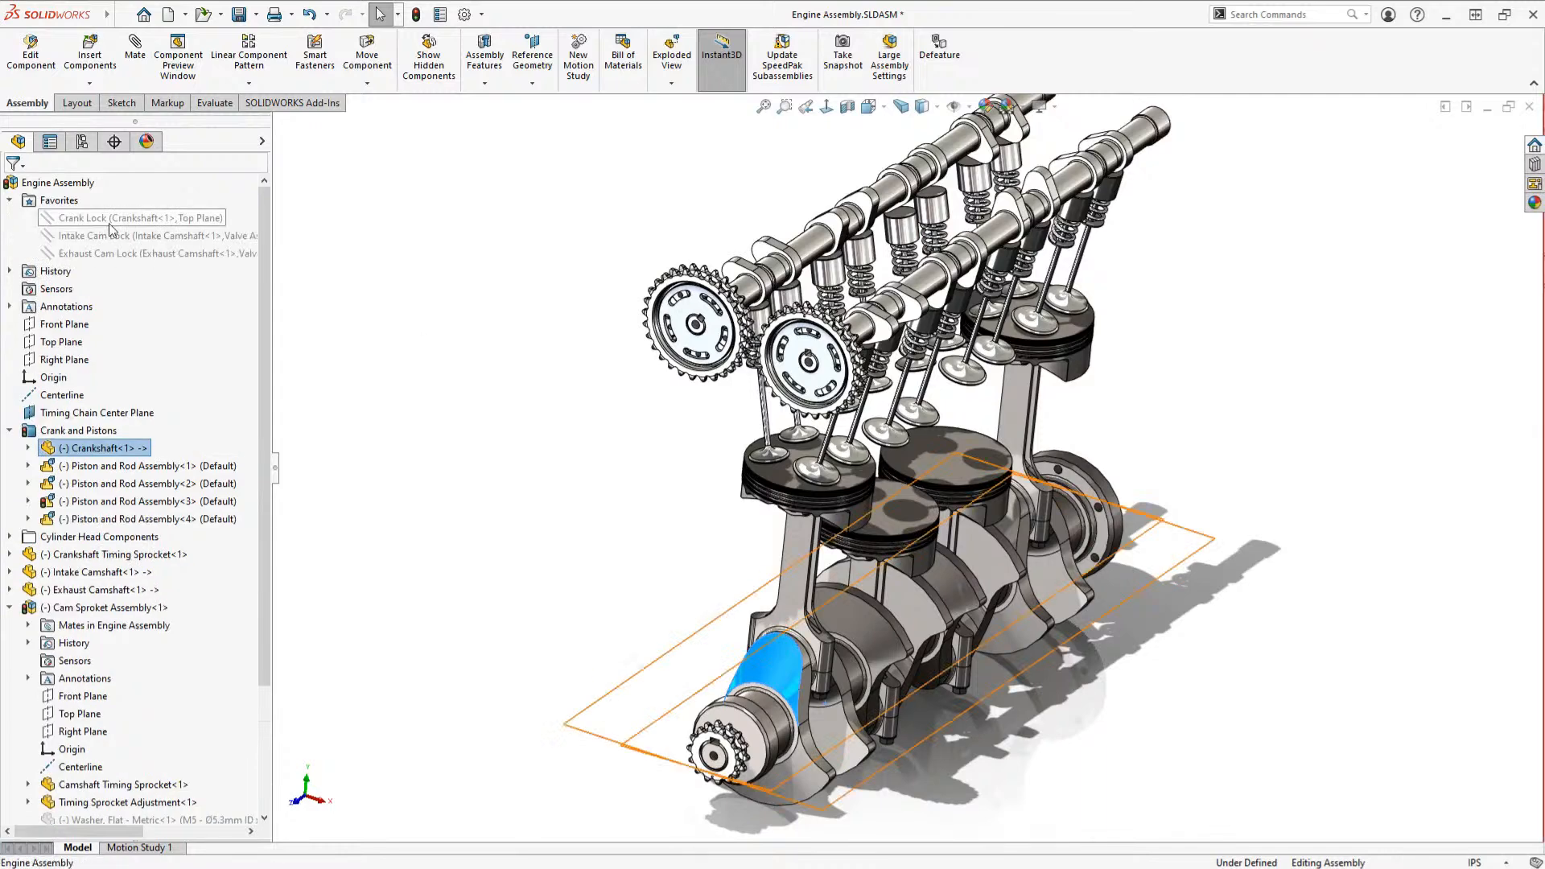
{"action": "left_click", "coordinate": [109, 220]}
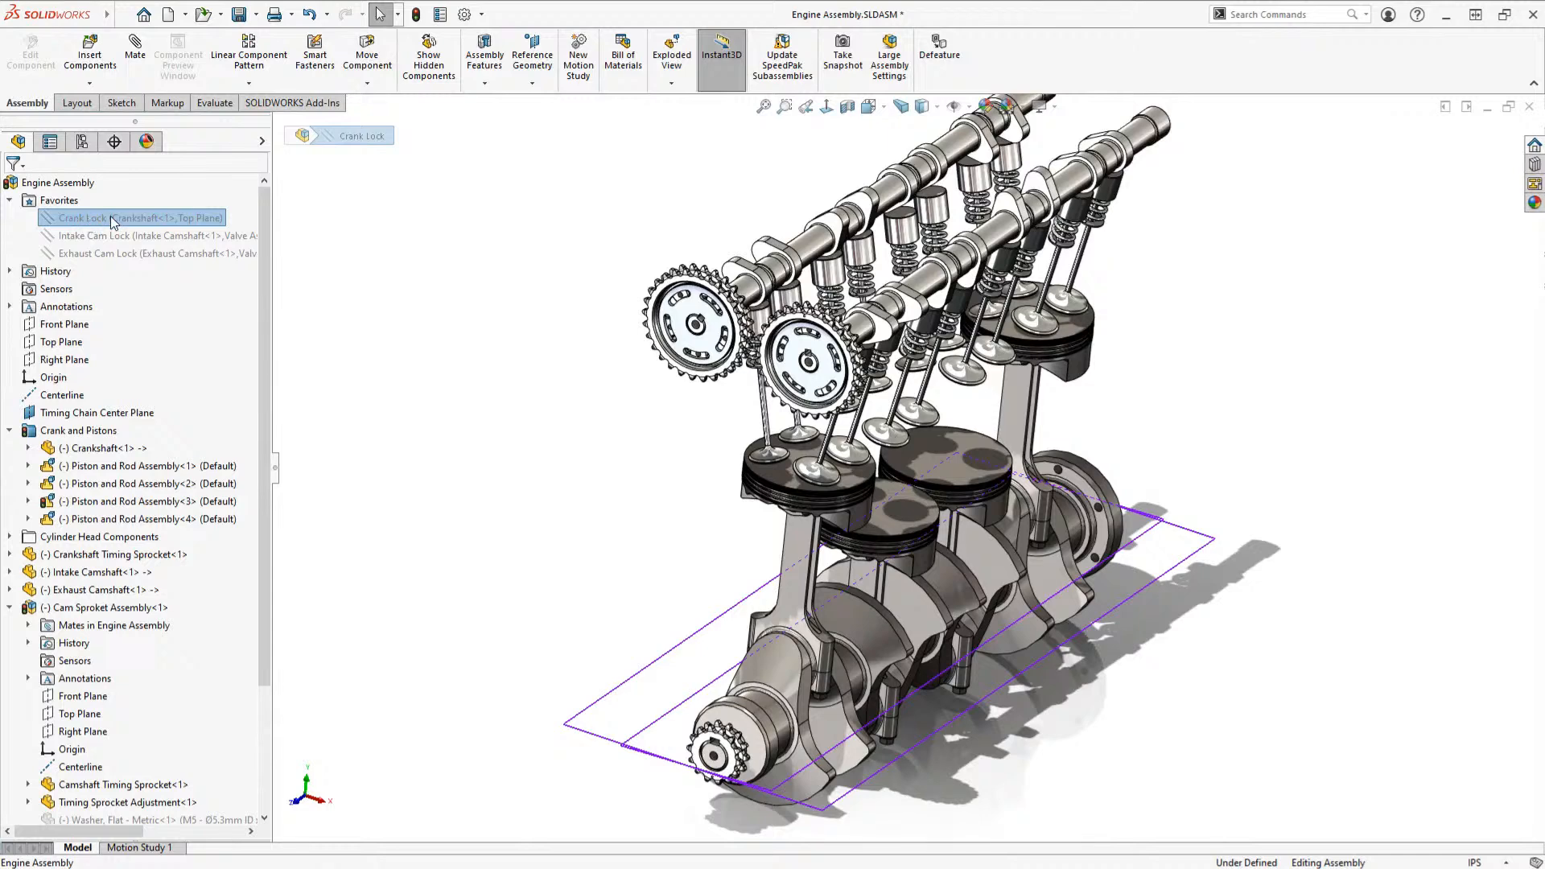
{"action": "left_click", "coordinate": [177, 219]}
{"action": "left_click", "coordinate": [149, 235]}
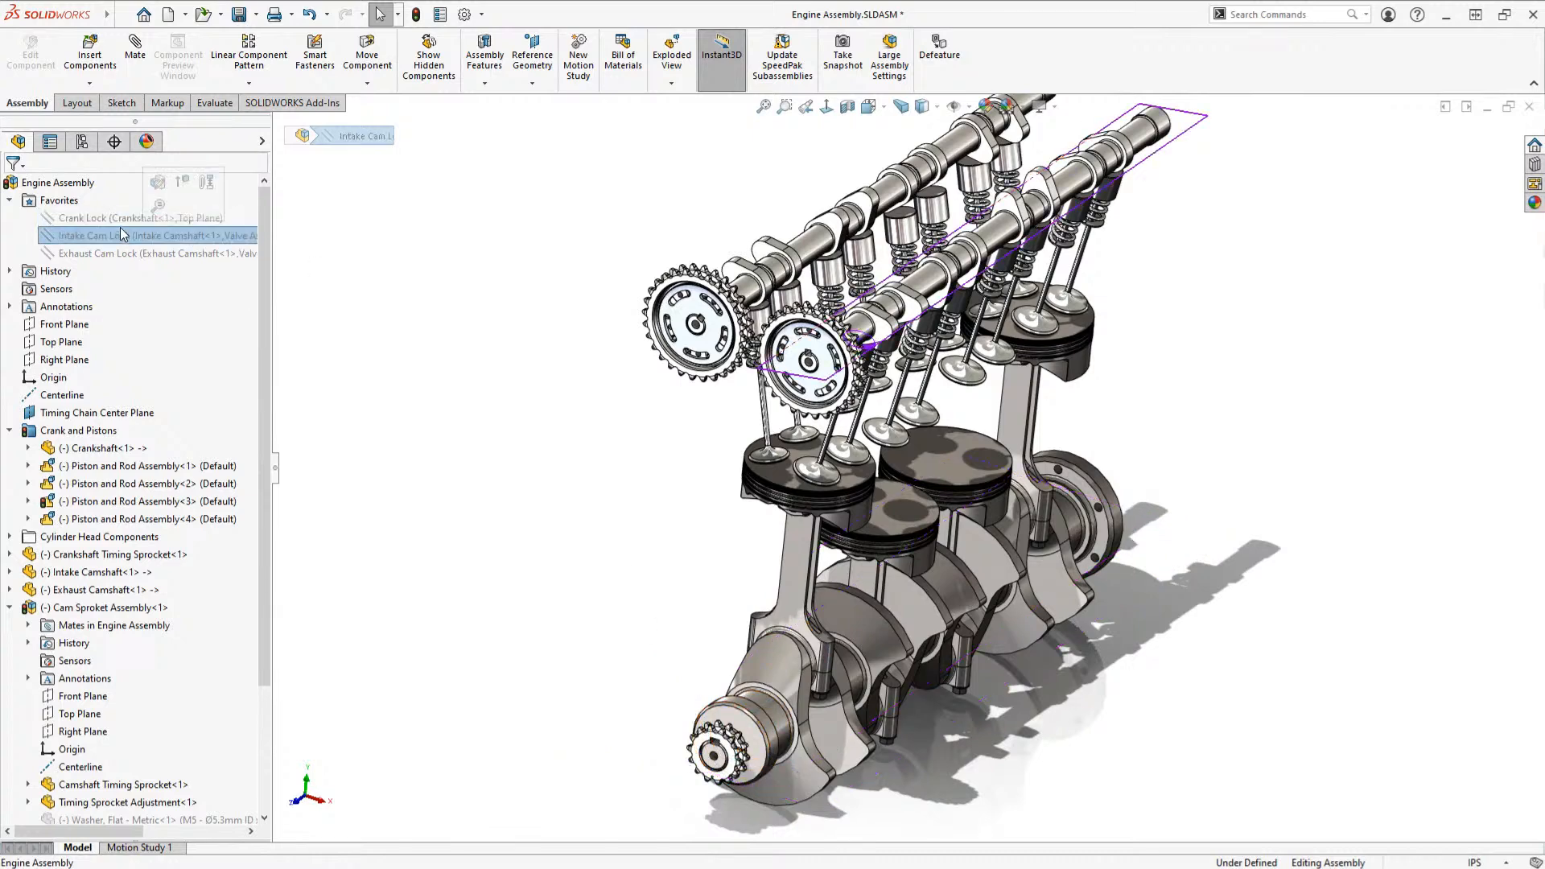
Step: Turn the crankshaft to a different angle and unsuppress the Crank Lock mate
{"action": "left_click_drag", "start_coordinate": [794, 663], "coordinate": [837, 708]}
{"action": "left_click", "coordinate": [528, 395]}
{"action": "left_click", "coordinate": [124, 215]}
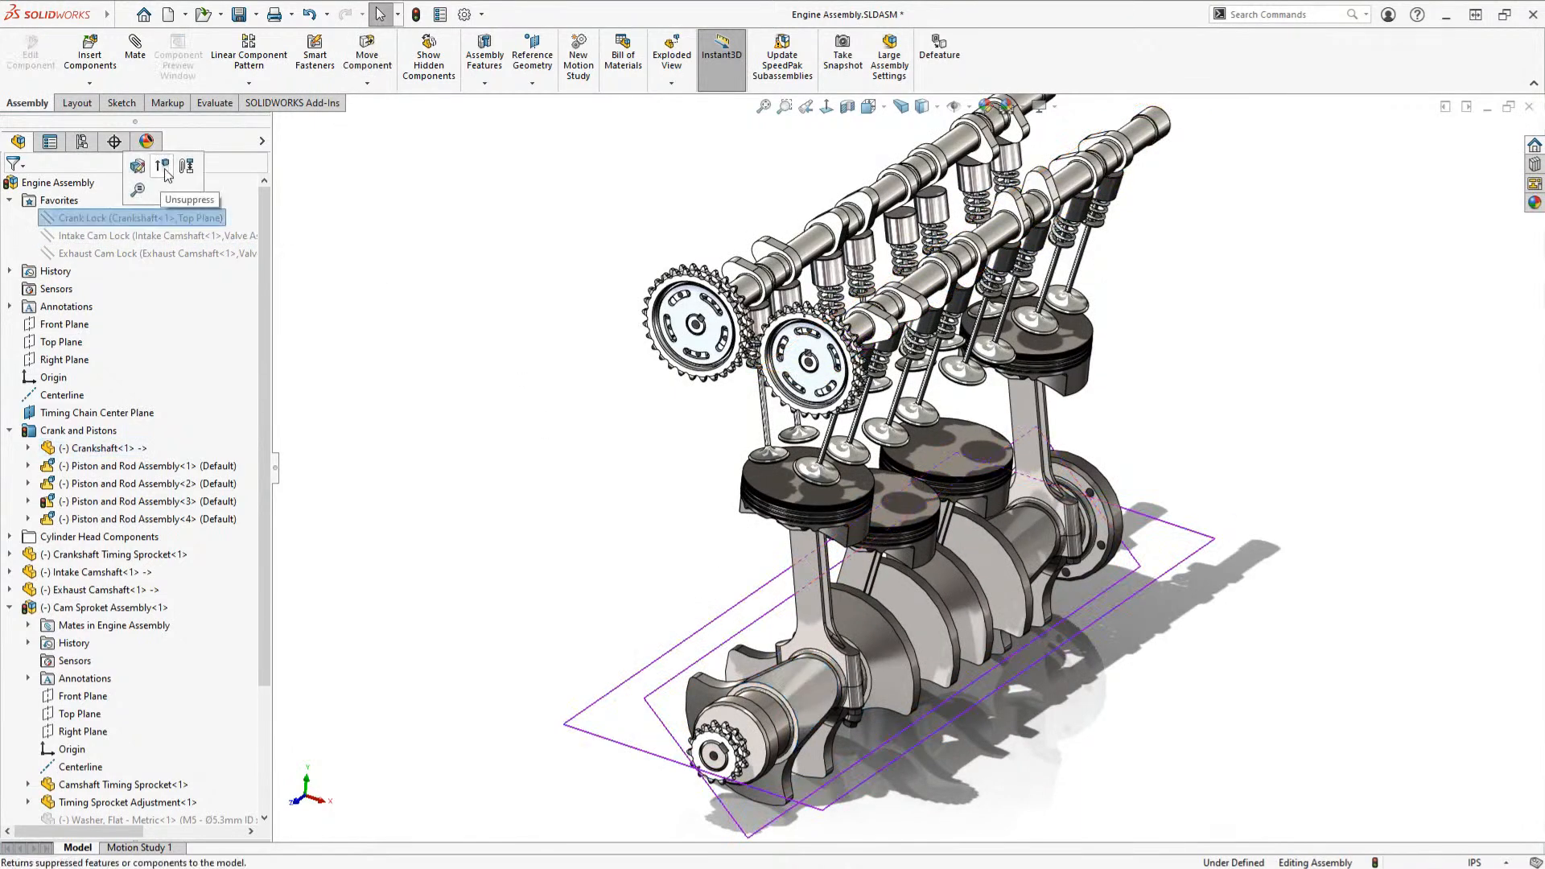
{"action": "left_click", "coordinate": [162, 166]}
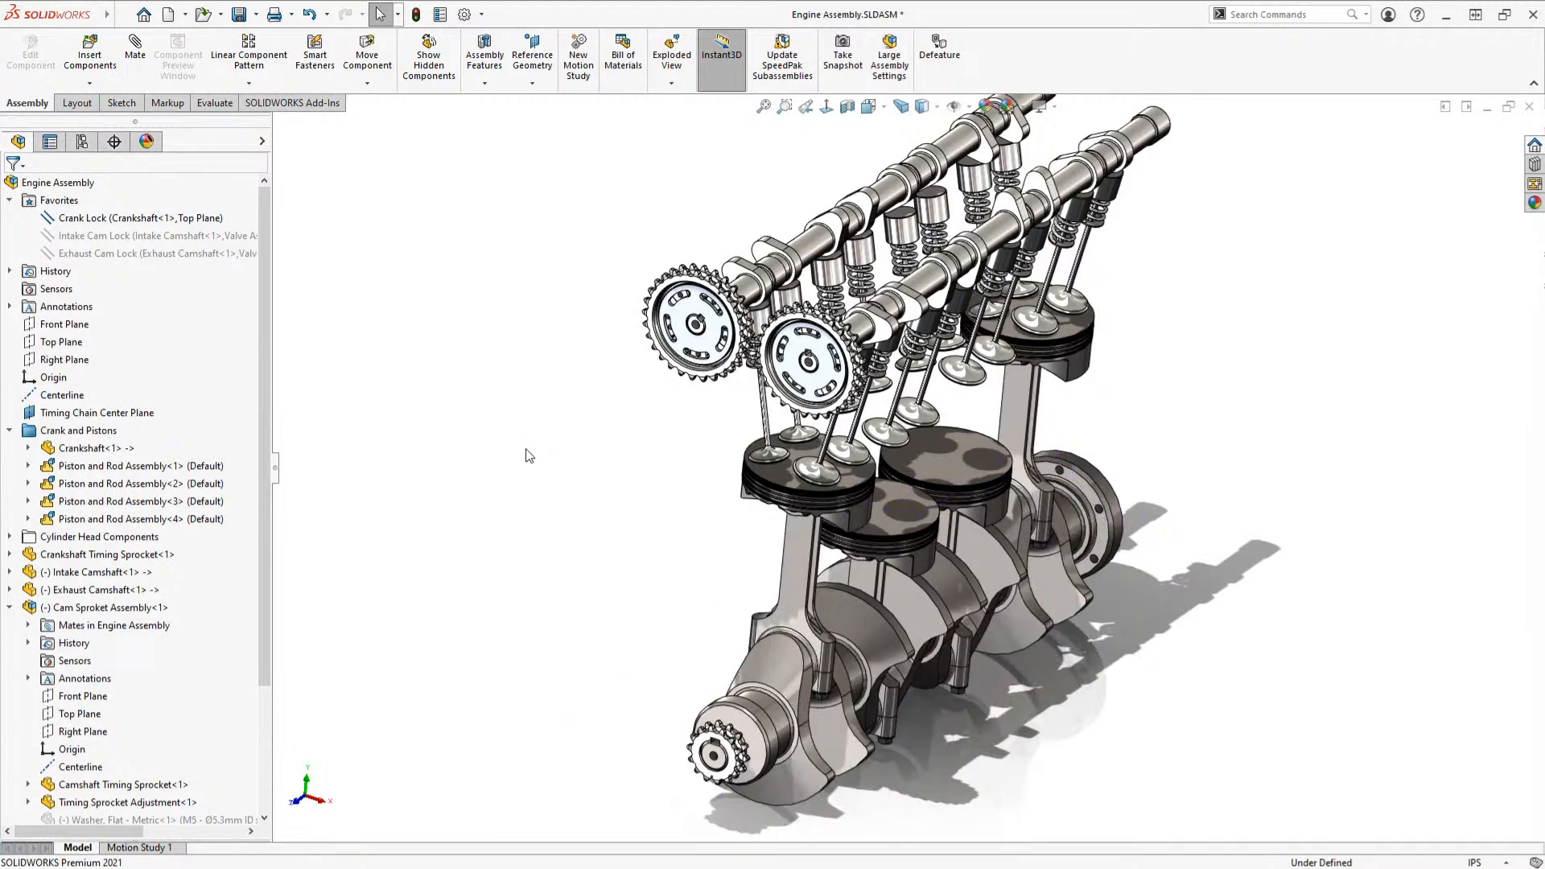
Step: Try to turn the locked crankshaft, and rotate the intake camshaft by its front lobe to check its freedom
{"action": "middle_click_drag", "start_coordinate": [809, 585], "coordinate": [777, 543]}
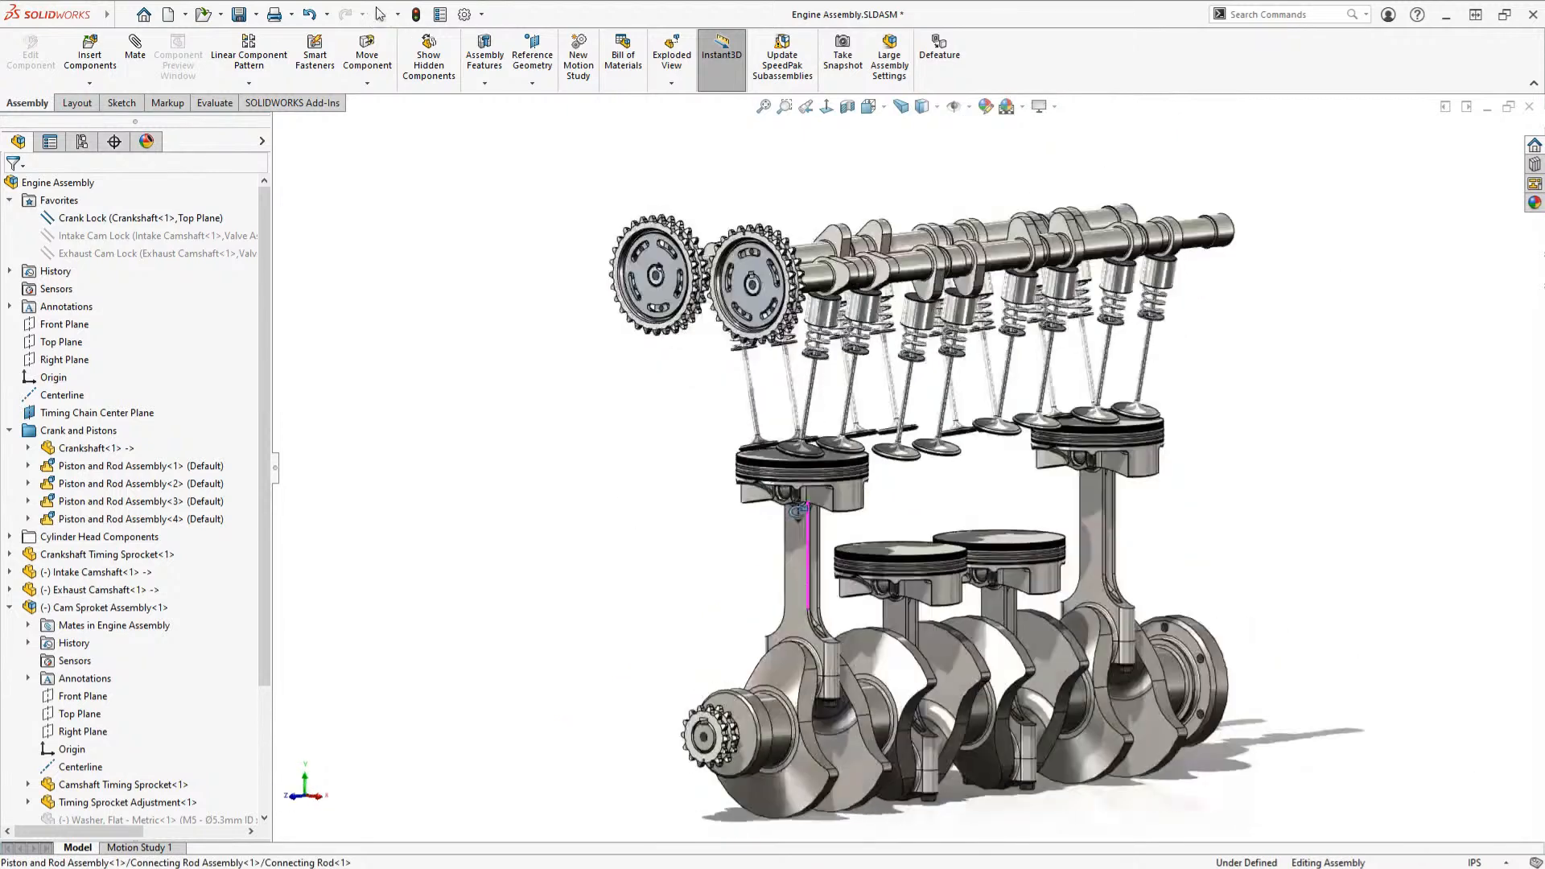
{"action": "left_click", "coordinate": [821, 683]}
{"action": "scroll", "coordinate": [777, 412], "scroll_direction": "down", "scroll_amount": 5}
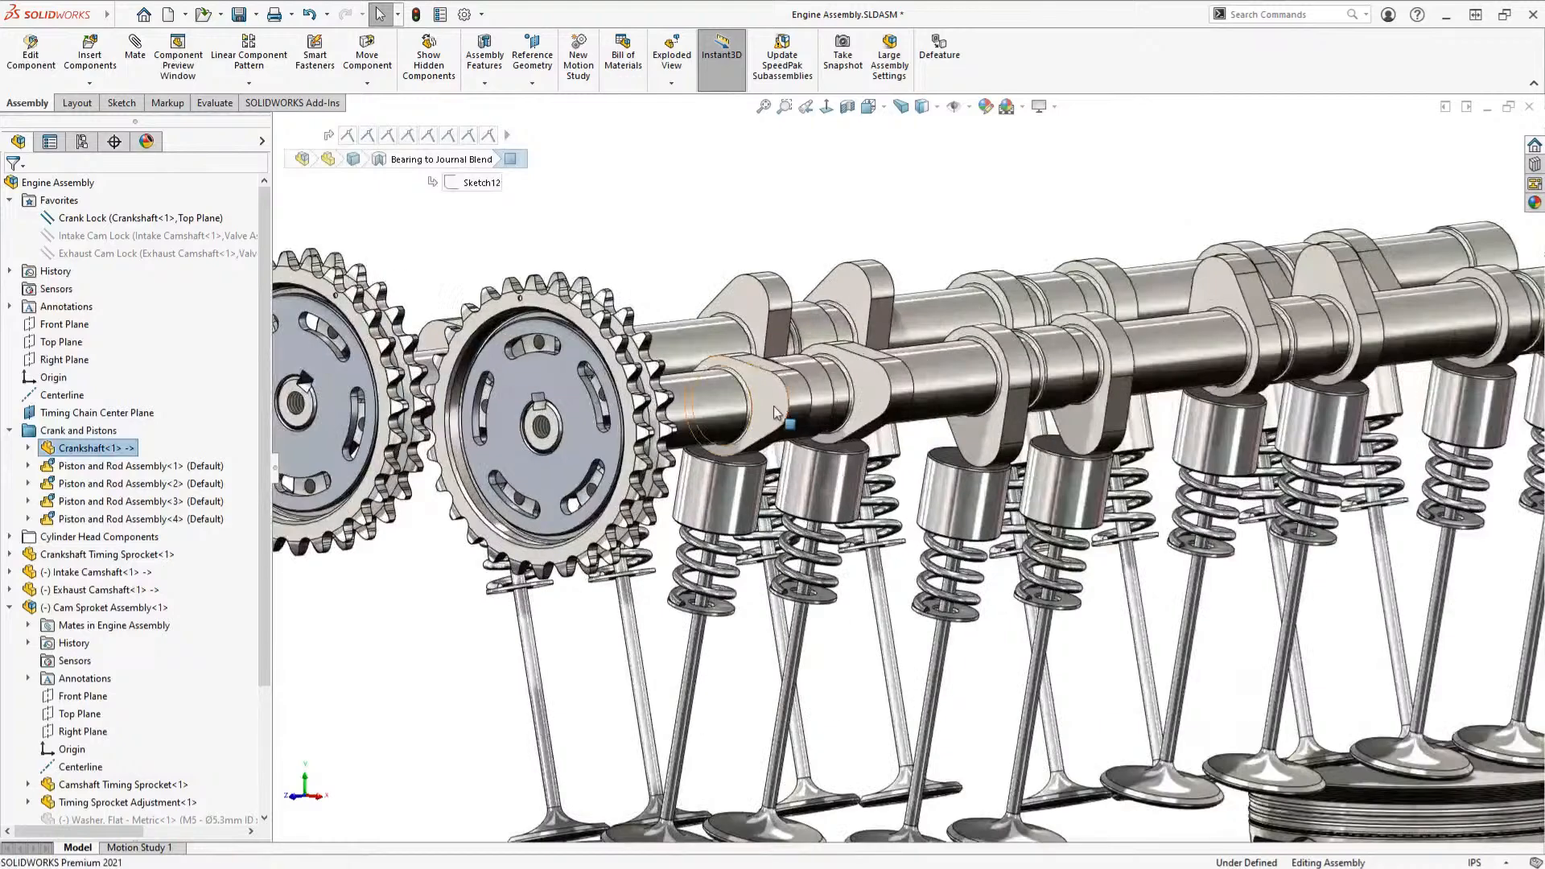
{"action": "left_click_drag", "start_coordinate": [777, 412], "coordinate": [861, 483]}
{"action": "scroll", "coordinate": [861, 483], "scroll_direction": "up", "scroll_amount": 5}
{"action": "scroll", "coordinate": [861, 482], "scroll_direction": "down", "scroll_amount": 3}
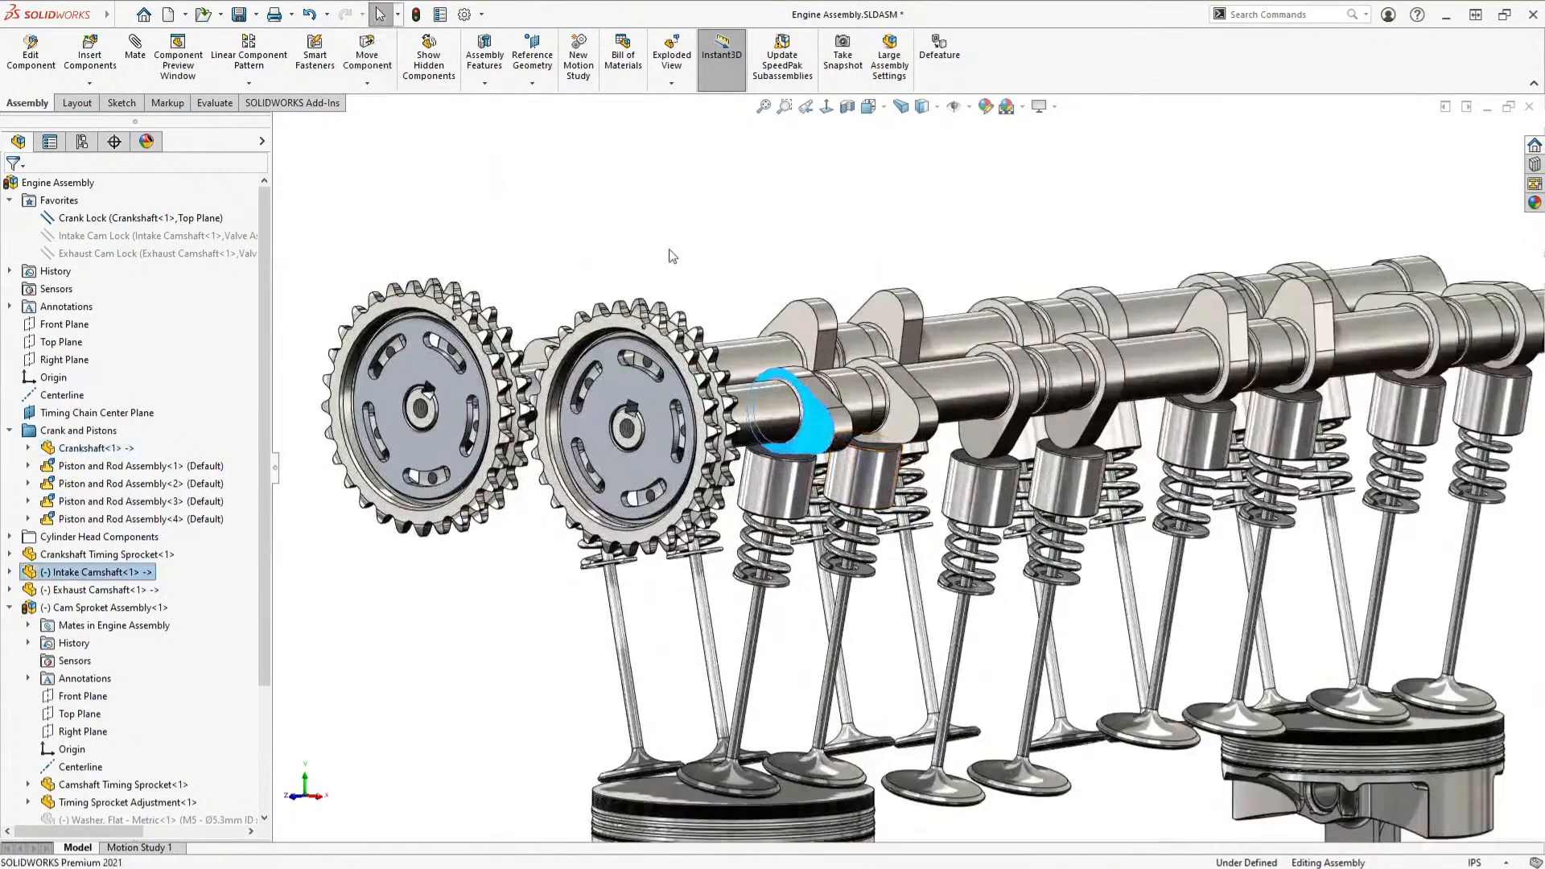
{"action": "left_click", "coordinate": [648, 236]}
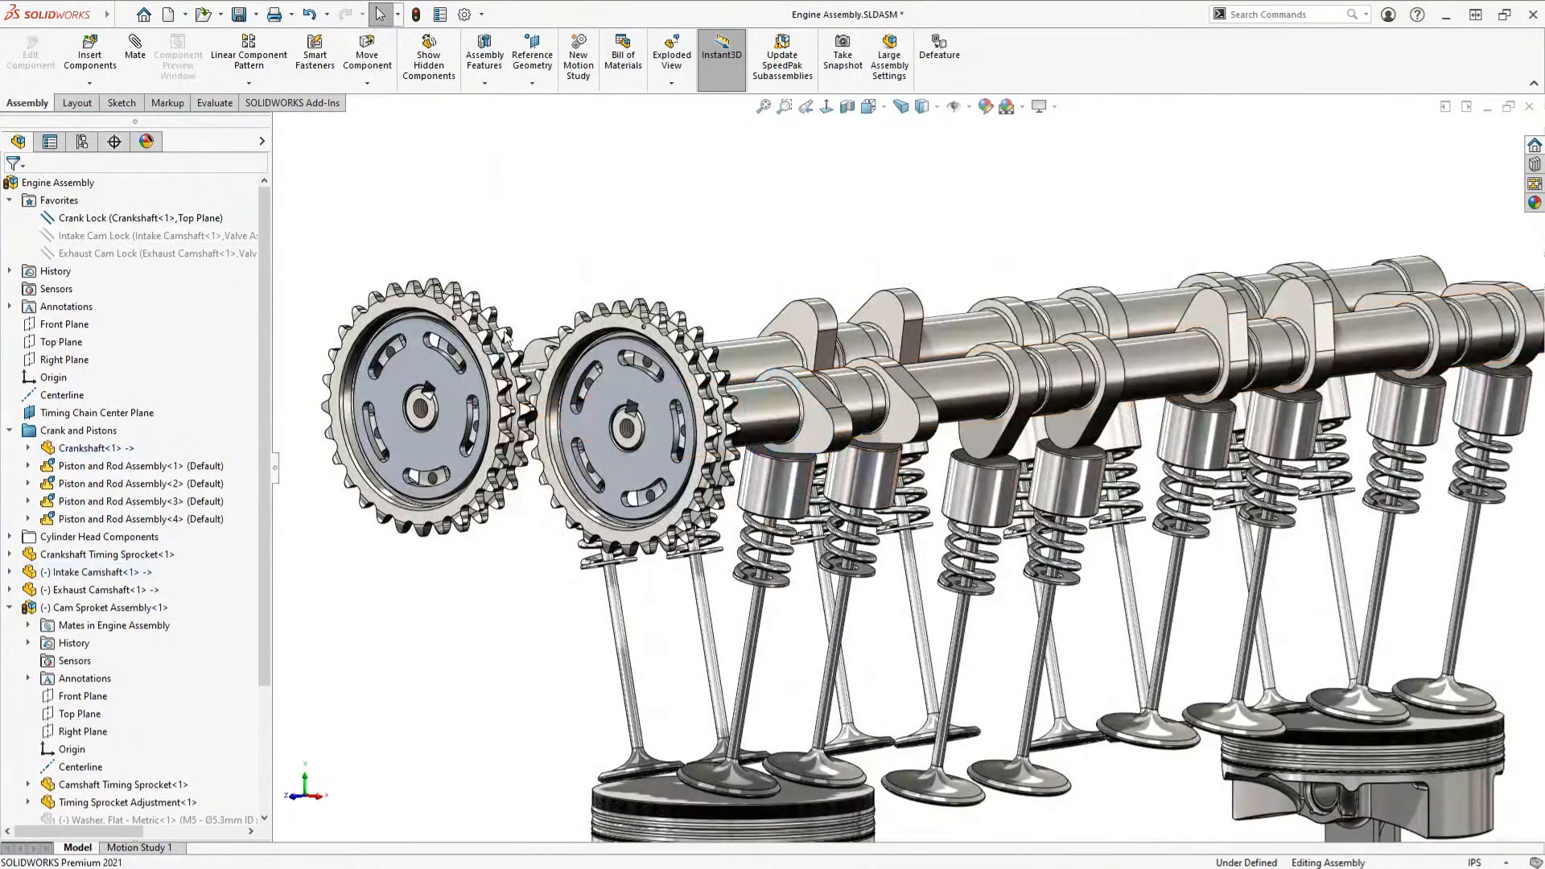
Step: Hide both cam sprocket assemblies and show the camshaft ends in the Front view
{"action": "key", "text": "shift+c"}
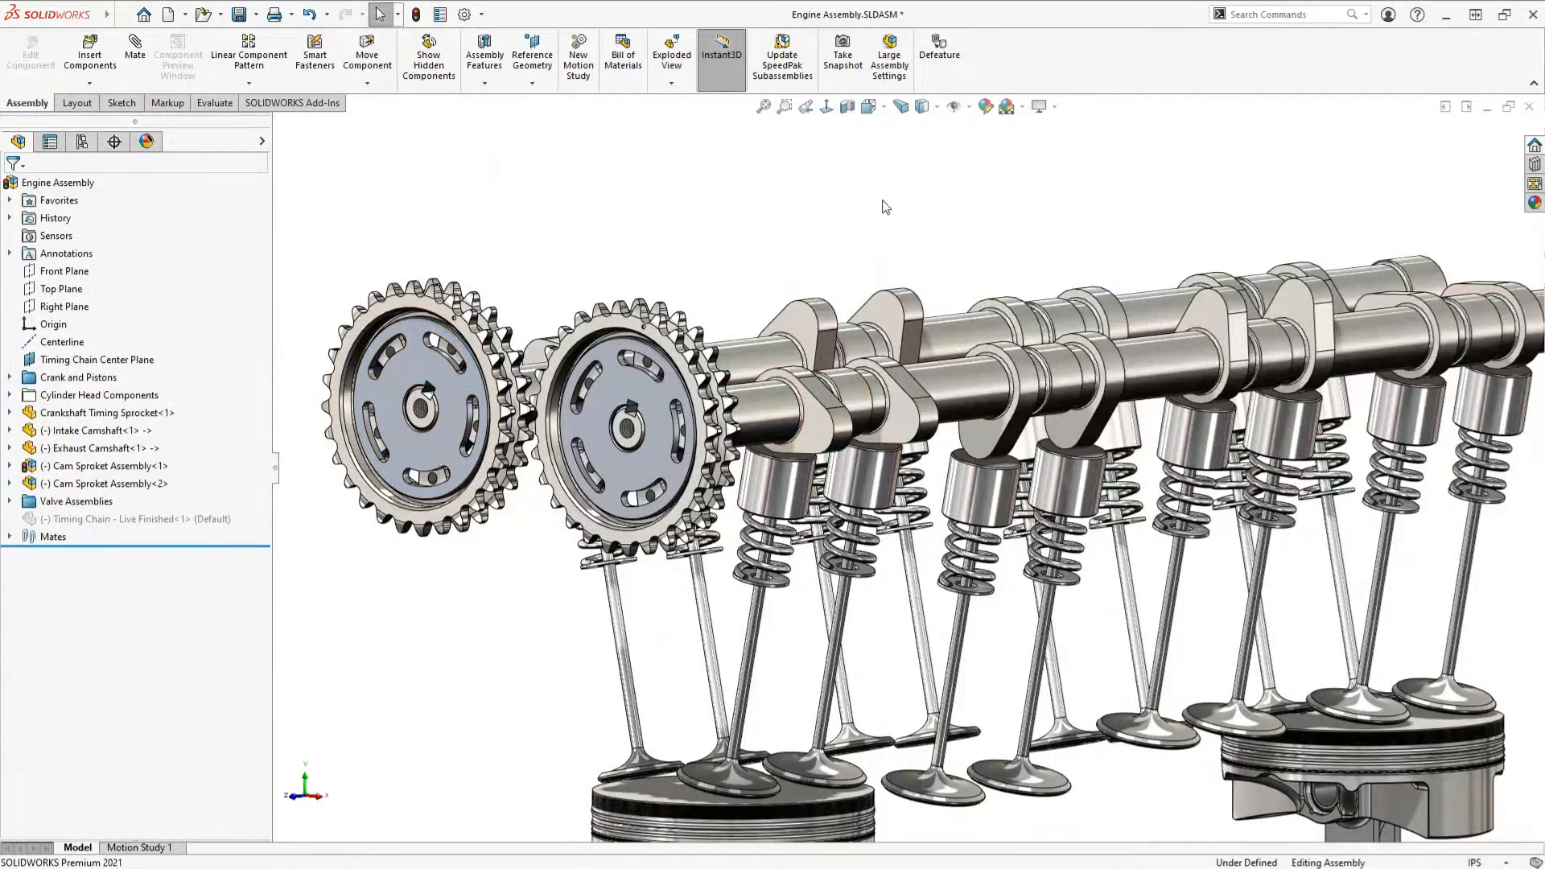
{"action": "left_click", "coordinate": [871, 108]}
{"action": "left_click", "coordinate": [890, 171]}
{"action": "left_click", "coordinate": [96, 466]}
{"action": "left_click", "coordinate": [83, 485], "text": "ctrl"}
{"action": "left_click", "coordinate": [181, 464]}
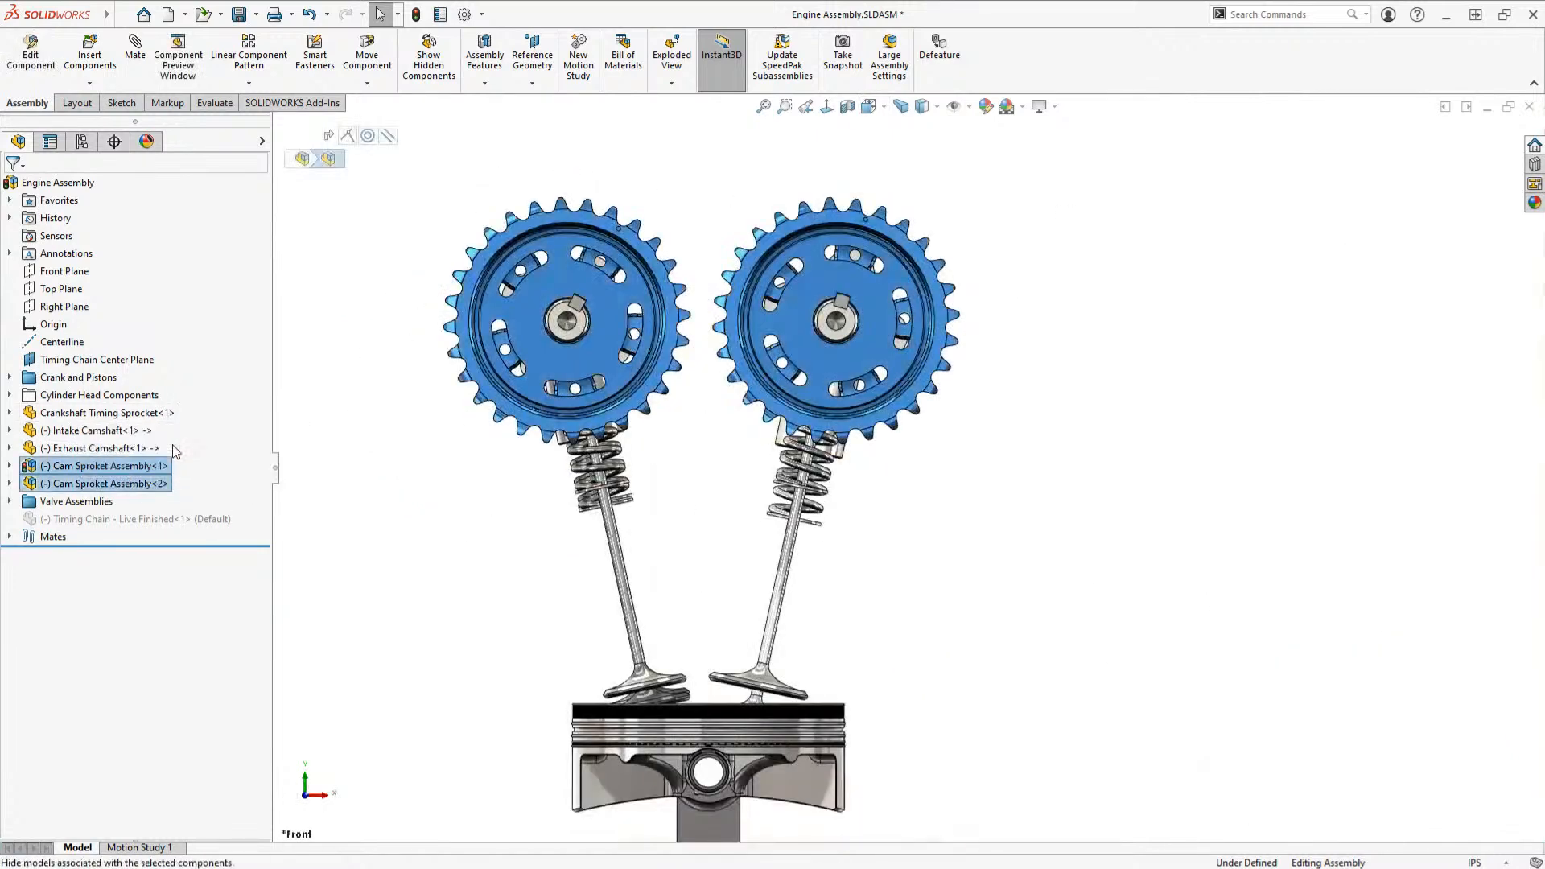
{"action": "left_click", "coordinate": [1034, 361]}
{"action": "scroll", "coordinate": [872, 346], "scroll_direction": "down", "scroll_amount": 5}
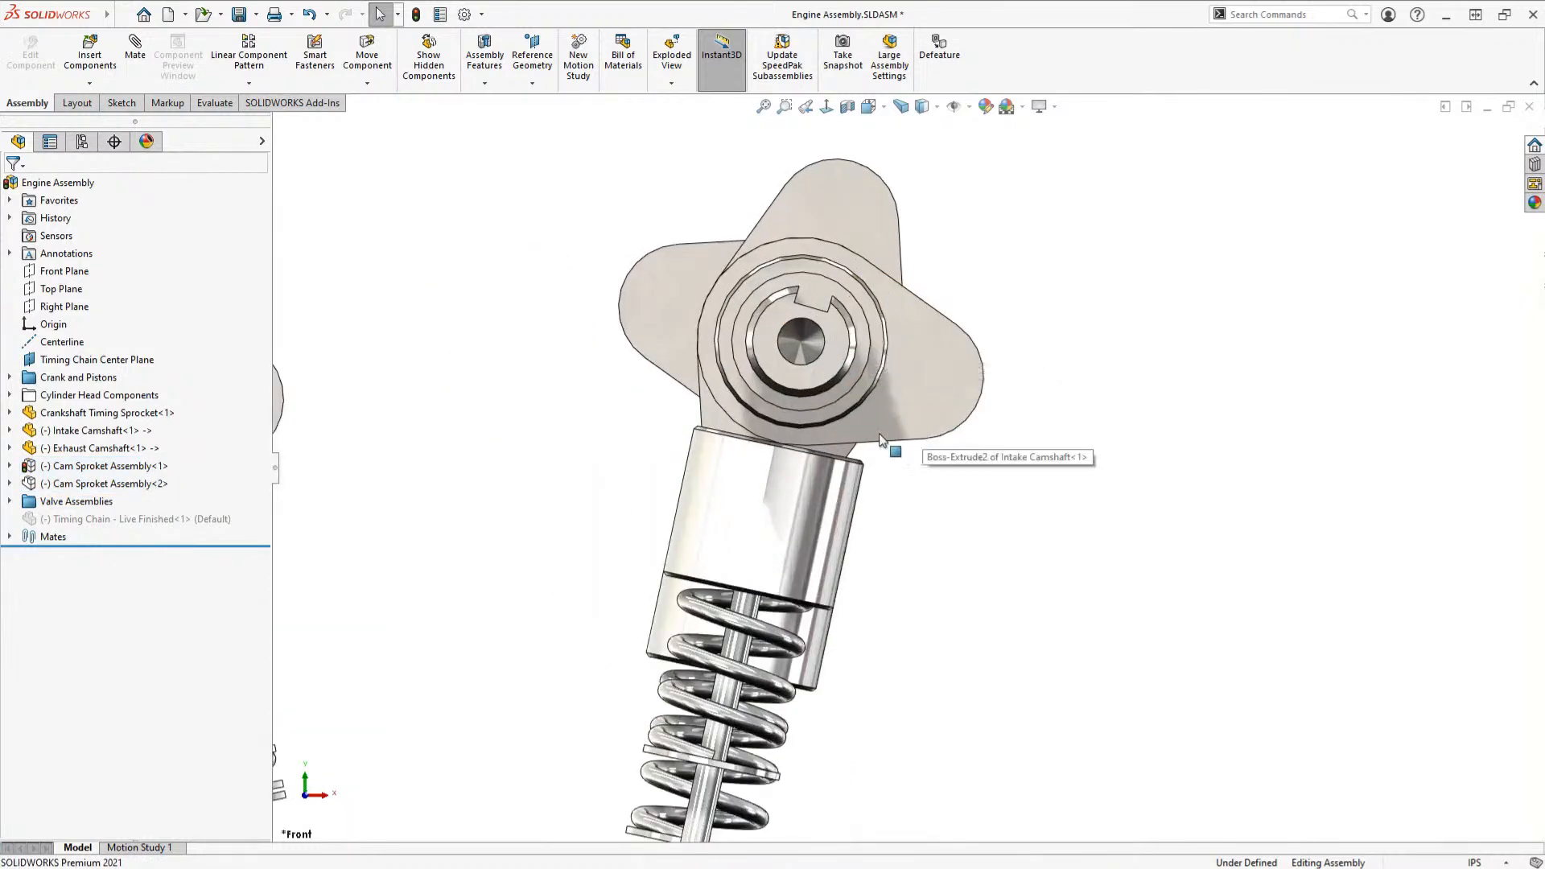
{"action": "scroll", "coordinate": [883, 436], "scroll_direction": "up", "scroll_amount": 6}
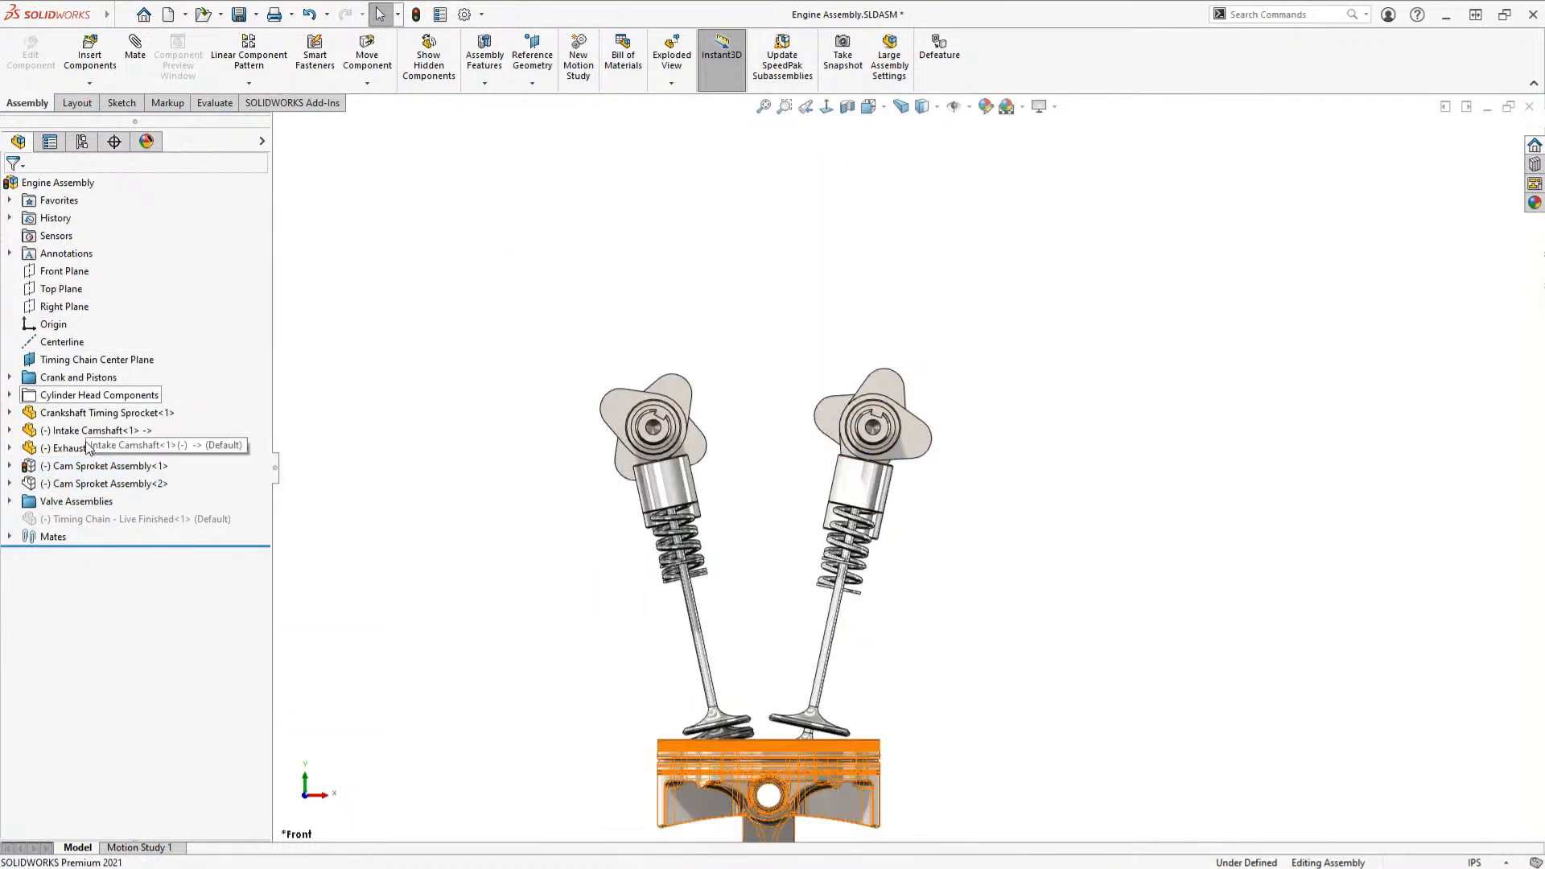
Step: Mate the intake camshaft's Top Plane parallel to the assembly's Top Plane, and undo the mate
{"action": "left_click", "coordinate": [9, 431]}
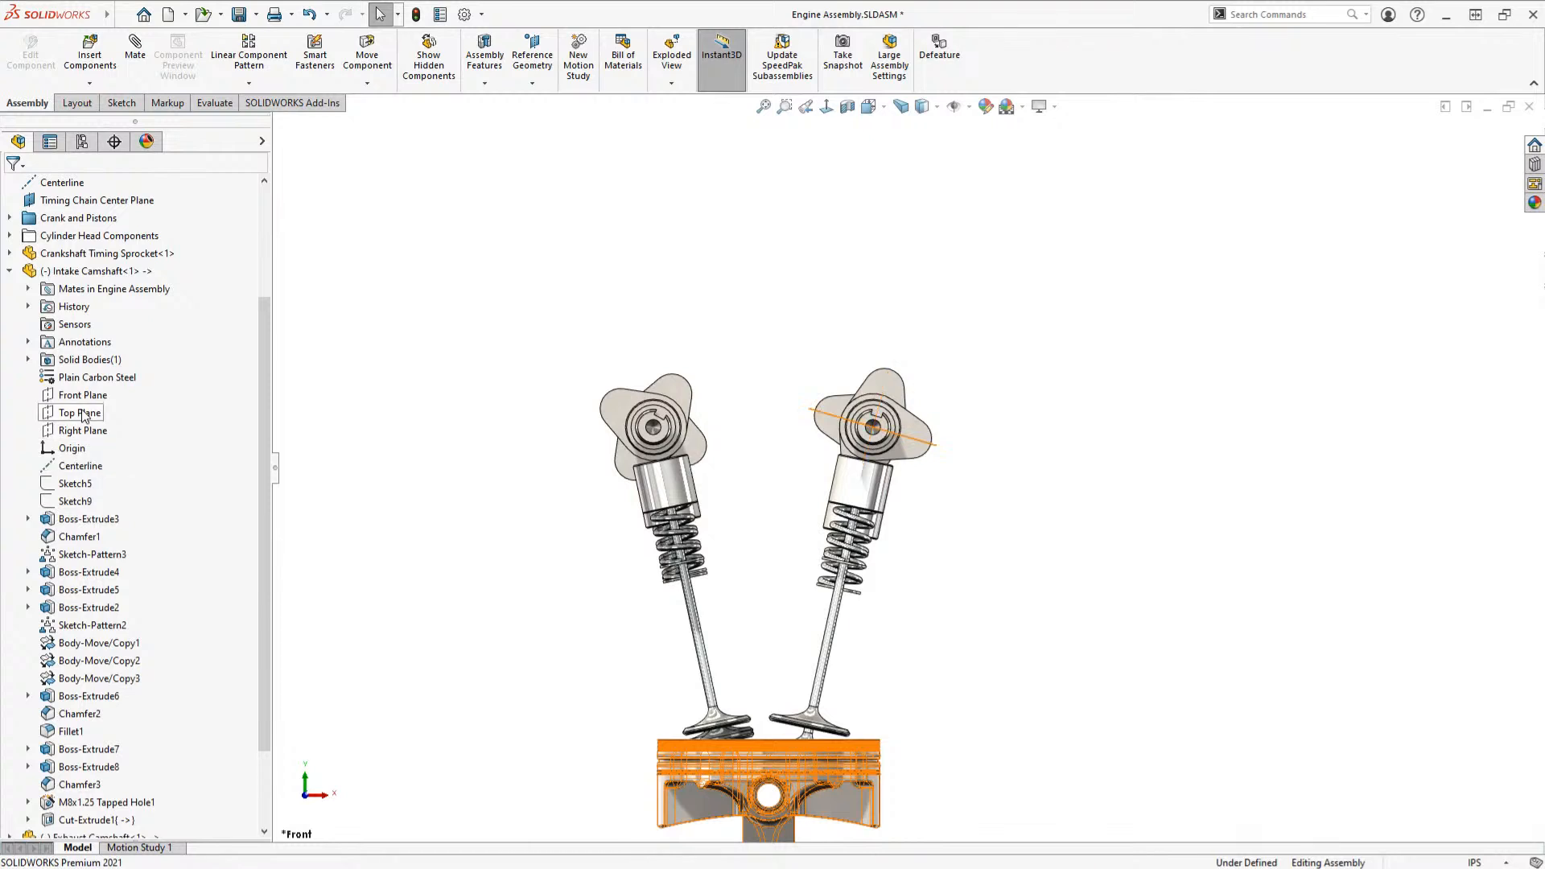
{"action": "left_click", "coordinate": [79, 412]}
{"action": "scroll", "coordinate": [102, 289], "scroll_direction": "up", "scroll_amount": 3}
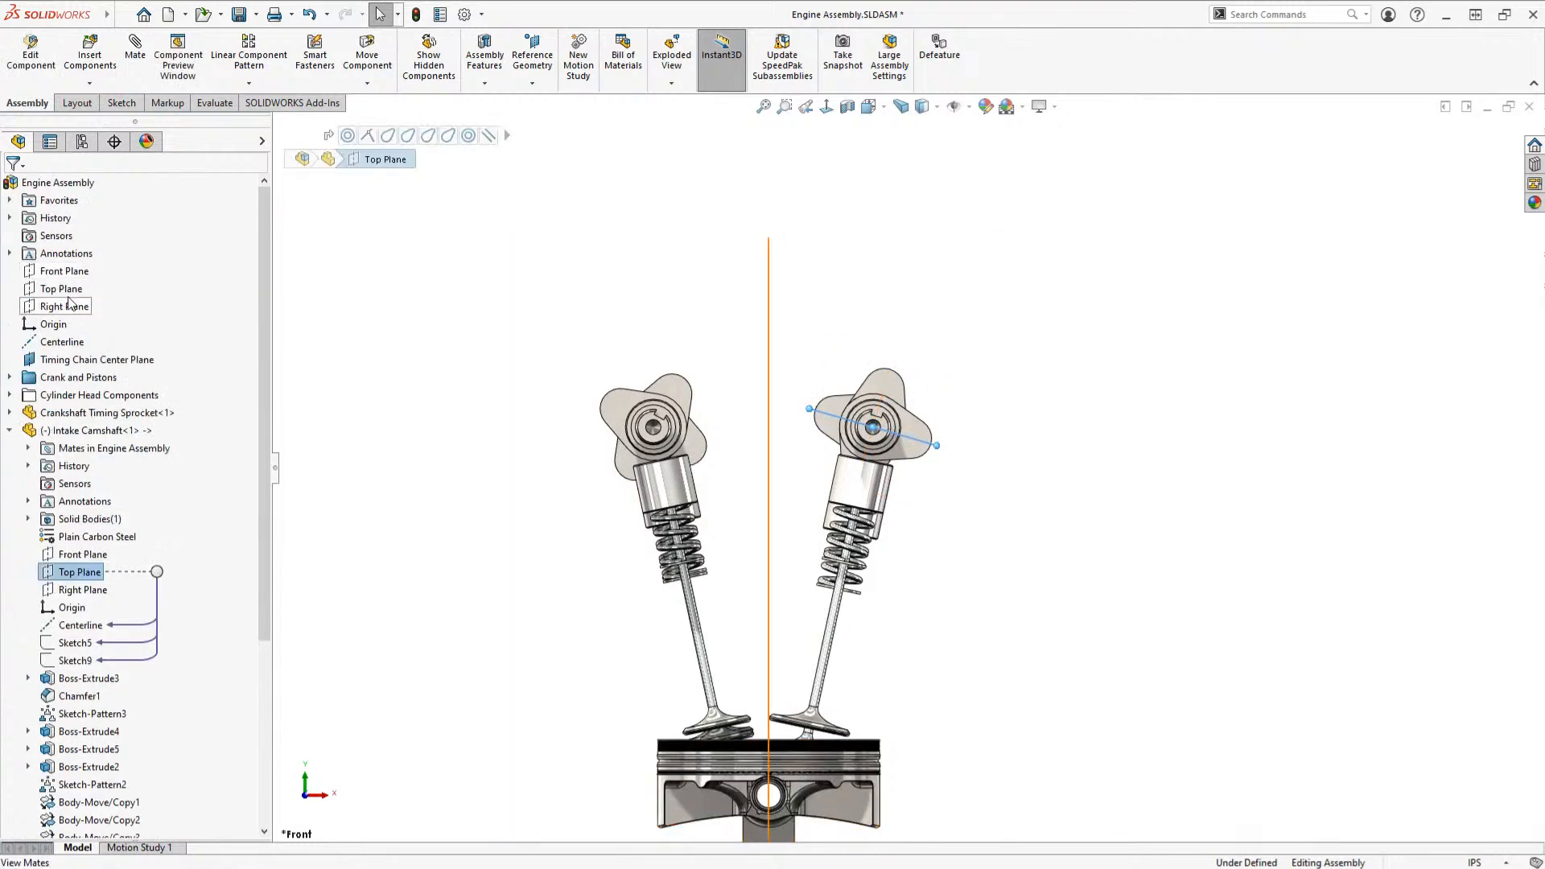
{"action": "left_click", "coordinate": [70, 291], "text": "ctrl"}
{"action": "left_click", "coordinate": [80, 300]}
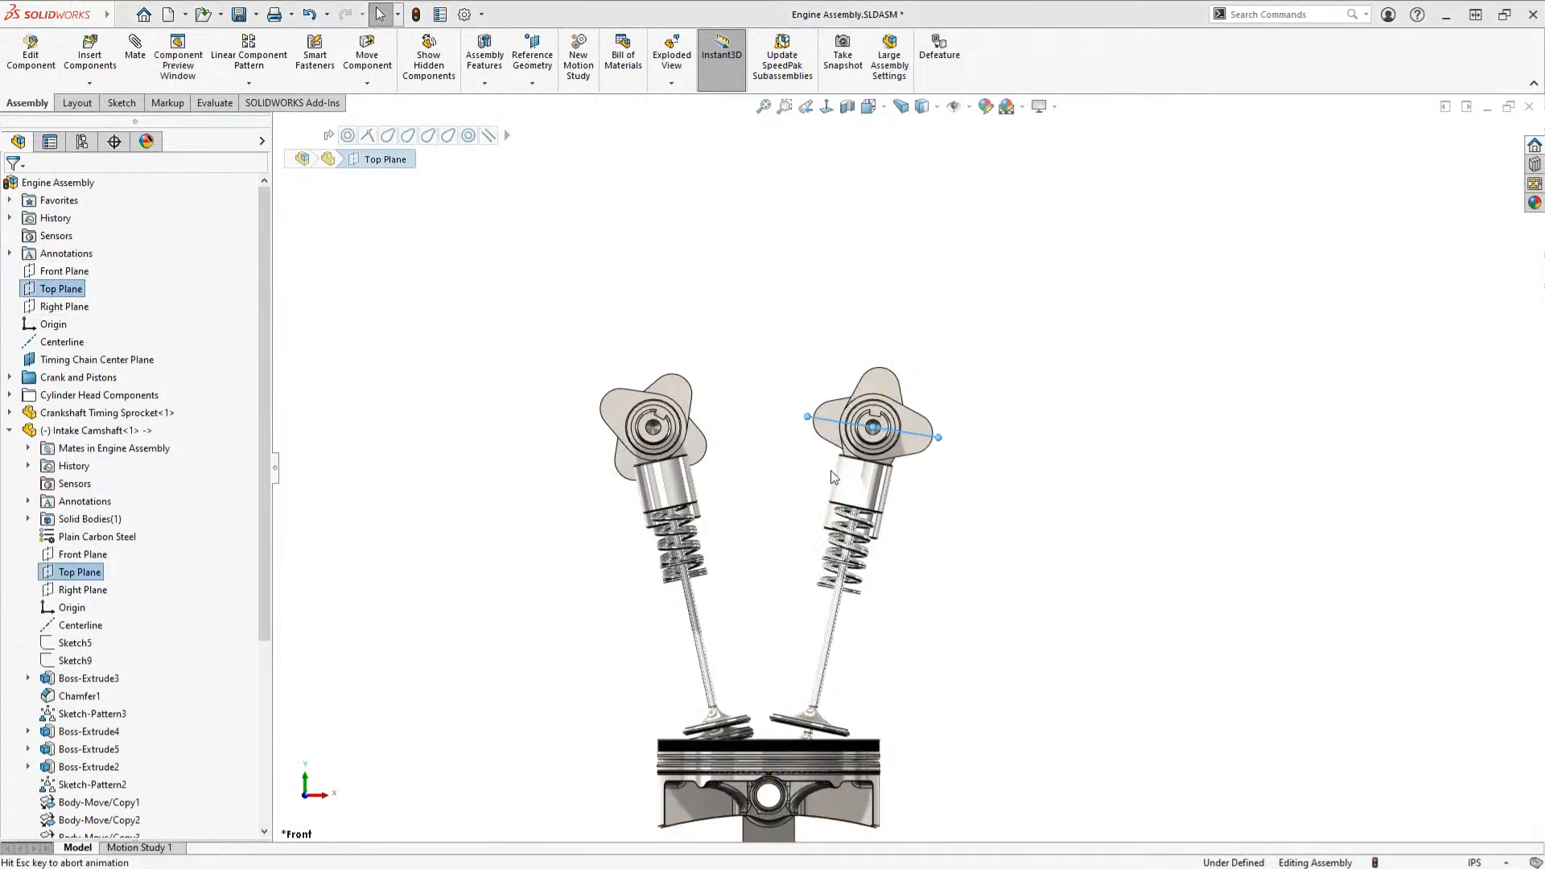
{"action": "scroll", "coordinate": [921, 454], "scroll_direction": "down", "scroll_amount": 5}
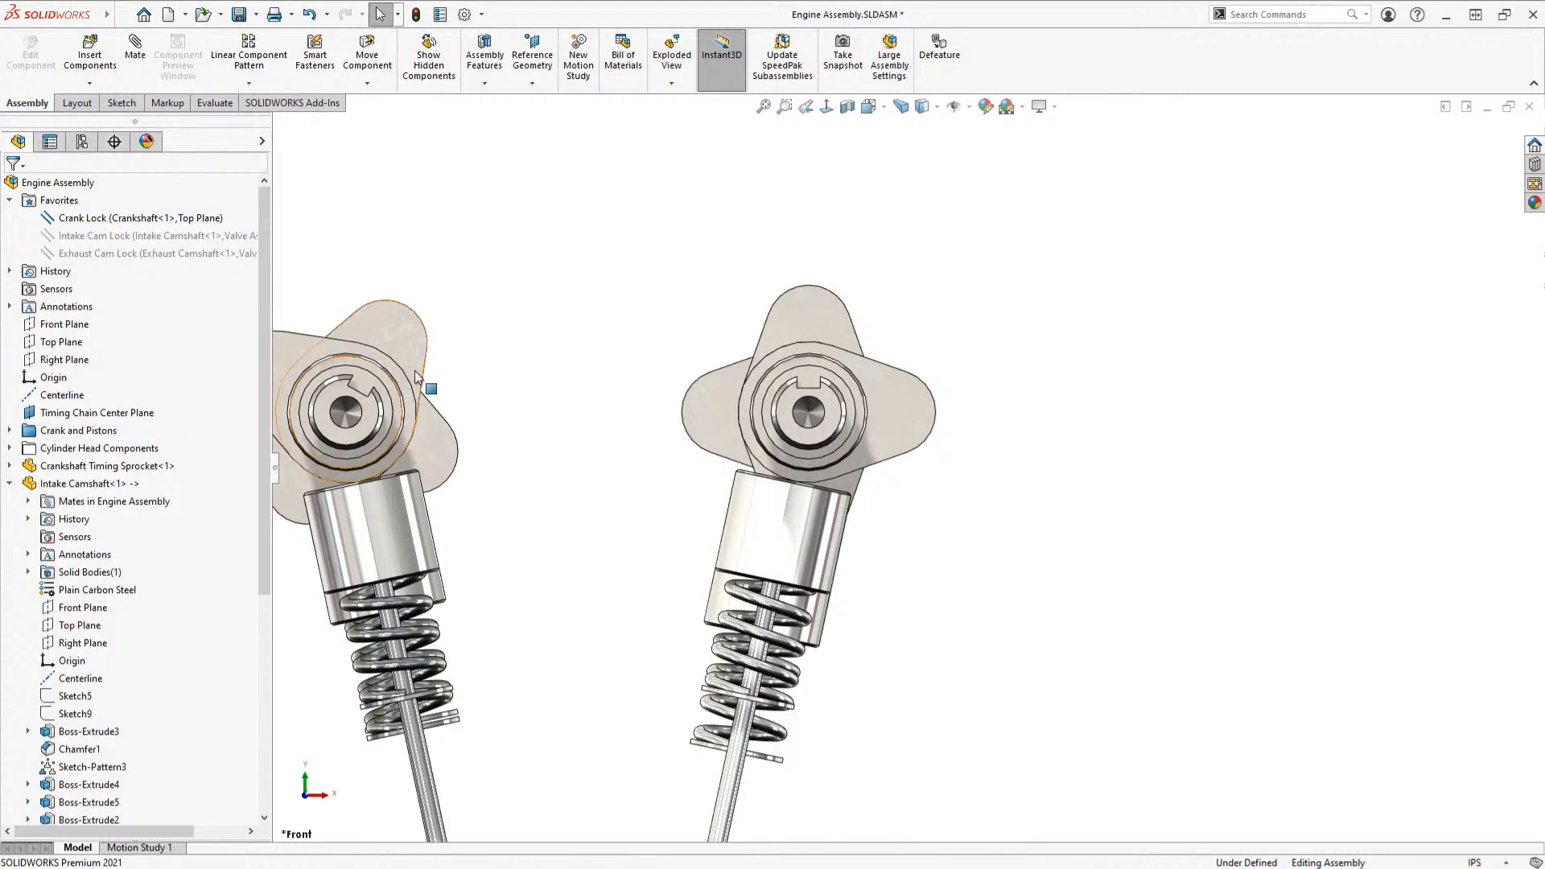
{"action": "scroll", "coordinate": [527, 313], "scroll_direction": "up", "scroll_amount": 5}
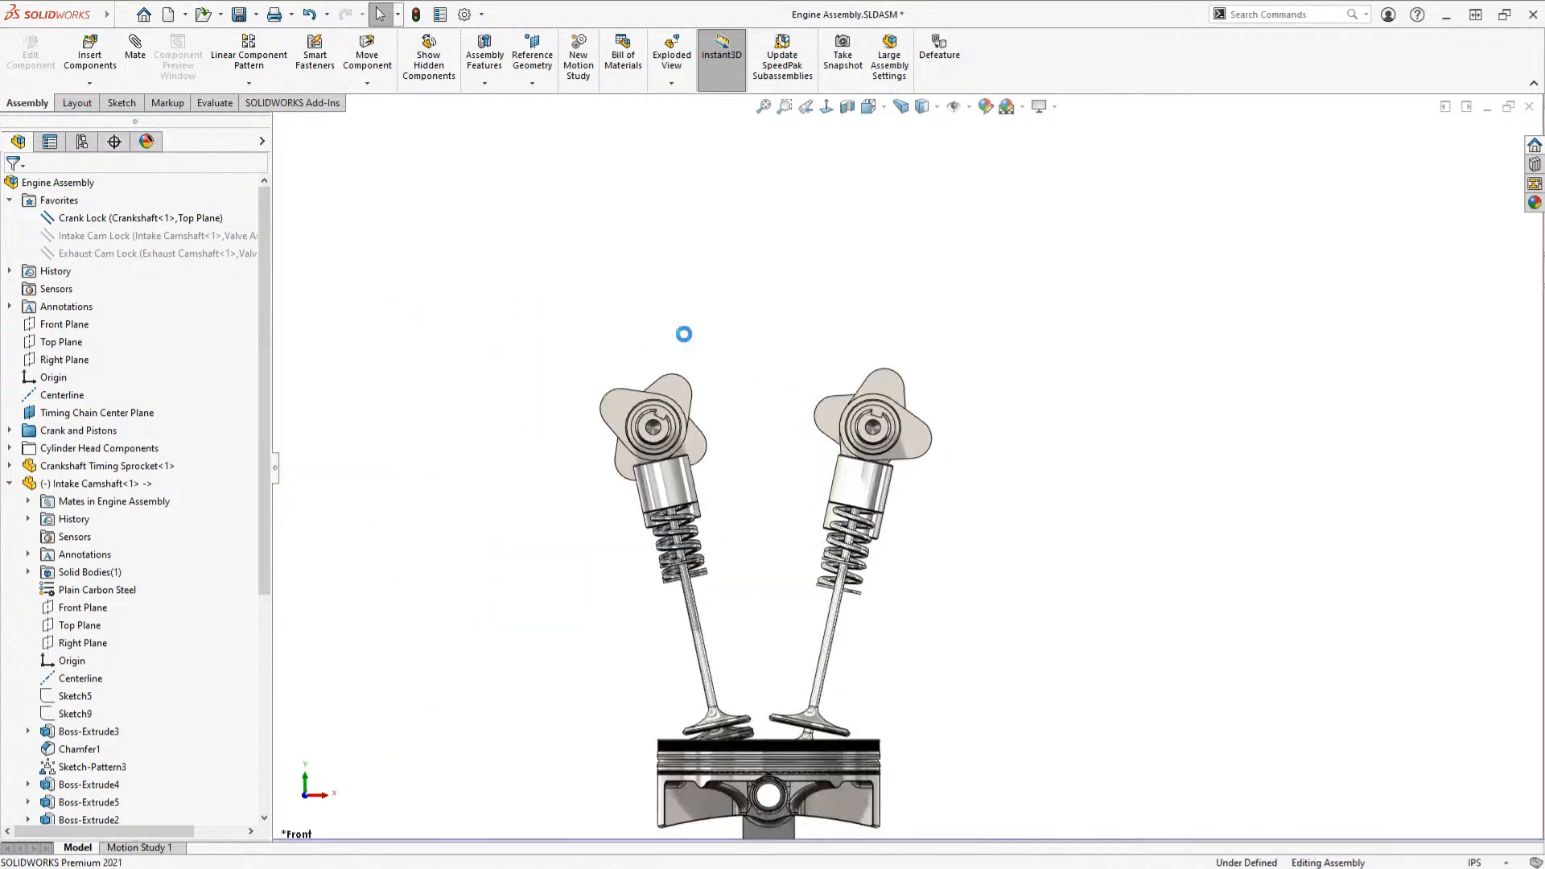
Step: Mate the intake camshaft's Top Plane parallel to the top face of the first intake valve tappet, and check the alignment from the front
{"action": "scroll", "coordinate": [919, 435], "scroll_direction": "down", "scroll_amount": 5}
{"action": "scroll", "coordinate": [919, 433], "scroll_direction": "down", "scroll_amount": 3}
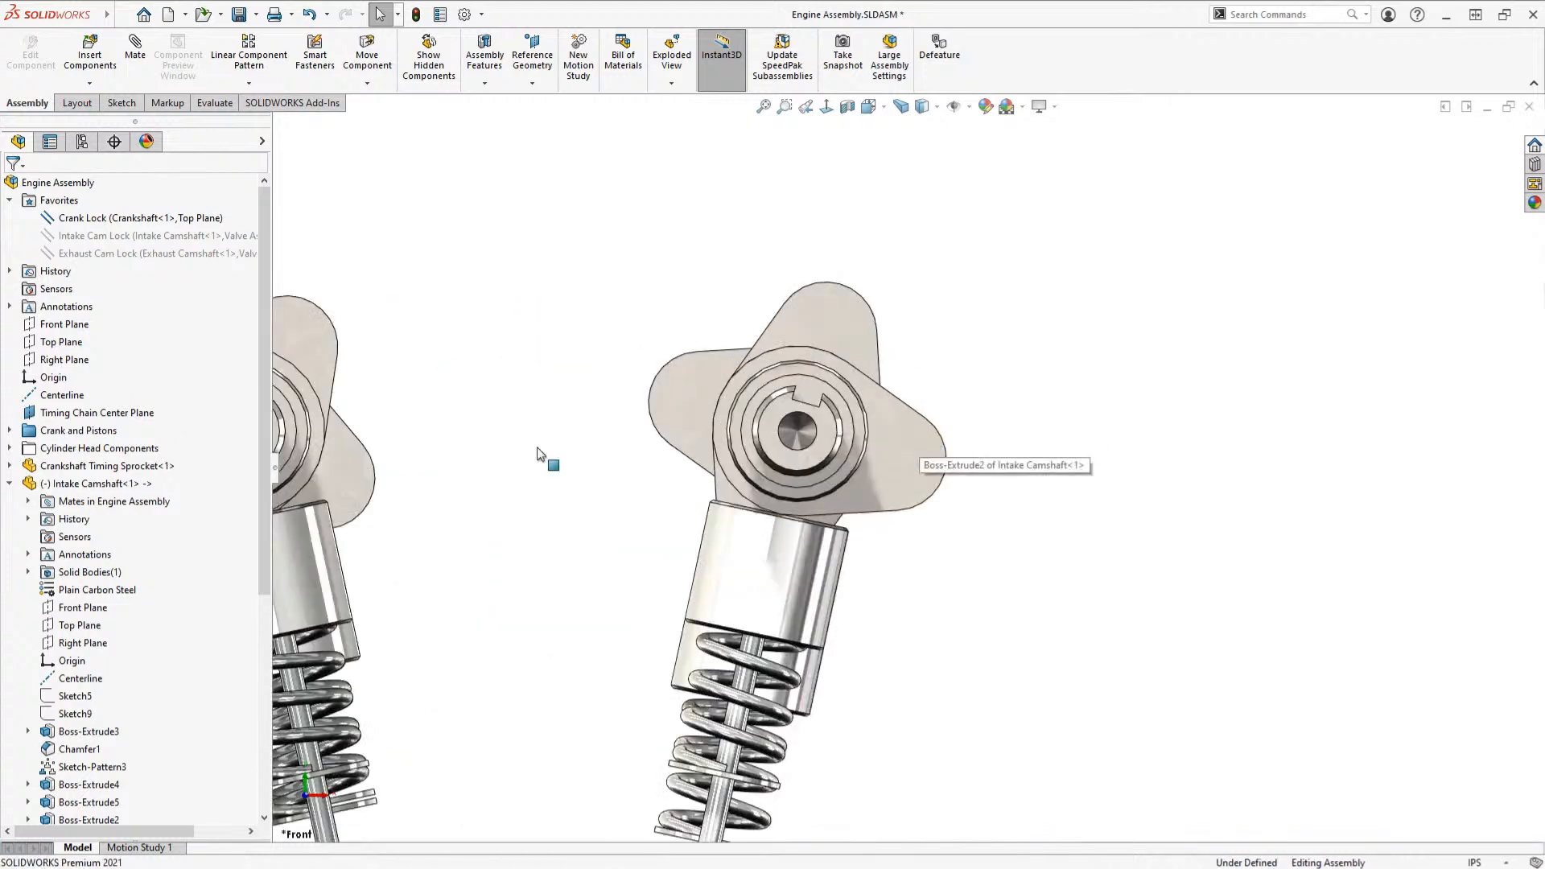
{"action": "left_click", "coordinate": [74, 626]}
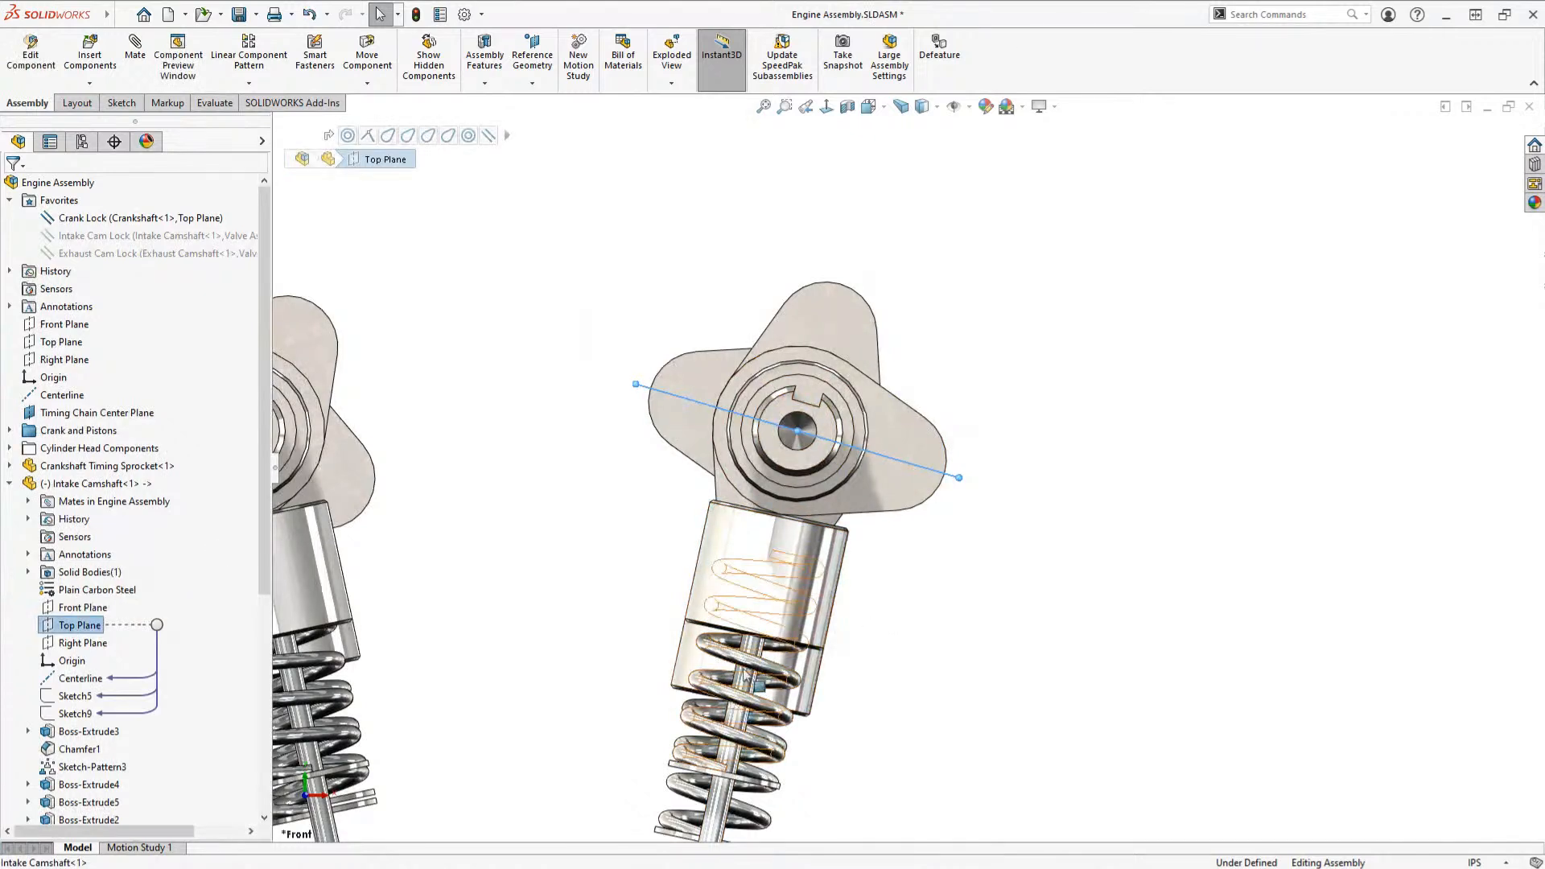
{"action": "scroll", "coordinate": [774, 605], "scroll_direction": "up", "scroll_amount": 3}
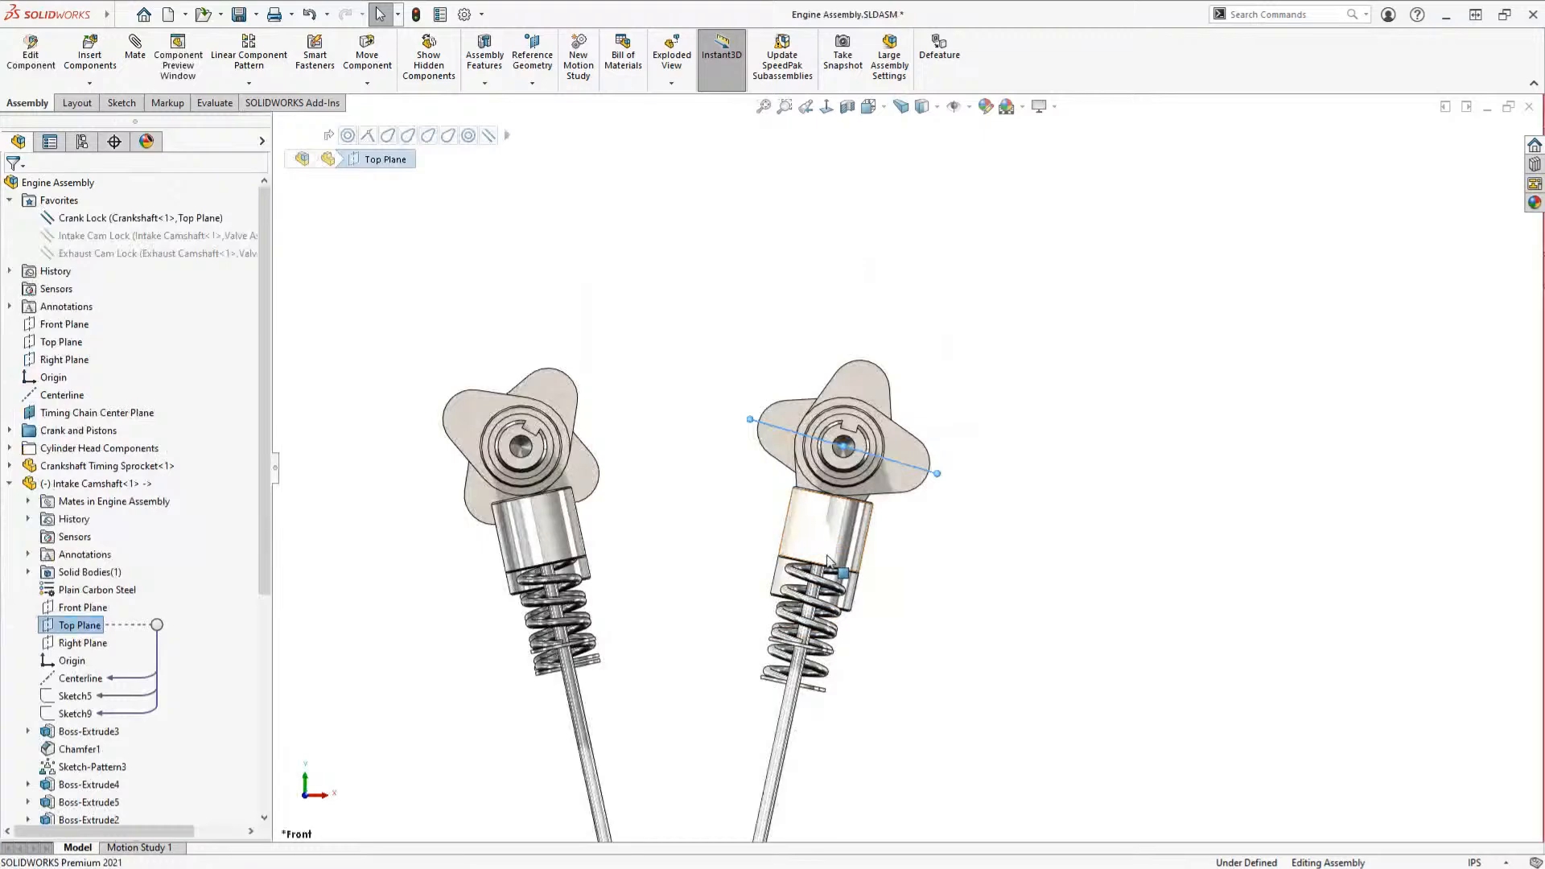
{"action": "middle_click_drag", "start_coordinate": [822, 561], "coordinate": [809, 580]}
{"action": "scroll", "coordinate": [851, 503], "scroll_direction": "down", "scroll_amount": 3}
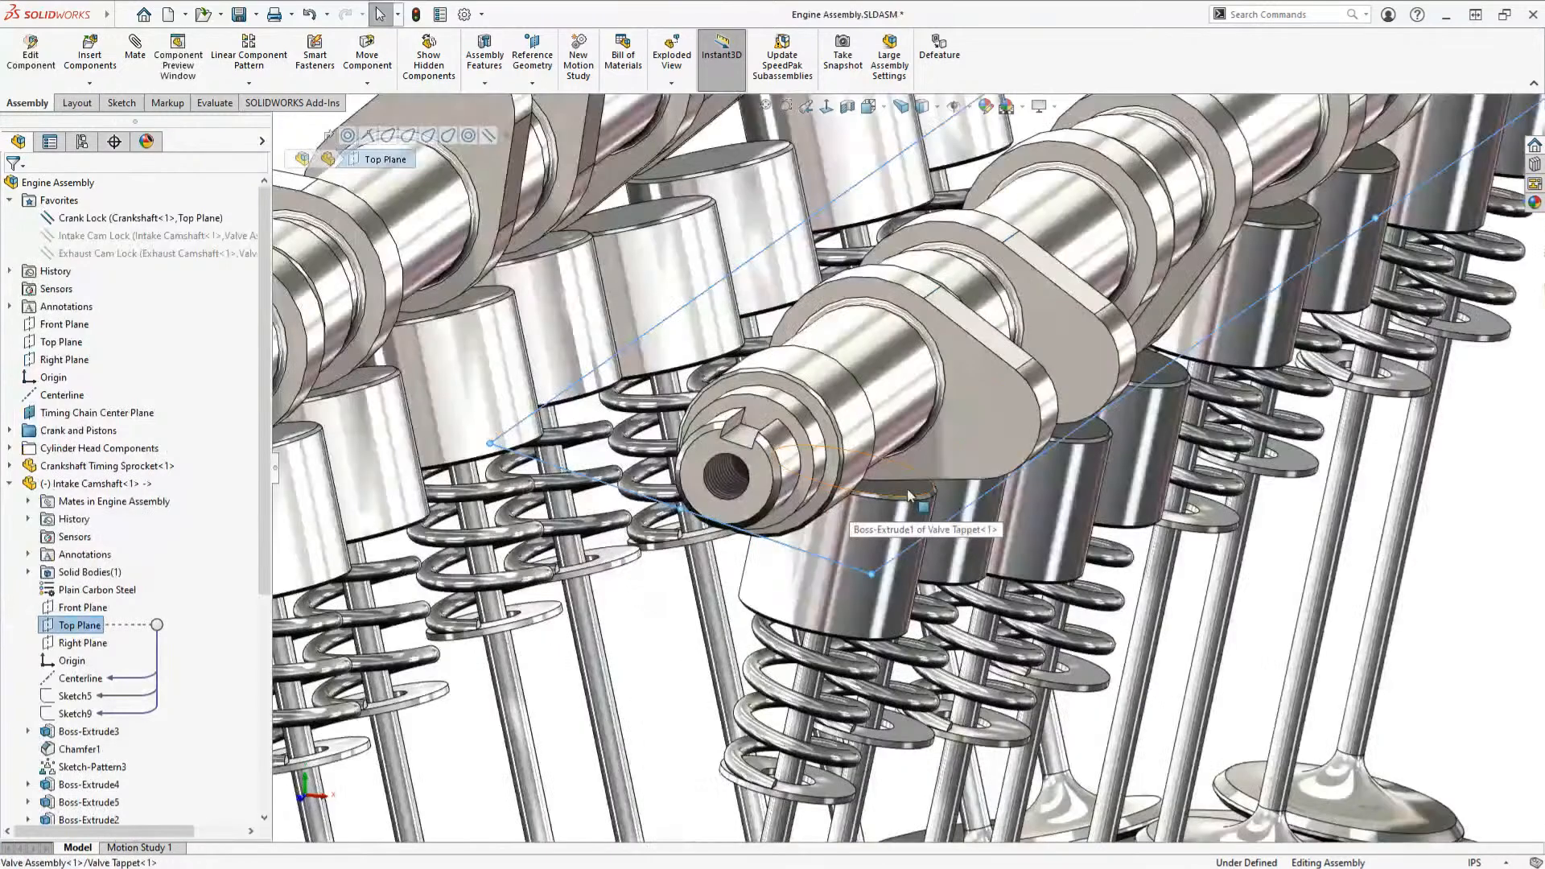
{"action": "left_click", "coordinate": [908, 494]}
{"action": "left_click", "coordinate": [956, 477]}
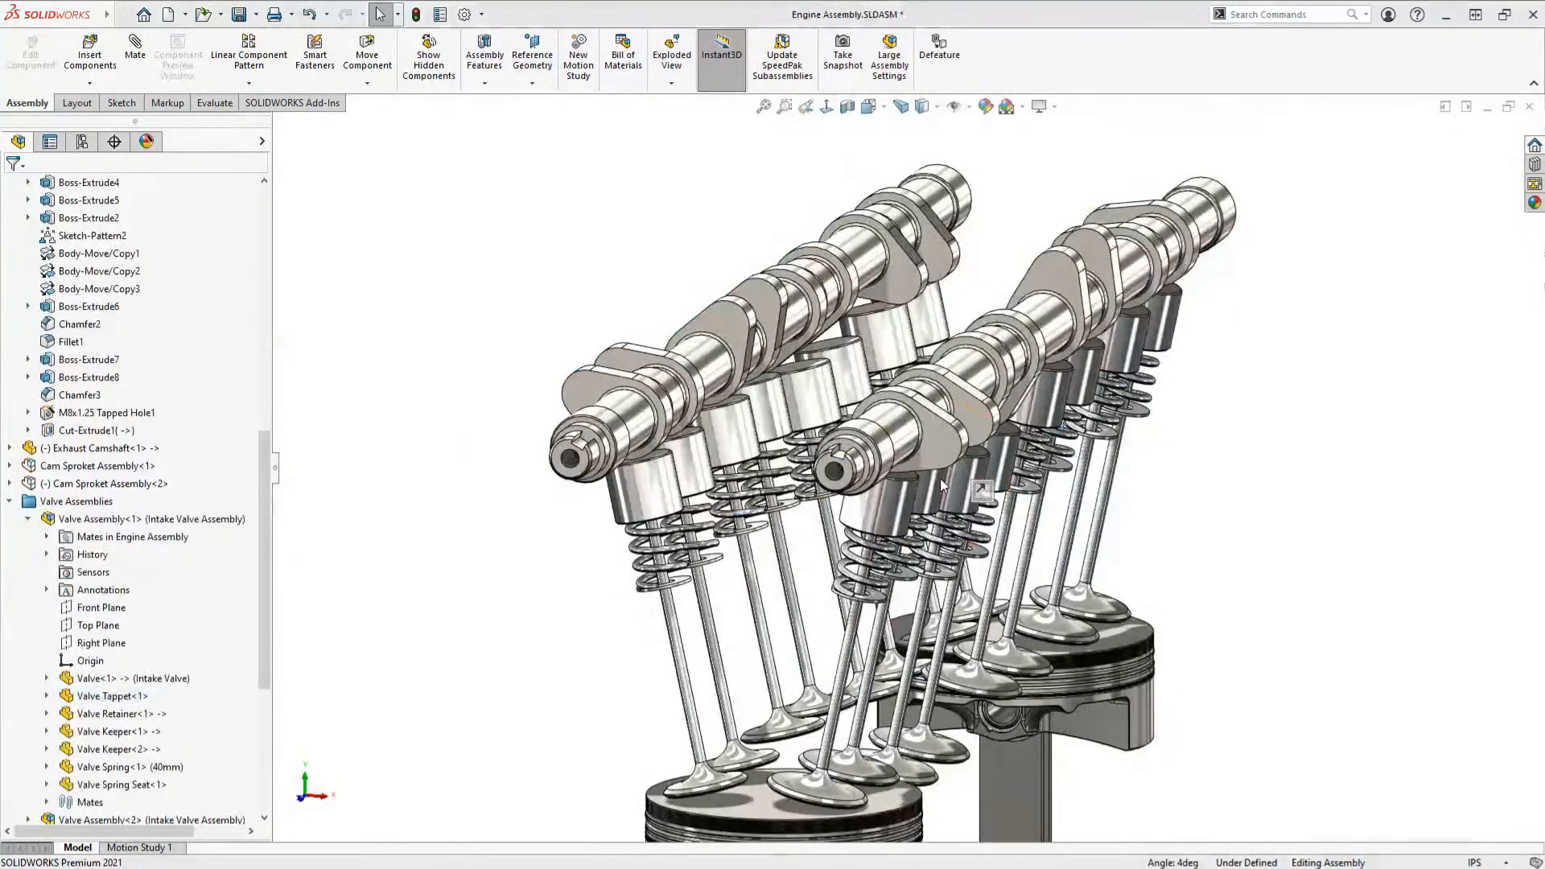
{"action": "left_click", "coordinate": [868, 106]}
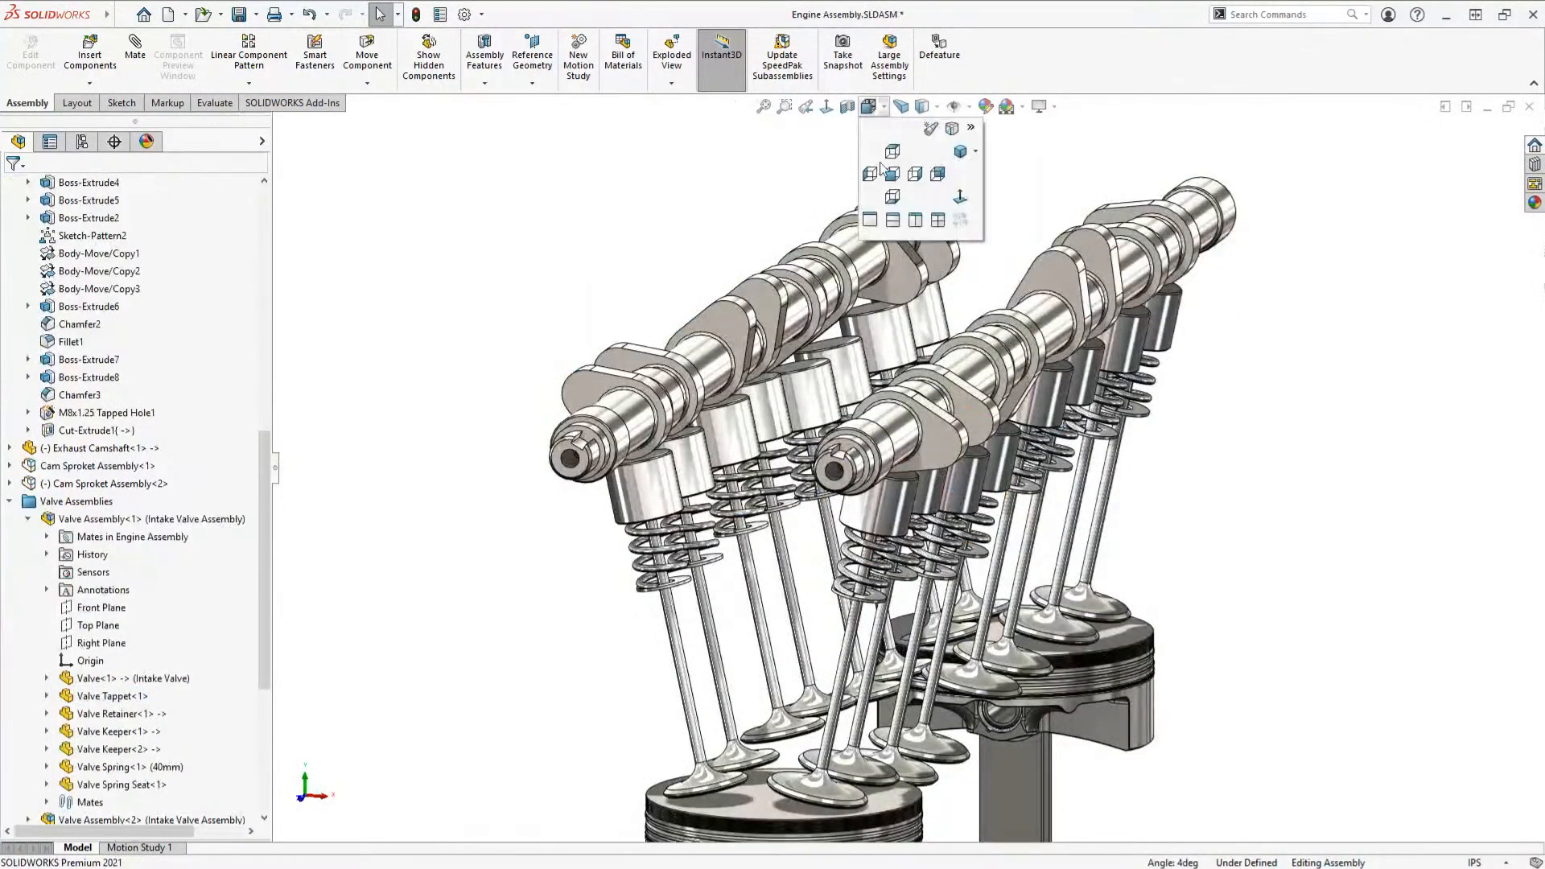
{"action": "left_click", "coordinate": [883, 168]}
{"action": "scroll", "coordinate": [951, 392], "scroll_direction": "down", "scroll_amount": 6}
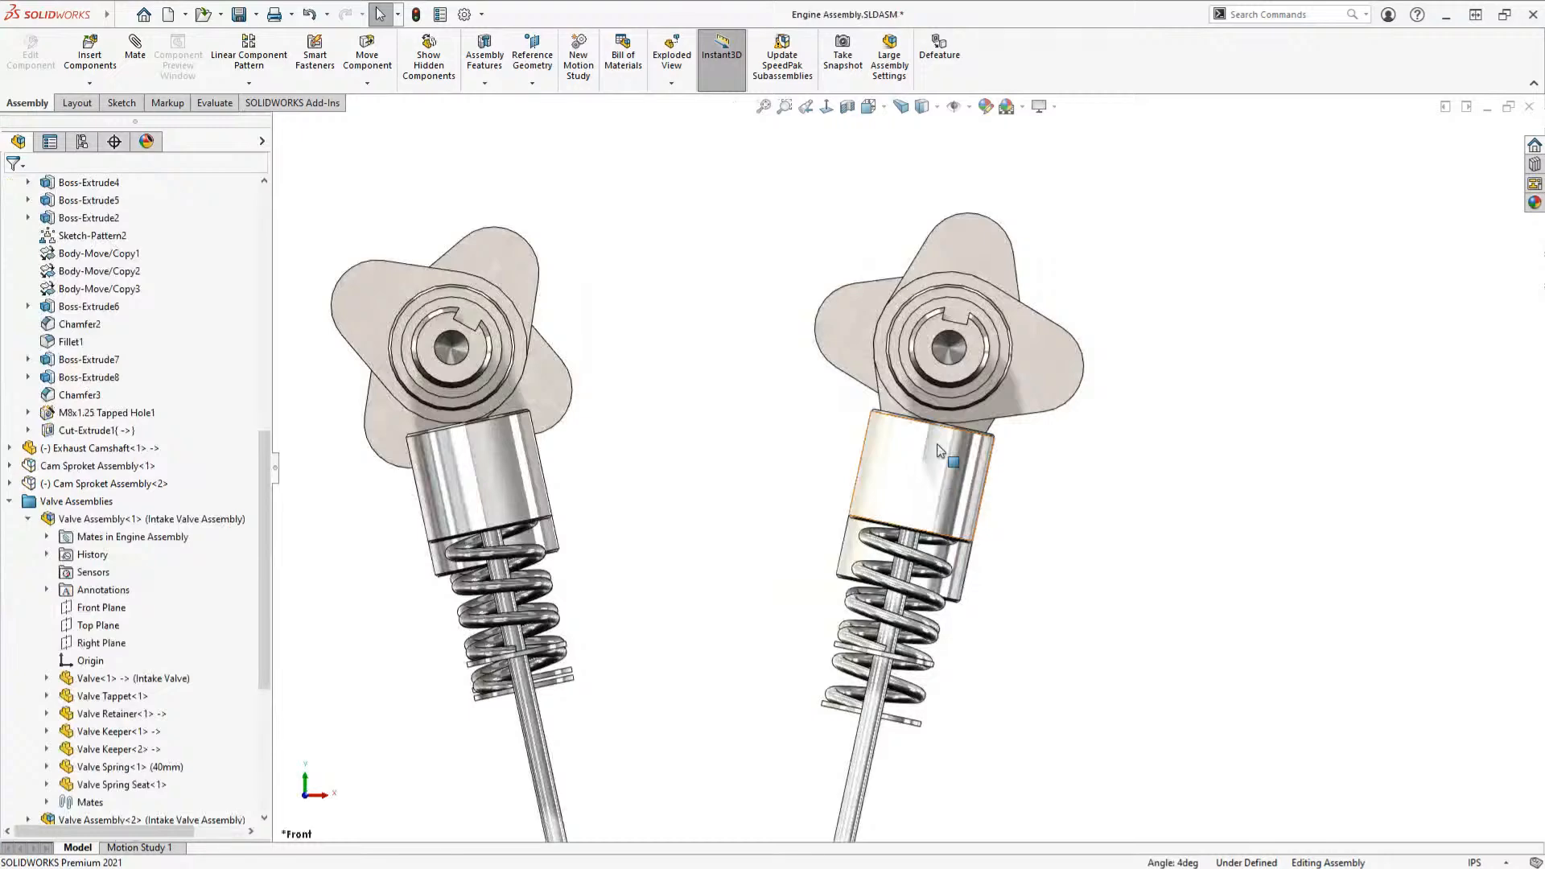
Step: Mate the exhaust camshaft's Top Plane parallel to the top face of the first exhaust valve tappet
{"action": "key", "text": "shift+c"}
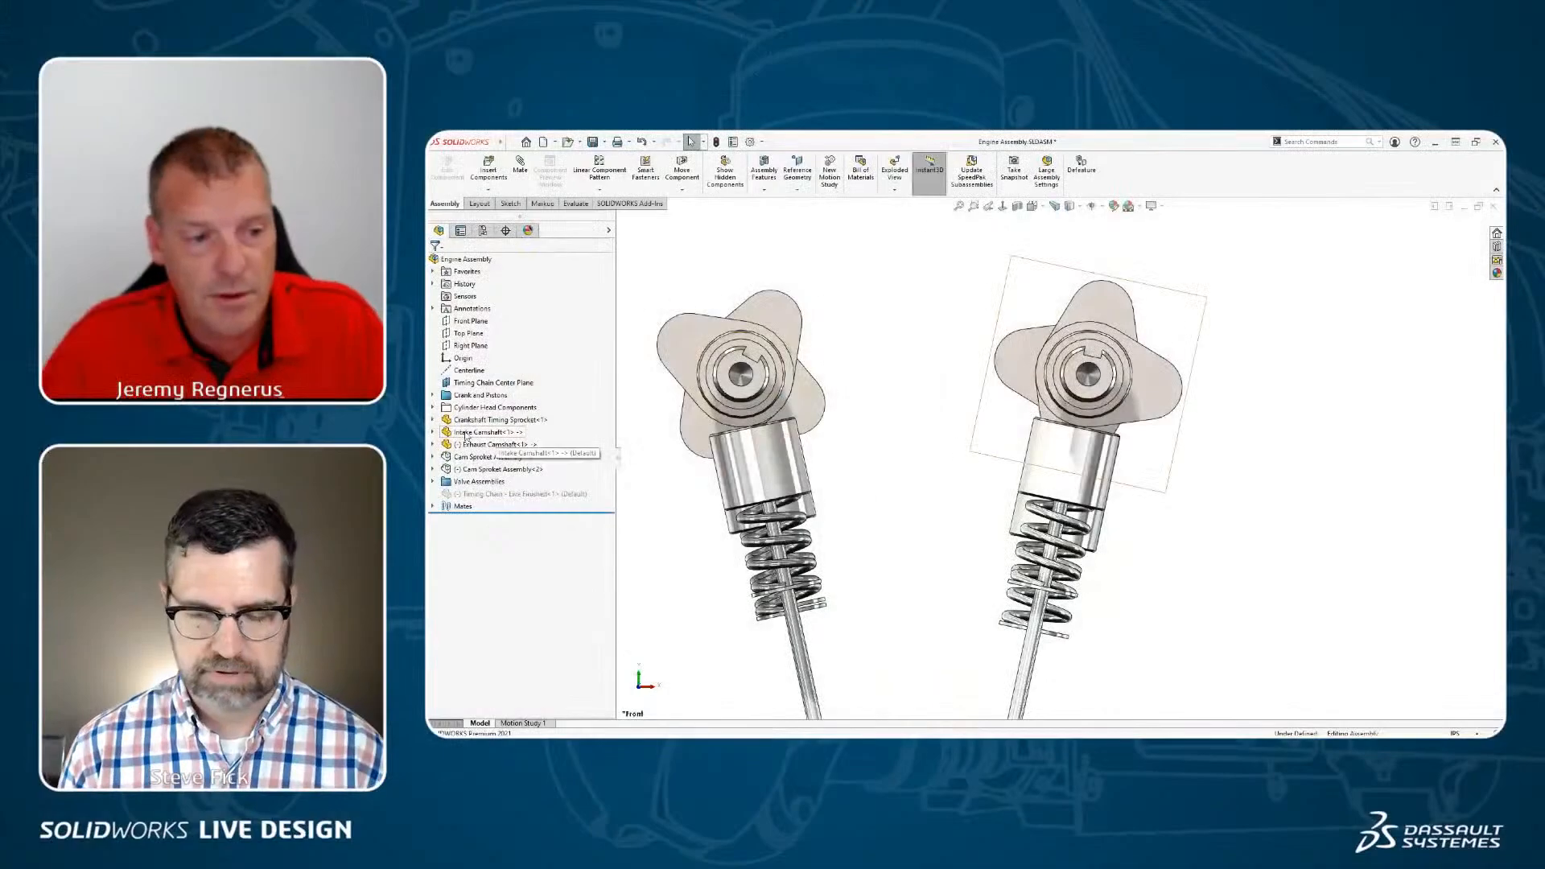
{"action": "left_click", "coordinate": [432, 444]}
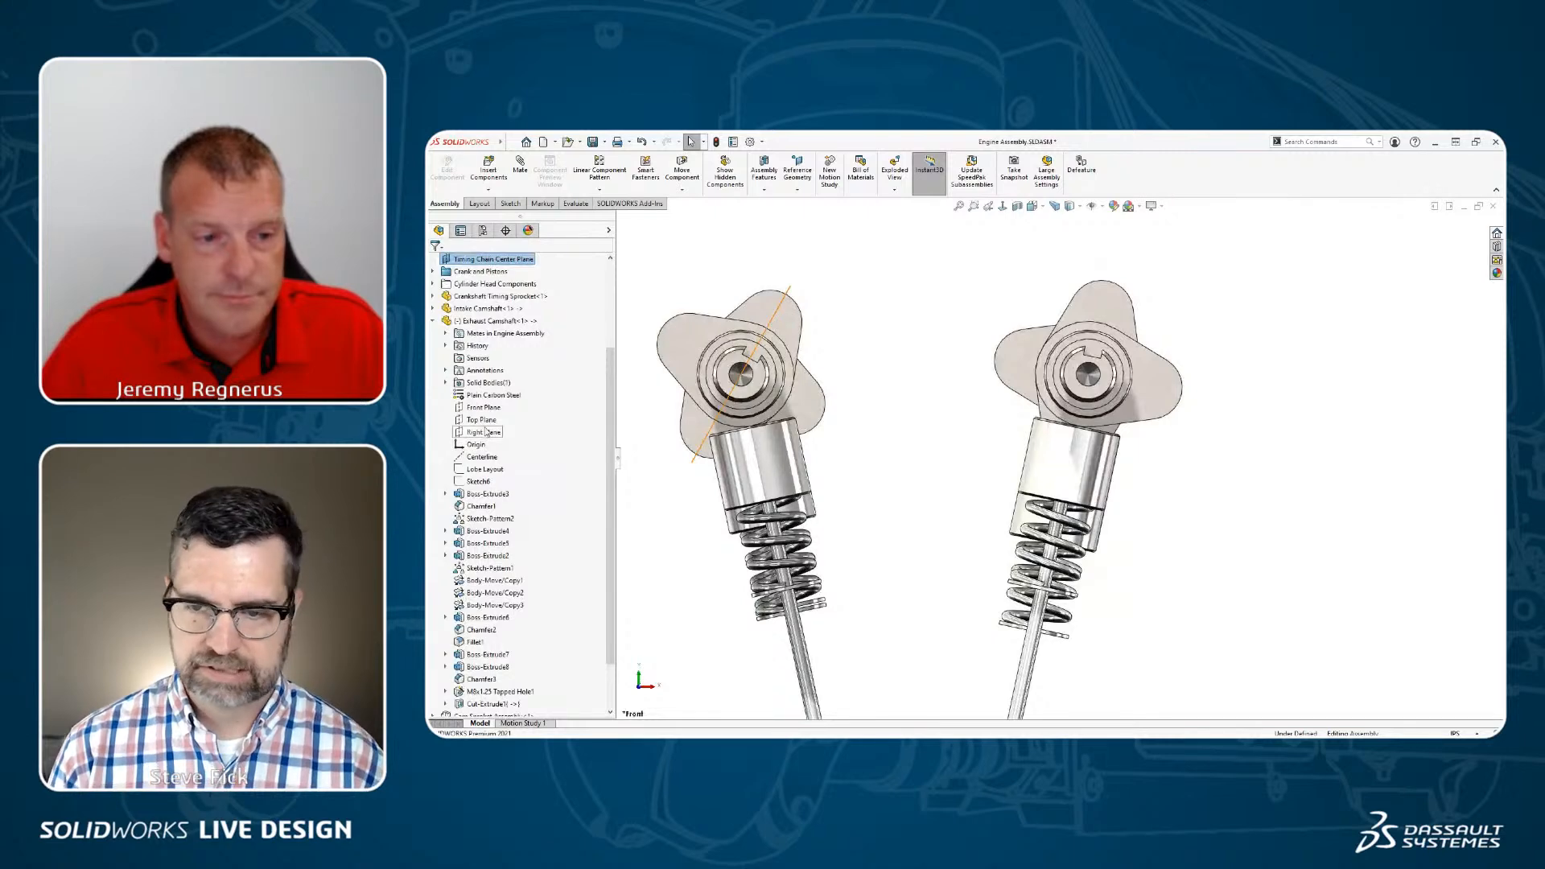
{"action": "left_click", "coordinate": [486, 423]}
{"action": "middle_click_drag", "start_coordinate": [708, 444], "coordinate": [926, 511]}
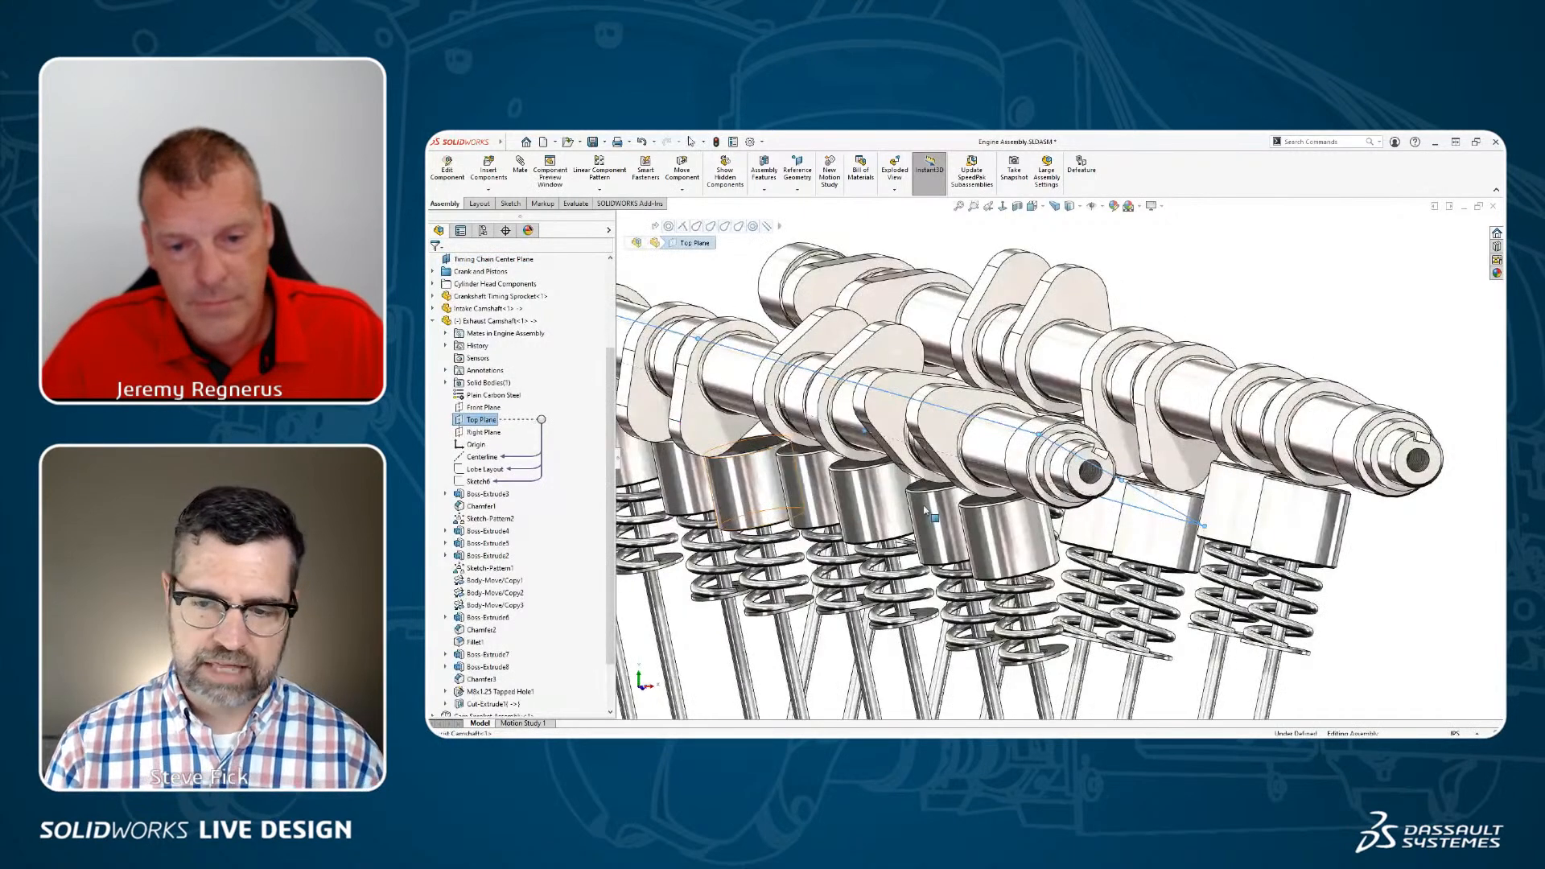
{"action": "left_click", "coordinate": [997, 501]}
{"action": "left_click", "coordinate": [1022, 491]}
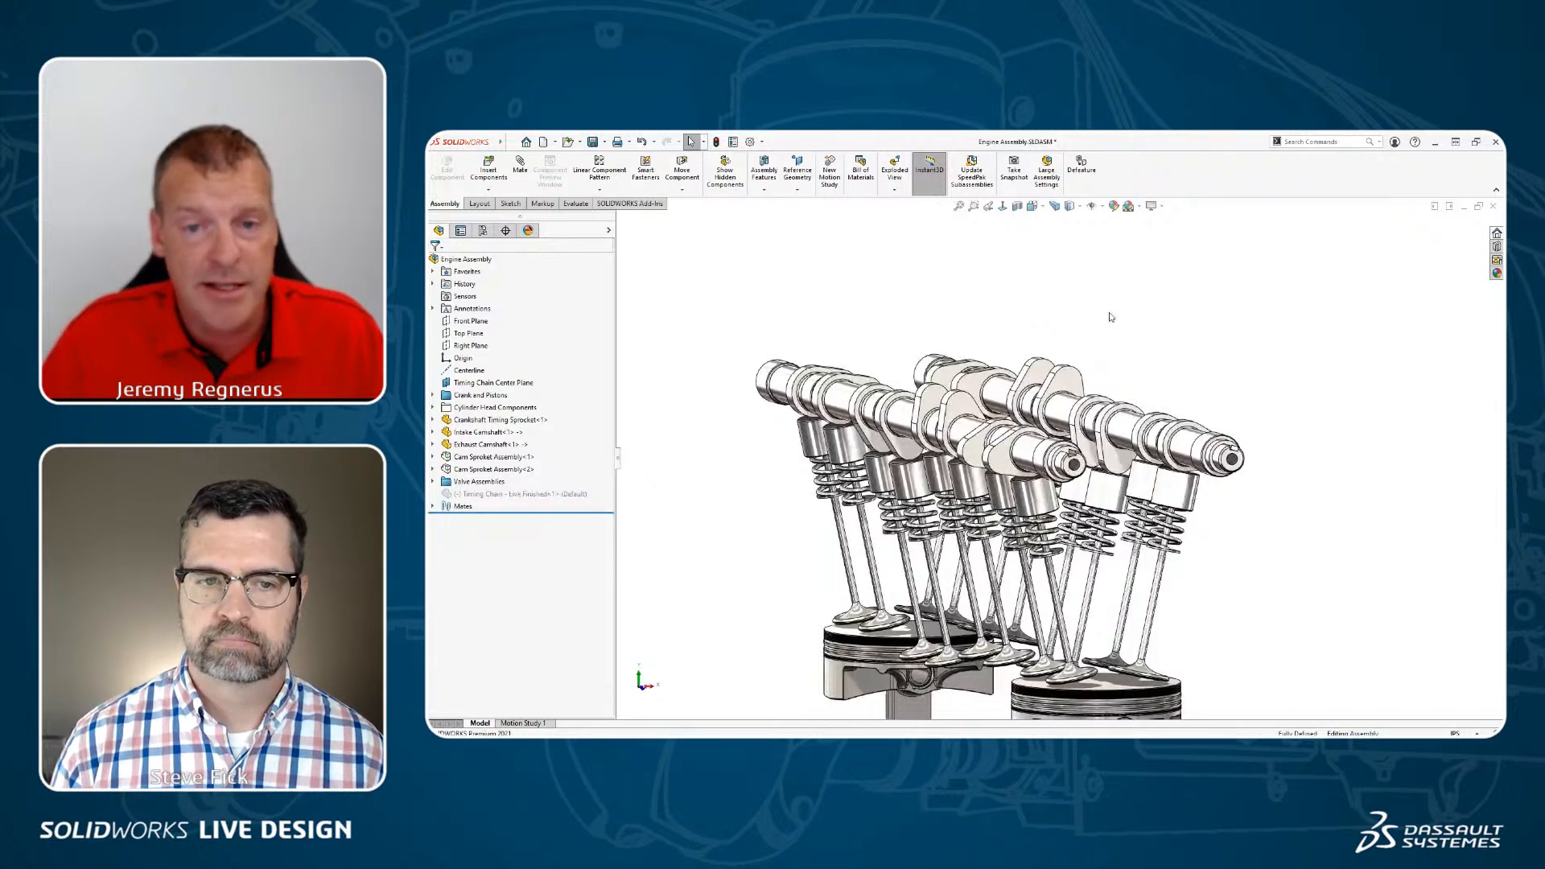
Step: Delete the two new parallel mates between the intake and exhaust camshafts and their valve assemblies
{"action": "key", "text": "ctrl+1"}
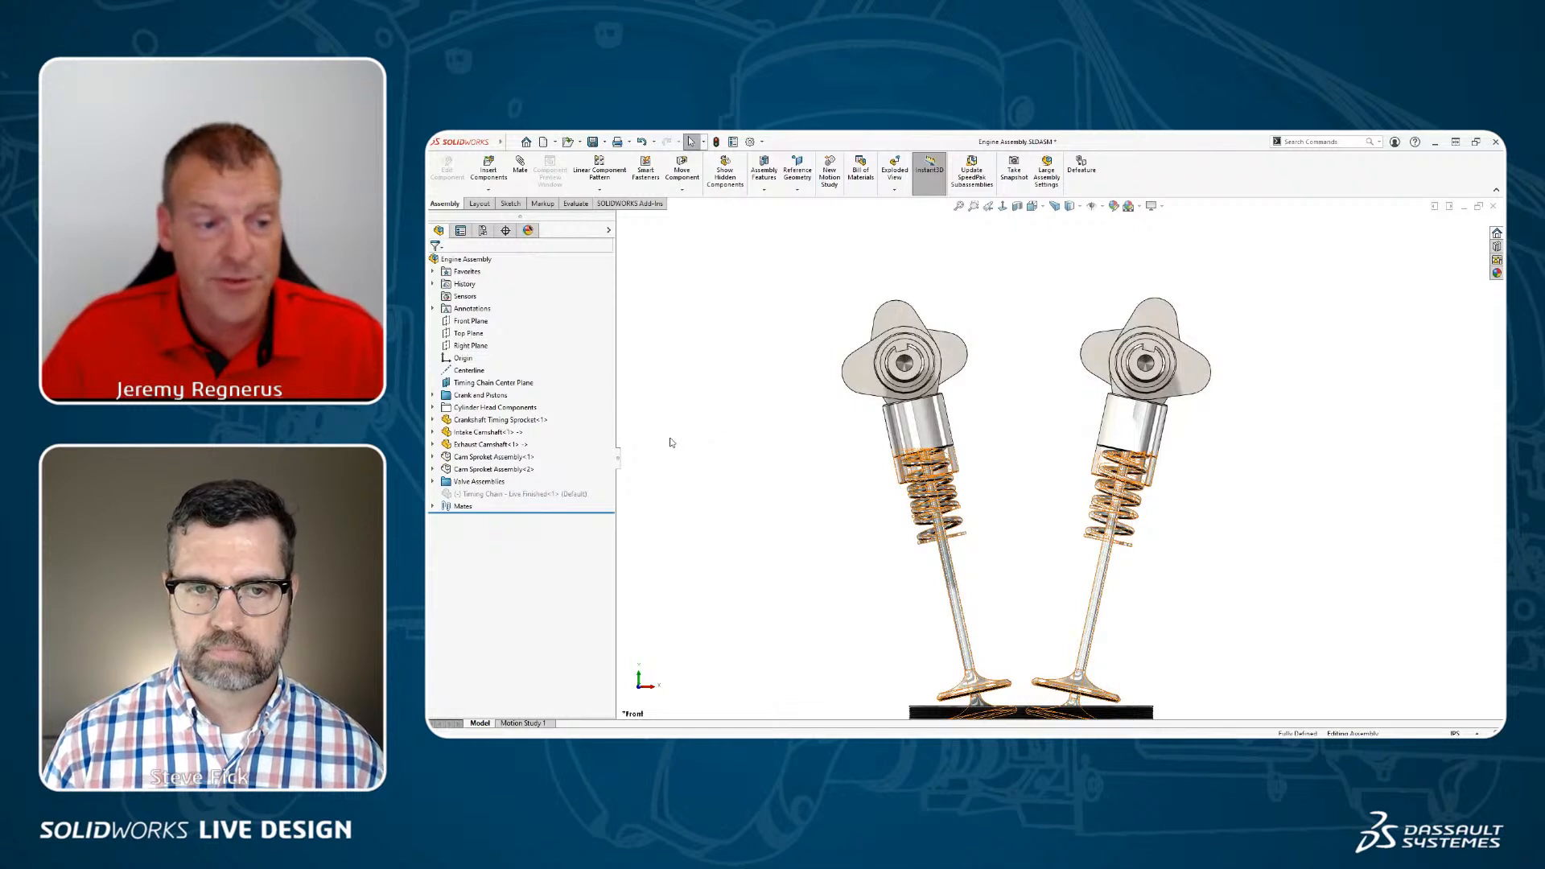
{"action": "left_click", "coordinate": [434, 506]}
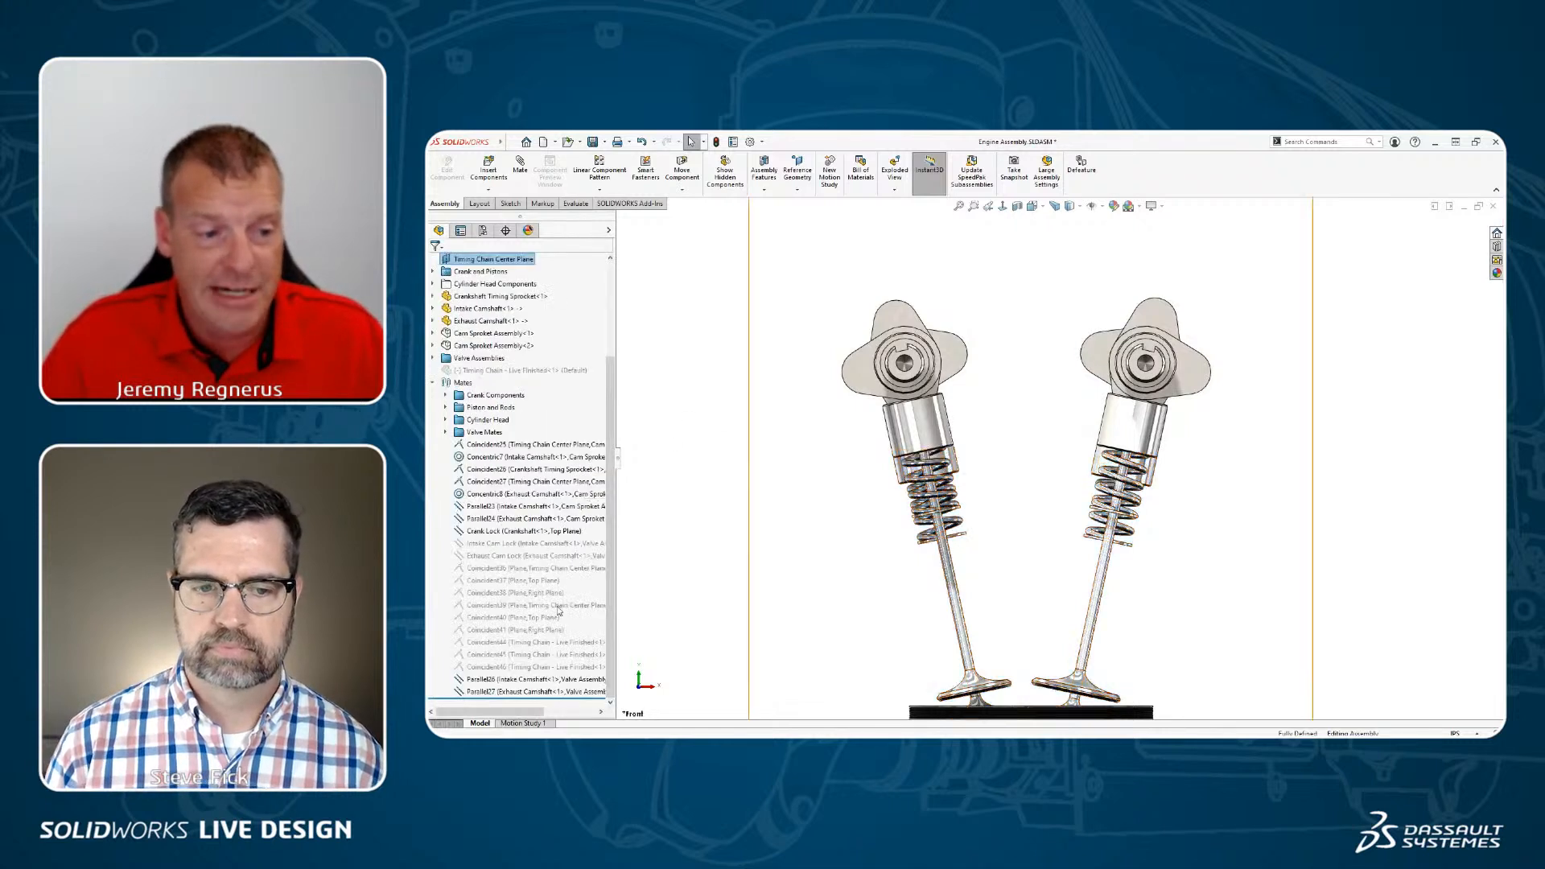
{"action": "left_click", "coordinate": [493, 680]}
{"action": "left_click", "coordinate": [494, 692], "text": "ctrl"}
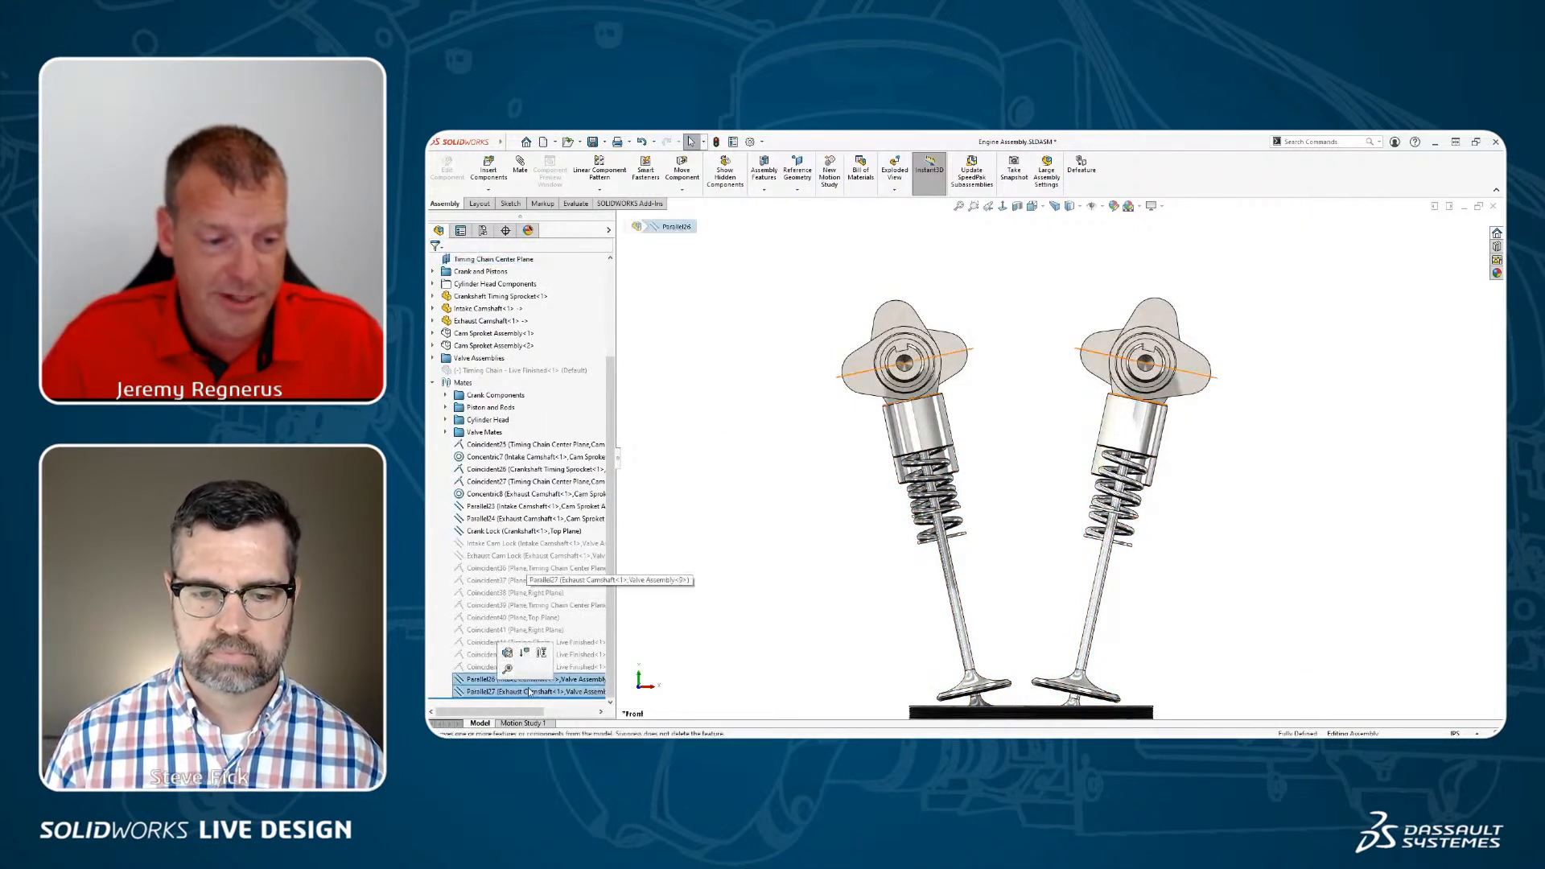
{"action": "right_click", "coordinate": [527, 684]}
{"action": "left_click", "coordinate": [567, 577]}
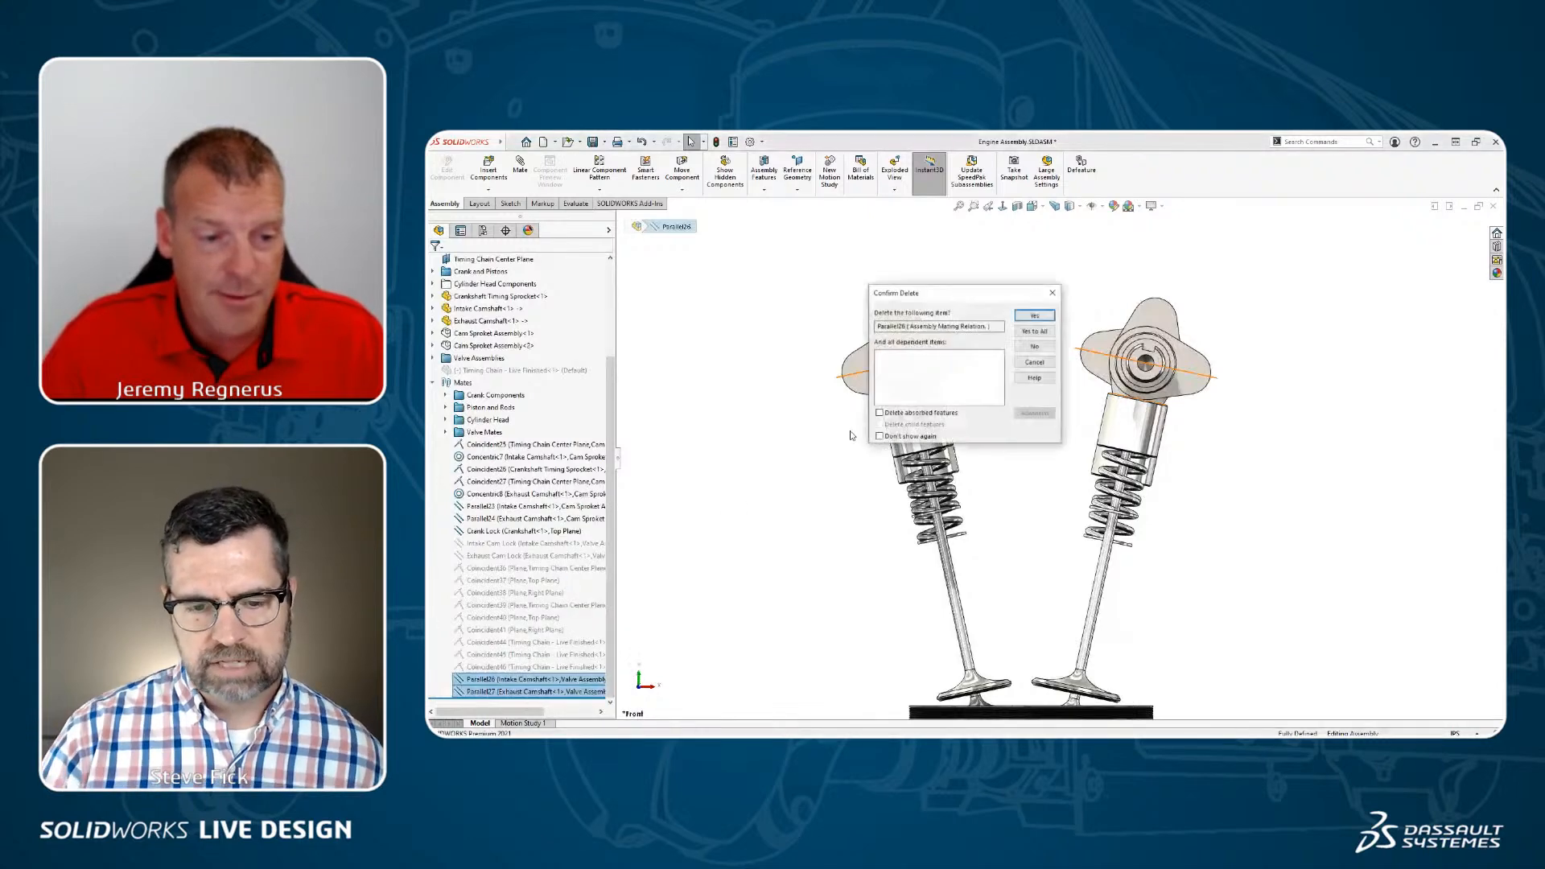
{"action": "key", "text": "Return"}
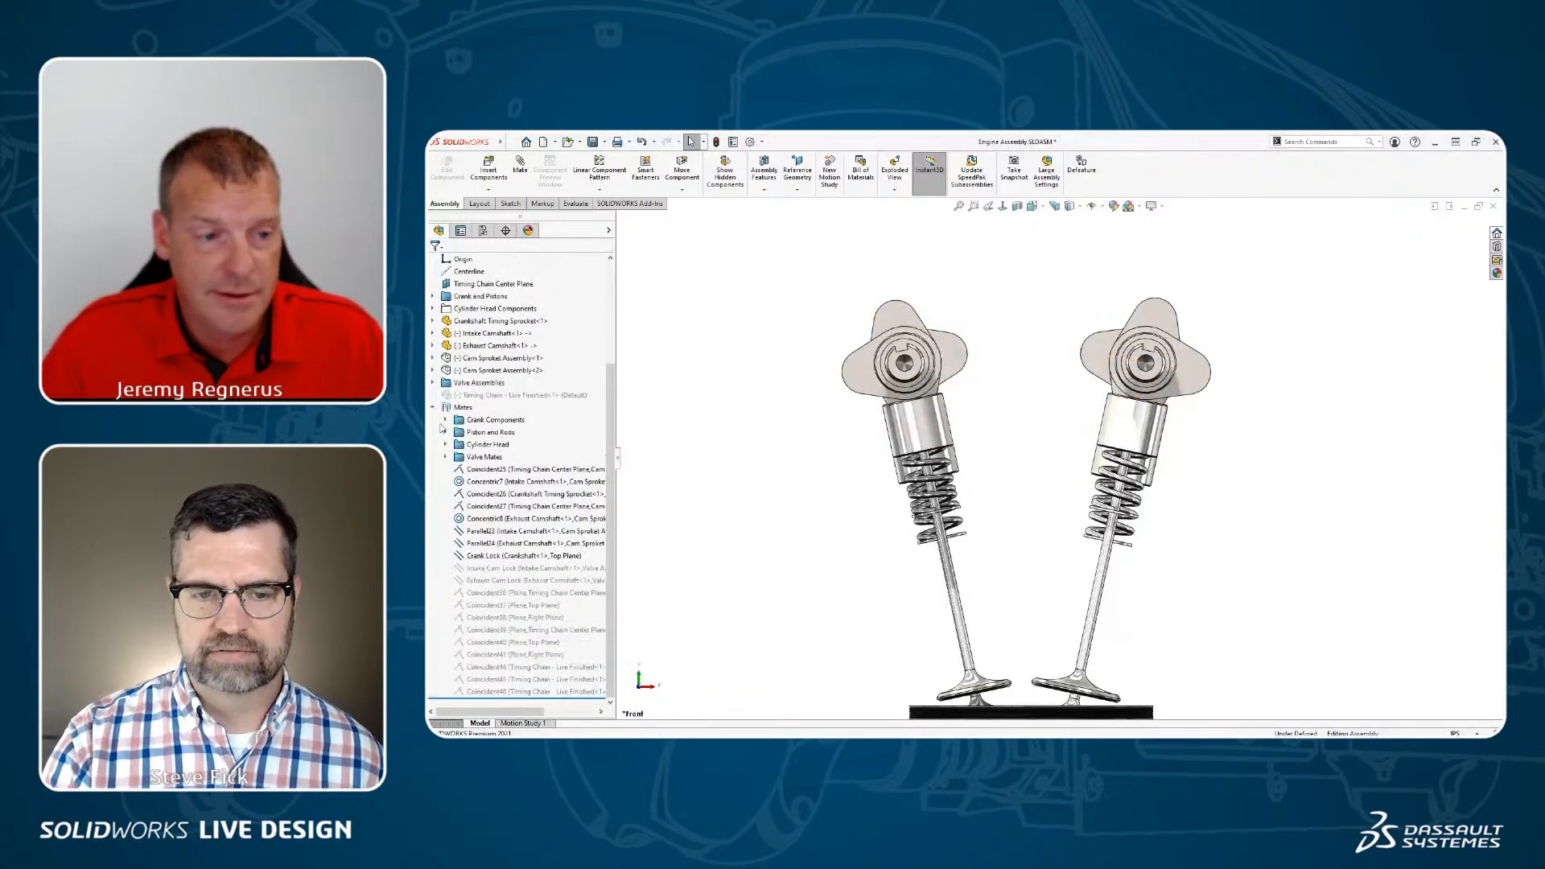
Step: Remove the suppressed Intake Cam Lock and Exhaust Cam Lock mates from the Favorites folder
{"action": "key", "text": "shift+c"}
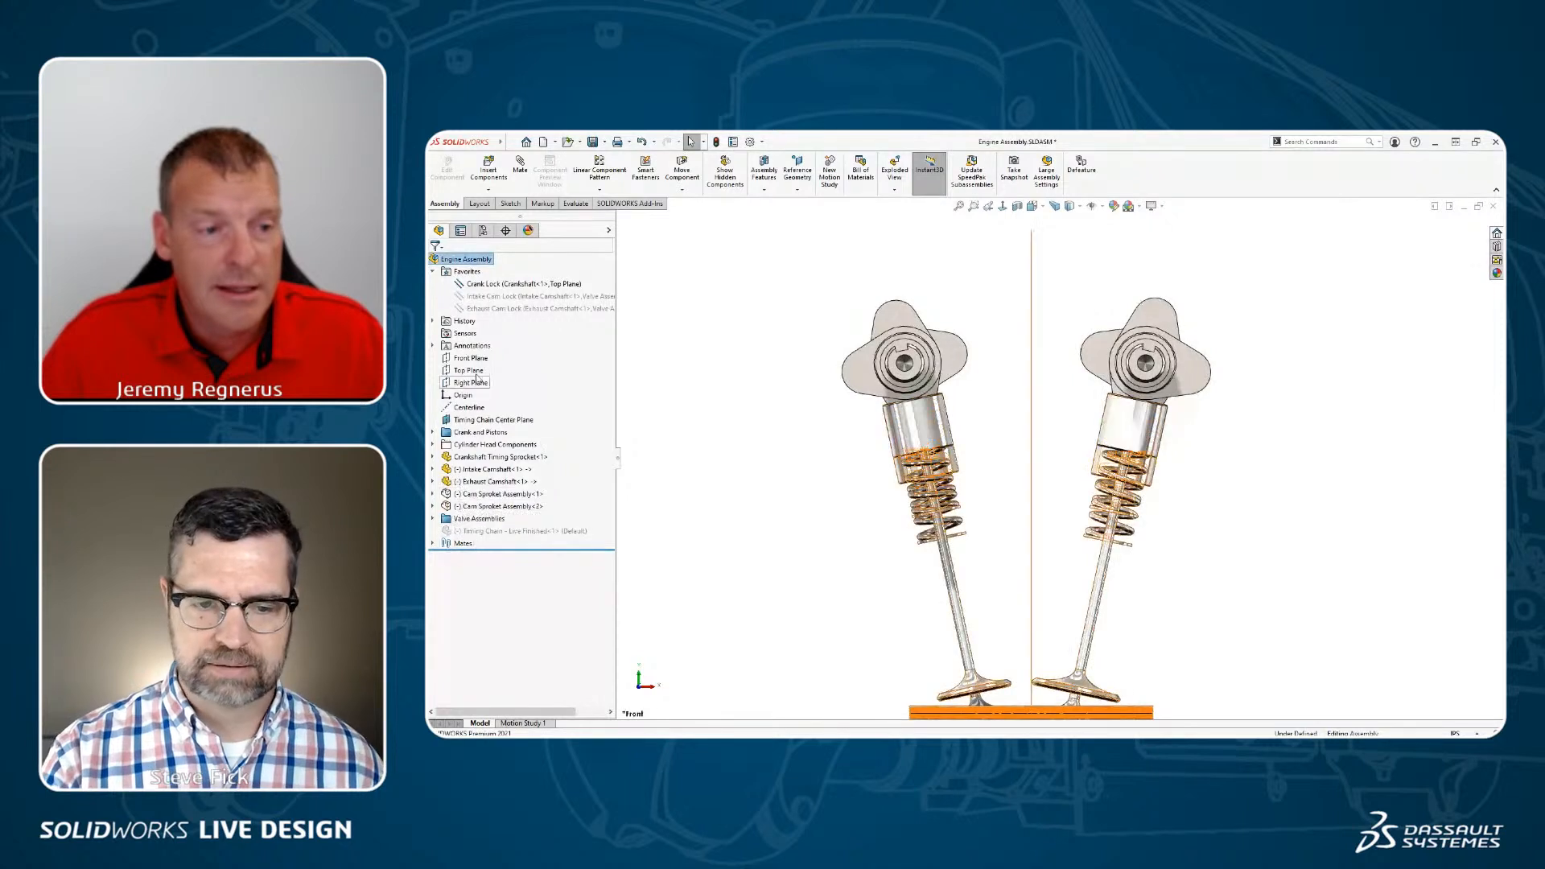
{"action": "left_click", "coordinate": [491, 296]}
{"action": "left_click", "coordinate": [492, 308], "text": "ctrl"}
{"action": "right_click", "coordinate": [515, 308]}
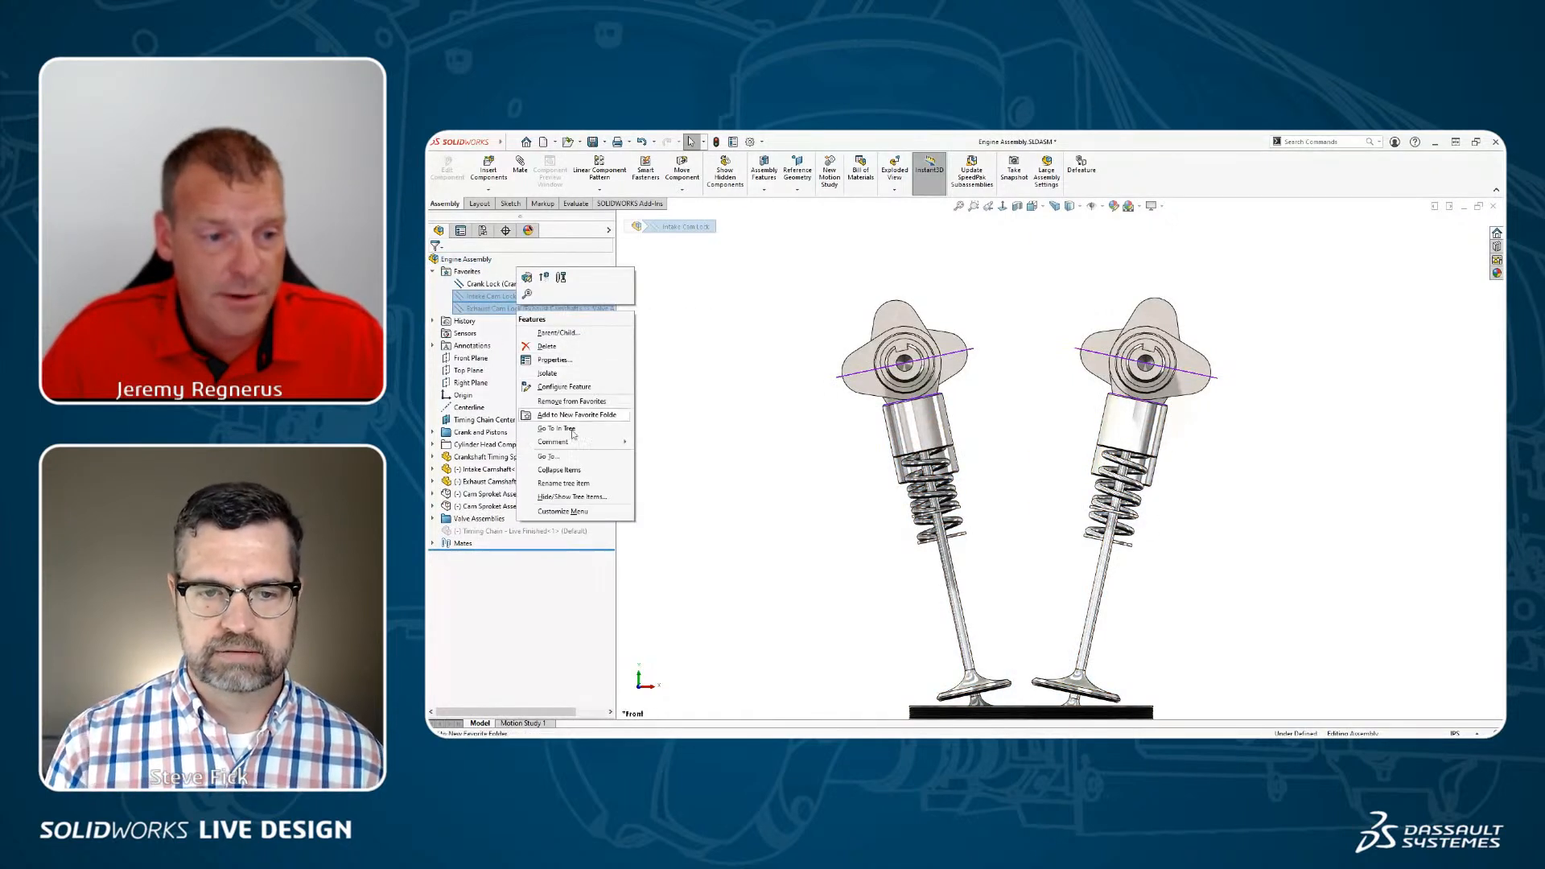
{"action": "left_click", "coordinate": [572, 401]}
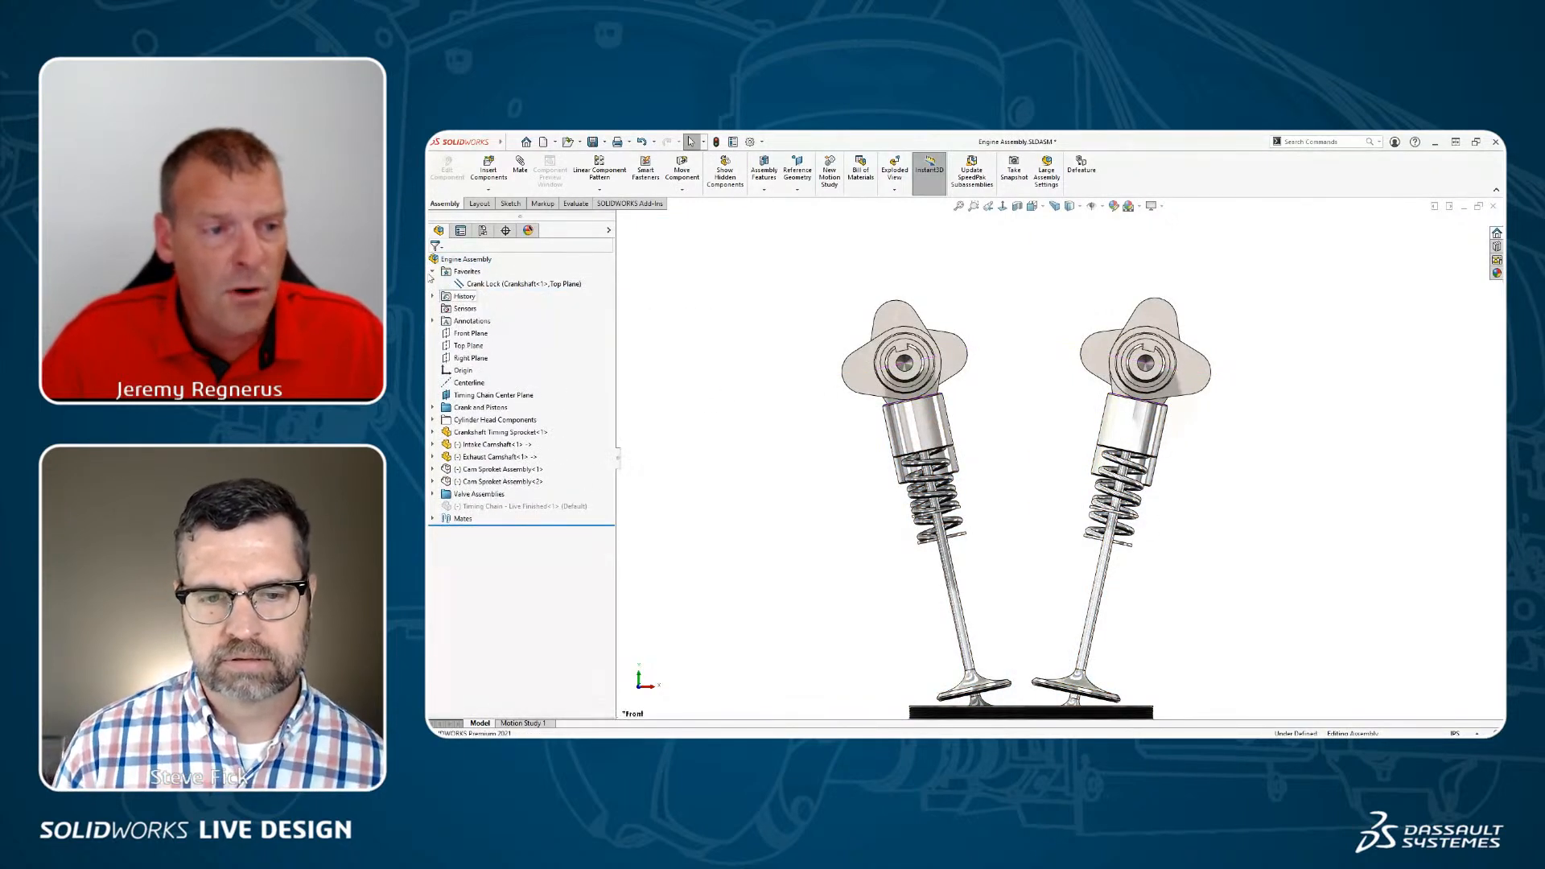
Step: Rotate the exhaust camshaft slightly by its lobe, and review the Crank Lock and exhaust cam sprocket parallel mates
{"action": "left_click_drag", "start_coordinate": [867, 391], "coordinate": [855, 356]}
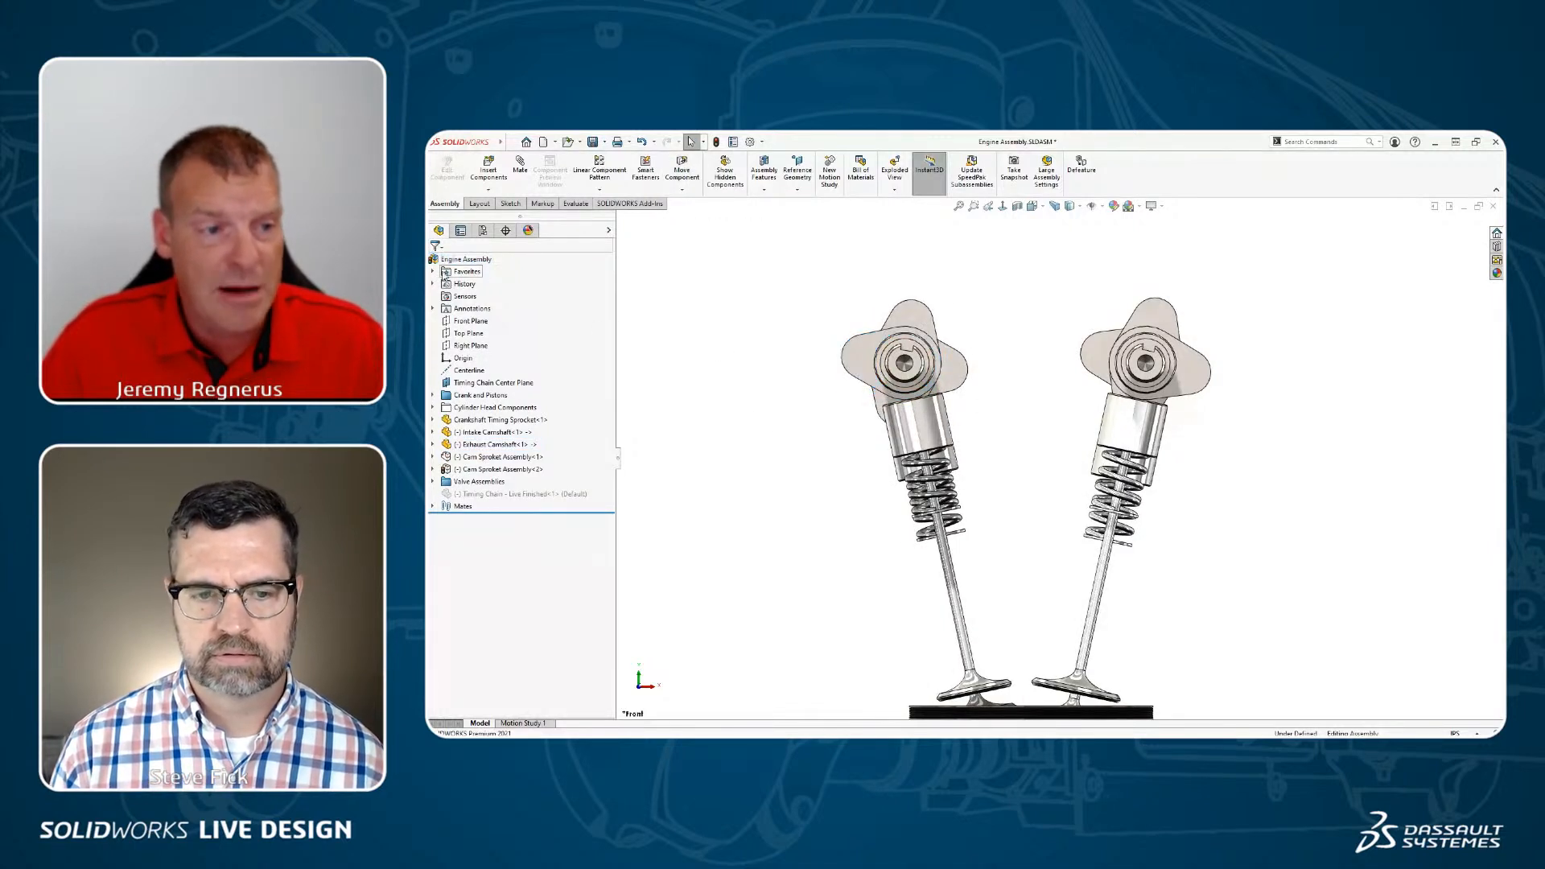
{"action": "left_click", "coordinate": [433, 507]}
{"action": "scroll", "coordinate": [437, 507], "scroll_direction": "down", "scroll_amount": 3}
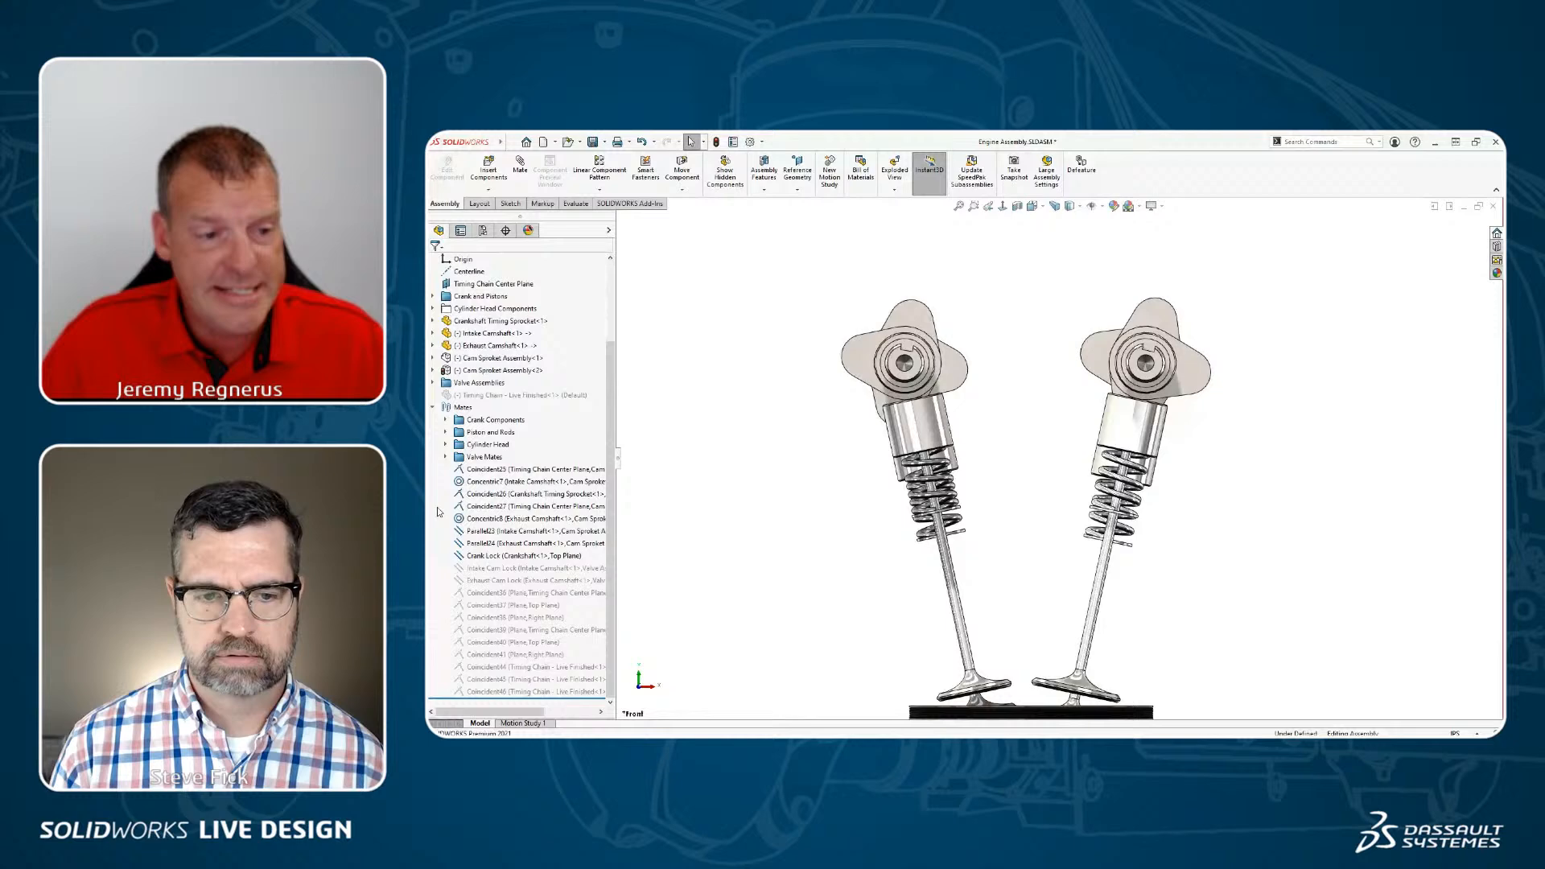
{"action": "left_click", "coordinate": [511, 544]}
{"action": "left_click", "coordinate": [510, 558]}
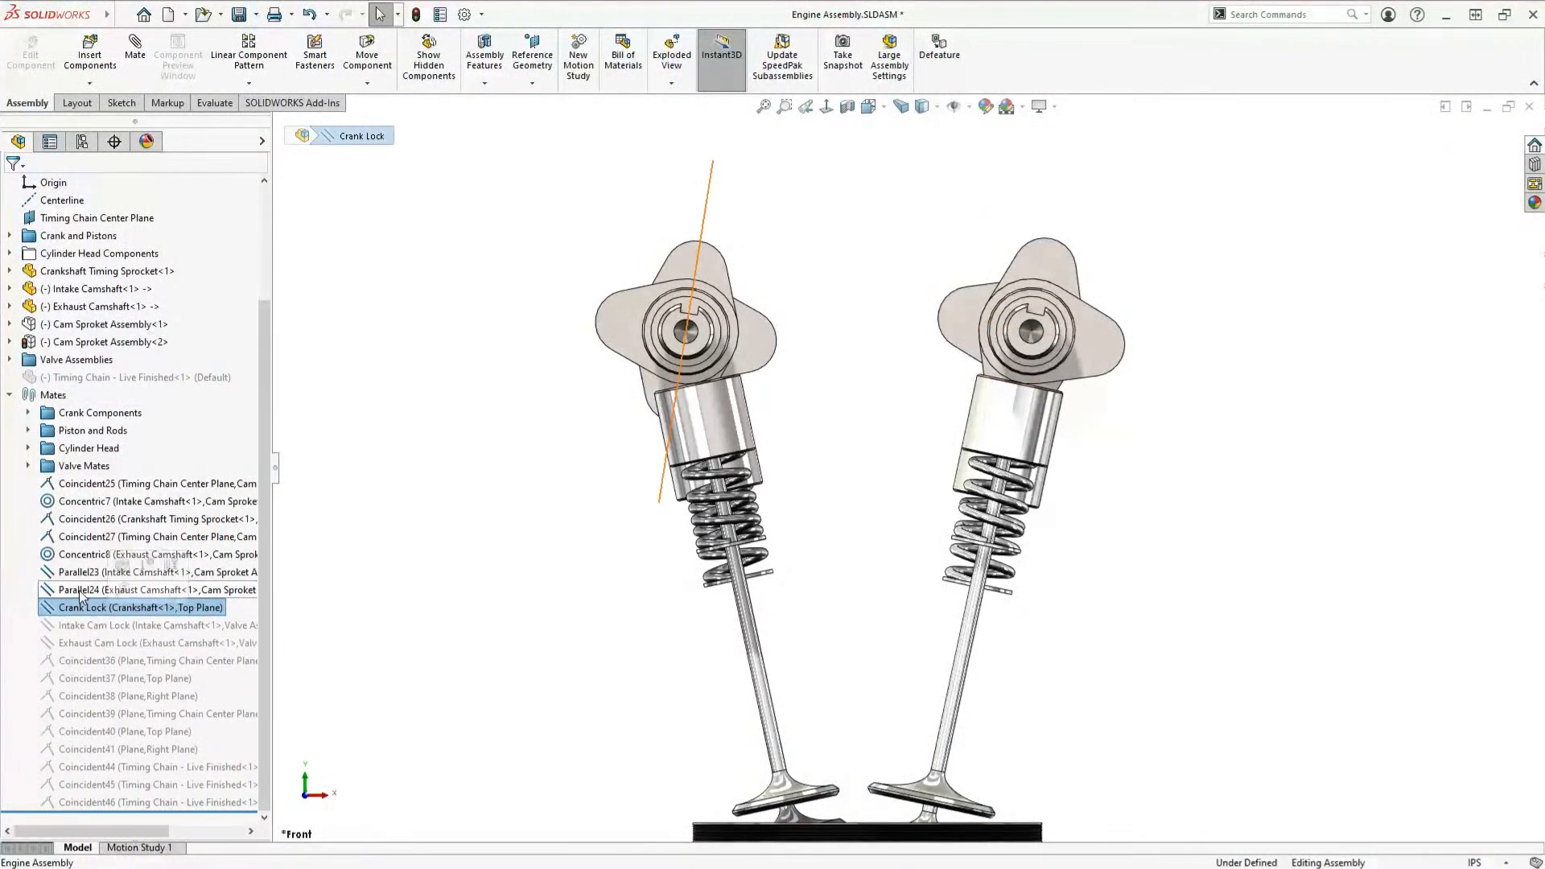
{"action": "left_click", "coordinate": [81, 592]}
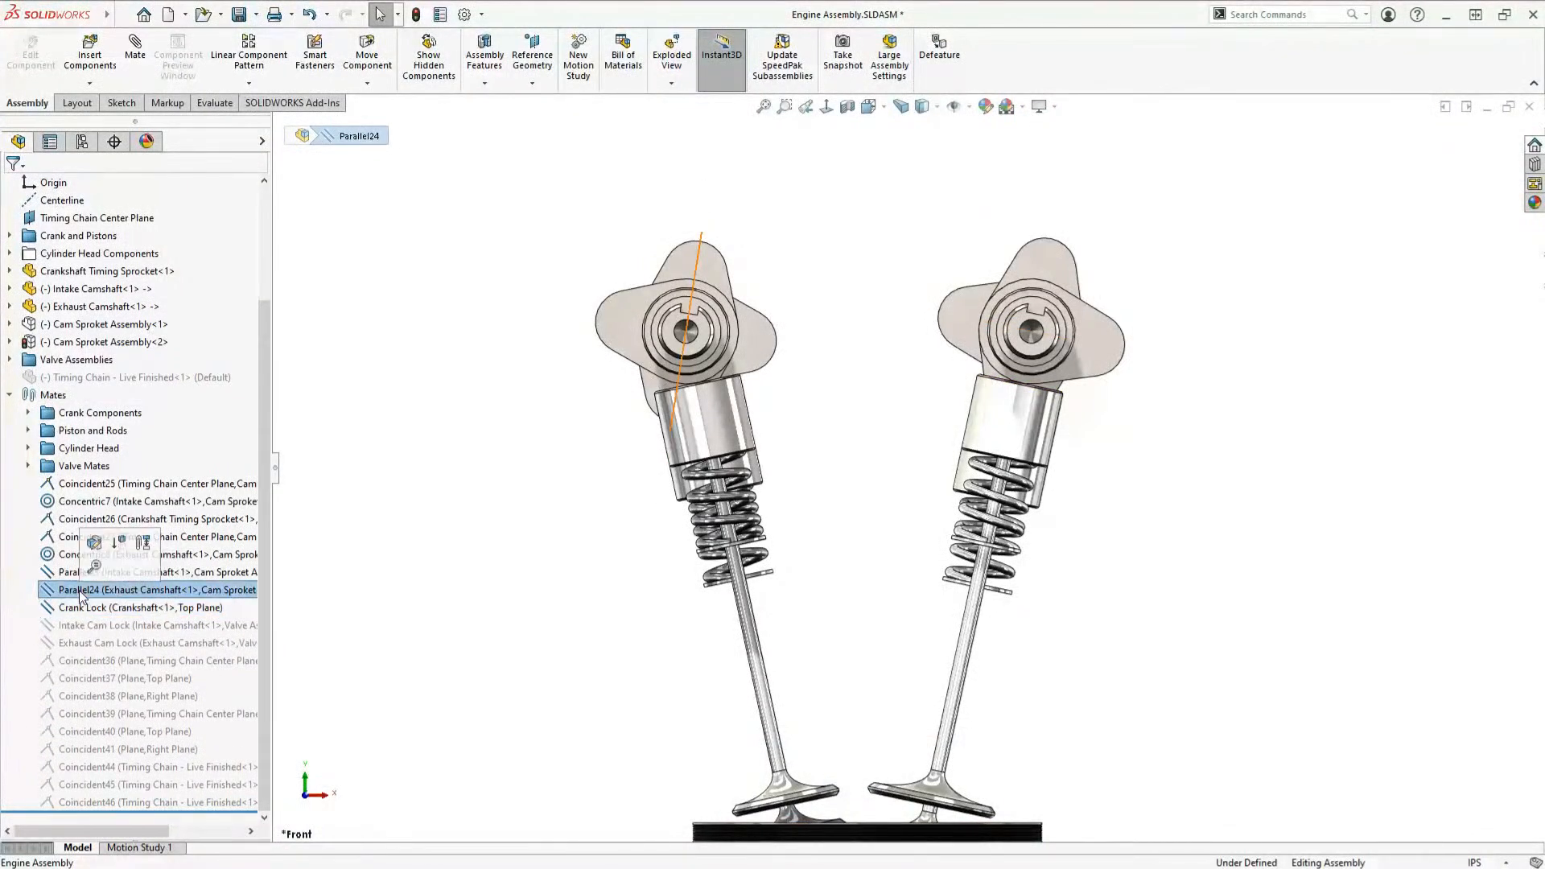
{"action": "left_click", "coordinate": [294, 566]}
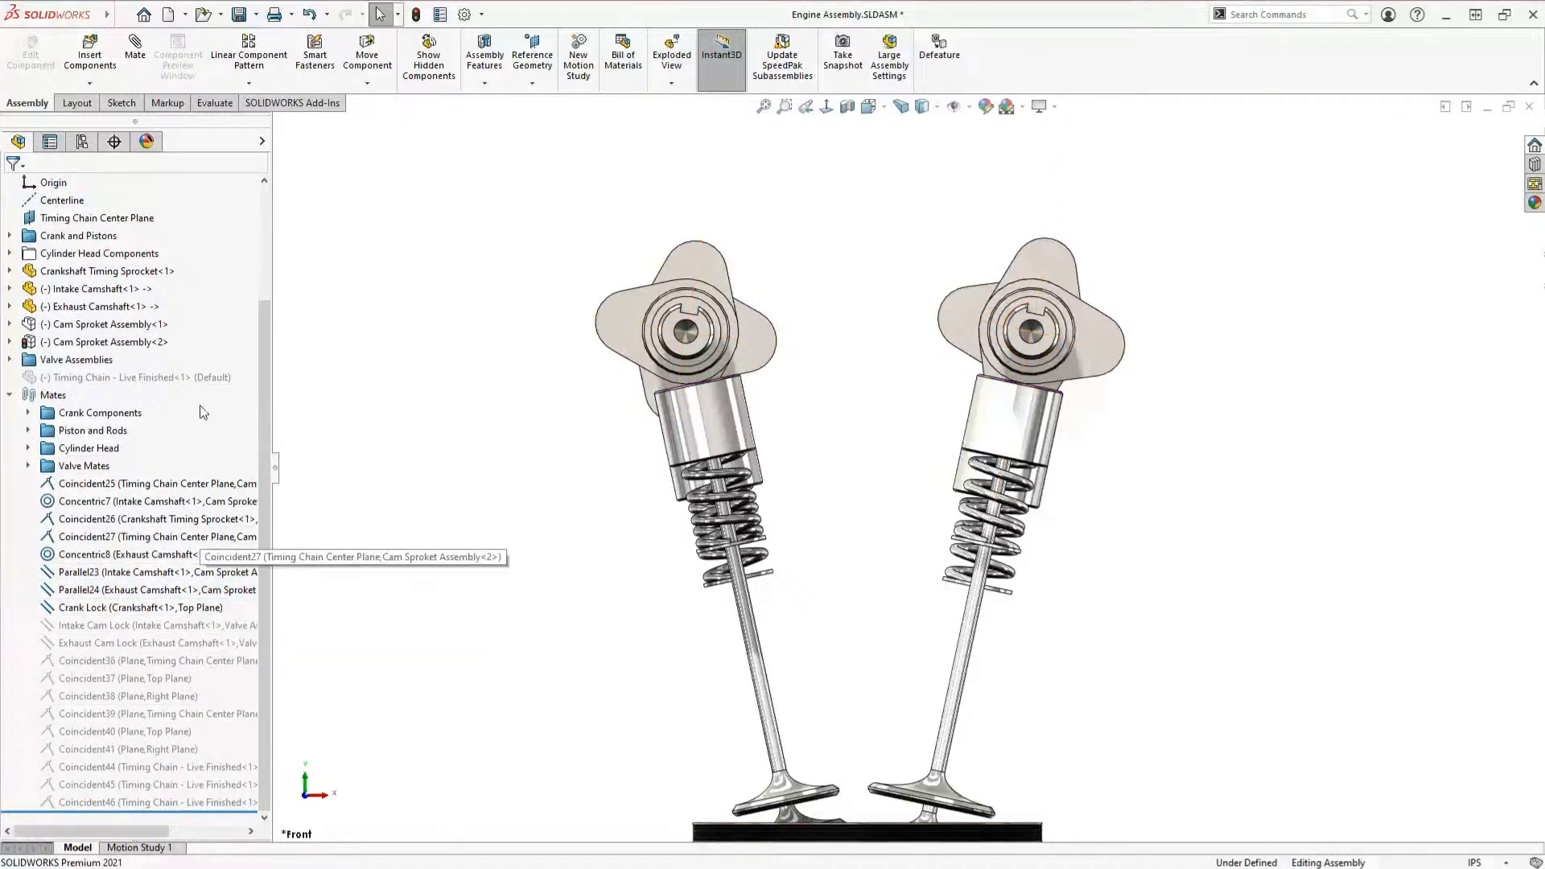
Step: Trace the exhaust camshaft's parallel mate to its sprocket through the selection breadcrumbs at the front lobe
{"action": "scroll", "coordinate": [214, 338], "scroll_direction": "up", "scroll_amount": 3}
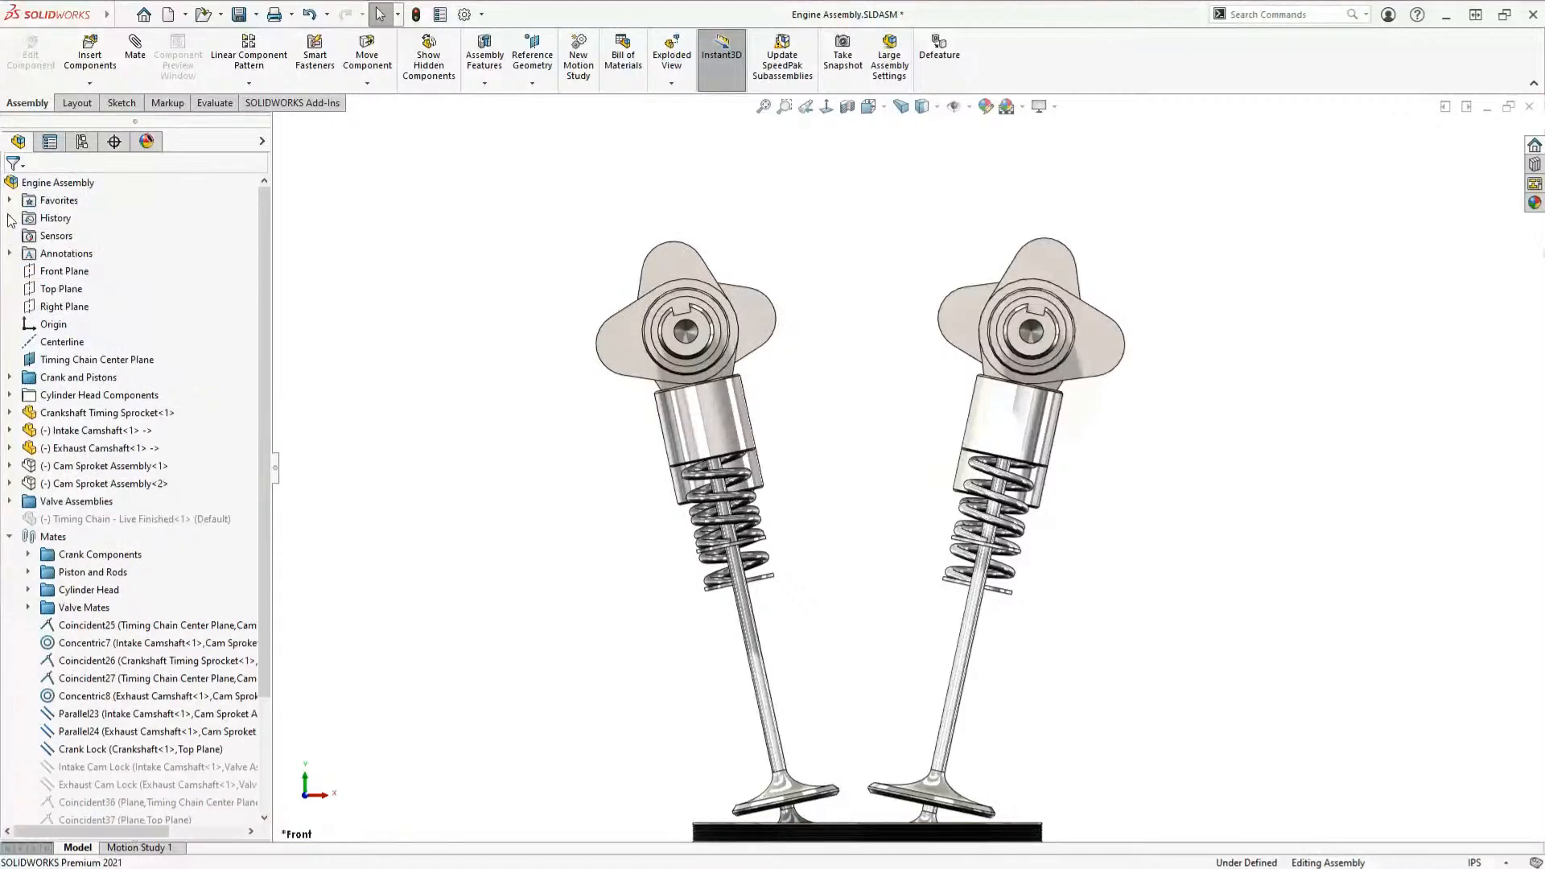
{"action": "scroll", "coordinate": [158, 407], "scroll_direction": "down", "scroll_amount": 1}
{"action": "scroll", "coordinate": [158, 406], "scroll_direction": "down", "scroll_amount": 2}
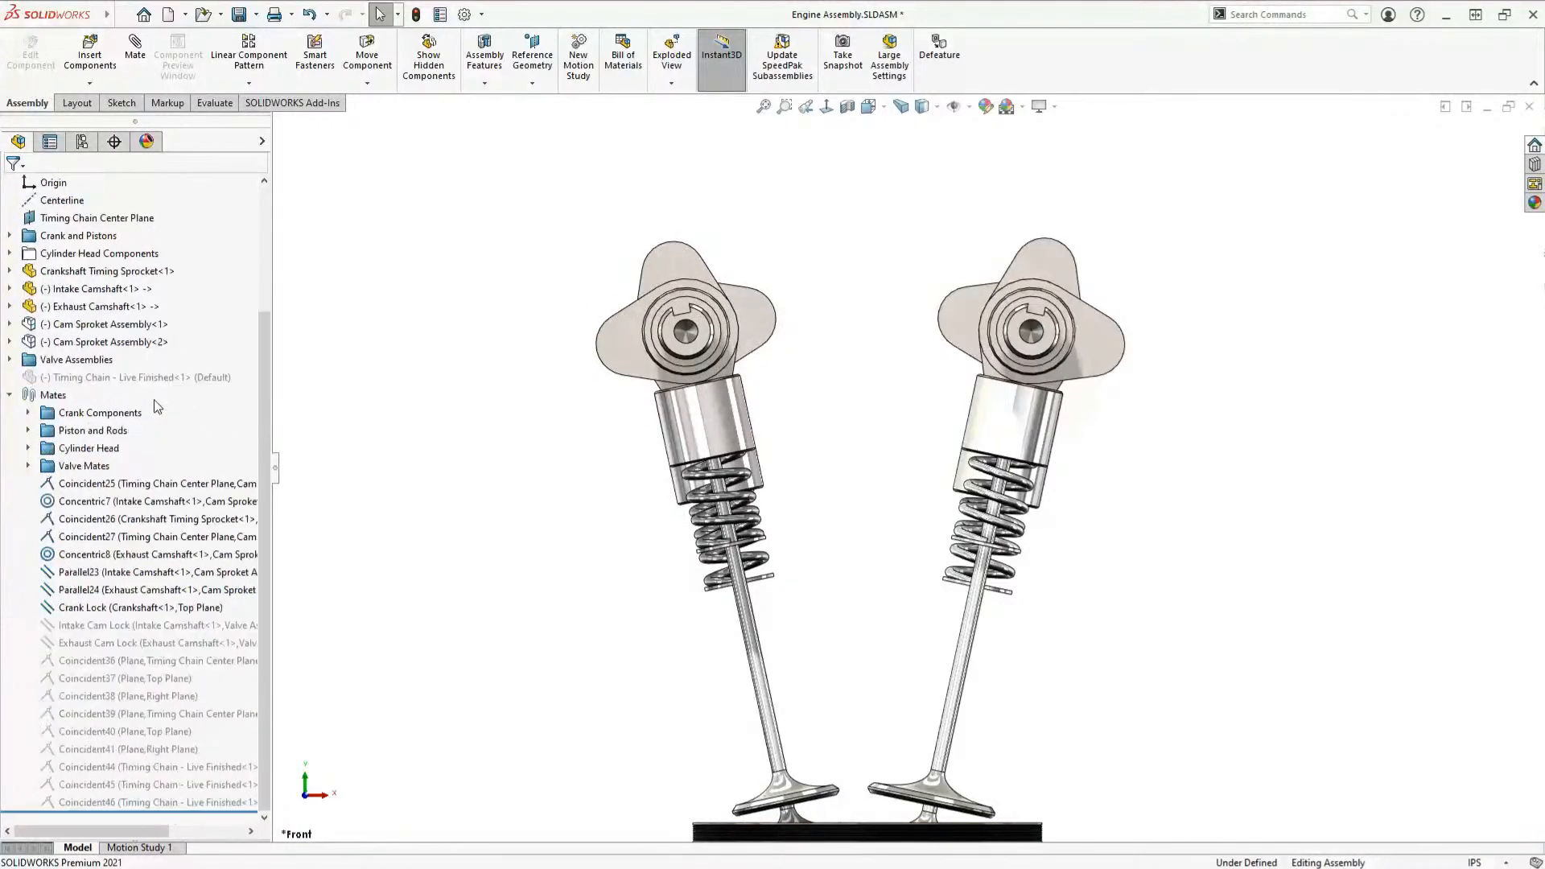
{"action": "left_click", "coordinate": [624, 356]}
{"action": "left_click", "coordinate": [624, 357]}
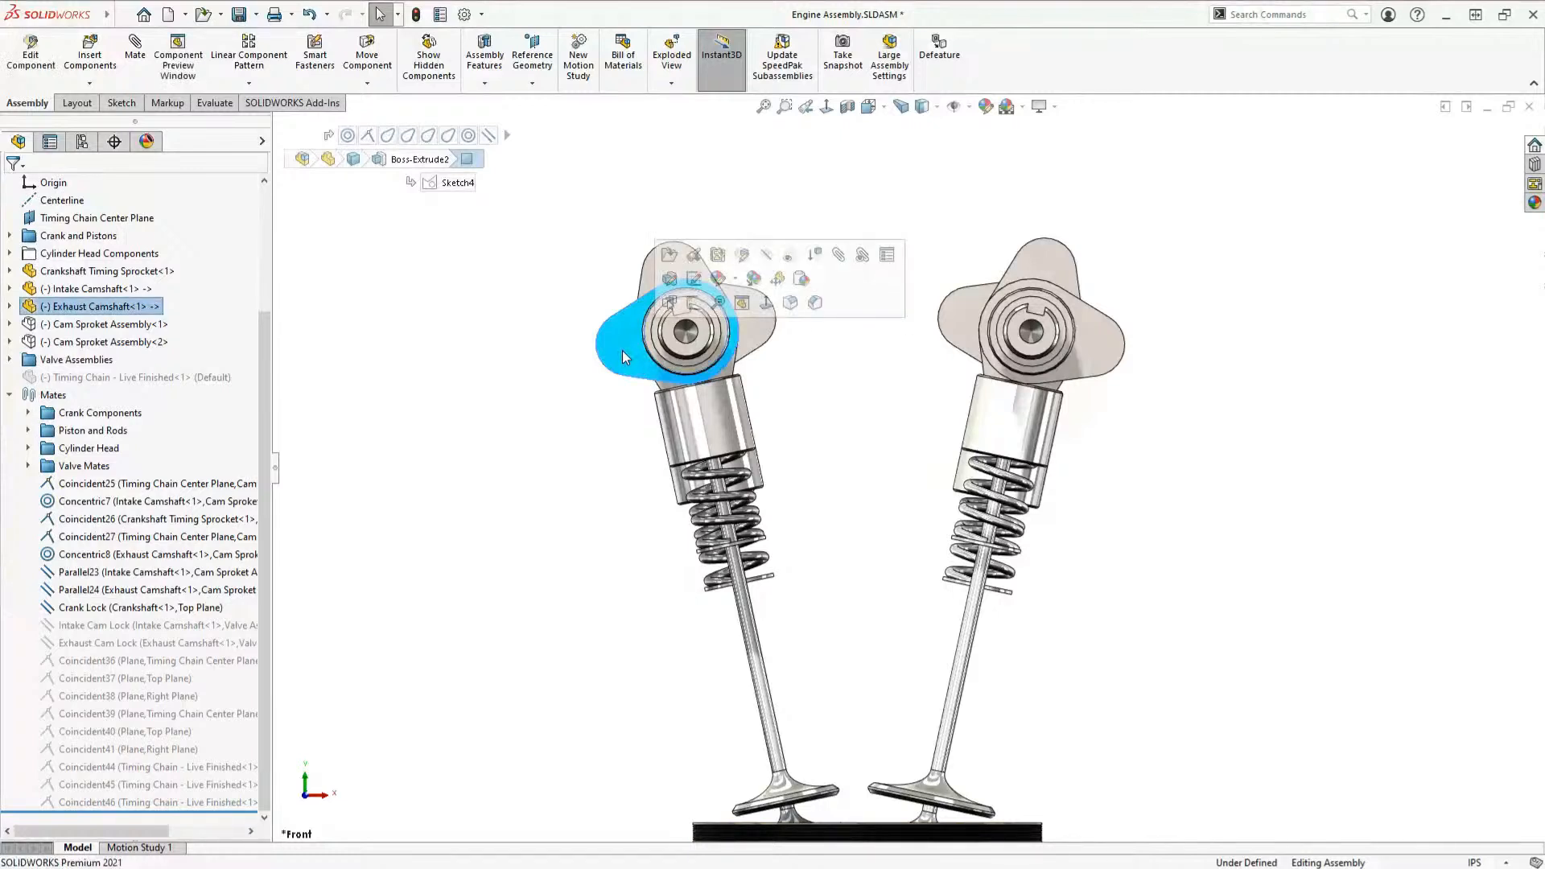
{"action": "key", "text": "d"}
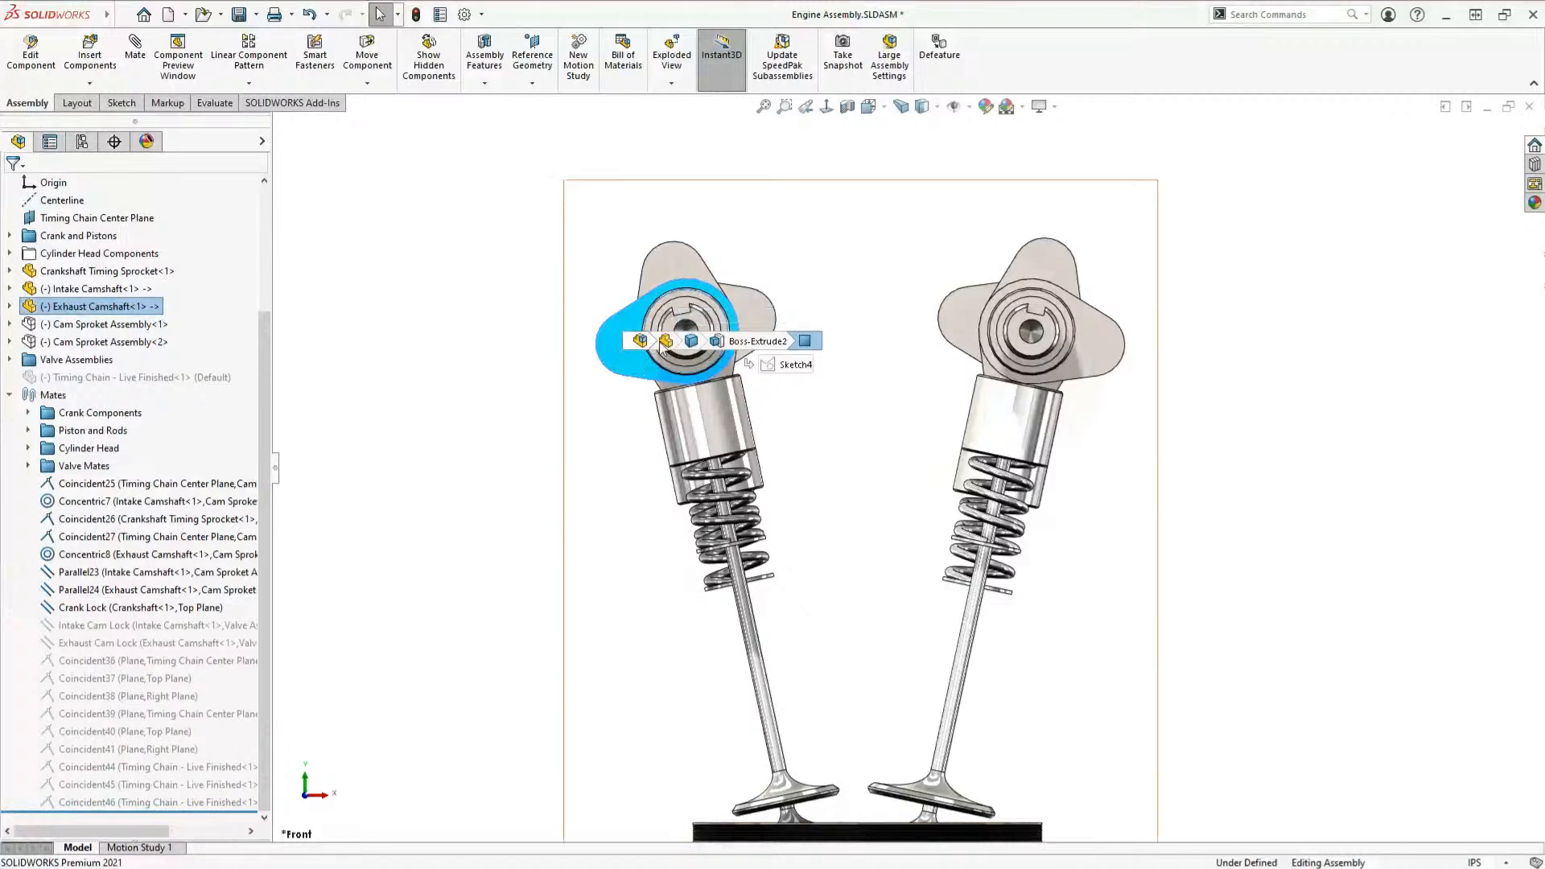
{"action": "left_click", "coordinate": [667, 342]}
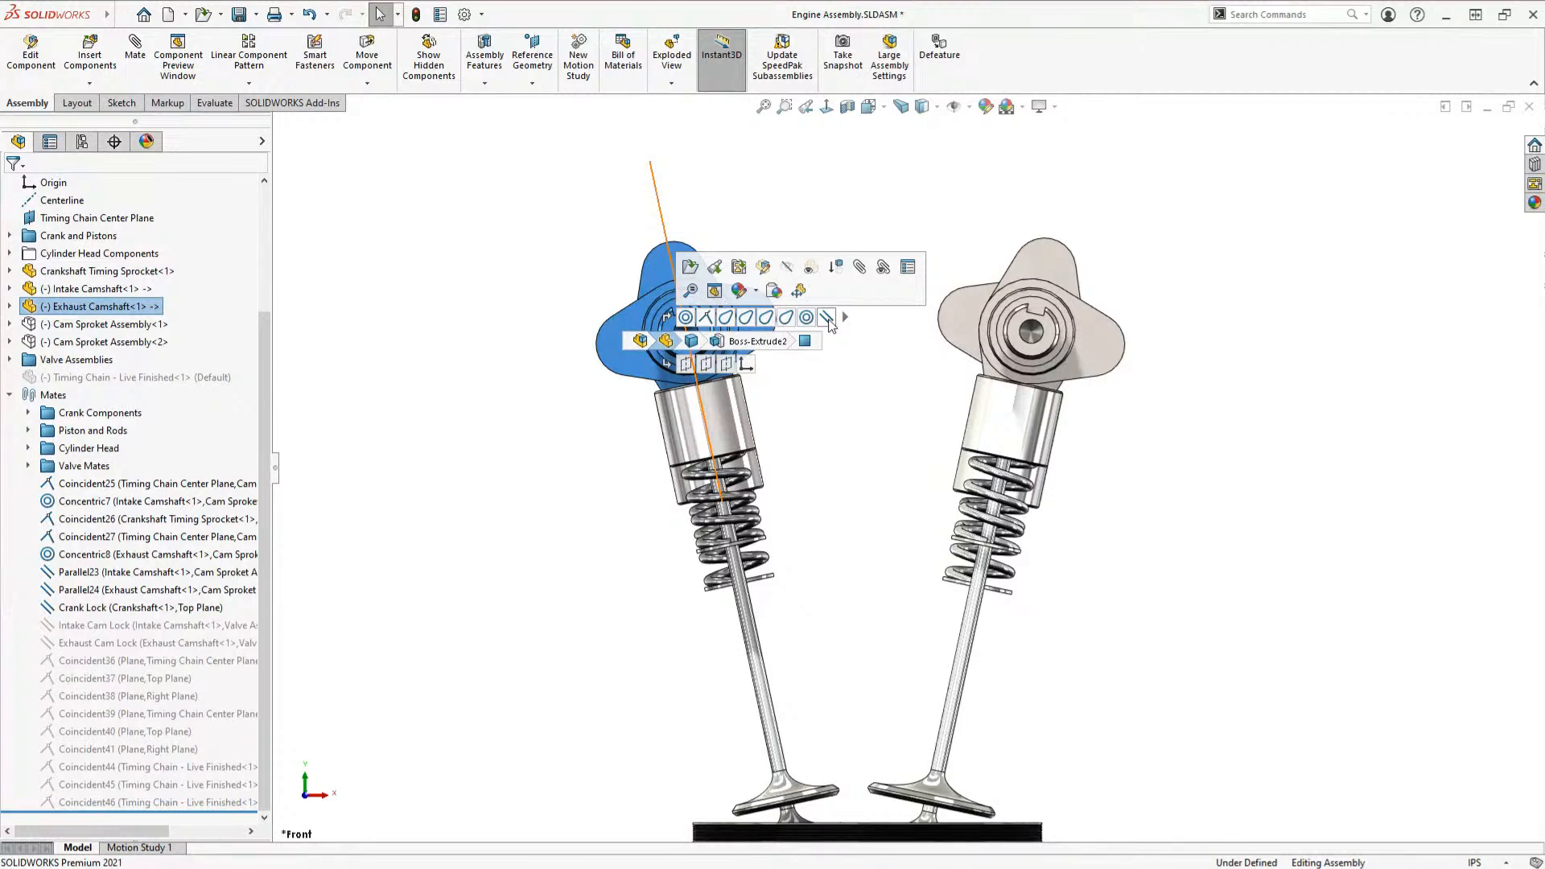
{"action": "left_click", "coordinate": [827, 318]}
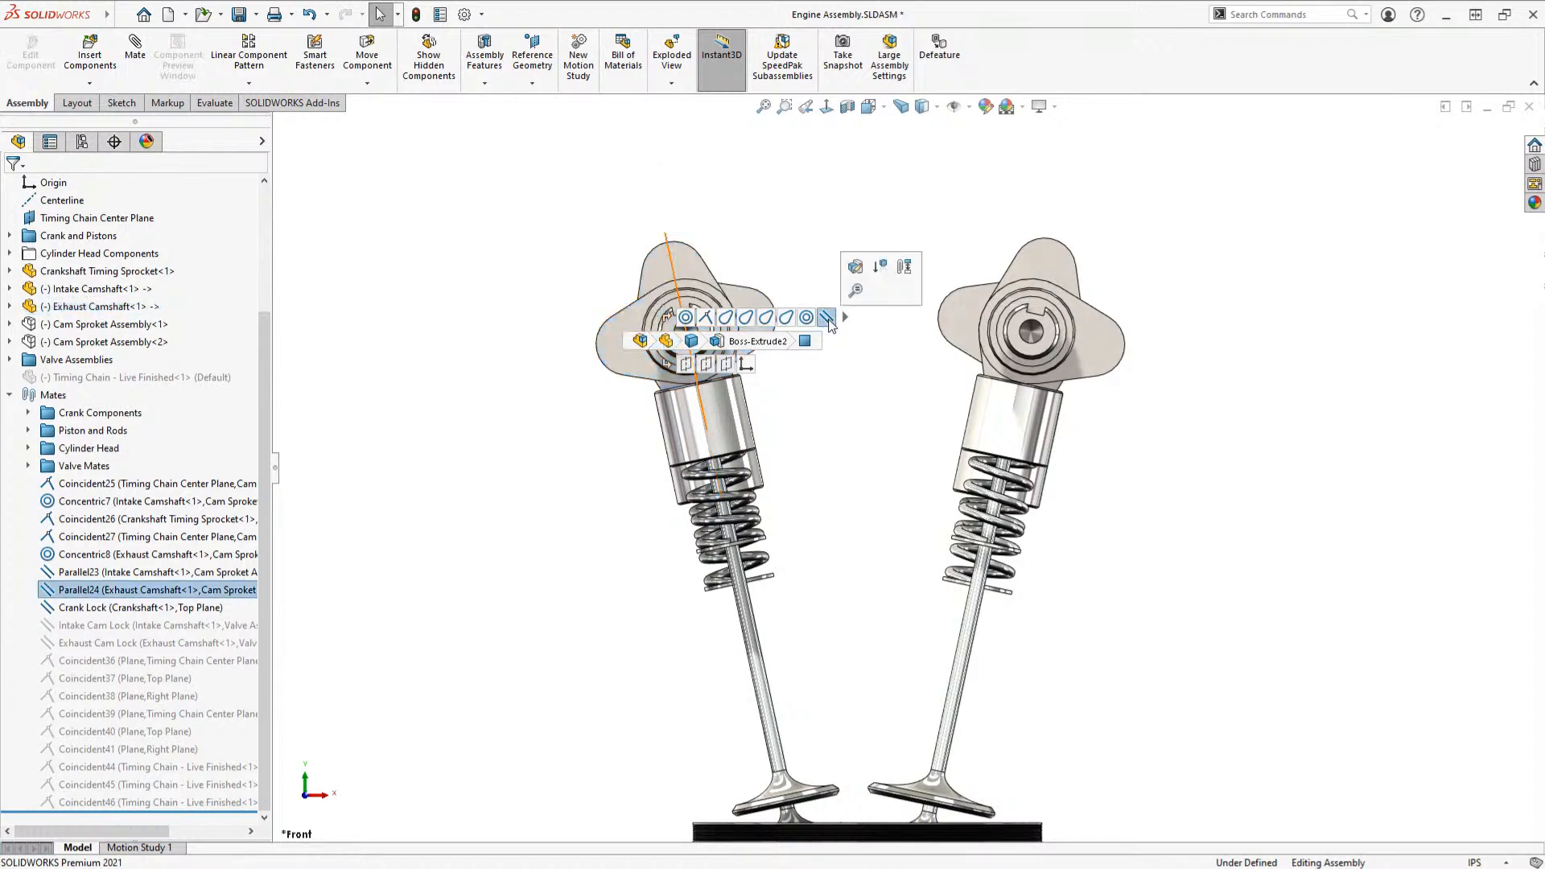
Step: Add the Parallel23 and Parallel24 mates between the camshafts and their sprockets to the Favorites folder
{"action": "left_click", "coordinate": [124, 573], "text": "ctrl"}
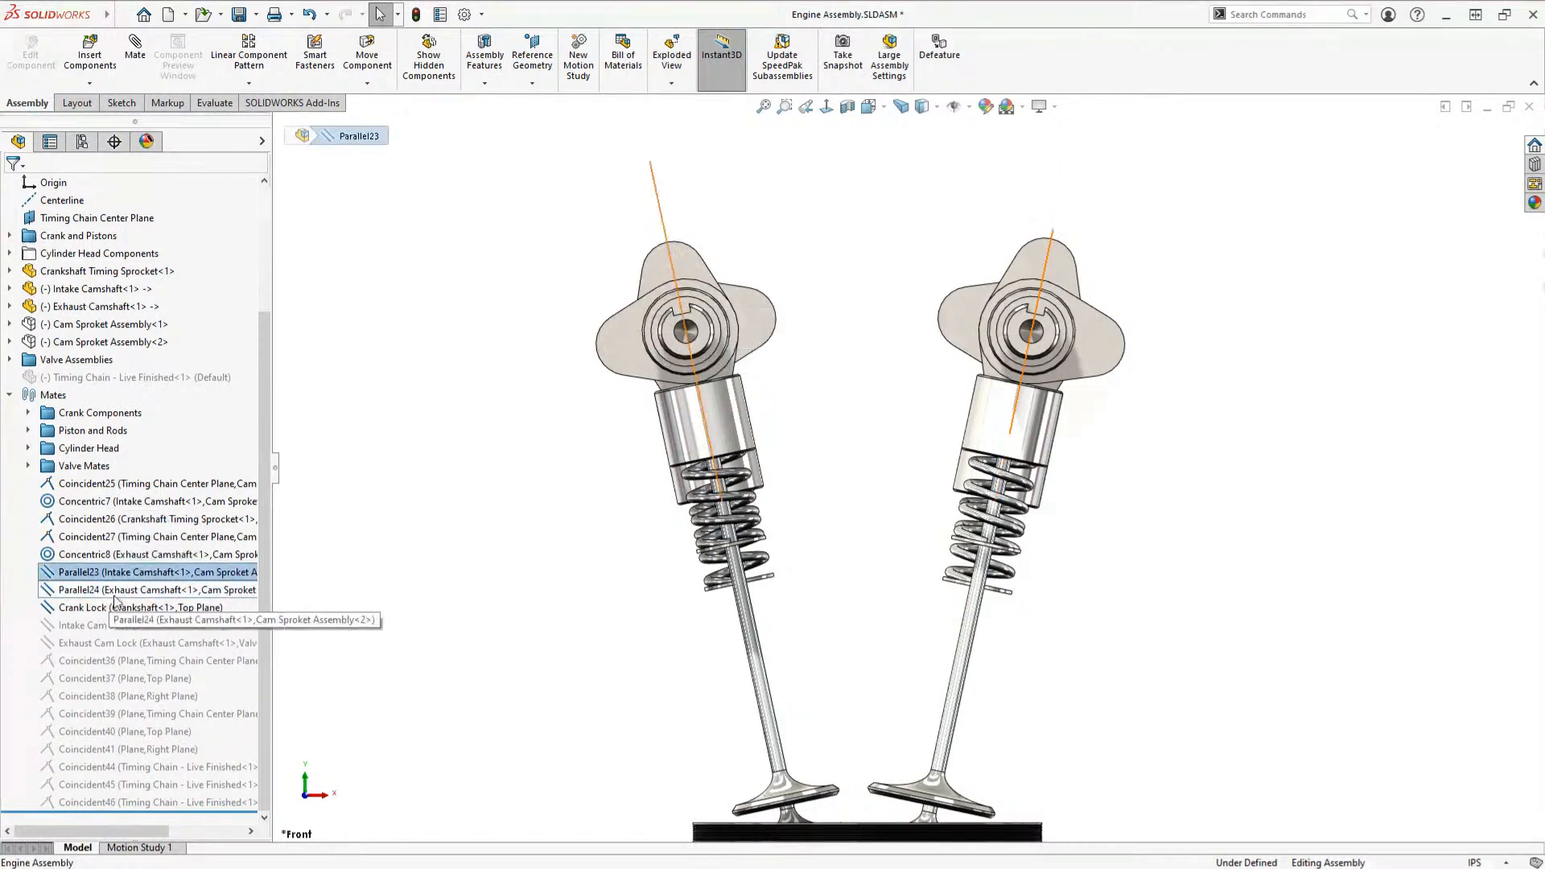
{"action": "right_click", "coordinate": [120, 597]}
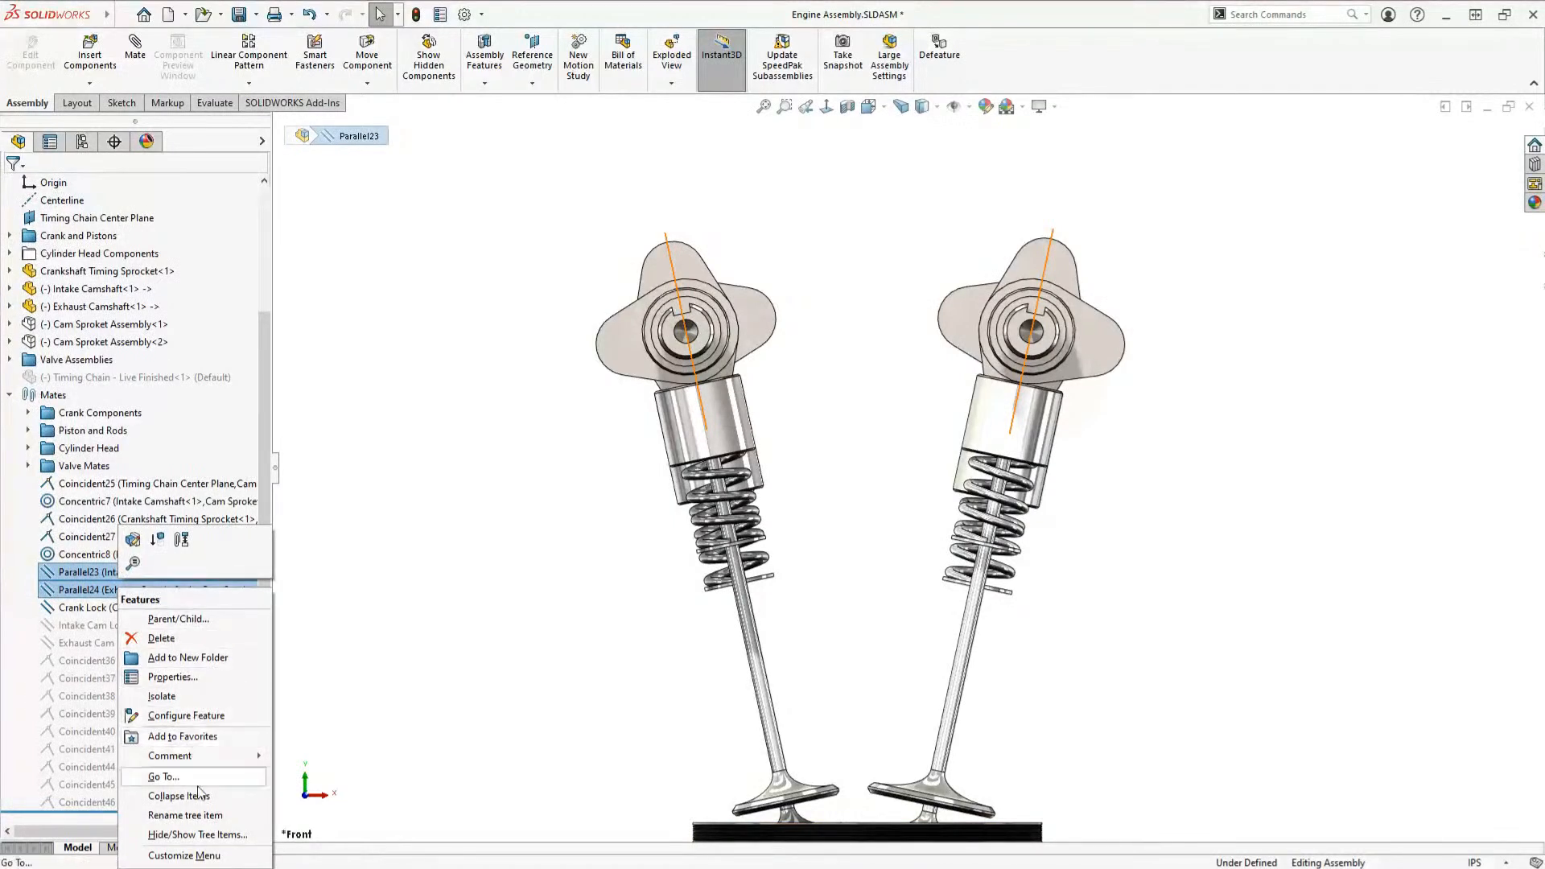
{"action": "left_click", "coordinate": [193, 738]}
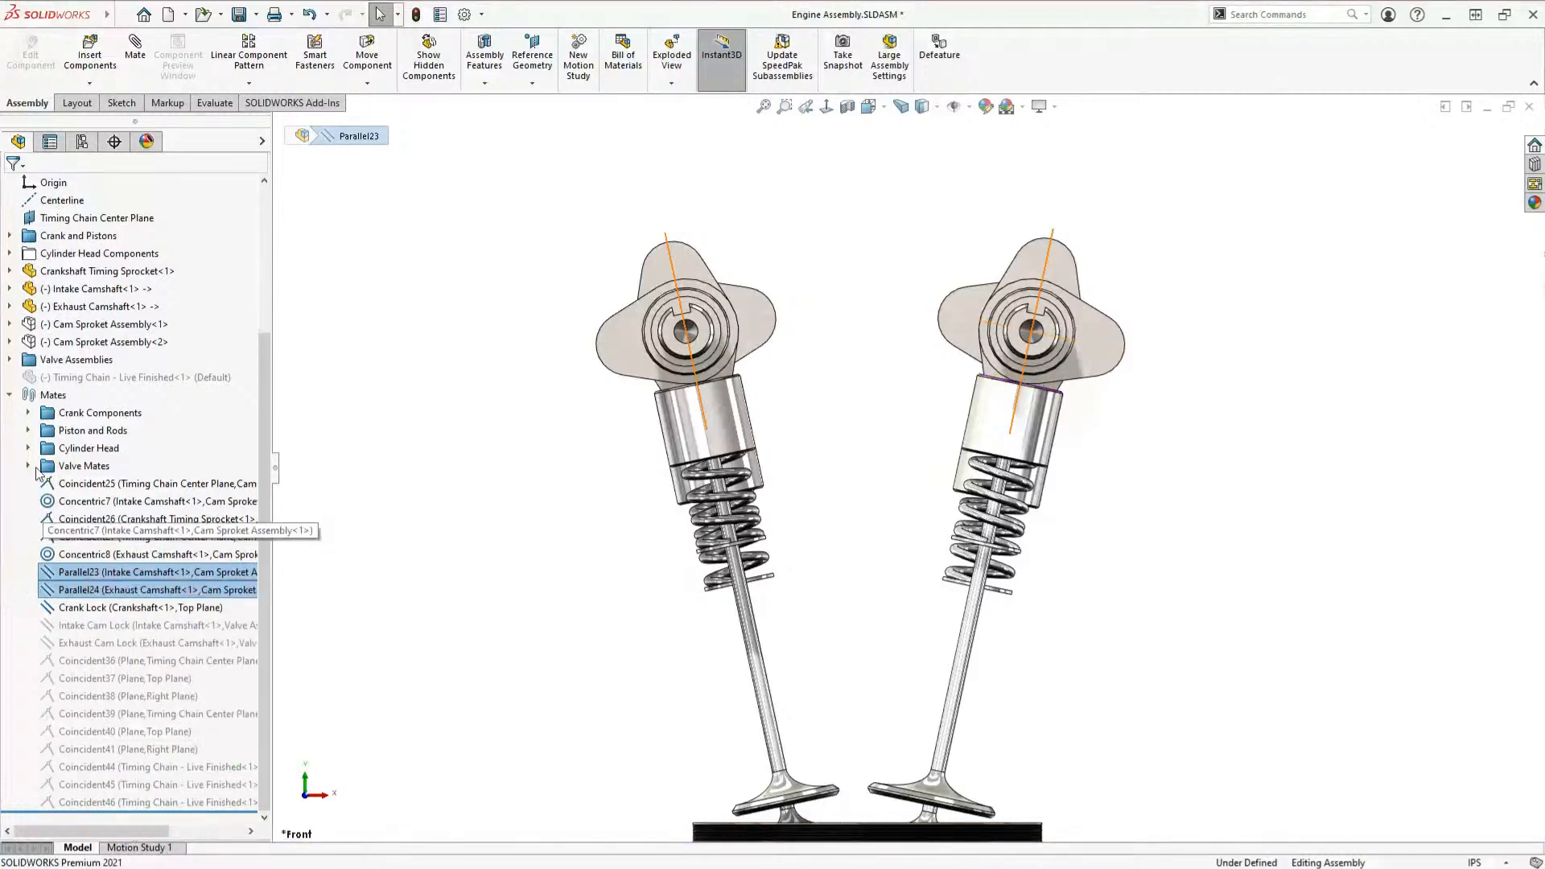
{"action": "left_click", "coordinate": [10, 395]}
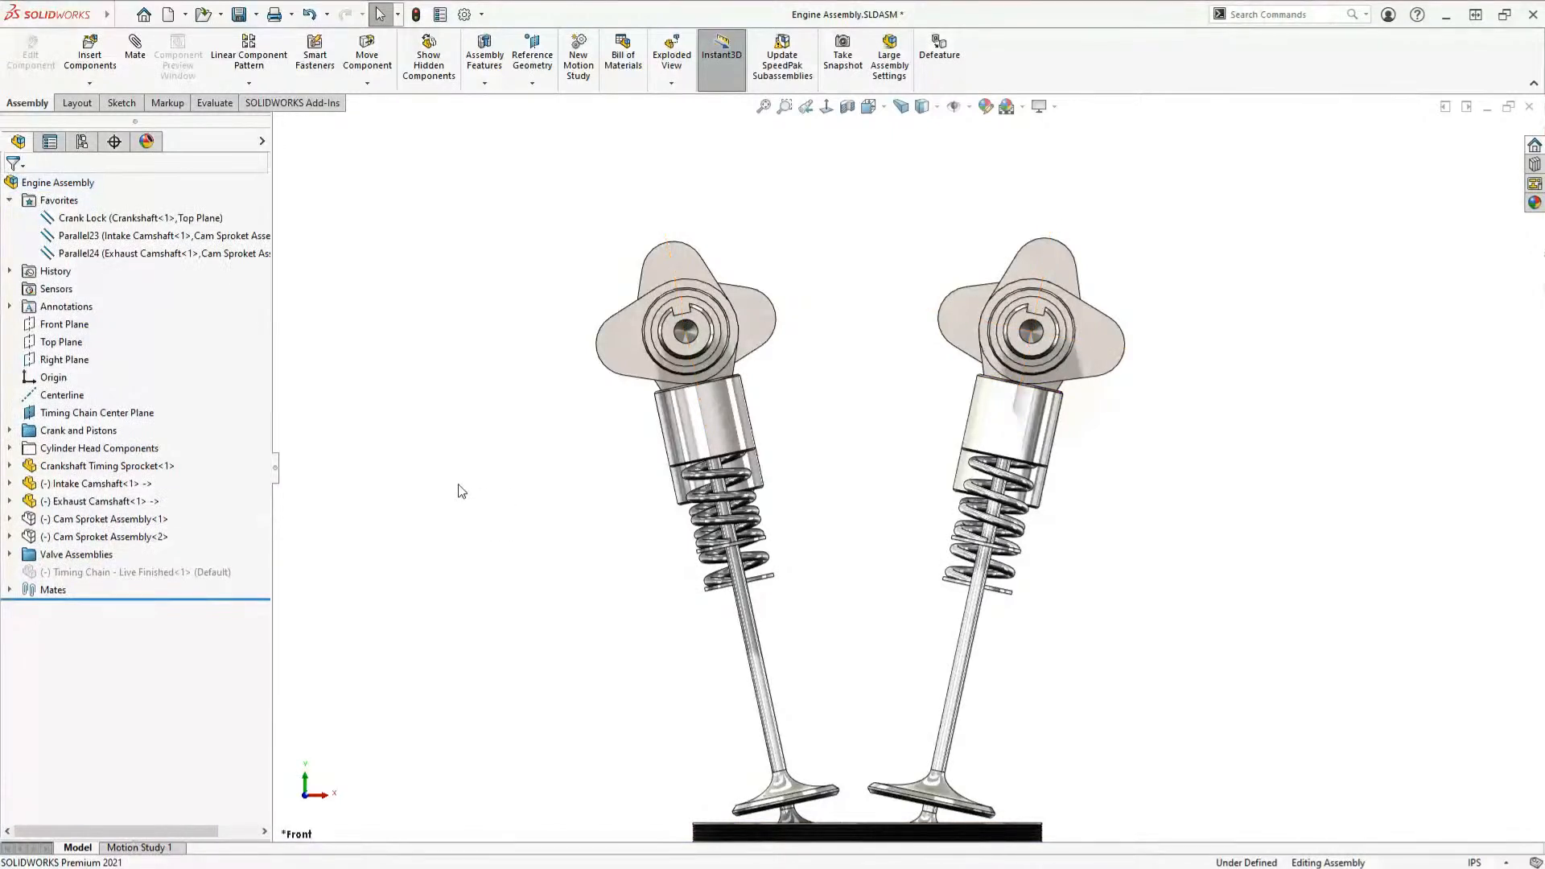
Step: Look through the assembly's mate folders, examining the crank component mates and the valve mates
{"action": "left_click", "coordinate": [9, 590]}
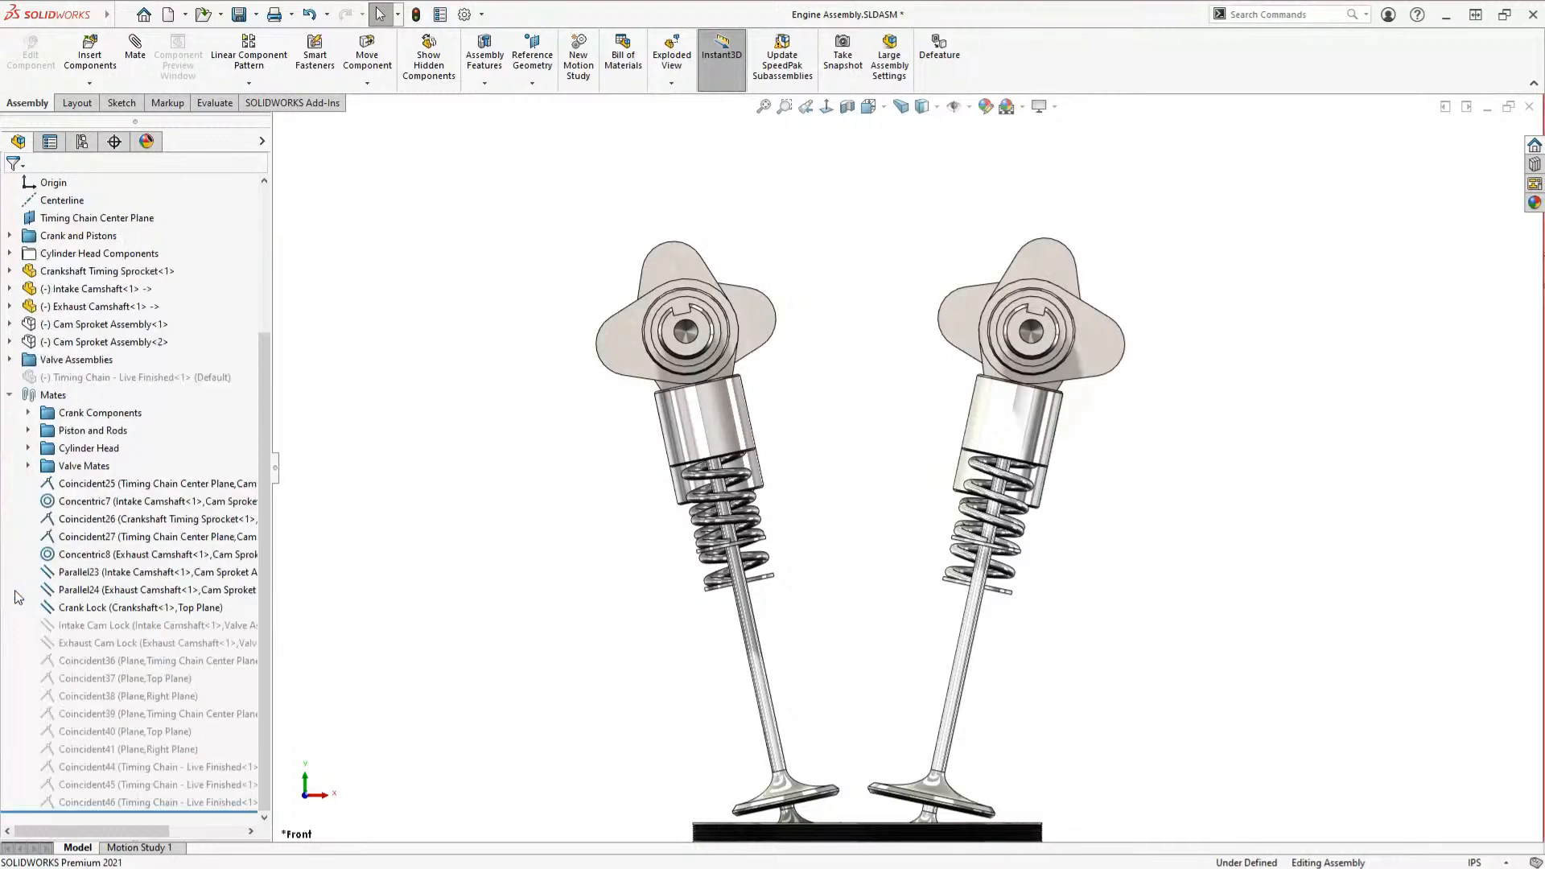
{"action": "left_click", "coordinate": [28, 413]}
{"action": "left_click", "coordinate": [28, 412]}
{"action": "left_click", "coordinate": [28, 466]}
{"action": "scroll", "coordinate": [117, 483], "scroll_direction": "down", "scroll_amount": 6}
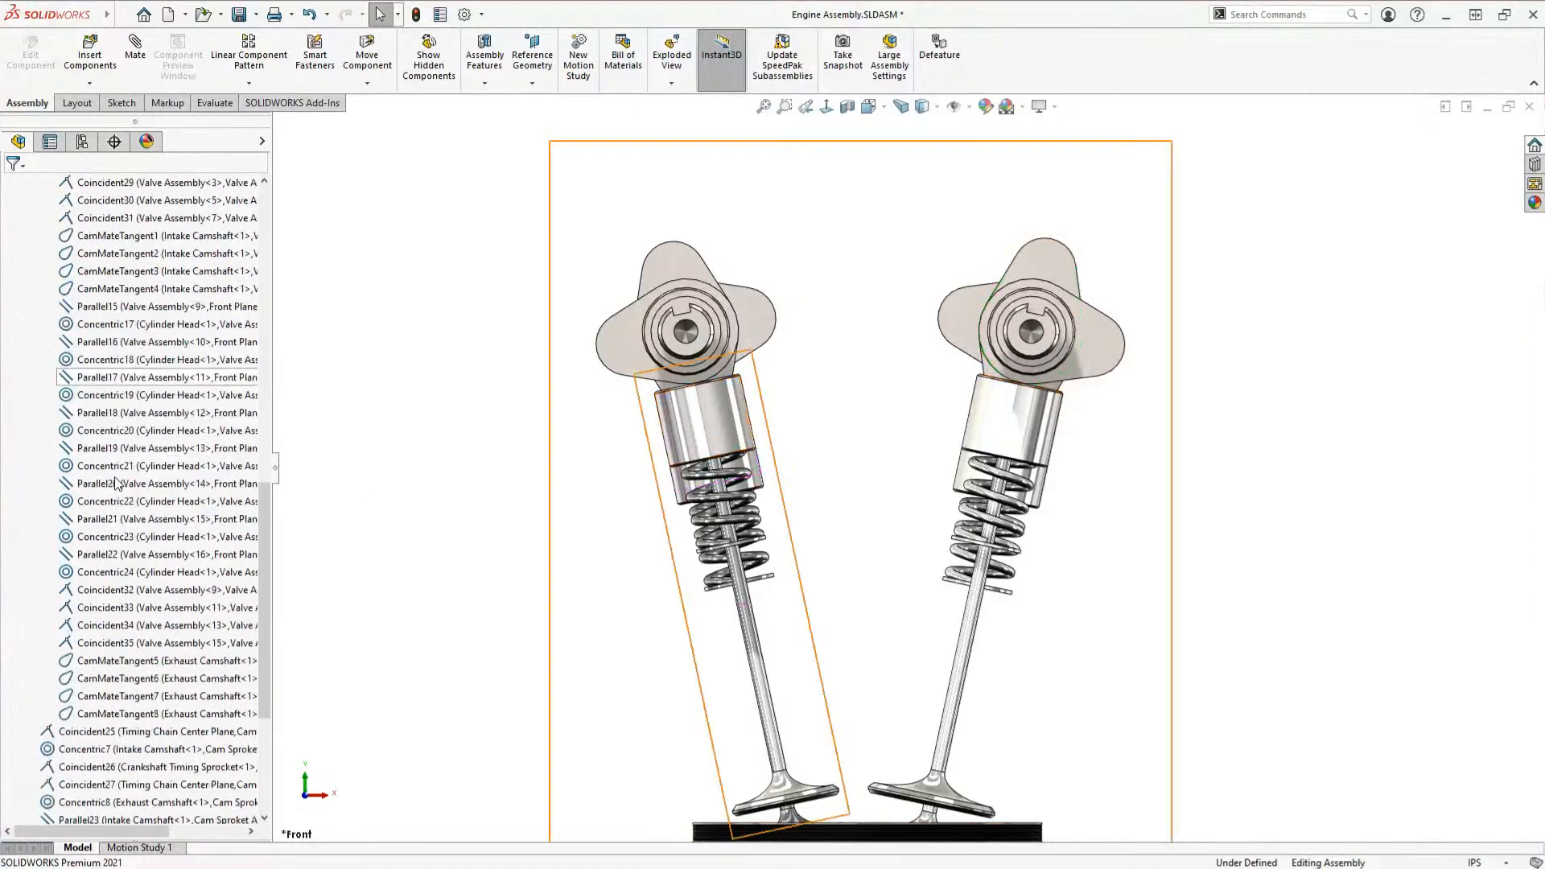
{"action": "scroll", "coordinate": [117, 482], "scroll_direction": "up", "scroll_amount": 10}
{"action": "left_click", "coordinate": [28, 465]}
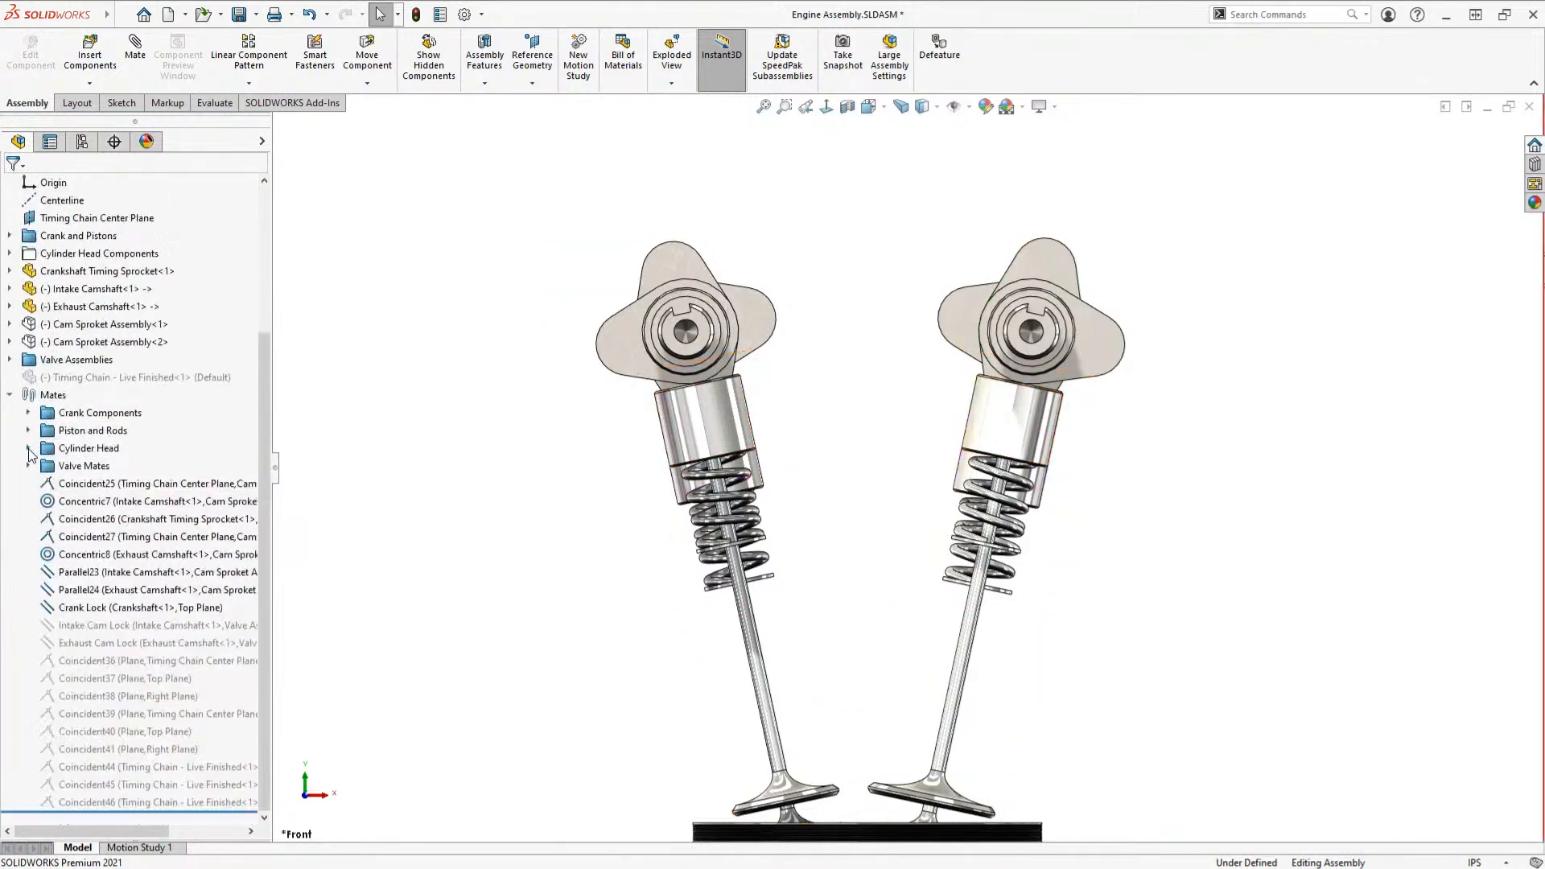
{"action": "left_click", "coordinate": [9, 395]}
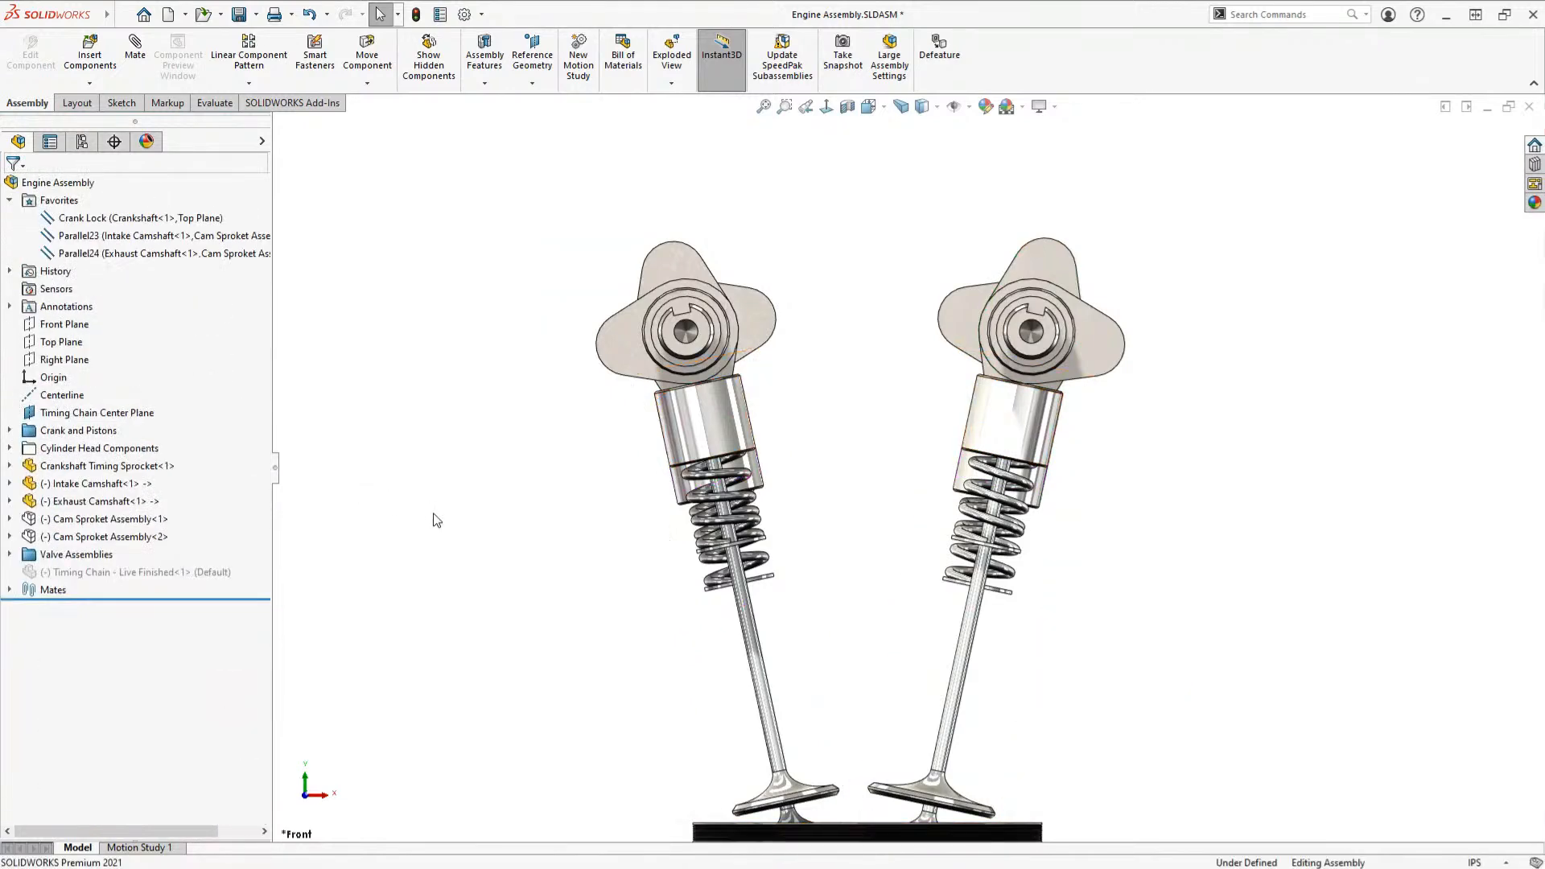
Step: Show the two hidden cam sprocket assemblies at the front ends of the intake and exhaust camshafts in isometric view
{"action": "key", "text": "ctrl+7"}
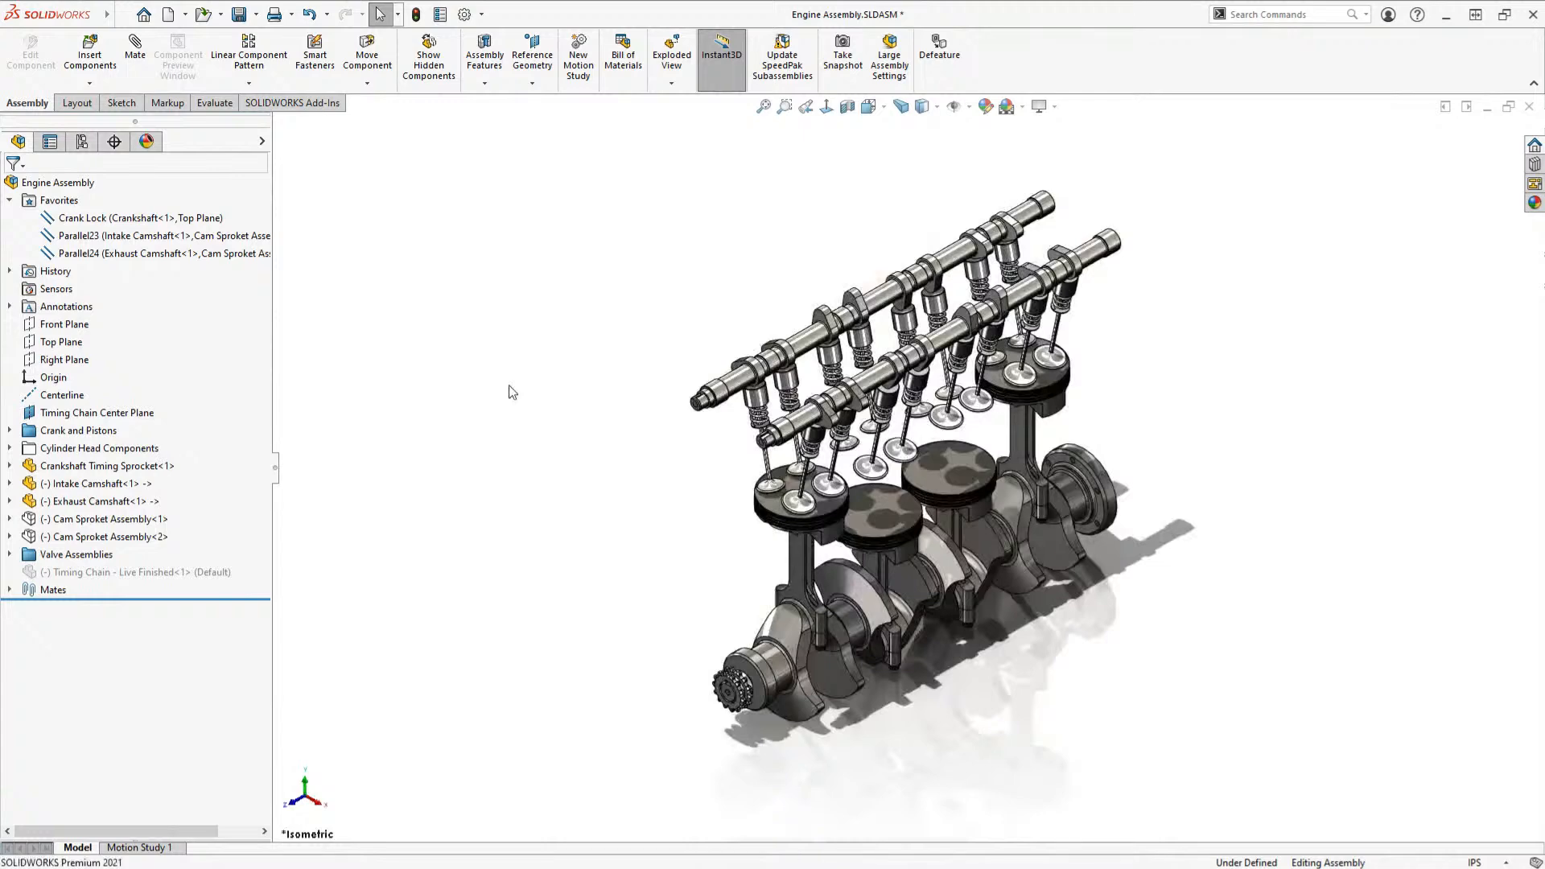
{"action": "key", "text": "shift+c"}
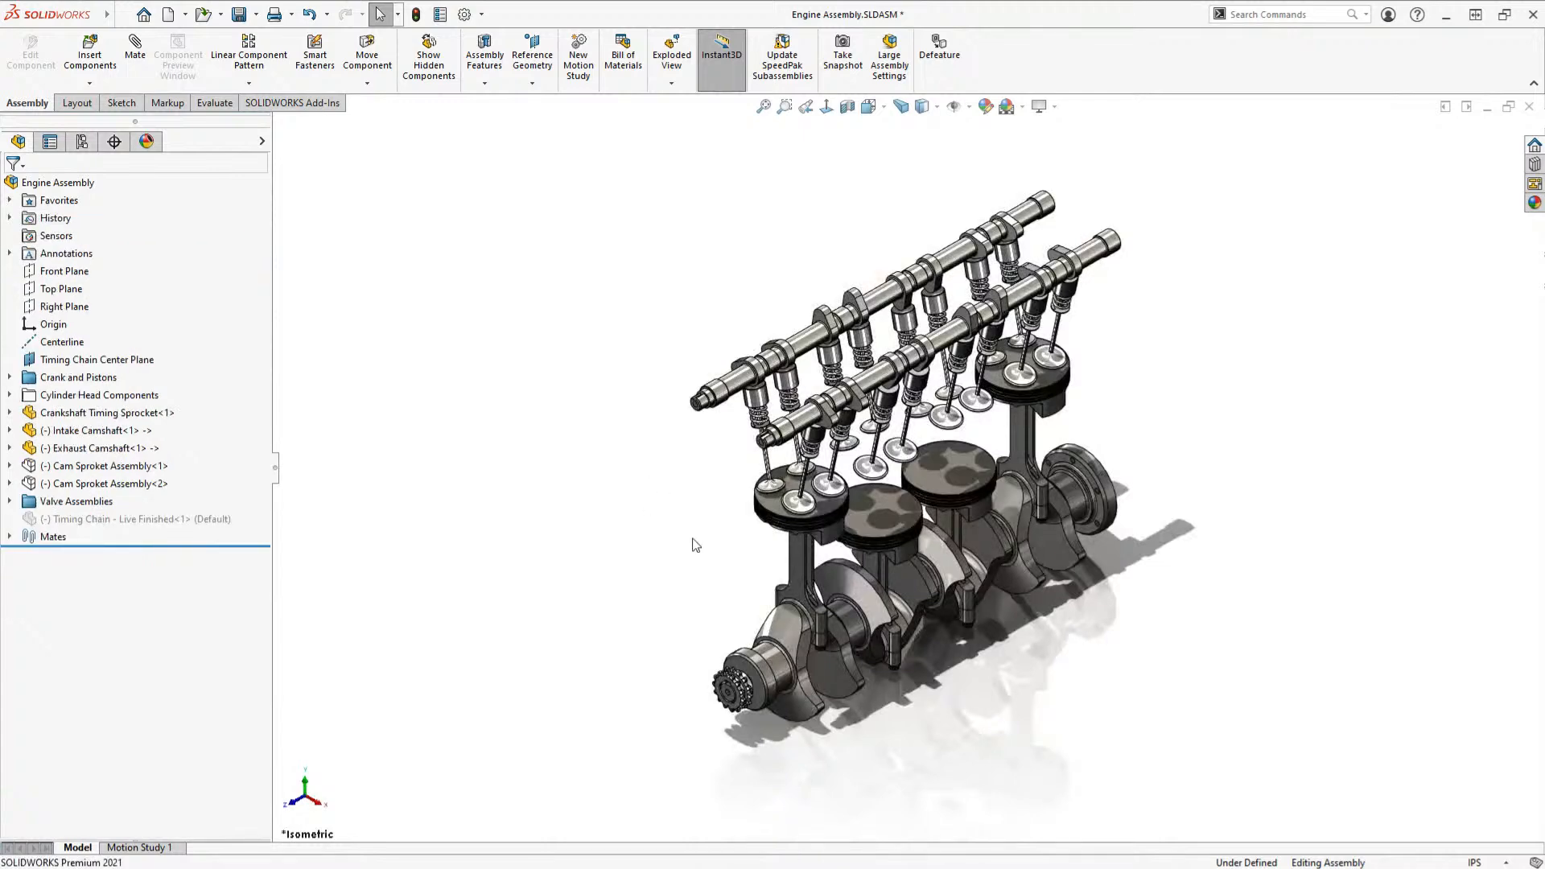
{"action": "scroll", "coordinate": [707, 511], "scroll_direction": "down", "scroll_amount": 5}
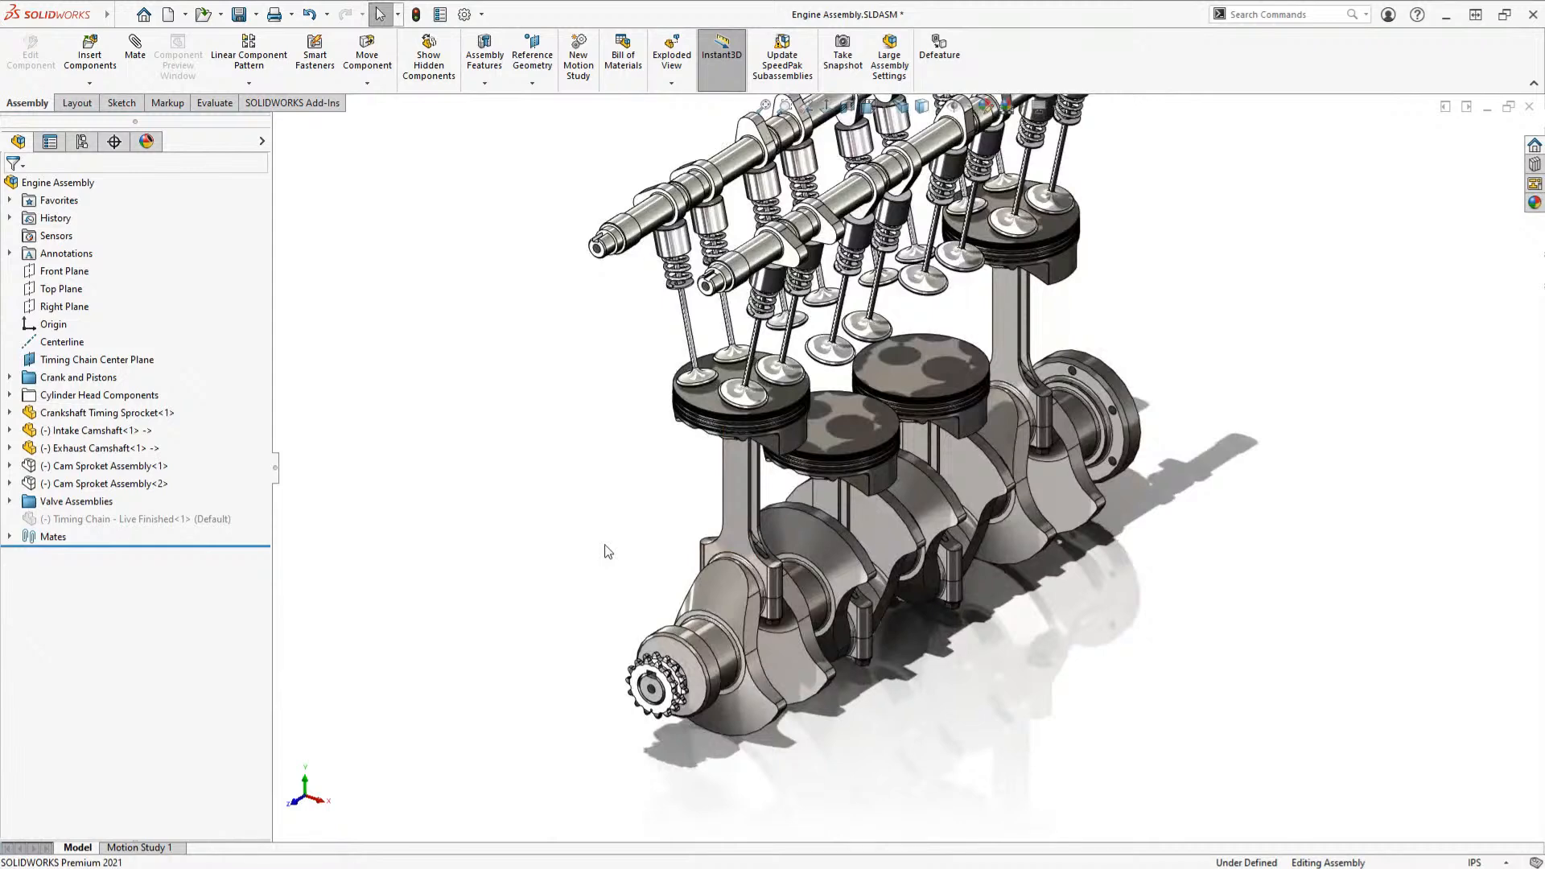
{"action": "left_click", "coordinate": [113, 484]}
{"action": "left_click", "coordinate": [73, 466], "text": "ctrl"}
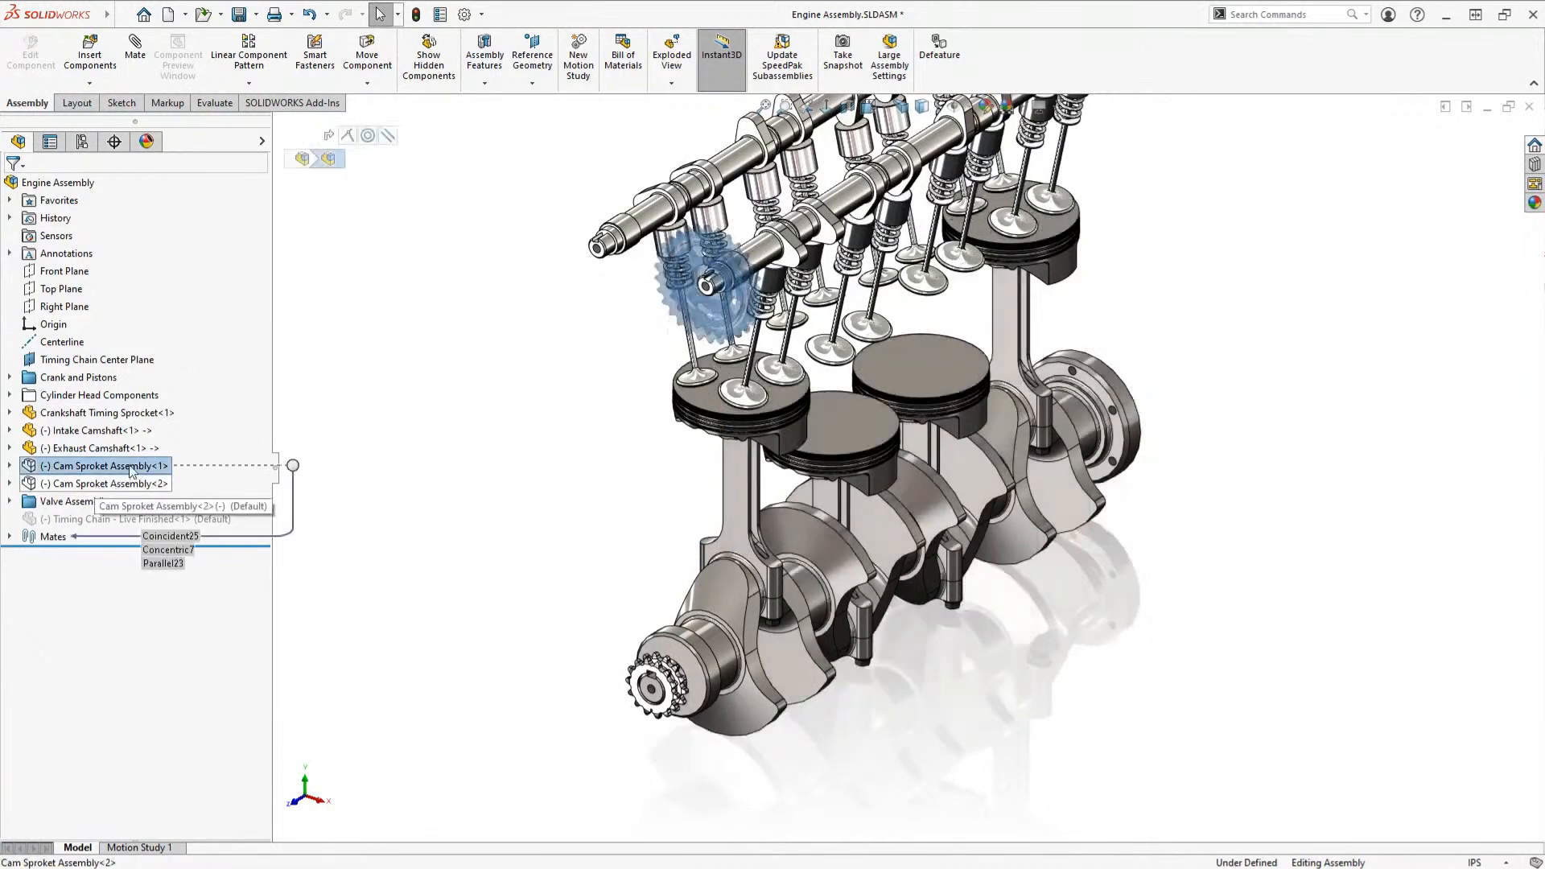
{"action": "left_click", "coordinate": [428, 429]}
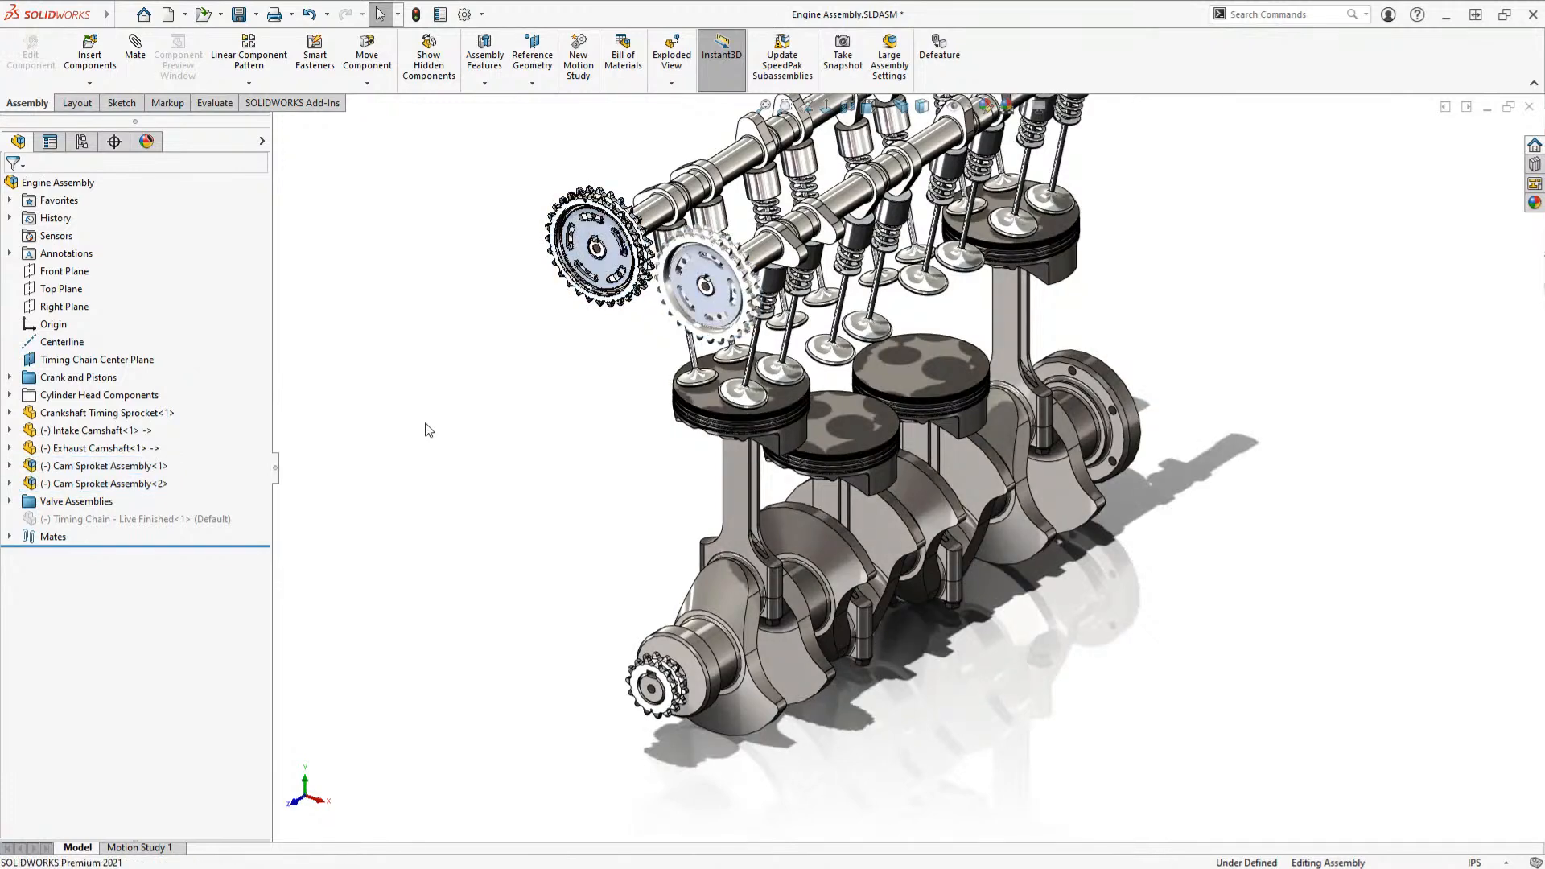
Step: Remove the Parallel23 and Parallel24 camshaft-to-sprocket mates from the Favorites folder
{"action": "left_click", "coordinate": [9, 200]}
{"action": "left_click", "coordinate": [133, 236]}
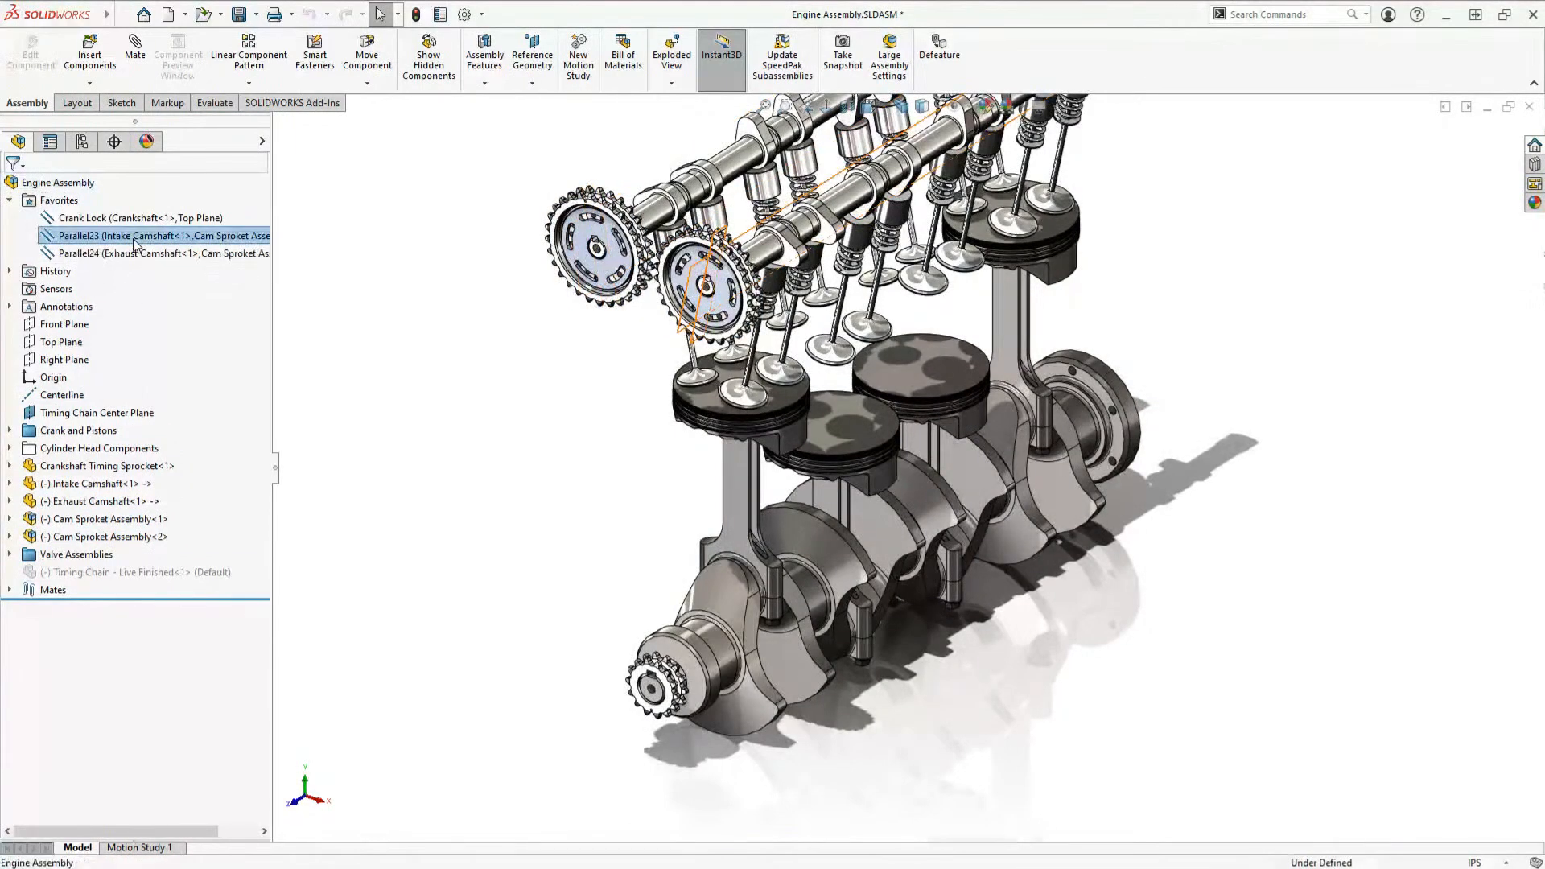
{"action": "left_click", "coordinate": [130, 253], "text": "ctrl"}
{"action": "right_click", "coordinate": [127, 256]}
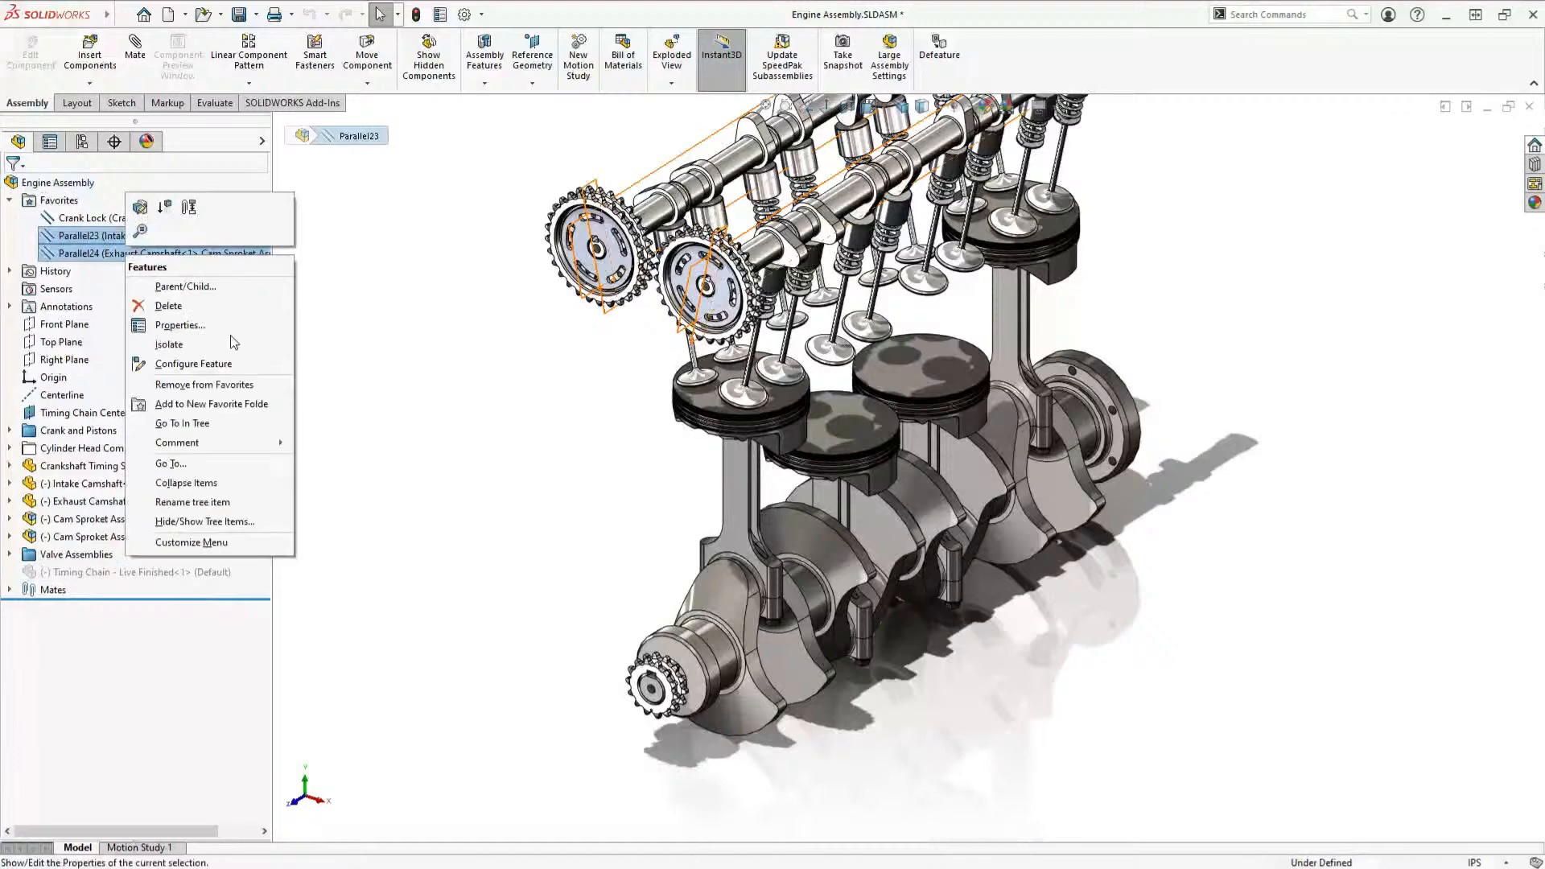
{"action": "left_click", "coordinate": [232, 385]}
Step: Reload the Engine Assembly from disk, discarding the unsaved changes in it and in the Piston and Rod Assembly
{"action": "left_click", "coordinate": [10, 554]}
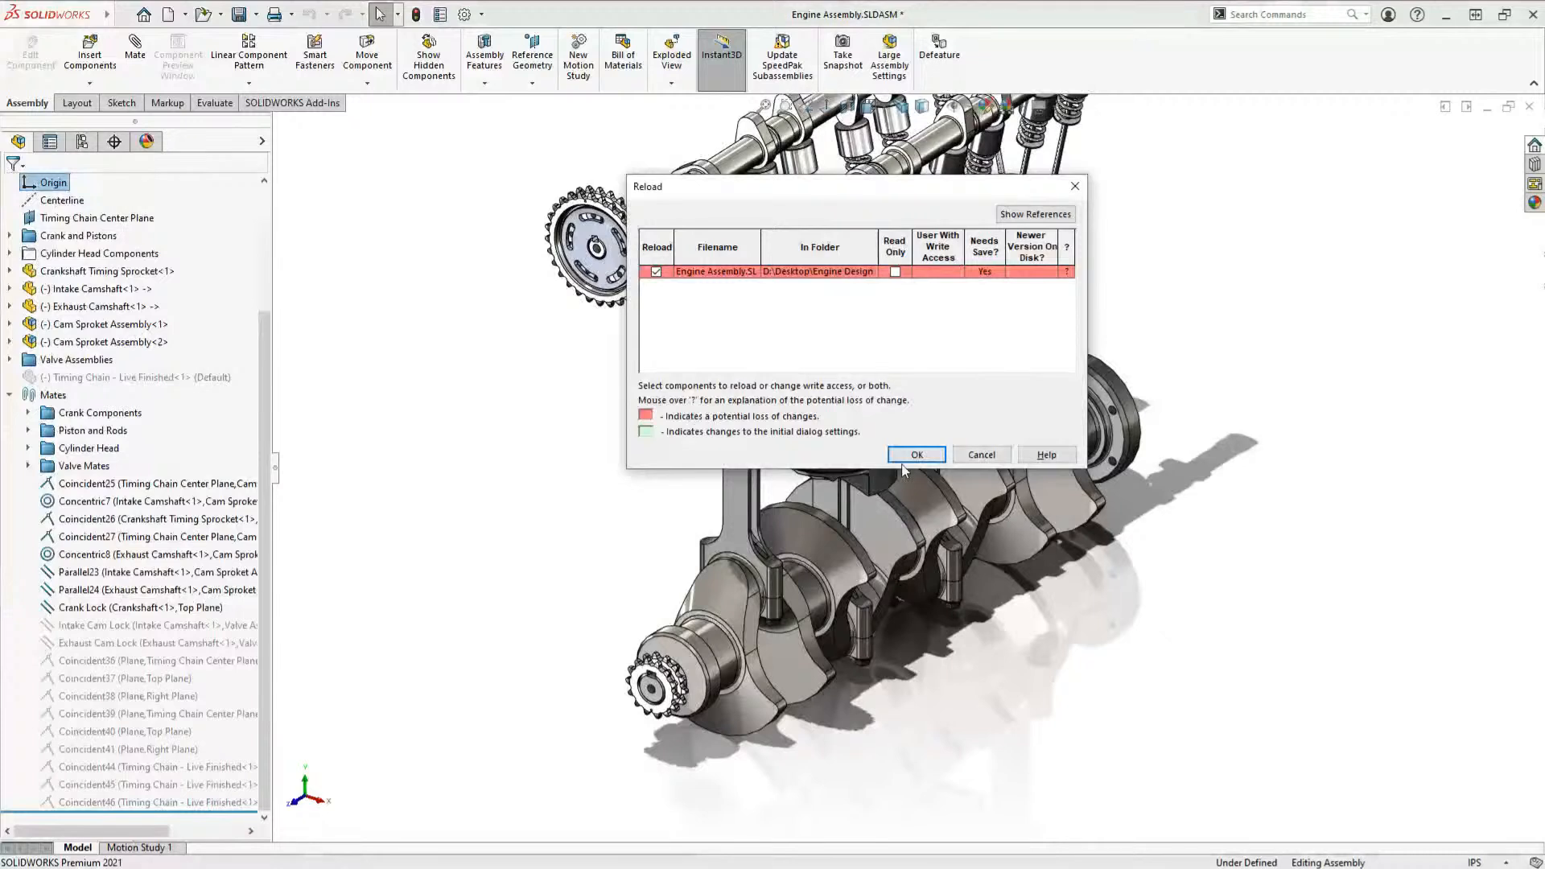
{"action": "left_click", "coordinate": [904, 461]}
{"action": "left_click", "coordinate": [821, 454]}
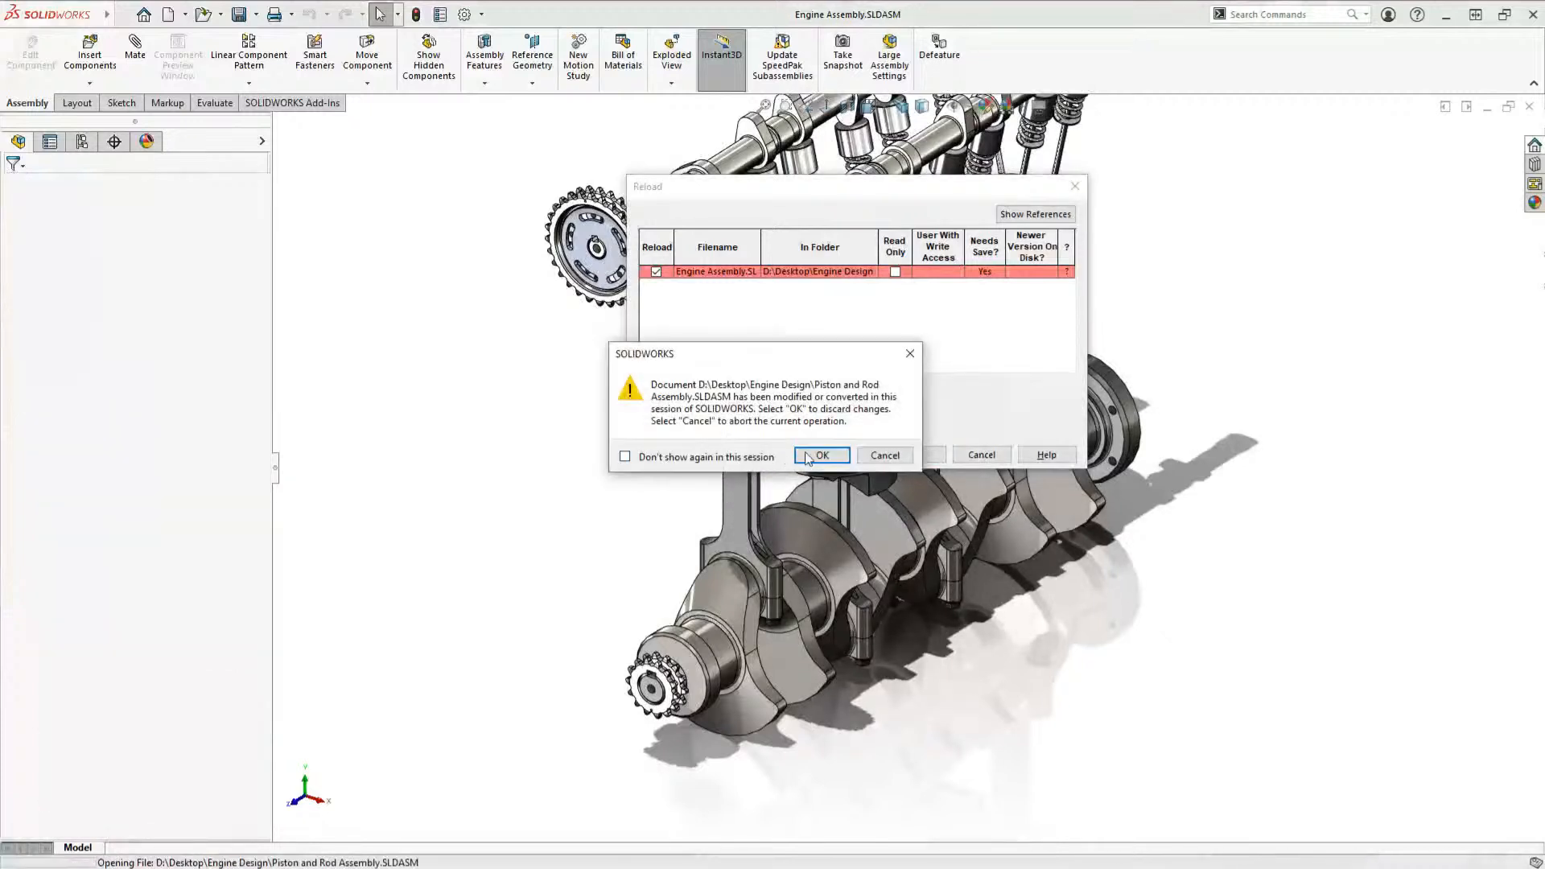
{"action": "left_click", "coordinate": [820, 456]}
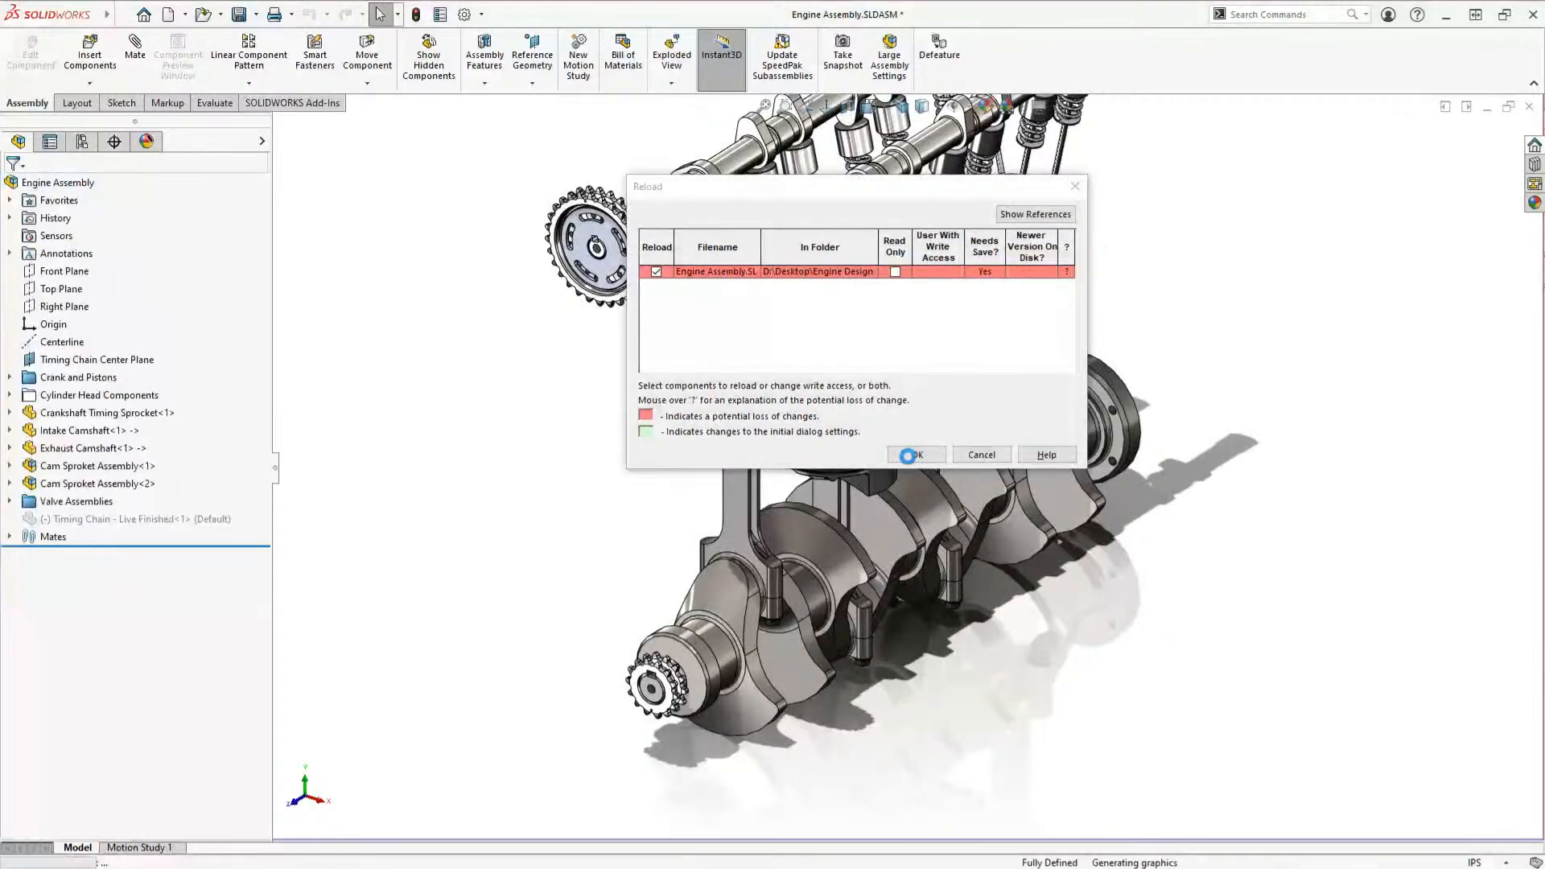
{"action": "key", "text": "Return"}
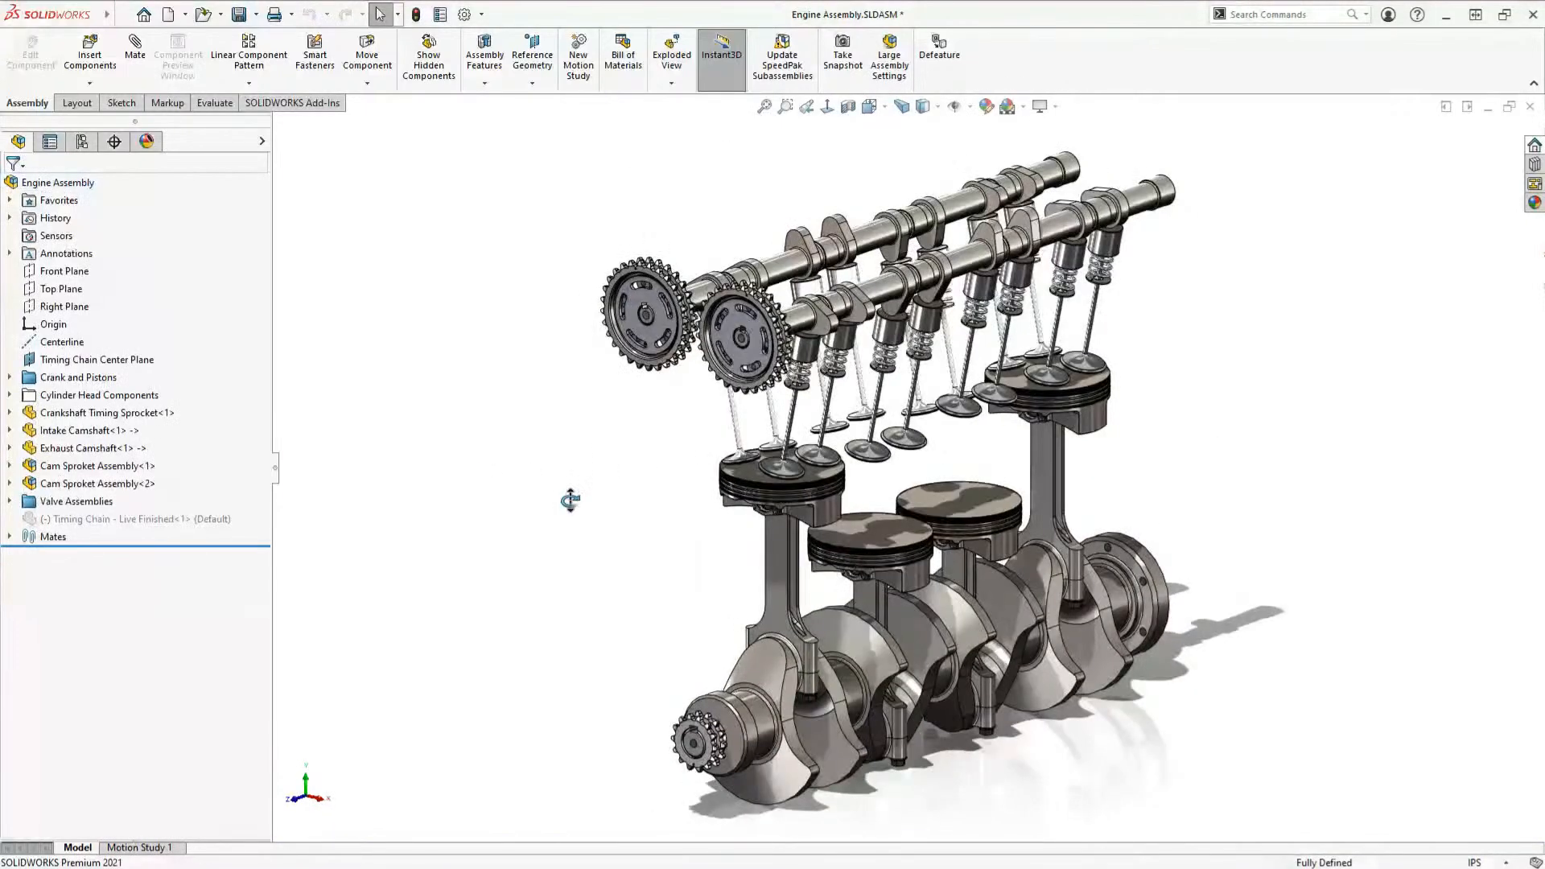
Step: Examine the Intake Cam Lock and Exhaust Cam Lock mates in the Favorites folder of the reloaded assembly
{"action": "left_click", "coordinate": [10, 537]}
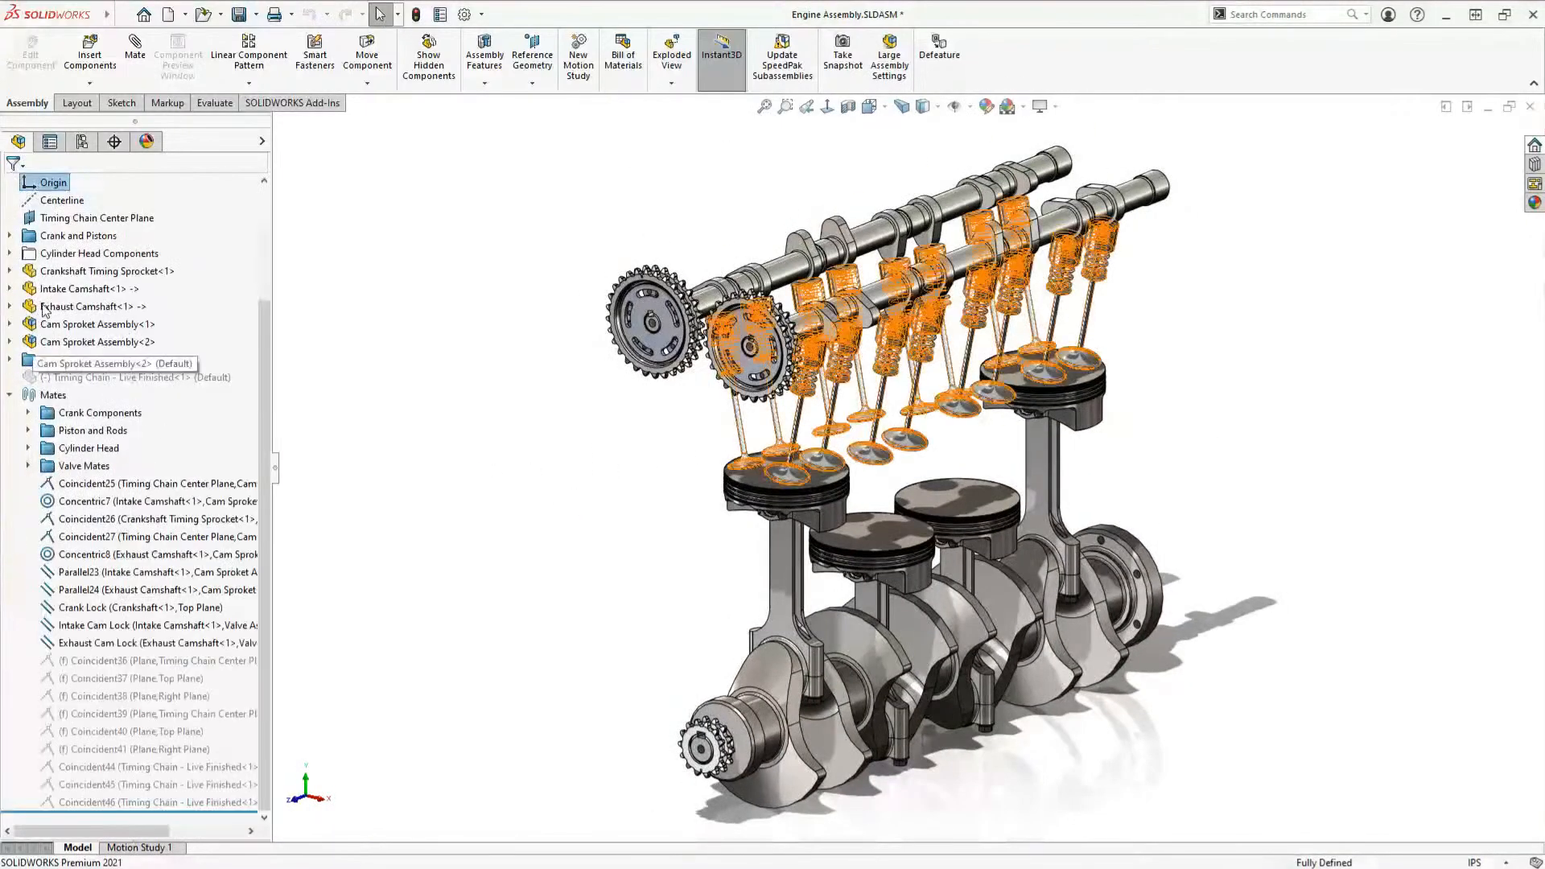
{"action": "scroll", "coordinate": [101, 318], "scroll_direction": "up", "scroll_amount": 3}
{"action": "left_click", "coordinate": [10, 201]}
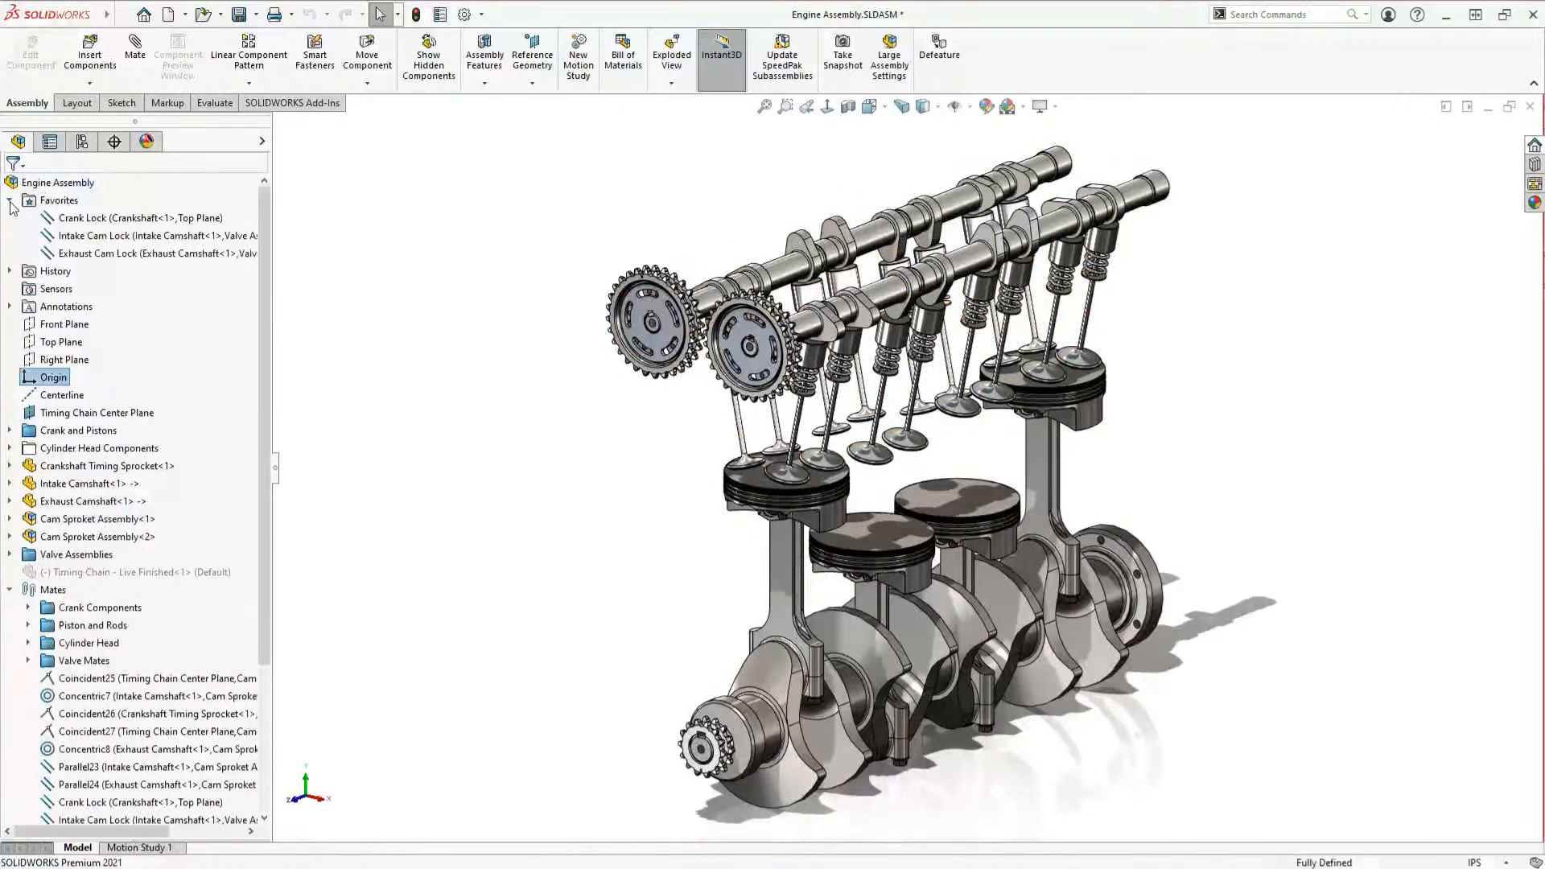
{"action": "left_click", "coordinate": [10, 202]}
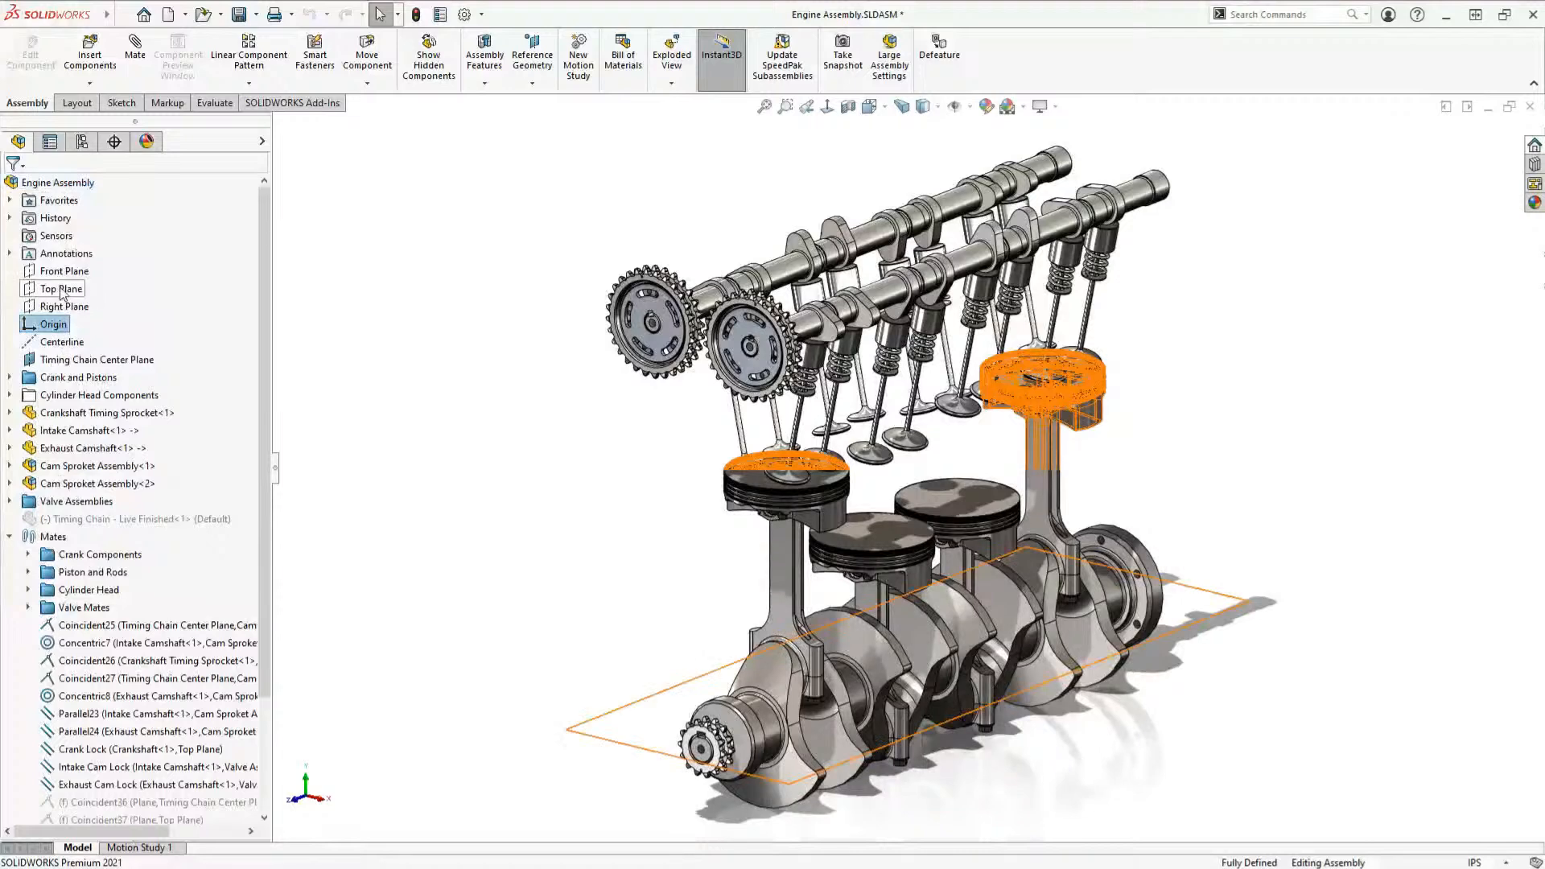
{"action": "left_click", "coordinate": [11, 201]}
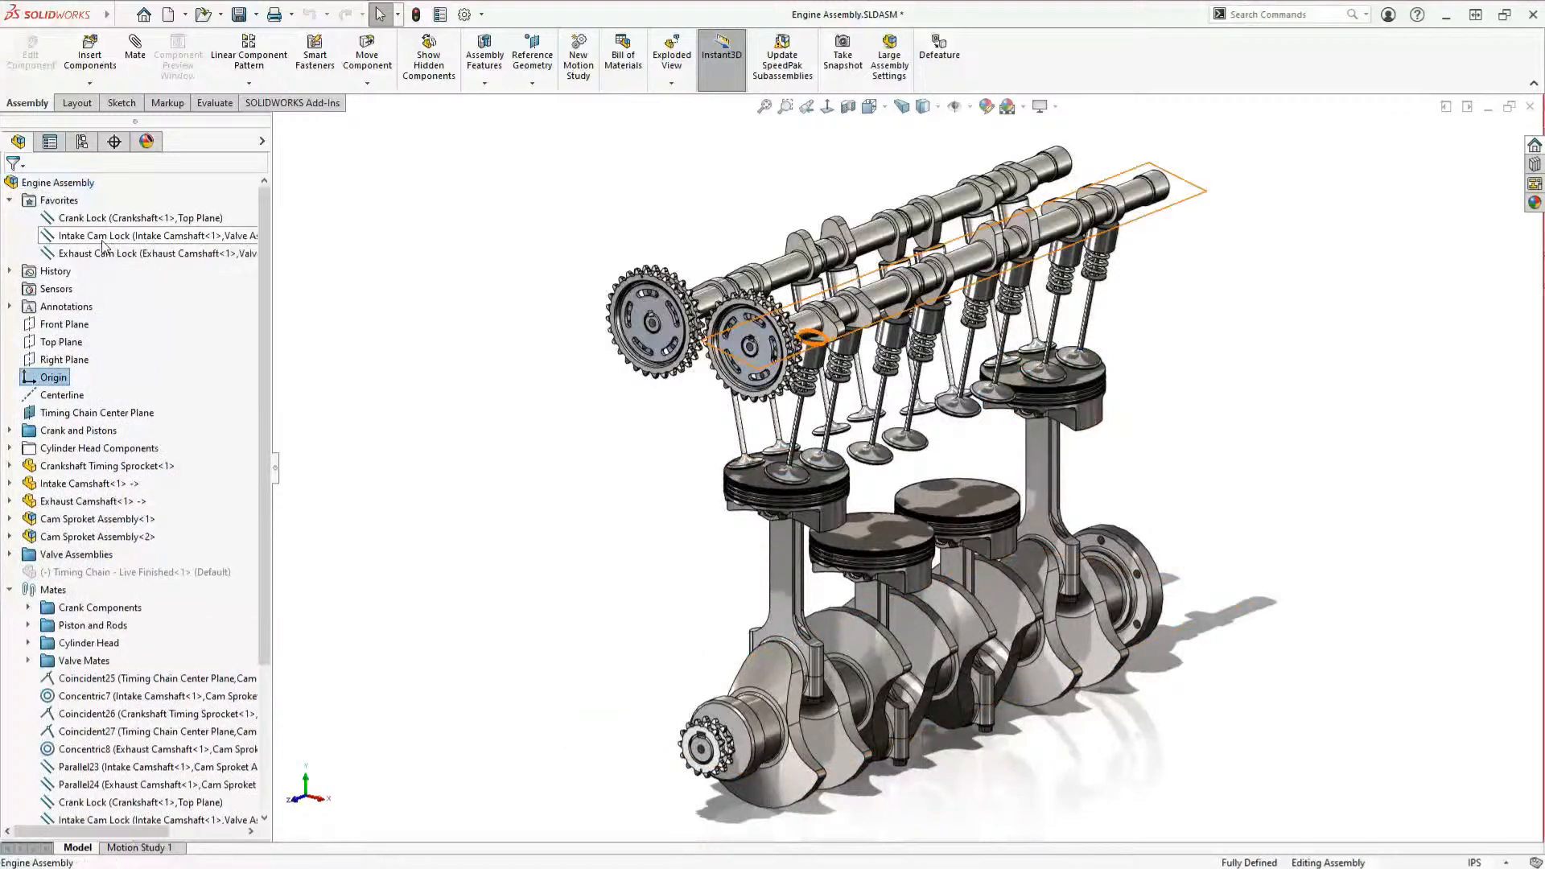
{"action": "left_click", "coordinate": [89, 237]}
{"action": "left_click", "coordinate": [89, 254]}
Step: Locate the Crank Lock mate among the assembly mates, open its name for editing and keep the name
{"action": "scroll", "coordinate": [180, 545], "scroll_direction": "down", "scroll_amount": 4}
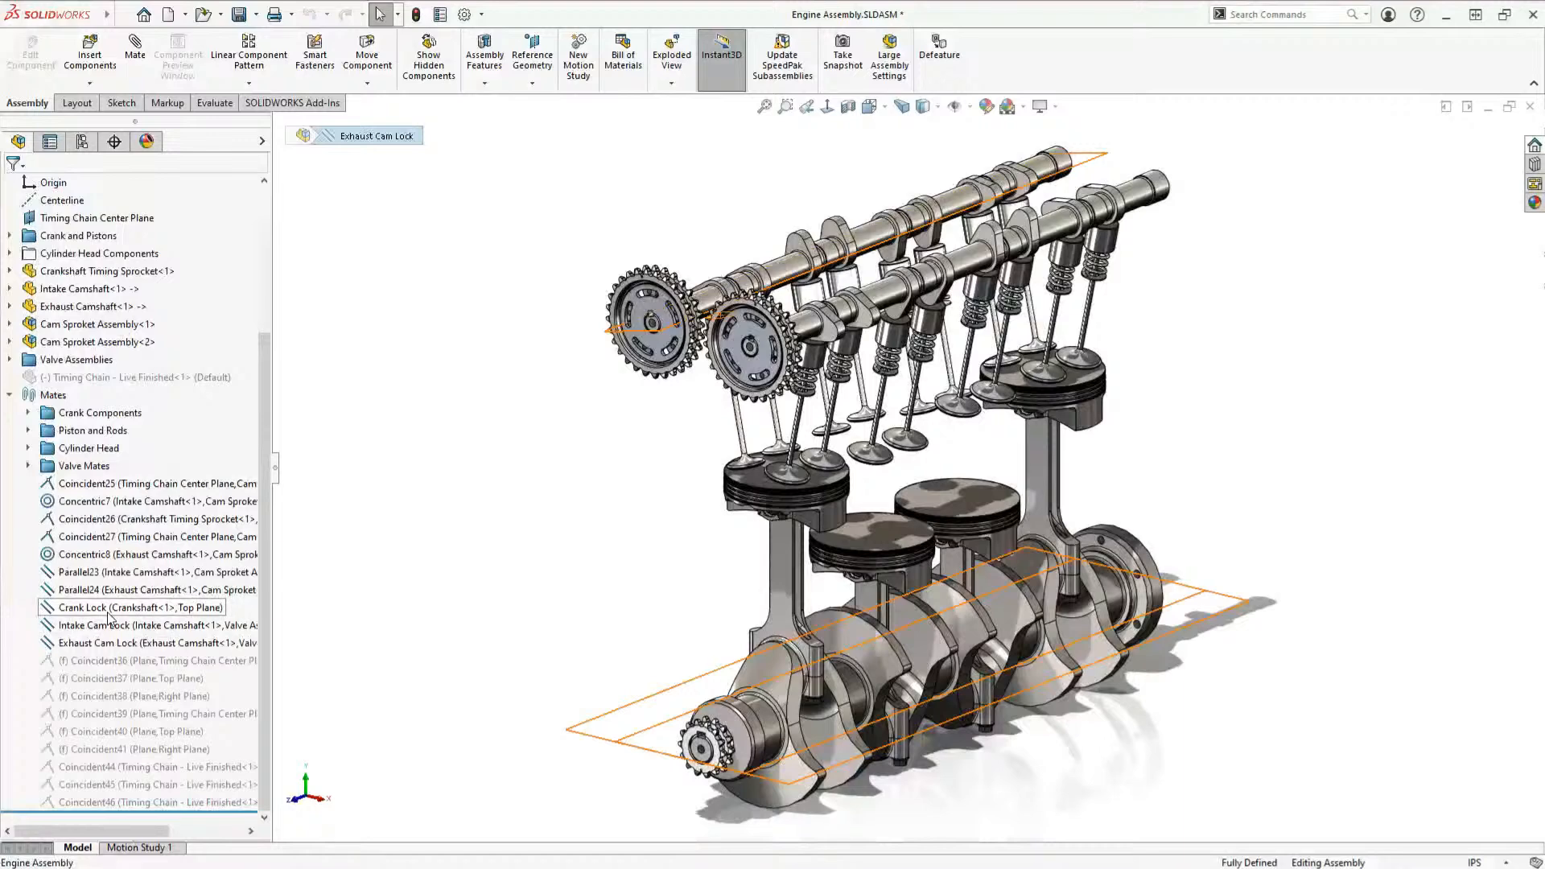
{"action": "left_click", "coordinate": [107, 613]}
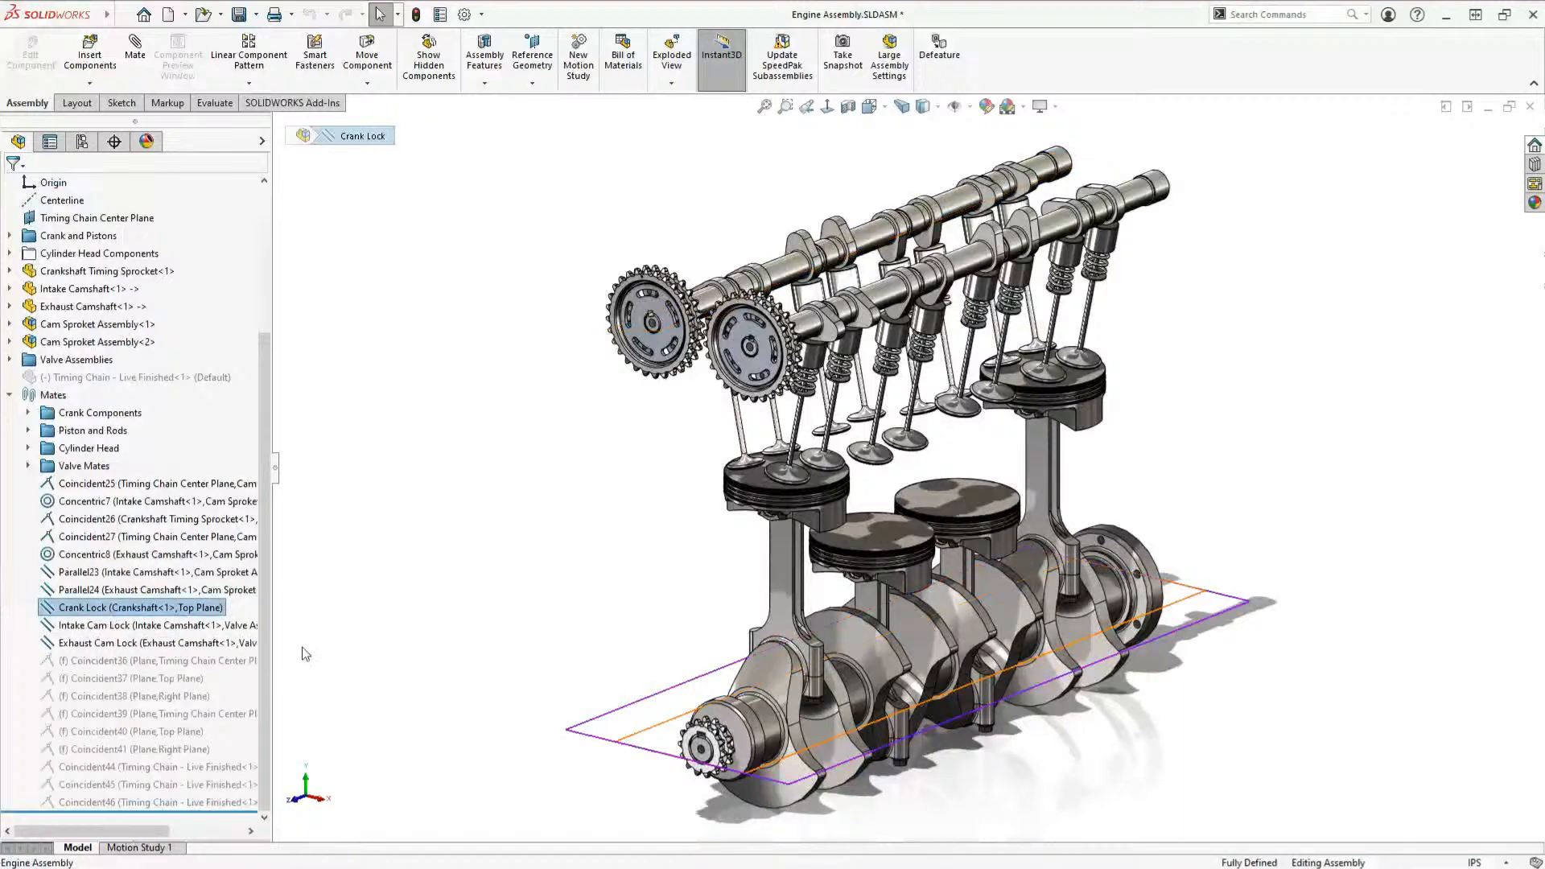
{"action": "key", "text": "F2"}
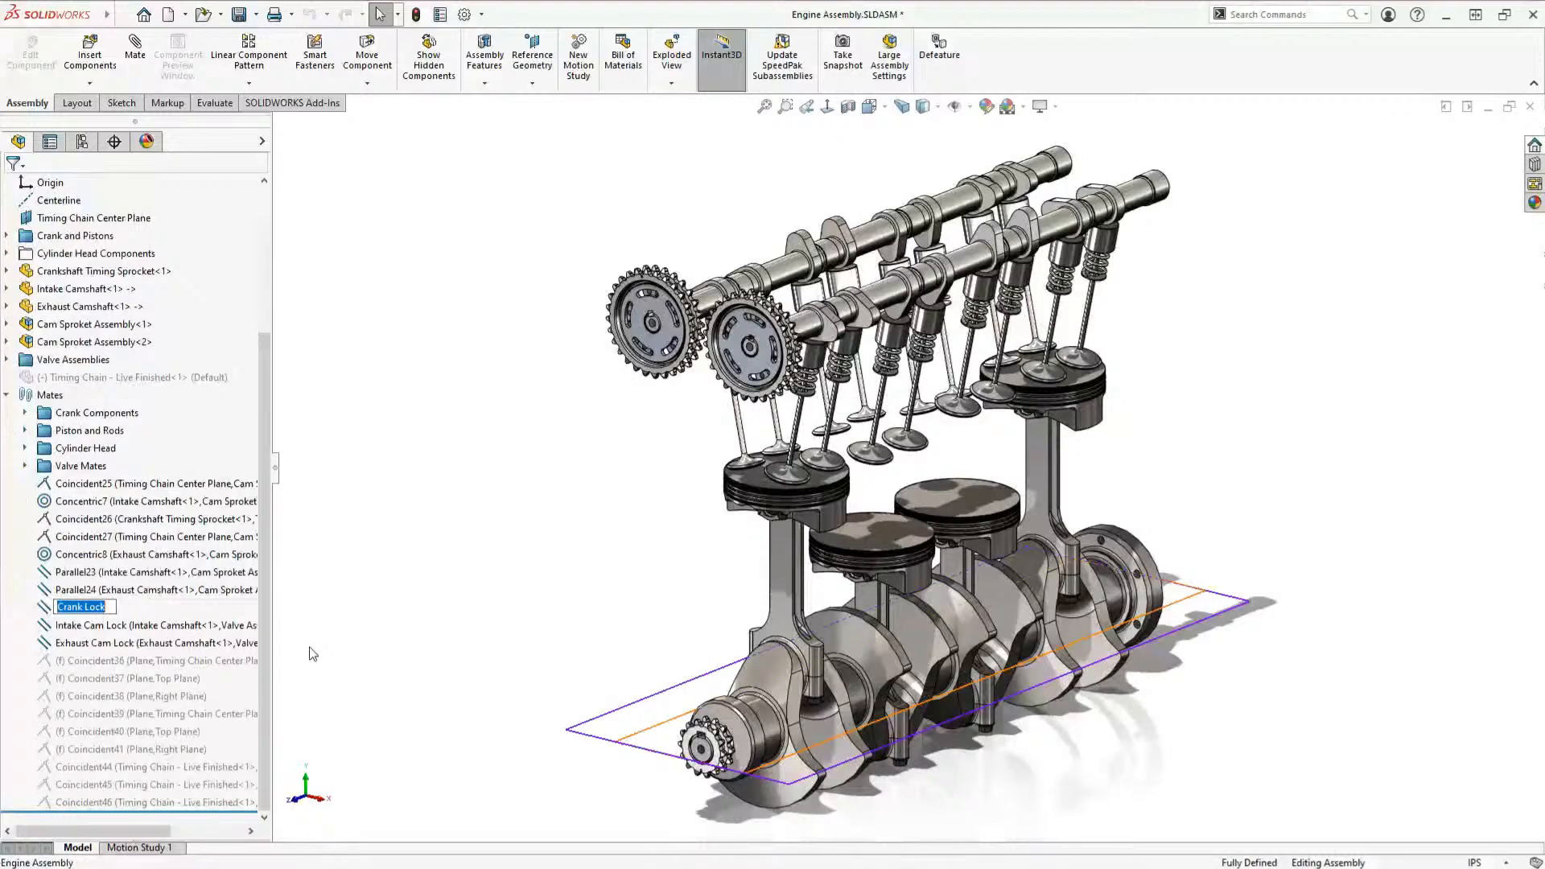
{"action": "key", "text": "Return"}
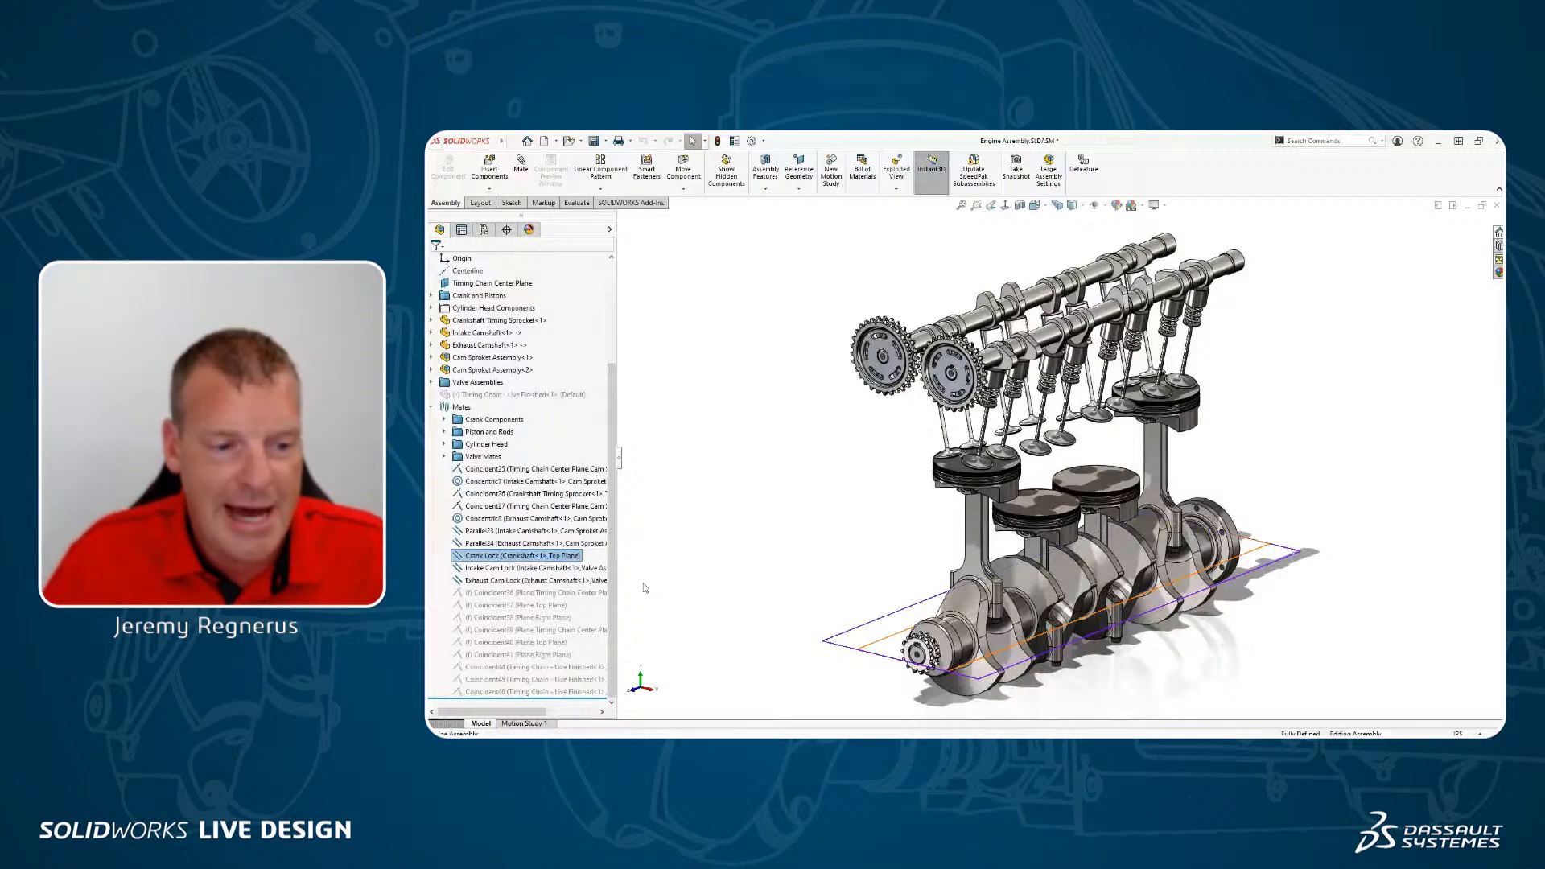
Step: Collapse the Mates and Favorites folders and clear the mate selection
{"action": "scroll", "coordinate": [467, 492], "scroll_direction": "up", "scroll_amount": 2}
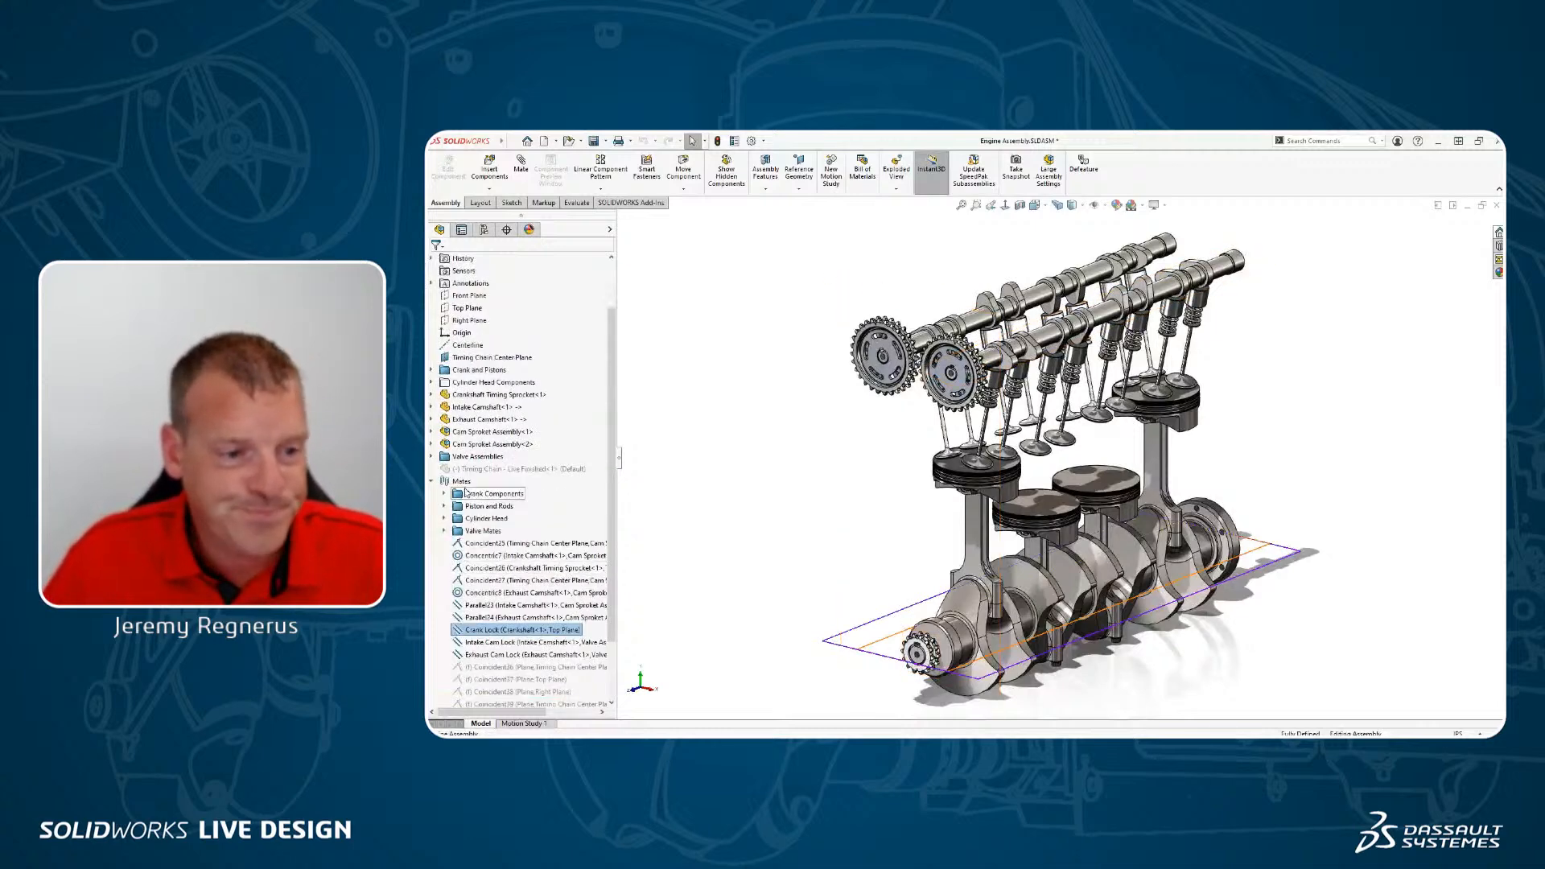
{"action": "left_click", "coordinate": [431, 481]}
{"action": "left_click", "coordinate": [755, 494]}
{"action": "middle_click_drag", "start_coordinate": [841, 532], "coordinate": [841, 553]}
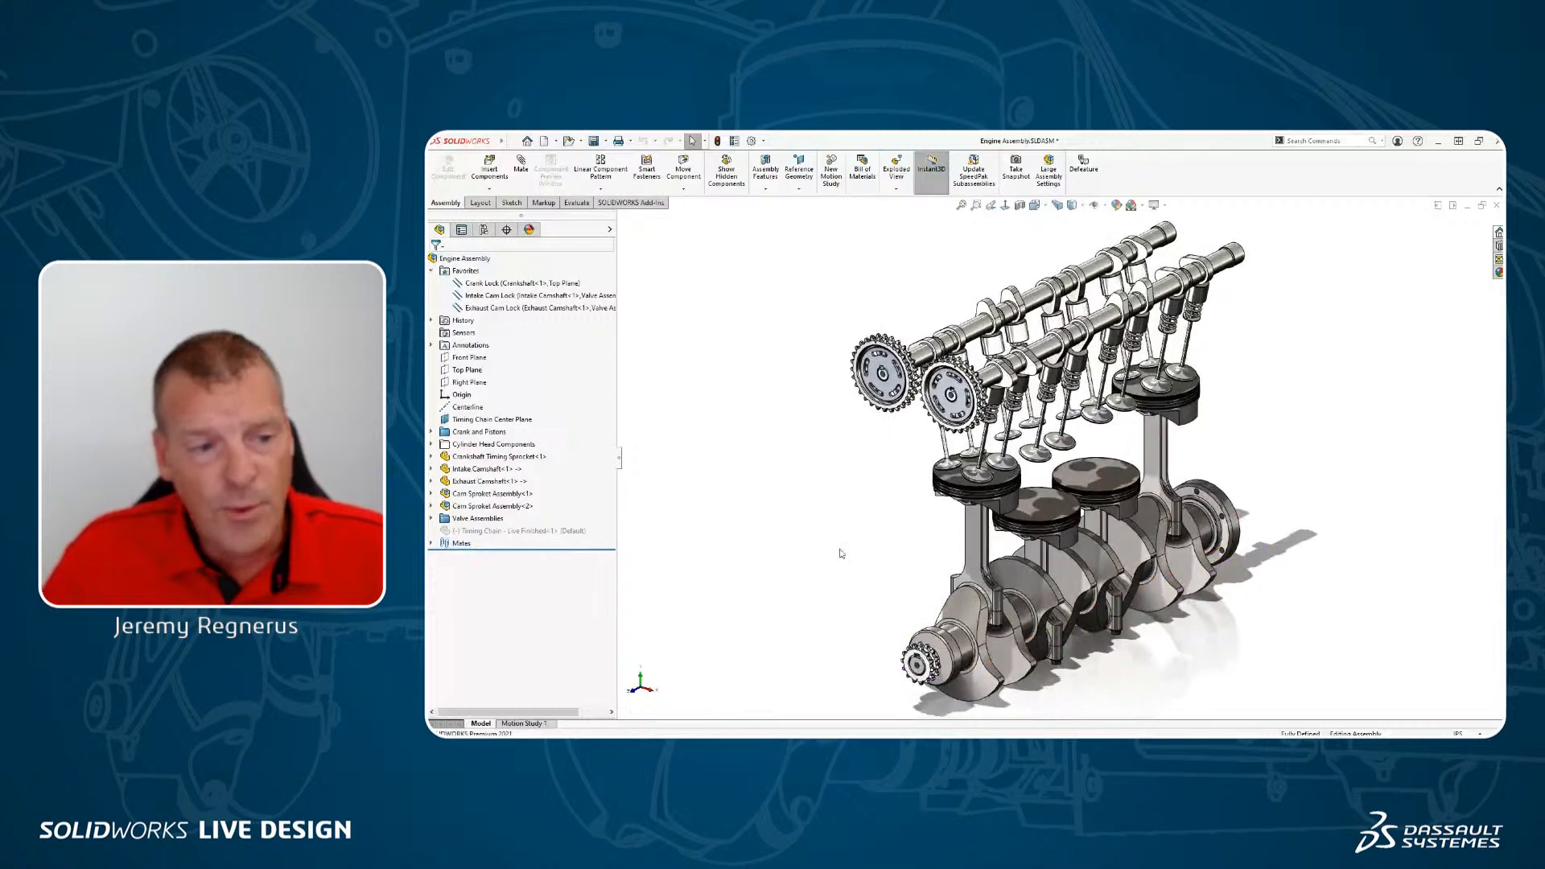
{"action": "left_click", "coordinate": [433, 271]}
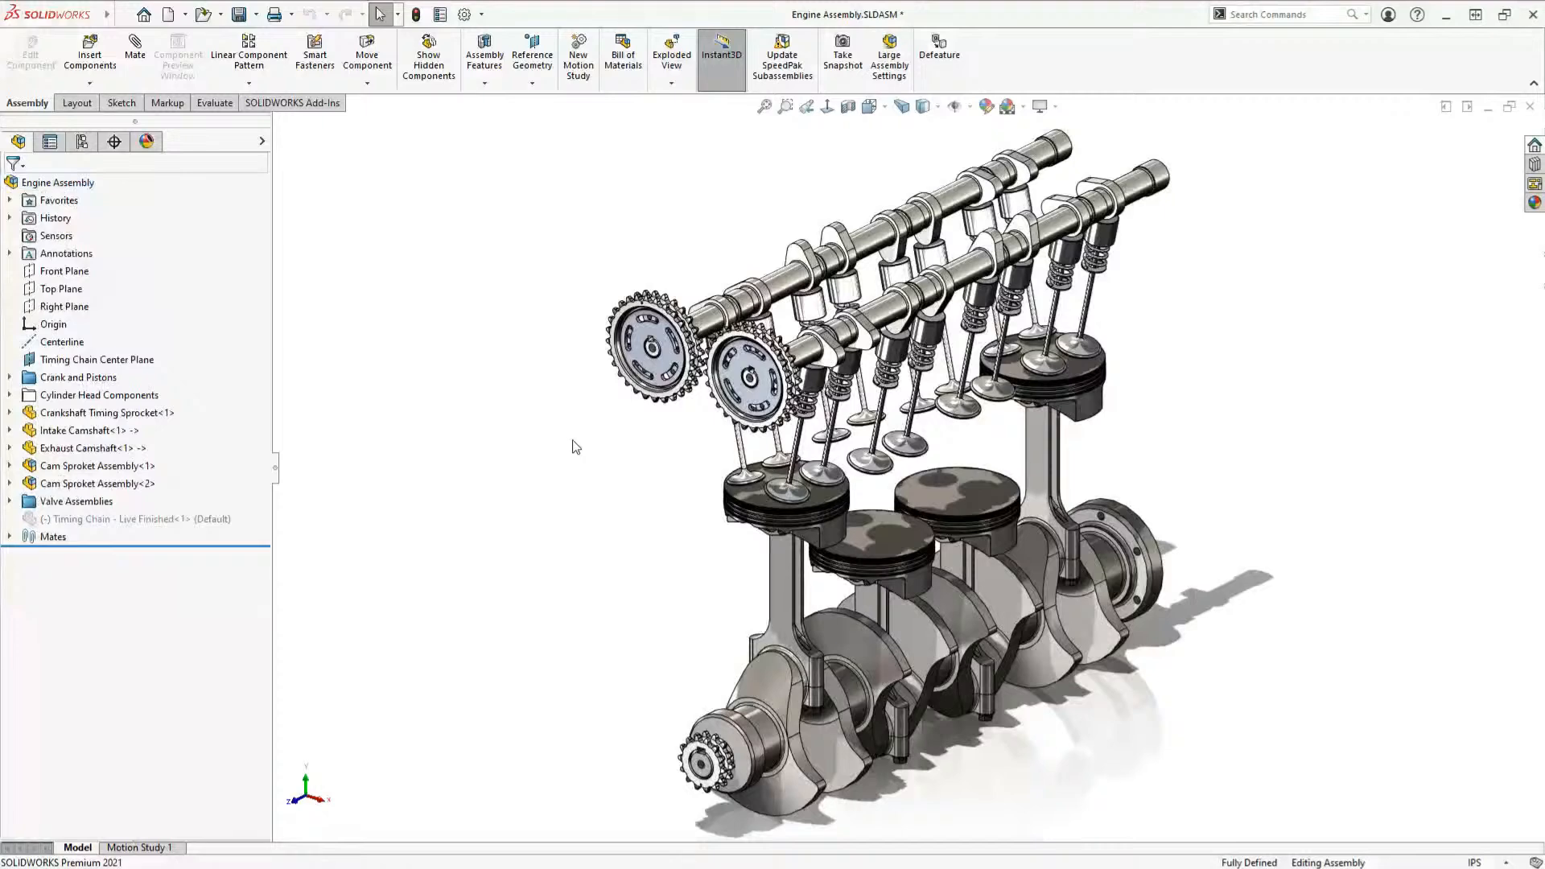
Step: Create a new part from the inch Chain Template and review its predefined chain equations, from Pitch to Pin Length
{"action": "left_click", "coordinate": [544, 206]}
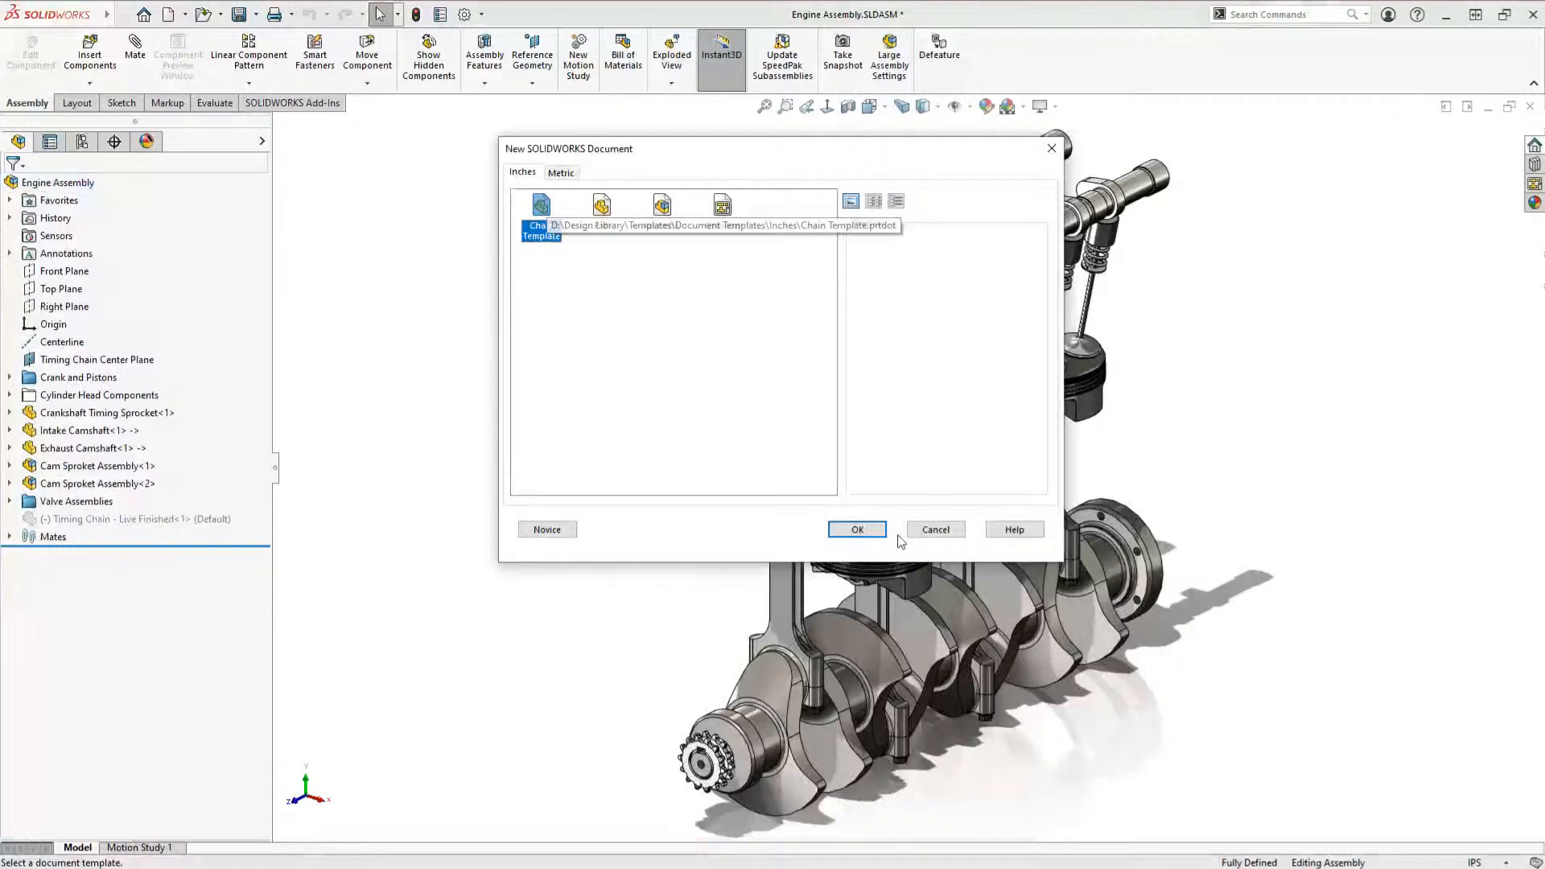
{"action": "left_click", "coordinate": [857, 529]}
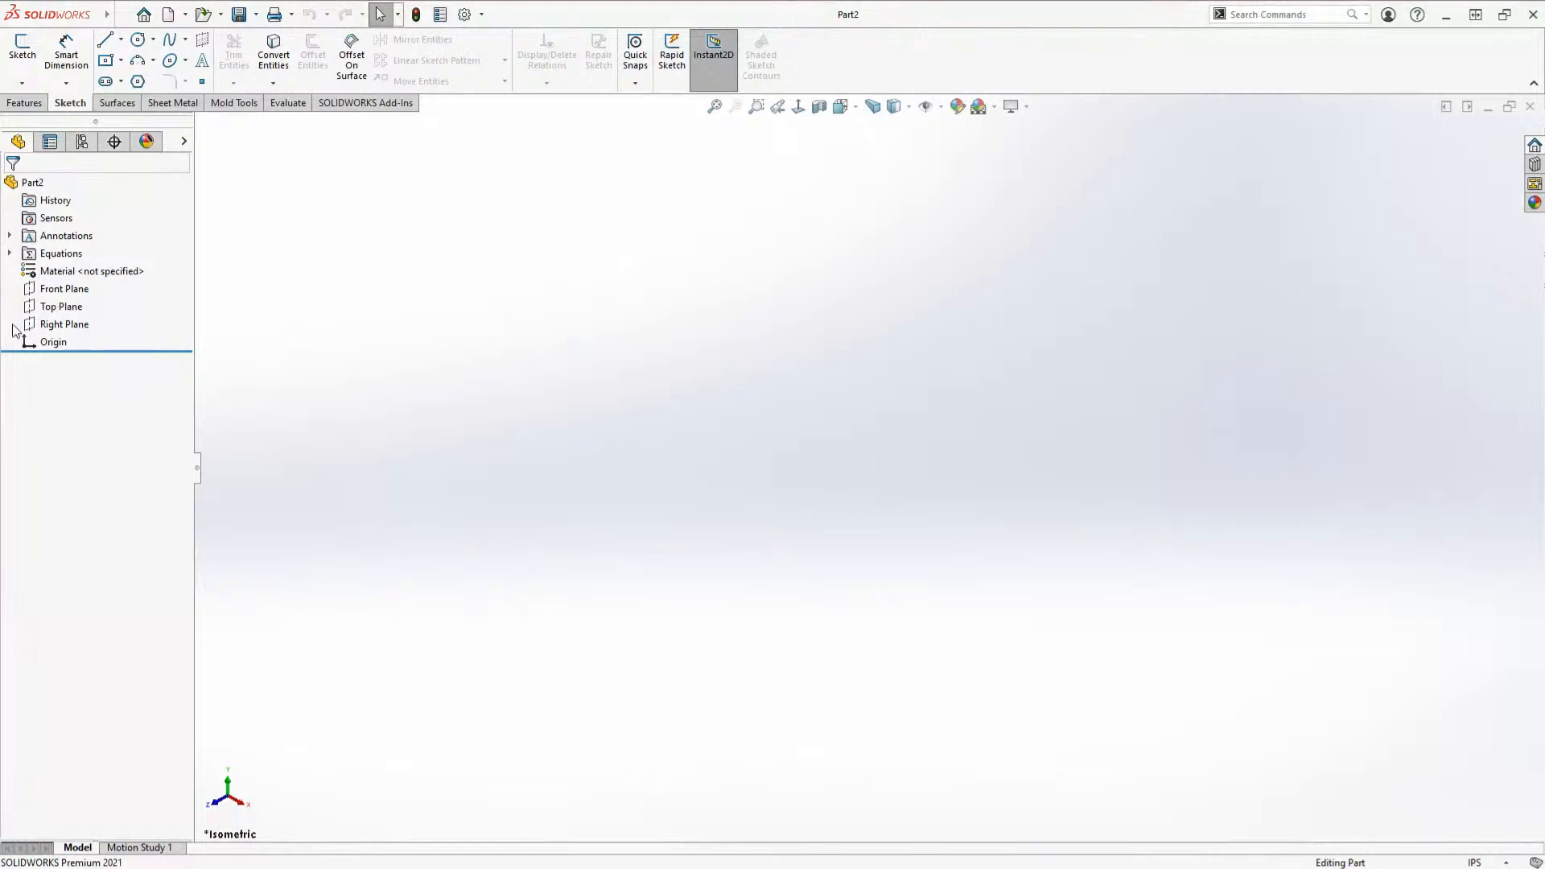
{"action": "left_click", "coordinate": [10, 253]}
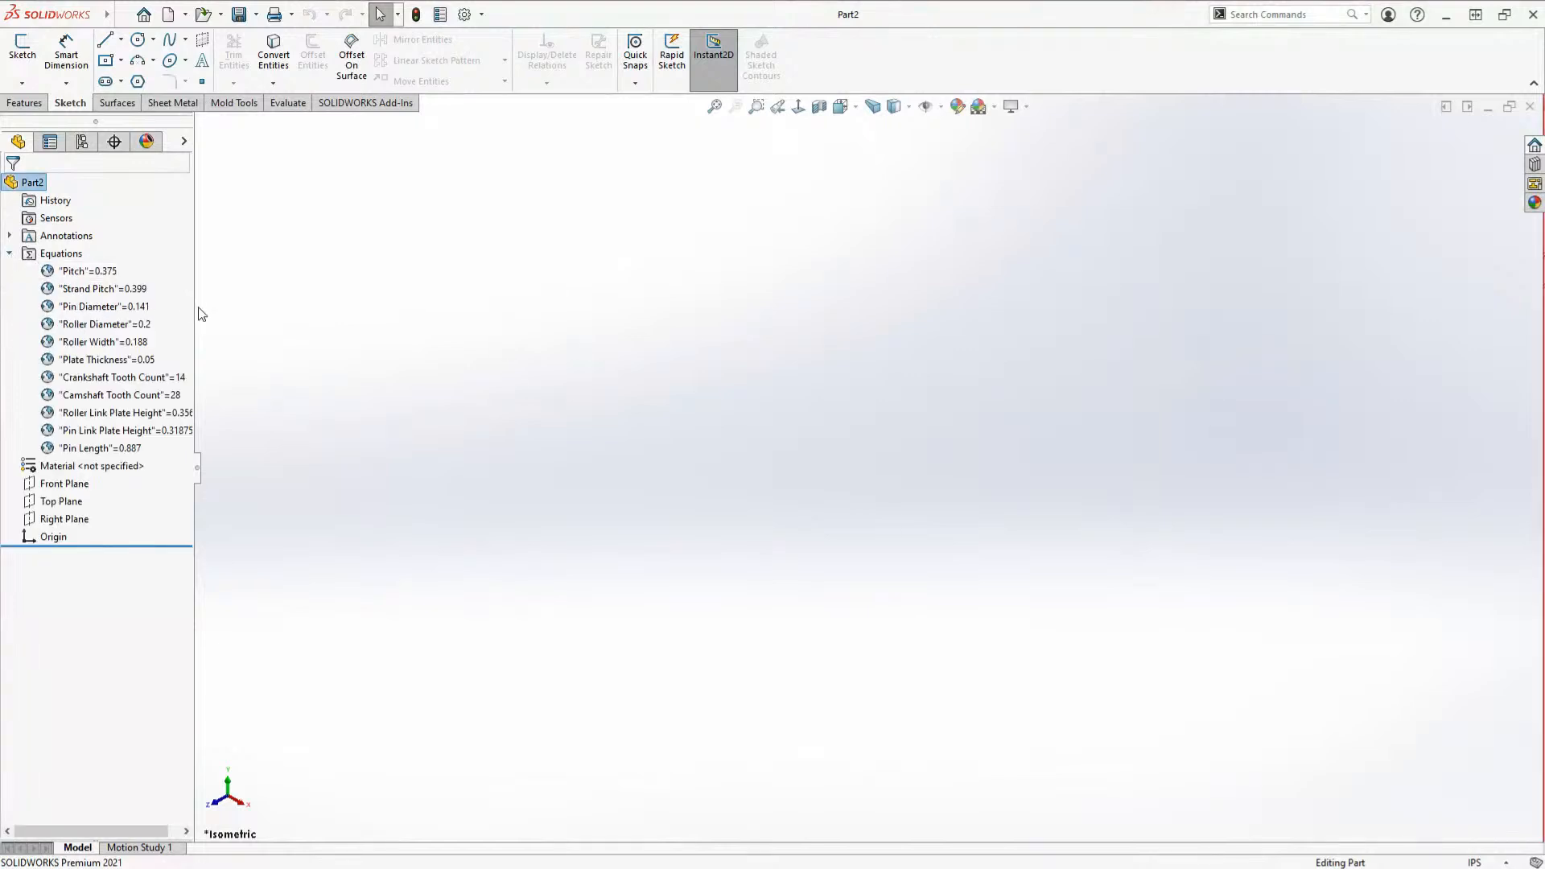
{"action": "left_click_drag", "start_coordinate": [193, 307], "coordinate": [259, 307]}
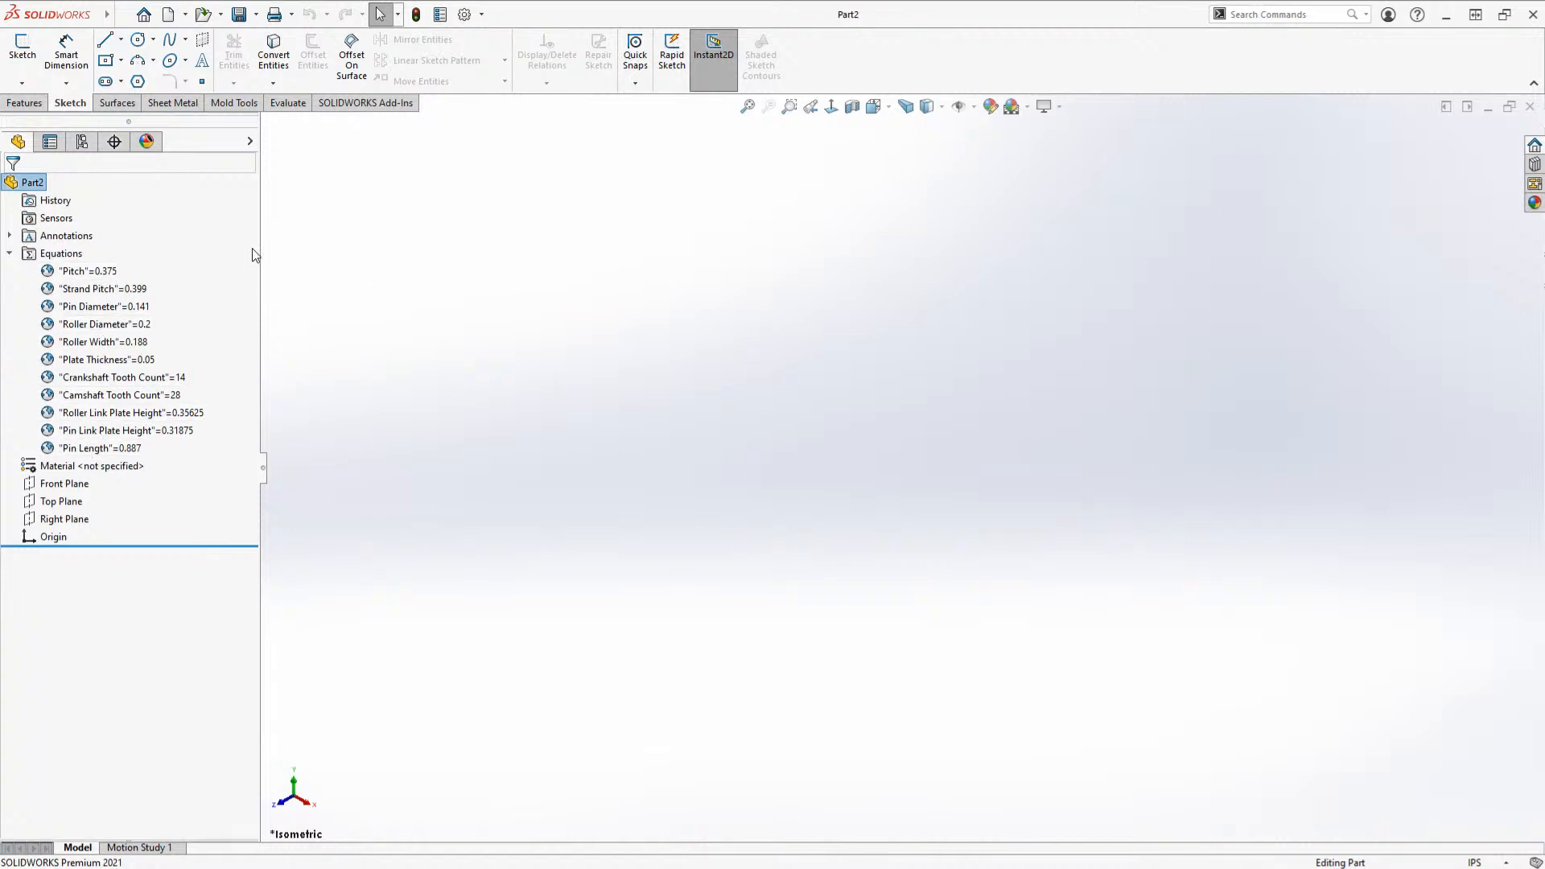
{"action": "left_click_drag", "start_coordinate": [259, 257], "coordinate": [184, 264]}
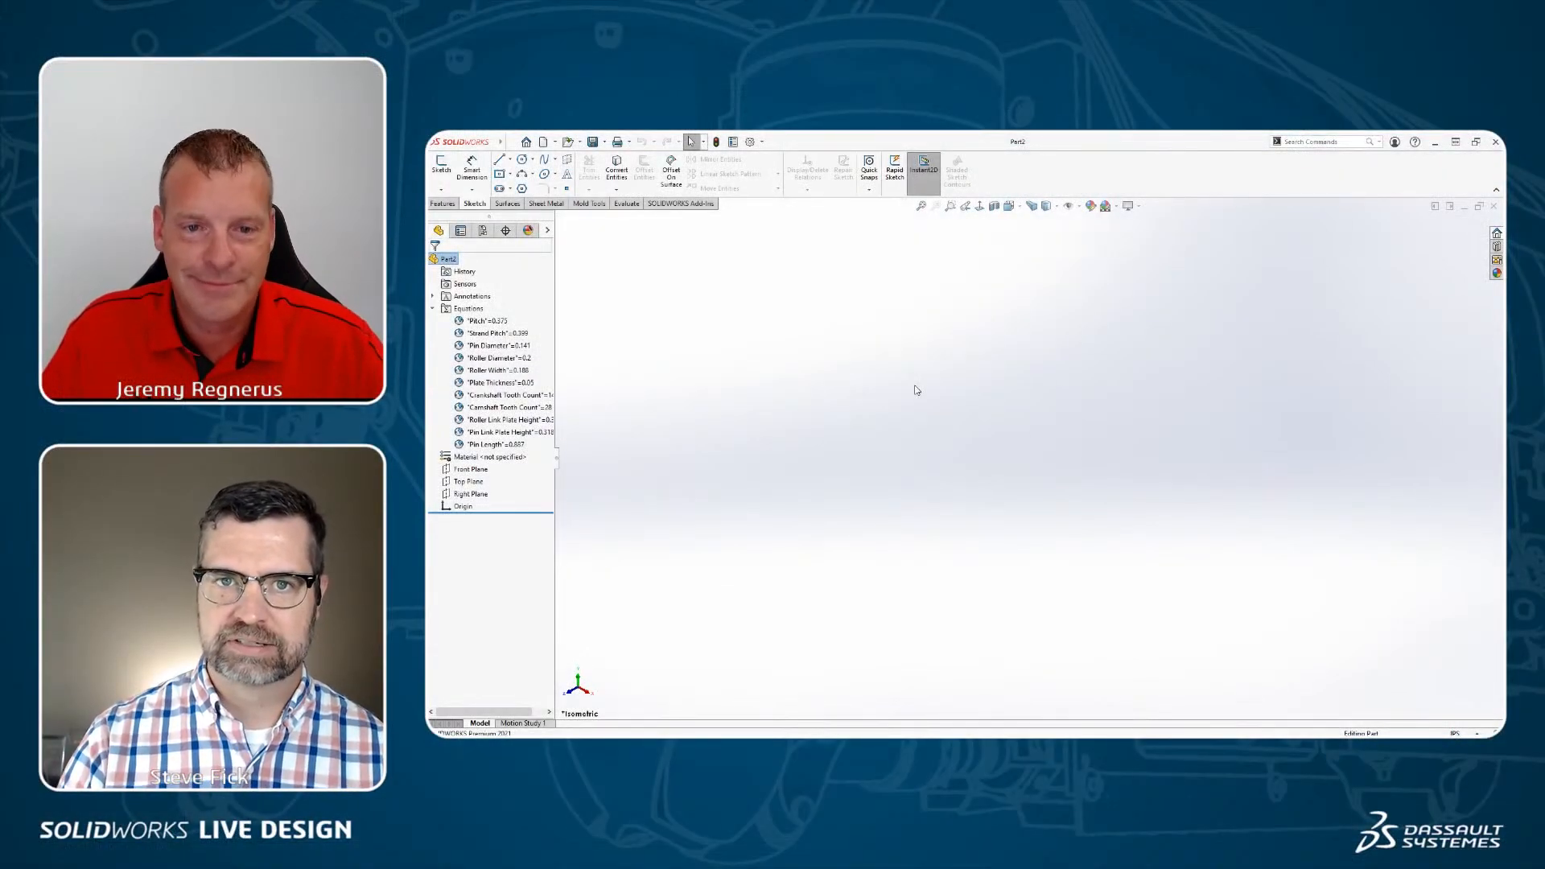
{"action": "left_click_drag", "start_coordinate": [554, 327], "coordinate": [609, 326]}
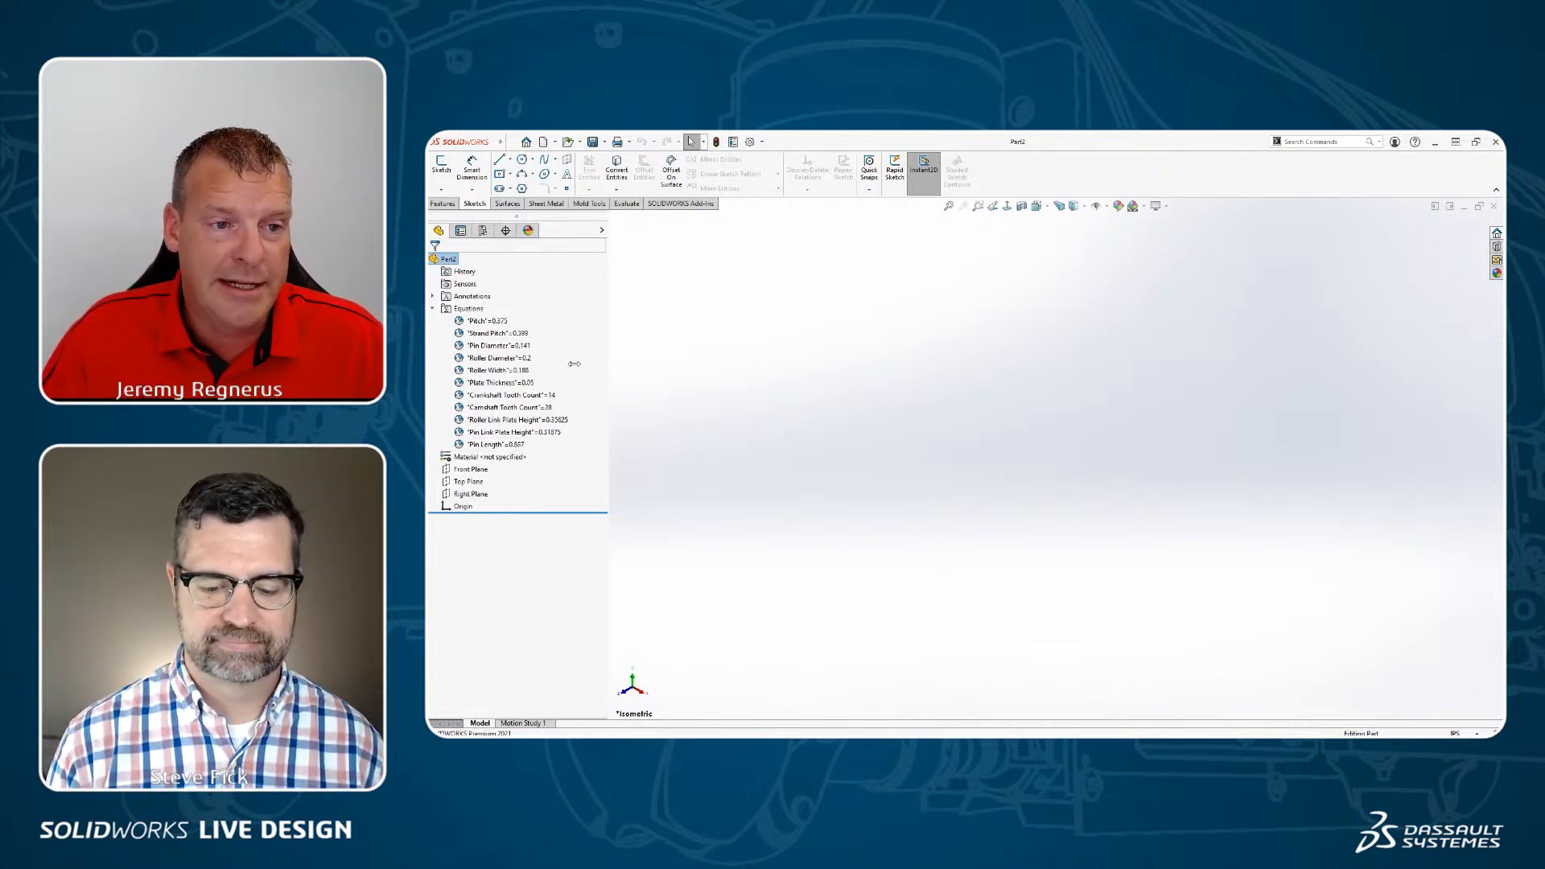
{"action": "left_click_drag", "start_coordinate": [611, 366], "coordinate": [555, 368]}
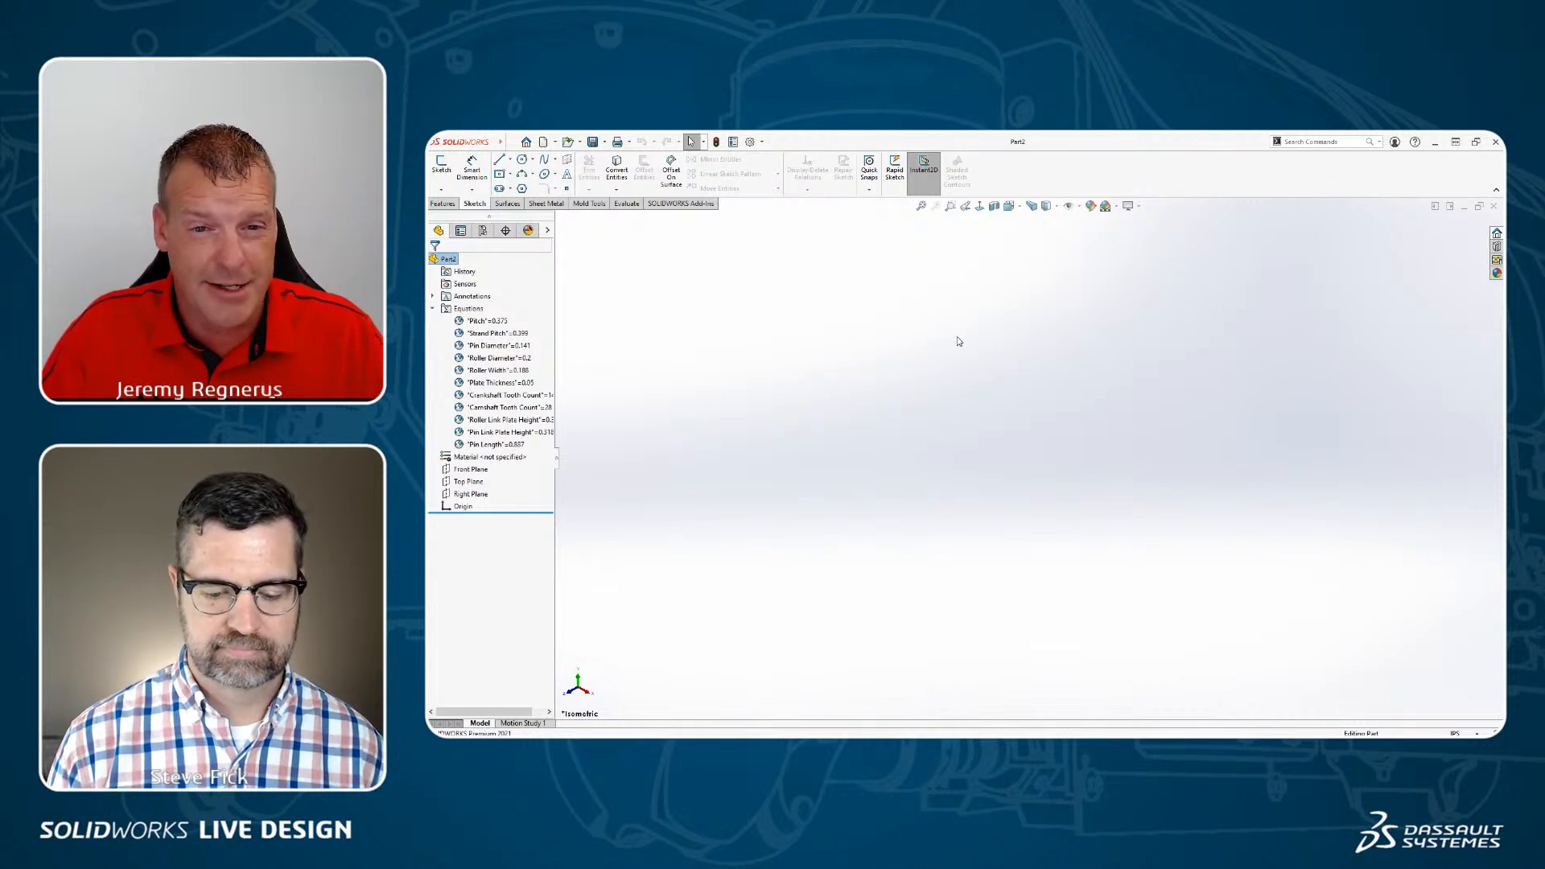
Step: Start a sketch on the Front Plane and draw a circle centred on the origin
{"action": "left_click", "coordinate": [469, 469]}
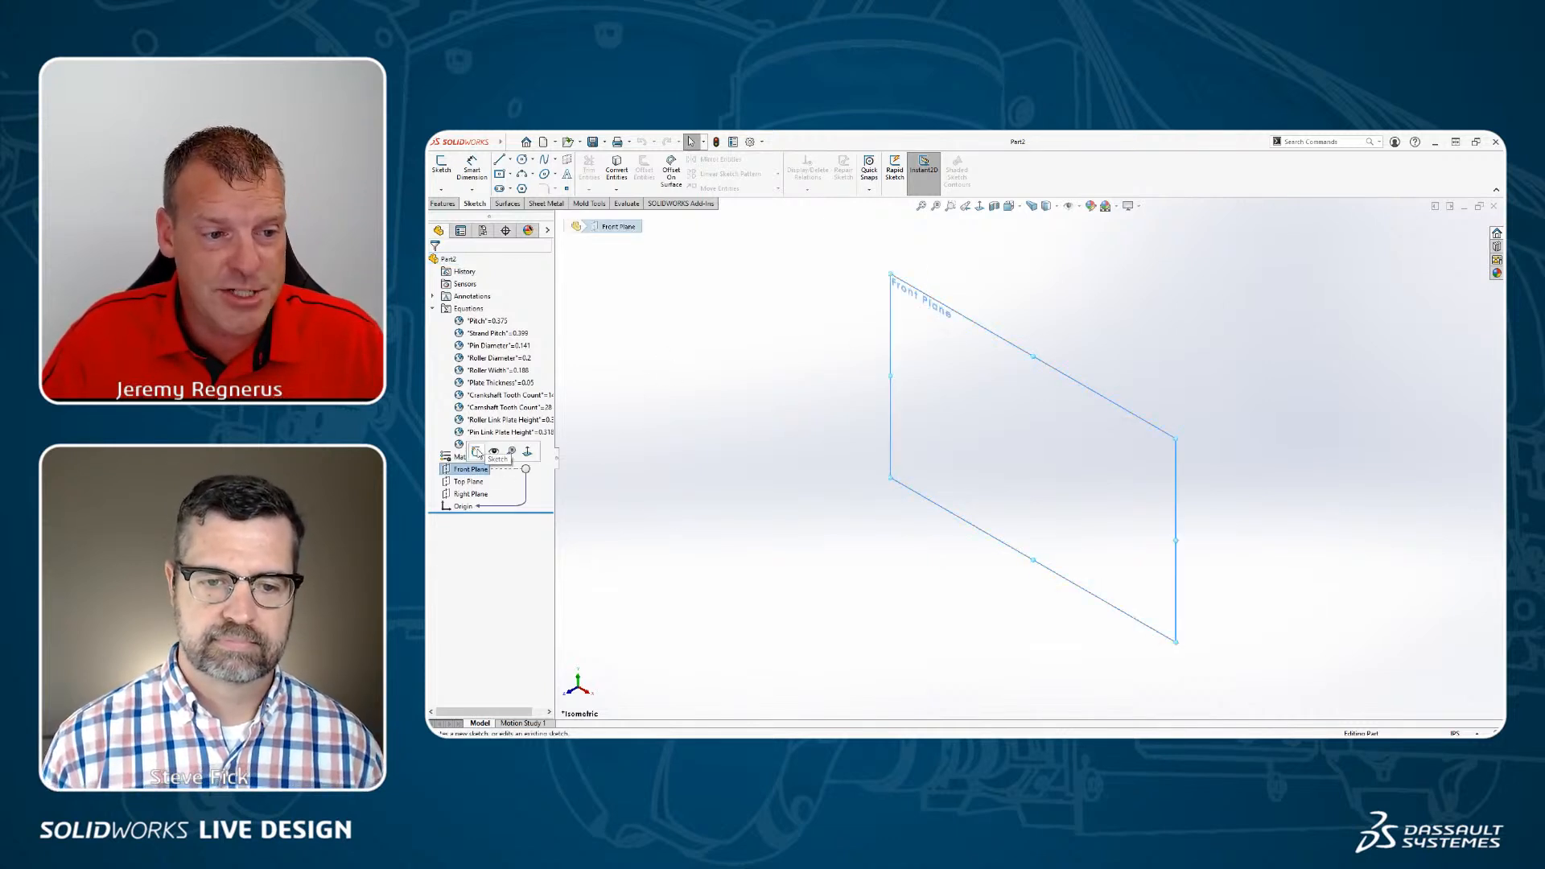
{"action": "left_click", "coordinate": [476, 453]}
{"action": "key", "text": "s"}
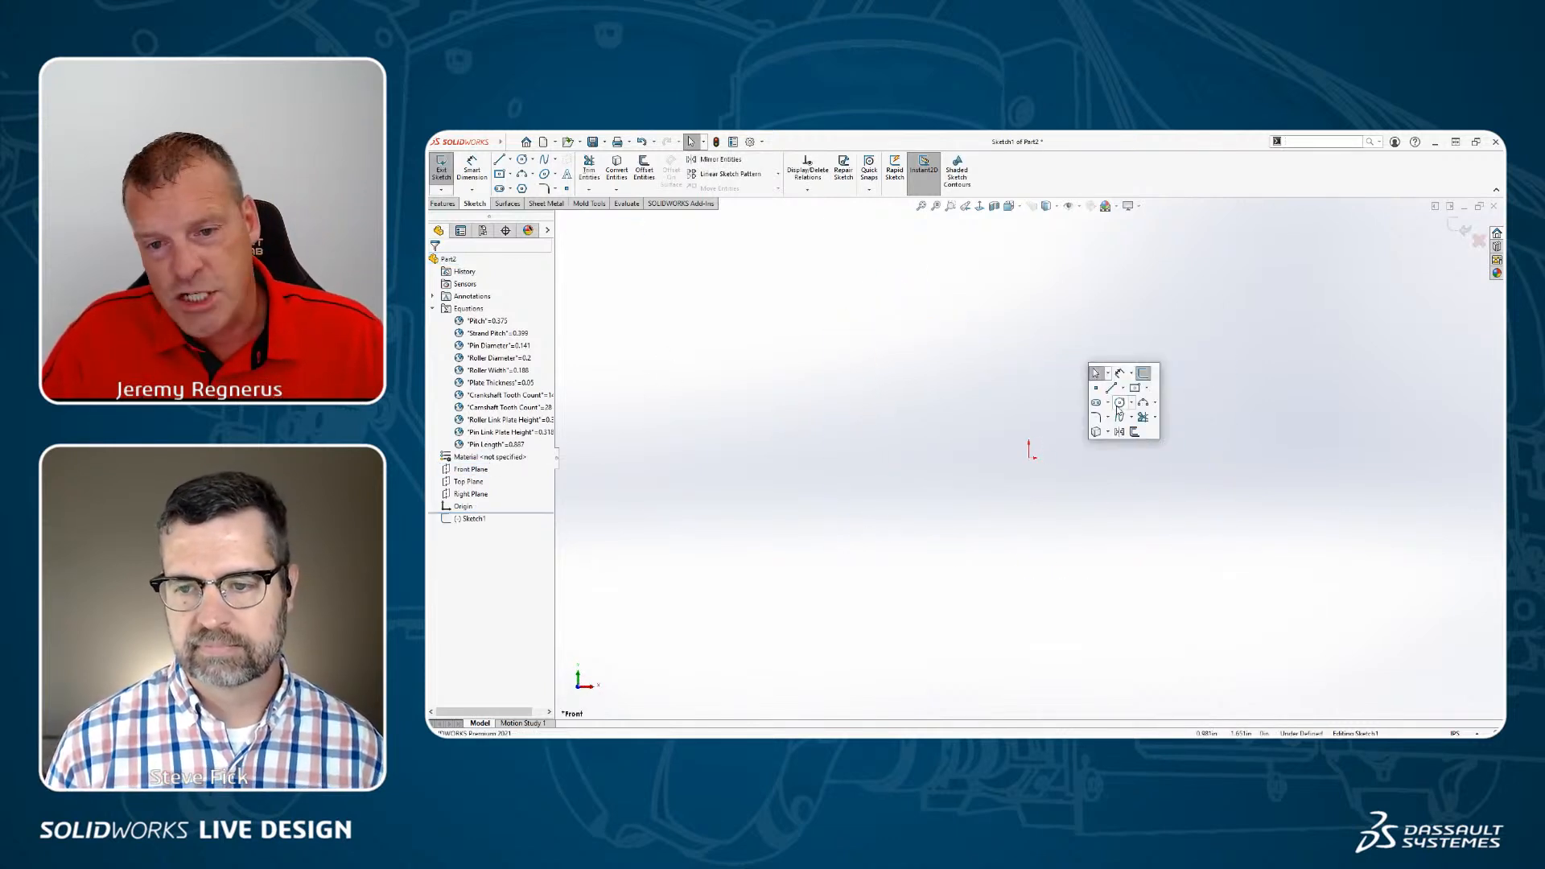
{"action": "left_click", "coordinate": [1118, 403]}
{"action": "left_click", "coordinate": [1028, 457]}
{"action": "left_click", "coordinate": [1044, 505]}
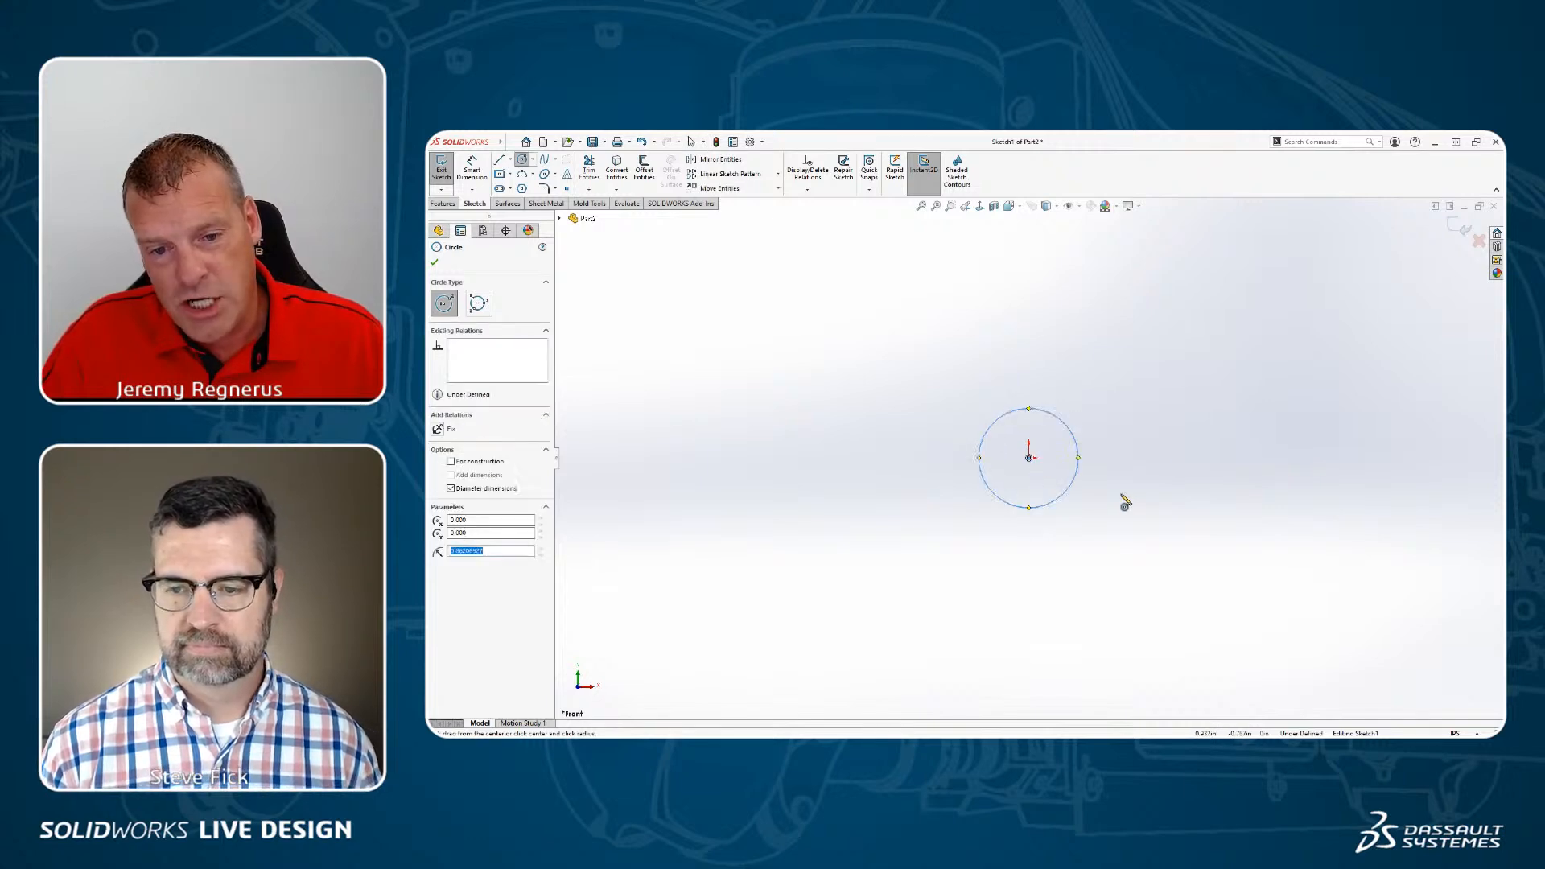
Step: Draw two circles side by side above the origin circle, the first with a radius of about 1.08 in
{"action": "scroll", "coordinate": [1121, 496], "scroll_direction": "up", "scroll_amount": 5}
{"action": "scroll", "coordinate": [1076, 296], "scroll_direction": "down", "scroll_amount": 2}
{"action": "left_click", "coordinate": [1055, 331]}
{"action": "left_click", "coordinate": [1046, 366]}
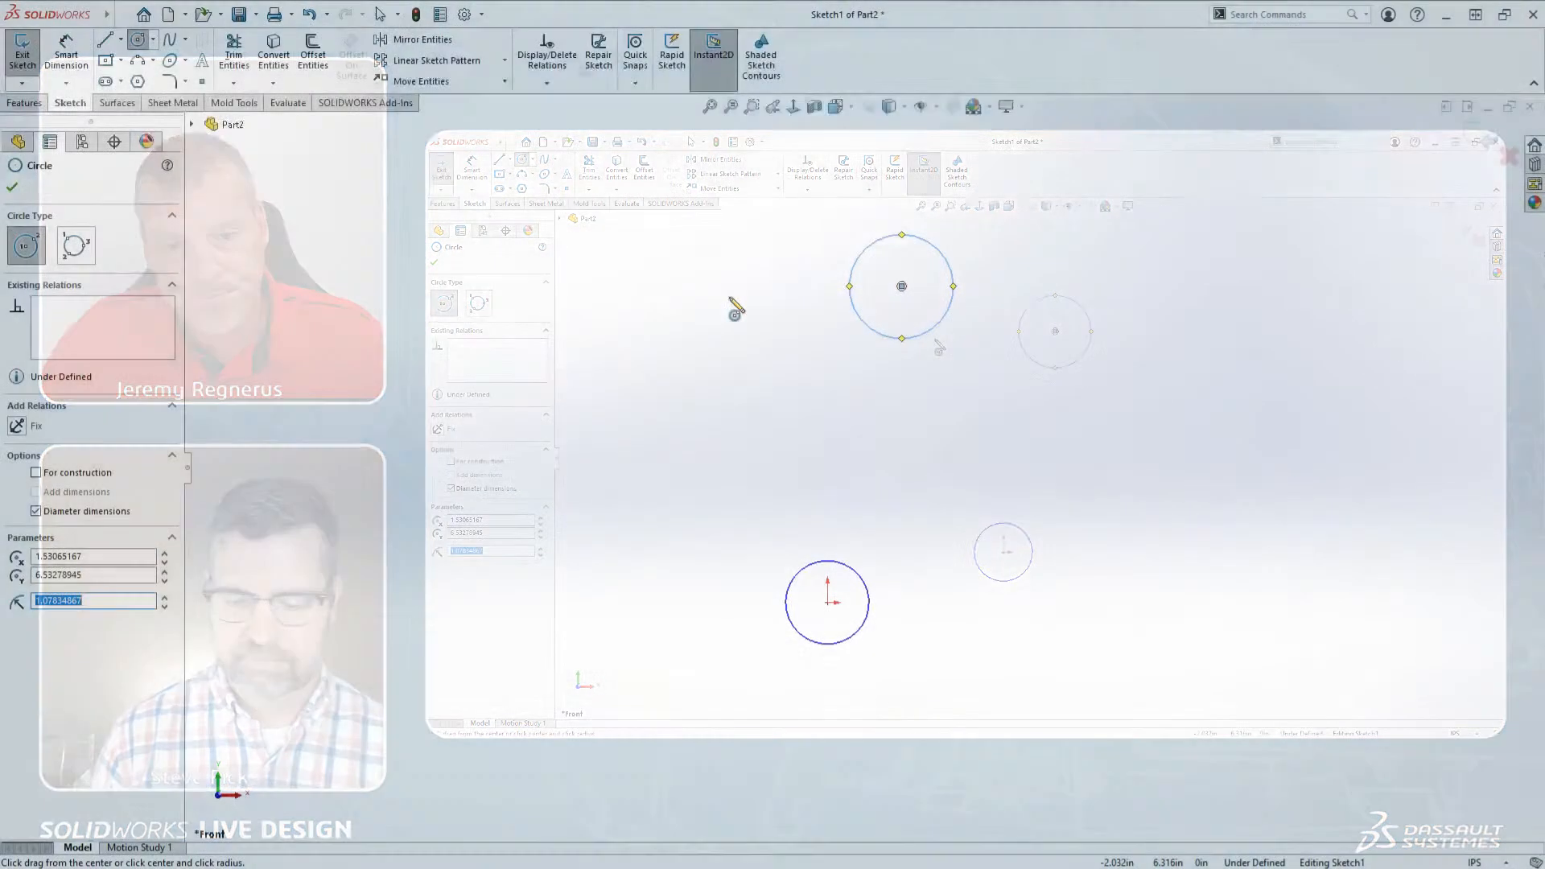
{"action": "left_click", "coordinate": [729, 297]}
{"action": "left_click", "coordinate": [766, 334]}
{"action": "key", "text": "Escape"}
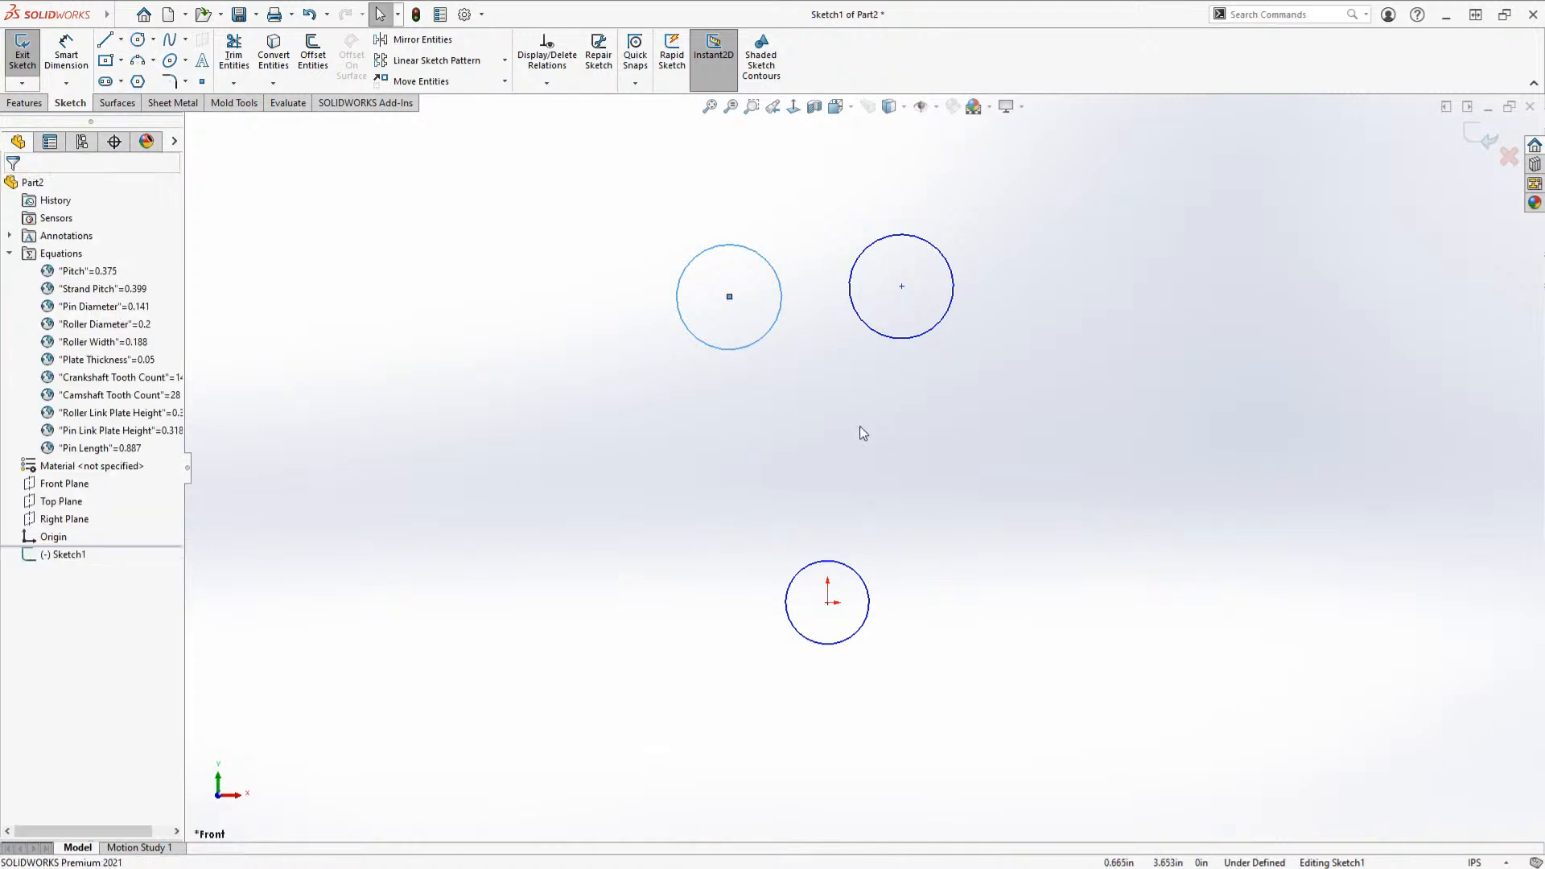
Step: Draw a tangent line about 6.71 in long from the origin circle to the right upper circle, and one about 3.57 in across both upper circles
{"action": "key", "text": "s"}
{"action": "left_click", "coordinate": [908, 473]}
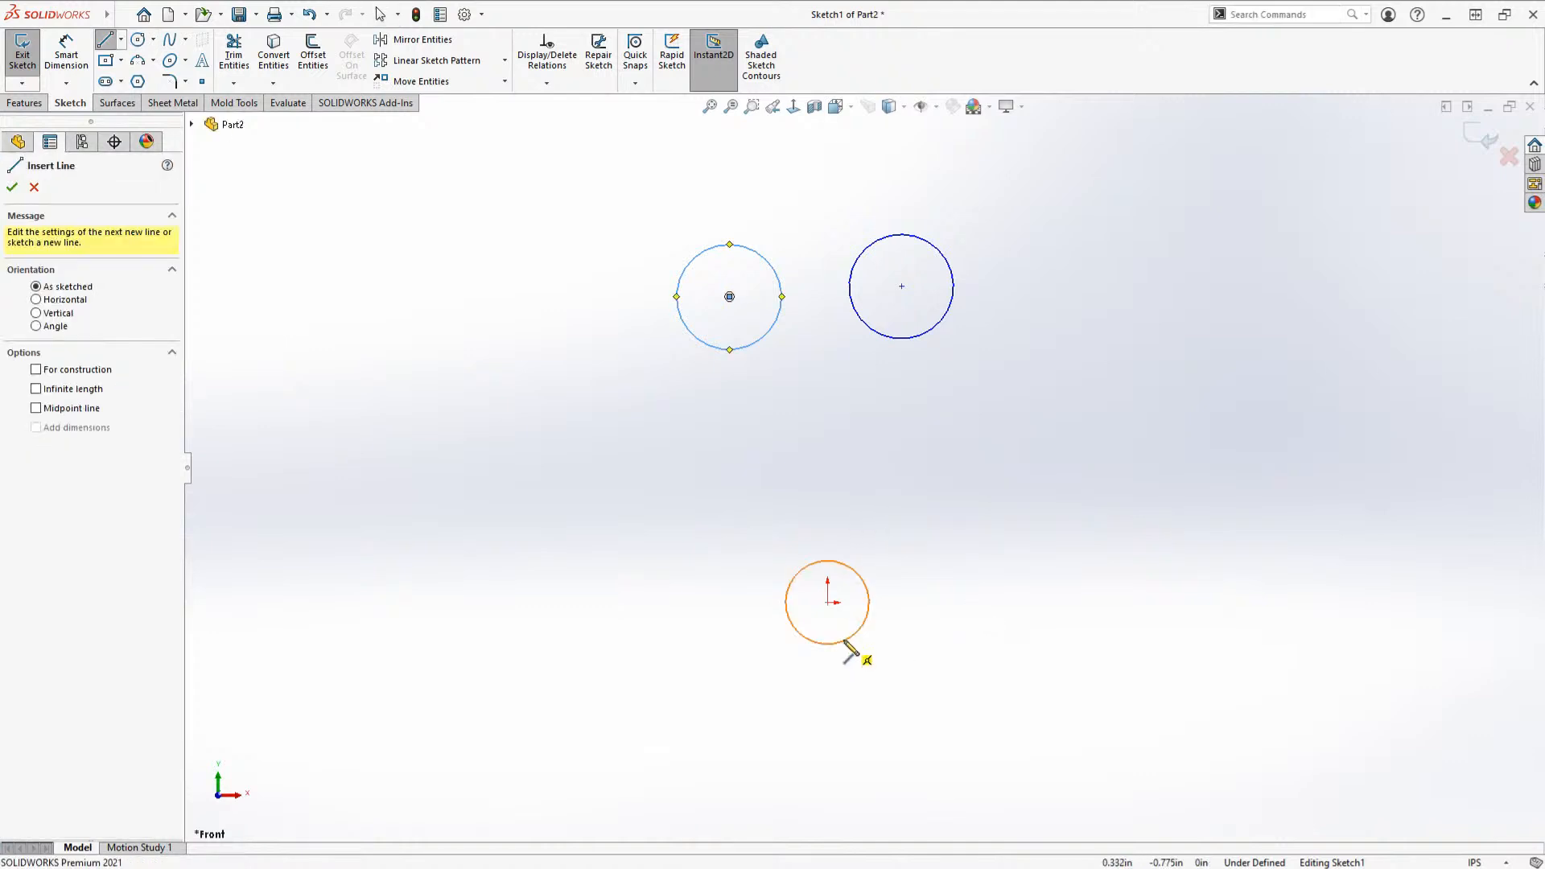
{"action": "left_click", "coordinate": [869, 602]}
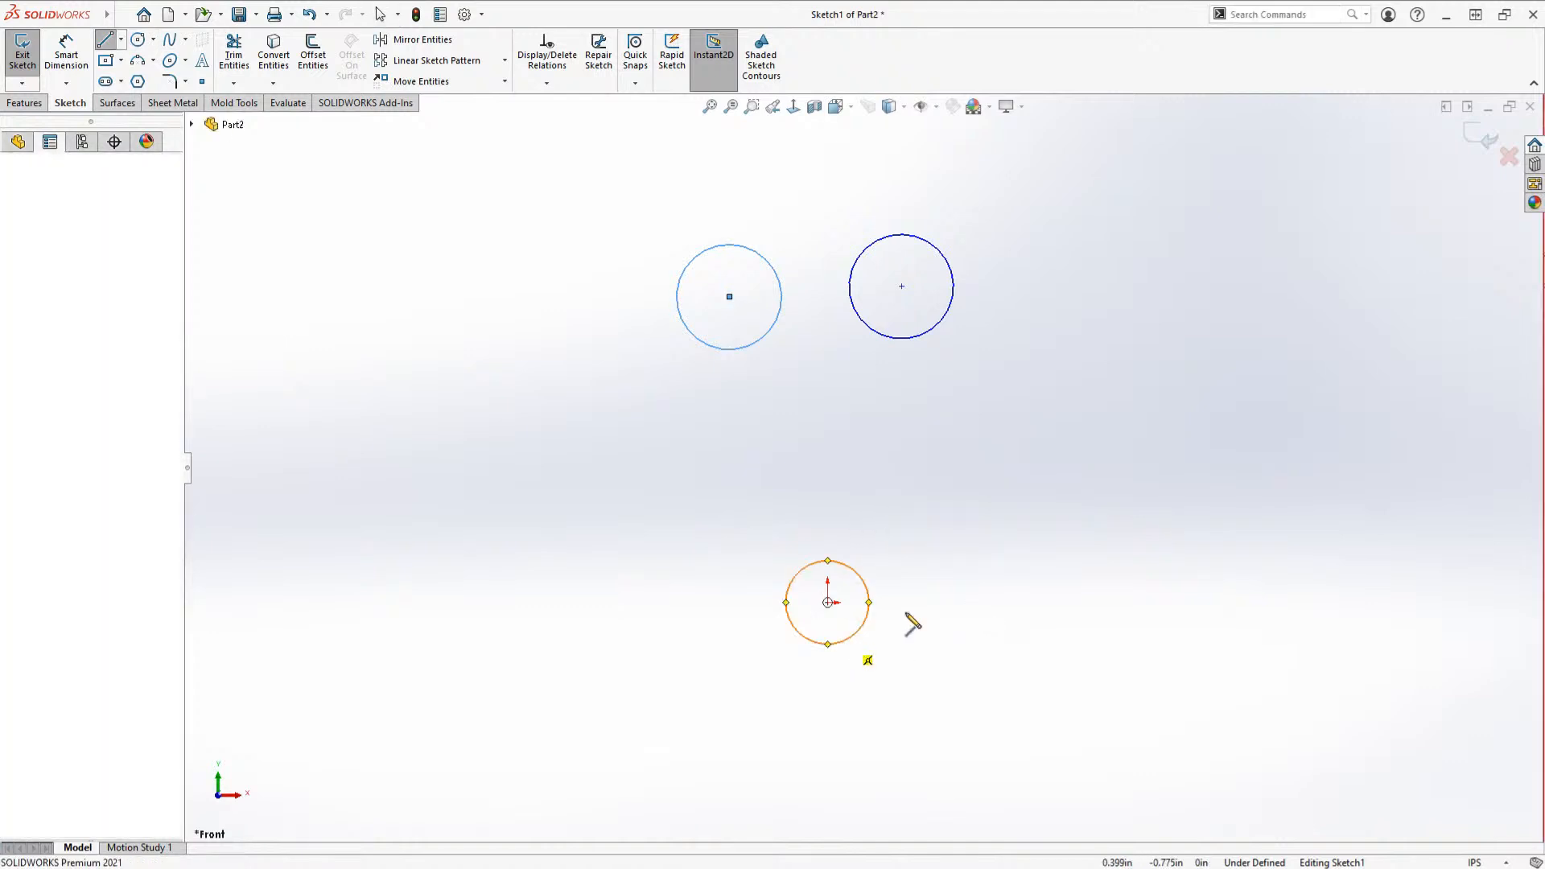
{"action": "double_click", "coordinate": [956, 302]}
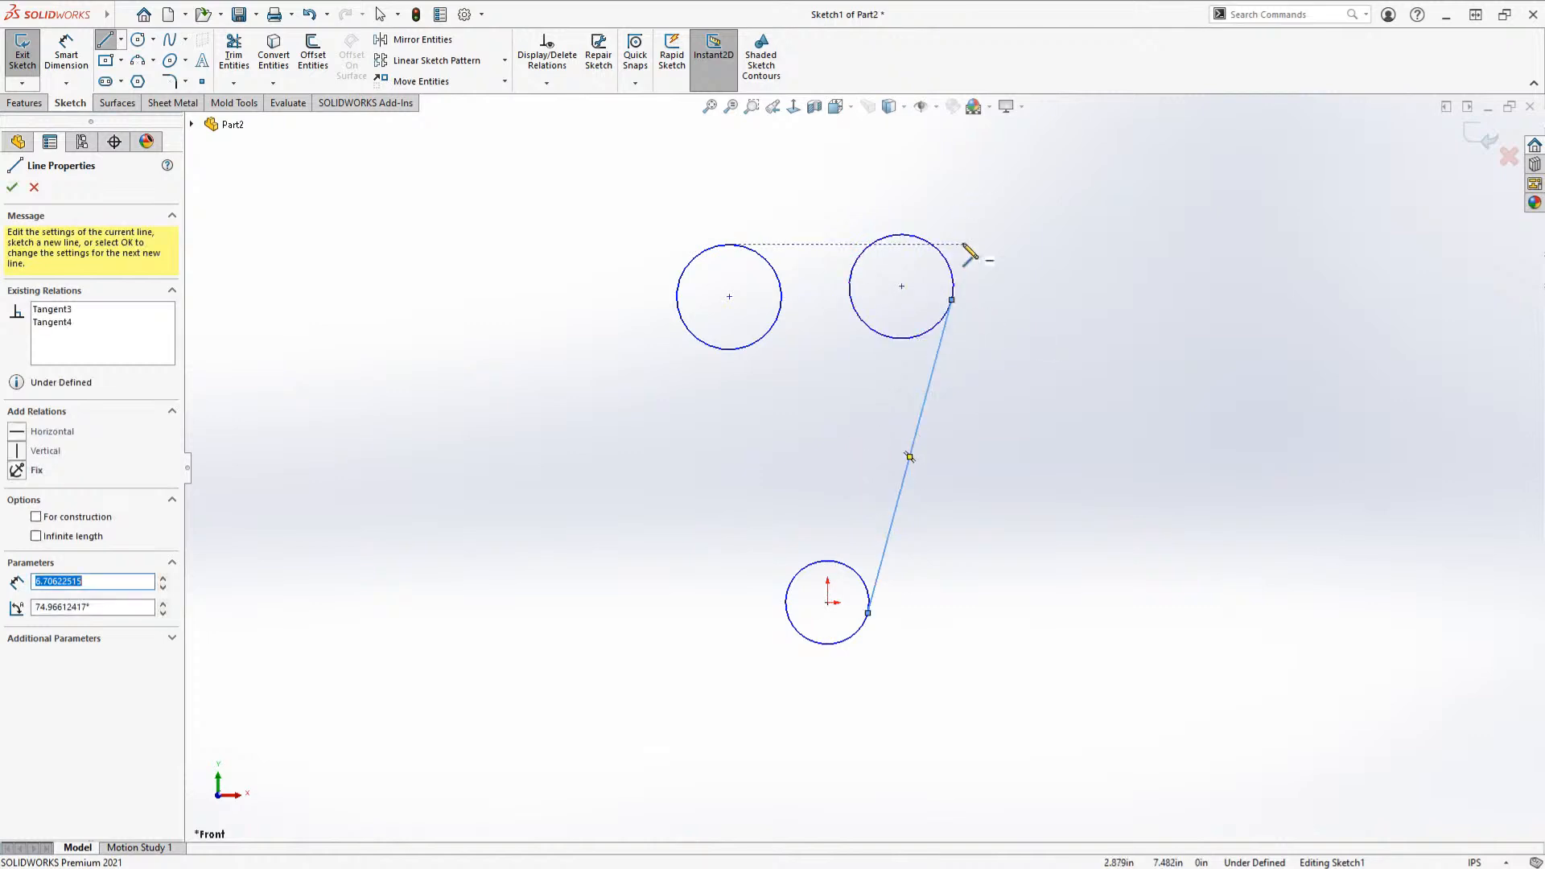
{"action": "left_click", "coordinate": [902, 235]}
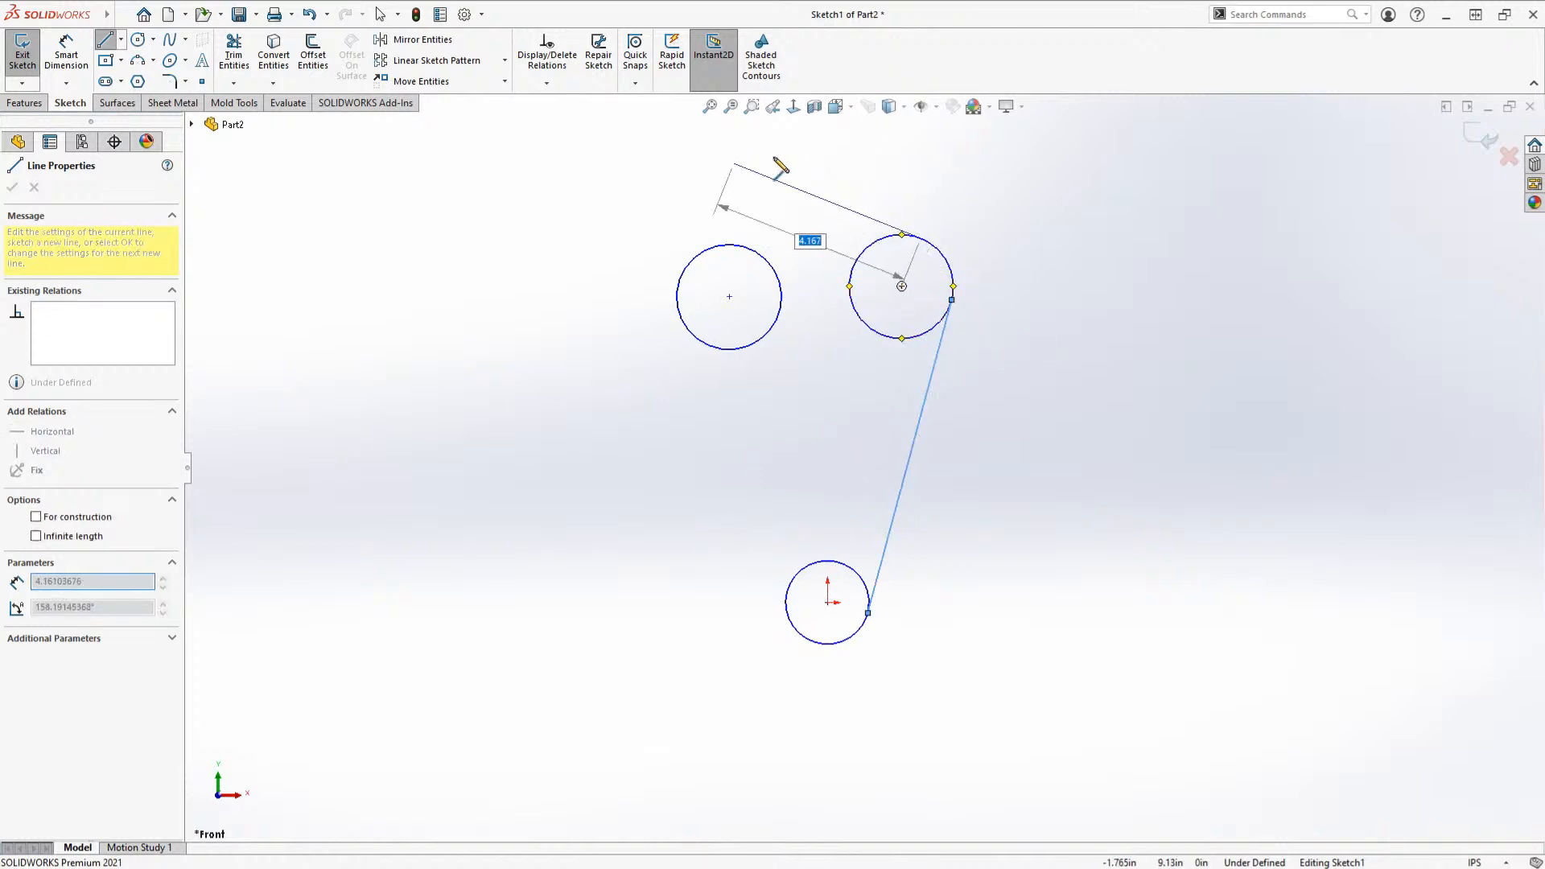
{"action": "double_click", "coordinate": [741, 246]}
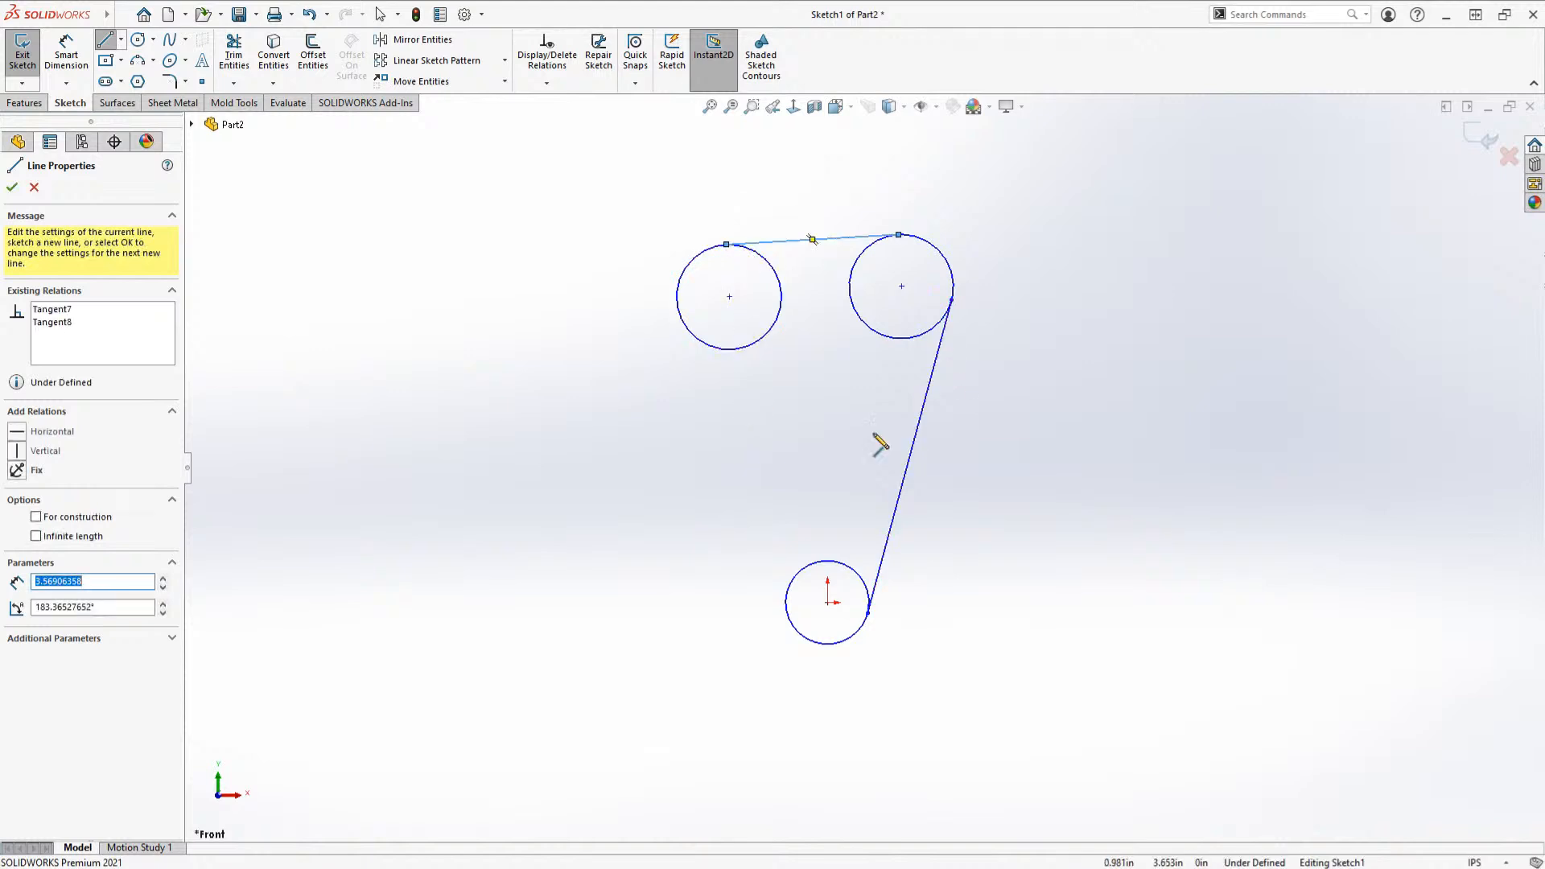
{"action": "key", "text": "Escape"}
Step: Close the chain outline with a line about 6.63 in long tangent to the origin circle and the left upper circle, and exit the sketch
{"action": "key", "text": "l"}
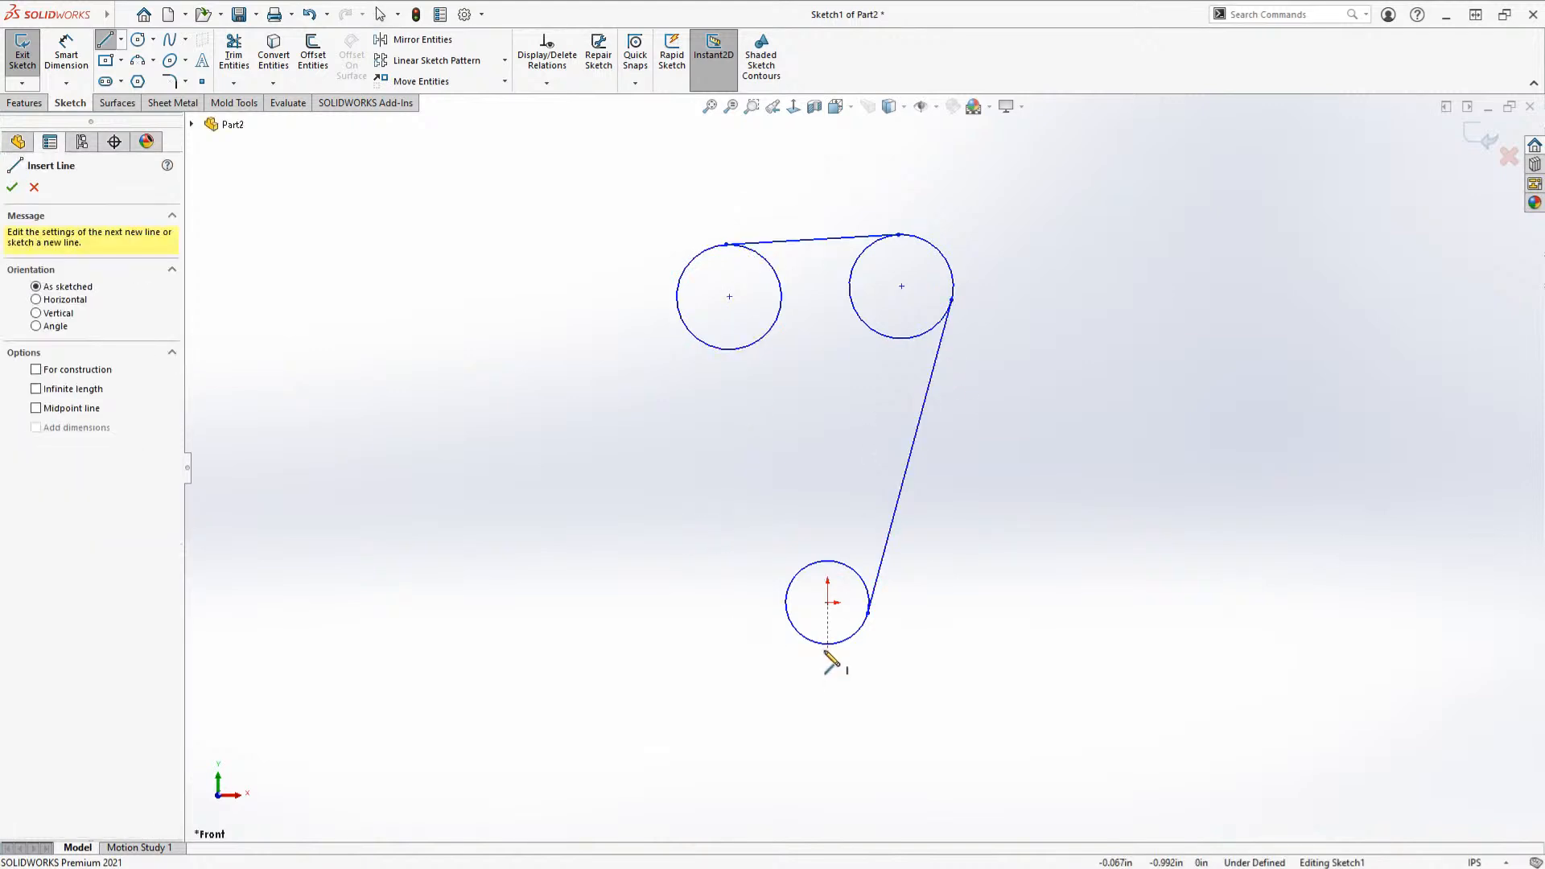
{"action": "left_click", "coordinate": [787, 609]}
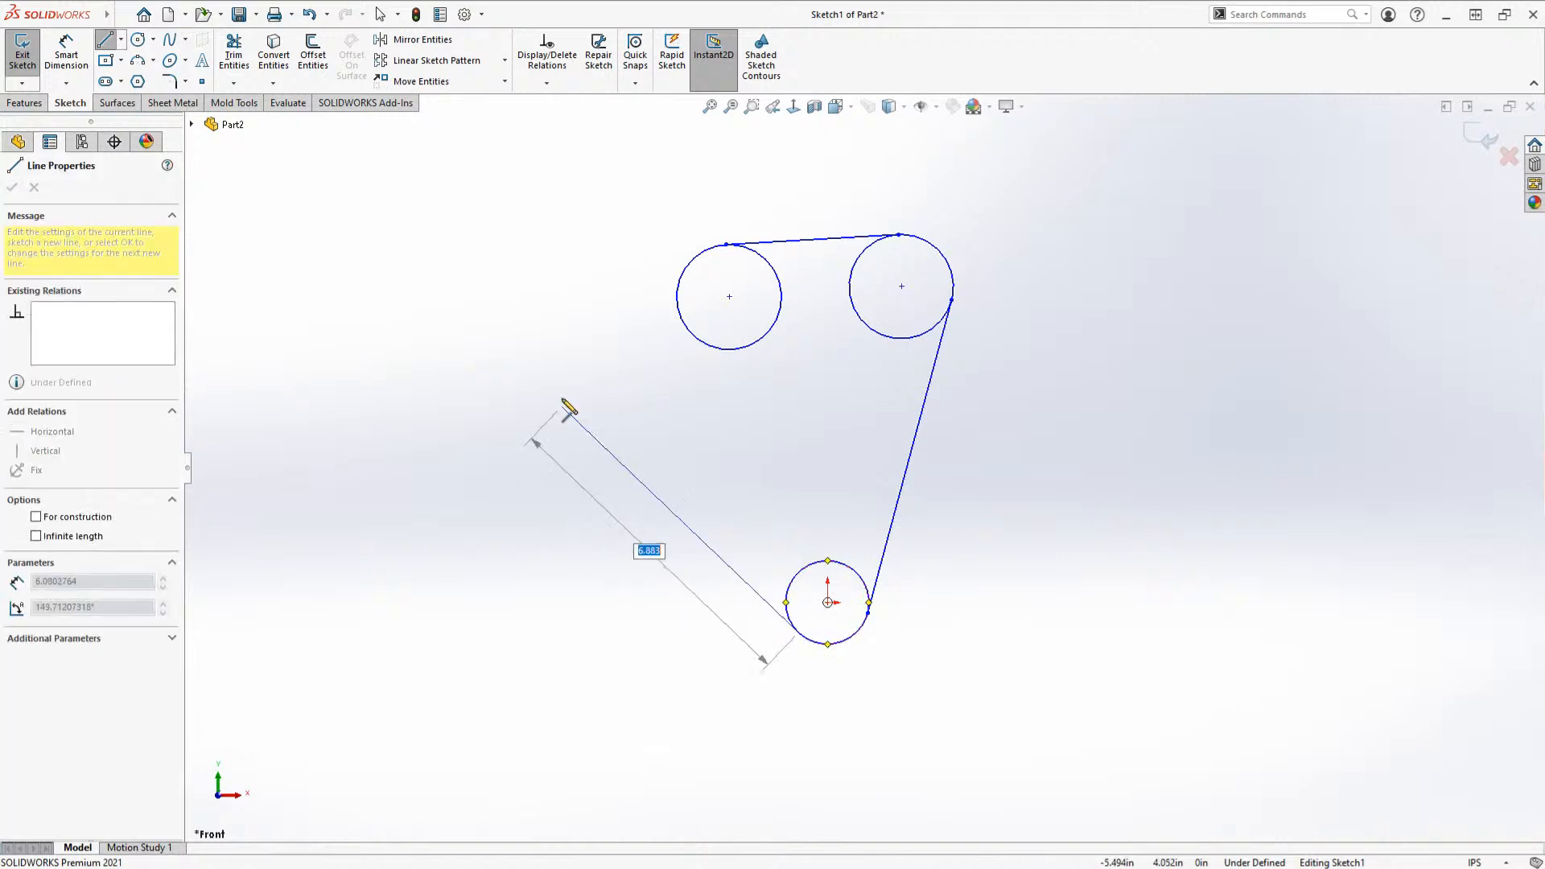
{"action": "left_click", "coordinate": [680, 316]}
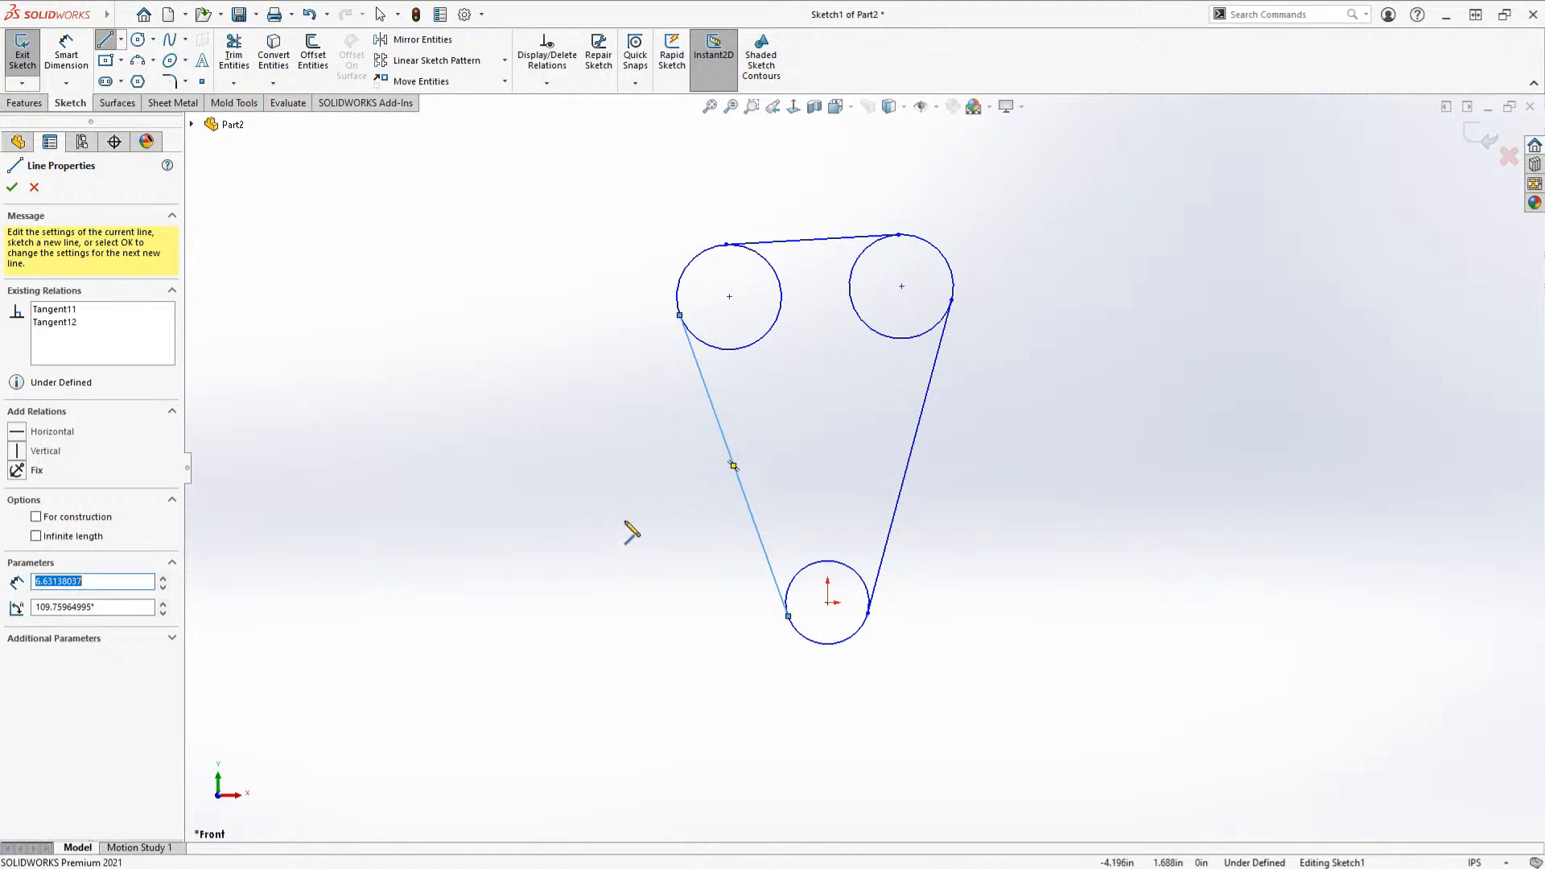
{"action": "key", "text": "Escape"}
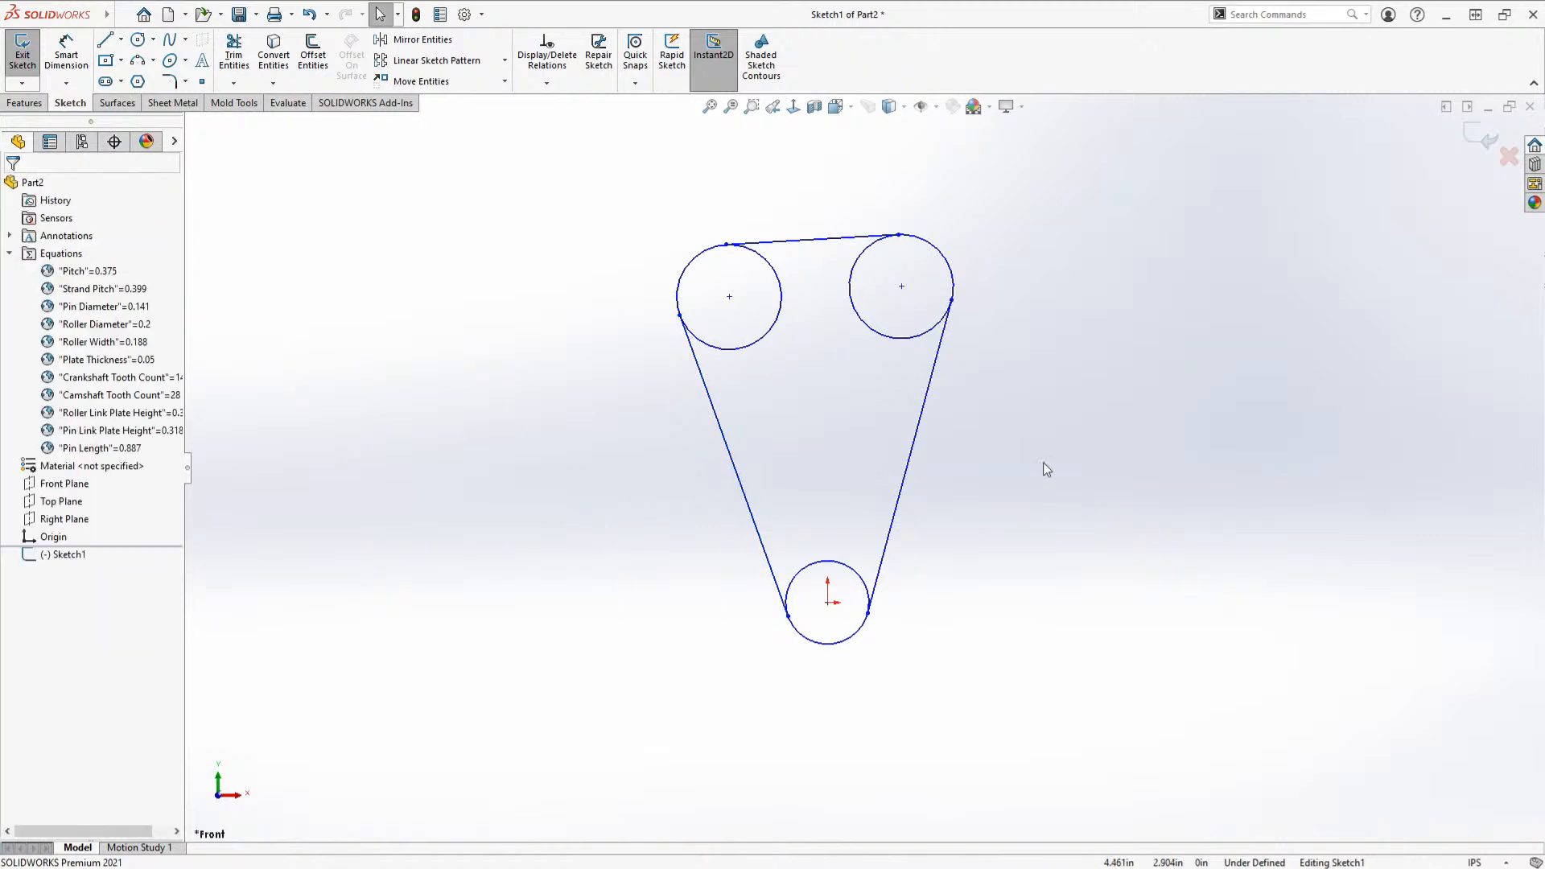
{"action": "left_click", "coordinate": [1482, 133]}
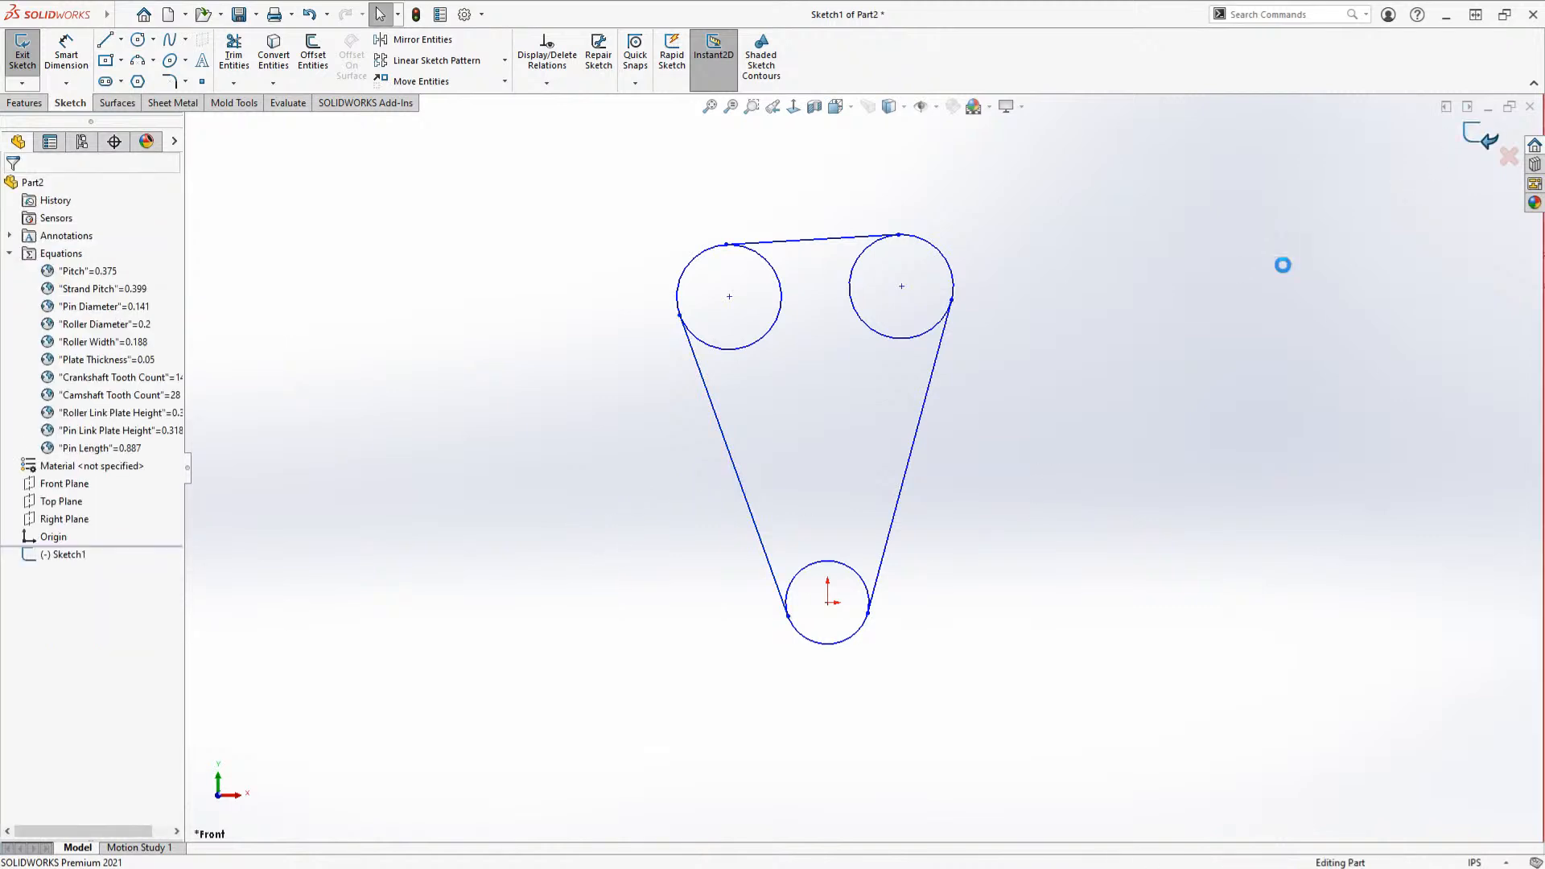
{"action": "left_click", "coordinate": [1215, 342]}
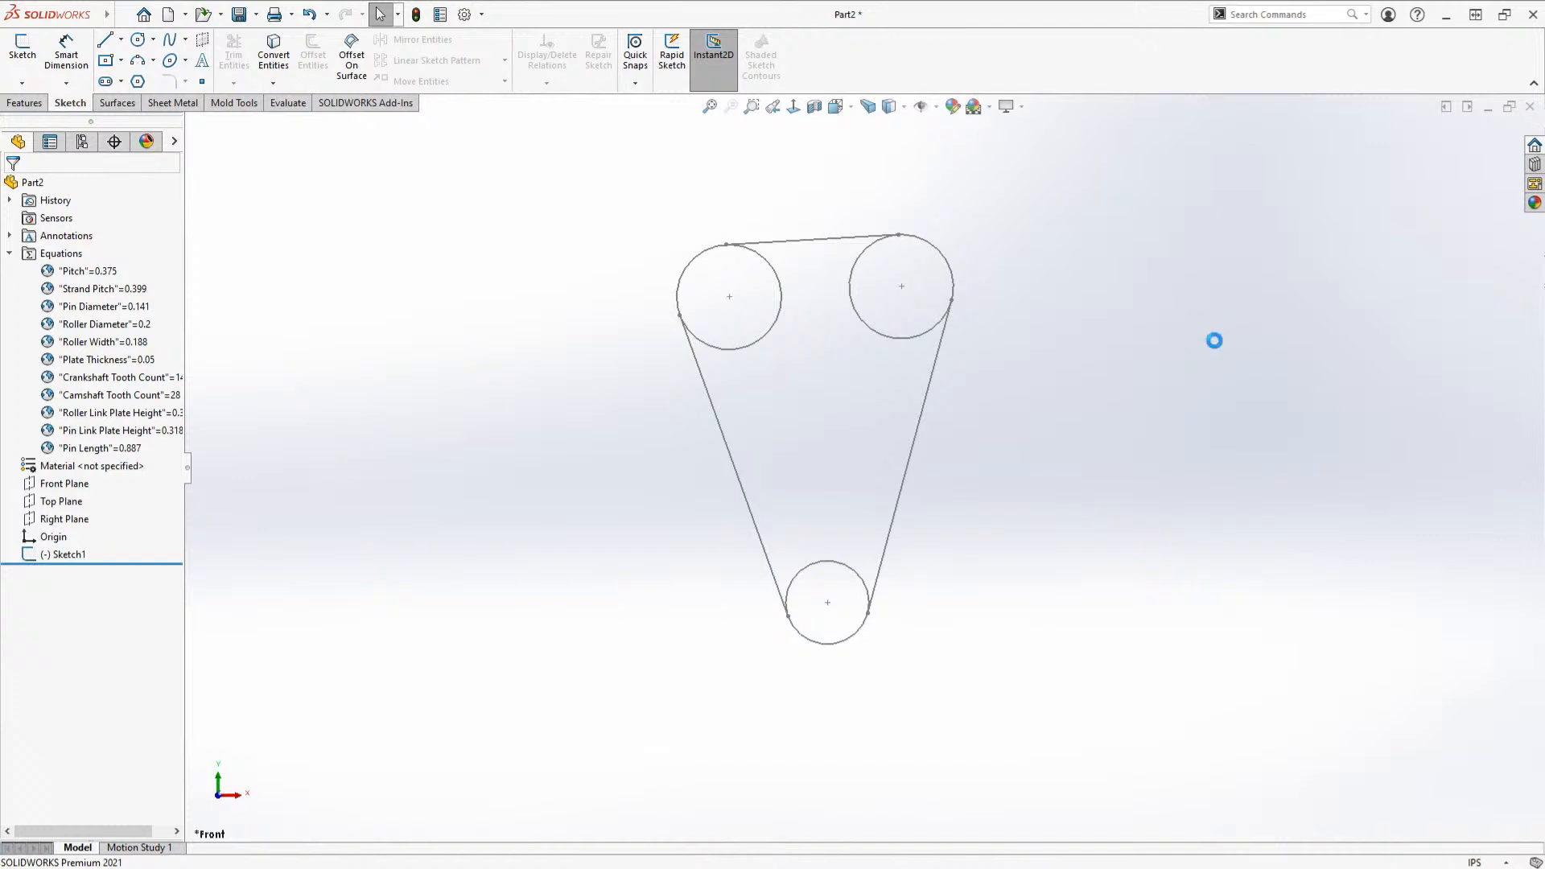
Step: Save the part in the Engine Design folder as Timing Chain - Live
{"action": "key", "text": "ctrl+s"}
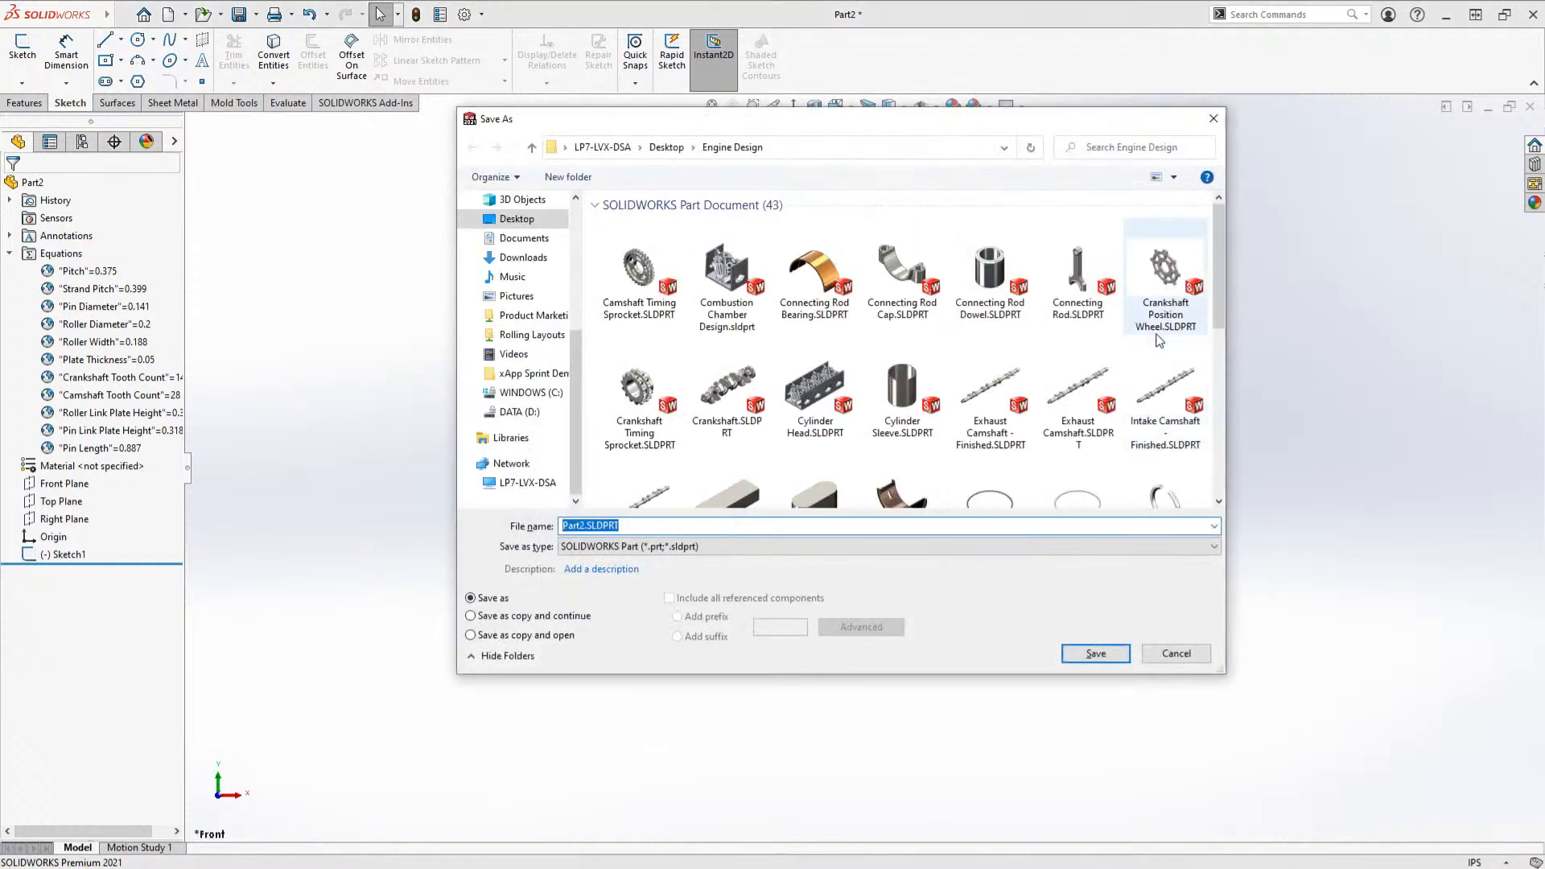
{"action": "type", "text": "Timing Chain"}
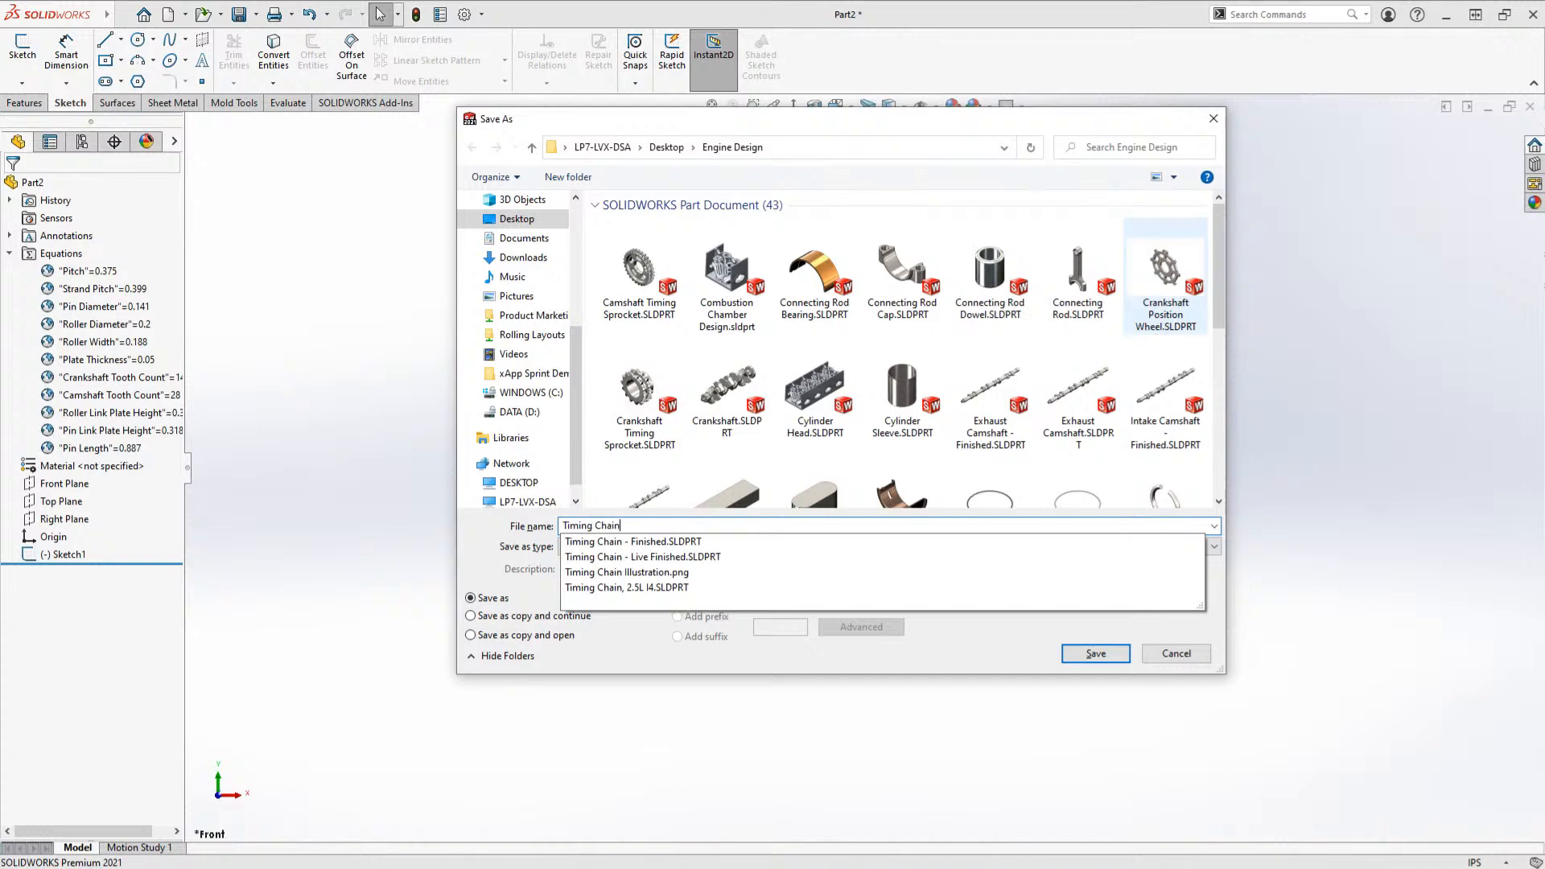
{"action": "type", "text": " - Live"}
{"action": "key", "text": "Return"}
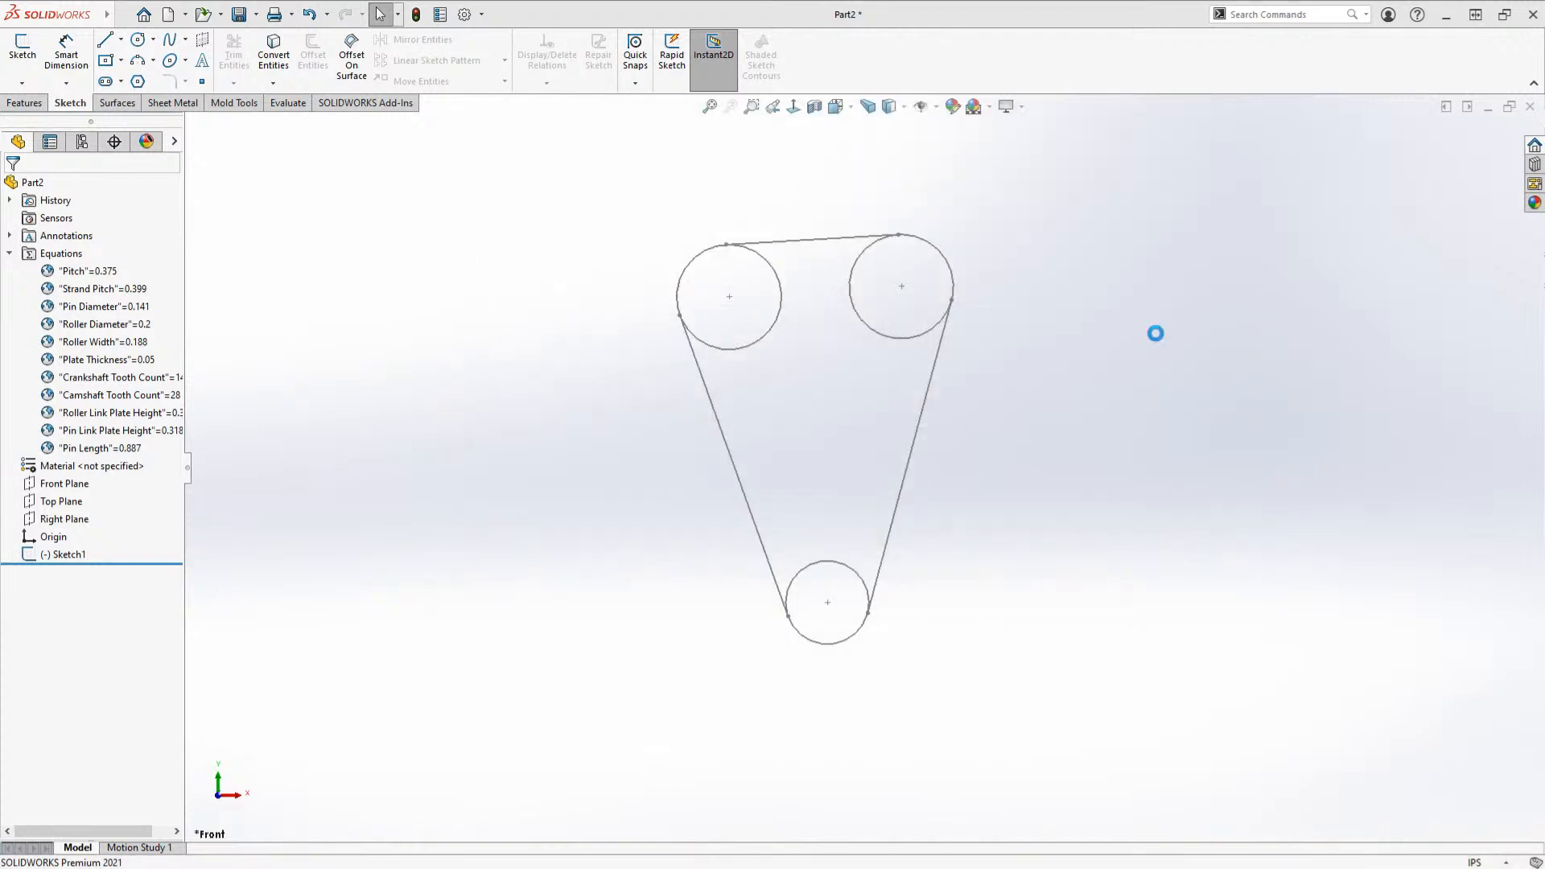
Step: Insert the Timing Chain - Live part into the Engine Assembly beside the engine, close the part window and maximize the assembly
{"action": "key", "text": "alt+w"}
{"action": "key", "text": "v"}
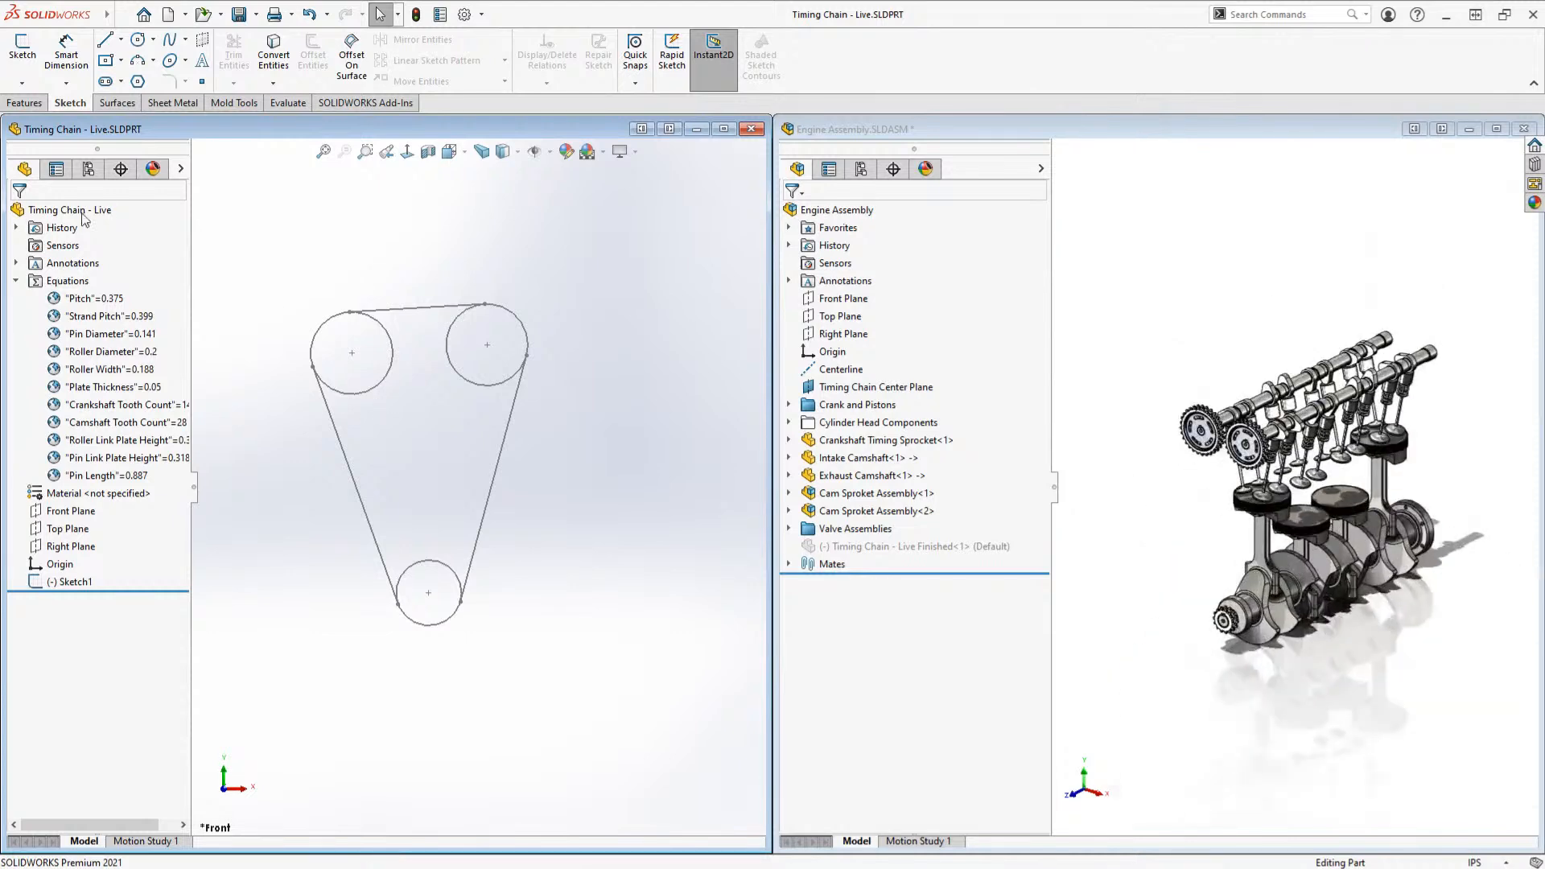
{"action": "left_click_drag", "start_coordinate": [83, 214], "coordinate": [1127, 432]}
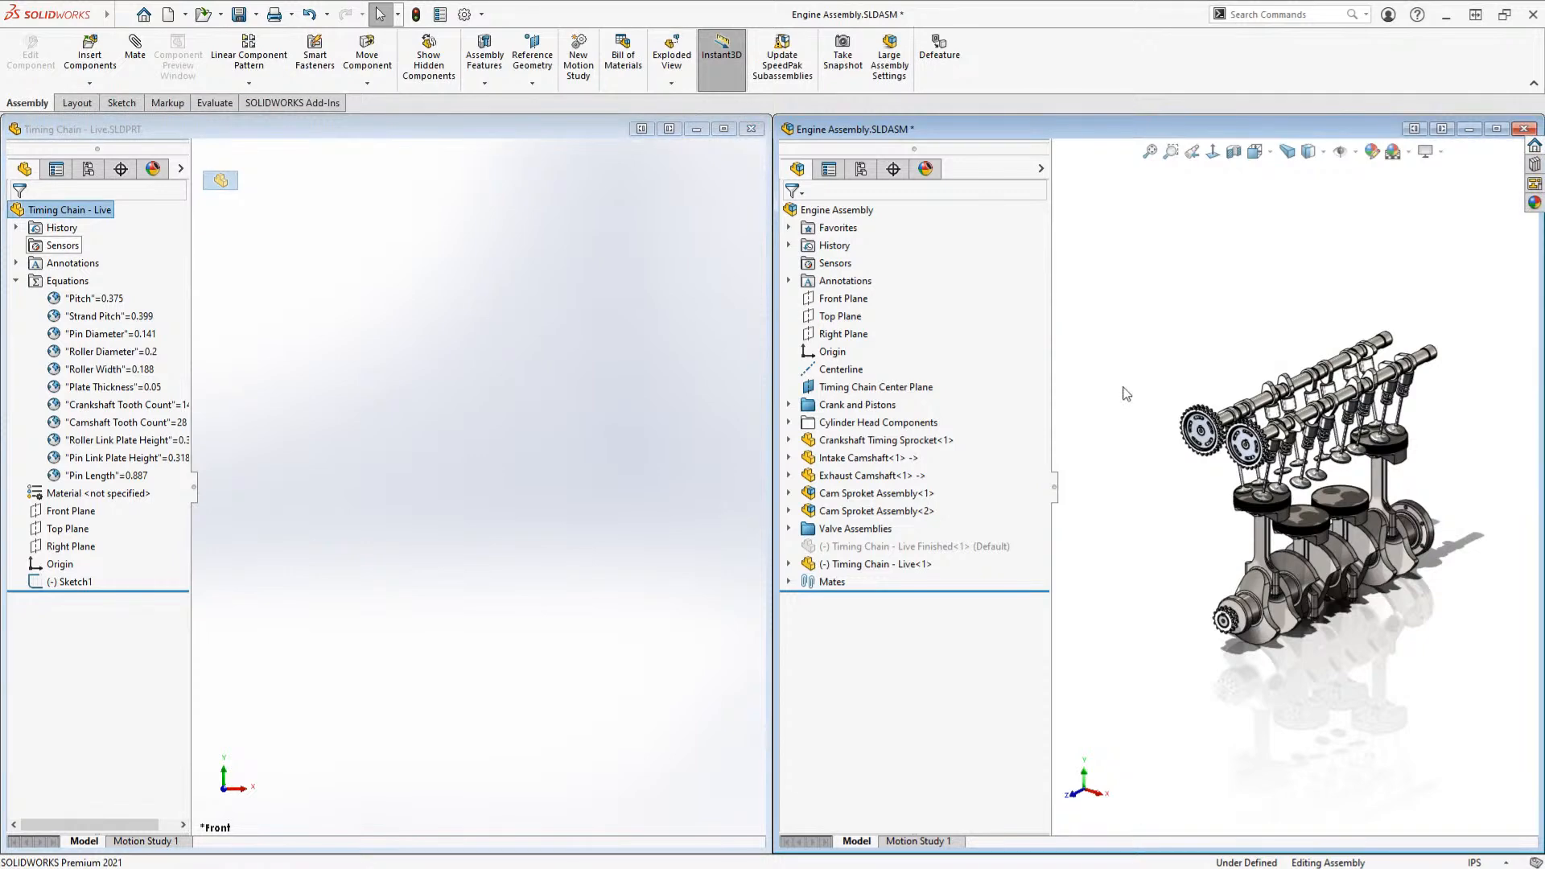
{"action": "left_click", "coordinate": [753, 130]}
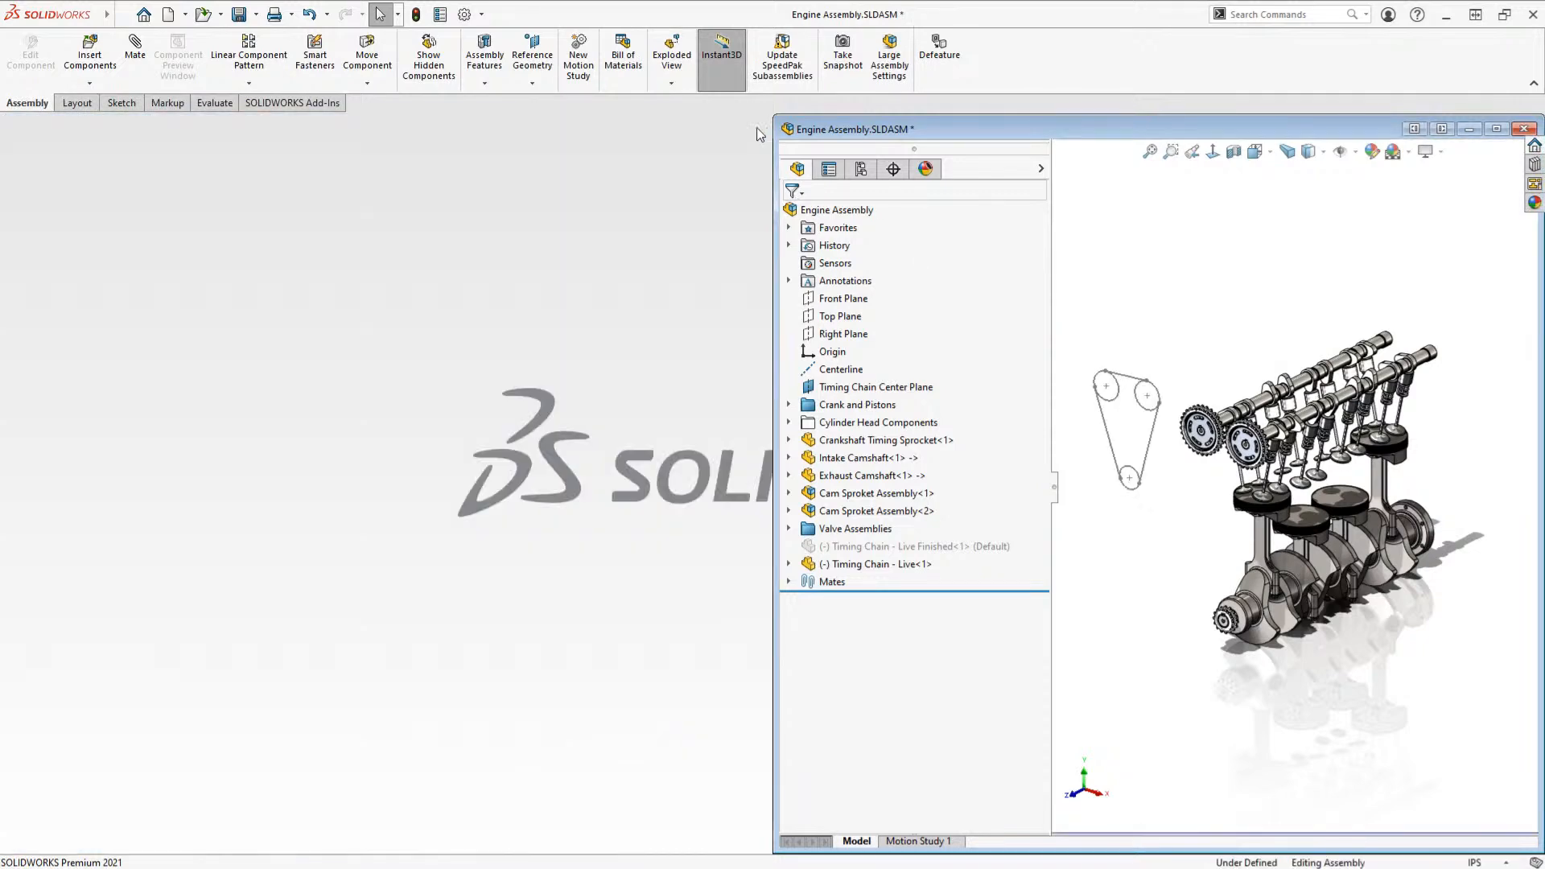
{"action": "double_click", "coordinate": [892, 131]}
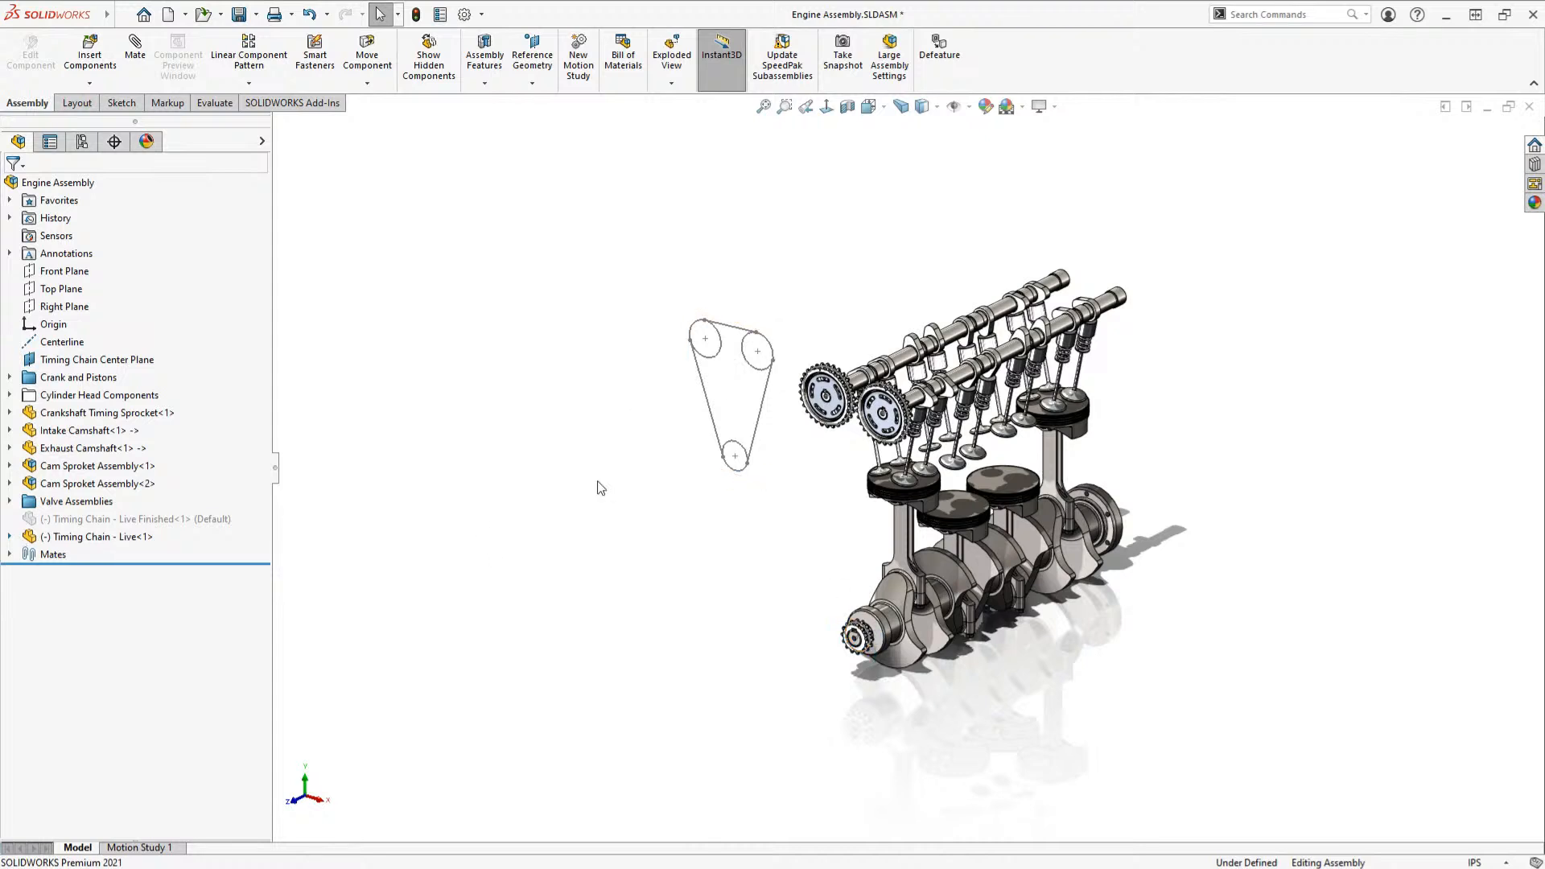
Step: Examine the Timing Chain Center Plane against the sprockets from the right side and the chain part's Front Plane
{"action": "left_click", "coordinate": [149, 363]}
{"action": "left_click", "coordinate": [121, 312]}
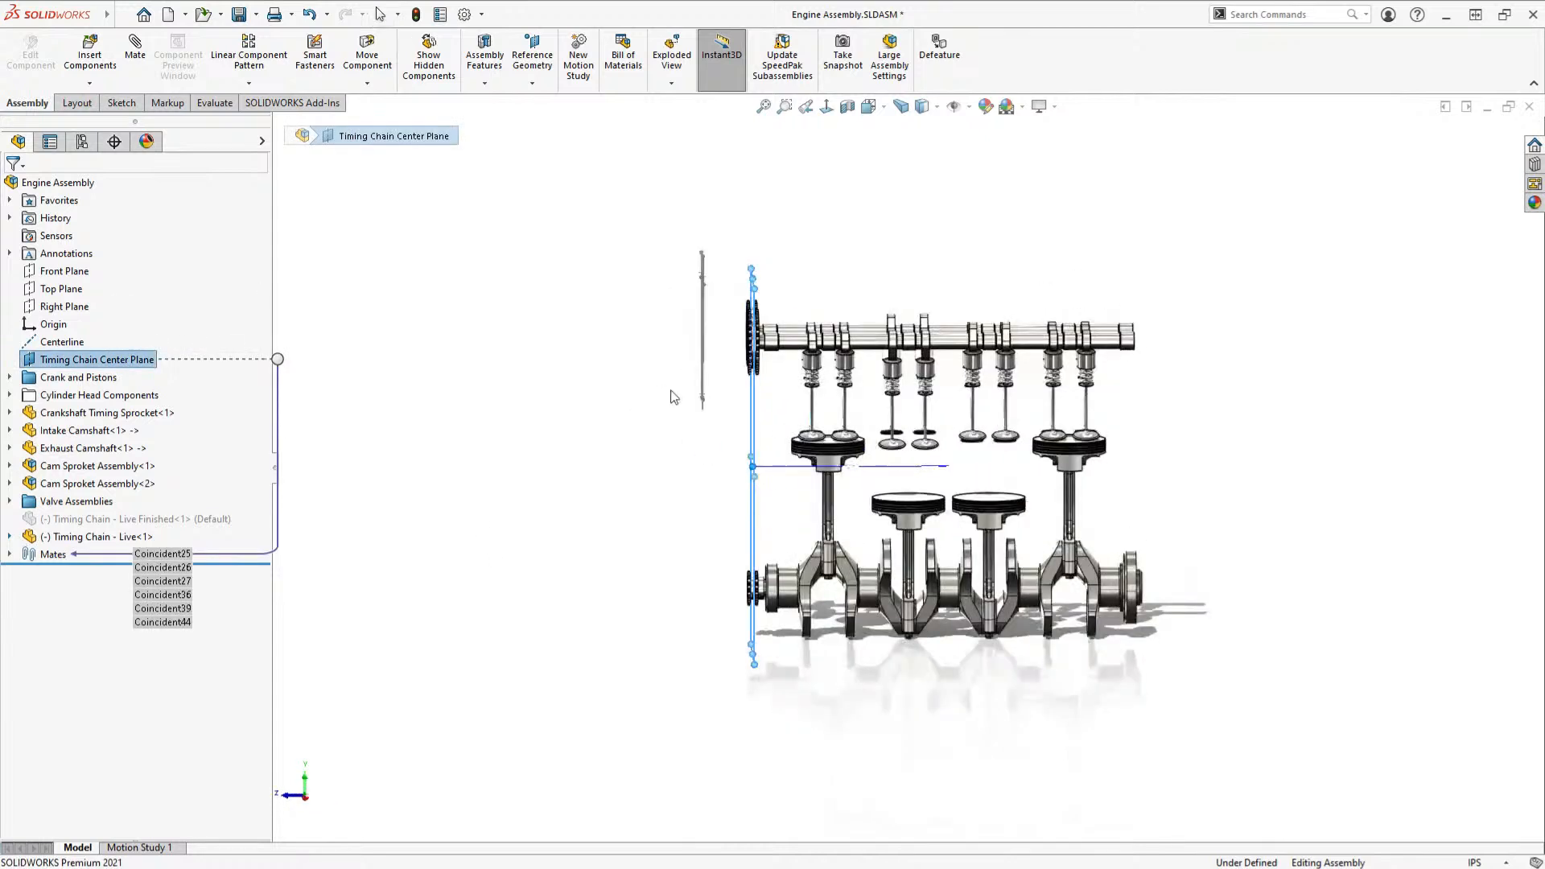
{"action": "left_click", "coordinate": [868, 106]}
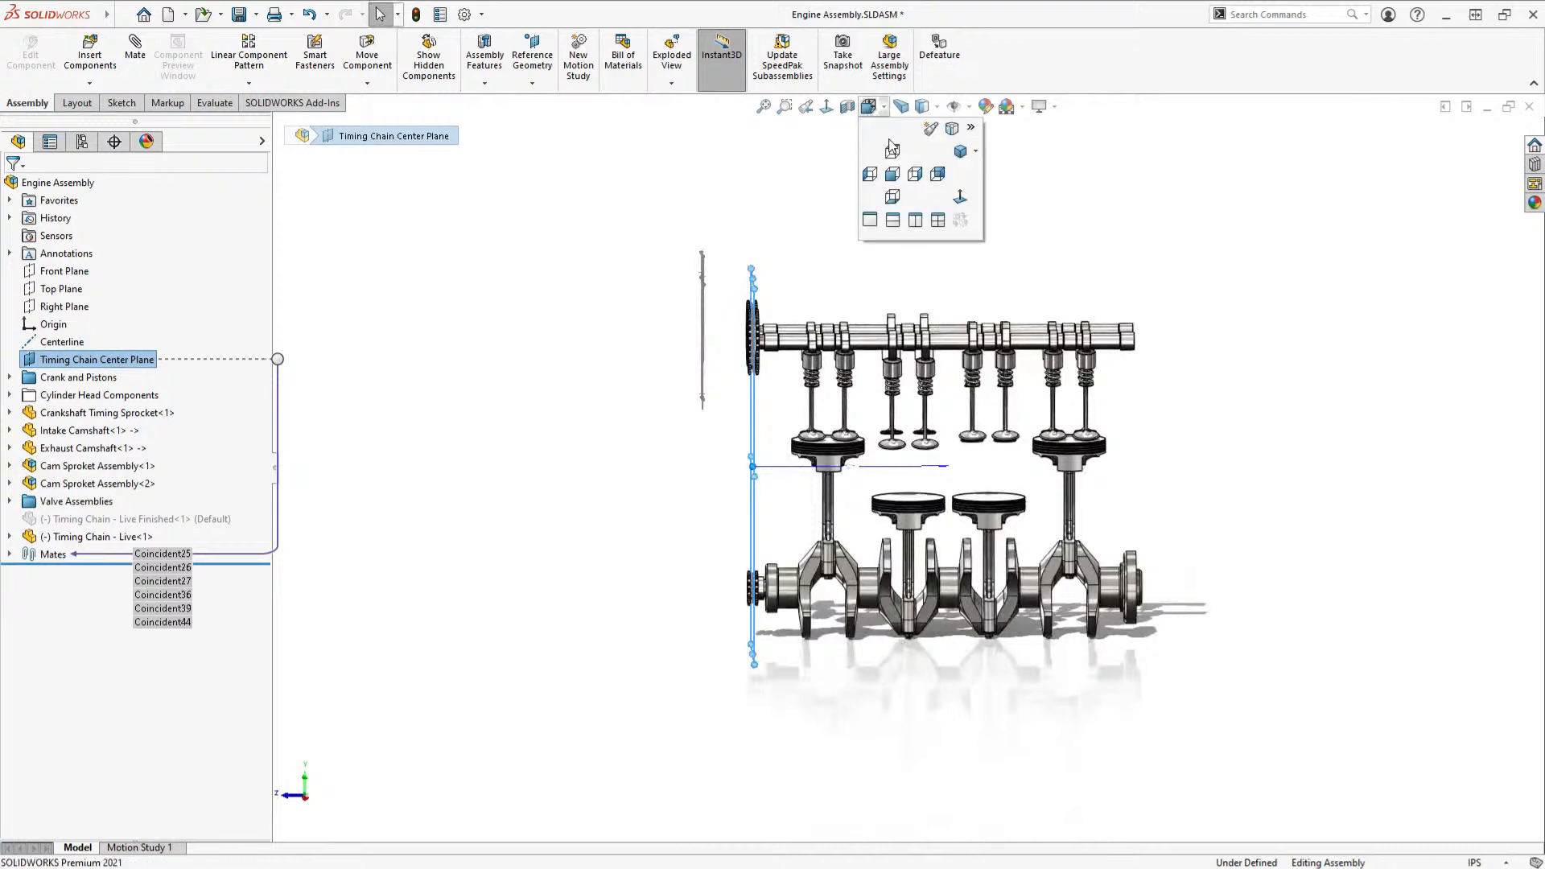
{"action": "left_click", "coordinate": [915, 178]}
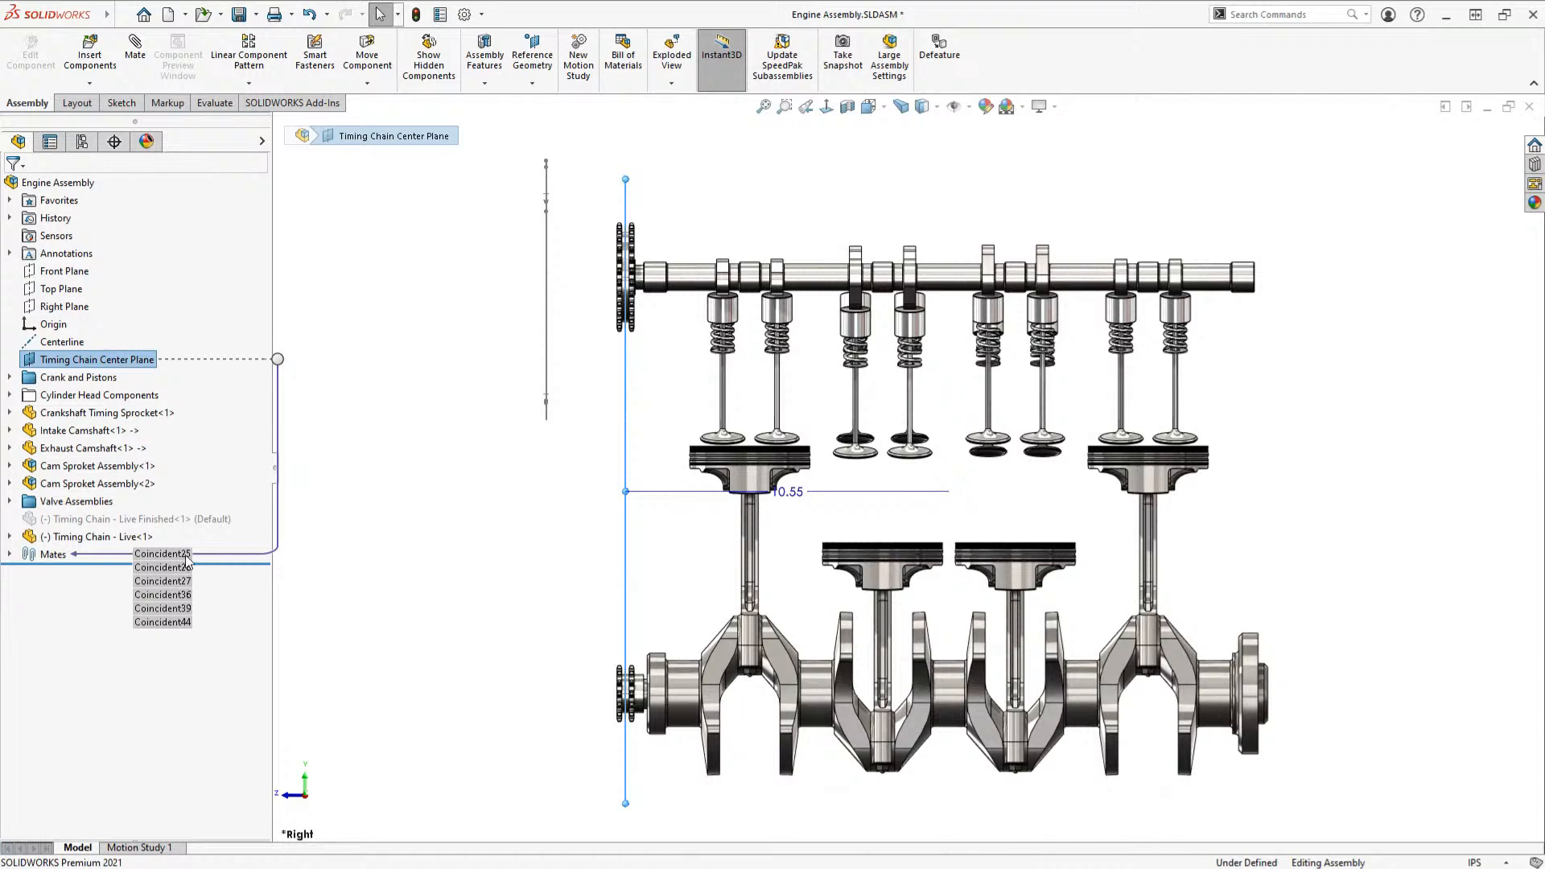
{"action": "left_click", "coordinate": [9, 537]}
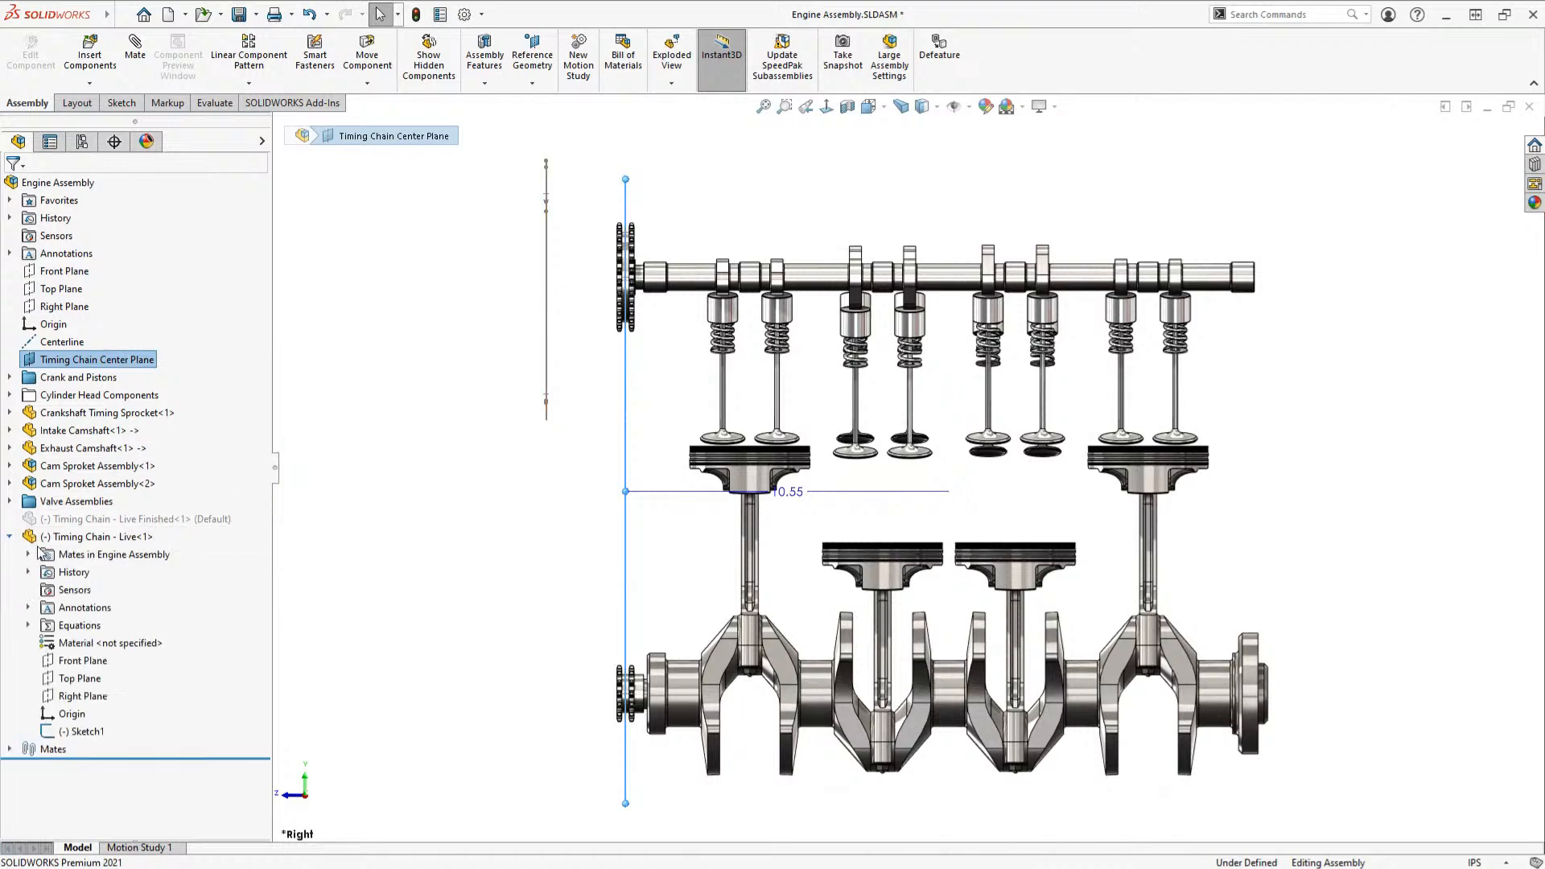
{"action": "left_click", "coordinate": [82, 661]}
{"action": "middle_click_drag", "start_coordinate": [523, 310], "coordinate": [514, 341]}
{"action": "left_click", "coordinate": [427, 266]}
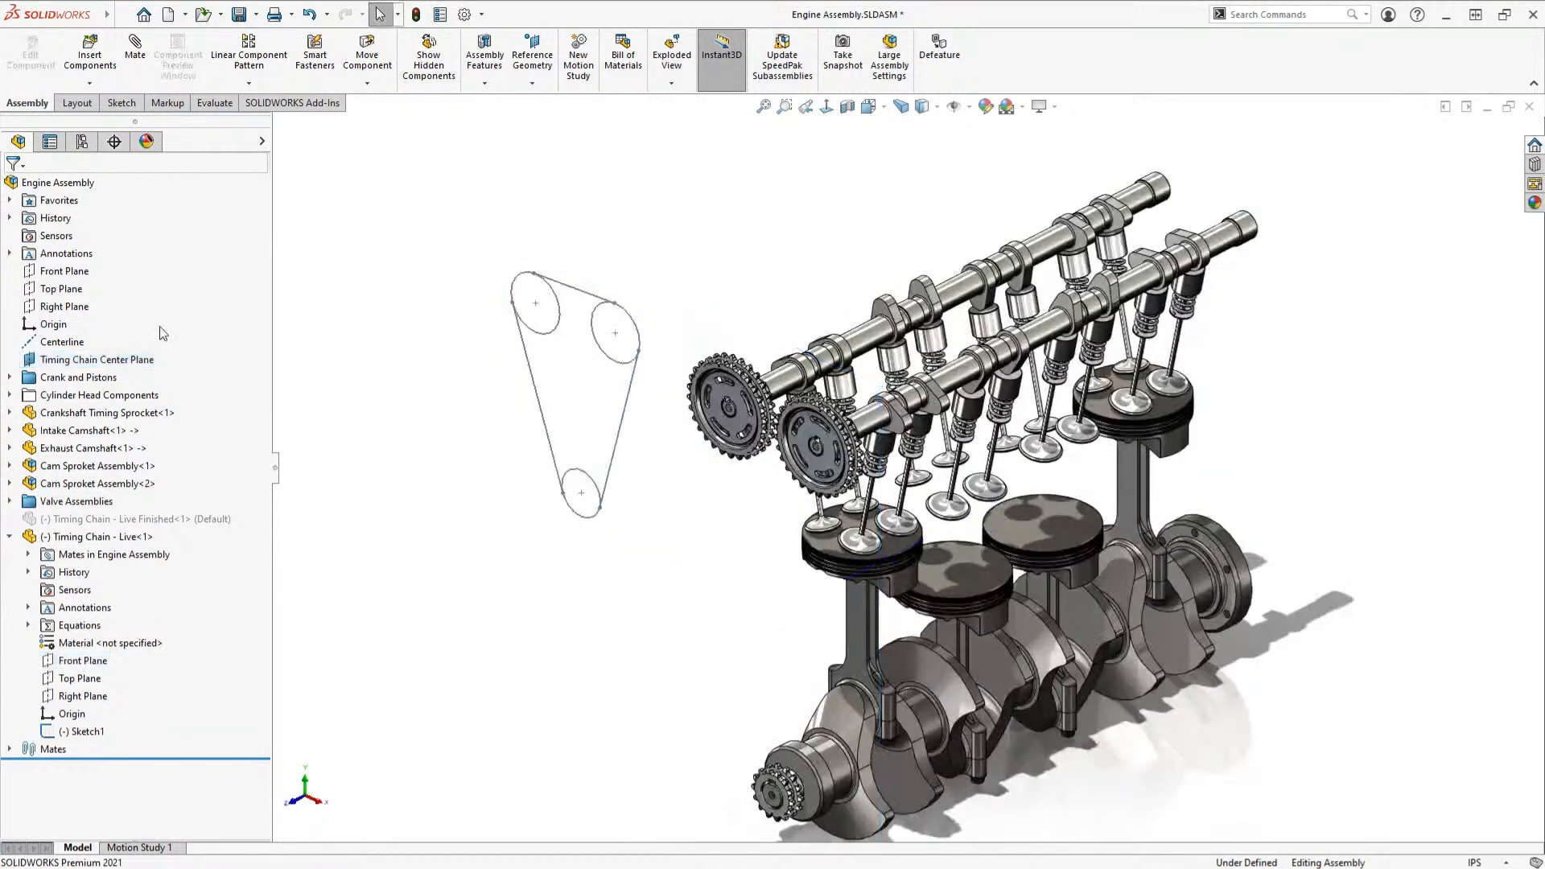
Step: Mate the chain part's Front Plane coincident with the assembly's Timing Chain Center Plane
{"action": "left_click", "coordinate": [97, 360]}
{"action": "left_click", "coordinate": [85, 662], "text": "ctrl"}
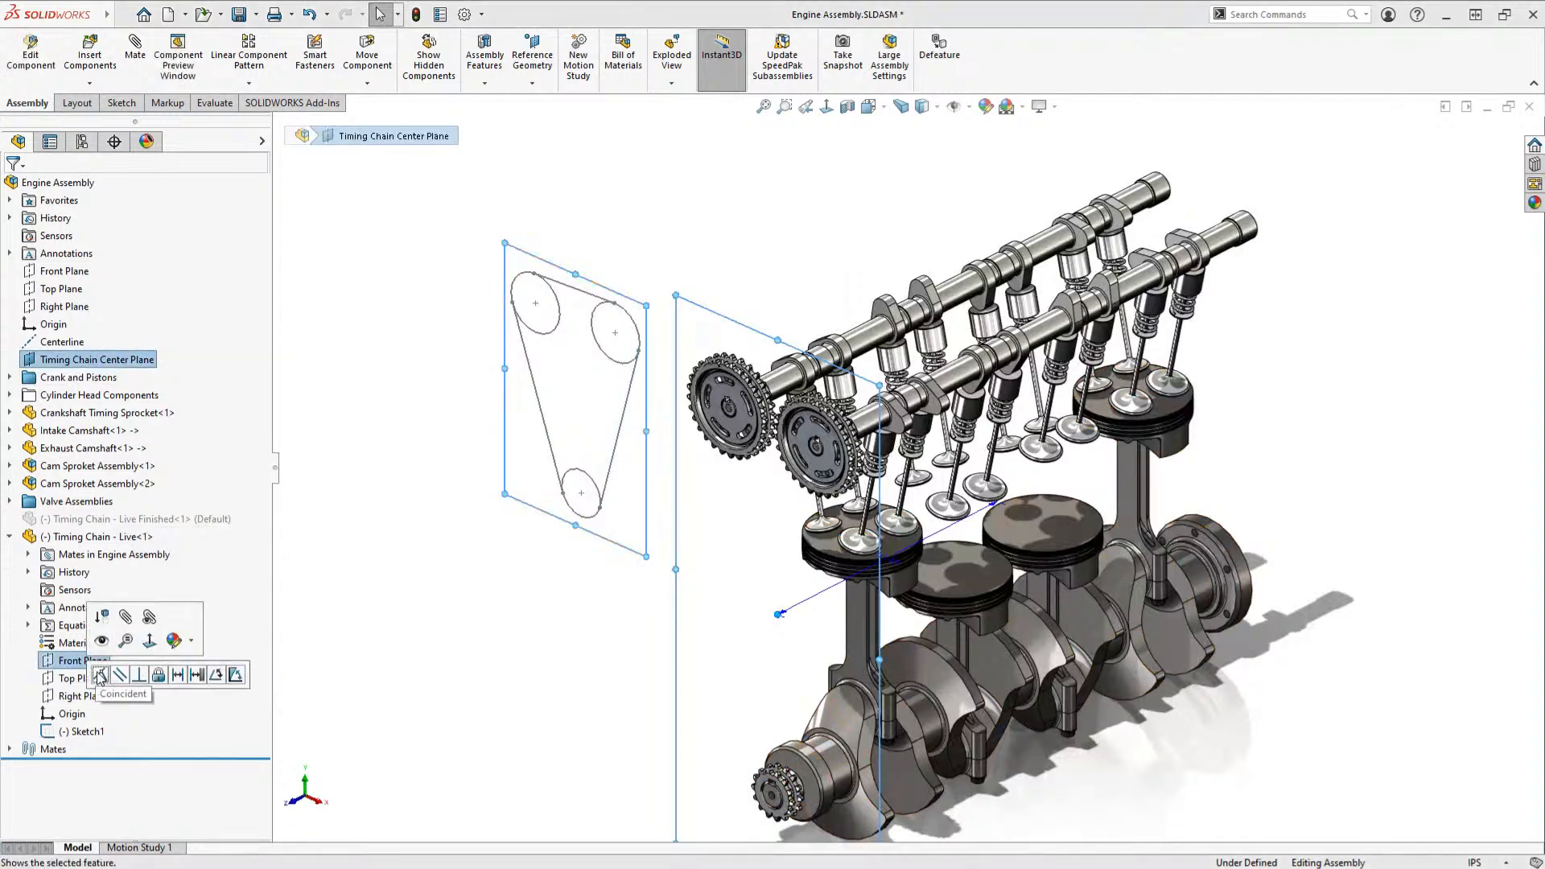
{"action": "left_click", "coordinate": [100, 676]}
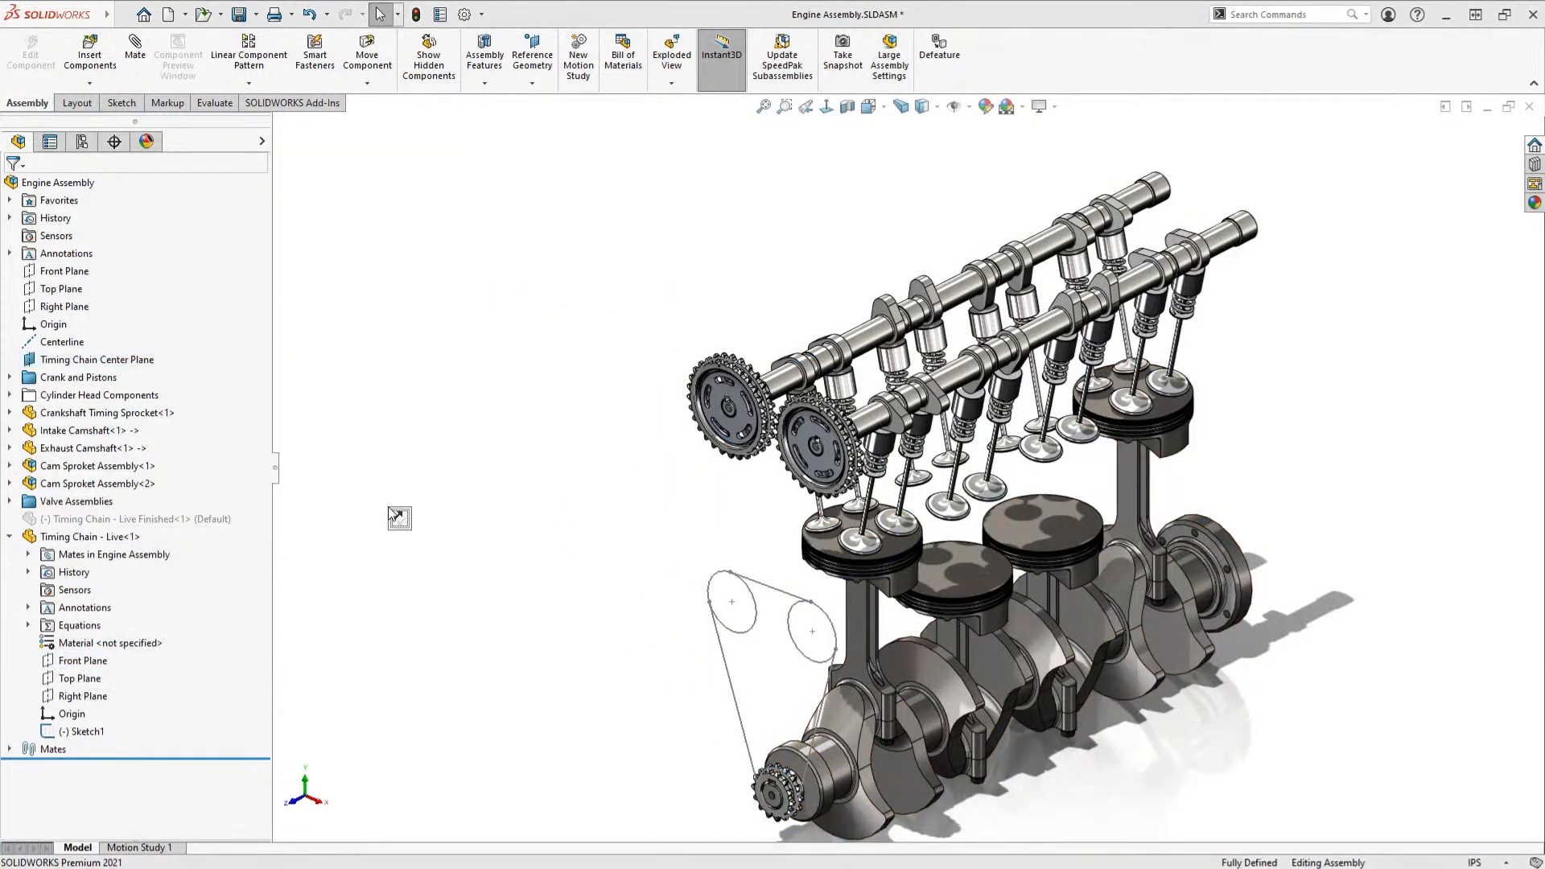
Step: Compare the chain part's Top and Right Planes with the assembly's Top and Right Planes
{"action": "left_click", "coordinate": [78, 680]}
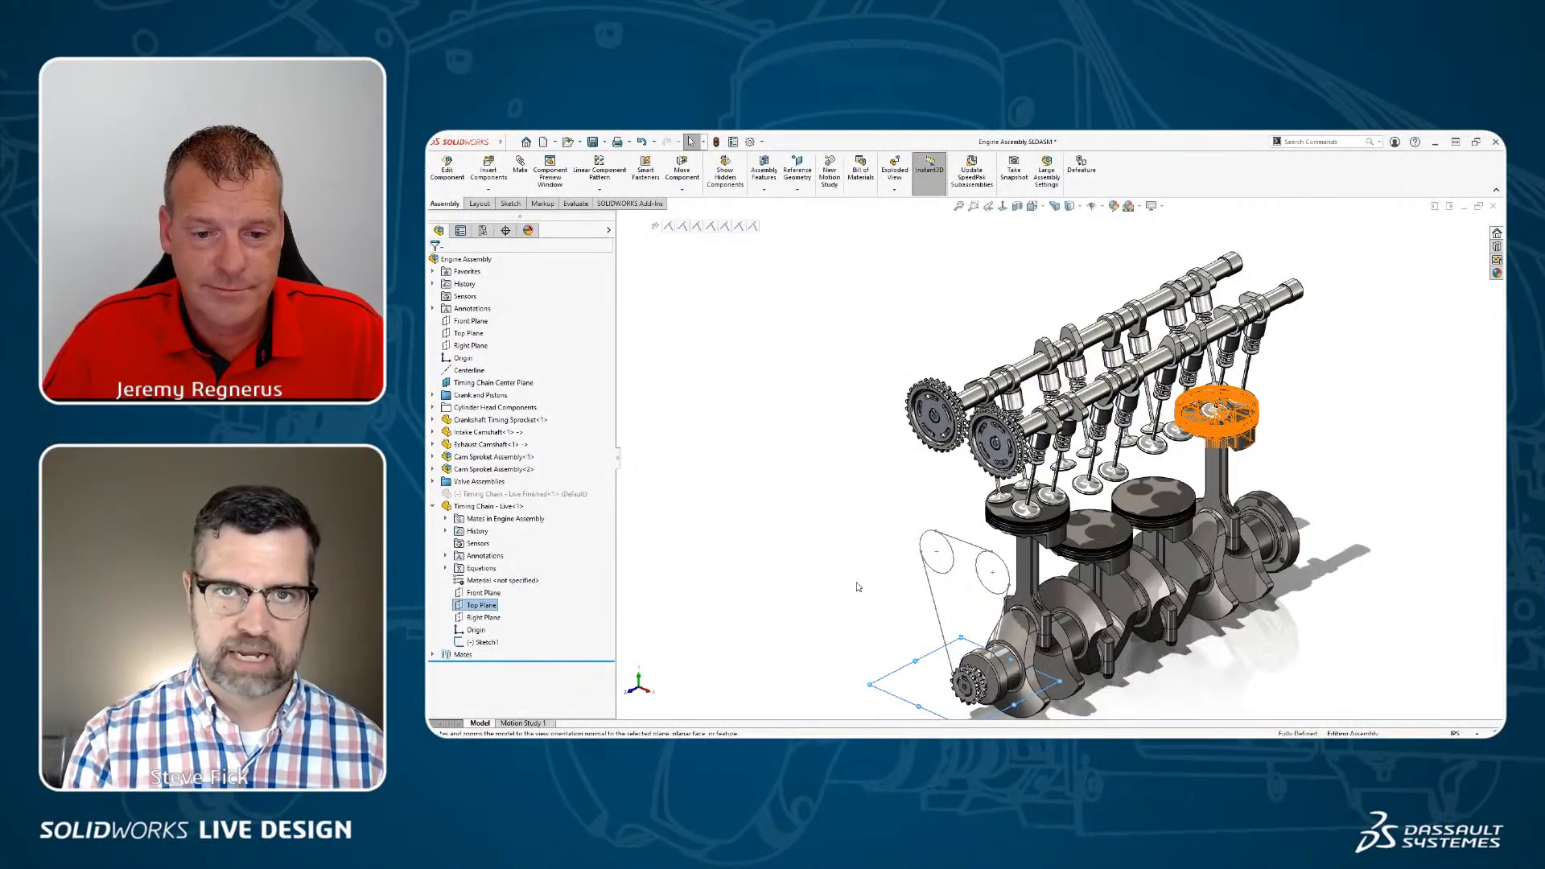
{"action": "middle_click_drag", "start_coordinate": [592, 626], "coordinate": [617, 543], "text": "ctrl"}
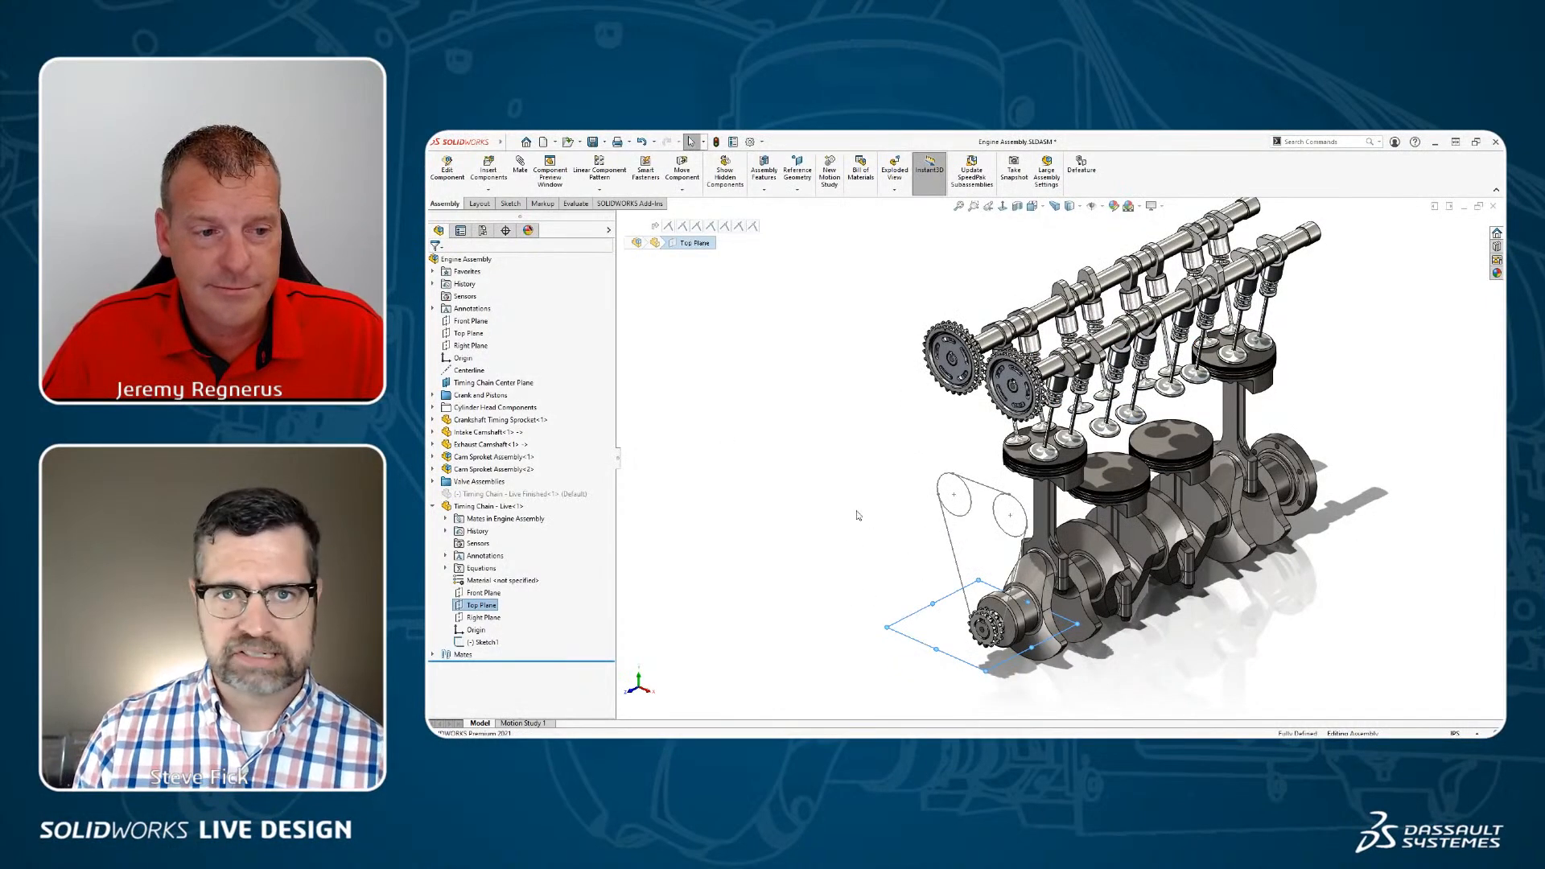
{"action": "left_click", "coordinate": [857, 515]}
{"action": "key", "text": "ctrl+Tab"}
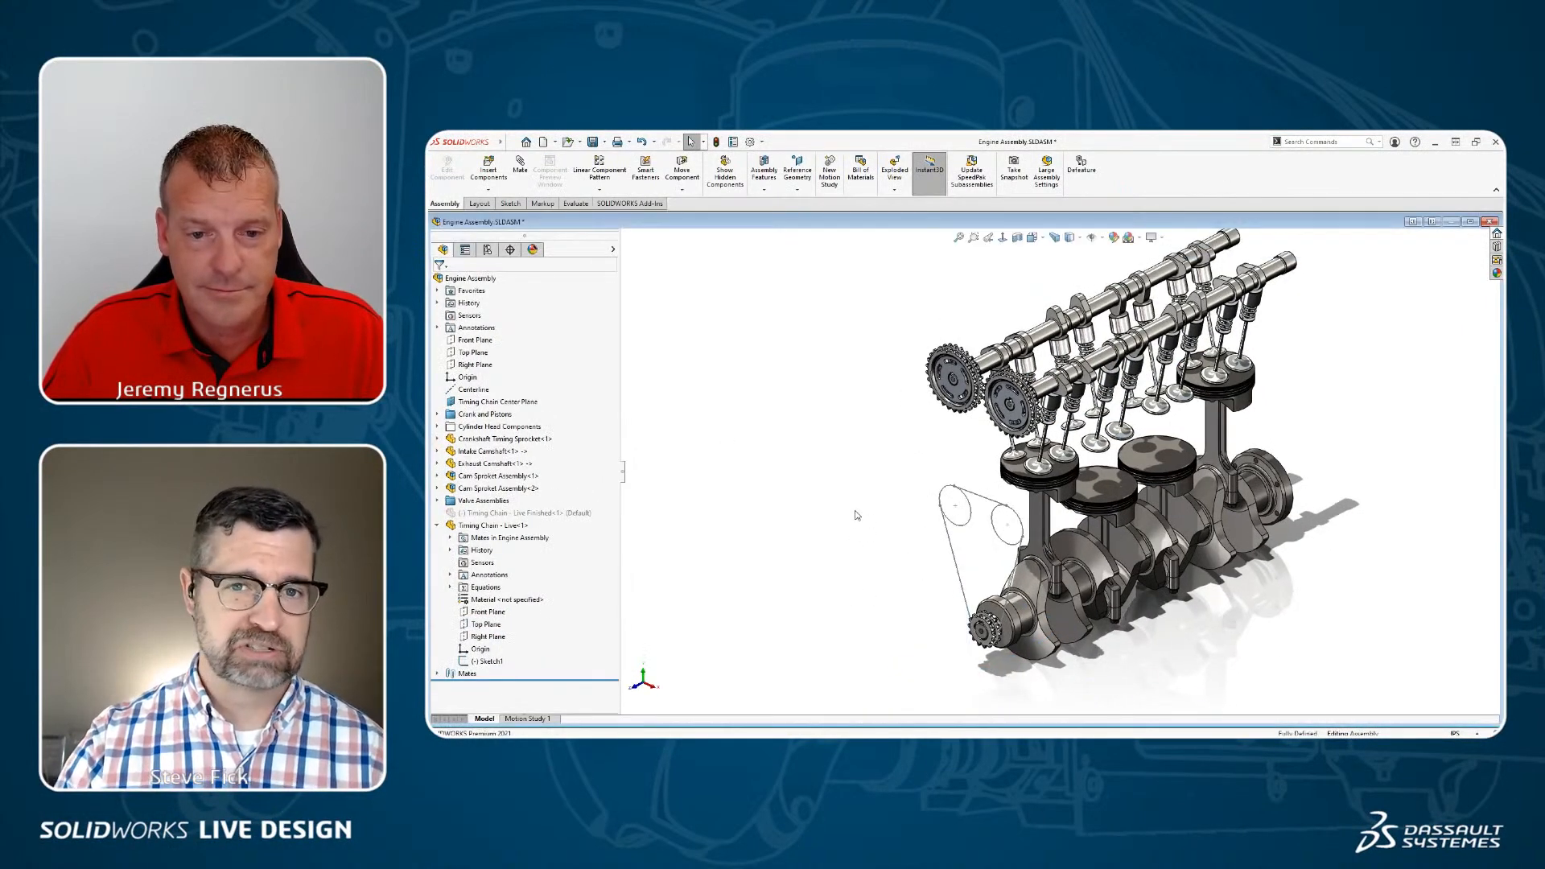
{"action": "double_click", "coordinate": [839, 223]}
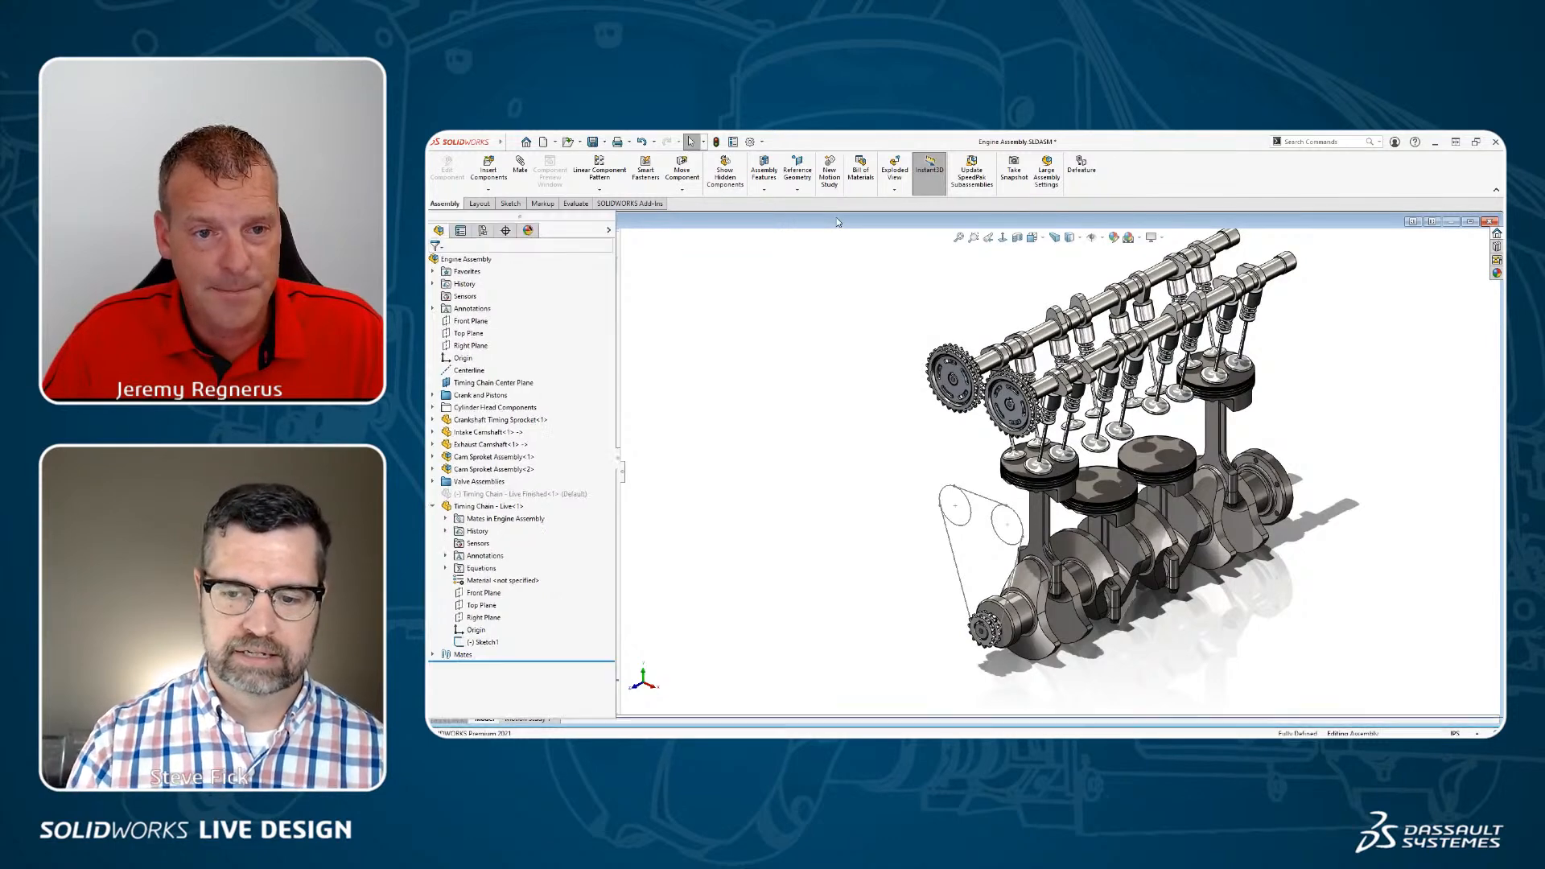
{"action": "left_click", "coordinate": [476, 606]}
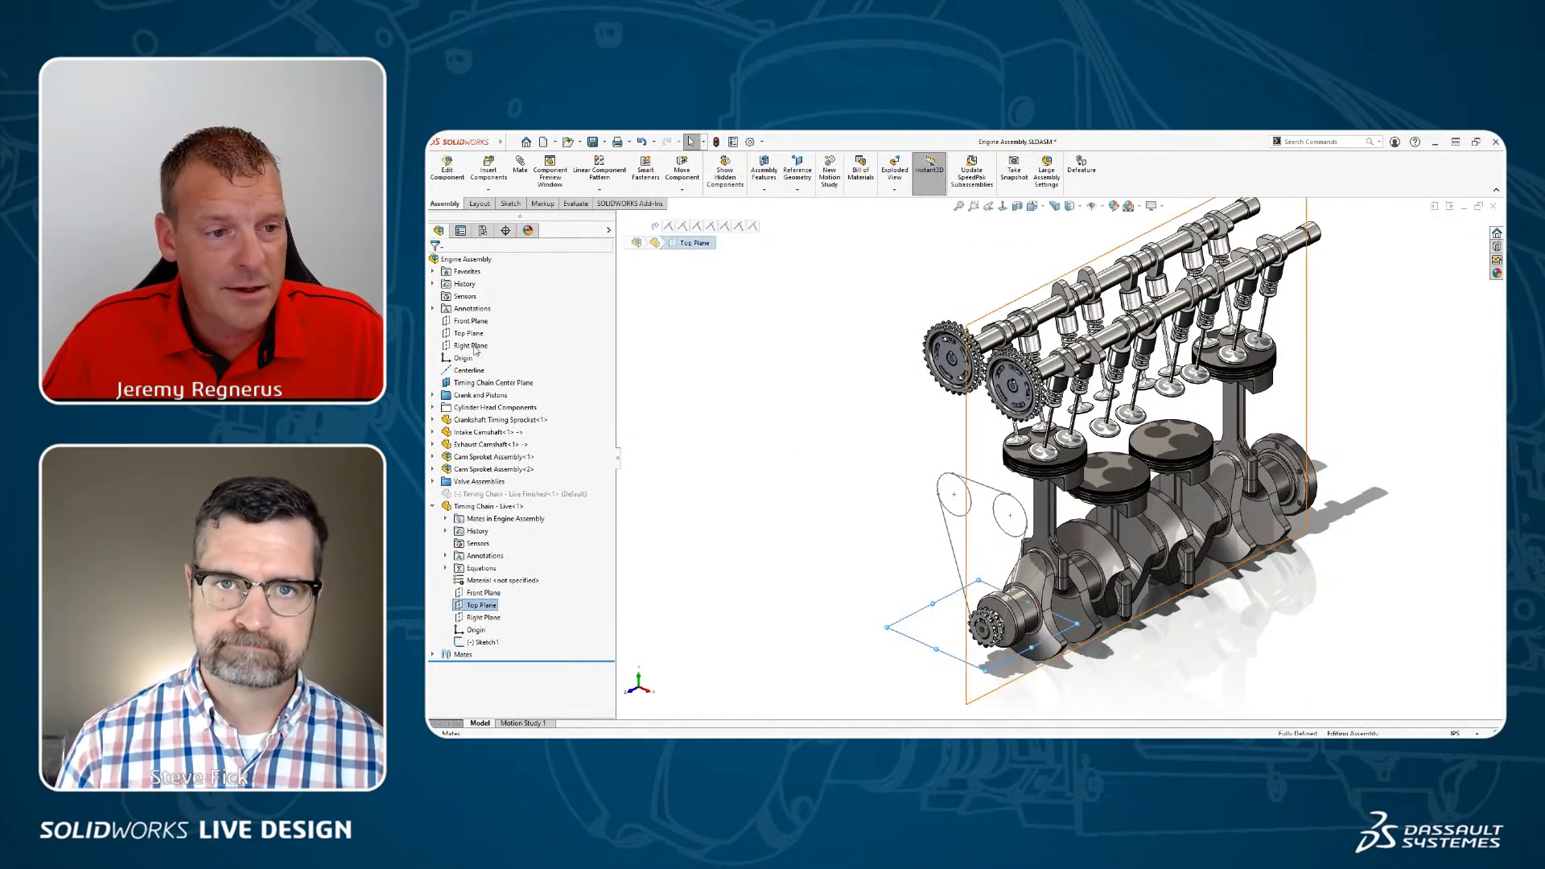
{"action": "left_click", "coordinate": [470, 333], "text": "ctrl"}
{"action": "left_click", "coordinate": [726, 375]}
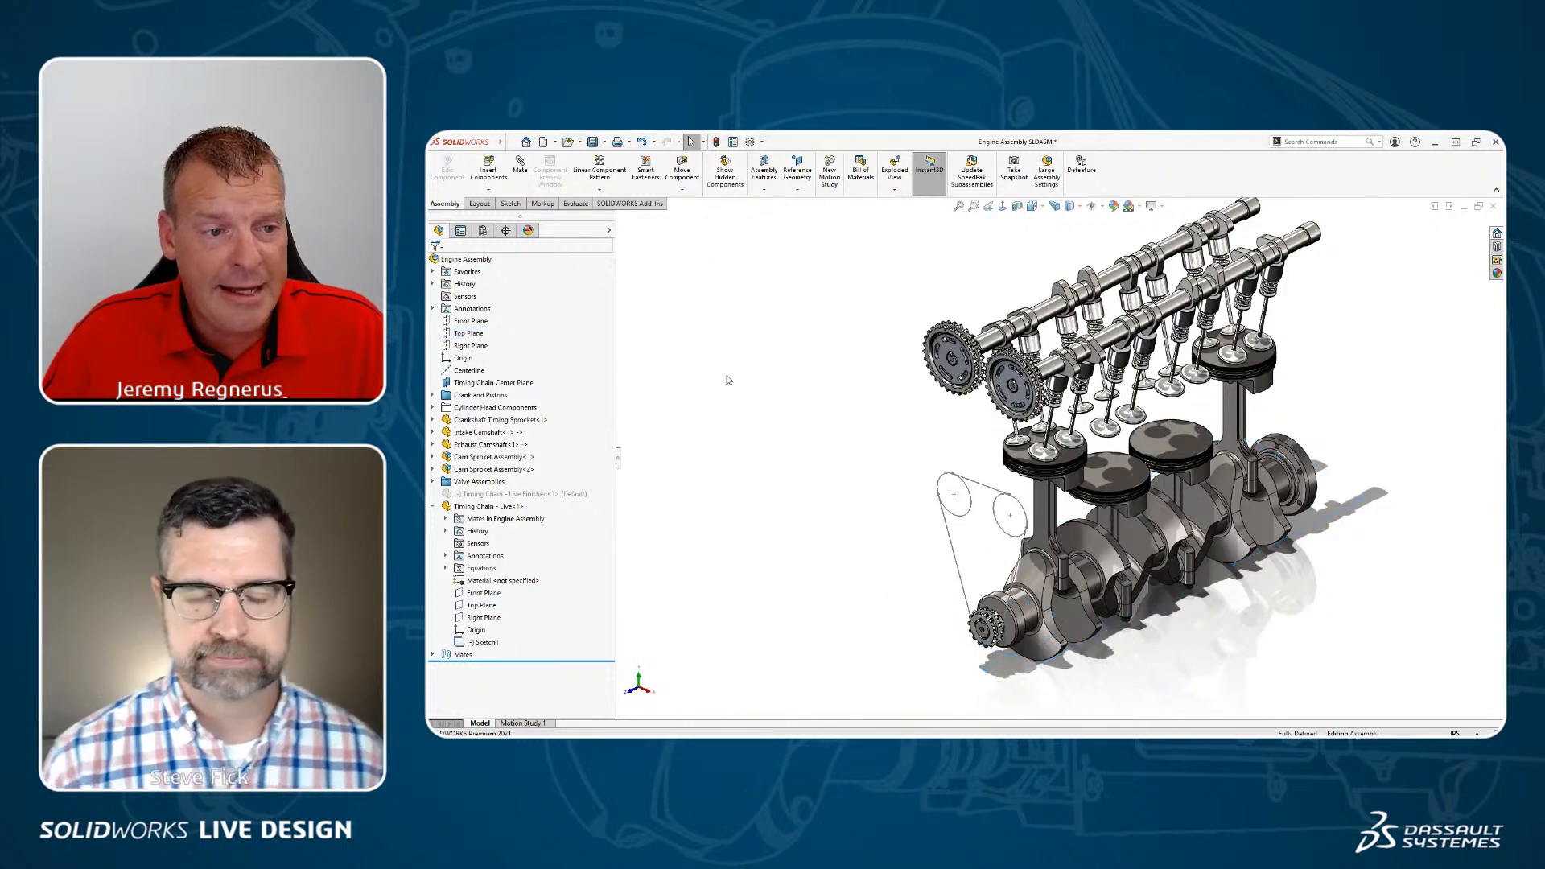
{"action": "left_click", "coordinate": [485, 617]}
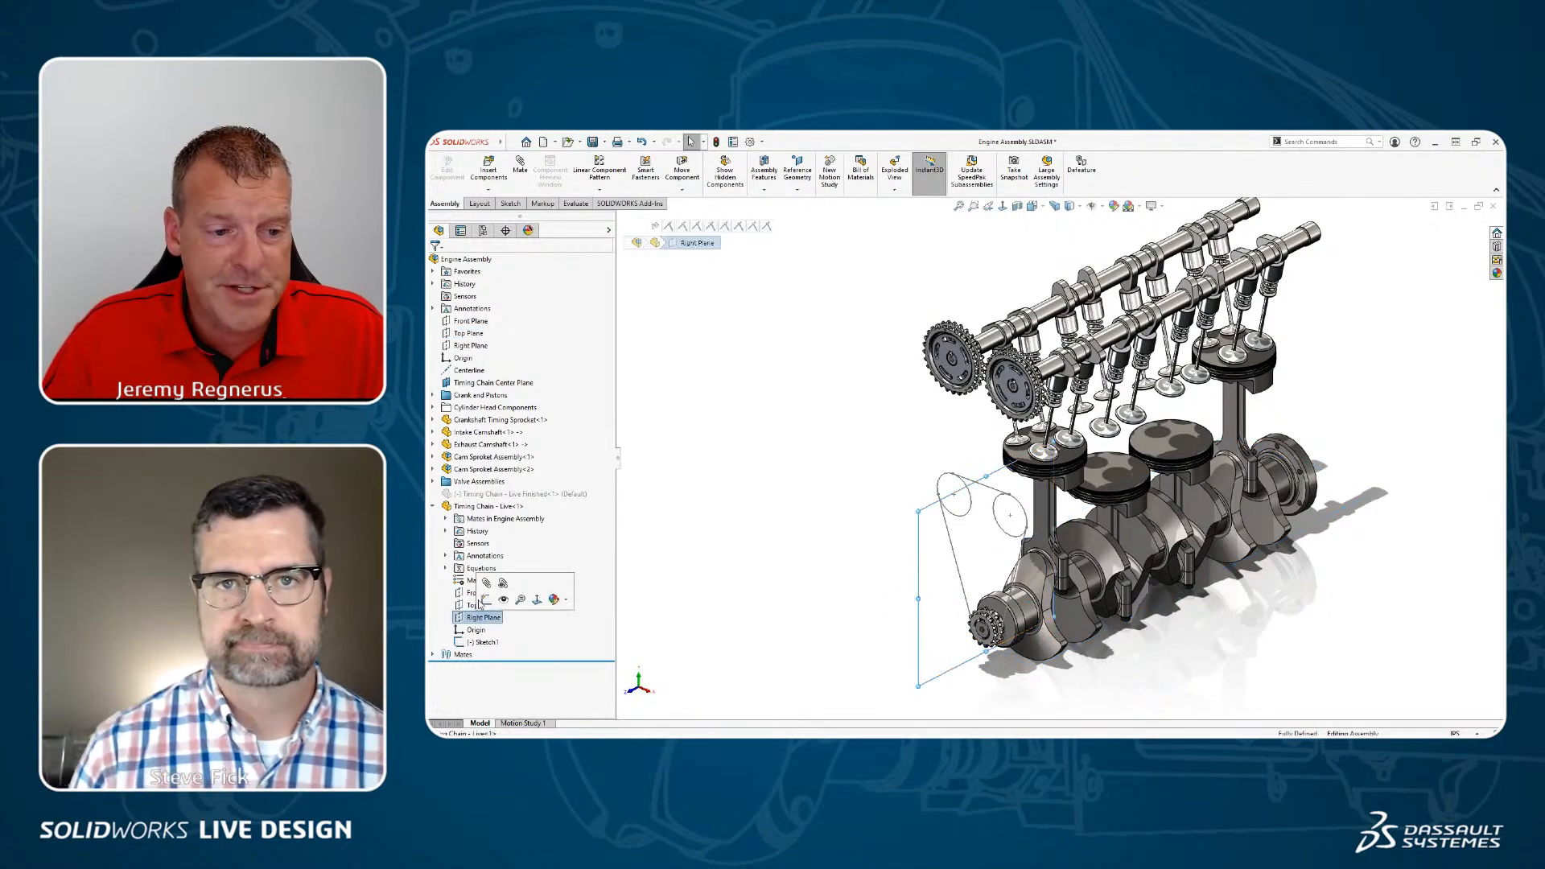
{"action": "left_click", "coordinate": [471, 346], "text": "ctrl"}
{"action": "left_click", "coordinate": [744, 461]}
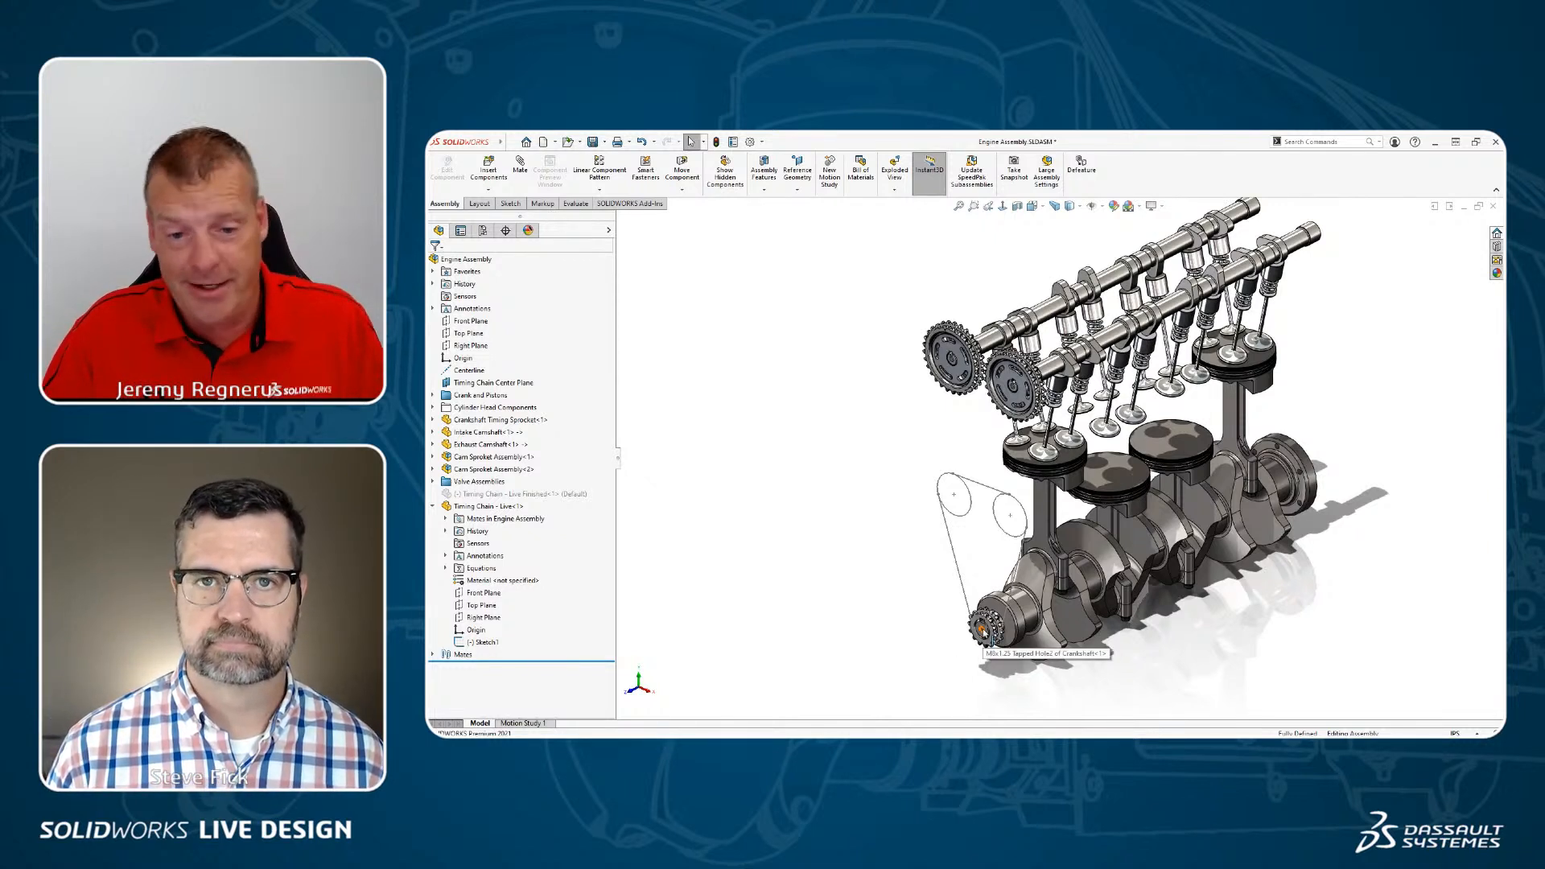
Step: Open the Timing Chain - Live part's layout sketch for editing in the context of the Engine Assembly
{"action": "scroll", "coordinate": [981, 632], "scroll_direction": "down", "scroll_amount": 2}
{"action": "scroll", "coordinate": [1027, 562], "scroll_direction": "down", "scroll_amount": 1}
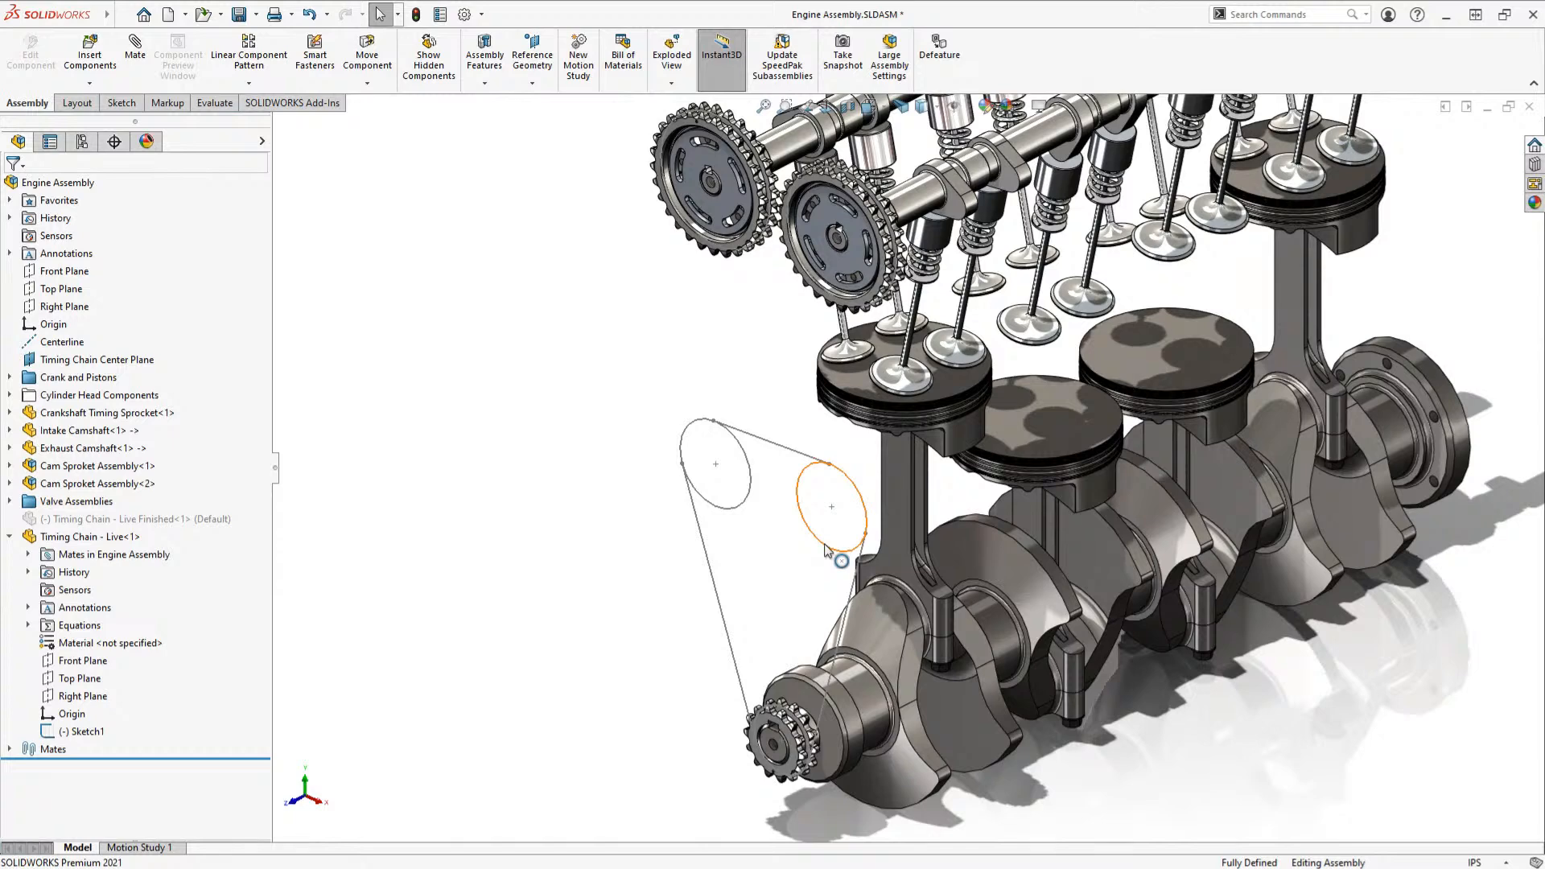
{"action": "left_click", "coordinate": [826, 551]}
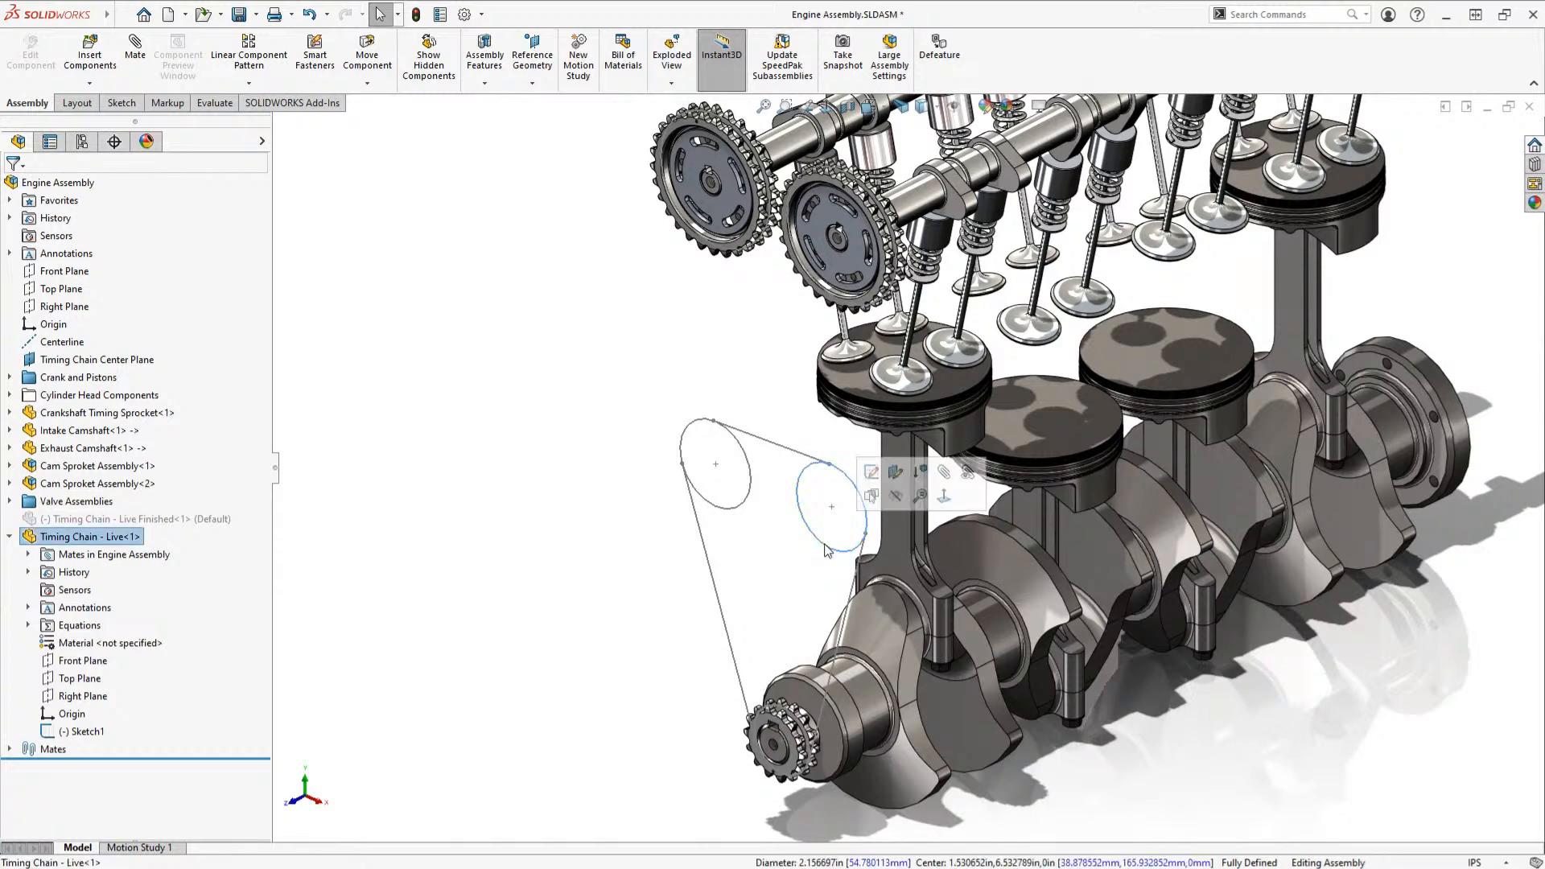
{"action": "left_click", "coordinate": [874, 475]}
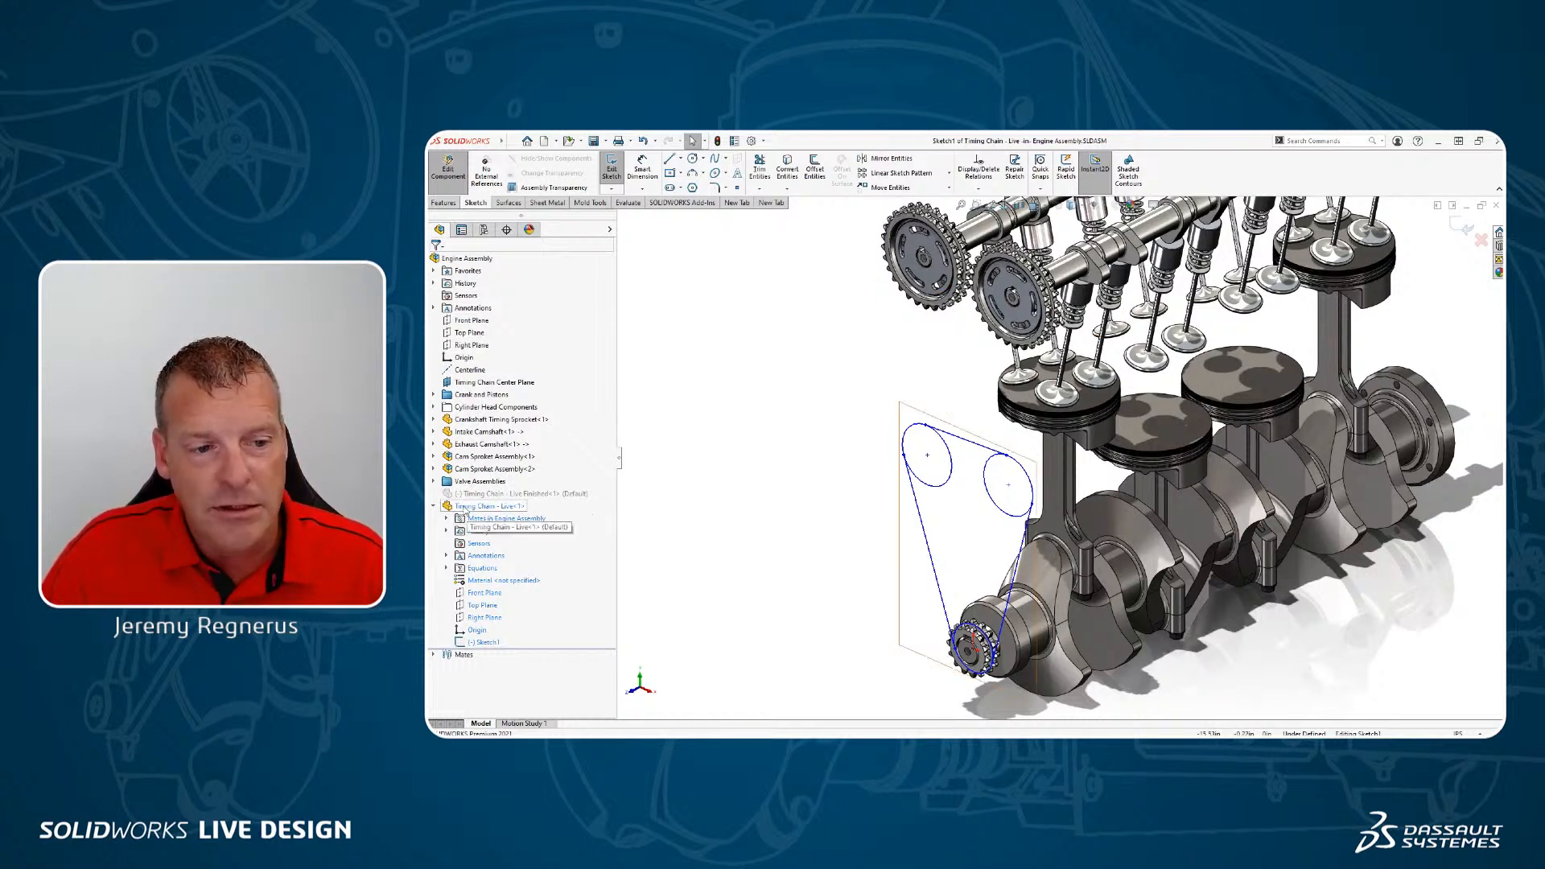
{"action": "mouse_move", "coordinate": [483, 510]}
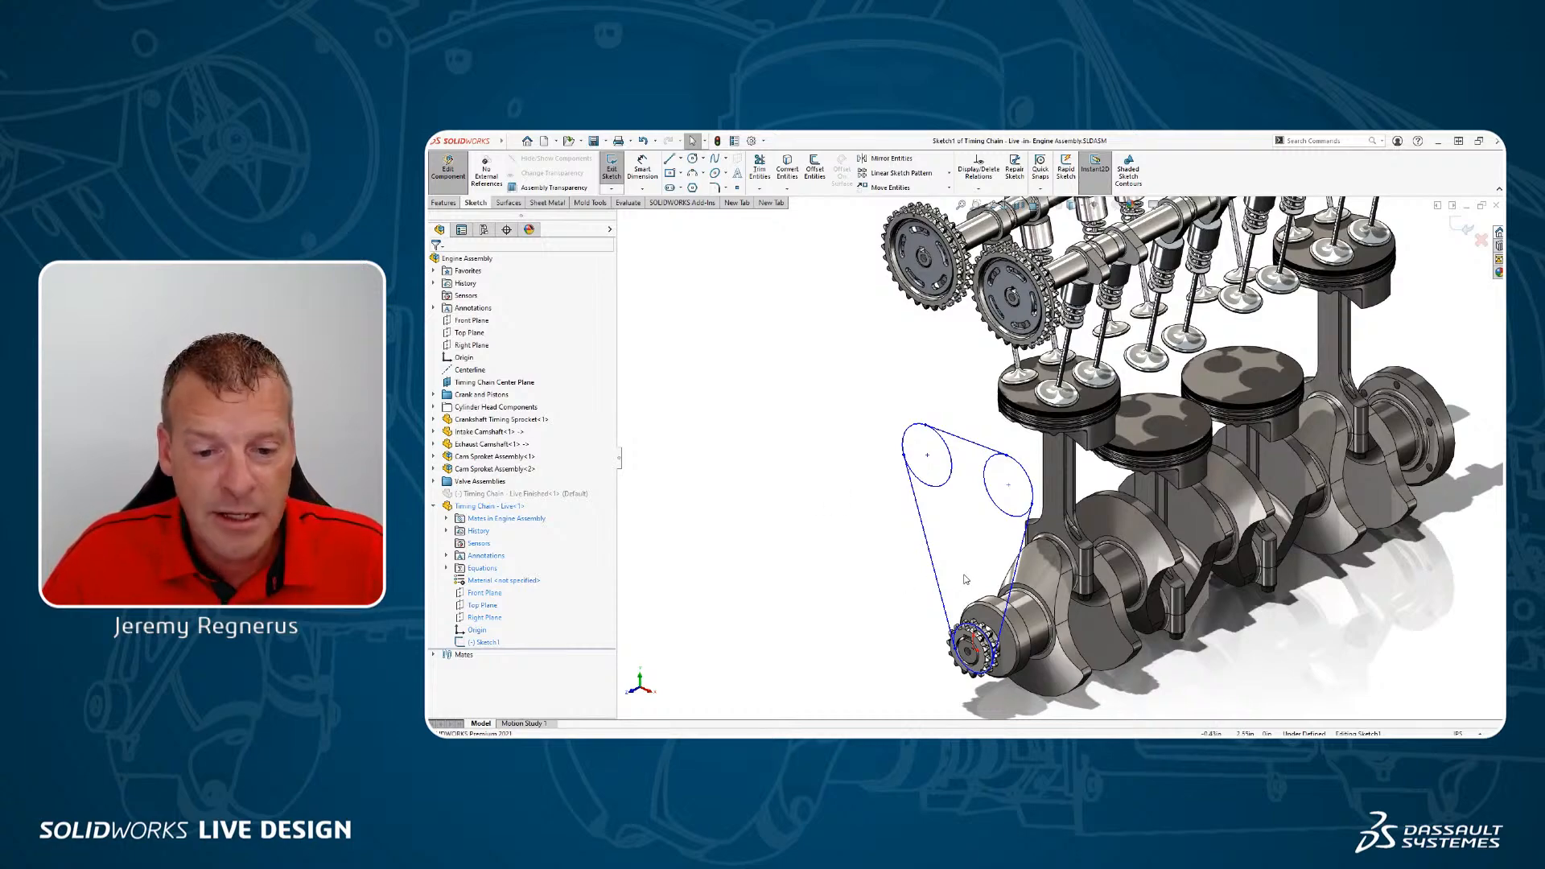
Step: Make the chain sketch's lower arc coradial with the pitch diameter circle of the Crankshaft Timing Sprocket
{"action": "scroll", "coordinate": [966, 579], "scroll_direction": "down", "scroll_amount": 10}
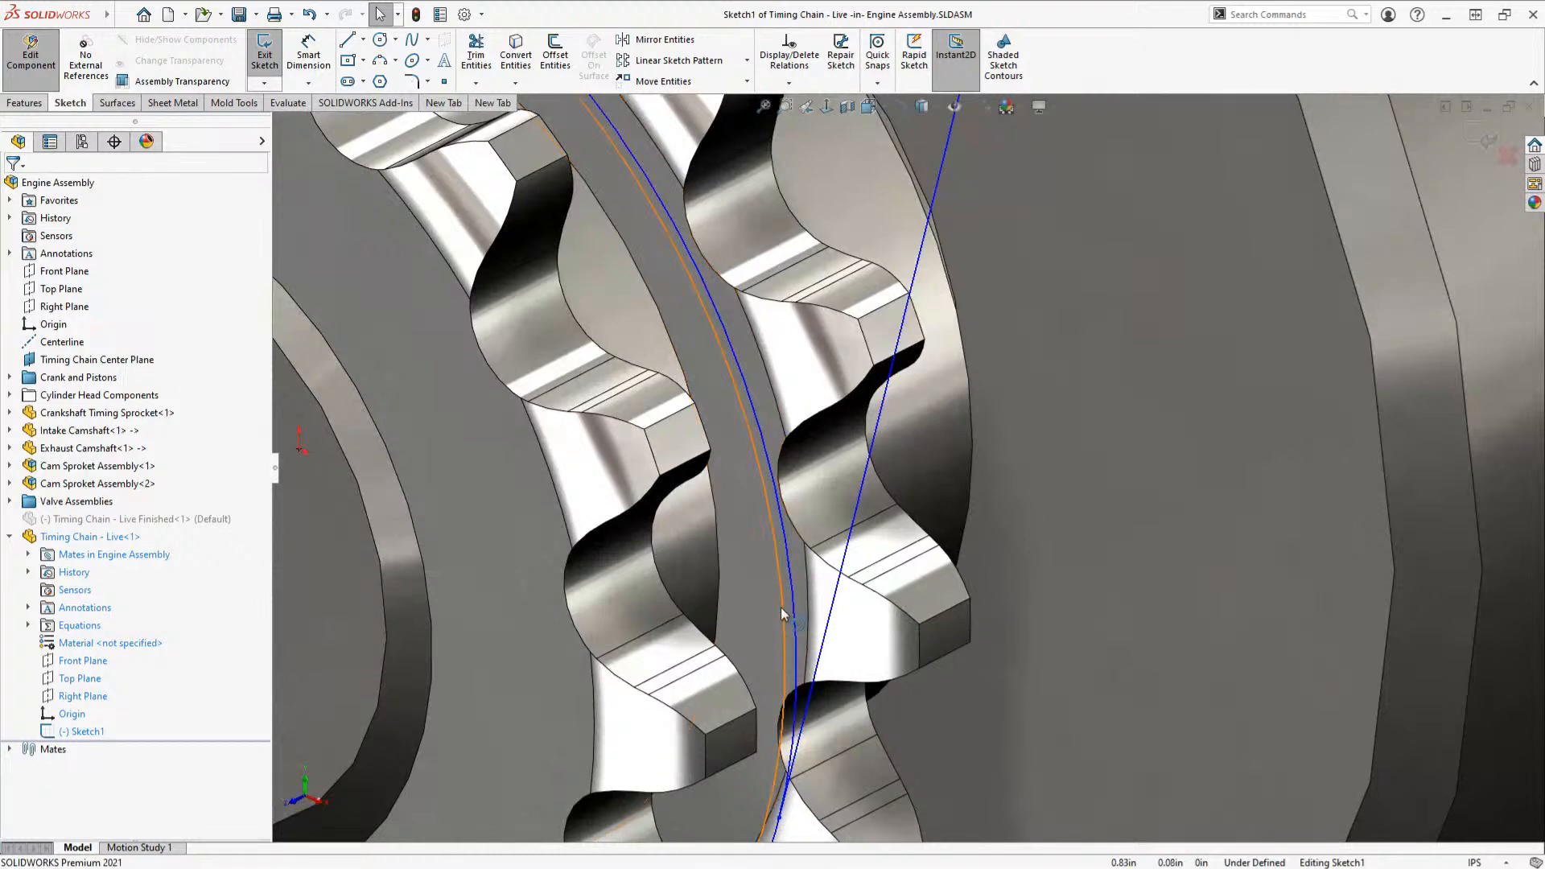
{"action": "scroll", "coordinate": [722, 626], "scroll_direction": "down", "scroll_amount": 2}
{"action": "scroll", "coordinate": [723, 629], "scroll_direction": "up", "scroll_amount": 10}
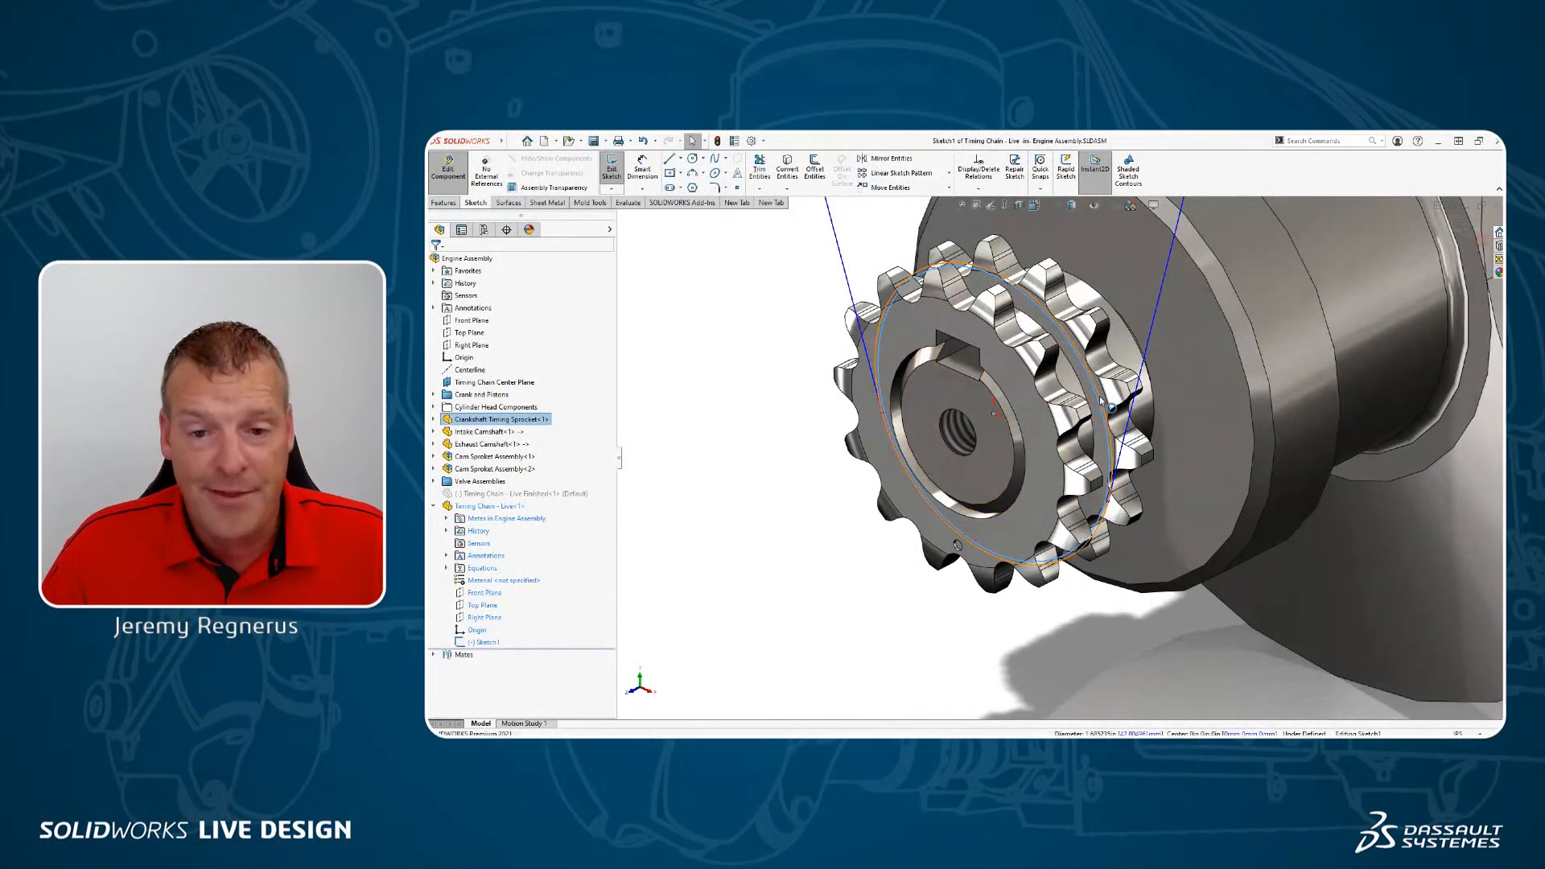
{"action": "left_click", "coordinate": [1101, 400]}
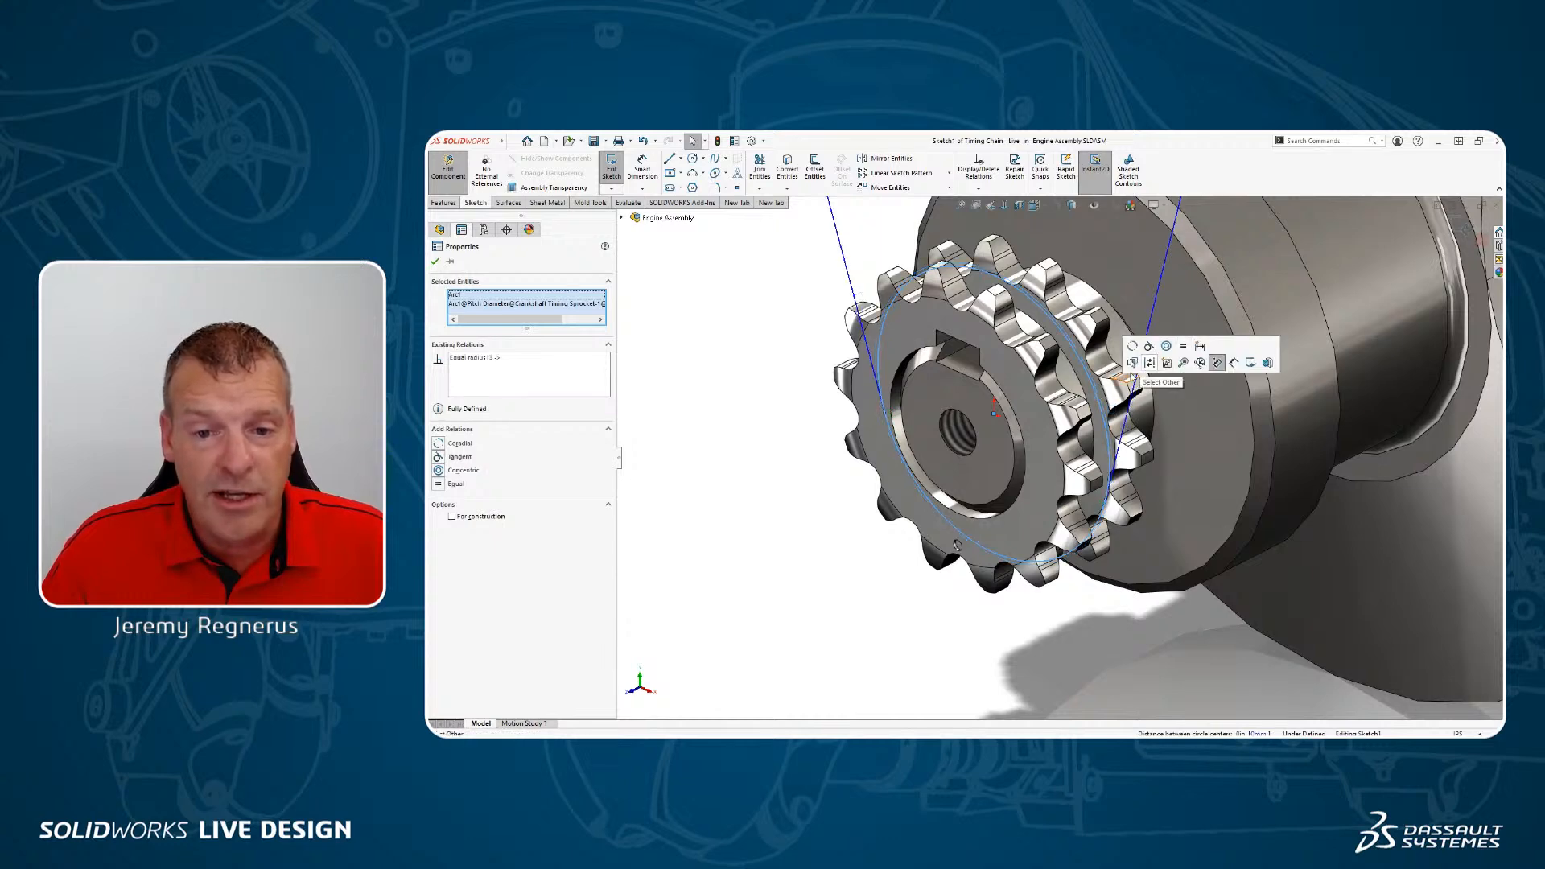
{"action": "key", "text": "Escape"}
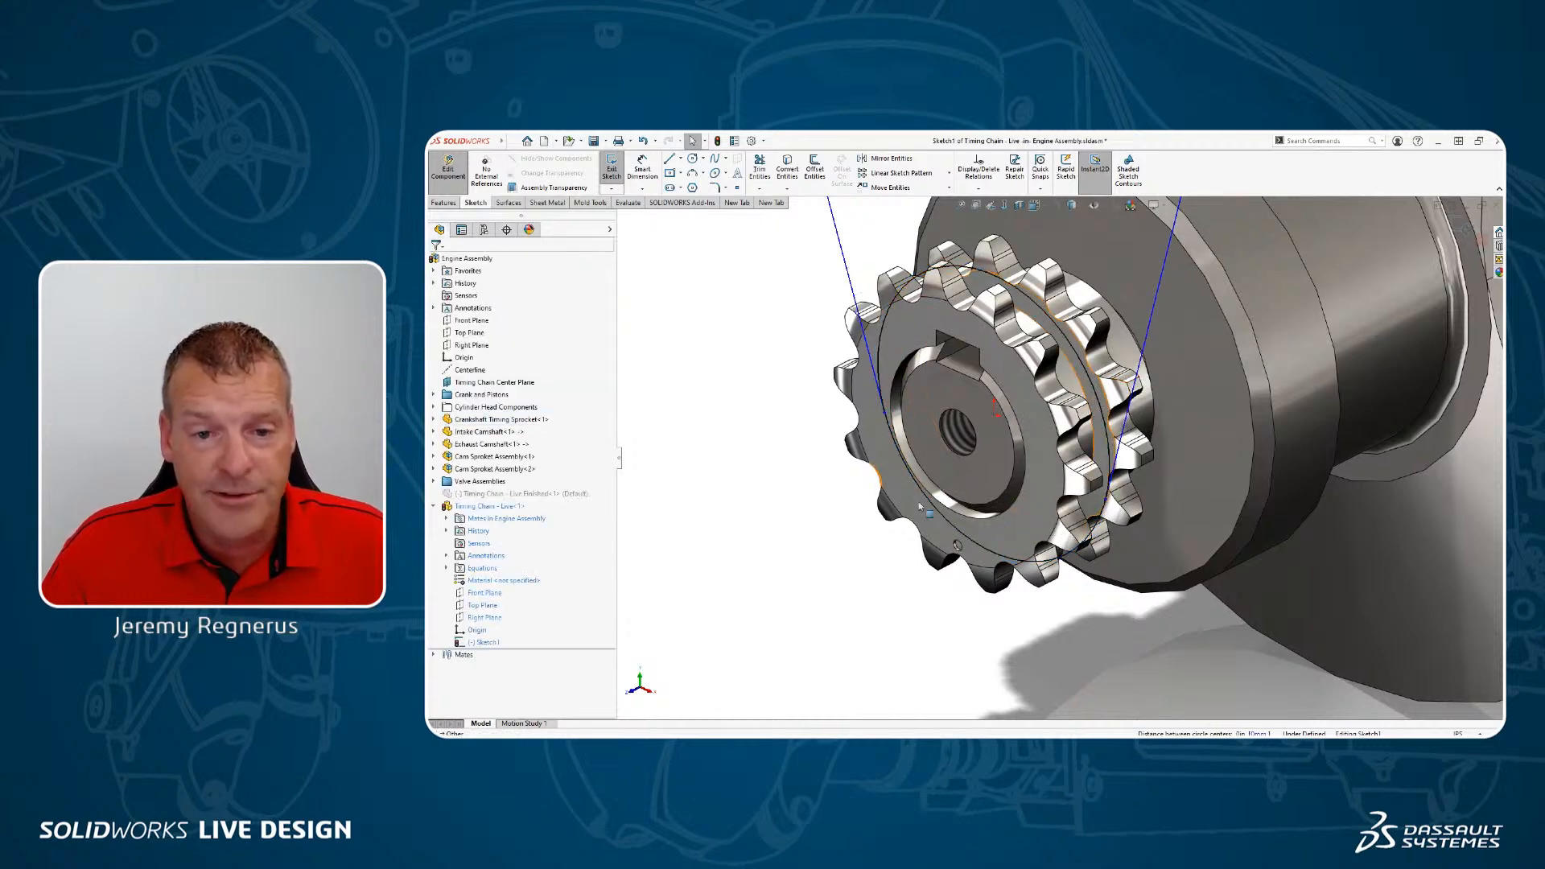
Step: Make the chain sketch's right upper circle coradial with the pitch diameter of Cam Sprocket Assembly<1>
{"action": "scroll", "coordinate": [925, 499], "scroll_direction": "up", "scroll_amount": 10}
{"action": "scroll", "coordinate": [1084, 289], "scroll_direction": "down", "scroll_amount": 3}
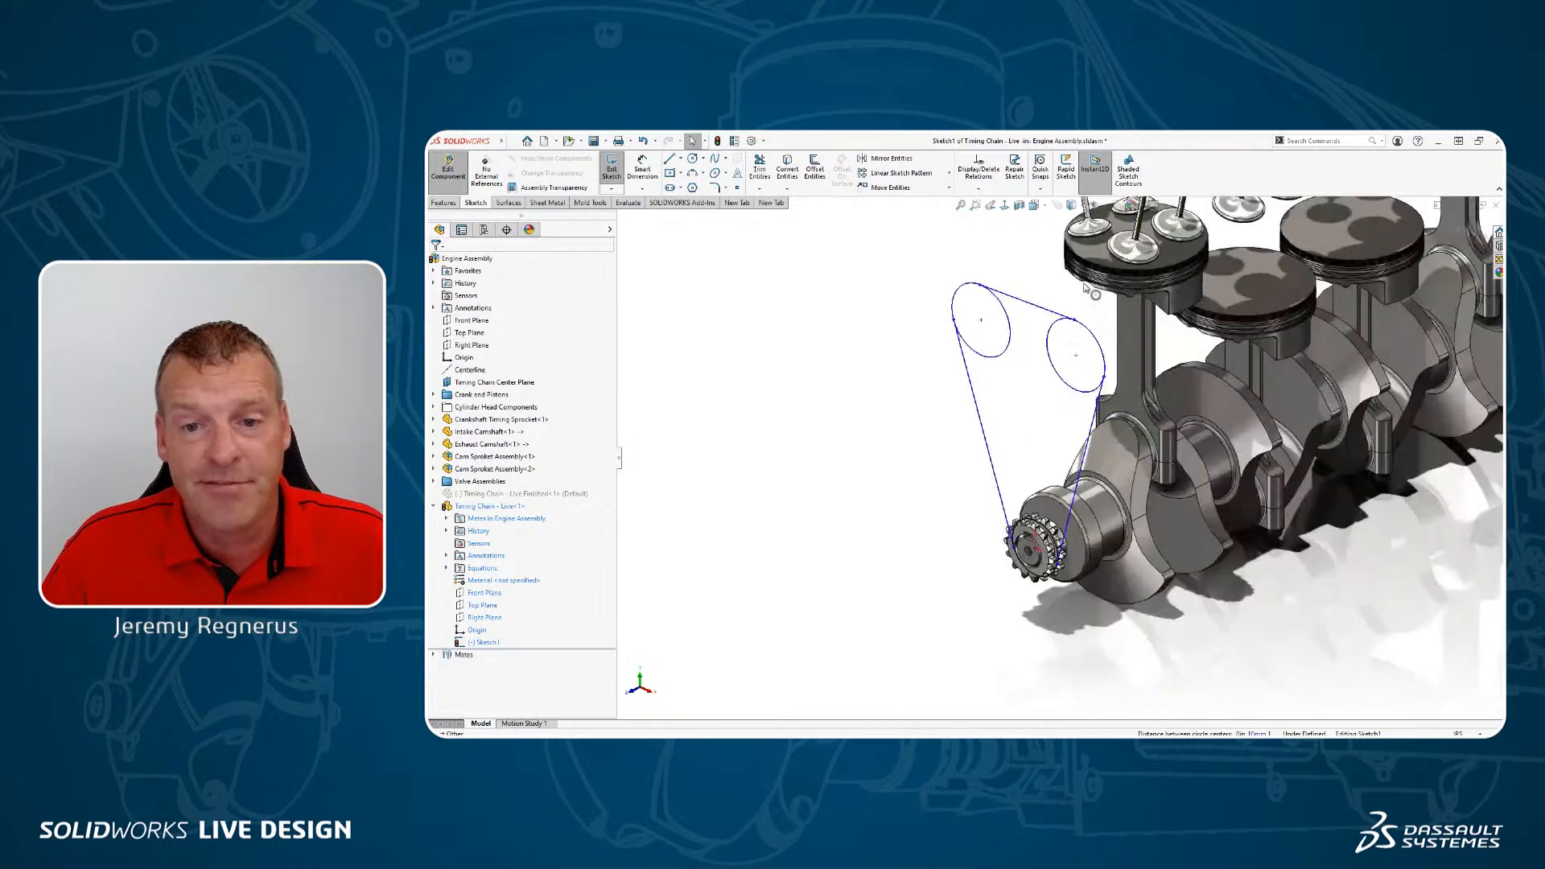
{"action": "scroll", "coordinate": [1085, 288], "scroll_direction": "up", "scroll_amount": 2}
{"action": "scroll", "coordinate": [1085, 289], "scroll_direction": "down", "scroll_amount": 2}
{"action": "scroll", "coordinate": [1077, 231], "scroll_direction": "down", "scroll_amount": 3}
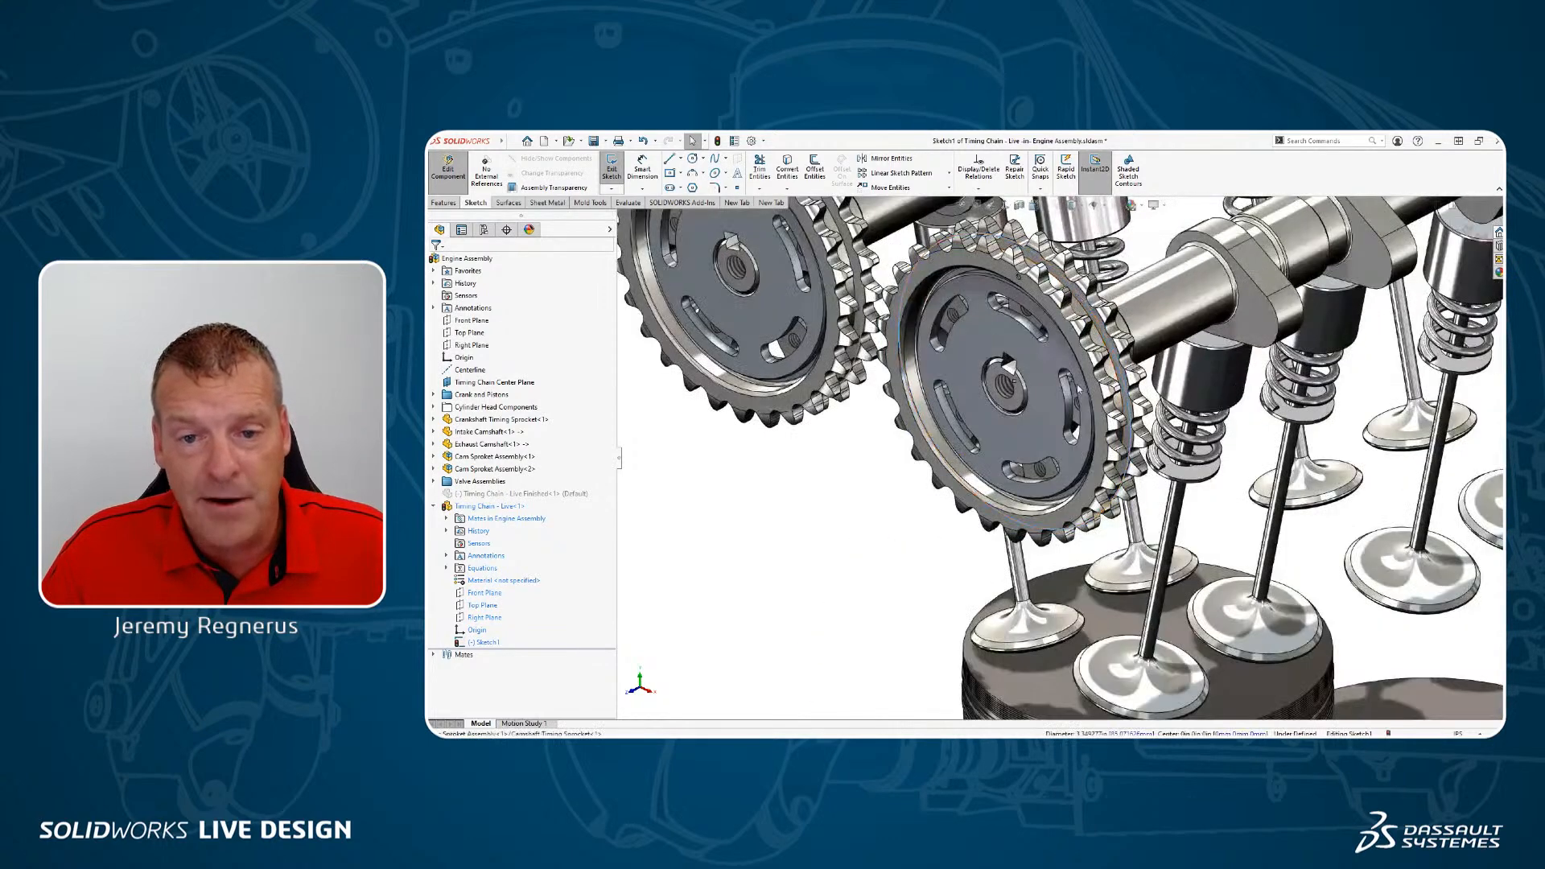
{"action": "scroll", "coordinate": [1086, 413], "scroll_direction": "up", "scroll_amount": 2}
{"action": "middle_click_drag", "start_coordinate": [1086, 414], "coordinate": [1107, 338], "text": "ctrl"}
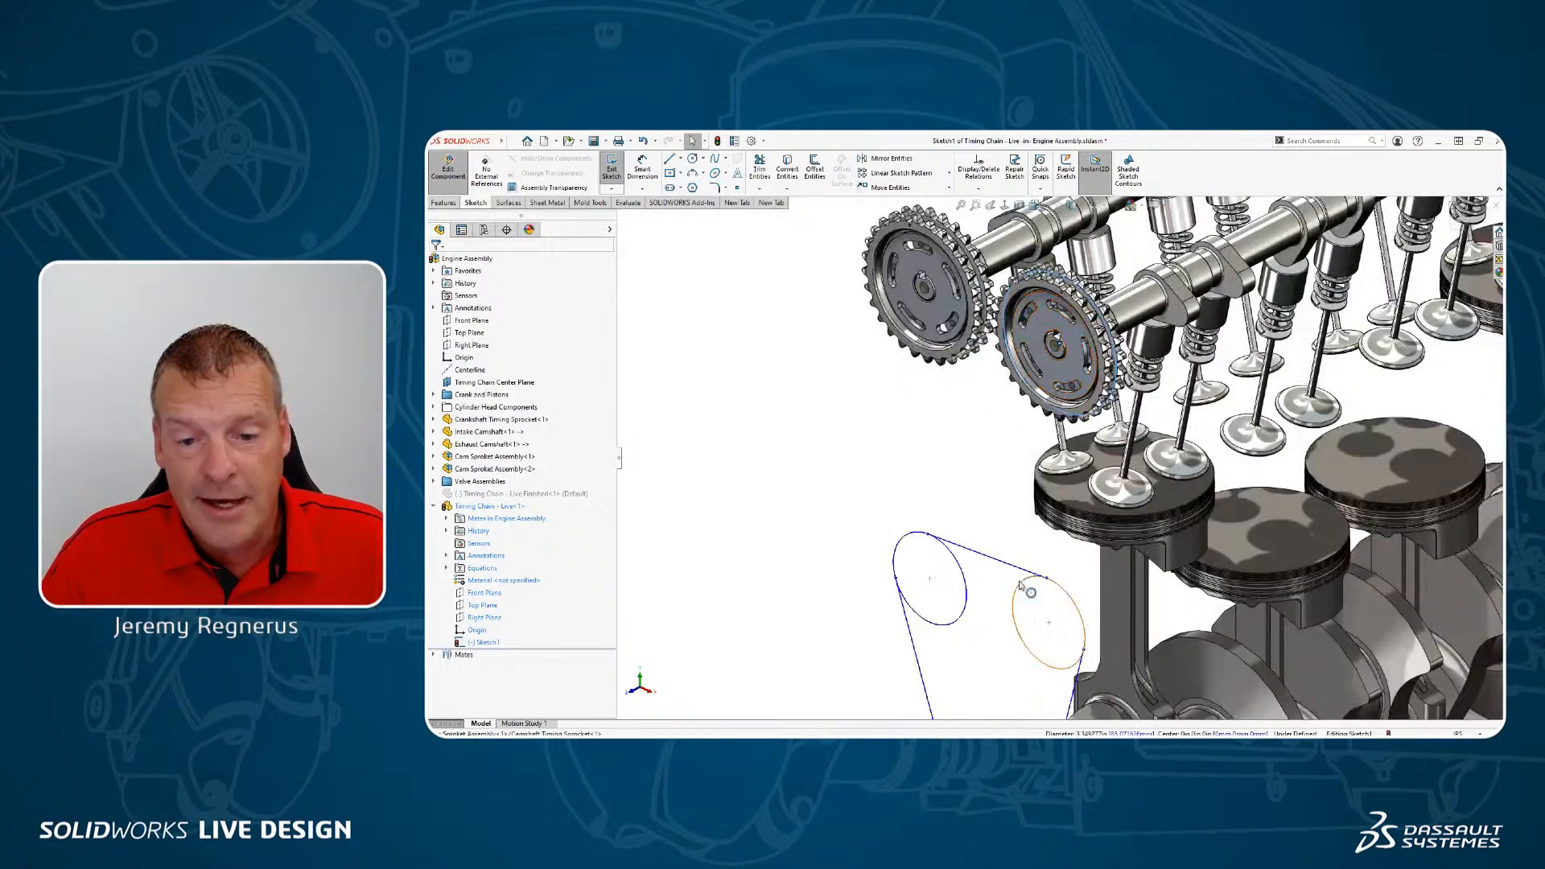
{"action": "left_click", "coordinate": [1020, 586], "text": "ctrl"}
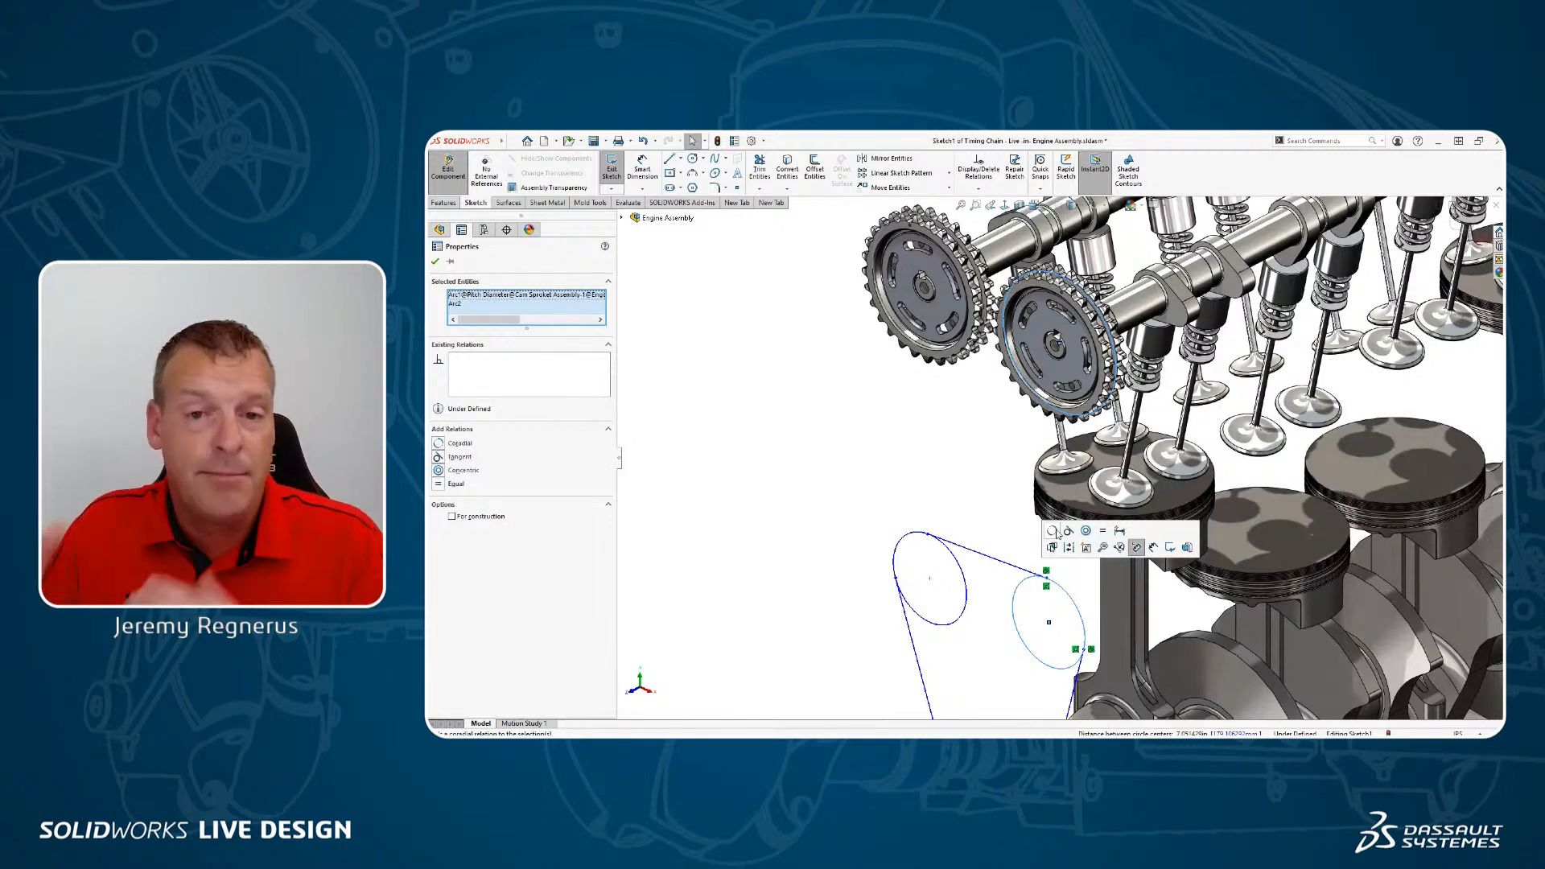
{"action": "left_click", "coordinate": [1053, 532]}
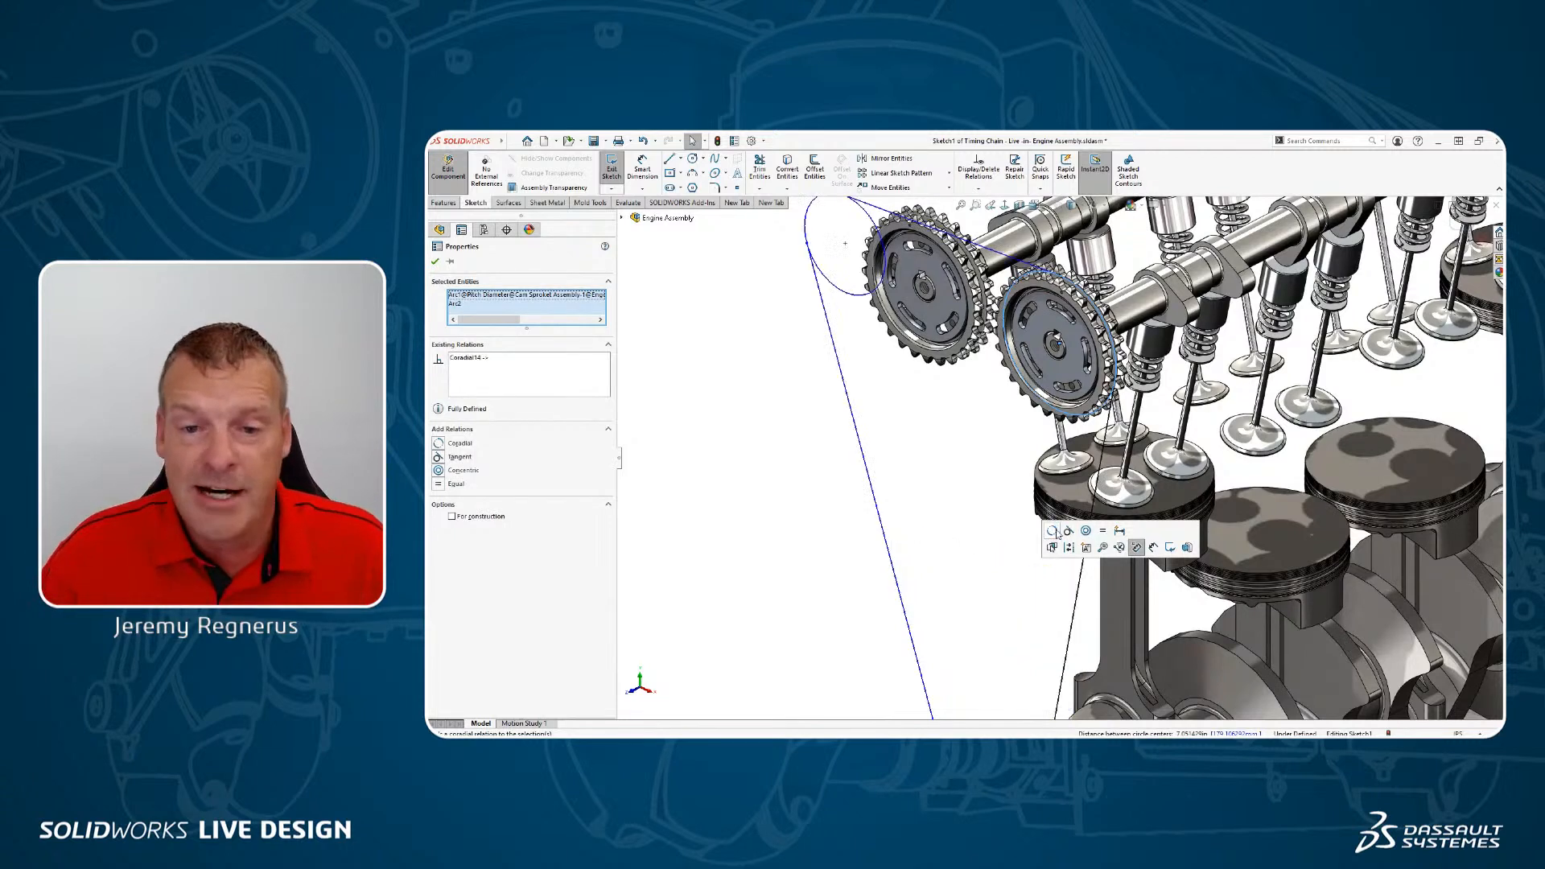
{"action": "key", "text": "Escape"}
Step: Make the left upper circle coradial with the pitch diameter of Cam Sprocket Assembly<2> and exit the sketch
{"action": "left_click", "coordinate": [946, 359]}
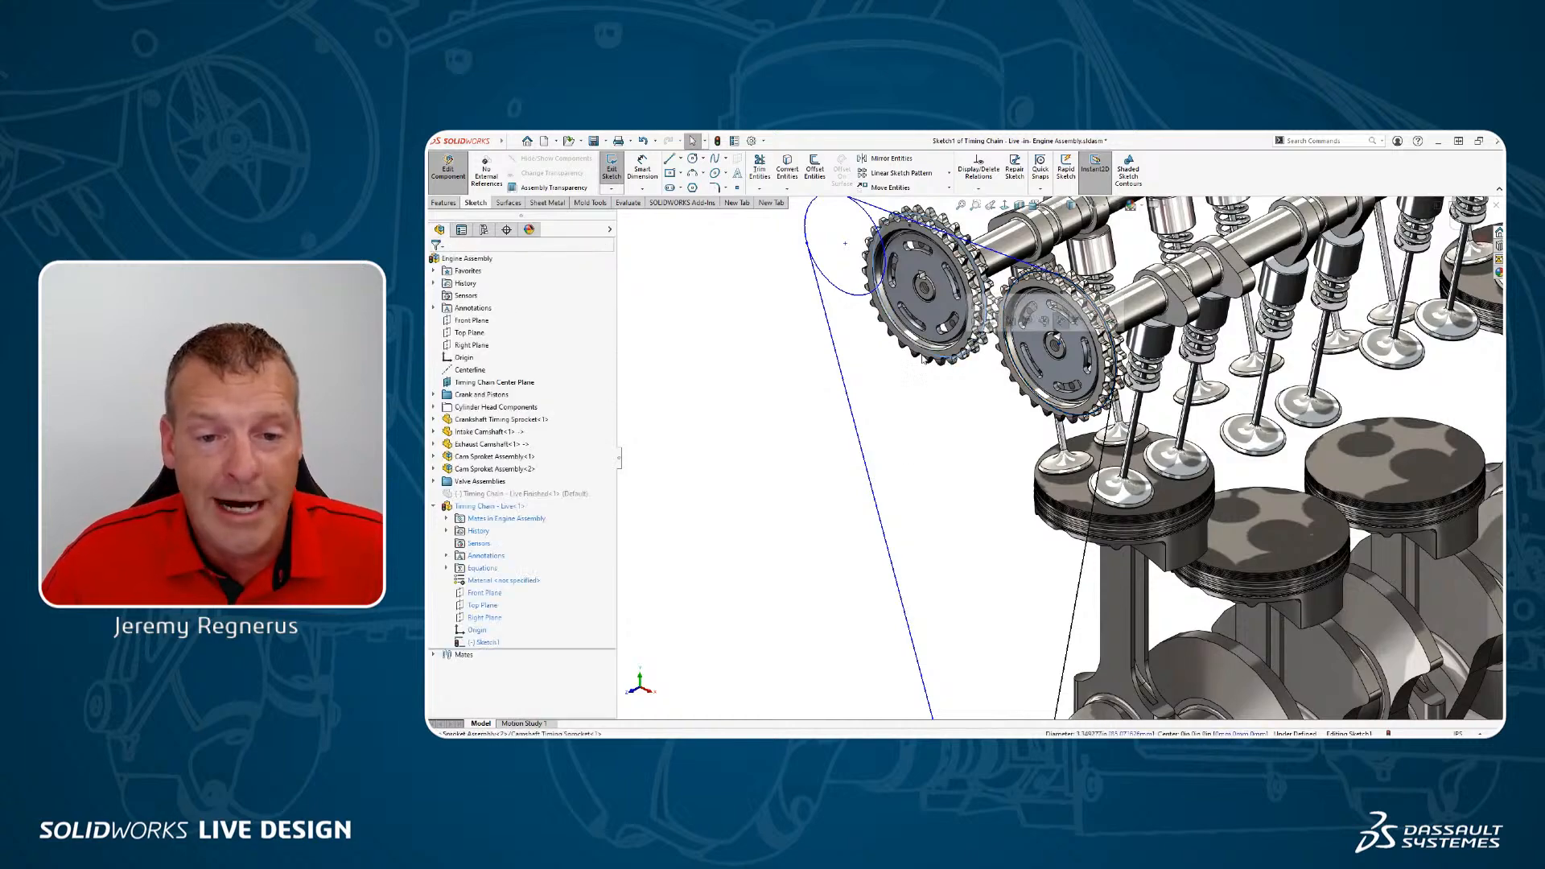
{"action": "left_click", "coordinate": [861, 295], "text": "ctrl"}
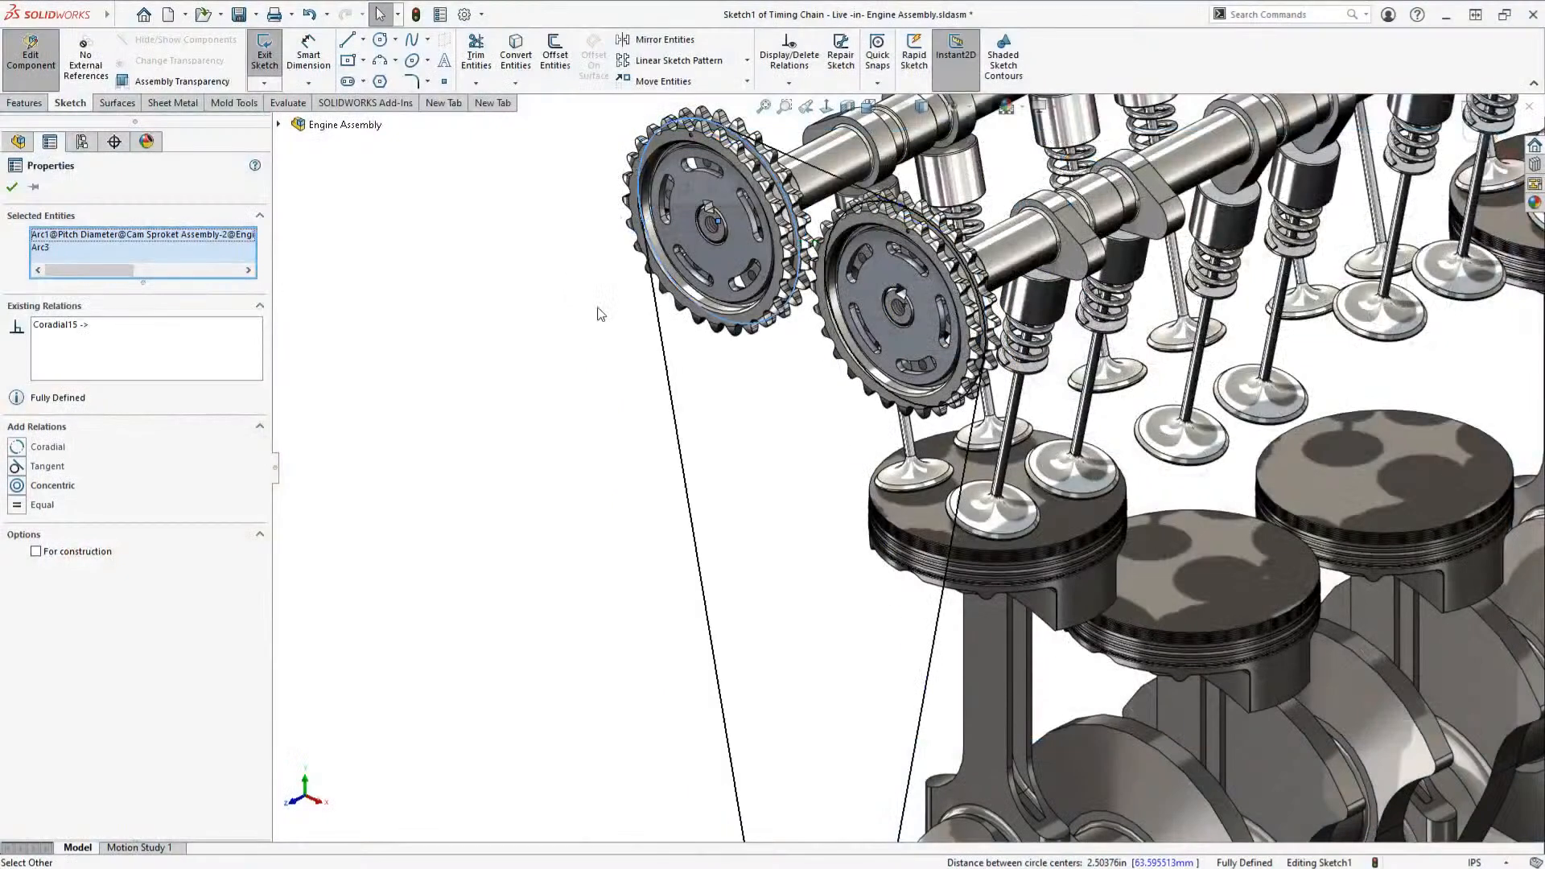
{"action": "key", "text": "Escape"}
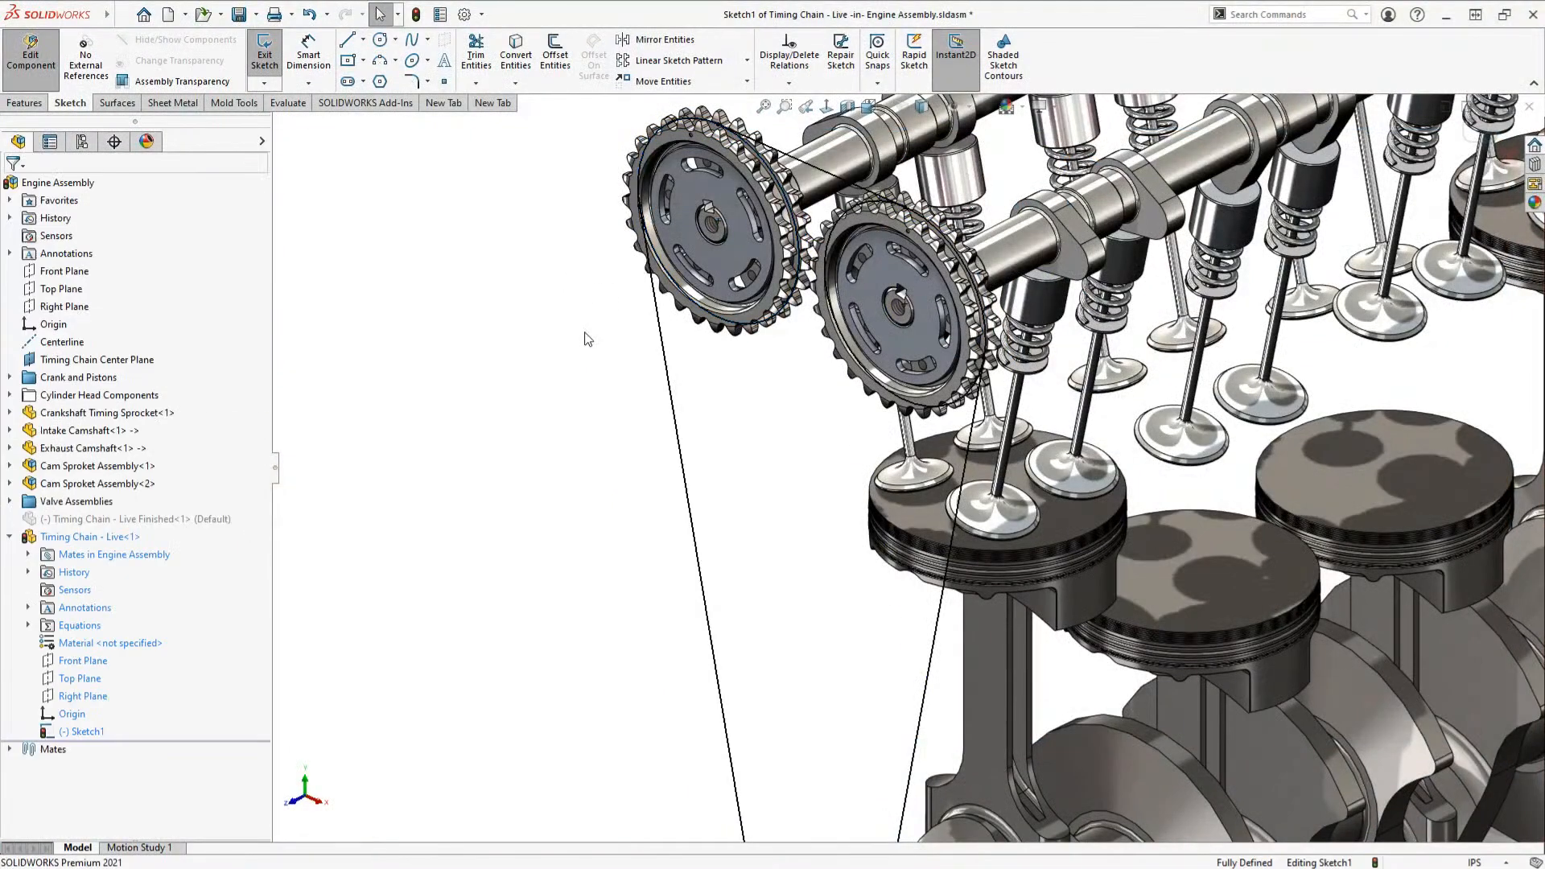
{"action": "scroll", "coordinate": [876, 479], "scroll_direction": "up", "scroll_amount": 2}
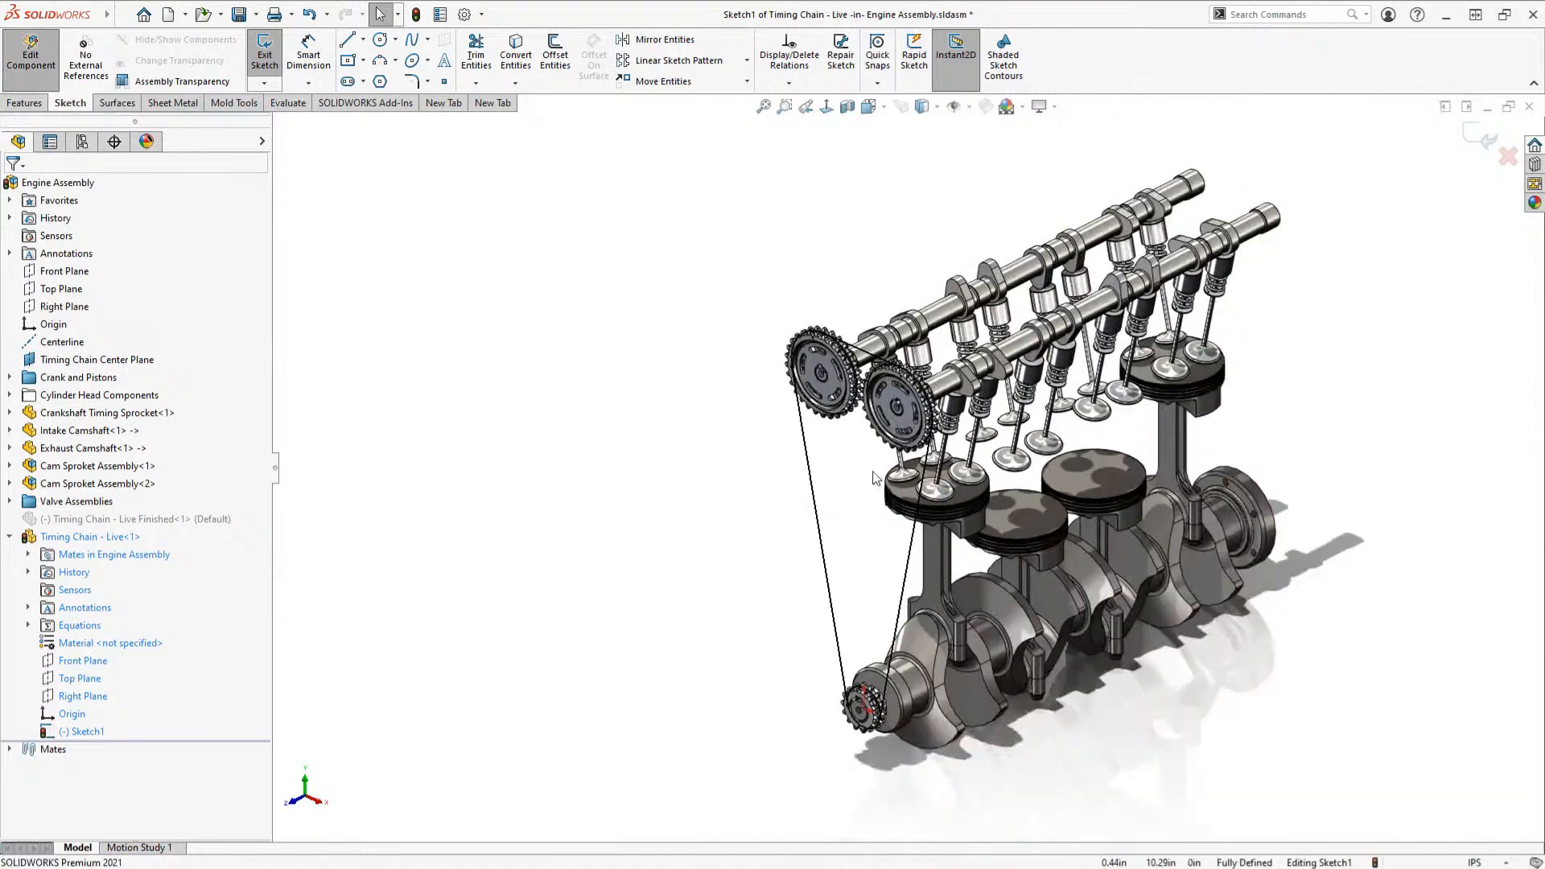
{"action": "left_click", "coordinate": [1481, 137]}
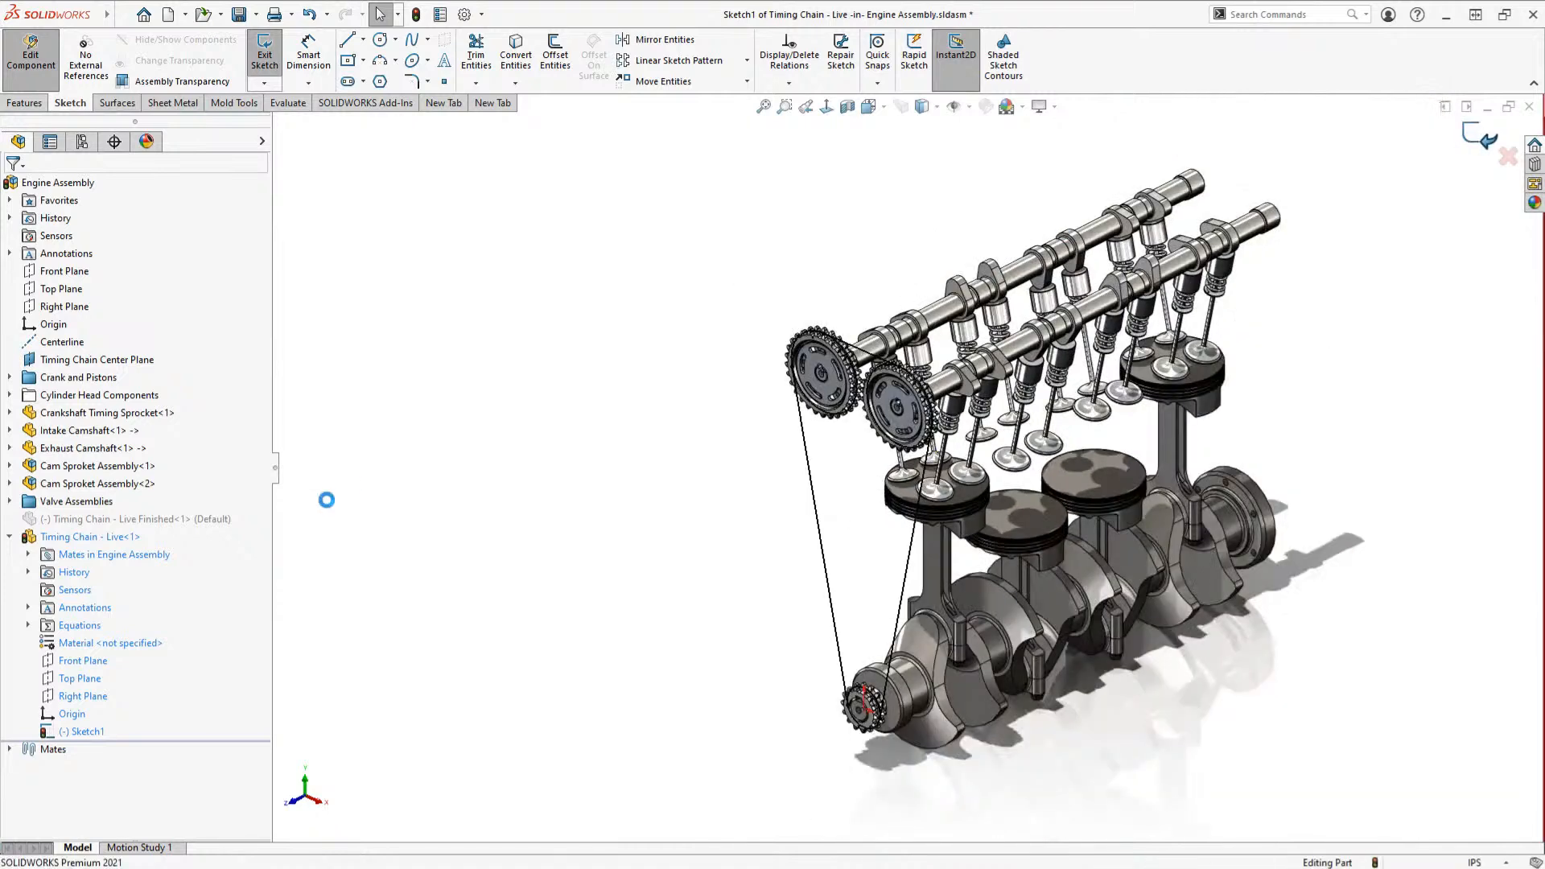
Step: Examine the chain part's references and how its sketch fits around the crankshaft and cam sprockets, from the front and in 3D
{"action": "left_click", "coordinate": [107, 538]}
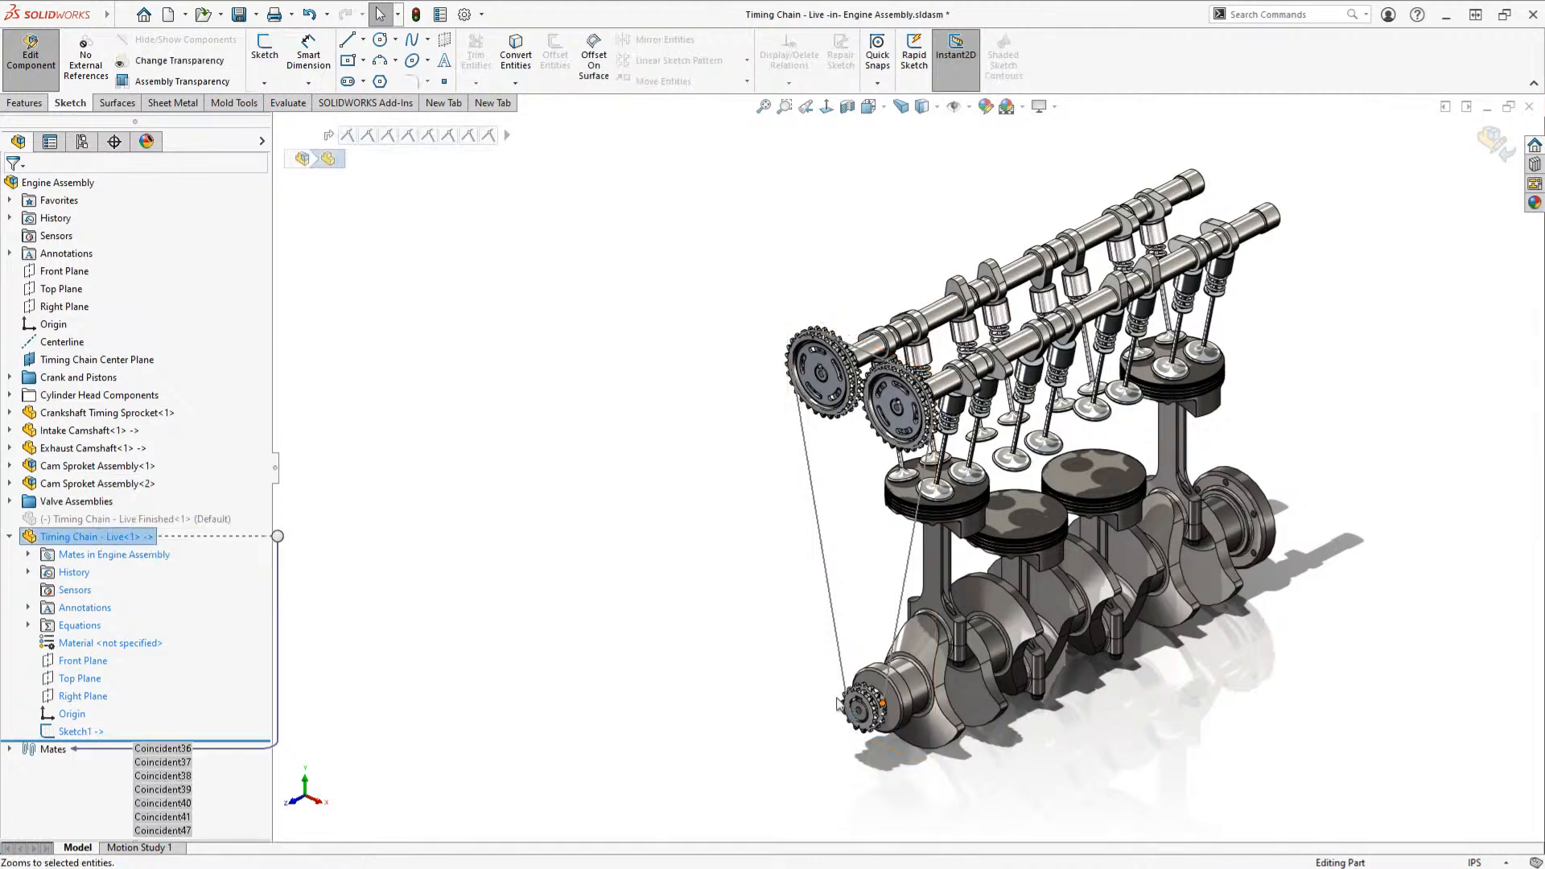
{"action": "left_click", "coordinate": [749, 633]}
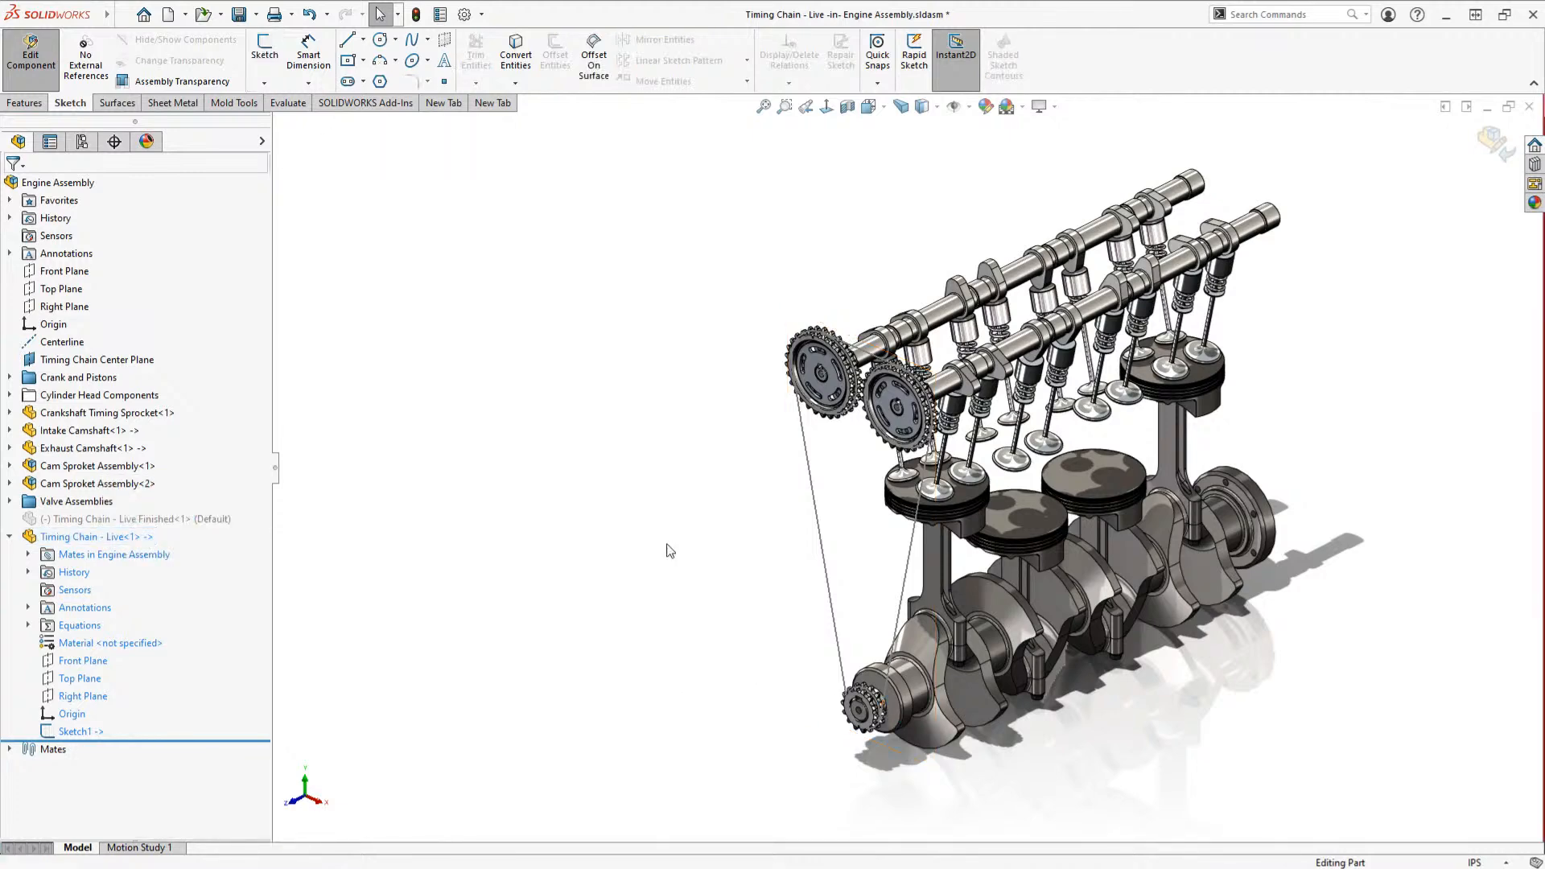
{"action": "key", "text": "ctrl+1"}
{"action": "scroll", "coordinate": [948, 656], "scroll_direction": "down", "scroll_amount": 10}
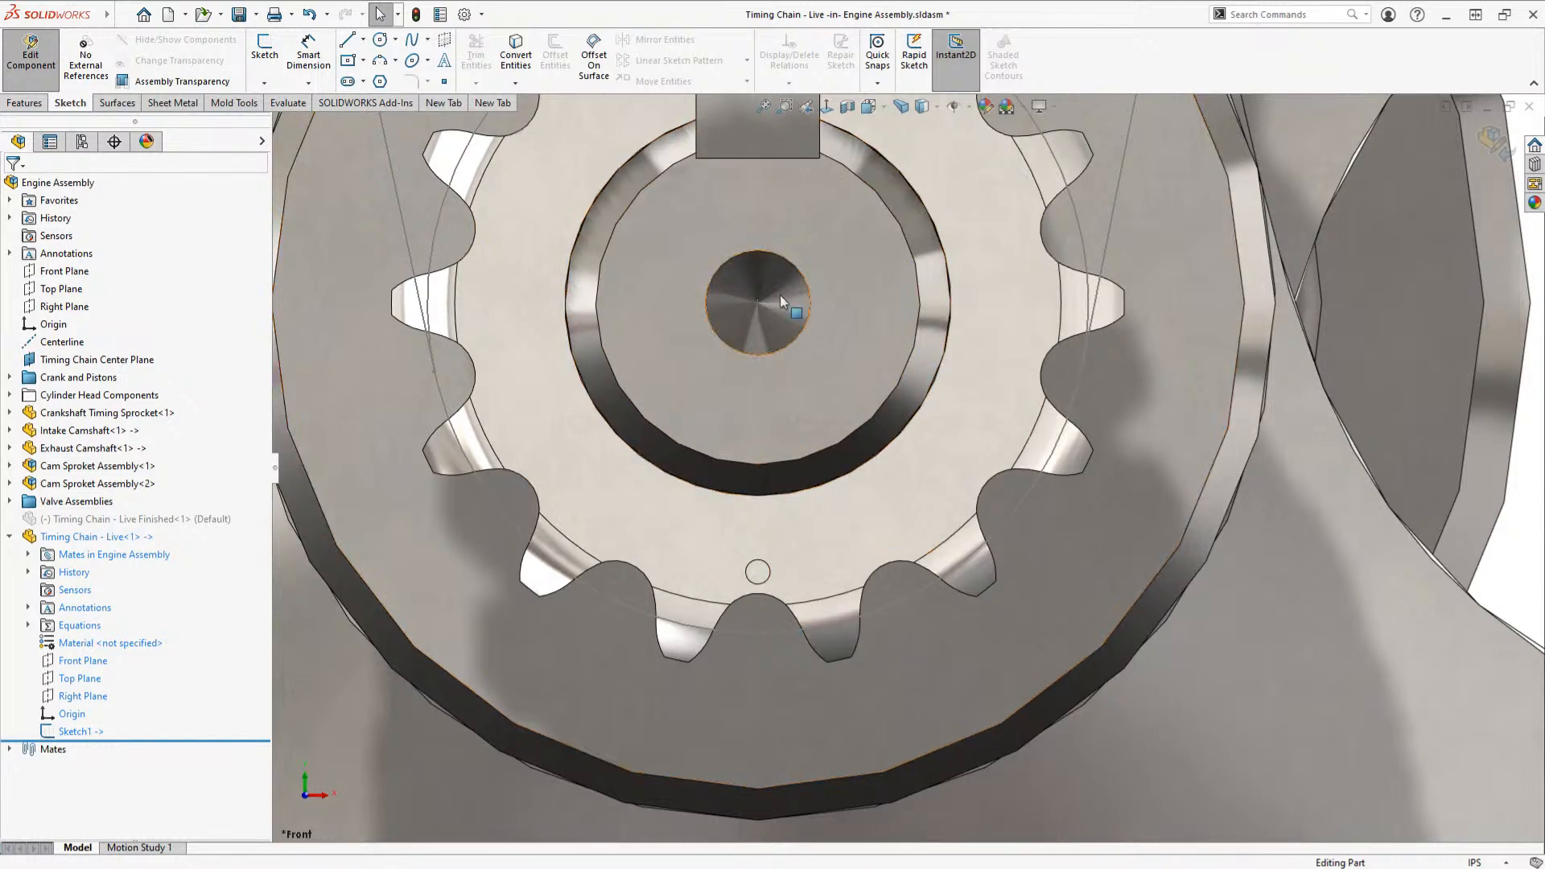
{"action": "scroll", "coordinate": [800, 612], "scroll_direction": "up", "scroll_amount": 5}
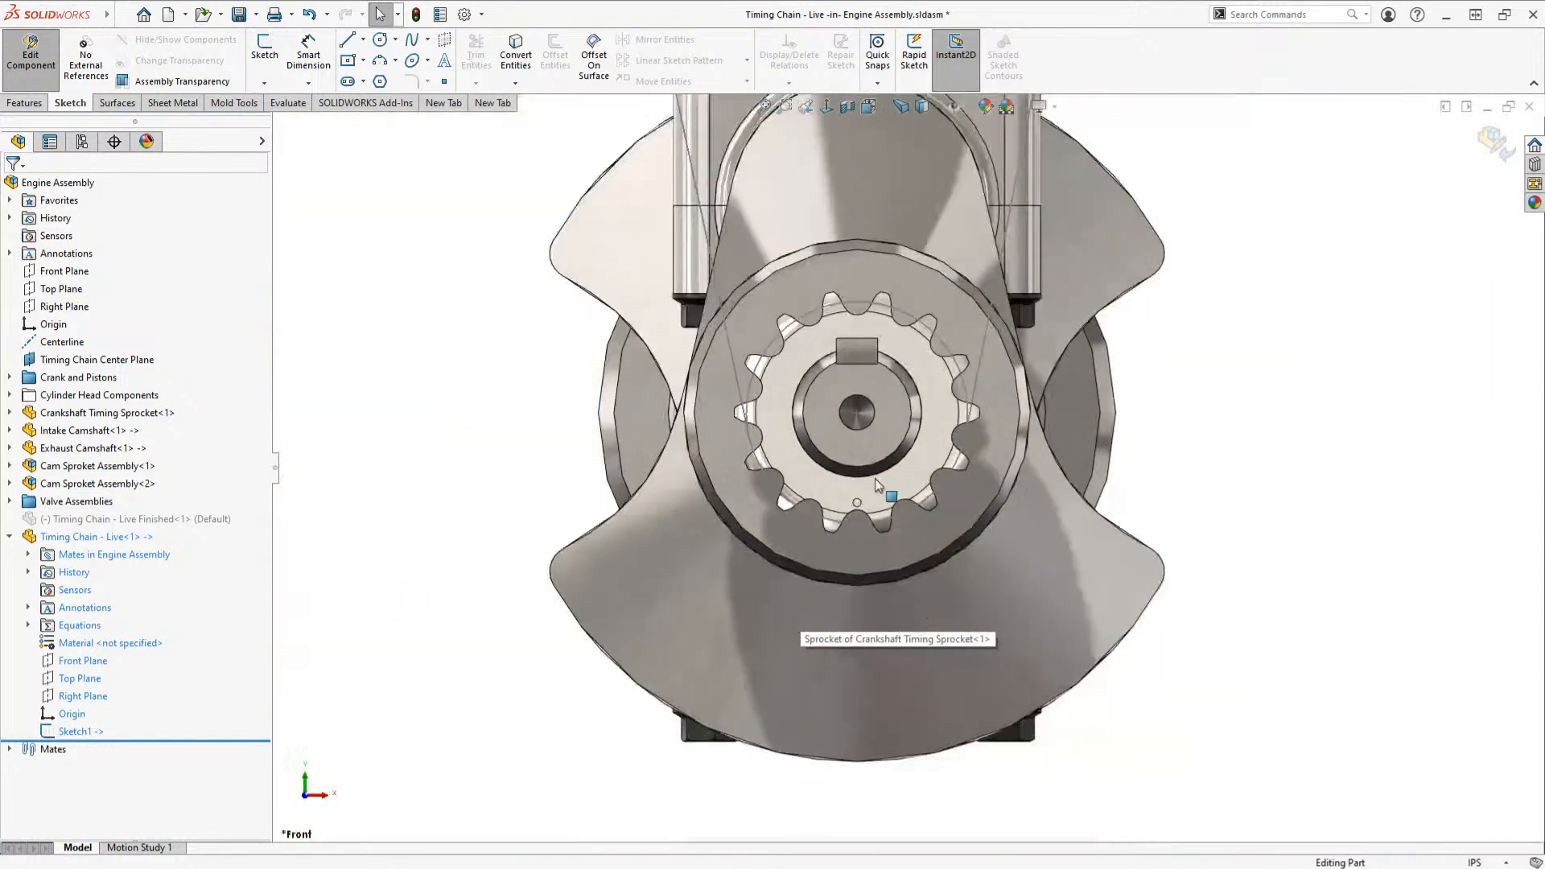
{"action": "scroll", "coordinate": [866, 485], "scroll_direction": "up", "scroll_amount": 2}
{"action": "middle_click_drag", "start_coordinate": [868, 485], "coordinate": [992, 364]}
{"action": "scroll", "coordinate": [992, 364], "scroll_direction": "down", "scroll_amount": 4}
{"action": "scroll", "coordinate": [995, 363], "scroll_direction": "up", "scroll_amount": 6}
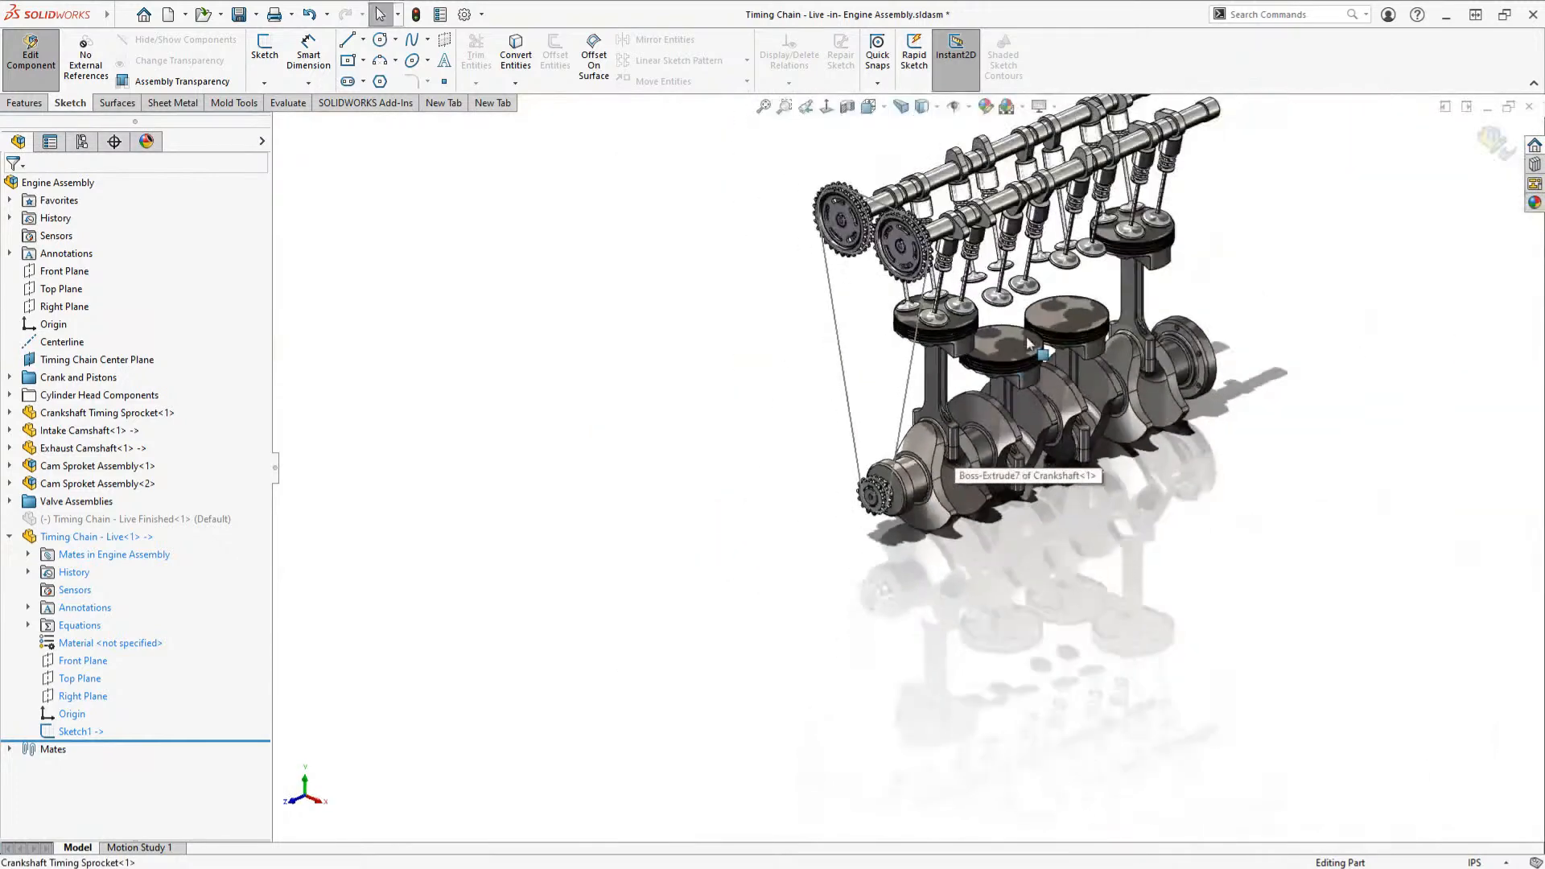
{"action": "scroll", "coordinate": [1028, 345], "scroll_direction": "down", "scroll_amount": 1}
{"action": "scroll", "coordinate": [1028, 345], "scroll_direction": "down", "scroll_amount": 3}
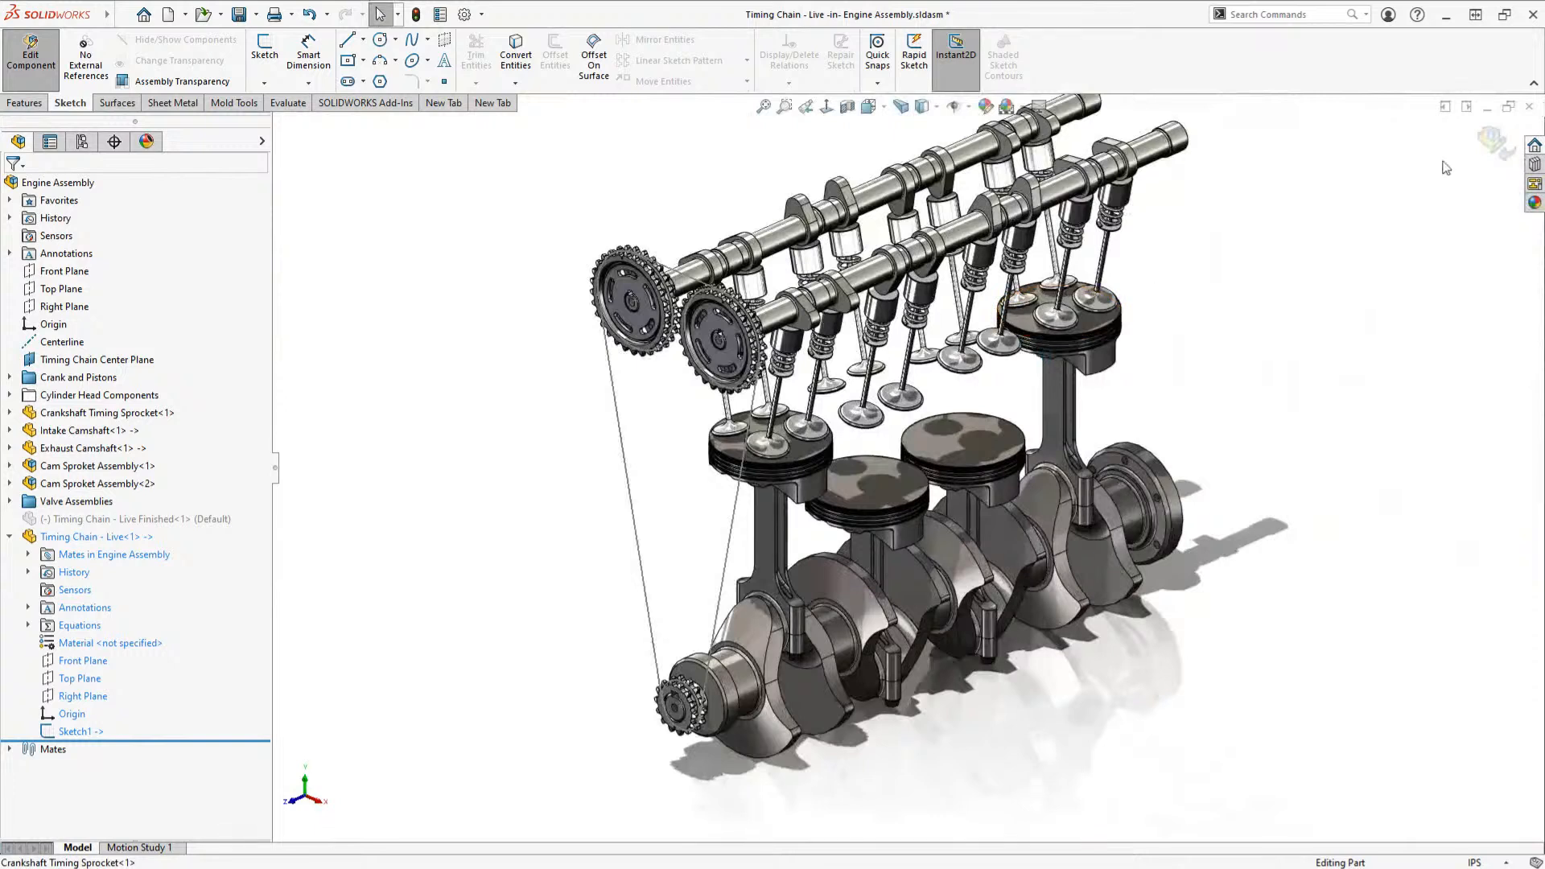
Step: Finish editing the chain part in context and save the Engine Assembly
{"action": "left_click", "coordinate": [1495, 144]}
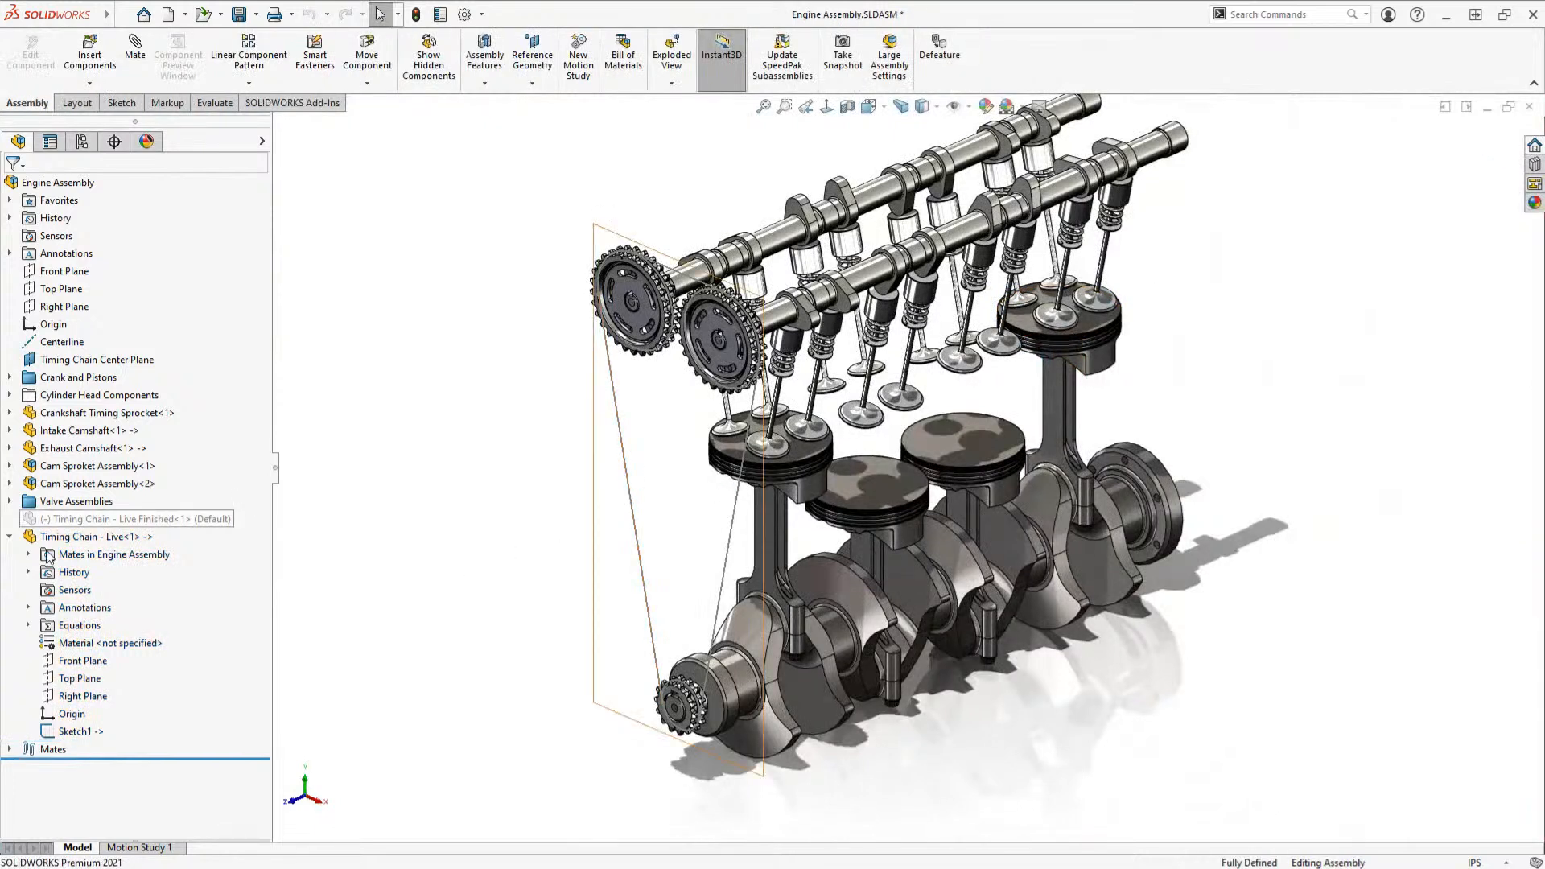
{"action": "left_click", "coordinate": [97, 538]}
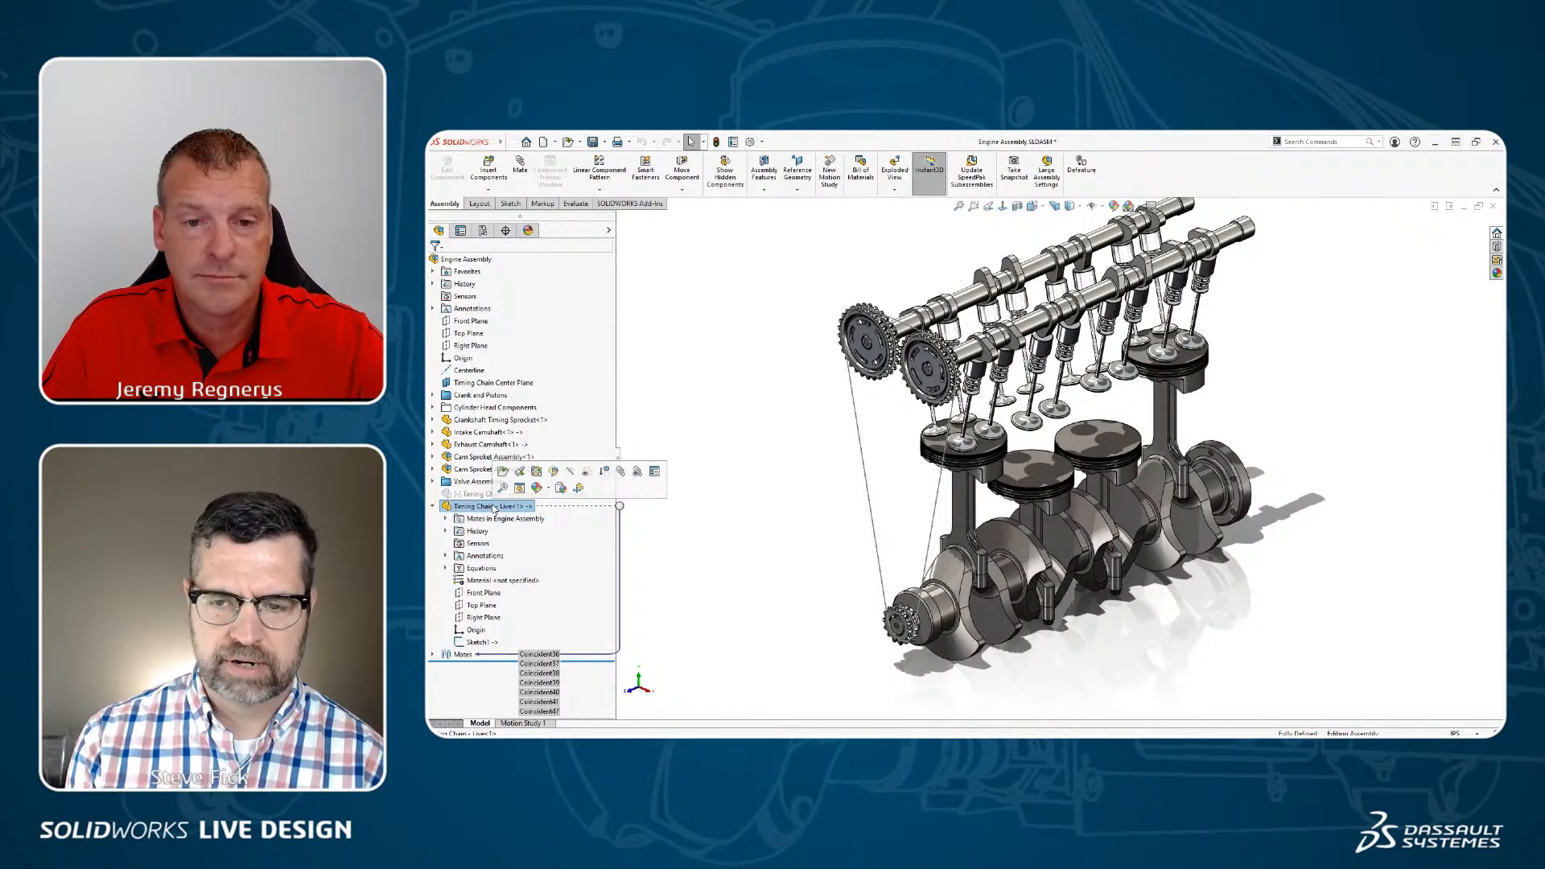
{"action": "left_click", "coordinate": [733, 537]}
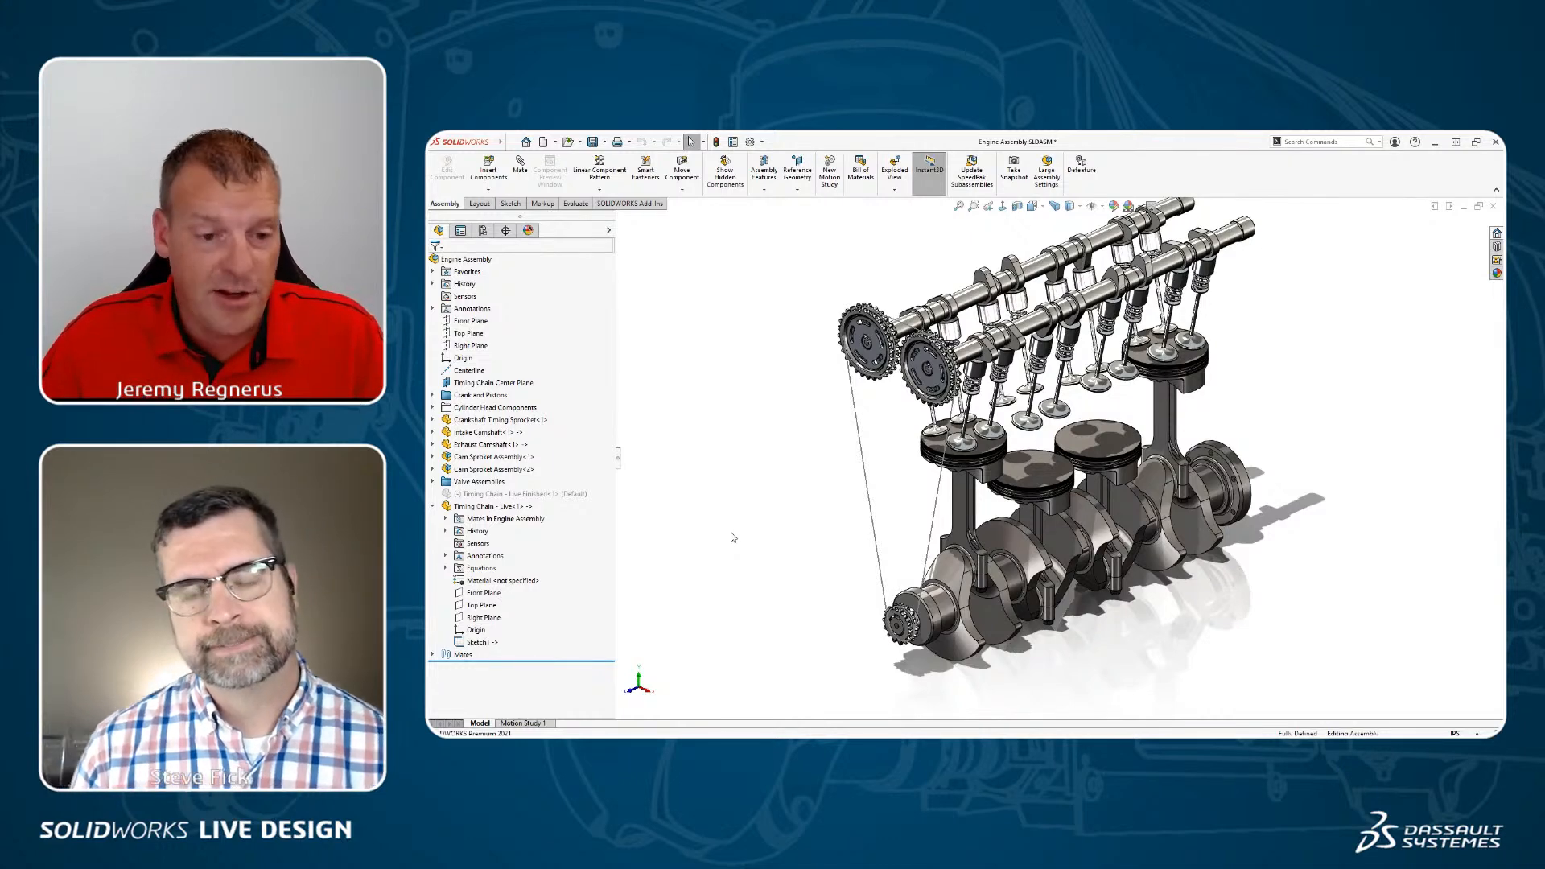
{"action": "key", "text": "ctrl+s"}
{"action": "left_click", "coordinate": [1019, 502]}
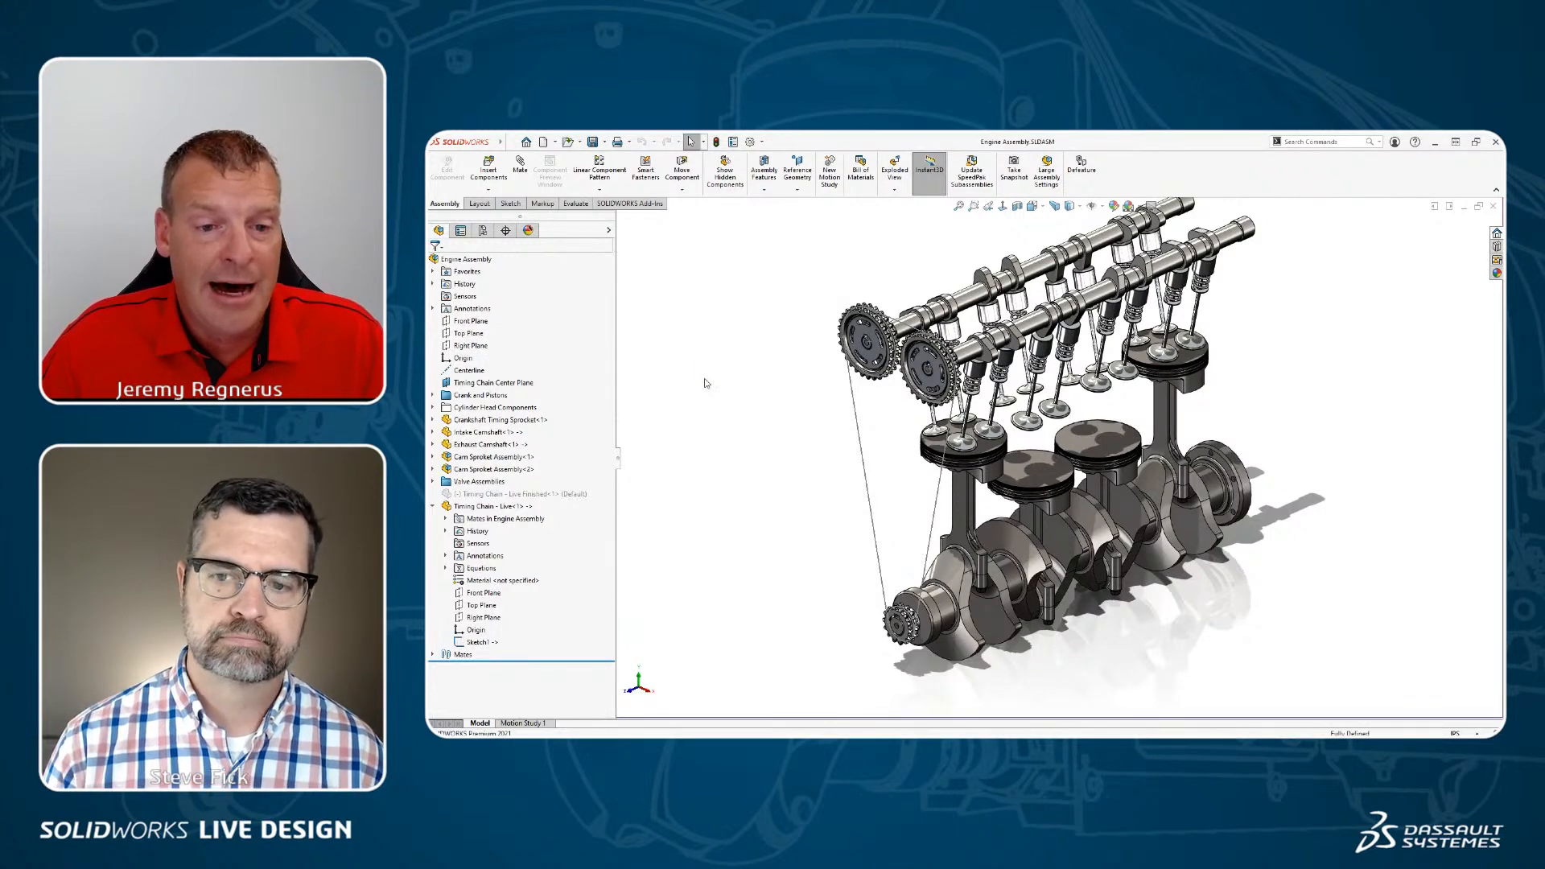
Step: Open the Engine Assembly - Finished assembly from the recent documents
{"action": "key", "text": "r"}
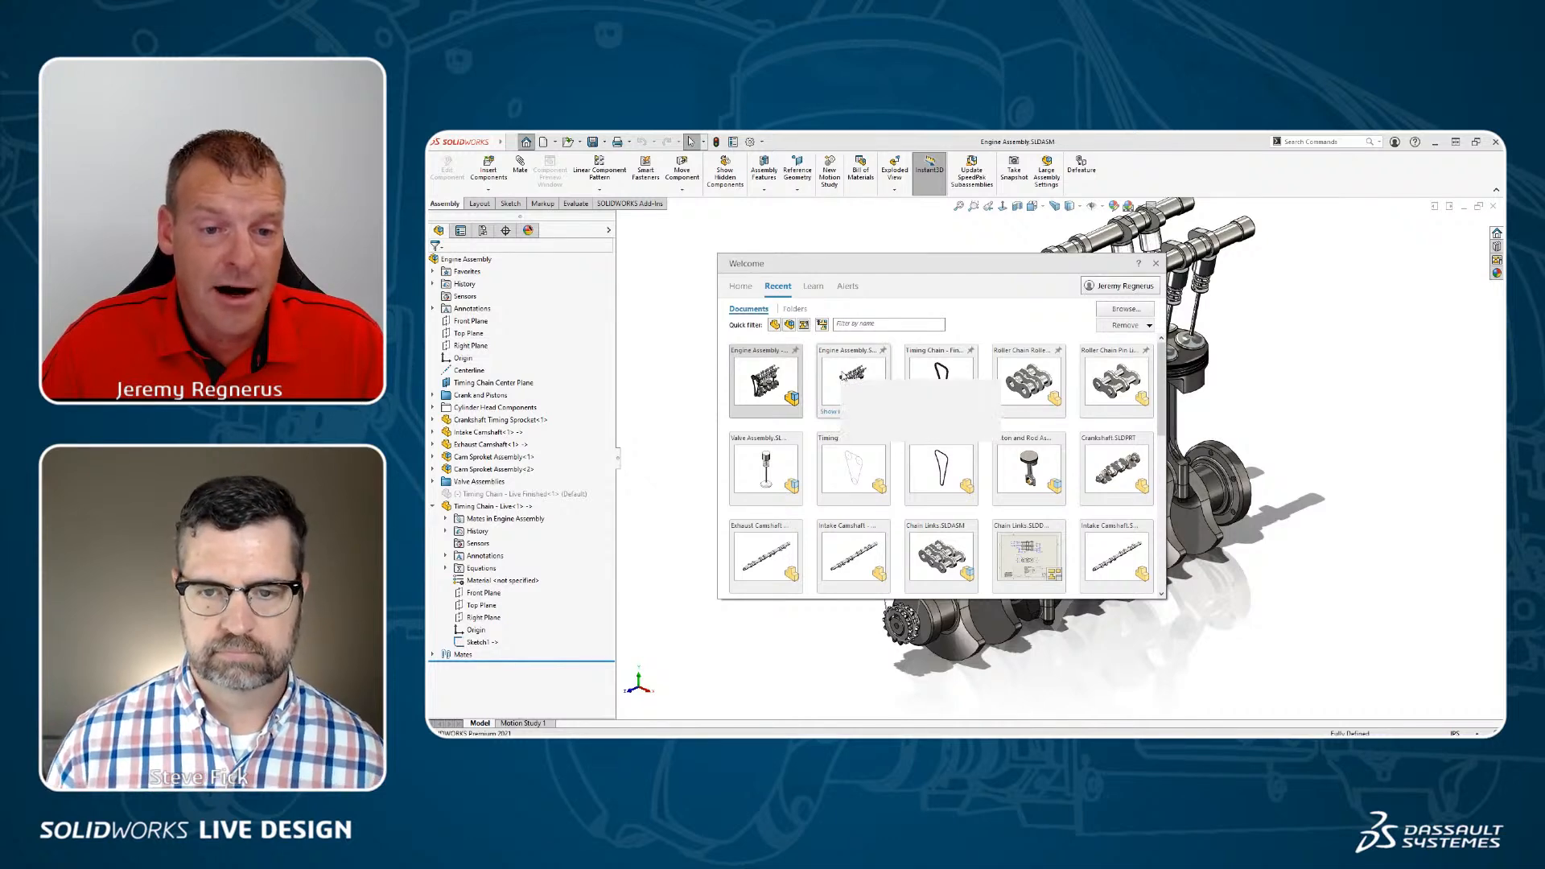
{"action": "left_click", "coordinate": [842, 376]}
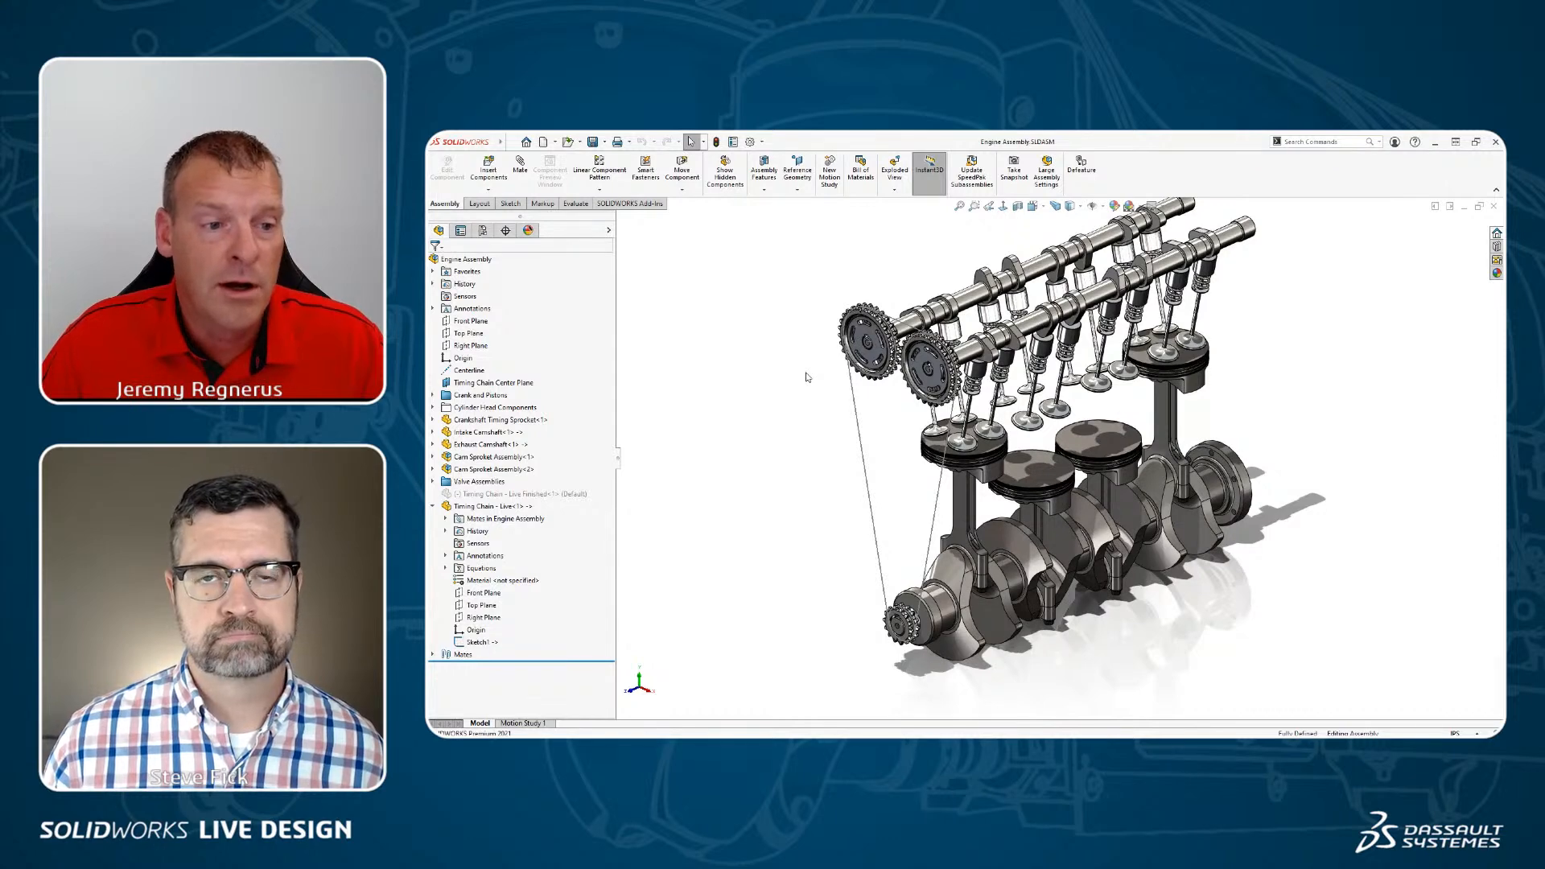
{"action": "key", "text": "ctrl+Tab"}
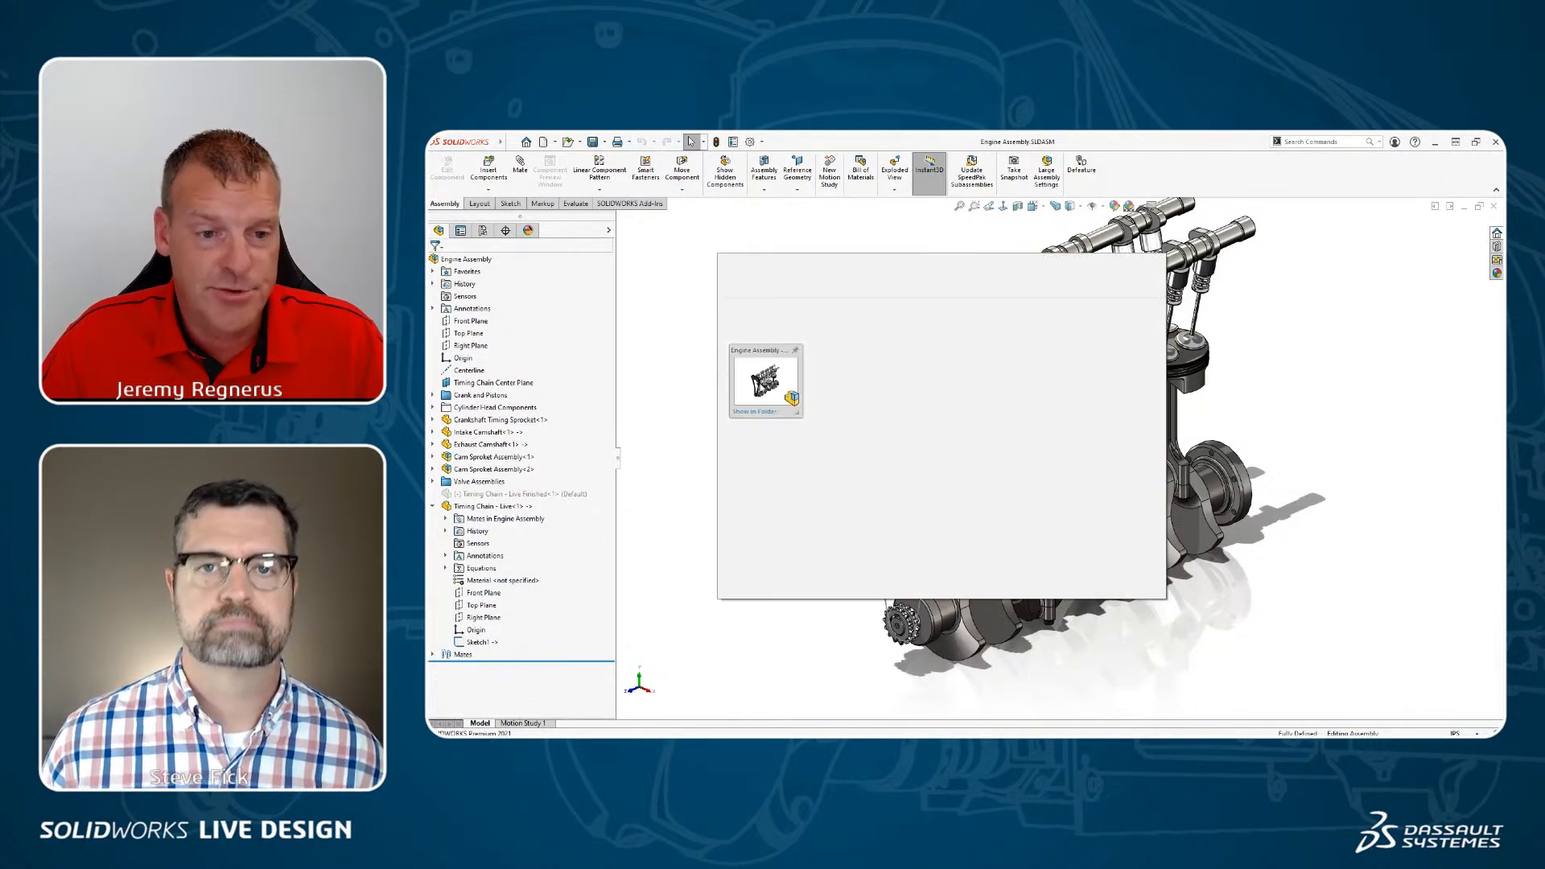
{"action": "key", "text": "r"}
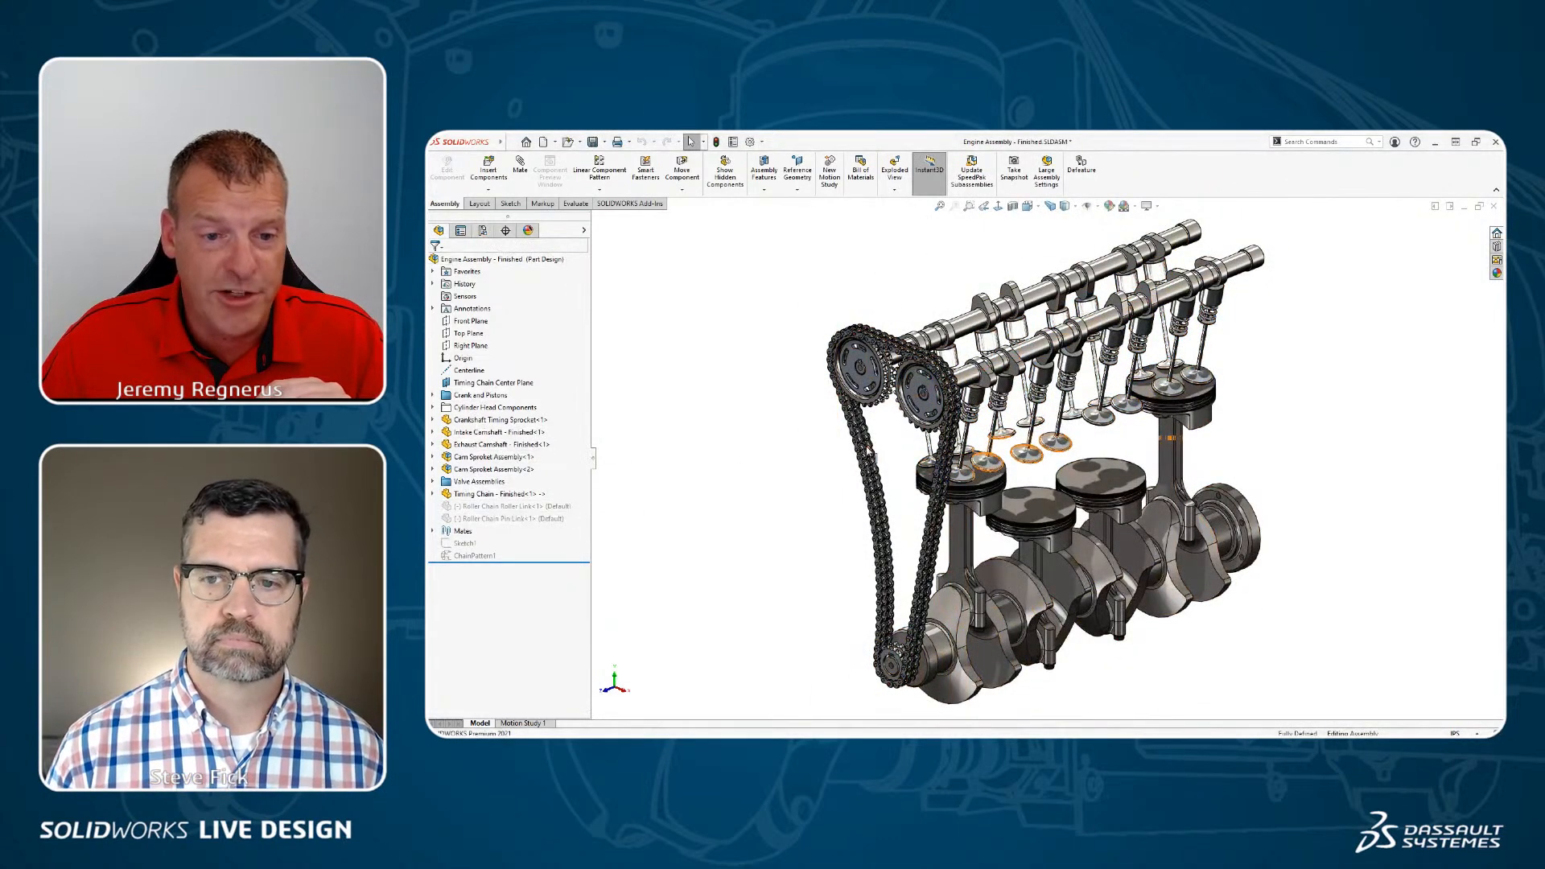
Step: Activate the Default configuration of the finished engine assembly and return to its feature tree
{"action": "left_click", "coordinate": [484, 231]}
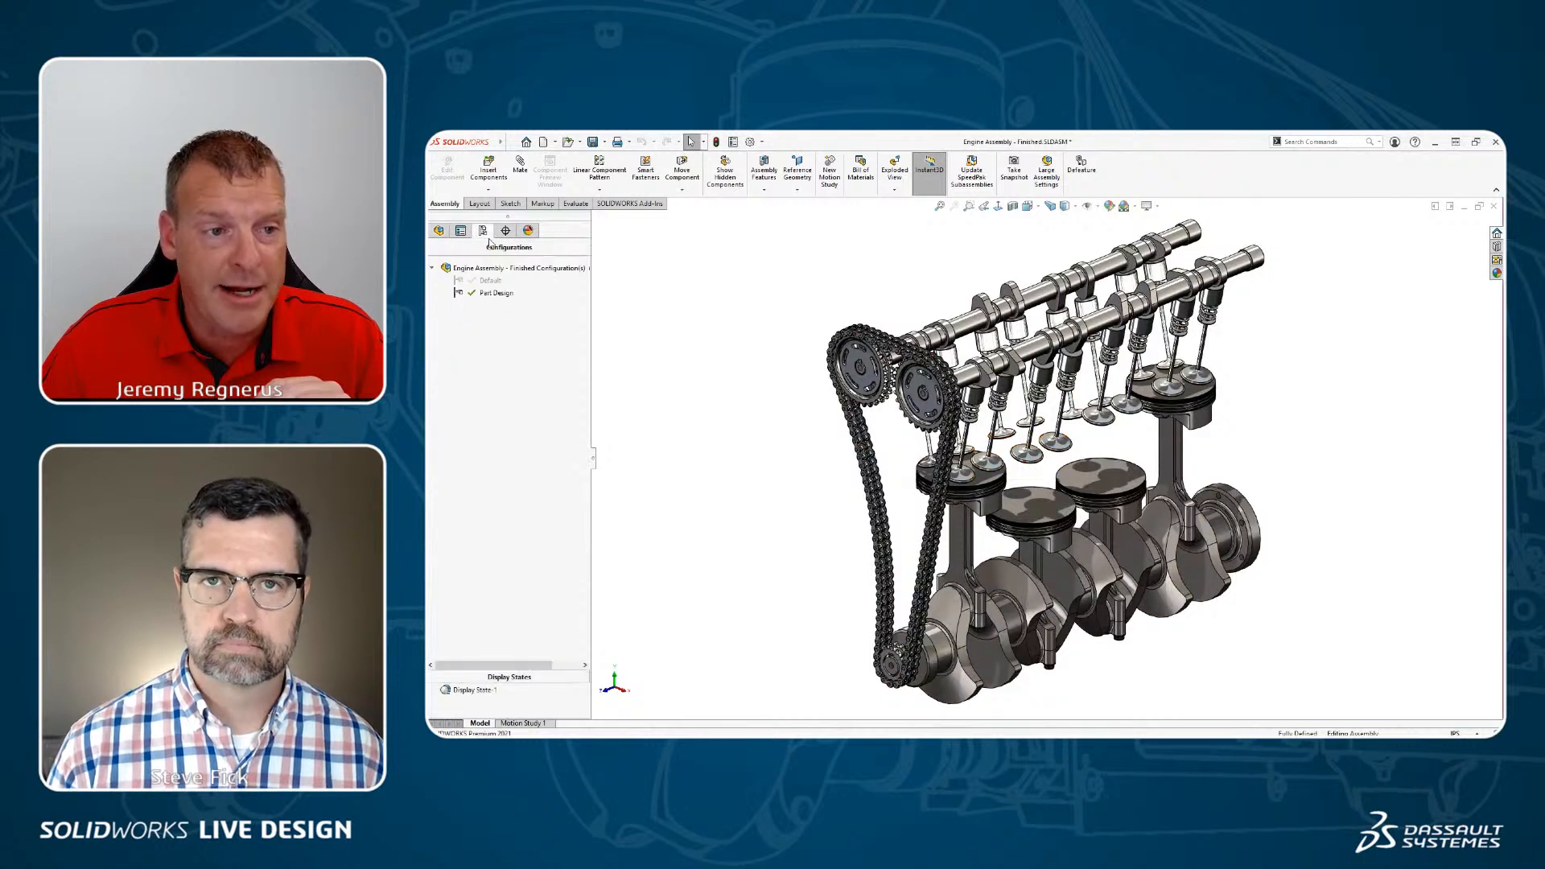
{"action": "double_click", "coordinate": [483, 280]}
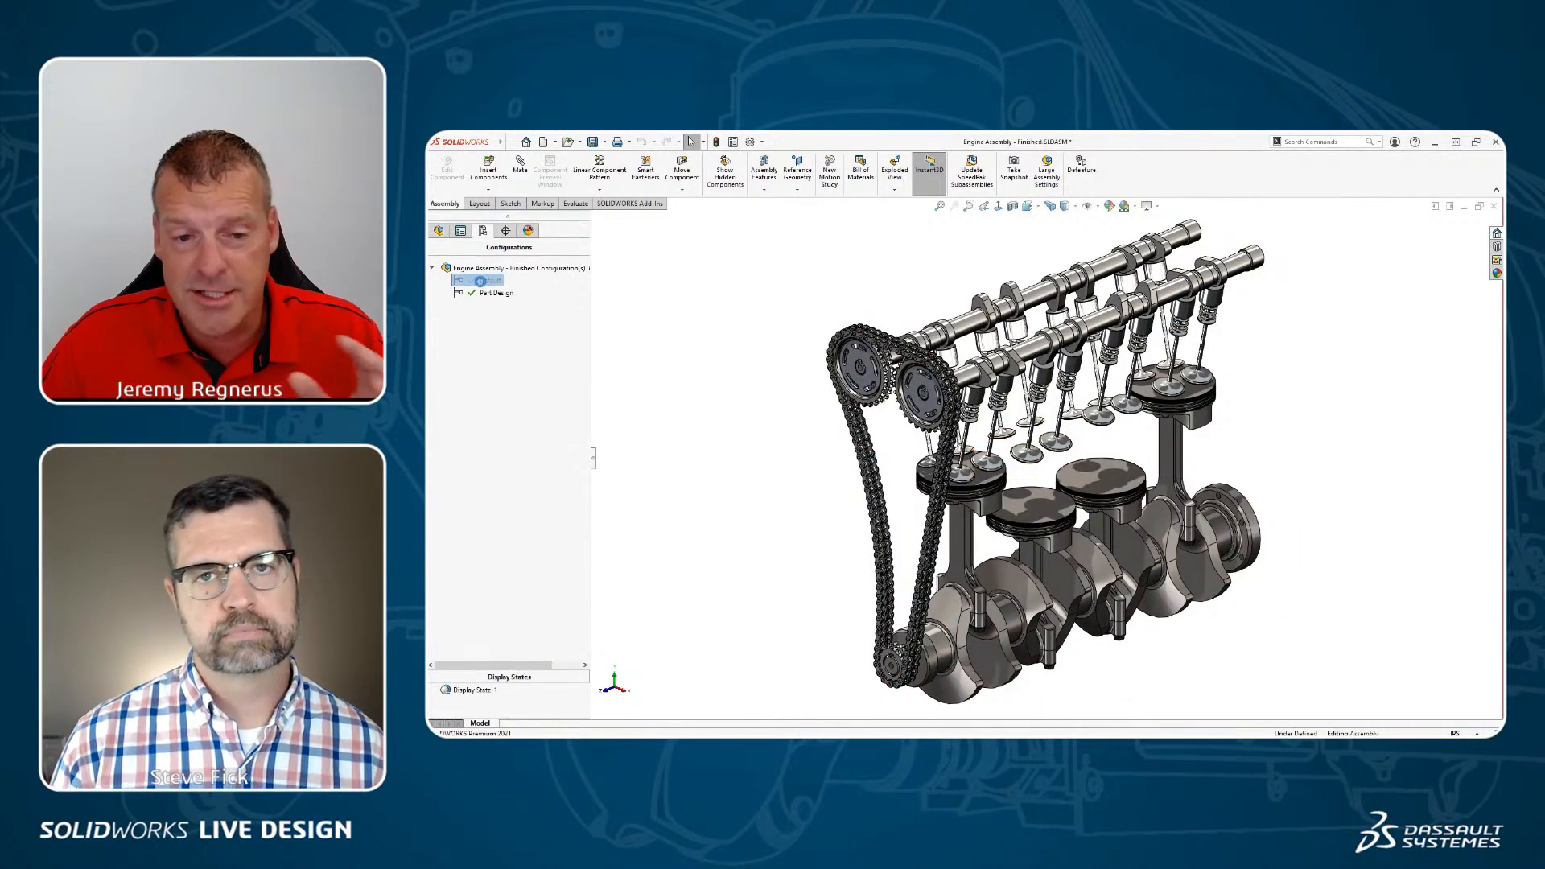
{"action": "left_click", "coordinate": [439, 231]}
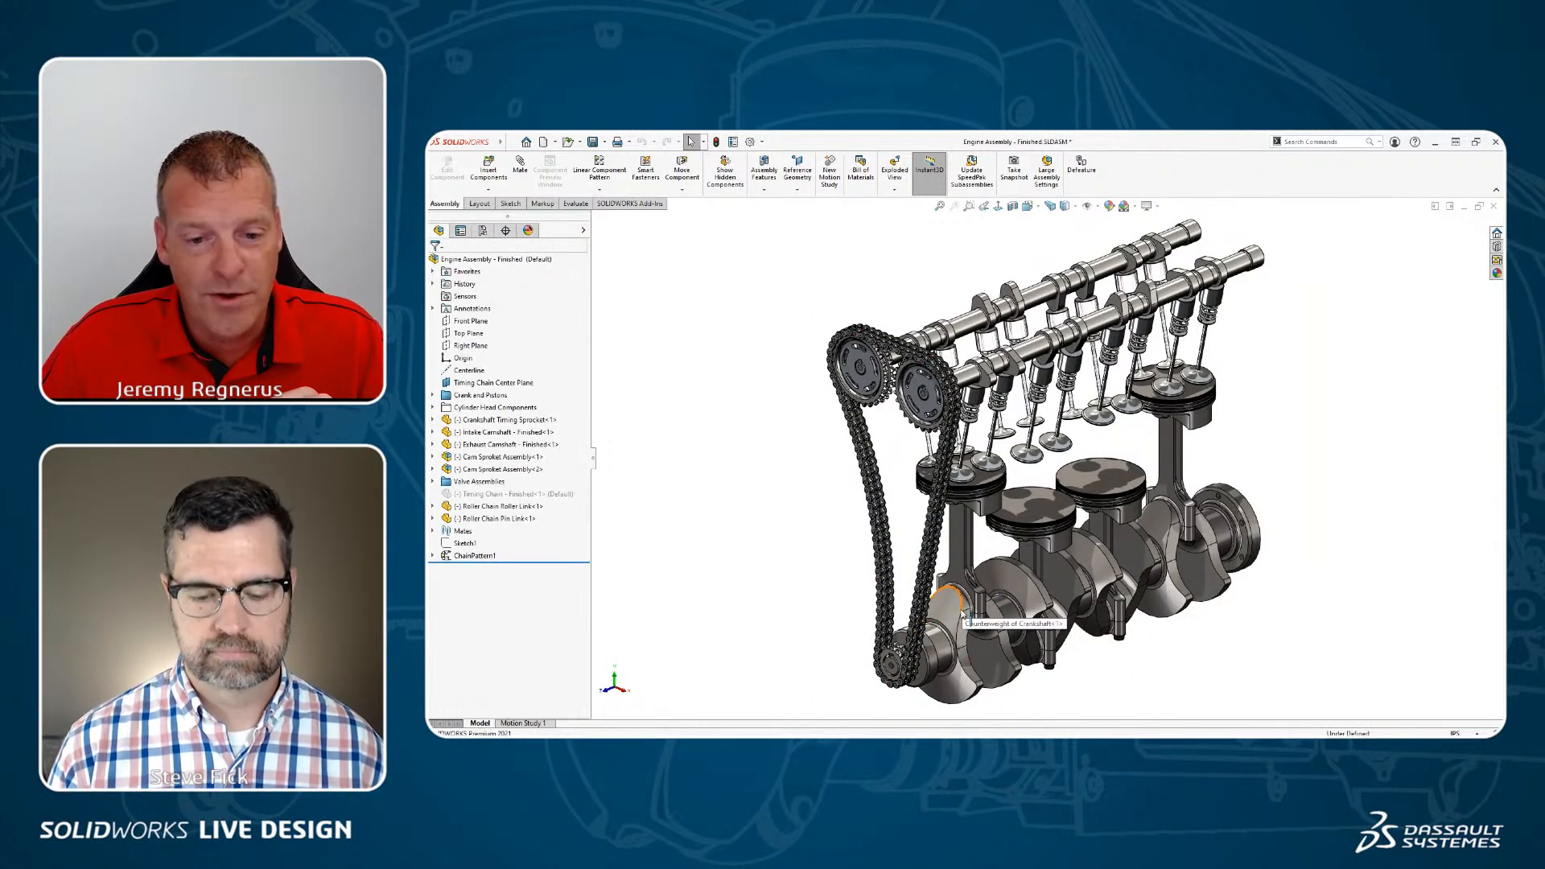
Step: Rotate the crankshaft in the finished engine assembly to check its motion, and close that assembly without saving the changes
{"action": "left_click", "coordinate": [963, 632]}
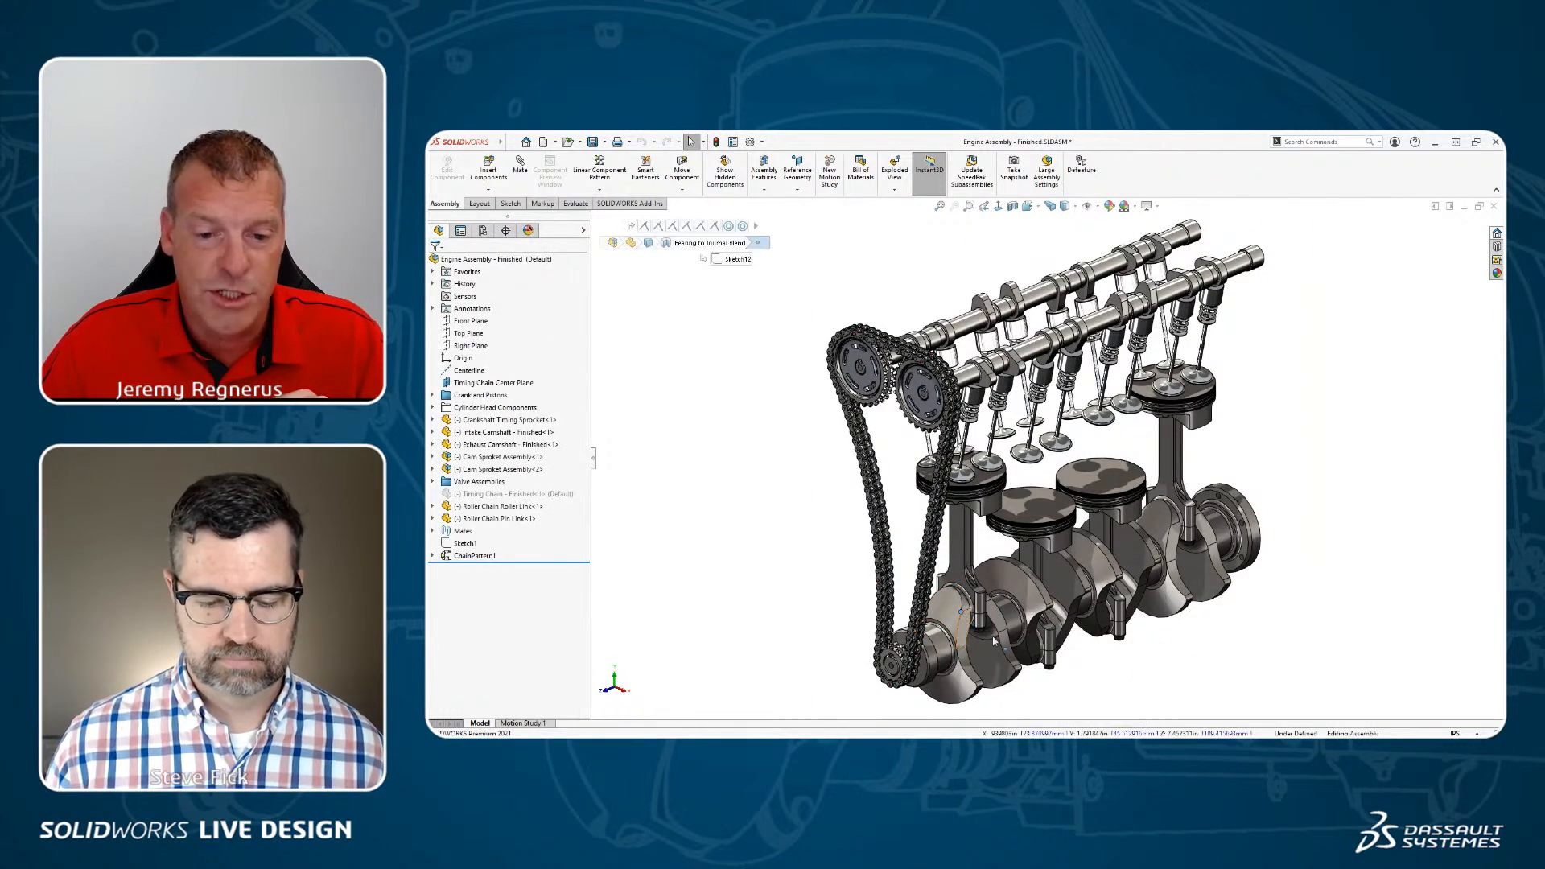
{"action": "left_click_drag", "start_coordinate": [994, 641], "coordinate": [1118, 658]}
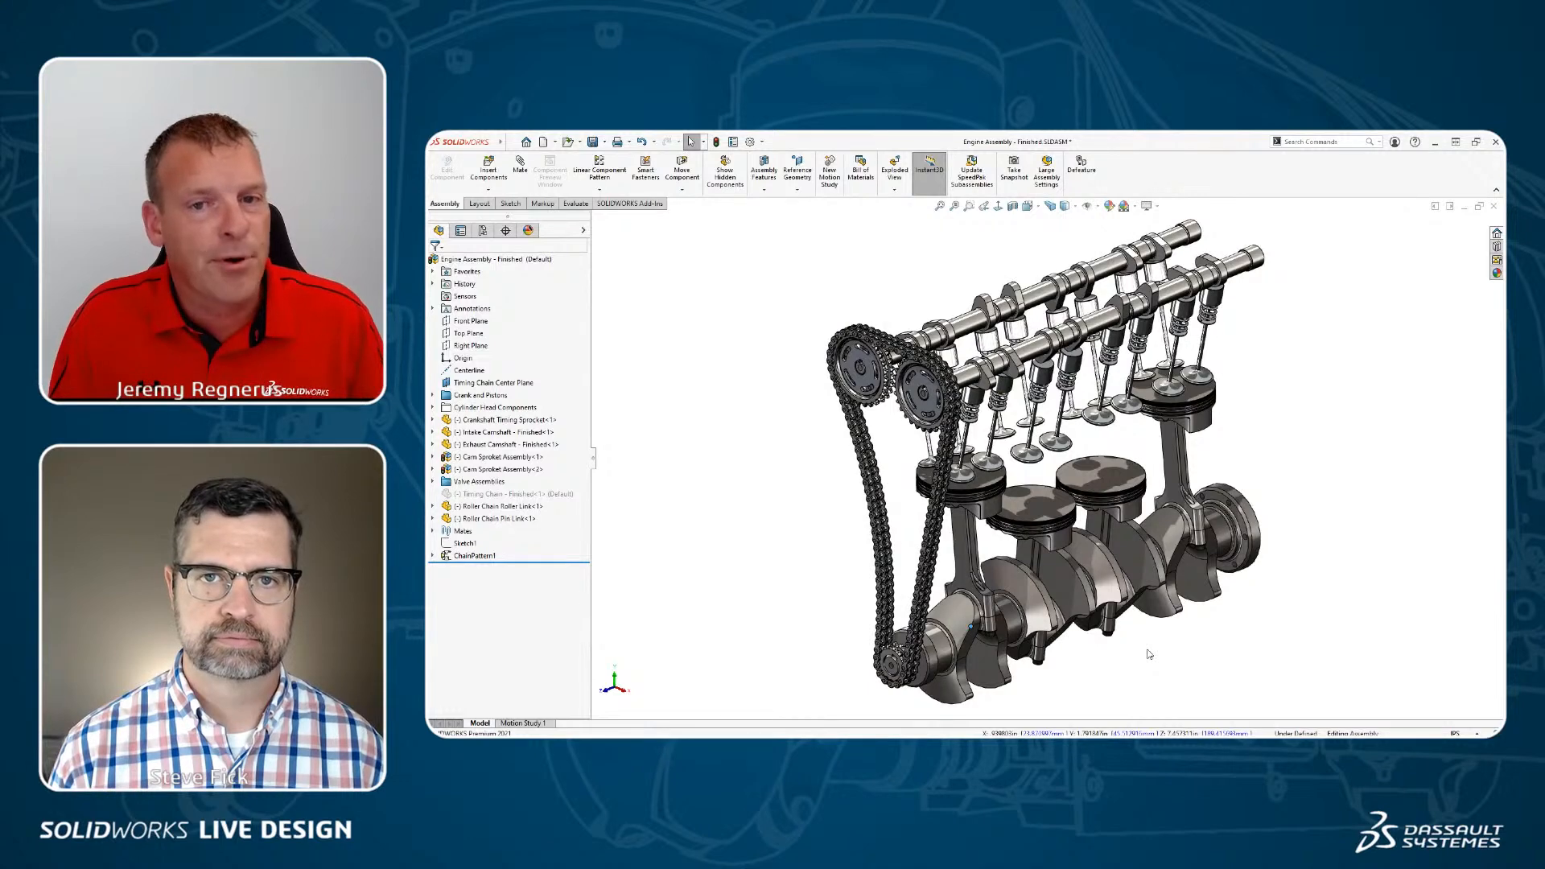
{"action": "key", "text": "ctrl+w"}
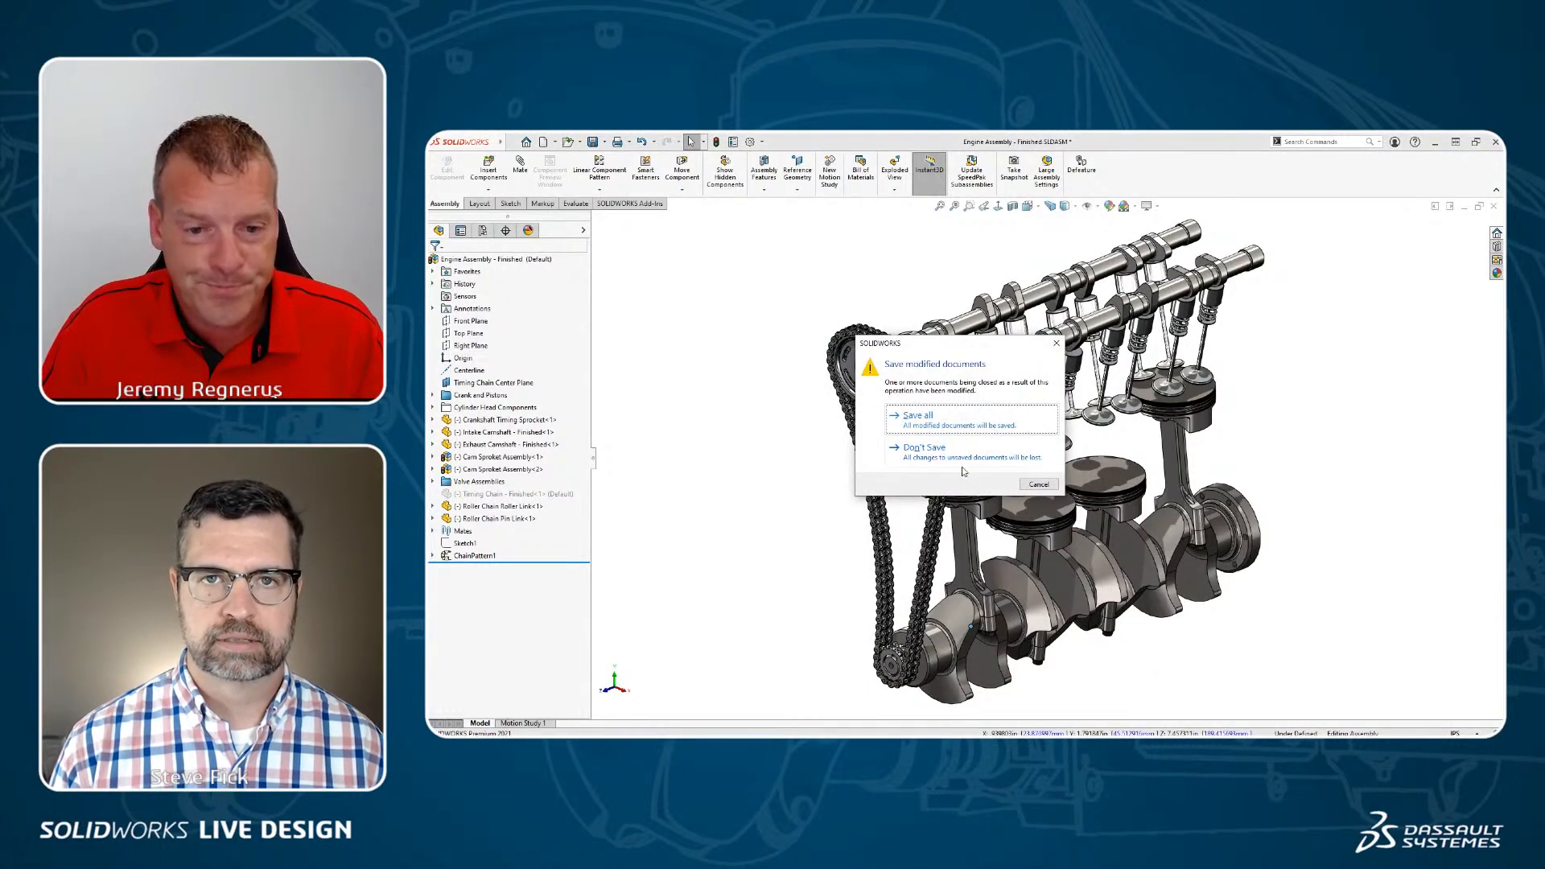
{"action": "left_click", "coordinate": [963, 458]}
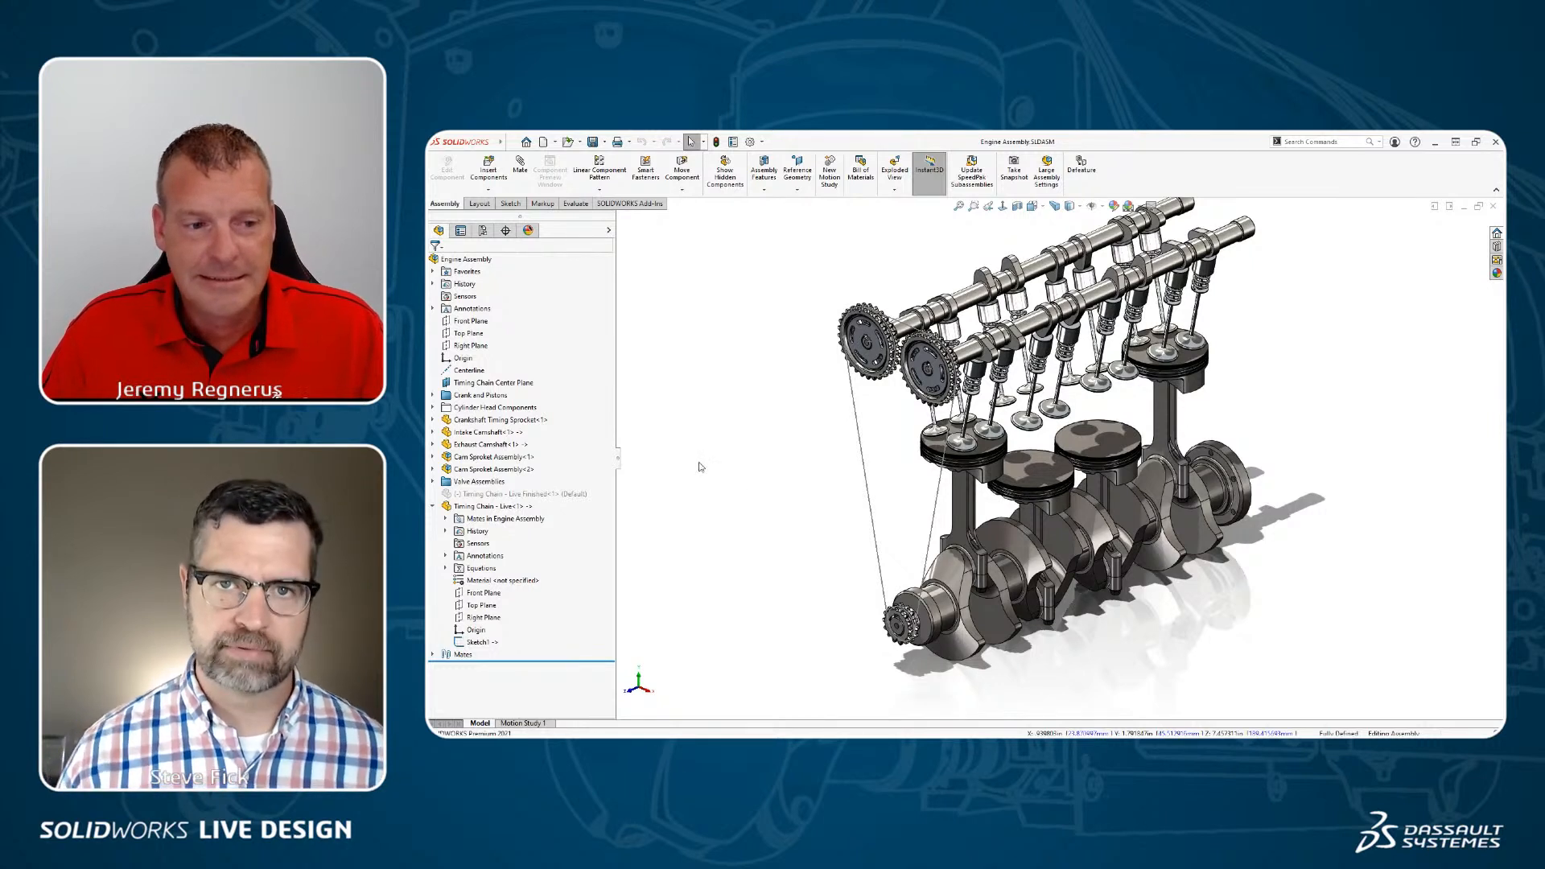
Step: Select the crankshaft timing sprocket and both camshafts, inspect the option for saving them as a selection set, and clear the selection
{"action": "left_click", "coordinate": [433, 507]}
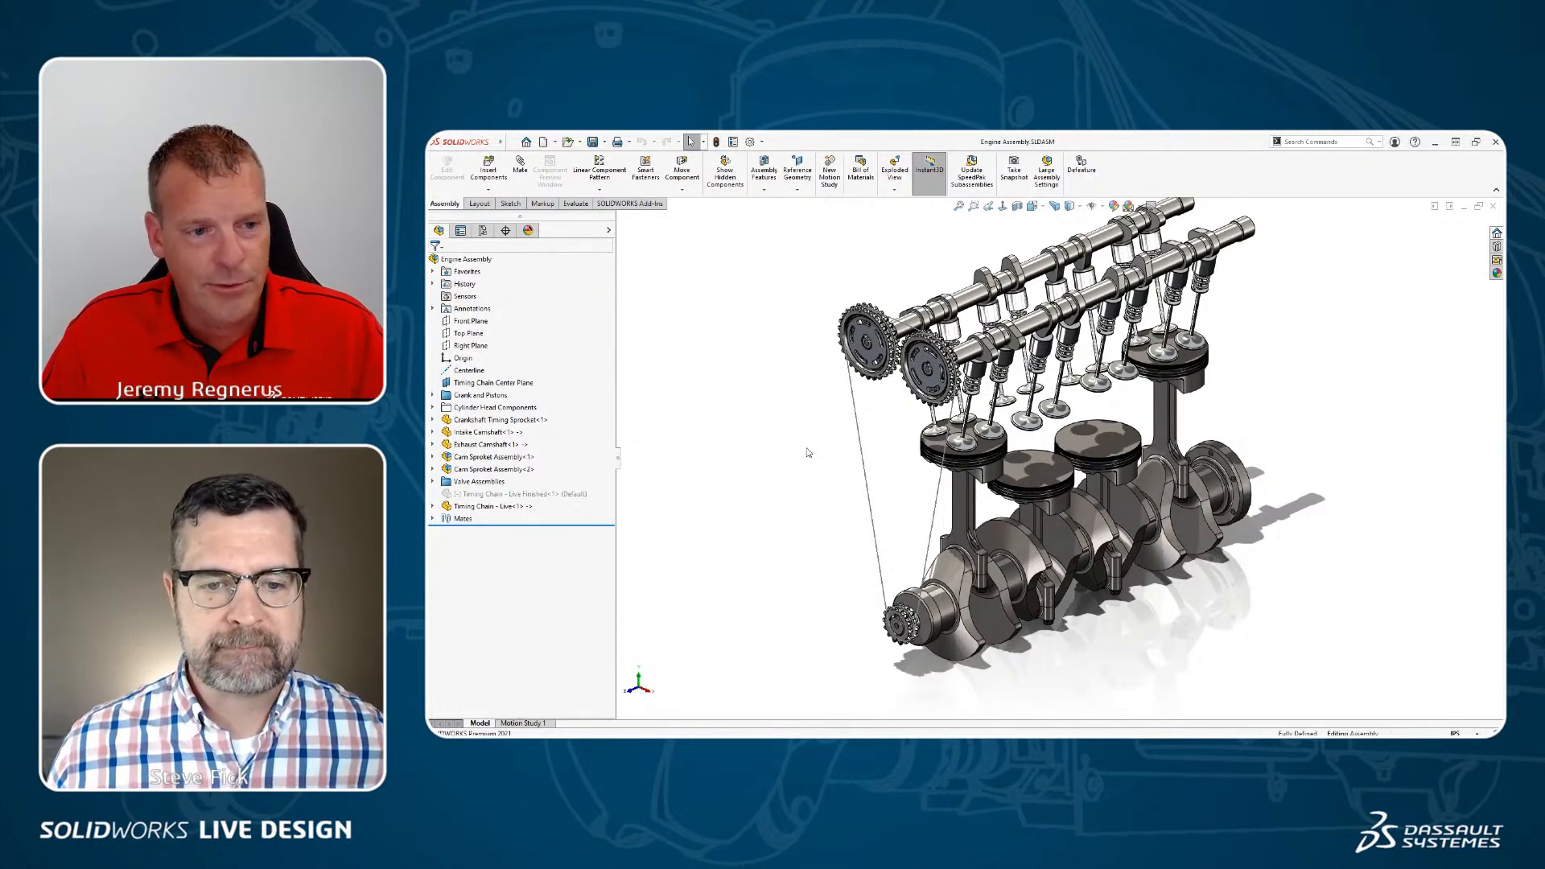
{"action": "left_click", "coordinate": [481, 419]}
{"action": "left_click", "coordinate": [483, 433], "text": "ctrl"}
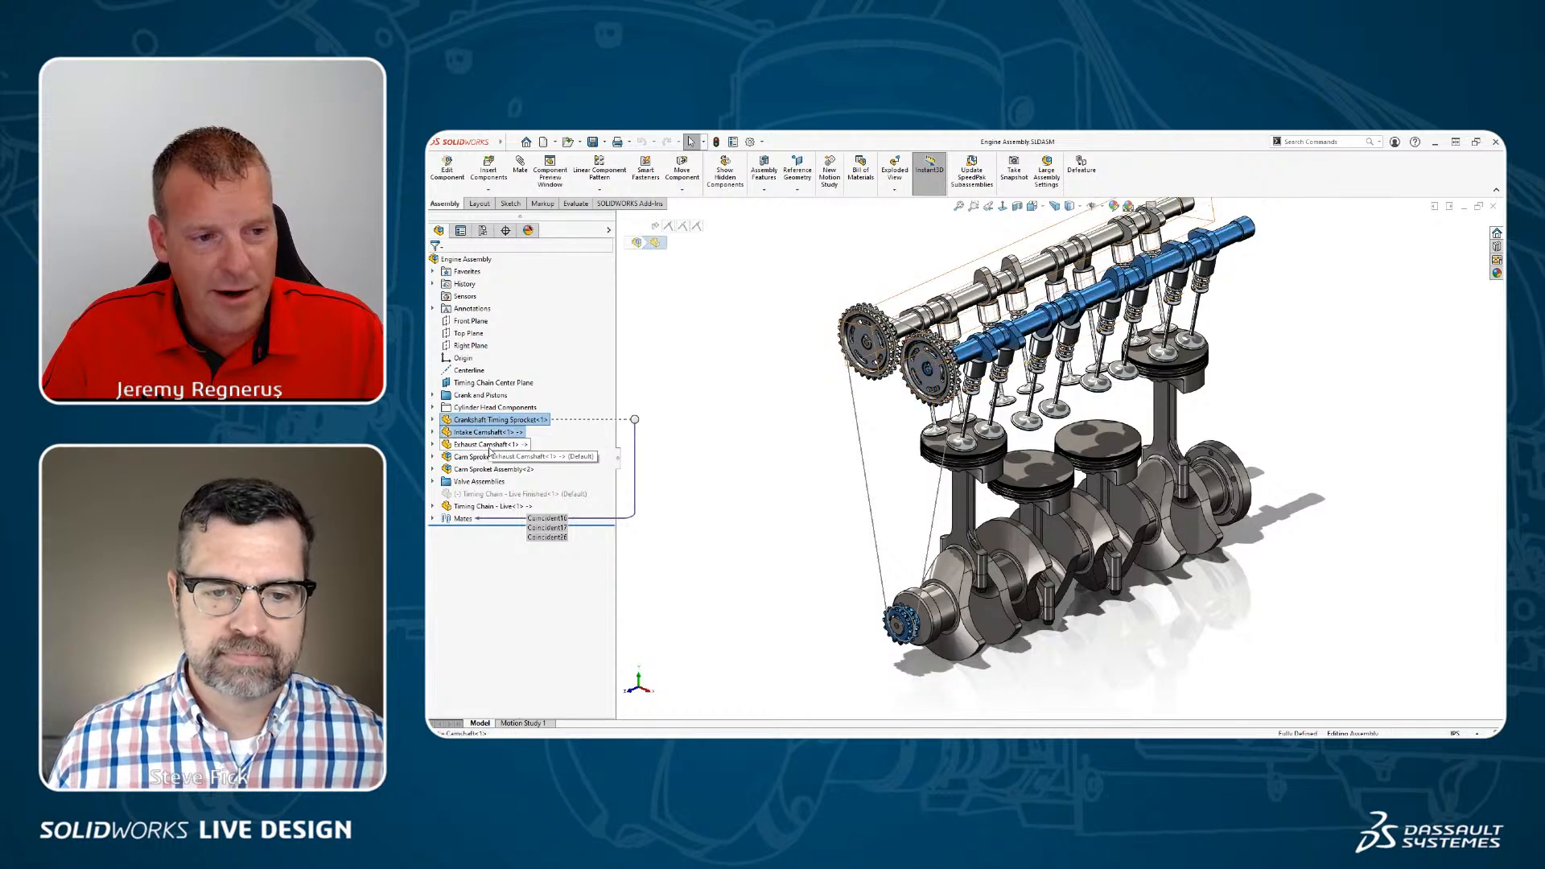
{"action": "left_click", "coordinate": [489, 444], "text": "ctrl"}
{"action": "right_click", "coordinate": [489, 452]}
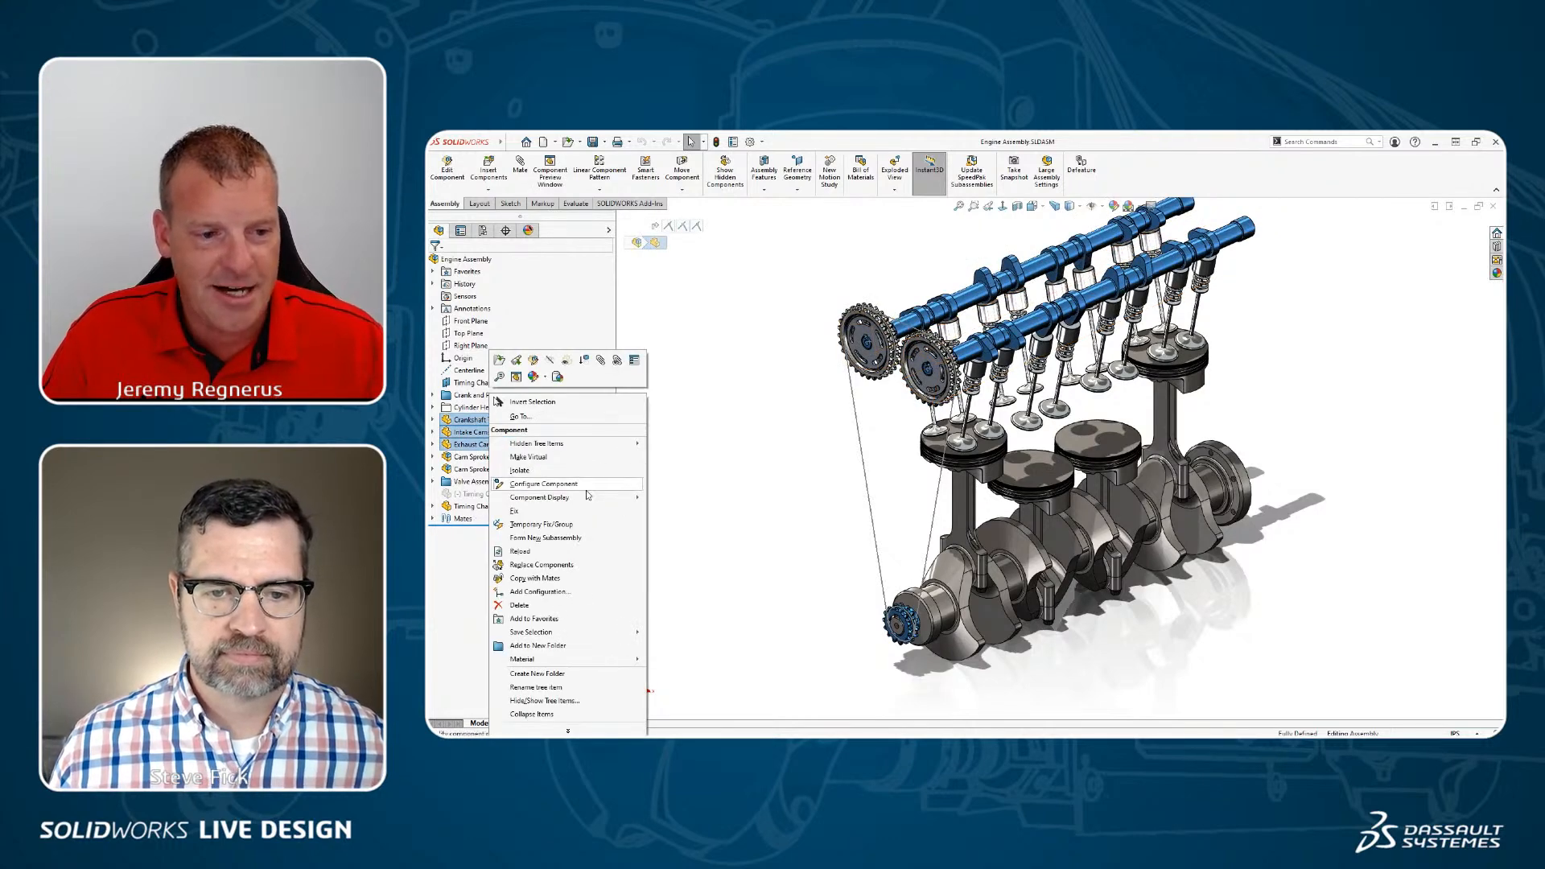
{"action": "mouse_move", "coordinate": [567, 632]}
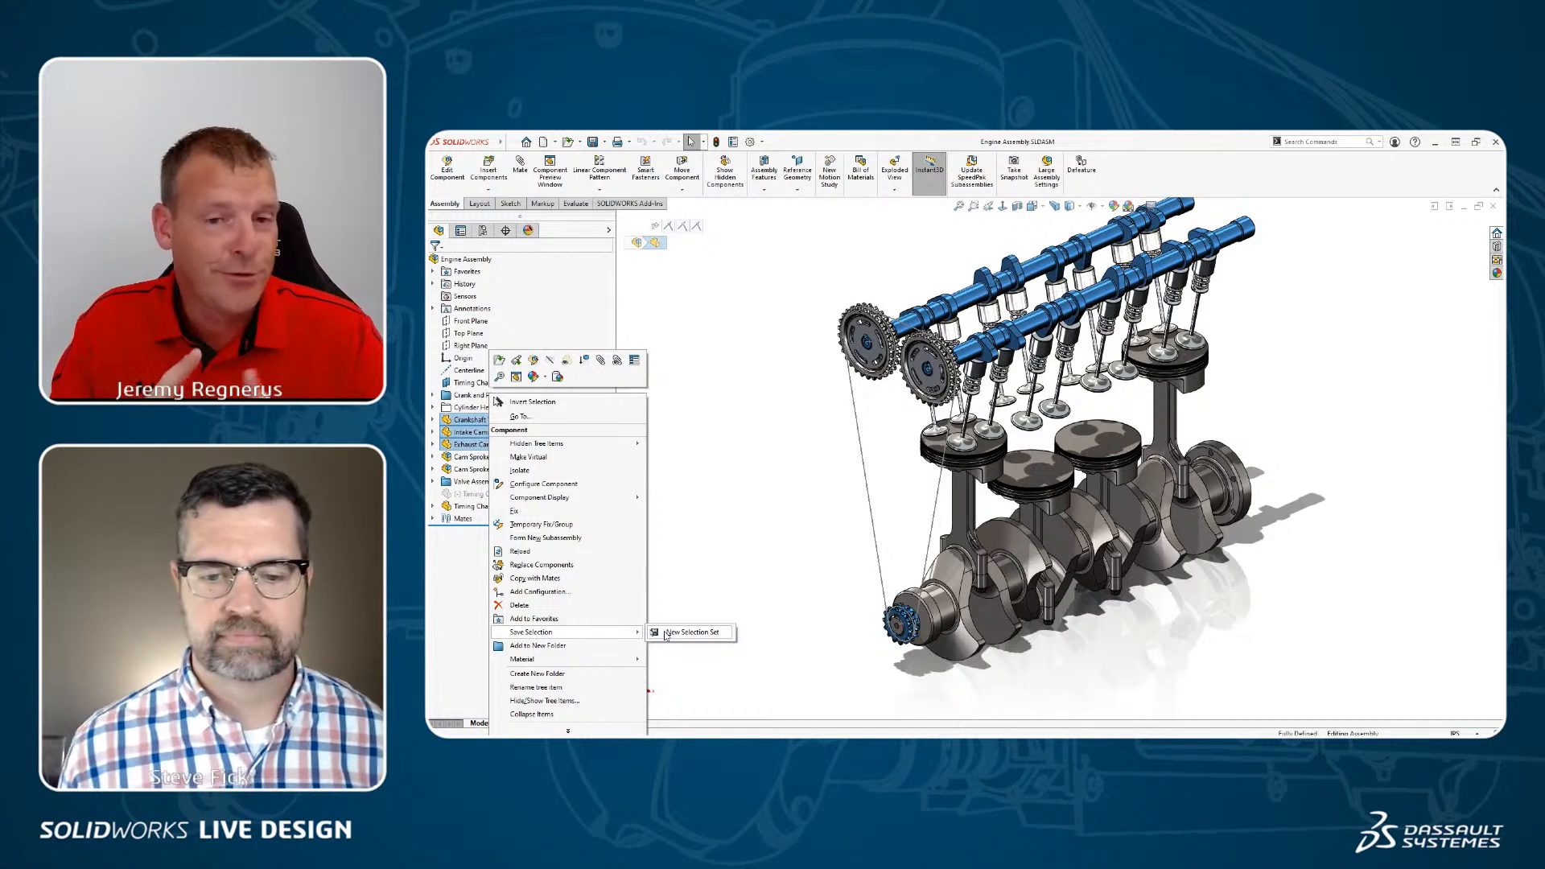
{"action": "left_click", "coordinate": [745, 508]}
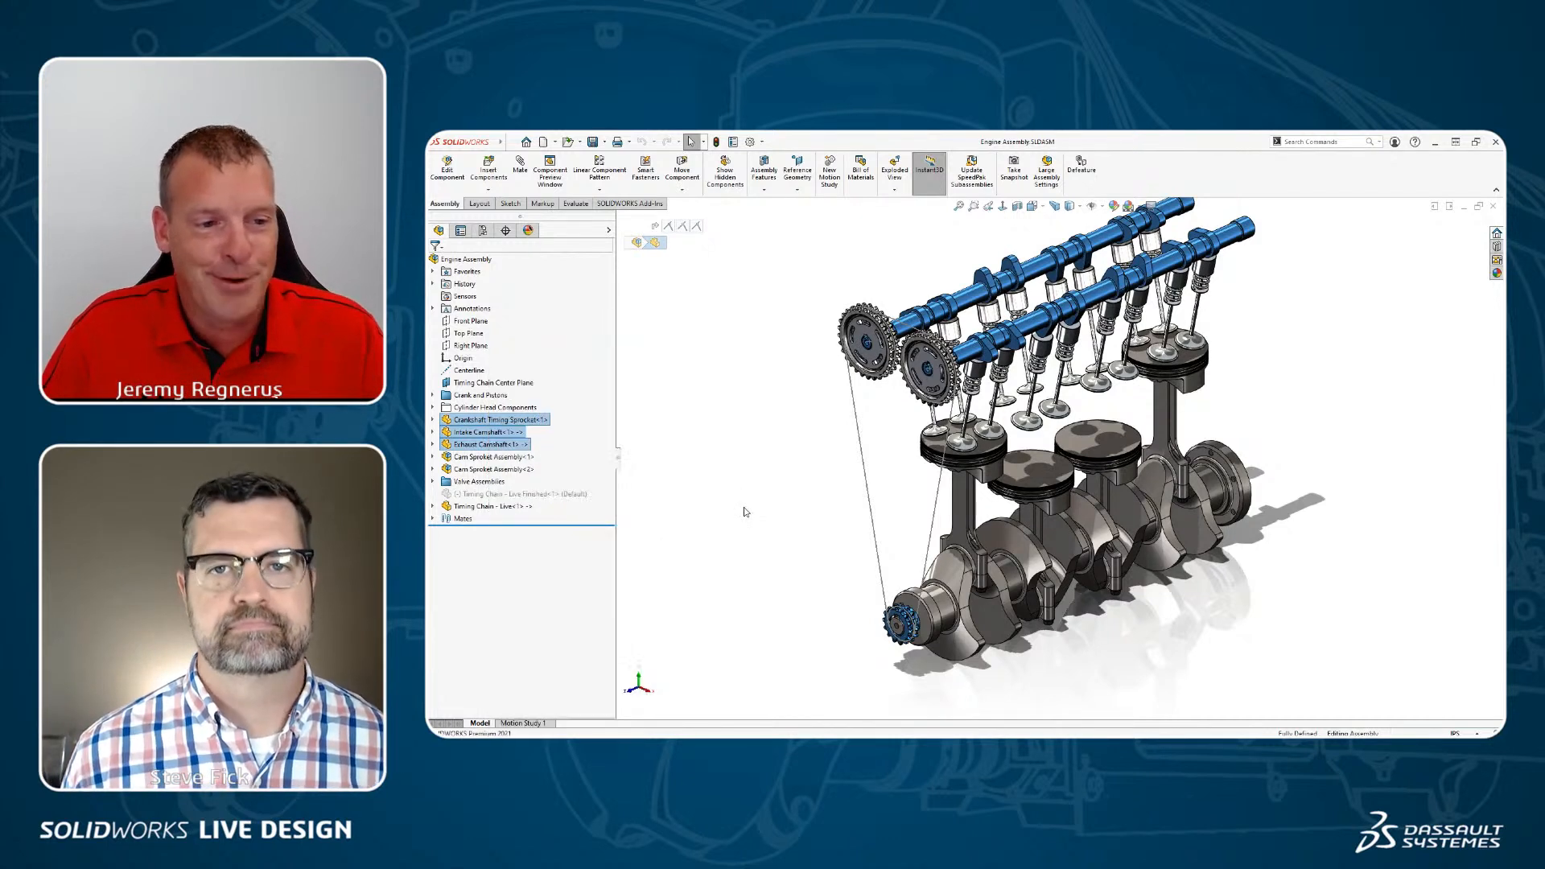
{"action": "left_click", "coordinate": [744, 507]}
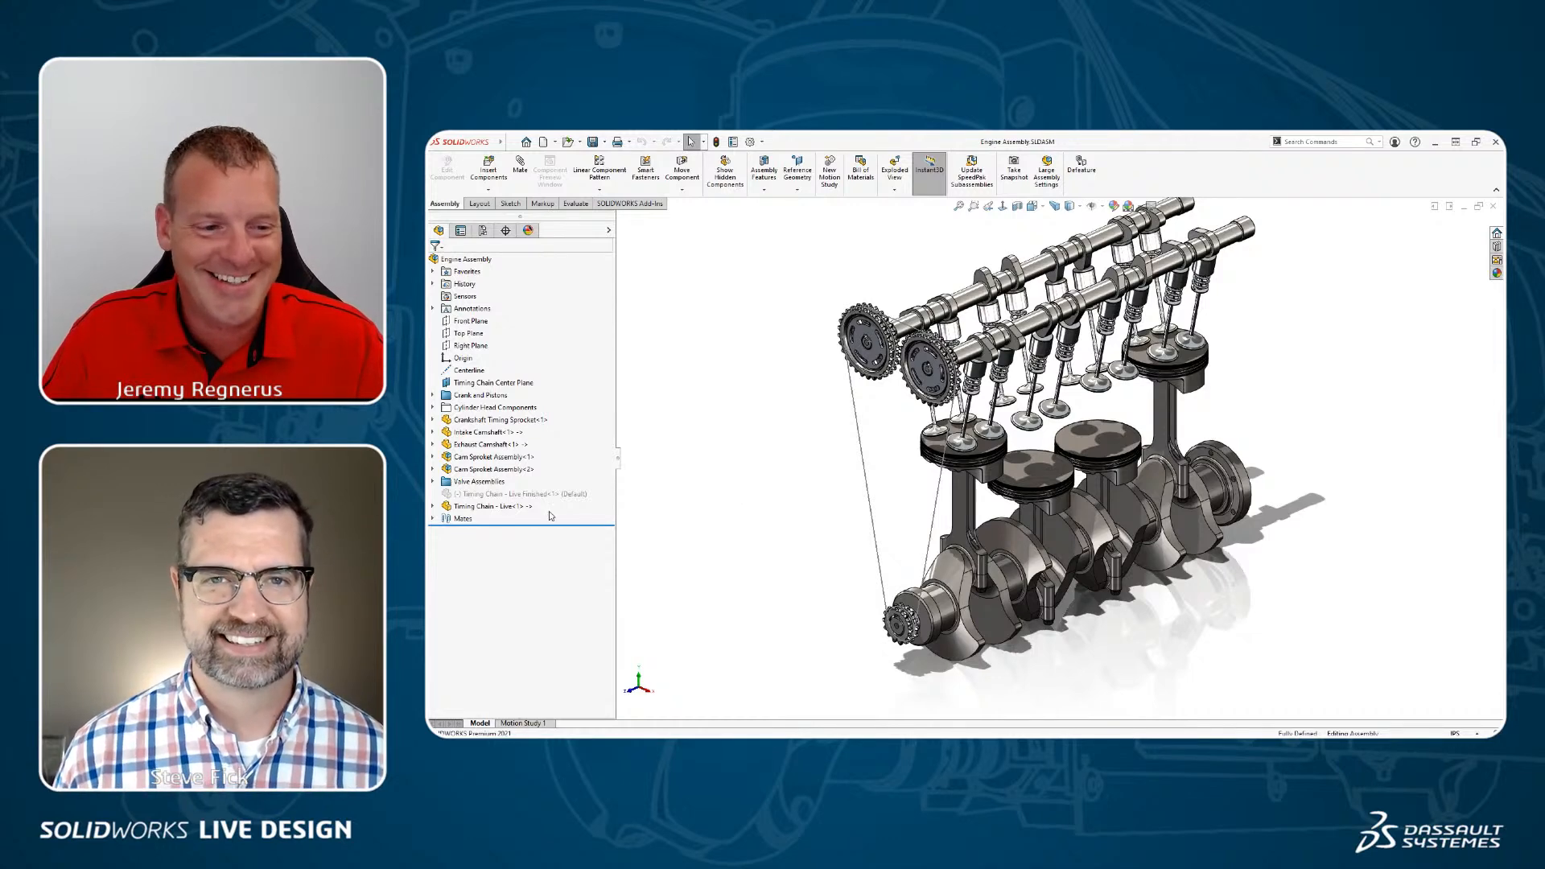
Step: Open the Timing Chain - Live part in its own window and rename its sketch as Chain Path
{"action": "left_click", "coordinate": [492, 506]}
{"action": "left_click", "coordinate": [513, 472]}
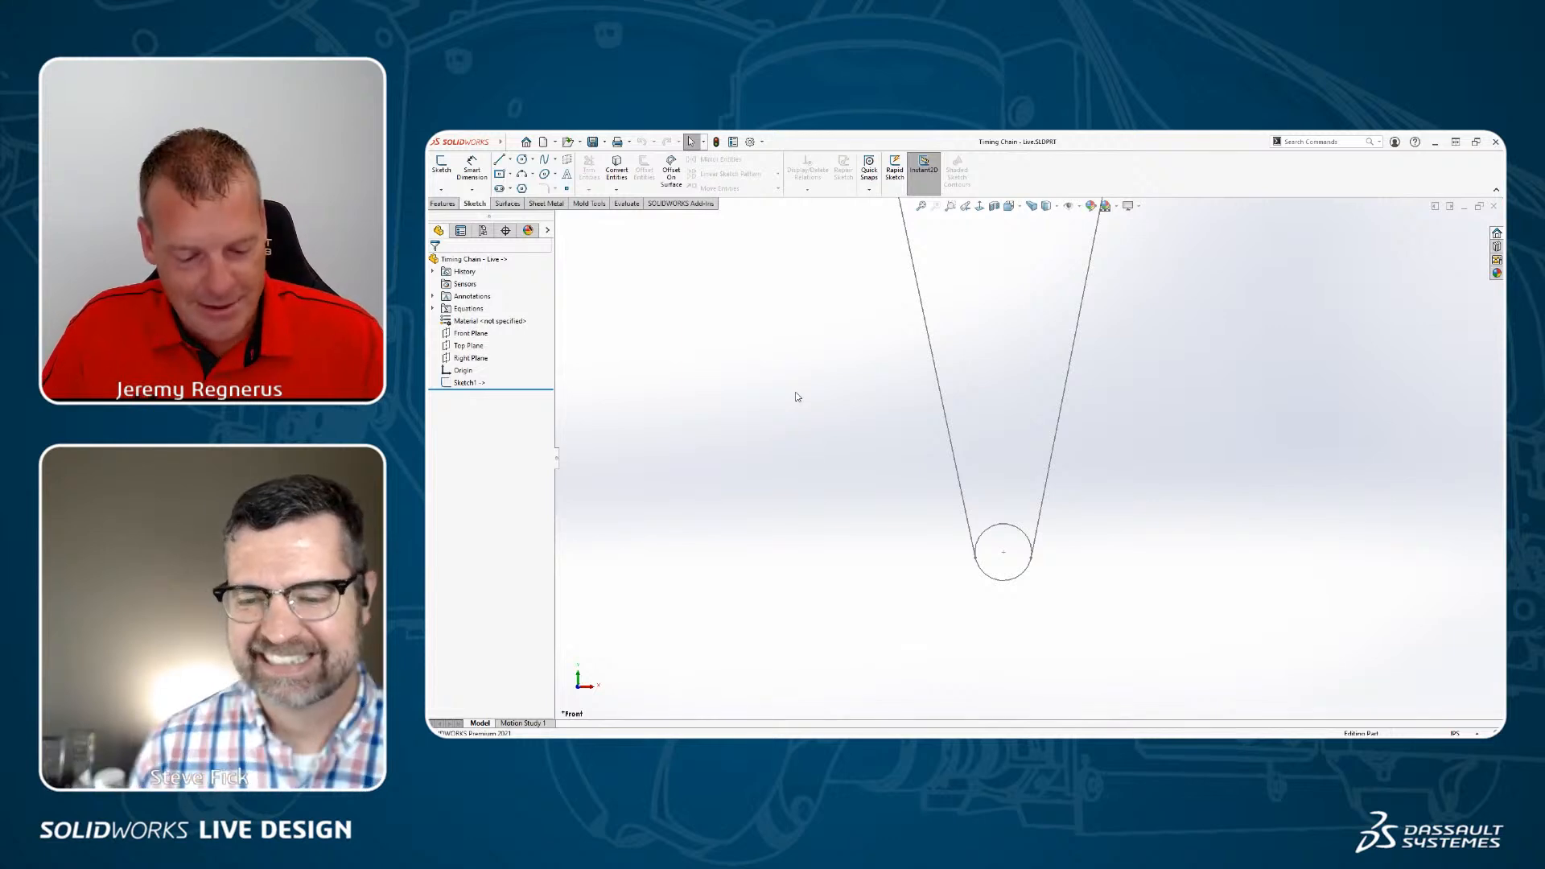
{"action": "key", "text": "f"}
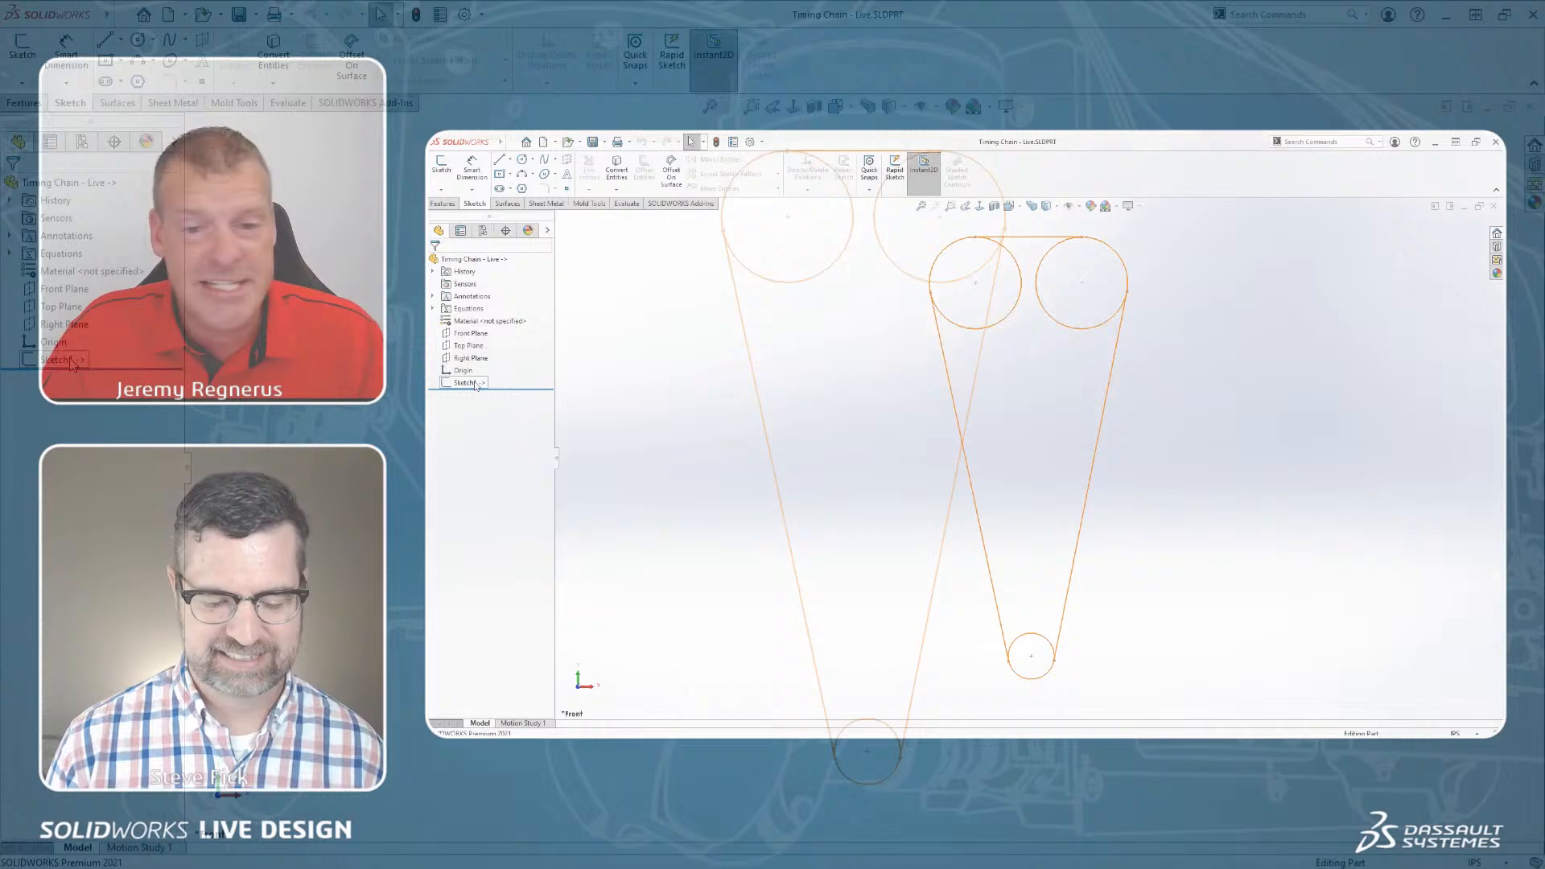
{"action": "left_click", "coordinate": [466, 383]}
{"action": "key", "text": "F2"}
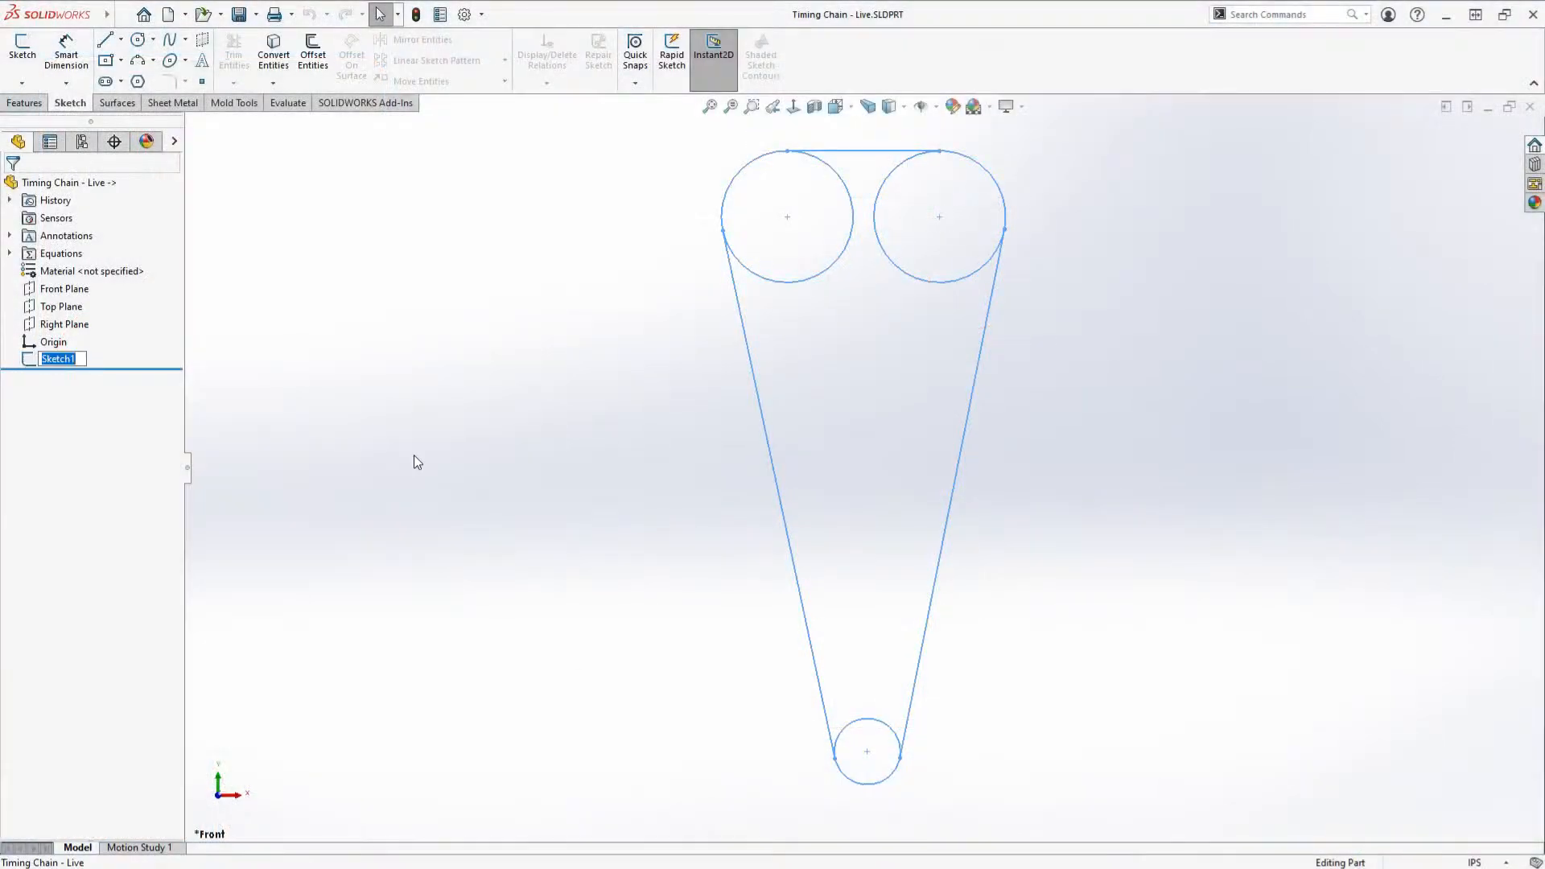
{"action": "type", "text": "Chain Path"}
{"action": "left_click", "coordinate": [414, 456]}
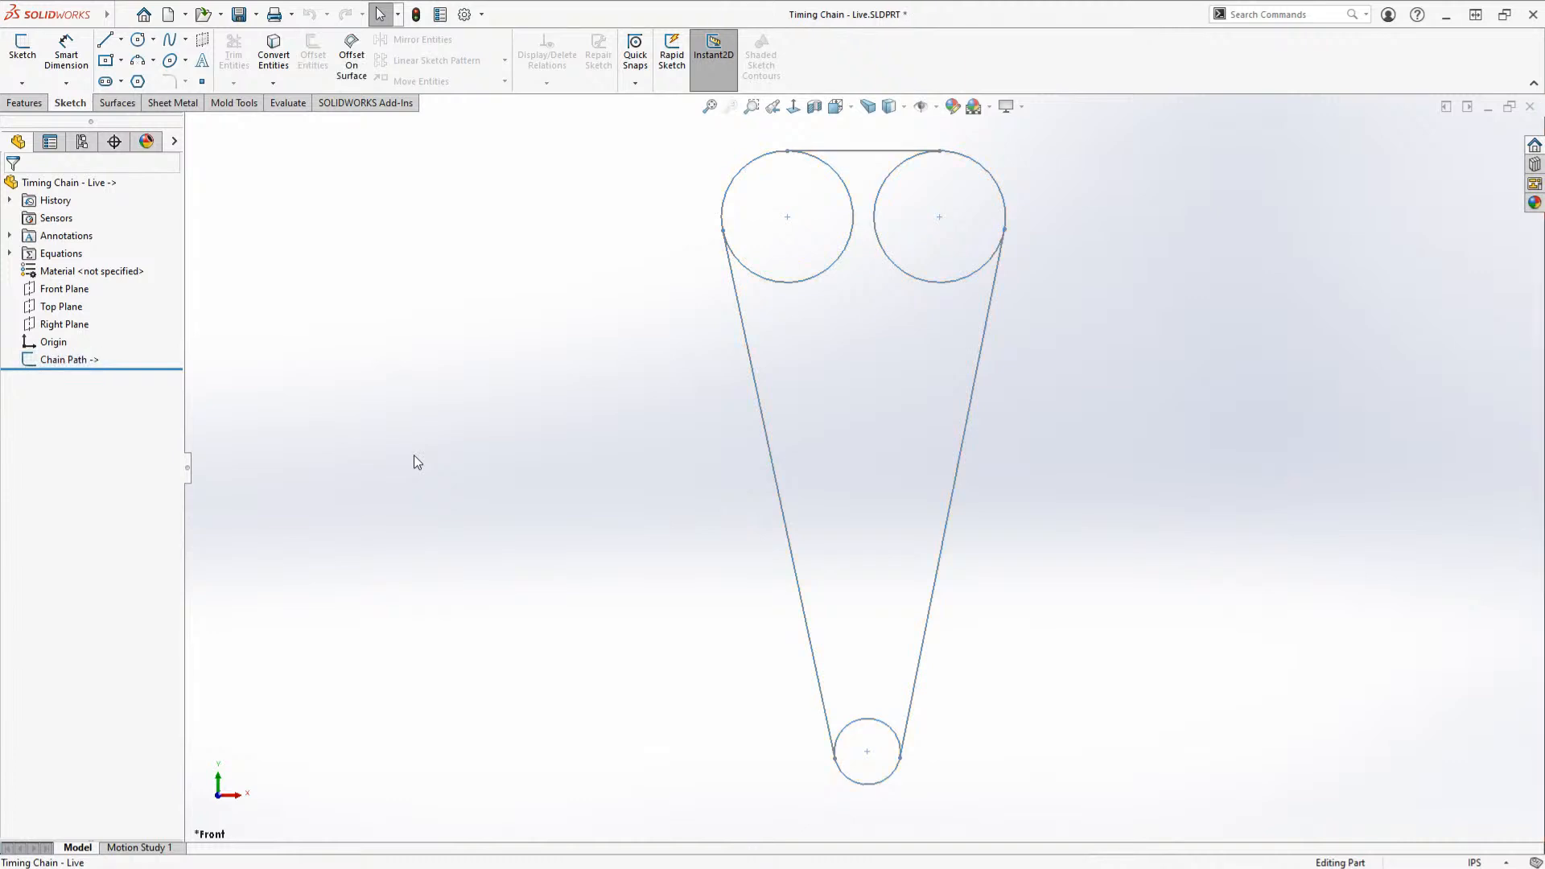
Step: Switch to the Engine Assembly and examine from the Right view where the chain path runs relative to the double cam sprocket teeth
{"action": "mouse_move", "coordinate": [732, 454]}
{"action": "middle_mouse_down"}
{"action": "mouse_move", "coordinate": [741, 500]}
{"action": "mouse_move", "coordinate": [679, 480]}
{"action": "mouse_move", "coordinate": [739, 485]}
{"action": "middle_mouse_up"}
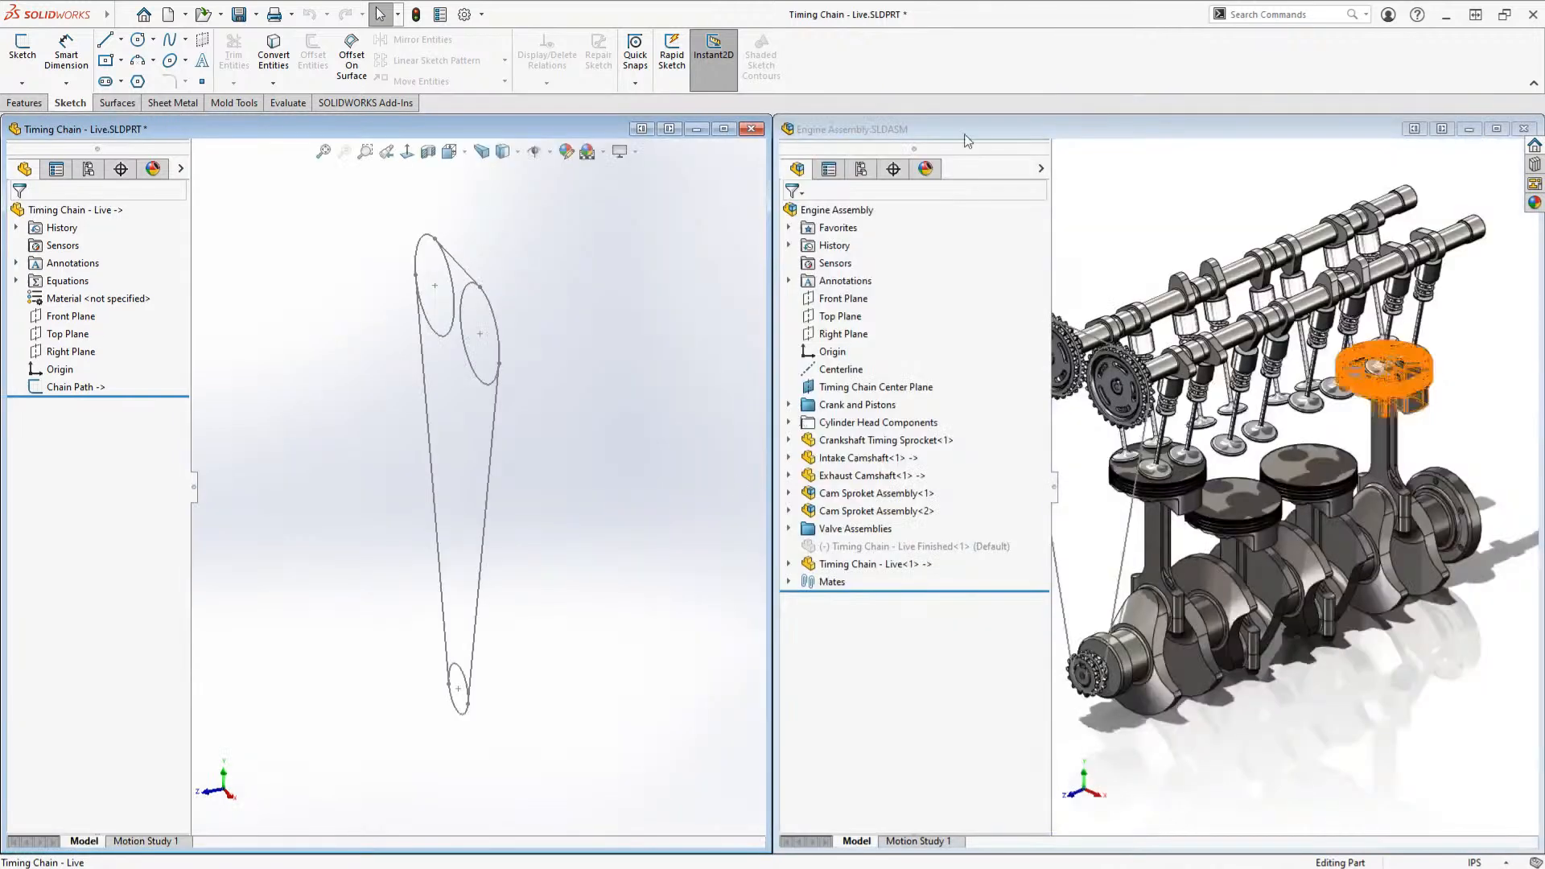
{"action": "left_click", "coordinate": [973, 128]}
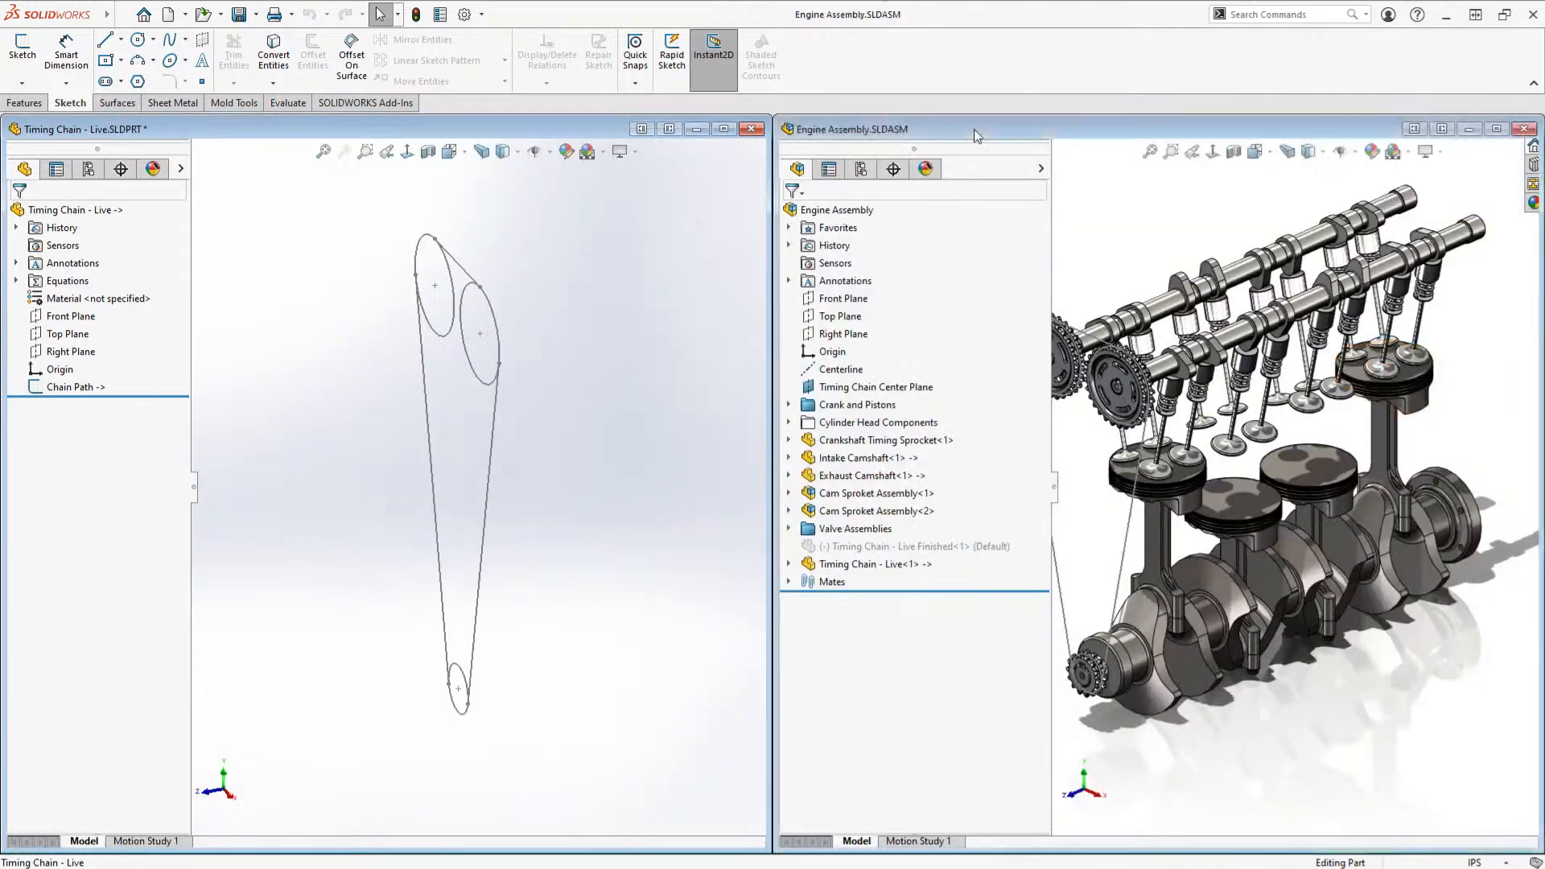
{"action": "double_click", "coordinate": [974, 128]}
{"action": "left_click", "coordinate": [870, 109]}
{"action": "left_click", "coordinate": [910, 170]}
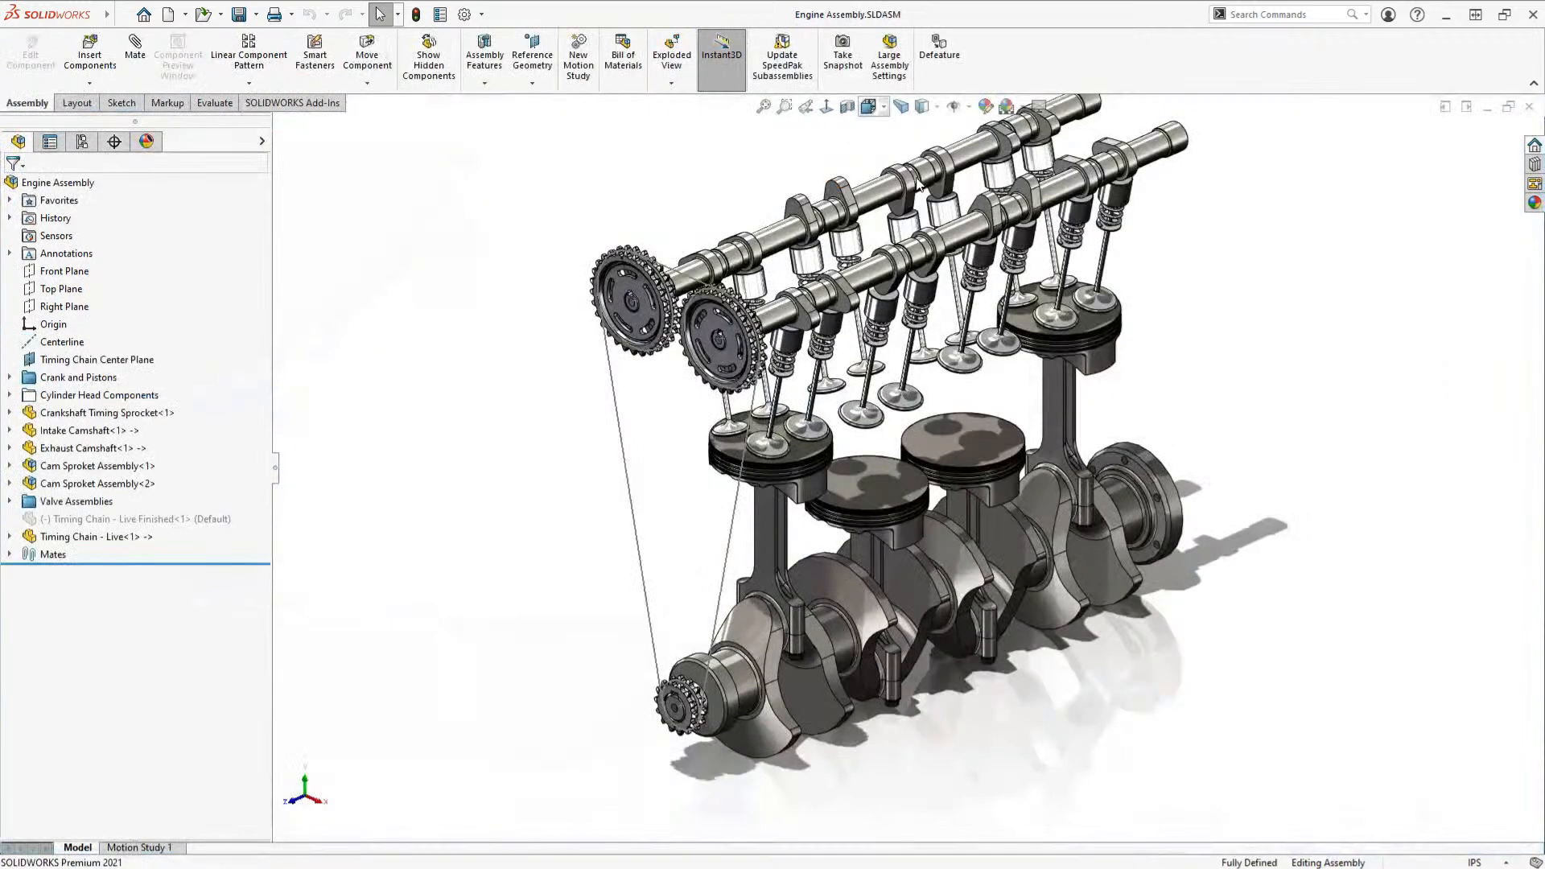
{"action": "scroll", "coordinate": [700, 392], "scroll_direction": "down", "scroll_amount": 10}
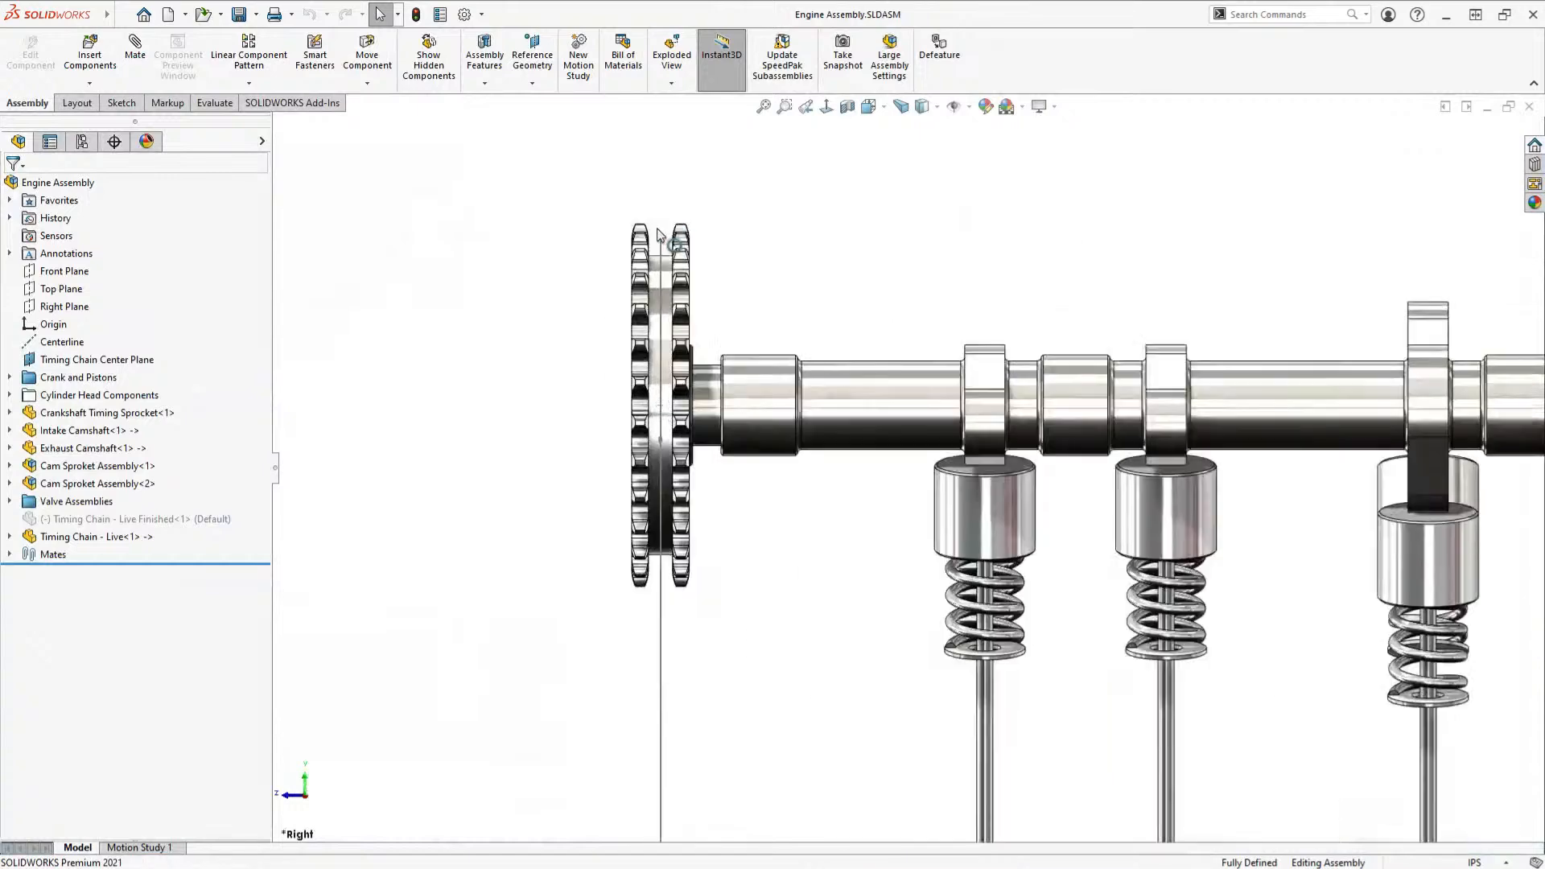
{"action": "scroll", "coordinate": [714, 459], "scroll_direction": "up", "scroll_amount": 3}
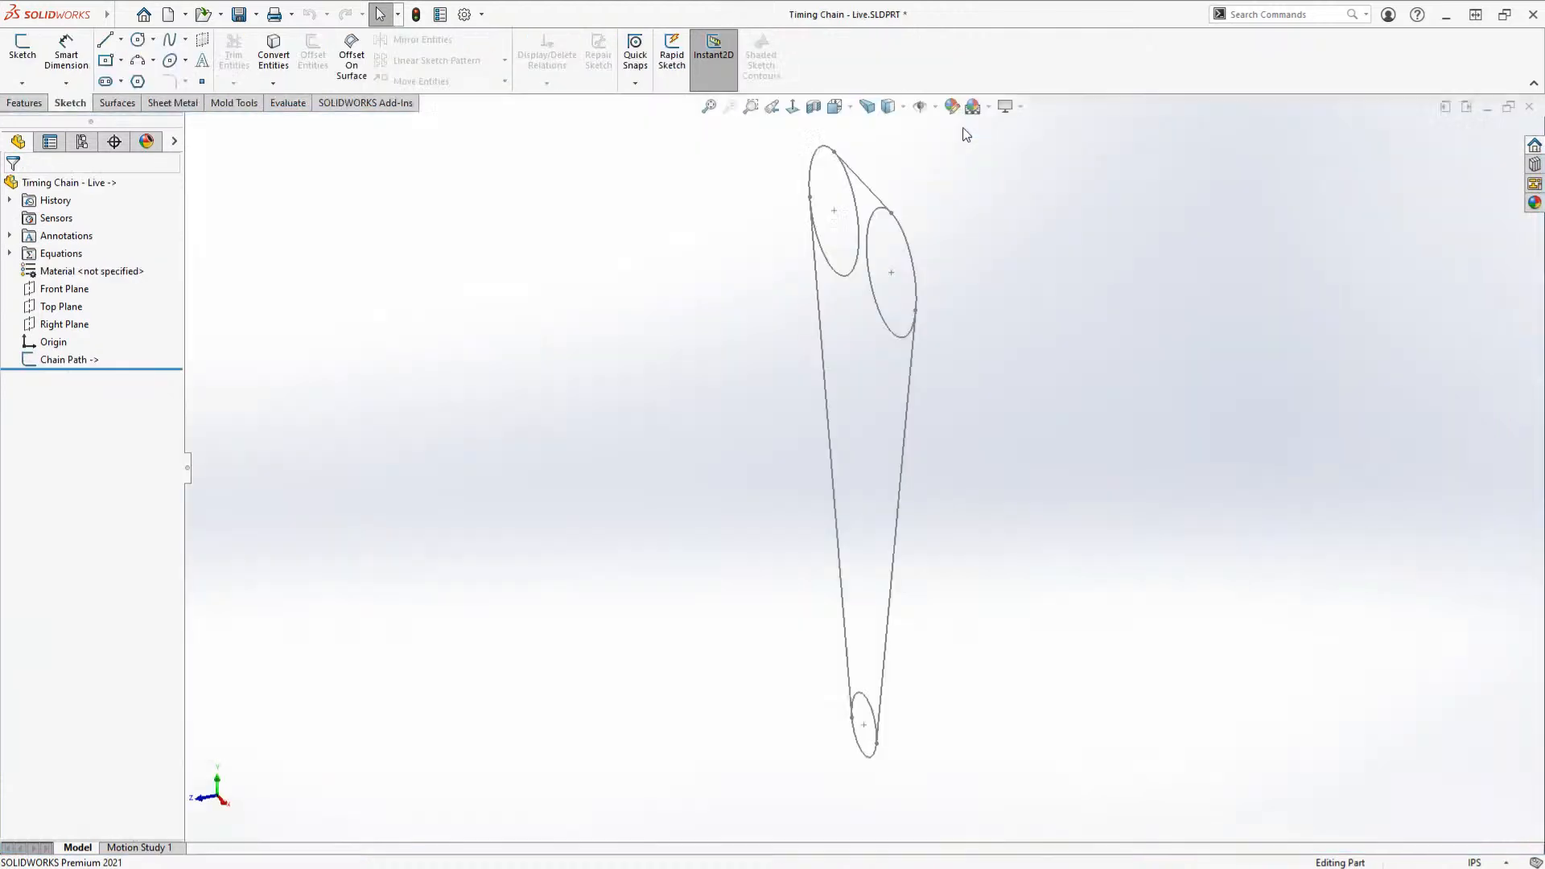
Step: Return to the timing chain part and review its global variables, especially Strand Pitch
{"action": "left_click", "coordinate": [9, 253]}
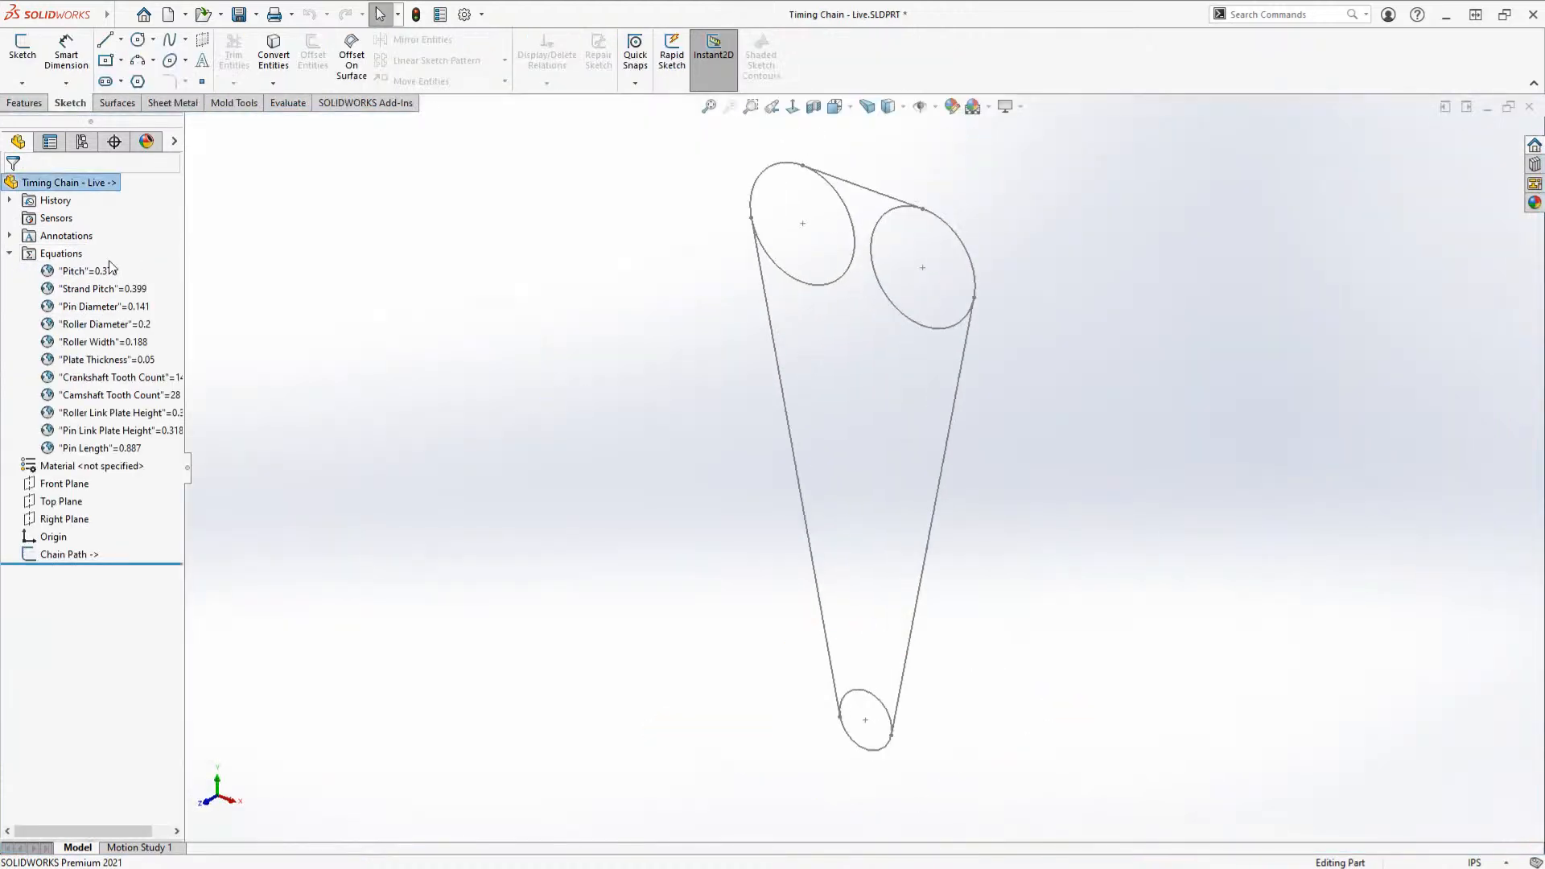
{"action": "left_click", "coordinate": [79, 293]}
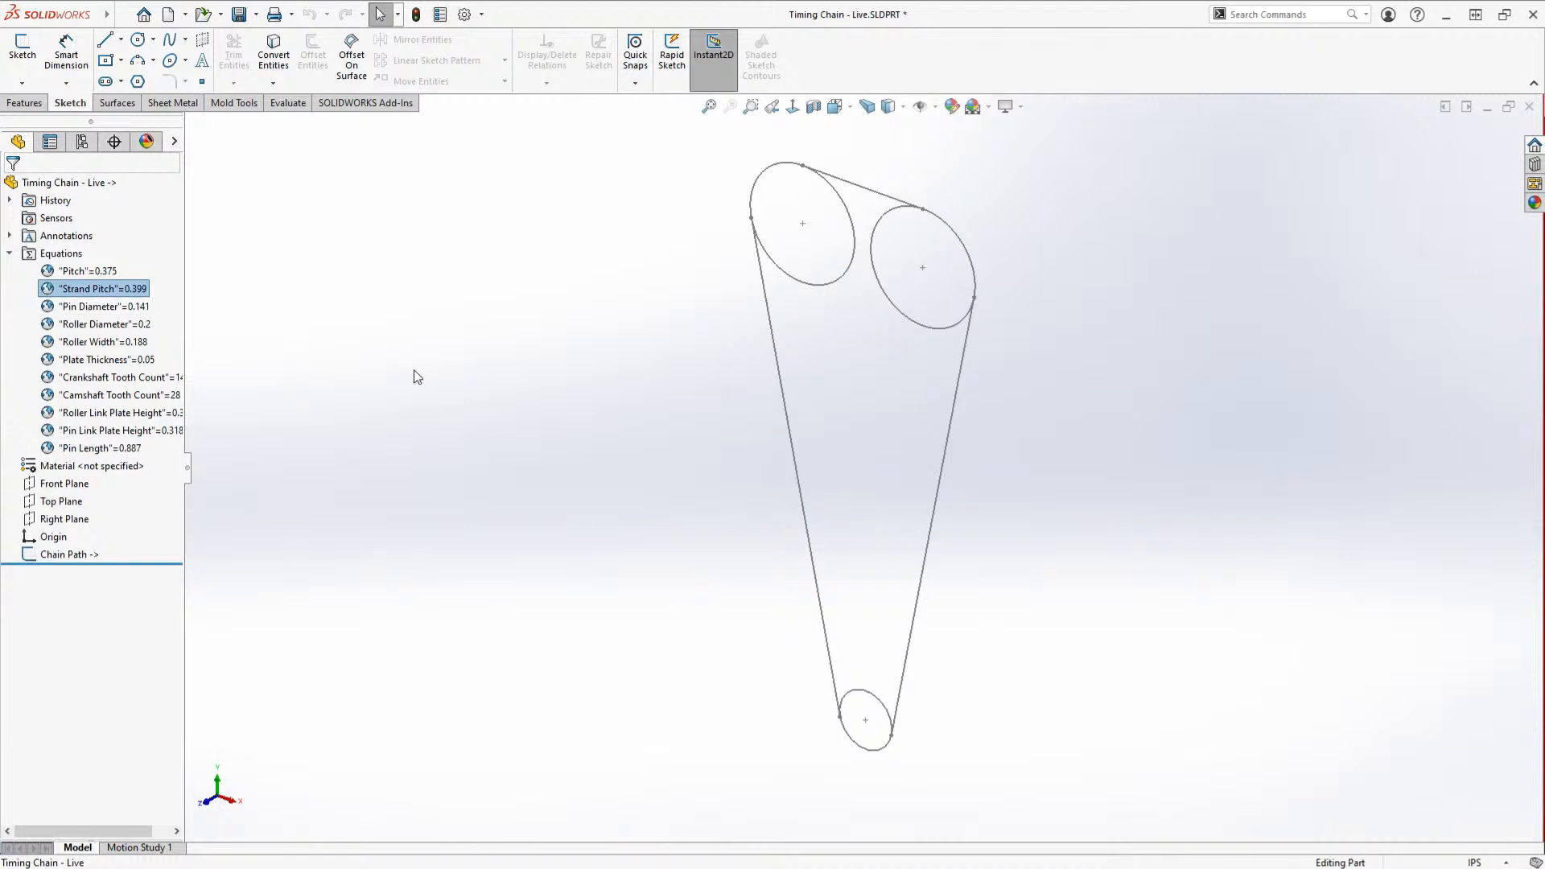
{"action": "left_click", "coordinate": [497, 363]}
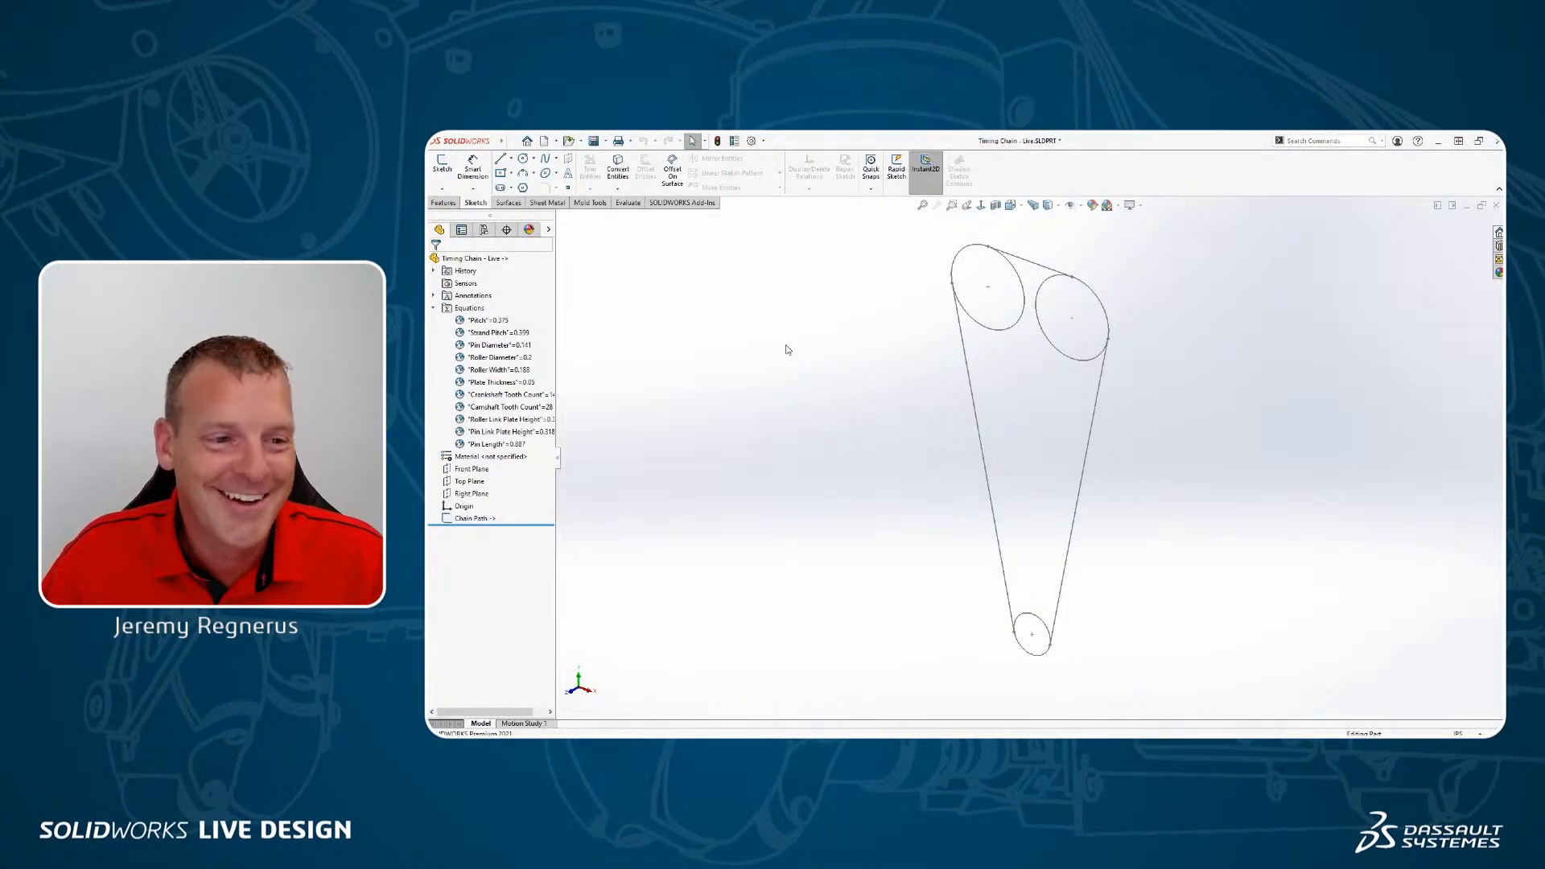
Step: Create a reference plane offset 0.875 in from the Front Plane
{"action": "left_click", "coordinate": [472, 468]}
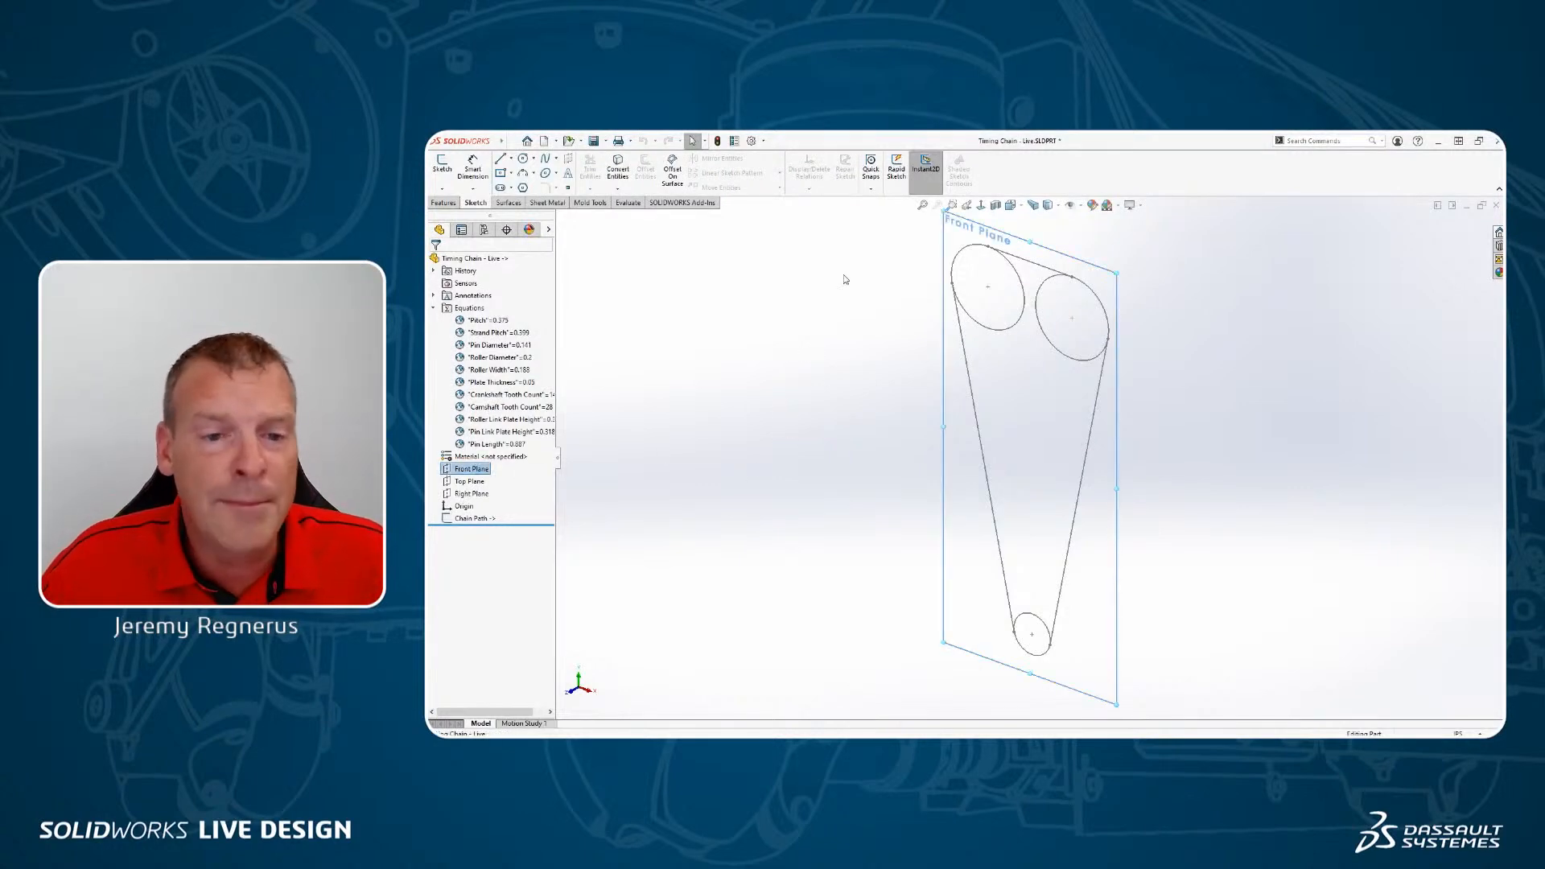
{"action": "left_click", "coordinate": [867, 297]}
{"action": "left_click", "coordinate": [872, 311]}
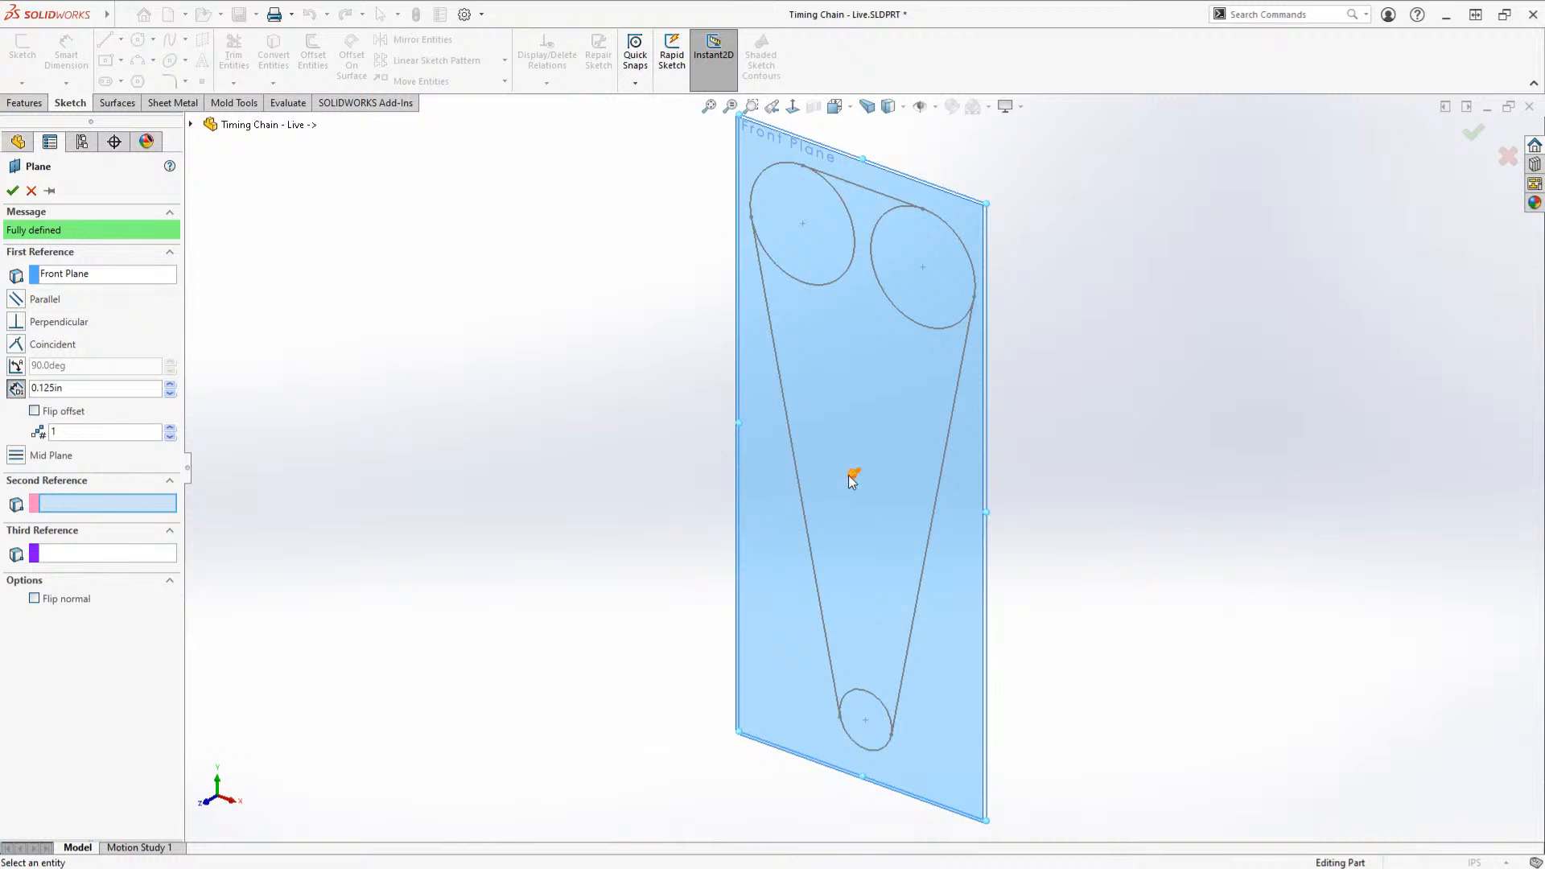
{"action": "left_click", "coordinate": [171, 384]}
{"action": "left_click", "coordinate": [171, 384]}
{"action": "left_click", "coordinate": [170, 384]}
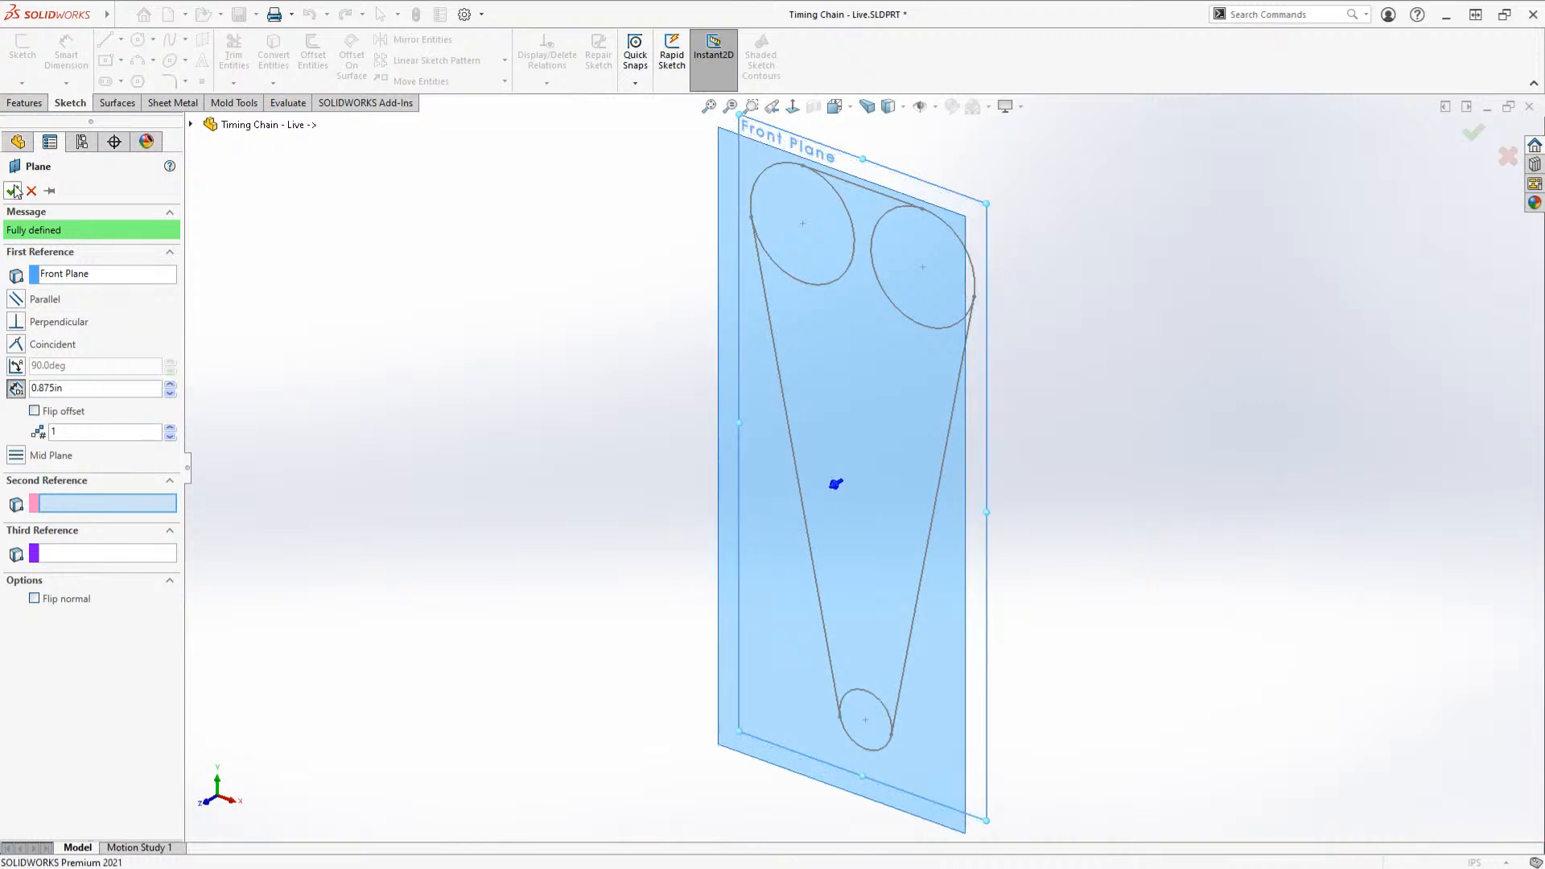
{"action": "key", "text": "Return"}
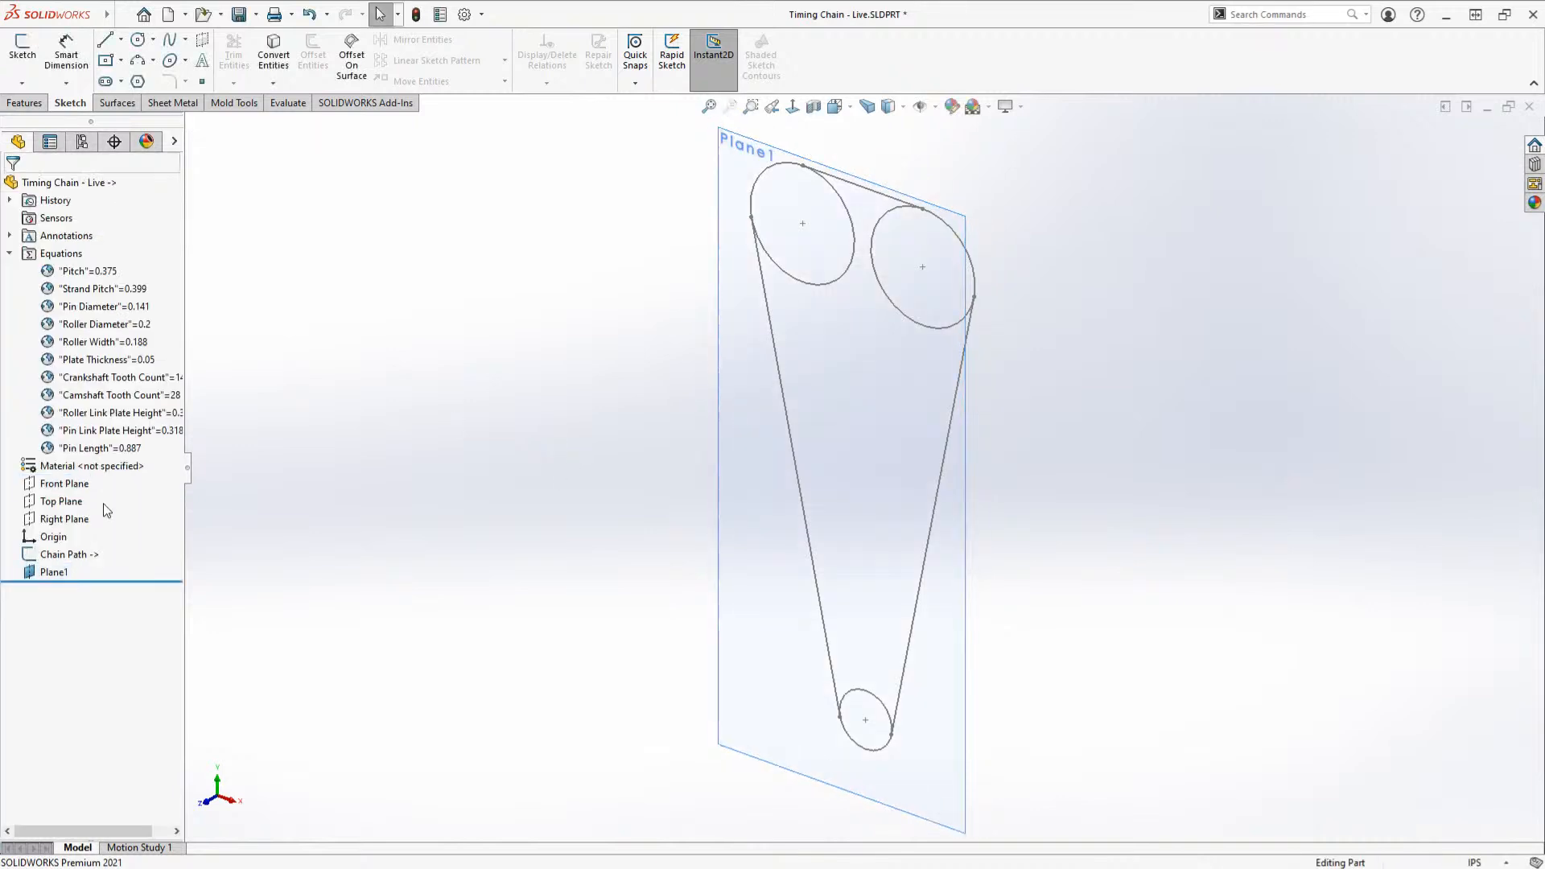
Step: Drive the new plane's offset distance with the equation "Strand Pitch" / 2 and return to an isometric view
{"action": "left_click", "coordinate": [60, 572]}
{"action": "scroll", "coordinate": [855, 488], "scroll_direction": "down", "scroll_amount": 4}
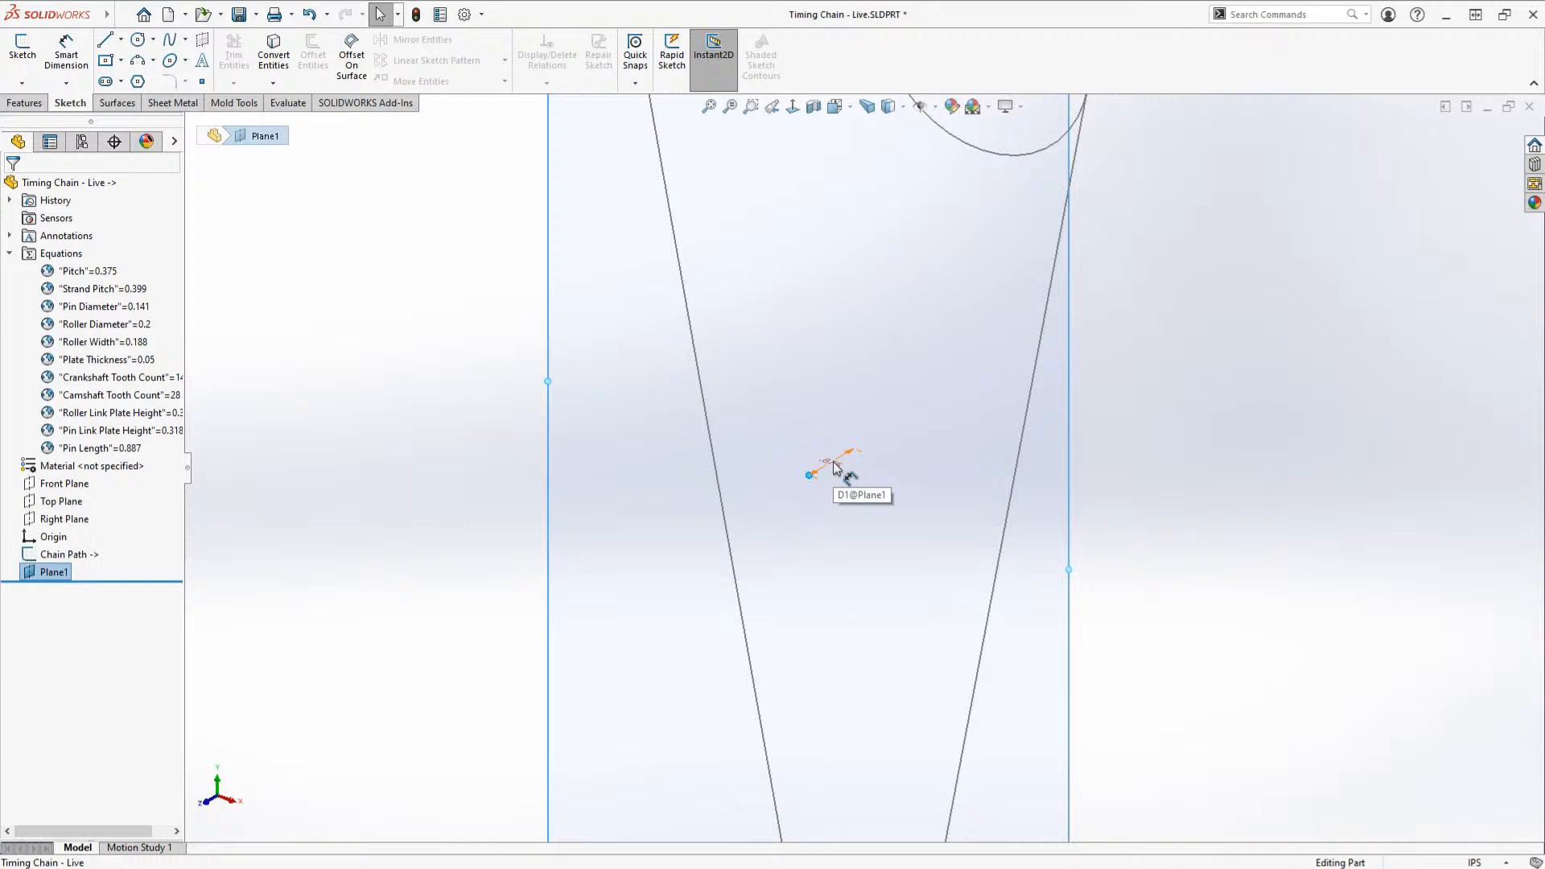
{"action": "double_click", "coordinate": [837, 468]}
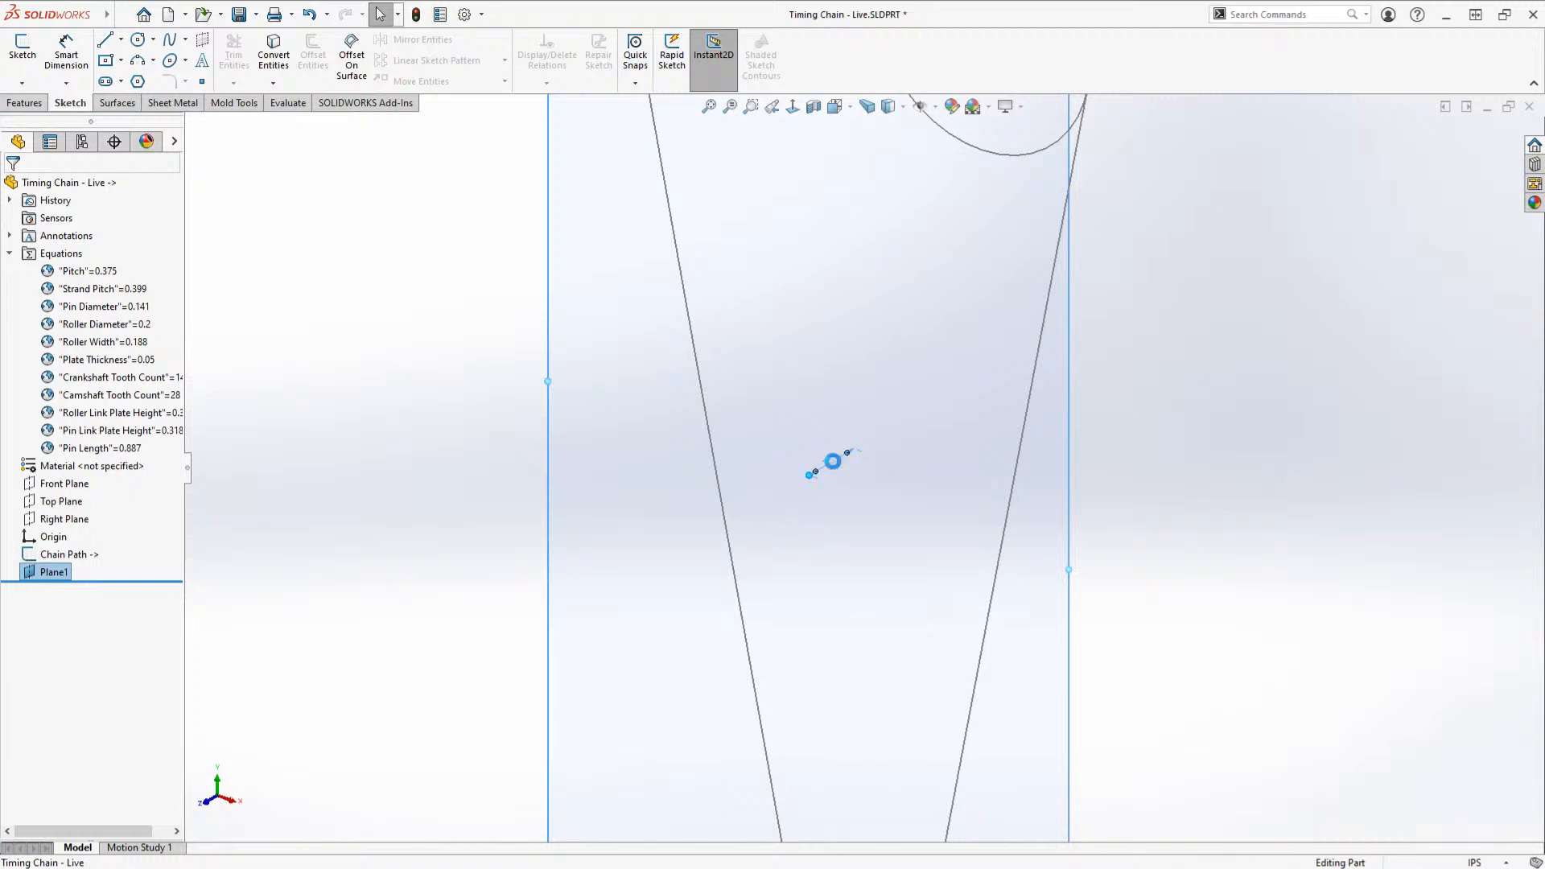
{"action": "type", "text": "="}
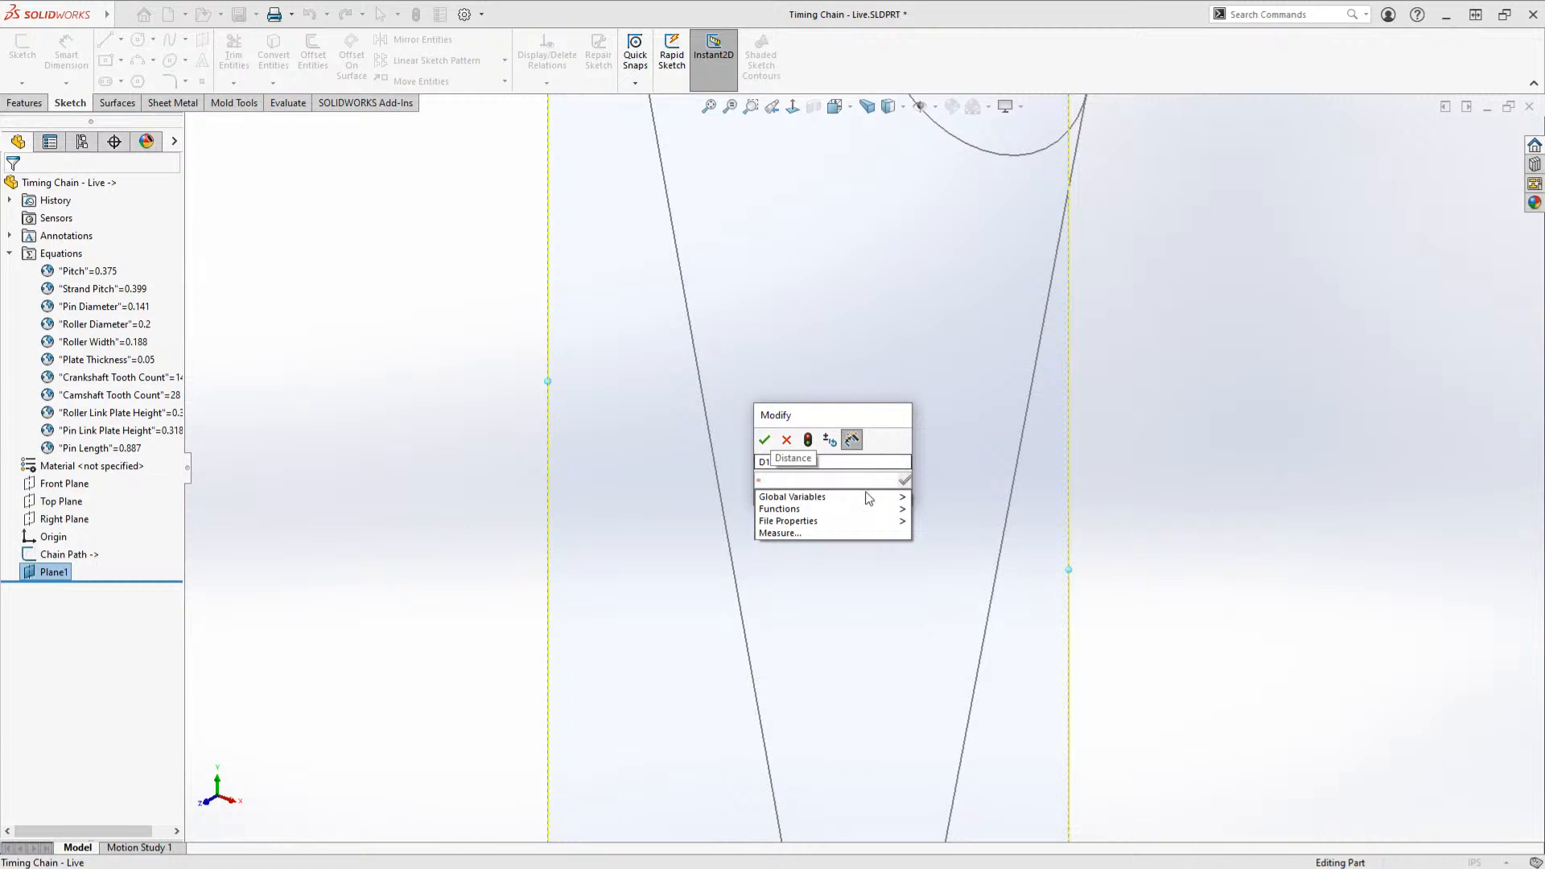
{"action": "mouse_move", "coordinate": [869, 497]}
{"action": "left_click", "coordinate": [960, 516]}
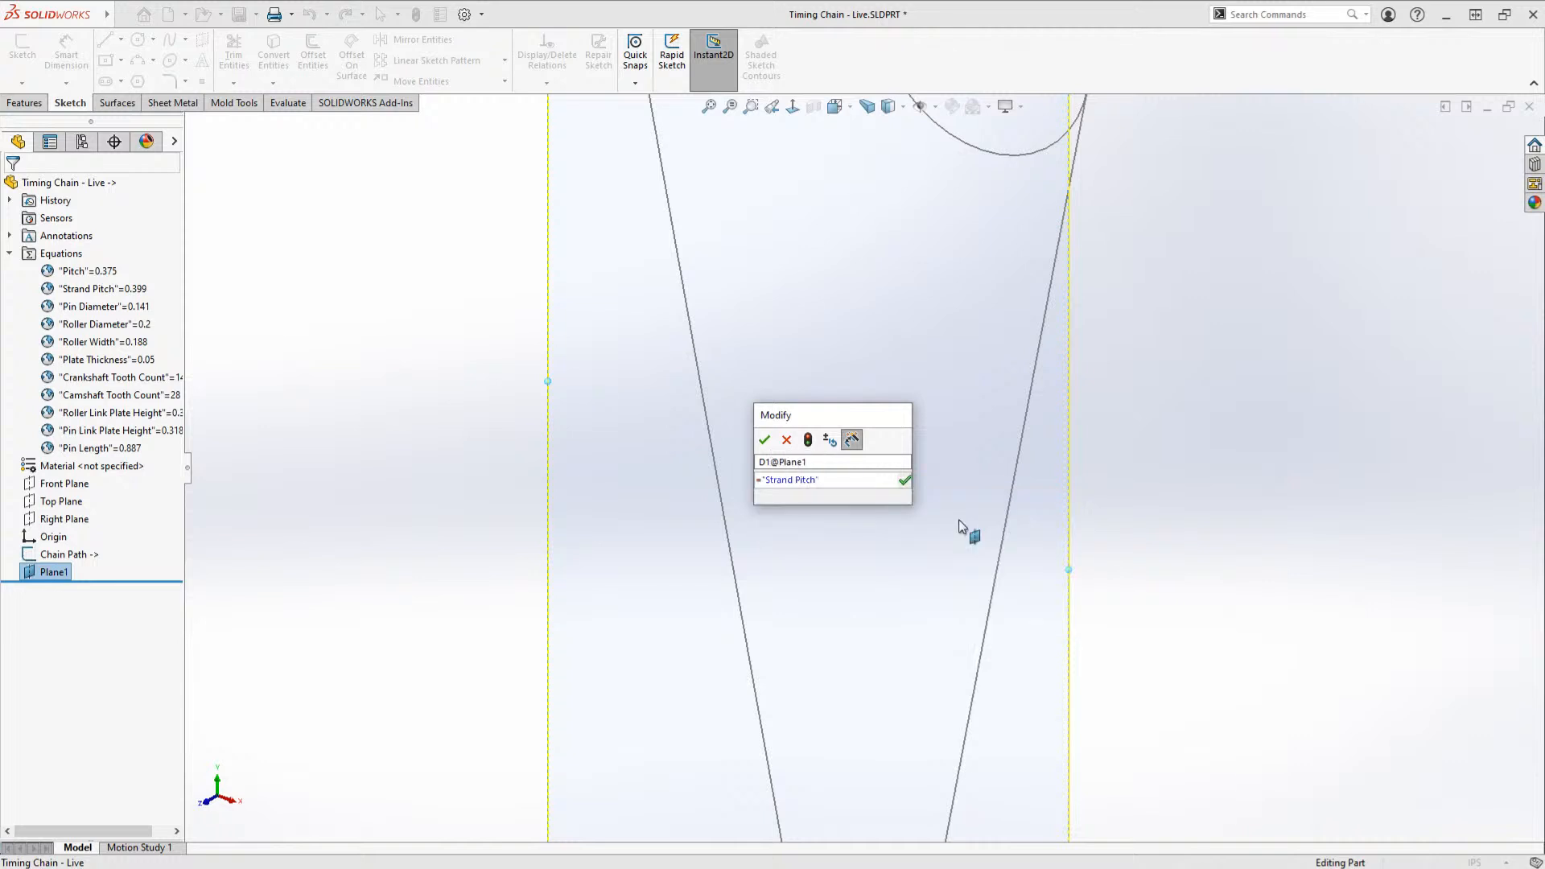
{"action": "type", "text": "/ 2"}
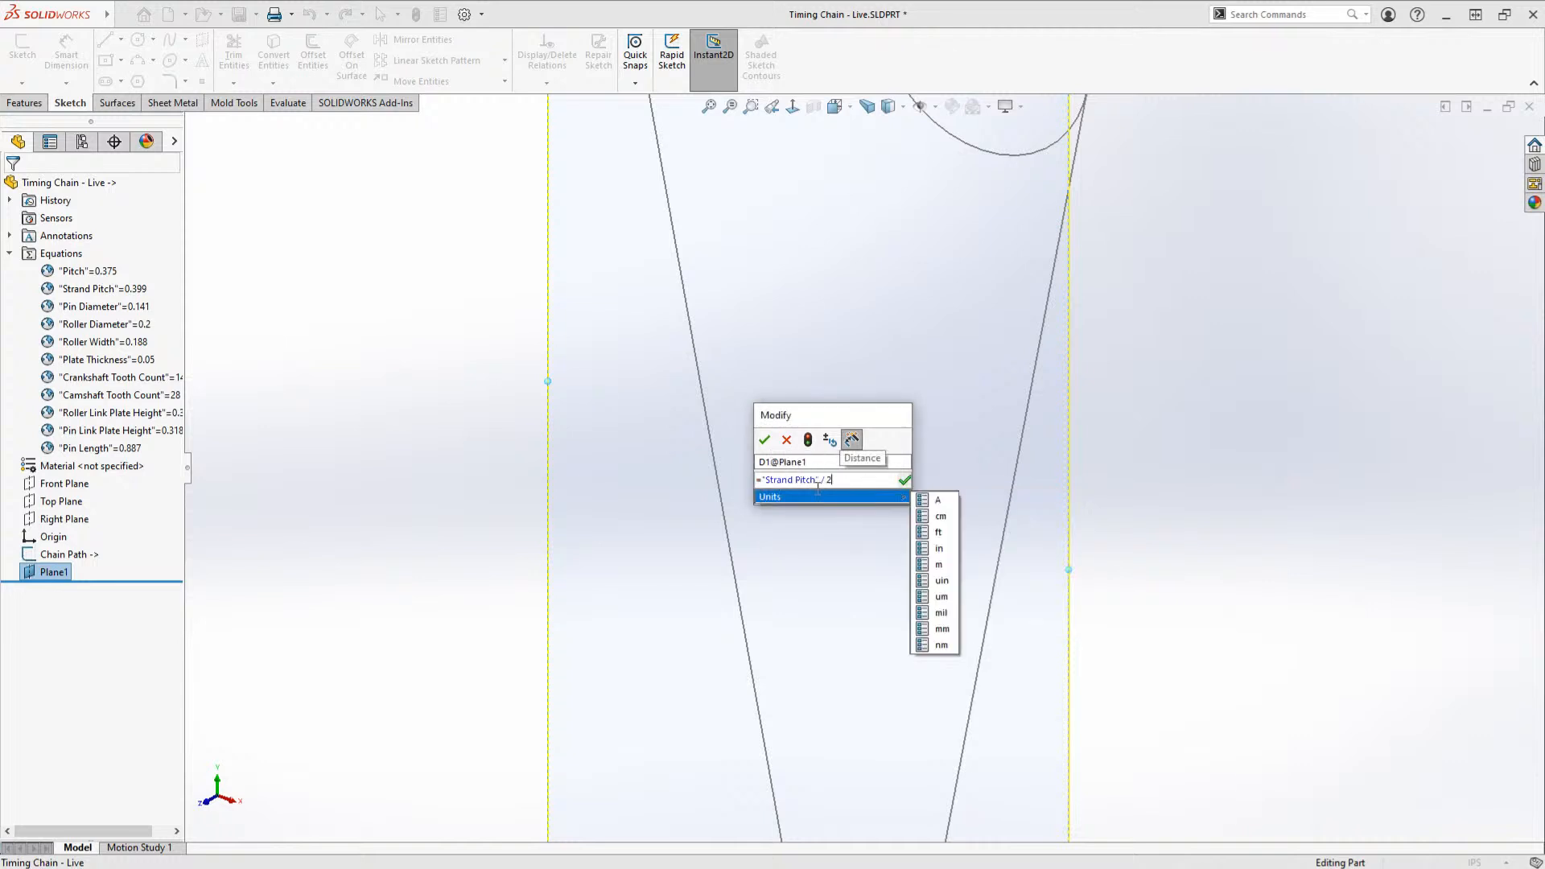
{"action": "left_click", "coordinate": [905, 479]}
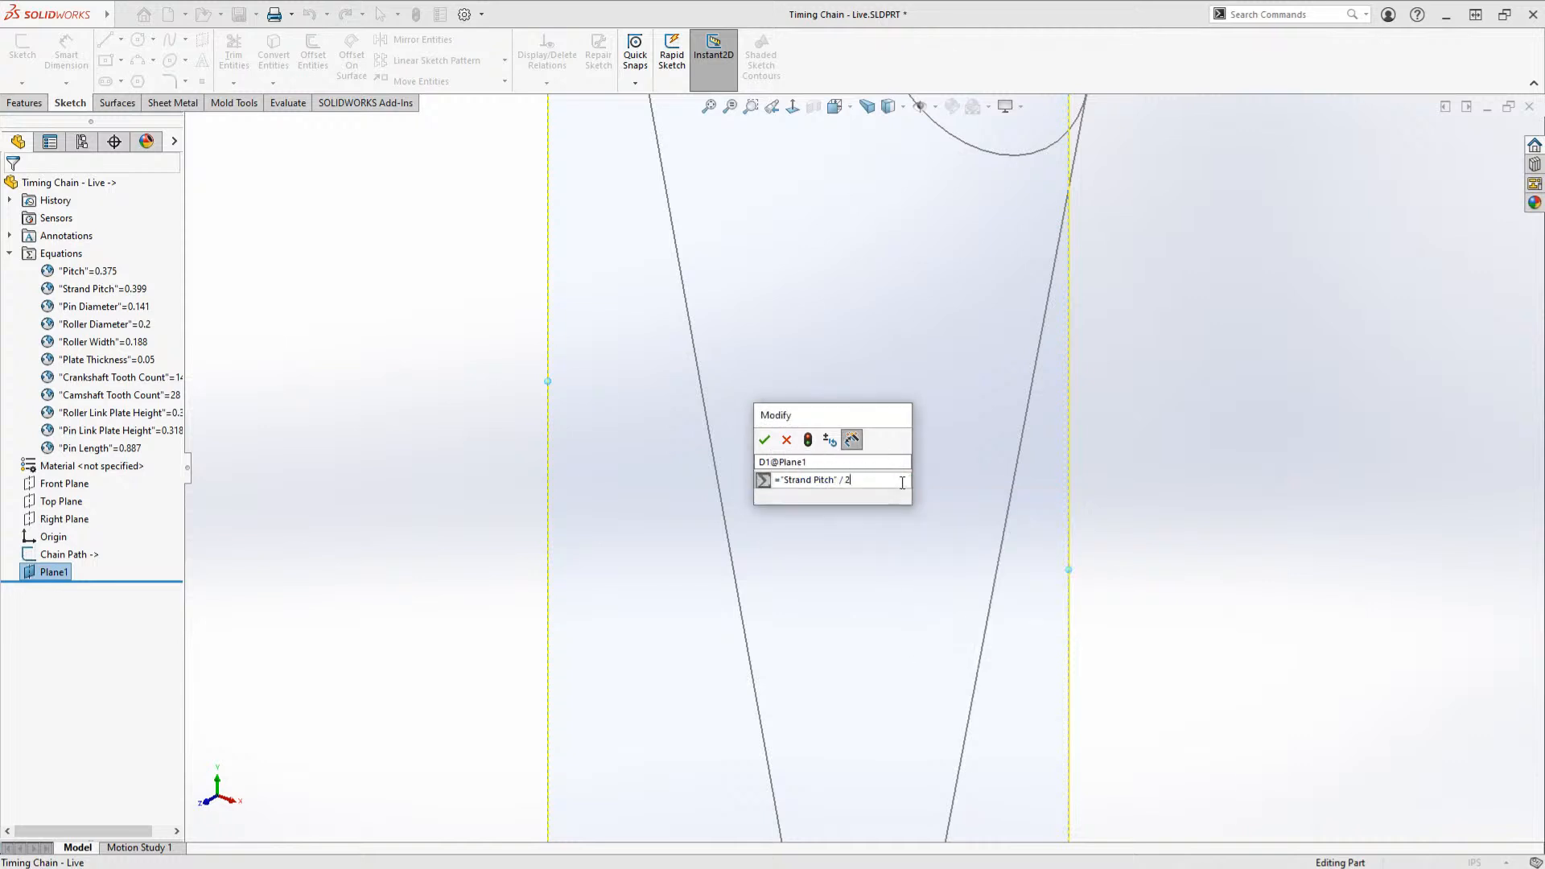
{"action": "left_click", "coordinate": [766, 443]}
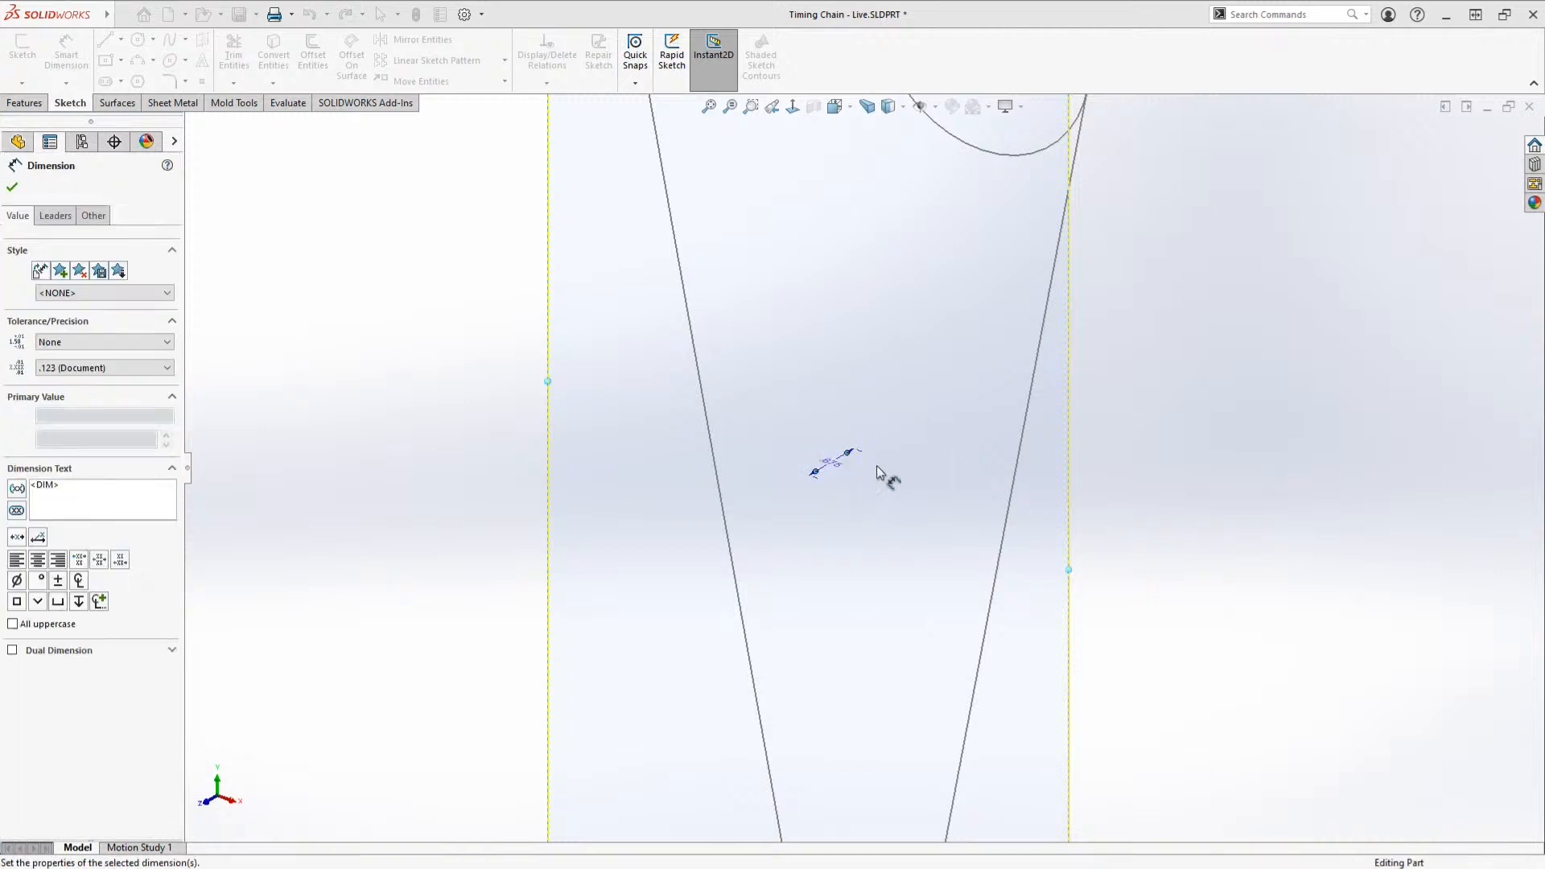
{"action": "left_click", "coordinate": [1170, 505]}
{"action": "key", "text": "ctrl+7"}
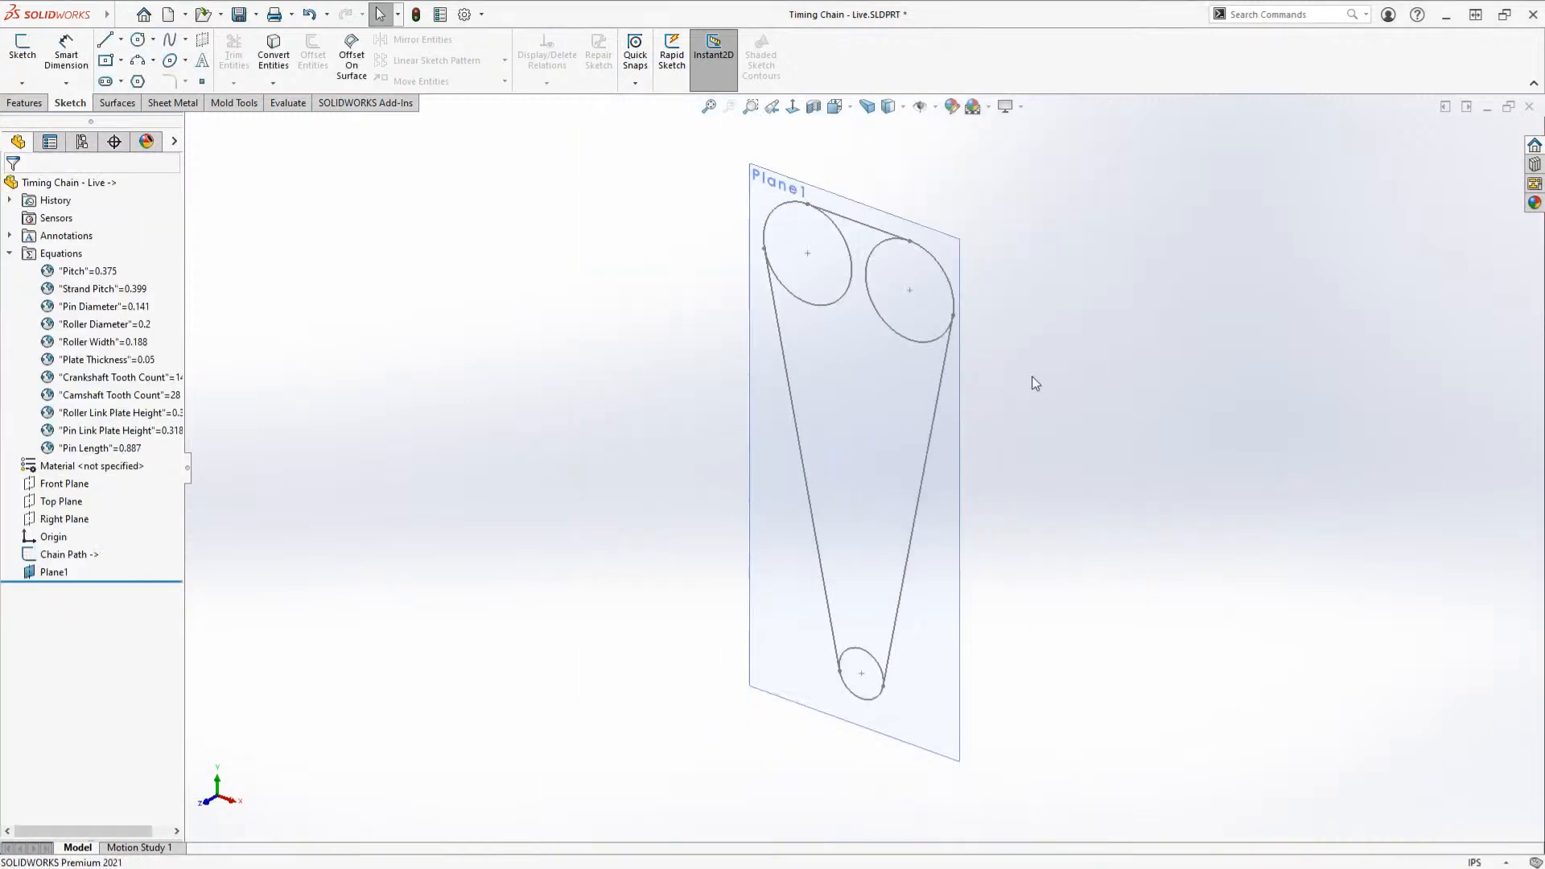
{"action": "mouse_move", "coordinate": [959, 328]}
{"action": "middle_mouse_down"}
{"action": "mouse_move", "coordinate": [924, 255]}
{"action": "mouse_move", "coordinate": [1028, 381]}
{"action": "middle_mouse_up"}
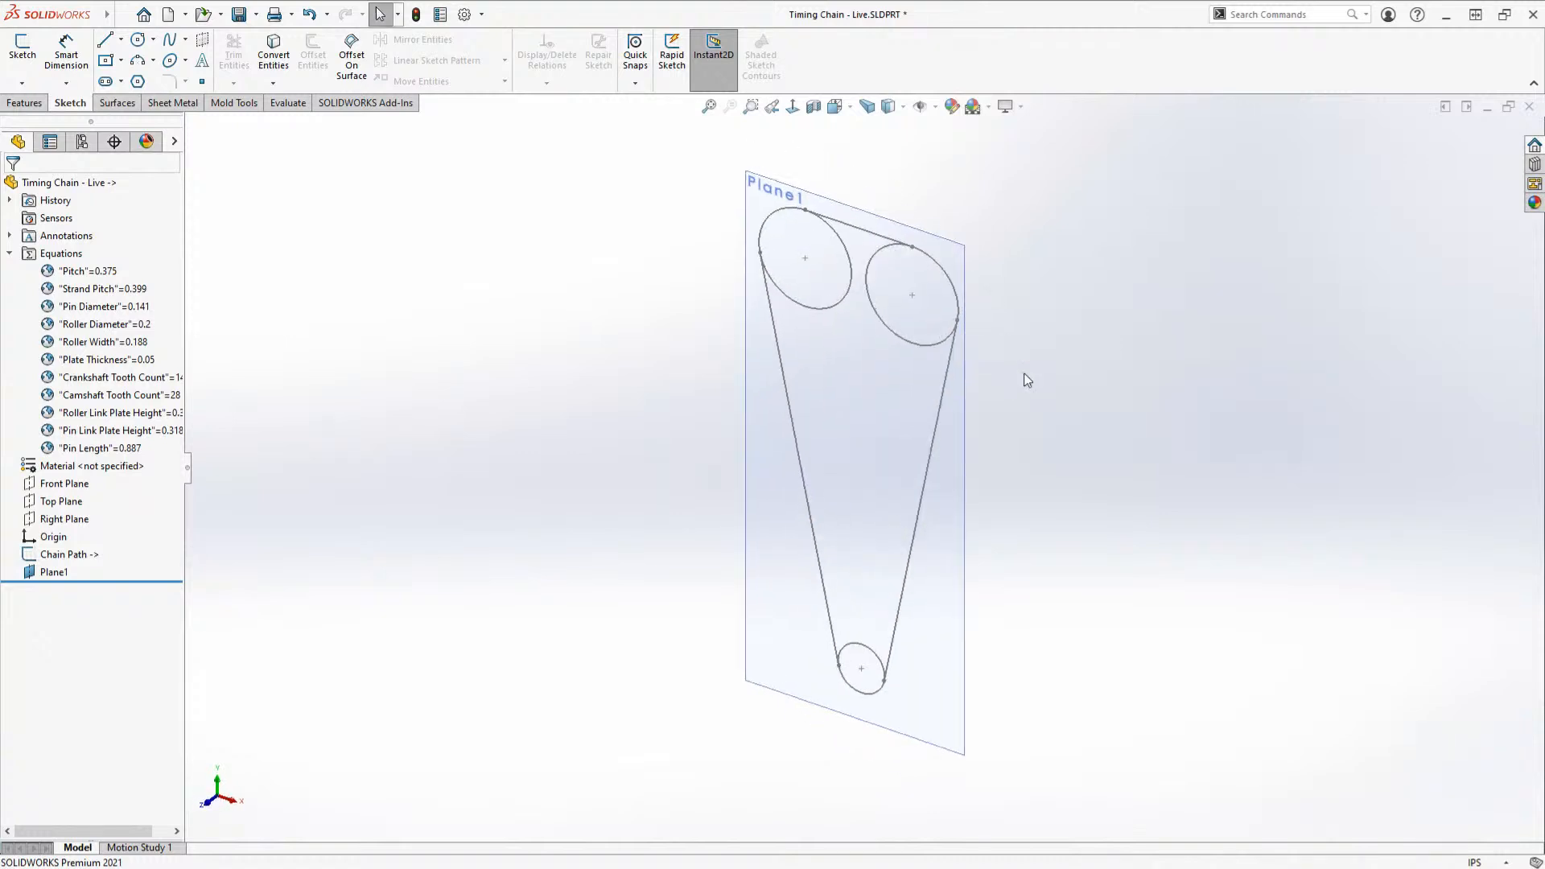
Step: Create a reference axis through the centre point of the small lower Chain Path circle, perpendicular to the Front Plane
{"action": "key", "text": "shift+c"}
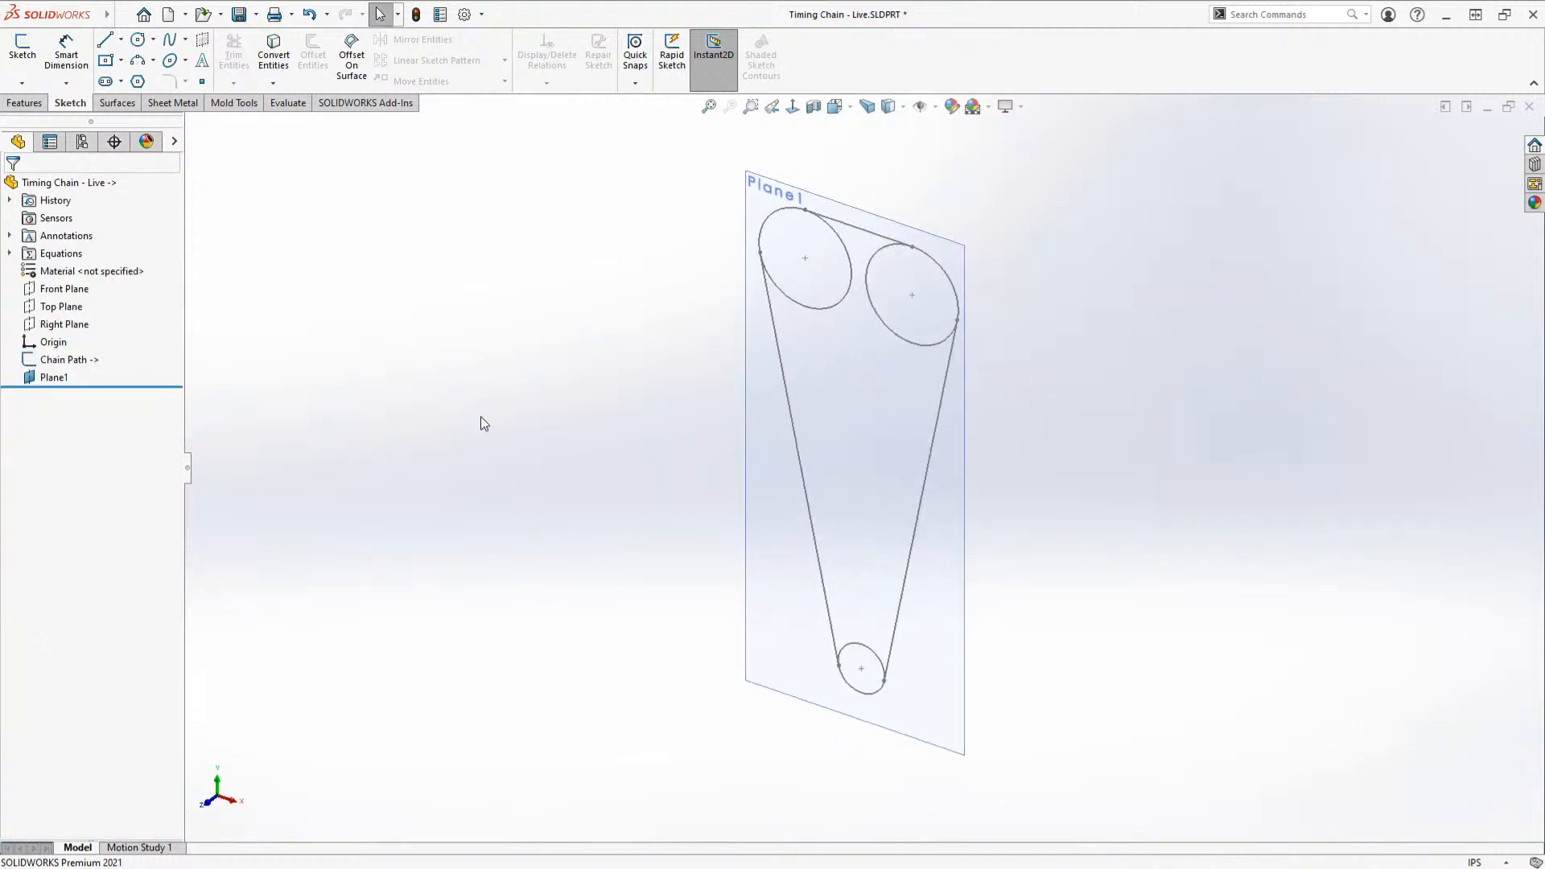
{"action": "scroll", "coordinate": [1088, 430], "scroll_direction": "down", "scroll_amount": 2}
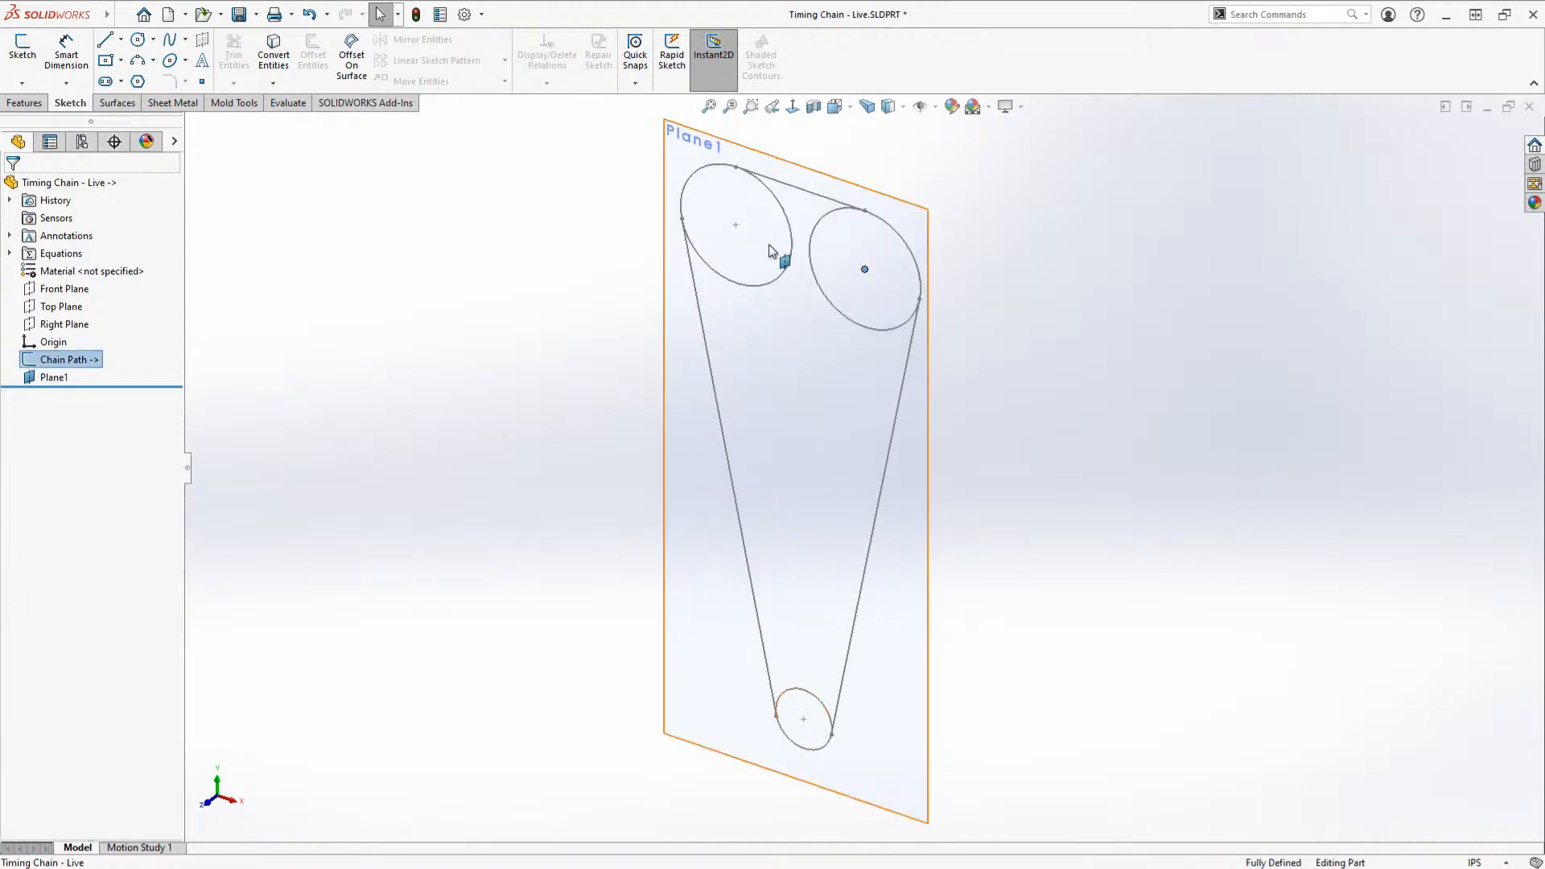
{"action": "left_click", "coordinate": [735, 225]}
{"action": "key", "text": "Escape"}
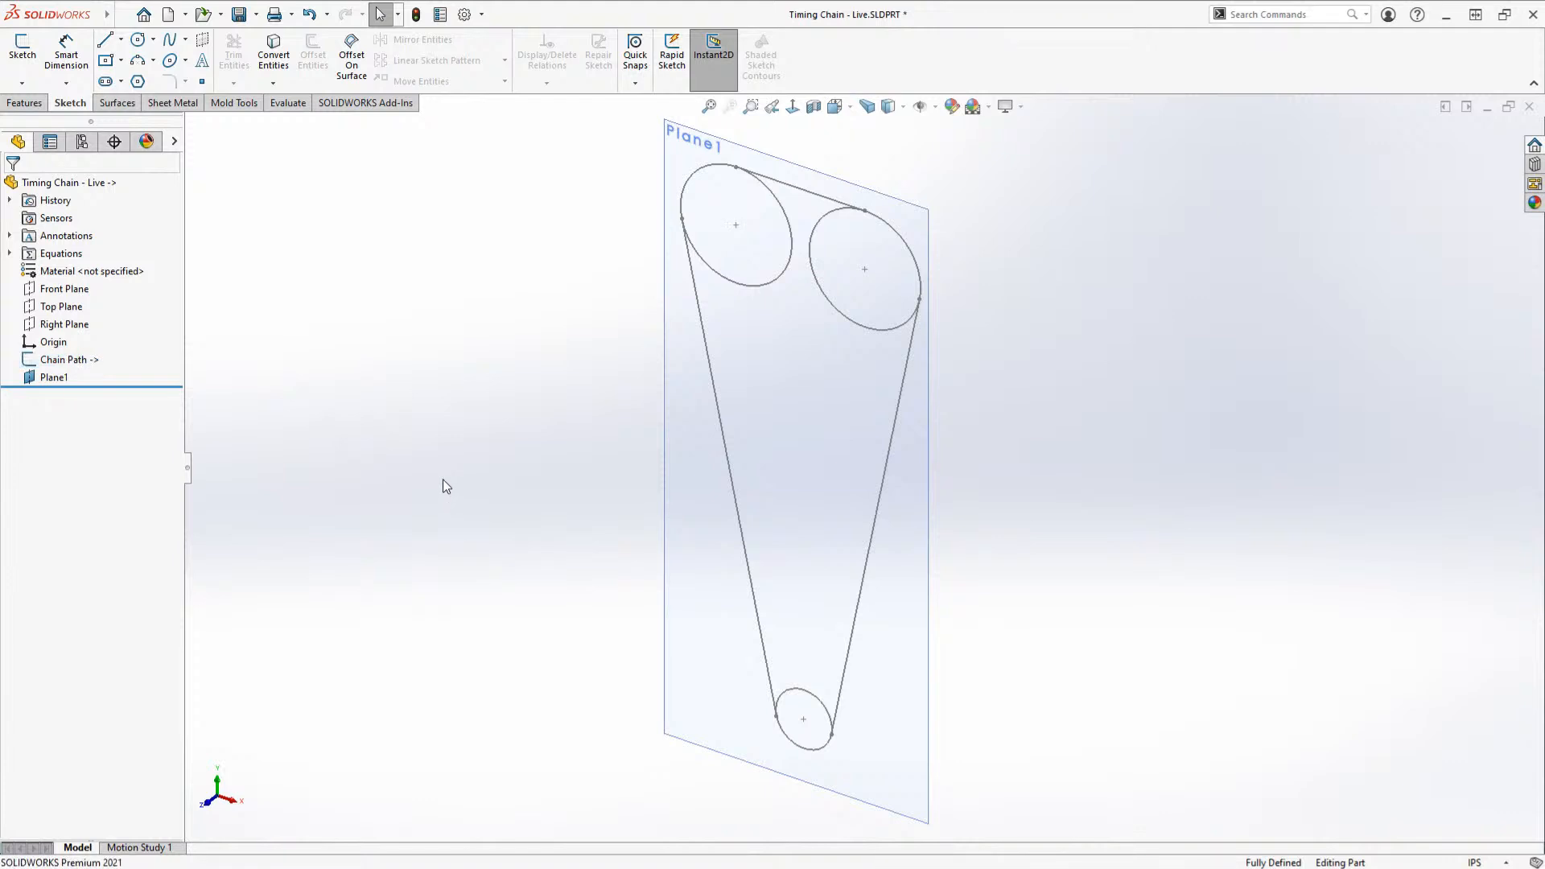
{"action": "key", "text": "s"}
{"action": "key", "text": "Escape"}
{"action": "left_click", "coordinate": [64, 288]}
{"action": "left_click", "coordinate": [803, 720], "text": "ctrl"}
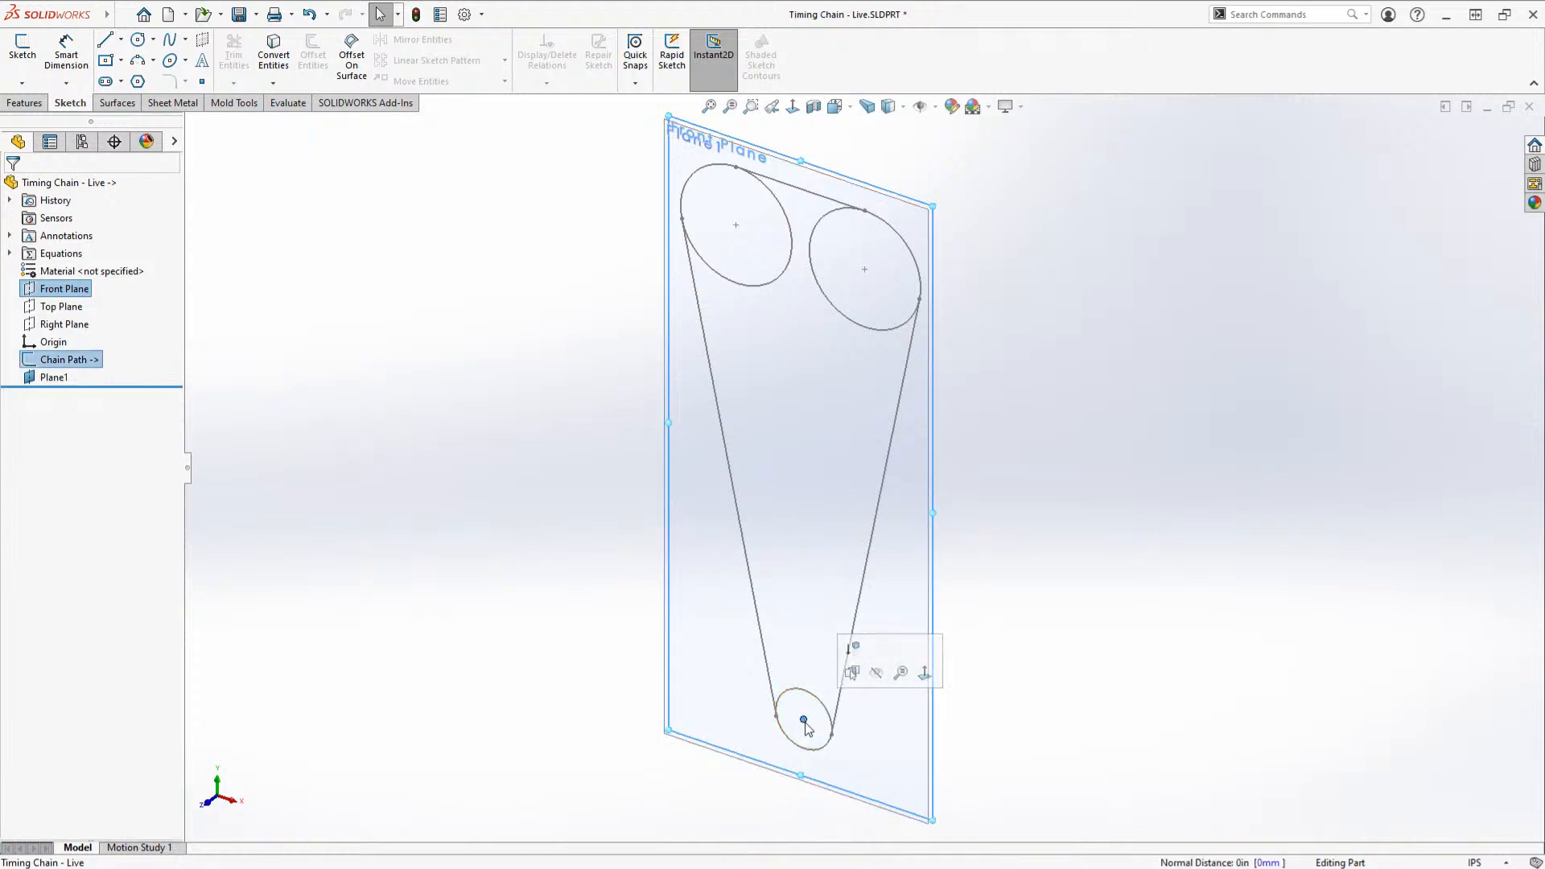
{"action": "mouse_move", "coordinate": [473, 304]}
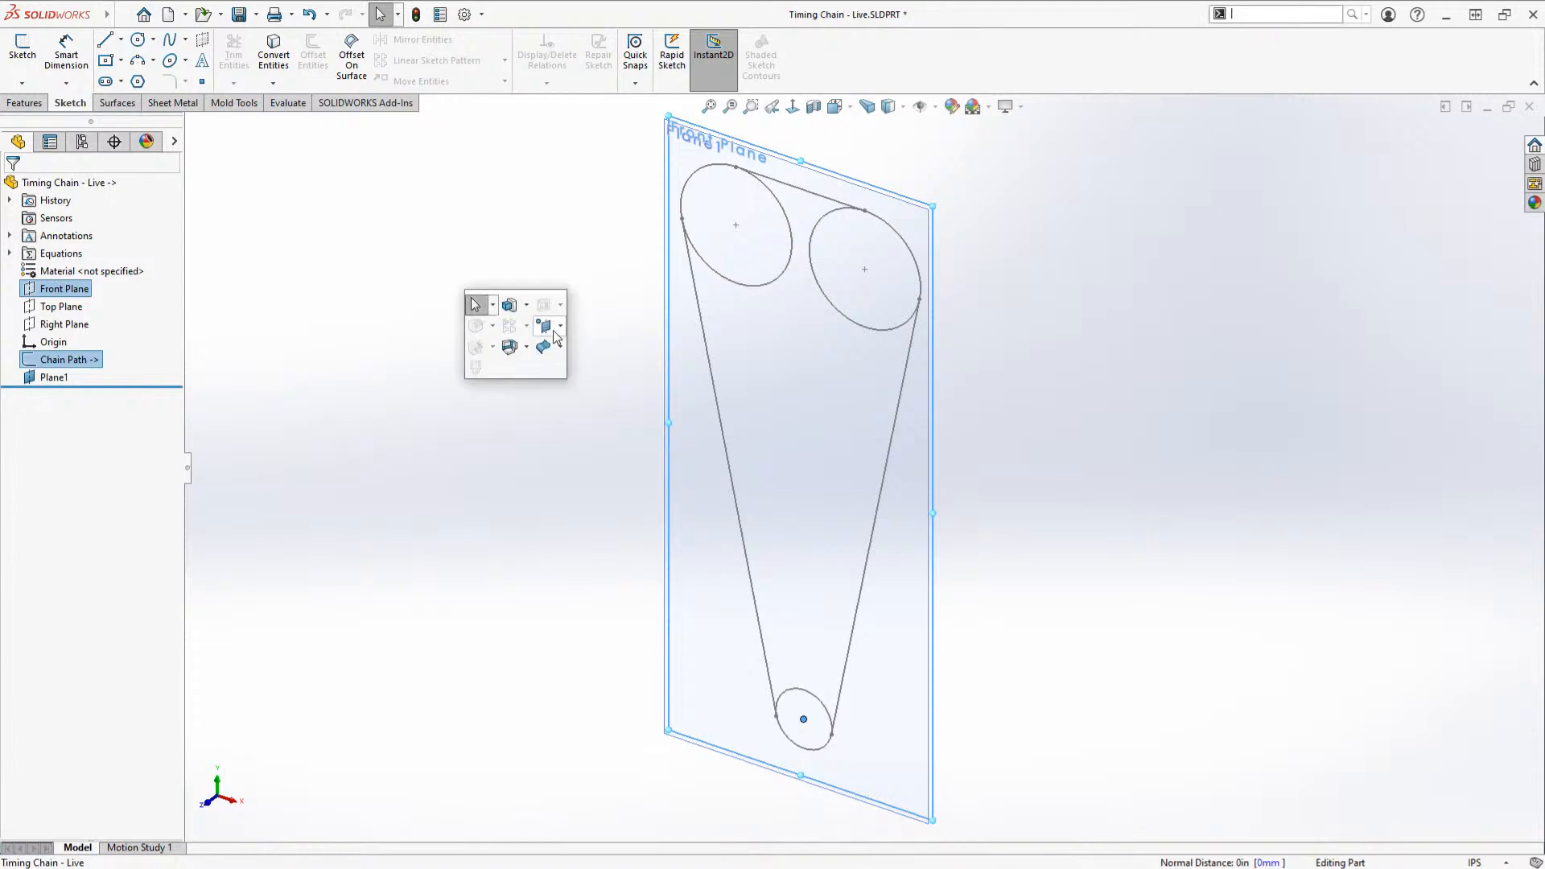
{"action": "left_click", "coordinate": [545, 320]}
{"action": "left_click", "coordinate": [579, 369]}
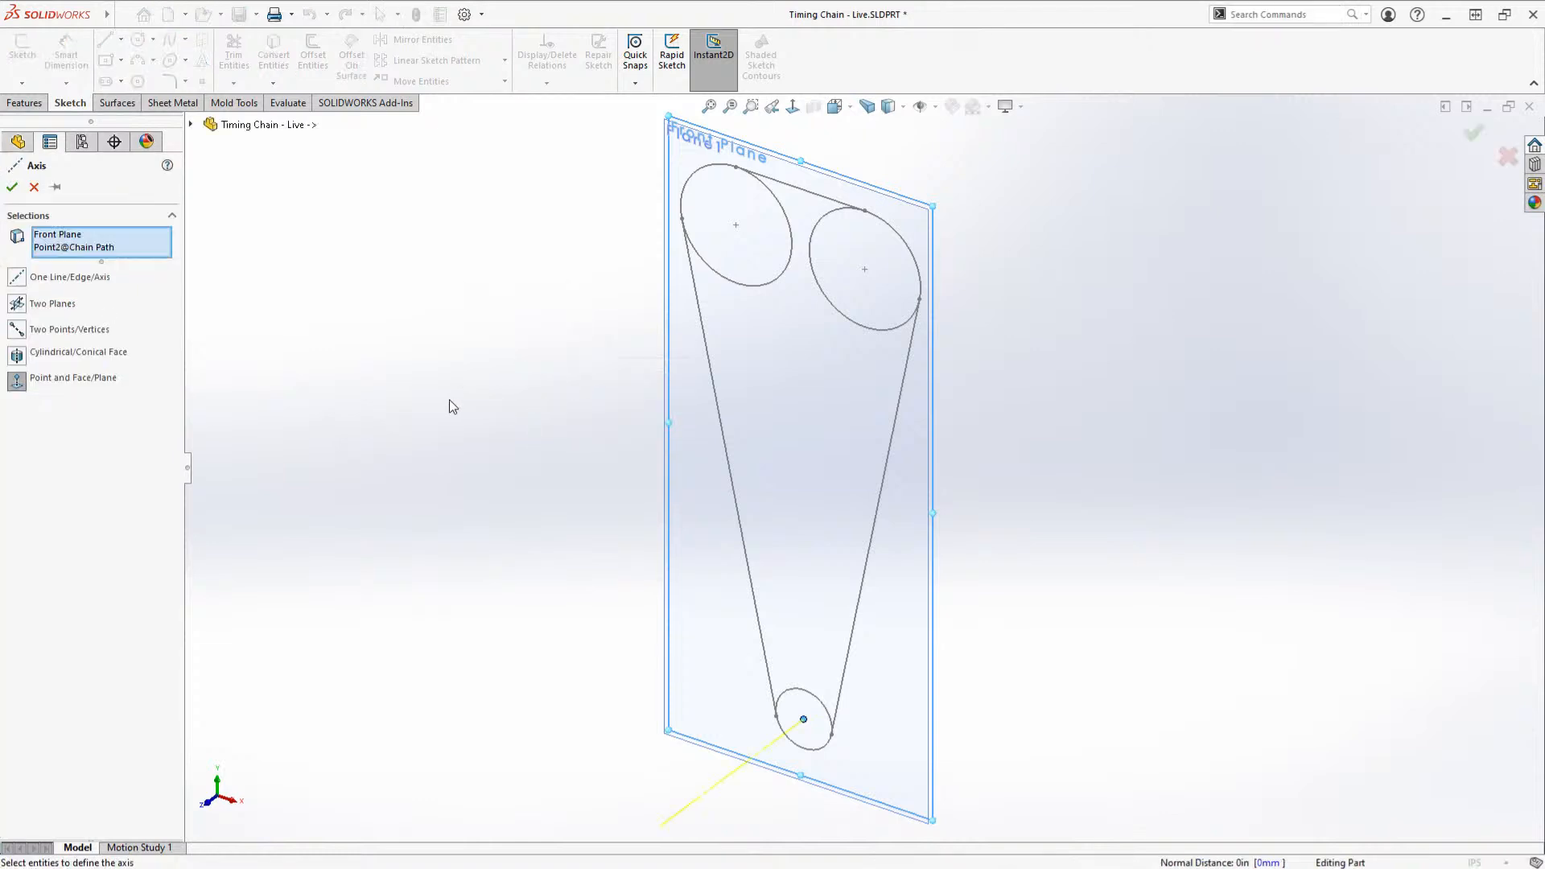
{"action": "key", "text": "Return"}
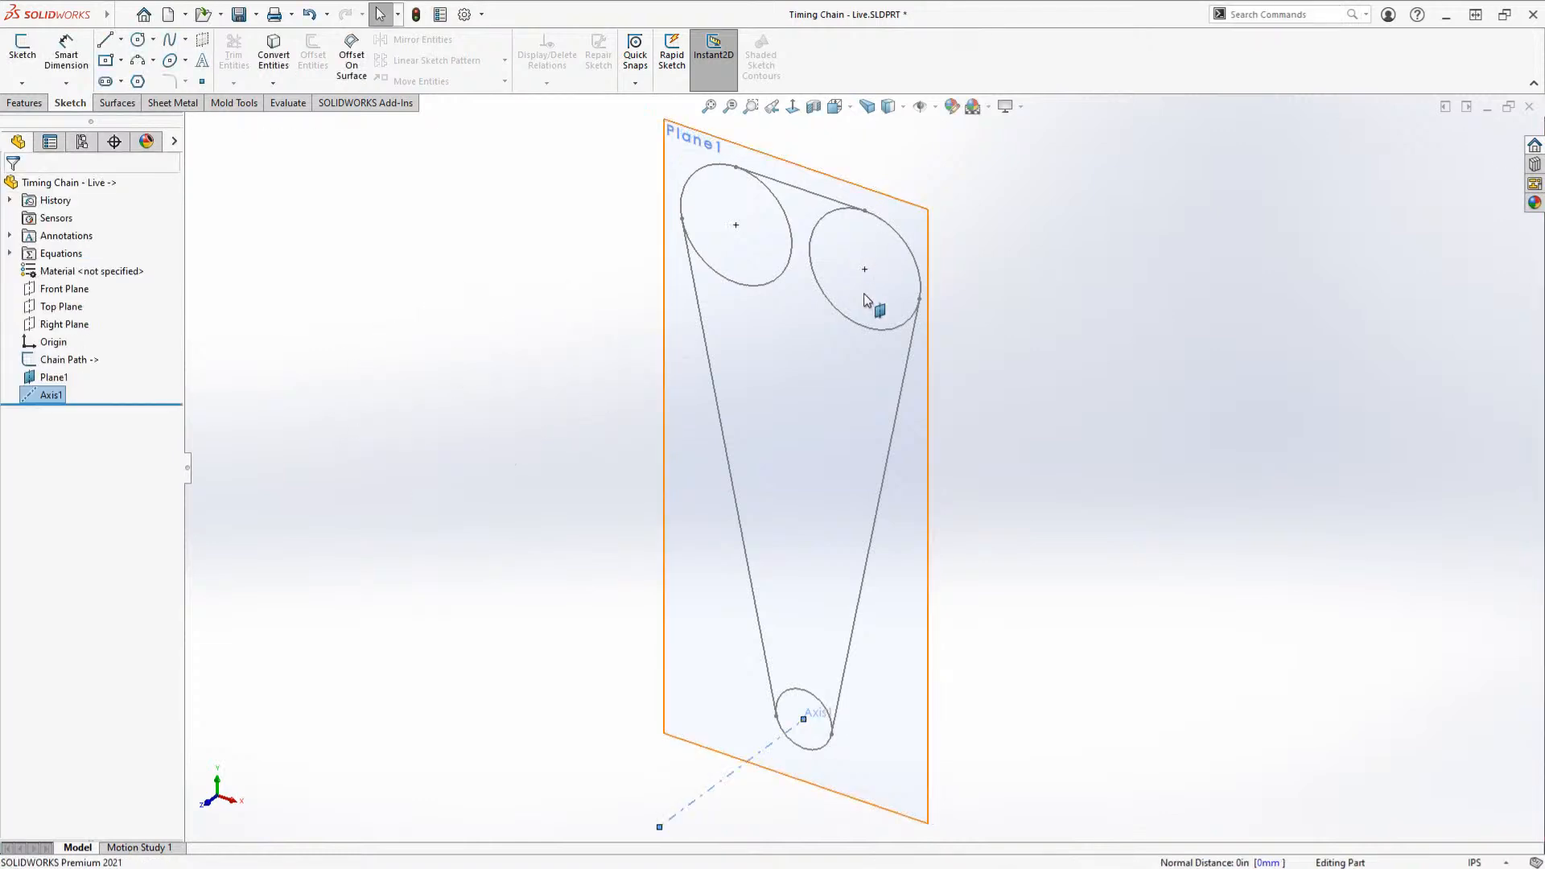
Step: Create a reference axis perpendicular to the Front Plane through the centre of the upper-right Chain Path circle
{"action": "left_click", "coordinate": [519, 266]}
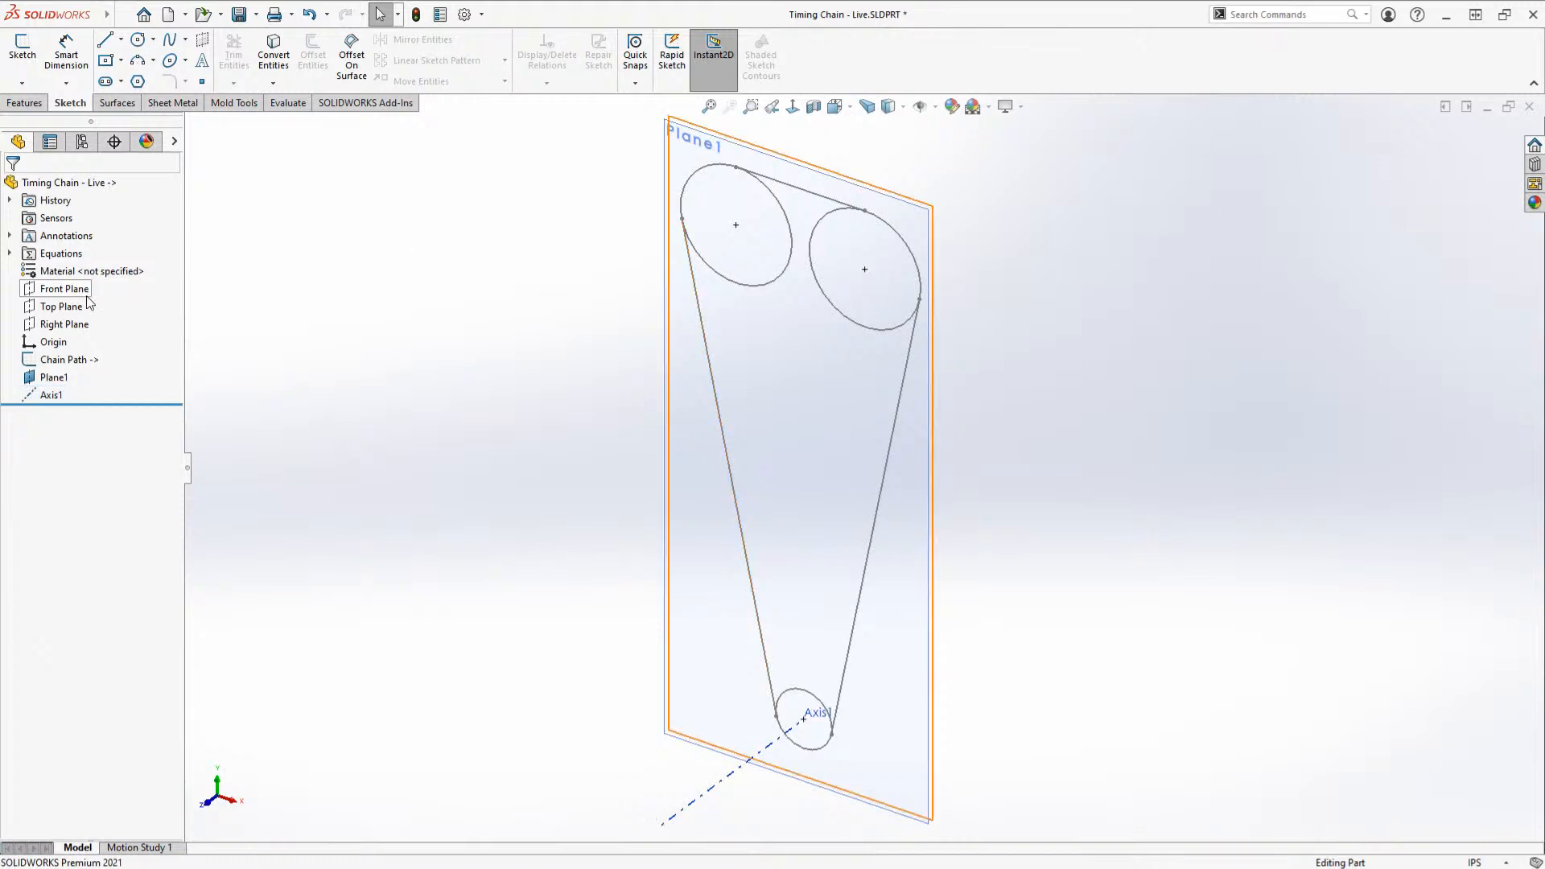
{"action": "left_click", "coordinate": [71, 291]}
{"action": "left_click", "coordinate": [875, 275], "text": "ctrl"}
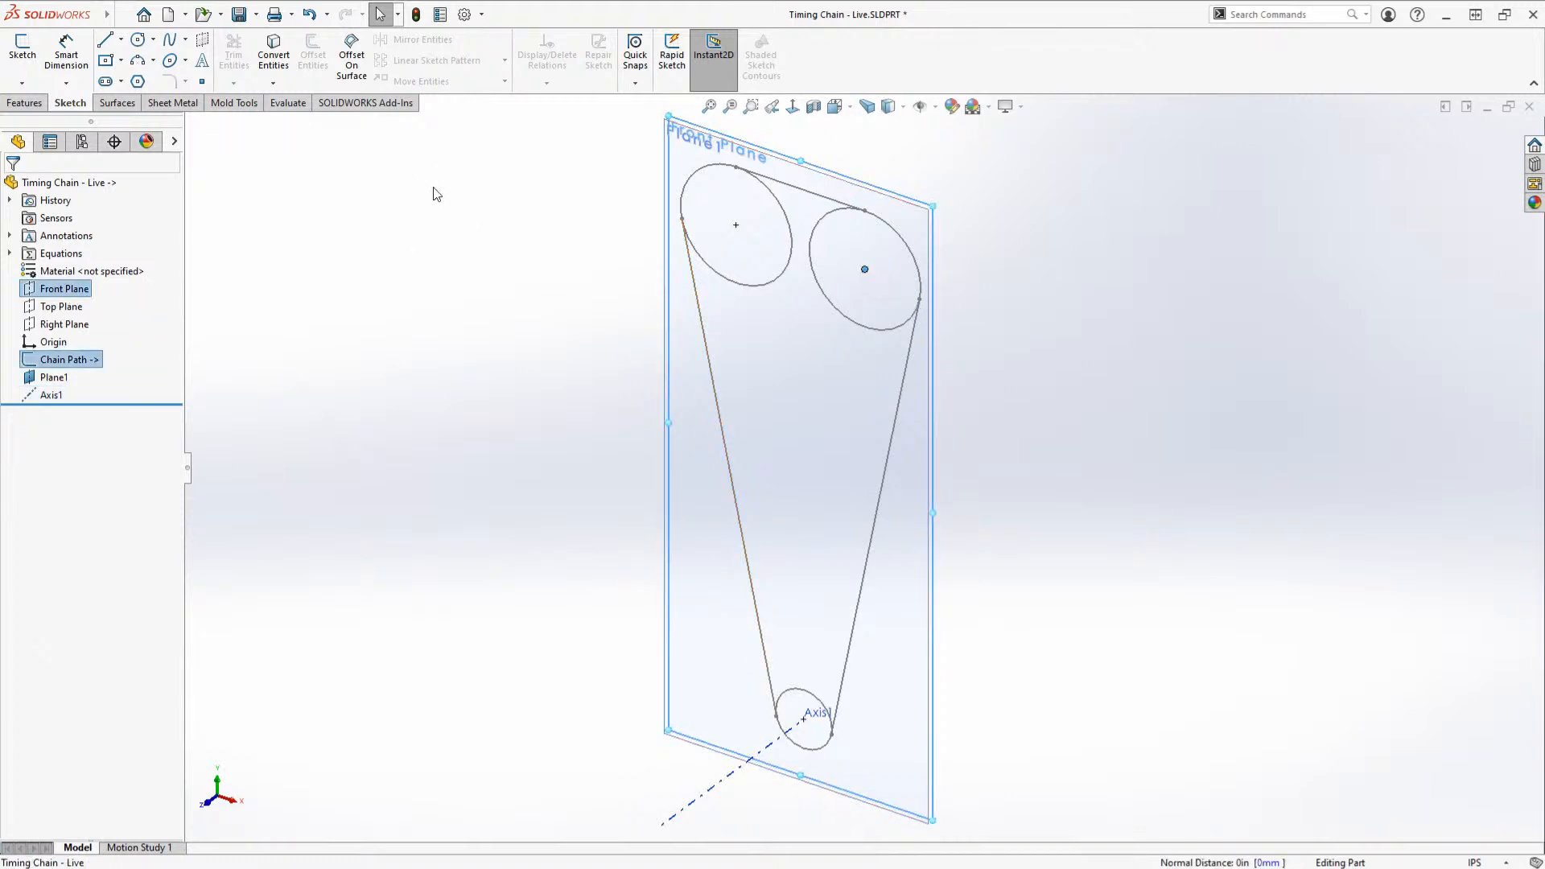
{"action": "left_click", "coordinate": [530, 226]}
{"action": "left_click", "coordinate": [568, 259]}
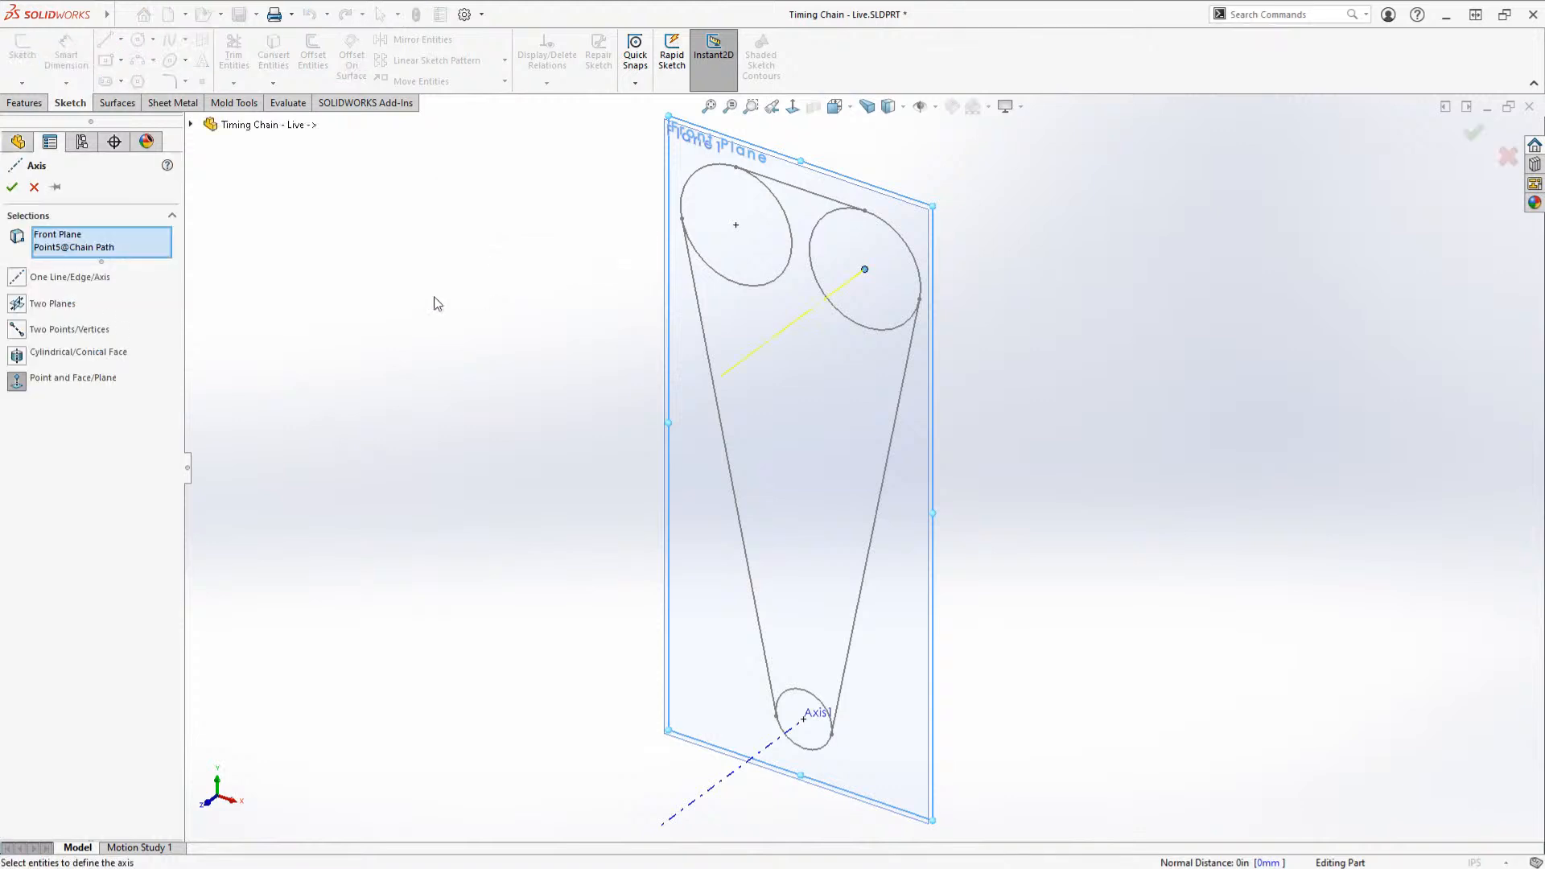
{"action": "key", "text": "Return"}
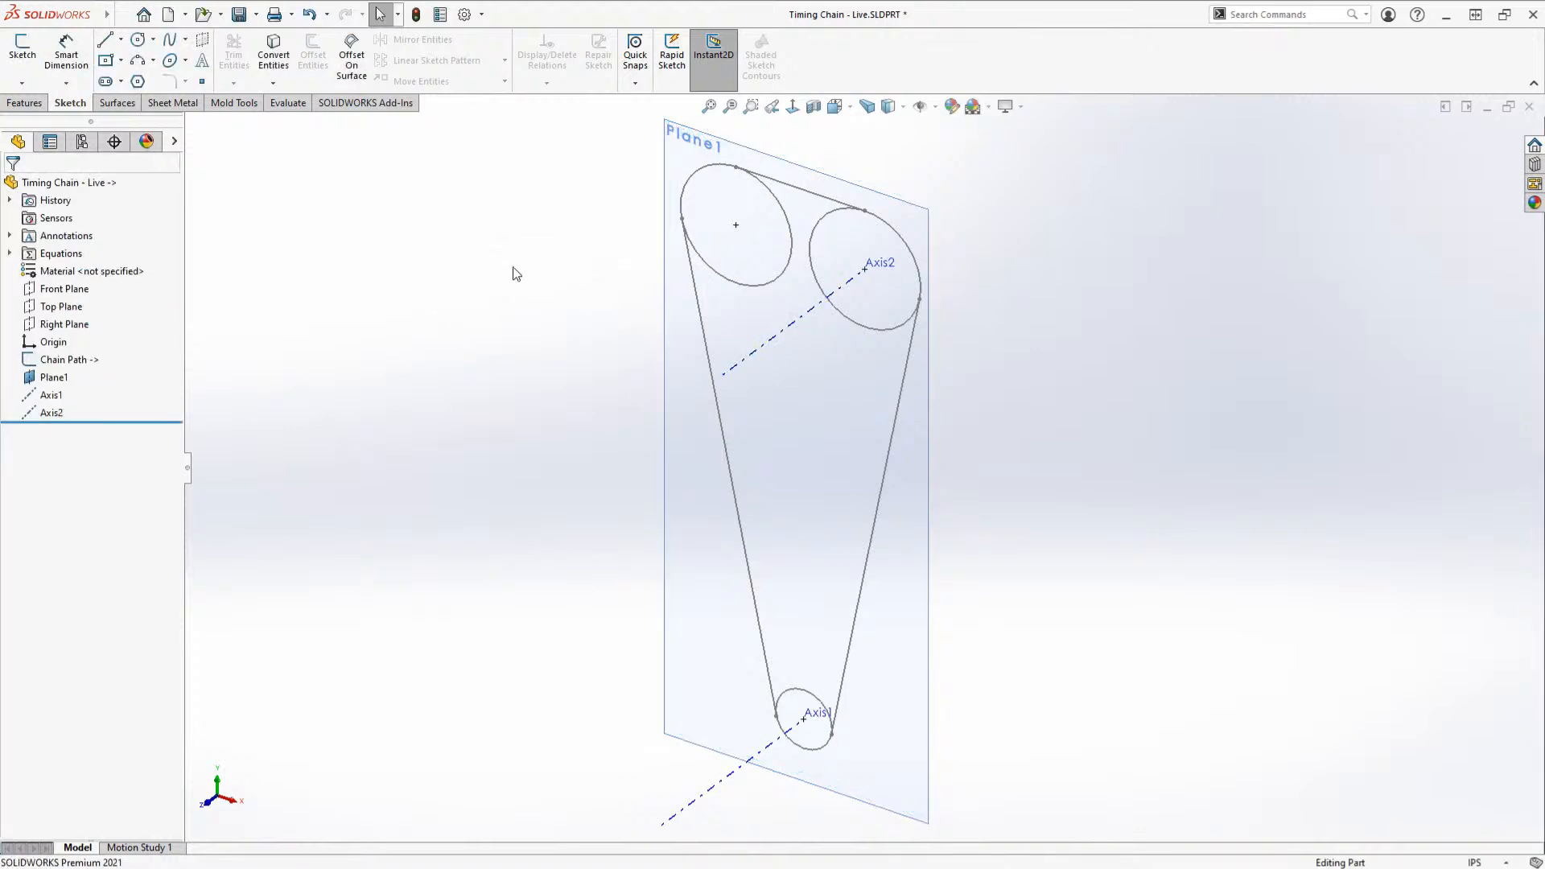
Step: Add a reference axis perpendicular to the Front Plane at the centre of the upper-left Chain Path circle
{"action": "left_click", "coordinate": [65, 289]}
{"action": "left_click", "coordinate": [735, 225], "text": "ctrl"}
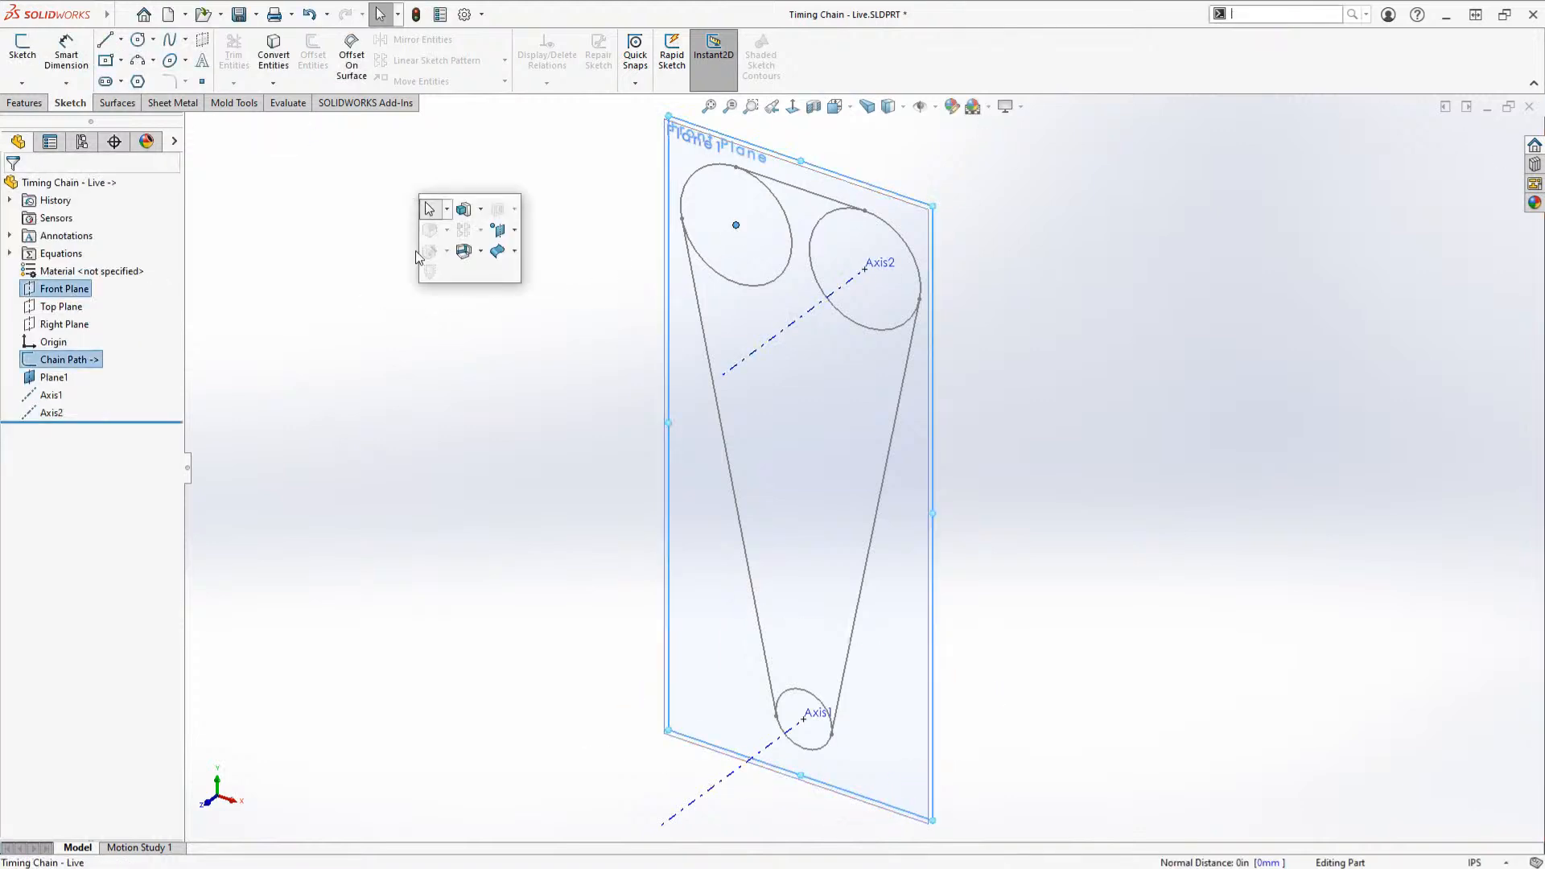
{"action": "left_click", "coordinate": [500, 230]}
{"action": "left_click", "coordinate": [524, 271]}
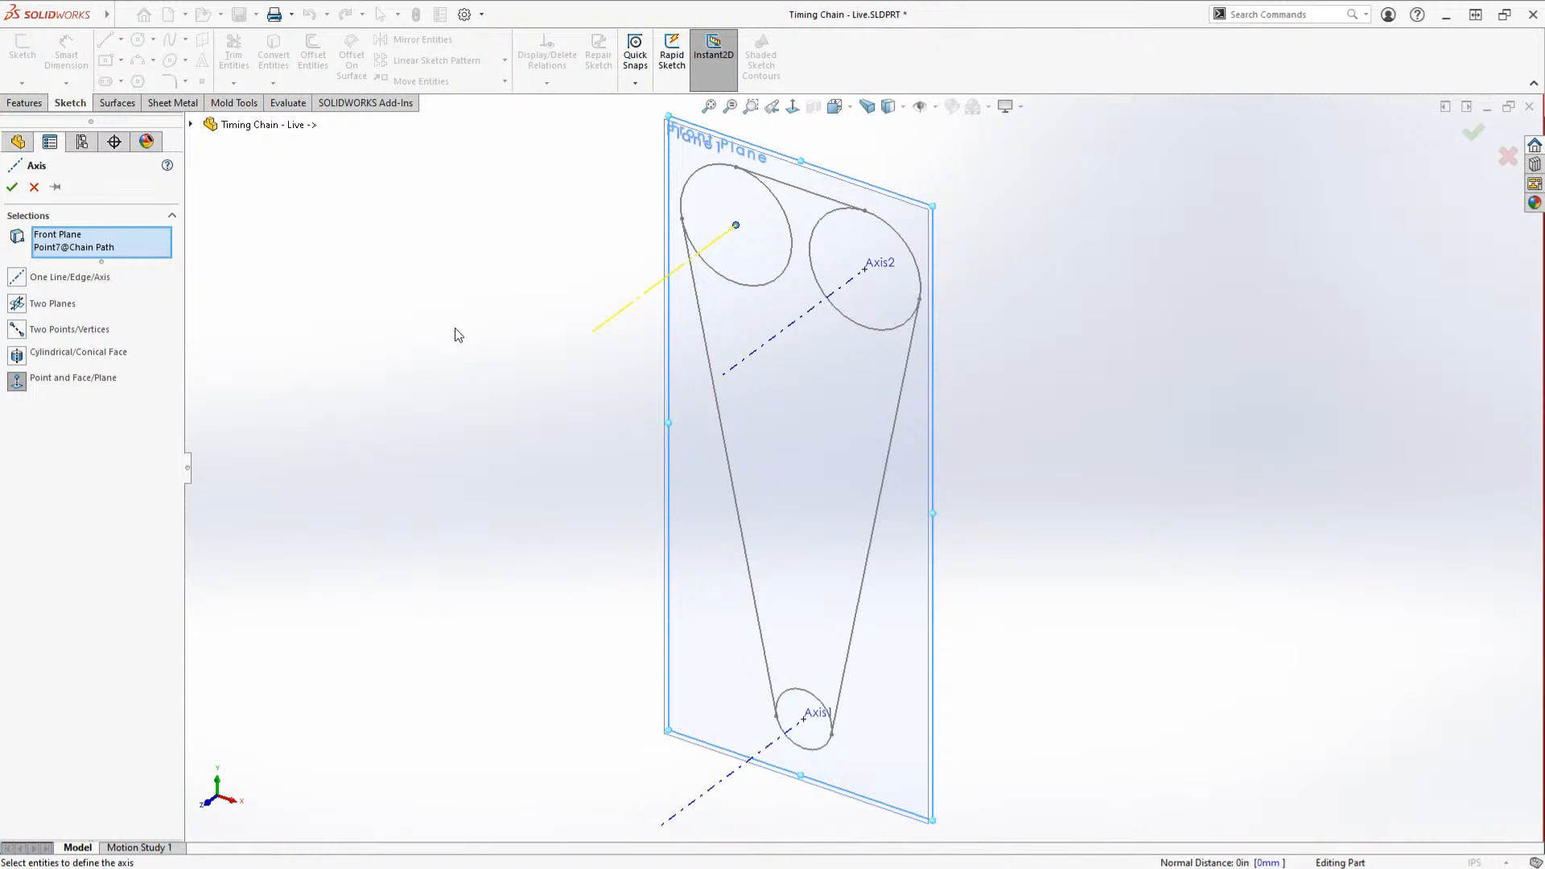
{"action": "right_click_drag", "start_coordinate": [455, 328], "coordinate": [479, 332]}
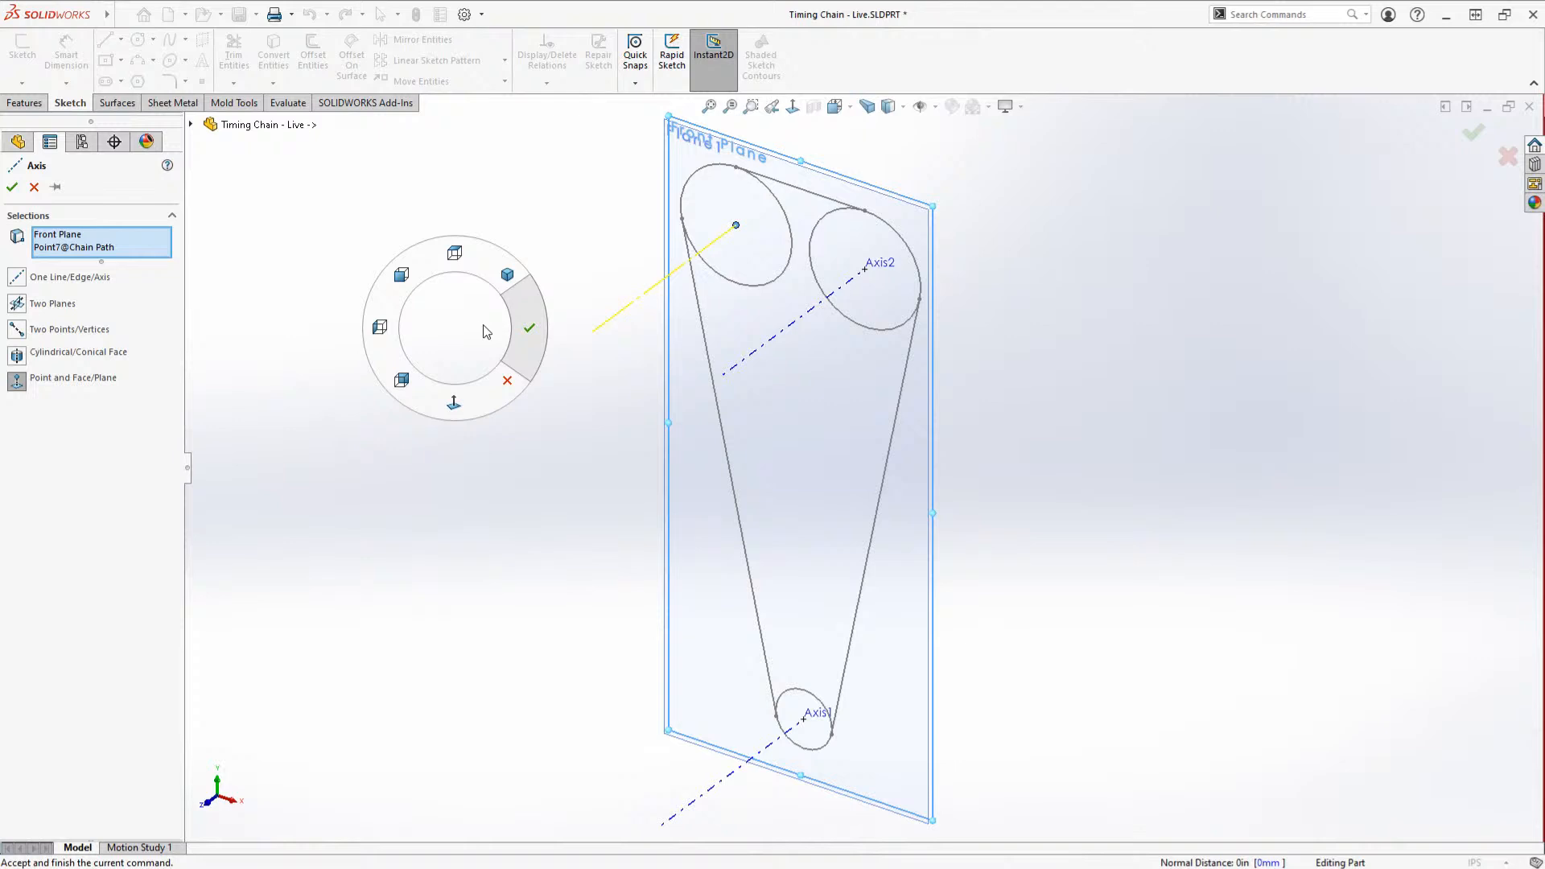
{"action": "right_click_drag", "start_coordinate": [504, 330], "coordinate": [523, 329]}
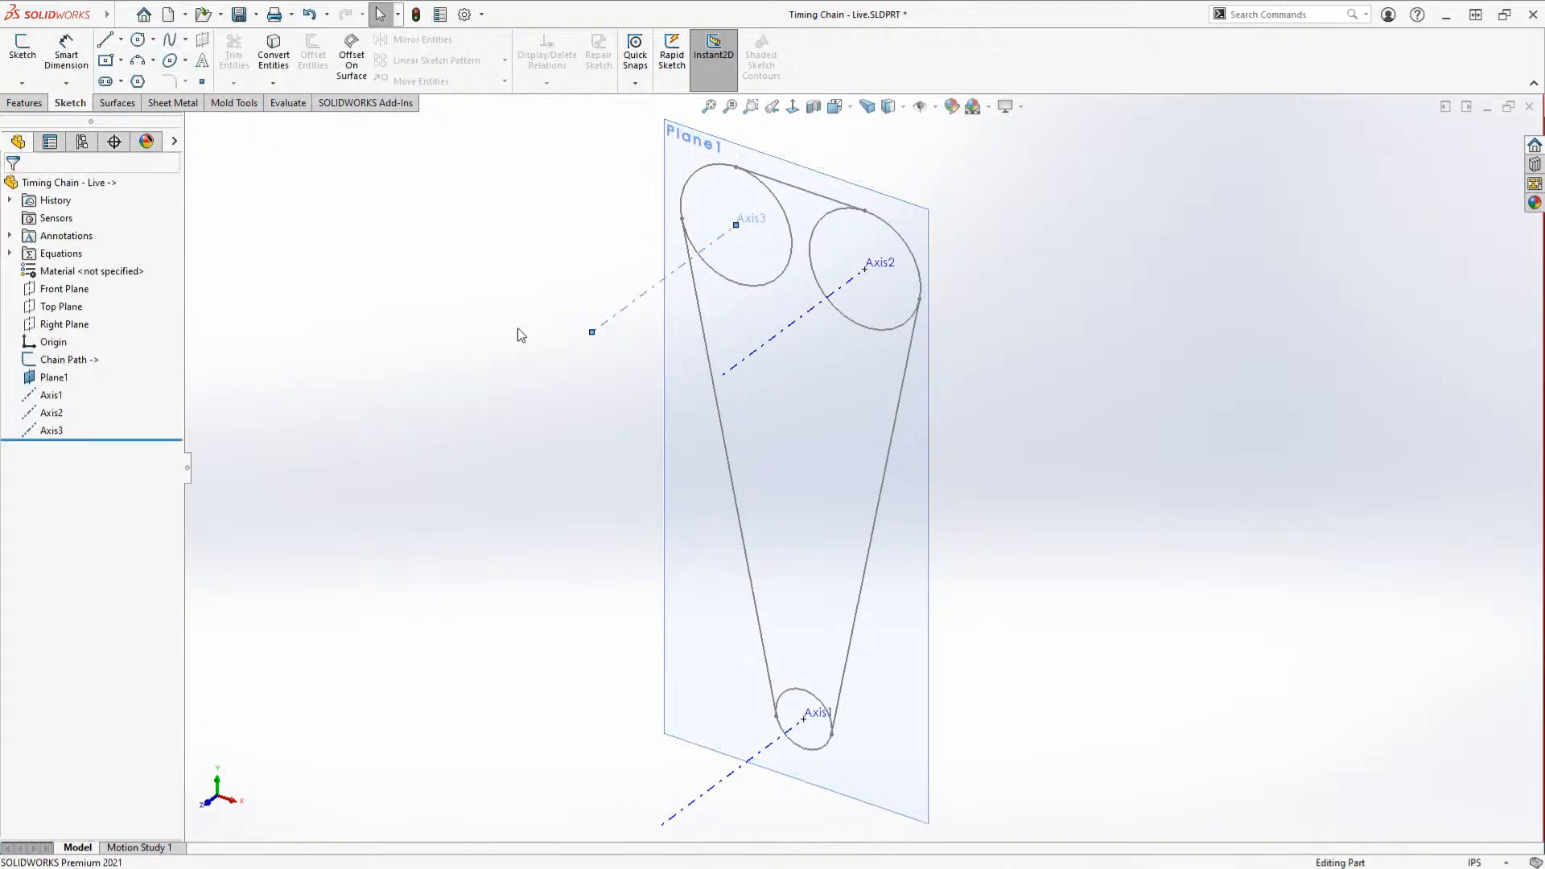
Step: Rename the offset plane as Front Strand Center and view the part from the front
{"action": "left_click", "coordinate": [56, 377]}
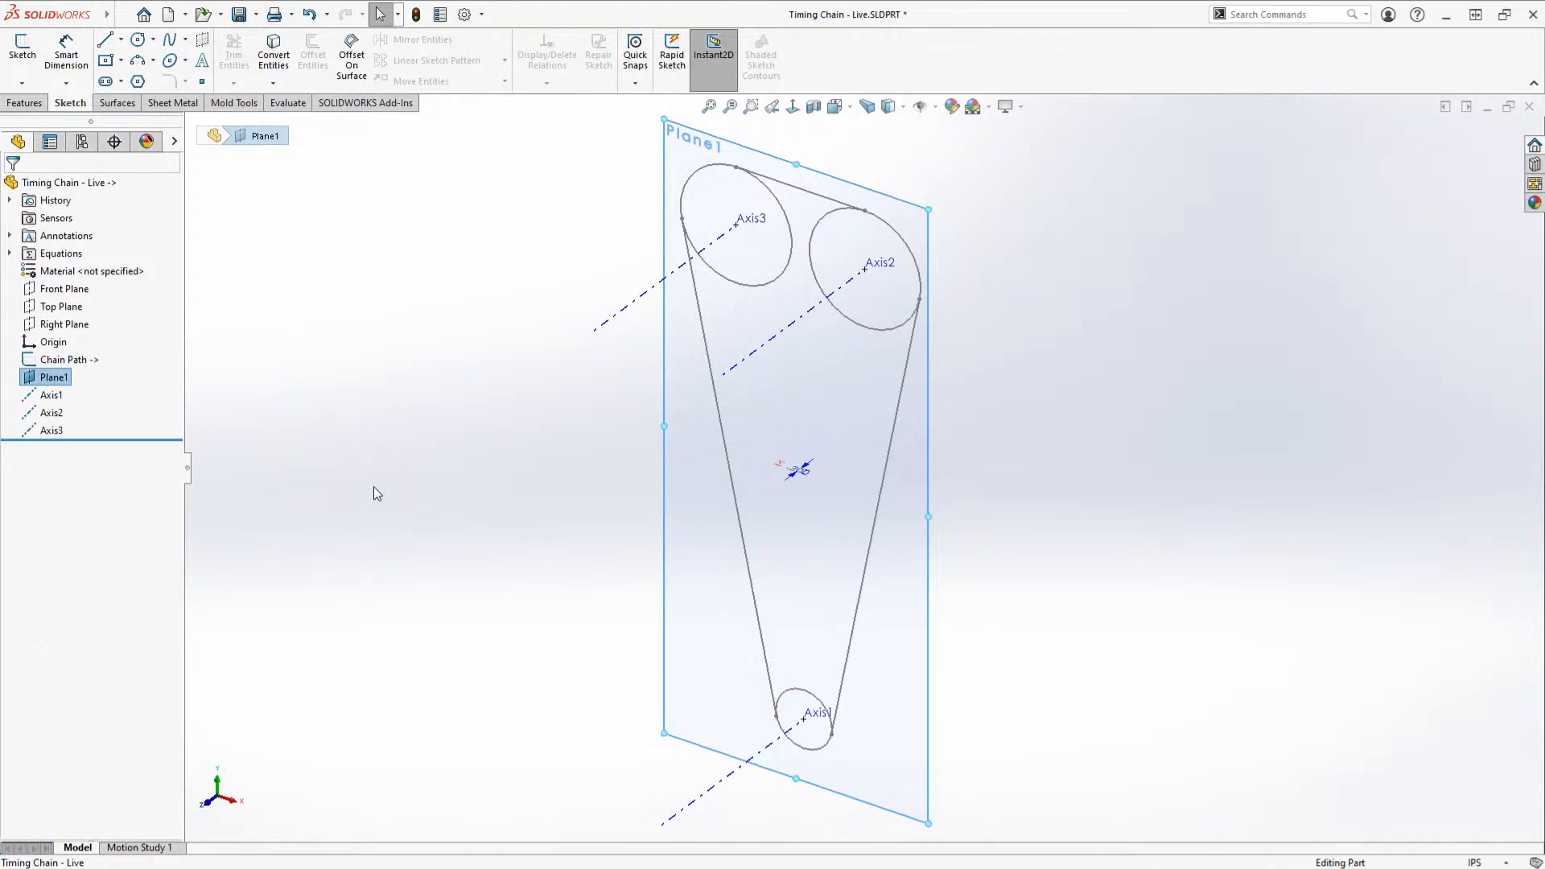
{"action": "left_click", "coordinate": [374, 486]}
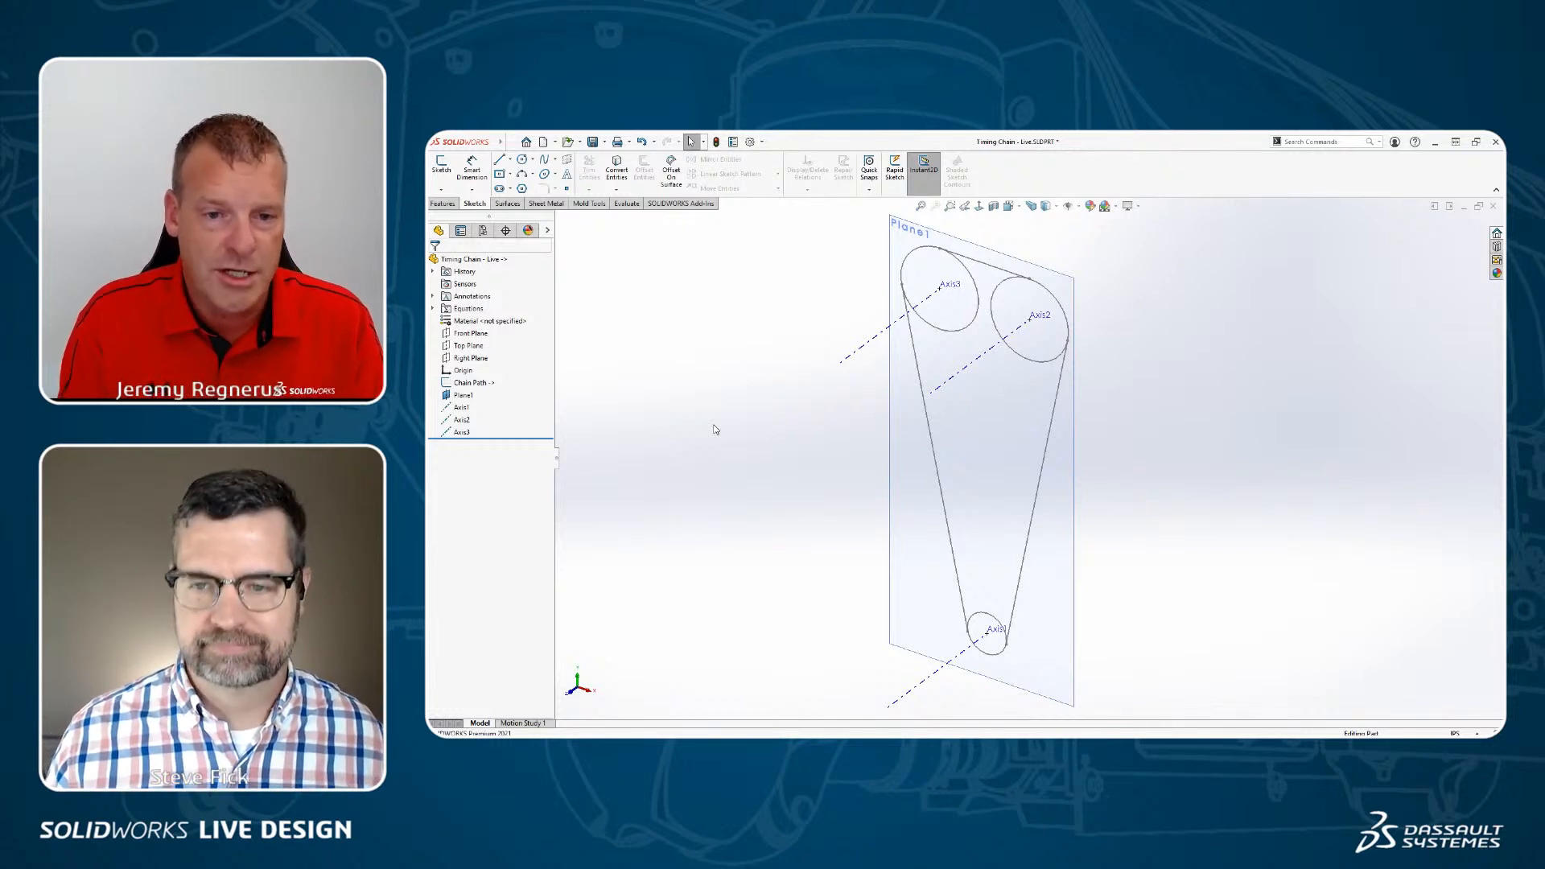
{"action": "key", "text": "ctrl+1"}
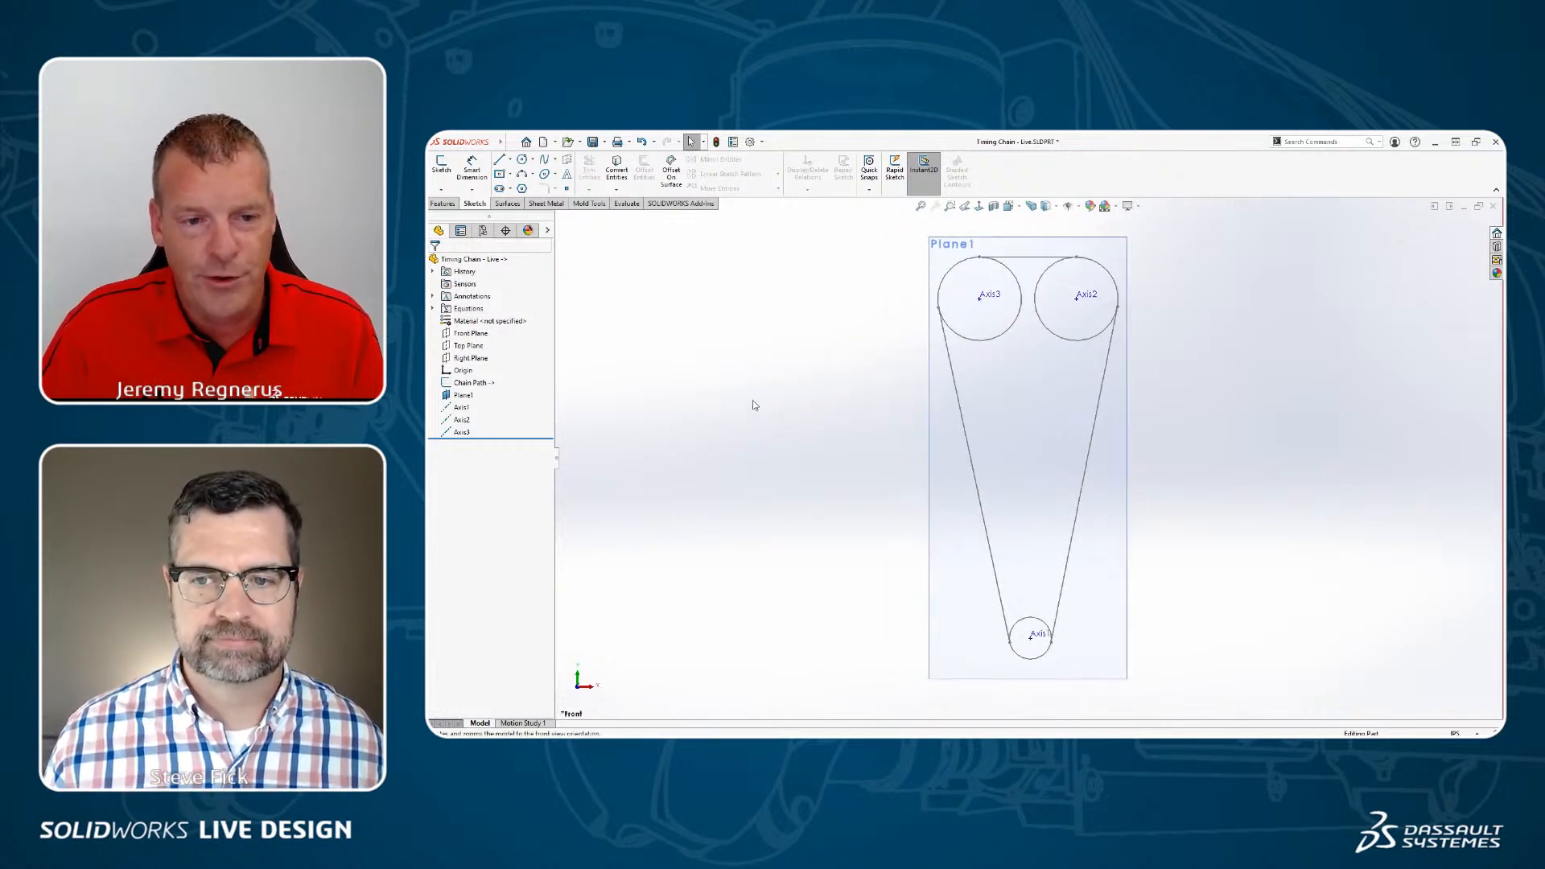
{"action": "right_click_drag", "start_coordinate": [774, 411], "coordinate": [772, 370]}
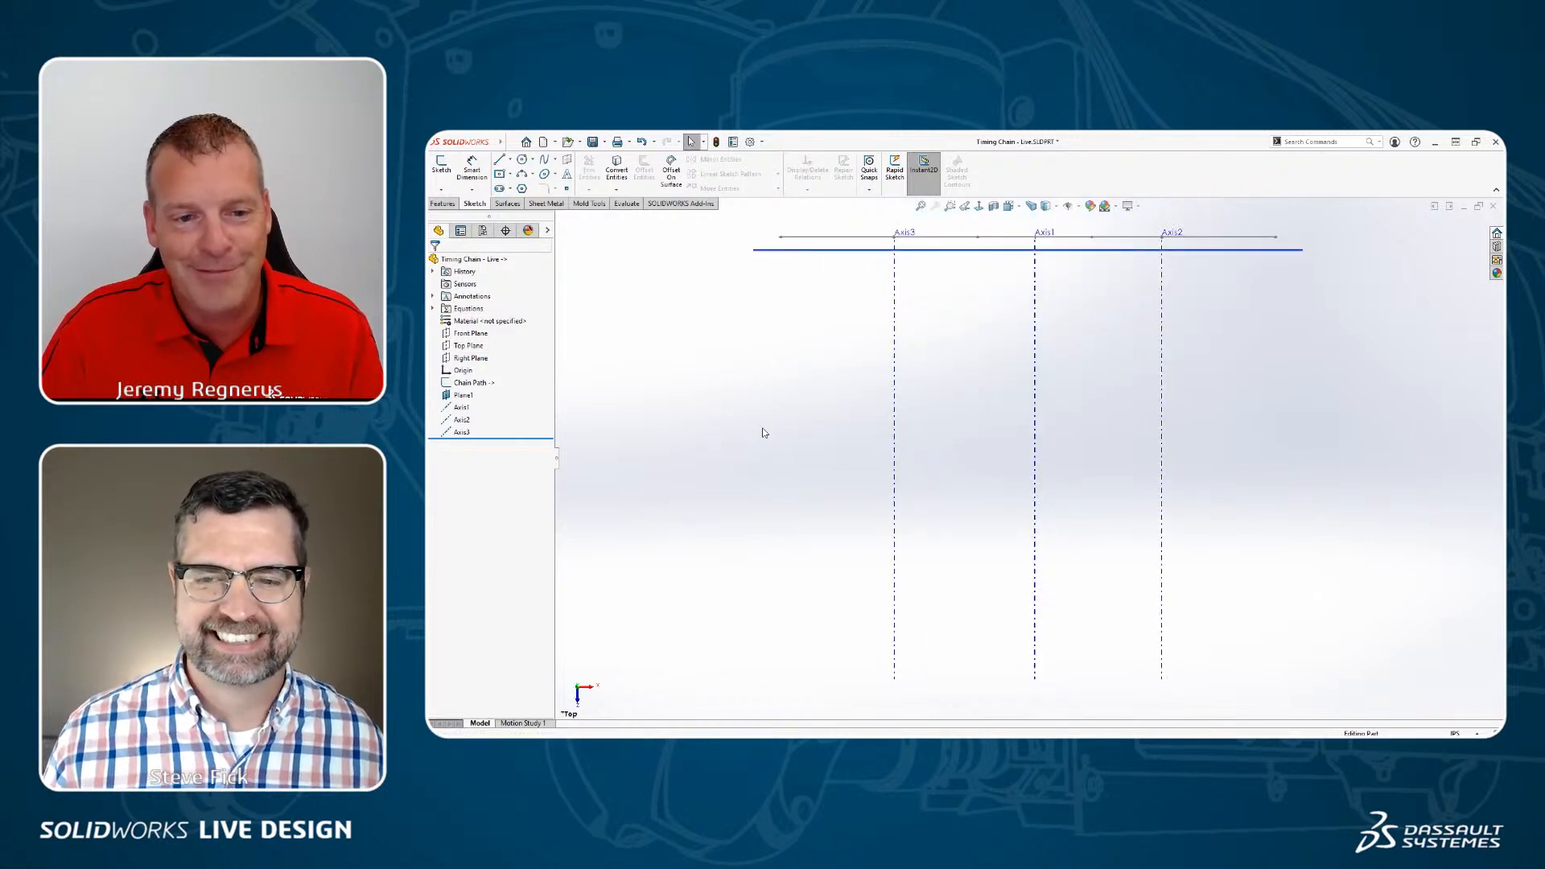
{"action": "right_click_drag", "start_coordinate": [763, 428], "coordinate": [735, 382]}
{"action": "key", "text": "ctrl+1"}
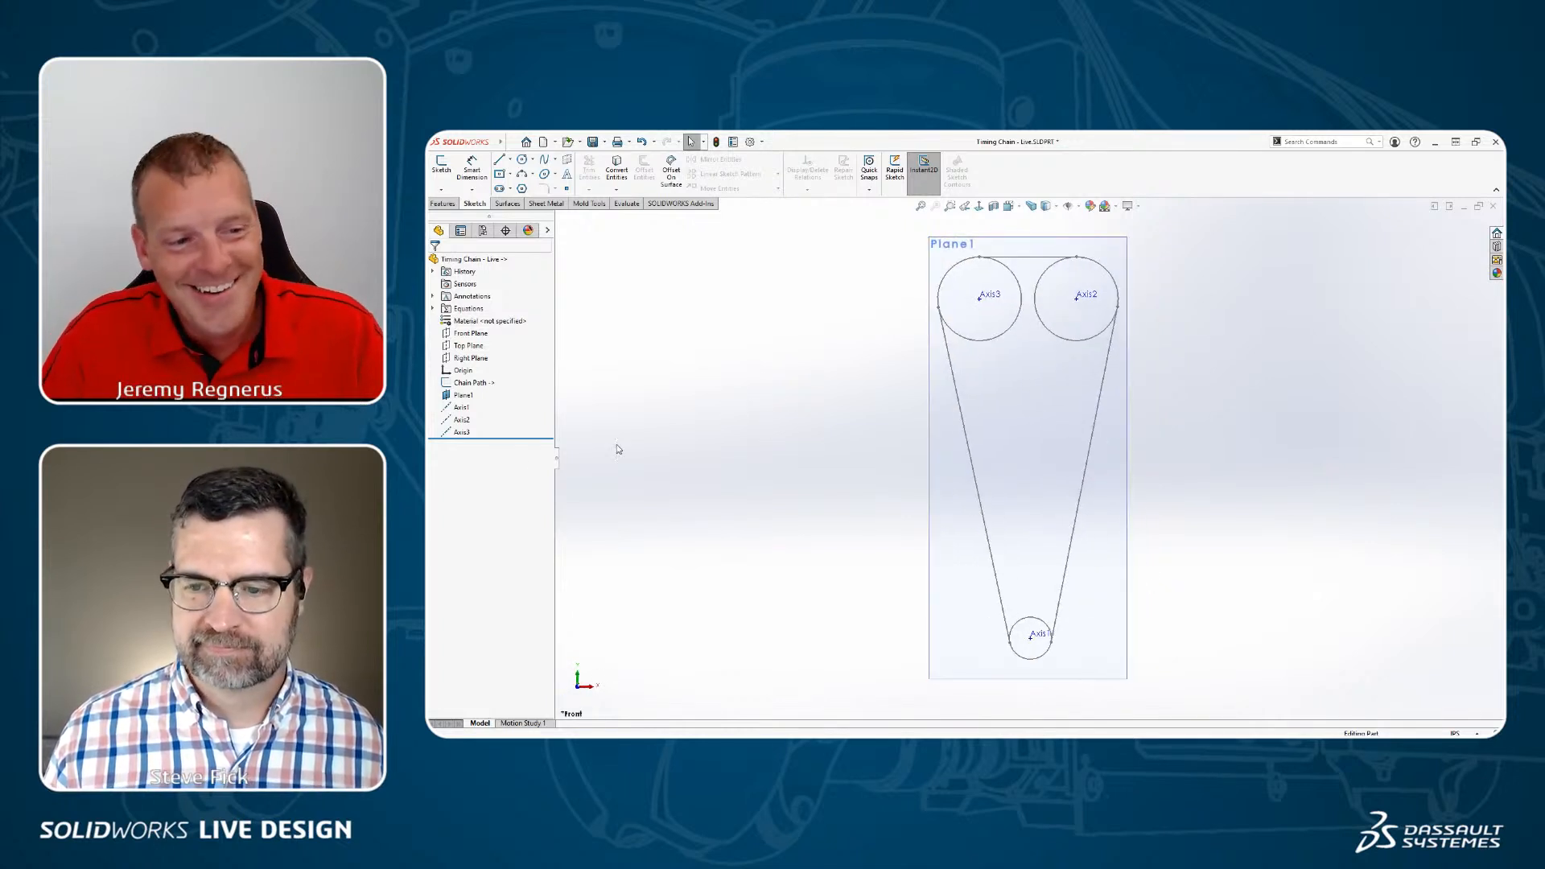
{"action": "left_click", "coordinate": [463, 395]}
{"action": "key", "text": "F2"}
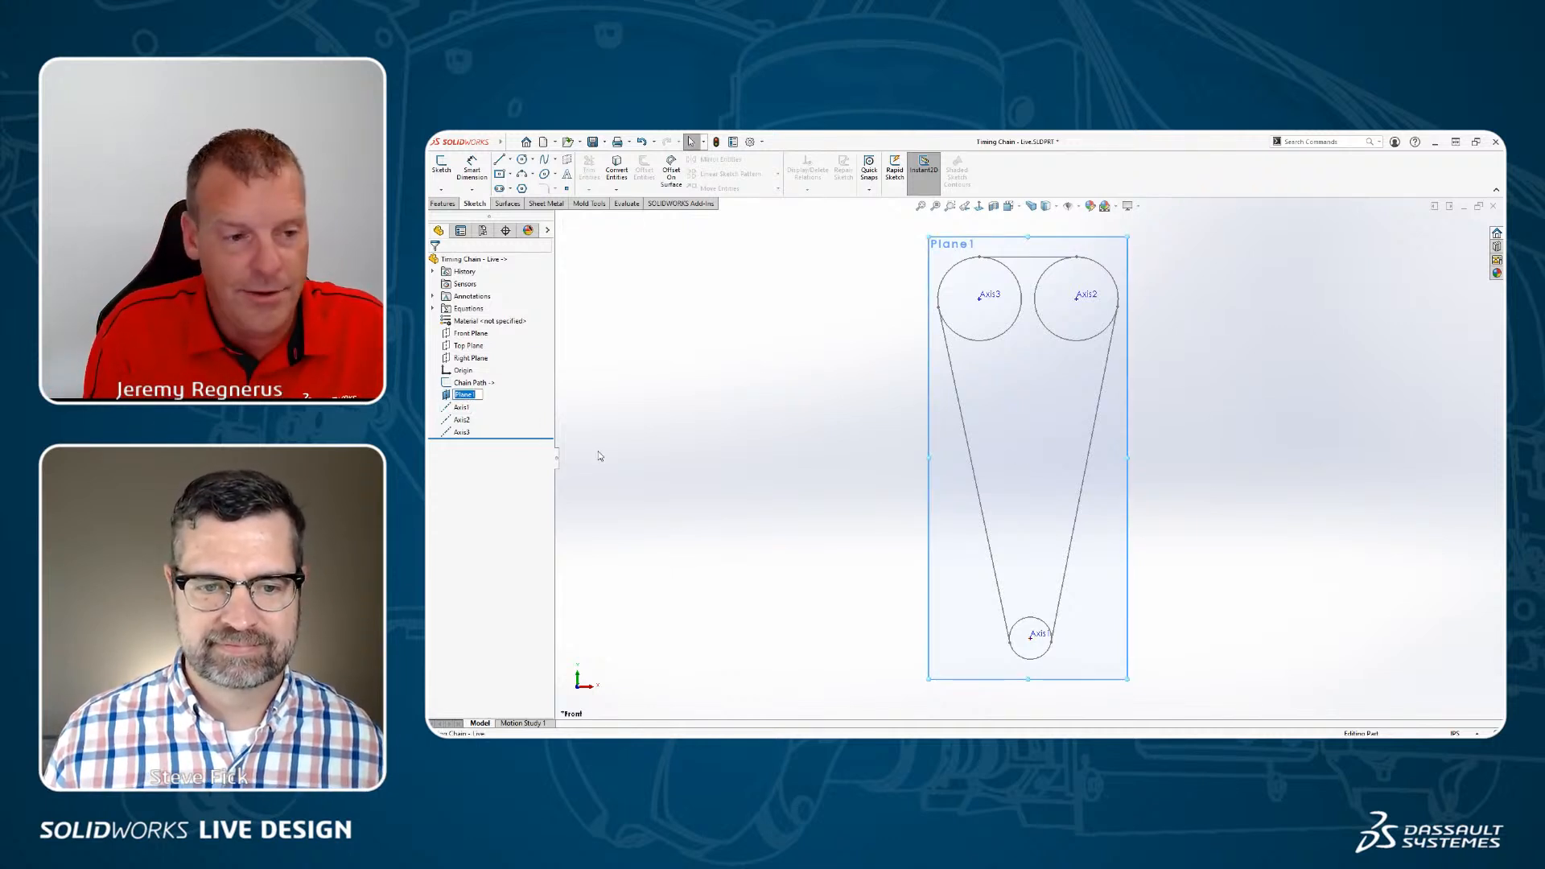
{"action": "type", "text": "Front Strand Center"}
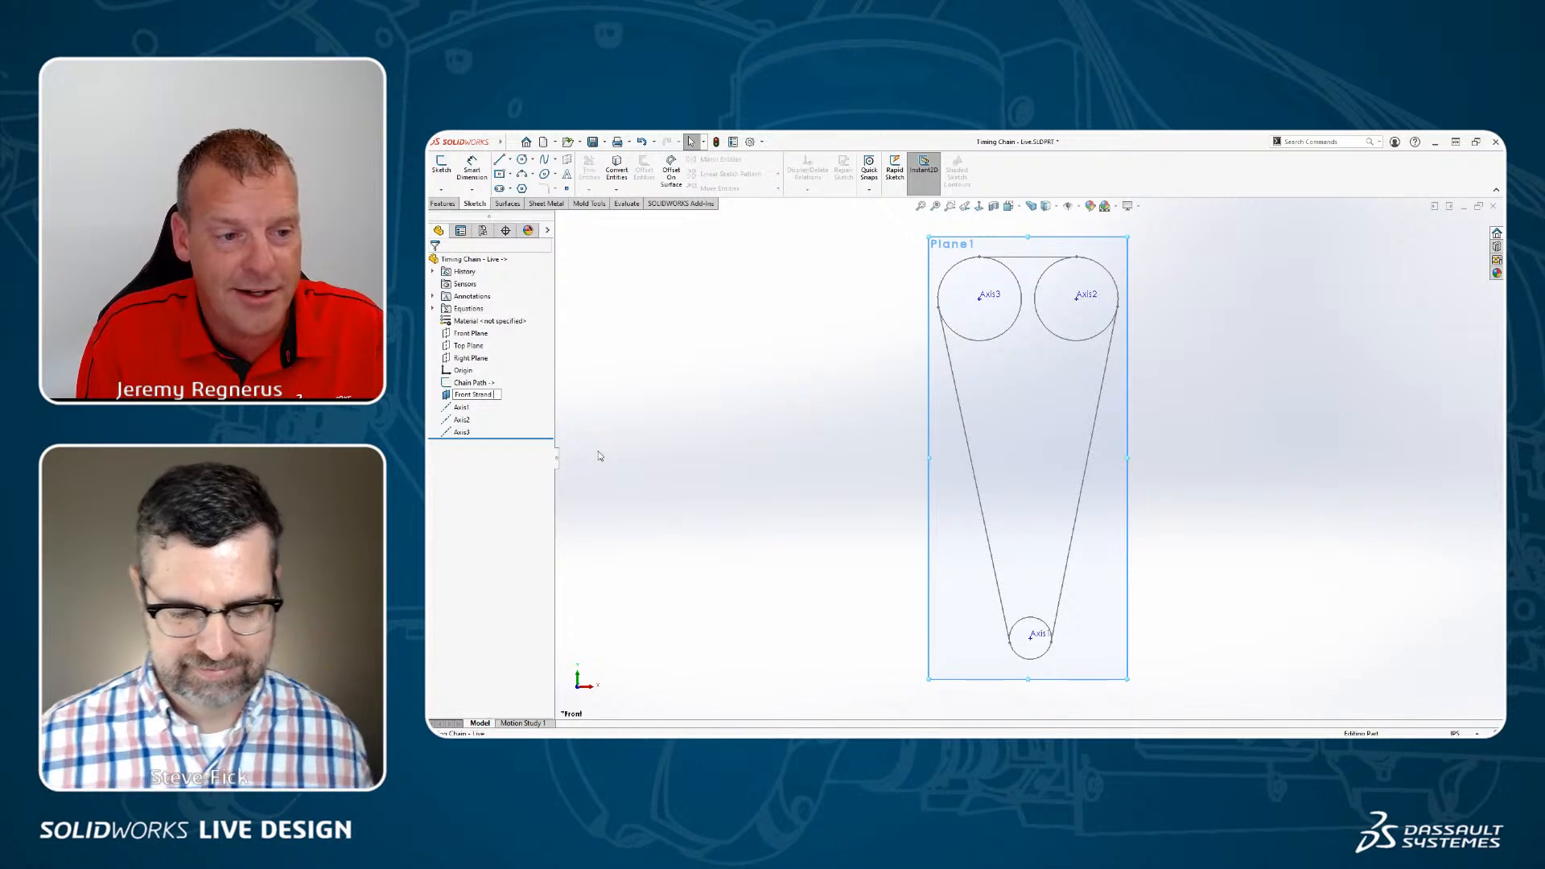
{"action": "key", "text": "Return"}
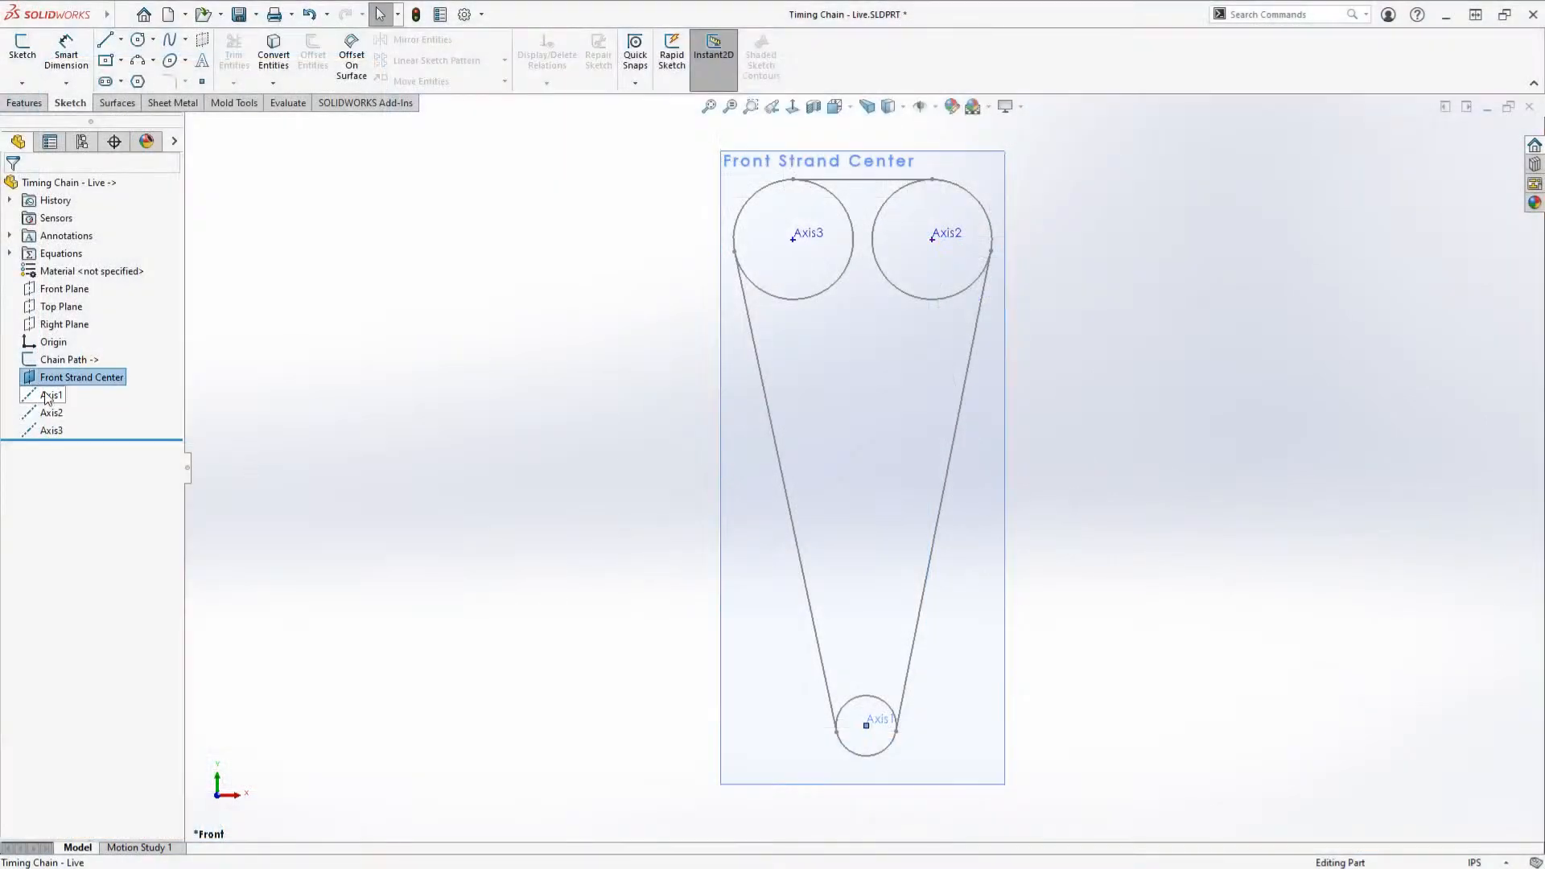
Step: Rename the three axes as Crank Centerline, Intake Cam Centerline (upper right) and Exhaust Cam Centerline (upper left)
{"action": "double_click", "coordinate": [50, 394]}
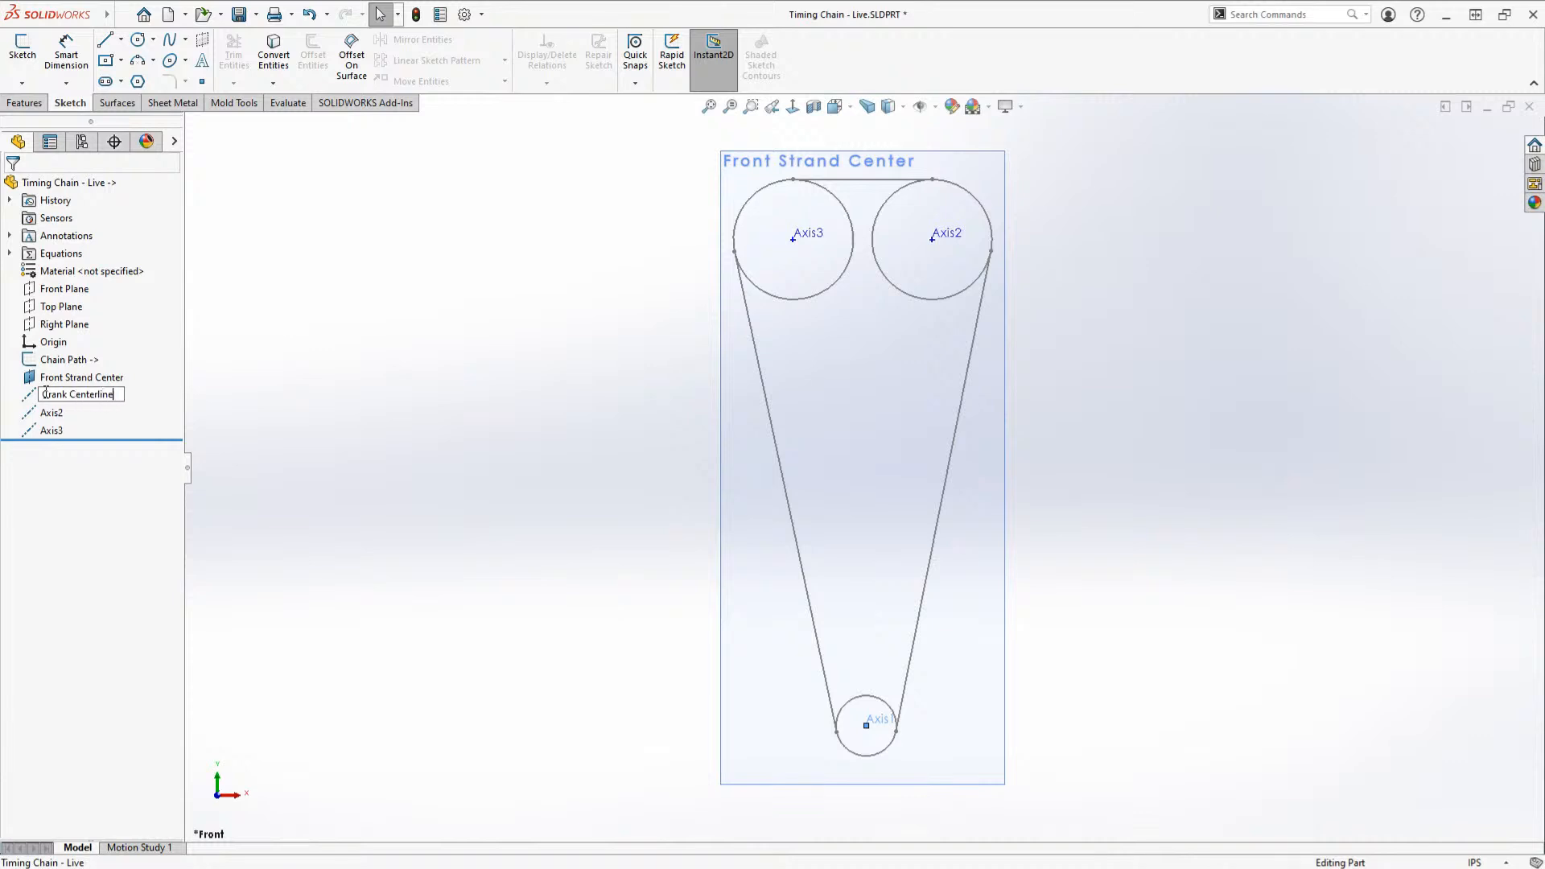
{"action": "key", "text": "Return"}
{"action": "left_click", "coordinate": [53, 412]}
{"action": "left_click", "coordinate": [56, 410]}
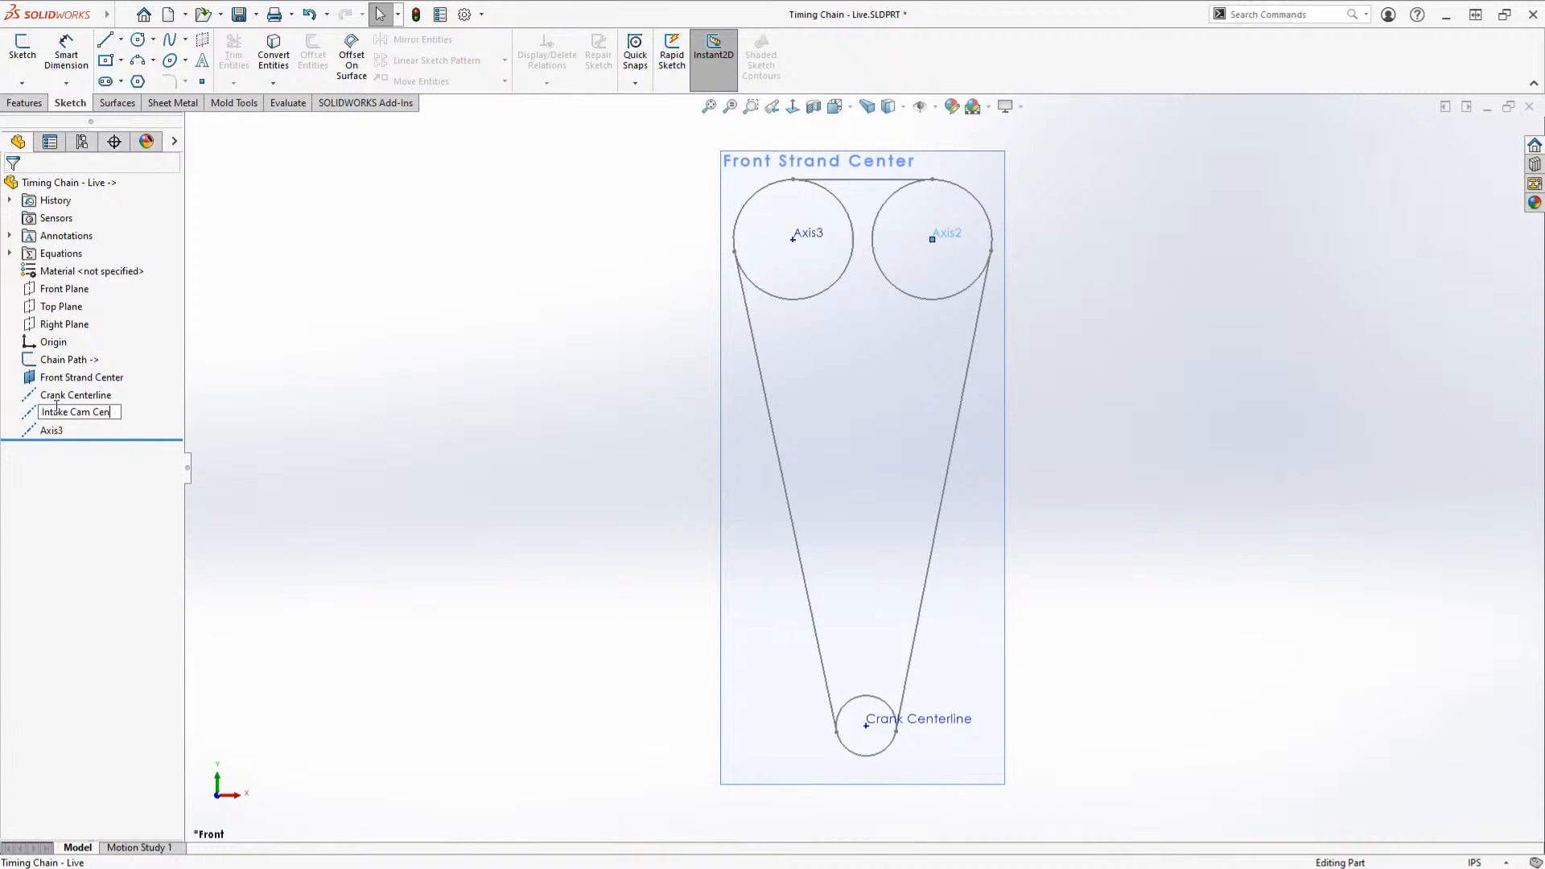
{"action": "key", "text": "Return"}
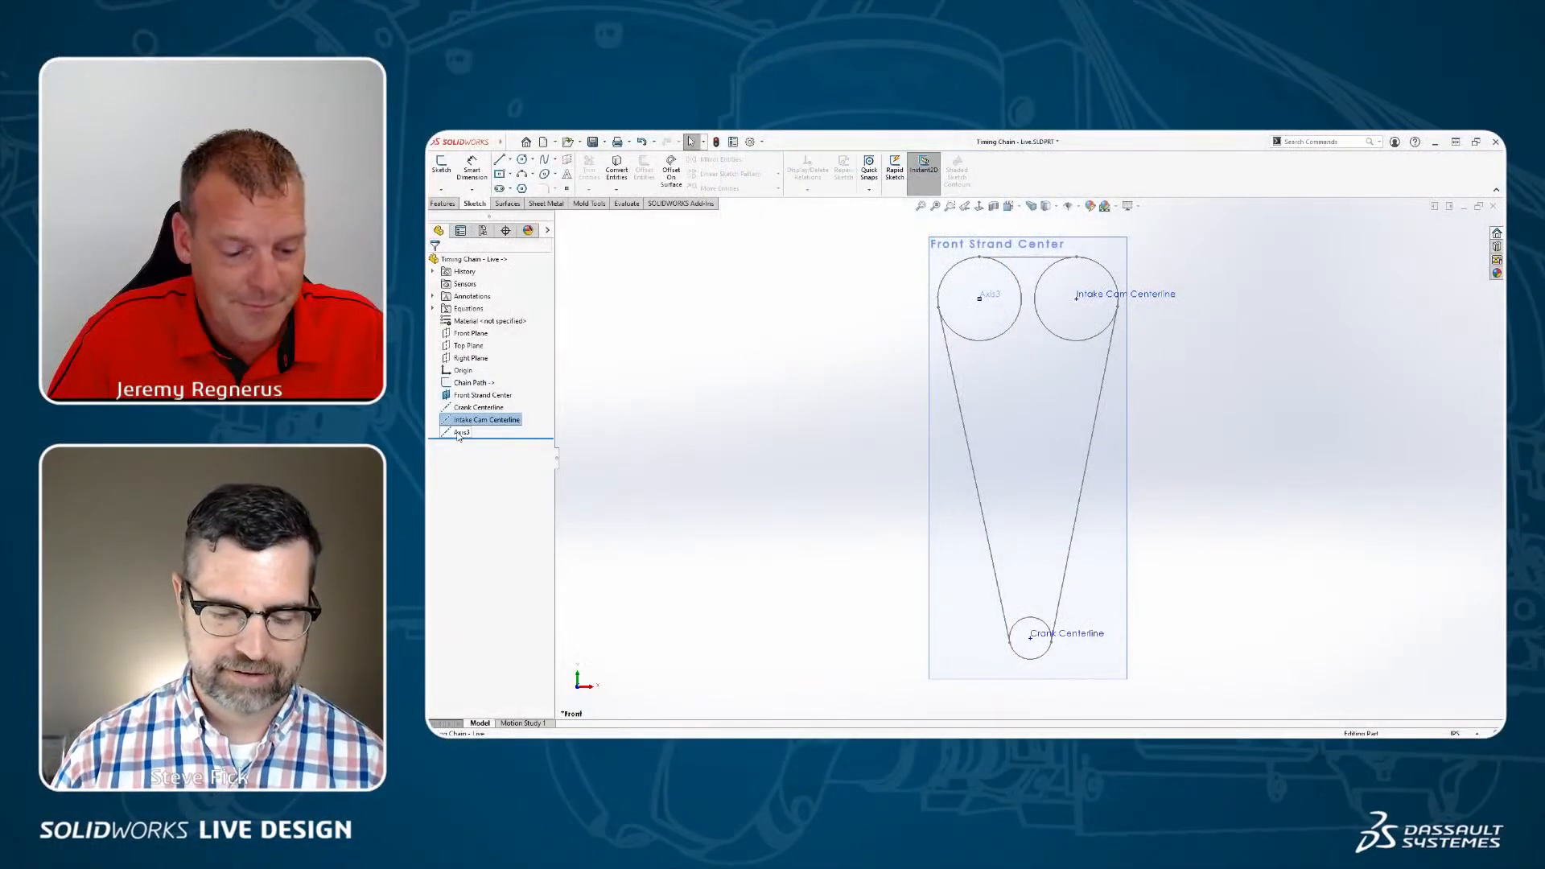
{"action": "left_click", "coordinate": [56, 431]}
{"action": "left_click", "coordinate": [57, 430]}
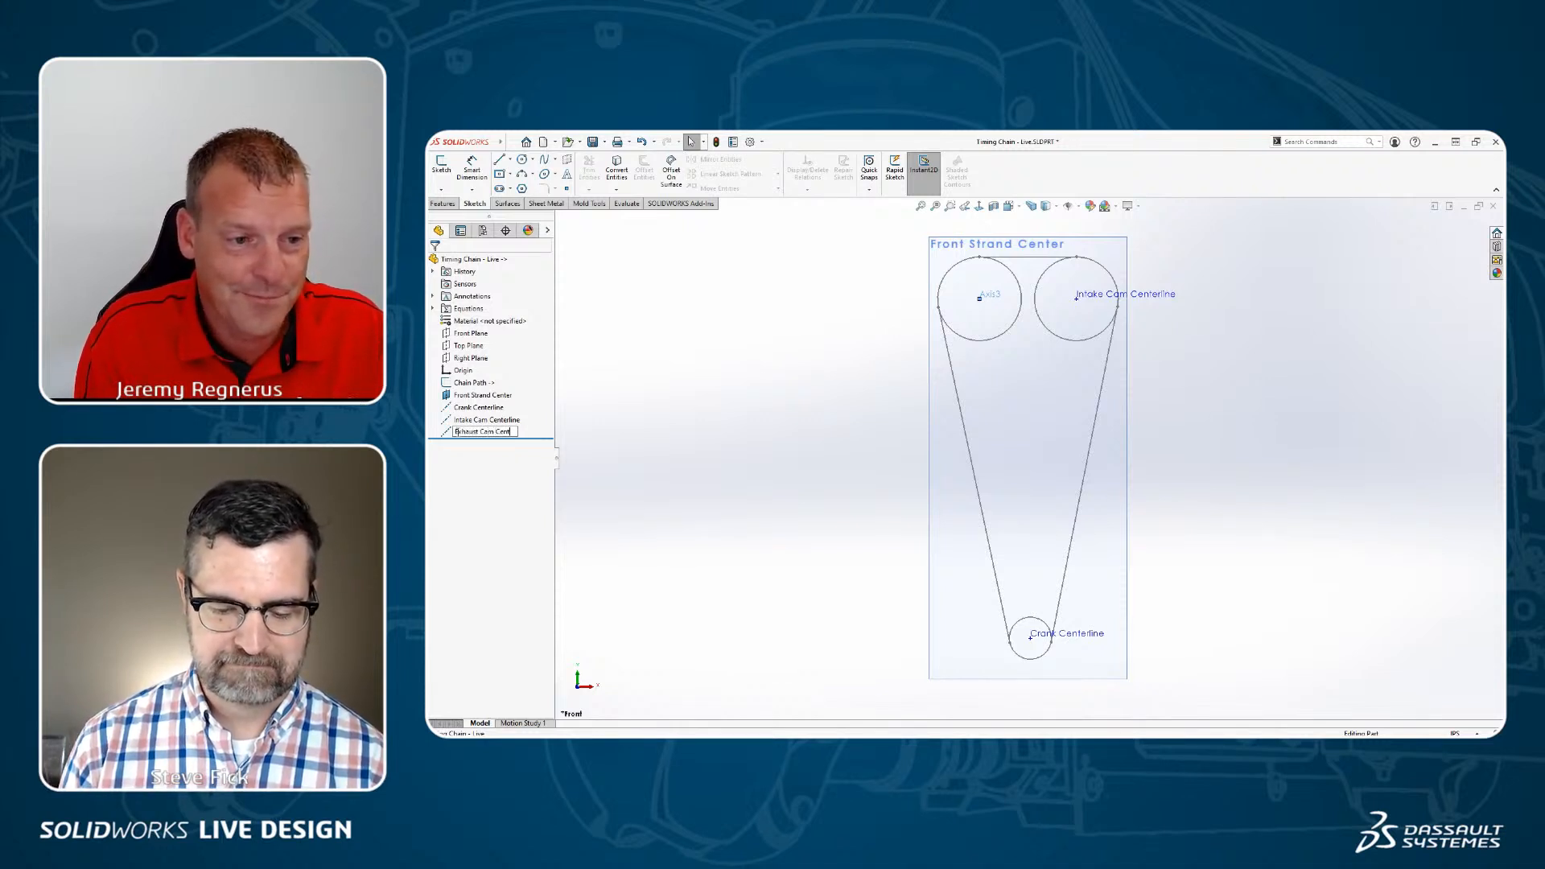
{"action": "key", "text": "Return"}
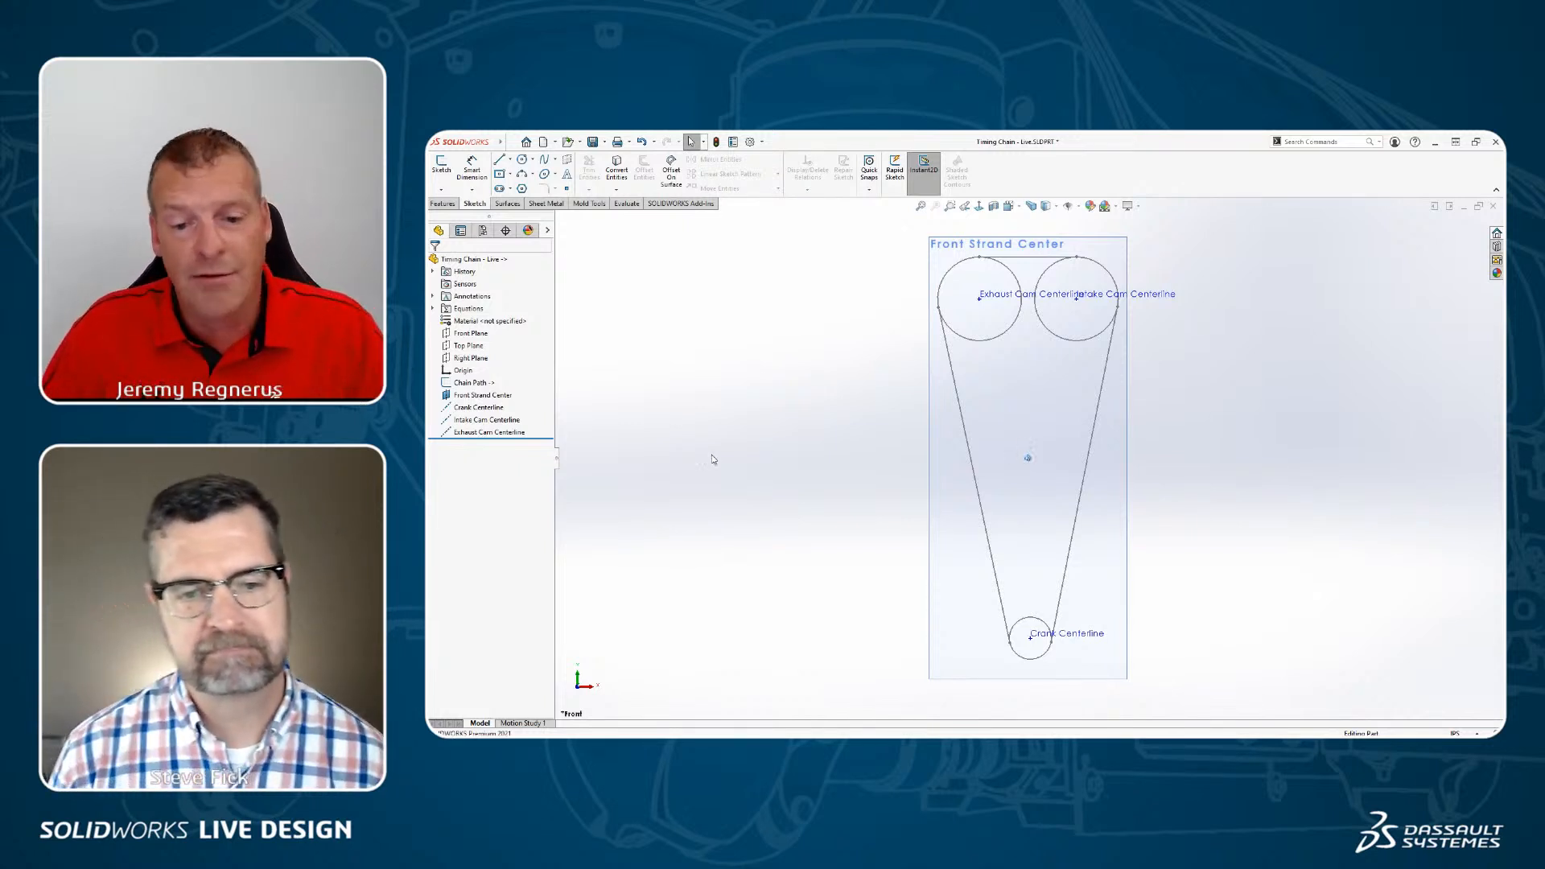
Step: On the Front Strand Center plane, sketch a circle of about 0.304 in radius centred on the crank circle's lowest point
{"action": "scroll", "coordinate": [1045, 708], "scroll_direction": "down", "scroll_amount": 3}
{"action": "scroll", "coordinate": [1138, 624], "scroll_direction": "down", "scroll_amount": 3}
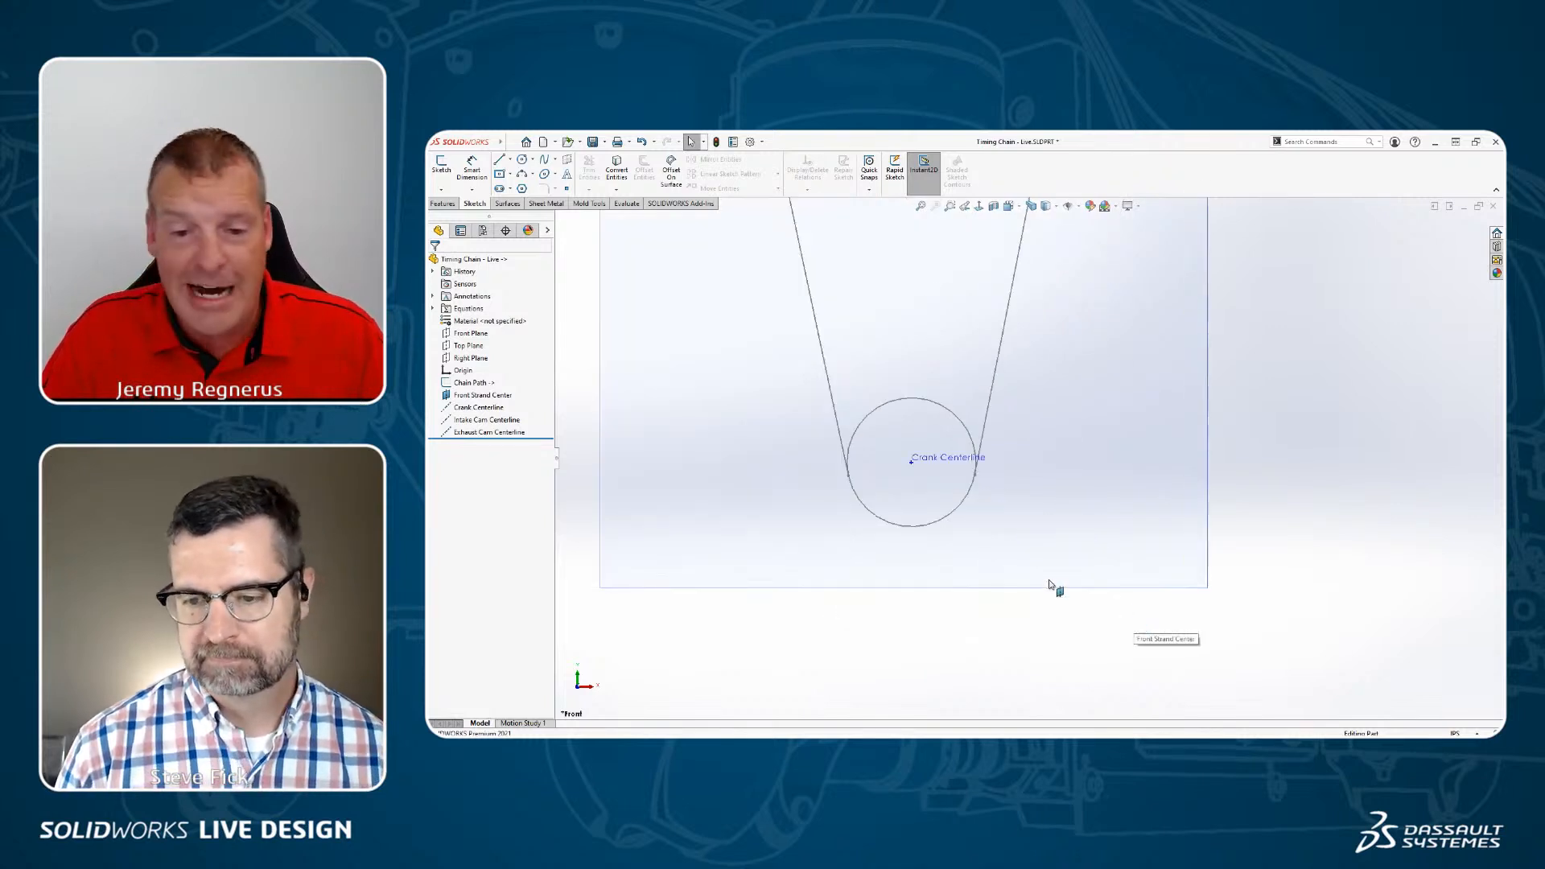
{"action": "left_click", "coordinate": [1052, 587]}
{"action": "left_click", "coordinate": [1093, 544]}
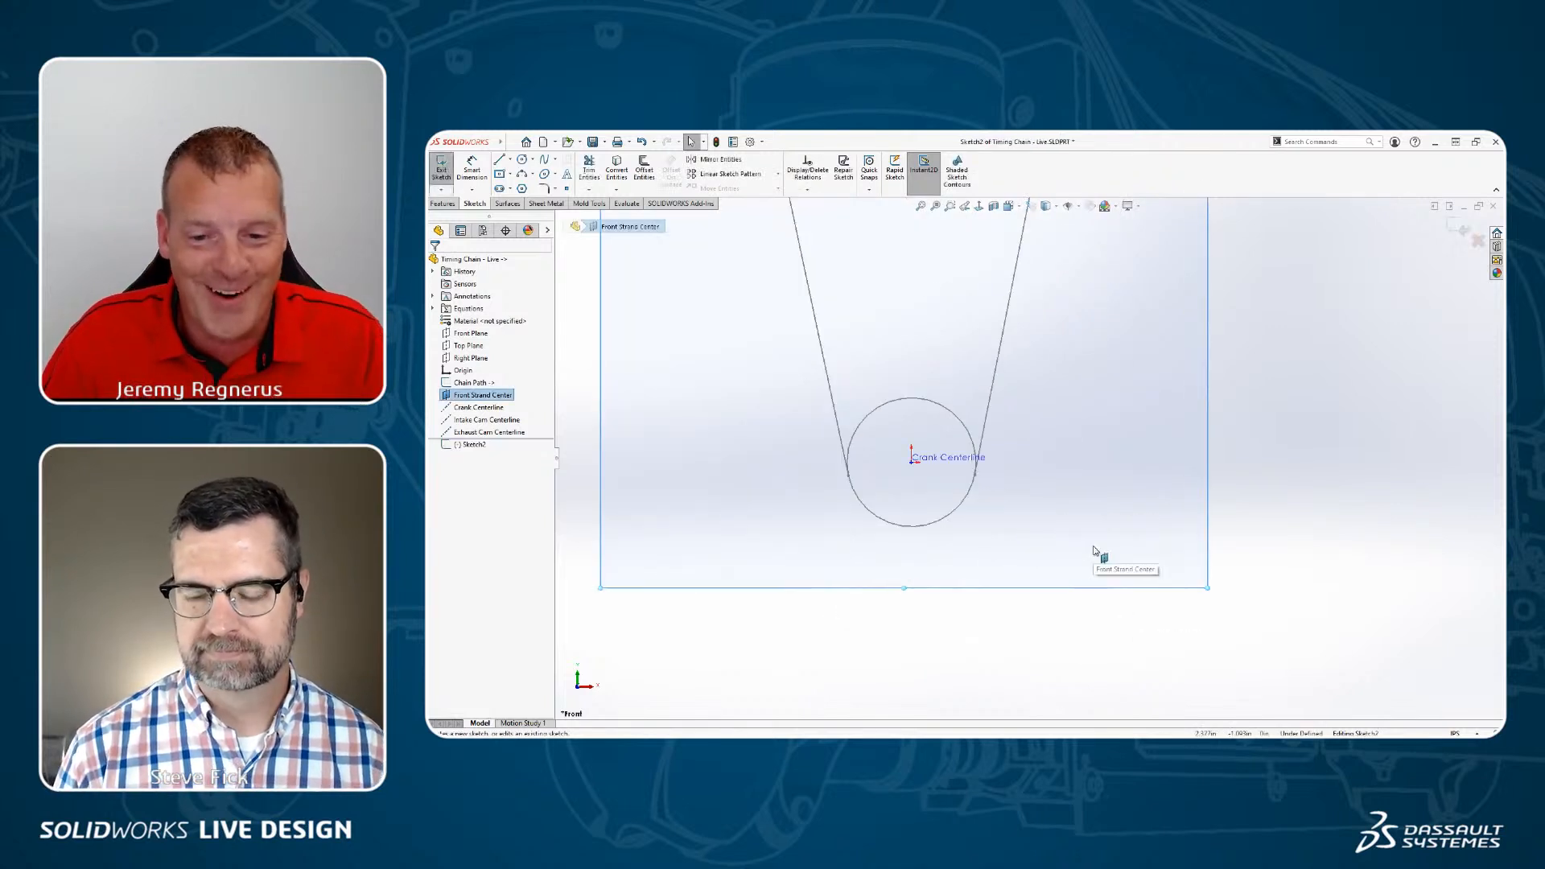
{"action": "scroll", "coordinate": [977, 555], "scroll_direction": "down", "scroll_amount": 4}
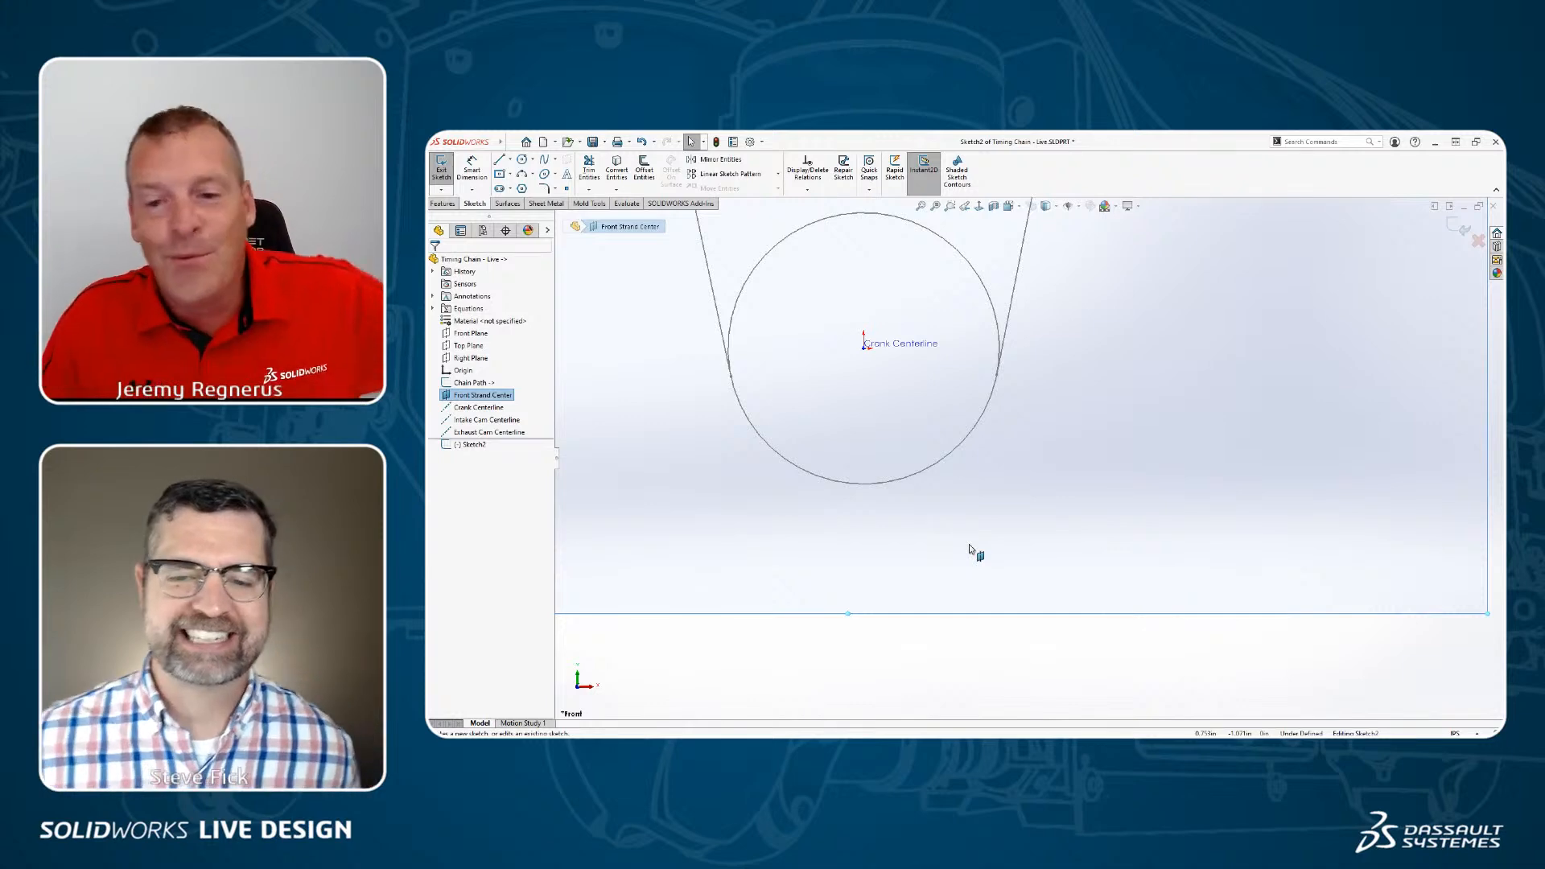
{"action": "key", "text": "s"}
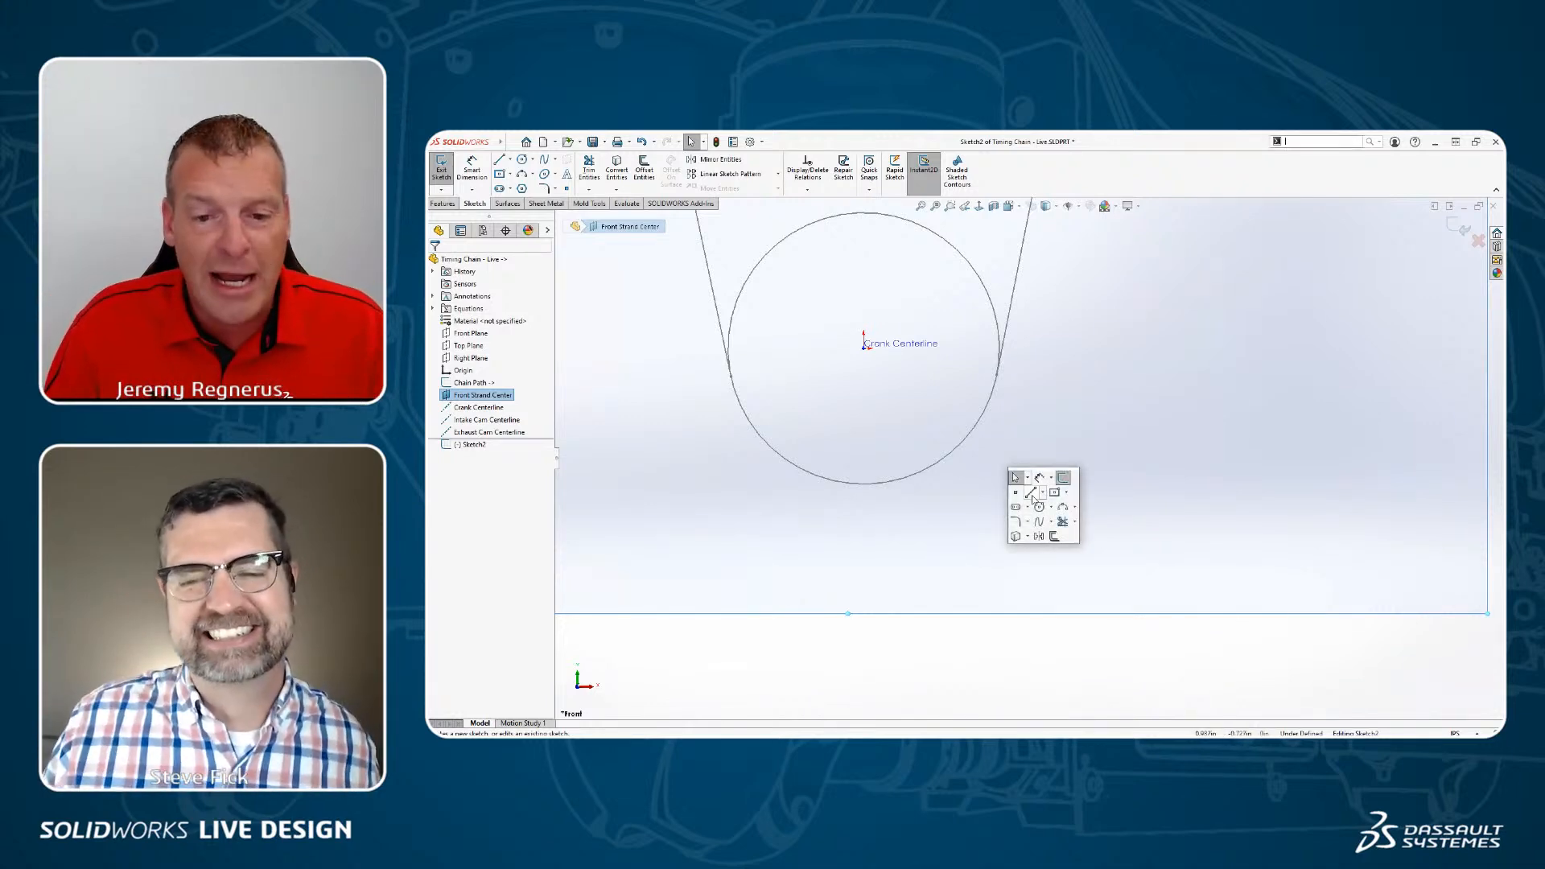
{"action": "left_click", "coordinate": [1039, 506]}
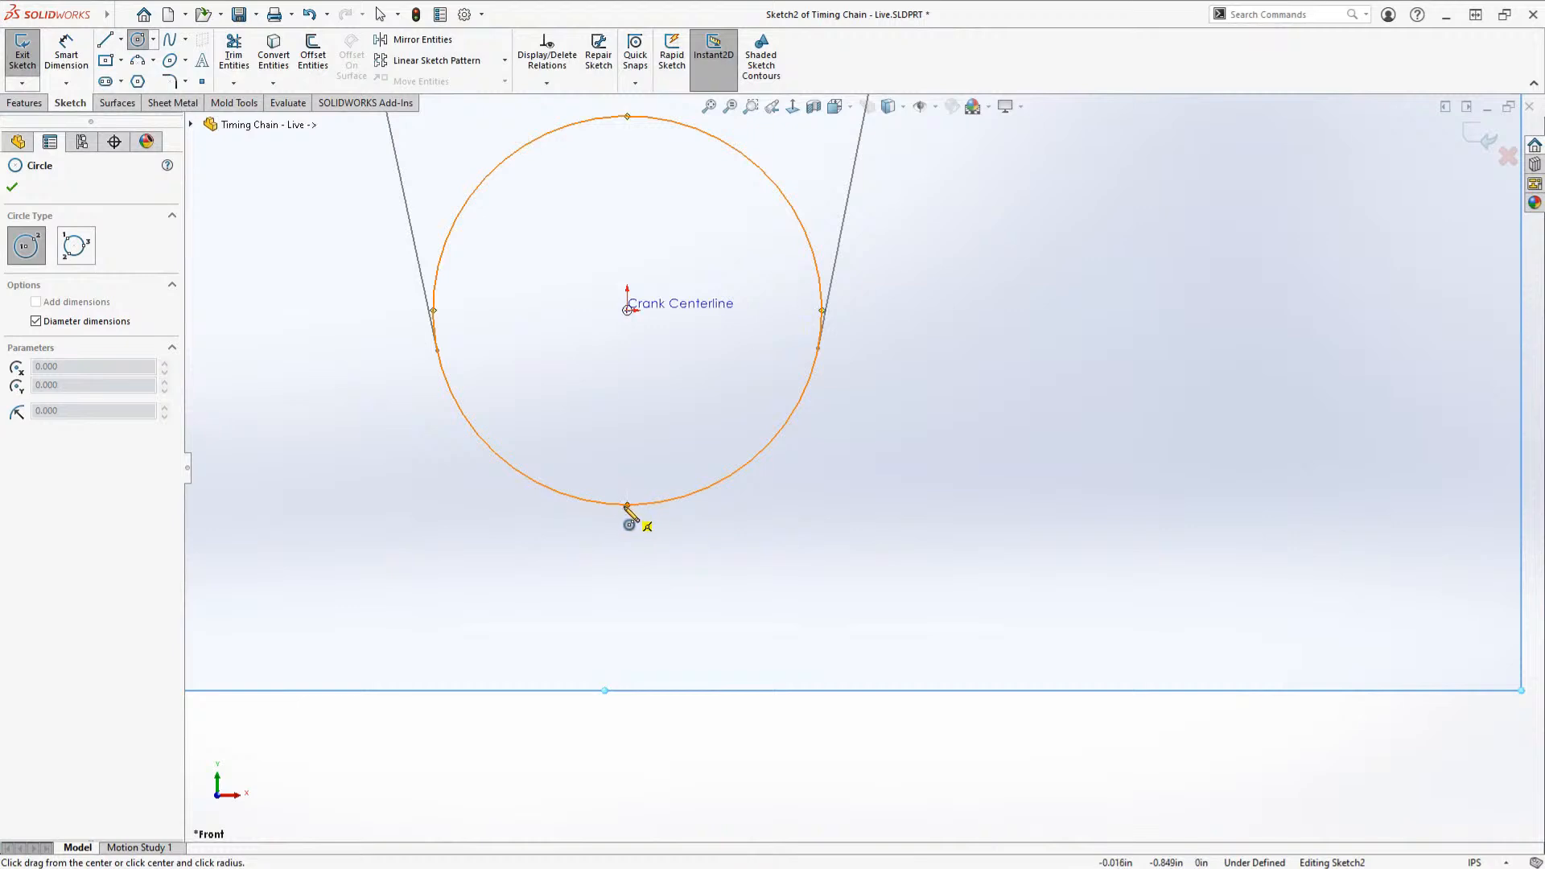
{"action": "left_click_drag", "start_coordinate": [626, 505], "coordinate": [682, 555]}
{"action": "key", "text": "Return"}
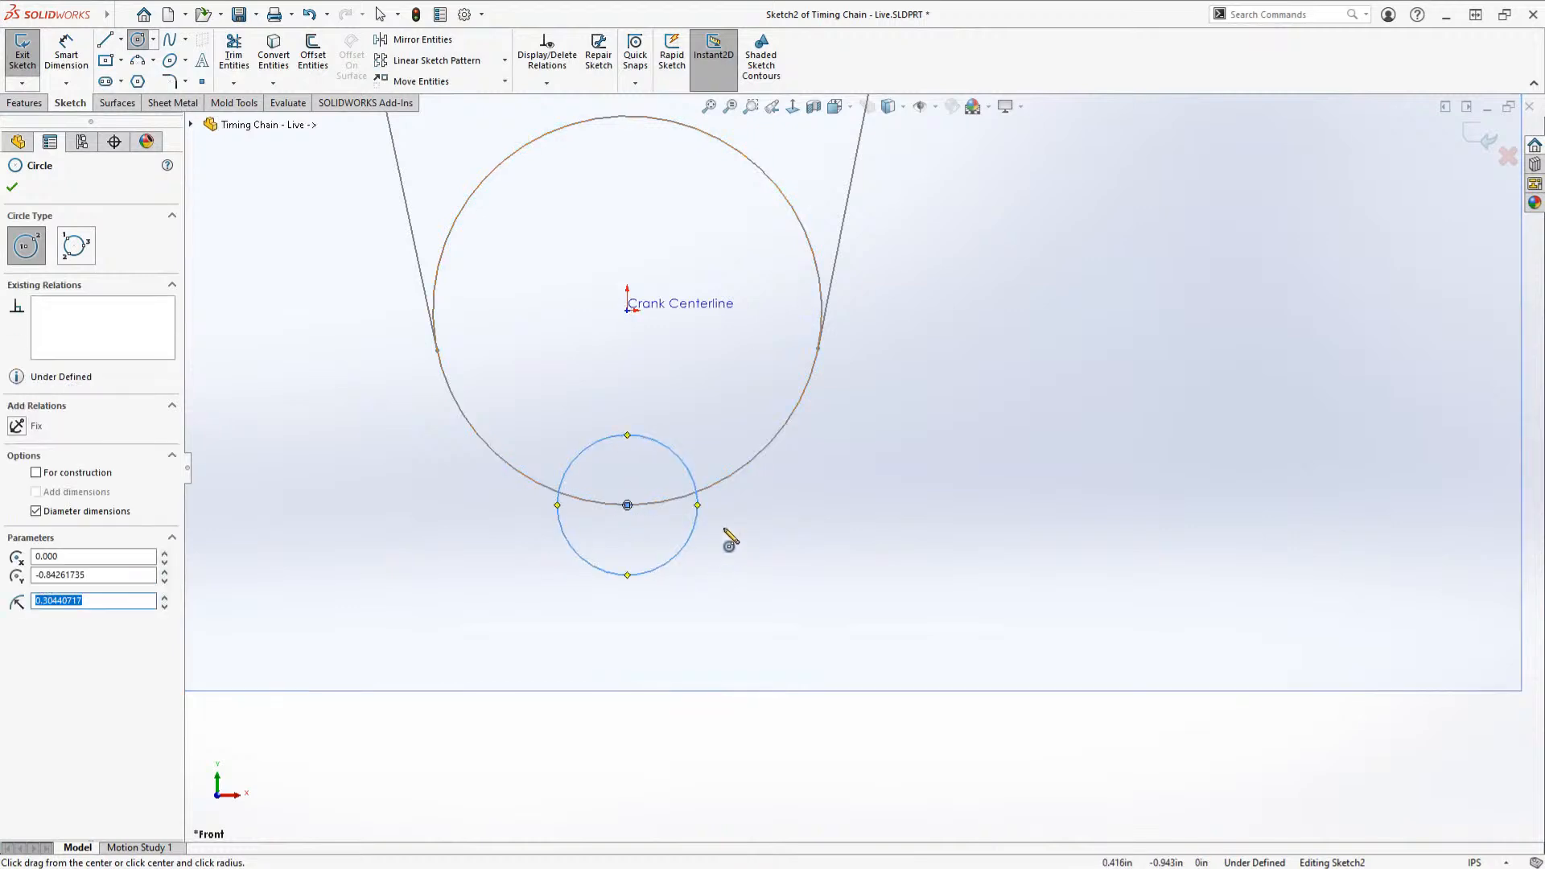
{"action": "key", "text": "Escape"}
{"action": "key", "text": "s"}
{"action": "left_click", "coordinate": [797, 638]}
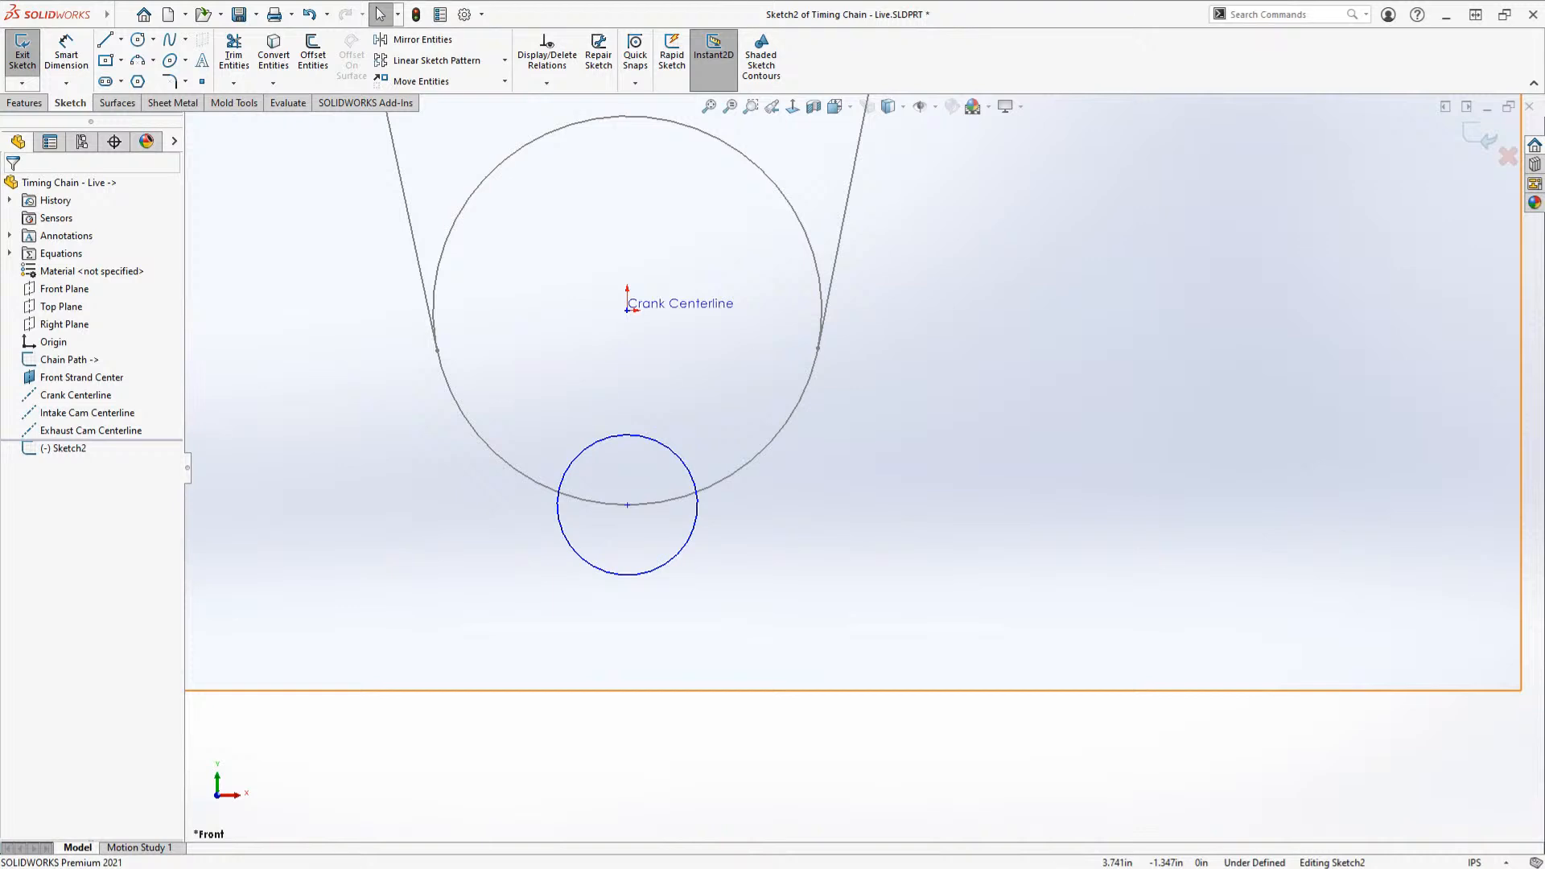
Step: Check the roller size on the Chain Links drawing and dimension the sketched circle's diameter as 0.2 in
{"action": "left_click_drag", "start_coordinate": [1544, 334], "coordinate": [740, 145]}
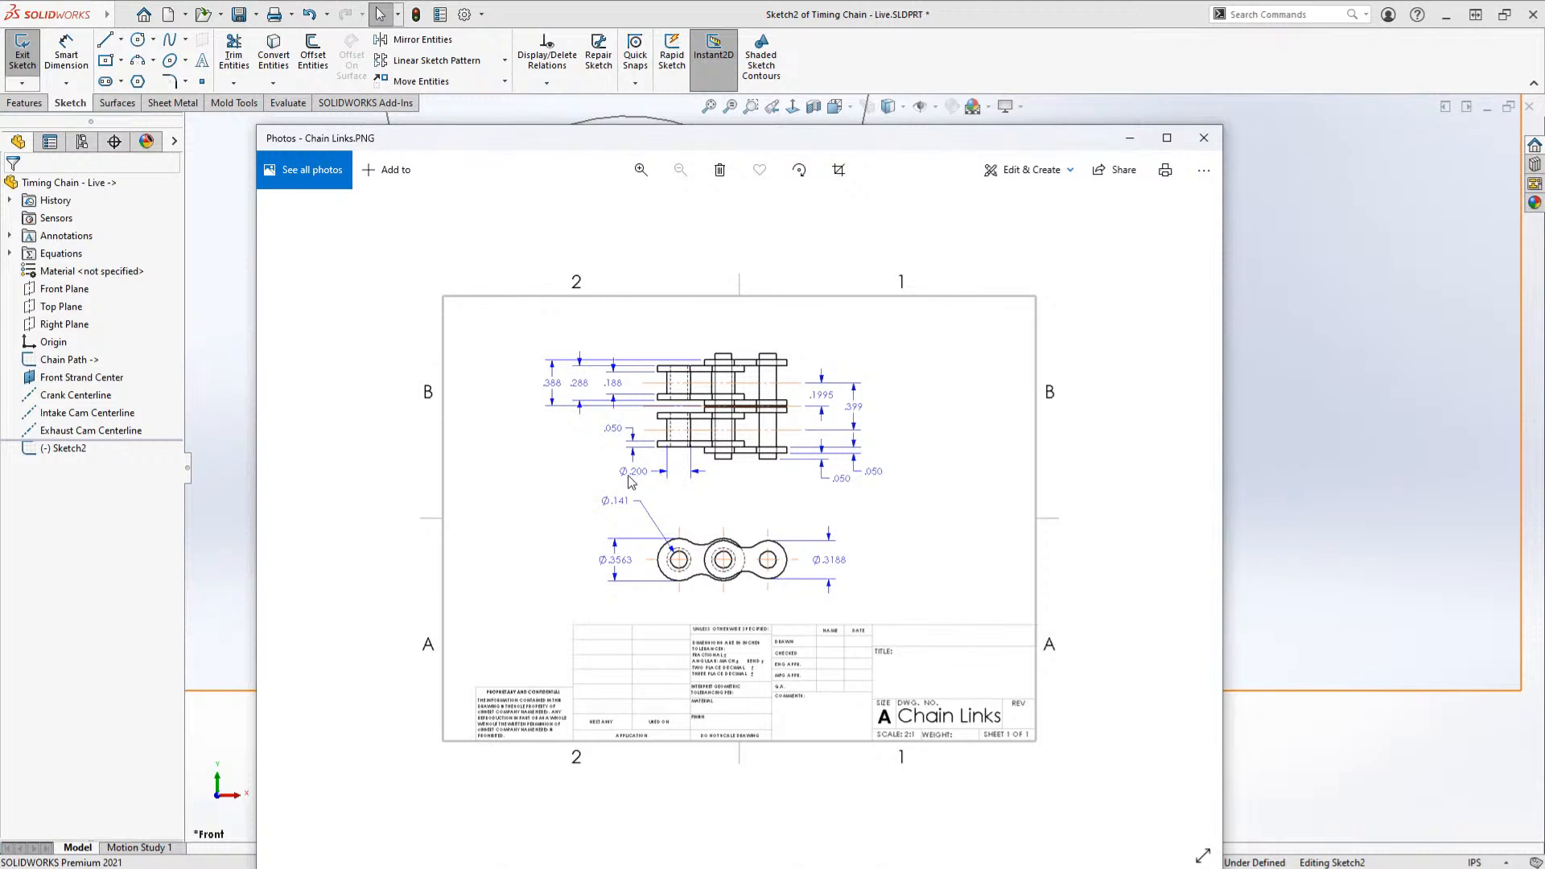
{"action": "left_click_drag", "start_coordinate": [811, 142], "coordinate": [1544, 241]}
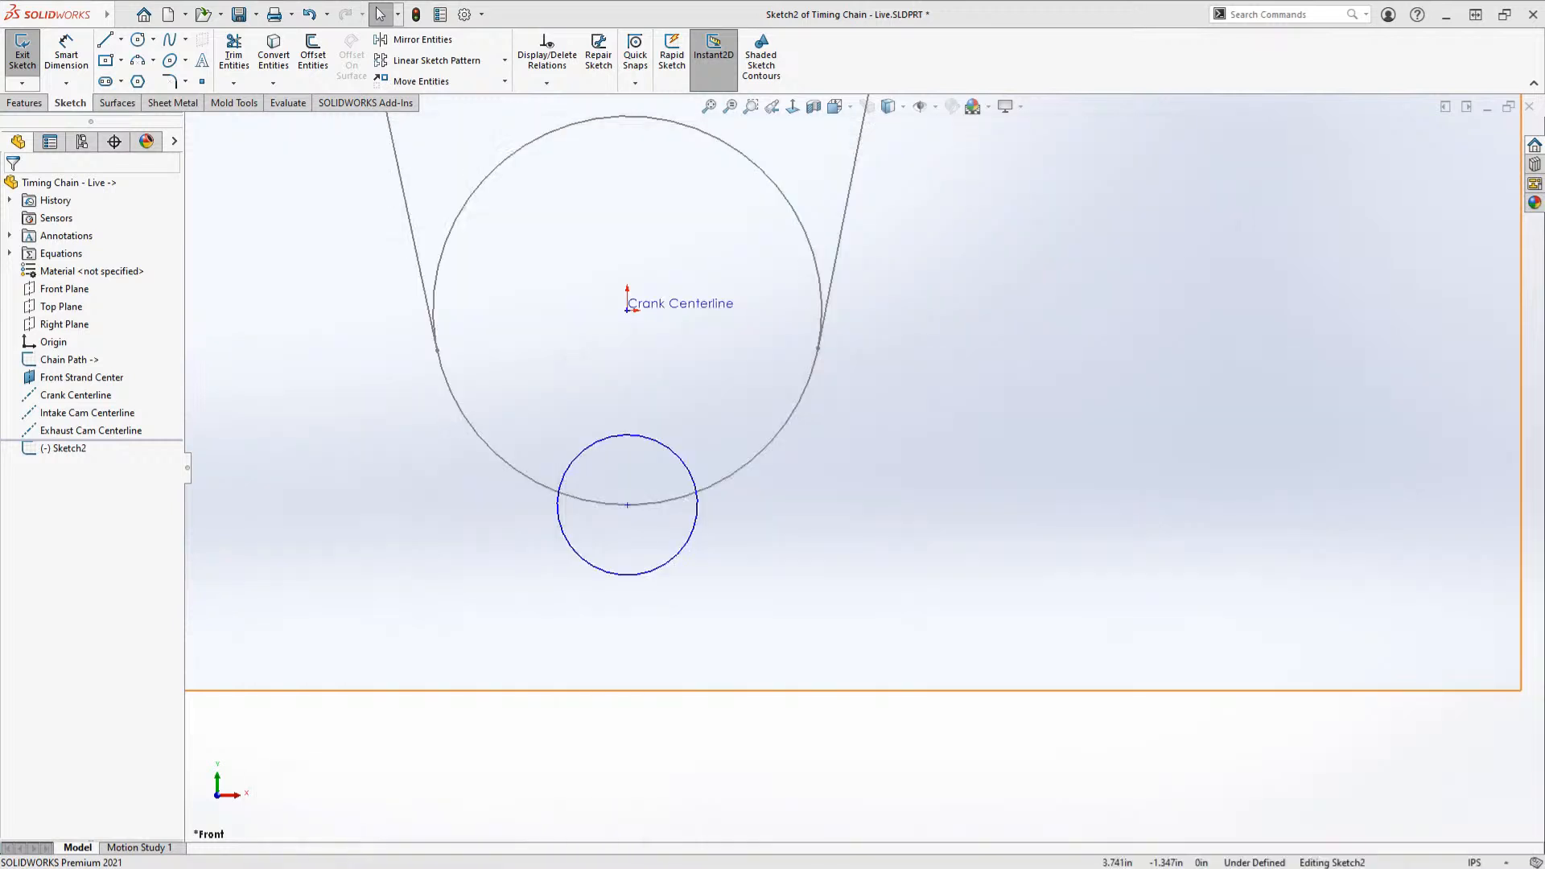
{"action": "key", "text": "s"}
{"action": "left_click", "coordinate": [745, 744]}
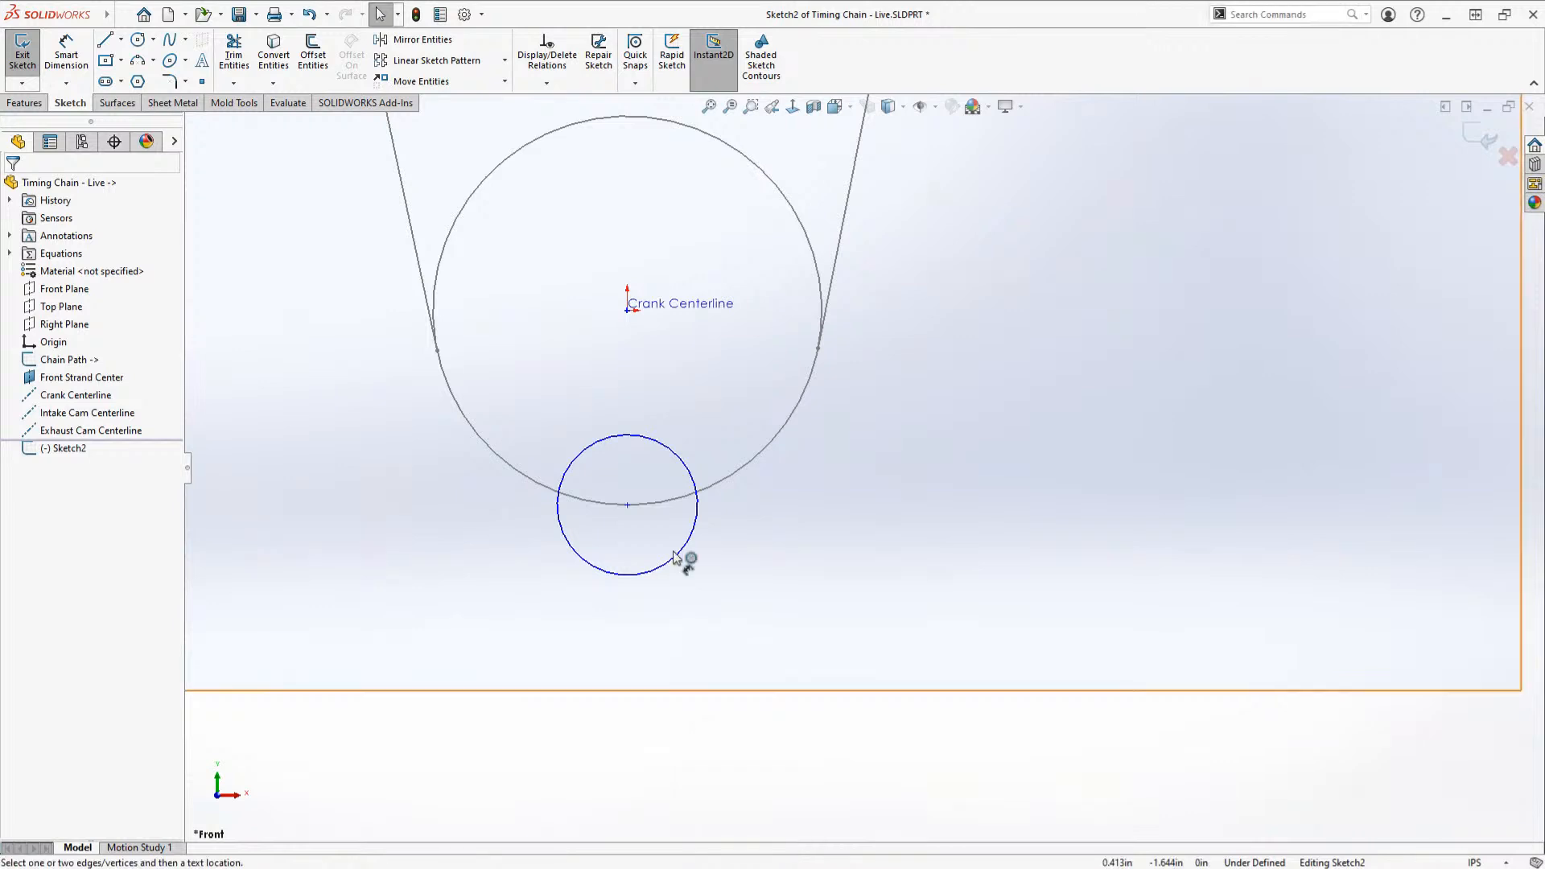
{"action": "left_click", "coordinate": [677, 553]}
{"action": "left_click", "coordinate": [801, 667]}
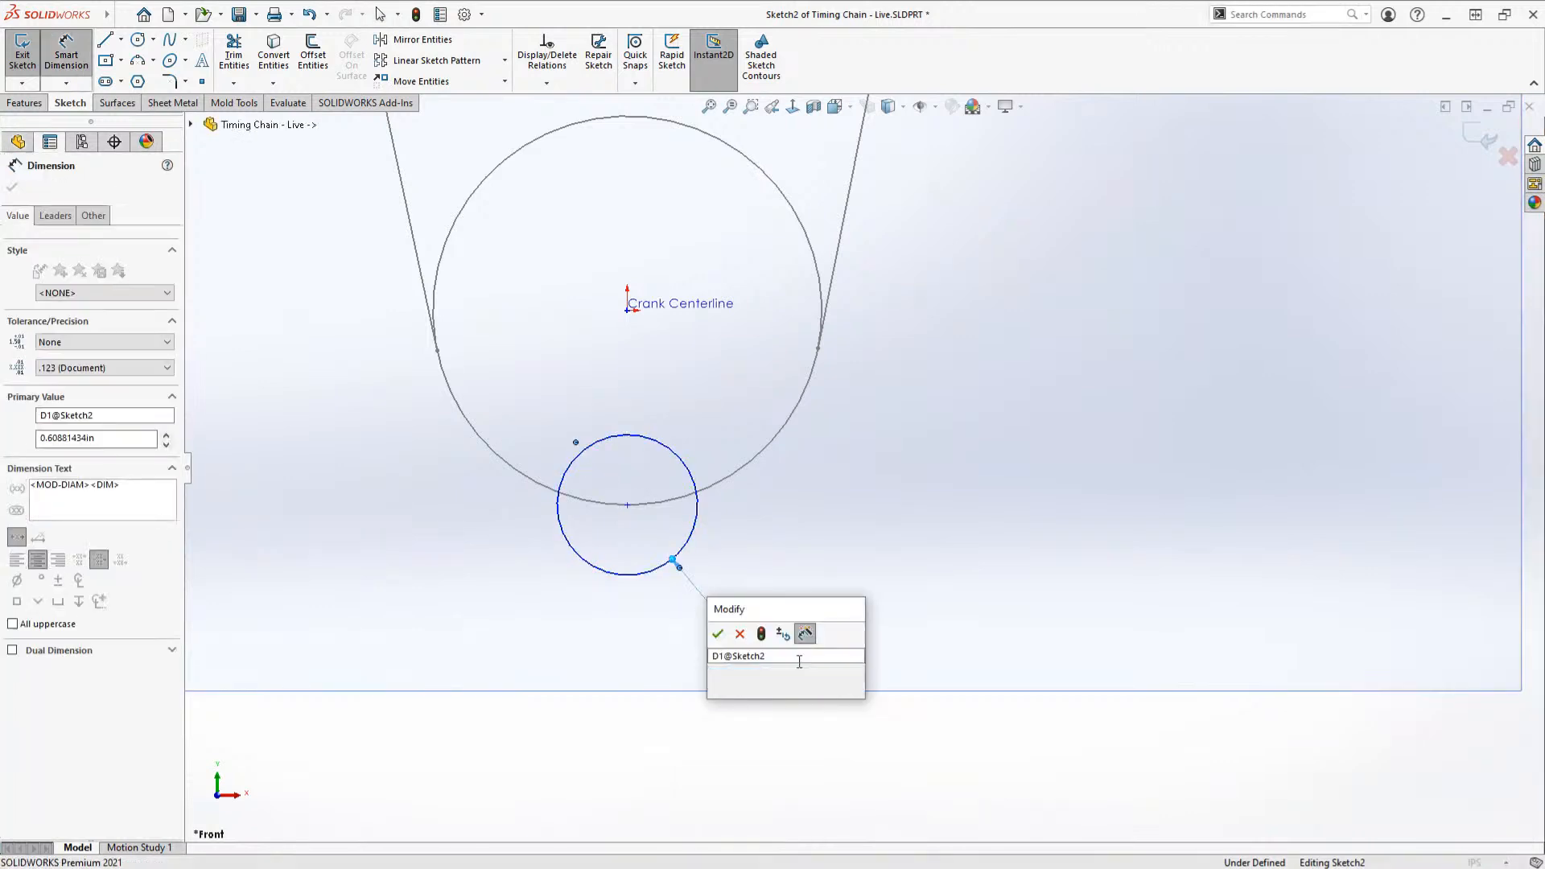
{"action": "type", "text": ".2"}
{"action": "key", "text": "Return"}
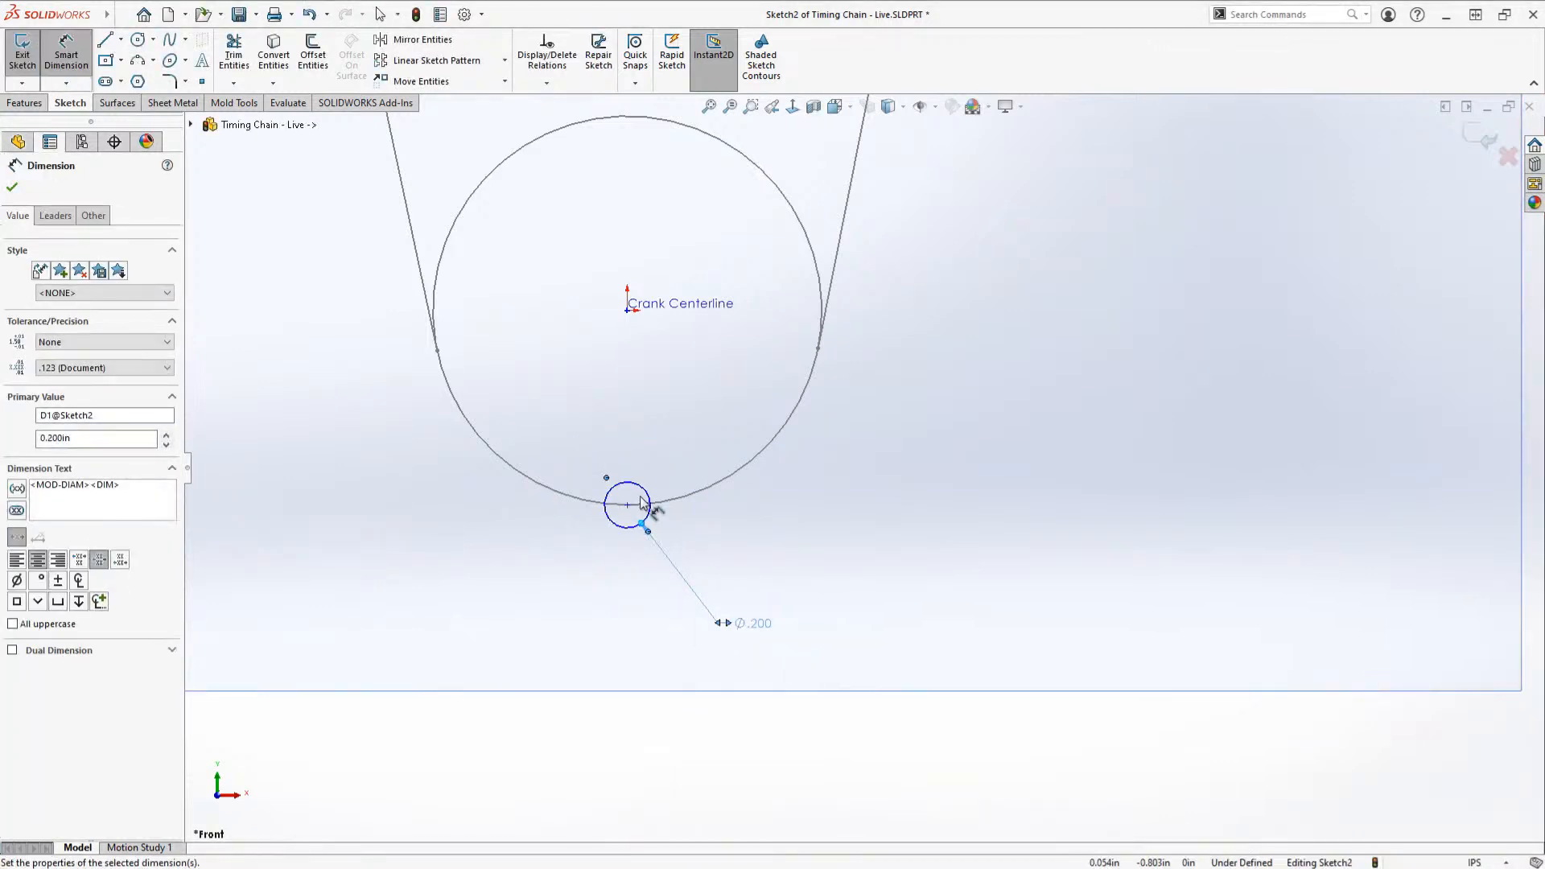
{"action": "left_click", "coordinate": [629, 505]}
{"action": "left_click", "coordinate": [627, 311]}
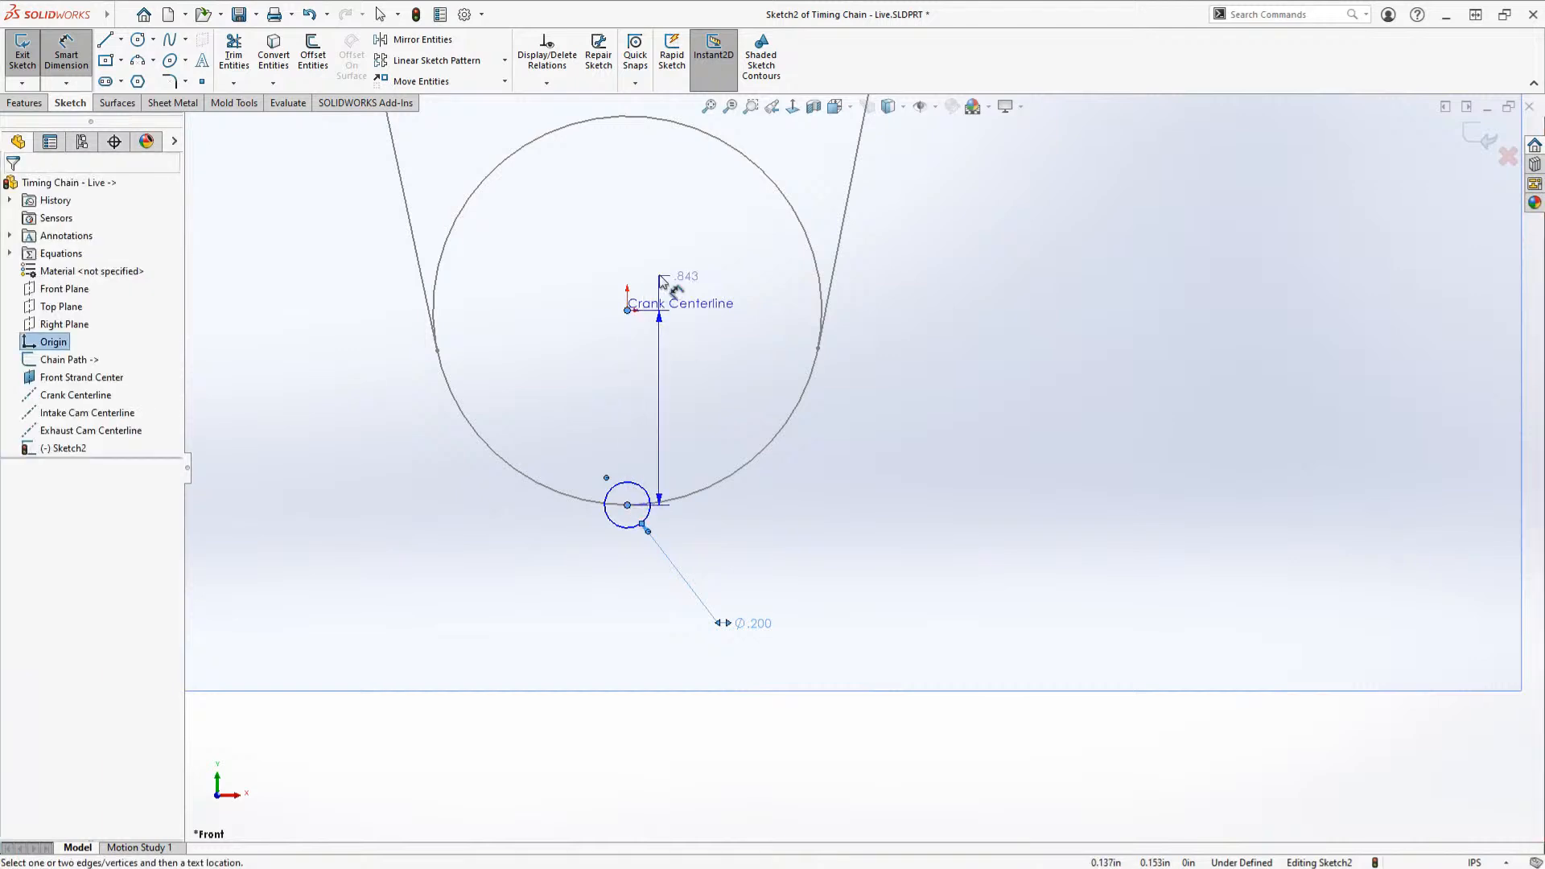
{"action": "key", "text": "Escape"}
{"action": "key", "text": "Escape"}
Step: Add a vertical relation between the origin and the centre of the roller circle
{"action": "left_click", "coordinate": [627, 310]}
{"action": "left_click", "coordinate": [628, 506], "text": "ctrl"}
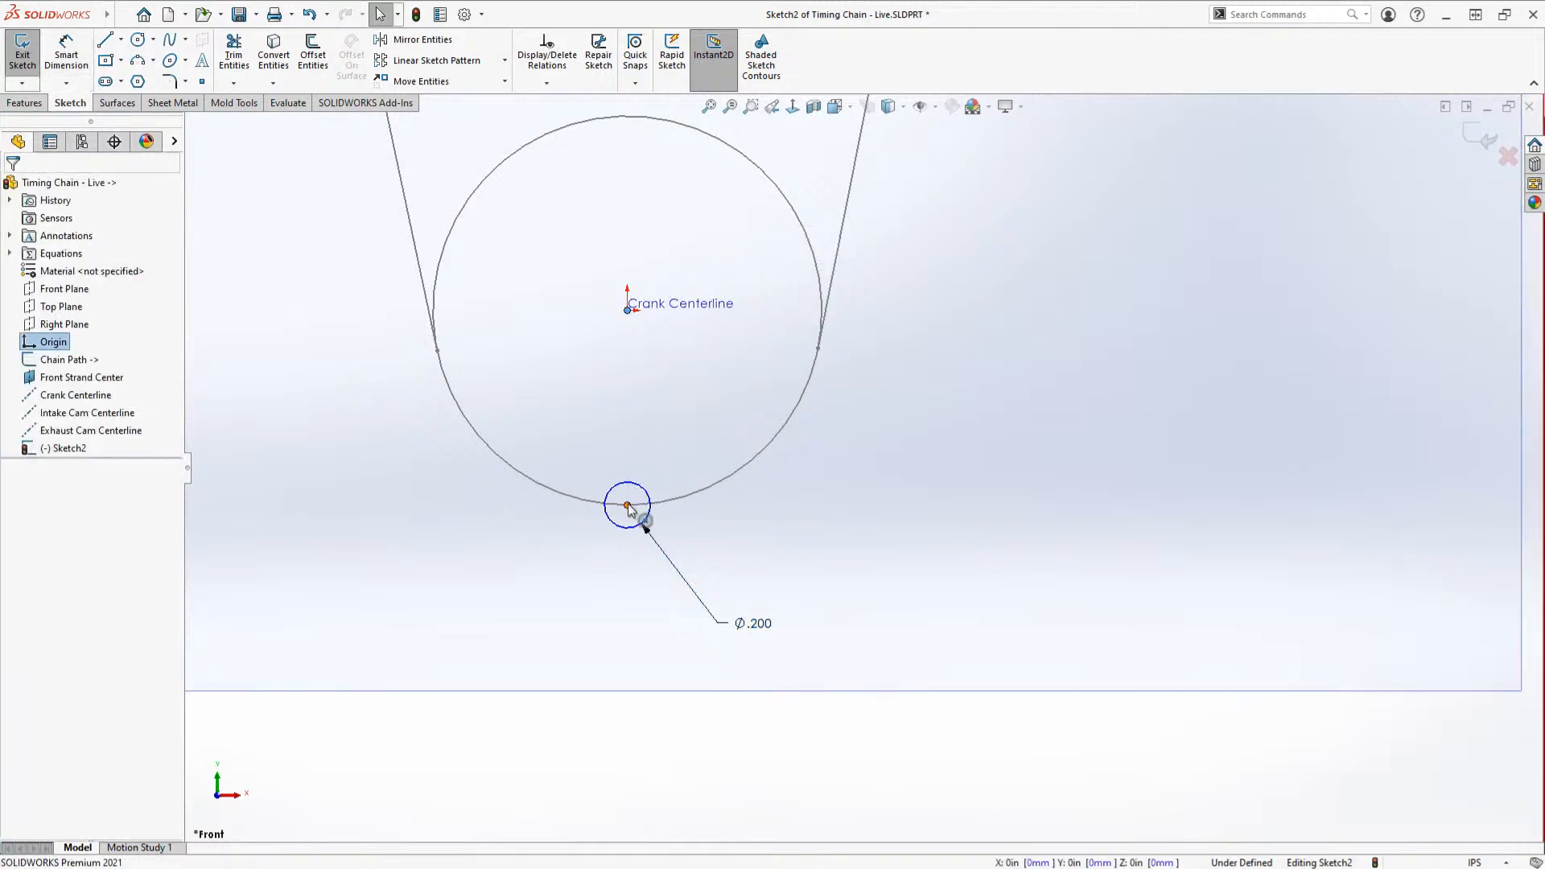
{"action": "left_click", "coordinate": [700, 431]}
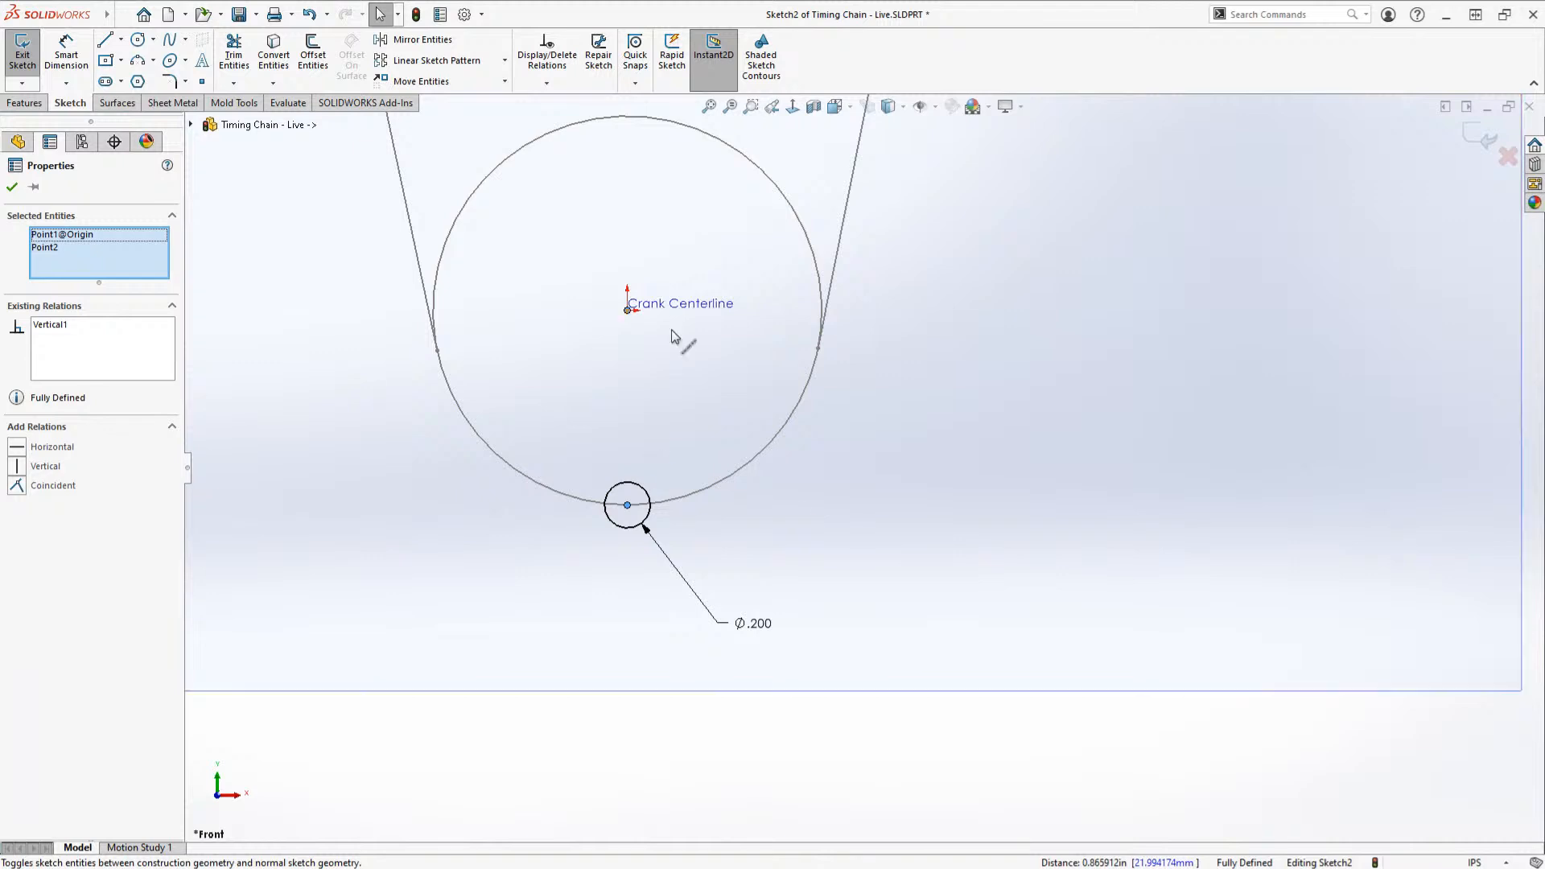
{"action": "scroll", "coordinate": [805, 491], "scroll_direction": "up", "scroll_amount": 3}
{"action": "key", "text": "Escape"}
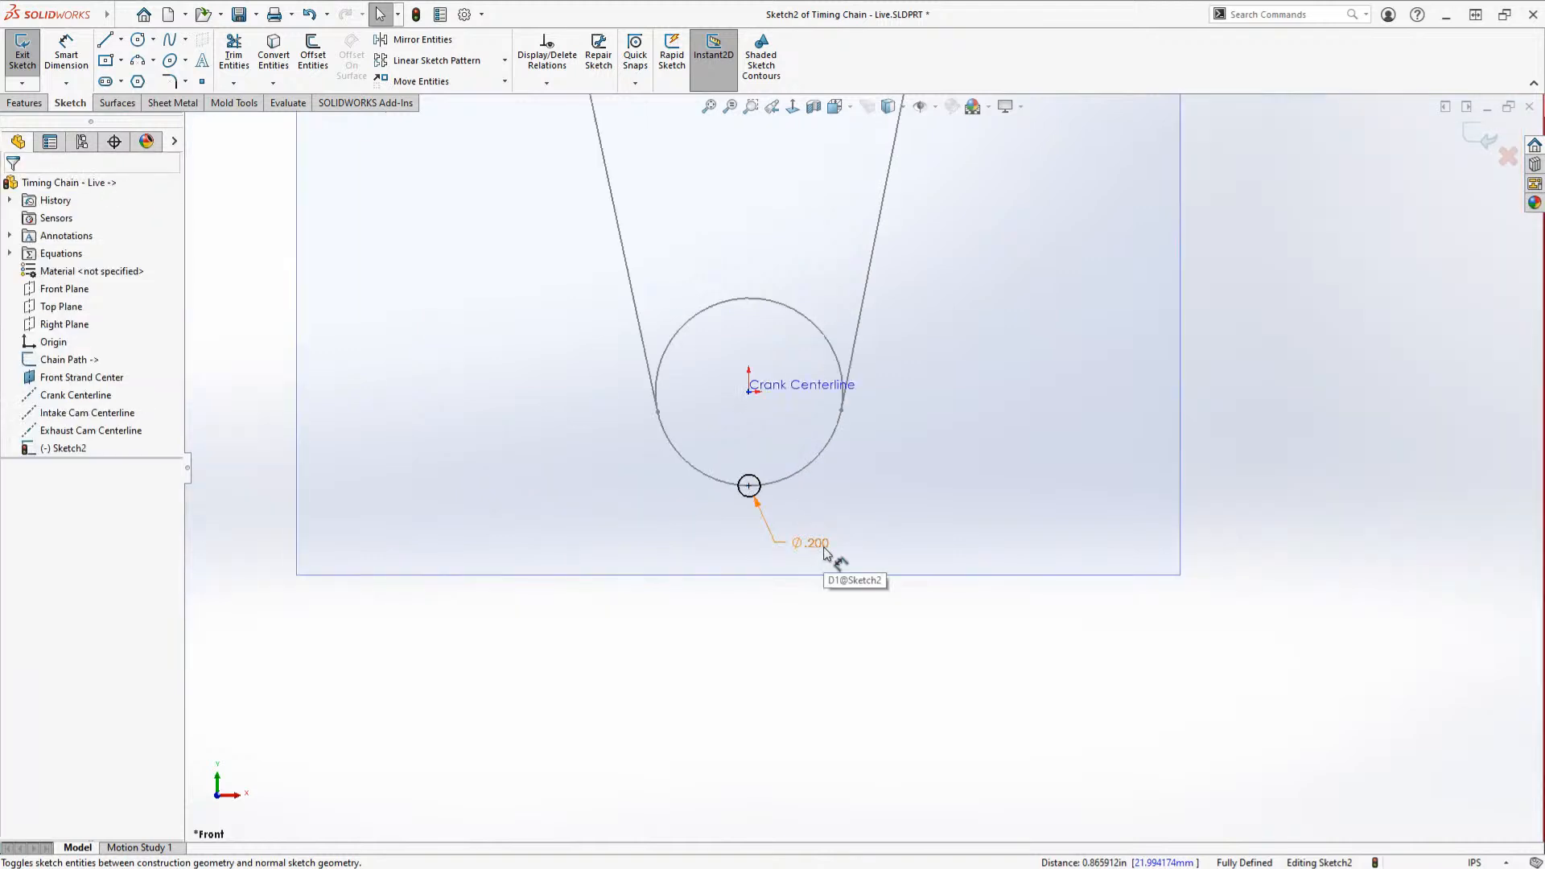
Step: Link the roller circle's diameter dimension to the Roller Diameter global variable
{"action": "double_click", "coordinate": [824, 548]}
{"action": "right_click", "coordinate": [824, 548]}
{"action": "left_click", "coordinate": [916, 727]}
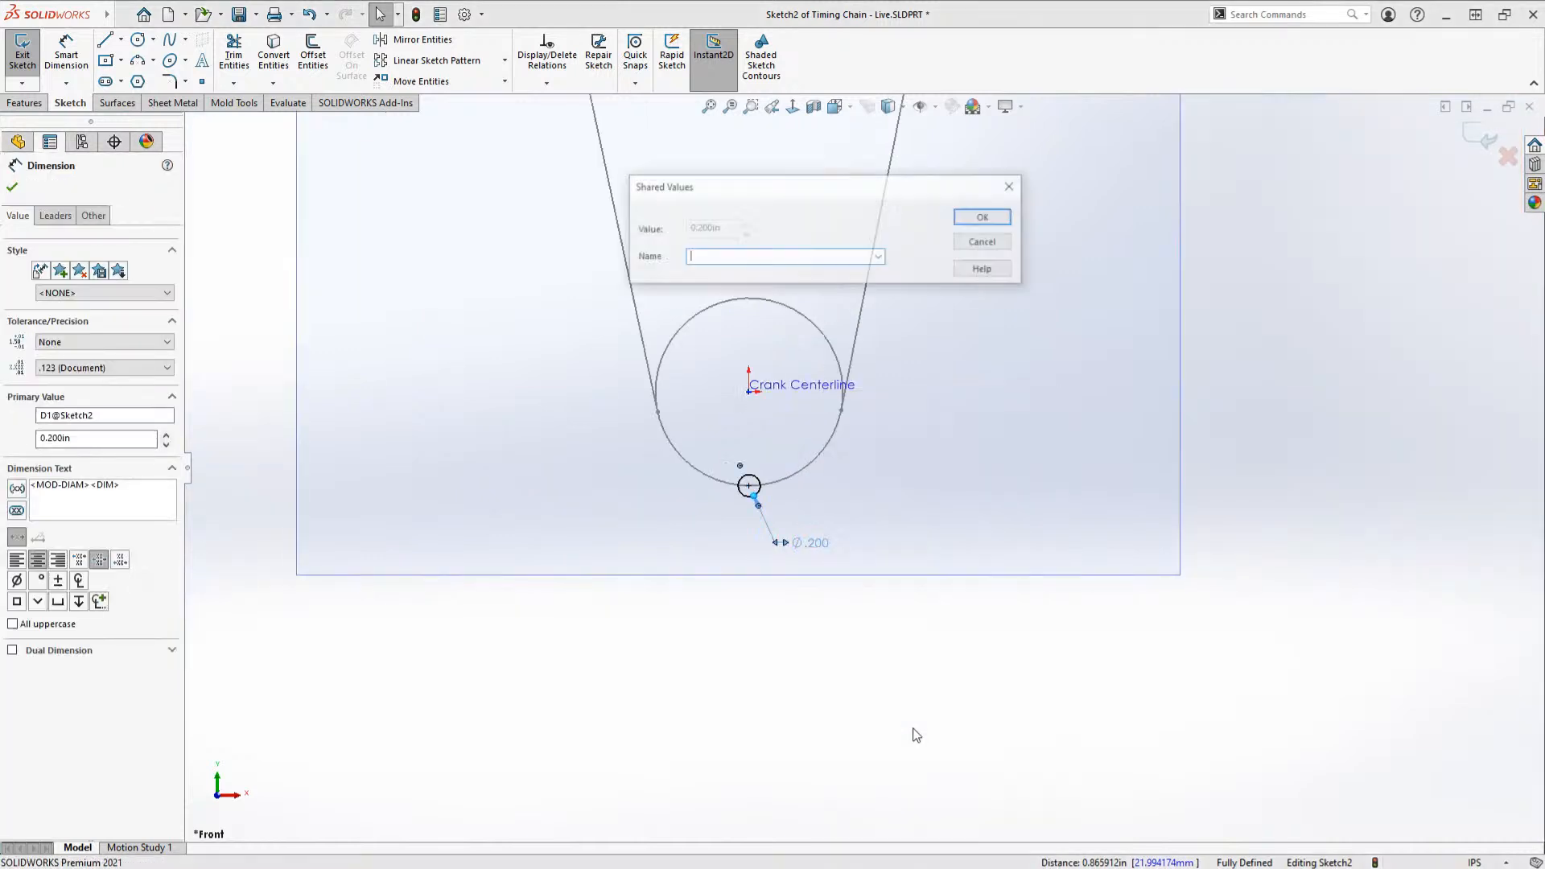
{"action": "left_click", "coordinate": [880, 256]}
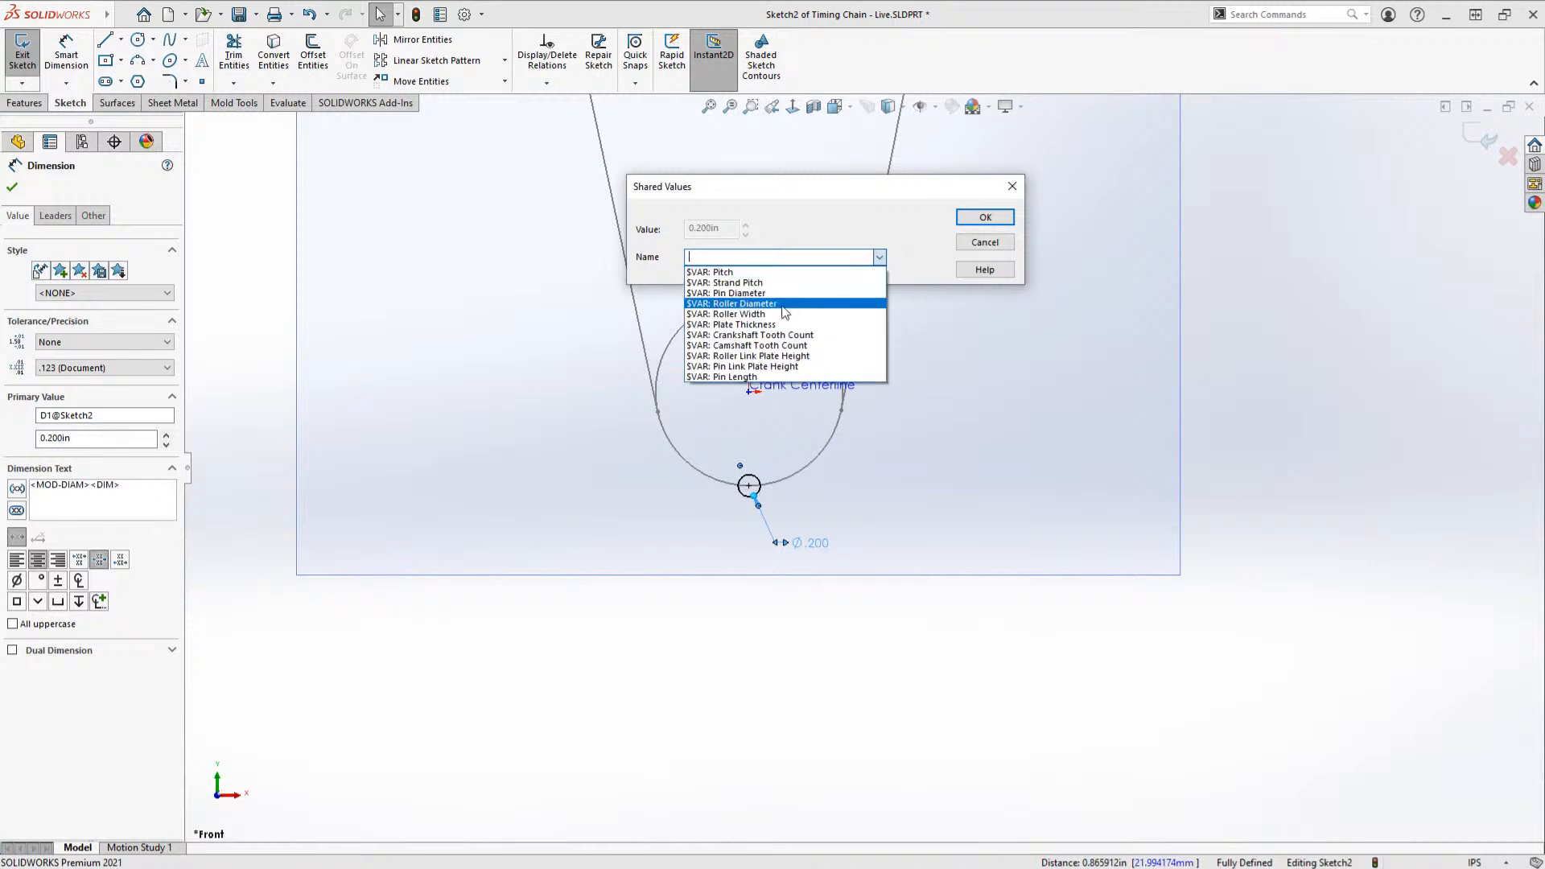
{"action": "left_click", "coordinate": [760, 305]}
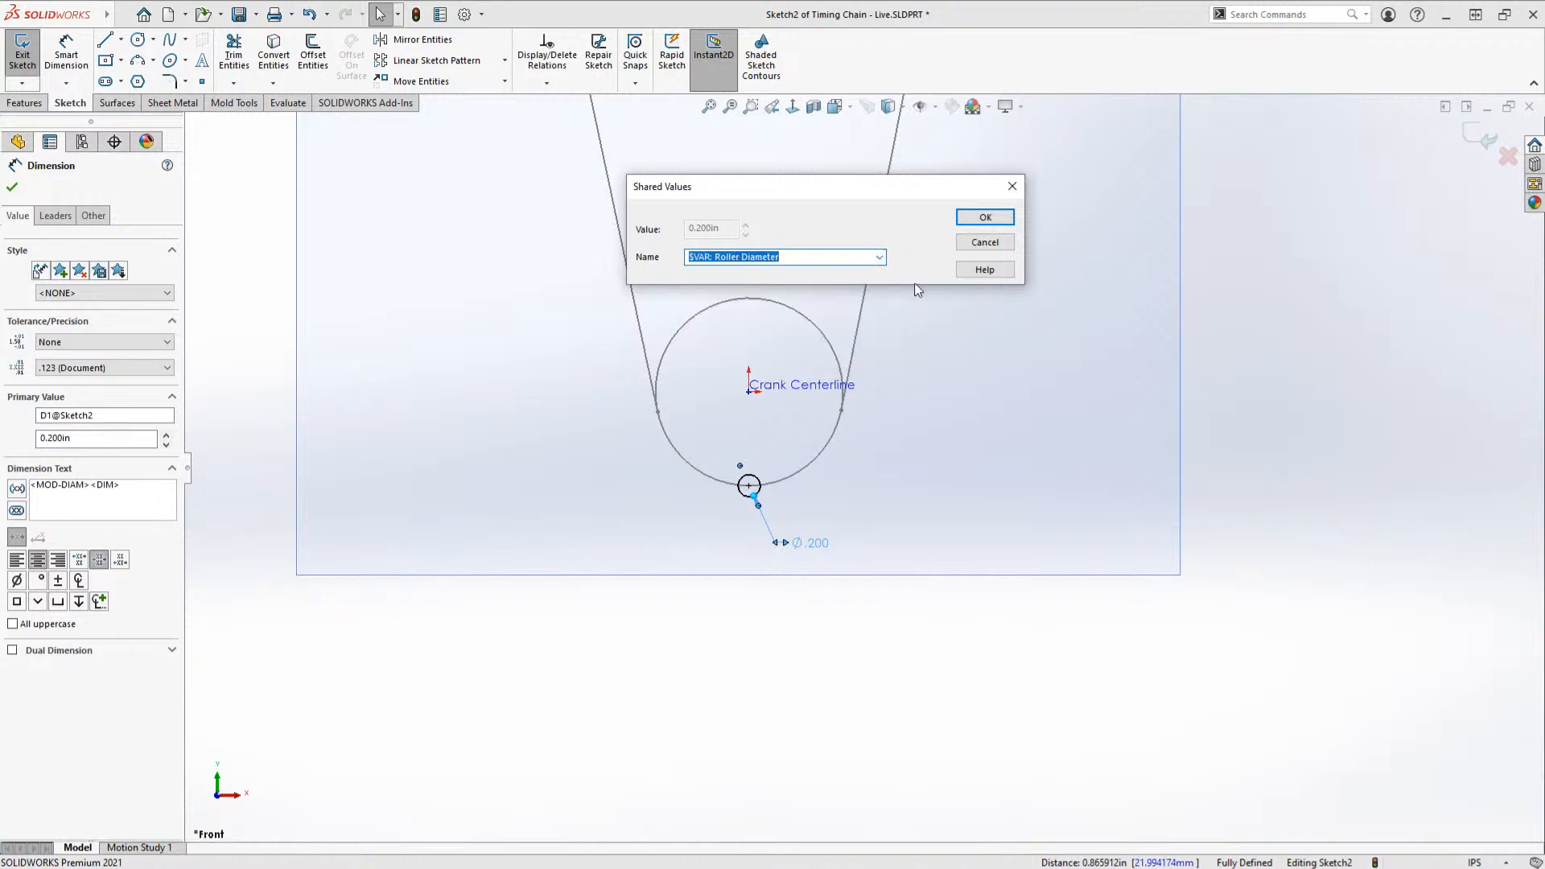
{"action": "left_click", "coordinate": [970, 225]}
{"action": "left_click", "coordinate": [779, 637]}
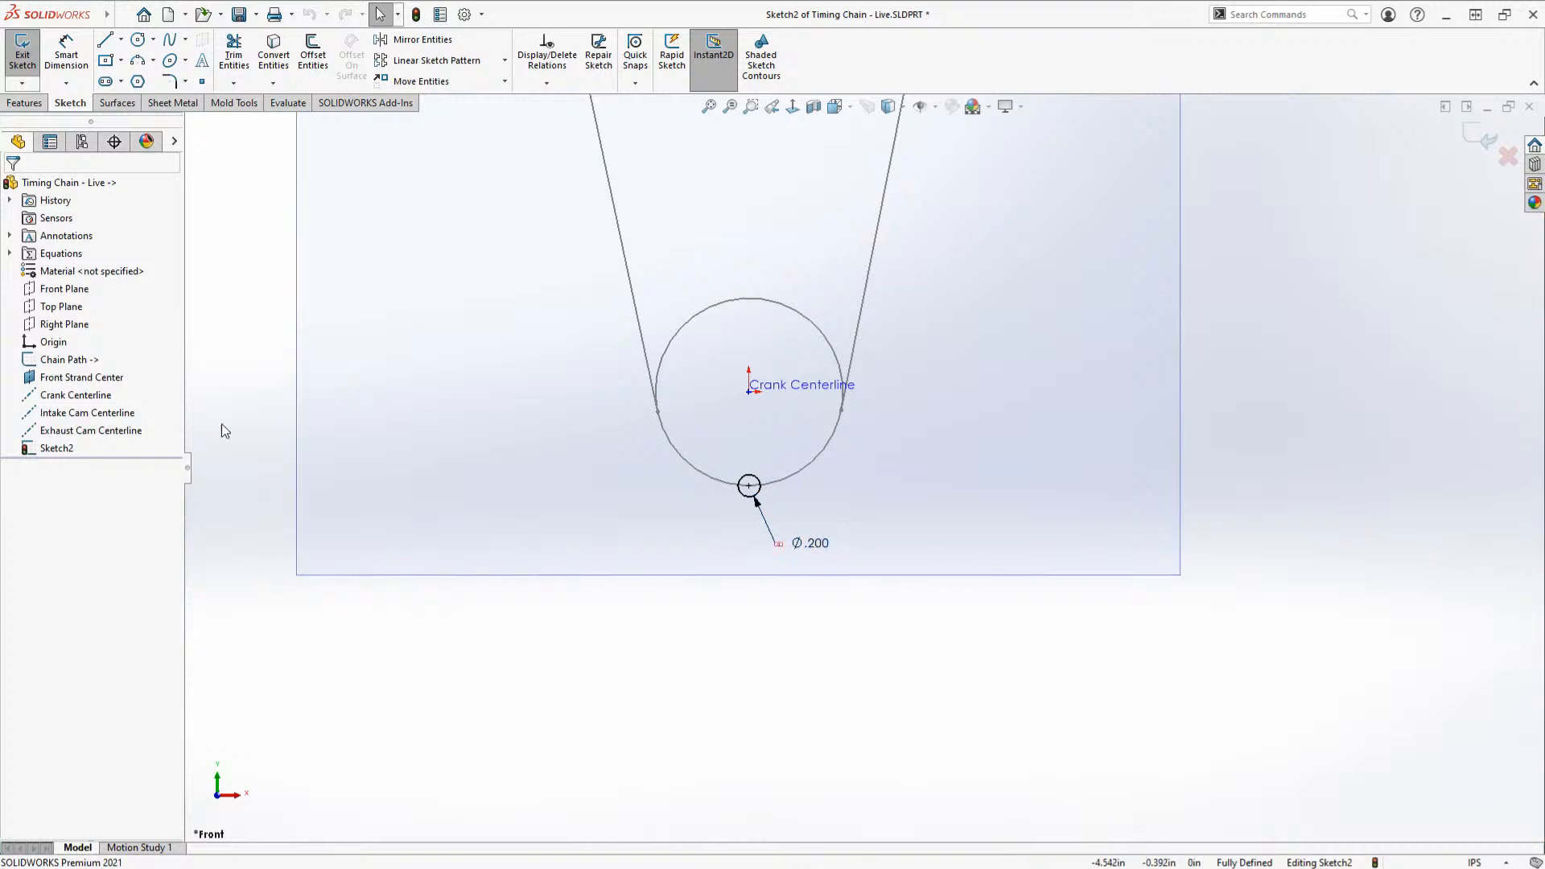
Step: Review the Roller Diameter variable's link in the part's equations and global variables without changing anything
{"action": "left_click", "coordinate": [11, 253]}
{"action": "right_click", "coordinate": [77, 255]}
{"action": "left_click", "coordinate": [137, 269]}
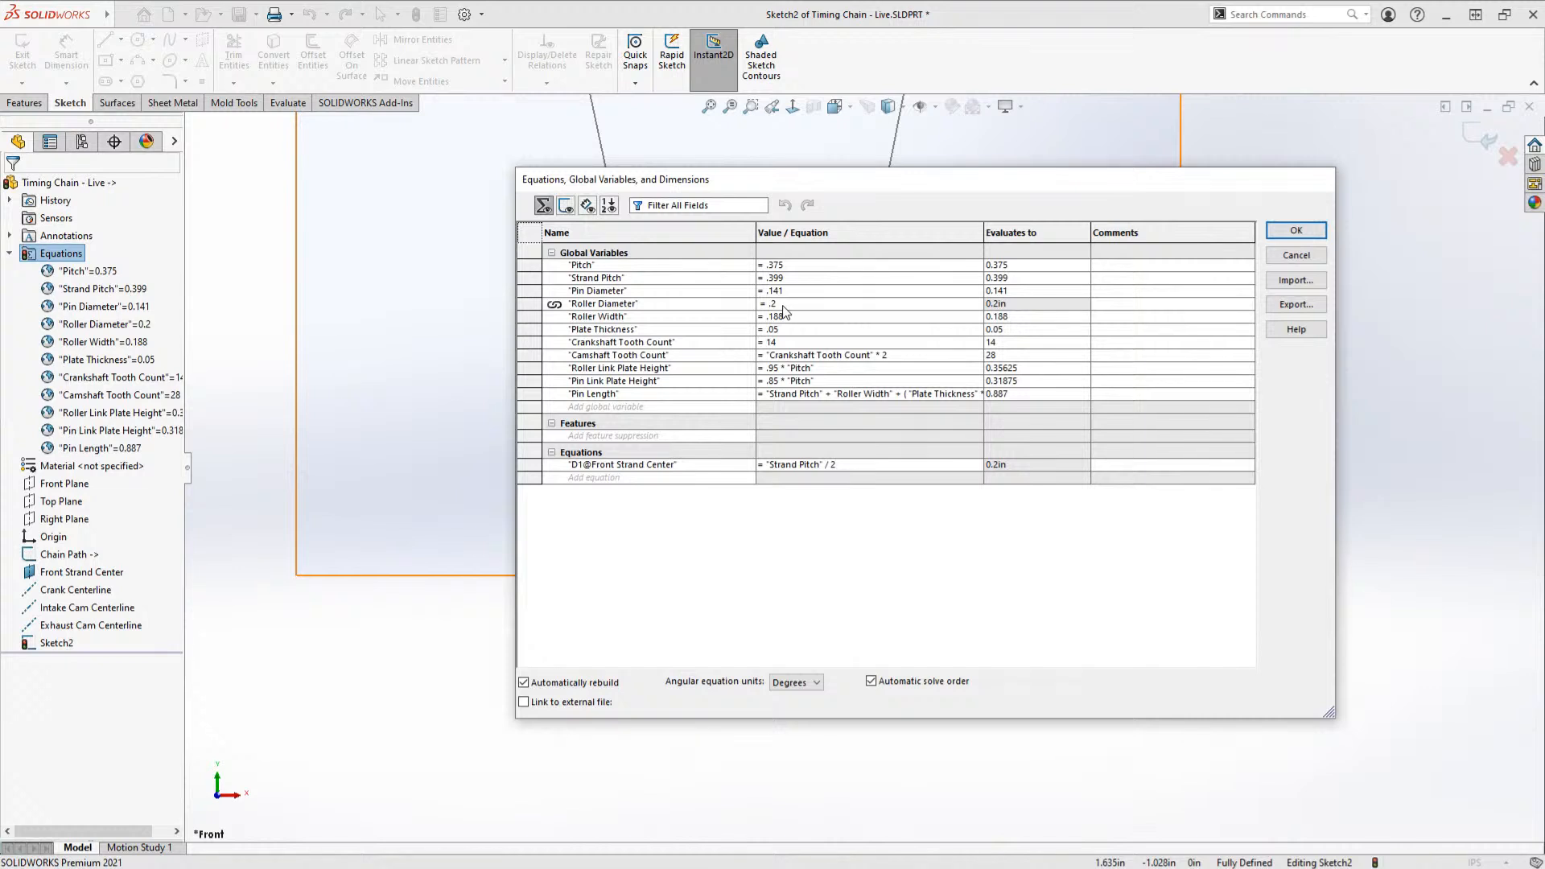
{"action": "left_click", "coordinate": [1296, 255]}
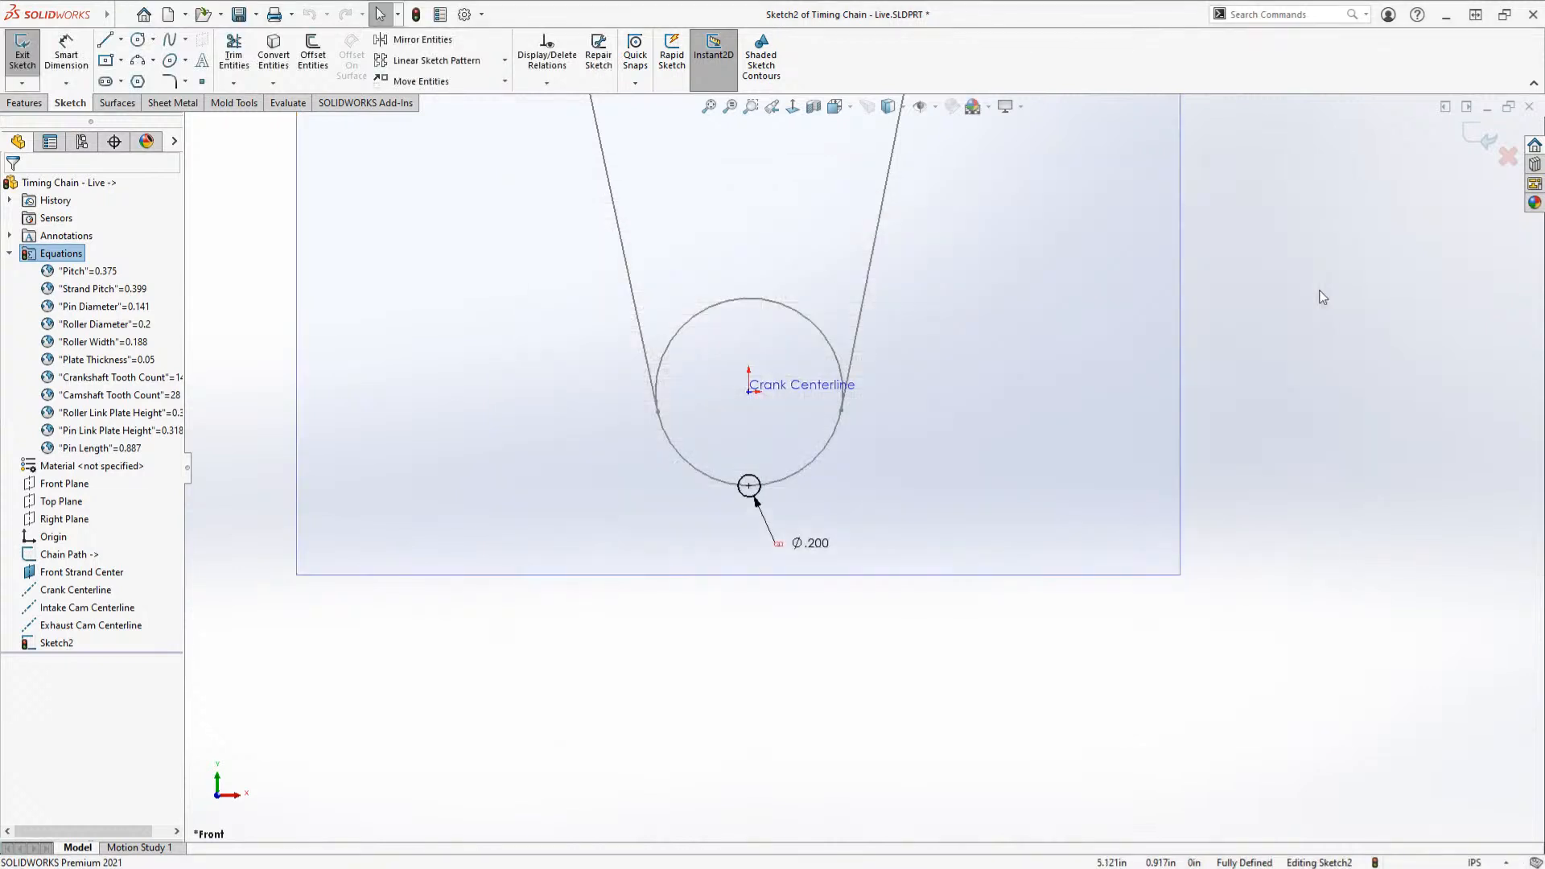
Step: Exit the roller sketch and extrude it mid-plane to a total depth of 0.188 in
{"action": "mouse_move", "coordinate": [904, 437]}
{"action": "middle_mouse_down"}
{"action": "mouse_move", "coordinate": [789, 524]}
{"action": "mouse_move", "coordinate": [837, 389]}
{"action": "middle_mouse_up"}
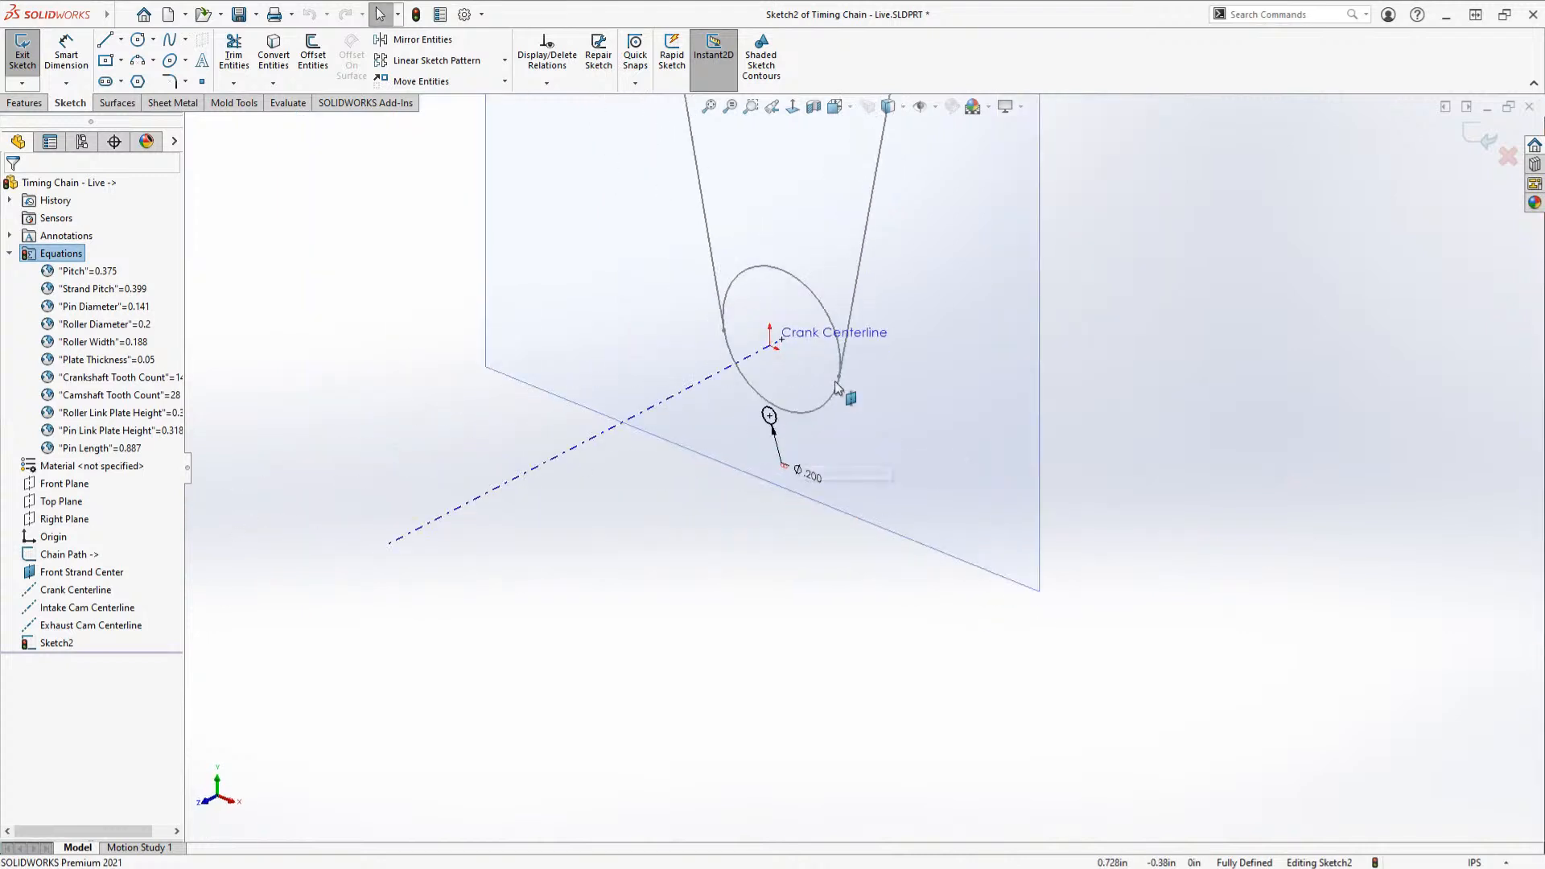
{"action": "scroll", "coordinate": [829, 388], "scroll_direction": "down", "scroll_amount": 4}
{"action": "double_click", "coordinate": [702, 588]}
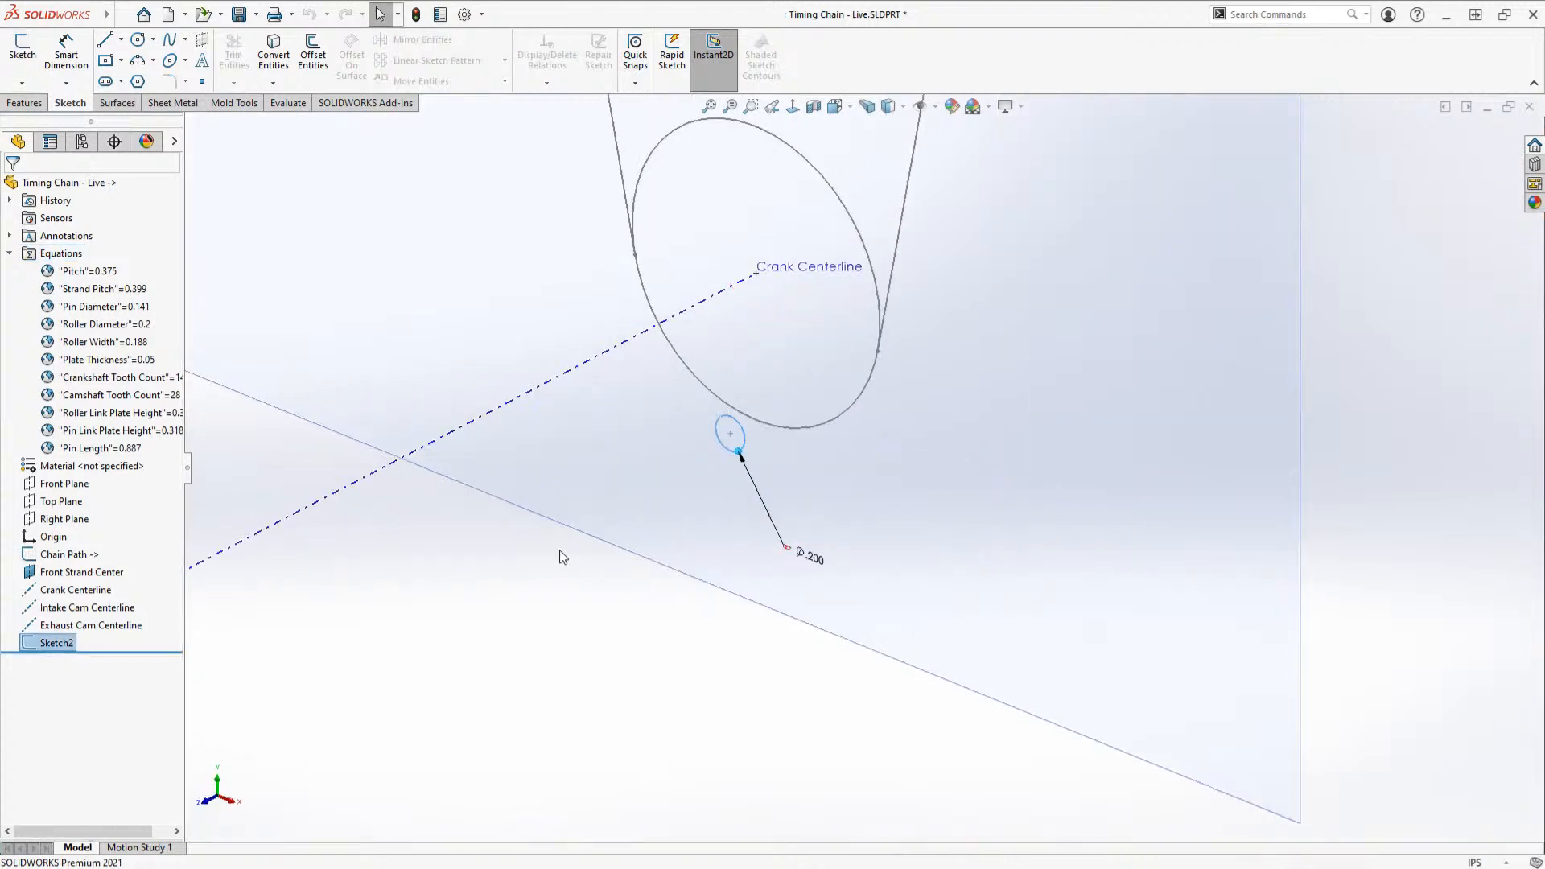
{"action": "key", "text": "s"}
{"action": "left_click", "coordinate": [612, 569]}
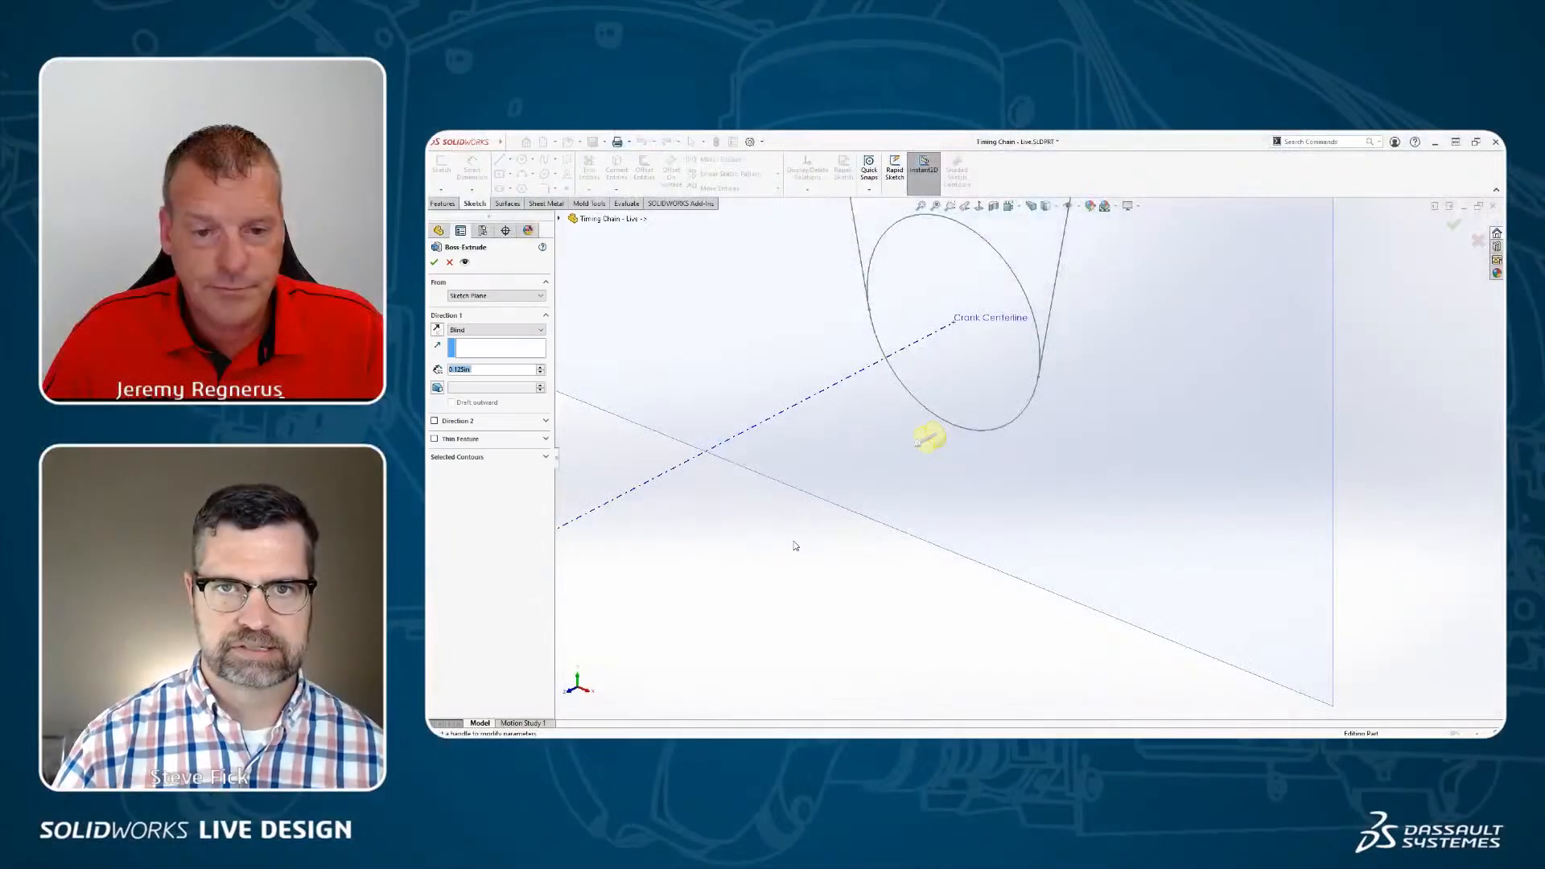
{"action": "right_click", "coordinate": [798, 531]}
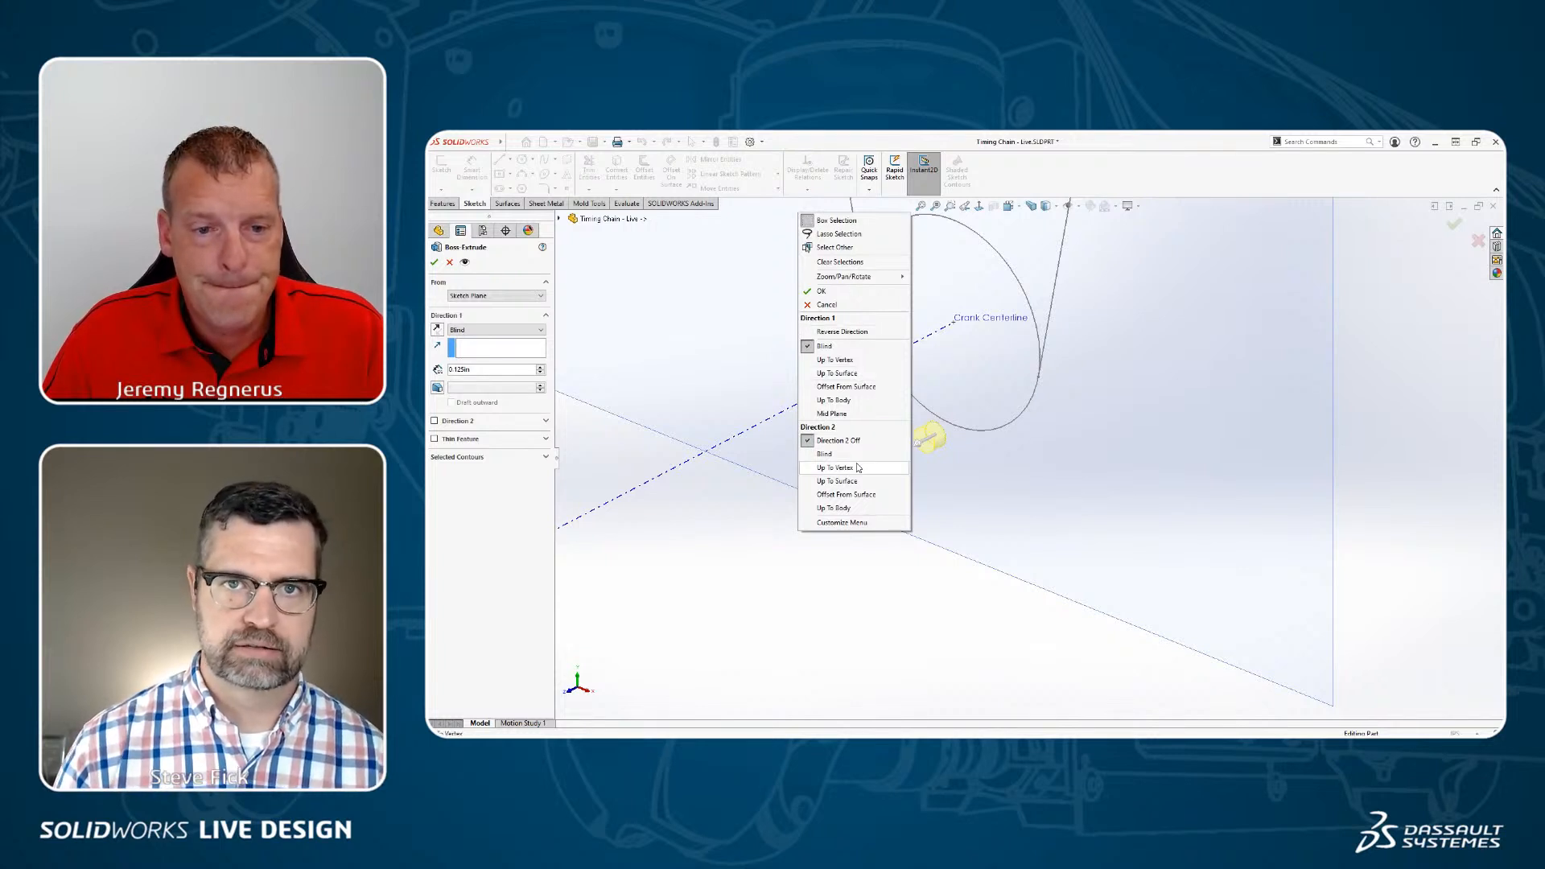
{"action": "left_click", "coordinate": [856, 415]}
{"action": "type", "text": ".188"}
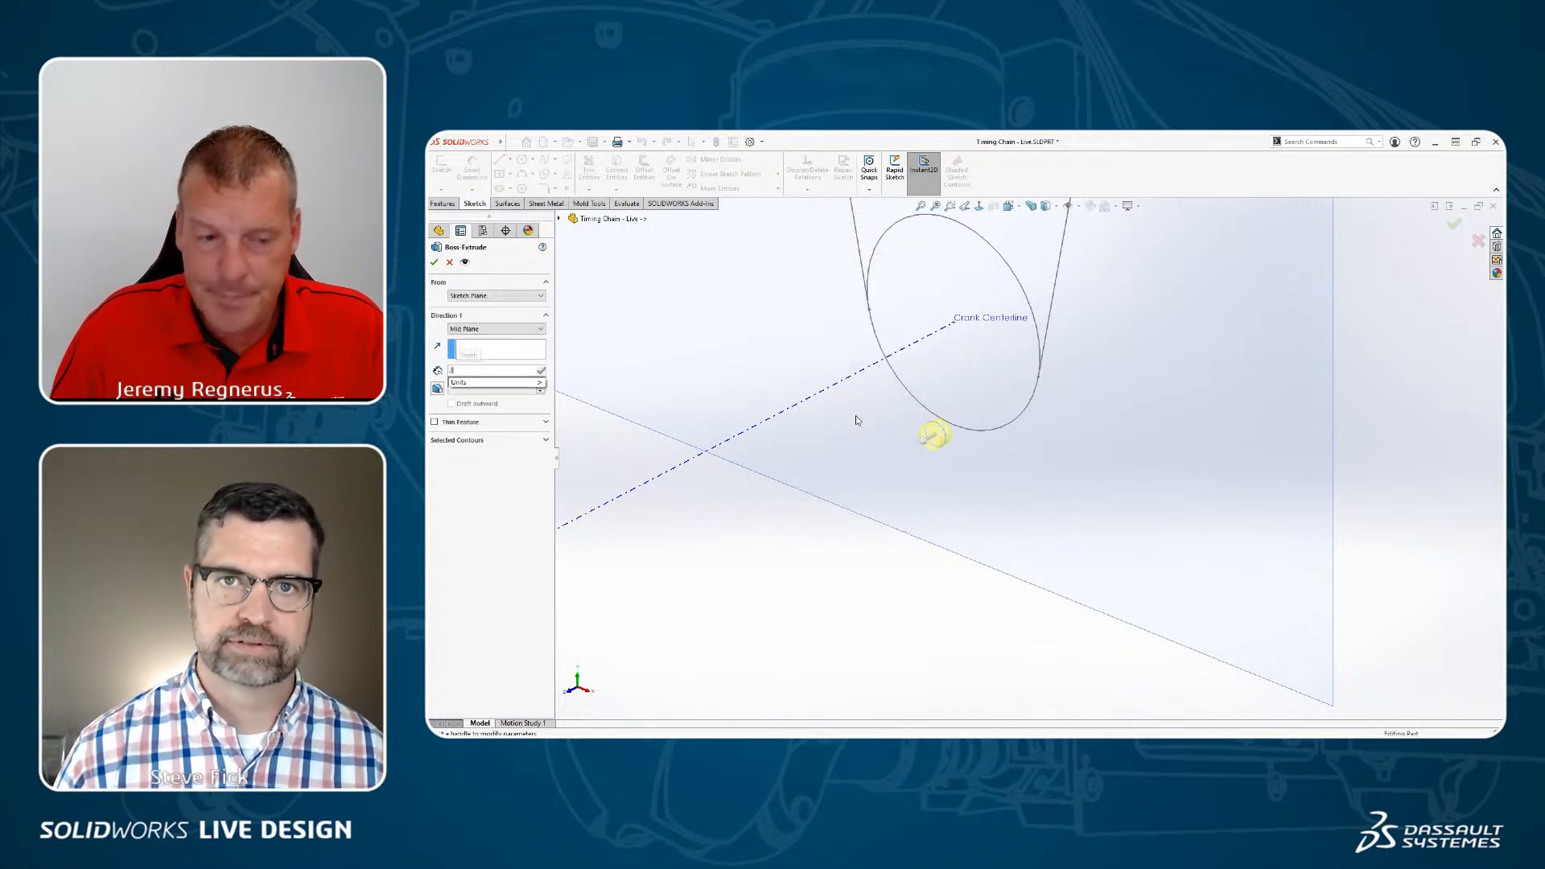
{"action": "key", "text": "Return"}
{"action": "right_click", "coordinate": [856, 415]}
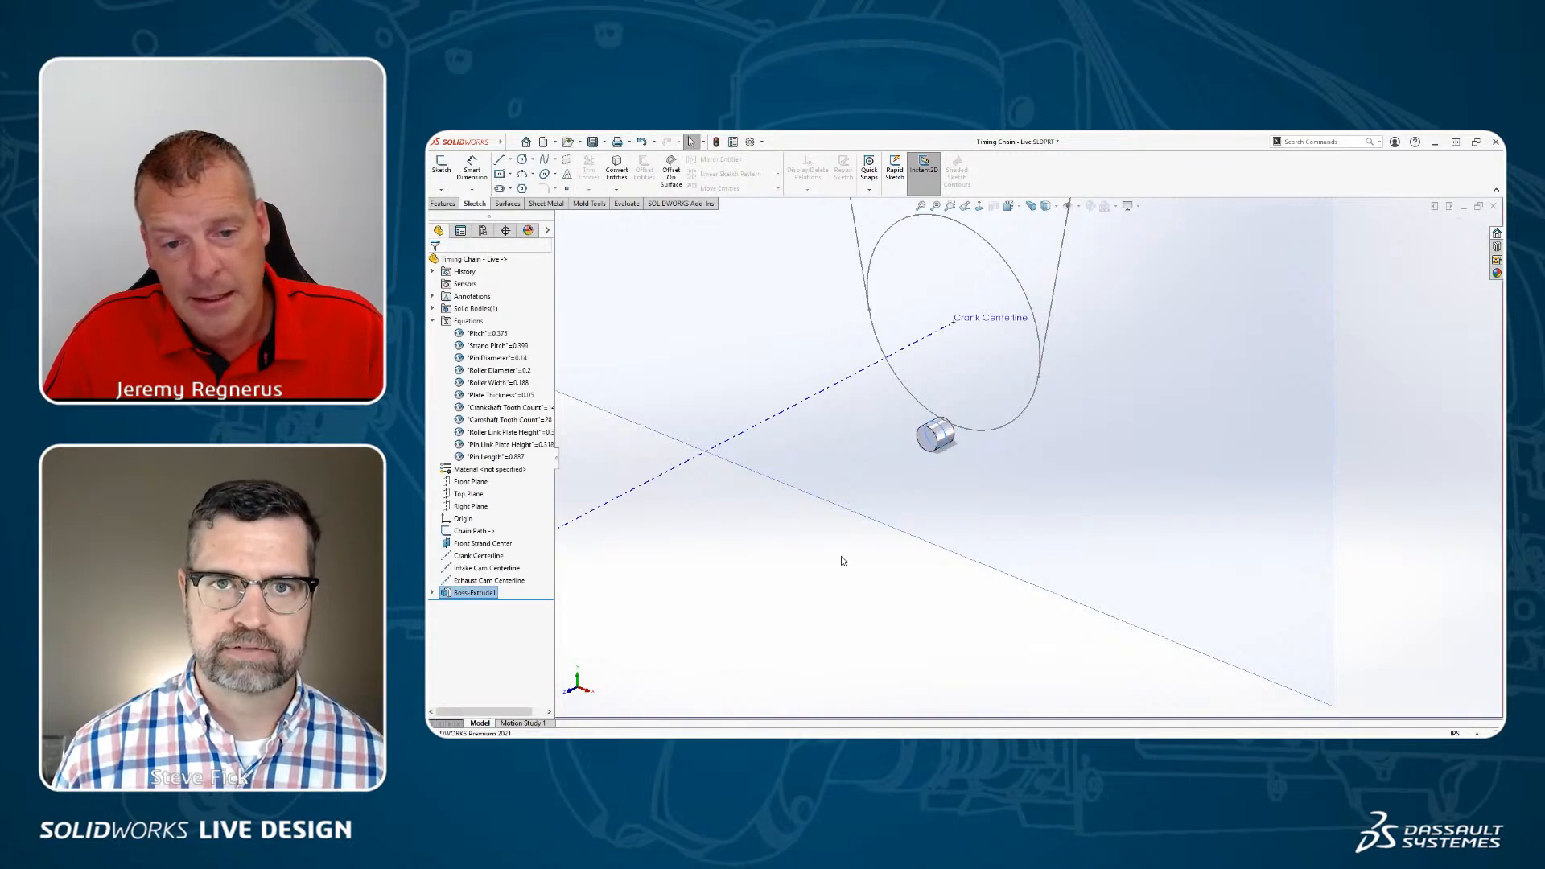
{"action": "scroll", "coordinate": [832, 572], "scroll_direction": "up", "scroll_amount": 2}
{"action": "scroll", "coordinate": [833, 576], "scroll_direction": "up", "scroll_amount": 2}
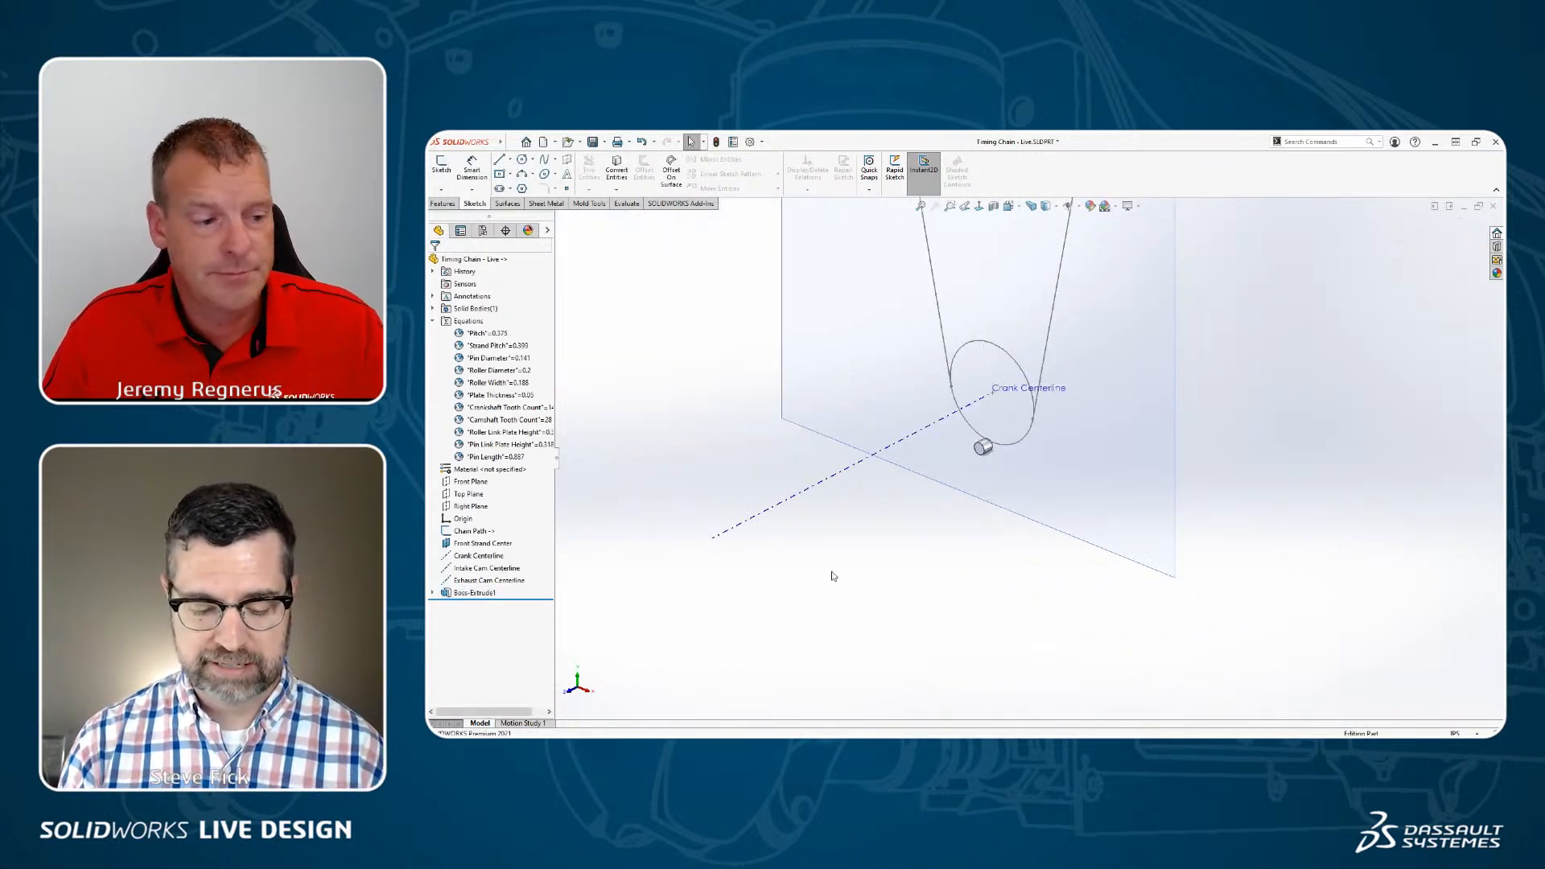
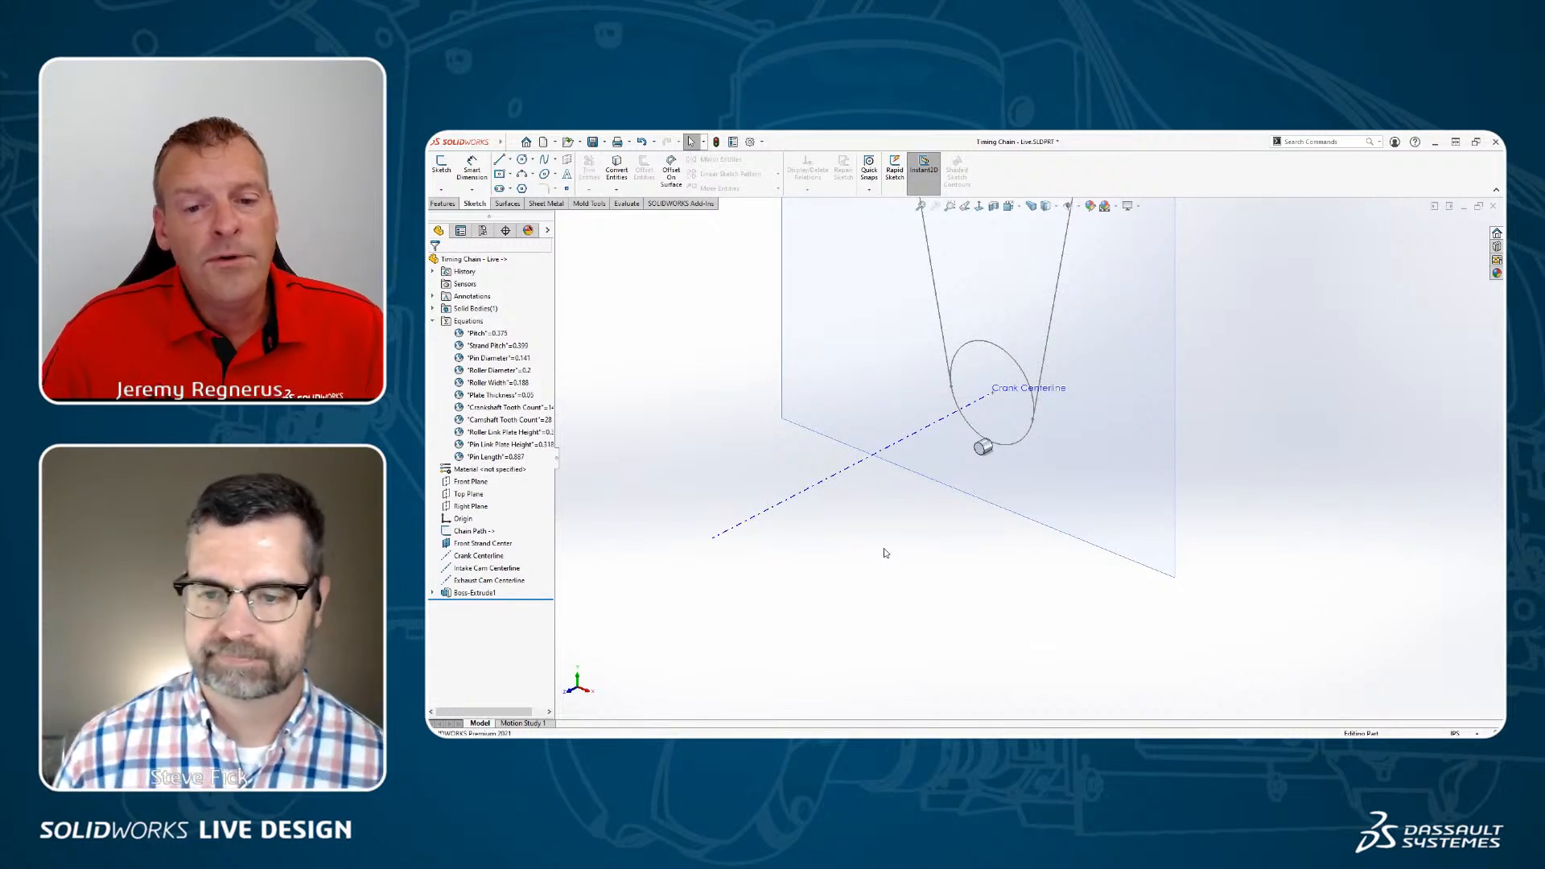
Step: Switch to the Engine Assembly and examine how the roller sits between the crankshaft sprocket teeth from the front and the side
{"action": "key", "text": "alt+w"}
{"action": "key", "text": "v"}
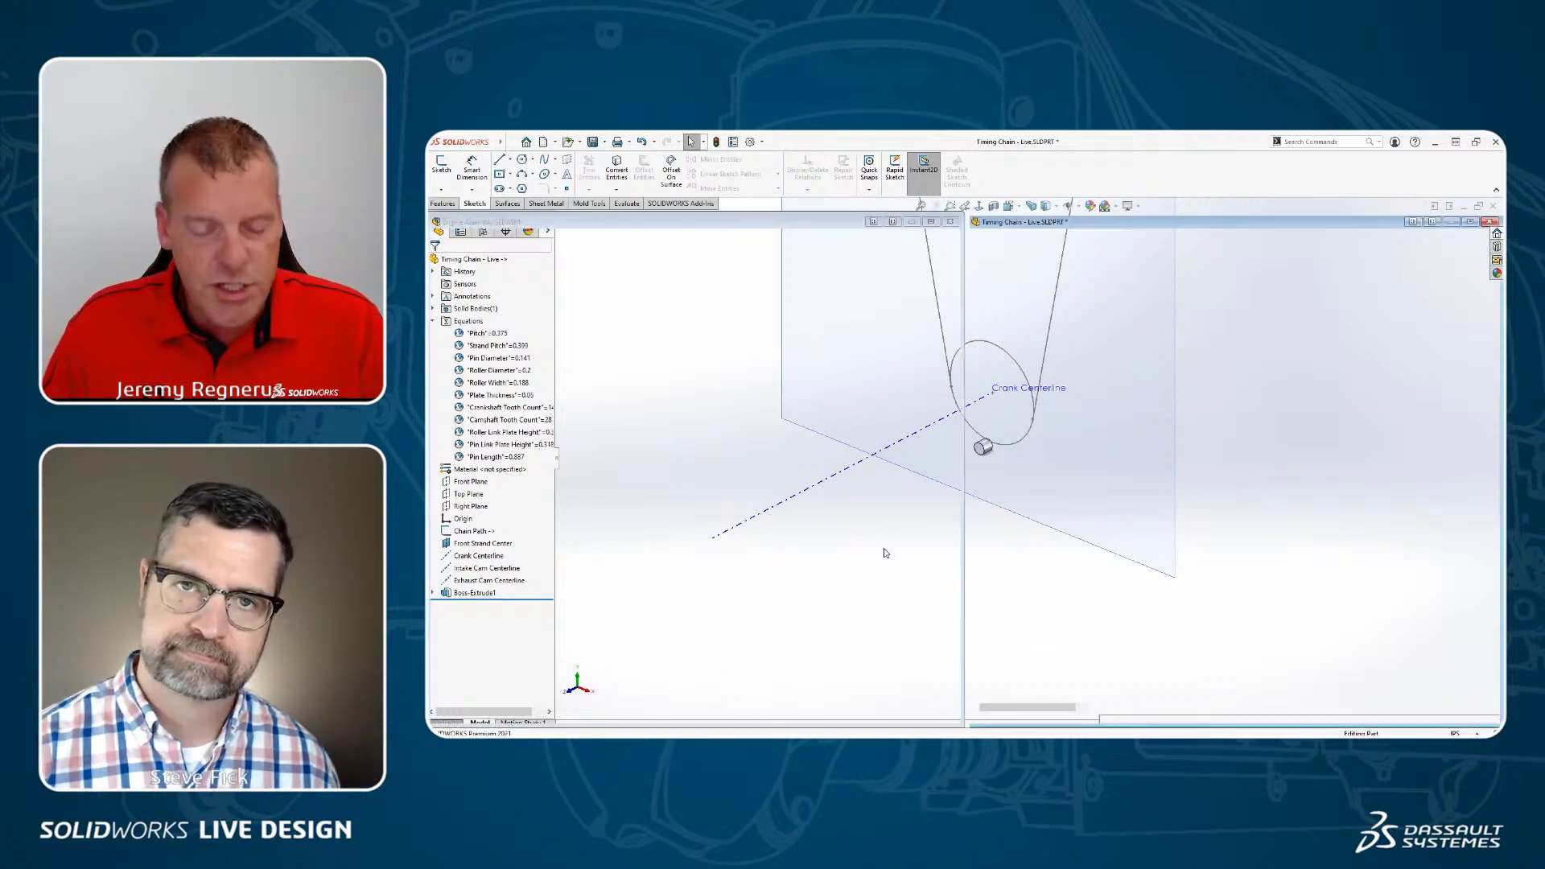
{"action": "double_click", "coordinate": [1177, 221]}
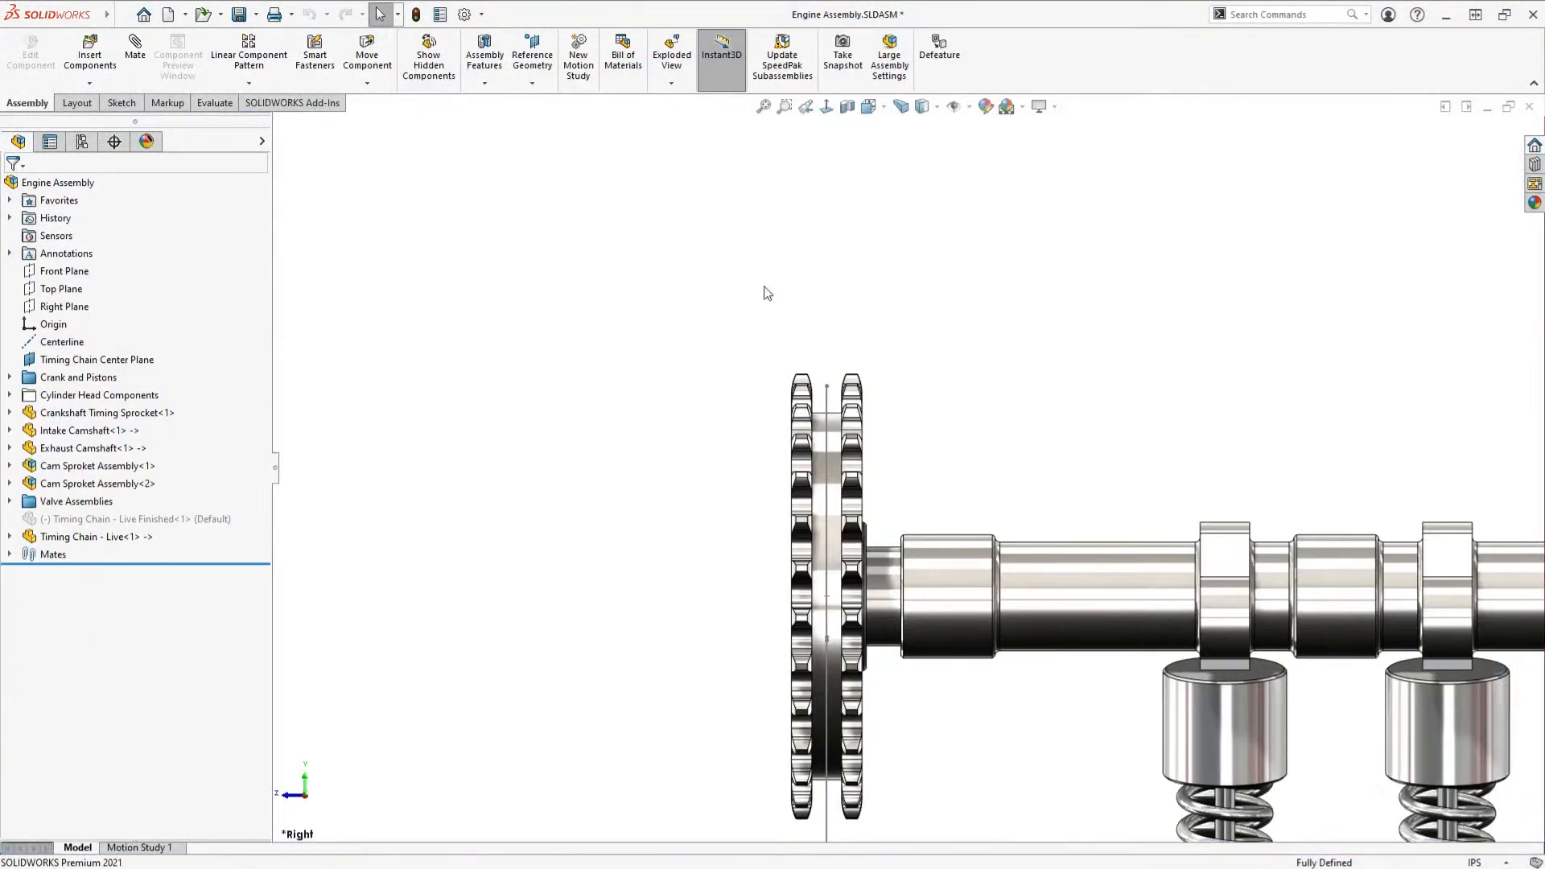
{"action": "key", "text": "ctrl+5"}
{"action": "key", "text": "ctrl+1"}
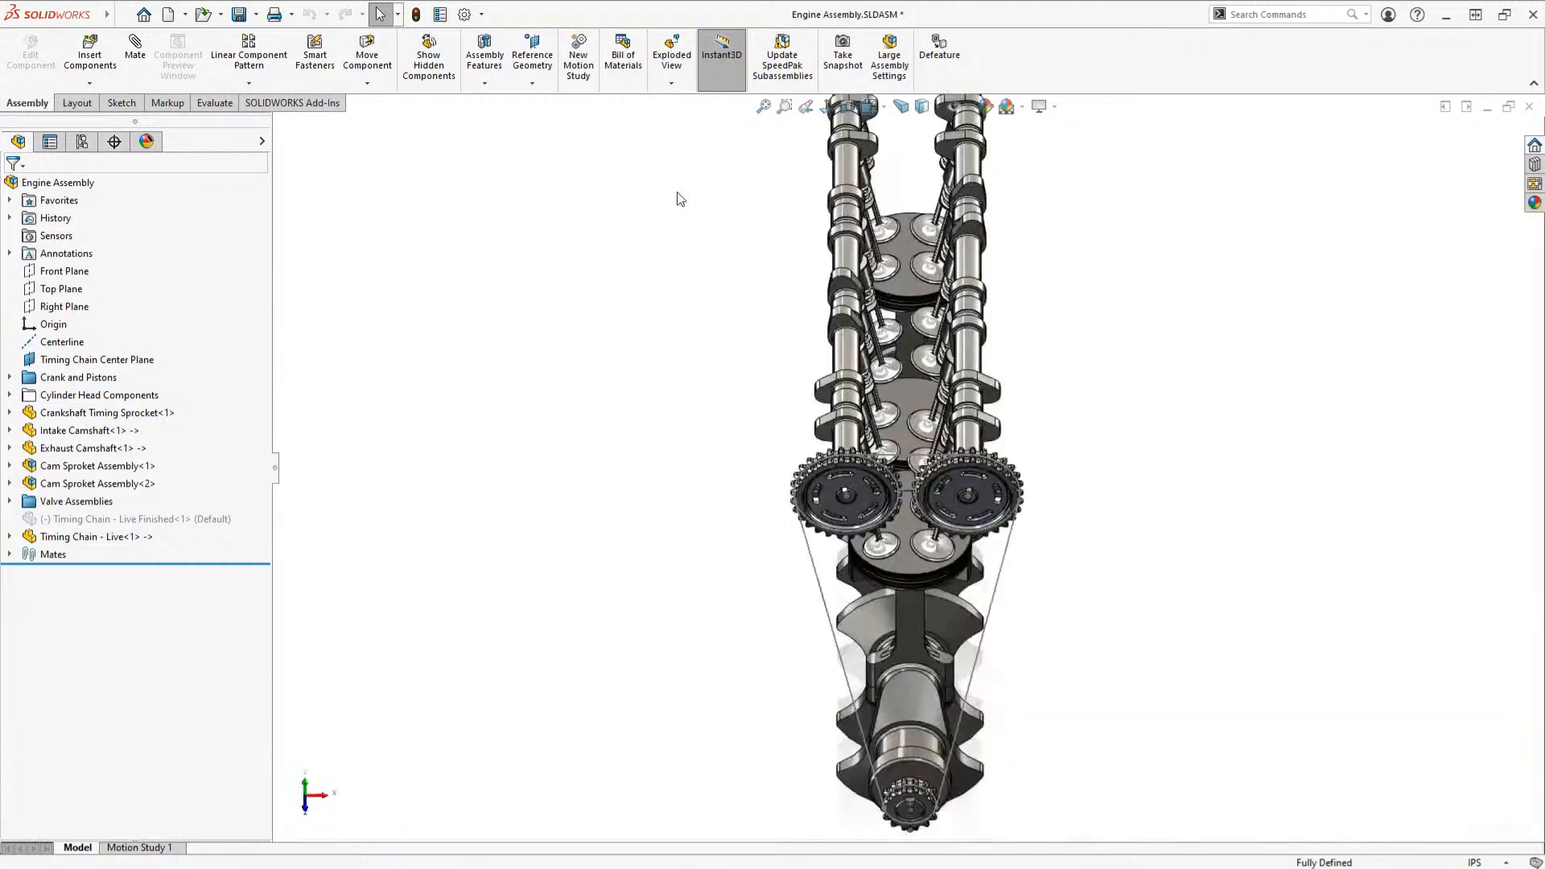
{"action": "scroll", "coordinate": [925, 713], "scroll_direction": "down", "scroll_amount": 10}
{"action": "scroll", "coordinate": [989, 620], "scroll_direction": "down", "scroll_amount": 5}
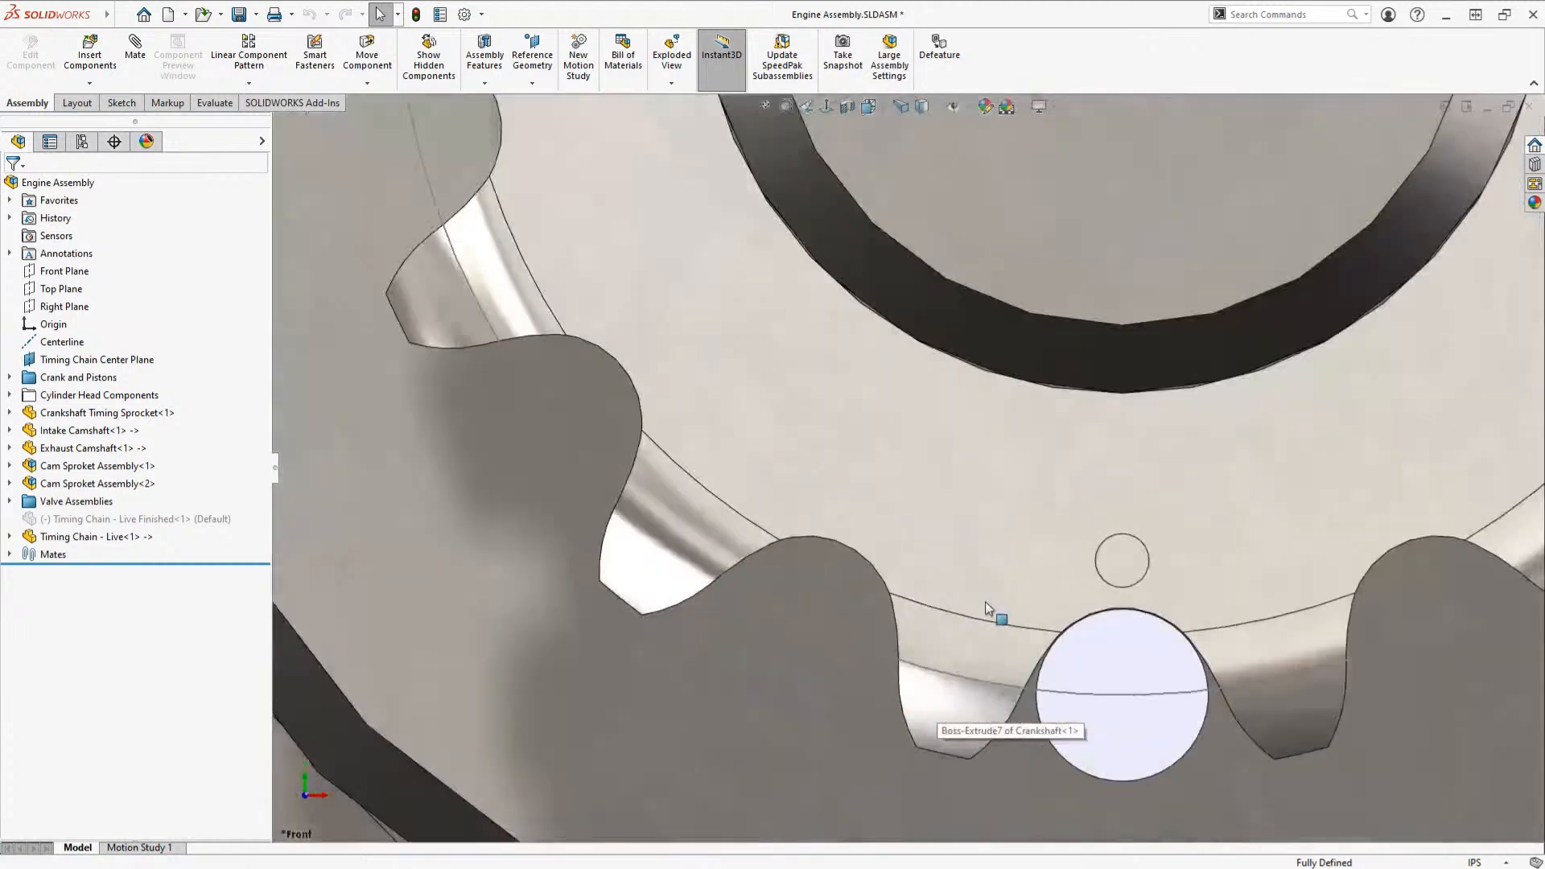
{"action": "middle_click_drag", "start_coordinate": [1079, 631], "coordinate": [934, 438]}
{"action": "scroll", "coordinate": [796, 704], "scroll_direction": "down", "scroll_amount": 3}
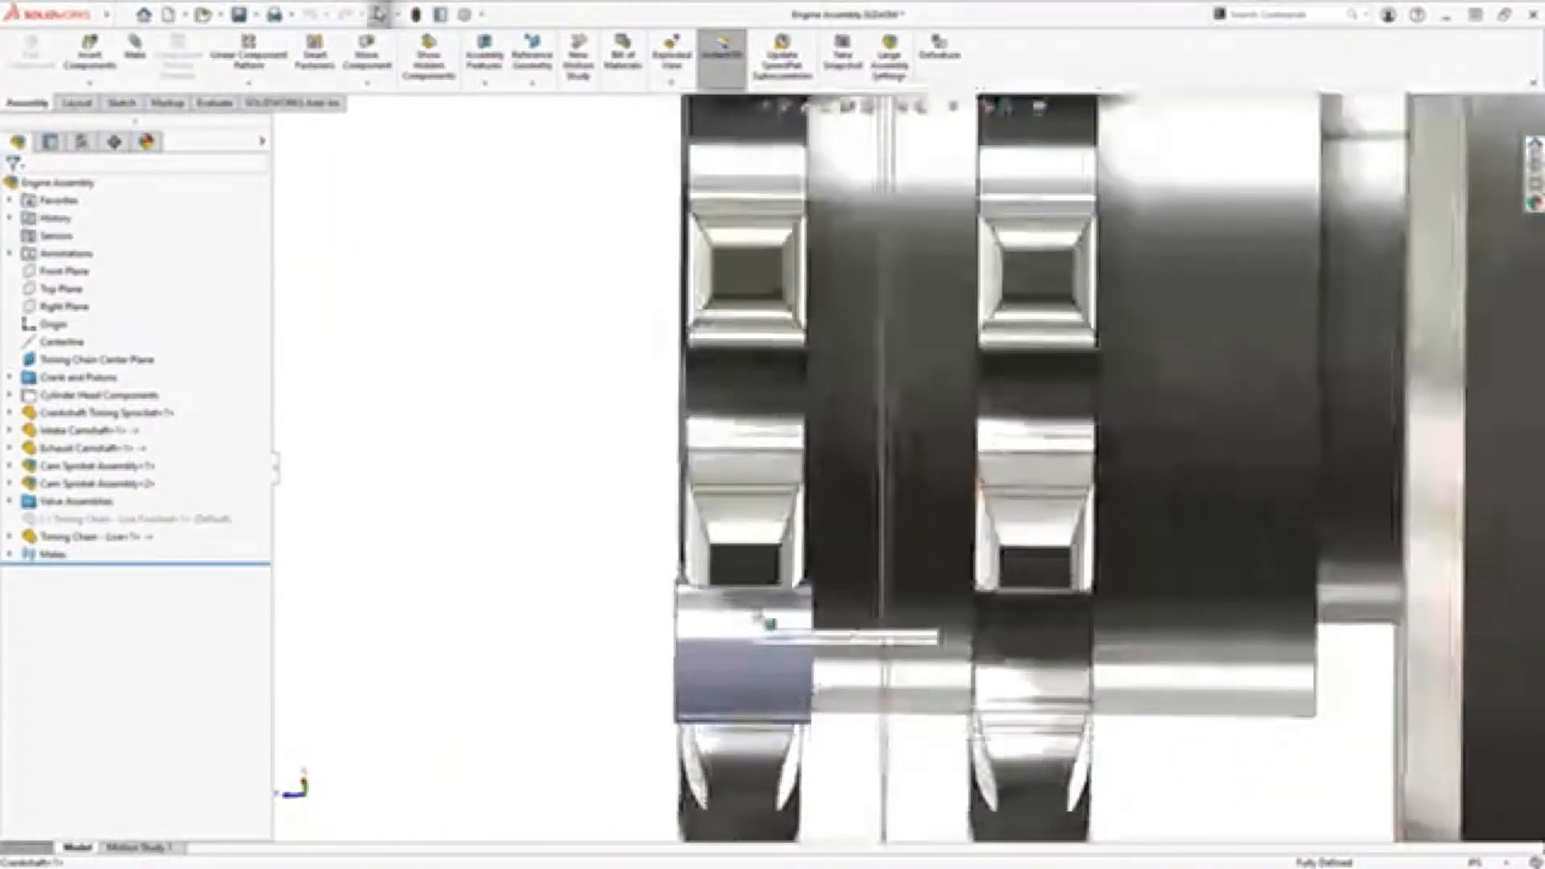
{"action": "middle_click_drag", "start_coordinate": [772, 625], "coordinate": [921, 771]}
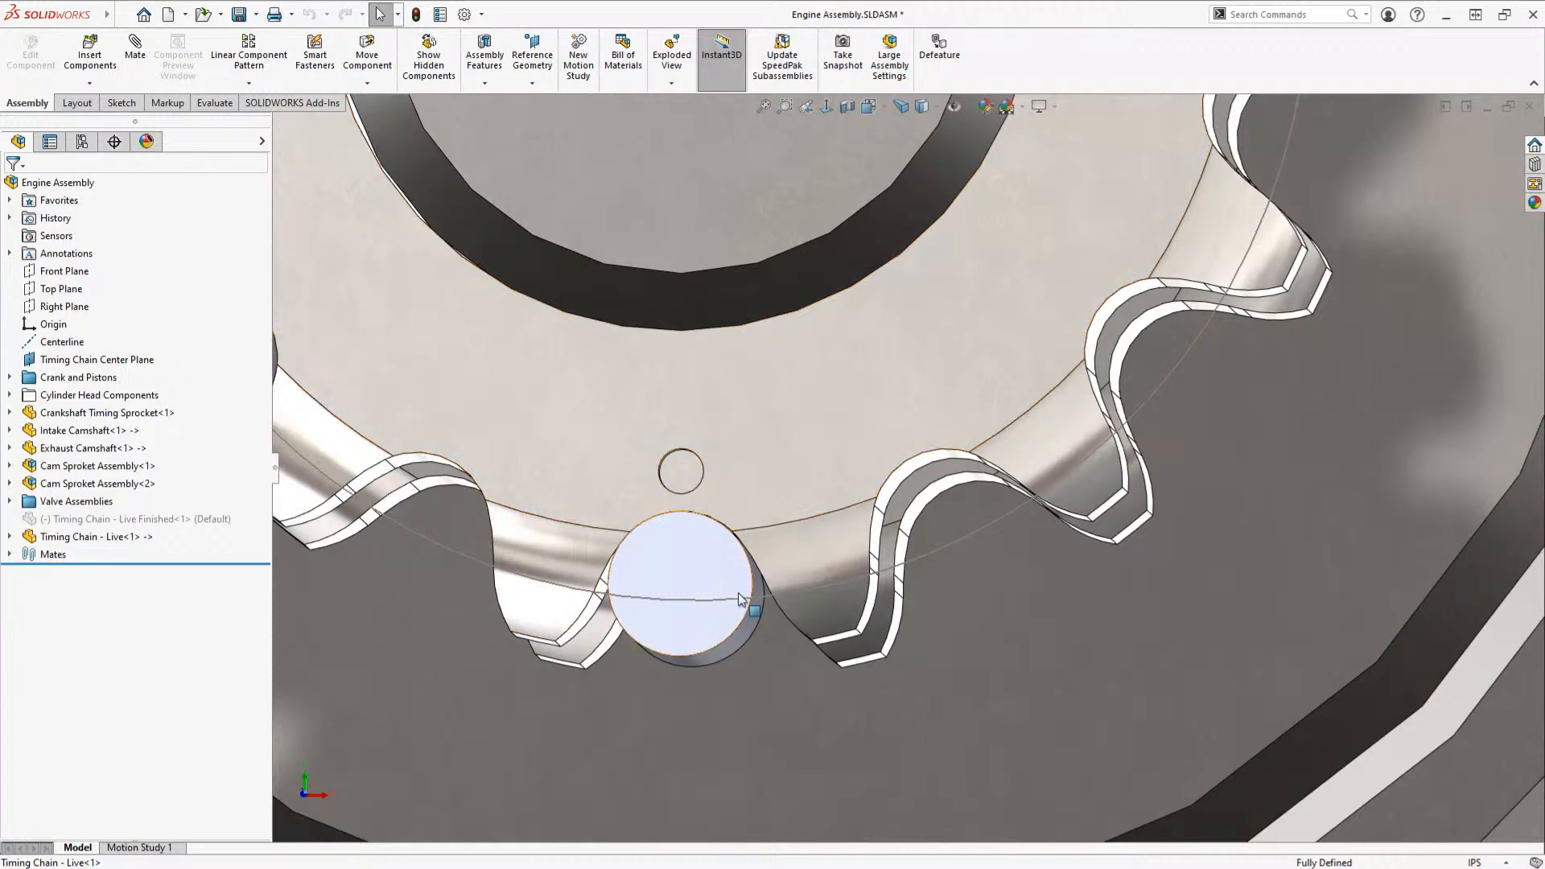
{"action": "scroll", "coordinate": [863, 586], "scroll_direction": "up", "scroll_amount": 8}
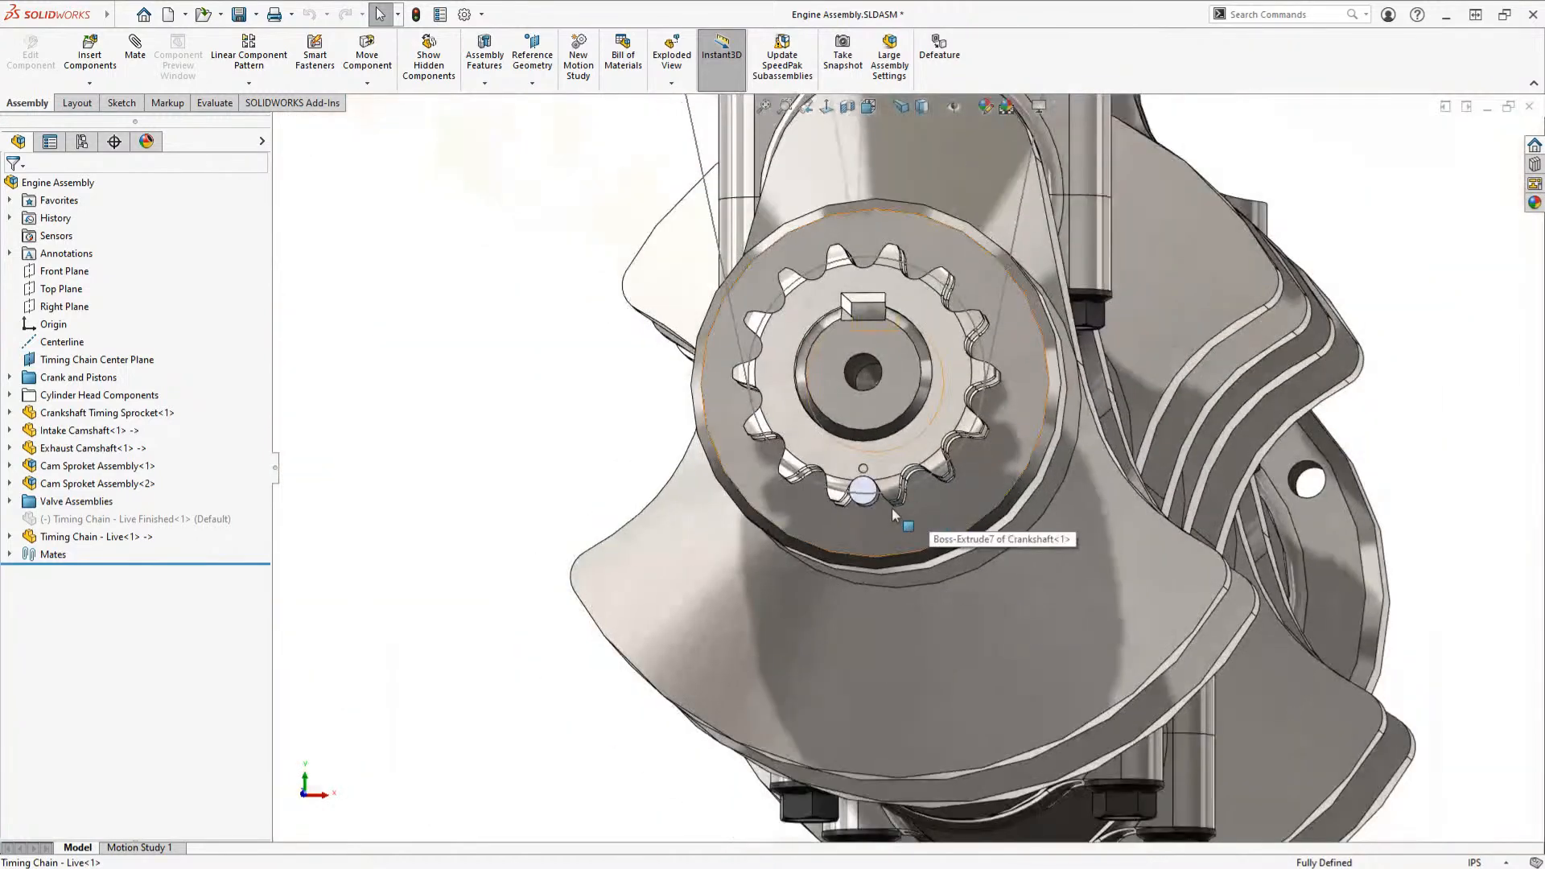
{"action": "middle_click_drag", "start_coordinate": [899, 513], "coordinate": [859, 607]}
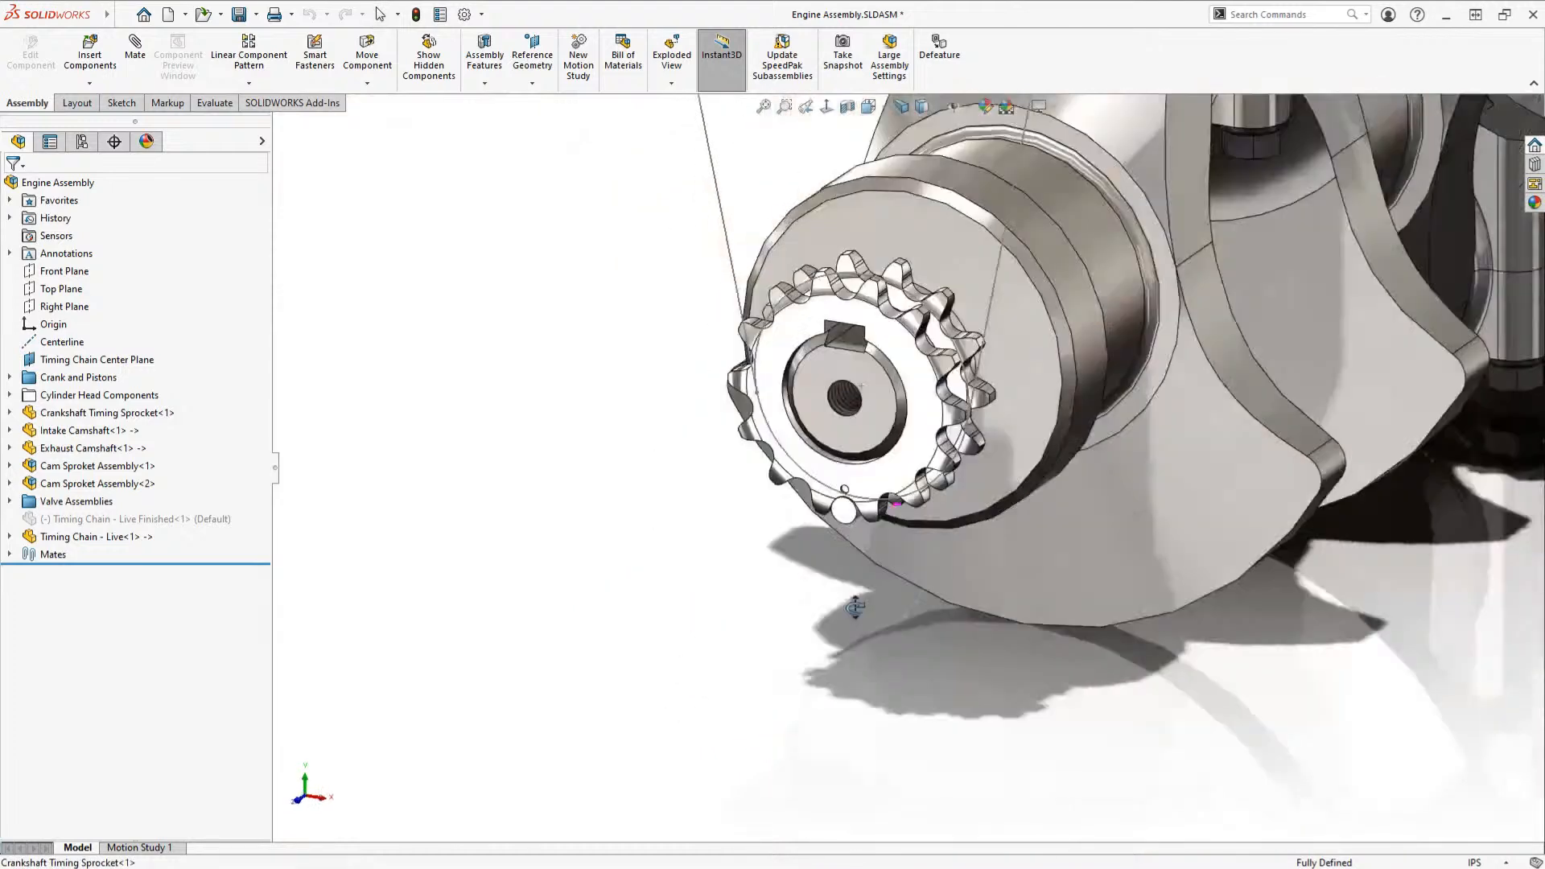
{"action": "scroll", "coordinate": [899, 552], "scroll_direction": "up", "scroll_amount": 5}
{"action": "scroll", "coordinate": [1055, 298], "scroll_direction": "down", "scroll_amount": 2}
{"action": "scroll", "coordinate": [1055, 294], "scroll_direction": "up", "scroll_amount": 3}
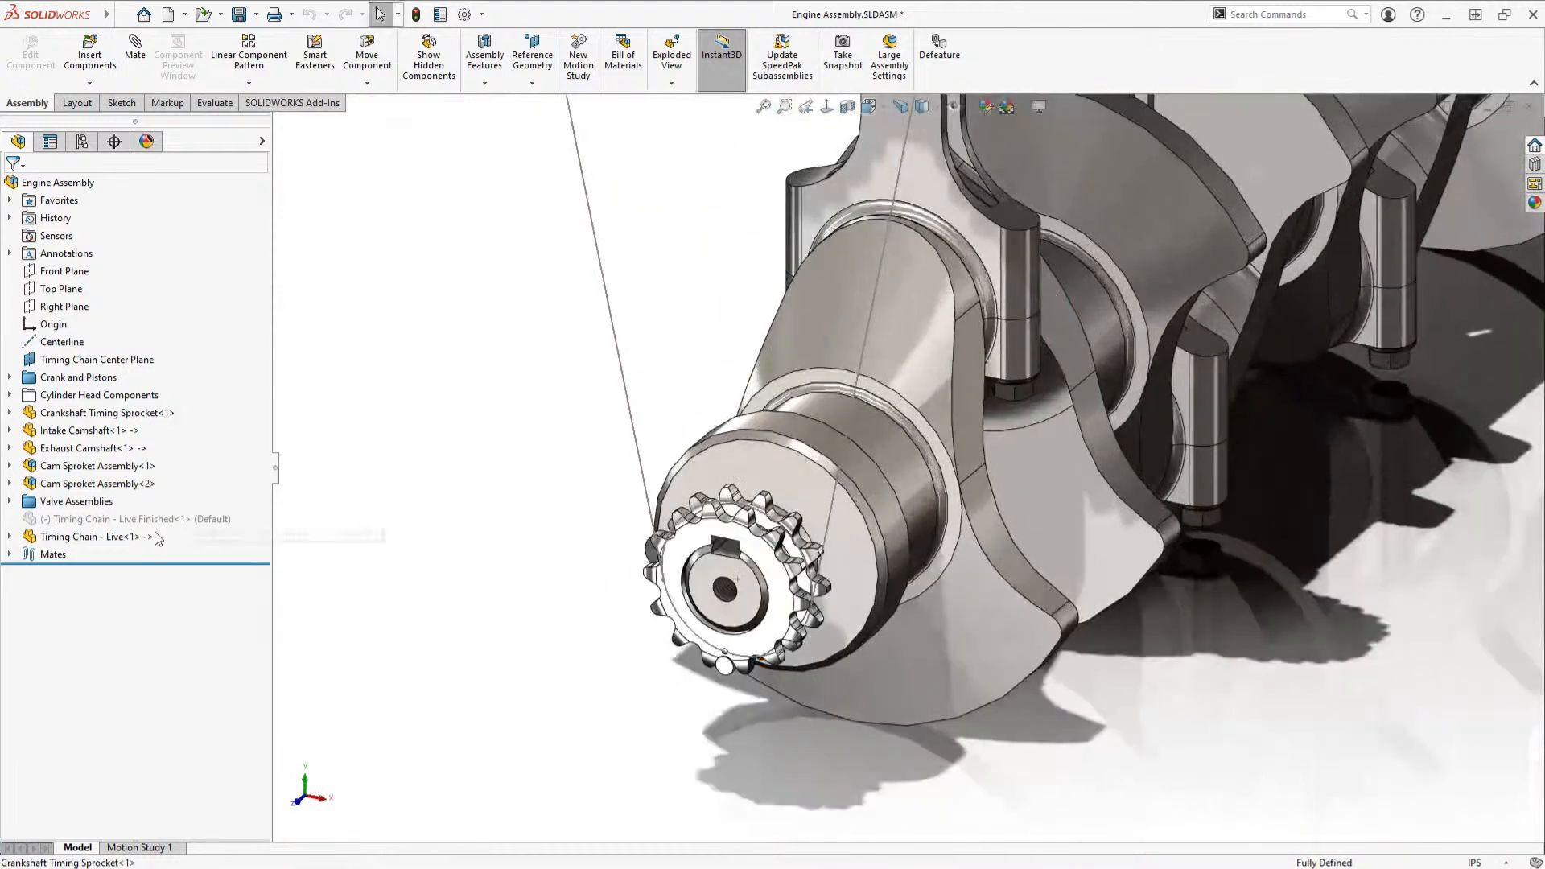
Step: Open the Timing Chain - Live part from the assembly and hide the display of its reference axes
{"action": "left_click", "coordinate": [88, 535]}
{"action": "left_click", "coordinate": [115, 489]}
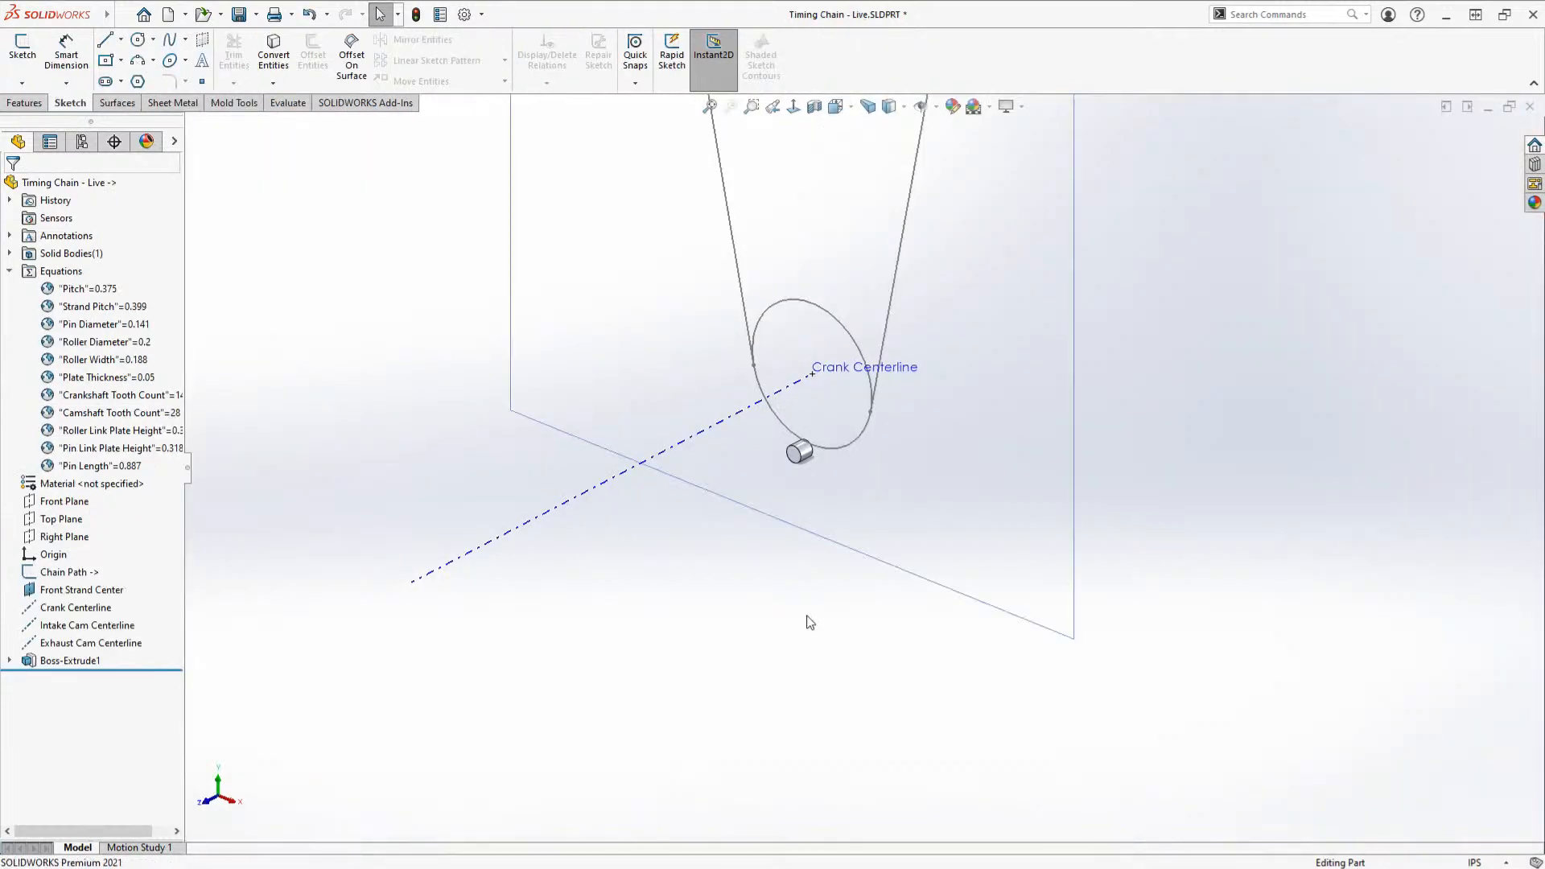
{"action": "scroll", "coordinate": [941, 399], "scroll_direction": "down", "scroll_amount": 6}
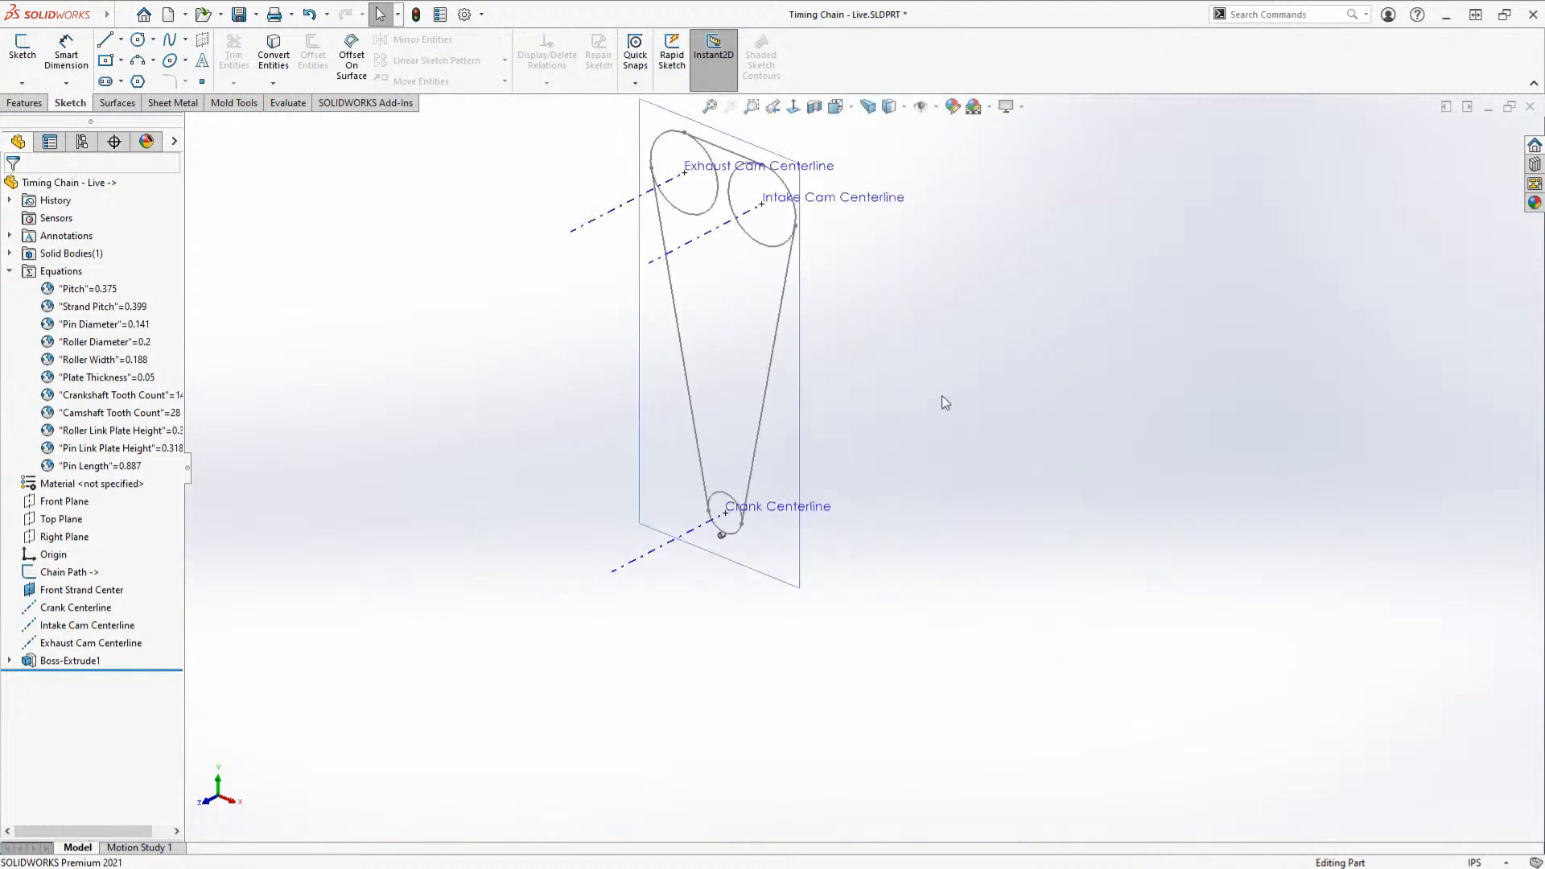
{"action": "key", "text": "a"}
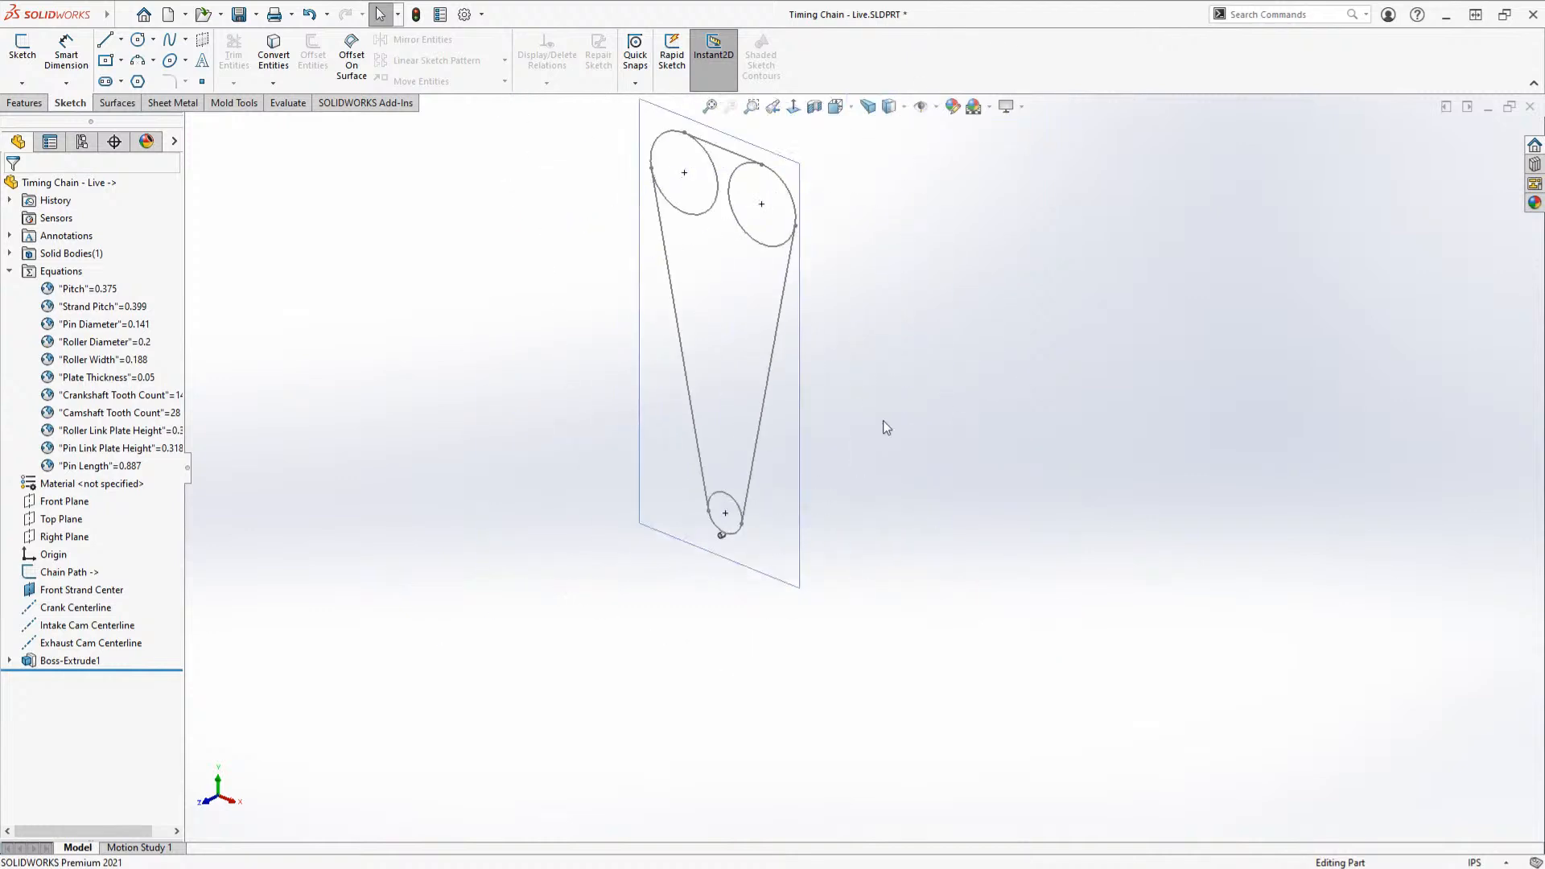
Step: Hide the display of the planes in the Timing Chain - Live part
{"action": "key", "text": "p"}
{"action": "left_click", "coordinate": [936, 107]}
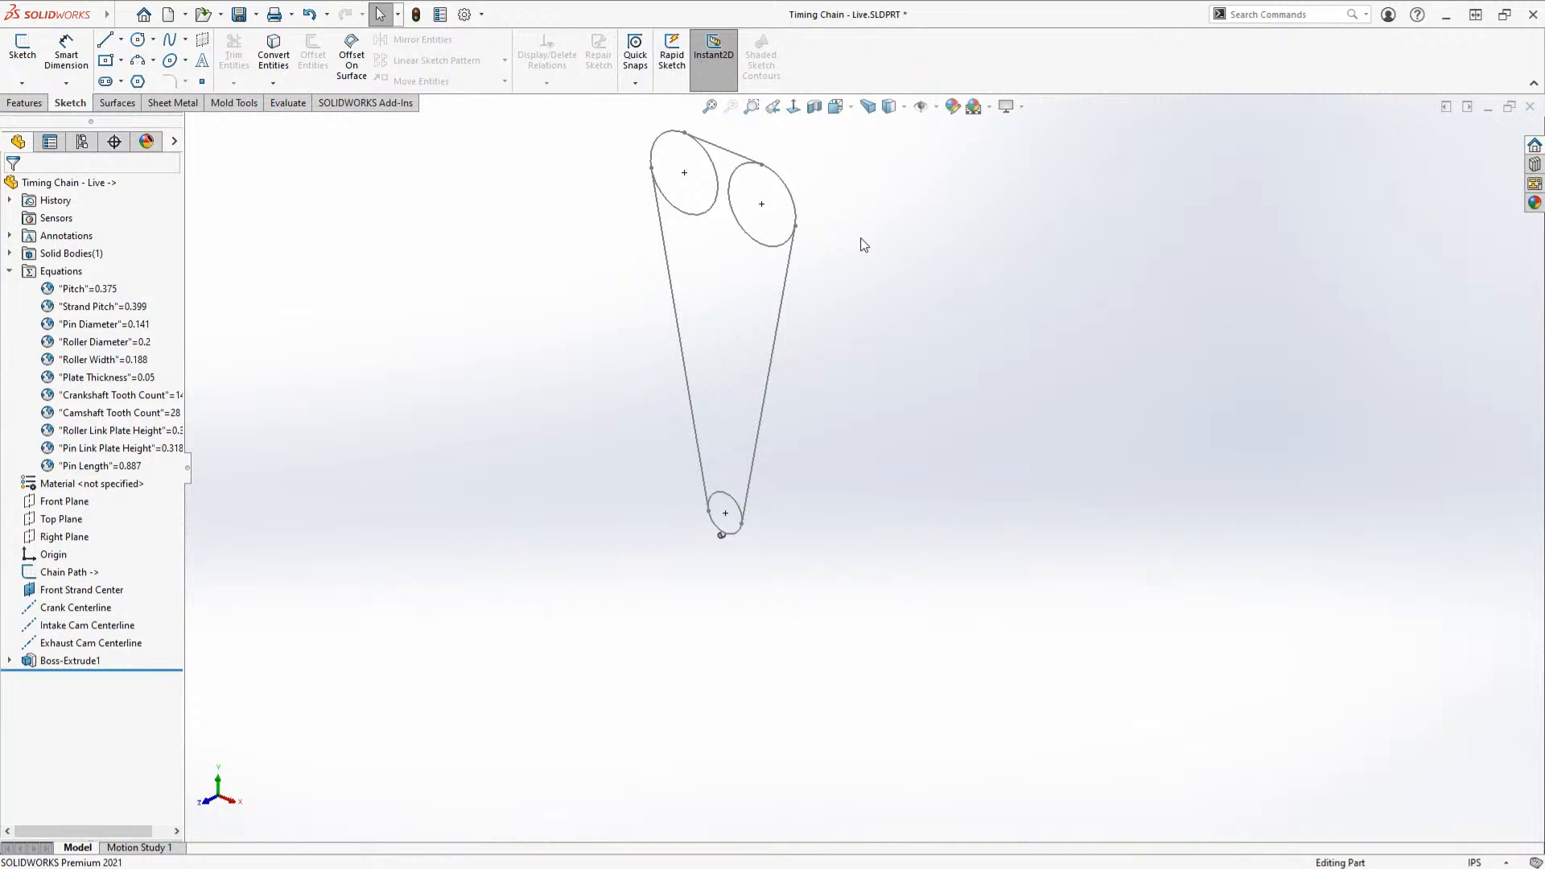
{"action": "key", "text": "shift+p"}
{"action": "key", "text": "shift+a"}
{"action": "key", "text": "shift+a"}
{"action": "key", "text": "shift+p"}
{"action": "scroll", "coordinate": [770, 330], "scroll_direction": "down", "scroll_amount": 3}
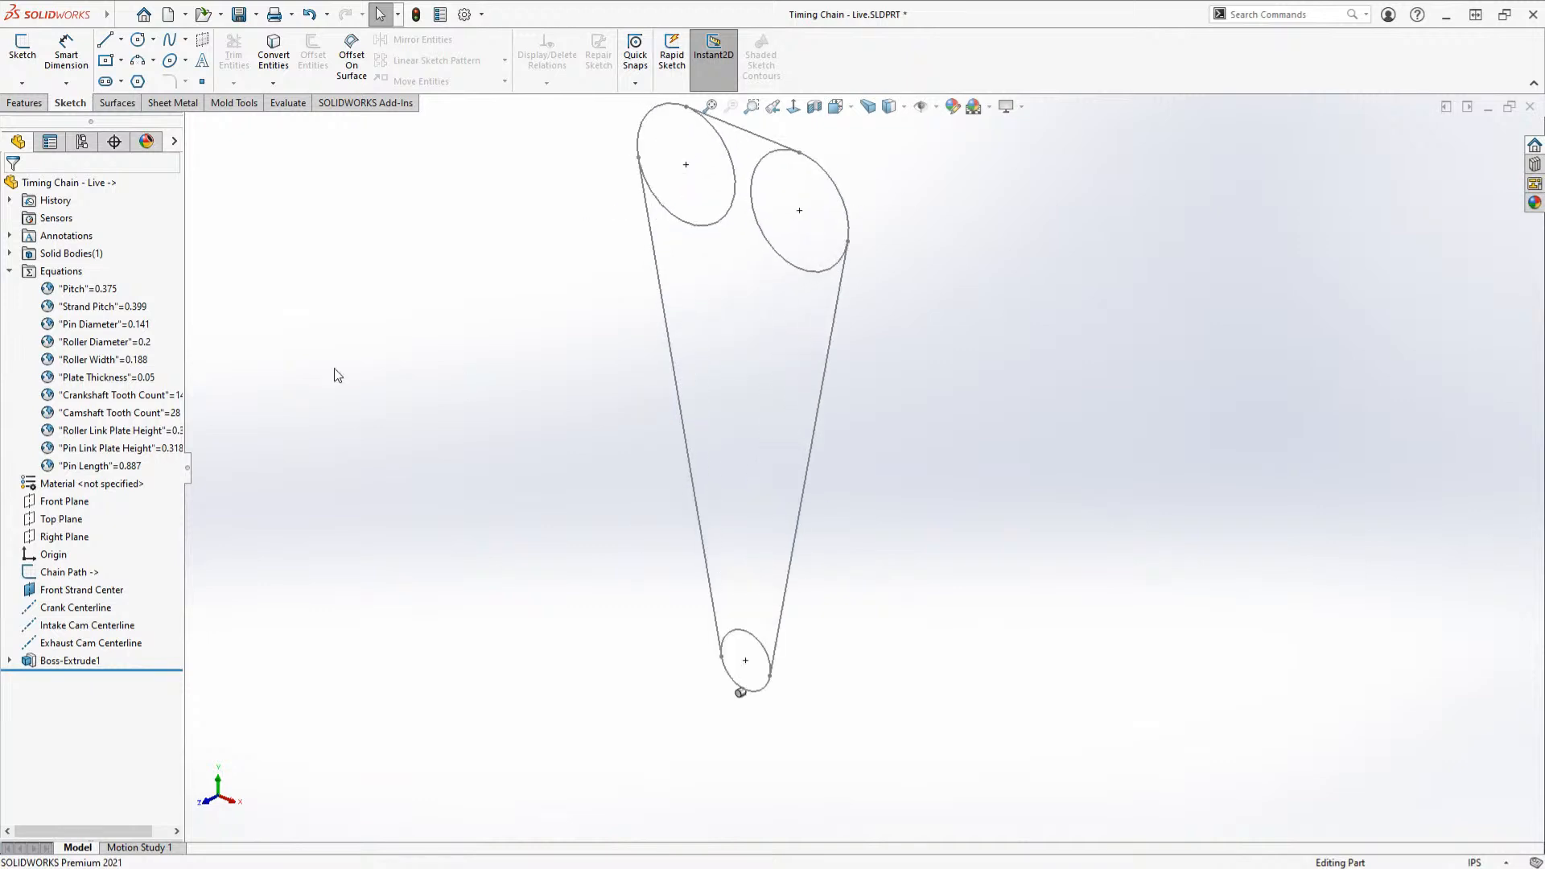
Step: Start a sketch on the Front Plane and convert all Chain Path sketch entities into it
{"action": "left_click", "coordinate": [10, 271]}
{"action": "left_click", "coordinate": [67, 308]}
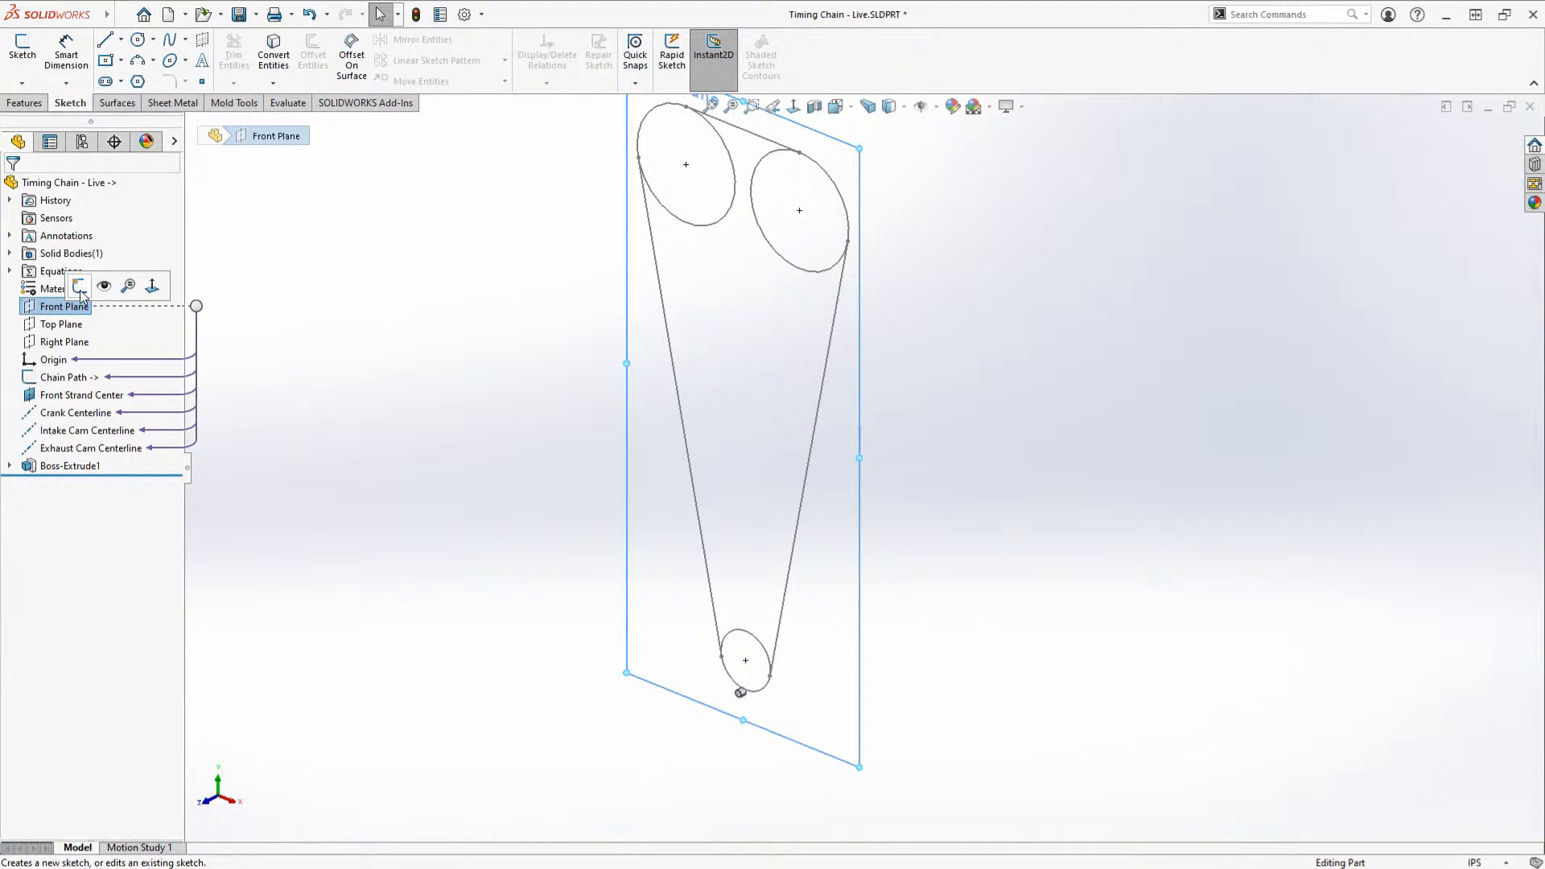
{"action": "left_click", "coordinate": [80, 291]}
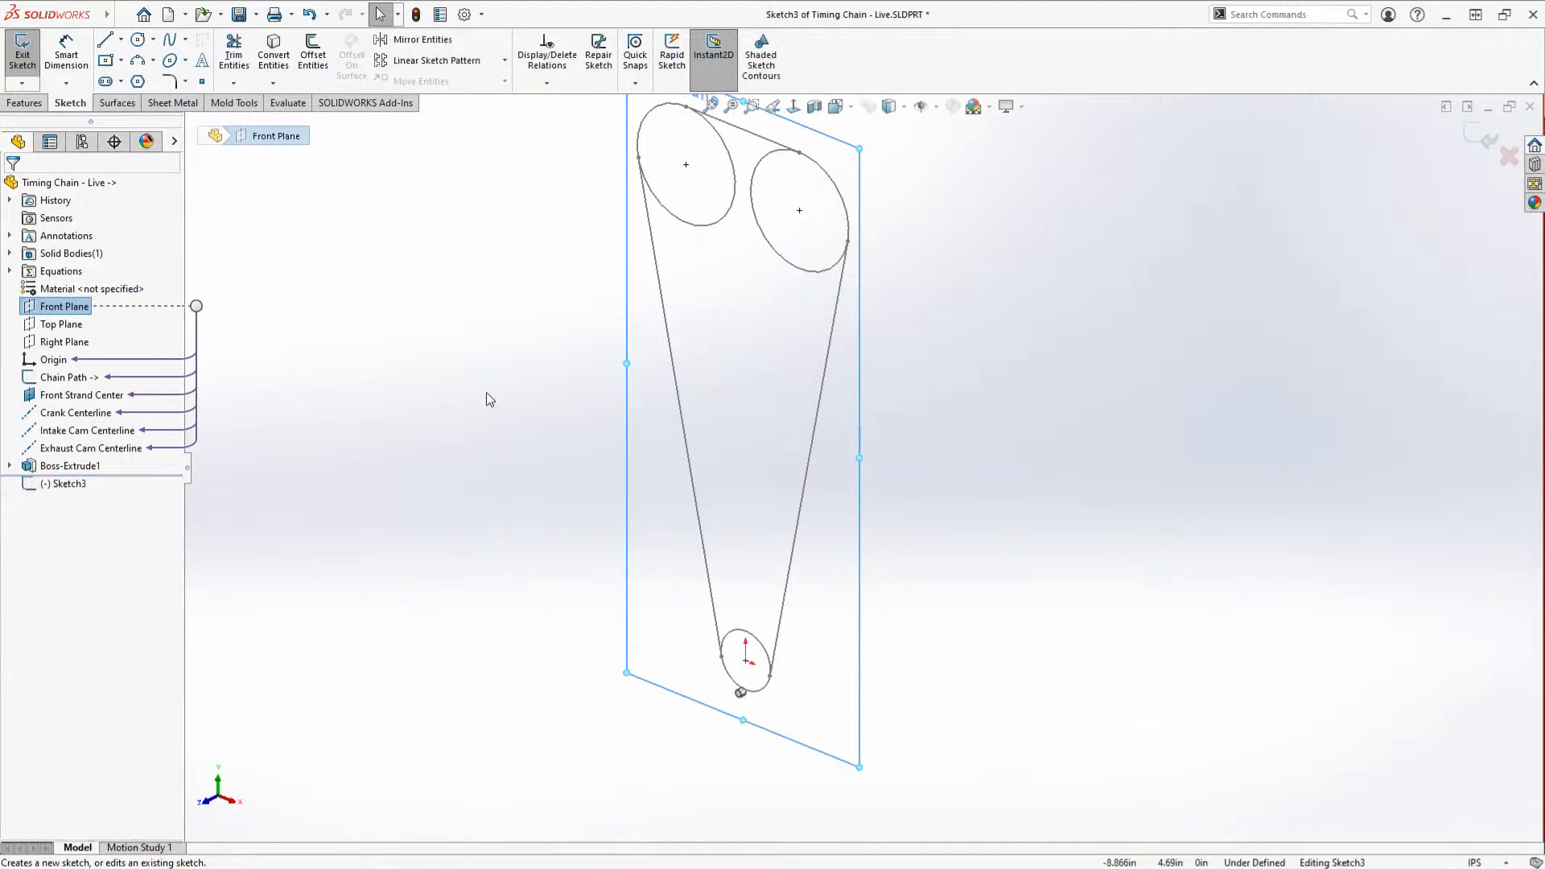
{"action": "left_click", "coordinate": [64, 377]}
{"action": "key", "text": "s"}
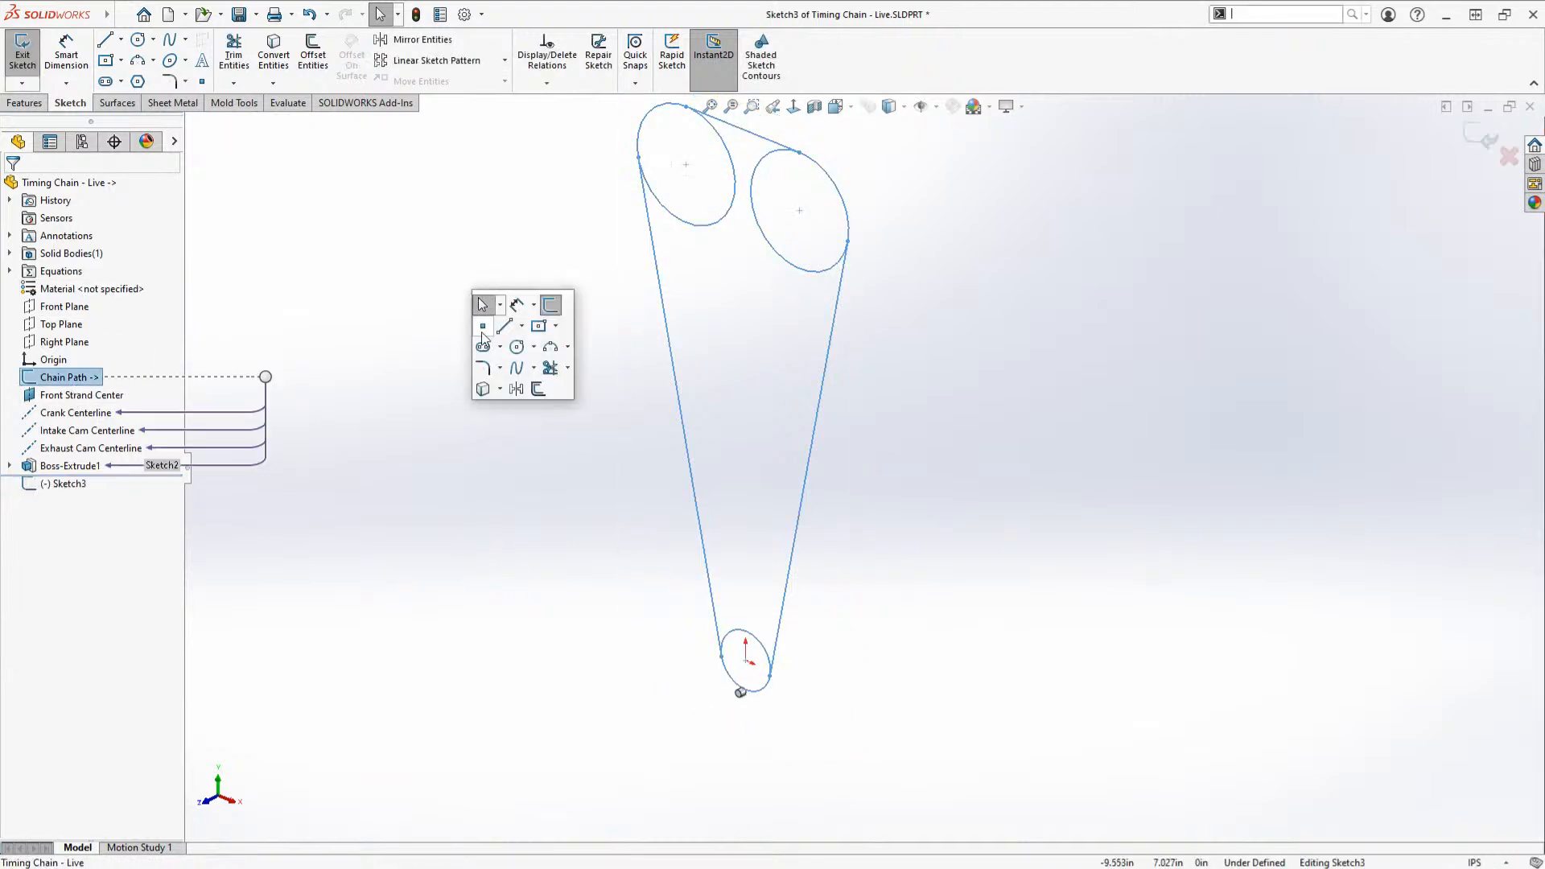
{"action": "left_click", "coordinate": [482, 415]}
Step: Trim the inner arcs of the three sprocket circles to leave one closed outer loop, and exit the sketch
{"action": "key", "text": "s"}
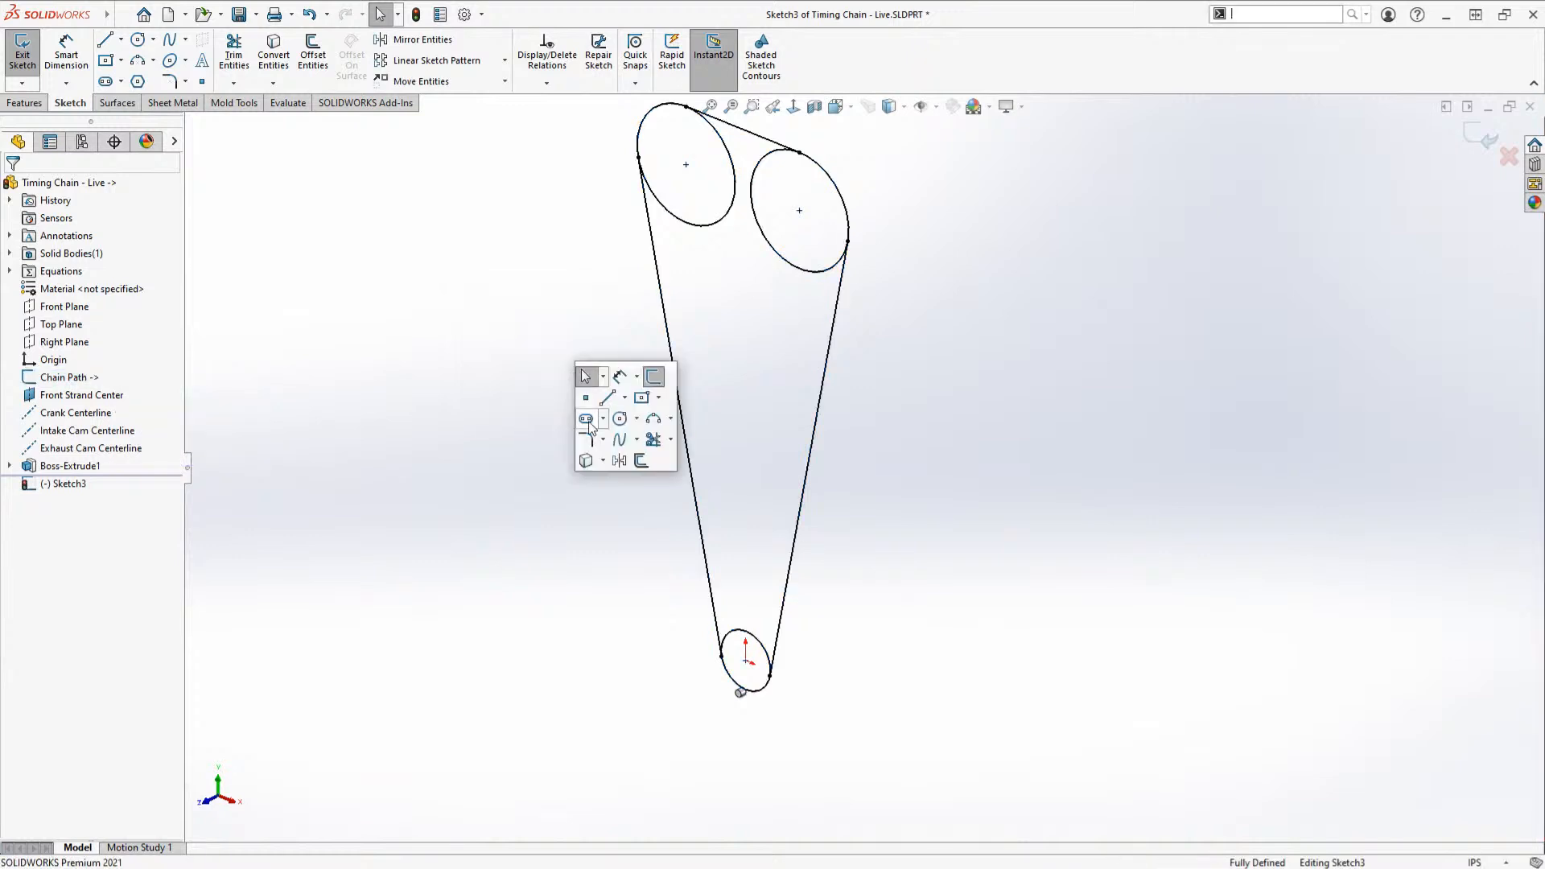
{"action": "left_click", "coordinate": [652, 441]}
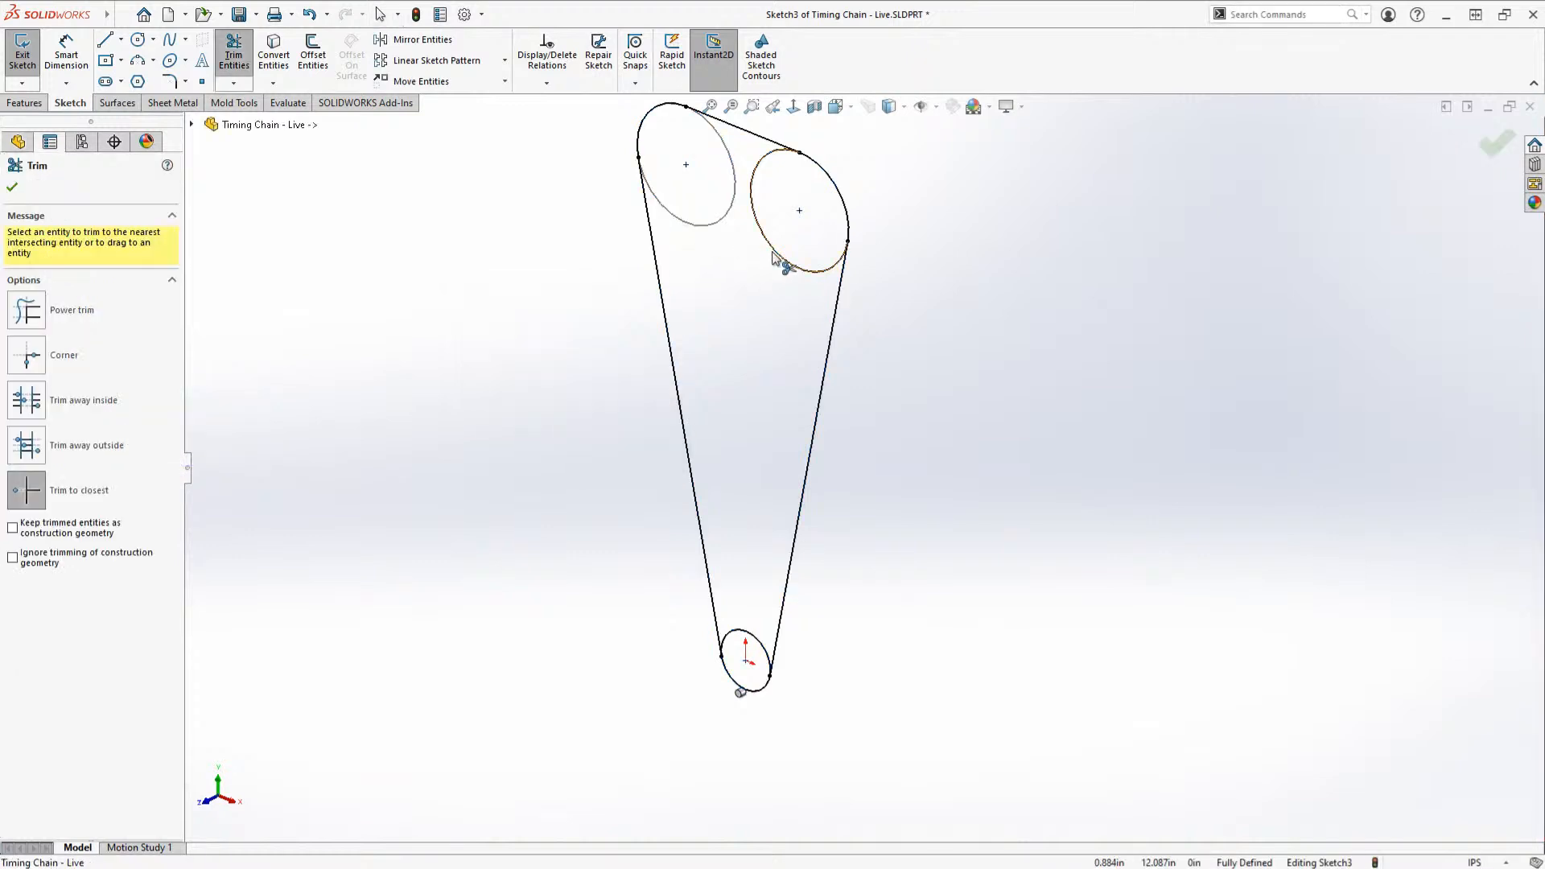
{"action": "left_click", "coordinate": [12, 186]}
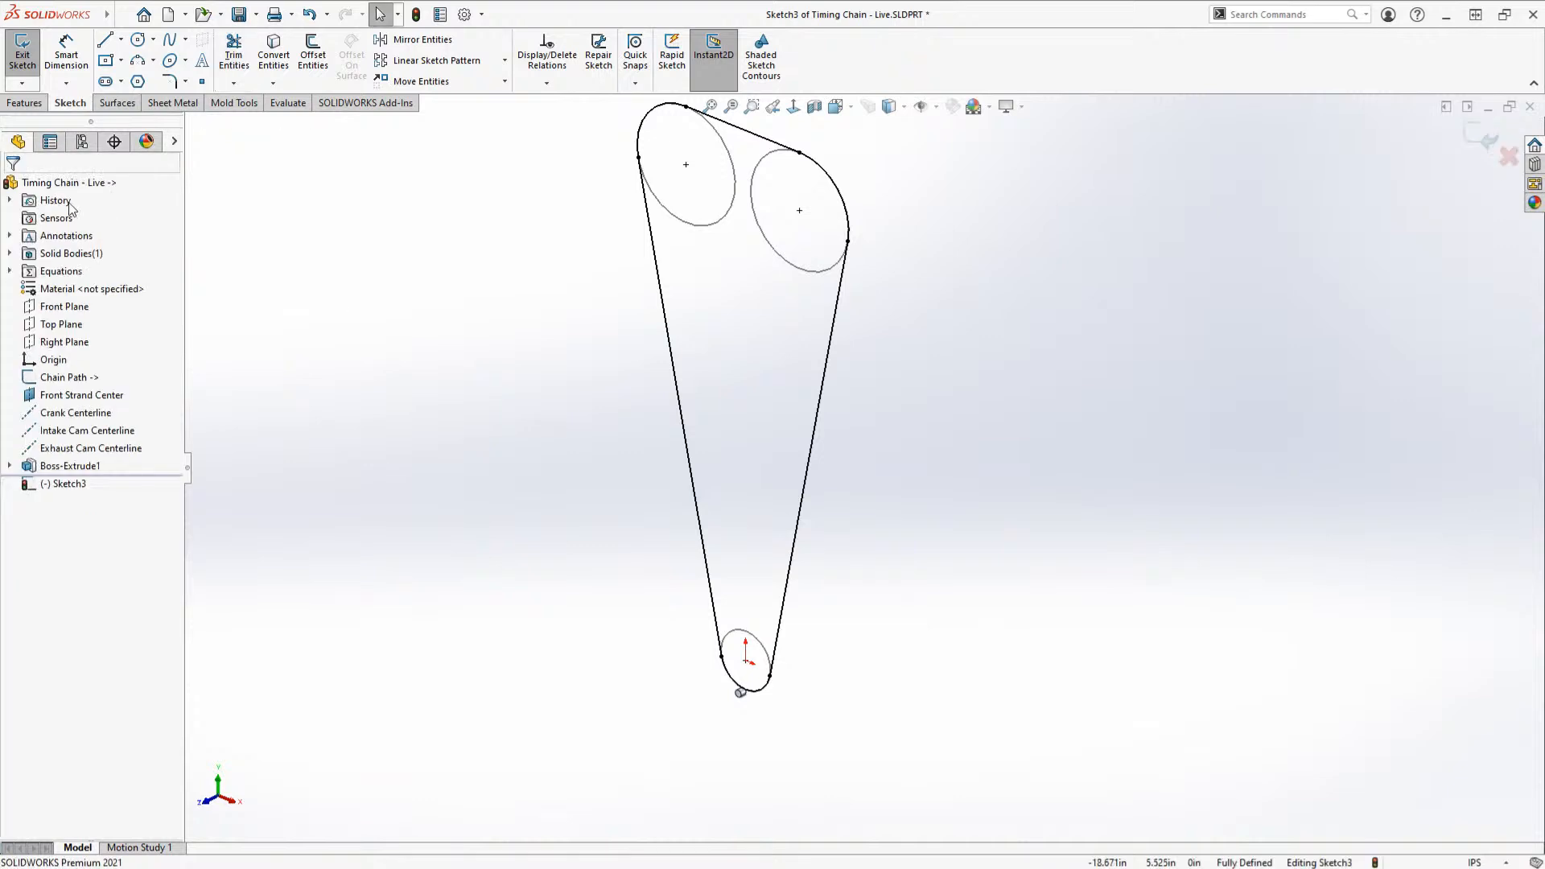
{"action": "double_click", "coordinate": [996, 319]}
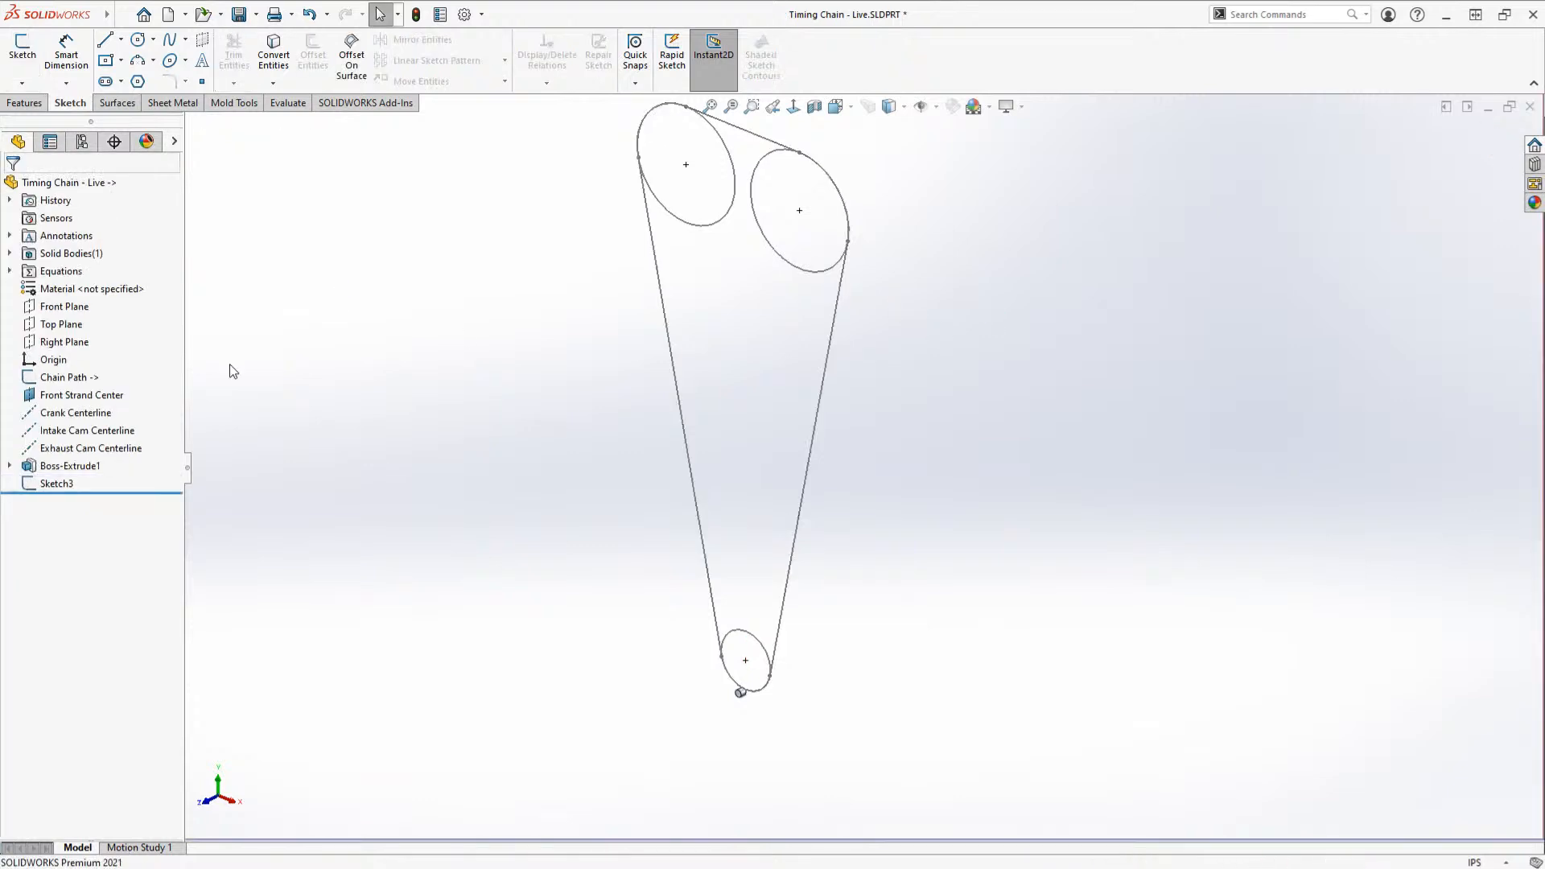
Step: Hide the original Chain Path sketch and view the part from the front
{"action": "left_click", "coordinate": [66, 377]}
{"action": "left_click", "coordinate": [590, 483]}
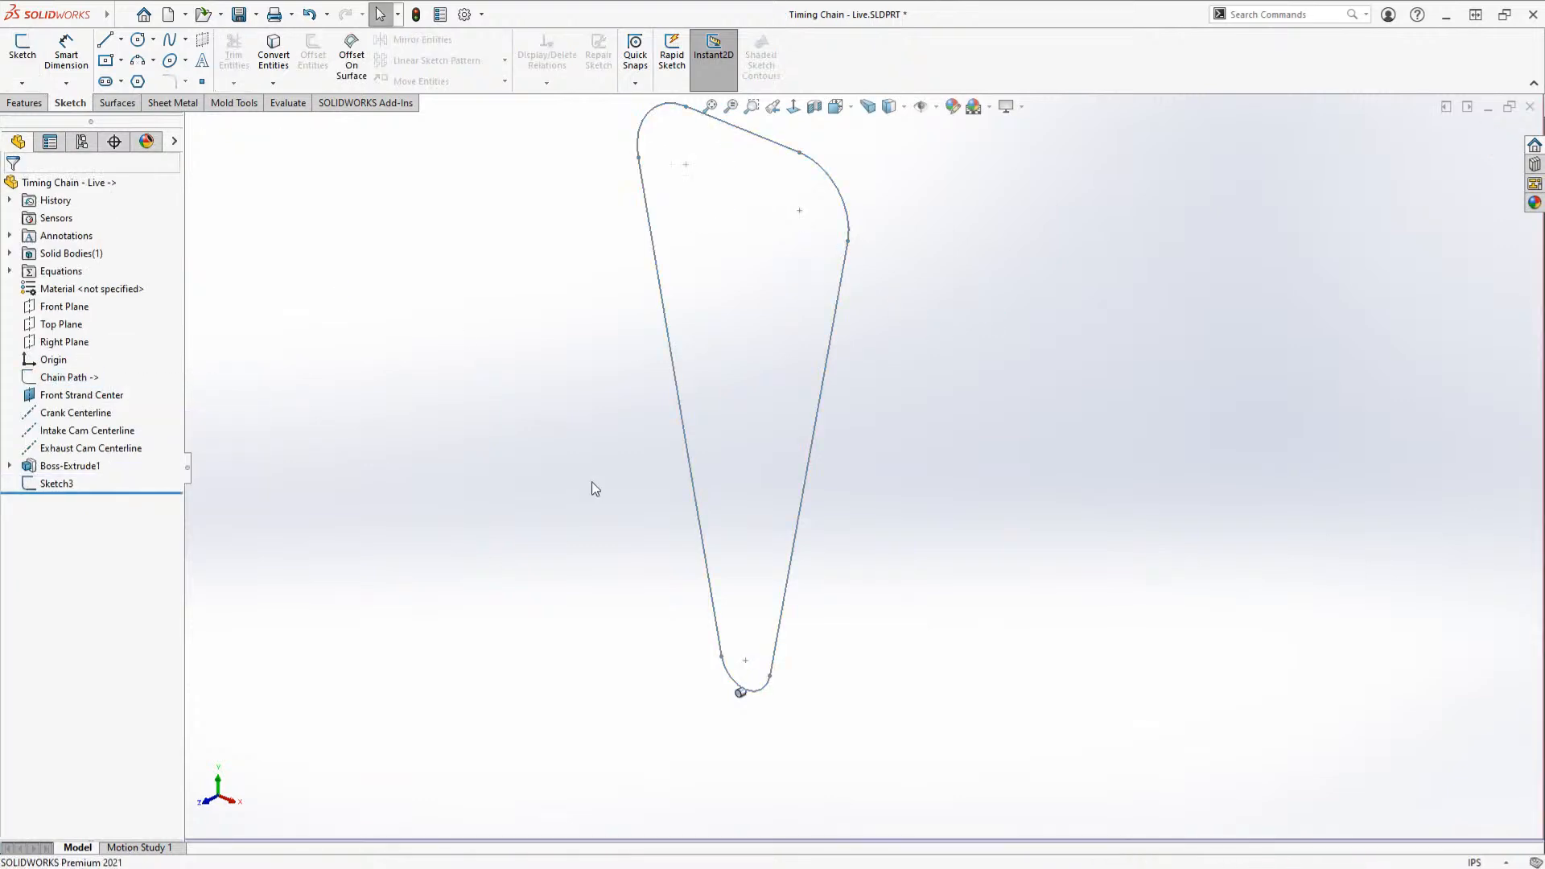
{"action": "mouse_move", "coordinate": [788, 792]}
{"action": "middle_mouse_down"}
{"action": "mouse_move", "coordinate": [869, 631]}
{"action": "mouse_move", "coordinate": [869, 659]}
{"action": "mouse_move", "coordinate": [845, 586]}
{"action": "mouse_move", "coordinate": [832, 368]}
{"action": "middle_mouse_up"}
{"action": "left_click", "coordinate": [836, 106]}
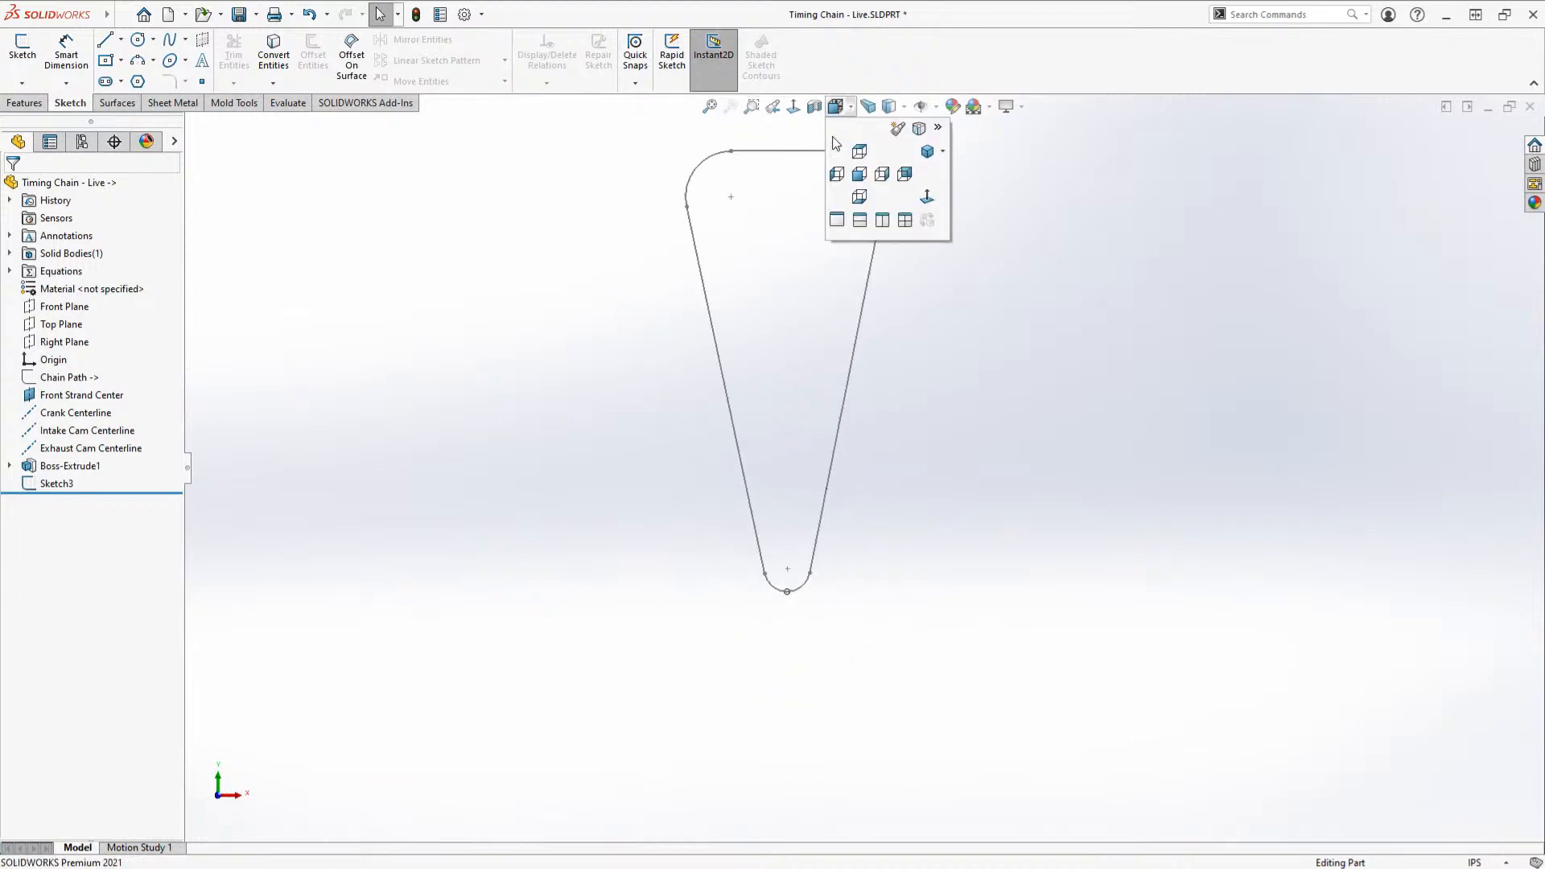
{"action": "left_click", "coordinate": [859, 175]}
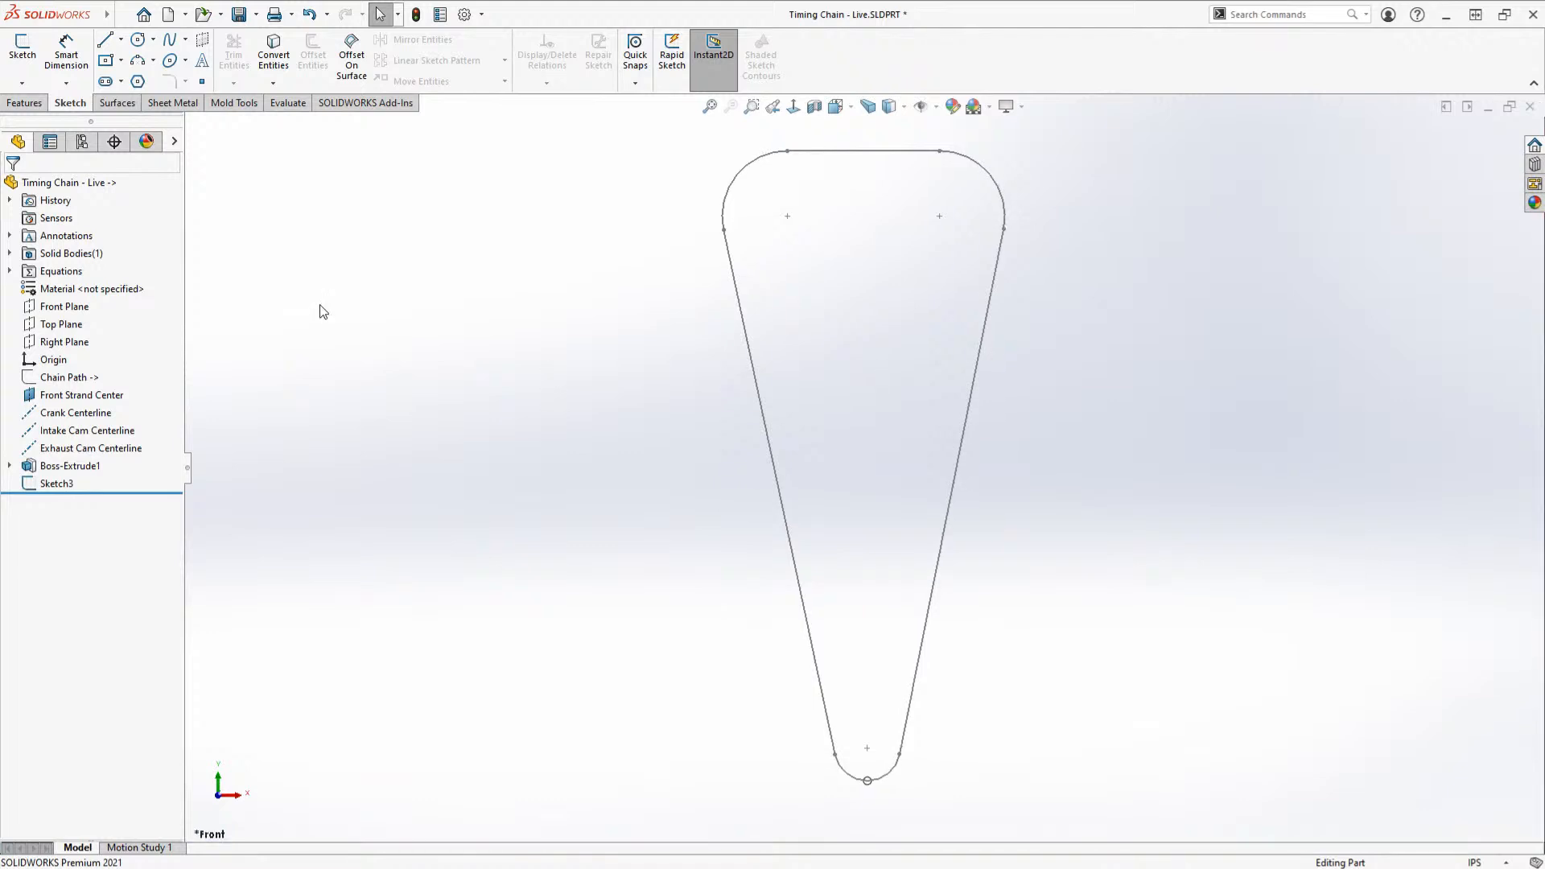
Step: Start a Curve Driven Pattern that patterns bodies, with the Boss-Extrude1 roller as the body
{"action": "key", "text": "s"}
{"action": "left_click", "coordinate": [24, 102]}
{"action": "key", "text": "s"}
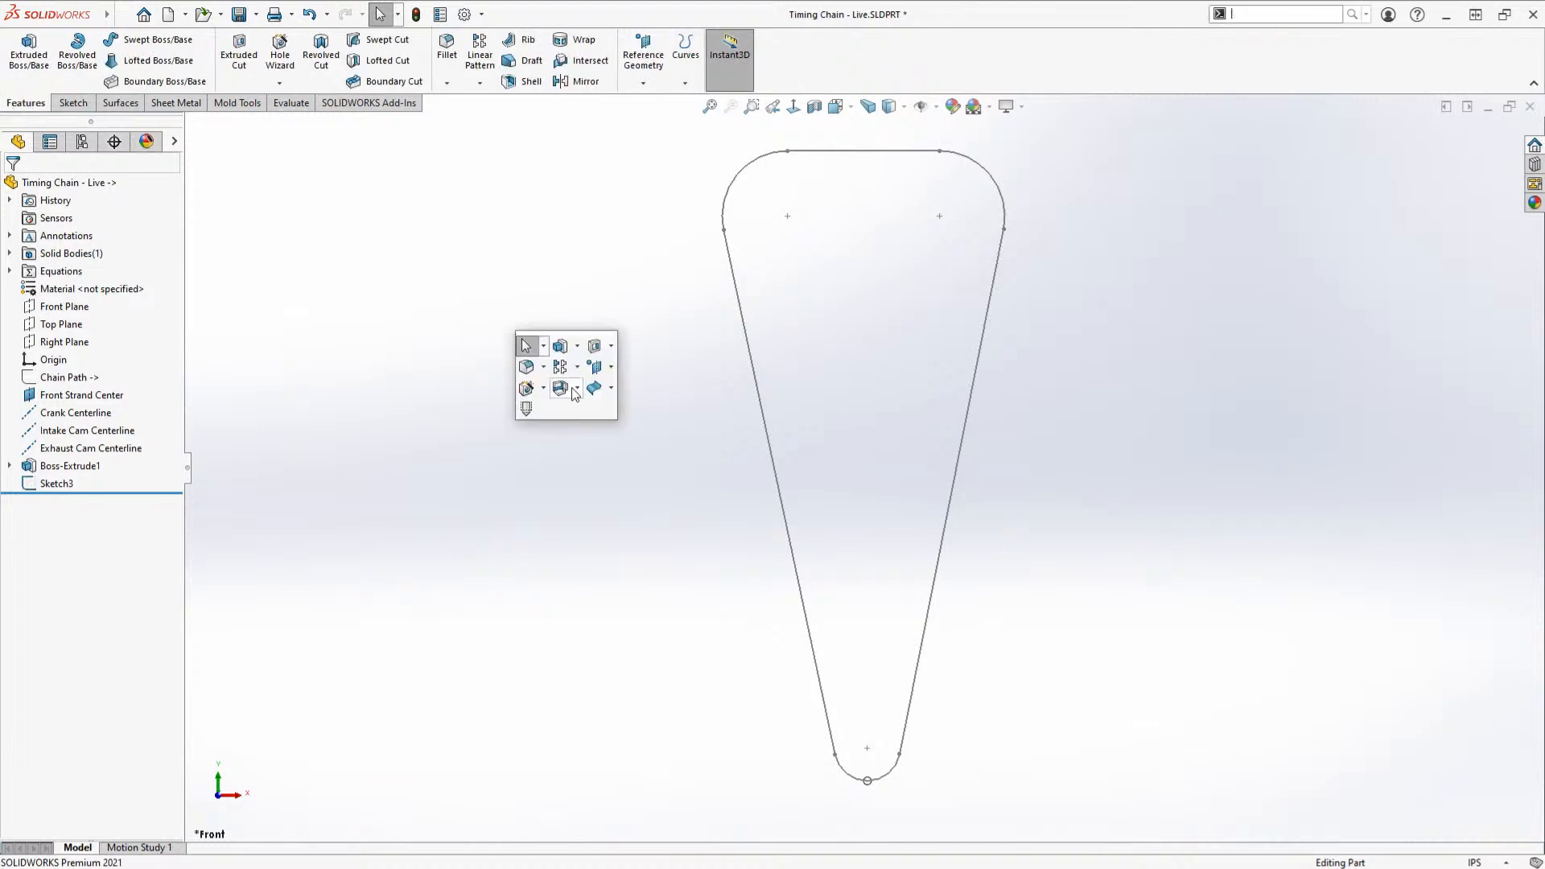
{"action": "left_click", "coordinate": [577, 367]}
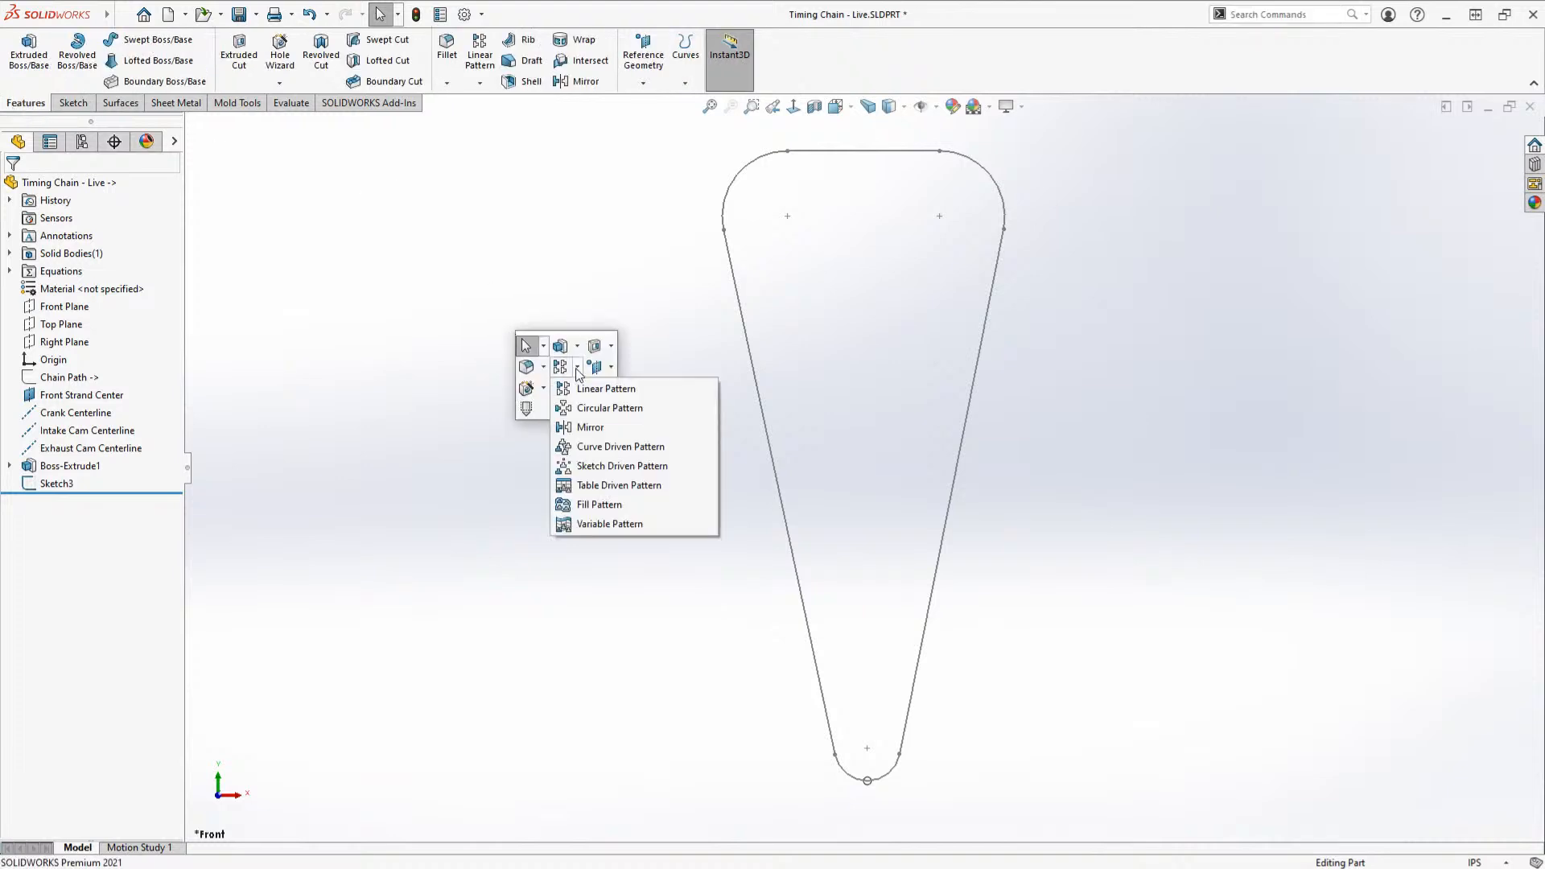
{"action": "left_click", "coordinate": [608, 452]}
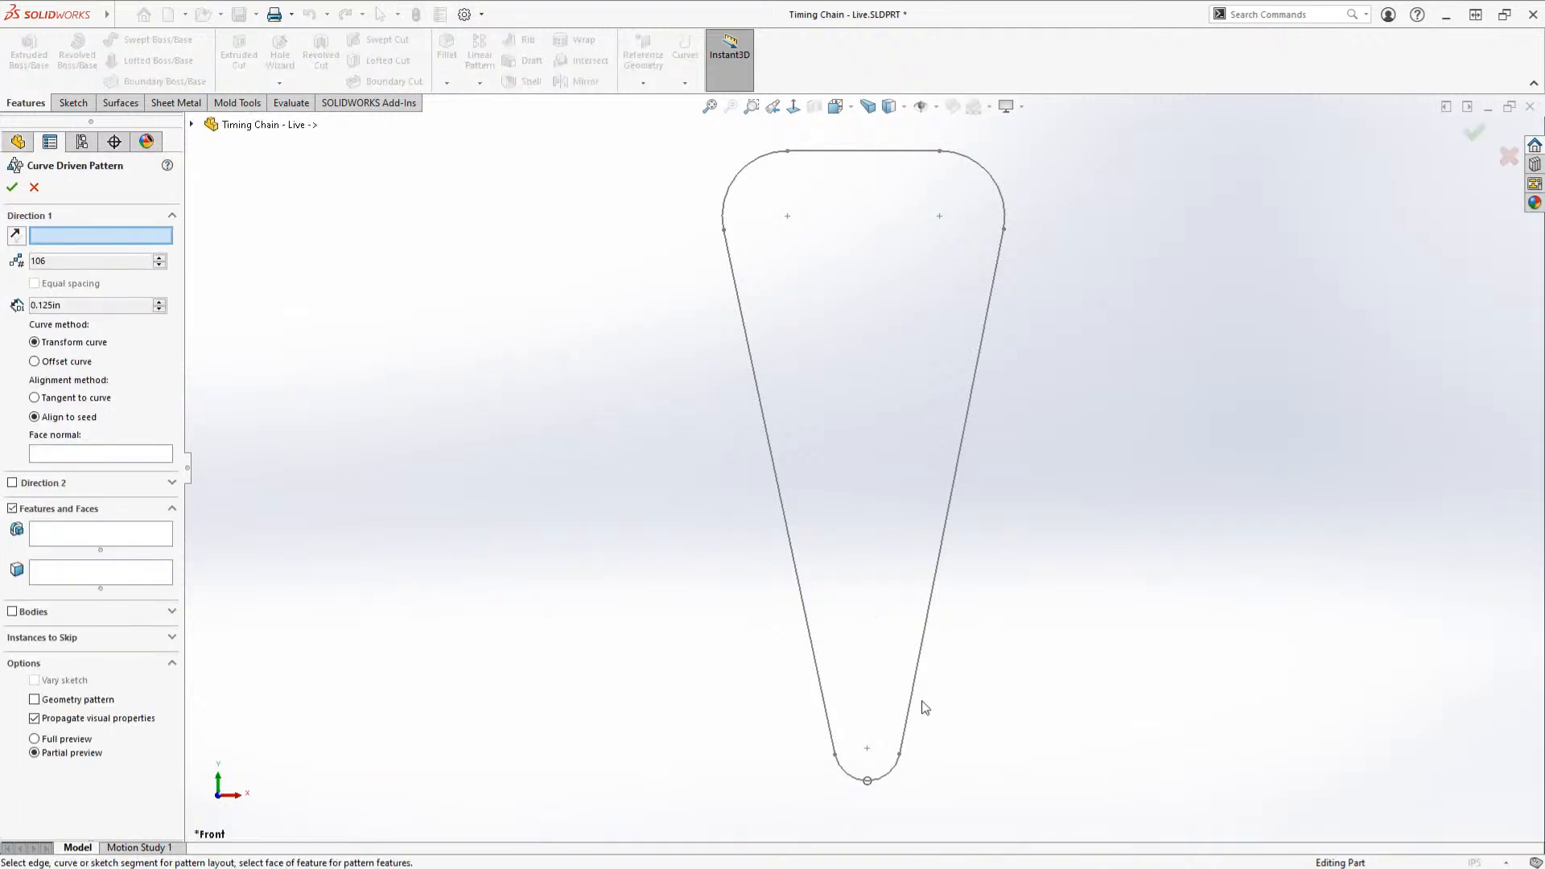
{"action": "scroll", "coordinate": [894, 812], "scroll_direction": "down", "scroll_amount": 8}
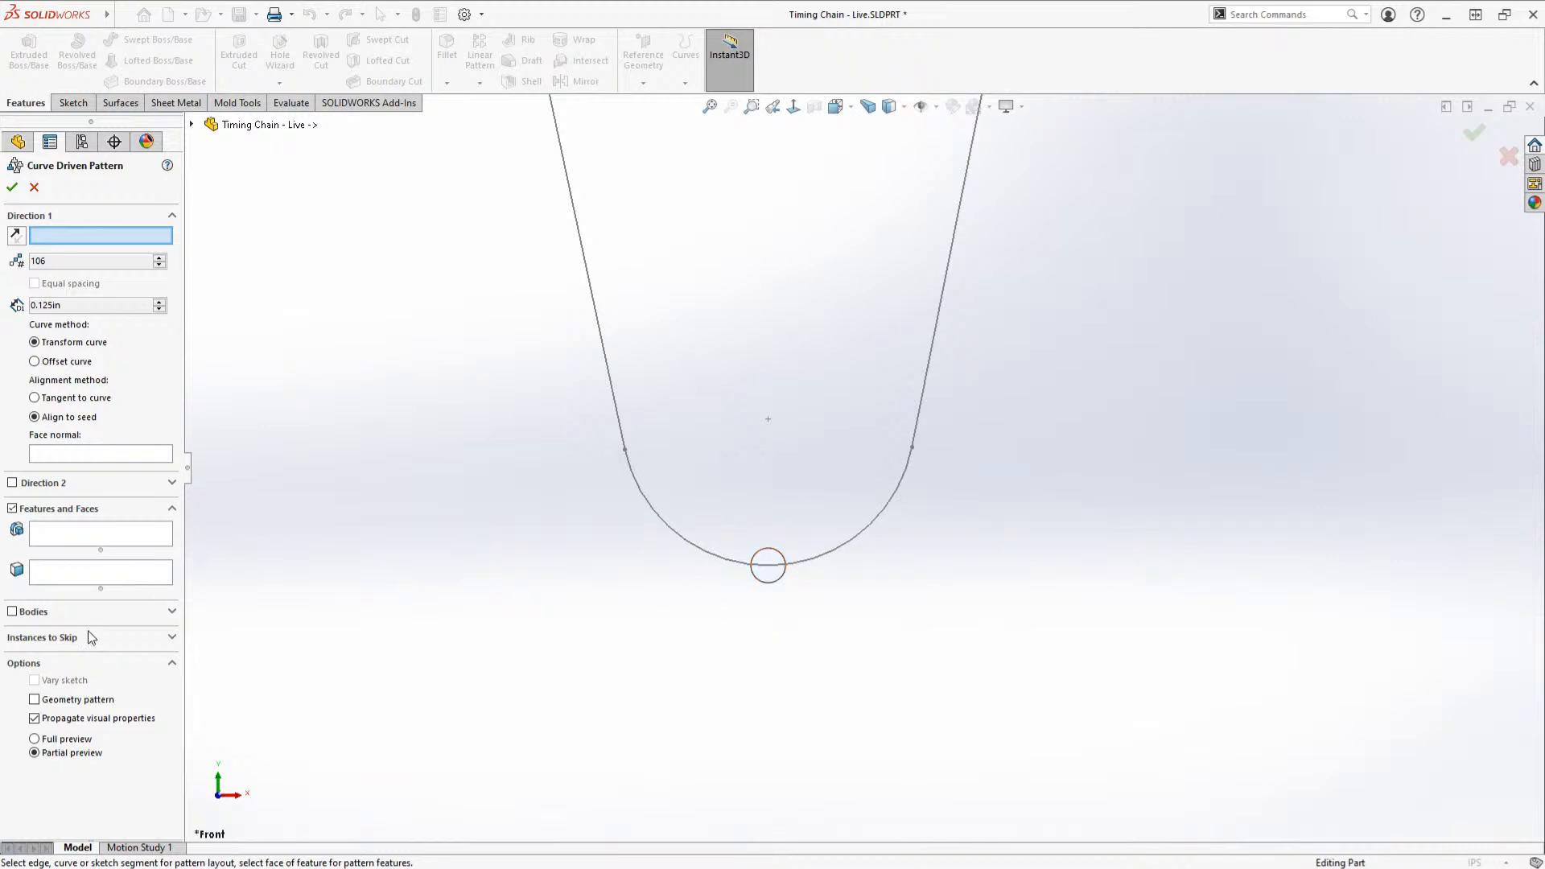
{"action": "left_click", "coordinate": [13, 612]}
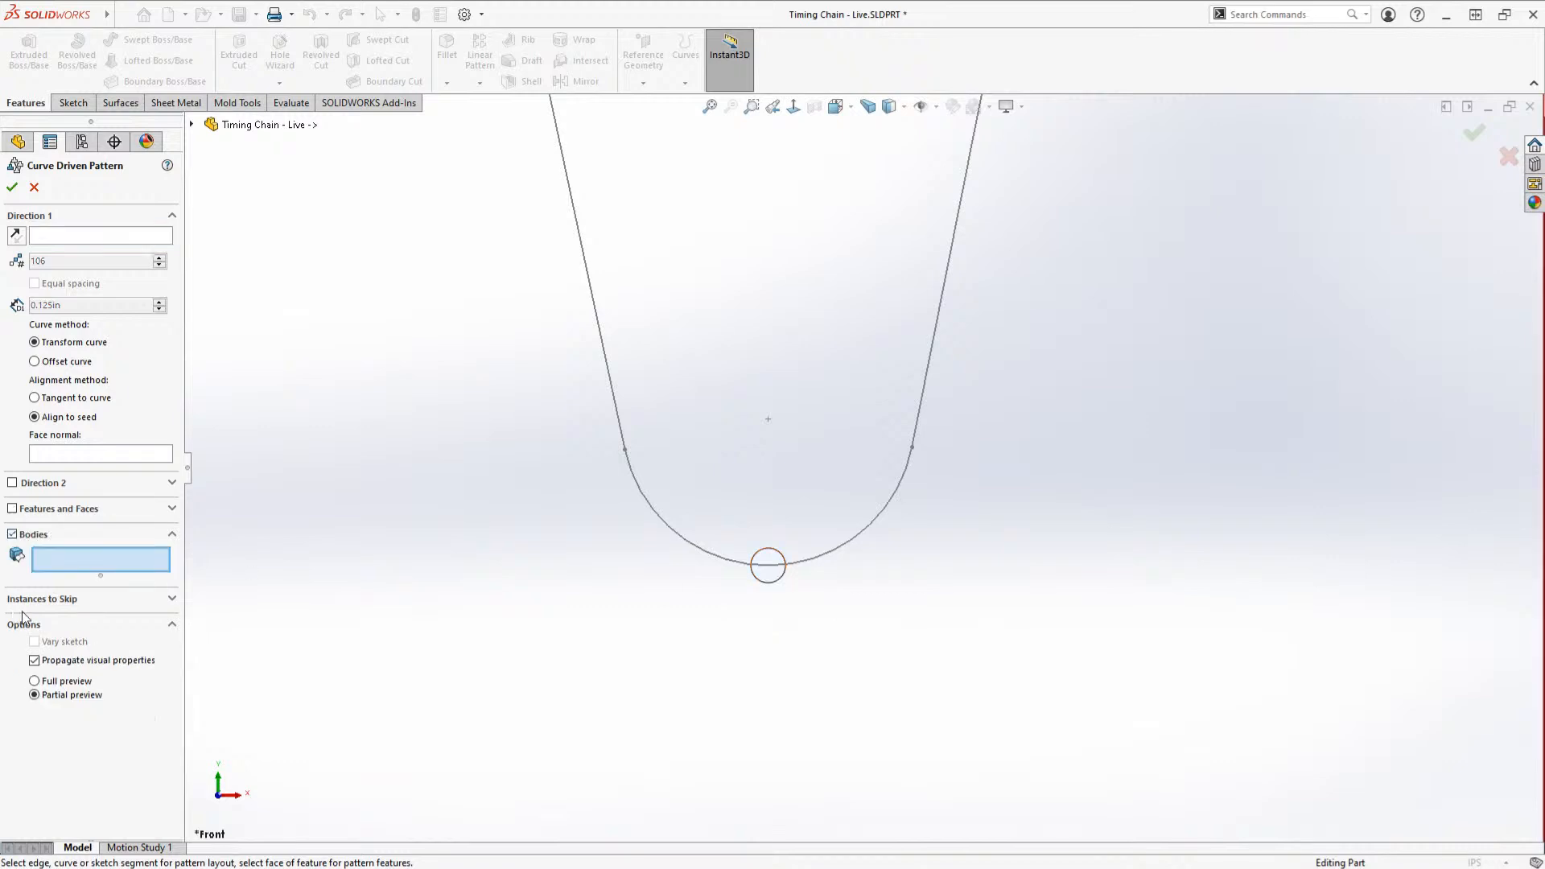
{"action": "left_click", "coordinate": [779, 586]}
Step: Use the whole trimmed chain loop sketch as the pattern's Direction 1 curve
{"action": "scroll", "coordinate": [885, 493], "scroll_direction": "up", "scroll_amount": 2}
{"action": "scroll", "coordinate": [894, 493], "scroll_direction": "up", "scroll_amount": 5}
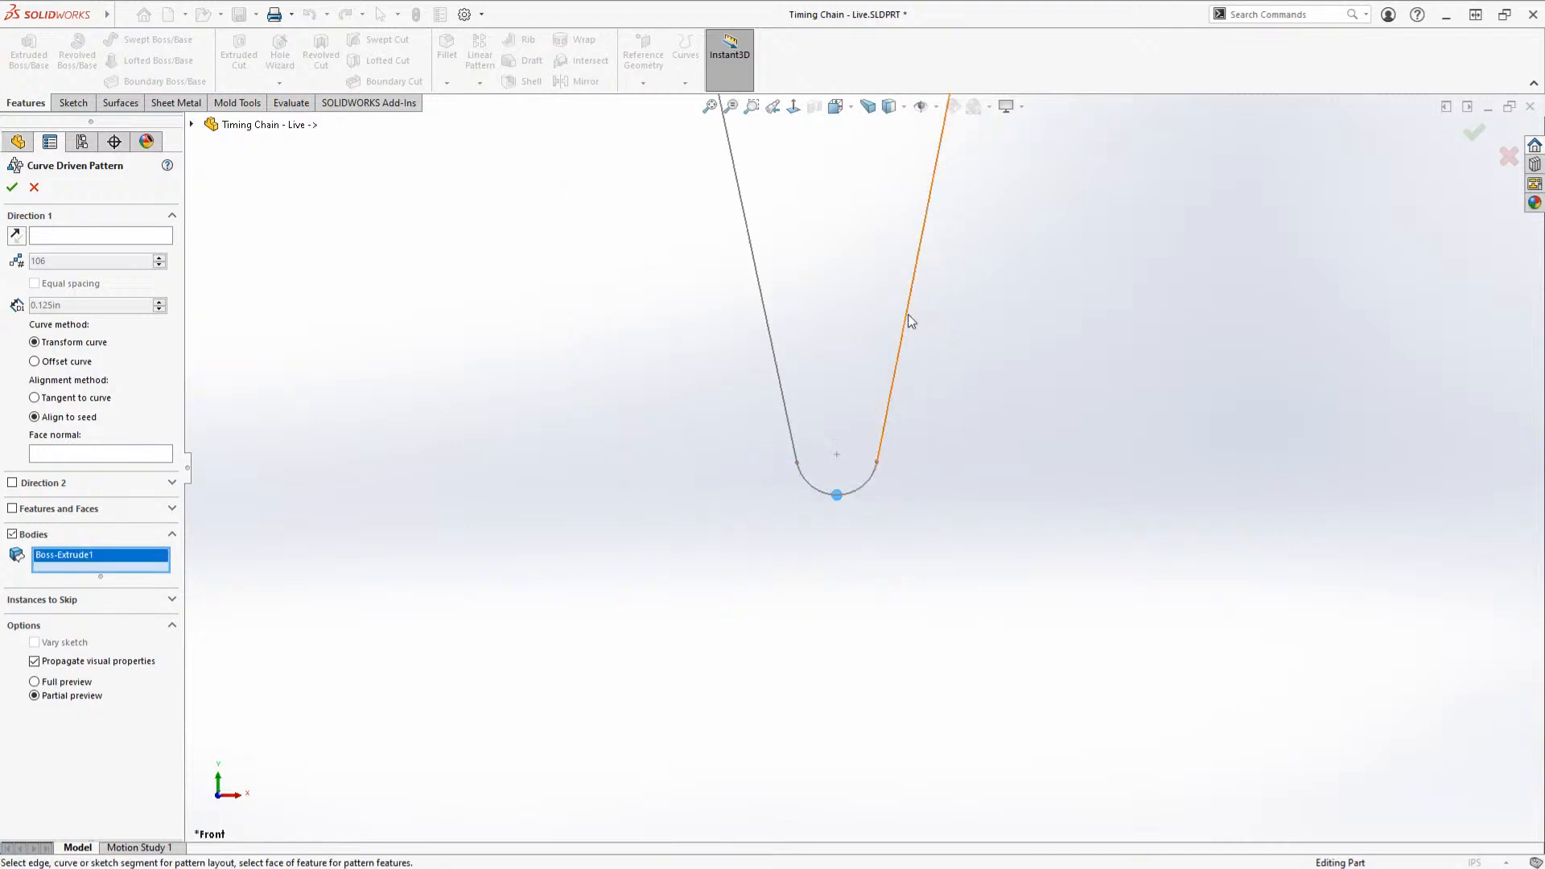
{"action": "scroll", "coordinate": [907, 314], "scroll_direction": "down", "scroll_amount": 3}
{"action": "scroll", "coordinate": [906, 314], "scroll_direction": "up", "scroll_amount": 4}
{"action": "scroll", "coordinate": [928, 287], "scroll_direction": "down", "scroll_amount": 2}
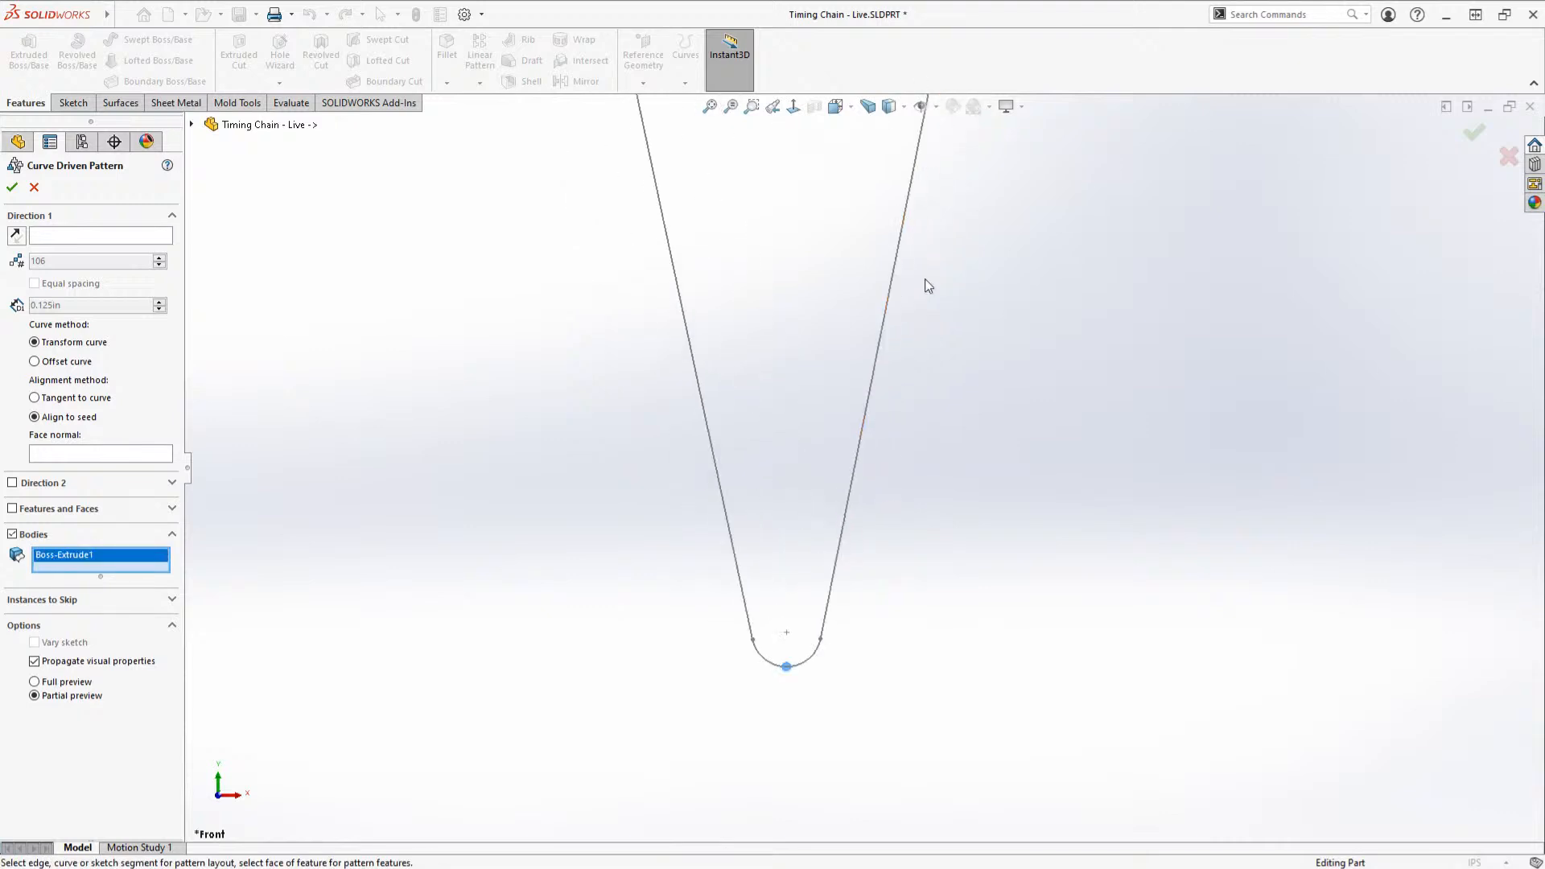
{"action": "left_click", "coordinate": [126, 238]}
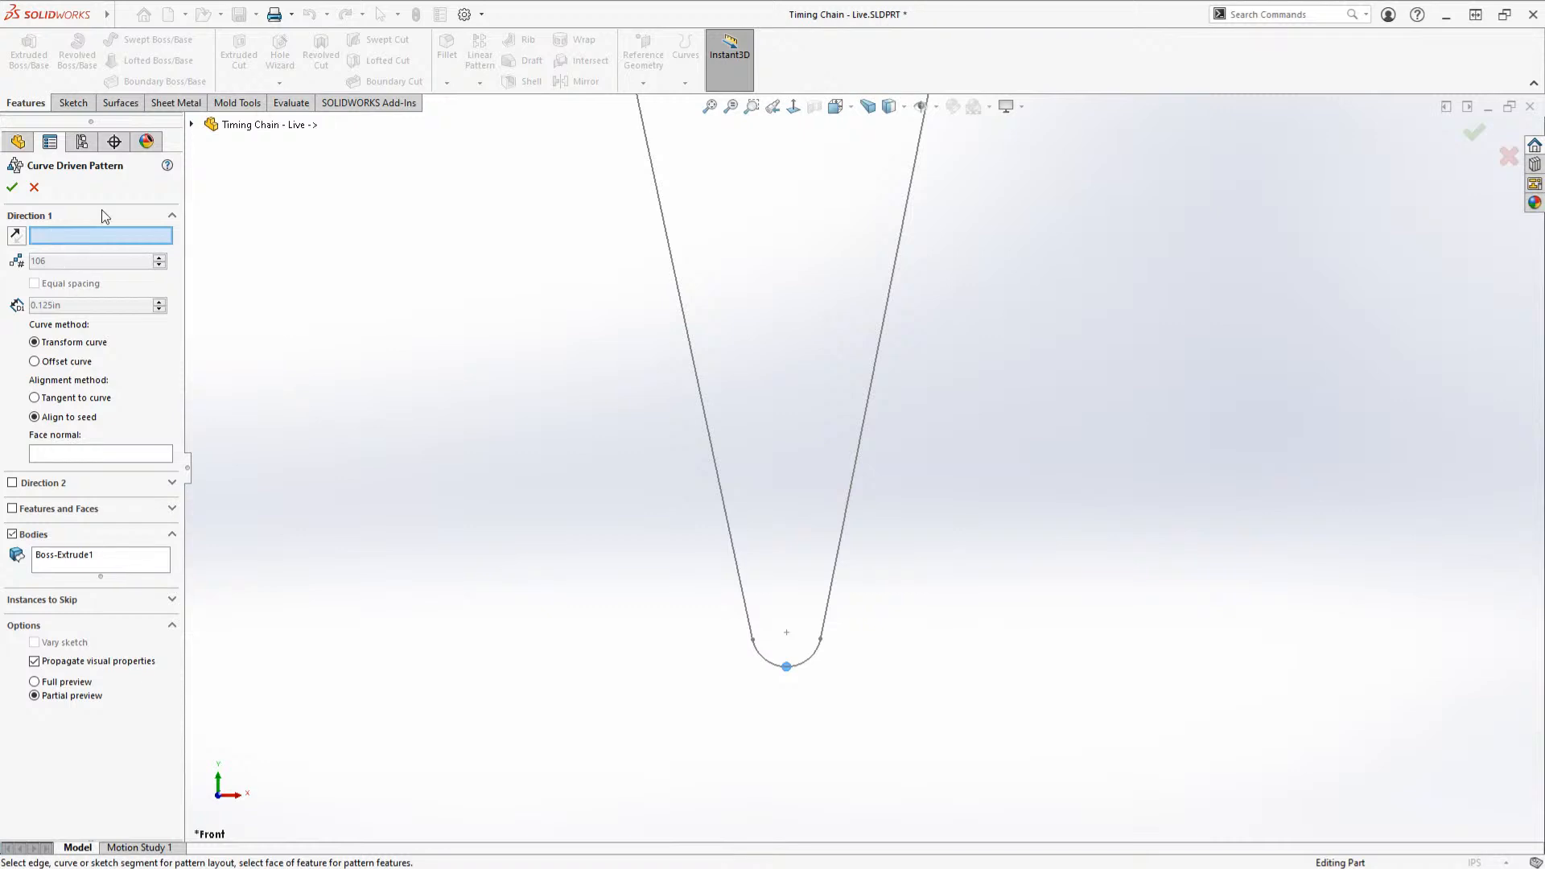
{"action": "left_click", "coordinate": [192, 123]}
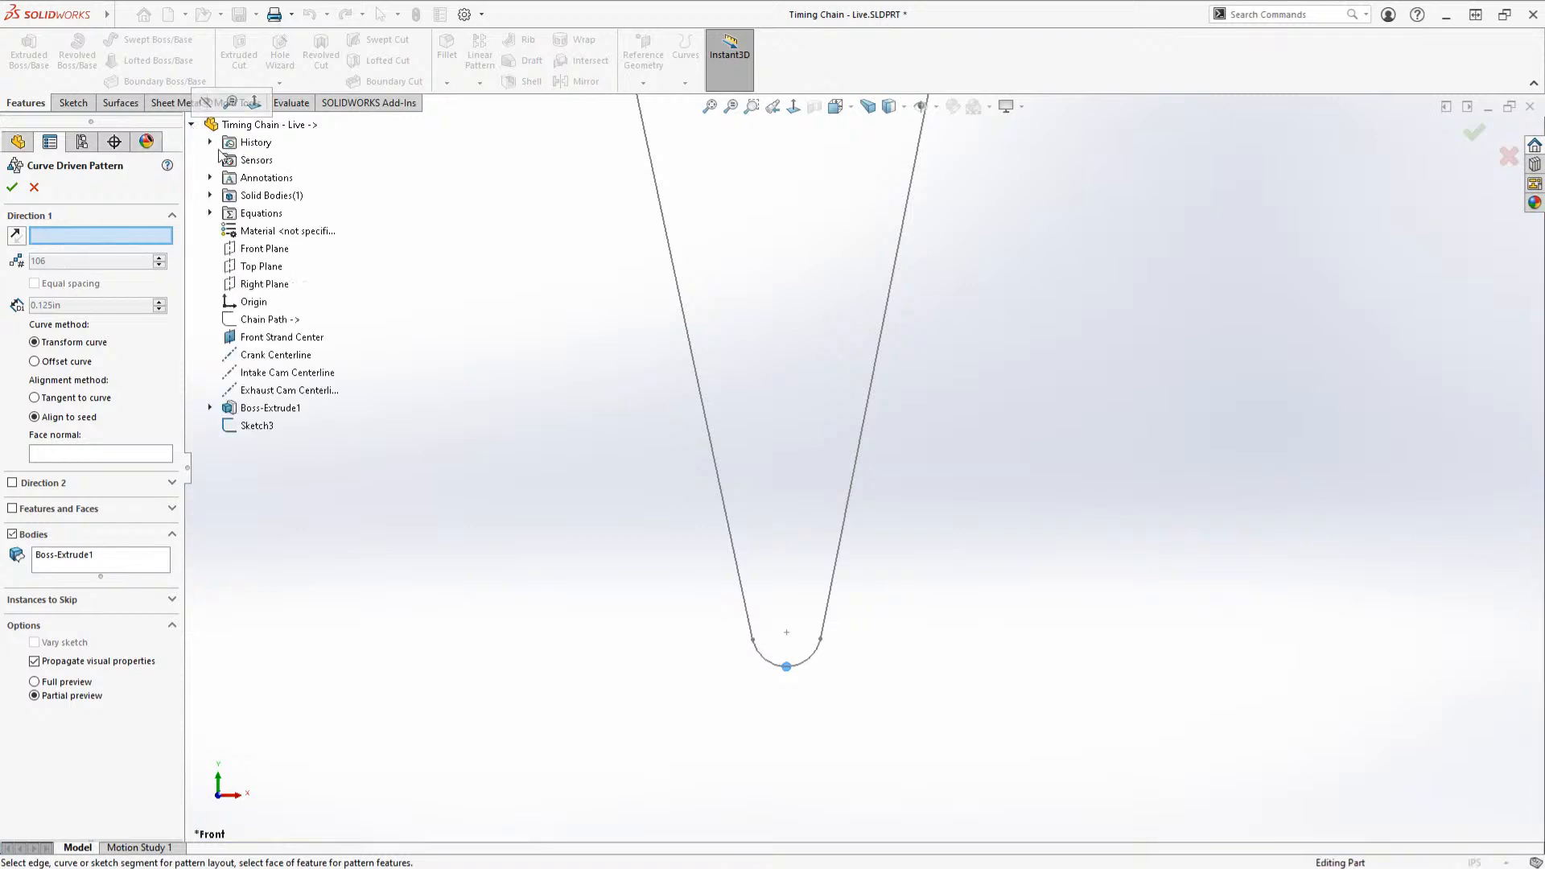
{"action": "left_click", "coordinate": [256, 426]}
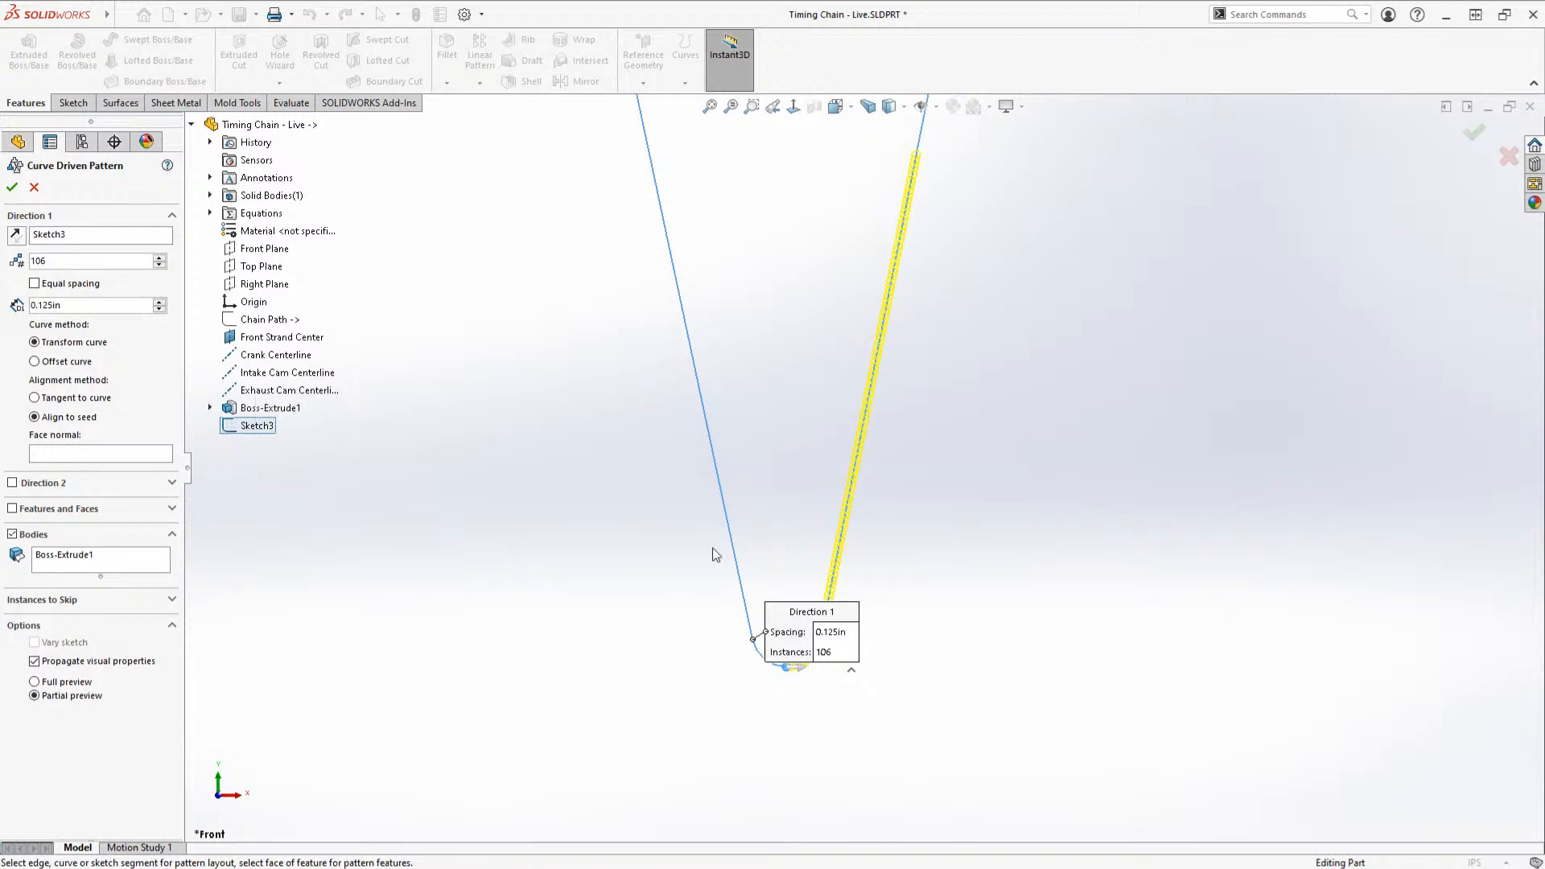
Step: Set the roller pattern's spacing along the curve to 0.375 in
{"action": "double_click", "coordinate": [96, 304]}
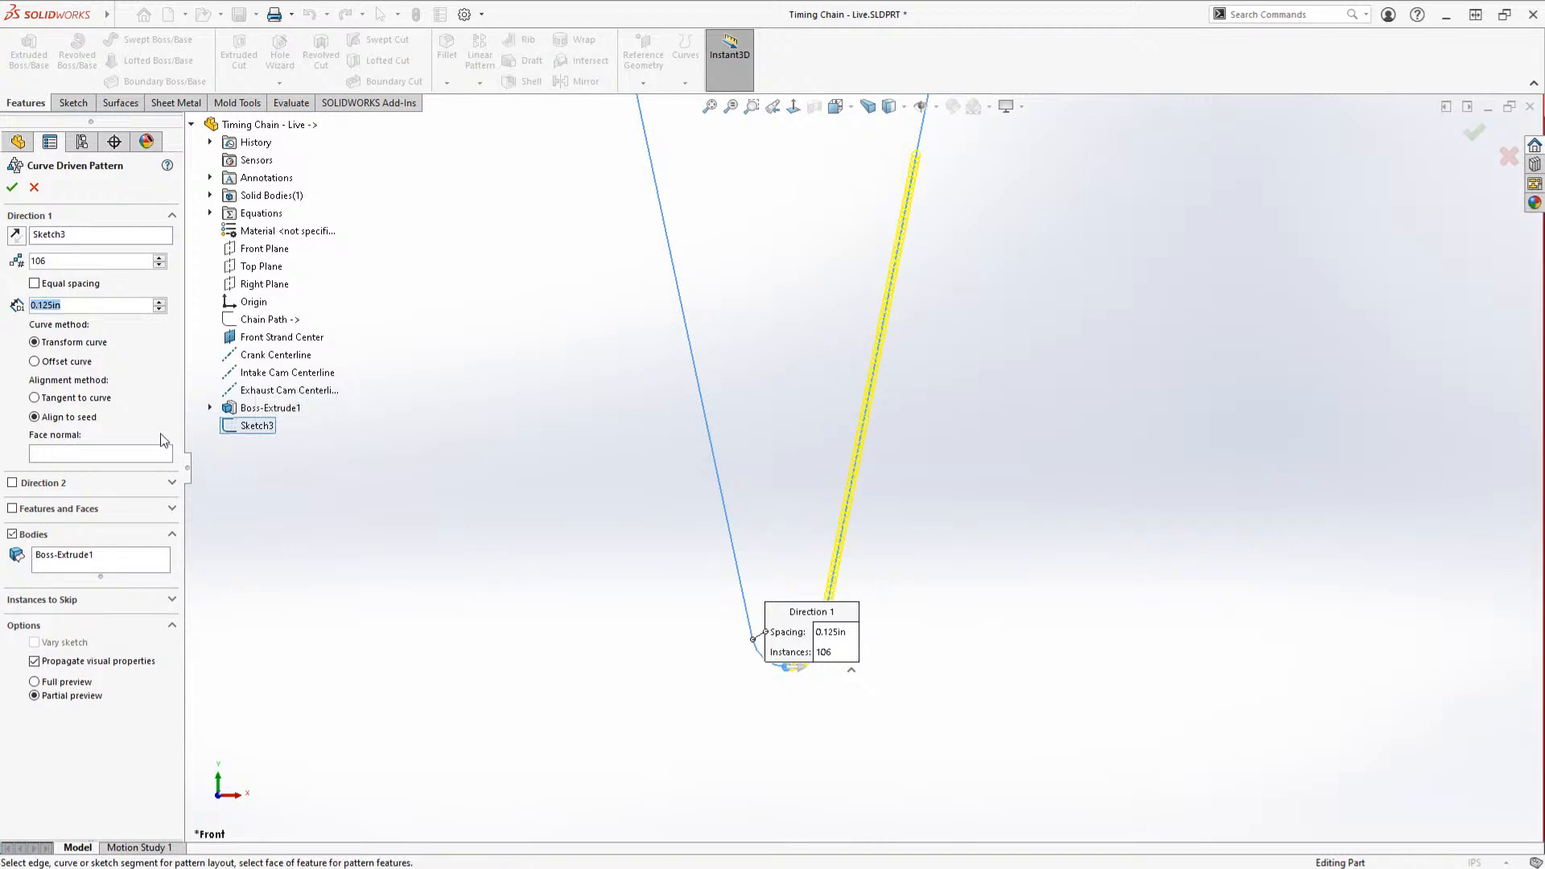
{"action": "type", "text": "0.375"}
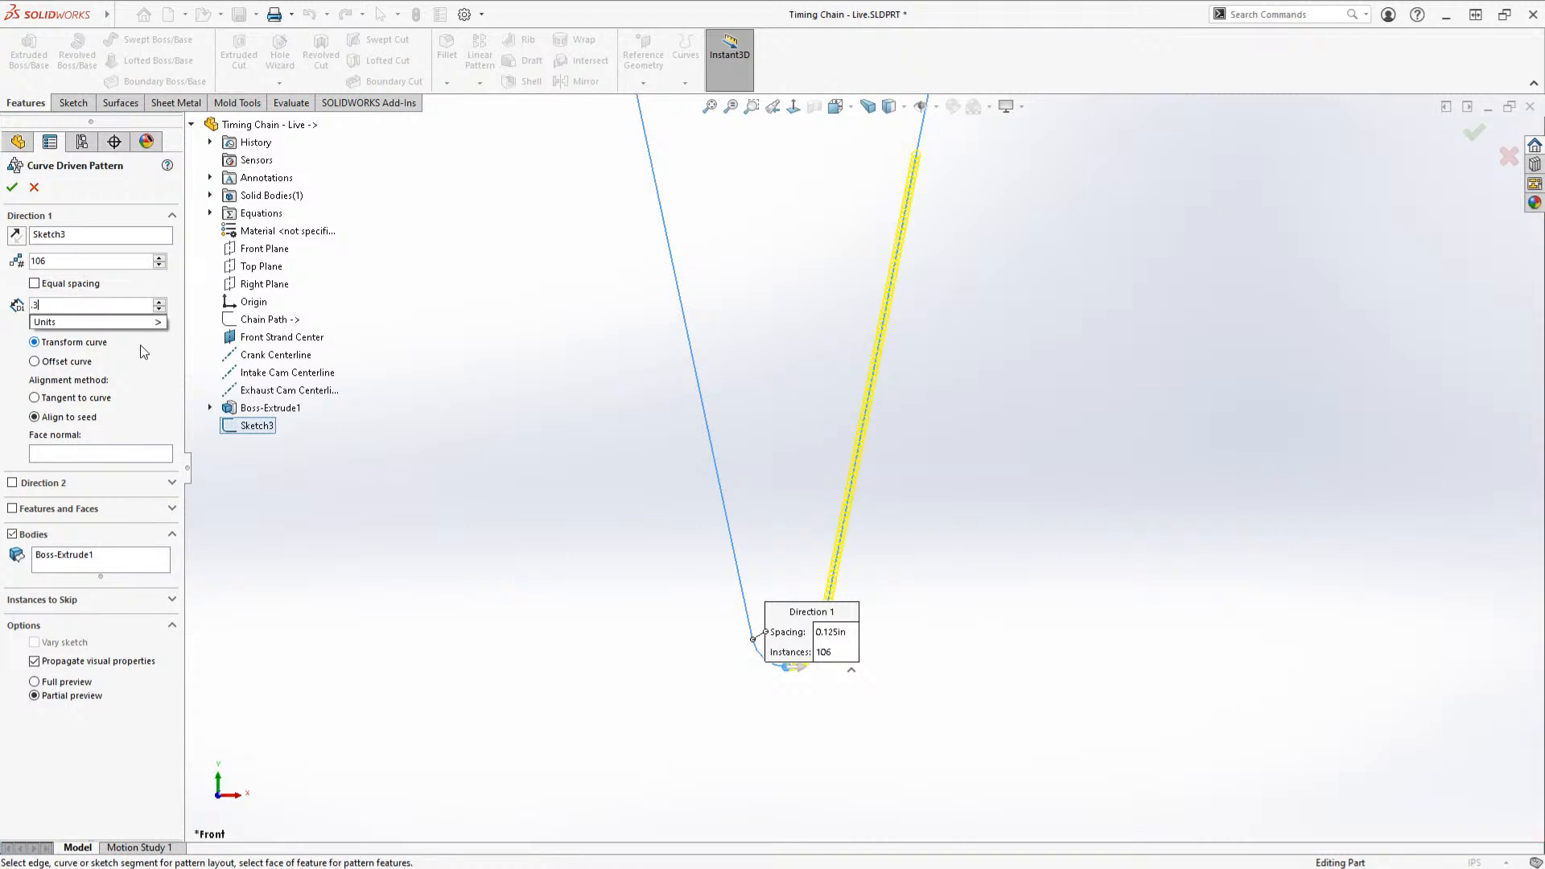
{"action": "key", "text": "Return"}
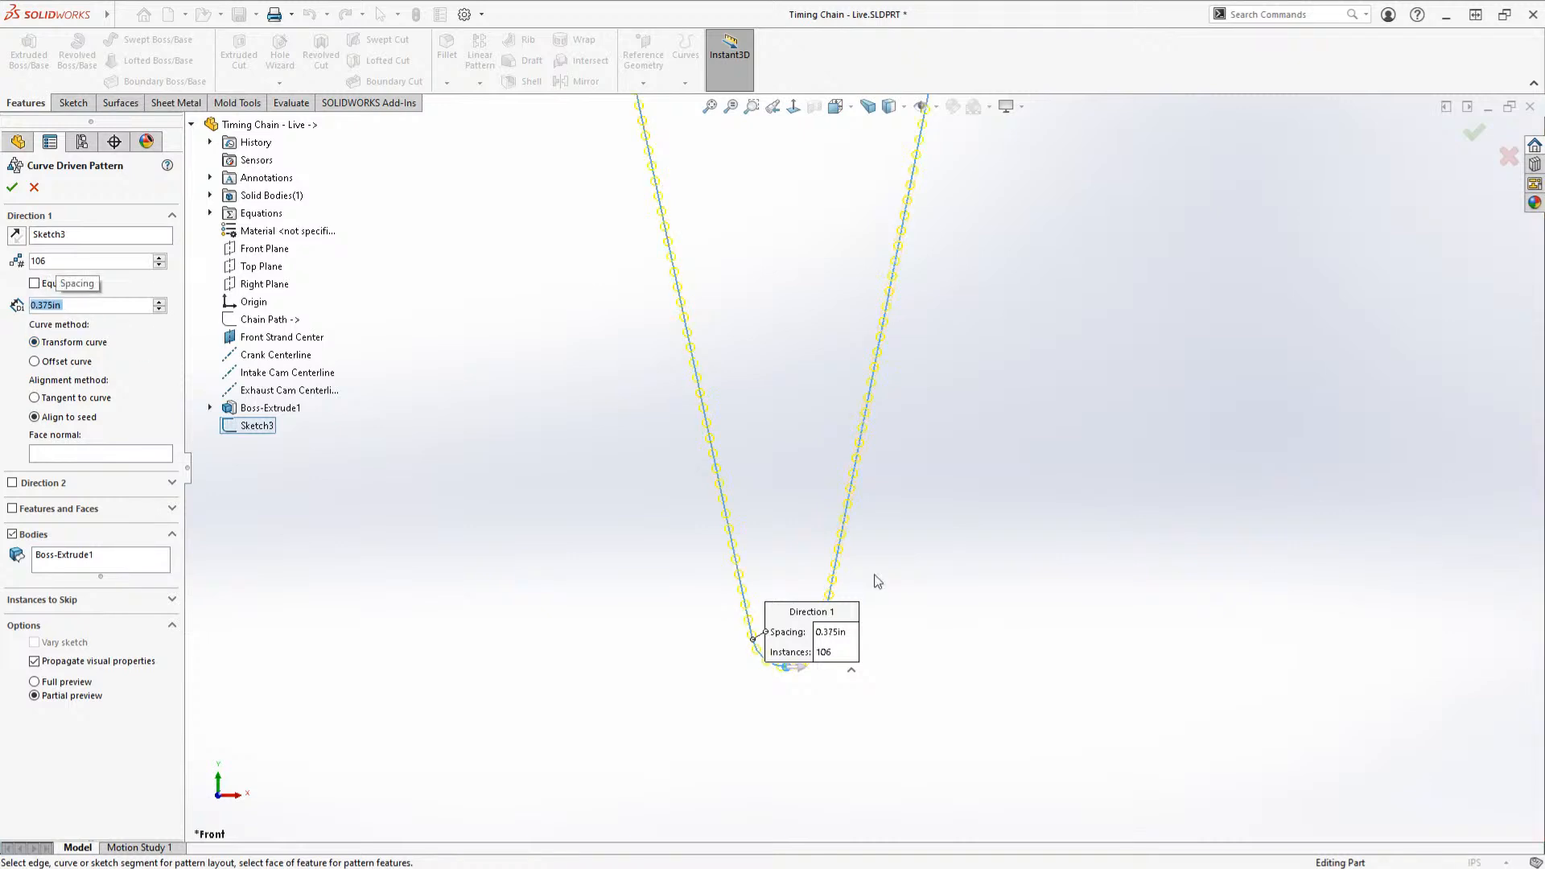
Step: Reduce the pattern to 105 instances so no roller overlaps the seed, and accept the curve driven pattern
{"action": "scroll", "coordinate": [698, 741], "scroll_direction": "down", "scroll_amount": 5}
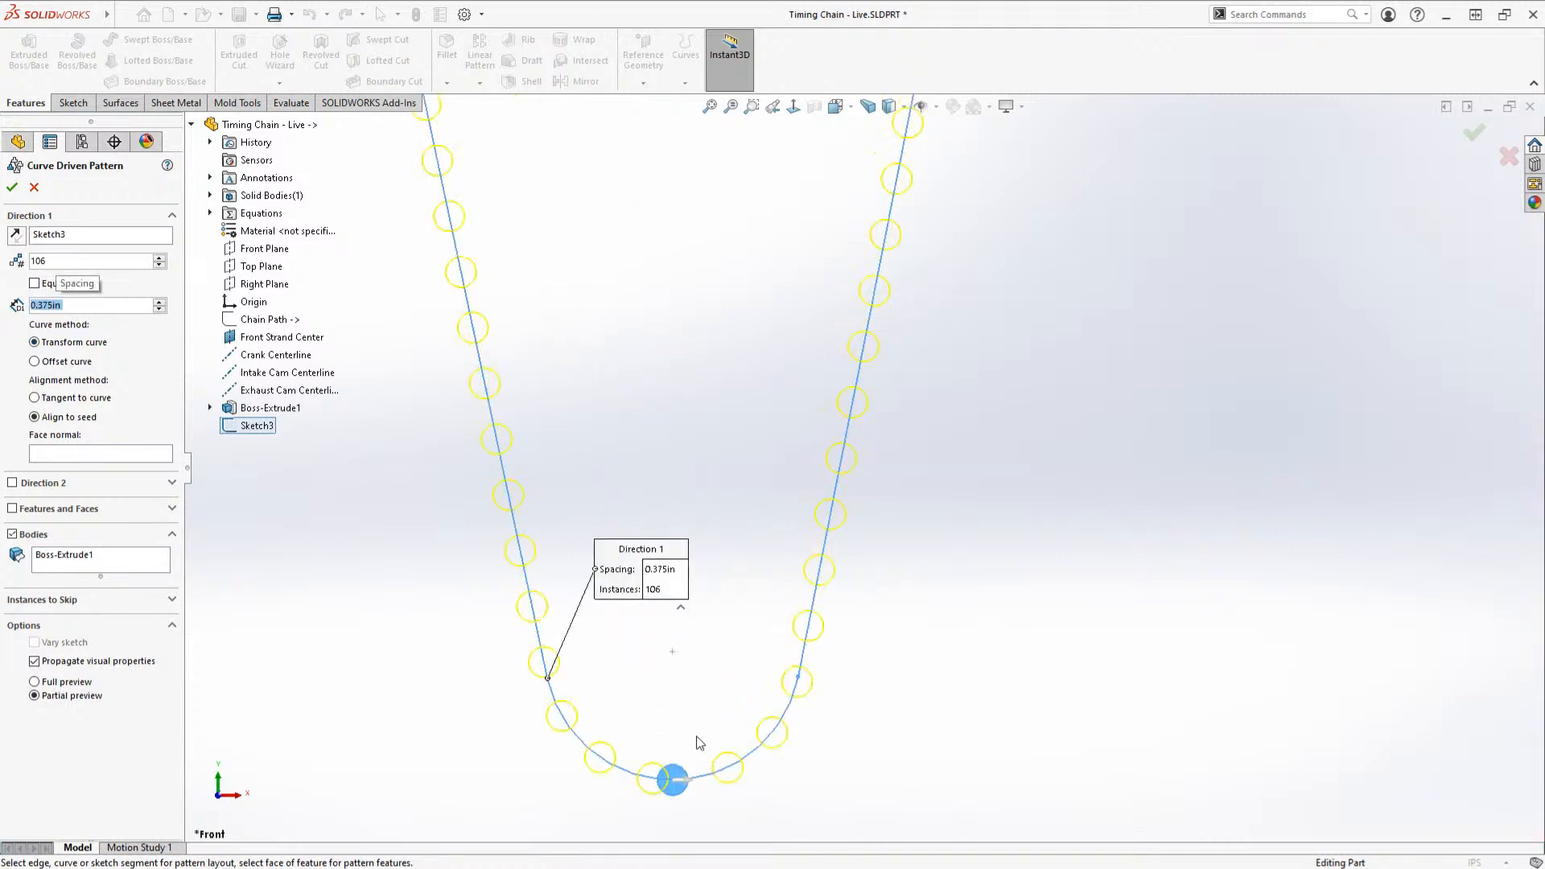
{"action": "scroll", "coordinate": [698, 741], "scroll_direction": "down", "scroll_amount": 3}
{"action": "scroll", "coordinate": [748, 686], "scroll_direction": "down", "scroll_amount": 2}
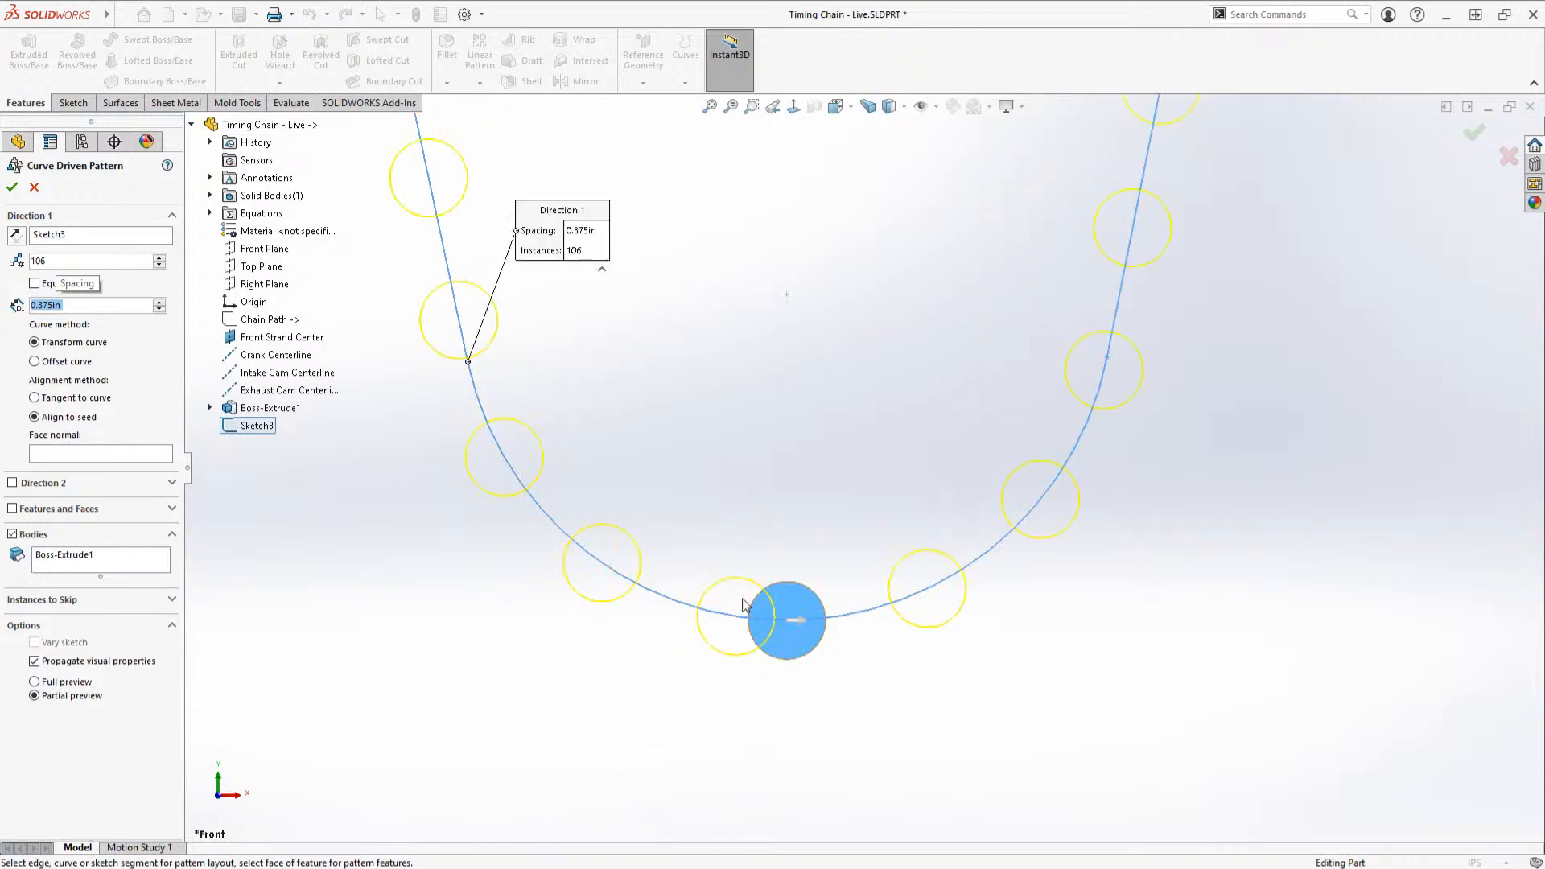
{"action": "scroll", "coordinate": [768, 622], "scroll_direction": "down", "scroll_amount": 2}
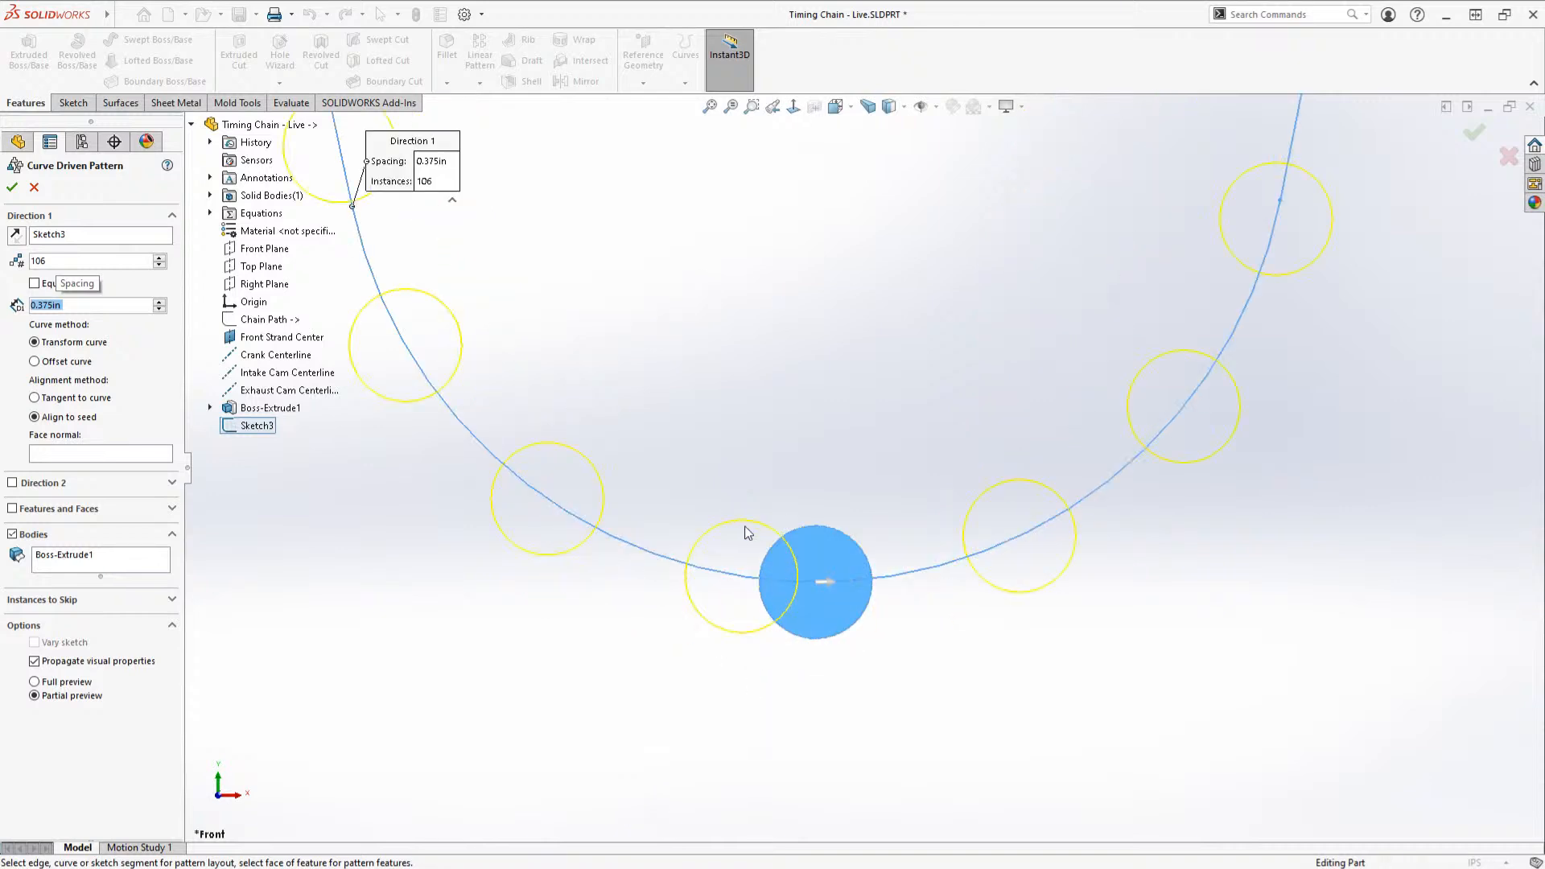
{"action": "left_click", "coordinate": [160, 265]}
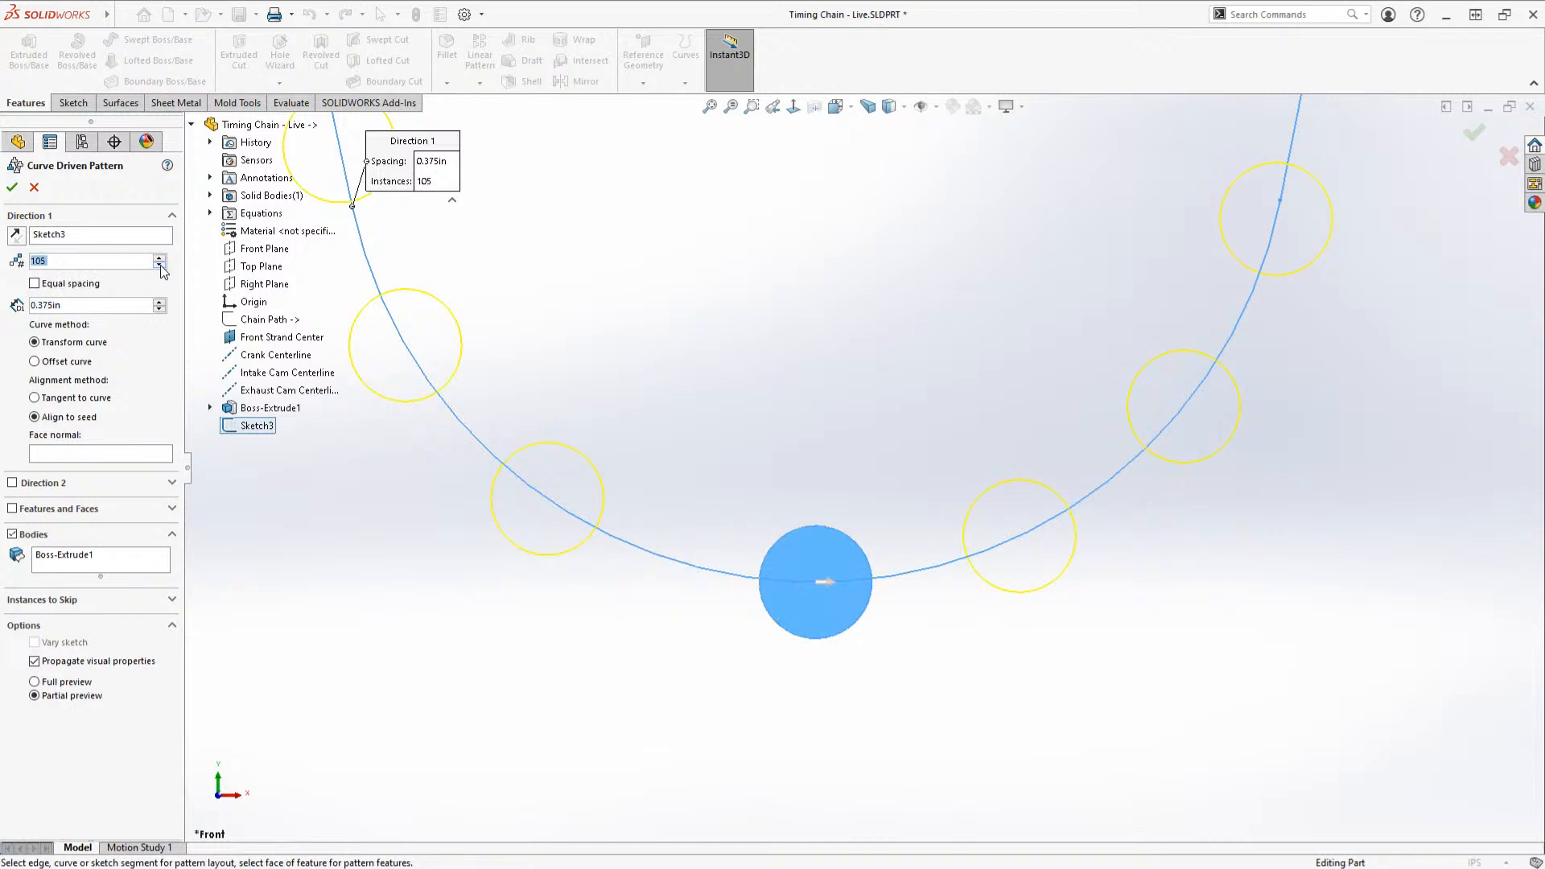
{"action": "scroll", "coordinate": [843, 563], "scroll_direction": "up", "scroll_amount": 3}
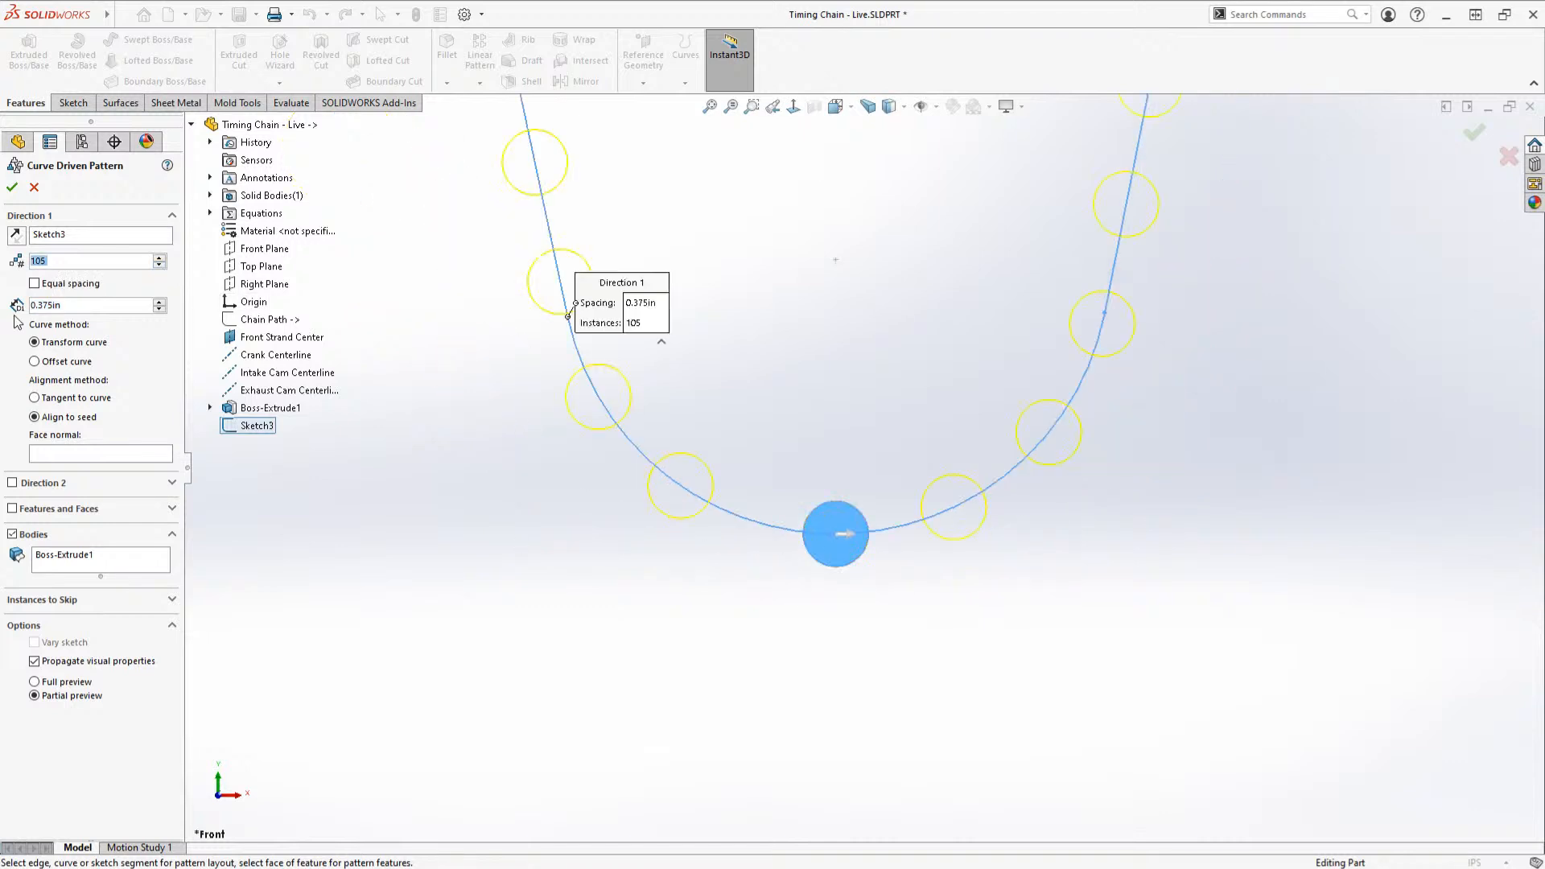
{"action": "left_click", "coordinate": [12, 187]}
Step: Switch to the Engine Assembly and examine from the front how the patterned rollers seat between the crankshaft sprocket teeth
{"action": "key", "text": "ctrl+Tab"}
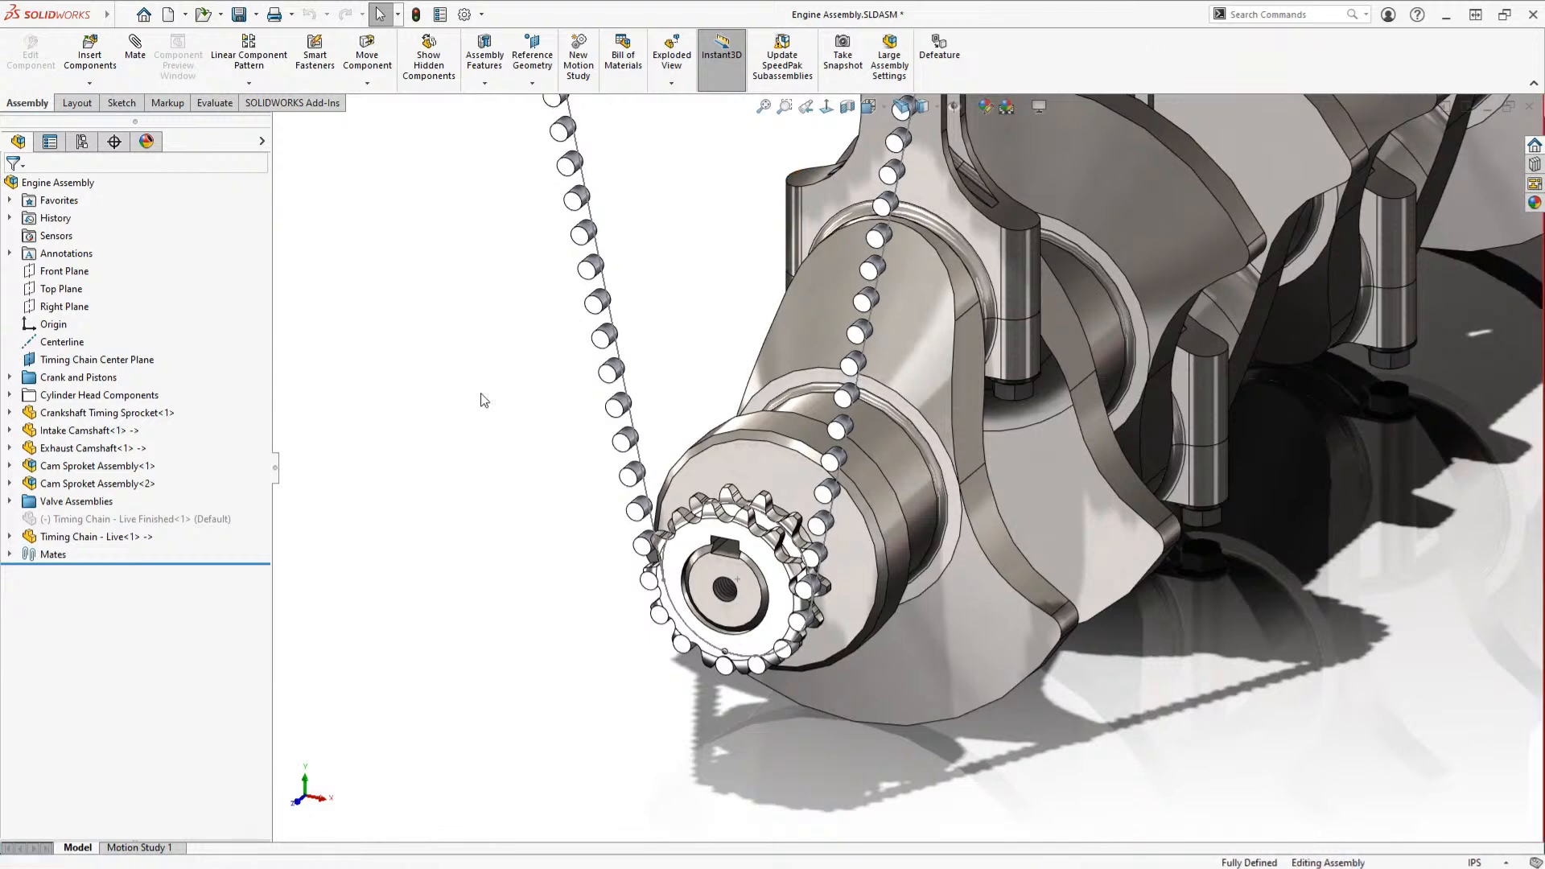
{"action": "key", "text": "ctrl+1"}
{"action": "scroll", "coordinate": [920, 642], "scroll_direction": "down", "scroll_amount": 3}
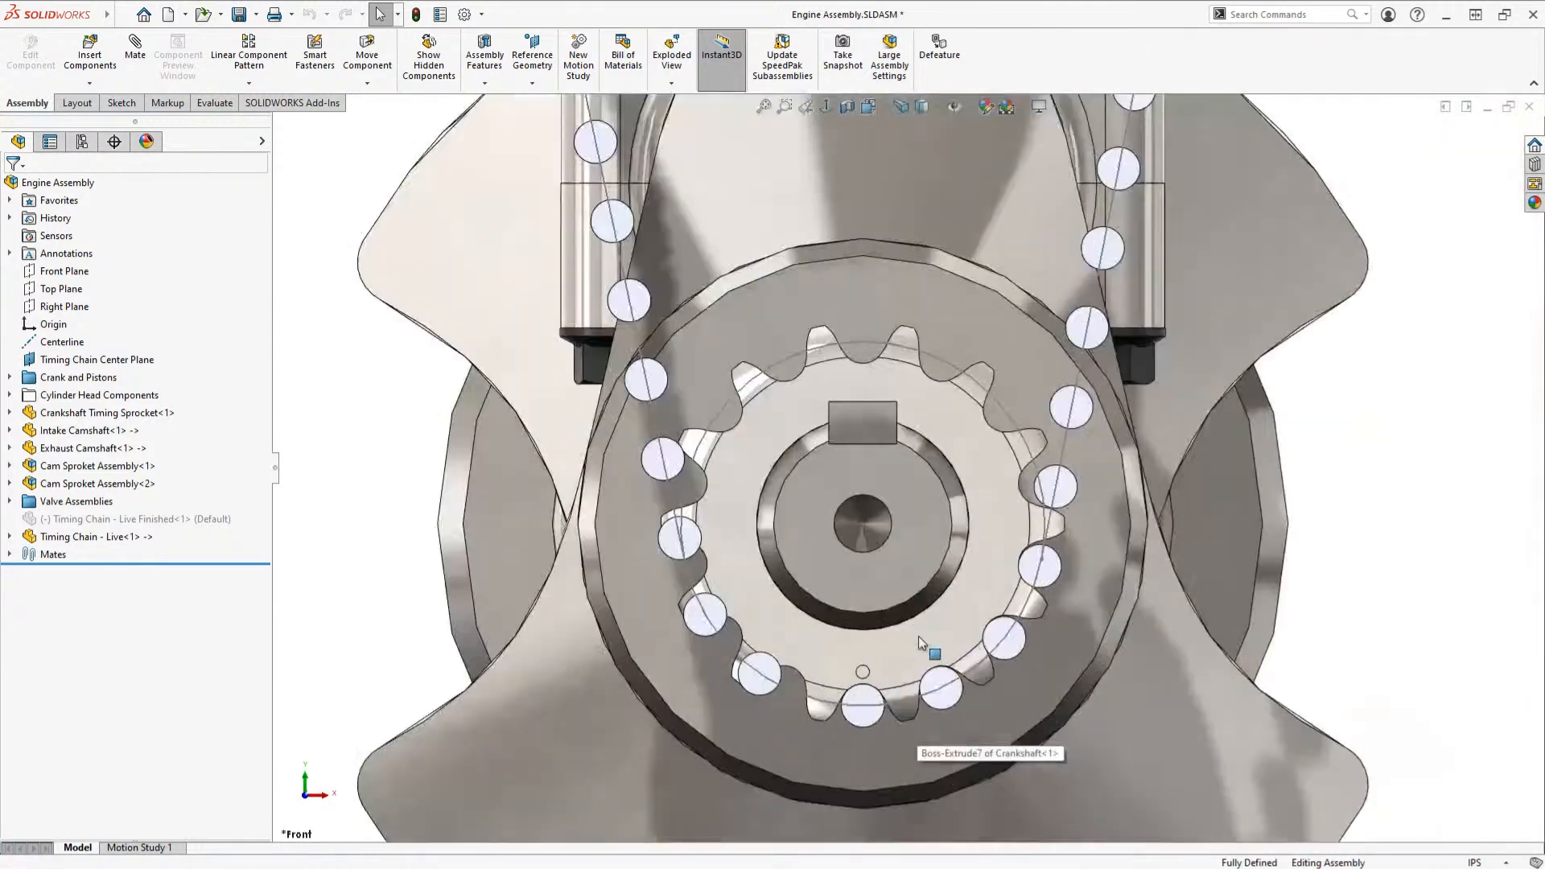
{"action": "scroll", "coordinate": [986, 671], "scroll_direction": "down", "scroll_amount": 3}
{"action": "scroll", "coordinate": [764, 717], "scroll_direction": "down", "scroll_amount": 3}
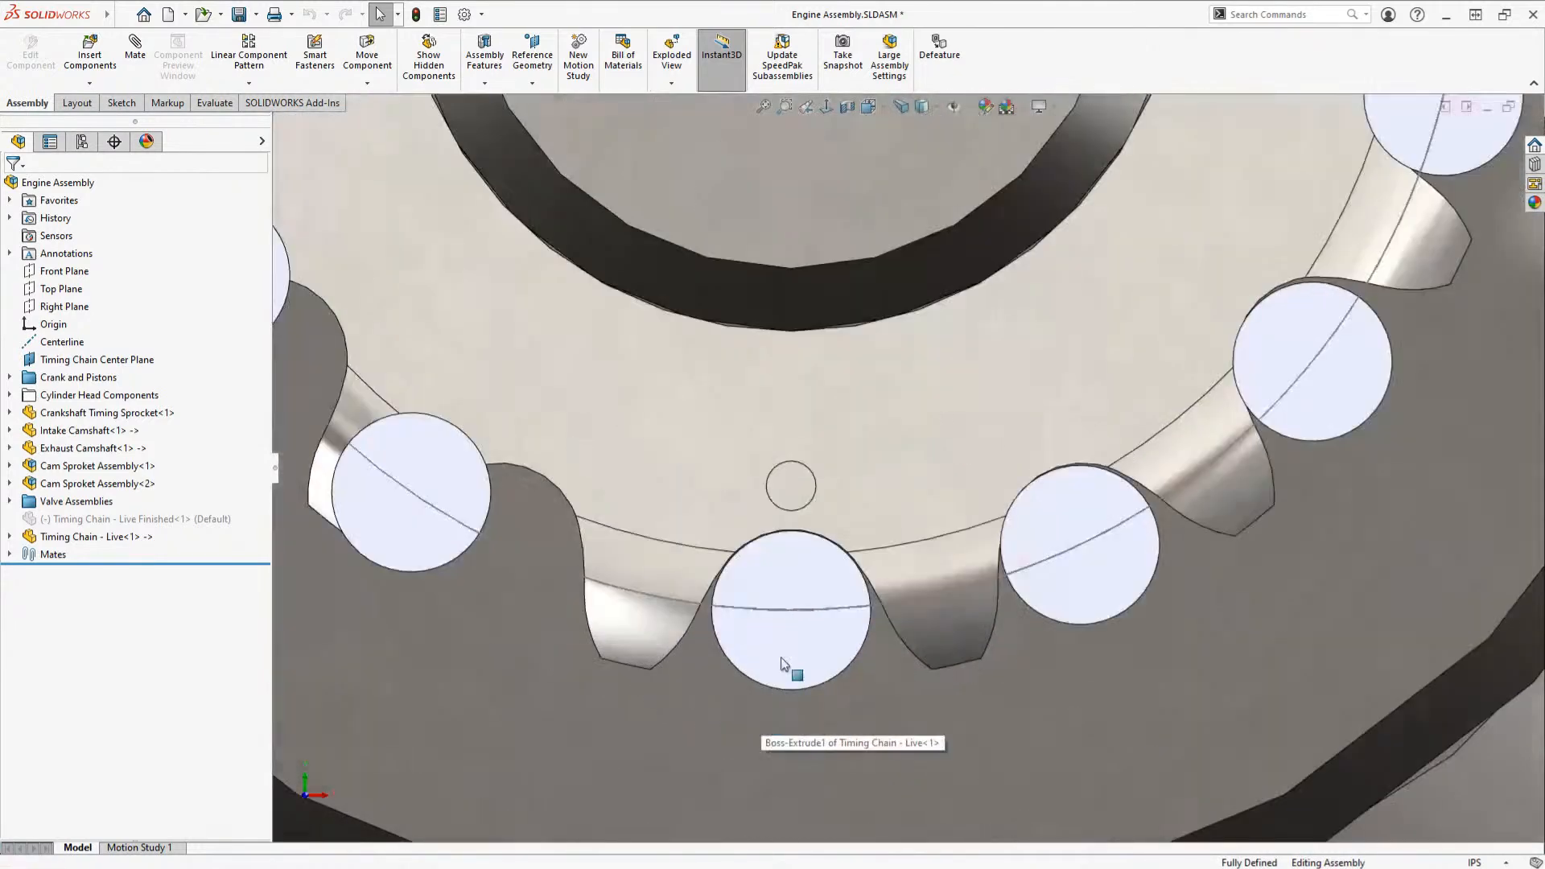
{"action": "scroll", "coordinate": [1151, 525], "scroll_direction": "down", "scroll_amount": 3}
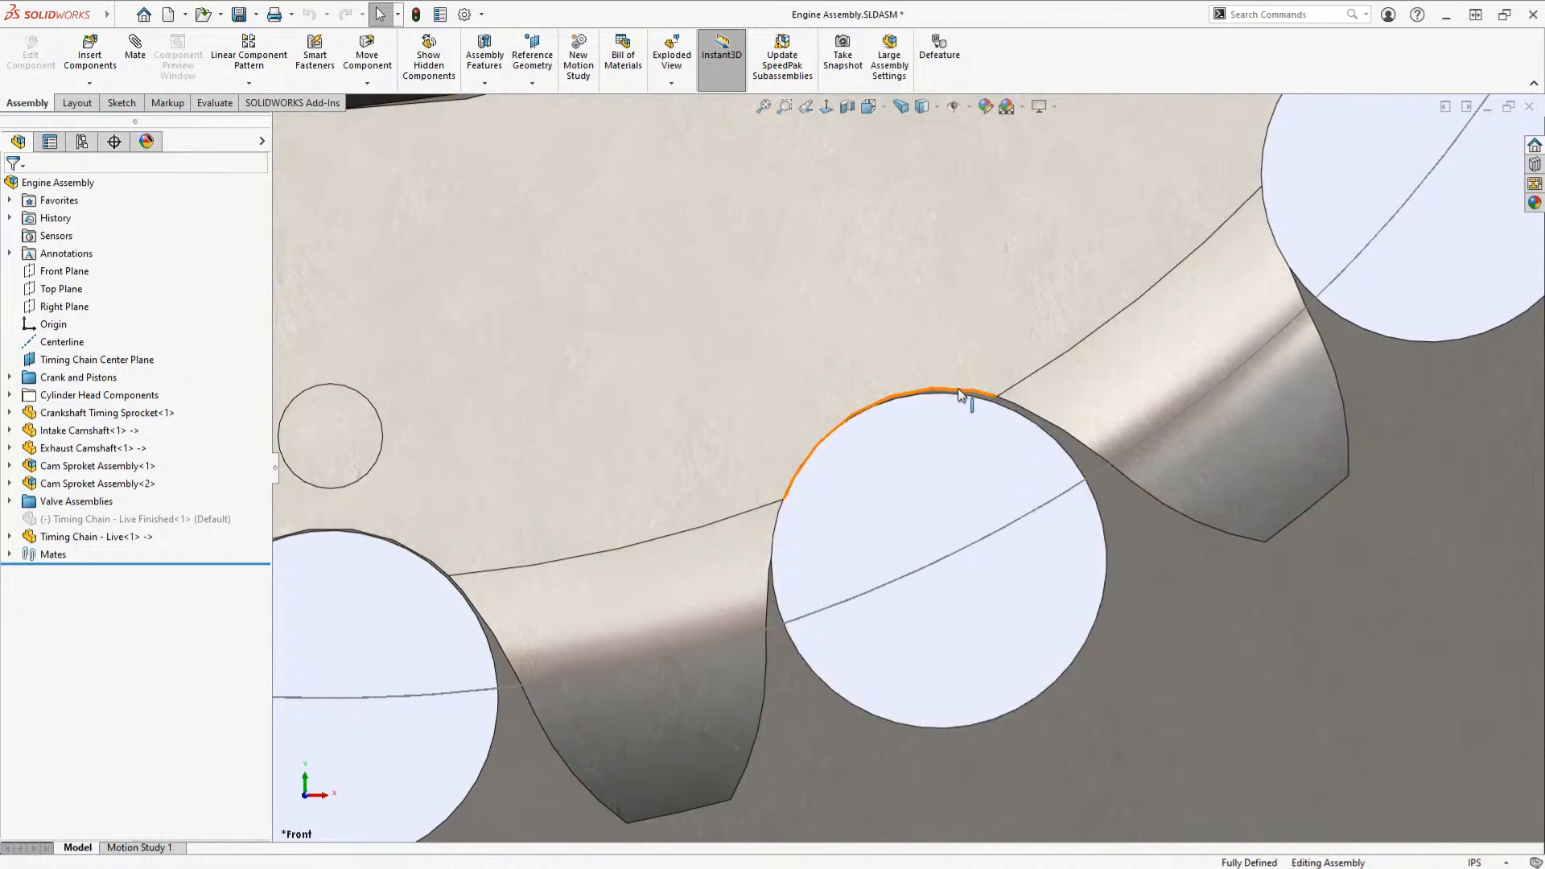
{"action": "scroll", "coordinate": [956, 402], "scroll_direction": "up", "scroll_amount": 3}
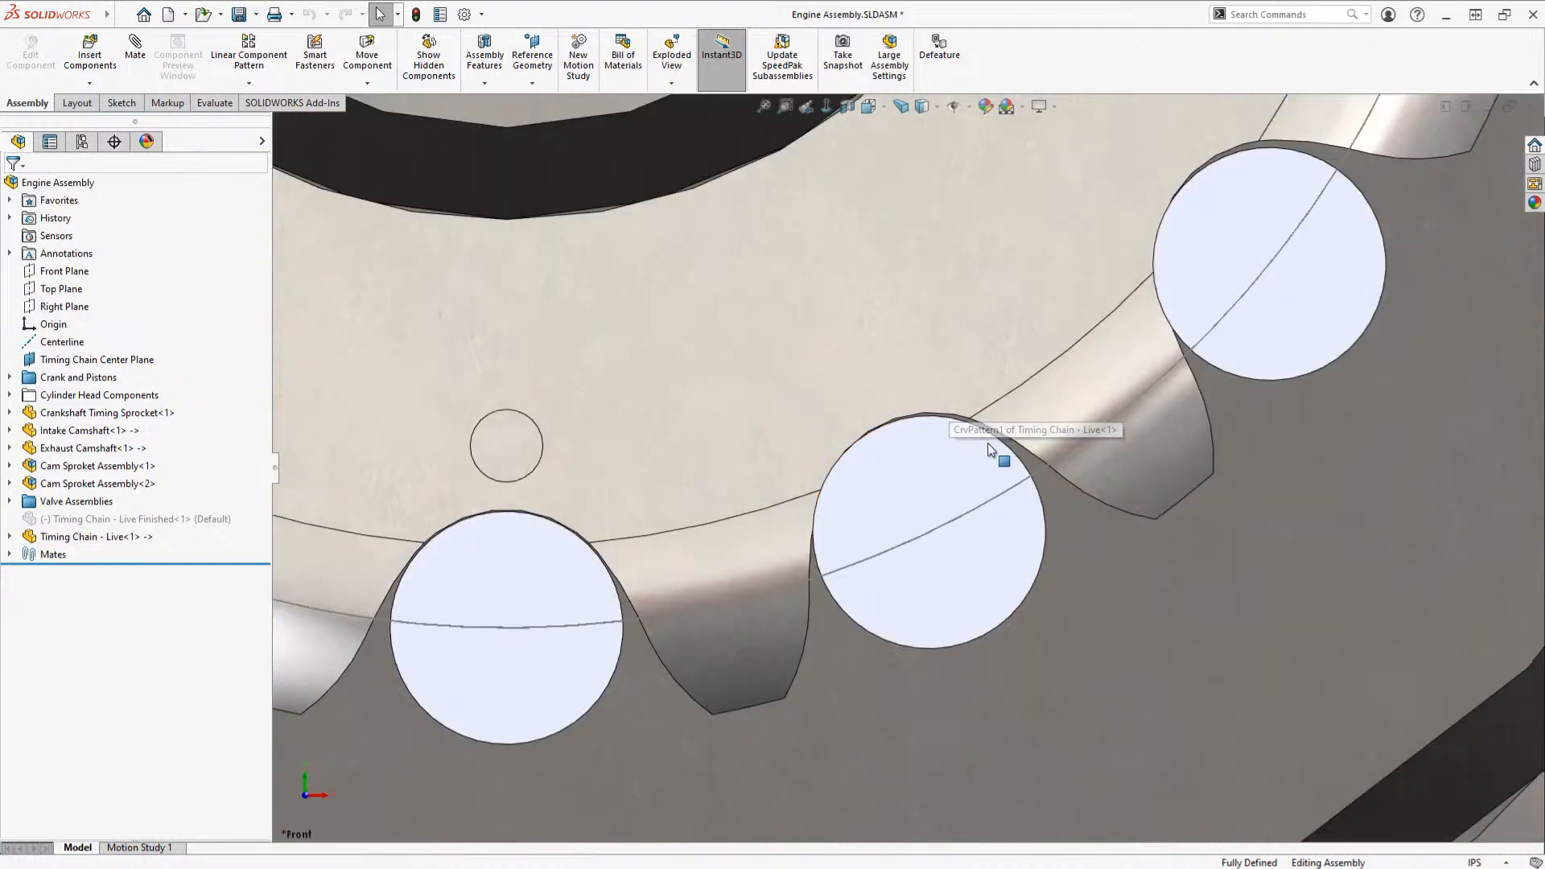
Step: Examine from the front how the roller-to-tooth contact varies from the bottom roller around the side of the crankshaft sprocket
{"action": "scroll", "coordinate": [1094, 313], "scroll_direction": "down", "scroll_amount": 2}
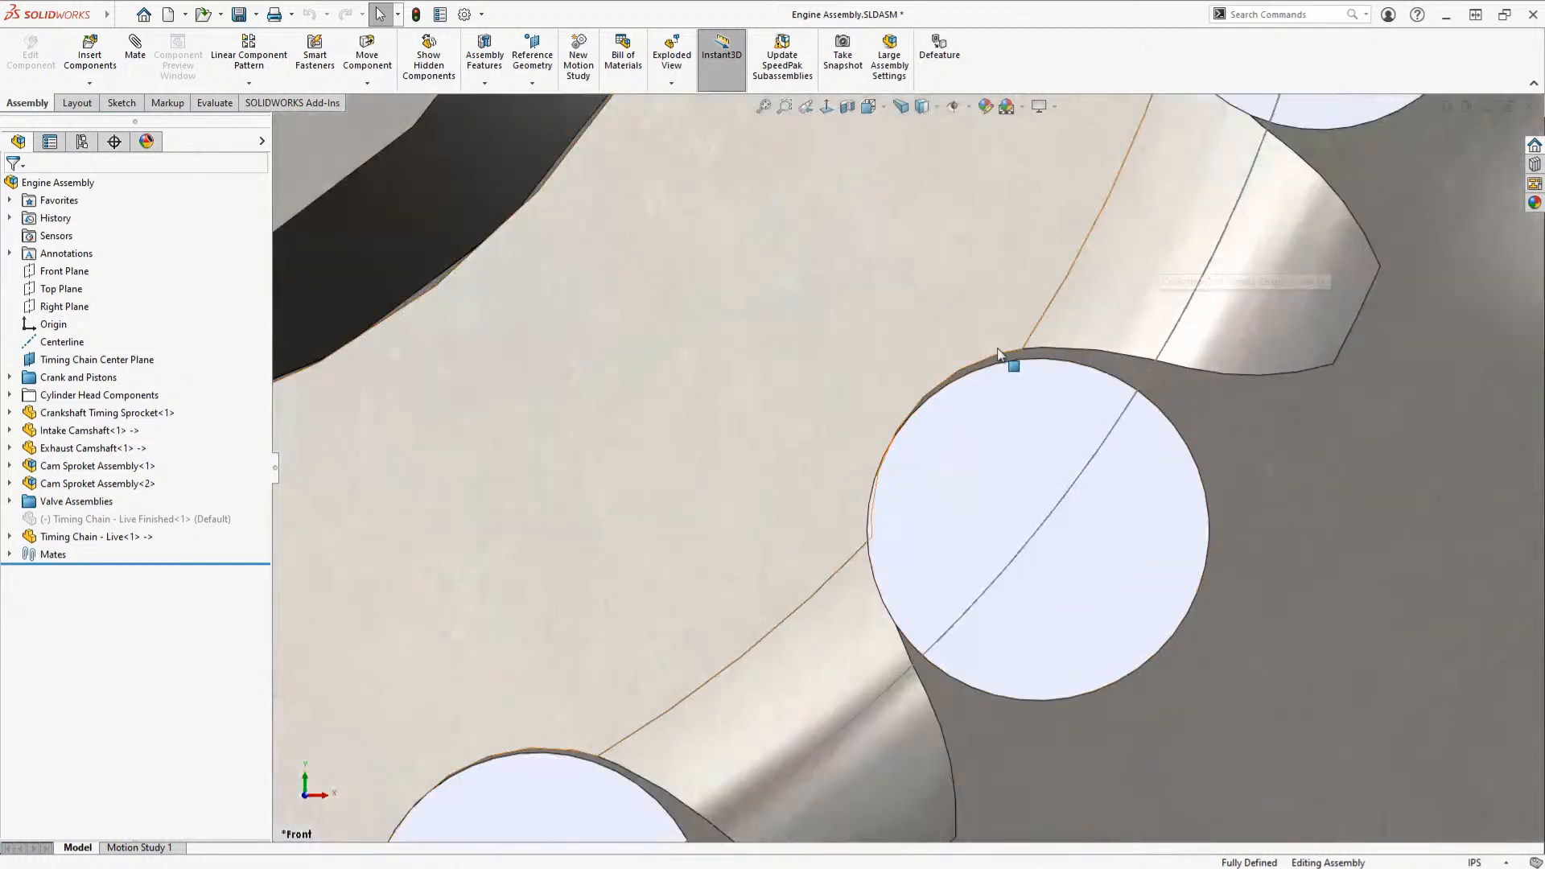
{"action": "scroll", "coordinate": [1020, 351], "scroll_direction": "up", "scroll_amount": 3}
{"action": "scroll", "coordinate": [907, 421], "scroll_direction": "down", "scroll_amount": 2}
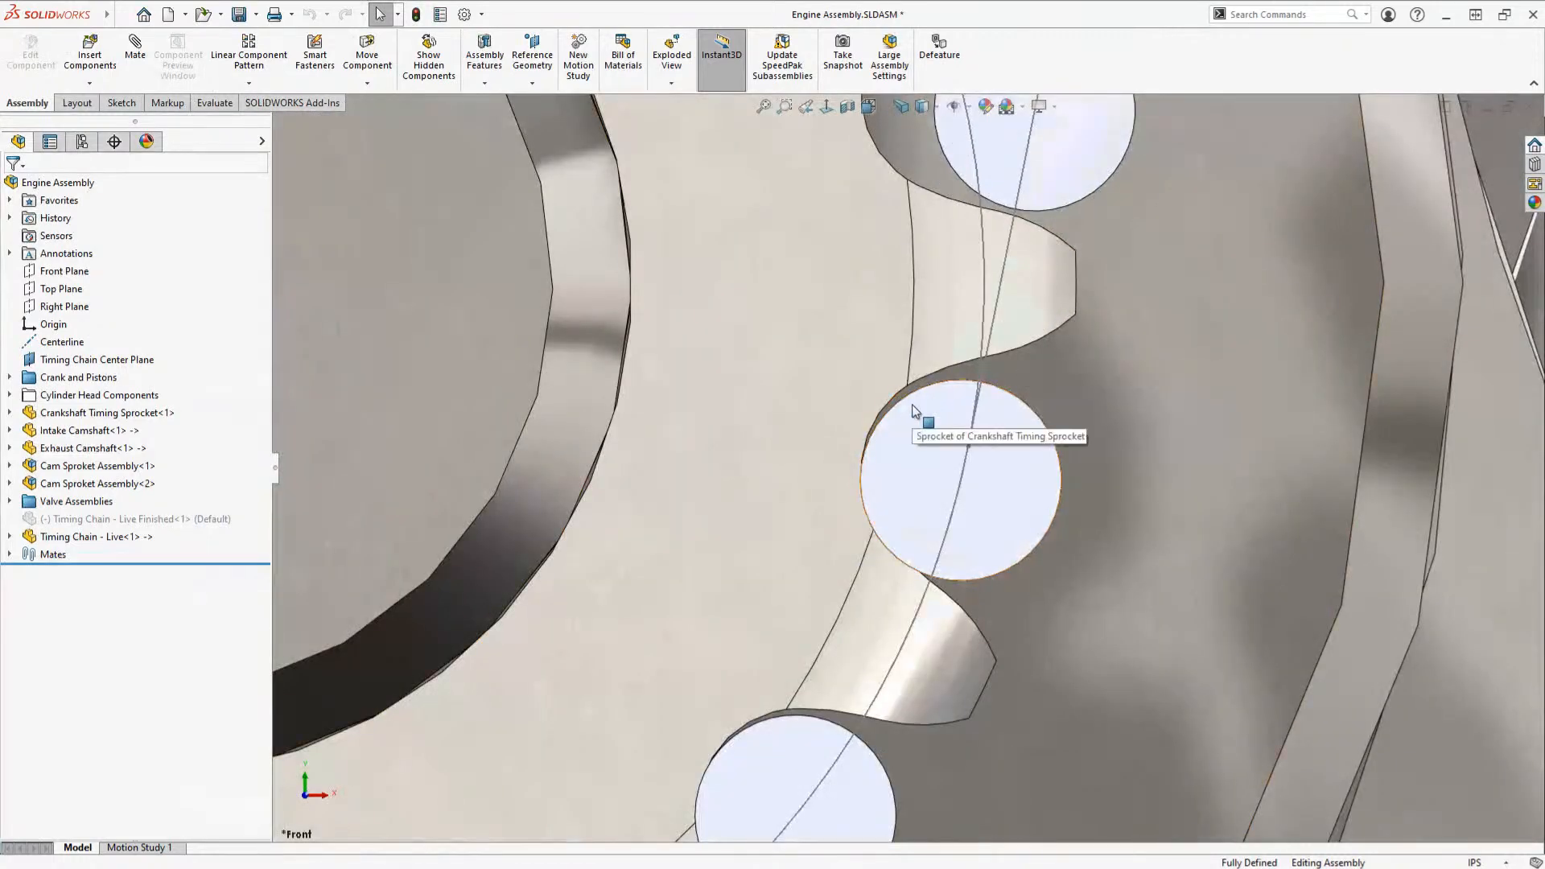
{"action": "scroll", "coordinate": [914, 402], "scroll_direction": "up", "scroll_amount": 4}
{"action": "scroll", "coordinate": [913, 410], "scroll_direction": "up", "scroll_amount": 6}
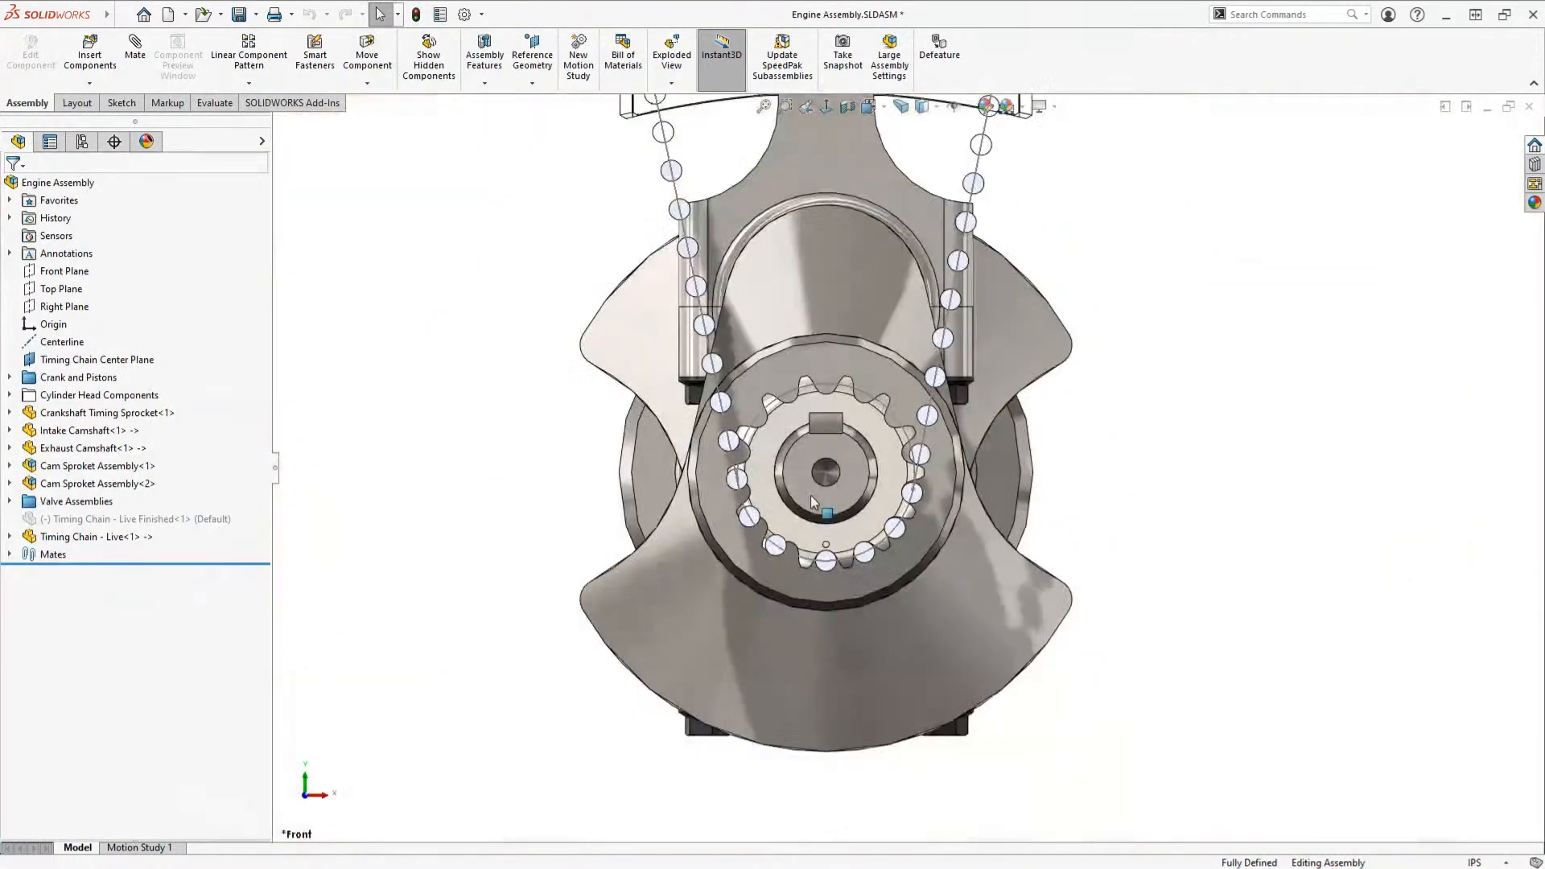
{"action": "scroll", "coordinate": [914, 412], "scroll_direction": "down", "scroll_amount": 5}
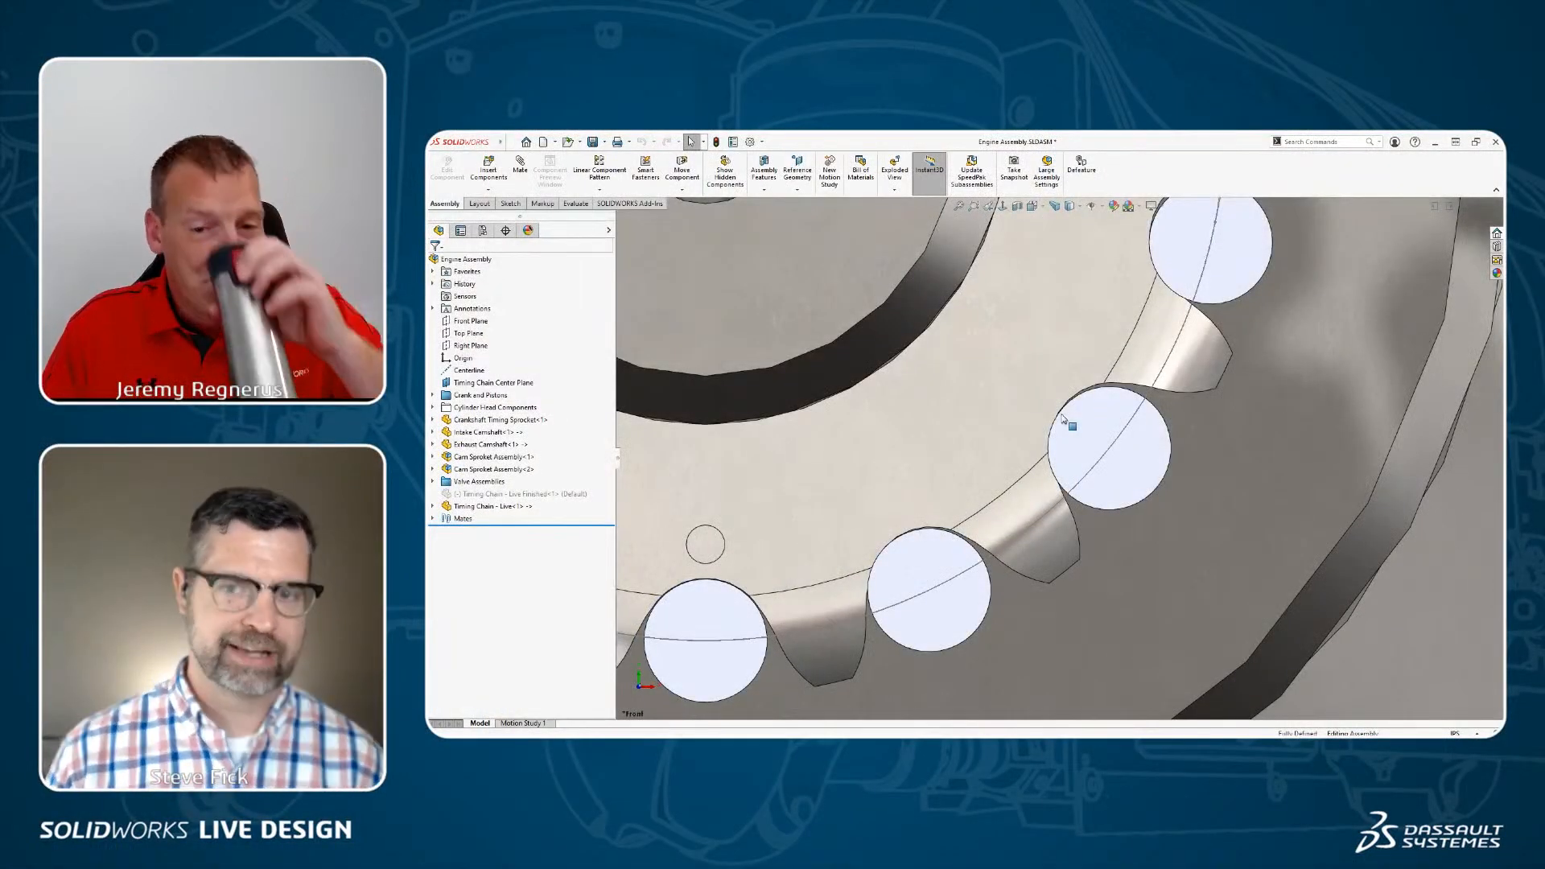
{"action": "scroll", "coordinate": [1068, 483], "scroll_direction": "up", "scroll_amount": 3}
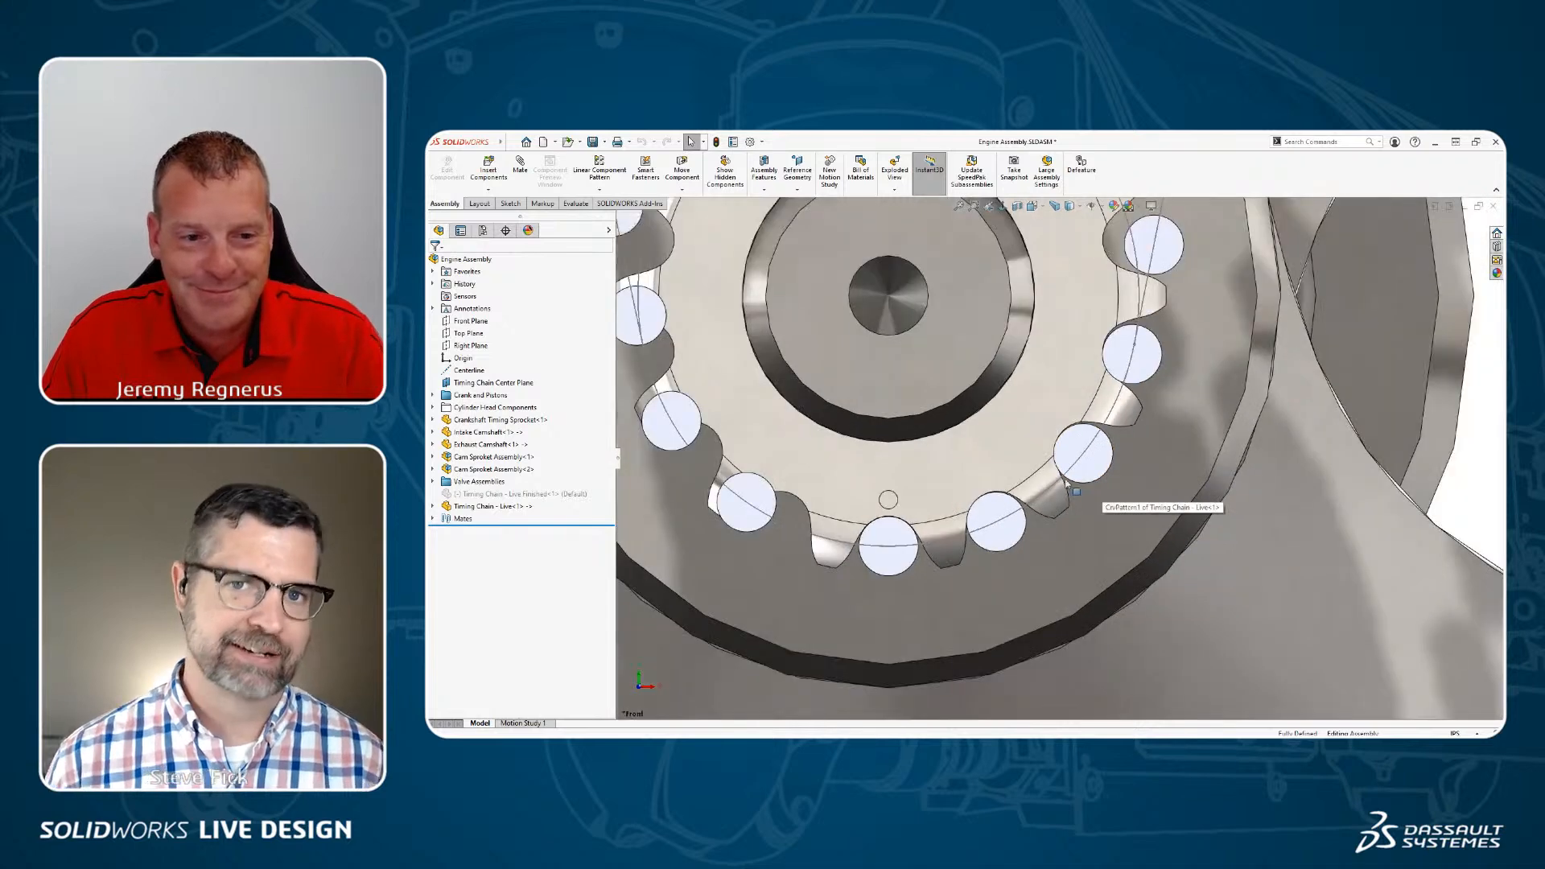
{"action": "scroll", "coordinate": [1066, 483], "scroll_direction": "up", "scroll_amount": 3}
{"action": "scroll", "coordinate": [810, 383], "scroll_direction": "down", "scroll_amount": 2}
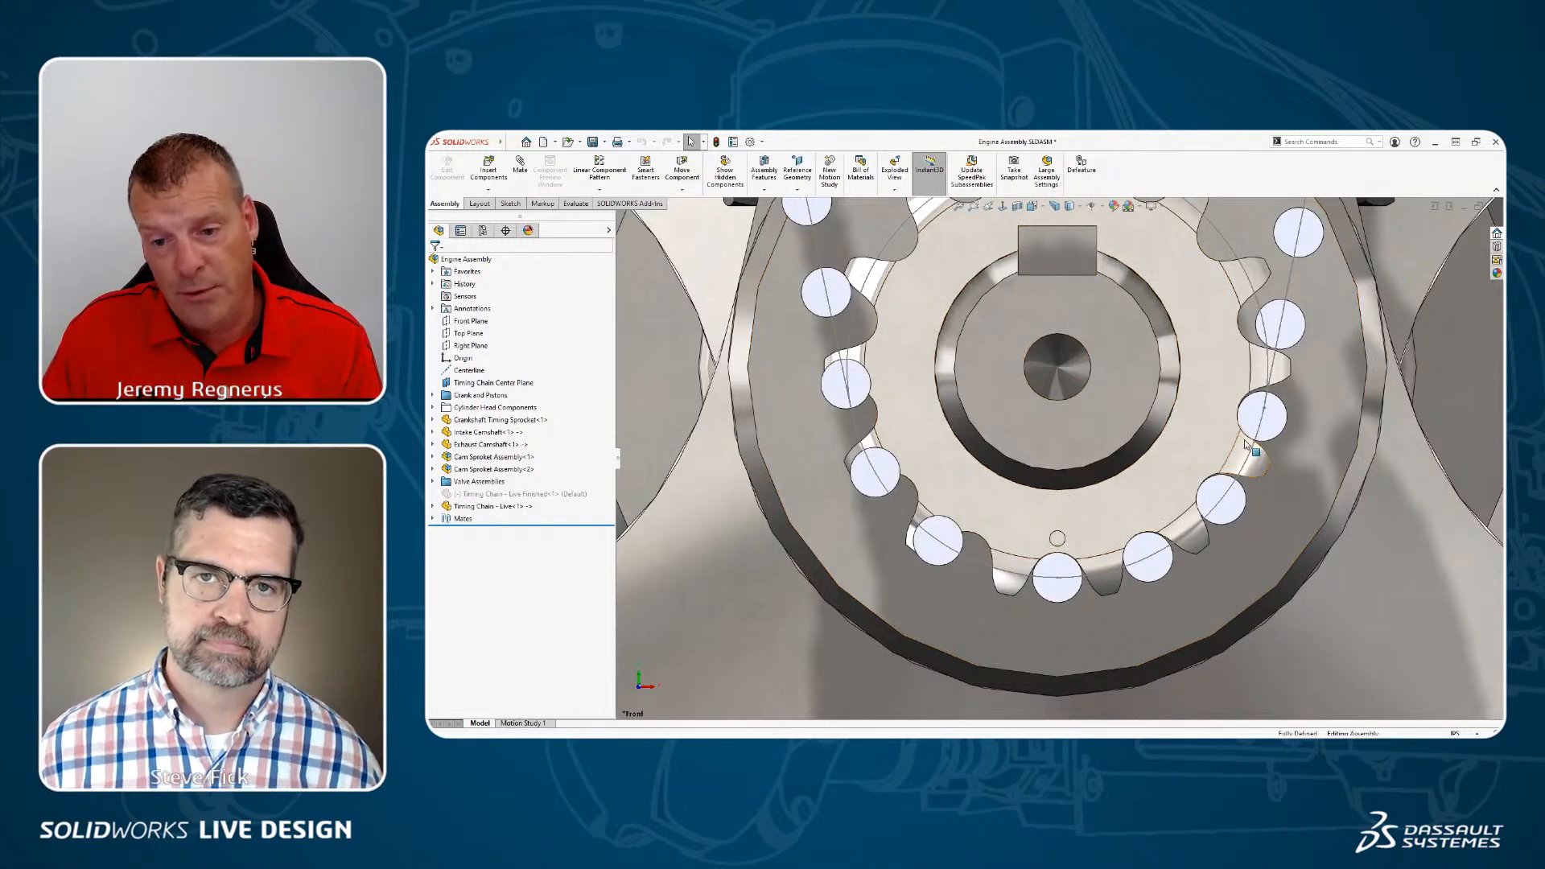
{"action": "scroll", "coordinate": [1255, 447], "scroll_direction": "up", "scroll_amount": 4}
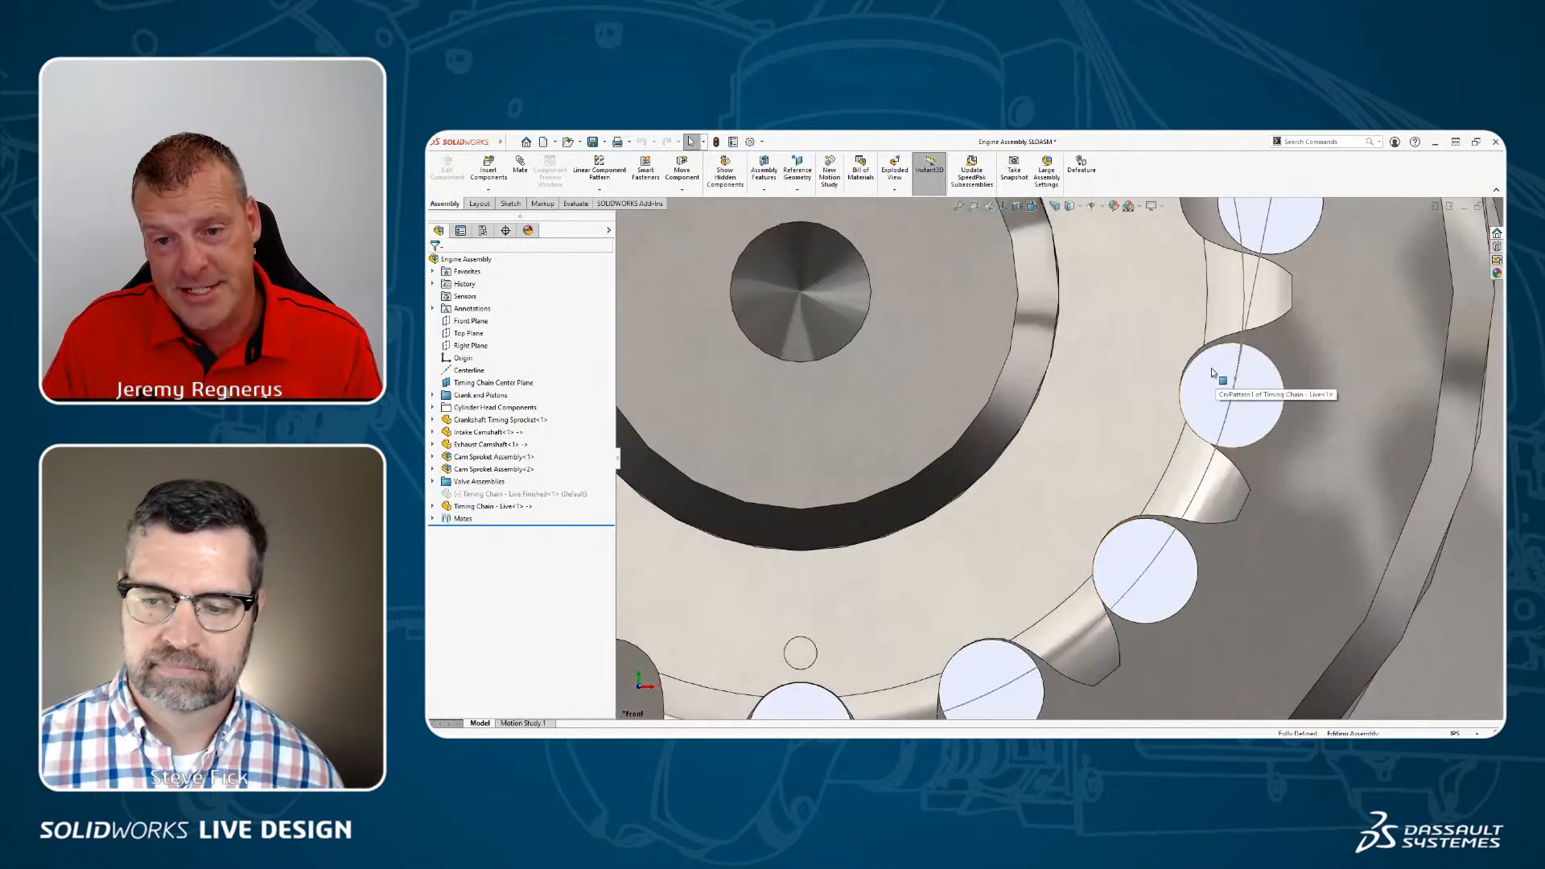
{"action": "scroll", "coordinate": [1206, 363], "scroll_direction": "down", "scroll_amount": 6}
{"action": "scroll", "coordinate": [1207, 362], "scroll_direction": "down", "scroll_amount": 2}
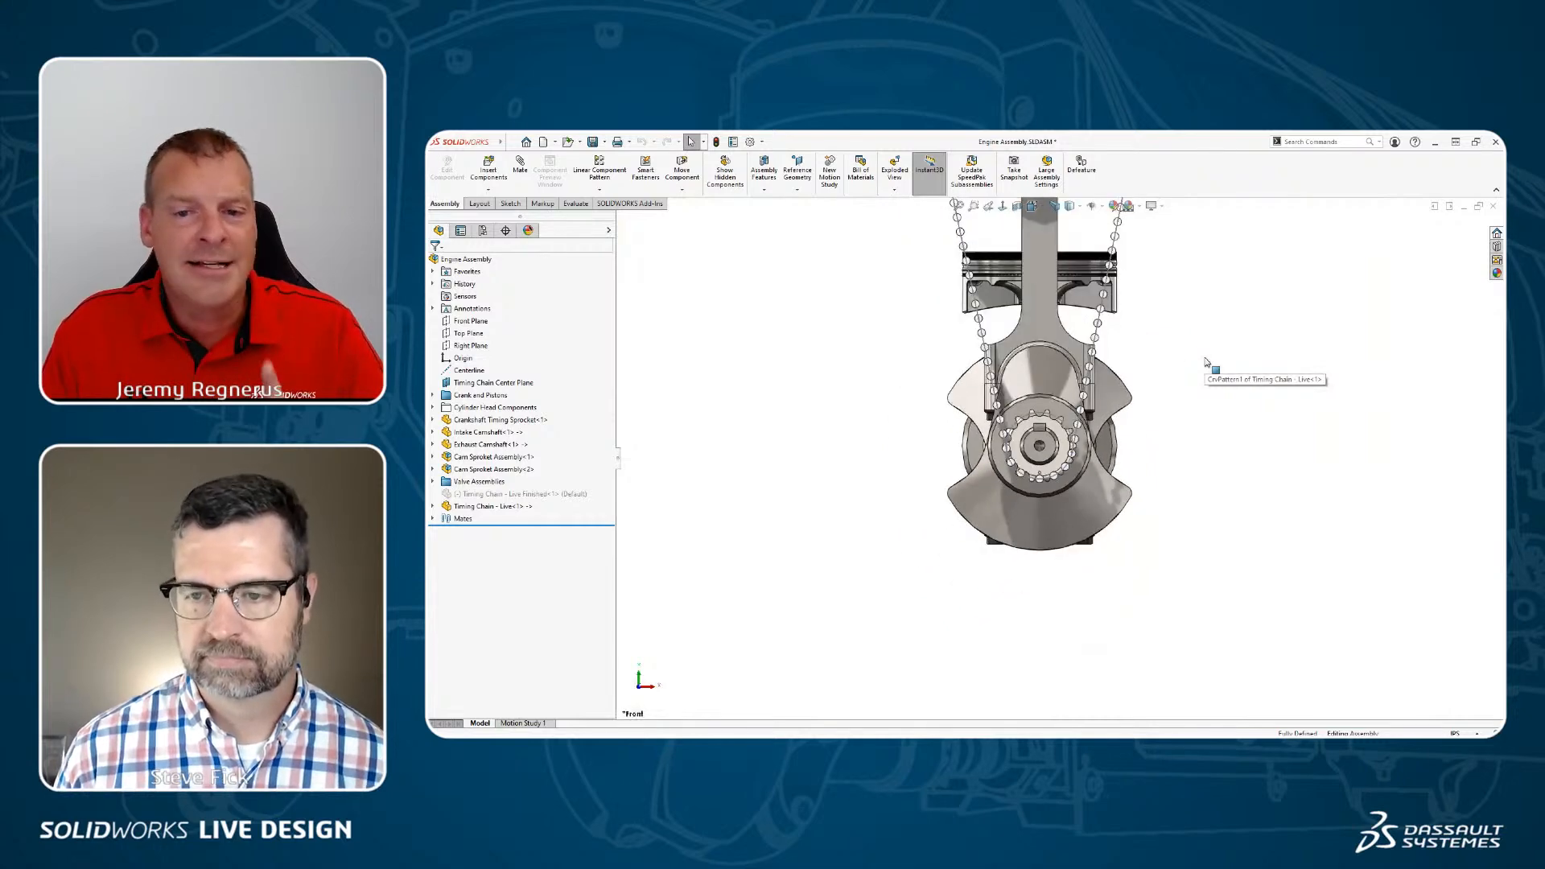
{"action": "scroll", "coordinate": [1159, 350], "scroll_direction": "up", "scroll_amount": 1}
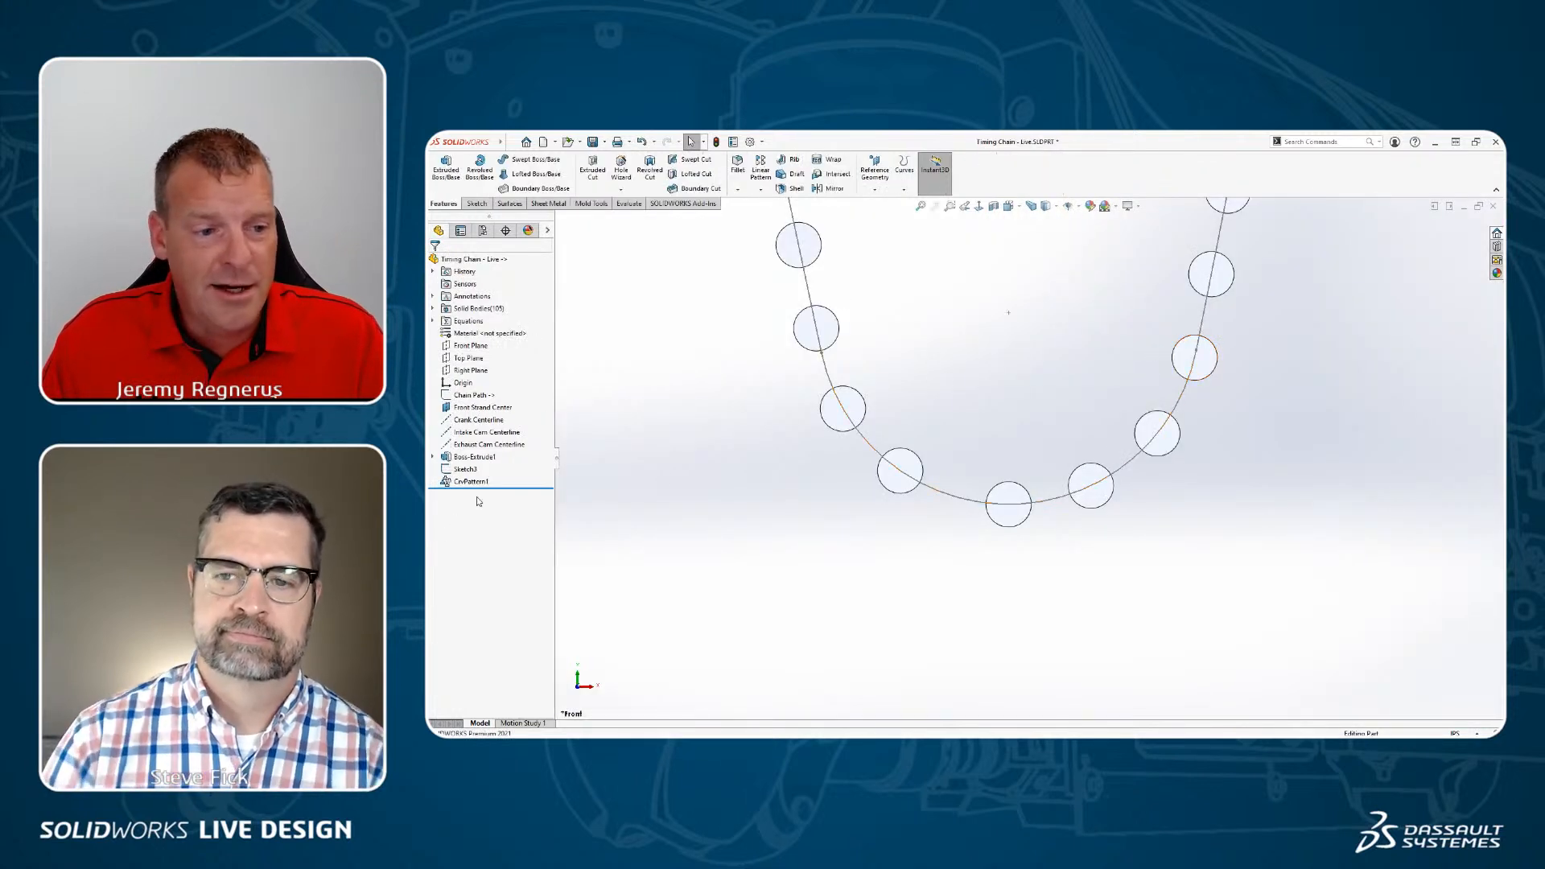
Step: In the Timing Chain - Live part, sketch on the seed roller's front face and convert its edge, the neighbouring roller's edge and the lower path arc
{"action": "mouse_move", "coordinate": [472, 487]}
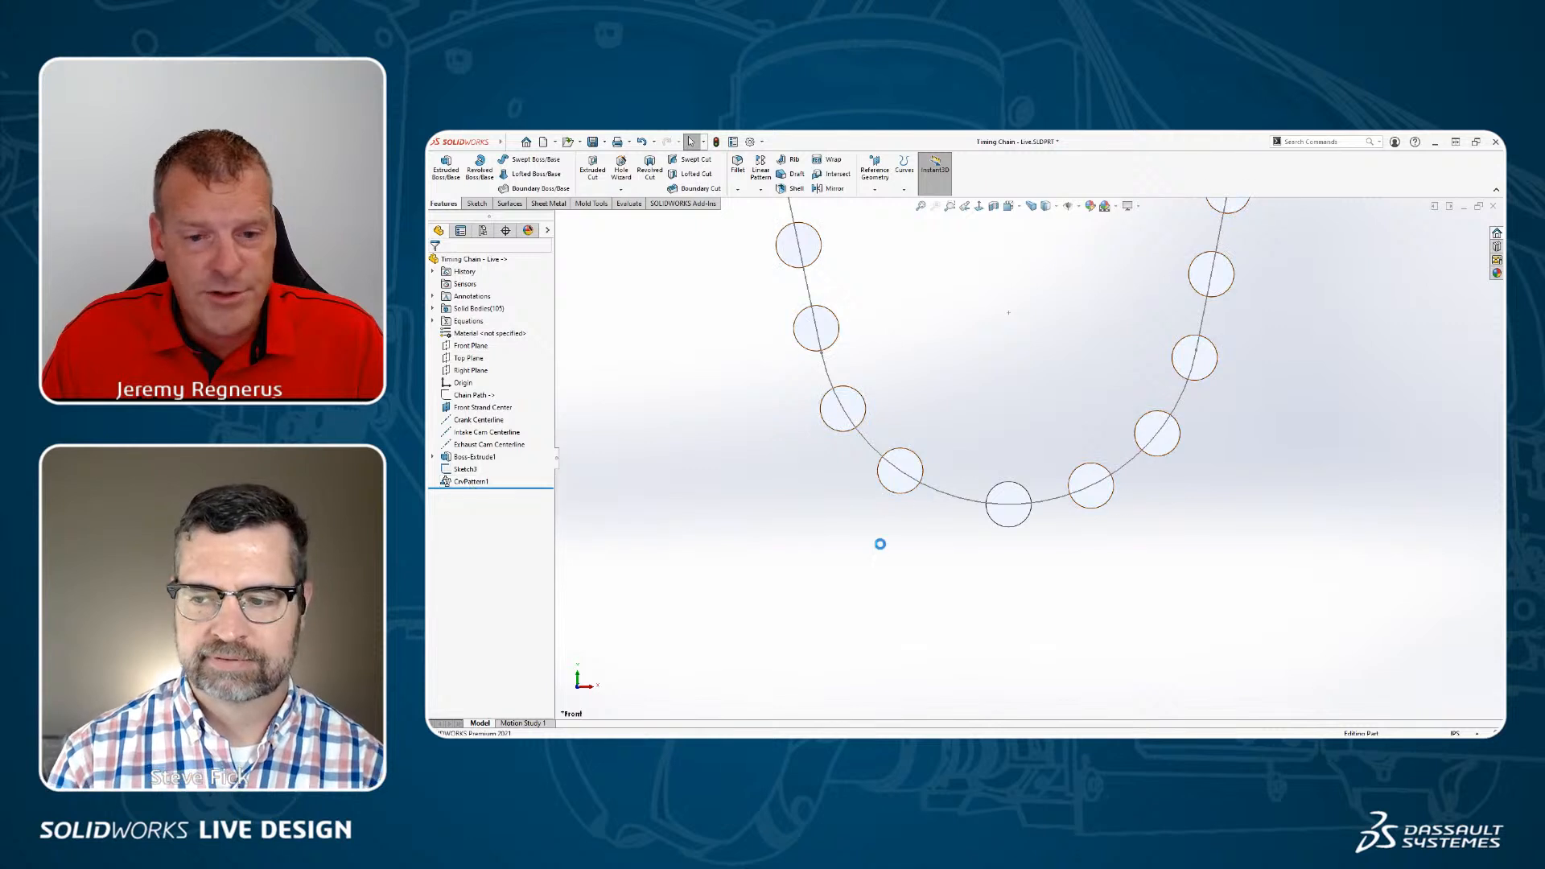
{"action": "left_click", "coordinate": [1016, 507]}
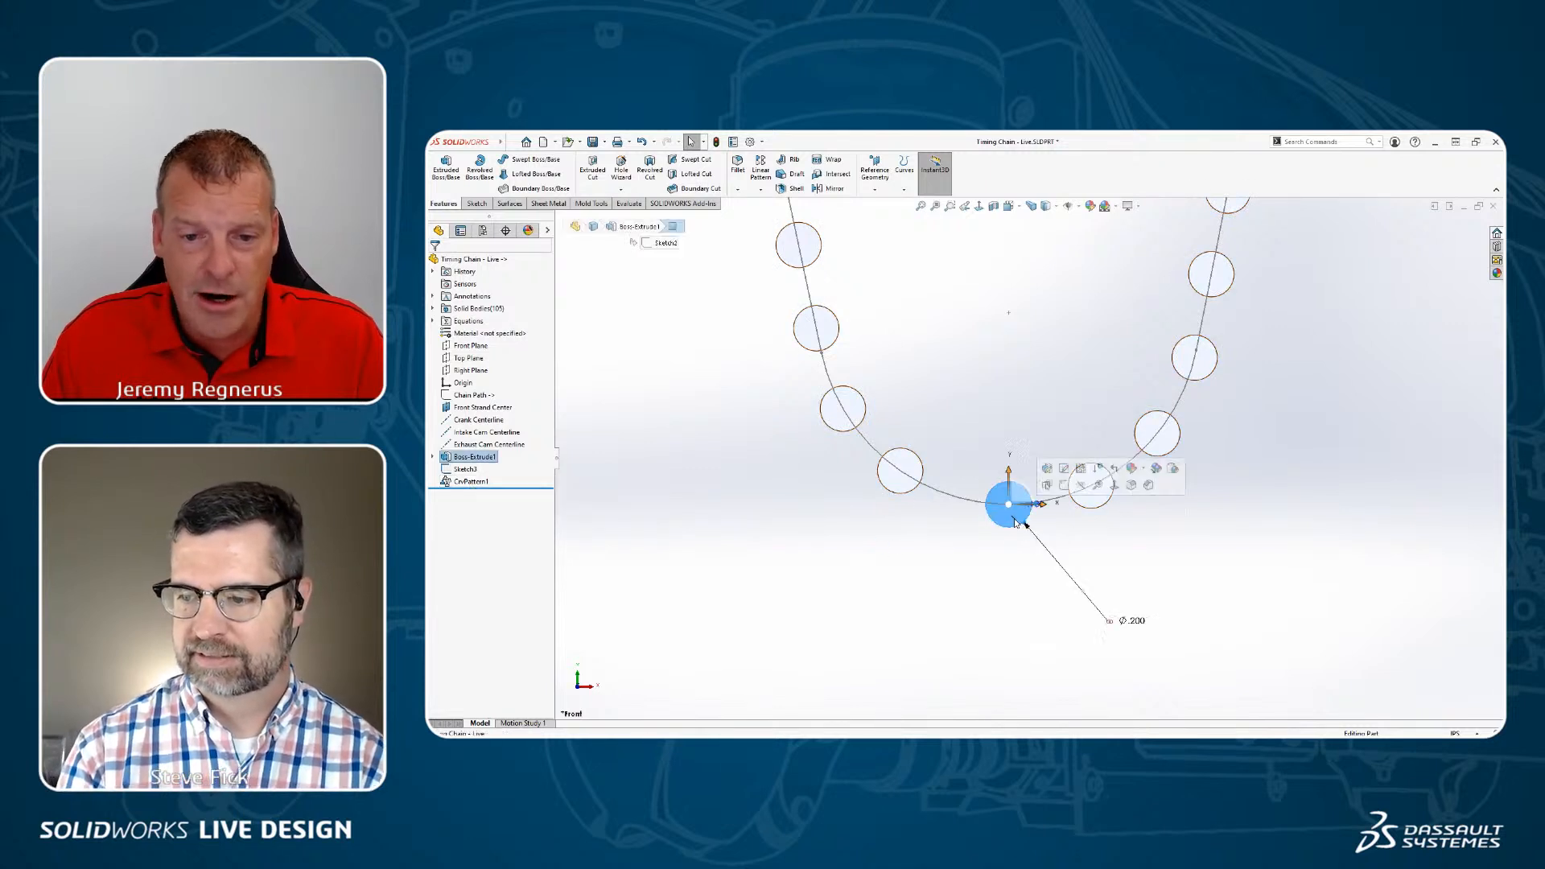
{"action": "left_click", "coordinate": [1064, 486]}
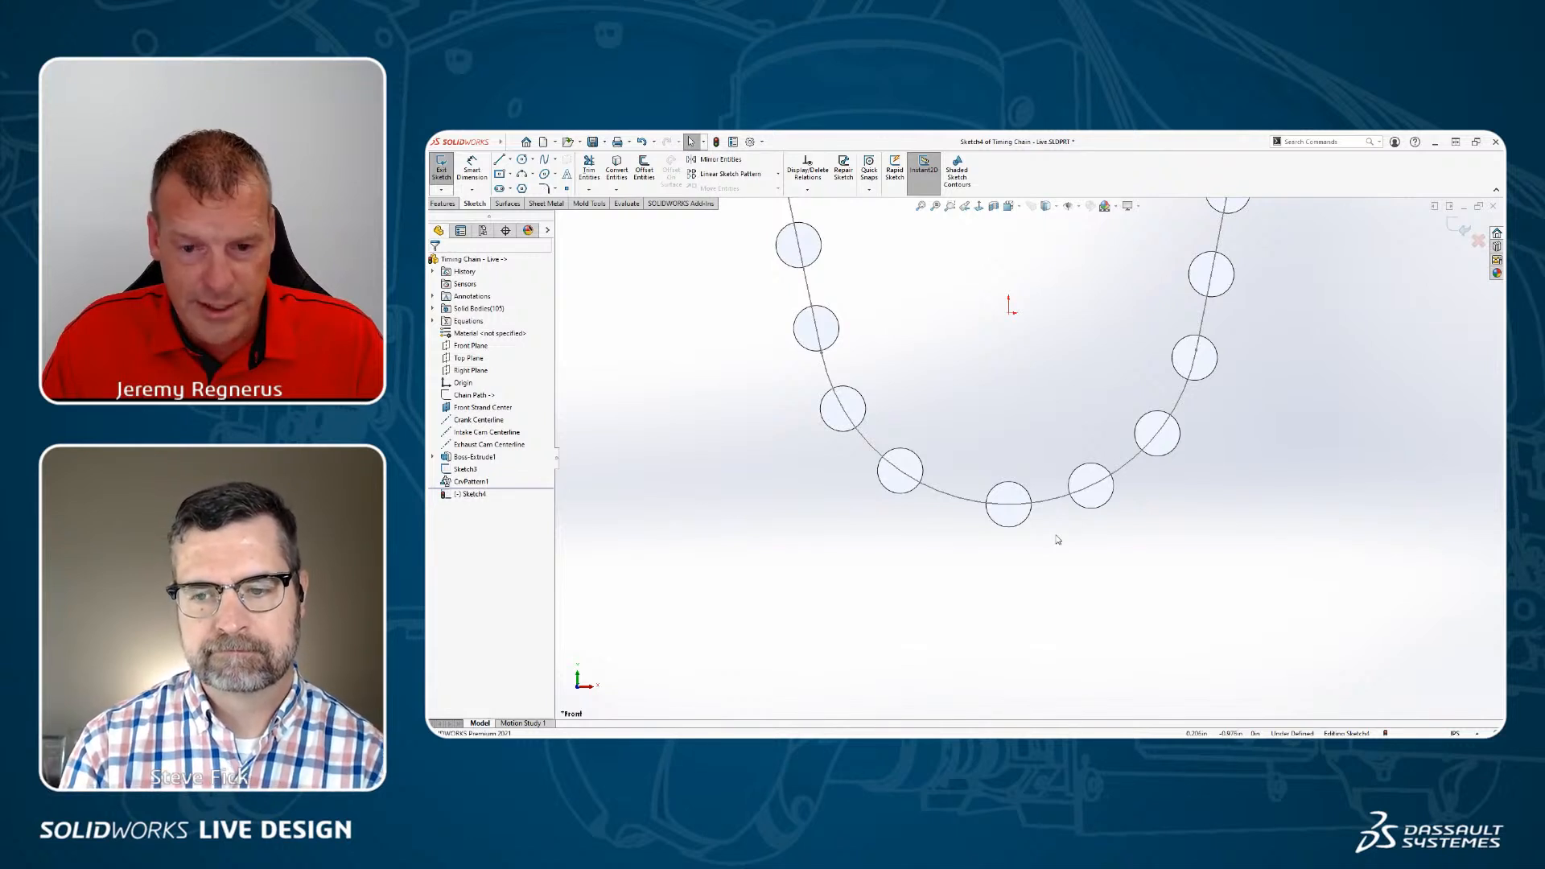
{"action": "key", "text": "s"}
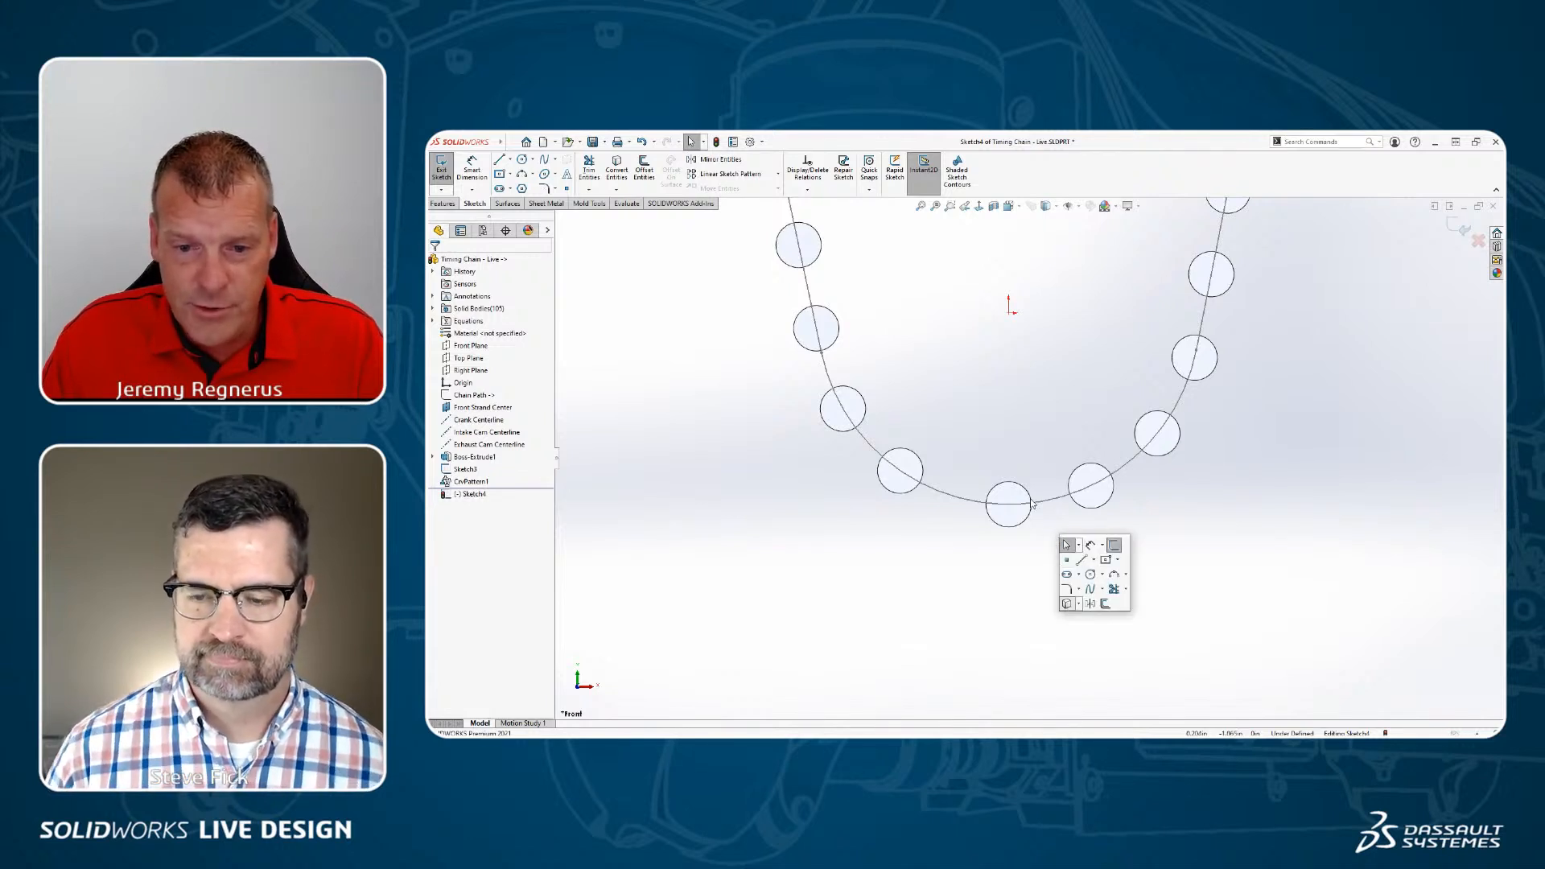
{"action": "left_click", "coordinate": [1080, 603]}
{"action": "left_click", "coordinate": [1054, 499]}
{"action": "left_click", "coordinate": [1024, 522]}
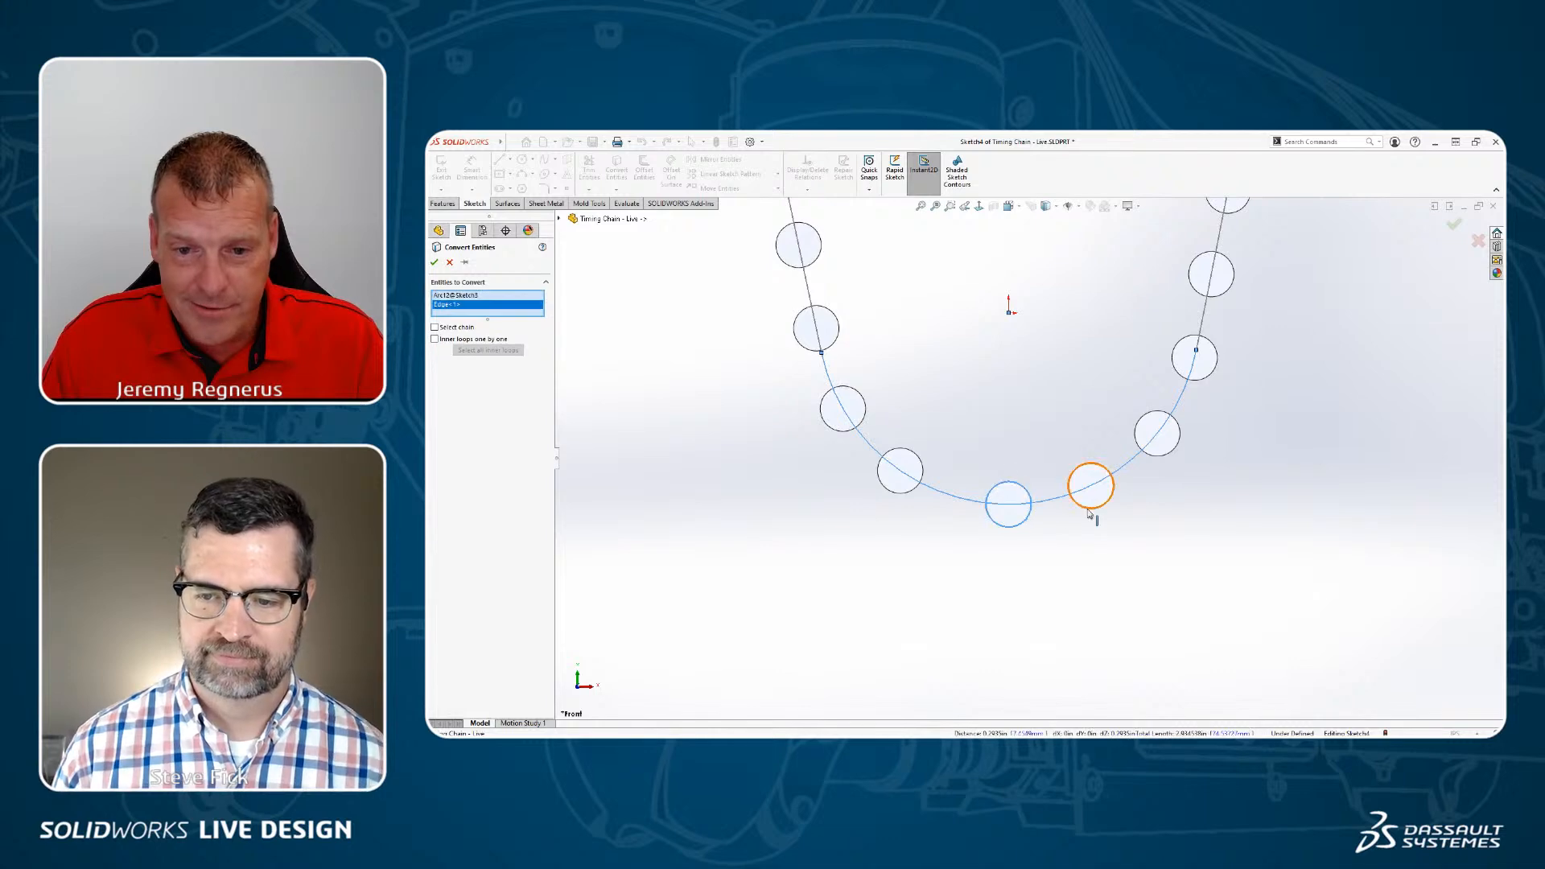
{"action": "left_click", "coordinate": [1087, 508]}
{"action": "right_click", "coordinate": [1087, 508]}
Step: Delete the converted lower path arc from the sketch
{"action": "left_click", "coordinate": [1050, 499]}
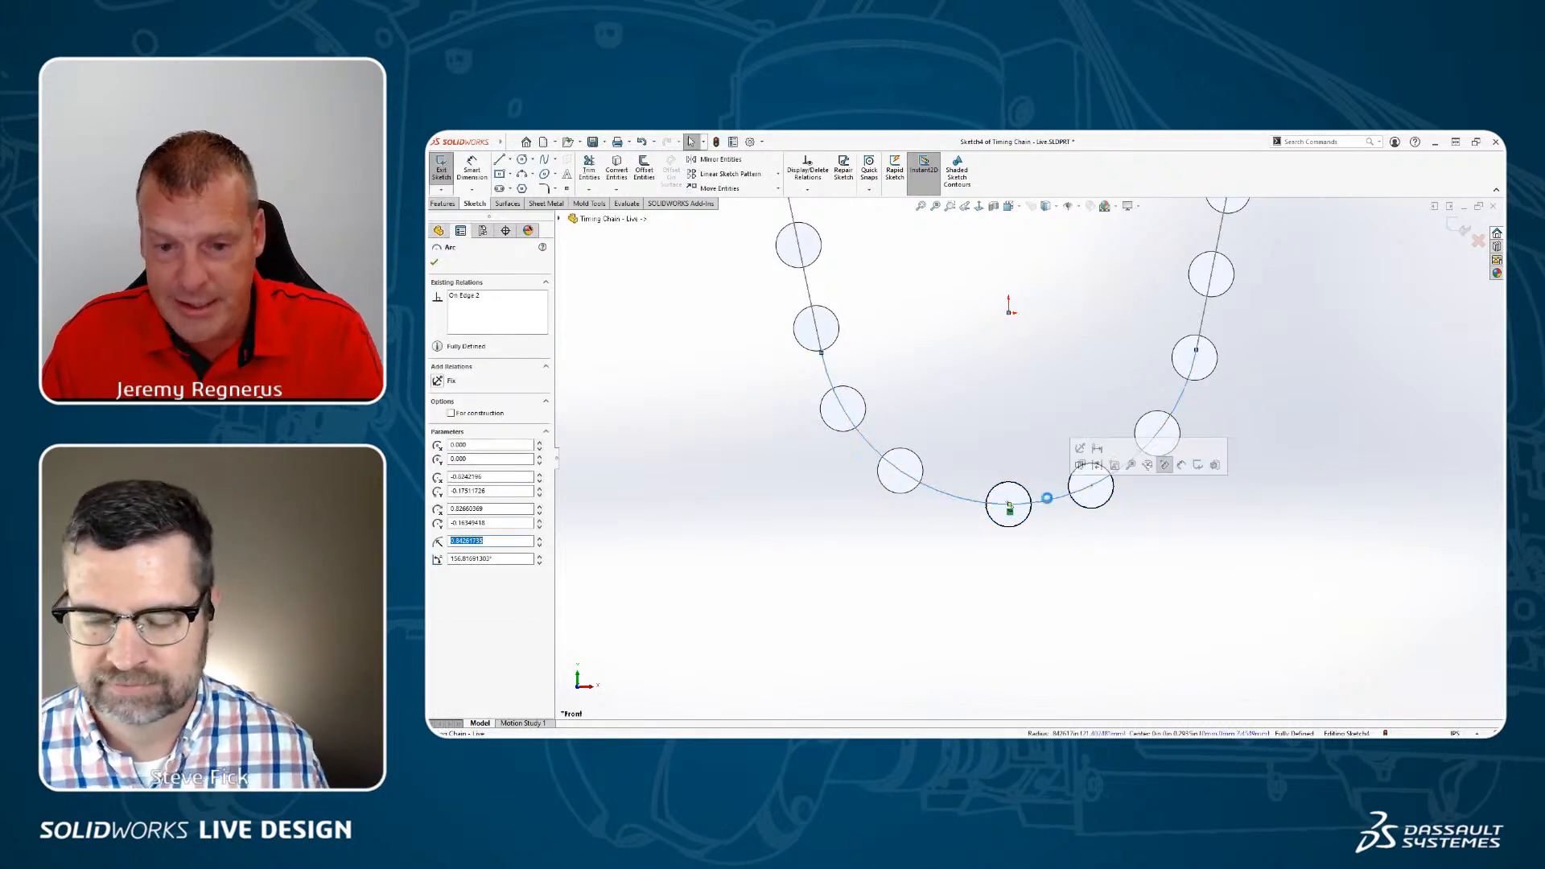
{"action": "left_click", "coordinate": [1165, 462]}
{"action": "key", "text": "l"}
{"action": "key", "text": "Escape"}
Step: Draw a three-point arc between the centres of the seed roller and the neighbouring roller, bulging slightly below the path
{"action": "key", "text": "s"}
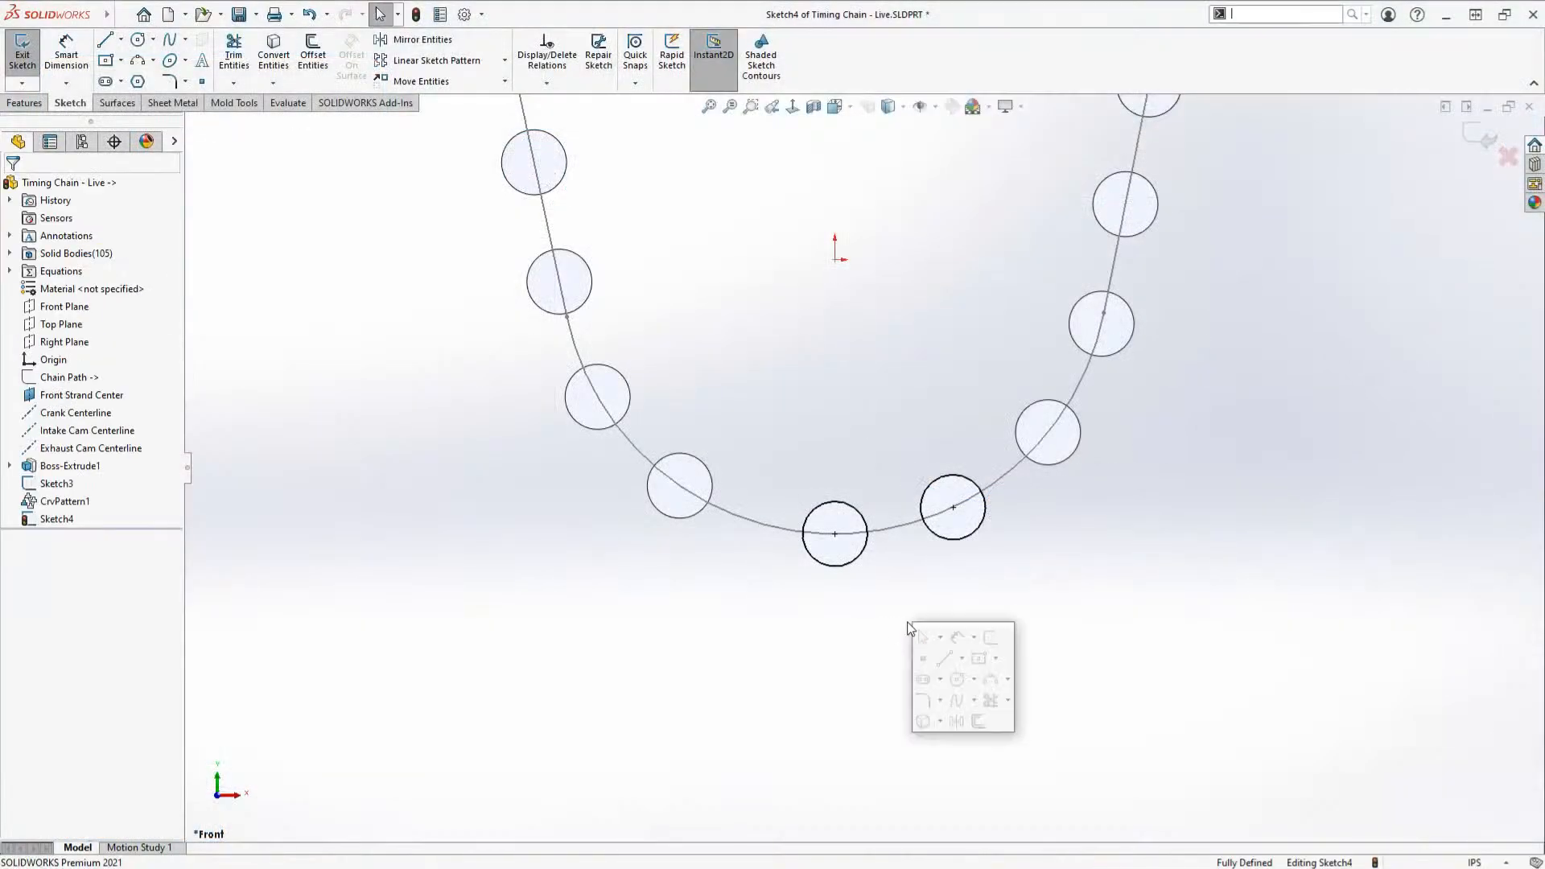
{"action": "left_click", "coordinate": [991, 680]}
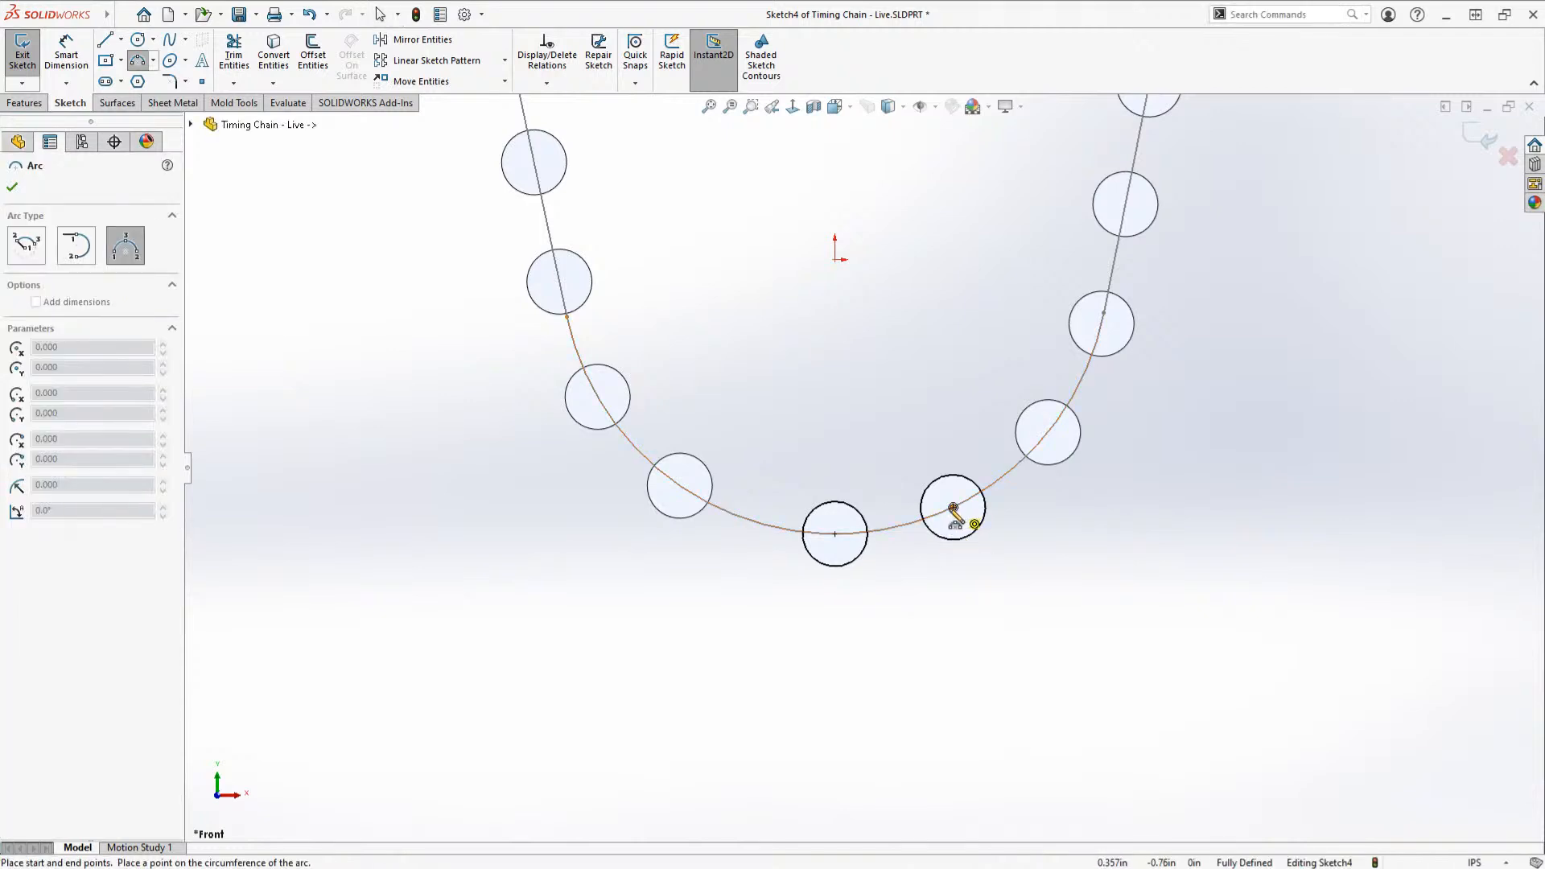
{"action": "left_click", "coordinate": [953, 507]}
{"action": "left_click", "coordinate": [836, 533]}
{"action": "left_click", "coordinate": [900, 541]}
{"action": "key", "text": "Escape"}
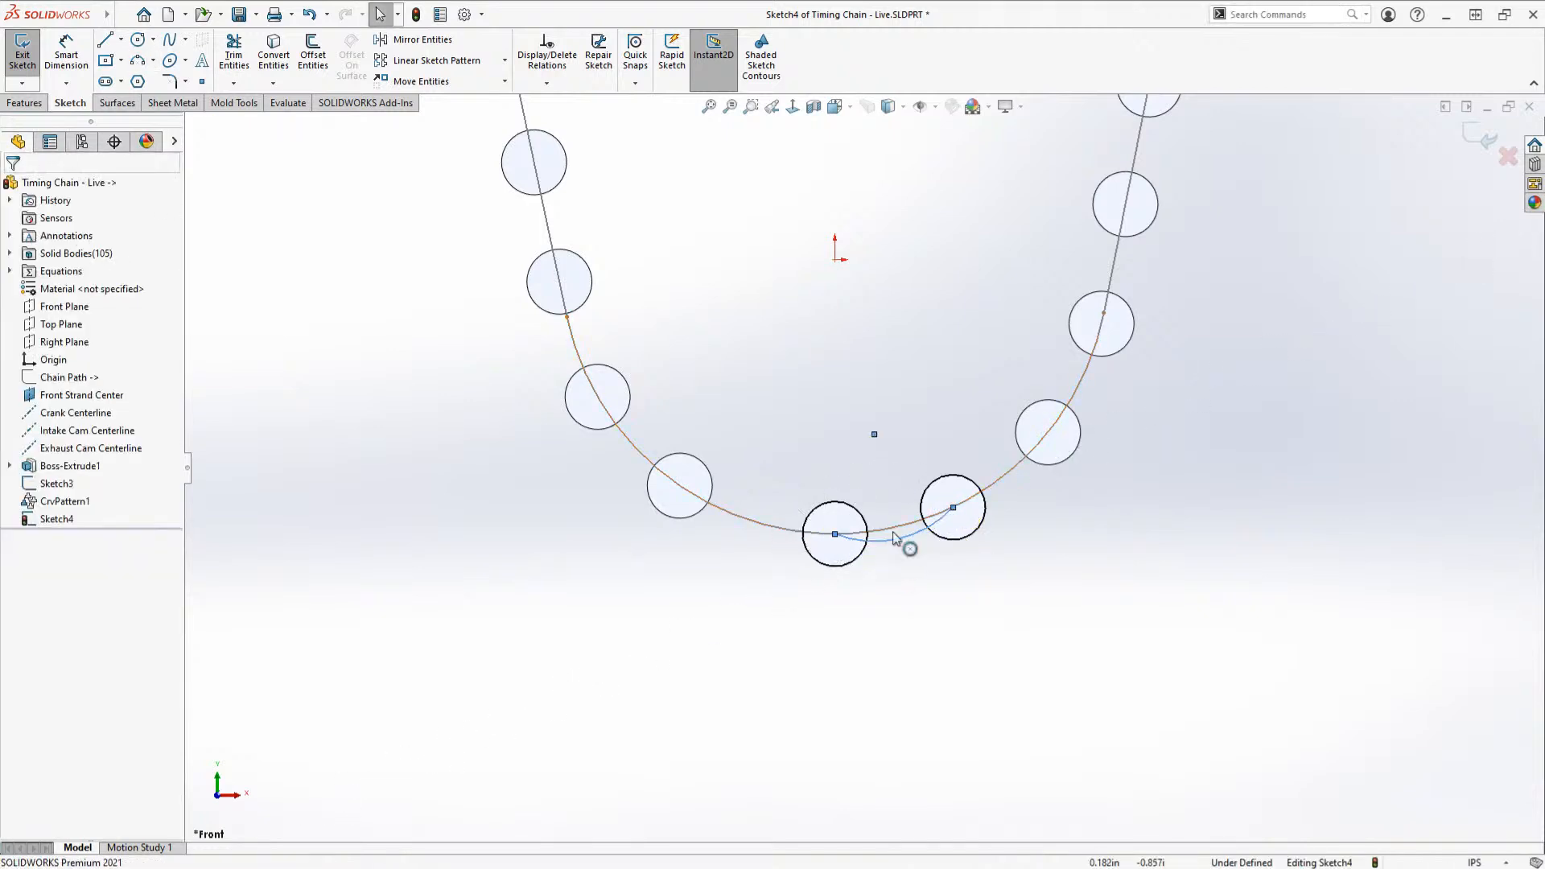
Step: Add an equal relation between the new arc and the chain path's lower arc
{"action": "left_click", "coordinate": [895, 528]}
{"action": "left_click", "coordinate": [891, 540], "text": "ctrl"}
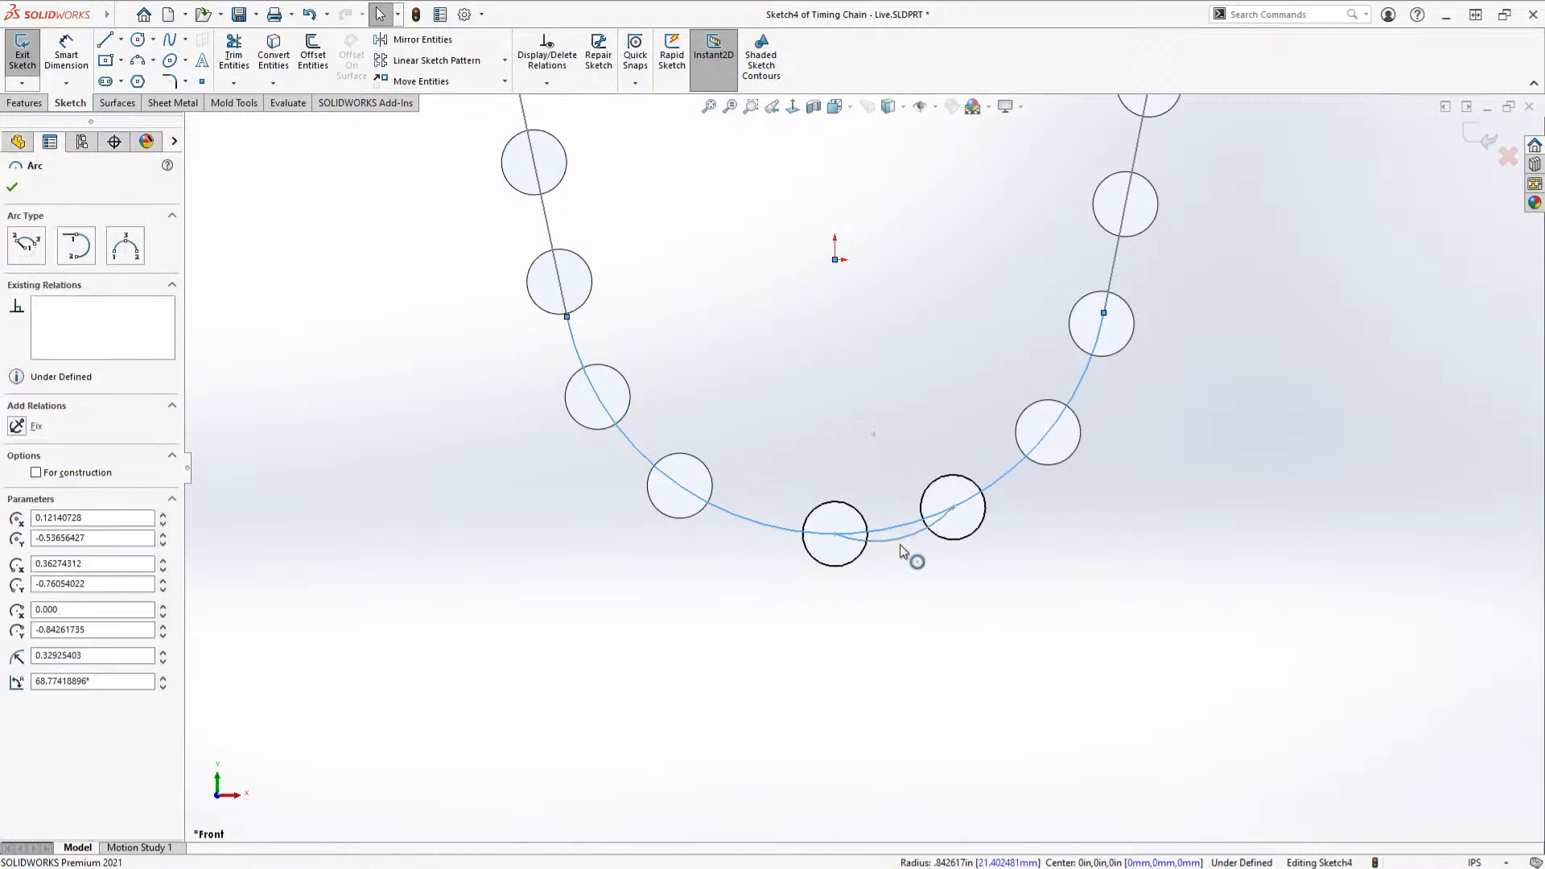
{"action": "left_click", "coordinate": [1015, 472]}
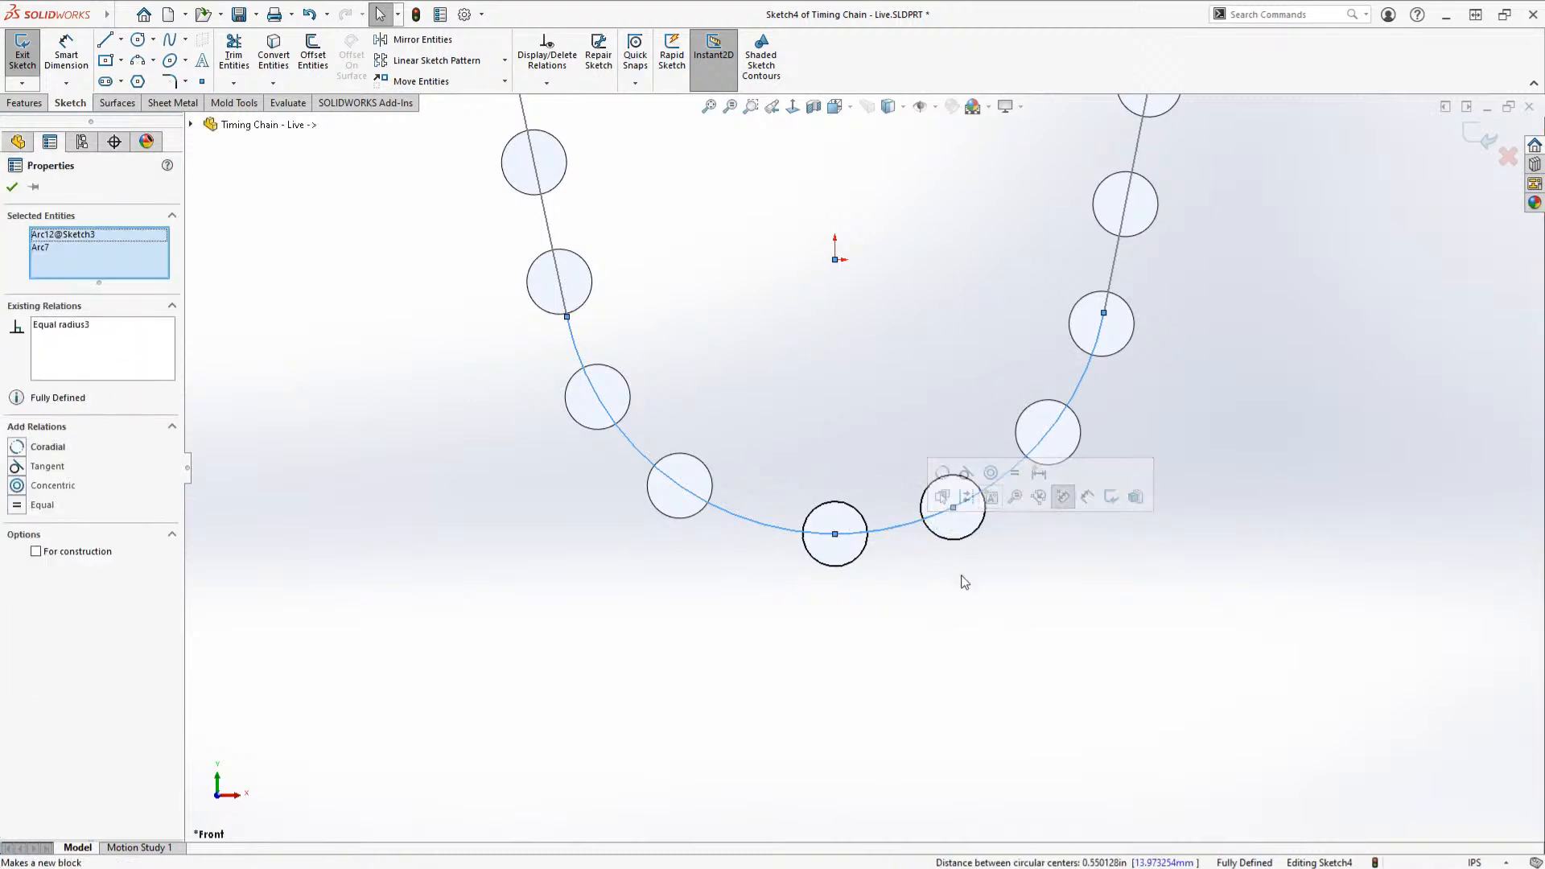
{"action": "left_click", "coordinate": [959, 586]}
Step: Dimension the straight-line distance between the two roller centres as a driven dimension placed below the rollers
{"action": "scroll", "coordinate": [866, 432], "scroll_direction": "down", "scroll_amount": 5}
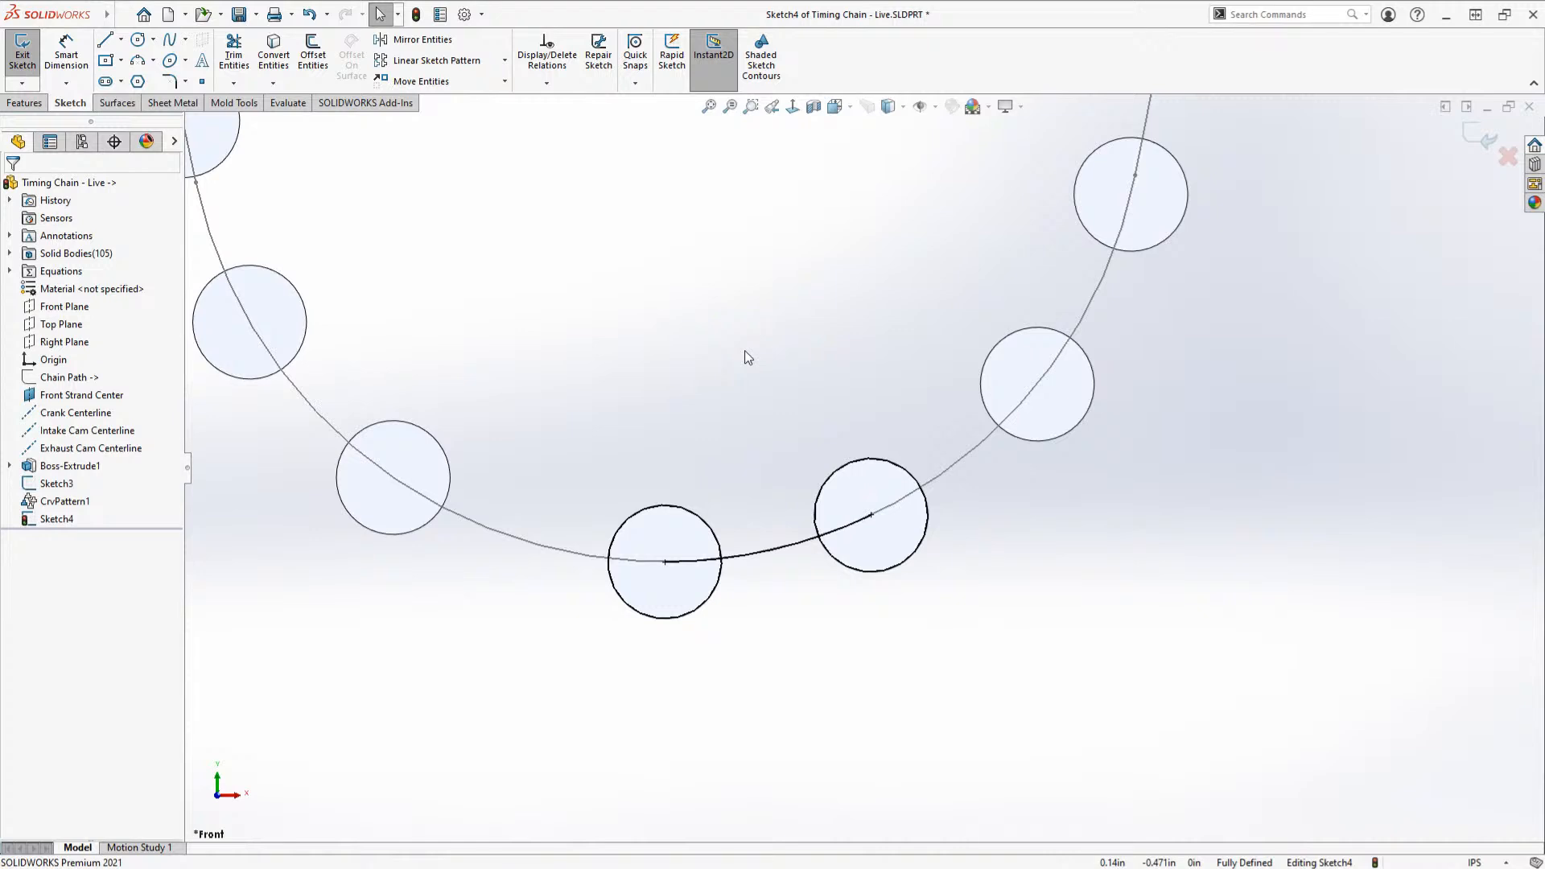
{"action": "key", "text": "s"}
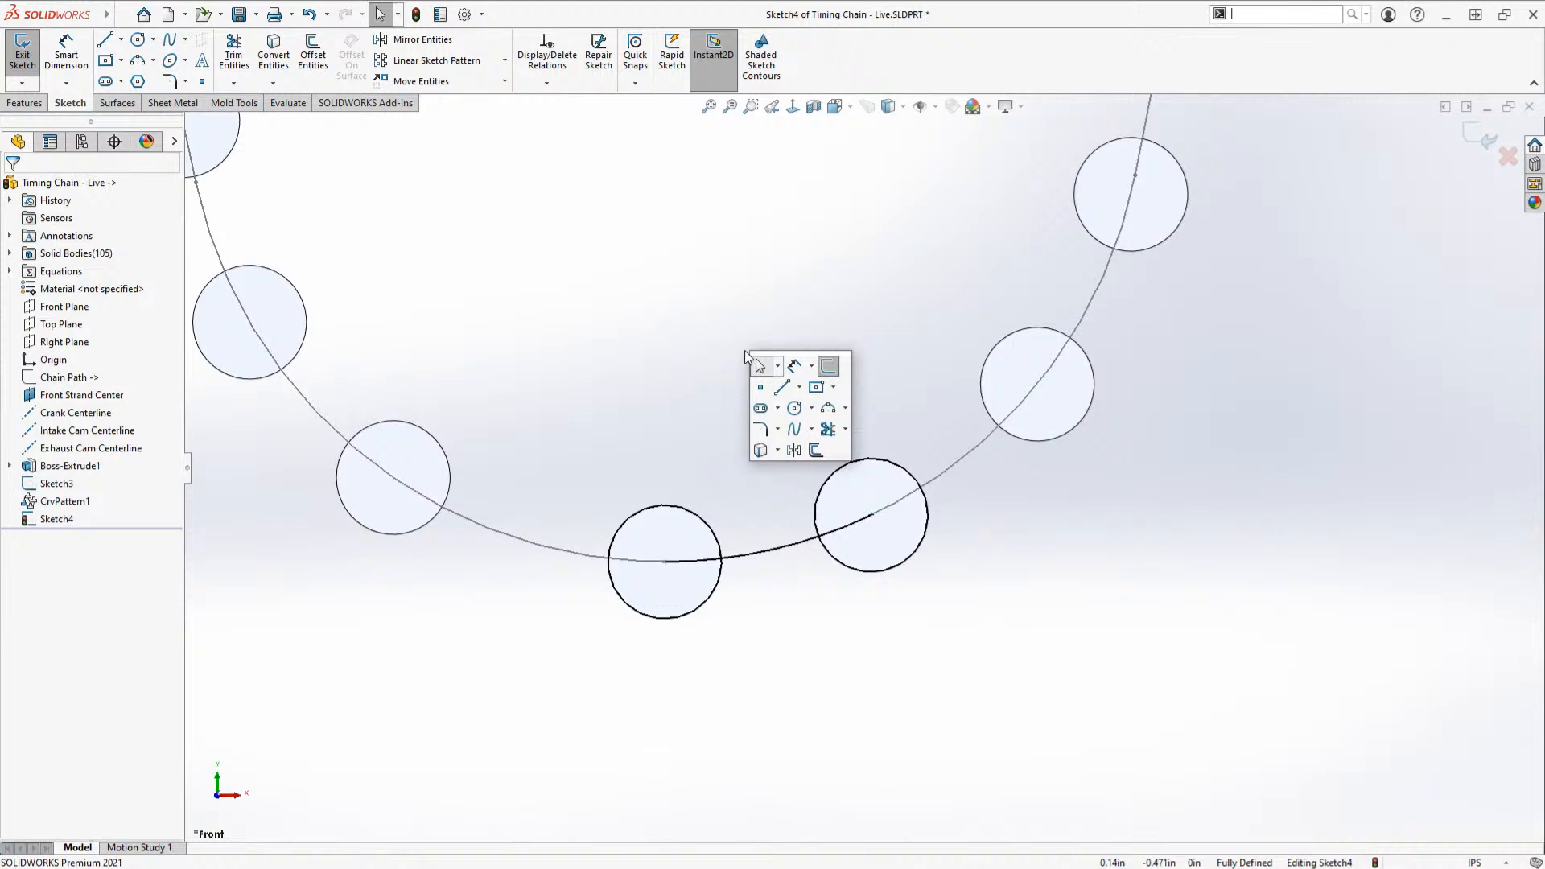
{"action": "left_click", "coordinate": [804, 377]}
{"action": "scroll", "coordinate": [805, 663], "scroll_direction": "down", "scroll_amount": 3}
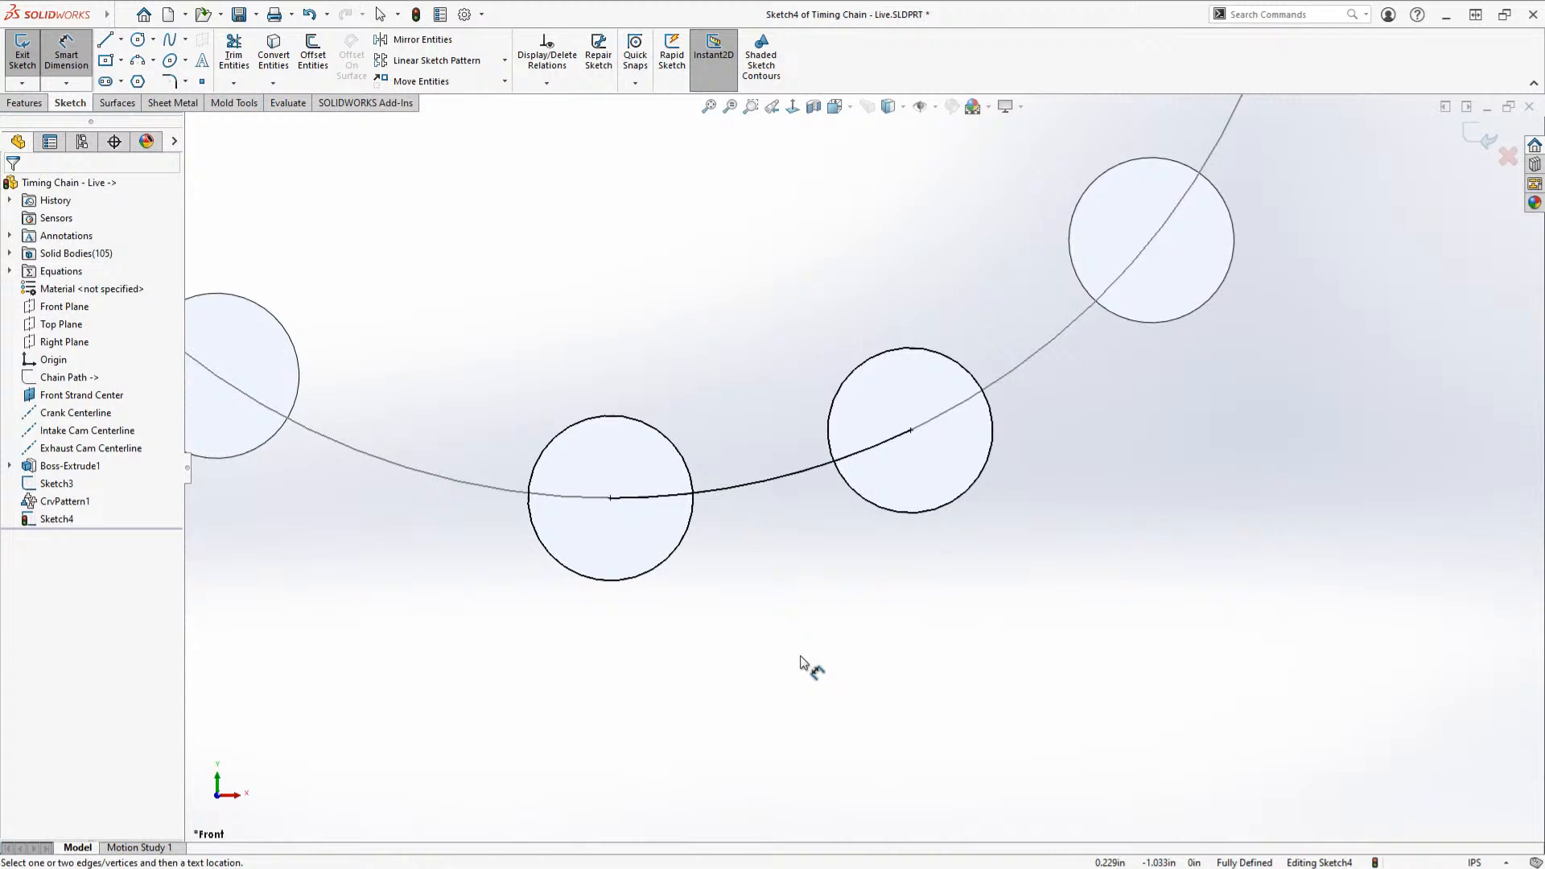
{"action": "left_click", "coordinate": [610, 499]}
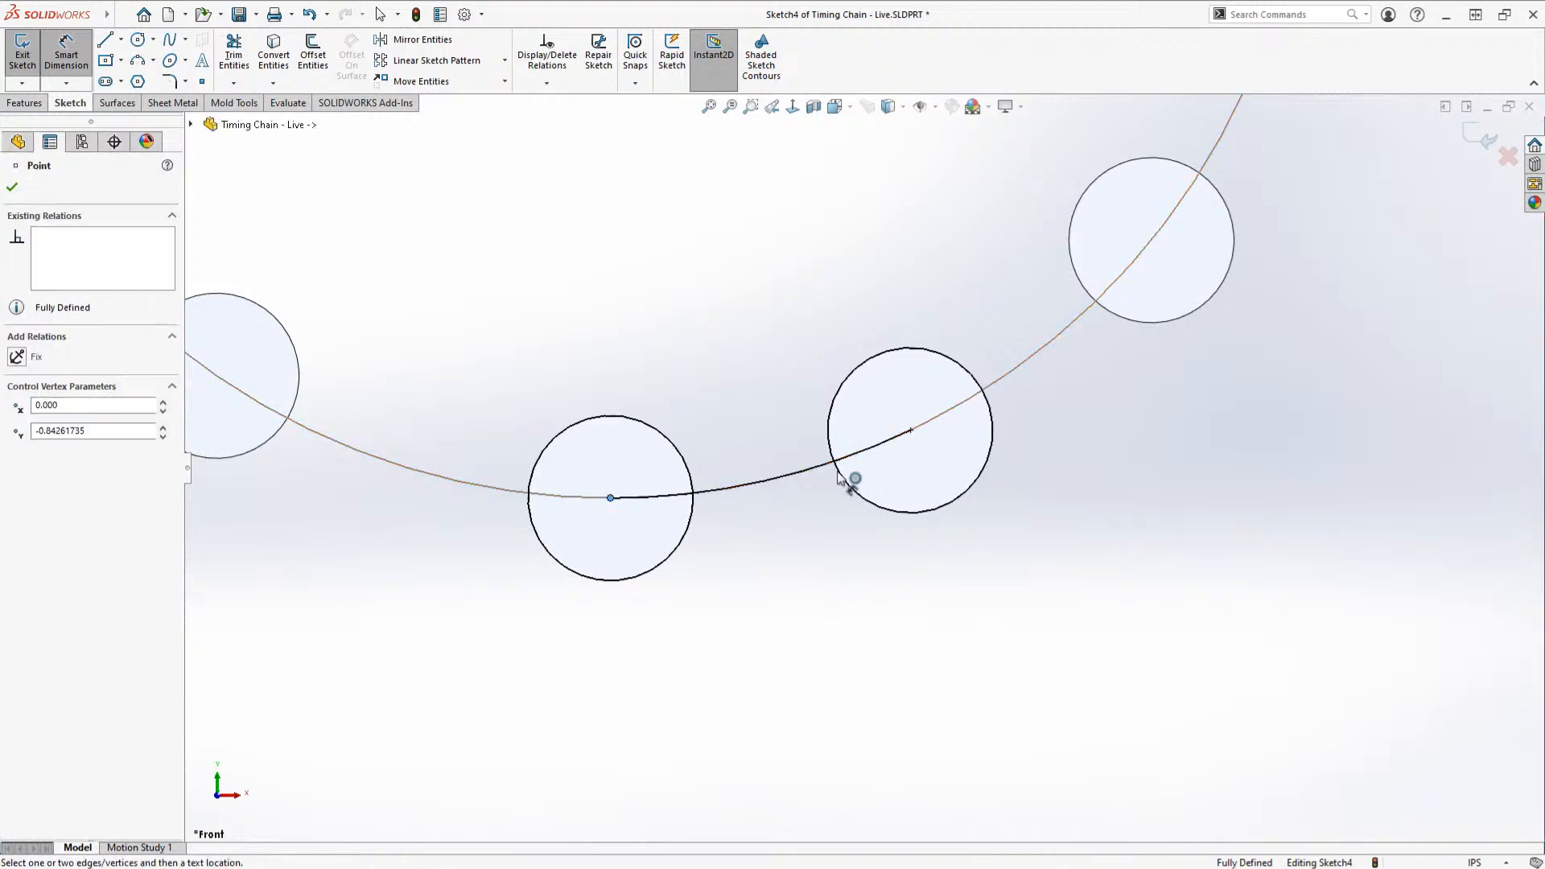
{"action": "left_click", "coordinate": [910, 431]}
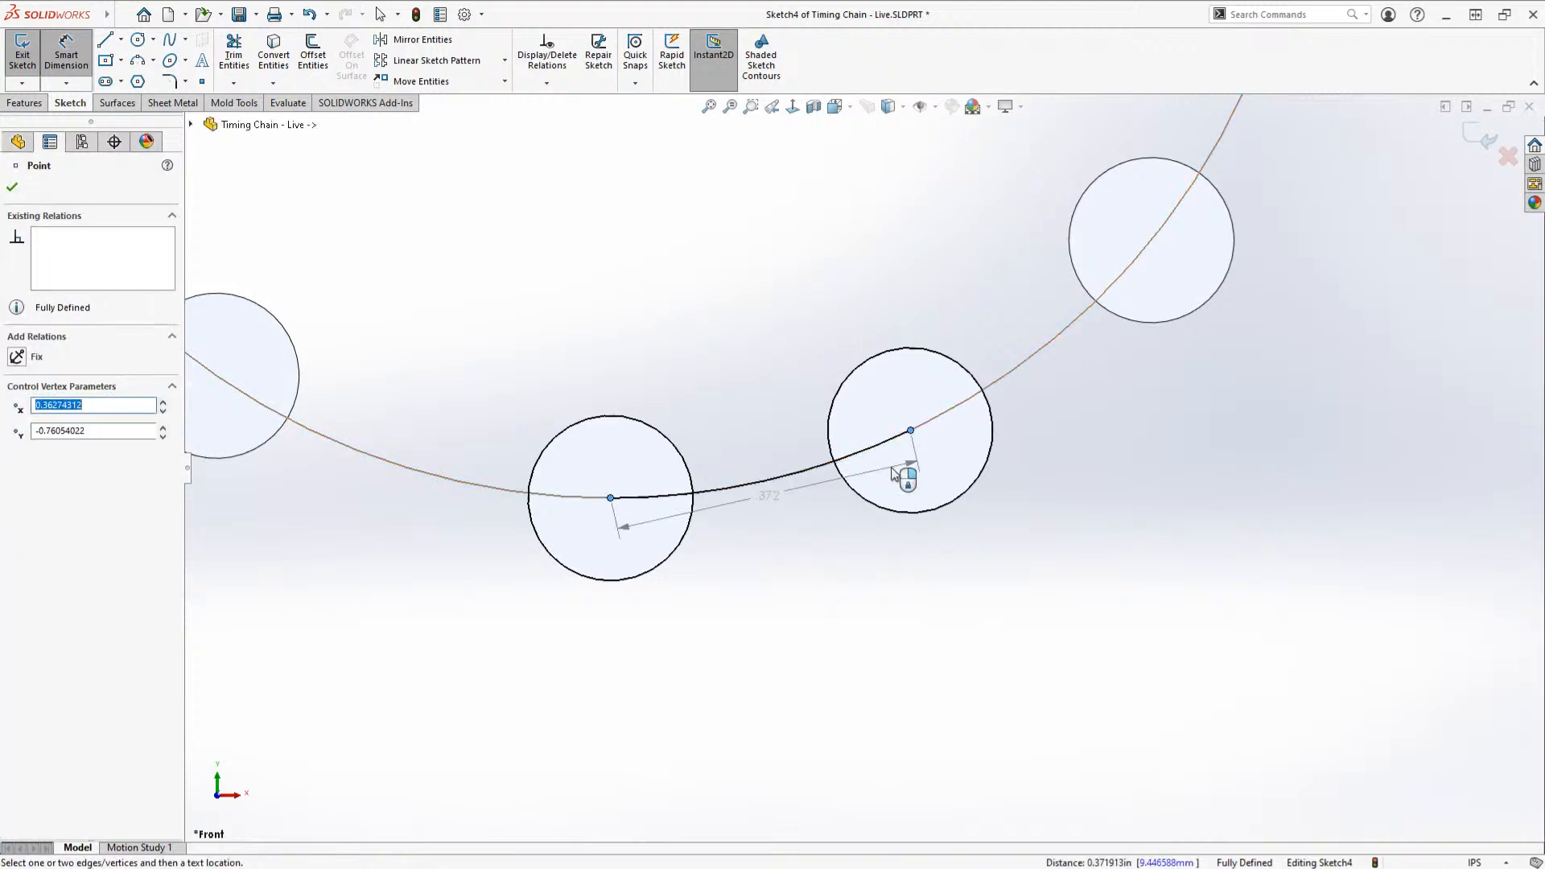
{"action": "left_click", "coordinate": [836, 632]}
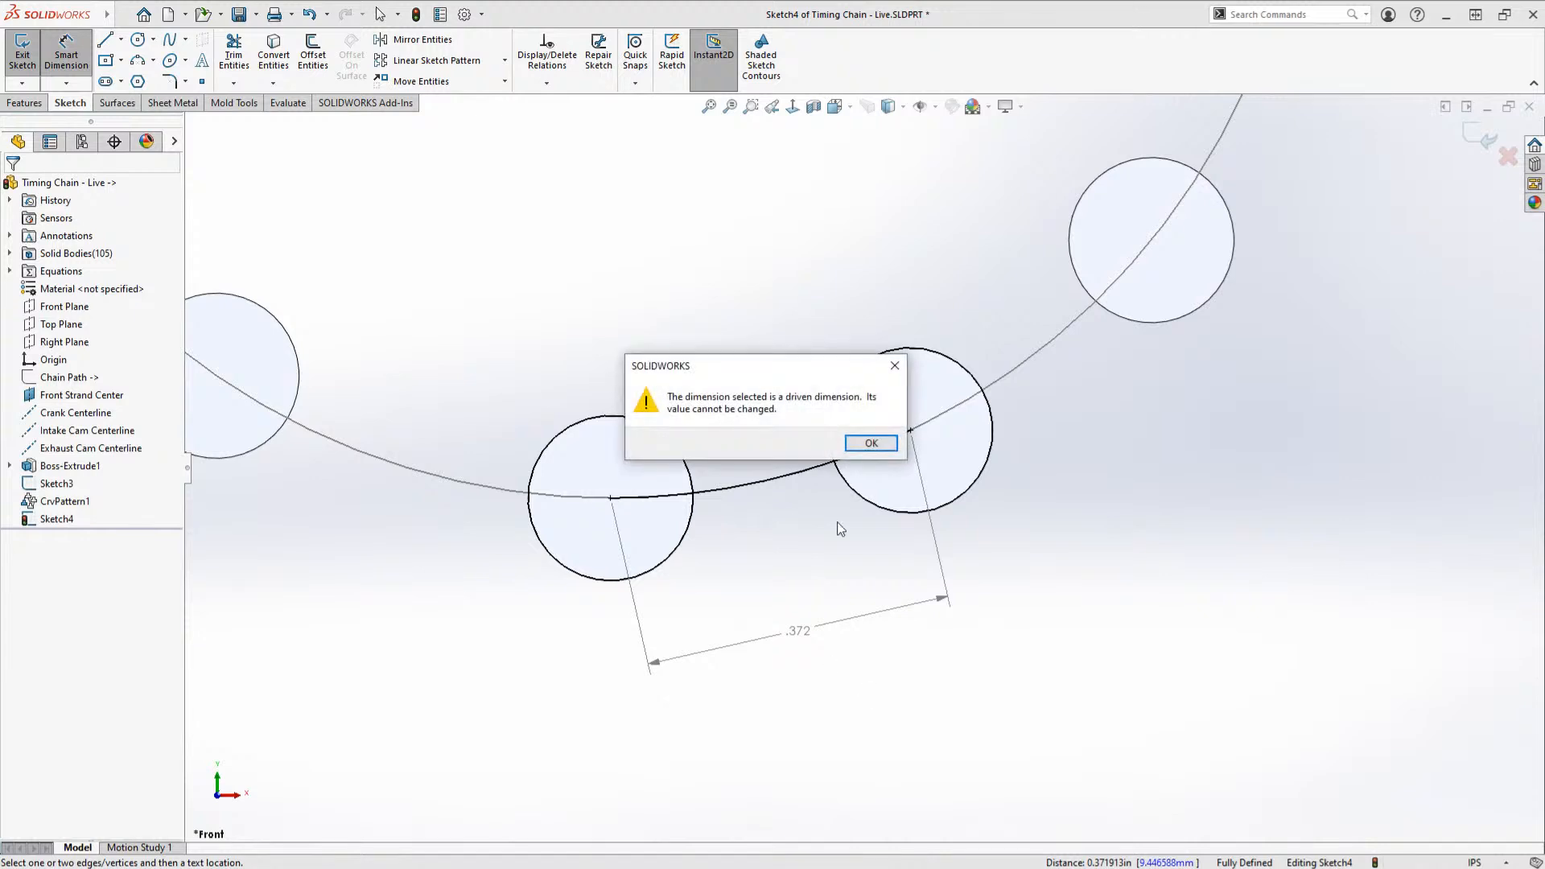
{"action": "left_click", "coordinate": [872, 442]}
{"action": "left_click", "coordinate": [801, 636]}
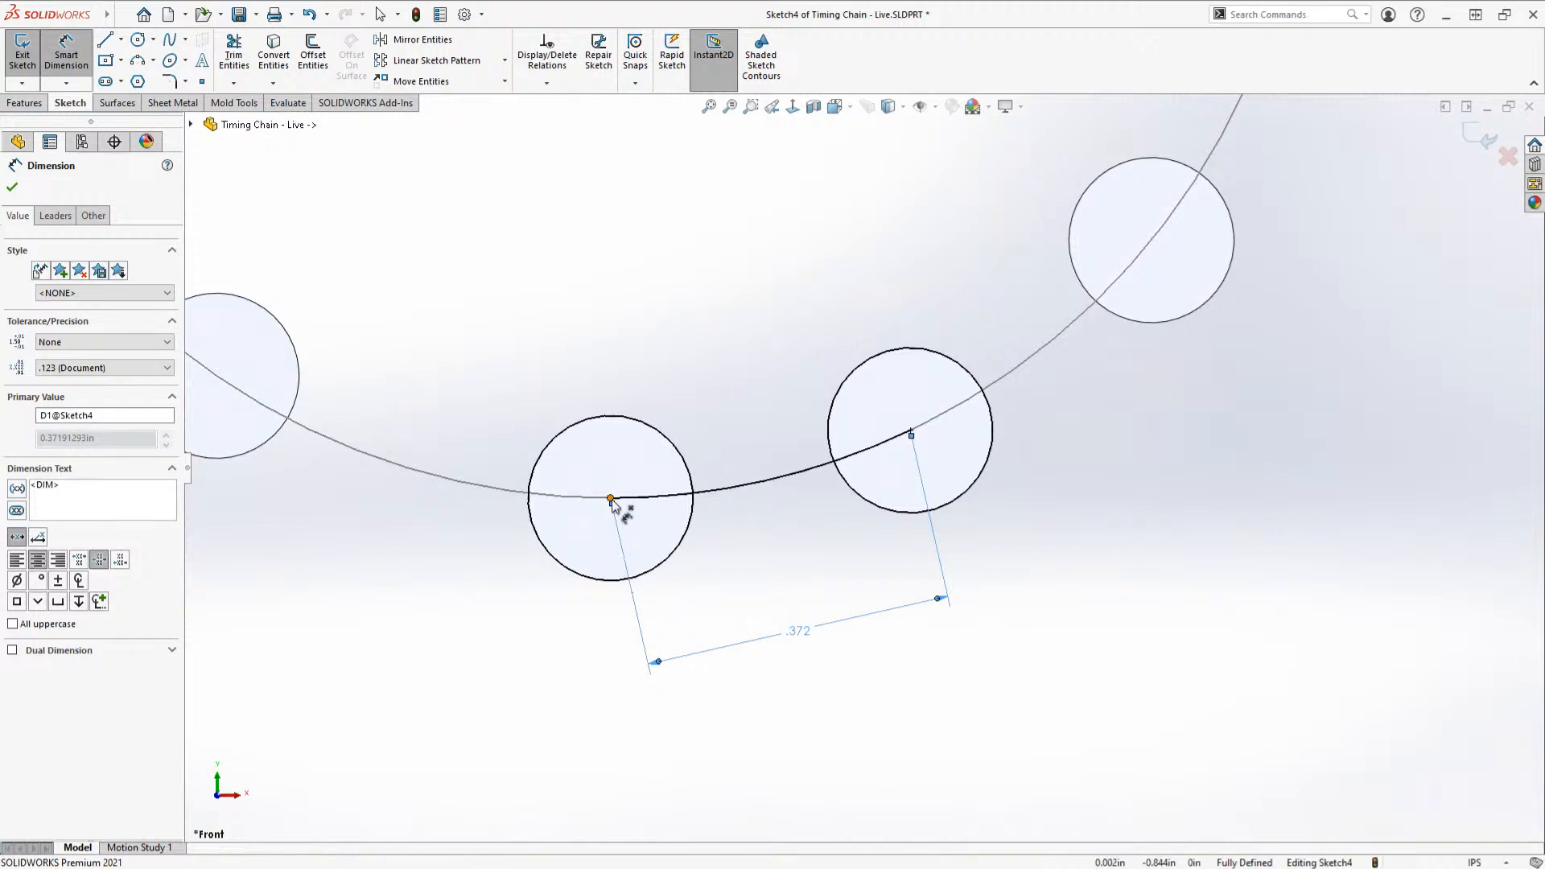
{"action": "key", "text": "Escape"}
Step: Draw a straight line connecting the centres of the seed roller and the neighbouring roller
{"action": "key", "text": "l"}
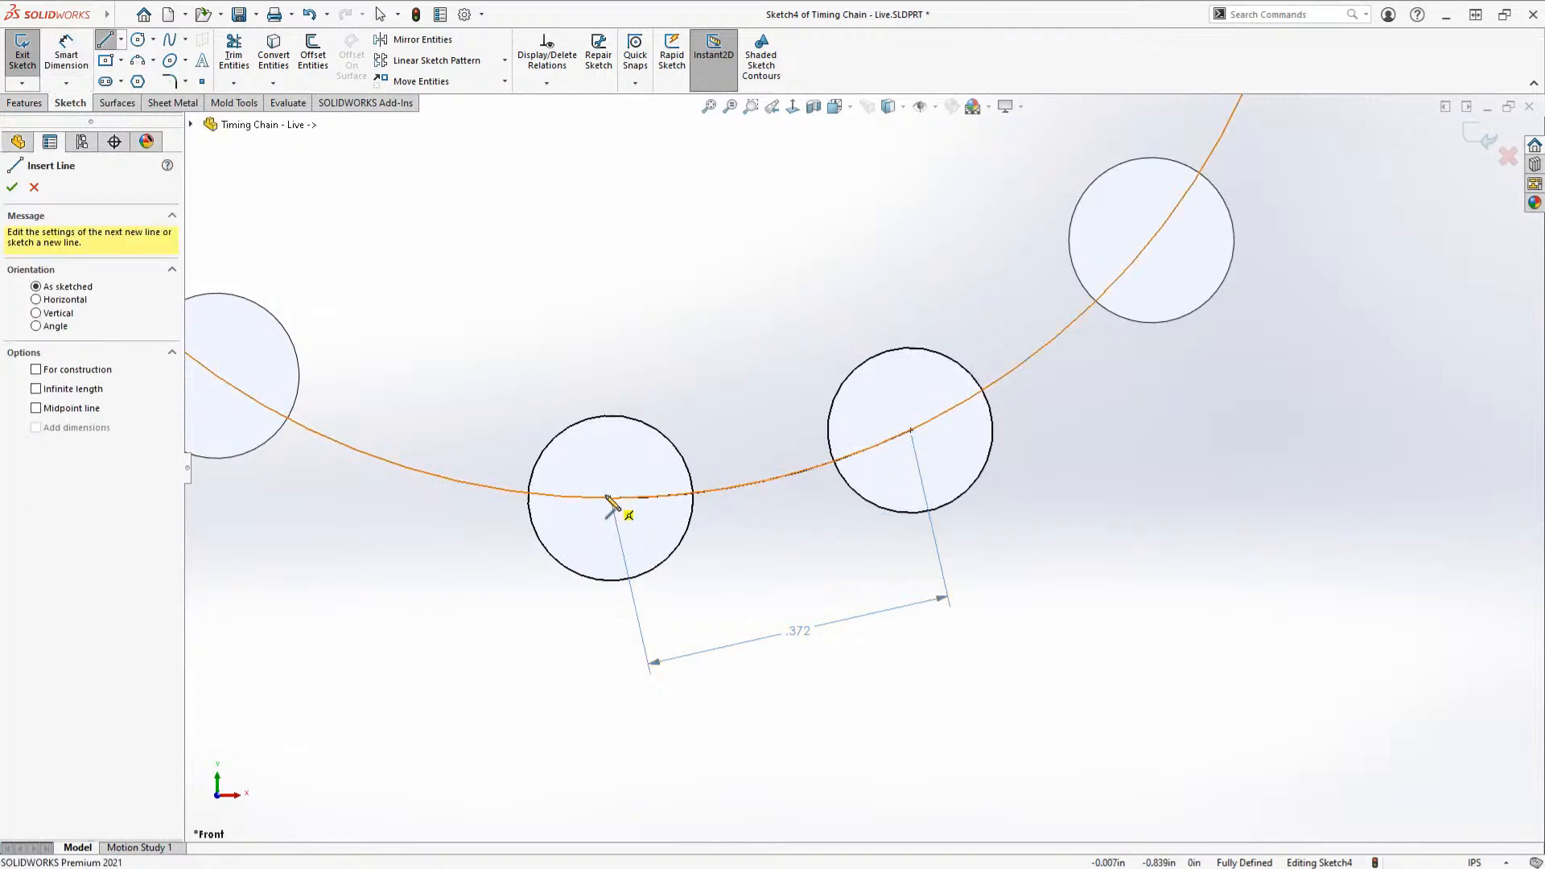
{"action": "left_click", "coordinate": [611, 497]}
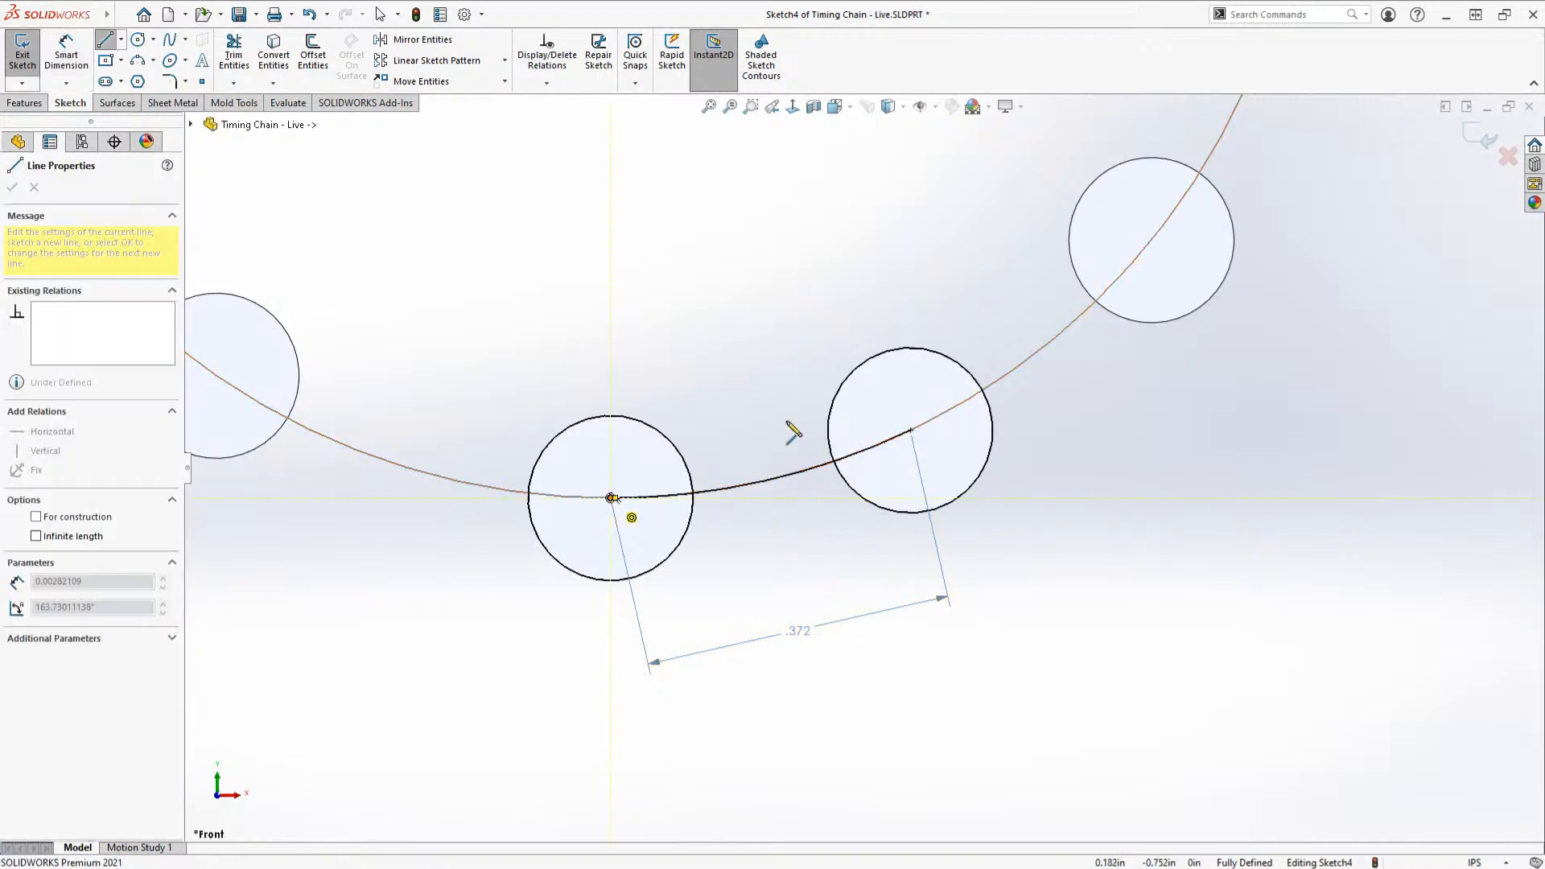
{"action": "double_click", "coordinate": [910, 432]}
{"action": "key", "text": "Escape"}
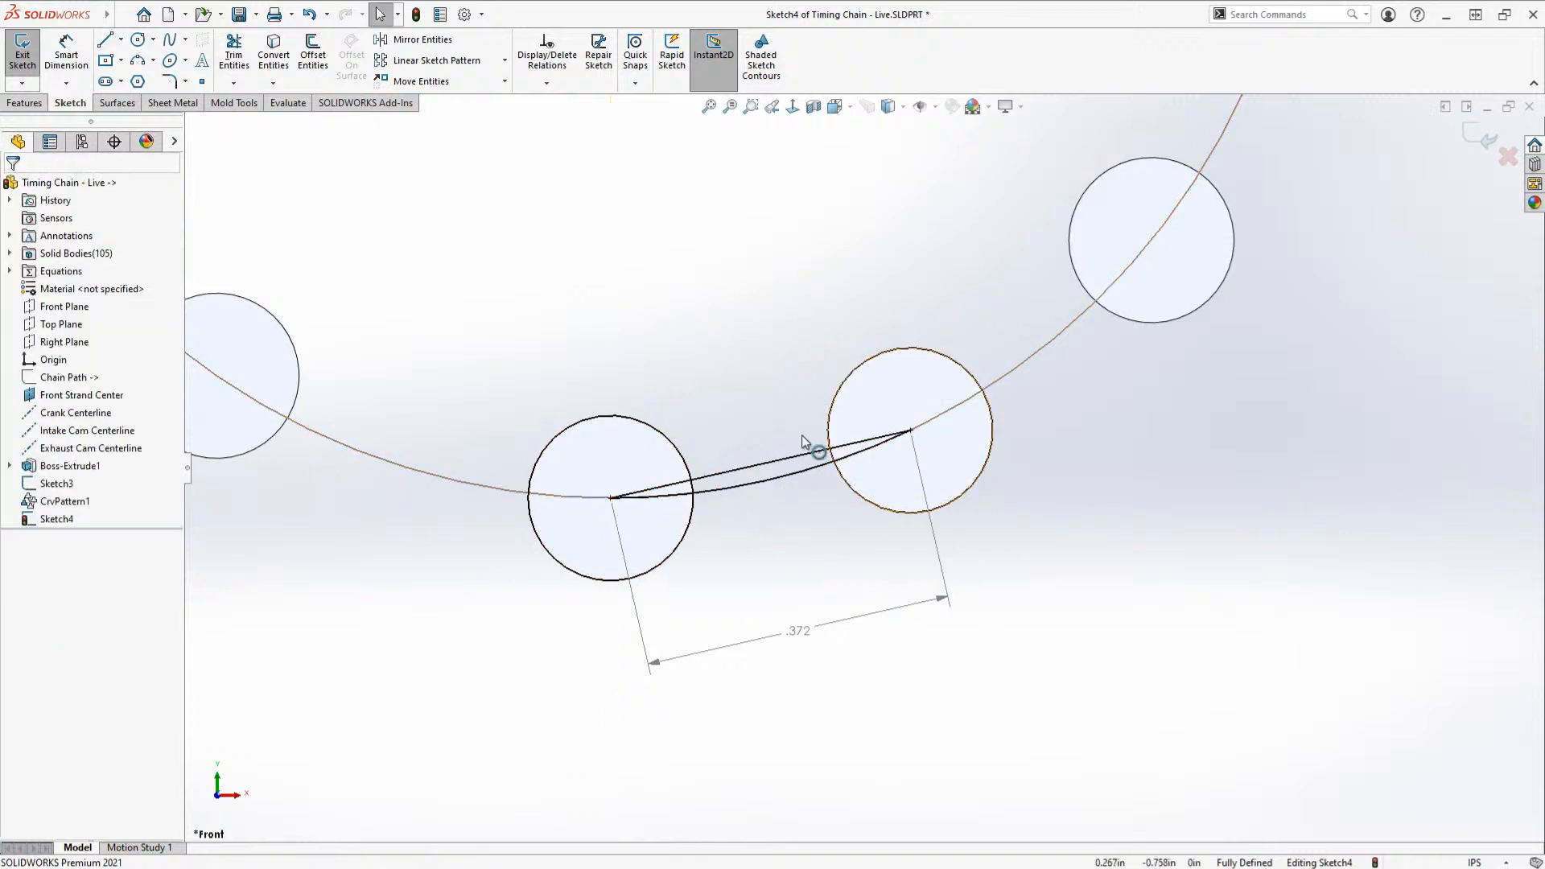
Step: Add a driven arc-length dimension to the sketch arc between the centers of the two adjacent bottom rollers
{"action": "key", "text": "s"}
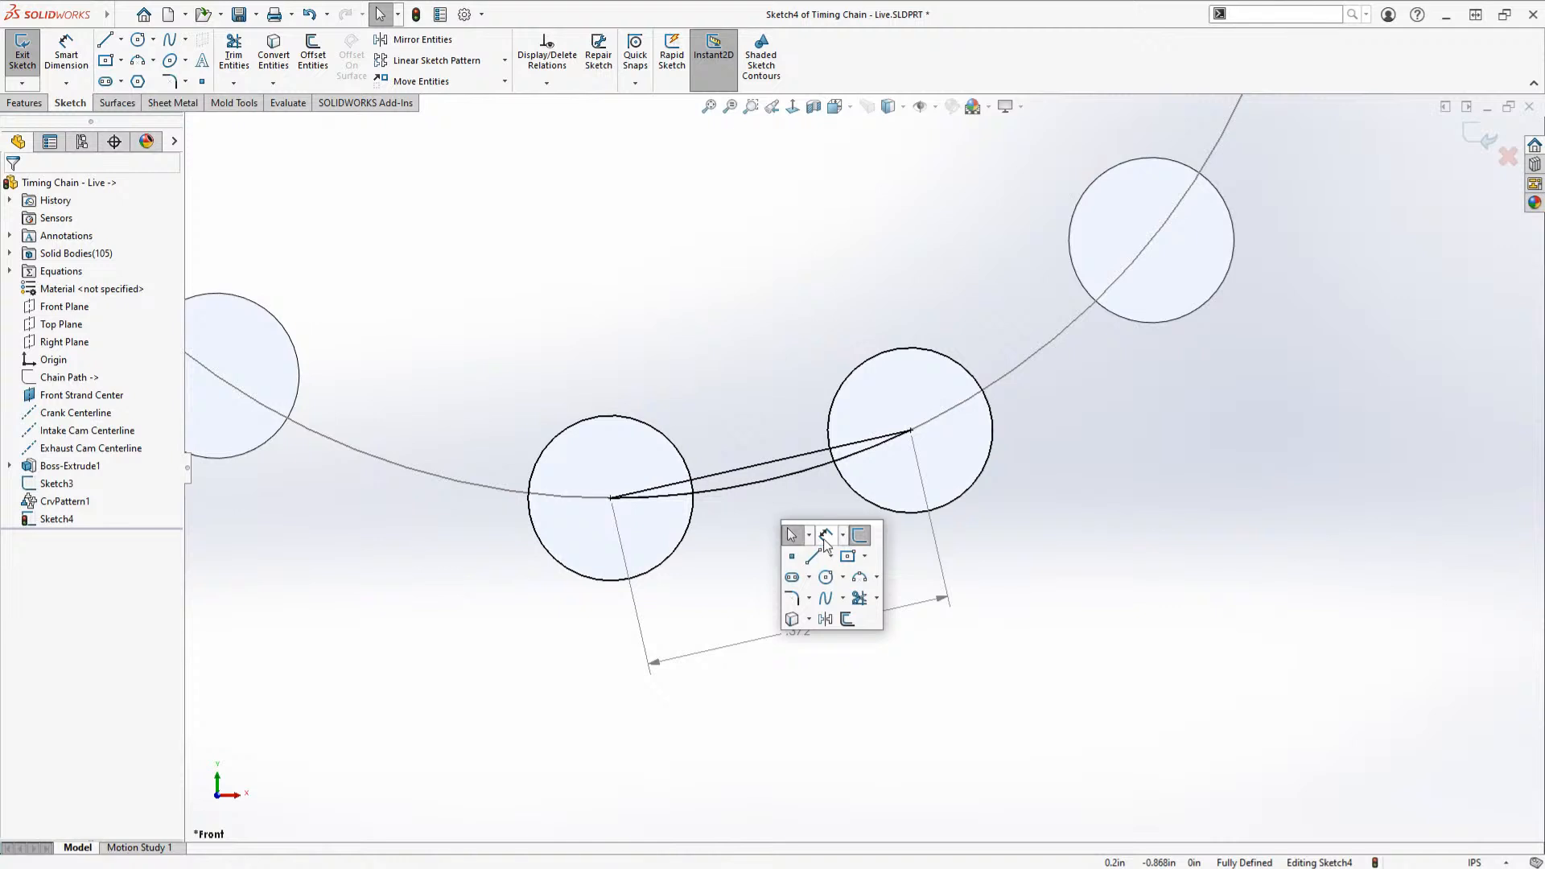
{"action": "left_click", "coordinate": [793, 555]}
{"action": "left_click", "coordinate": [612, 499]}
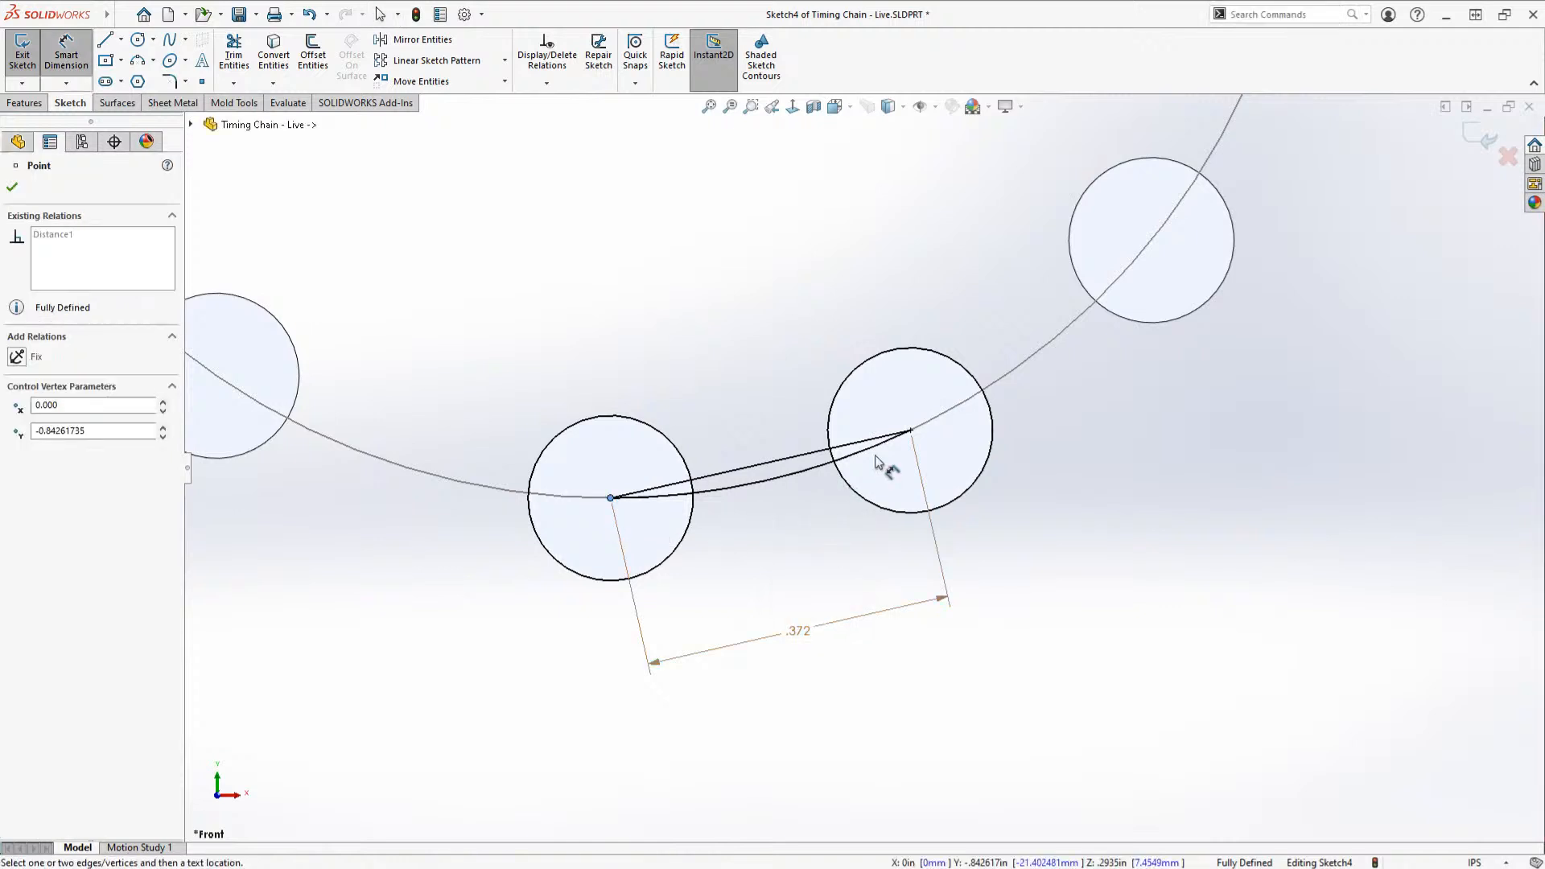
{"action": "left_click", "coordinate": [910, 430]}
{"action": "left_click", "coordinate": [795, 479]}
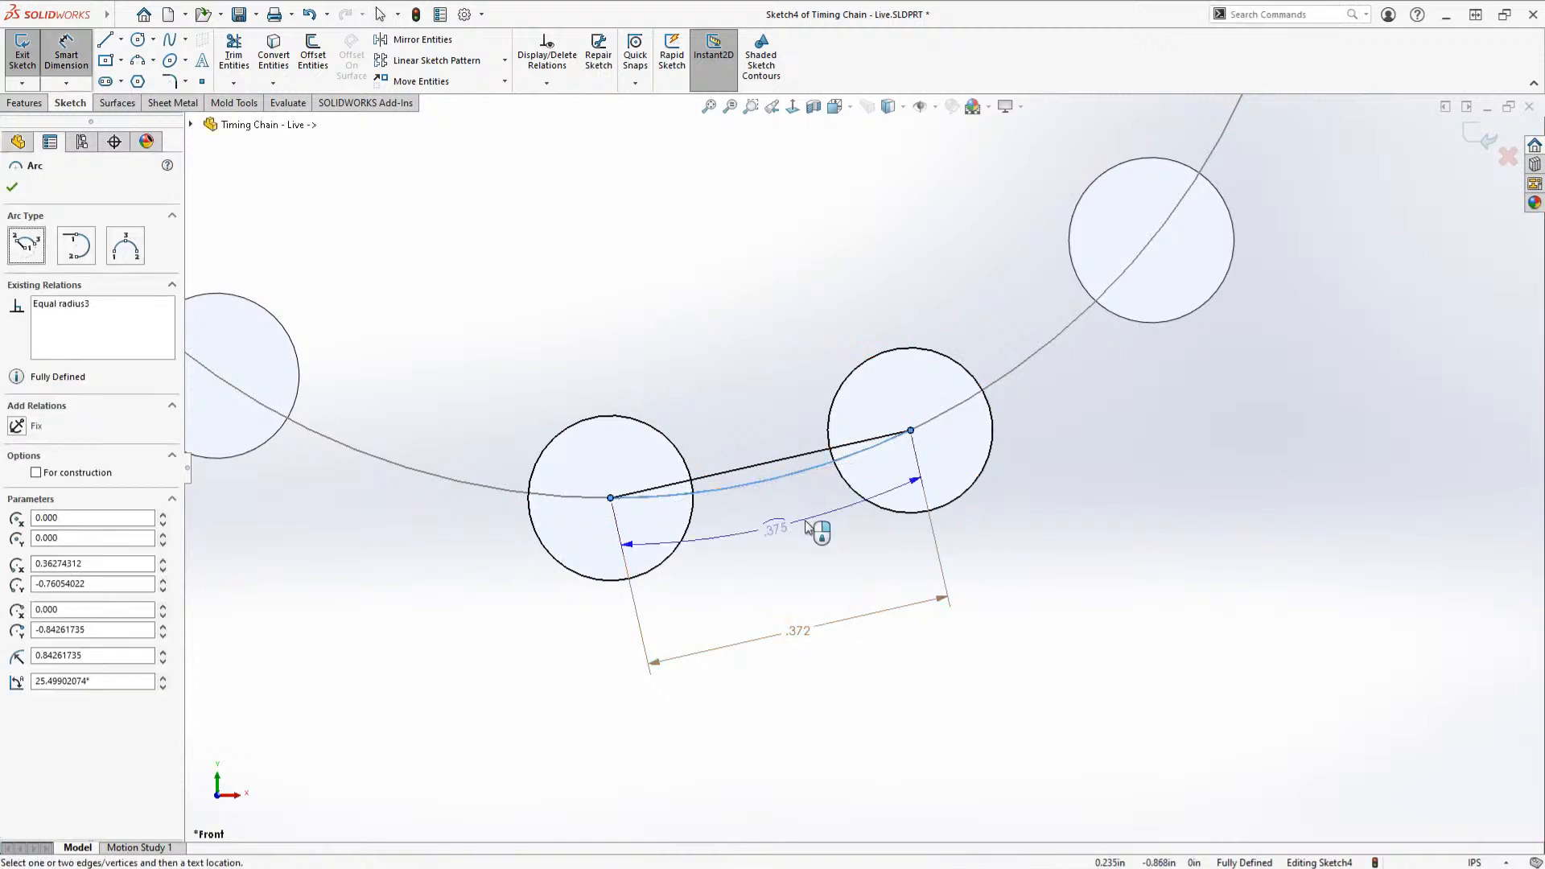
{"action": "left_click", "coordinate": [799, 532]}
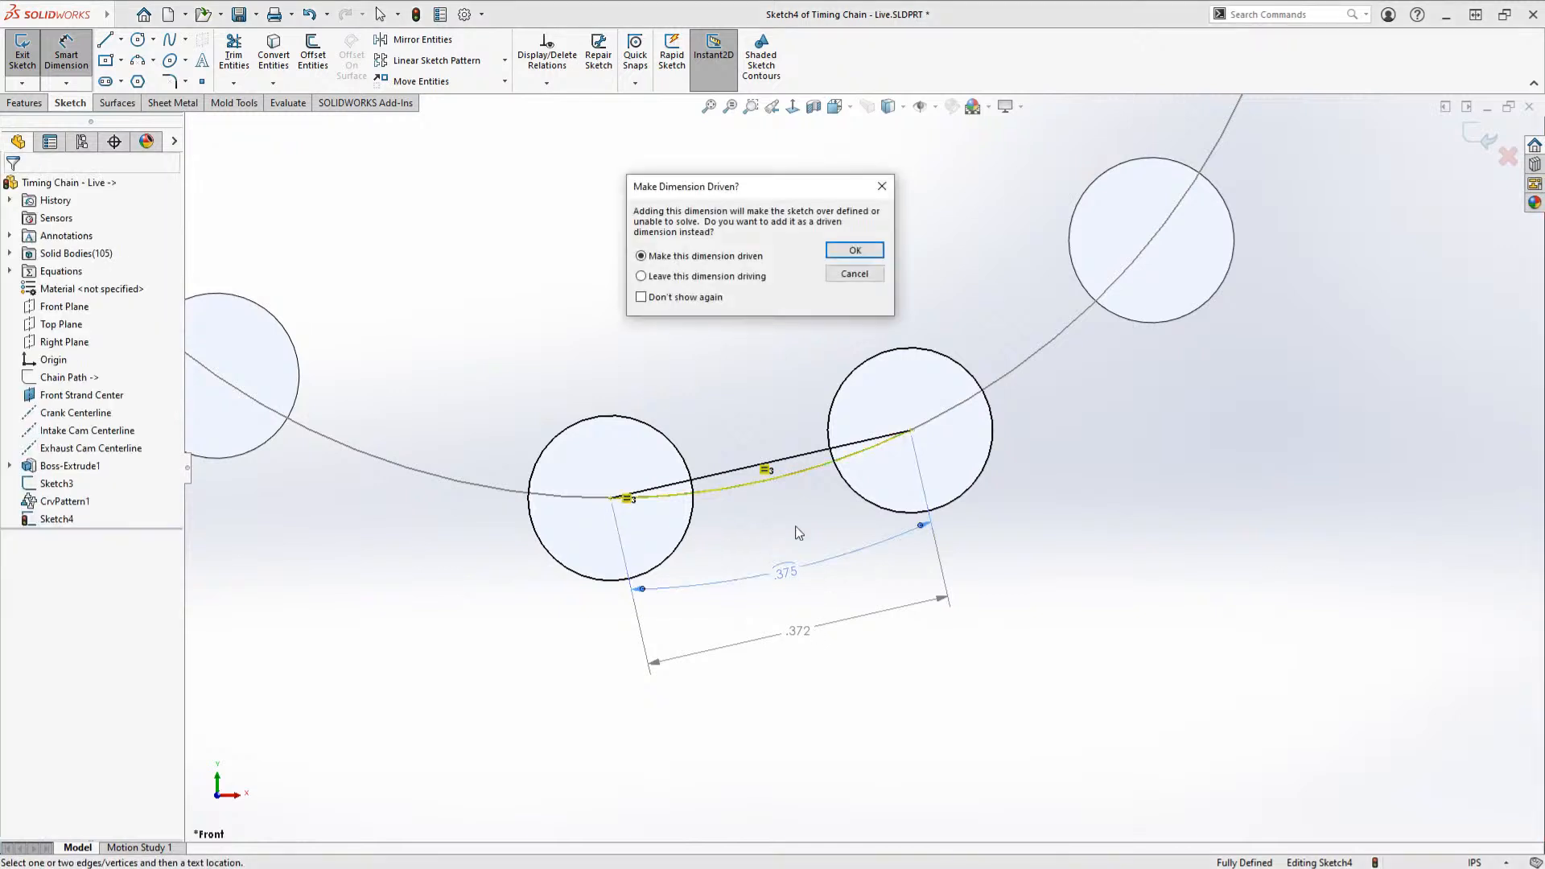
{"action": "left_click", "coordinate": [855, 249]}
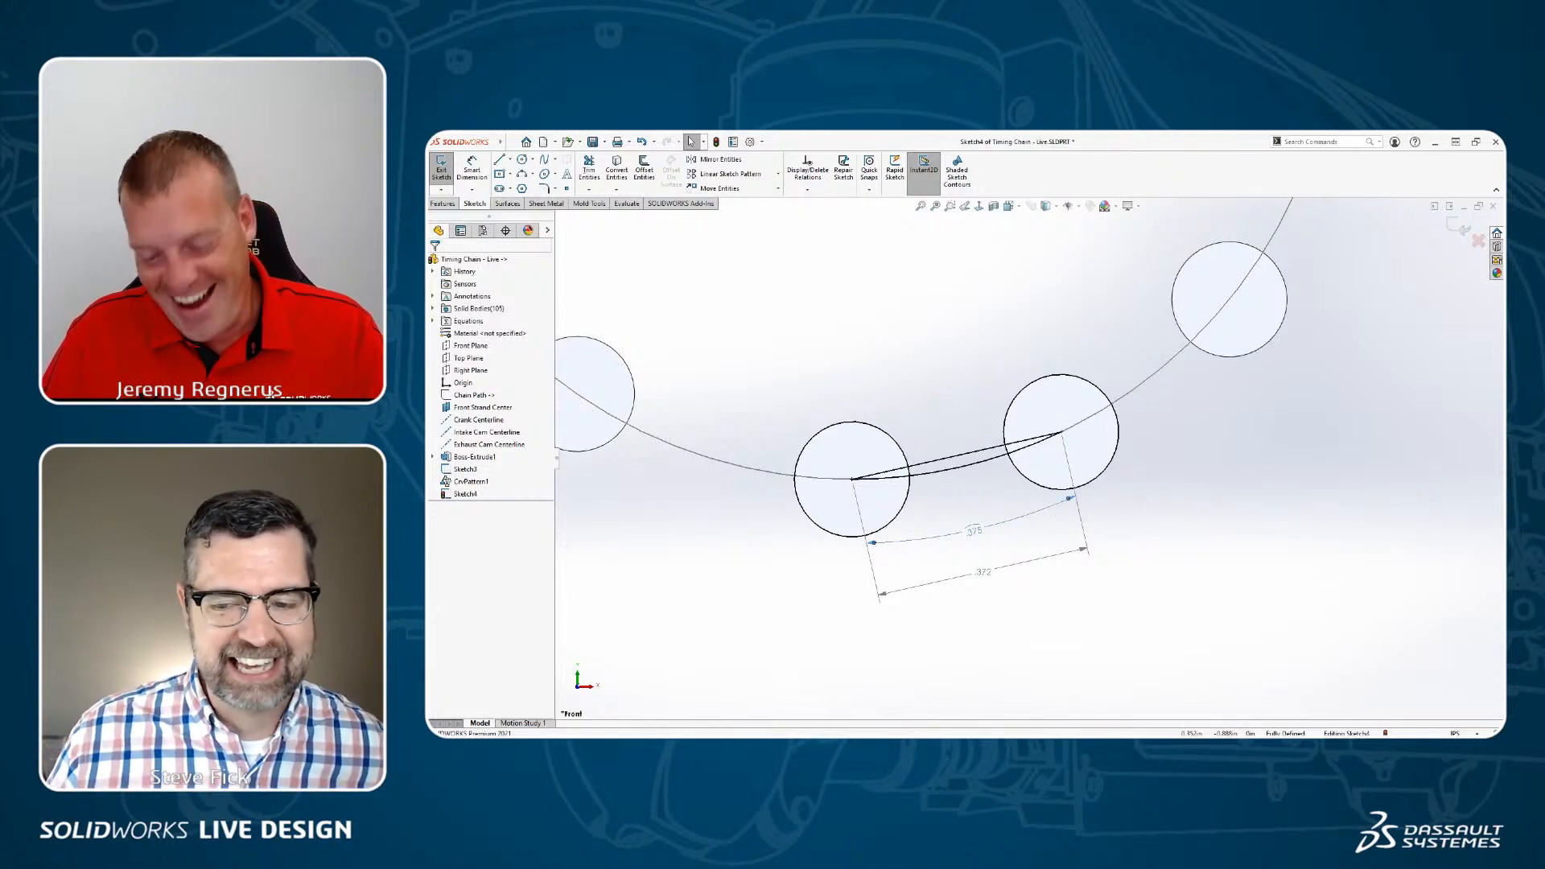
Step: Delete the arc-length dimension and place a new driven one on the same arc, just above the straight chord dimension
{"action": "key", "text": "Delete"}
{"action": "key", "text": "s"}
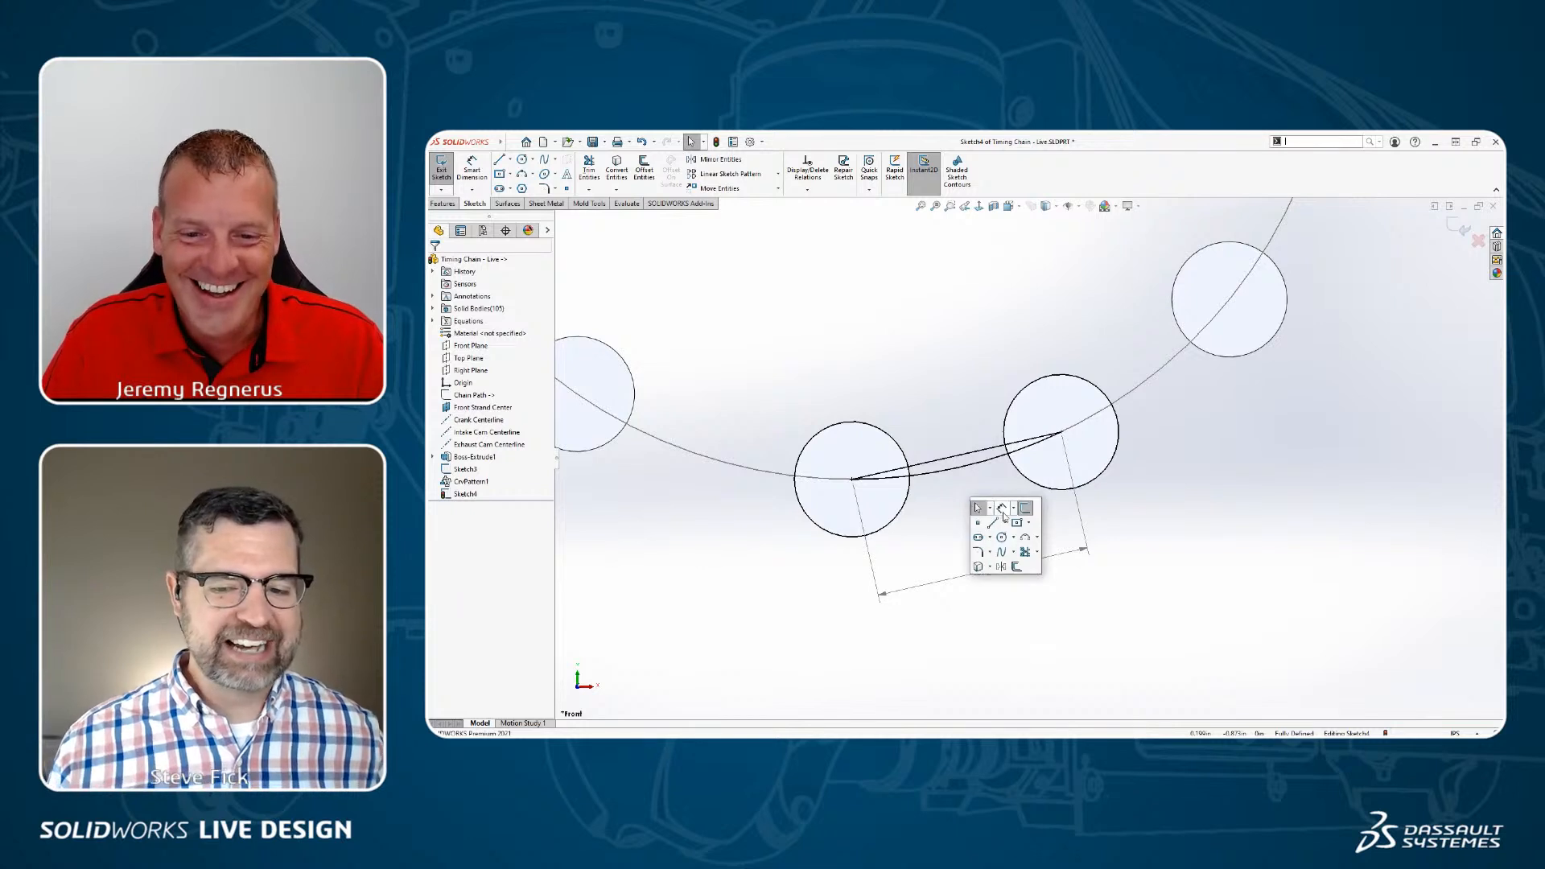
{"action": "left_click", "coordinate": [998, 509]}
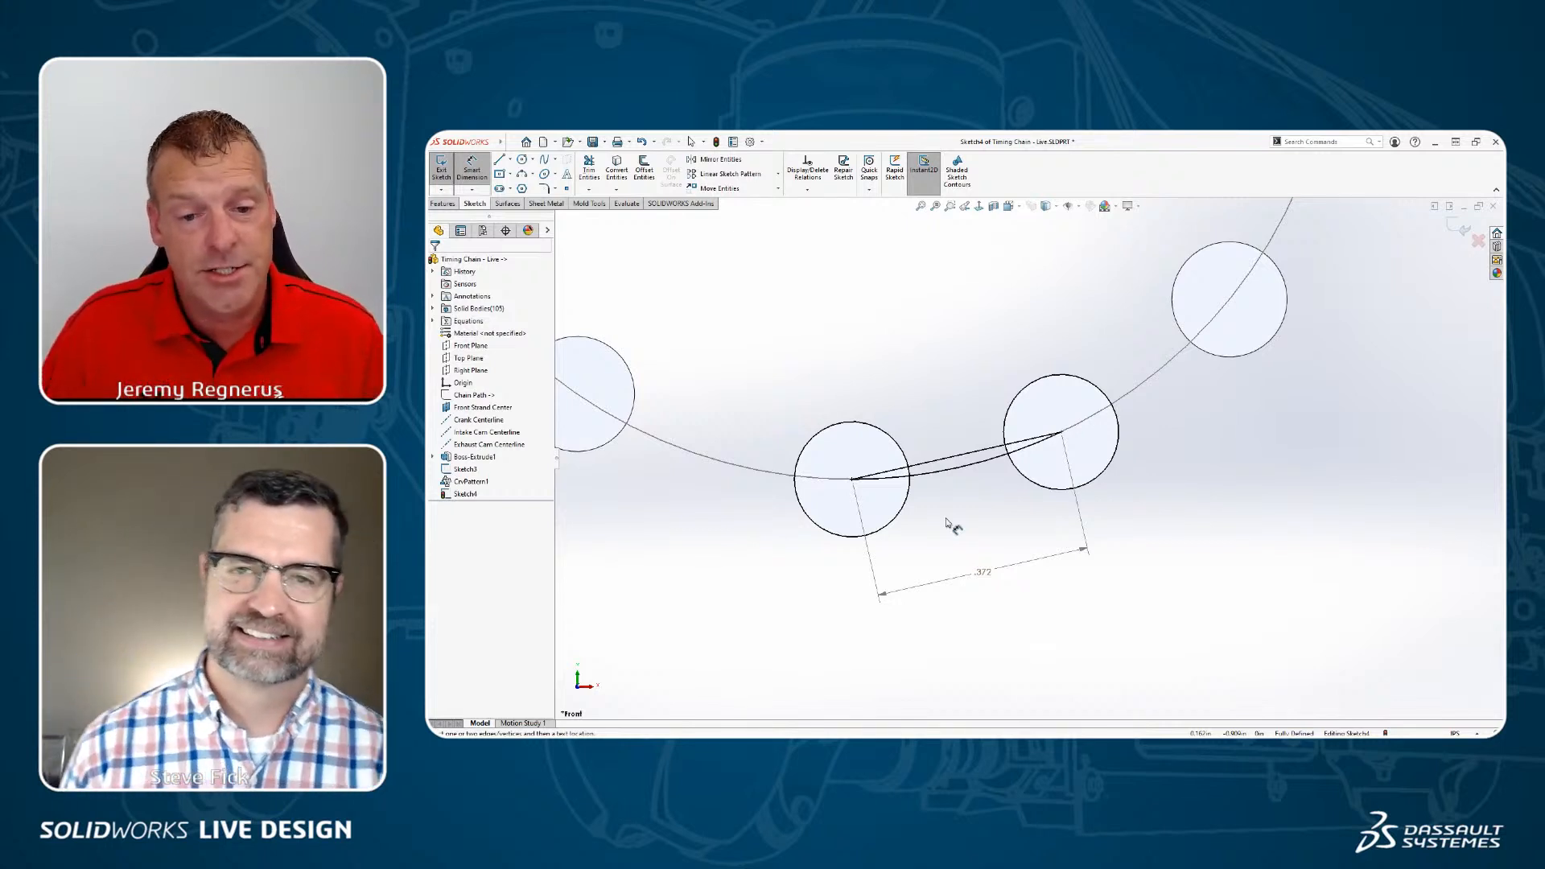
{"action": "left_click", "coordinate": [851, 479]}
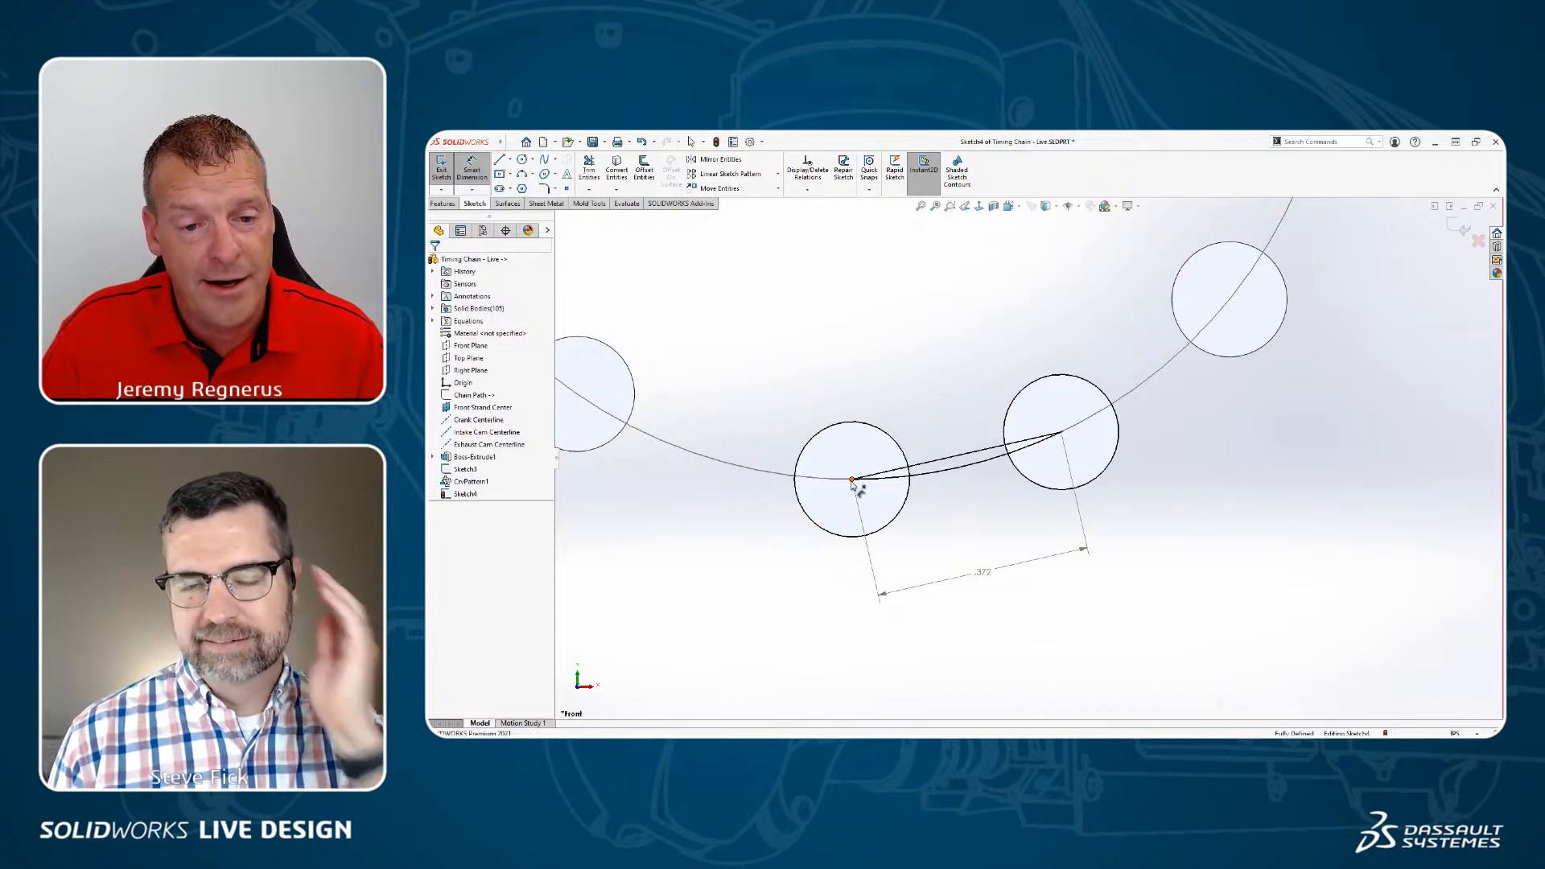
{"action": "left_click", "coordinate": [1061, 433]}
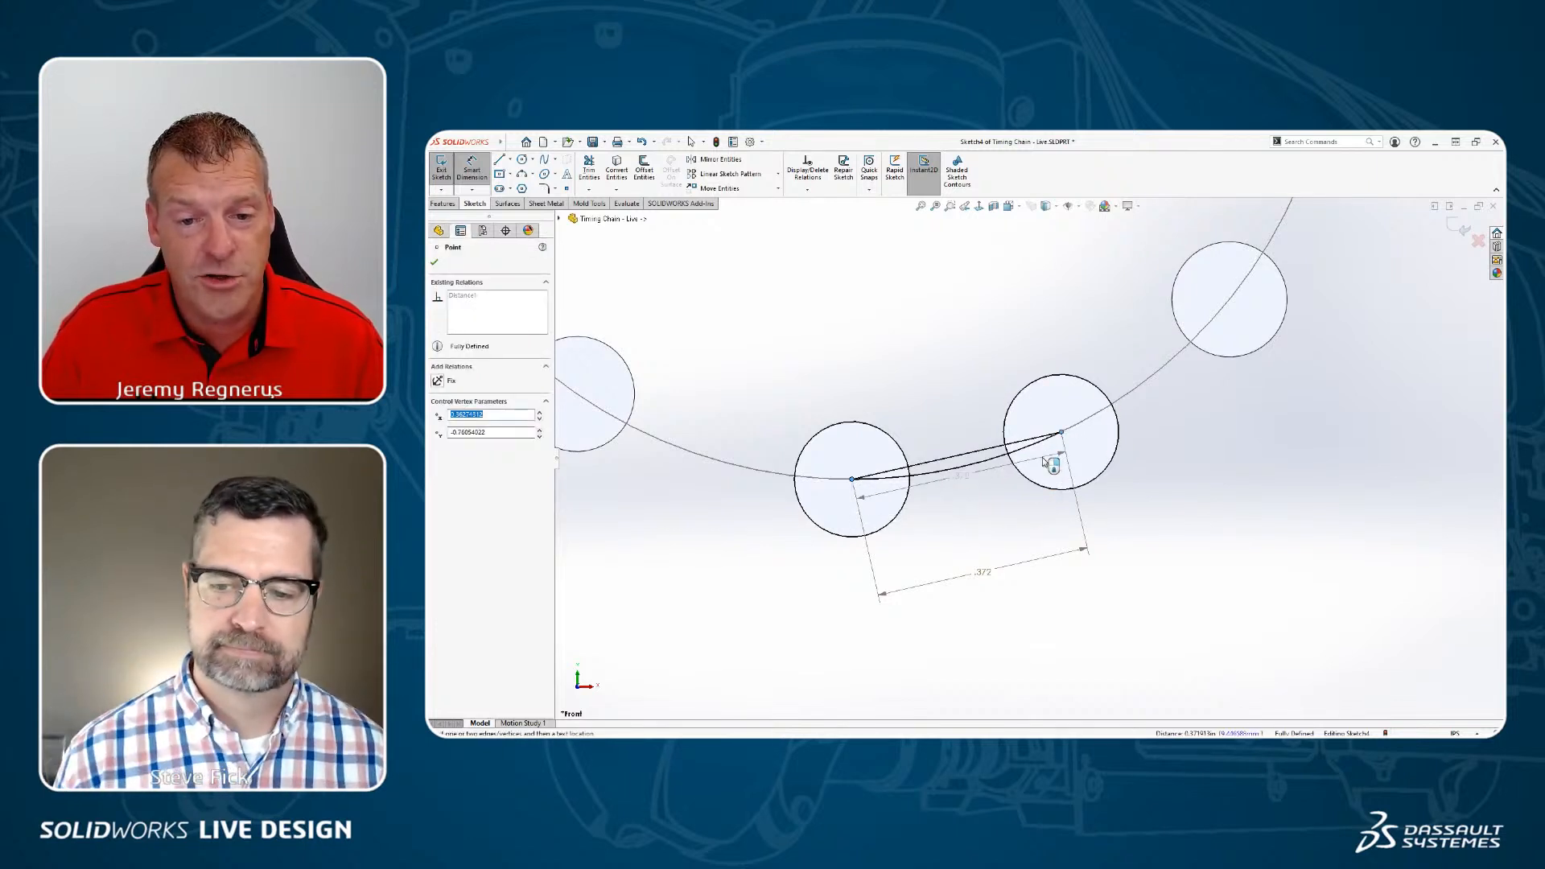
{"action": "left_click", "coordinate": [976, 472]}
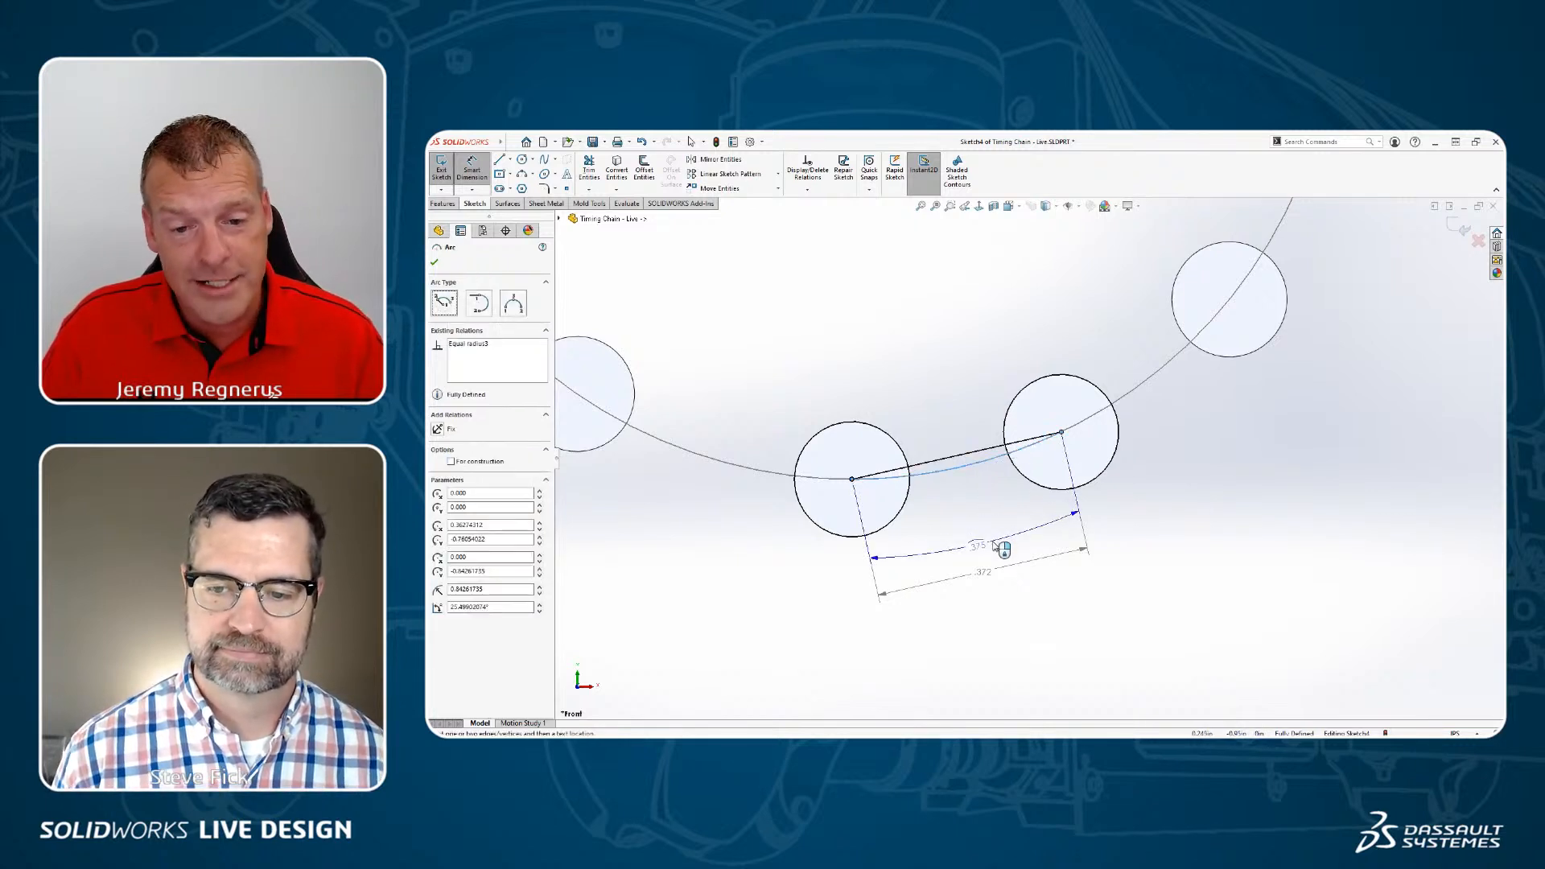
{"action": "left_click", "coordinate": [996, 538]}
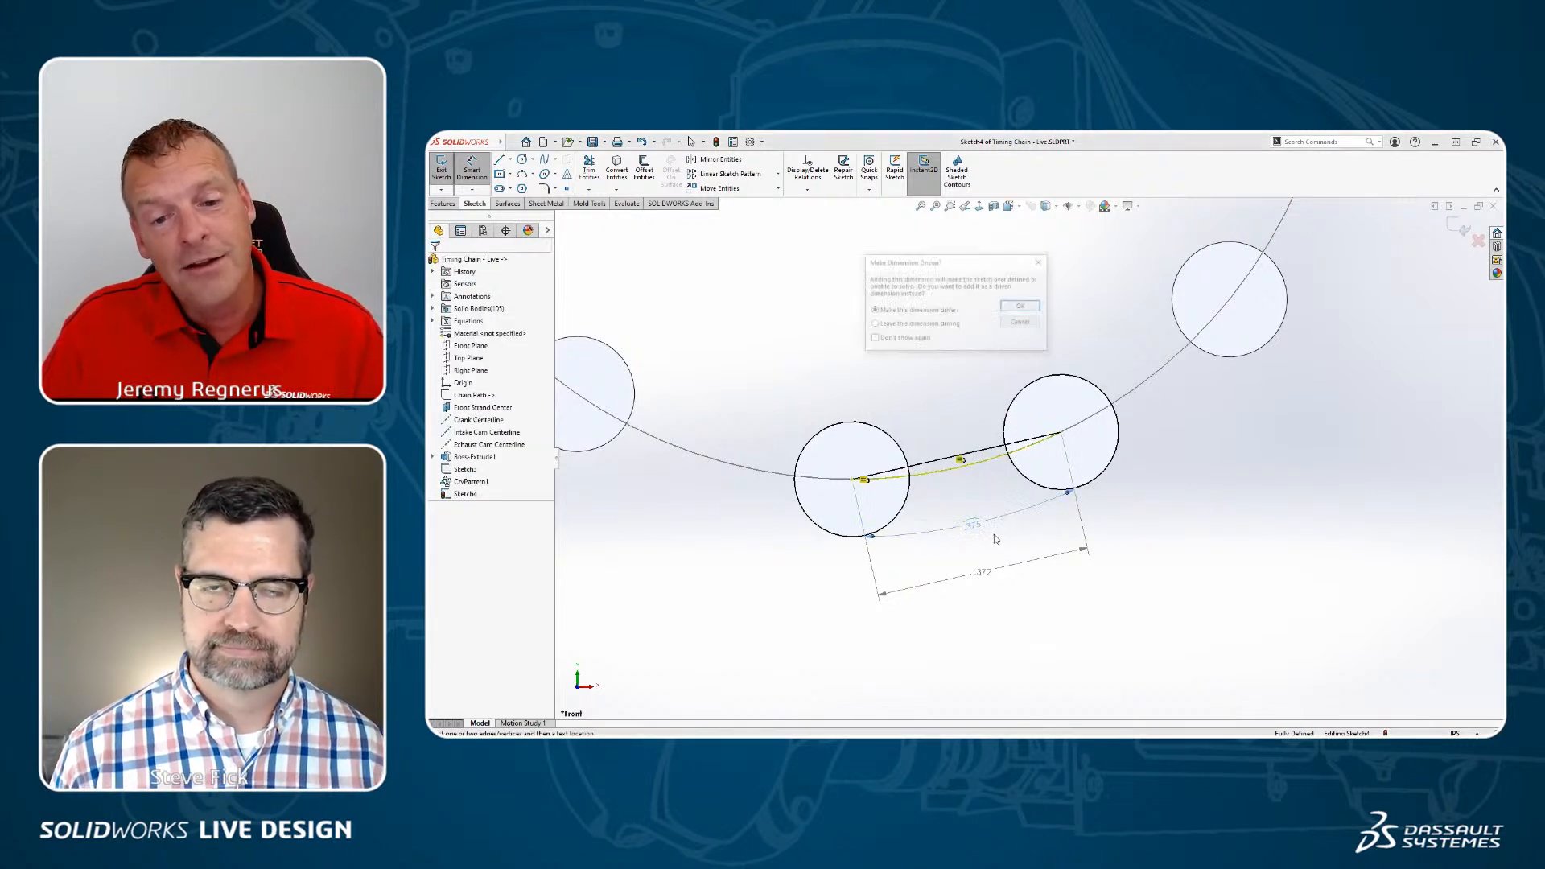
{"action": "left_click", "coordinate": [1028, 308]}
{"action": "key", "text": "Escape"}
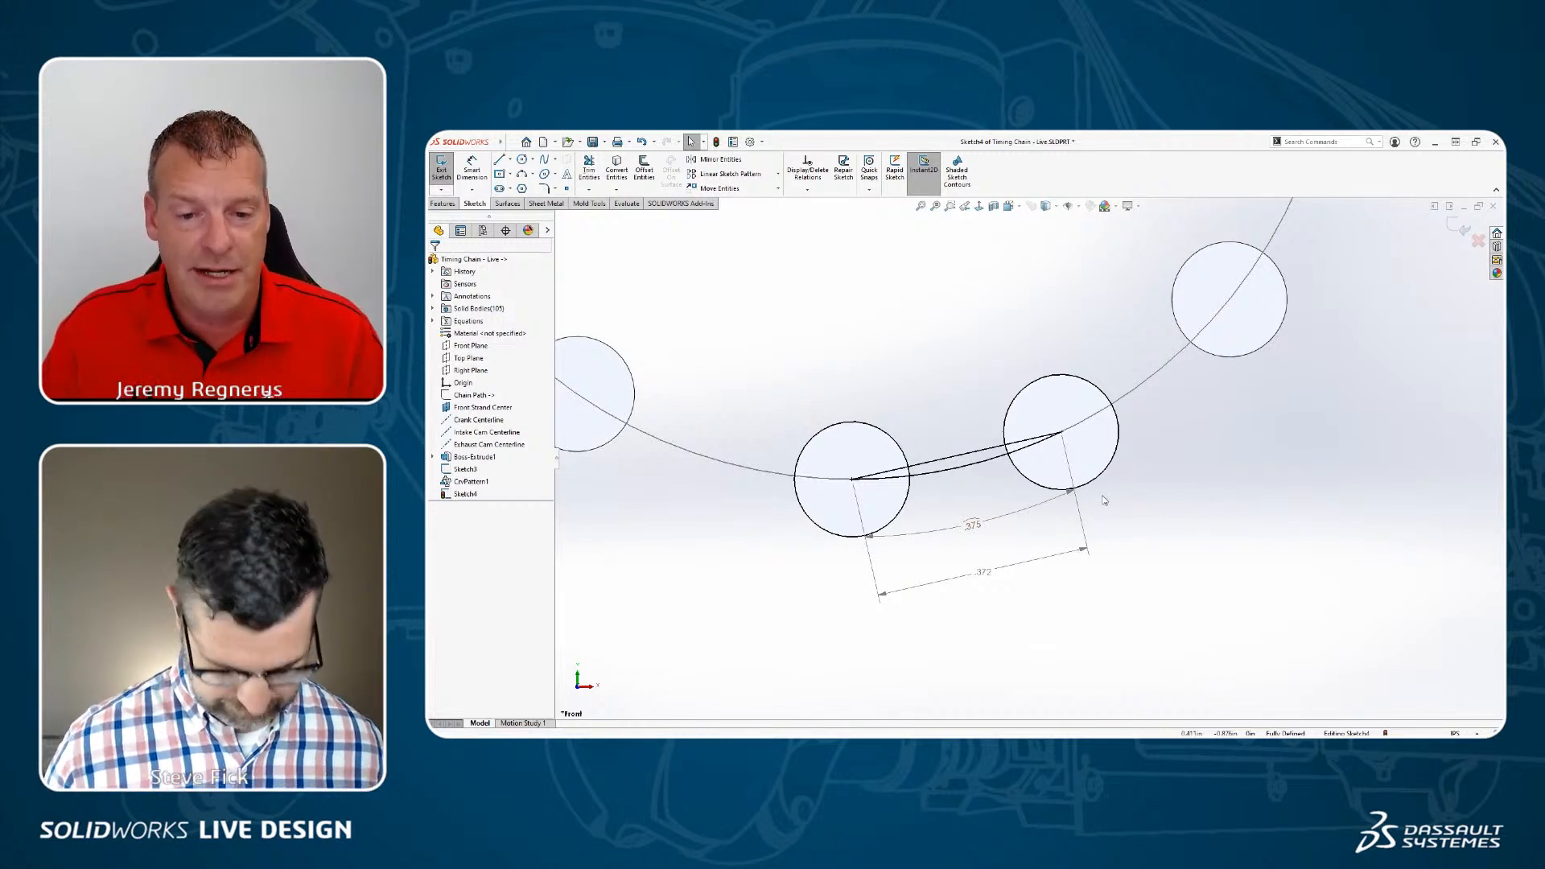
Step: Add a driven angular dimension between the two roller centers about the origin, and exit the sketch discarding its changes
{"action": "key", "text": "s"}
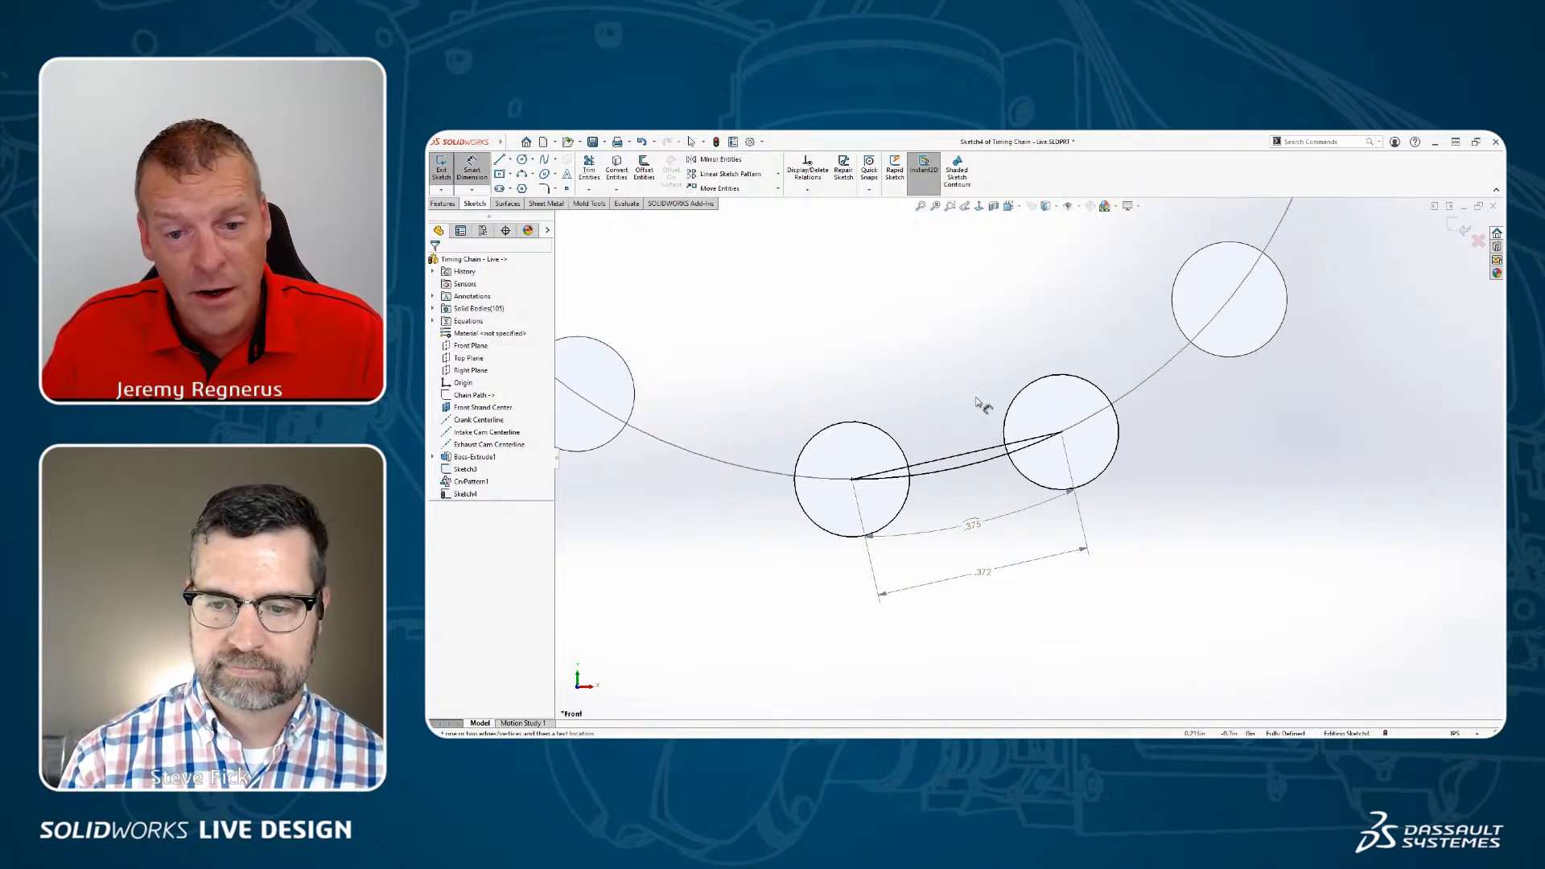
{"action": "scroll", "coordinate": [986, 401], "scroll_direction": "up", "scroll_amount": 5}
{"action": "scroll", "coordinate": [1024, 387], "scroll_direction": "down", "scroll_amount": 1}
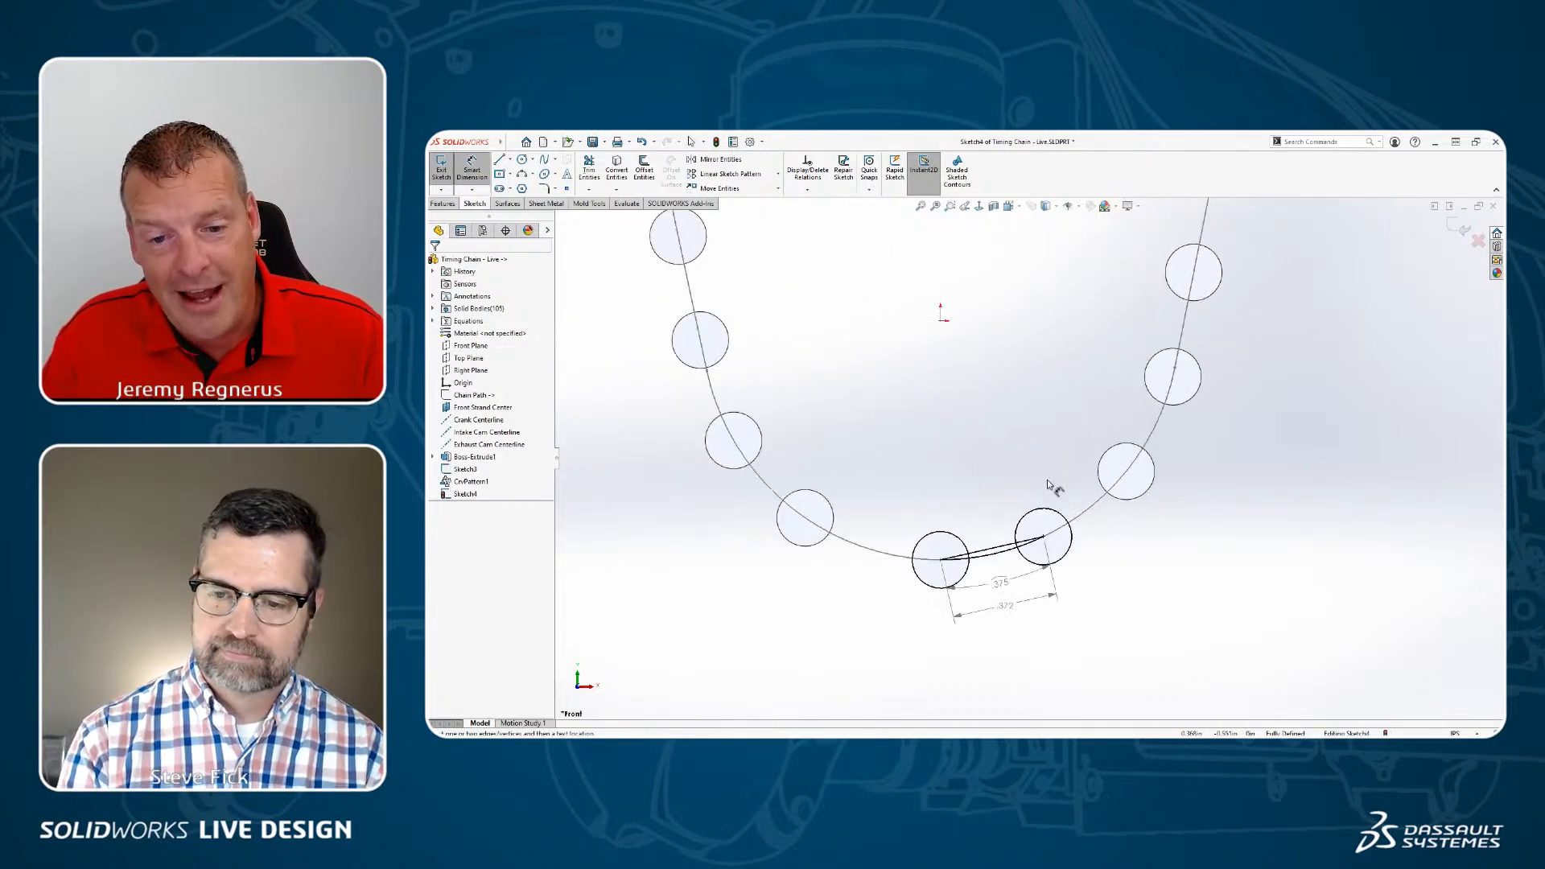
{"action": "scroll", "coordinate": [1053, 487], "scroll_direction": "down", "scroll_amount": 3}
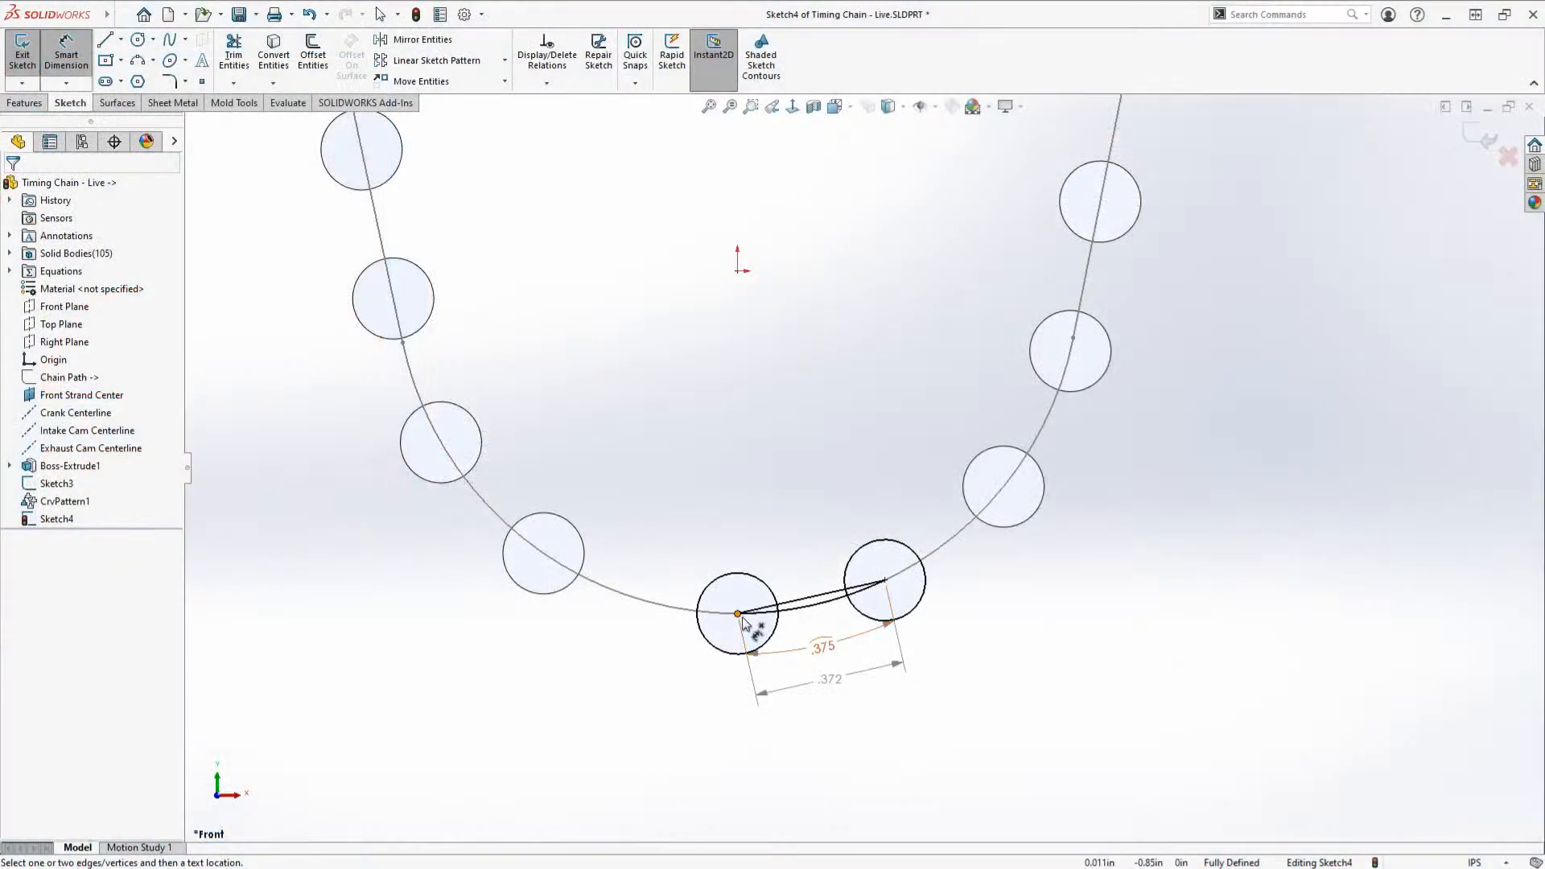
{"action": "left_click", "coordinate": [940, 559]}
{"action": "left_click", "coordinate": [885, 580]}
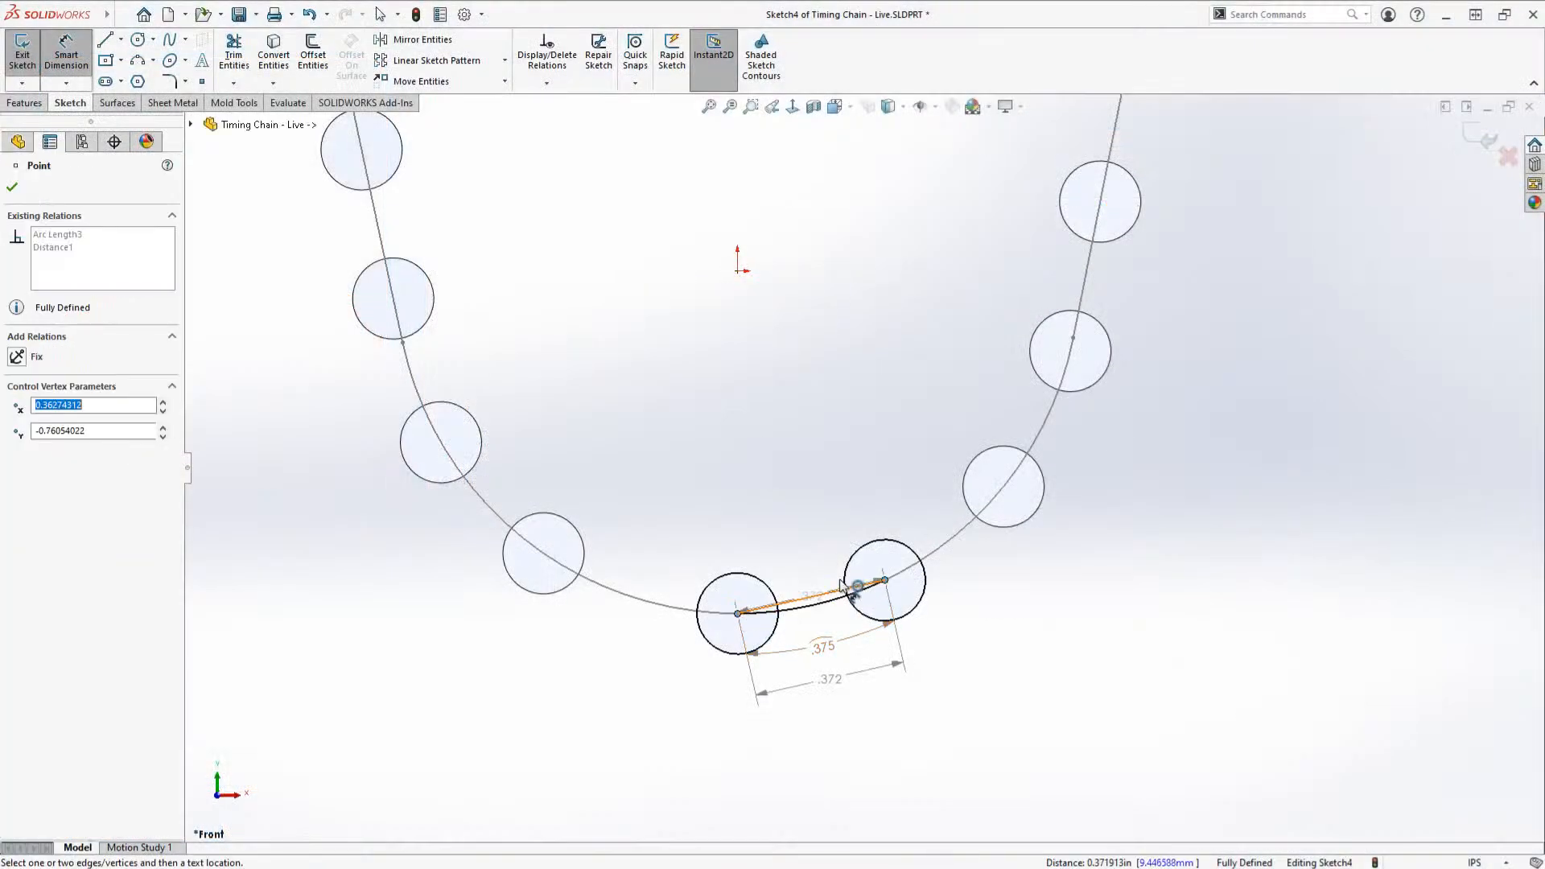
{"action": "left_click", "coordinate": [738, 272]}
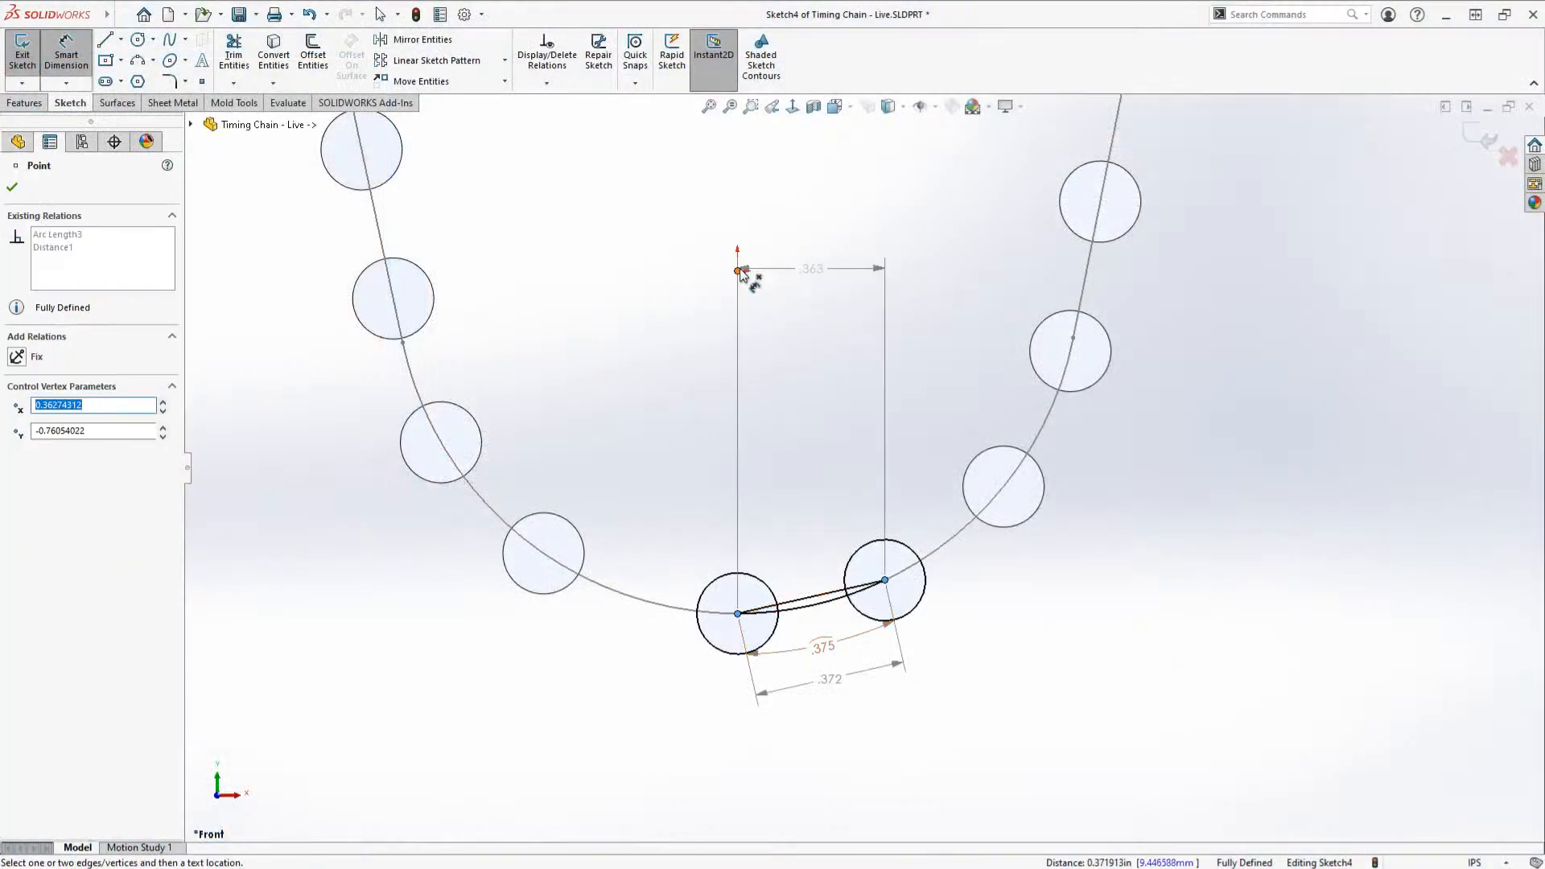
{"action": "left_click", "coordinate": [738, 271]}
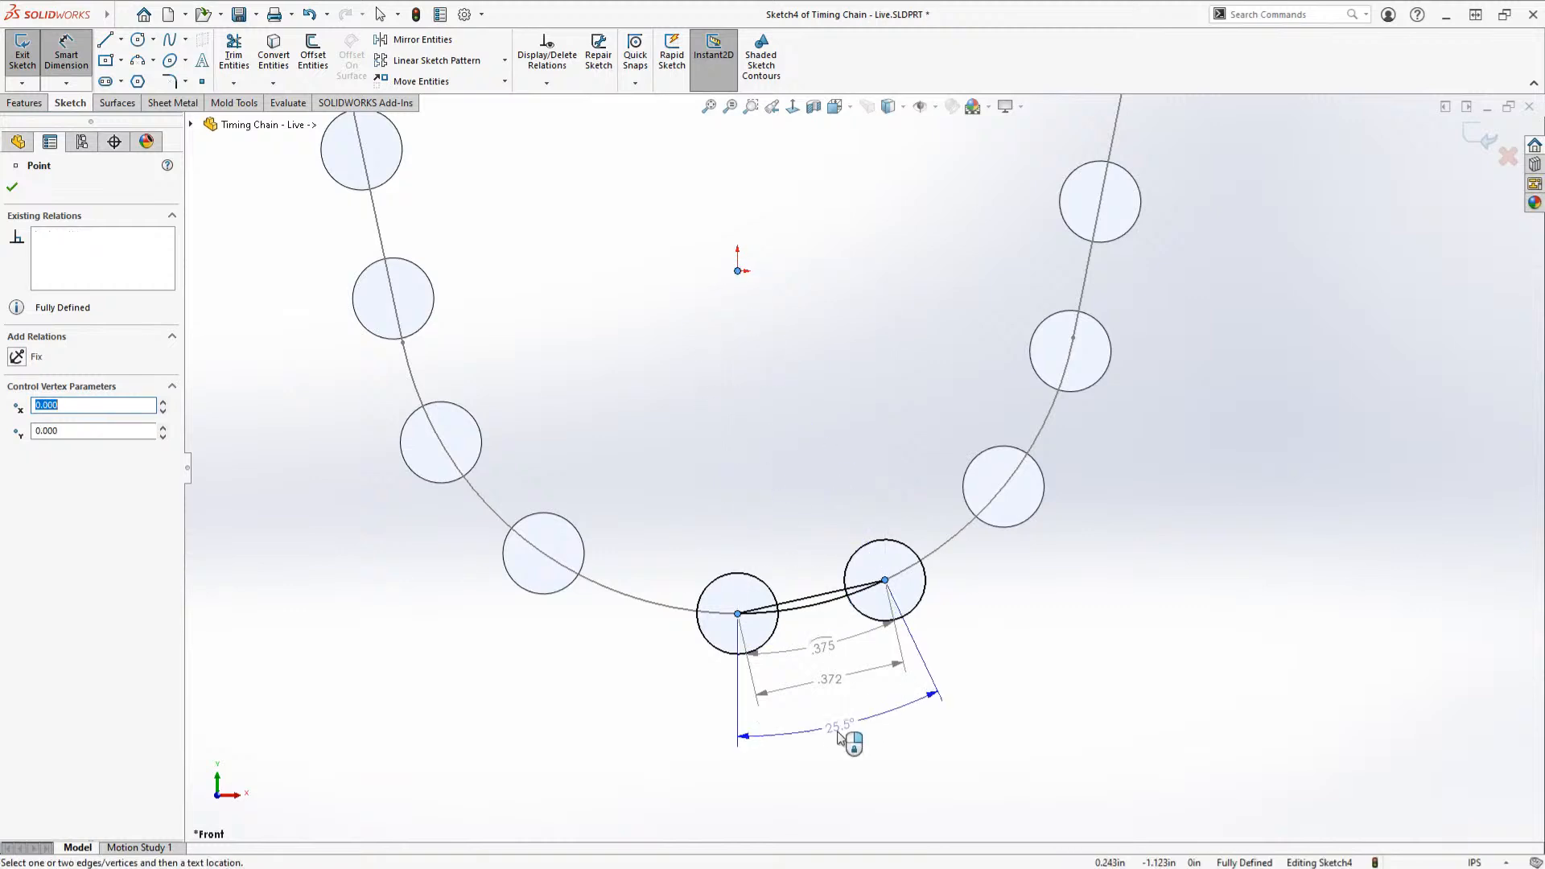
{"action": "left_click", "coordinate": [843, 748]}
{"action": "left_click", "coordinate": [853, 251]}
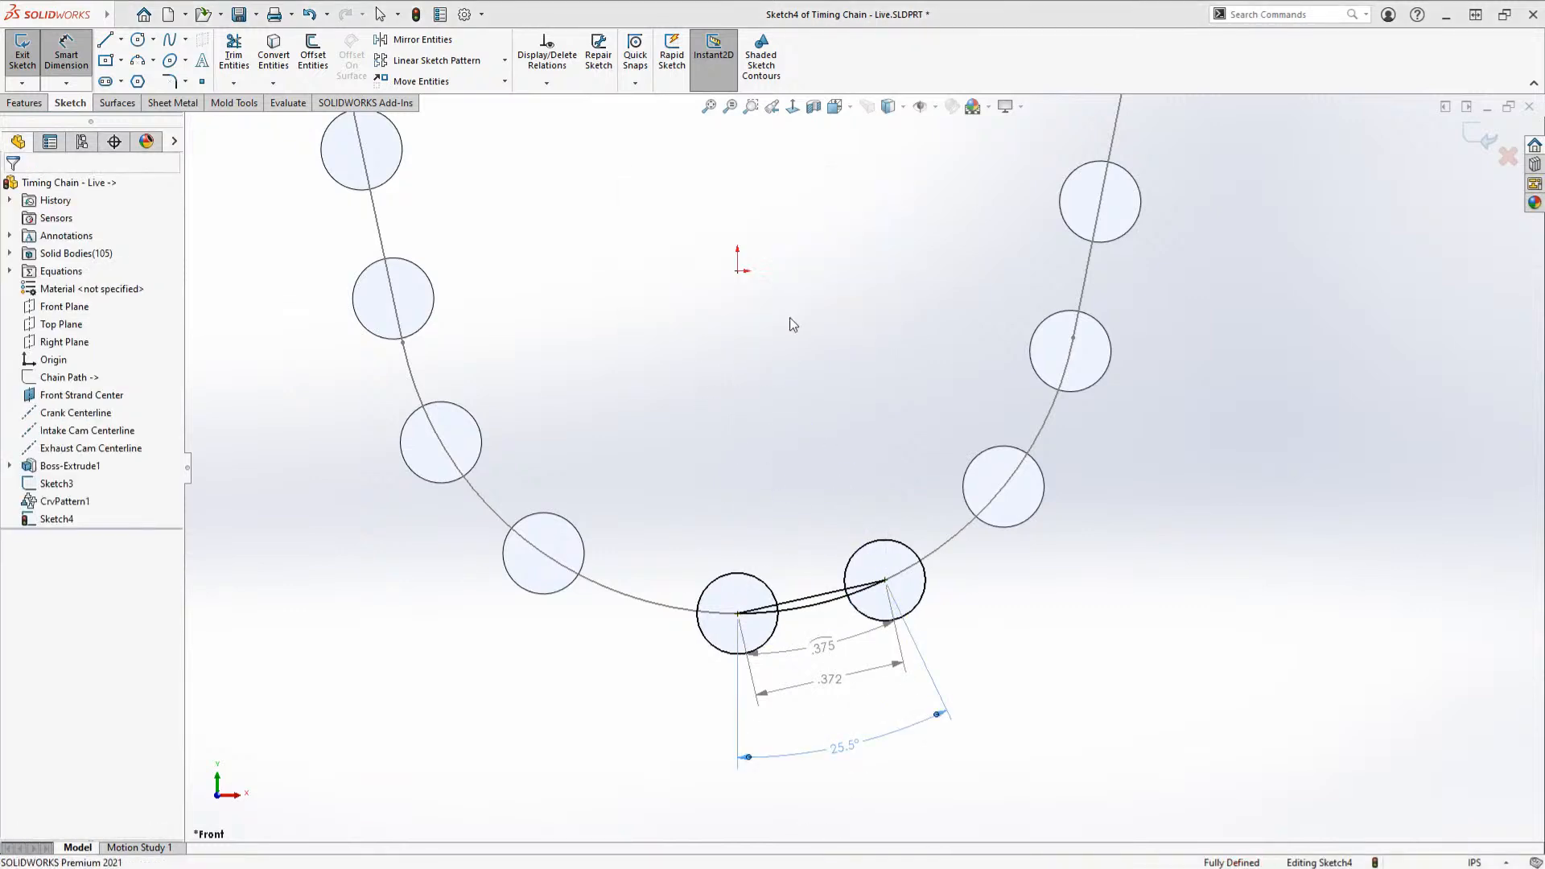
{"action": "key", "text": "Escape"}
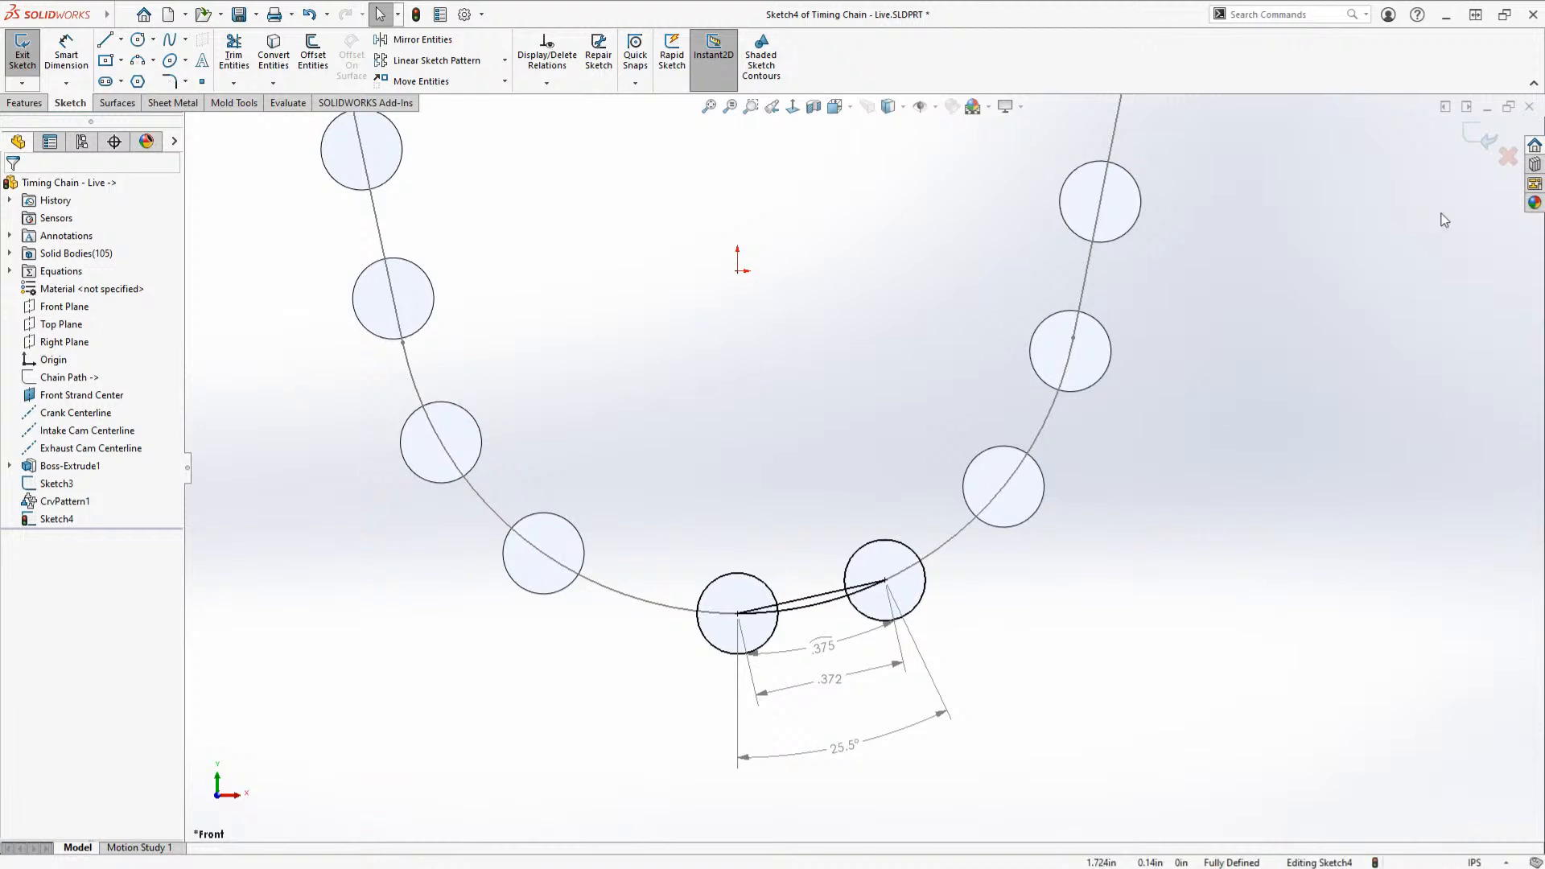
{"action": "left_click", "coordinate": [1505, 158]}
{"action": "left_click", "coordinate": [747, 448]}
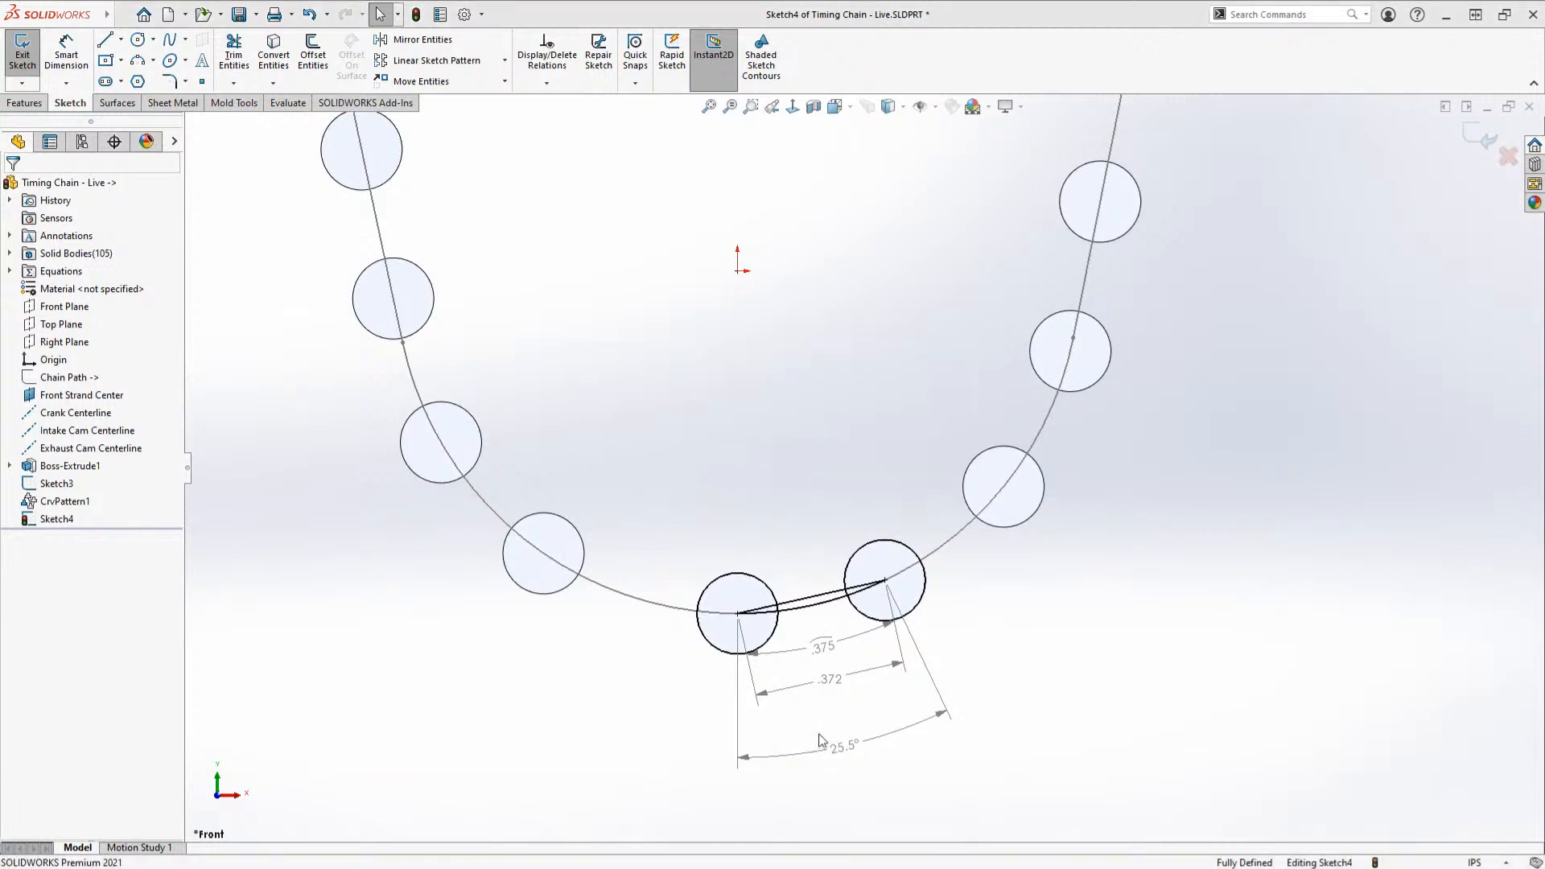
Step: Check the settings of the curve-driven pattern CrvPattern1 and delete the pattern from the part
{"action": "left_click", "coordinate": [77, 500]}
{"action": "left_click", "coordinate": [91, 460]}
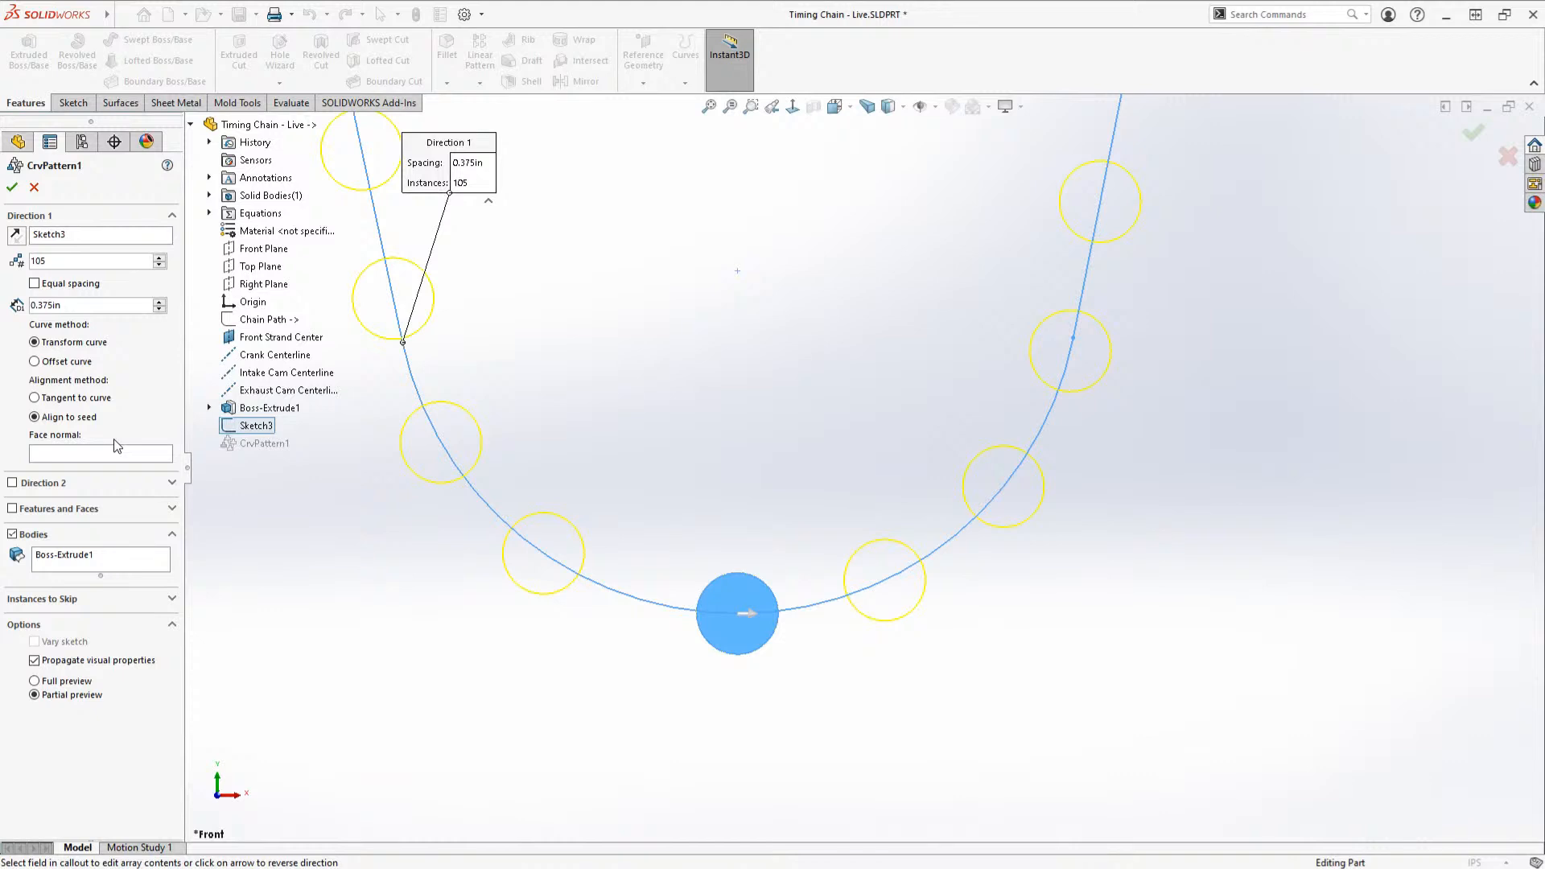
{"action": "left_click", "coordinate": [12, 187]}
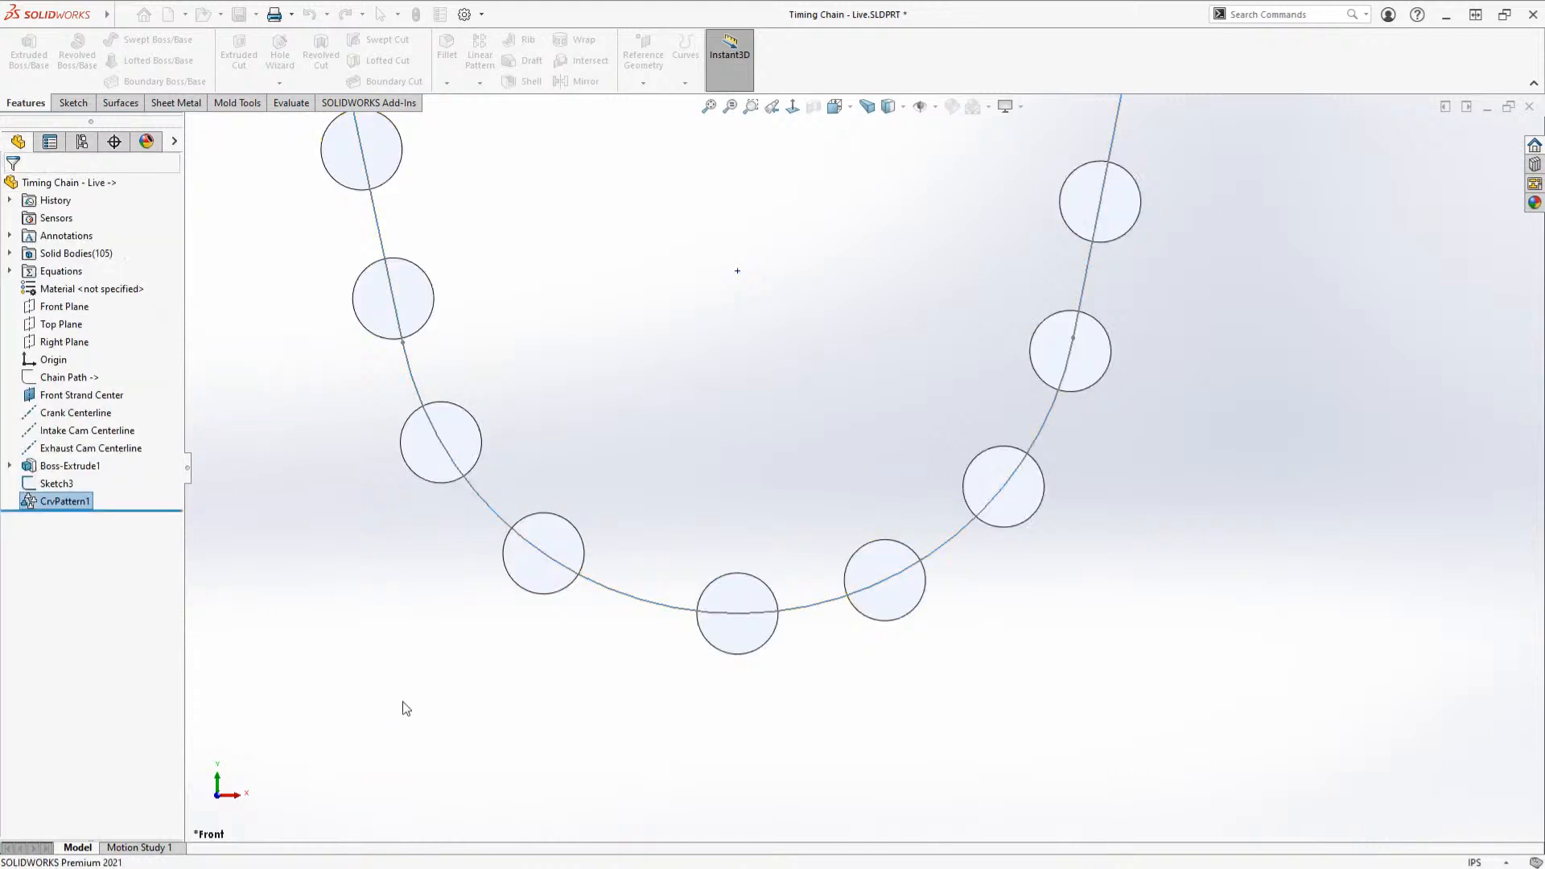
{"action": "left_click", "coordinate": [51, 505]}
{"action": "key", "text": "Delete"}
{"action": "key", "text": "Return"}
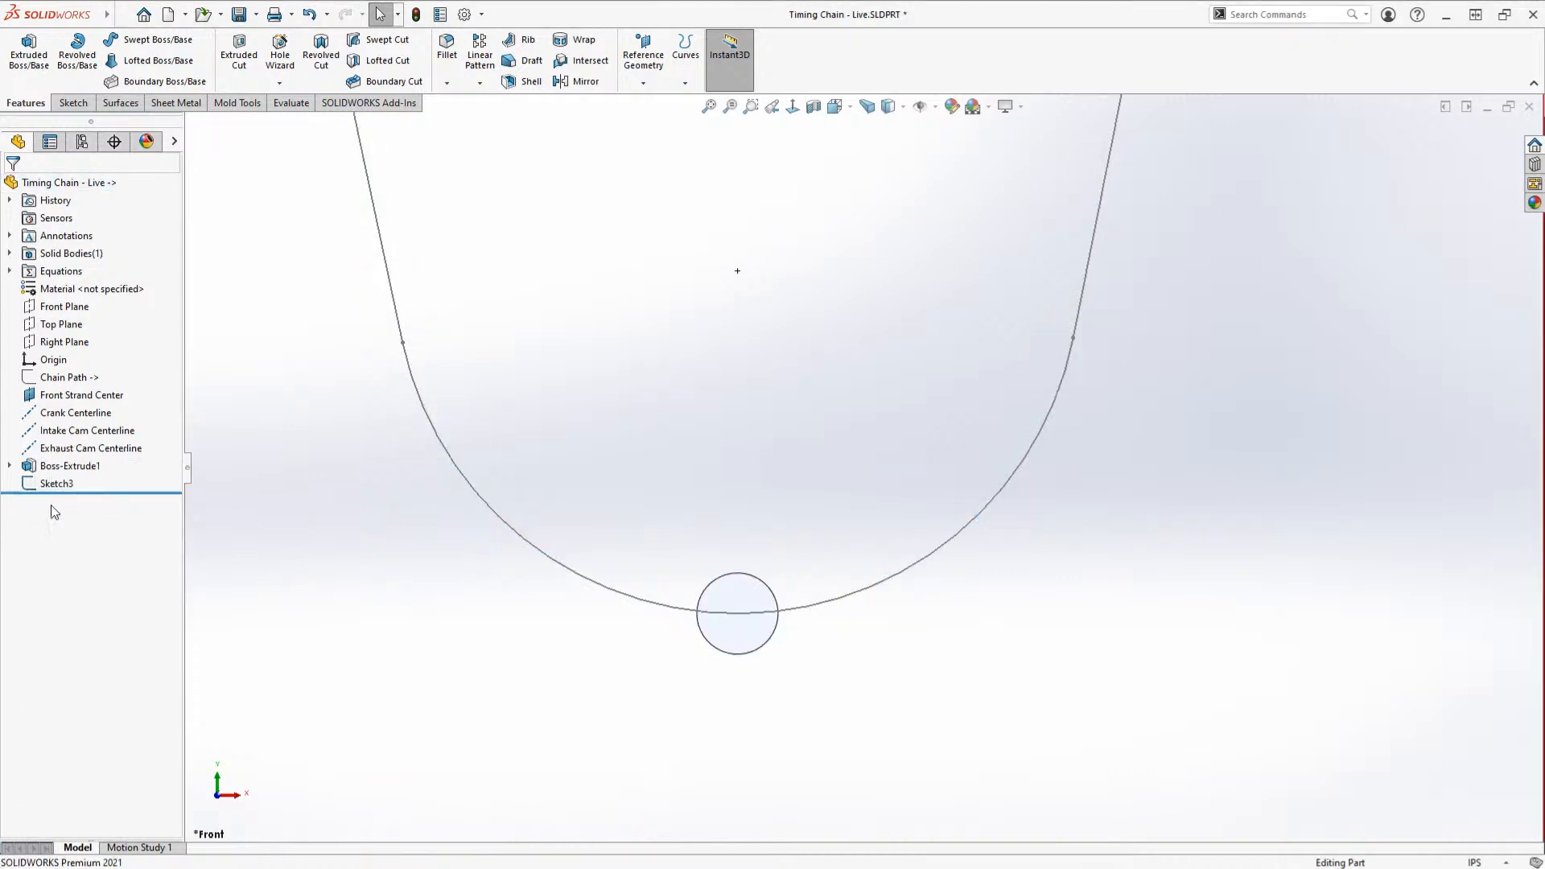
Step: Delete Sketch3 and show the Chain Path sketch
{"action": "left_click", "coordinate": [57, 489]}
{"action": "left_click", "coordinate": [500, 685]}
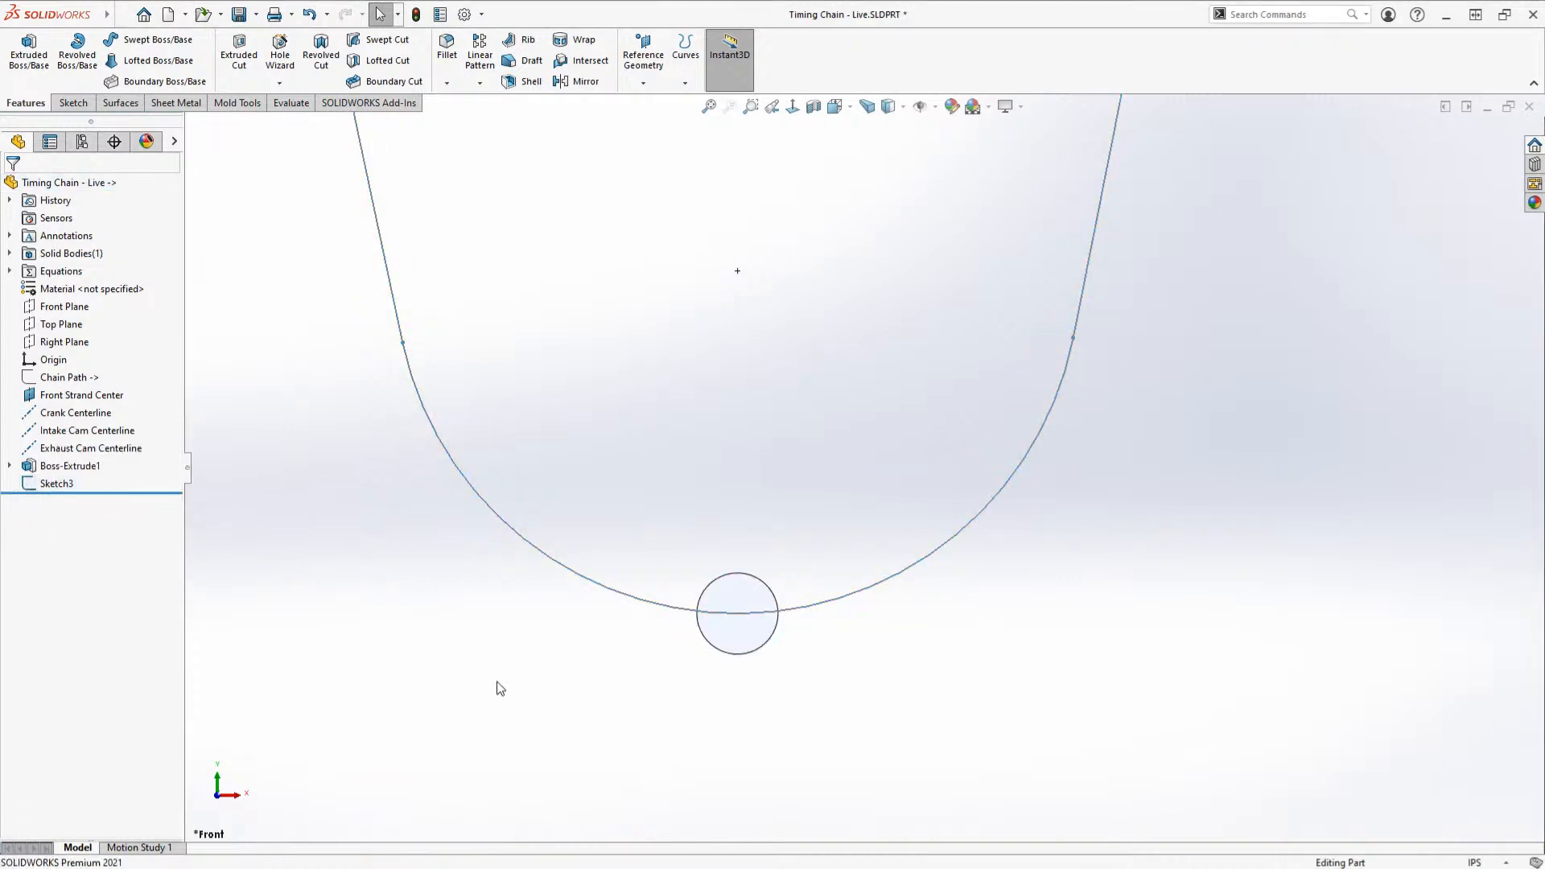
{"action": "left_click", "coordinate": [57, 486]}
{"action": "key", "text": "Delete"}
{"action": "key", "text": "Return"}
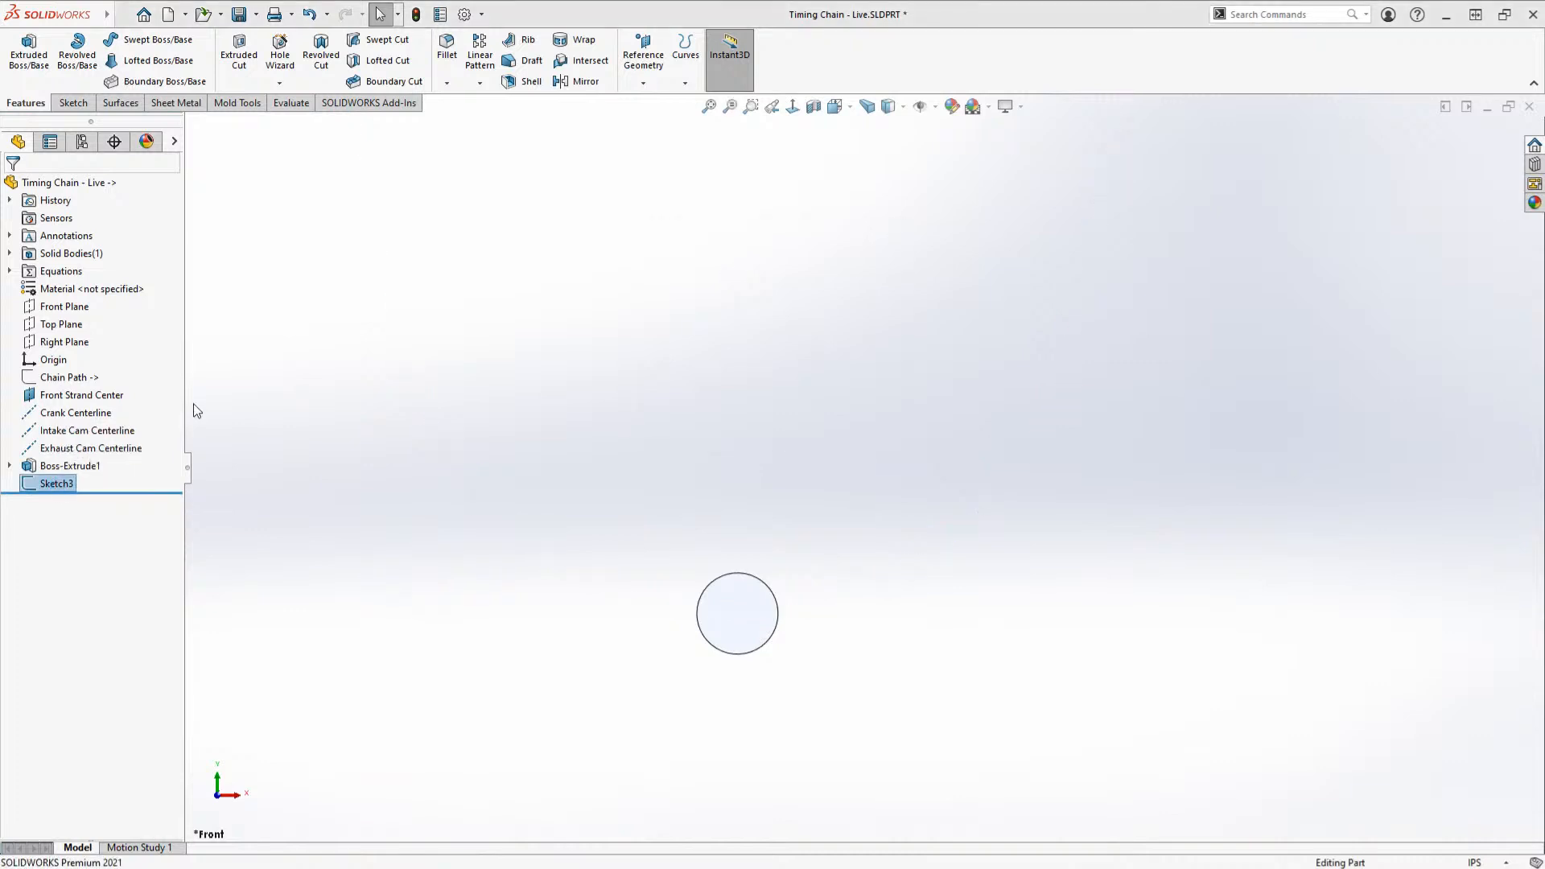
{"action": "left_click", "coordinate": [64, 378]}
{"action": "left_click", "coordinate": [95, 356]}
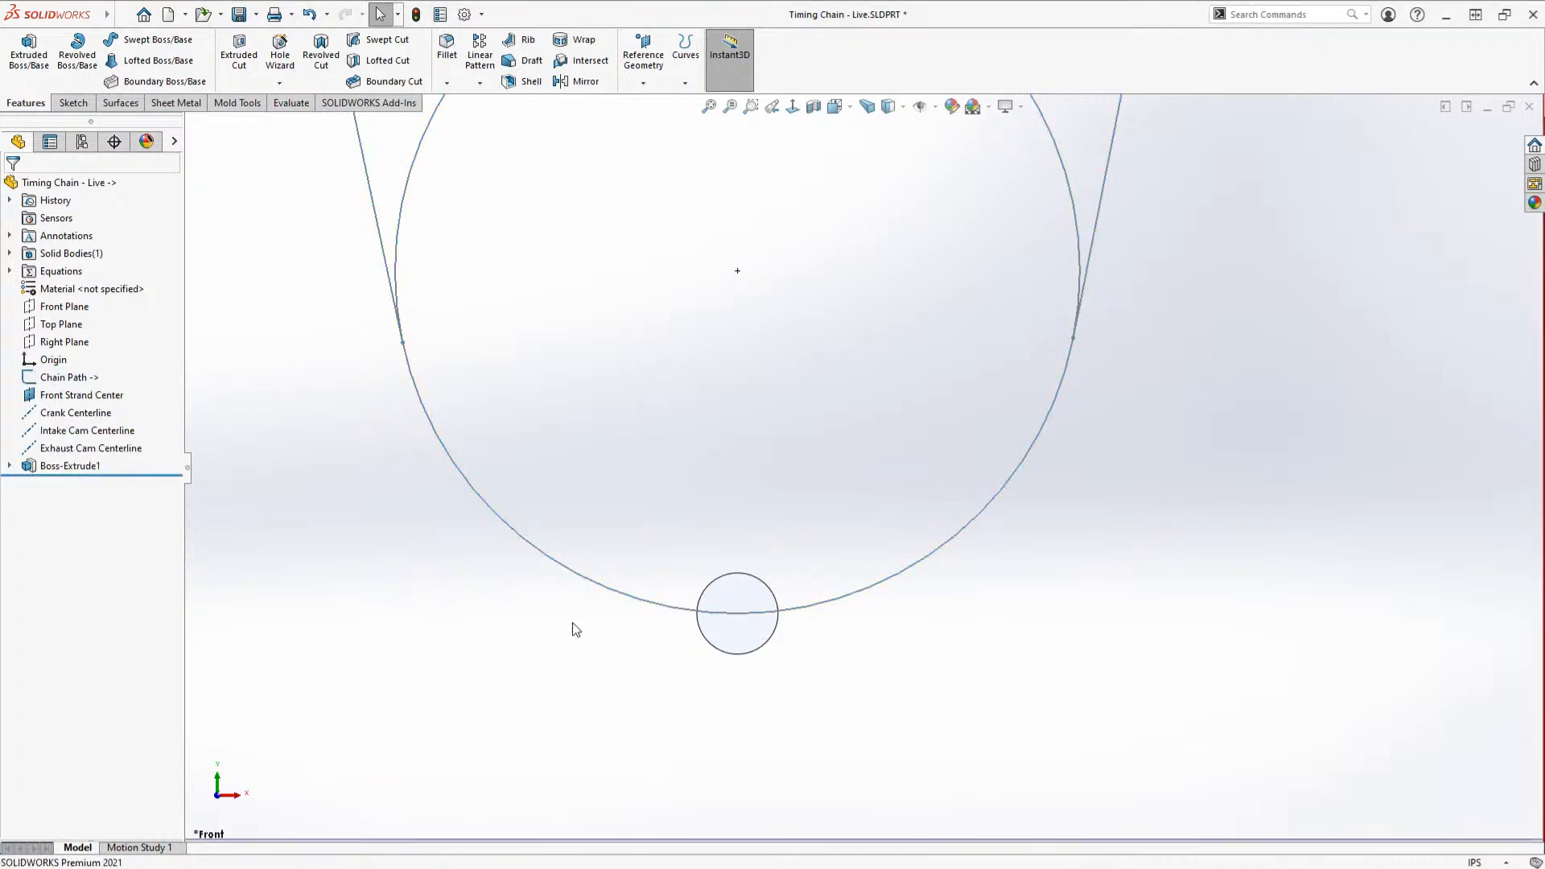
Step: Edit the Chain Path sketch, delete the left tangent line between the cam and crank circles, and rebuild the part
{"action": "scroll", "coordinate": [976, 400], "scroll_direction": "up", "scroll_amount": 3}
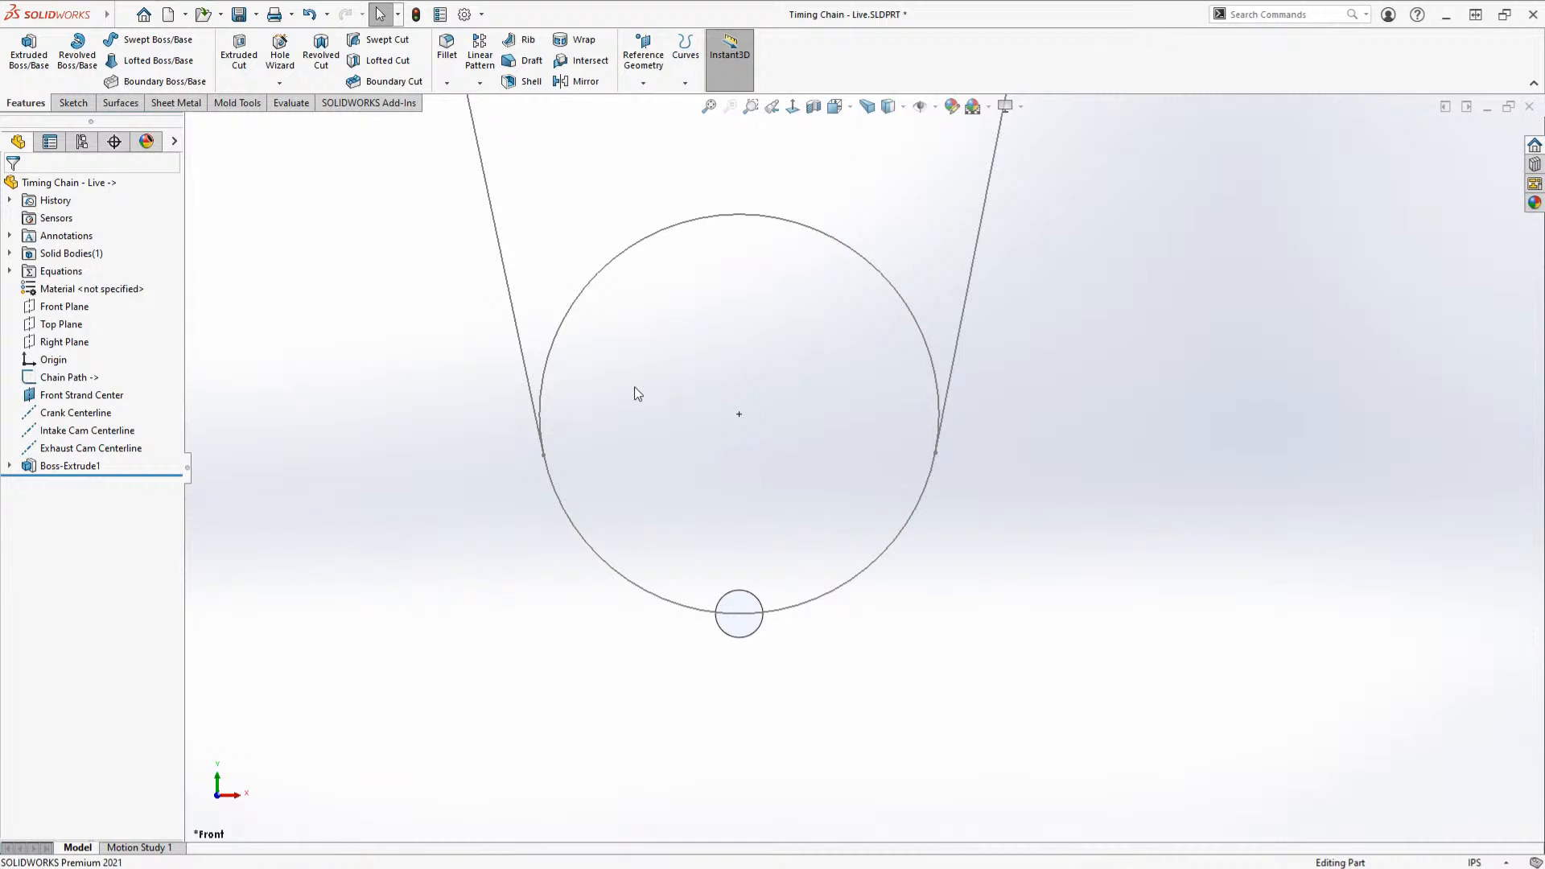
{"action": "scroll", "coordinate": [822, 281], "scroll_direction": "up", "scroll_amount": 14}
{"action": "scroll", "coordinate": [831, 274], "scroll_direction": "down", "scroll_amount": 3}
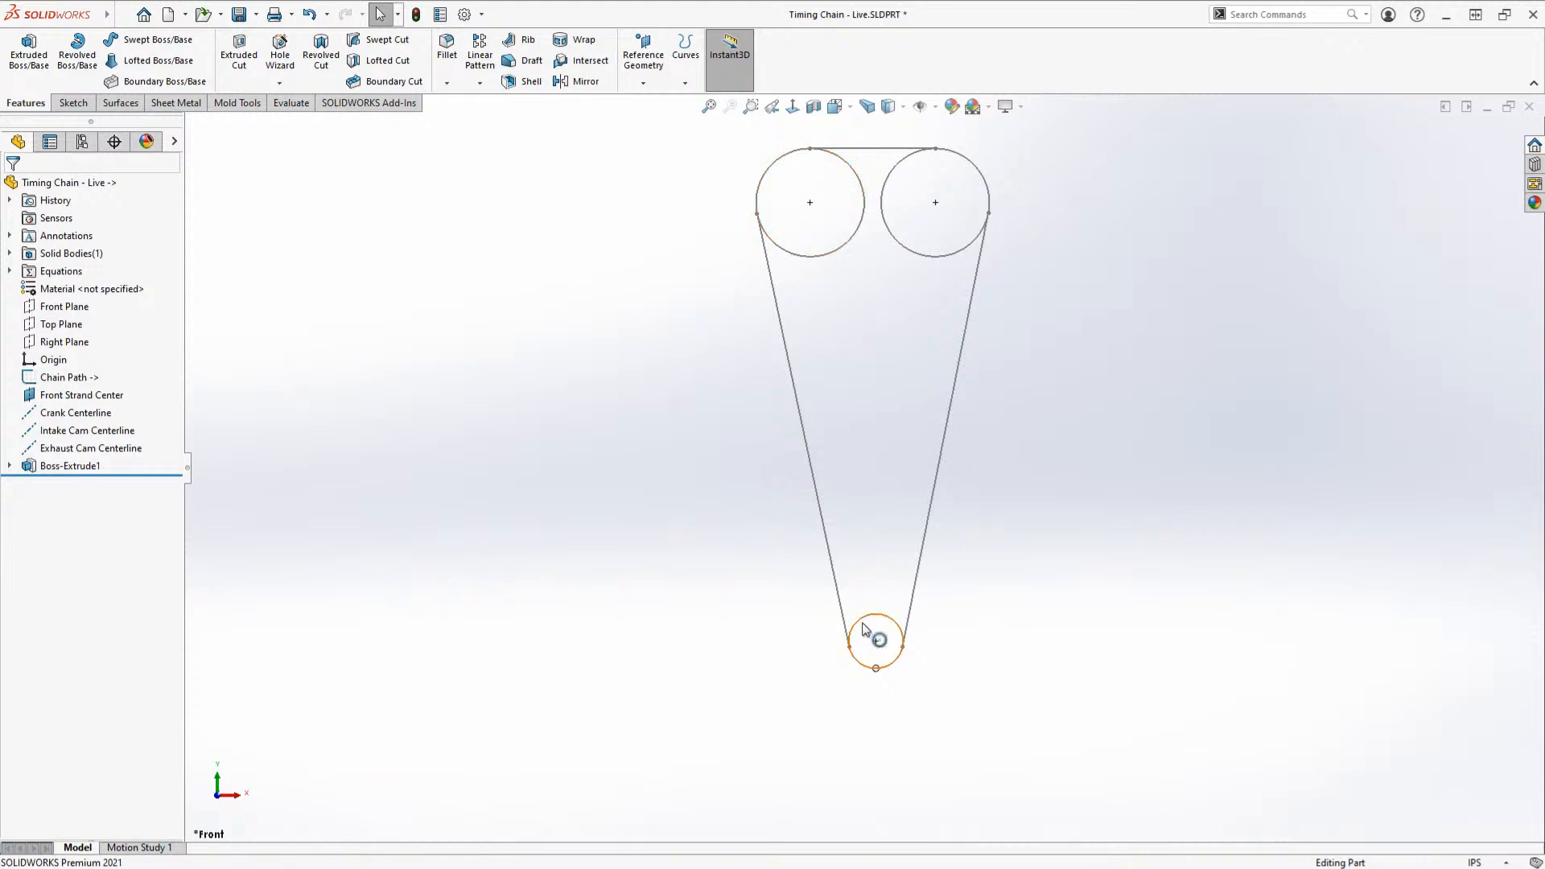
{"action": "left_click", "coordinate": [823, 507]}
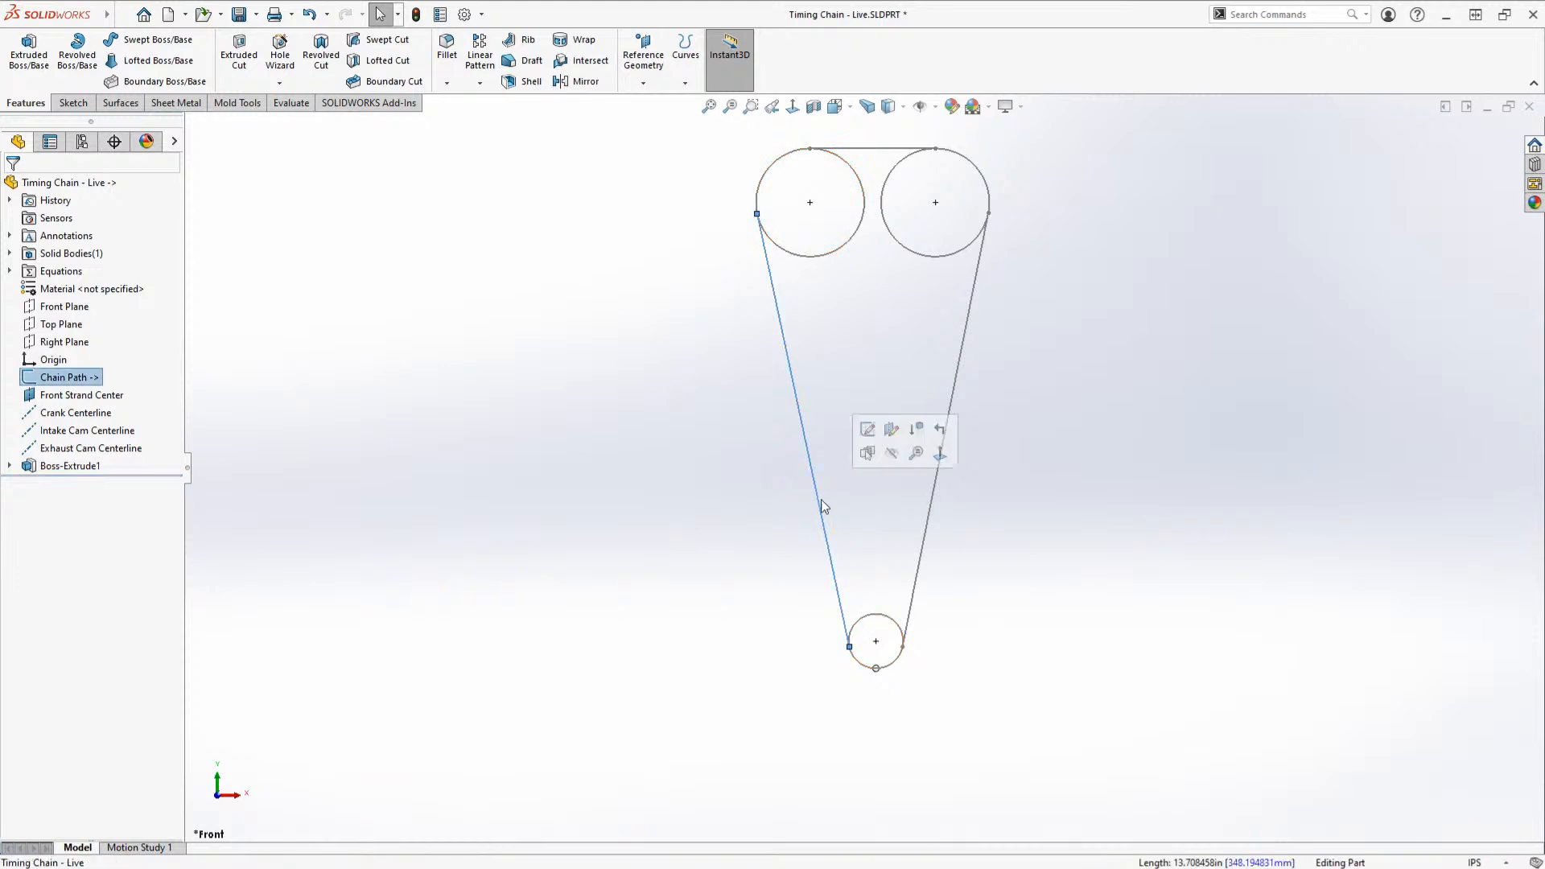
{"action": "left_click", "coordinate": [879, 452]}
{"action": "left_click", "coordinate": [803, 435]}
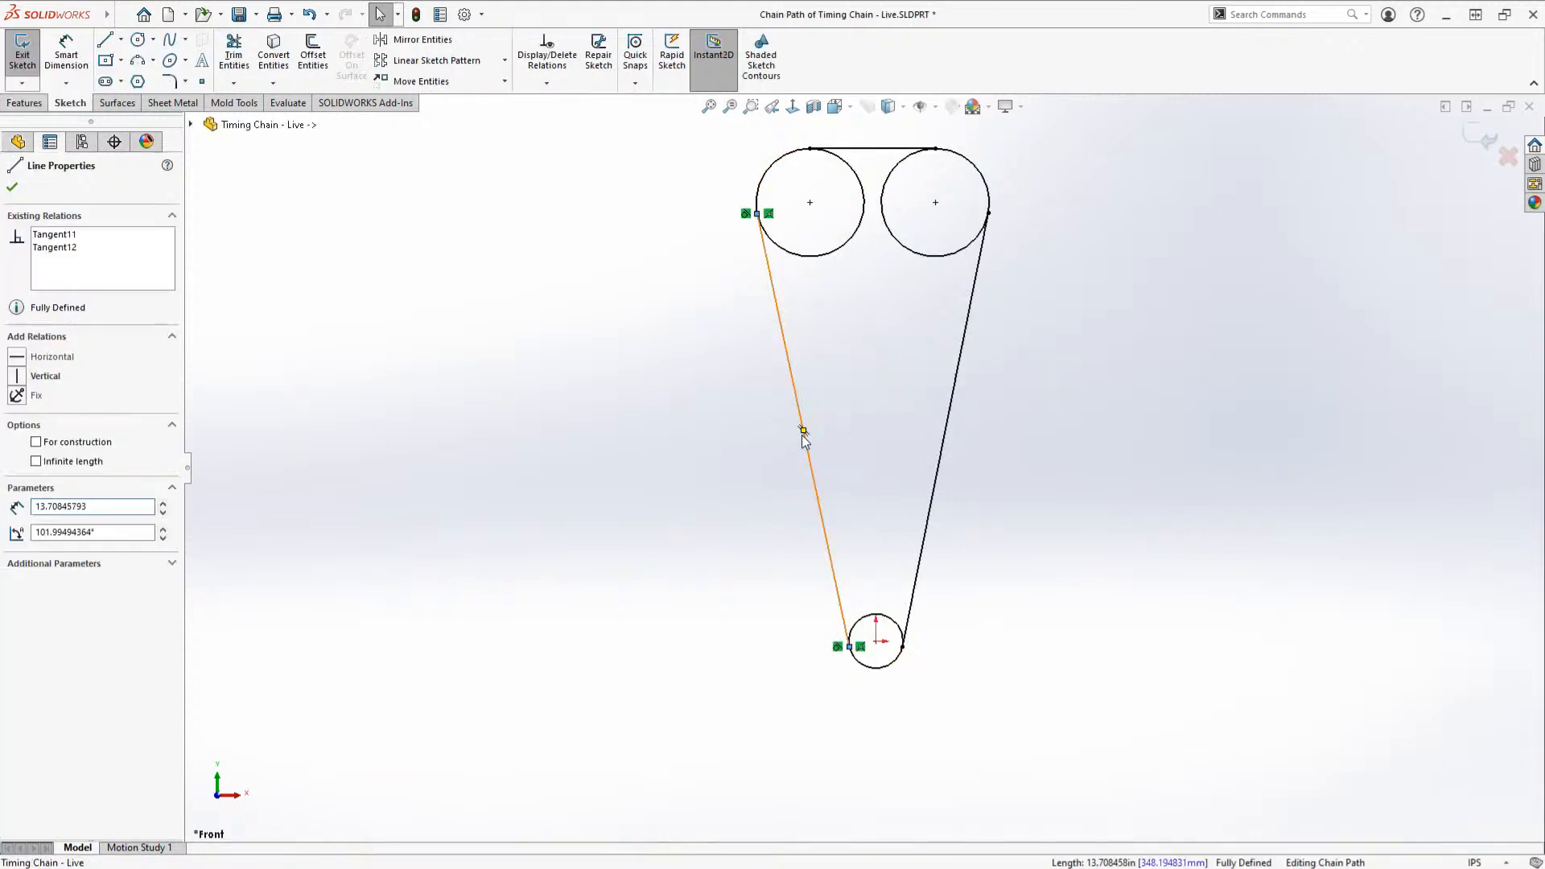
{"action": "key", "text": "Delete"}
{"action": "left_click", "coordinate": [1313, 614]}
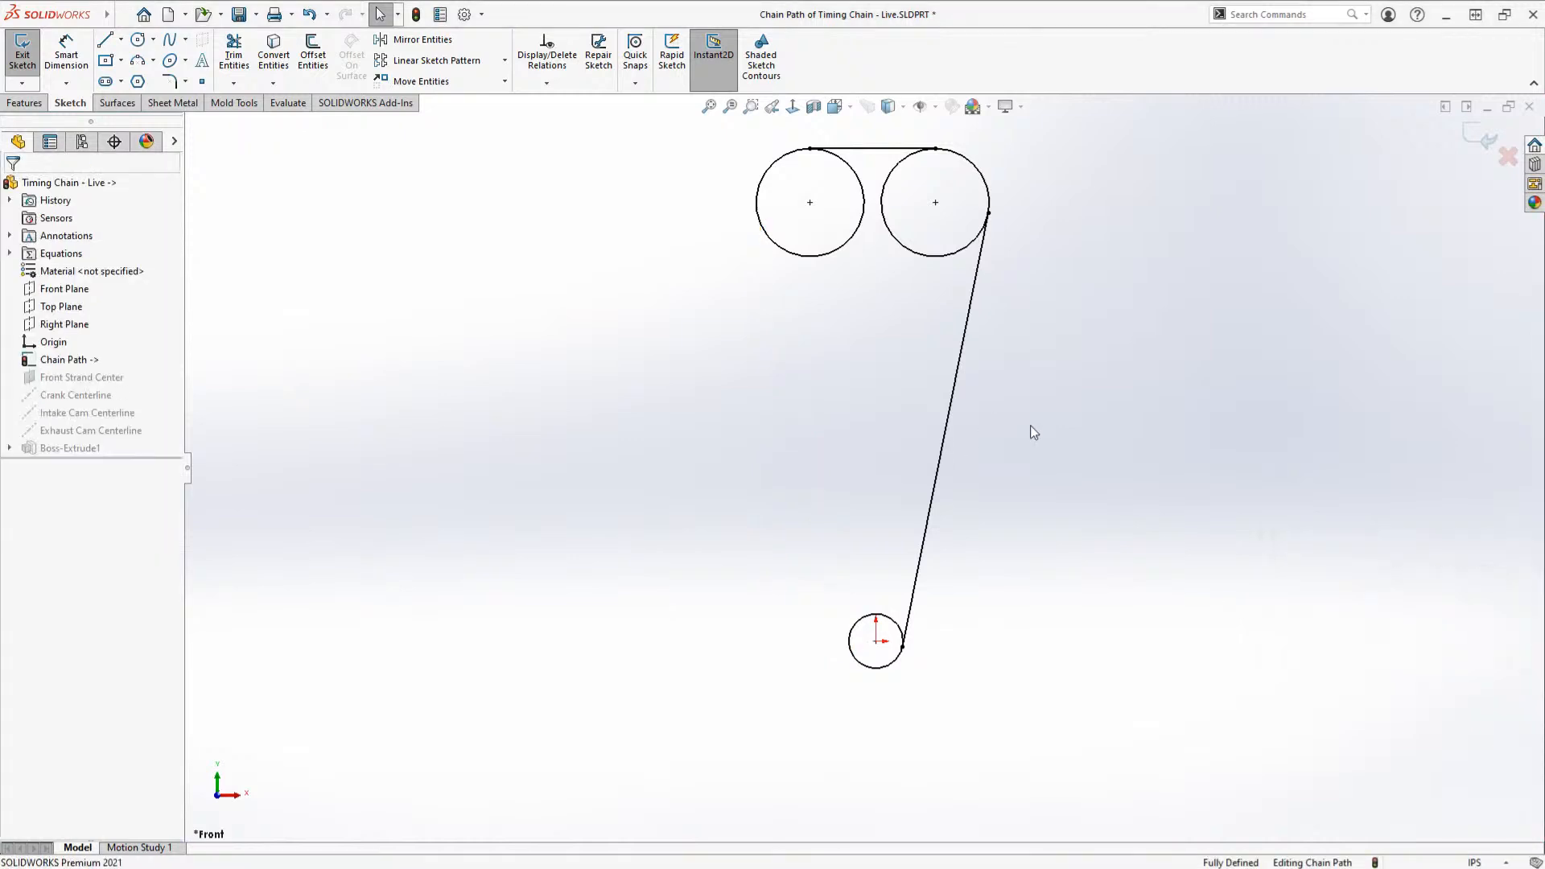
{"action": "key", "text": "ctrl+b"}
Step: Start a circular pattern that patterns bodies and select the Boss-Extrude1 roller body on the crank circle
{"action": "scroll", "coordinate": [993, 605], "scroll_direction": "down", "scroll_amount": 5}
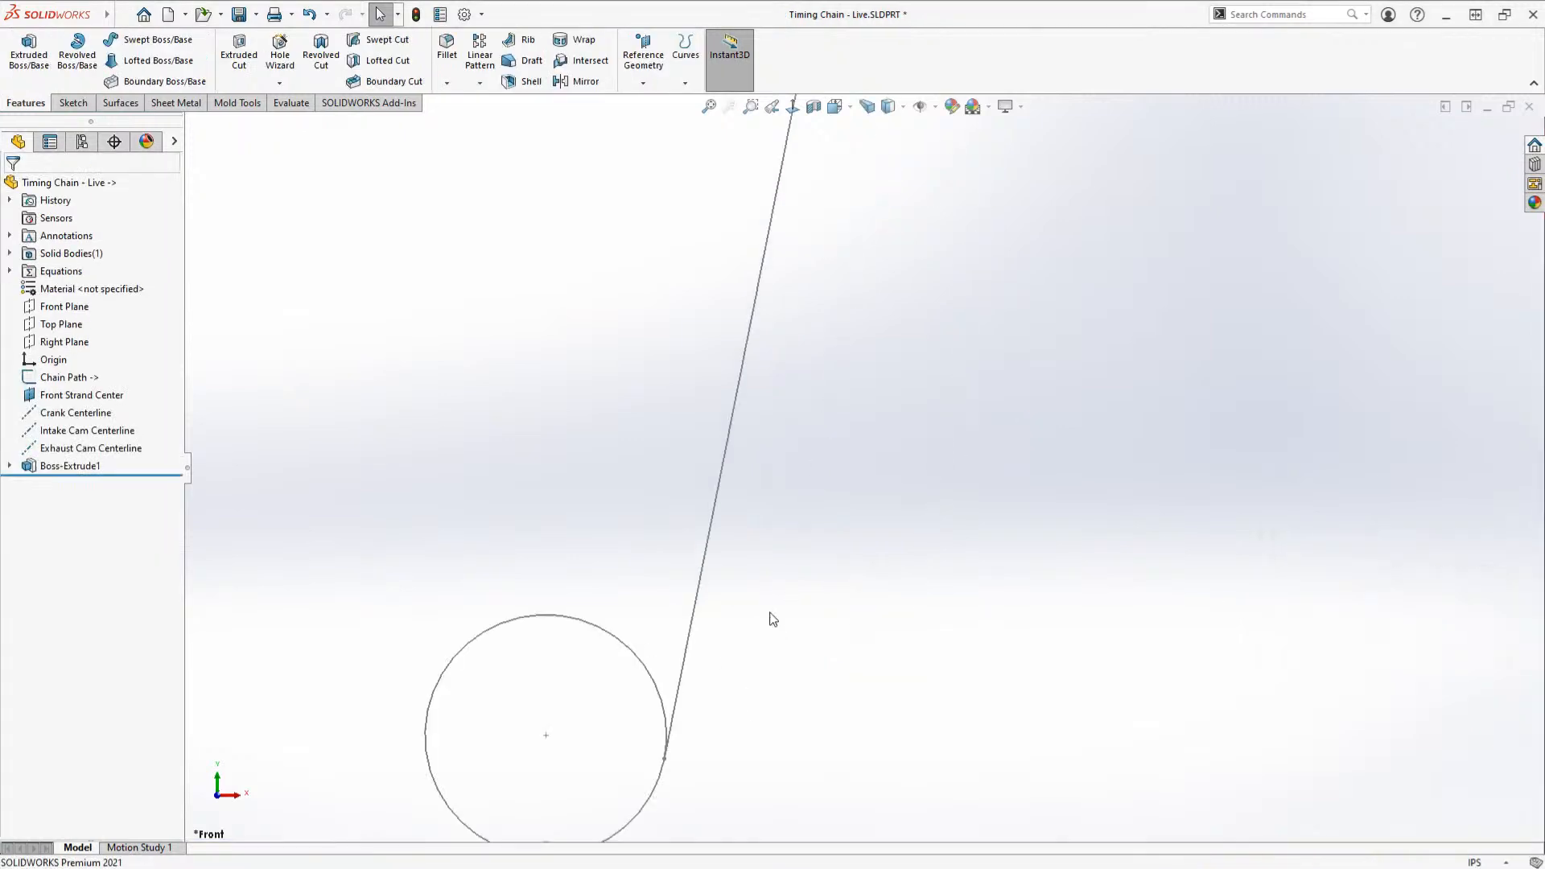
{"action": "scroll", "coordinate": [773, 620], "scroll_direction": "up", "scroll_amount": 6}
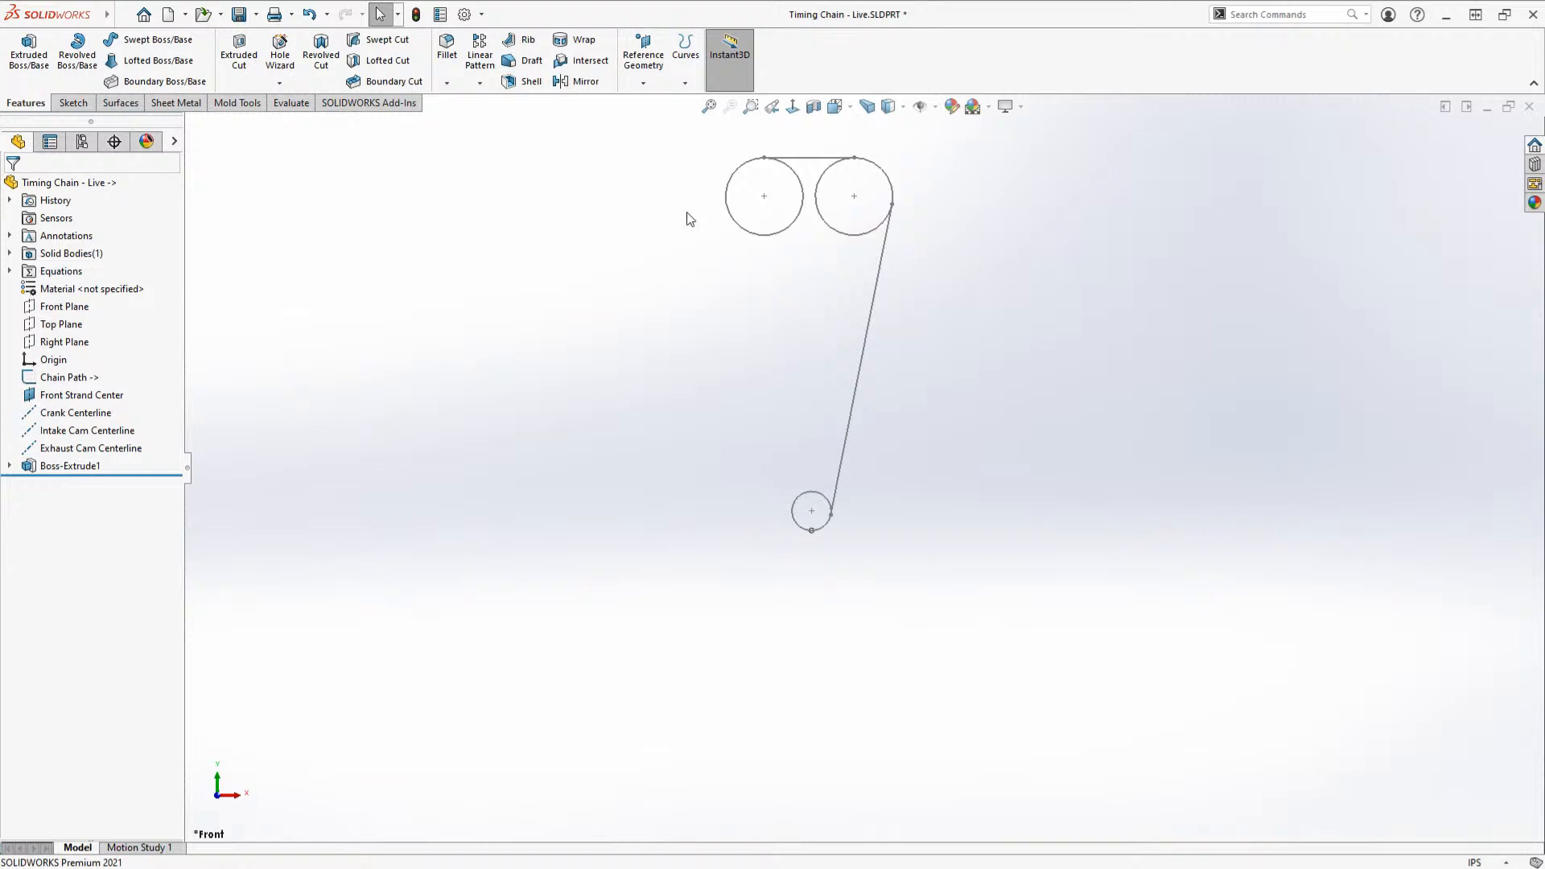
{"action": "scroll", "coordinate": [881, 470], "scroll_direction": "down", "scroll_amount": 10}
{"action": "key", "text": "s"}
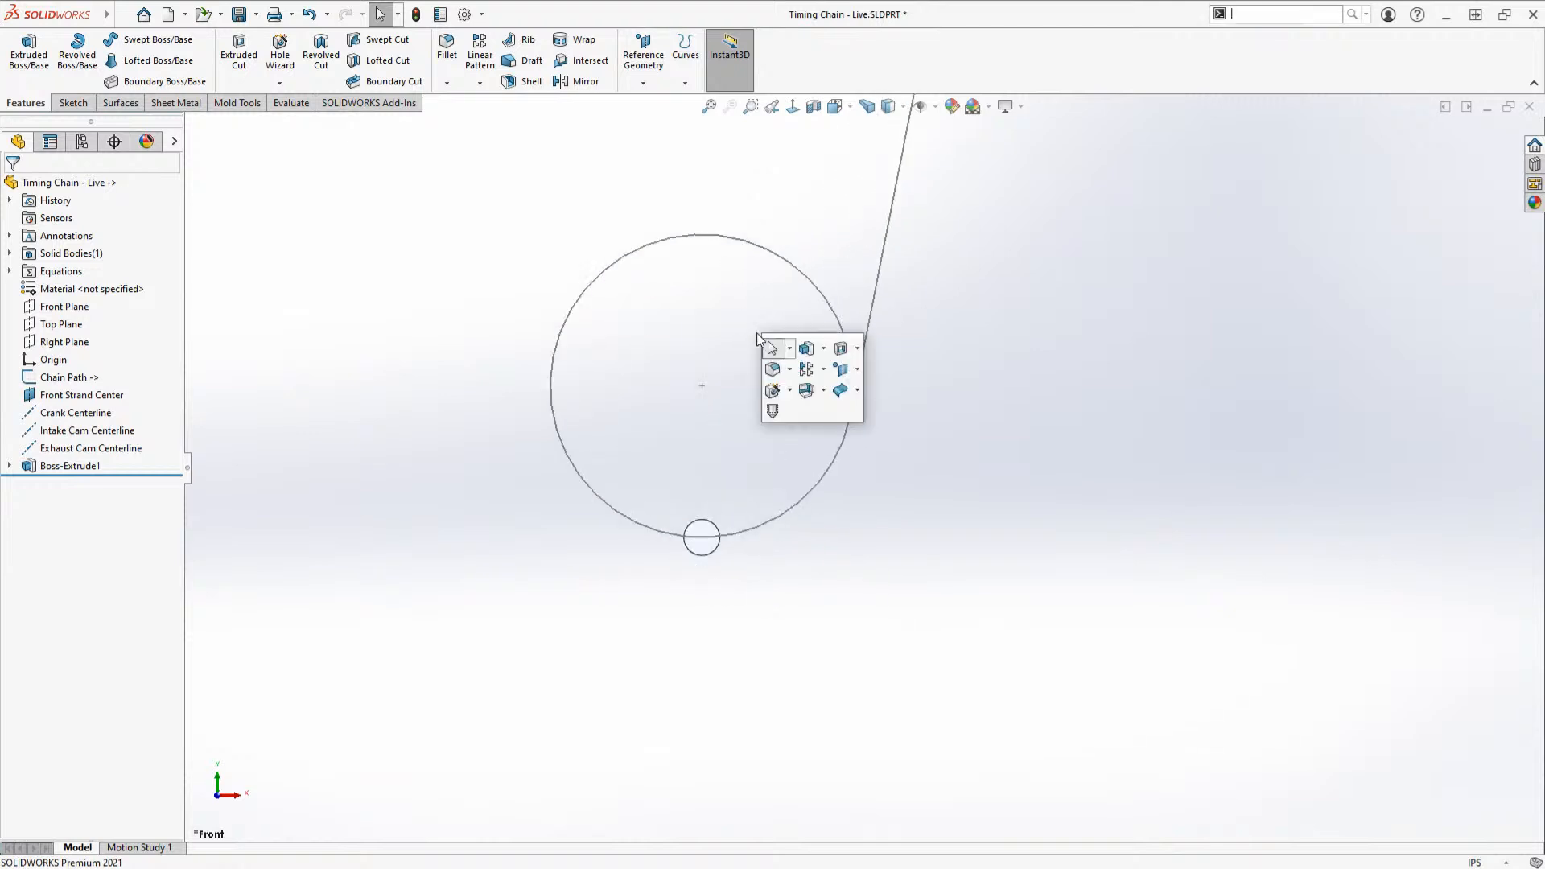
{"action": "left_click", "coordinate": [823, 368]}
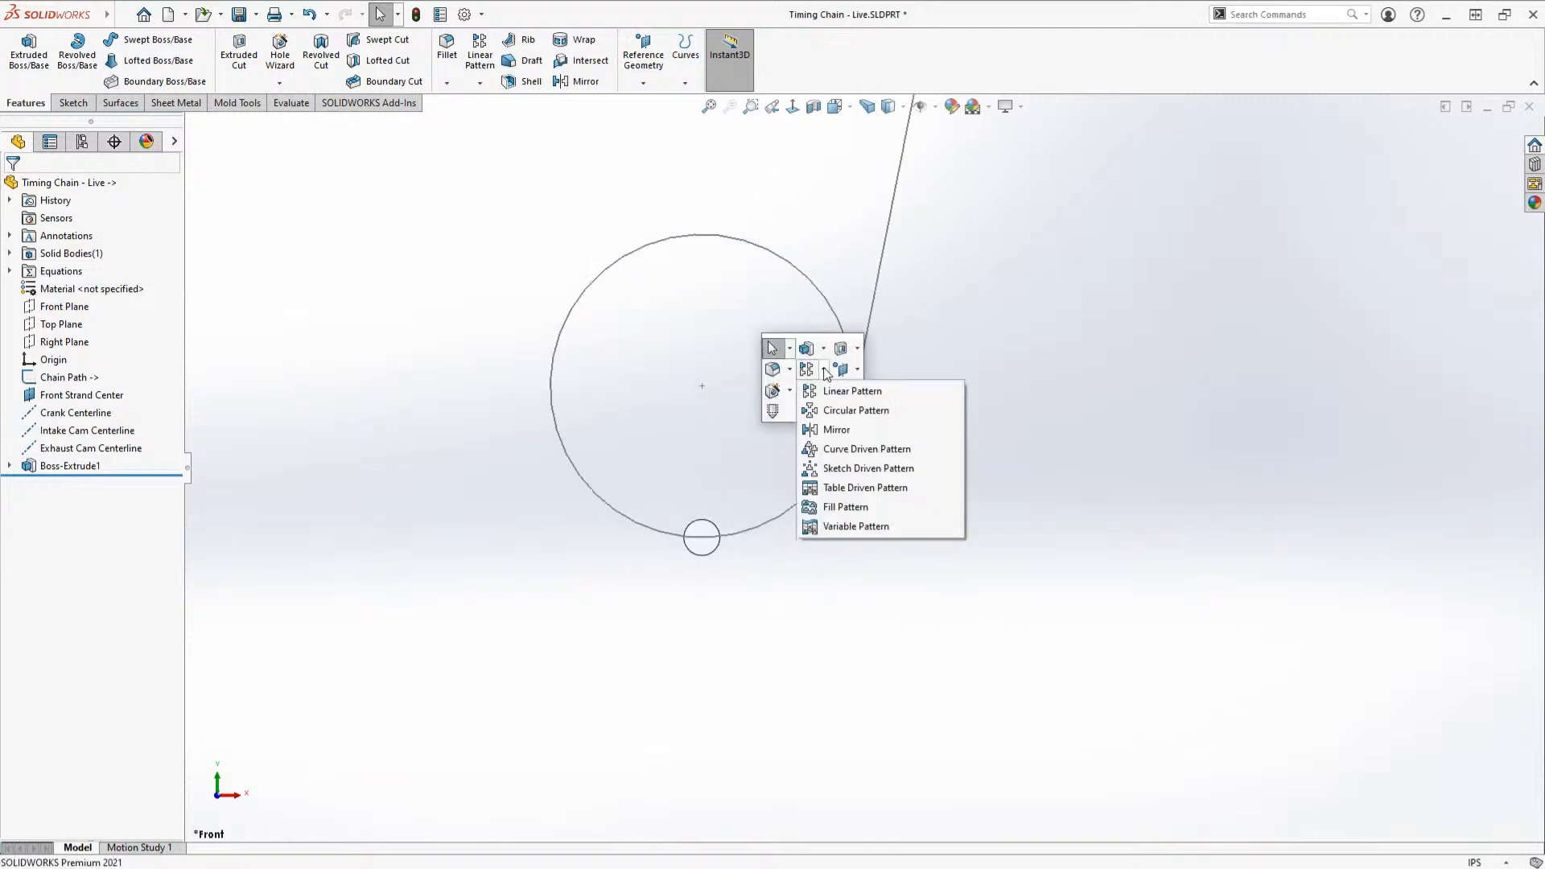
{"action": "left_click", "coordinate": [853, 412]}
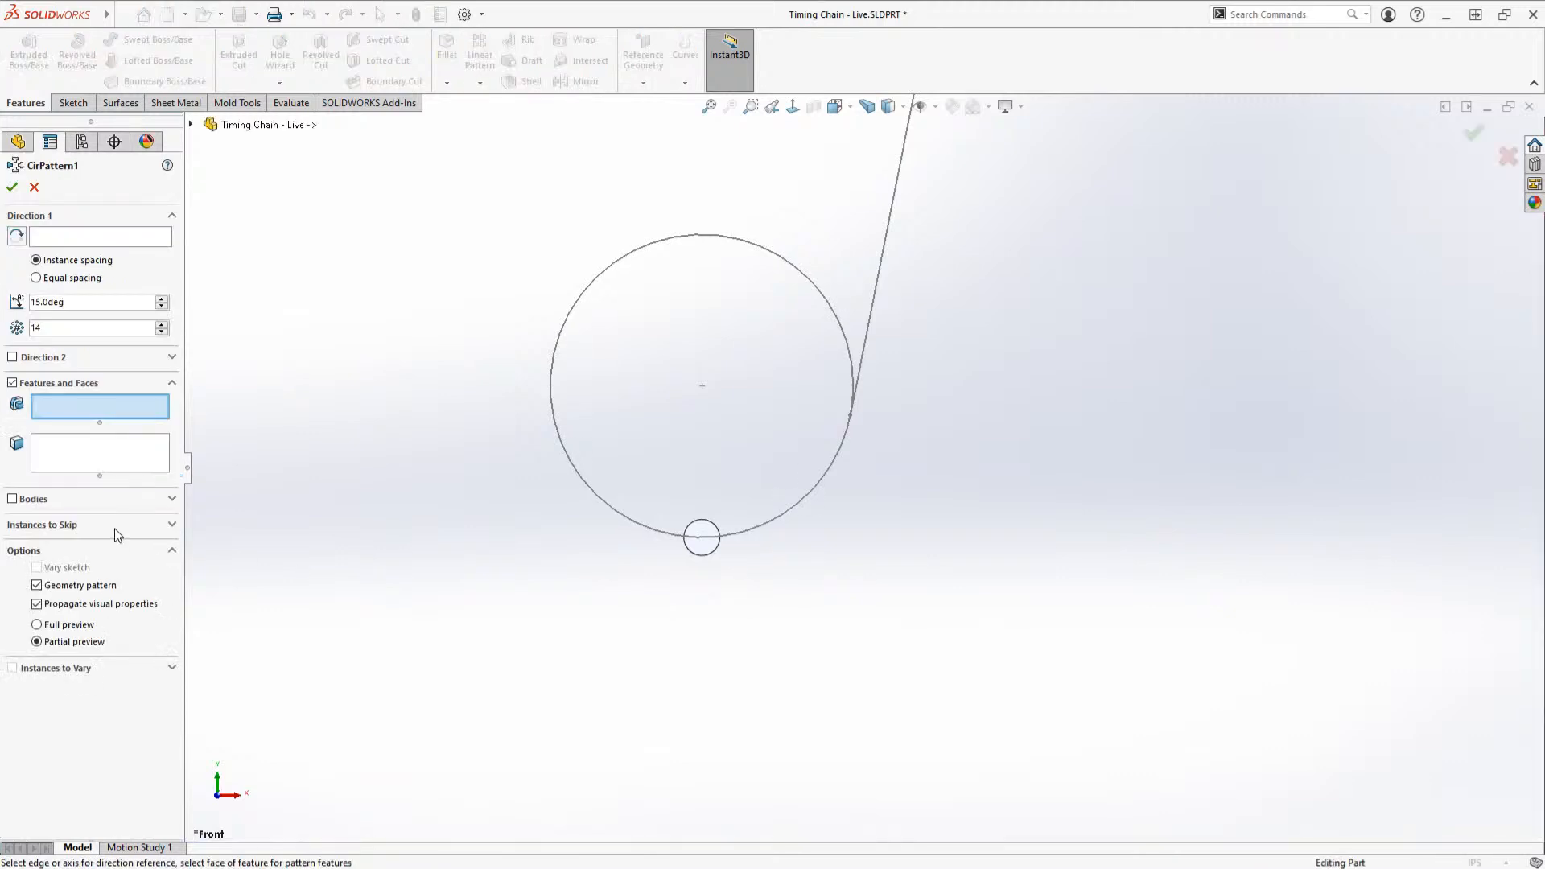
{"action": "left_click", "coordinate": [33, 500]}
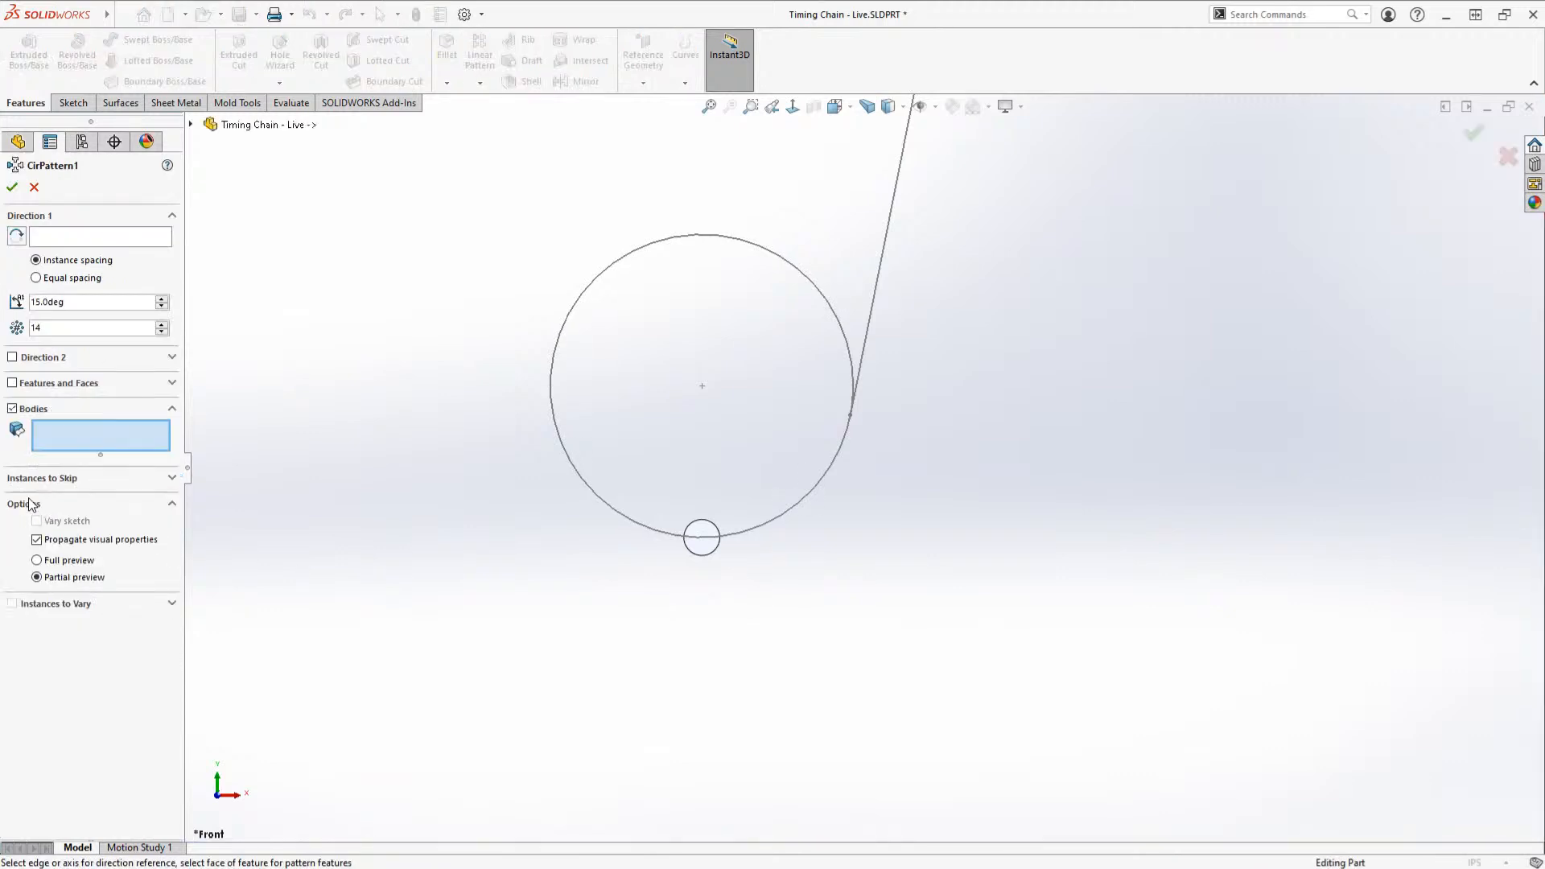
{"action": "left_click", "coordinate": [705, 553]}
Step: Turn on the display of axes and set the Crank Centerline as the rotation axis of the circular pattern
{"action": "left_click", "coordinate": [87, 235]}
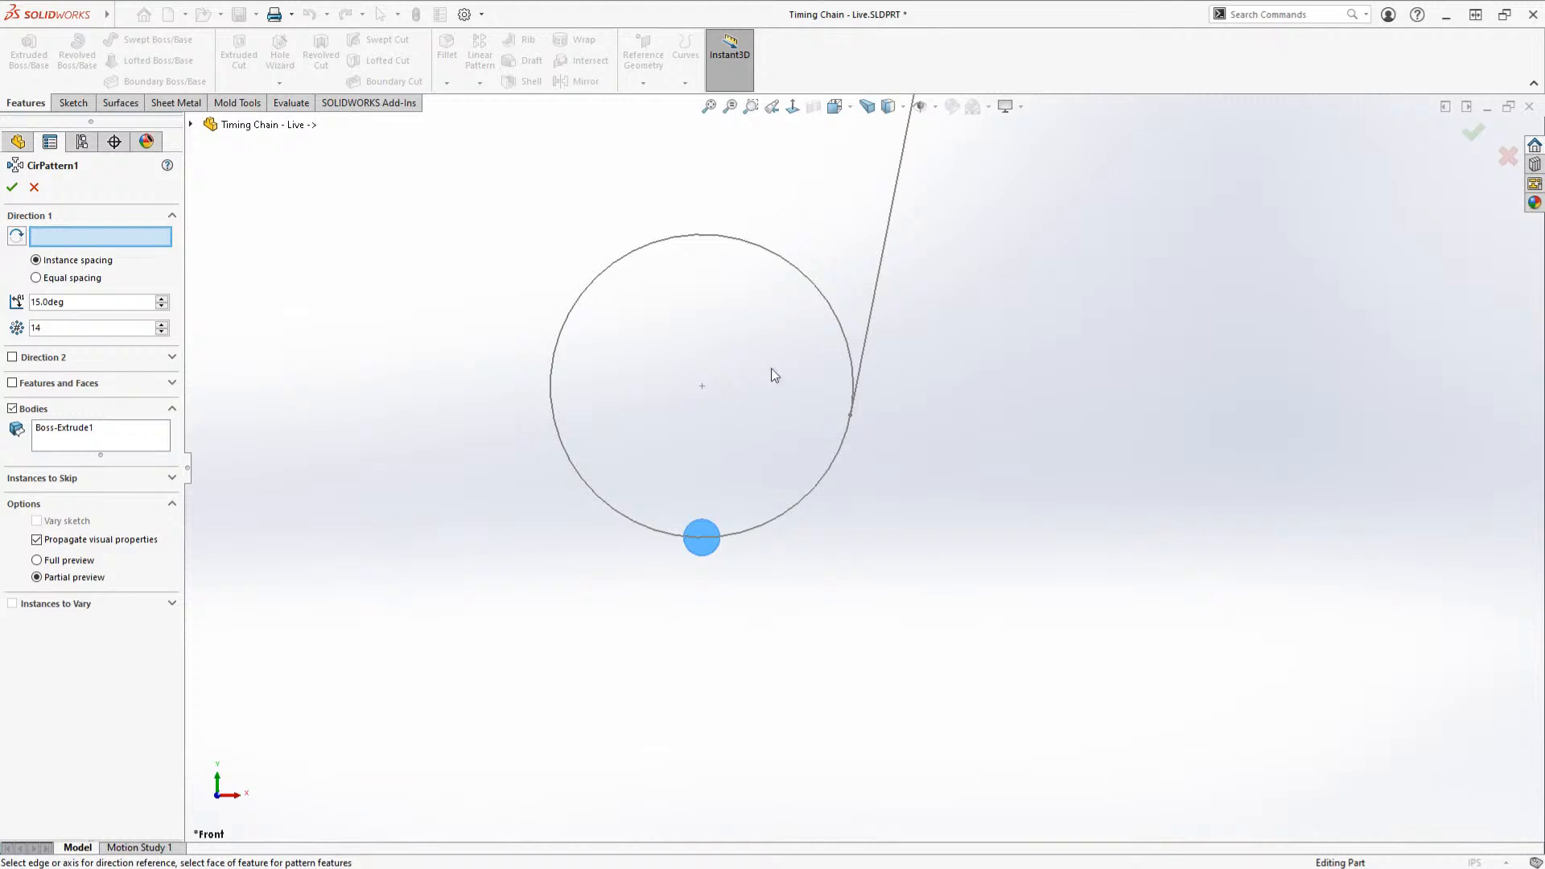
{"action": "left_click", "coordinate": [937, 110]}
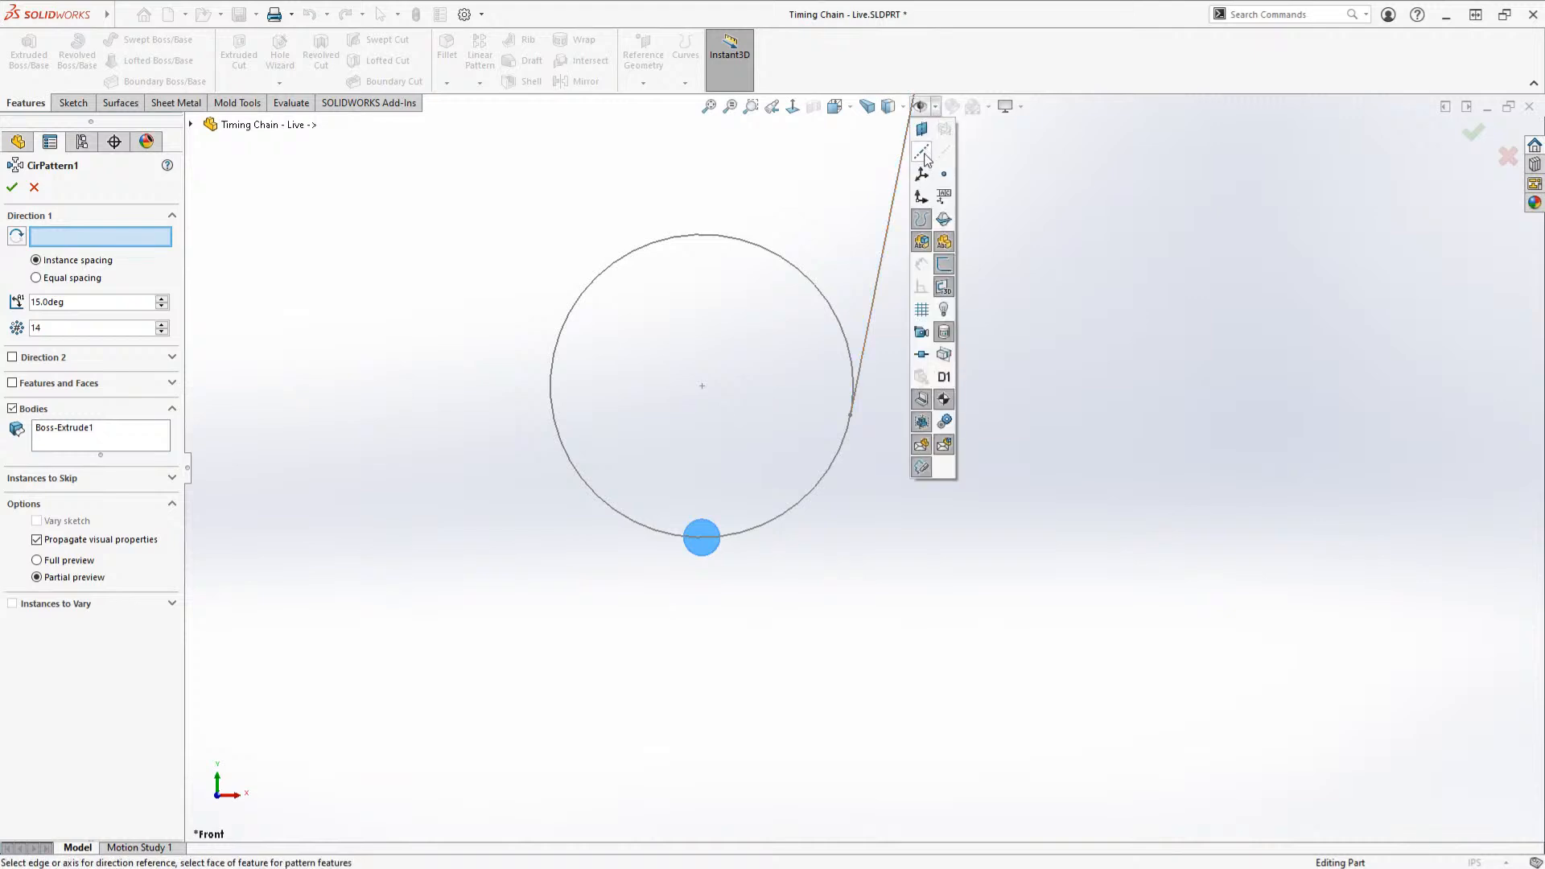
{"action": "left_click", "coordinate": [923, 152]}
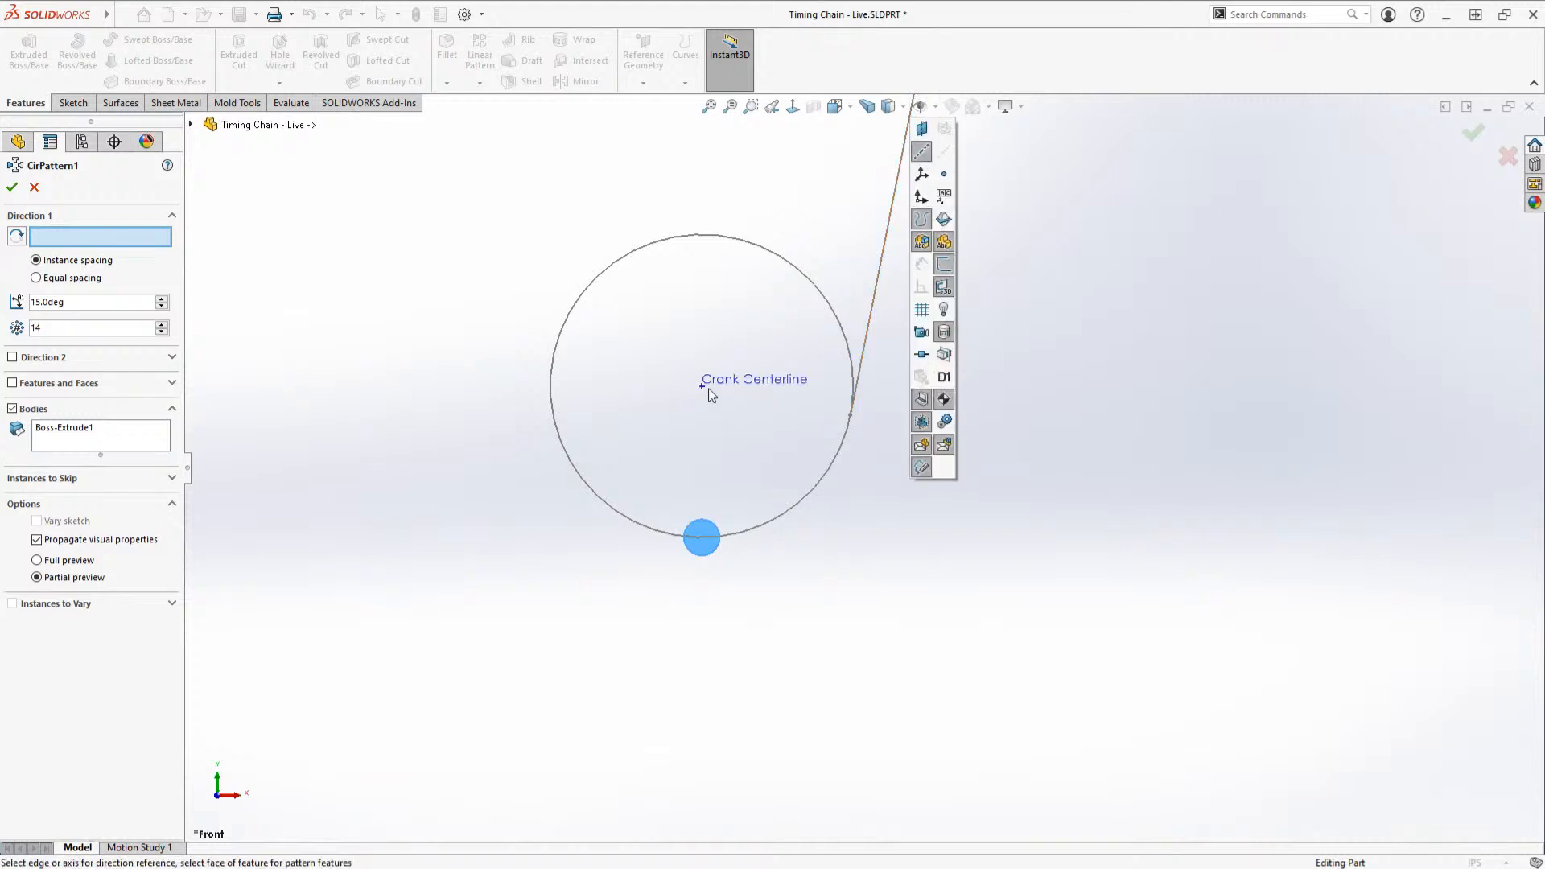
{"action": "left_click", "coordinate": [705, 385]}
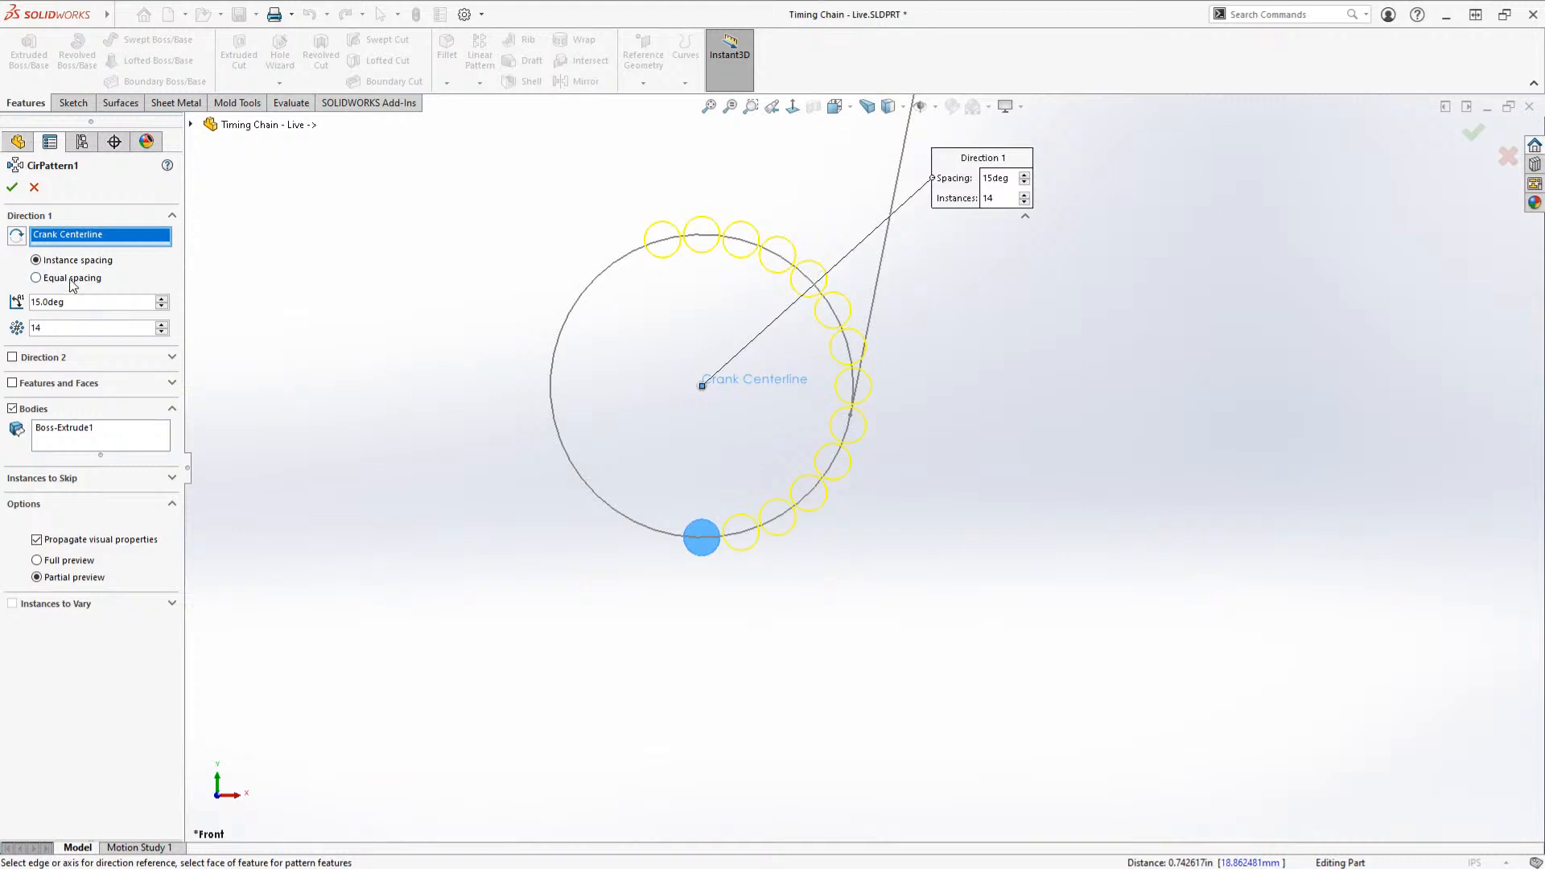
Step: Space the 14 roller instances equally over 360 degrees around the crank circle
{"action": "scroll", "coordinate": [748, 524], "scroll_direction": "down", "scroll_amount": 3}
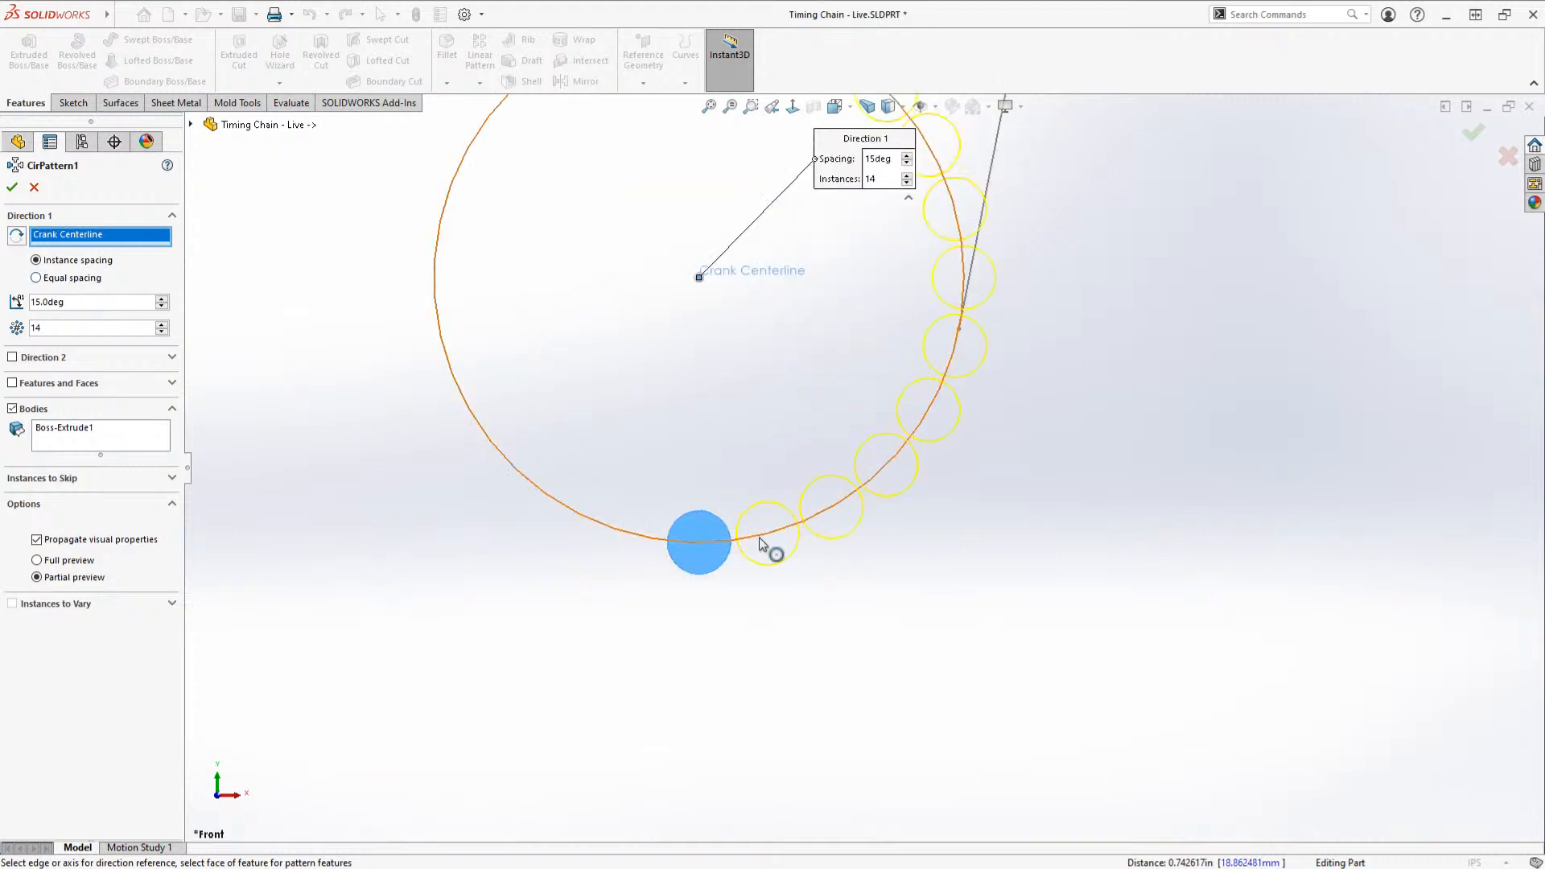
{"action": "scroll", "coordinate": [834, 369], "scroll_direction": "up", "scroll_amount": 2}
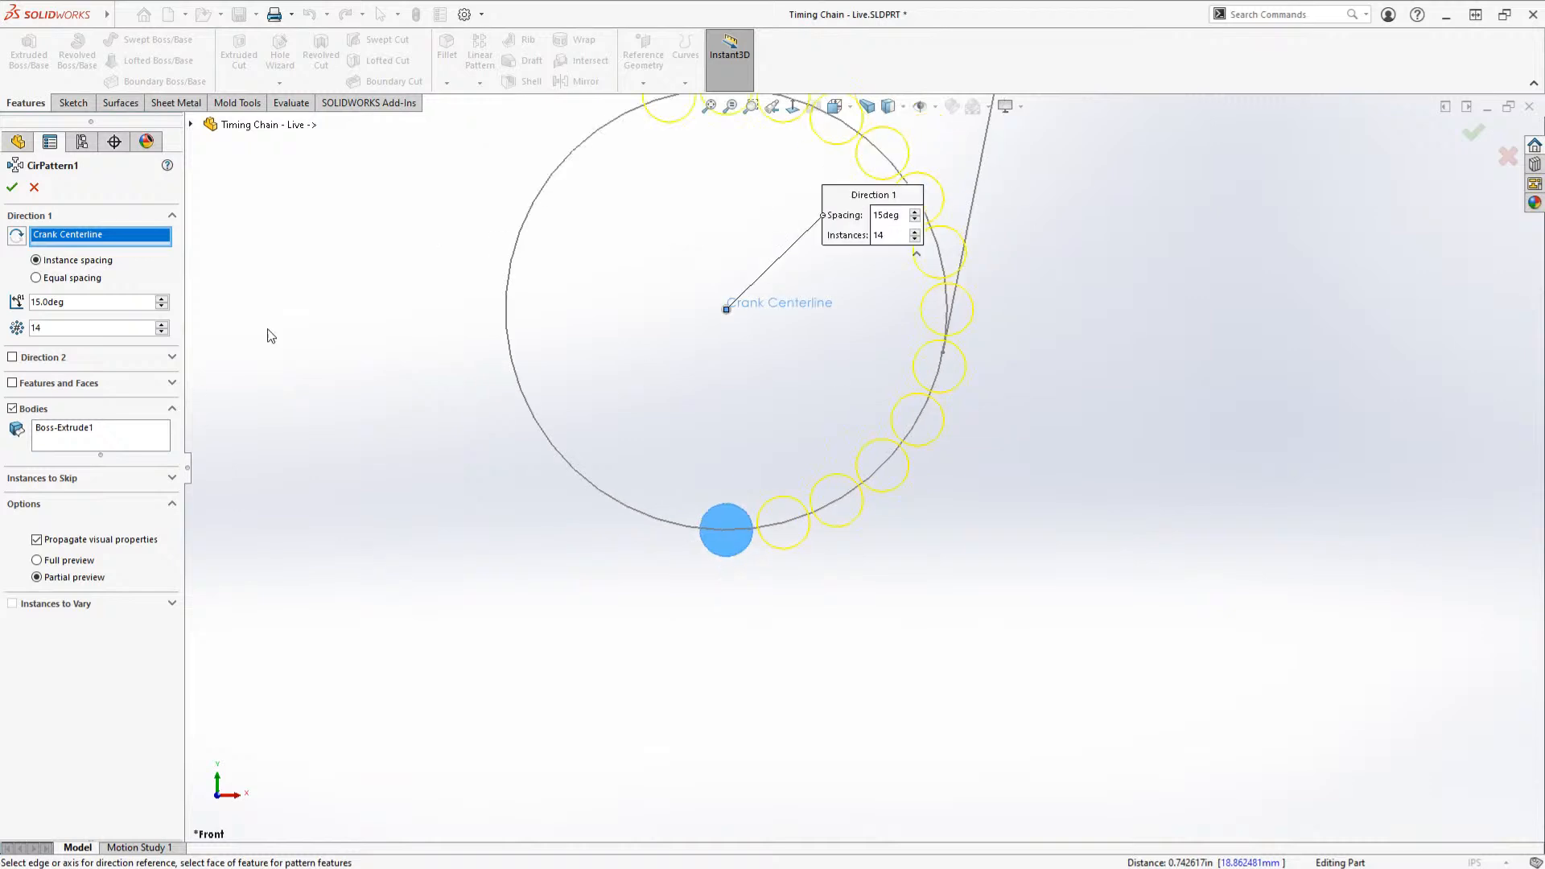
{"action": "left_click", "coordinate": [71, 328]}
{"action": "left_click", "coordinate": [36, 278]}
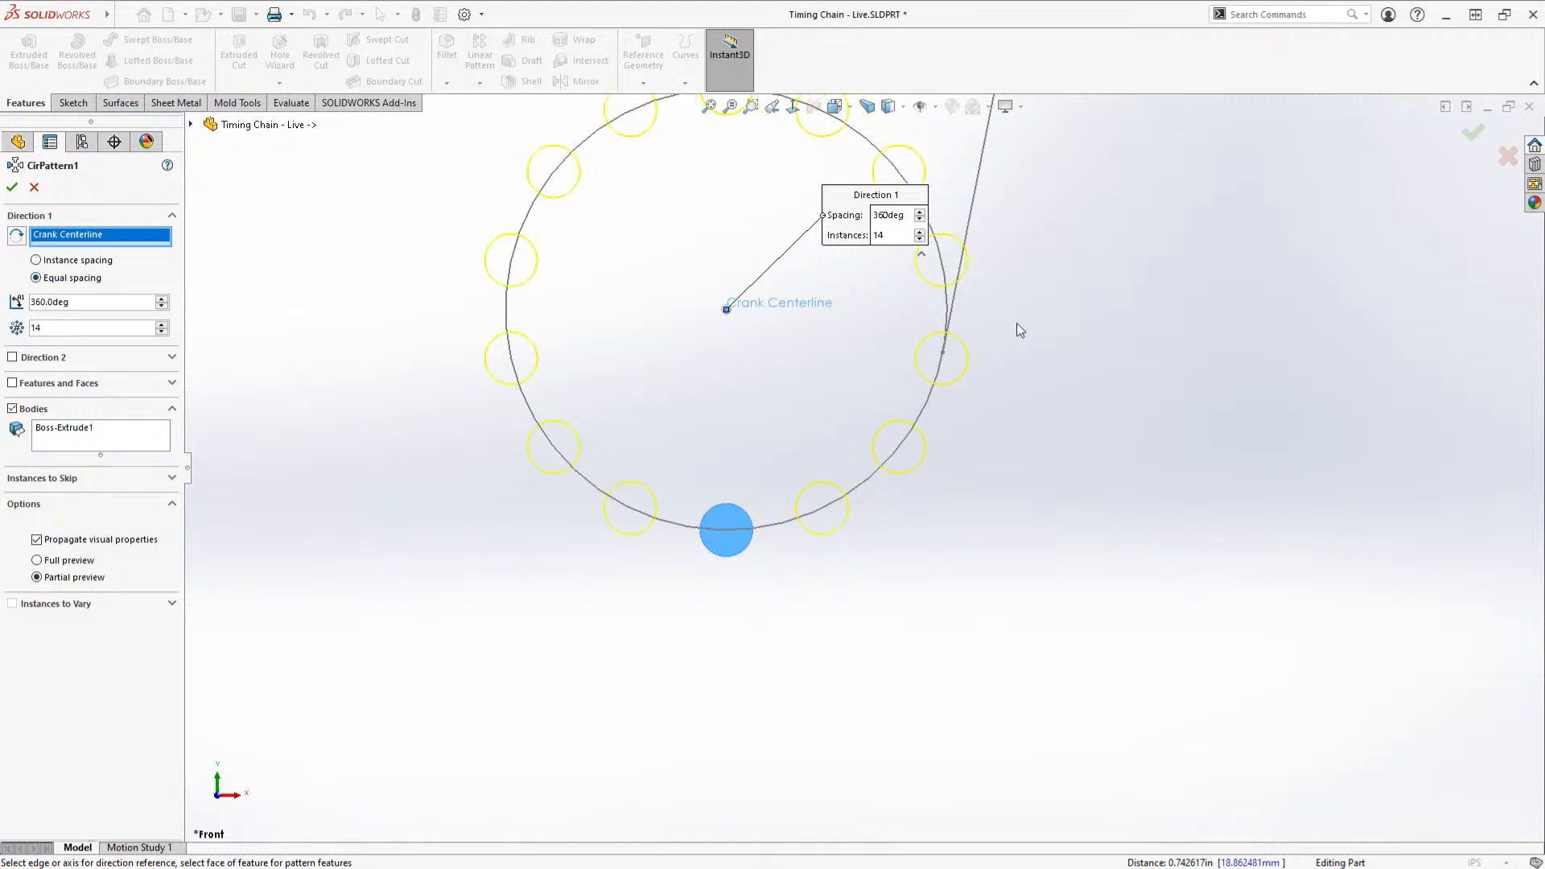
{"action": "scroll", "coordinate": [974, 323], "scroll_direction": "up", "scroll_amount": 2}
{"action": "scroll", "coordinate": [973, 324], "scroll_direction": "down", "scroll_amount": 2}
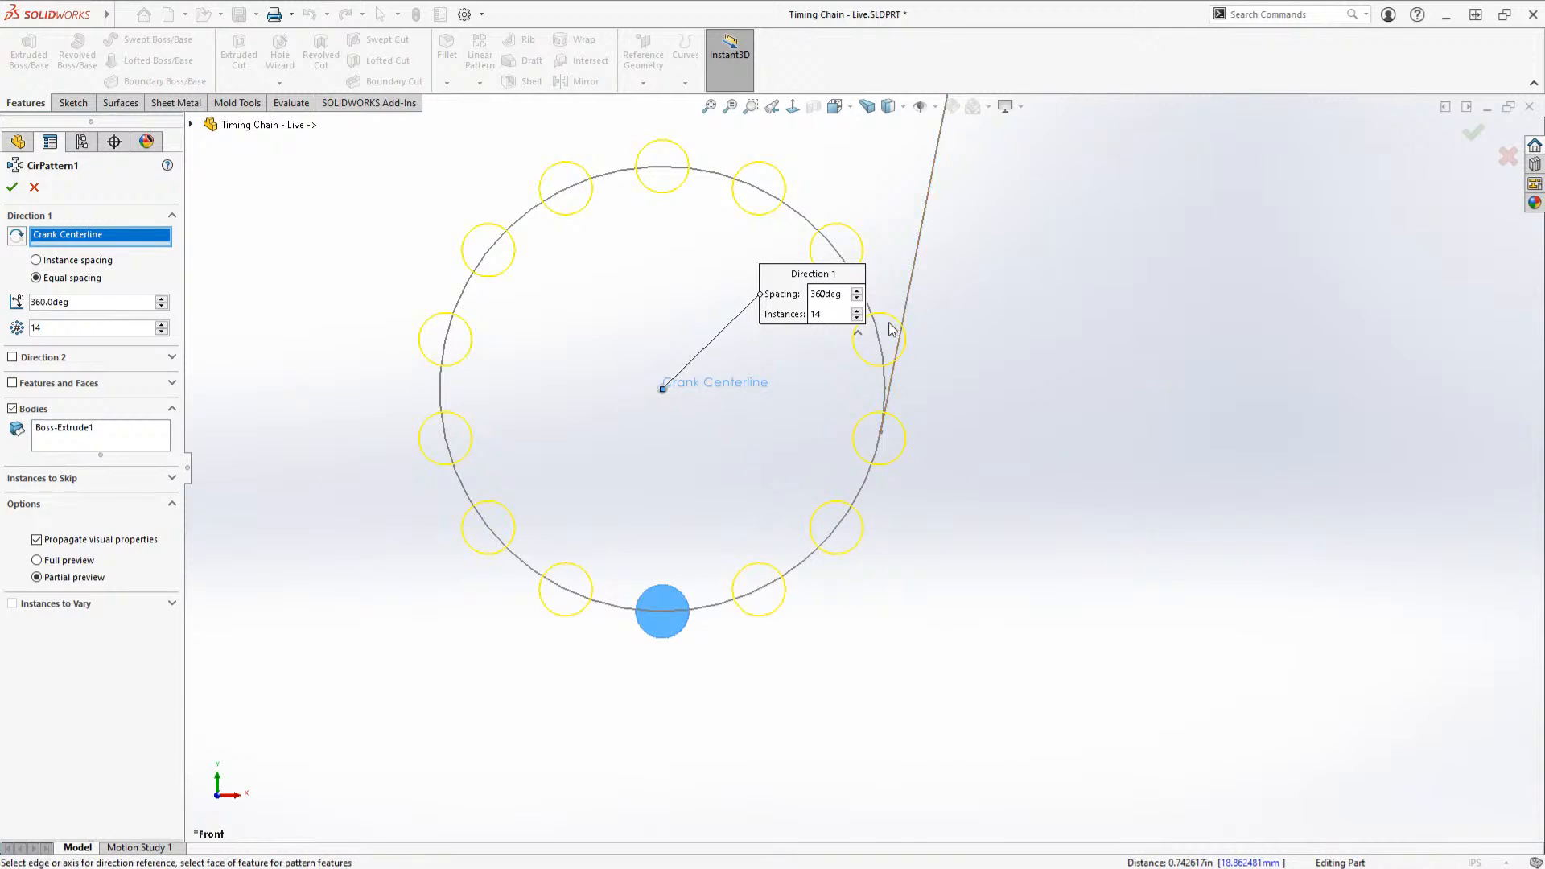
{"action": "left_click", "coordinate": [64, 480]}
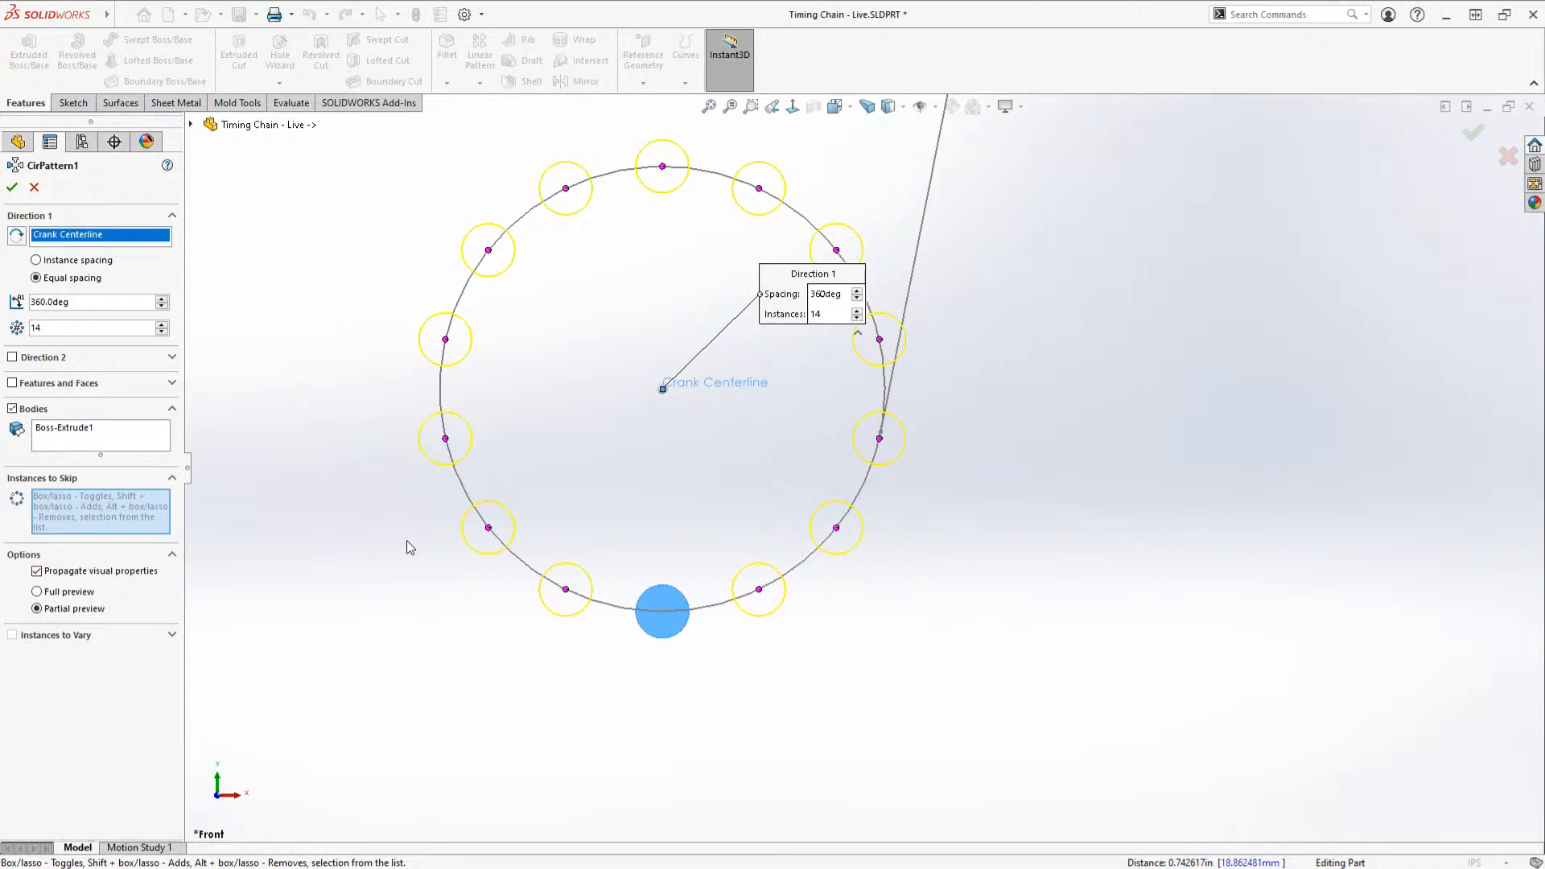
Step: Try an instance spacing of 360/14 degrees with 3 instances for the roller pattern
{"action": "double_click", "coordinate": [77, 299]}
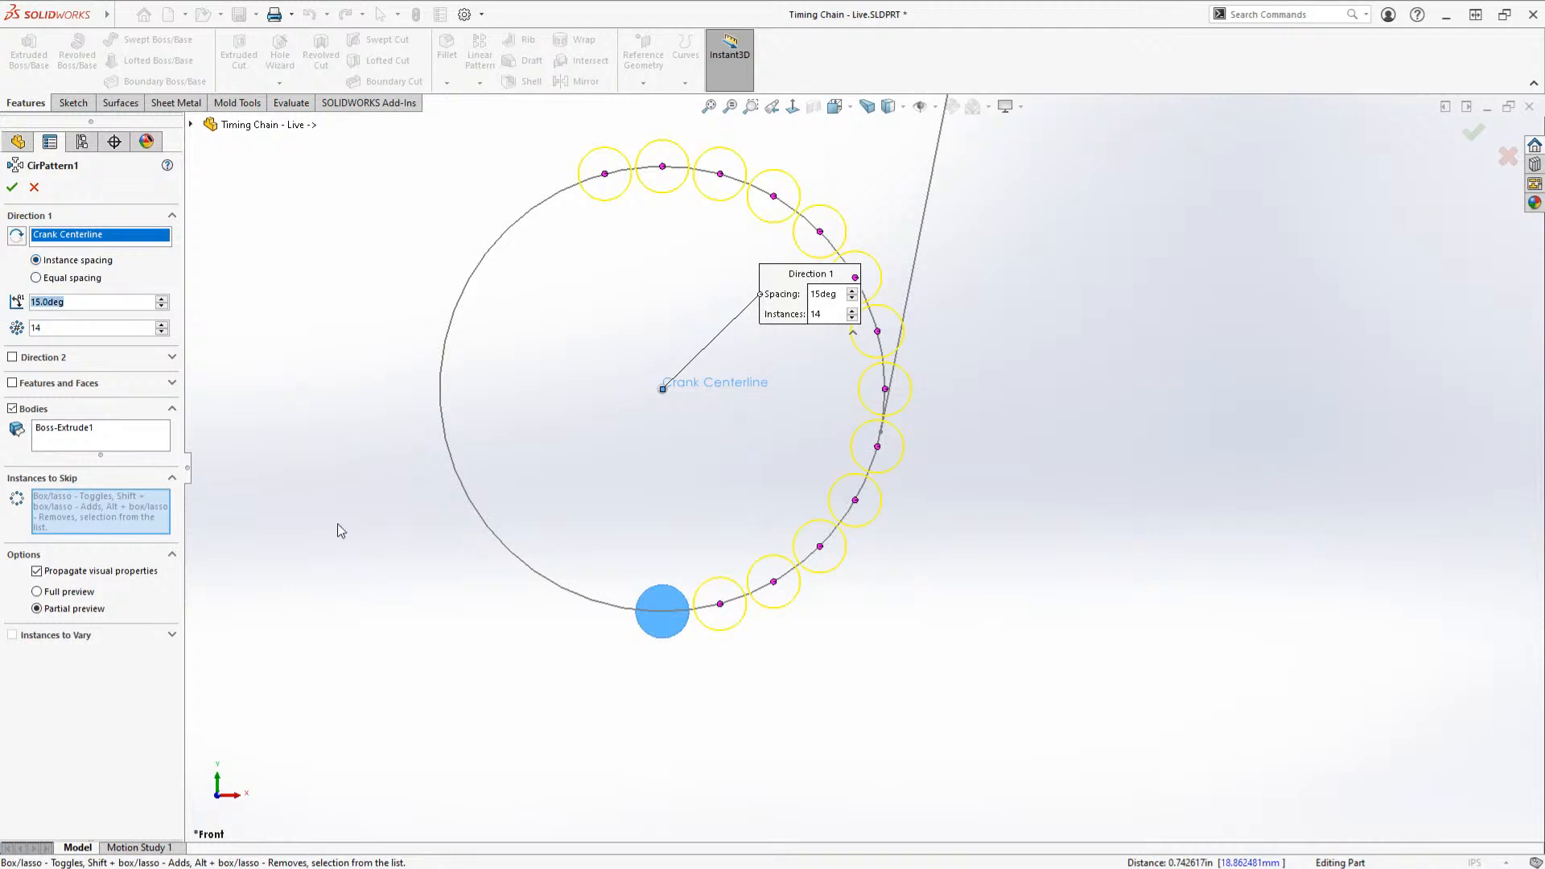
{"action": "type", "text": "360/14"}
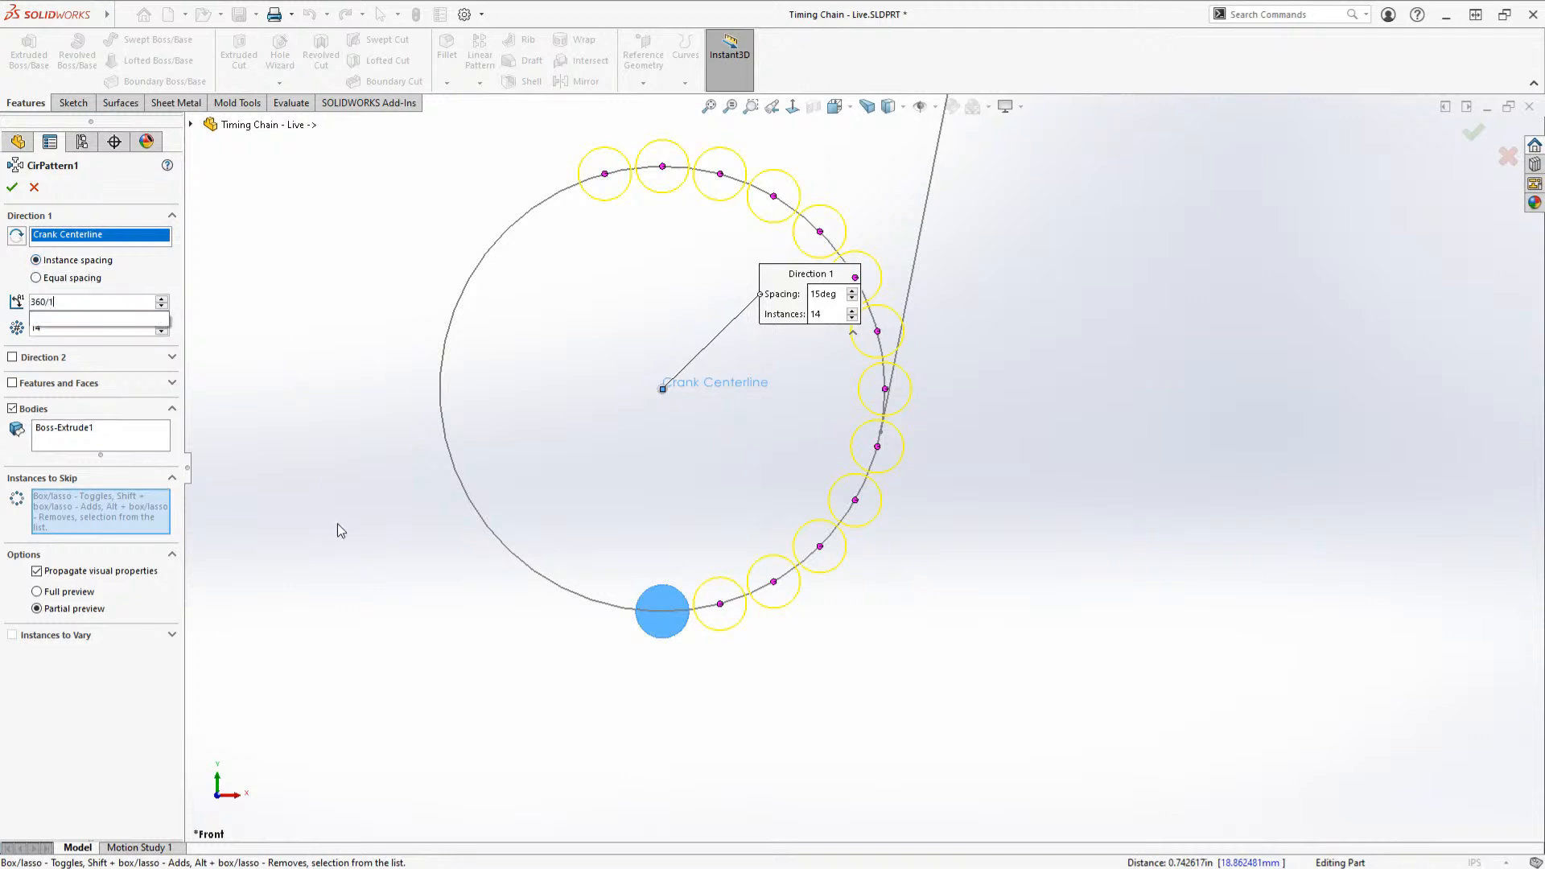
{"action": "key", "text": "Return"}
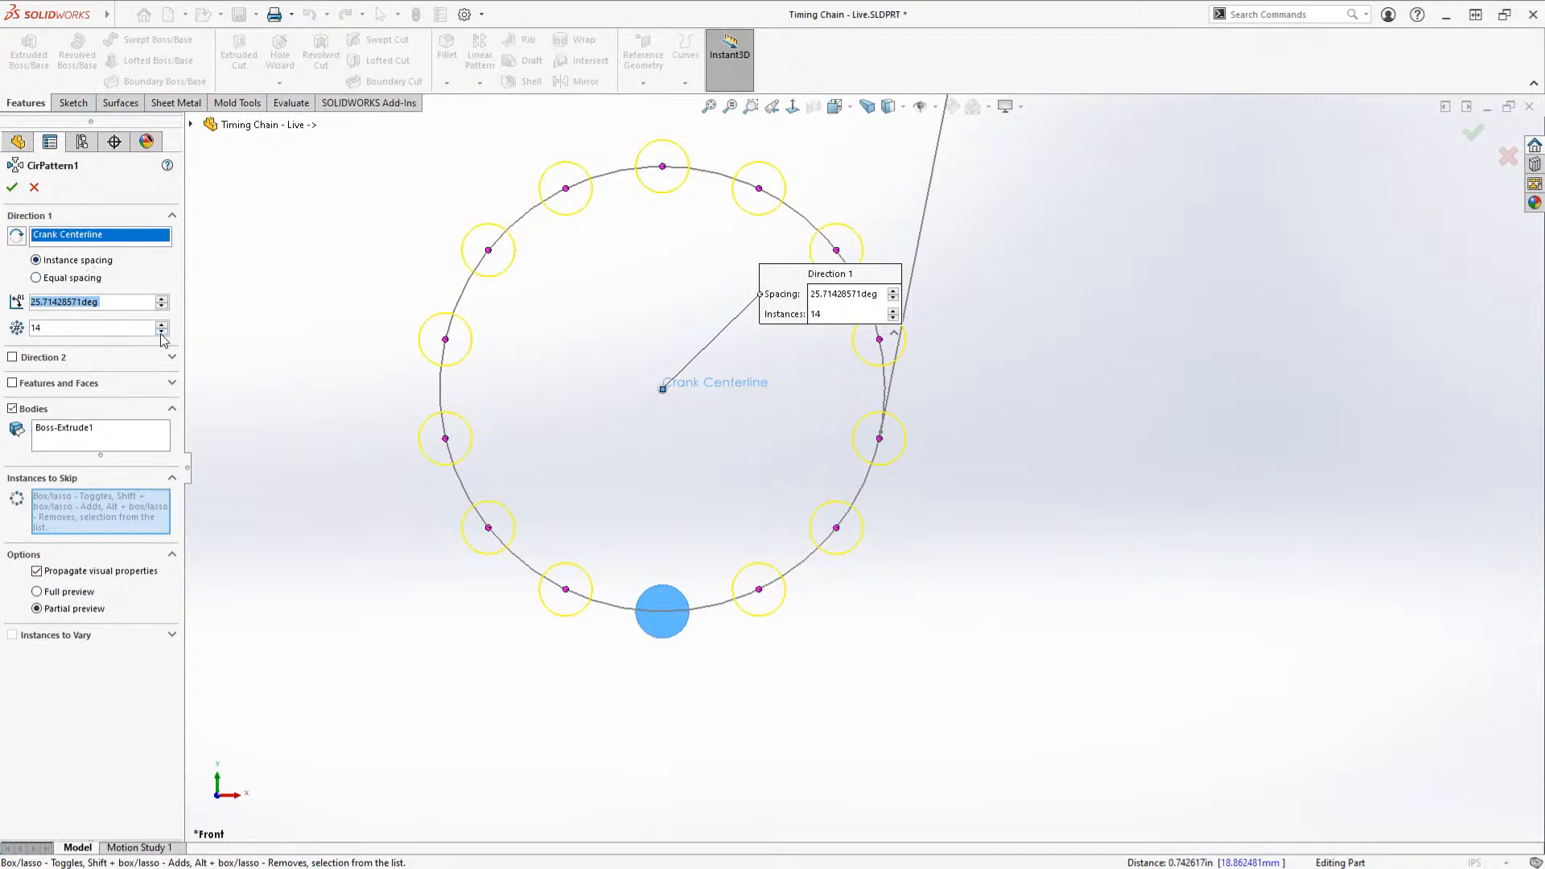
{"action": "left_click_drag", "start_coordinate": [161, 333], "coordinate": [162, 333]}
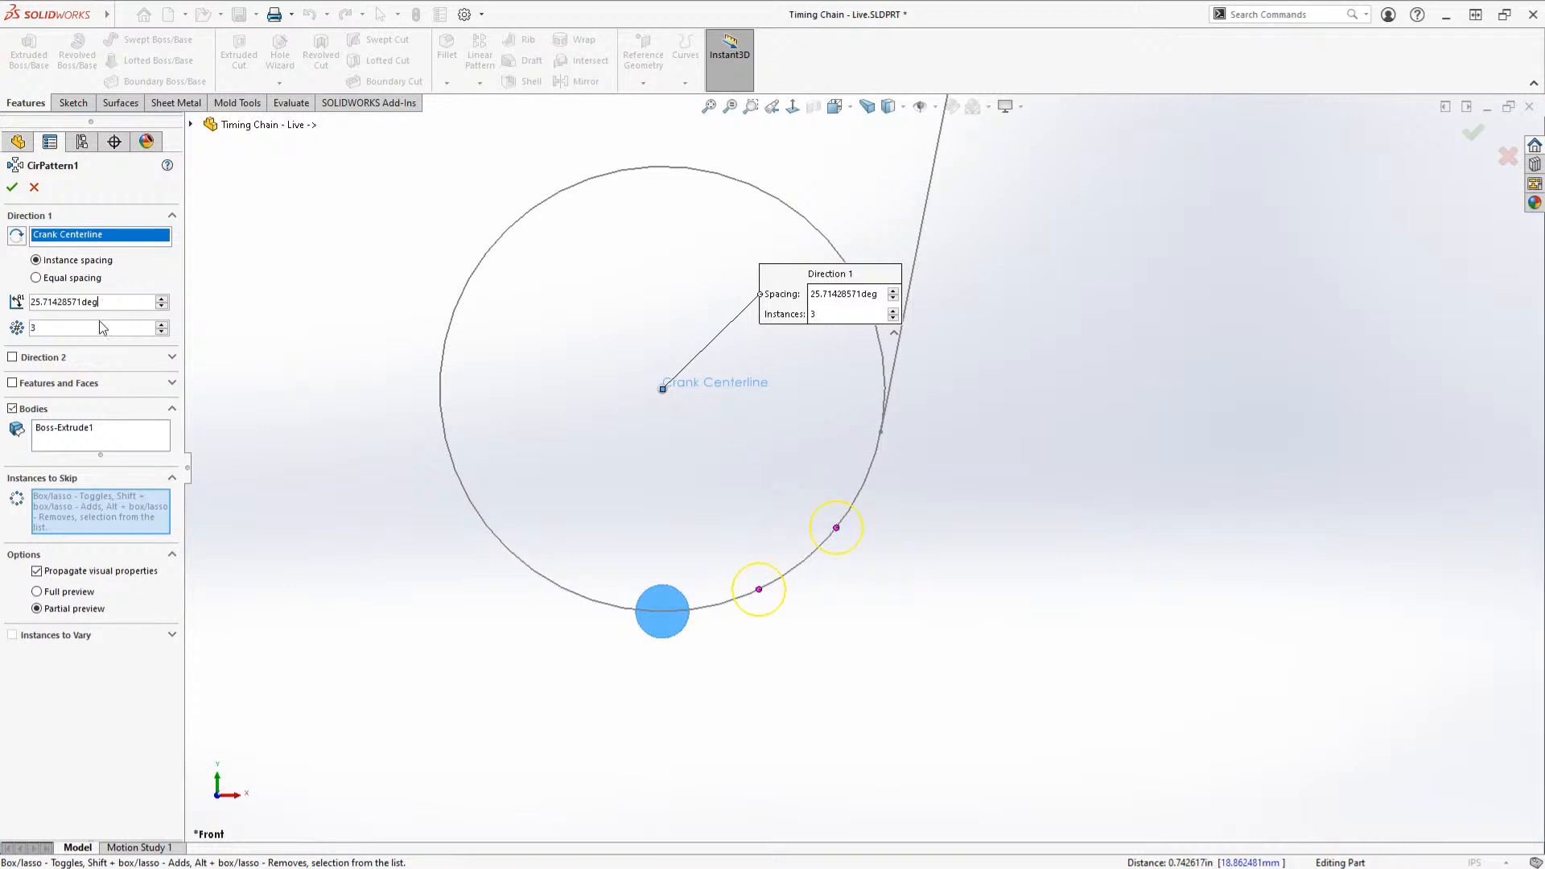
Step: Return the circular pattern to equal spacing over 360 degrees and set the instance count to 14
{"action": "left_click", "coordinate": [97, 278]}
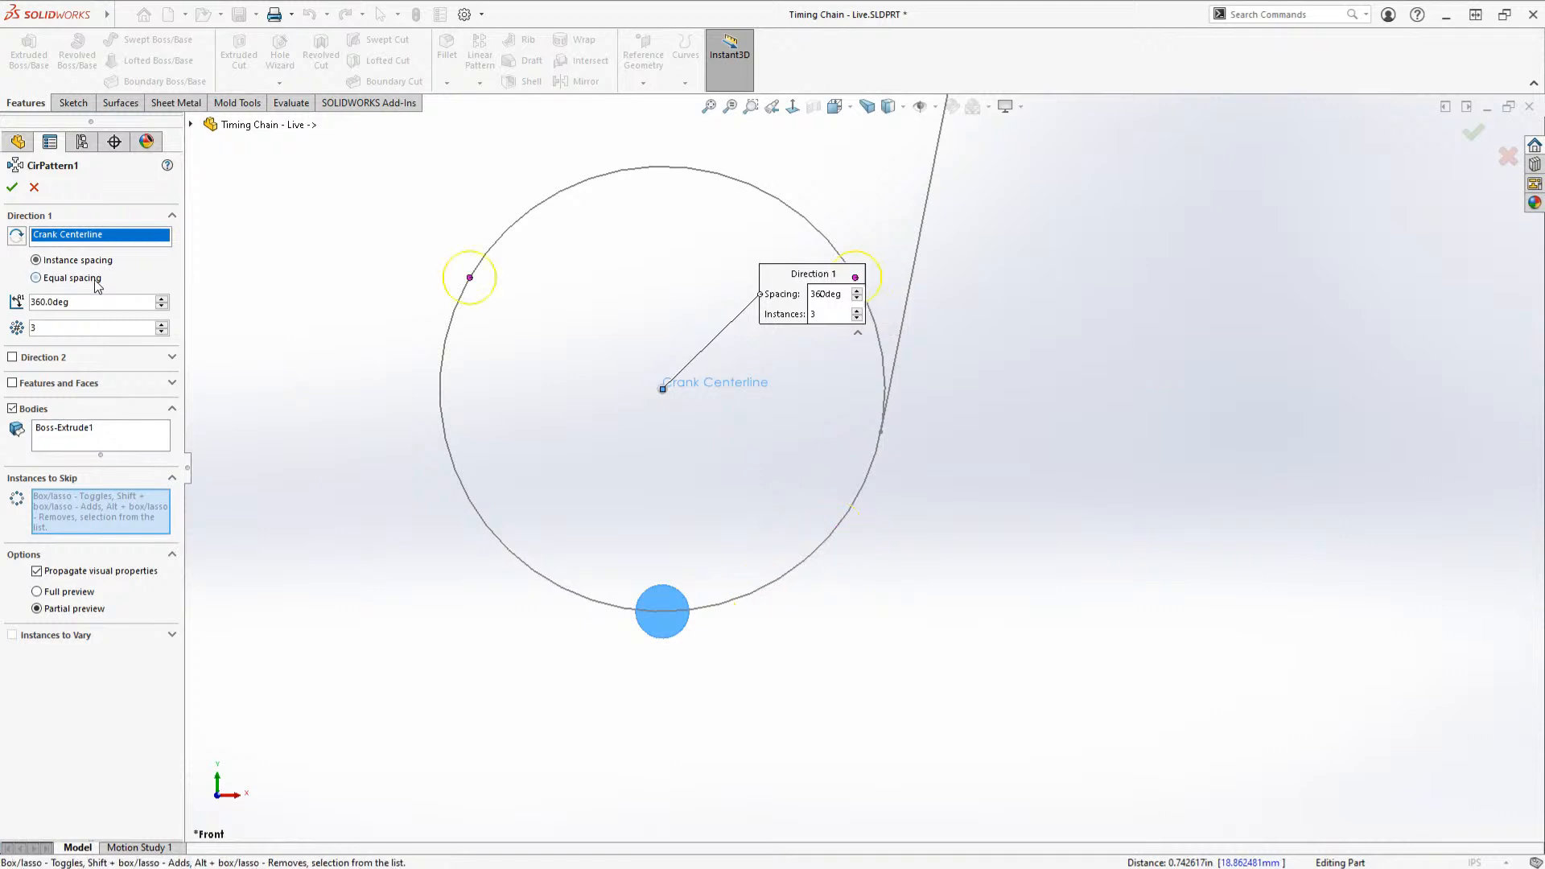
{"action": "double_click", "coordinate": [81, 323]}
{"action": "type", "text": "14"}
{"action": "key", "text": "Return"}
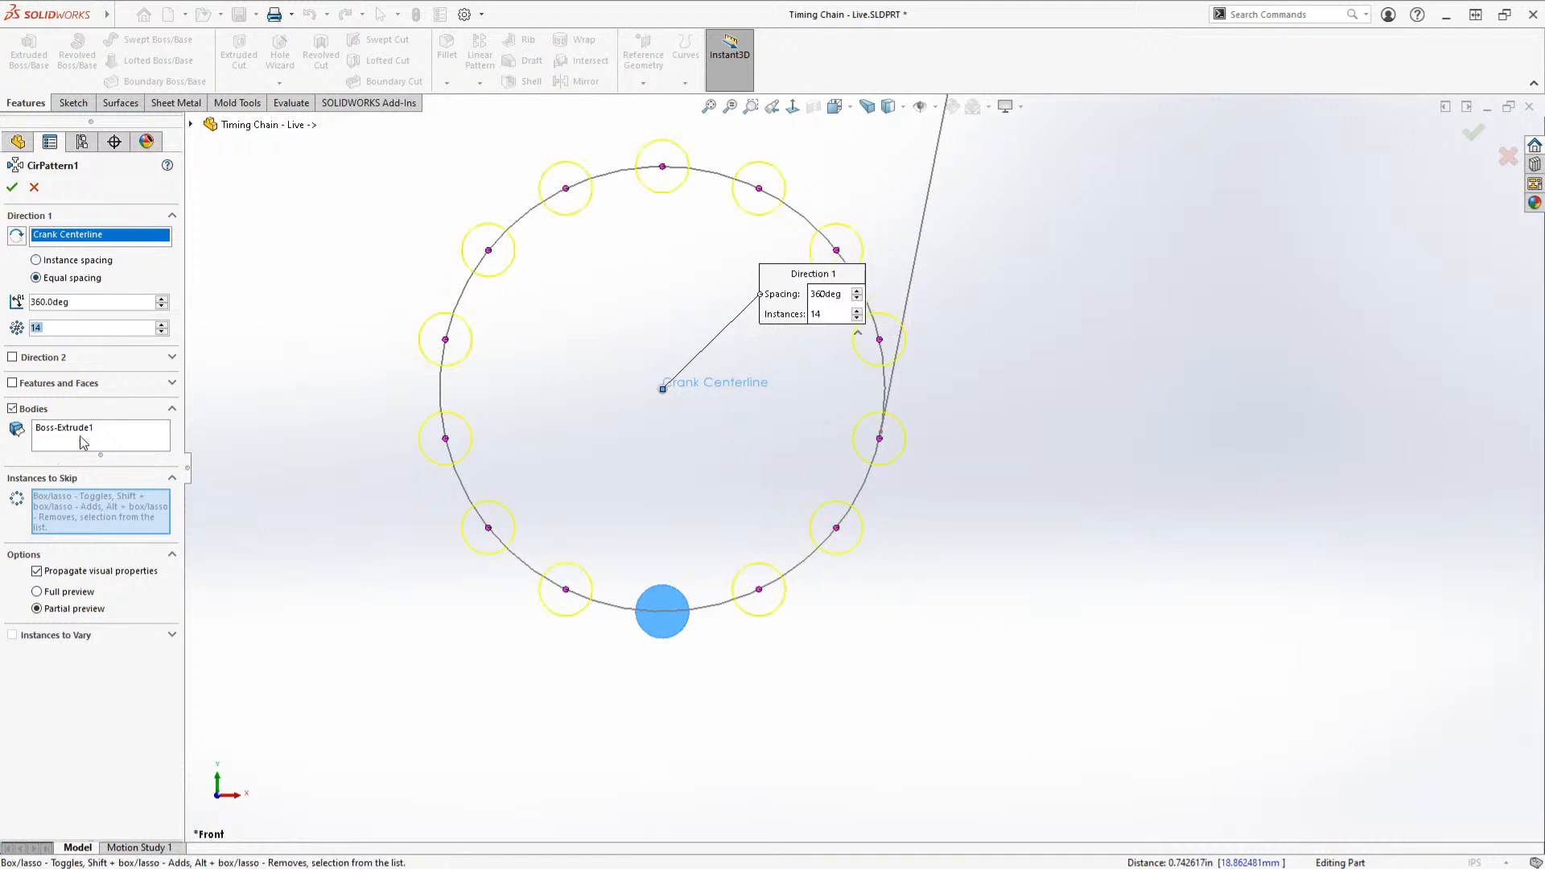
Step: Skip instances 5 through 10 along the upper part of the crank circle and create the circular pattern
{"action": "scroll", "coordinate": [886, 410], "scroll_direction": "down", "scroll_amount": 8}
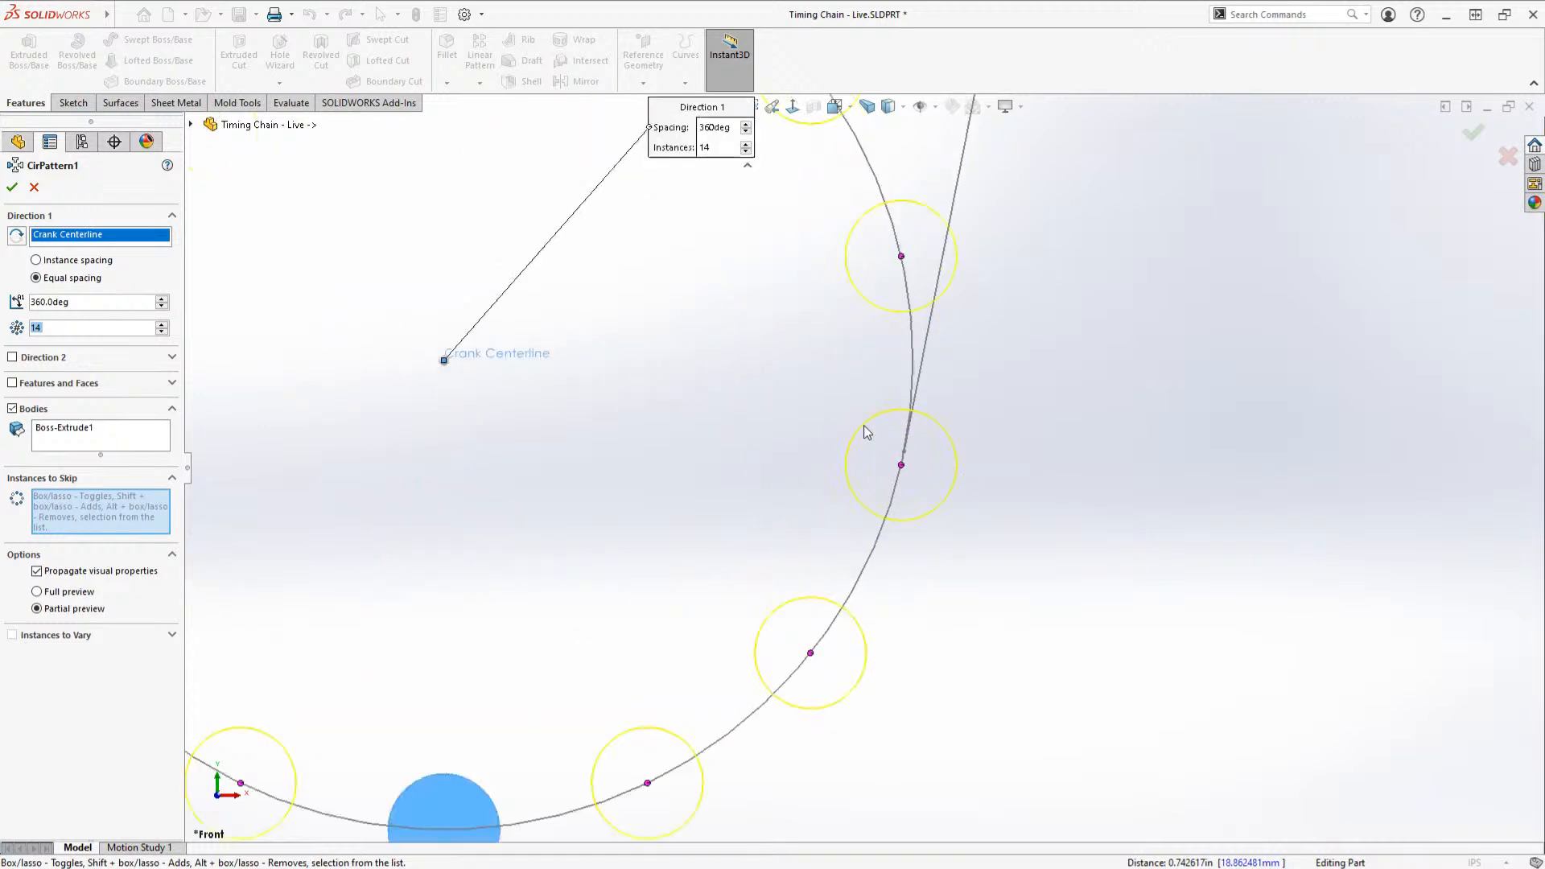
{"action": "scroll", "coordinate": [821, 456], "scroll_direction": "up", "scroll_amount": 3}
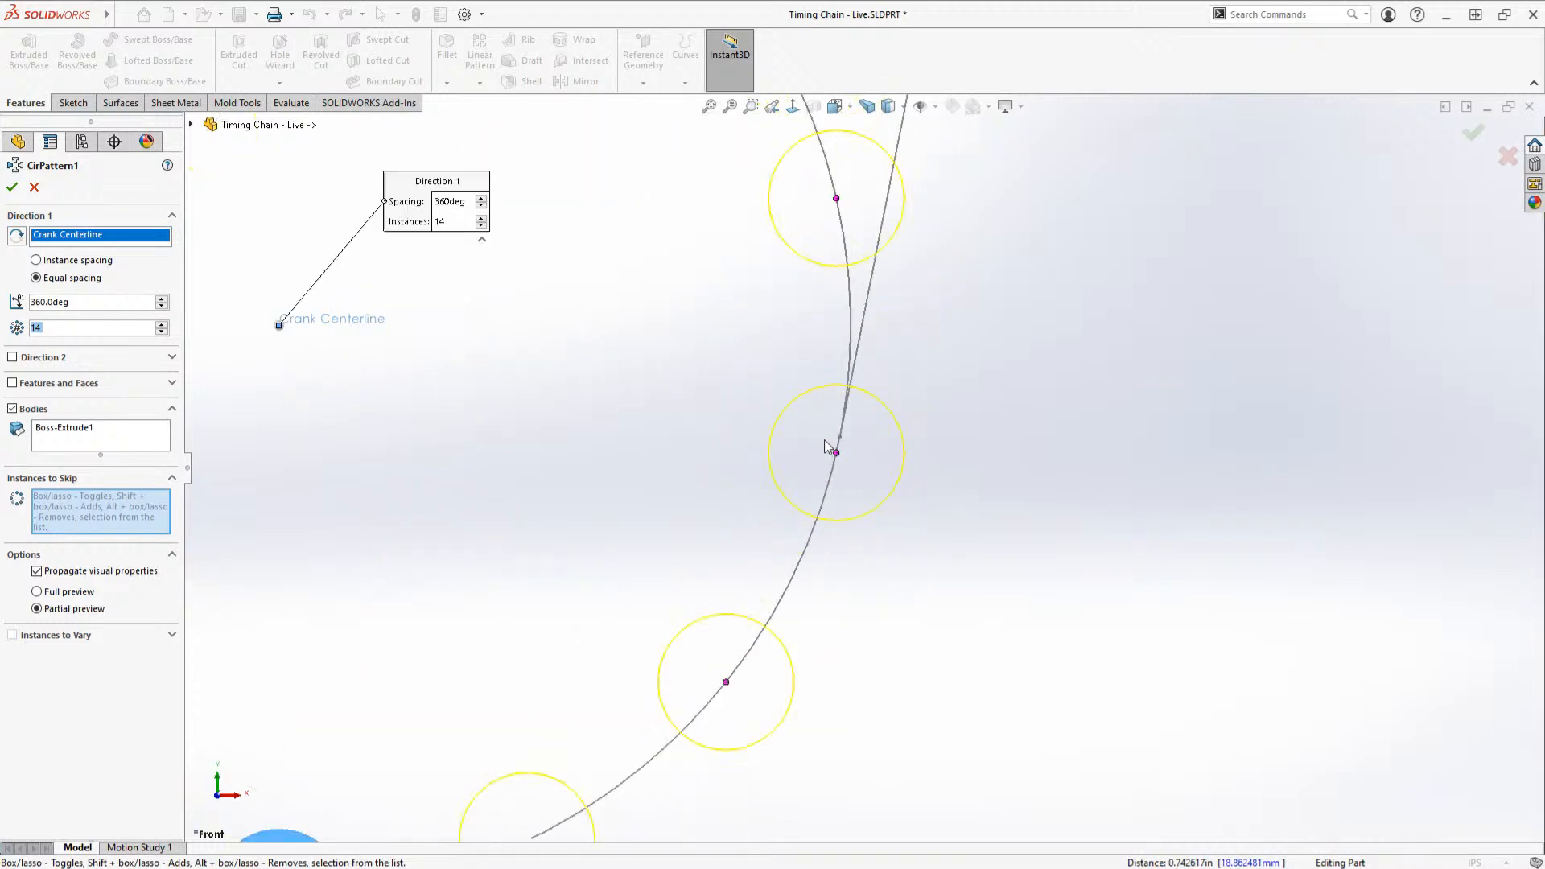
{"action": "scroll", "coordinate": [850, 433], "scroll_direction": "up", "scroll_amount": 3}
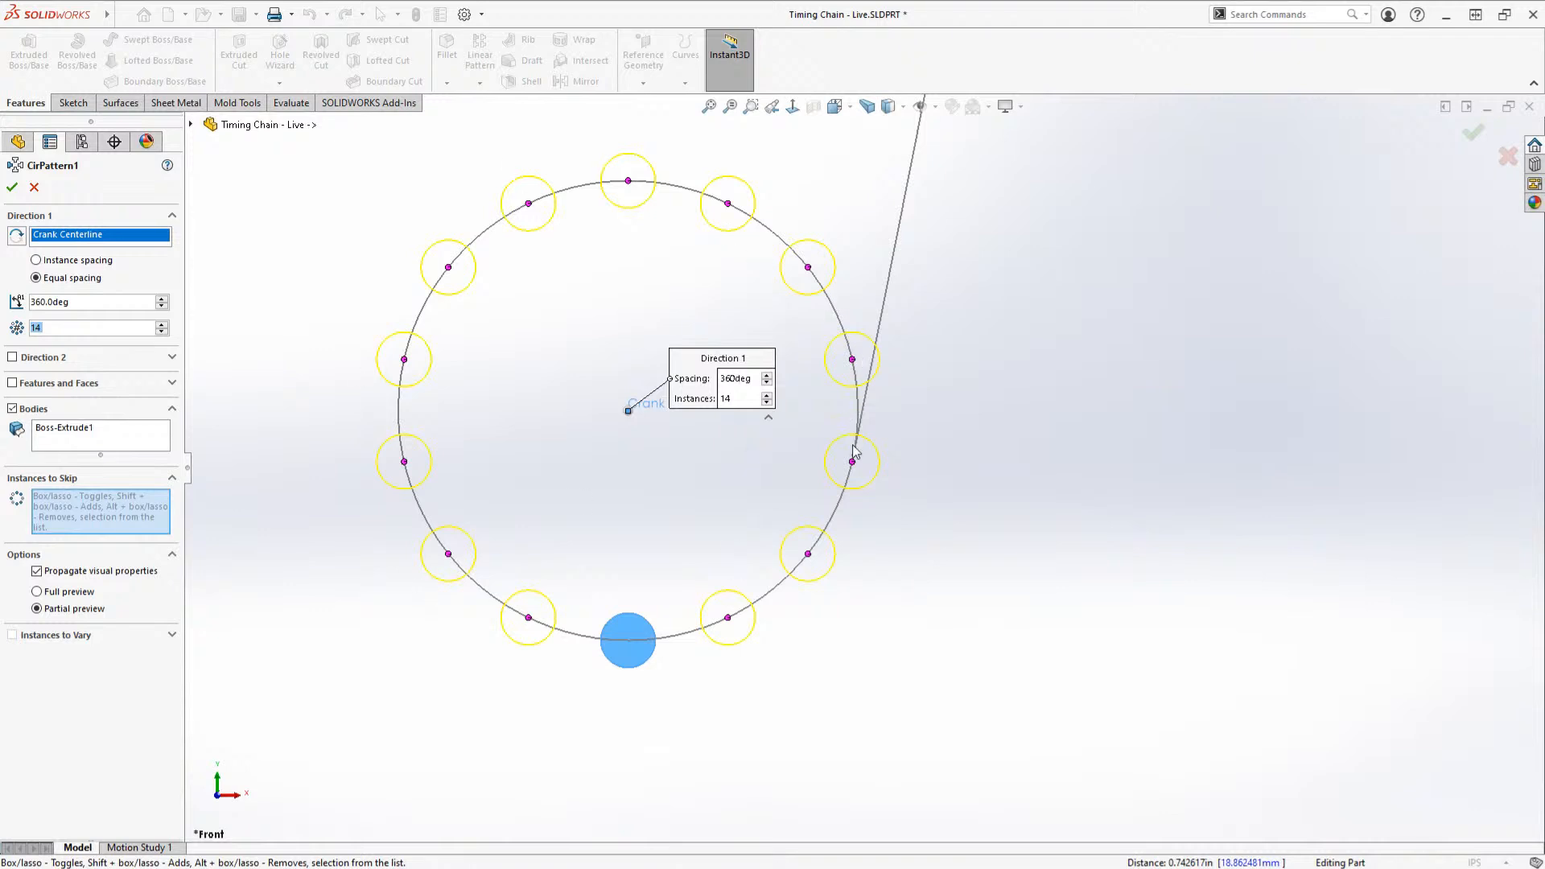
{"action": "scroll", "coordinate": [855, 454], "scroll_direction": "up", "scroll_amount": 3}
{"action": "scroll", "coordinate": [836, 434], "scroll_direction": "down", "scroll_amount": 5}
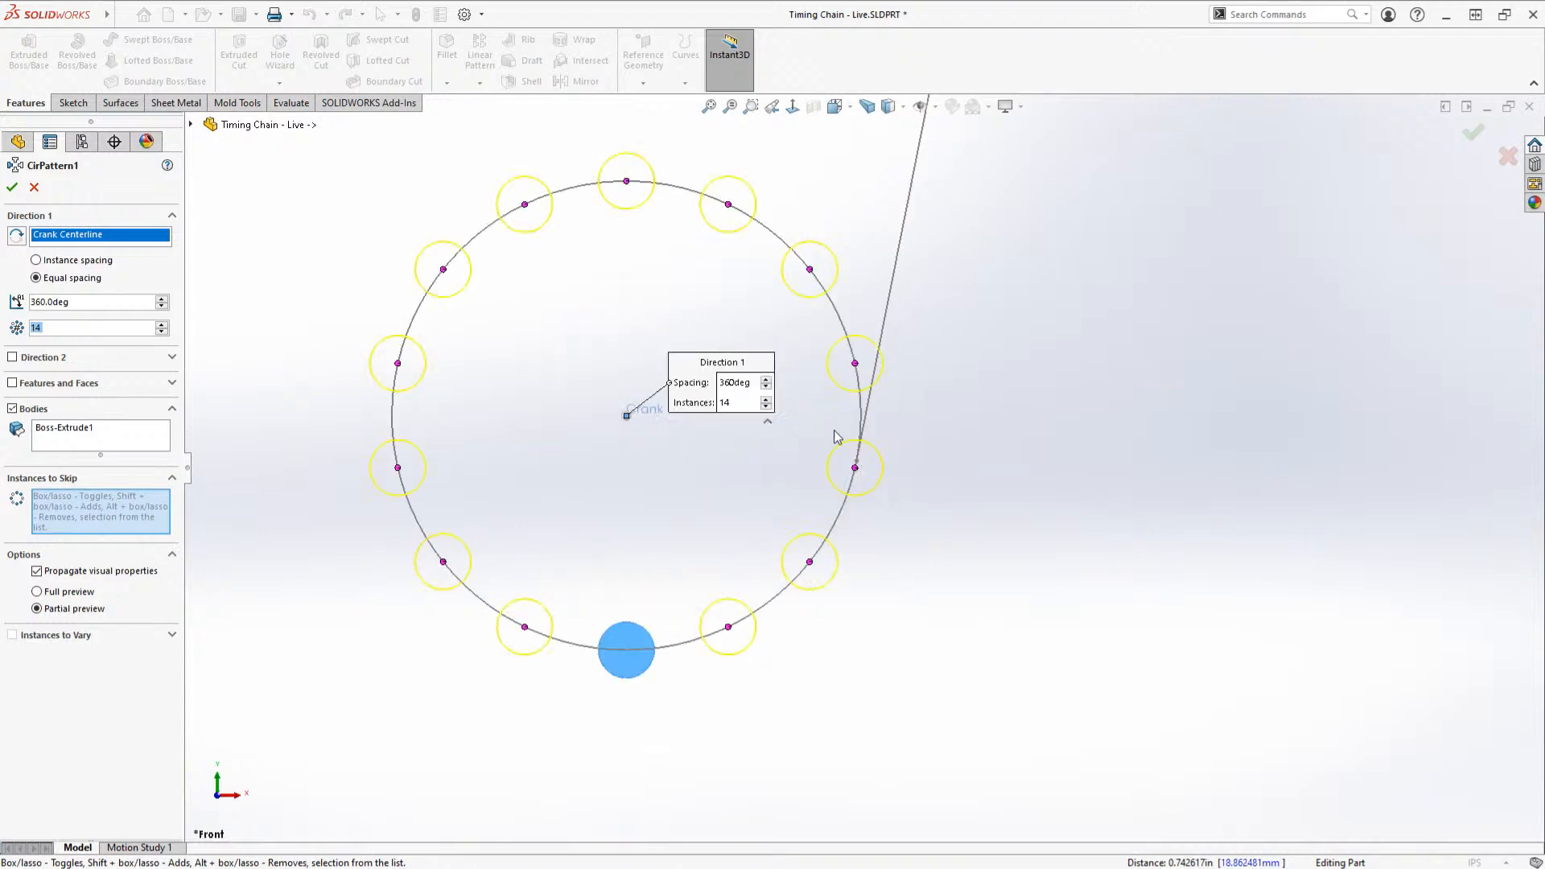
{"action": "left_click", "coordinate": [866, 350]}
{"action": "left_click", "coordinate": [803, 207]}
{"action": "scroll", "coordinate": [734, 240], "scroll_direction": "up", "scroll_amount": 1}
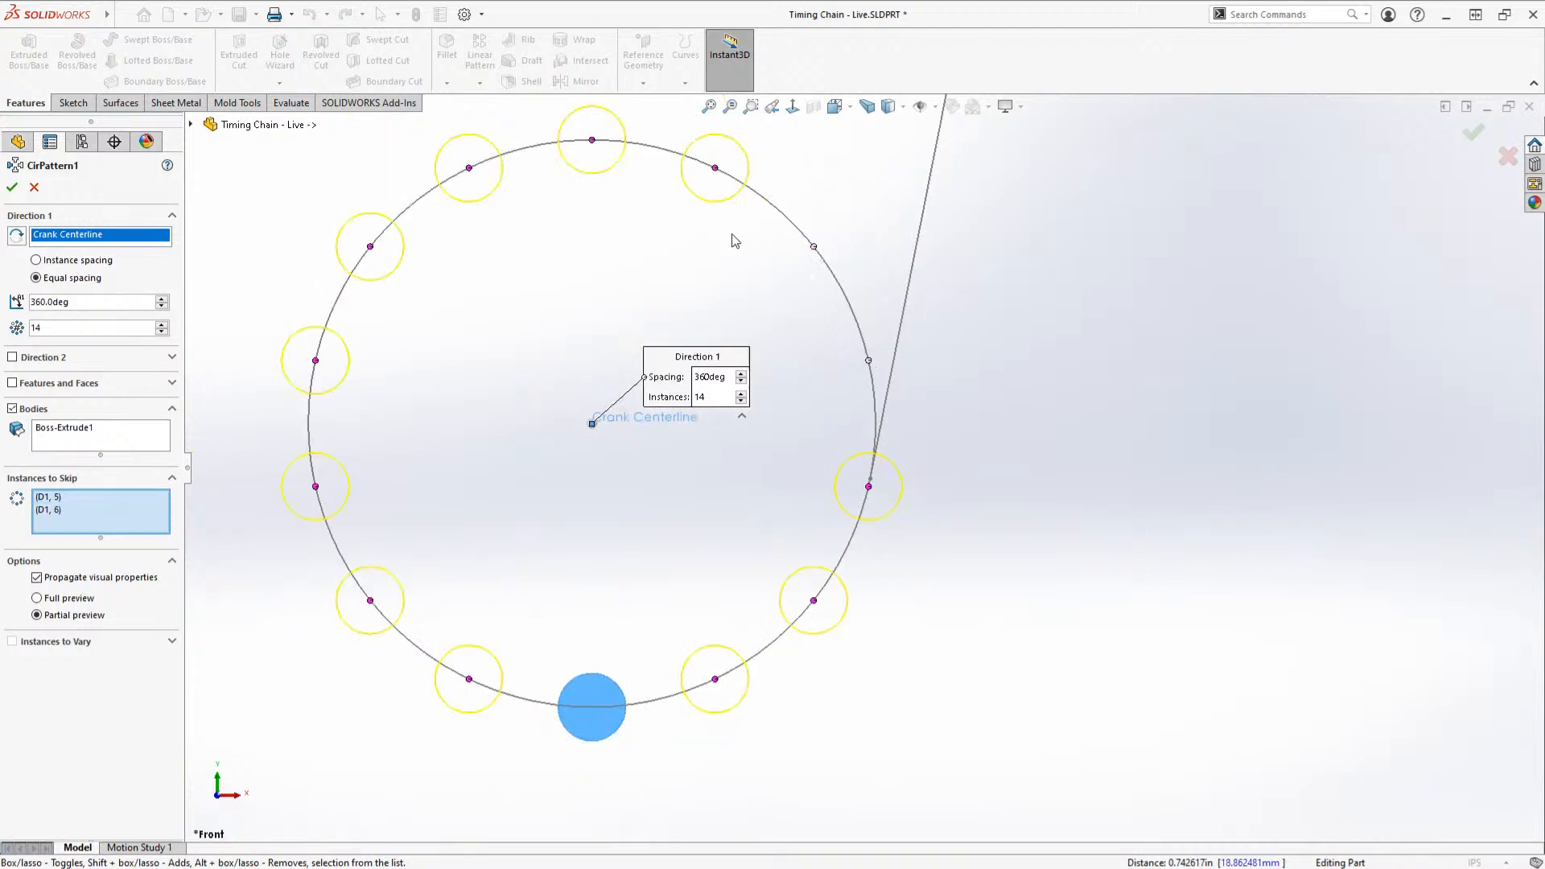
{"action": "scroll", "coordinate": [734, 240], "scroll_direction": "up", "scroll_amount": 1}
{"action": "left_click", "coordinate": [675, 242]}
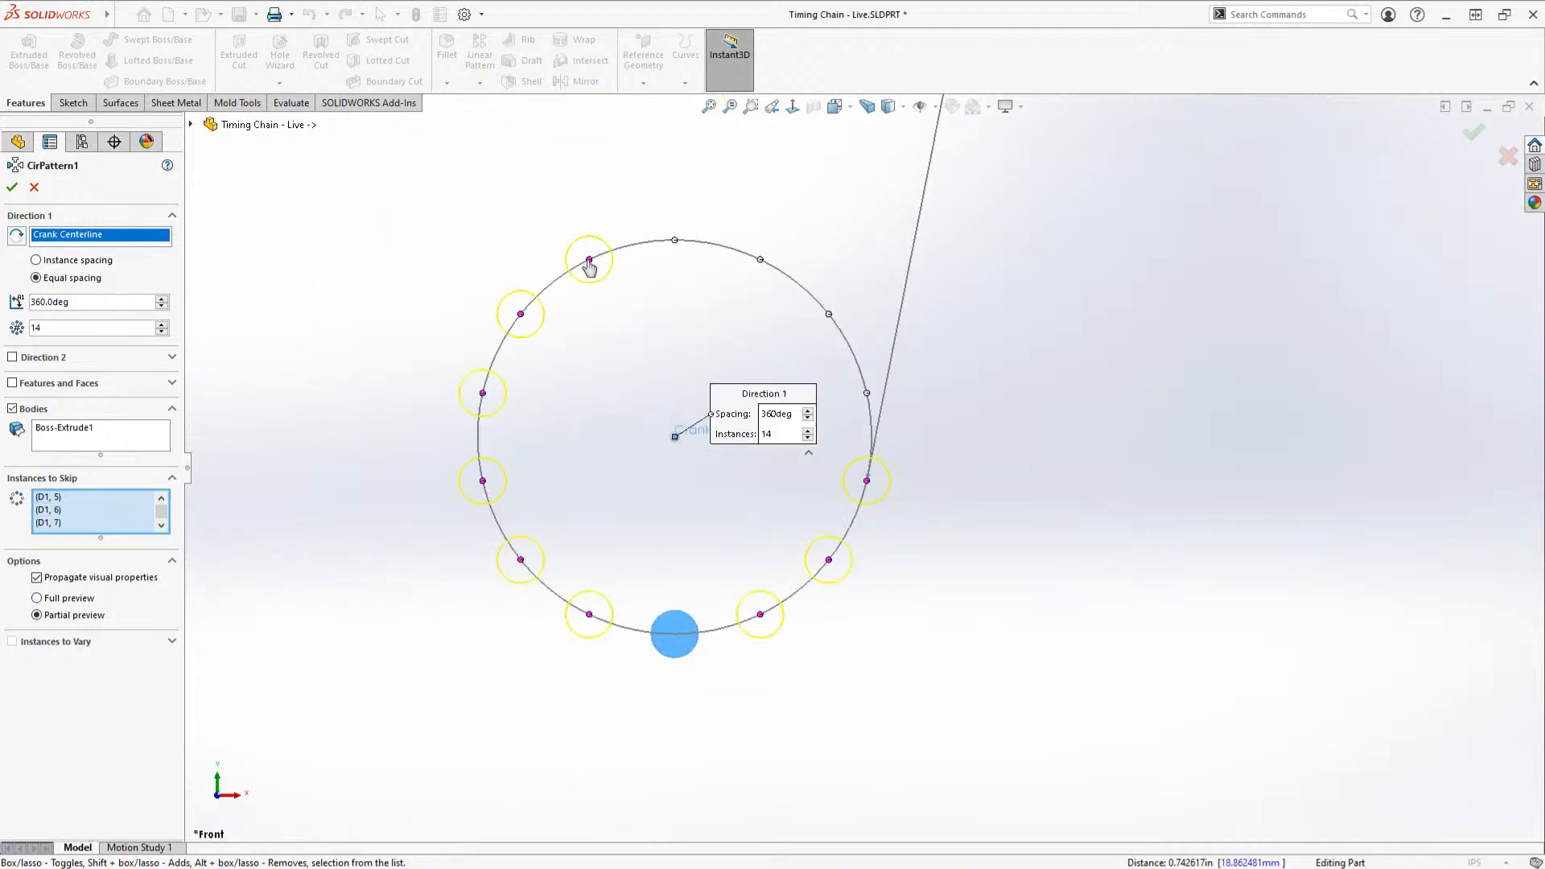
{"action": "left_click", "coordinate": [589, 263]}
{"action": "left_click", "coordinate": [521, 316]}
{"action": "scroll", "coordinate": [640, 523], "scroll_direction": "down", "scroll_amount": 2}
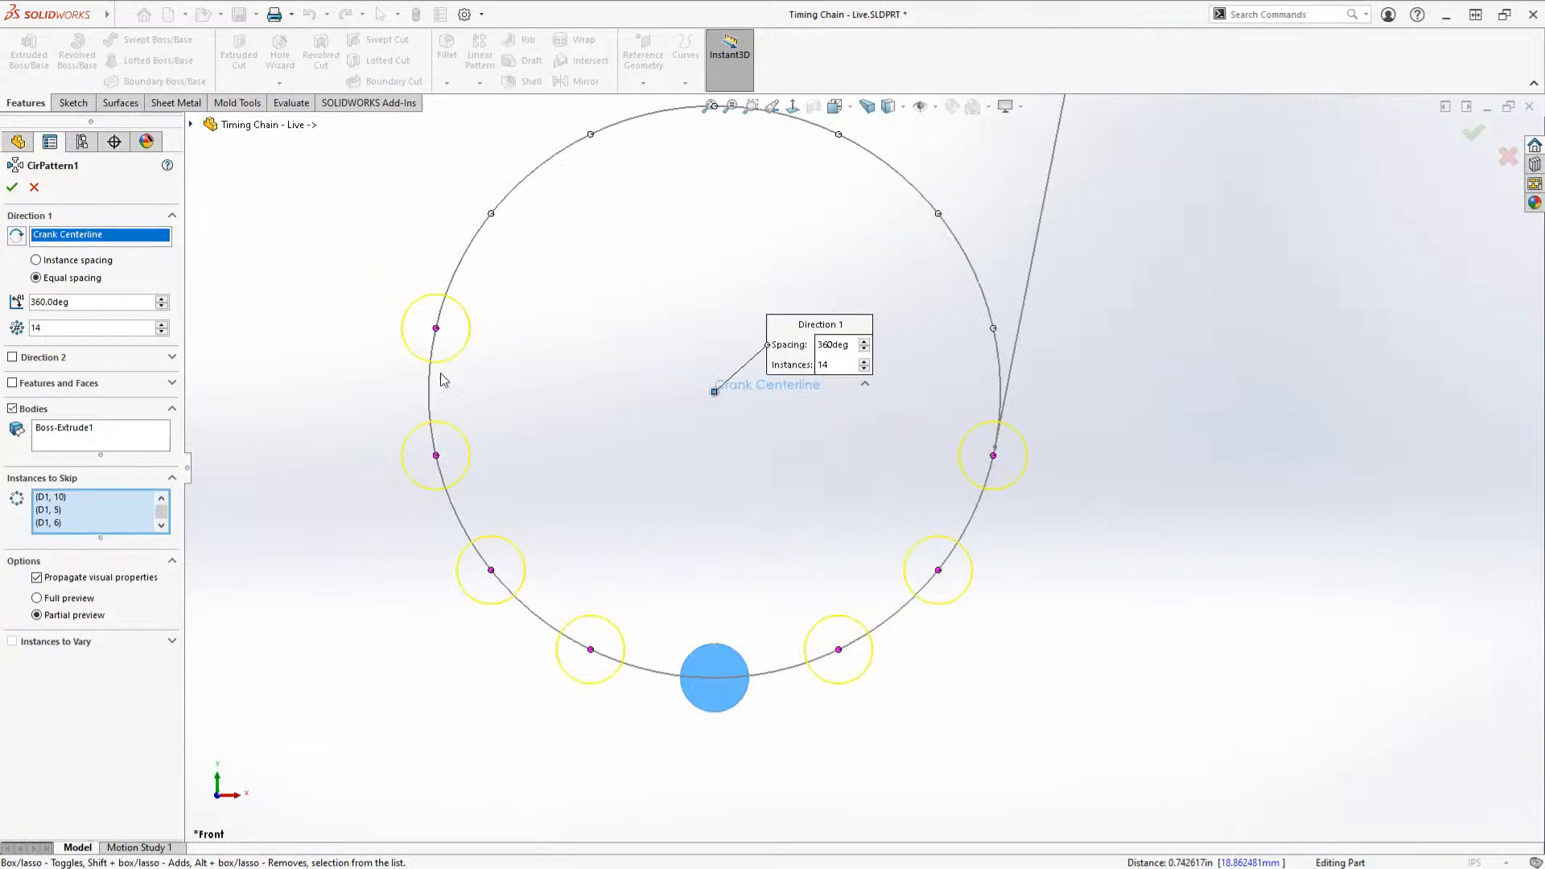
{"action": "scroll", "coordinate": [519, 493], "scroll_direction": "up", "scroll_amount": 3}
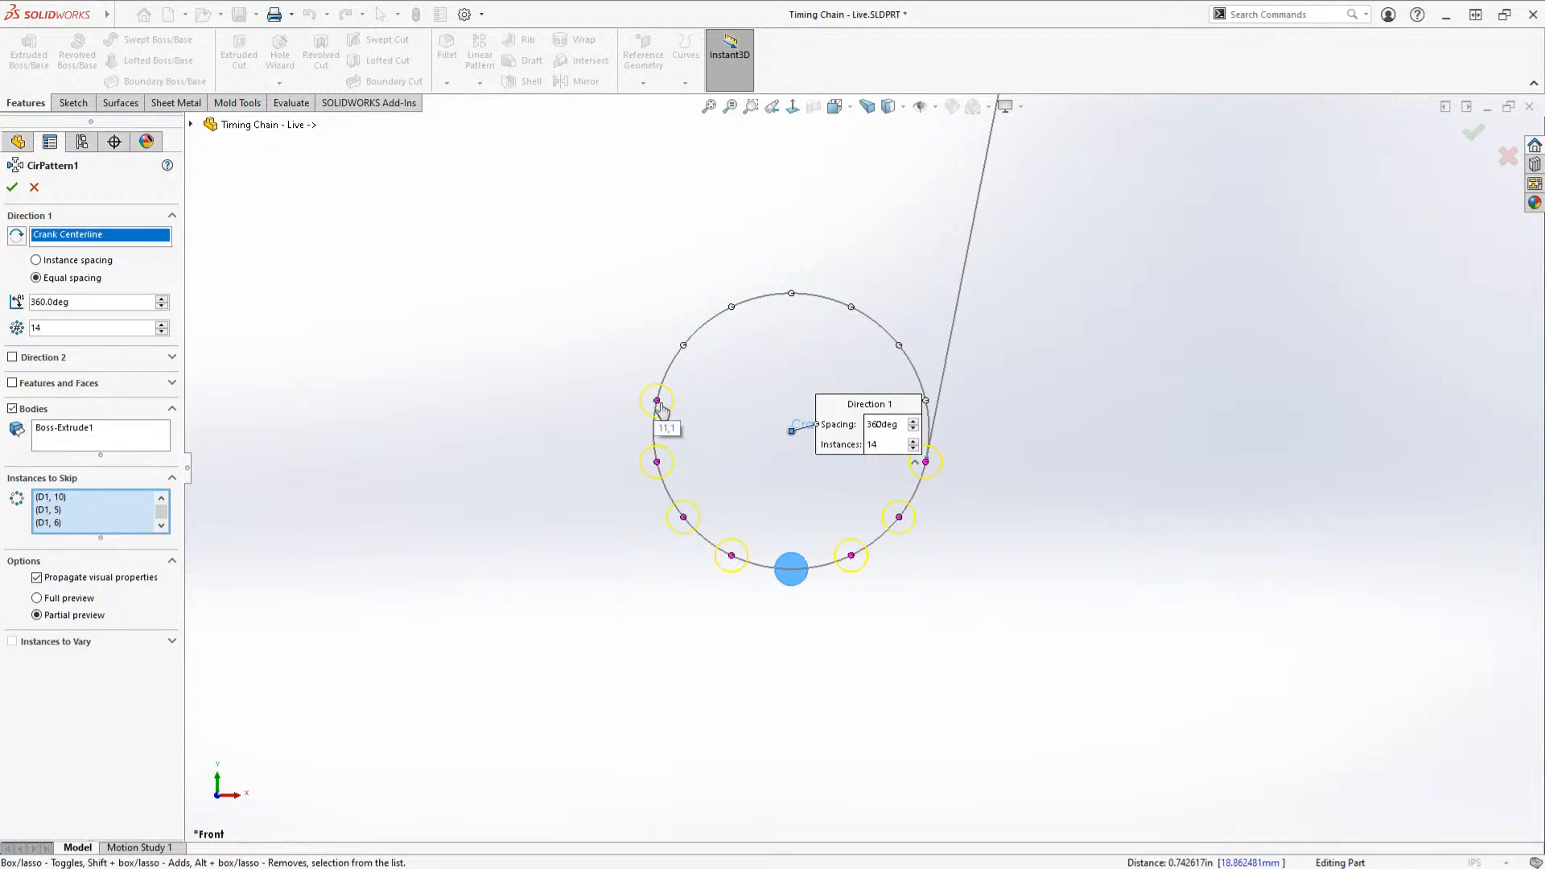
{"action": "scroll", "coordinate": [676, 414], "scroll_direction": "down", "scroll_amount": 3}
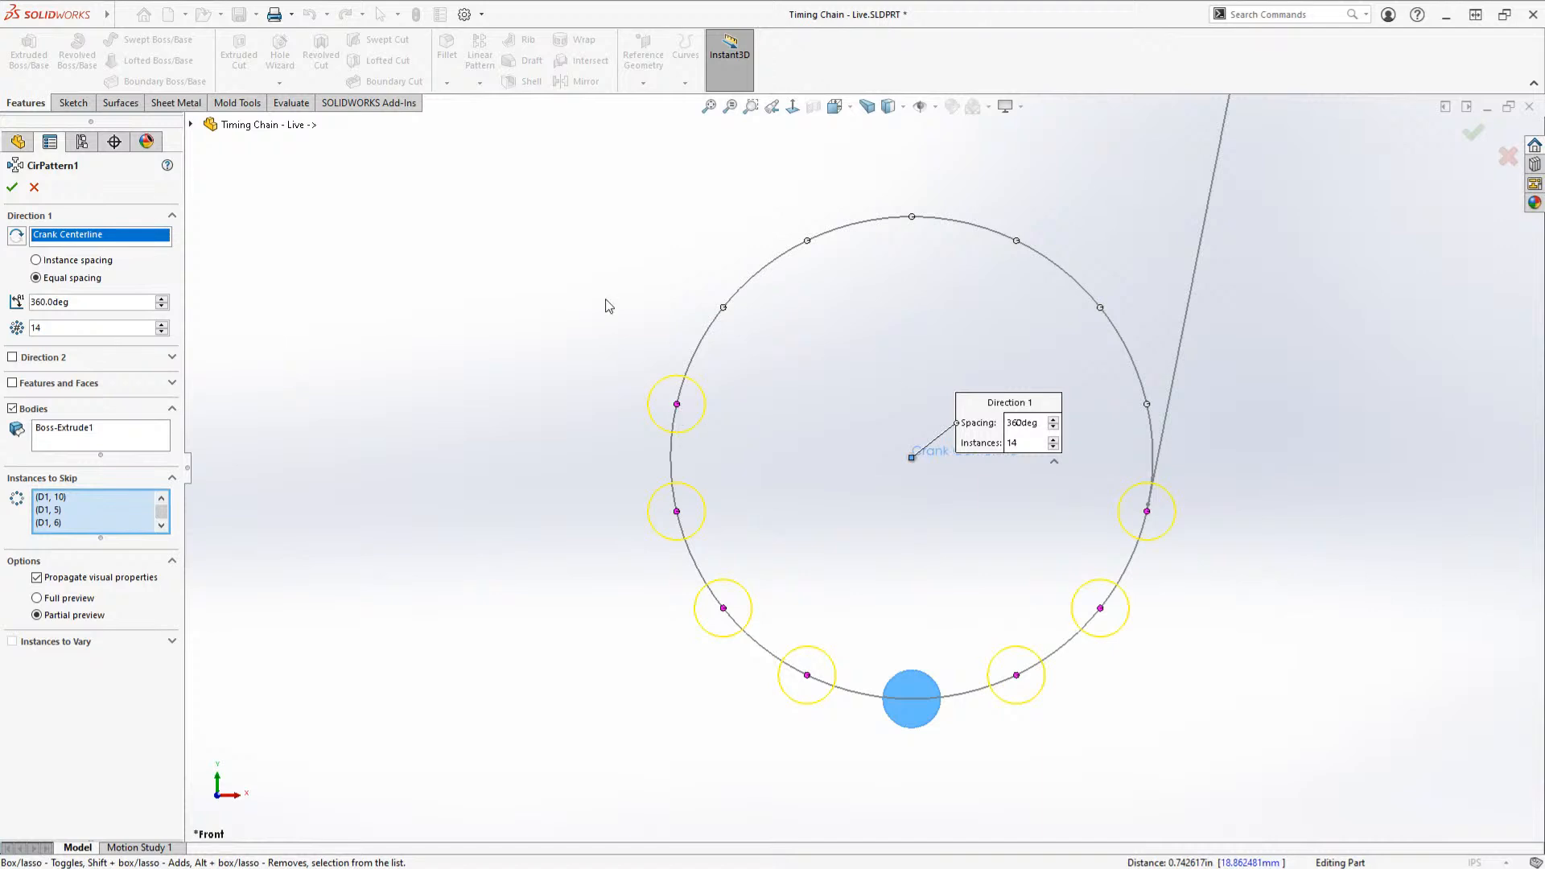
{"action": "left_click", "coordinate": [12, 186]}
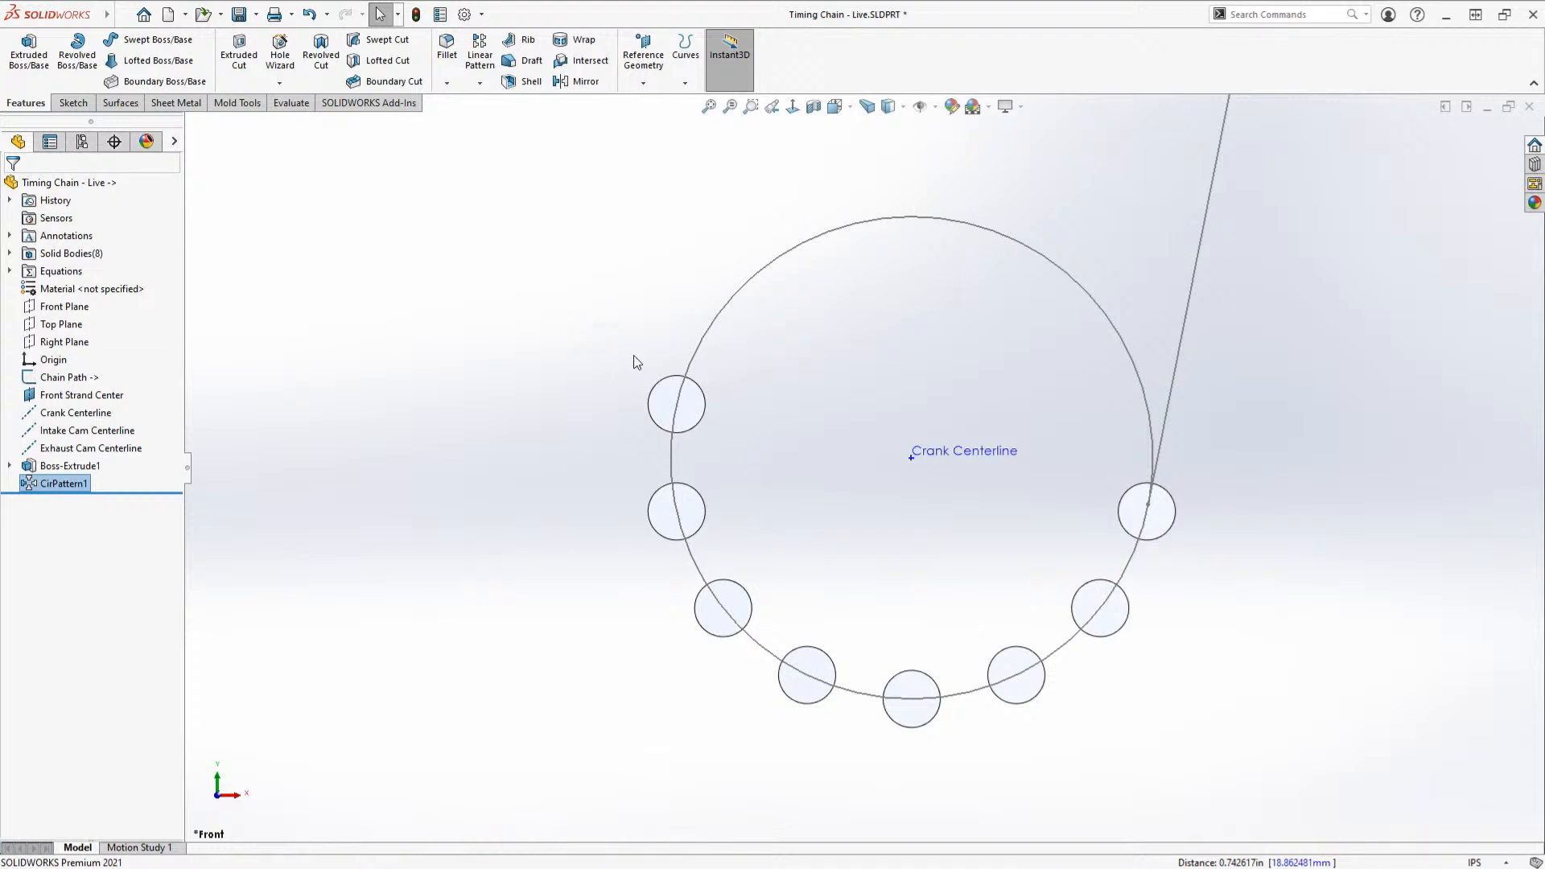
Step: Examine the patterned rollers around the crank circle and the chain path running up to the two cam circles
{"action": "scroll", "coordinate": [635, 358], "scroll_direction": "up", "scroll_amount": 5}
{"action": "scroll", "coordinate": [1301, 535], "scroll_direction": "down", "scroll_amount": 3}
{"action": "left_click", "coordinate": [864, 377]}
{"action": "scroll", "coordinate": [785, 370], "scroll_direction": "up", "scroll_amount": 3}
{"action": "scroll", "coordinate": [793, 369], "scroll_direction": "down", "scroll_amount": 3}
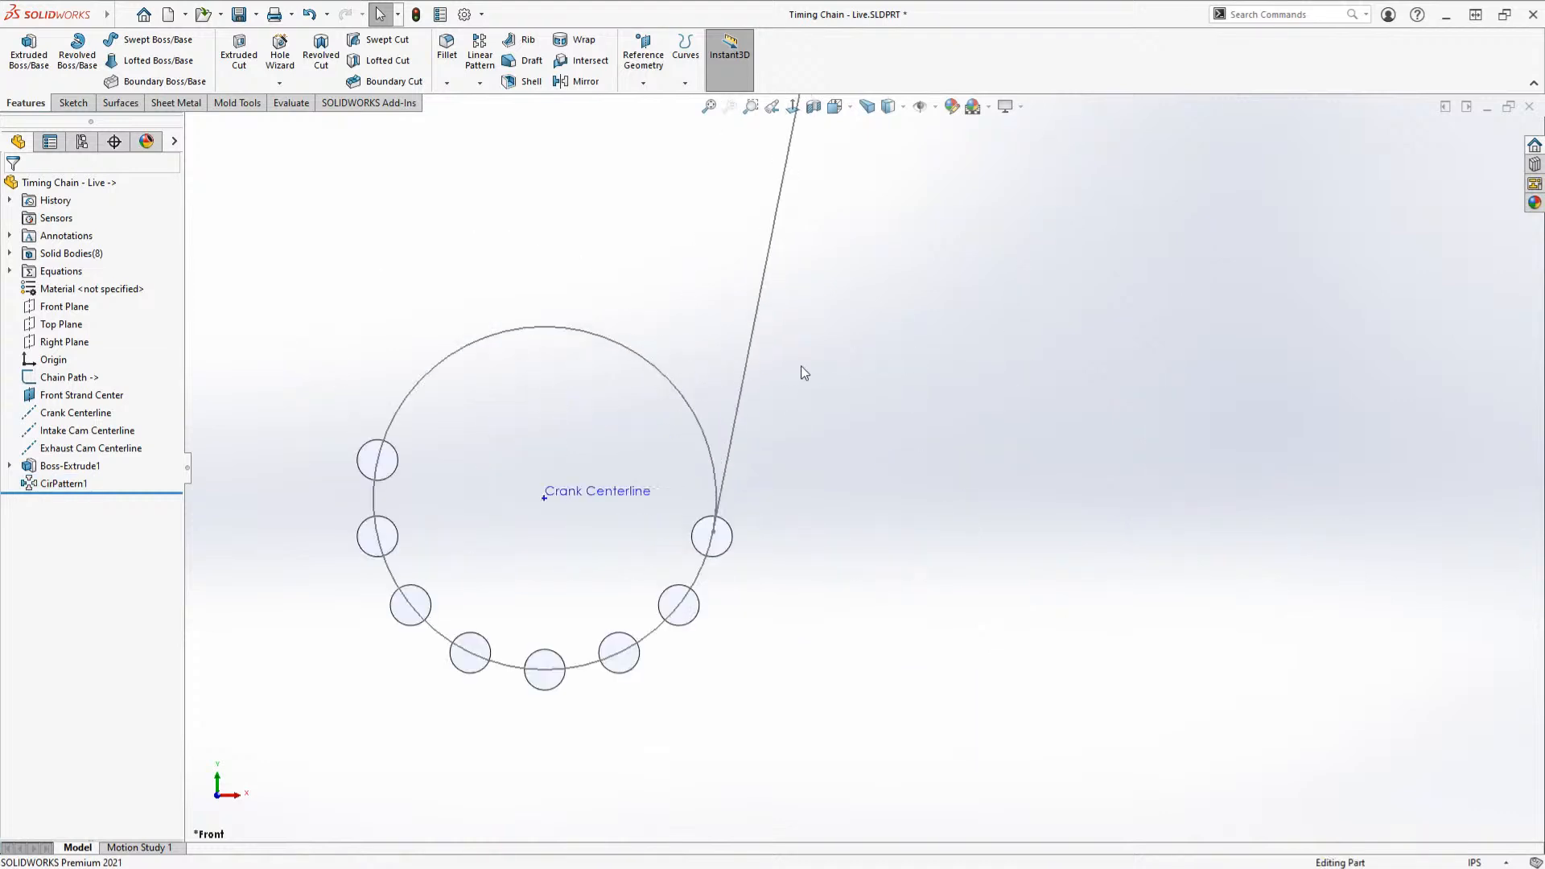
{"action": "scroll", "coordinate": [867, 528], "scroll_direction": "up", "scroll_amount": 5}
{"action": "scroll", "coordinate": [869, 528], "scroll_direction": "up", "scroll_amount": 6}
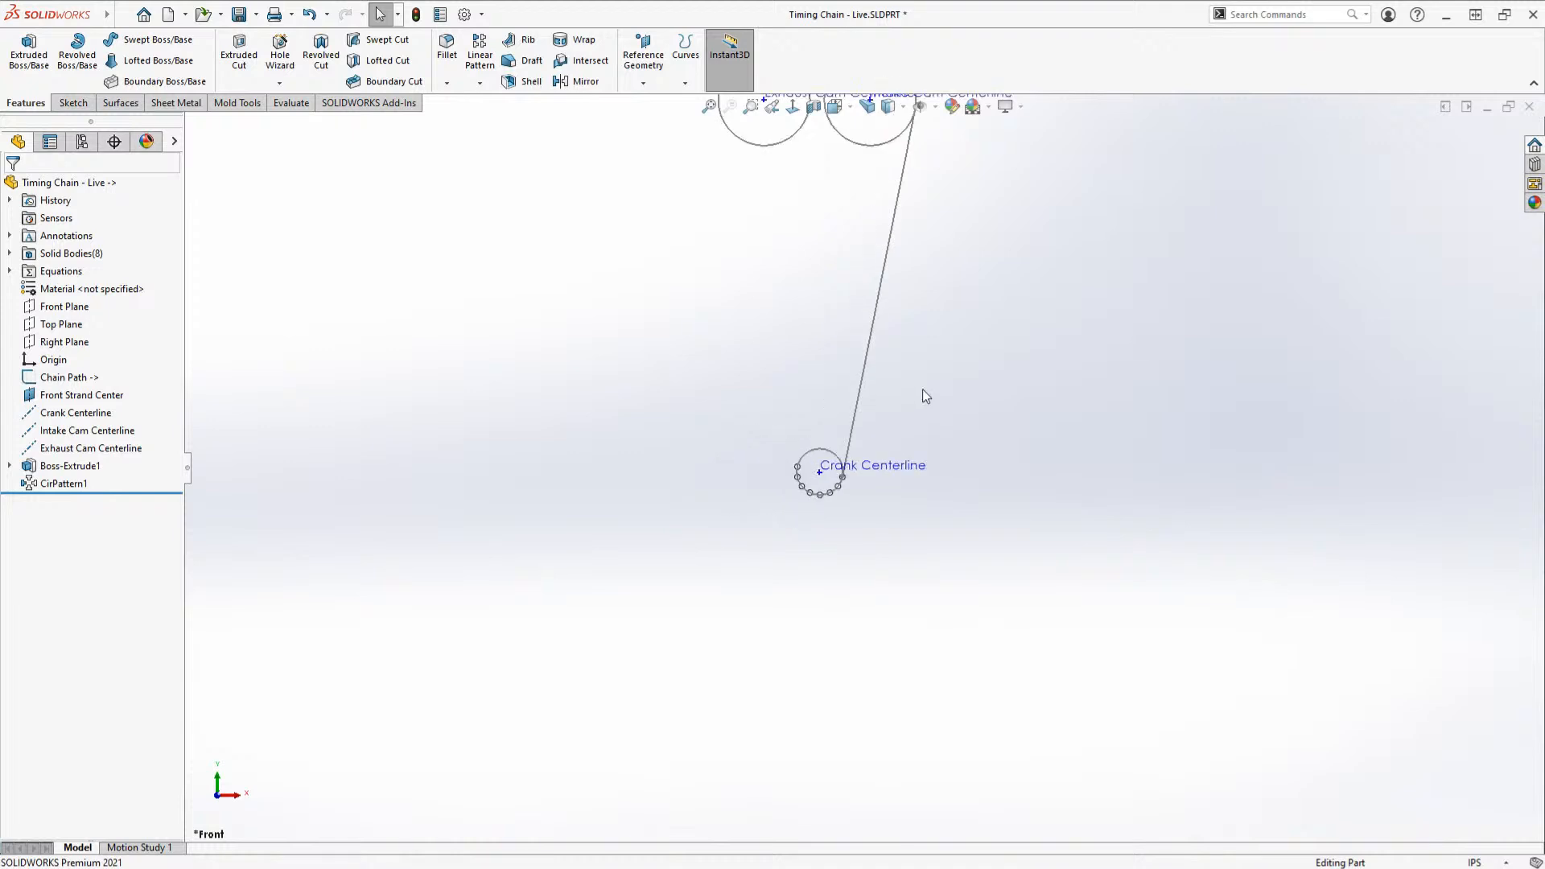
{"action": "middle_click_drag", "start_coordinate": [938, 310], "coordinate": [884, 424], "text": "ctrl"}
{"action": "scroll", "coordinate": [882, 424], "scroll_direction": "down", "scroll_amount": 2}
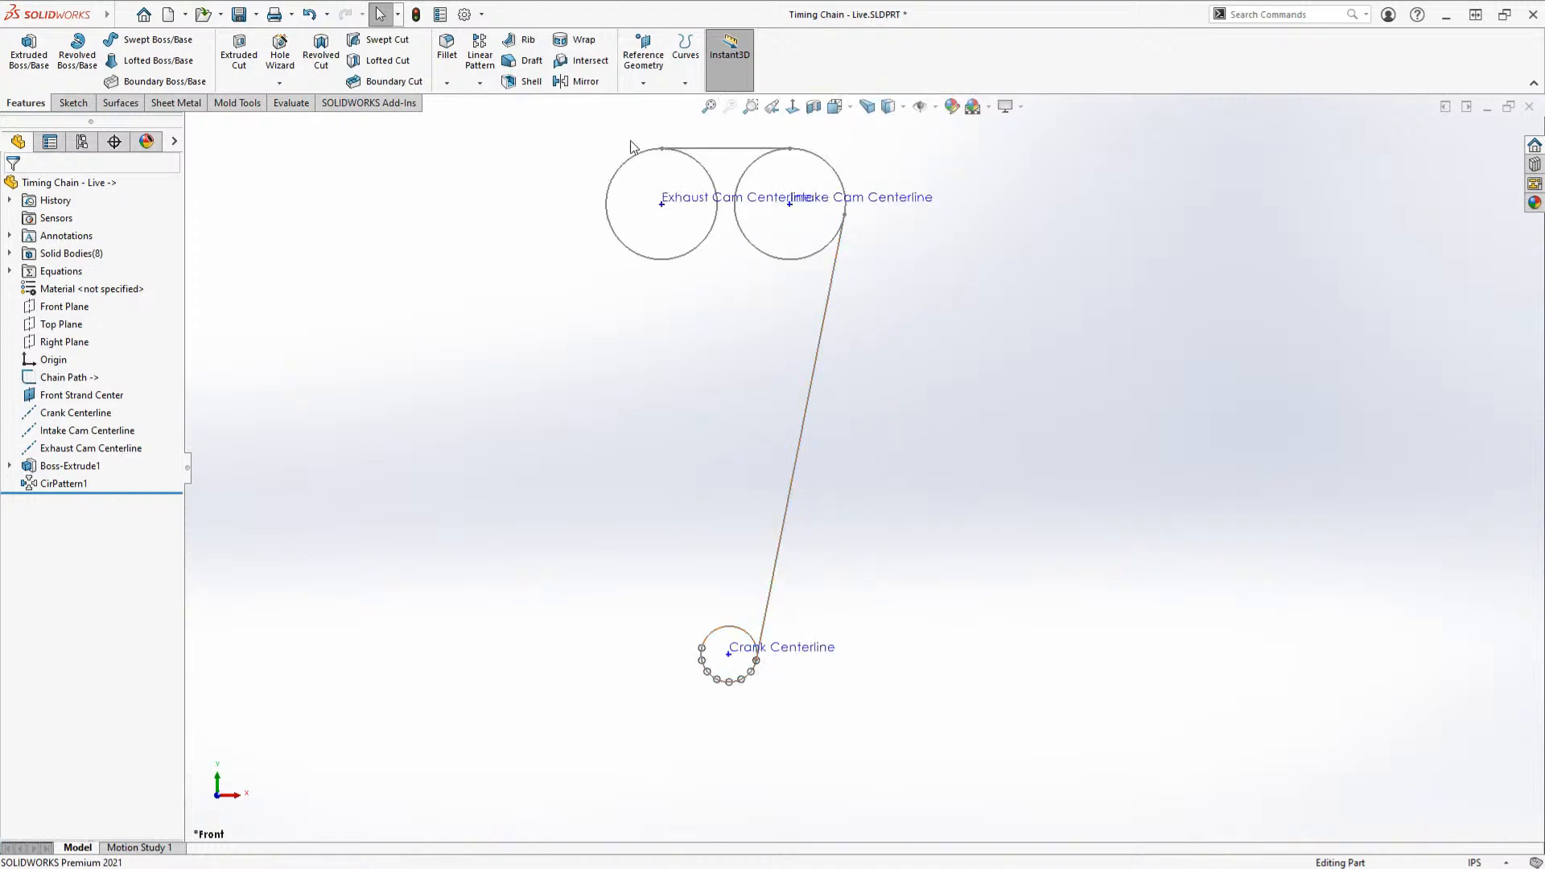
{"action": "scroll", "coordinate": [862, 614], "scroll_direction": "down", "scroll_amount": 8}
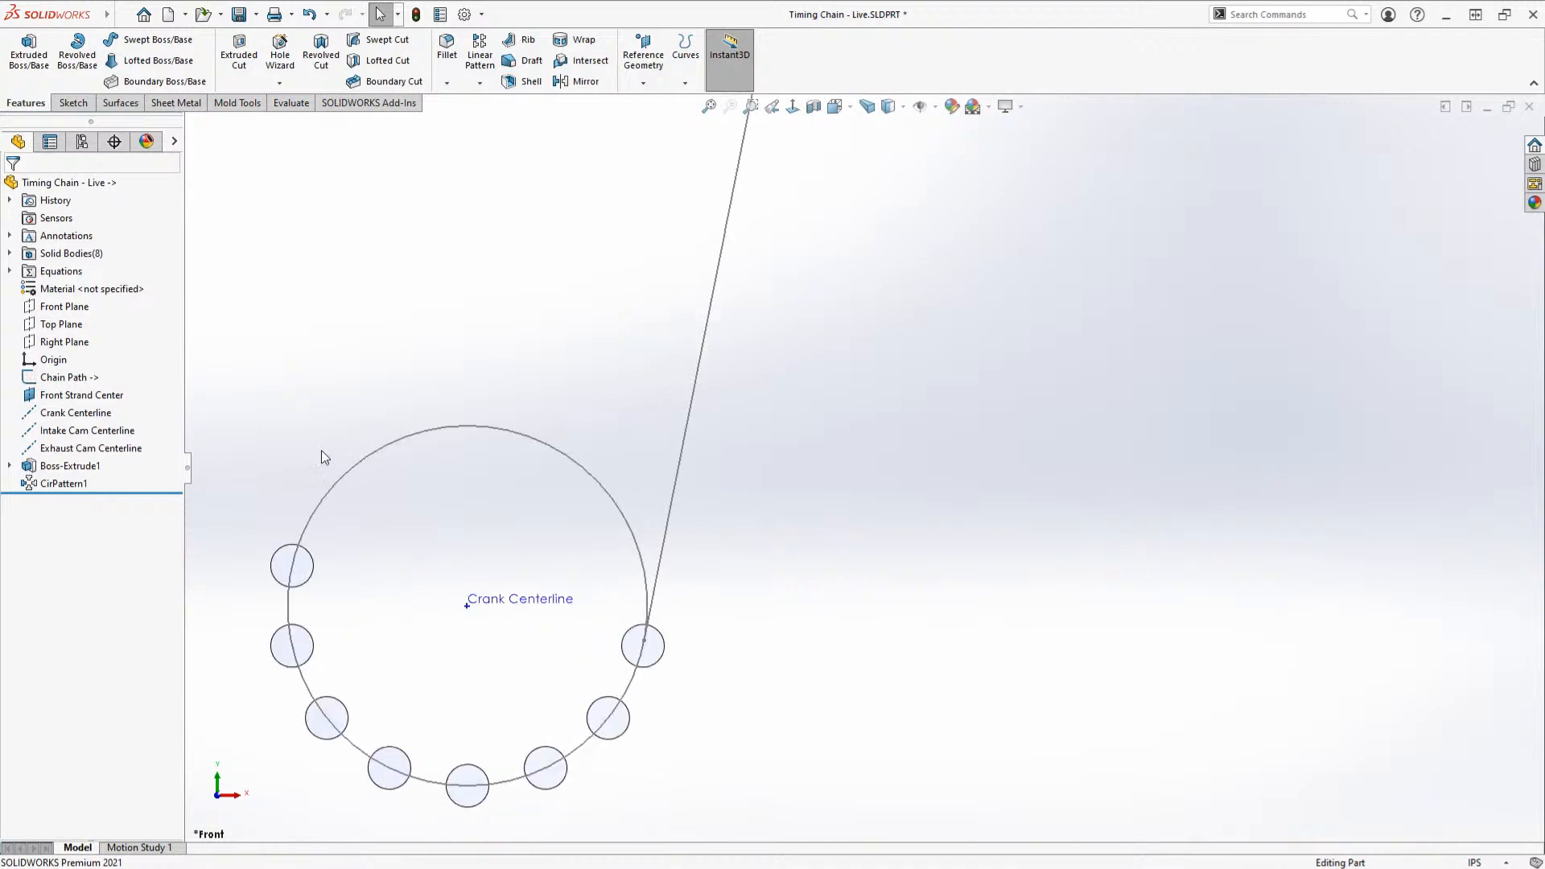
{"action": "left_click", "coordinate": [113, 398]}
{"action": "left_click", "coordinate": [106, 353]}
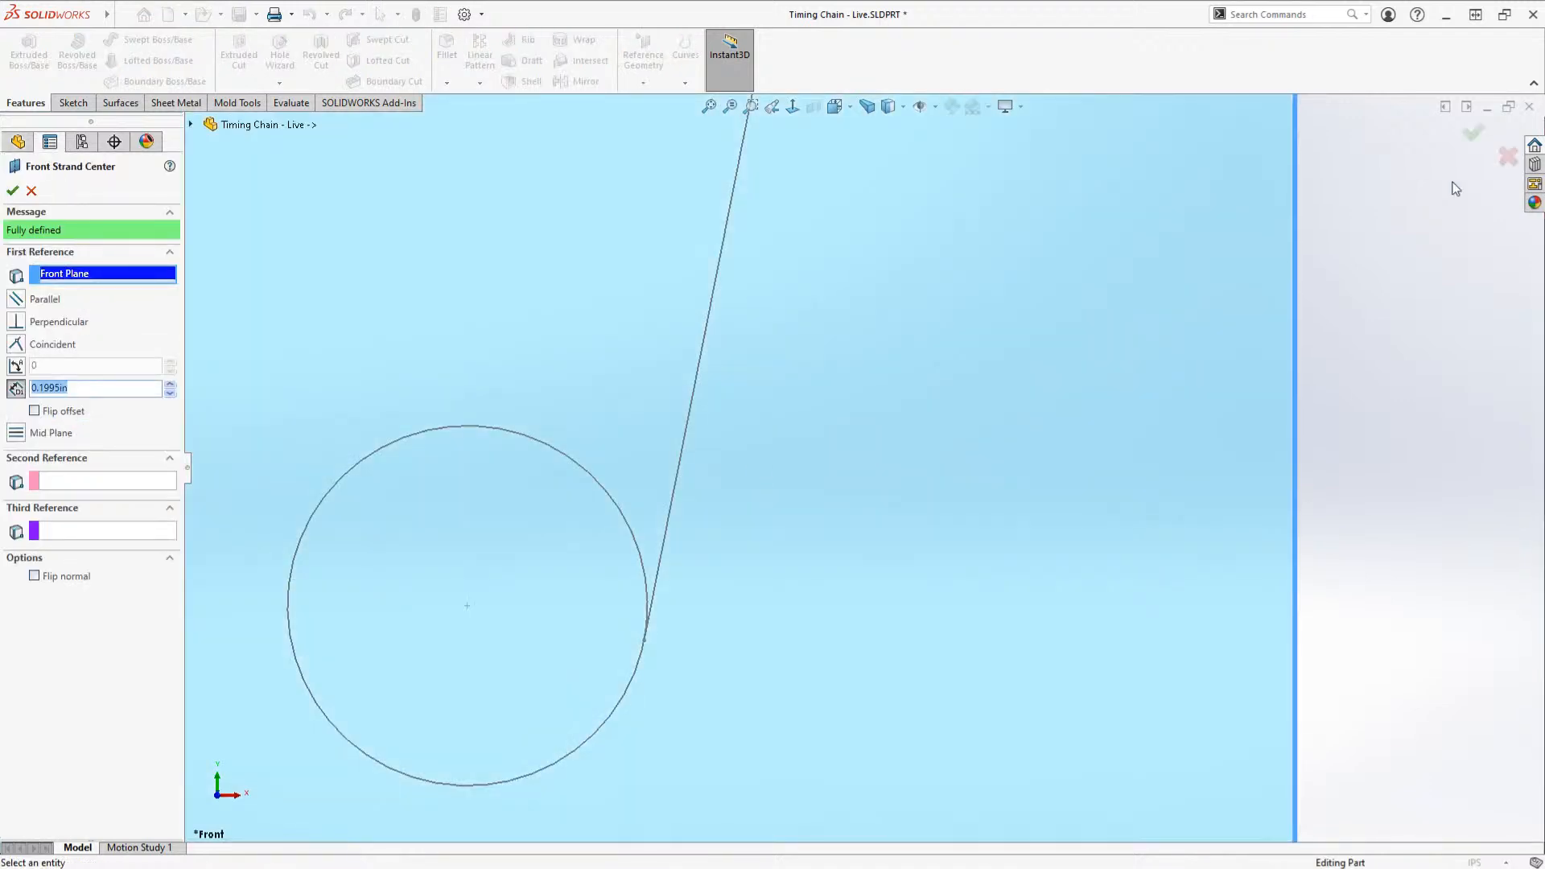
{"action": "left_click", "coordinate": [1508, 156]}
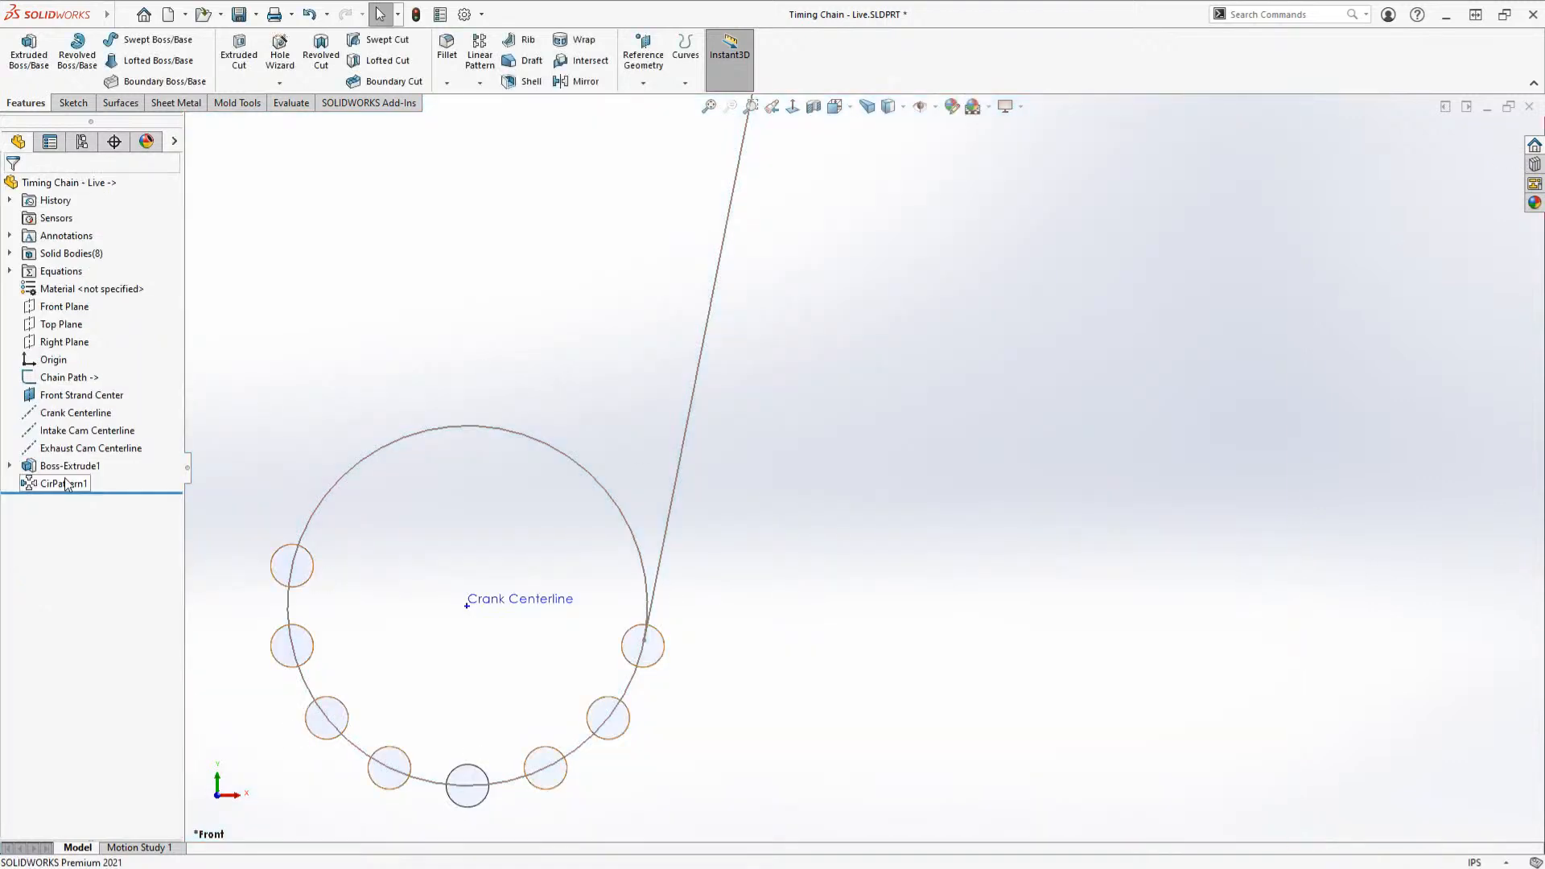
Step: Sketch a circle about 0.38 in in diameter on the Front Strand Center plane, centered on the straight chain path line above the end roller
{"action": "left_click", "coordinate": [73, 394]}
{"action": "left_click", "coordinate": [68, 378]}
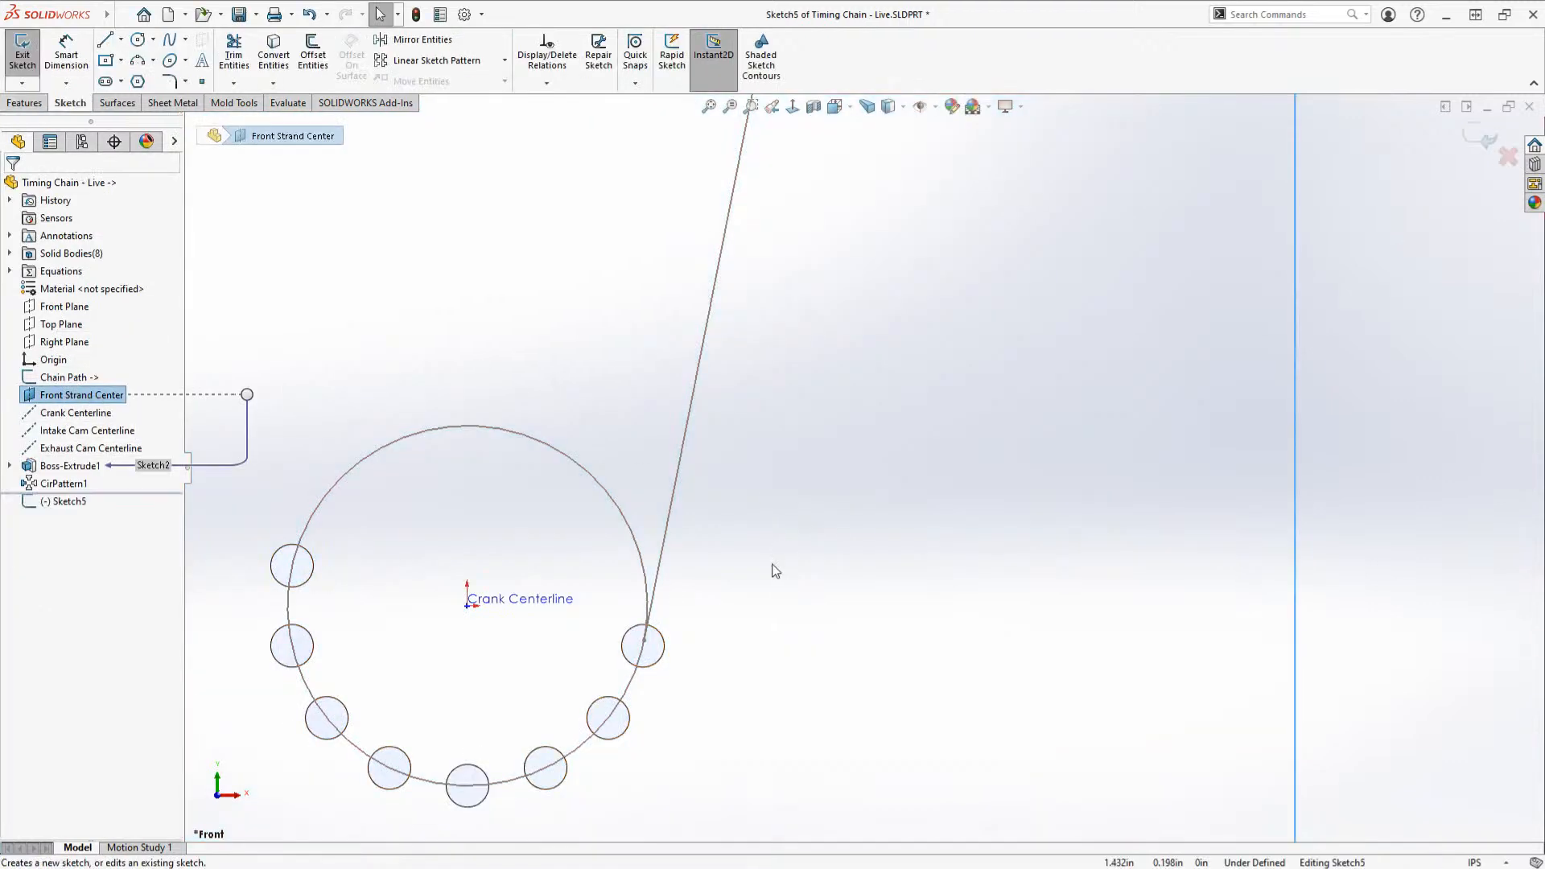
{"action": "left_click", "coordinate": [771, 566]}
{"action": "key", "text": "s"}
{"action": "left_click", "coordinate": [815, 537]}
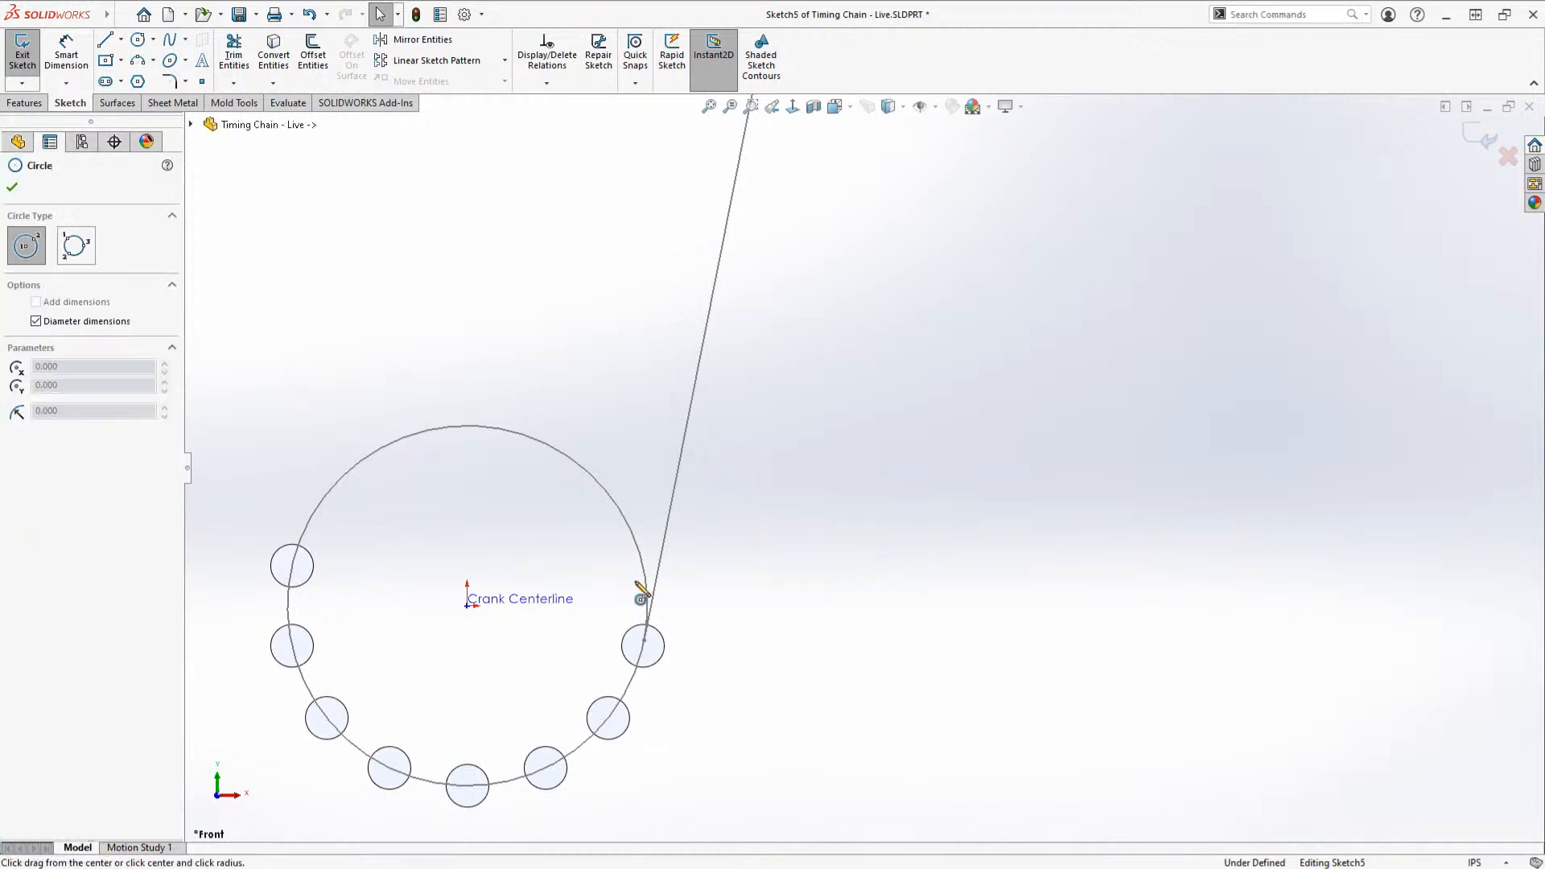
{"action": "left_click", "coordinate": [662, 550]}
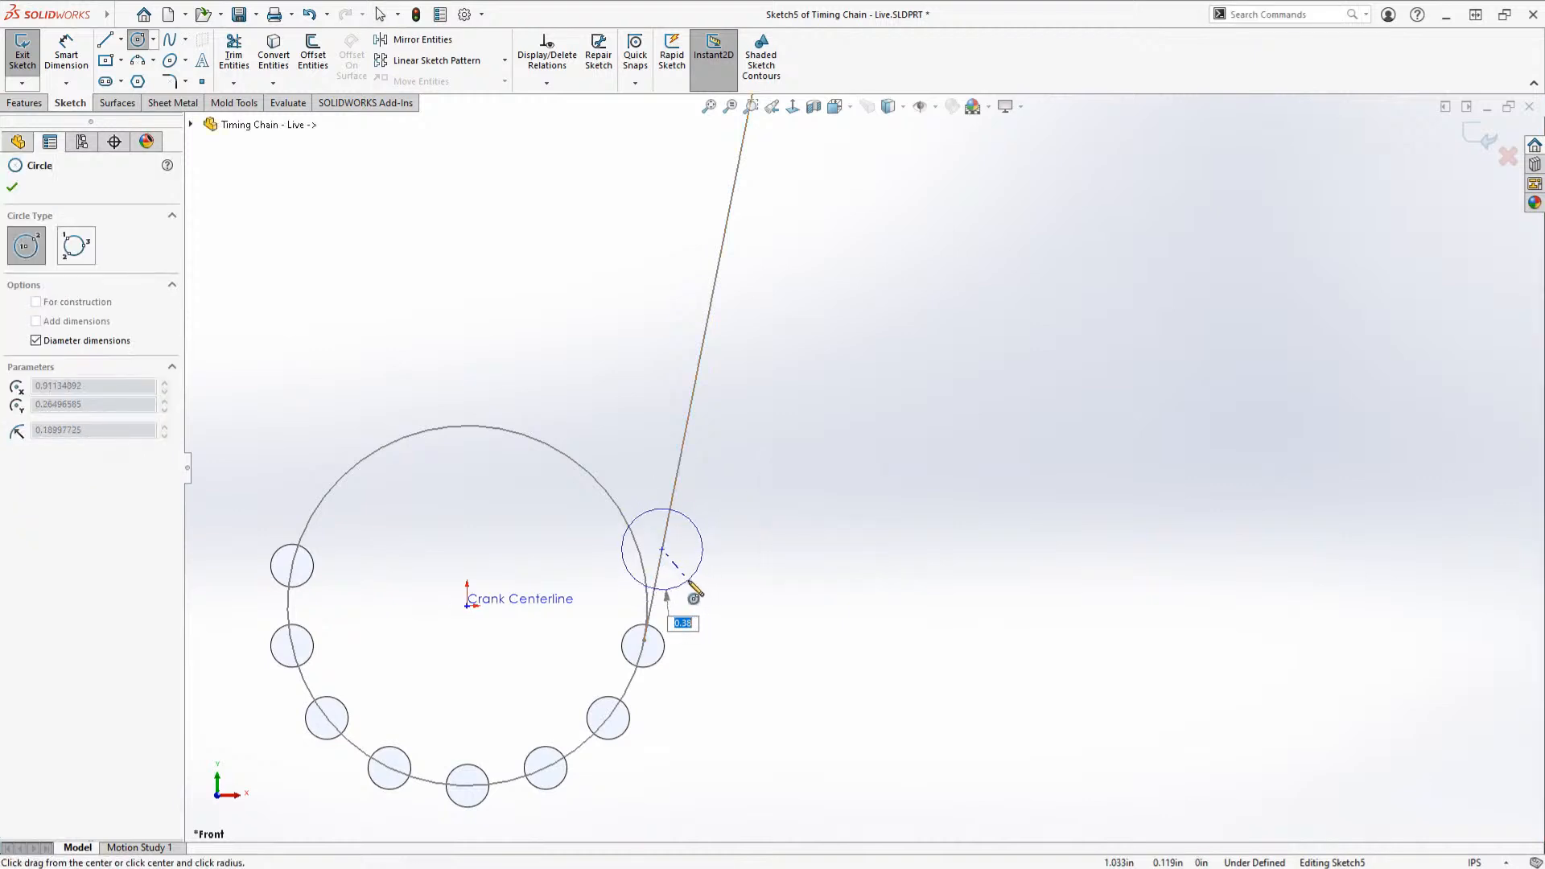
{"action": "left_click", "coordinate": [694, 592]}
{"action": "key", "text": "Escape"}
Step: Make the sketched circle equal in size to the adjacent roller's circular edge
{"action": "scroll", "coordinate": [684, 624], "scroll_direction": "down", "scroll_amount": 5}
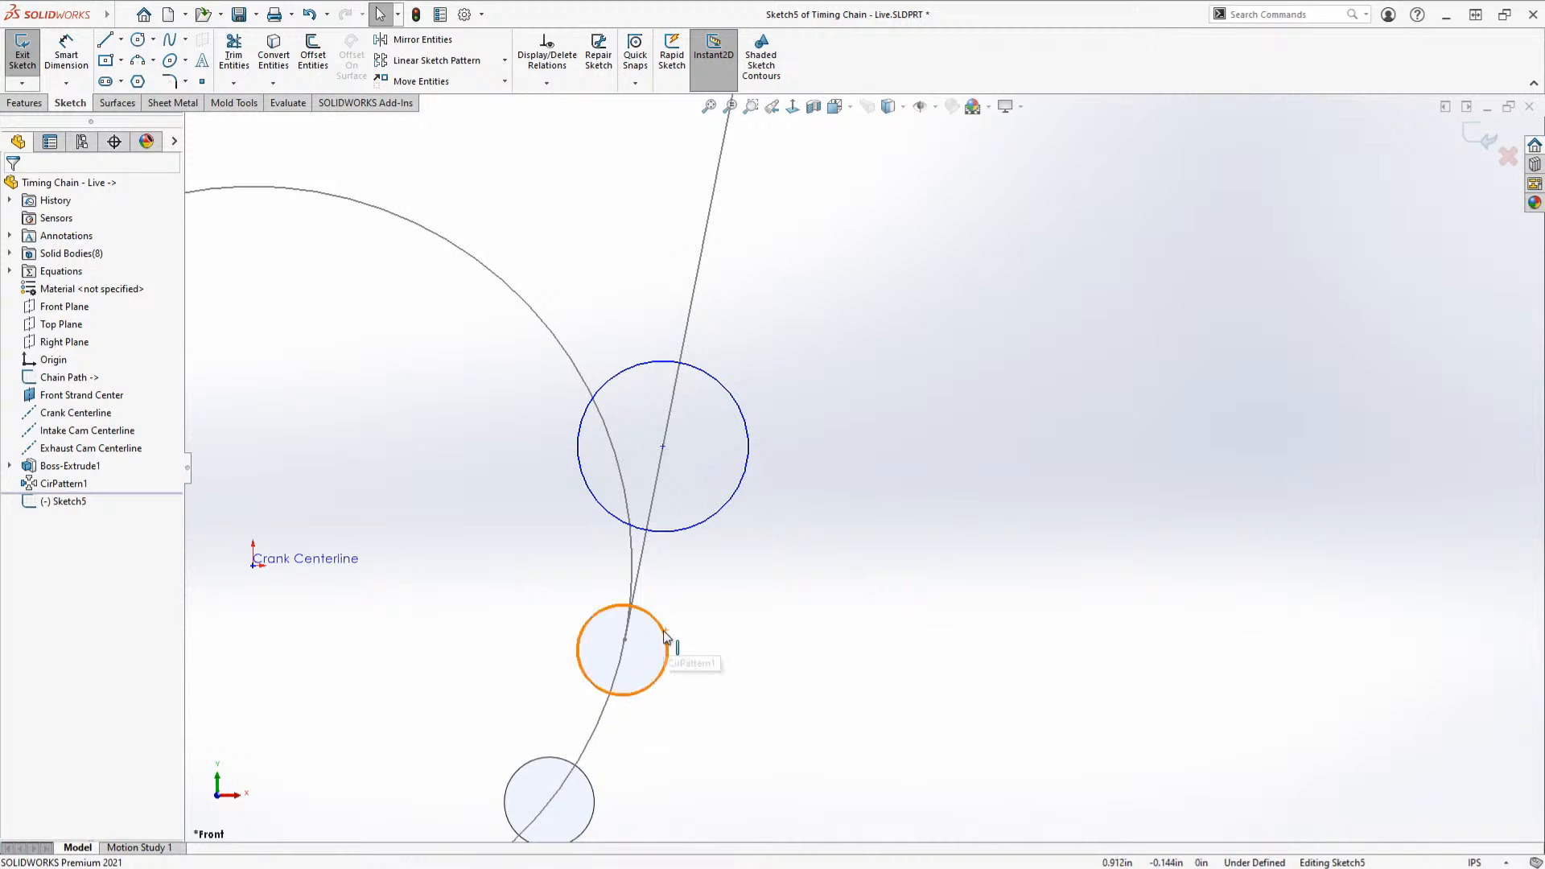
{"action": "left_click", "coordinate": [717, 524]}
{"action": "left_click", "coordinate": [712, 524], "text": "ctrl"}
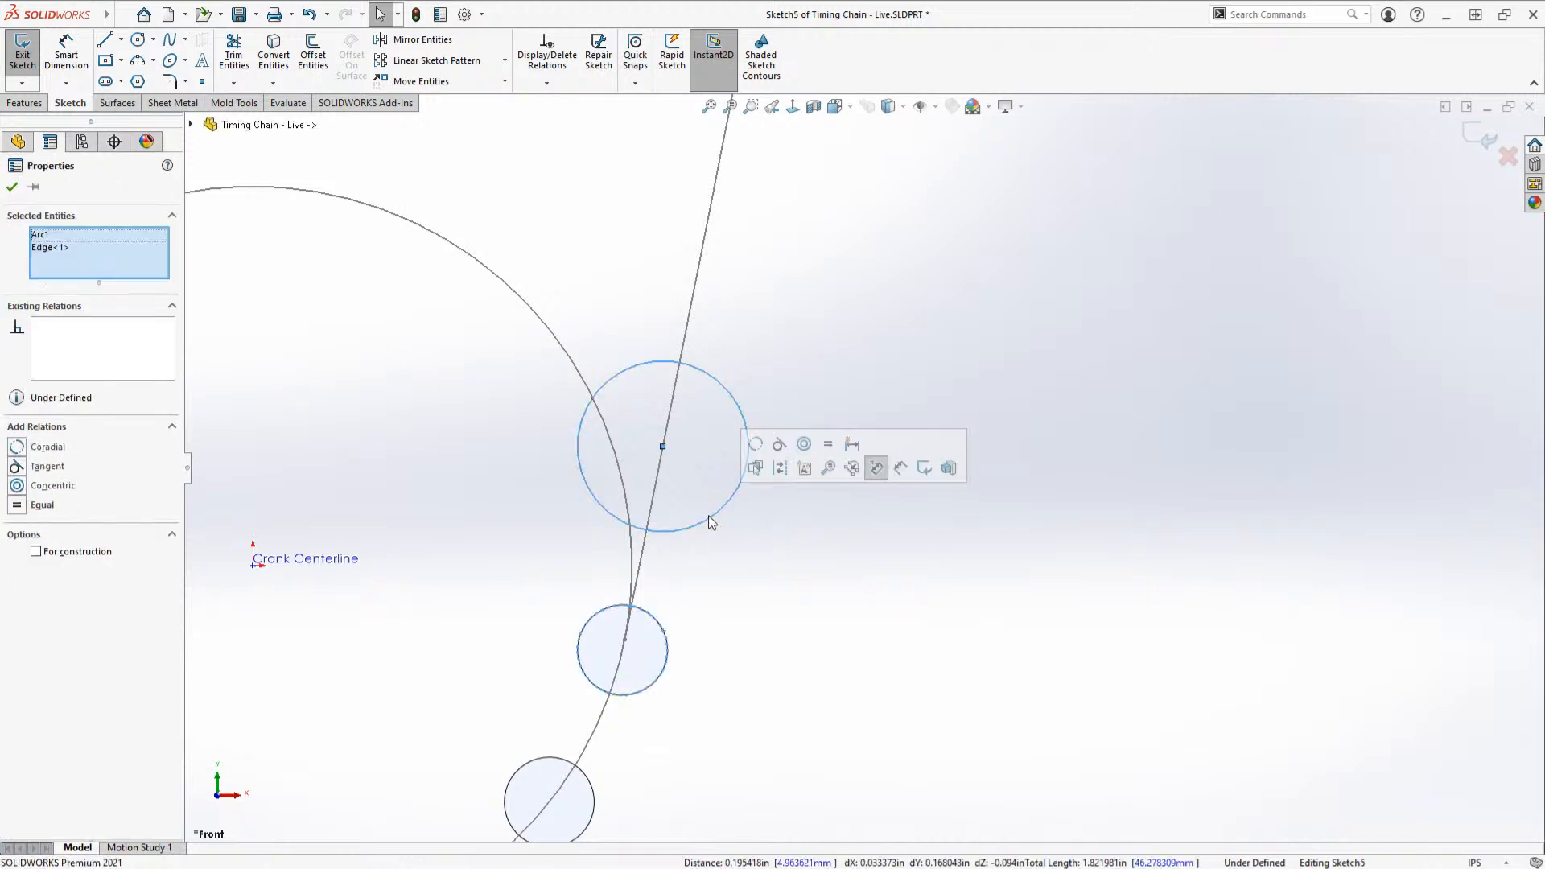
{"action": "key", "text": "Escape"}
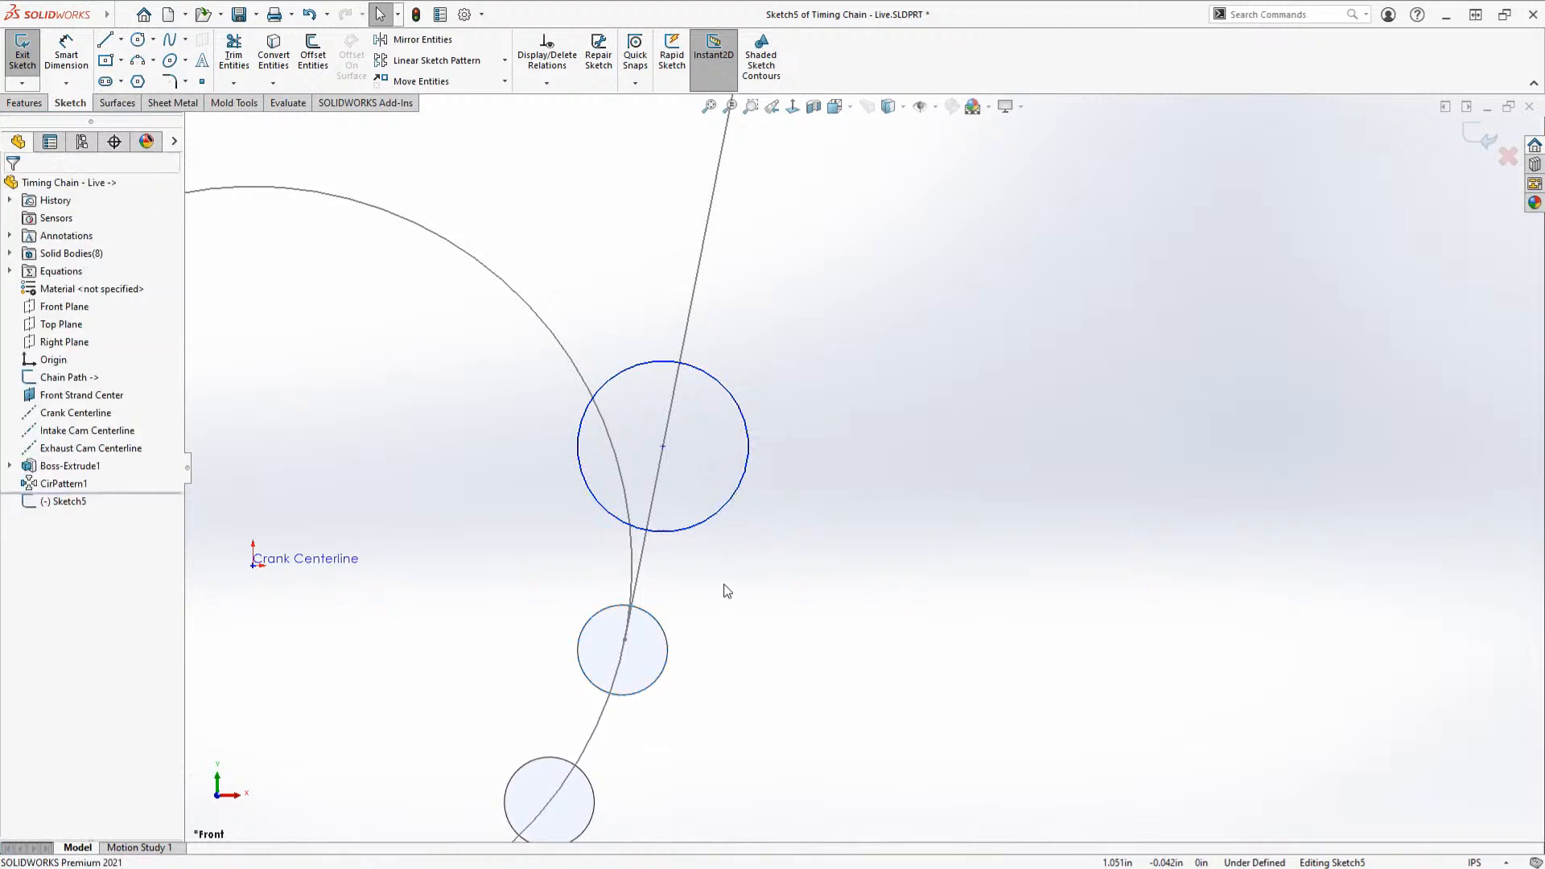
{"action": "left_click", "coordinate": [713, 520]}
{"action": "left_click", "coordinate": [713, 520], "text": "ctrl"}
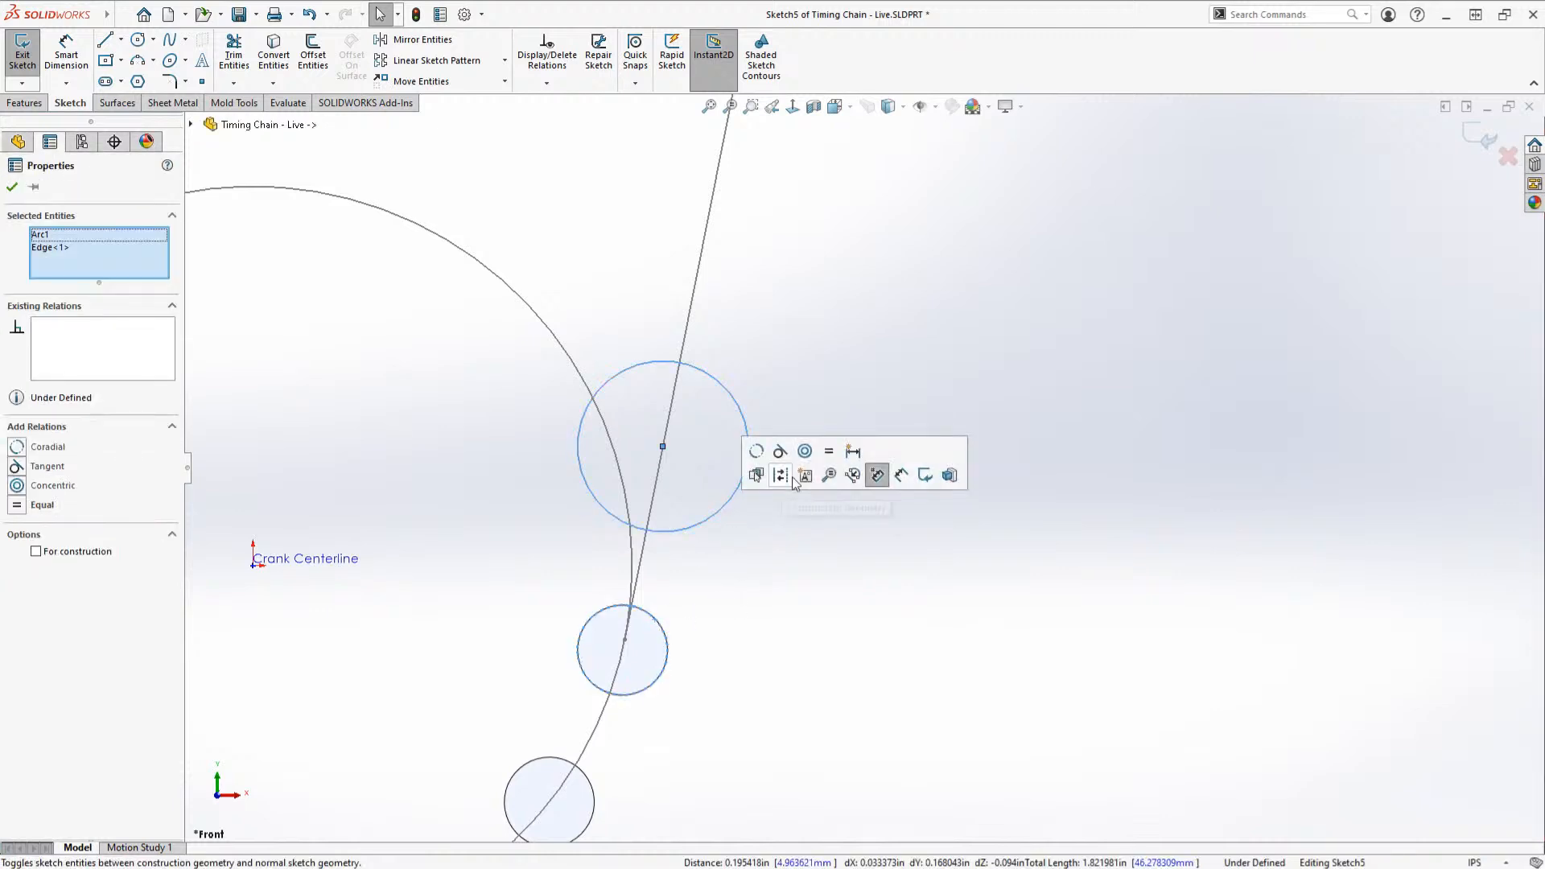
{"action": "left_click", "coordinate": [830, 454]}
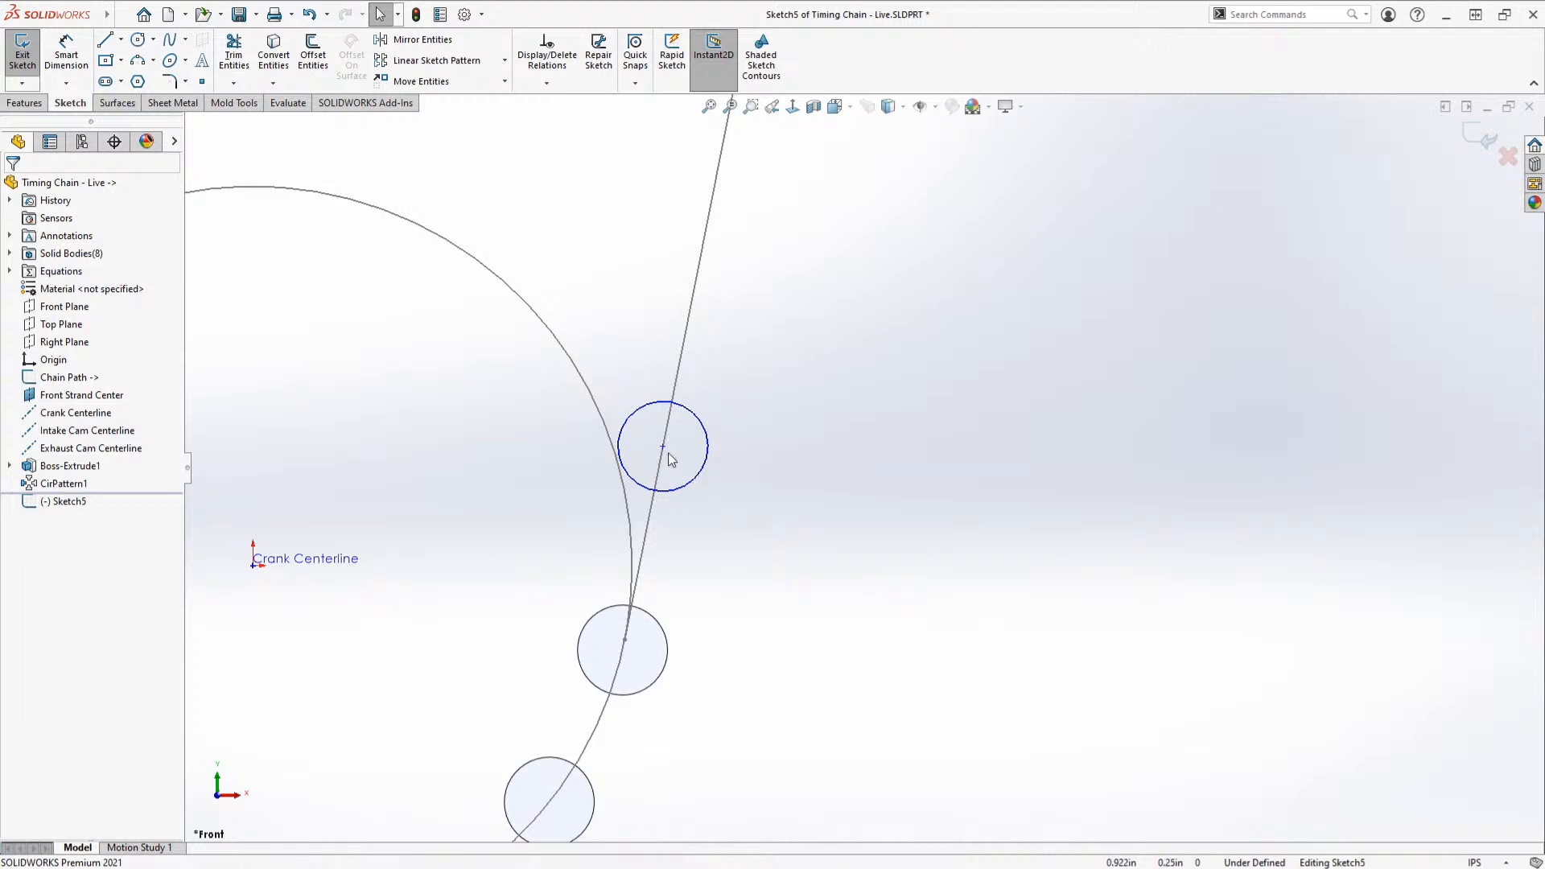
Step: Dimension the center distance between the new circle and the adjacent roller at 0.375 in
{"action": "key", "text": "s"}
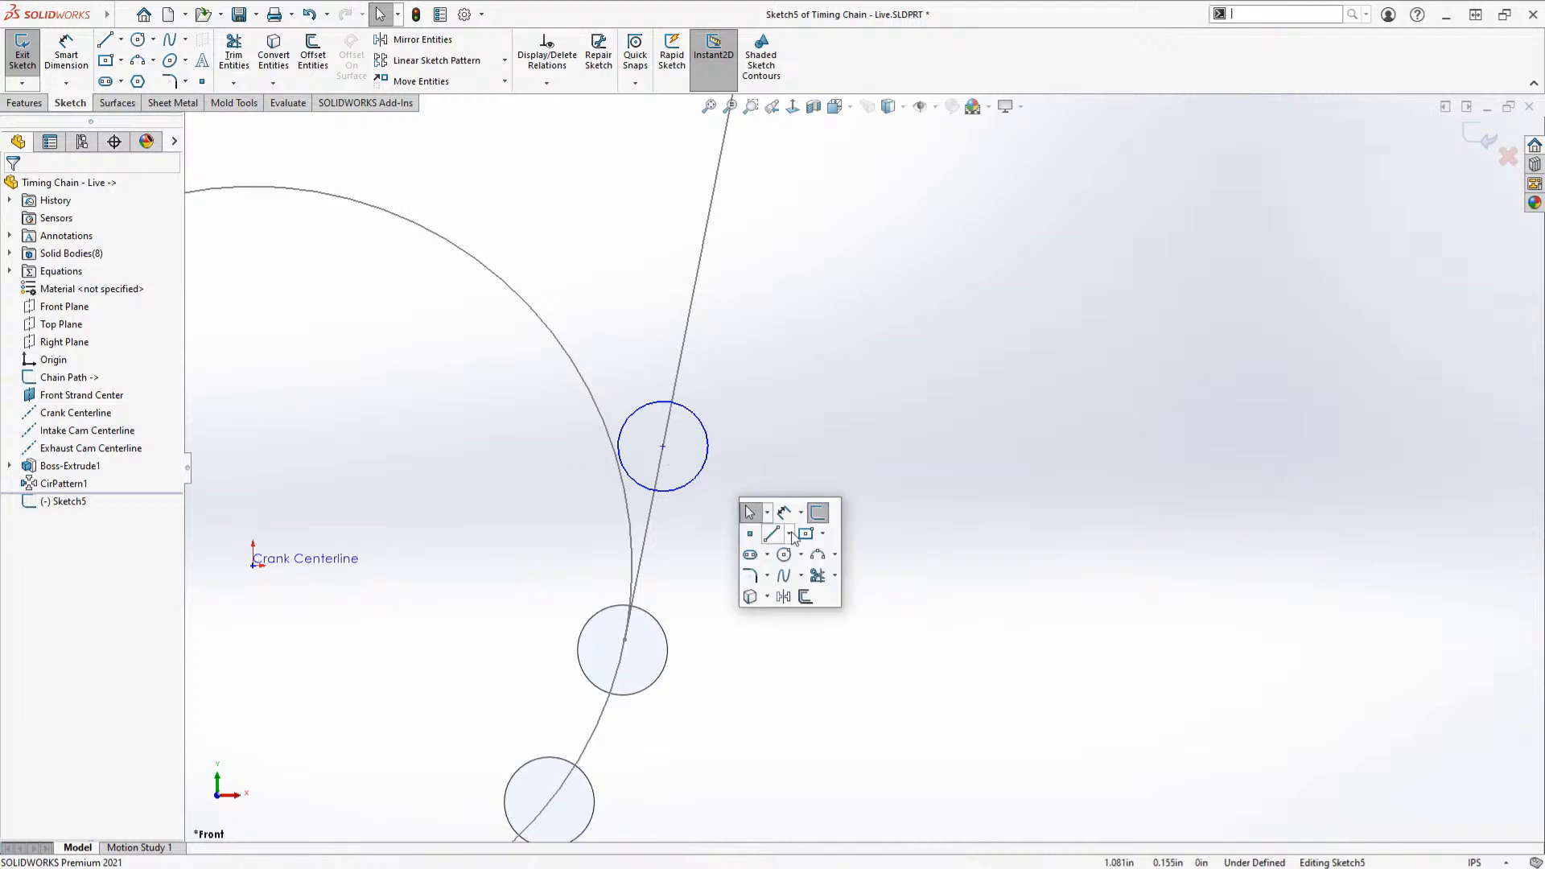
{"action": "left_click", "coordinate": [756, 552]}
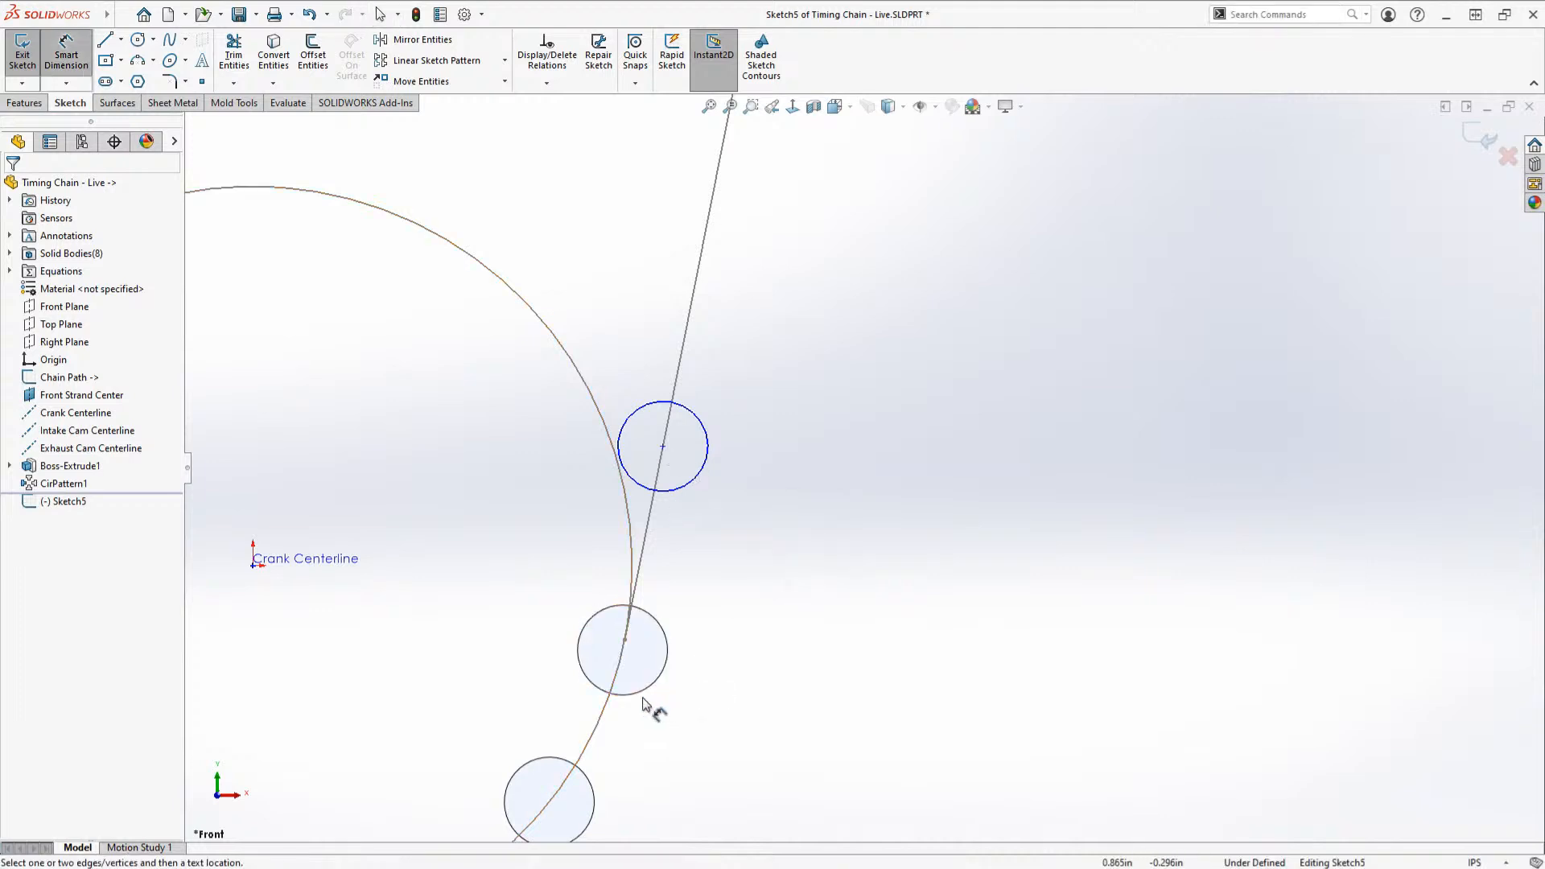
{"action": "left_click", "coordinate": [690, 481]}
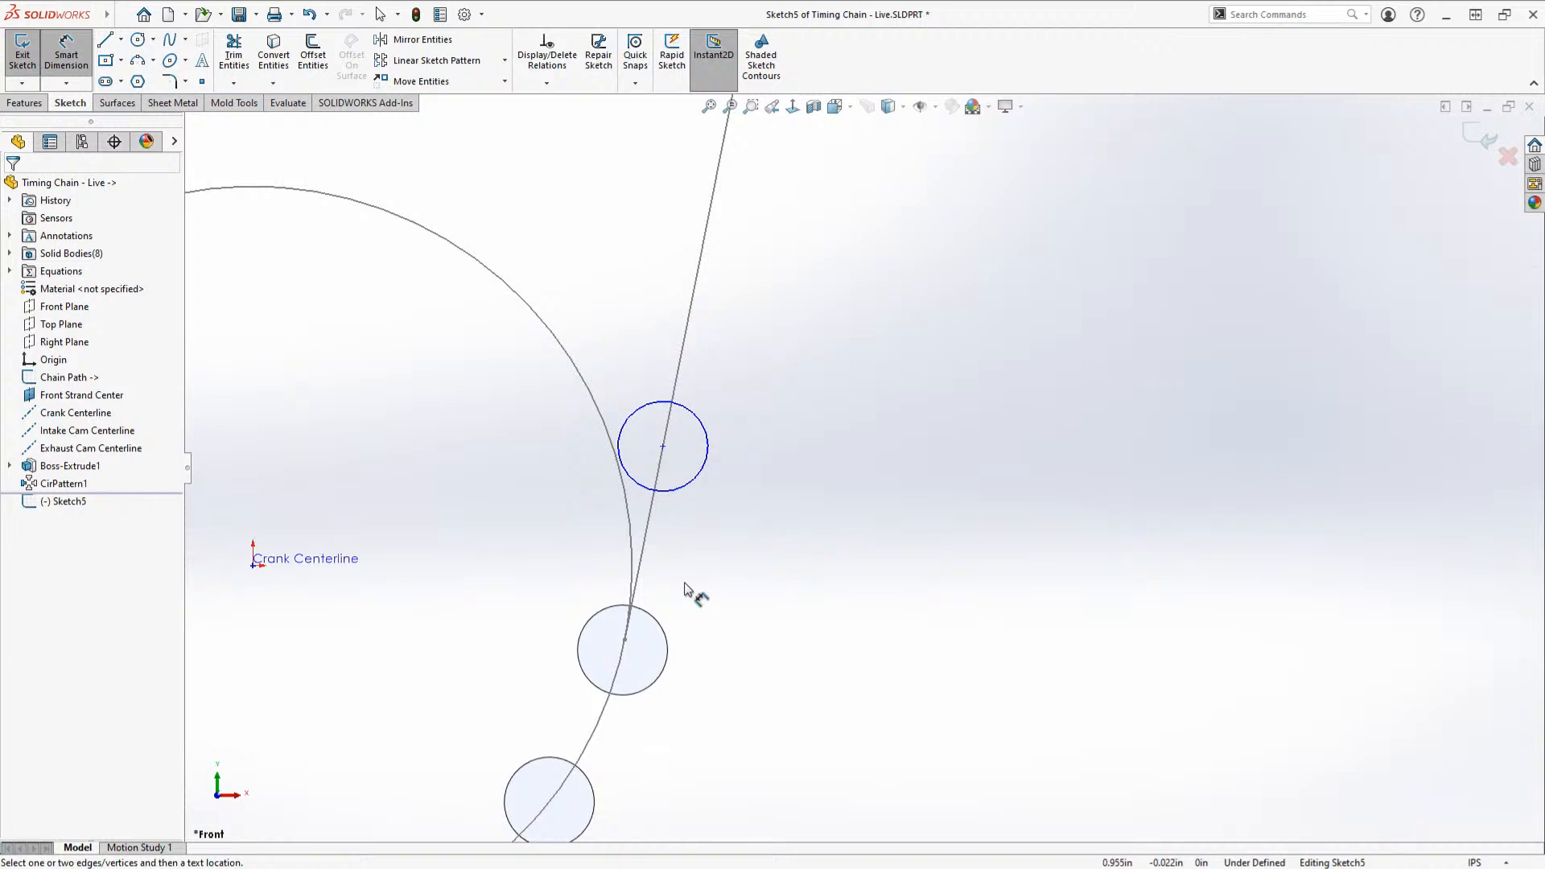
{"action": "left_click", "coordinate": [665, 639]}
{"action": "left_click", "coordinate": [695, 480]}
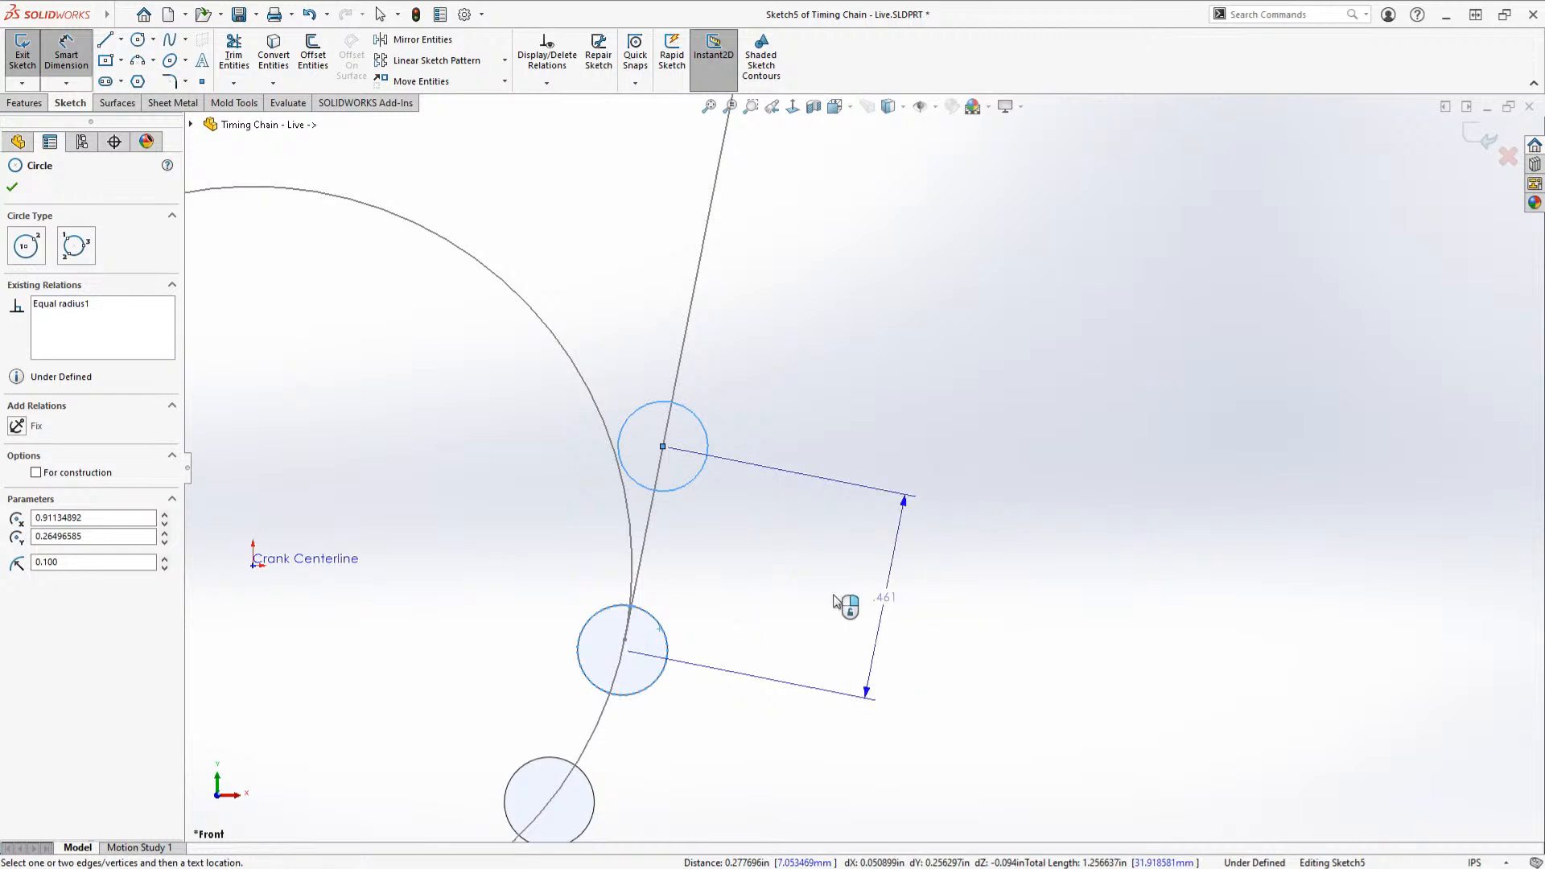
{"action": "left_click", "coordinate": [786, 595]}
{"action": "type", "text": ".375"}
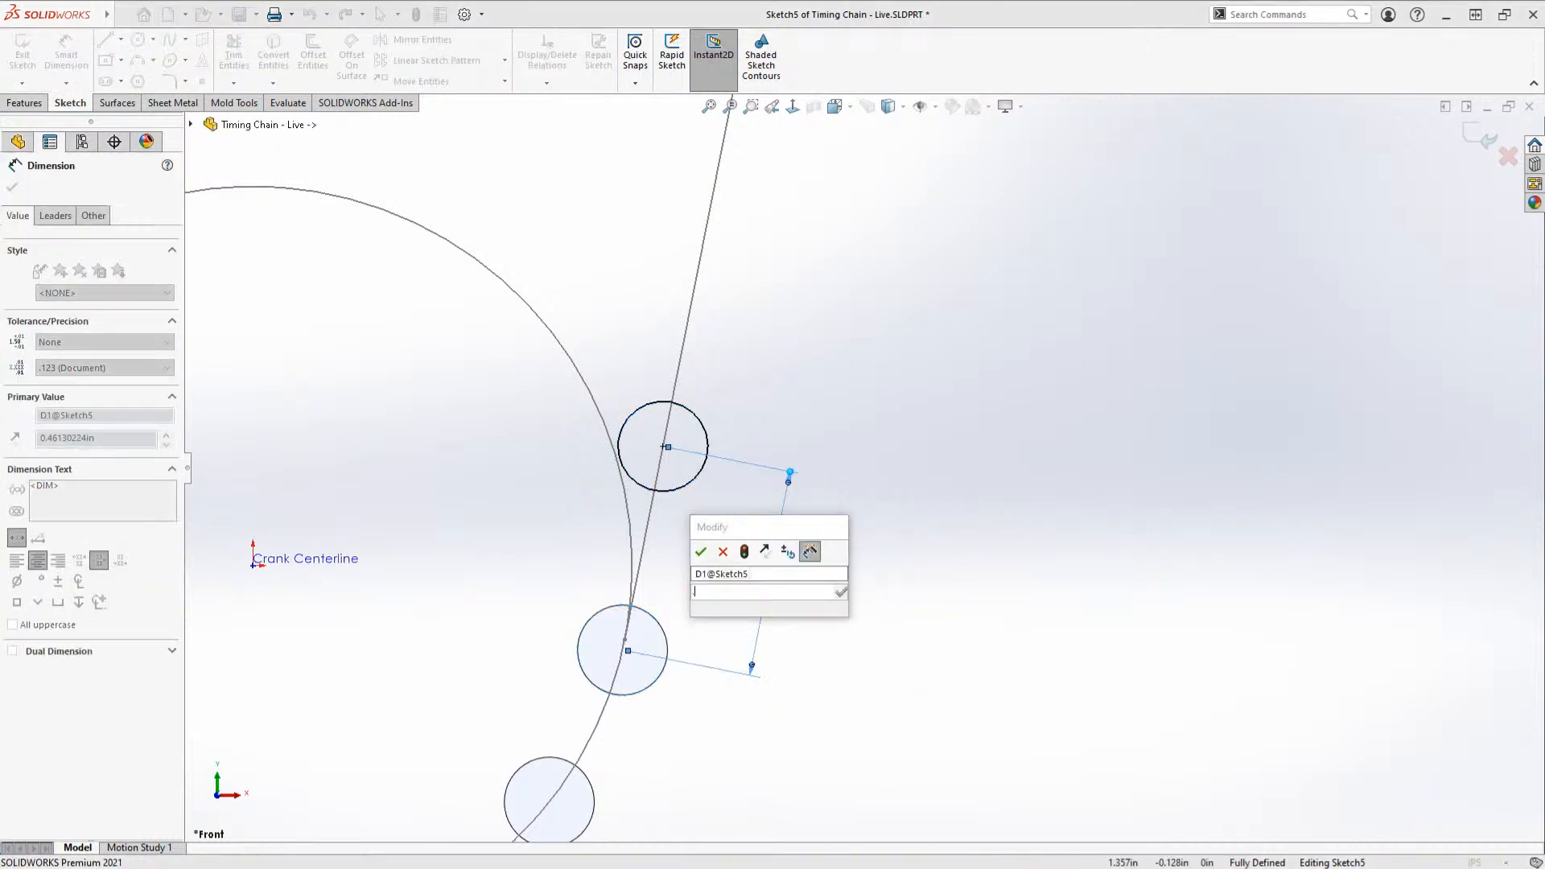
{"action": "key", "text": "Return"}
{"action": "key", "text": "Escape"}
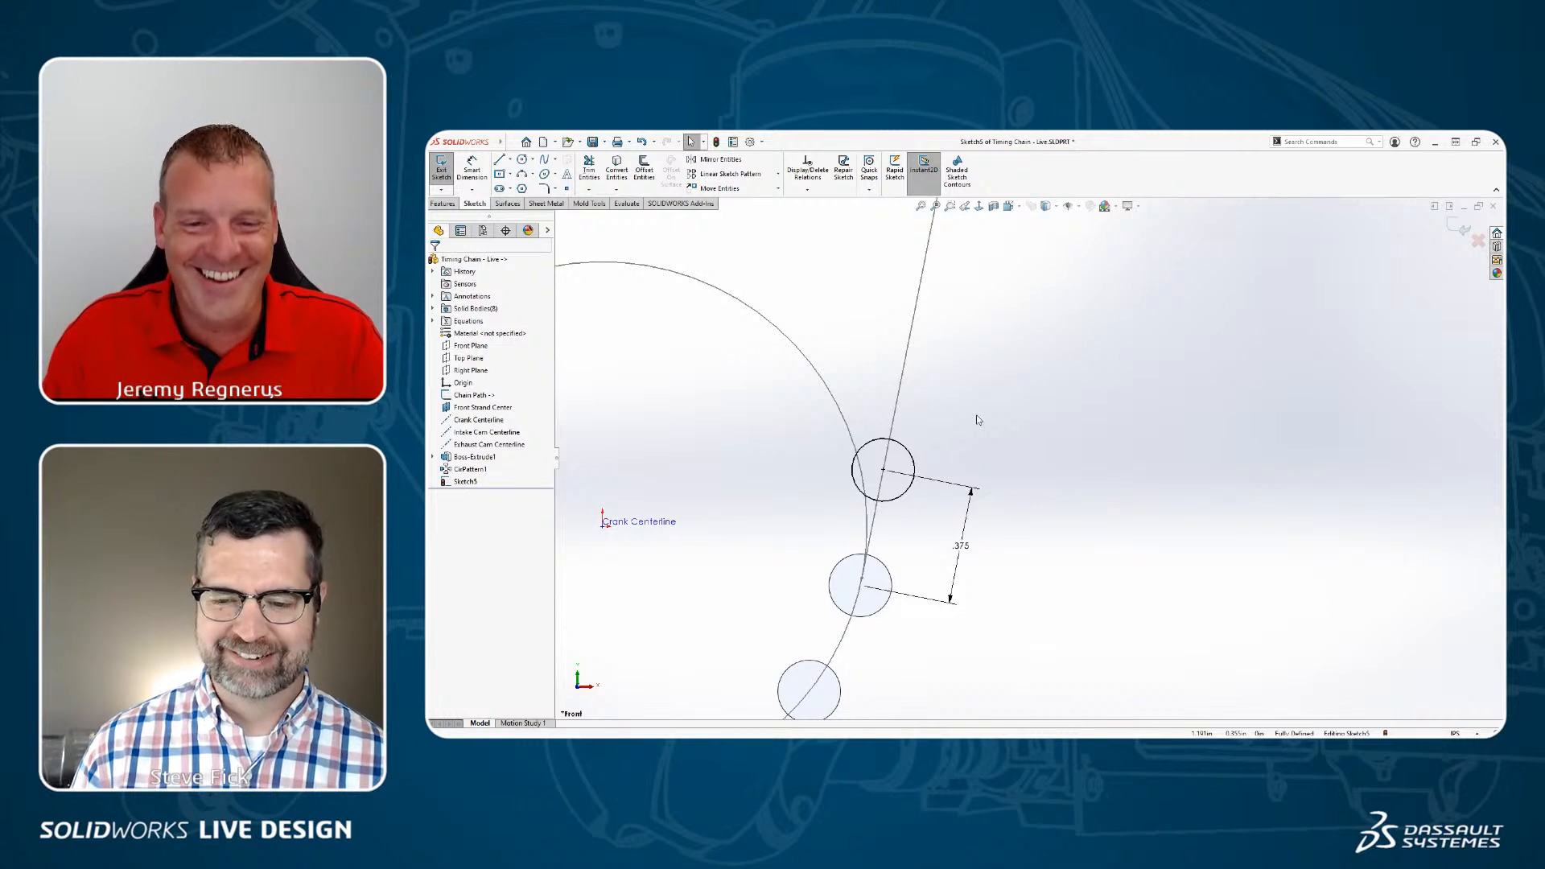
Step: Finish the sketch and extrude the circle with a Mid Plane end condition to create the first straight-run roller
{"action": "key", "text": "ctrl+b"}
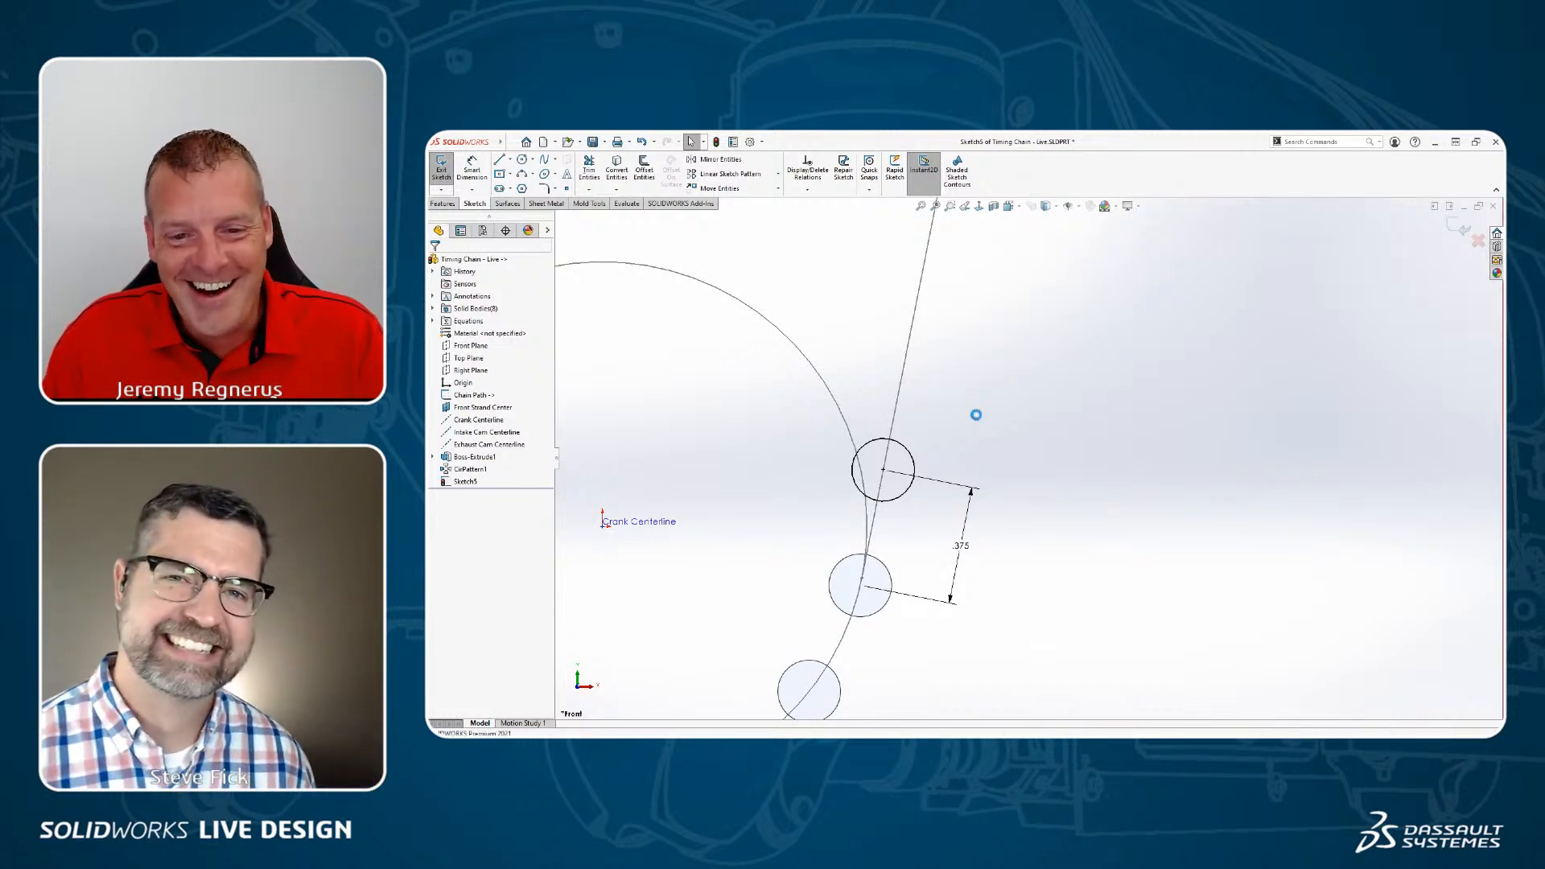
{"action": "right_click", "coordinate": [989, 351]}
{"action": "left_click", "coordinate": [1036, 568]}
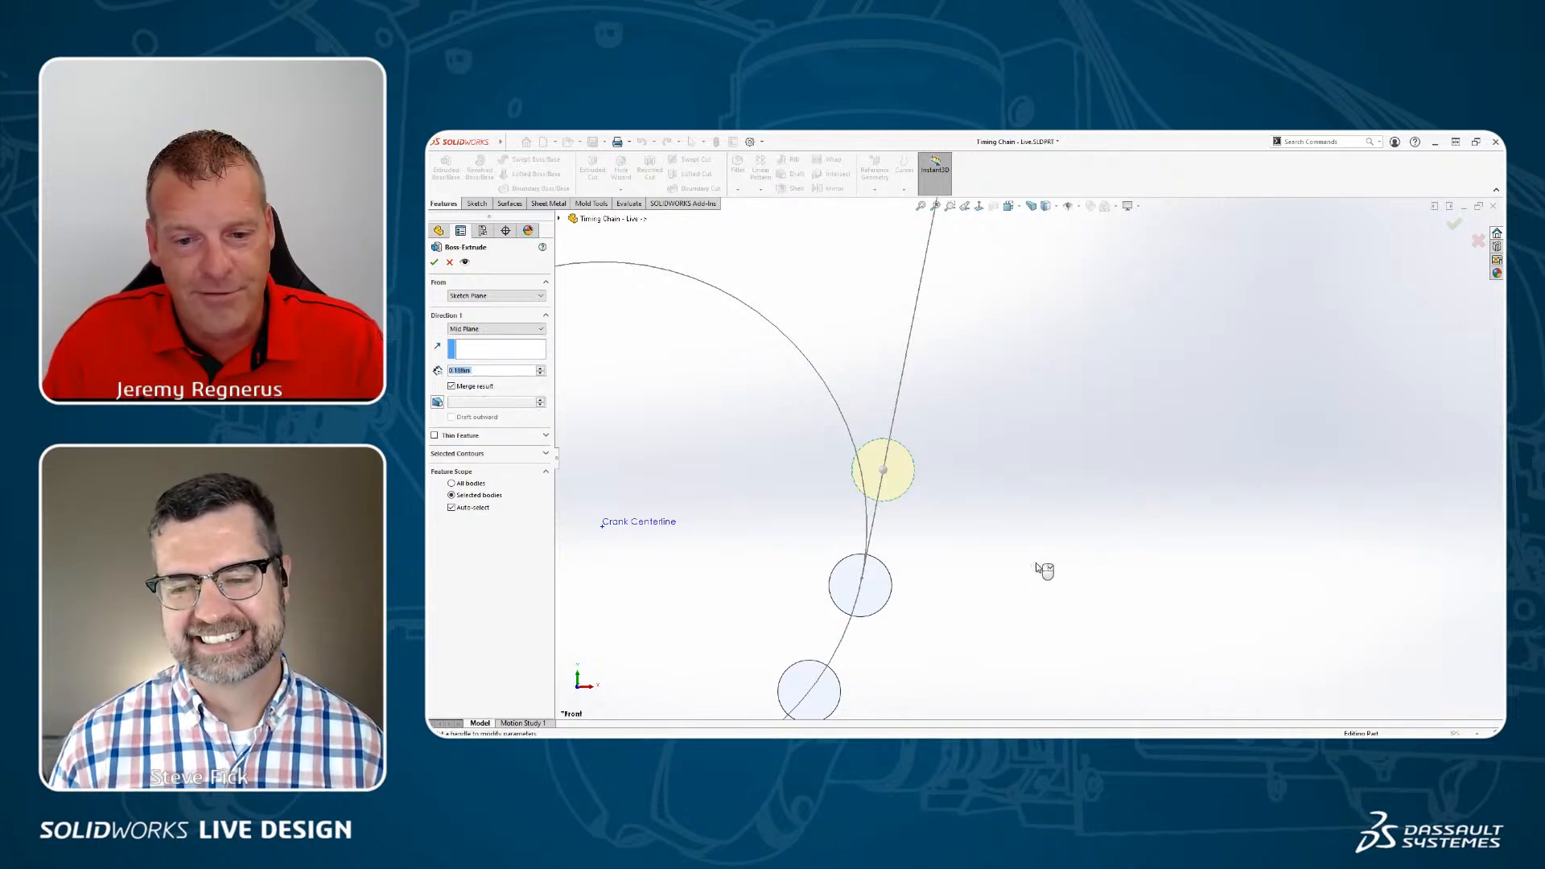
{"action": "right_click", "coordinate": [1044, 568]}
Step: Examine the straight chain run from the new roller by the crank circle up to the intake cam circle
{"action": "scroll", "coordinate": [975, 493], "scroll_direction": "up", "scroll_amount": 2}
{"action": "scroll", "coordinate": [976, 493], "scroll_direction": "up", "scroll_amount": 3}
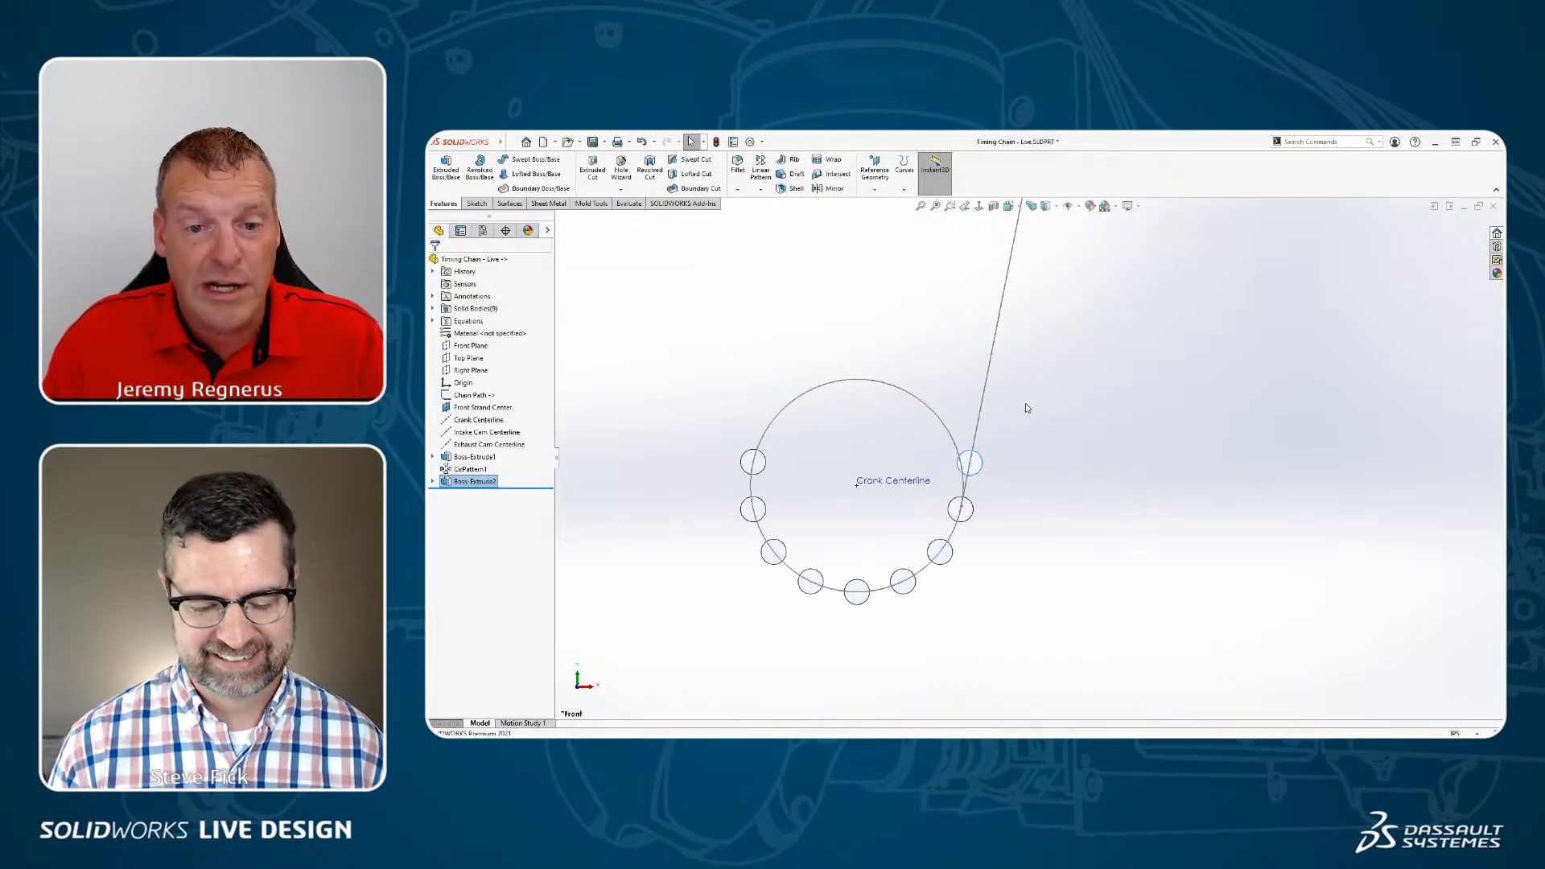
{"action": "left_click", "coordinate": [1025, 403]}
{"action": "middle_click_drag", "start_coordinate": [1076, 304], "coordinate": [966, 460], "text": "ctrl"}
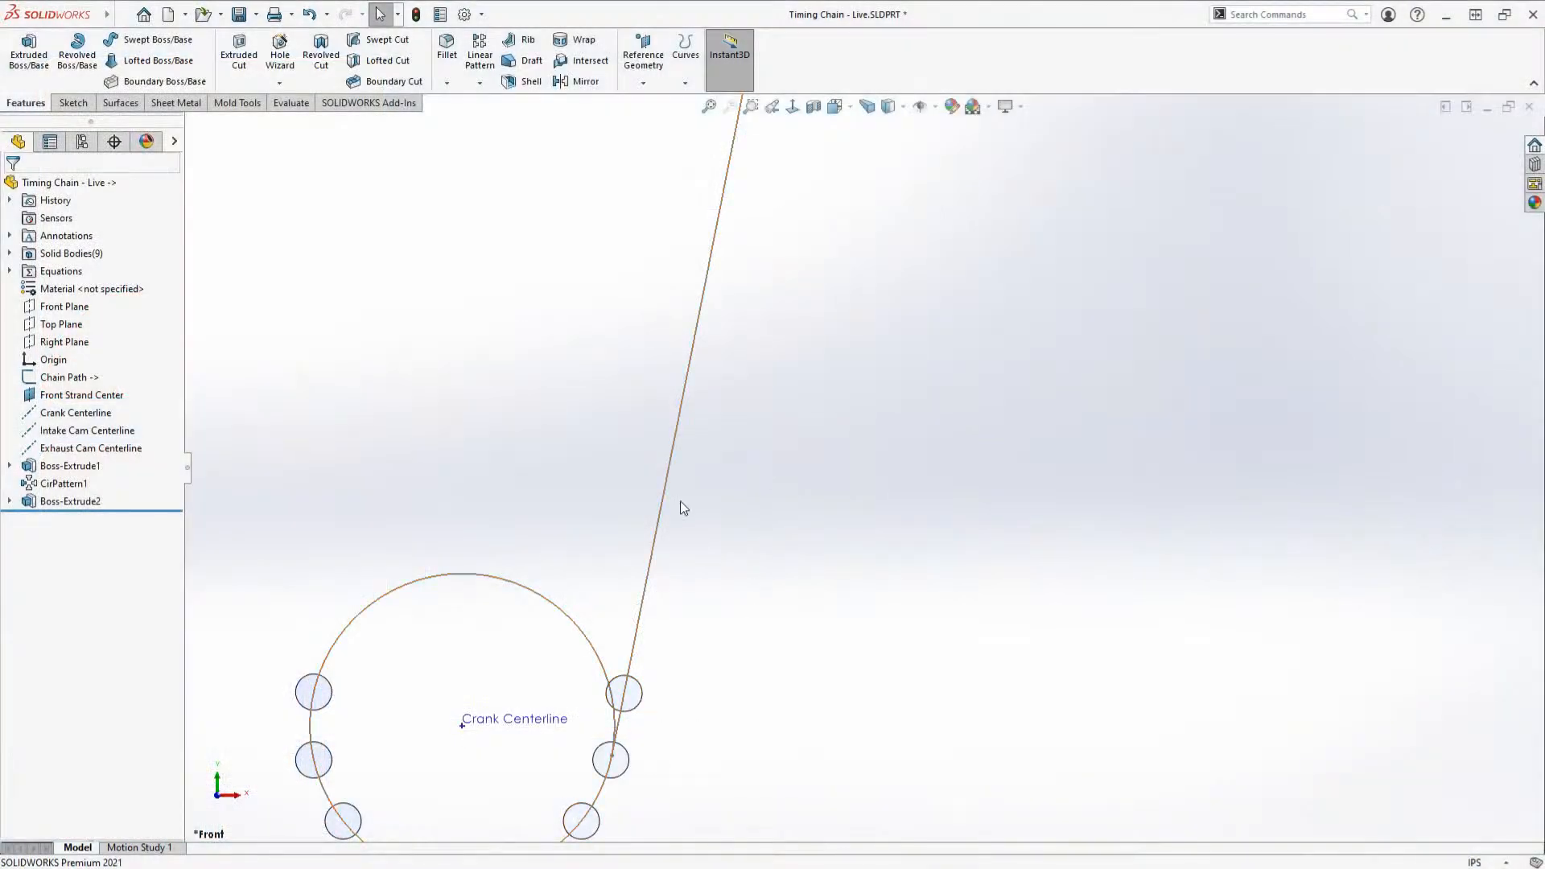
{"action": "scroll", "coordinate": [763, 326], "scroll_direction": "up", "scroll_amount": 2}
{"action": "scroll", "coordinate": [805, 310], "scroll_direction": "up", "scroll_amount": 5}
{"action": "scroll", "coordinate": [896, 214], "scroll_direction": "down", "scroll_amount": 5}
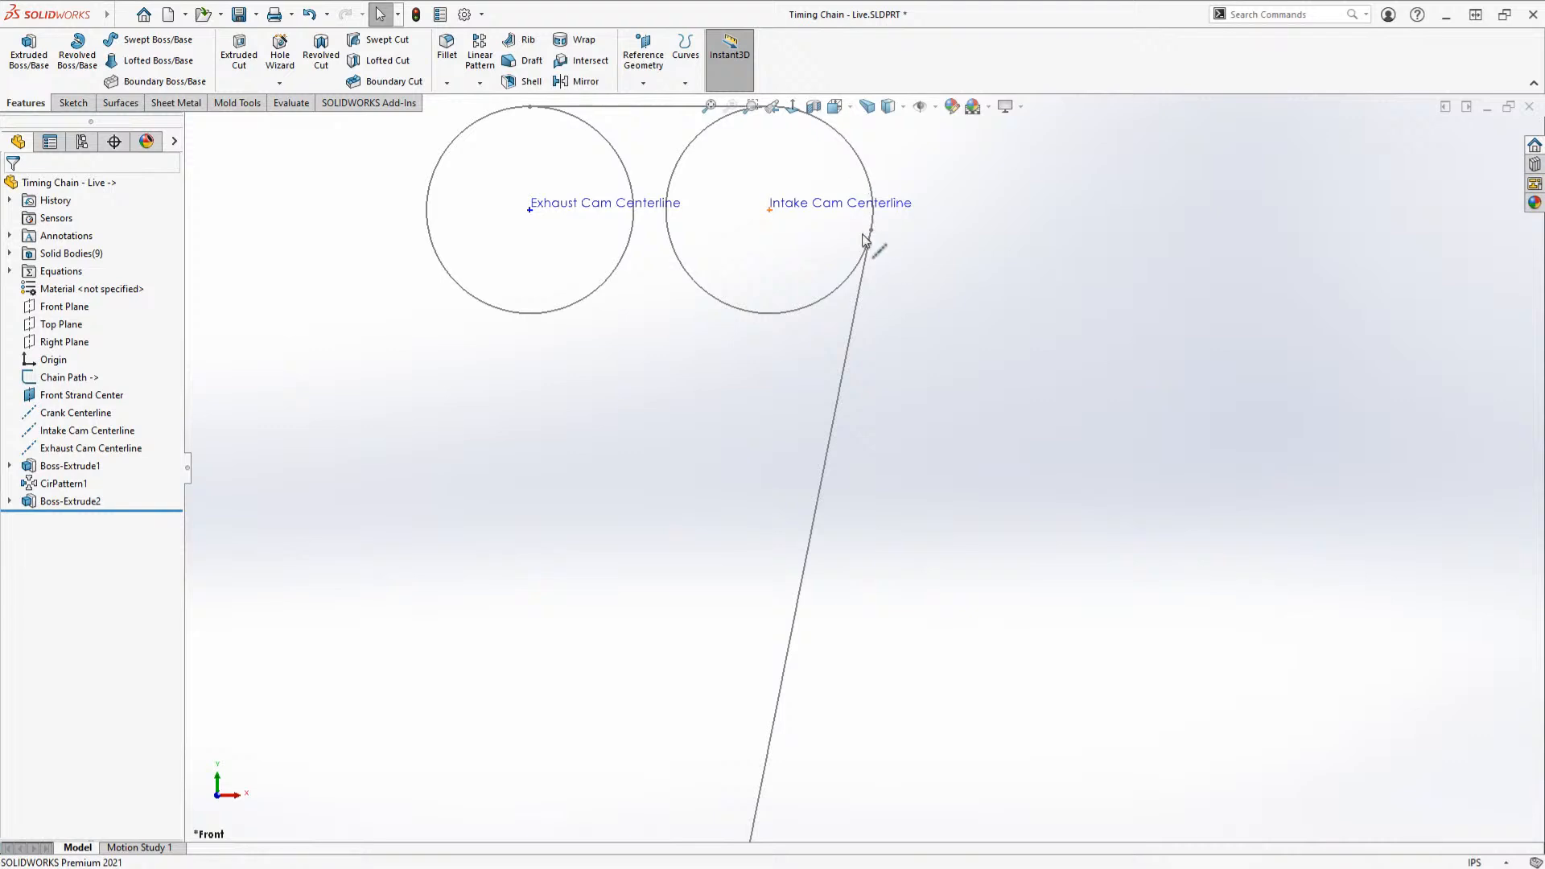
{"action": "scroll", "coordinate": [892, 427], "scroll_direction": "up", "scroll_amount": 3}
{"action": "scroll", "coordinate": [817, 783], "scroll_direction": "down", "scroll_amount": 5}
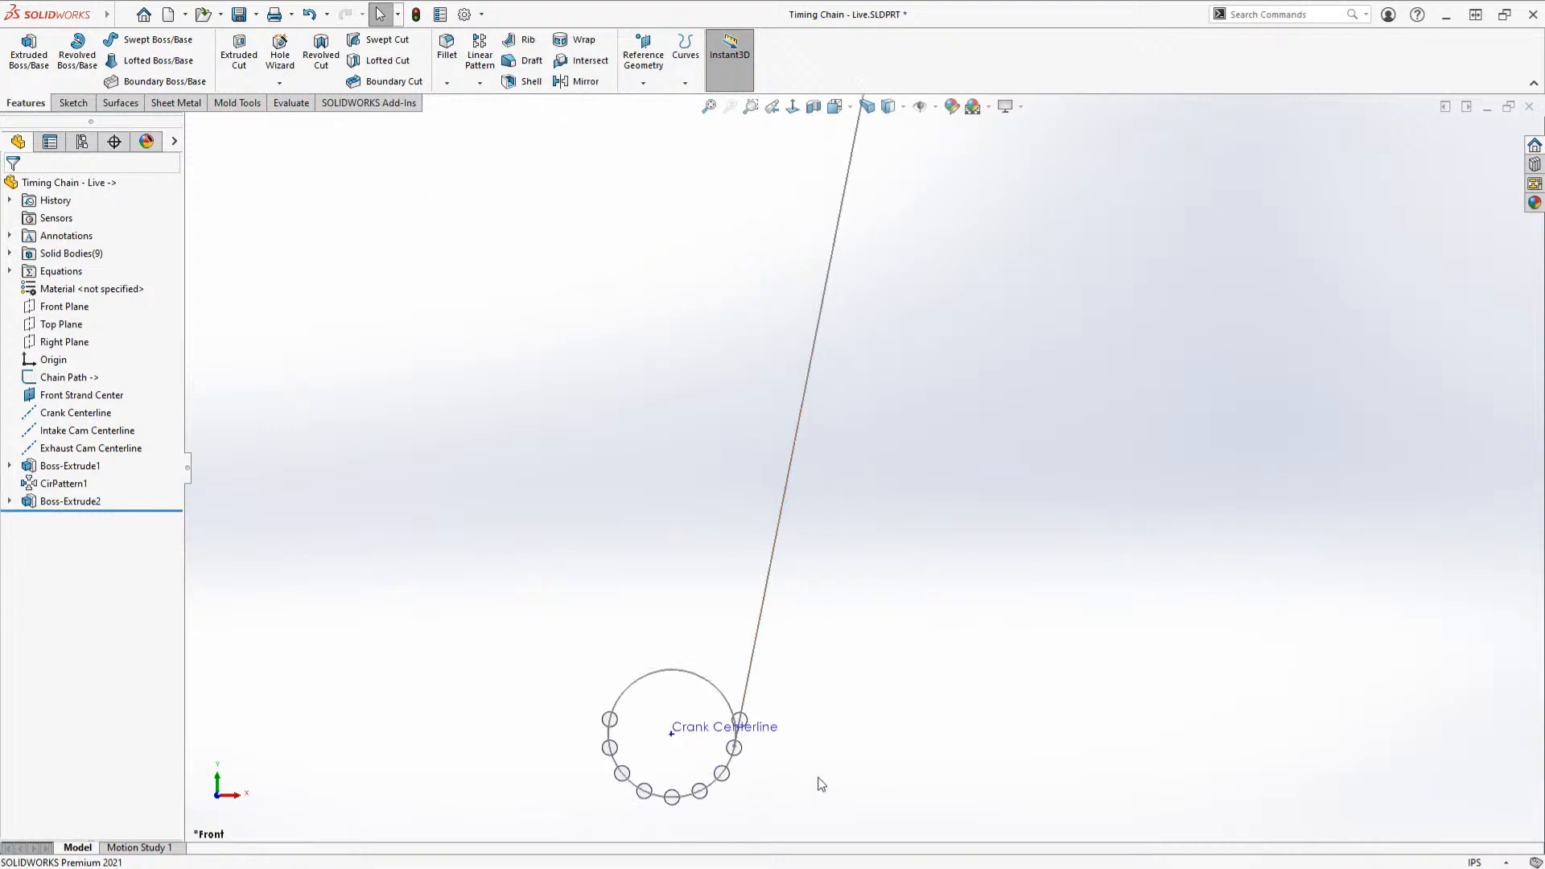
Step: Start a linear pattern of the new roller body with the straight Chain Path line as Direction 1
{"action": "key", "text": "s"}
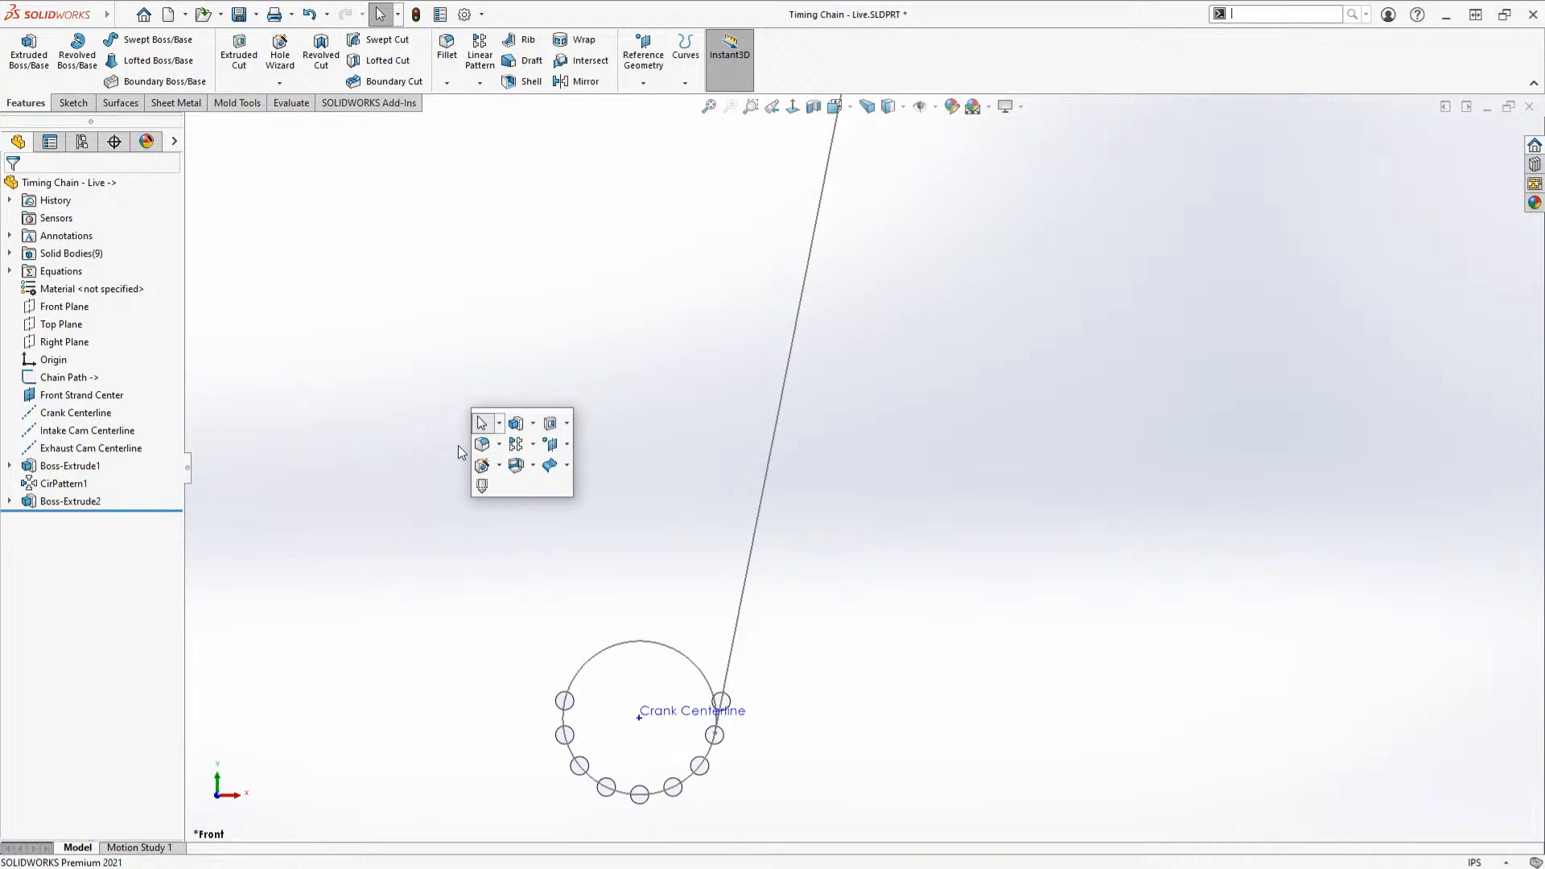
{"action": "left_click", "coordinate": [515, 445]}
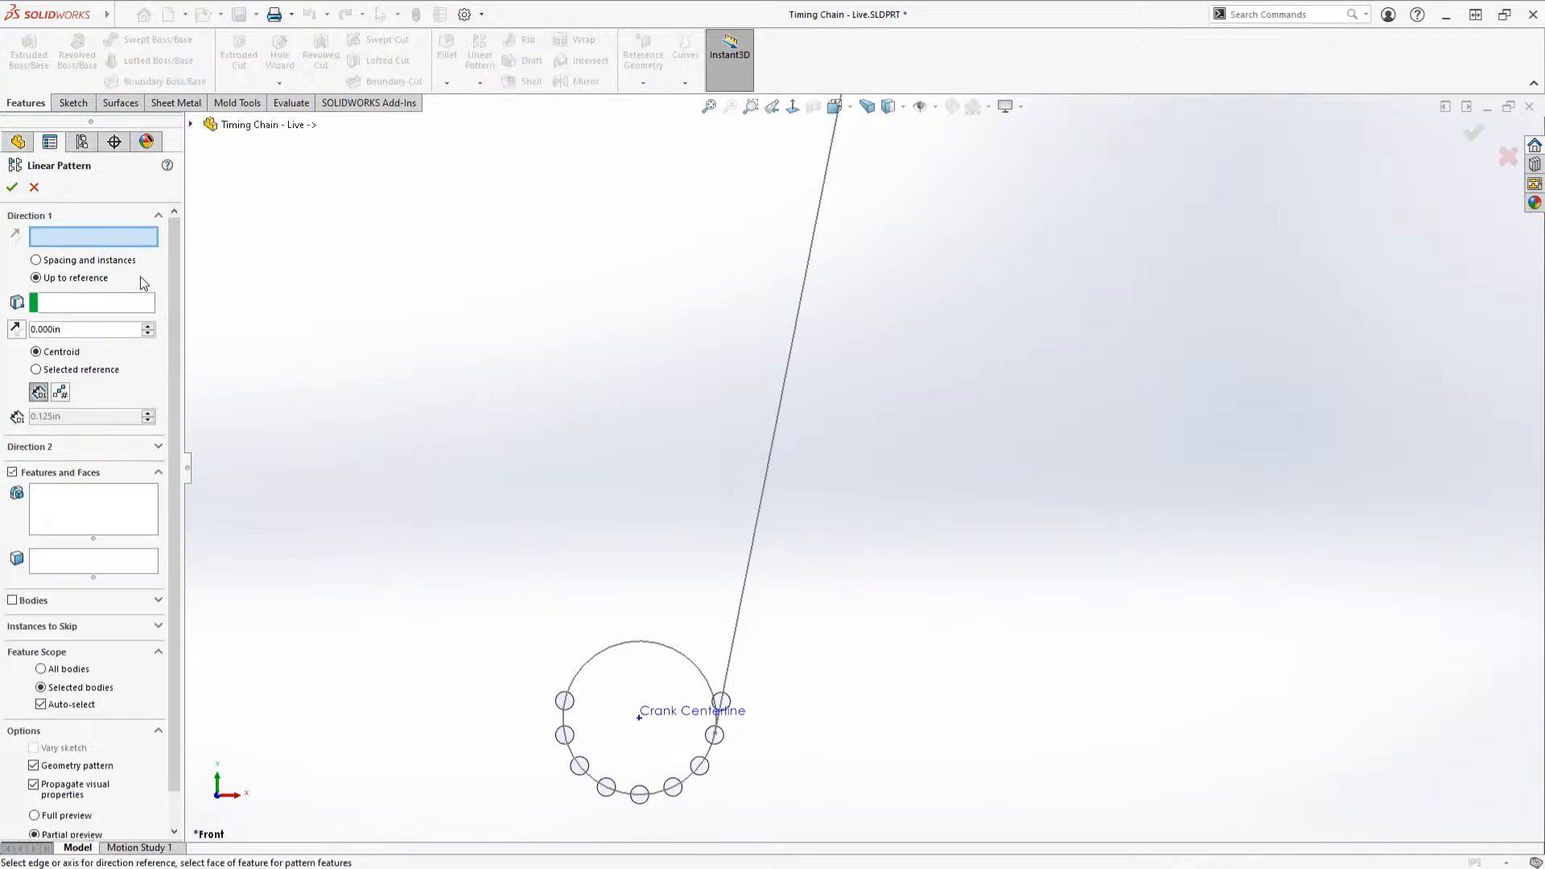
{"action": "left_click", "coordinate": [732, 639]}
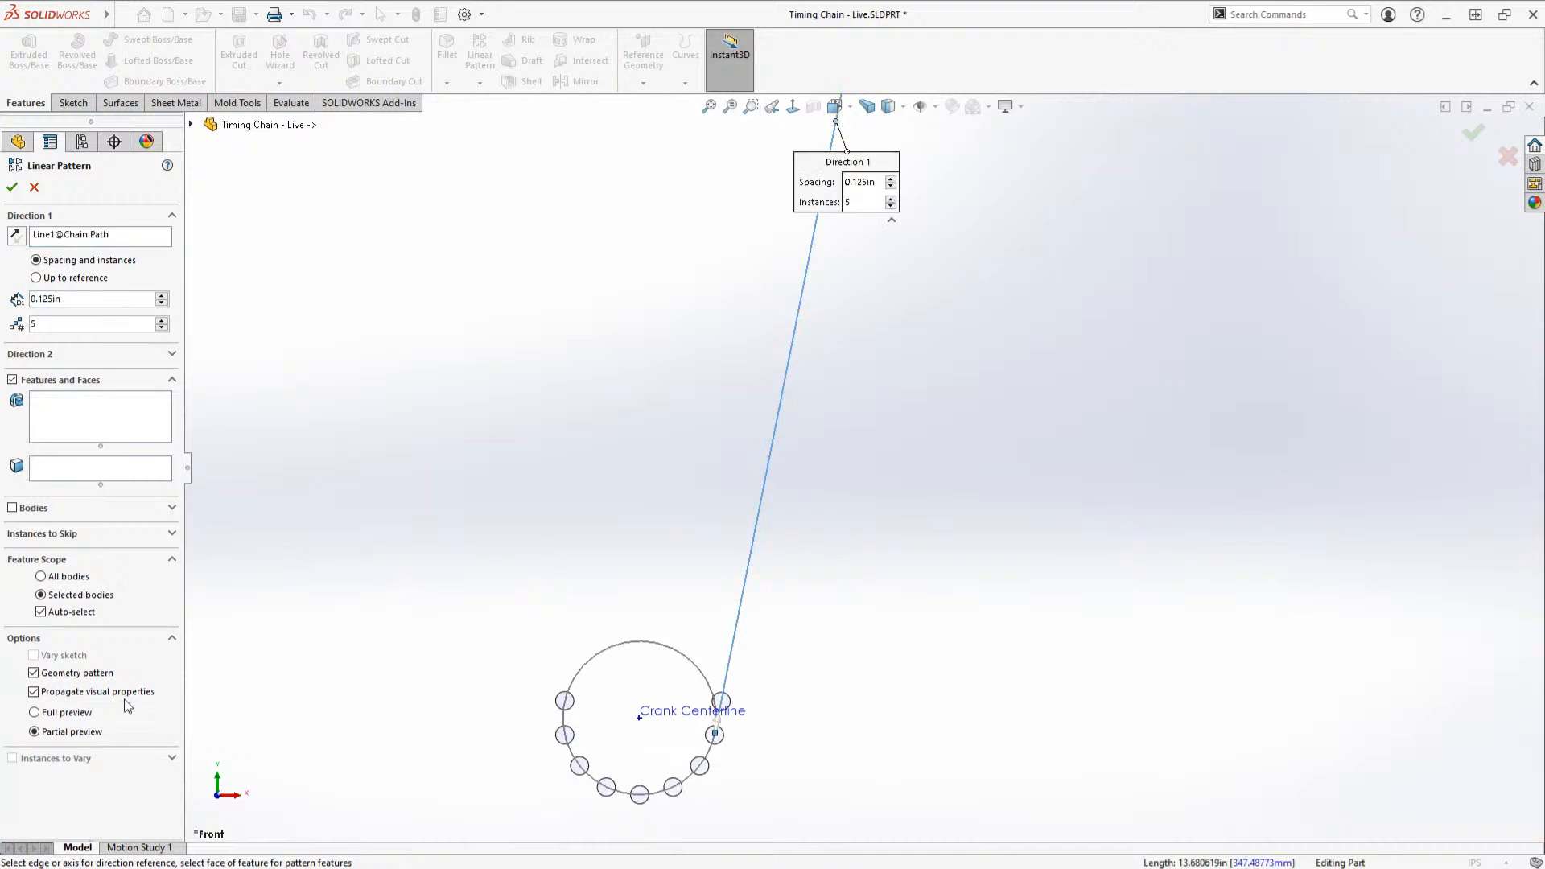
{"action": "left_click", "coordinate": [50, 513]}
{"action": "scroll", "coordinate": [783, 749], "scroll_direction": "down", "scroll_amount": 5}
{"action": "left_click", "coordinate": [694, 505]}
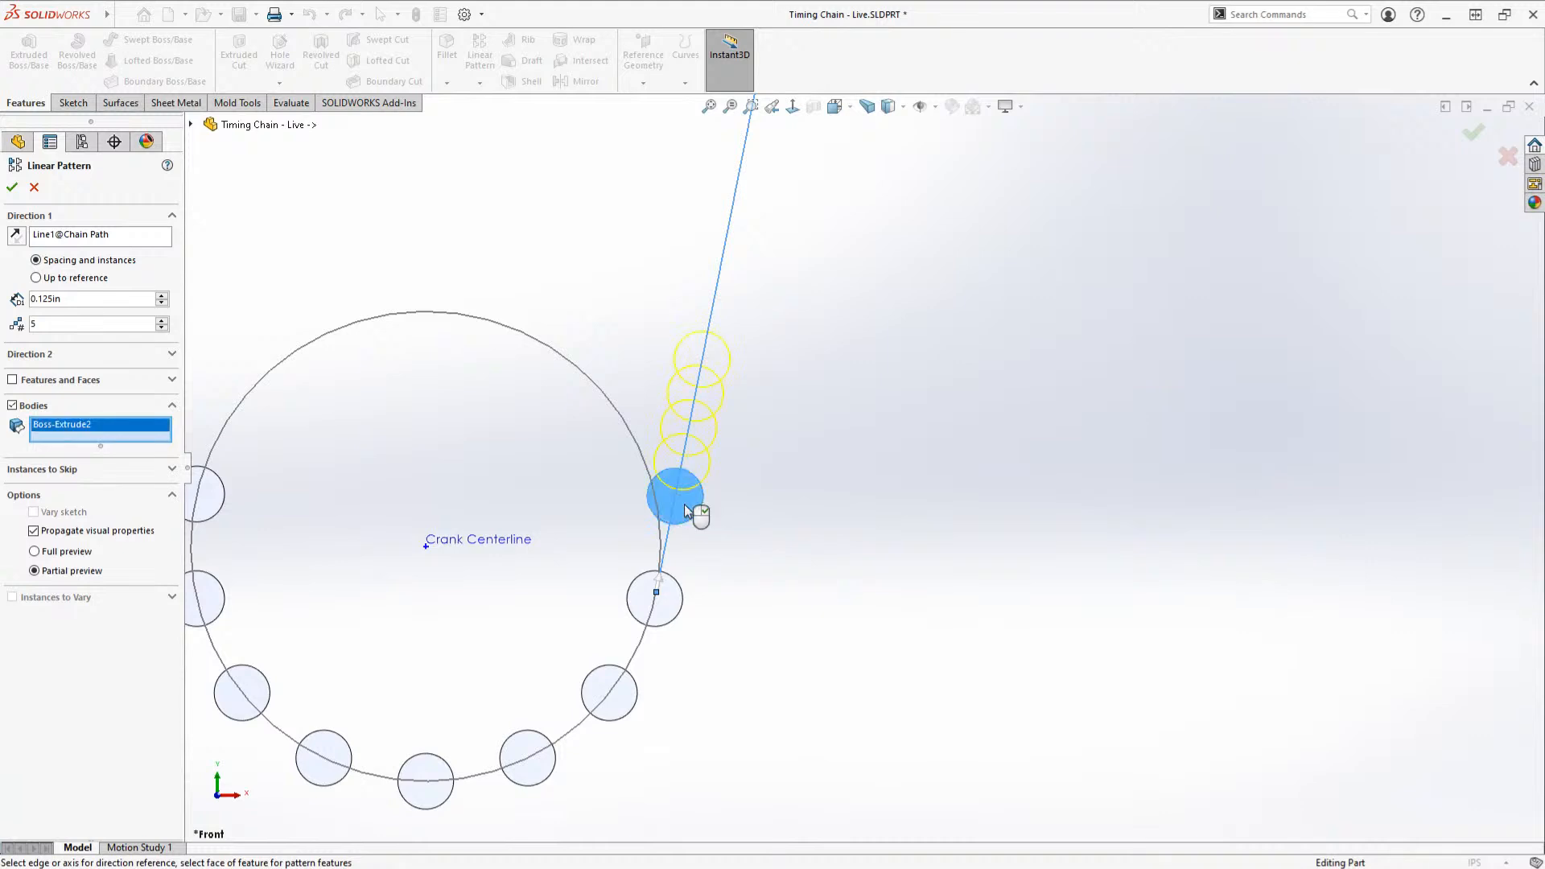
Step: Set the linear pattern's spacing to 0.375 in
{"action": "double_click", "coordinate": [99, 303]}
{"action": "key", "text": "BackSpace"}
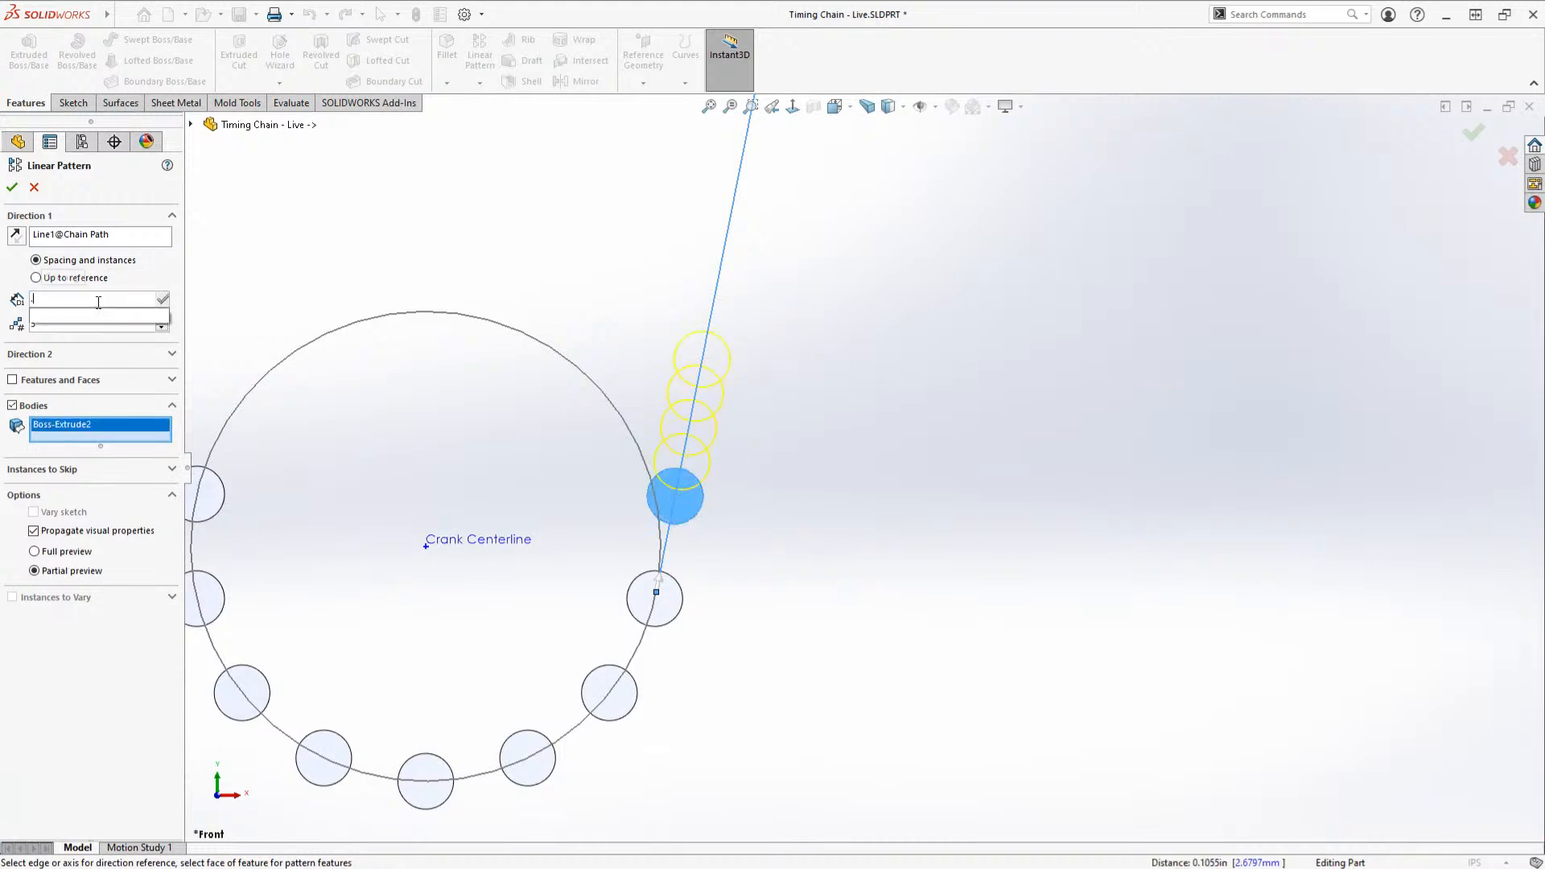
{"action": "type", "text": ".375"}
{"action": "key", "text": "Return"}
{"action": "scroll", "coordinate": [799, 411], "scroll_direction": "up", "scroll_amount": 5}
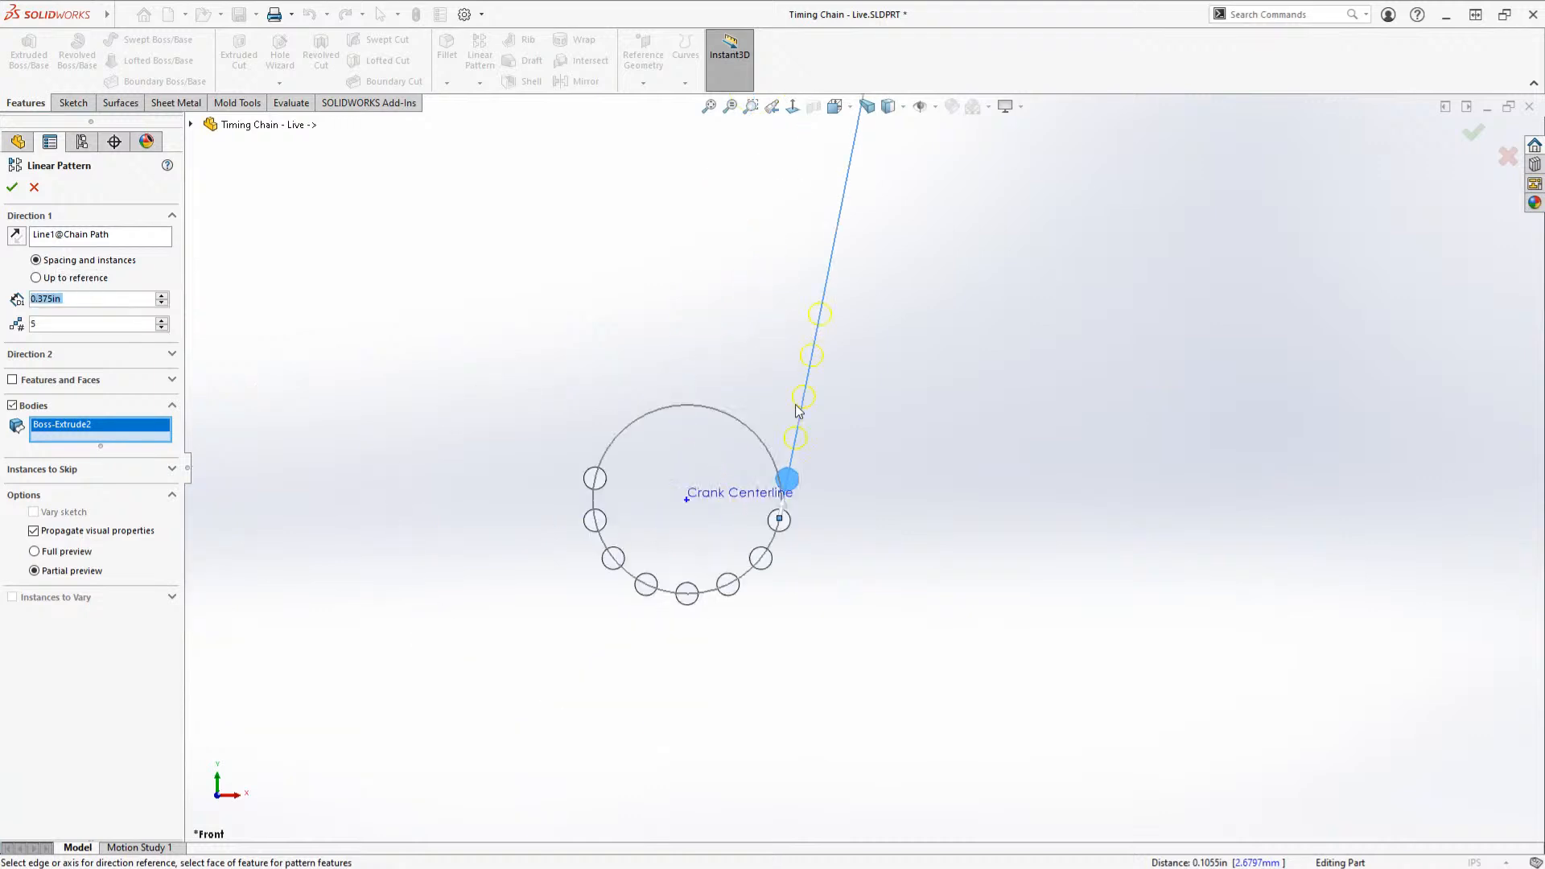
Step: Try raising the linear pattern's instance count to 8 to extend the rollers toward the intake cam
{"action": "scroll", "coordinate": [808, 405], "scroll_direction": "up", "scroll_amount": 4}
{"action": "middle_click_drag", "start_coordinate": [899, 273], "coordinate": [731, 644], "text": "ctrl"}
{"action": "scroll", "coordinate": [733, 647], "scroll_direction": "up", "scroll_amount": 2}
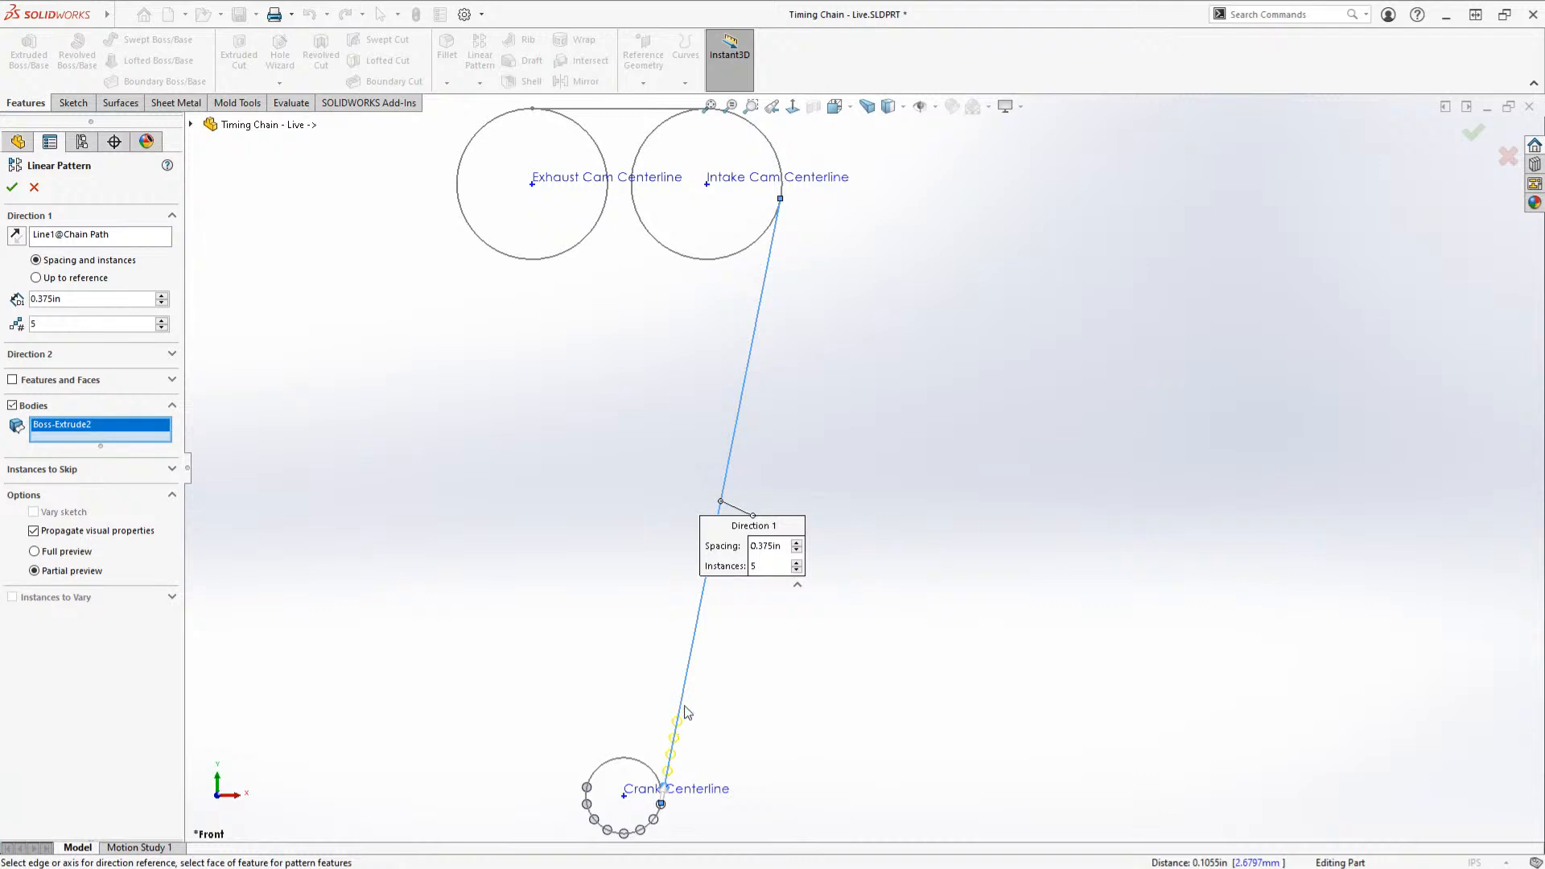
{"action": "left_click", "coordinate": [795, 568]}
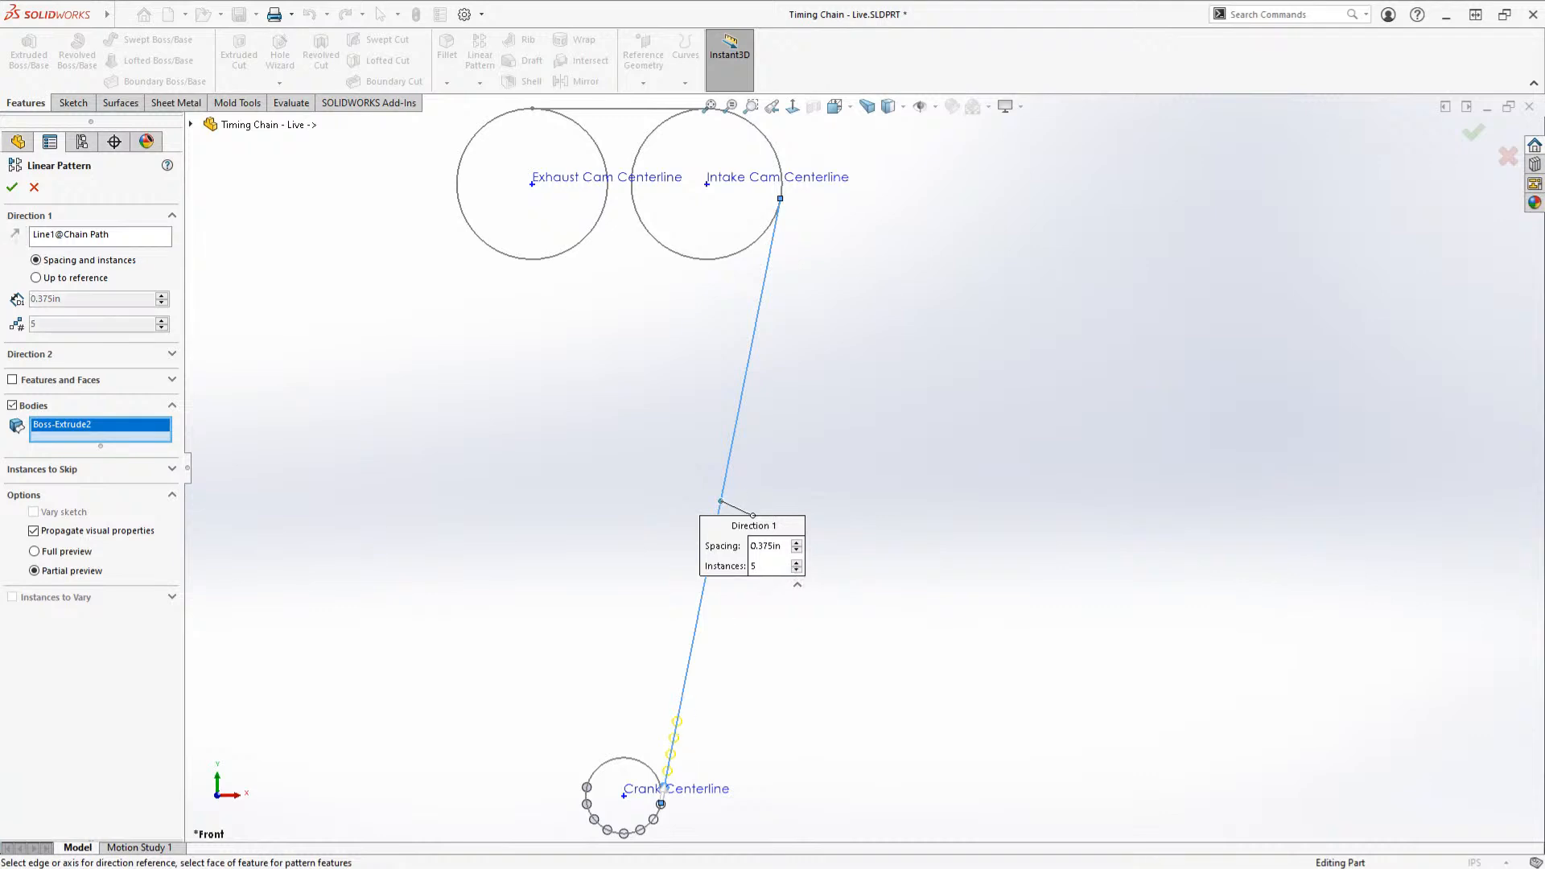
{"action": "left_click", "coordinate": [797, 563]}
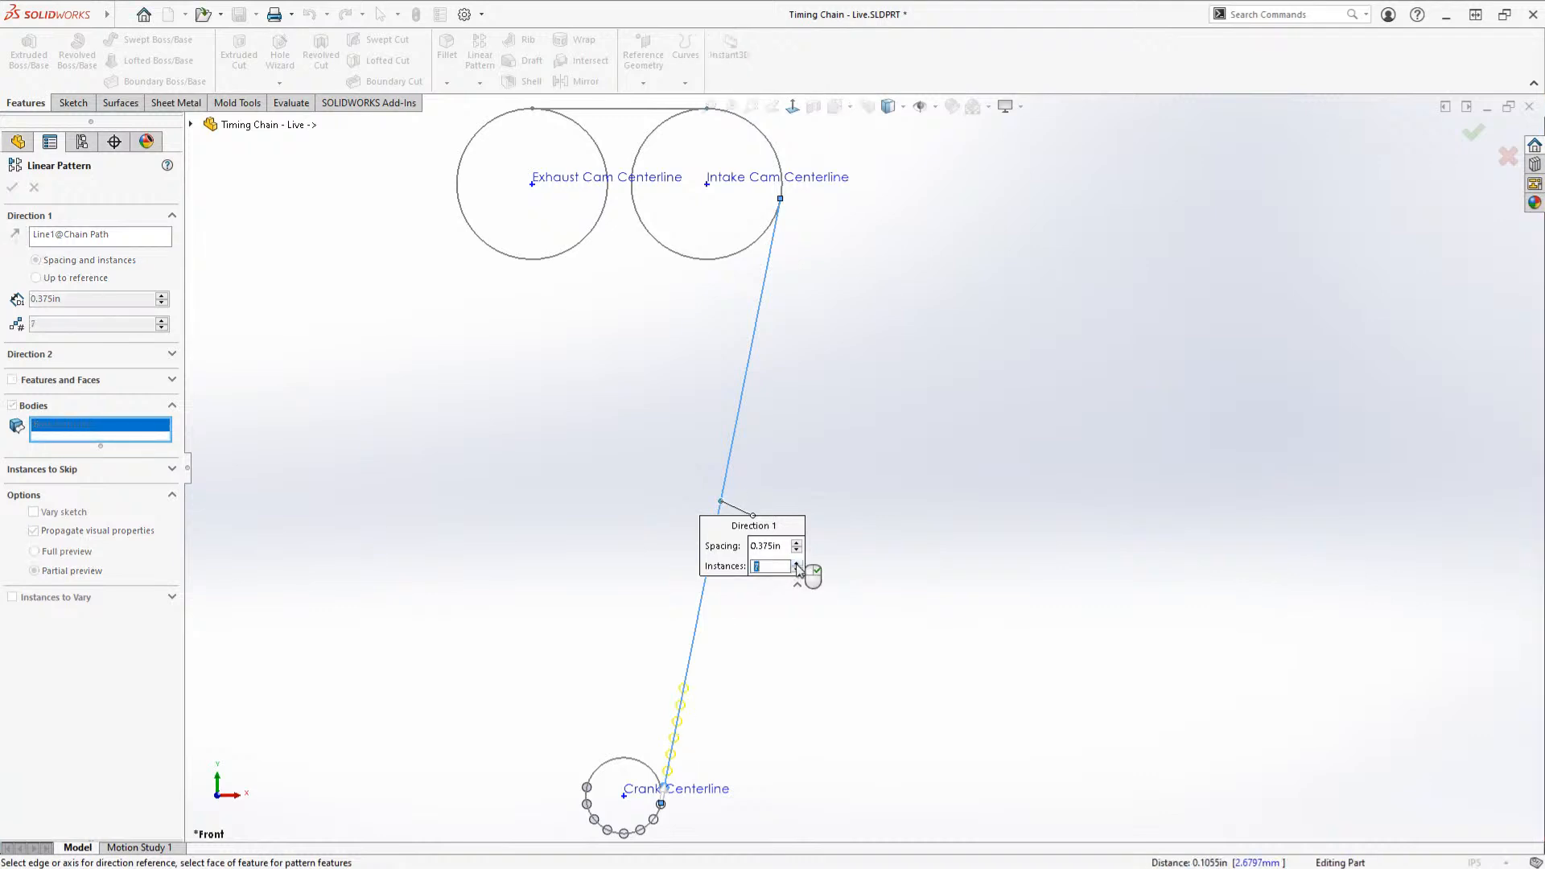
{"action": "left_click", "coordinate": [797, 563]}
{"action": "left_click", "coordinate": [591, 374]}
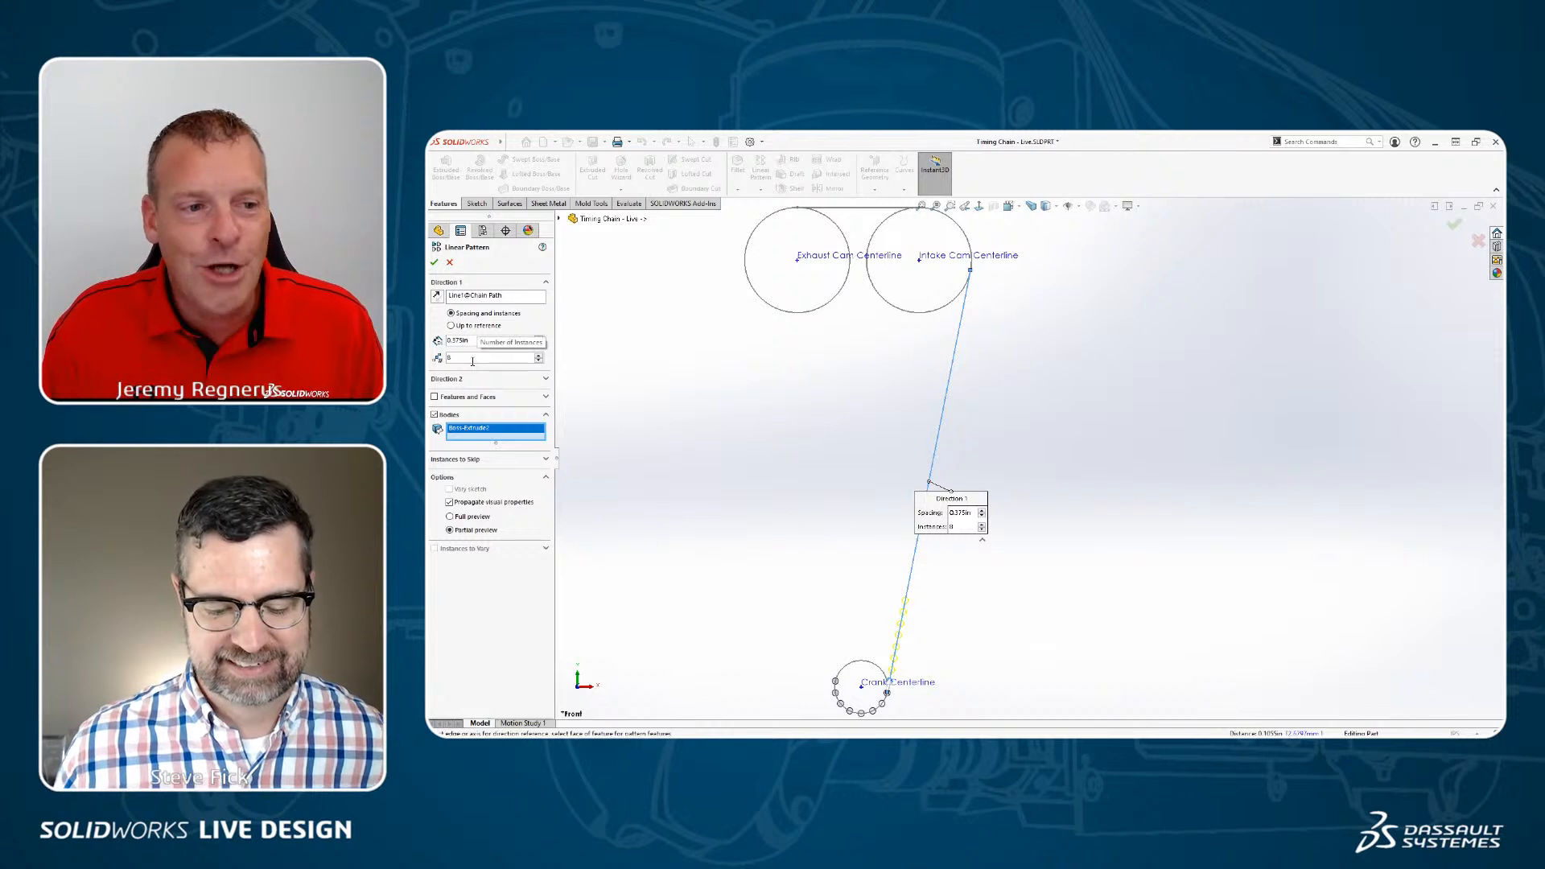
Step: Switch the linear pattern to Up to reference, ending at the chain line's upper endpoint on the intake cam circle
{"action": "left_click", "coordinate": [483, 326]}
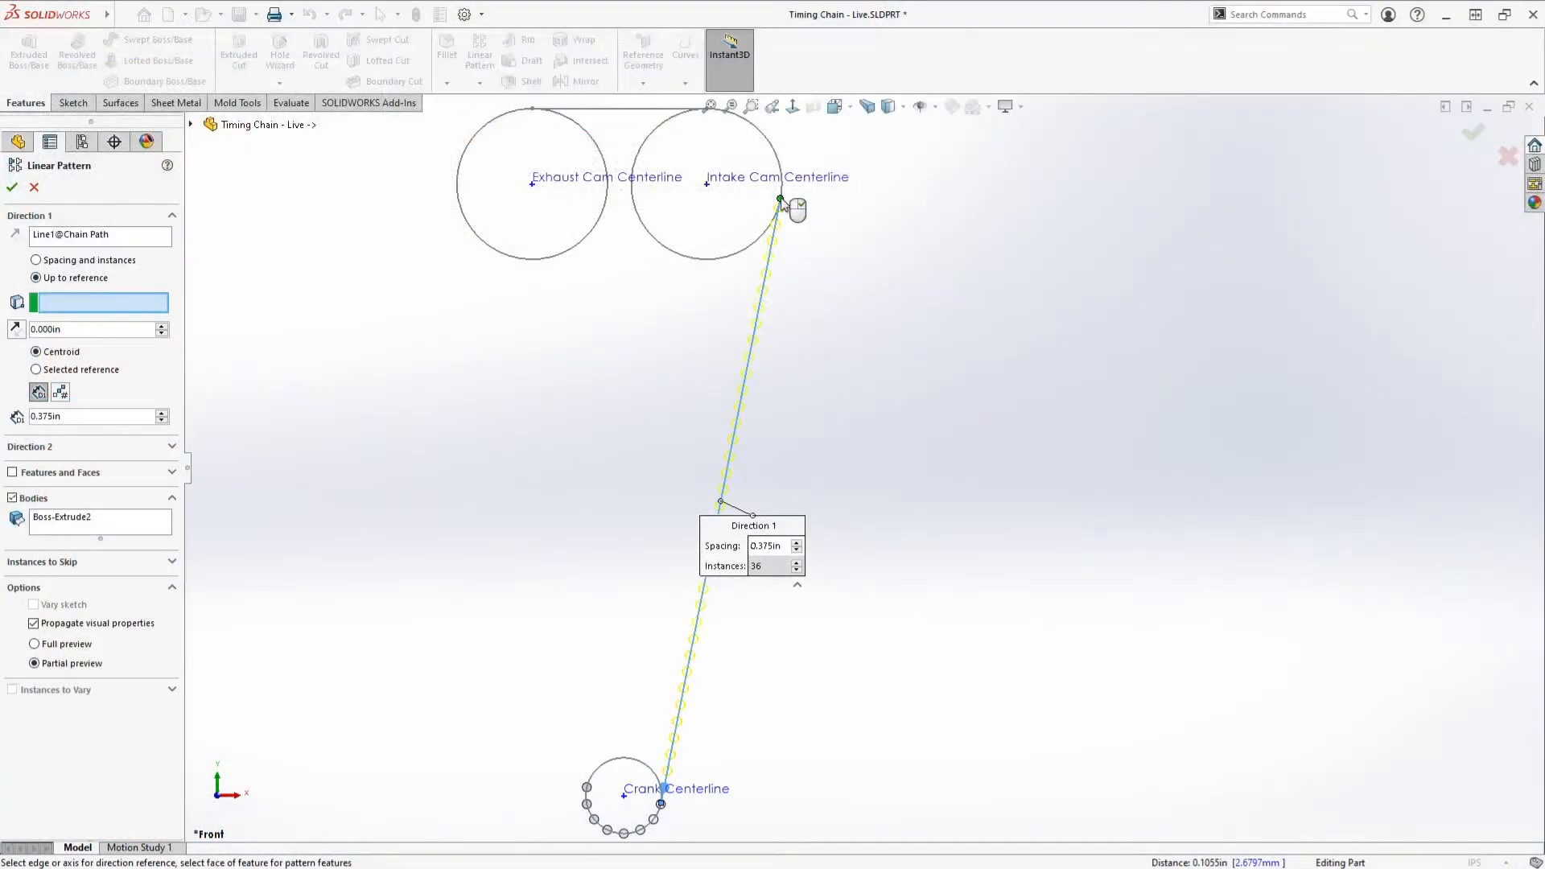
{"action": "left_click", "coordinate": [780, 198]}
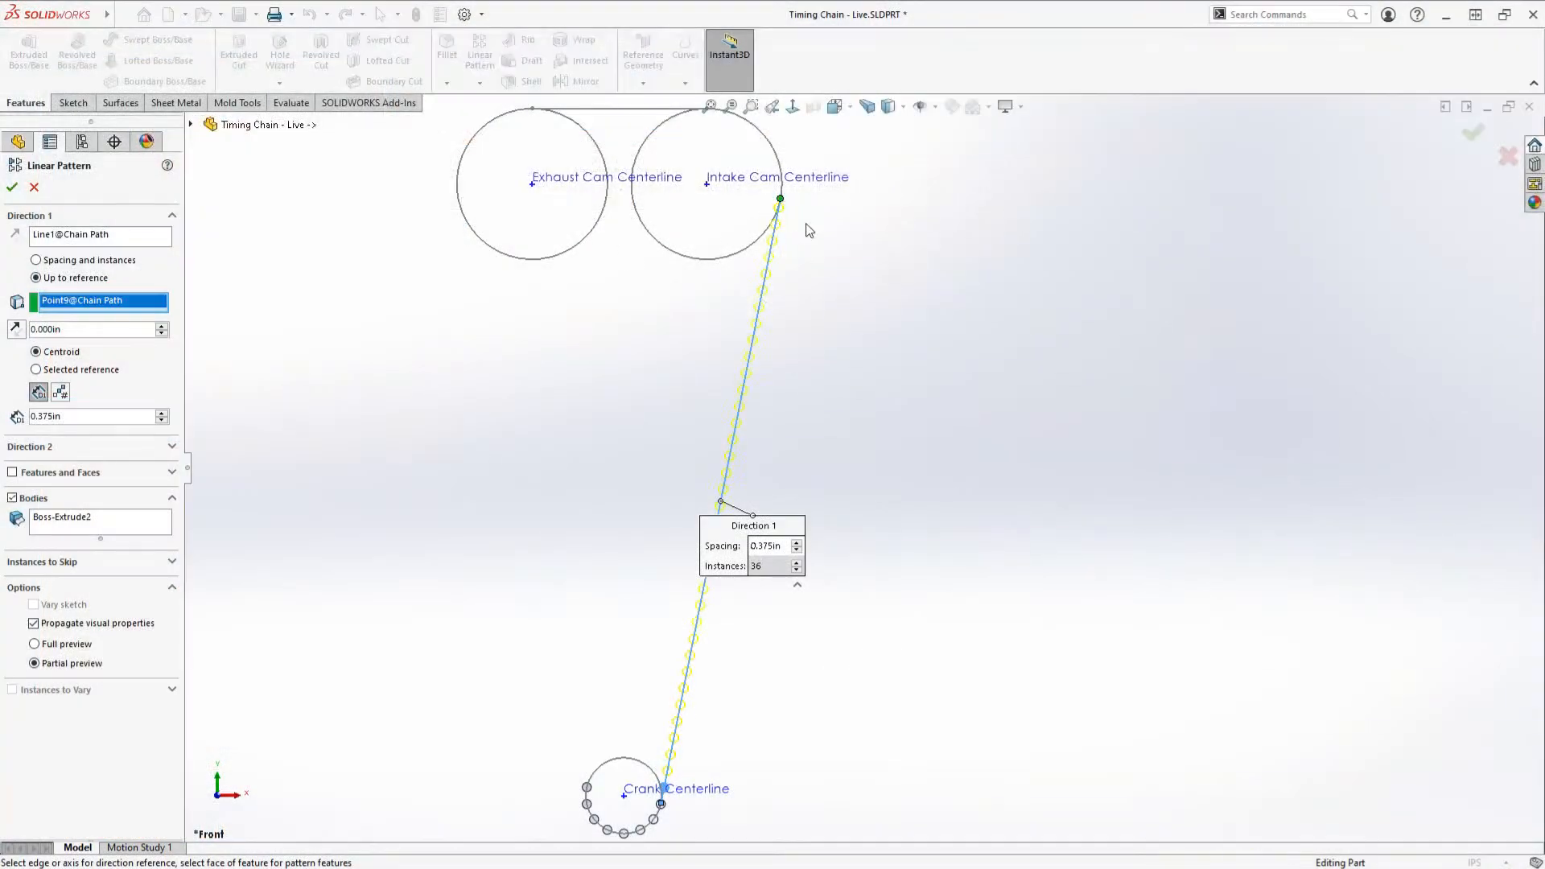
{"action": "scroll", "coordinate": [809, 230], "scroll_direction": "down", "scroll_amount": 5}
{"action": "scroll", "coordinate": [805, 501], "scroll_direction": "down", "scroll_amount": 2}
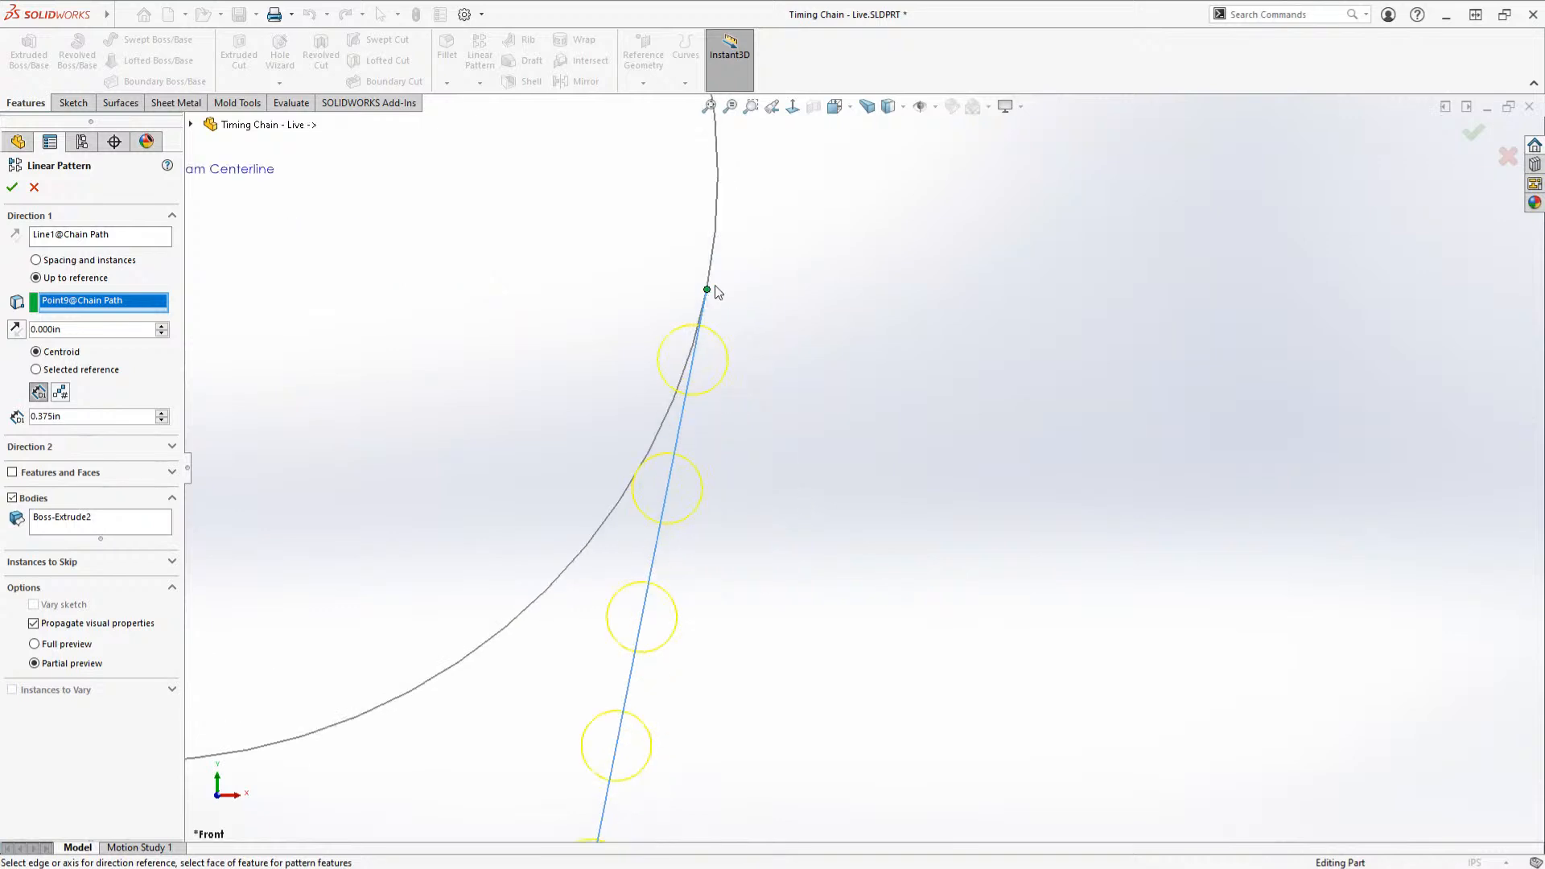
Step: Try defining the linear pattern up to the chain line's endpoint by 20 instances instead of by spacing, and inspect the roller preview
{"action": "scroll", "coordinate": [822, 428], "scroll_direction": "up", "scroll_amount": 10}
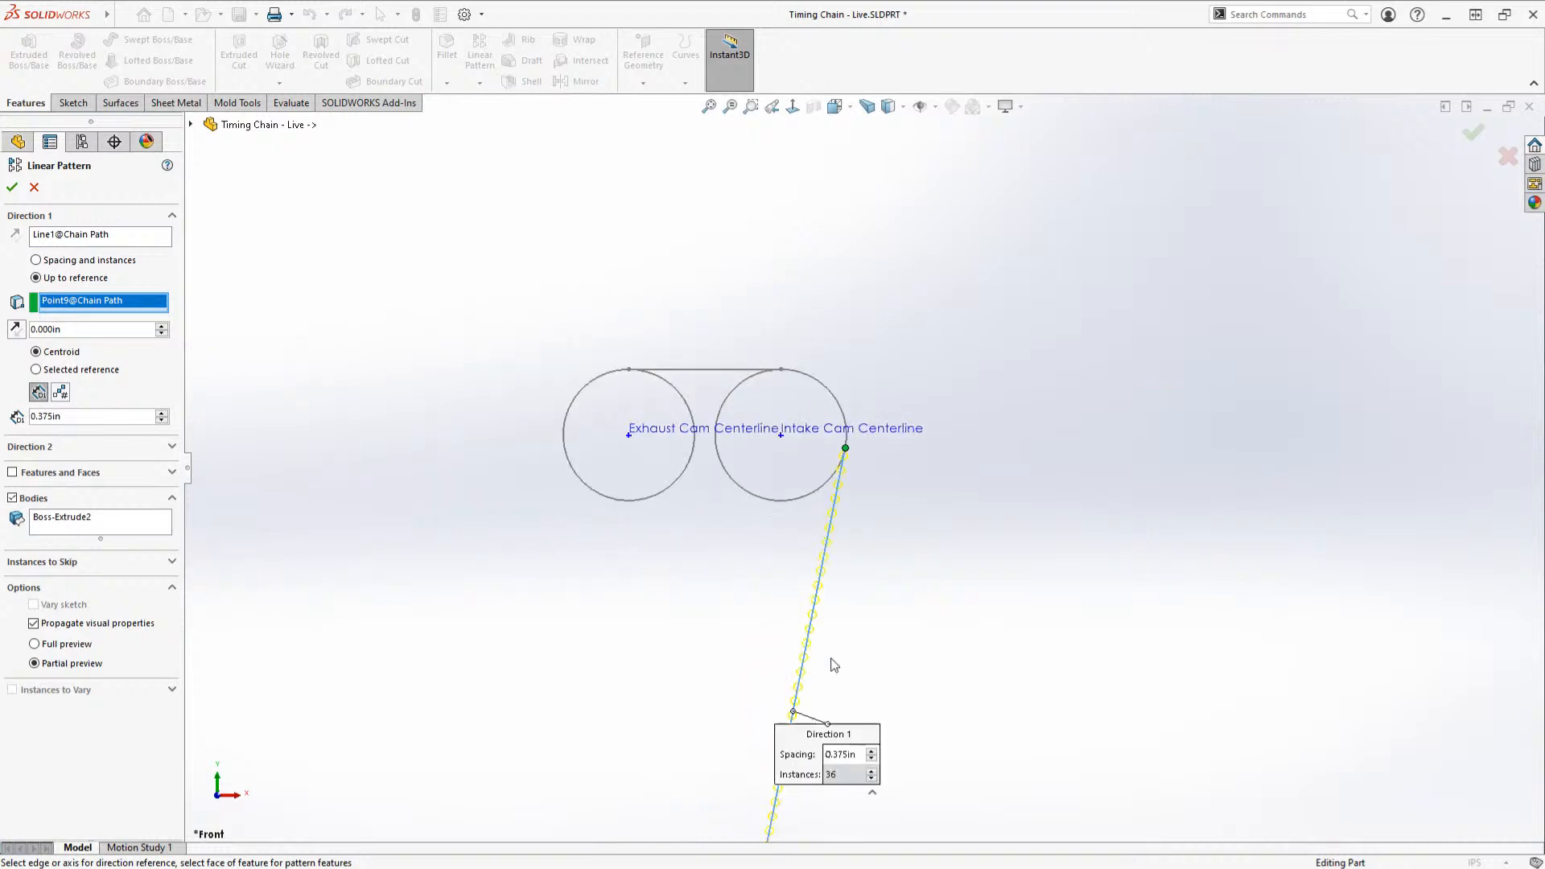
{"action": "scroll", "coordinate": [834, 665], "scroll_direction": "down", "scroll_amount": 1}
{"action": "scroll", "coordinate": [869, 487], "scroll_direction": "down", "scroll_amount": 4}
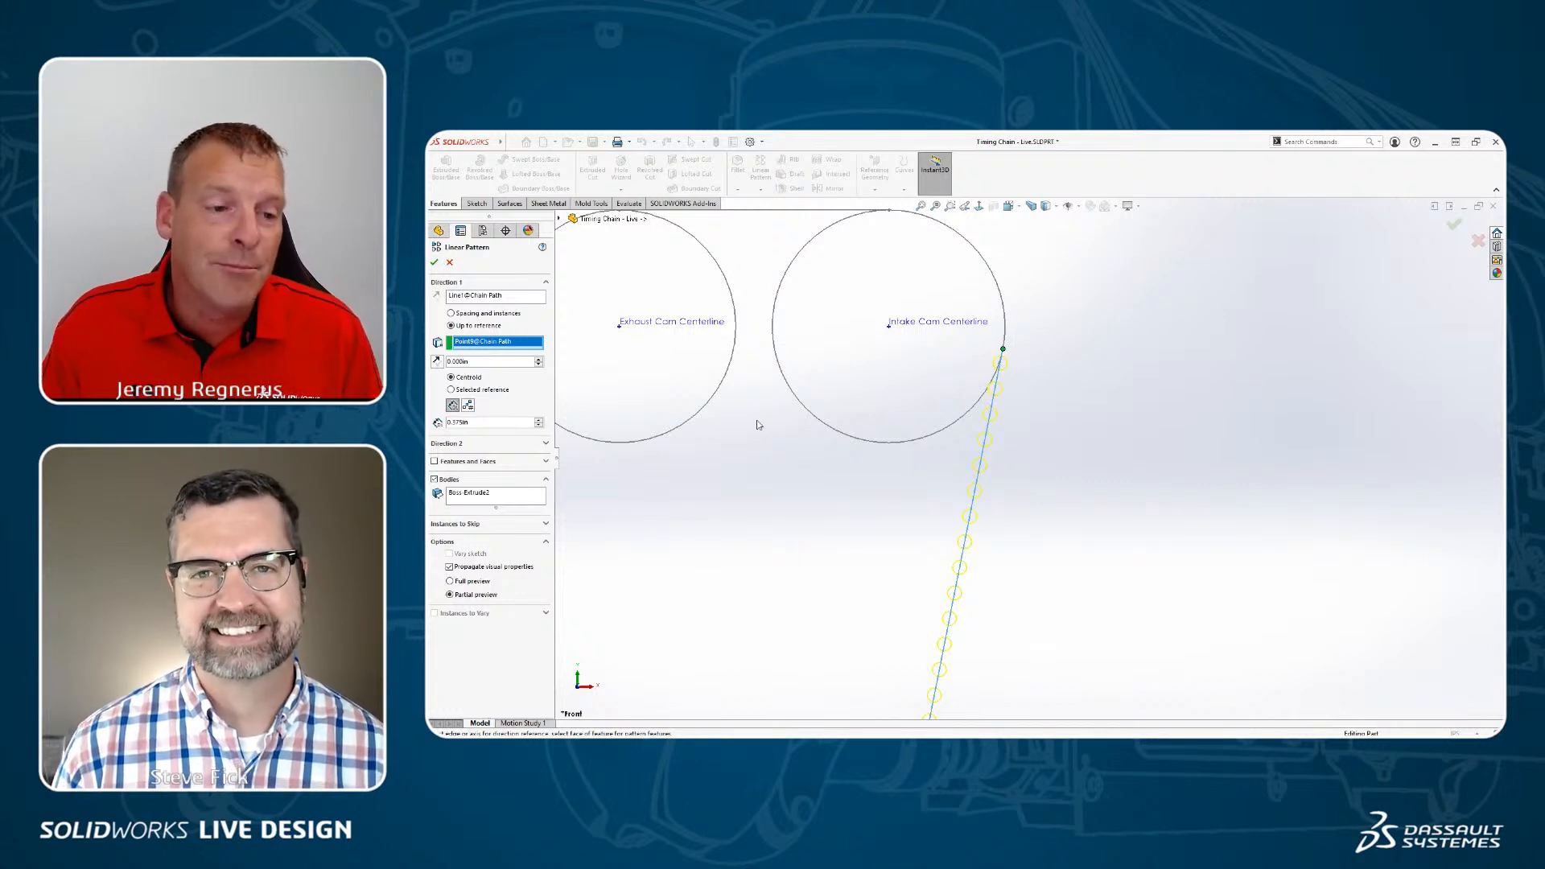
{"action": "left_click", "coordinate": [469, 406]}
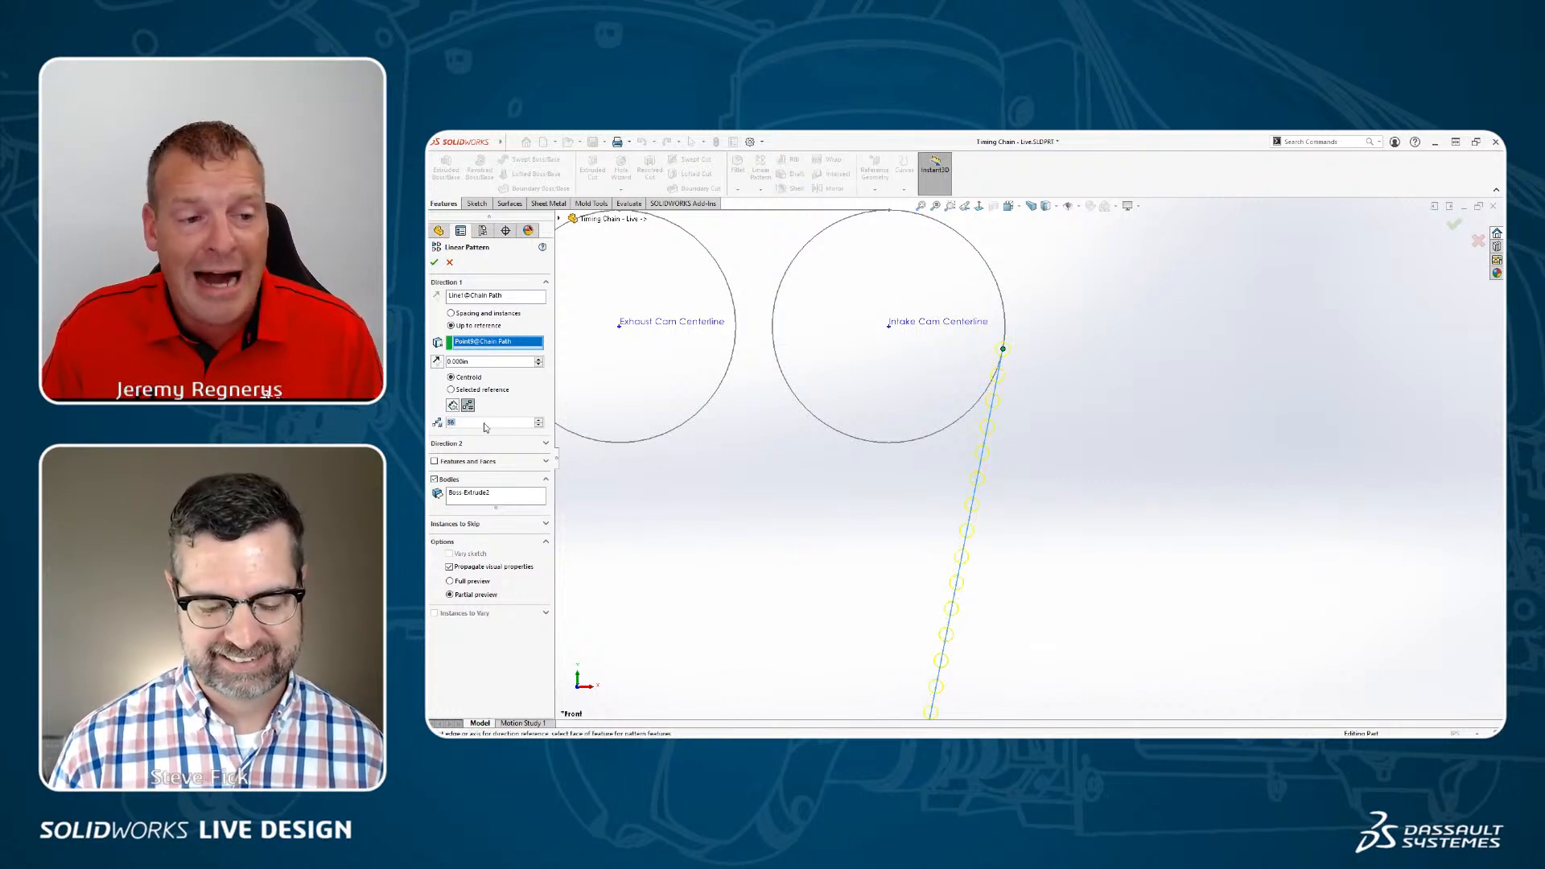
{"action": "left_click_drag", "start_coordinate": [485, 424], "coordinate": [431, 430]}
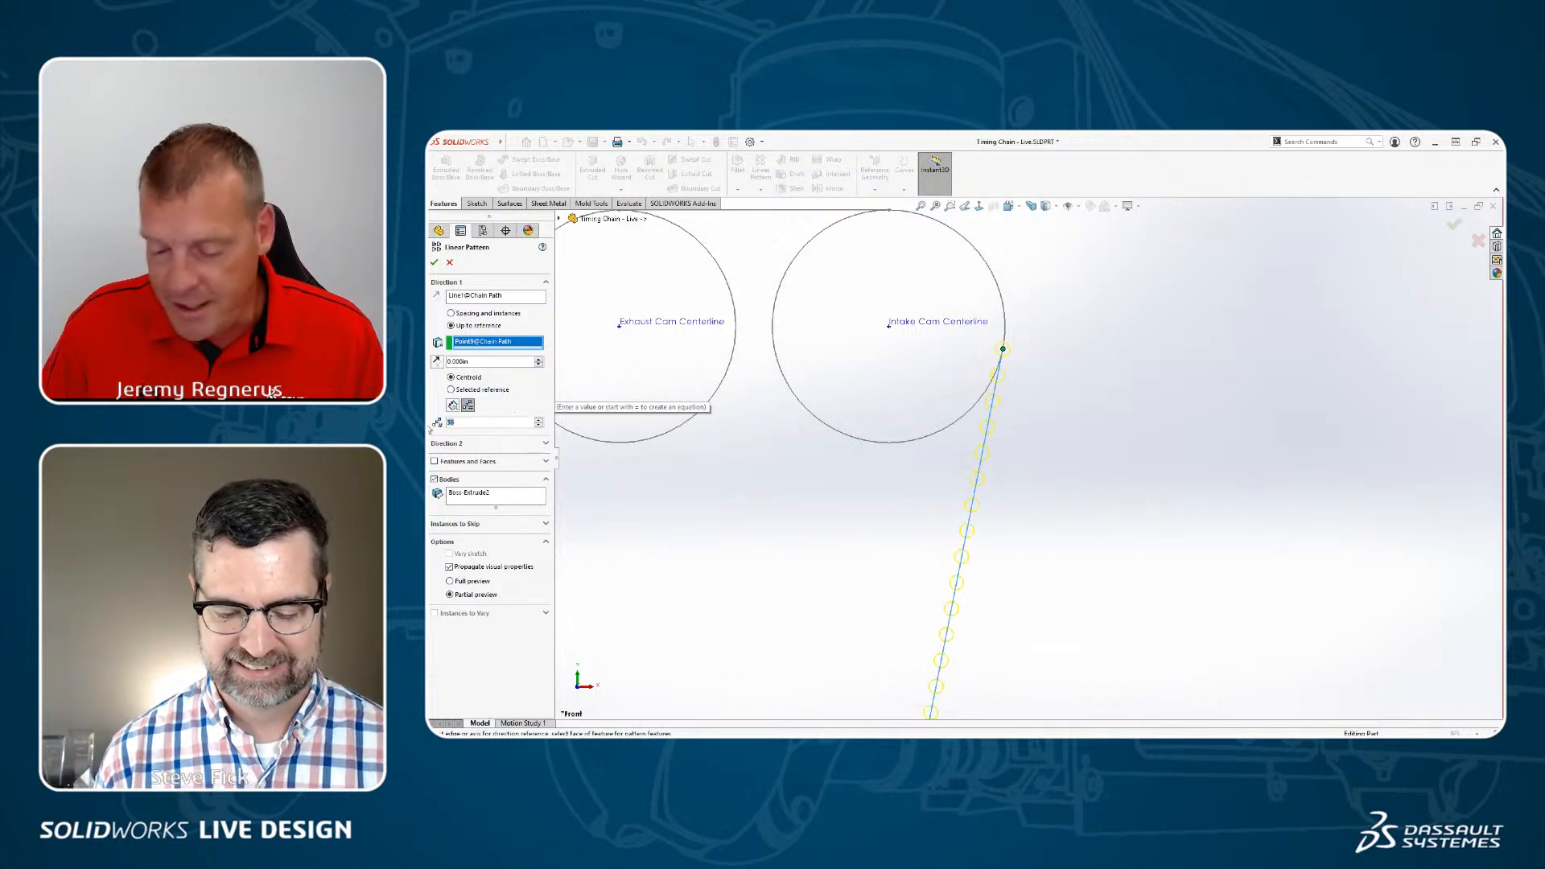
{"action": "key", "text": "Return"}
{"action": "scroll", "coordinate": [899, 537], "scroll_direction": "up", "scroll_amount": 5}
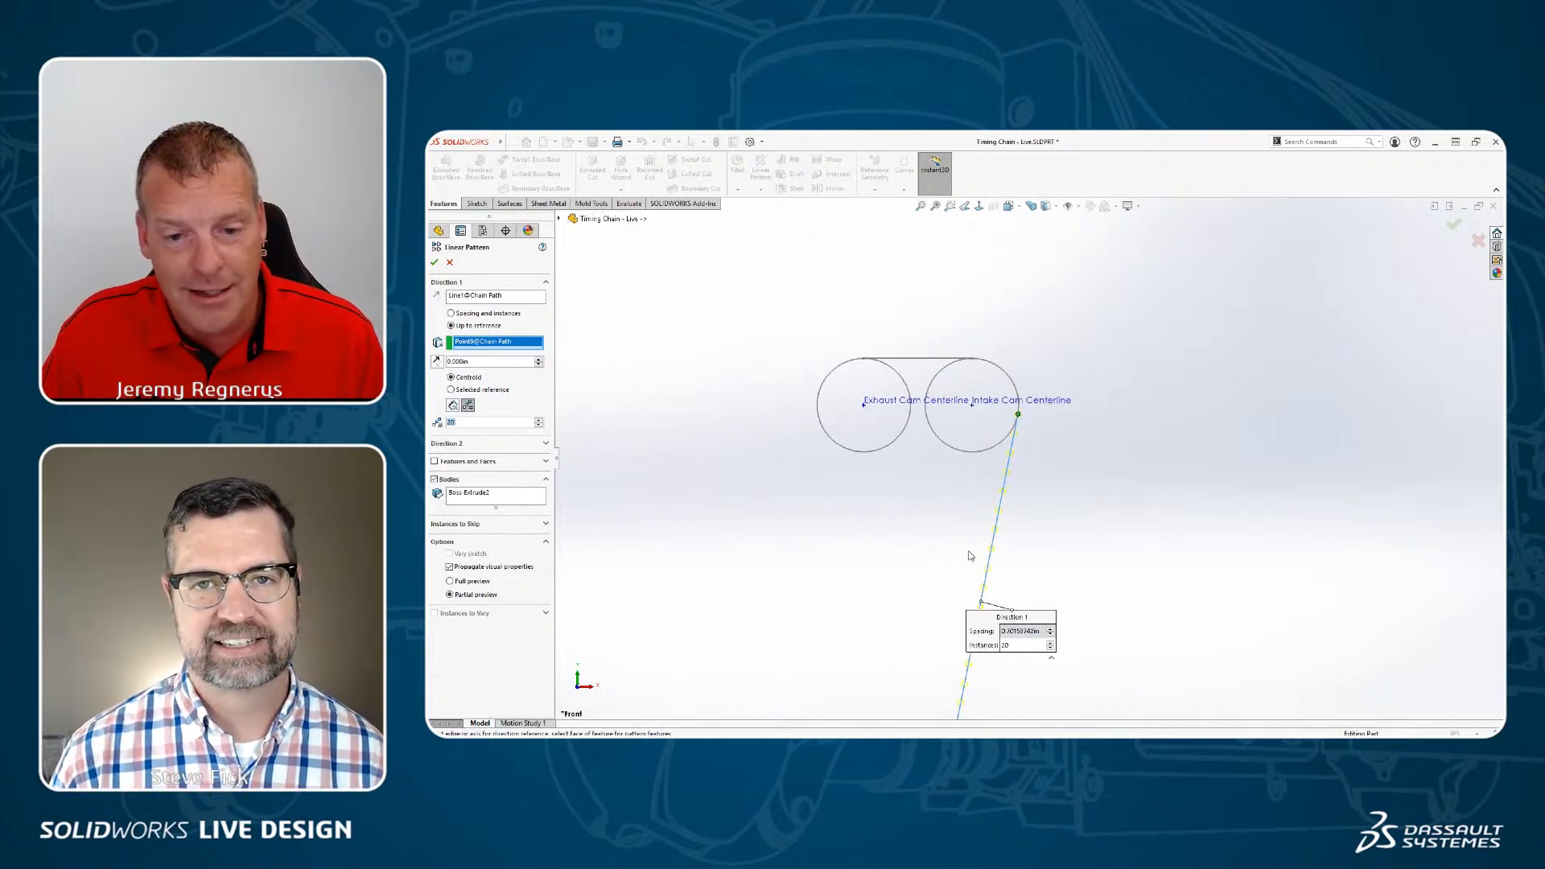
{"action": "scroll", "coordinate": [975, 551], "scroll_direction": "down", "scroll_amount": 1}
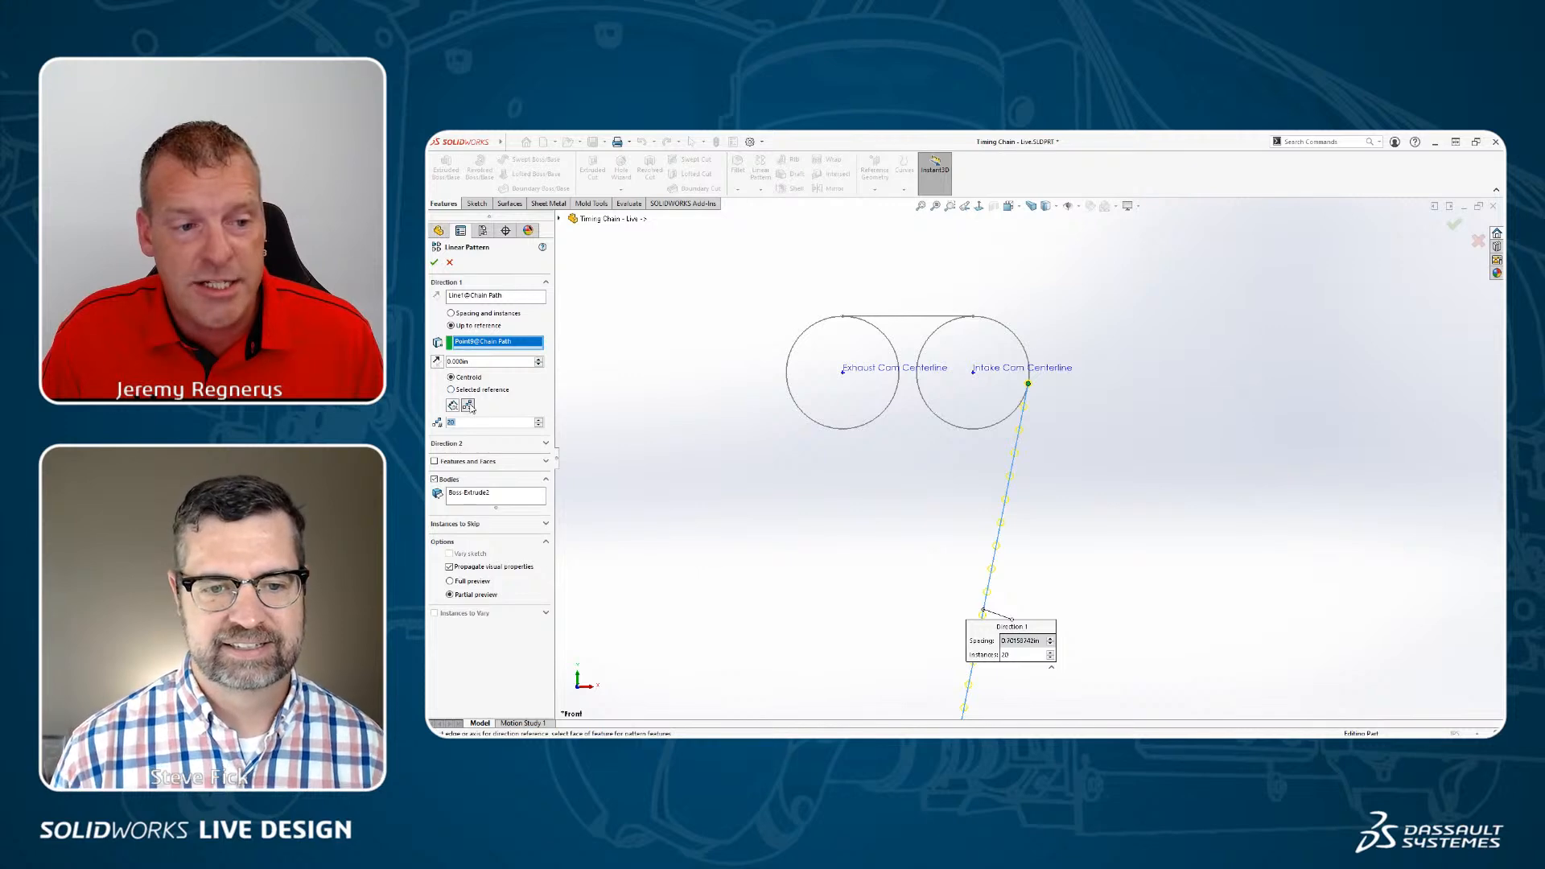
{"action": "scroll", "coordinate": [1034, 431], "scroll_direction": "down", "scroll_amount": 6}
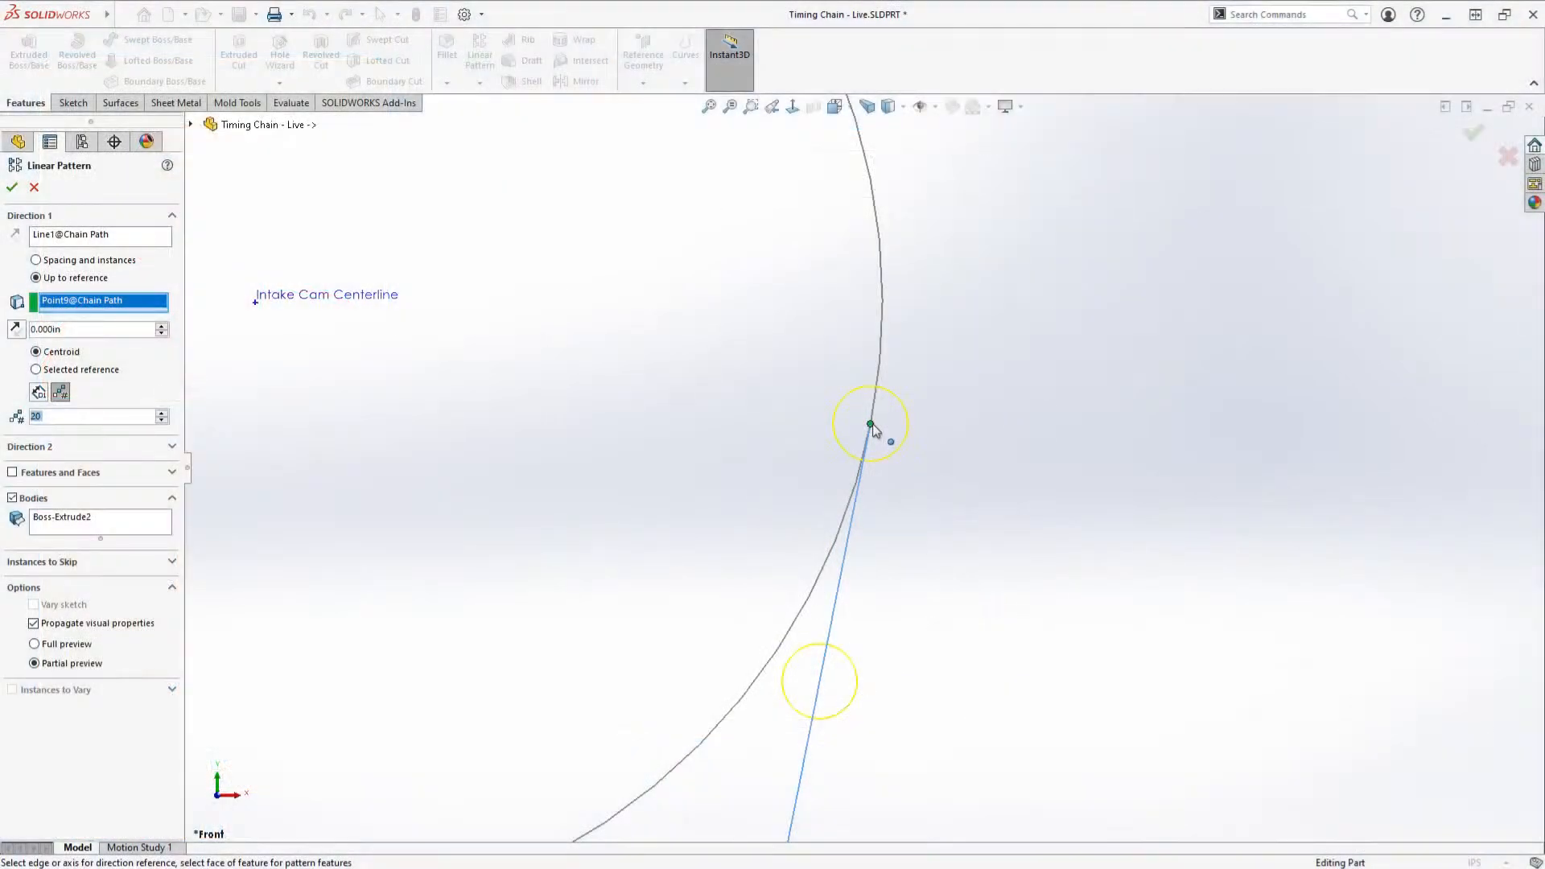
{"action": "scroll", "coordinate": [1034, 430], "scroll_direction": "up", "scroll_amount": 5}
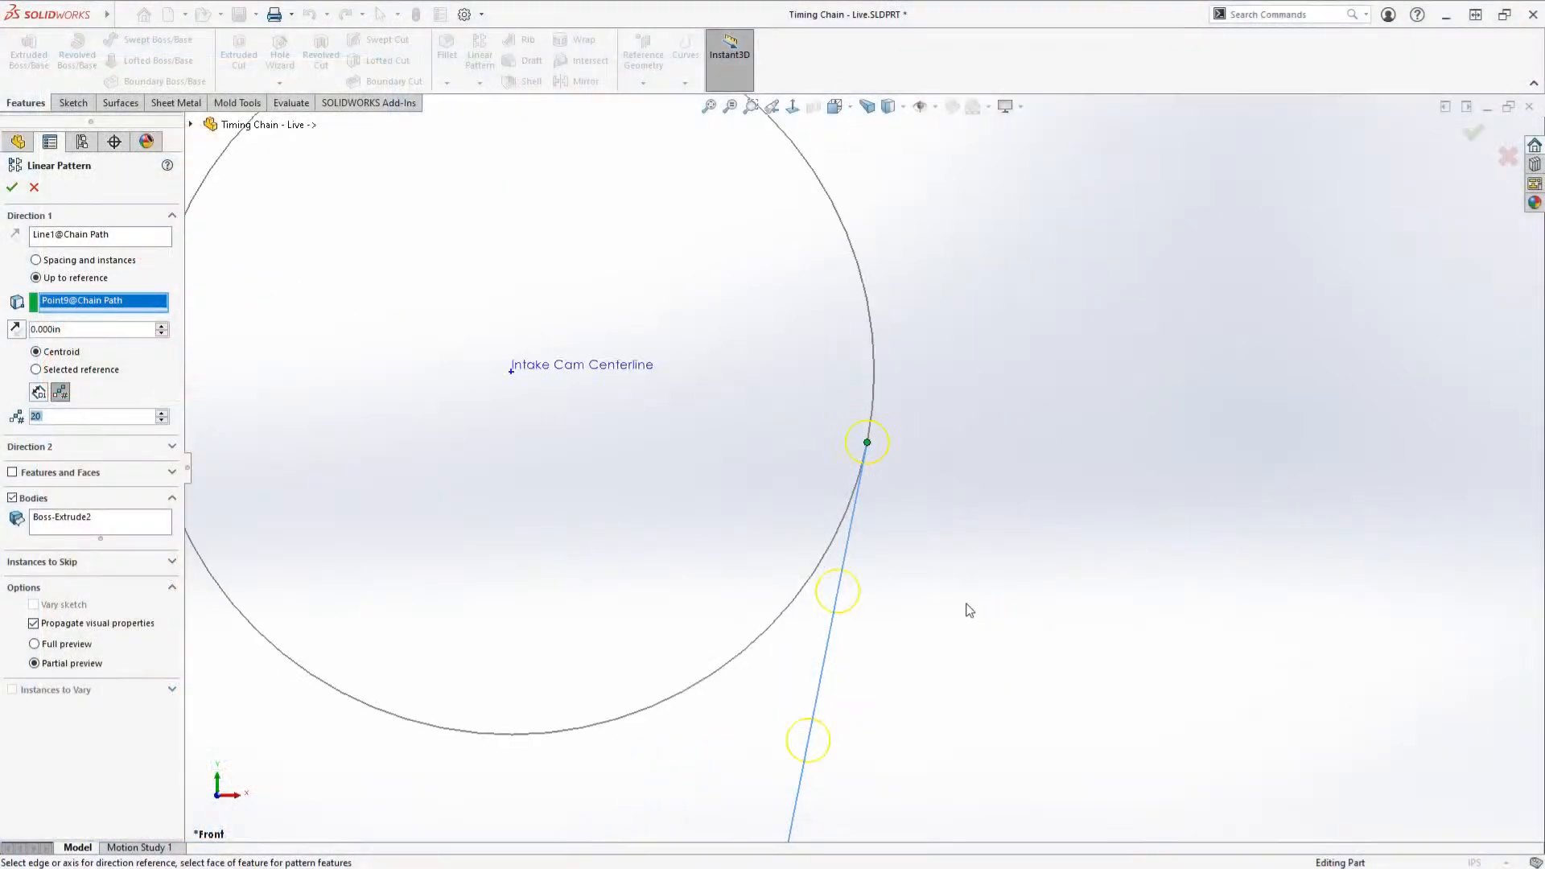
{"action": "scroll", "coordinate": [871, 643], "scroll_direction": "up", "scroll_amount": 5}
{"action": "scroll", "coordinate": [856, 693], "scroll_direction": "down", "scroll_amount": 3}
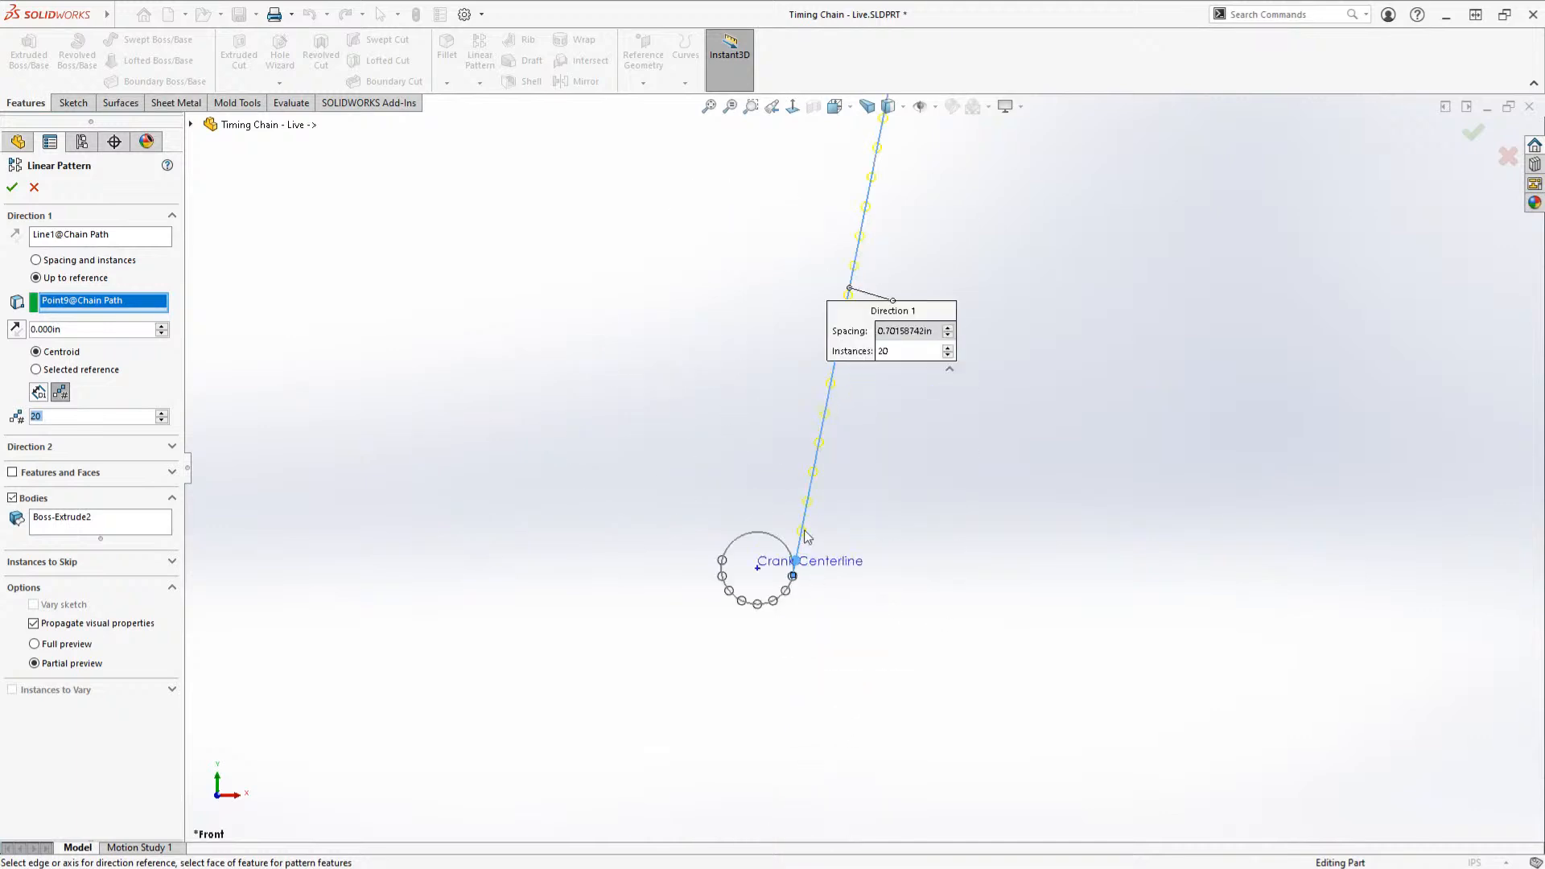
{"action": "middle_click_drag", "start_coordinate": [1028, 246], "coordinate": [944, 467], "text": "ctrl"}
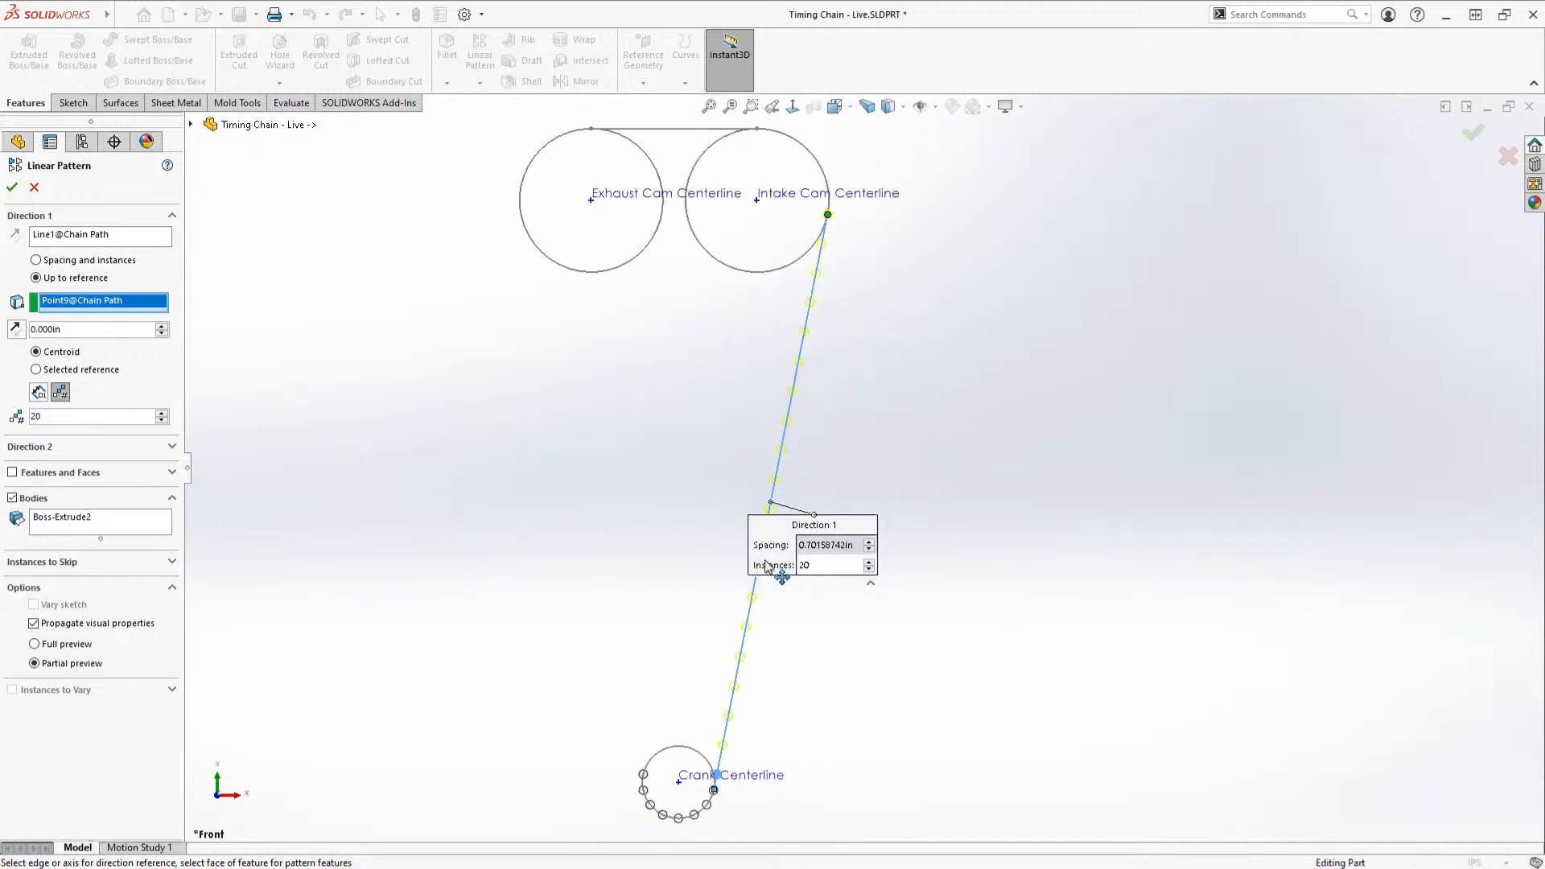
Step: Define the up-to-reference linear pattern by a spacing of 0.375 in and accept the pattern
{"action": "left_click", "coordinate": [40, 392]}
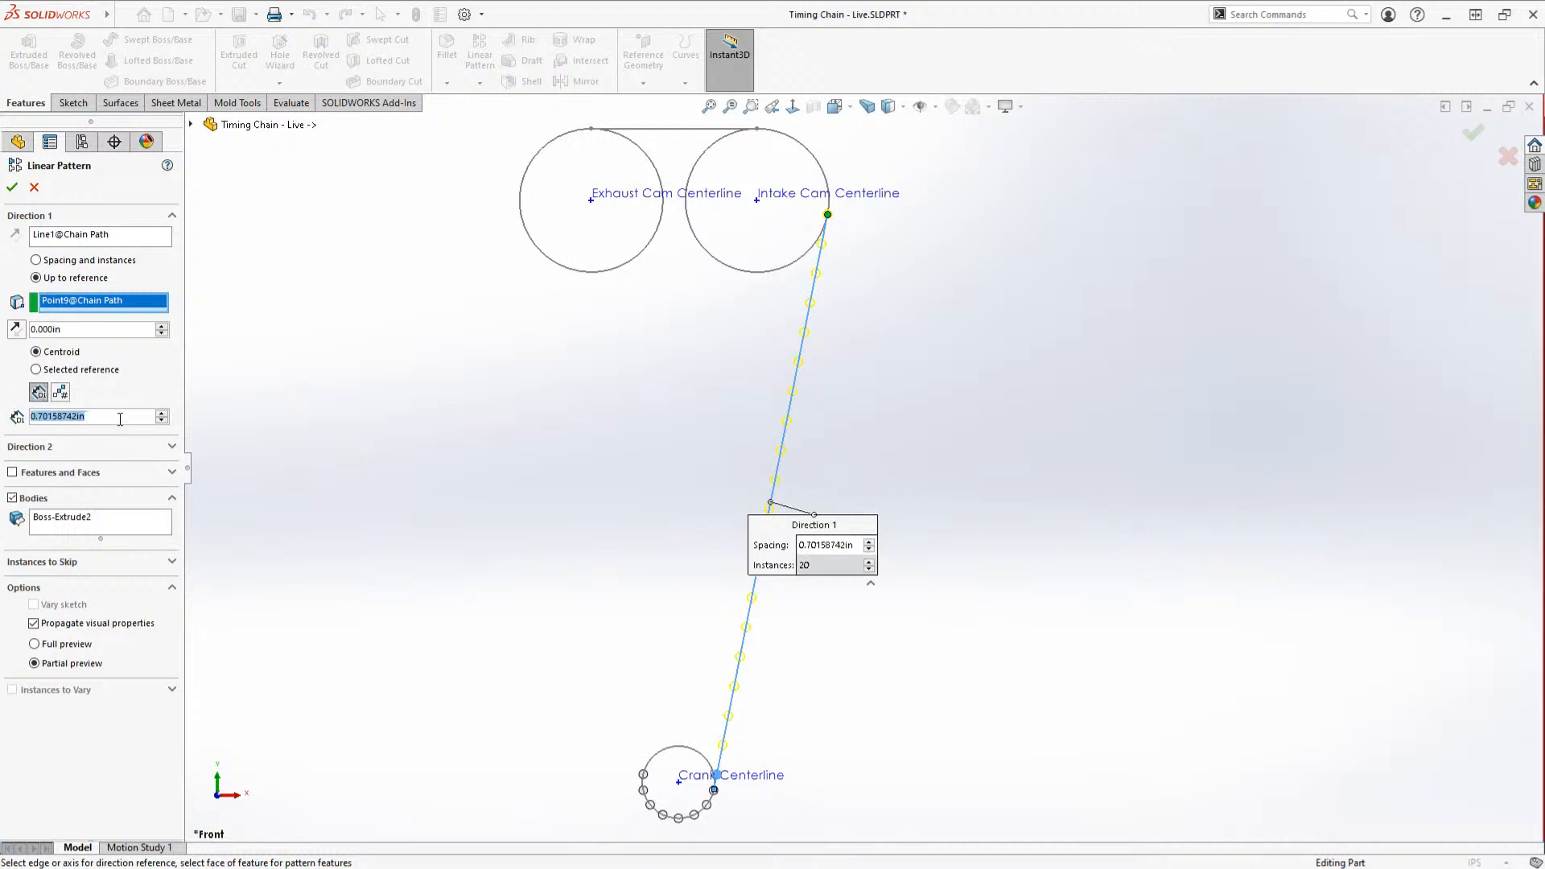
{"action": "type", "text": "0.375"}
{"action": "key", "text": "Return"}
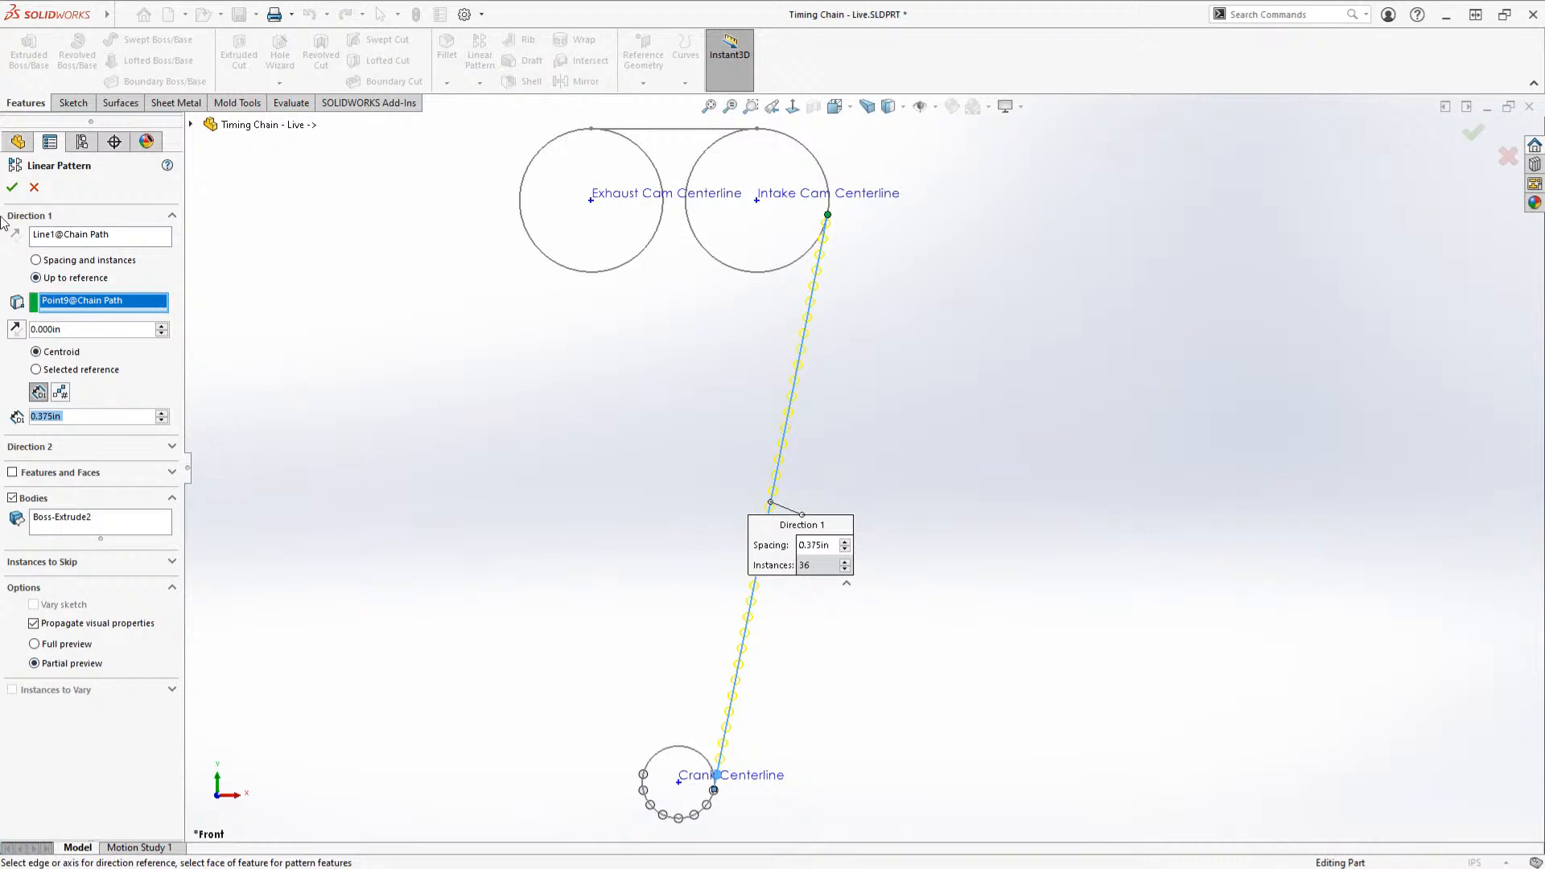
{"action": "left_click", "coordinate": [12, 188]}
Step: In a new sketch on the Front Strand Center plane, draw a circle about 0.31 in in diameter centred on the intake cam arc above the last roller
{"action": "scroll", "coordinate": [957, 306], "scroll_direction": "down", "scroll_amount": 10}
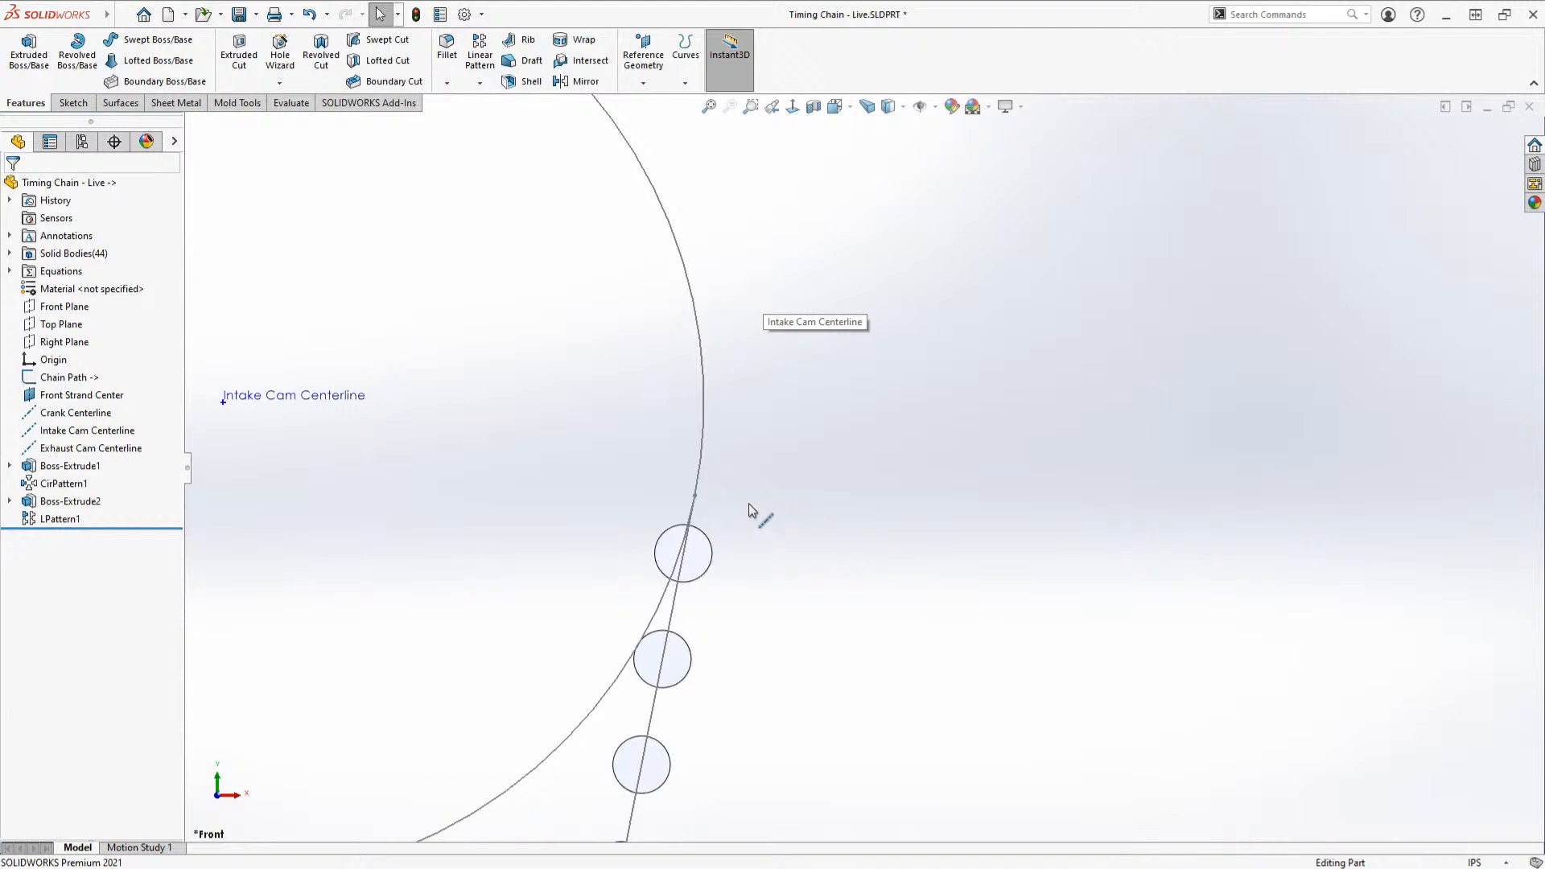
{"action": "middle_click_drag", "start_coordinate": [315, 392], "coordinate": [600, 428], "text": "ctrl"}
{"action": "left_click", "coordinate": [95, 395]}
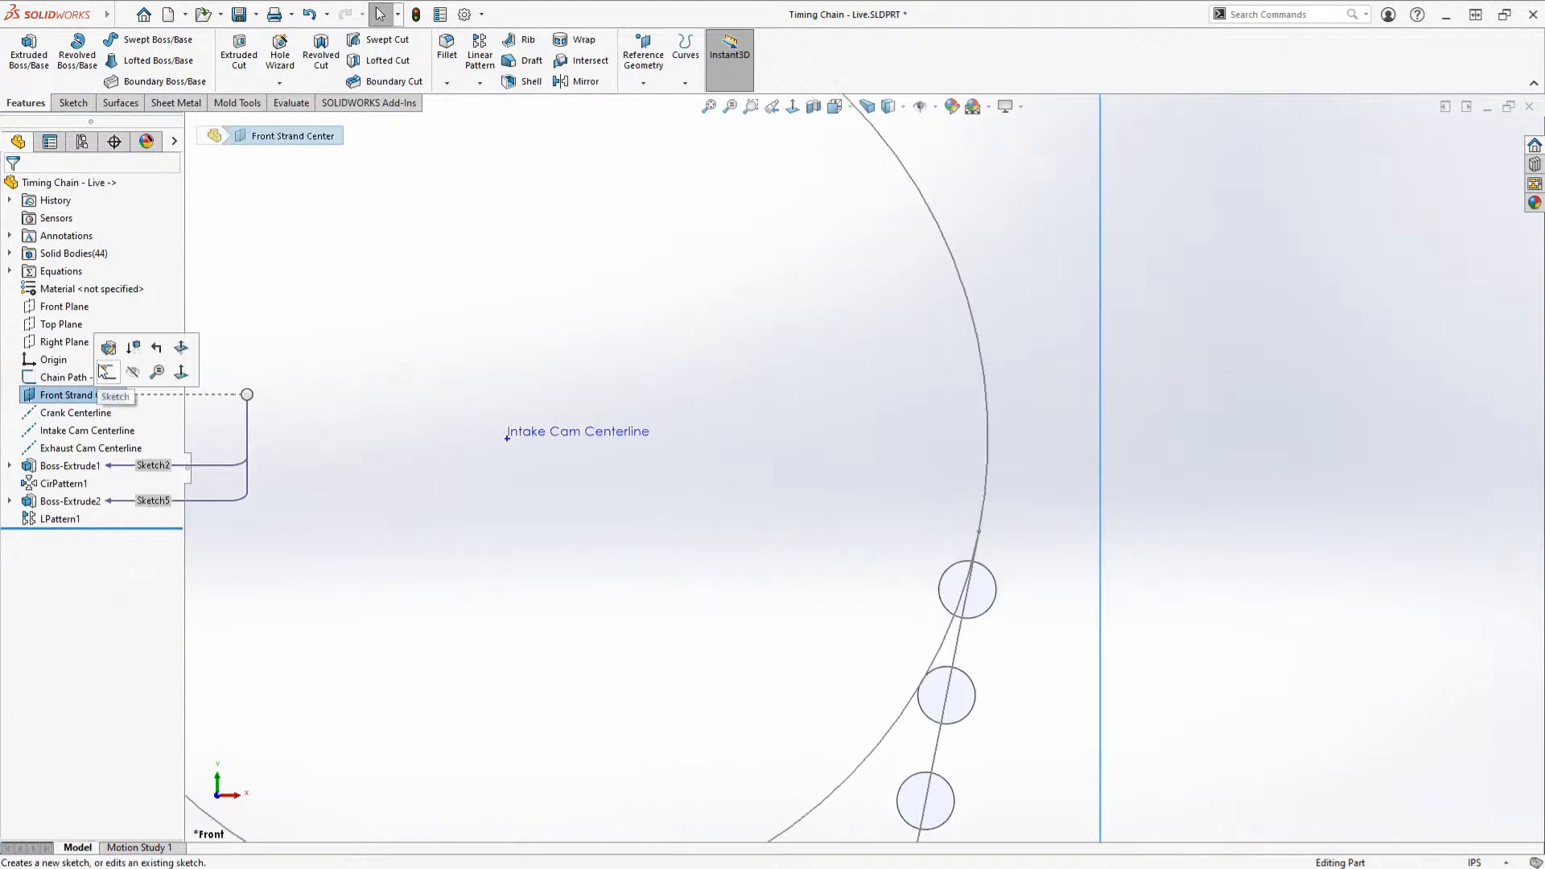
{"action": "left_click", "coordinate": [109, 377]}
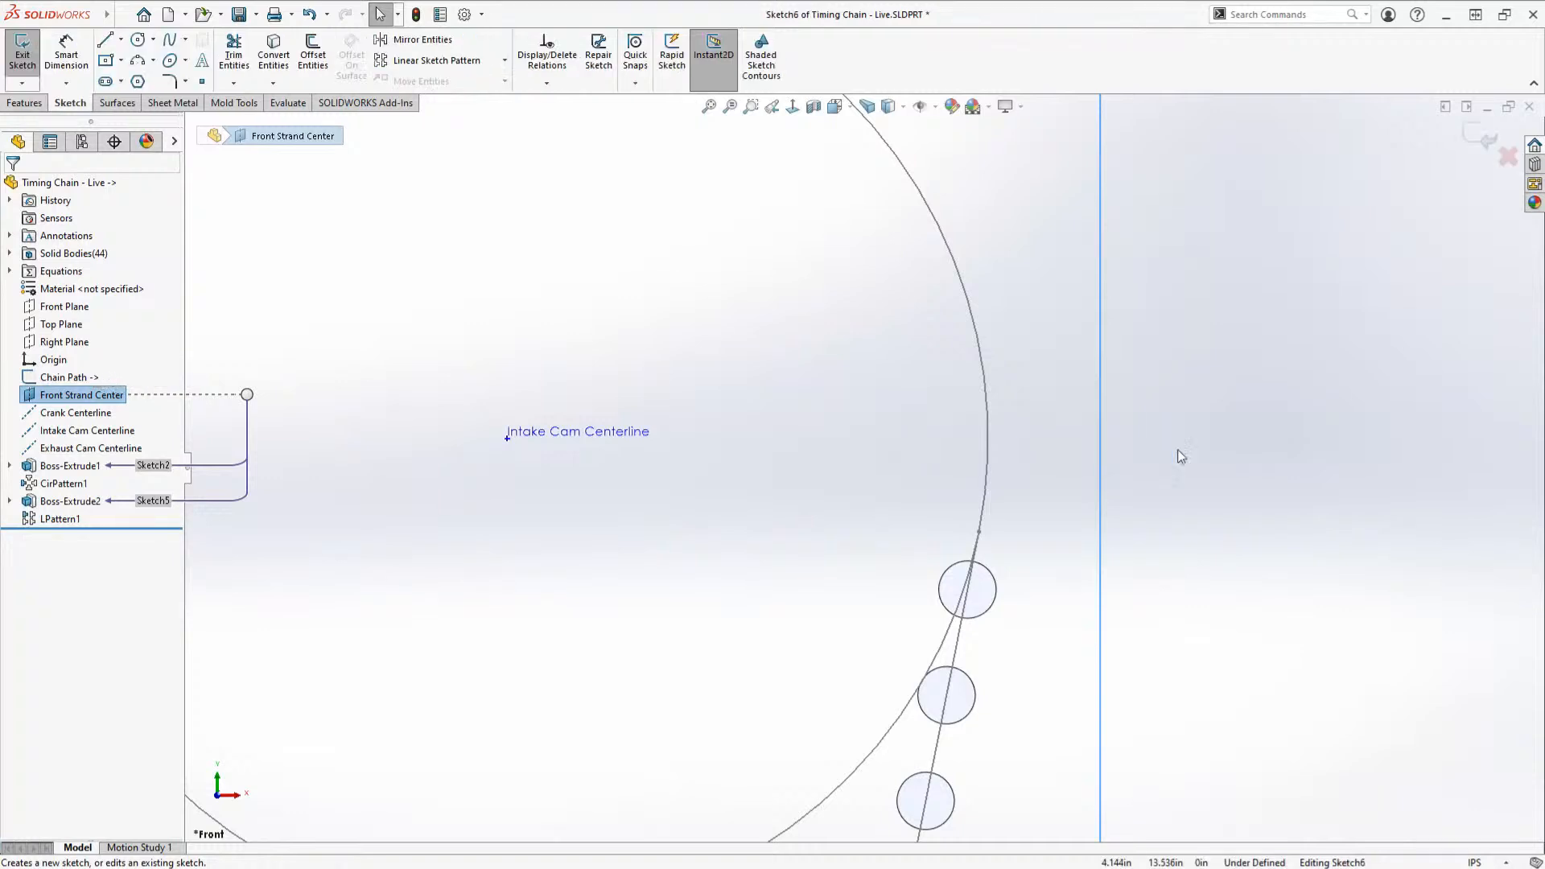
{"action": "key", "text": "s"}
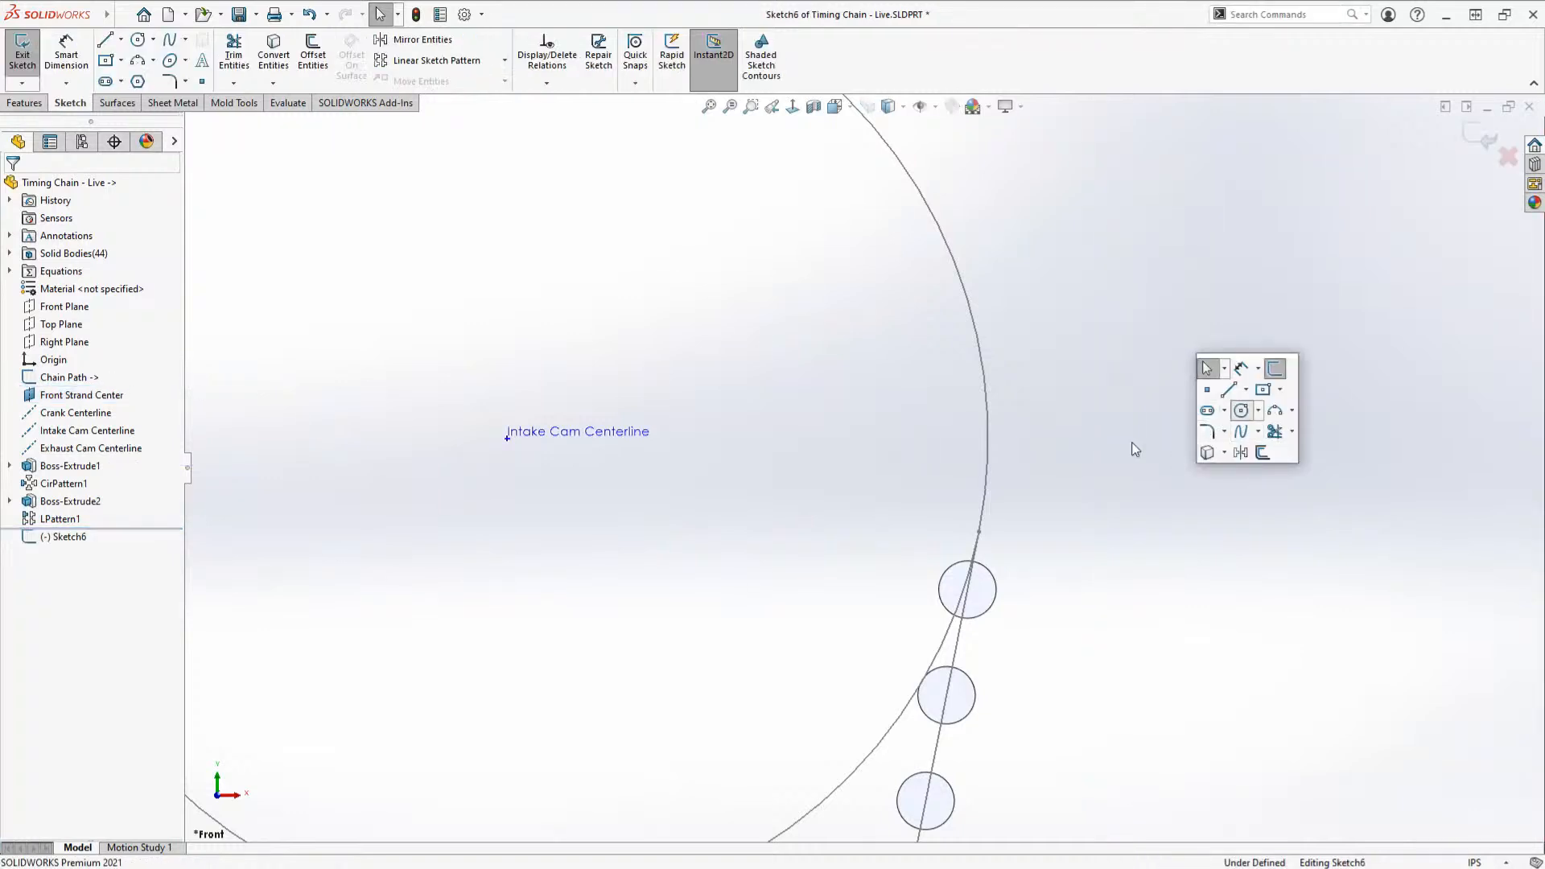
{"action": "left_click", "coordinate": [1242, 413]}
{"action": "left_click", "coordinate": [987, 475]}
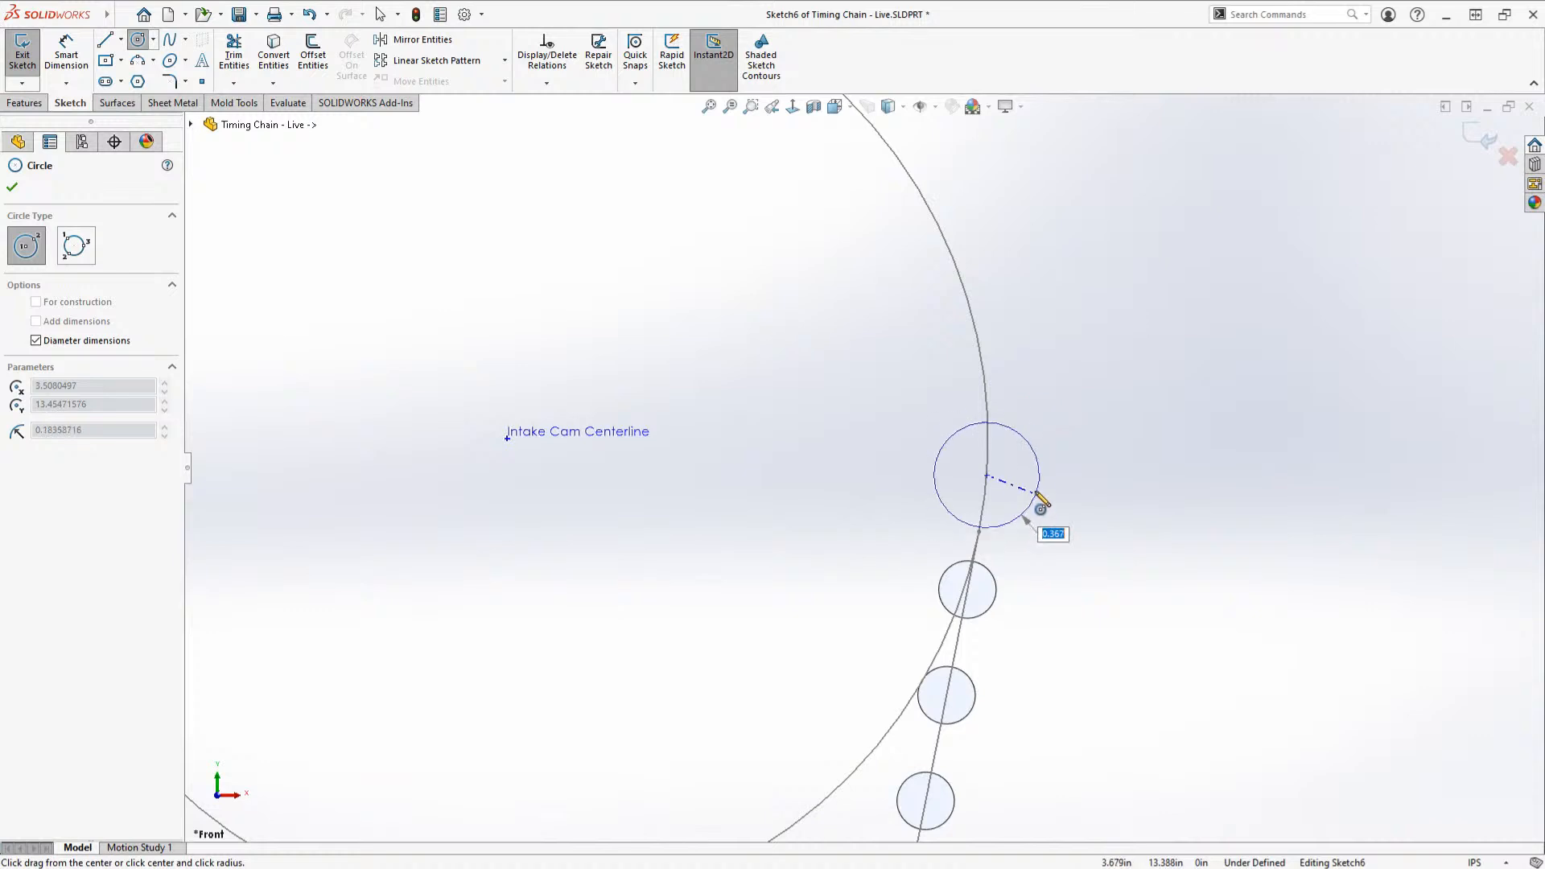
{"action": "left_click", "coordinate": [1022, 501]}
{"action": "key", "text": "Escape"}
{"action": "scroll", "coordinate": [991, 491], "scroll_direction": "down", "scroll_amount": 3}
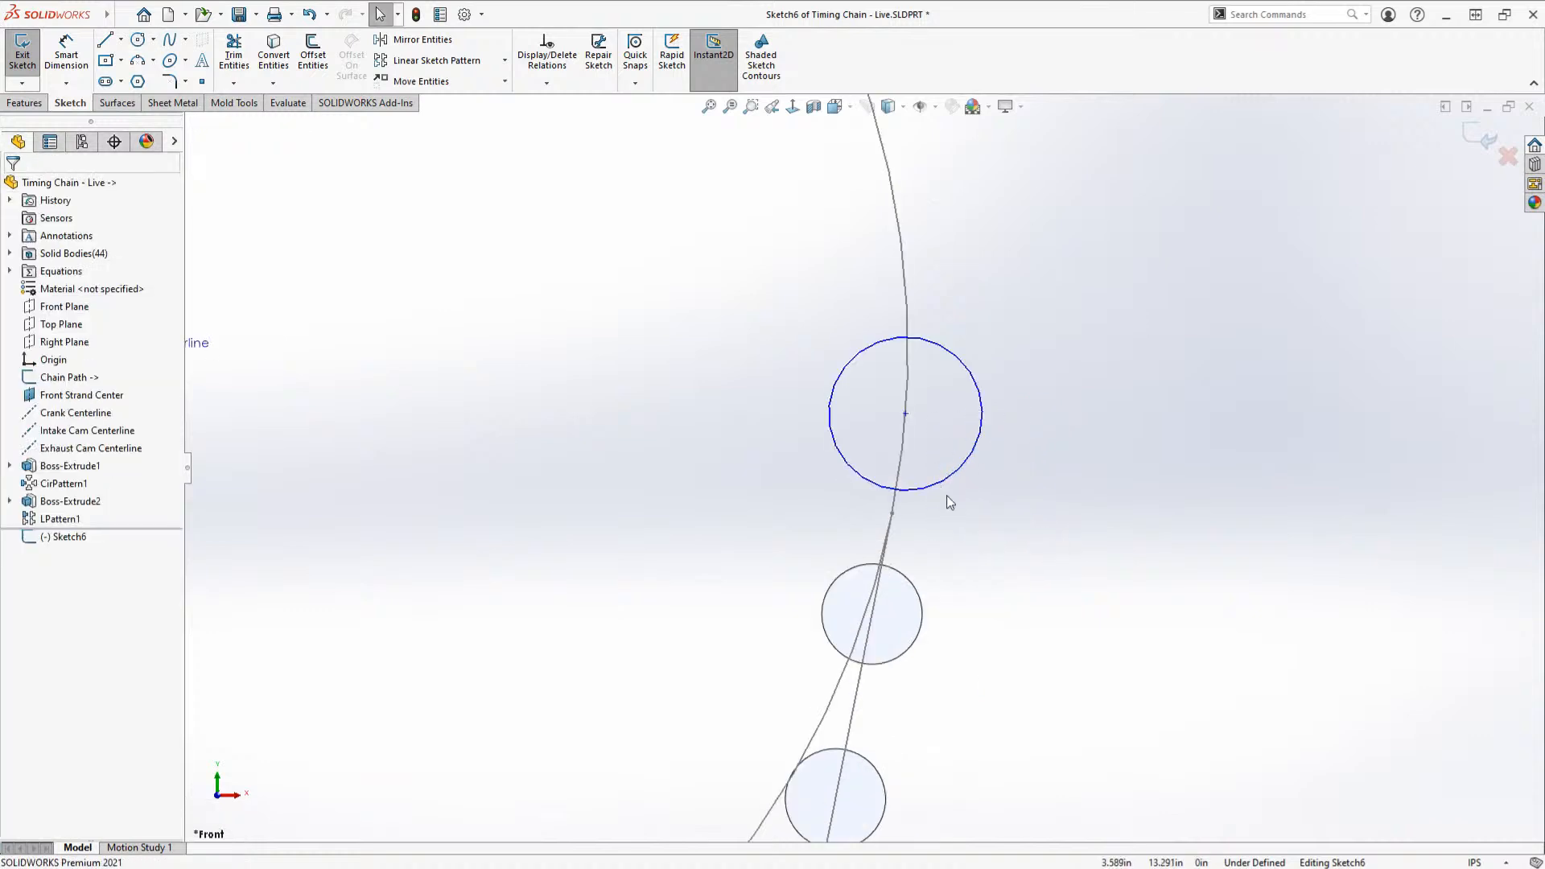
Step: Make the new circle equal in size to the uppermost patterned roller's circular edge
{"action": "left_click", "coordinate": [953, 481]}
{"action": "left_click", "coordinate": [915, 600], "text": "ctrl"}
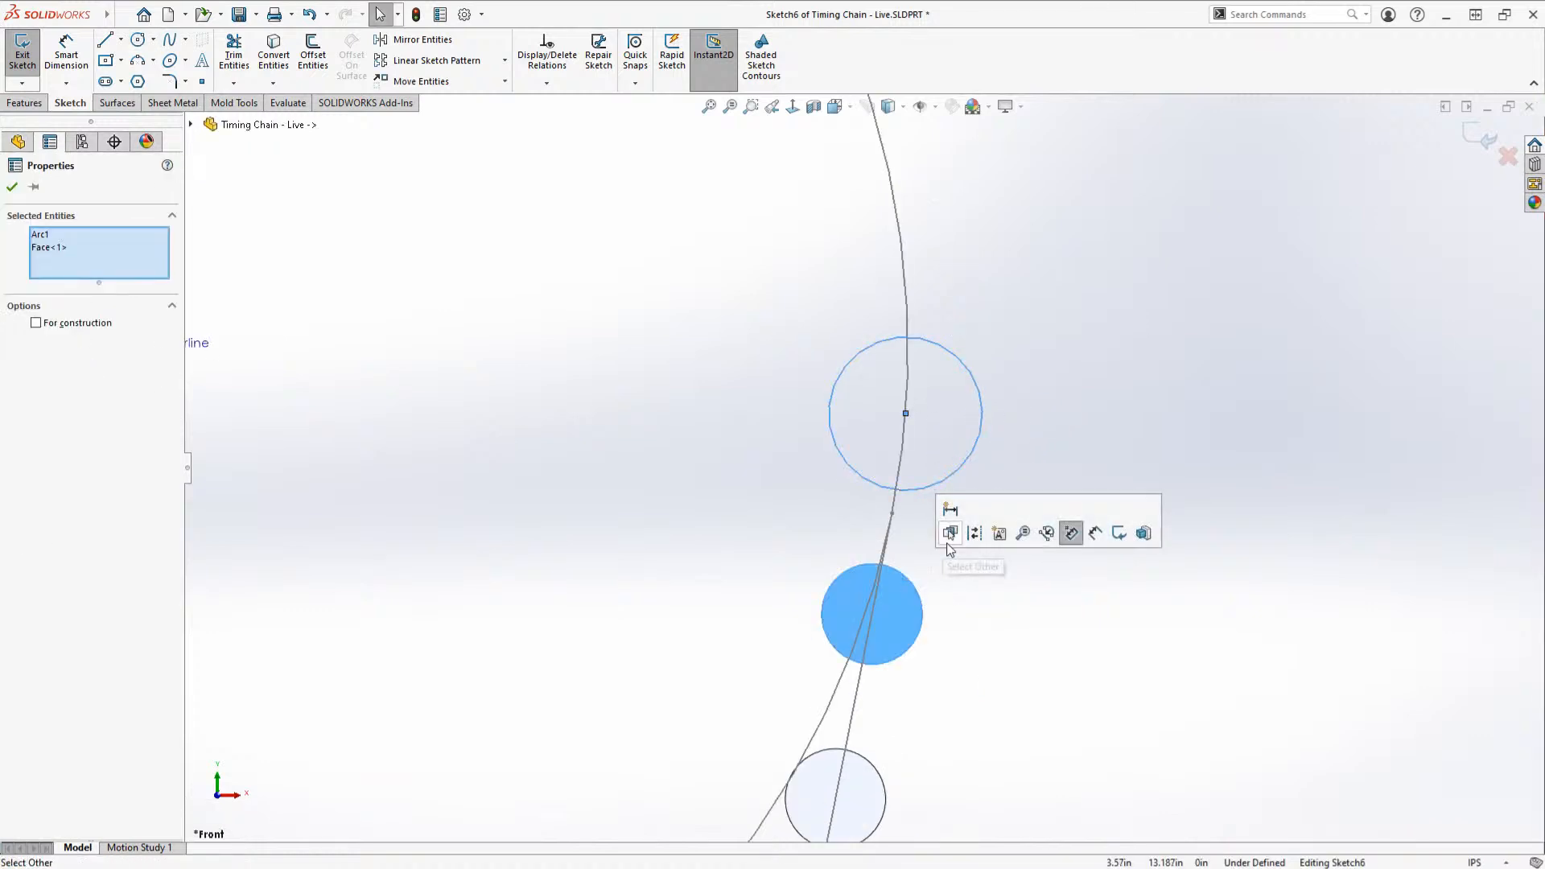
{"action": "left_click", "coordinate": [948, 547]}
{"action": "left_click", "coordinate": [945, 477]}
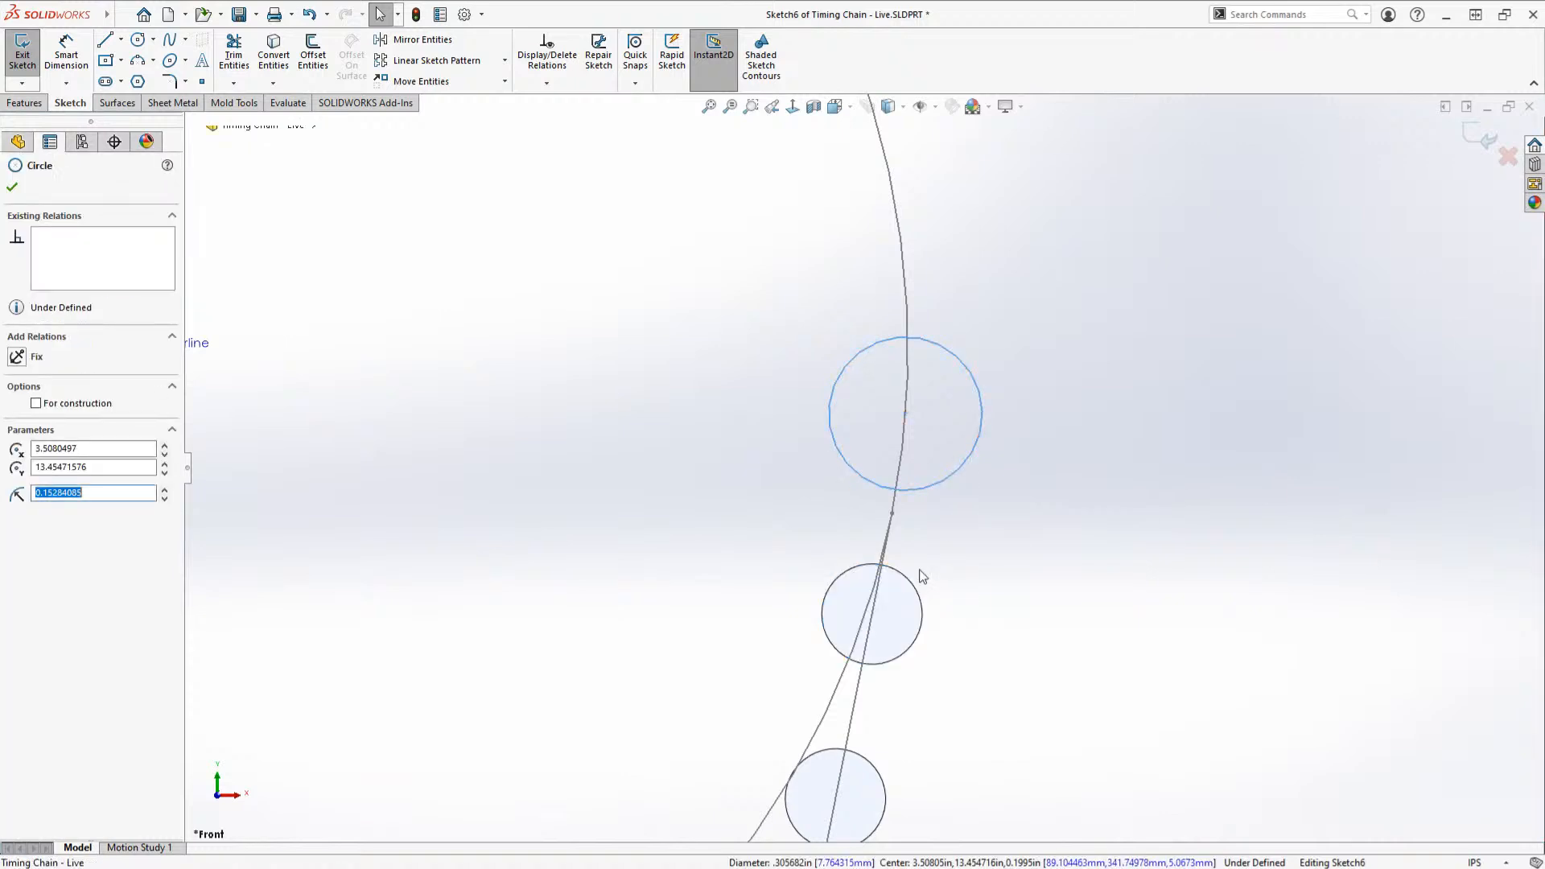
{"action": "left_click", "coordinate": [915, 588], "text": "ctrl"}
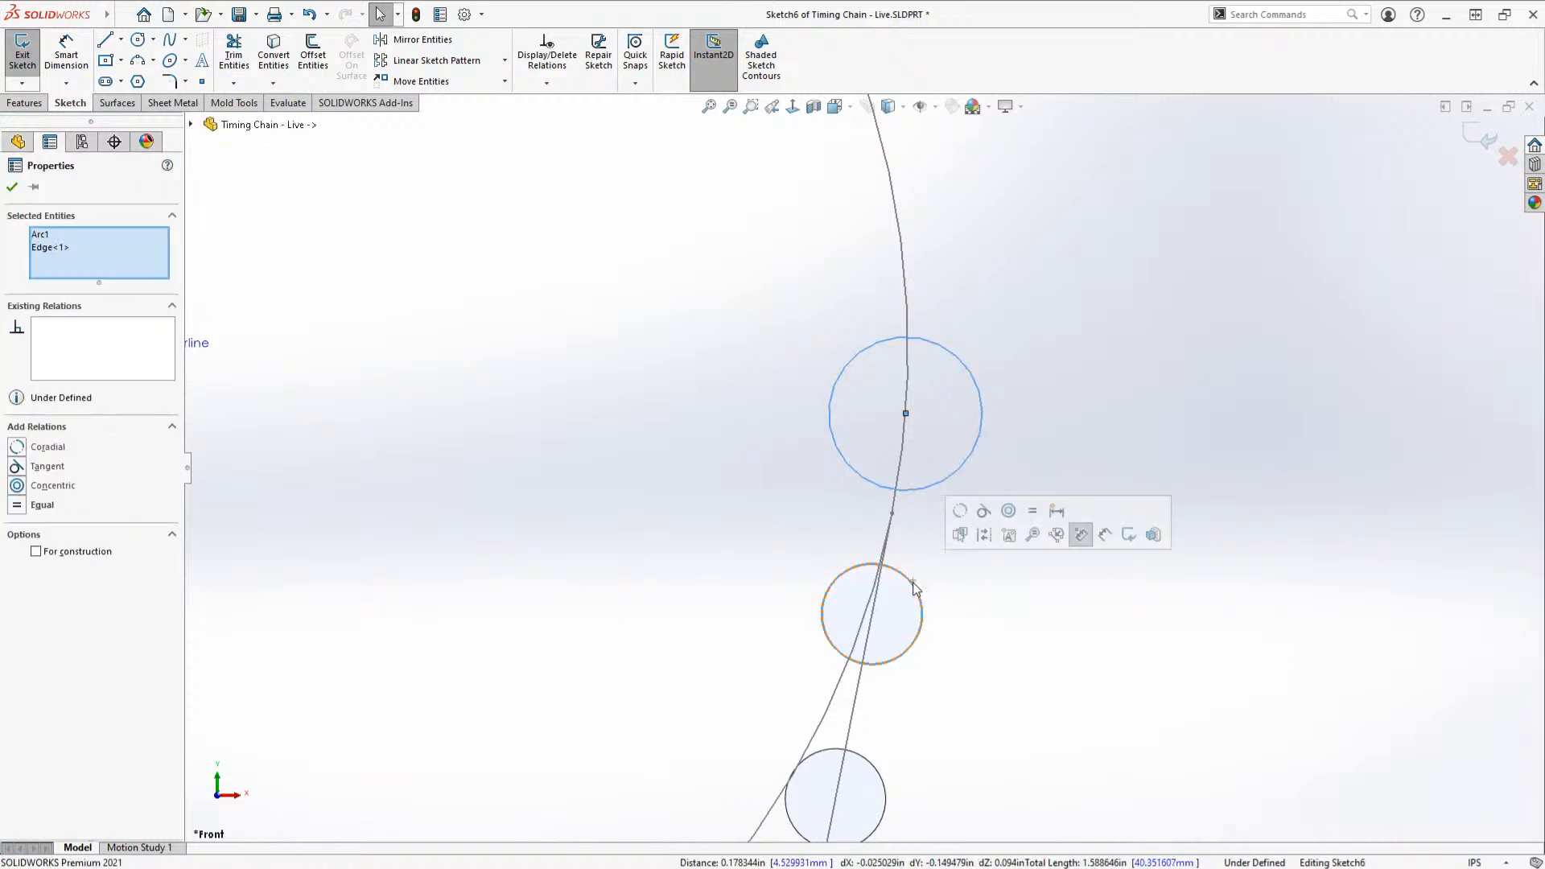
{"action": "left_click", "coordinate": [1033, 512]}
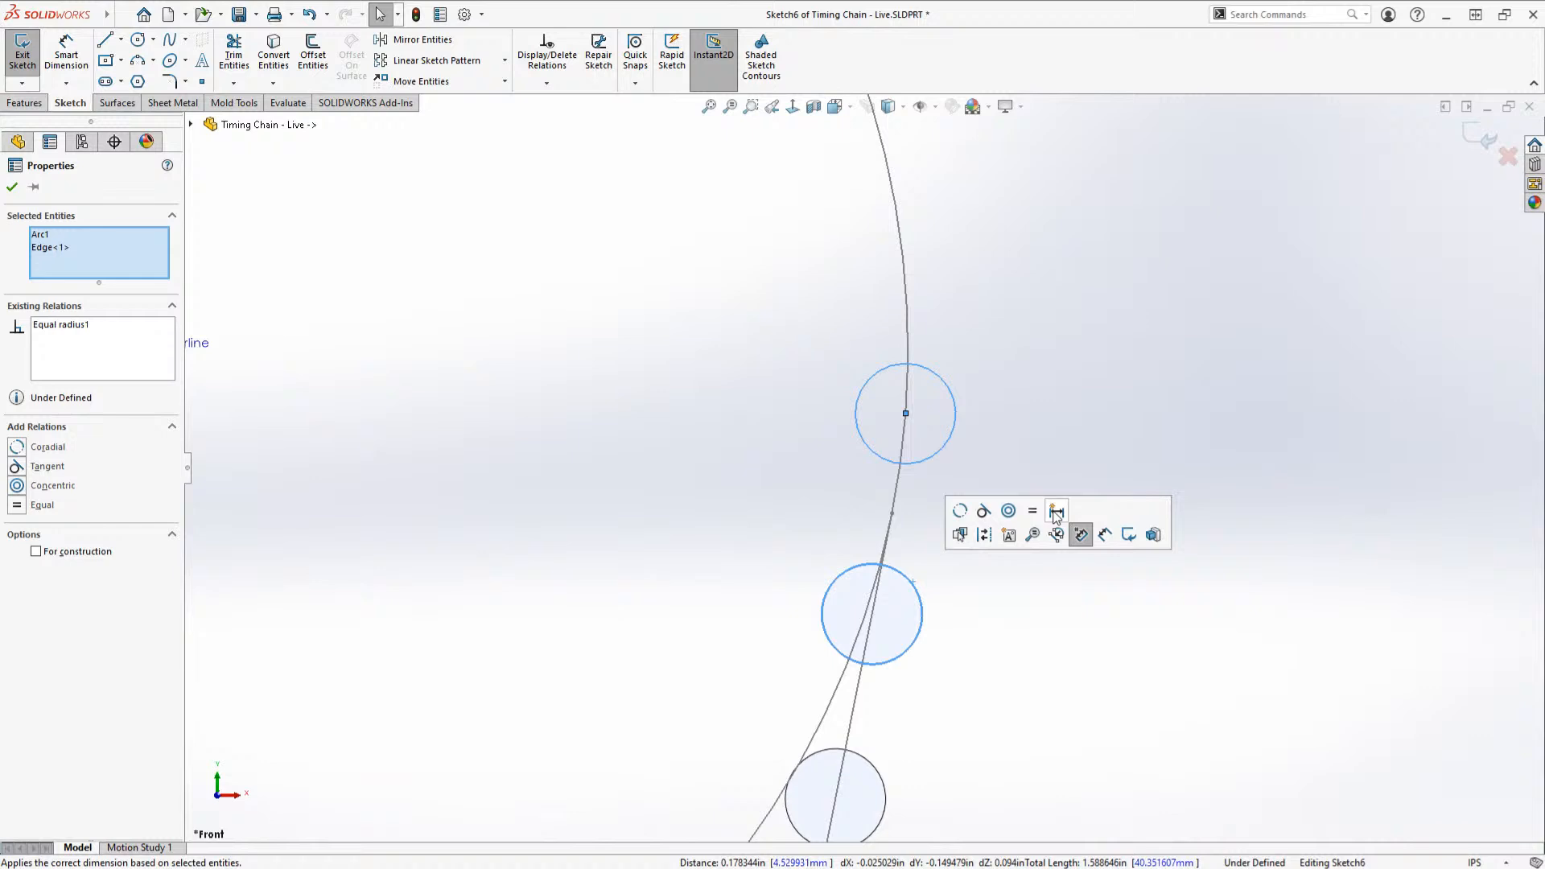
Step: Dimension the centre distance between the new circle and the uppermost patterned roller at .375 in
{"action": "left_click", "coordinate": [1057, 512]}
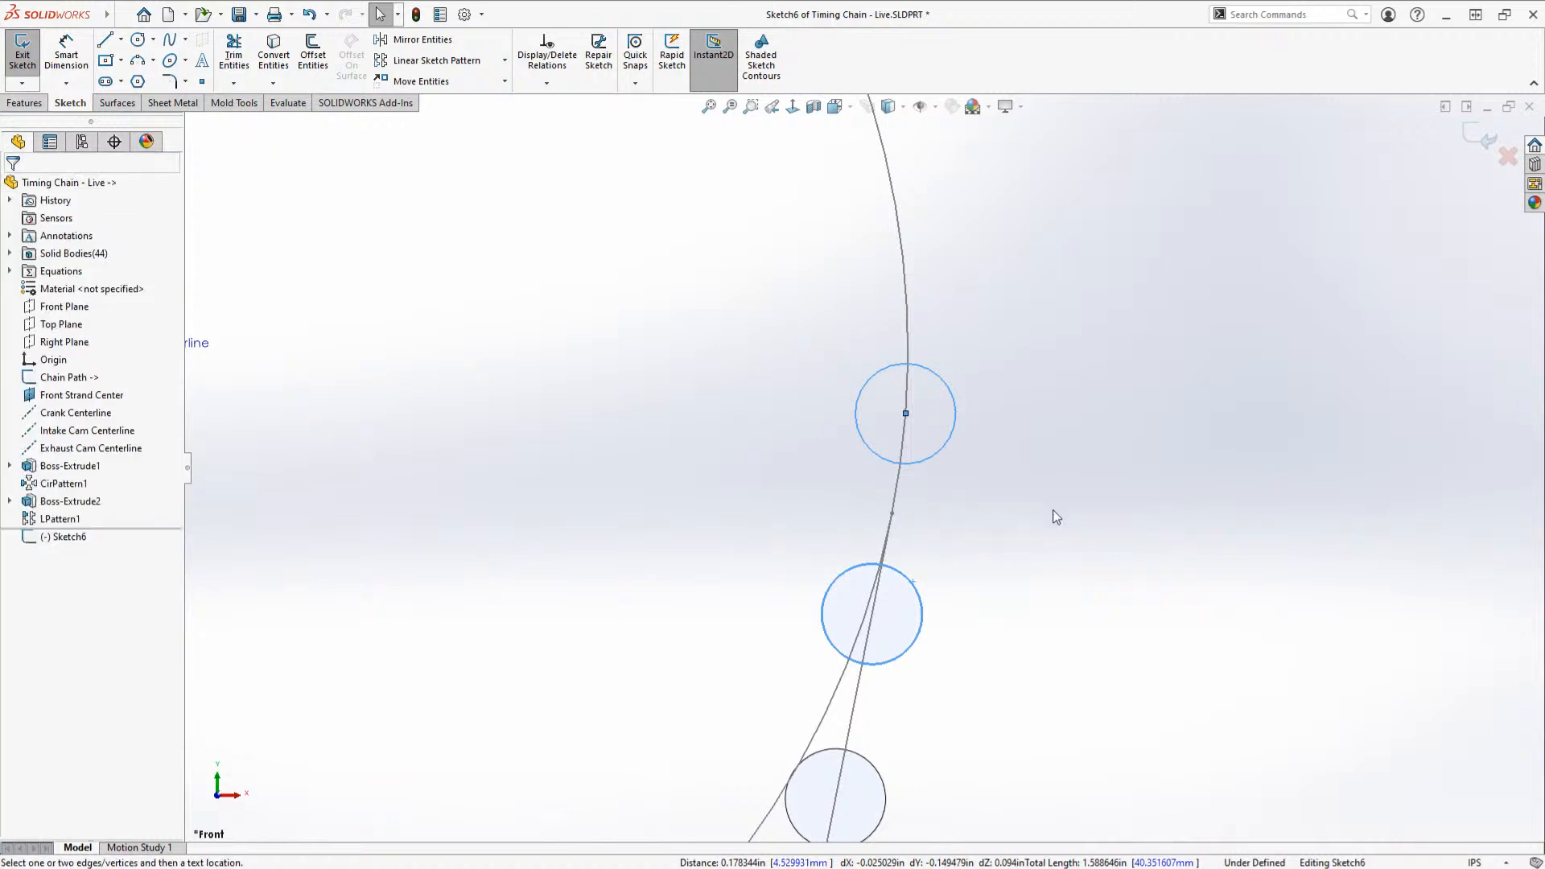
{"action": "type", "text": ".375"}
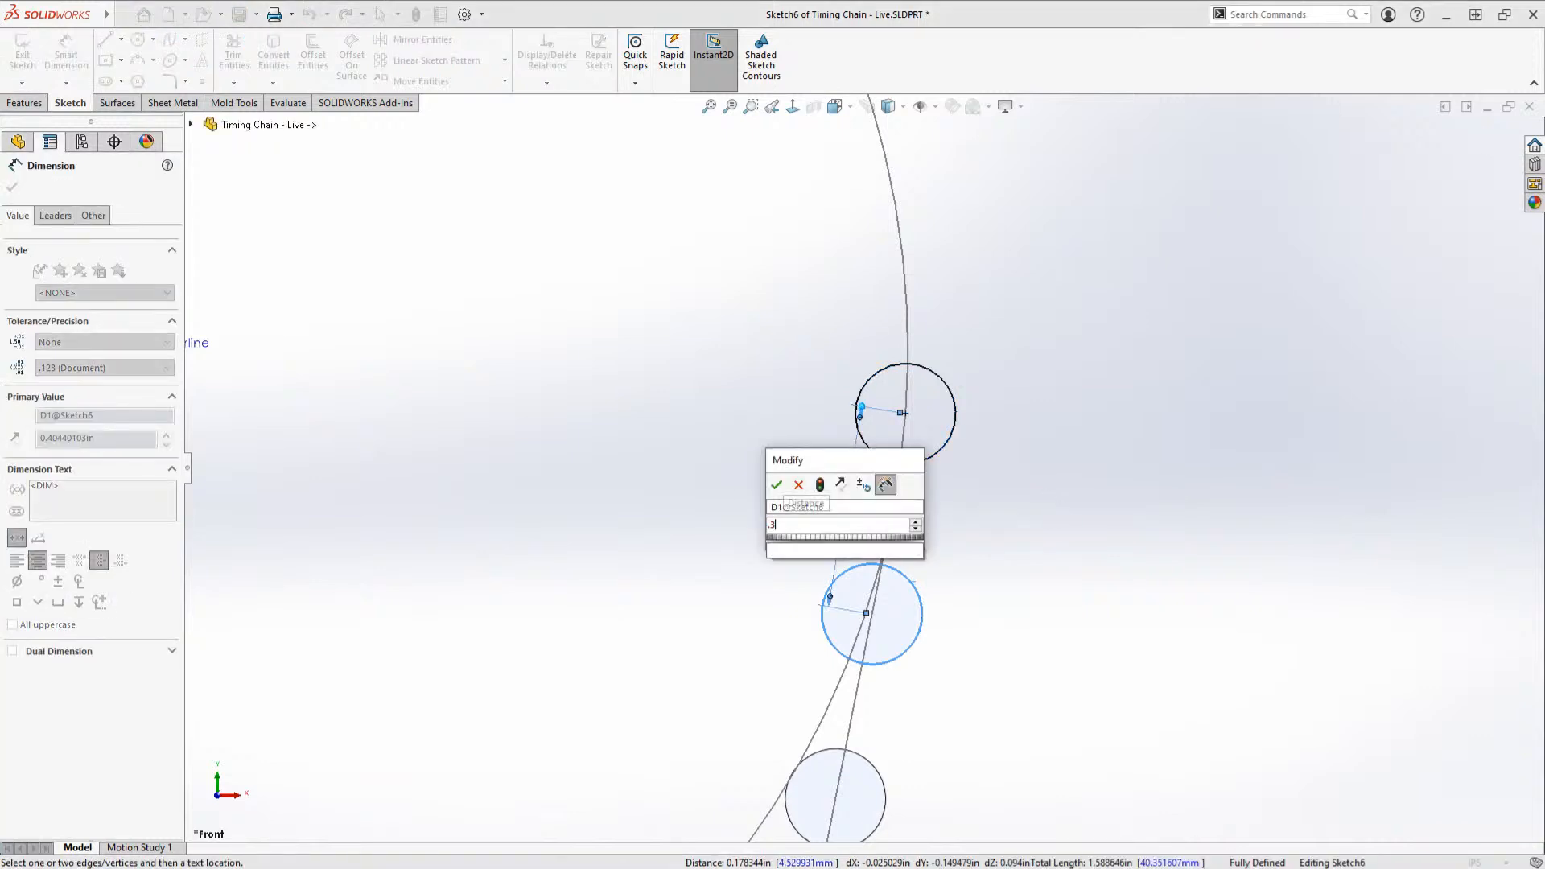
{"action": "key", "text": "Return"}
{"action": "key", "text": "Escape"}
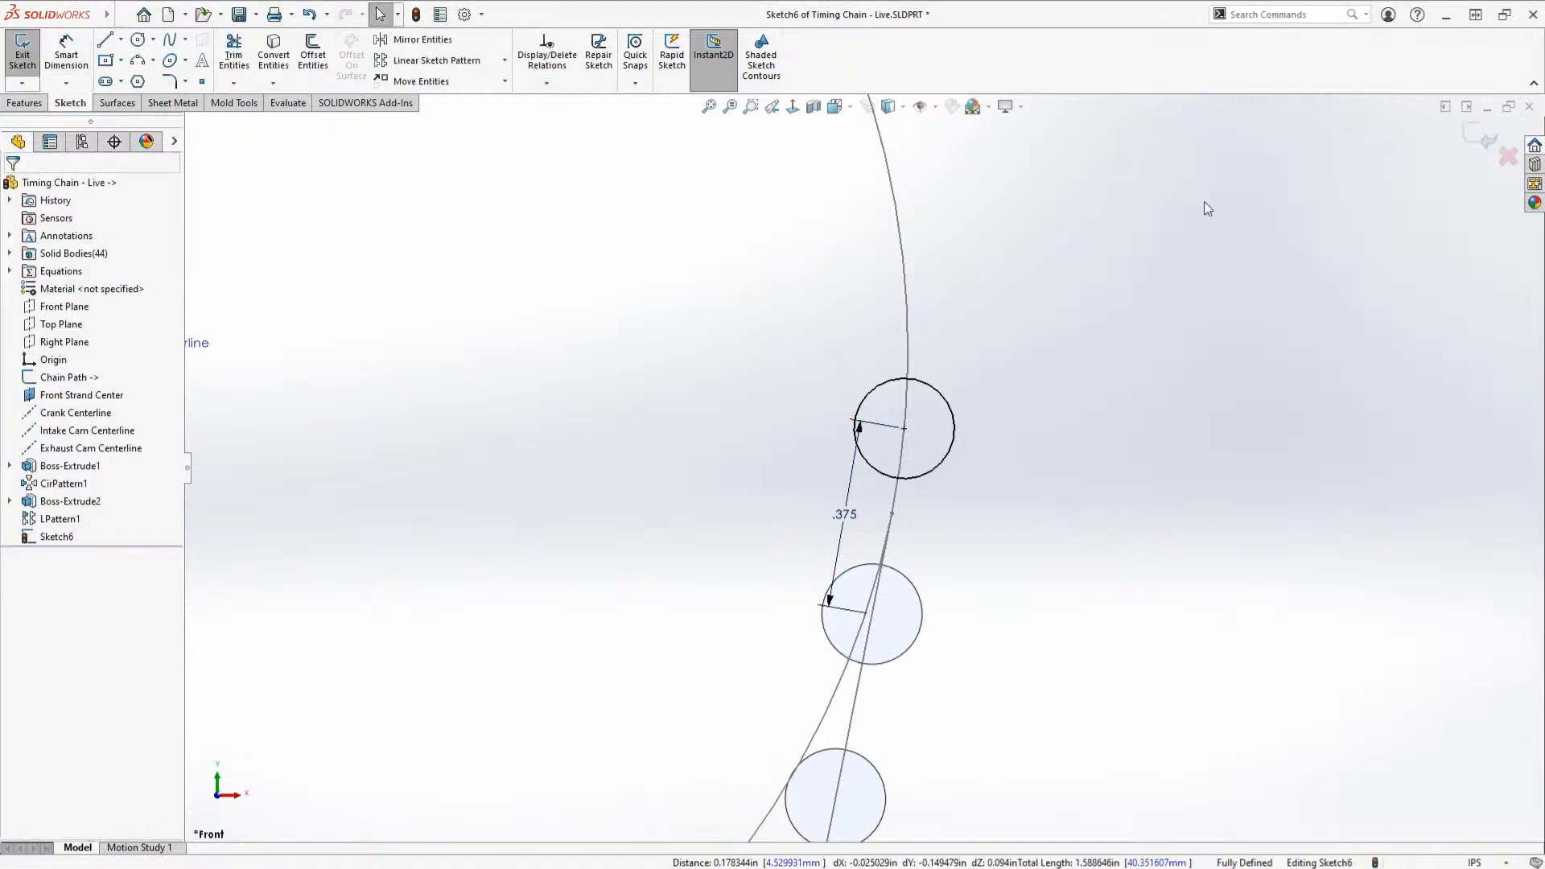
Step: Close the sketch and extrude the circle 0.188 in as a Mid Plane boss to form the intake cam's first roller
{"action": "left_click", "coordinate": [1470, 142]}
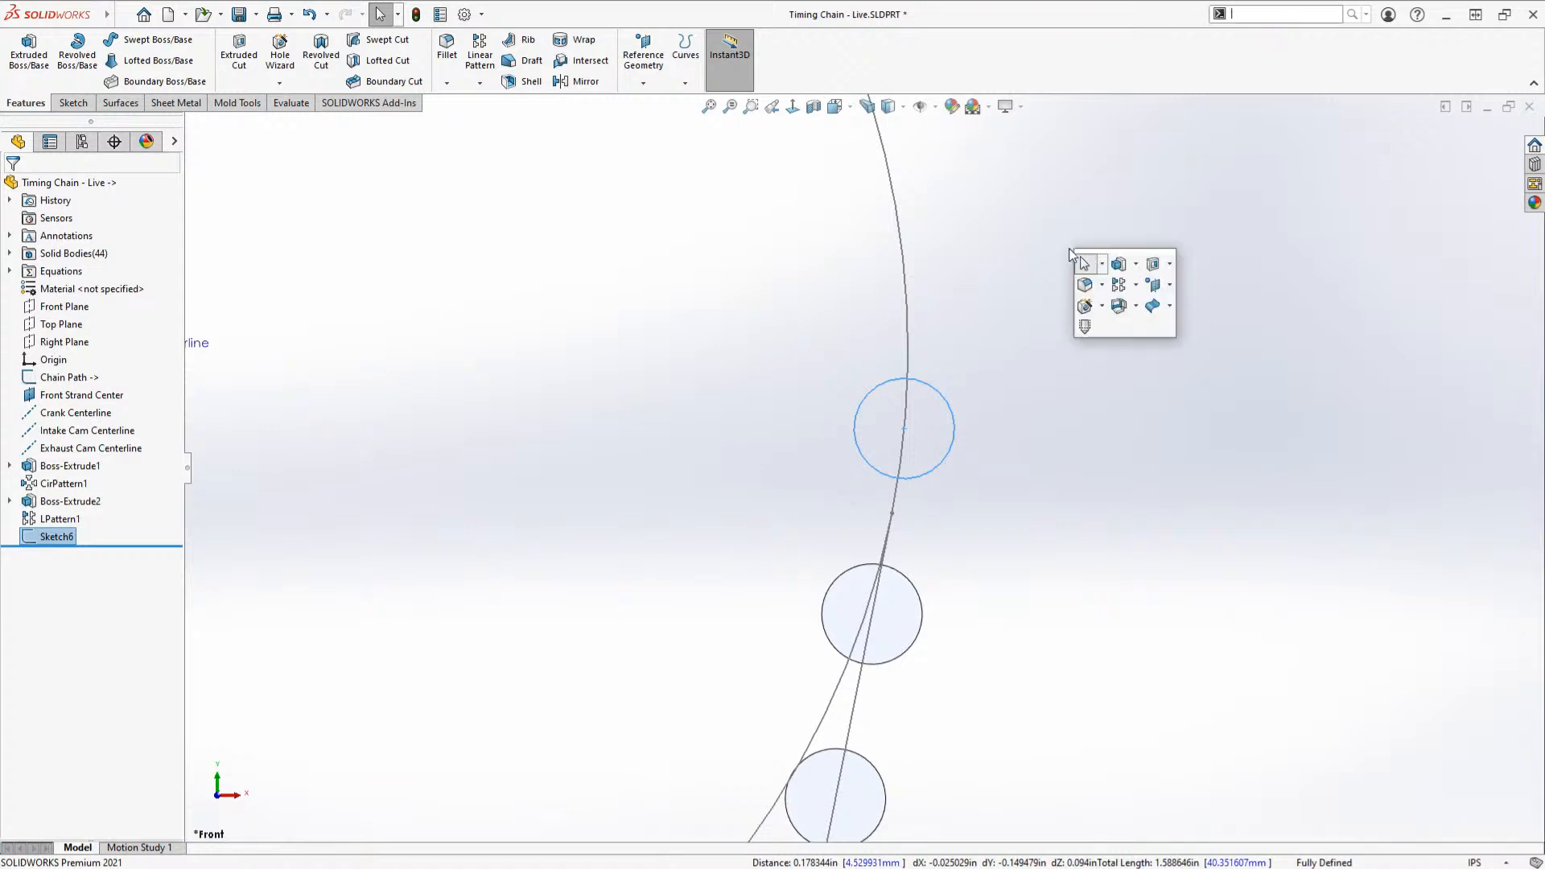
{"action": "left_click", "coordinate": [1118, 263]}
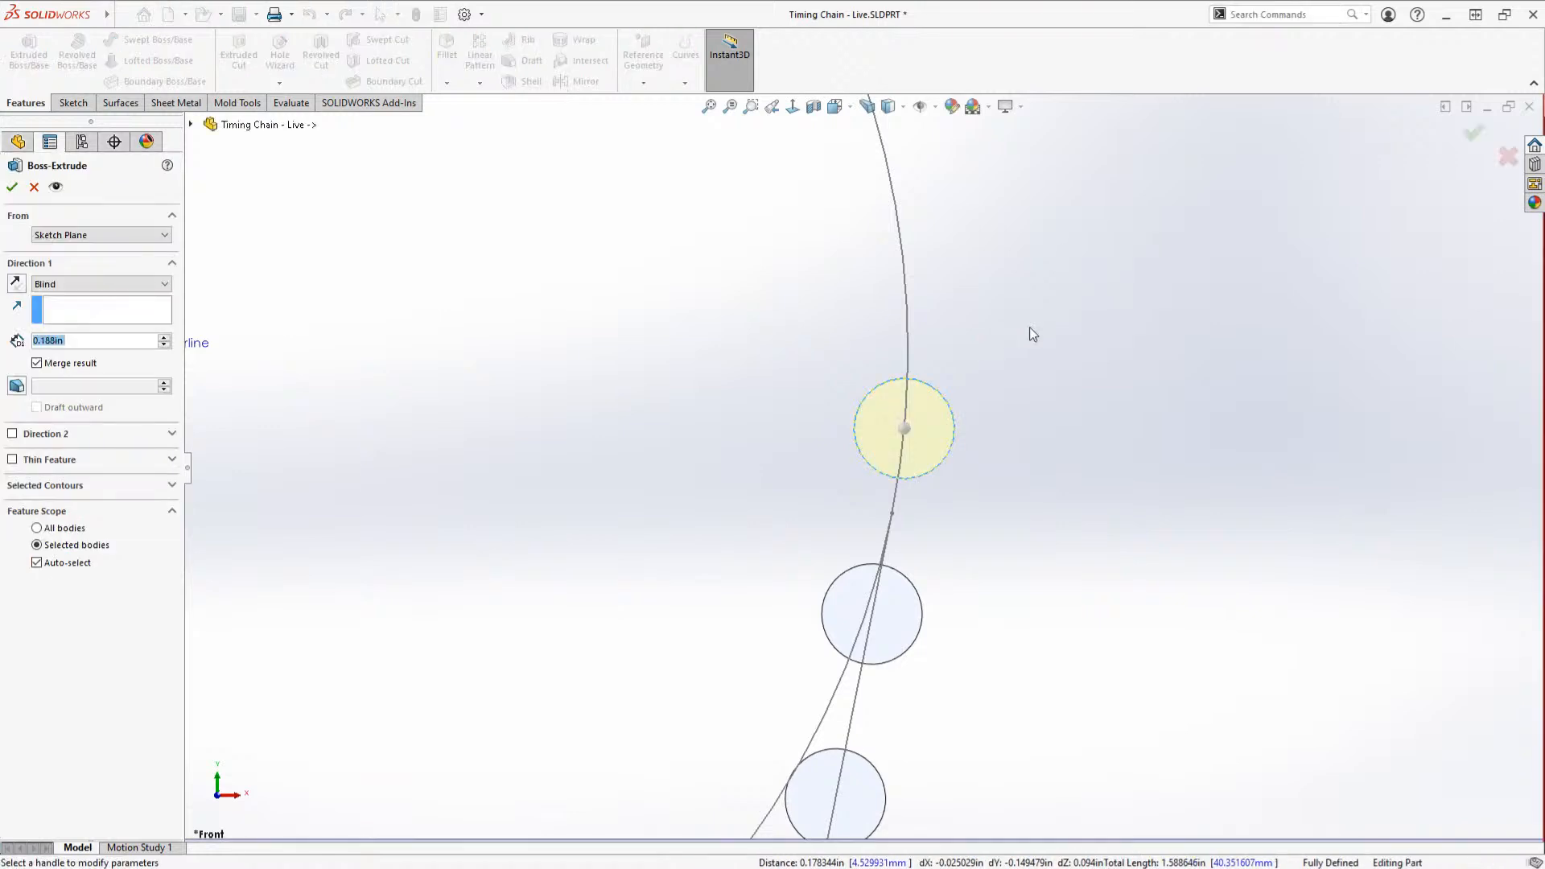
{"action": "right_click", "coordinate": [1030, 326]}
{"action": "left_click", "coordinate": [1077, 636]}
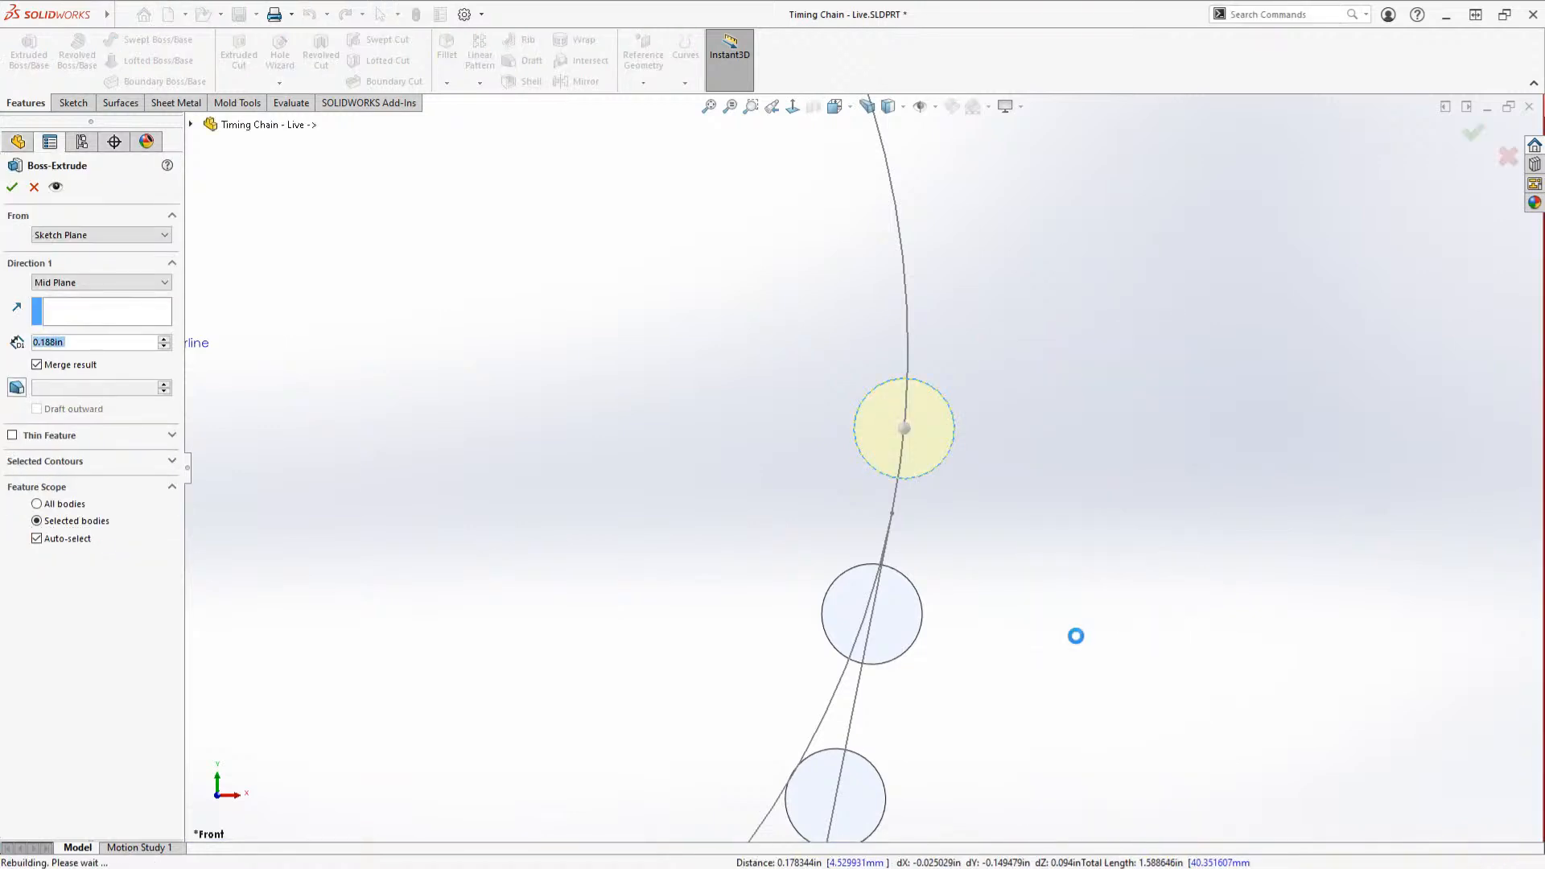
{"action": "right_click", "coordinate": [1090, 648]}
{"action": "scroll", "coordinate": [1153, 542], "scroll_direction": "up", "scroll_amount": 10}
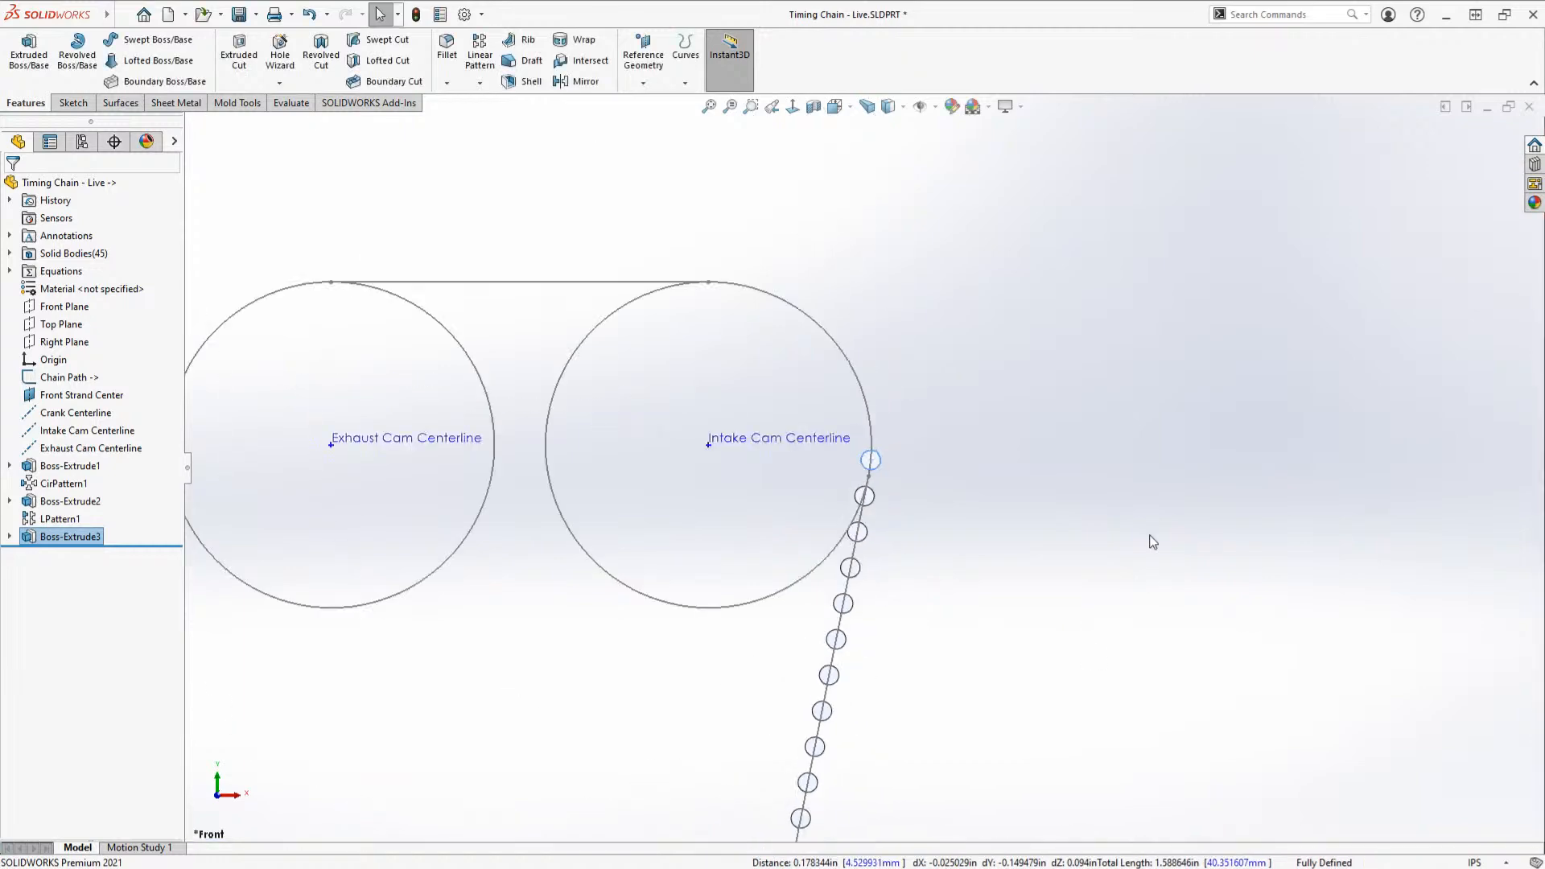
{"action": "left_click", "coordinate": [1154, 542]}
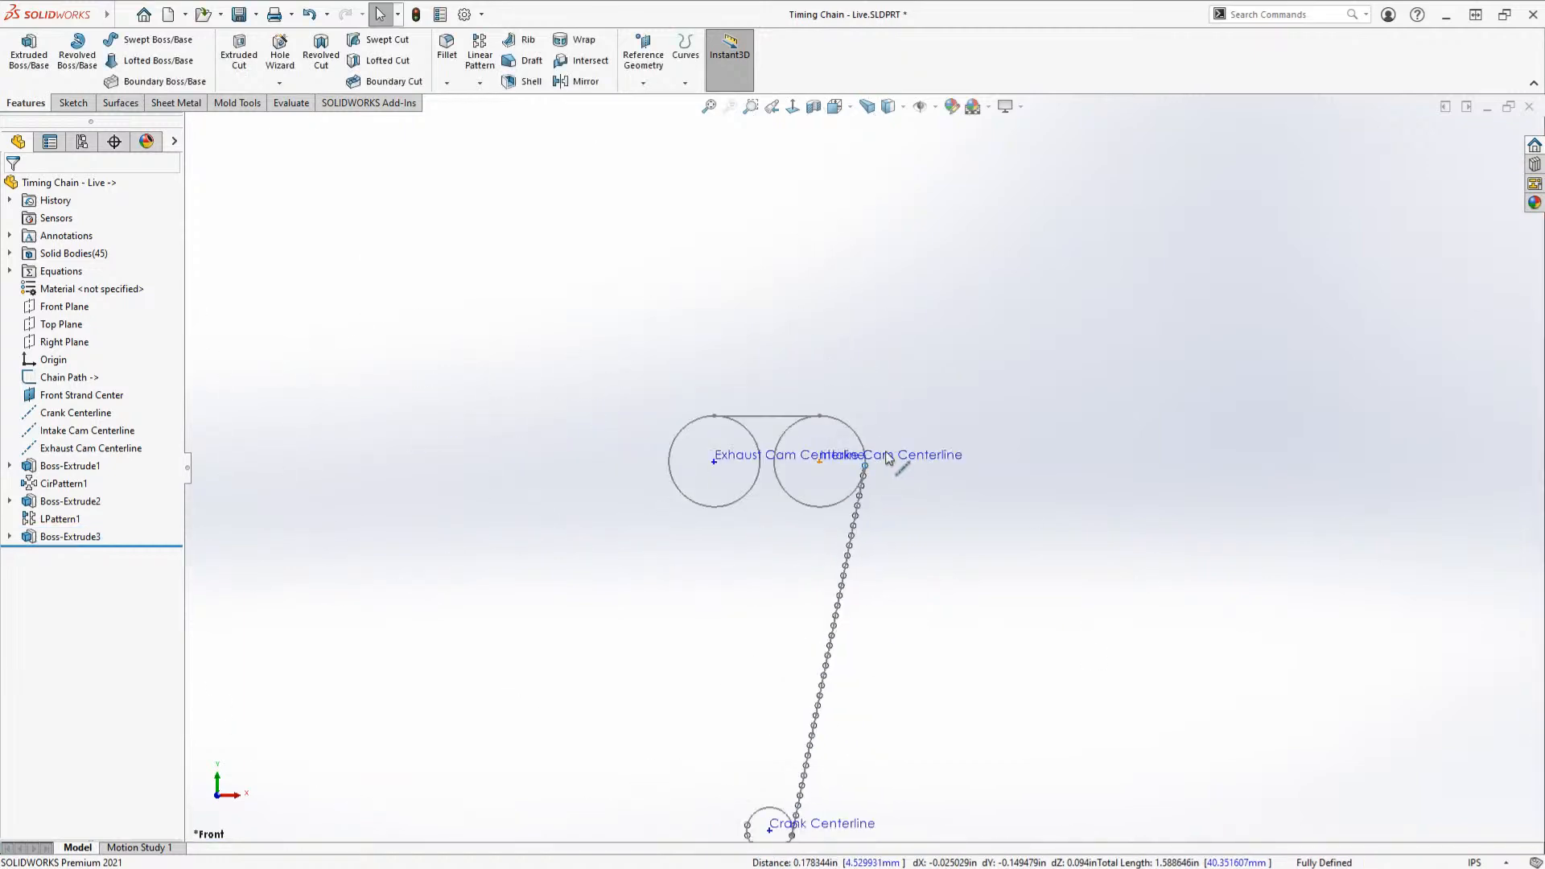
Step: Start another sketch on the Front Strand Center plane and draw a circle in the empty area above the cam circles
{"action": "scroll", "coordinate": [848, 464], "scroll_direction": "down", "scroll_amount": 5}
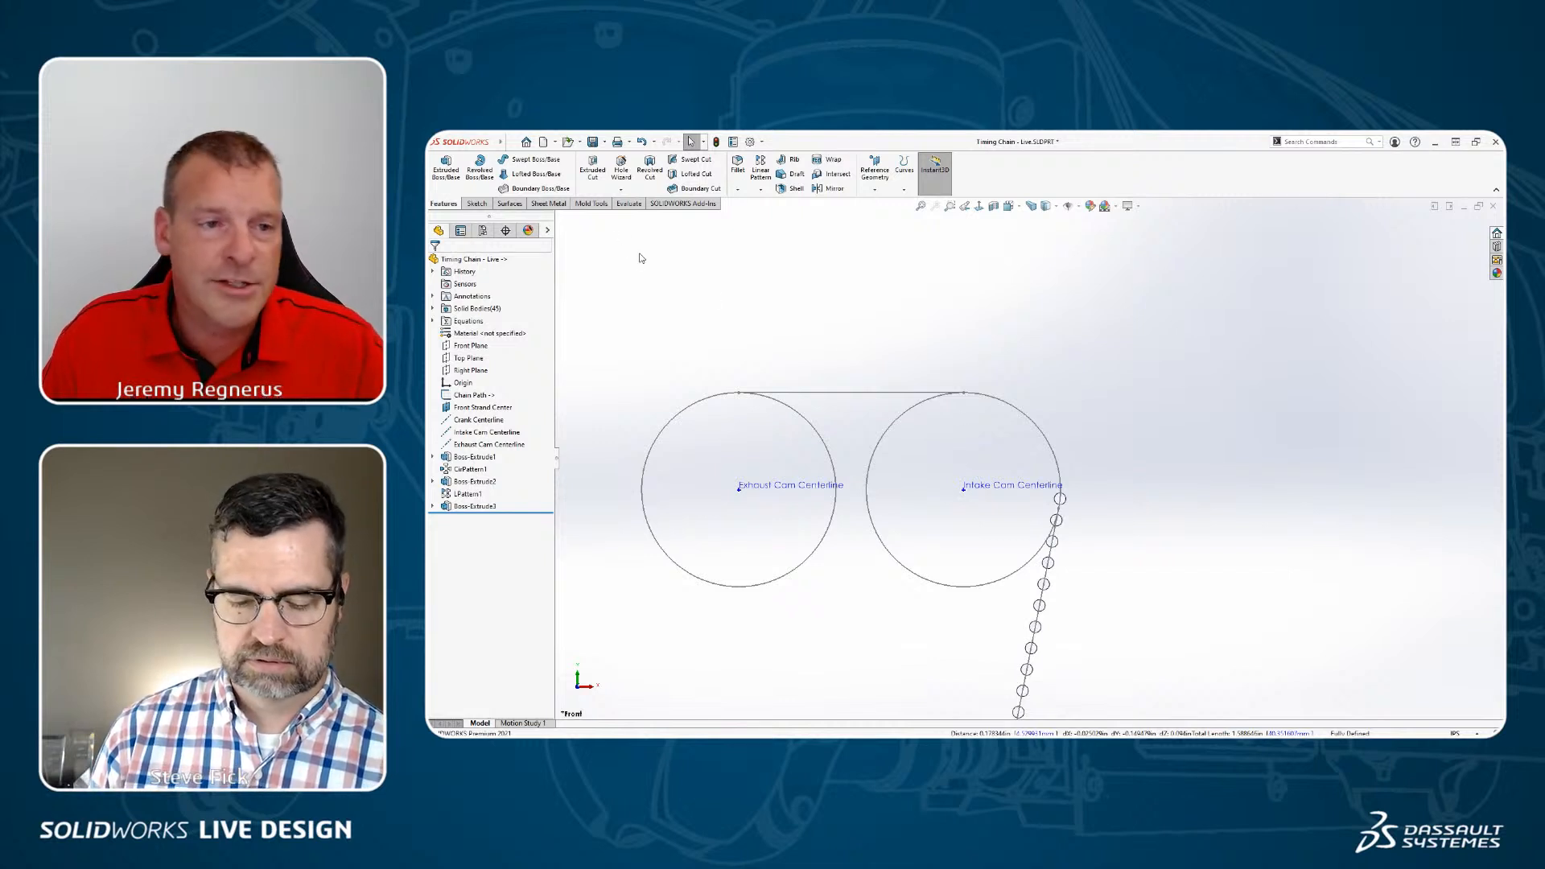
{"action": "scroll", "coordinate": [1244, 318], "scroll_direction": "up", "scroll_amount": 8}
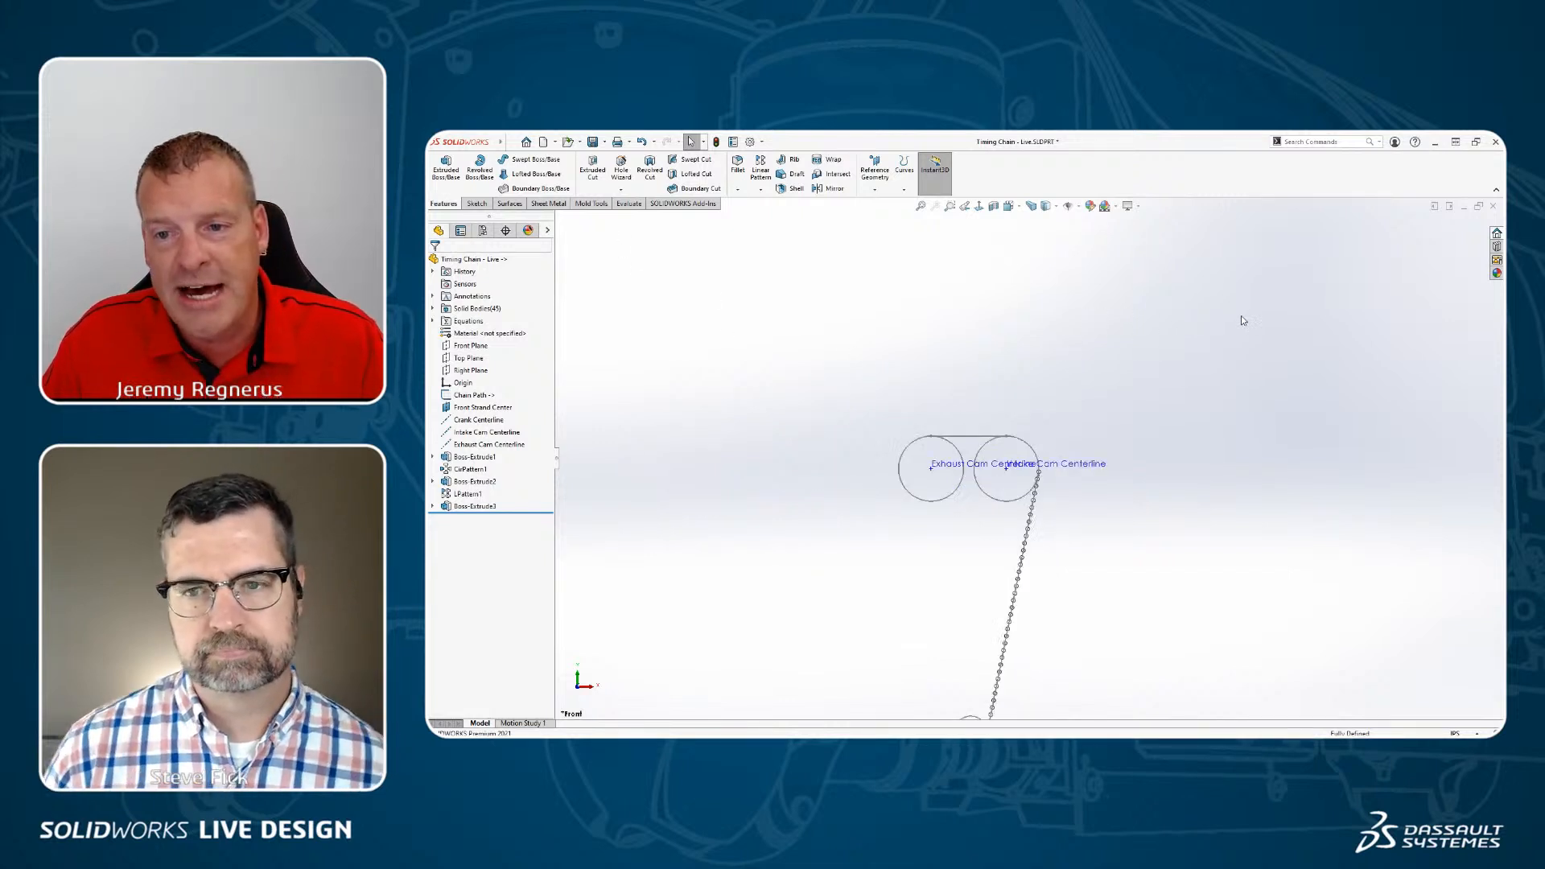
{"action": "left_click", "coordinate": [499, 407]}
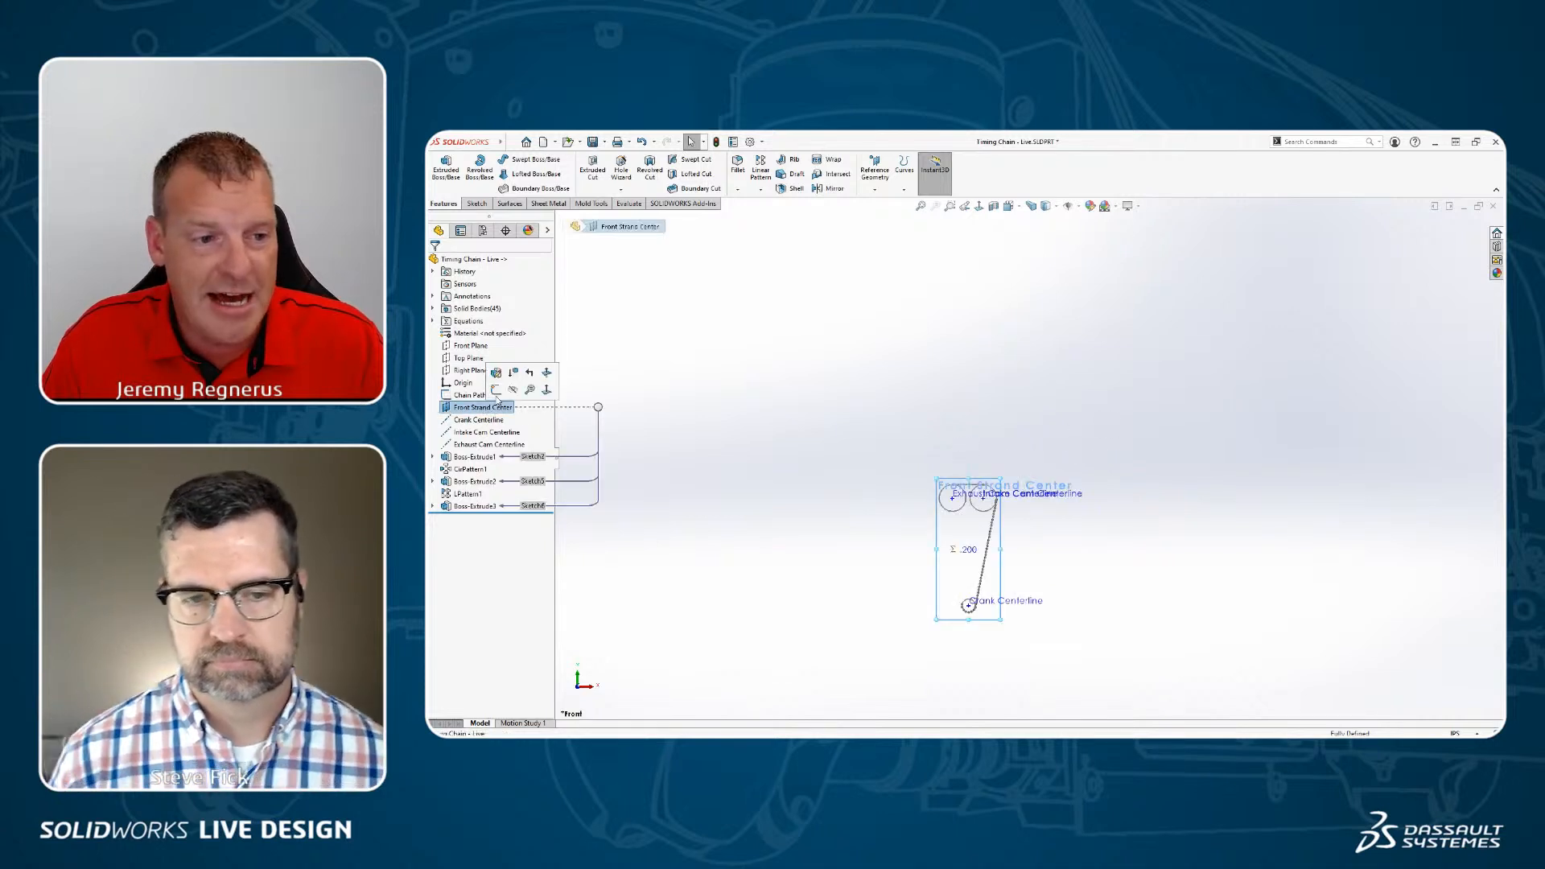
{"action": "left_click", "coordinate": [506, 393]}
{"action": "key", "text": "s"}
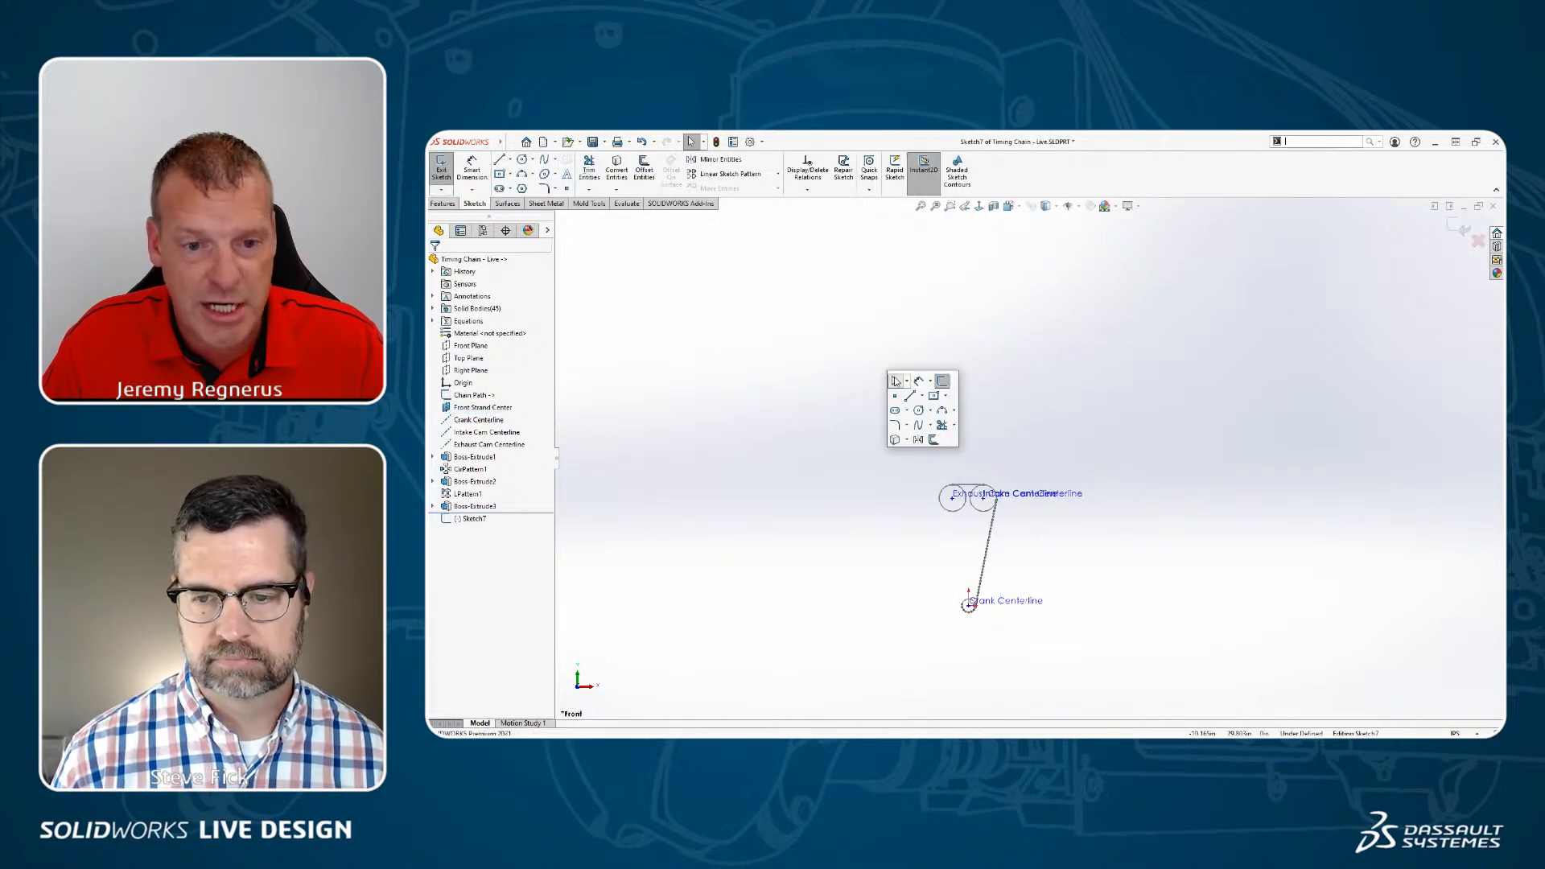
{"action": "left_click", "coordinate": [917, 410]}
{"action": "left_click", "coordinate": [1003, 427]}
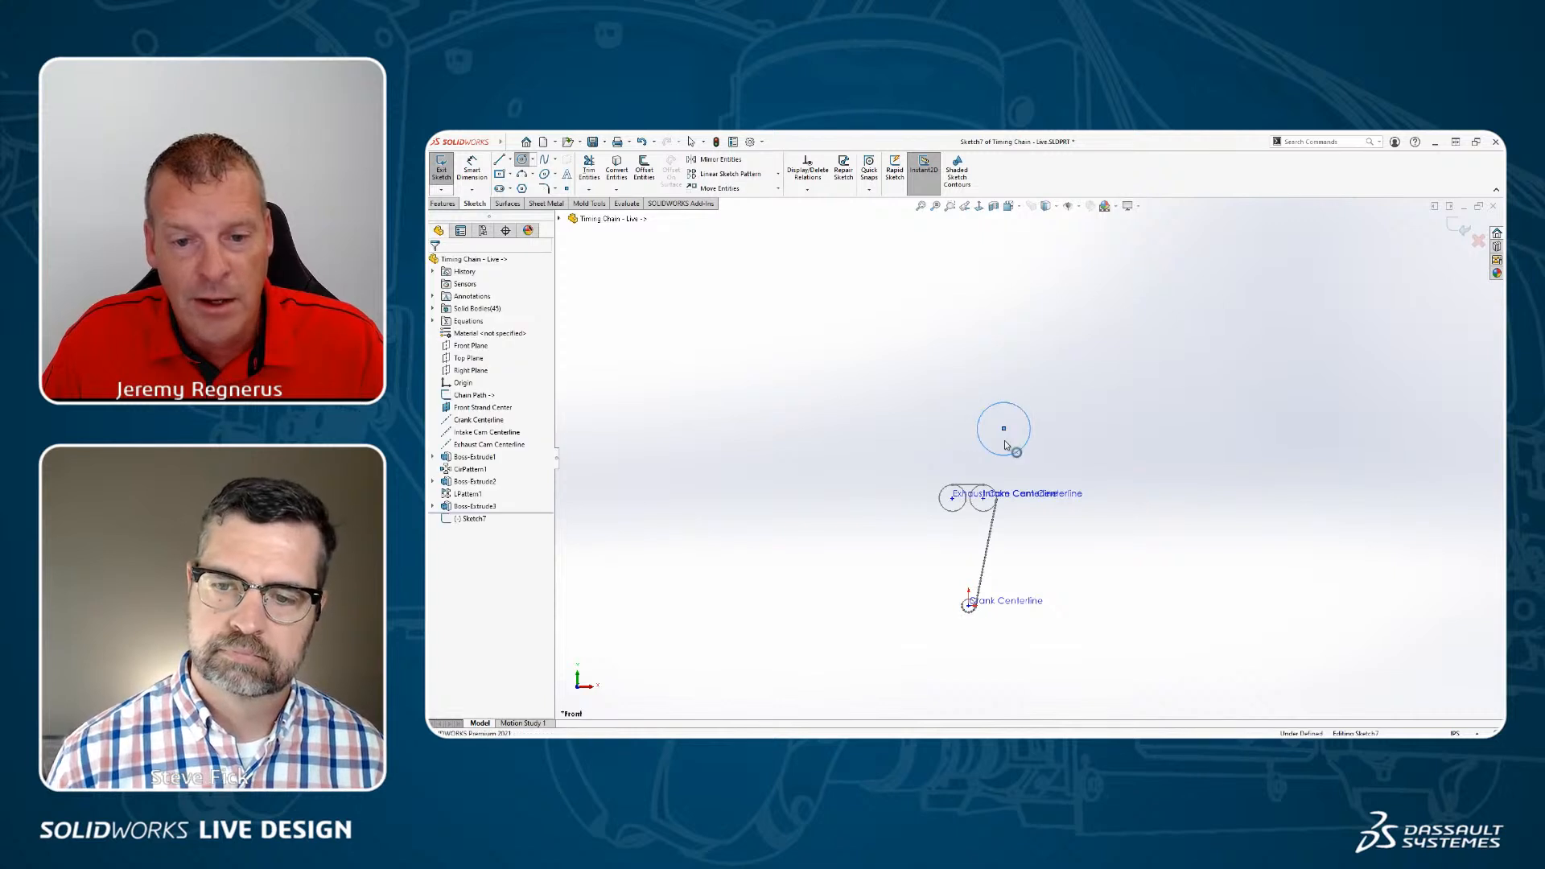
Step: Finish the stray circle above the cam circles, exit its sketch and discard the changes
{"action": "left_click", "coordinate": [1015, 451]}
{"action": "scroll", "coordinate": [1007, 421], "scroll_direction": "down", "scroll_amount": 5}
{"action": "left_click", "coordinate": [778, 174]}
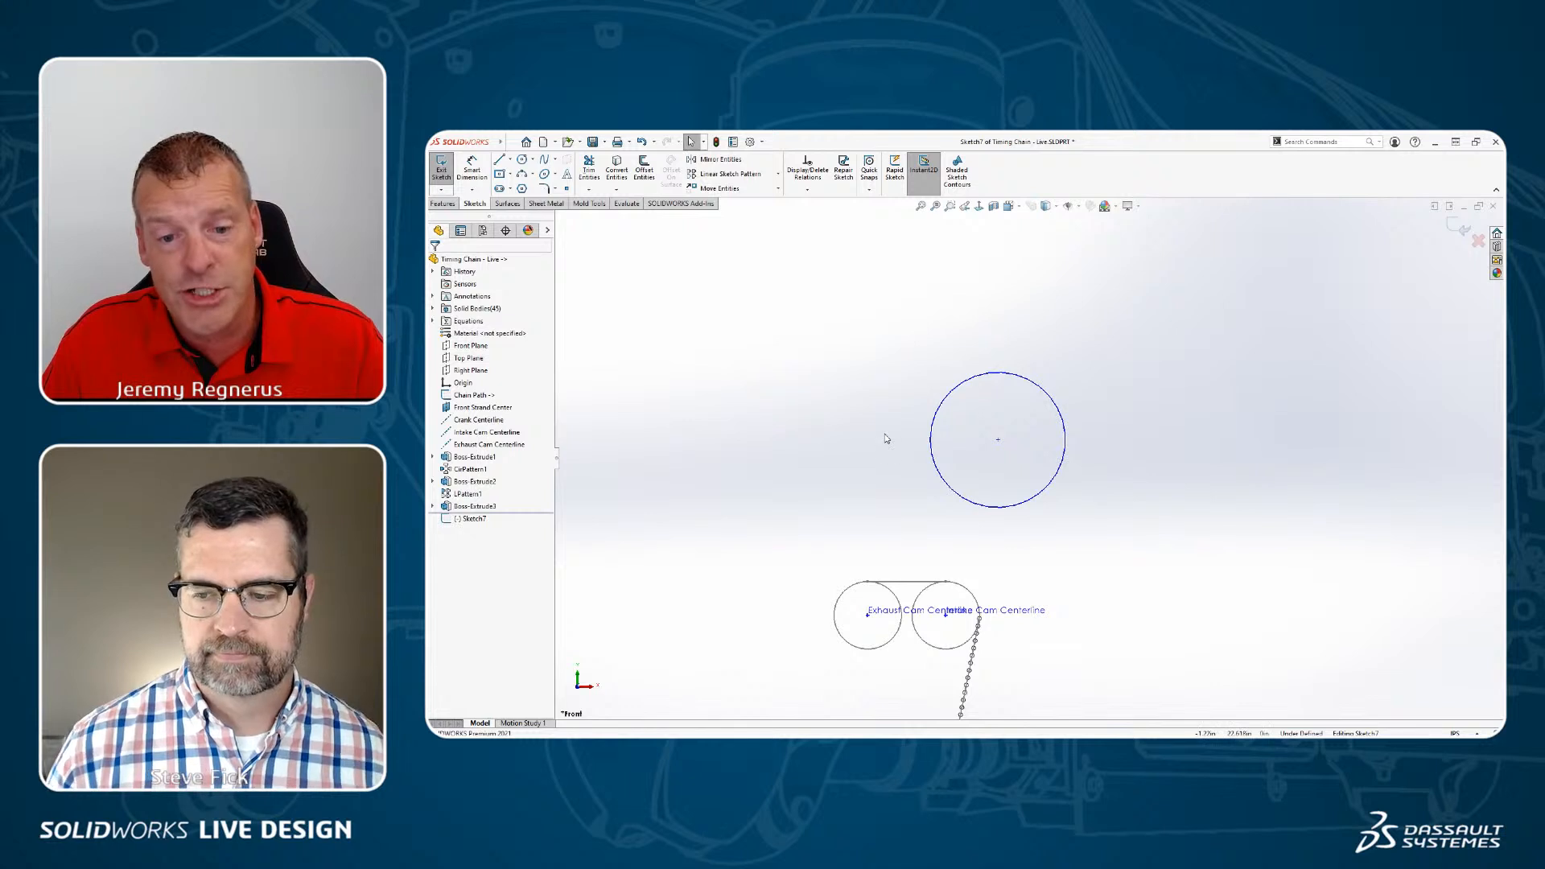
{"action": "left_click", "coordinate": [1479, 241]}
{"action": "left_click", "coordinate": [981, 447]}
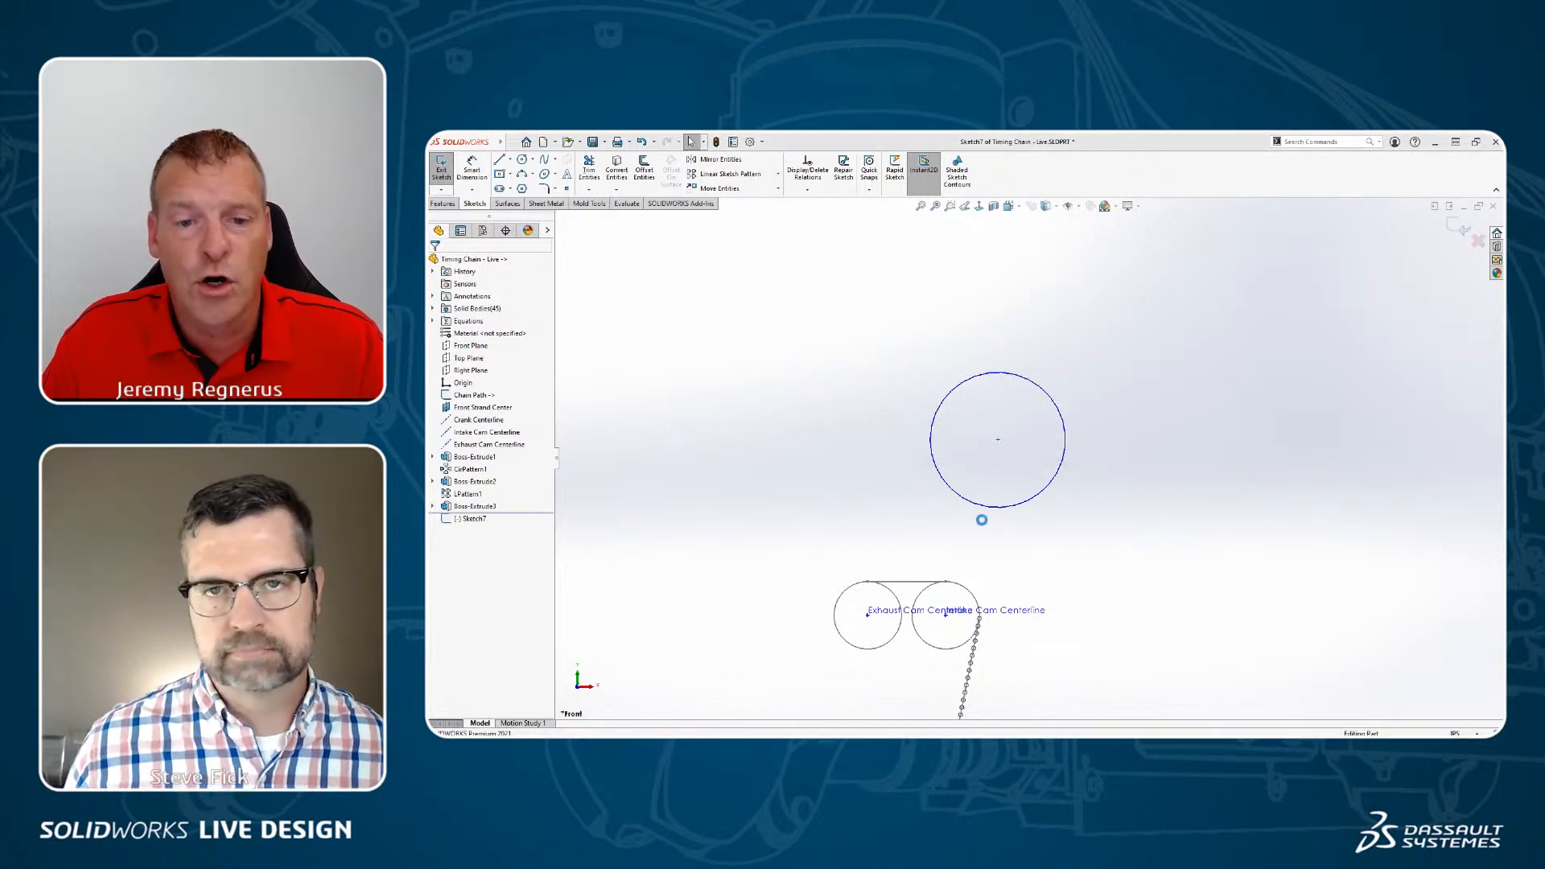
Step: Start a circular pattern about the Intake Cam Centerline, with the intake cam's first roller as the body to pattern
{"action": "scroll", "coordinate": [997, 587], "scroll_direction": "down", "scroll_amount": 8}
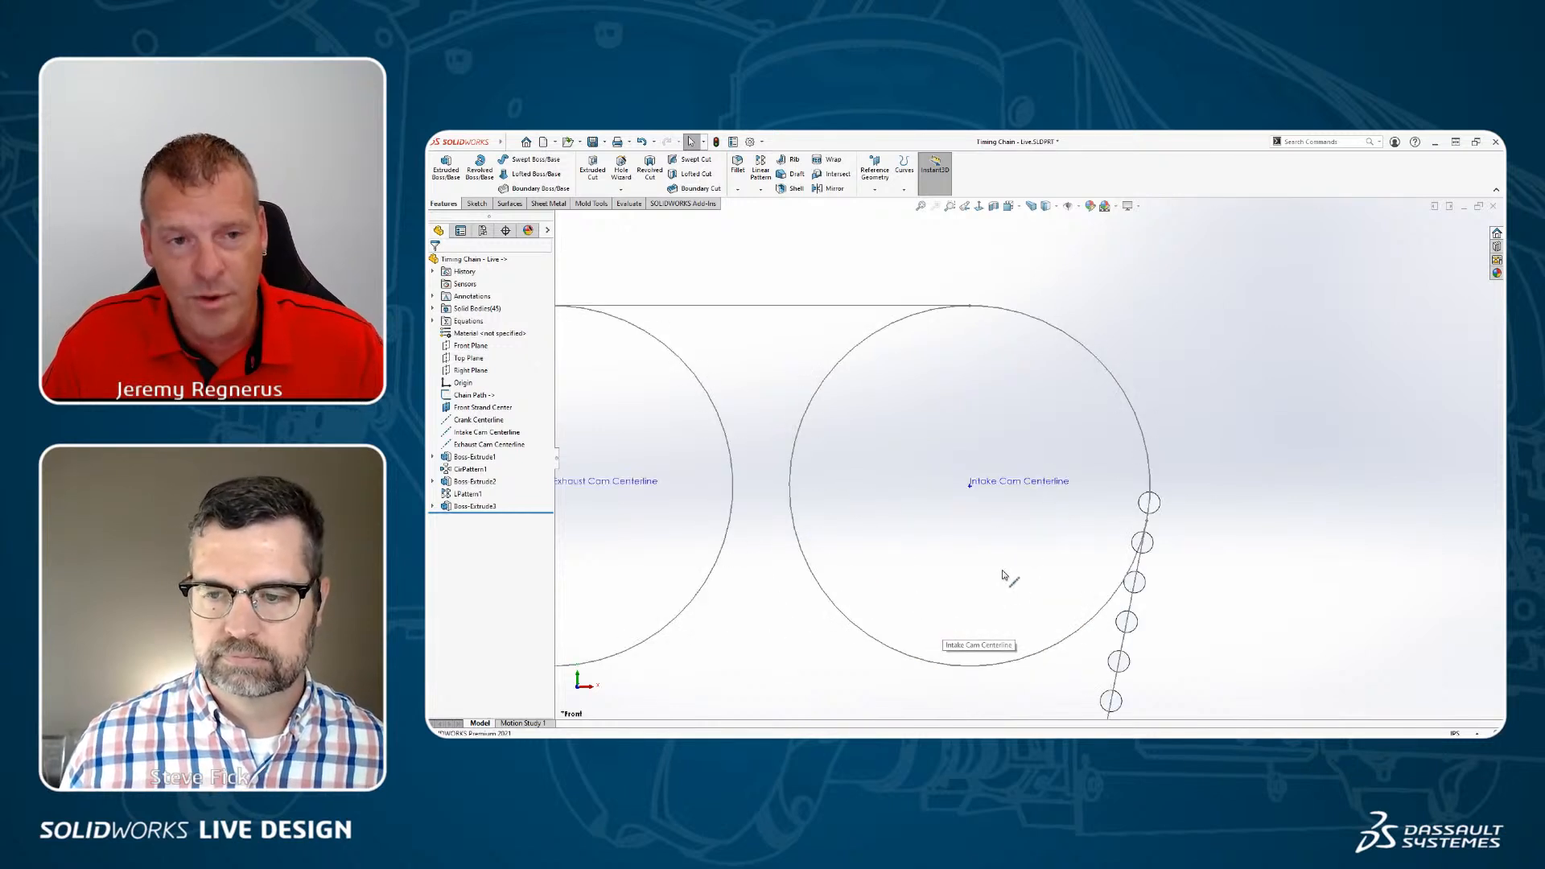
{"action": "scroll", "coordinate": [1090, 524], "scroll_direction": "down", "scroll_amount": 2}
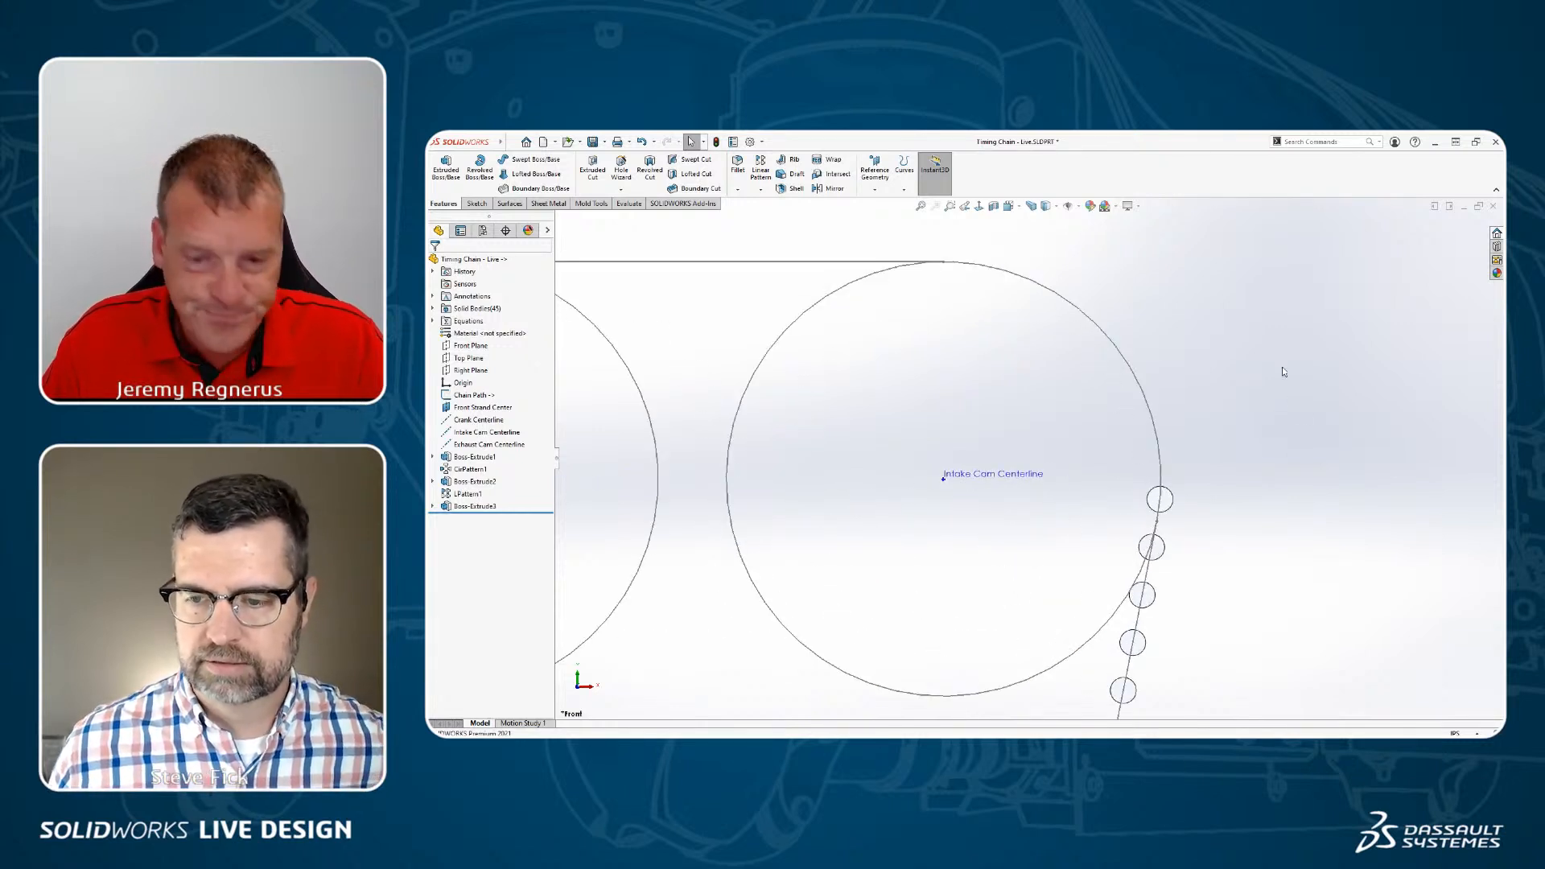
{"action": "key", "text": "s"}
{"action": "left_click", "coordinate": [1313, 362]}
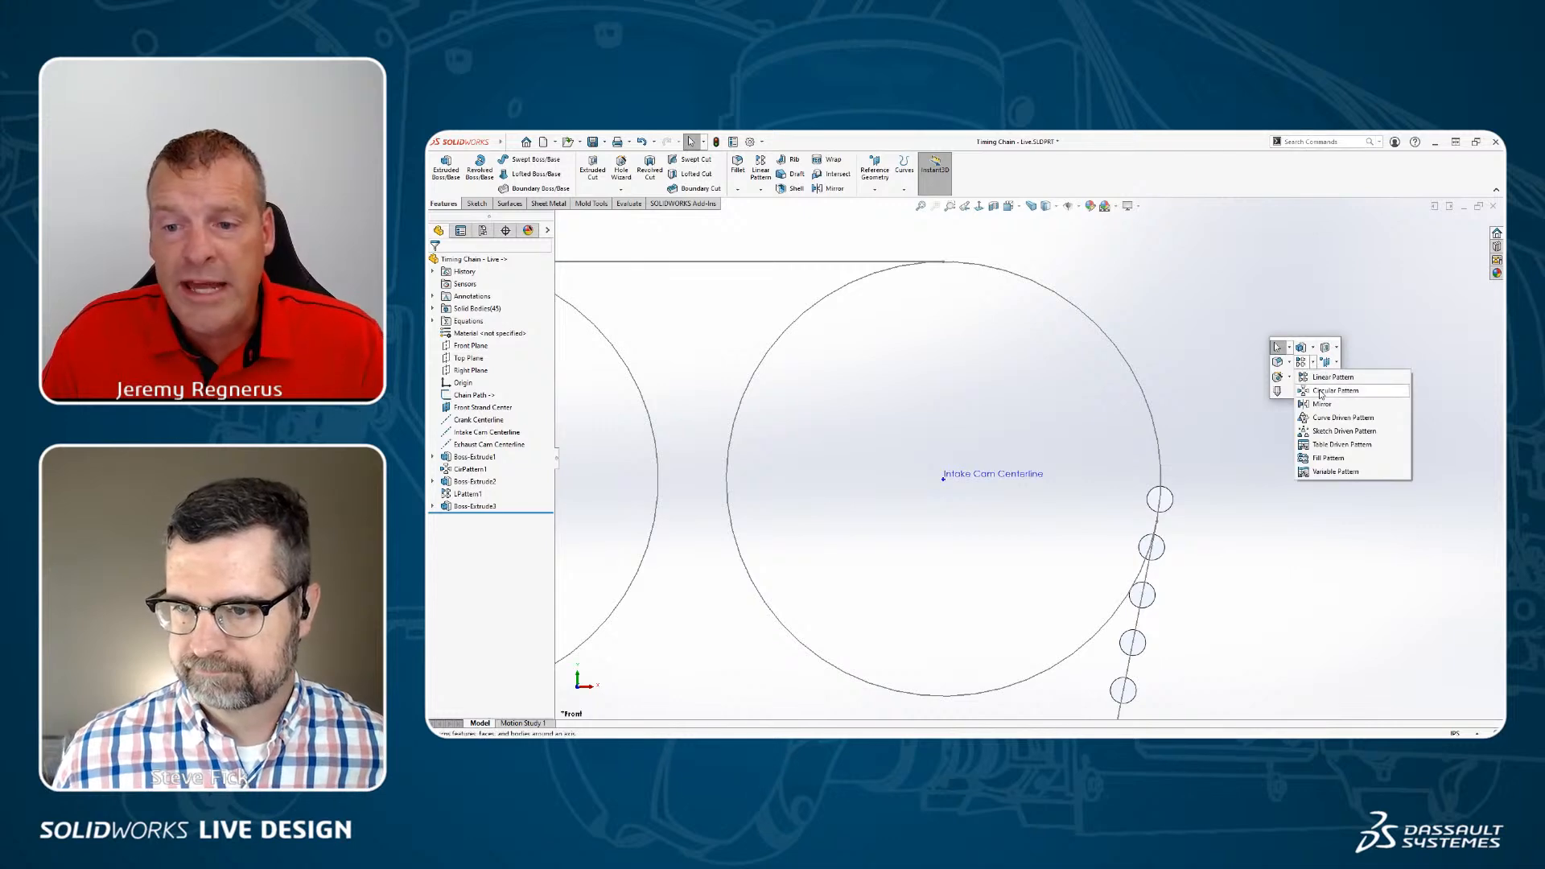
{"action": "left_click", "coordinate": [1324, 391]}
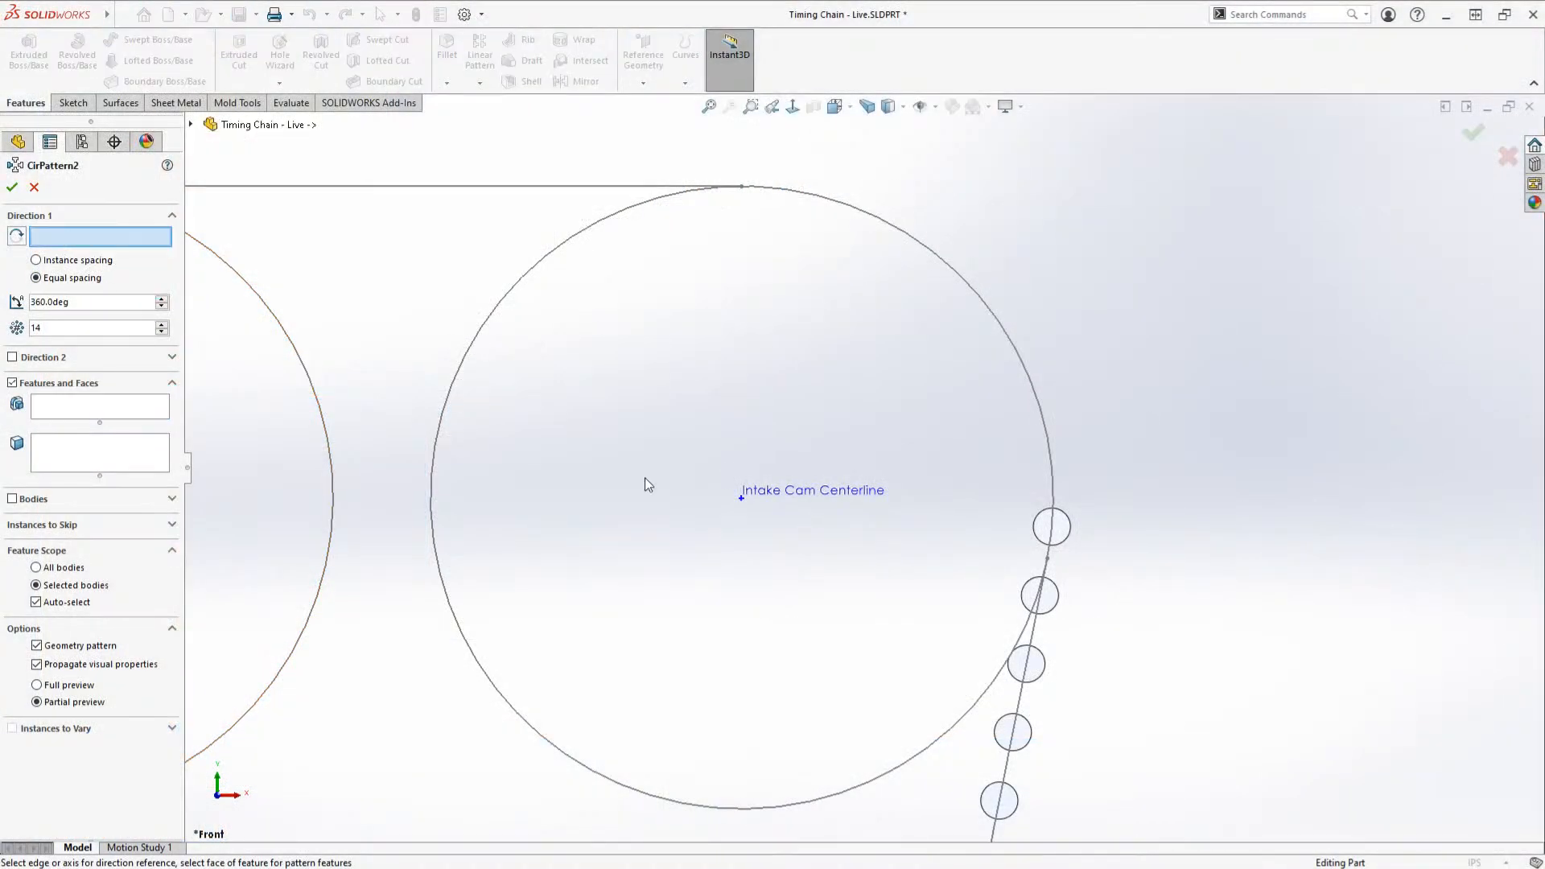
{"action": "left_click", "coordinate": [747, 507]}
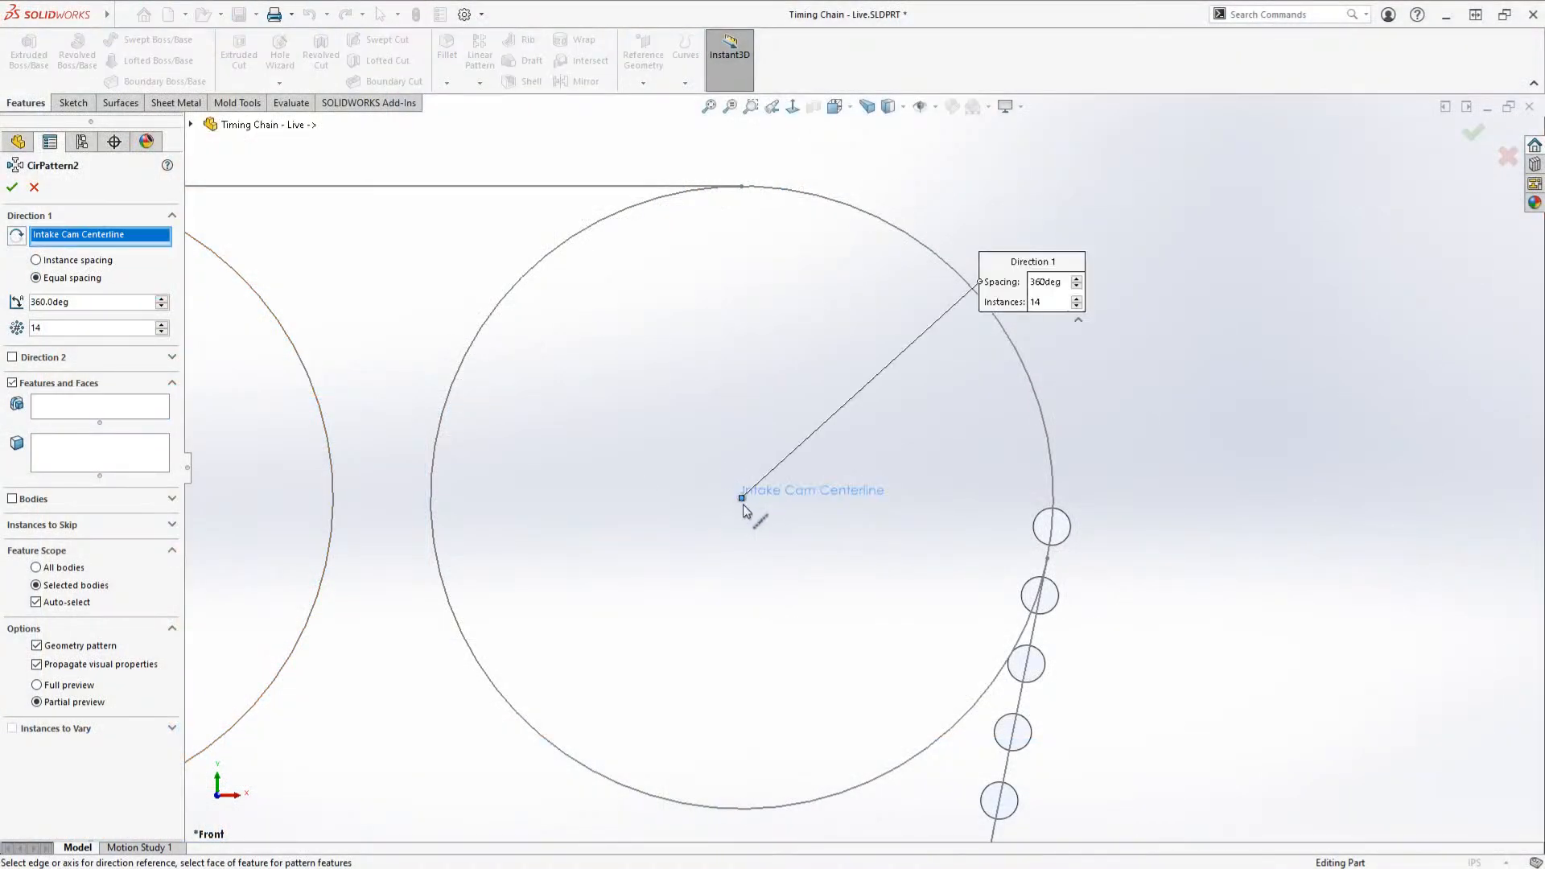
{"action": "left_click", "coordinate": [34, 499]}
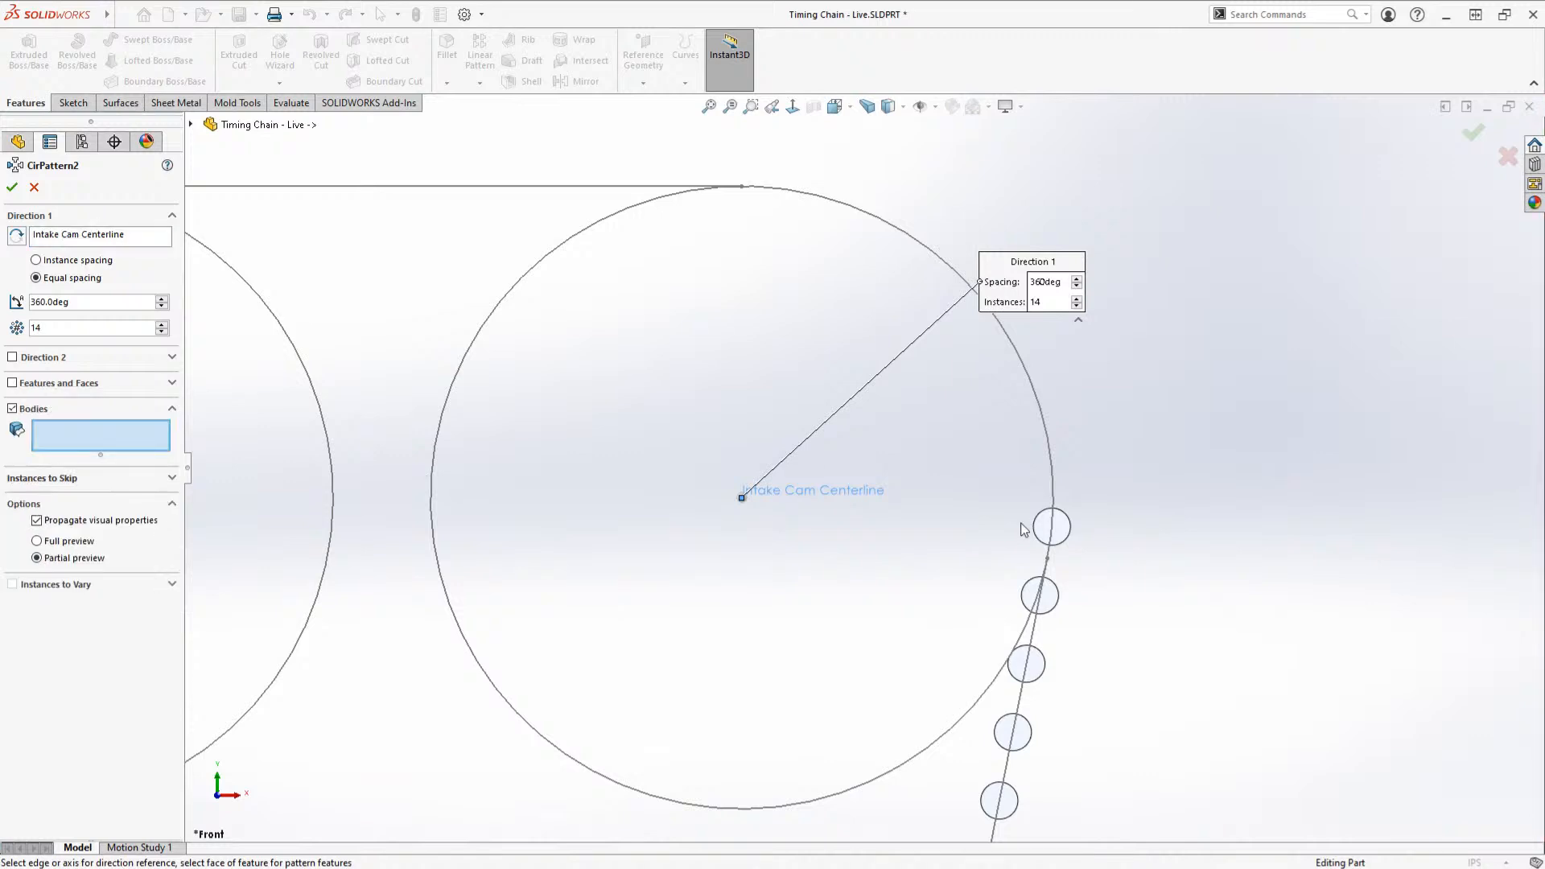
{"action": "left_click", "coordinate": [1064, 536]}
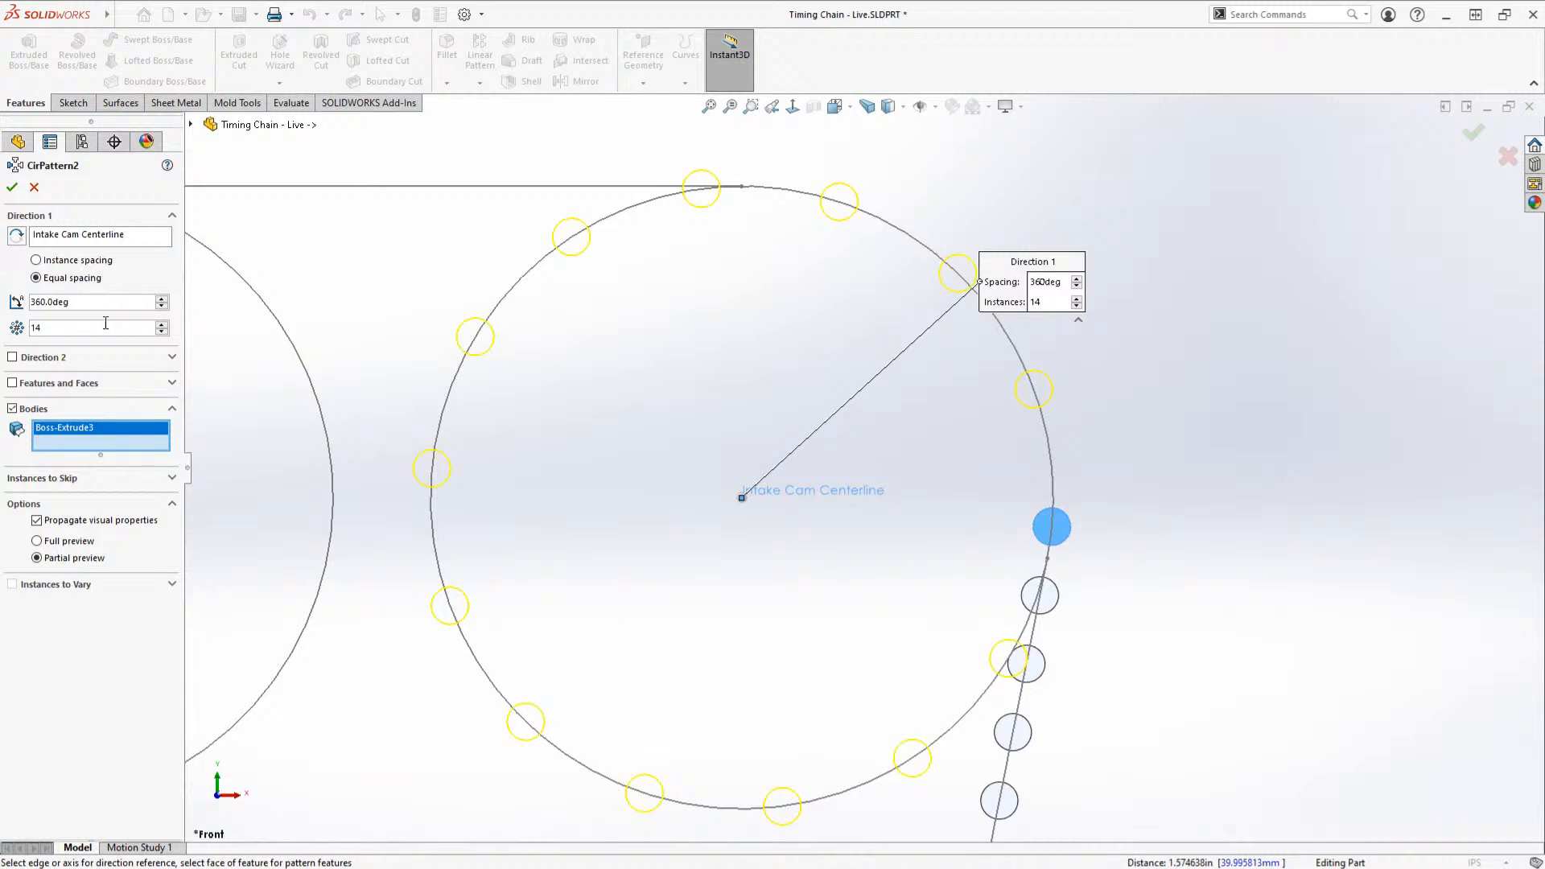
Step: Enter 28 instances for the circular pattern and switch it to instance spacing at an angle of 360/28 degrees
{"action": "double_click", "coordinate": [70, 325]}
{"action": "type", "text": "28"}
{"action": "key", "text": "Return"}
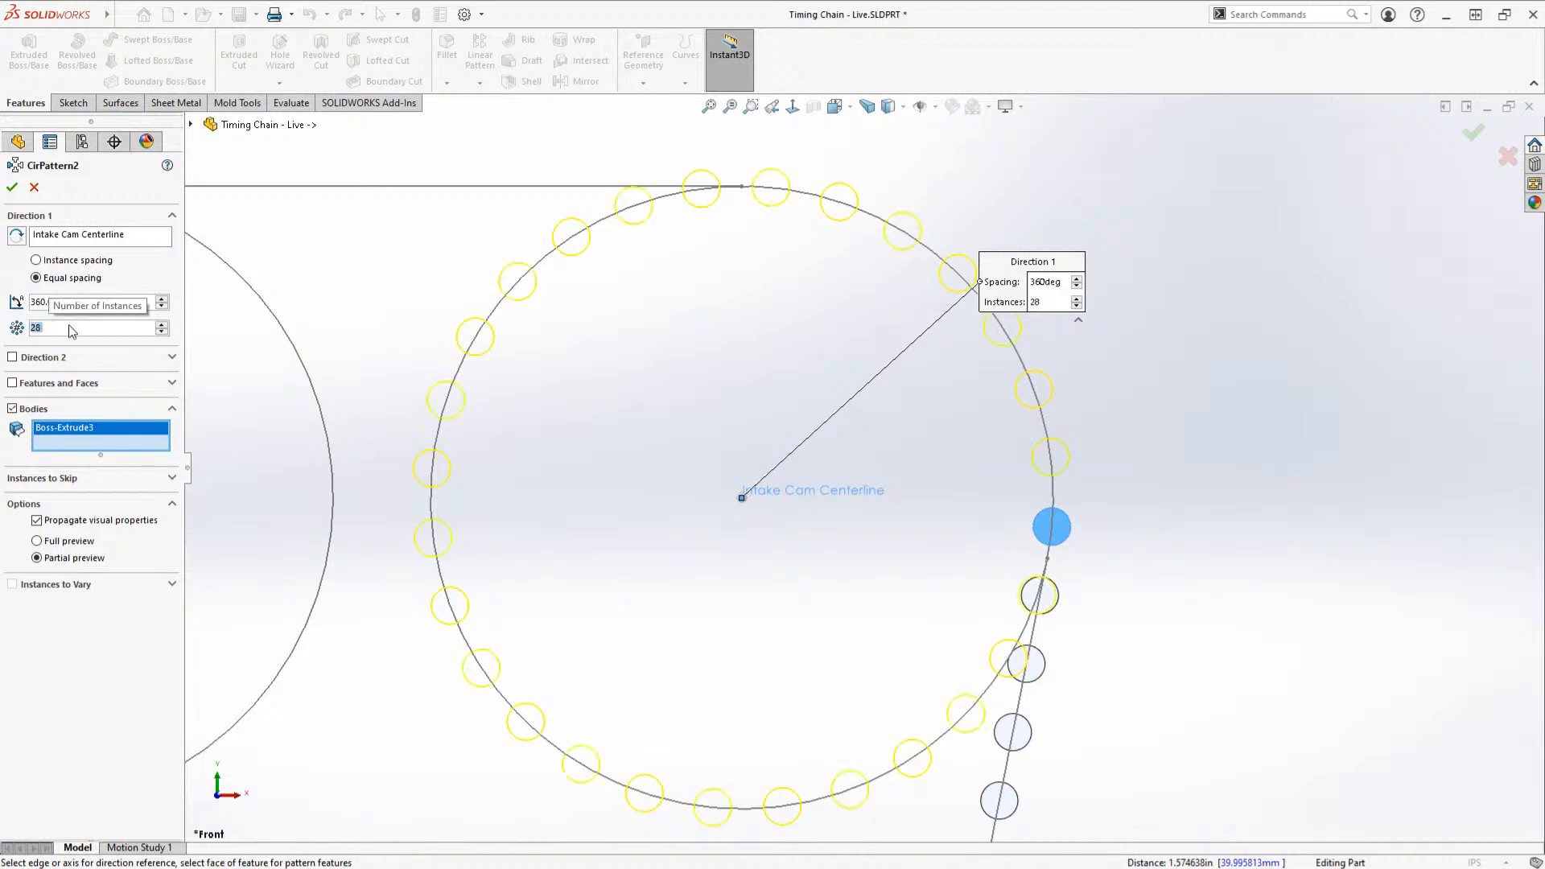
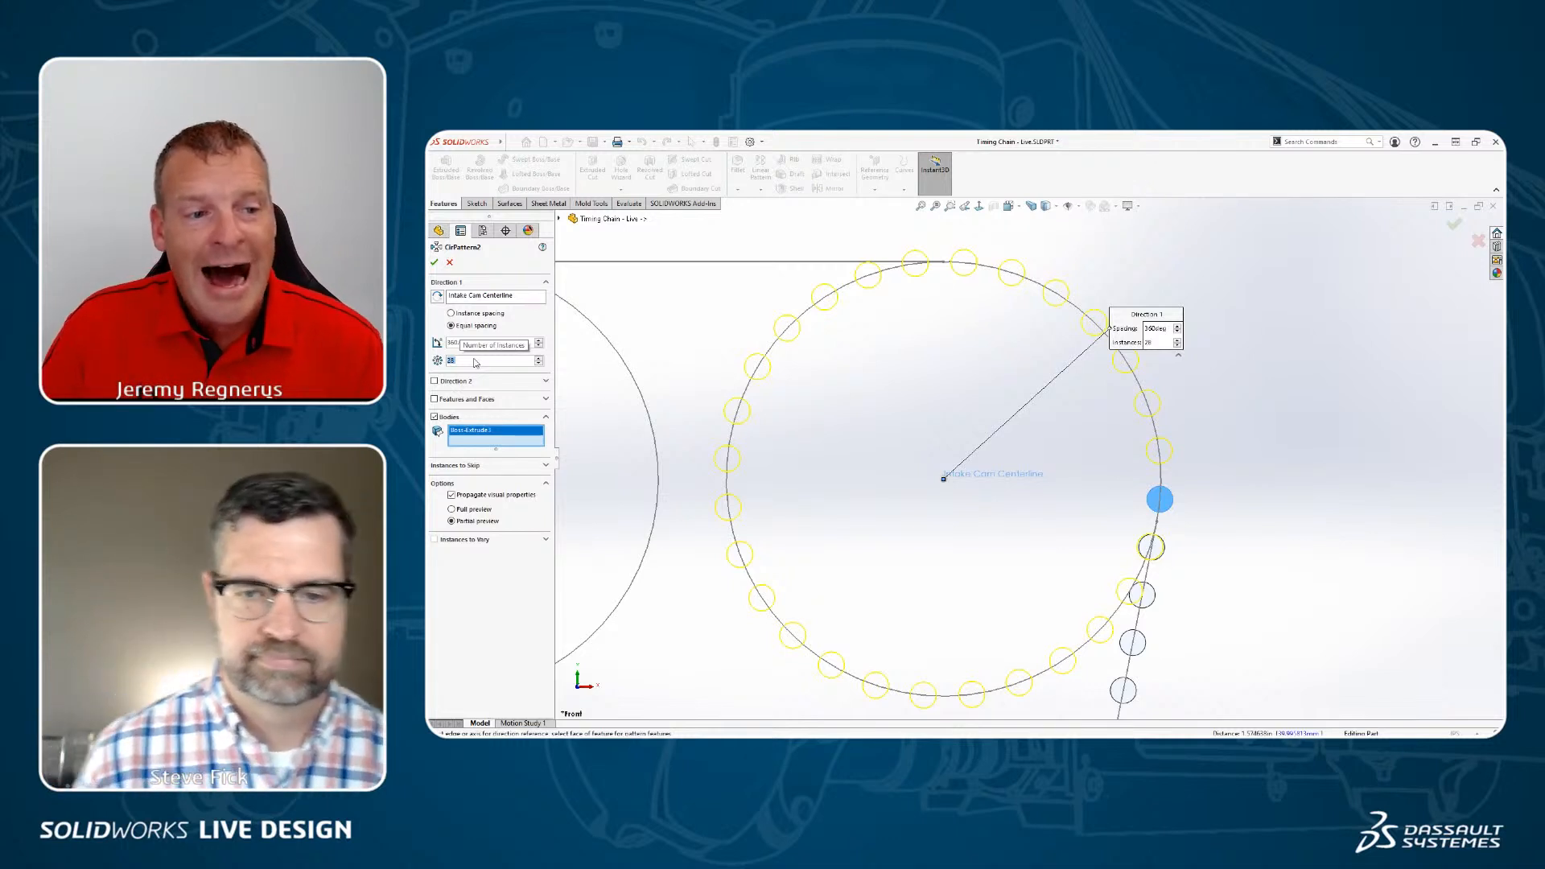
{"action": "left_click", "coordinate": [457, 465]}
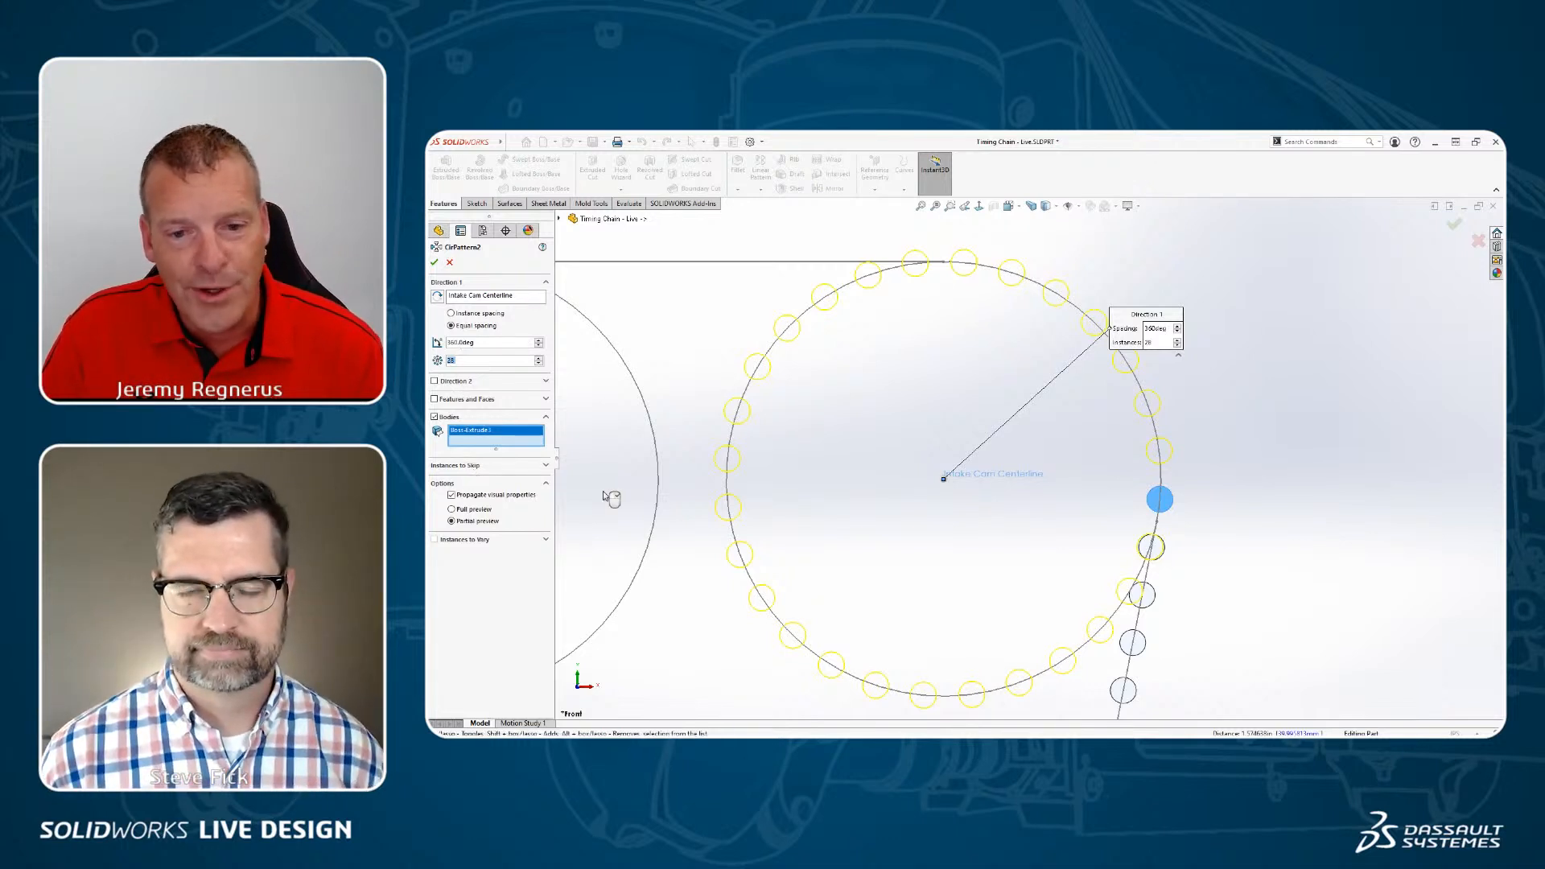
{"action": "left_click", "coordinate": [452, 313]}
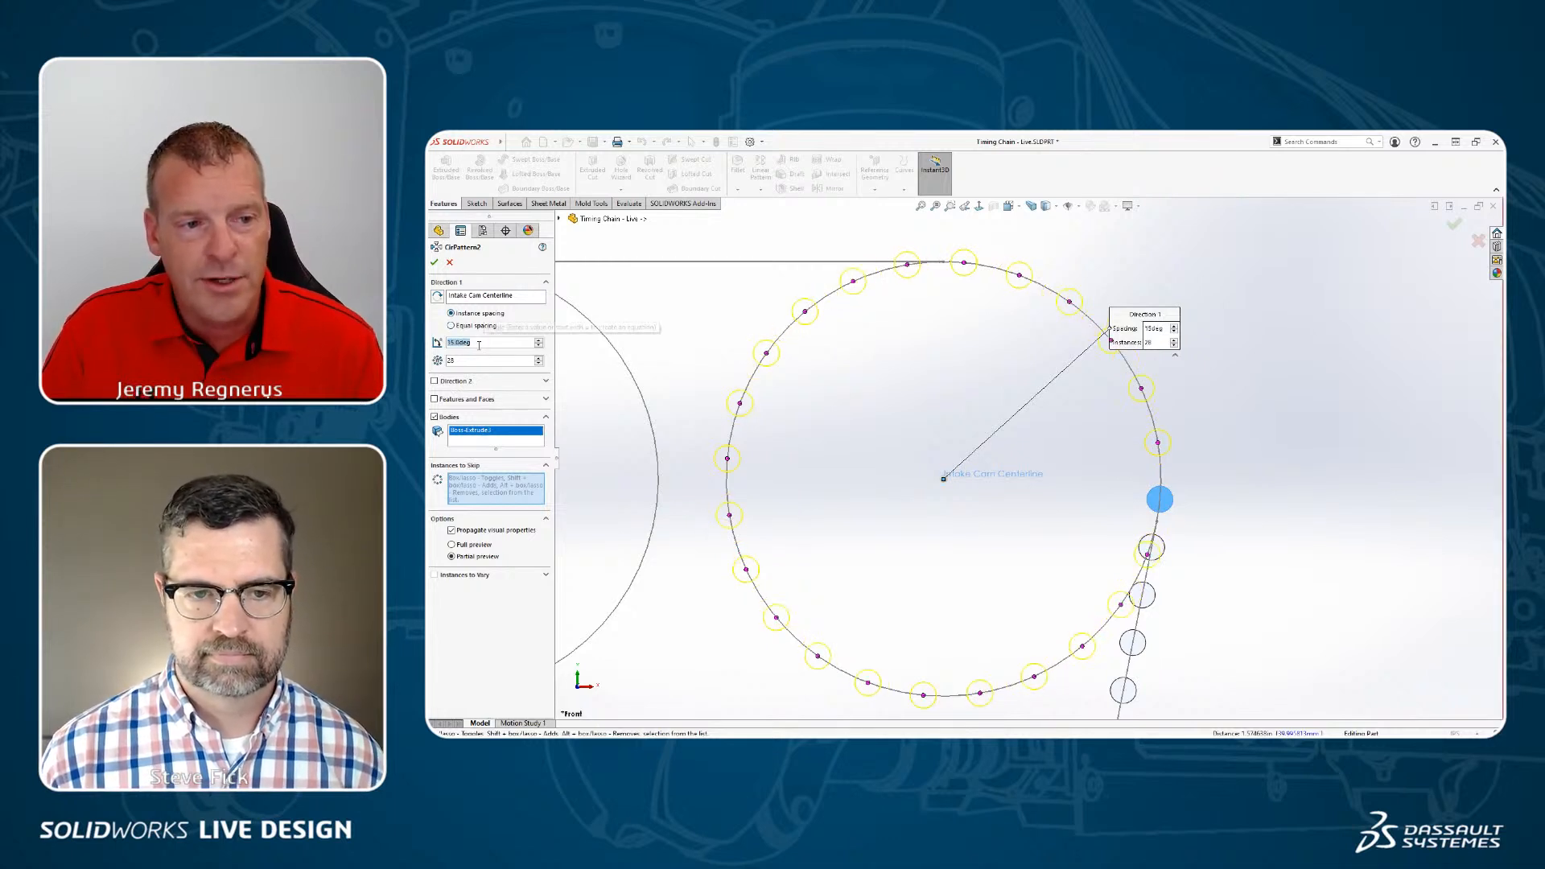
{"action": "left_click", "coordinate": [479, 344]}
{"action": "type", "text": "360"}
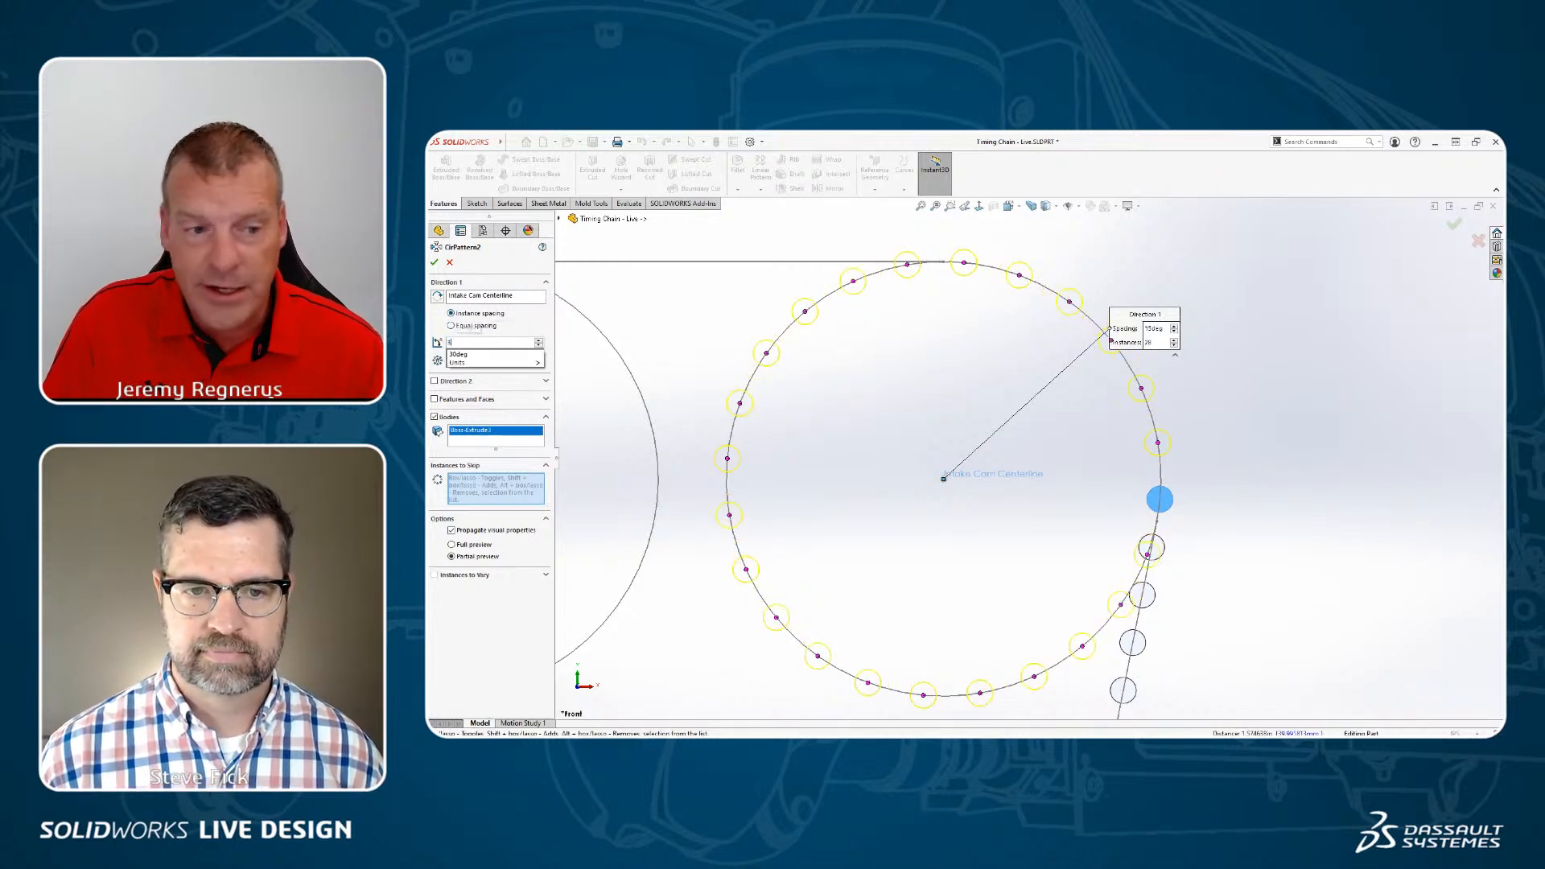
{"action": "type", "text": "/28"}
{"action": "key", "text": "Return"}
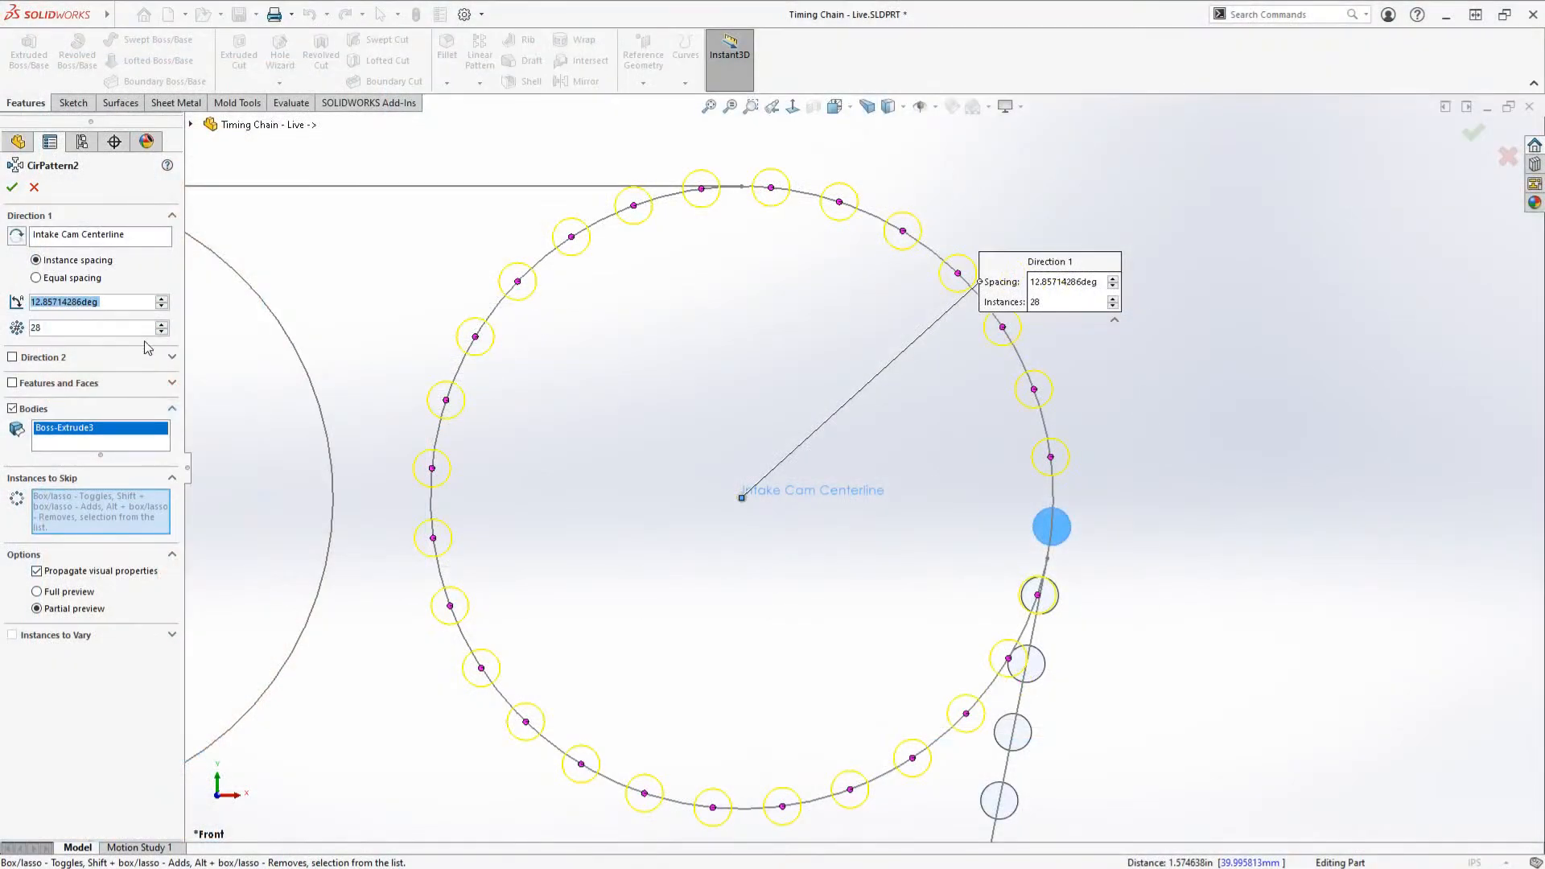
{"action": "left_click", "coordinate": [31, 481]}
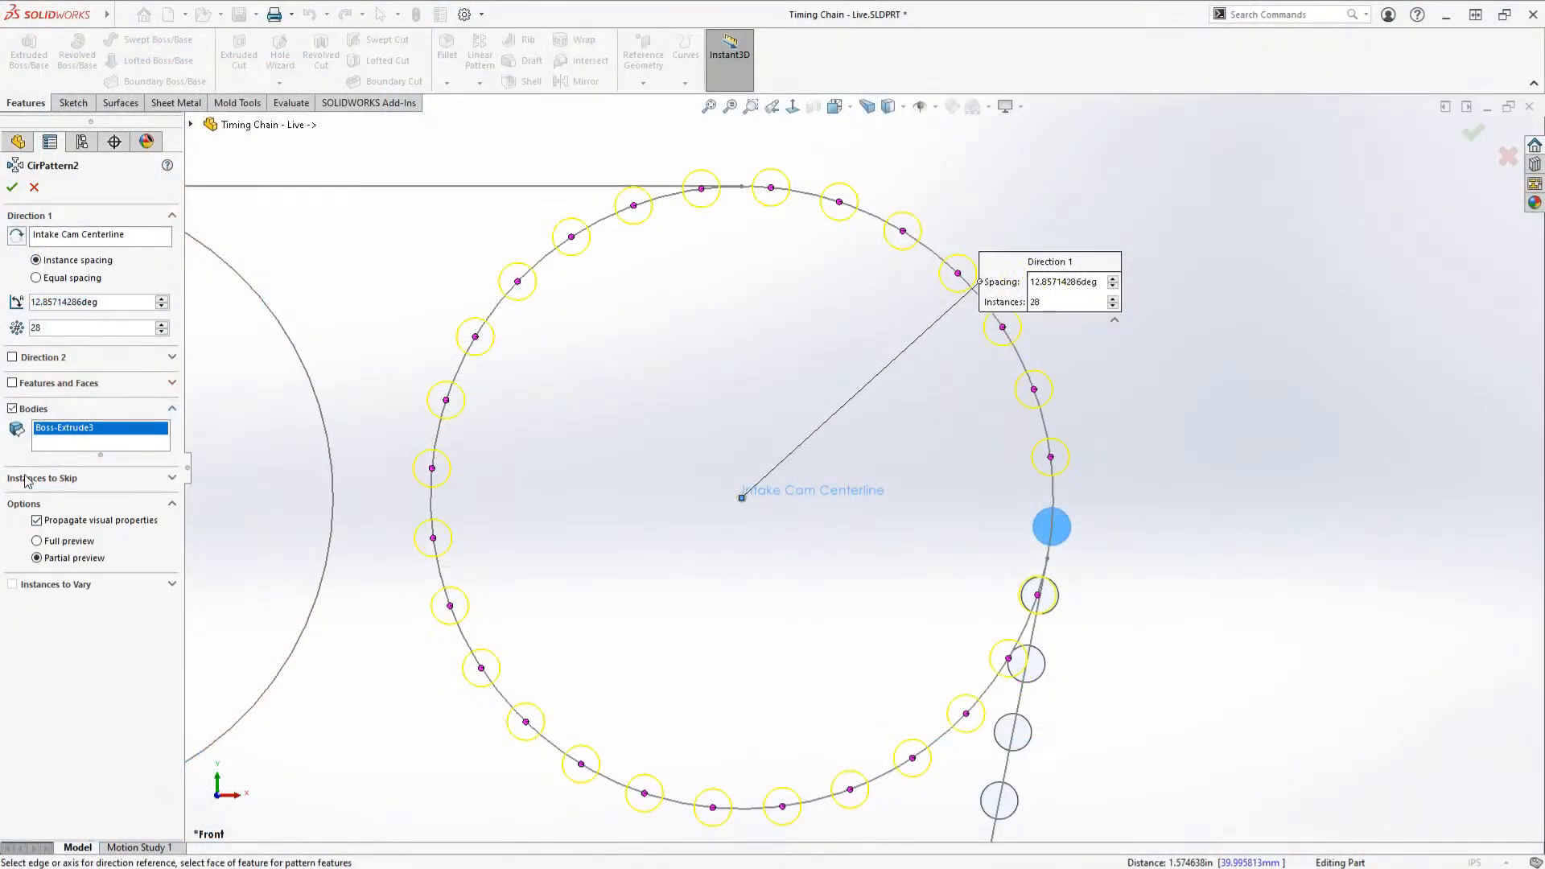
Step: Reduce the pattern to 8 instances so the rollers end at the intake cam's upper tangent point, and accept it
{"action": "left_click", "coordinate": [161, 332]}
{"action": "triple_click", "coordinate": [161, 332]}
{"action": "triple_click", "coordinate": [161, 333]}
{"action": "triple_click", "coordinate": [161, 333]}
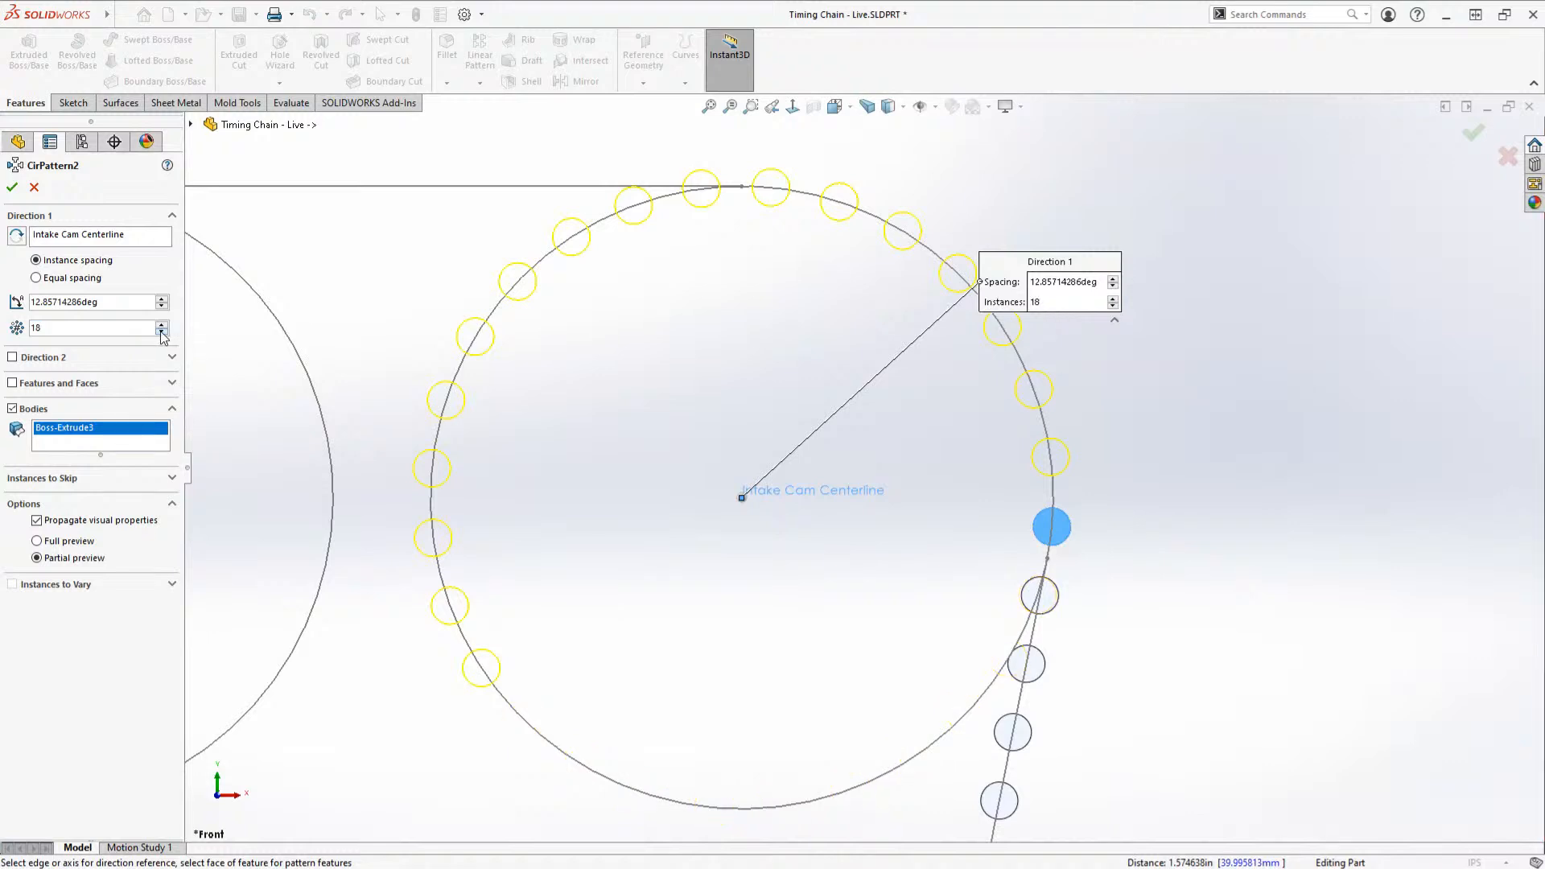
{"action": "double_click", "coordinate": [162, 332]}
{"action": "scroll", "coordinate": [780, 228], "scroll_direction": "down", "scroll_amount": 10}
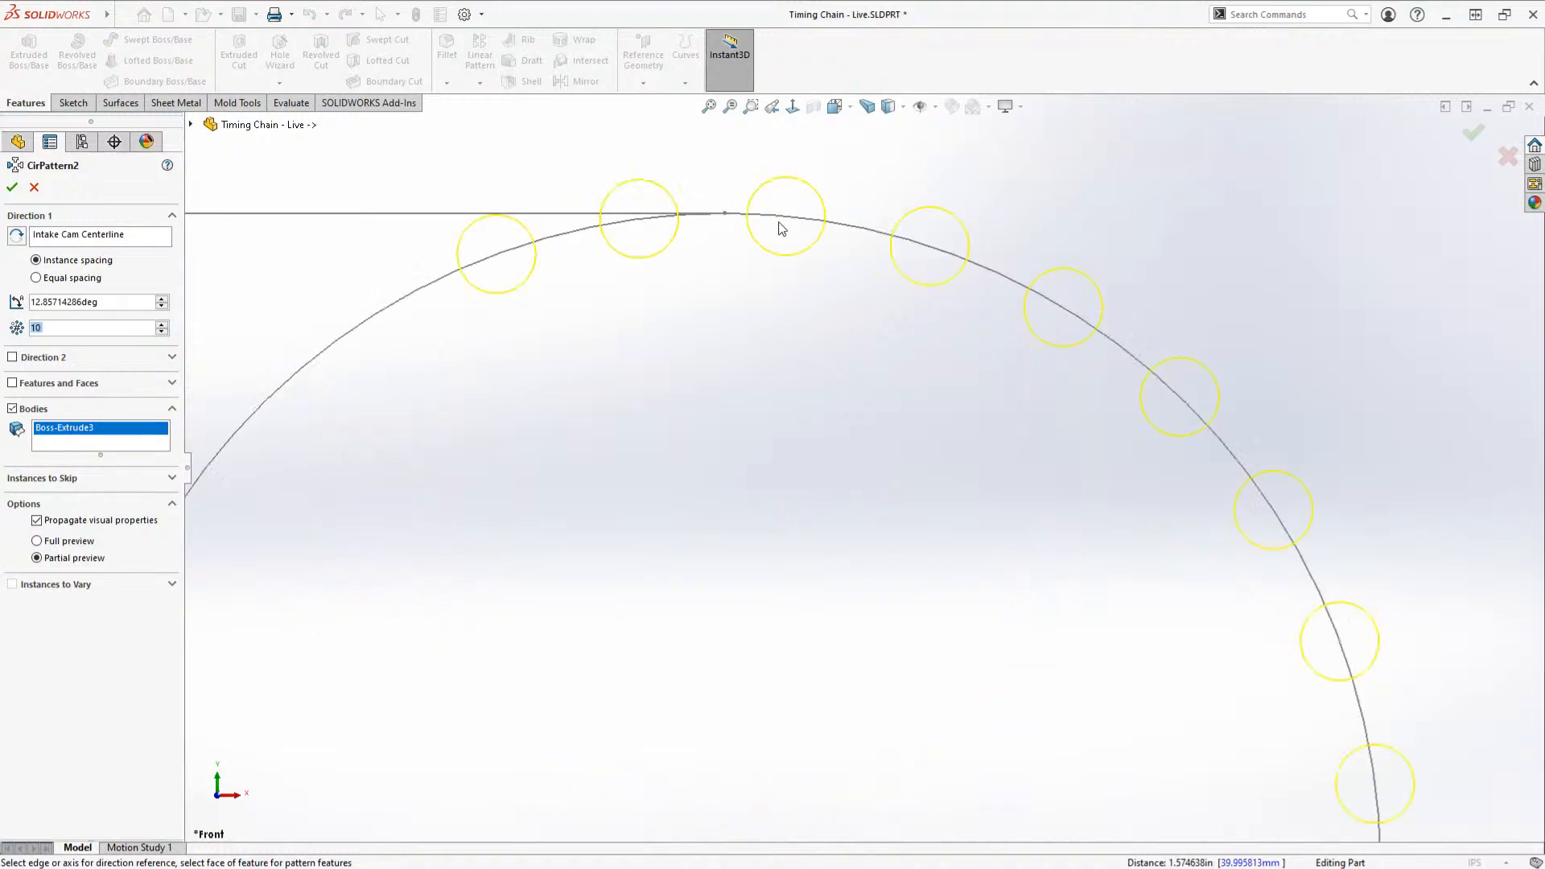
{"action": "scroll", "coordinate": [588, 299], "scroll_direction": "down", "scroll_amount": 3}
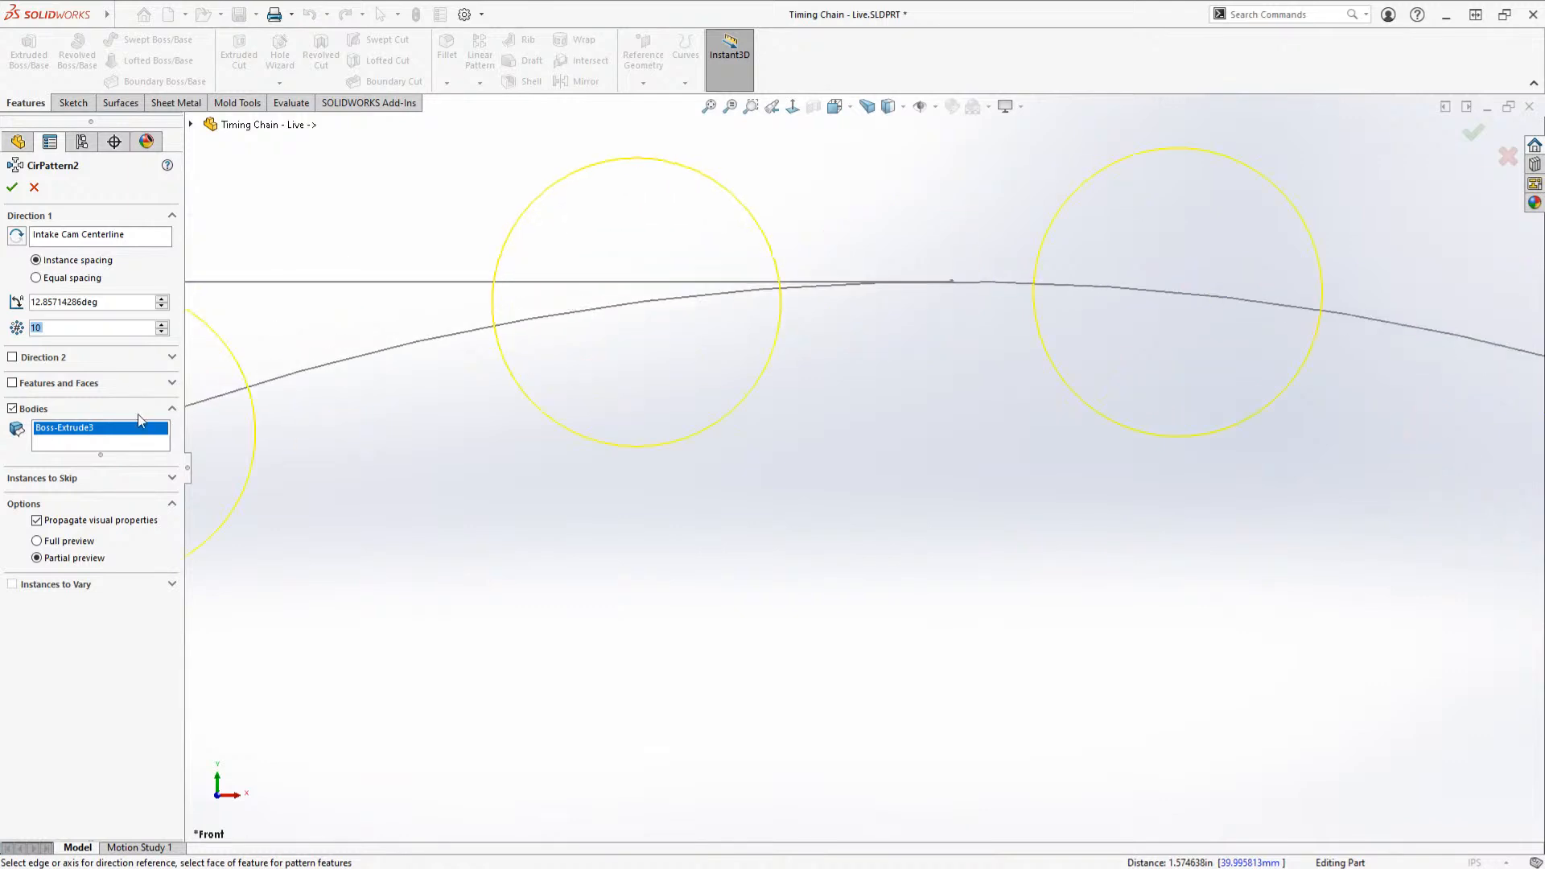
{"action": "scroll", "coordinate": [552, 367], "scroll_direction": "down", "scroll_amount": 2}
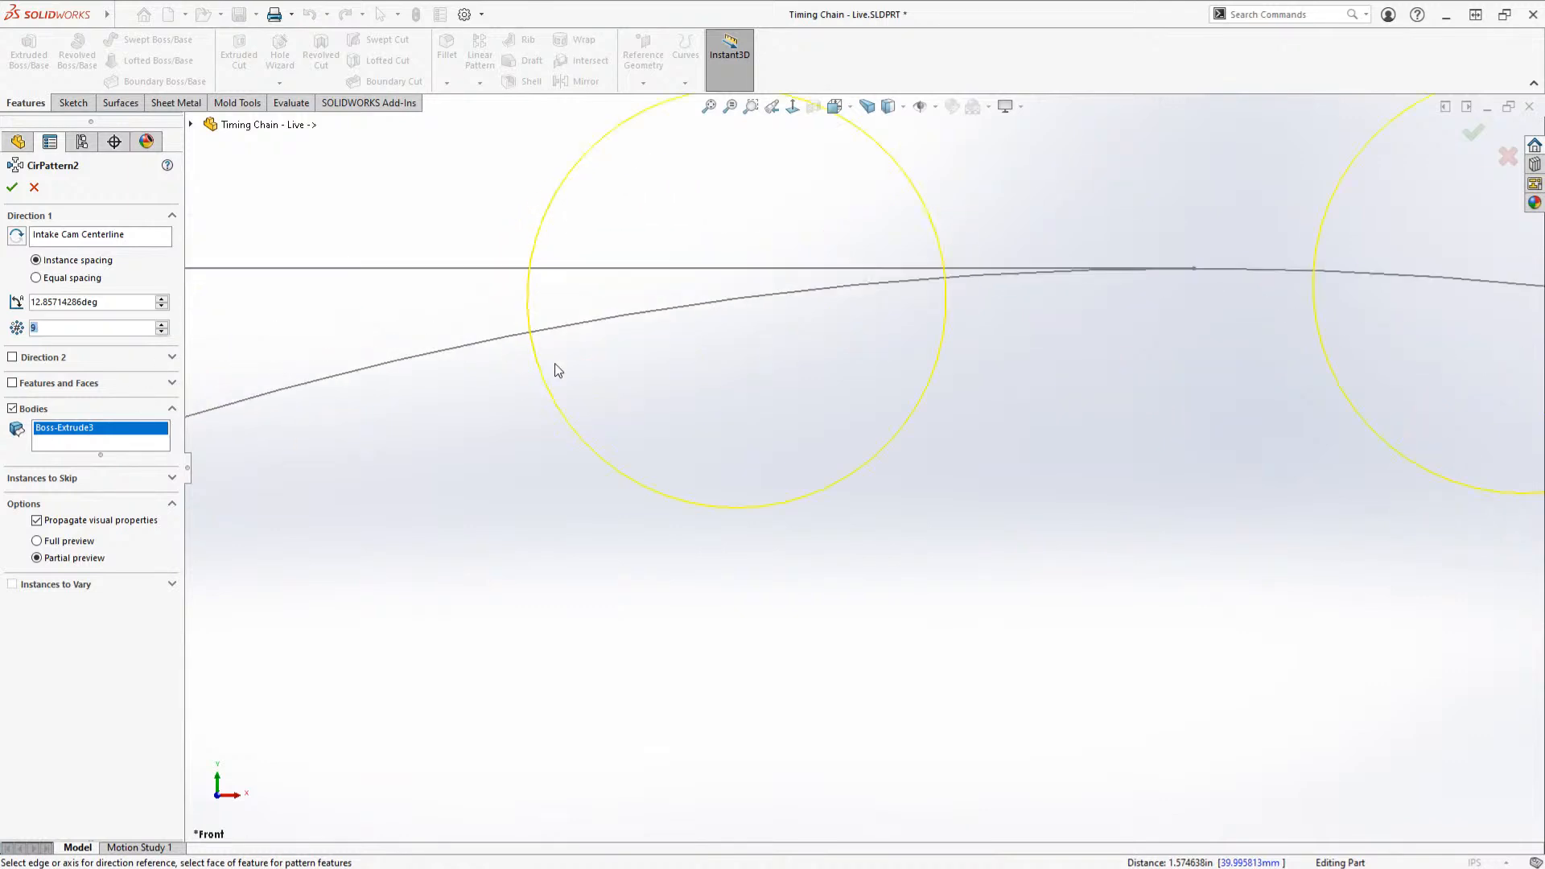
{"action": "scroll", "coordinate": [659, 374], "scroll_direction": "up", "scroll_amount": 2}
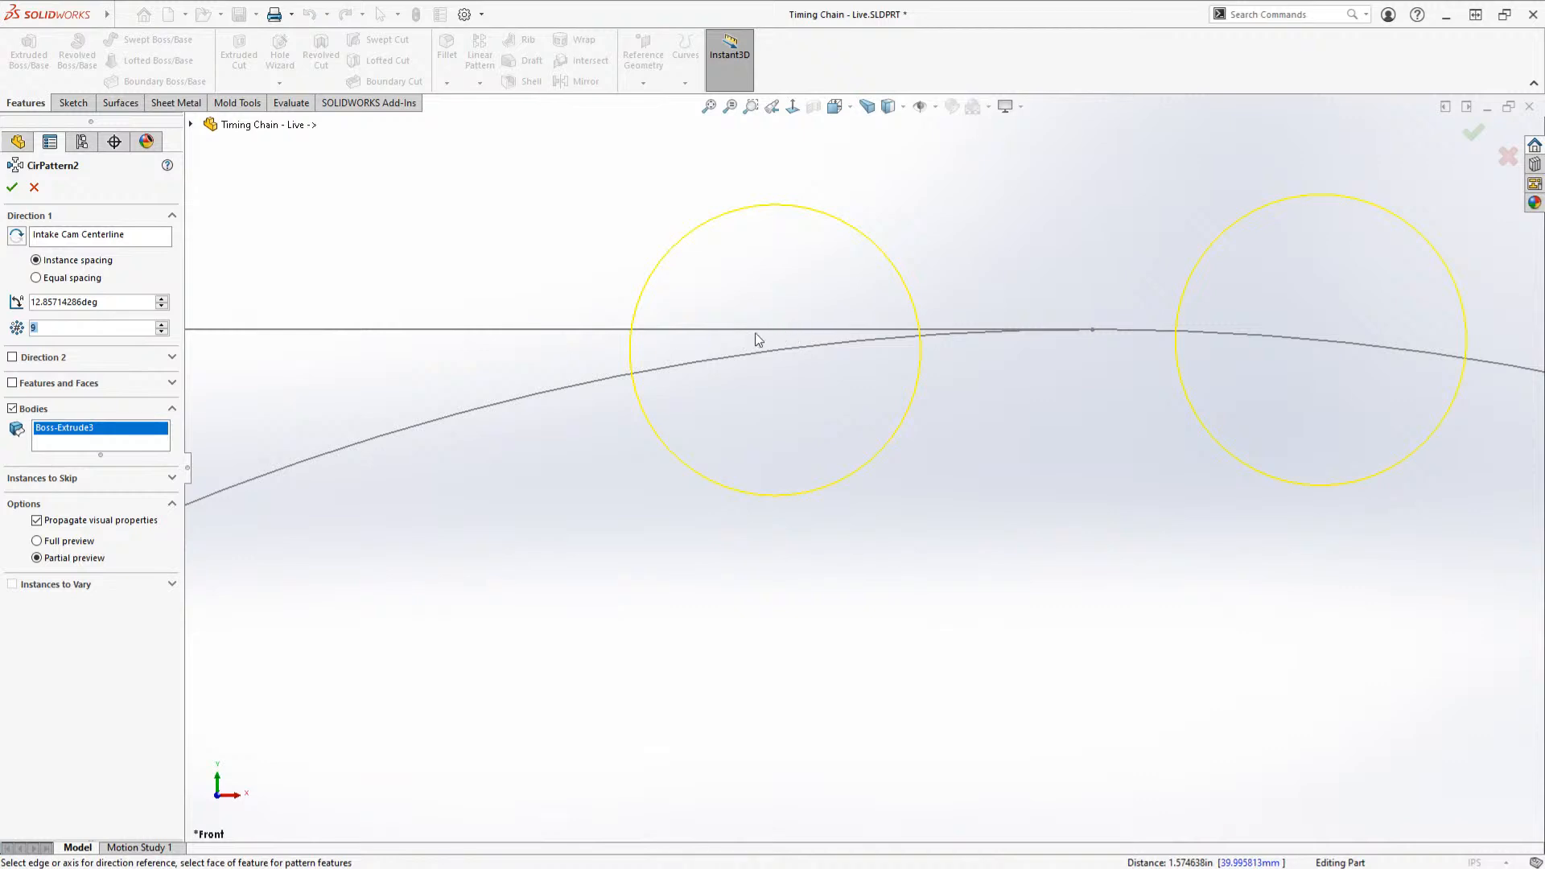
{"action": "left_click", "coordinate": [163, 332]}
{"action": "scroll", "coordinate": [777, 518], "scroll_direction": "up", "scroll_amount": 5}
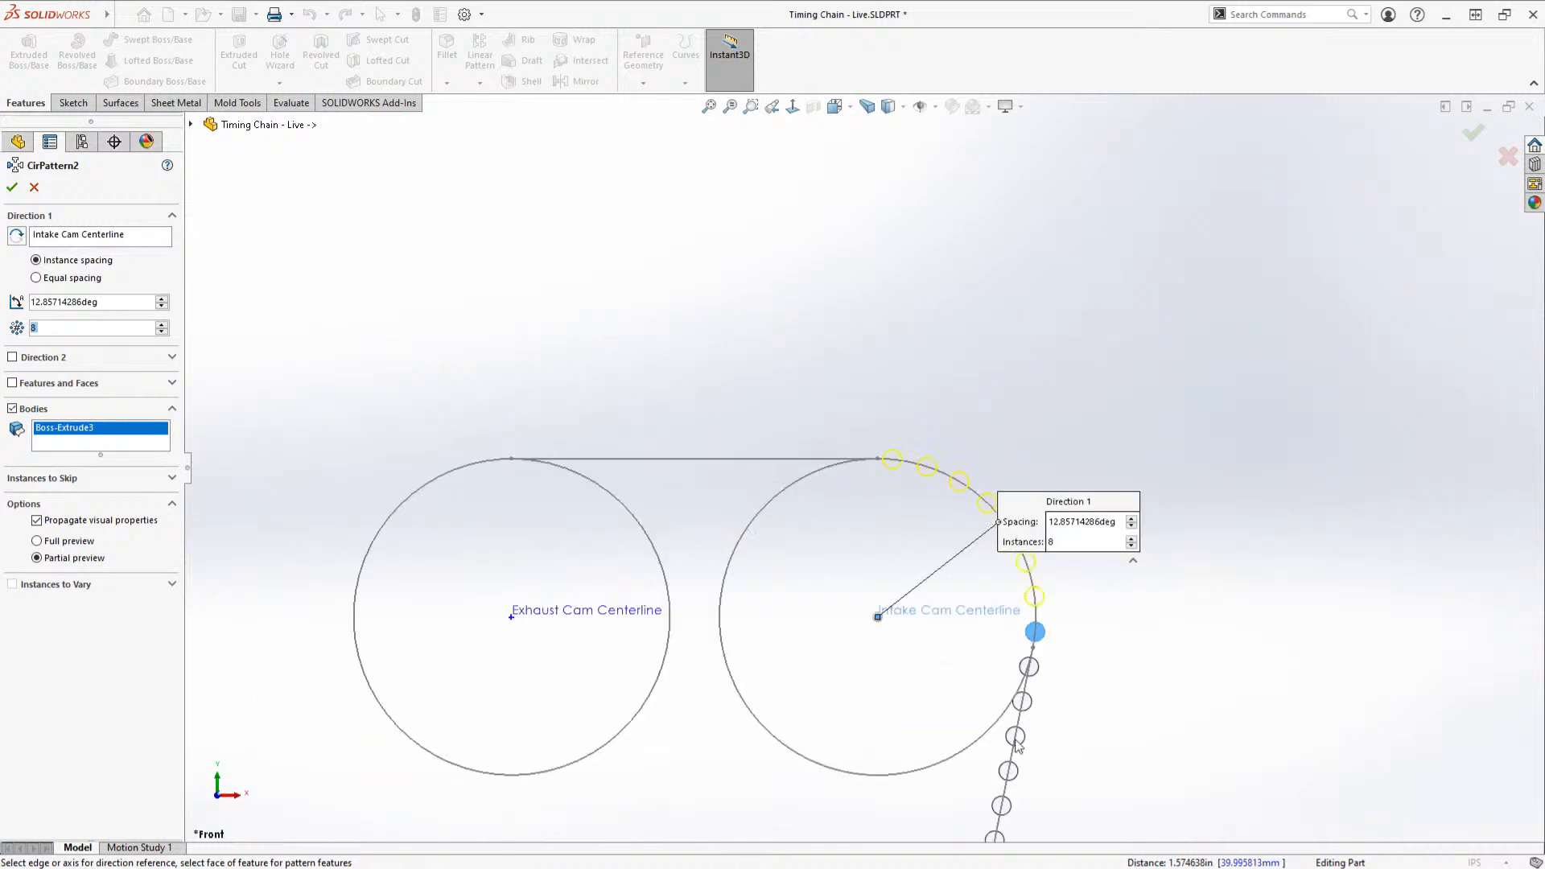
{"action": "scroll", "coordinate": [1038, 724], "scroll_direction": "down", "scroll_amount": 2}
{"action": "left_click", "coordinate": [1473, 134]}
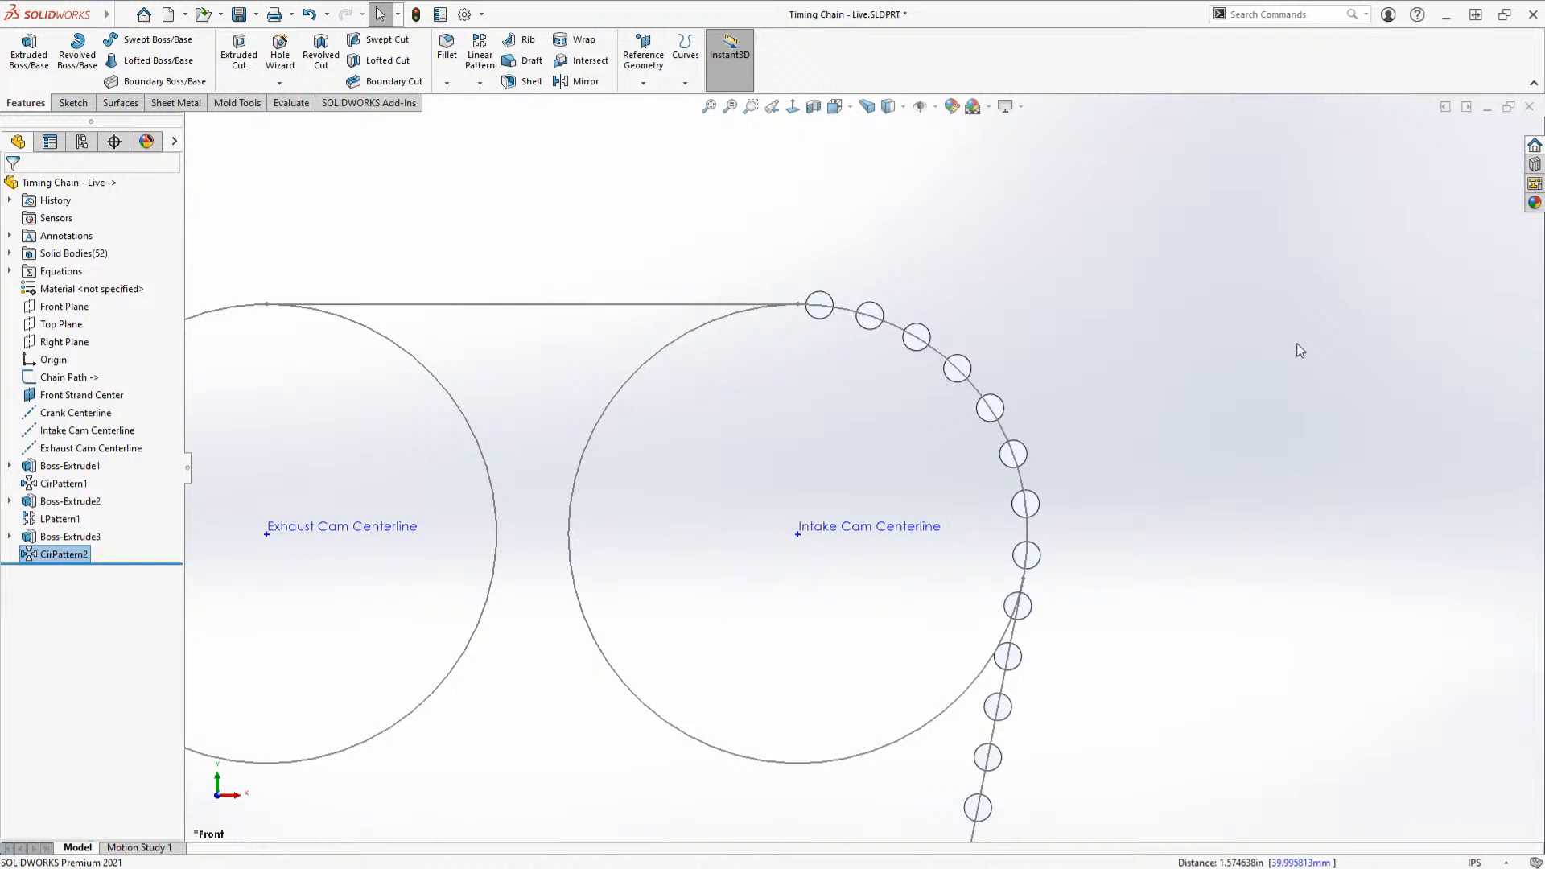
Step: Start a sketch on the Front Strand Center plane and draw a circle centred on the Chain Path's straight run between the cams
{"action": "left_click", "coordinate": [1276, 345]}
{"action": "scroll", "coordinate": [749, 378], "scroll_direction": "down", "scroll_amount": 3}
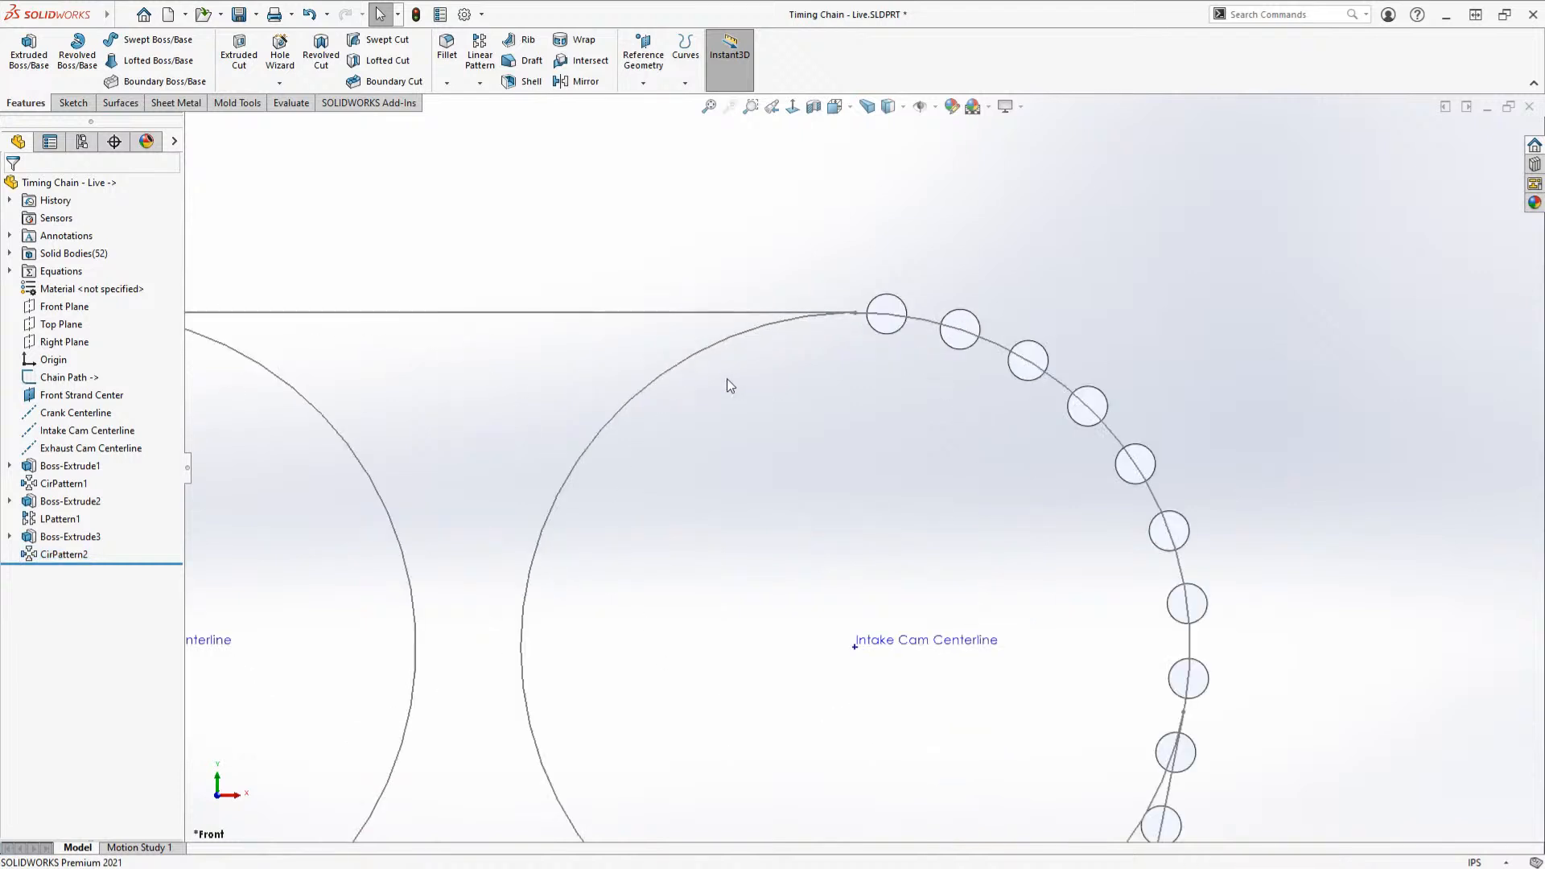
{"action": "scroll", "coordinate": [727, 379], "scroll_direction": "down", "scroll_amount": 2}
{"action": "left_click", "coordinate": [81, 394]}
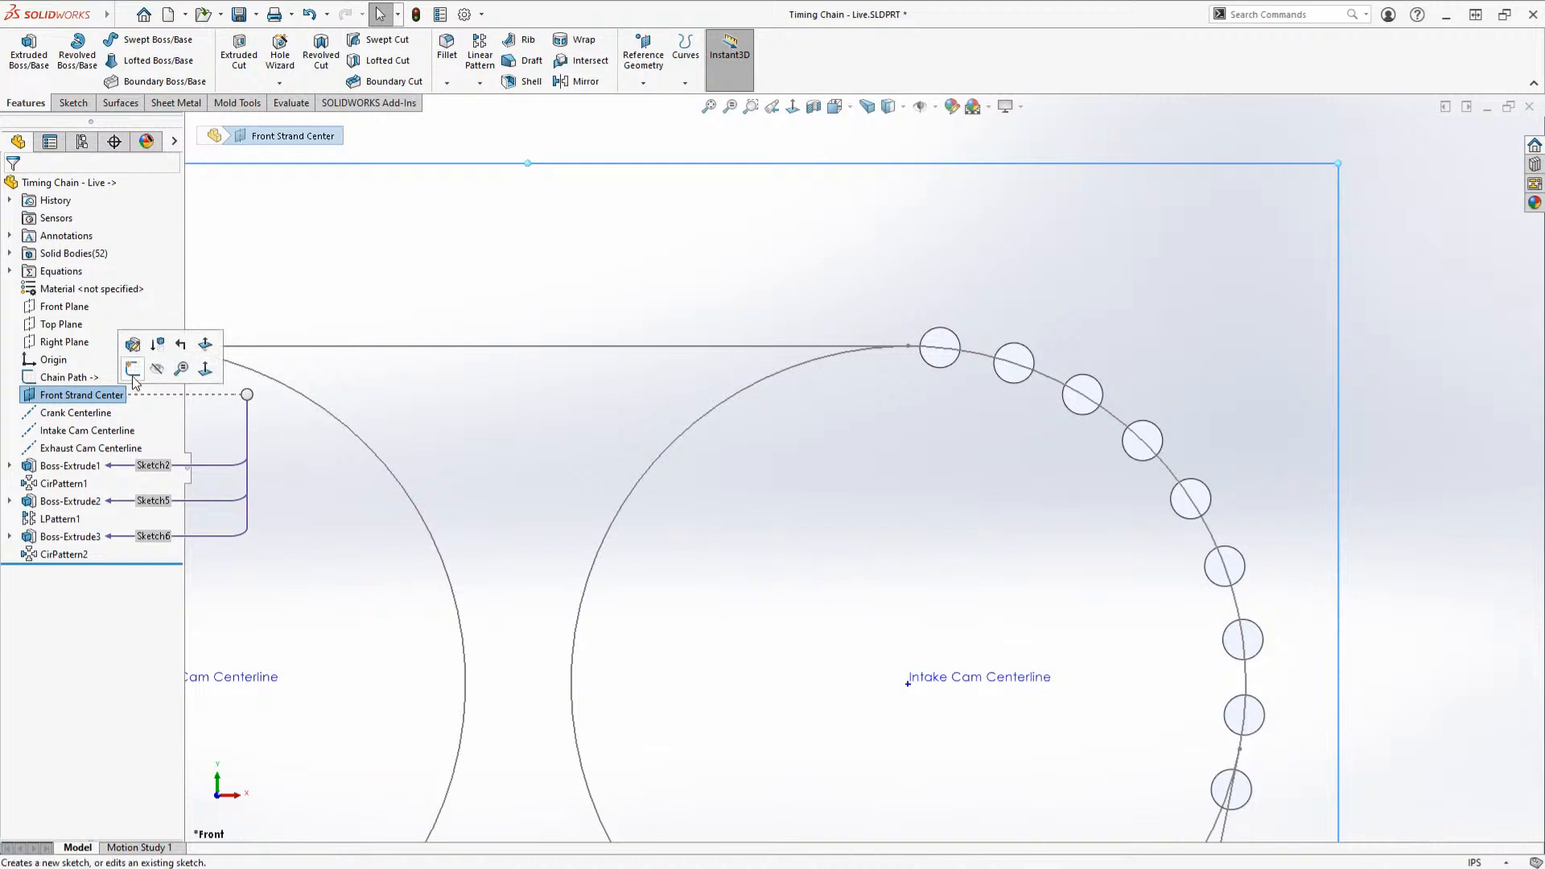
{"action": "left_click", "coordinate": [159, 344]}
{"action": "key", "text": "s"}
{"action": "left_click", "coordinate": [648, 452]}
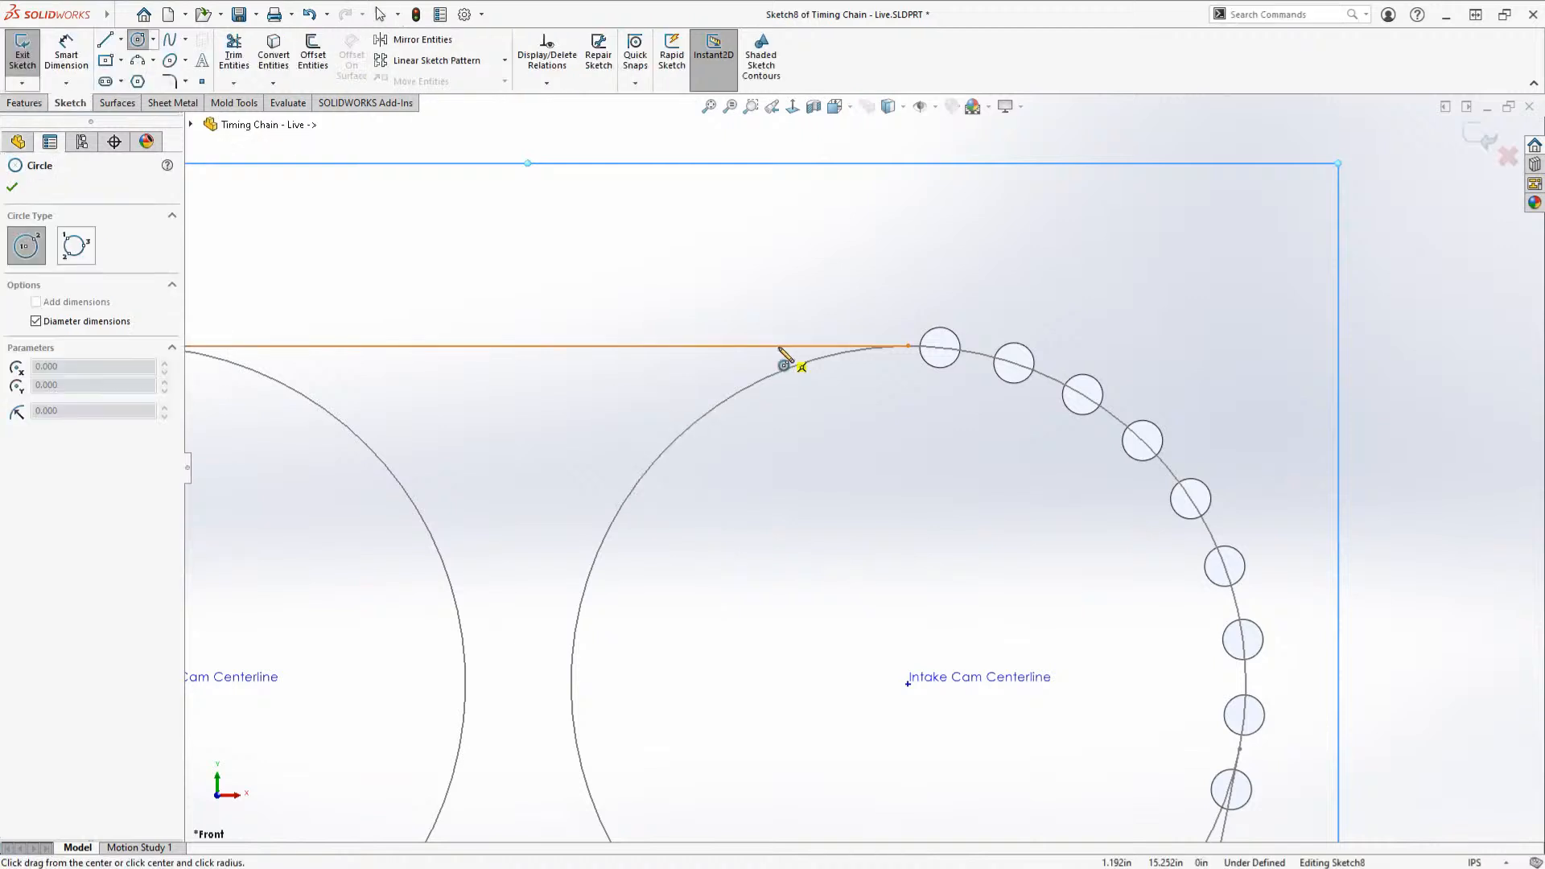
{"action": "left_click", "coordinate": [782, 346]}
{"action": "left_click", "coordinate": [815, 312]}
{"action": "key", "text": "Escape"}
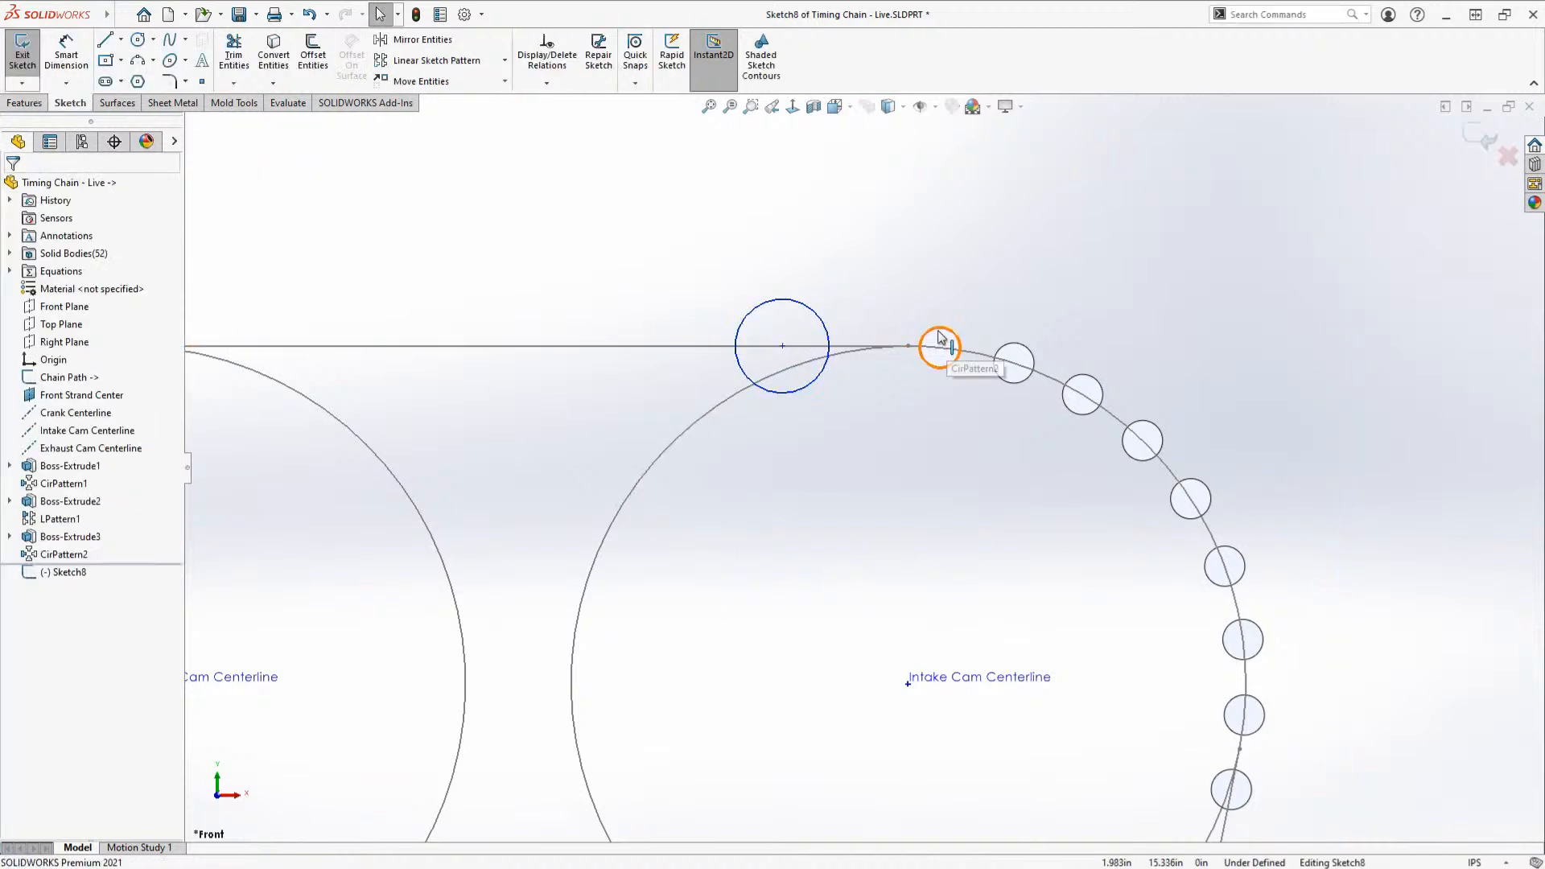
Step: Make the circle equal in size to the last intake cam roller and dimension the distance between their centres at .375 in
{"action": "left_click", "coordinate": [925, 343]}
{"action": "left_click", "coordinate": [822, 318], "text": "ctrl"}
{"action": "left_click", "coordinate": [933, 235]}
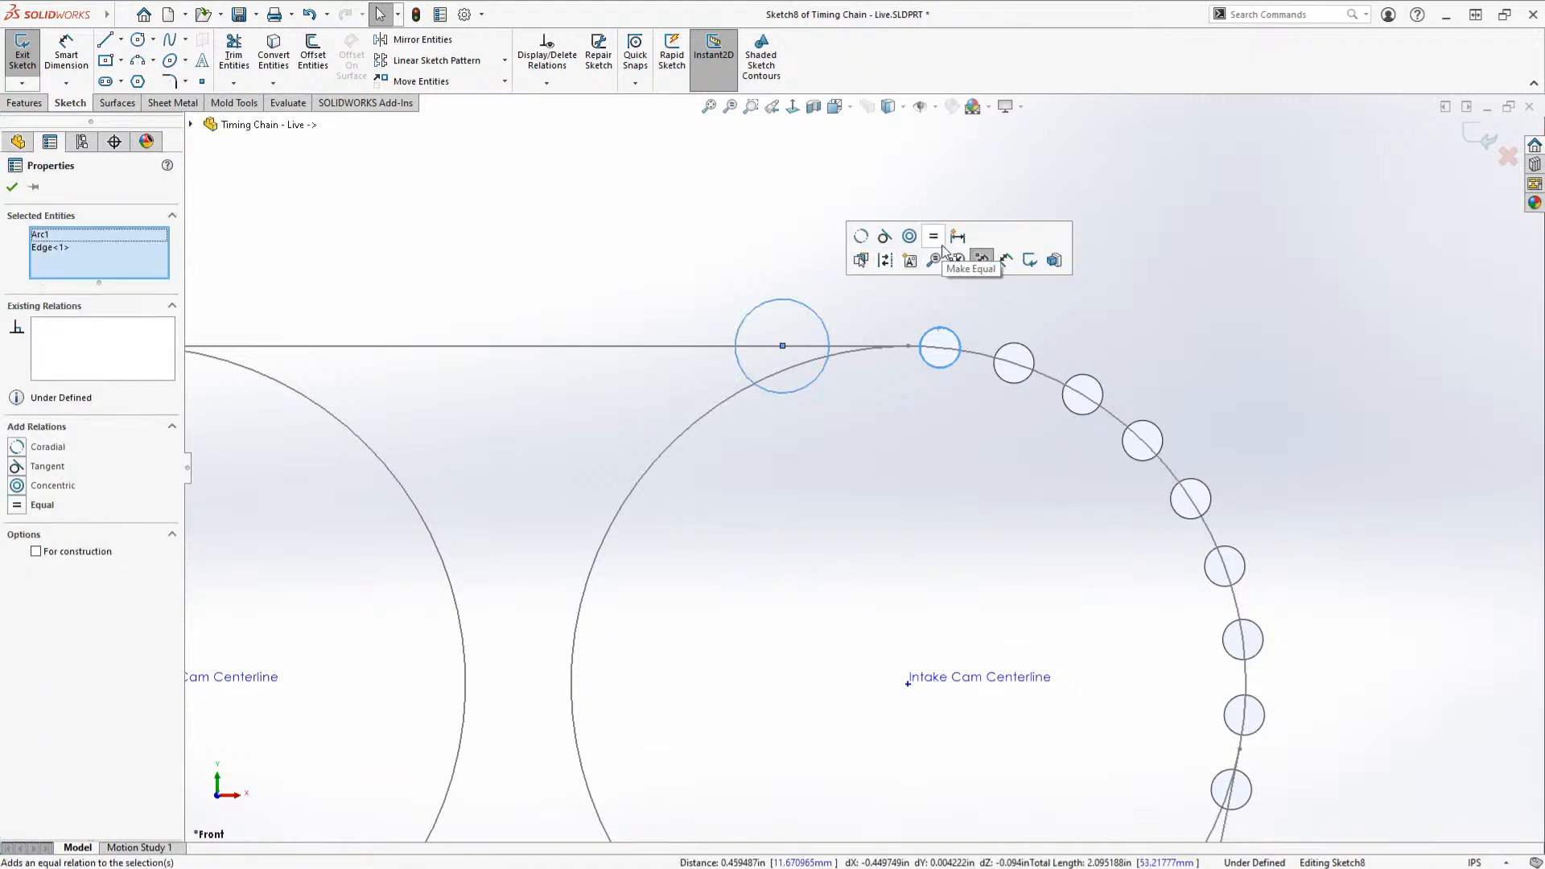
{"action": "left_click", "coordinate": [958, 237]}
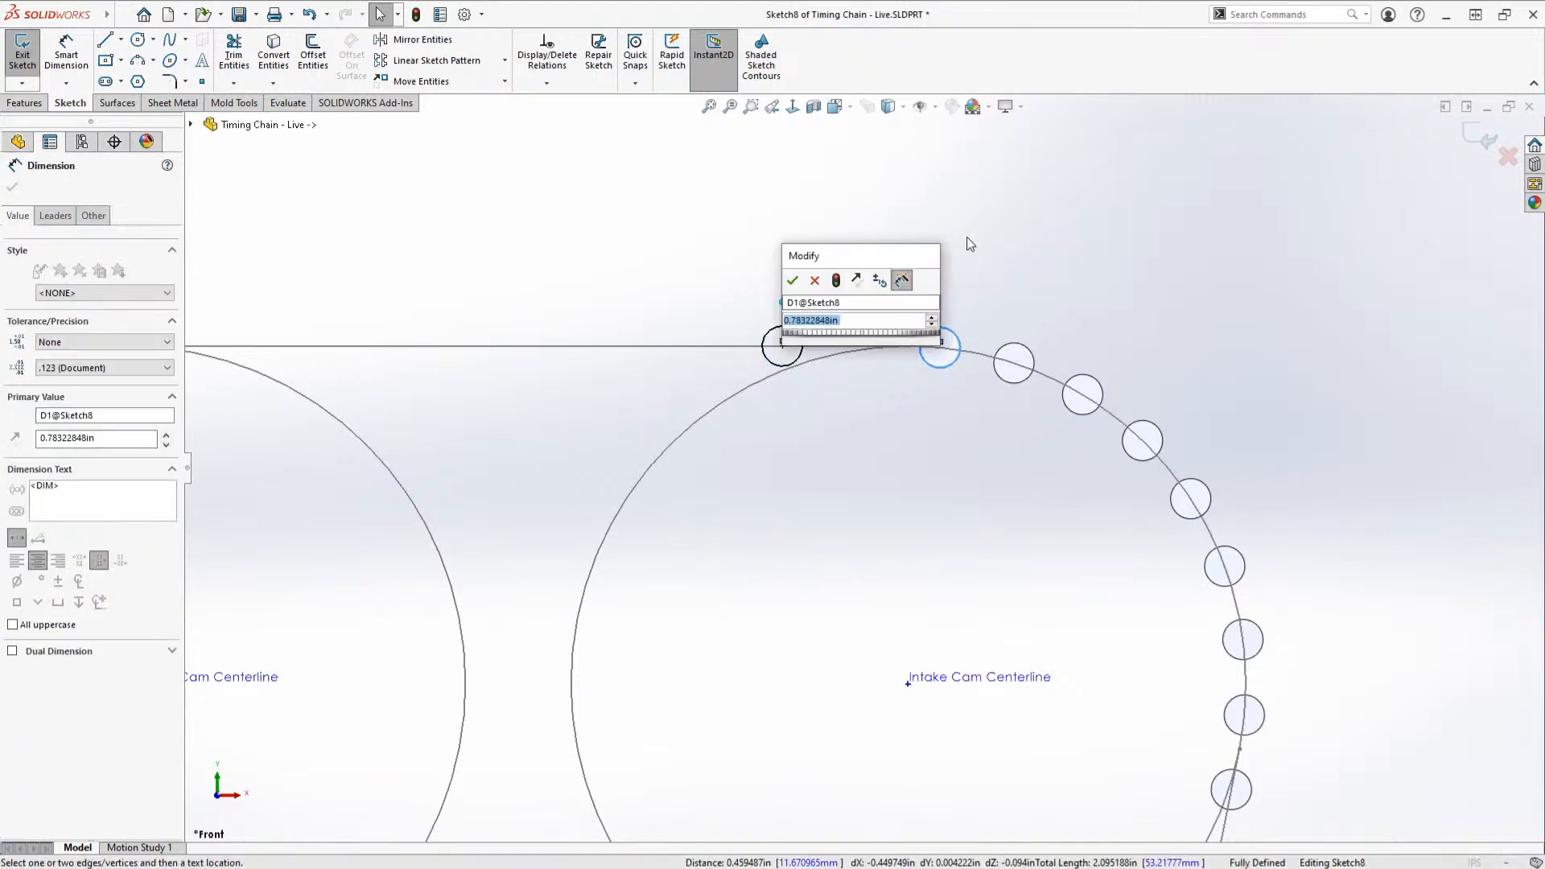
{"action": "type", "text": ".375"}
{"action": "key", "text": "Return"}
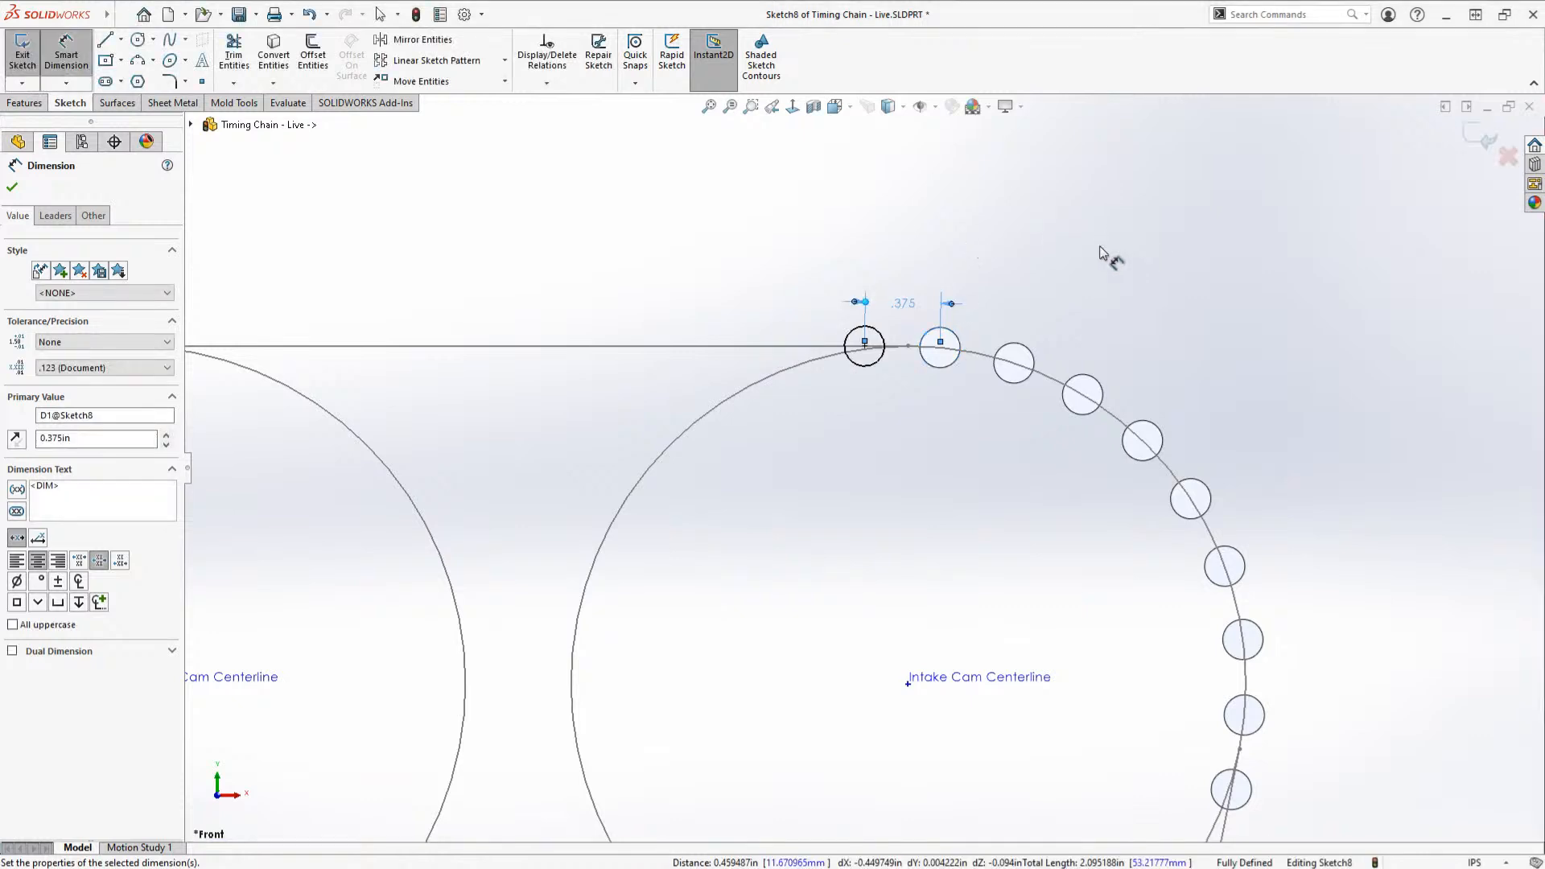
{"action": "key", "text": "Escape"}
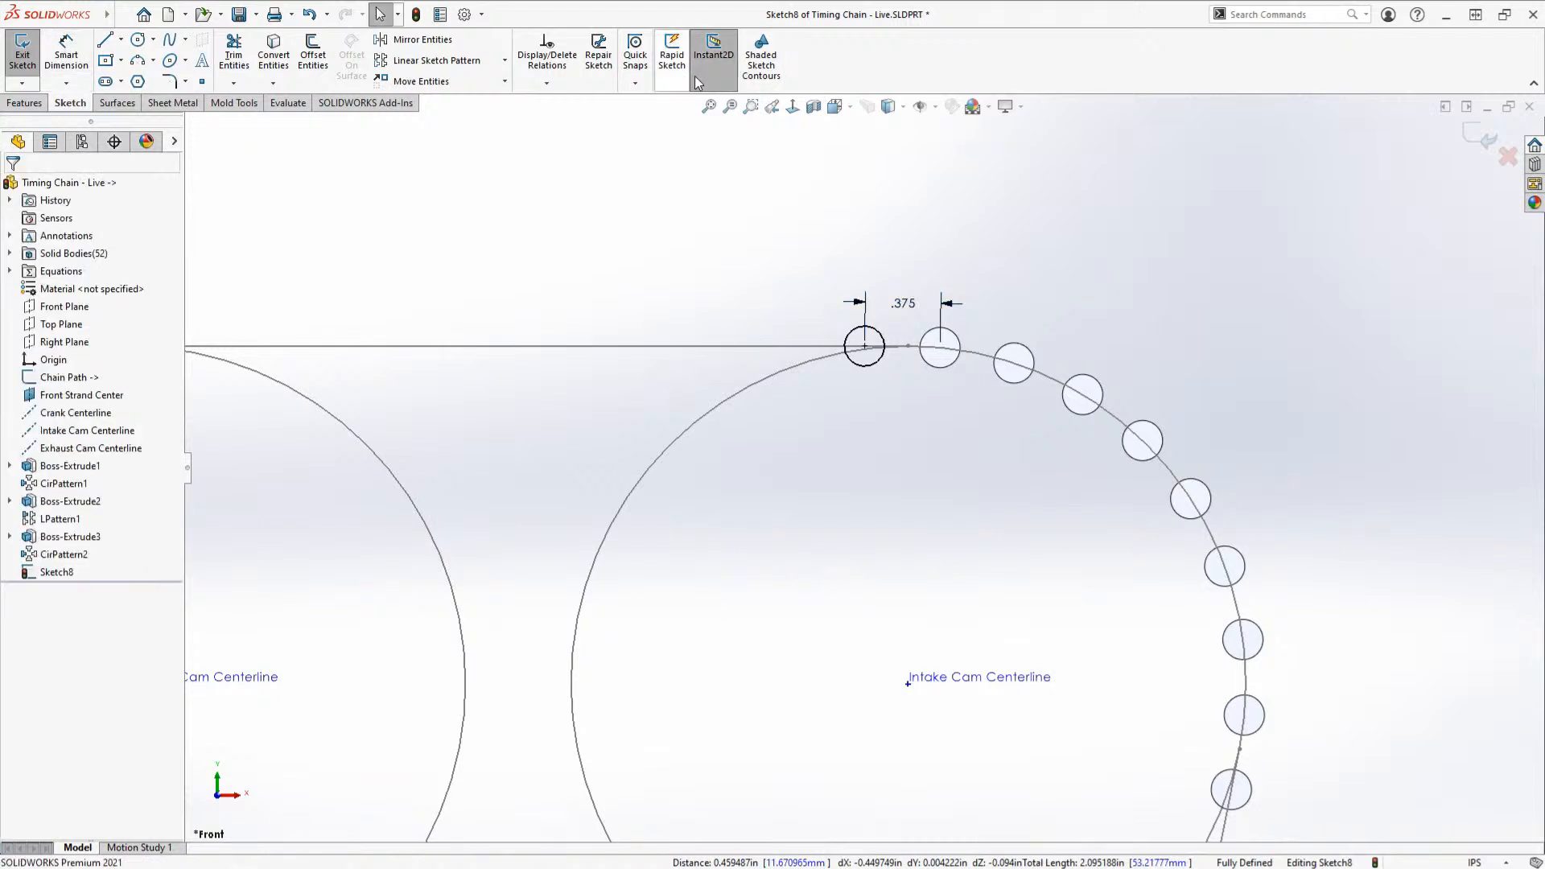
Step: Extrude the new roller circle on the straight run between the cams 0.188 in using the Mid Plane end condition
{"action": "left_click", "coordinate": [25, 102]}
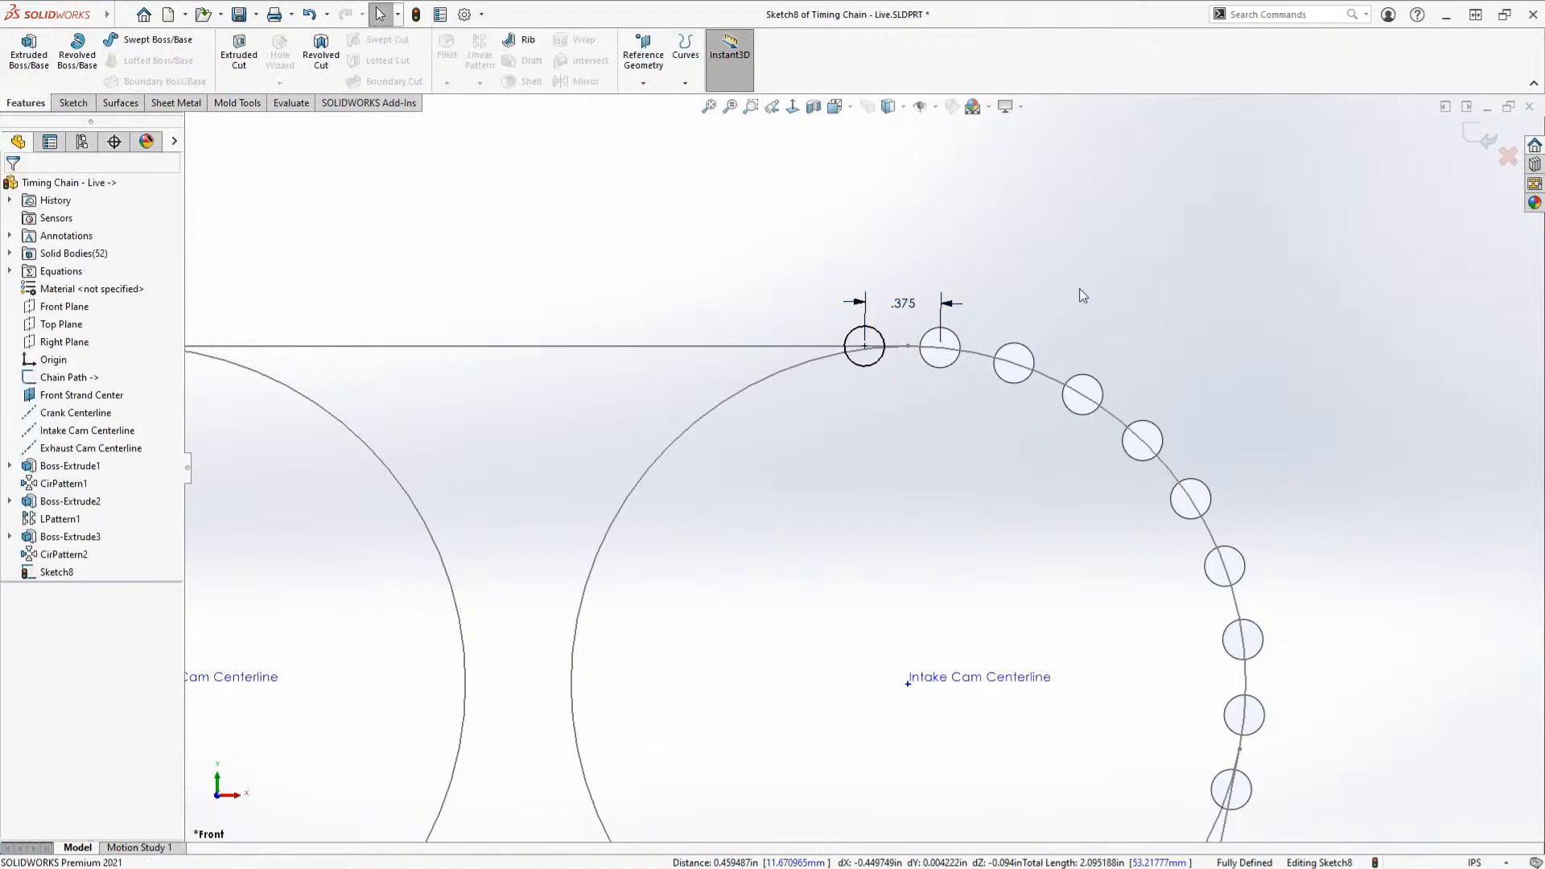
{"action": "double_click", "coordinate": [1105, 275]}
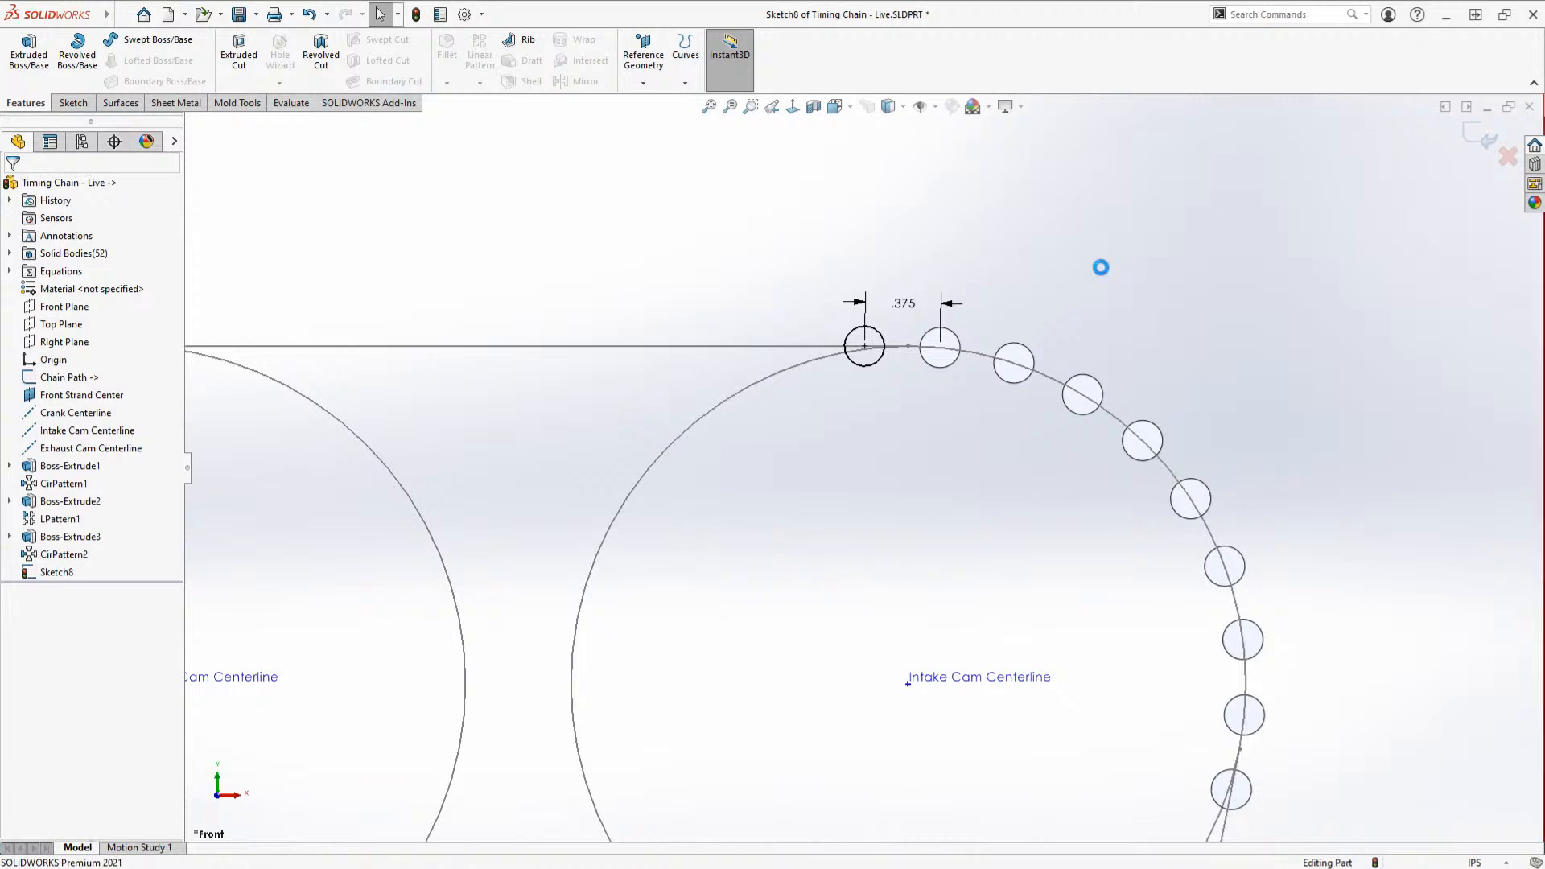
{"action": "key", "text": "s"}
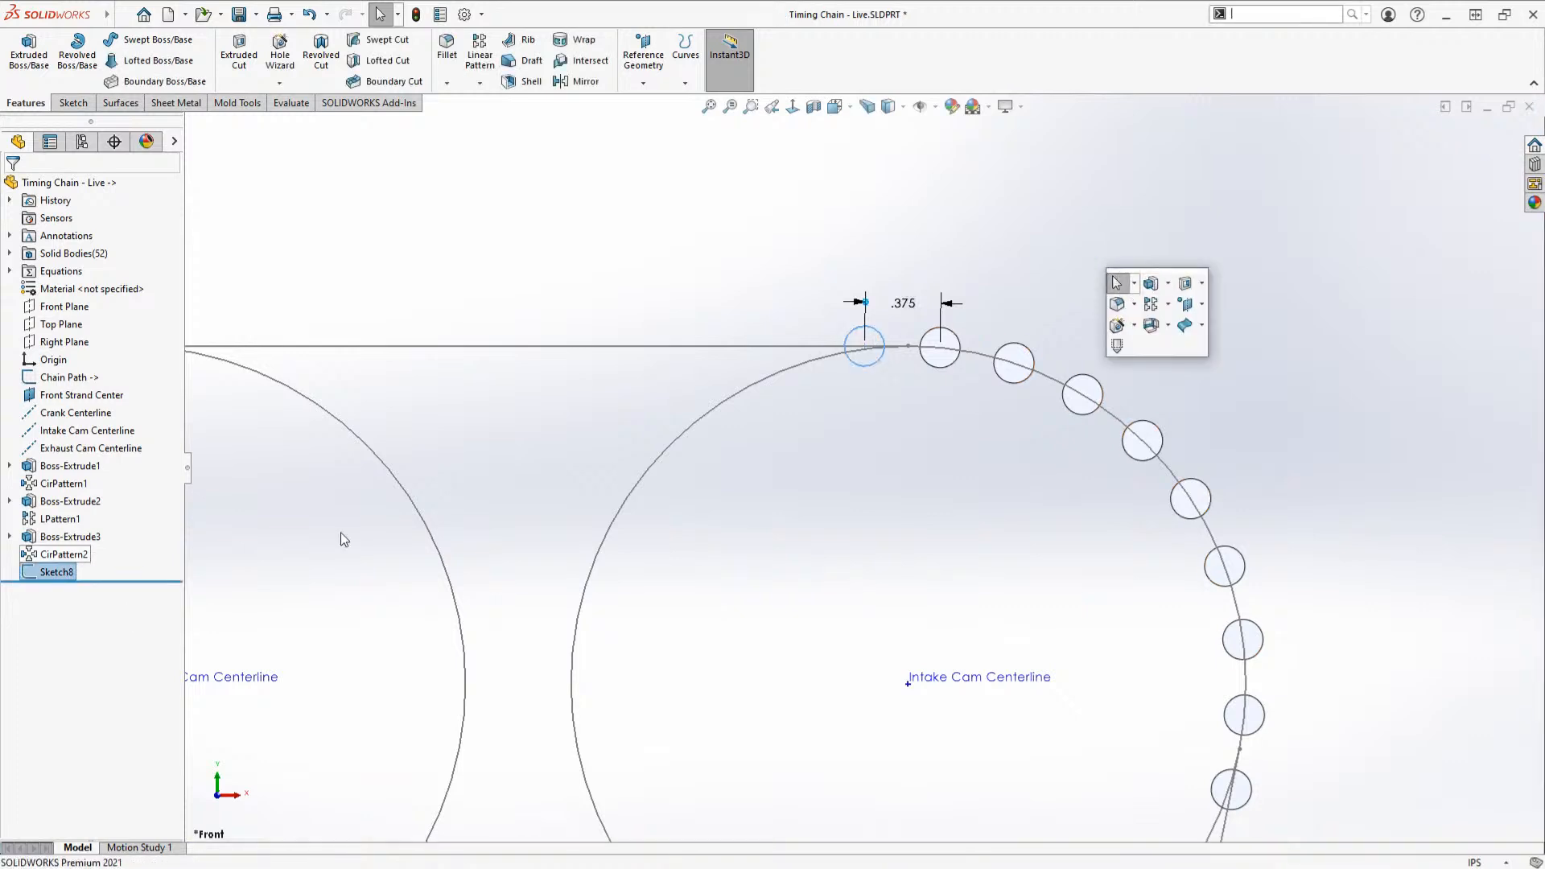
{"action": "left_click", "coordinate": [1151, 282]}
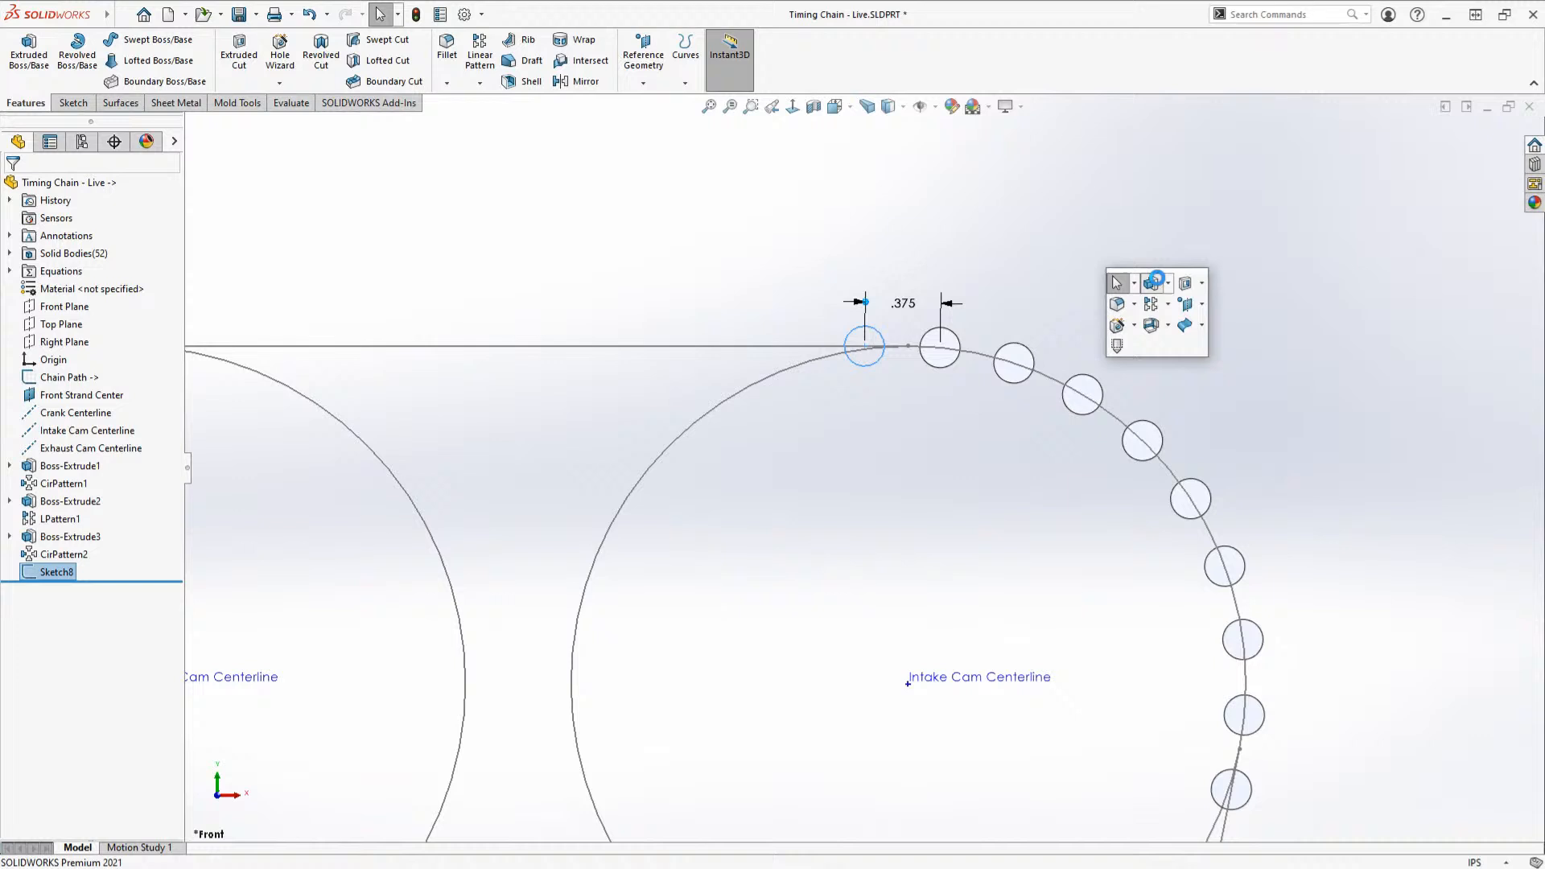
{"action": "right_click", "coordinate": [1092, 198]}
{"action": "left_click", "coordinate": [1110, 496]}
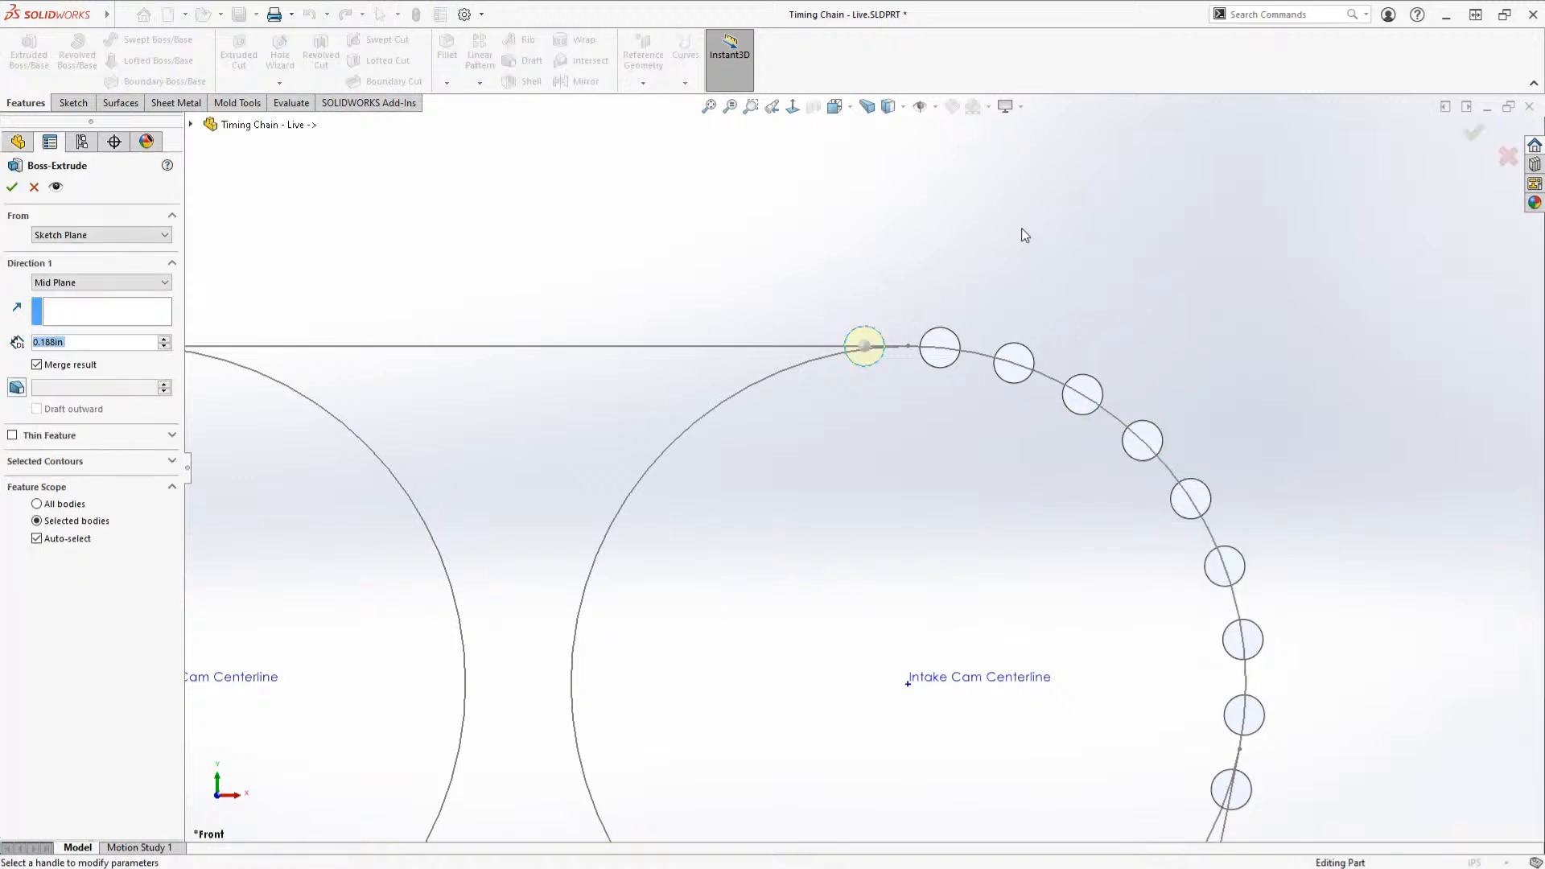
{"action": "right_click_drag", "start_coordinate": [997, 269], "coordinate": [1086, 270]}
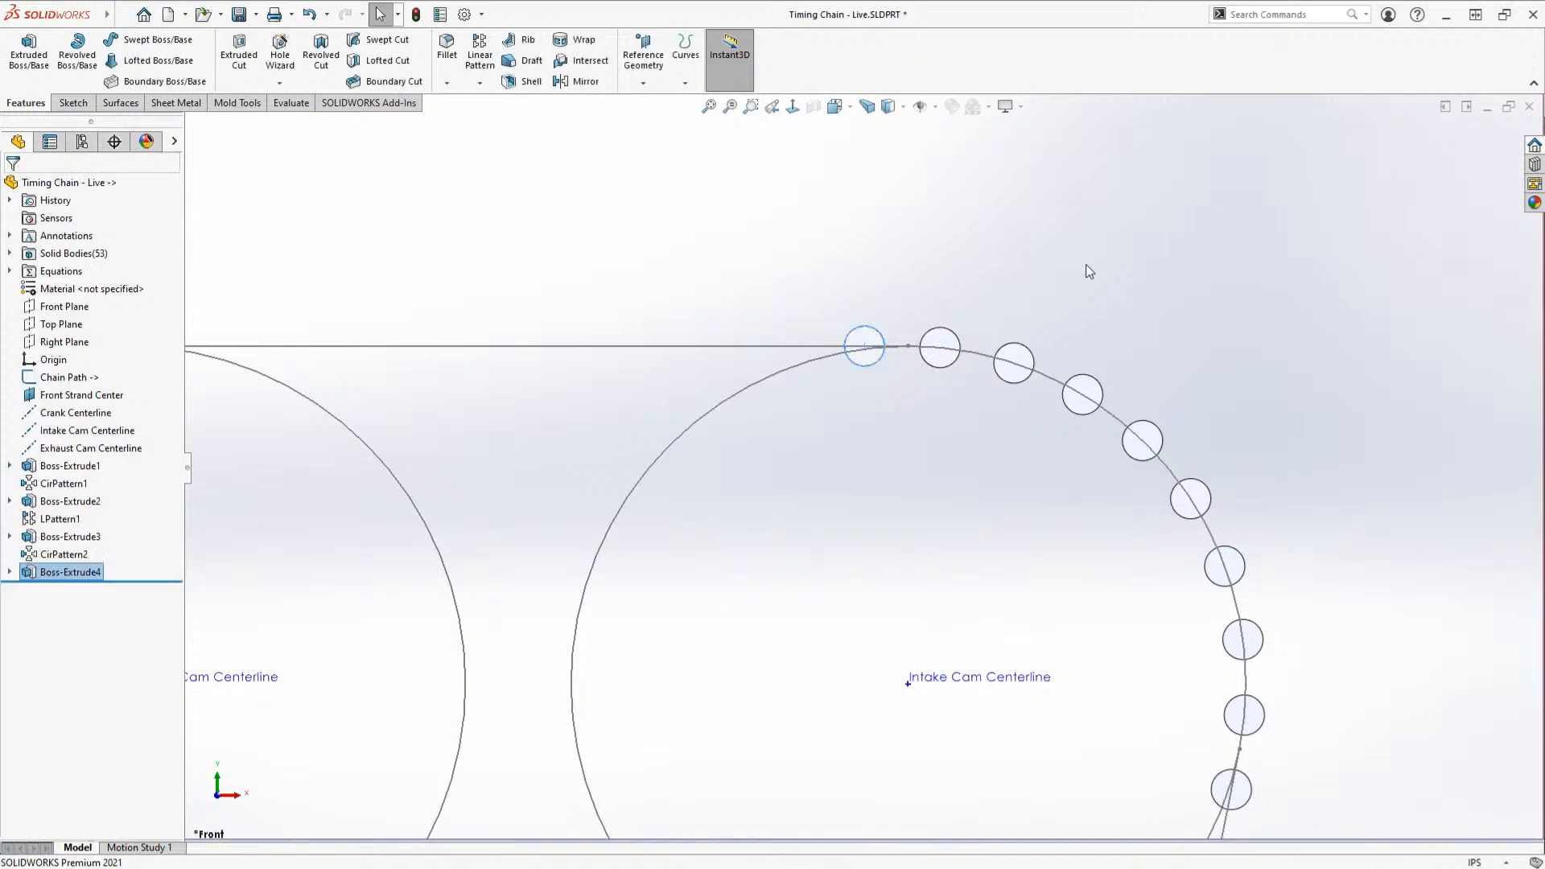
{"action": "left_click", "coordinate": [1086, 265]}
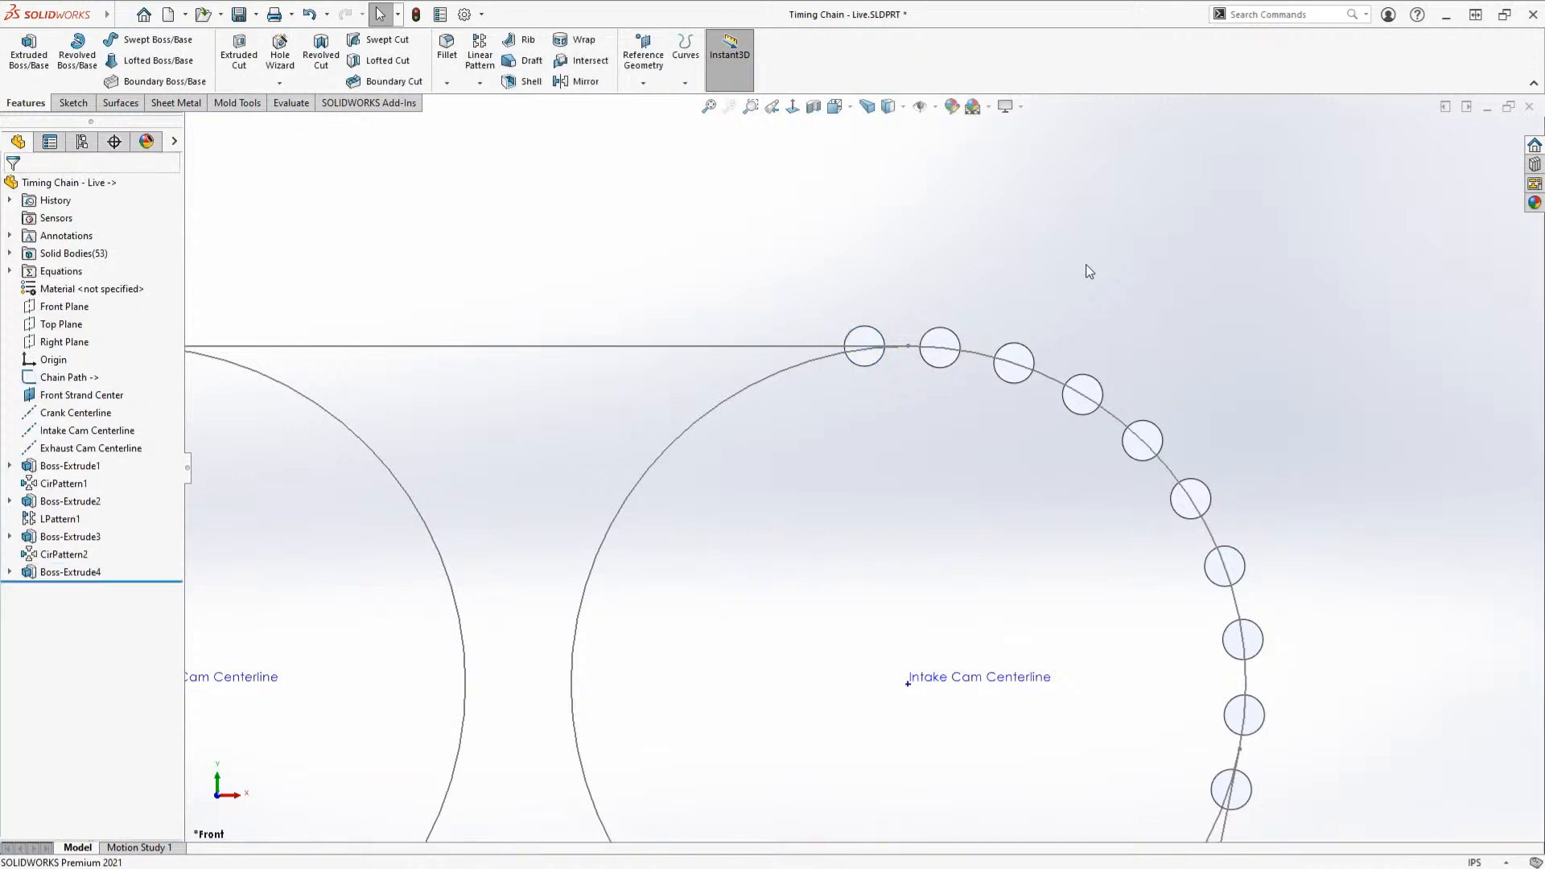
Step: Start a linear pattern of the new roller body along the Chain Path's straight line between the cams
{"action": "key", "text": "s"}
{"action": "left_click", "coordinate": [747, 261]}
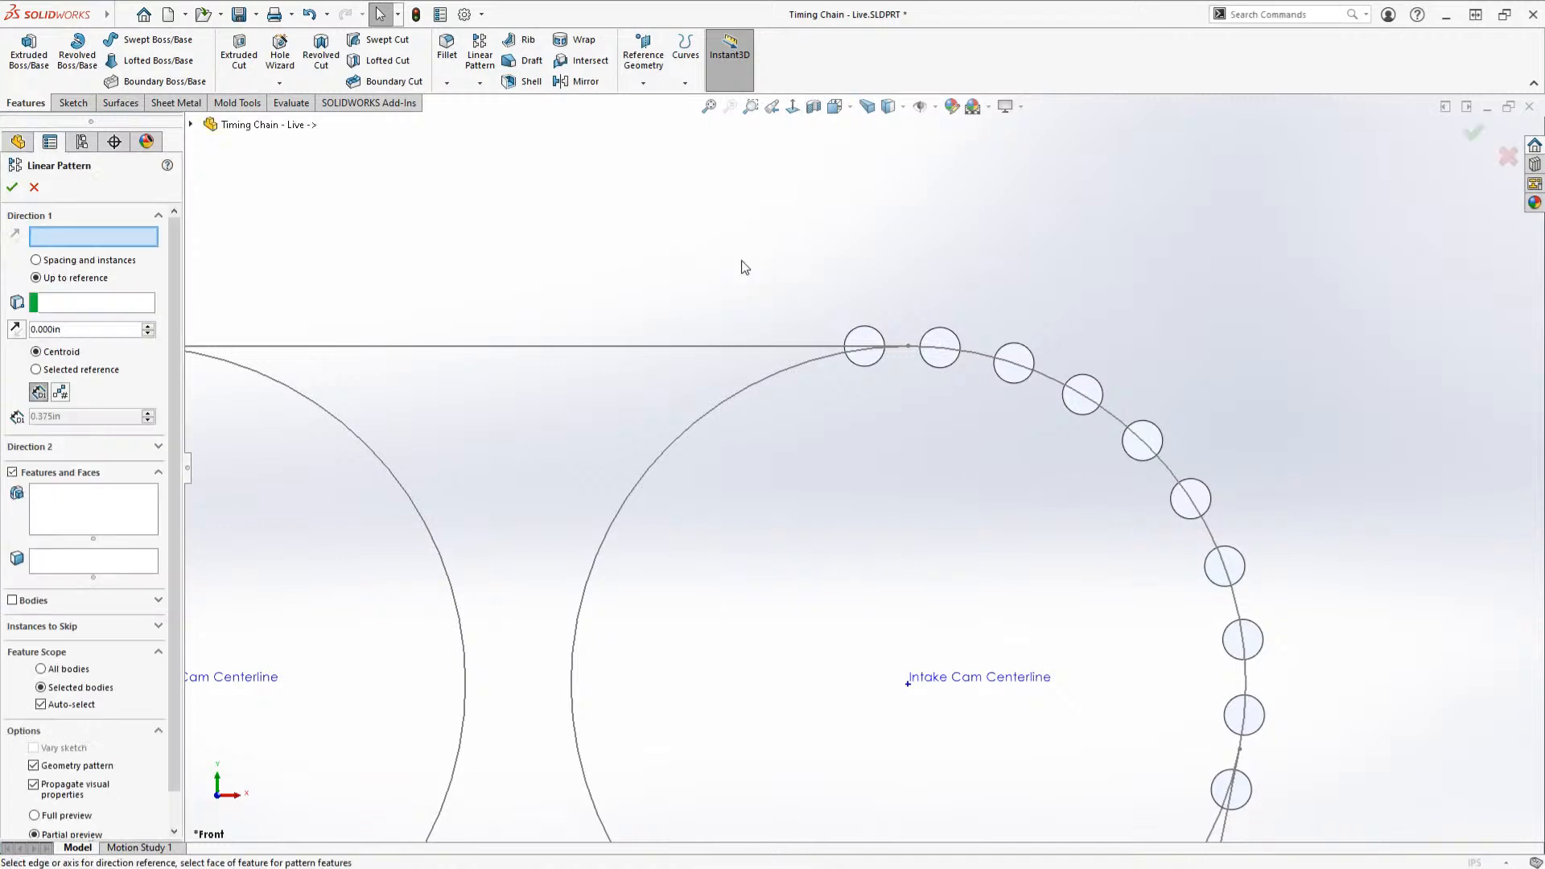
{"action": "left_click", "coordinate": [693, 346]}
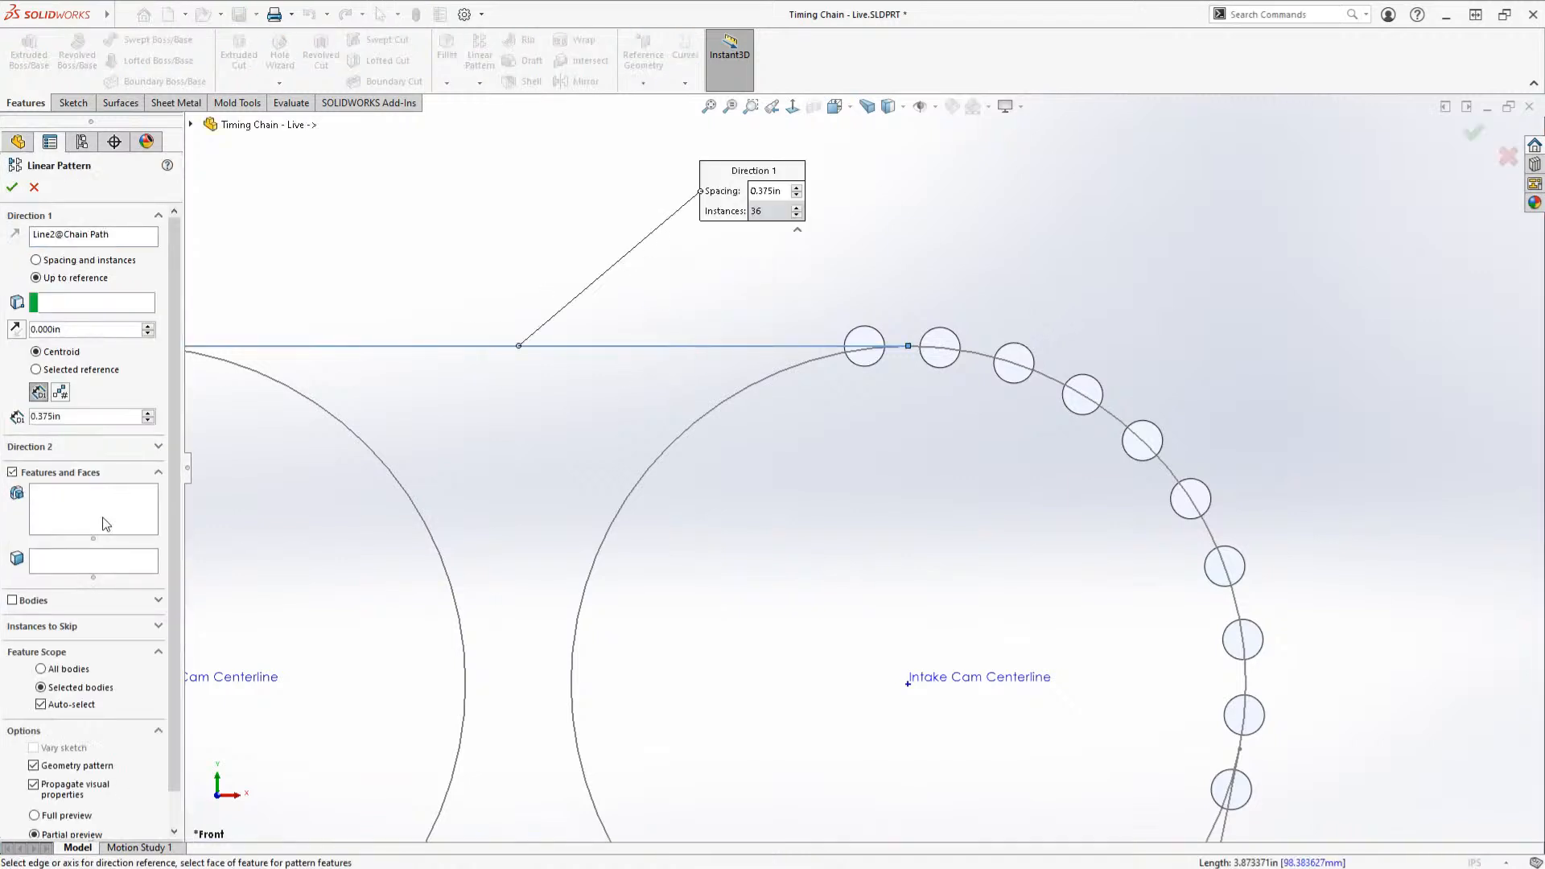
{"action": "left_click", "coordinate": [55, 604]}
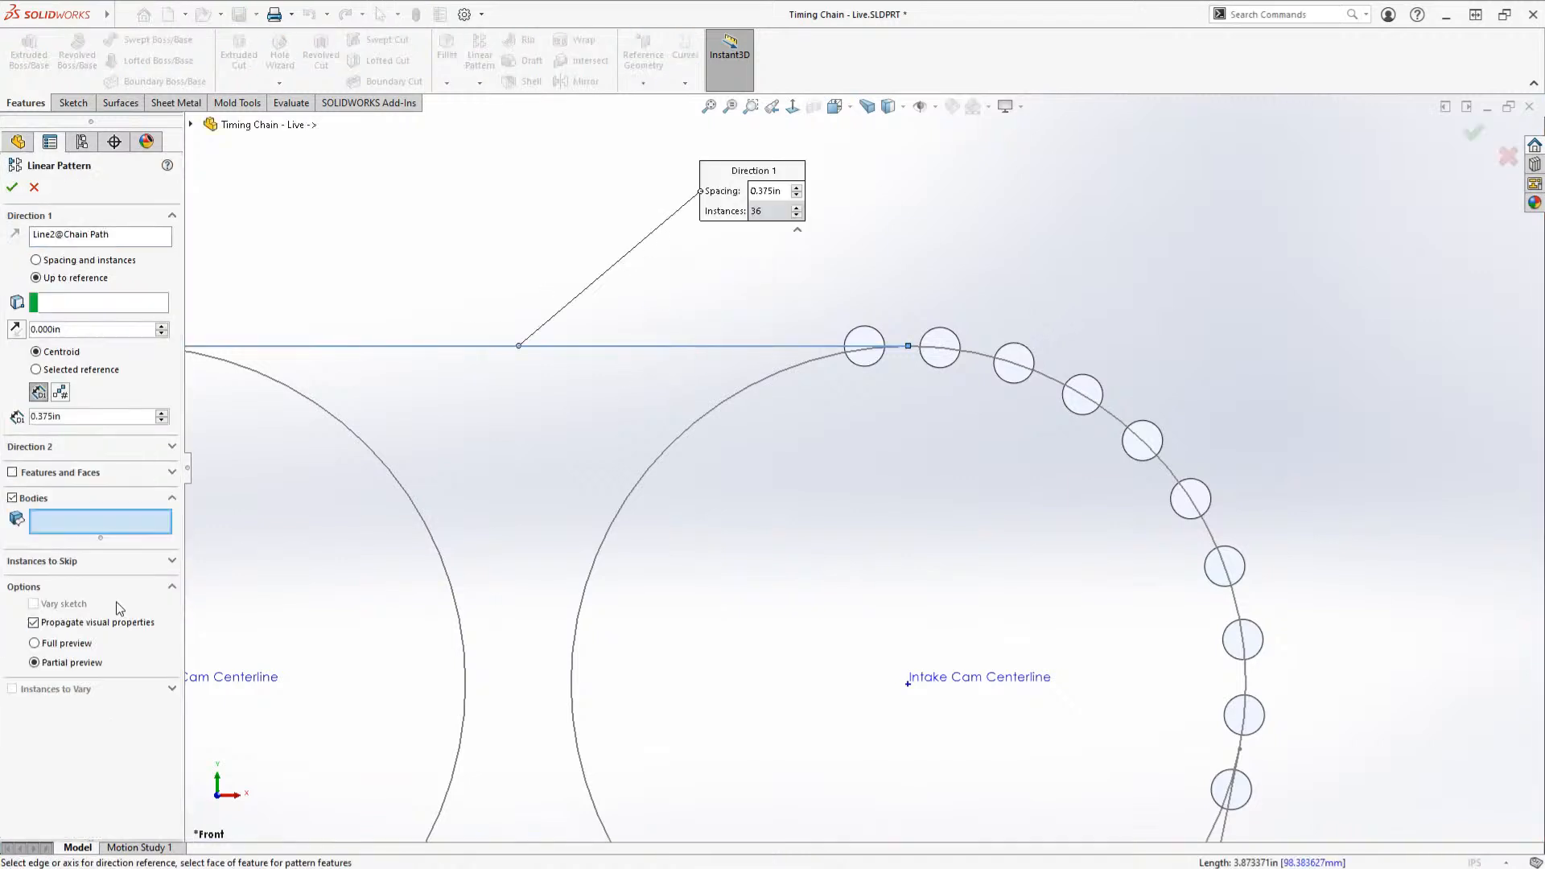
{"action": "left_click", "coordinate": [866, 369]}
{"action": "scroll", "coordinate": [639, 441], "scroll_direction": "up", "scroll_amount": 3}
{"action": "scroll", "coordinate": [597, 443], "scroll_direction": "down", "scroll_amount": 2}
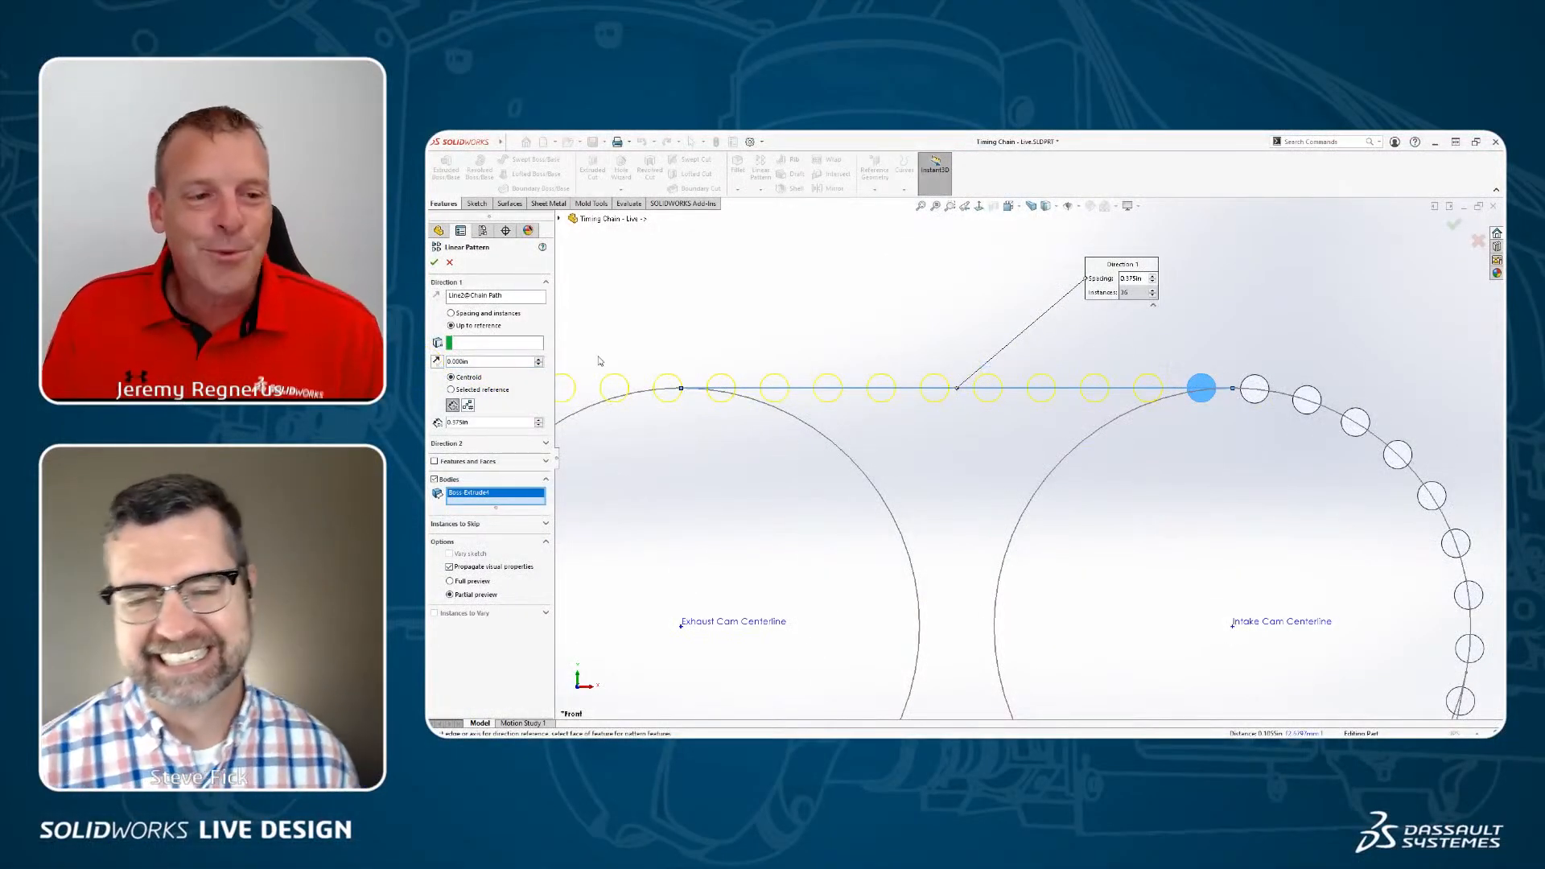
Step: Limit the linear pattern up to the Chain Path's tangent point above the exhaust cam, spaced 0.375 in, and accept it
{"action": "left_click", "coordinate": [477, 343]}
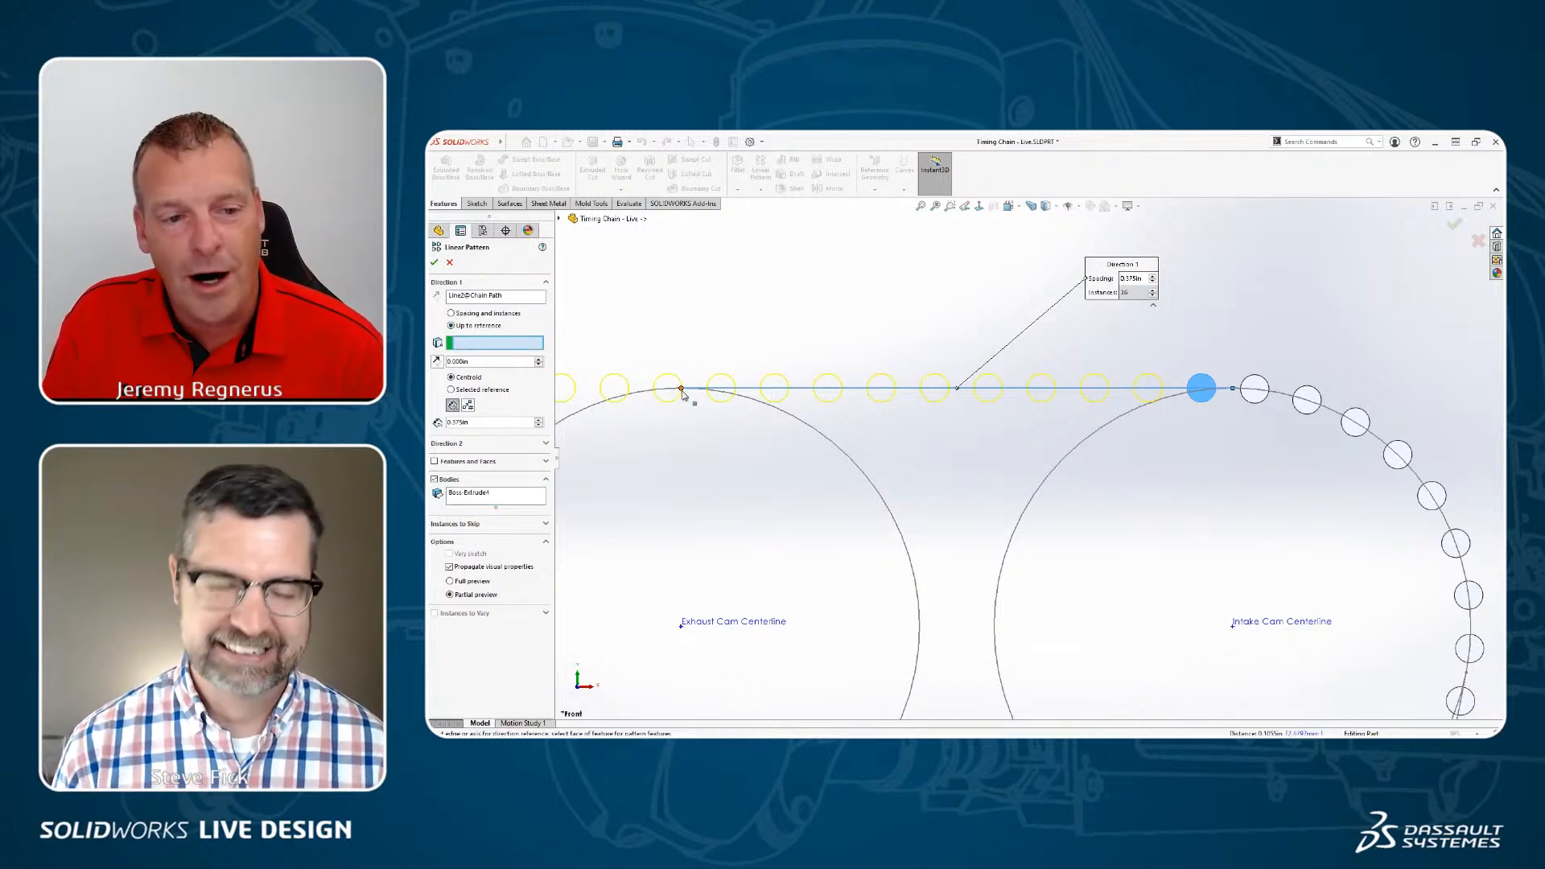
{"action": "scroll", "coordinate": [699, 467], "scroll_direction": "up", "scroll_amount": 3}
{"action": "scroll", "coordinate": [699, 468], "scroll_direction": "down", "scroll_amount": 3}
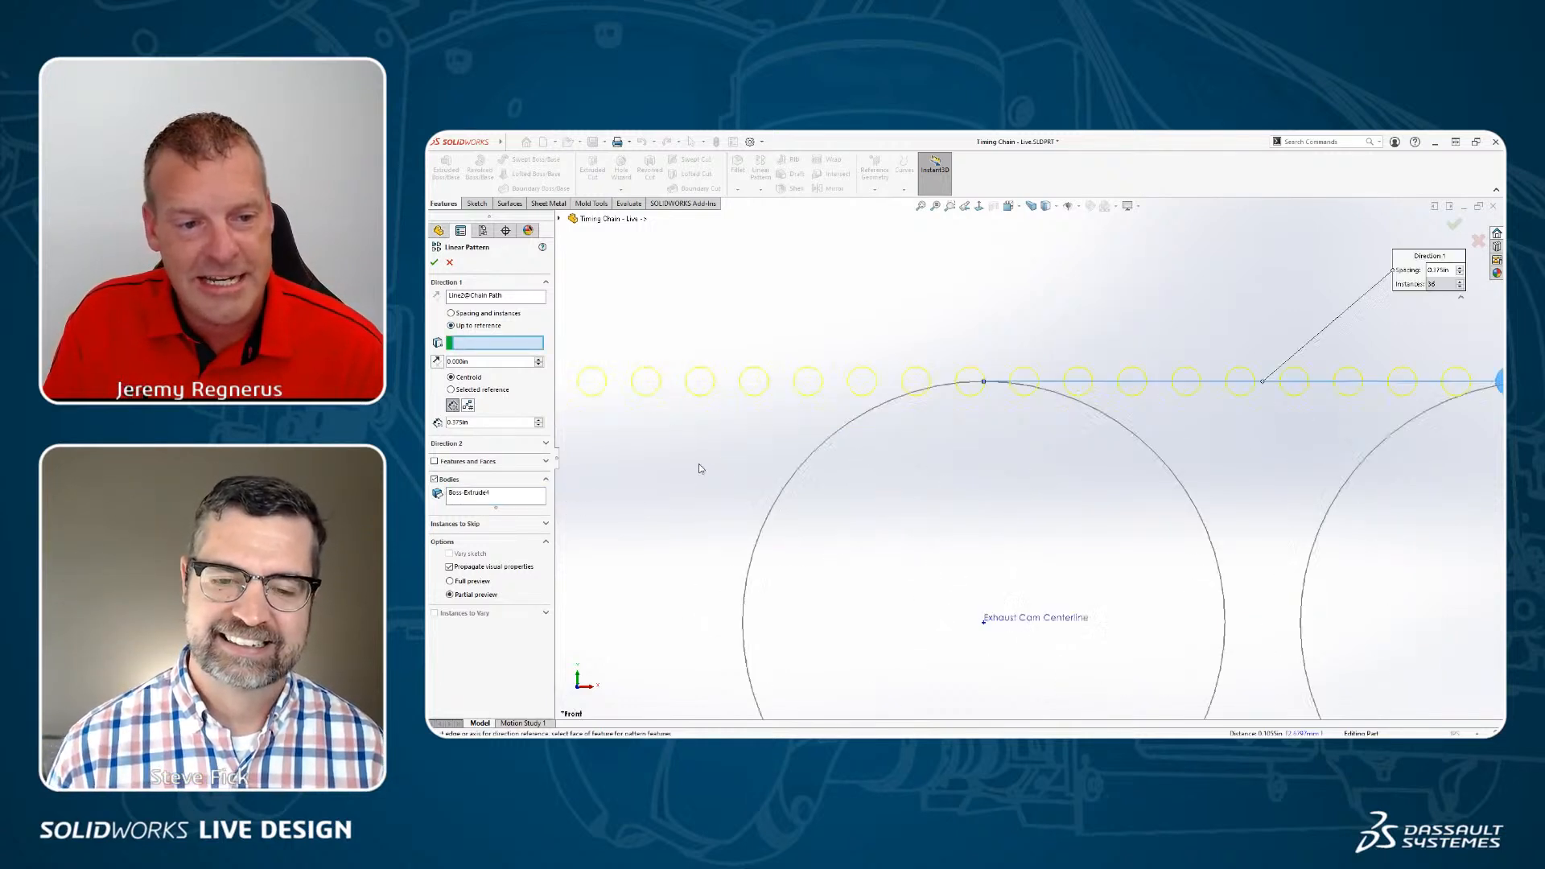
{"action": "scroll", "coordinate": [699, 467], "scroll_direction": "up", "scroll_amount": 3}
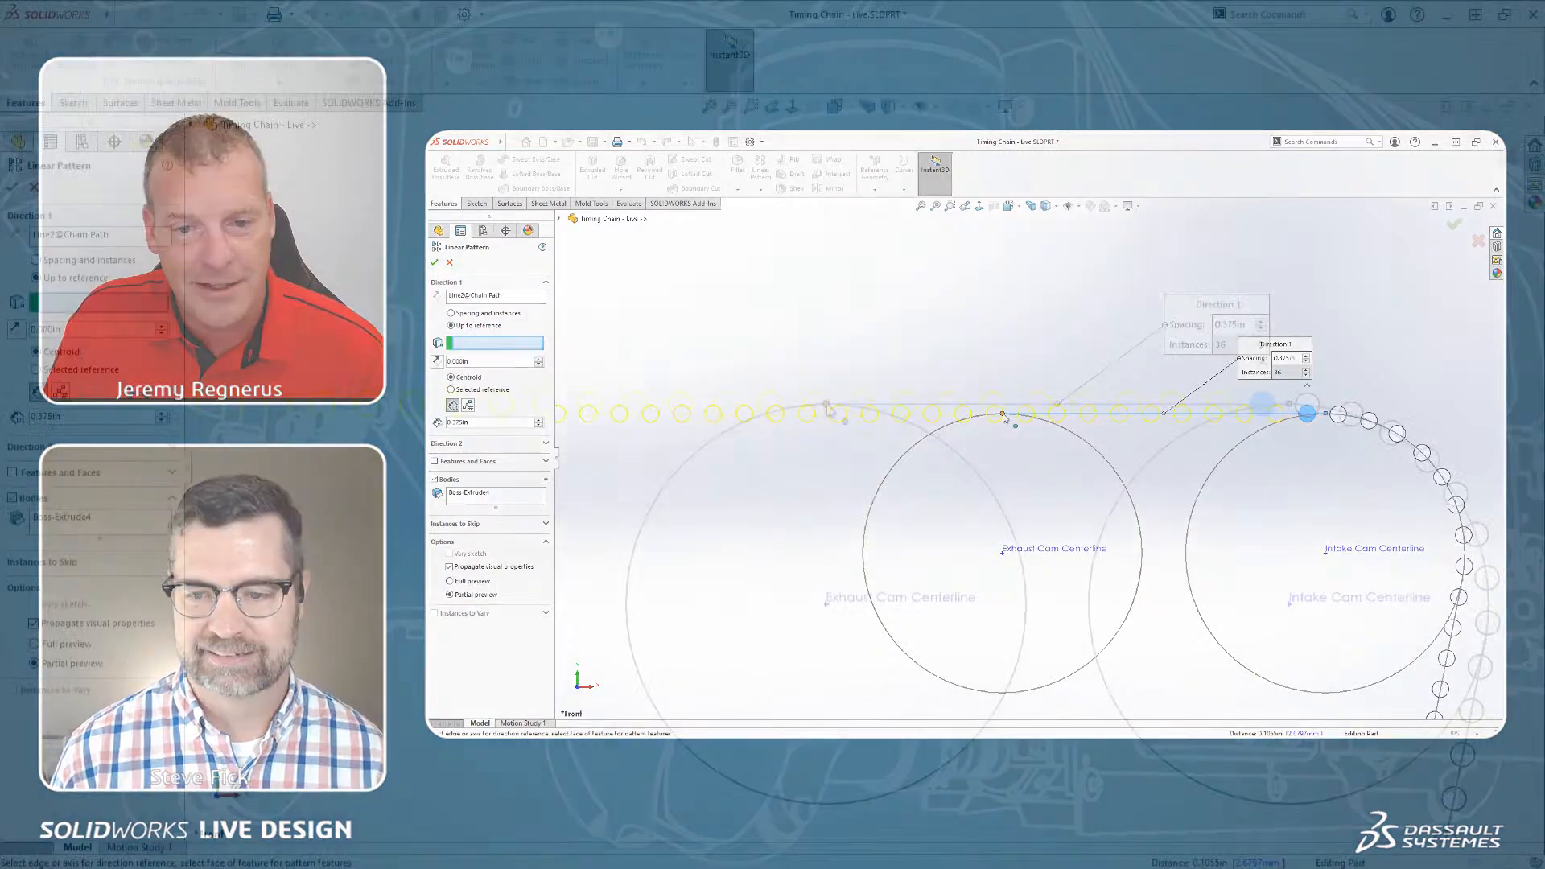
{"action": "left_click", "coordinate": [1002, 412]}
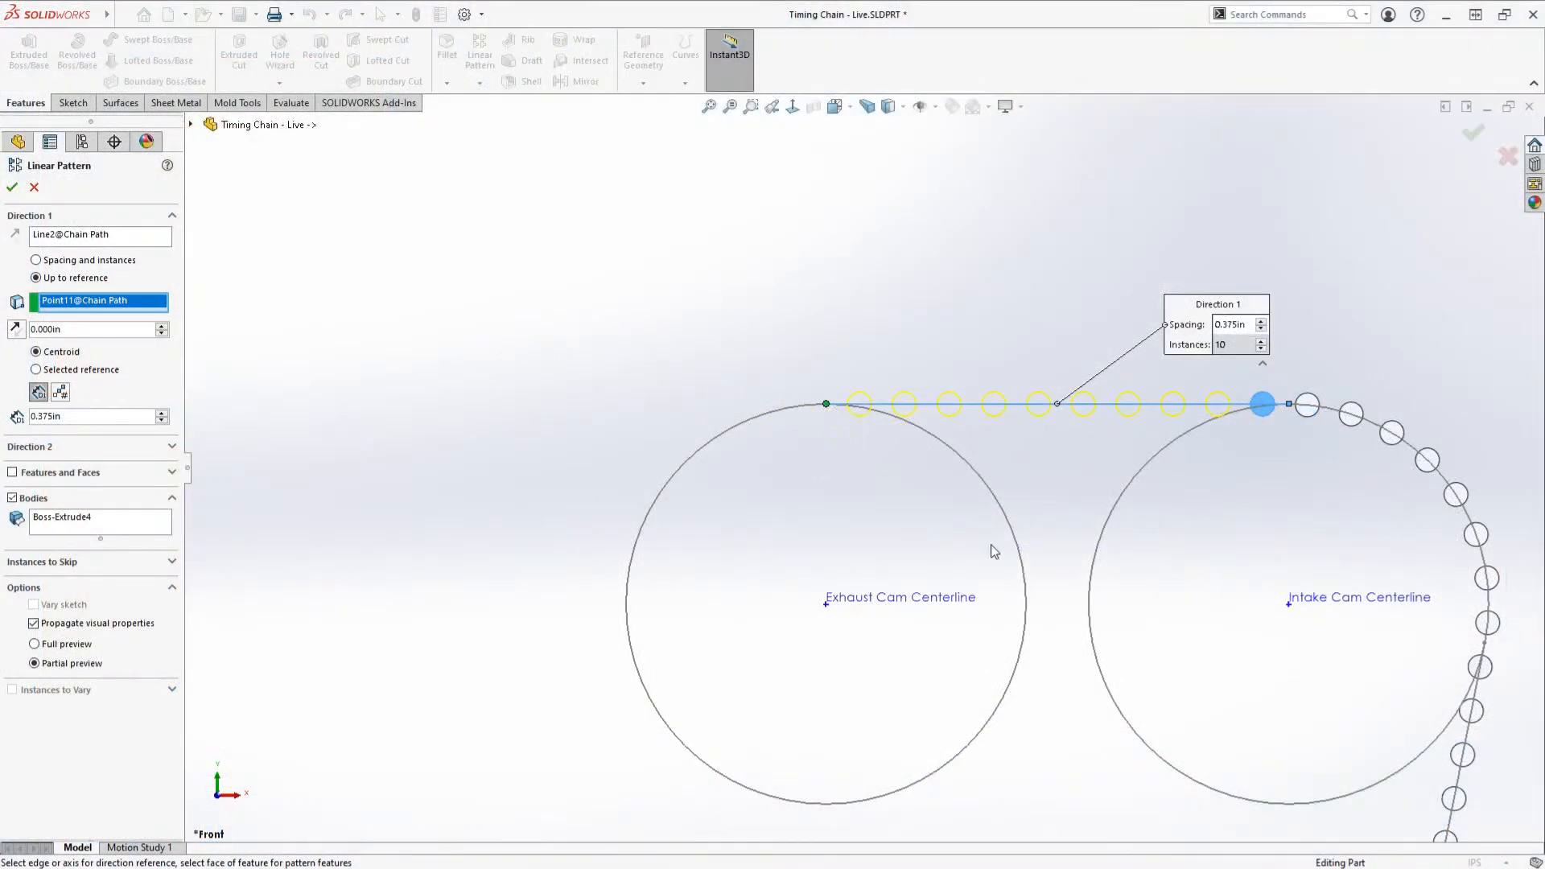
{"action": "scroll", "coordinate": [1027, 390], "scroll_direction": "down", "scroll_amount": 3}
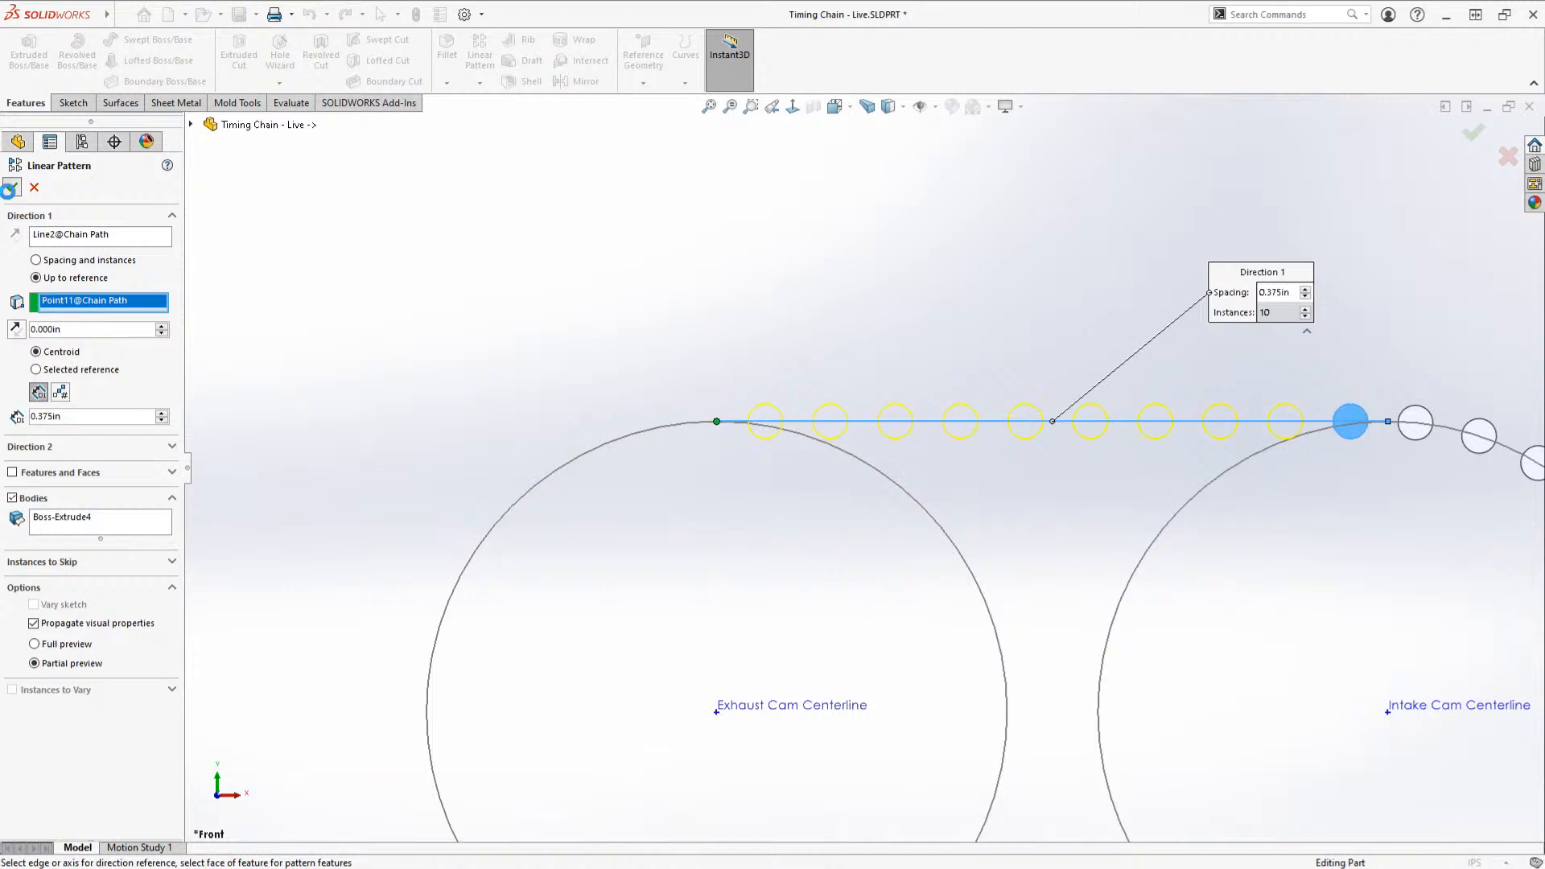
{"action": "left_click", "coordinate": [13, 187]}
{"action": "left_click", "coordinate": [773, 274]}
Step: Start a sketch on the Front Strand Center plane and draw a circle centred on the Chain Path's exhaust cam arc, just past the tangent point
{"action": "scroll", "coordinate": [835, 314], "scroll_direction": "up", "scroll_amount": 5}
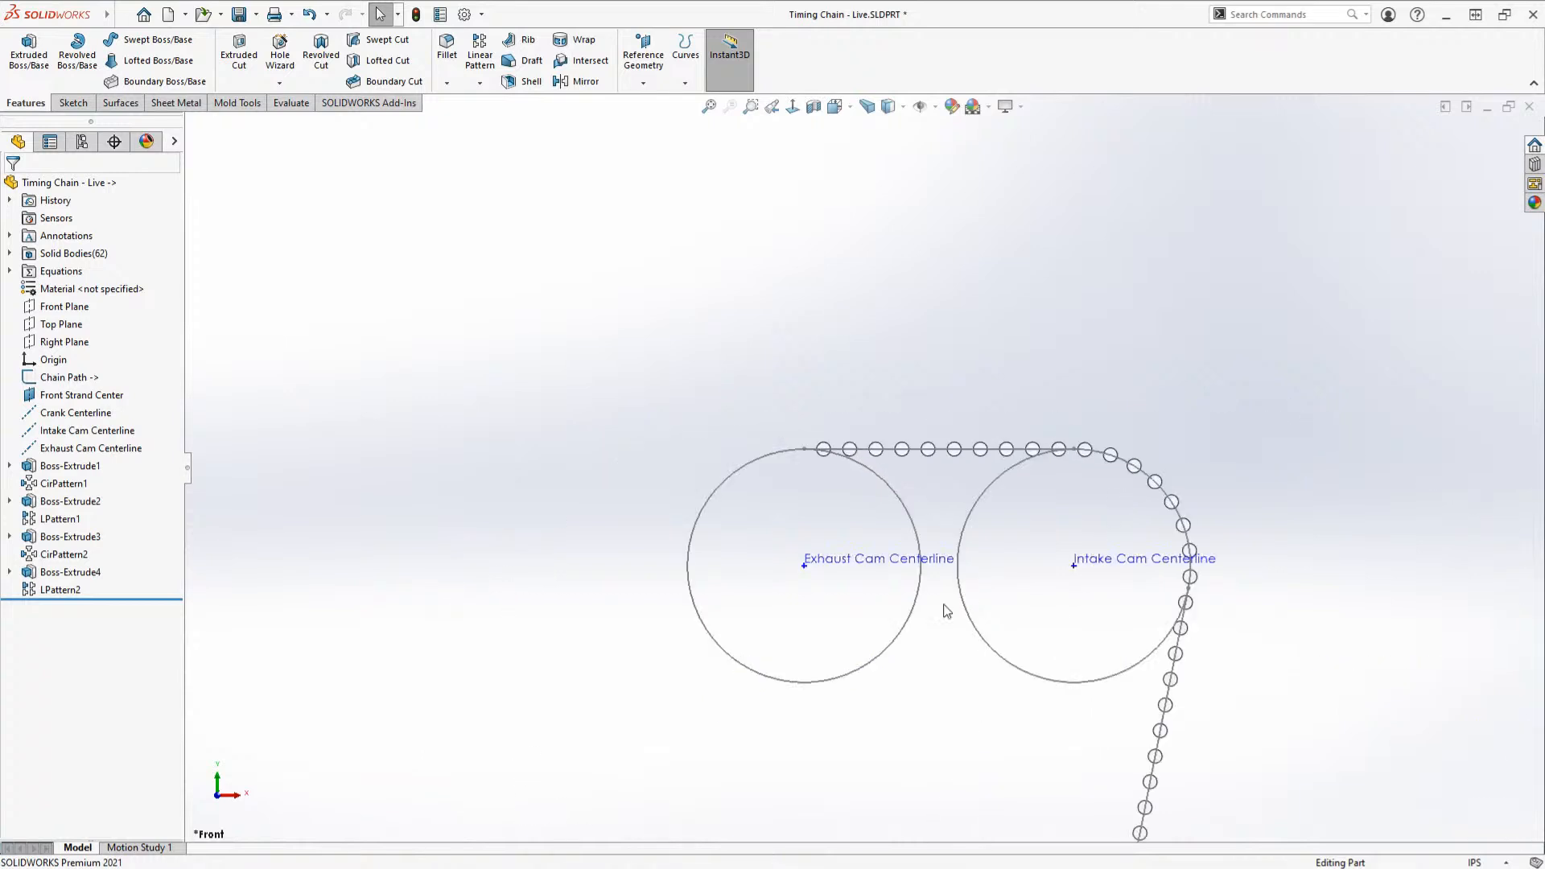
{"action": "scroll", "coordinate": [943, 605], "scroll_direction": "down", "scroll_amount": 3}
{"action": "scroll", "coordinate": [790, 288], "scroll_direction": "down", "scroll_amount": 1}
{"action": "scroll", "coordinate": [658, 361], "scroll_direction": "down", "scroll_amount": 2}
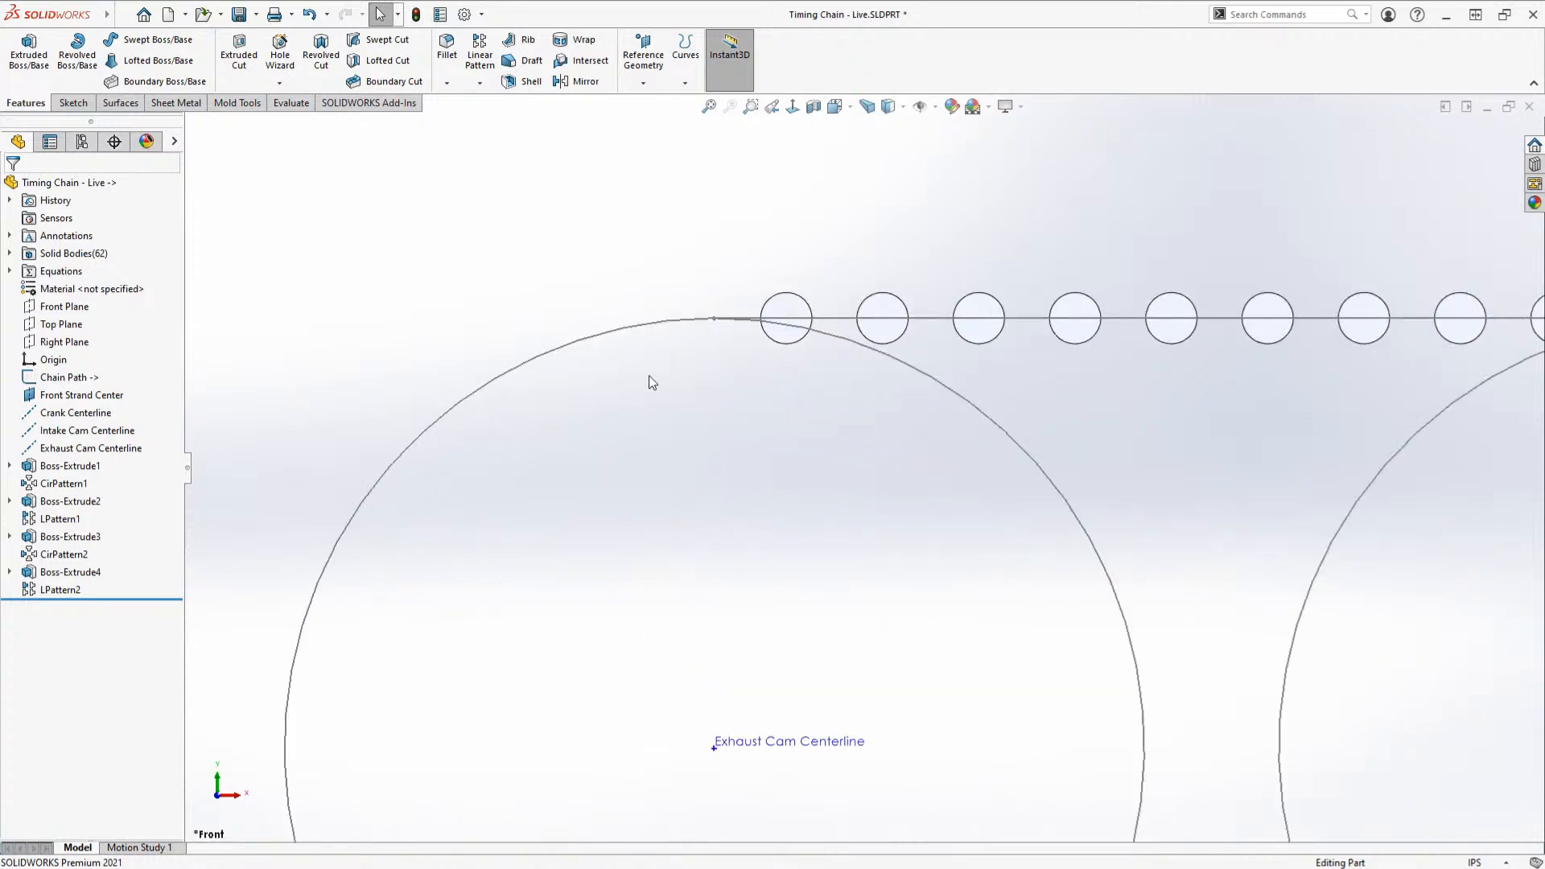
{"action": "left_click", "coordinate": [618, 381]}
{"action": "left_click", "coordinate": [80, 395]}
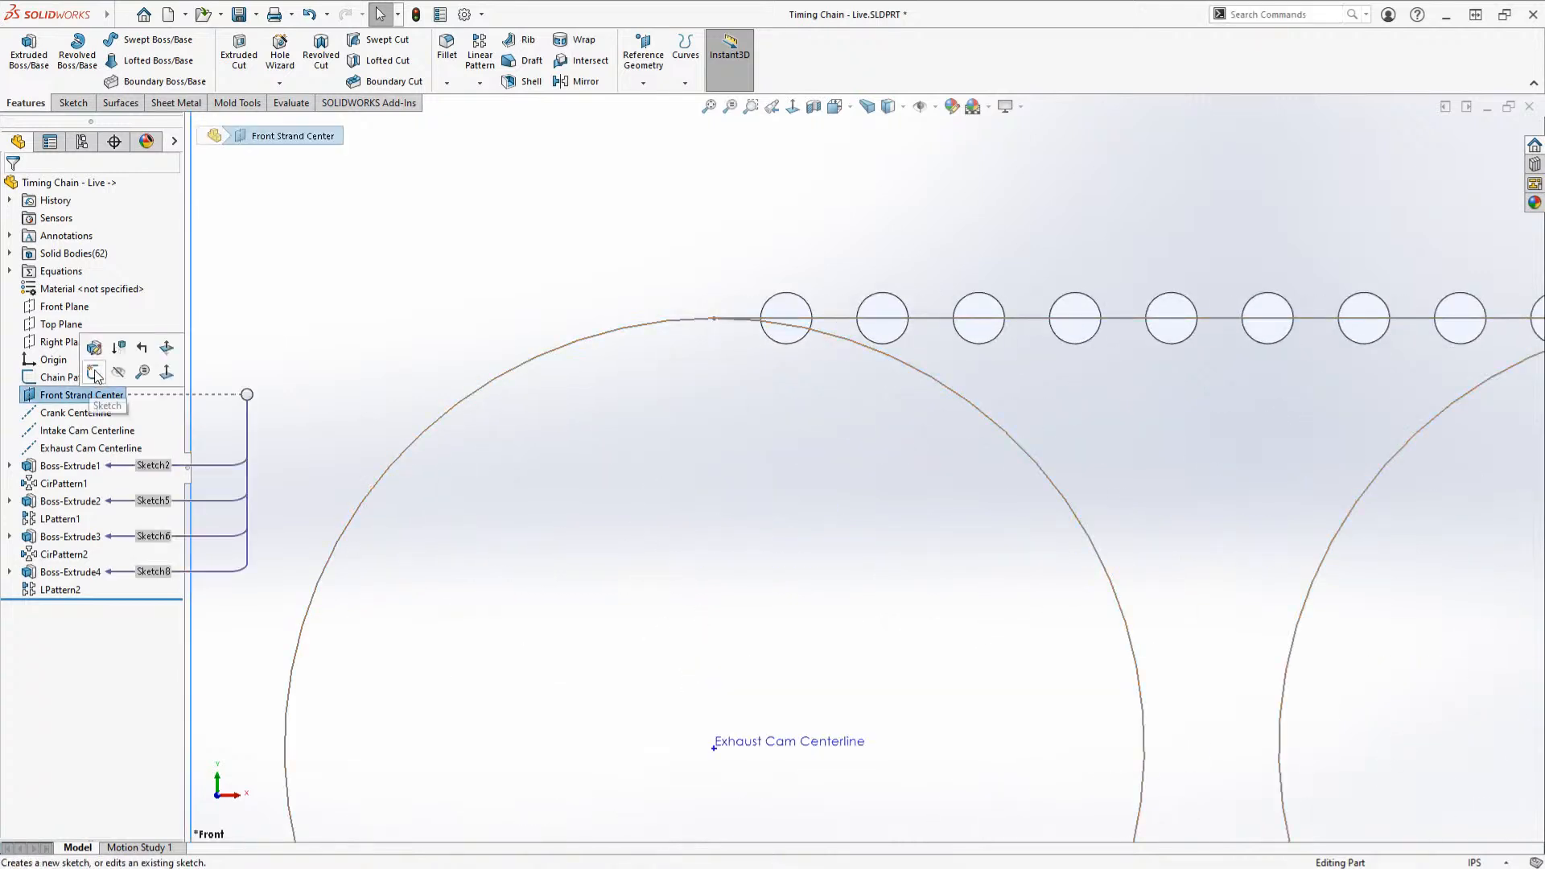
{"action": "left_click", "coordinate": [94, 372]}
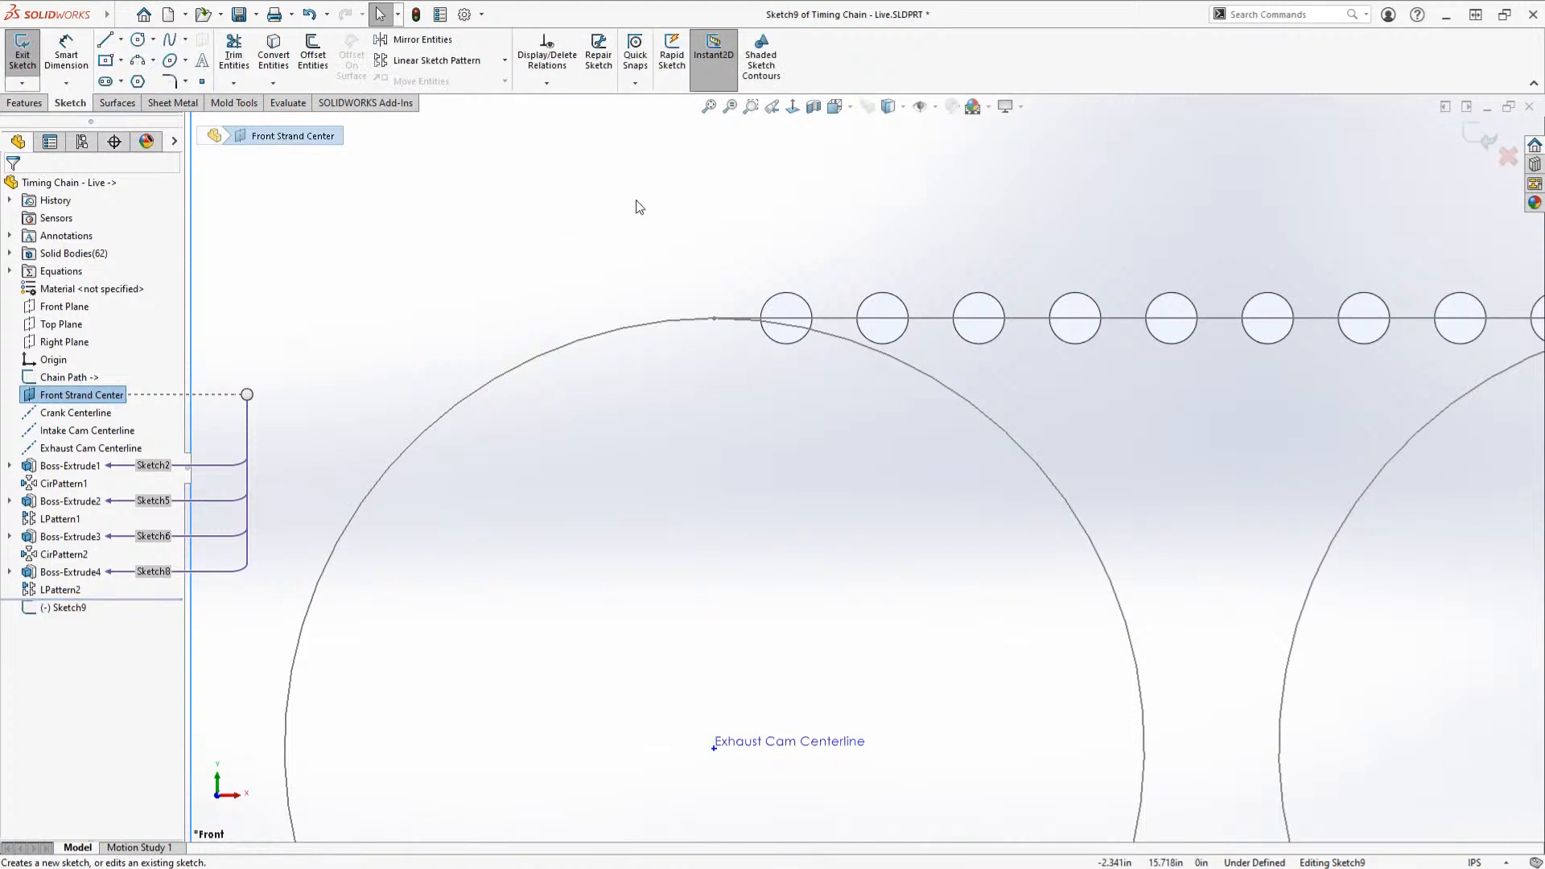
{"action": "key", "text": "s"}
{"action": "left_click", "coordinate": [689, 259]}
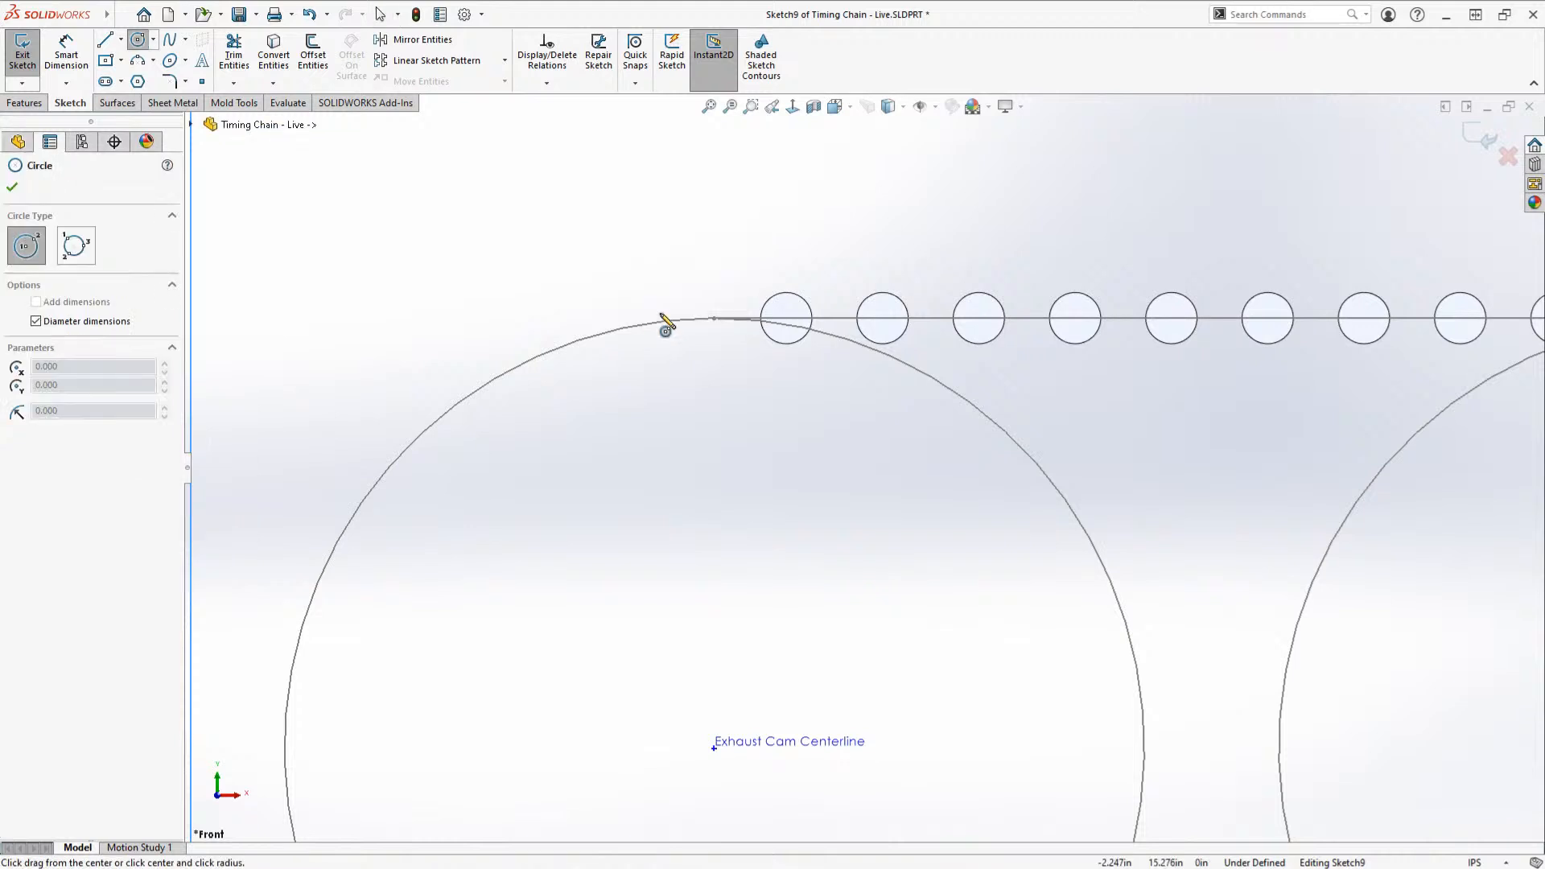
{"action": "left_click_drag", "start_coordinate": [654, 322], "coordinate": [681, 262]}
{"action": "key", "text": "Escape"}
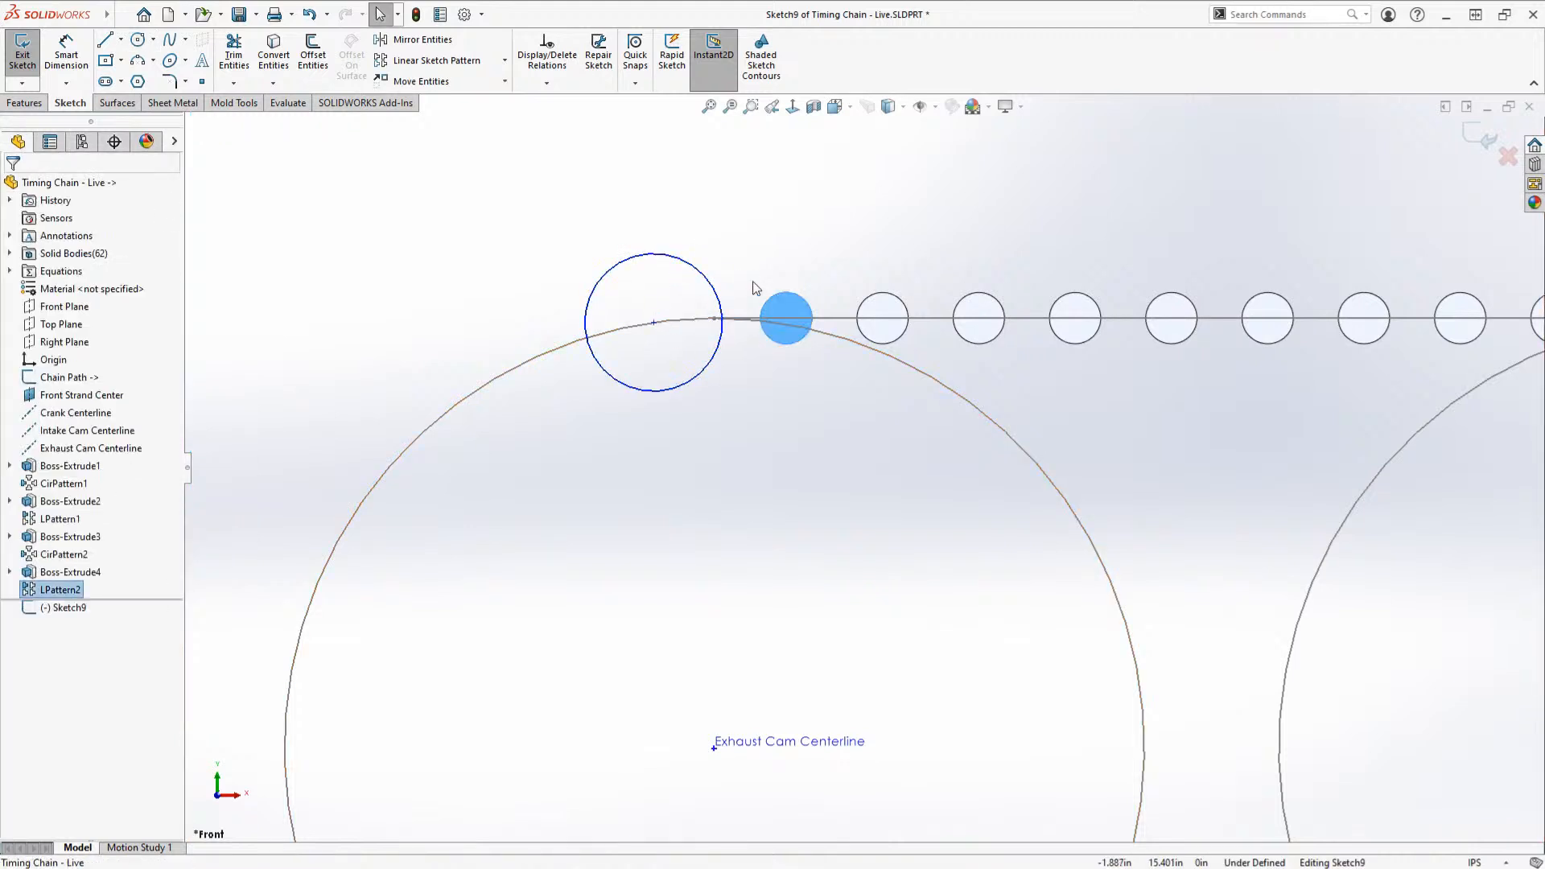
Step: Make the circle equal in size to the last roller of the straight run and dimension the distance between their centres at .375 in
{"action": "left_click", "coordinate": [707, 268]}
{"action": "left_click", "coordinate": [768, 300], "text": "ctrl"}
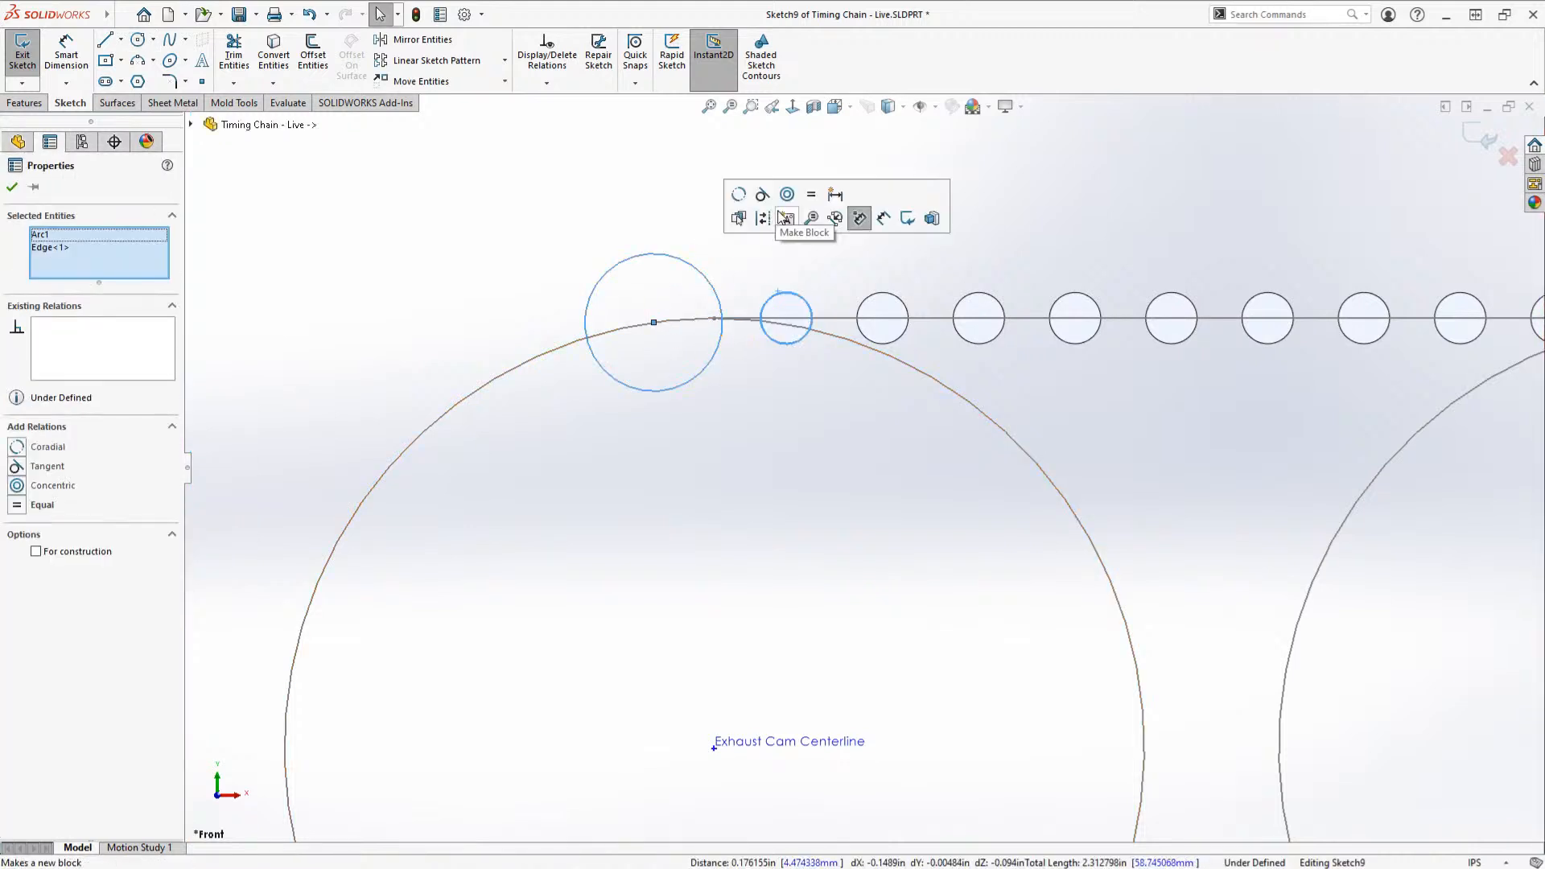
{"action": "left_click", "coordinate": [812, 195]}
{"action": "left_click", "coordinate": [837, 205]}
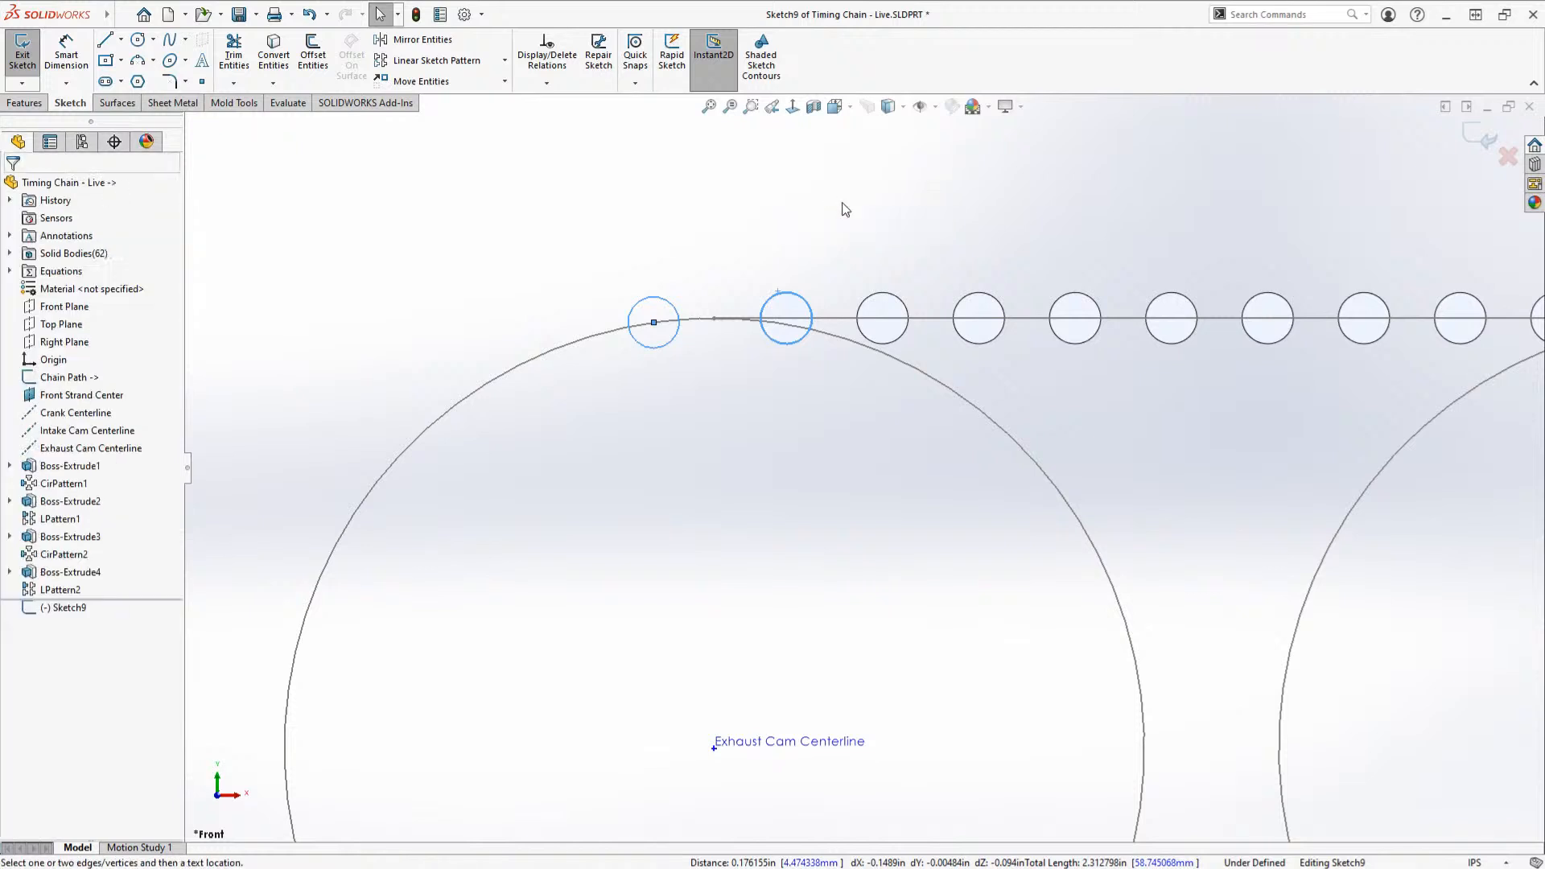
{"action": "type", "text": ".375"}
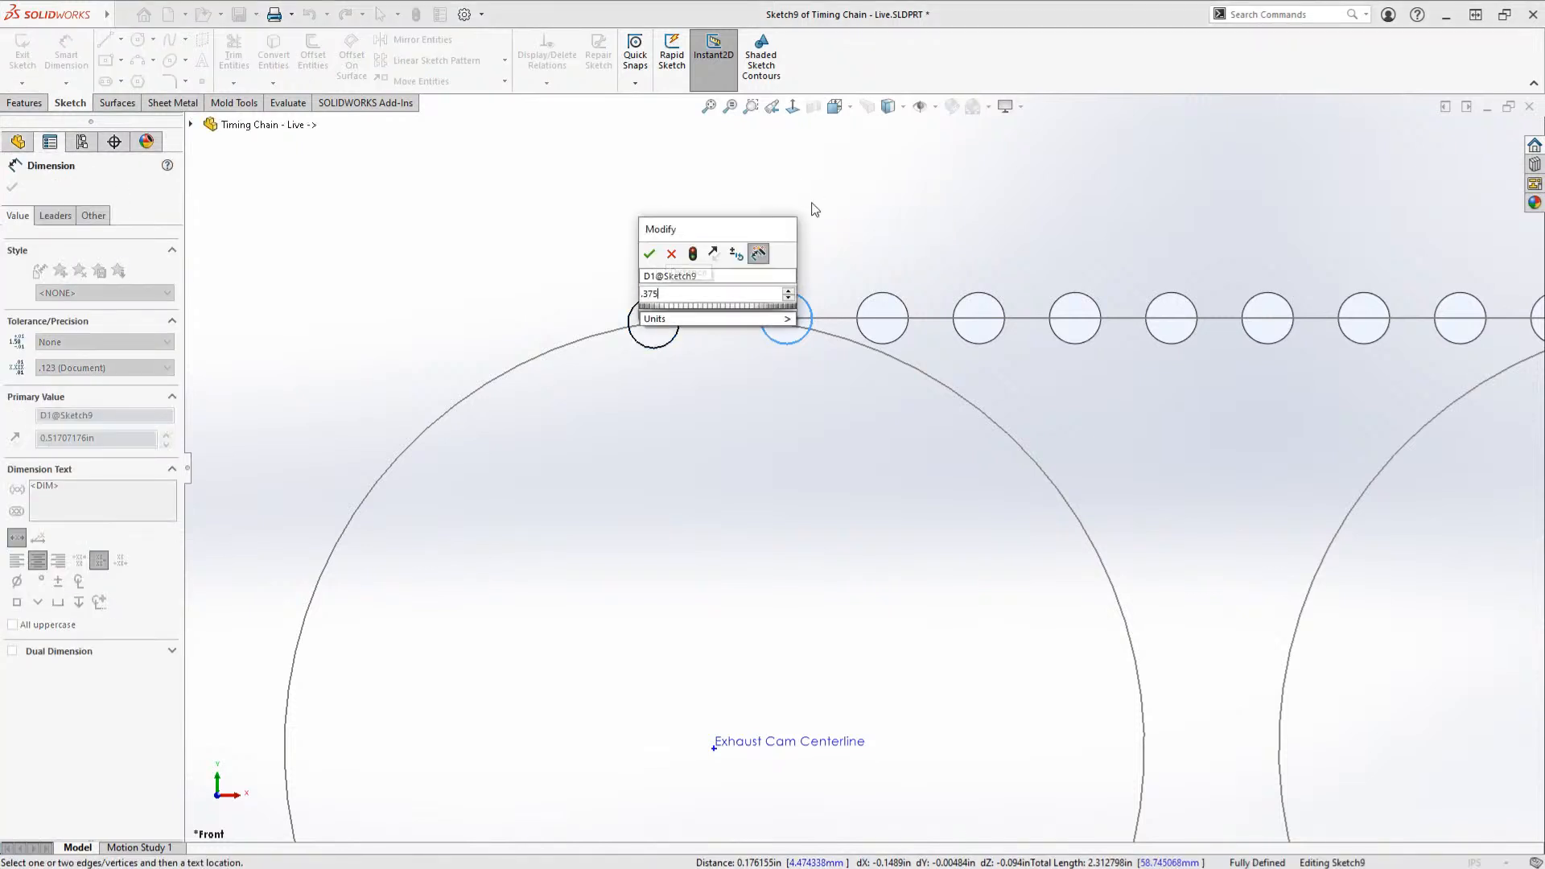
{"action": "key", "text": "Return"}
{"action": "key", "text": "Escape"}
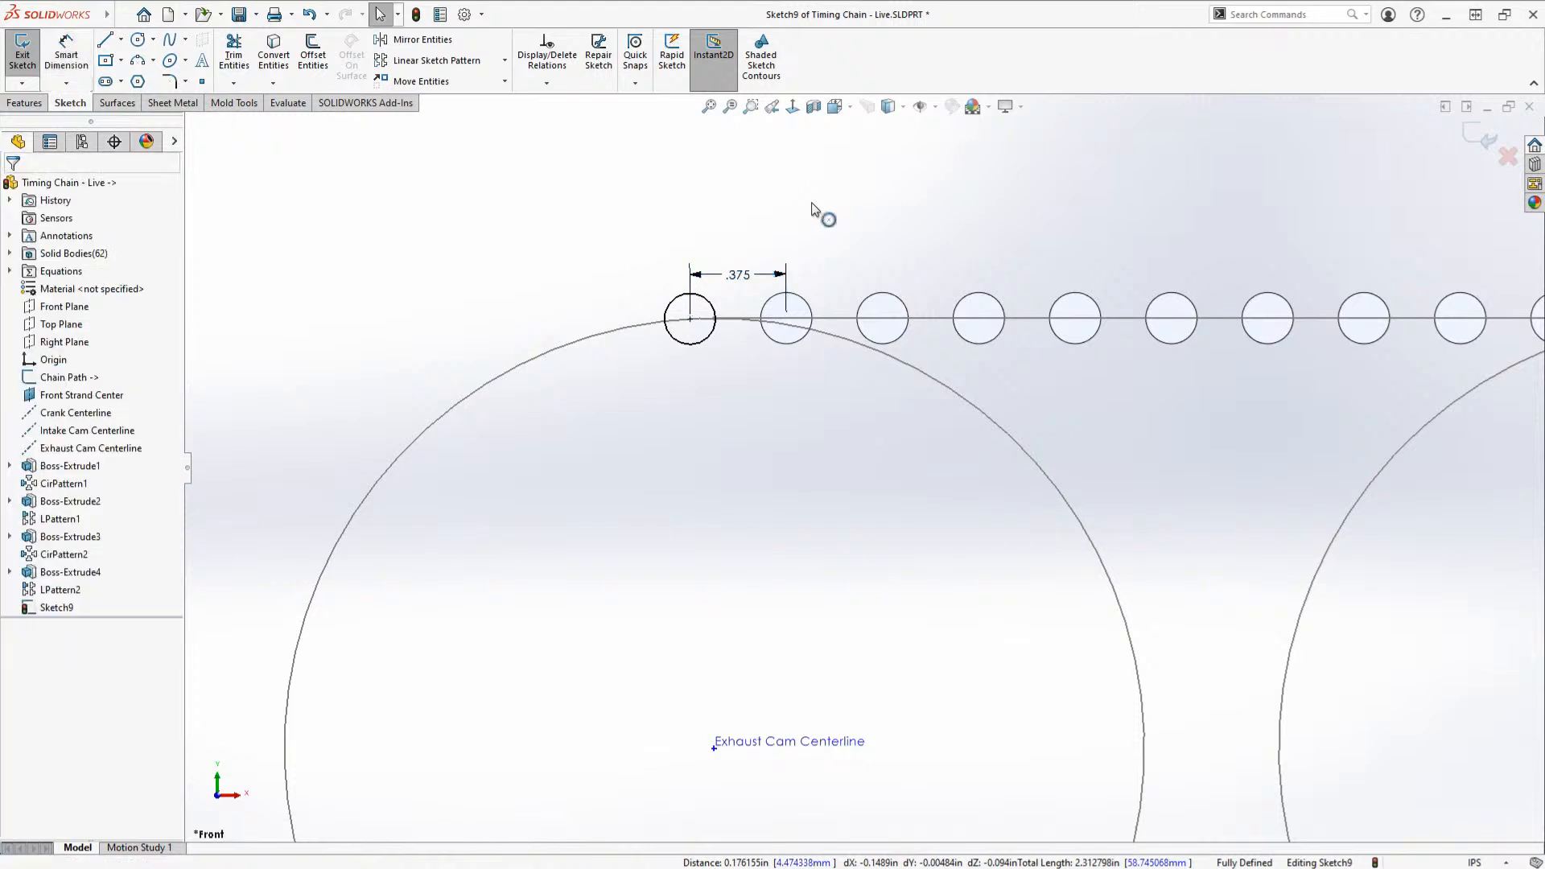
Step: Extrude the first exhaust cam roller circle 0.188 in using the Mid Plane end condition
{"action": "key", "text": "ctrl+b"}
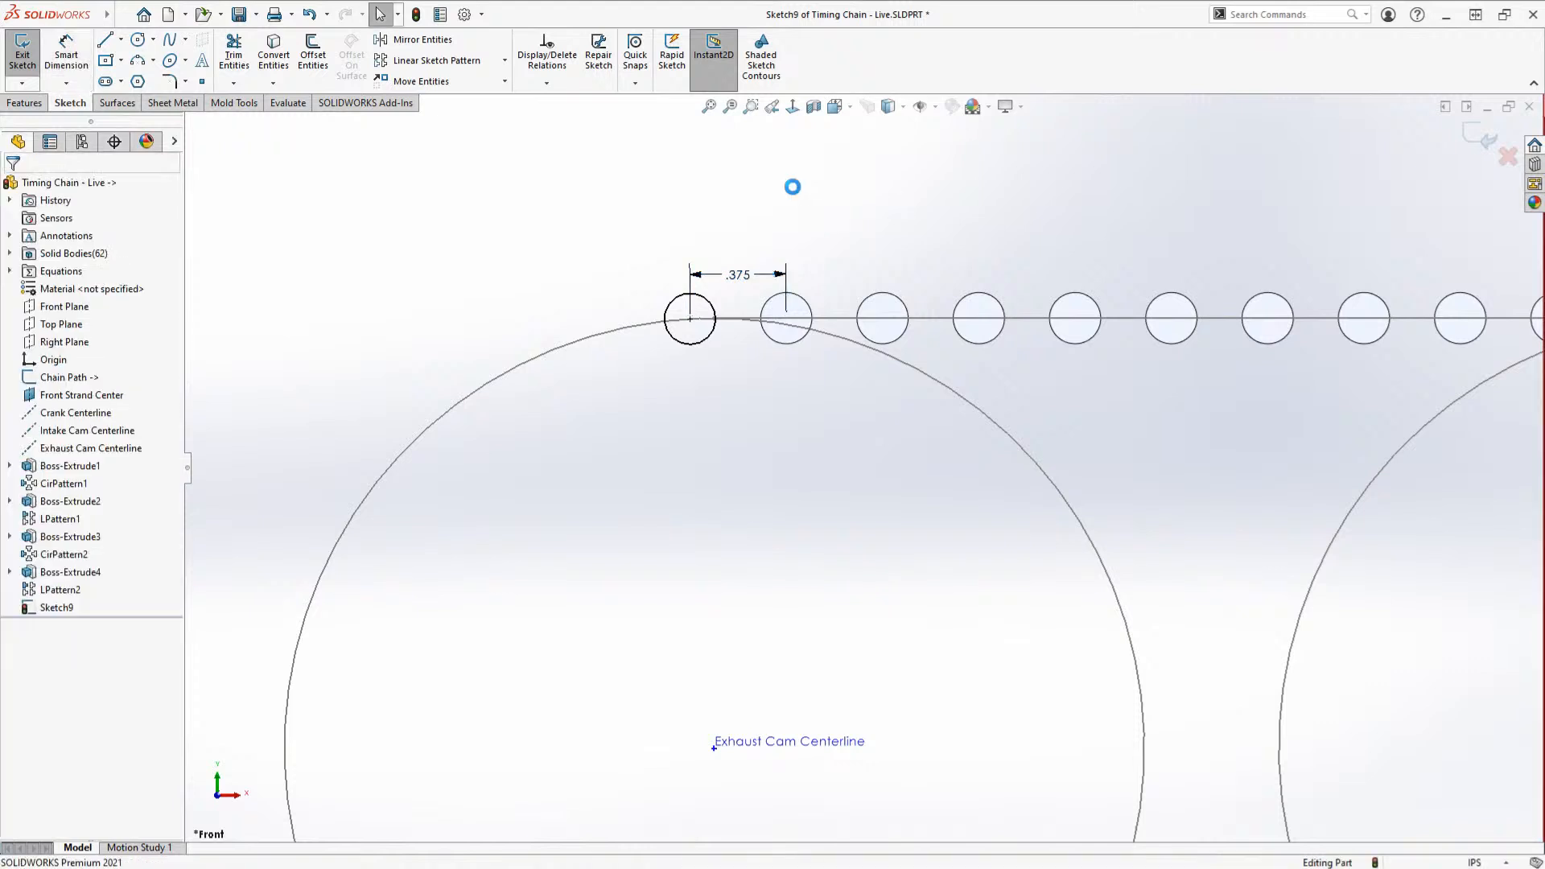
{"action": "key", "text": "s"}
{"action": "left_click", "coordinate": [853, 204]}
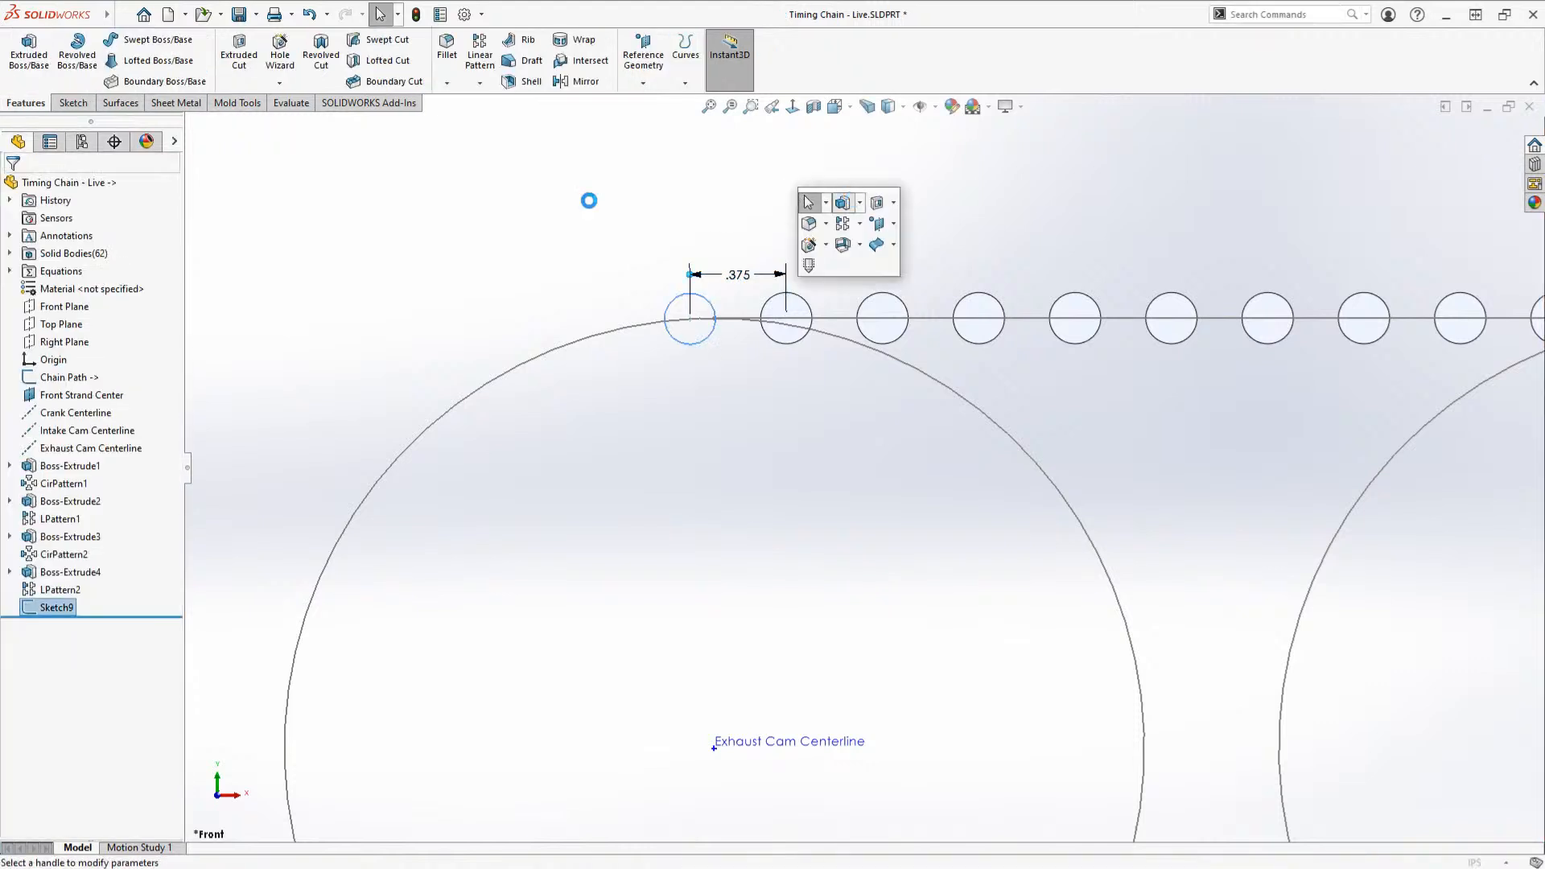
{"action": "right_click", "coordinate": [767, 173]}
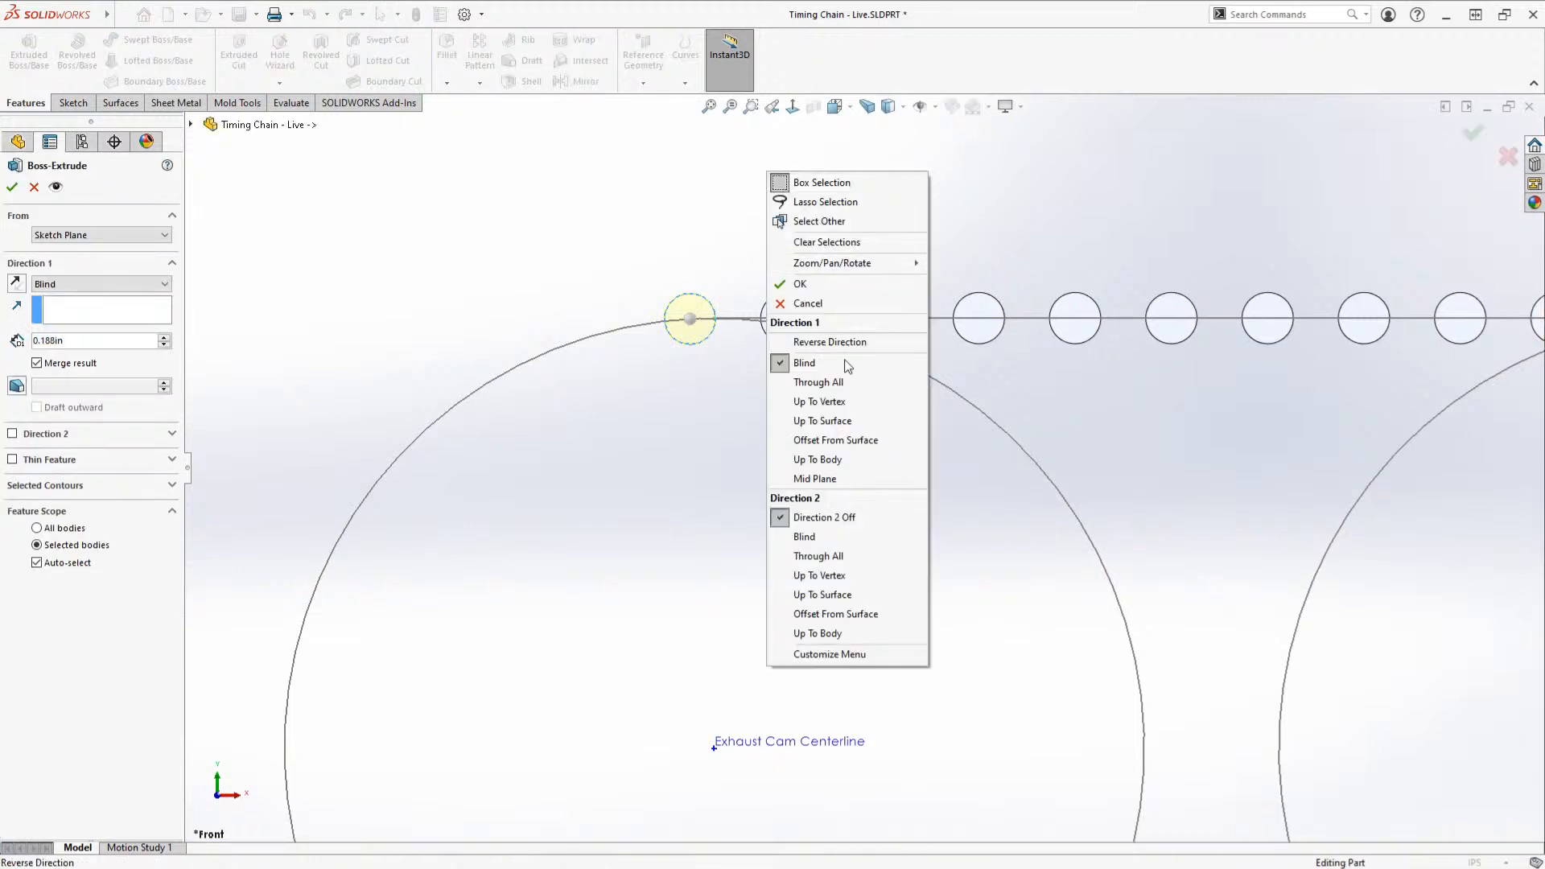
{"action": "left_click", "coordinate": [817, 480]}
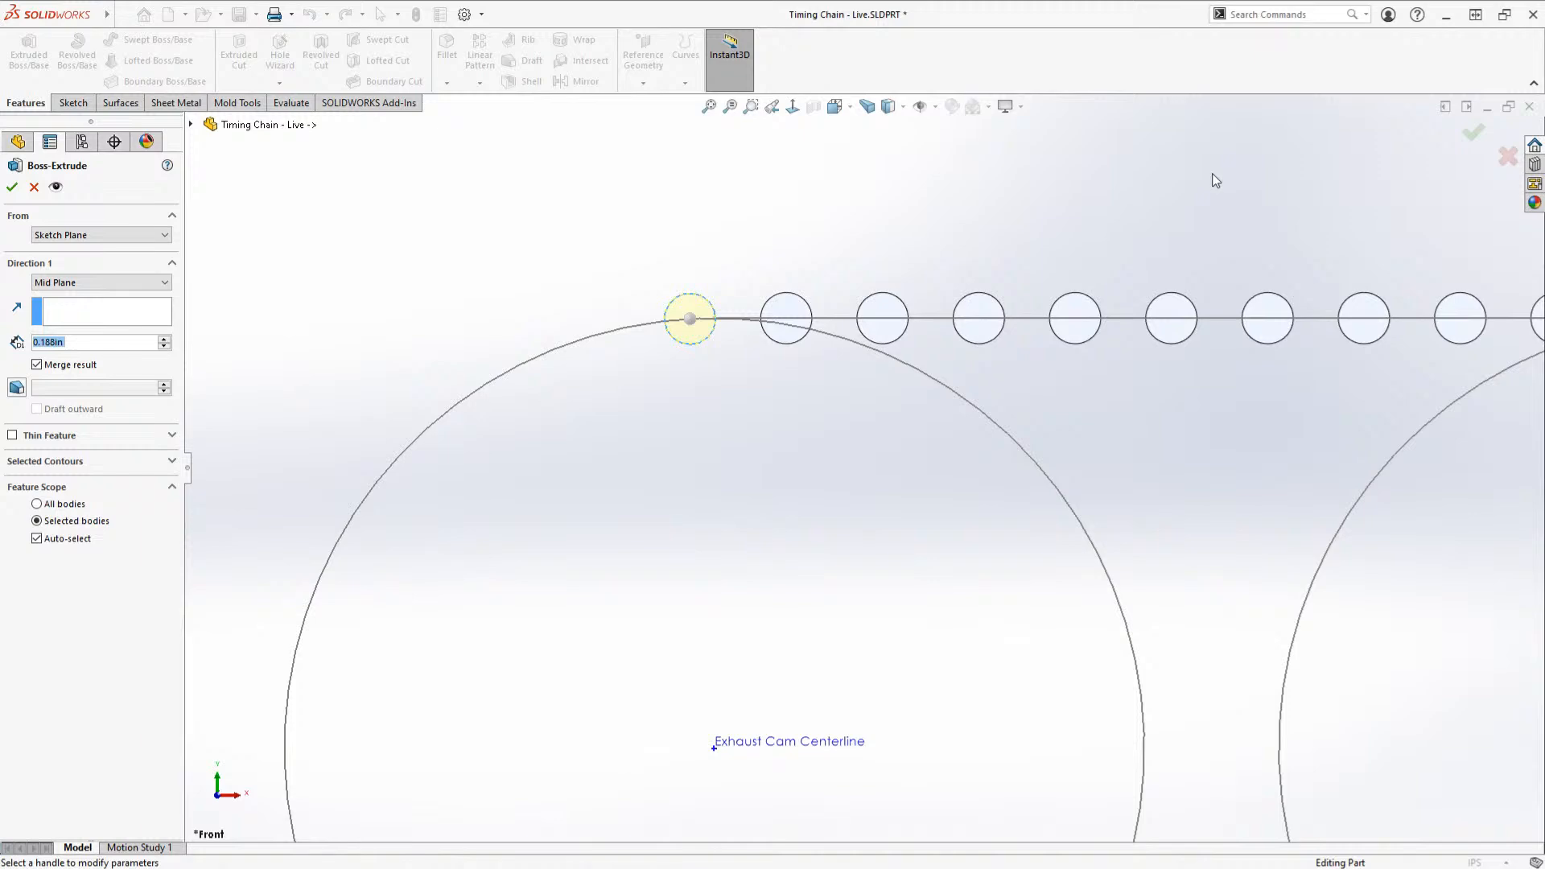
{"action": "left_click", "coordinate": [1469, 137]}
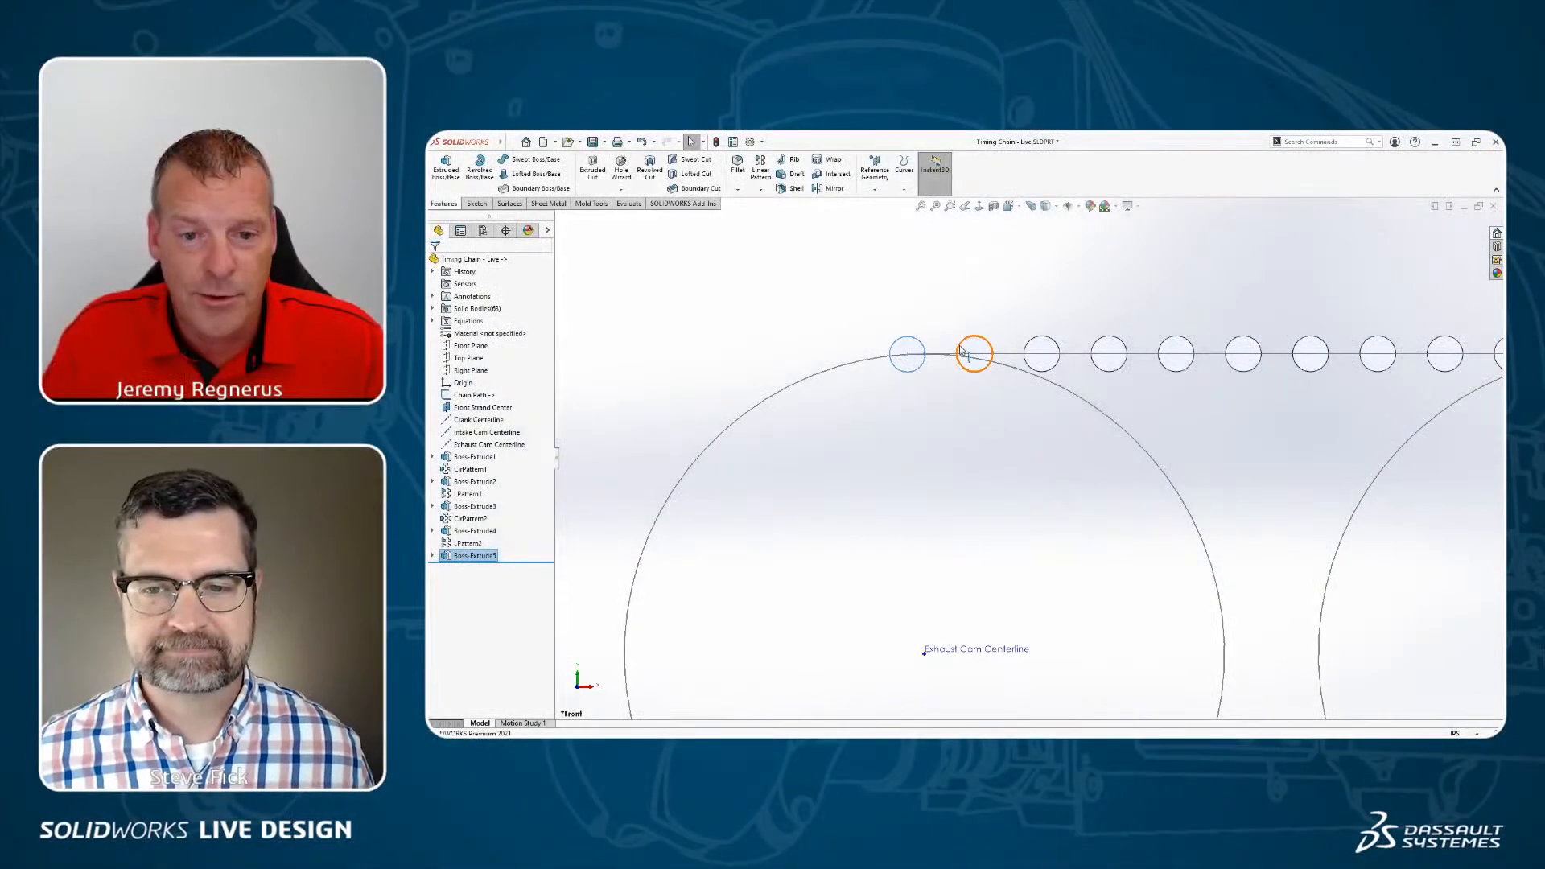
{"action": "left_click", "coordinate": [942, 326]}
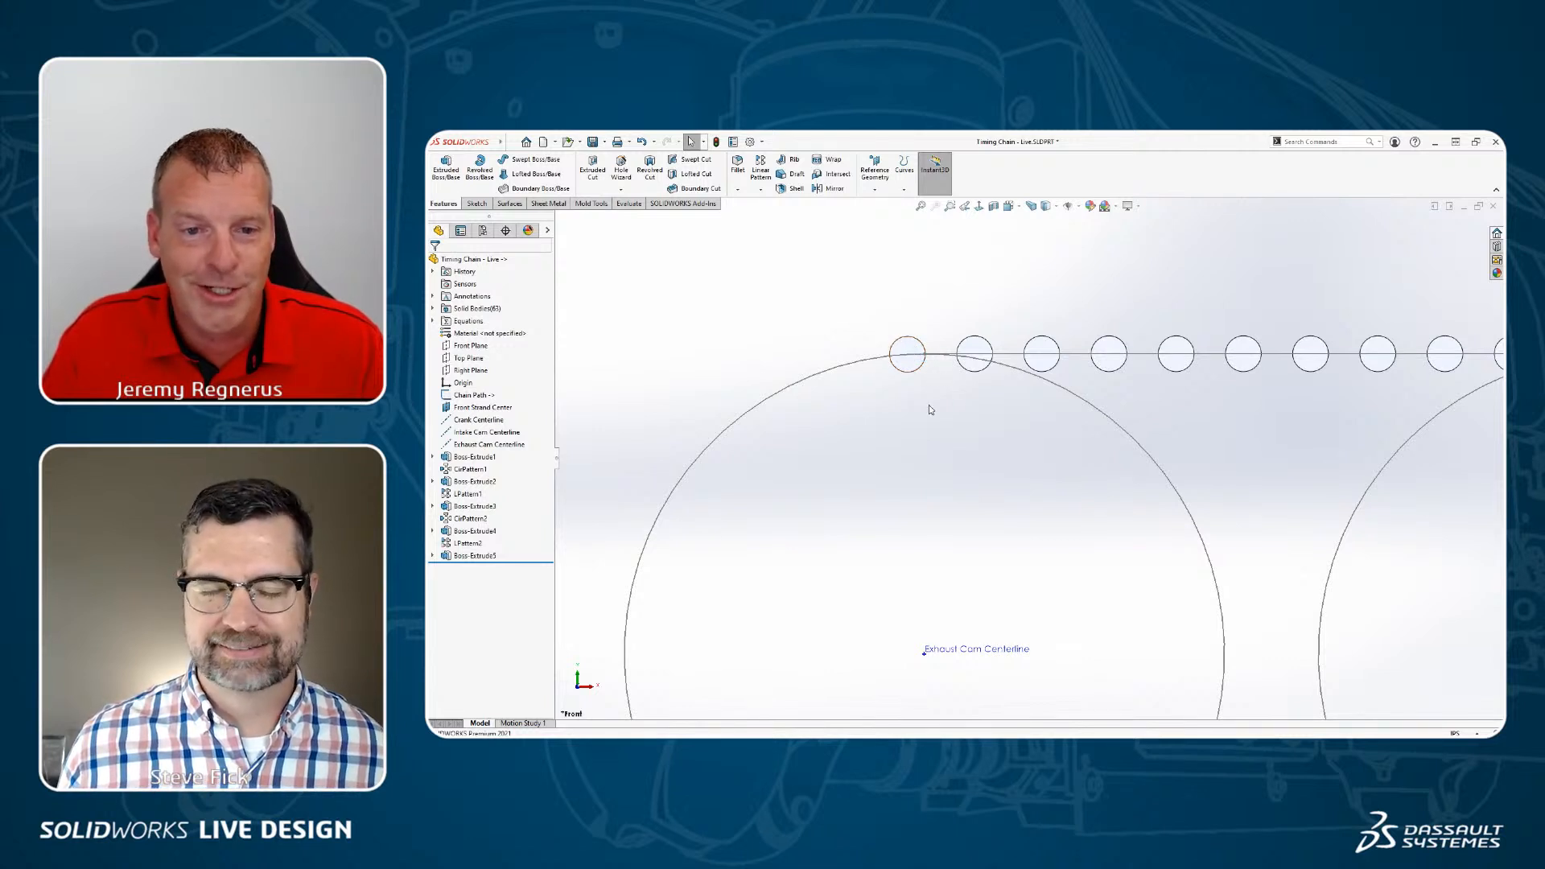
Step: Start a circular pattern of the first exhaust cam roller body, using the Exhaust Cam Centerline as the rotation axis
{"action": "key", "text": "z"}
{"action": "scroll", "coordinate": [1009, 632], "scroll_direction": "up", "scroll_amount": 1}
{"action": "scroll", "coordinate": [1009, 631], "scroll_direction": "down", "scroll_amount": 3}
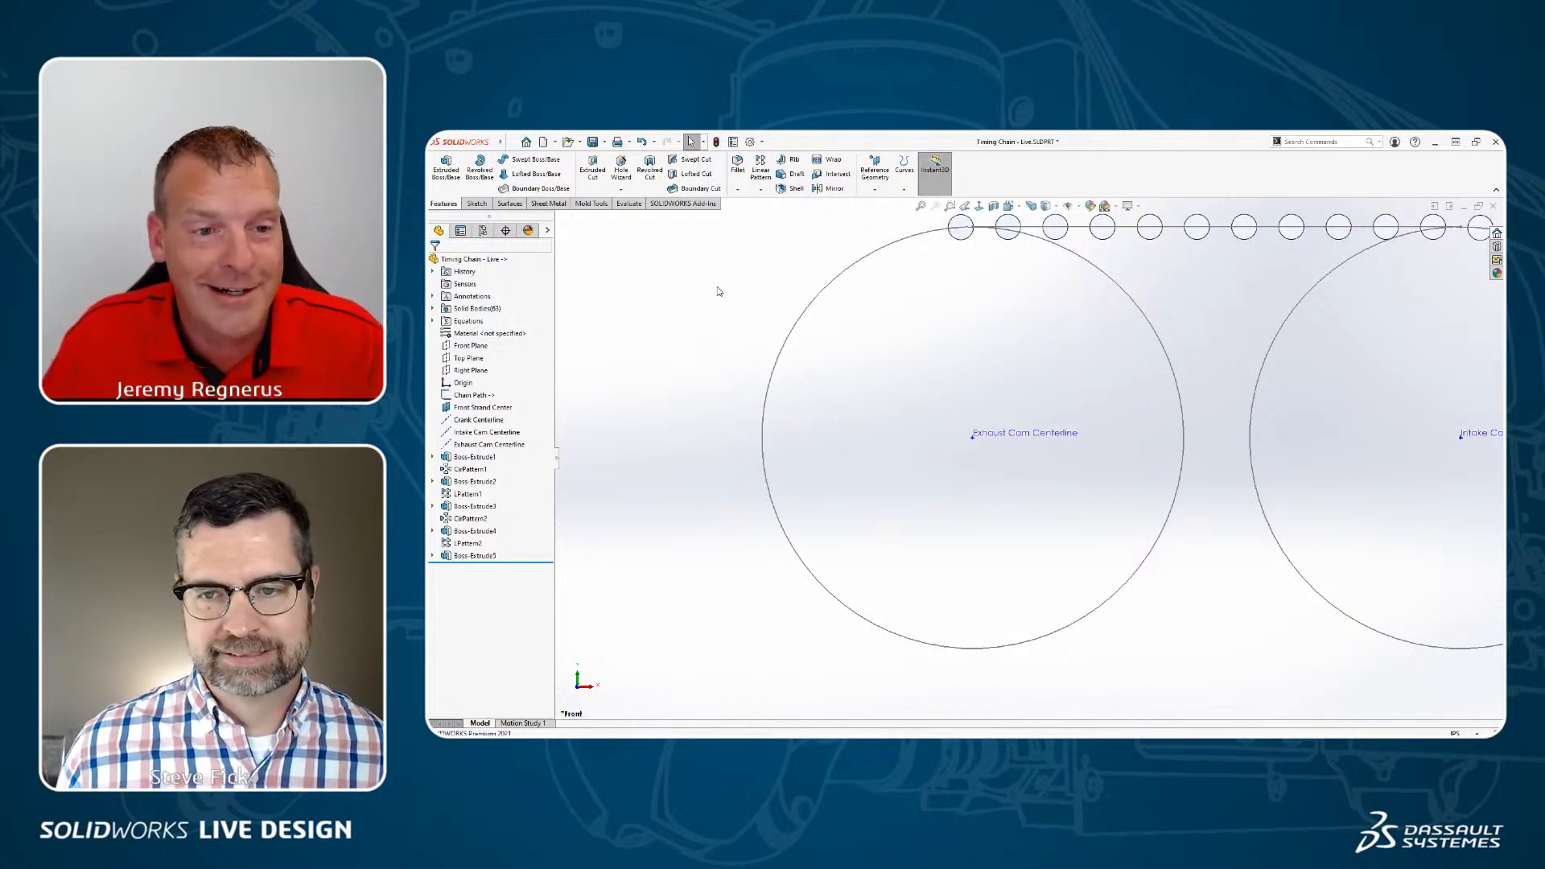
{"action": "key", "text": "s"}
{"action": "left_click", "coordinate": [766, 316]}
{"action": "left_click", "coordinate": [797, 342]}
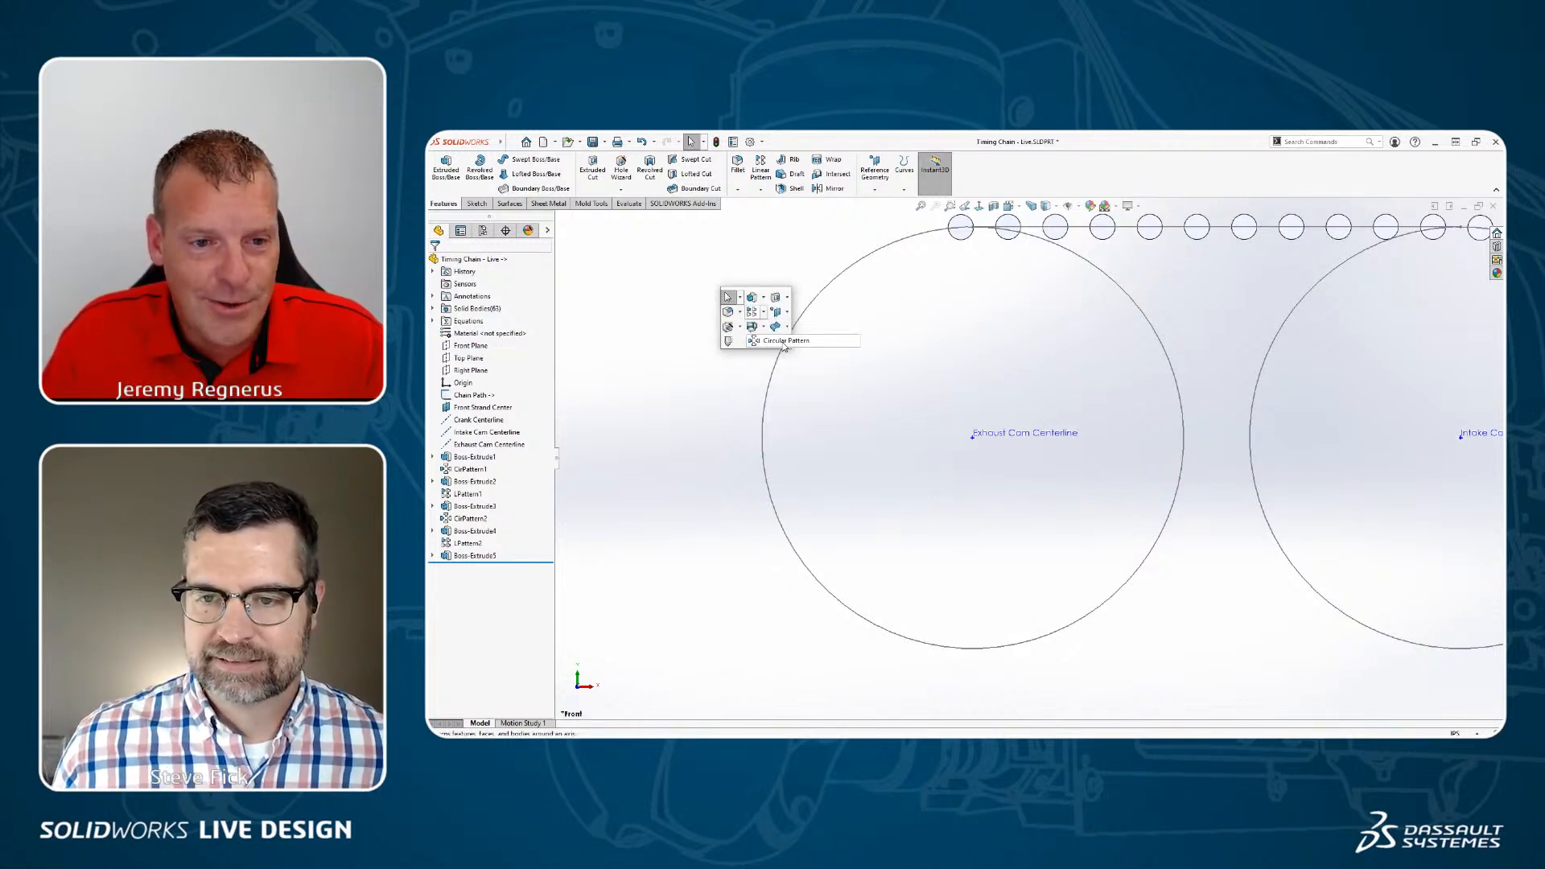
{"action": "left_click", "coordinate": [499, 298]}
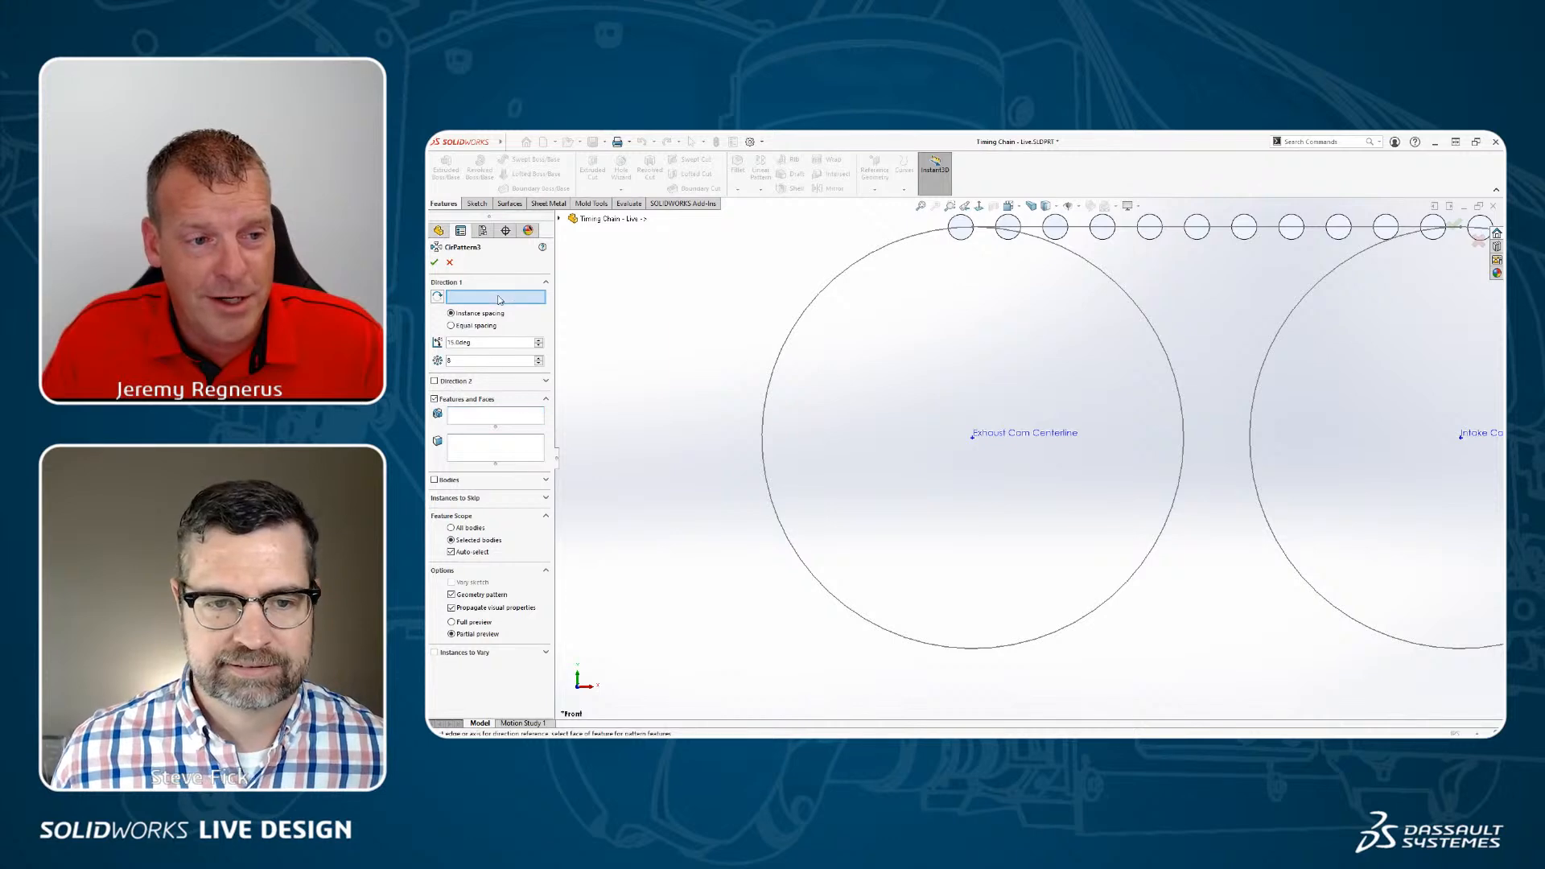
{"action": "left_click", "coordinate": [989, 454]}
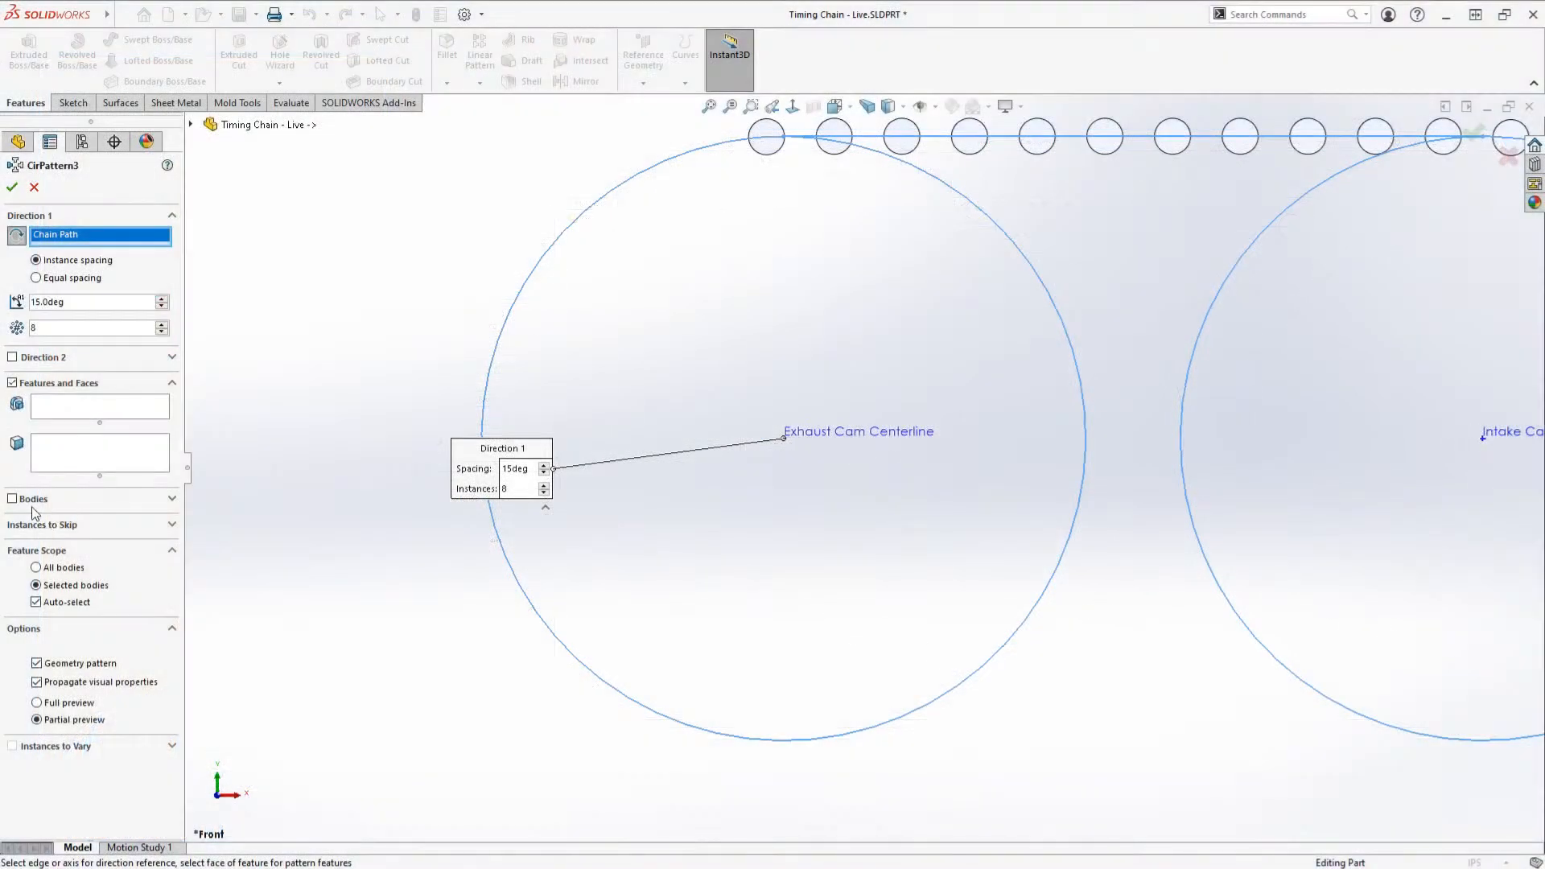
{"action": "left_click", "coordinate": [434, 479]}
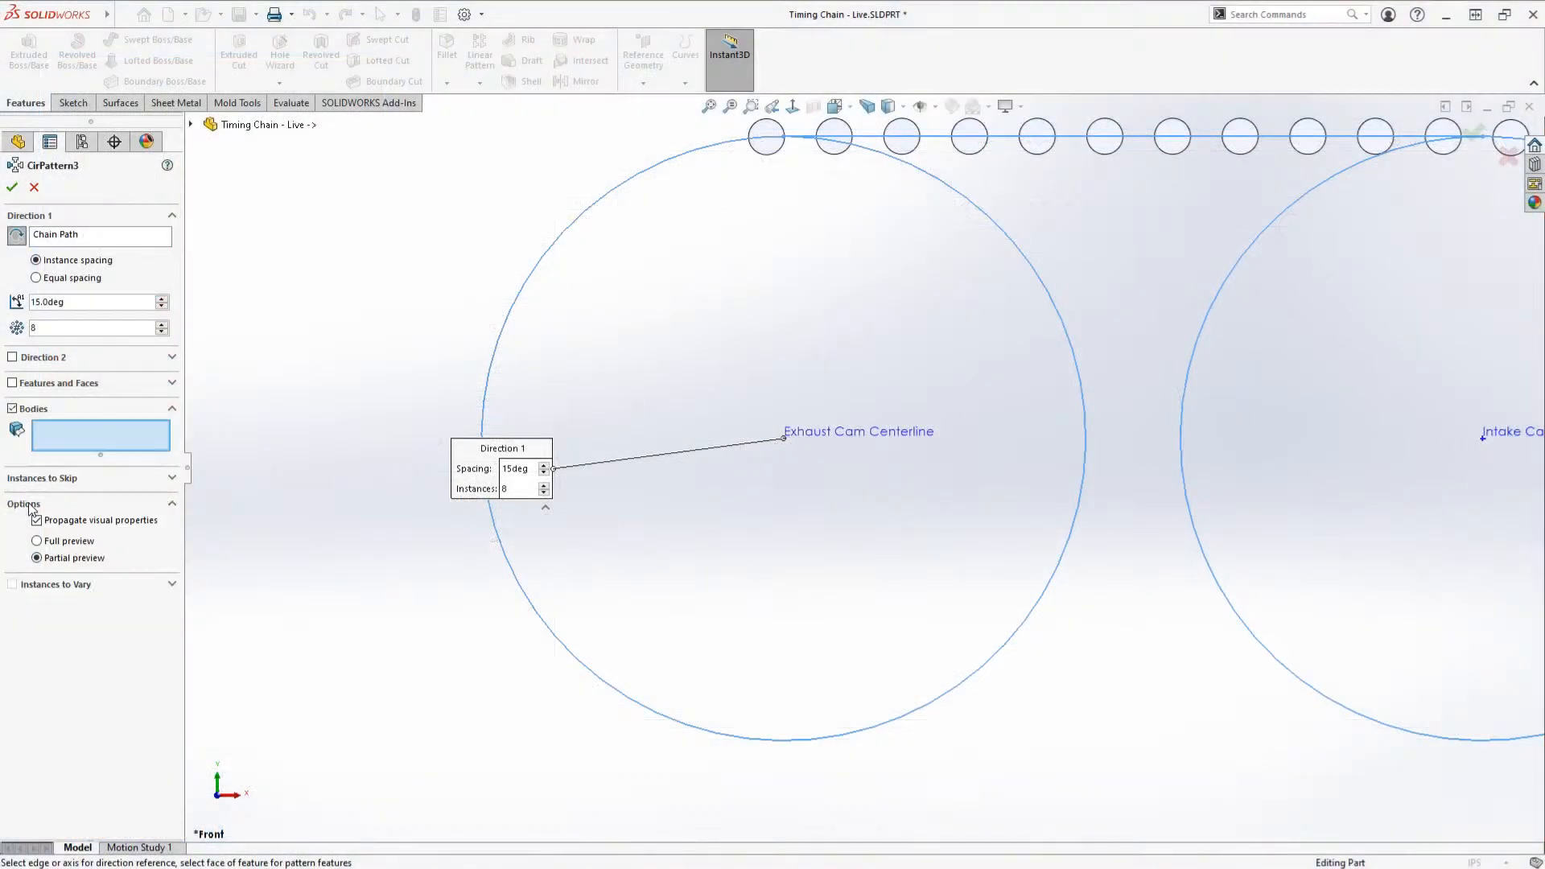
{"action": "left_click", "coordinate": [774, 149]}
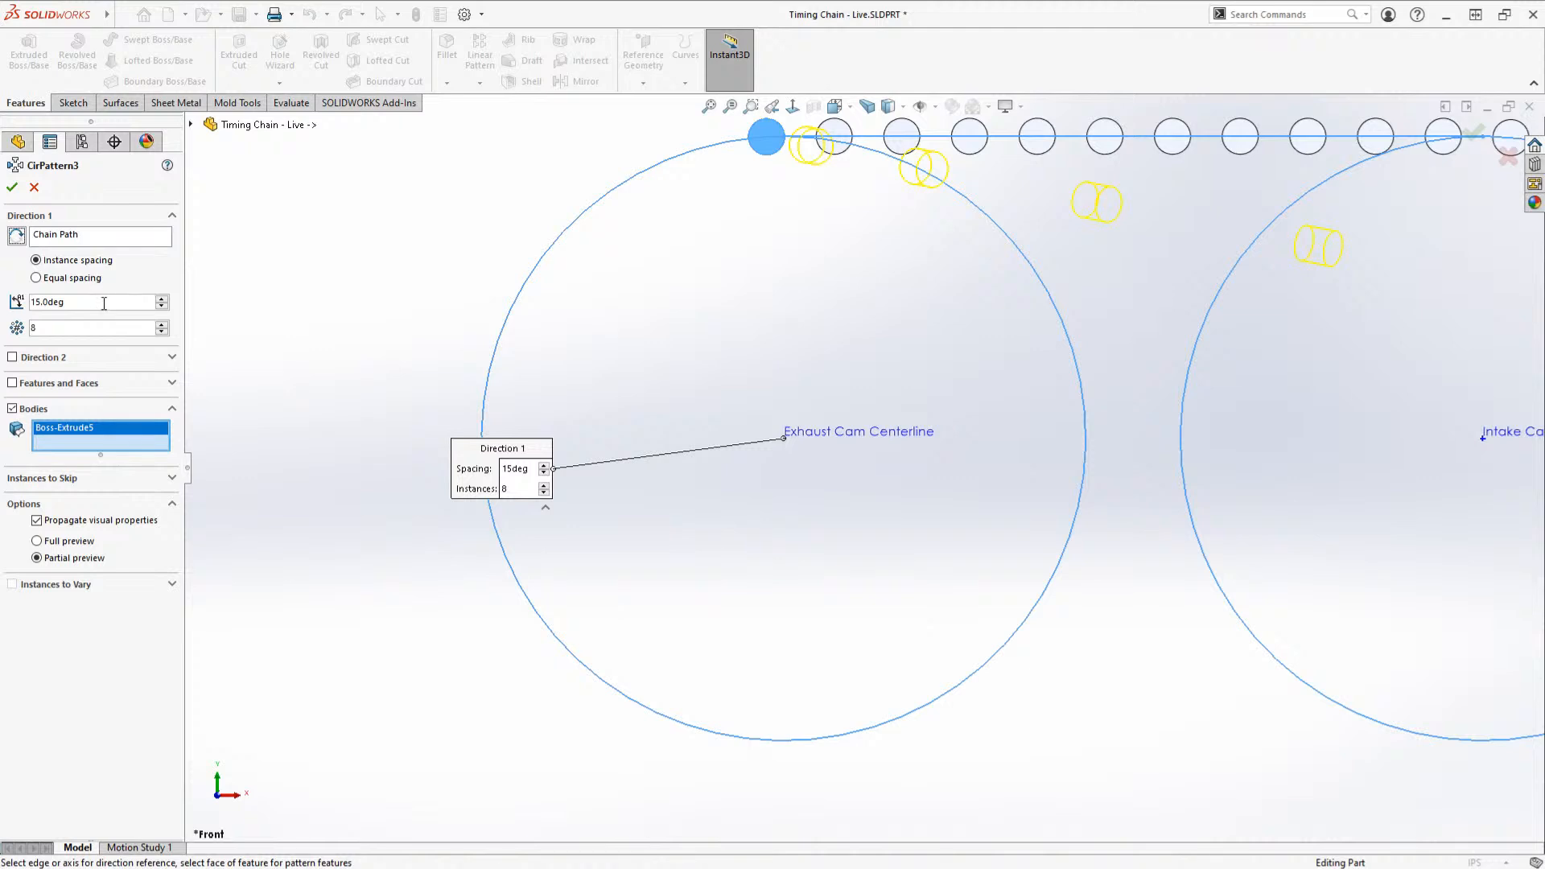
{"action": "middle_click_drag", "start_coordinate": [731, 295], "coordinate": [825, 499]}
{"action": "left_click", "coordinate": [55, 243]}
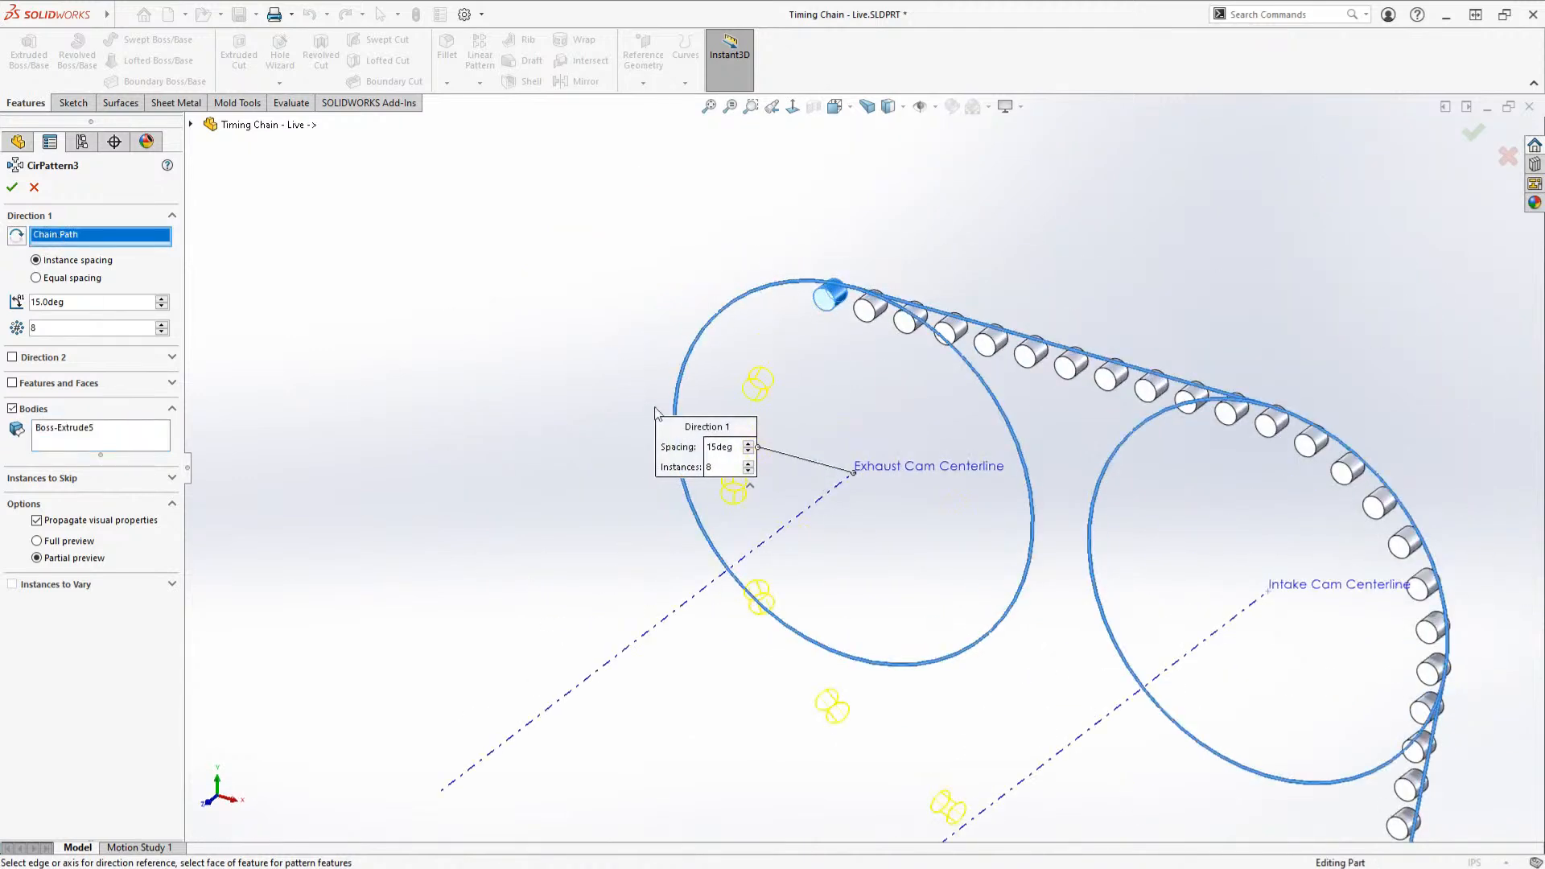
{"action": "left_click", "coordinate": [821, 499]}
{"action": "key", "text": "ctrl+1"}
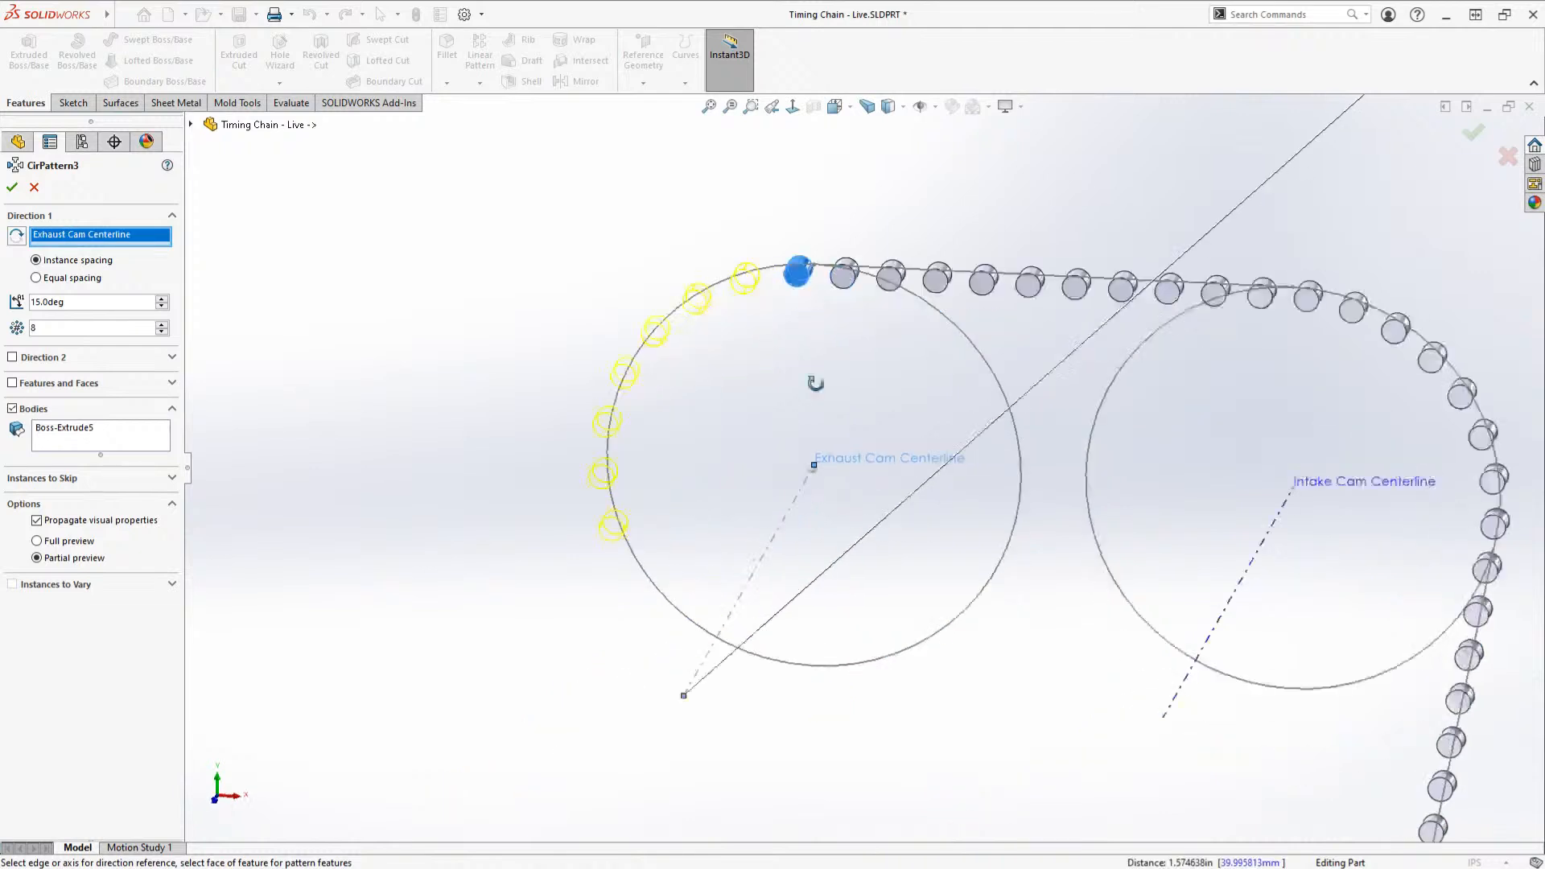
{"action": "scroll", "coordinate": [780, 215], "scroll_direction": "down", "scroll_amount": 8}
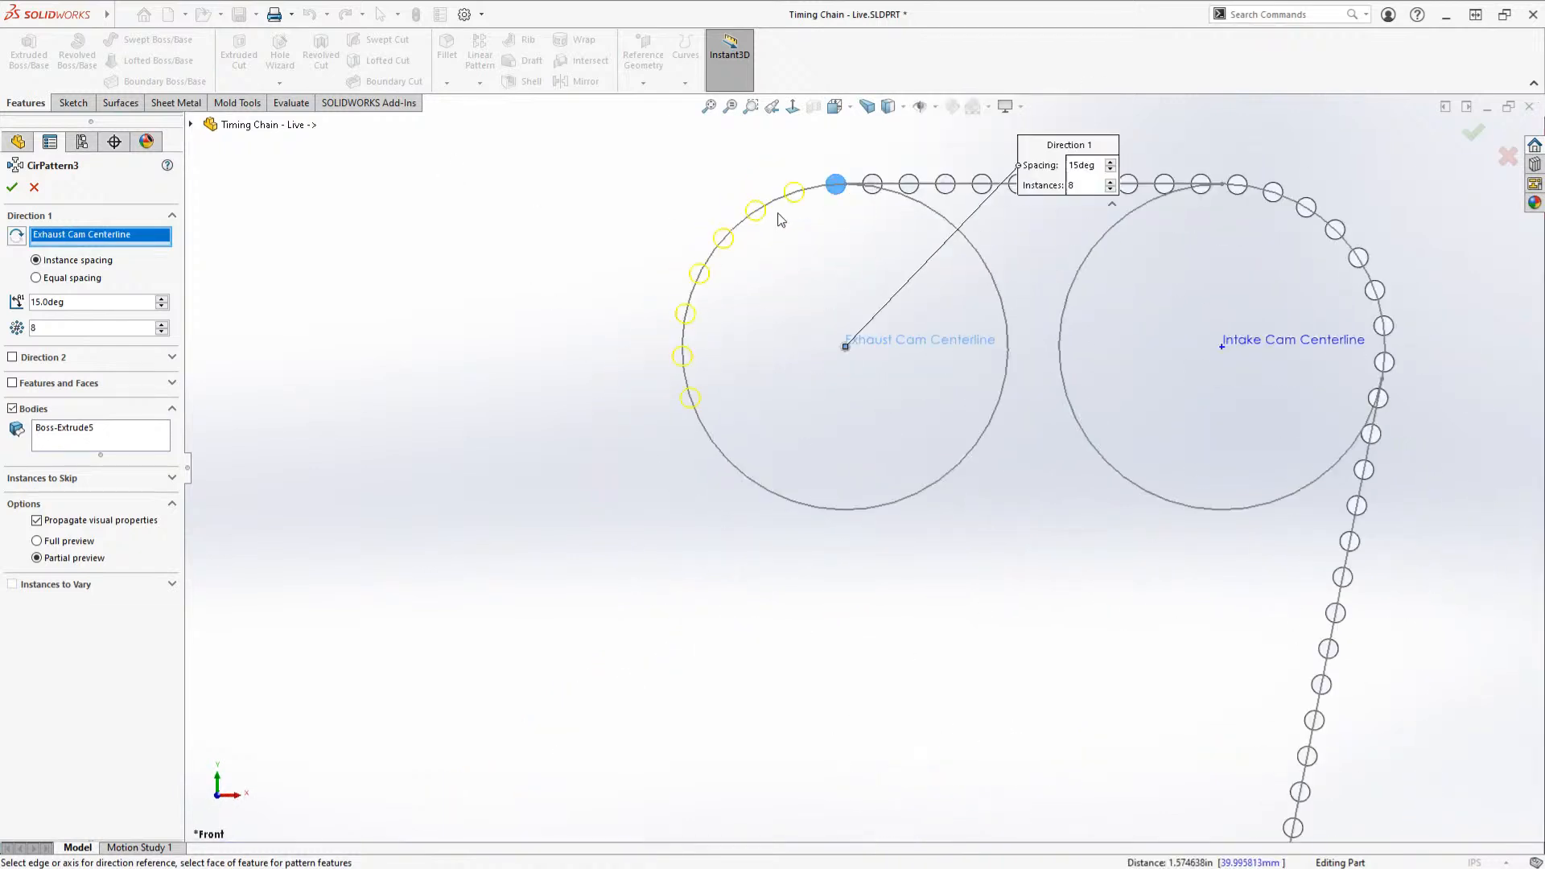
Step: Set the roller pattern's instance spacing to 360/24 degrees with 9 instances and accept it
{"action": "left_click", "coordinate": [94, 308]}
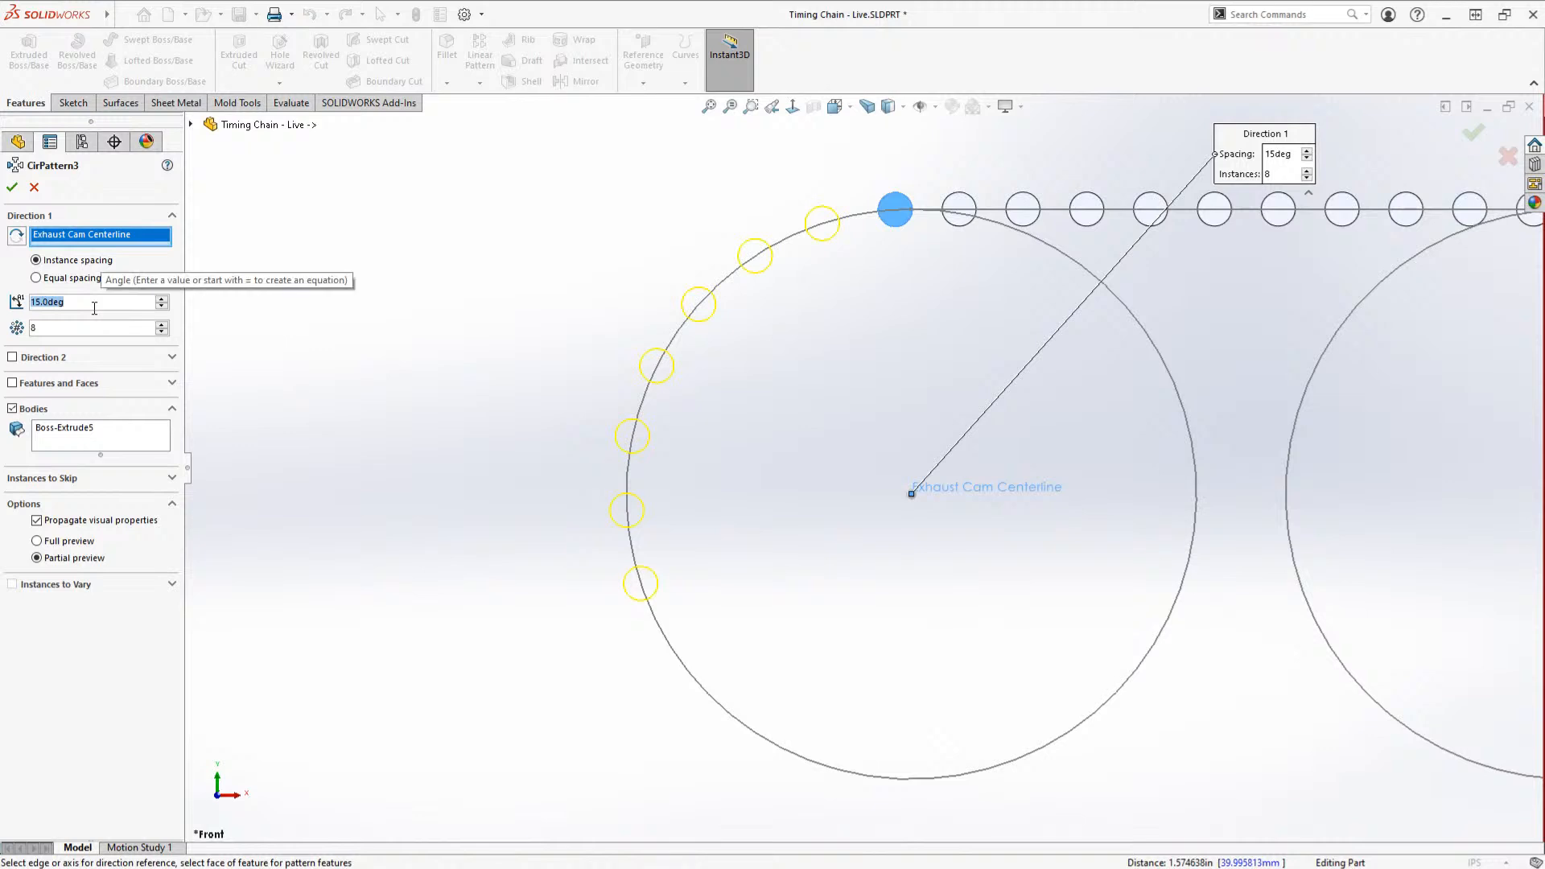
{"action": "type", "text": "360/24"}
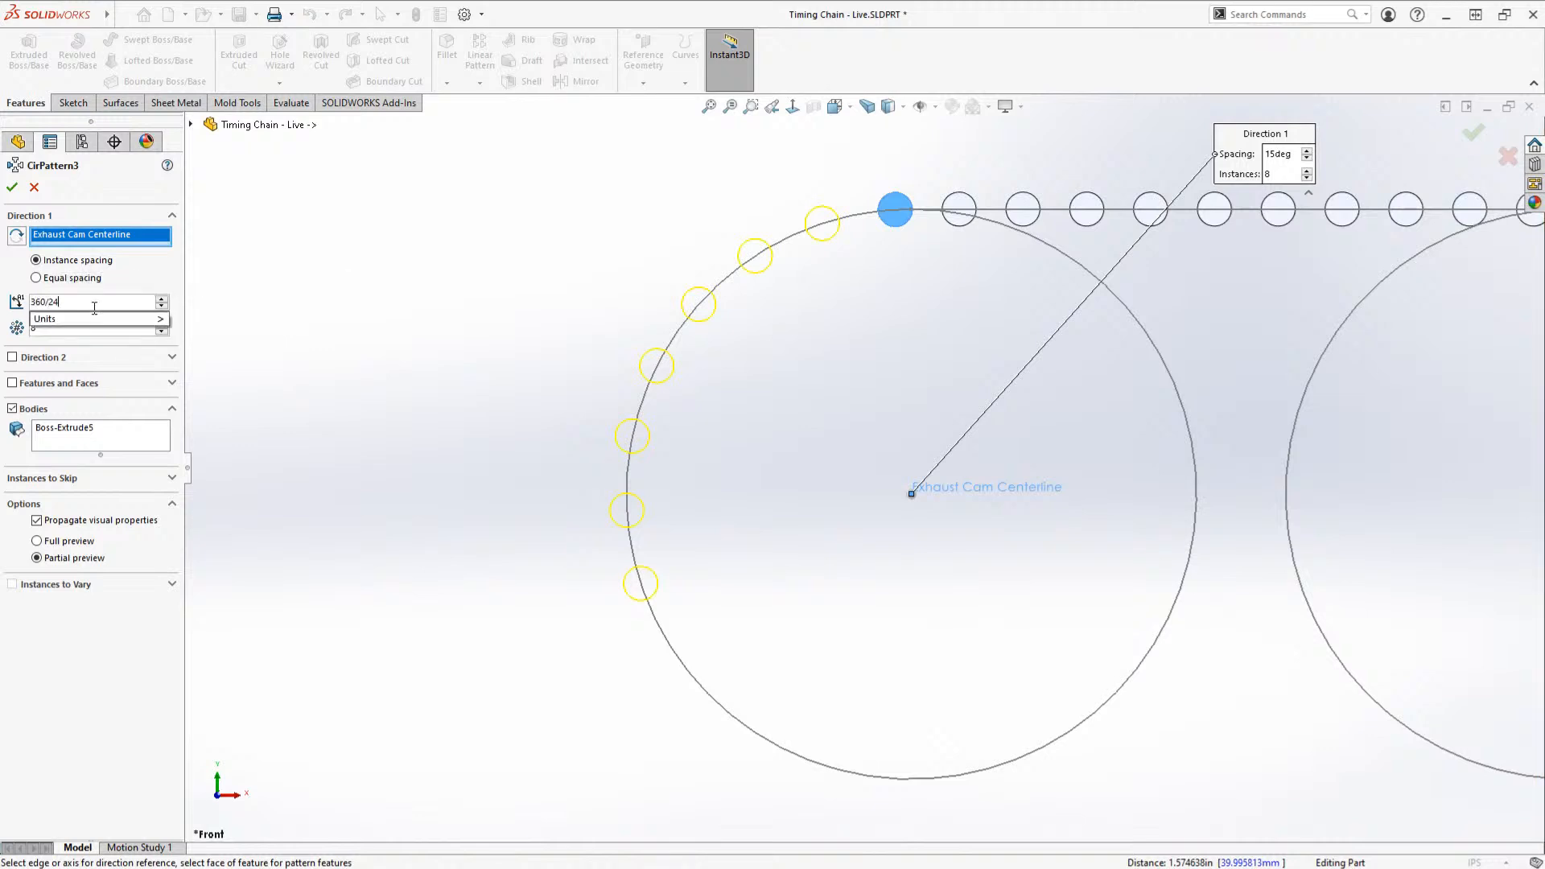
{"action": "key", "text": "Return"}
{"action": "scroll", "coordinate": [818, 683], "scroll_direction": "up", "scroll_amount": 5}
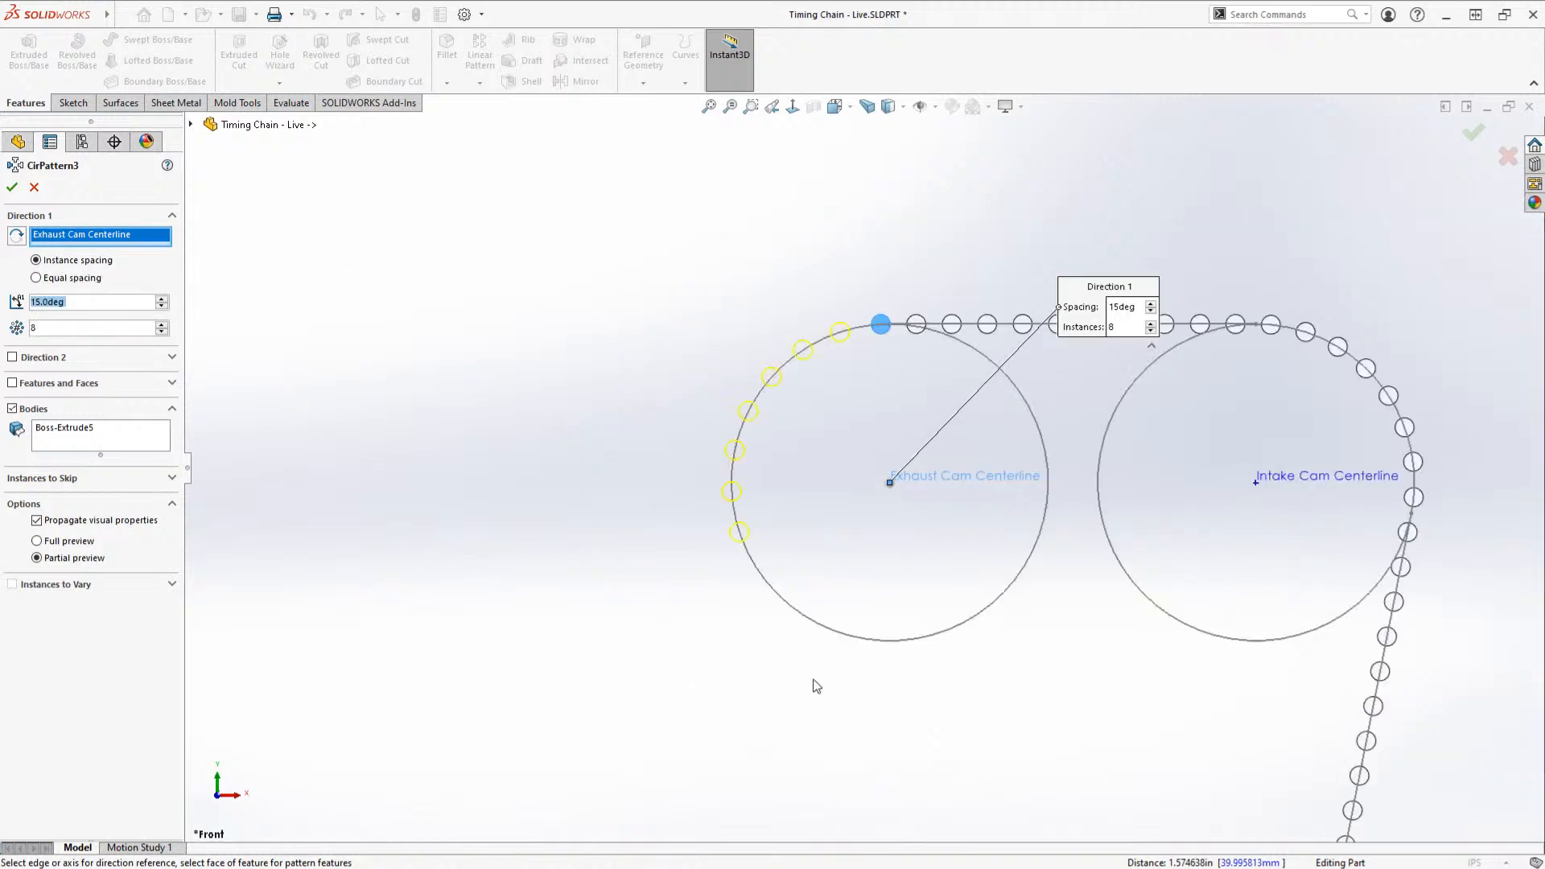
{"action": "scroll", "coordinate": [303, 335], "scroll_direction": "down", "scroll_amount": 3}
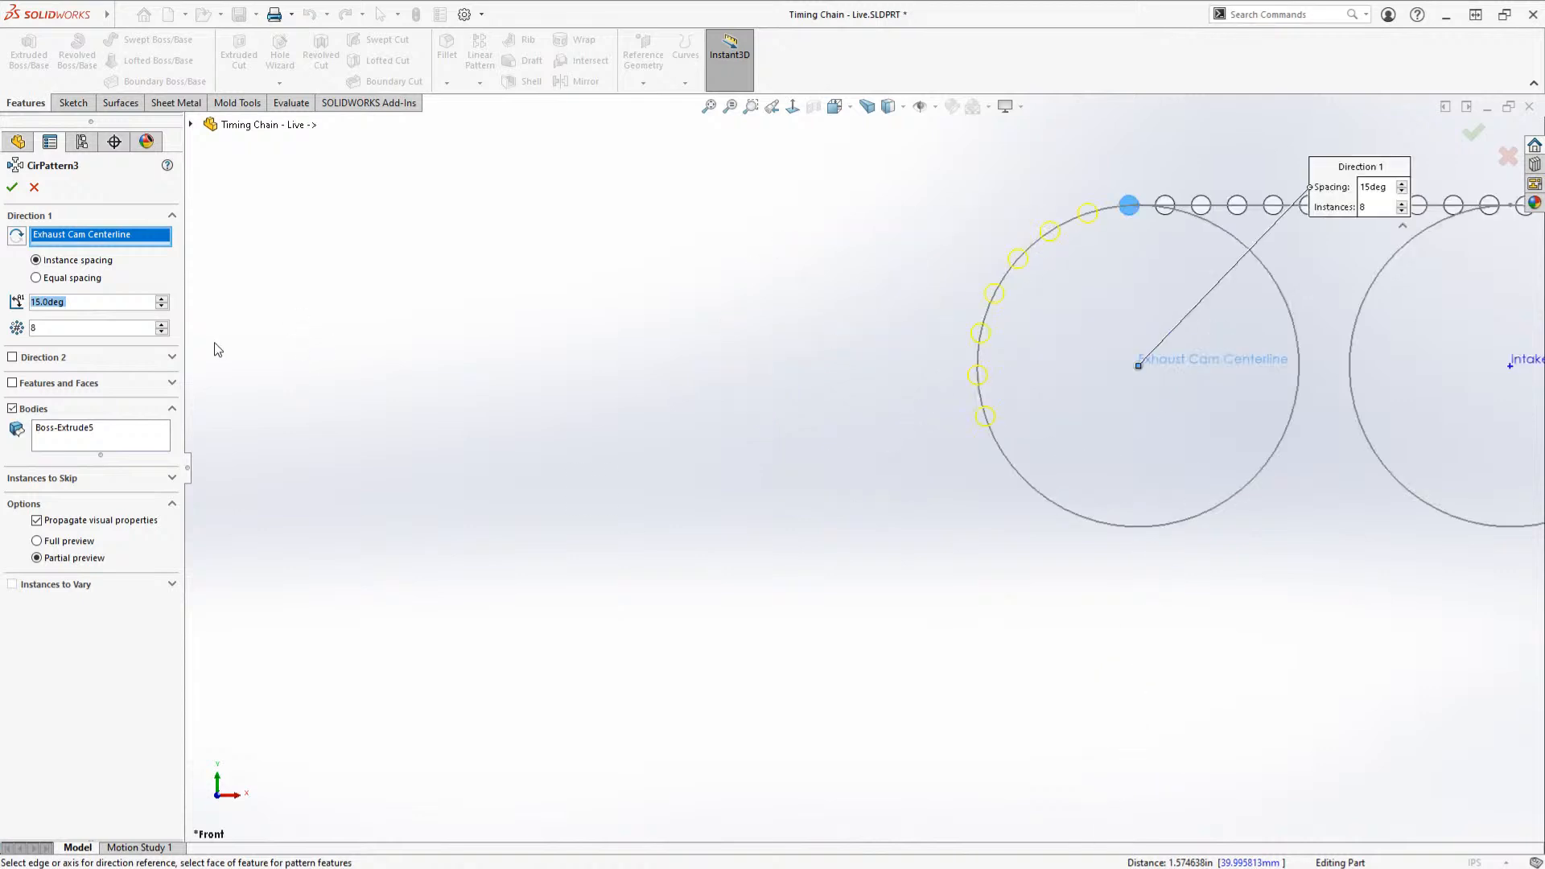
{"action": "left_click", "coordinate": [161, 322]}
{"action": "scroll", "coordinate": [1158, 524], "scroll_direction": "up", "scroll_amount": 5}
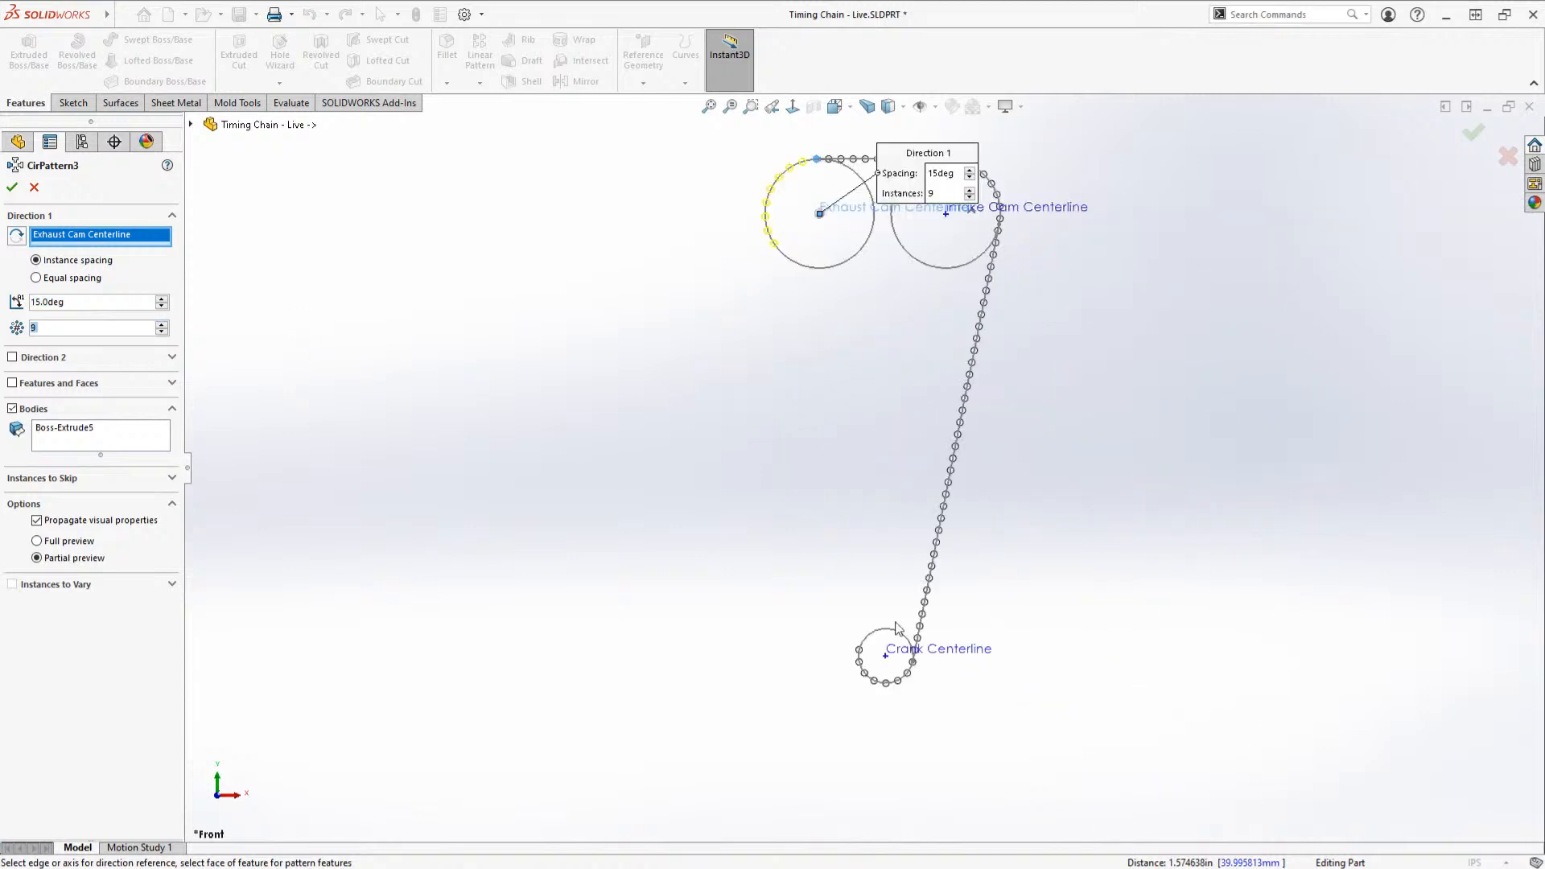
{"action": "scroll", "coordinate": [812, 317], "scroll_direction": "down", "scroll_amount": 3}
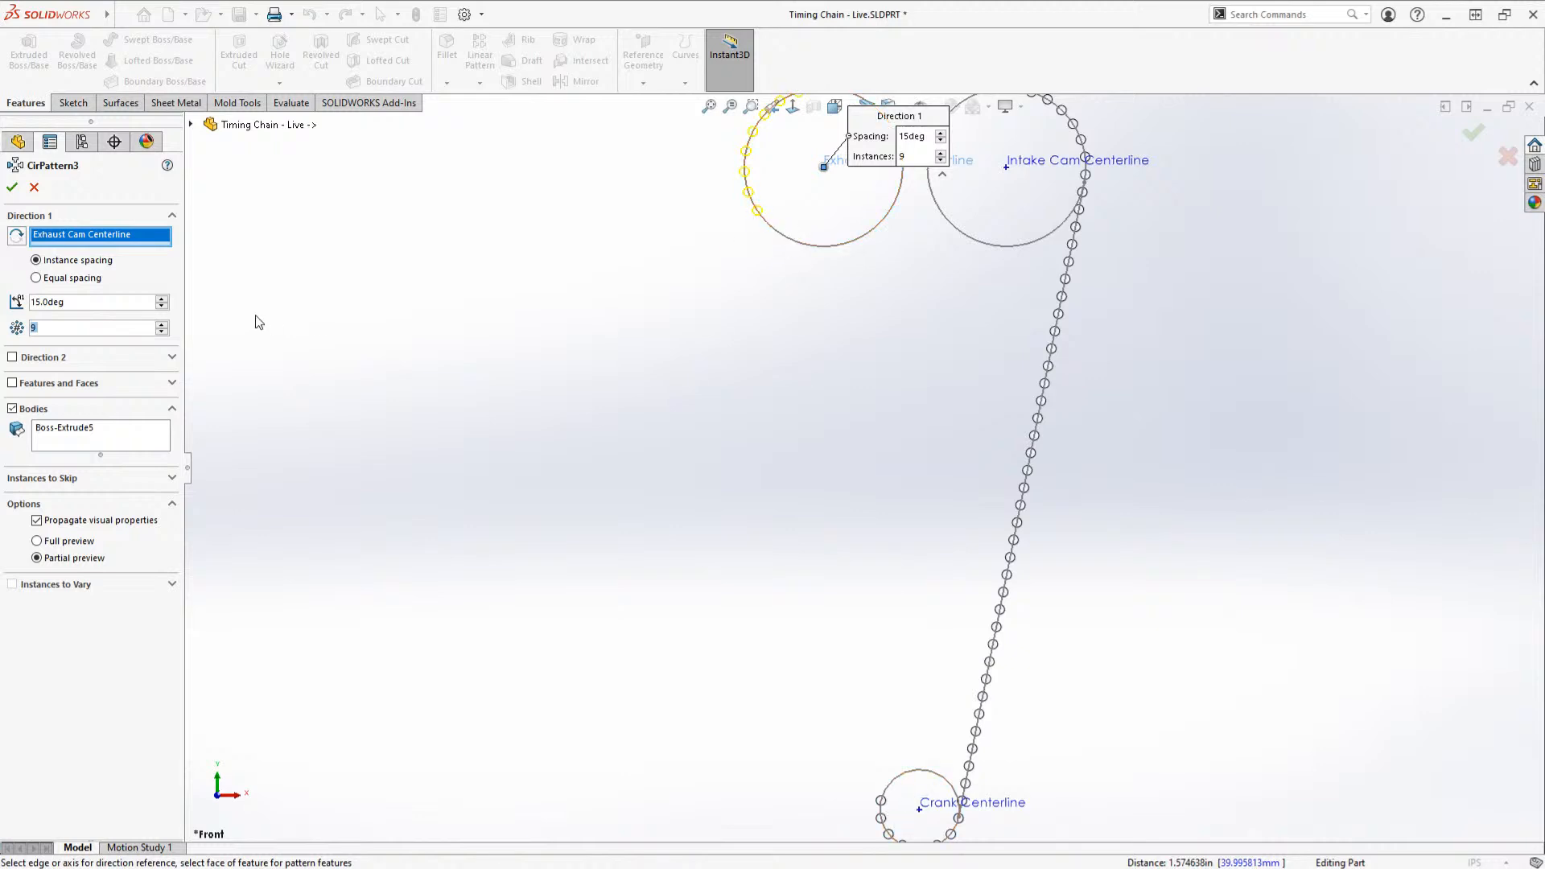
{"action": "left_click", "coordinate": [12, 188]}
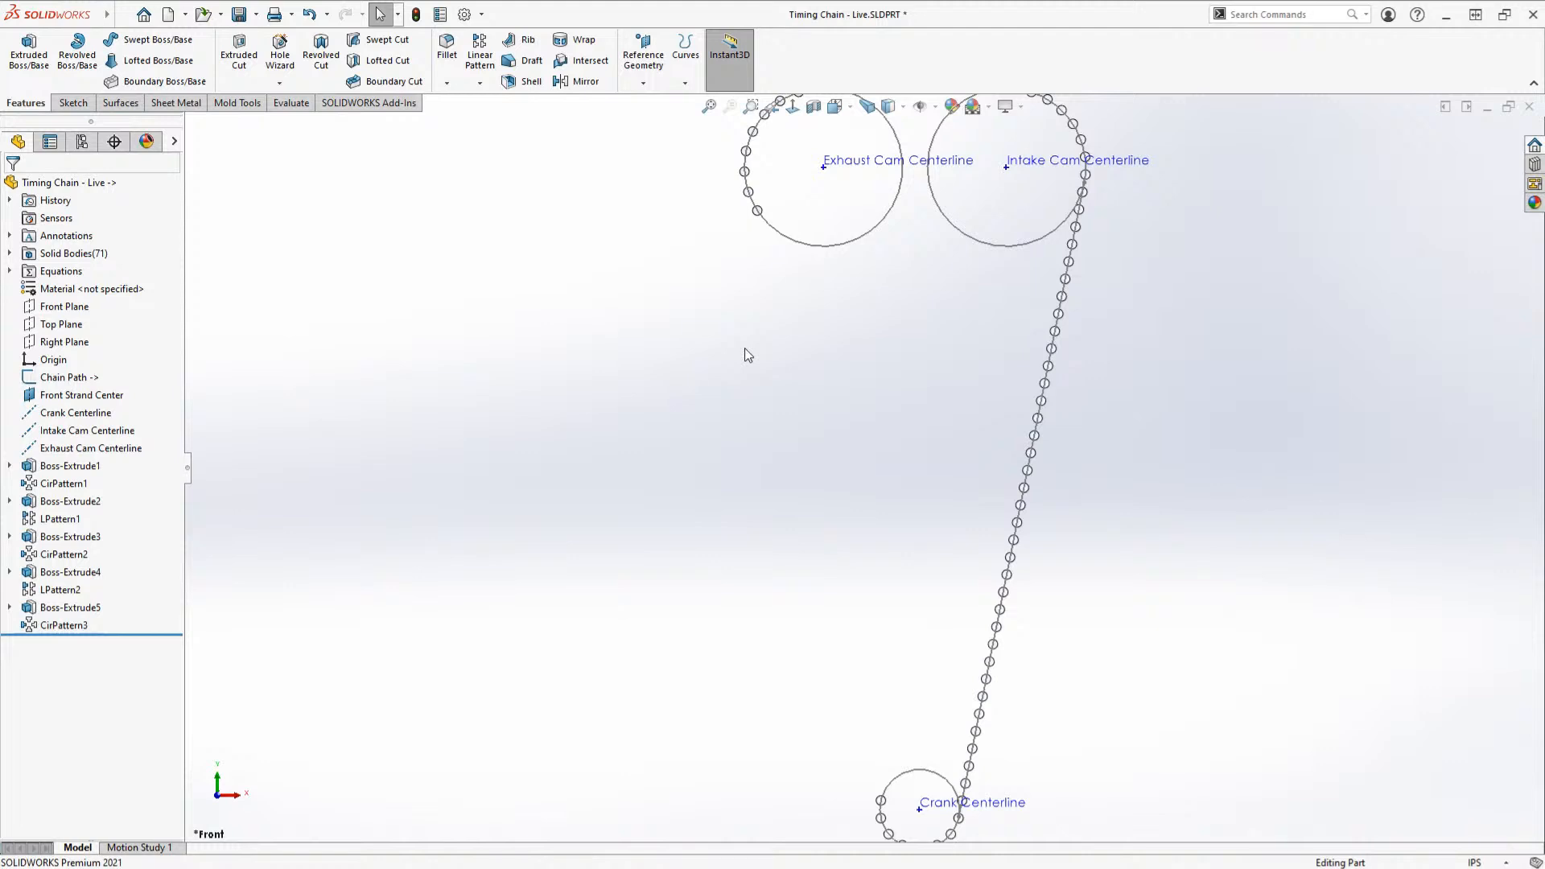
Step: Open the Timing Chain - Finished part, examine the completed chain's shape from the front, and return to the live part
{"action": "key", "text": "f"}
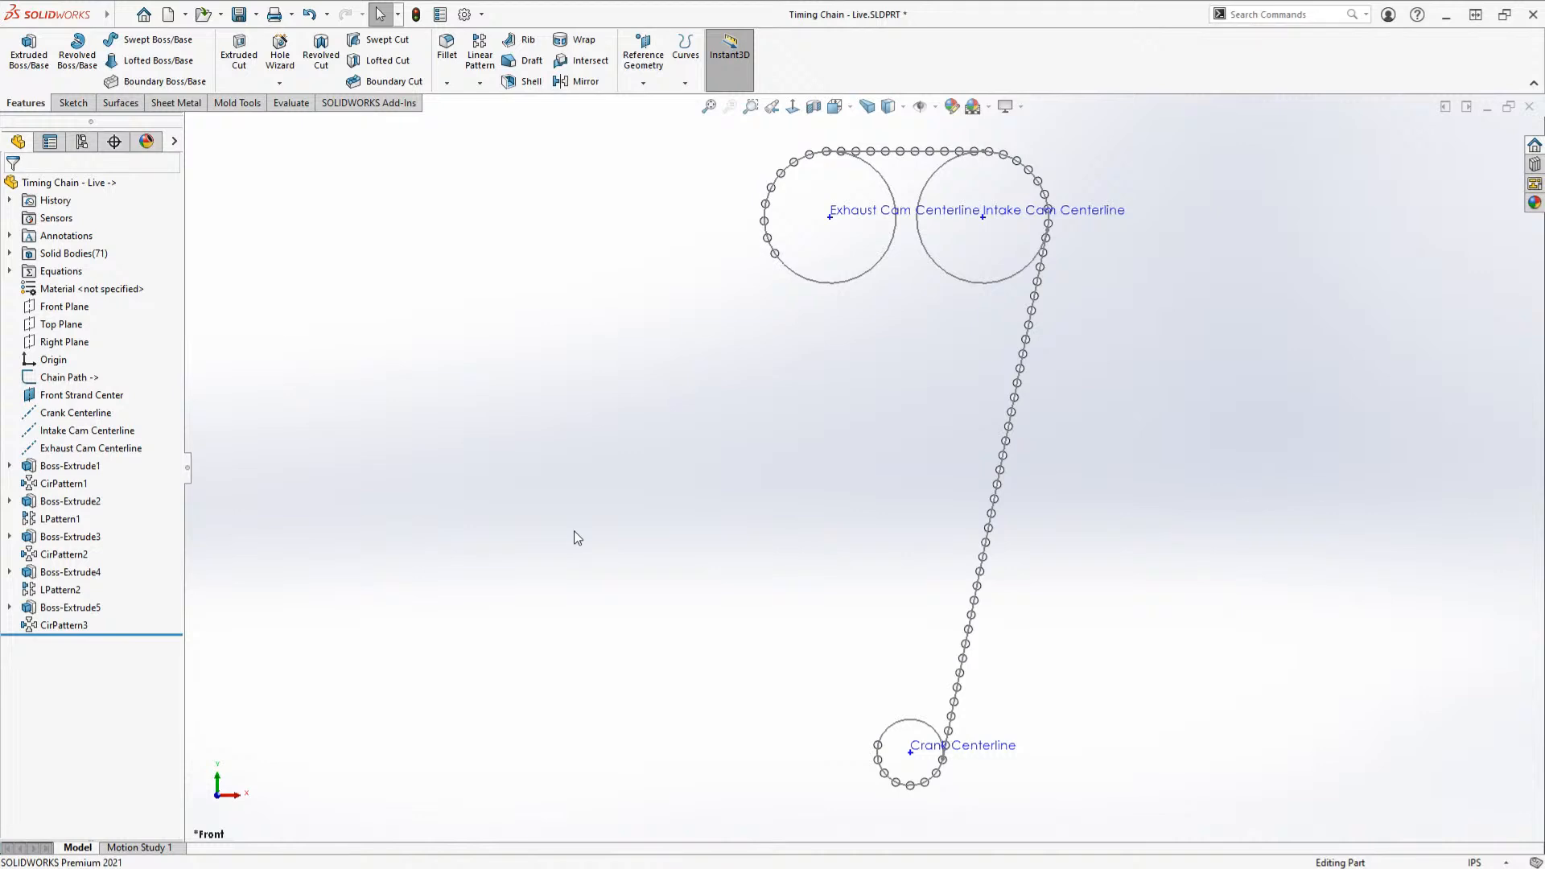
{"action": "key", "text": "alt+w"}
{"action": "key", "text": "v"}
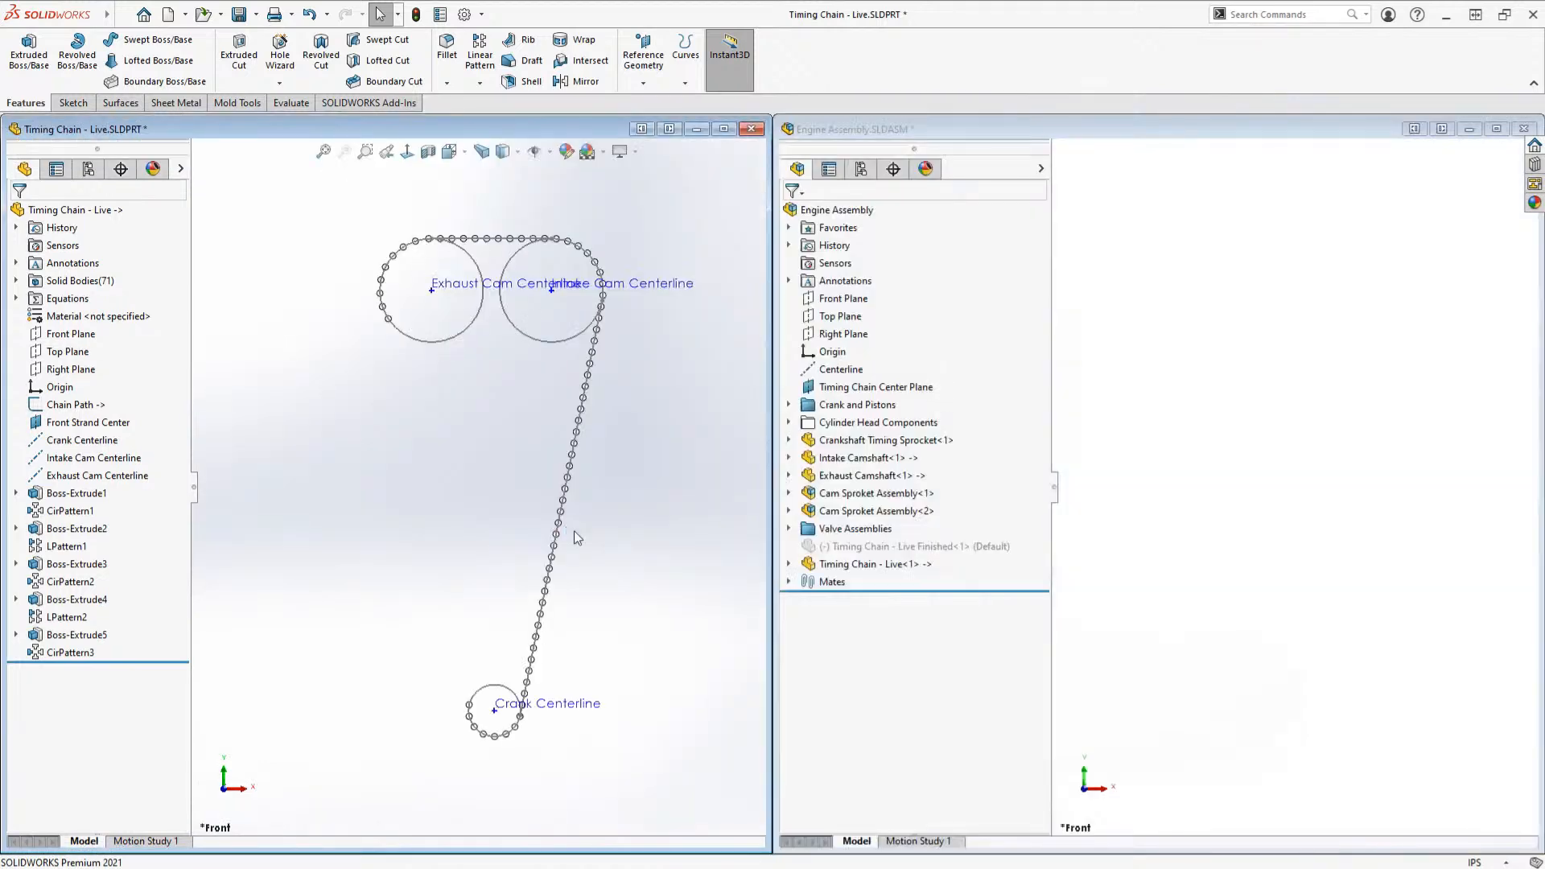
{"action": "left_click", "coordinate": [724, 130]}
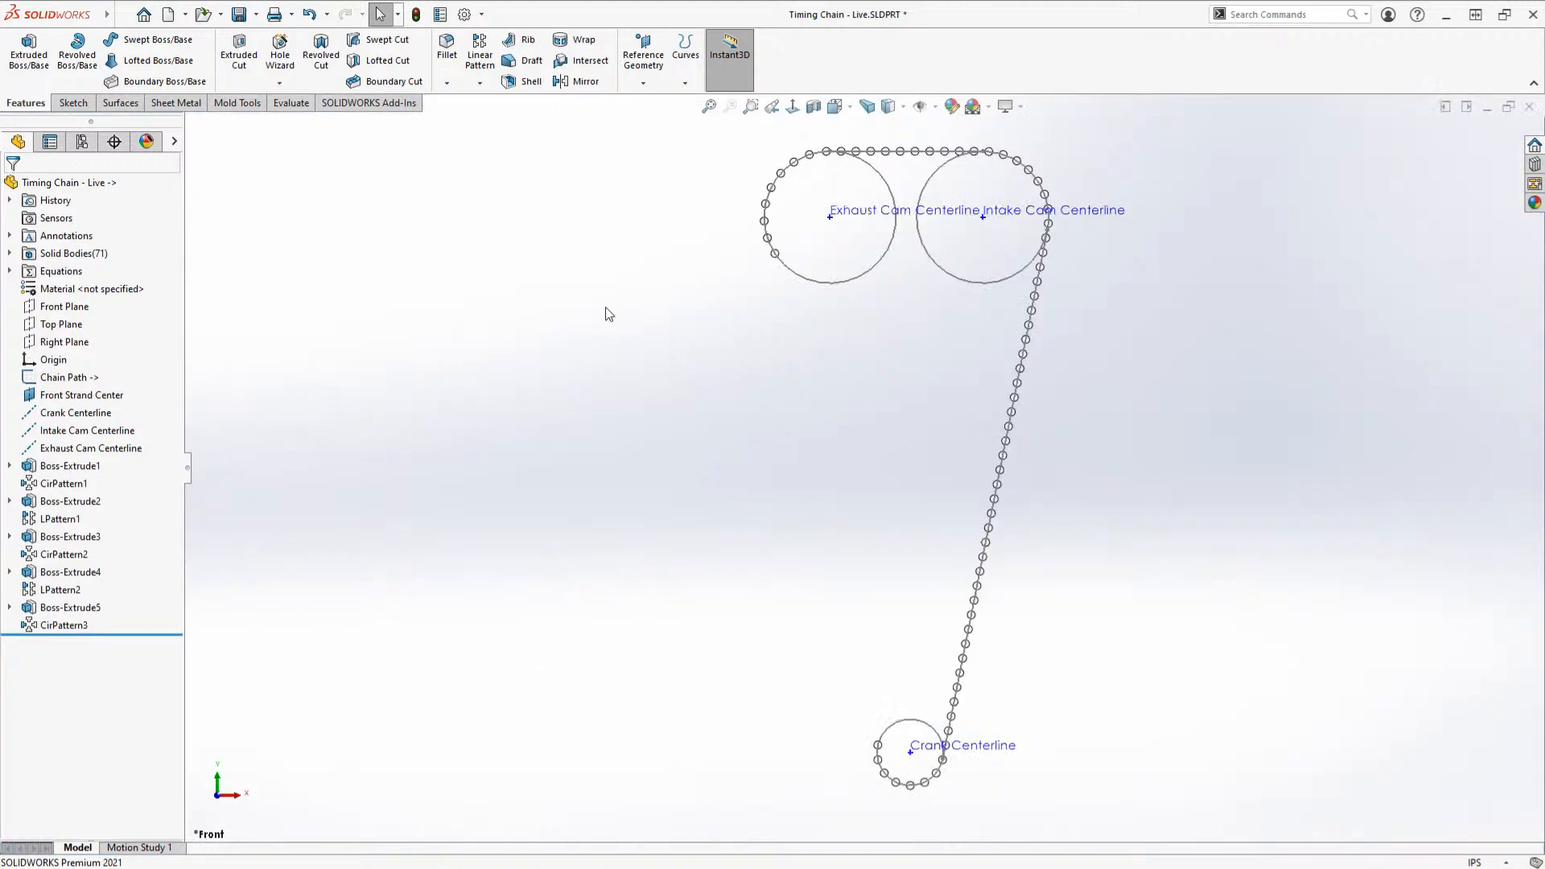
{"action": "key", "text": "r"}
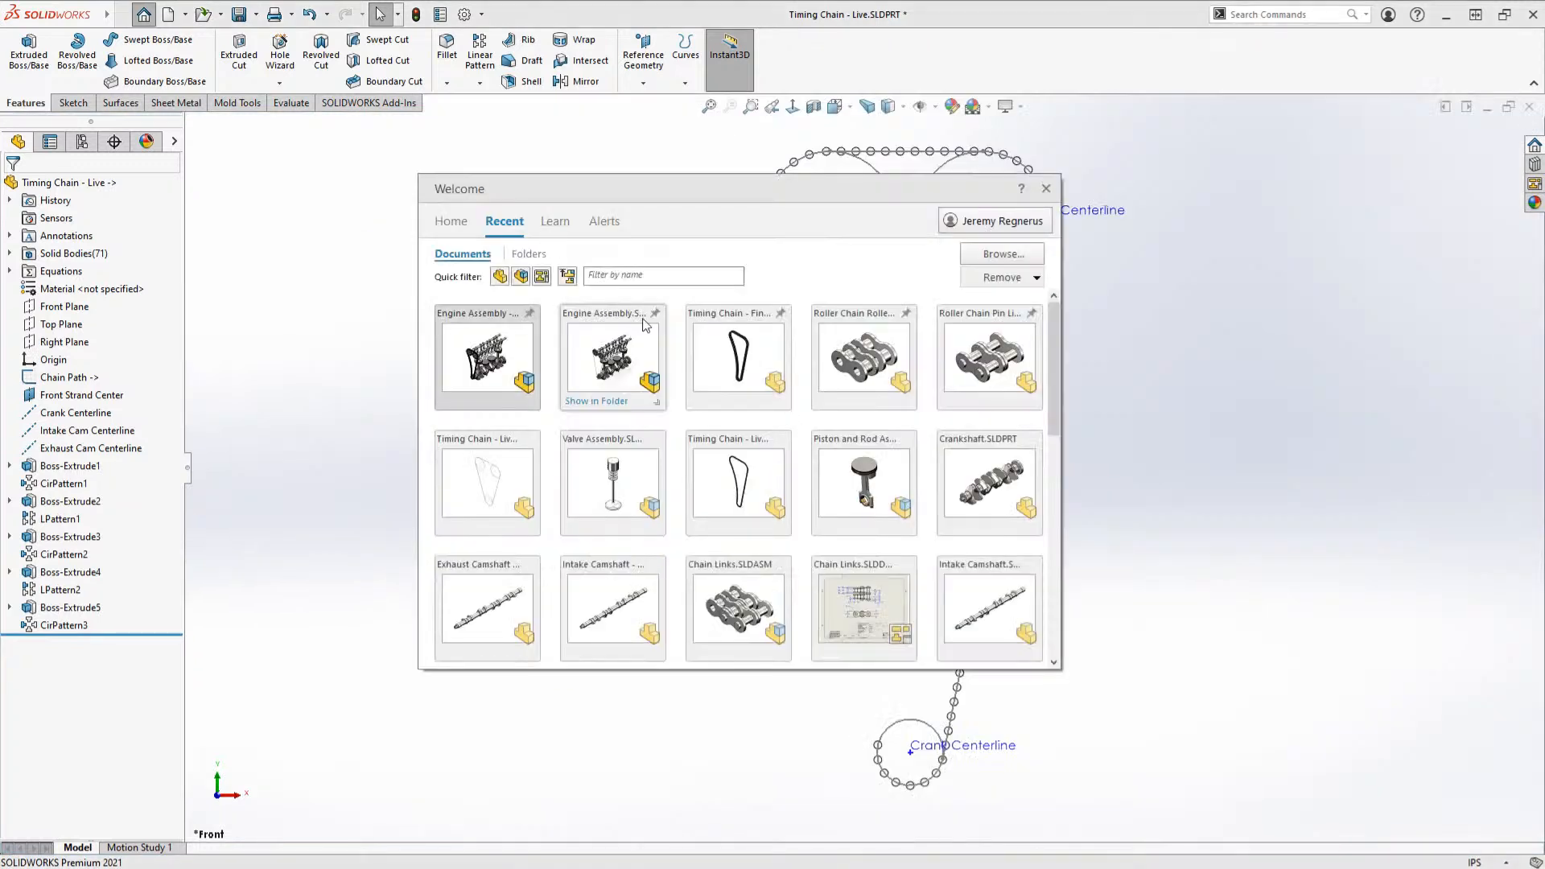
{"action": "left_click", "coordinate": [727, 336]}
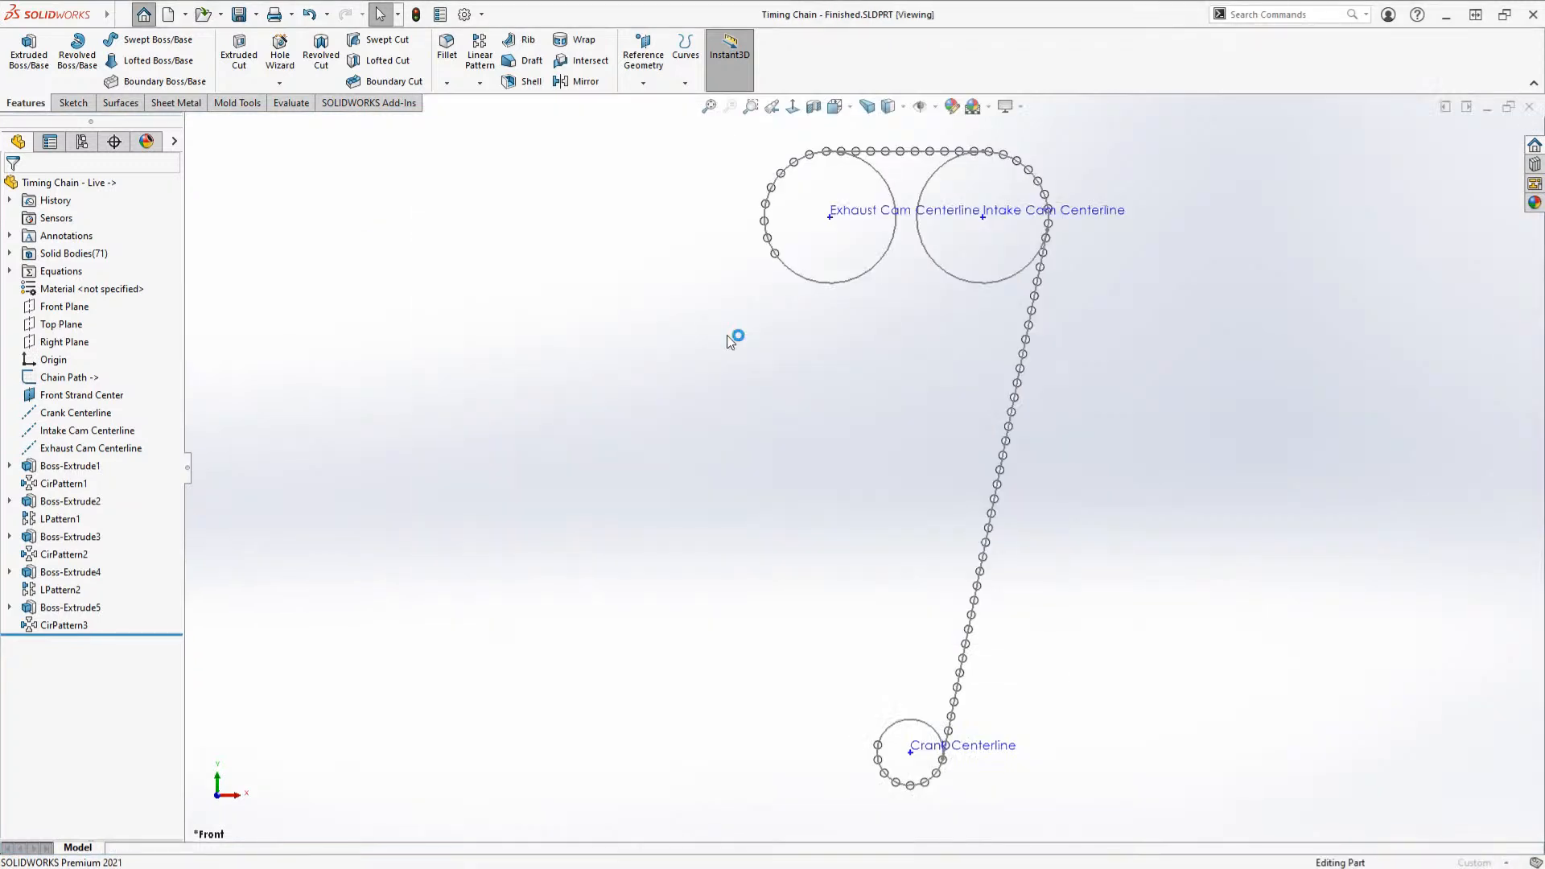
{"action": "key", "text": "ctrl+1"}
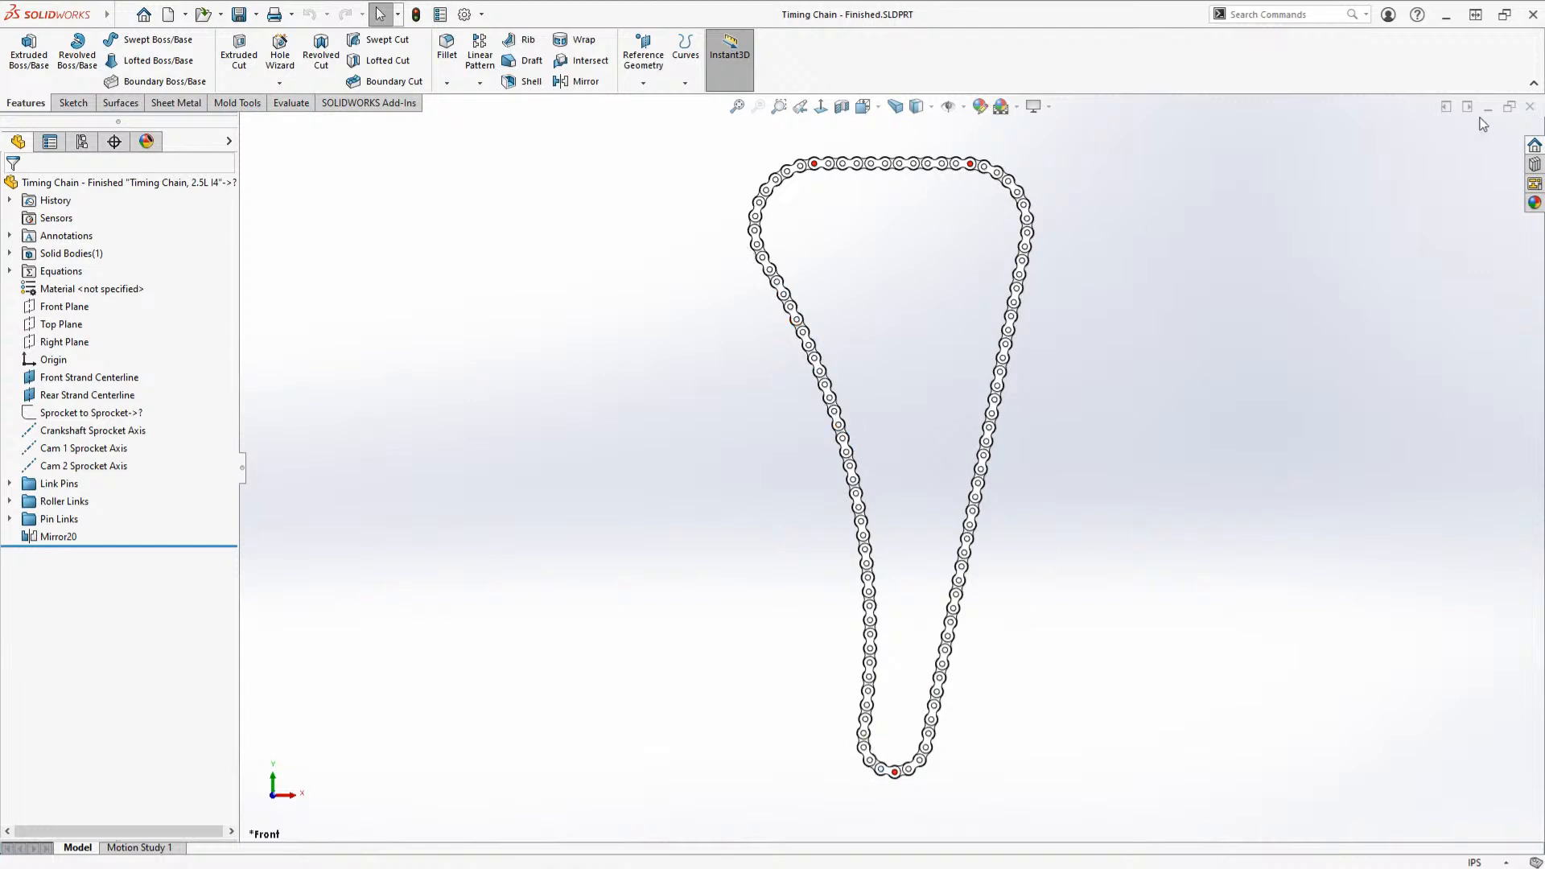
{"action": "left_click", "coordinate": [1530, 107]}
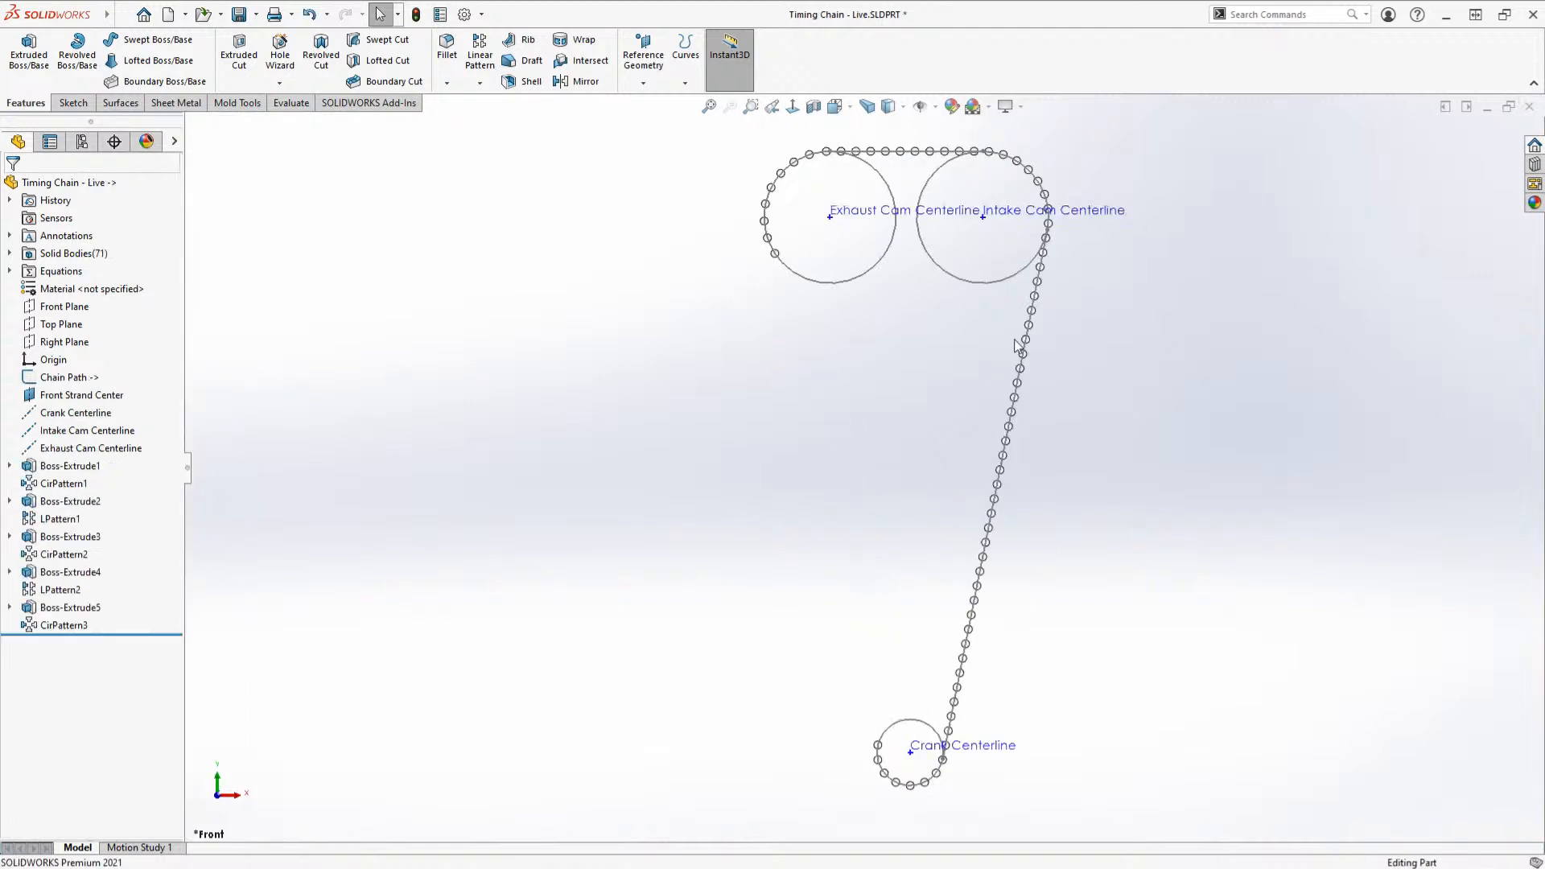
Step: Start a sketch on the Front Strand Center plane and draw an inward-bowed three-point arc from the exhaust cam circle to the crank circle
{"action": "left_click", "coordinate": [77, 395]}
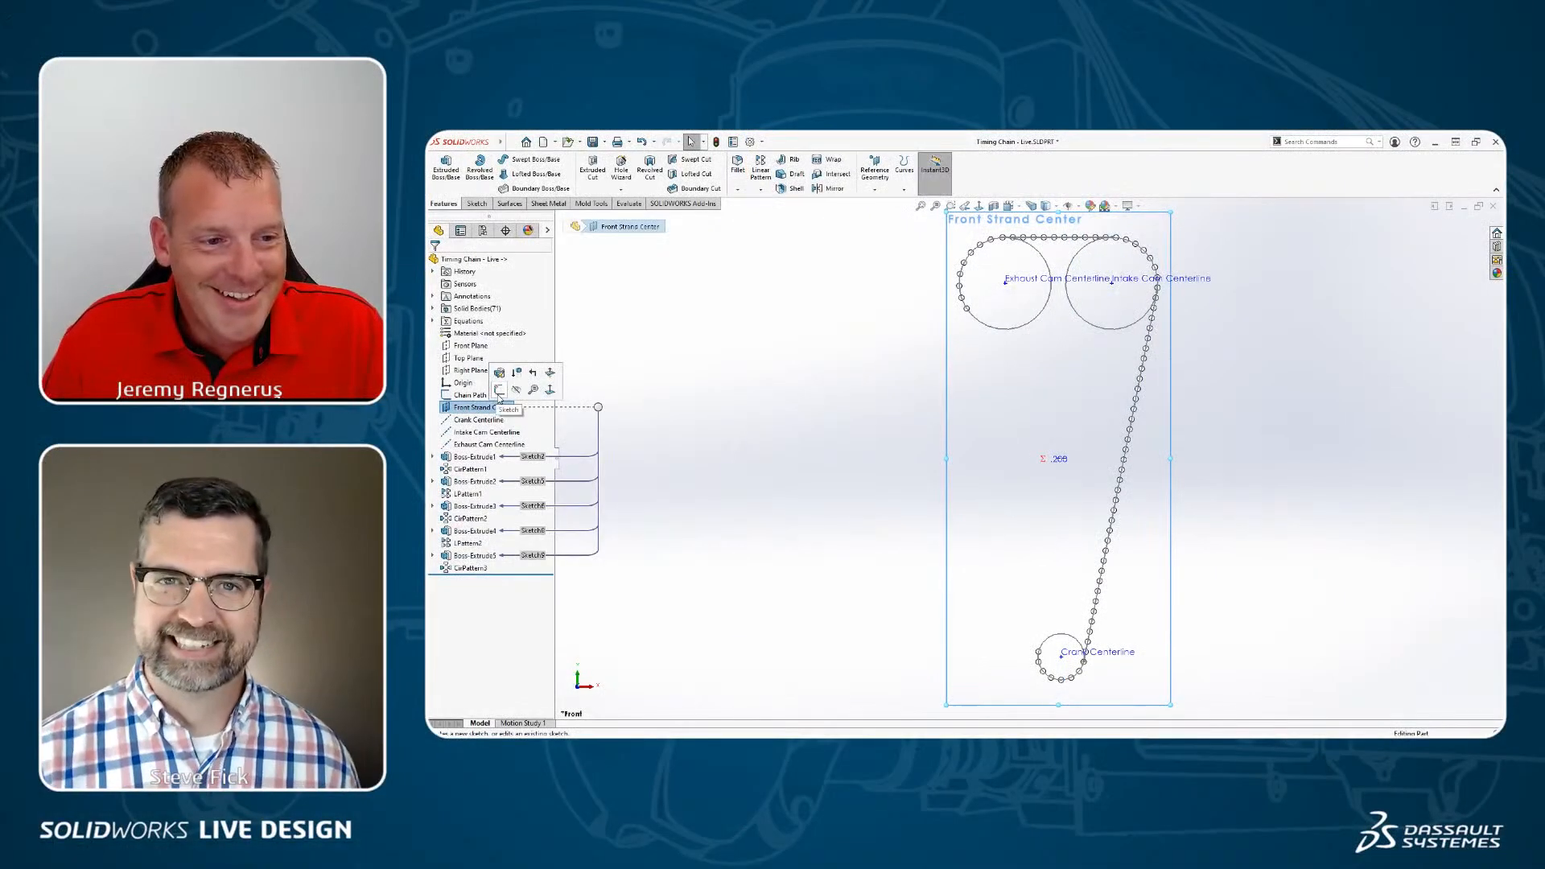
{"action": "left_click", "coordinate": [499, 391]}
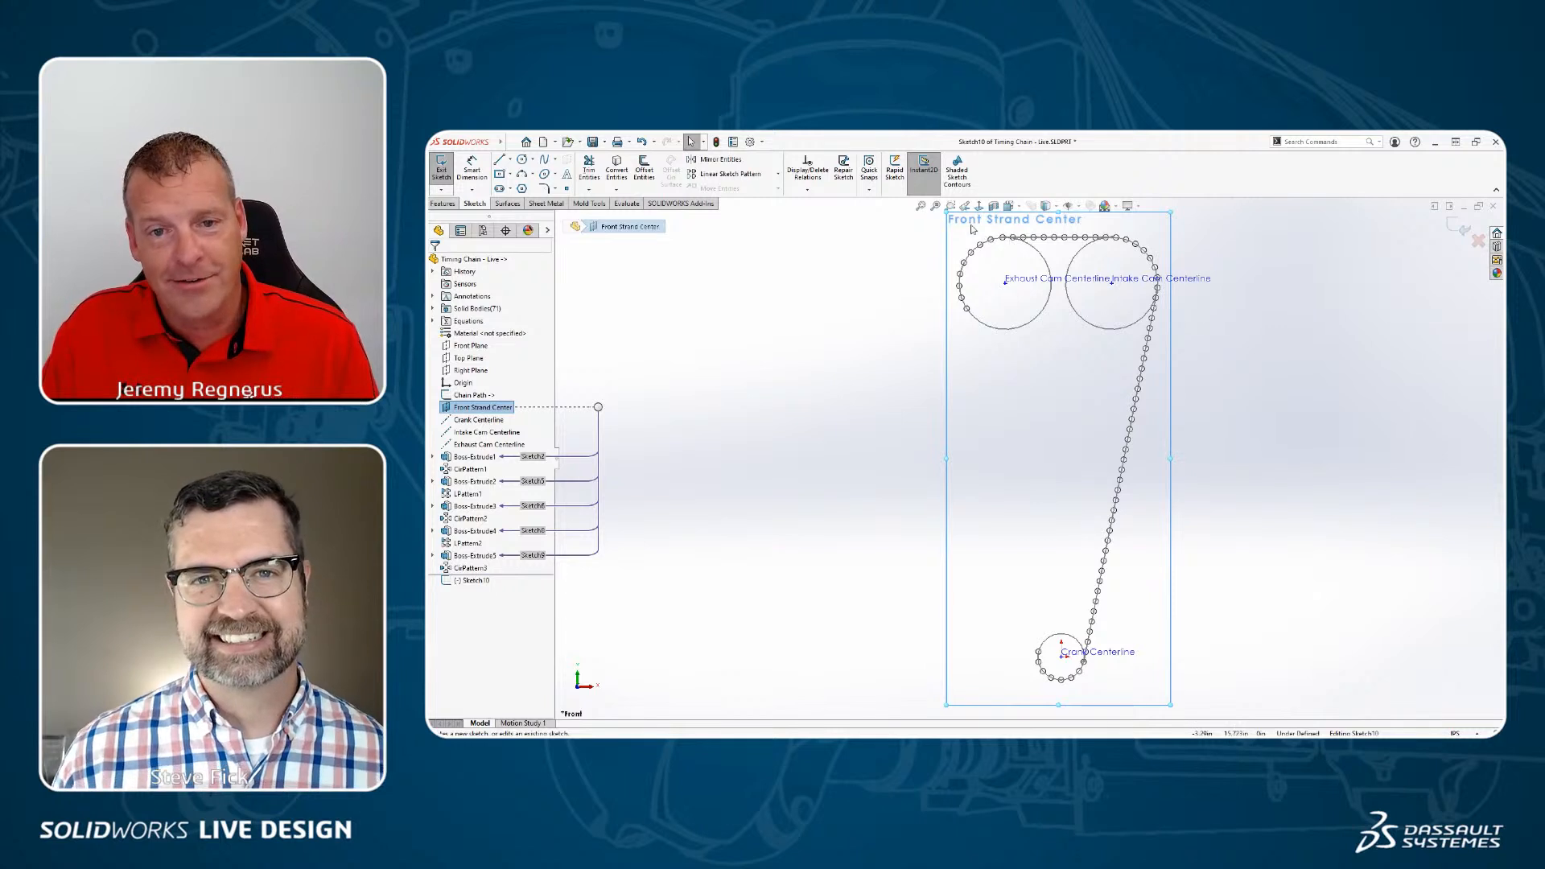
{"action": "left_click", "coordinate": [912, 388]}
{"action": "key", "text": "s"}
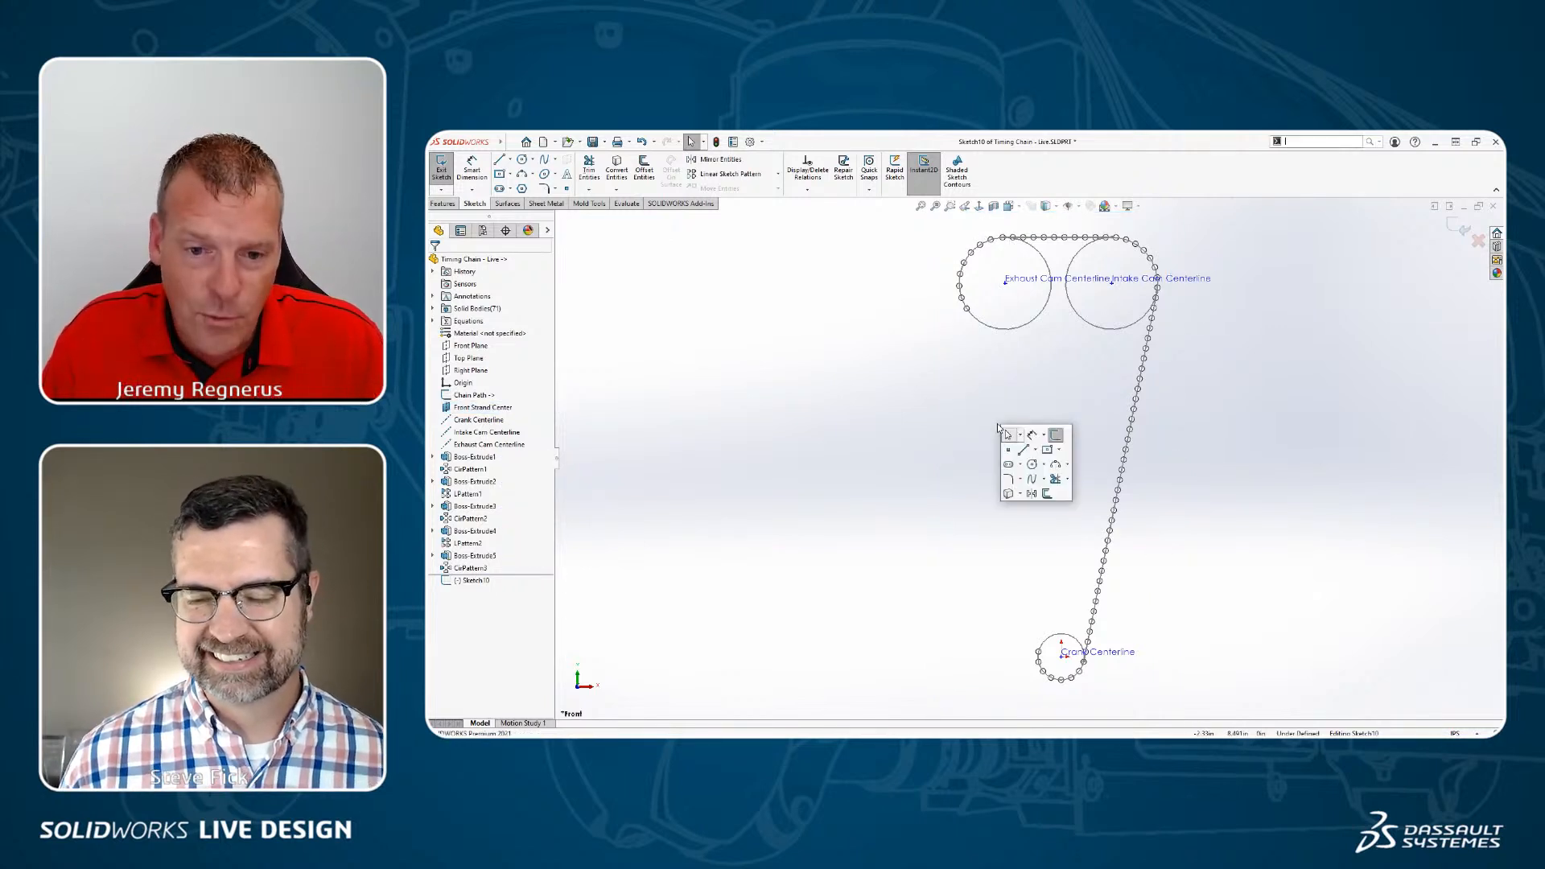
{"action": "left_click", "coordinate": [1055, 465]}
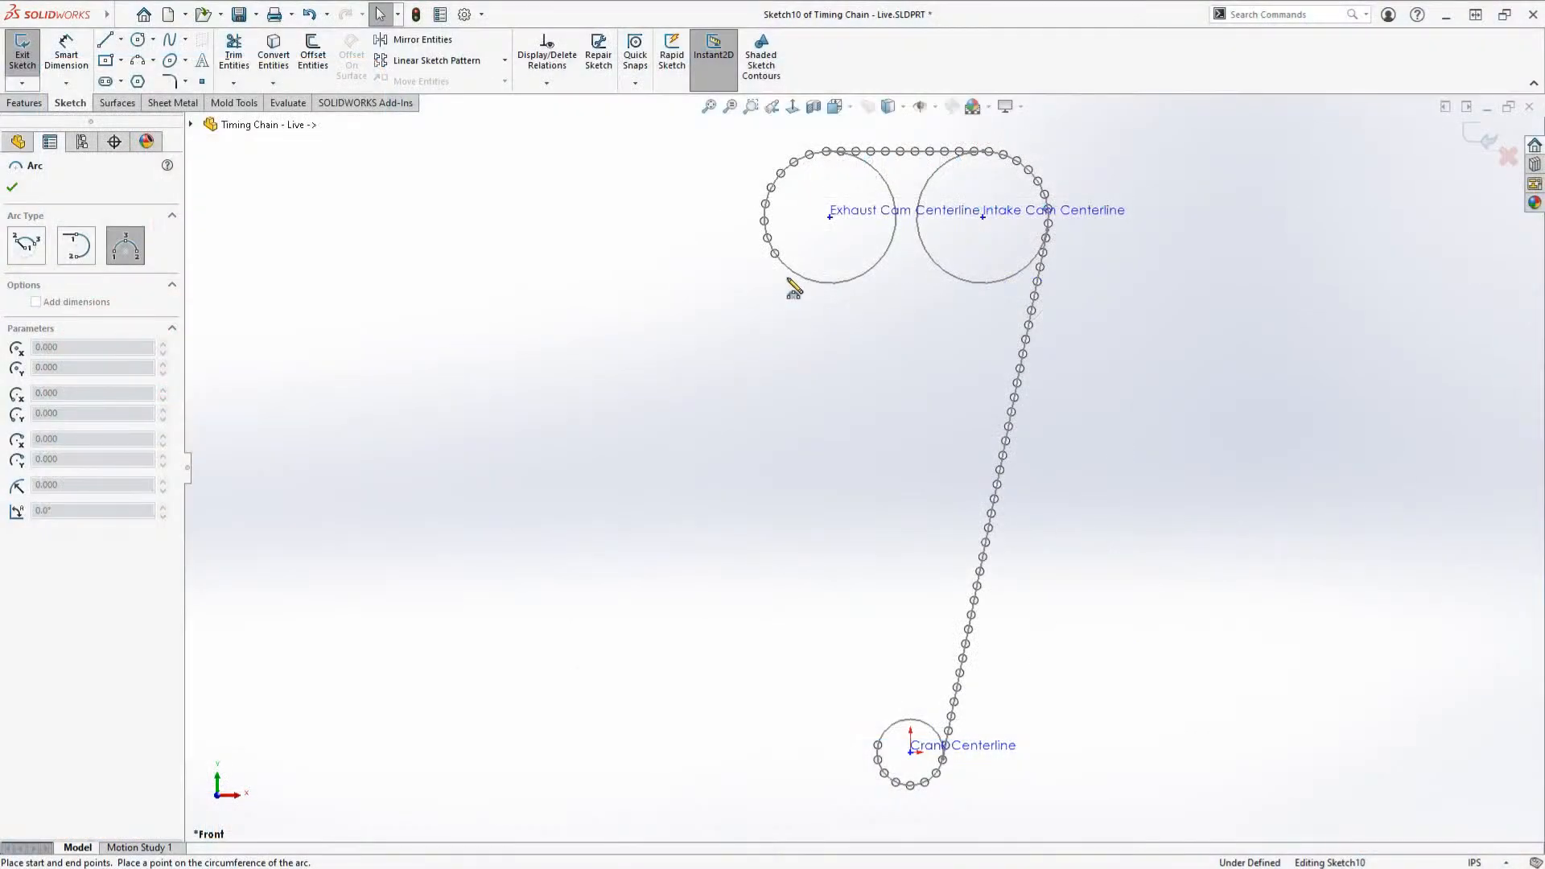
{"action": "left_click", "coordinate": [986, 326]}
{"action": "left_click", "coordinate": [1050, 638]}
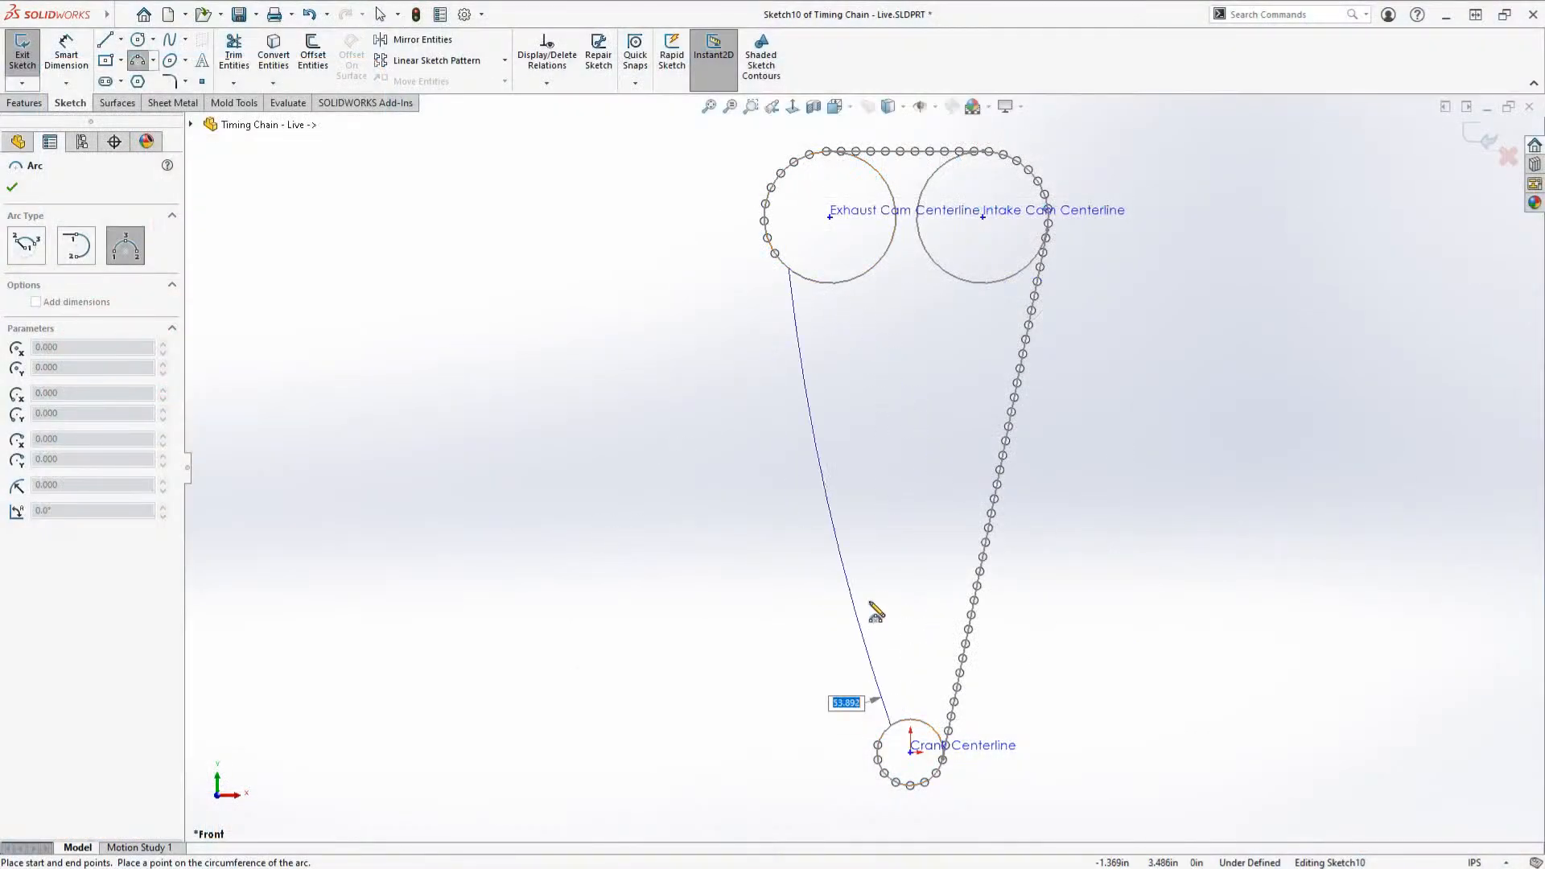
{"action": "left_click", "coordinate": [893, 595]}
{"action": "key", "text": "Escape"}
Step: Make the arc tangent to the Chain Path's crank circle and exhaust cam circle
{"action": "left_click", "coordinate": [918, 721]}
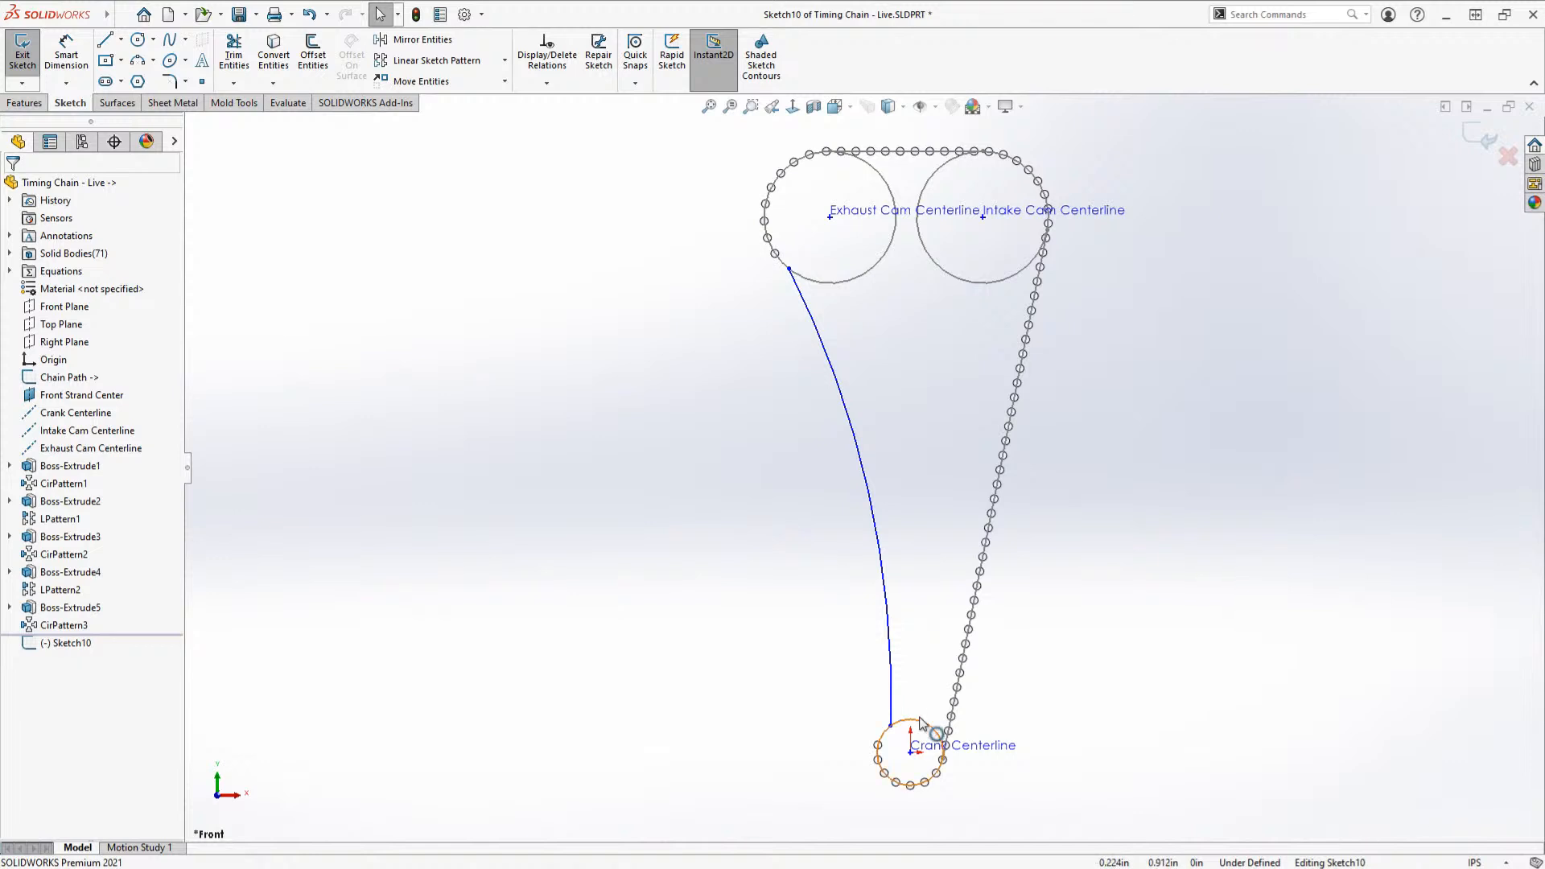
{"action": "left_click", "coordinate": [891, 668], "text": "ctrl"}
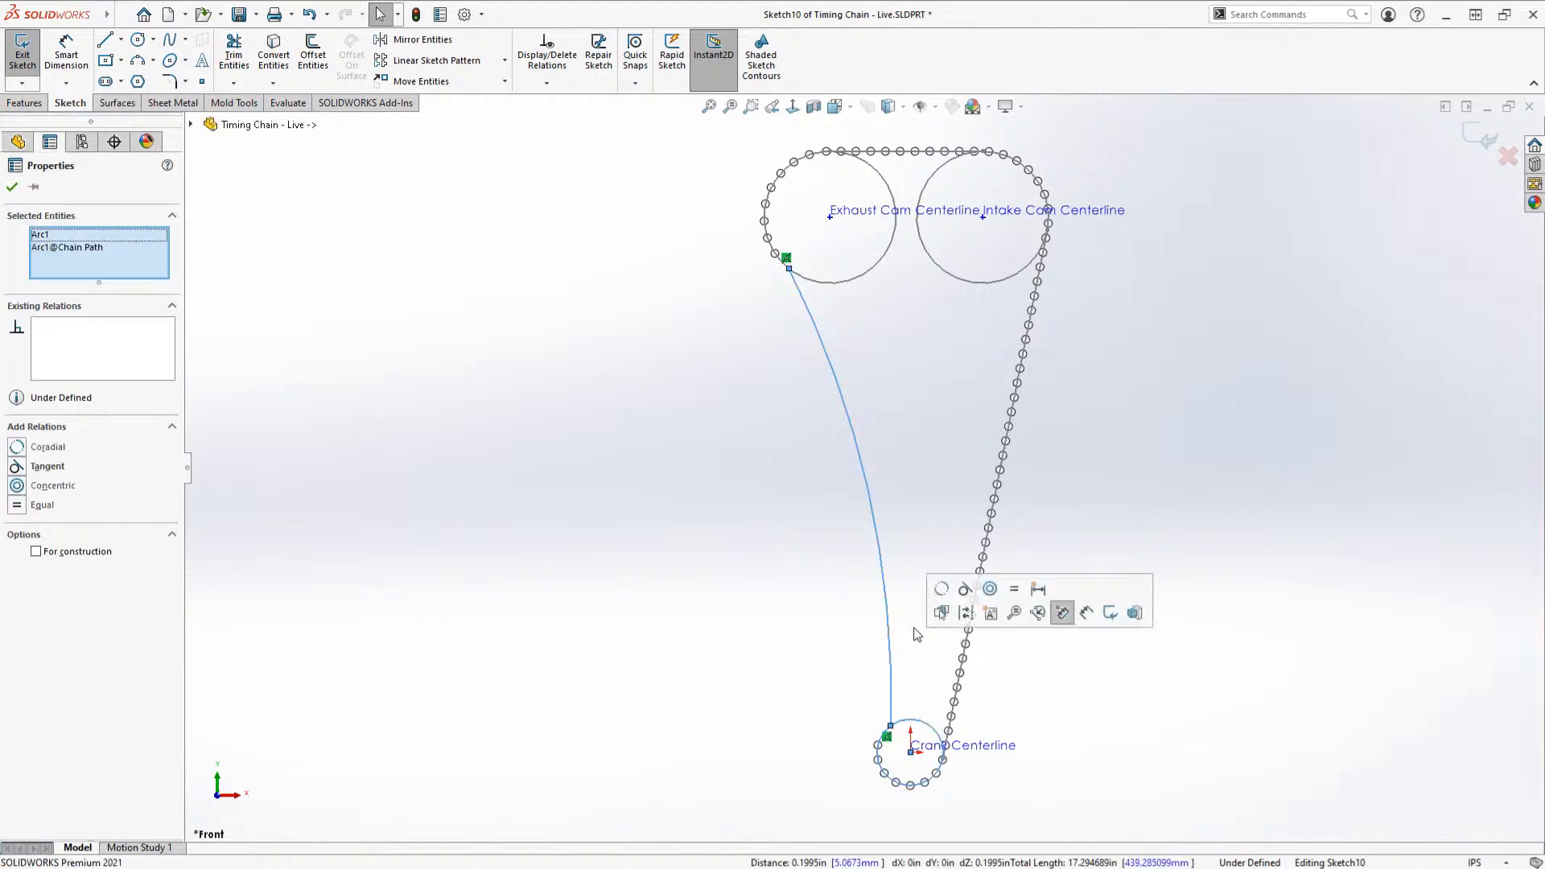
{"action": "left_click", "coordinate": [965, 590]}
{"action": "key", "text": "Escape"}
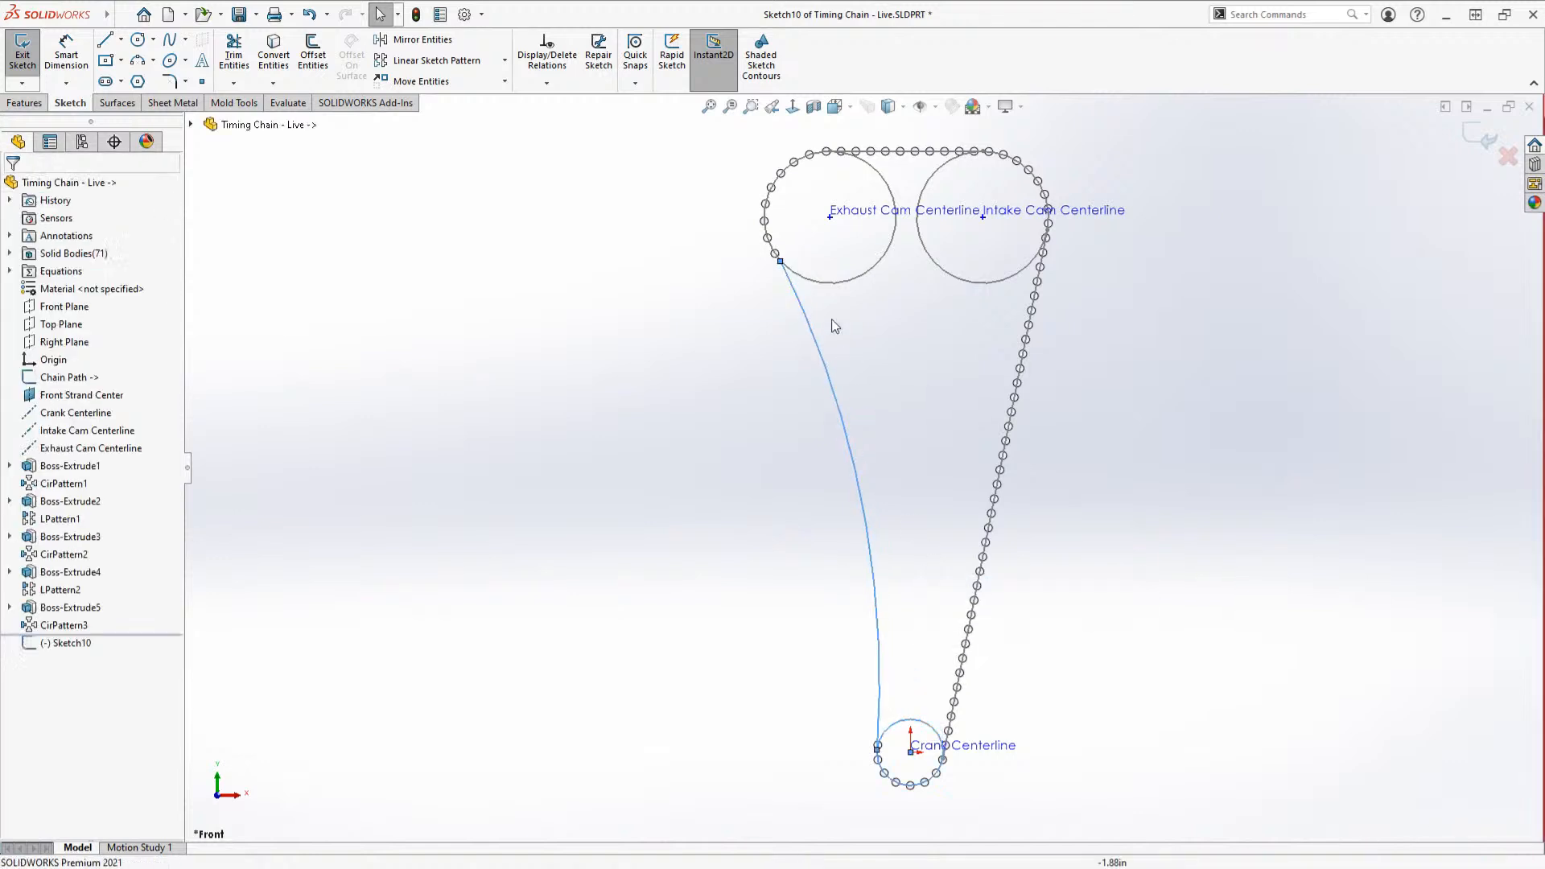
{"action": "left_click", "coordinate": [824, 283]}
{"action": "left_click", "coordinate": [802, 310], "text": "ctrl"}
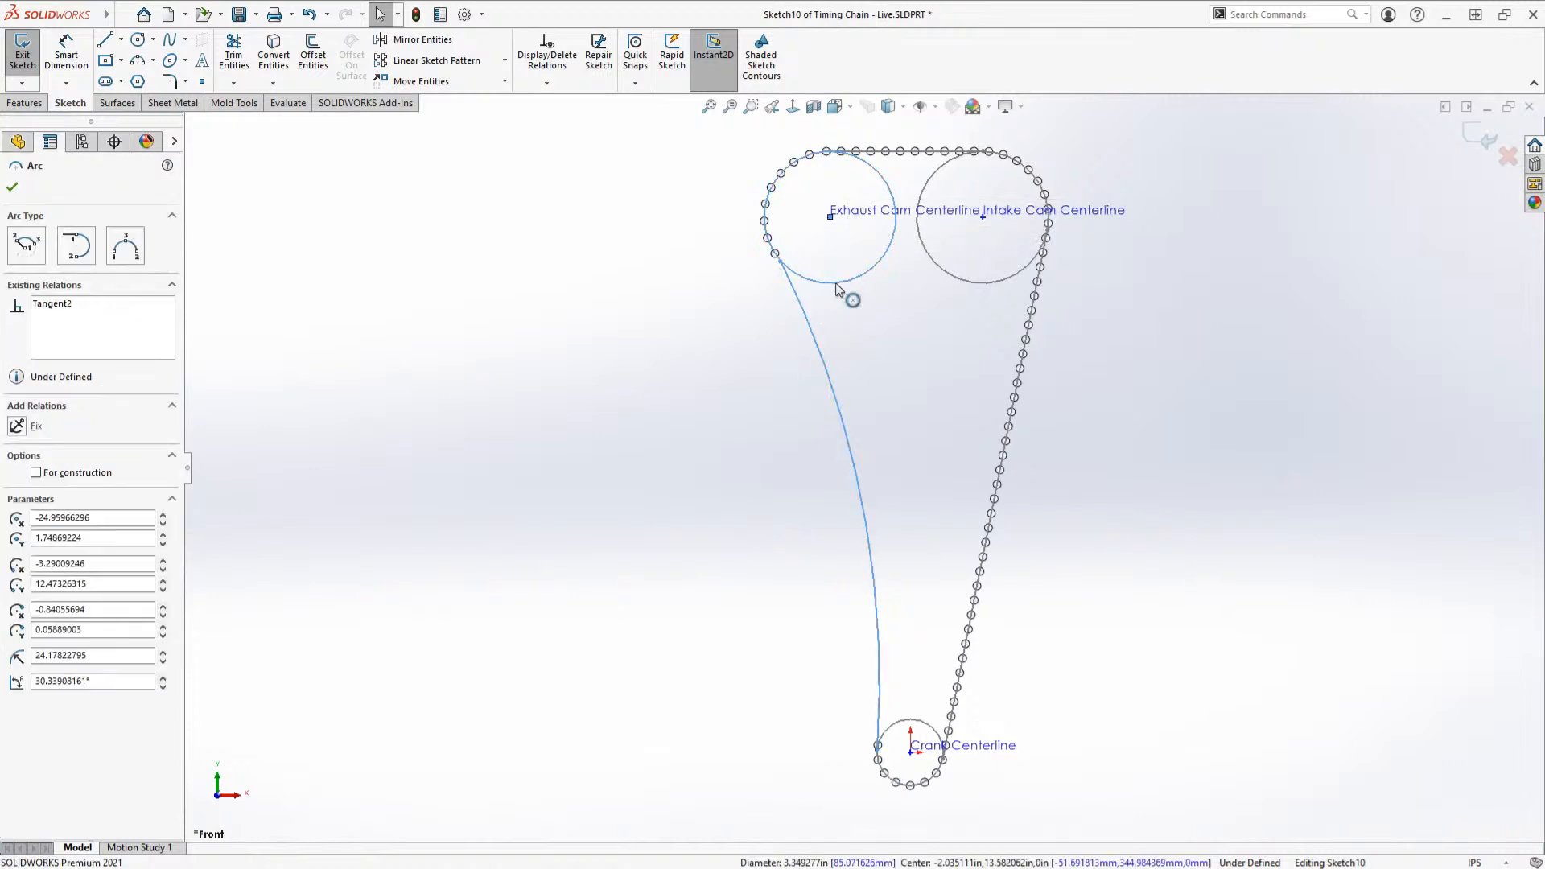
{"action": "left_click", "coordinate": [869, 241]}
{"action": "key", "text": "Escape"}
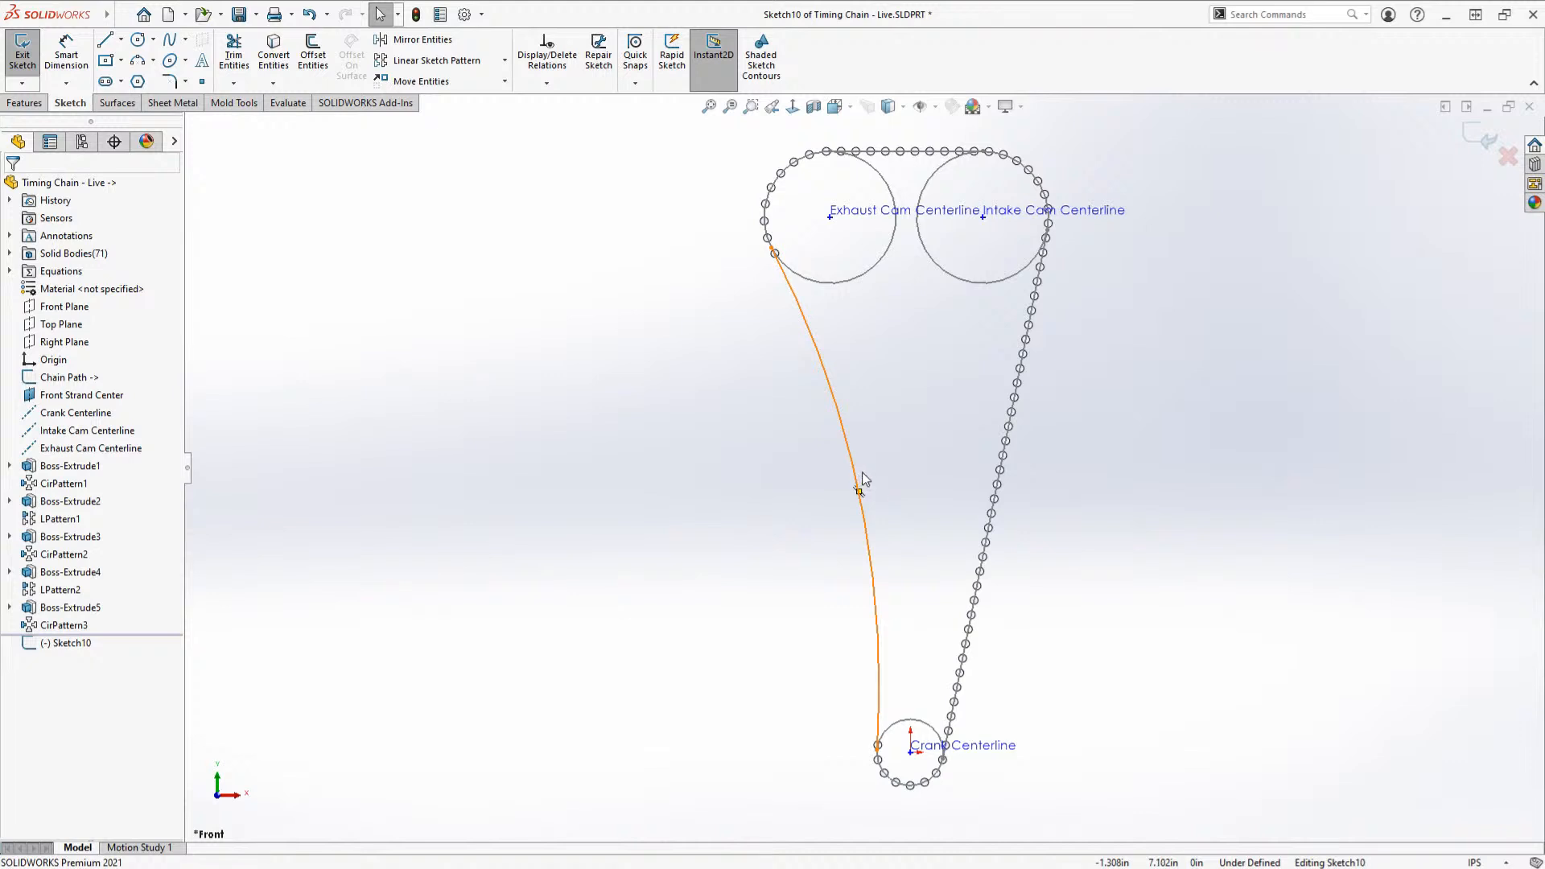
Step: Draw a circle about 0.47 in in diameter centered on the new arc, just below the last exhaust cam roller
{"action": "scroll", "coordinate": [841, 241], "scroll_direction": "down", "scroll_amount": 6}
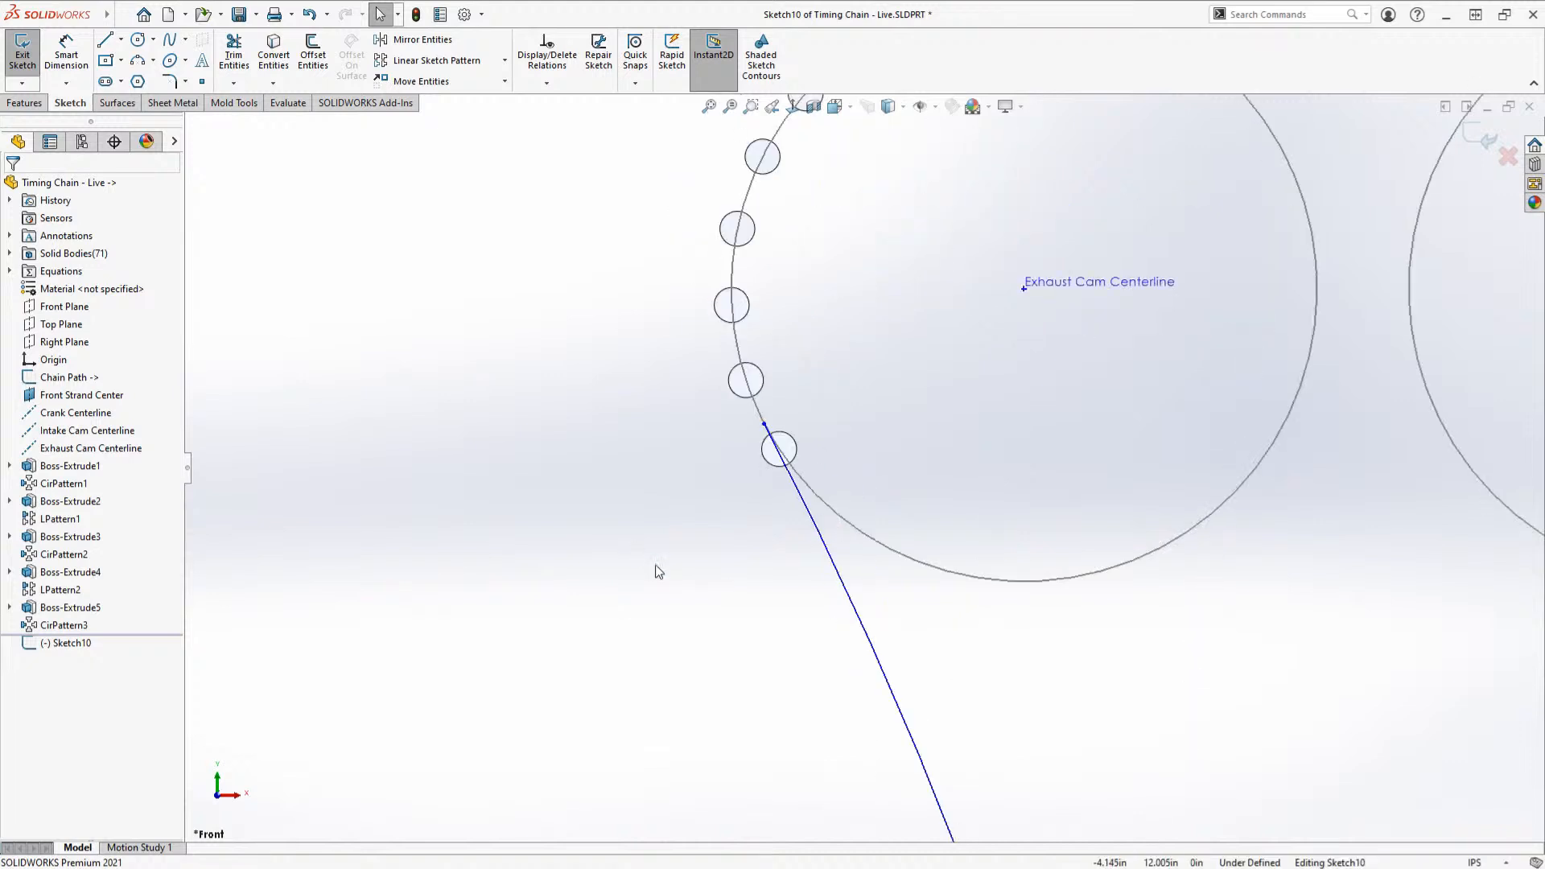
{"action": "key", "text": "s"}
{"action": "left_click", "coordinate": [708, 626]}
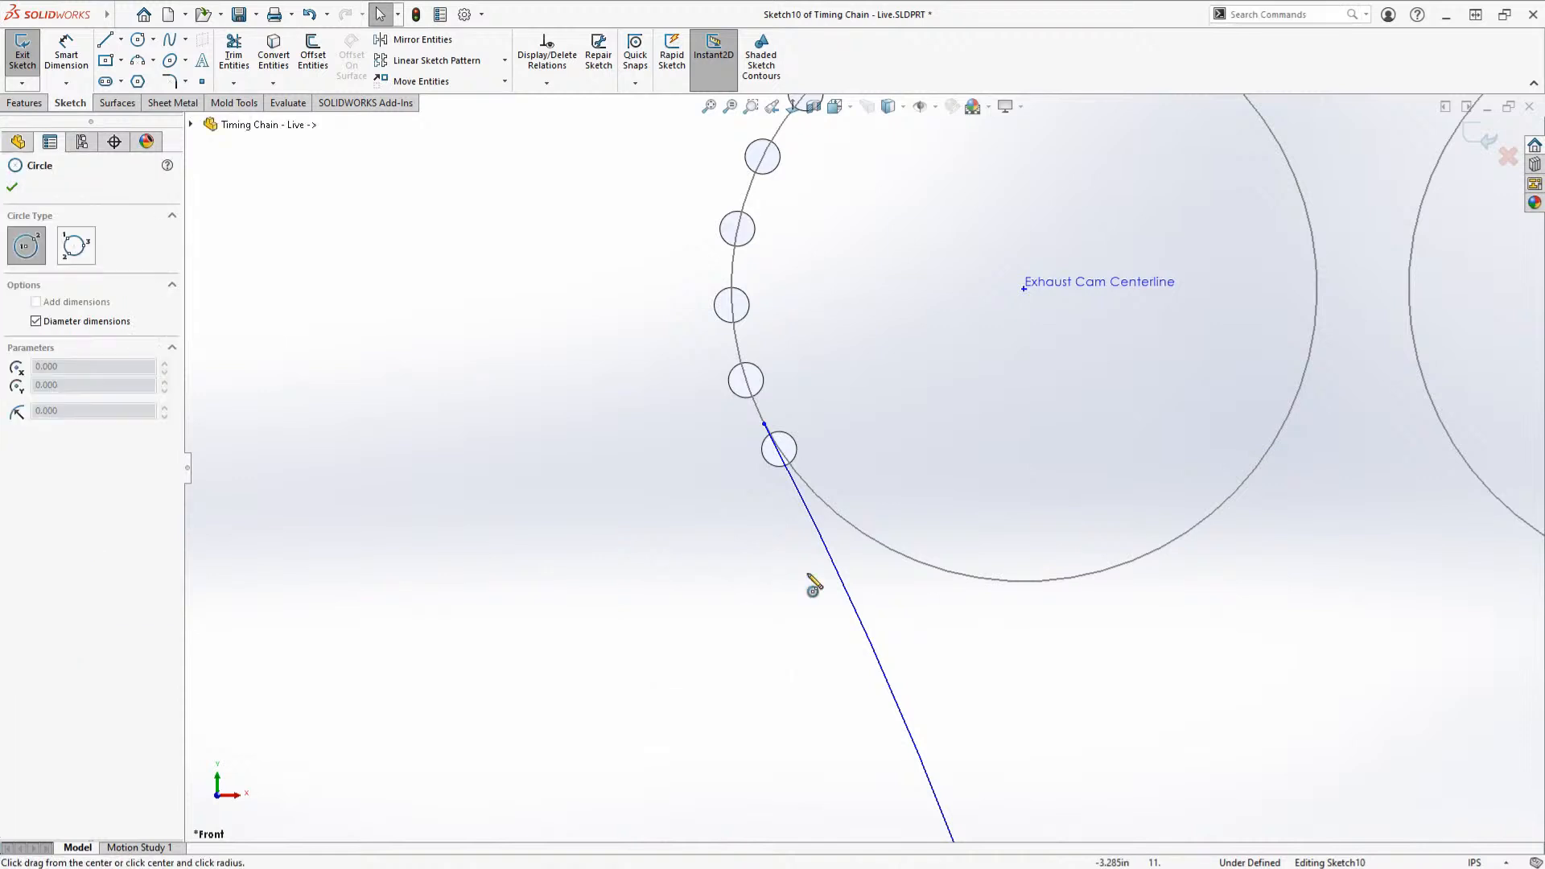
{"action": "left_click", "coordinate": [826, 550]}
{"action": "left_click", "coordinate": [801, 581]}
{"action": "key", "text": "Escape"}
Step: Make the new circle equal in size to an existing roller on the exhaust cam run
{"action": "key", "text": "s"}
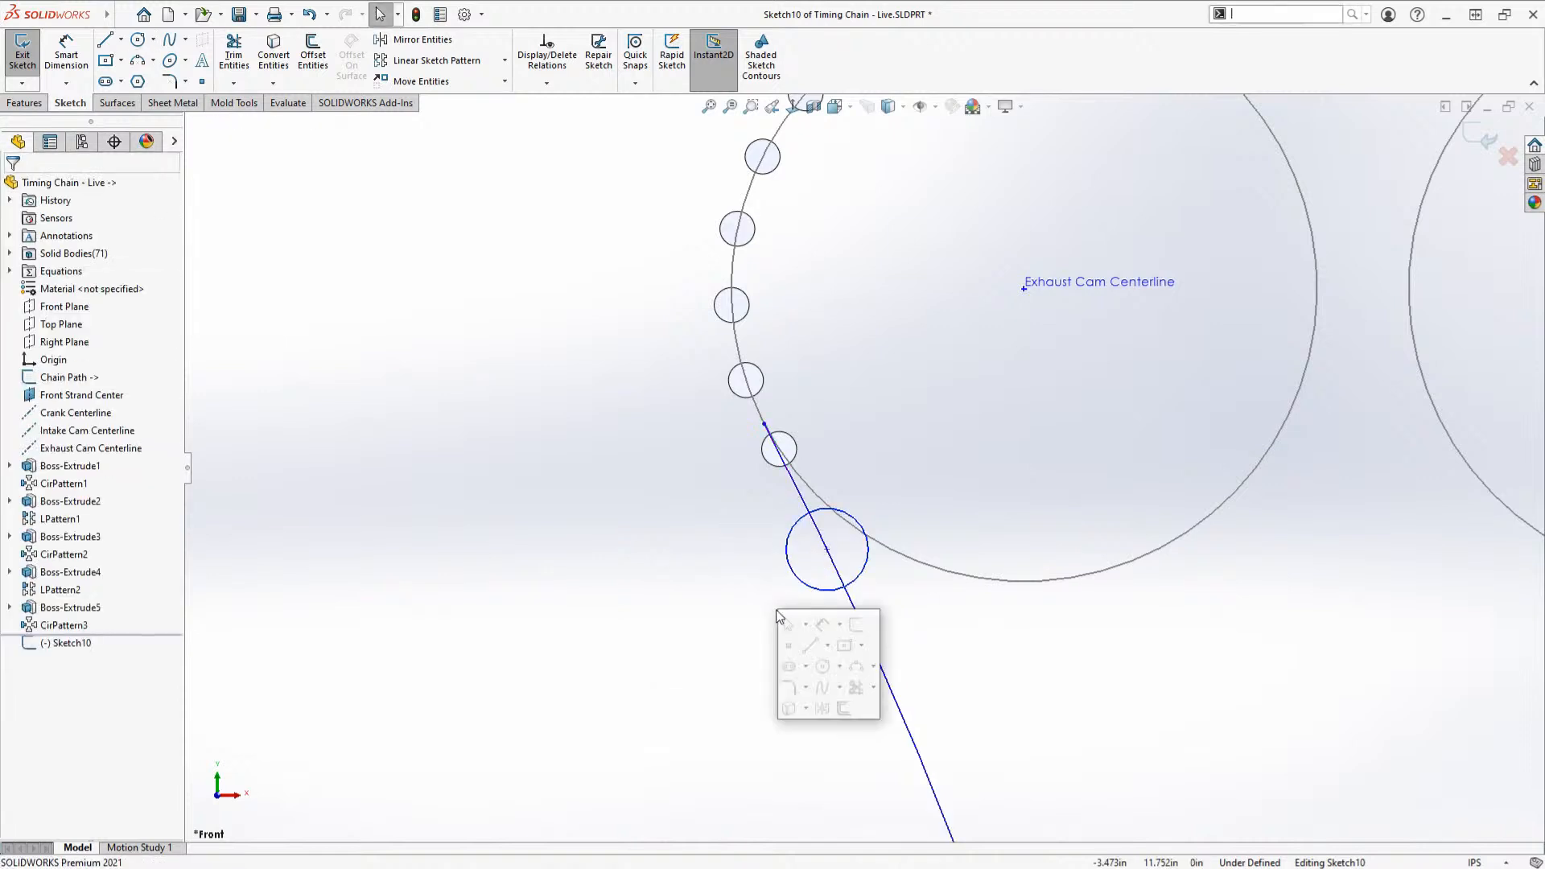
{"action": "left_click", "coordinate": [861, 573]}
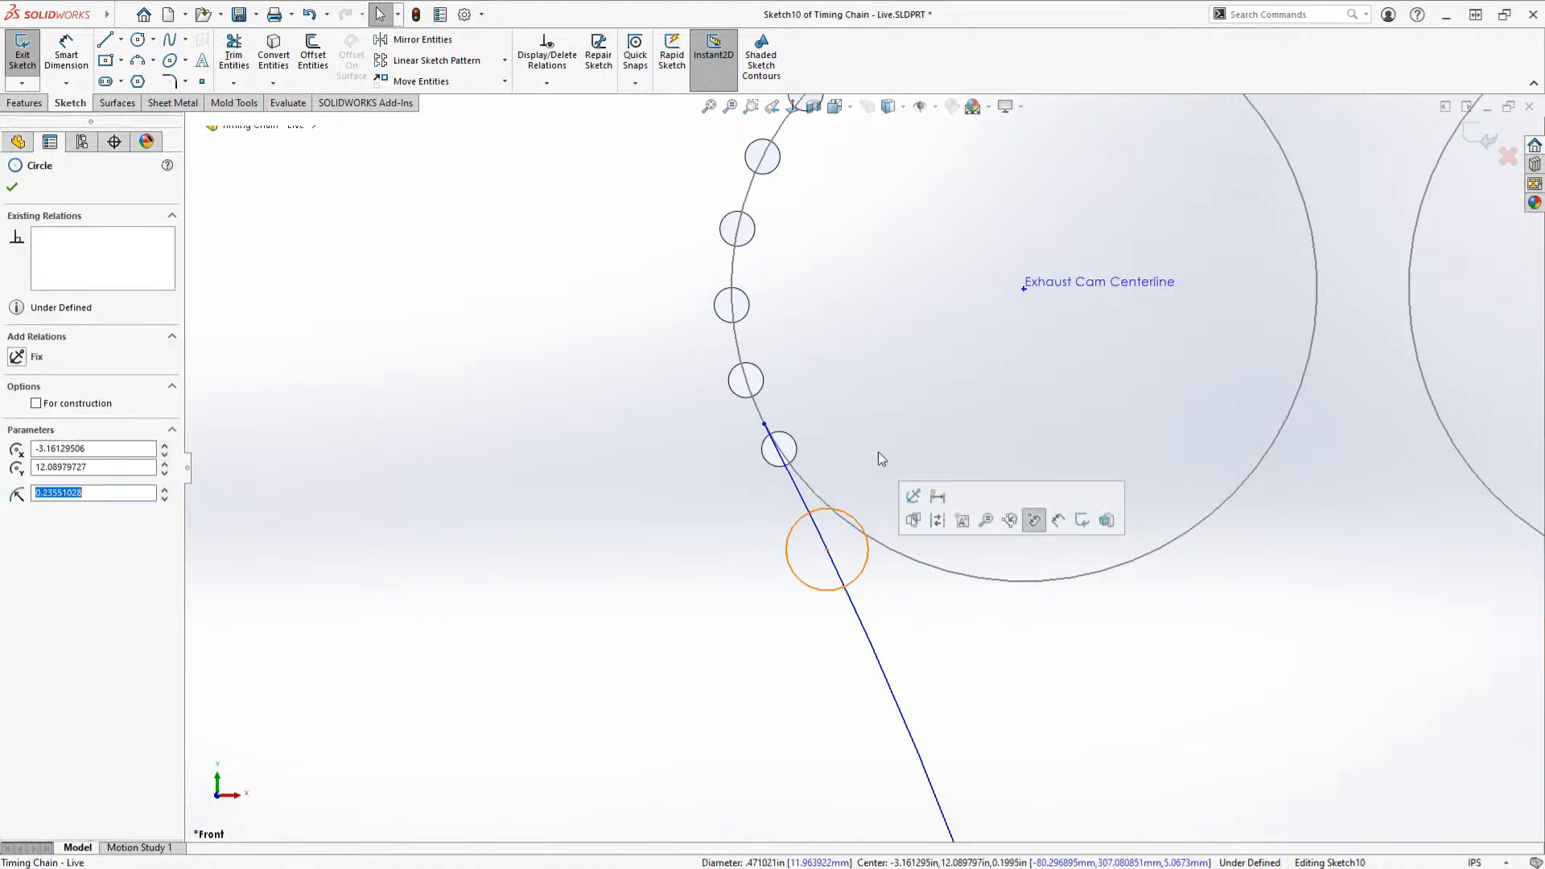
{"action": "scroll", "coordinate": [878, 452], "scroll_direction": "up", "scroll_amount": 2}
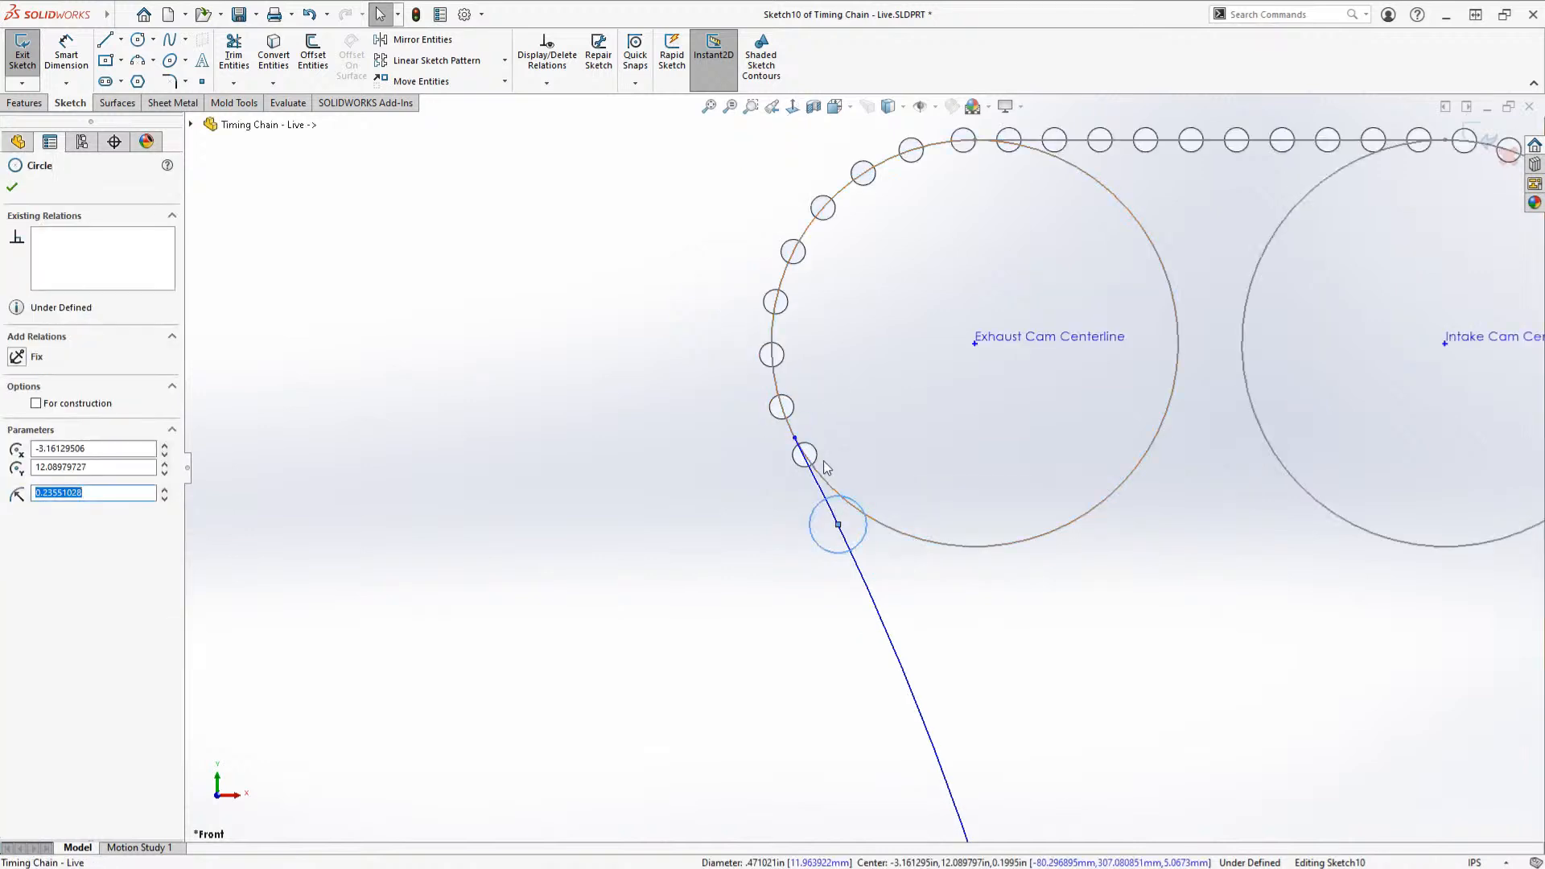
{"action": "left_click", "coordinate": [781, 314], "text": "ctrl"}
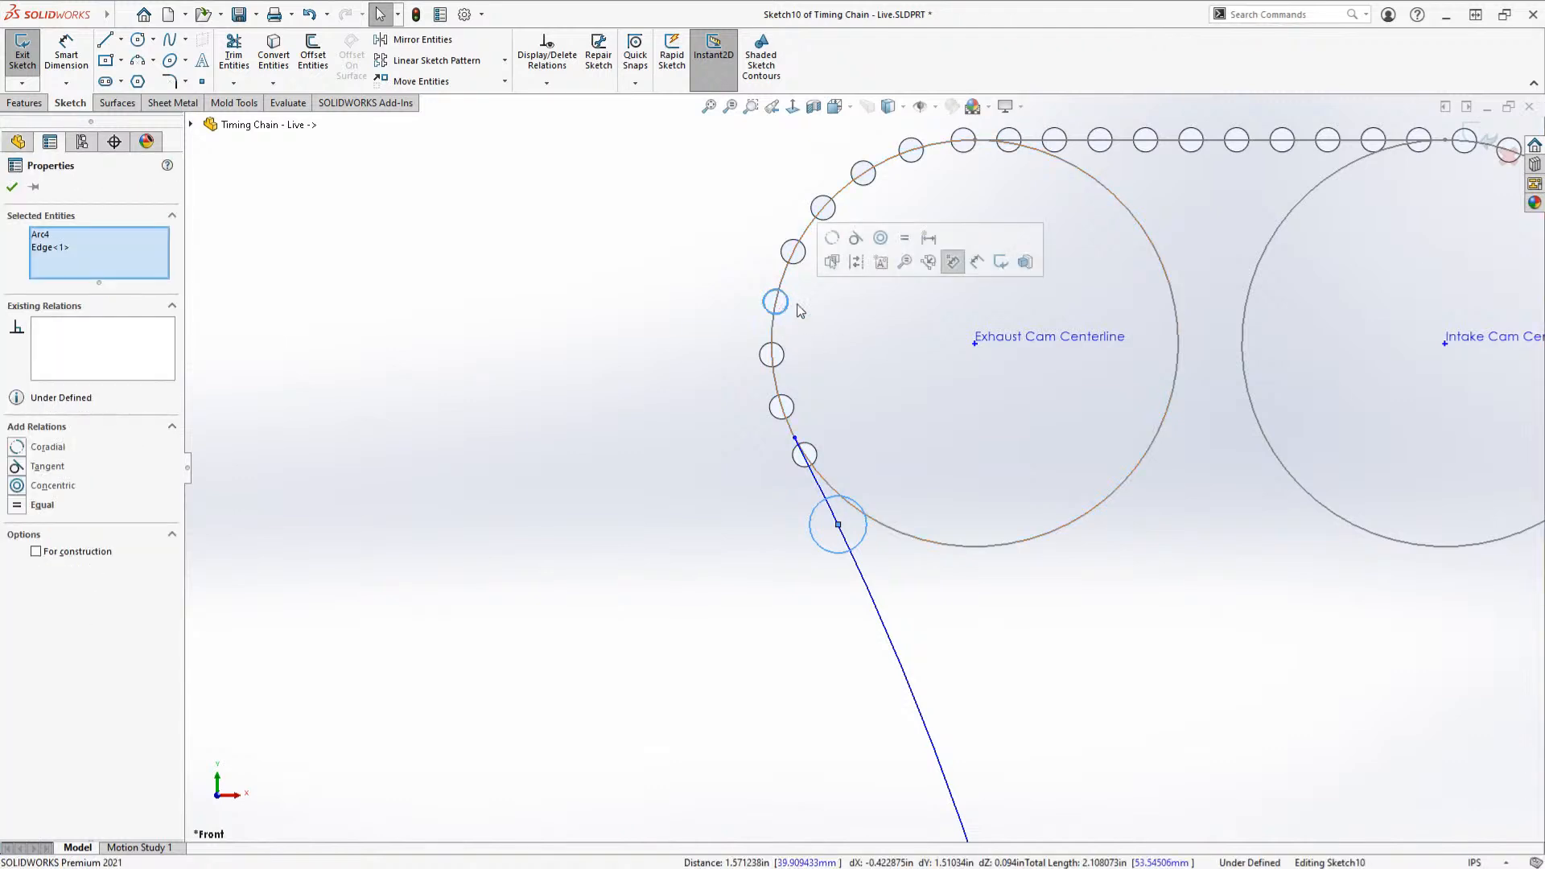
{"action": "left_click", "coordinate": [882, 259]}
{"action": "scroll", "coordinate": [837, 532], "scroll_direction": "up", "scroll_amount": 6}
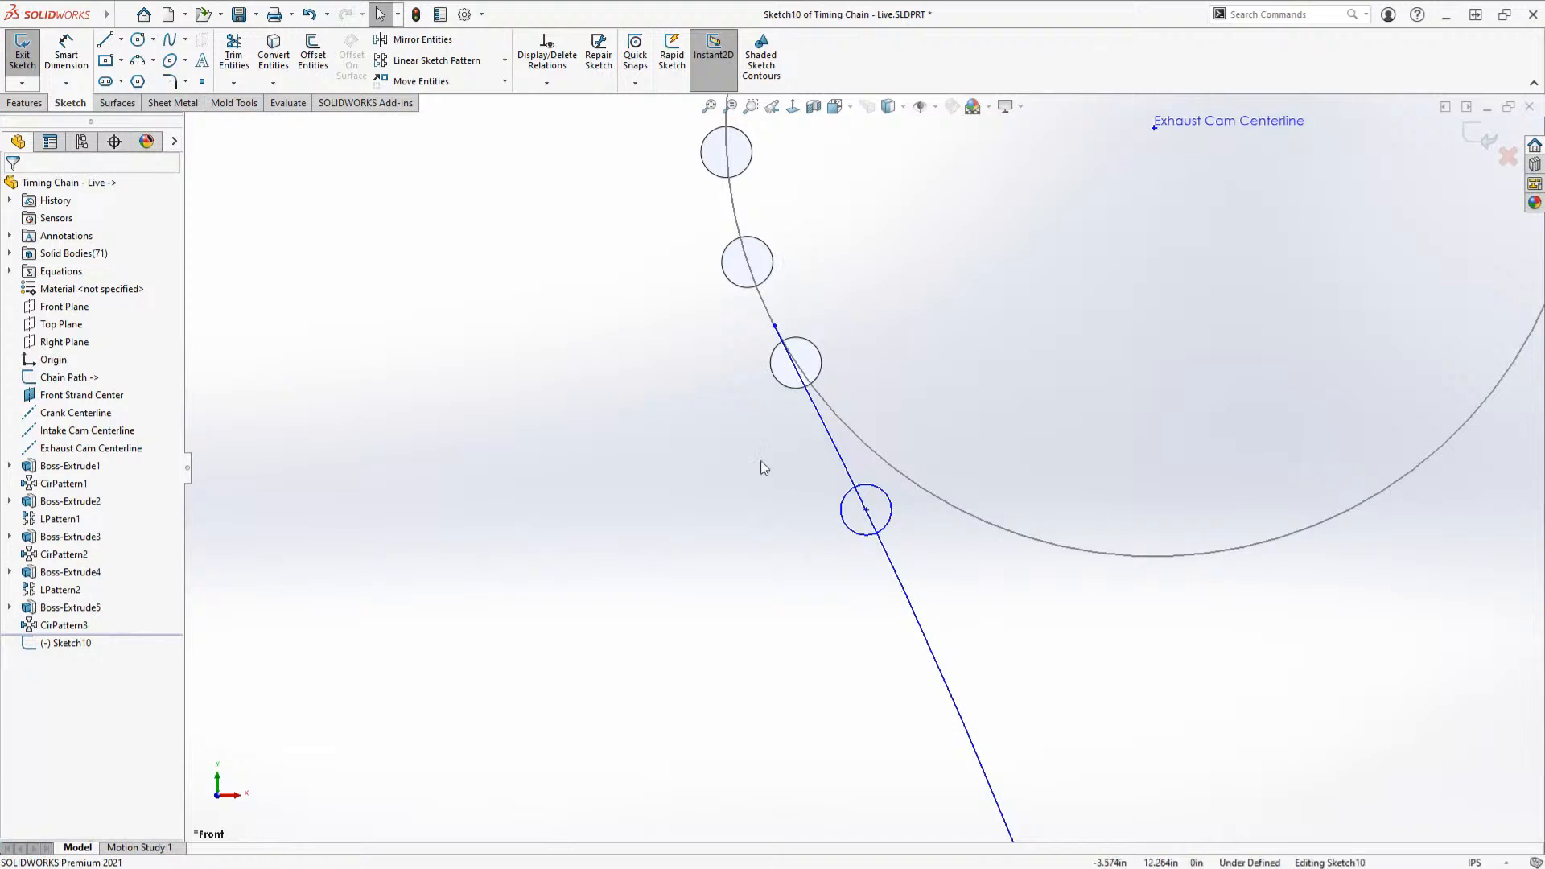
{"action": "key", "text": "s"}
{"action": "left_click", "coordinate": [808, 476]}
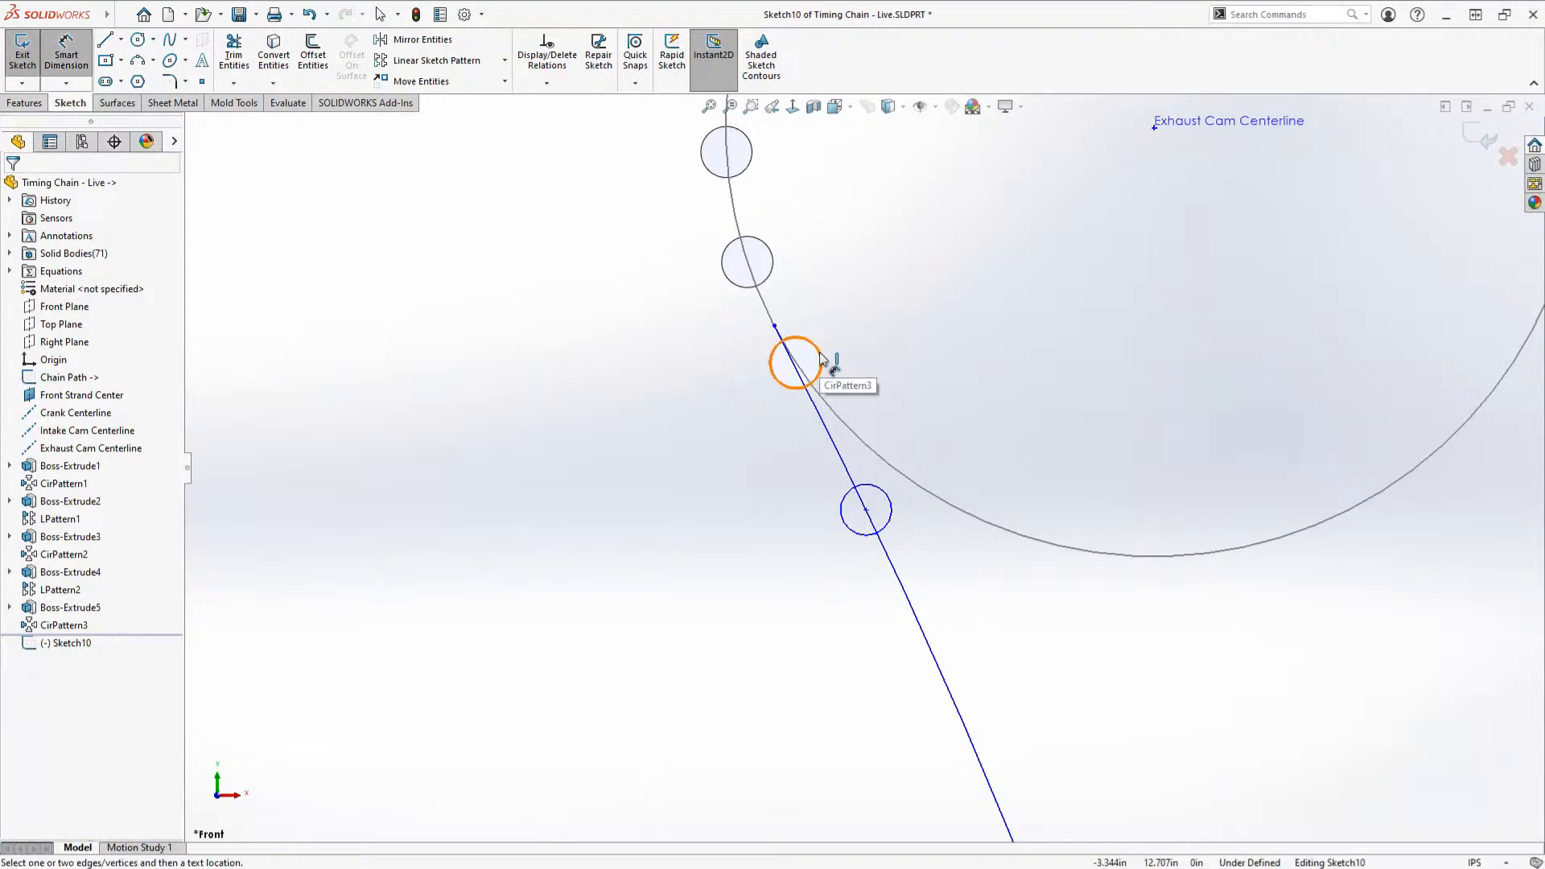
{"action": "key", "text": "Escape"}
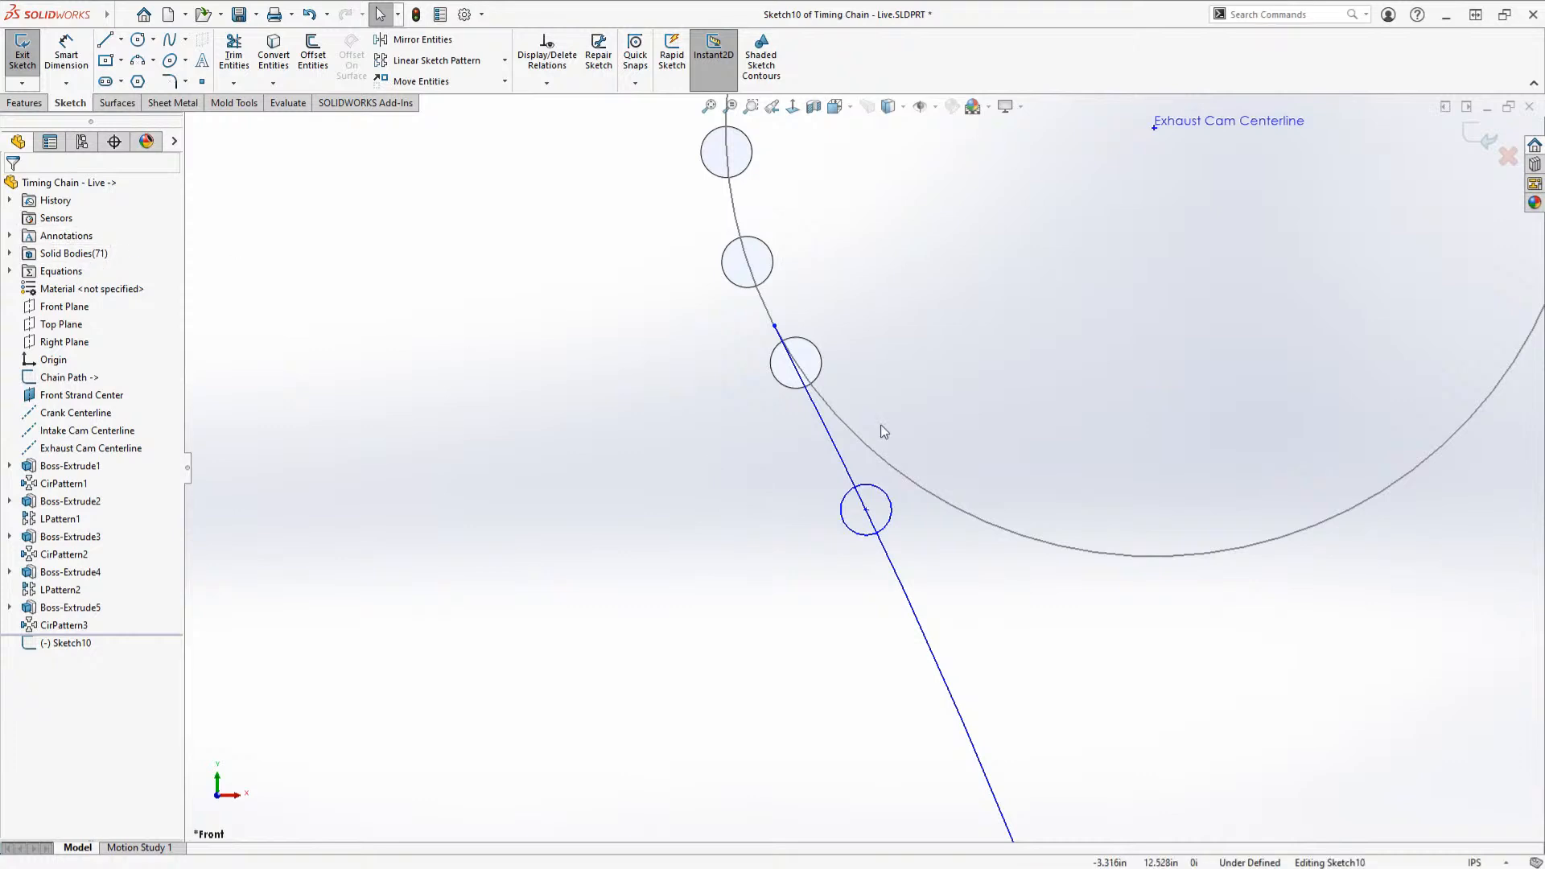
Step: Examine the whole chain outline with the new arc and check the body count of the Solid Bodies folder
{"action": "scroll", "coordinate": [873, 458], "scroll_direction": "down", "scroll_amount": 5}
{"action": "scroll", "coordinate": [1066, 697], "scroll_direction": "down", "scroll_amount": 5}
{"action": "scroll", "coordinate": [886, 645], "scroll_direction": "up", "scroll_amount": 2}
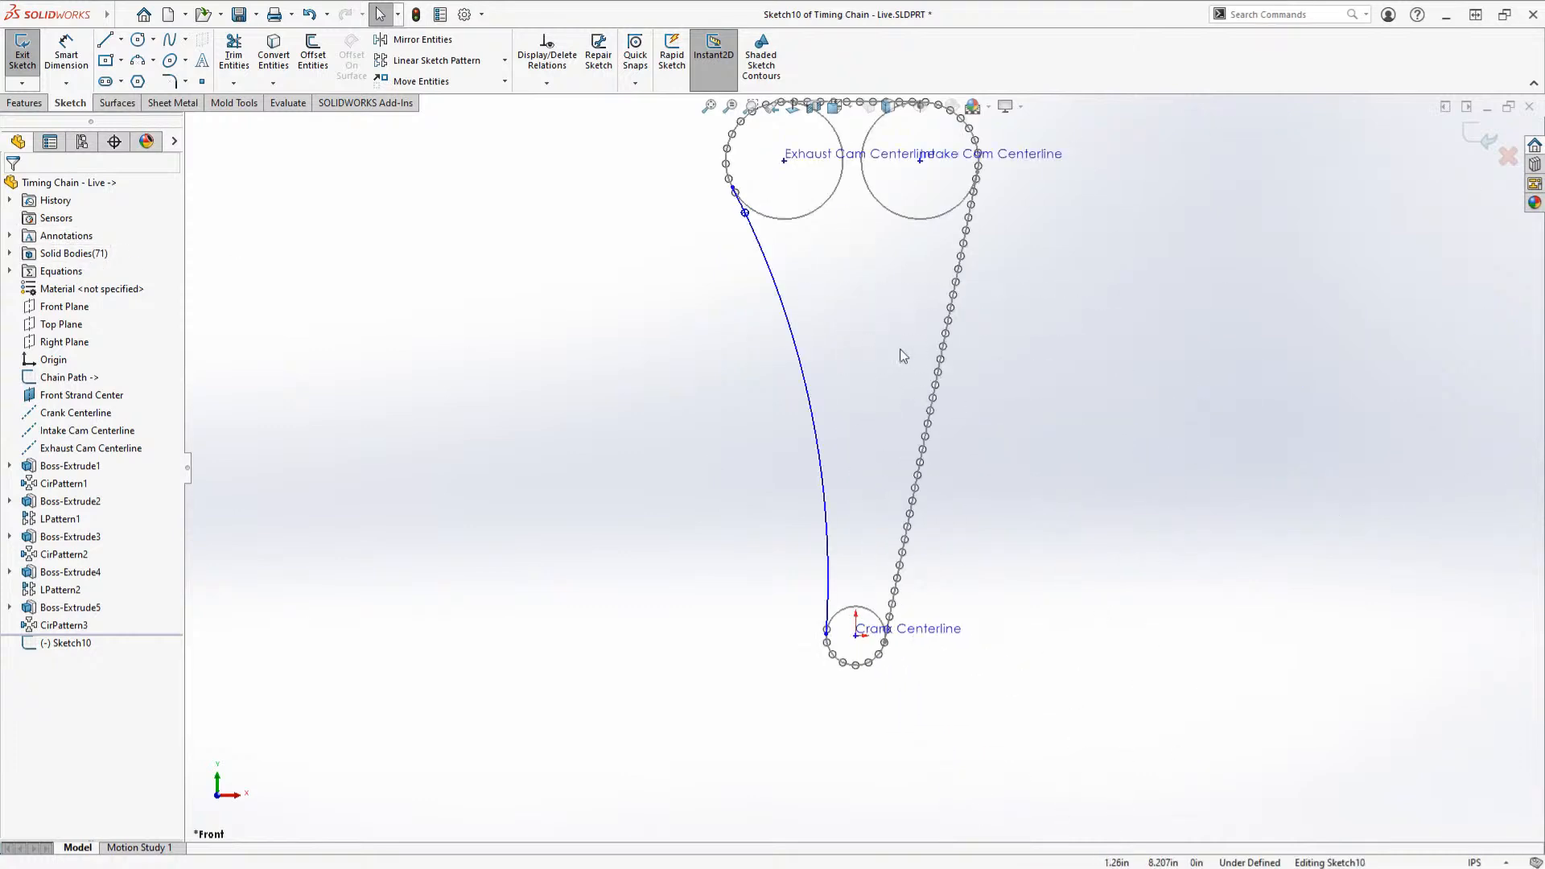
{"action": "scroll", "coordinate": [900, 350], "scroll_direction": "up", "scroll_amount": 2}
{"action": "scroll", "coordinate": [900, 349], "scroll_direction": "down", "scroll_amount": 1}
{"action": "scroll", "coordinate": [900, 349], "scroll_direction": "up", "scroll_amount": 1}
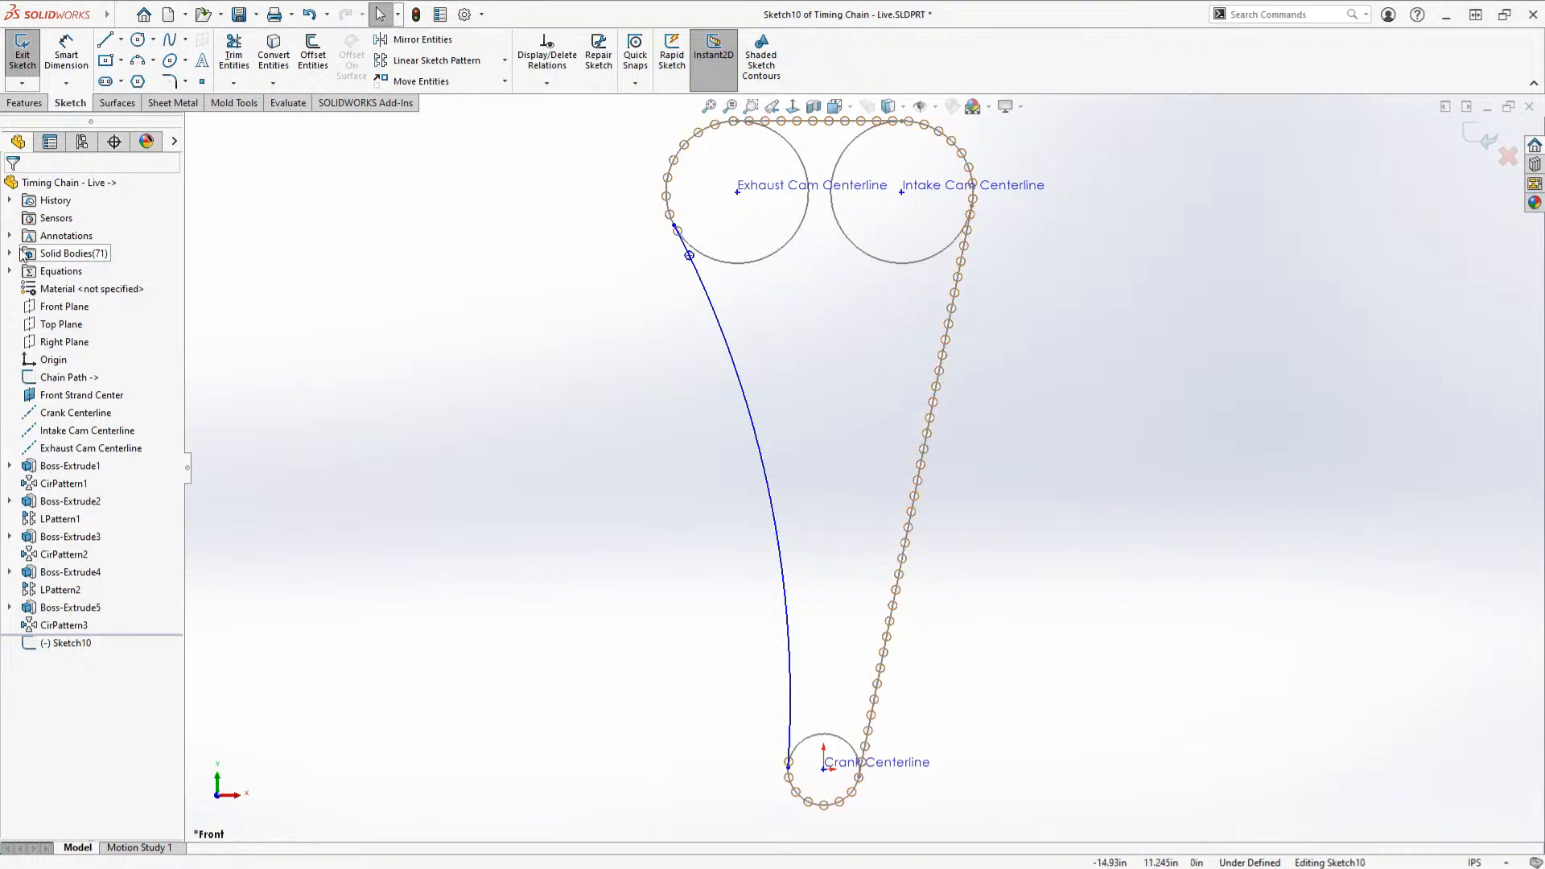
{"action": "left_click", "coordinate": [72, 254]}
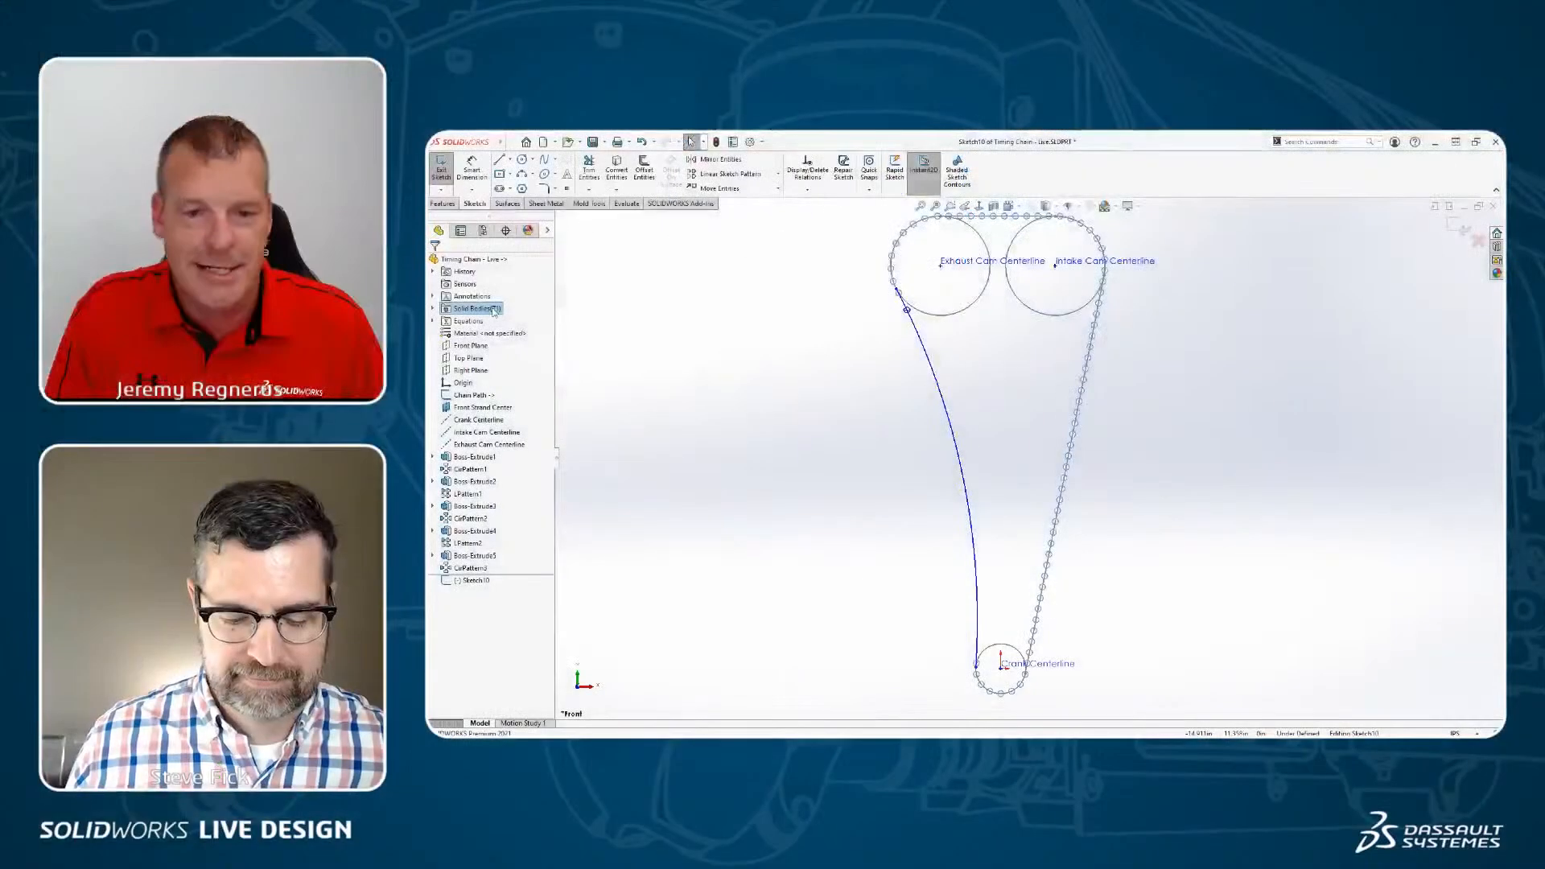
Step: Dimension the aligned distance between the new circle and the last exhaust cam roller as .375 in
{"action": "scroll", "coordinate": [916, 336], "scroll_direction": "down", "scroll_amount": 6}
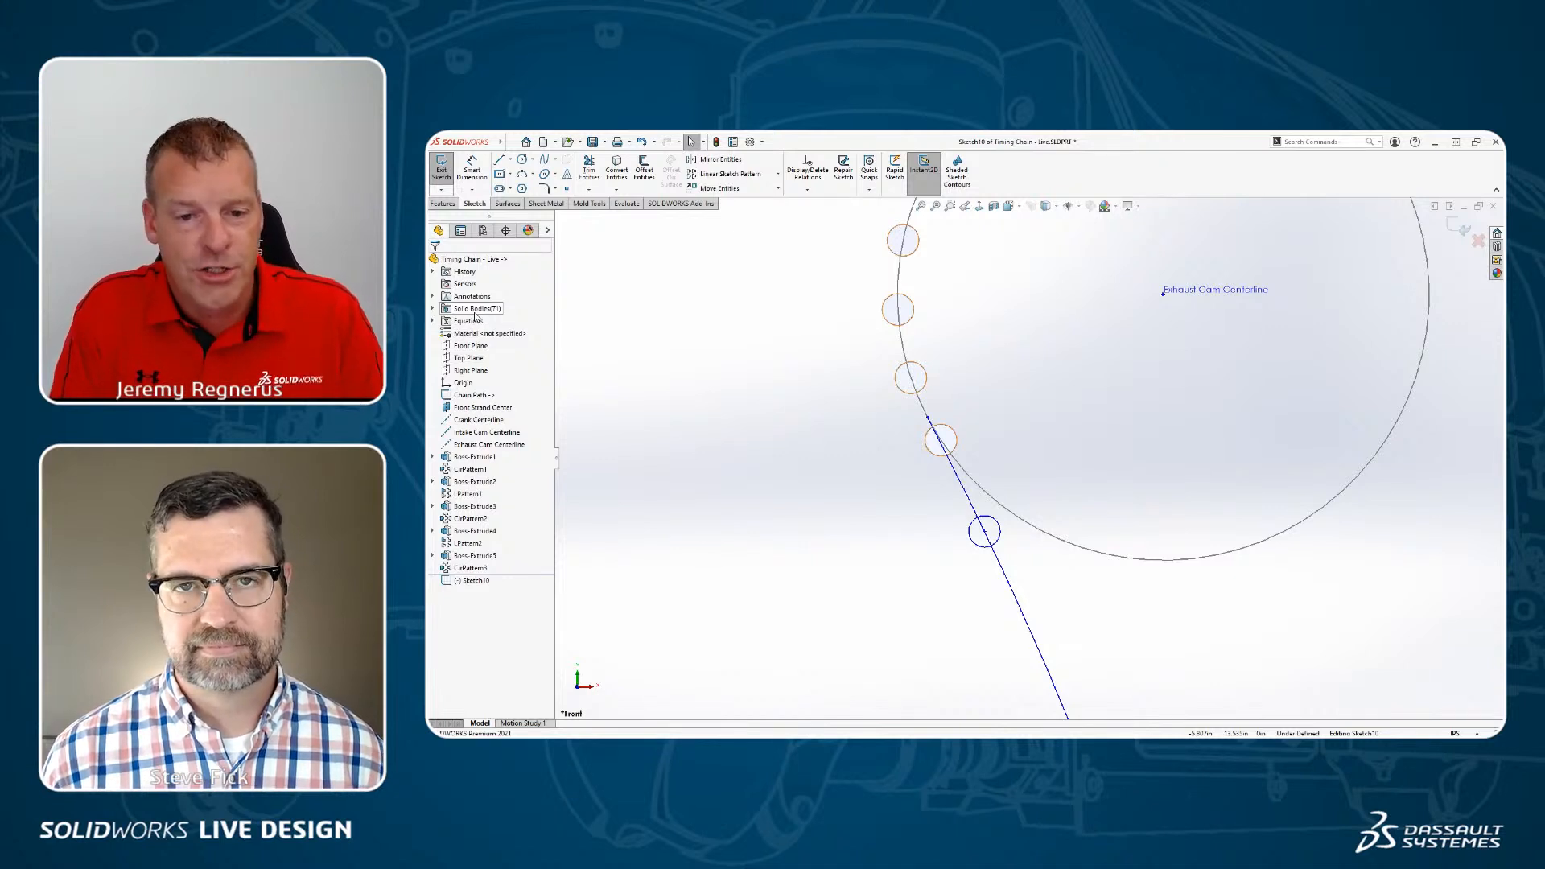
{"action": "key", "text": "s"}
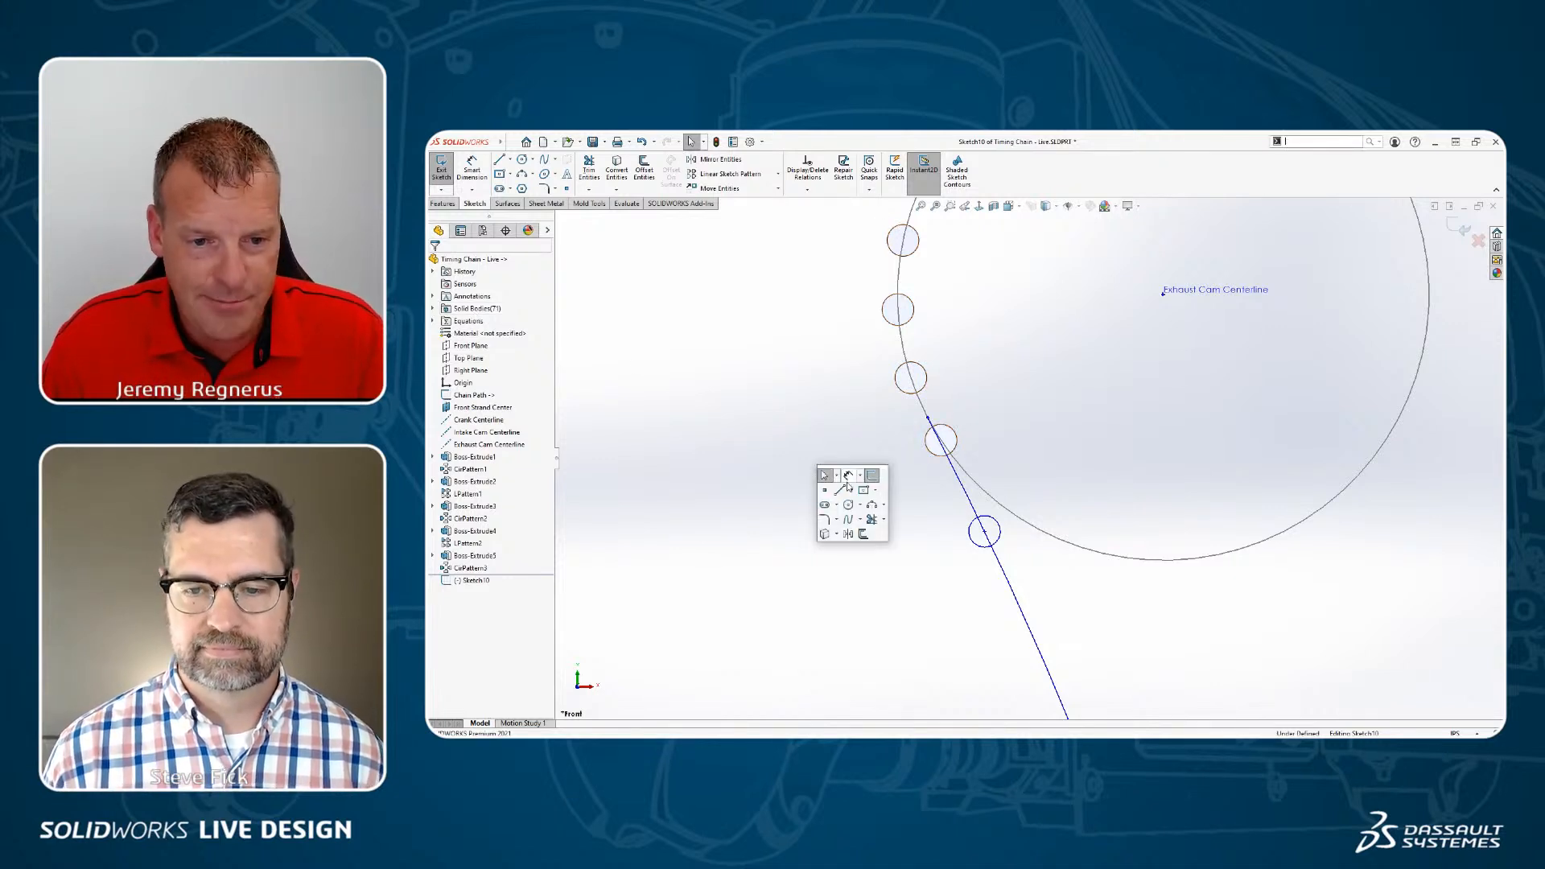
{"action": "left_click", "coordinate": [847, 479]}
{"action": "left_click", "coordinate": [984, 532]}
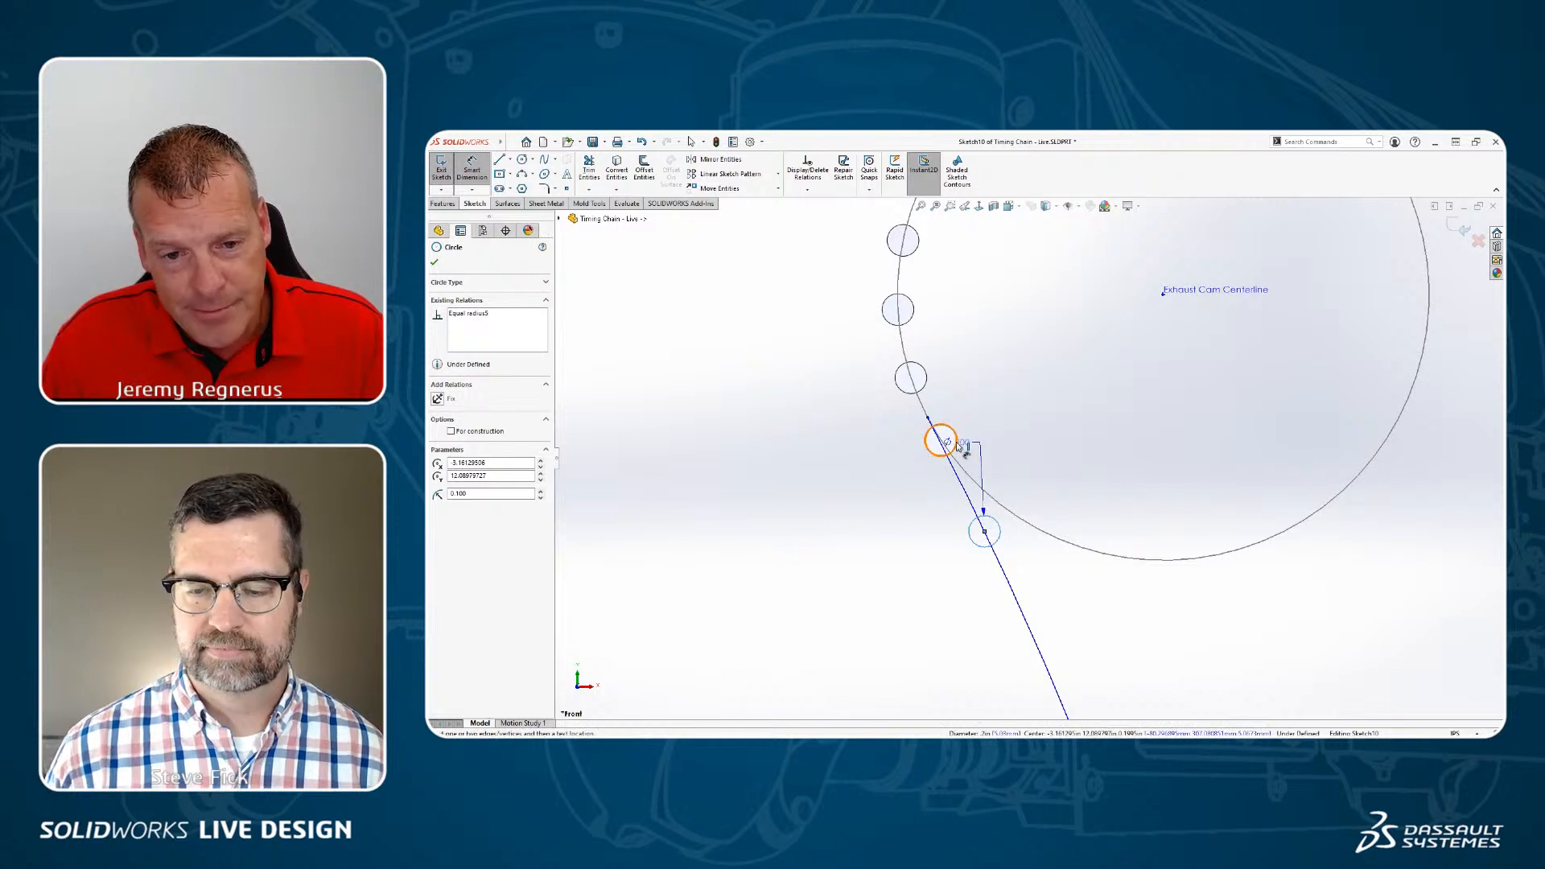
{"action": "left_click", "coordinate": [956, 444]}
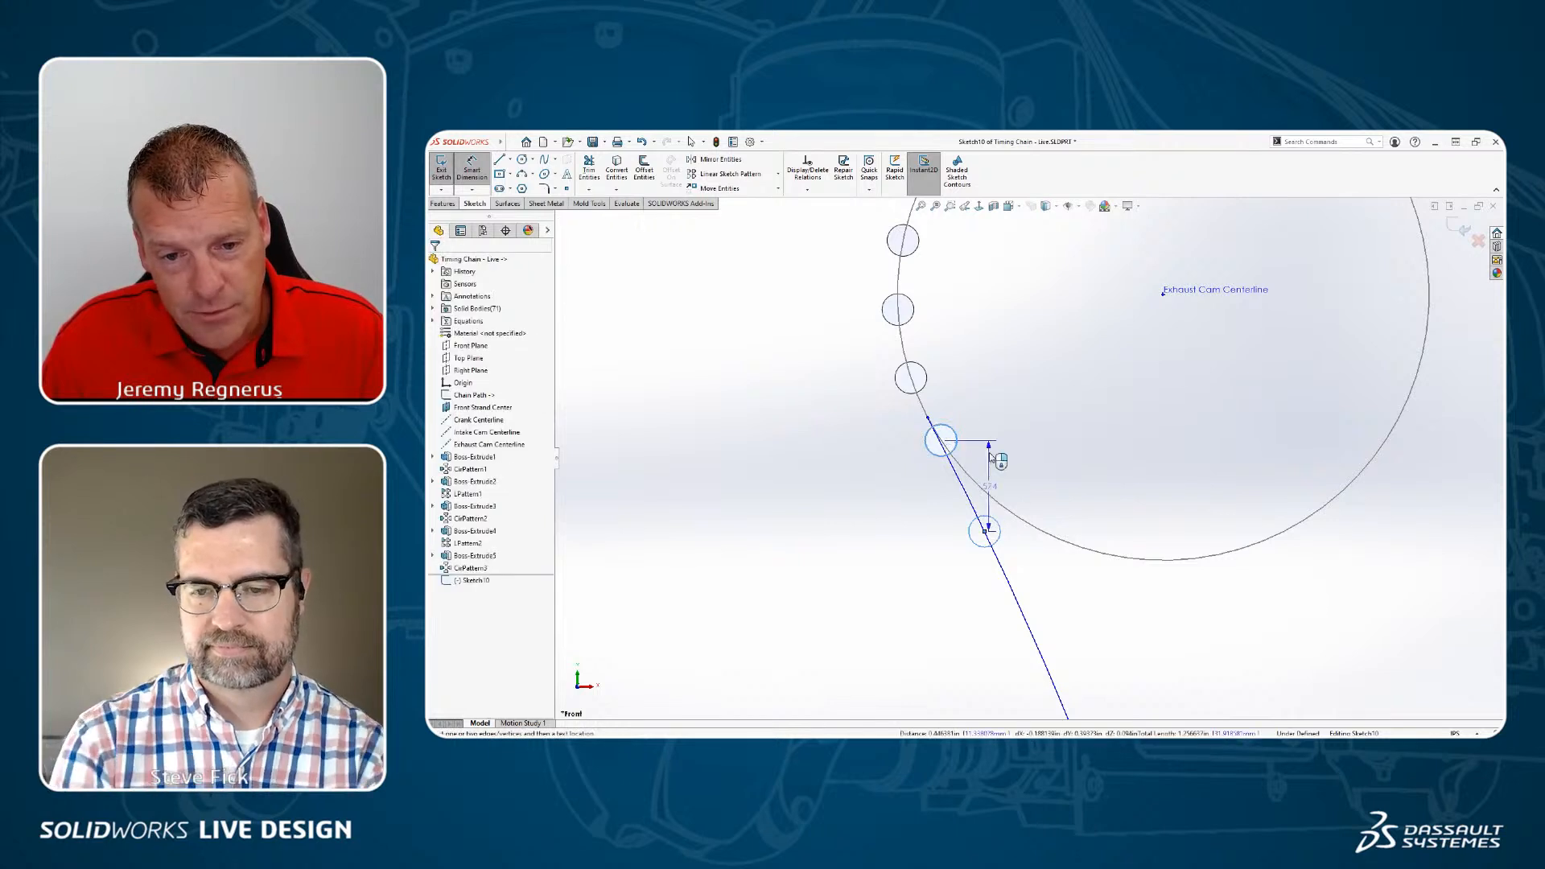
{"action": "left_click", "coordinate": [1077, 478]}
{"action": "type", "text": ".375"}
{"action": "key", "text": "Return"}
{"action": "key", "text": "Escape"}
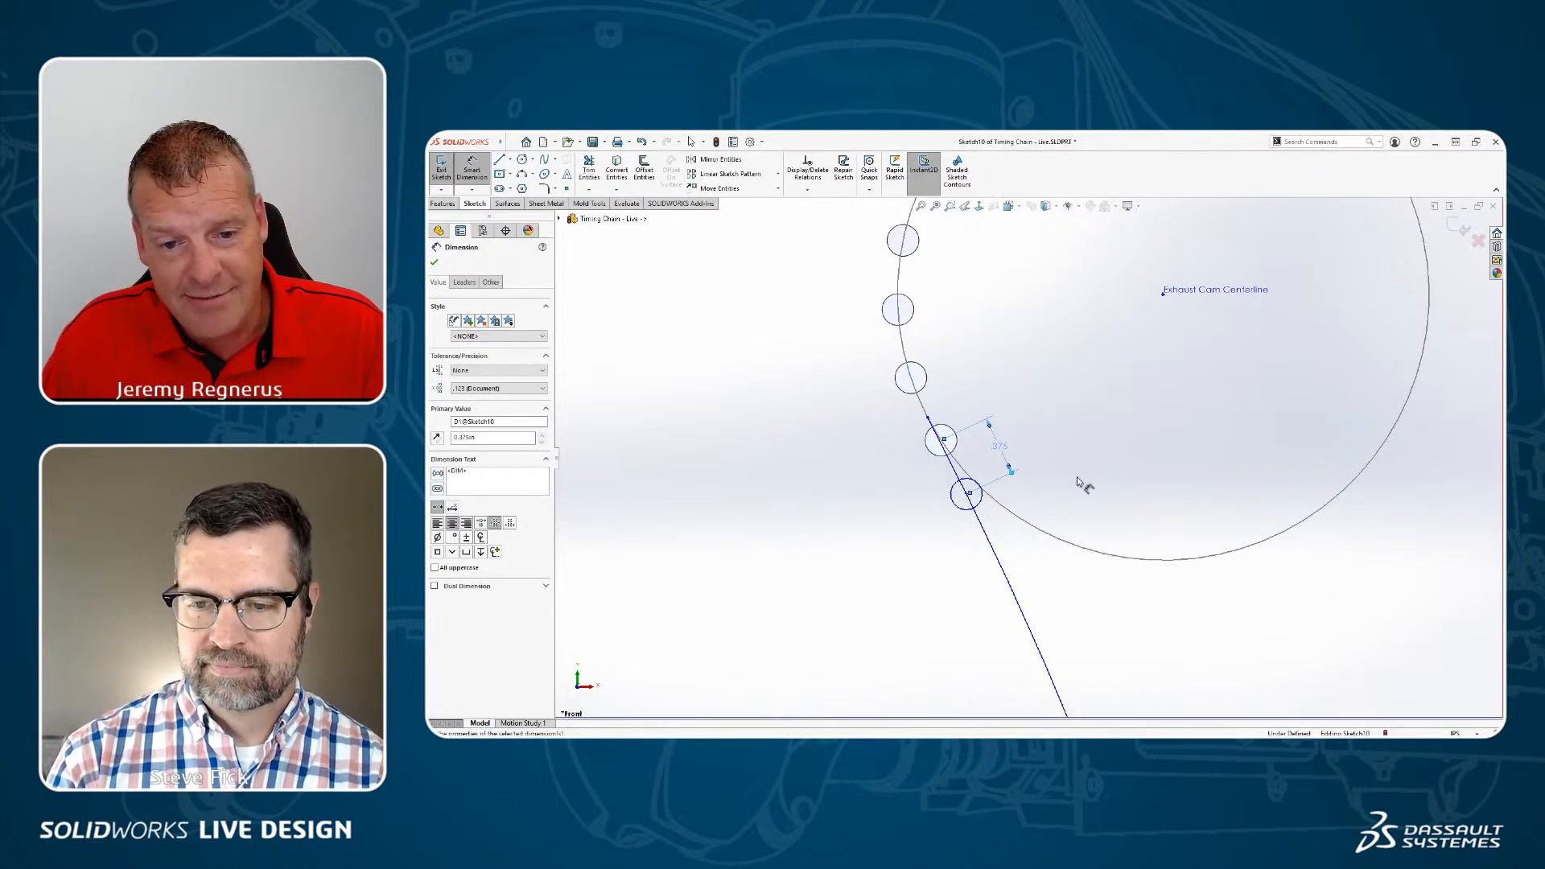
Step: Convert the arc between the exhaust cam and the crank to construction geometry
{"action": "scroll", "coordinate": [1062, 490], "scroll_direction": "up", "scroll_amount": 10}
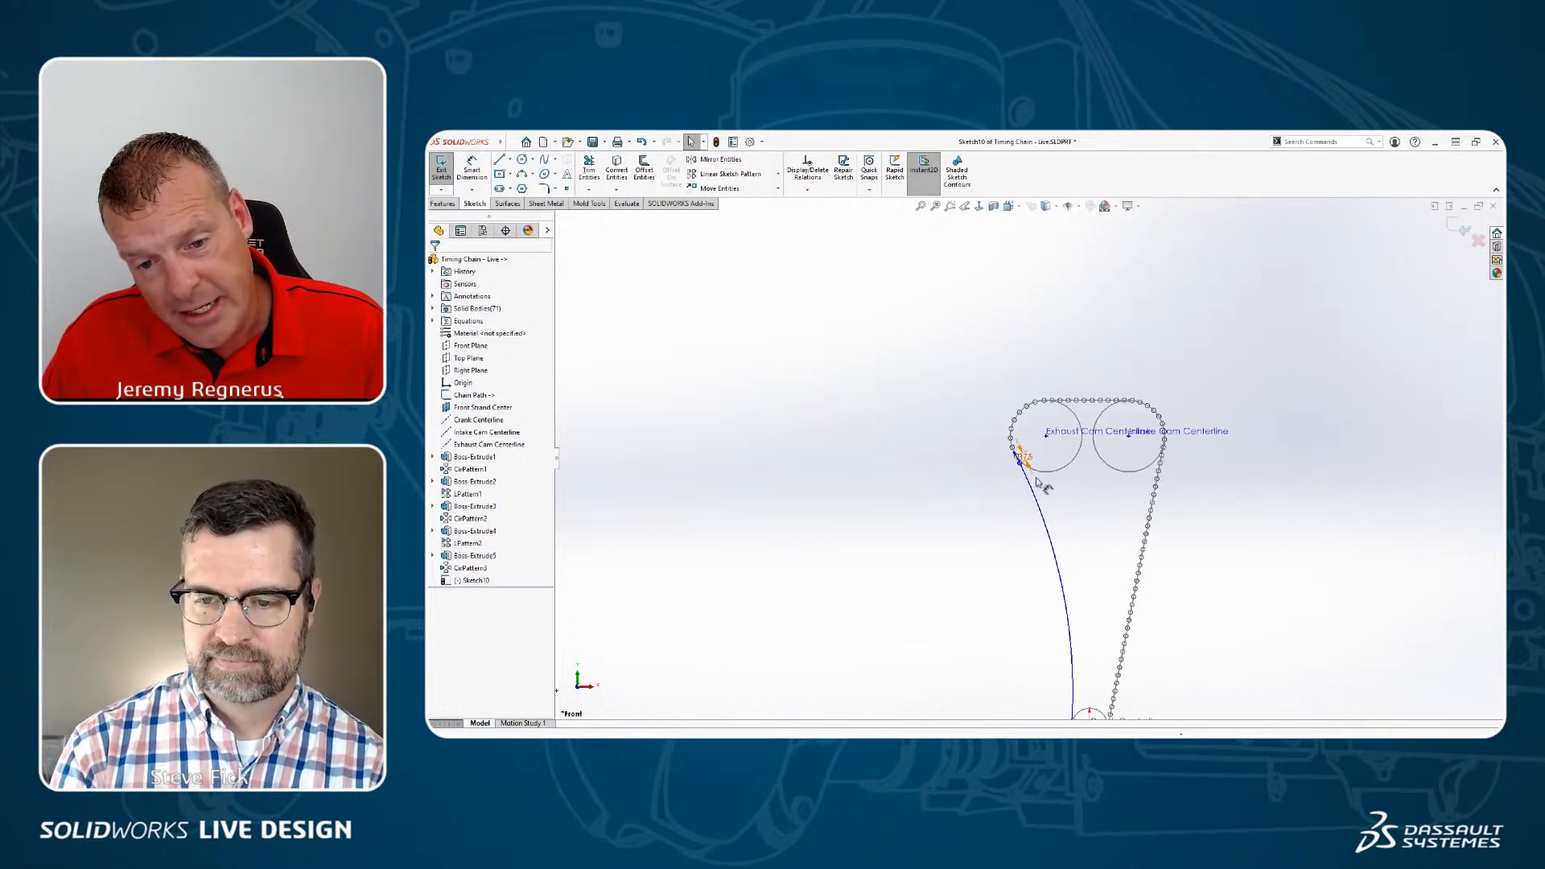
{"action": "scroll", "coordinate": [1058, 542], "scroll_direction": "down", "scroll_amount": 5}
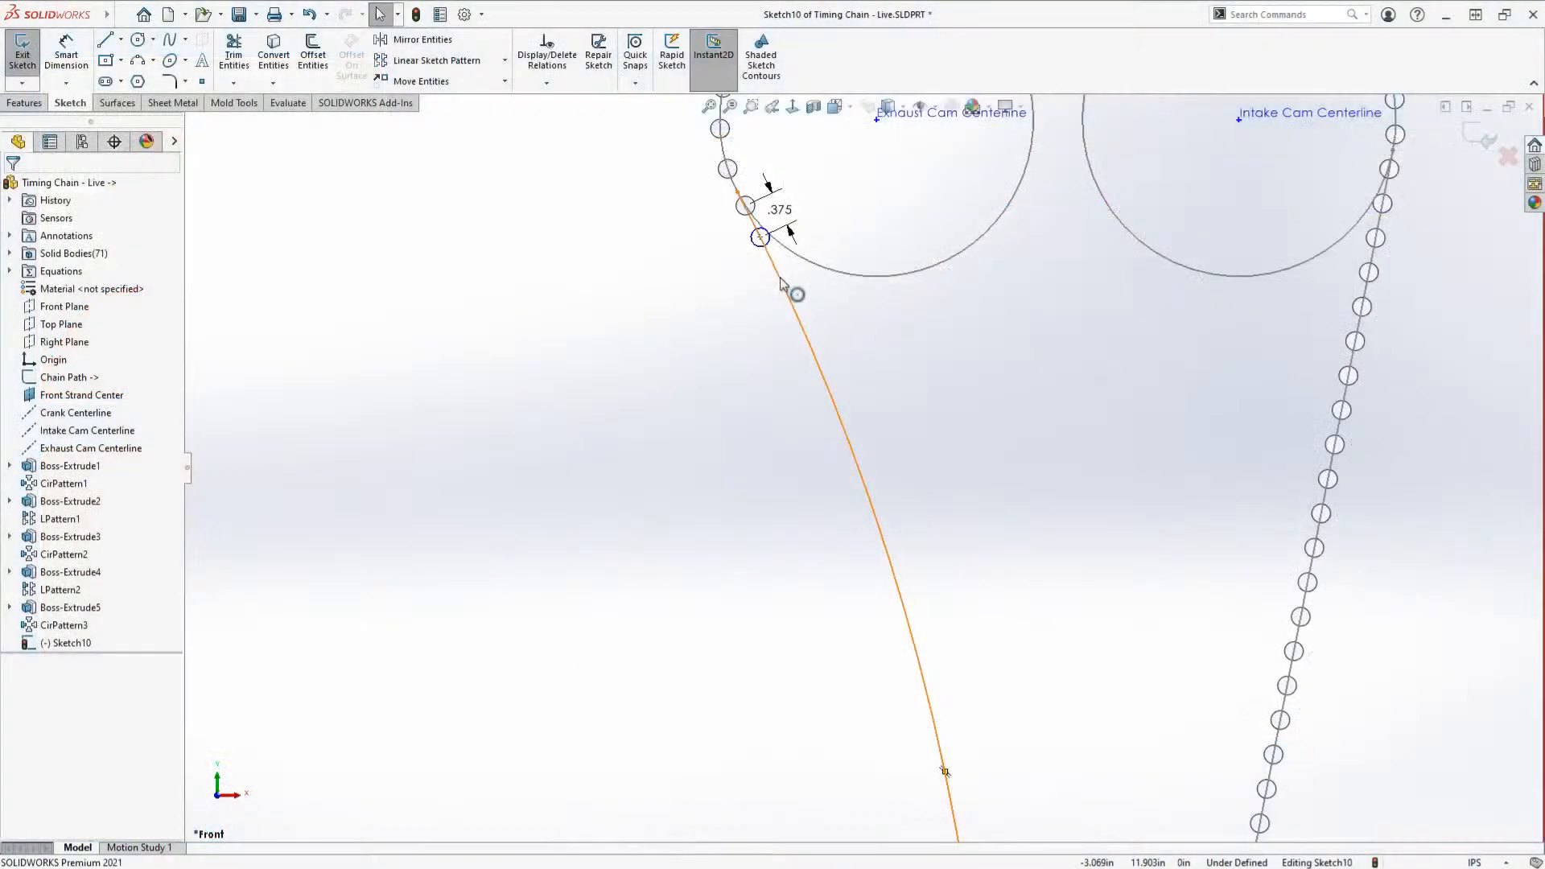
{"action": "left_click", "coordinate": [968, 333]}
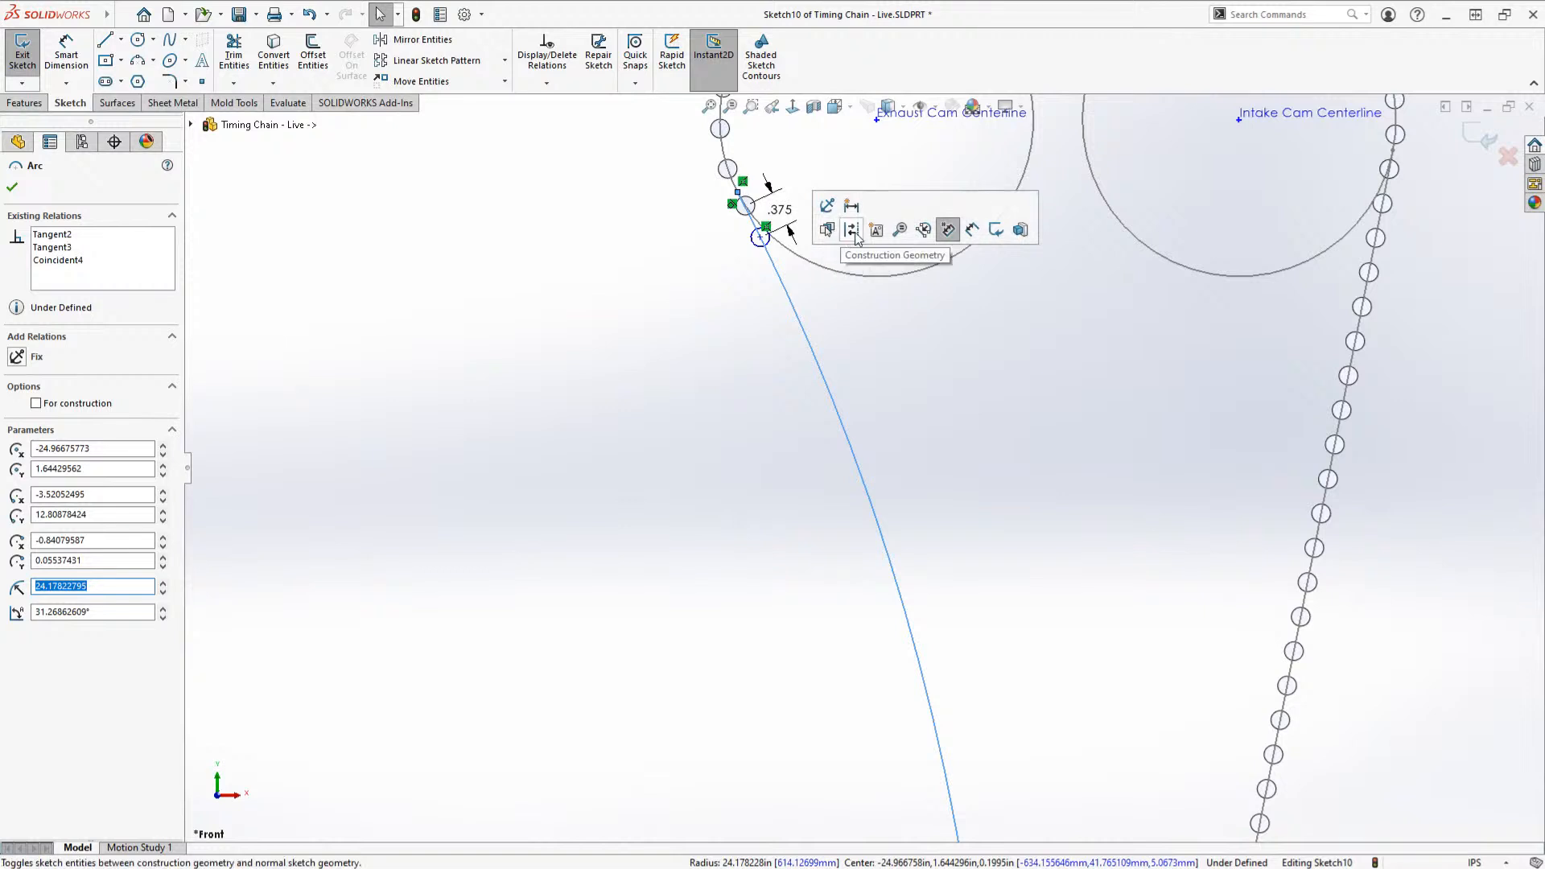
{"action": "left_click", "coordinate": [719, 363]}
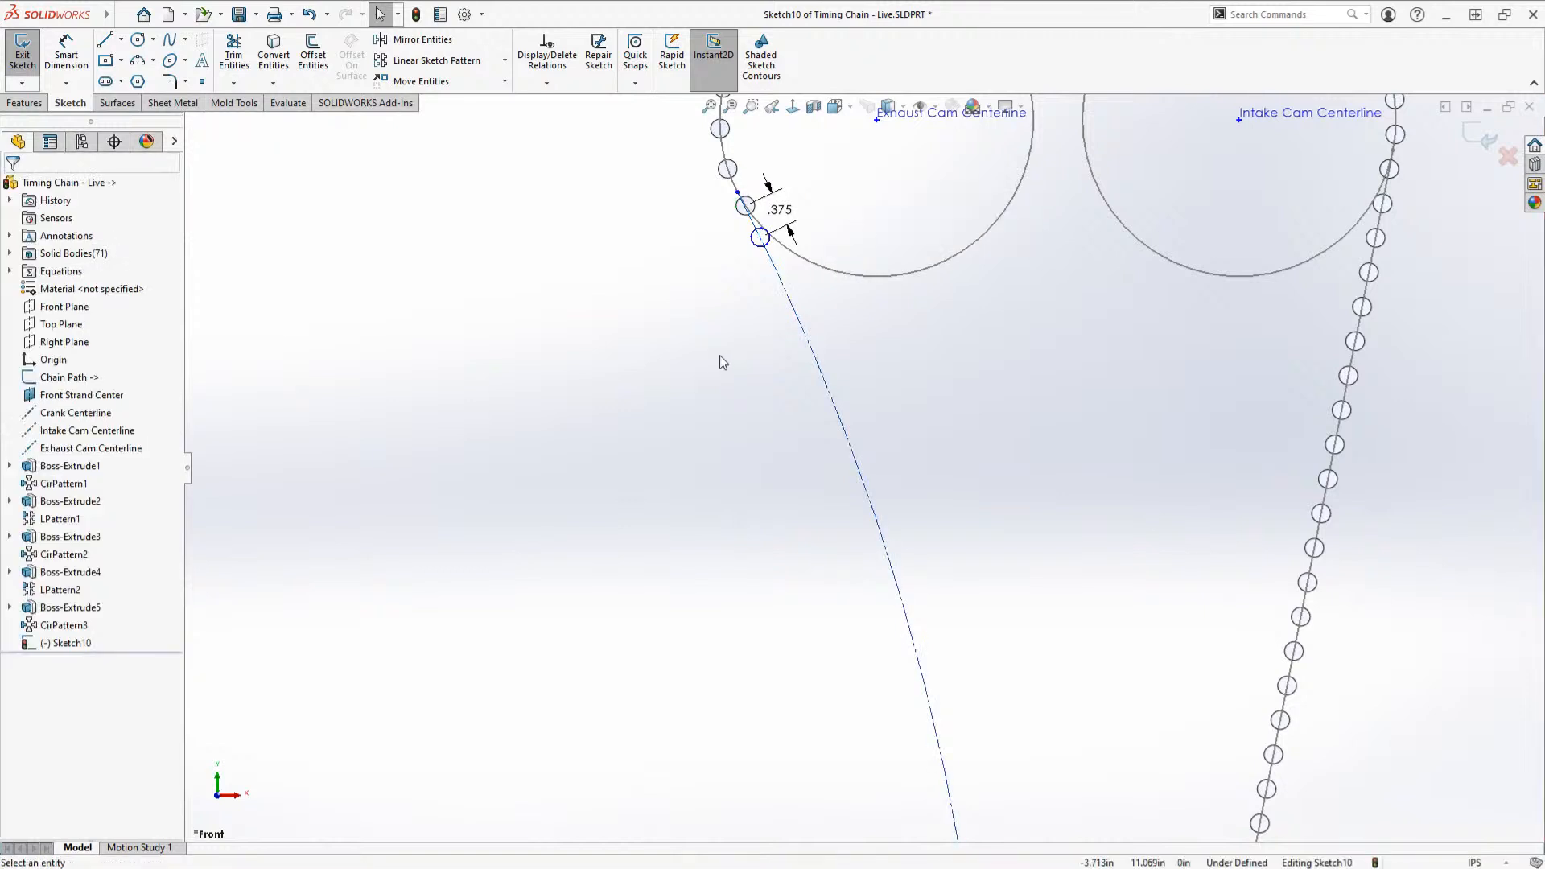
Step: Start a circular sketch pattern of the new roller circle, centered on the construction arc's center point
{"action": "left_click", "coordinate": [505, 60]}
{"action": "left_click", "coordinate": [460, 100]}
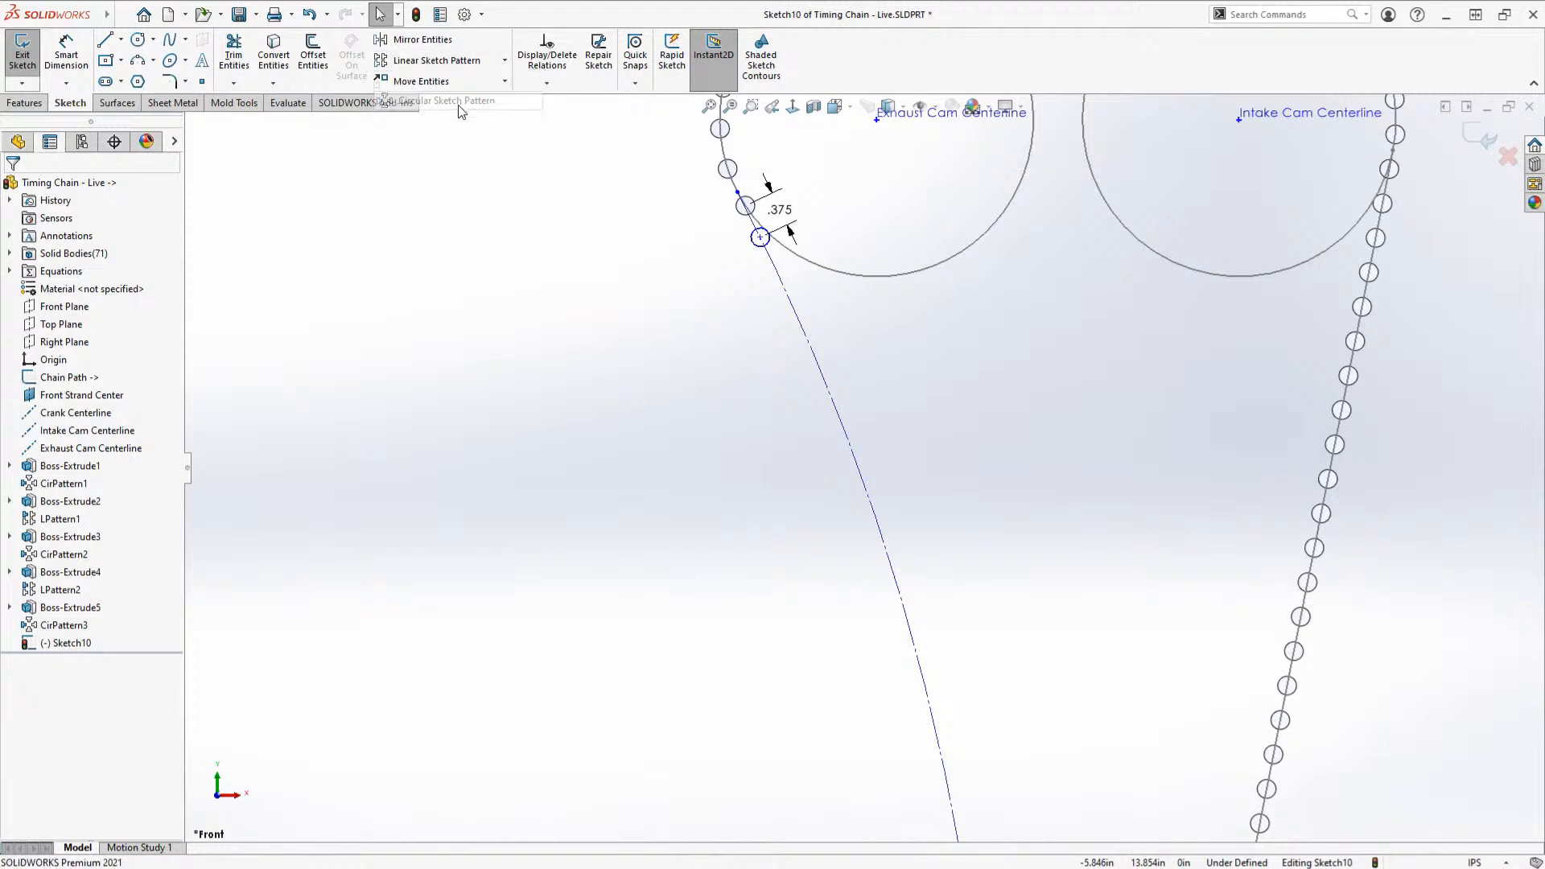
{"action": "scroll", "coordinate": [687, 449], "scroll_direction": "up", "scroll_amount": 5}
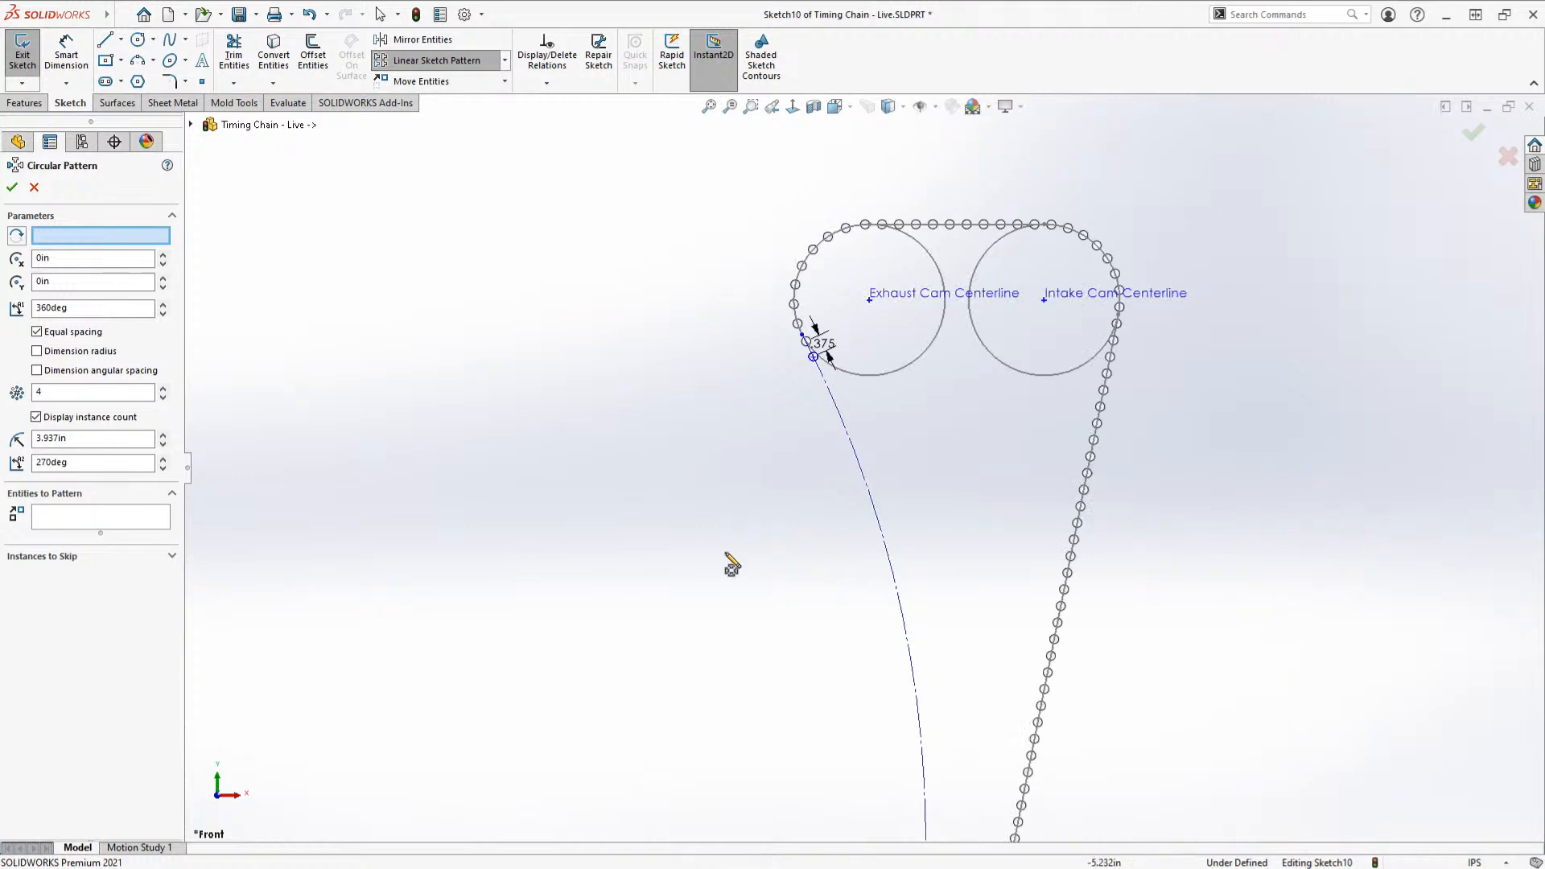
{"action": "scroll", "coordinate": [712, 665], "scroll_direction": "up", "scroll_amount": 2}
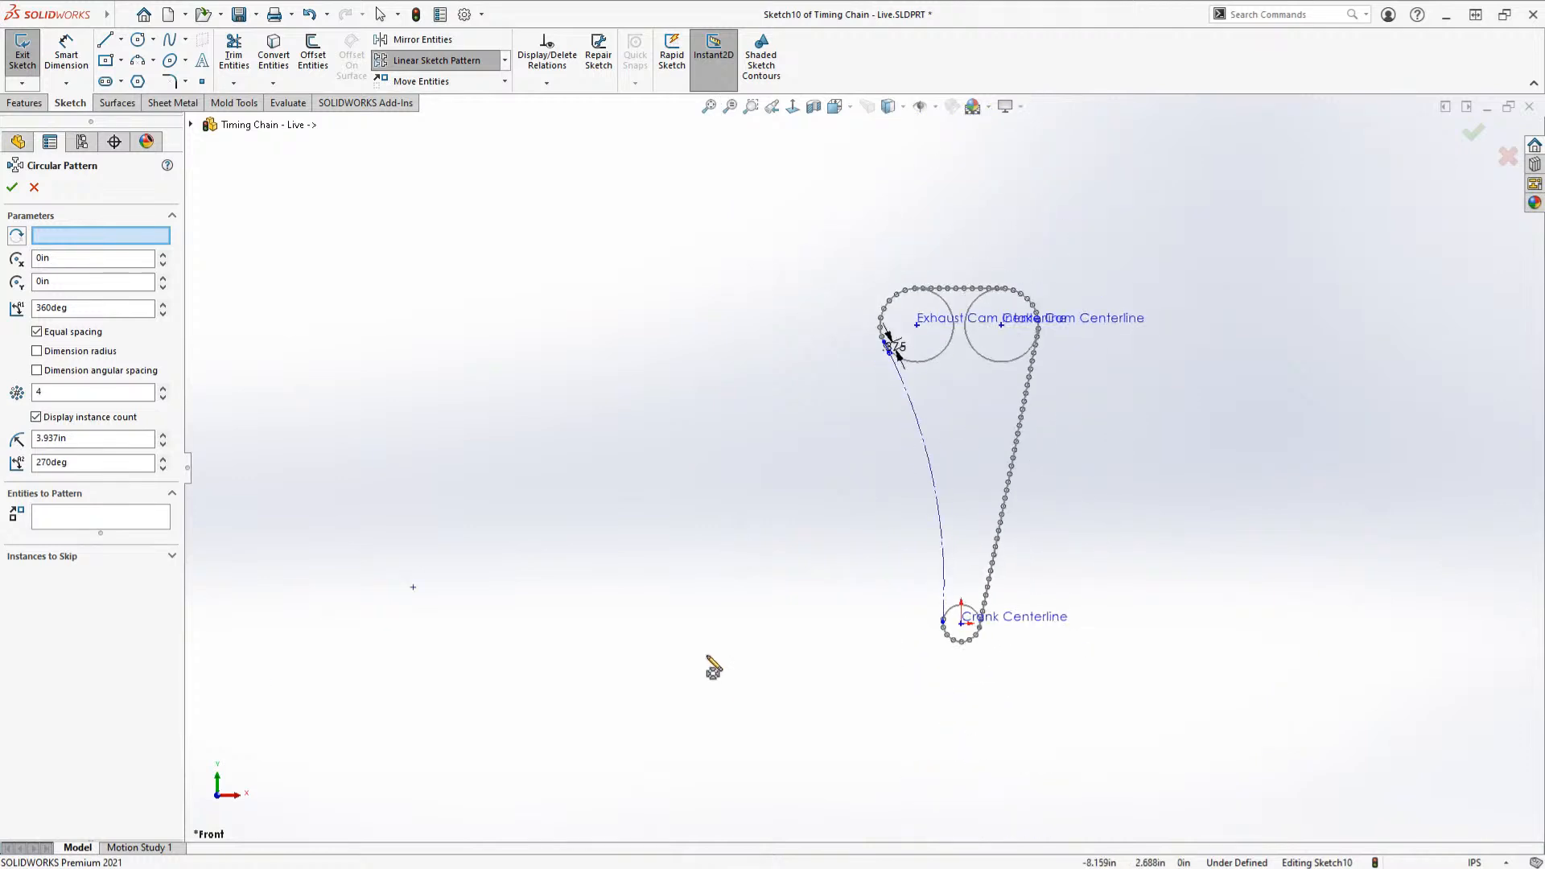
{"action": "scroll", "coordinate": [835, 465], "scroll_direction": "up", "scroll_amount": 1}
{"action": "scroll", "coordinate": [866, 390], "scroll_direction": "up", "scroll_amount": 1}
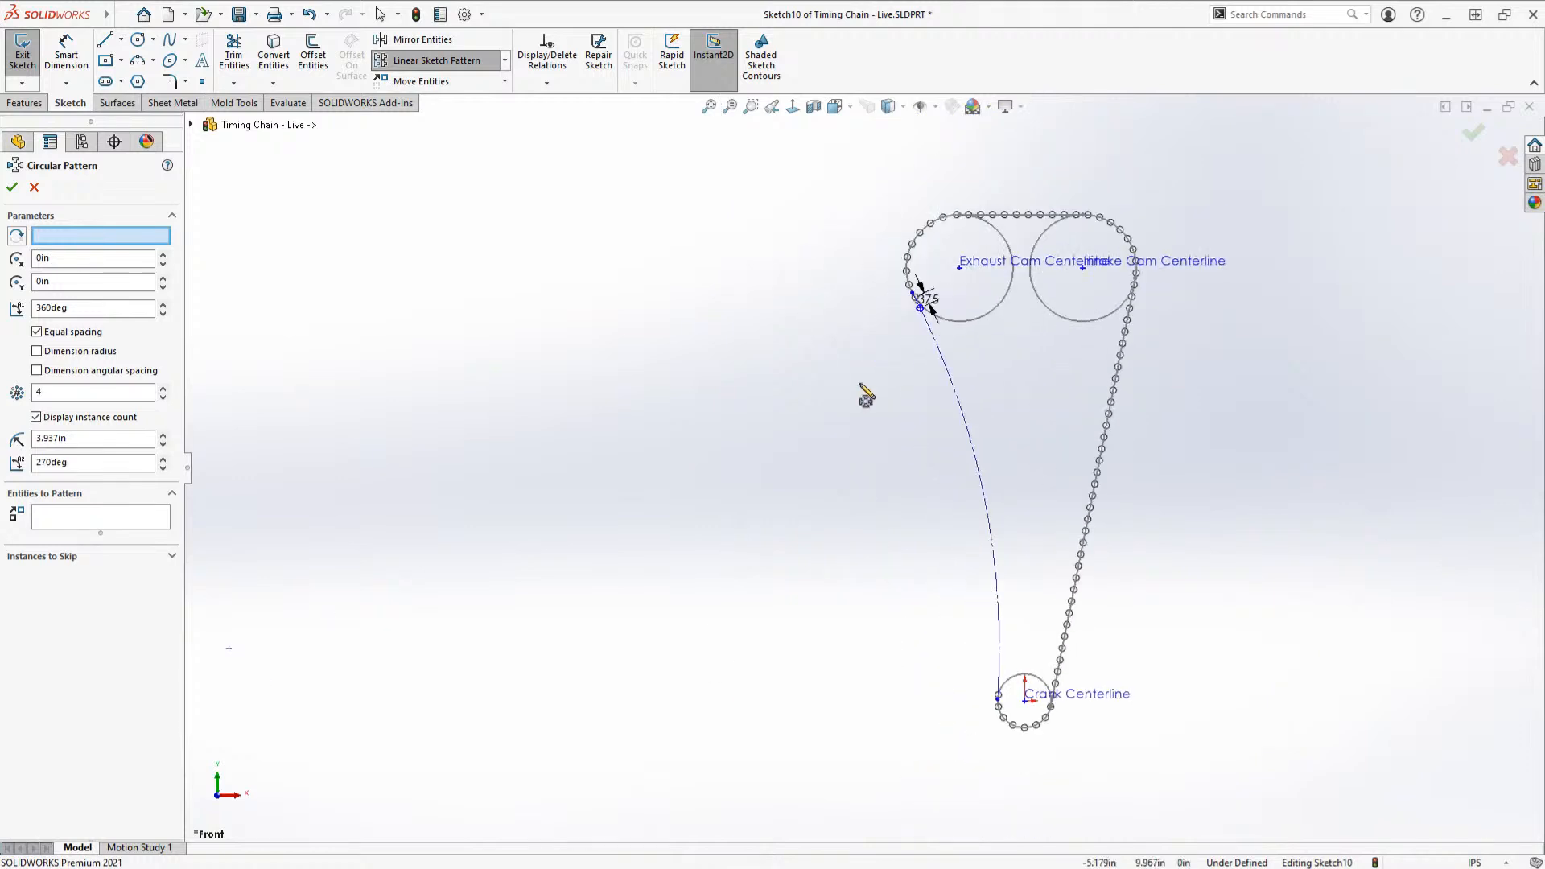
{"action": "left_click", "coordinate": [96, 525]}
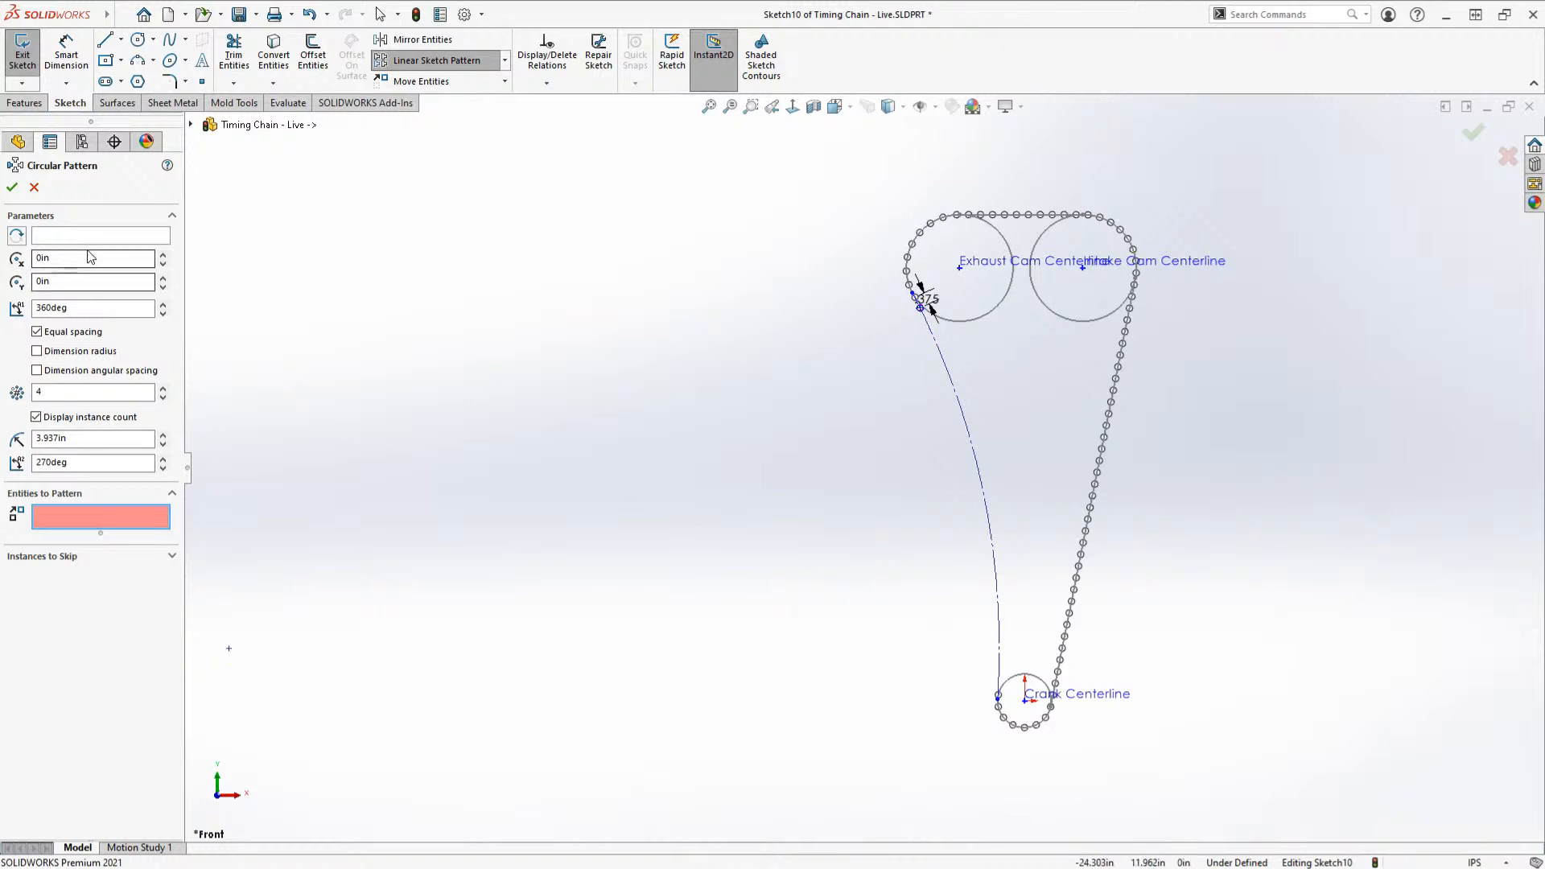
{"action": "scroll", "coordinate": [921, 310], "scroll_direction": "down", "scroll_amount": 5}
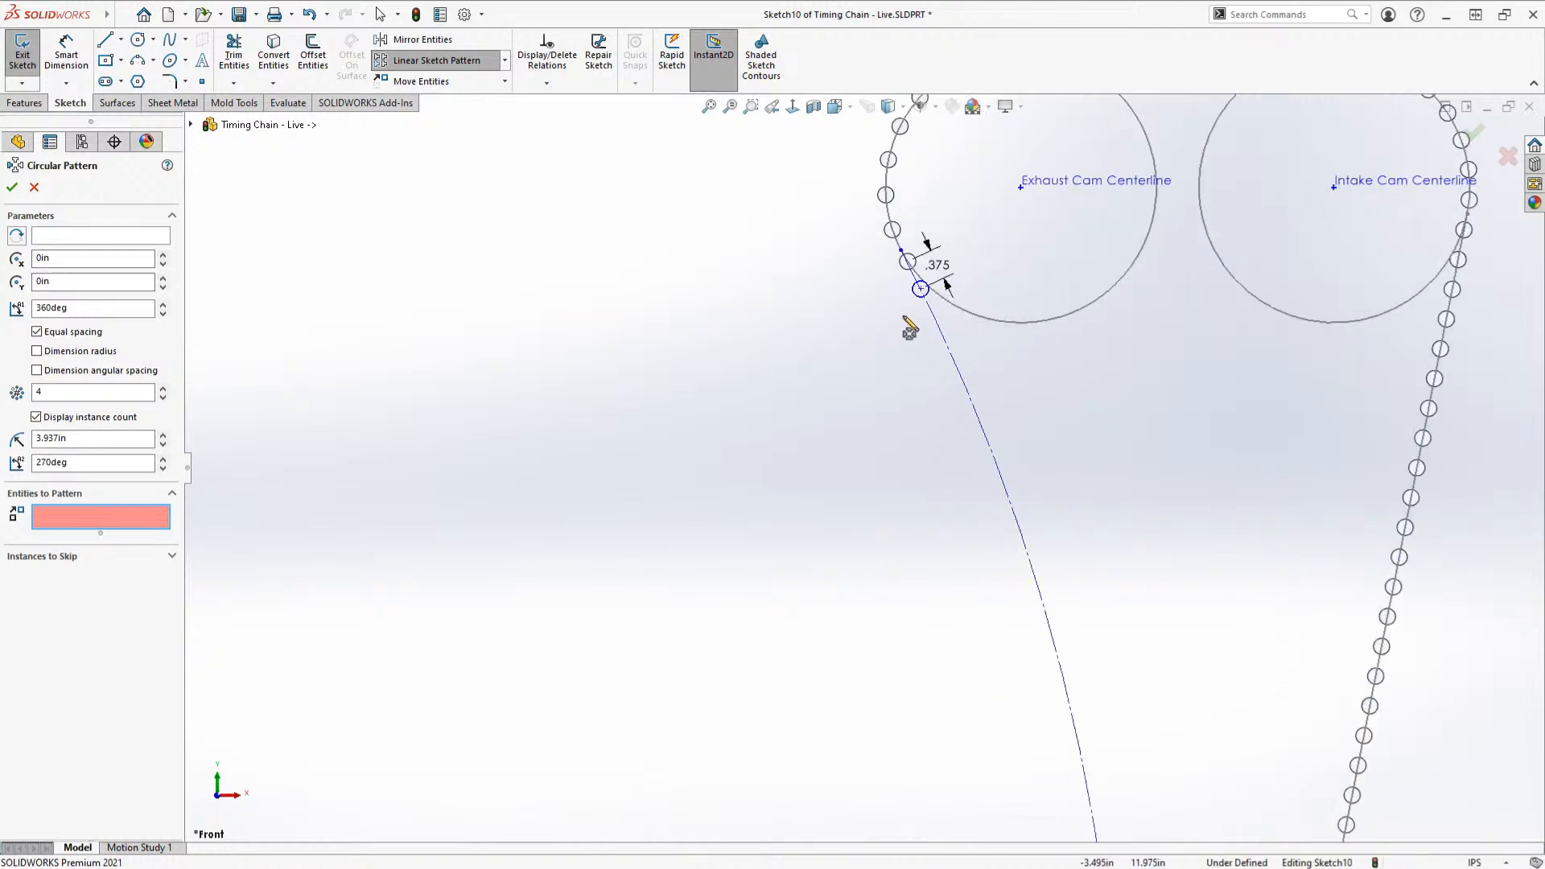
{"action": "left_click", "coordinate": [916, 302]}
{"action": "scroll", "coordinate": [870, 425], "scroll_direction": "up", "scroll_amount": 6}
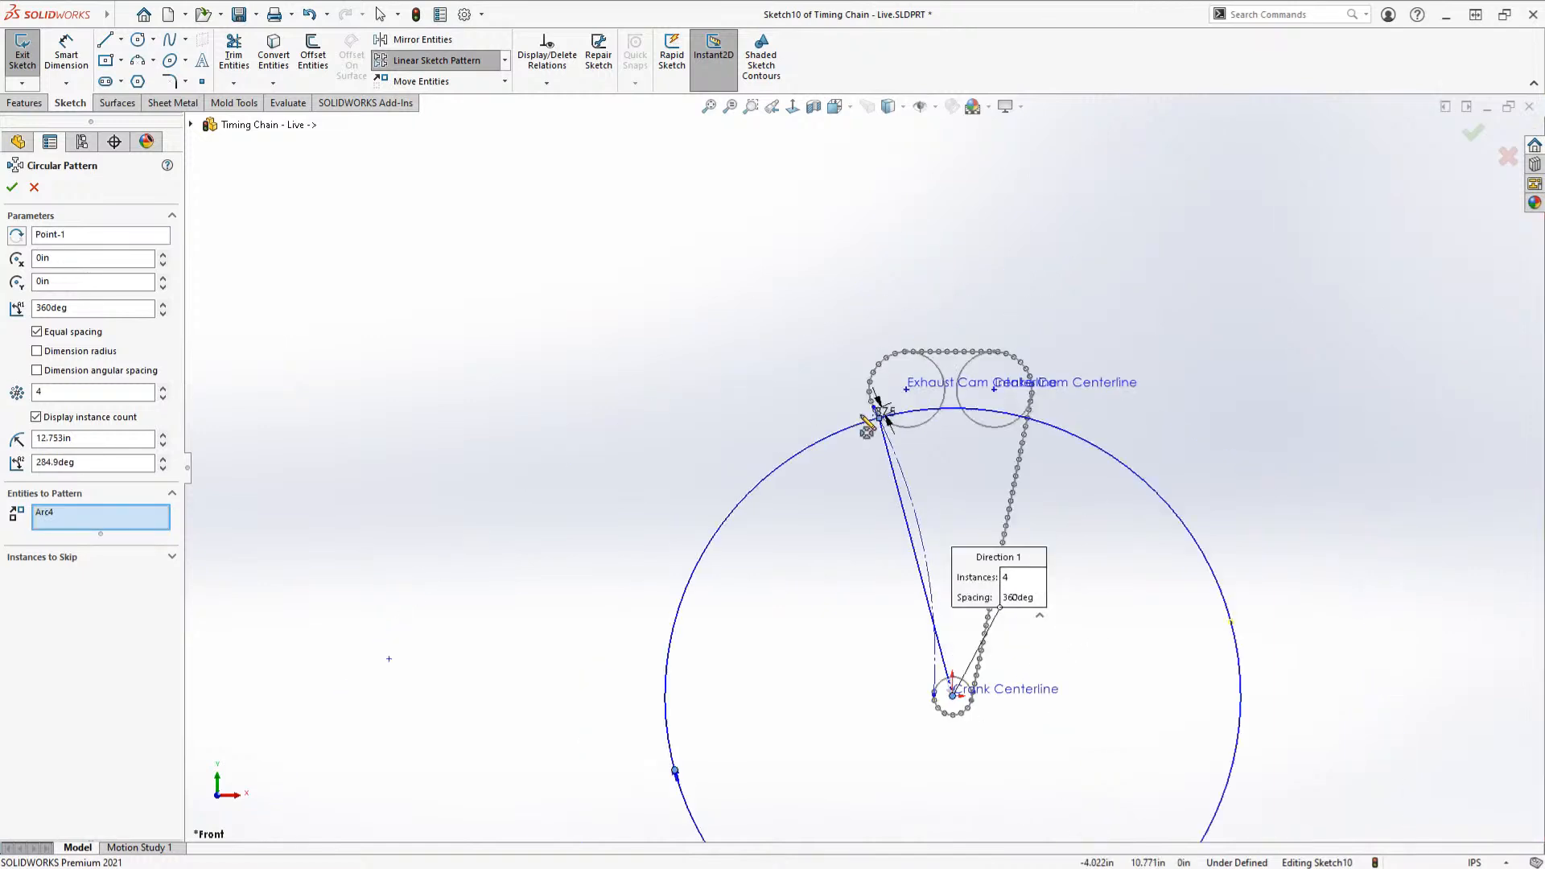
{"action": "left_click", "coordinate": [158, 236]}
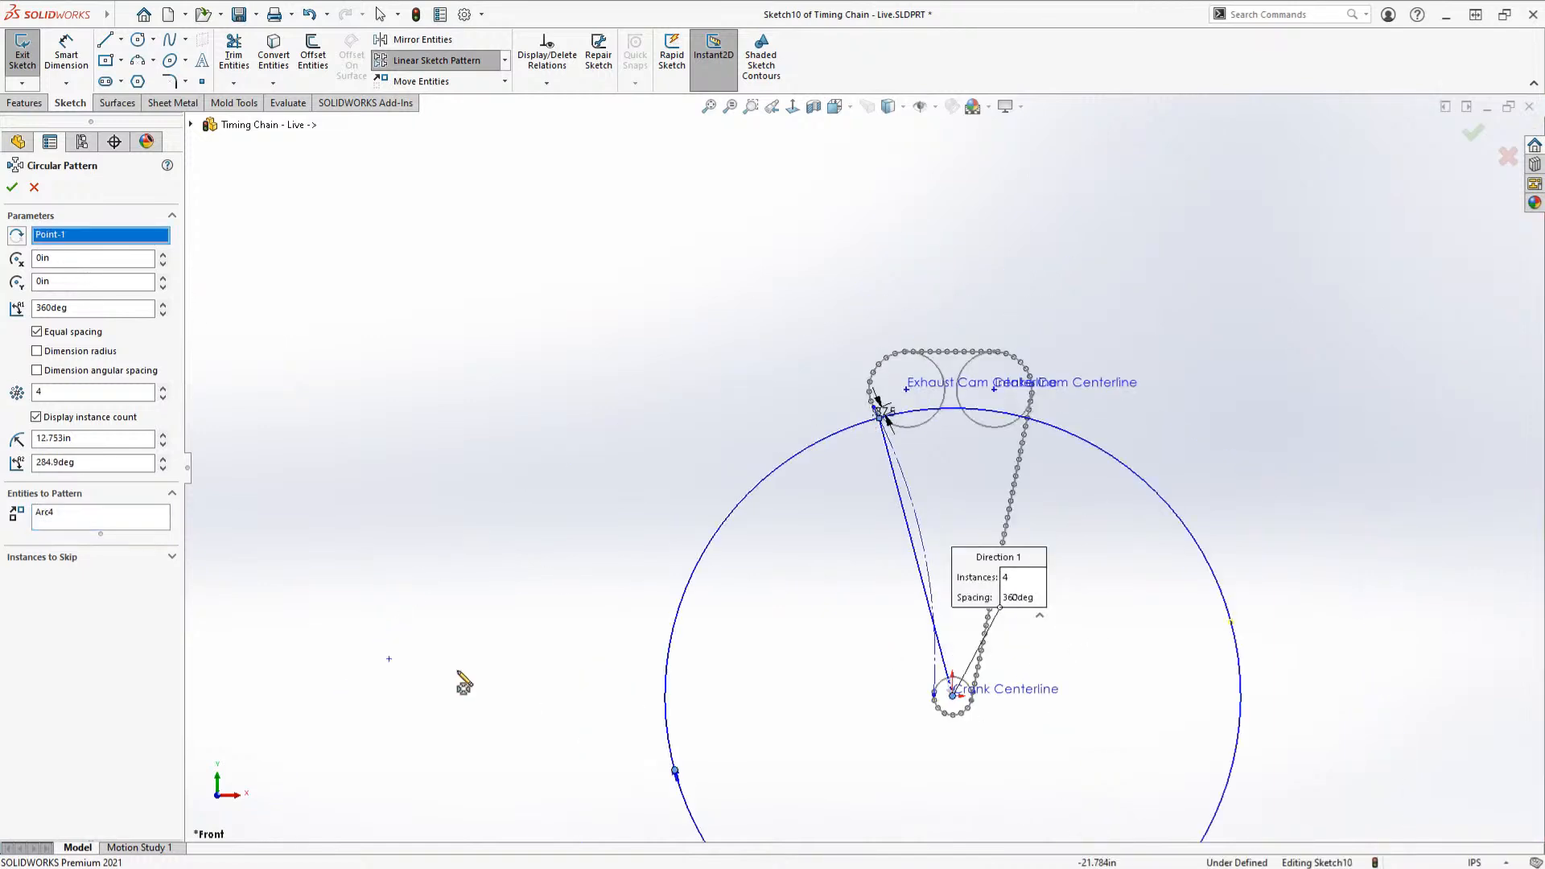
{"action": "left_click", "coordinate": [389, 660]}
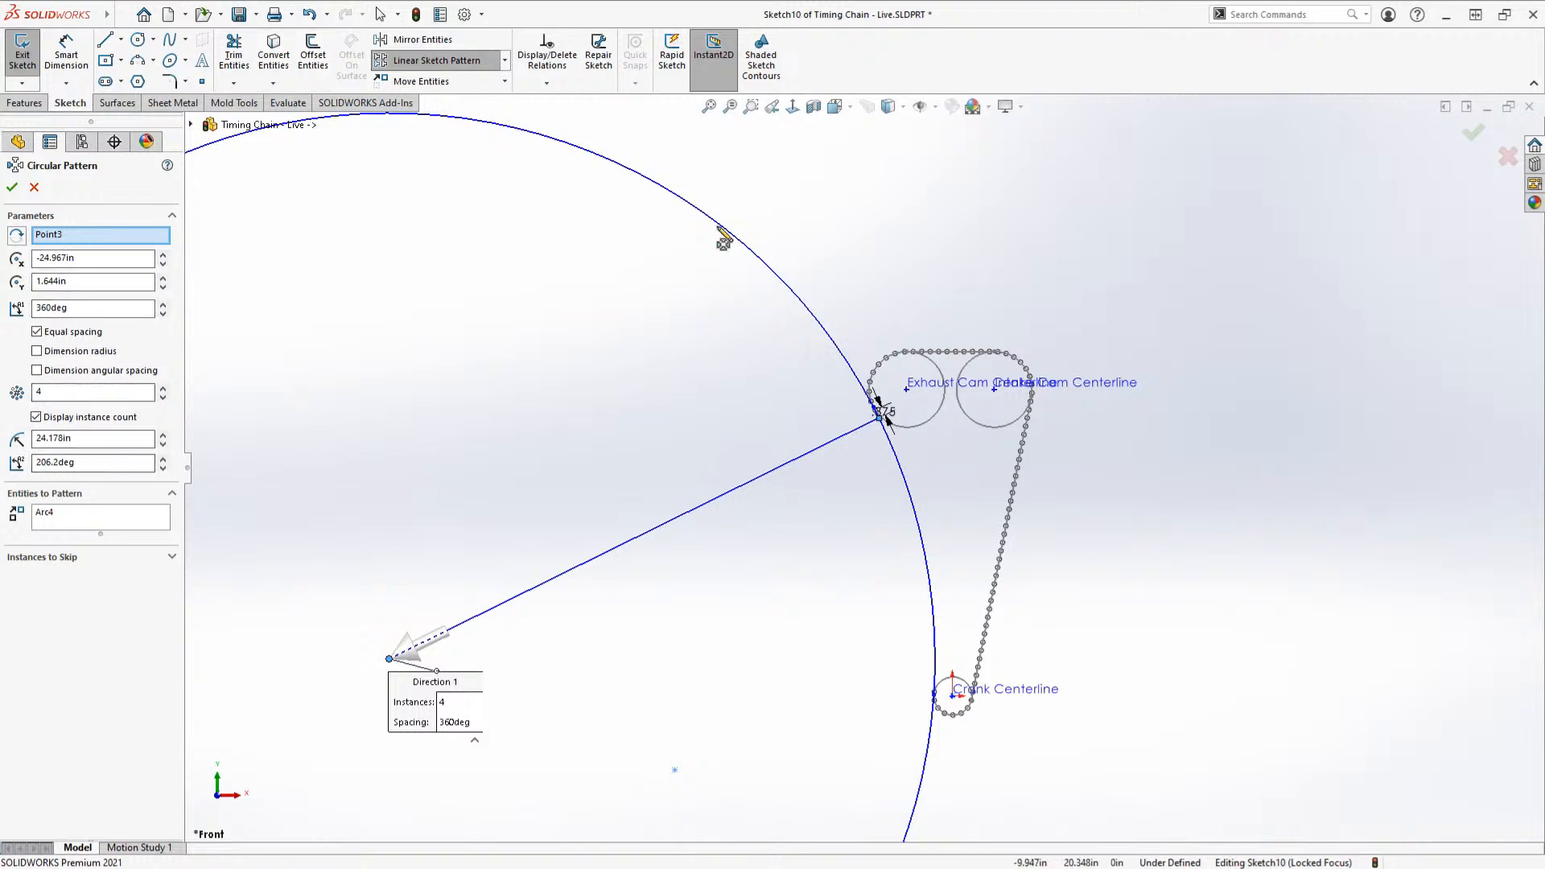
Step: Turn off equal spacing for the circular pattern and set a dimensioned angular spacing of 1 degree between roller circles
{"action": "left_click", "coordinate": [64, 379]}
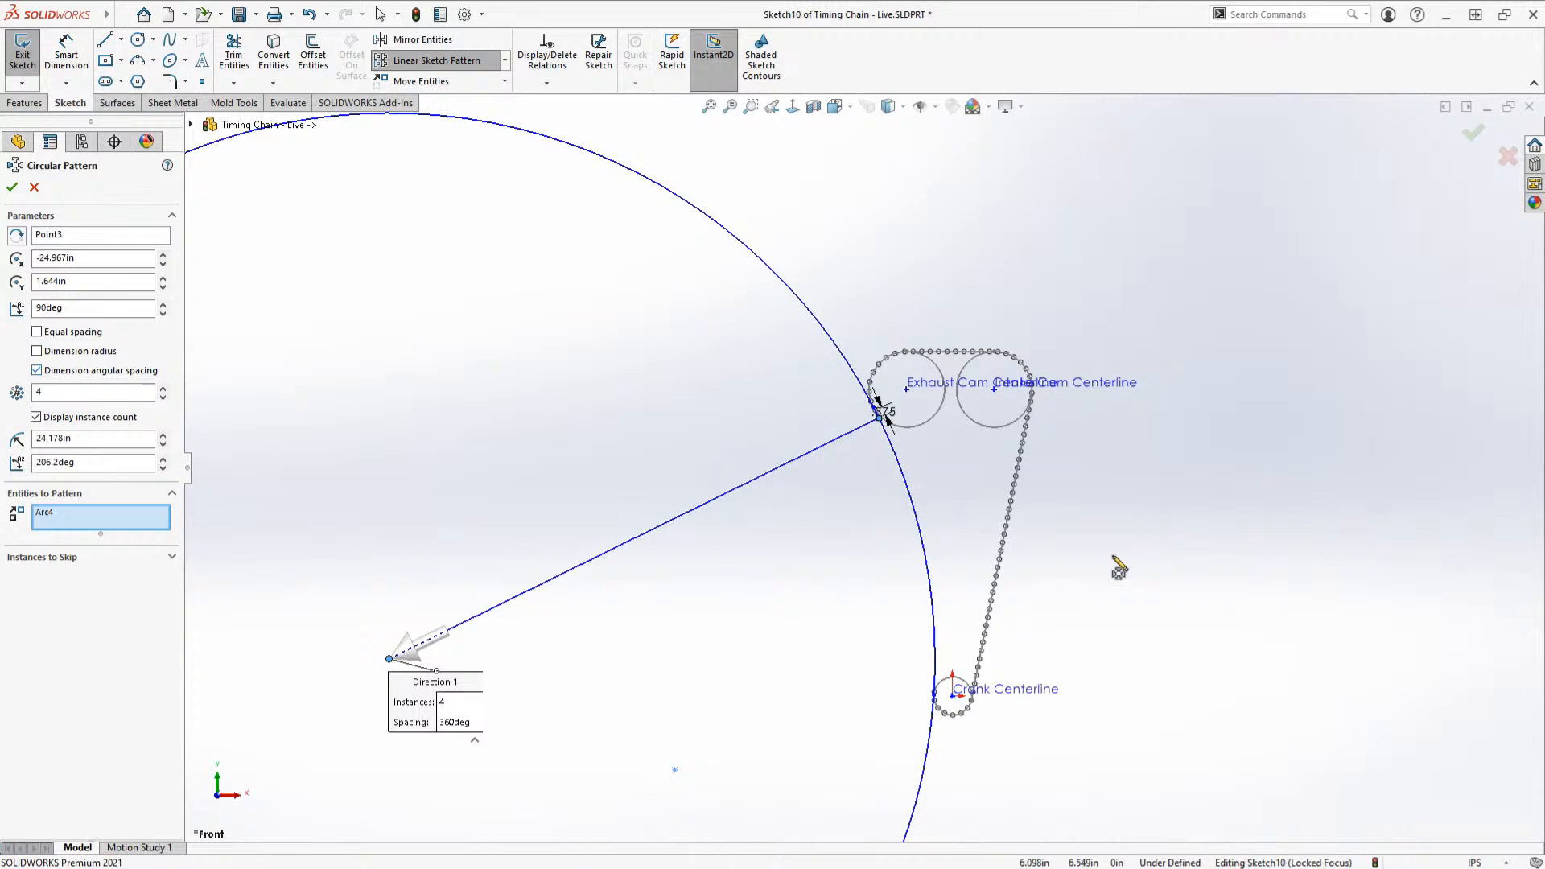
{"action": "scroll", "coordinate": [923, 460], "scroll_direction": "down", "scroll_amount": 5}
{"action": "scroll", "coordinate": [875, 438], "scroll_direction": "down", "scroll_amount": 3}
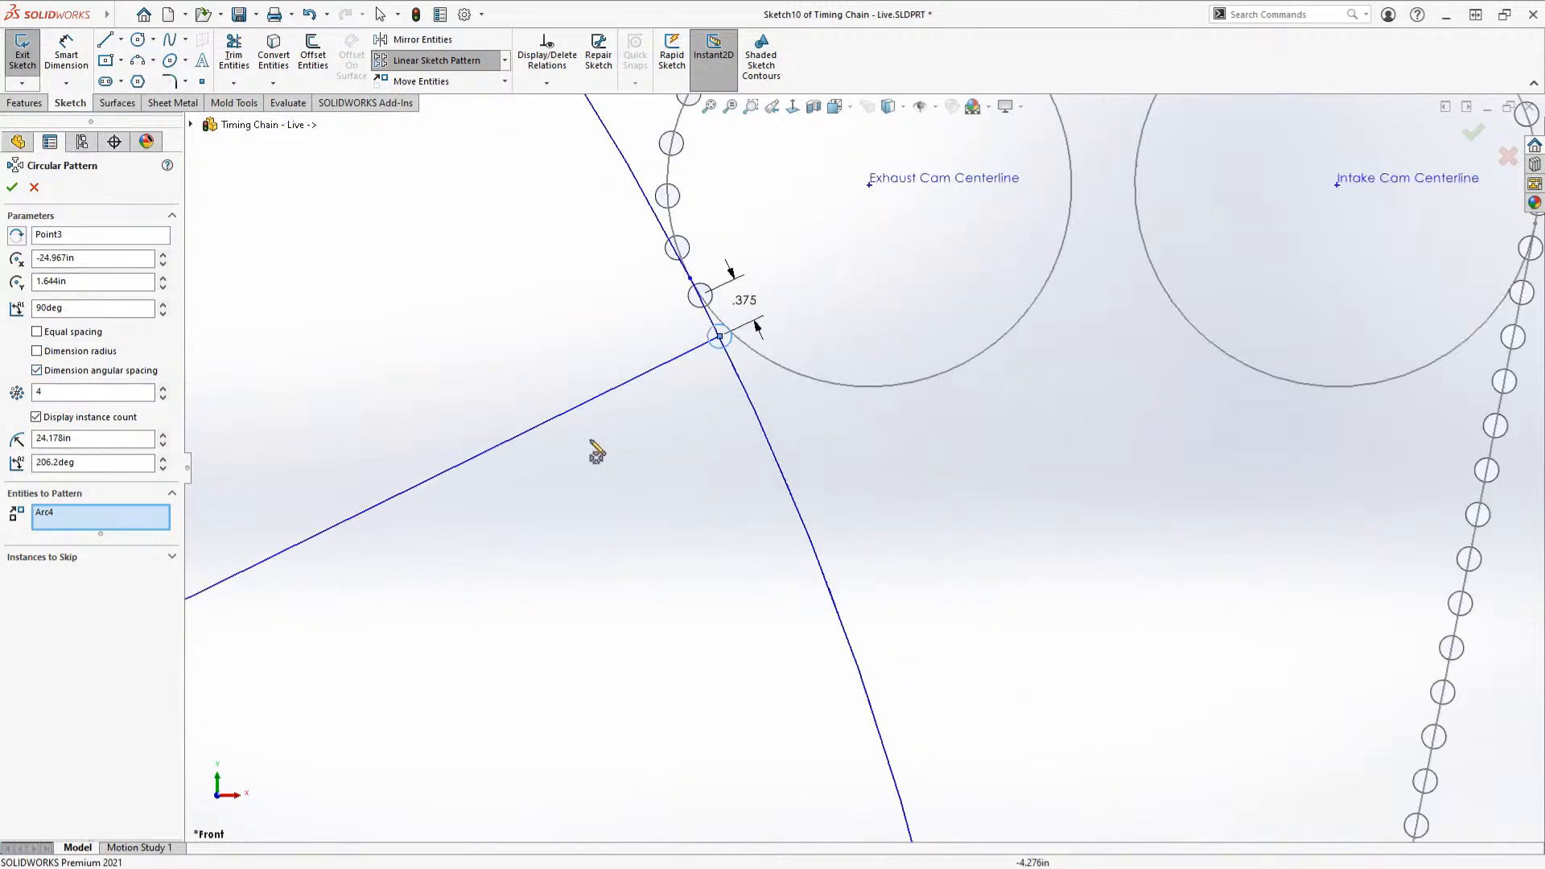
{"action": "double_click", "coordinate": [102, 308]}
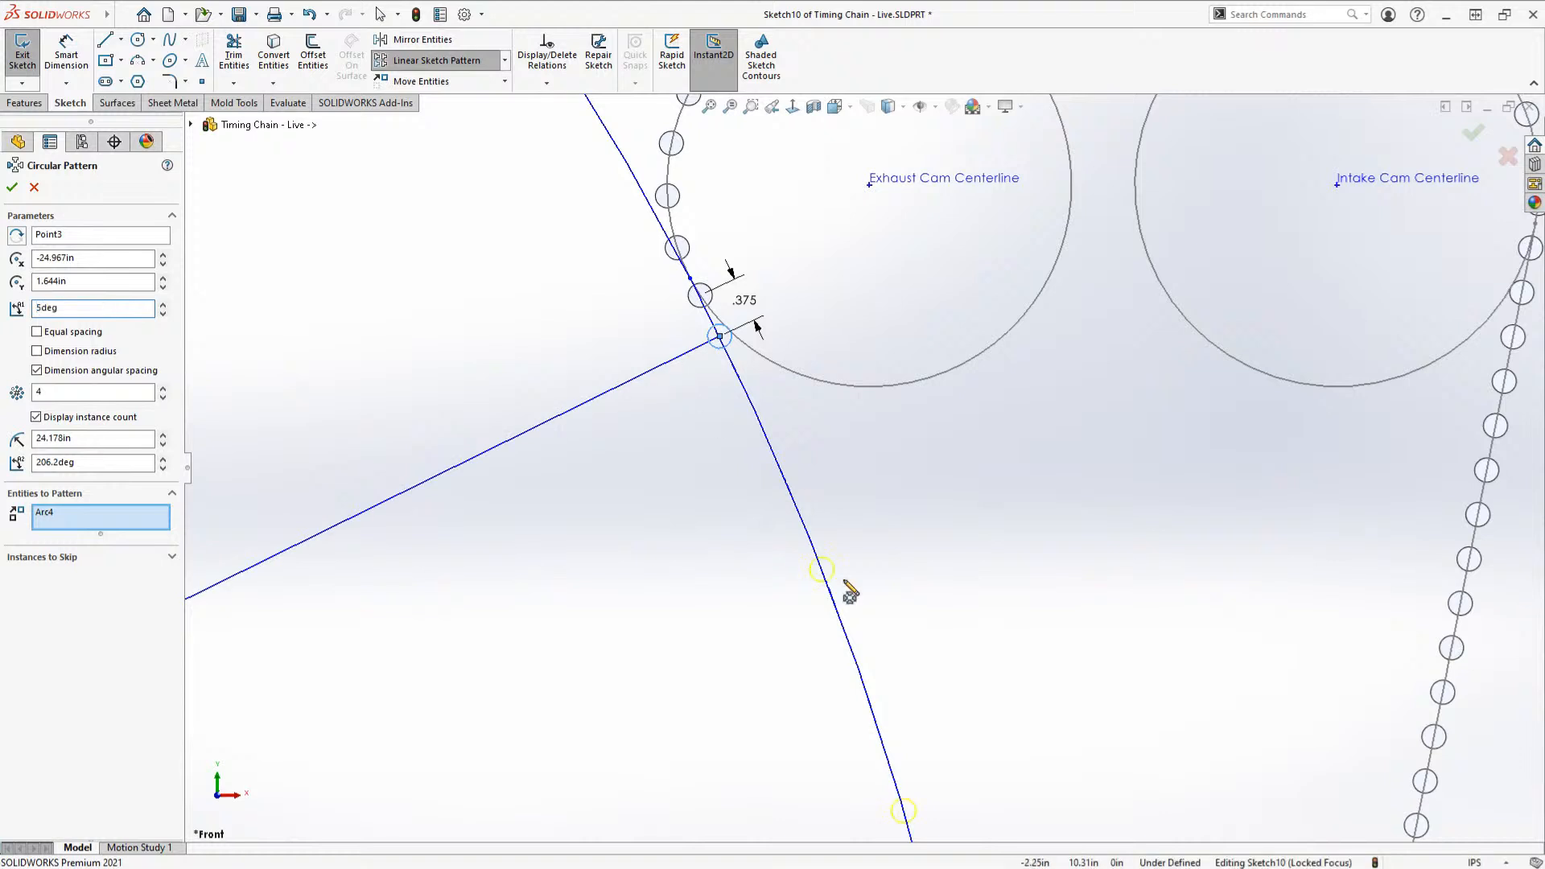
{"action": "scroll", "coordinate": [841, 595], "scroll_direction": "down", "scroll_amount": 3}
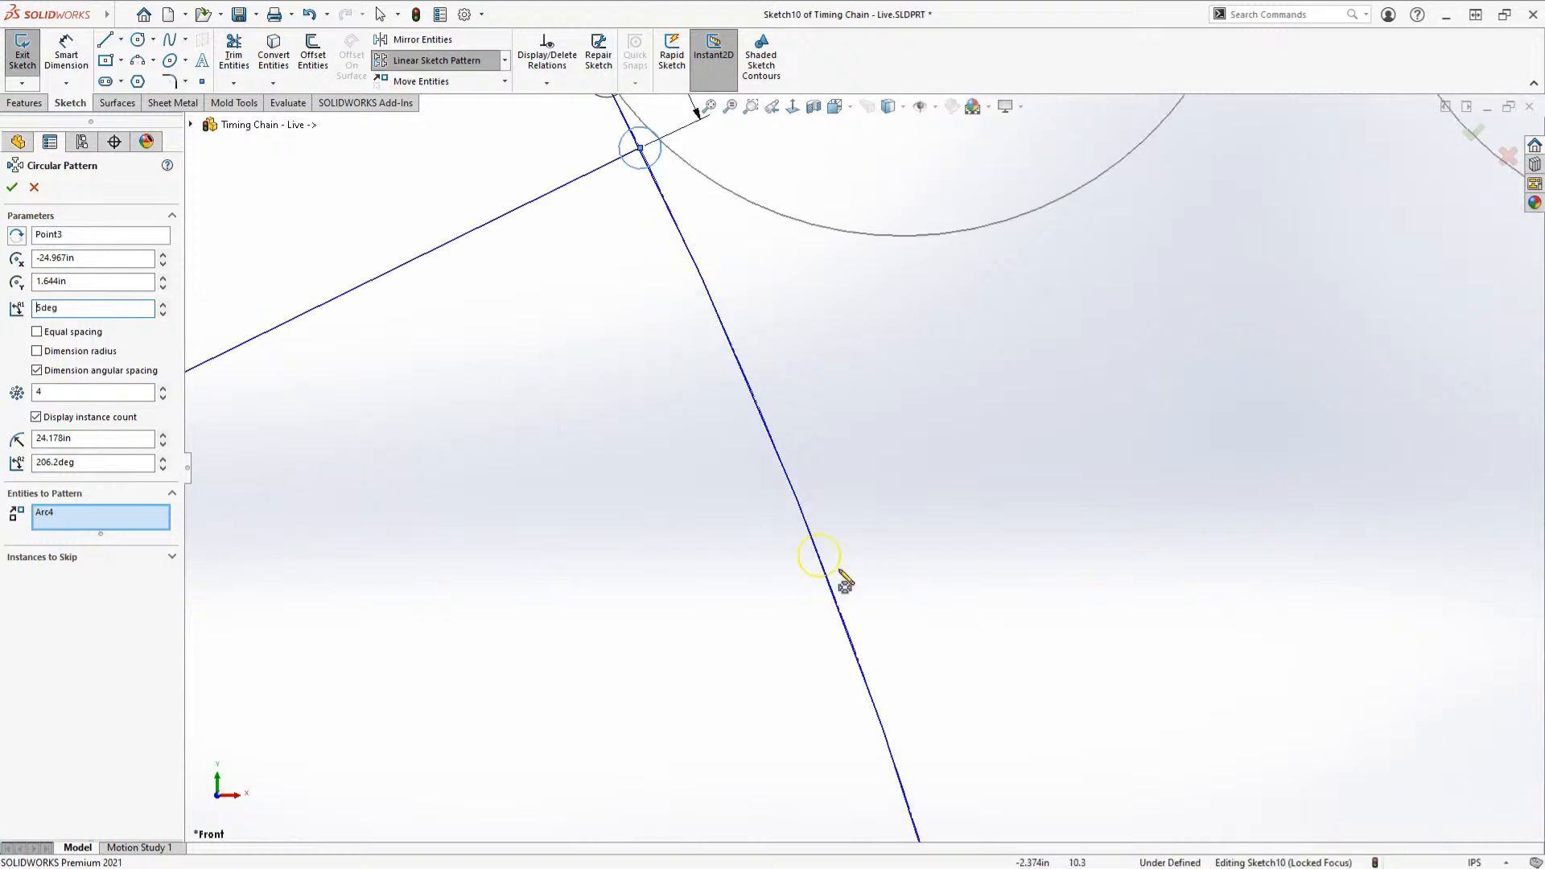
{"action": "left_click", "coordinate": [164, 315]}
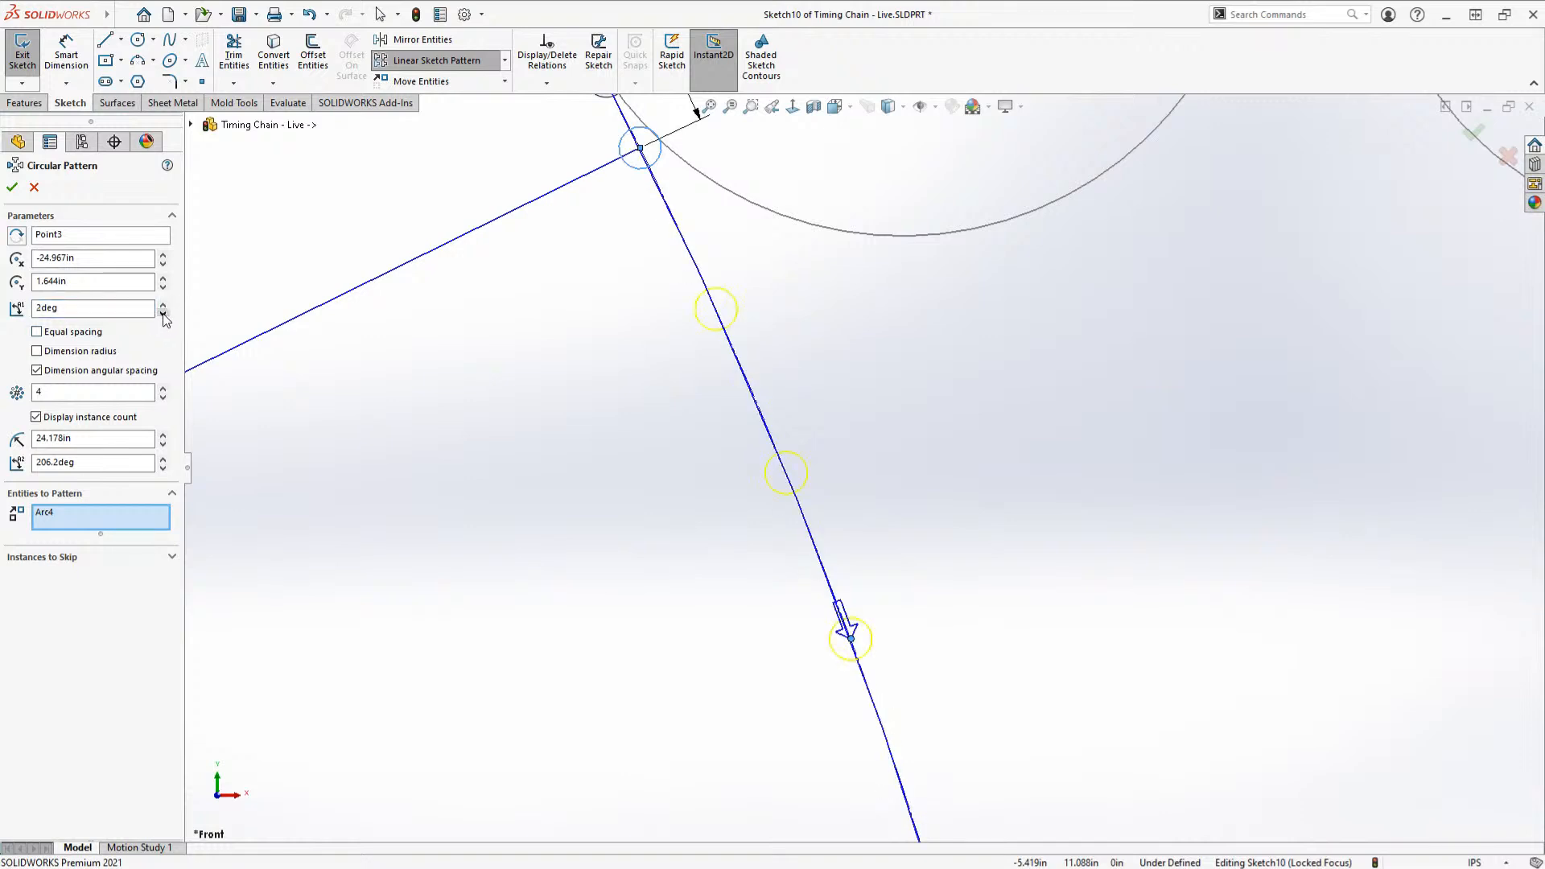
{"action": "scroll", "coordinate": [579, 452], "scroll_direction": "up", "scroll_amount": 3}
{"action": "scroll", "coordinate": [724, 363], "scroll_direction": "down", "scroll_amount": 3}
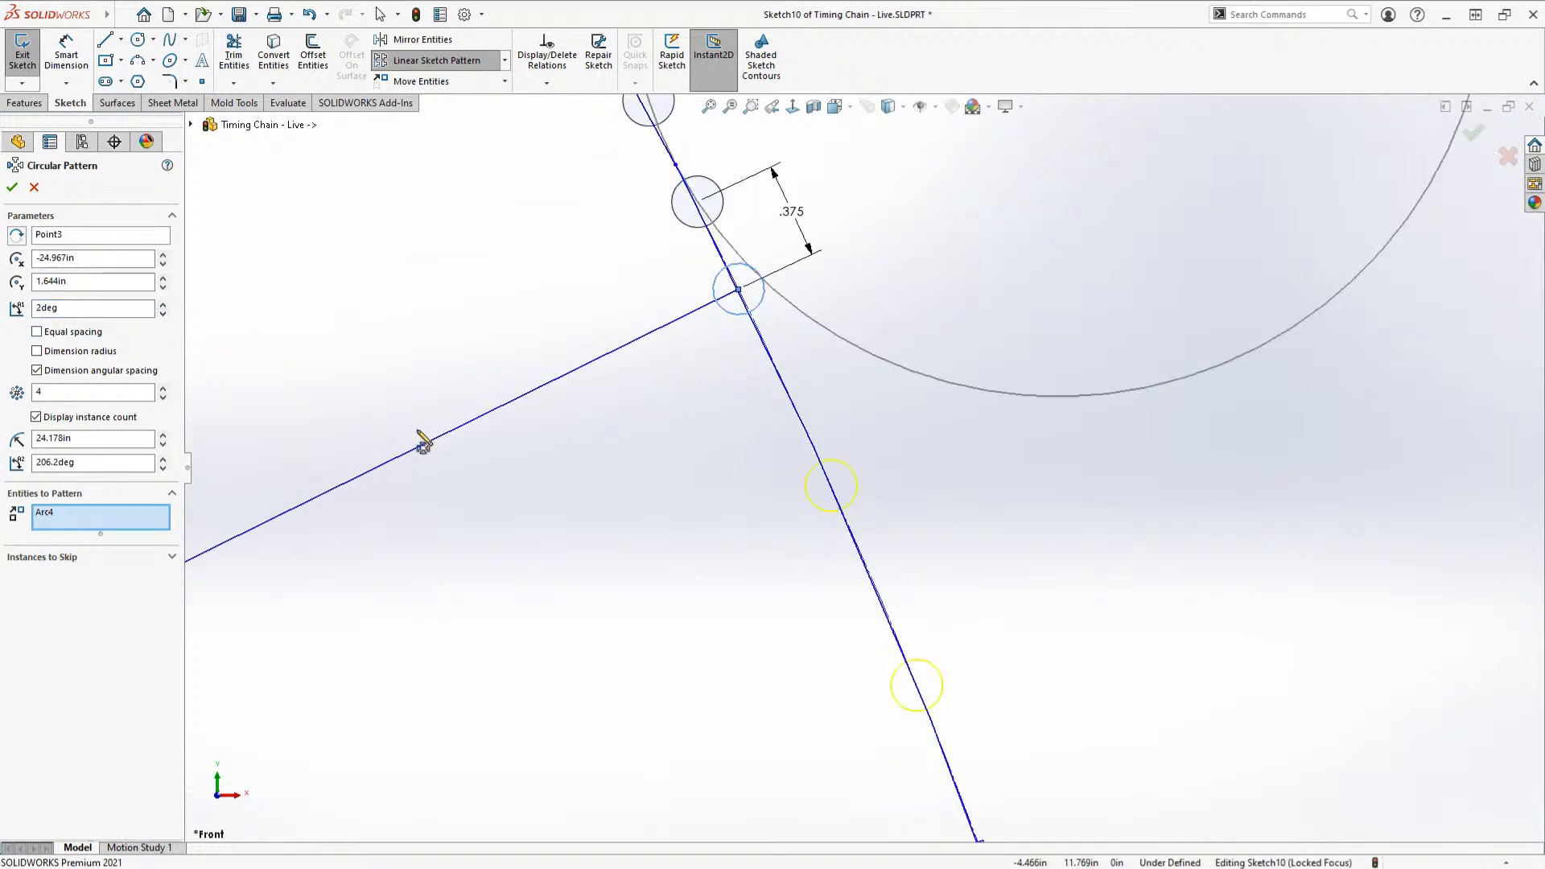
{"action": "left_click", "coordinate": [163, 314]}
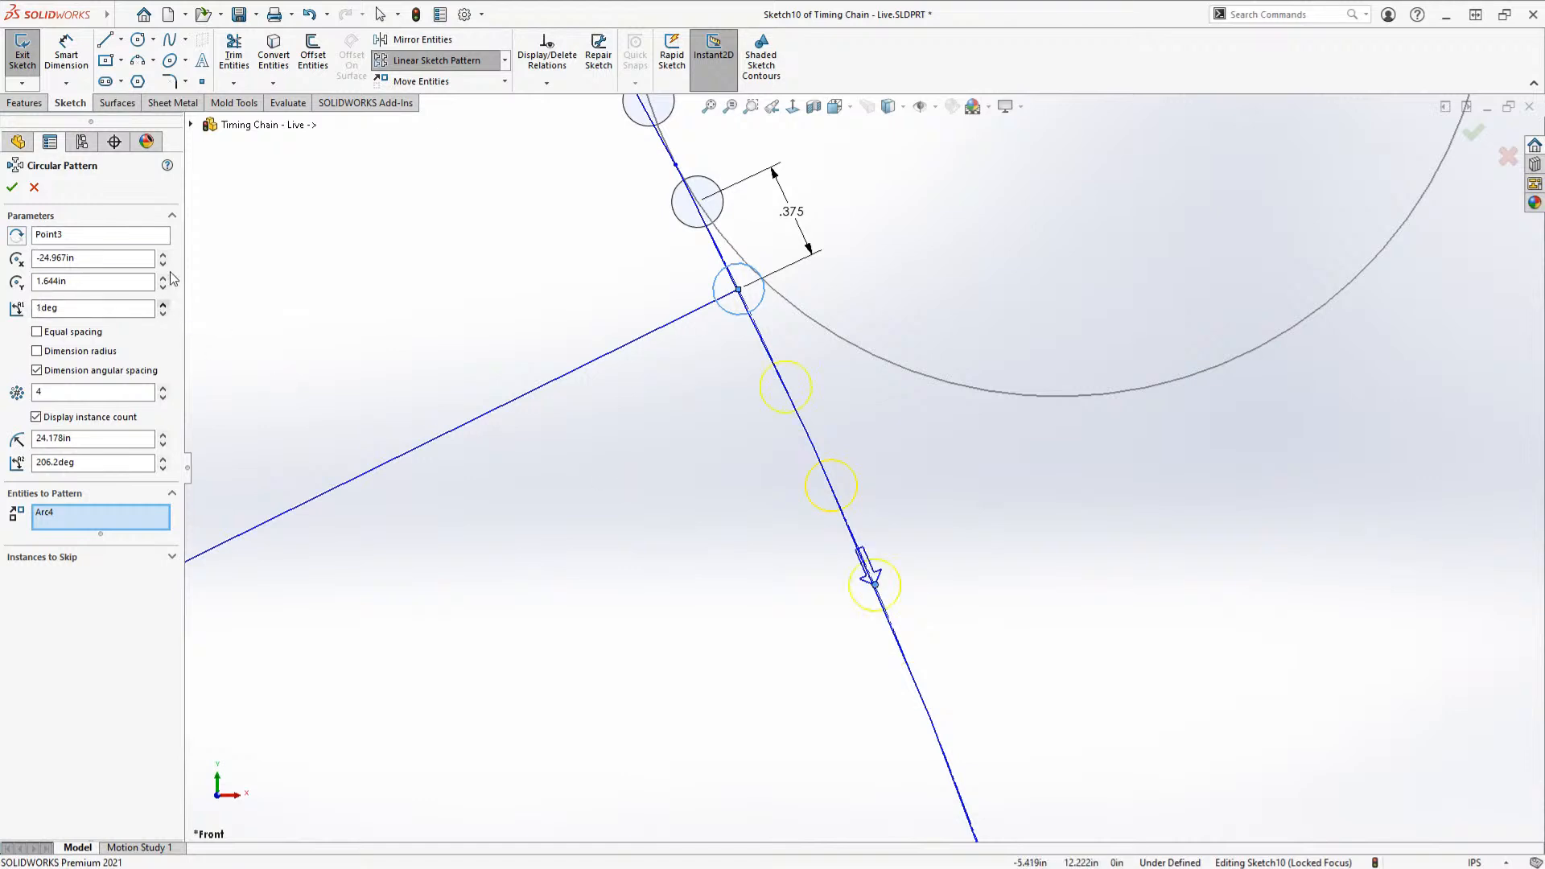
Step: Set the circular pattern to 8 instances and create it
{"action": "left_click", "coordinate": [162, 389]}
{"action": "left_click", "coordinate": [163, 390]}
{"action": "left_click", "coordinate": [162, 389]}
{"action": "left_click", "coordinate": [162, 389]}
{"action": "left_click", "coordinate": [11, 187]}
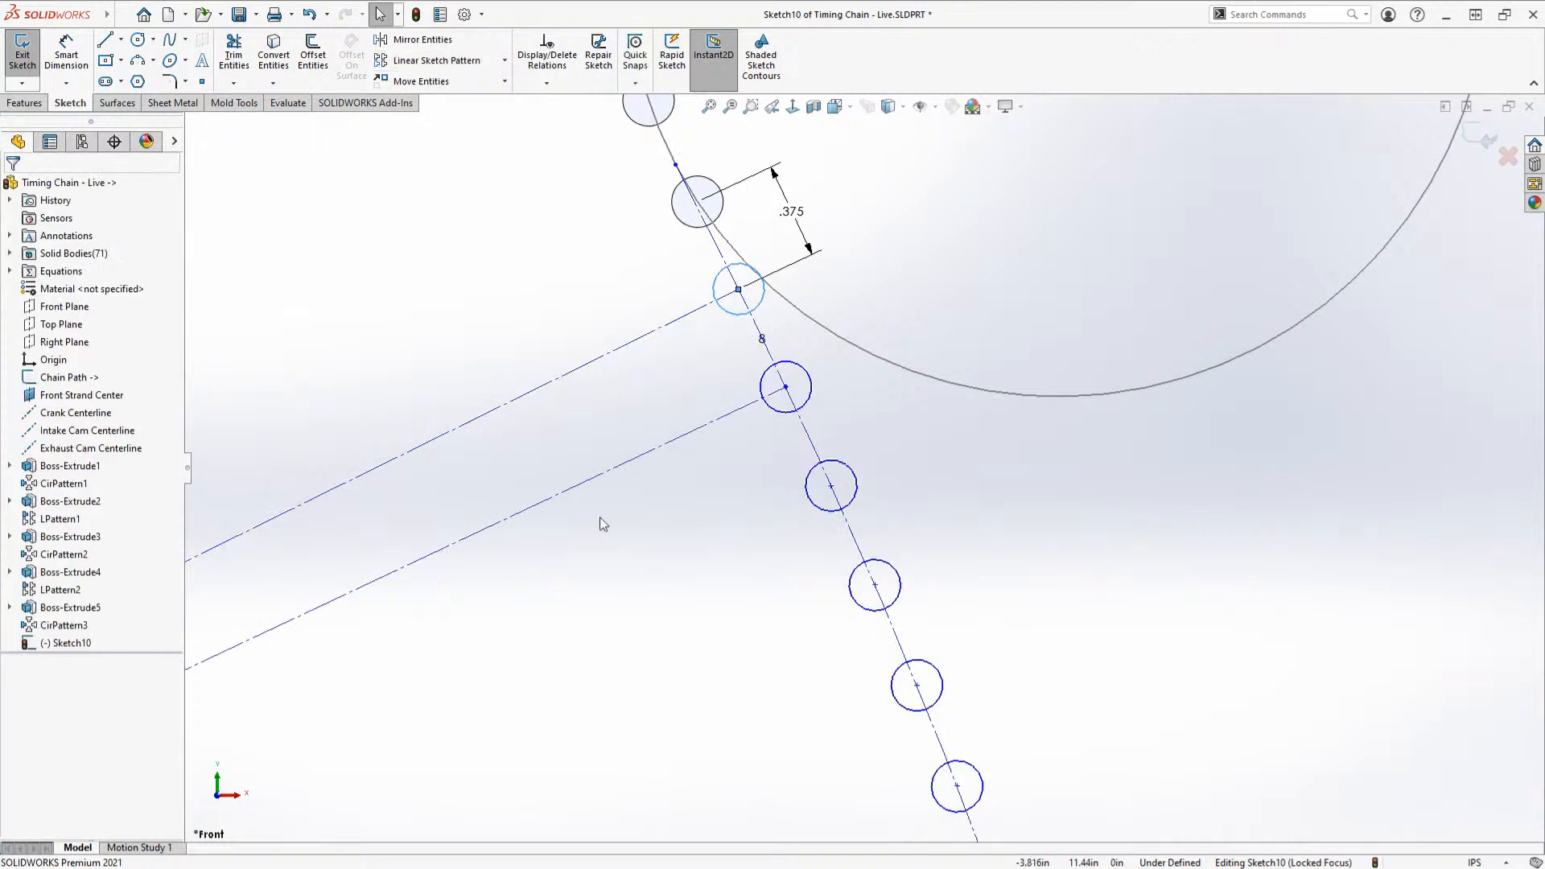
Step: Examine the pattern's two construction lines and their angle dimension near the arc's center point
{"action": "scroll", "coordinate": [635, 532], "scroll_direction": "up", "scroll_amount": 8}
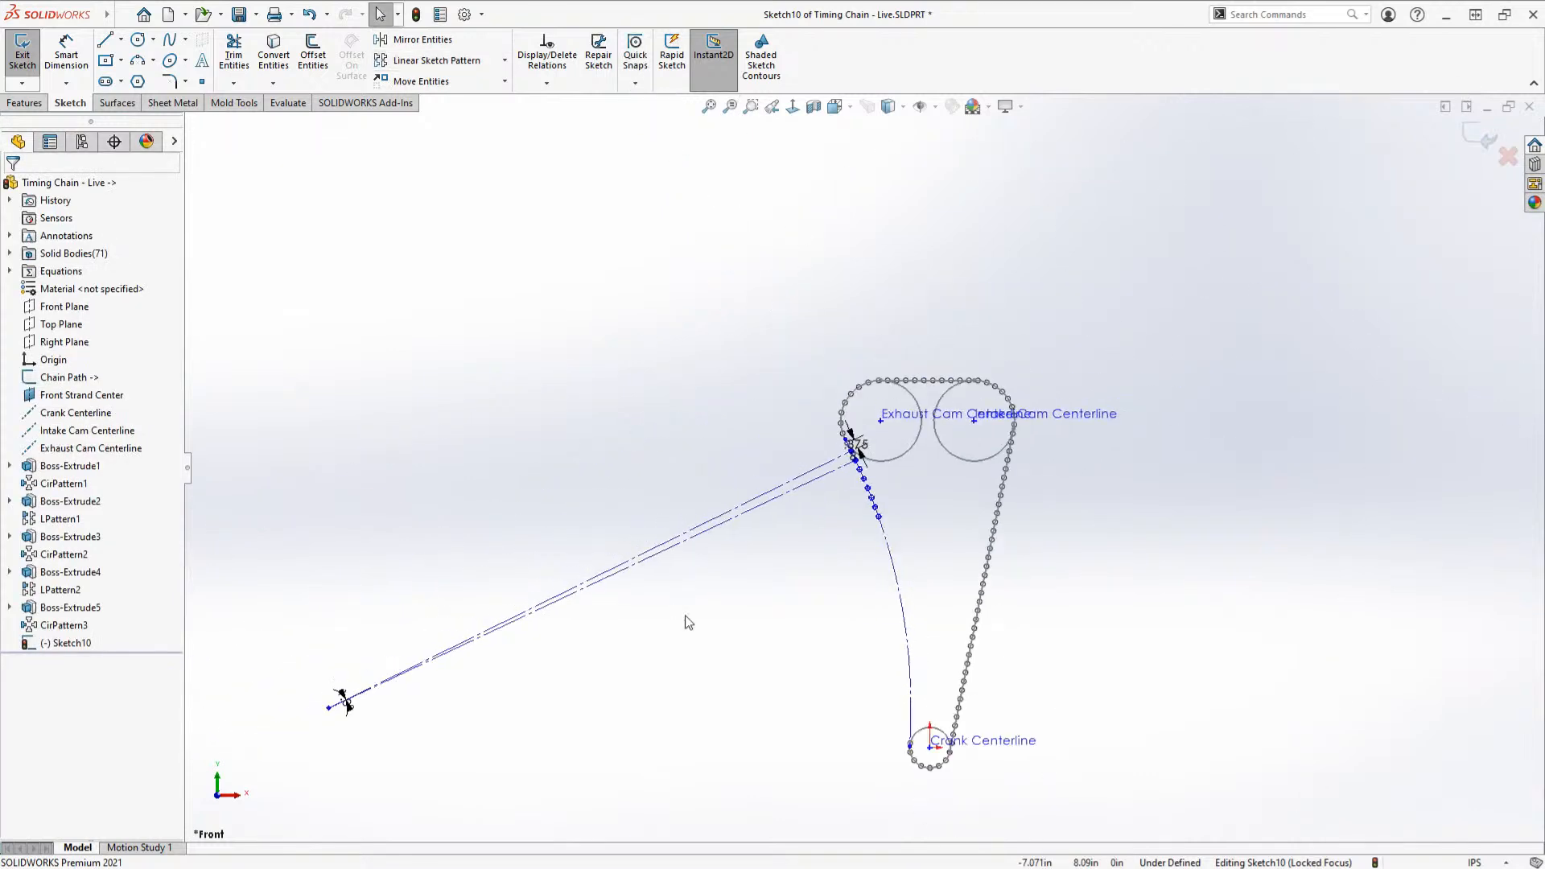
{"action": "scroll", "coordinate": [769, 505], "scroll_direction": "down", "scroll_amount": 3}
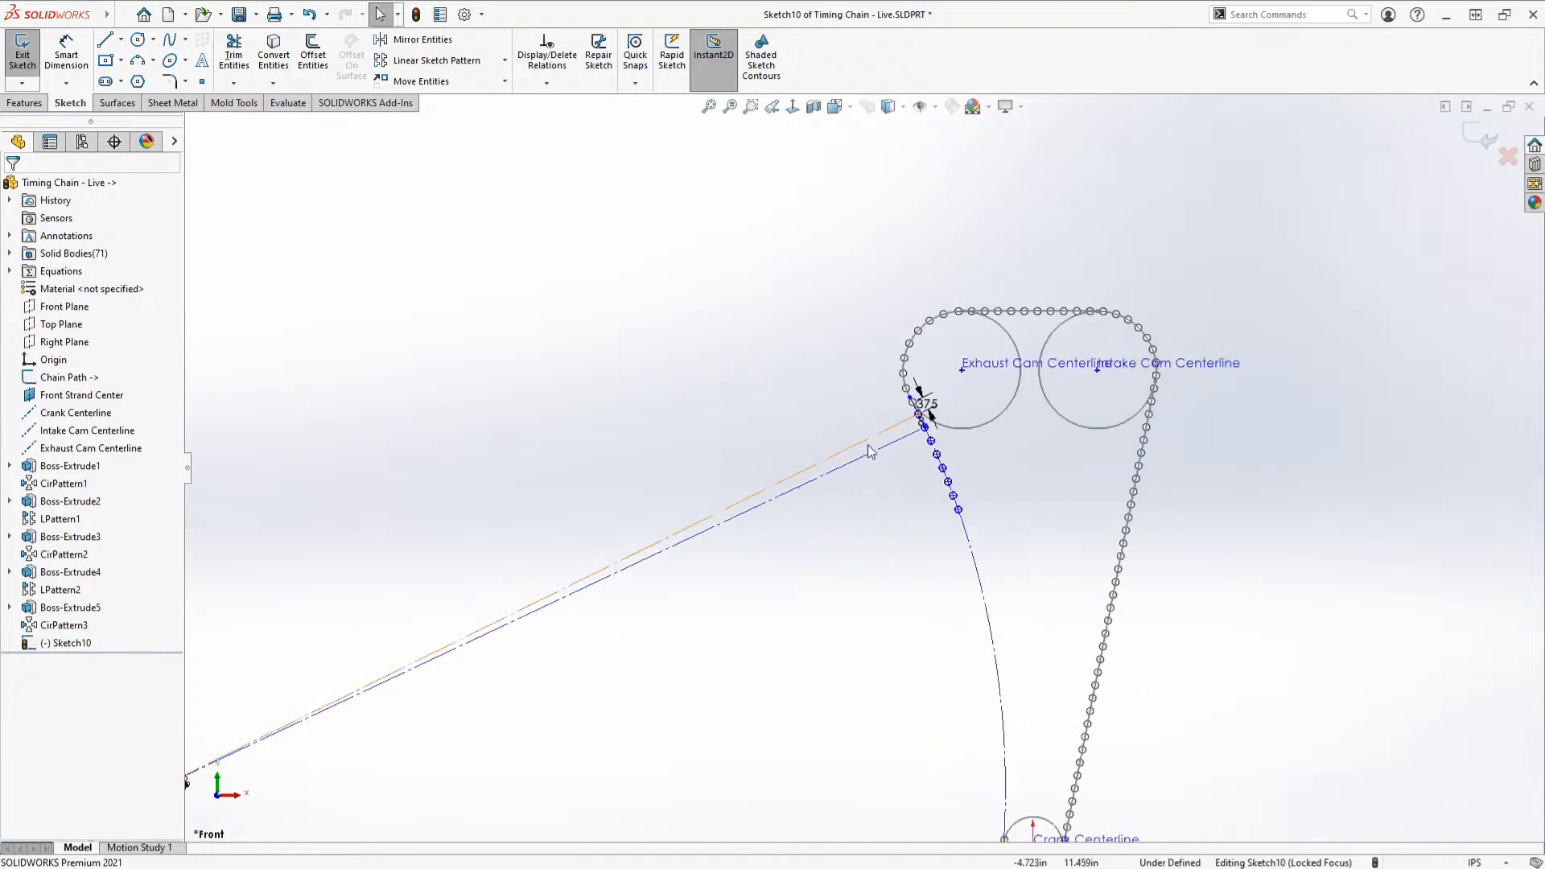
{"action": "scroll", "coordinate": [787, 545], "scroll_direction": "up", "scroll_amount": 2}
{"action": "scroll", "coordinate": [322, 668], "scroll_direction": "down", "scroll_amount": 8}
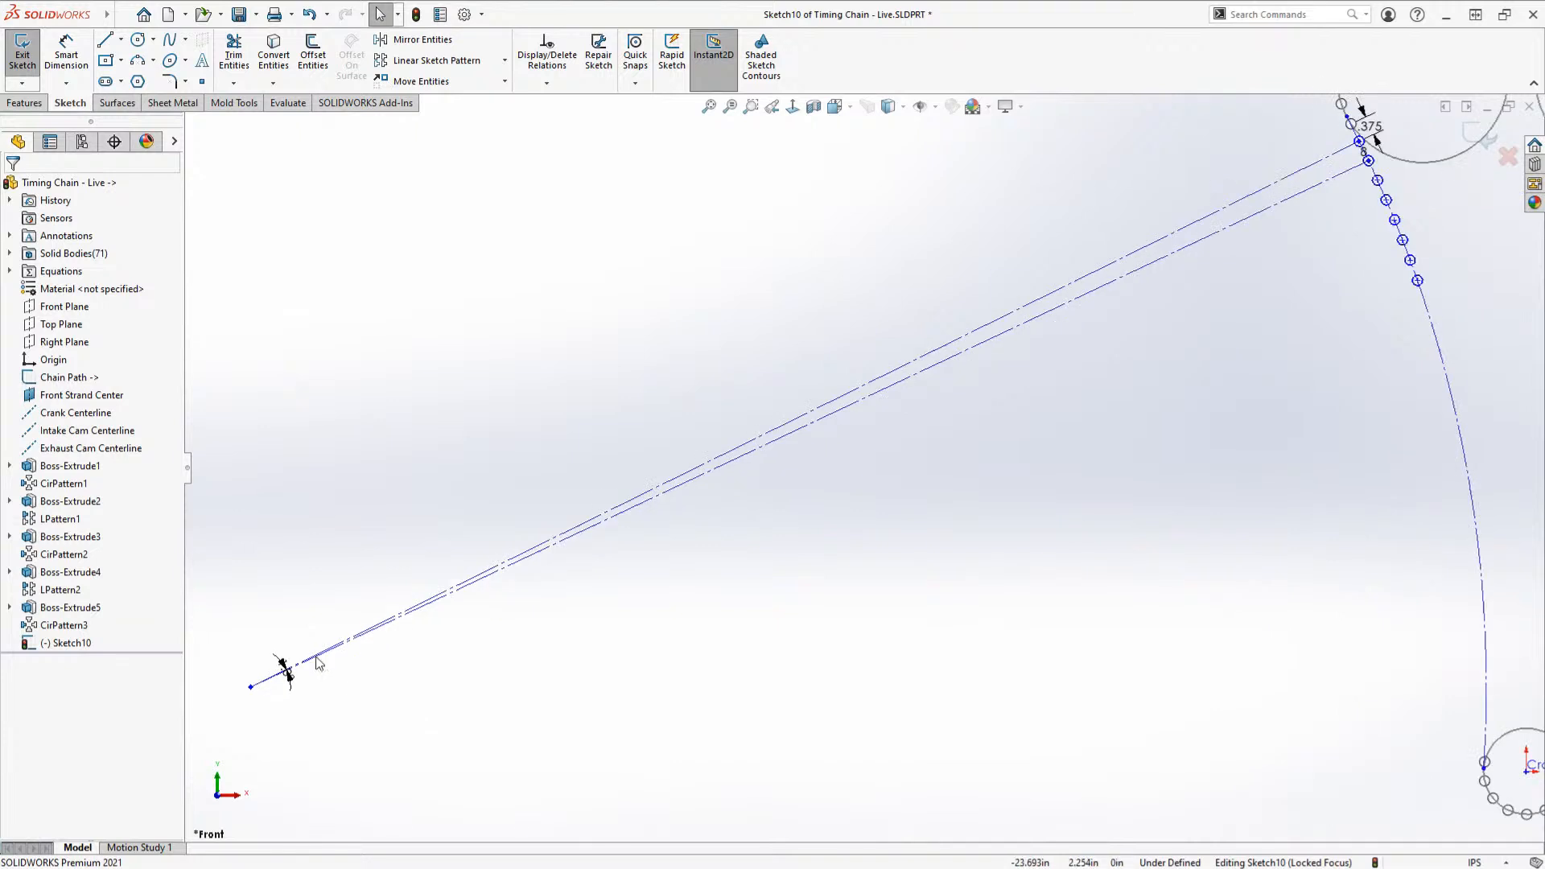
{"action": "left_click_drag", "start_coordinate": [497, 591], "coordinate": [921, 534]}
{"action": "left_click", "coordinate": [856, 610]}
{"action": "scroll", "coordinate": [926, 615], "scroll_direction": "up", "scroll_amount": 5}
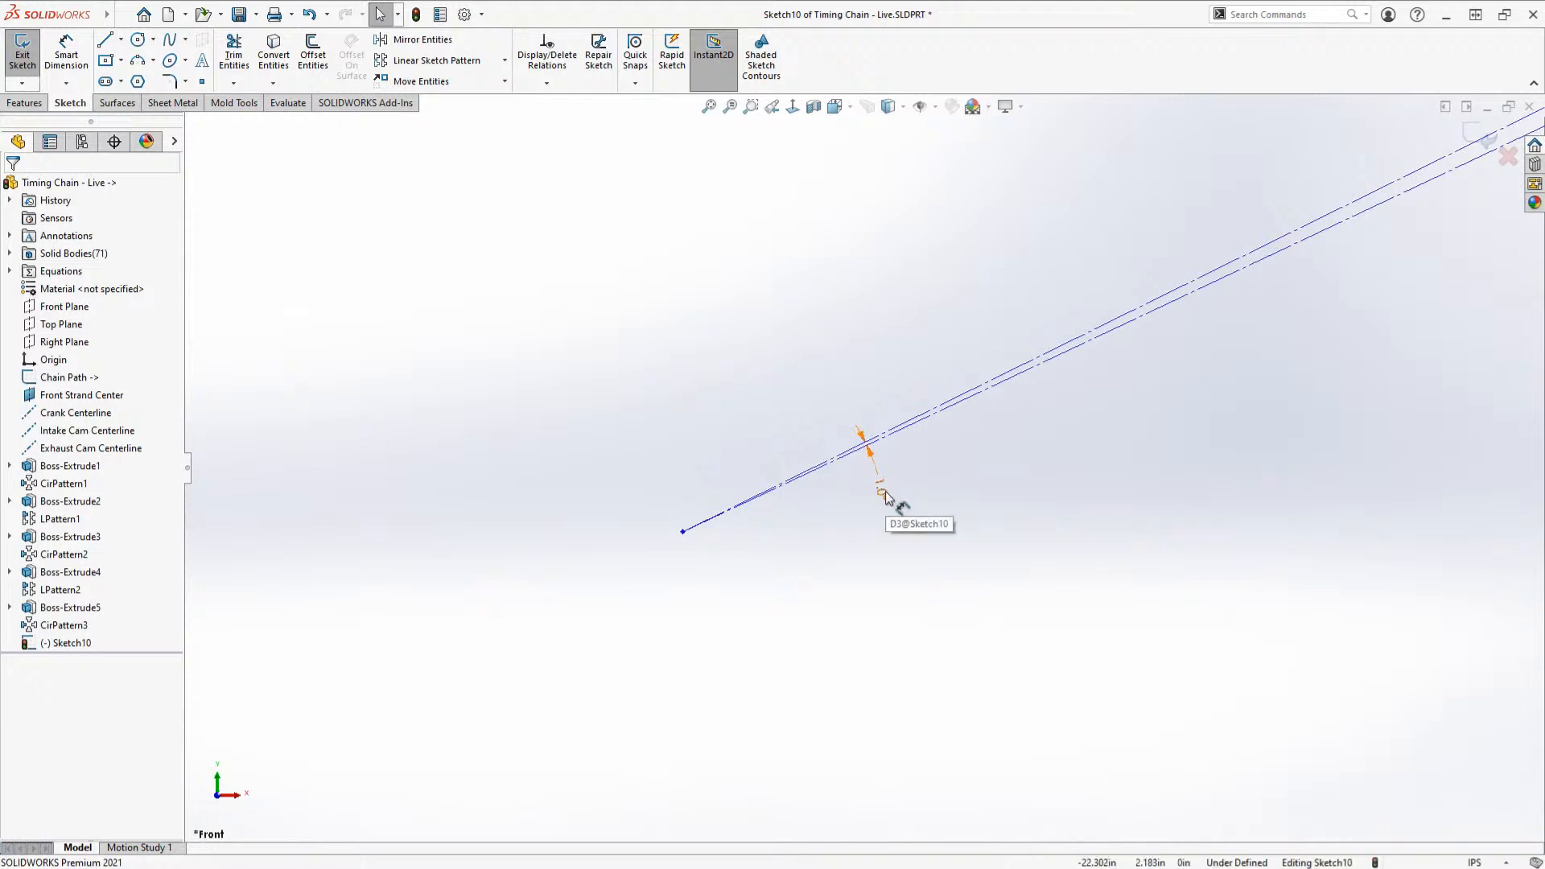
{"action": "scroll", "coordinate": [886, 491], "scroll_direction": "up", "scroll_amount": 5}
{"action": "scroll", "coordinate": [1239, 394], "scroll_direction": "down", "scroll_amount": 3}
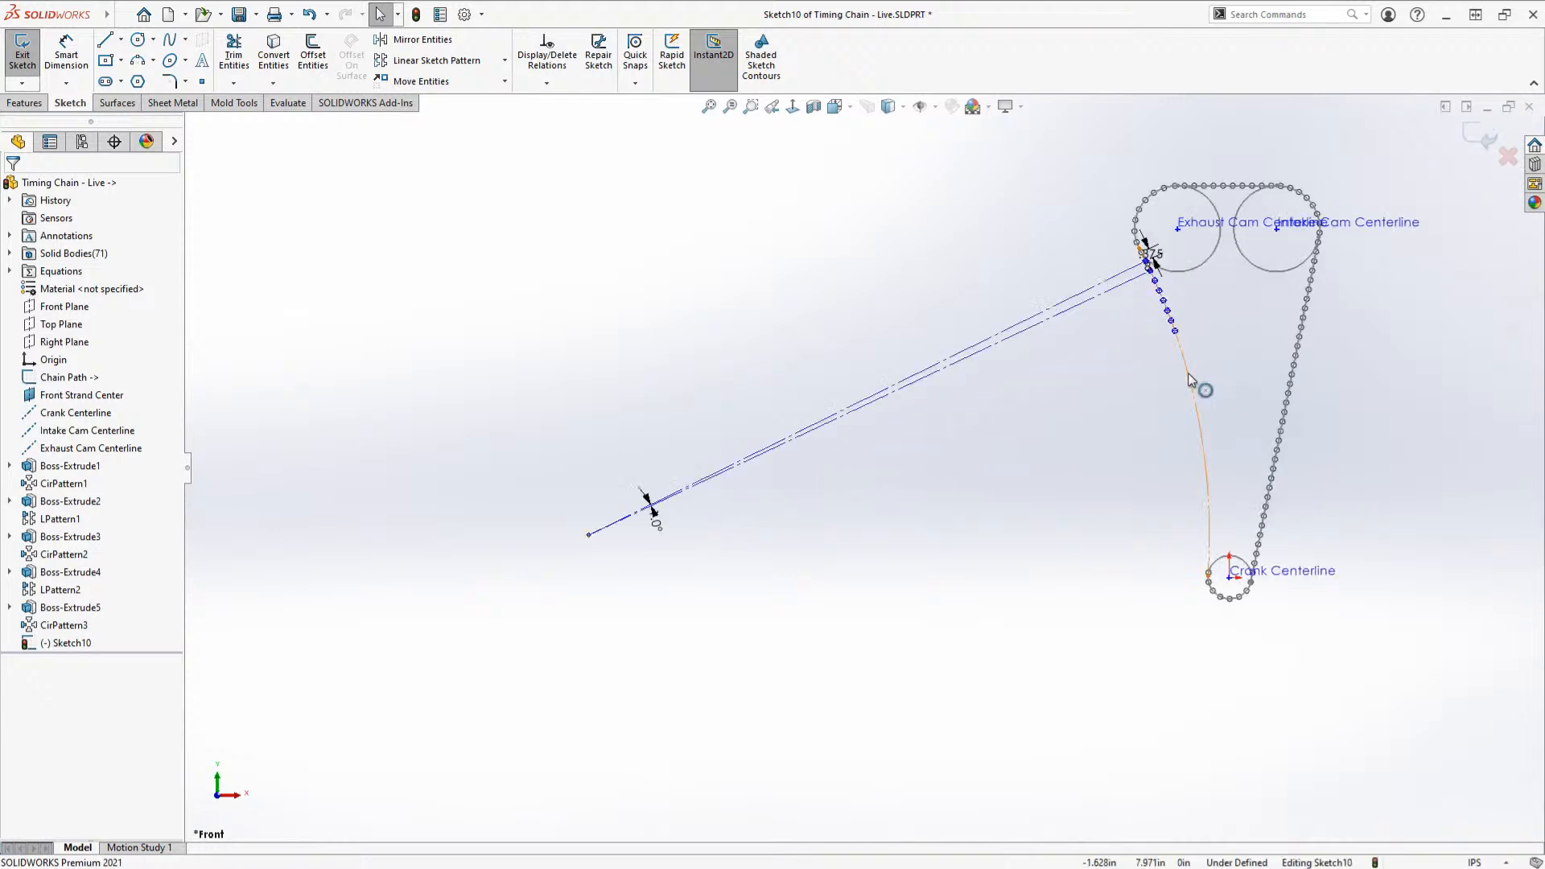
Step: Delete both construction lines of the circular pattern together with the angle dimension between them
{"action": "left_click_drag", "start_coordinate": [915, 256], "coordinate": [758, 539]}
{"action": "key", "text": "Delete"}
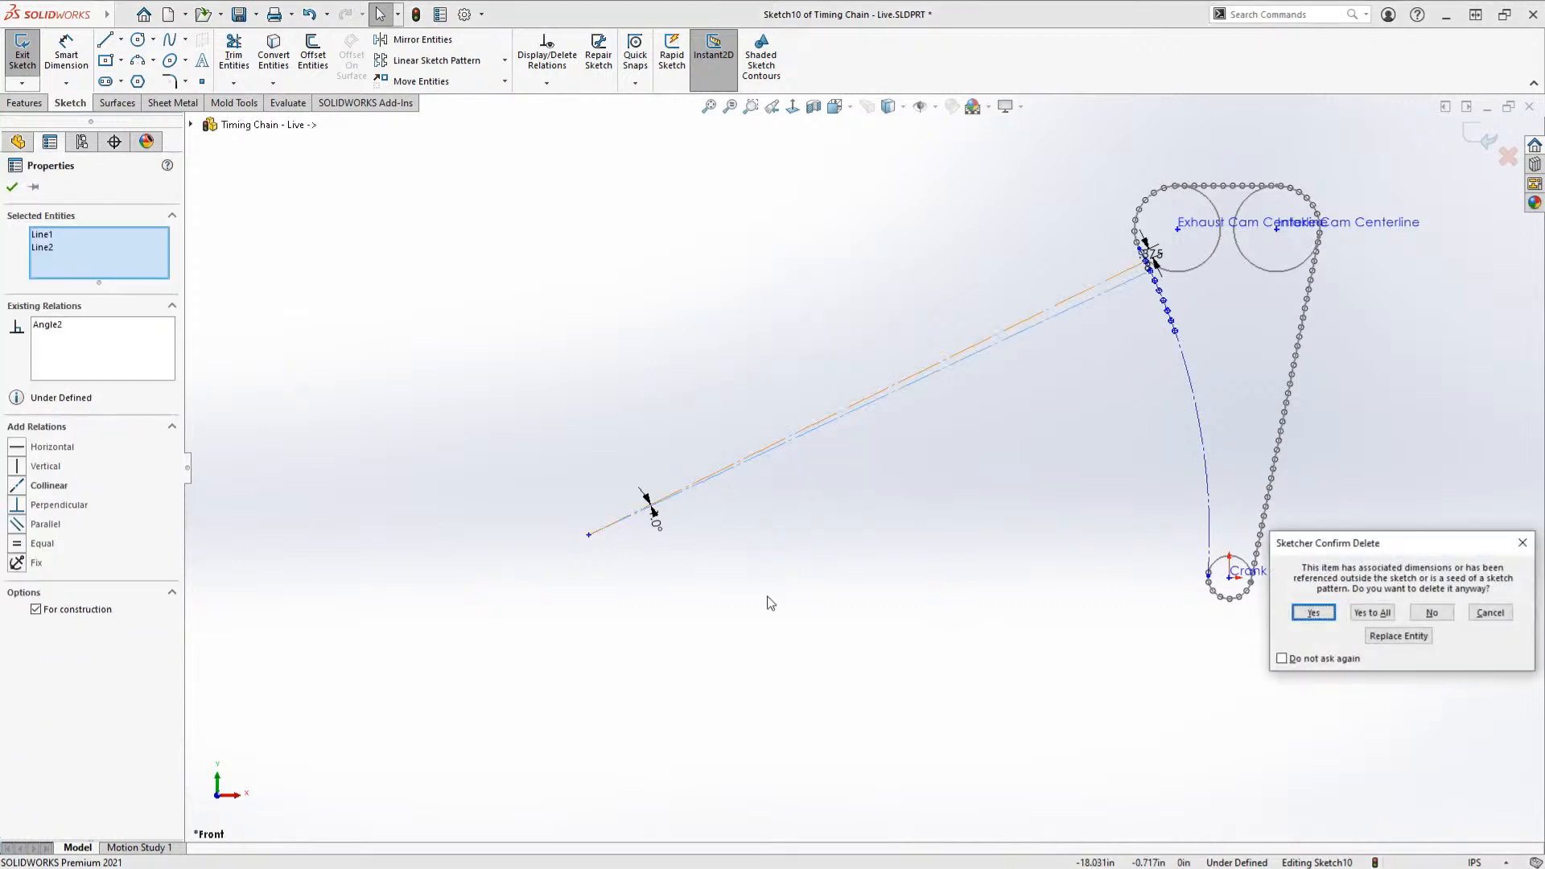
{"action": "left_click", "coordinate": [1370, 613]}
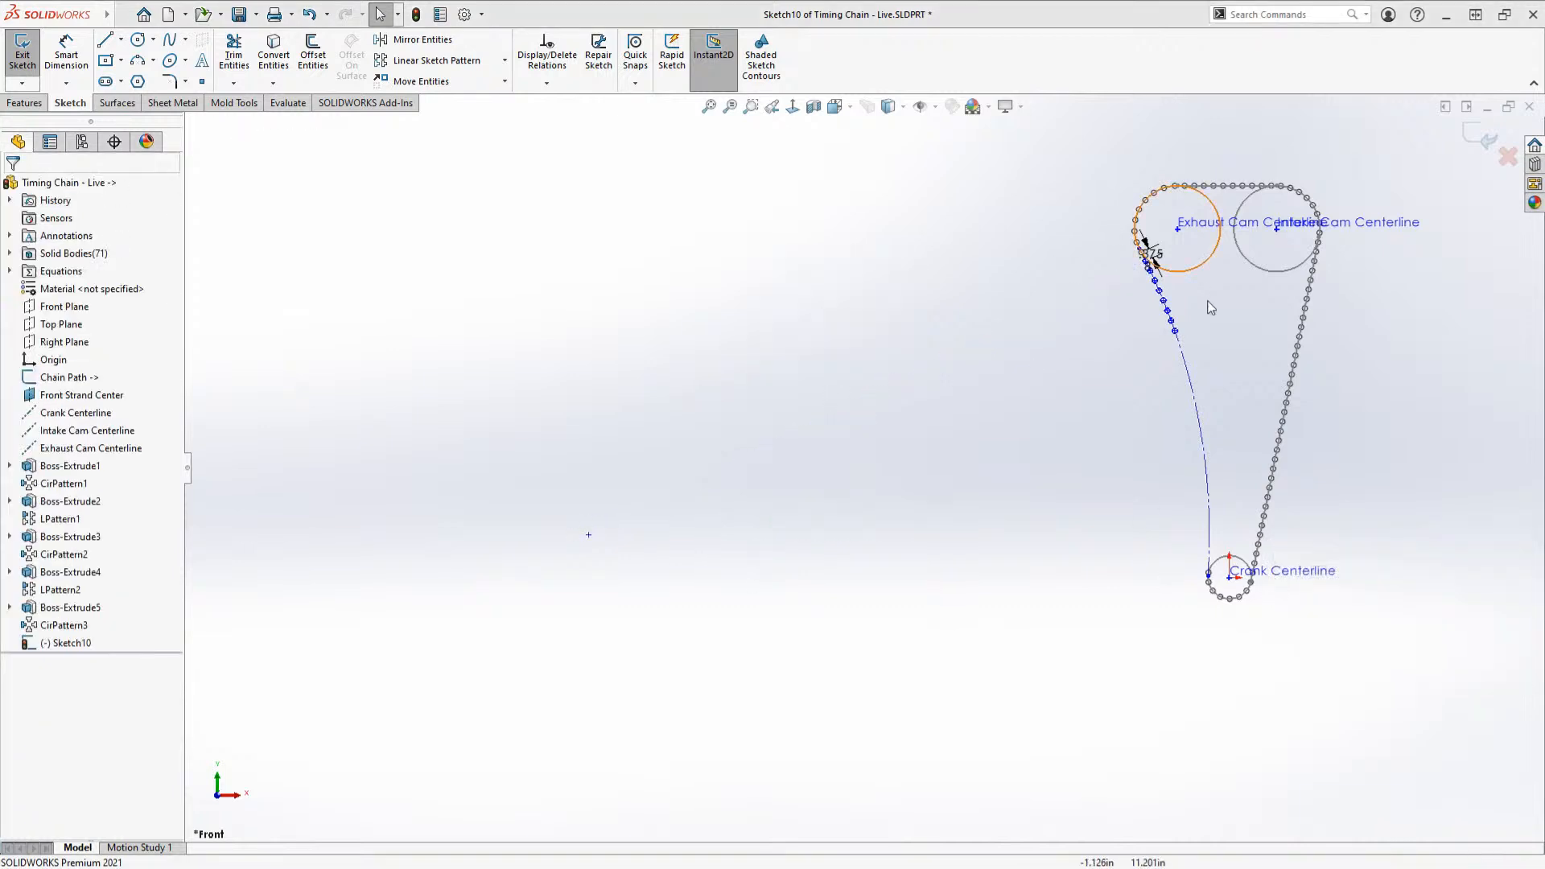
Step: Pull the center of the second roller circle off the construction arc to test how the pattern moves
{"action": "scroll", "coordinate": [996, 333], "scroll_direction": "down", "scroll_amount": 5}
{"action": "scroll", "coordinate": [924, 343], "scroll_direction": "down", "scroll_amount": 4}
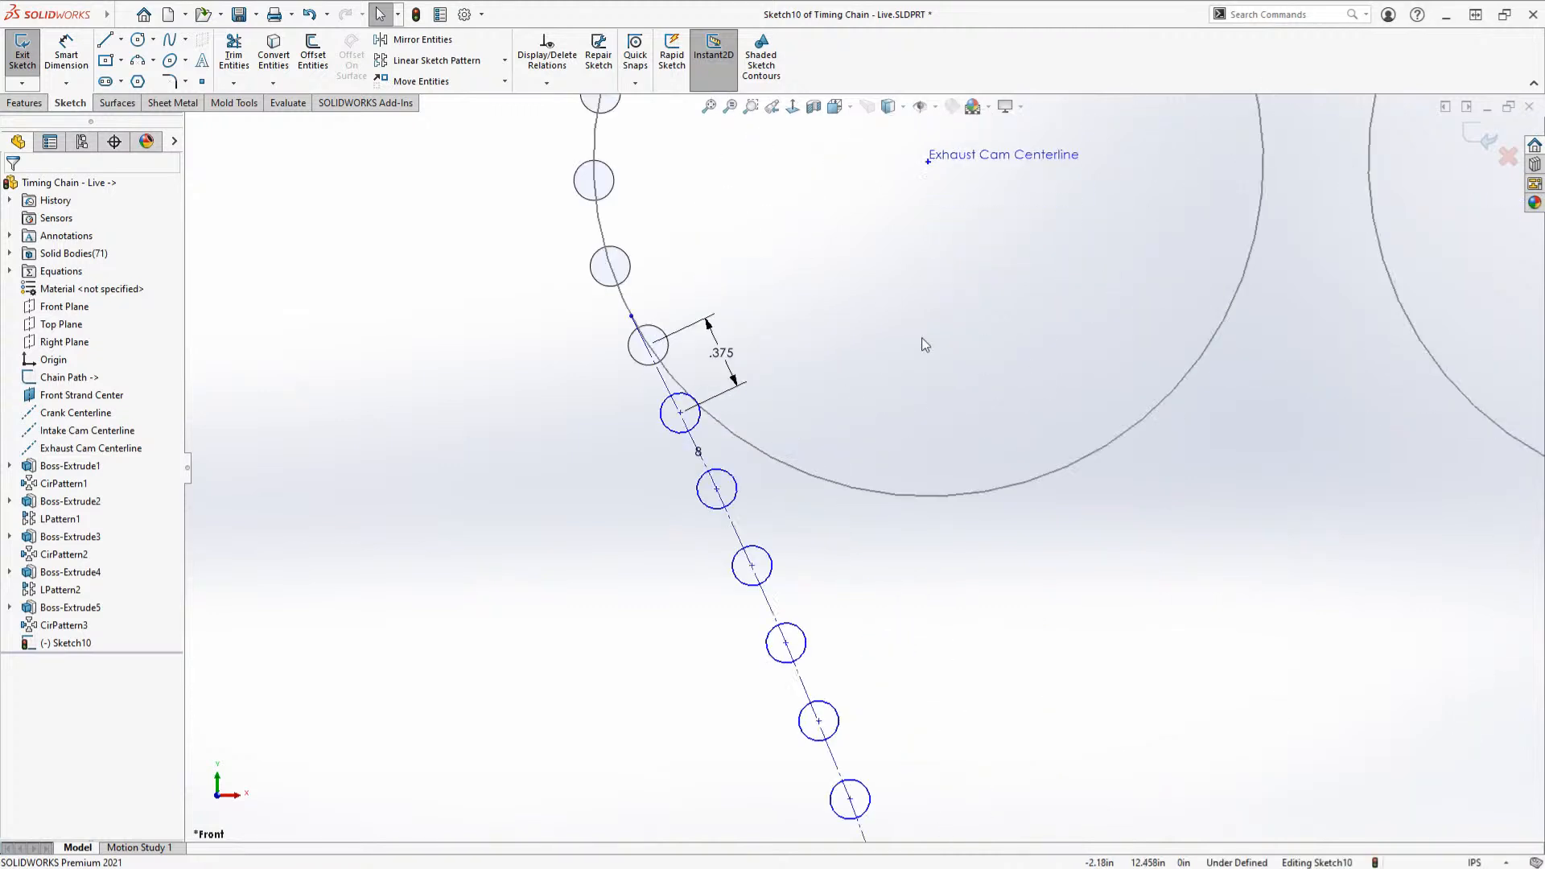
{"action": "scroll", "coordinate": [761, 490], "scroll_direction": "down", "scroll_amount": 3}
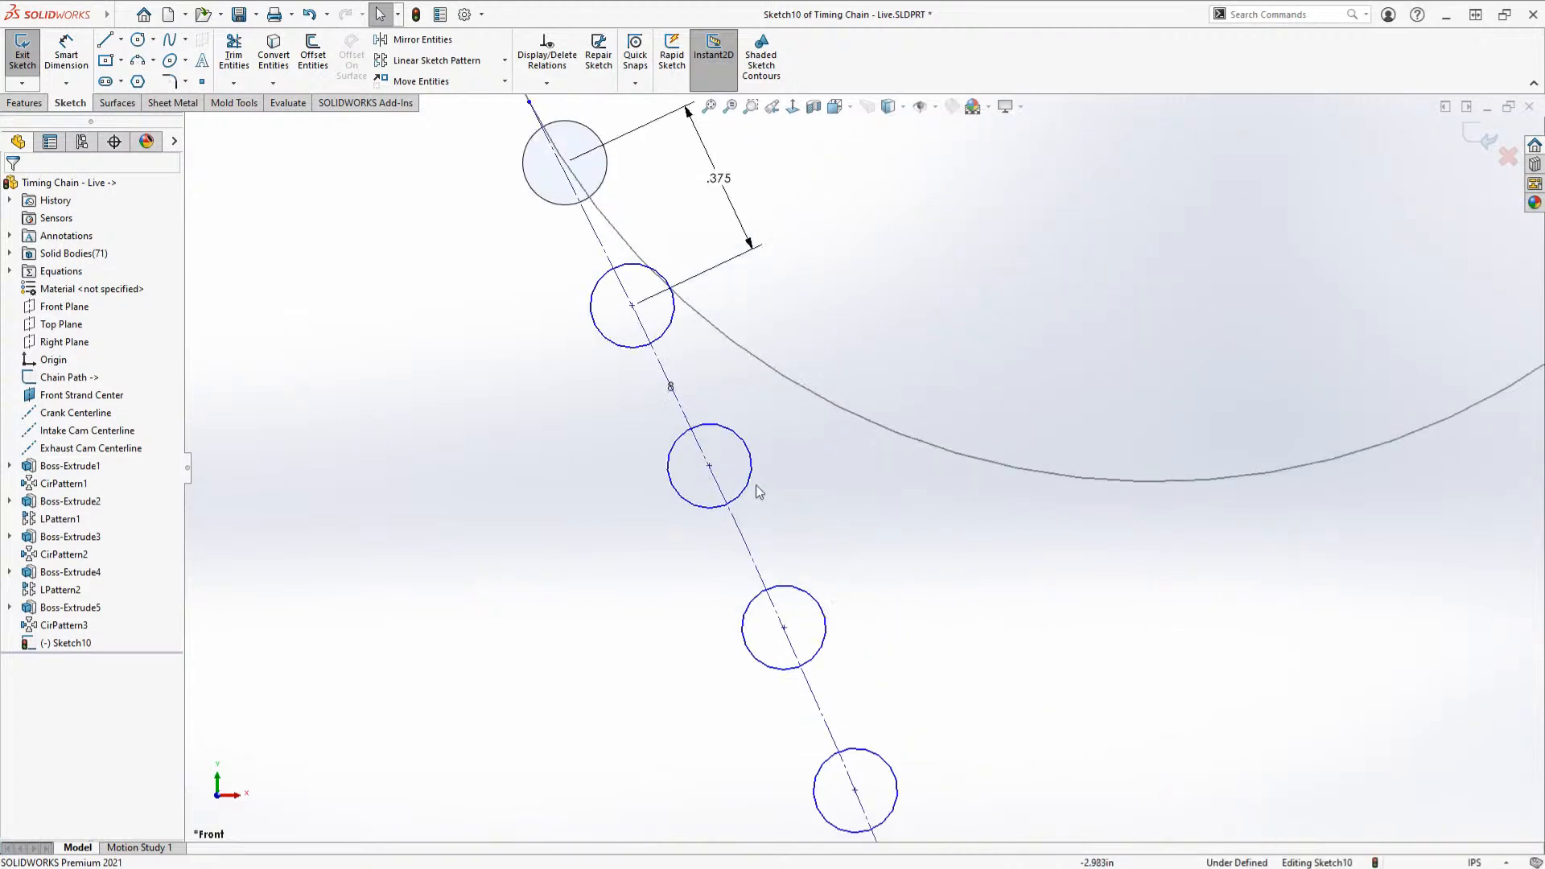
{"action": "left_click", "coordinate": [708, 468]}
{"action": "mouse_move", "coordinate": [709, 470]}
{"action": "left_mouse_down"}
{"action": "mouse_move", "coordinate": [760, 459]}
{"action": "mouse_move", "coordinate": [755, 432]}
{"action": "mouse_move", "coordinate": [643, 444]}
{"action": "mouse_move", "coordinate": [734, 530]}
{"action": "mouse_move", "coordinate": [809, 427]}
{"action": "mouse_move", "coordinate": [606, 442]}
{"action": "mouse_move", "coordinate": [815, 508]}
{"action": "mouse_move", "coordinate": [806, 441]}
{"action": "left_mouse_up"}
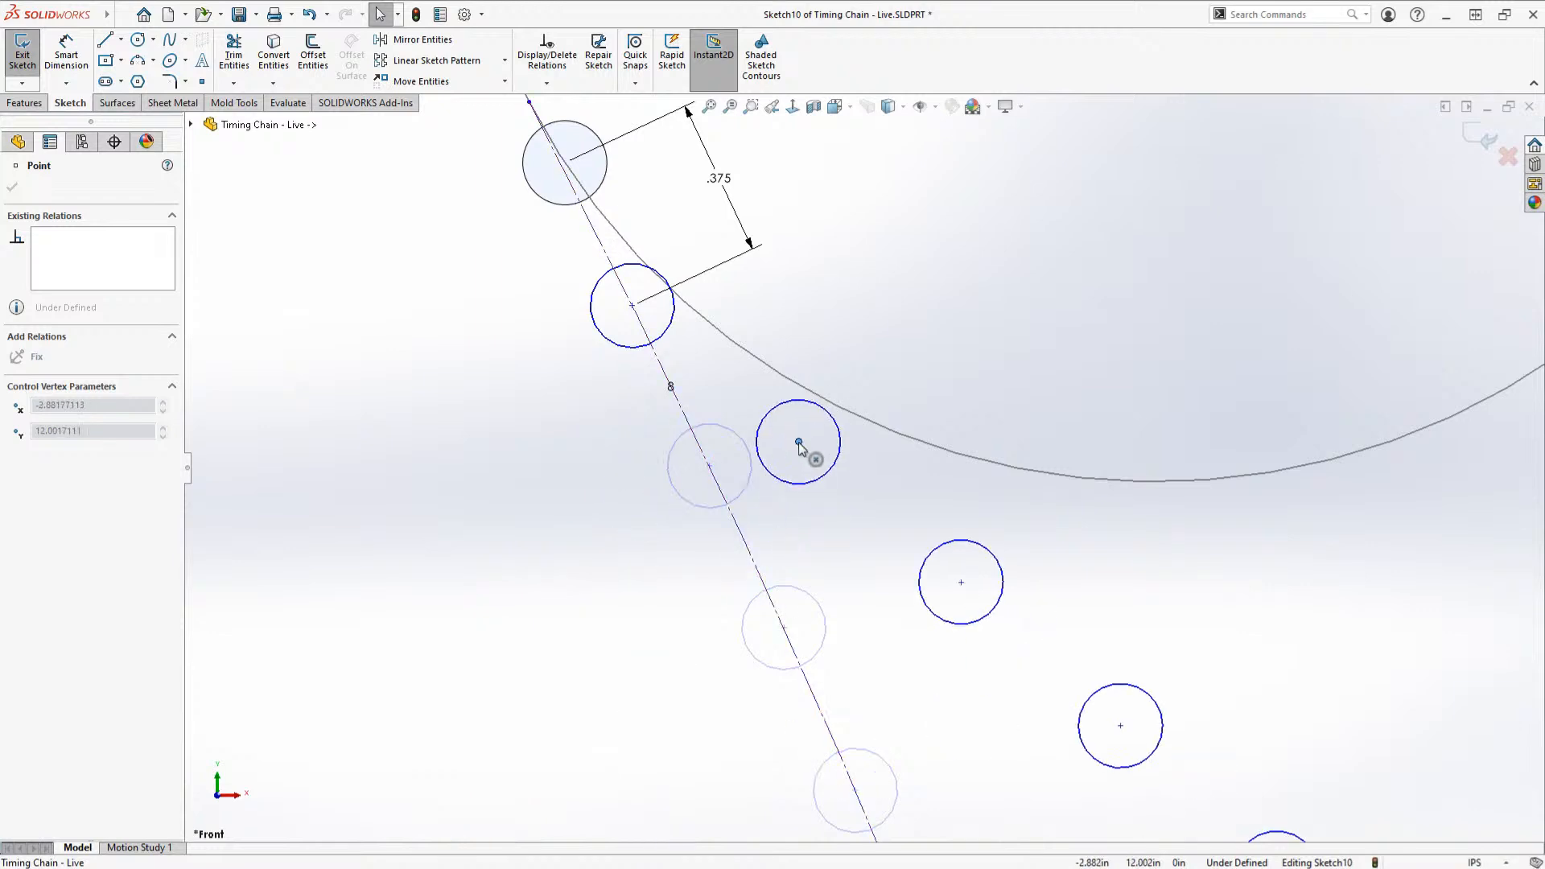
{"action": "left_click", "coordinate": [837, 579]}
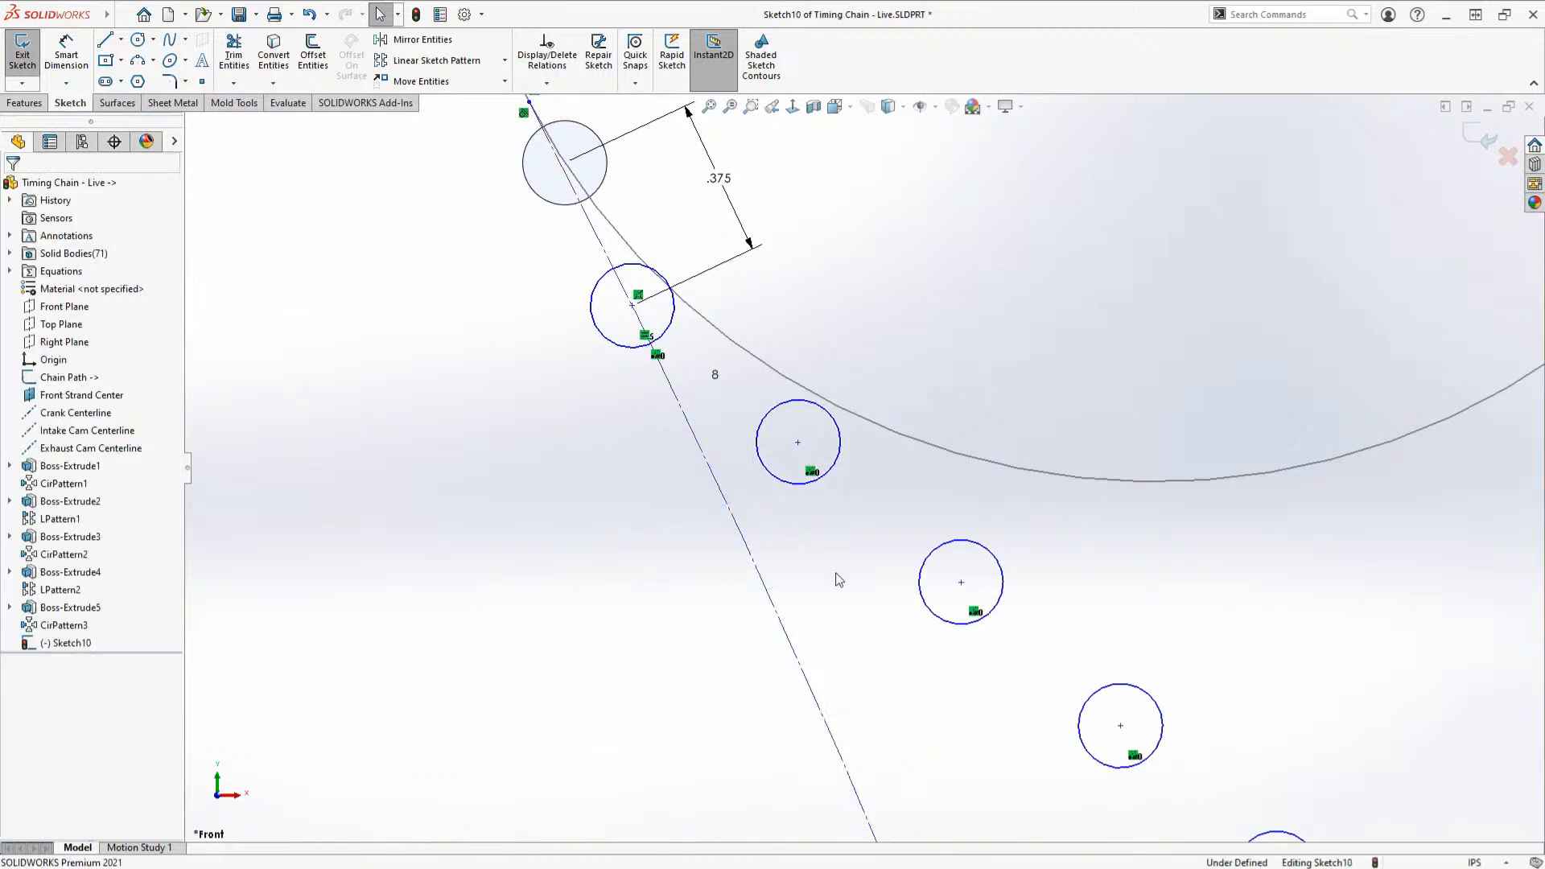
Step: Hide the sketch relation symbols around the patterned roller circles
{"action": "scroll", "coordinate": [837, 580], "scroll_direction": "up", "scroll_amount": 5}
{"action": "scroll", "coordinate": [926, 583], "scroll_direction": "down", "scroll_amount": 5}
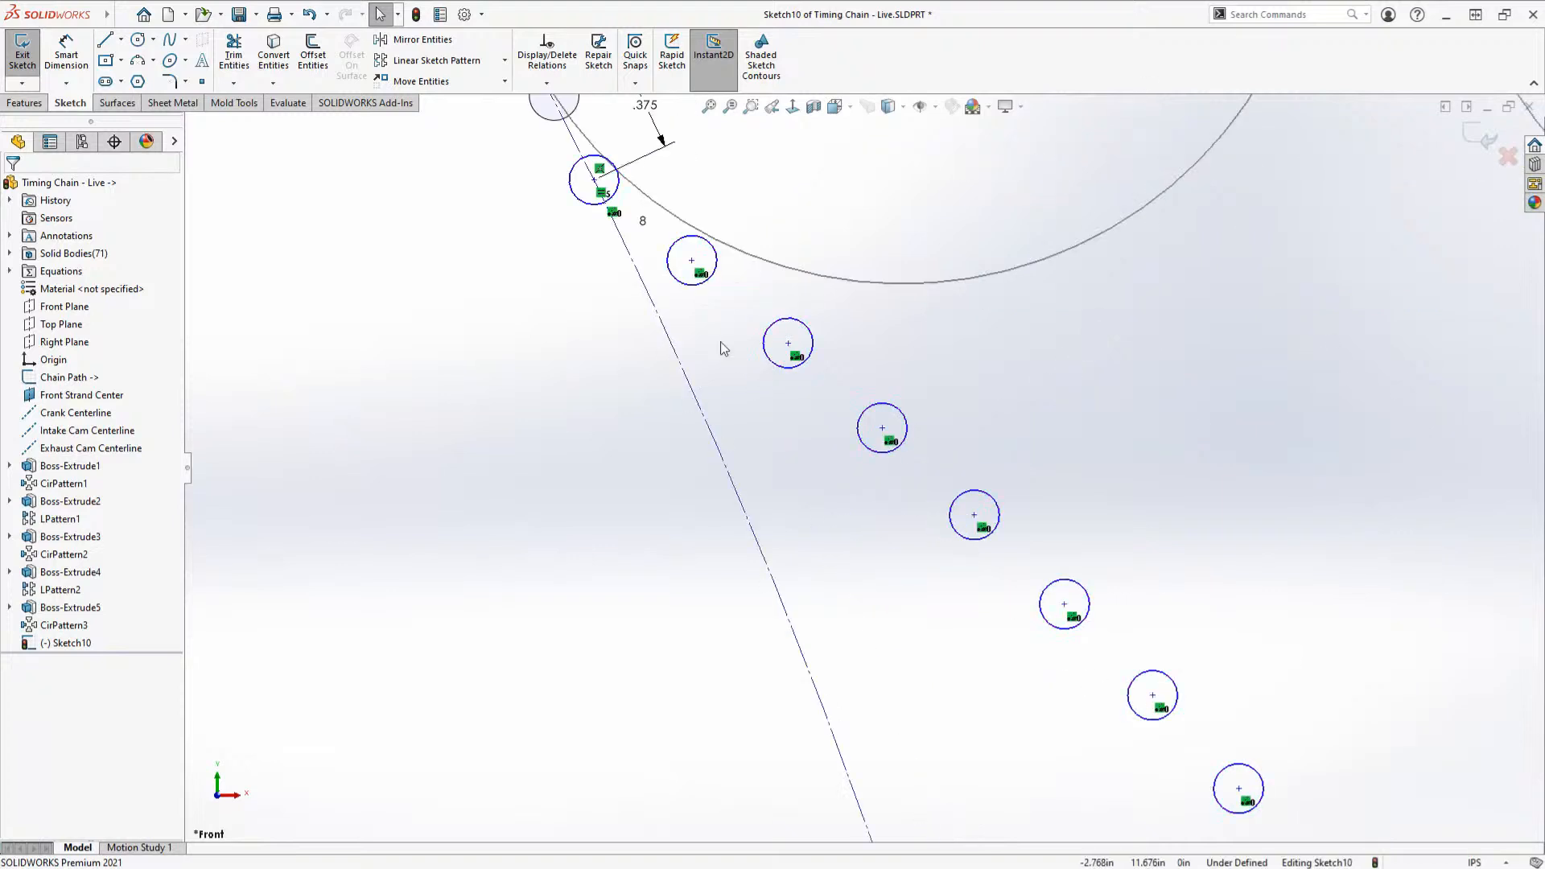
{"action": "left_click", "coordinate": [936, 108]}
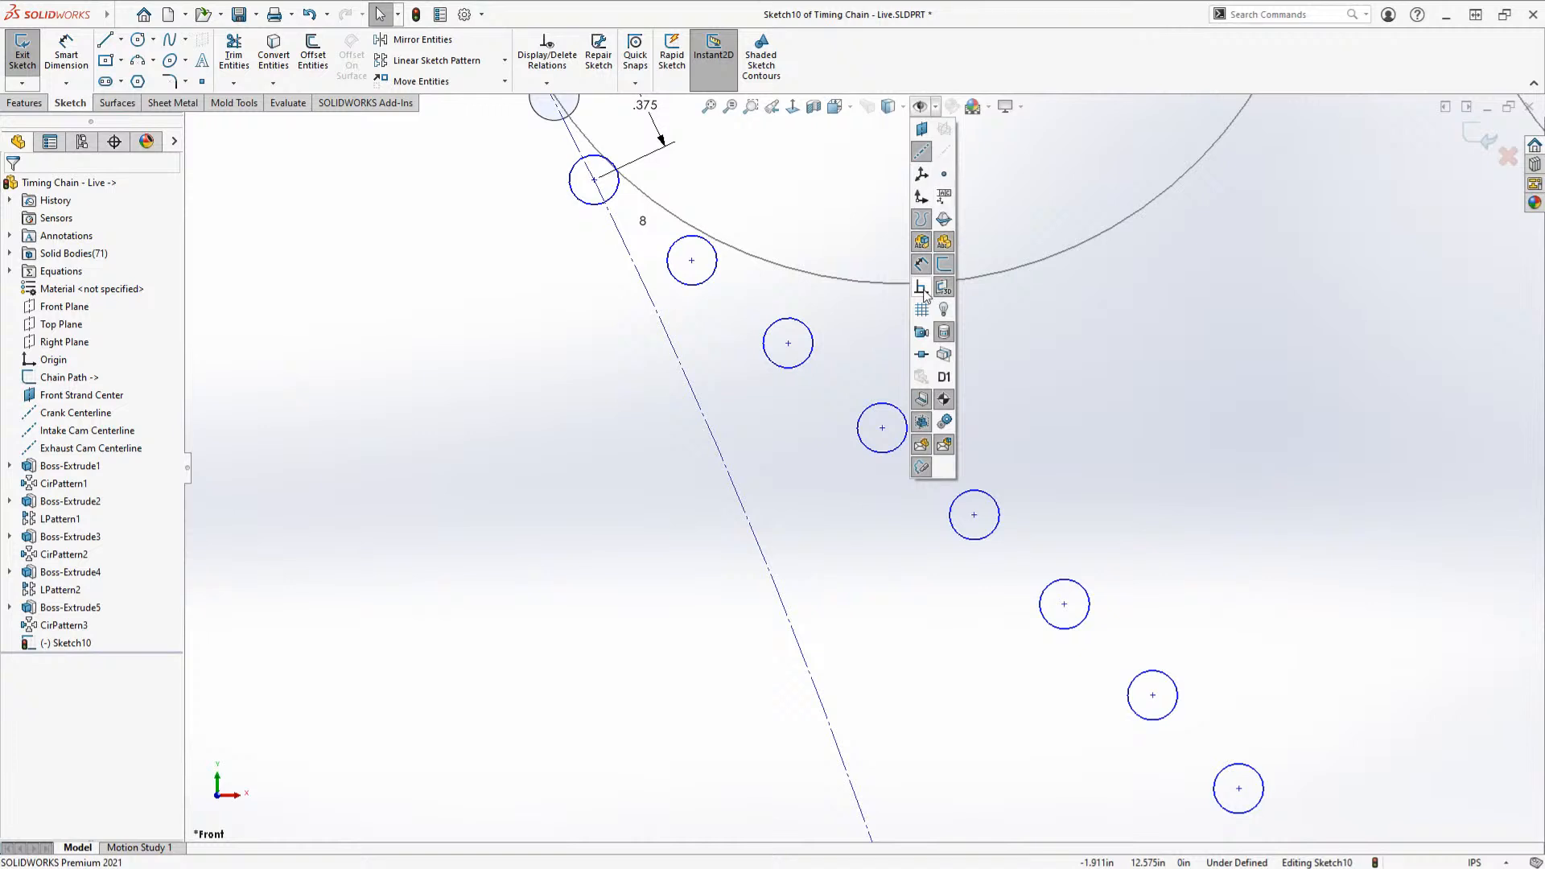
{"action": "left_click", "coordinate": [924, 290]}
{"action": "left_click", "coordinate": [923, 289]}
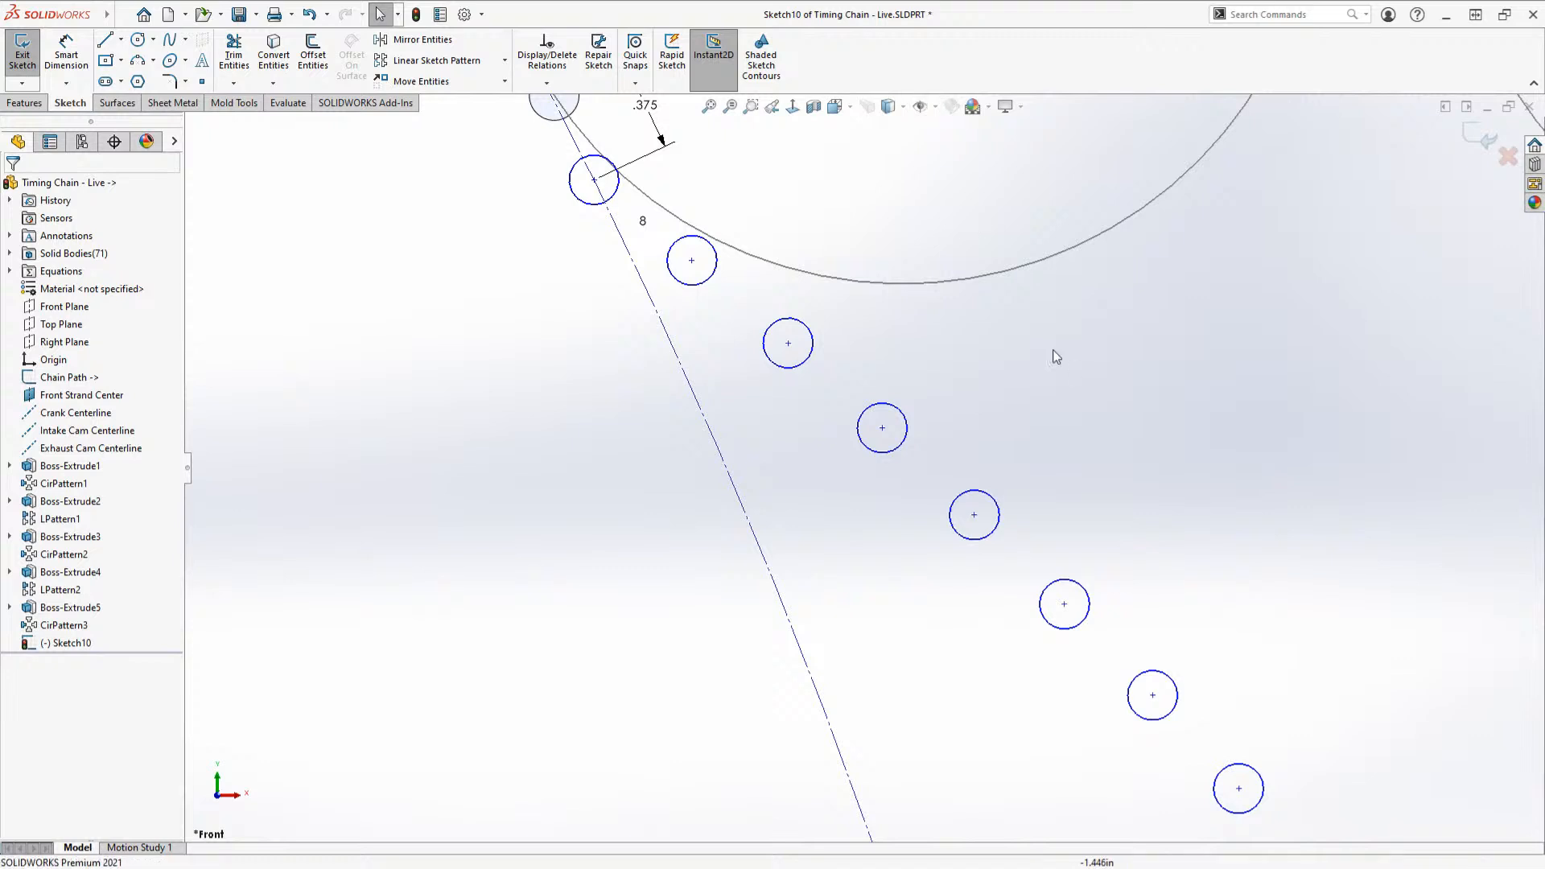
{"action": "scroll", "coordinate": [682, 293], "scroll_direction": "down", "scroll_amount": 2}
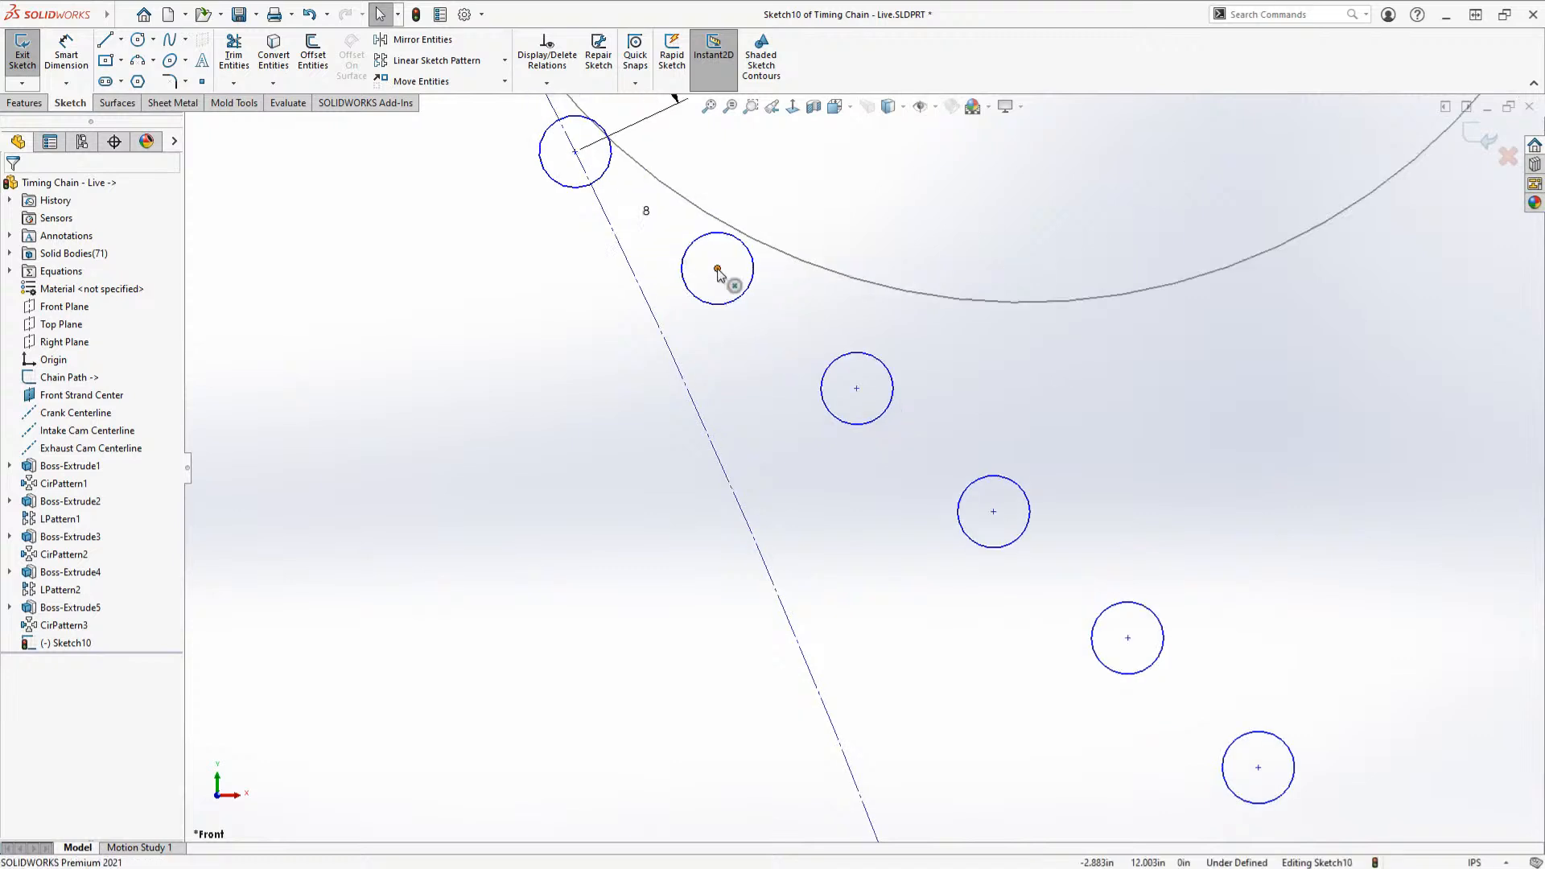
{"action": "scroll", "coordinate": [723, 362], "scroll_direction": "up", "scroll_amount": 2}
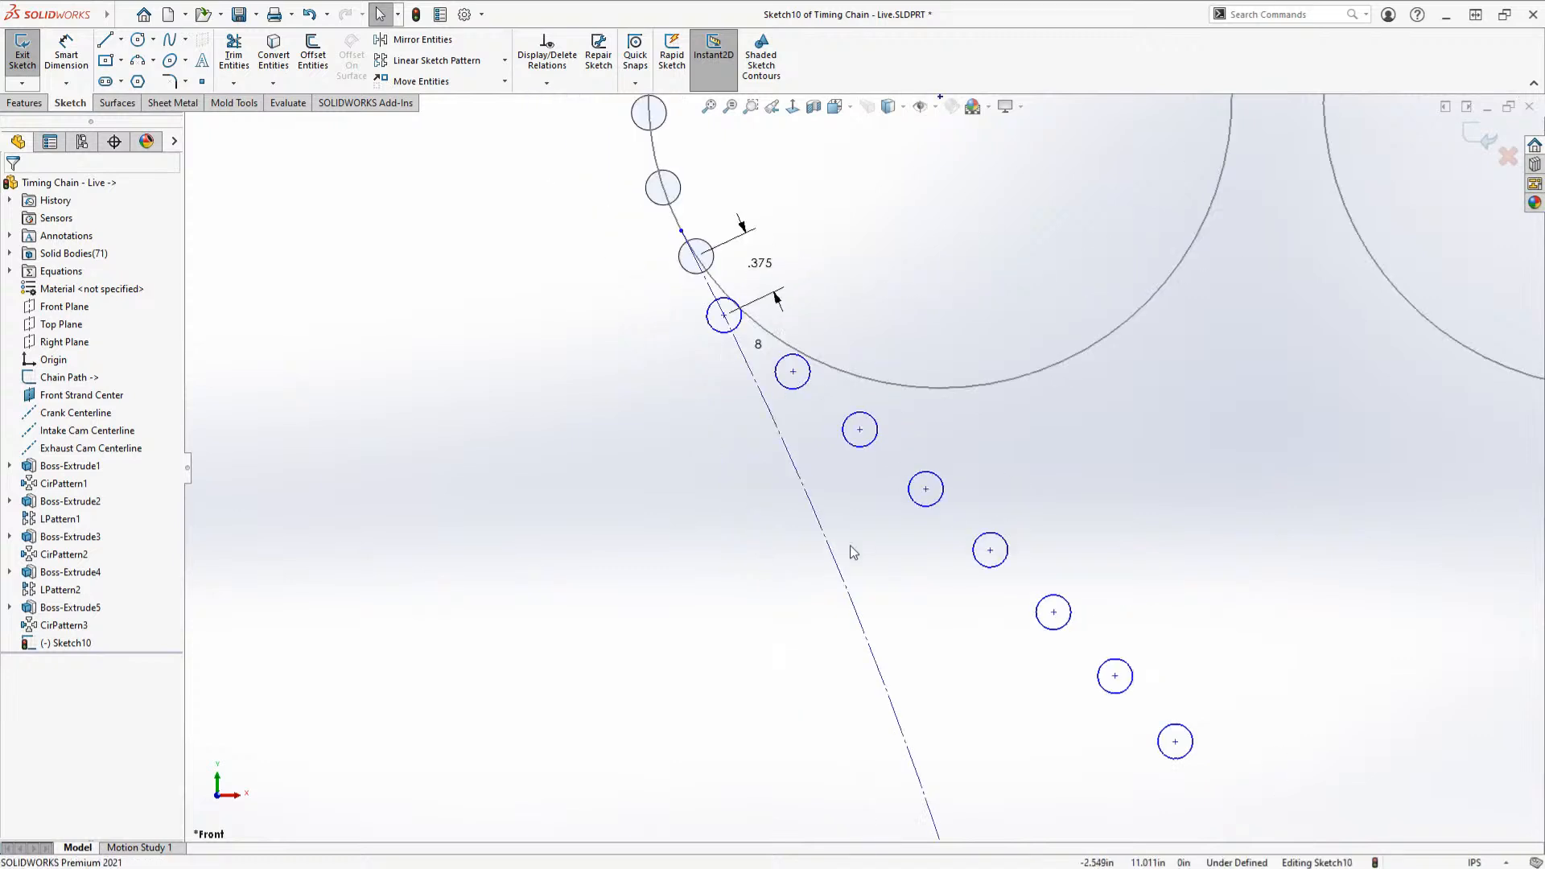
Step: Make the center of the second roller circle coincident with the construction arc
{"action": "left_click", "coordinate": [794, 373]}
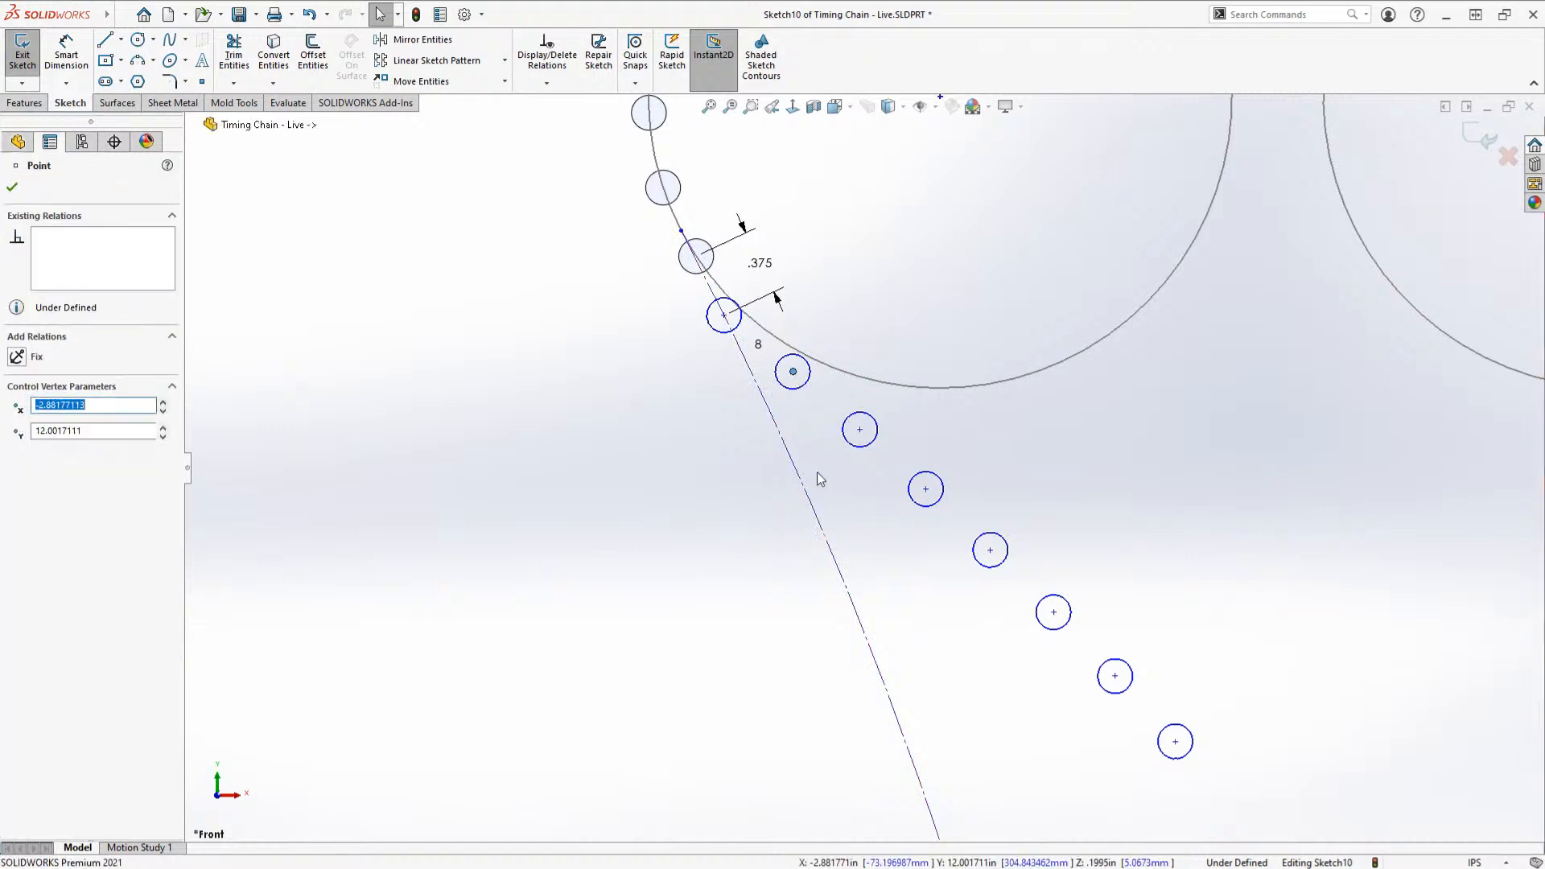
{"action": "left_click", "coordinate": [784, 427], "text": "ctrl"}
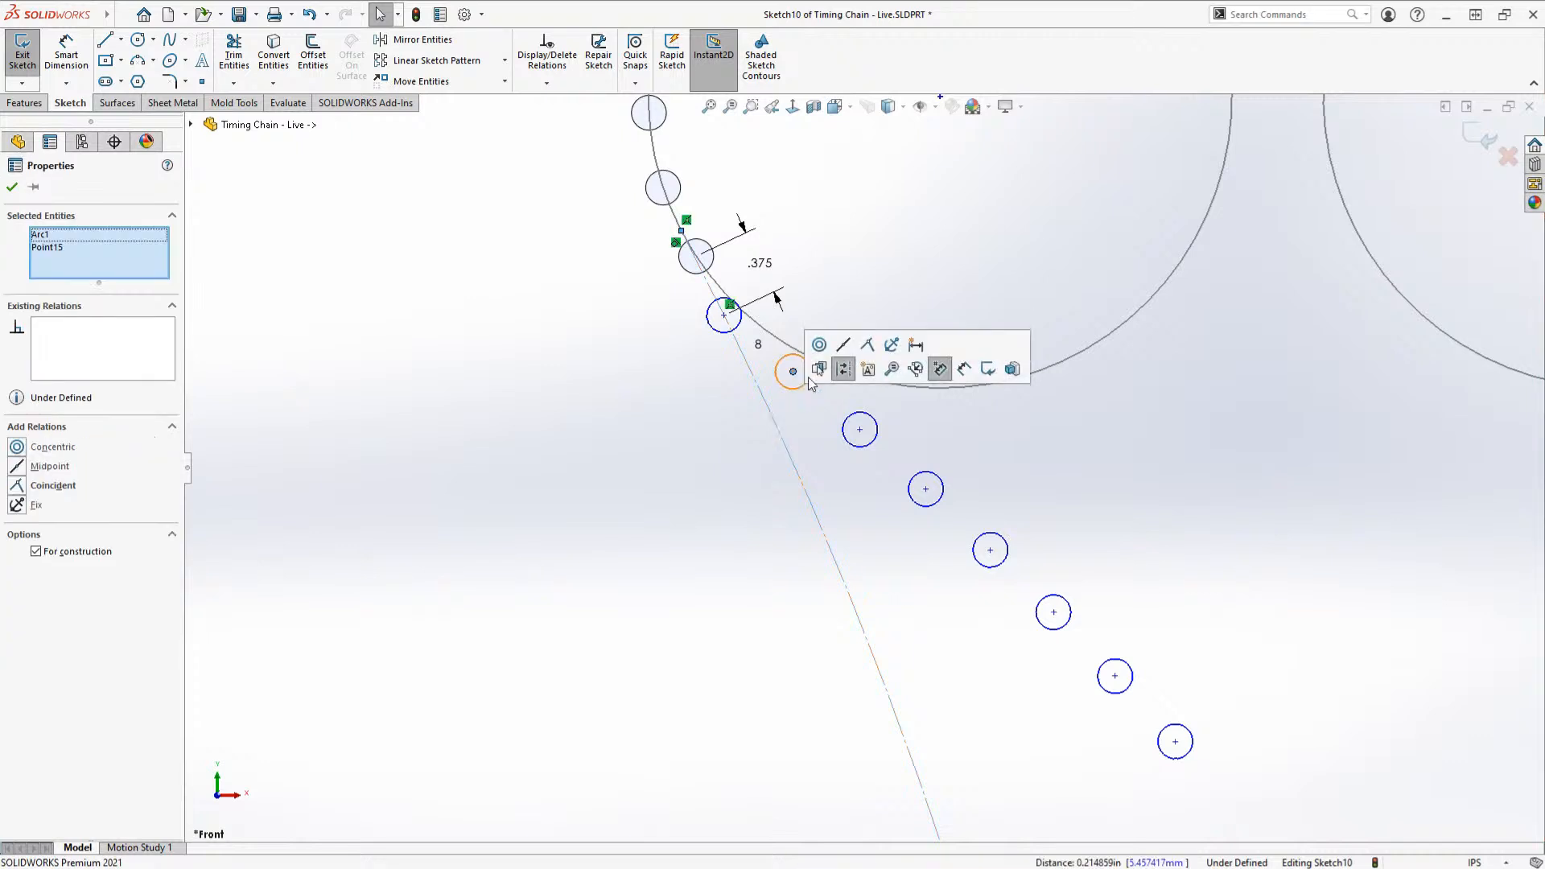
{"action": "left_click", "coordinate": [845, 347]}
{"action": "left_click", "coordinate": [694, 518]}
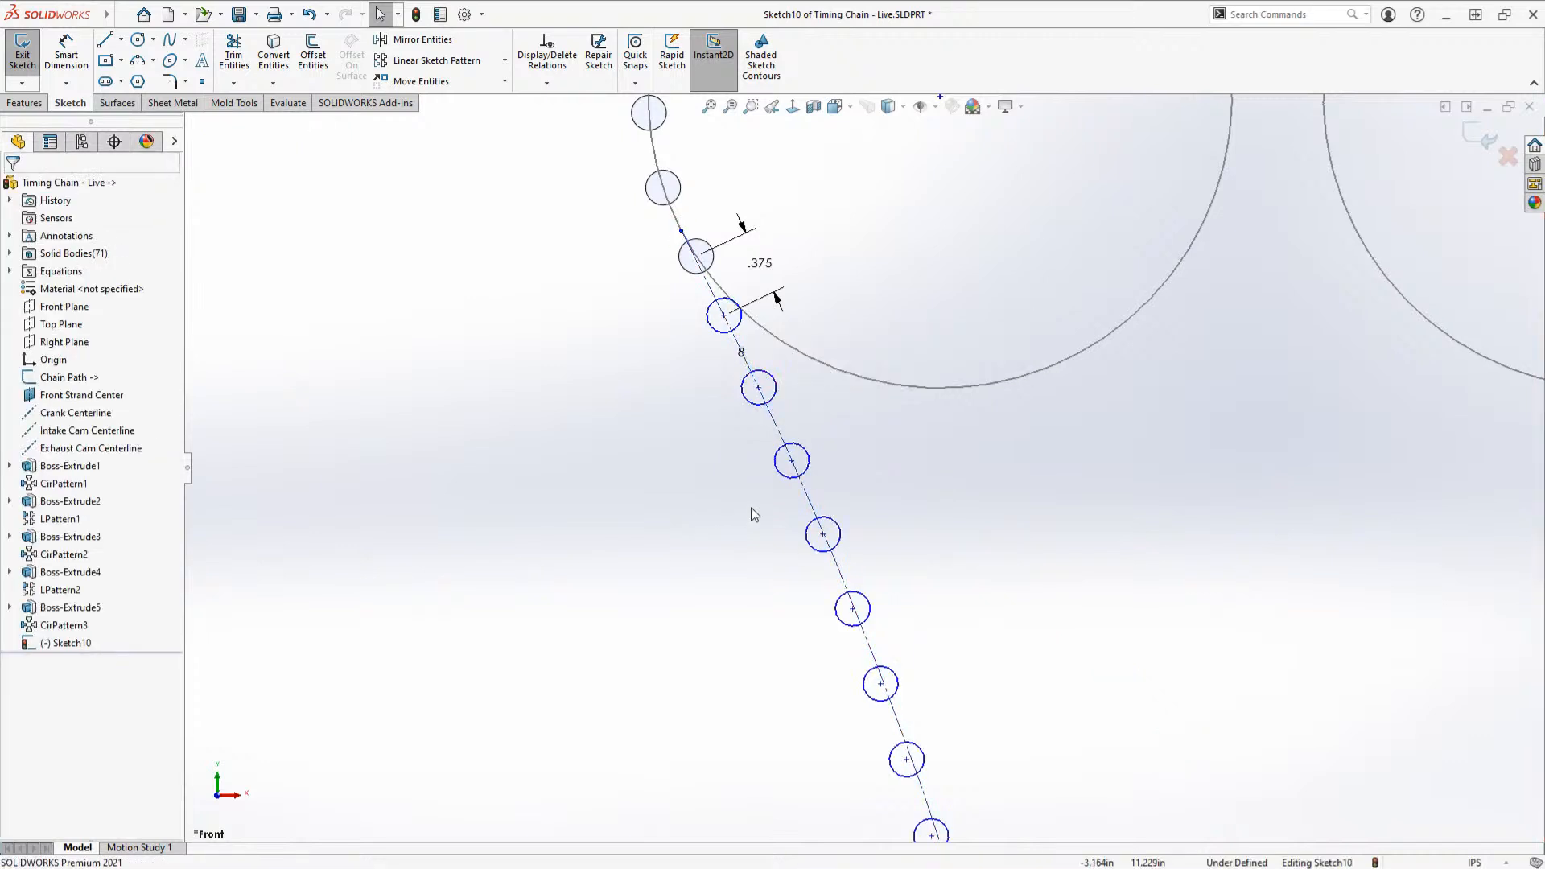
Step: Test the remaining freedom of the patterned circles and make the third circle's center coincident with the construction arc
{"action": "scroll", "coordinate": [751, 507], "scroll_direction": "down", "scroll_amount": 3}
{"action": "scroll", "coordinate": [1004, 701], "scroll_direction": "down", "scroll_amount": 4}
{"action": "left_click_drag", "start_coordinate": [969, 619], "coordinate": [933, 613]}
{"action": "scroll", "coordinate": [693, 565], "scroll_direction": "up", "scroll_amount": 8}
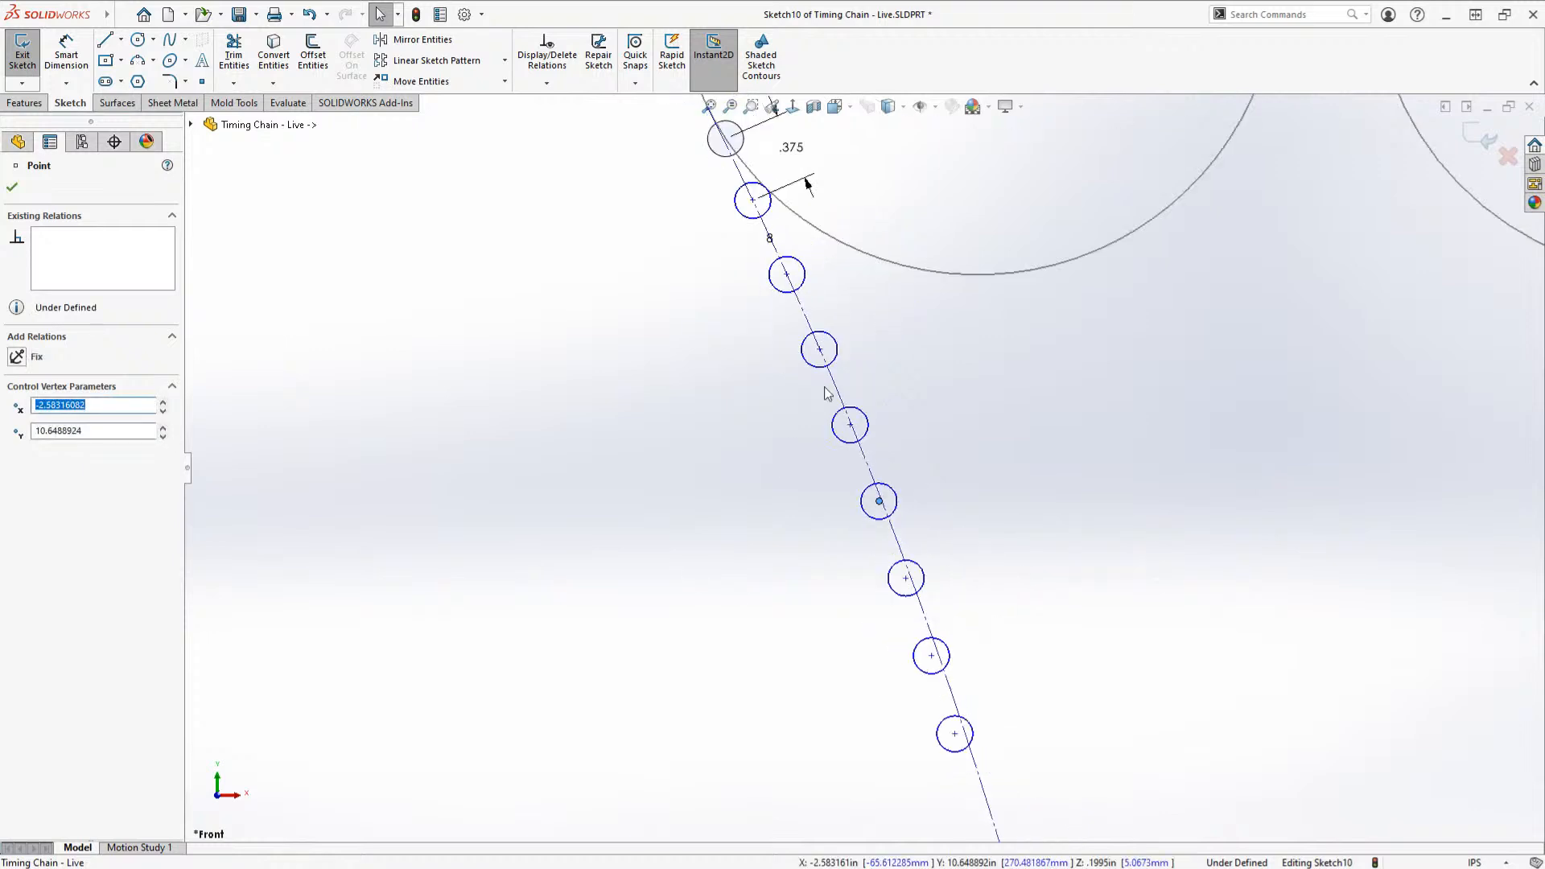
{"action": "scroll", "coordinate": [833, 342], "scroll_direction": "down", "scroll_amount": 2}
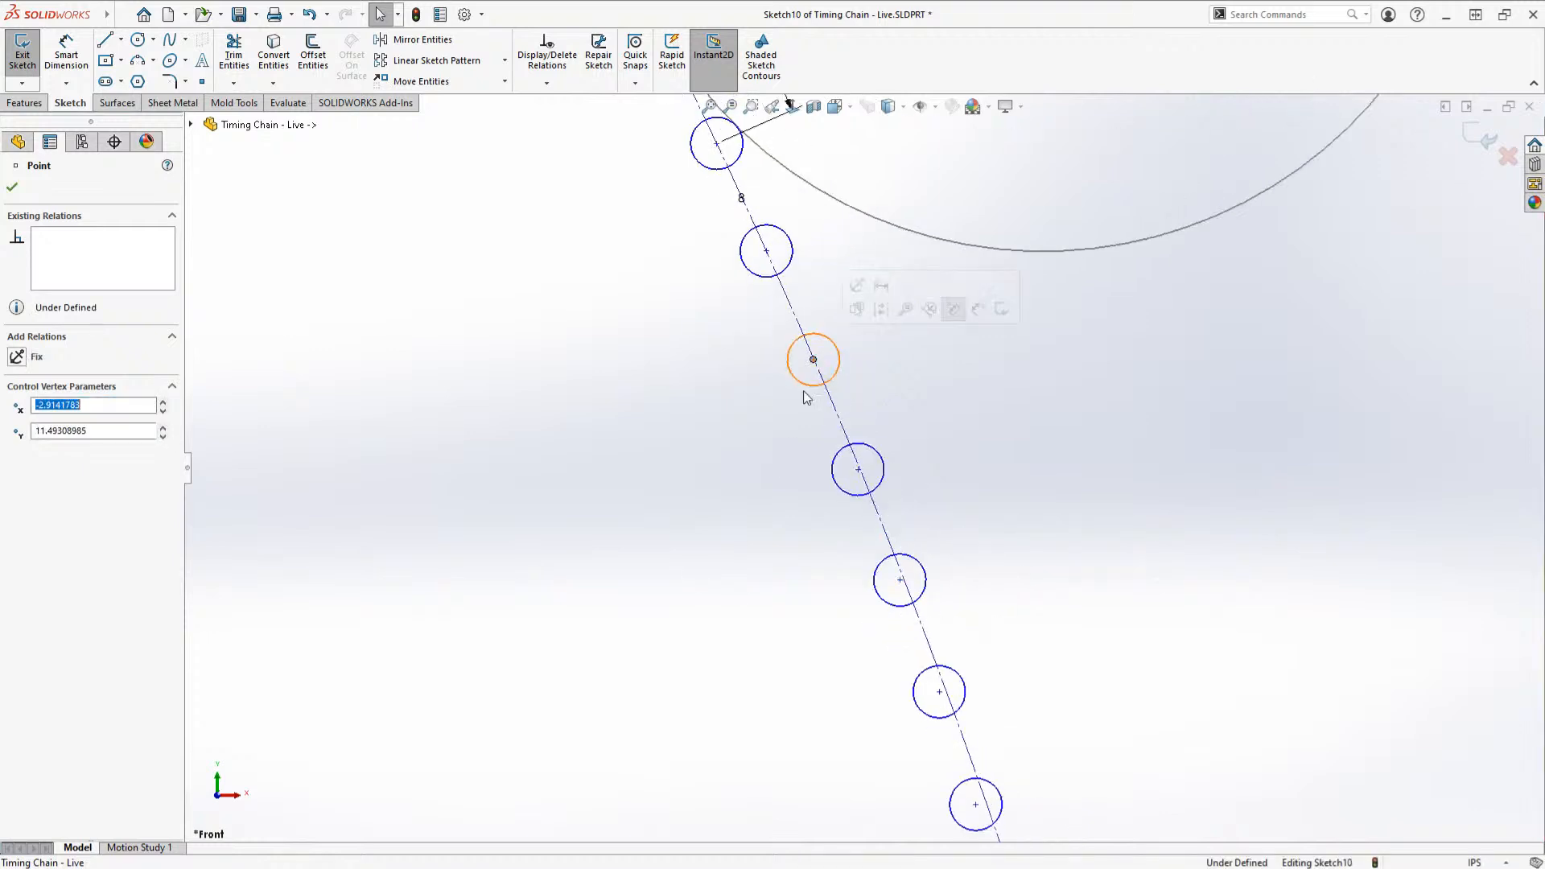
{"action": "left_click", "coordinate": [838, 412], "text": "ctrl"}
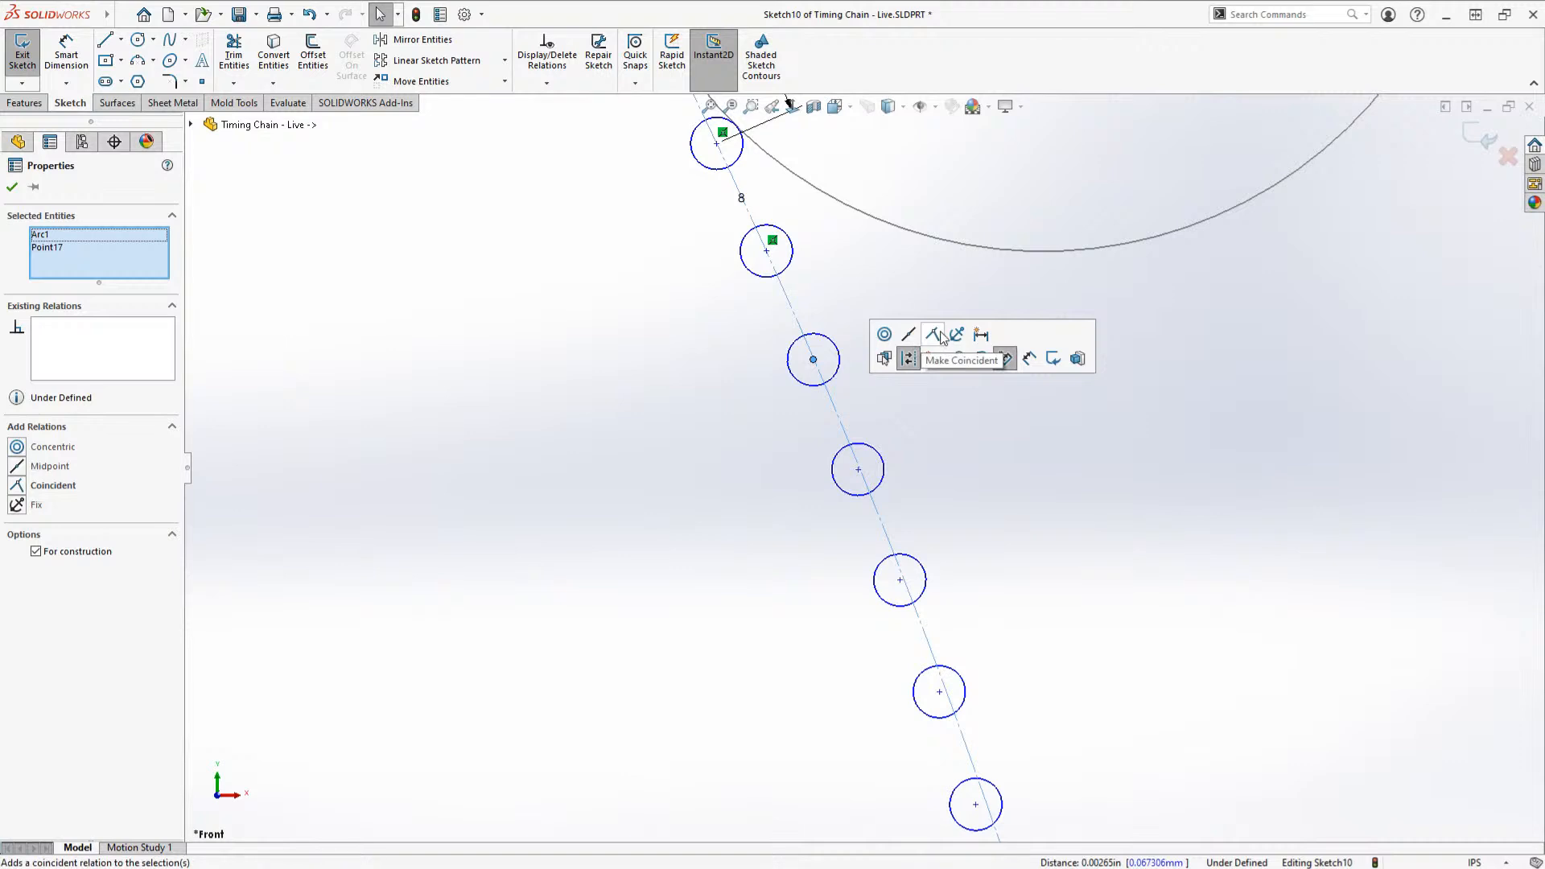
{"action": "left_click", "coordinate": [934, 335]}
{"action": "left_click", "coordinate": [794, 477]}
Step: Dimension the center distance between the first two roller circles of the circular sketch pattern as .375 in
{"action": "scroll", "coordinate": [839, 507], "scroll_direction": "up", "scroll_amount": 7}
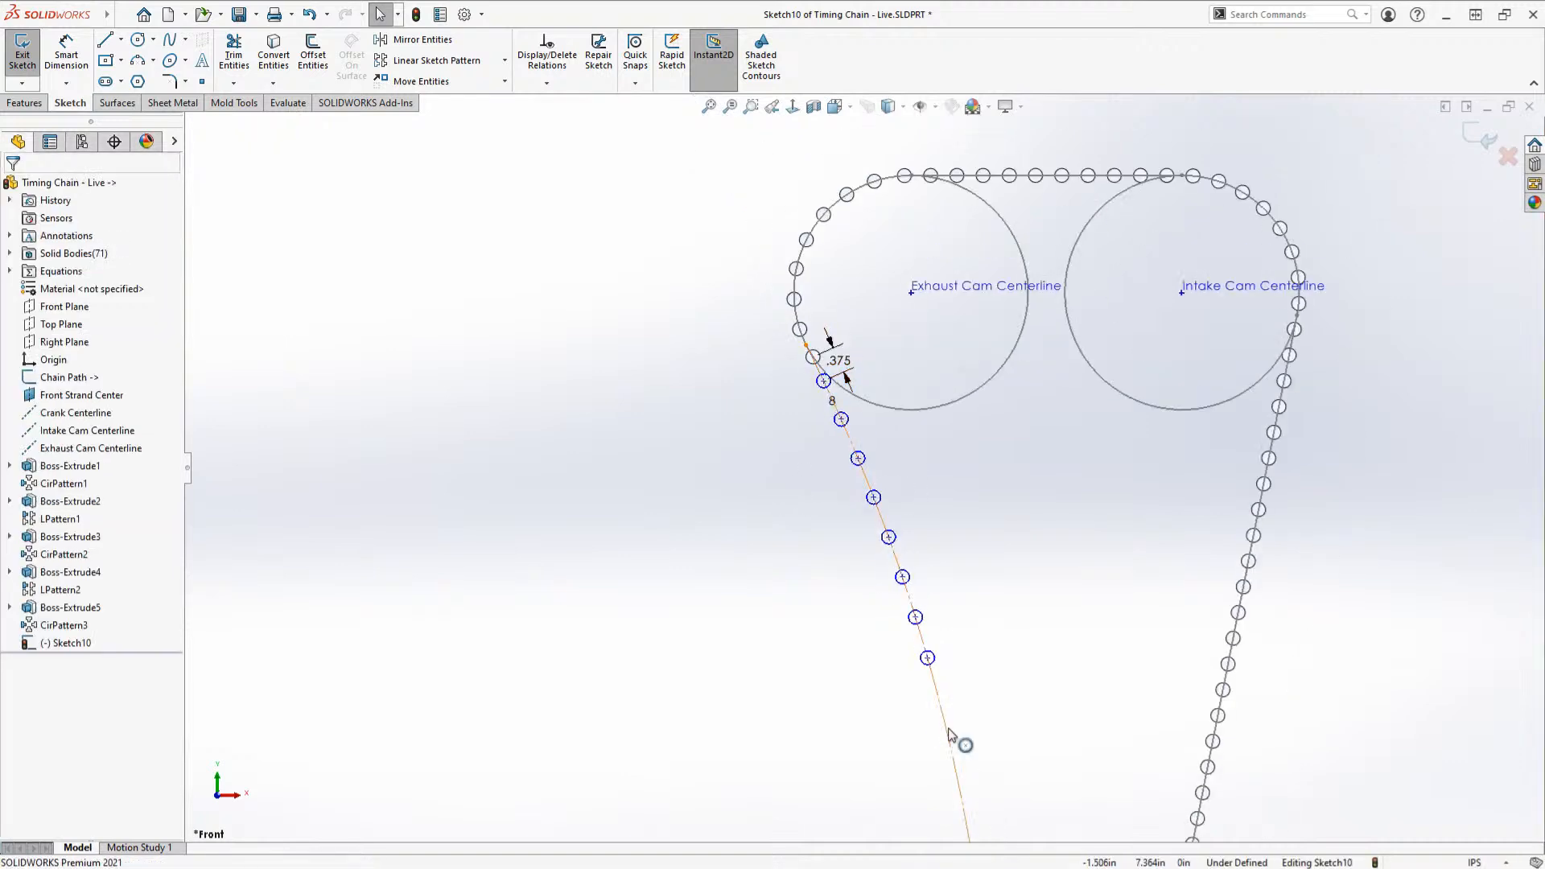
{"action": "scroll", "coordinate": [886, 389], "scroll_direction": "up", "scroll_amount": 6}
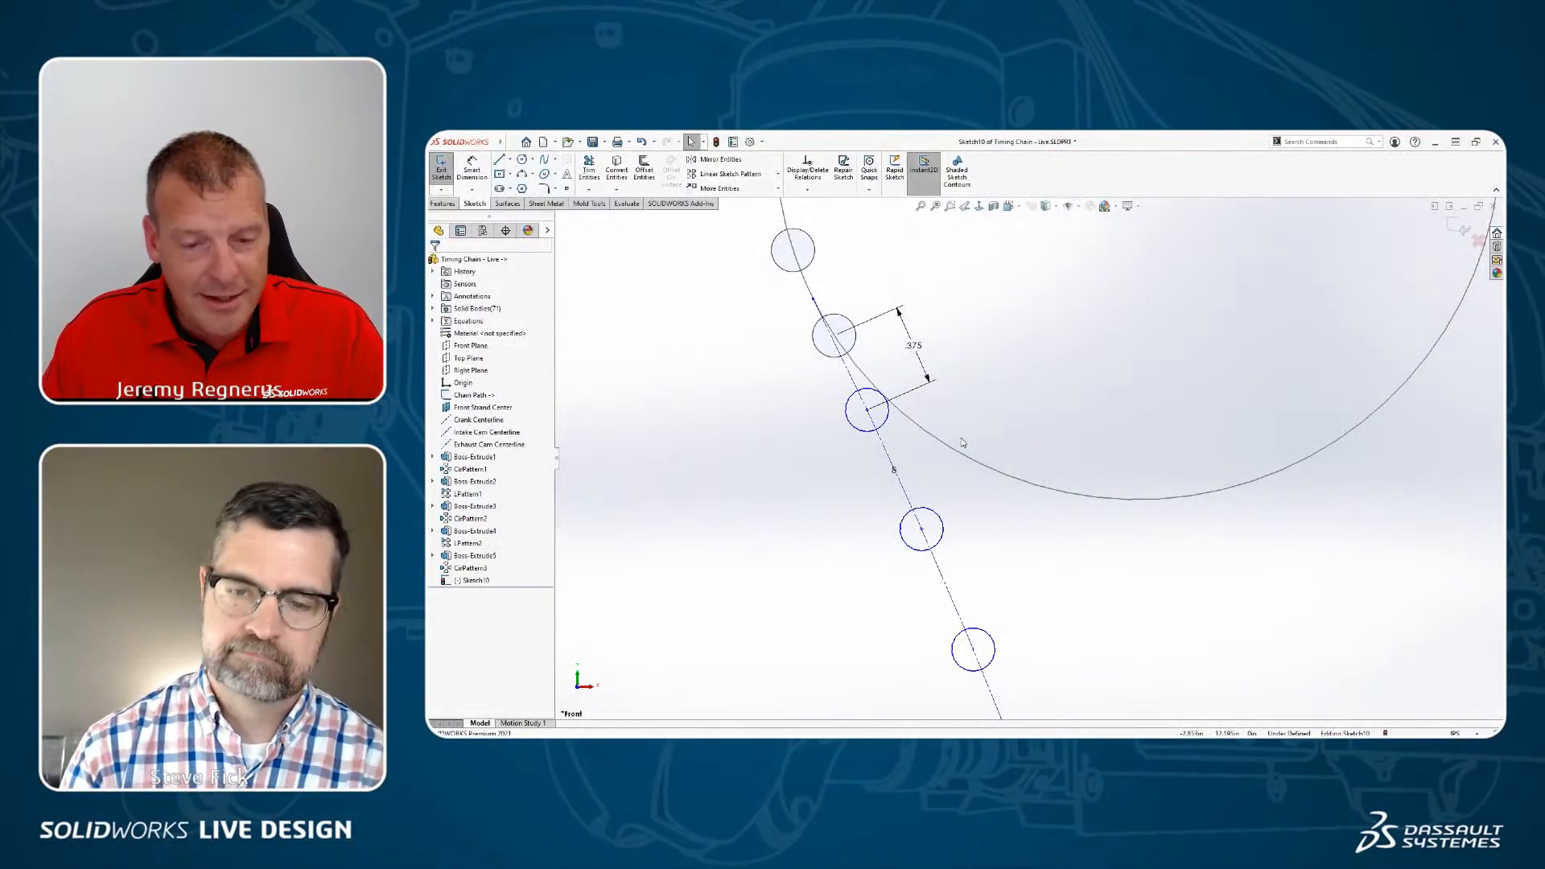
{"action": "key", "text": "s"}
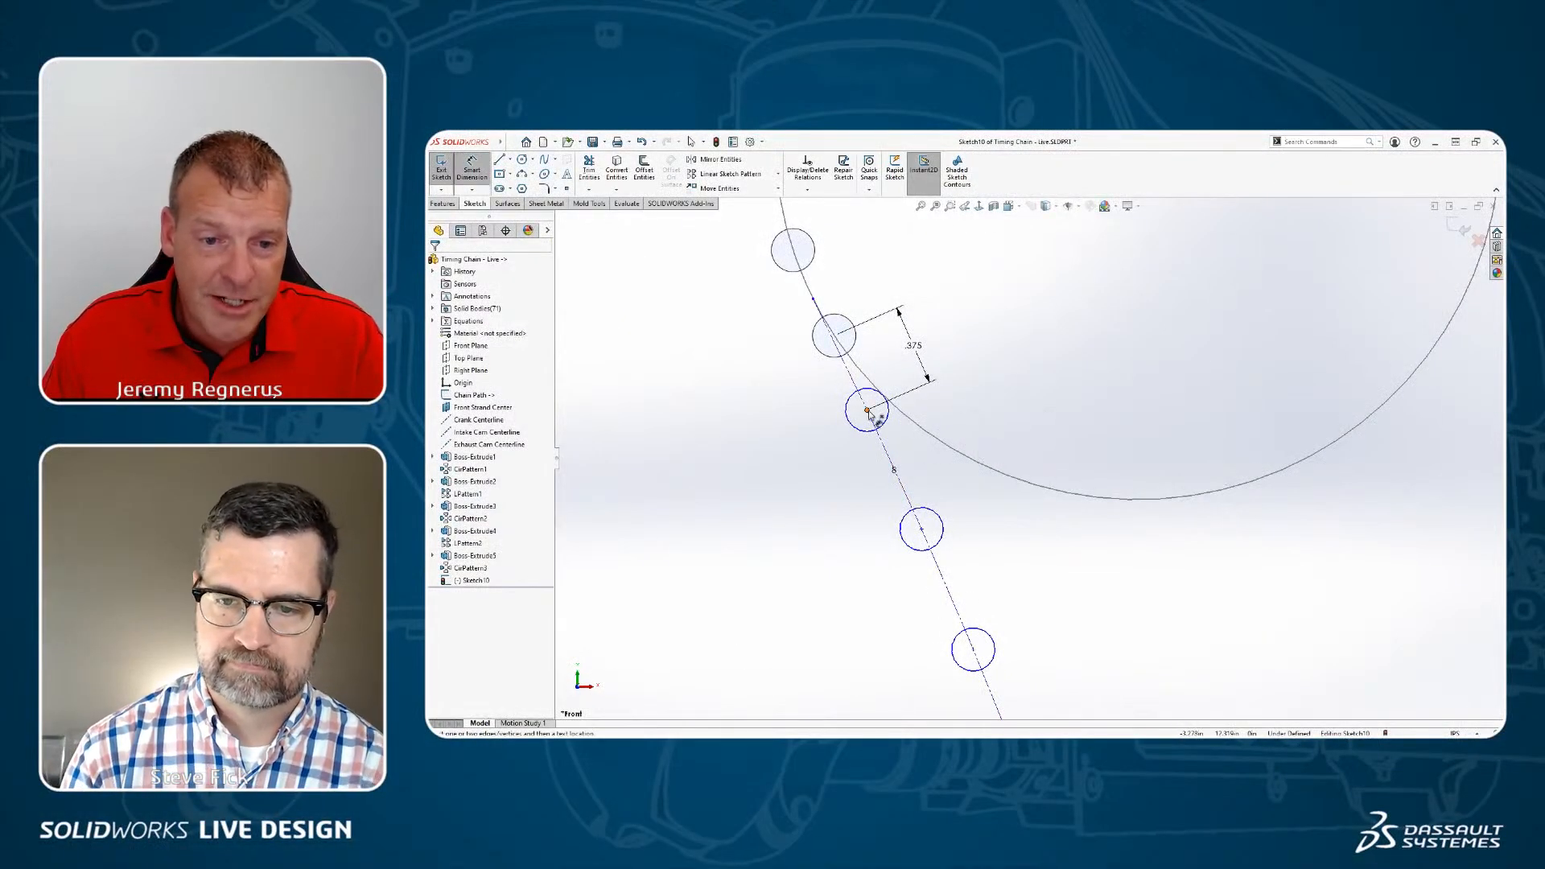
{"action": "left_click", "coordinate": [867, 410]}
{"action": "left_click", "coordinate": [922, 529]}
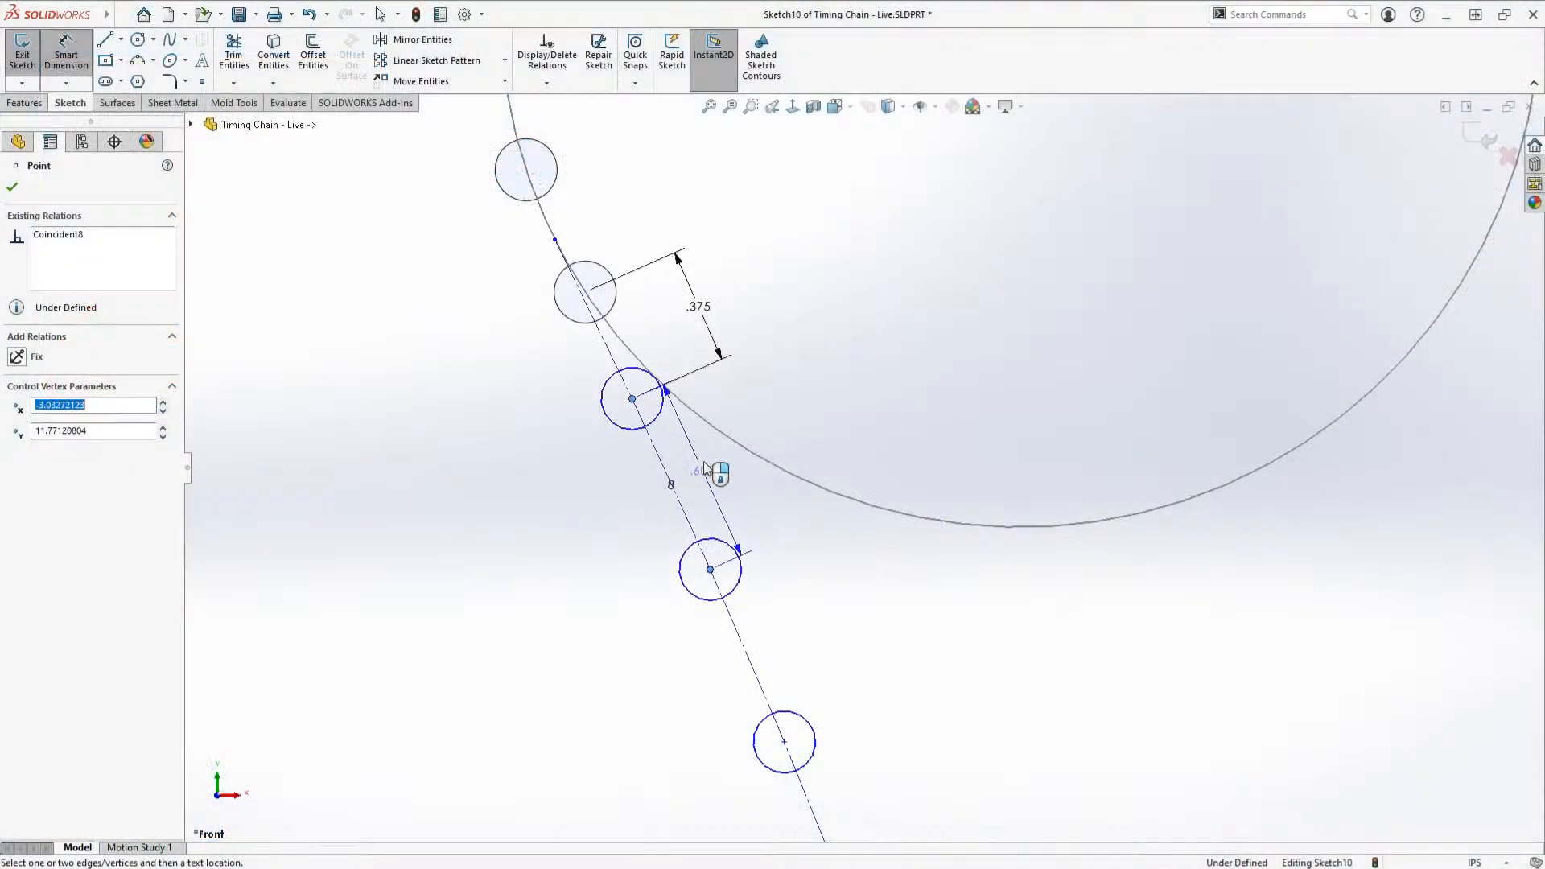
{"action": "left_click", "coordinate": [787, 436]}
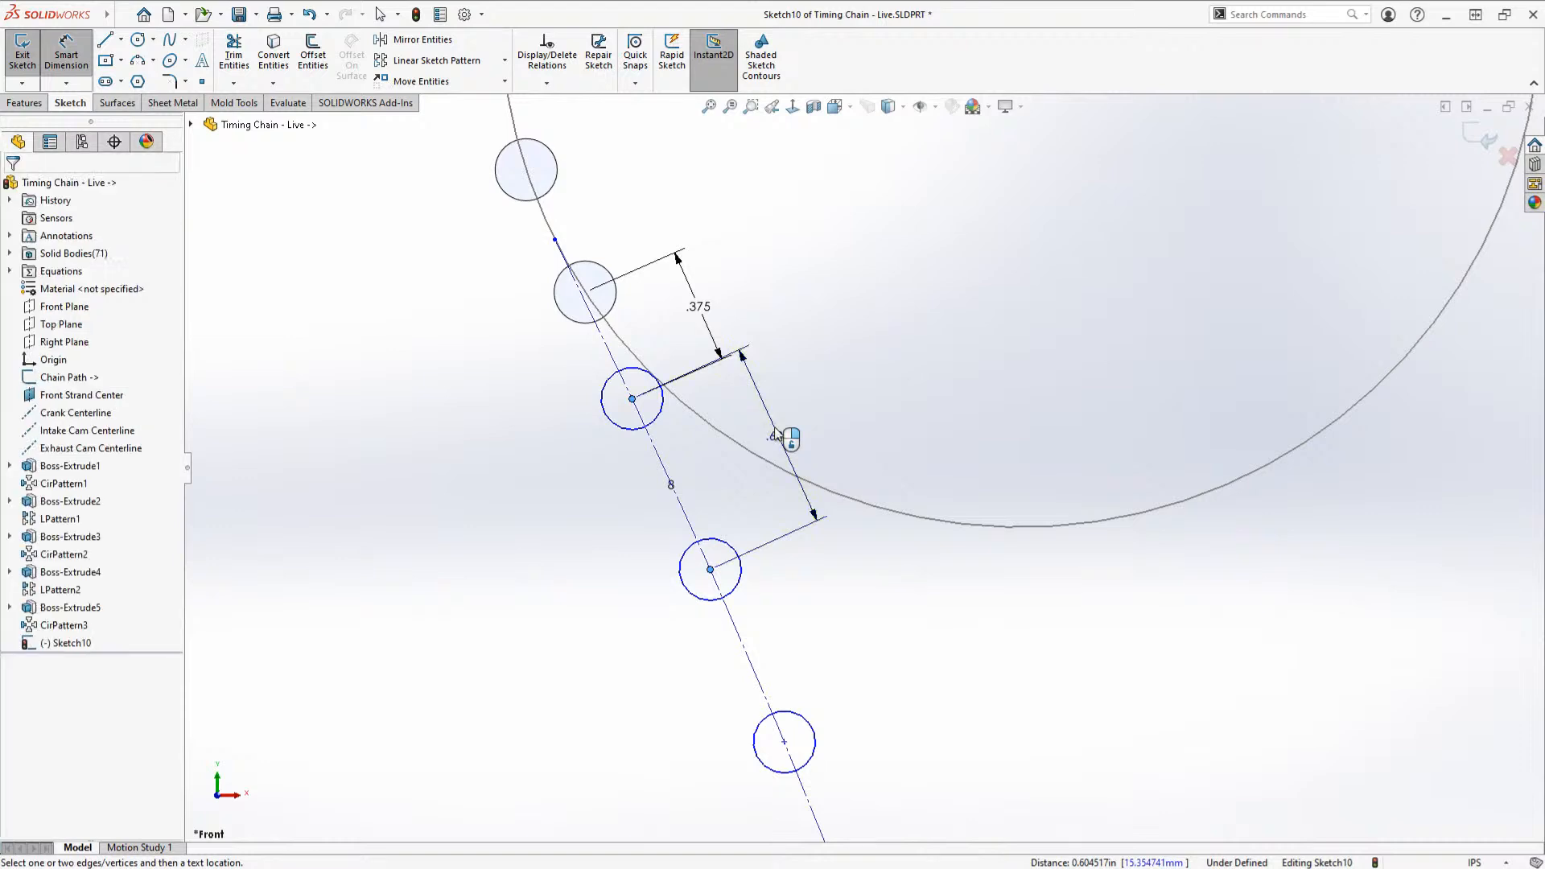
{"action": "type", "text": ".375"}
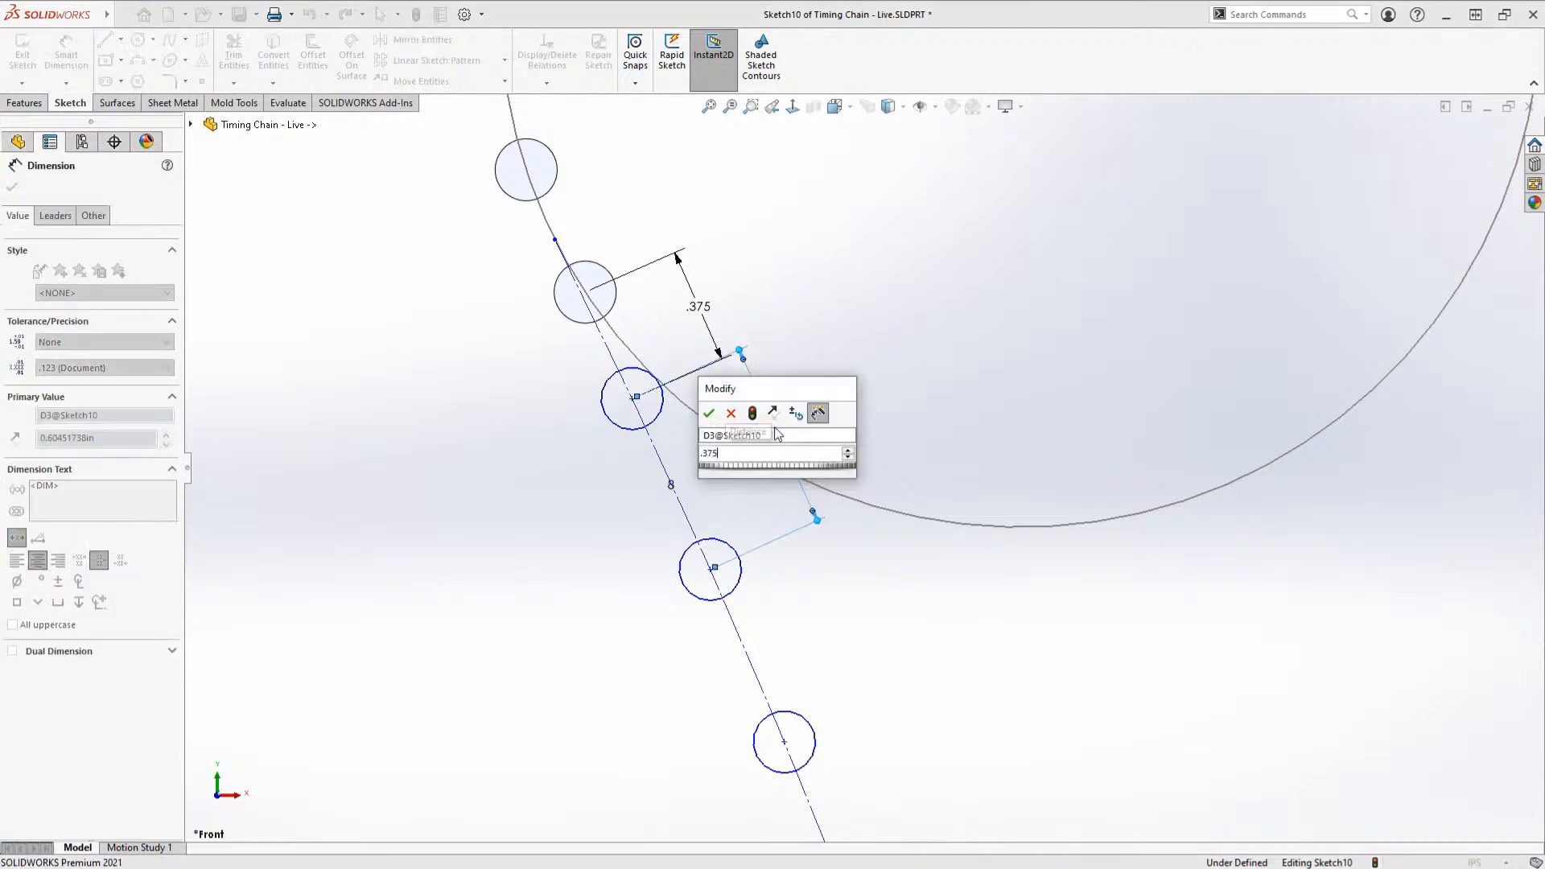
{"action": "key", "text": "Return"}
{"action": "key", "text": "Escape"}
{"action": "scroll", "coordinate": [889, 565], "scroll_direction": "up", "scroll_amount": 3}
{"action": "scroll", "coordinate": [888, 566], "scroll_direction": "up", "scroll_amount": 3}
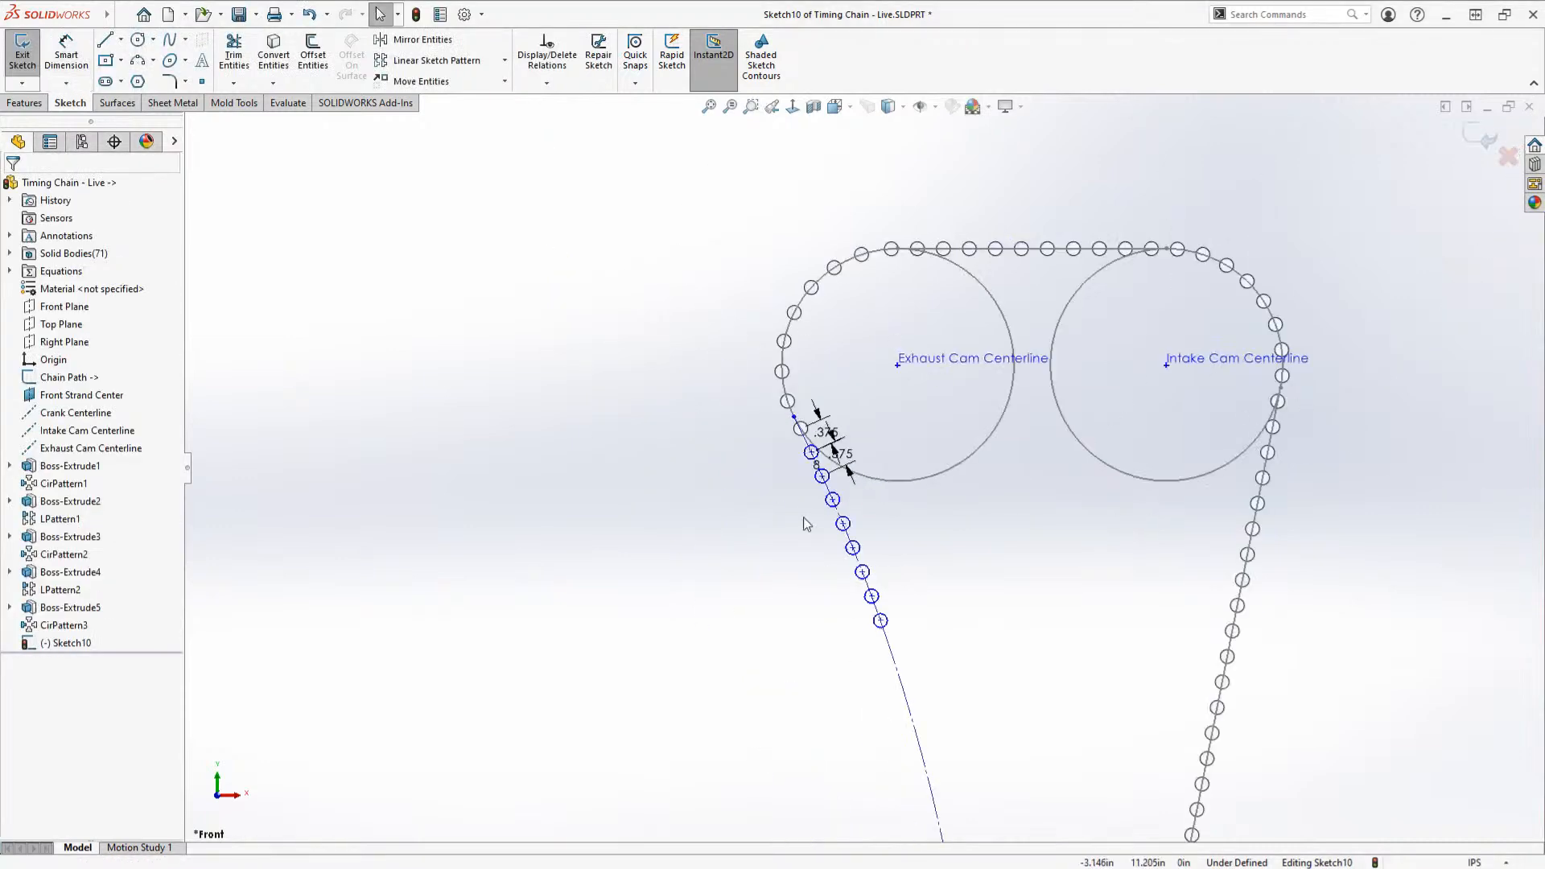
{"action": "scroll", "coordinate": [868, 529], "scroll_direction": "up", "scroll_amount": 2}
{"action": "scroll", "coordinate": [976, 748], "scroll_direction": "down", "scroll_amount": 3}
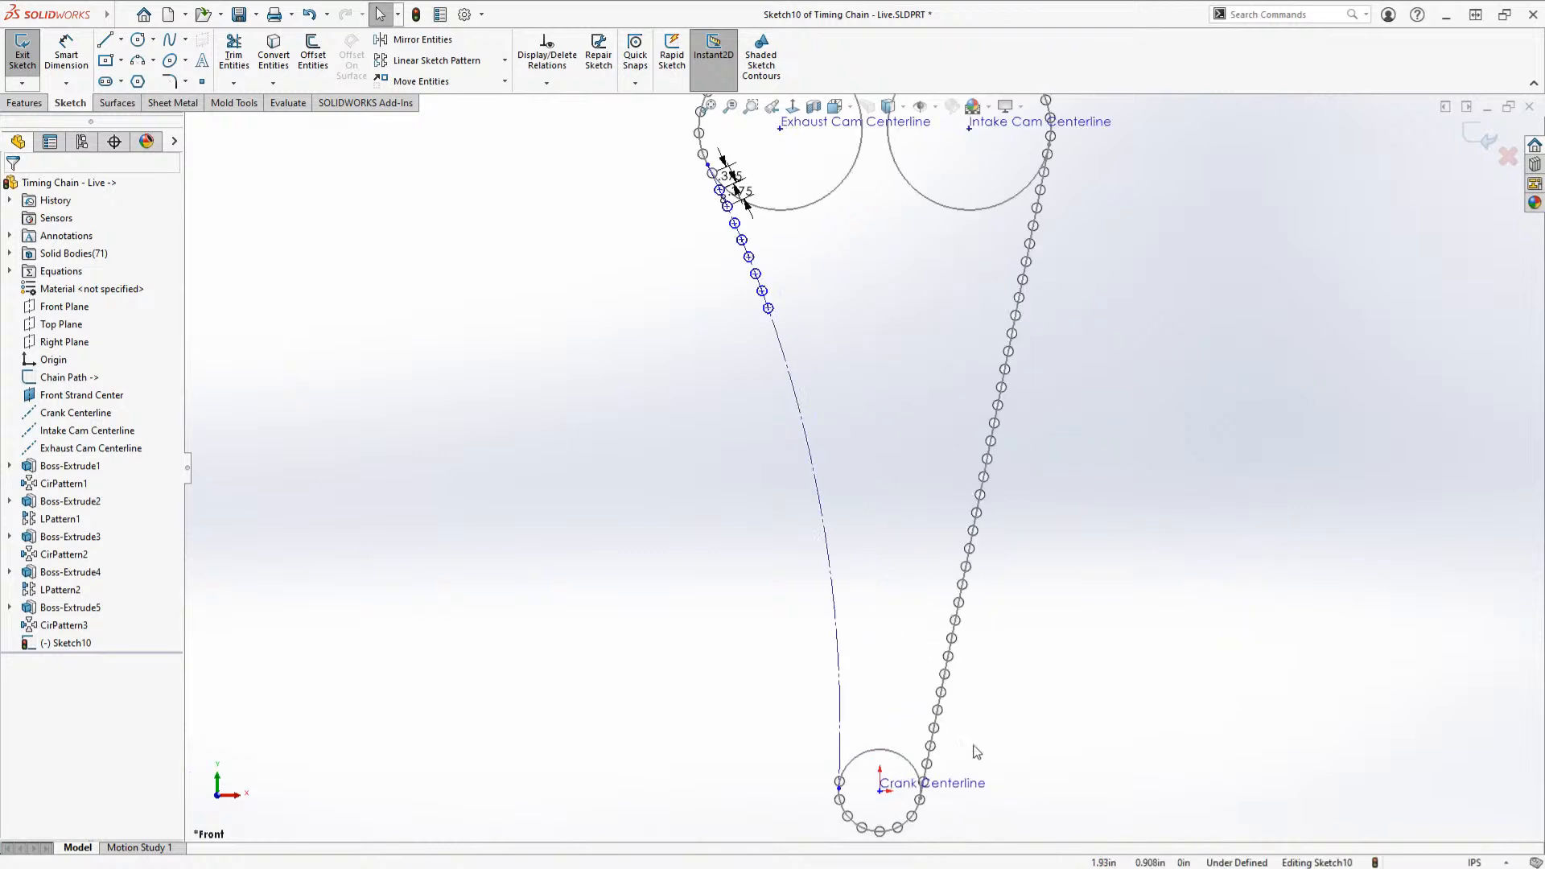
{"action": "right_click", "coordinate": [773, 317]}
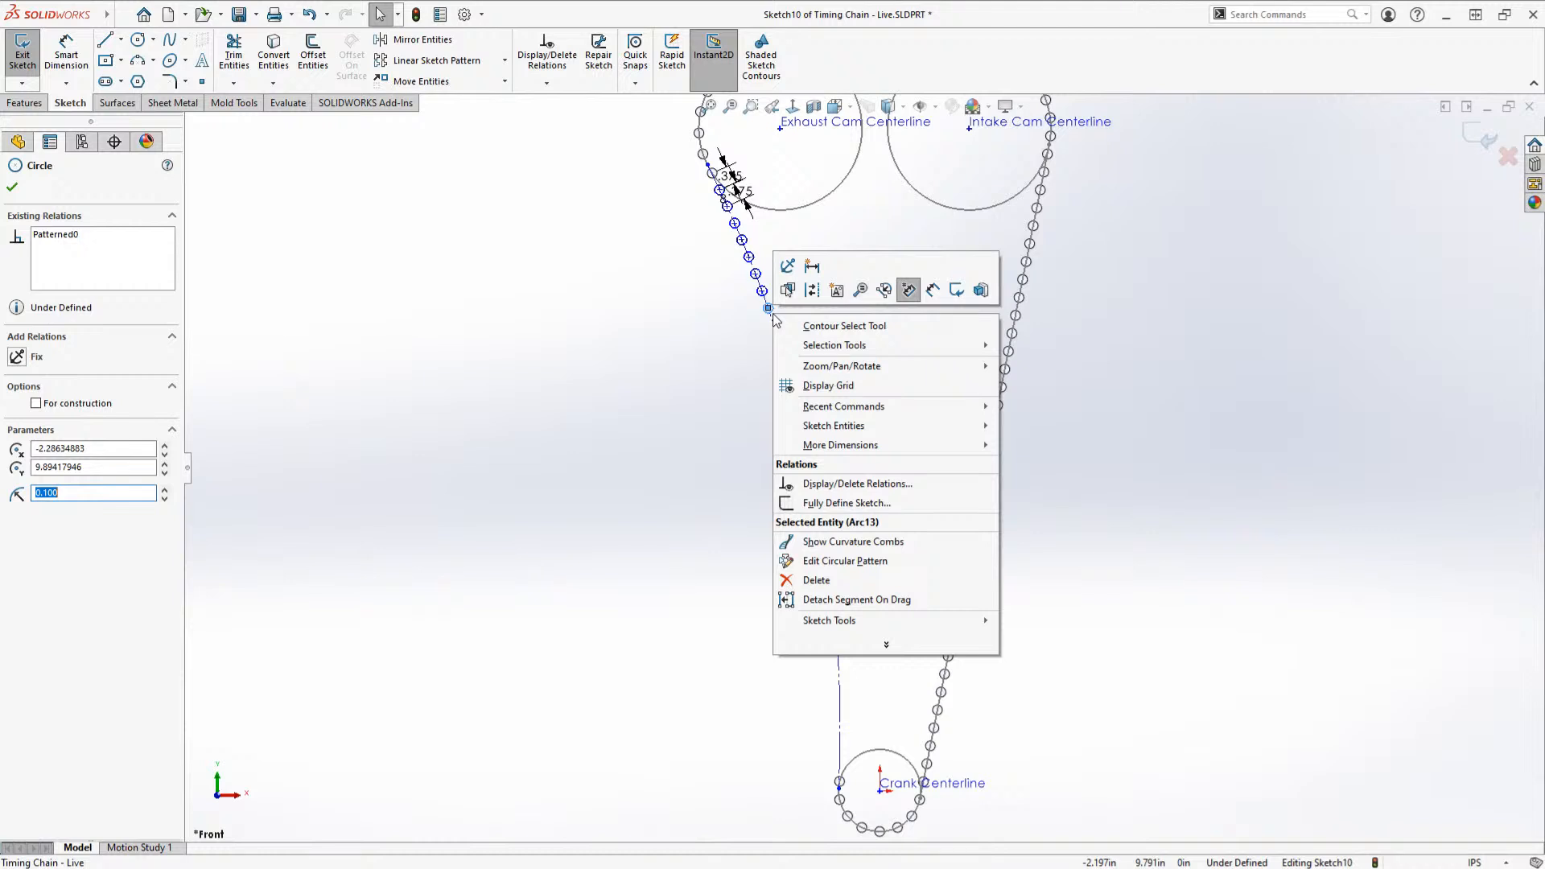
{"action": "mouse_move", "coordinate": [829, 425]}
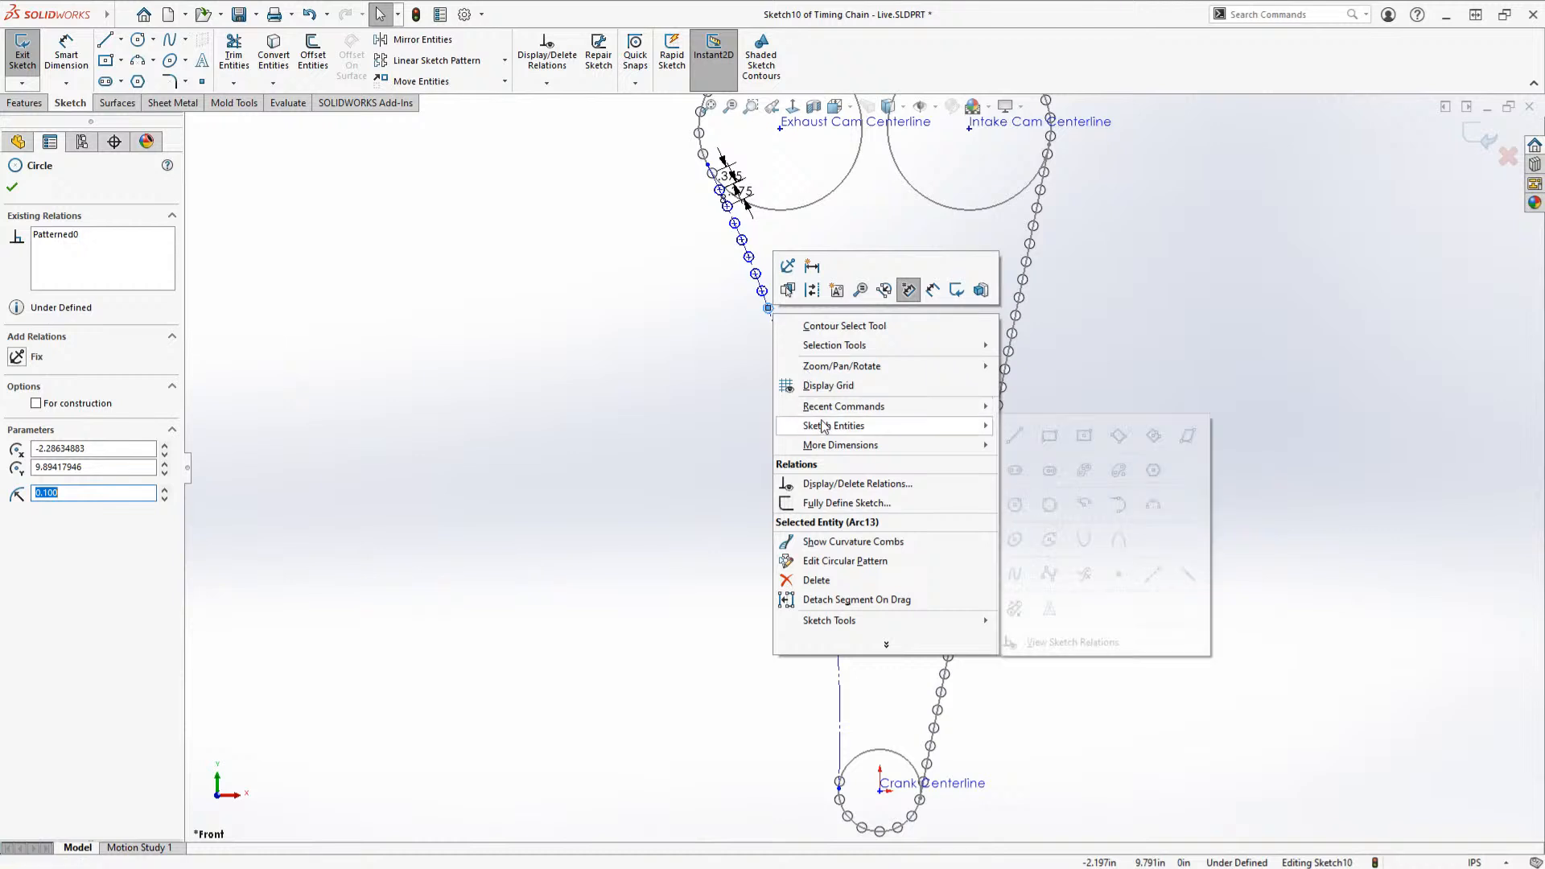
{"action": "left_click", "coordinate": [722, 350]}
Step: Edit the circular sketch pattern of the roller circles to 33 instances so it reaches down to the crank
{"action": "scroll", "coordinate": [698, 161], "scroll_direction": "down", "scroll_amount": 5}
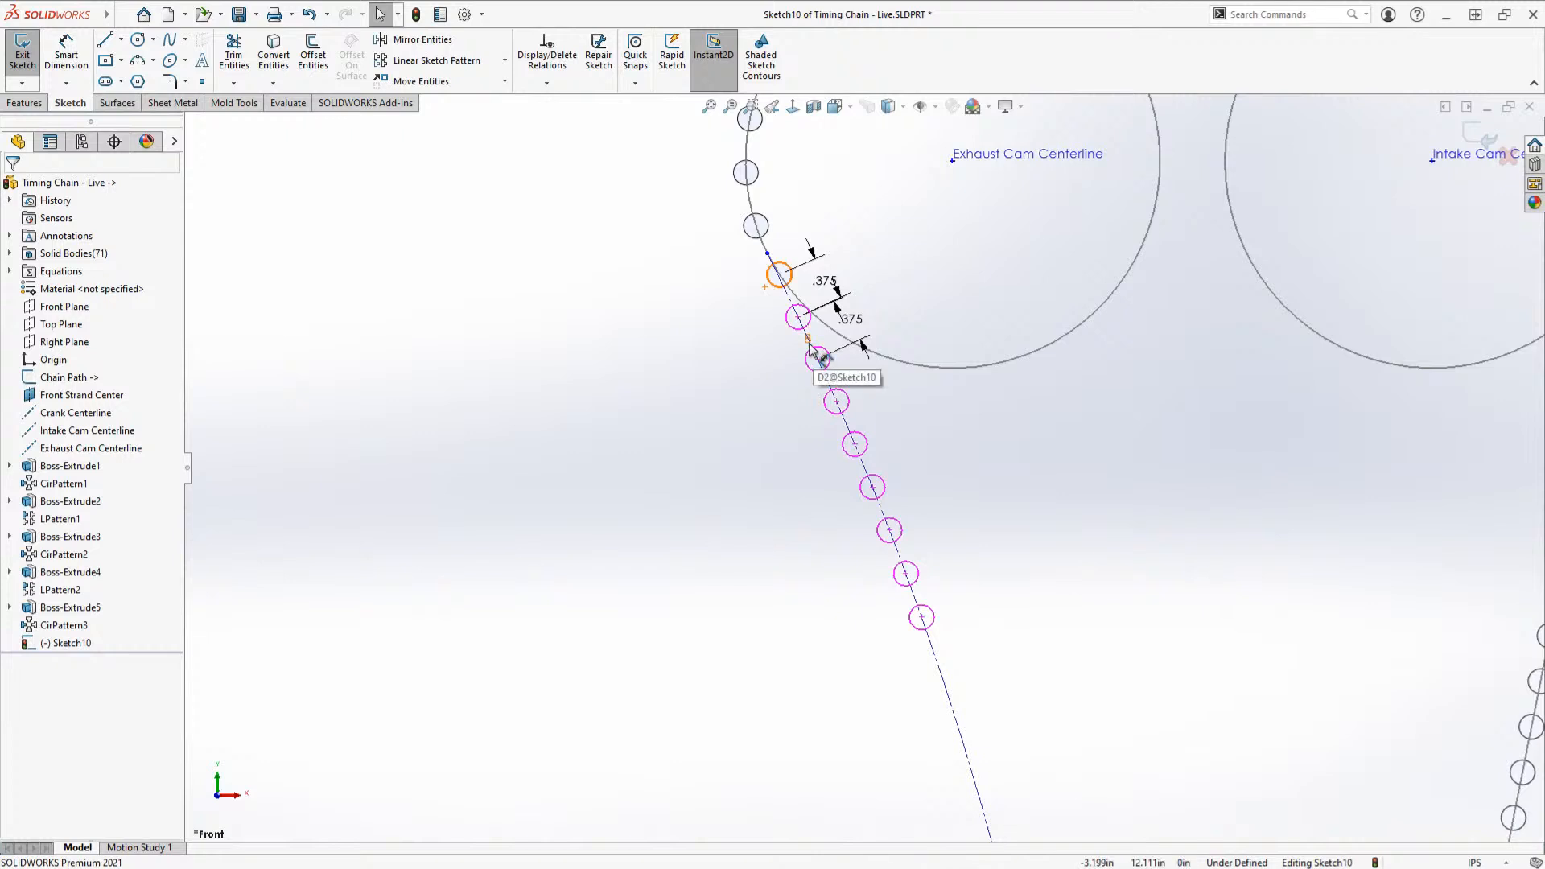
{"action": "scroll", "coordinate": [914, 693], "scroll_direction": "up", "scroll_amount": 8}
{"action": "scroll", "coordinate": [925, 704], "scroll_direction": "down", "scroll_amount": 3}
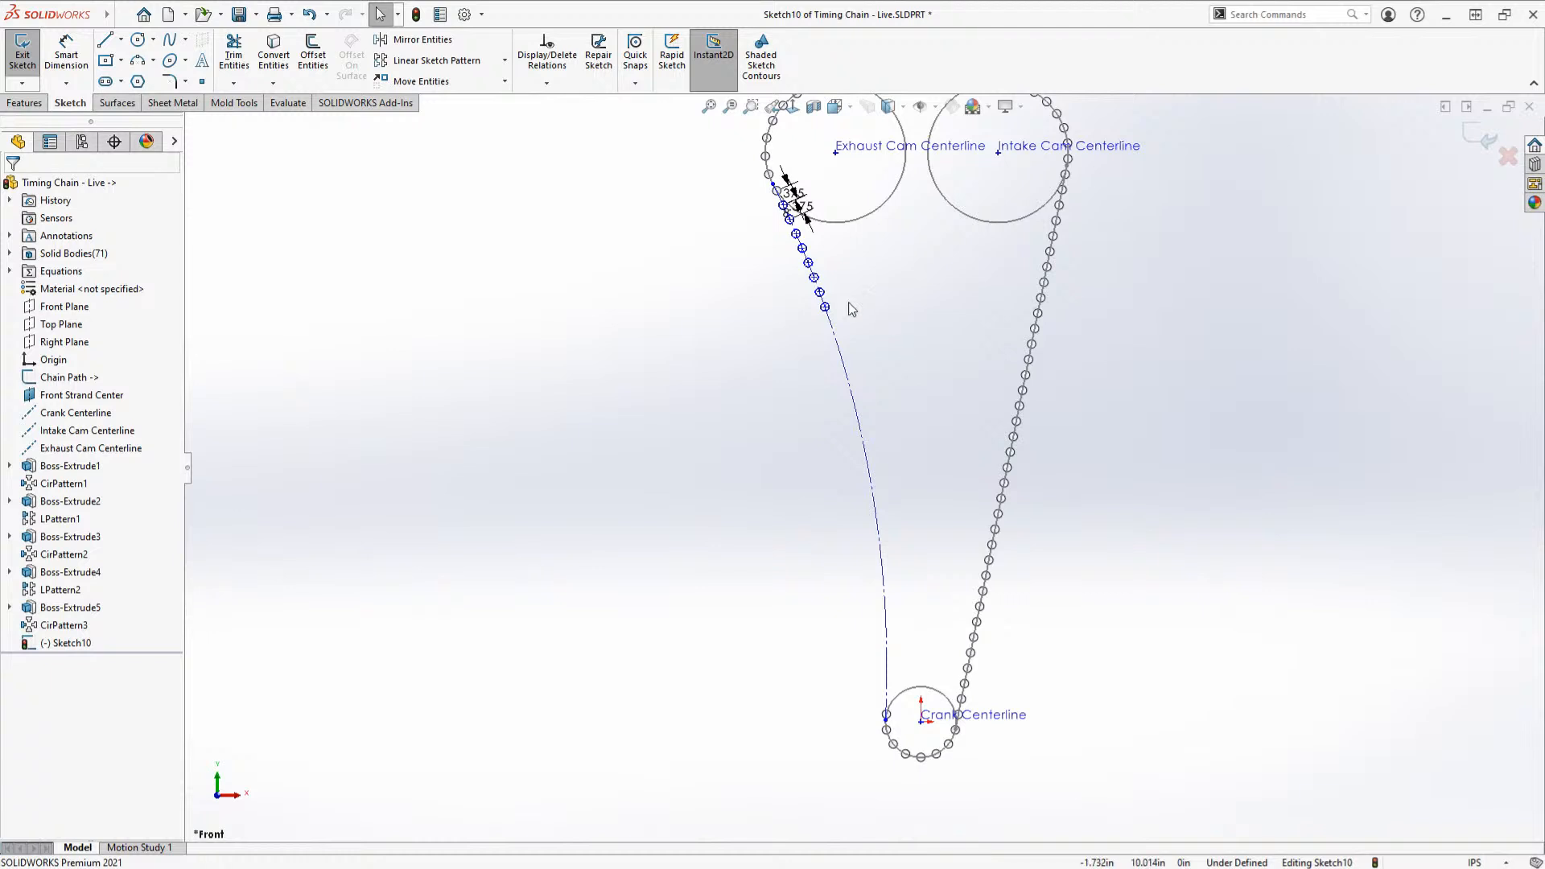
{"action": "scroll", "coordinate": [853, 305], "scroll_direction": "down", "scroll_amount": 2}
{"action": "left_click", "coordinate": [821, 317]}
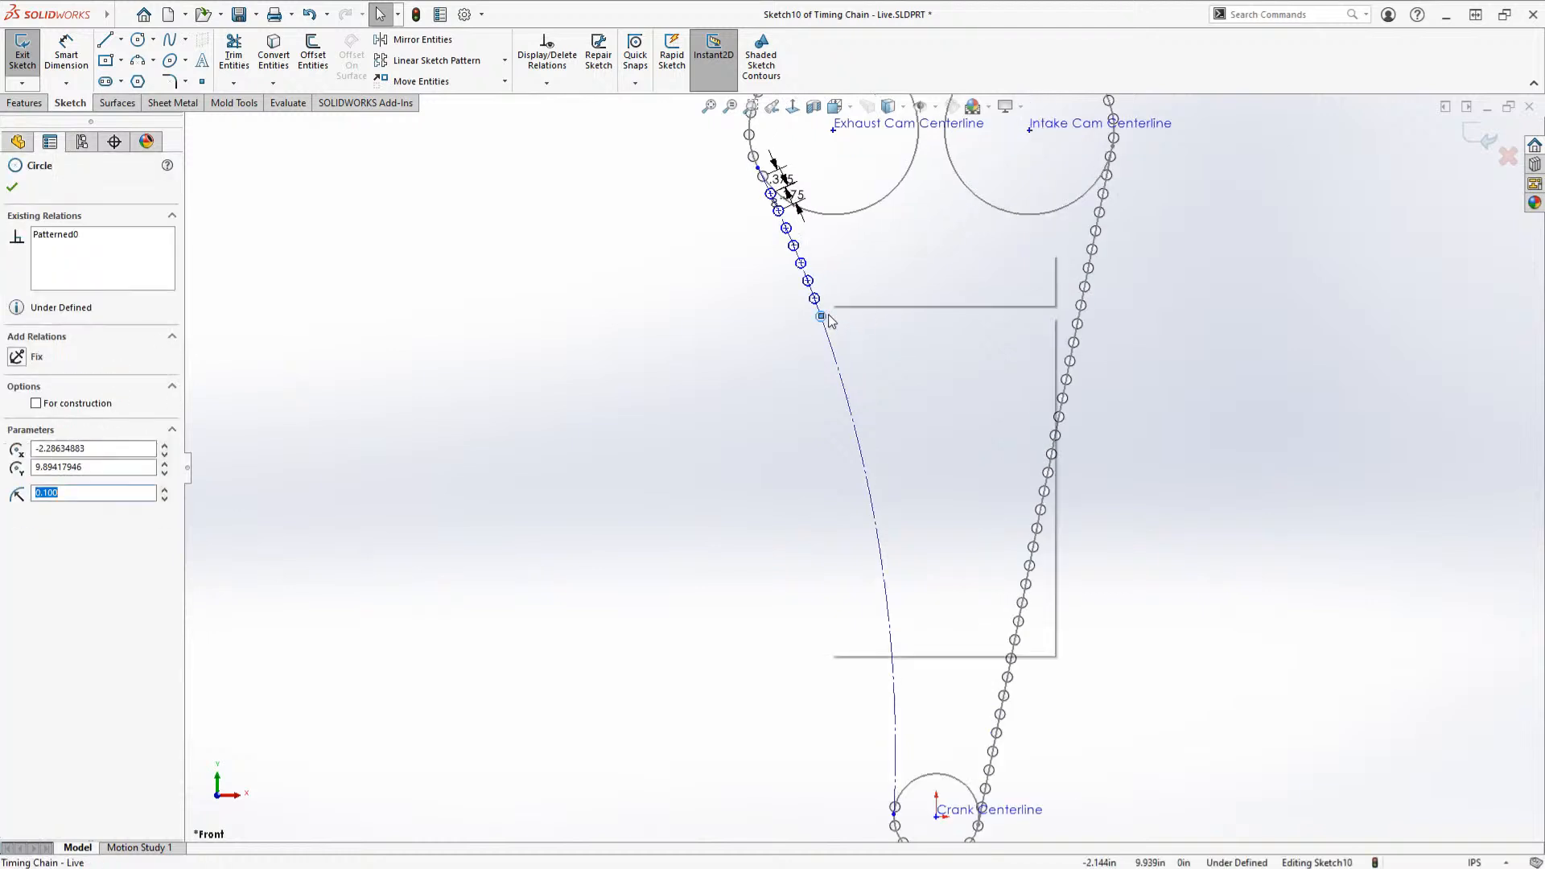
{"action": "right_click", "coordinate": [824, 317]}
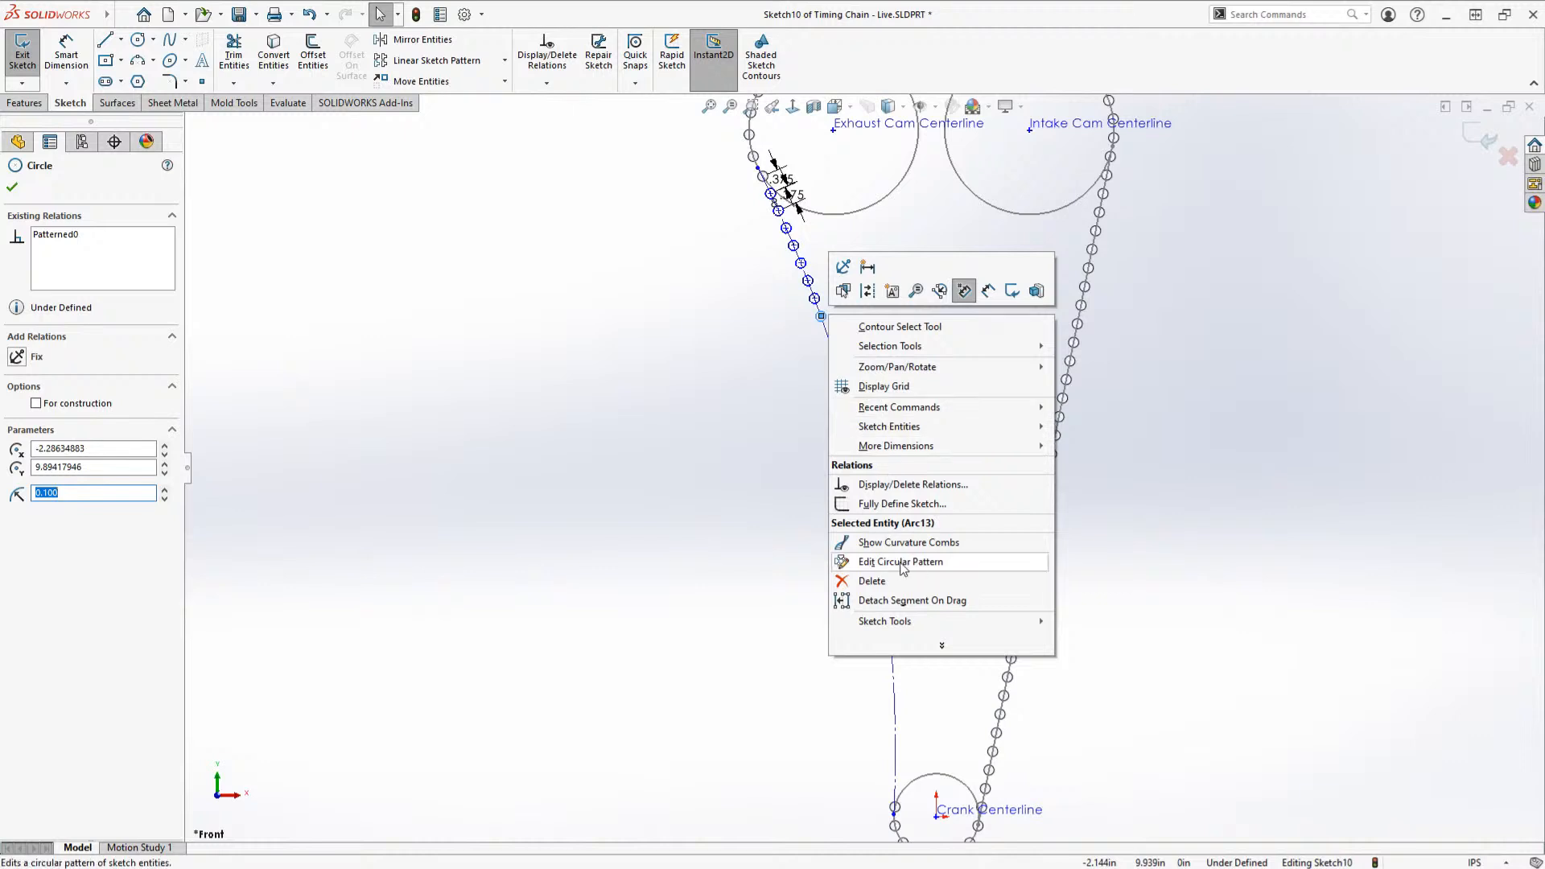
{"action": "left_click", "coordinate": [912, 565]}
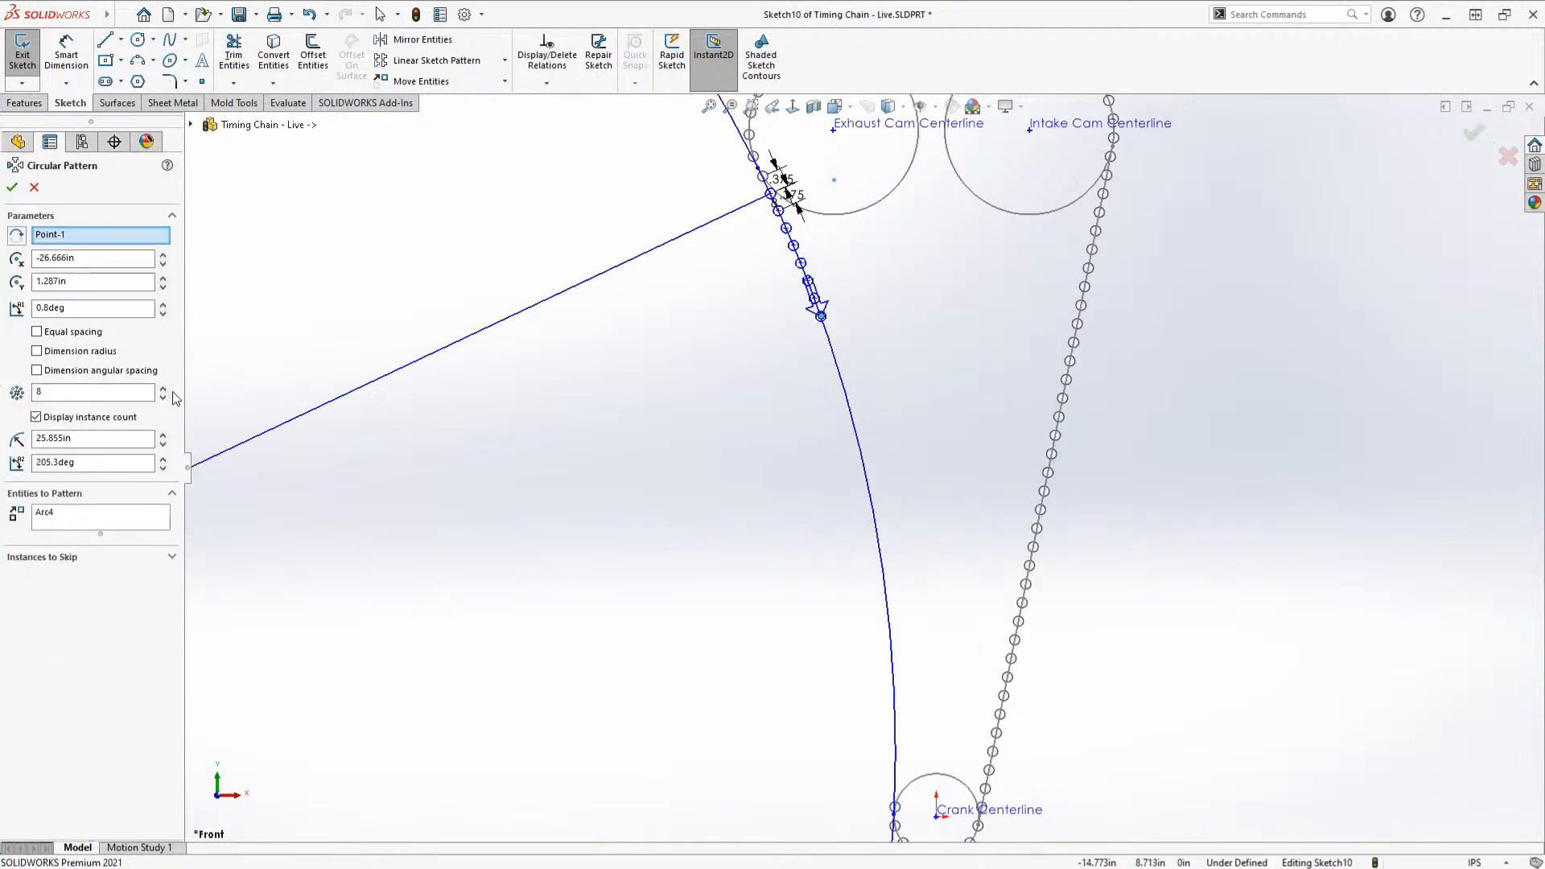
{"action": "left_click", "coordinate": [164, 389]}
{"action": "left_click", "coordinate": [164, 390]}
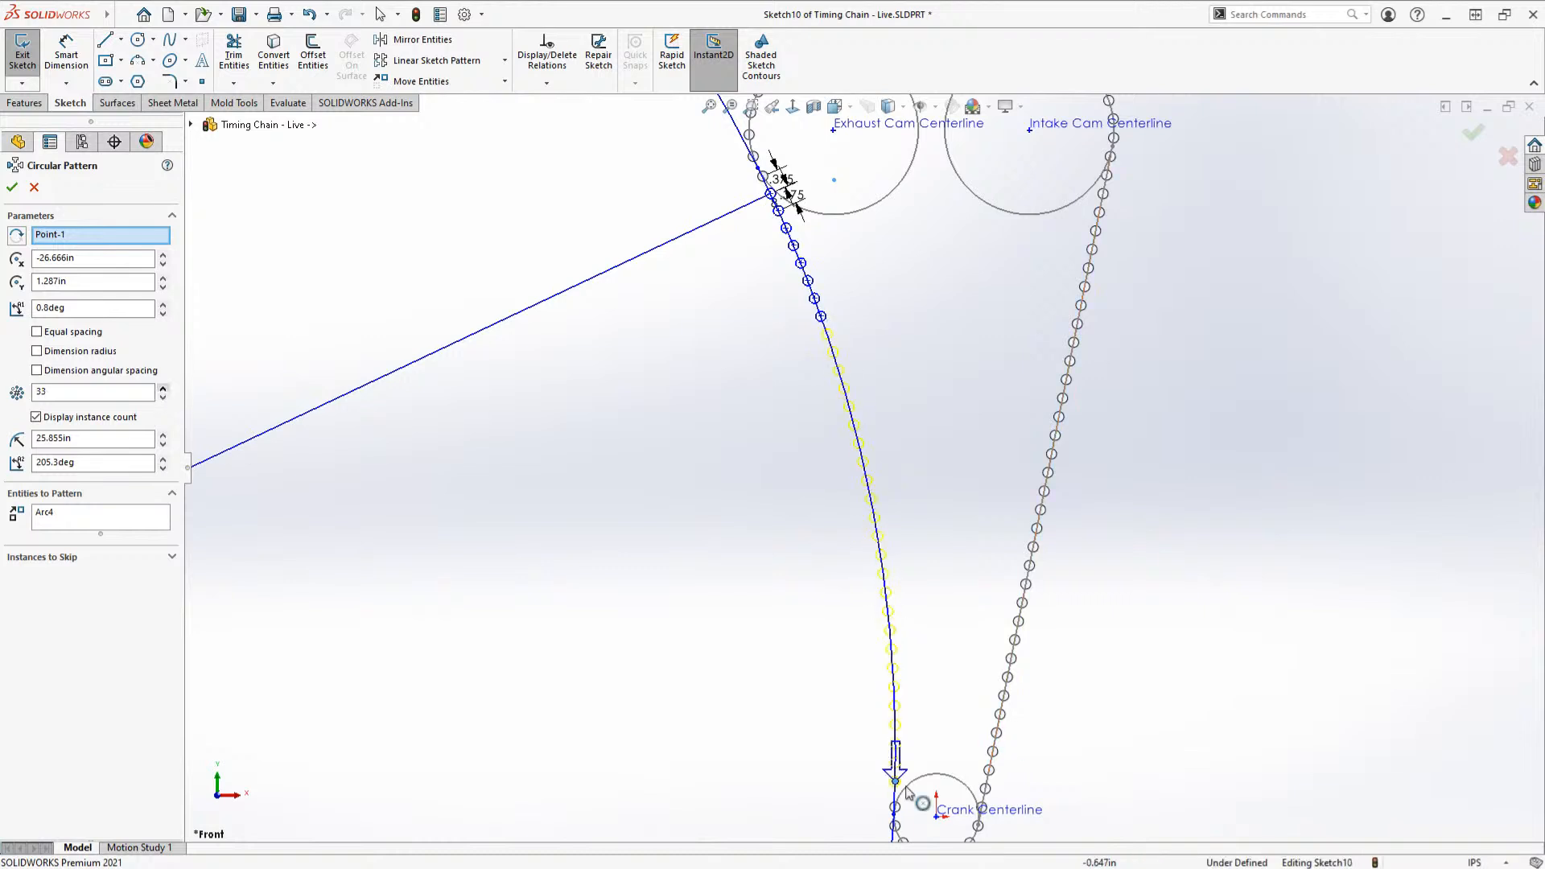
{"action": "scroll", "coordinate": [905, 803], "scroll_direction": "down", "scroll_amount": 8}
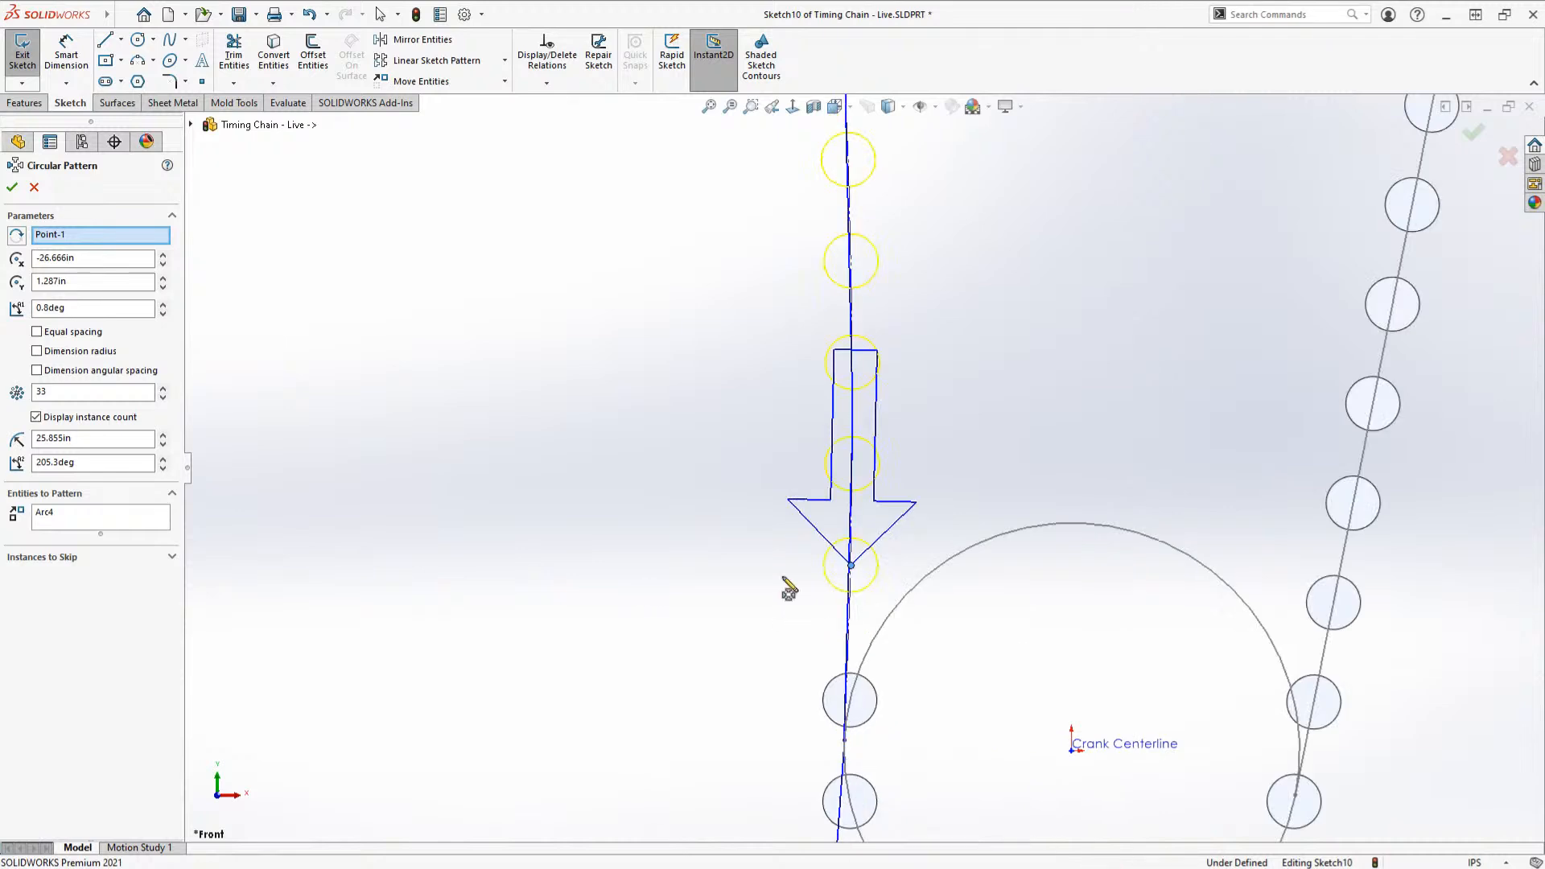
{"action": "left_click", "coordinate": [12, 192]}
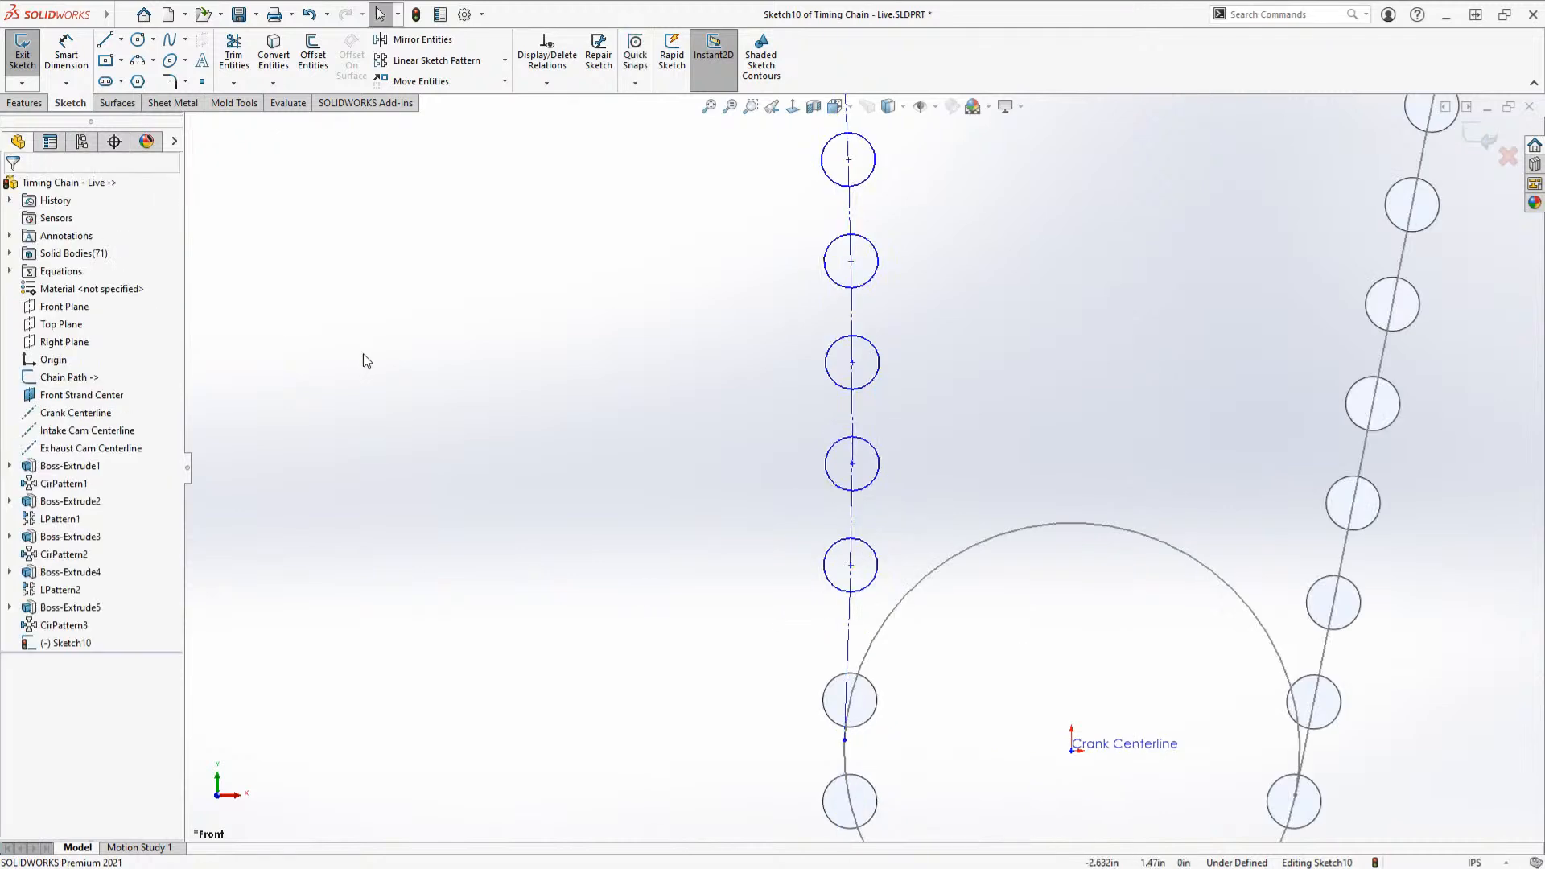
Step: Try to dimension the center distance between the last patterned circle and the nearest crank roller as .375 in, and delete that dimension
{"action": "scroll", "coordinate": [702, 402], "scroll_direction": "up", "scroll_amount": 6}
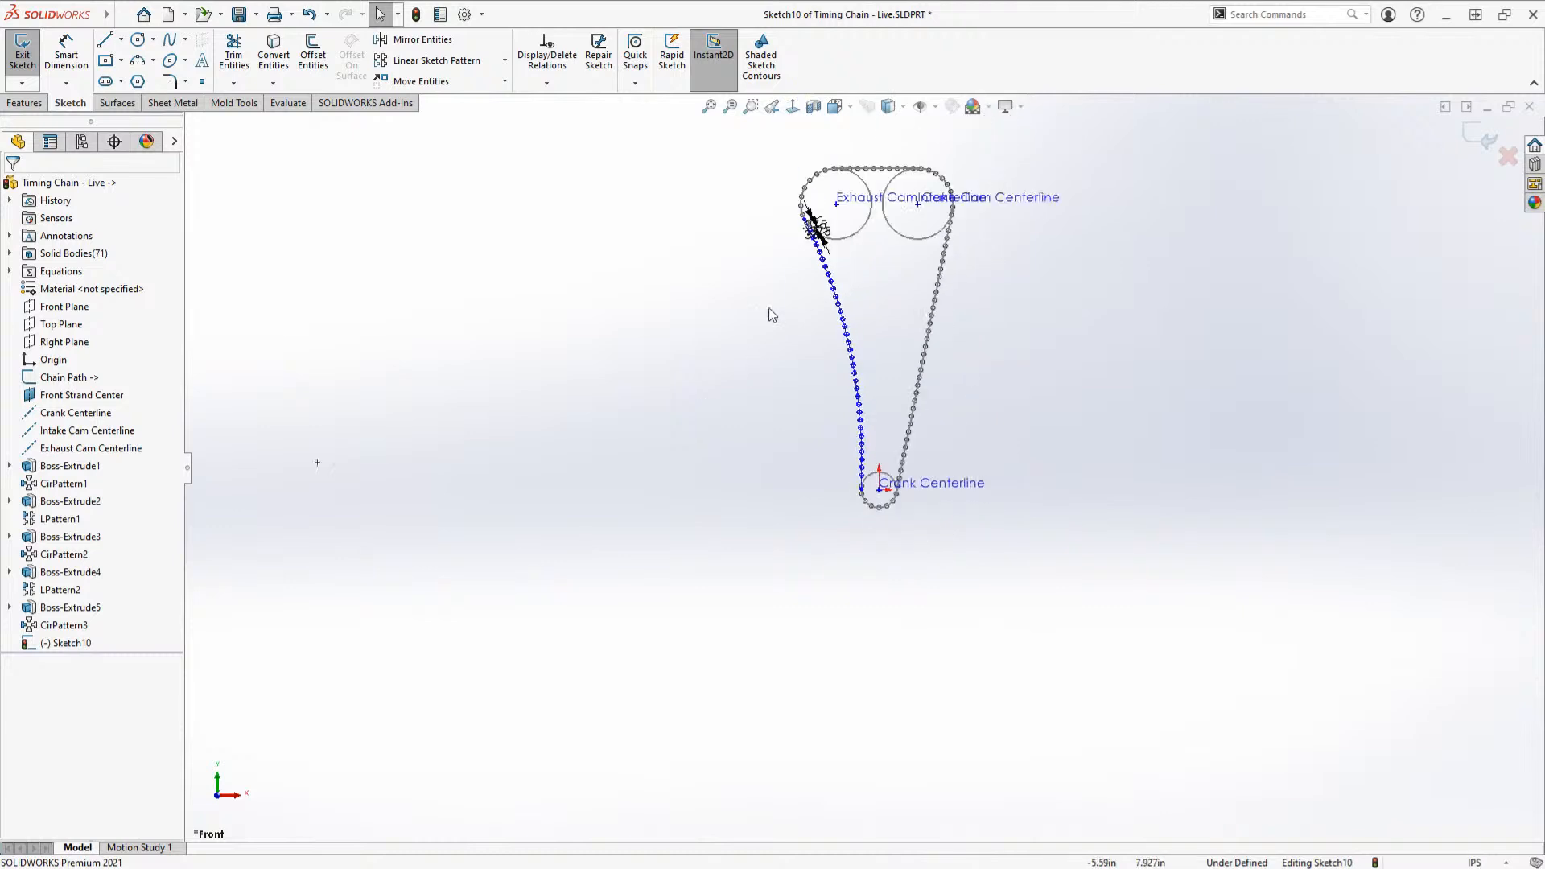
{"action": "scroll", "coordinate": [929, 270], "scroll_direction": "down", "scroll_amount": 8}
{"action": "scroll", "coordinate": [923, 334], "scroll_direction": "down", "scroll_amount": 3}
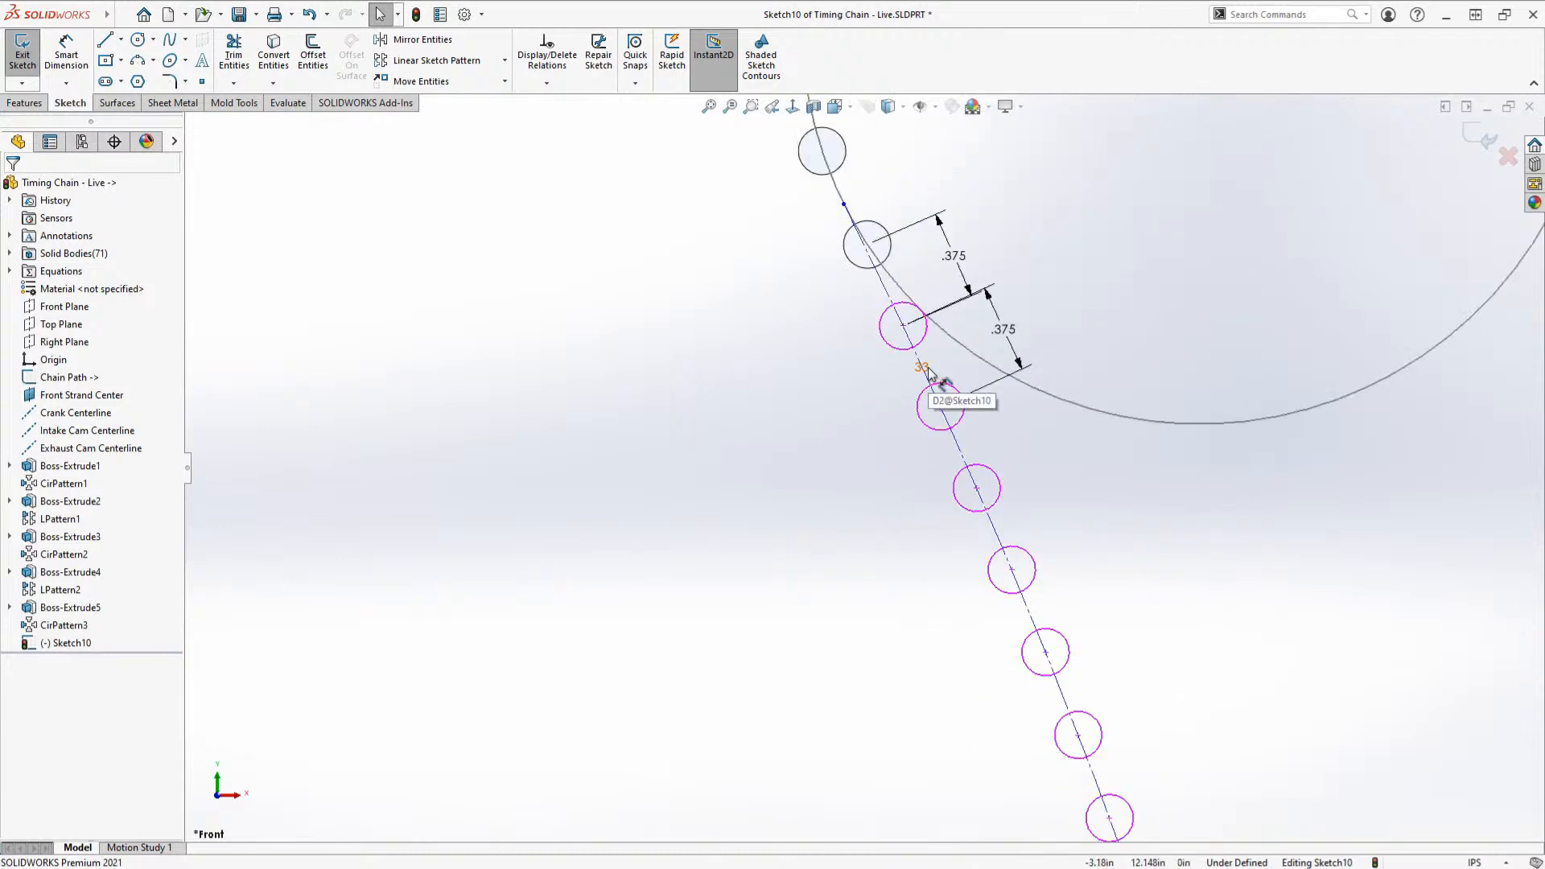
{"action": "scroll", "coordinate": [852, 583], "scroll_direction": "up", "scroll_amount": 4}
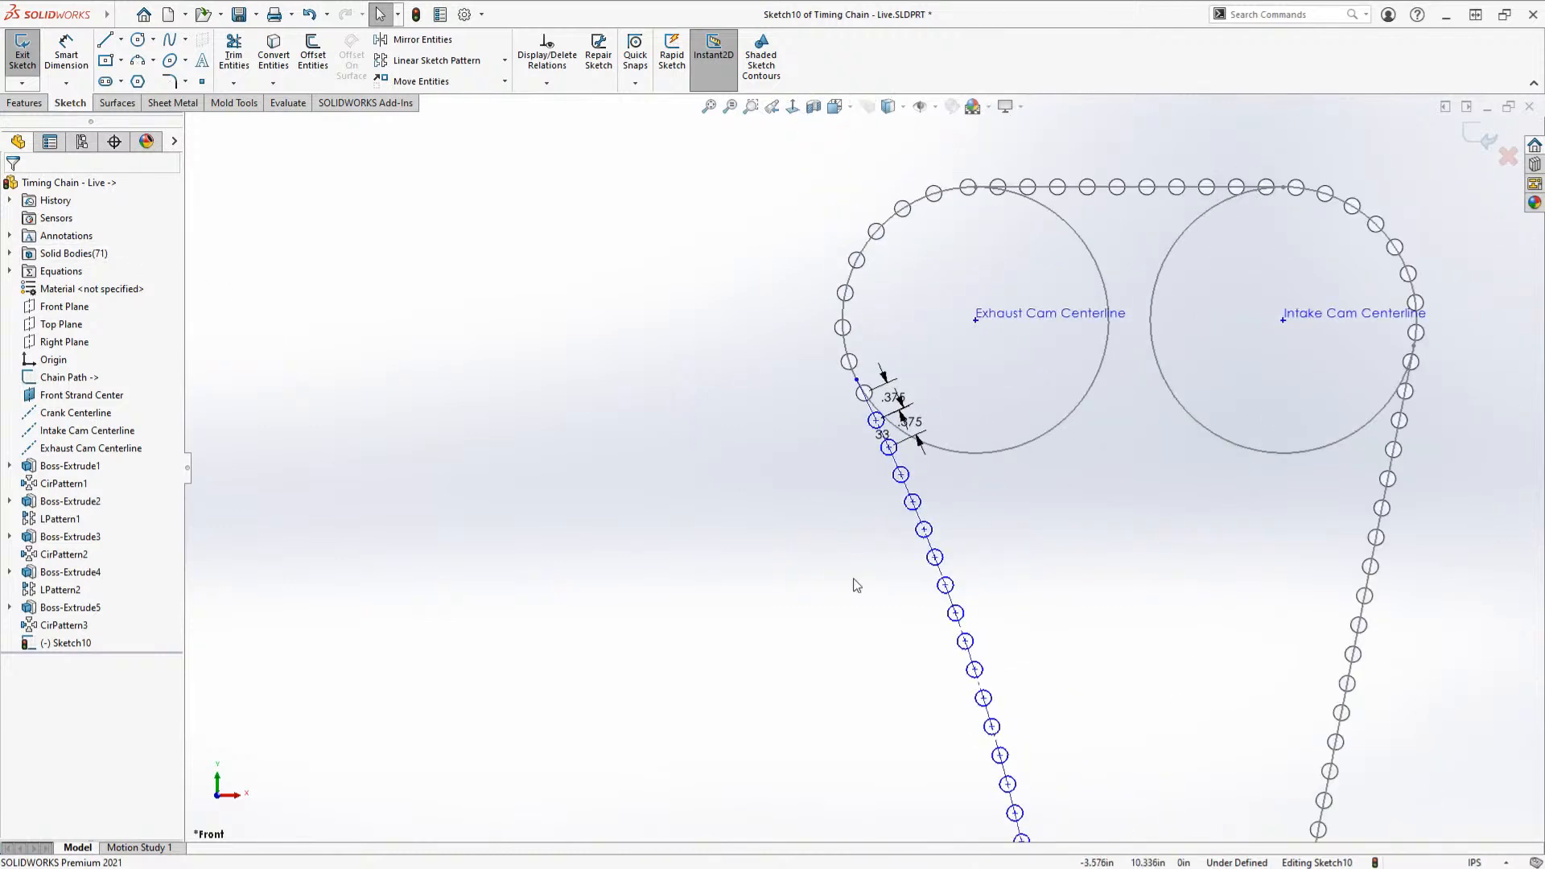
{"action": "scroll", "coordinate": [852, 582], "scroll_direction": "up", "scroll_amount": 2}
{"action": "scroll", "coordinate": [895, 713], "scroll_direction": "down", "scroll_amount": 5}
{"action": "scroll", "coordinate": [822, 652], "scroll_direction": "down", "scroll_amount": 3}
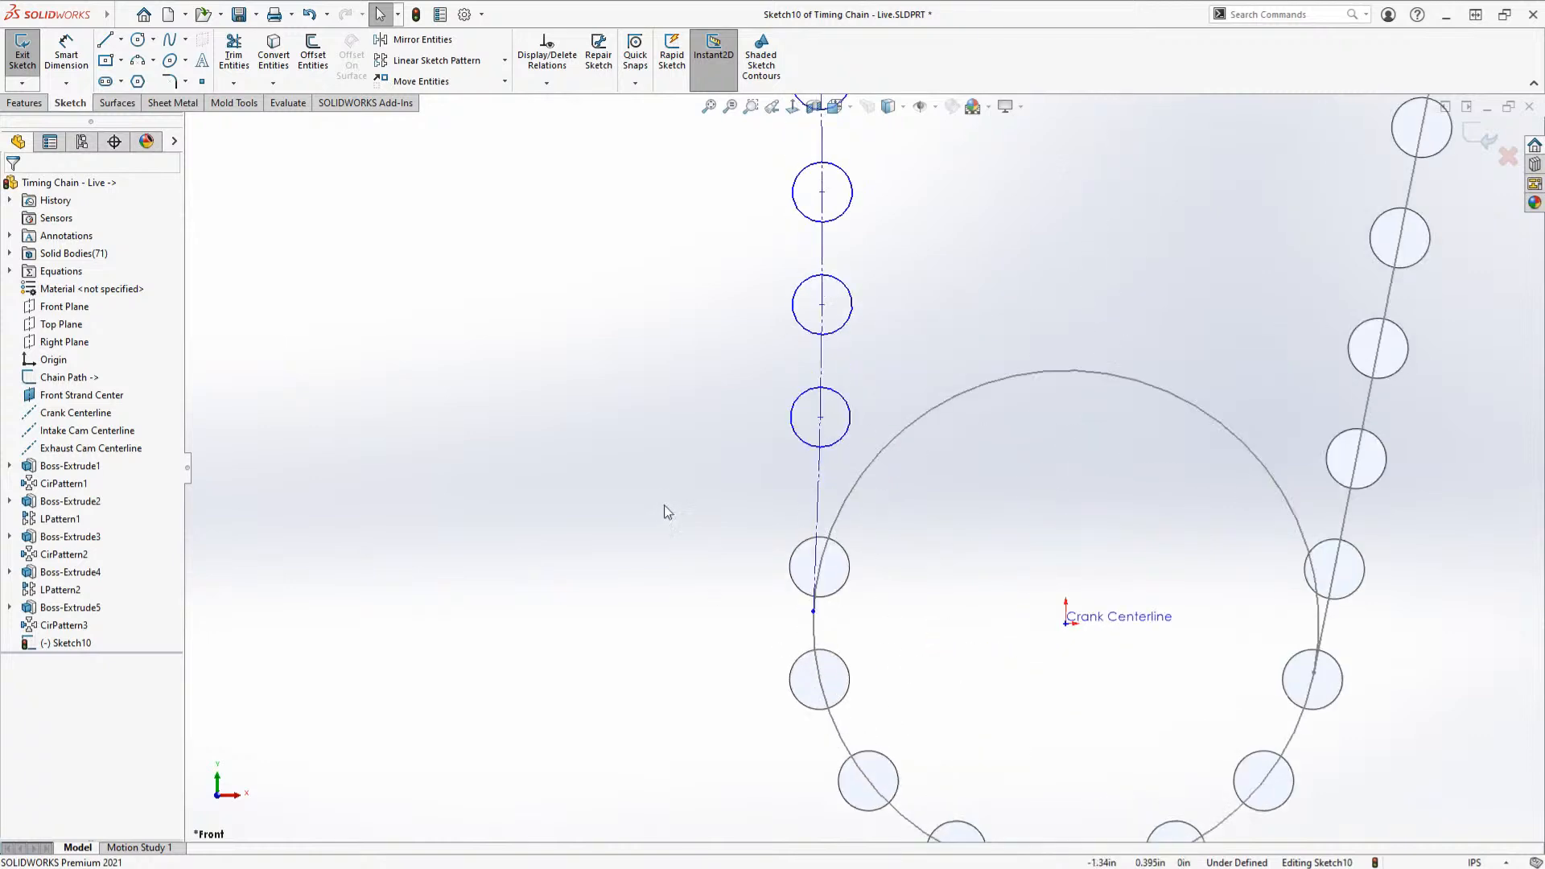
{"action": "key", "text": "s"}
{"action": "left_click", "coordinate": [740, 434]}
{"action": "left_click", "coordinate": [805, 548]}
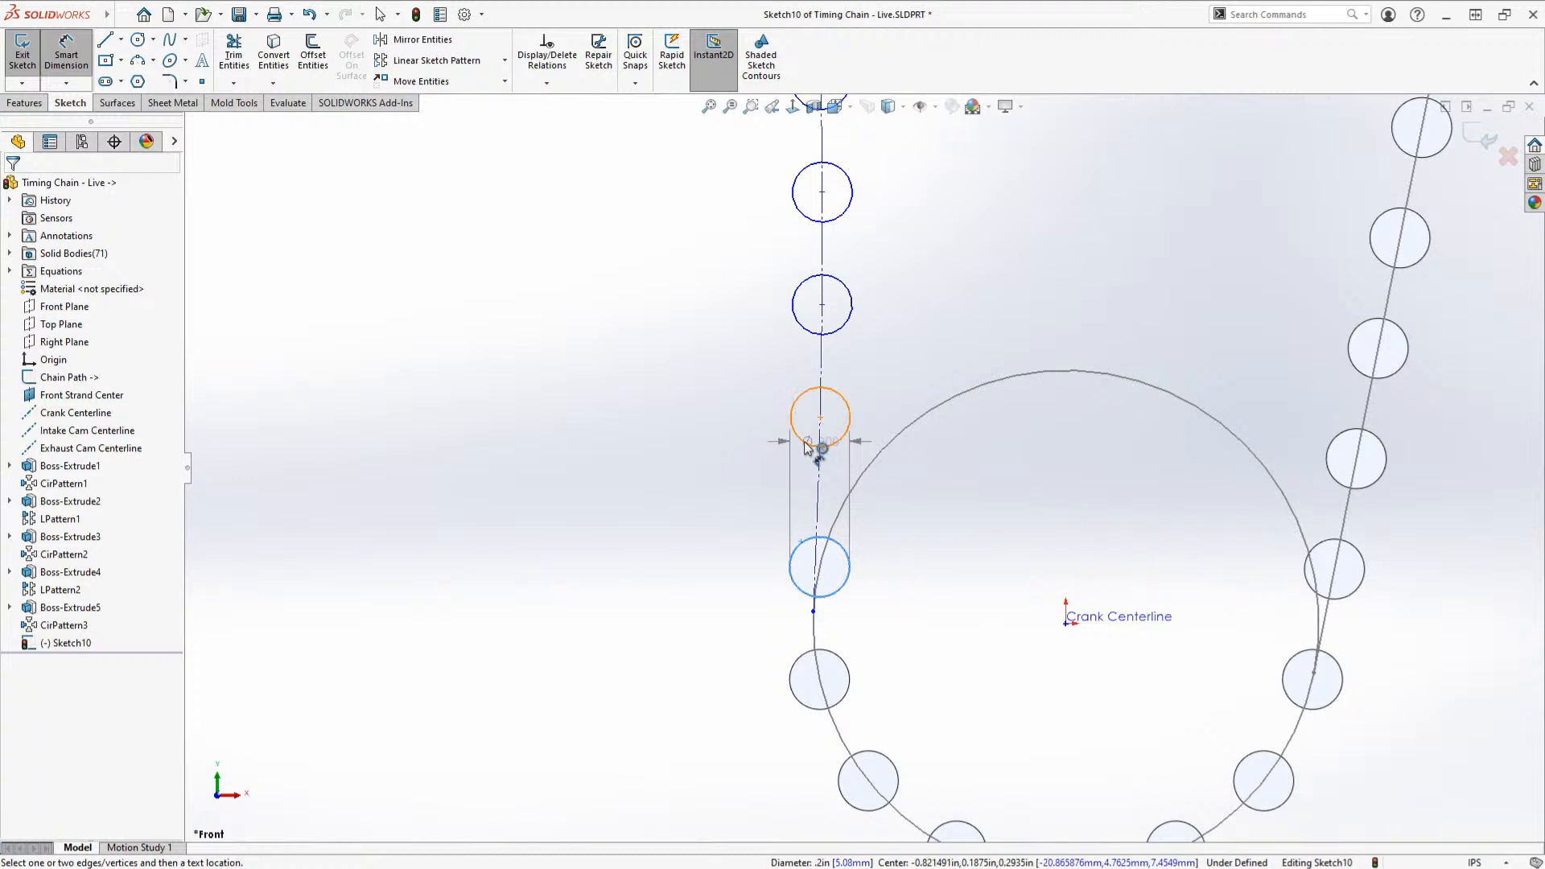
{"action": "left_click", "coordinate": [817, 447]}
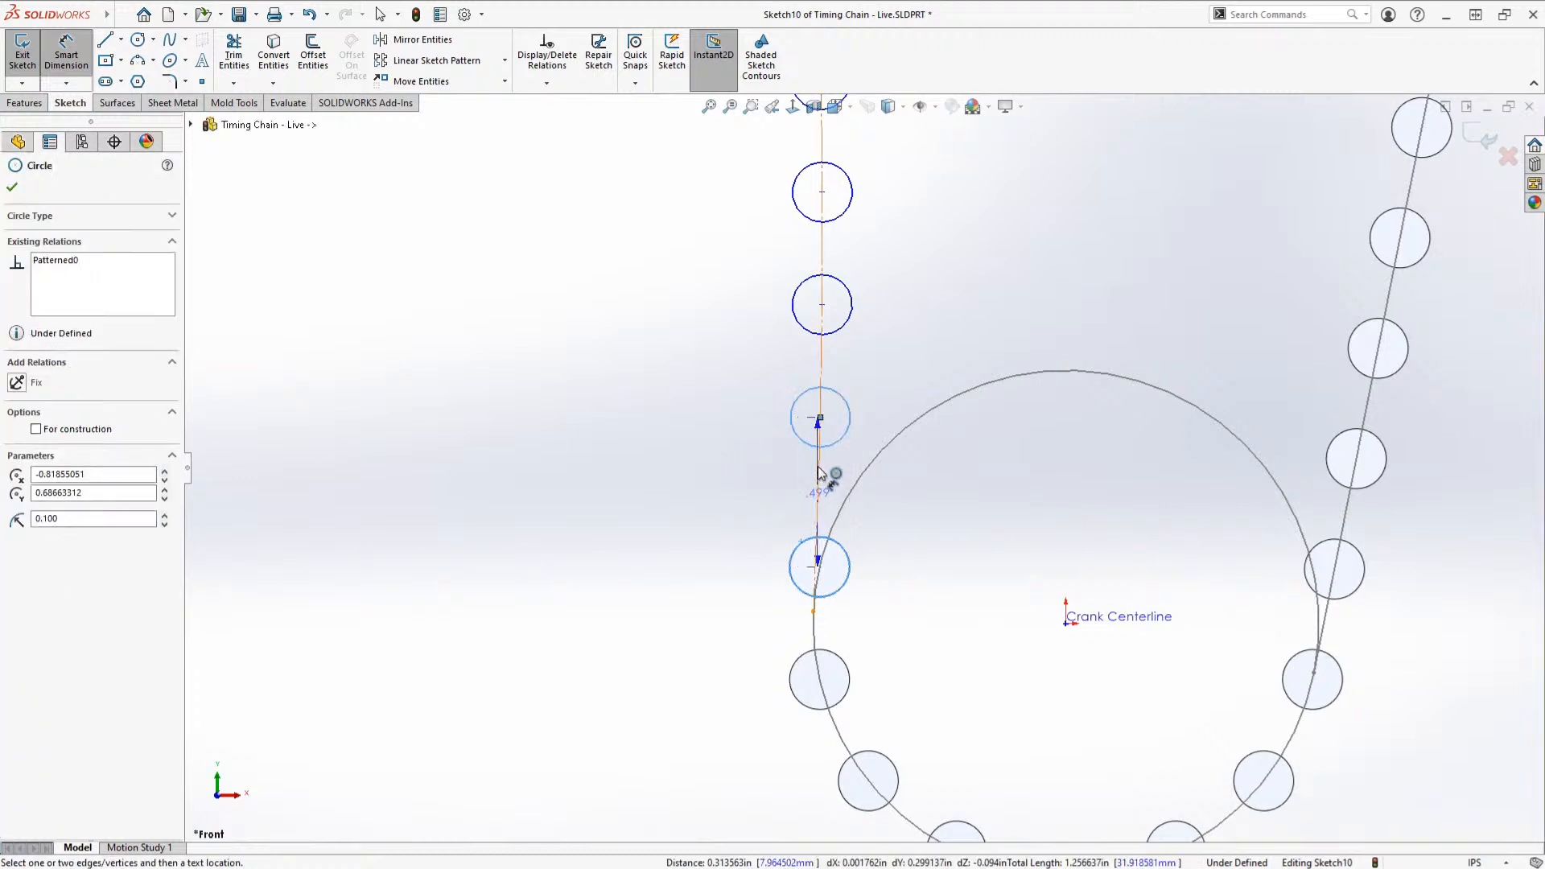
{"action": "scroll", "coordinate": [822, 472], "scroll_direction": "down", "scroll_amount": 5}
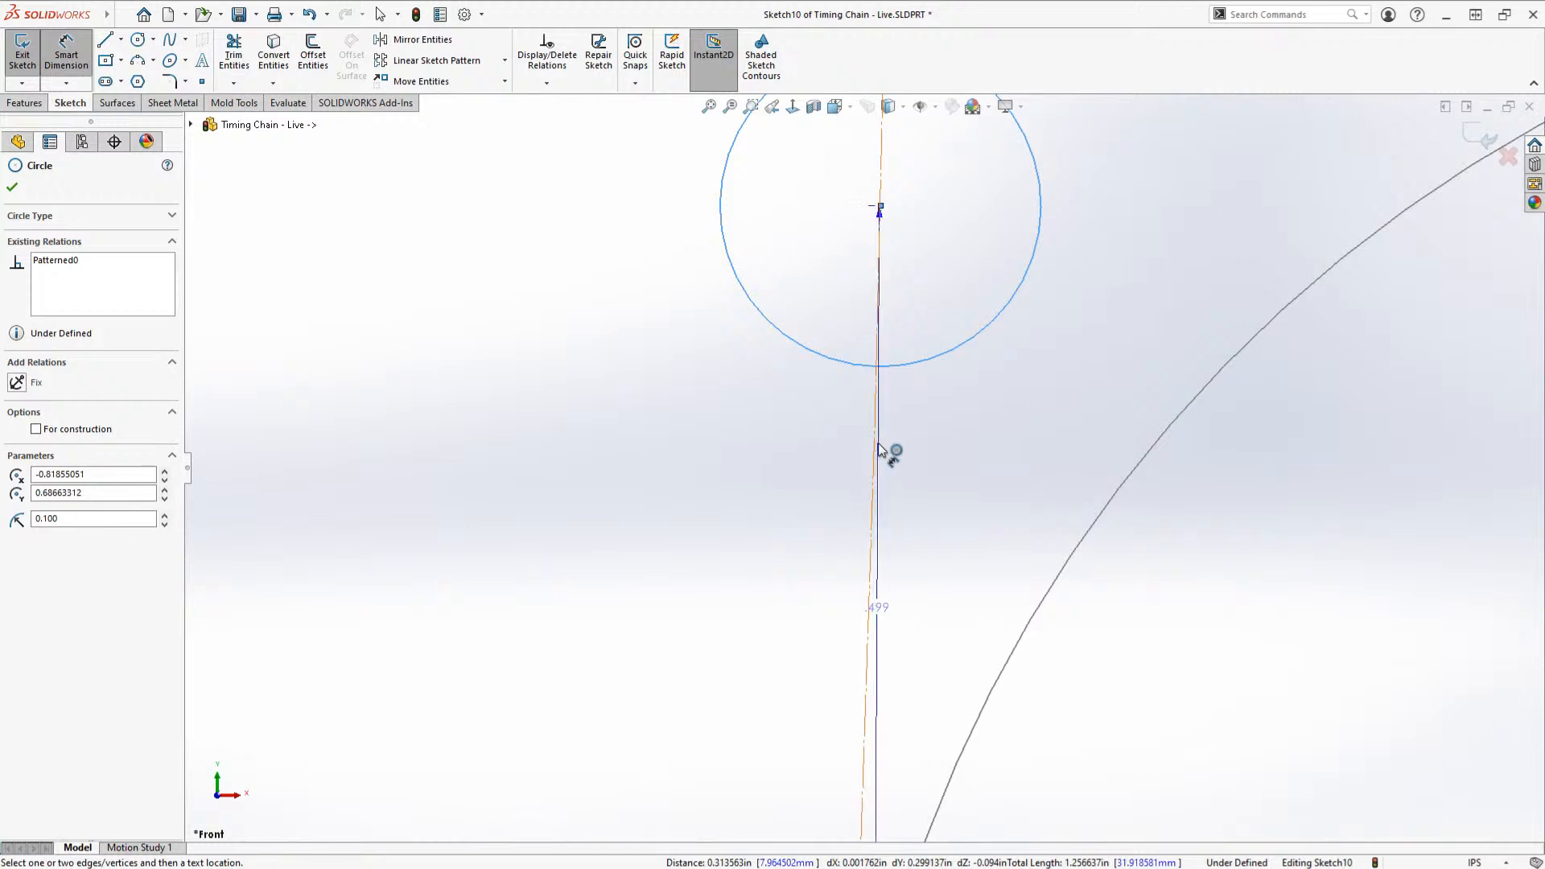
{"action": "scroll", "coordinate": [519, 419], "scroll_direction": "up", "scroll_amount": 6}
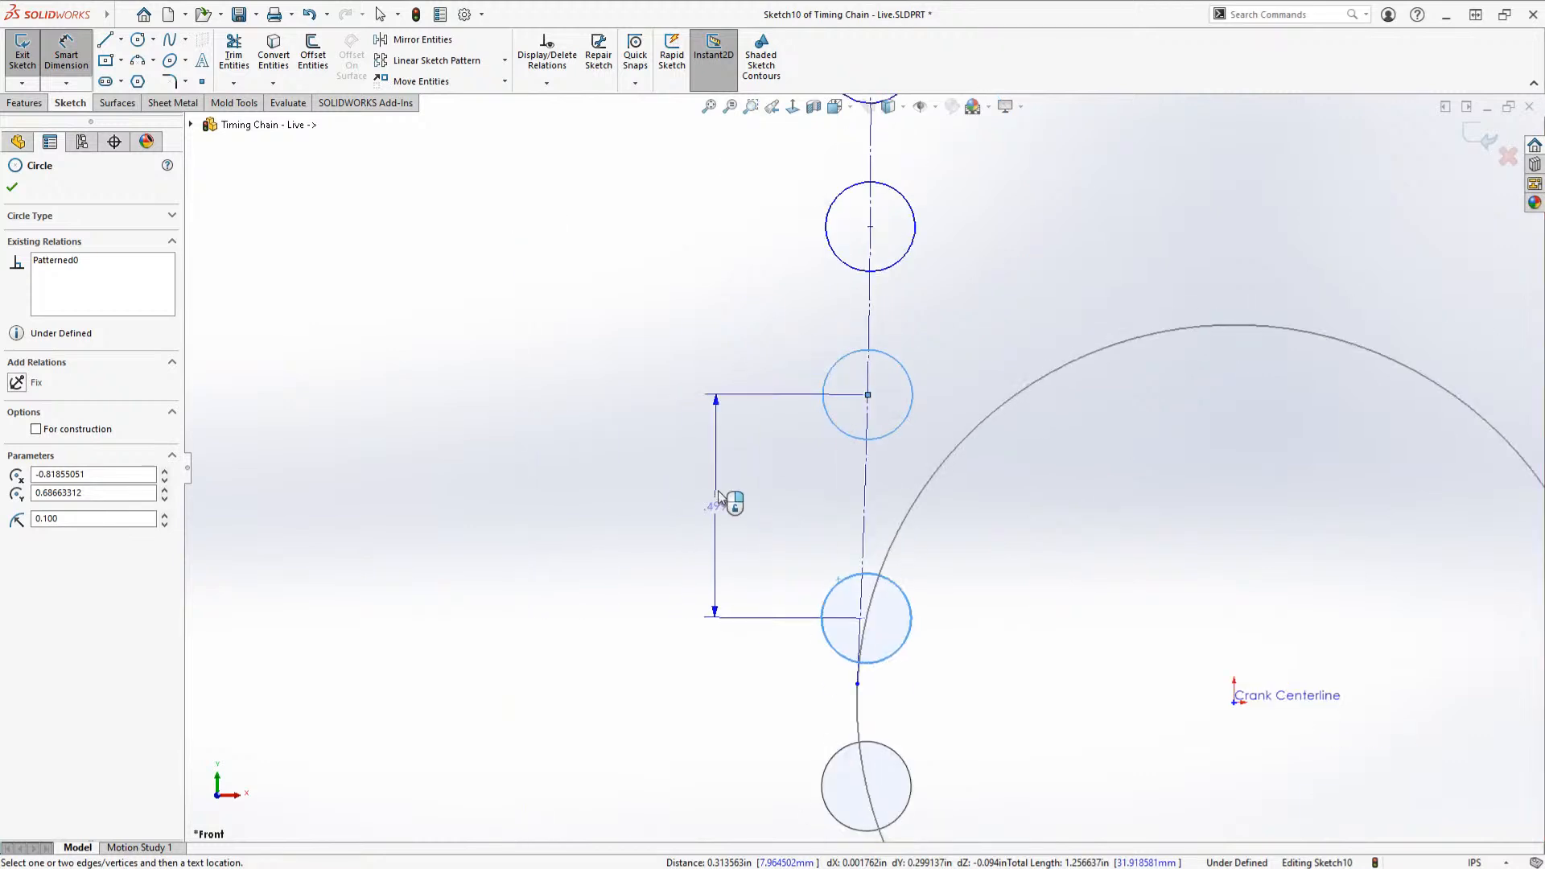
{"action": "left_click", "coordinate": [717, 498]}
{"action": "type", "text": ".375"}
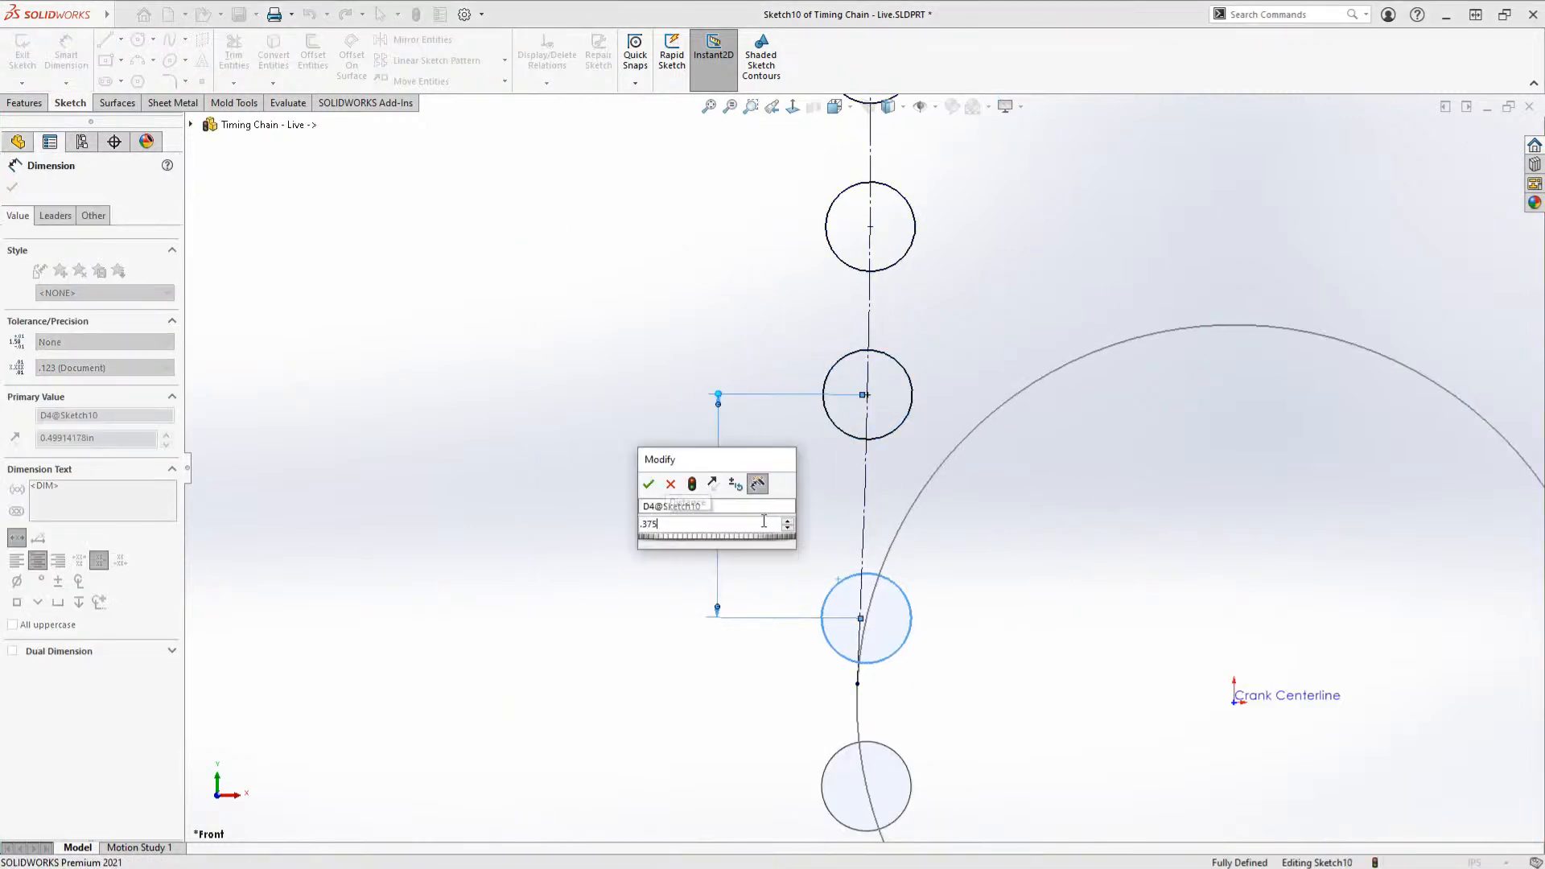
{"action": "key", "text": "Return"}
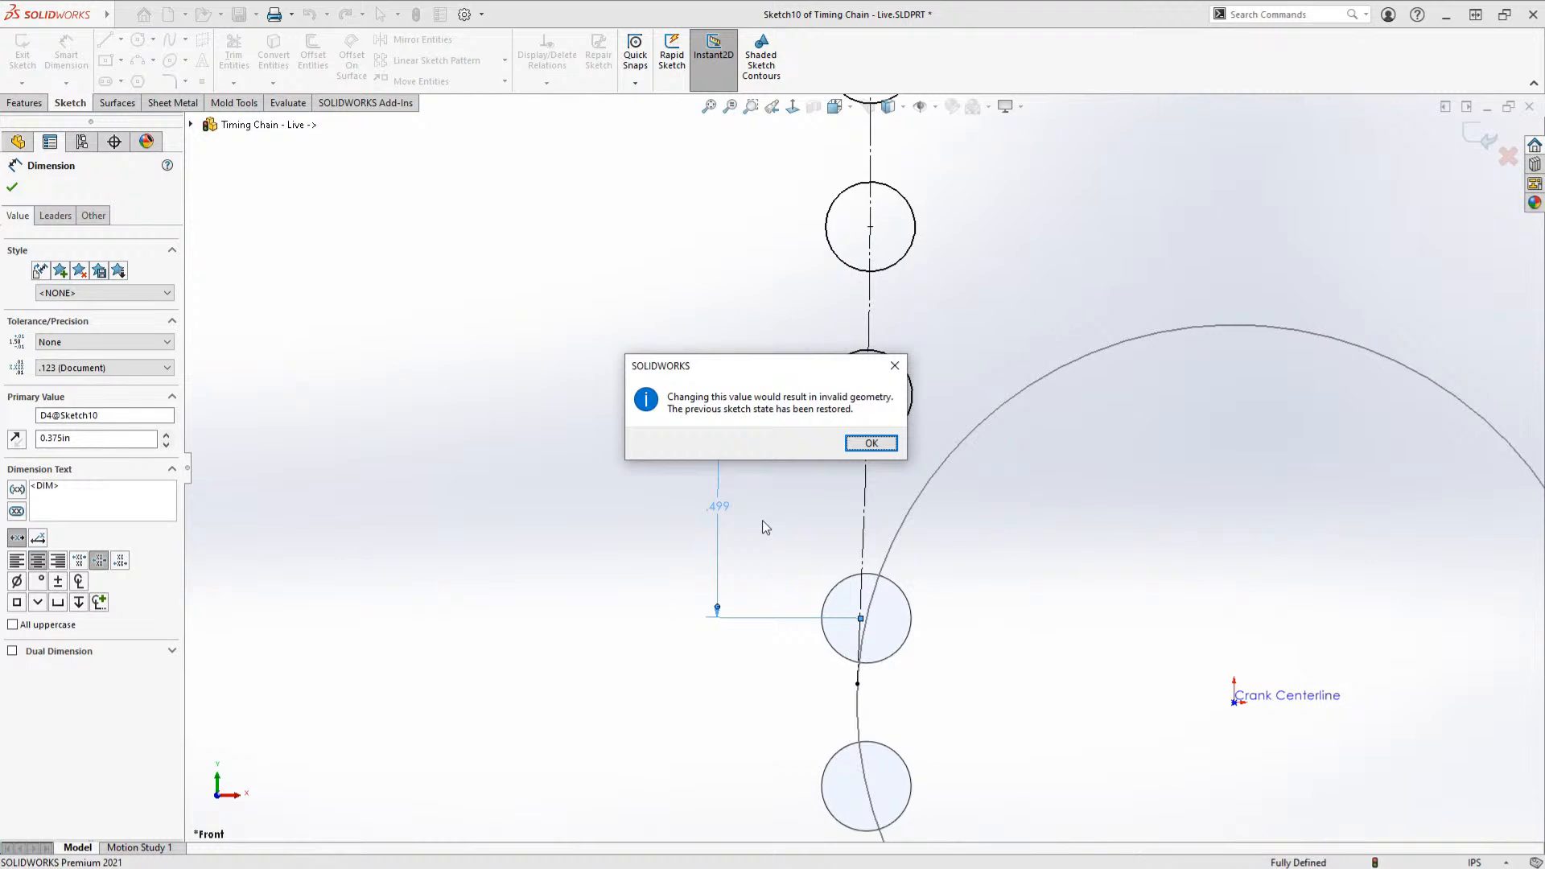
{"action": "key", "text": "Return"}
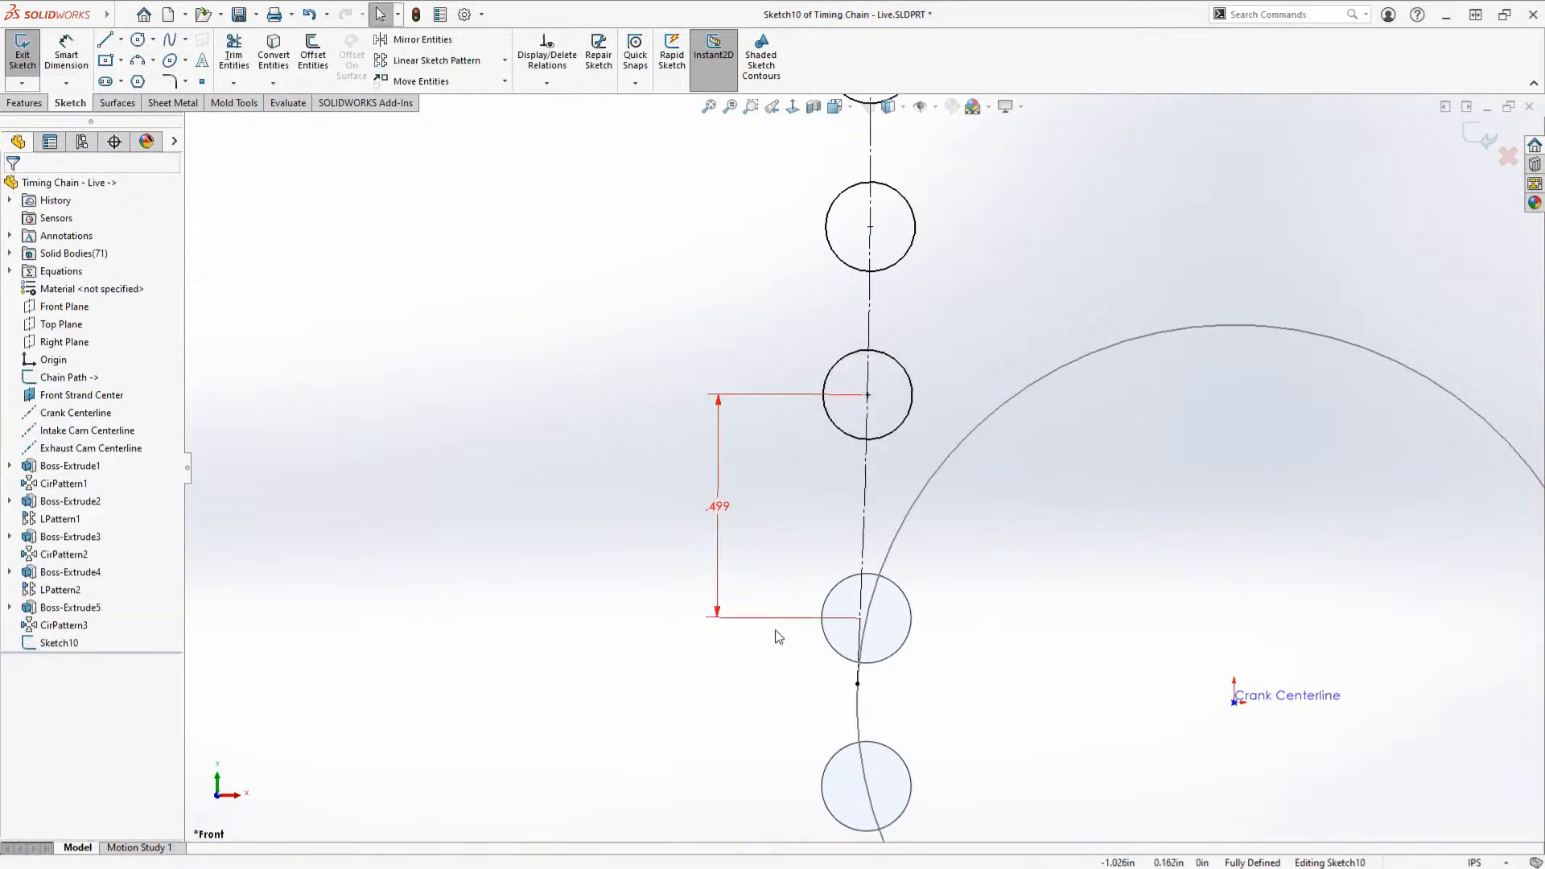
{"action": "left_click", "coordinate": [791, 617]}
{"action": "key", "text": "Delete"}
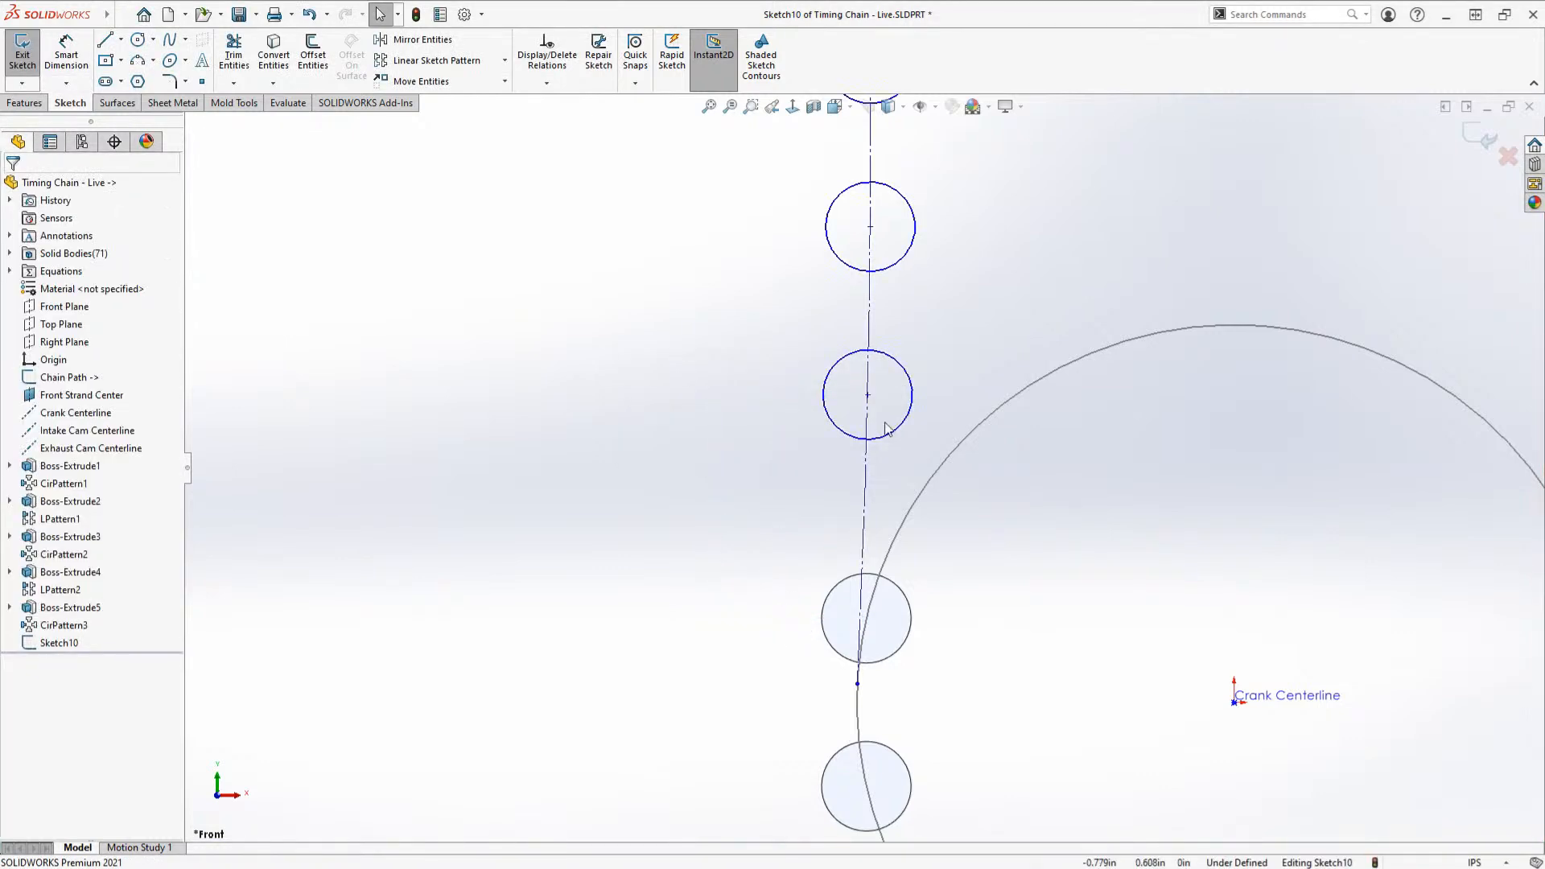
Step: Pull the crank end of the patterned roller strand inward to reshape the construction arc and widen the gap to the crank rollers
{"action": "left_click_drag", "start_coordinate": [869, 395], "coordinate": [868, 497]}
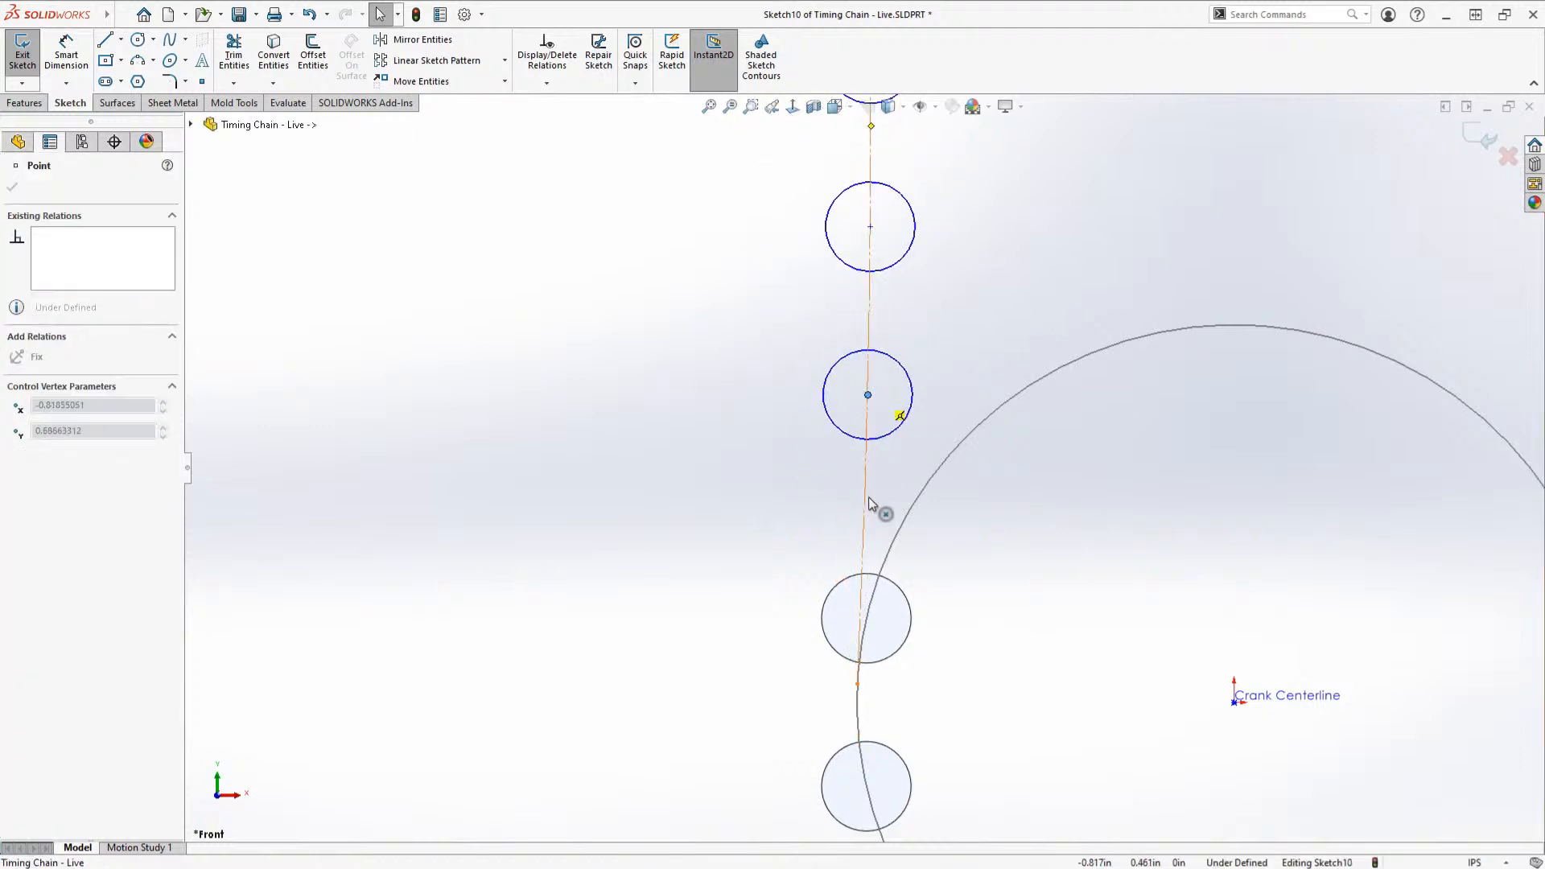
{"action": "mouse_move", "coordinate": [918, 425]}
{"action": "left_mouse_down"}
{"action": "mouse_move", "coordinate": [966, 370]}
{"action": "mouse_move", "coordinate": [925, 432]}
{"action": "mouse_move", "coordinate": [897, 406]}
{"action": "left_mouse_up"}
{"action": "left_click", "coordinate": [809, 473]}
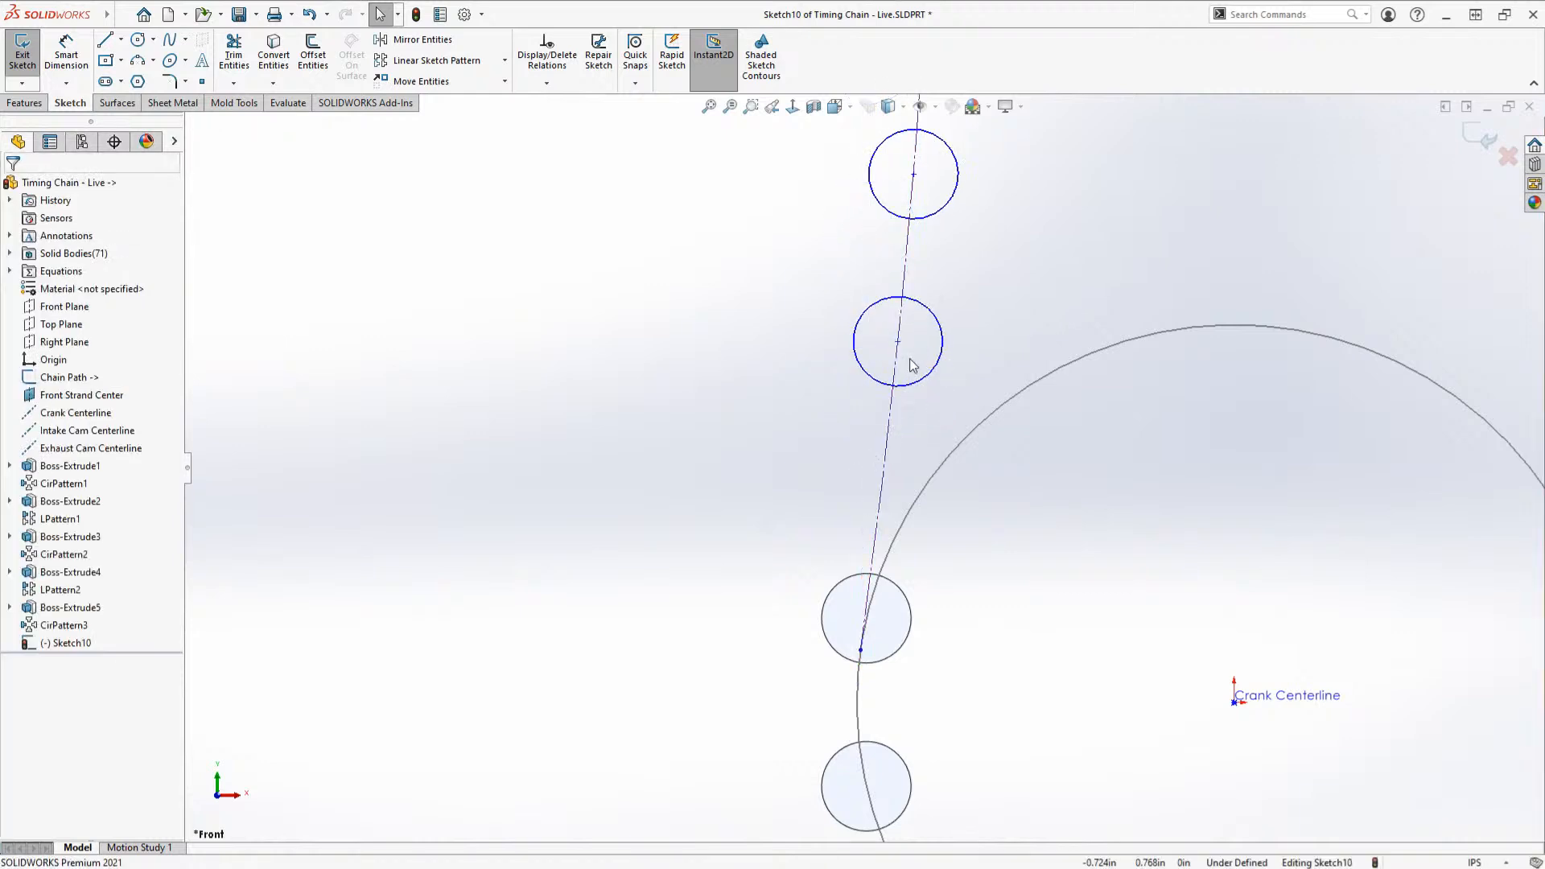
{"action": "scroll", "coordinate": [933, 378], "scroll_direction": "up", "scroll_amount": 6}
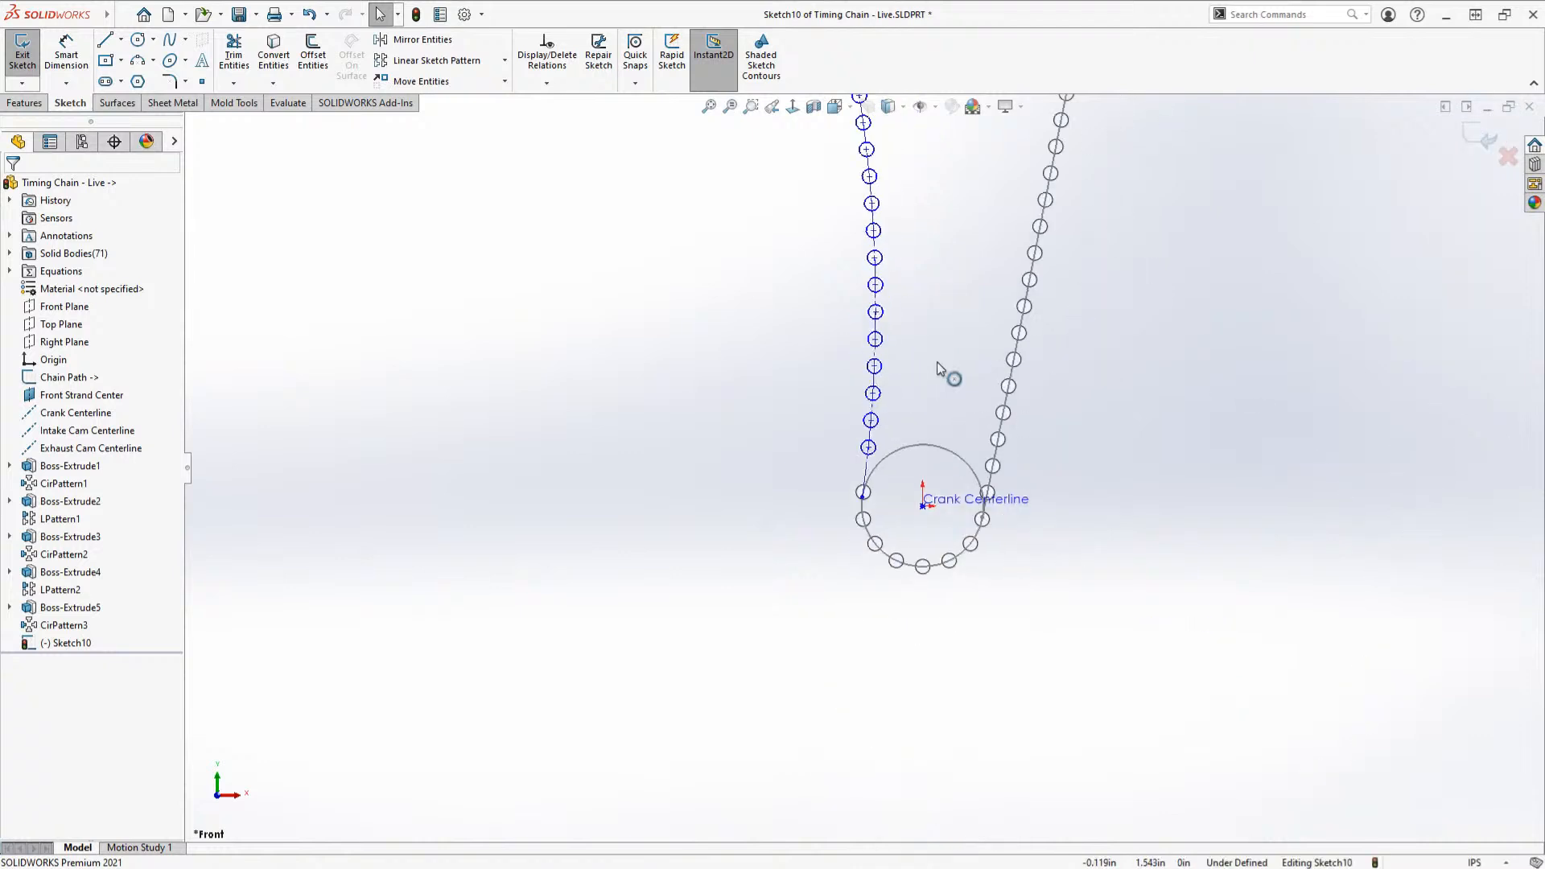
{"action": "mouse_move", "coordinate": [804, 542]}
{"action": "left_mouse_down"}
{"action": "mouse_move", "coordinate": [820, 509]}
{"action": "mouse_move", "coordinate": [833, 520]}
{"action": "left_mouse_up"}
{"action": "key", "text": "Escape"}
{"action": "scroll", "coordinate": [815, 555], "scroll_direction": "down", "scroll_amount": 5}
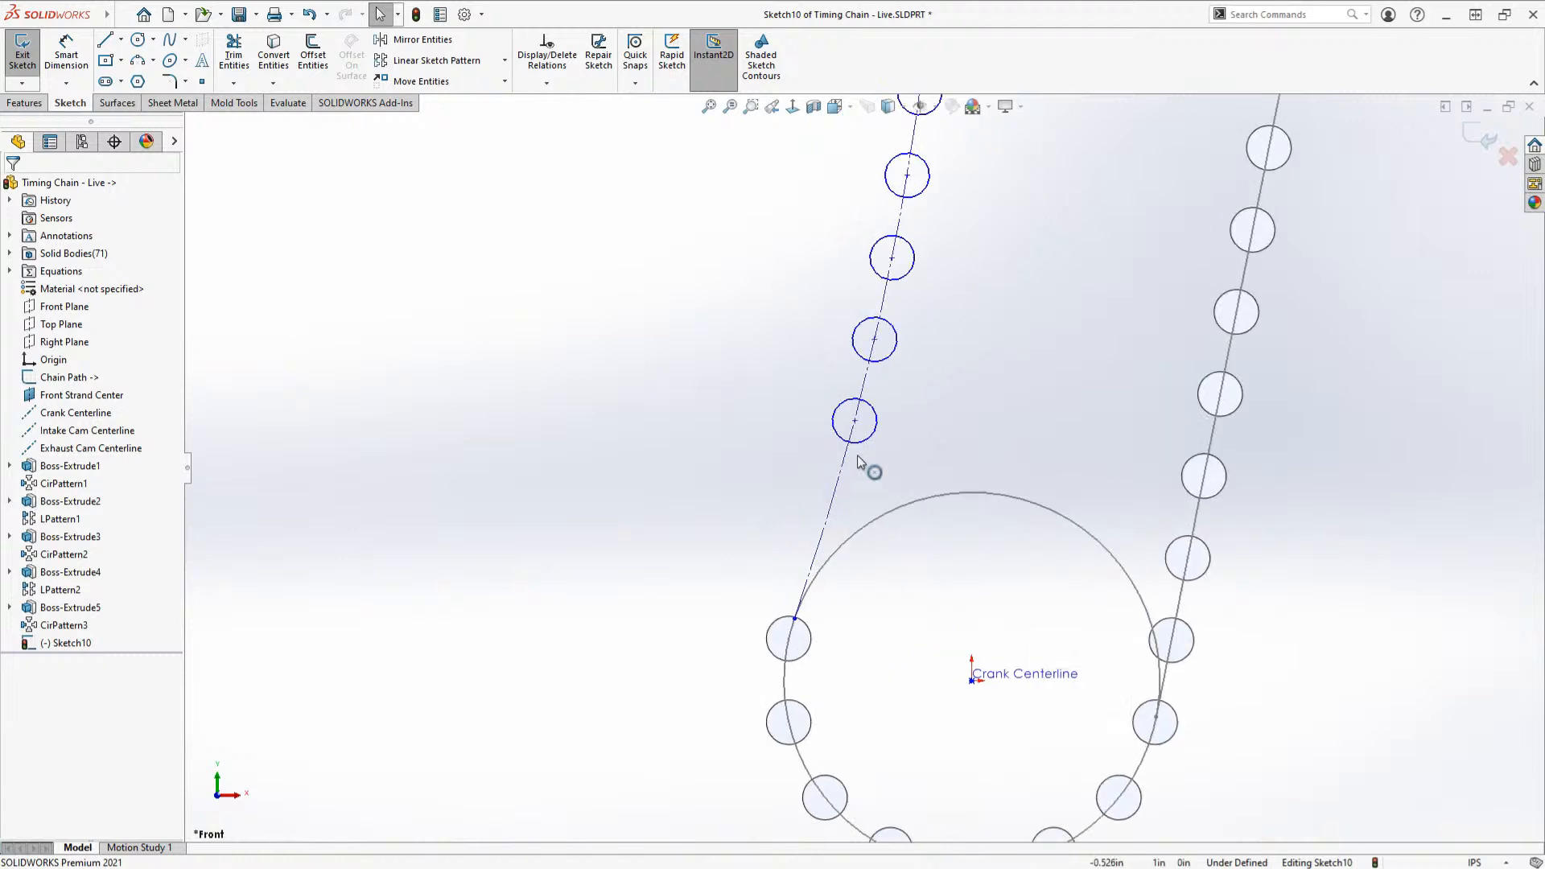
Step: Edit the circular sketch pattern of the roller circles to 35 instances
{"action": "right_click", "coordinate": [874, 445]}
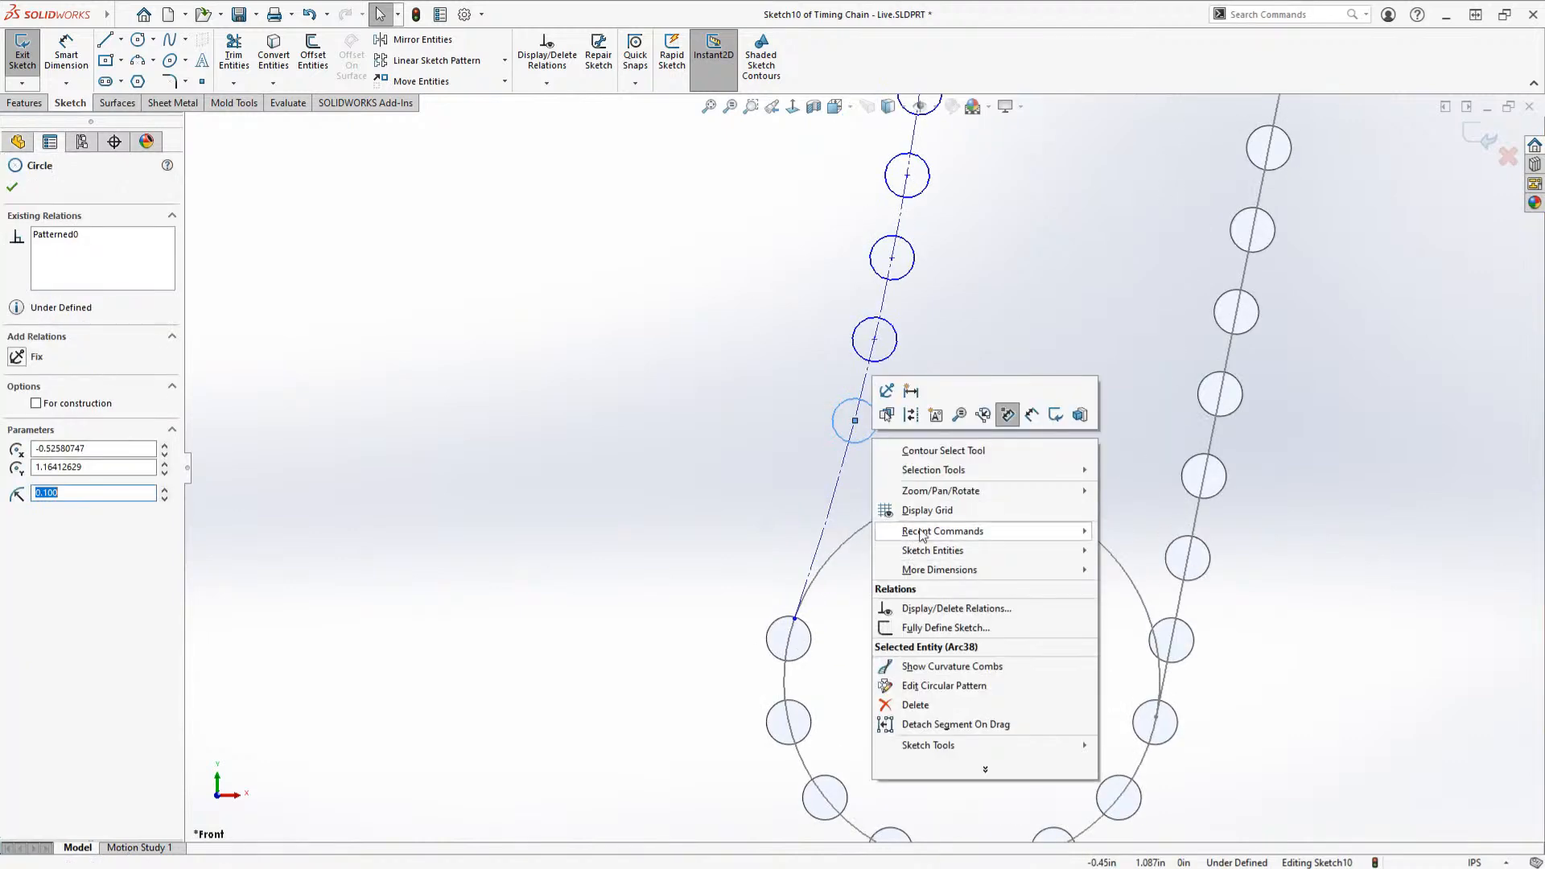
{"action": "left_click", "coordinate": [944, 685]}
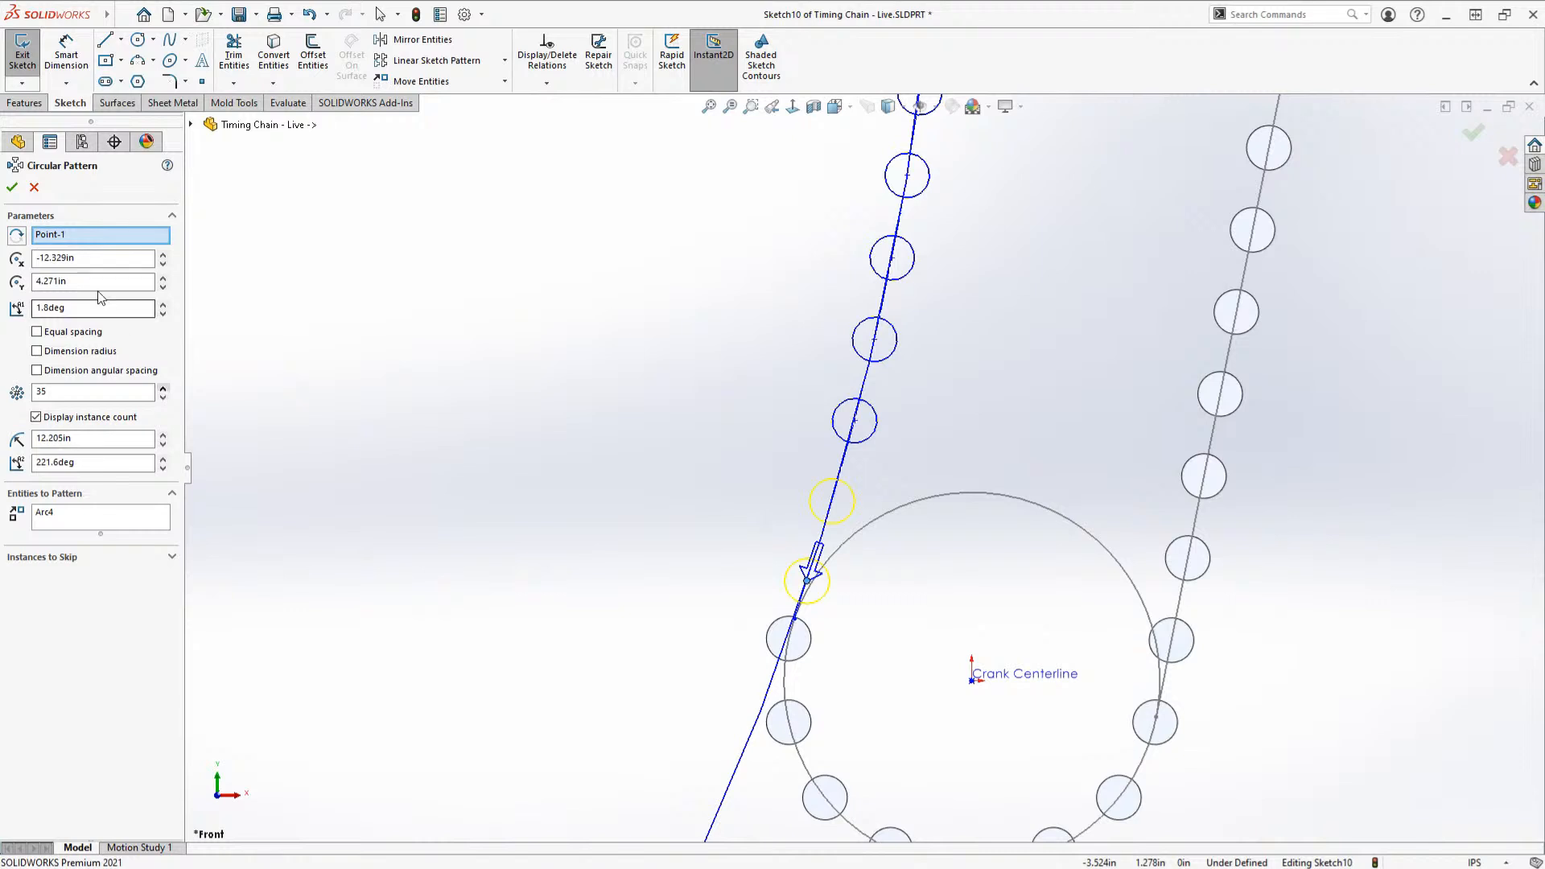
{"action": "left_click", "coordinate": [12, 186]}
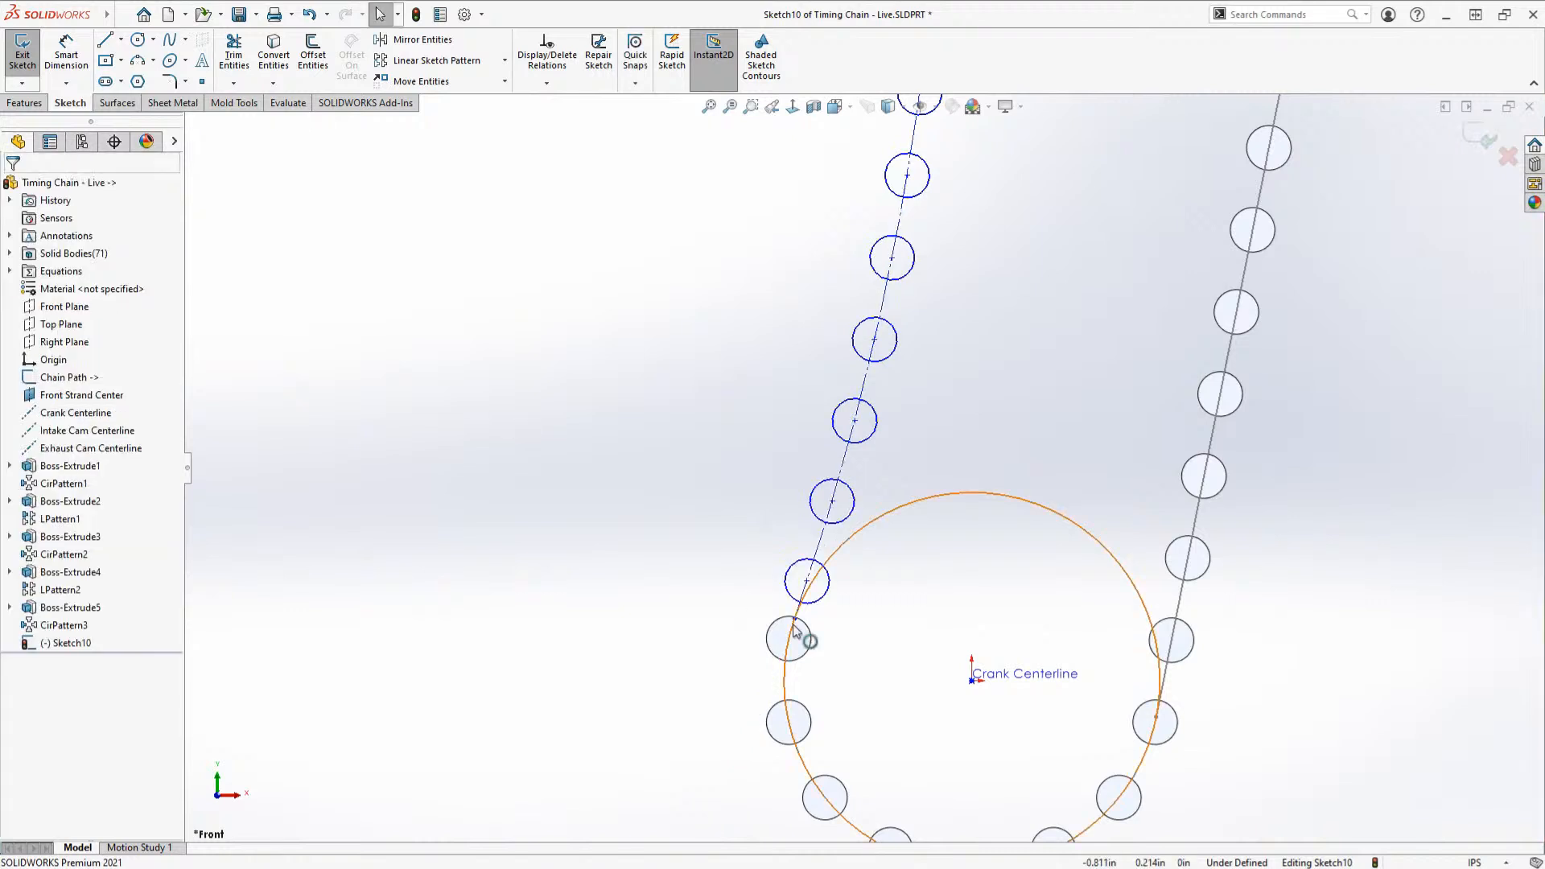
Step: Reposition the crank end of the patterned strand to leave a gap between the last circle and the nearest crank roller
{"action": "scroll", "coordinate": [794, 631], "scroll_direction": "up", "scroll_amount": 3}
{"action": "scroll", "coordinate": [841, 499], "scroll_direction": "down", "scroll_amount": 5}
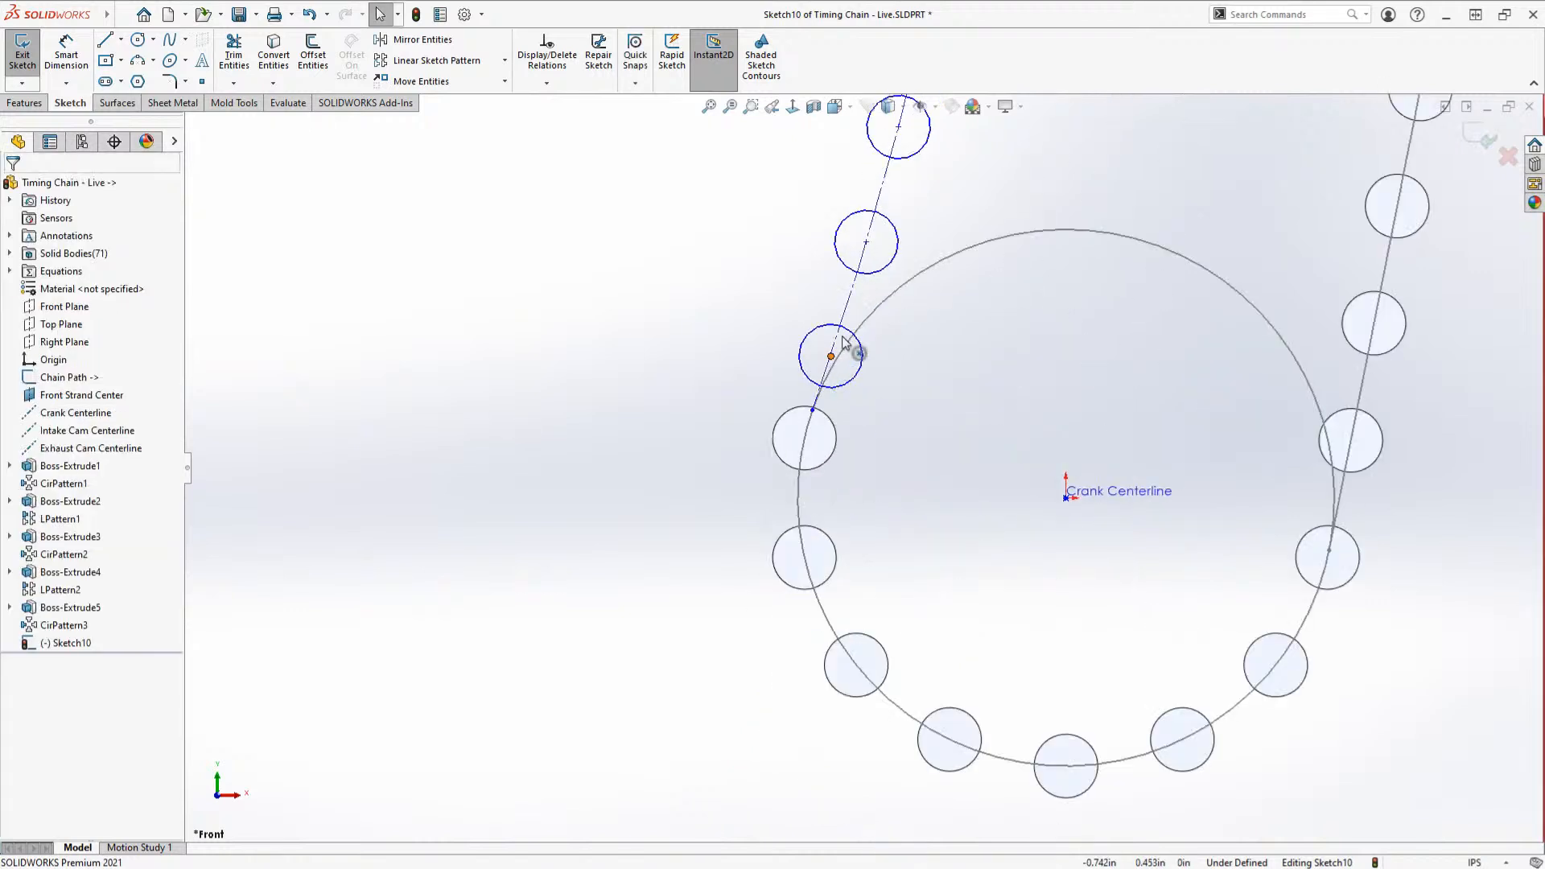
{"action": "left_click_drag", "start_coordinate": [830, 357], "coordinate": [898, 232]}
{"action": "left_click", "coordinate": [709, 313]}
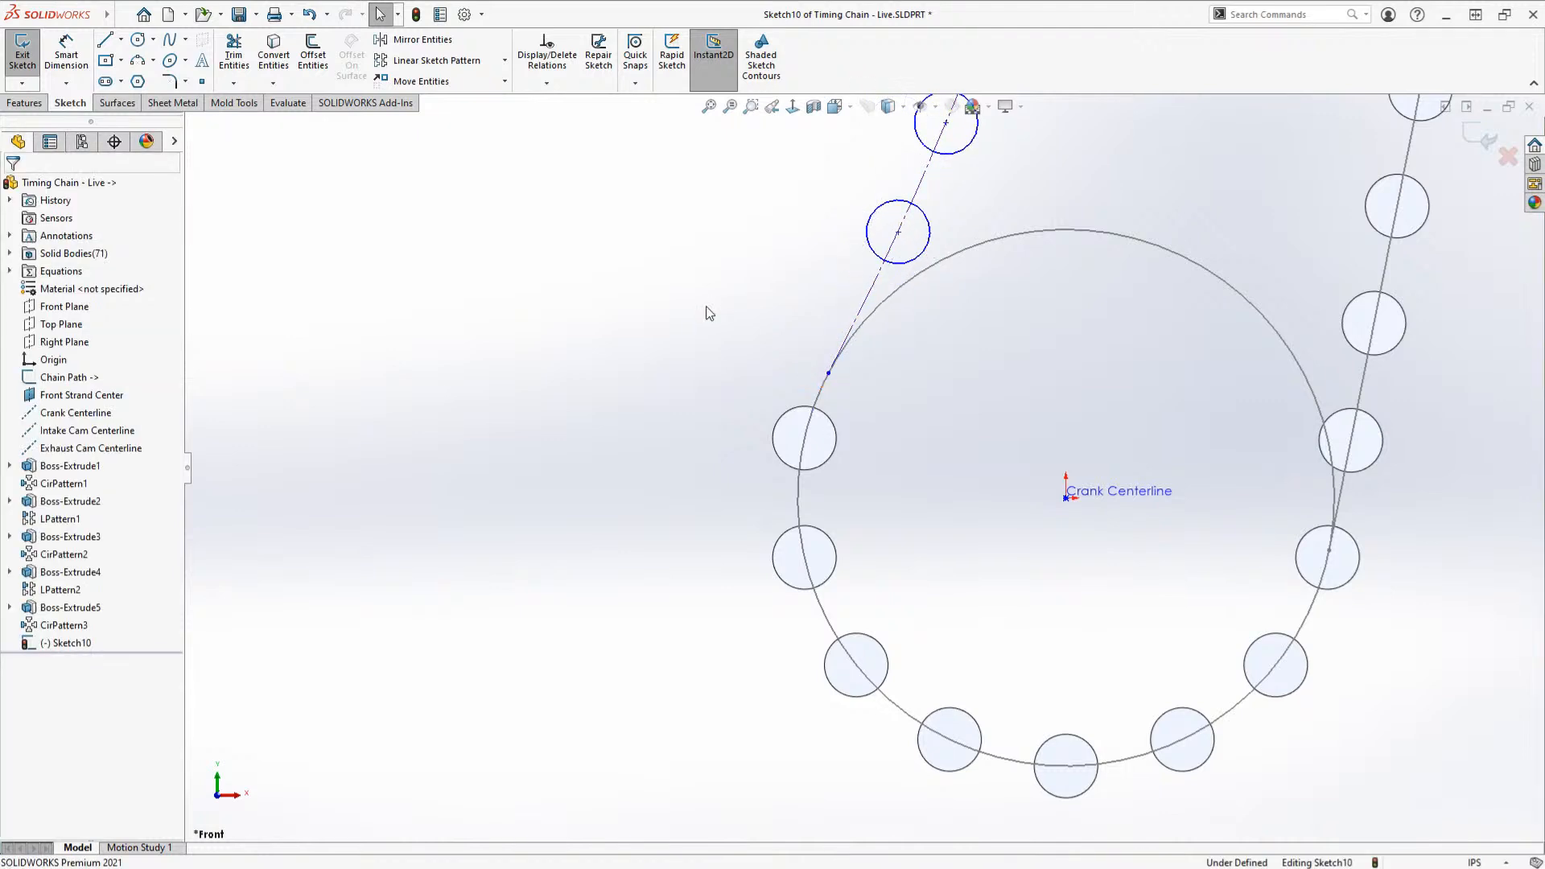
{"action": "scroll", "coordinate": [736, 324], "scroll_direction": "up", "scroll_amount": 5}
{"action": "scroll", "coordinate": [764, 316], "scroll_direction": "down", "scroll_amount": 3}
{"action": "scroll", "coordinate": [843, 228], "scroll_direction": "down", "scroll_amount": 4}
{"action": "scroll", "coordinate": [843, 233], "scroll_direction": "down", "scroll_amount": 3}
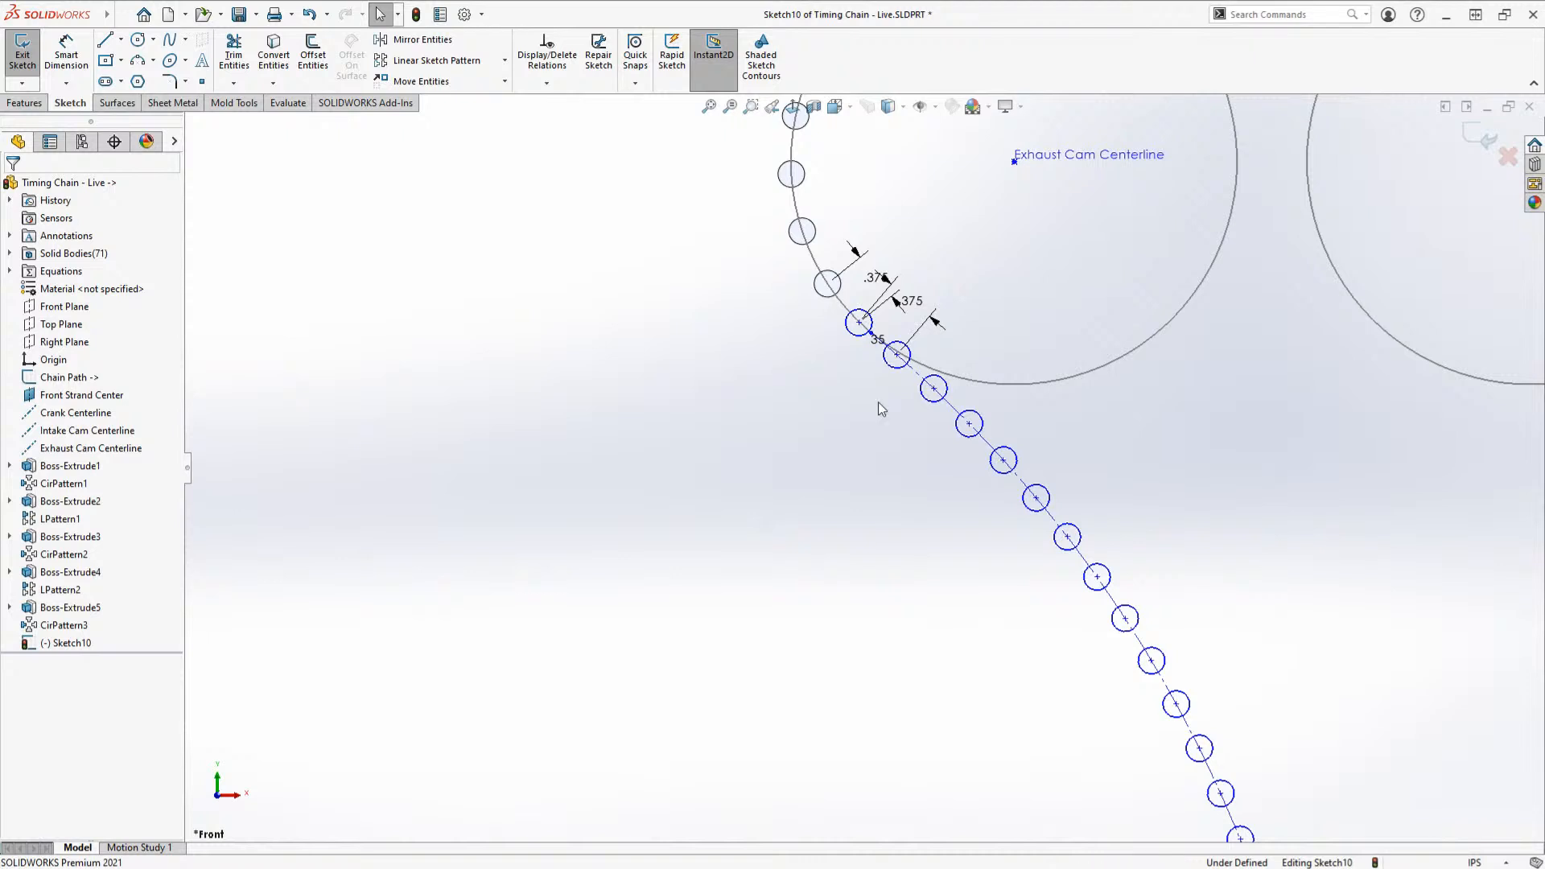
{"action": "scroll", "coordinate": [880, 407], "scroll_direction": "up", "scroll_amount": 5}
{"action": "scroll", "coordinate": [907, 659], "scroll_direction": "down", "scroll_amount": 4}
{"action": "scroll", "coordinate": [897, 762], "scroll_direction": "down", "scroll_amount": 5}
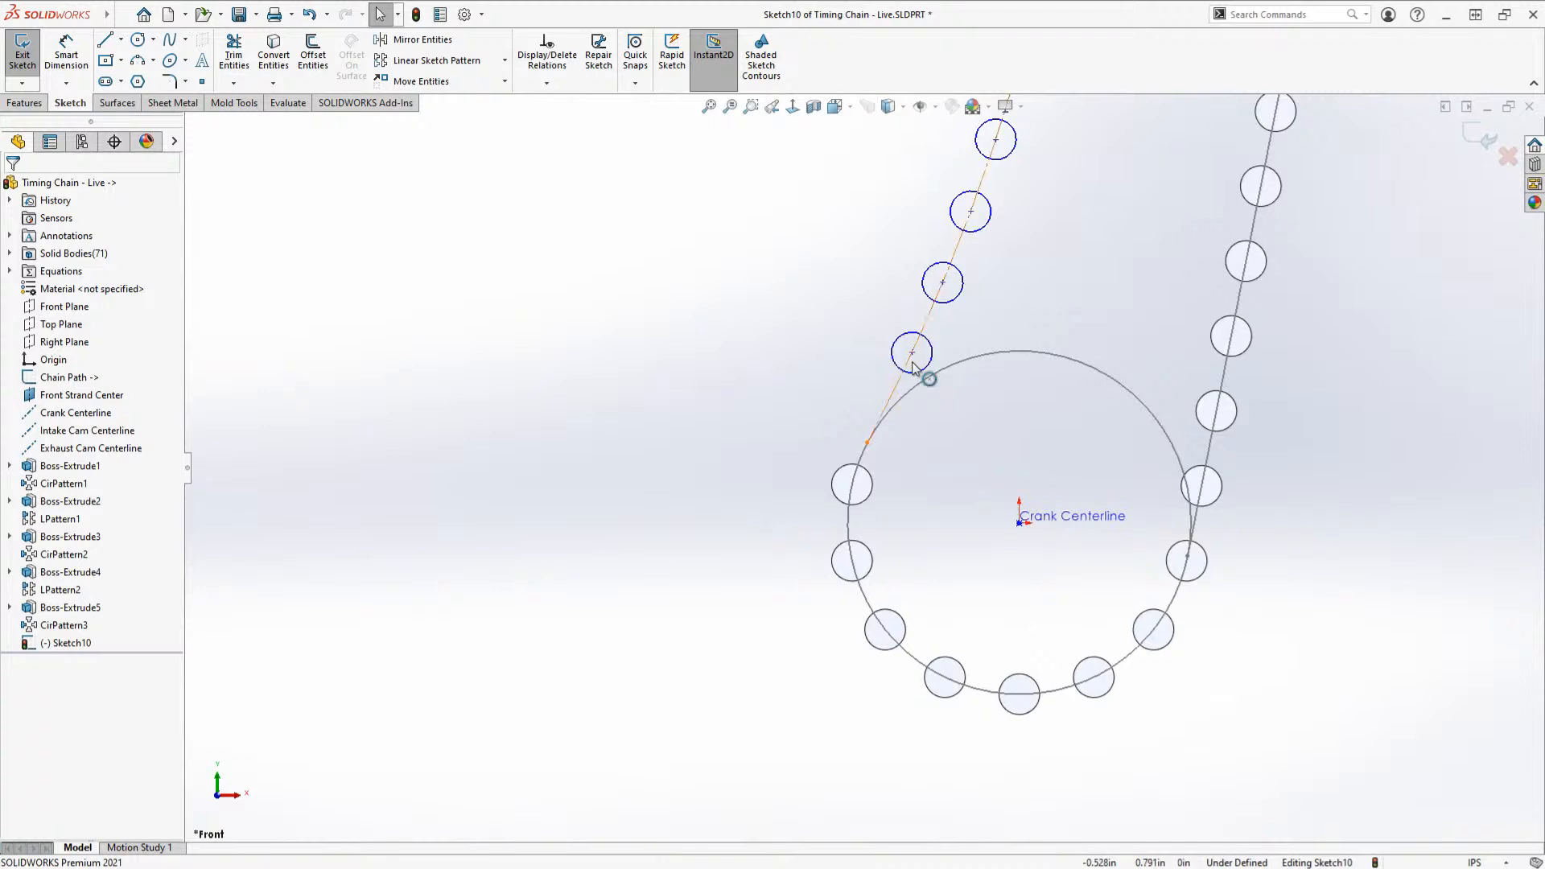
{"action": "left_click_drag", "start_coordinate": [867, 442], "coordinate": [735, 362]}
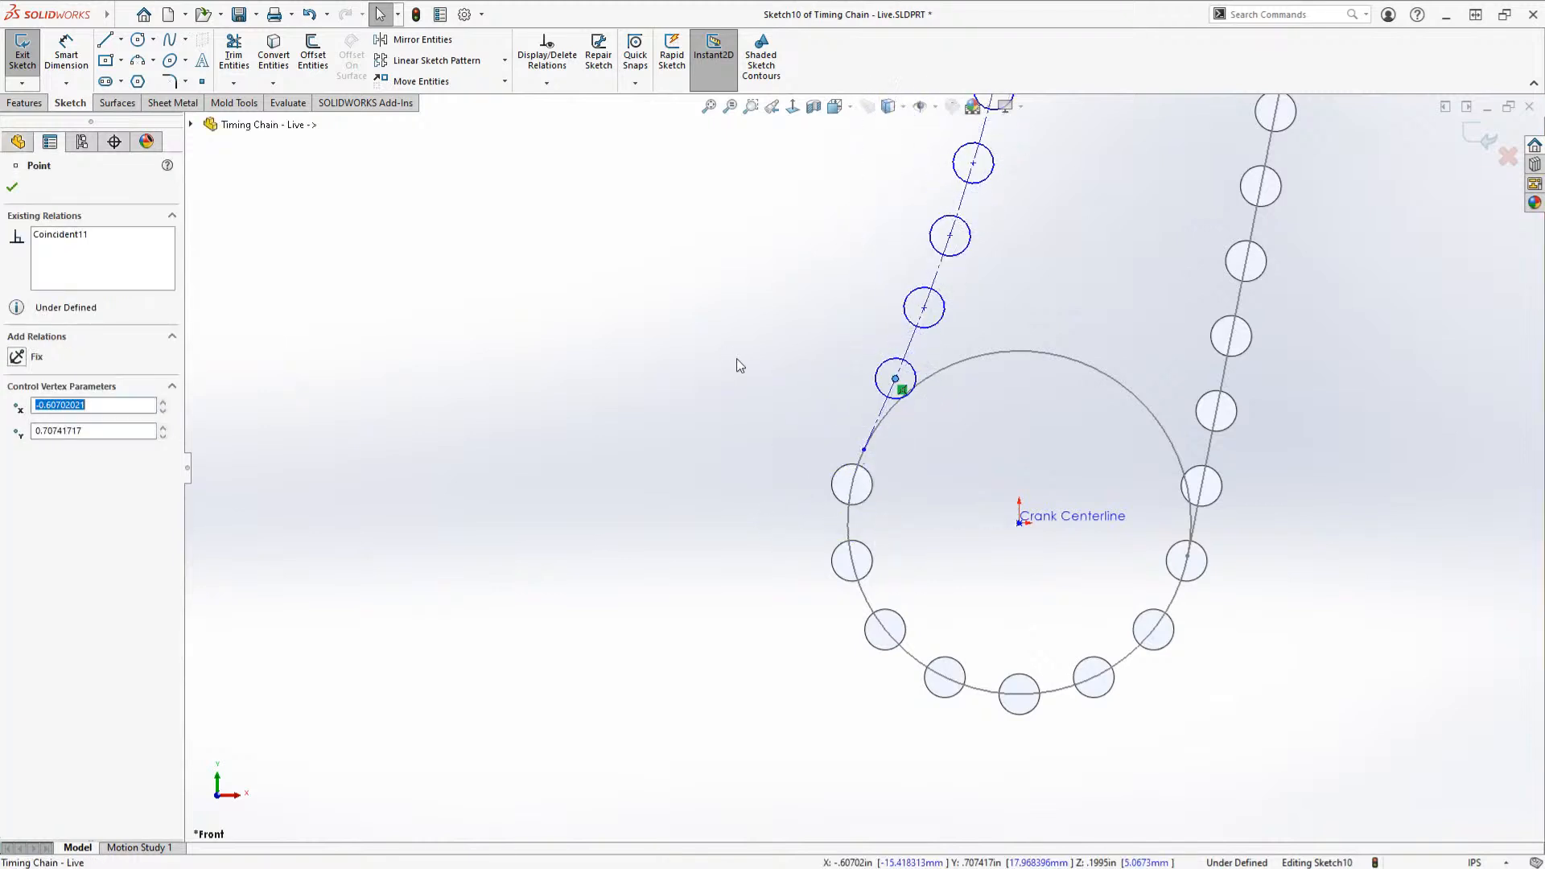
Step: Dimension the distance from the last patterned circle's center to the nearest crank roller as .375 in
{"action": "left_click", "coordinate": [737, 305]}
{"action": "key", "text": "s"}
{"action": "left_click", "coordinate": [791, 310]}
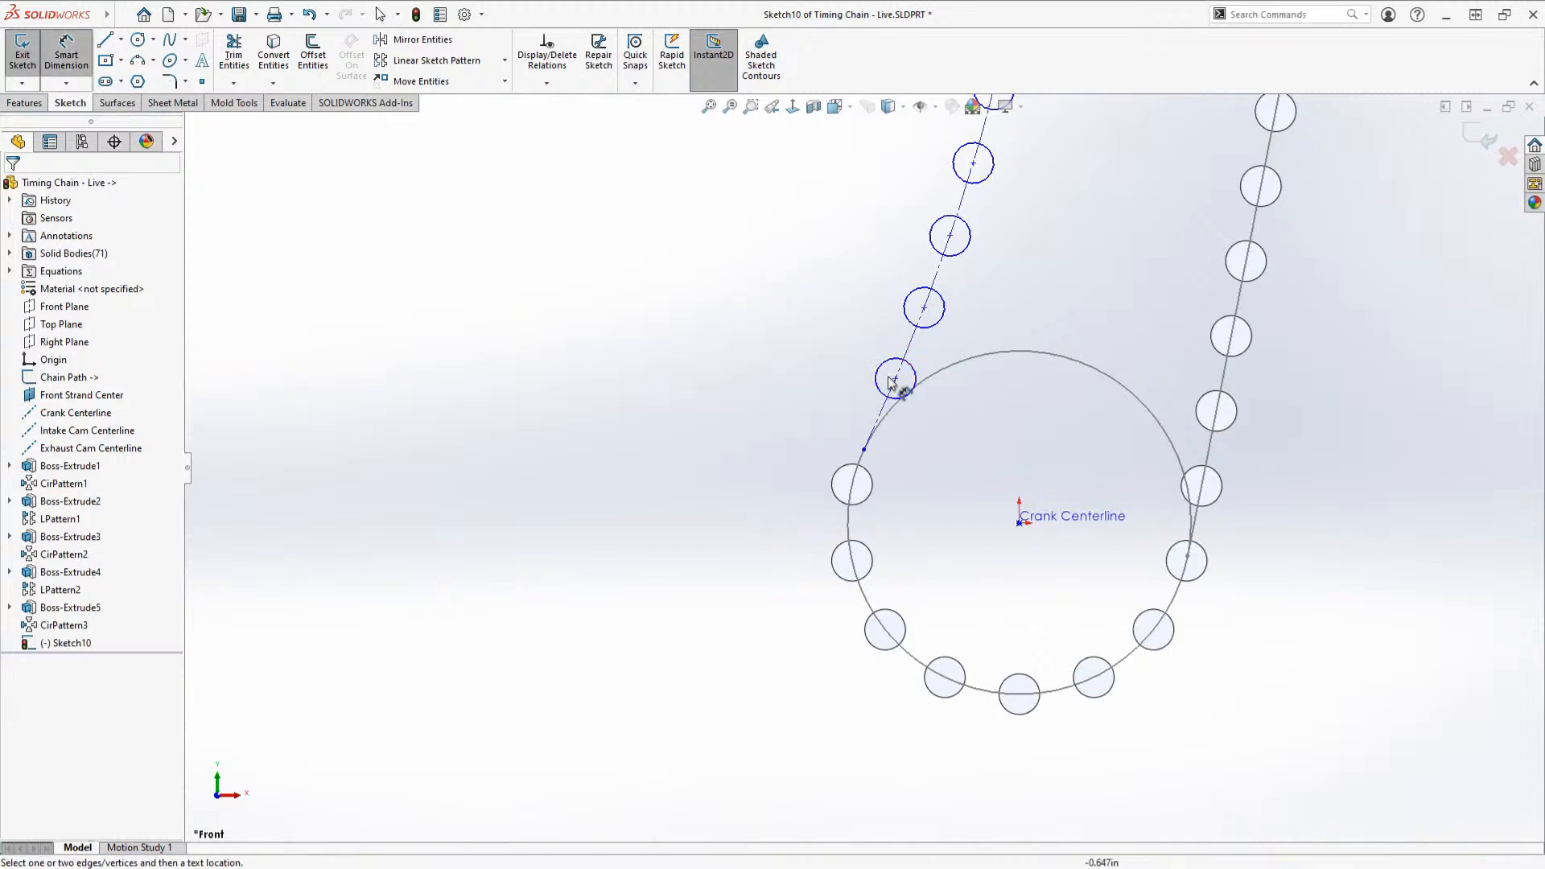
{"action": "left_click", "coordinate": [895, 379]}
{"action": "left_click", "coordinate": [871, 488]}
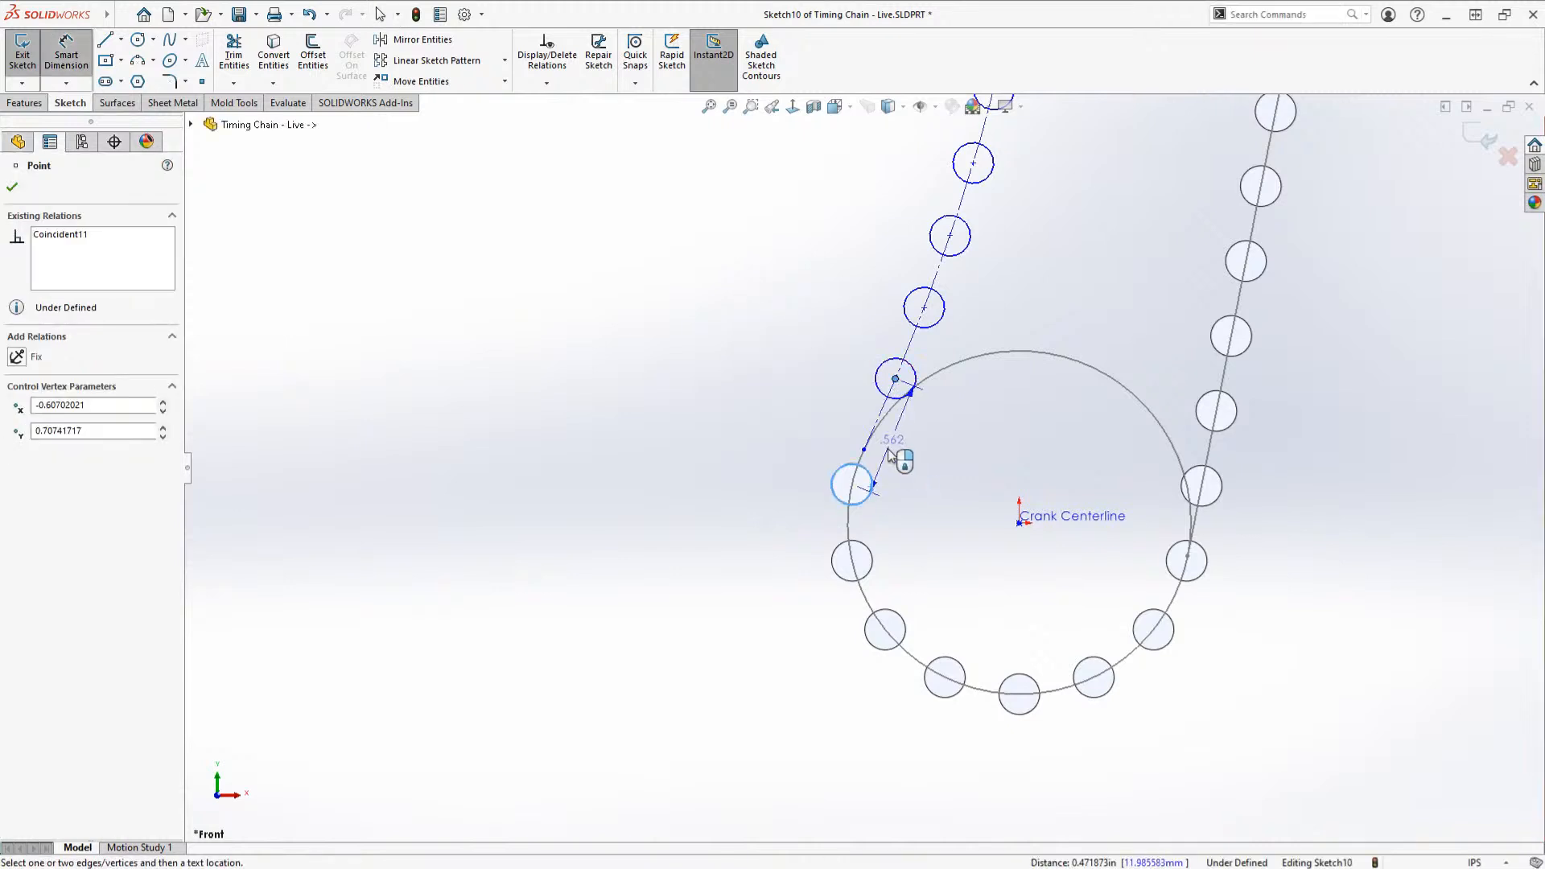
{"action": "left_click", "coordinate": [951, 453]}
{"action": "type", "text": "75"}
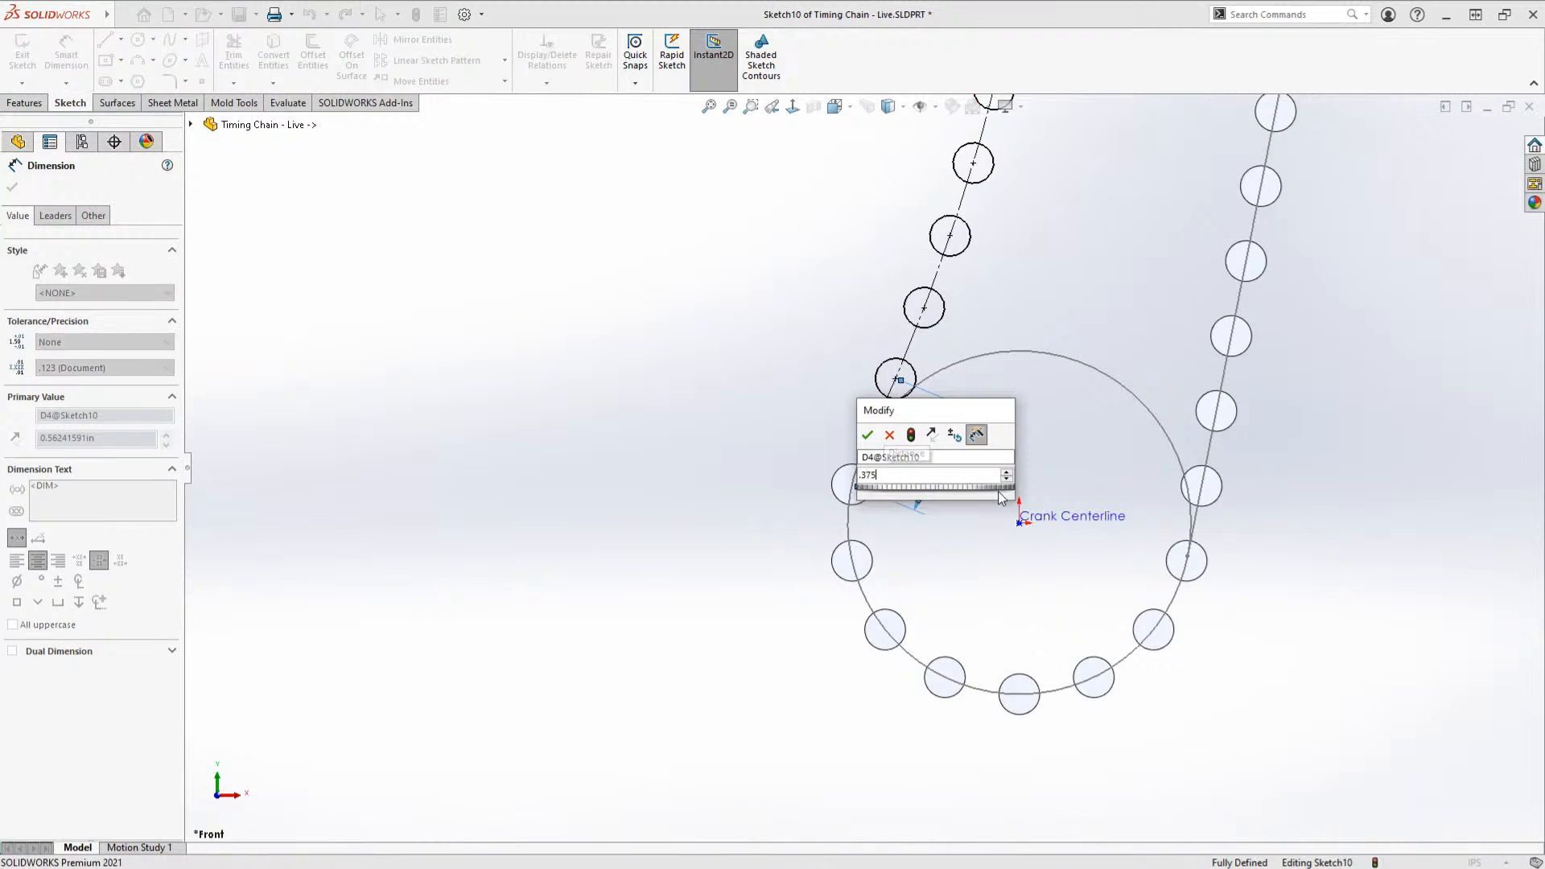
{"action": "key", "text": "Return"}
{"action": "key", "text": "Escape"}
{"action": "scroll", "coordinate": [885, 455], "scroll_direction": "up", "scroll_amount": 3}
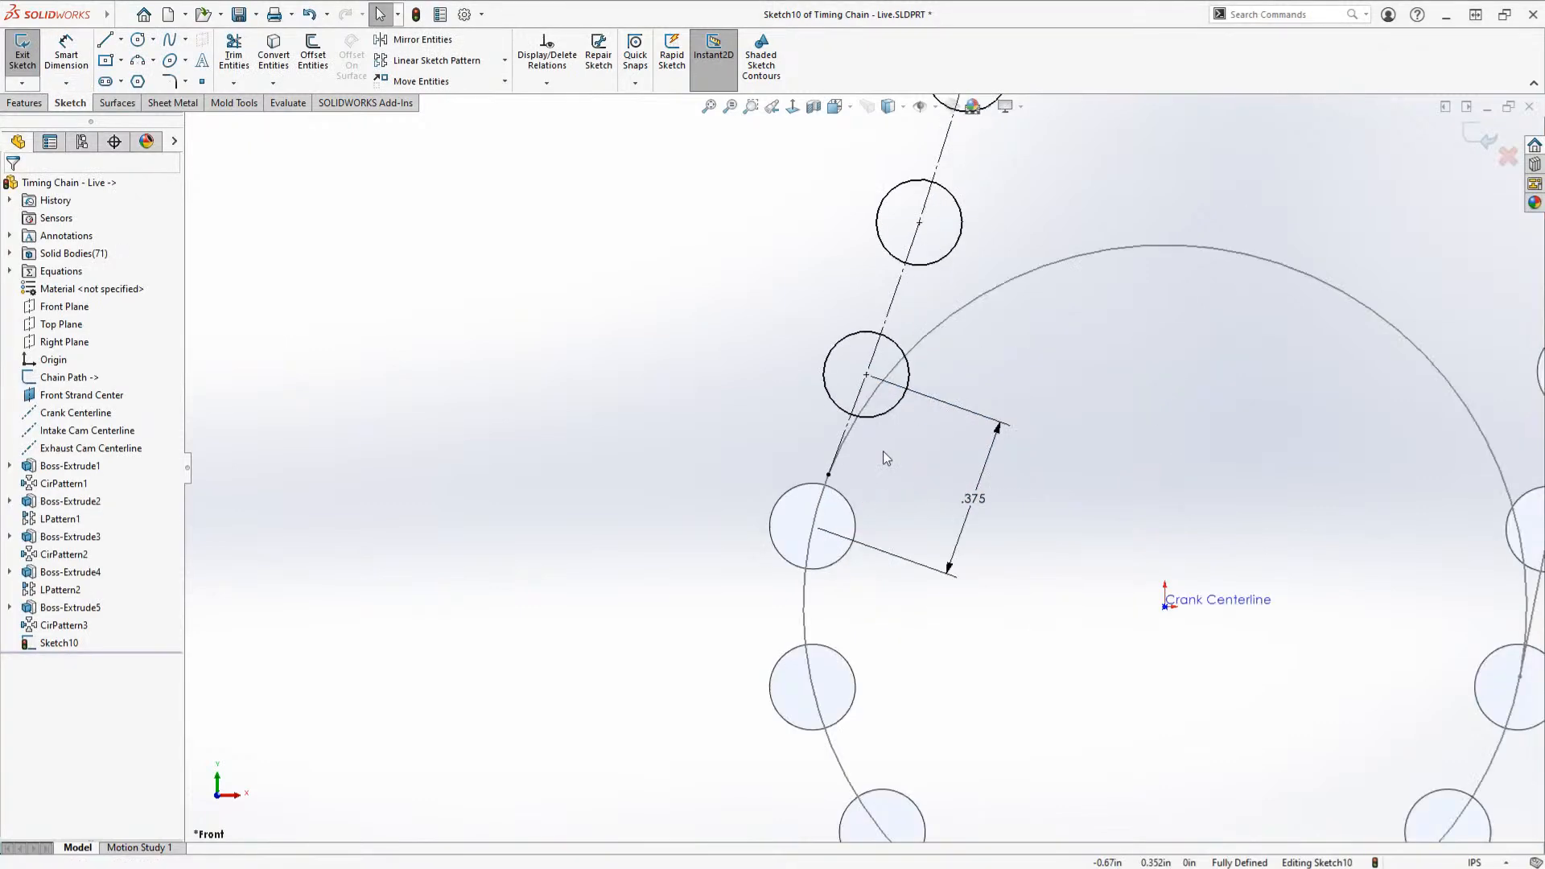
Step: Examine the roller spacing along the arc strand and where it meets the exhaust cam and crank rollers
{"action": "scroll", "coordinate": [882, 450], "scroll_direction": "down", "scroll_amount": 5}
{"action": "scroll", "coordinate": [775, 273], "scroll_direction": "up", "scroll_amount": 4}
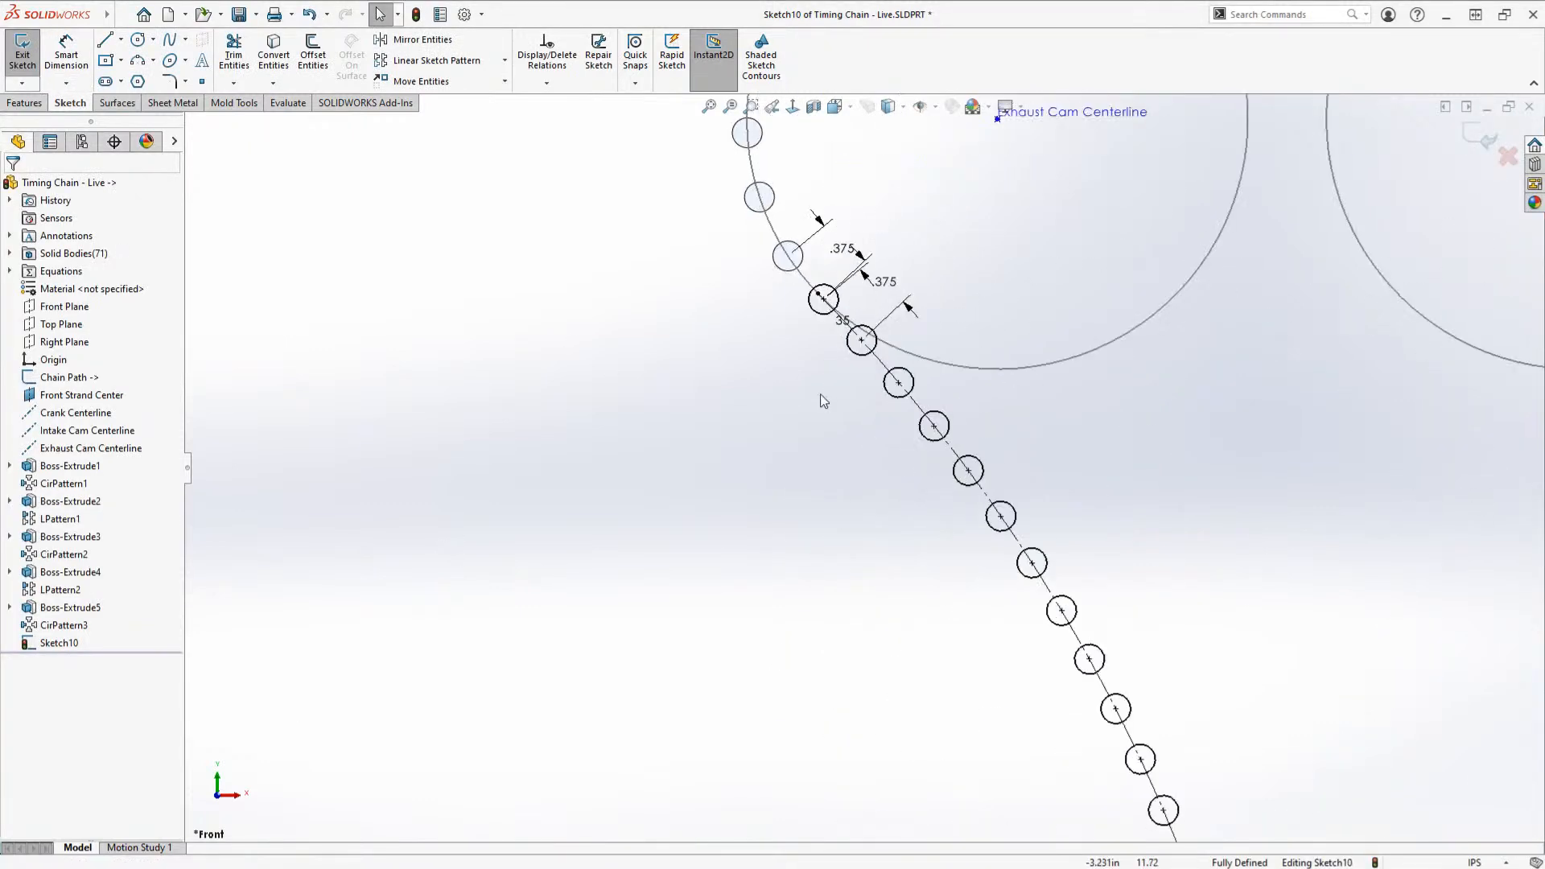
{"action": "scroll", "coordinate": [821, 376], "scroll_direction": "up", "scroll_amount": 3}
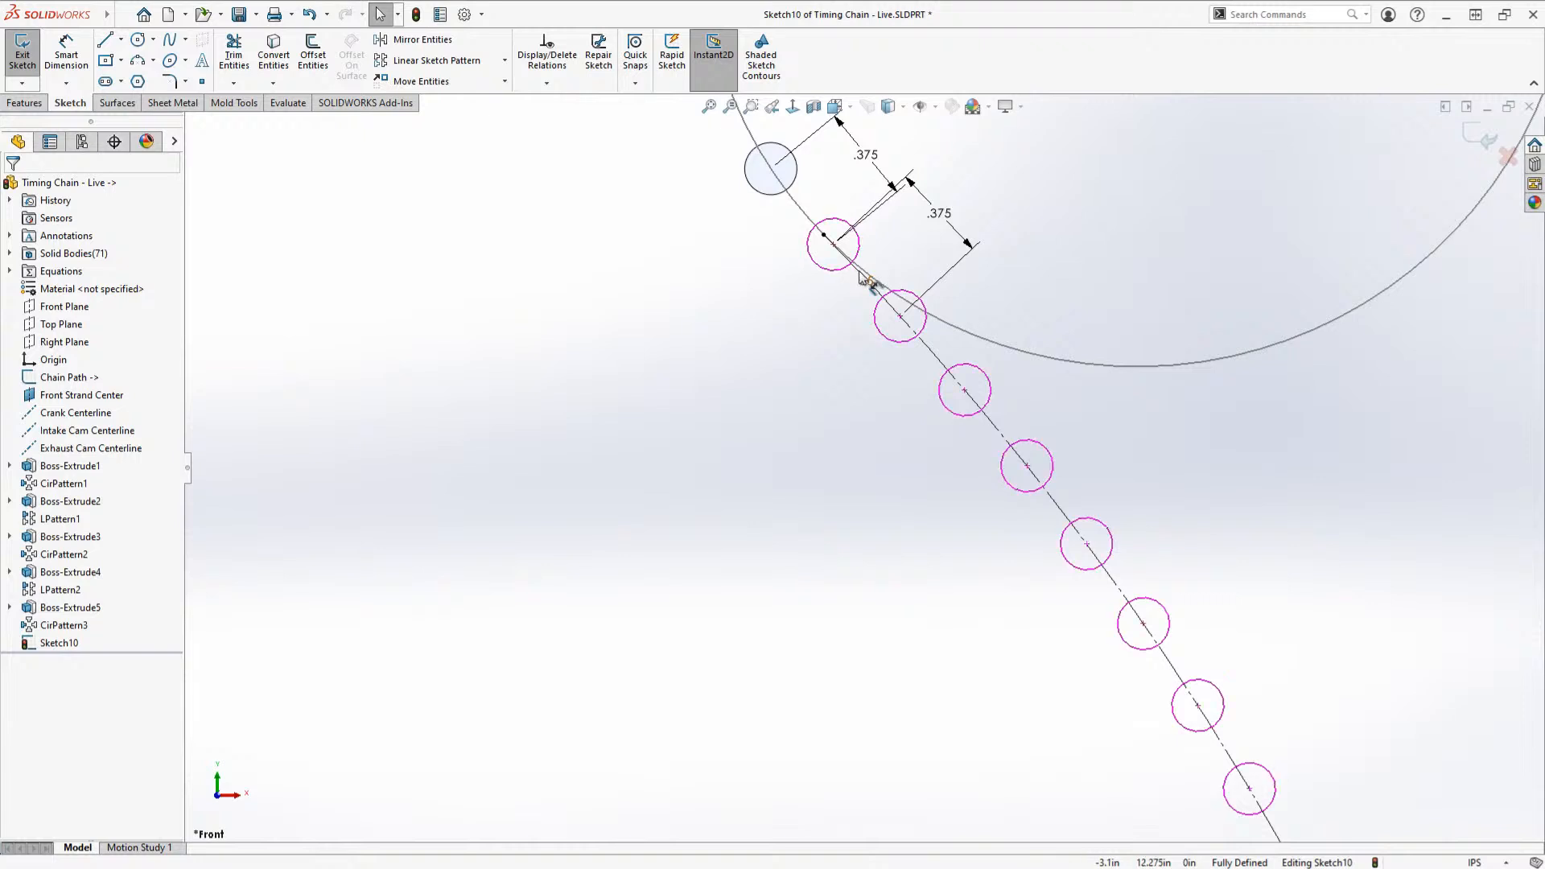
{"action": "scroll", "coordinate": [899, 375], "scroll_direction": "down", "scroll_amount": 4}
{"action": "scroll", "coordinate": [973, 656], "scroll_direction": "down", "scroll_amount": 4}
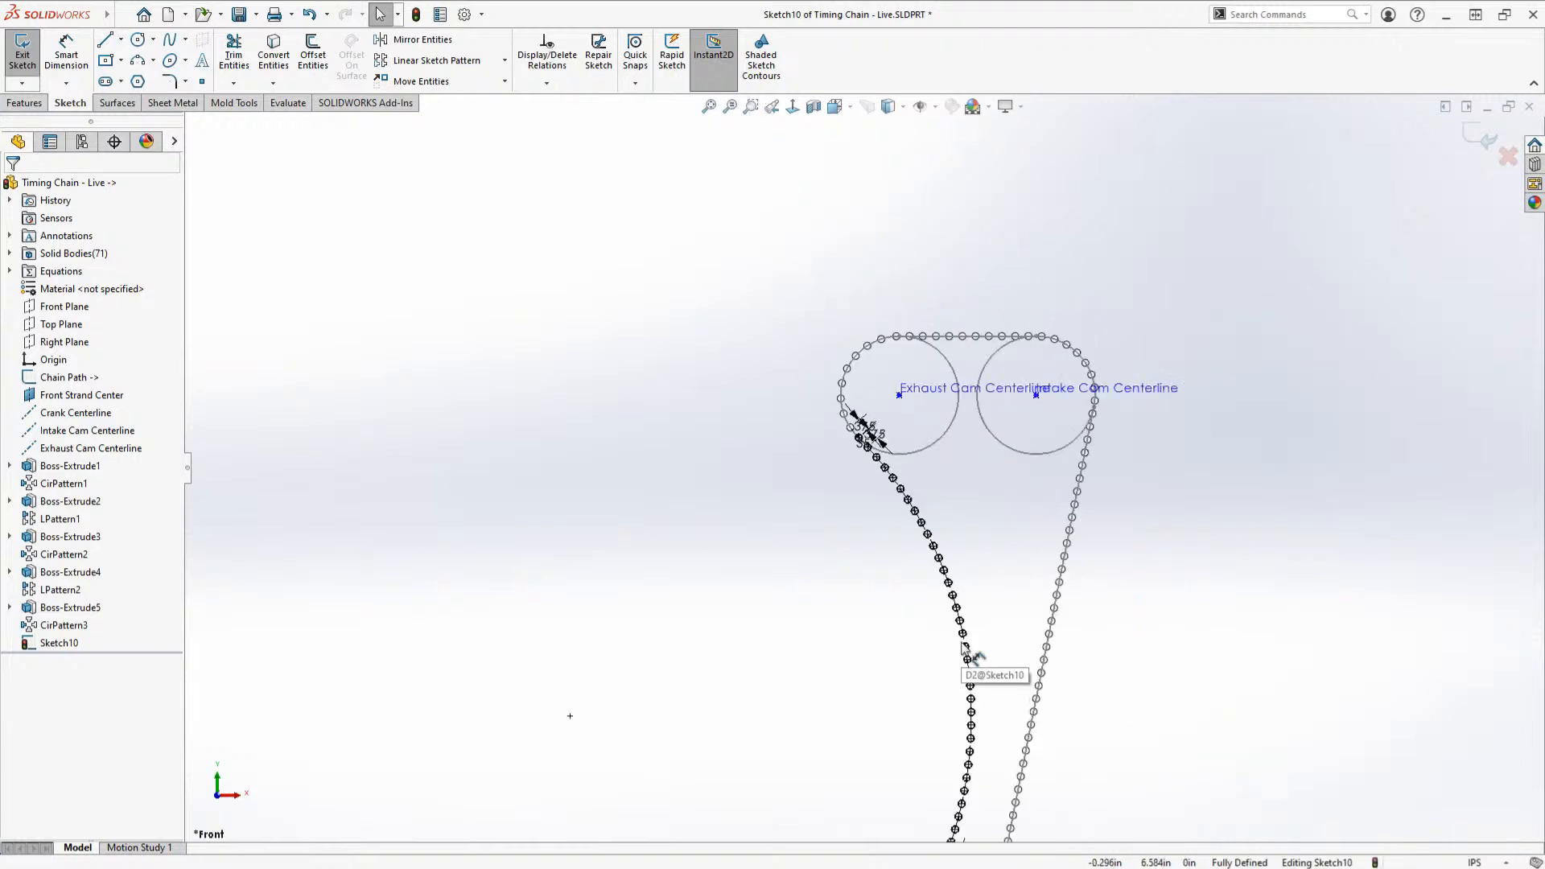
{"action": "scroll", "coordinate": [922, 566], "scroll_direction": "up", "scroll_amount": 3}
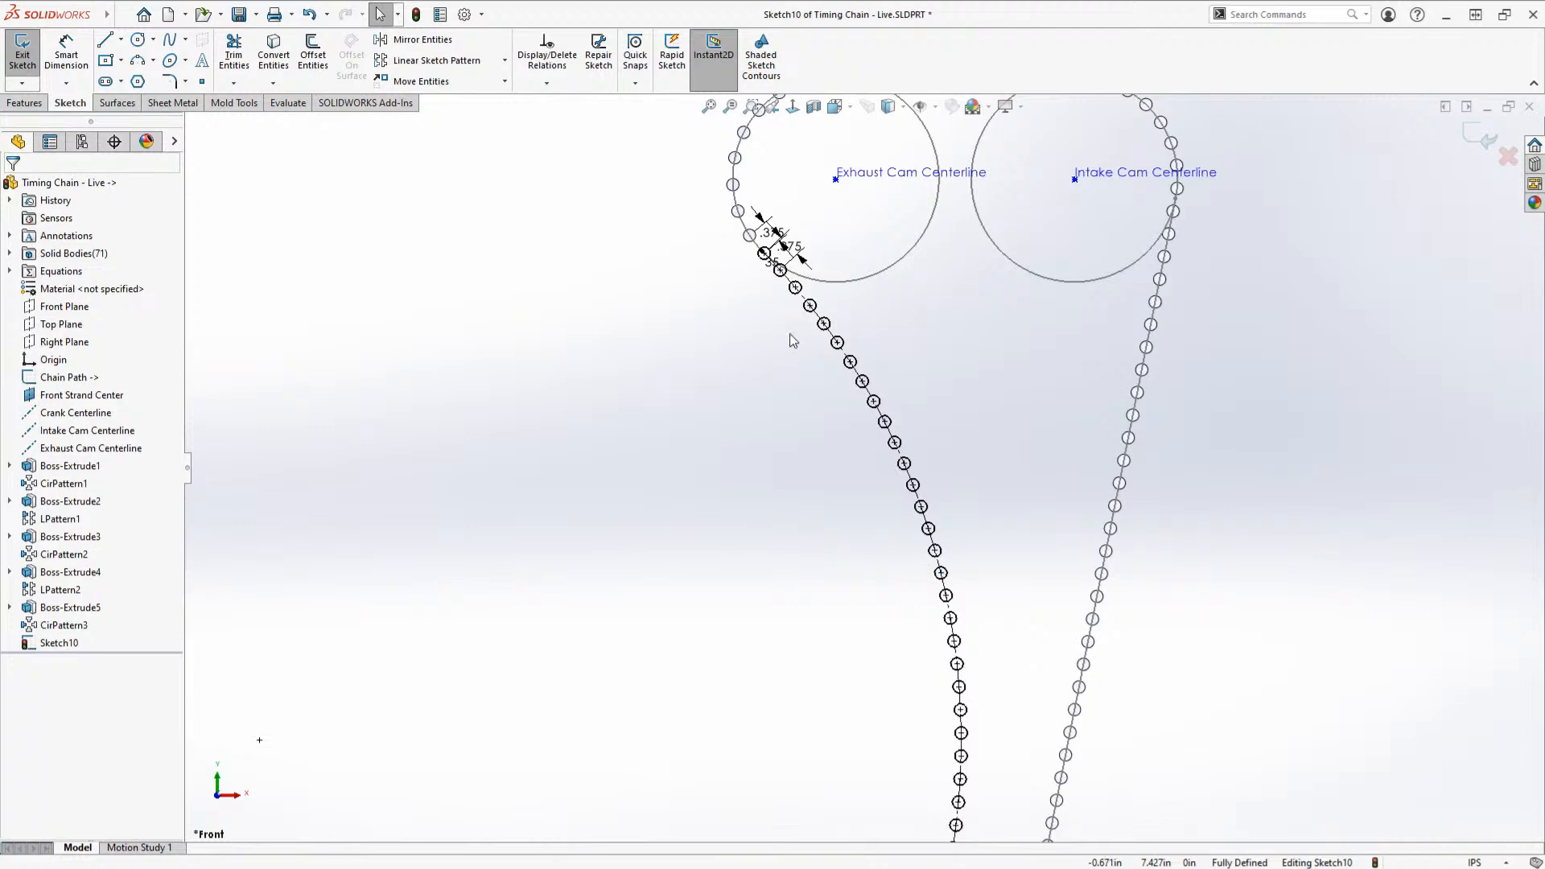
{"action": "scroll", "coordinate": [750, 210], "scroll_direction": "down", "scroll_amount": 6}
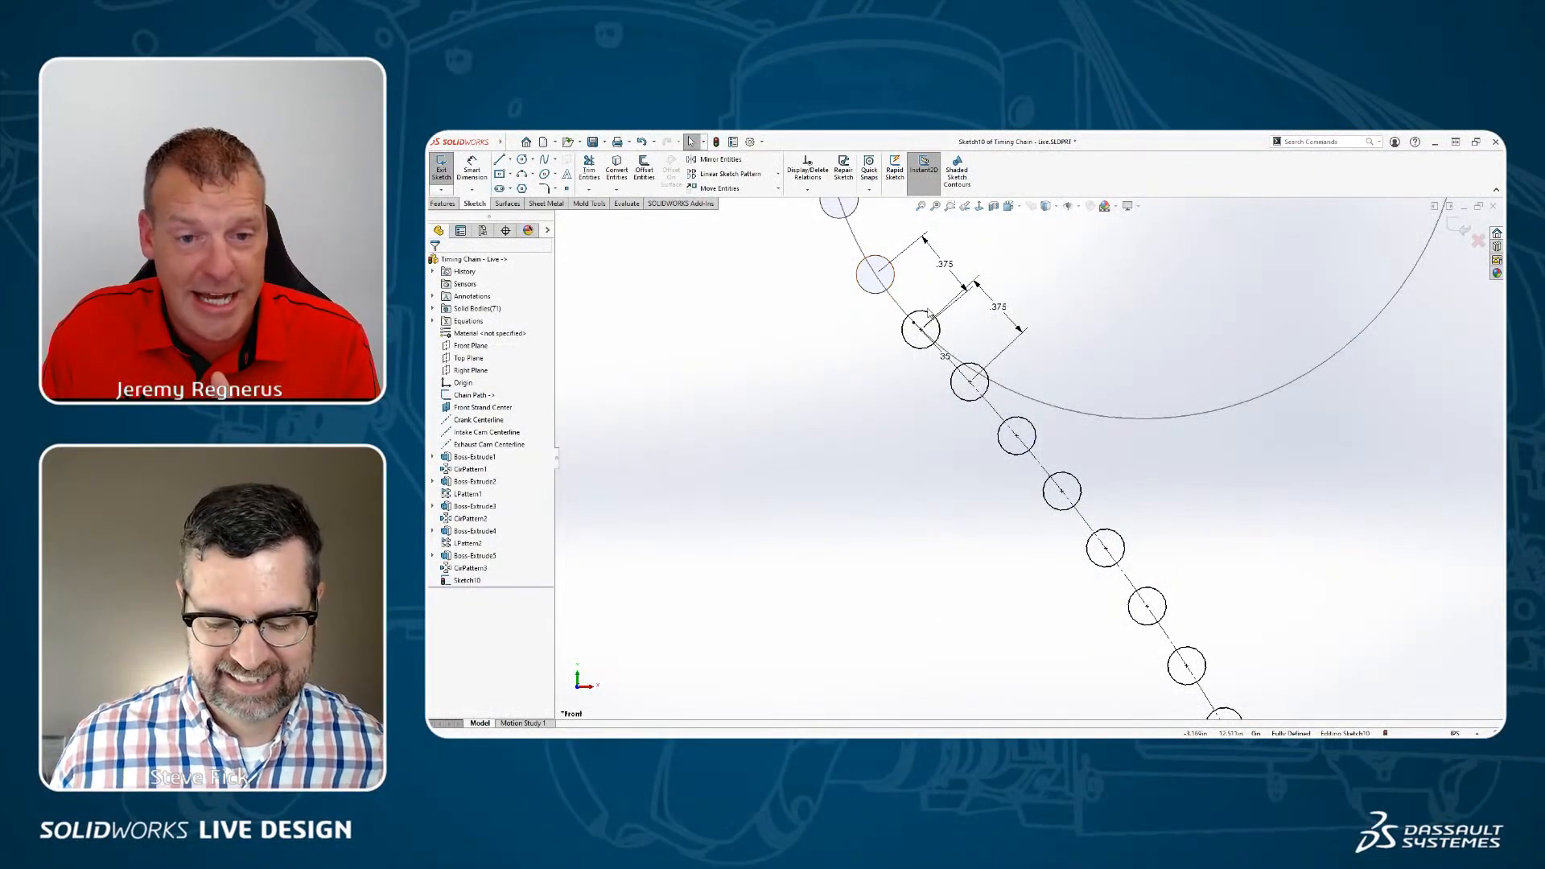
{"action": "scroll", "coordinate": [934, 321], "scroll_direction": "down", "scroll_amount": 5}
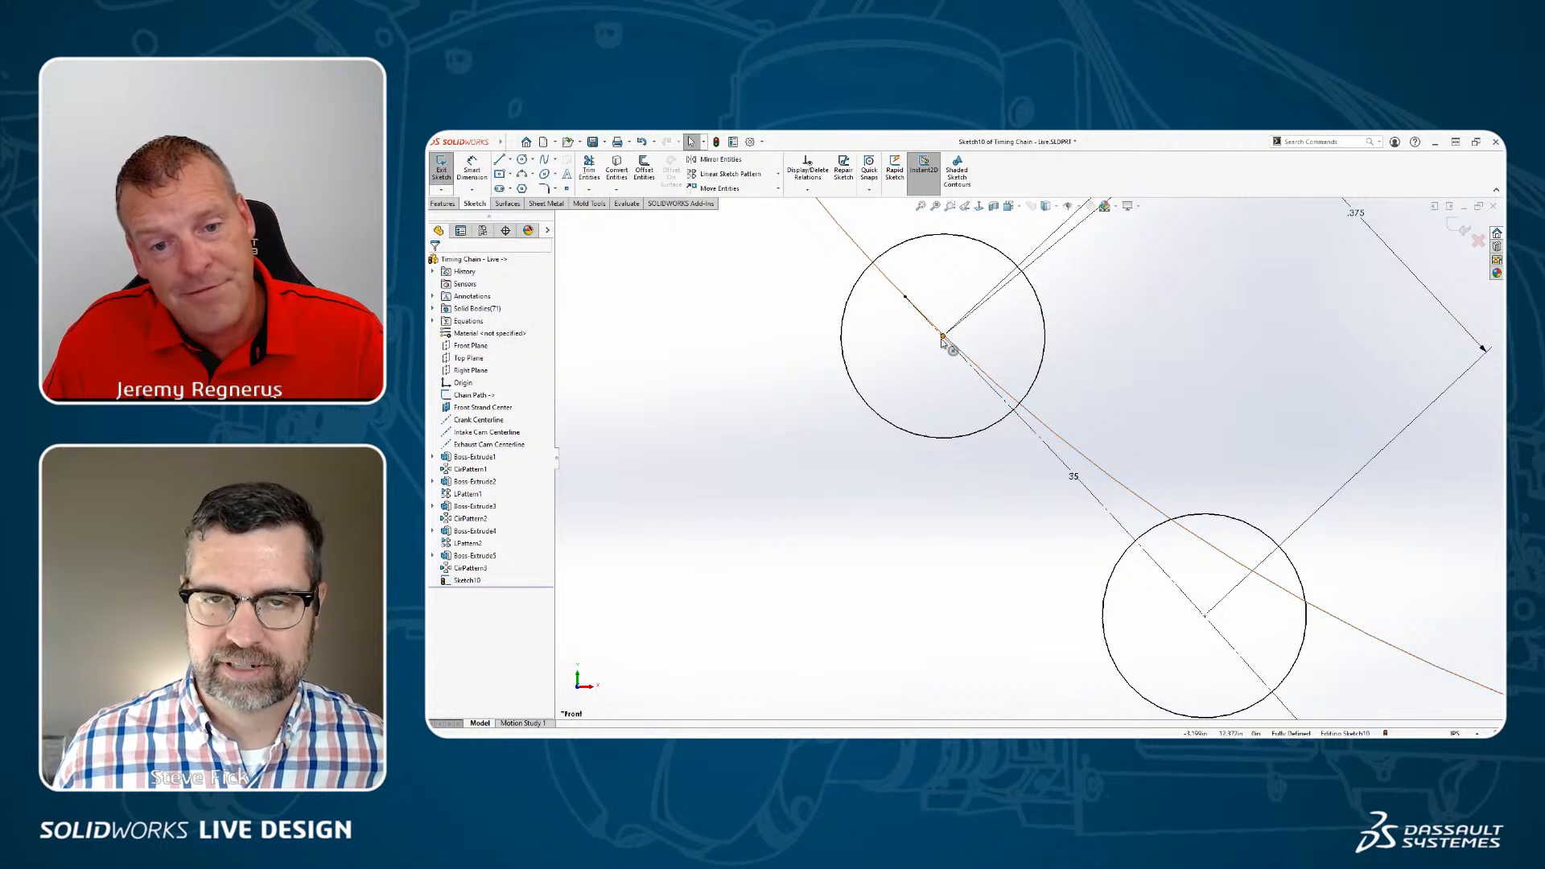
{"action": "scroll", "coordinate": [943, 342], "scroll_direction": "up", "scroll_amount": 3}
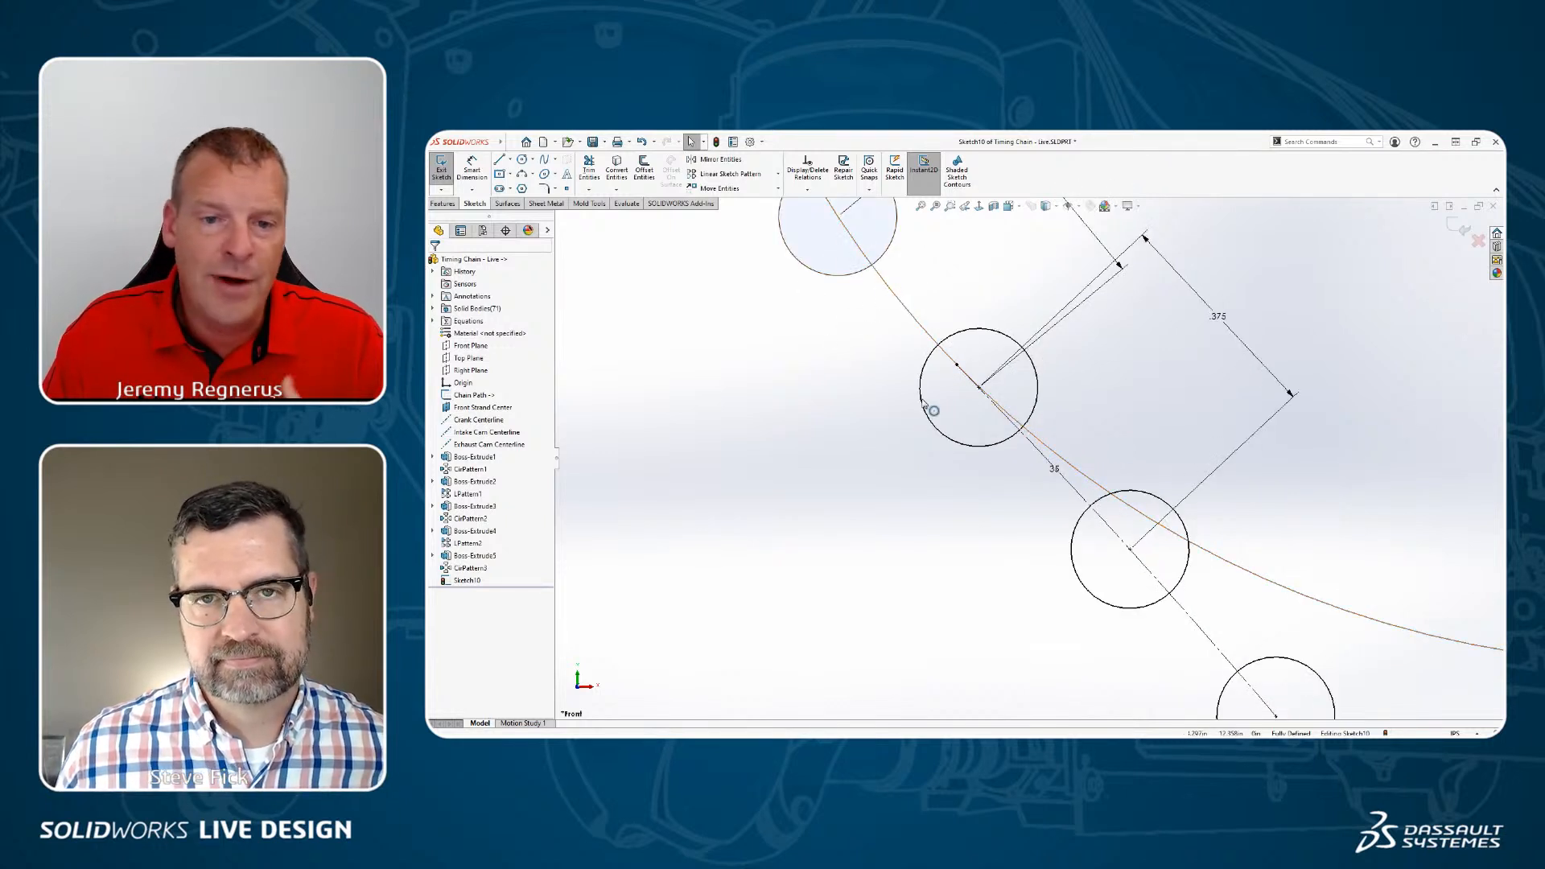
{"action": "scroll", "coordinate": [922, 401], "scroll_direction": "up", "scroll_amount": 3}
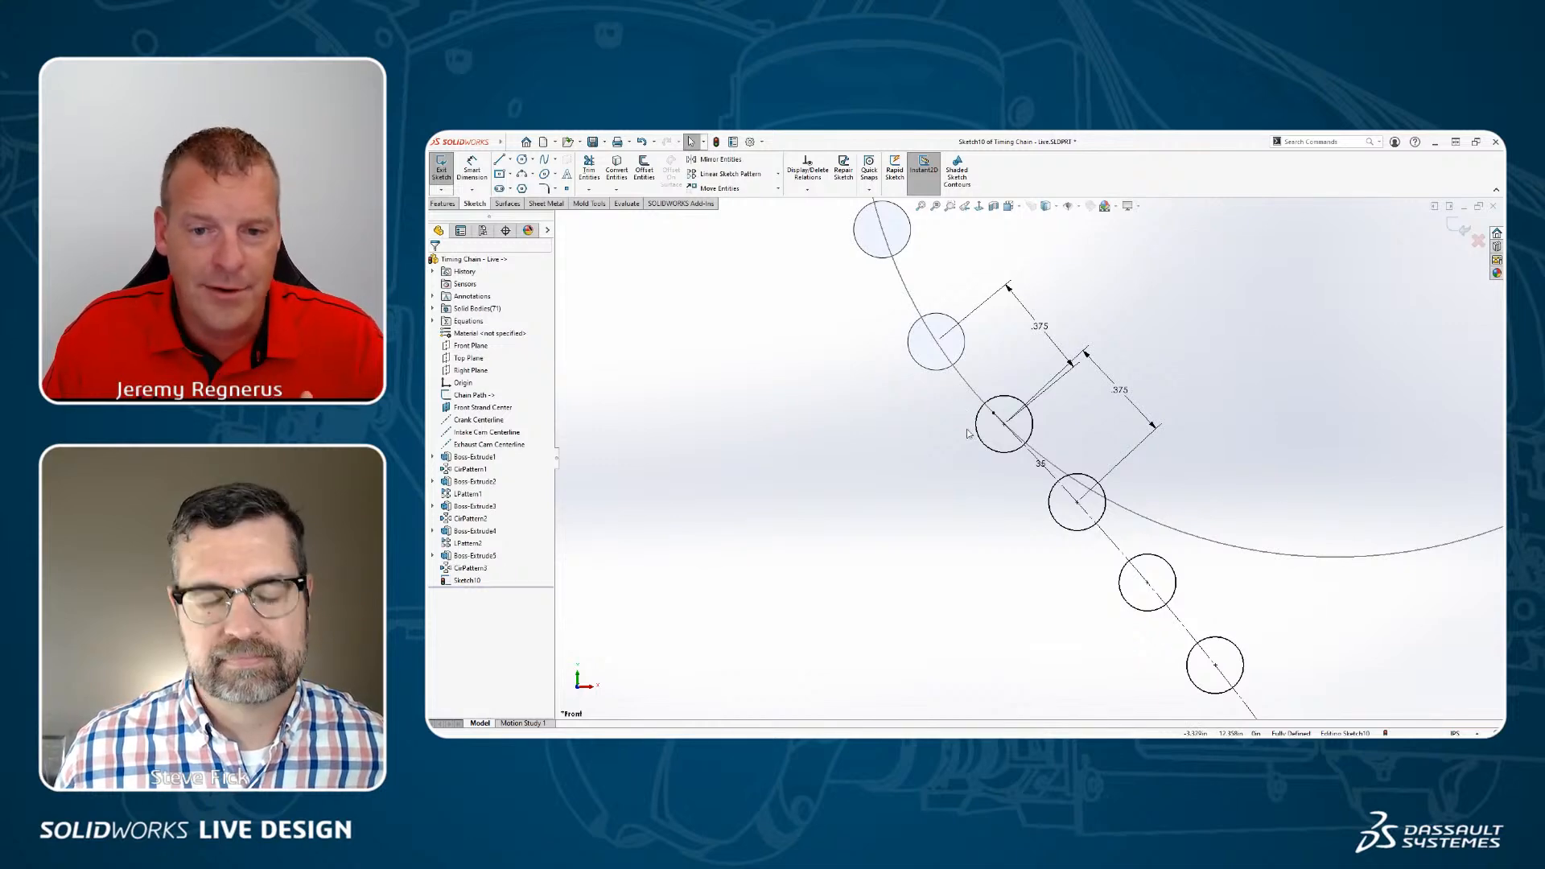
{"action": "scroll", "coordinate": [968, 433], "scroll_direction": "up", "scroll_amount": 6}
{"action": "scroll", "coordinate": [1110, 632], "scroll_direction": "down", "scroll_amount": 3}
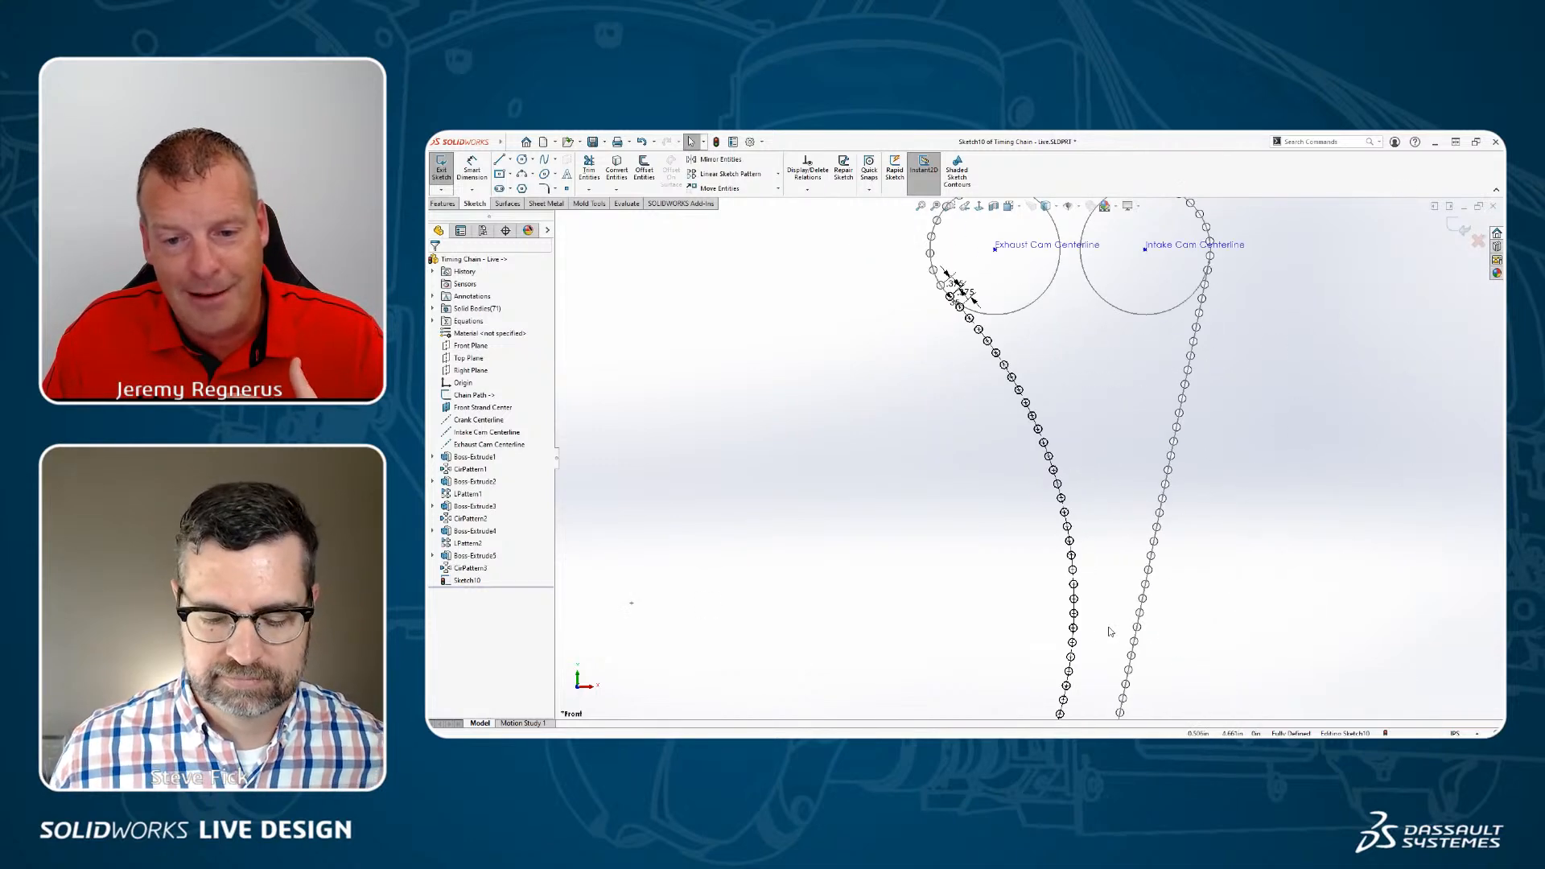
{"action": "scroll", "coordinate": [1110, 631], "scroll_direction": "up", "scroll_amount": 1}
{"action": "scroll", "coordinate": [1006, 618], "scroll_direction": "down", "scroll_amount": 6}
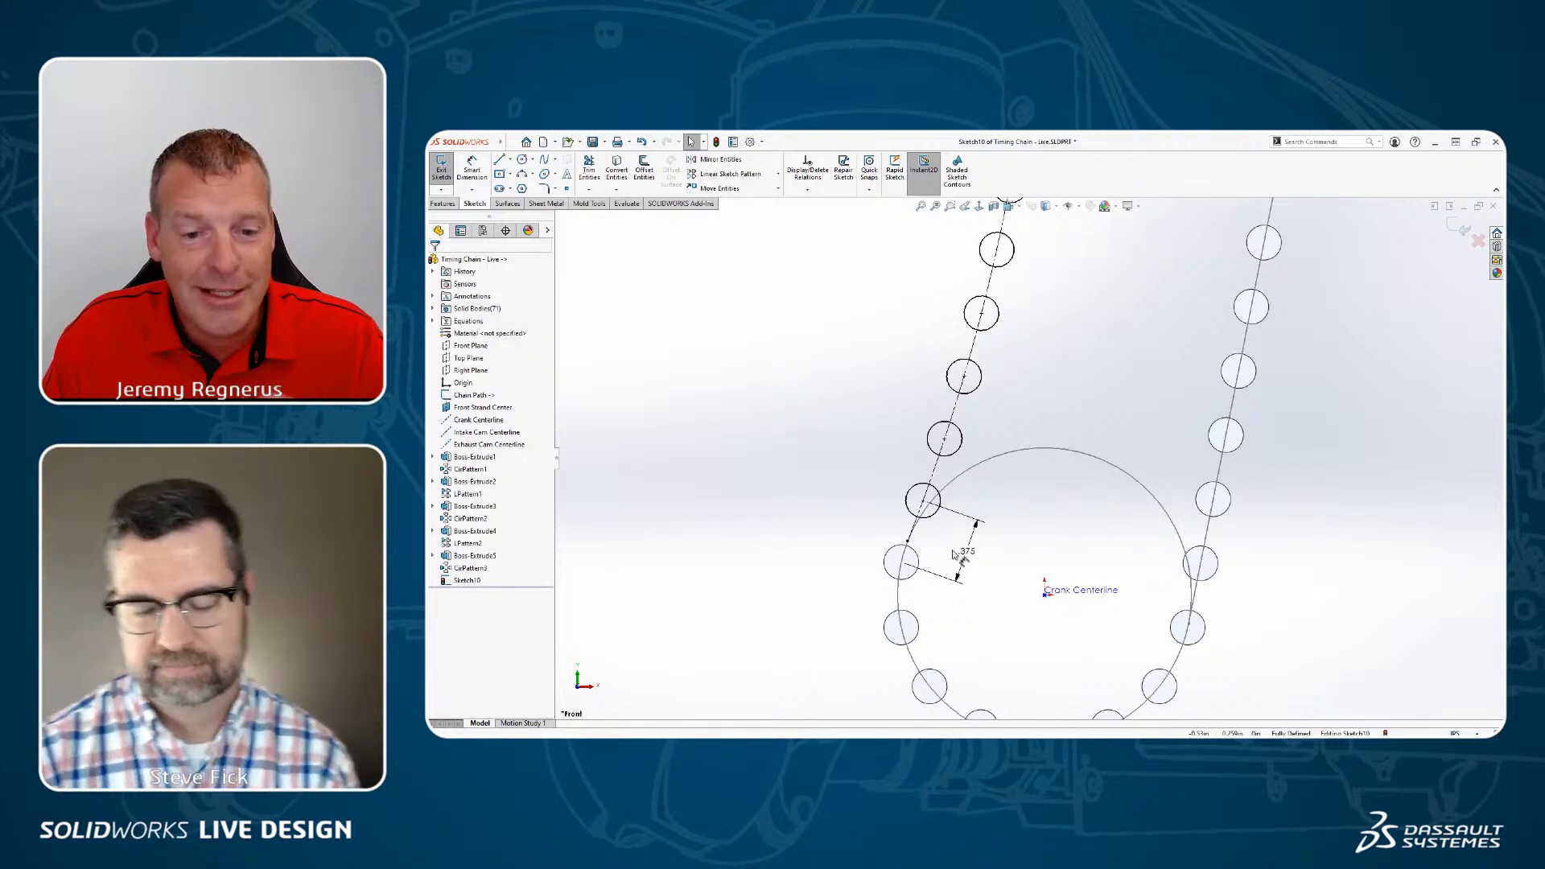
{"action": "scroll", "coordinate": [954, 554], "scroll_direction": "down", "scroll_amount": 2}
{"action": "scroll", "coordinate": [1019, 485], "scroll_direction": "up", "scroll_amount": 3}
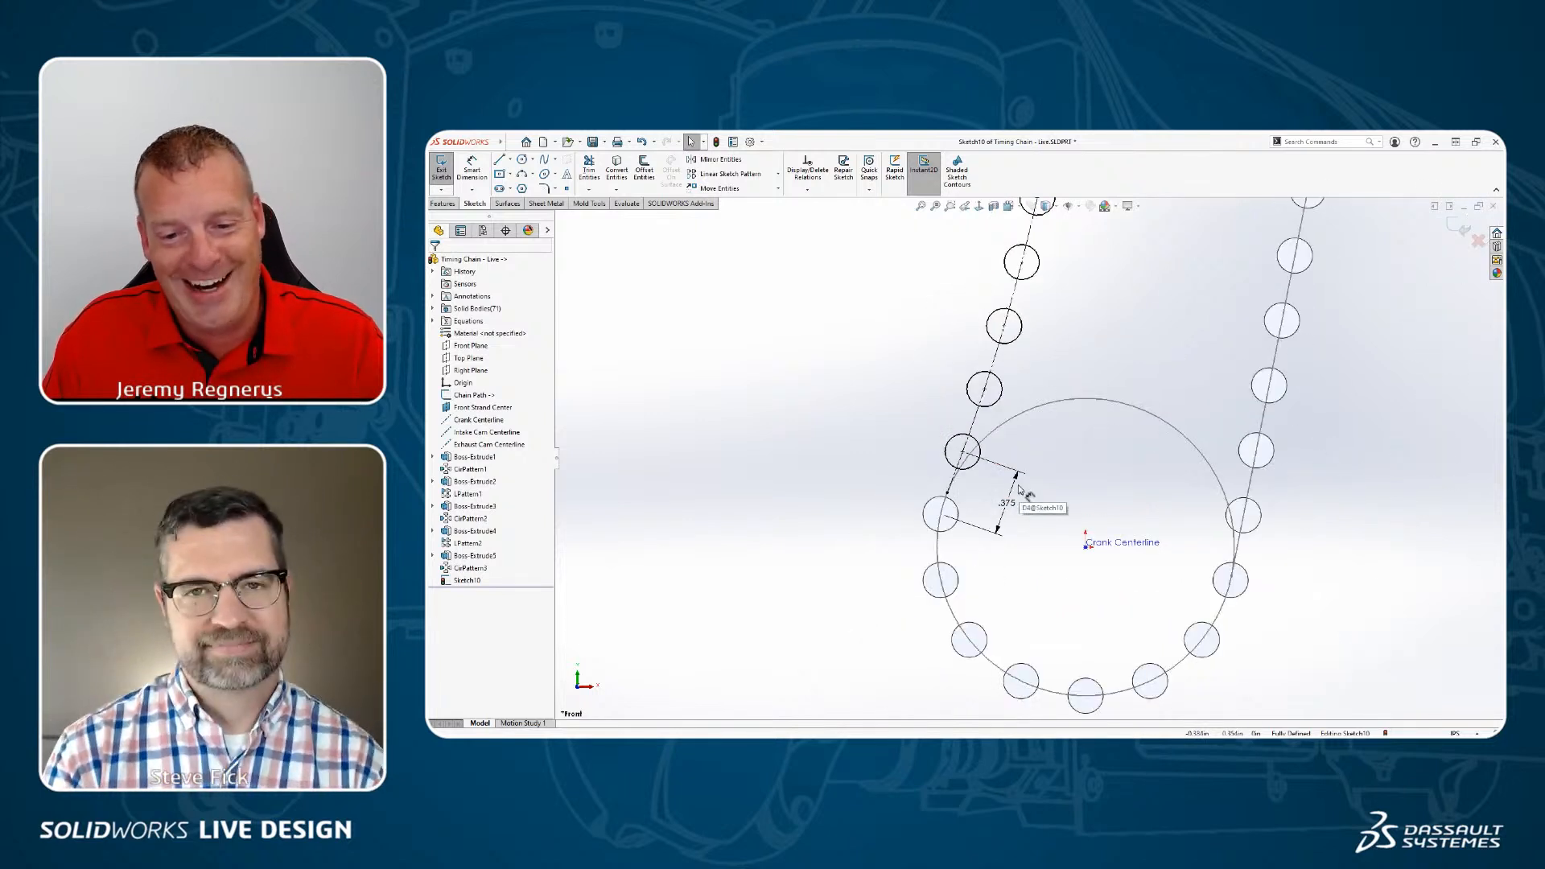
{"action": "scroll", "coordinate": [1082, 708], "scroll_direction": "down", "scroll_amount": 1}
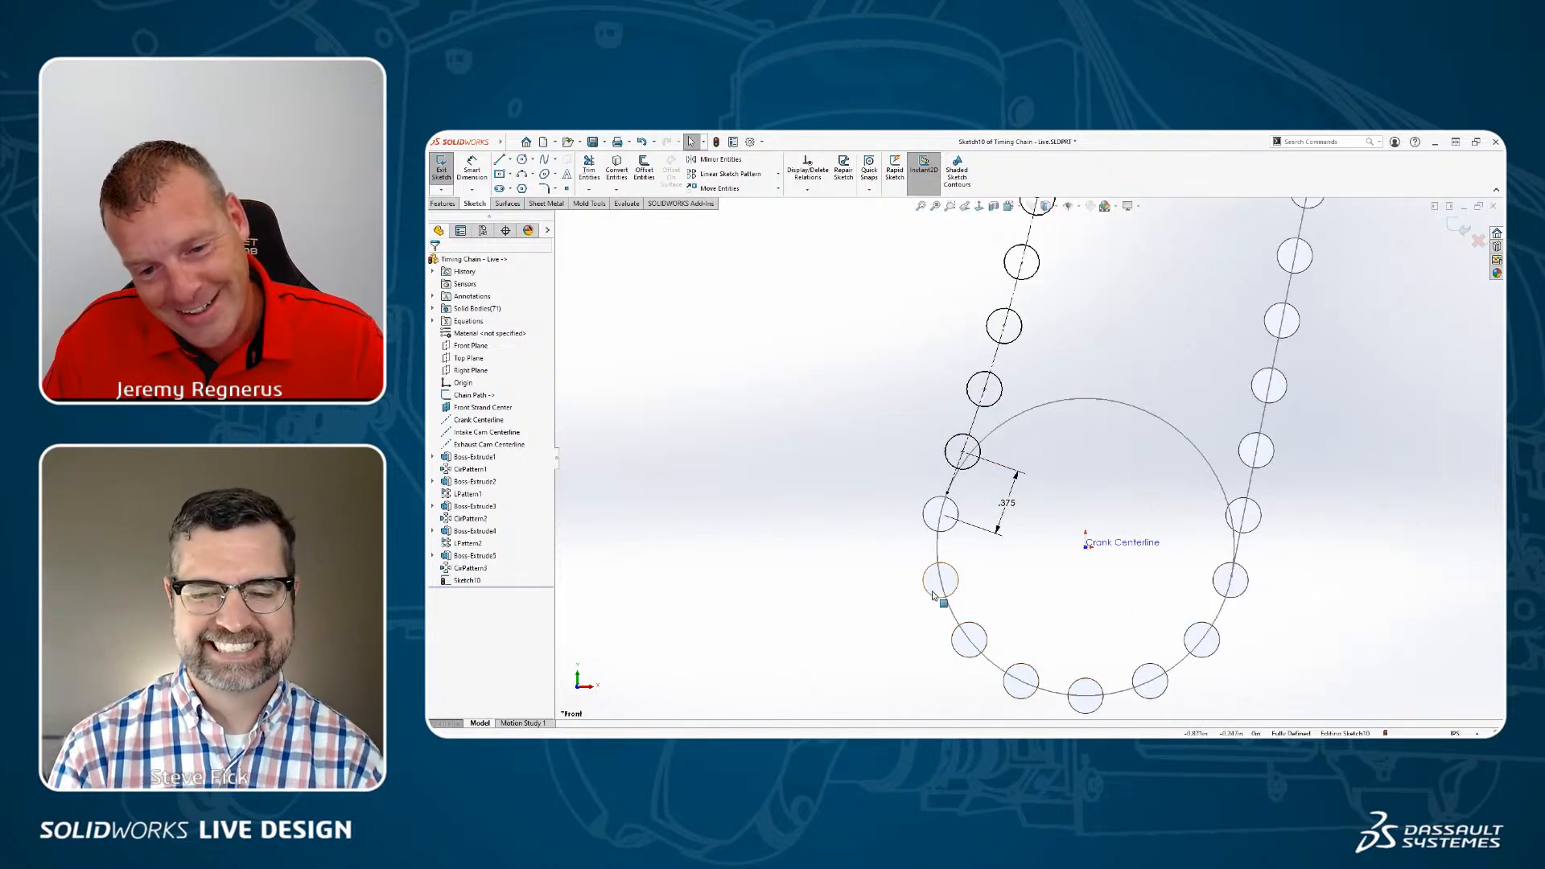
{"action": "scroll", "coordinate": [867, 517], "scroll_direction": "up", "scroll_amount": 12}
{"action": "scroll", "coordinate": [1030, 275], "scroll_direction": "down", "scroll_amount": 6}
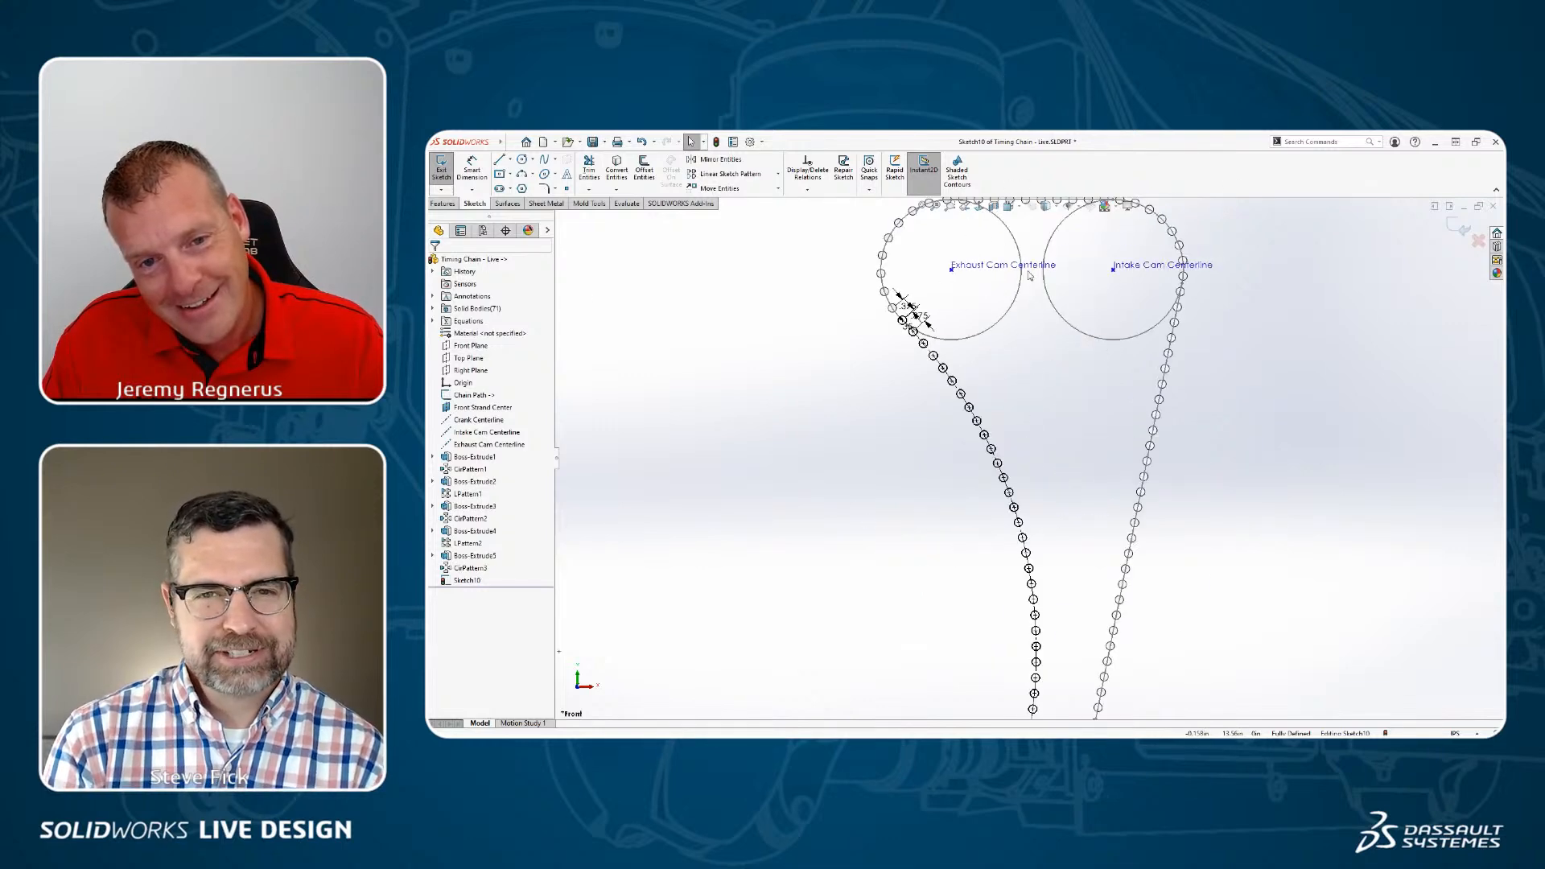
{"action": "scroll", "coordinate": [954, 372], "scroll_direction": "down", "scroll_amount": 5}
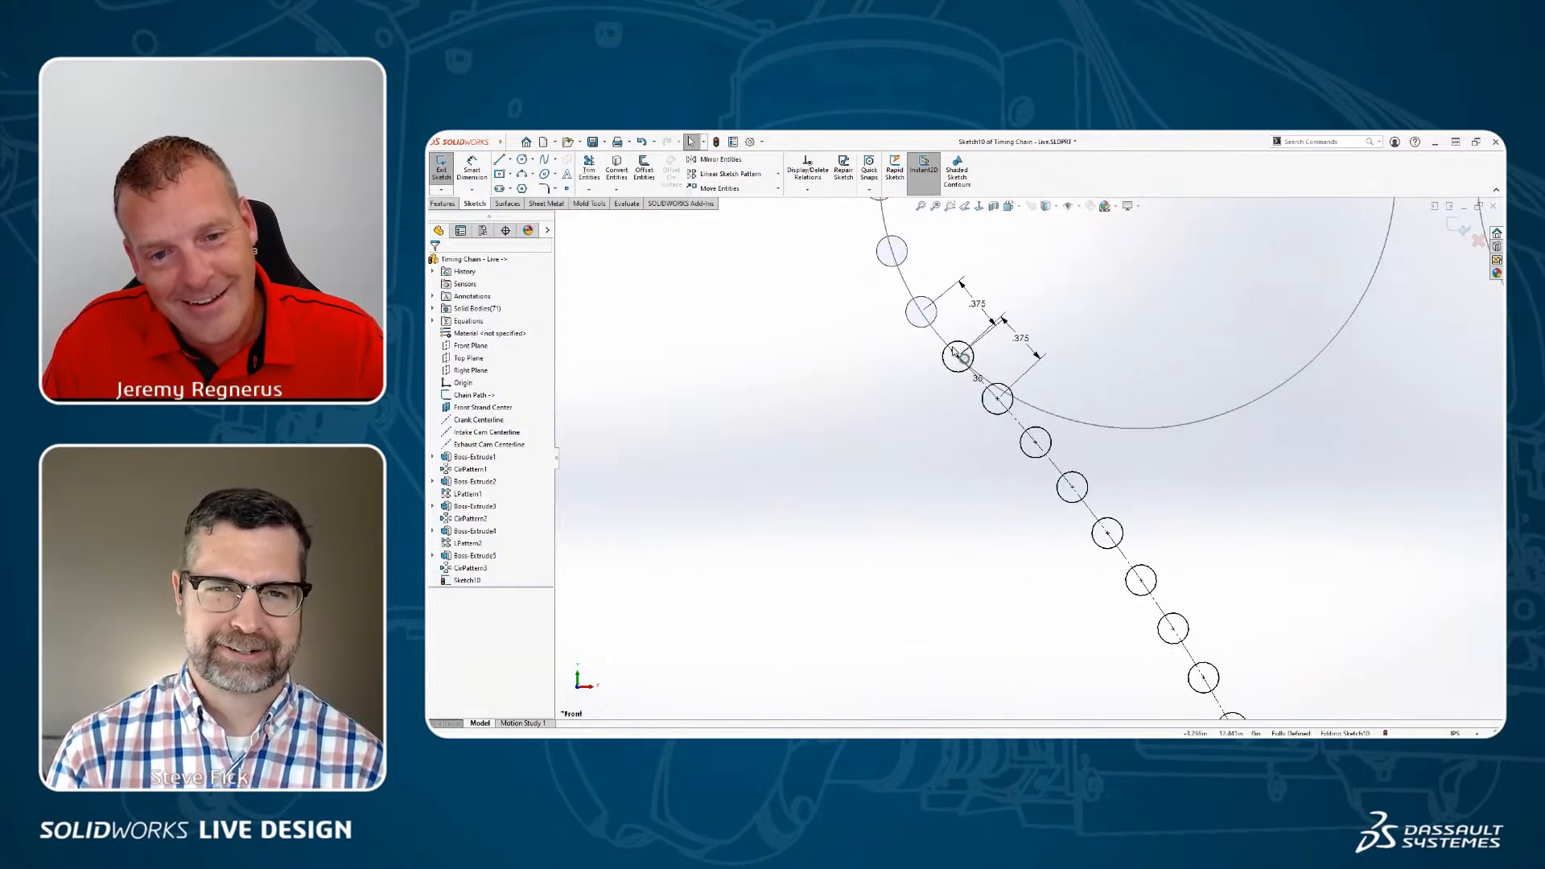
{"action": "scroll", "coordinate": [1141, 517], "scroll_direction": "up", "scroll_amount": 10}
{"action": "scroll", "coordinate": [1049, 524], "scroll_direction": "down", "scroll_amount": 3}
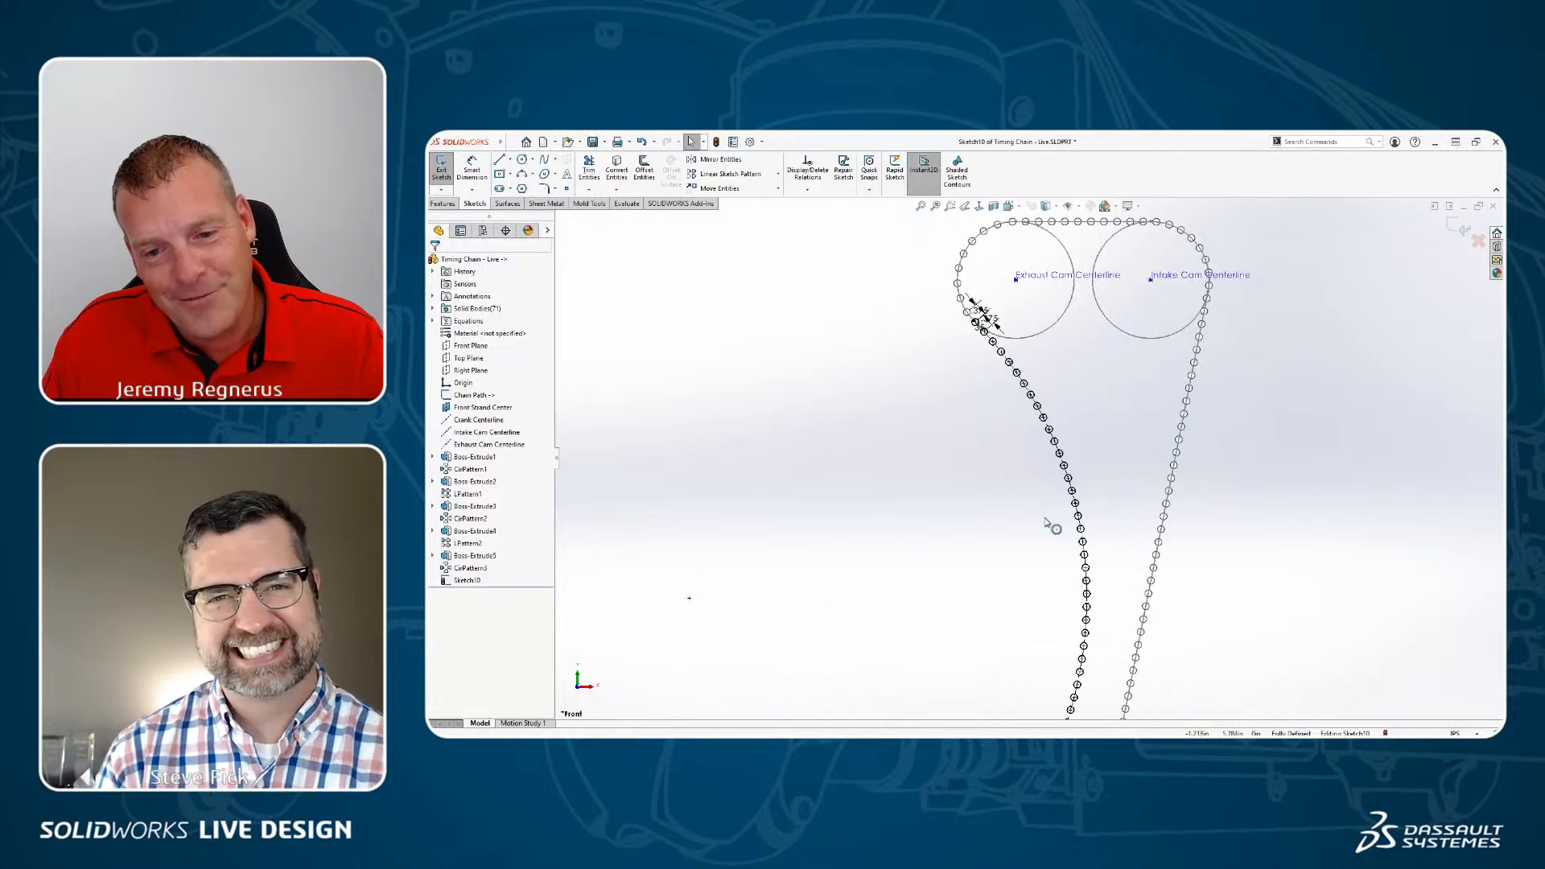
{"action": "scroll", "coordinate": [1052, 522], "scroll_direction": "up", "scroll_amount": 3}
Step: Extrude the patterned roller circles with a Mid Plane end condition
{"action": "mouse_move", "coordinate": [1053, 521]}
{"action": "middle_mouse_down"}
{"action": "mouse_move", "coordinate": [1035, 541]}
{"action": "mouse_move", "coordinate": [1074, 553]}
{"action": "middle_mouse_up"}
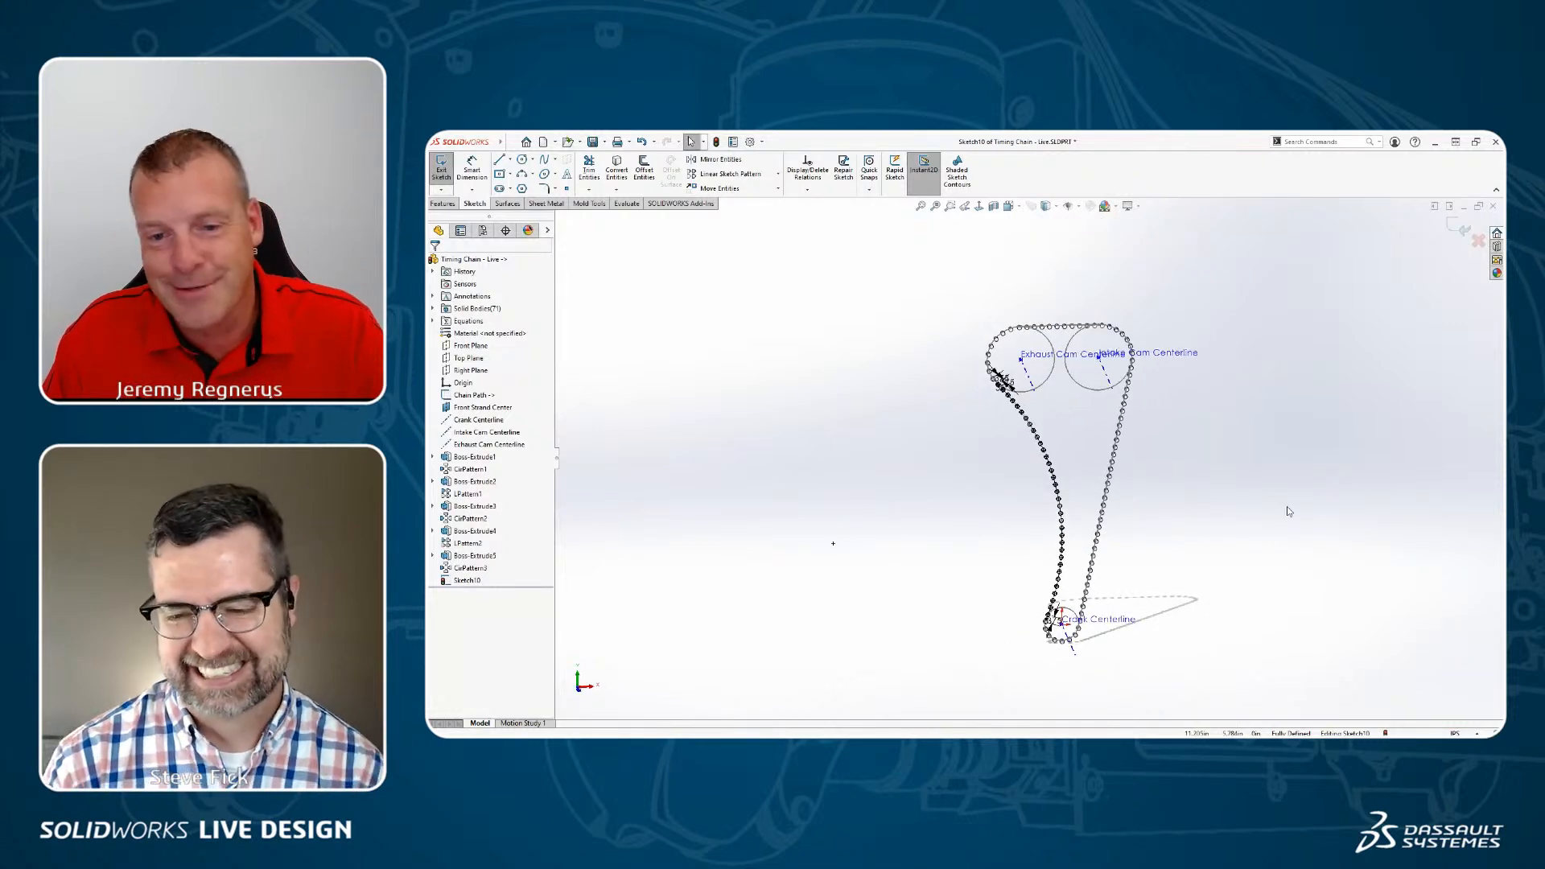
{"action": "middle_click_drag", "start_coordinate": [1206, 440], "coordinate": [980, 528]}
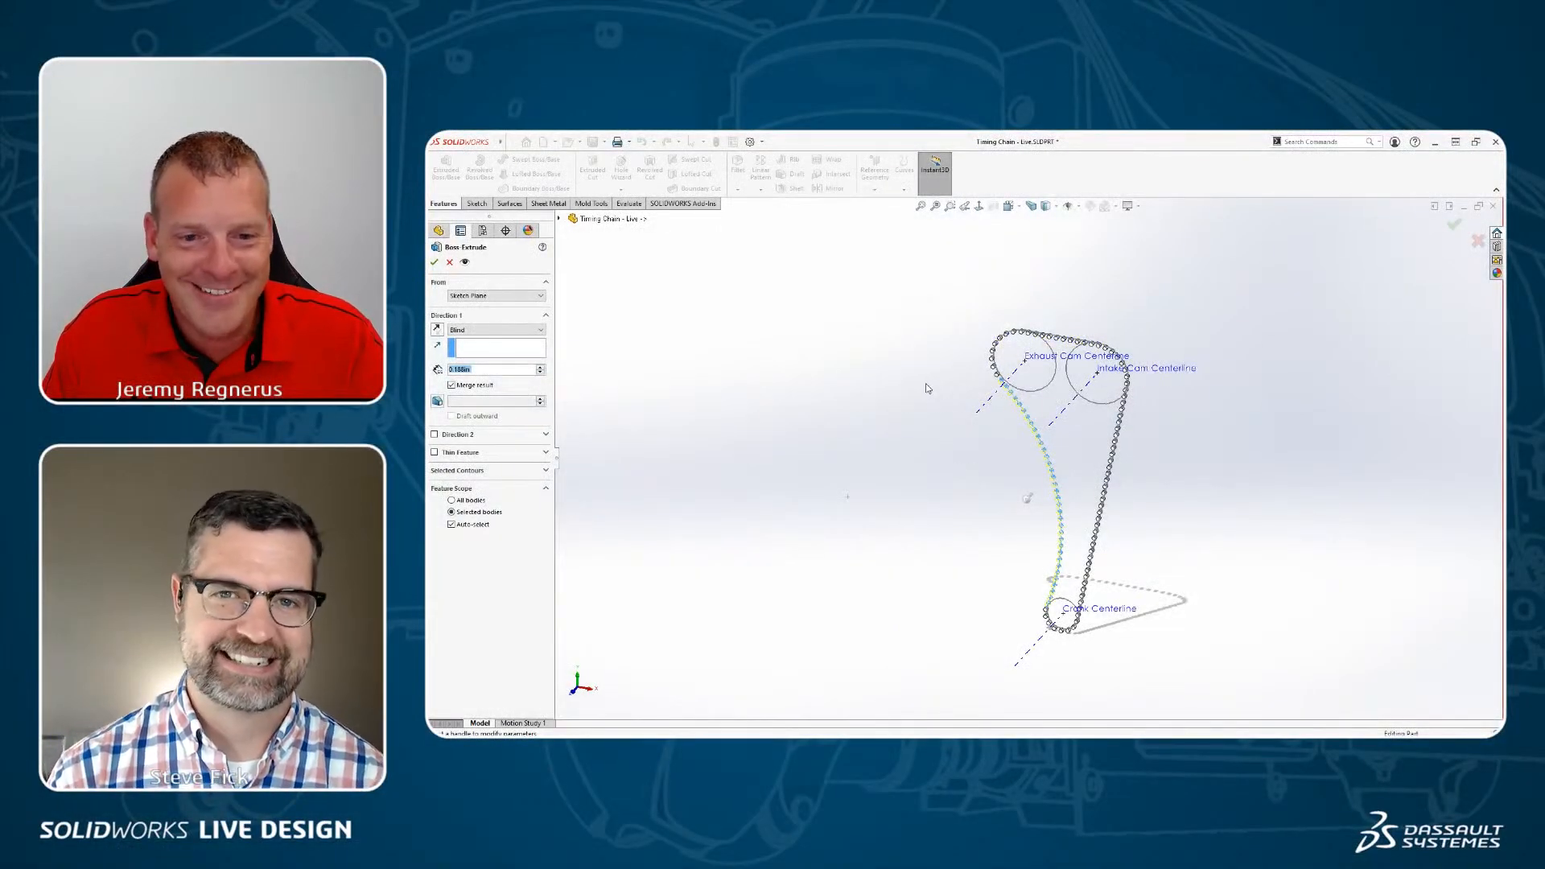
{"action": "right_click", "coordinate": [925, 388]}
{"action": "left_click", "coordinate": [973, 607]}
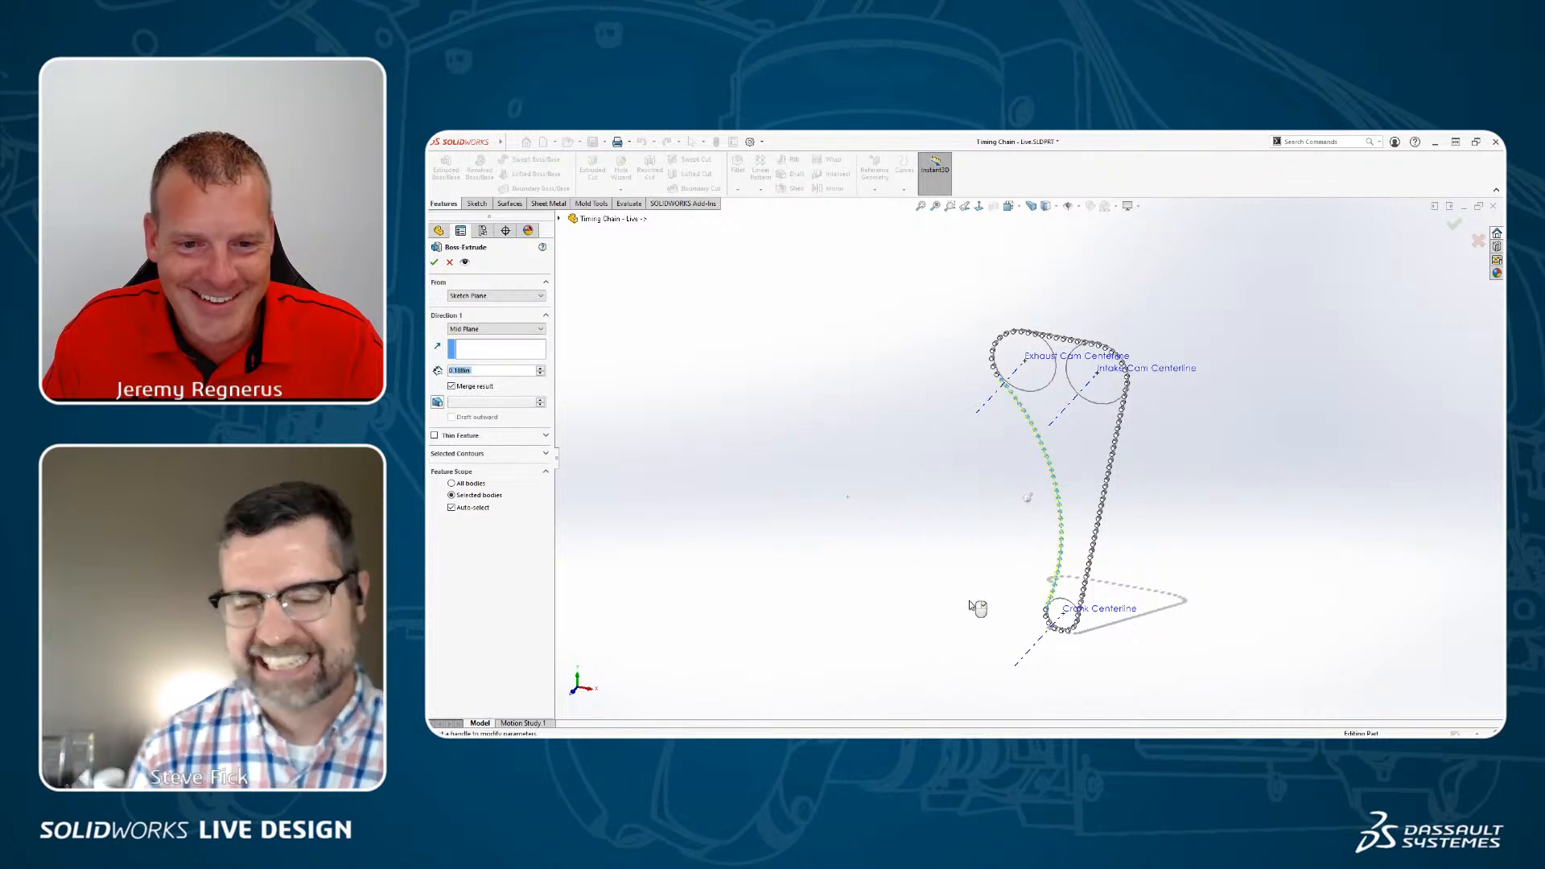
{"action": "right_click", "coordinate": [971, 604]}
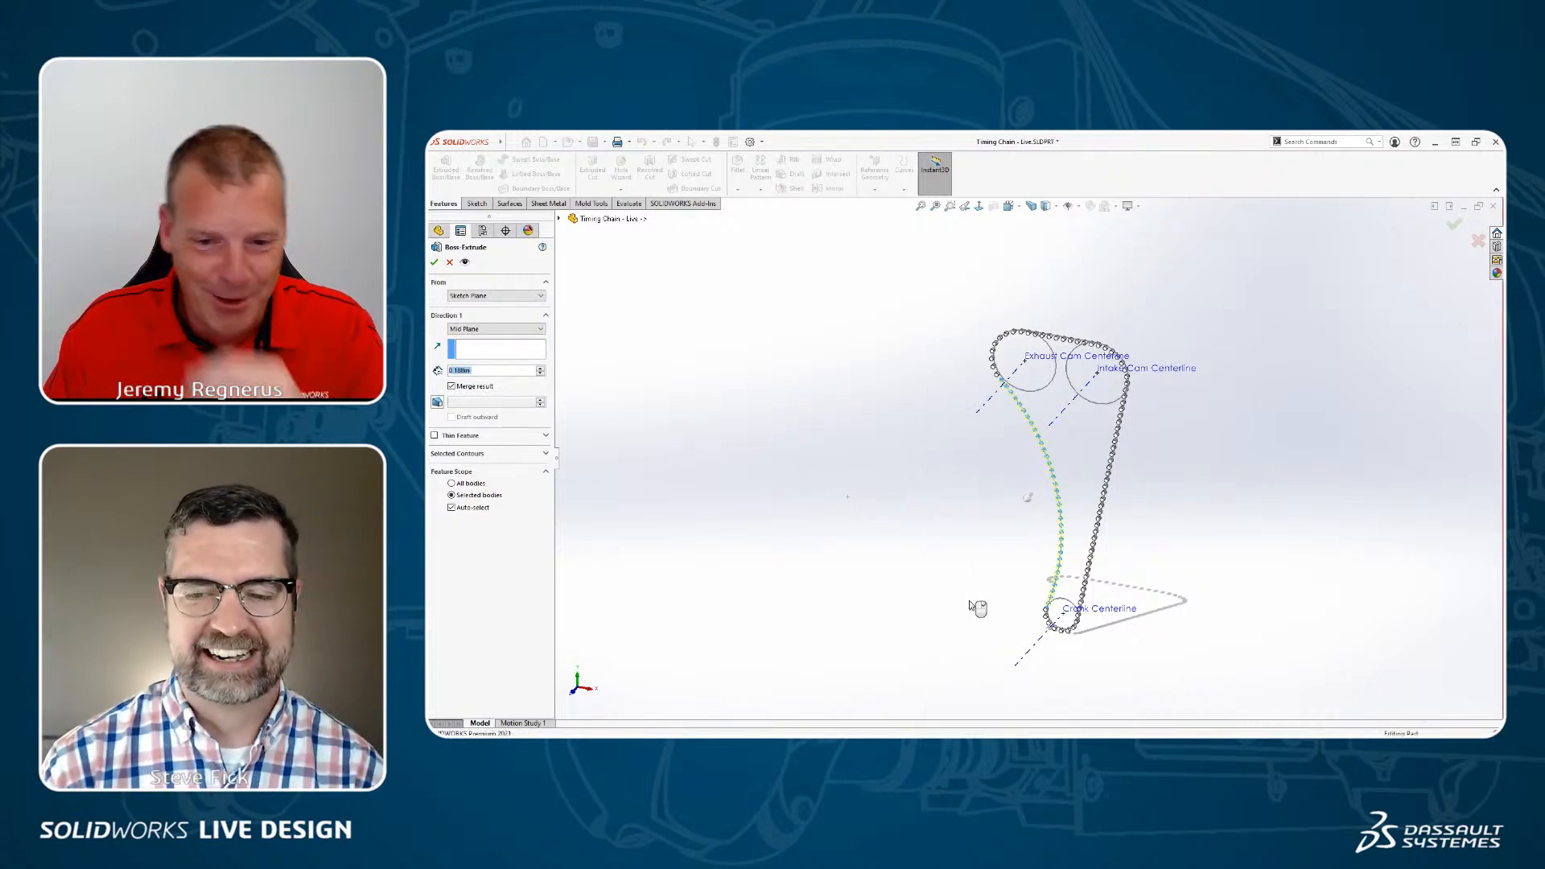
{"action": "left_click", "coordinate": [984, 531]}
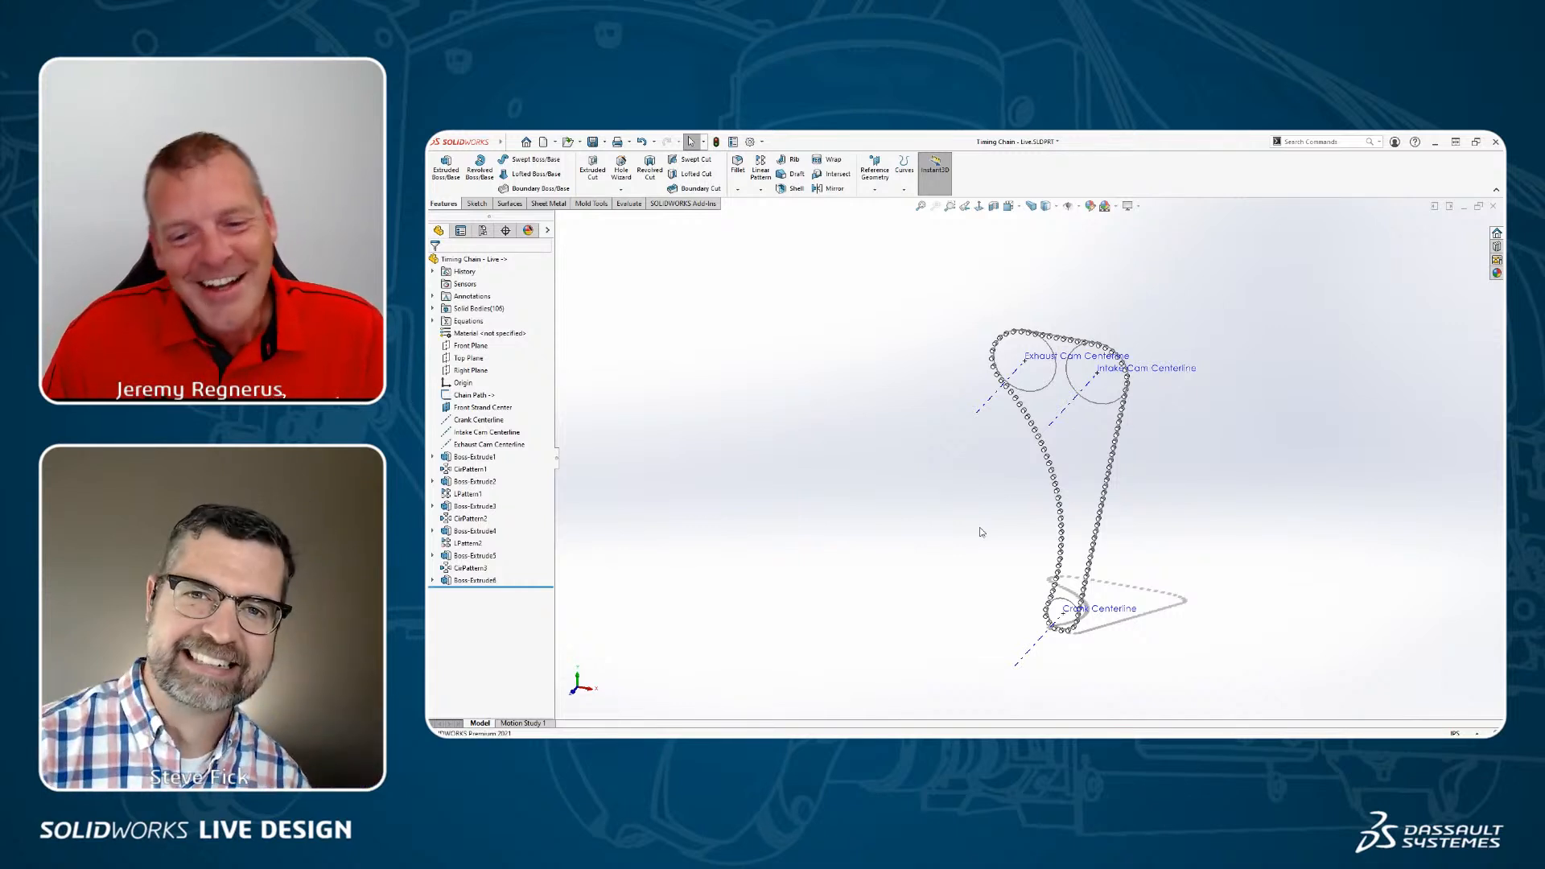
Step: Inspect the extruded rollers around the crank in the front view
{"action": "key", "text": "ctrl+1"}
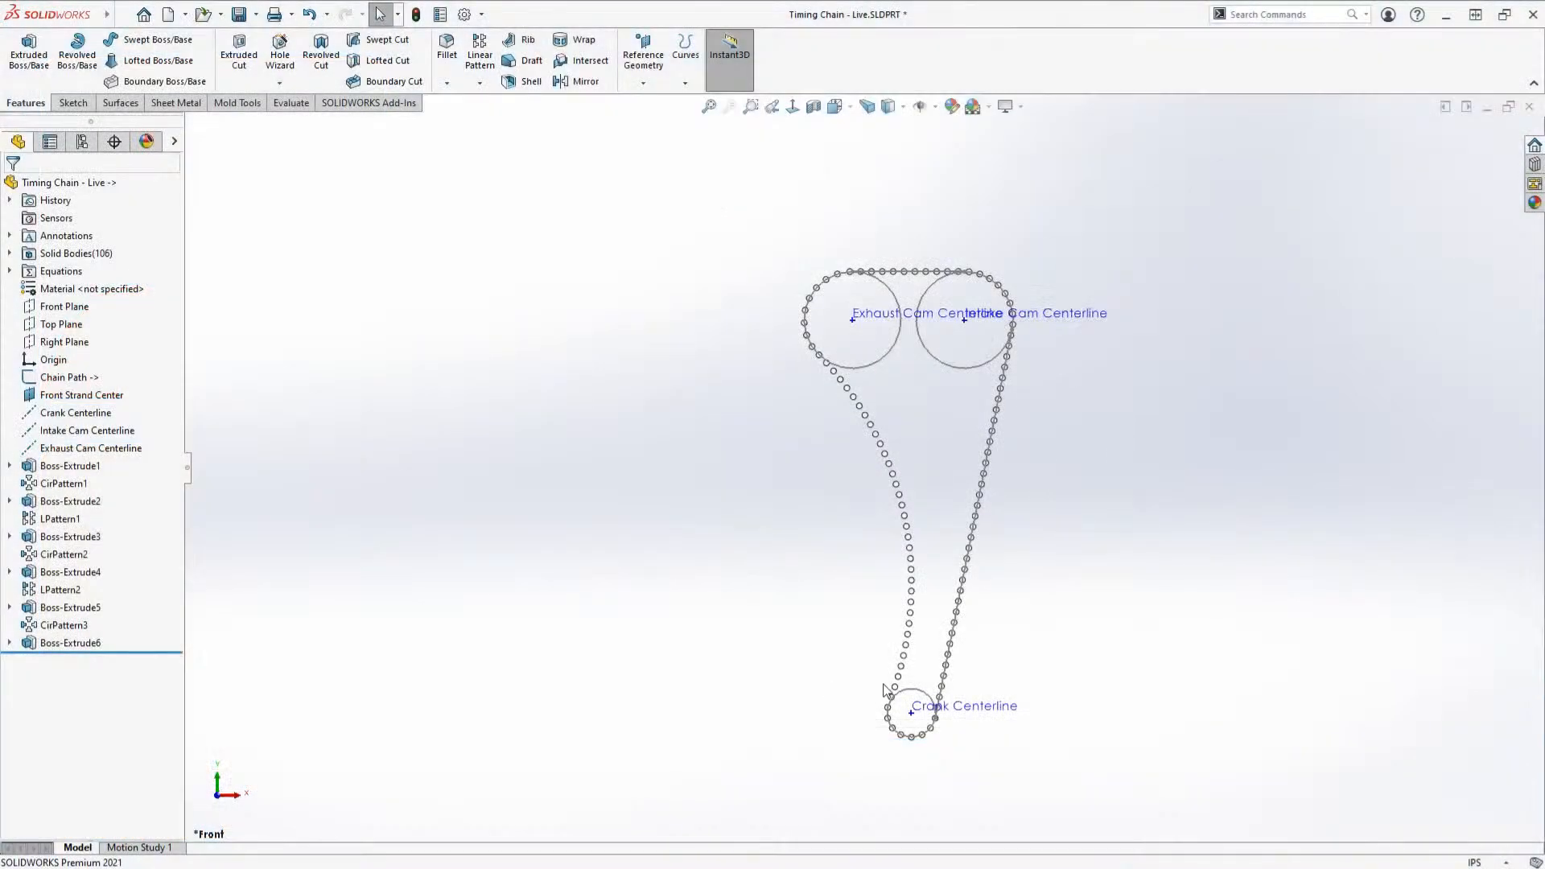
{"action": "scroll", "coordinate": [885, 691], "scroll_direction": "down", "scroll_amount": 10}
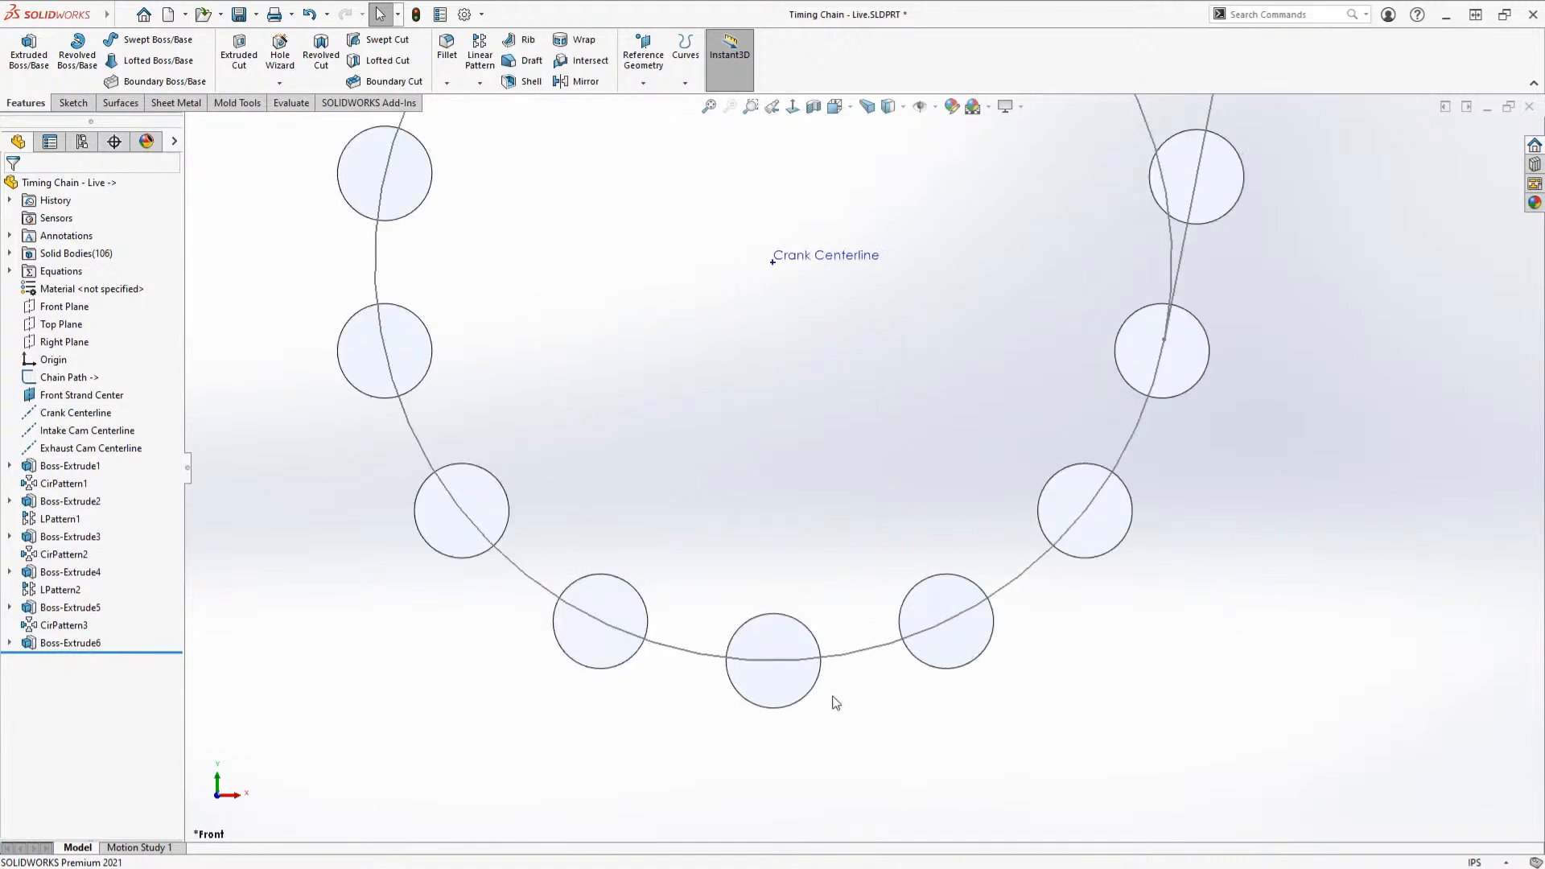
{"action": "scroll", "coordinate": [837, 692], "scroll_direction": "up", "scroll_amount": 5}
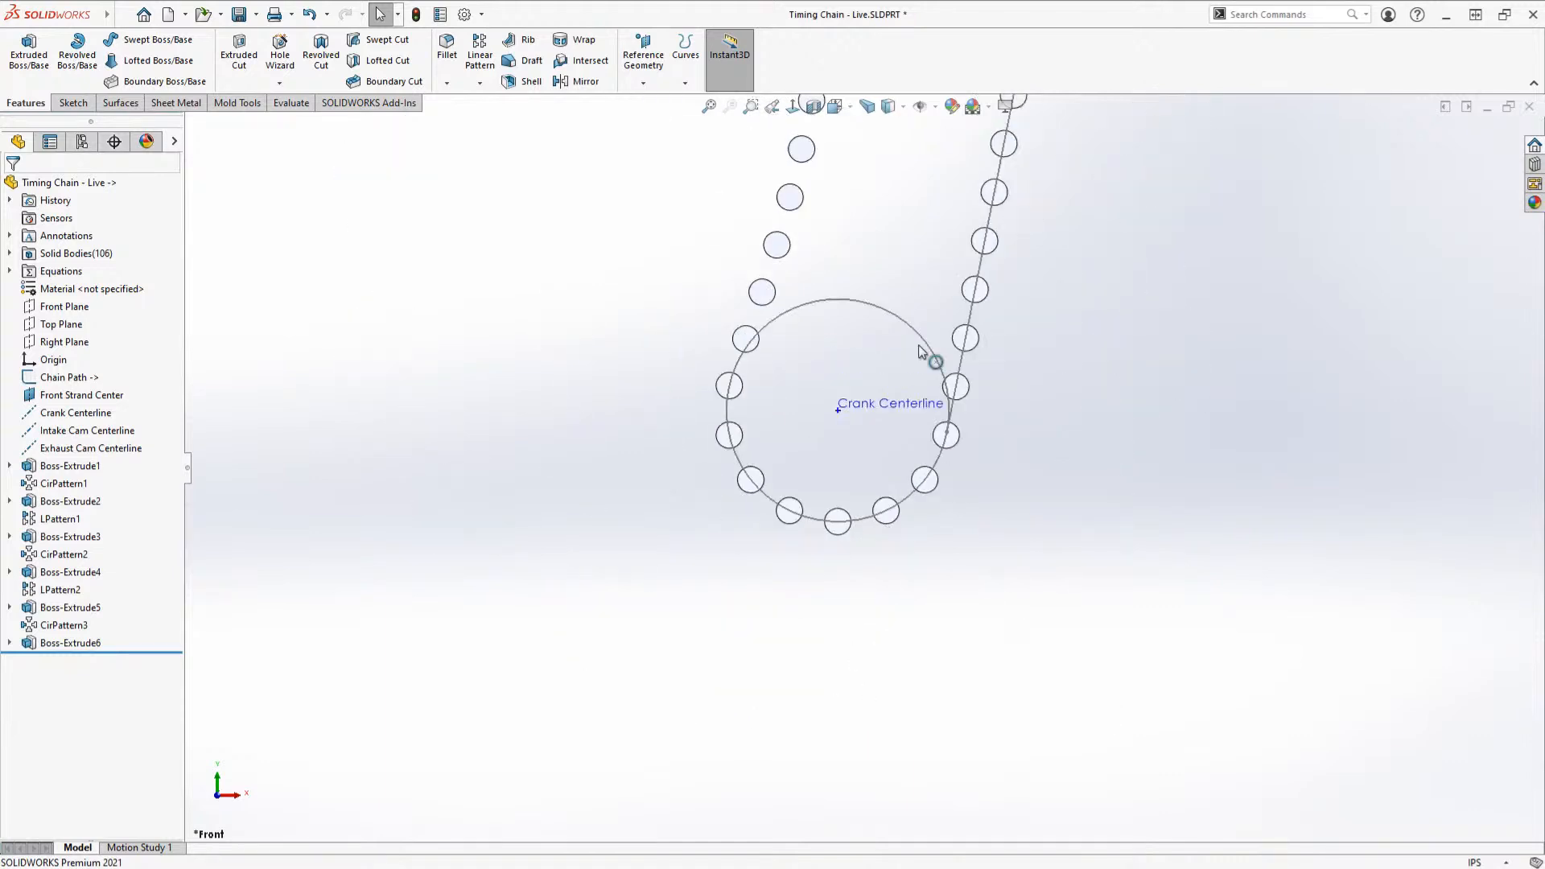
Step: Sketch a straight slot on the lowest crank roller's face, from its center to the center of the roller to its right, 0.35625 in wide
{"action": "scroll", "coordinate": [861, 537], "scroll_direction": "down", "scroll_amount": 5}
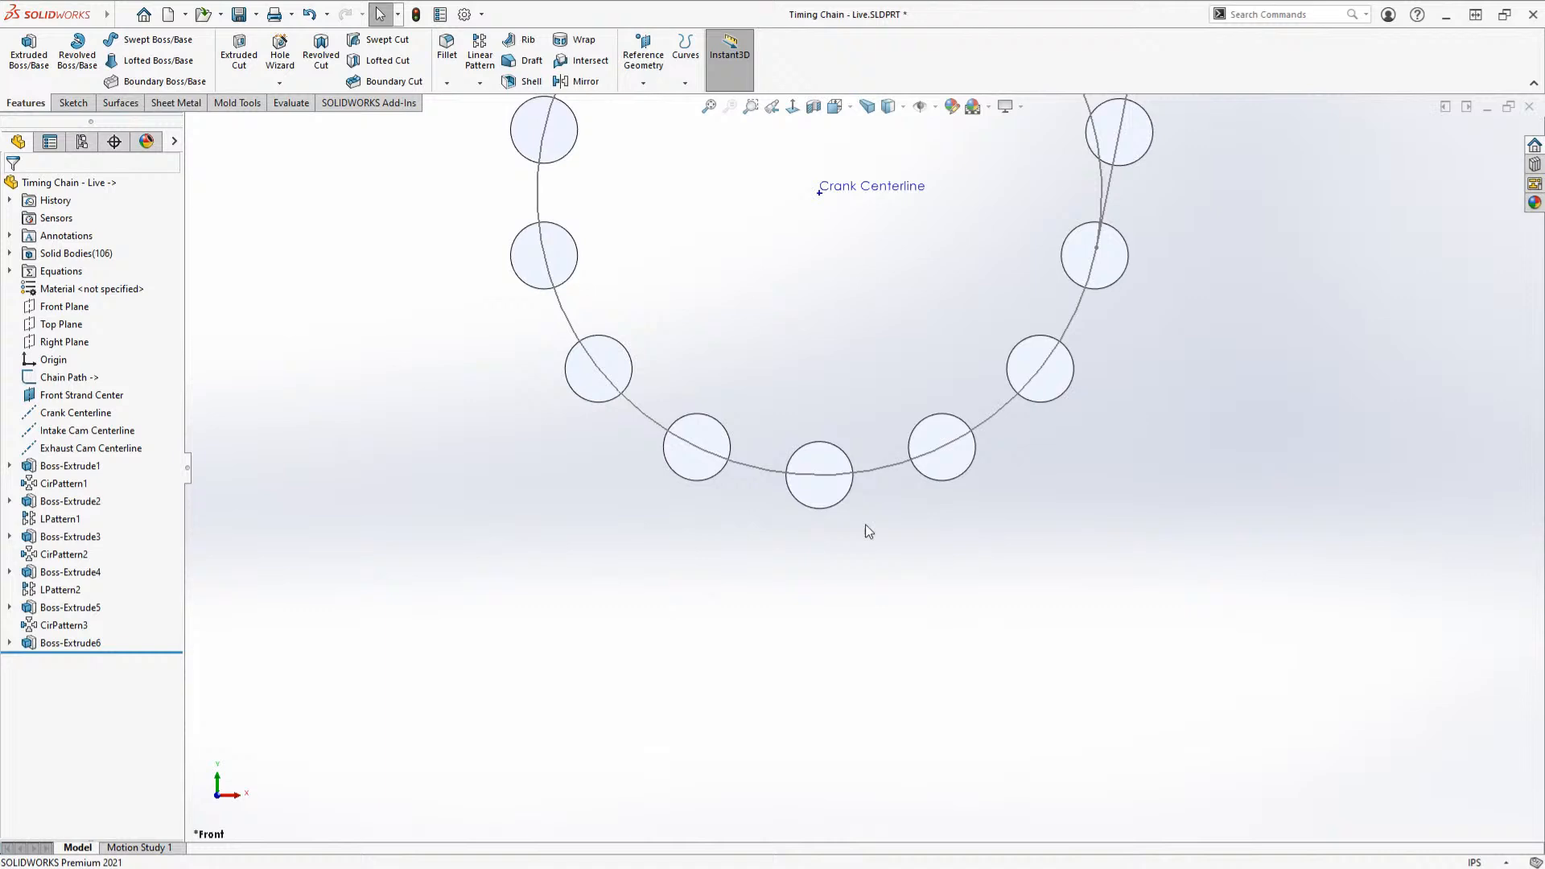
{"action": "left_click", "coordinate": [829, 499]}
{"action": "left_click", "coordinate": [890, 445]}
{"action": "key", "text": "s"}
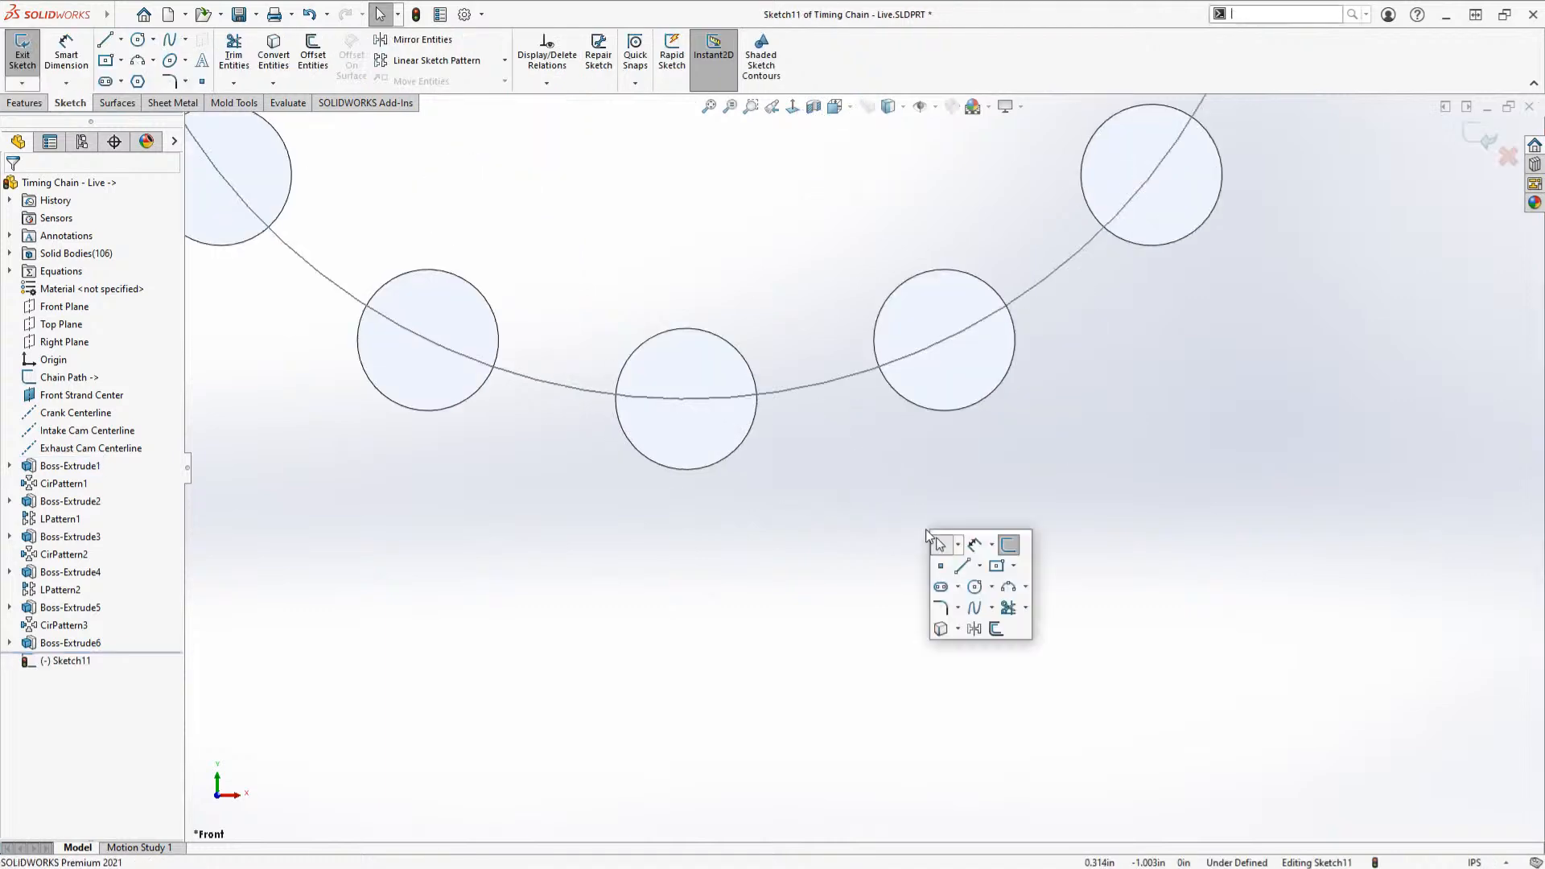
{"action": "left_click", "coordinate": [940, 587]}
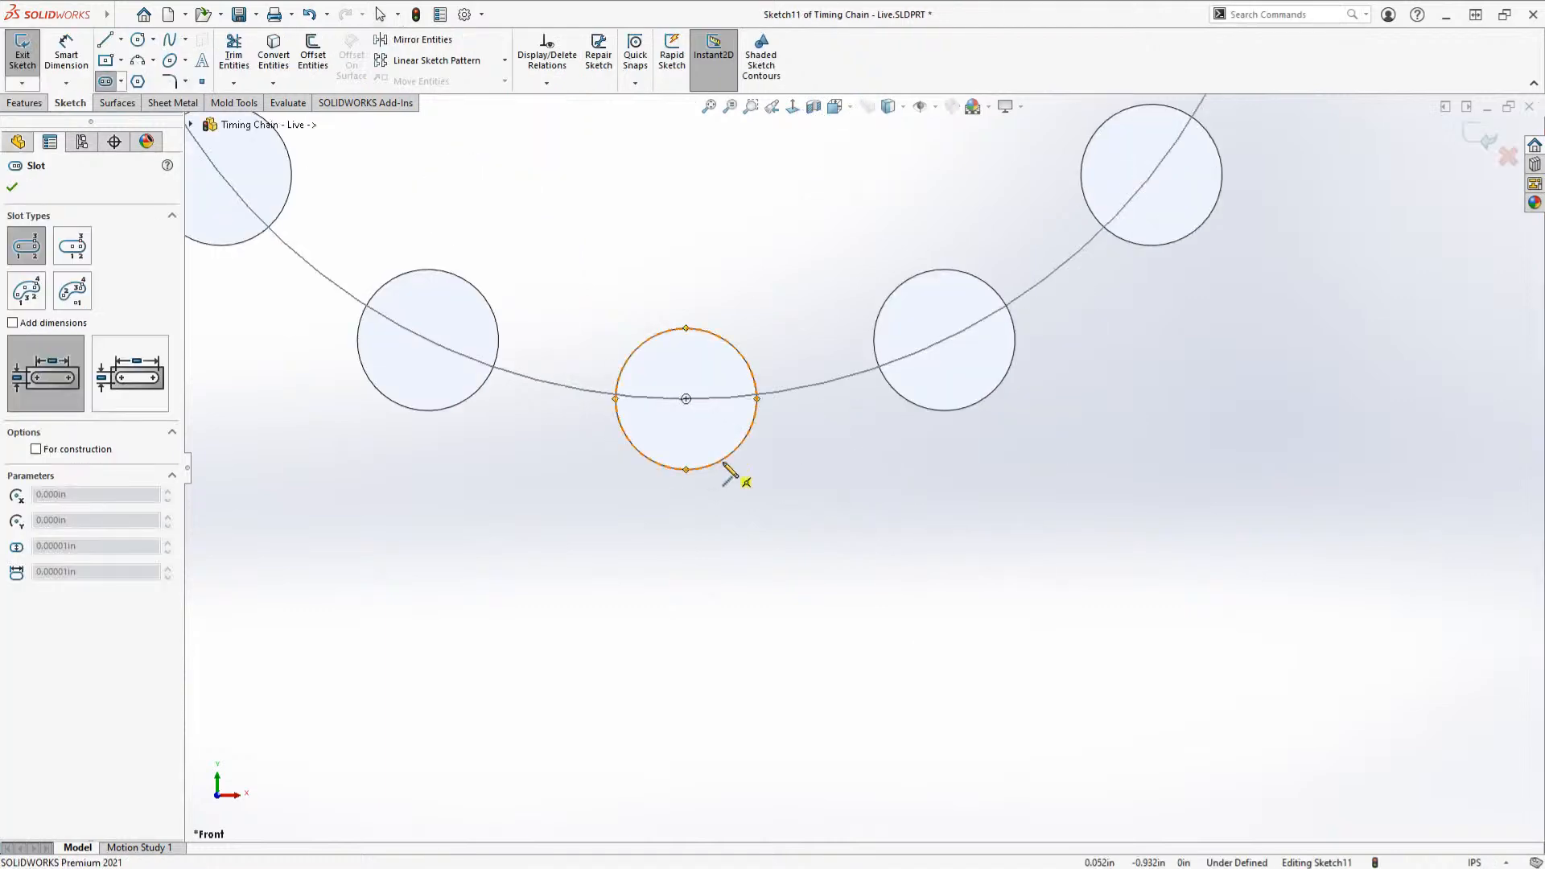
{"action": "left_click", "coordinate": [686, 398]}
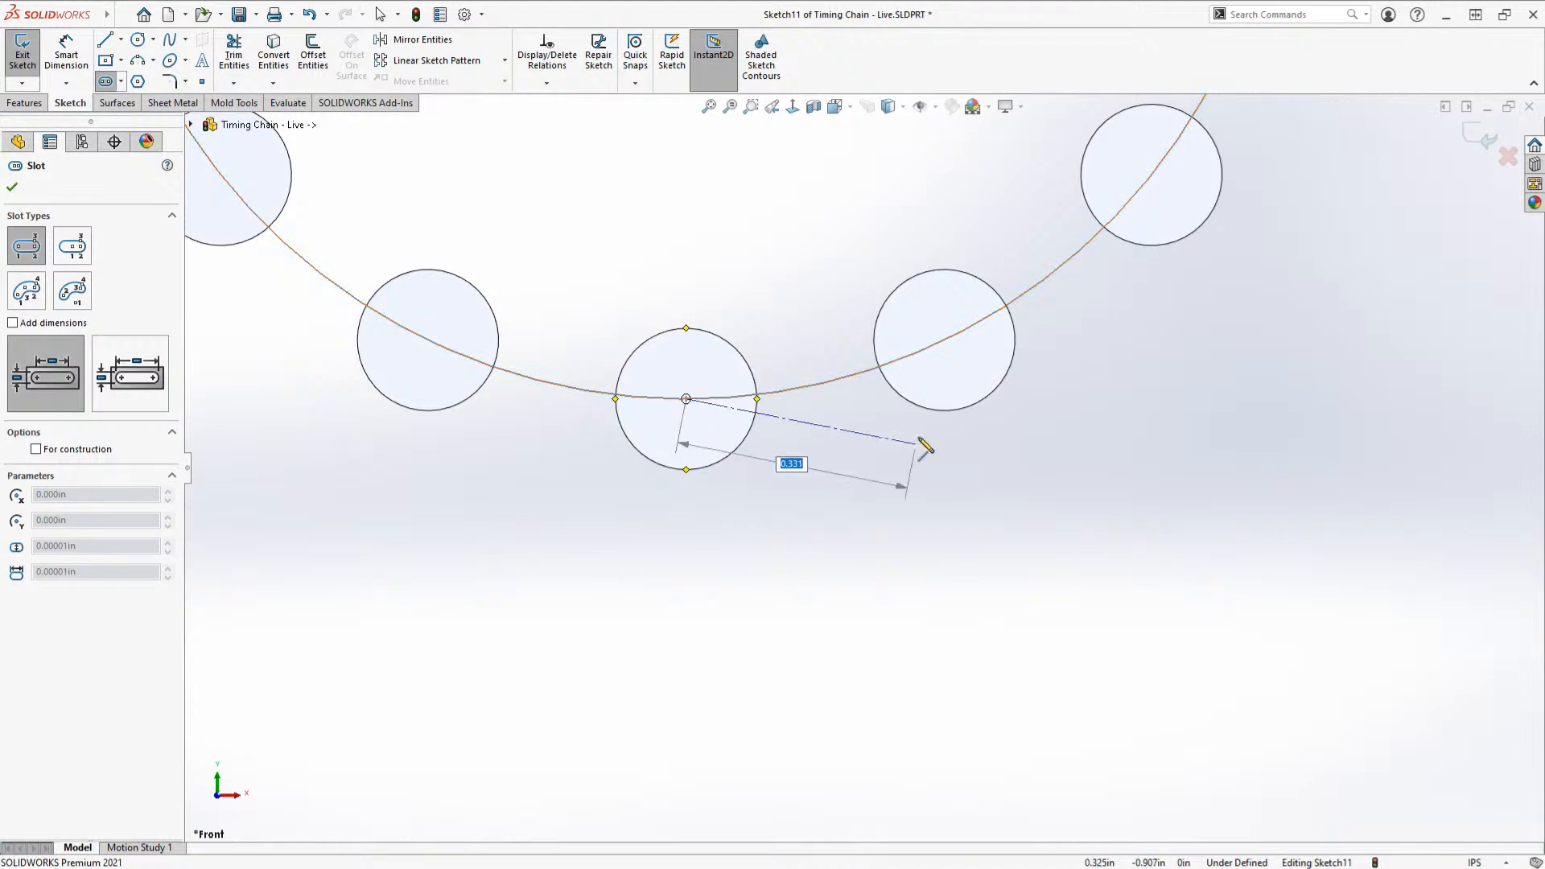
{"action": "left_click", "coordinate": [945, 340]}
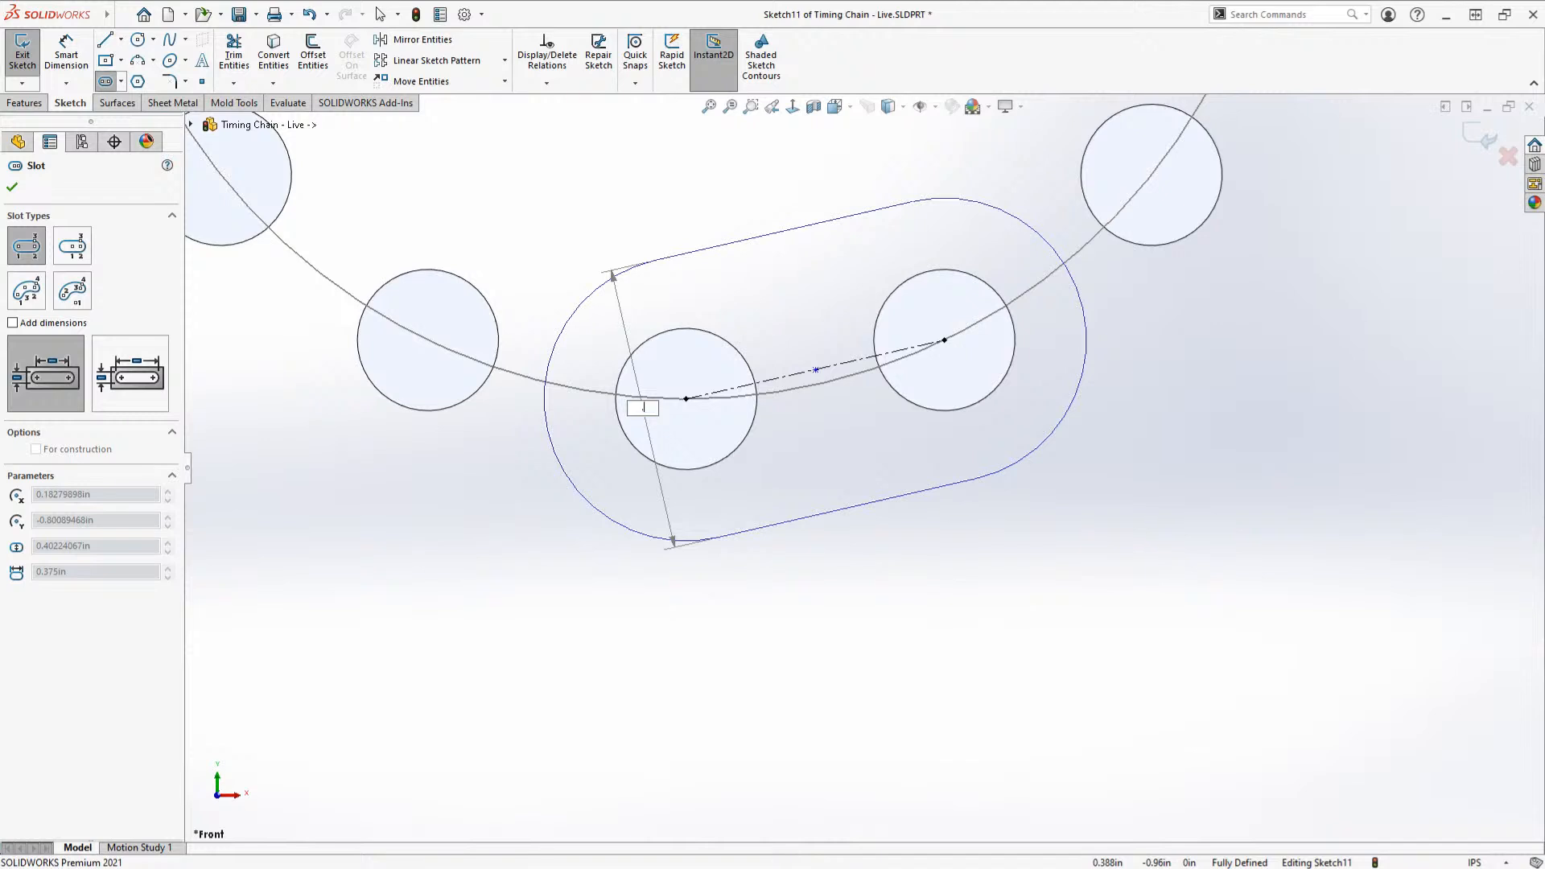
{"action": "type", "text": ".375"}
{"action": "key", "text": "Return"}
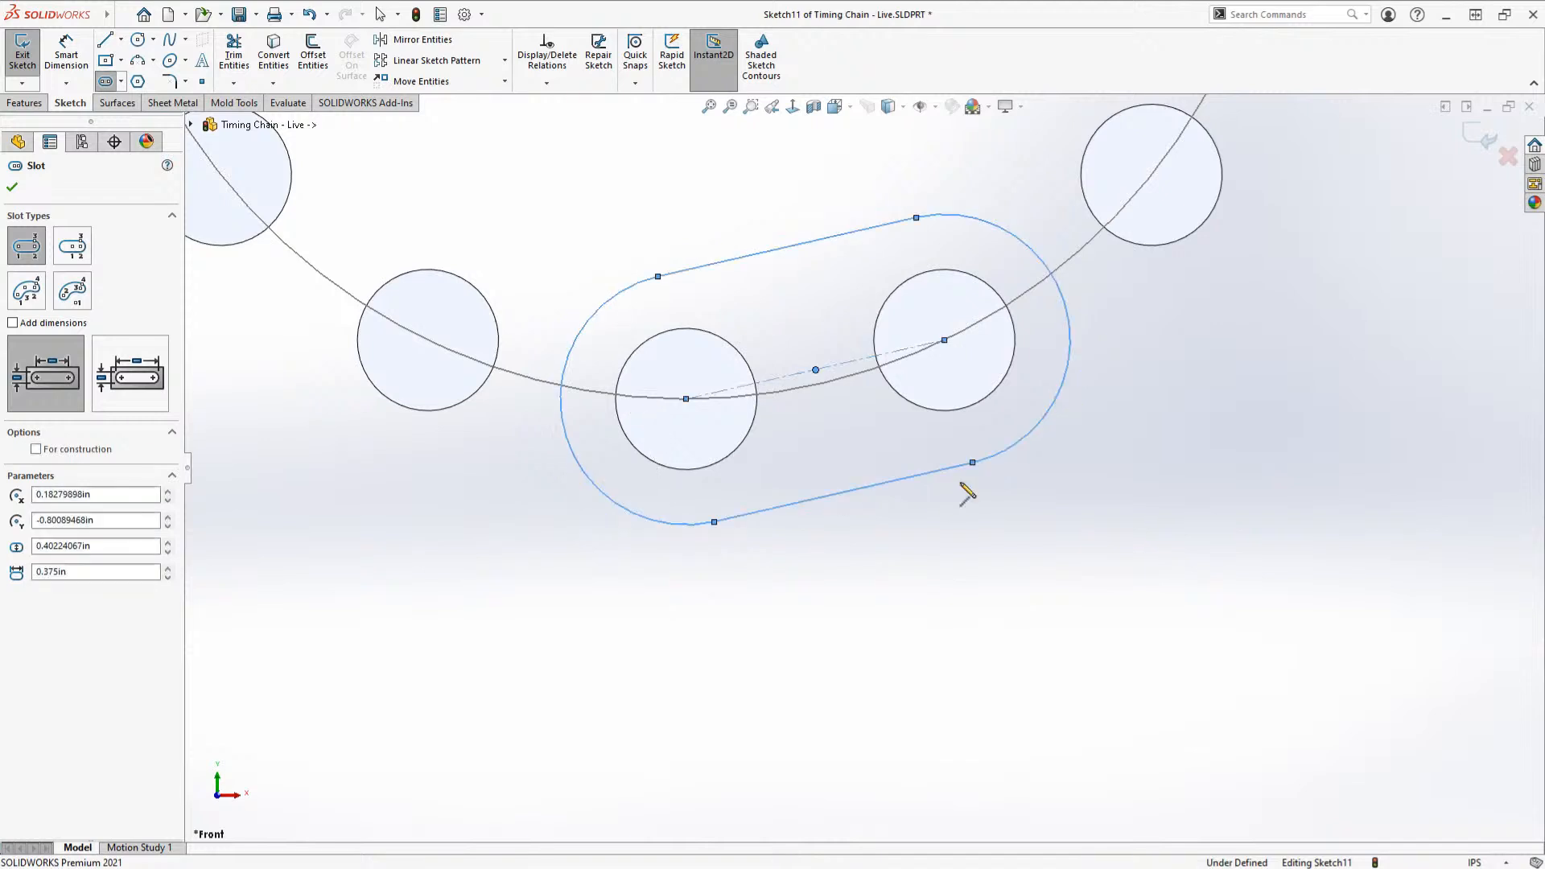
{"action": "key", "text": "Escape"}
Step: Dimension the slot's width between its two straight sides as .95*.375 in
{"action": "key", "text": "s"}
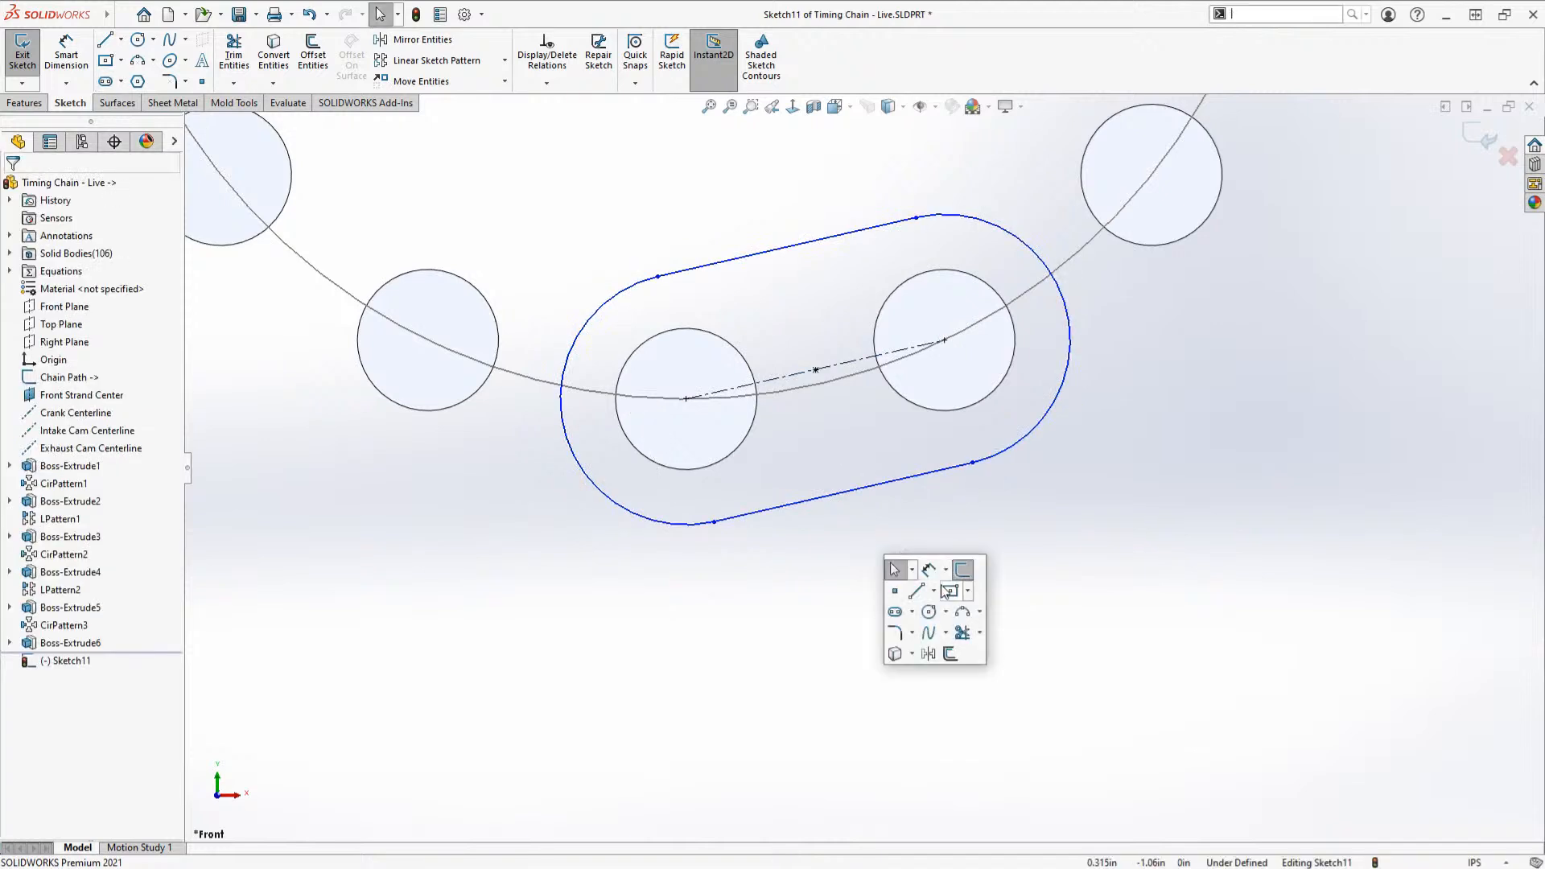
{"action": "left_click", "coordinate": [959, 571]}
{"action": "left_click", "coordinate": [917, 477]}
{"action": "left_click", "coordinate": [812, 241]}
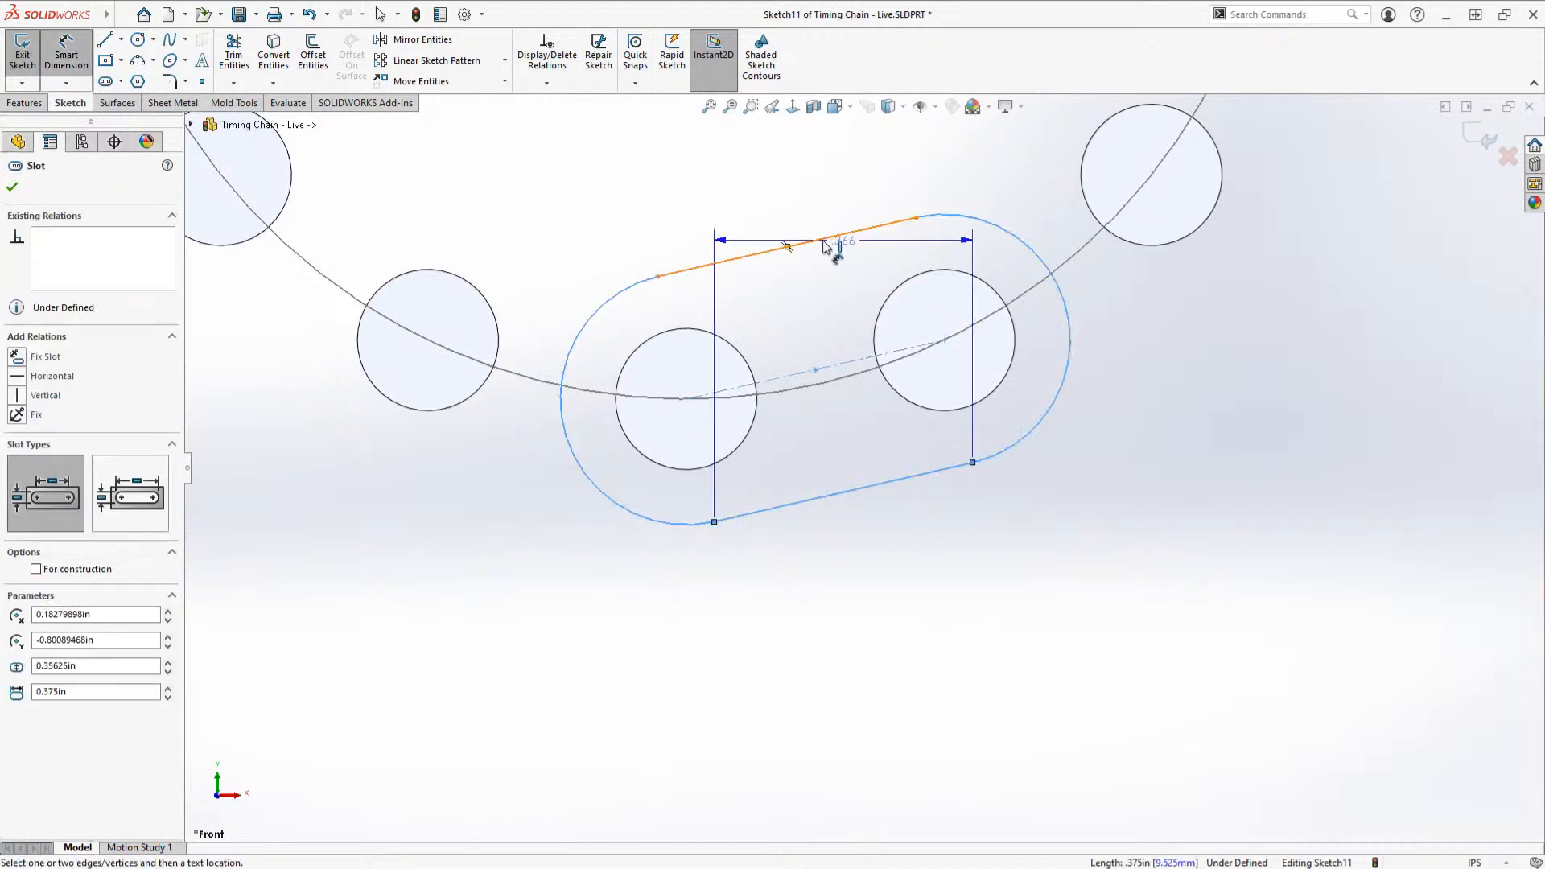
{"action": "left_click", "coordinate": [1188, 283]}
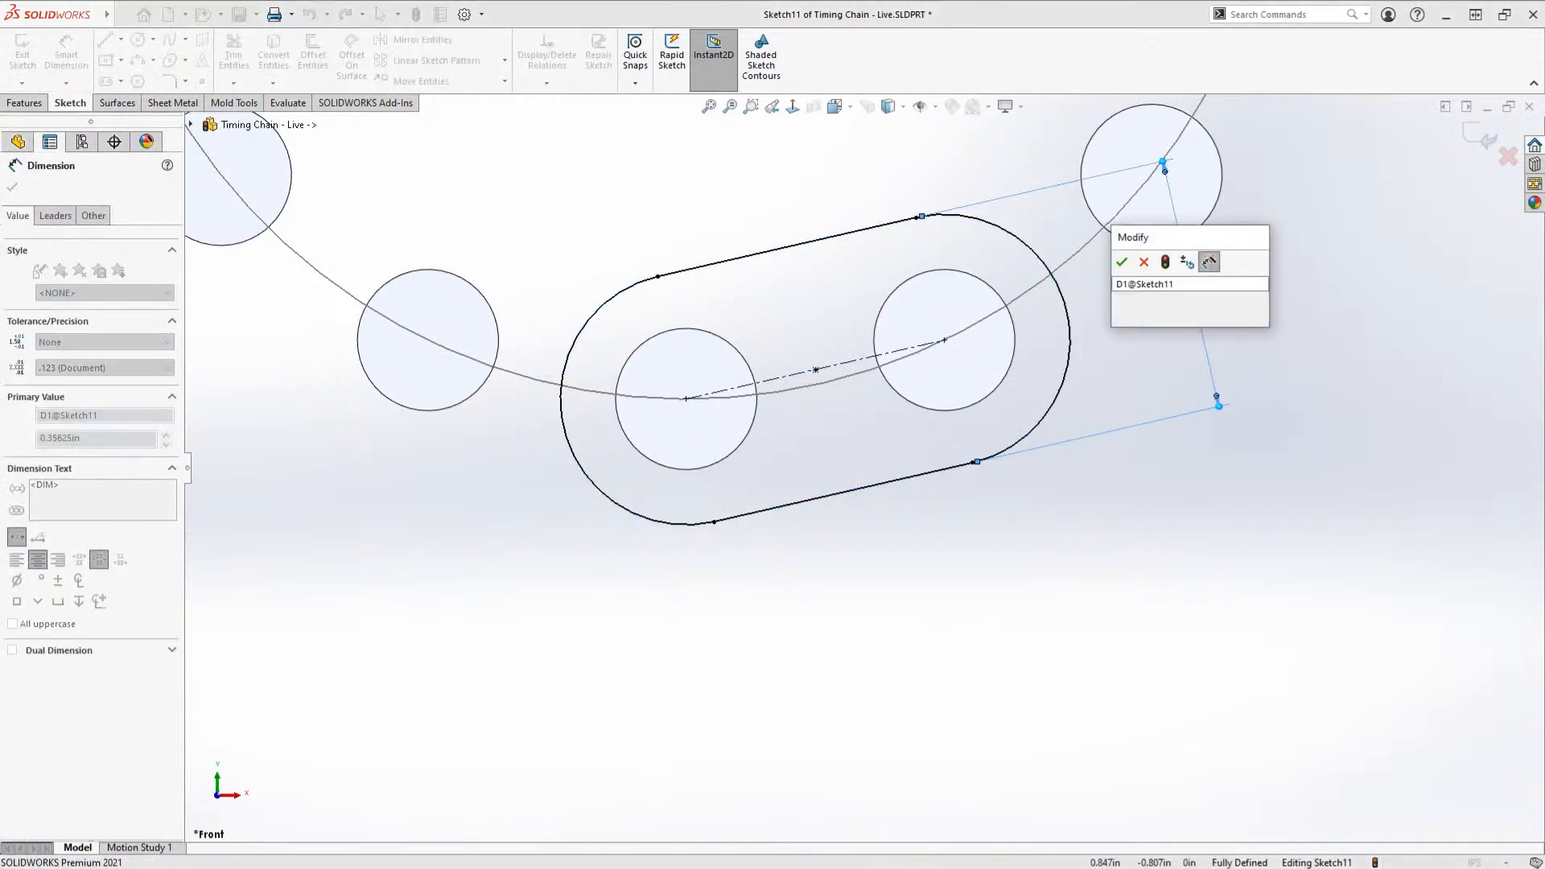
{"action": "type", "text": ".95*.375"}
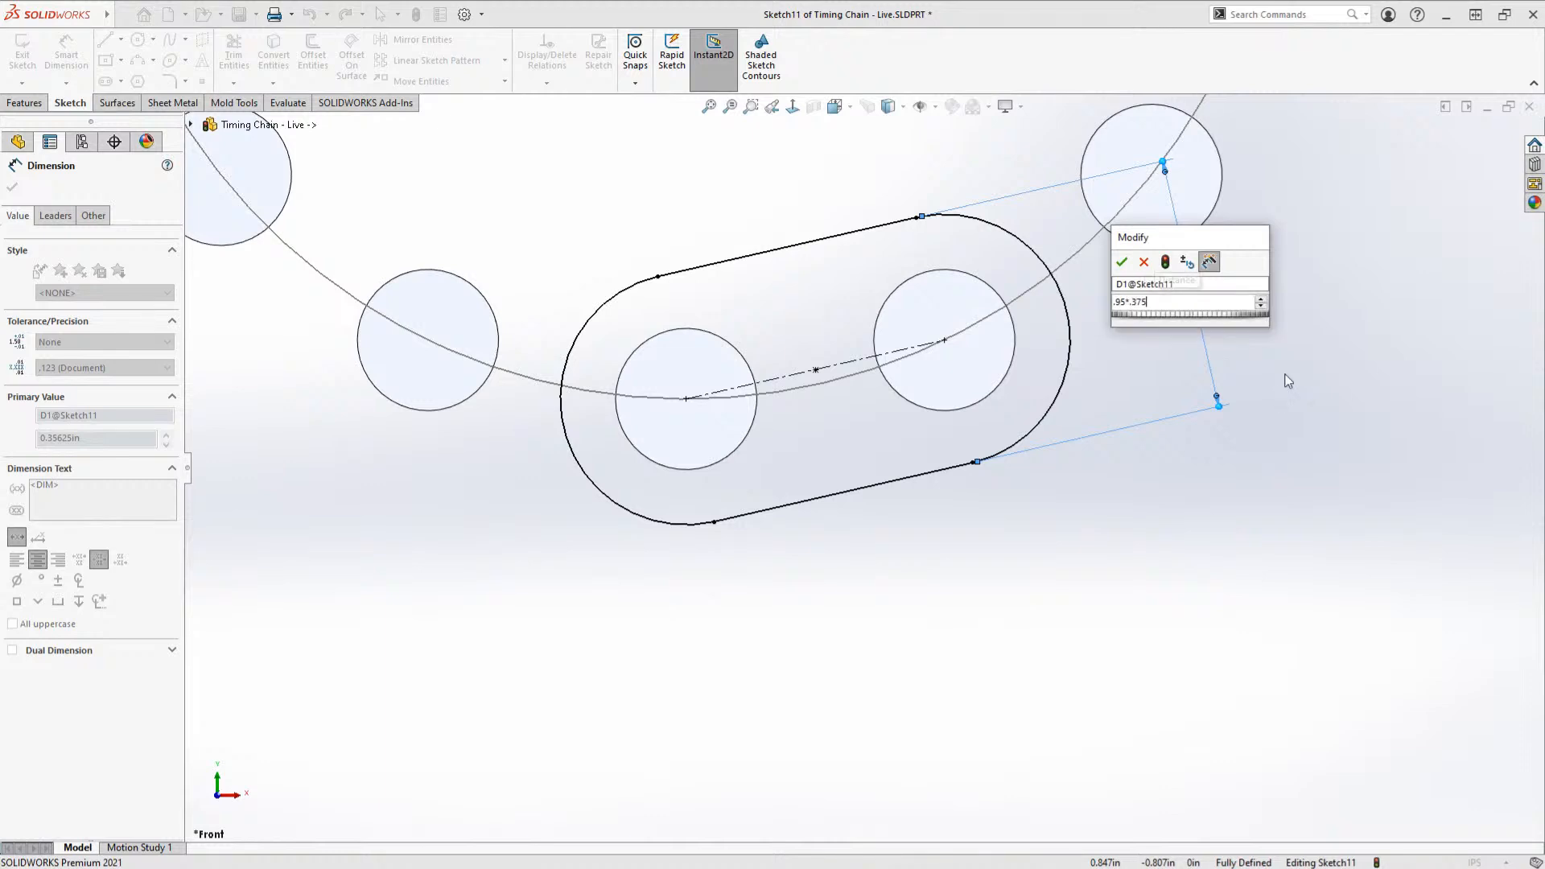
Step: Set the link slot's width around the two crank-side rollers to .95*.375 in and finish the sketch
{"action": "key", "text": "Return"}
{"action": "key", "text": "Escape"}
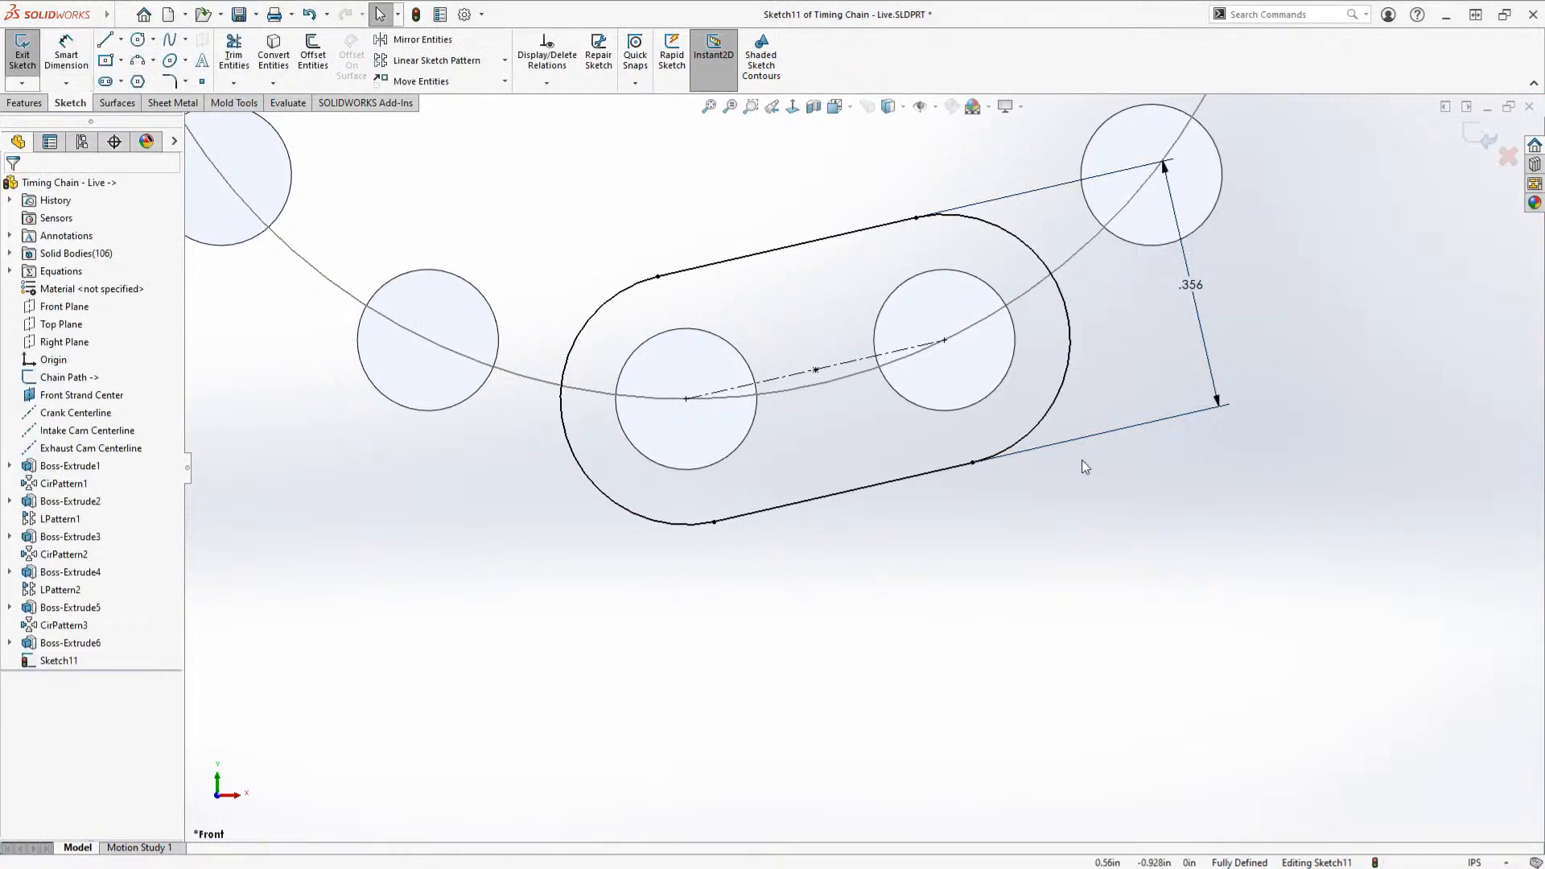
{"action": "middle_click_drag", "start_coordinate": [1081, 460], "coordinate": [800, 534]}
{"action": "double_click", "coordinate": [798, 528]}
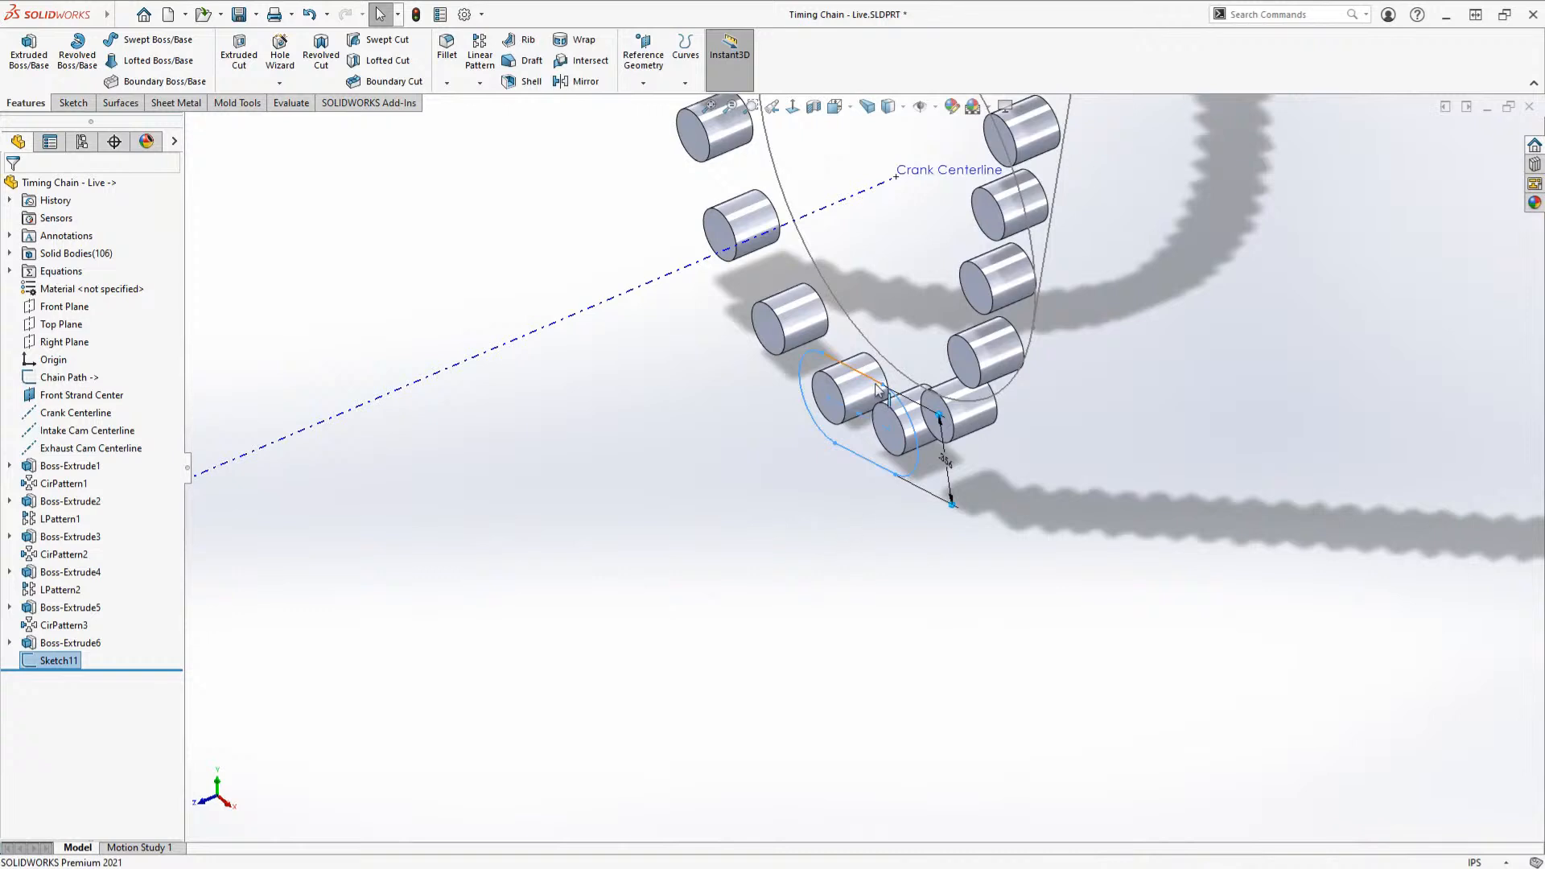
Step: Extrude the link slot profile to a blind depth of .05 in, merged with the rollers
{"action": "scroll", "coordinate": [850, 448], "scroll_direction": "up", "scroll_amount": 6}
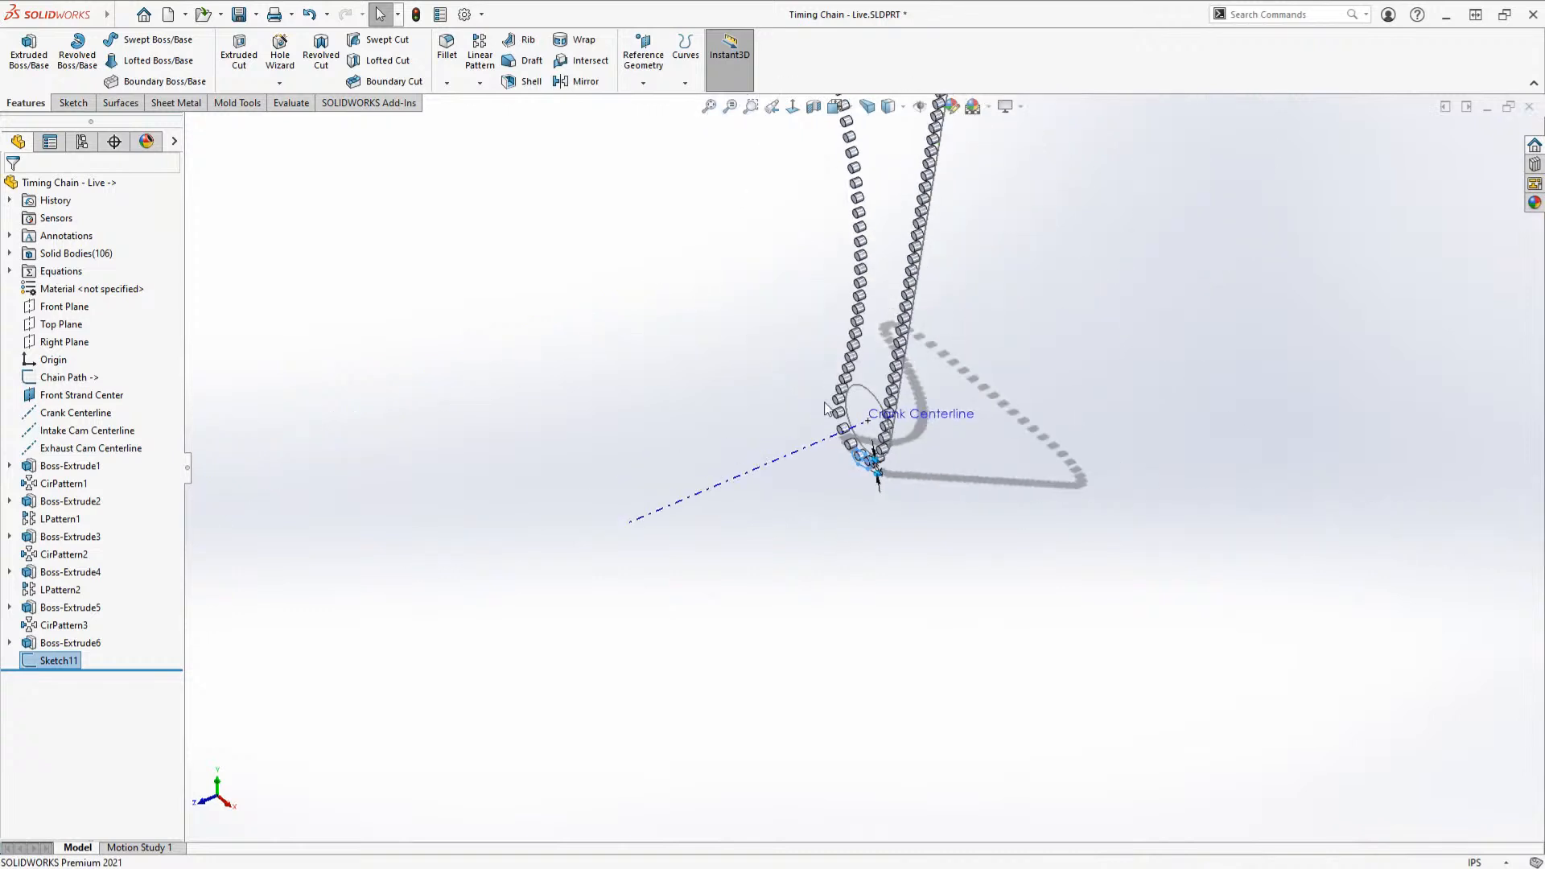
{"action": "key", "text": "s"}
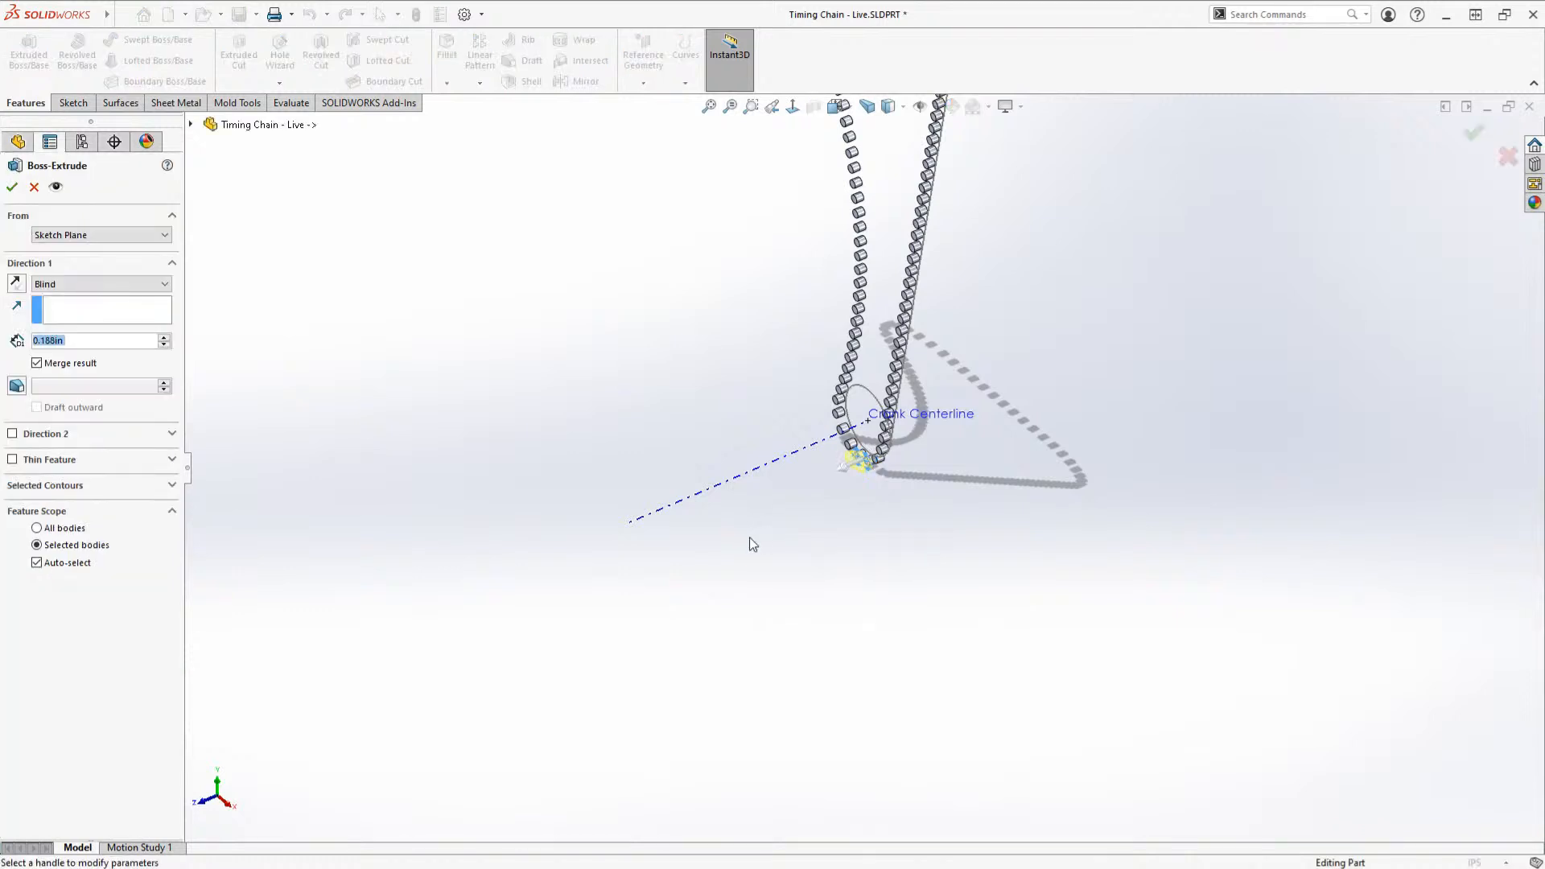
{"action": "type", "text": ".05"}
{"action": "key", "text": "Return"}
{"action": "key", "text": "Return"}
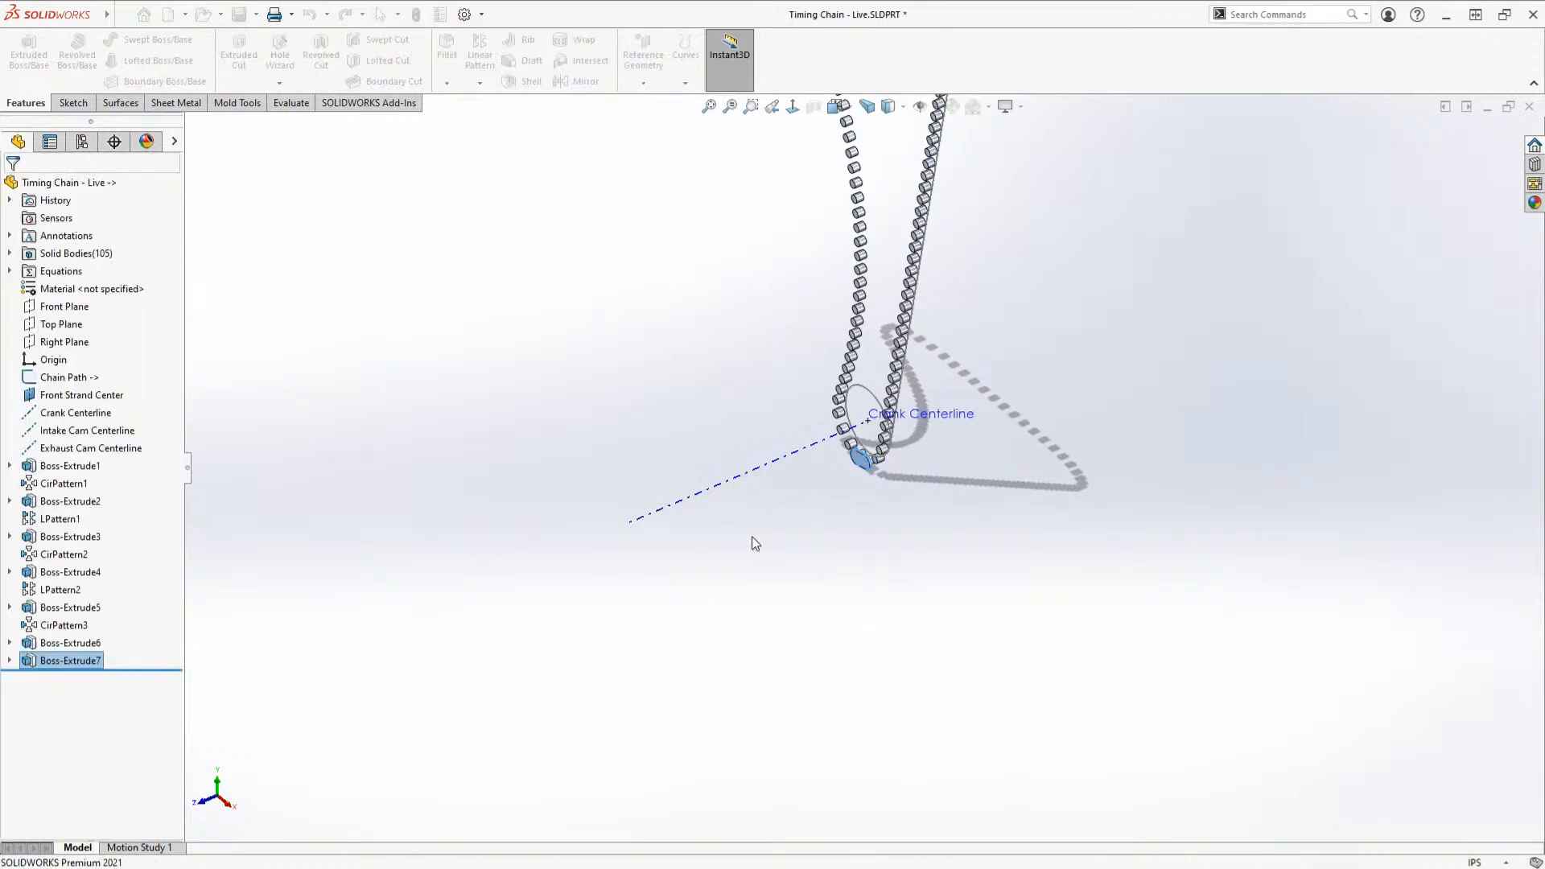
{"action": "scroll", "coordinate": [886, 467], "scroll_direction": "down", "scroll_amount": 6}
{"action": "scroll", "coordinate": [886, 467], "scroll_direction": "down", "scroll_amount": 3}
{"action": "left_click", "coordinate": [885, 467]}
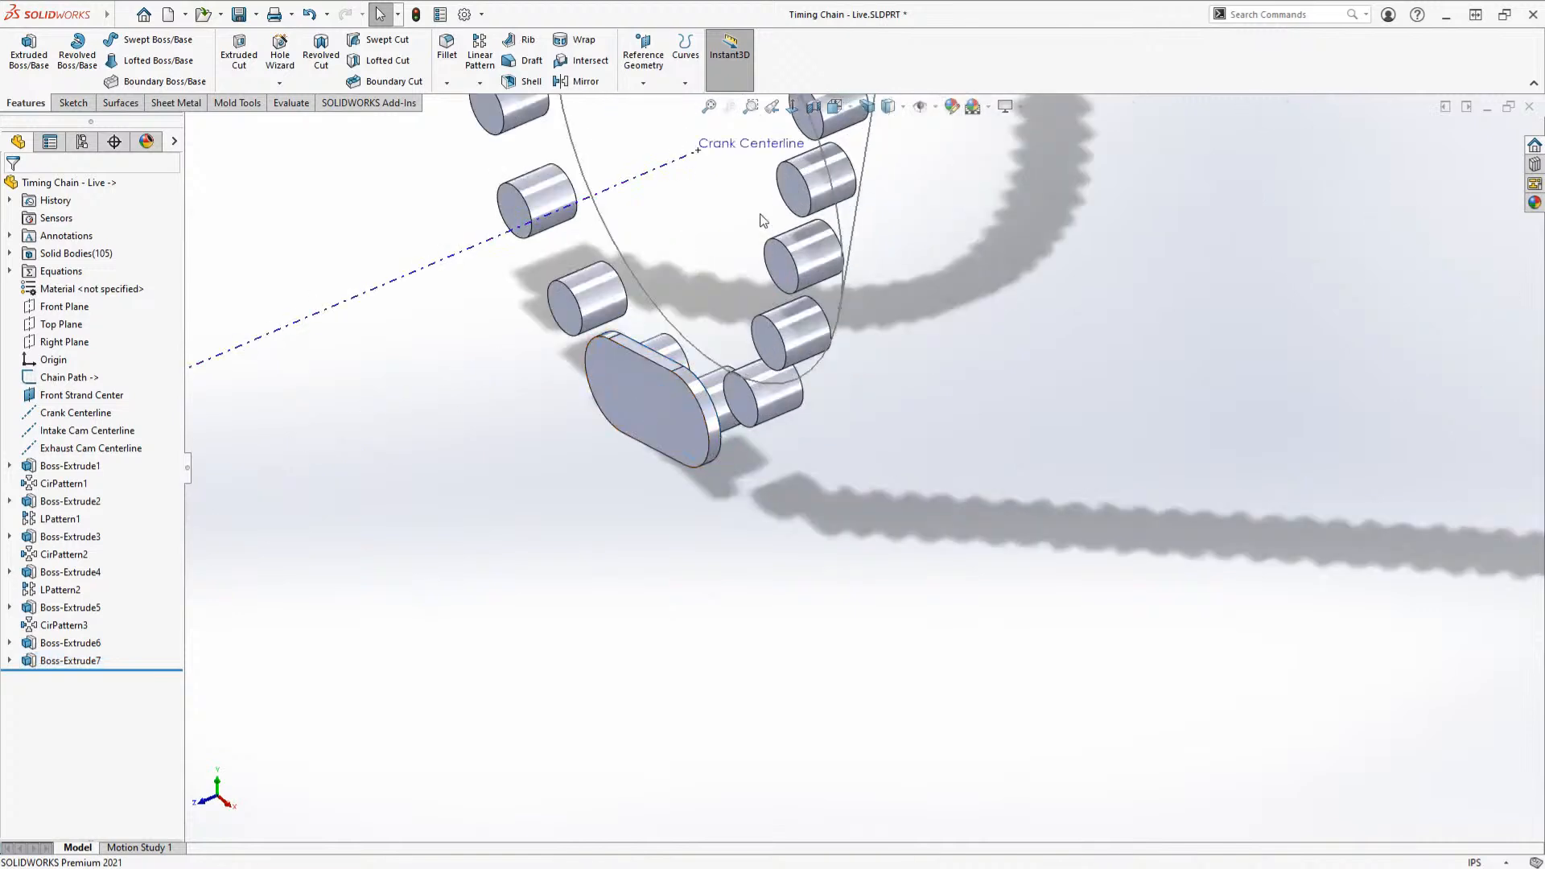
Step: Open the sketch behind the curved run of rollers (Boss-Extrude6) for editing, without converting any entities
{"action": "scroll", "coordinate": [774, 219], "scroll_direction": "up", "scroll_amount": 10}
{"action": "scroll", "coordinate": [788, 220], "scroll_direction": "down", "scroll_amount": 4}
{"action": "scroll", "coordinate": [826, 219], "scroll_direction": "up", "scroll_amount": 3}
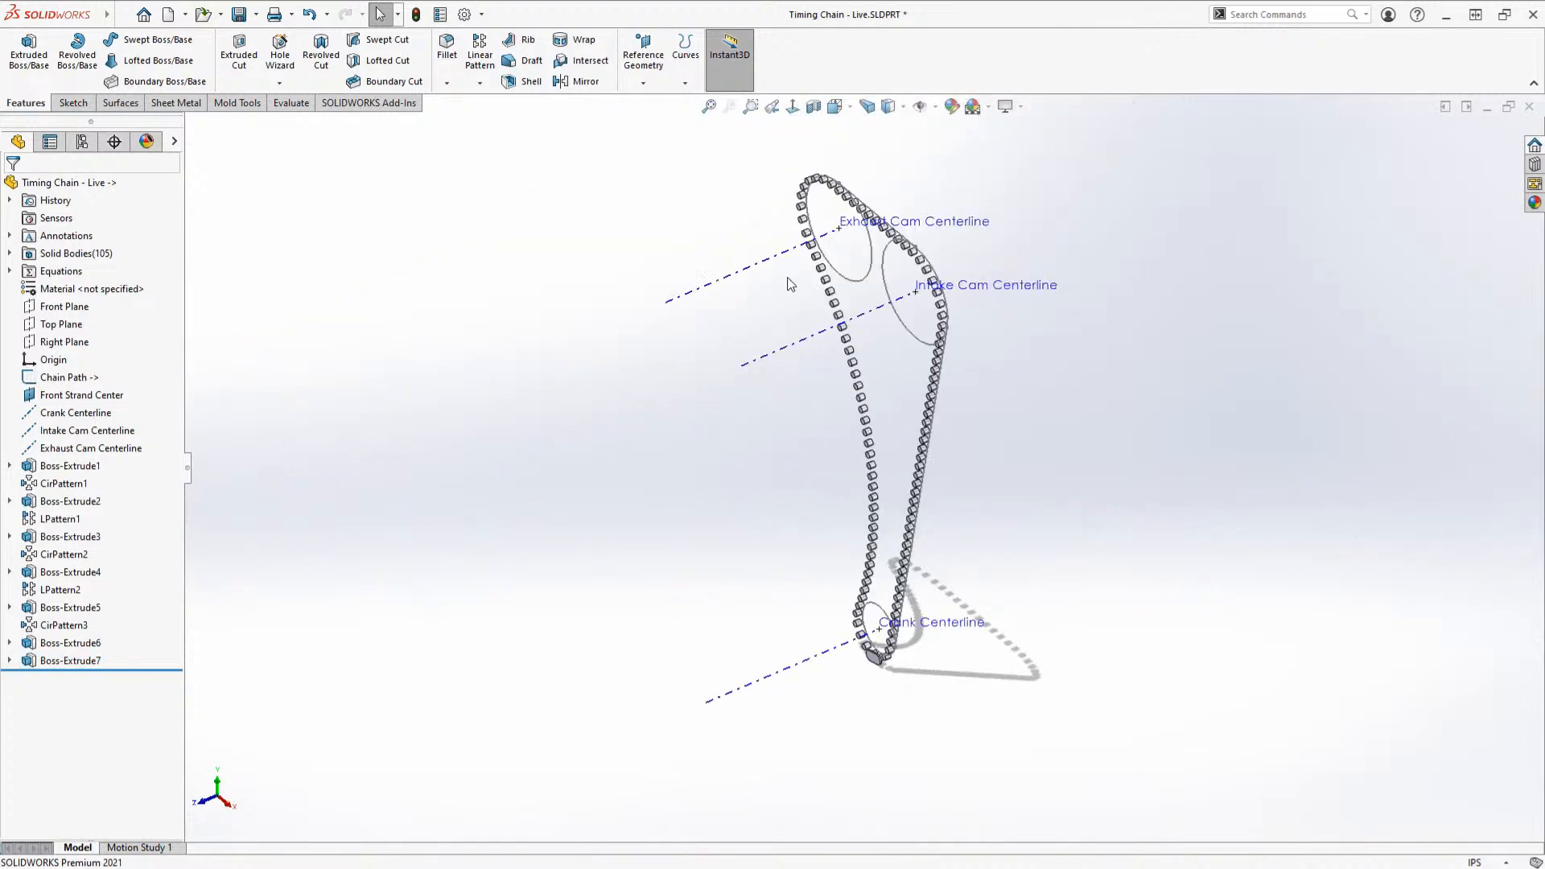
{"action": "middle_click_drag", "start_coordinate": [789, 289], "coordinate": [852, 264]}
{"action": "scroll", "coordinate": [800, 270], "scroll_direction": "down", "scroll_amount": 4}
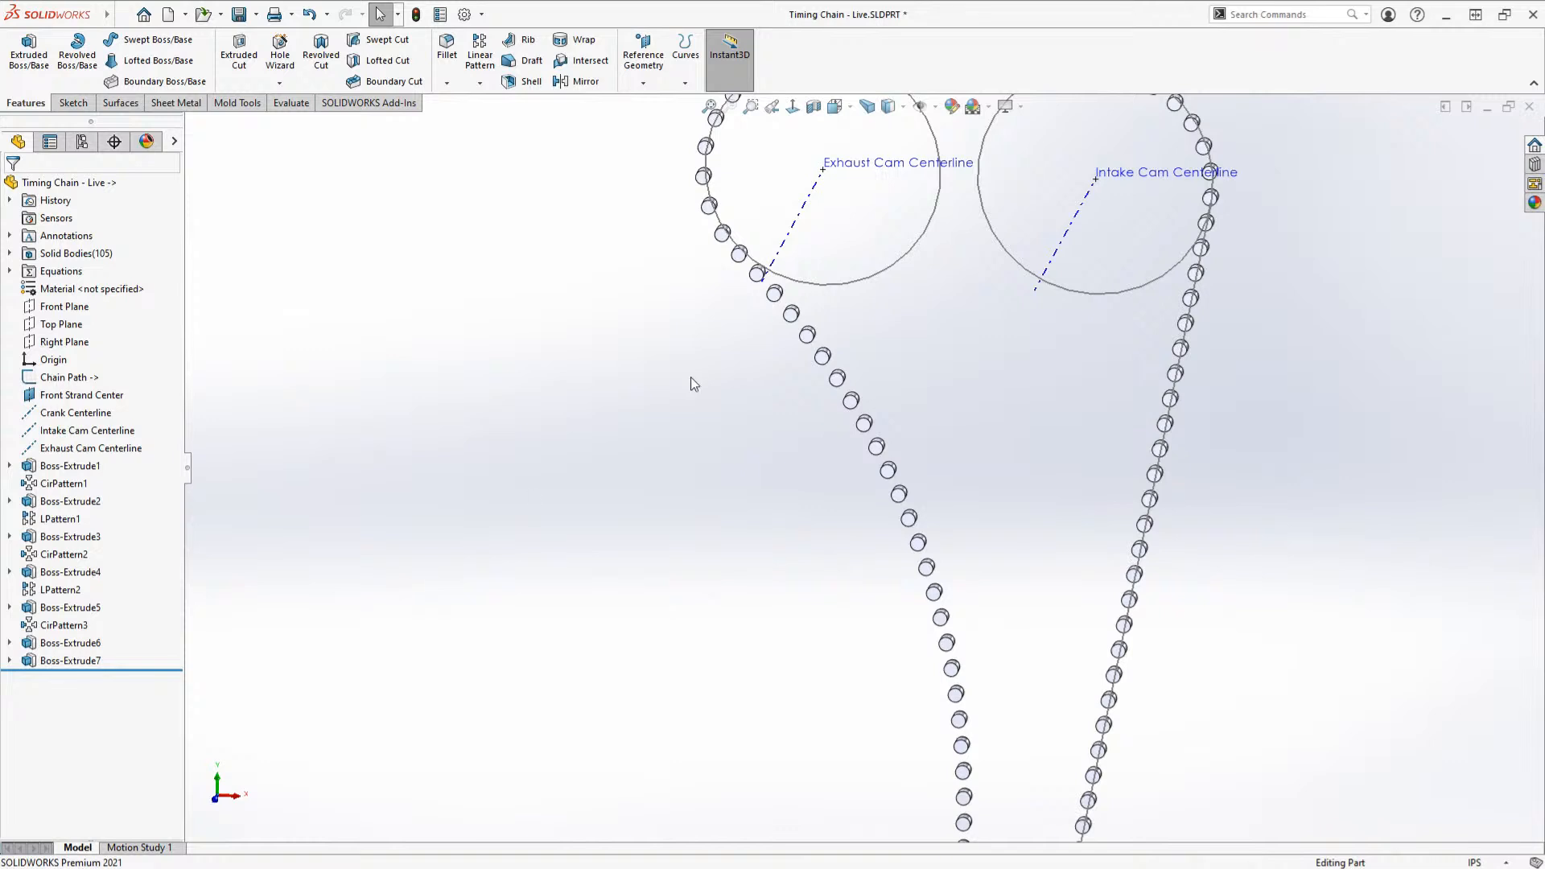
{"action": "scroll", "coordinate": [825, 316], "scroll_direction": "down", "scroll_amount": 3}
{"action": "left_click", "coordinate": [784, 341]}
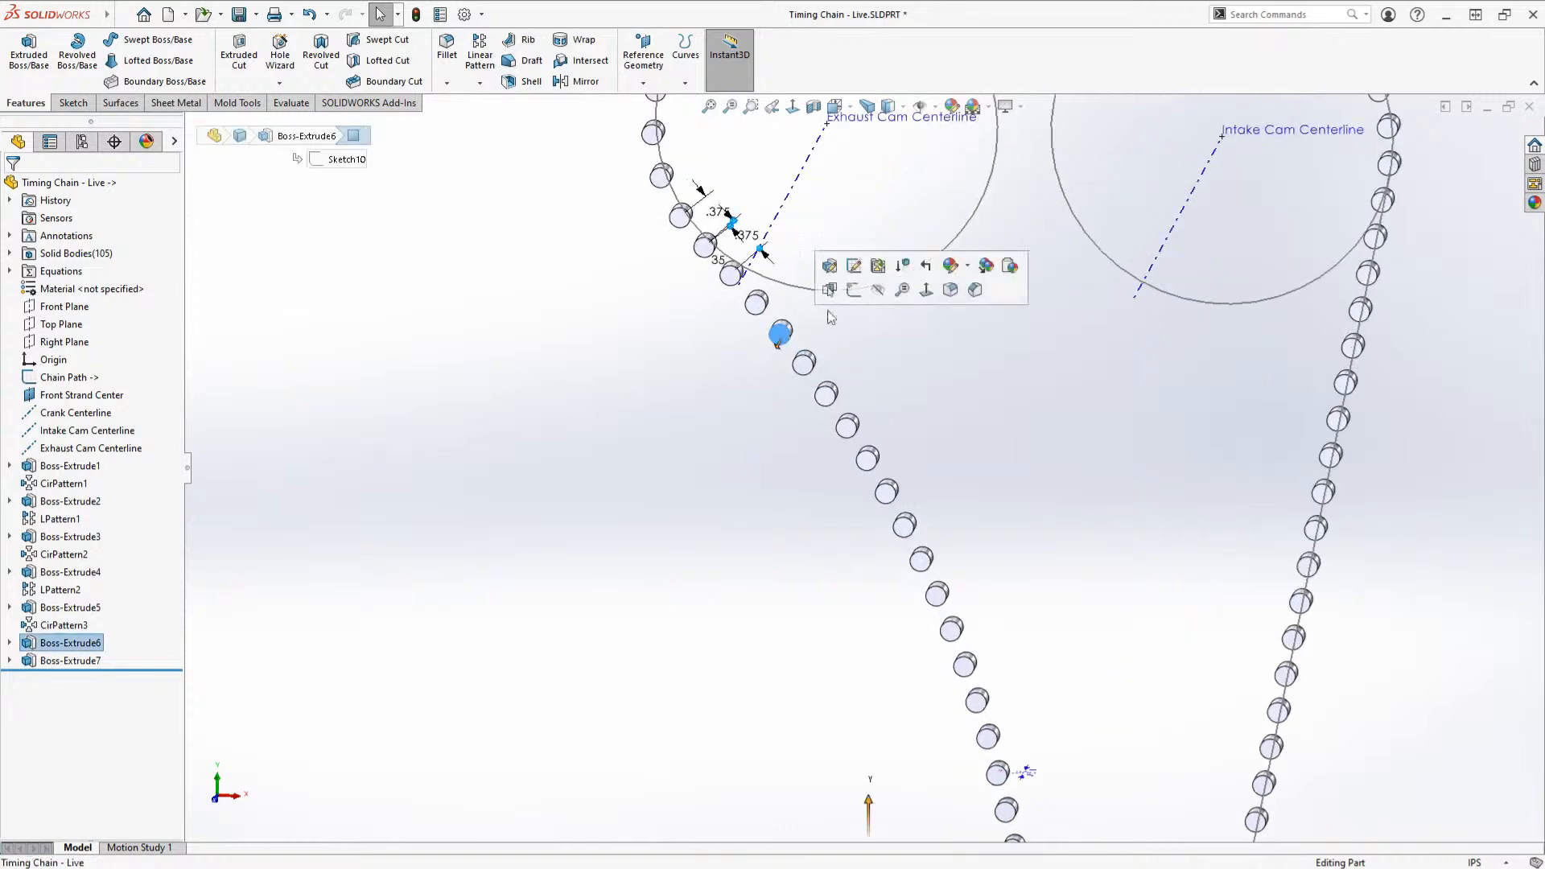
{"action": "left_click", "coordinate": [853, 295]}
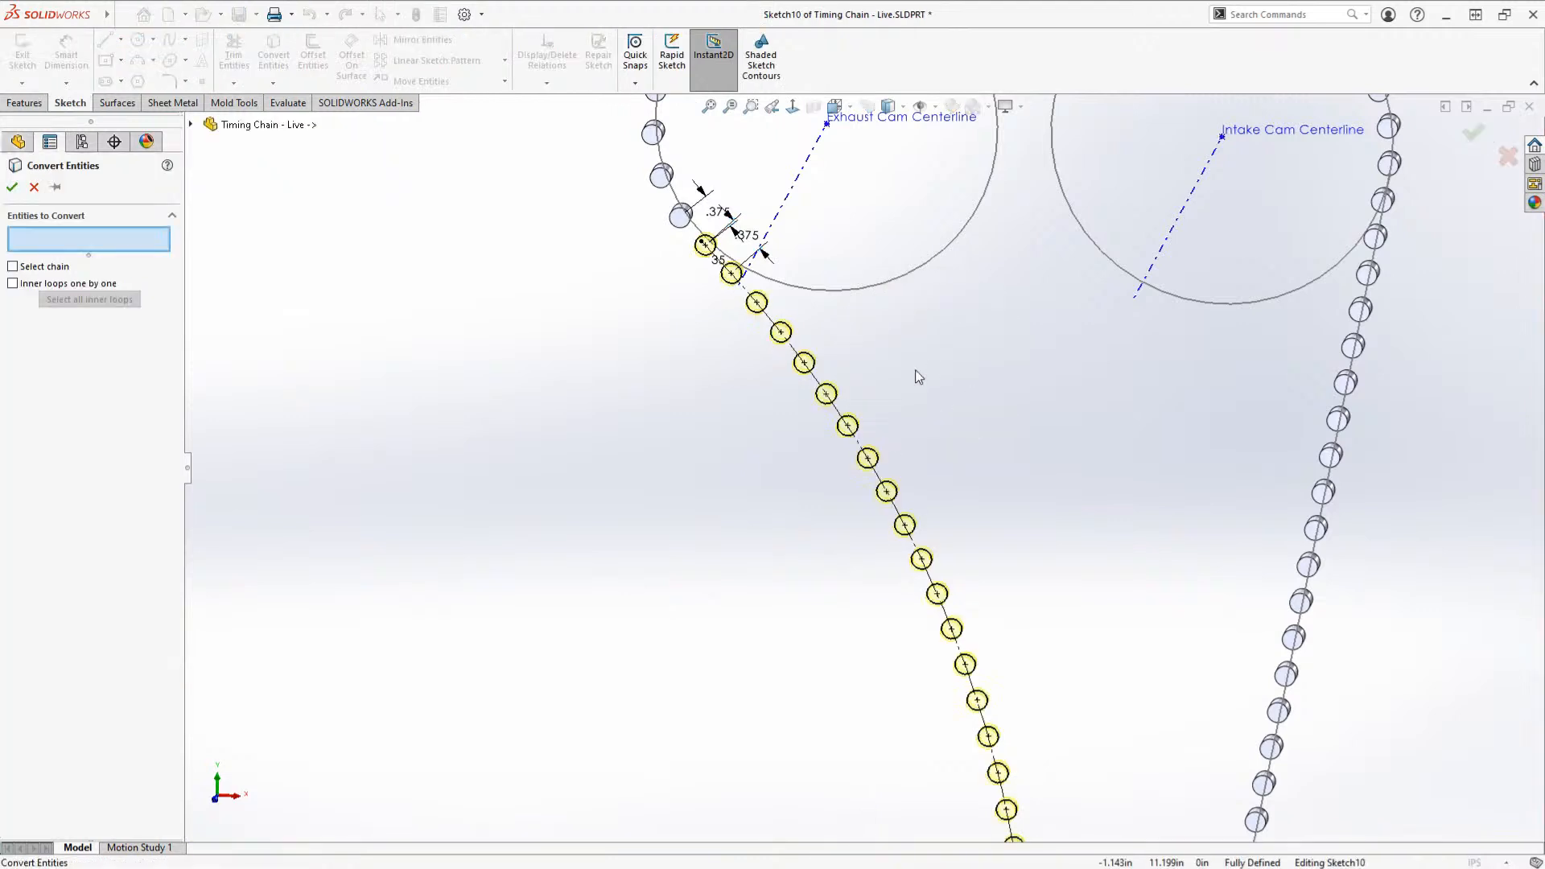
{"action": "key", "text": "f"}
{"action": "key", "text": "s"}
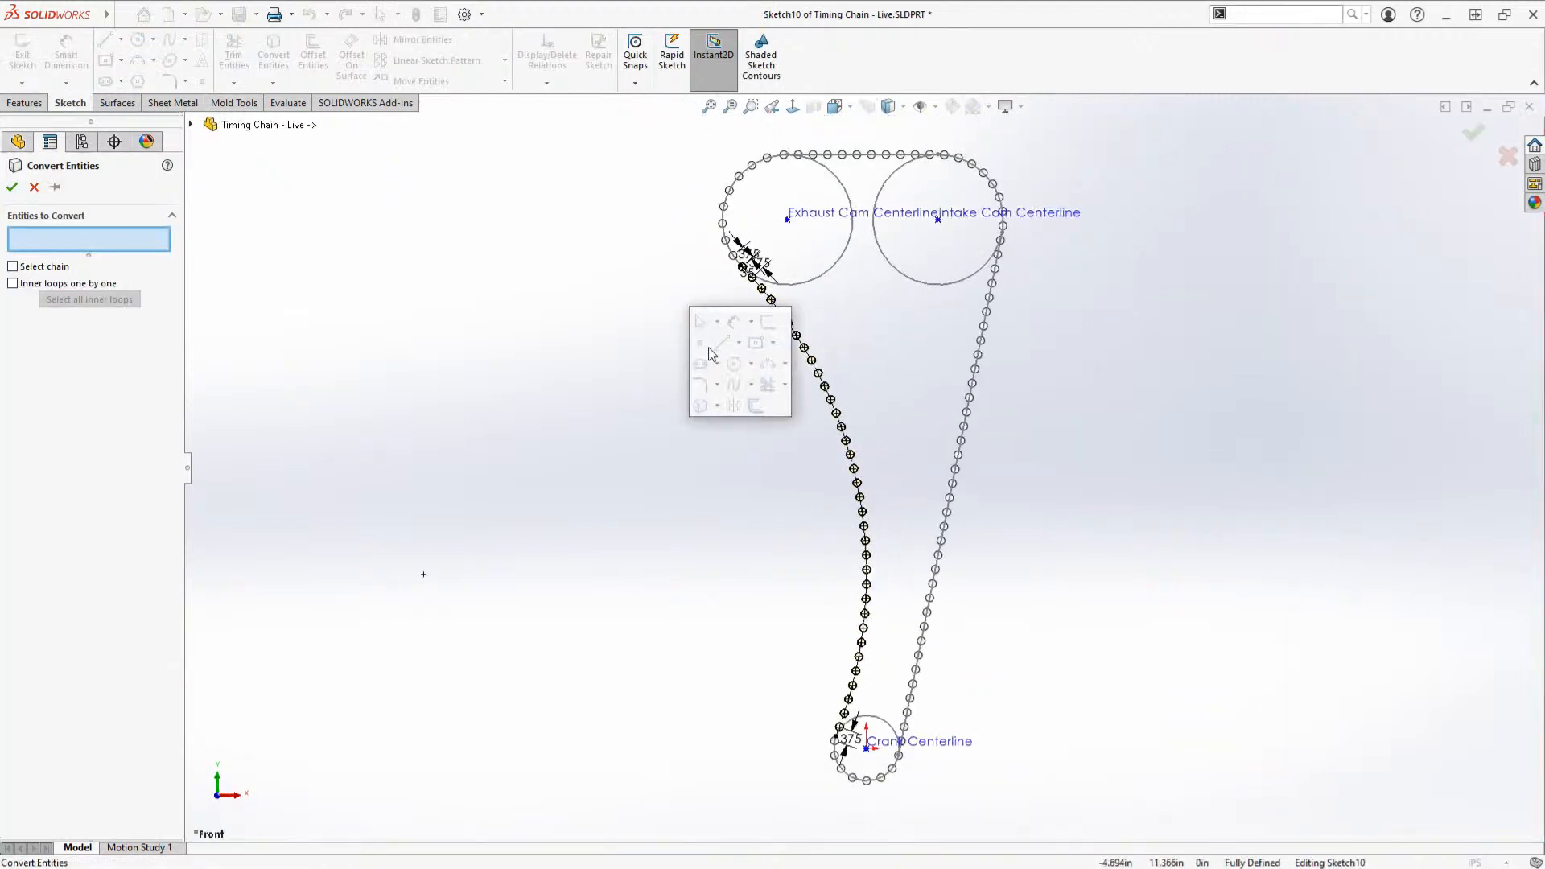
{"action": "key", "text": "Escape"}
{"action": "key", "text": "Escape"}
Step: Try a driven angular dimension between two roller centres, skipping the one between them, on the curved run, and delete it
{"action": "key", "text": "s"}
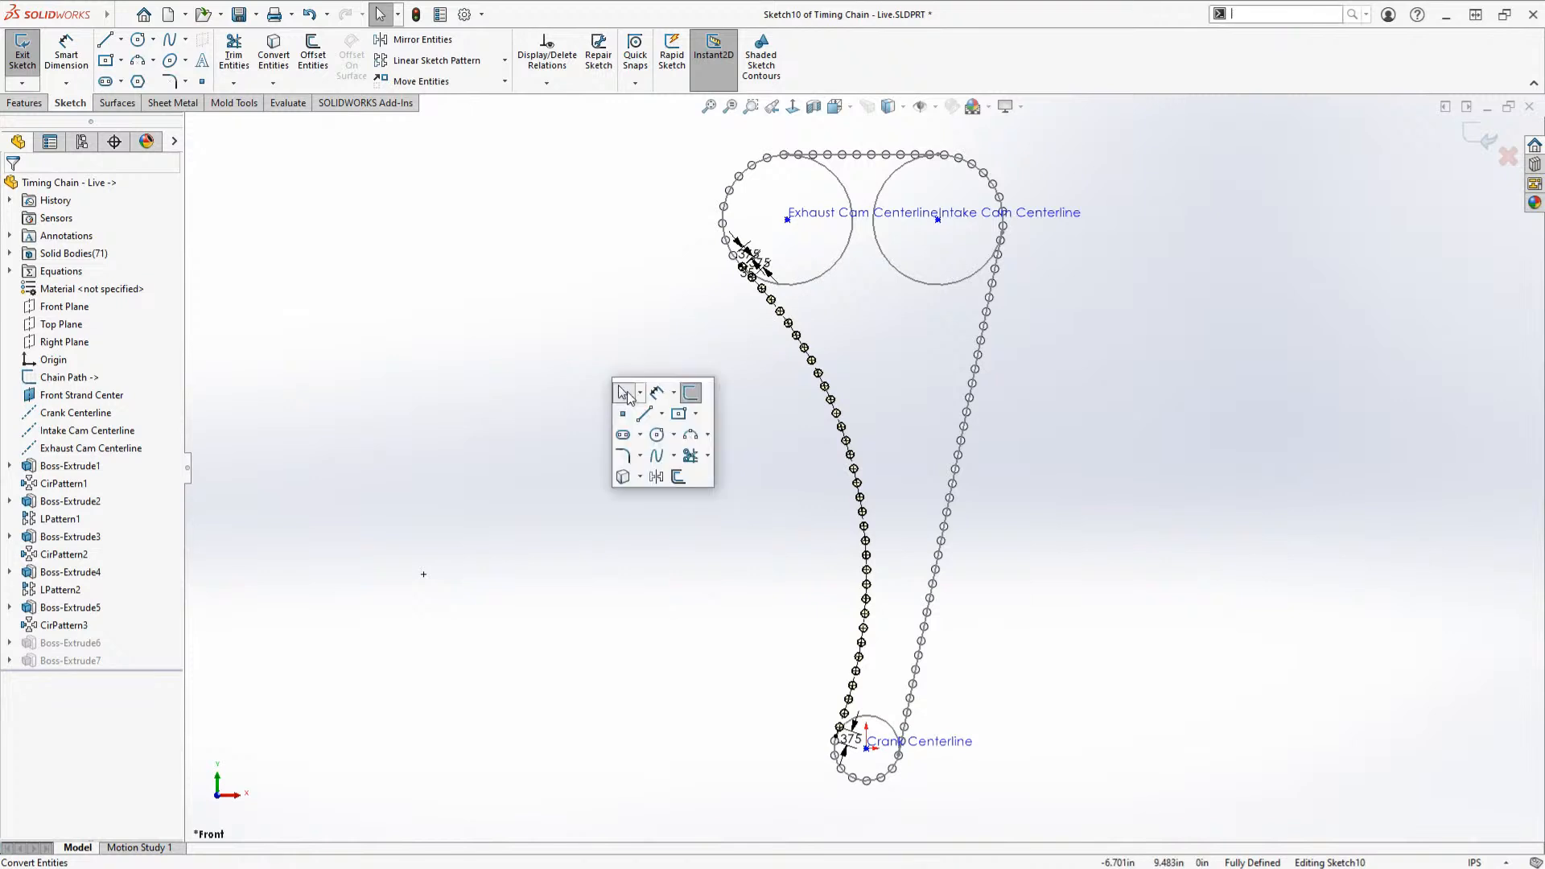
{"action": "left_click", "coordinate": [656, 392]}
{"action": "scroll", "coordinate": [774, 334], "scroll_direction": "down", "scroll_amount": 6}
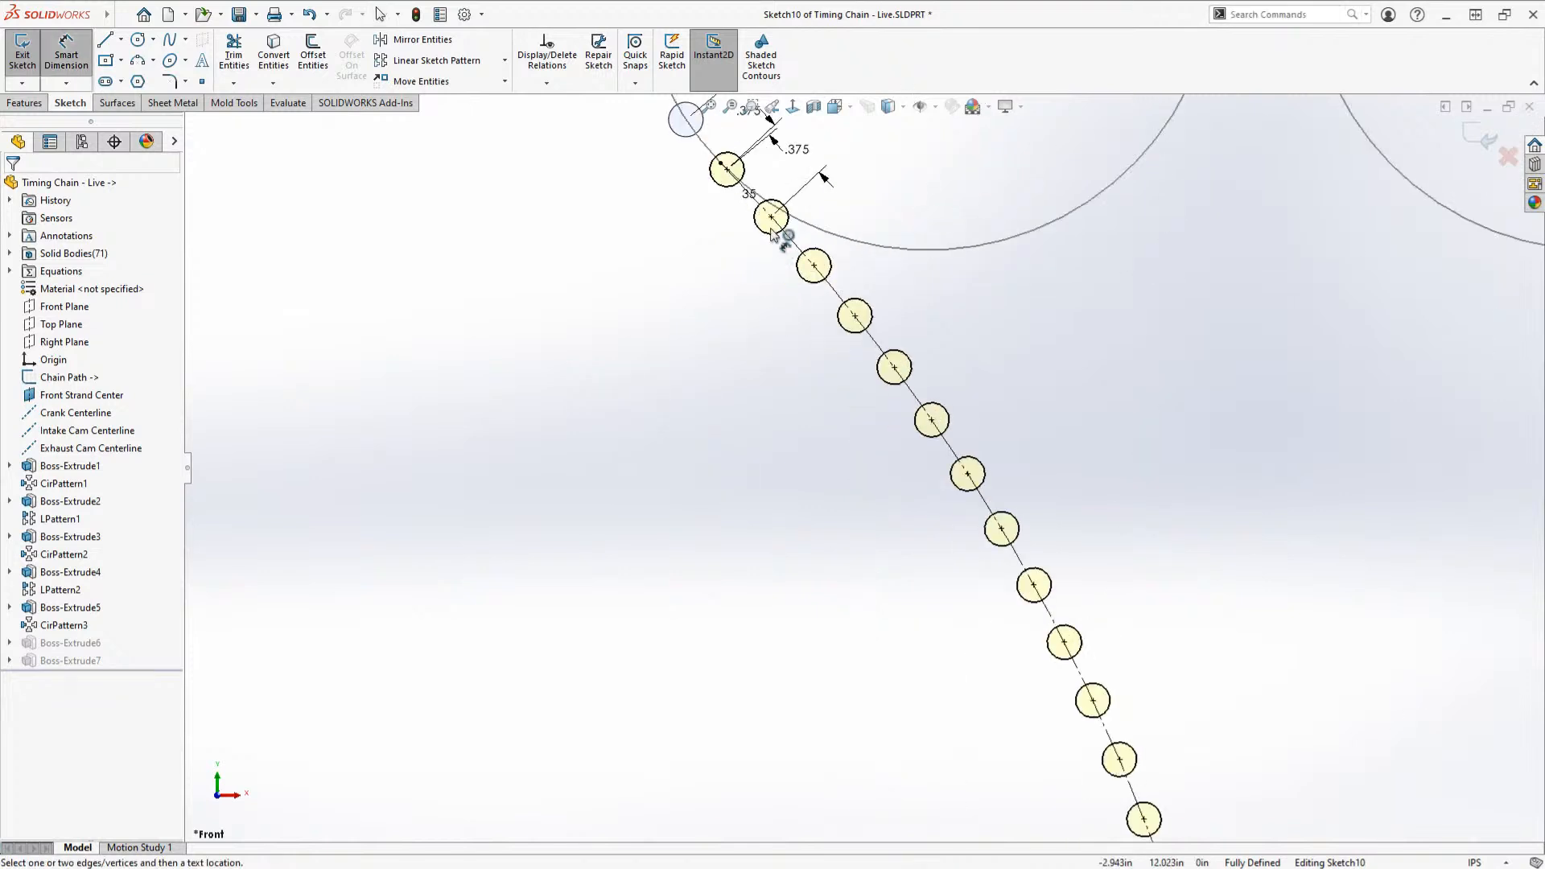
{"action": "left_click", "coordinate": [771, 218]}
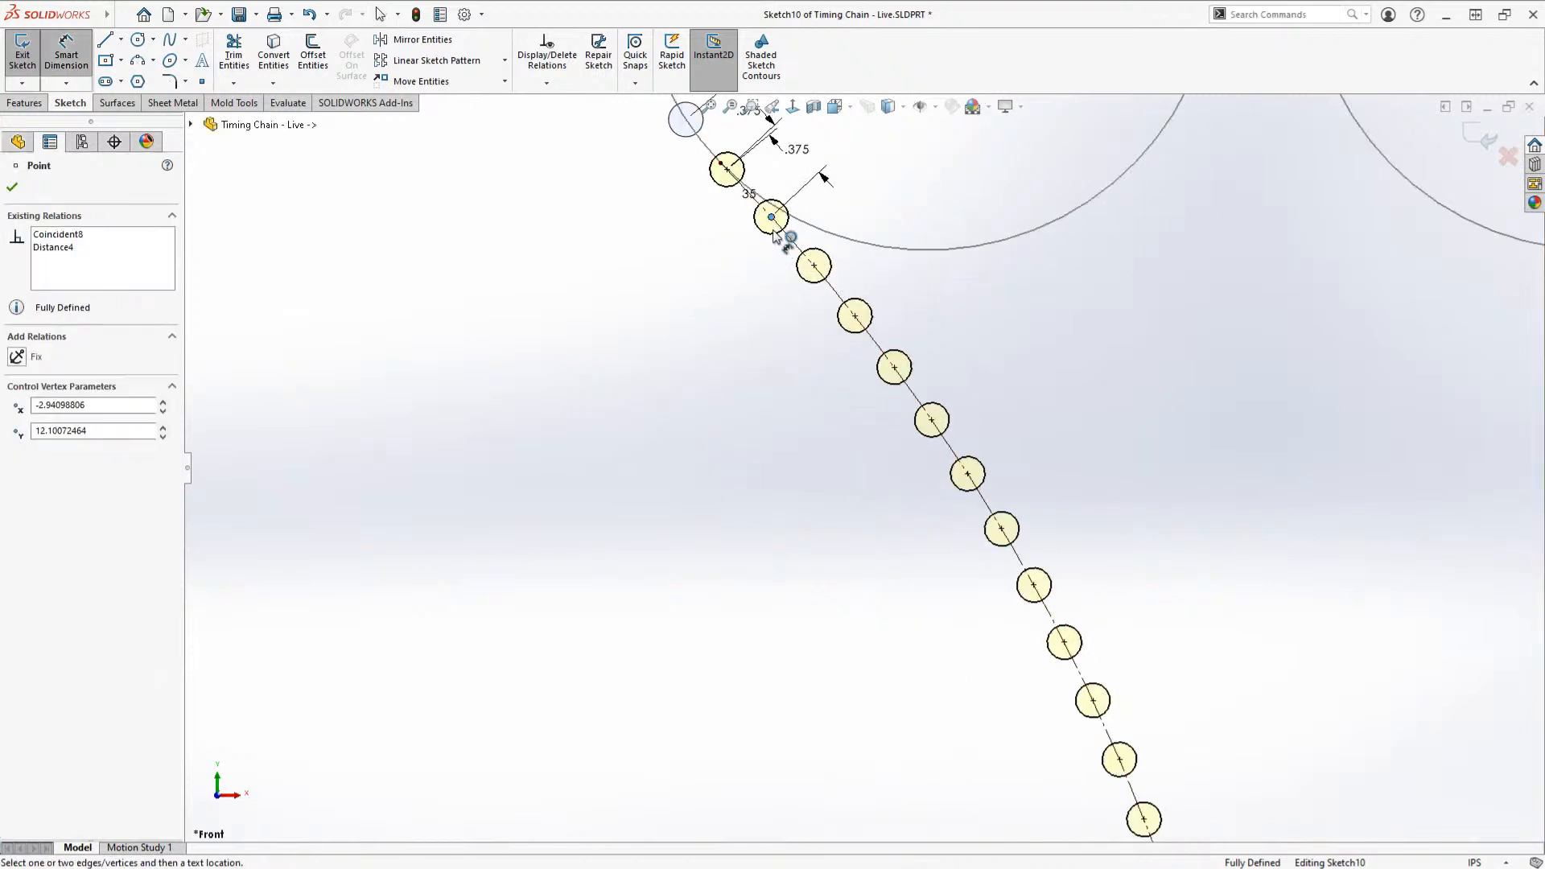
{"action": "left_click", "coordinate": [855, 316]}
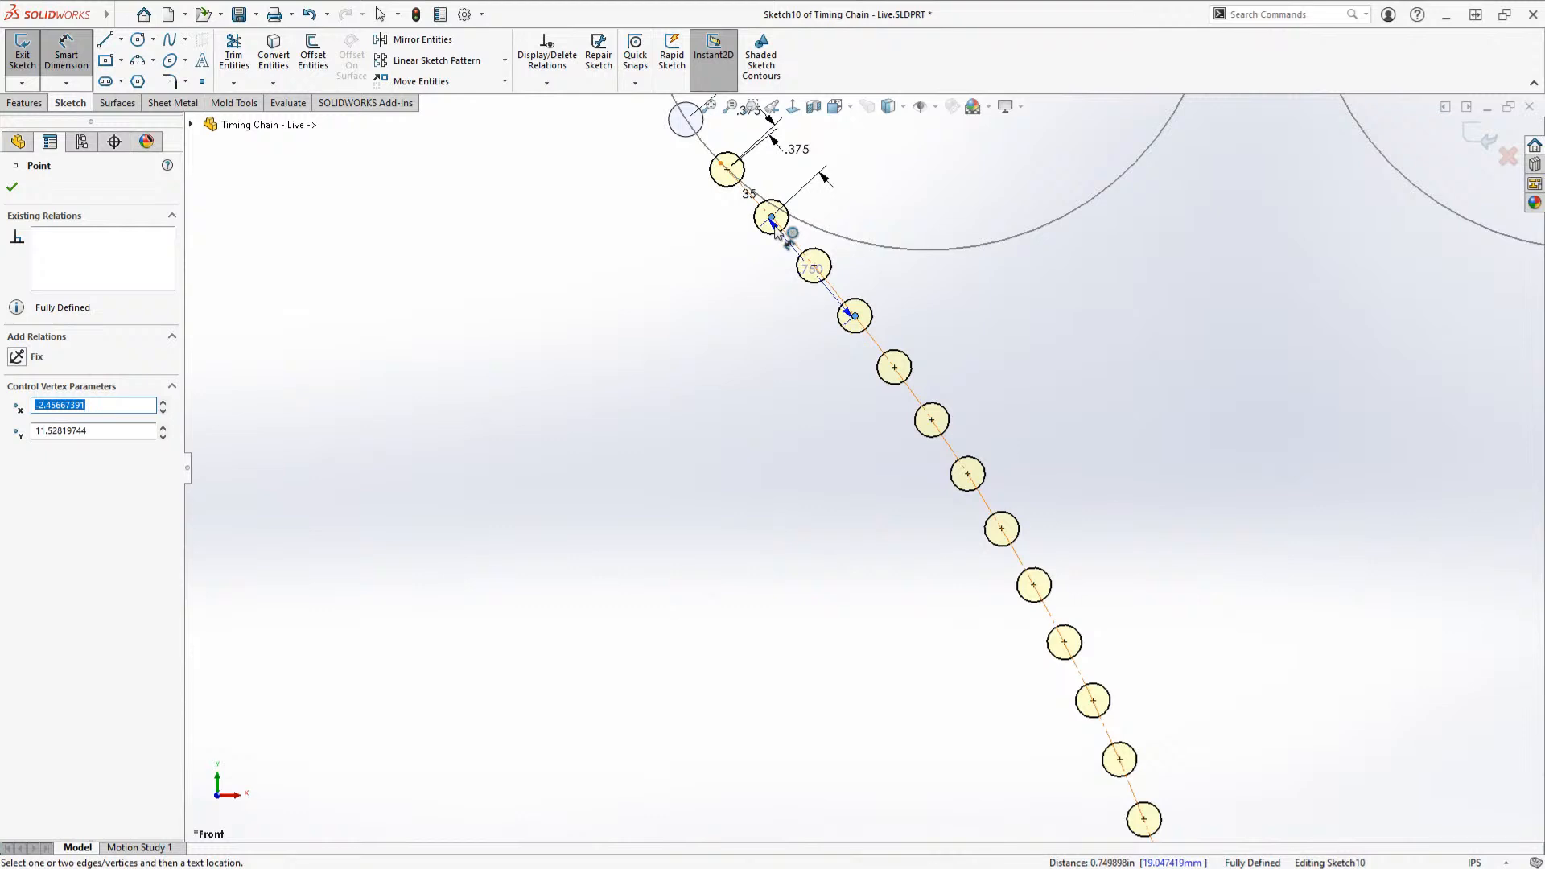
{"action": "scroll", "coordinate": [803, 445], "scroll_direction": "up", "scroll_amount": 6}
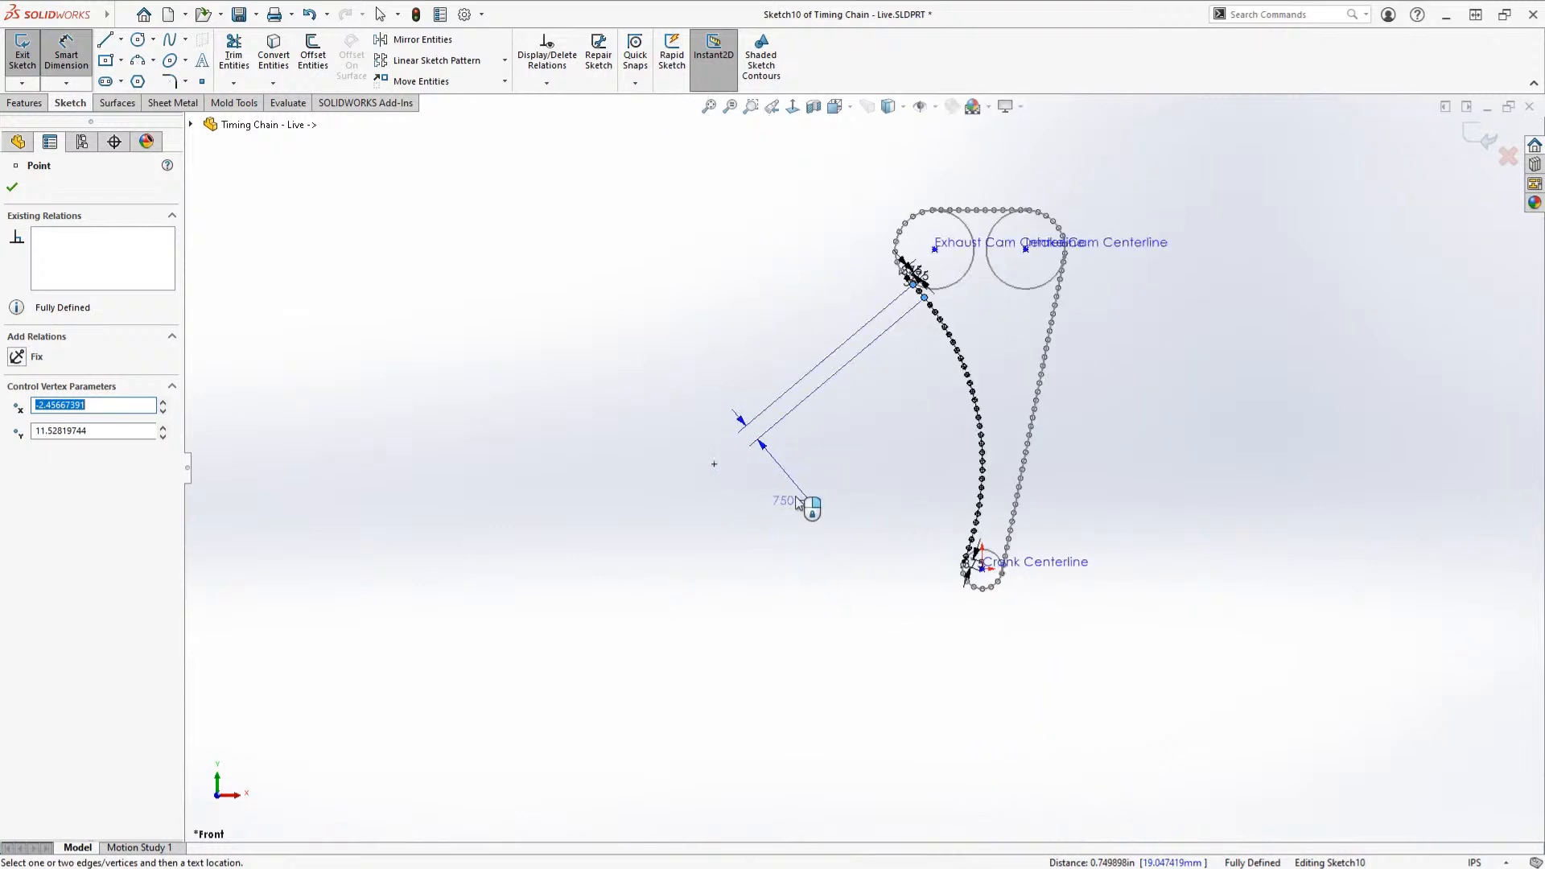
{"action": "scroll", "coordinate": [925, 369], "scroll_direction": "down", "scroll_amount": 6}
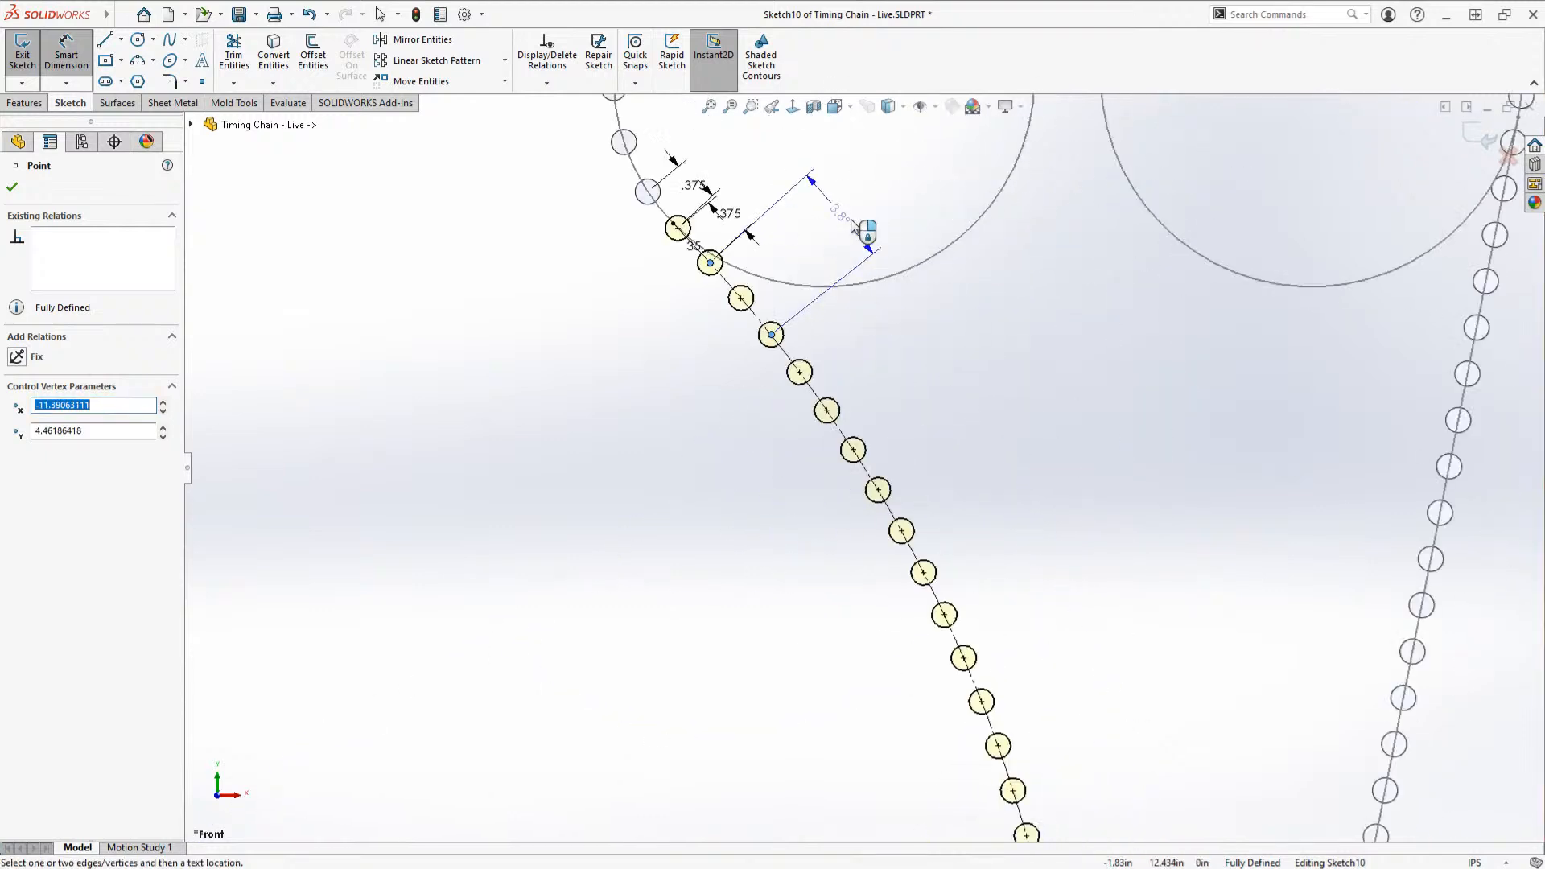
{"action": "left_click", "coordinate": [860, 224]}
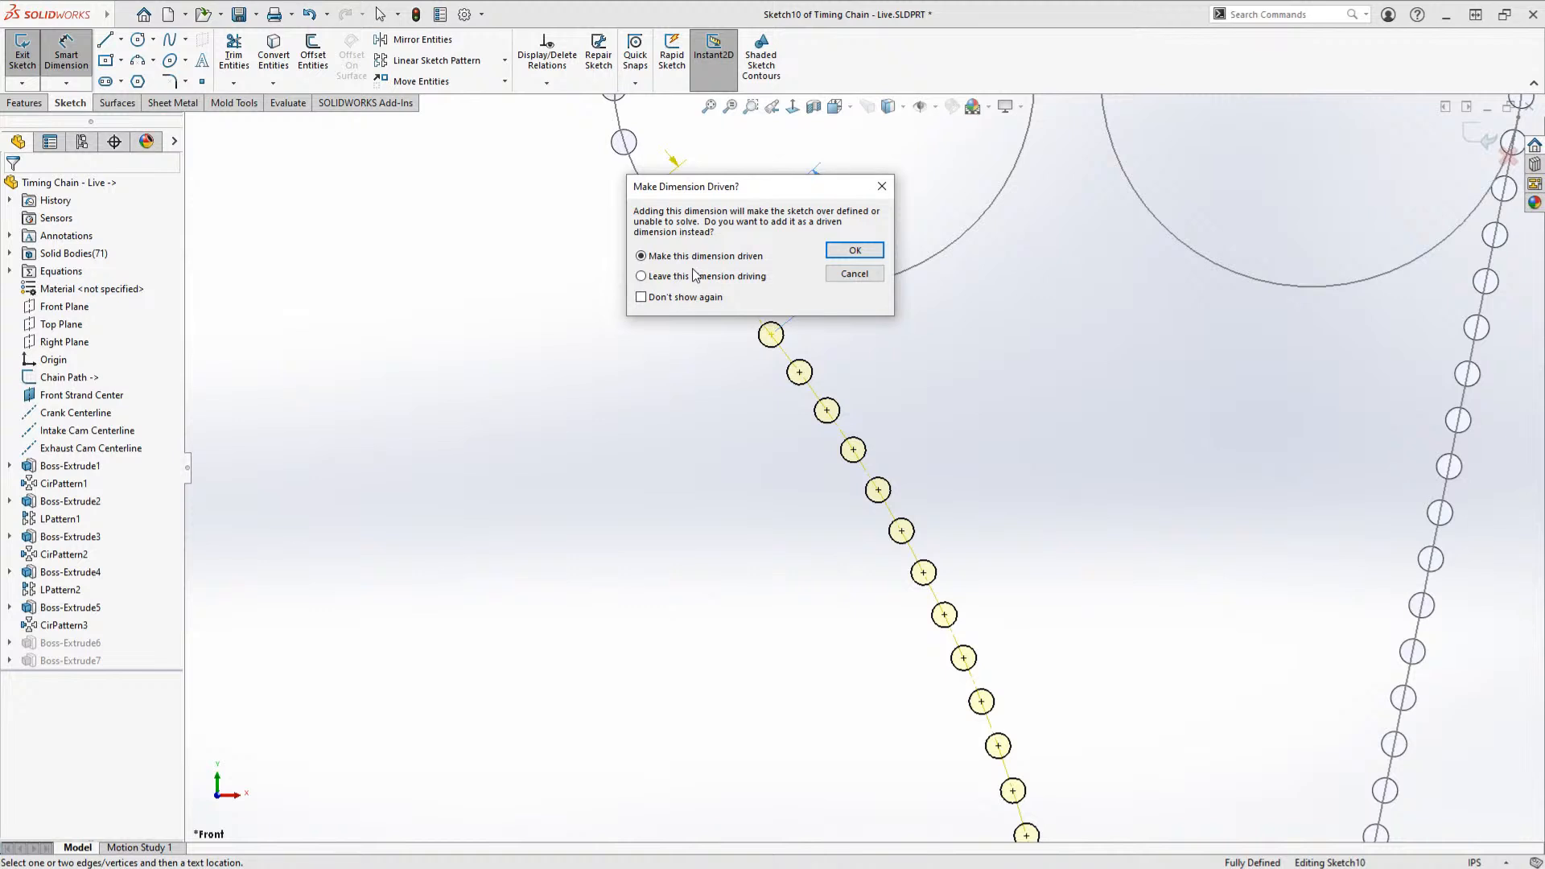
{"action": "left_click", "coordinate": [855, 250]}
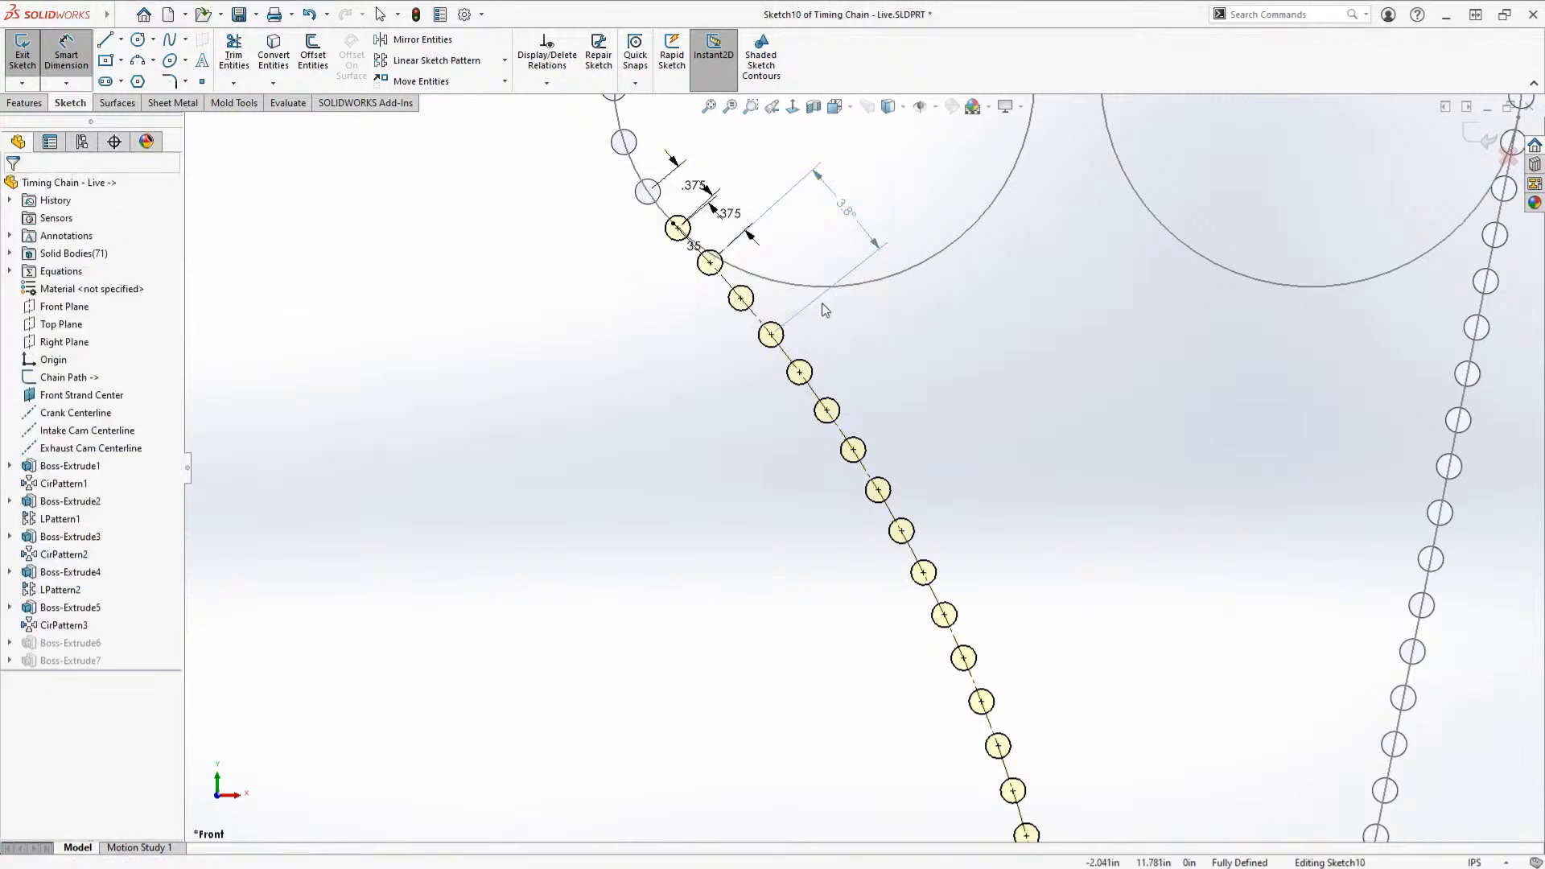
{"action": "key", "text": "Escape"}
{"action": "left_click", "coordinate": [821, 306]}
{"action": "key", "text": "Delete"}
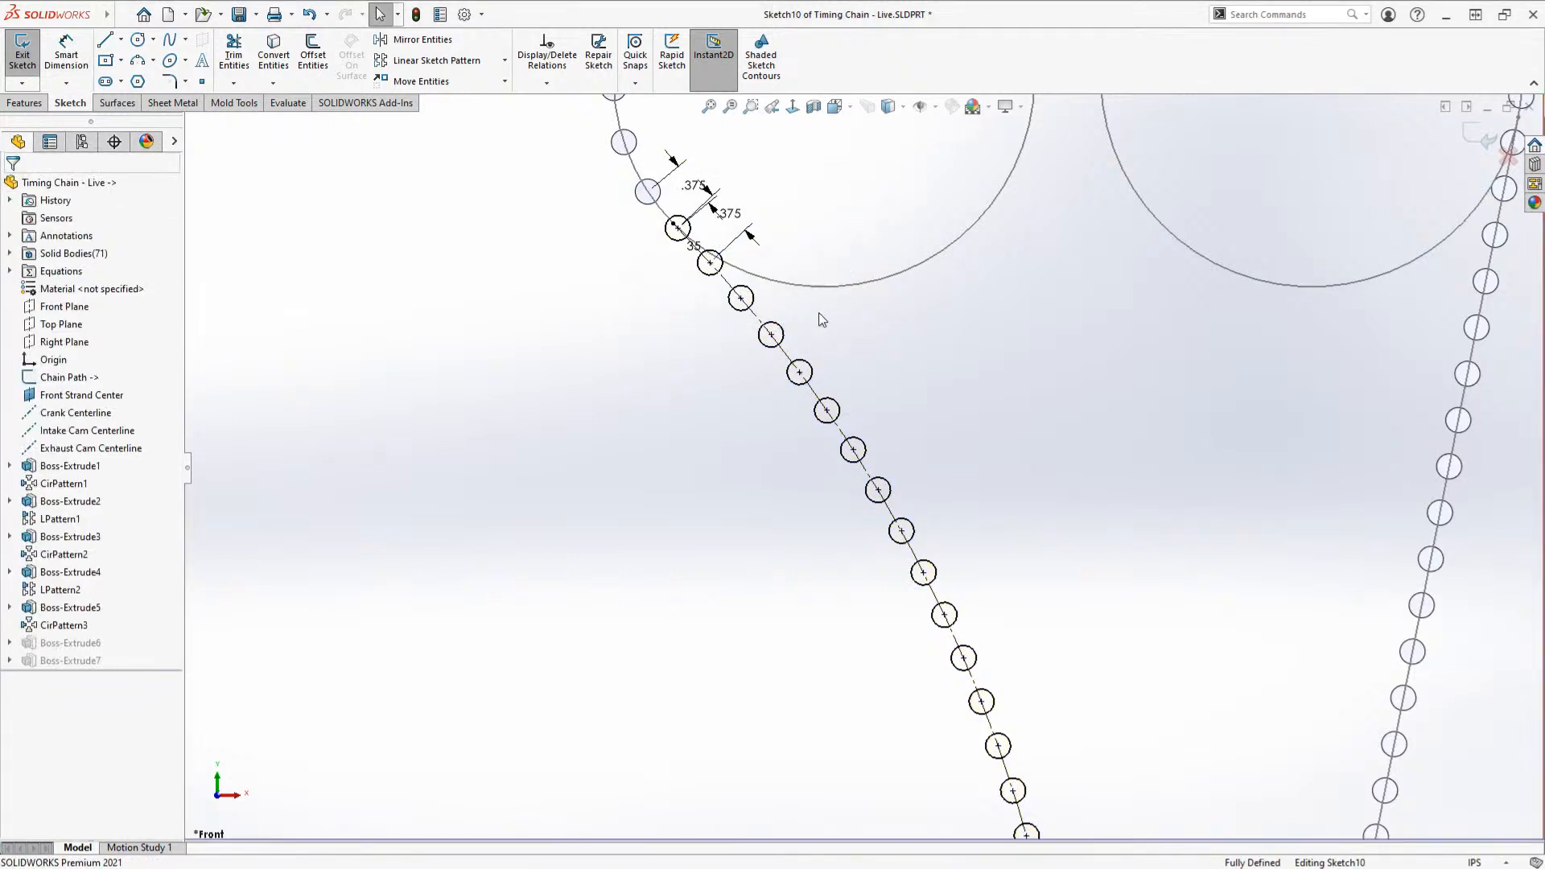
Step: Add a driven angular dimension between the second and third roller centres of the curved run and finish the sketch
{"action": "key", "text": "s"}
{"action": "left_click", "coordinate": [838, 325]}
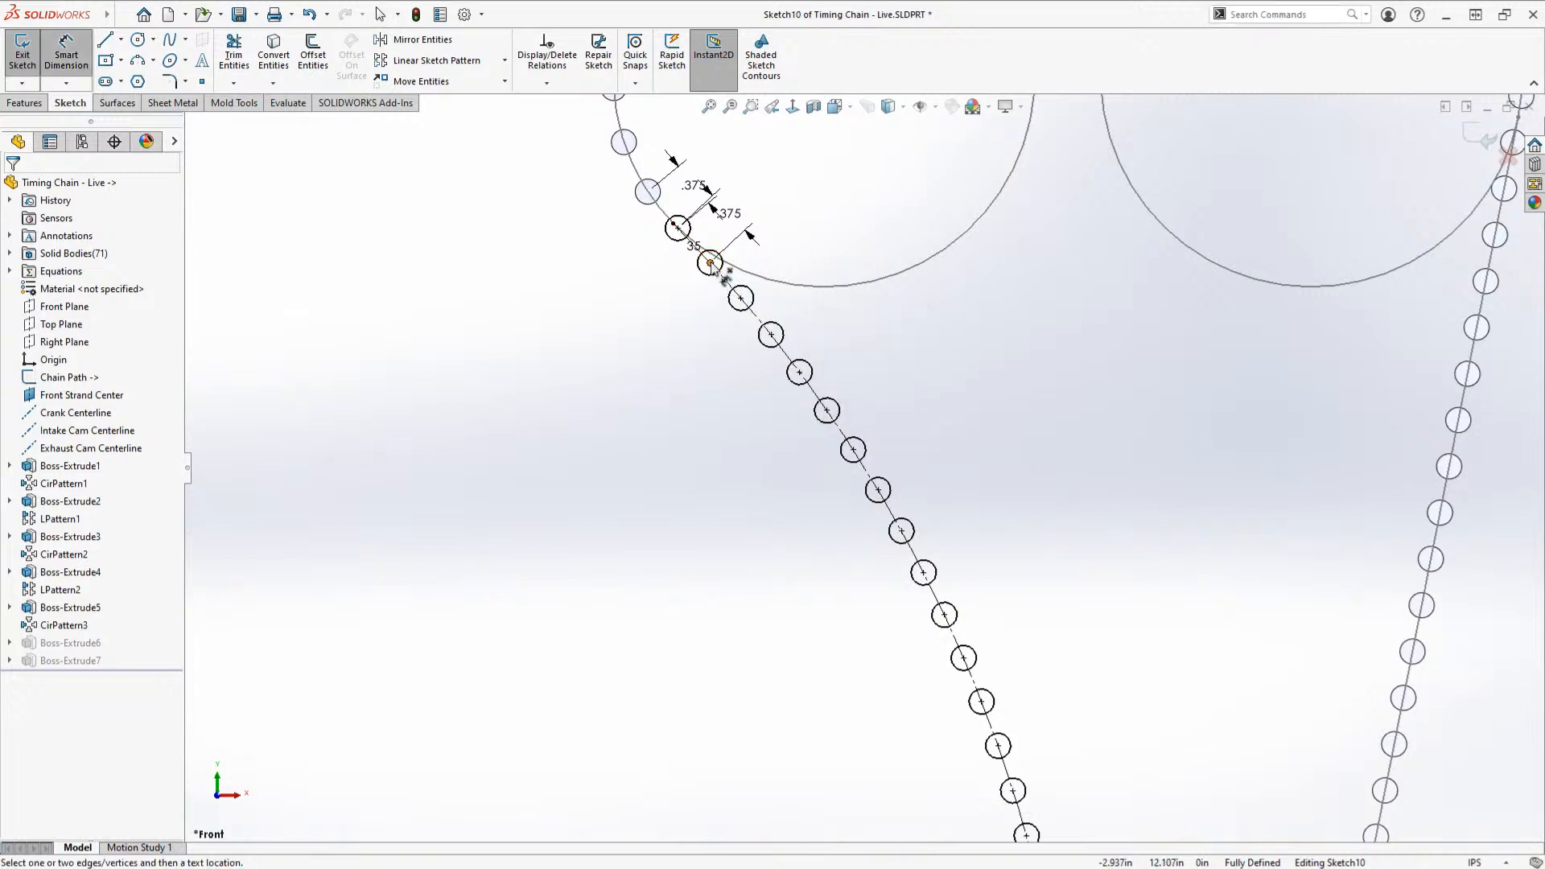
{"action": "left_click", "coordinate": [709, 262]}
{"action": "left_click", "coordinate": [741, 299]}
{"action": "scroll", "coordinate": [638, 562], "scroll_direction": "up", "scroll_amount": 4}
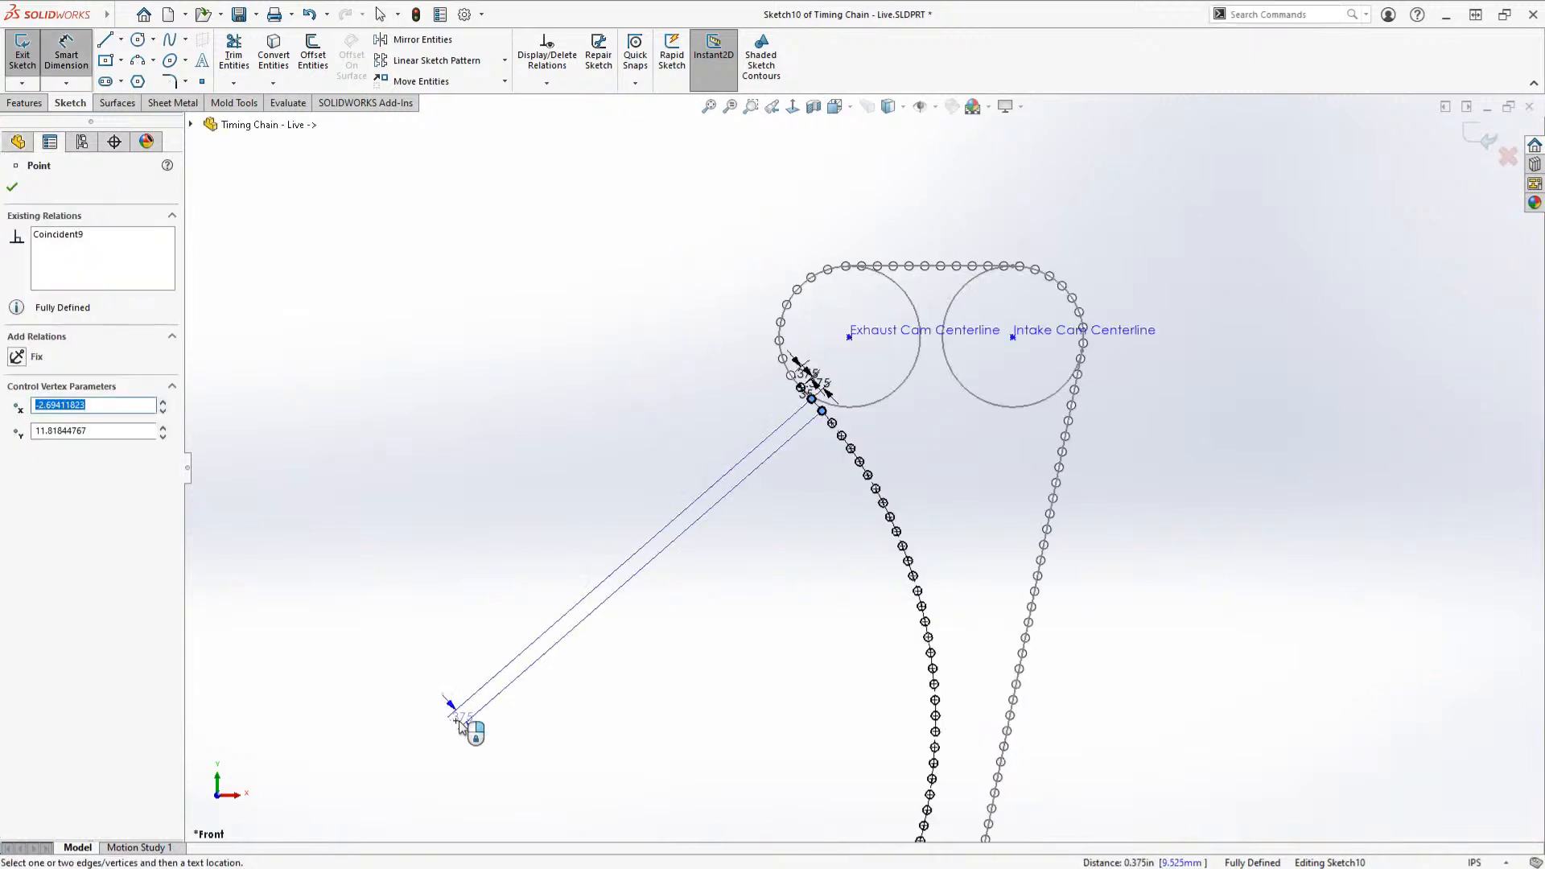
{"action": "scroll", "coordinate": [796, 378], "scroll_direction": "down", "scroll_amount": 8}
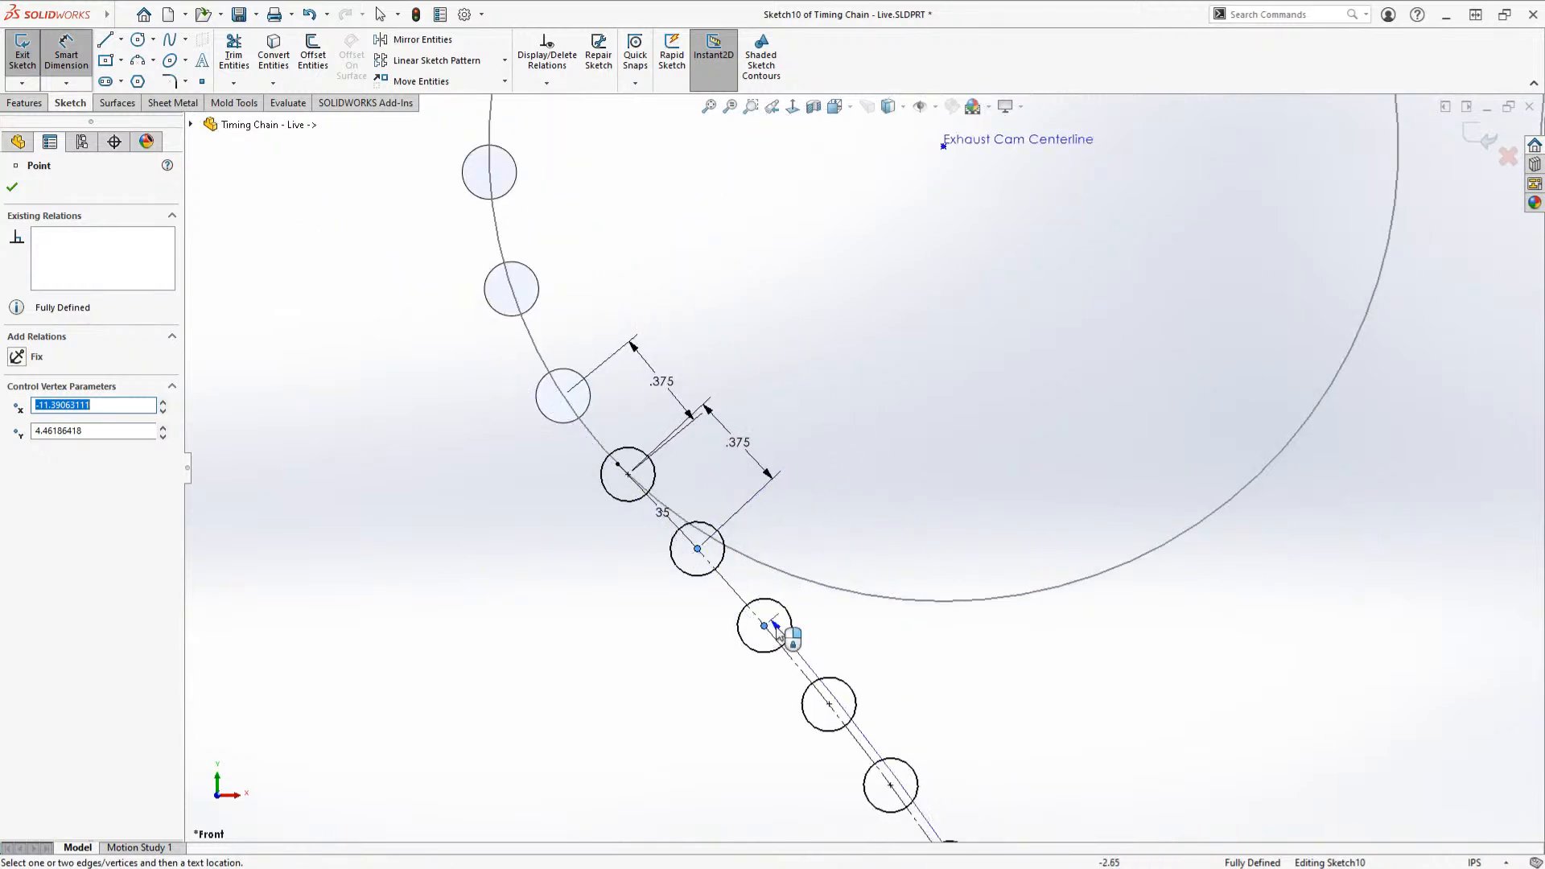
{"action": "left_click", "coordinate": [868, 483]}
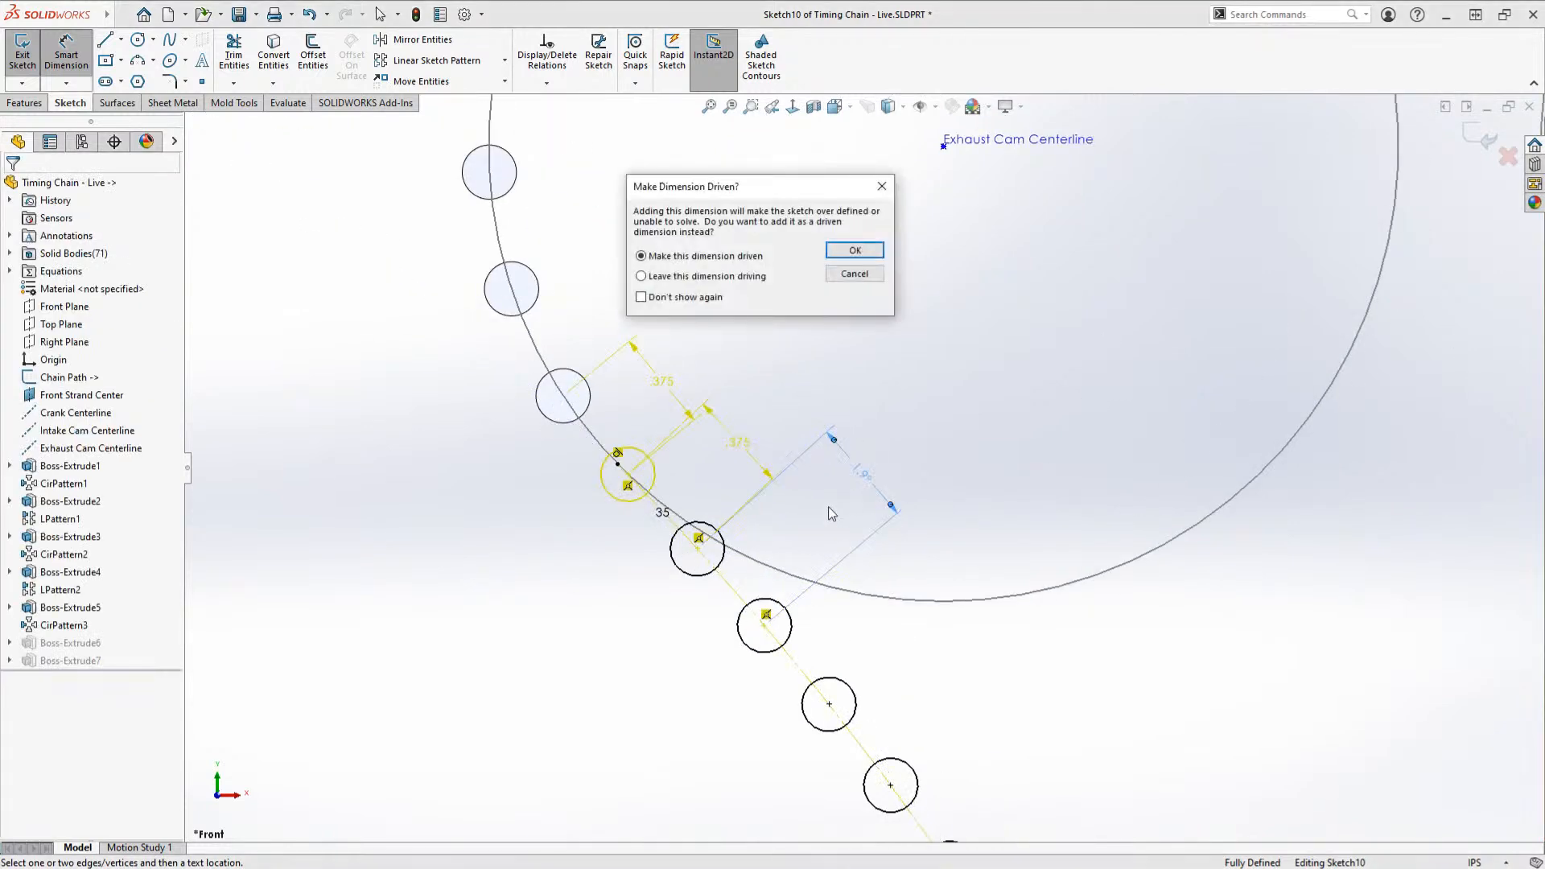
{"action": "left_click", "coordinate": [852, 250]}
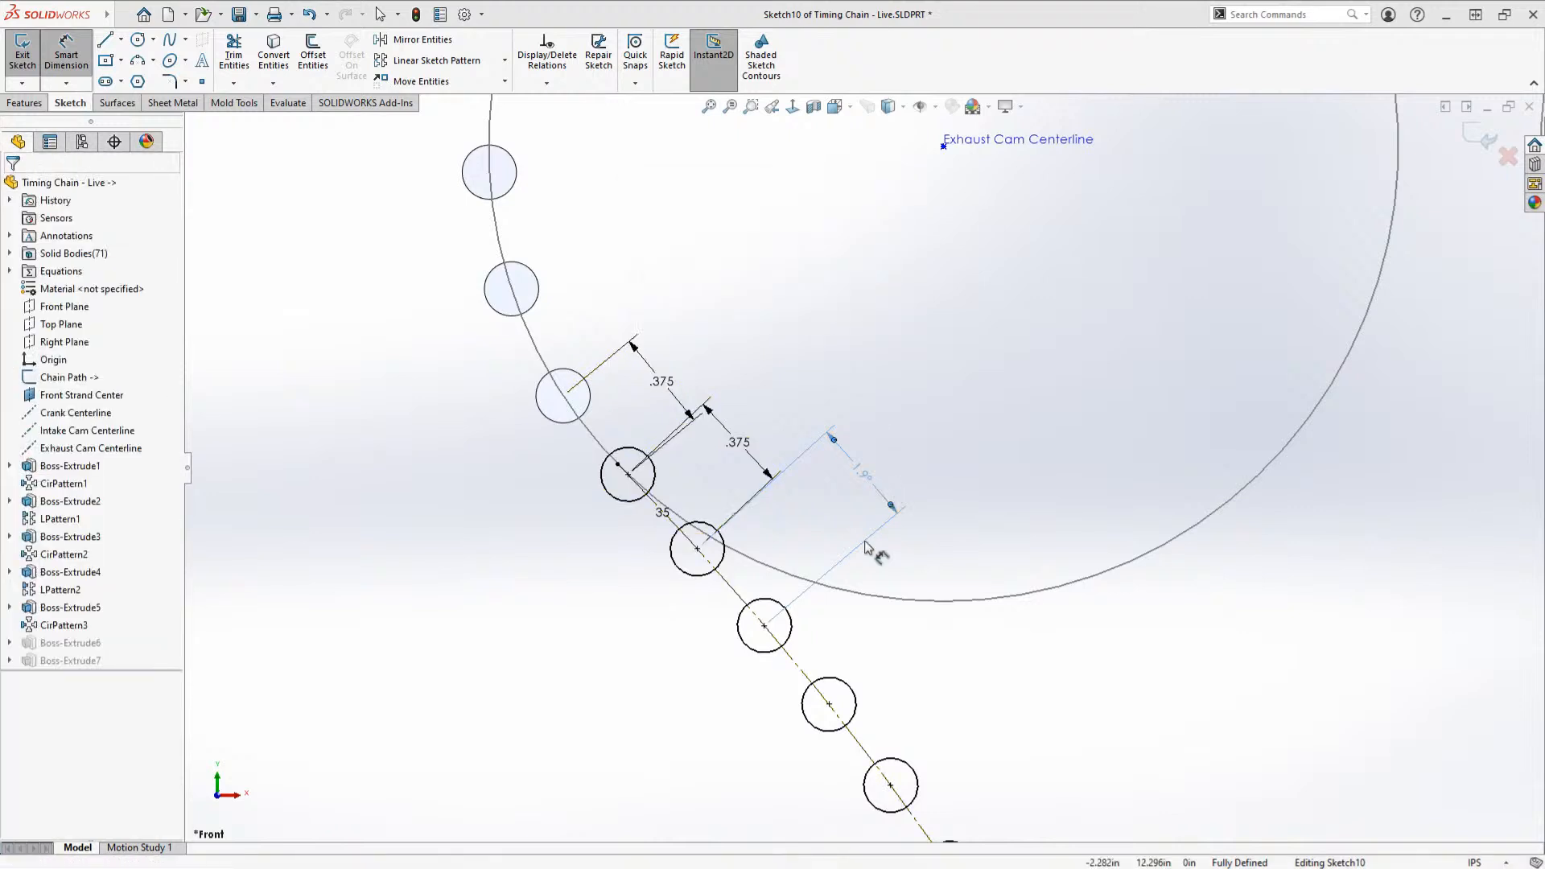
{"action": "scroll", "coordinate": [841, 586], "scroll_direction": "down", "scroll_amount": 3}
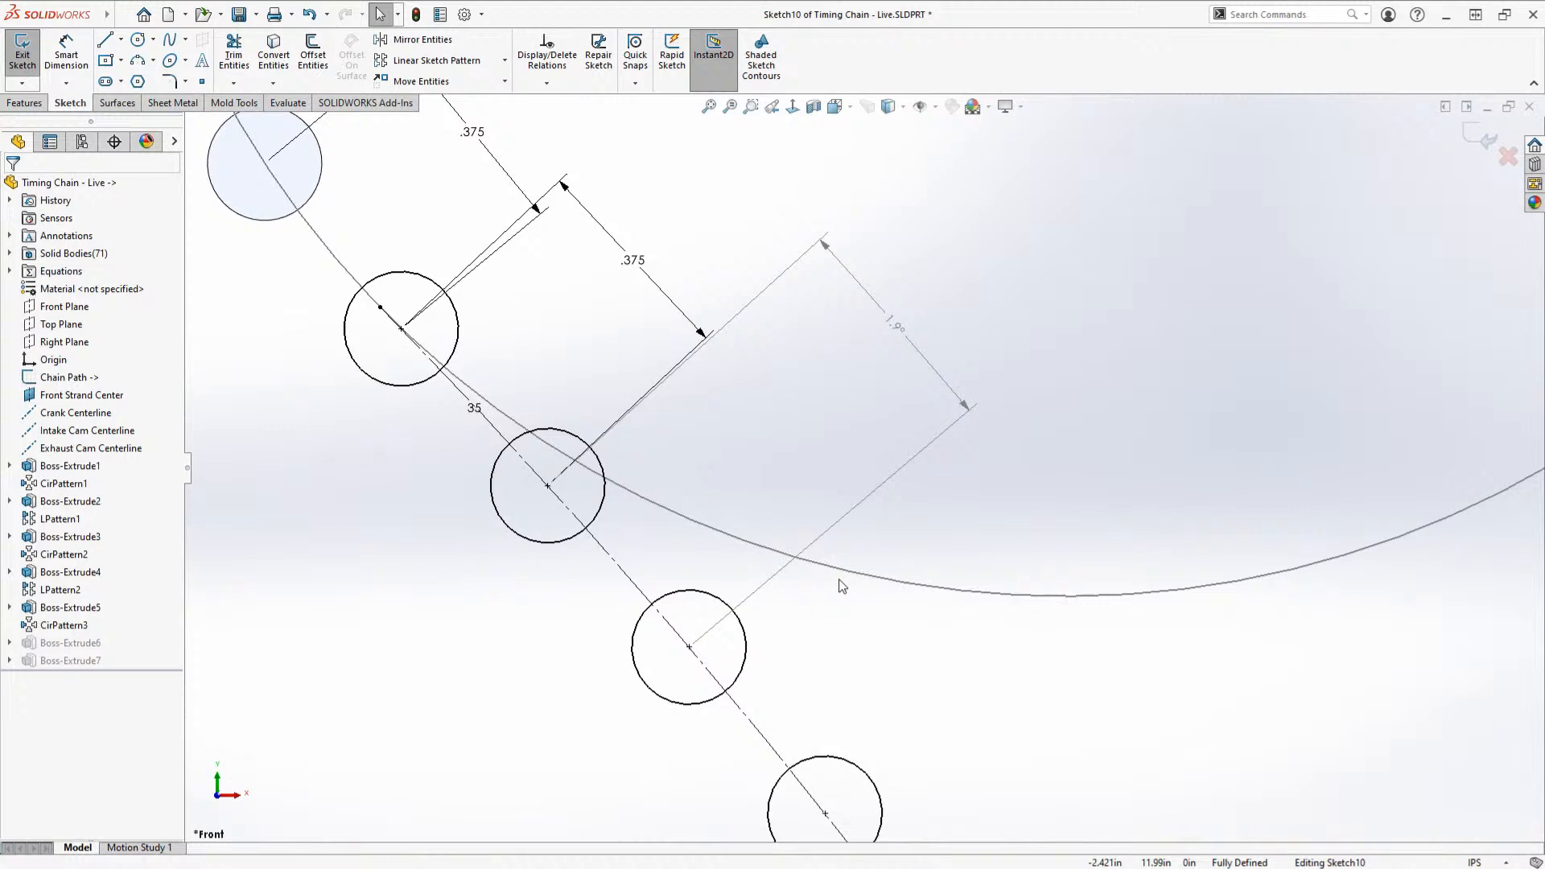
{"action": "scroll", "coordinate": [841, 586], "scroll_direction": "up", "scroll_amount": 2}
{"action": "left_click", "coordinate": [1481, 137]}
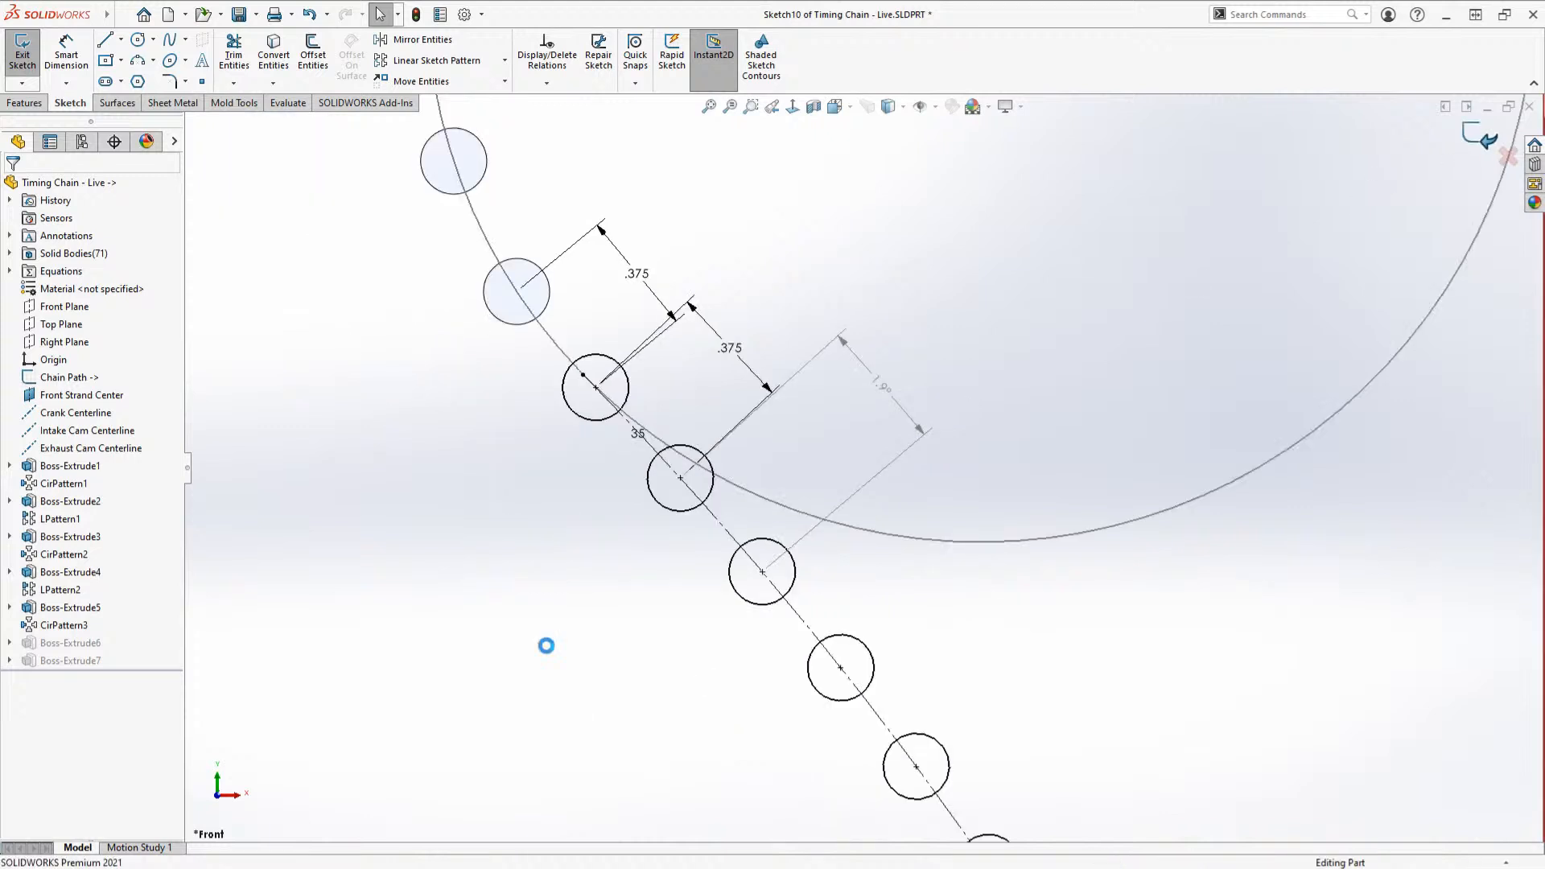
Step: On the roller end face, sketch a straight slot about 0.42 in wide between the first two roller centres of the curved run
{"action": "left_click", "coordinate": [676, 483]}
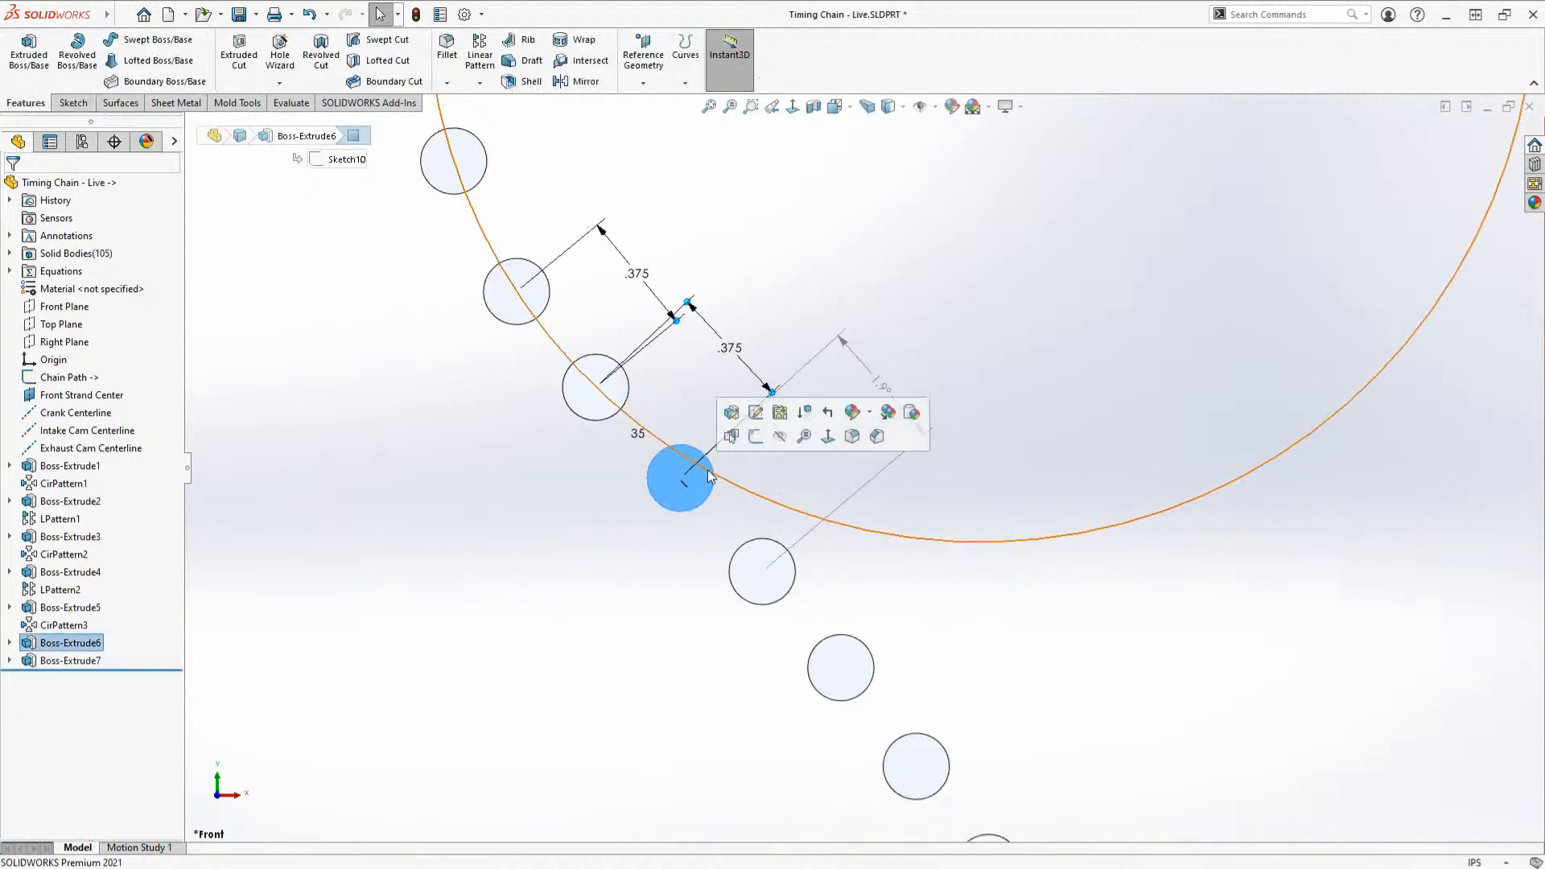
{"action": "left_click", "coordinate": [760, 441]}
{"action": "key", "text": "s"}
{"action": "left_click", "coordinate": [545, 582]}
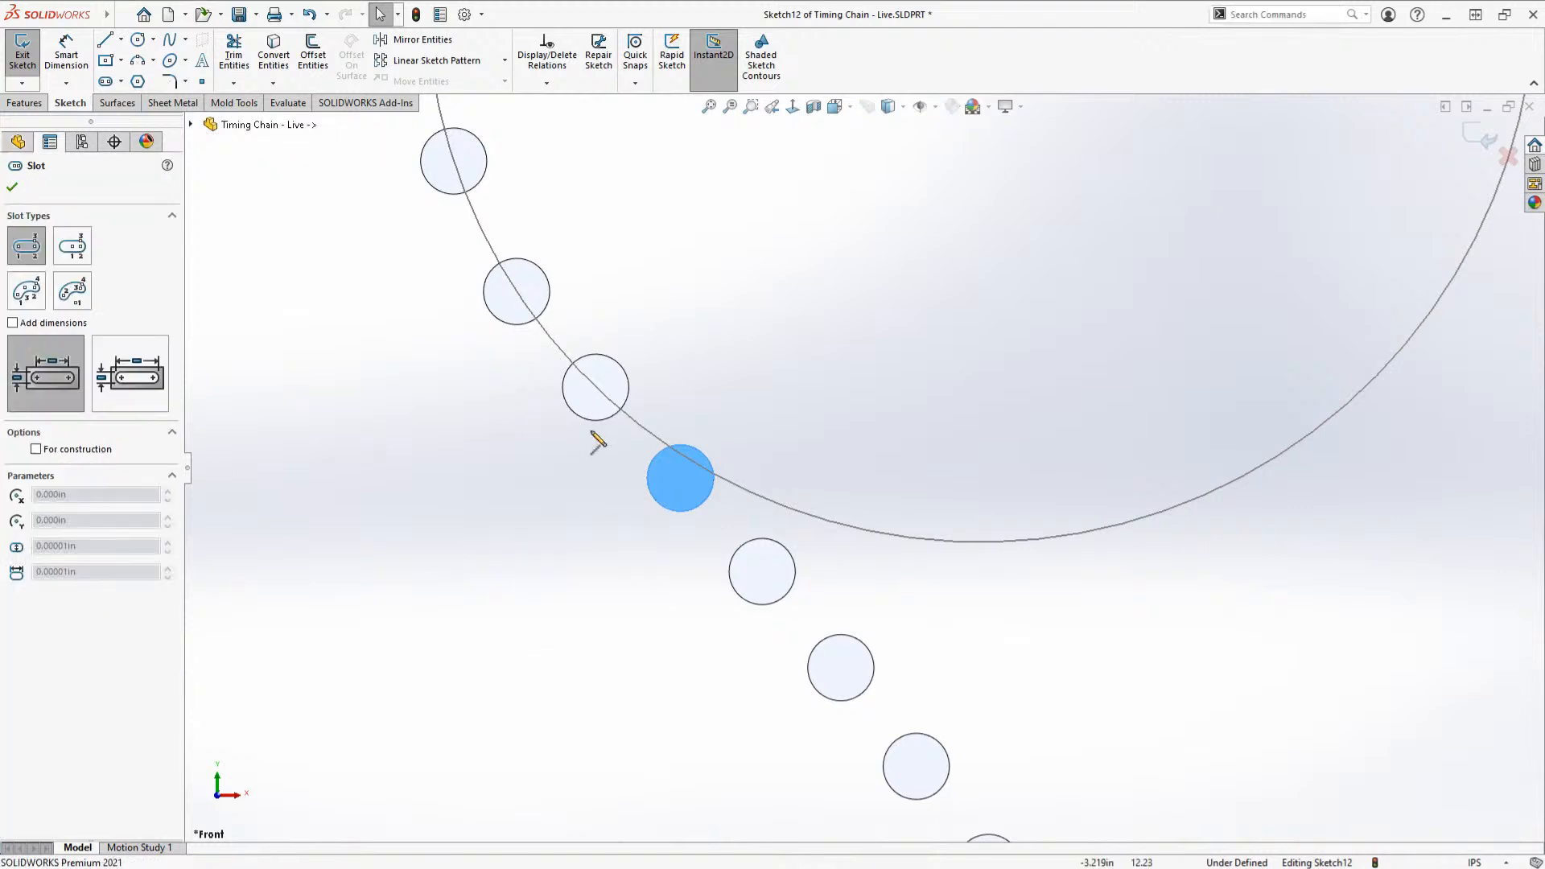
{"action": "left_click", "coordinate": [595, 387]}
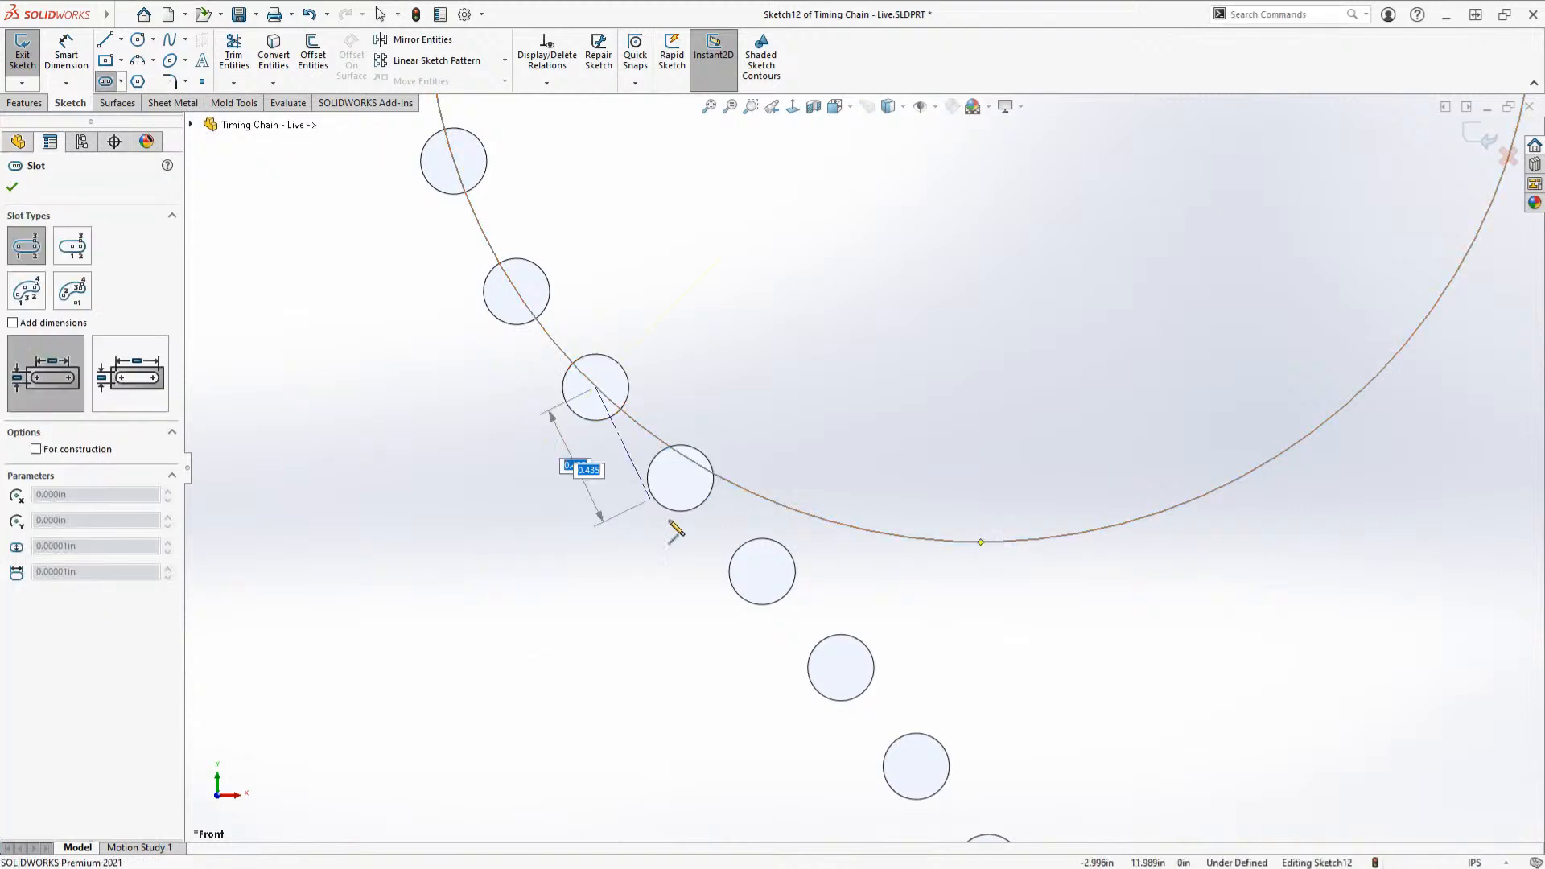
{"action": "left_click", "coordinate": [681, 477]}
{"action": "left_click", "coordinate": [613, 531]}
{"action": "key", "text": "Escape"}
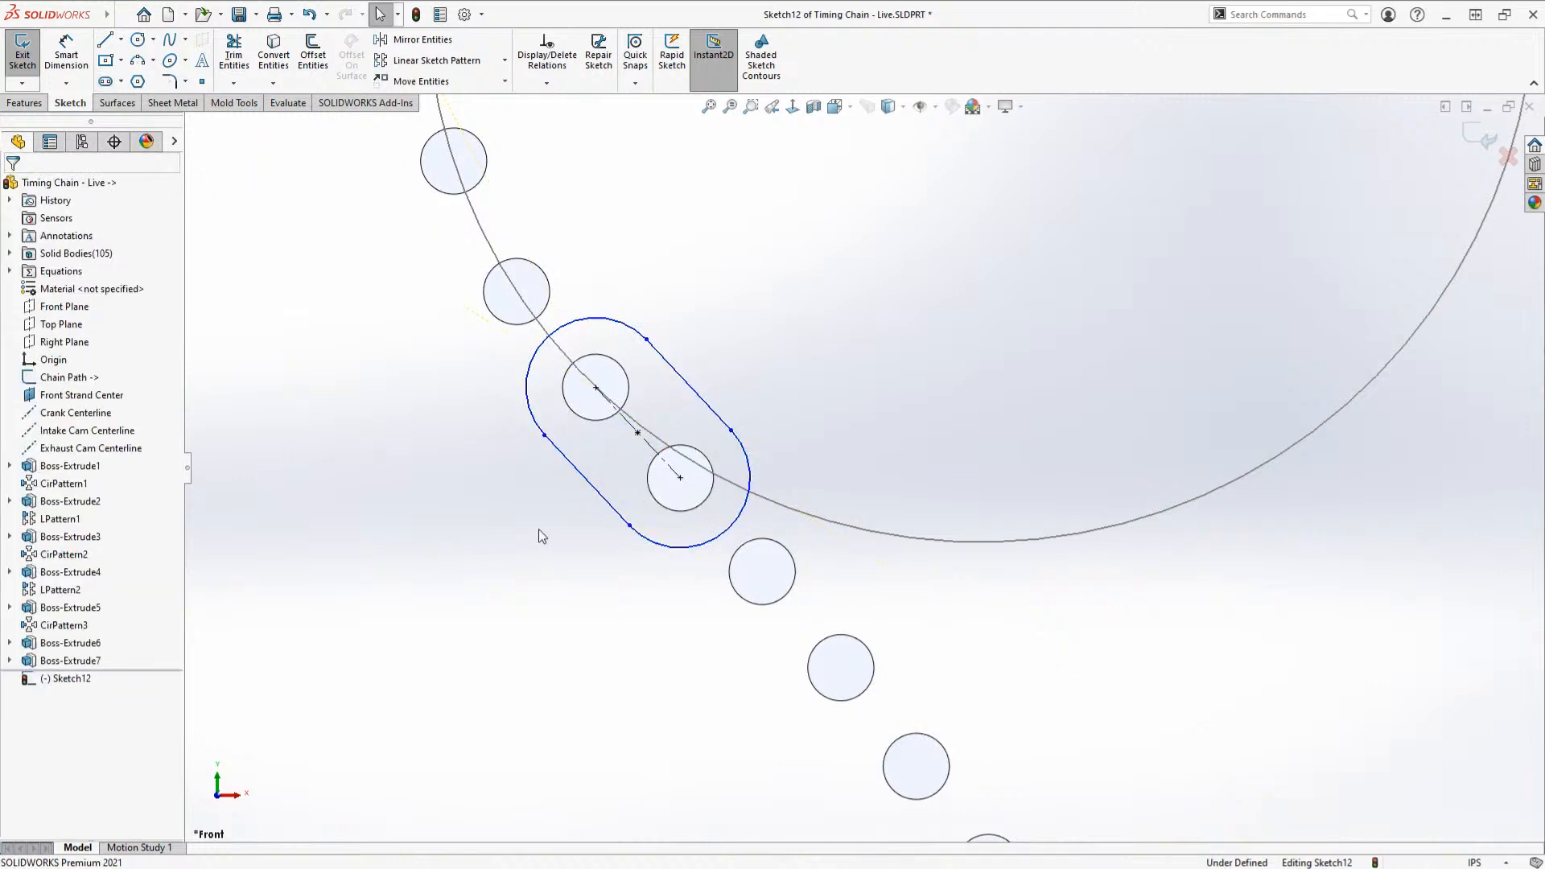
Step: Dimension the new slot's width between its two straight sides as .95*.375 in
{"action": "key", "text": "s"}
{"action": "left_click", "coordinate": [629, 541]}
{"action": "left_click", "coordinate": [708, 407]}
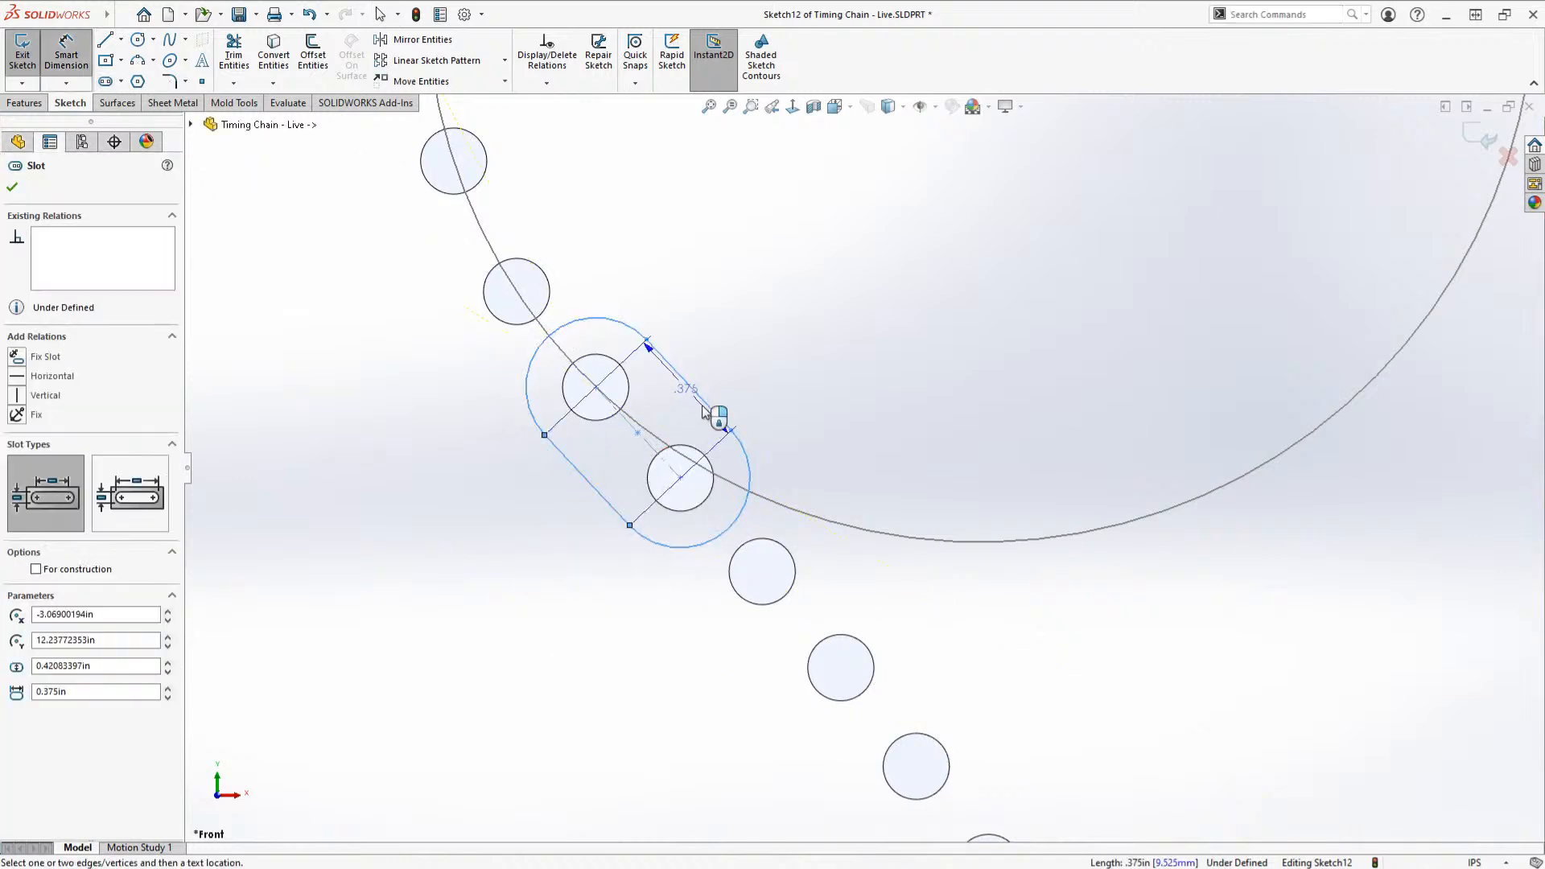
{"action": "left_click", "coordinate": [686, 392]}
{"action": "key", "text": "Escape"}
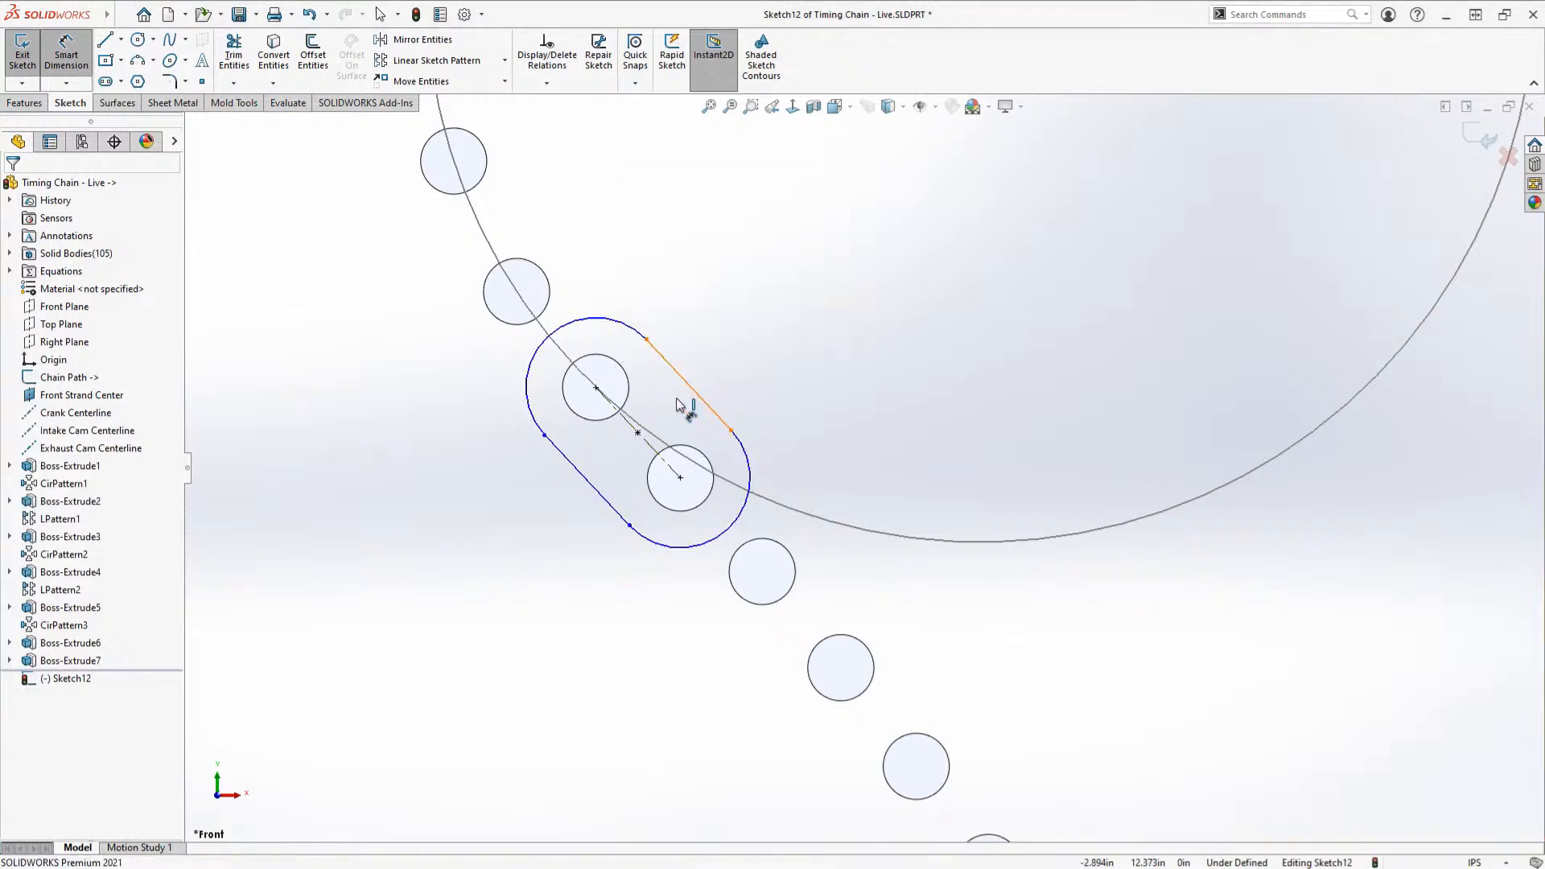
{"action": "left_click", "coordinate": [593, 481]}
{"action": "left_click", "coordinate": [841, 618]}
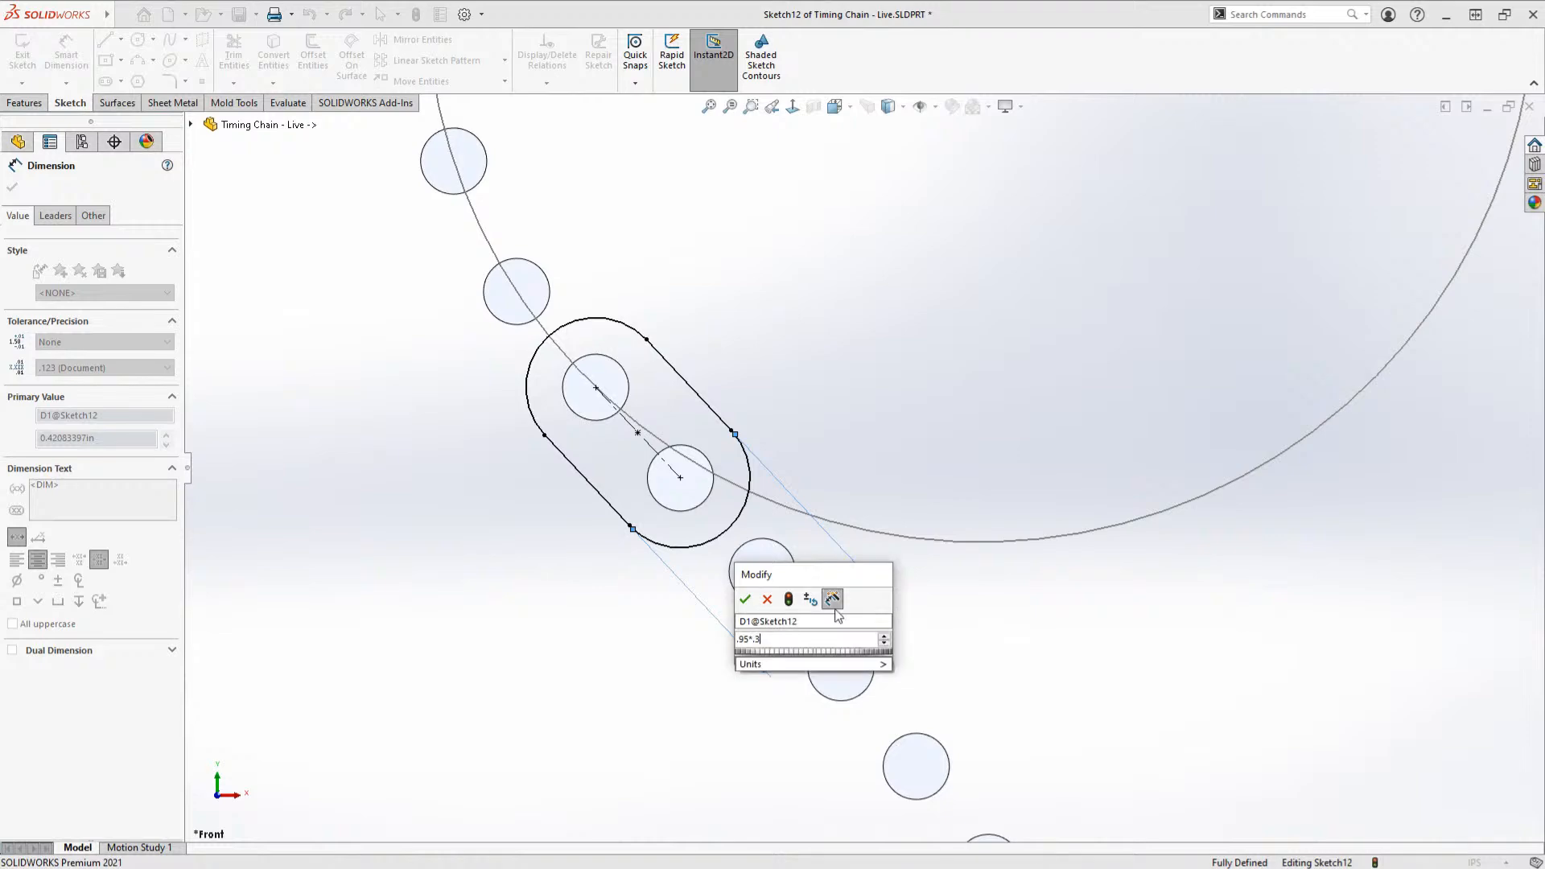
{"action": "key", "text": "Return"}
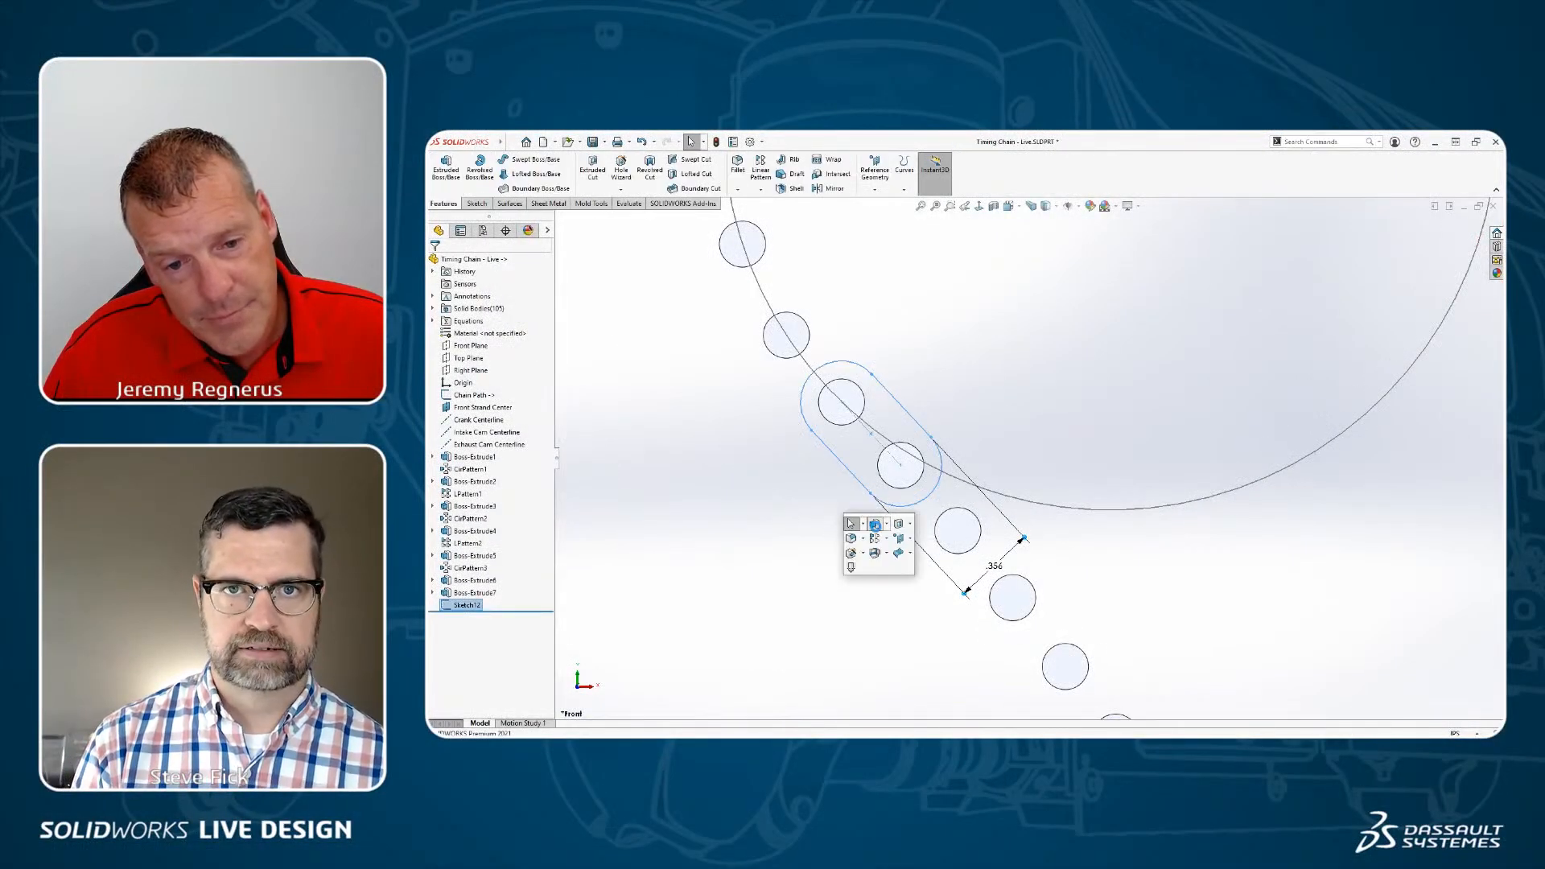
Step: Extrude the dimensioned slot sketch into a link plate over the first two rollers of the curved run
{"action": "left_click", "coordinate": [875, 524]}
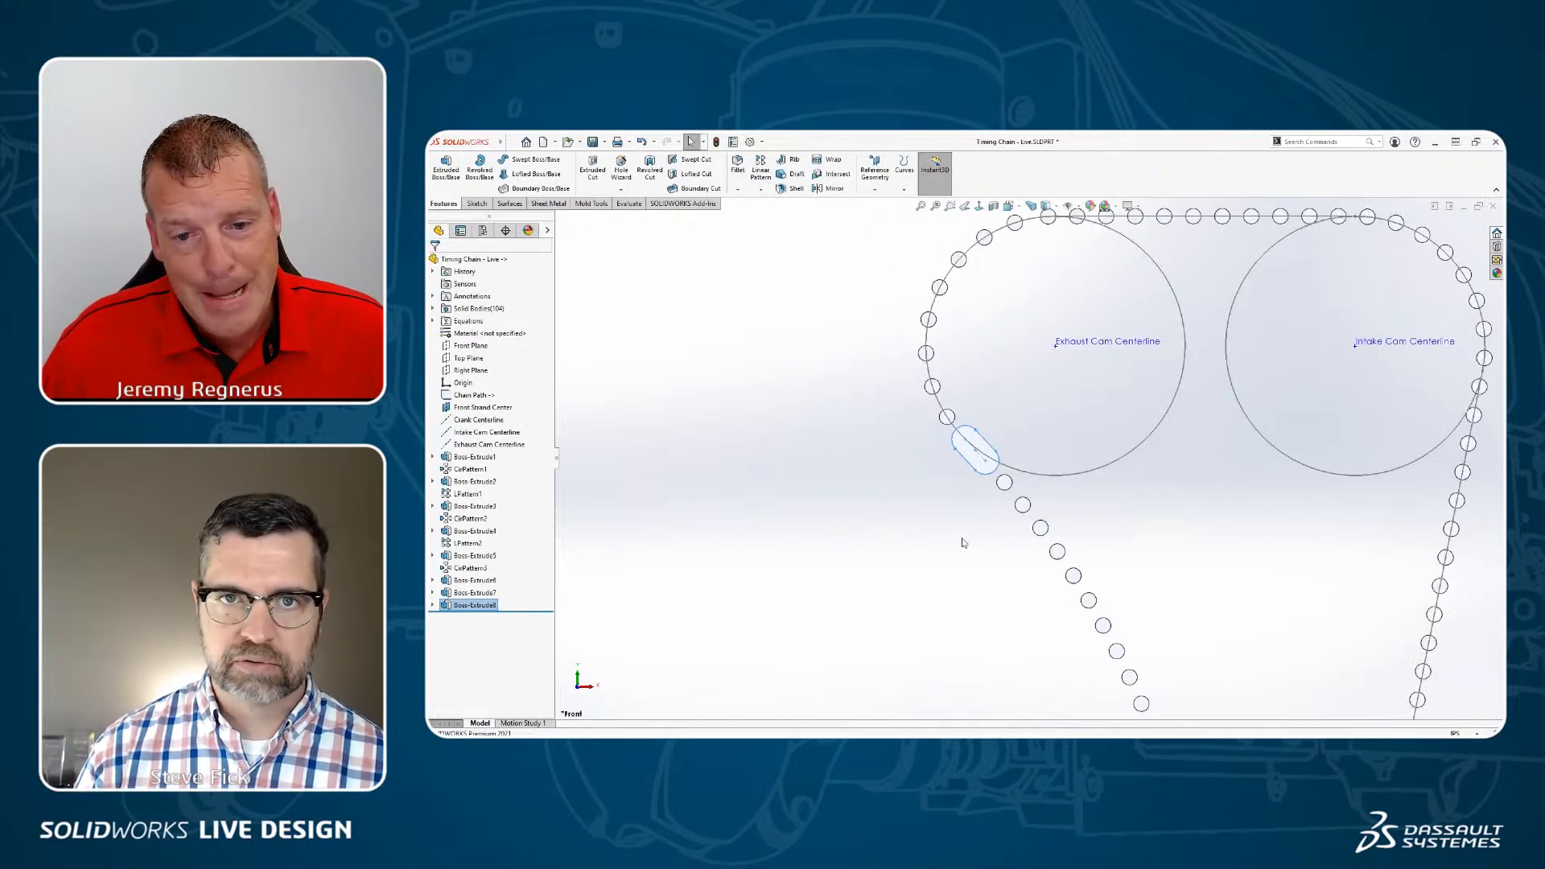
{"action": "left_click", "coordinate": [963, 543]}
{"action": "scroll", "coordinate": [964, 543], "scroll_direction": "up", "scroll_amount": 8}
{"action": "middle_click_drag", "start_coordinate": [962, 541], "coordinate": [907, 628]}
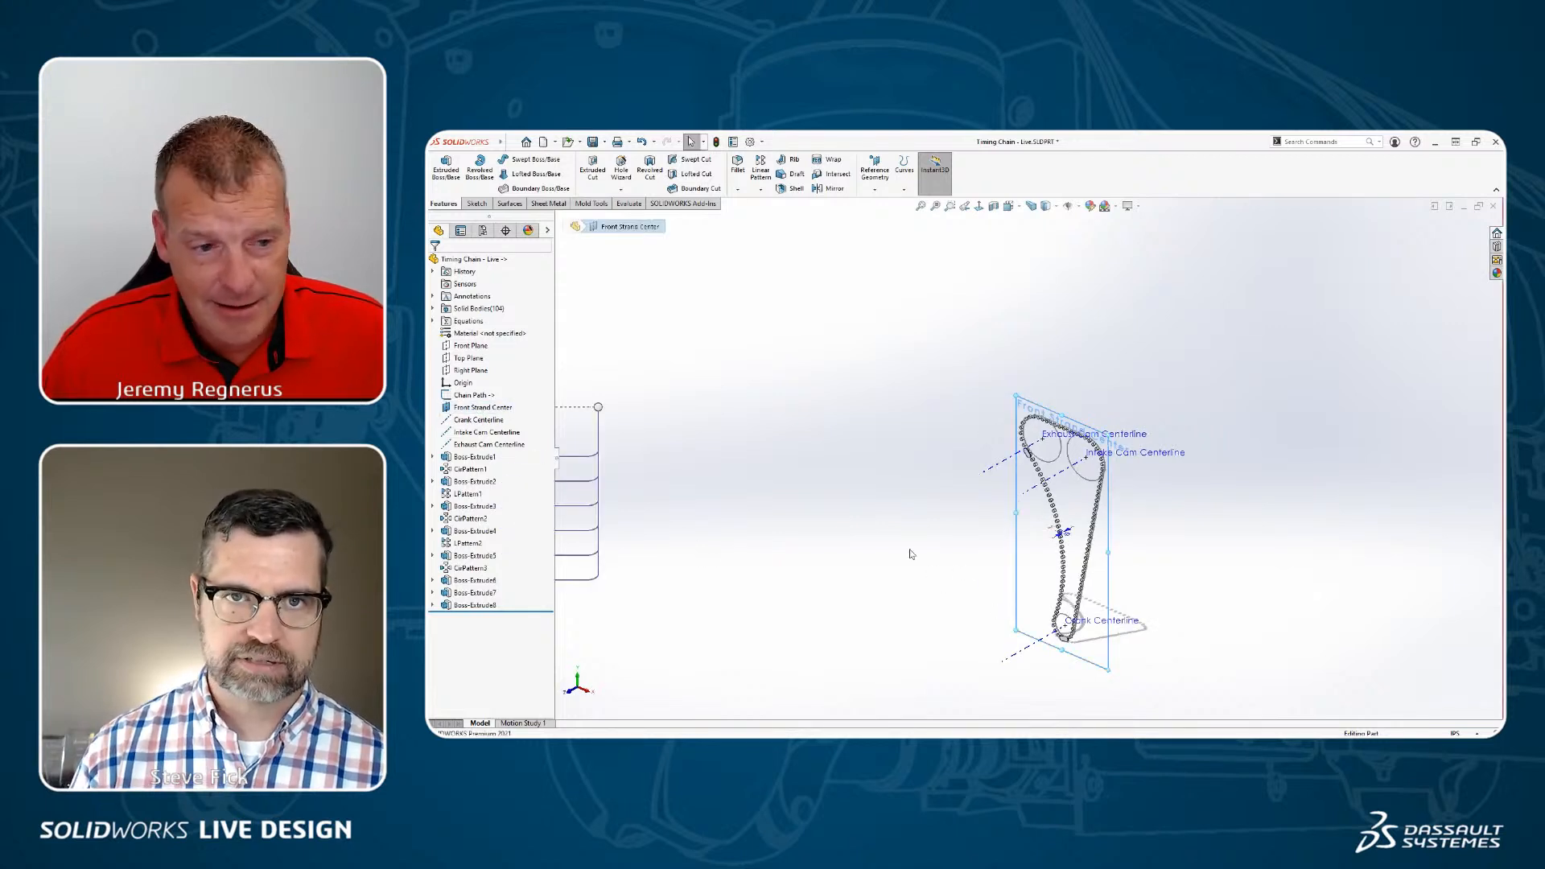
{"action": "scroll", "coordinate": [1040, 523], "scroll_direction": "down", "scroll_amount": 5}
{"action": "scroll", "coordinate": [1016, 380], "scroll_direction": "down", "scroll_amount": 4}
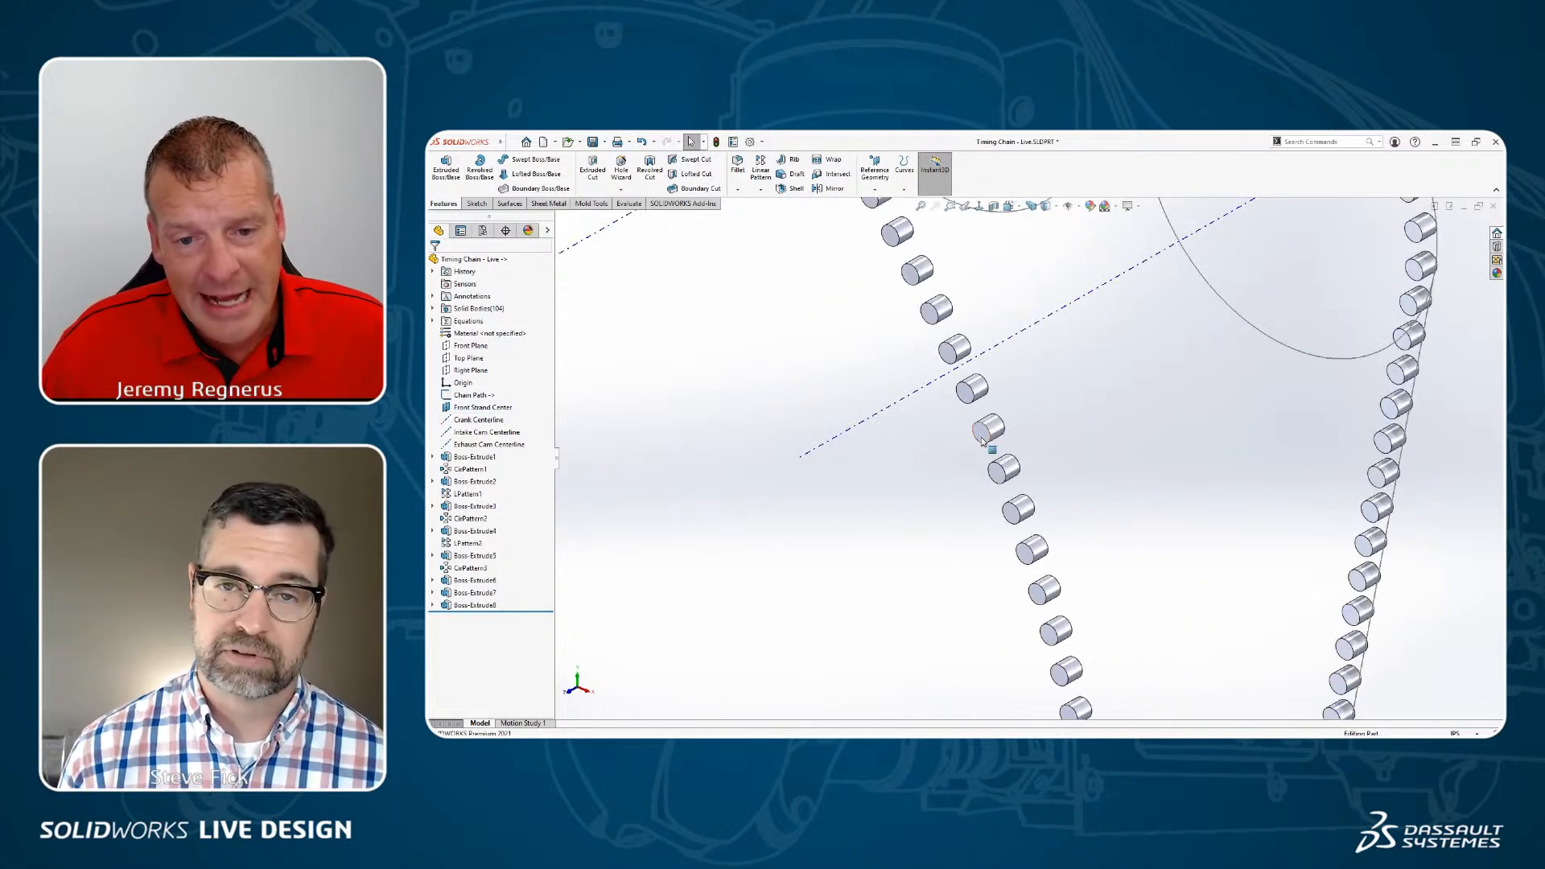
Step: Create a reference axis through the centre point of the curved run's arc, perpendicular to the Front Strand Center plane
{"action": "left_click", "coordinate": [433, 592]}
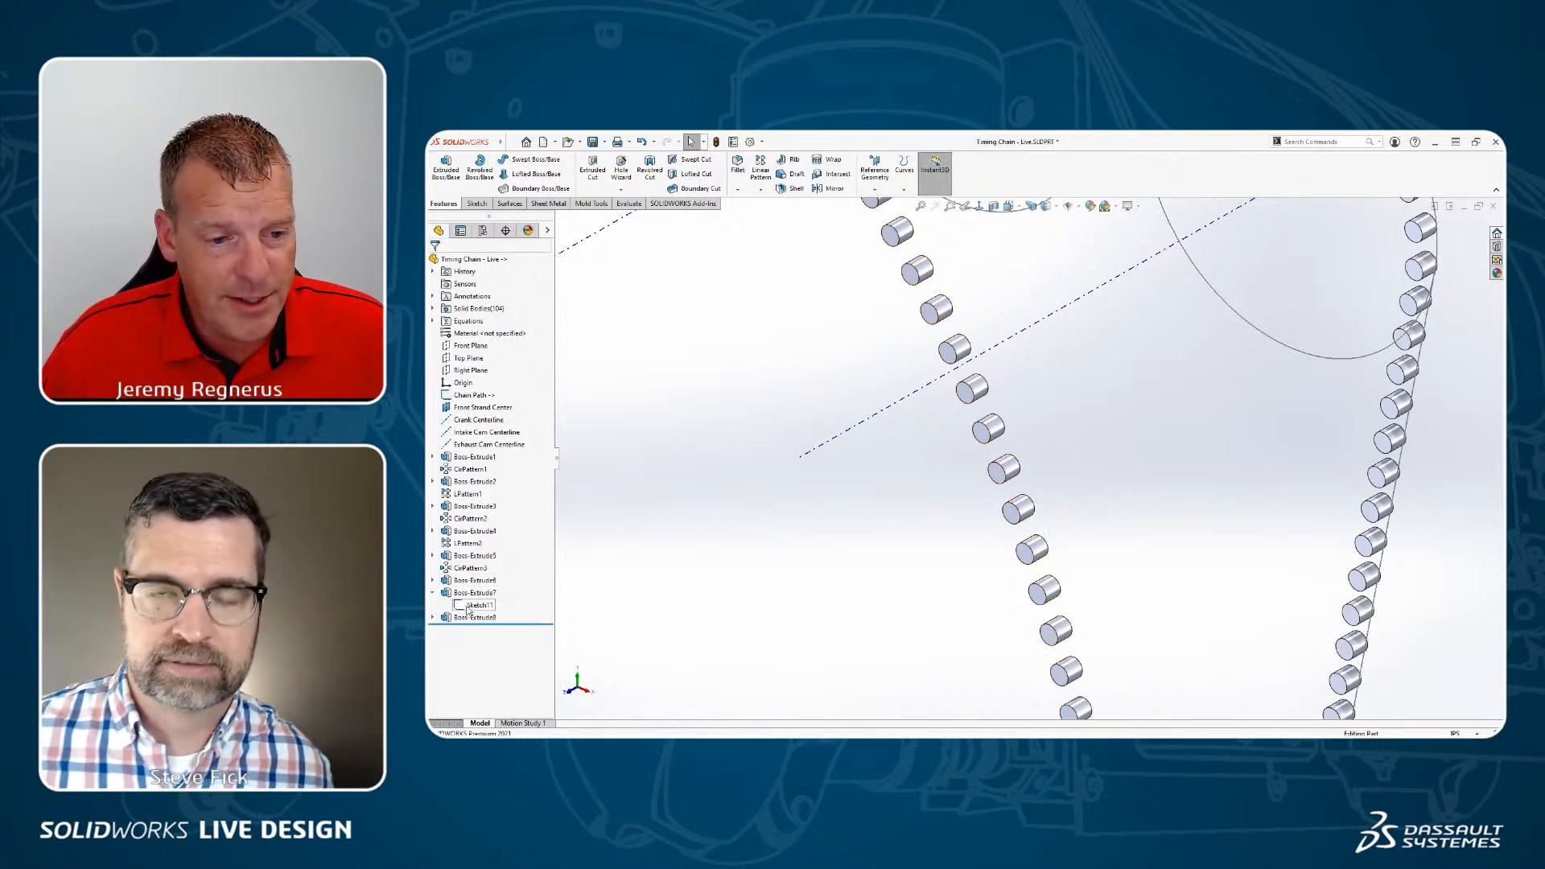
{"action": "left_click", "coordinate": [465, 605]}
{"action": "left_click", "coordinate": [433, 580]}
{"action": "left_click", "coordinate": [472, 593]}
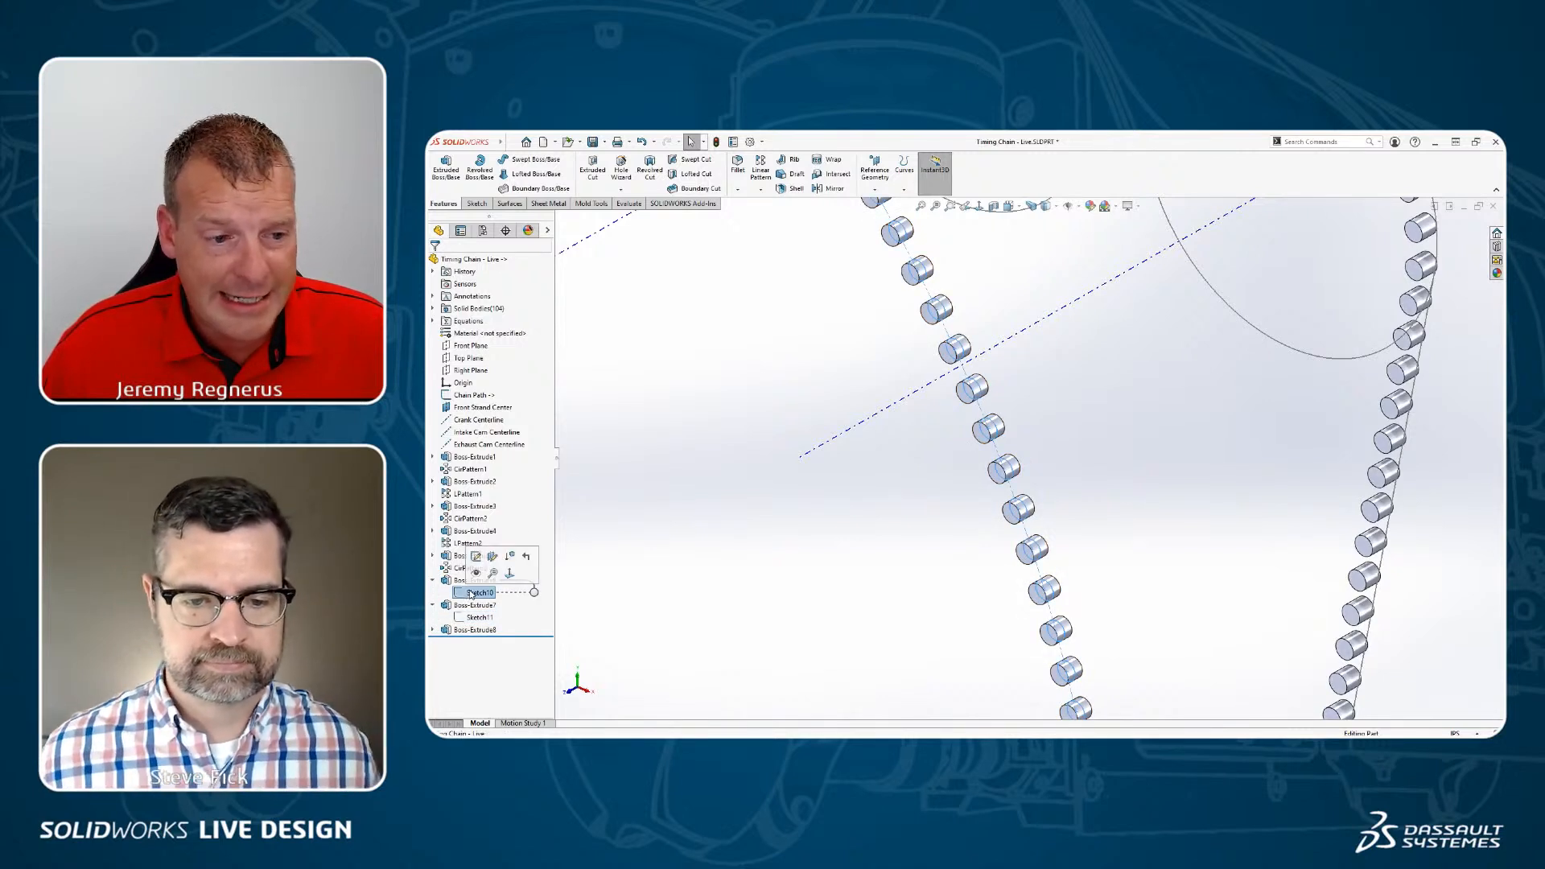
{"action": "scroll", "coordinate": [879, 545], "scroll_direction": "up", "scroll_amount": 6}
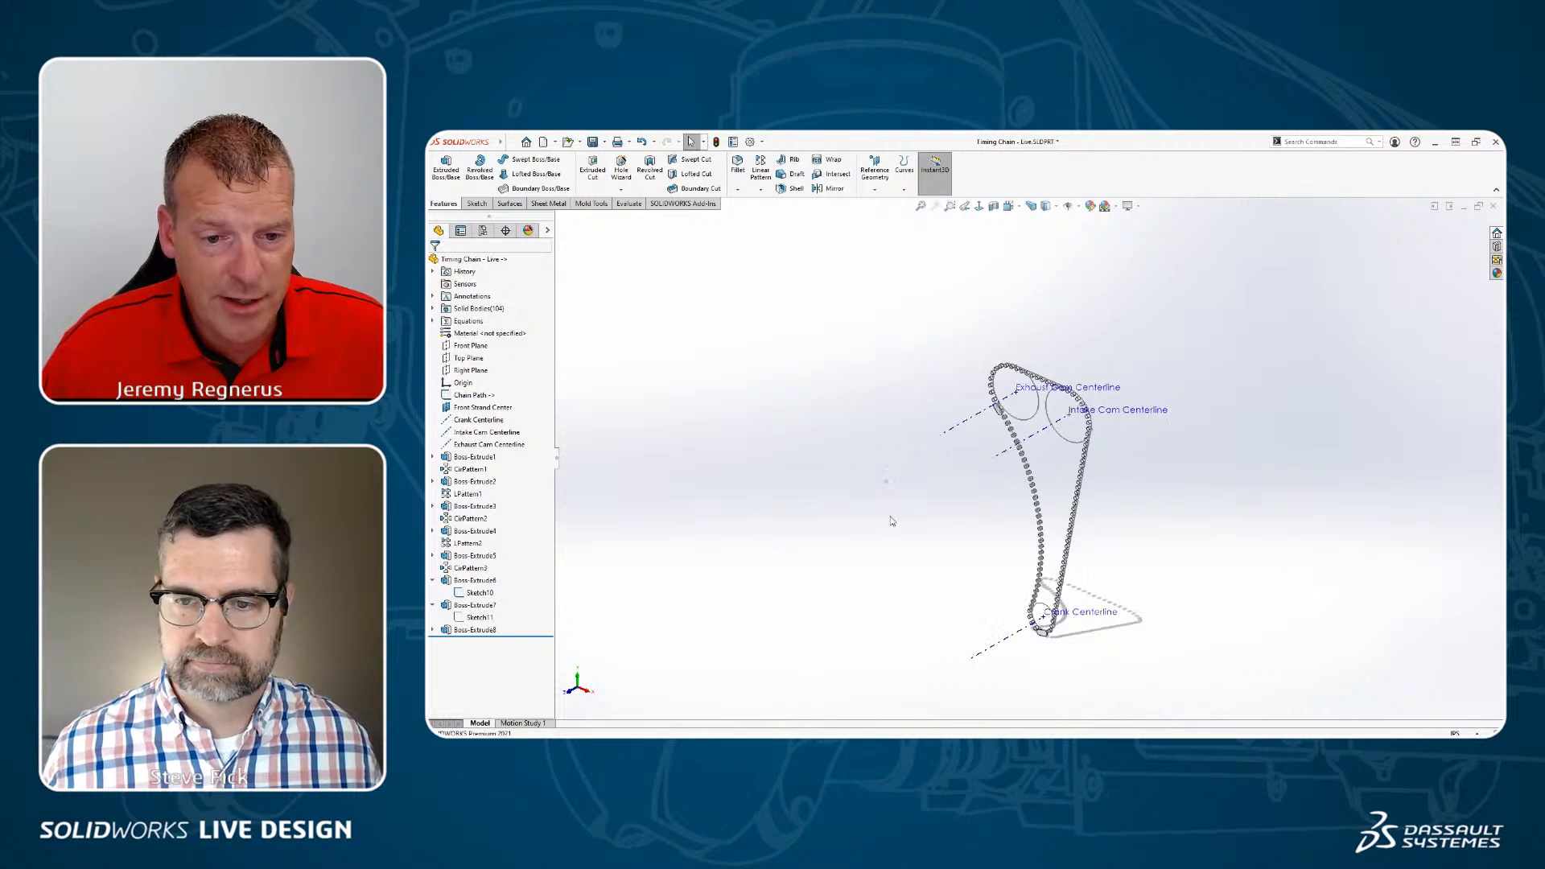
{"action": "left_click", "coordinate": [480, 407]}
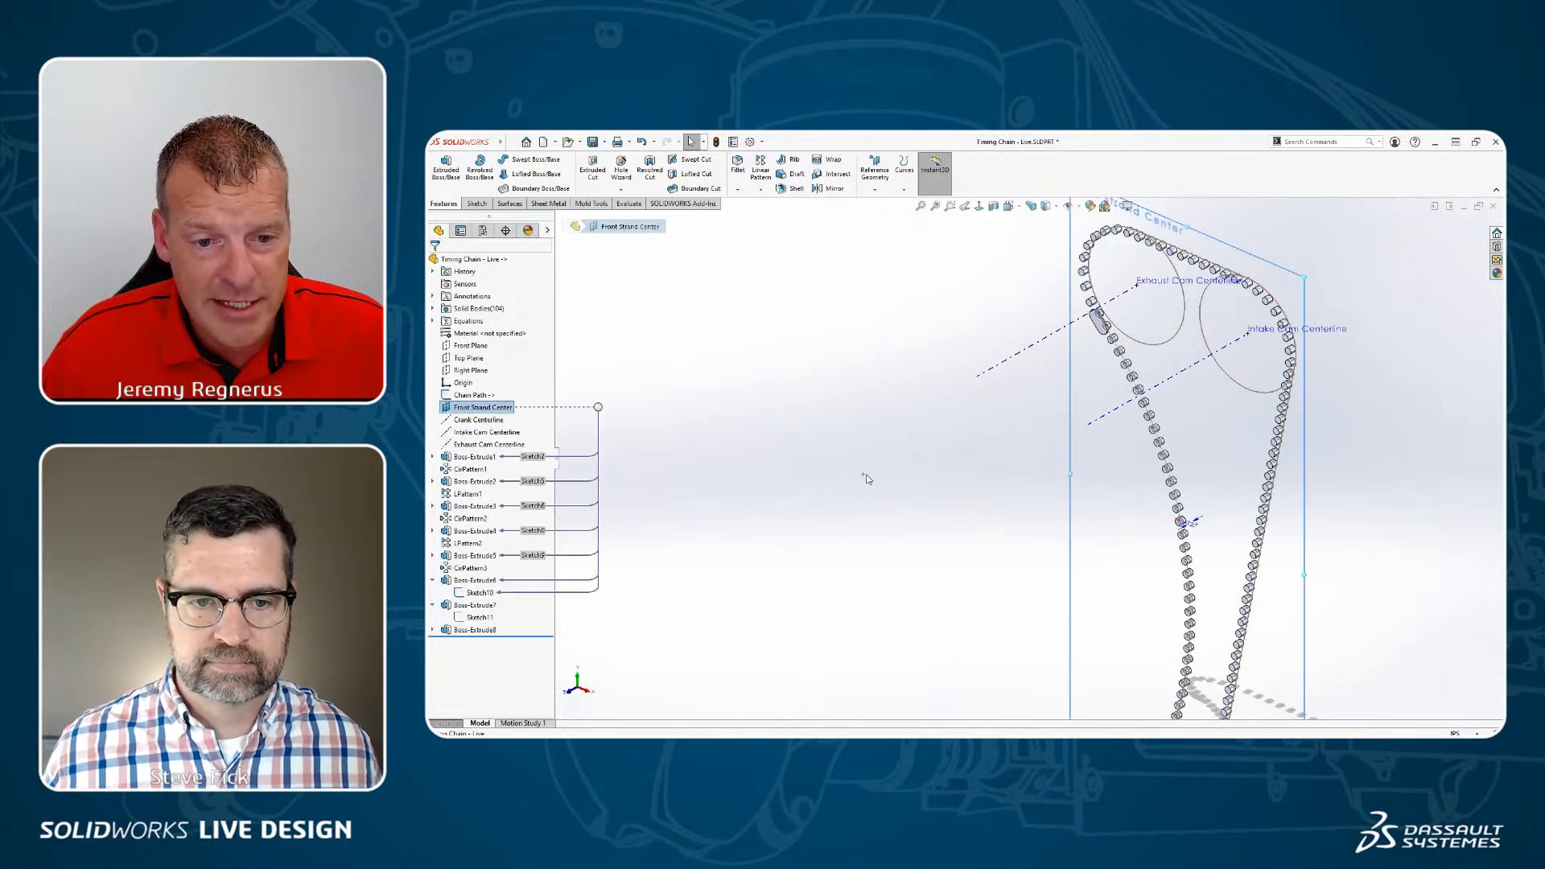
{"action": "key", "text": "s"}
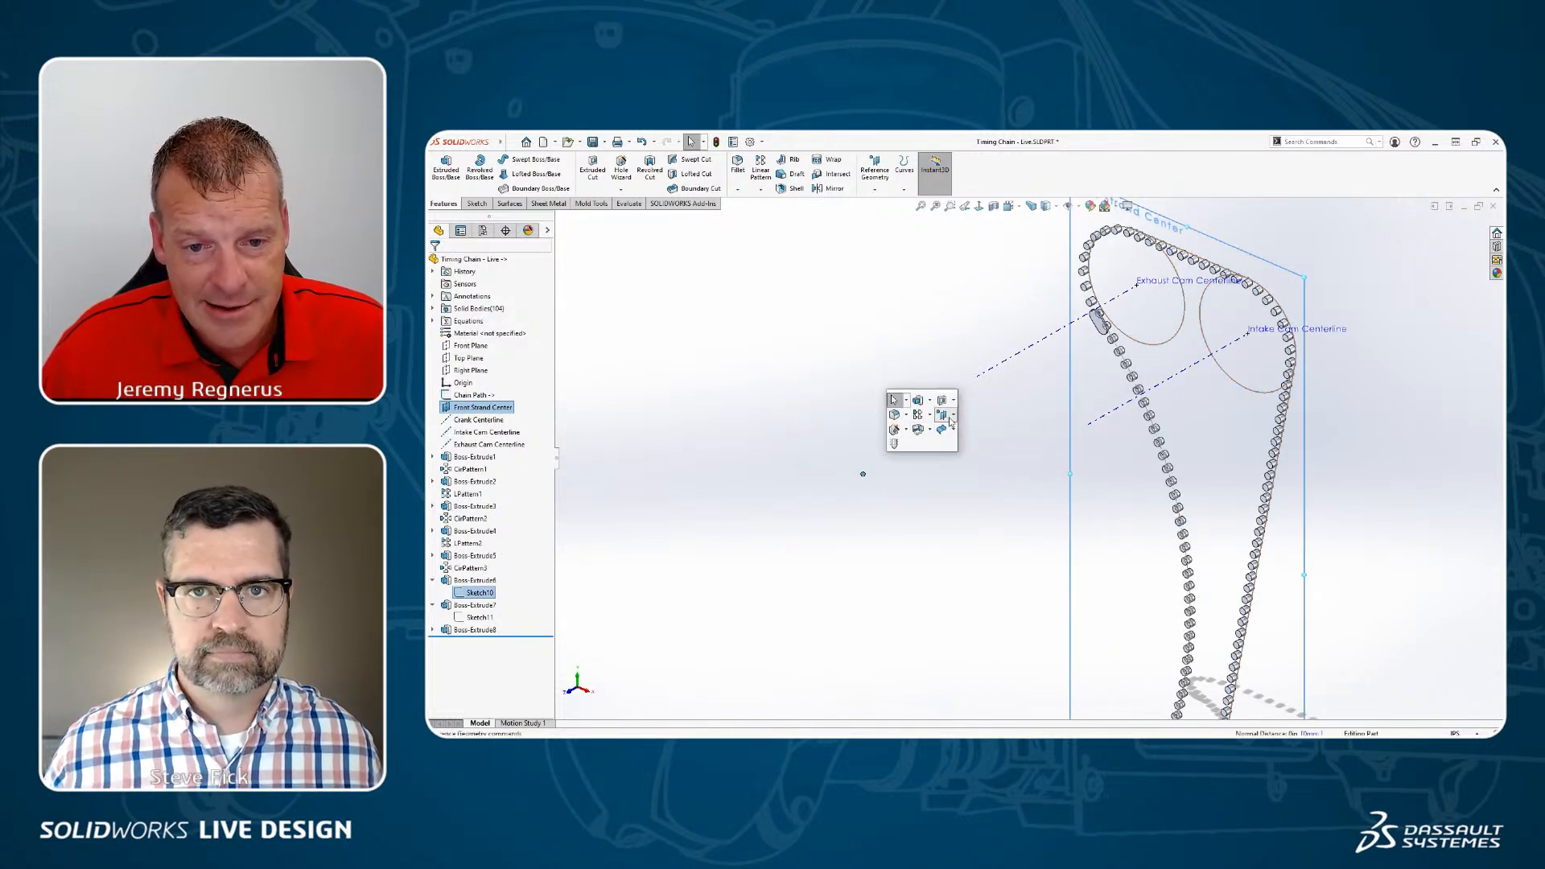
{"action": "left_click", "coordinate": [953, 414]}
{"action": "left_click", "coordinate": [960, 444]}
{"action": "key", "text": "Return"}
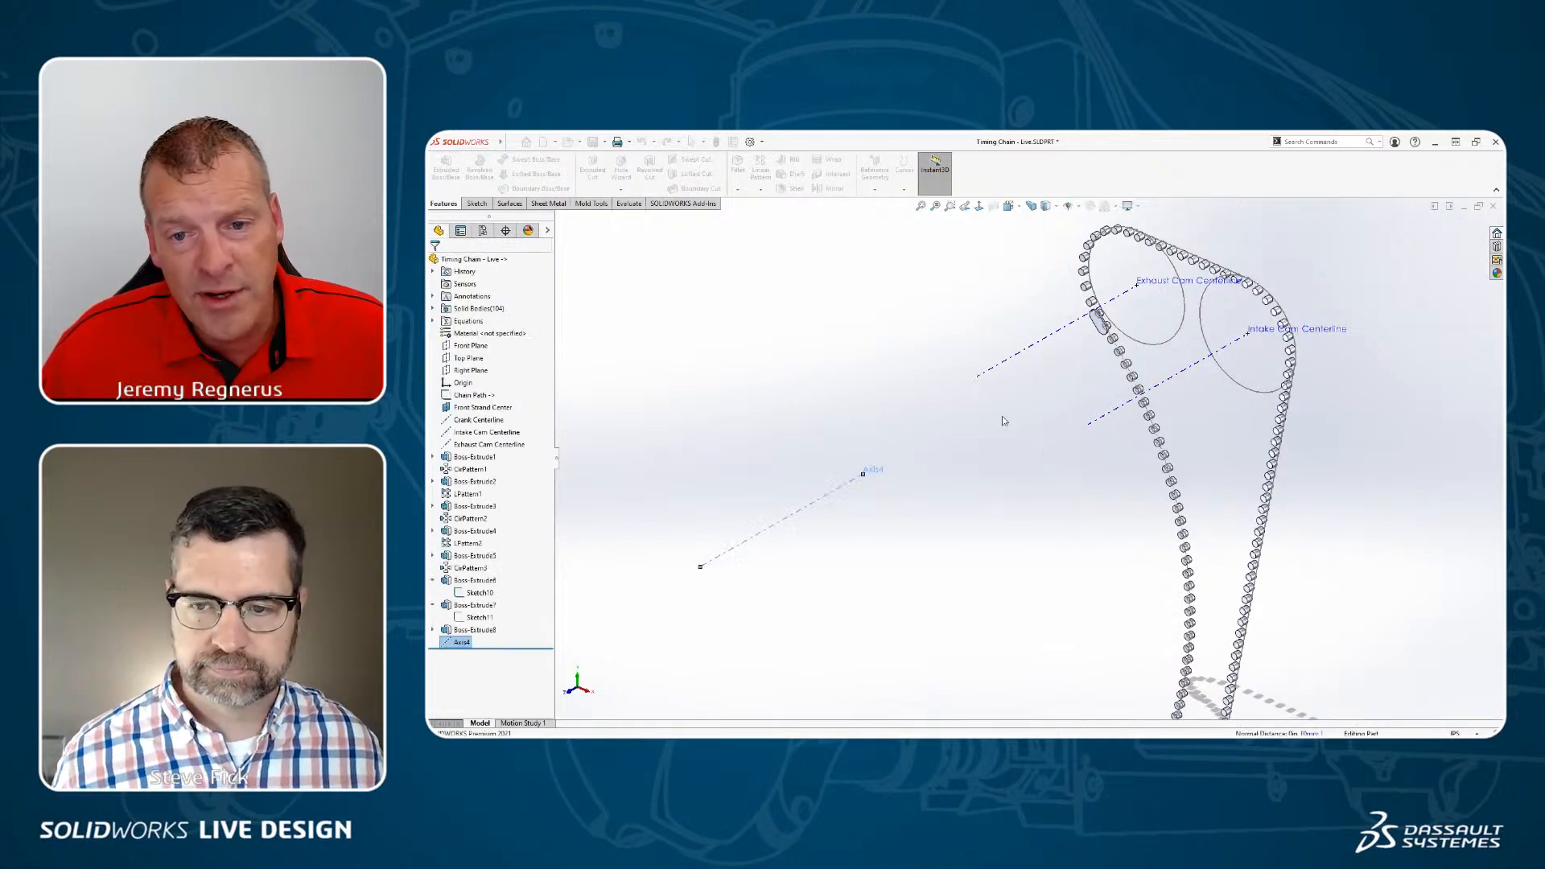
Step: Set up a circular pattern of the extruded link plate feature around the new axis at the curved run's centre
{"action": "scroll", "coordinate": [1099, 341], "scroll_direction": "down", "scroll_amount": 4}
{"action": "scroll", "coordinate": [1022, 453], "scroll_direction": "up", "scroll_amount": 4}
{"action": "key", "text": "s"}
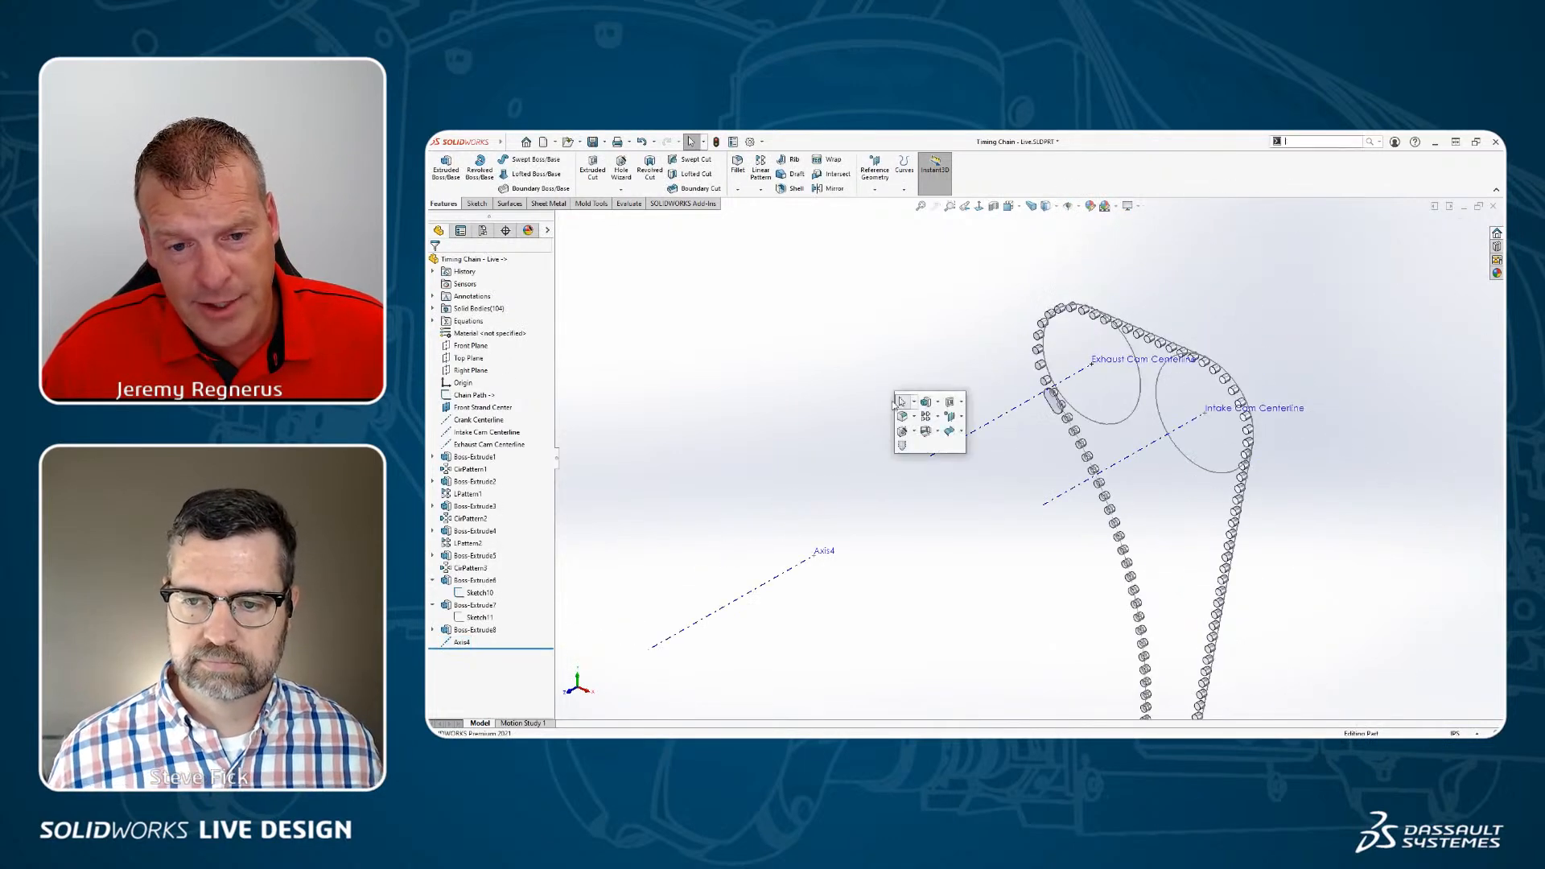
{"action": "left_click", "coordinate": [936, 431]}
{"action": "left_click", "coordinate": [951, 448]}
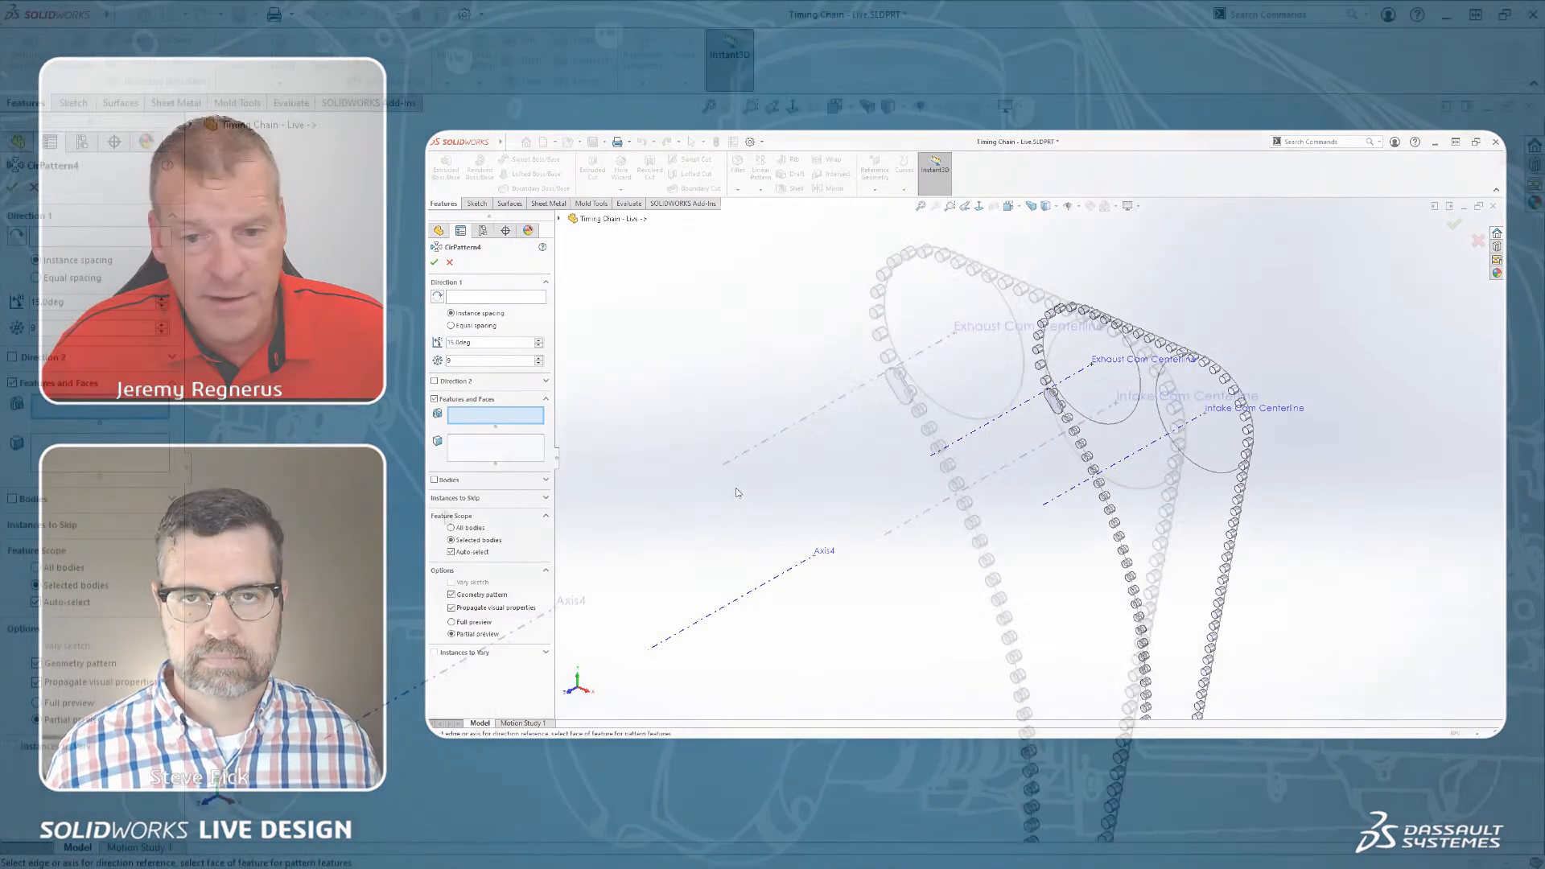
{"action": "scroll", "coordinate": [737, 465], "scroll_direction": "down", "scroll_amount": 5}
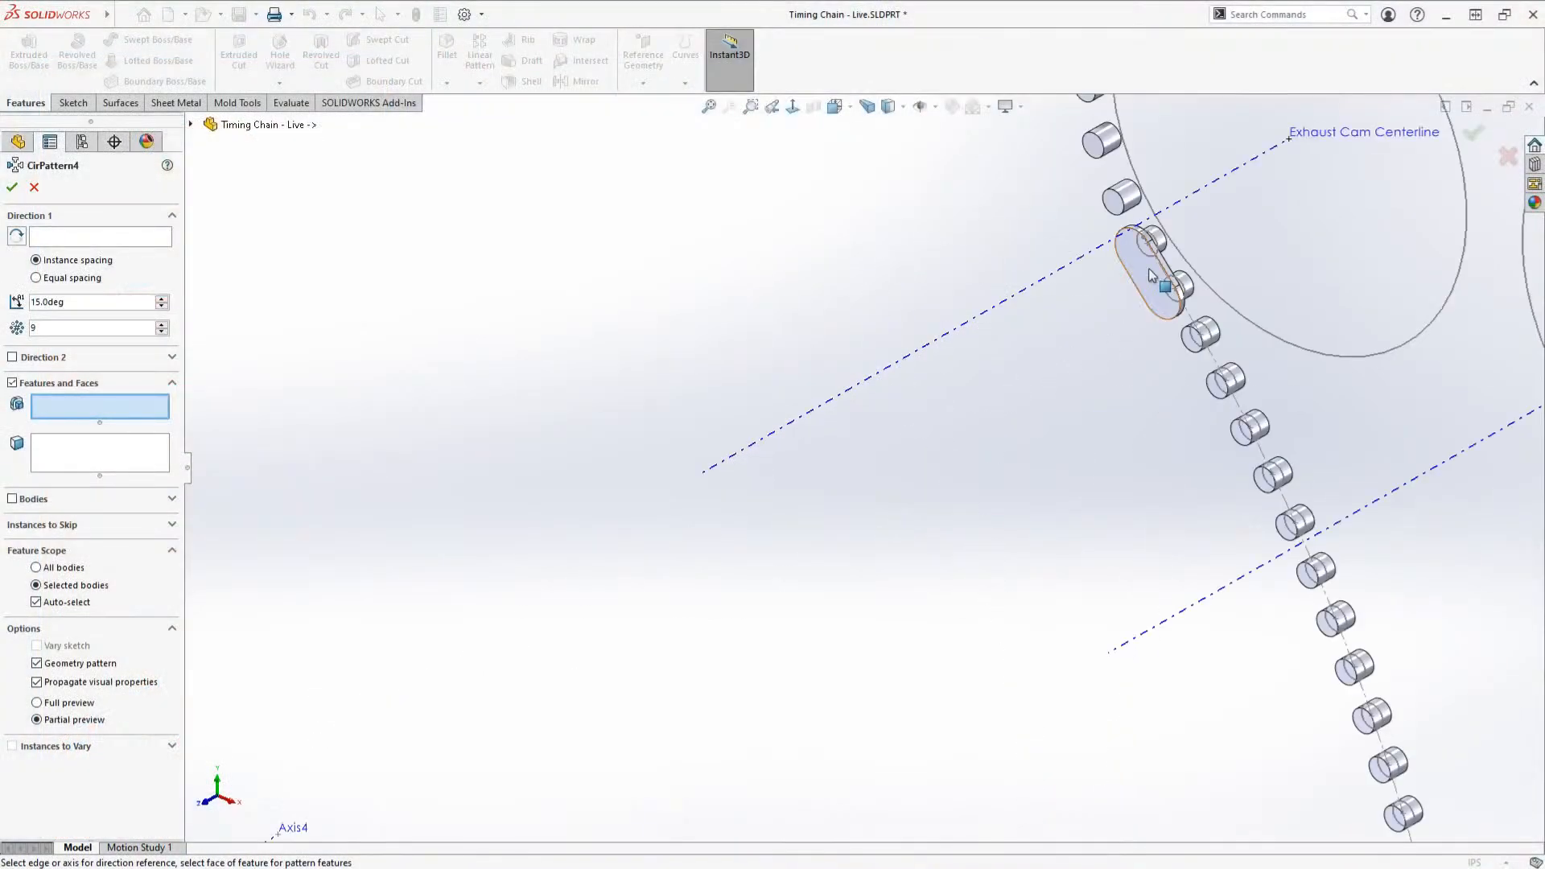
{"action": "left_click", "coordinate": [1161, 284]}
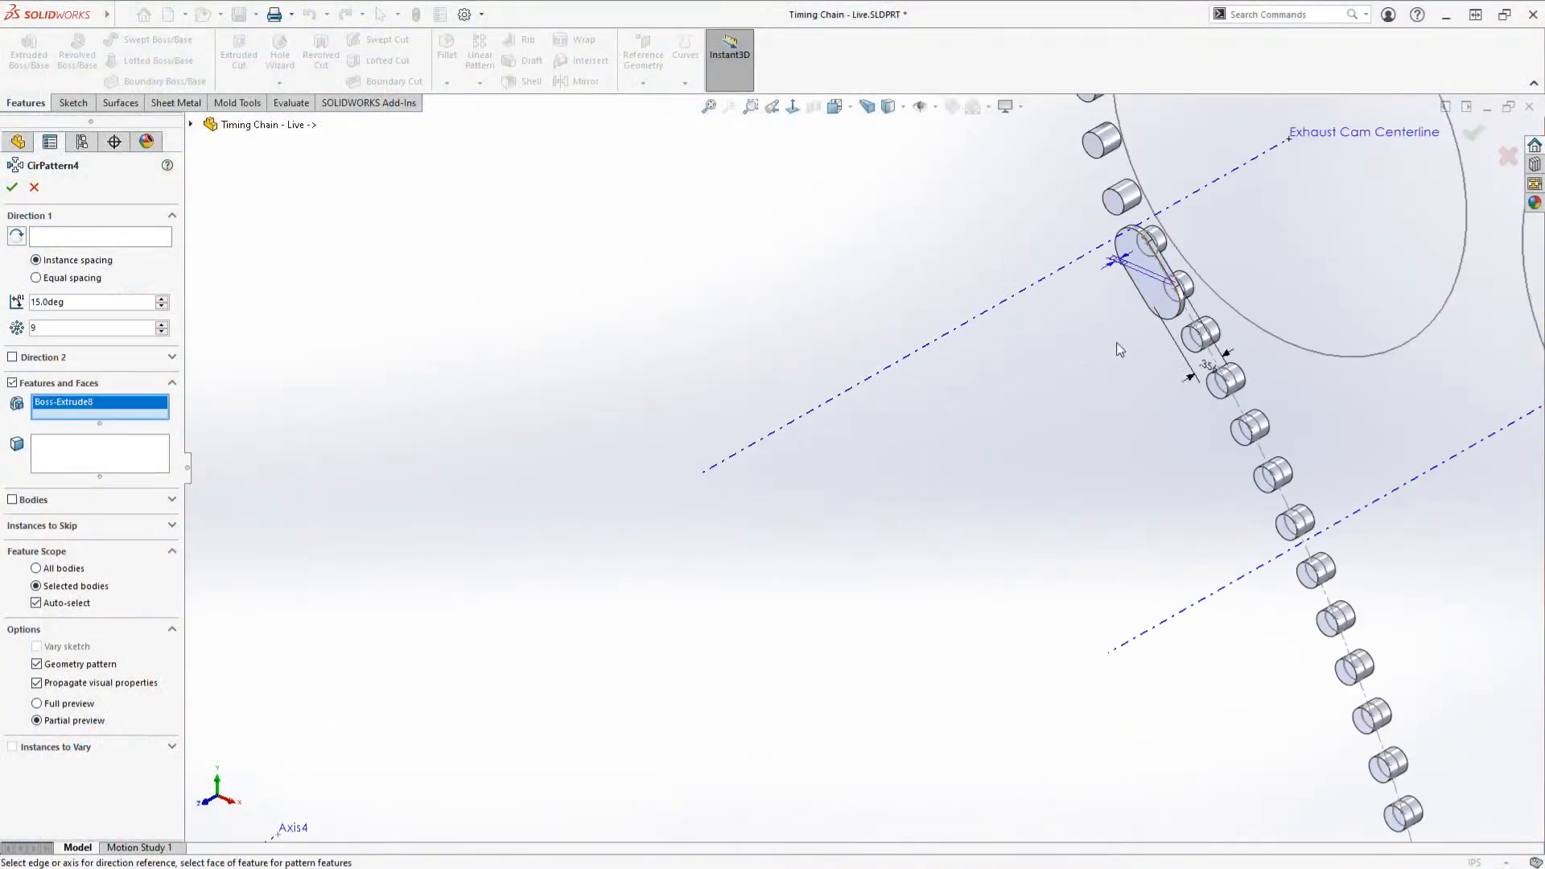
{"action": "scroll", "coordinate": [954, 362], "scroll_direction": "up", "scroll_amount": 3}
{"action": "left_click", "coordinate": [94, 239]}
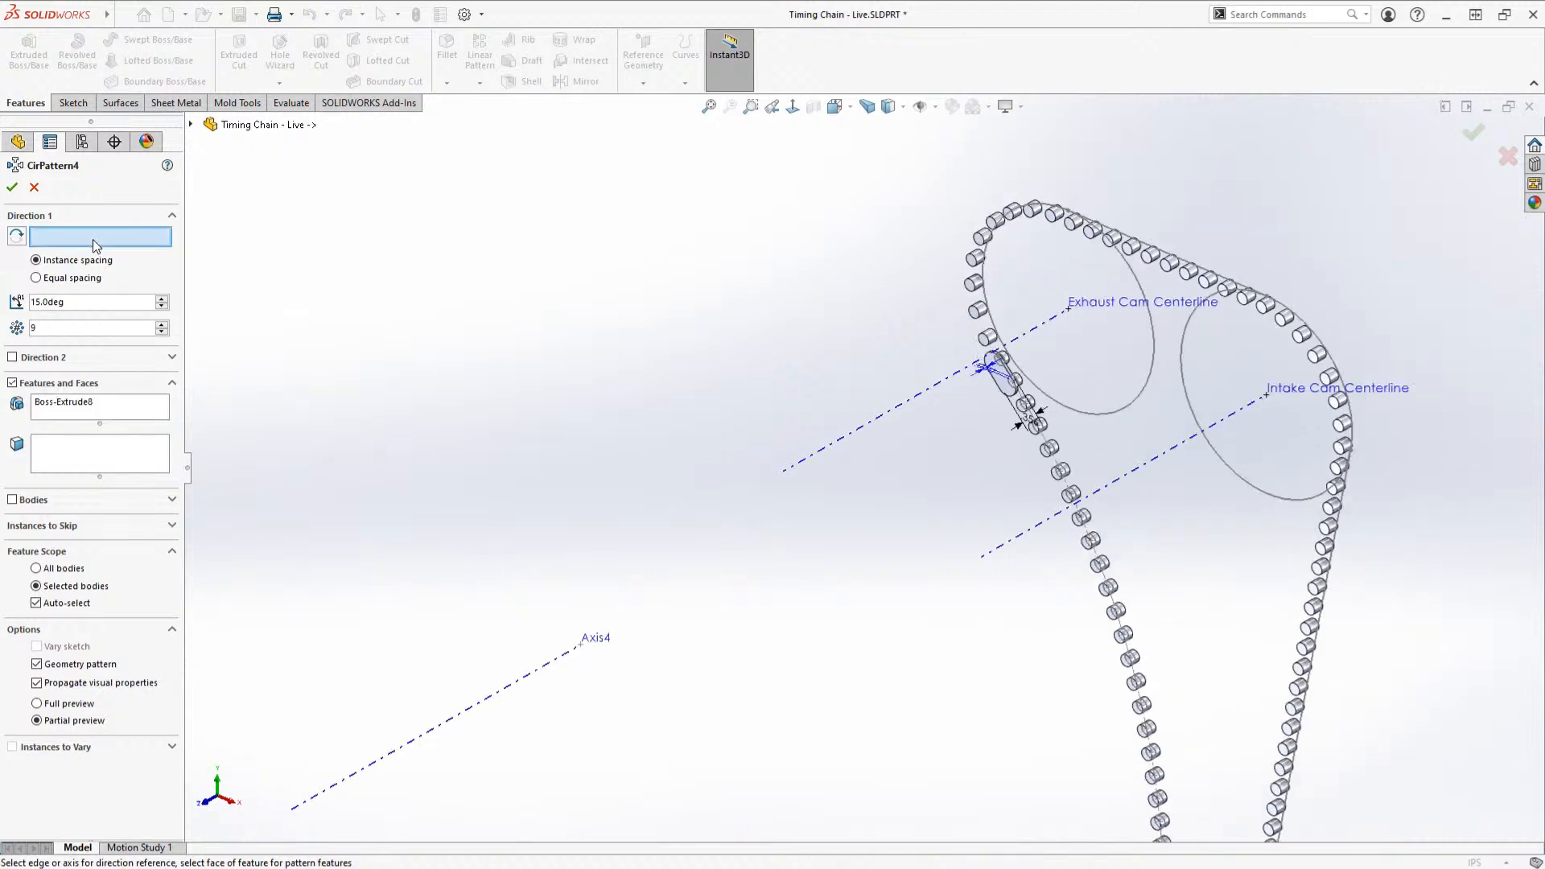
{"action": "left_click", "coordinate": [566, 662]}
{"action": "middle_click_drag", "start_coordinate": [693, 615], "coordinate": [1032, 436]}
{"action": "scroll", "coordinate": [1032, 437], "scroll_direction": "down", "scroll_amount": 2}
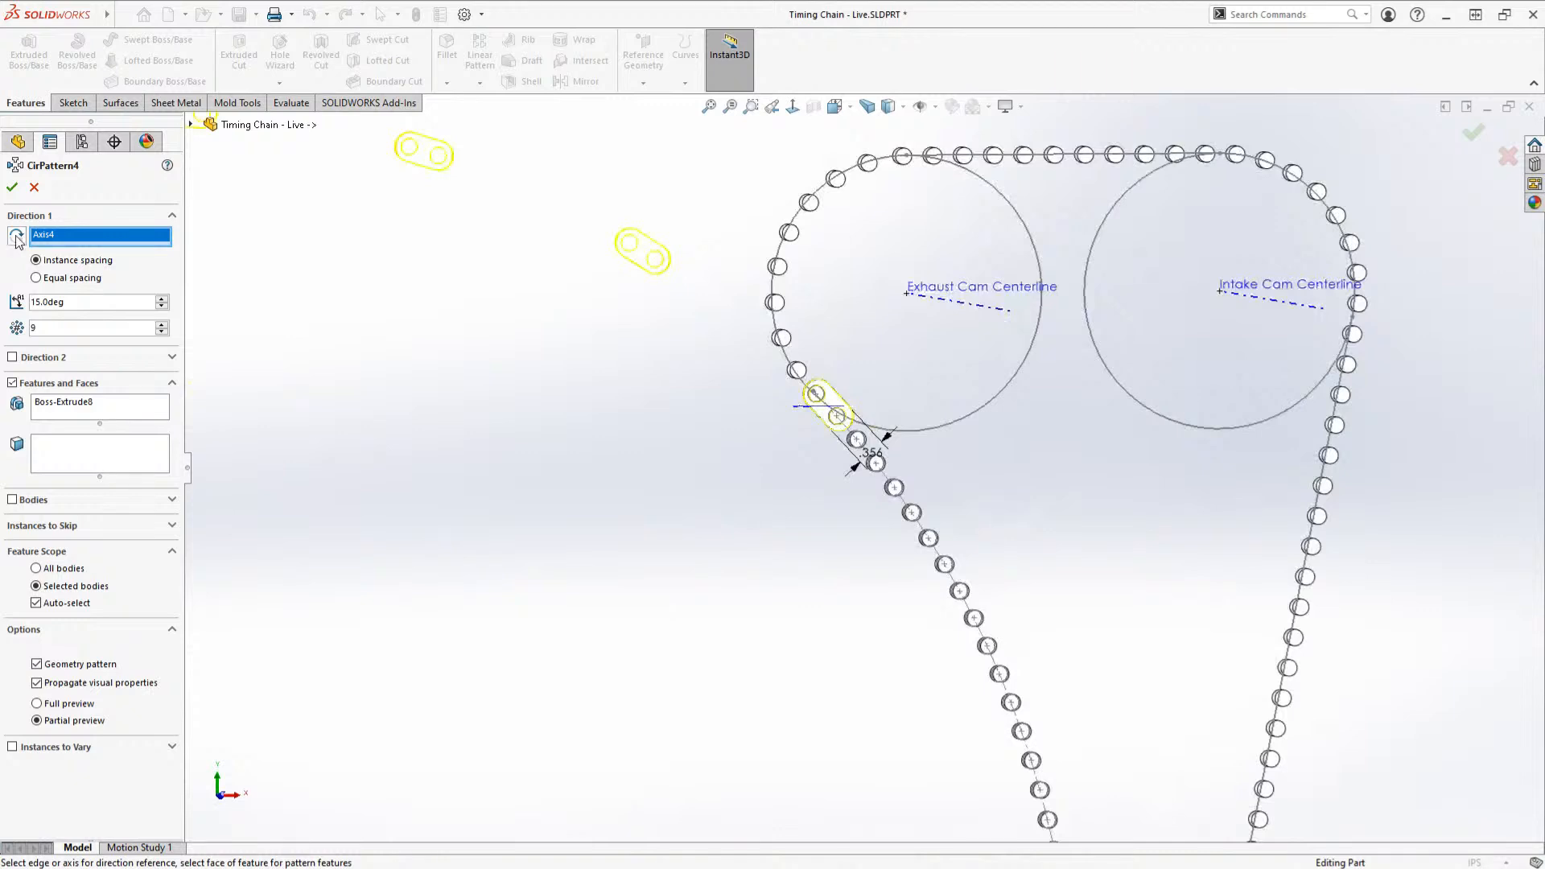
Step: Reverse the pattern so the plates follow the curved run, set the instance spacing to 4.5 degrees and accept the pattern
{"action": "left_click", "coordinate": [17, 237]}
{"action": "left_click_drag", "start_coordinate": [70, 302], "coordinate": [3, 326]}
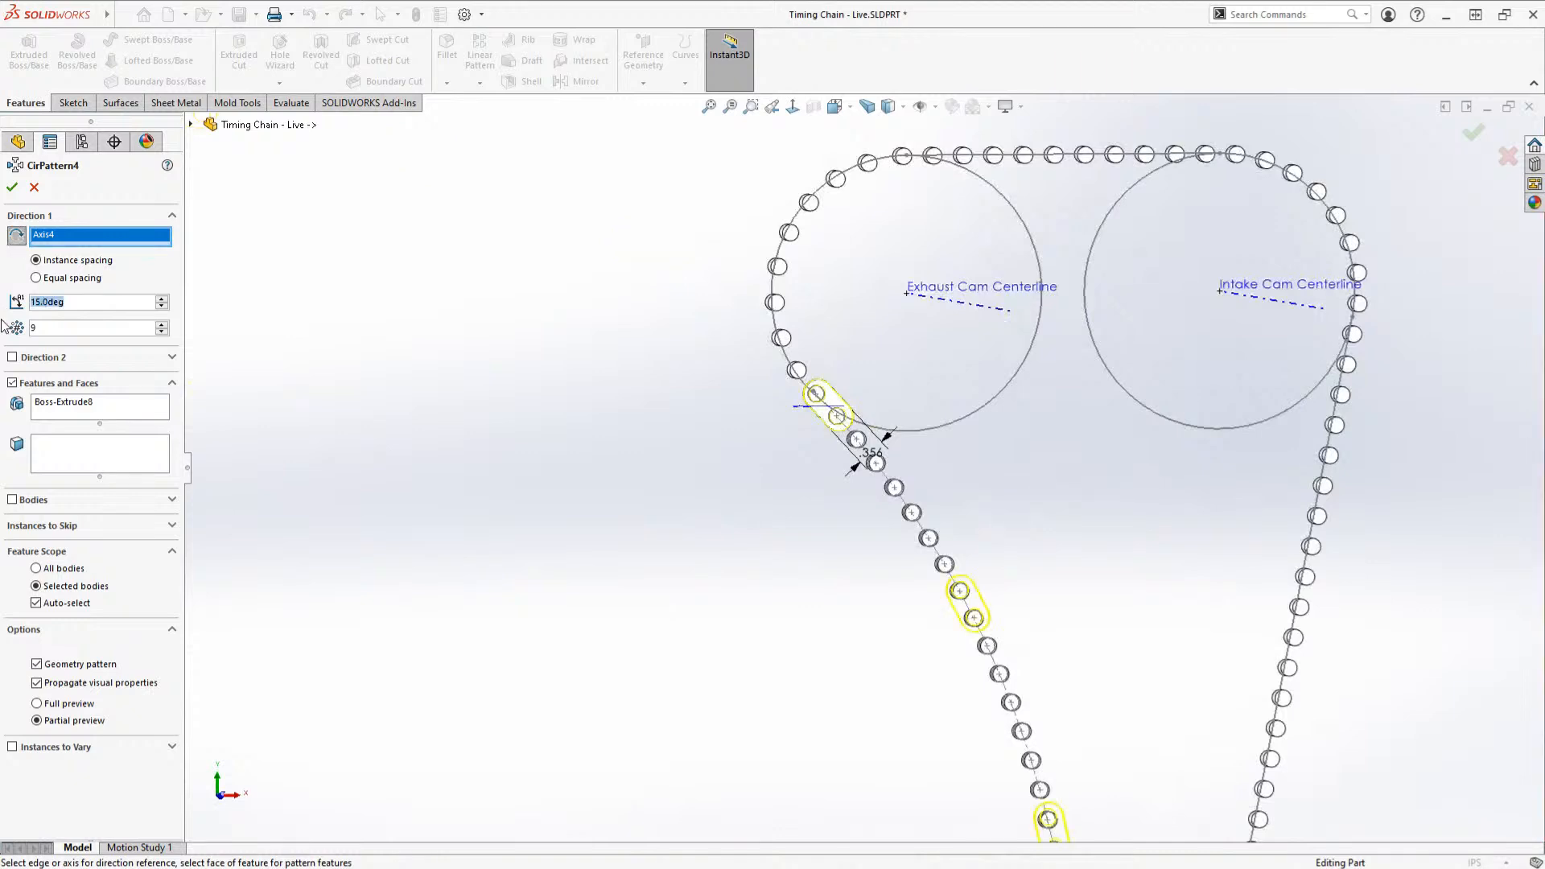
{"action": "type", "text": "1.5"}
{"action": "key", "text": "Return"}
{"action": "scroll", "coordinate": [914, 471], "scroll_direction": "up", "scroll_amount": 3}
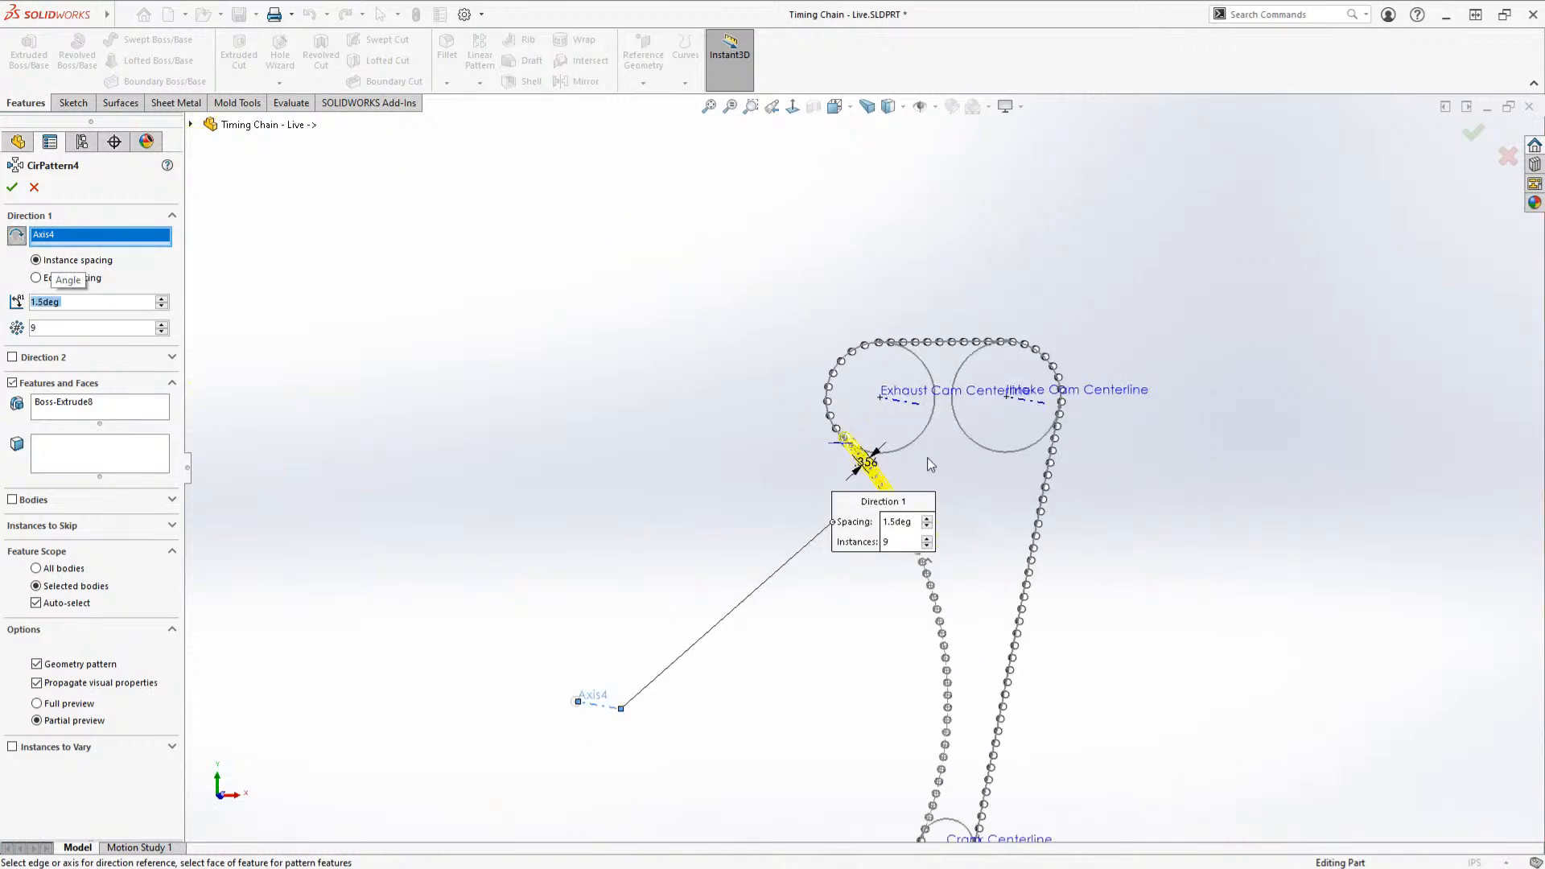
{"action": "scroll", "coordinate": [799, 446], "scroll_direction": "down", "scroll_amount": 5}
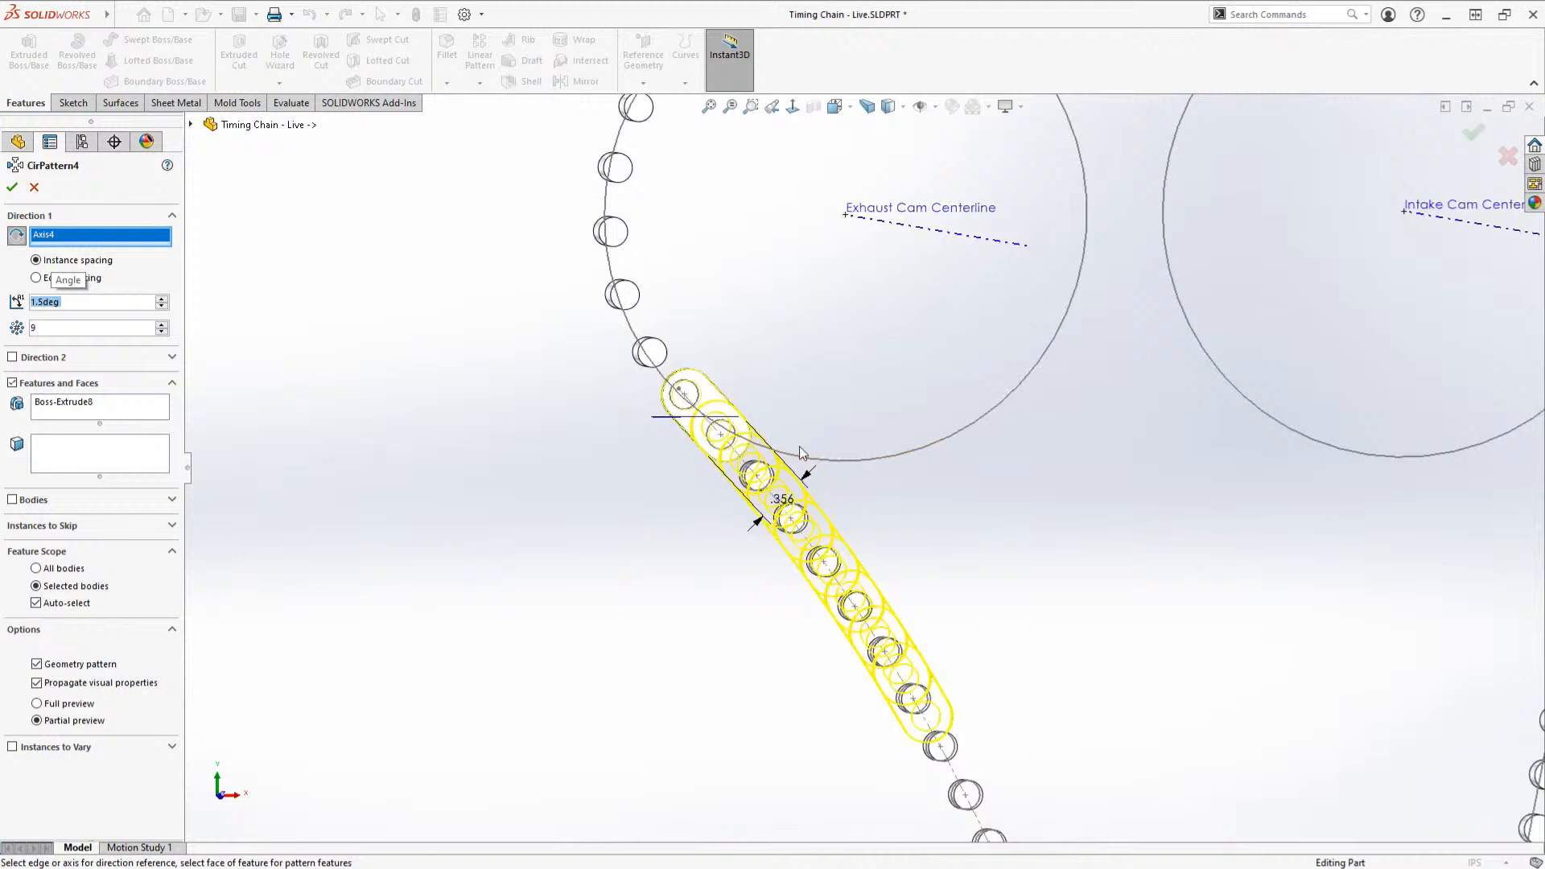
{"action": "left_click", "coordinate": [162, 300]}
{"action": "left_click", "coordinate": [162, 299]}
{"action": "left_click", "coordinate": [162, 300]}
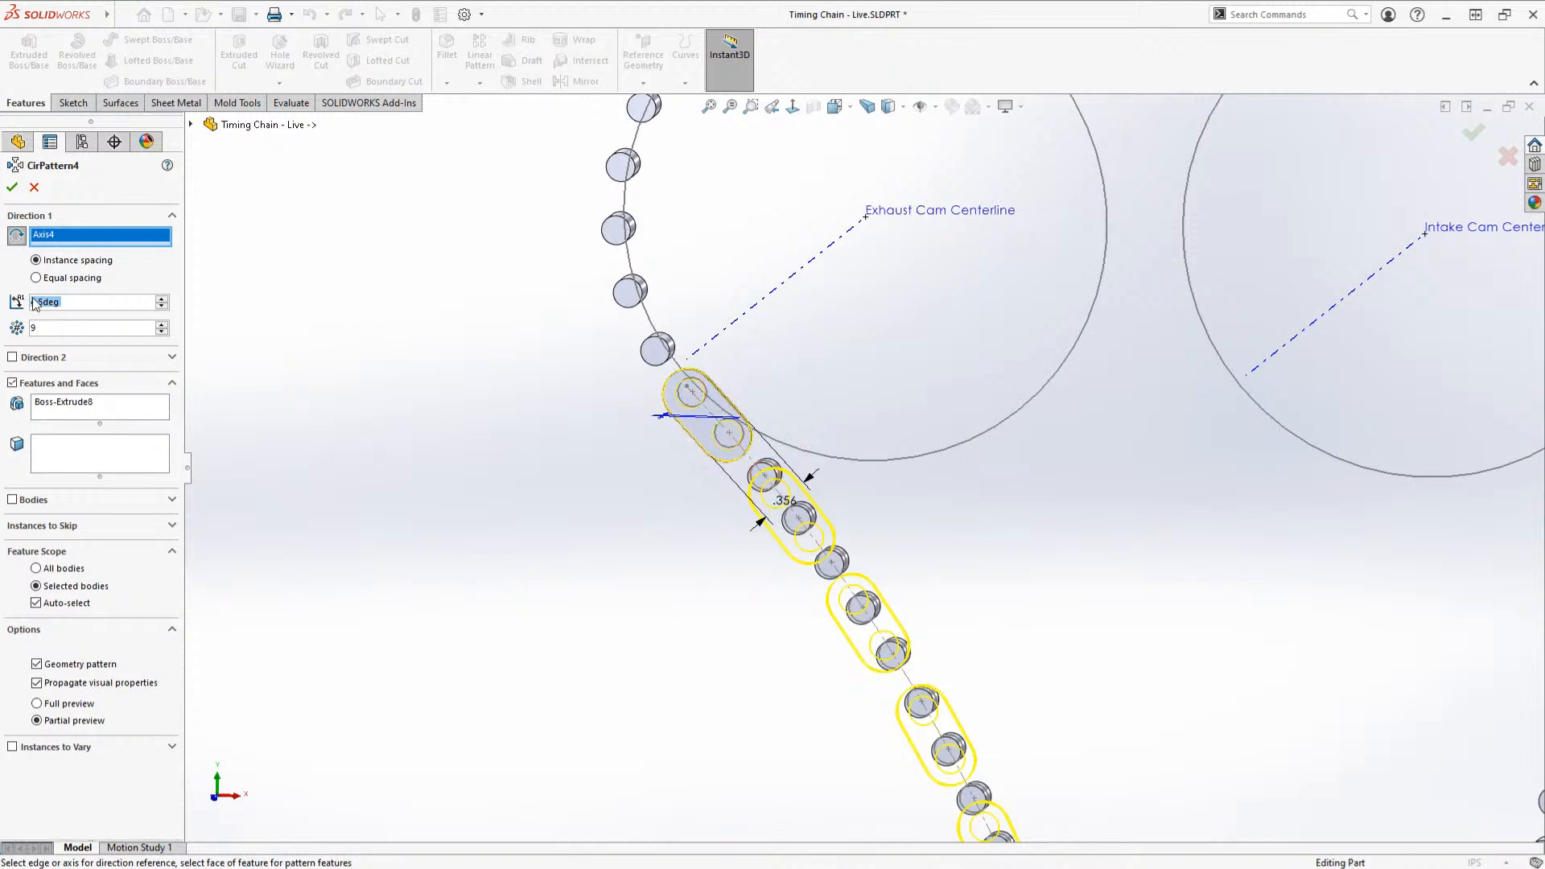
{"action": "left_click", "coordinate": [14, 188]}
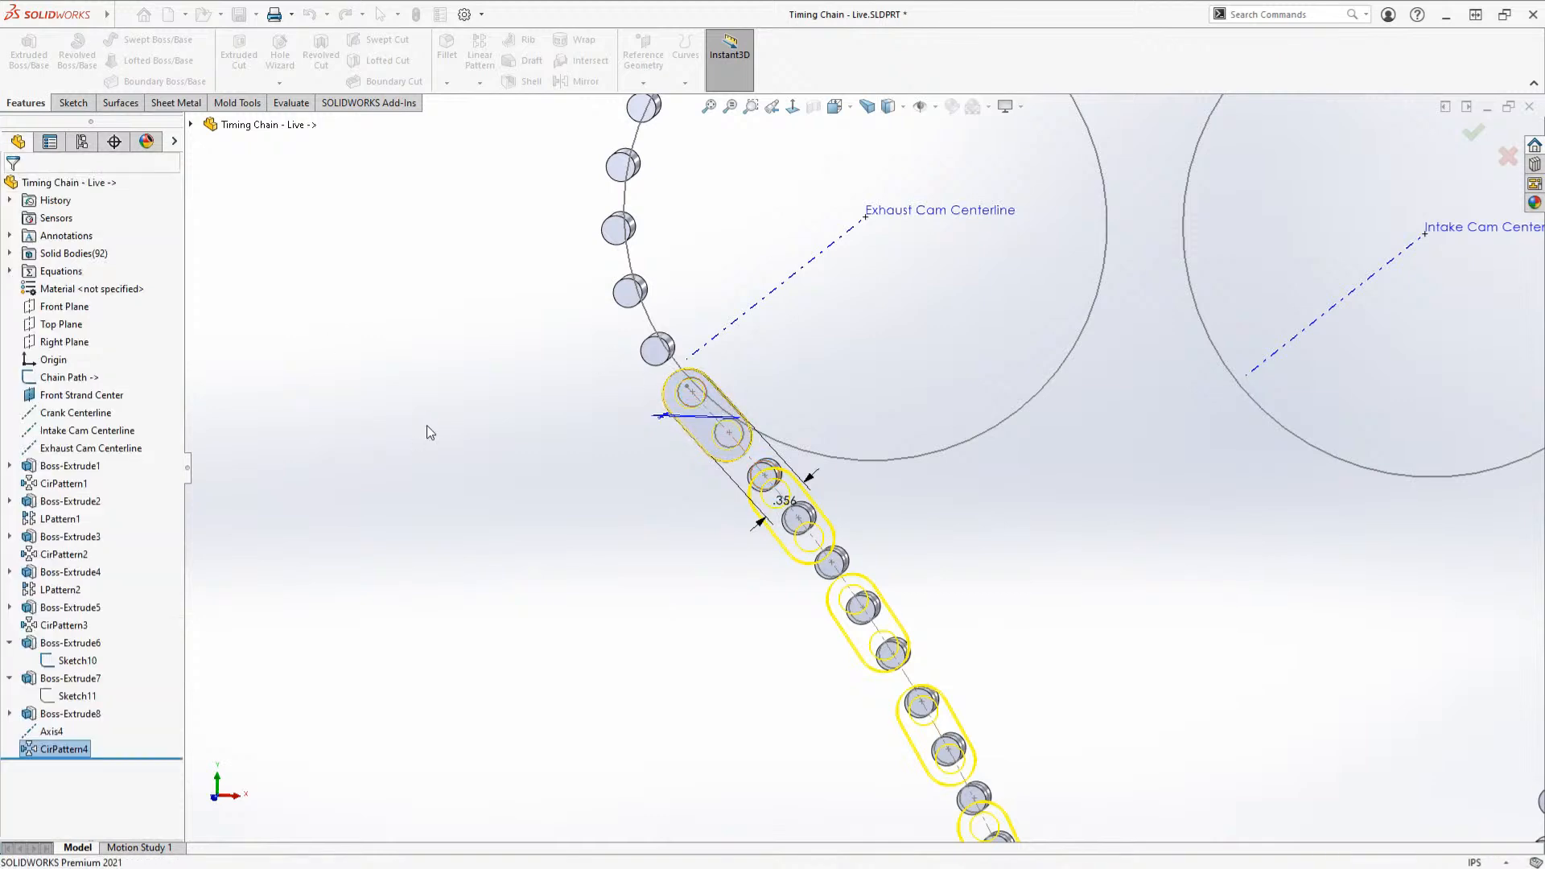
Step: Show the link plate pattern's dimensions and move its angular spacing dimension outward from the axis toward the curved run
{"action": "scroll", "coordinate": [779, 599], "scroll_direction": "up", "scroll_amount": 3}
{"action": "left_click", "coordinate": [833, 506]}
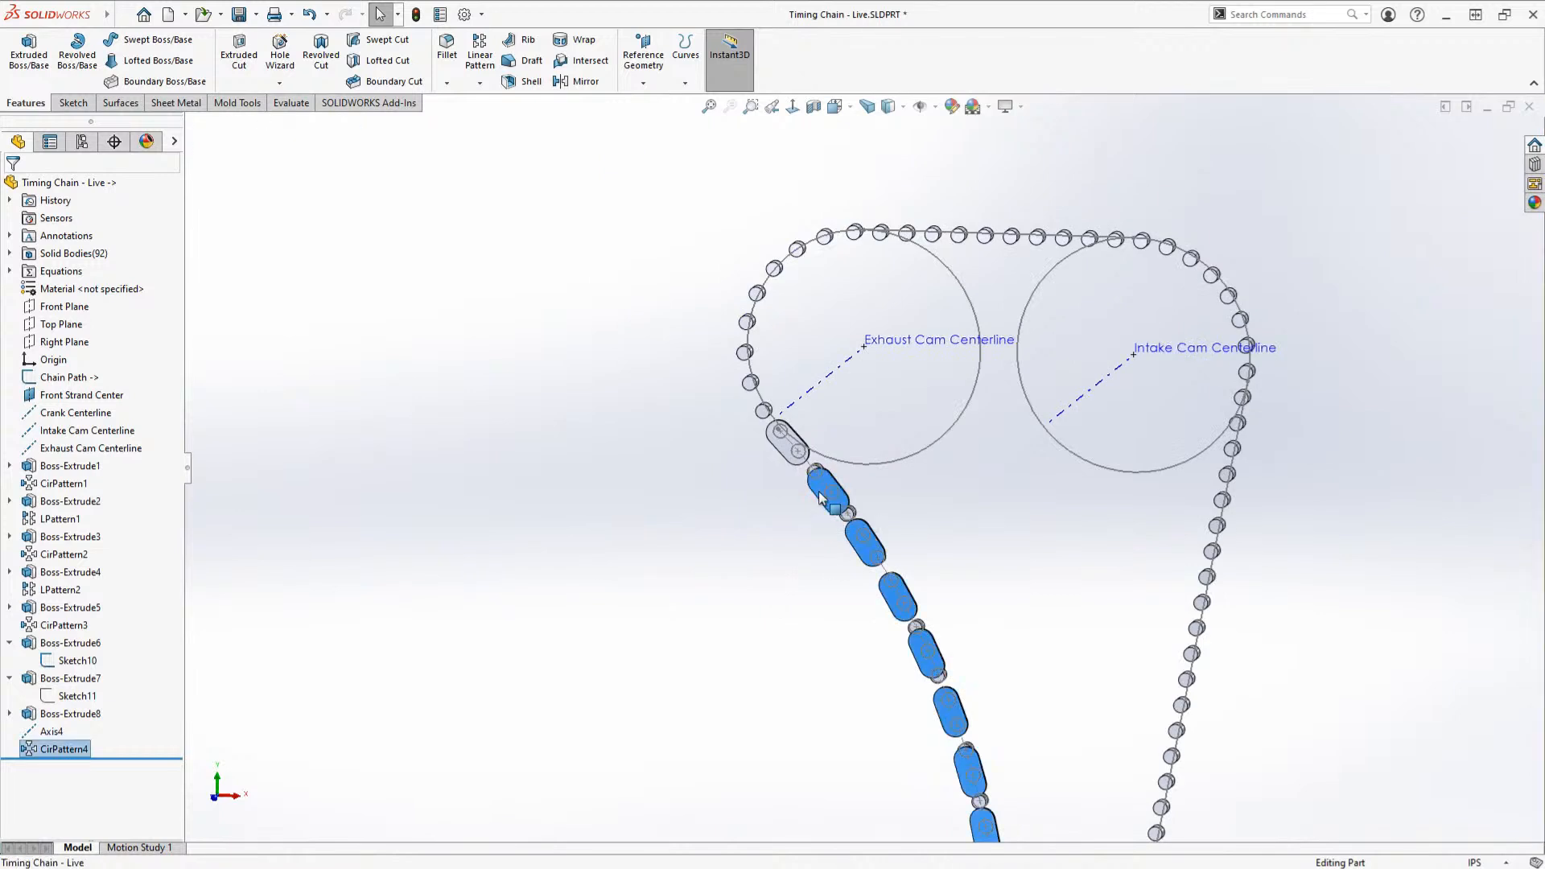
{"action": "scroll", "coordinate": [690, 600], "scroll_direction": "up", "scroll_amount": 3}
{"action": "scroll", "coordinate": [722, 593], "scroll_direction": "down", "scroll_amount": 5}
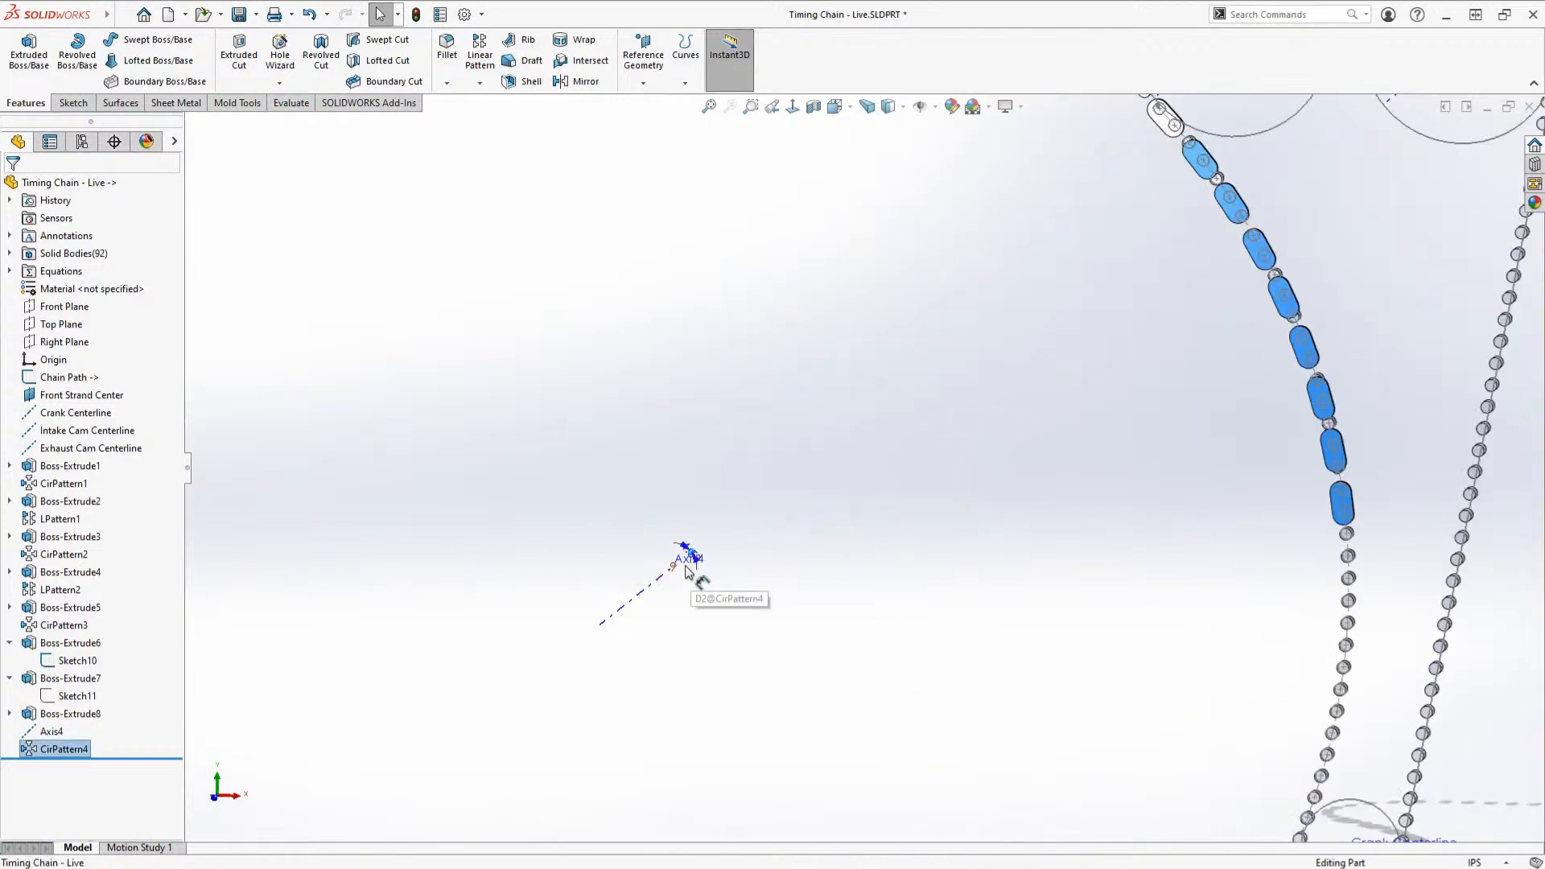
{"action": "scroll", "coordinate": [694, 568], "scroll_direction": "down", "scroll_amount": 3}
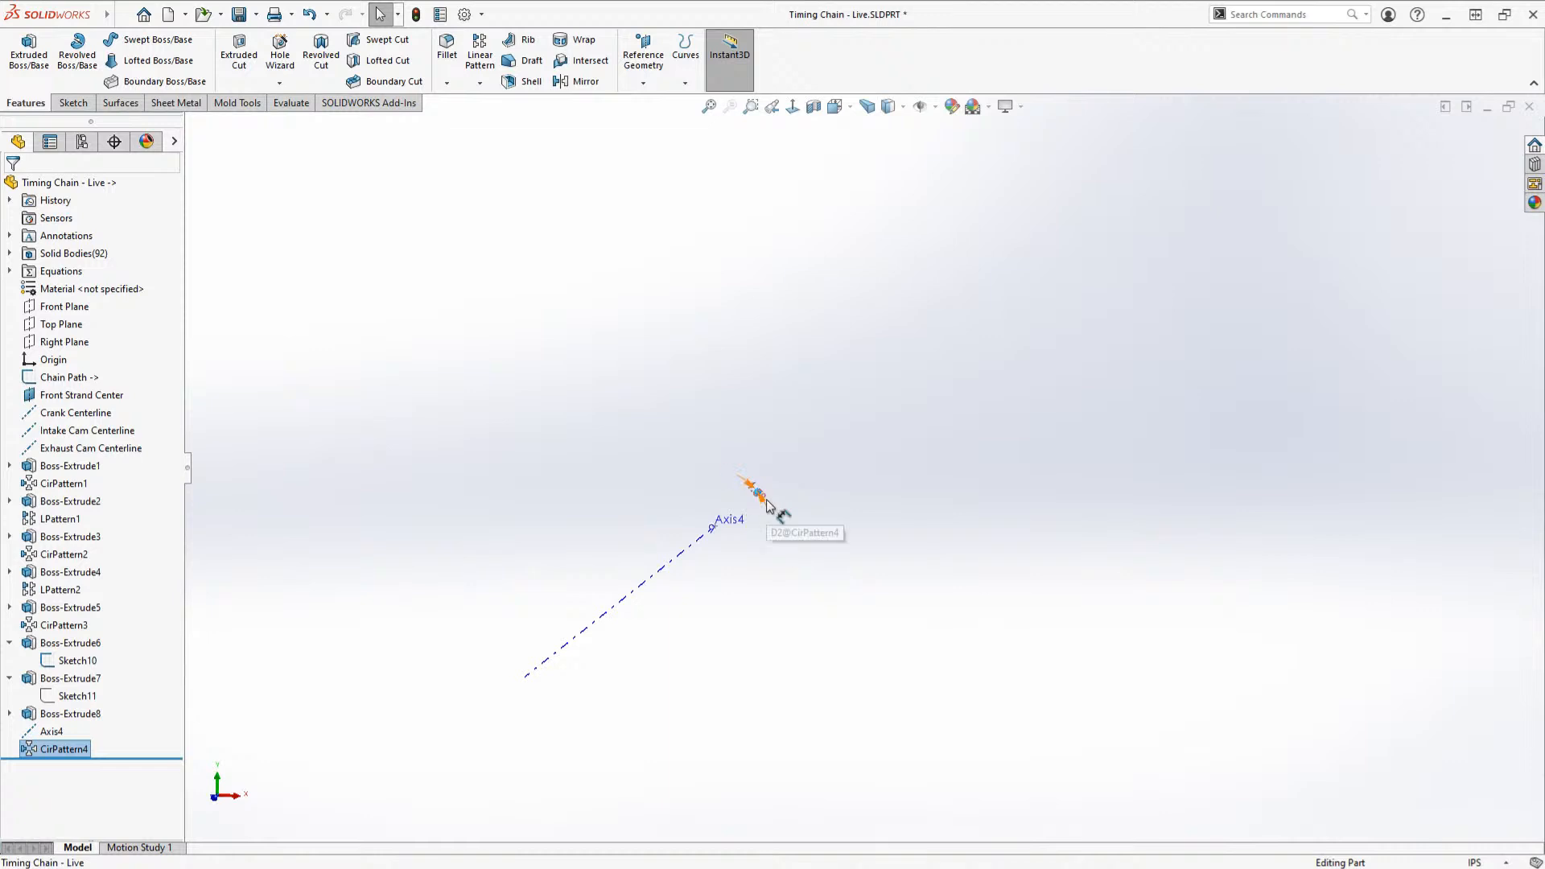
{"action": "left_click_drag", "start_coordinate": [779, 511], "coordinate": [1284, 133]}
{"action": "scroll", "coordinate": [1233, 241], "scroll_direction": "up", "scroll_amount": 6}
{"action": "scroll", "coordinate": [1231, 245], "scroll_direction": "down", "scroll_amount": 5}
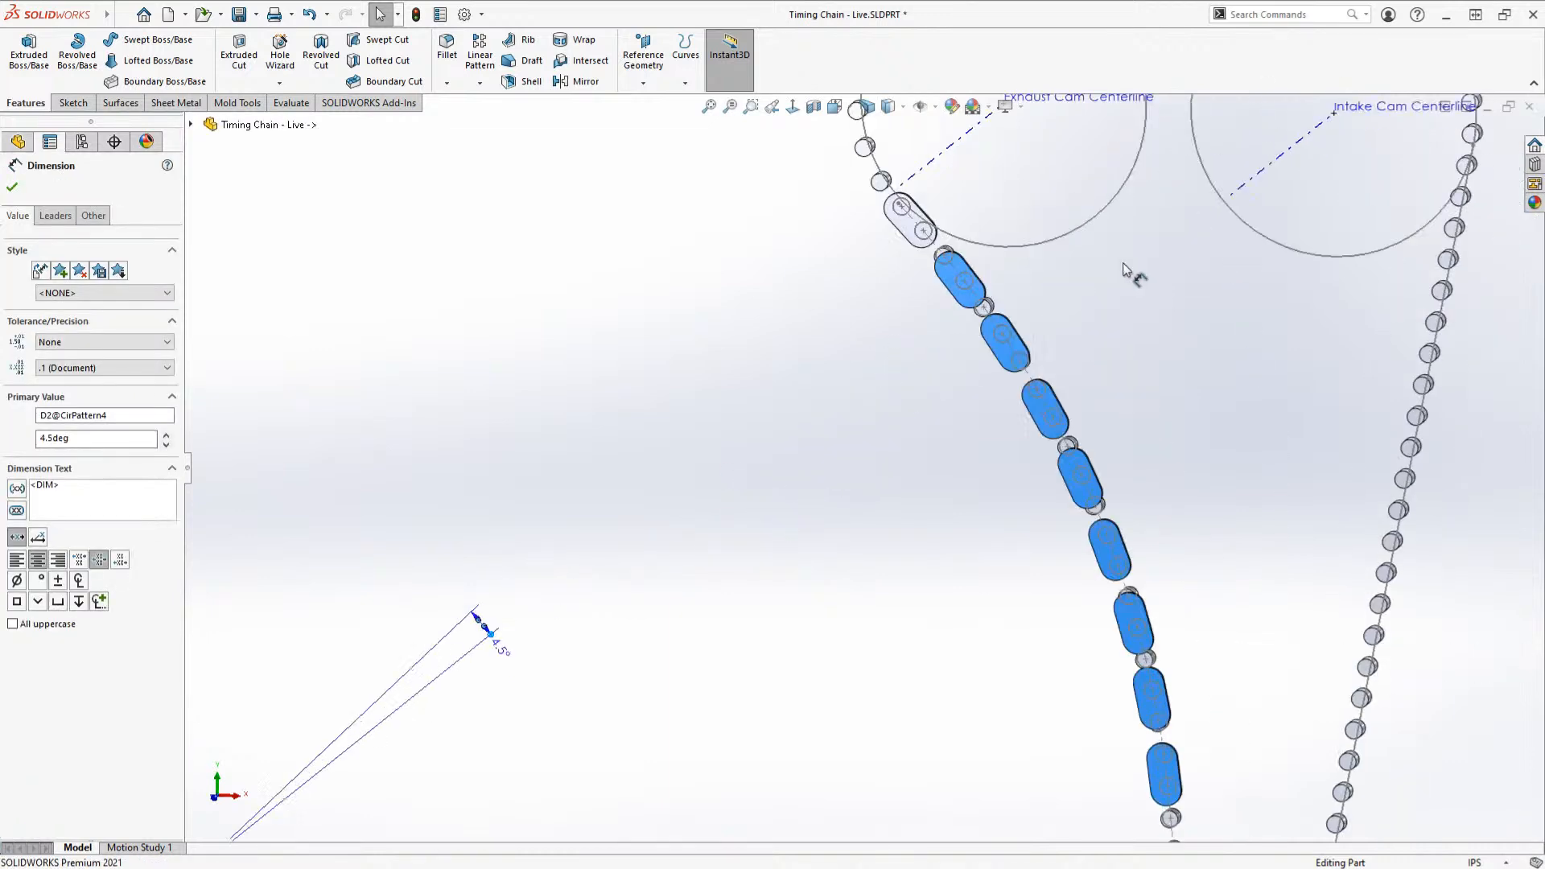
{"action": "left_click_drag", "start_coordinate": [358, 738], "coordinate": [770, 413]}
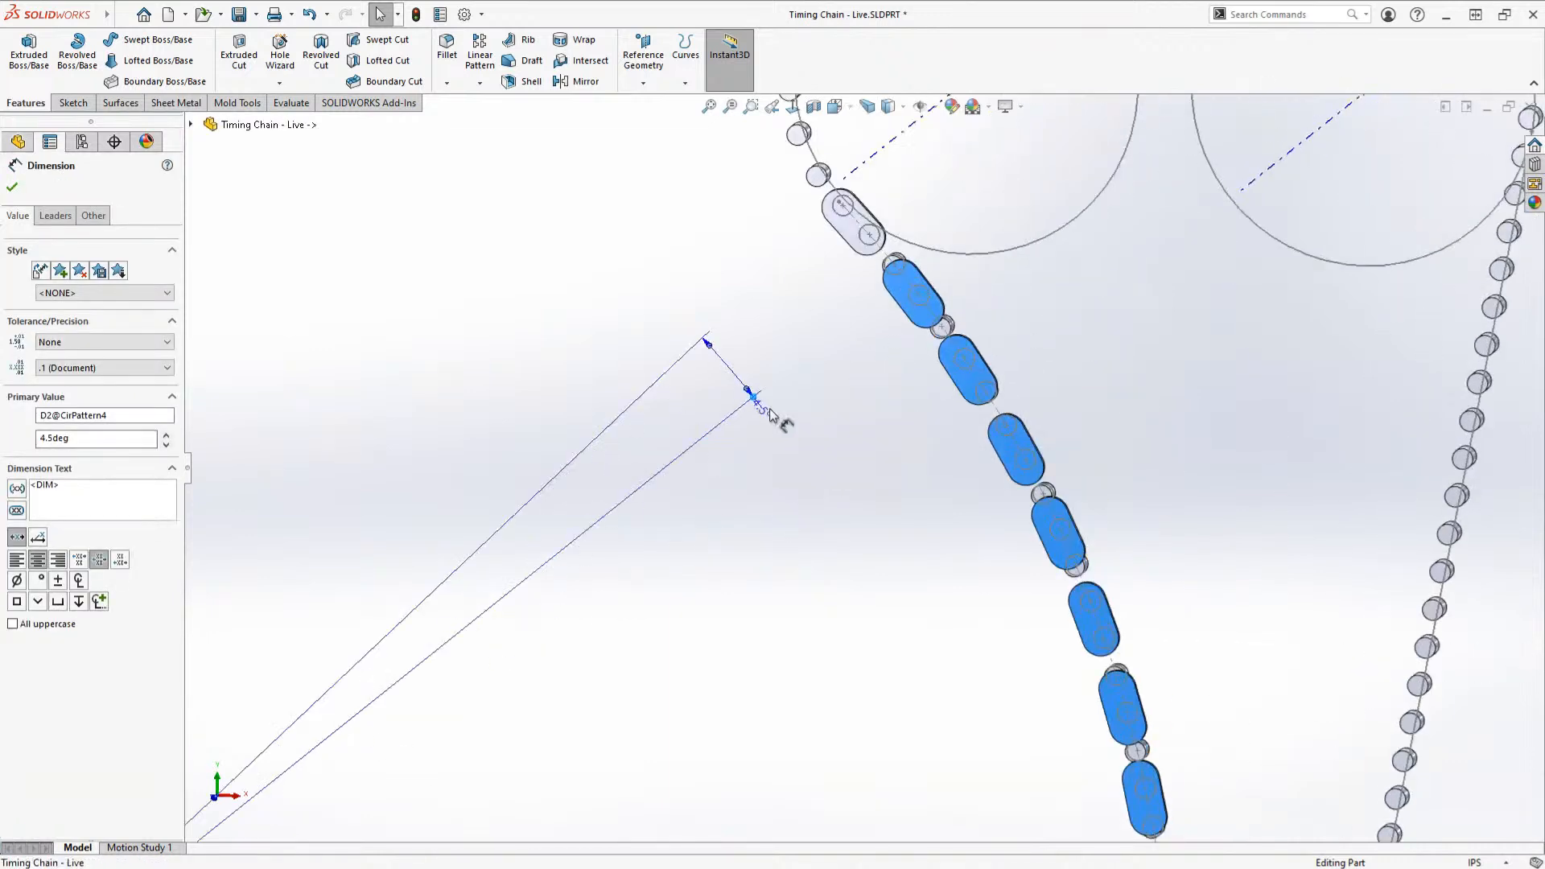
{"action": "double_click", "coordinate": [762, 414]}
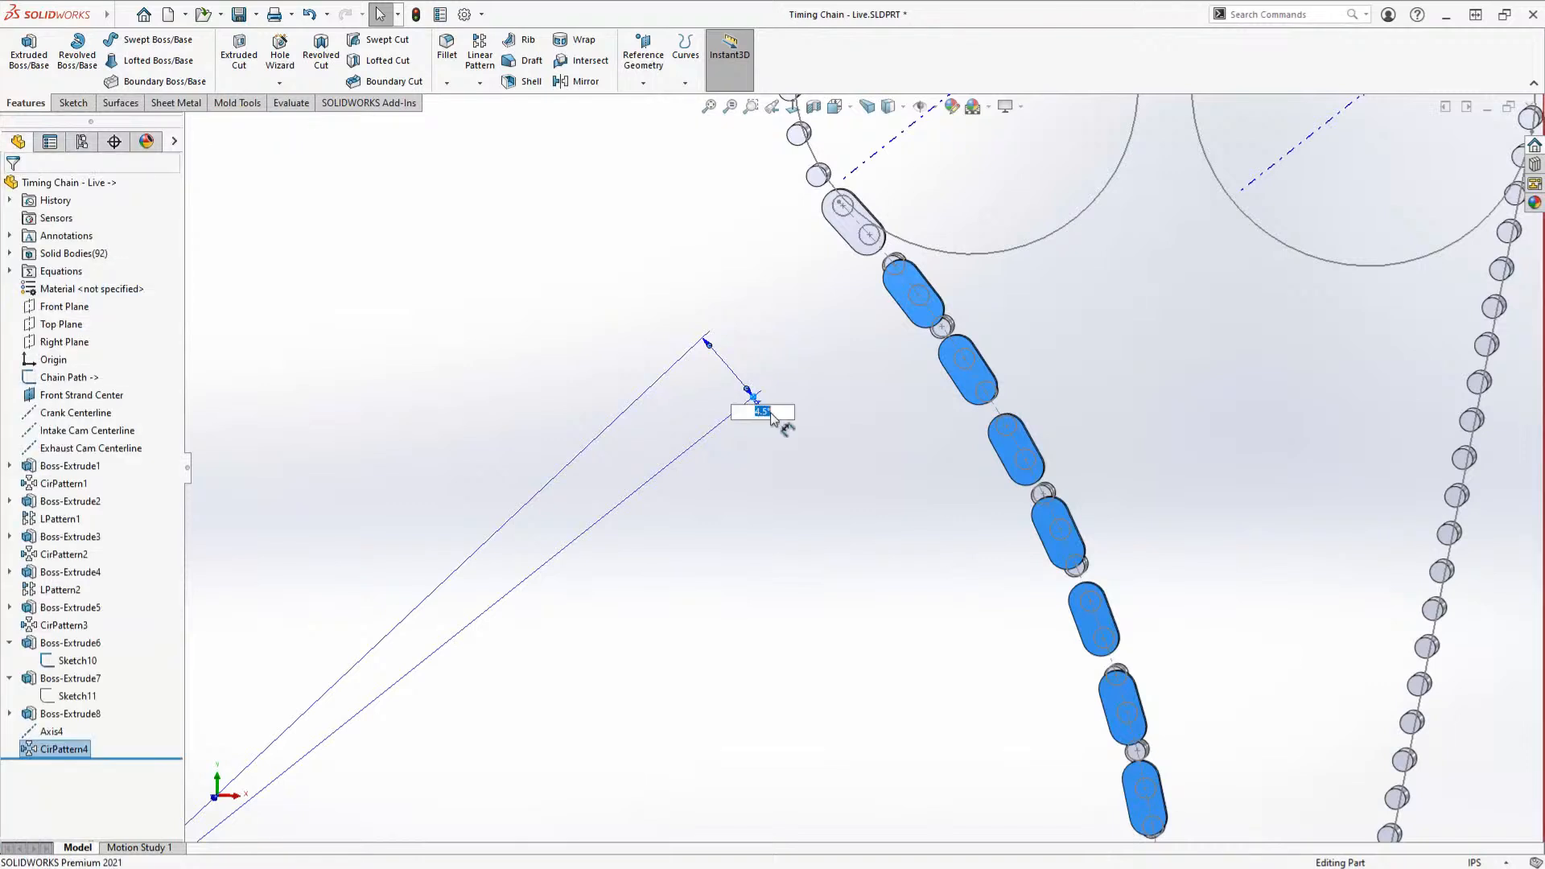
{"action": "key", "text": "Escape"}
{"action": "double_click", "coordinate": [767, 414]}
{"action": "key", "text": "Escape"}
{"action": "double_click", "coordinate": [760, 413]}
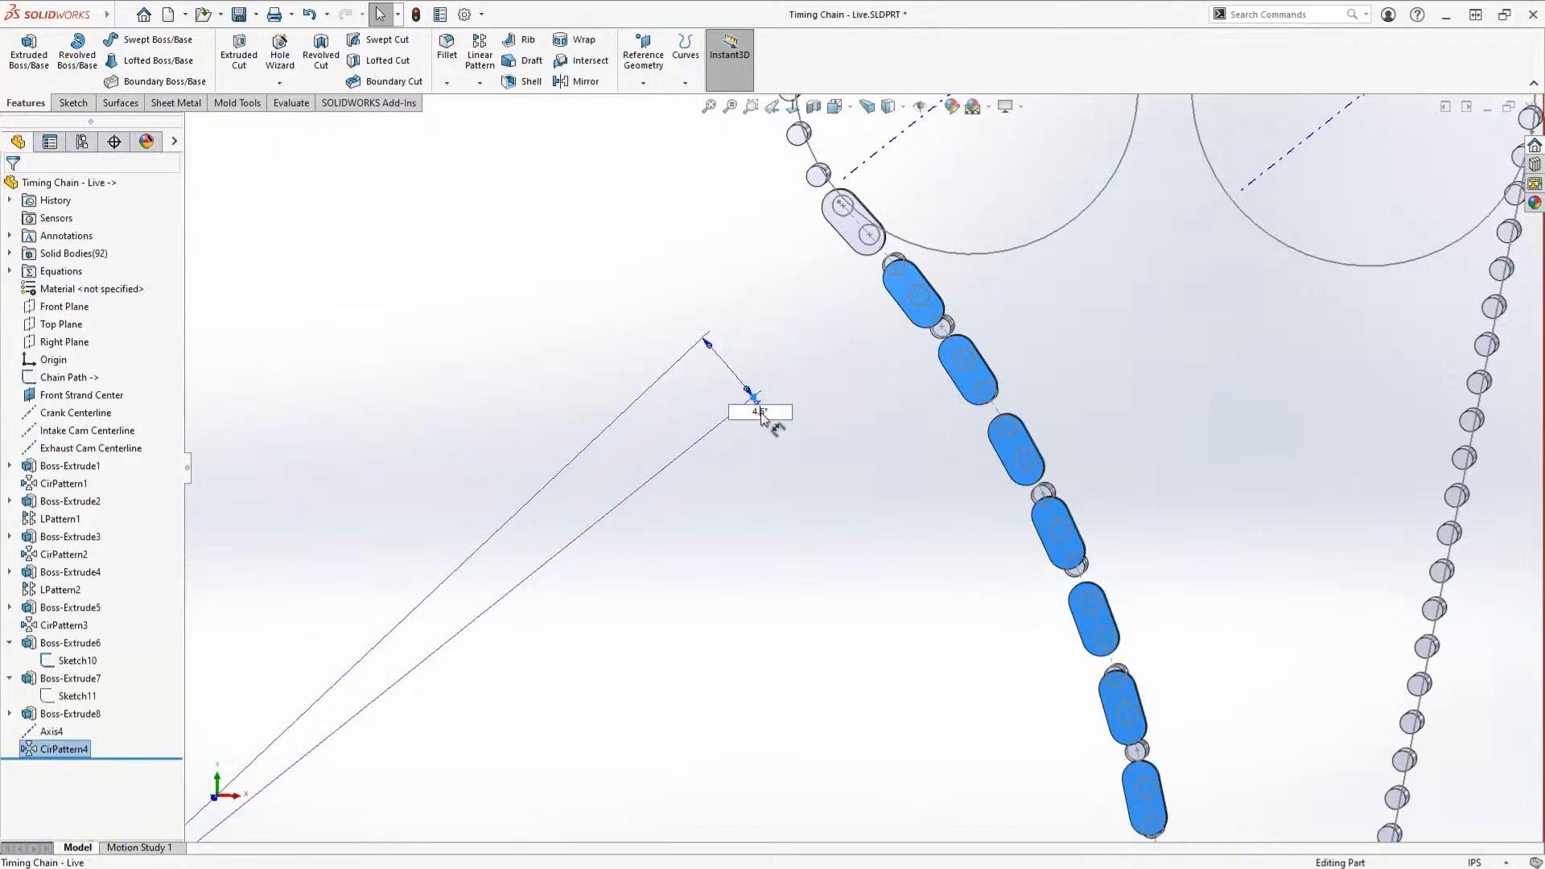
{"action": "key", "text": "Escape"}
{"action": "left_click", "coordinate": [747, 412]}
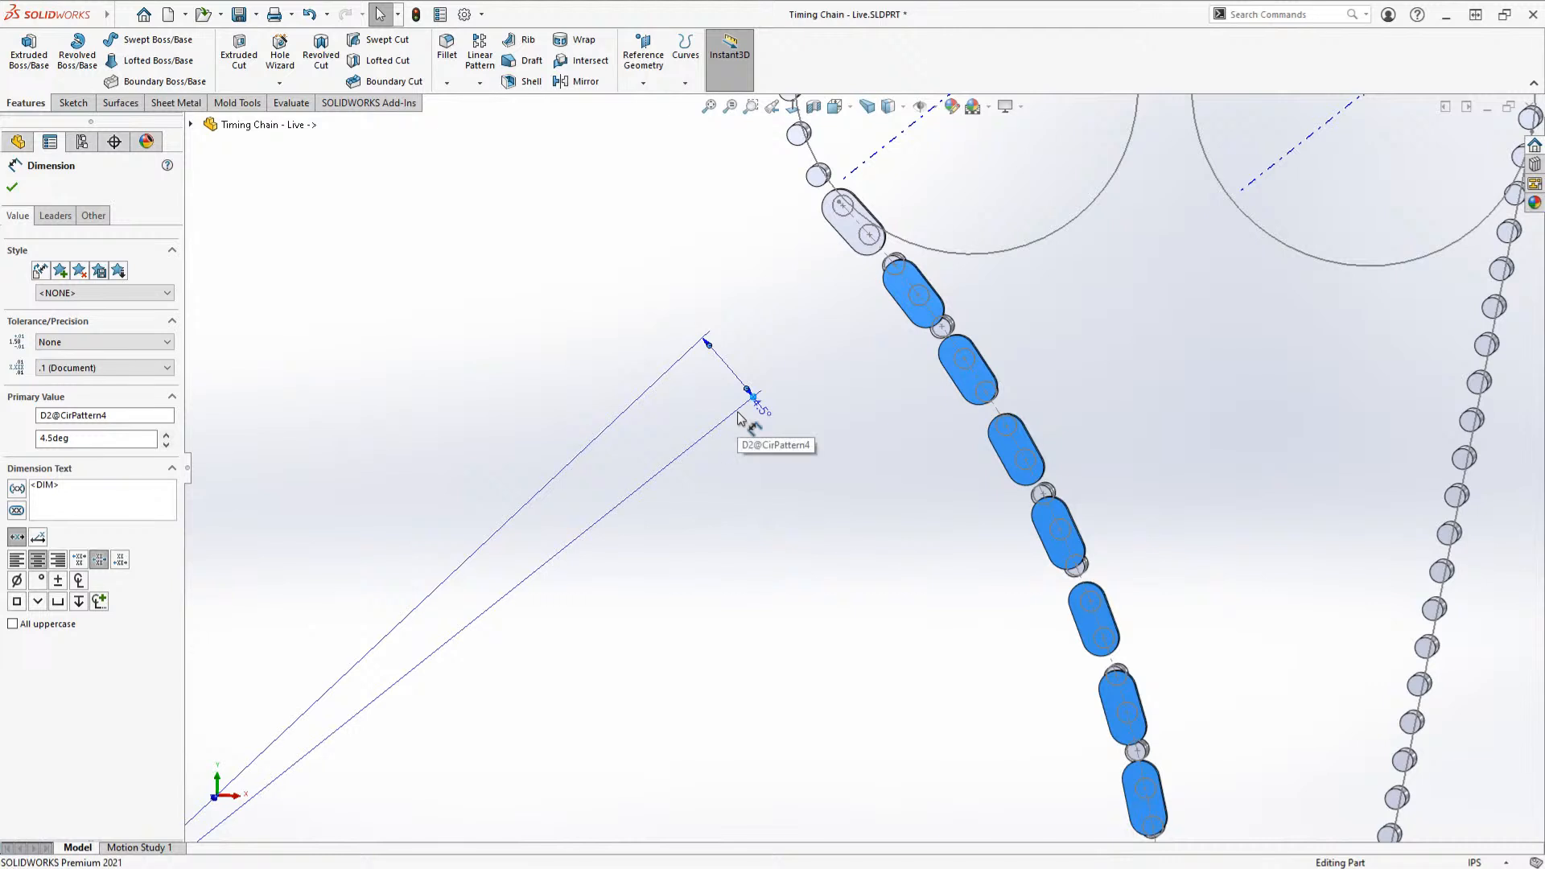
Step: Set the plate pattern's angular spacing to the equation "D5@Sketch10" * 2, using the driven angle between roller centres, and rebuild
{"action": "double_click", "coordinate": [758, 409]}
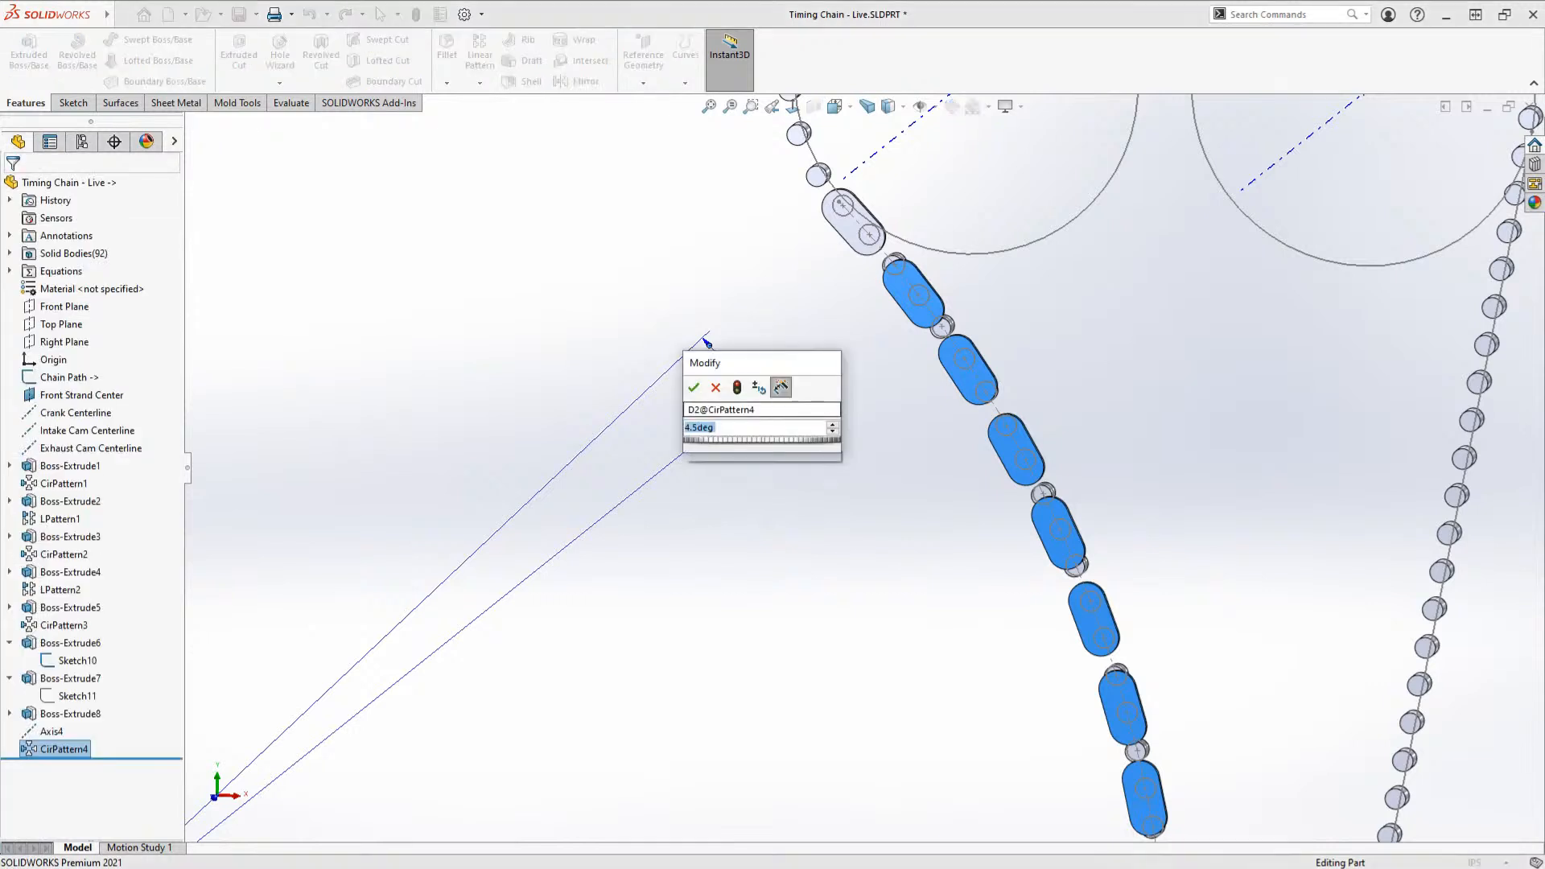
{"action": "type", "text": "="}
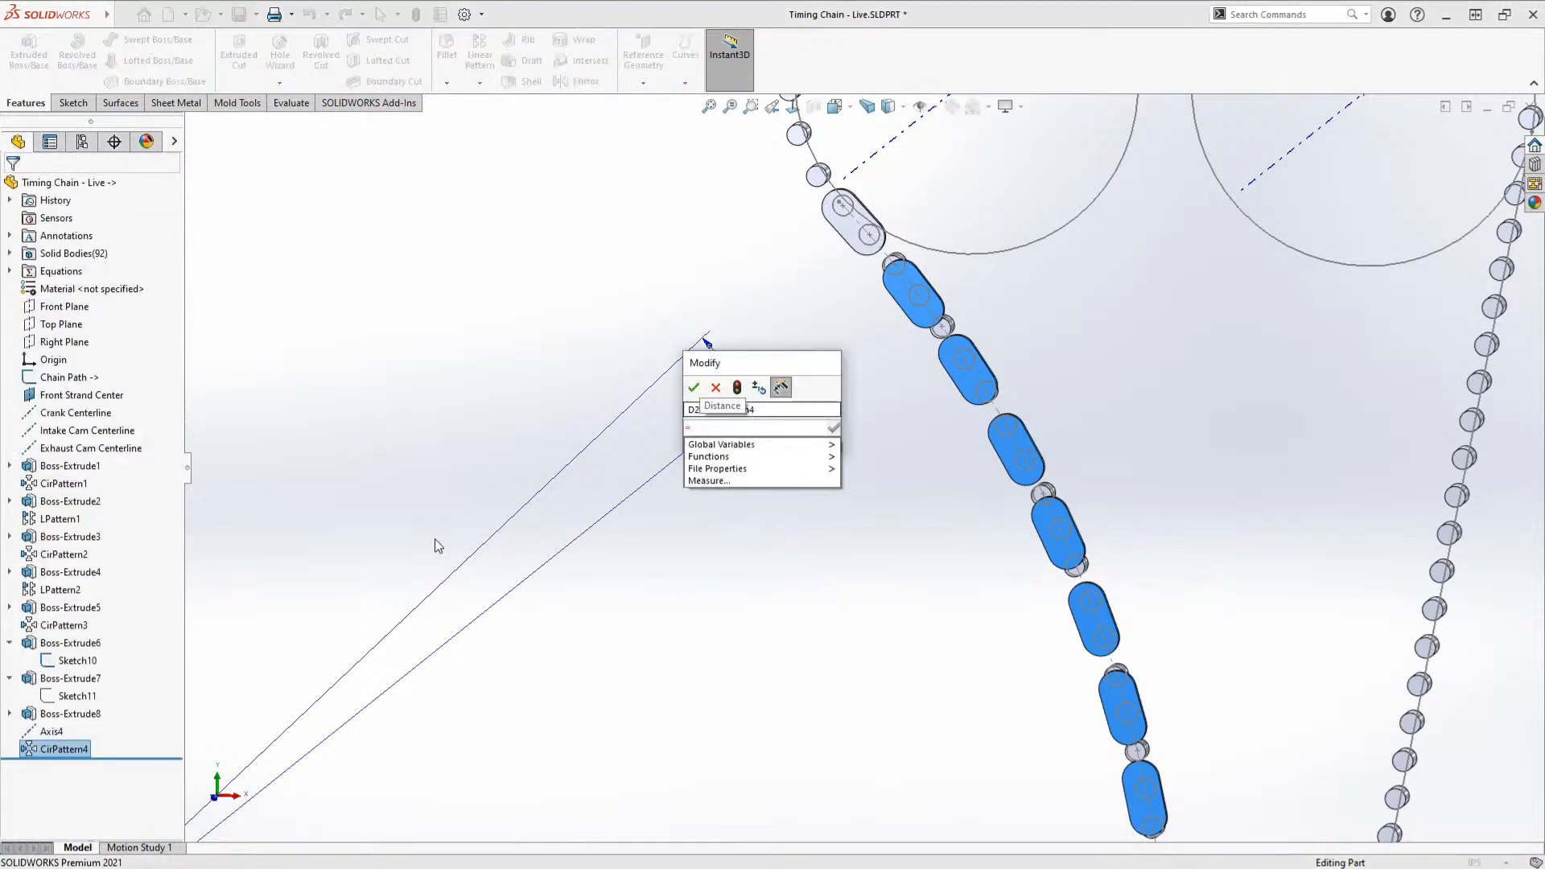
{"action": "left_click", "coordinate": [77, 660]}
{"action": "left_click", "coordinate": [942, 224]}
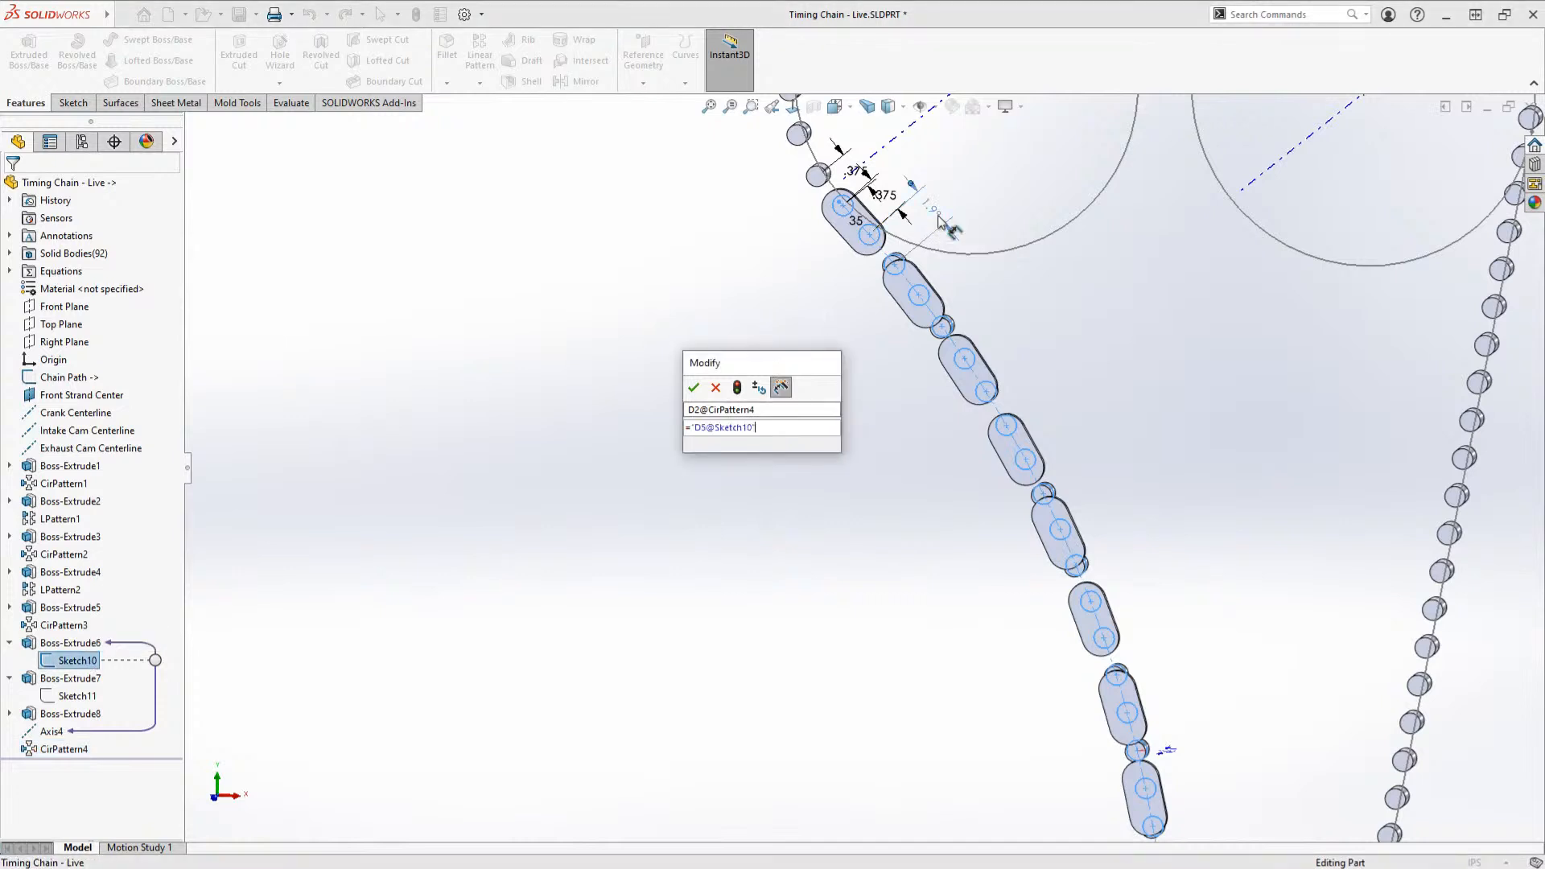
{"action": "type", "text": "* 2"}
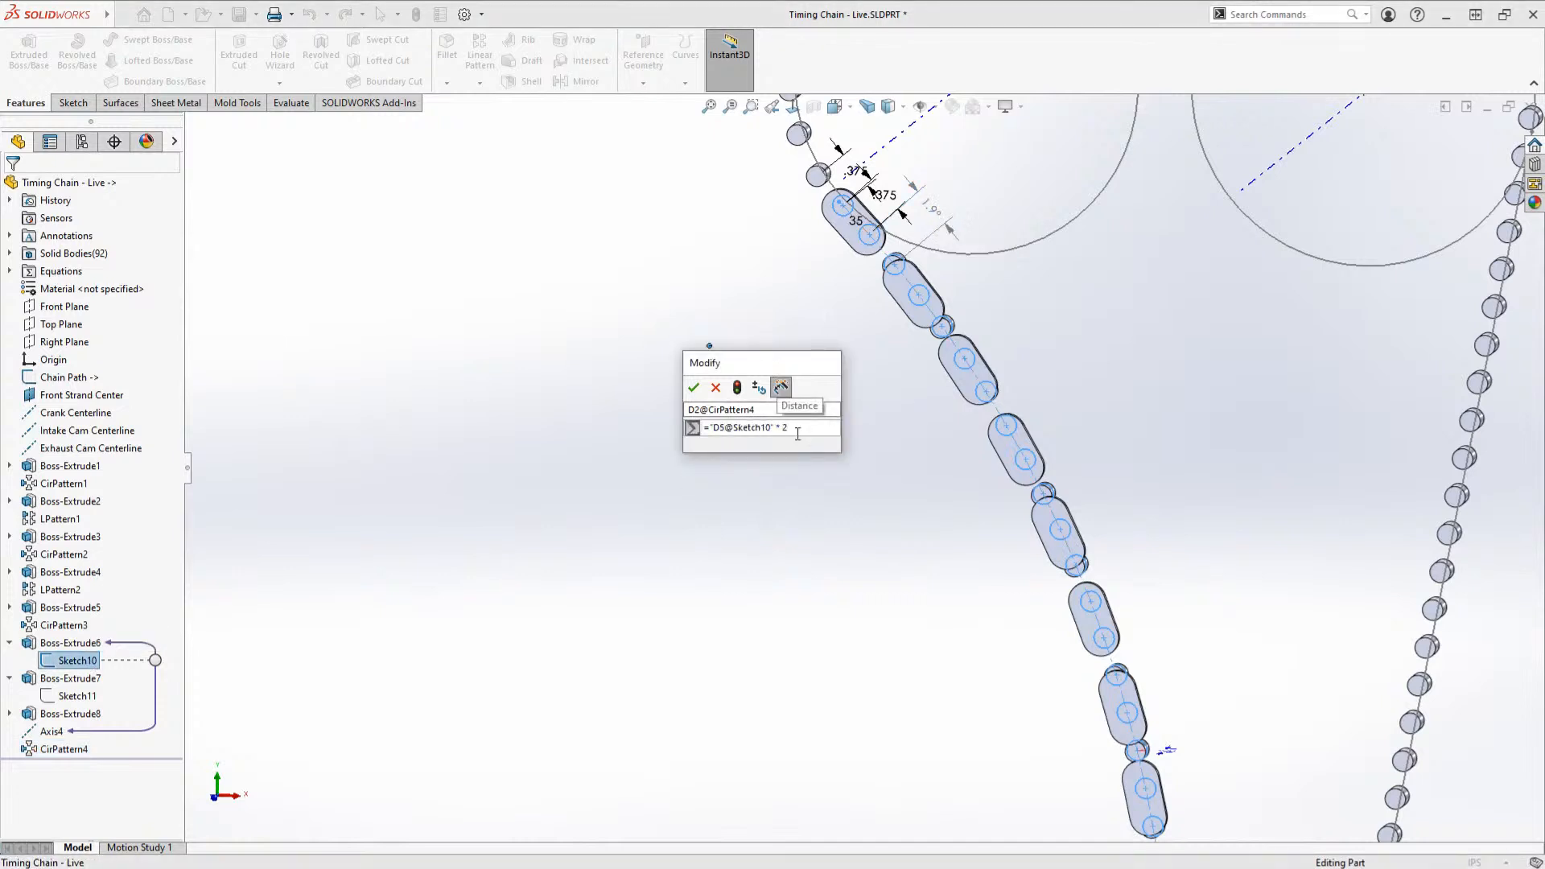
{"action": "key", "text": "Return"}
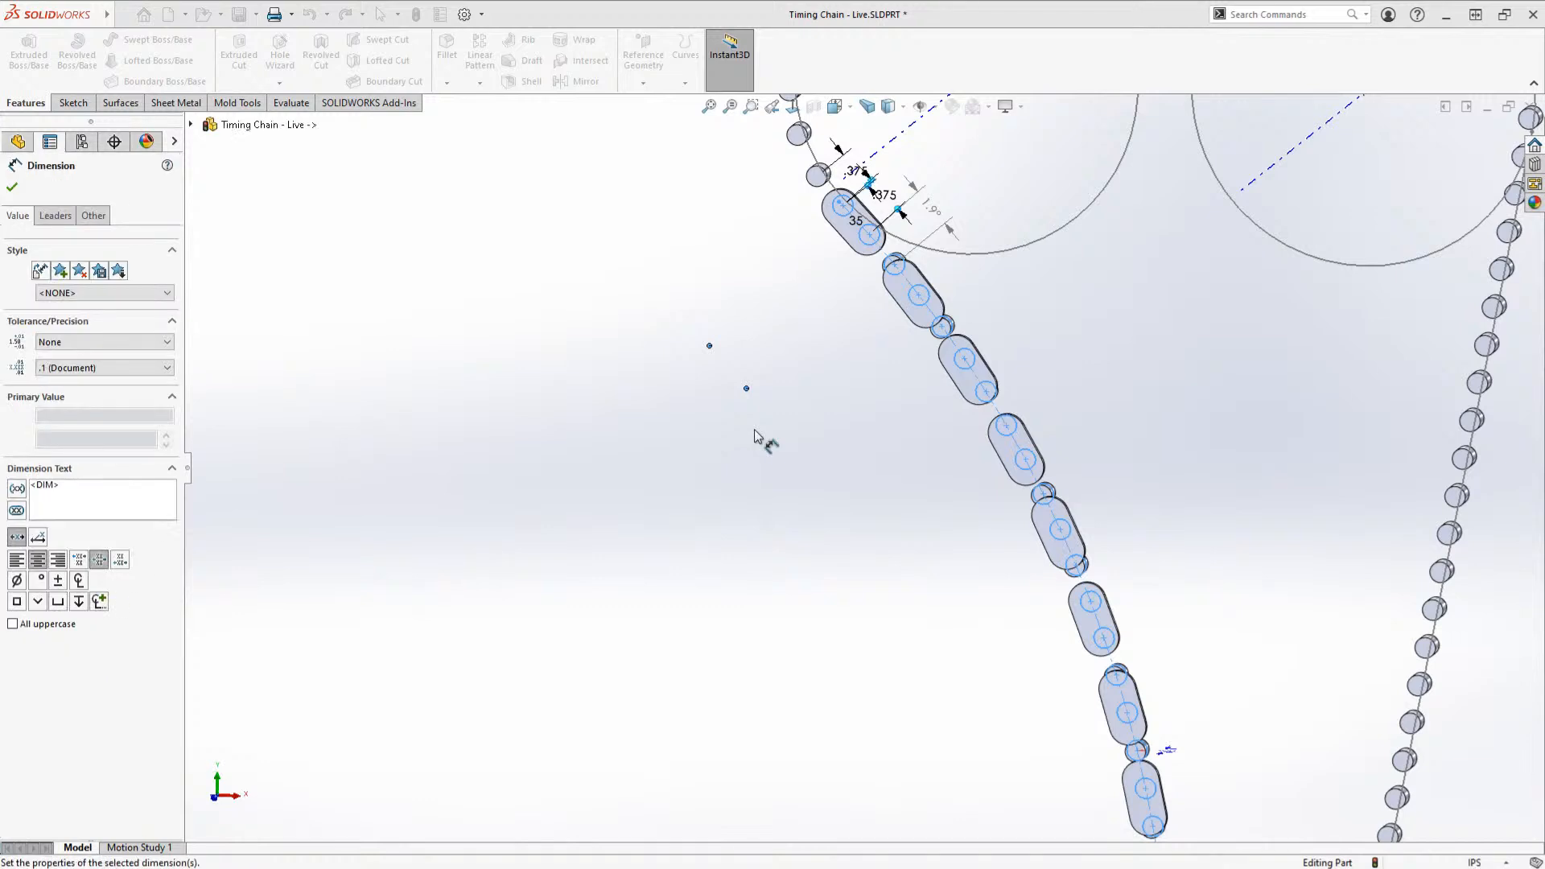
{"action": "key", "text": "ctrl+b"}
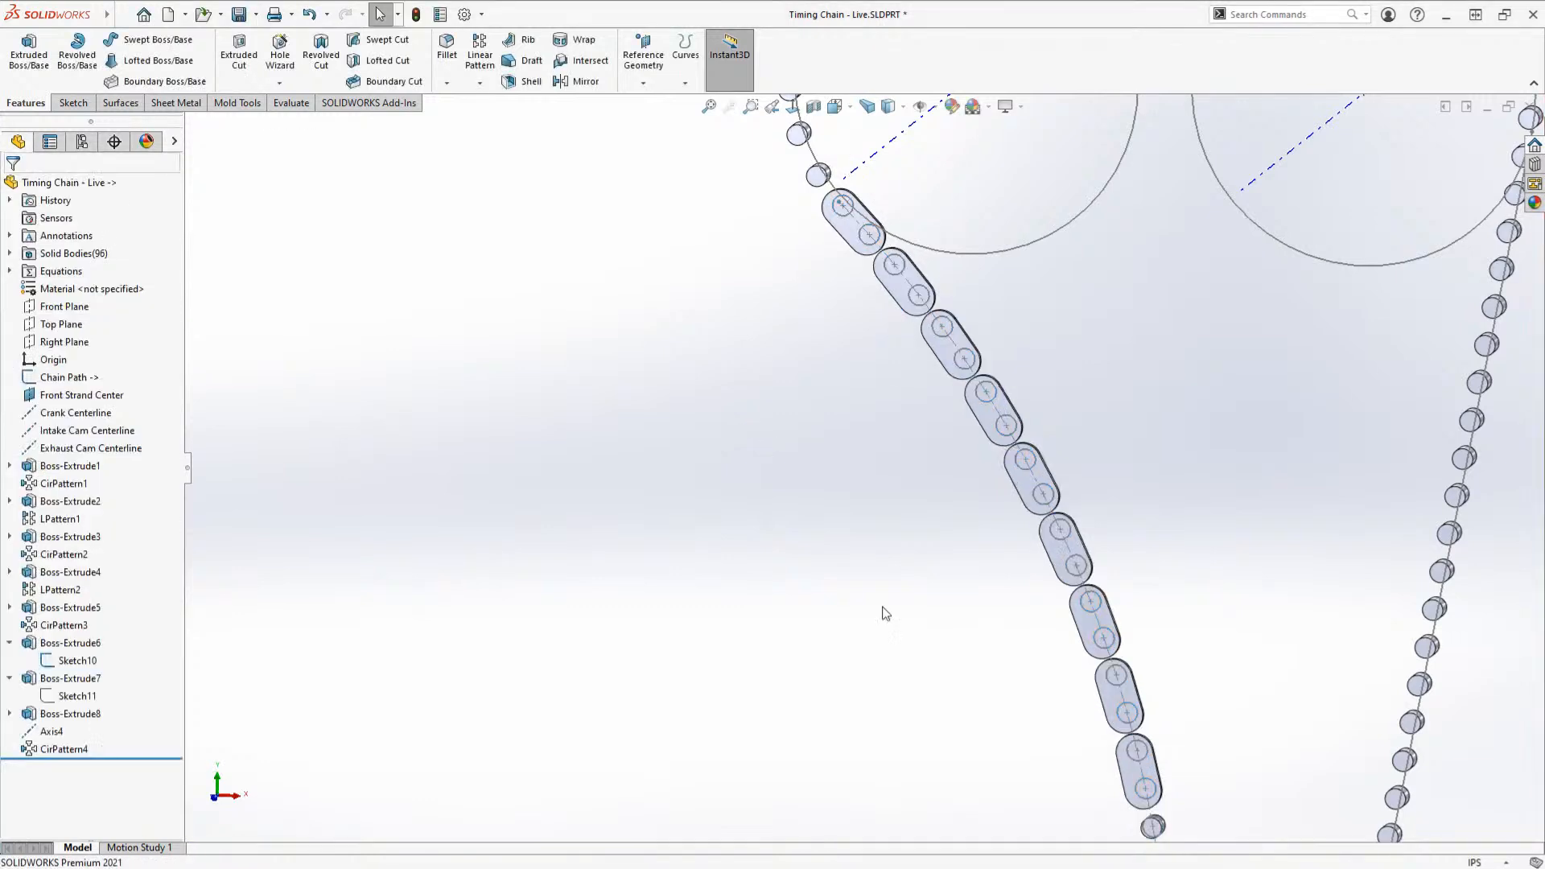
{"action": "scroll", "coordinate": [886, 612], "scroll_direction": "up", "scroll_amount": 6}
{"action": "scroll", "coordinate": [1017, 708], "scroll_direction": "down", "scroll_amount": 6}
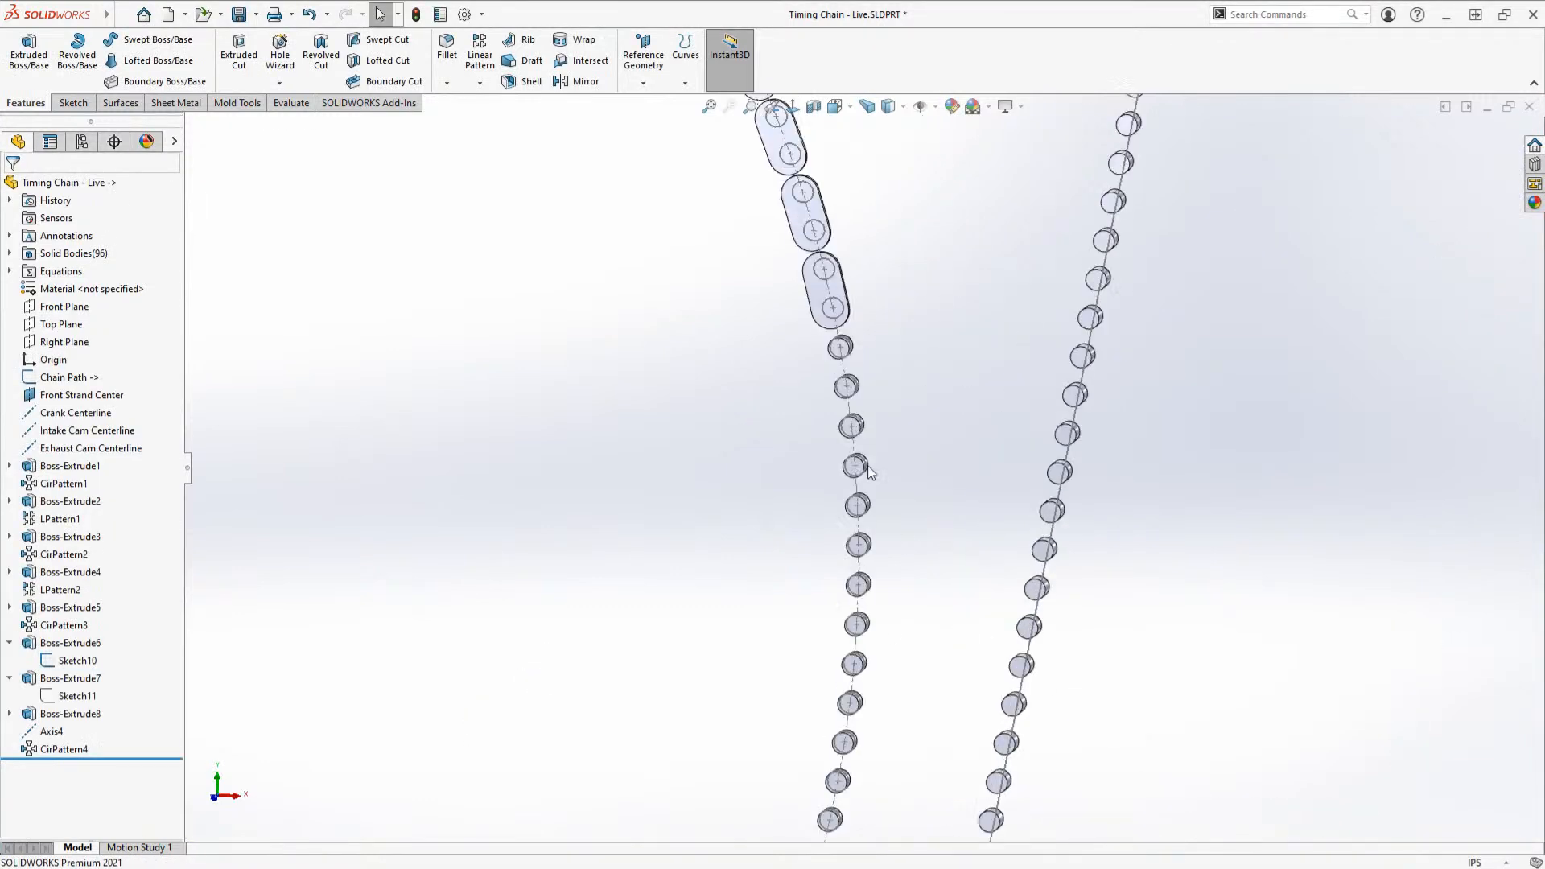
Step: Close the Timing Chain - Live part without saving its changes and return to the engine assembly
{"action": "left_click", "coordinate": [828, 304]}
{"action": "scroll", "coordinate": [700, 354], "scroll_direction": "up", "scroll_amount": 4}
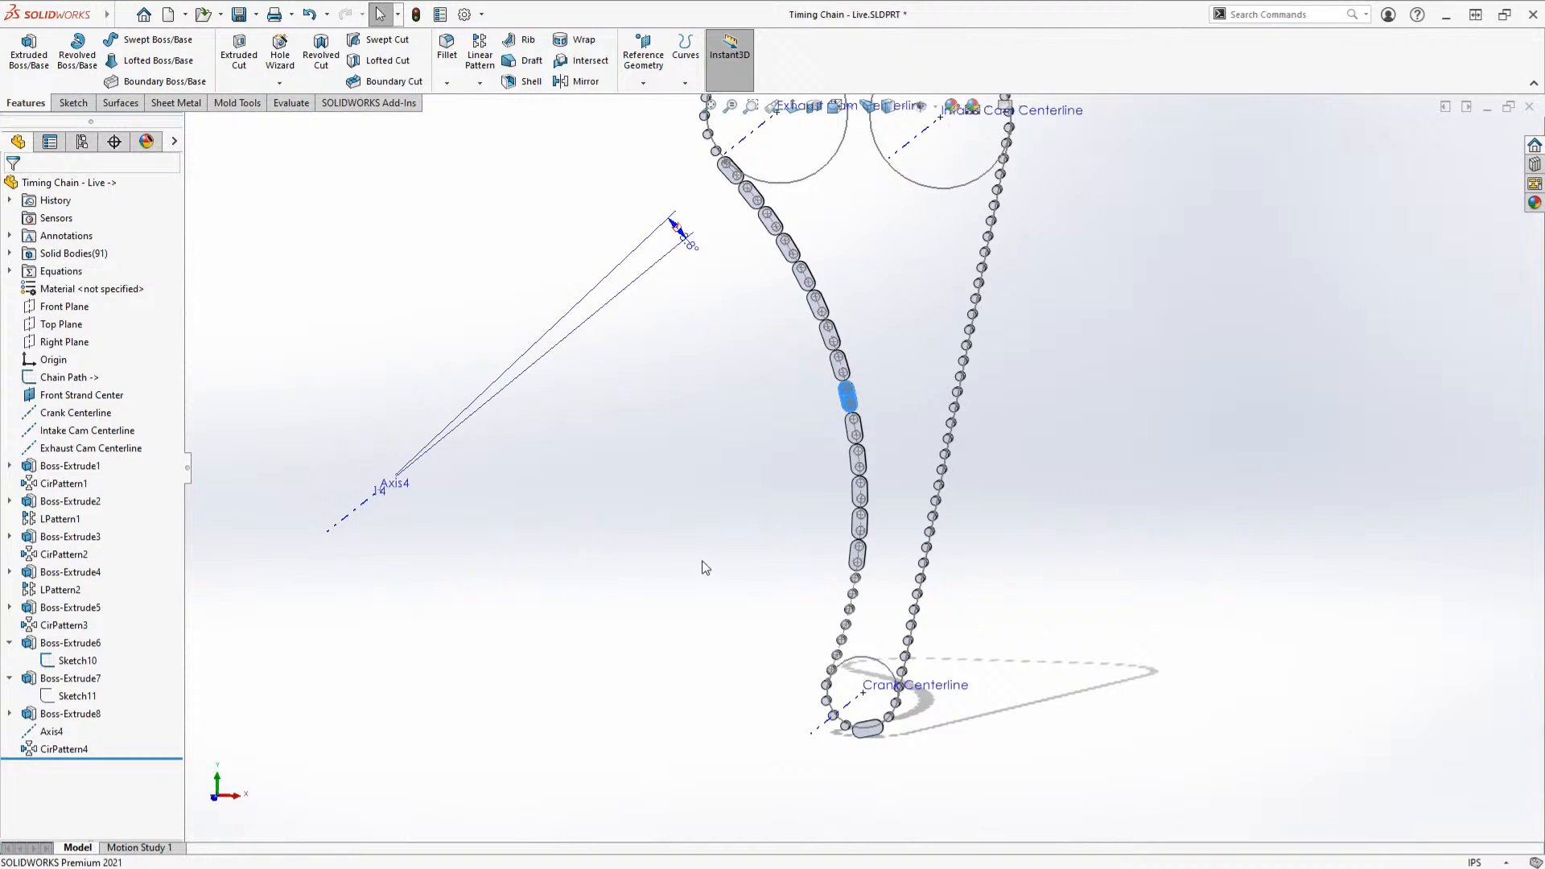
{"action": "scroll", "coordinate": [917, 423], "scroll_direction": "up", "scroll_amount": 3}
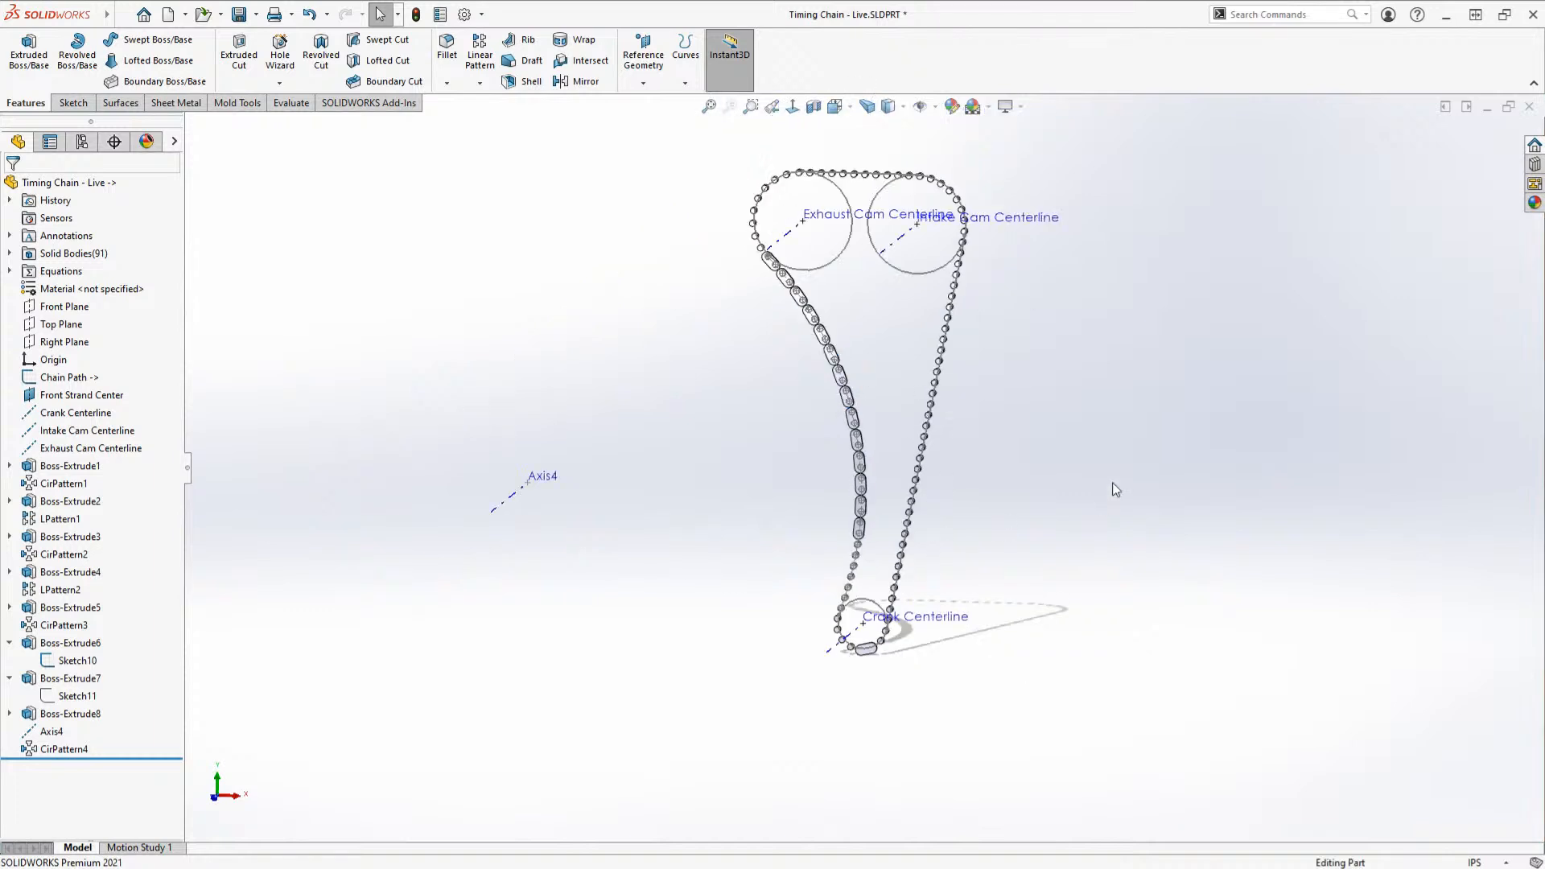
{"action": "key", "text": "ctrl+w"}
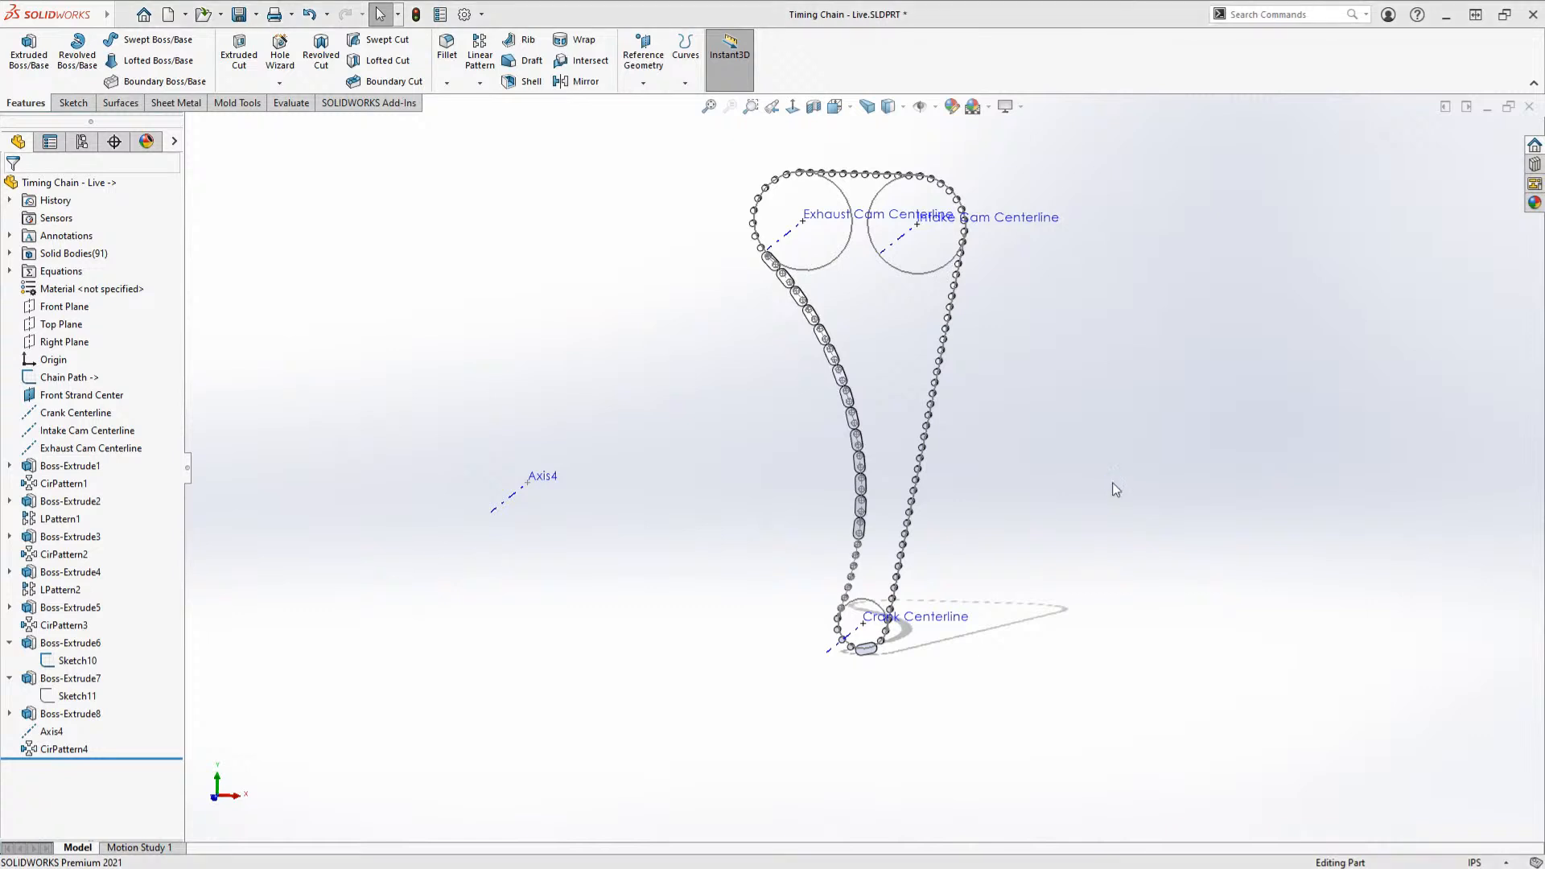
{"action": "left_click", "coordinate": [807, 440]}
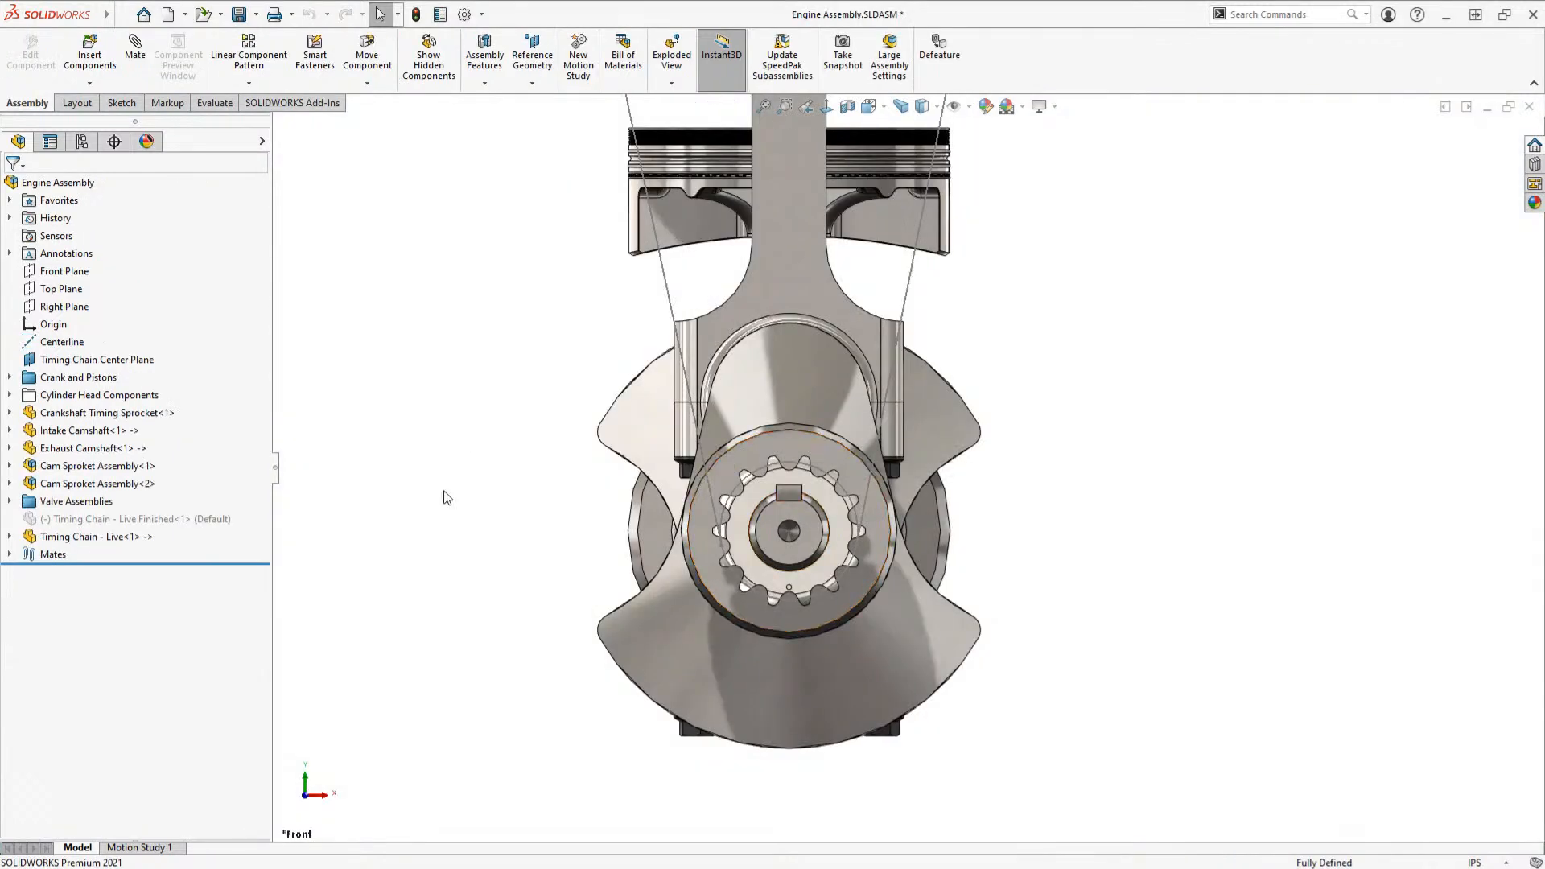
Step: Delete the Timing Chain - Live component from the assembly and unsuppress the Timing Chain - Live Finished component in its place
{"action": "left_click", "coordinate": [109, 538]}
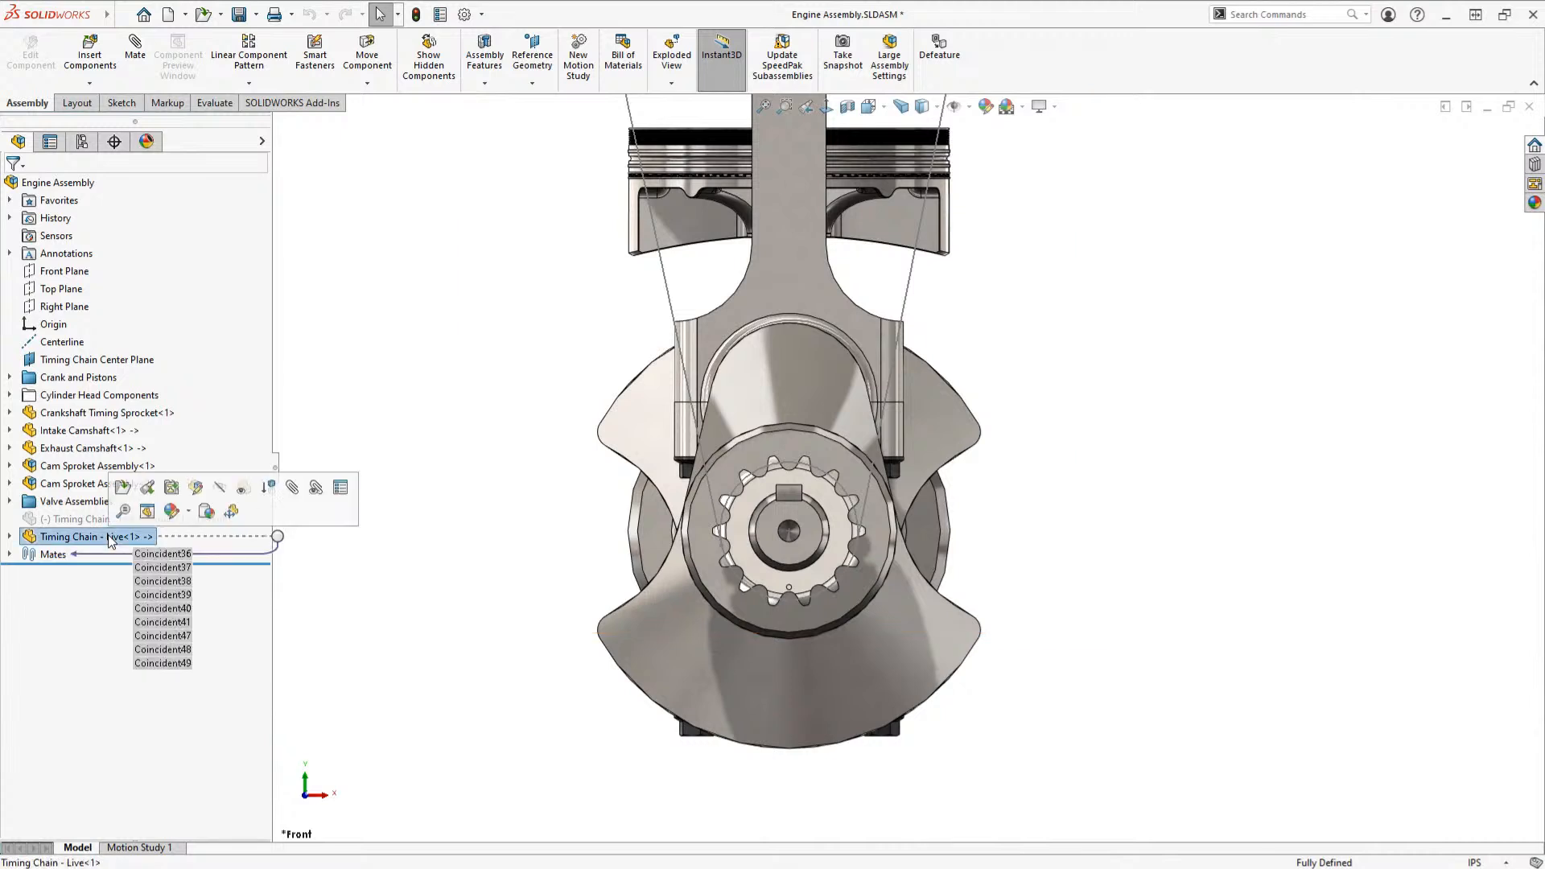
{"action": "key", "text": "Delete"}
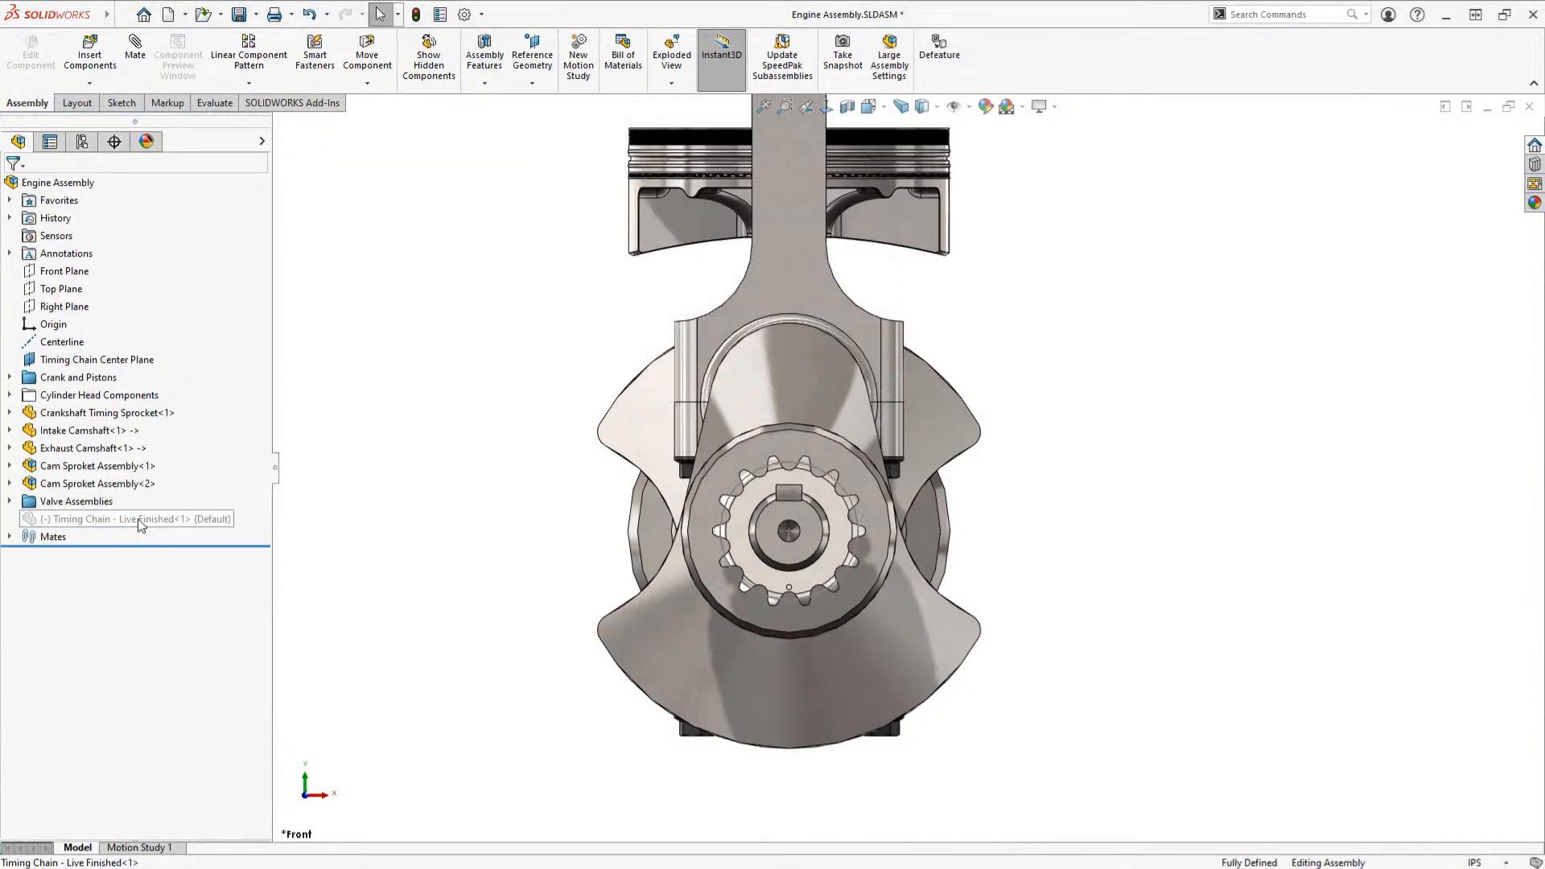
{"action": "left_click", "coordinate": [140, 522]}
{"action": "left_click", "coordinate": [248, 471]}
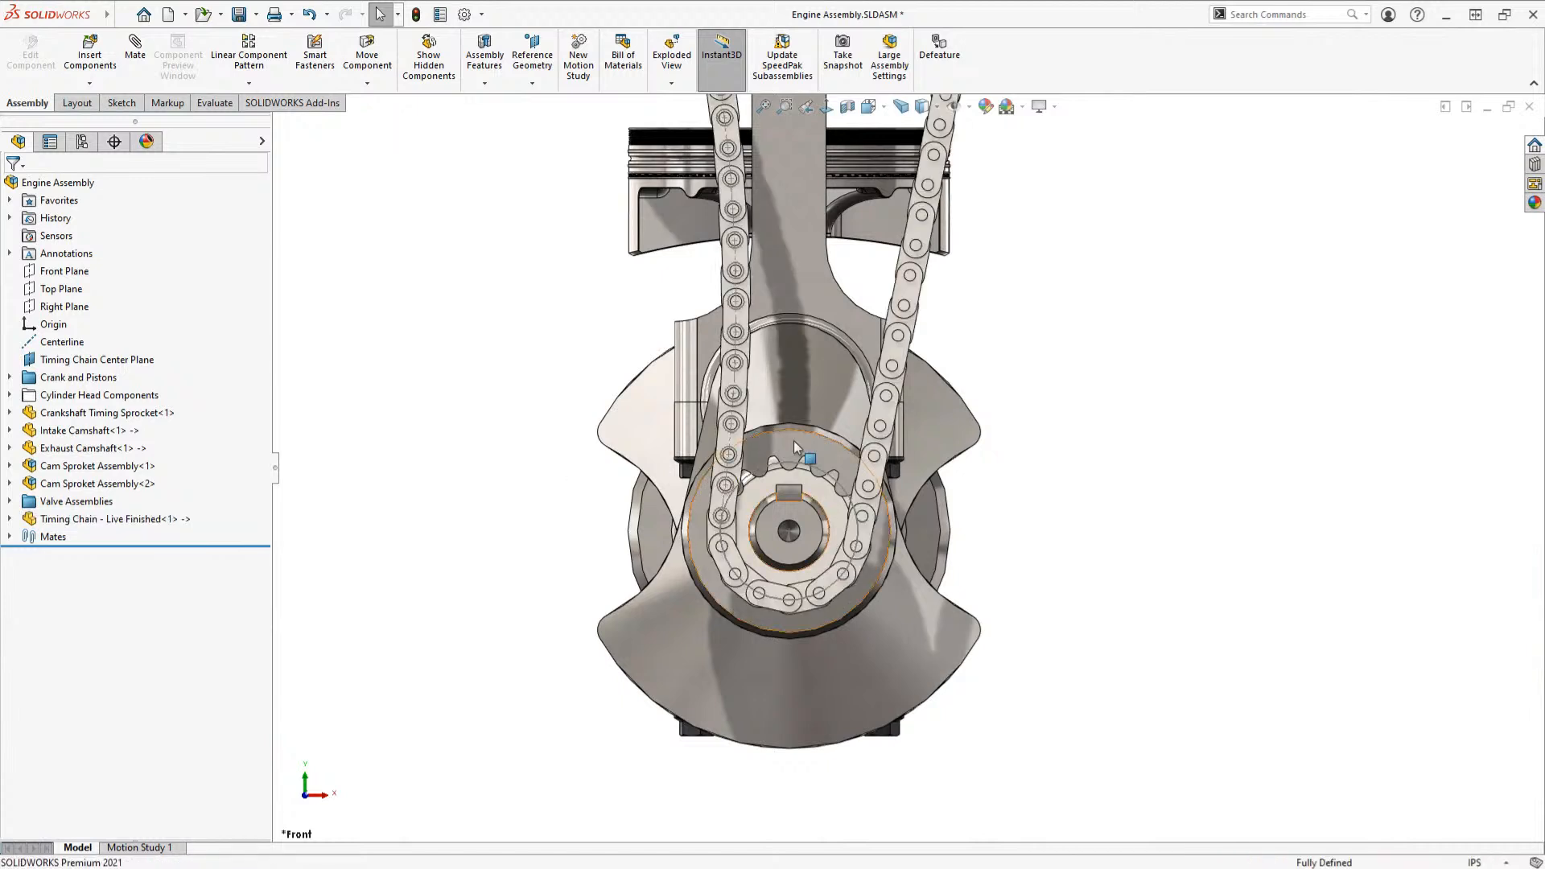
Step: Open the Timing Chain - Live Finished part and examine its rollers and link plates from several angles around the loop
{"action": "left_click", "coordinate": [161, 519]}
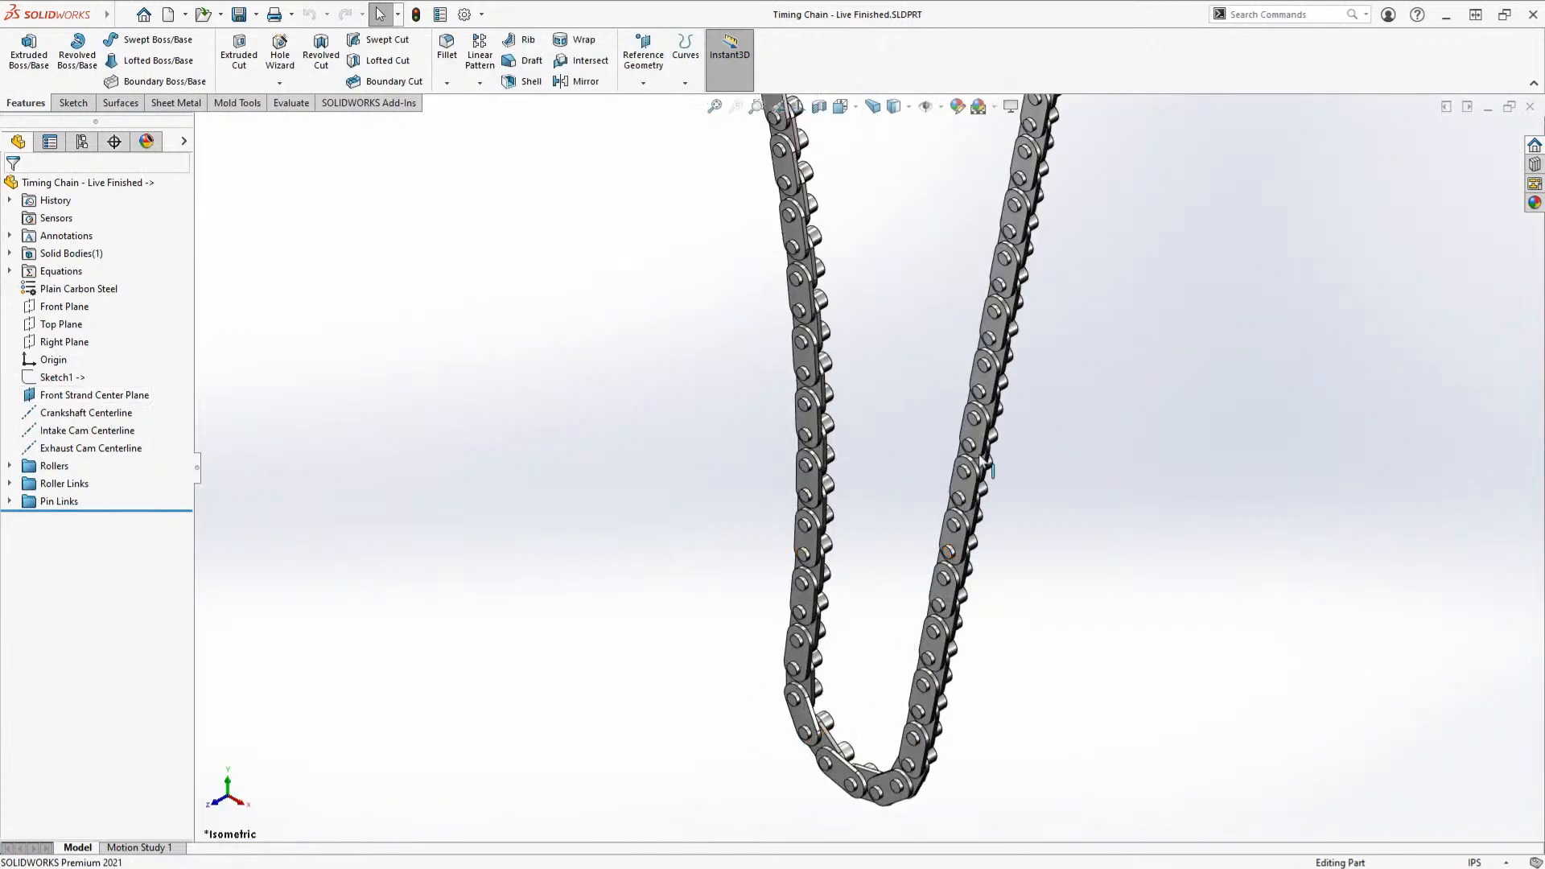
{"action": "scroll", "coordinate": [984, 455], "scroll_direction": "up", "scroll_amount": 3}
{"action": "scroll", "coordinate": [760, 425], "scroll_direction": "up", "scroll_amount": 3}
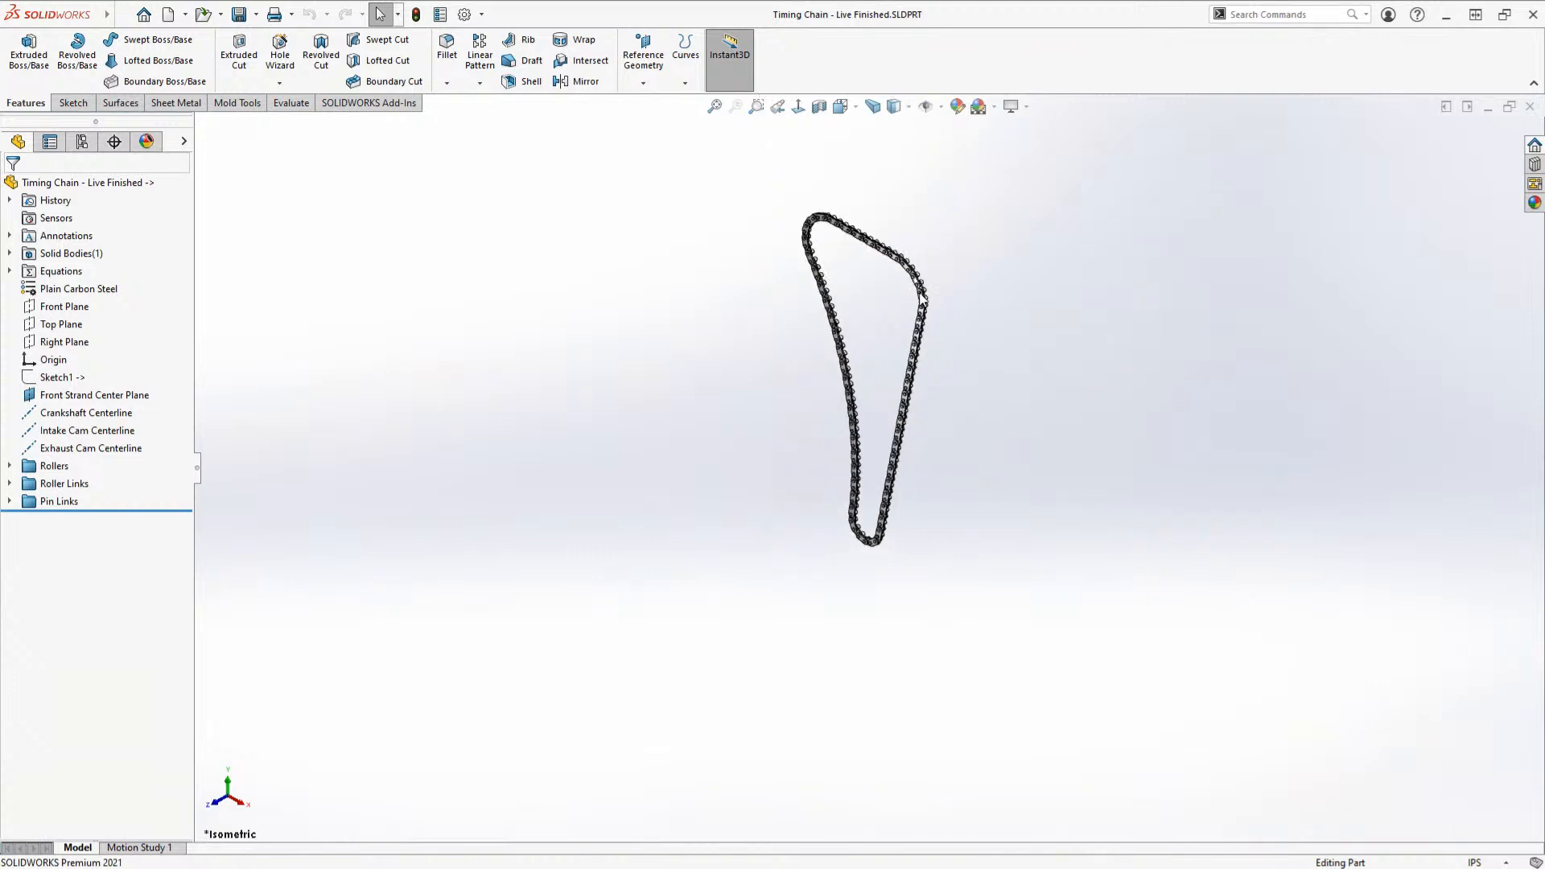
{"action": "scroll", "coordinate": [927, 279], "scroll_direction": "down", "scroll_amount": 3}
{"action": "middle_click_drag", "start_coordinate": [904, 283], "coordinate": [820, 248]}
{"action": "scroll", "coordinate": [834, 227], "scroll_direction": "down", "scroll_amount": 5}
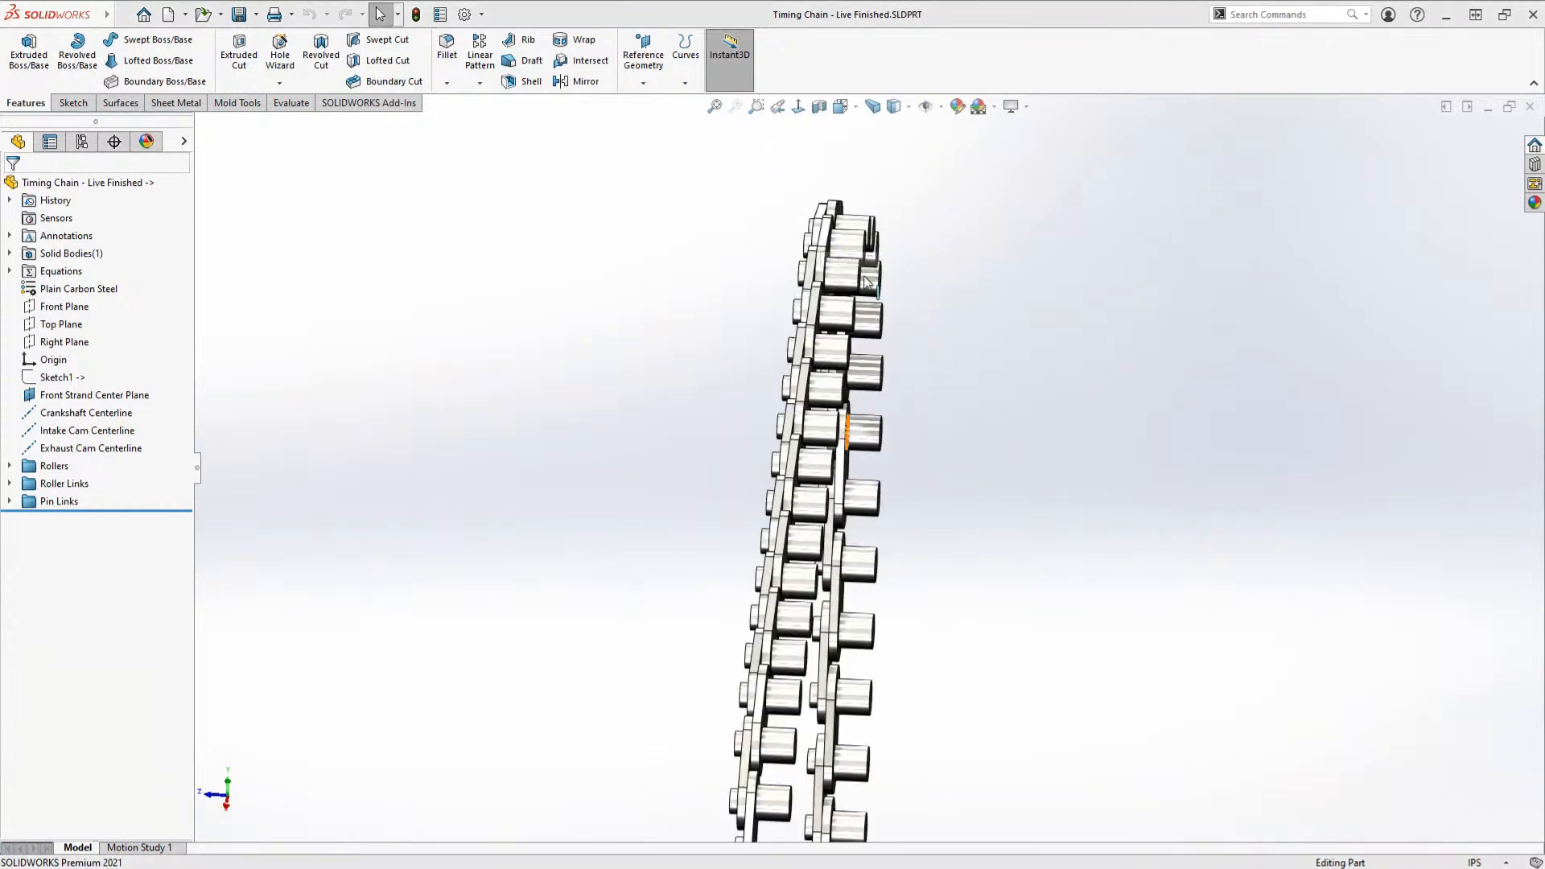
{"action": "middle_click_drag", "start_coordinate": [881, 294], "coordinate": [933, 330]}
{"action": "scroll", "coordinate": [922, 334], "scroll_direction": "up", "scroll_amount": 6}
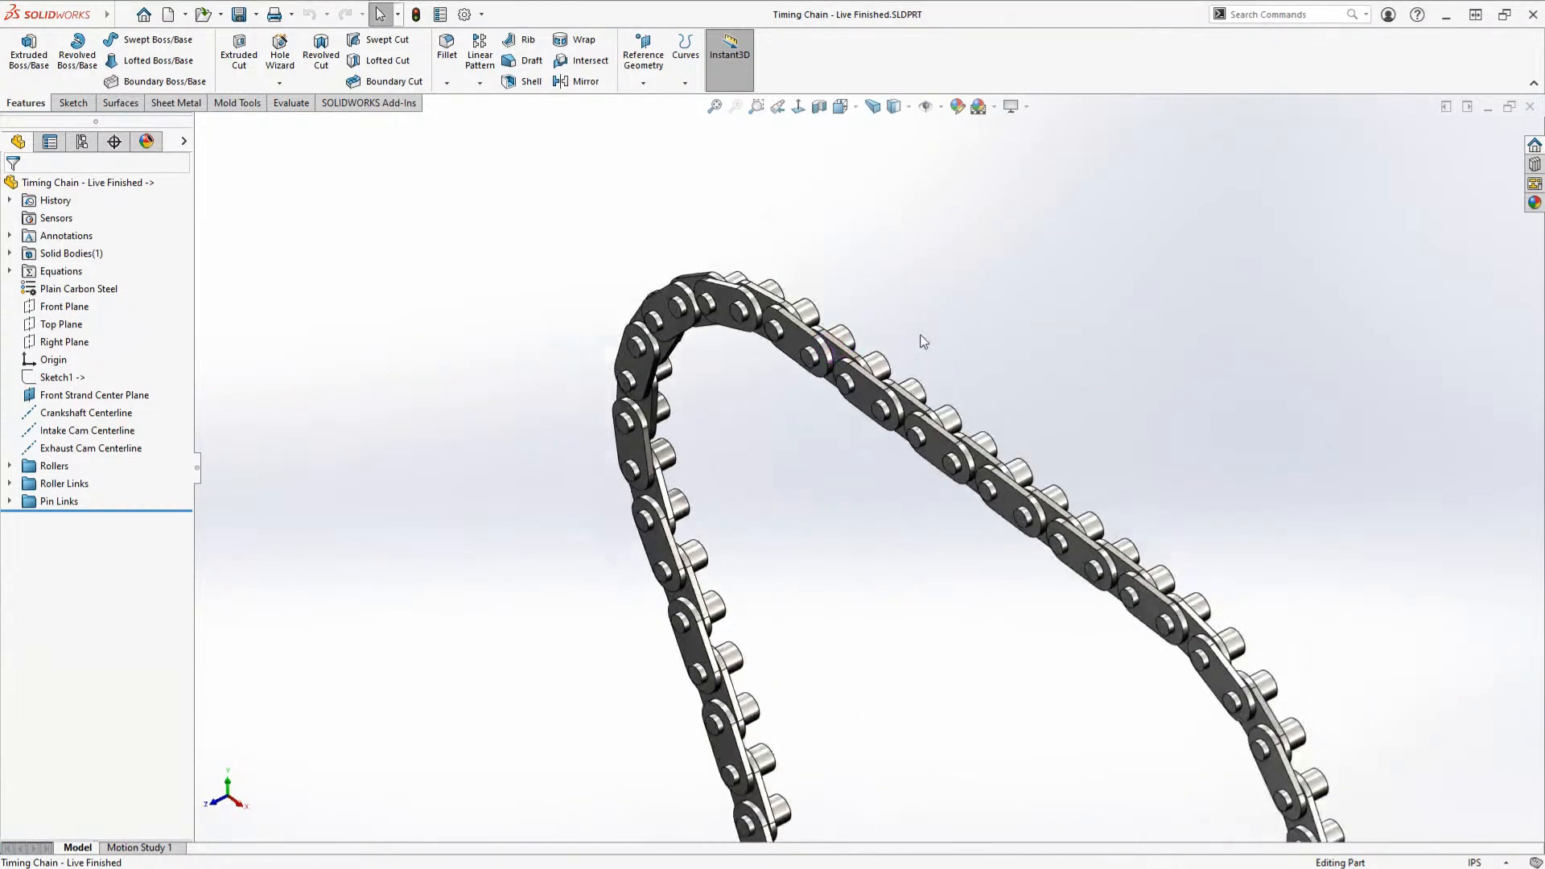
{"action": "scroll", "coordinate": [1031, 725], "scroll_direction": "down", "scroll_amount": 1}
{"action": "middle_click_drag", "start_coordinate": [914, 591], "coordinate": [747, 400], "text": "ctrl"}
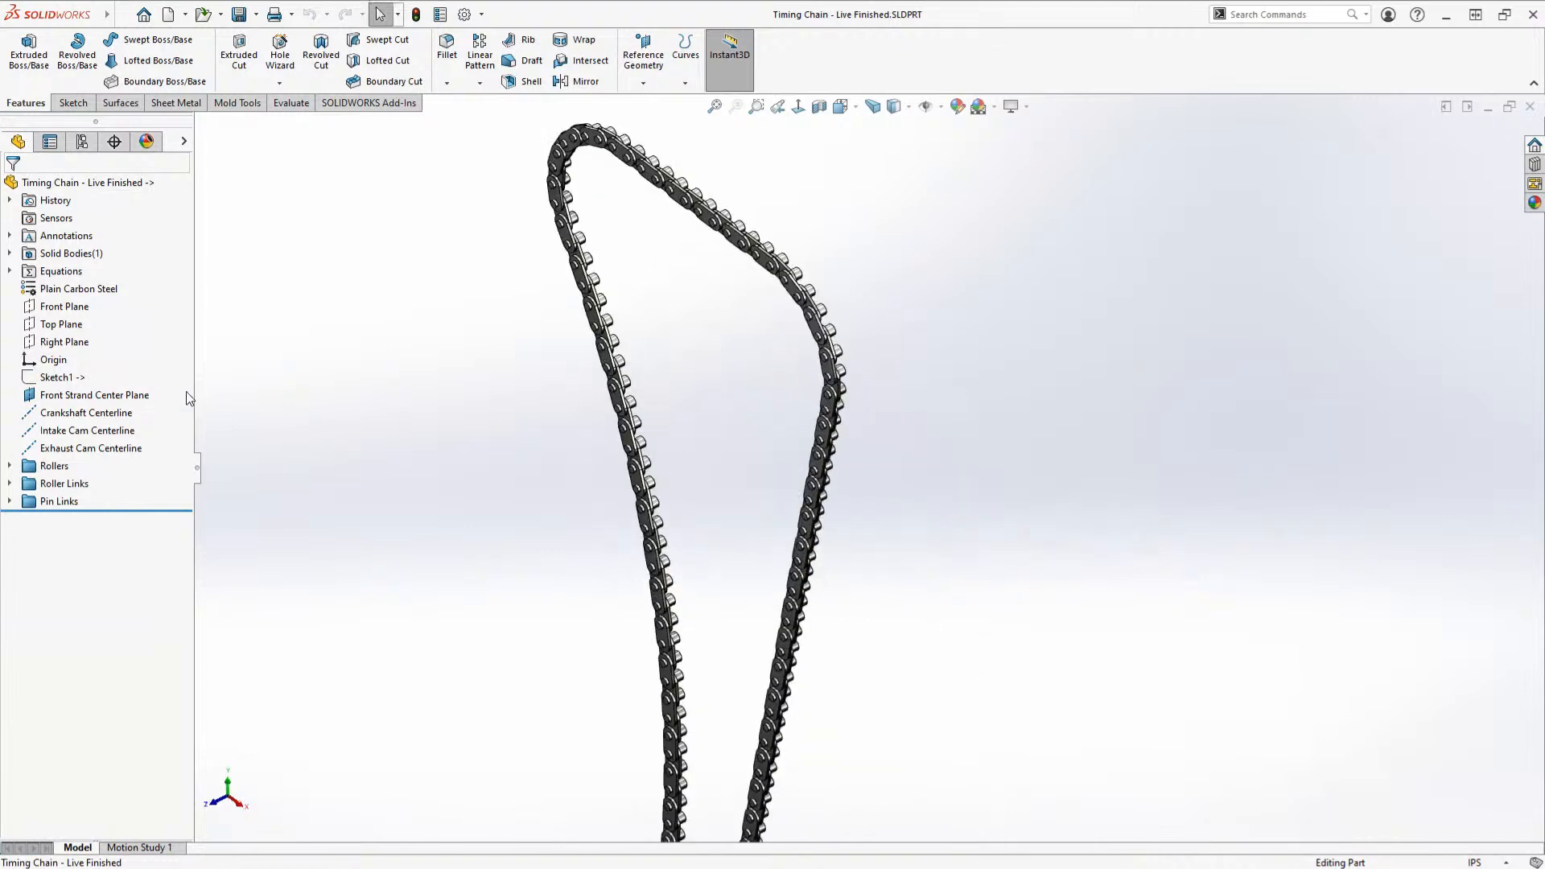
Step: Mirror the chain body about the Front Strand Center Plane with merged solids to complete the front strand
{"action": "left_click", "coordinate": [134, 395]}
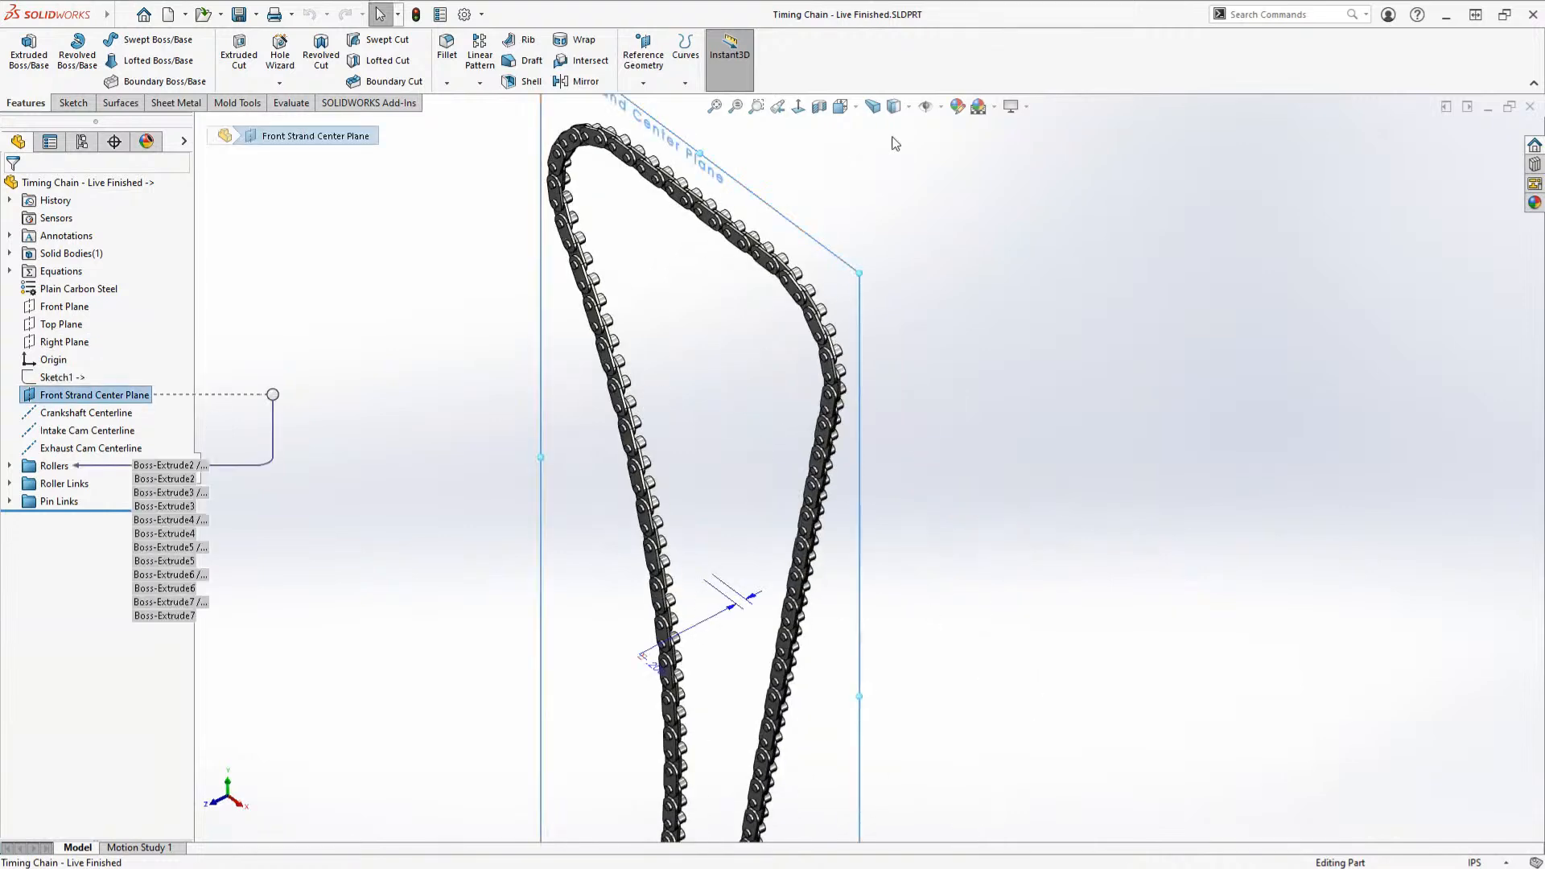
{"action": "left_click", "coordinate": [840, 107]}
{"action": "left_click", "coordinate": [875, 187]}
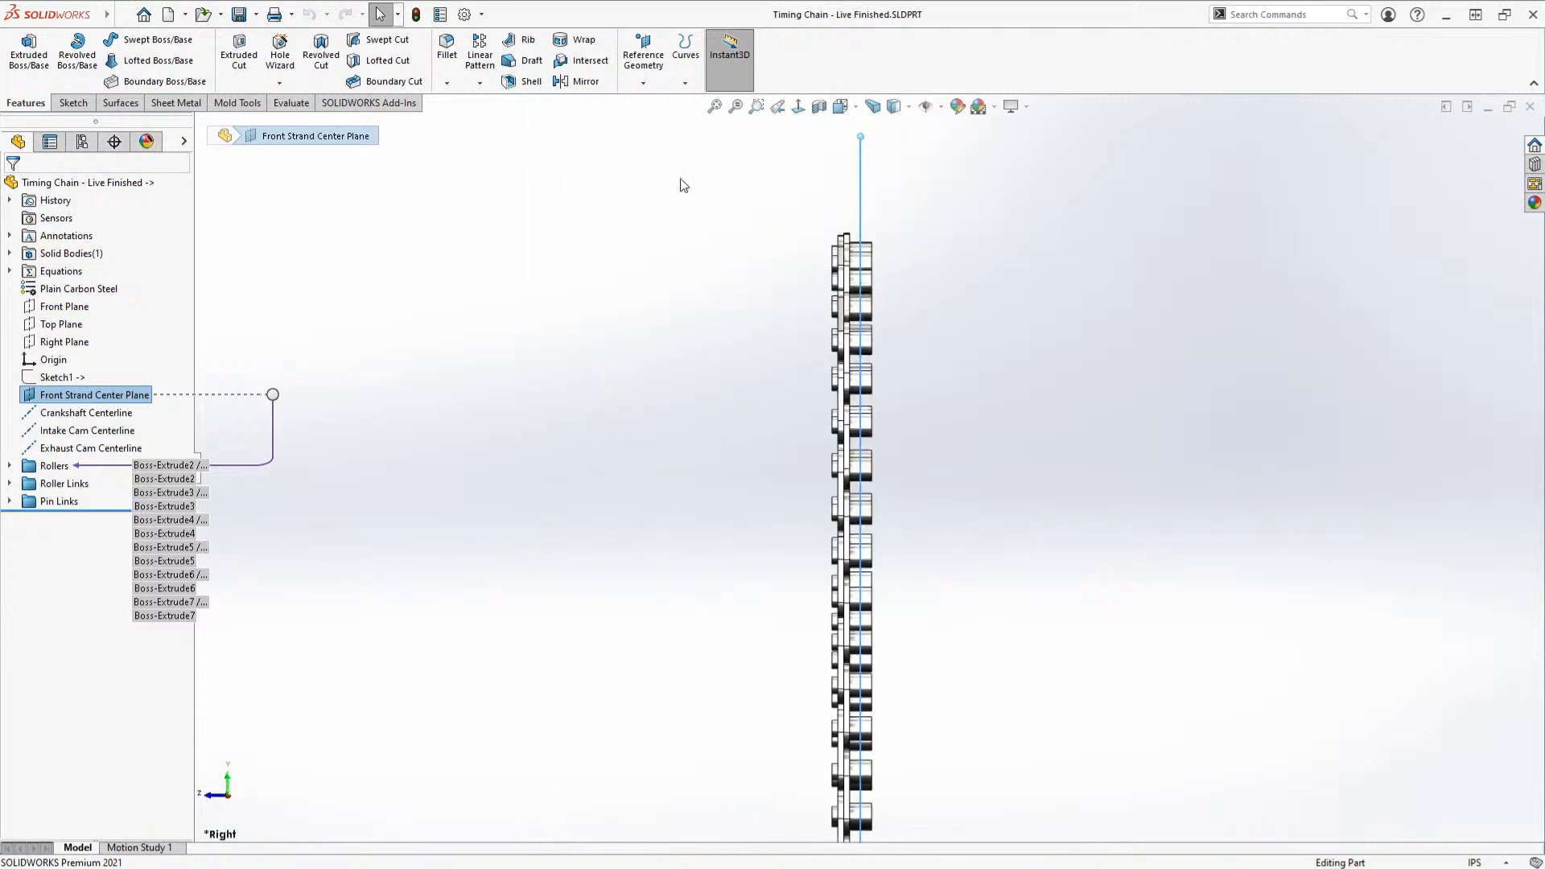
{"action": "key", "text": "s"}
{"action": "left_click", "coordinate": [748, 216]}
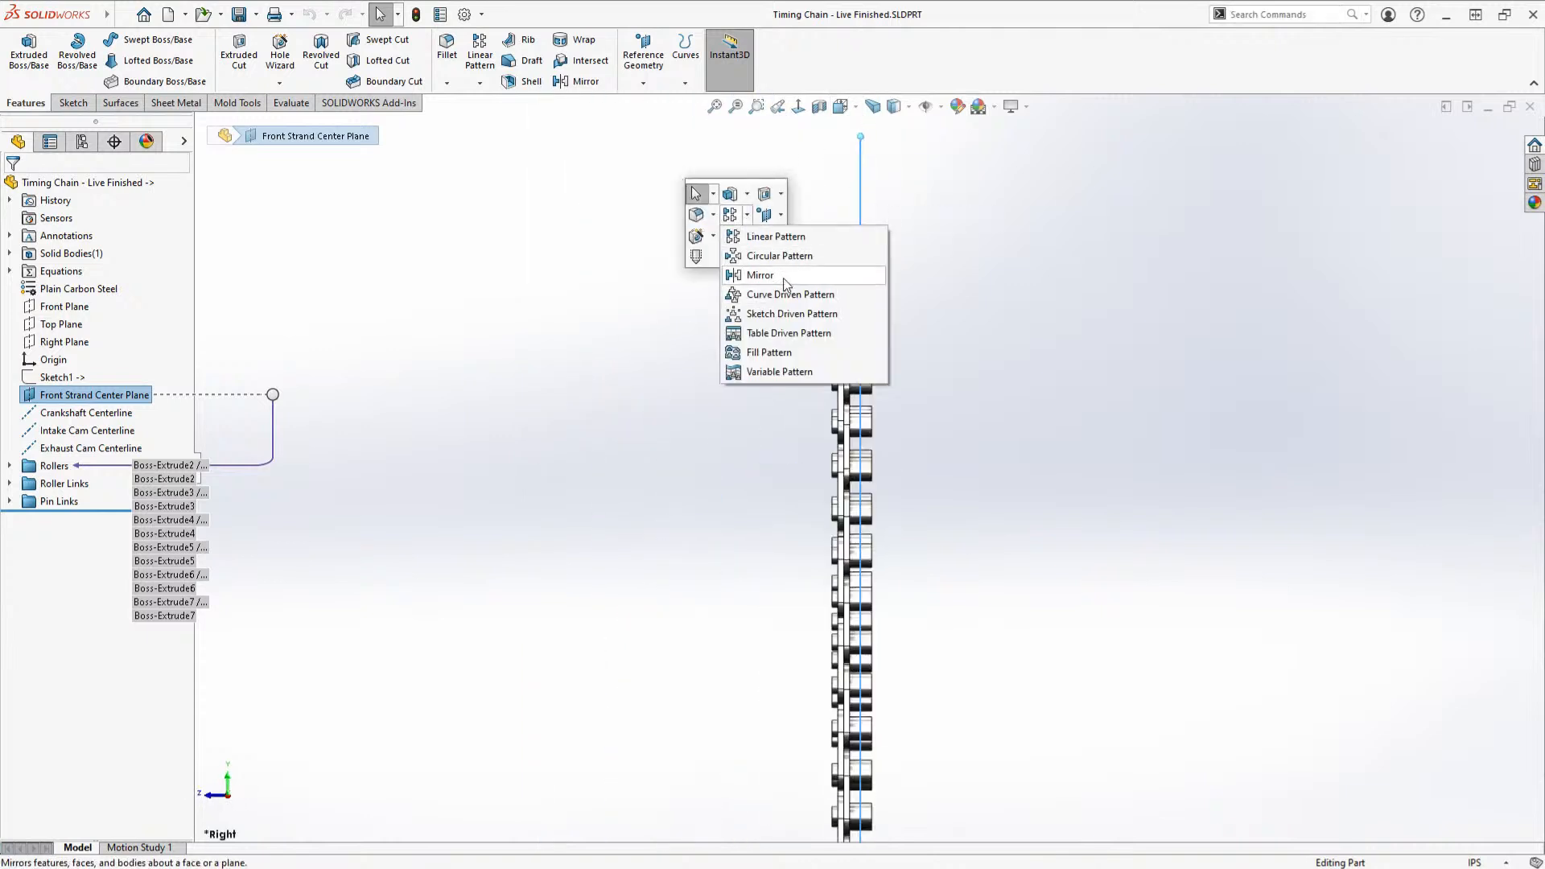
{"action": "left_click", "coordinate": [760, 269]}
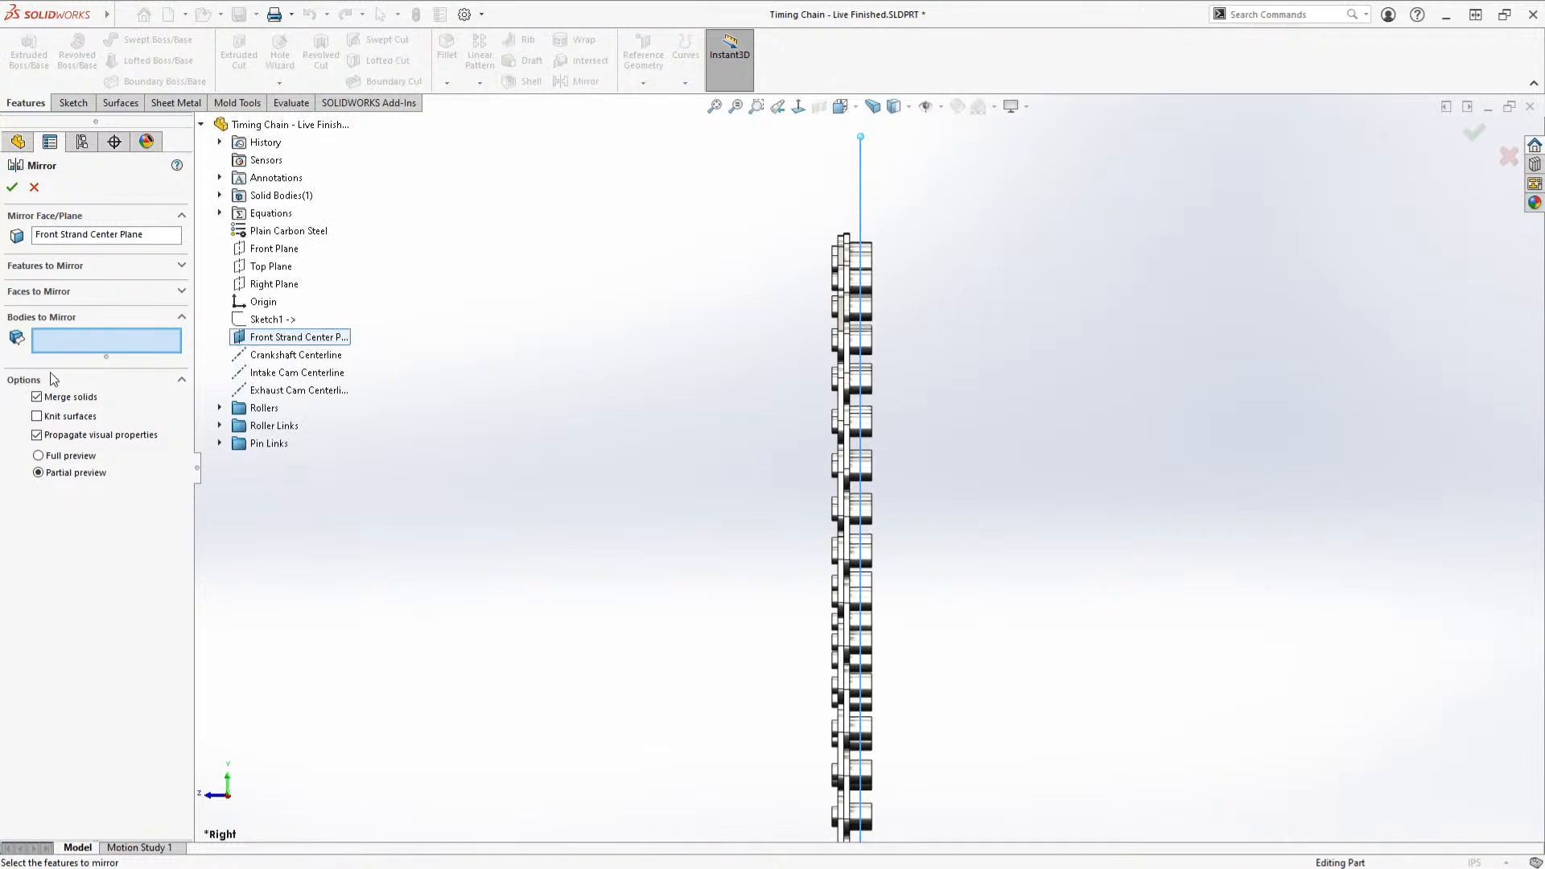
{"action": "left_click", "coordinate": [866, 285]}
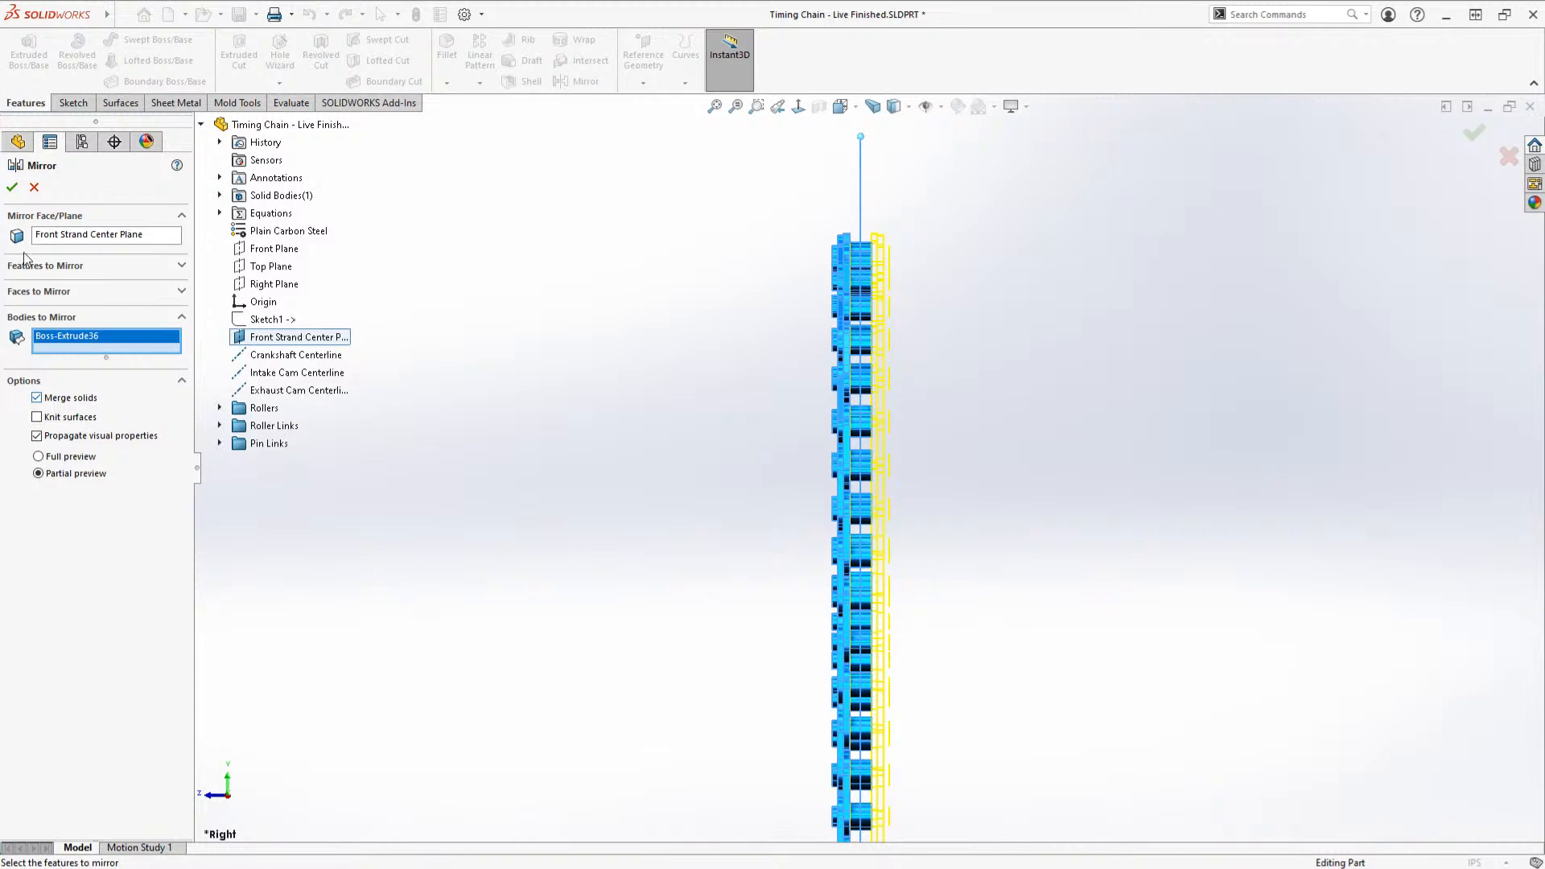
{"action": "key", "text": "Return"}
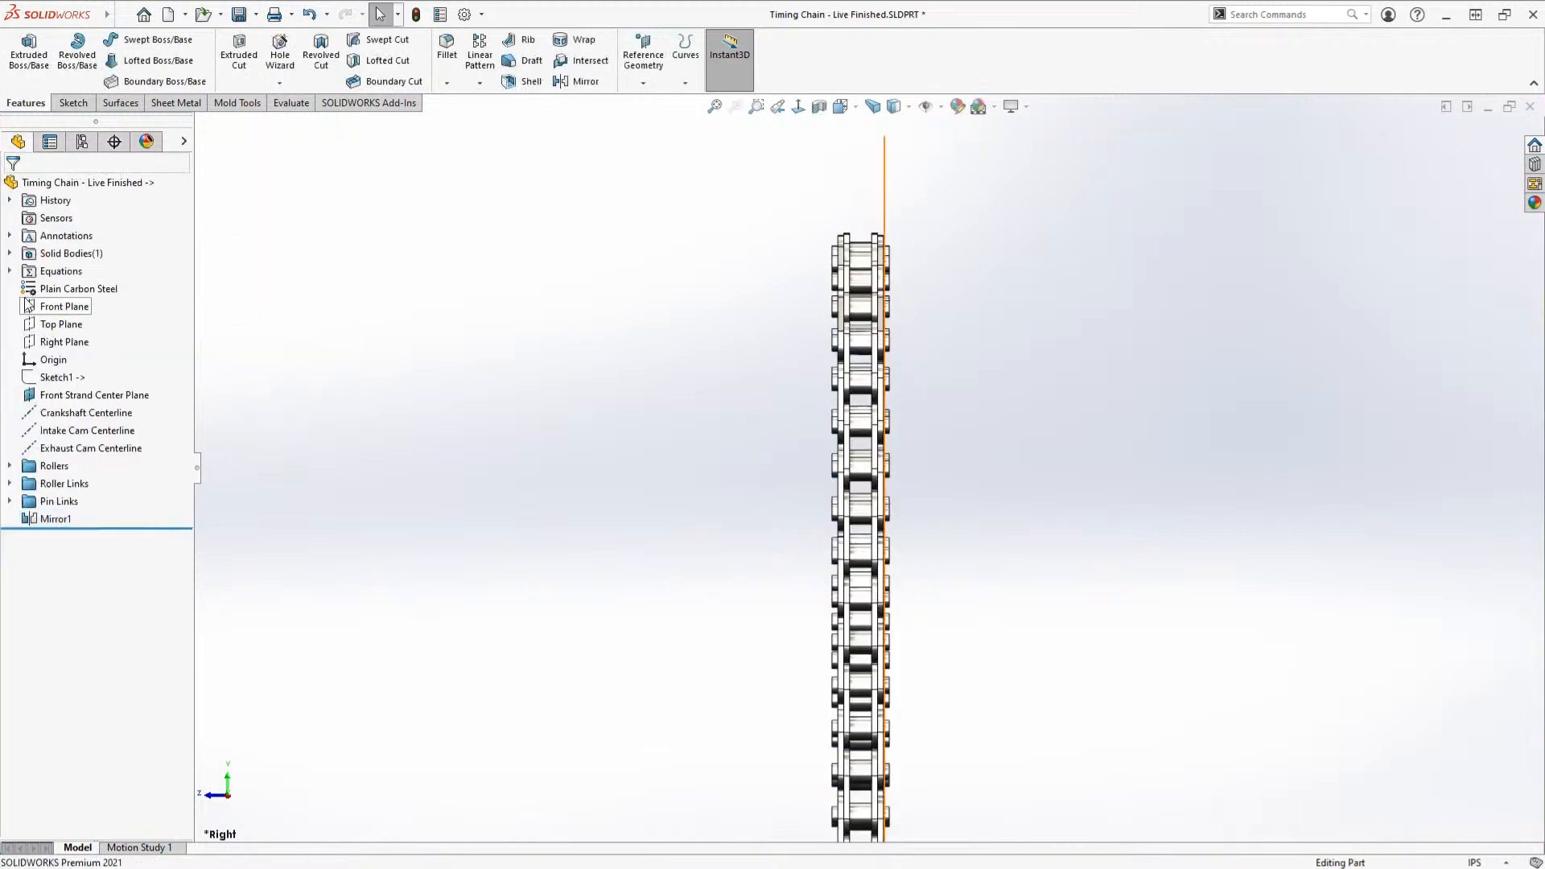
Step: Mirror the completed front strand body about the Front Plane with merged solids to form the double-strand chain
{"action": "double_click", "coordinate": [79, 257]}
{"action": "left_click", "coordinate": [74, 271]}
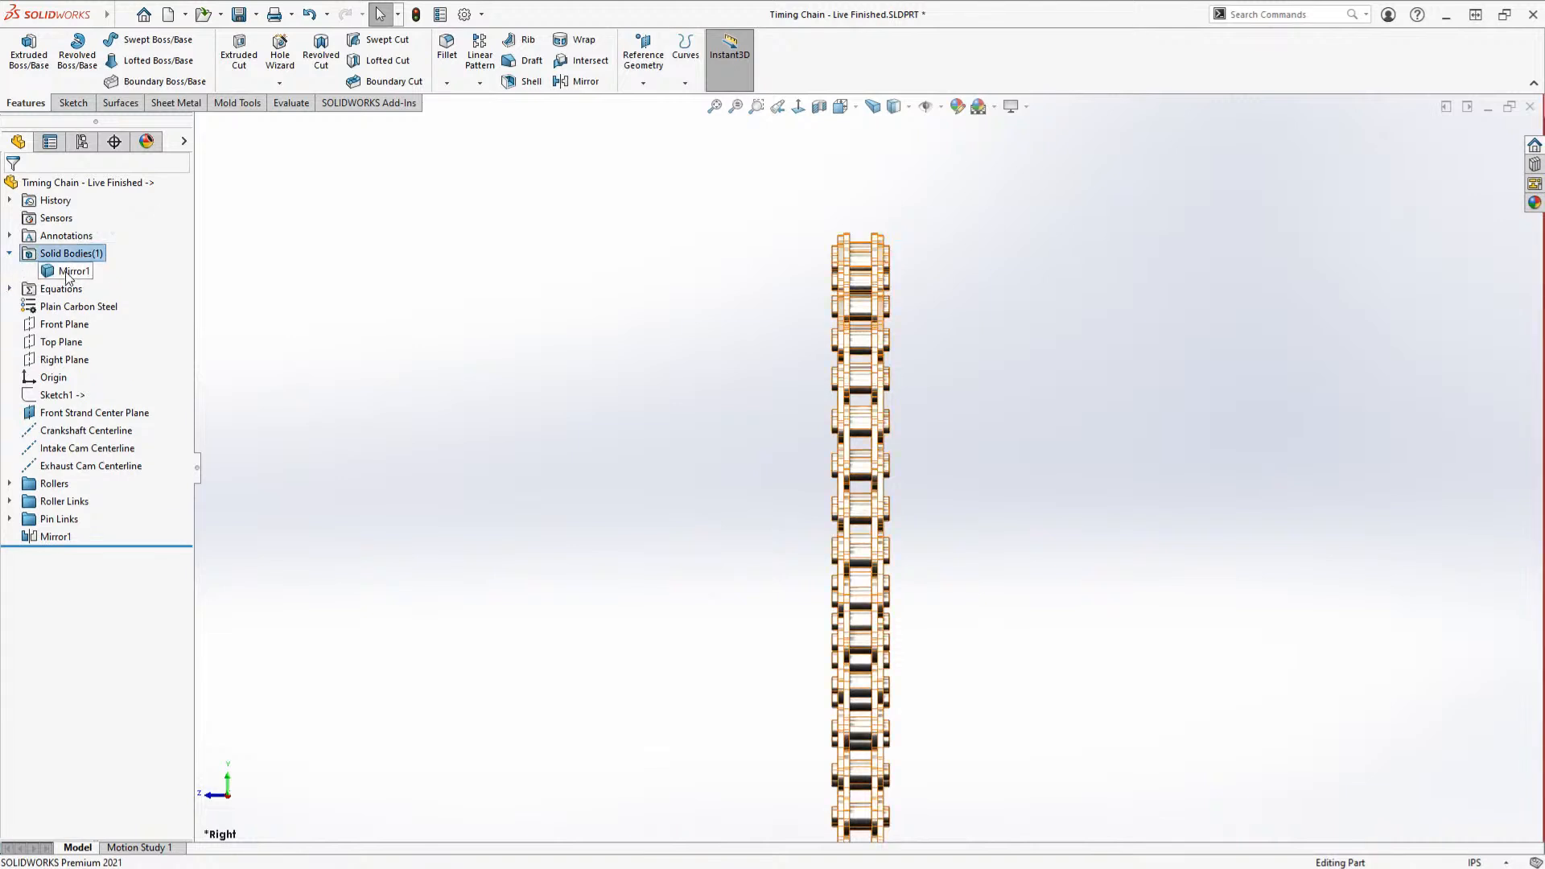
{"action": "key", "text": "s"}
{"action": "left_click", "coordinate": [592, 277]}
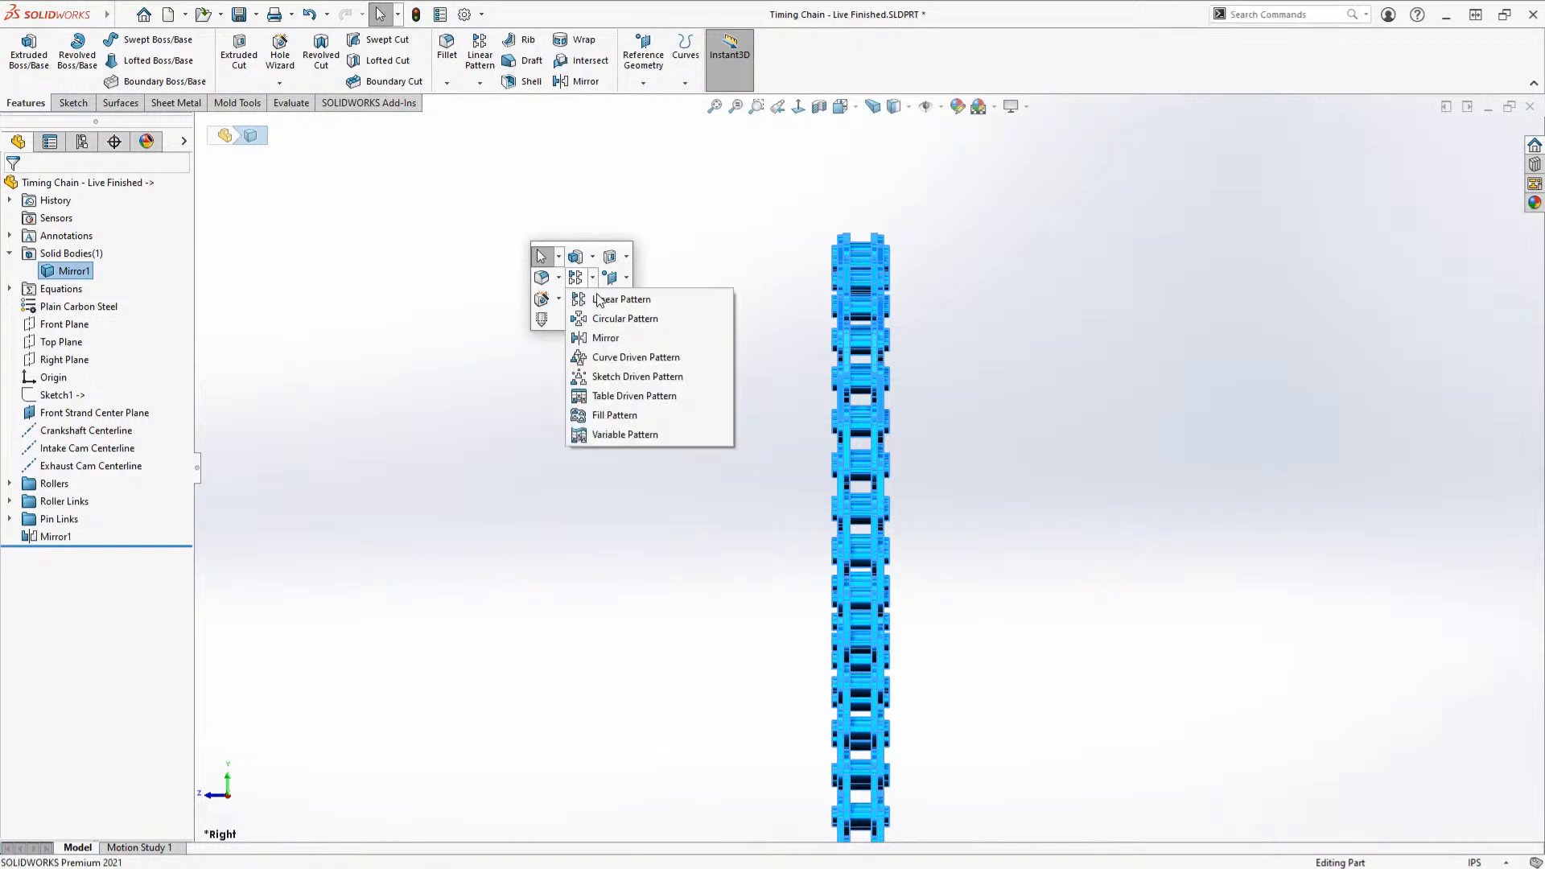
{"action": "left_click", "coordinate": [606, 338]}
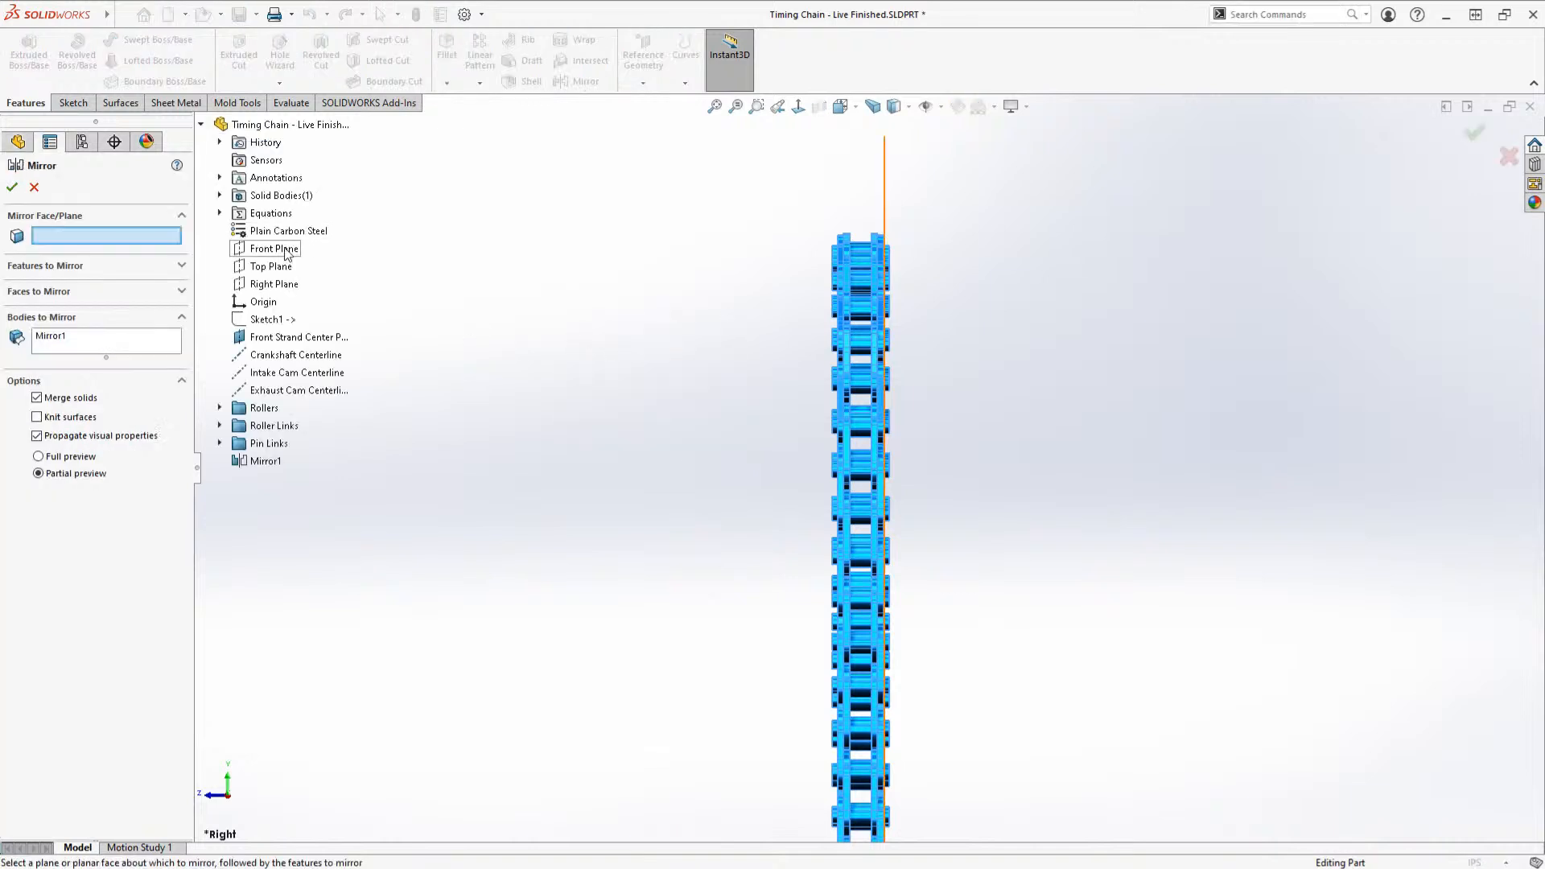
{"action": "left_click", "coordinate": [274, 249]}
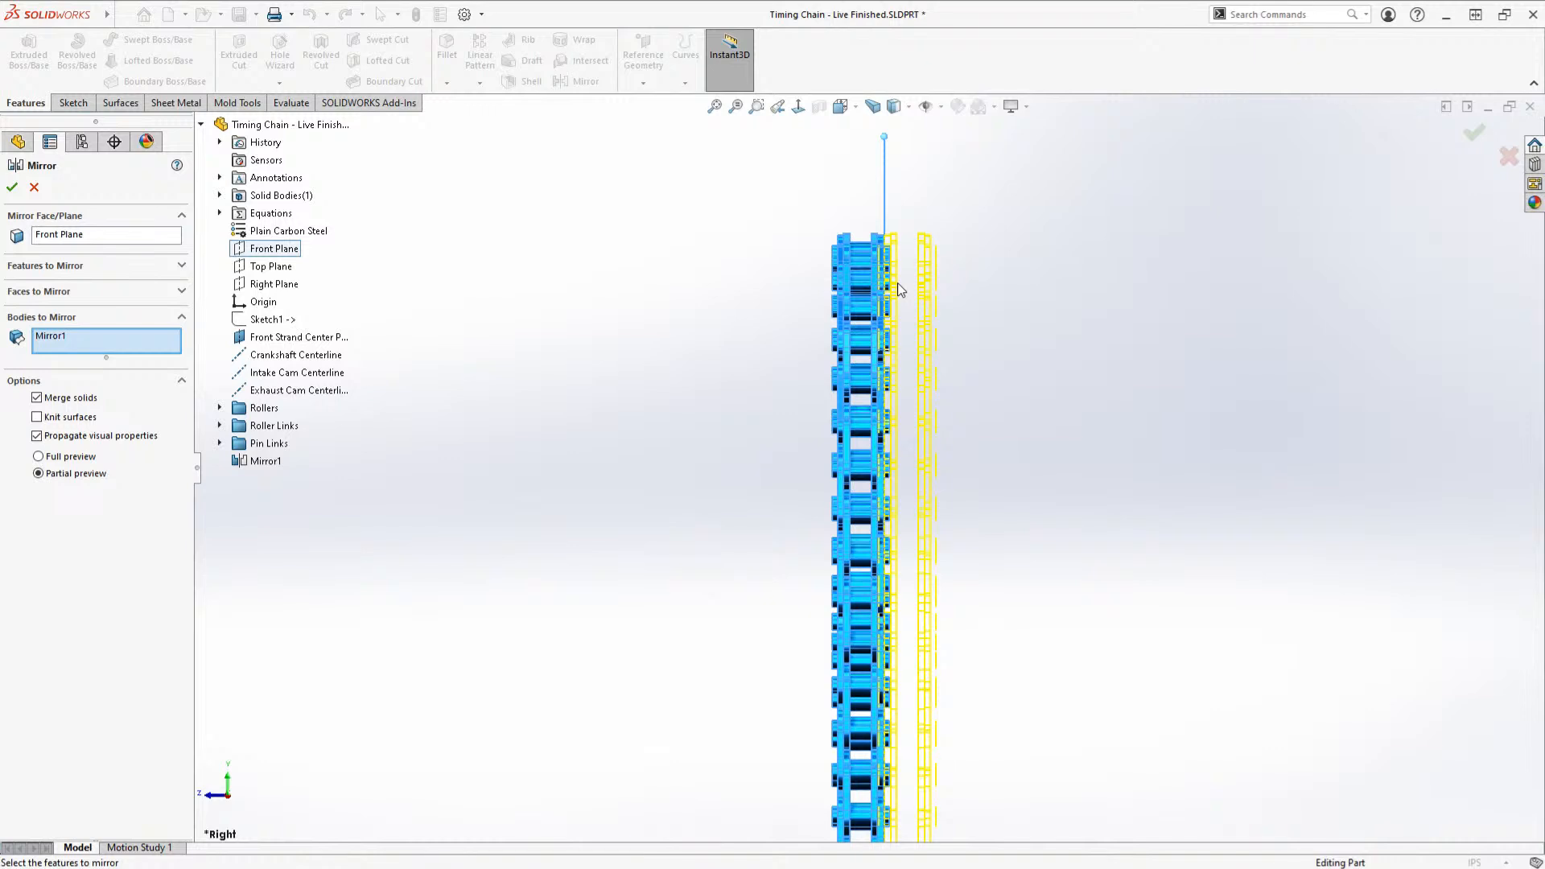
{"action": "left_click", "coordinate": [1472, 143]}
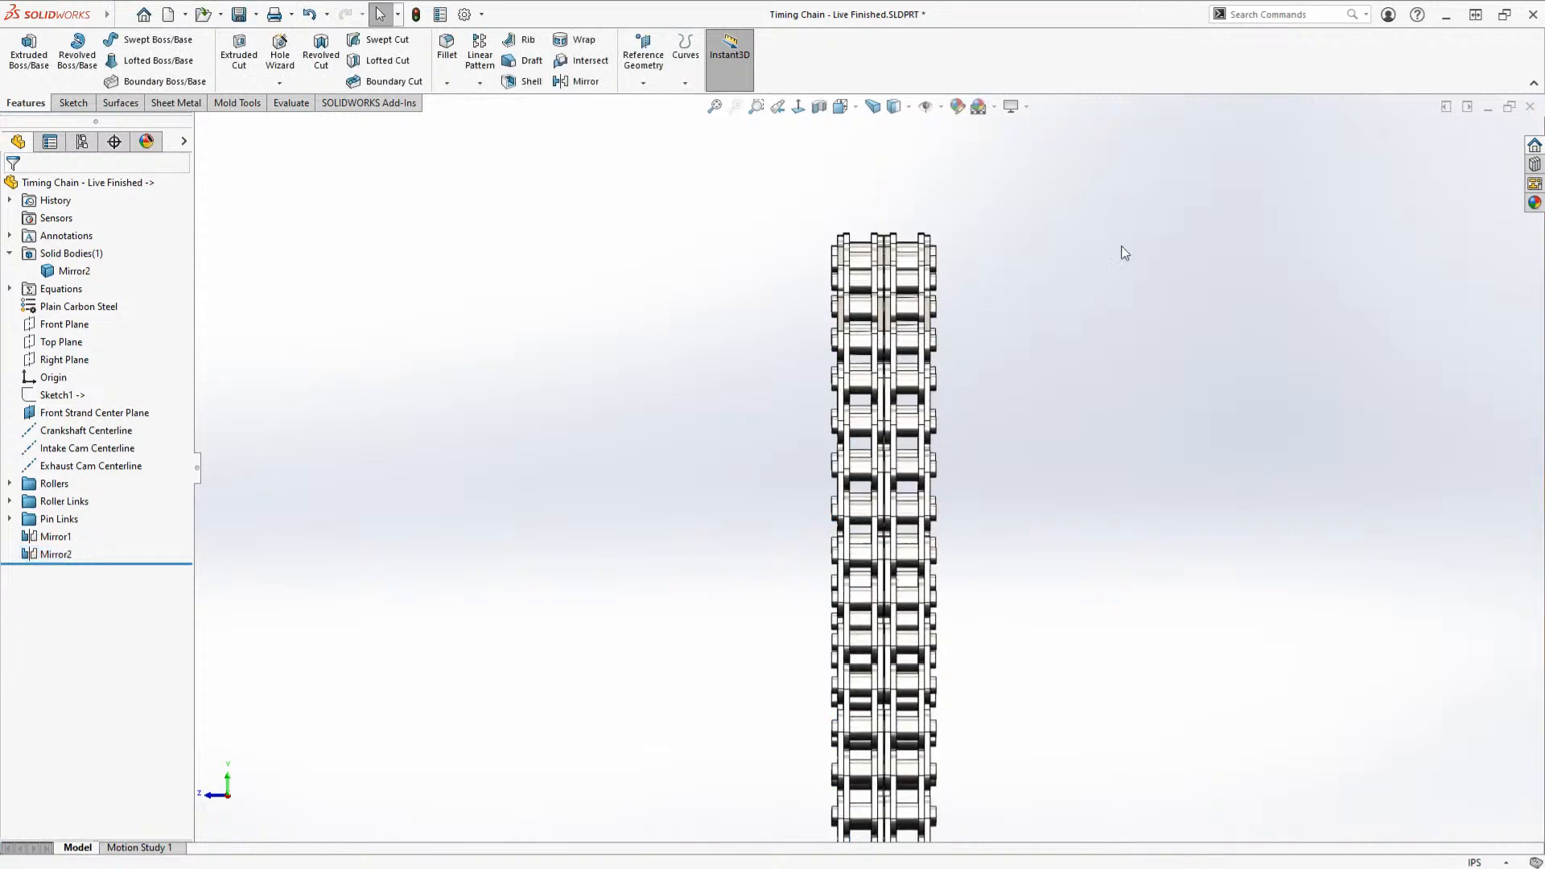
{"action": "key", "text": "ctrl+7"}
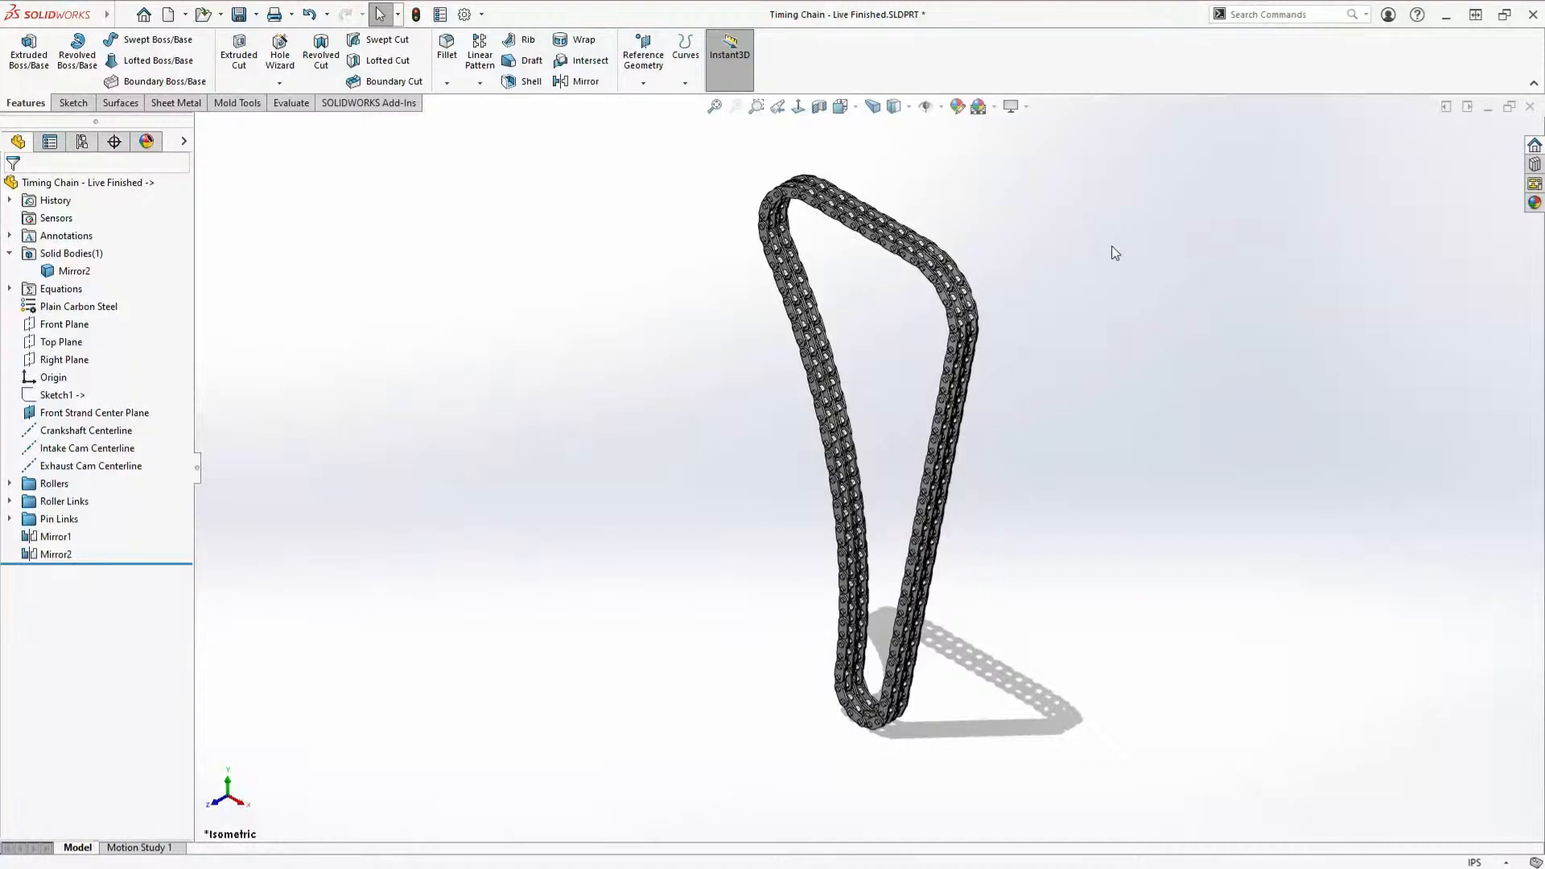
Step: Look through the Roller Links and Rollers feature folders and check the sketches behind the last roller extrusions
{"action": "key", "text": "ctrl+w"}
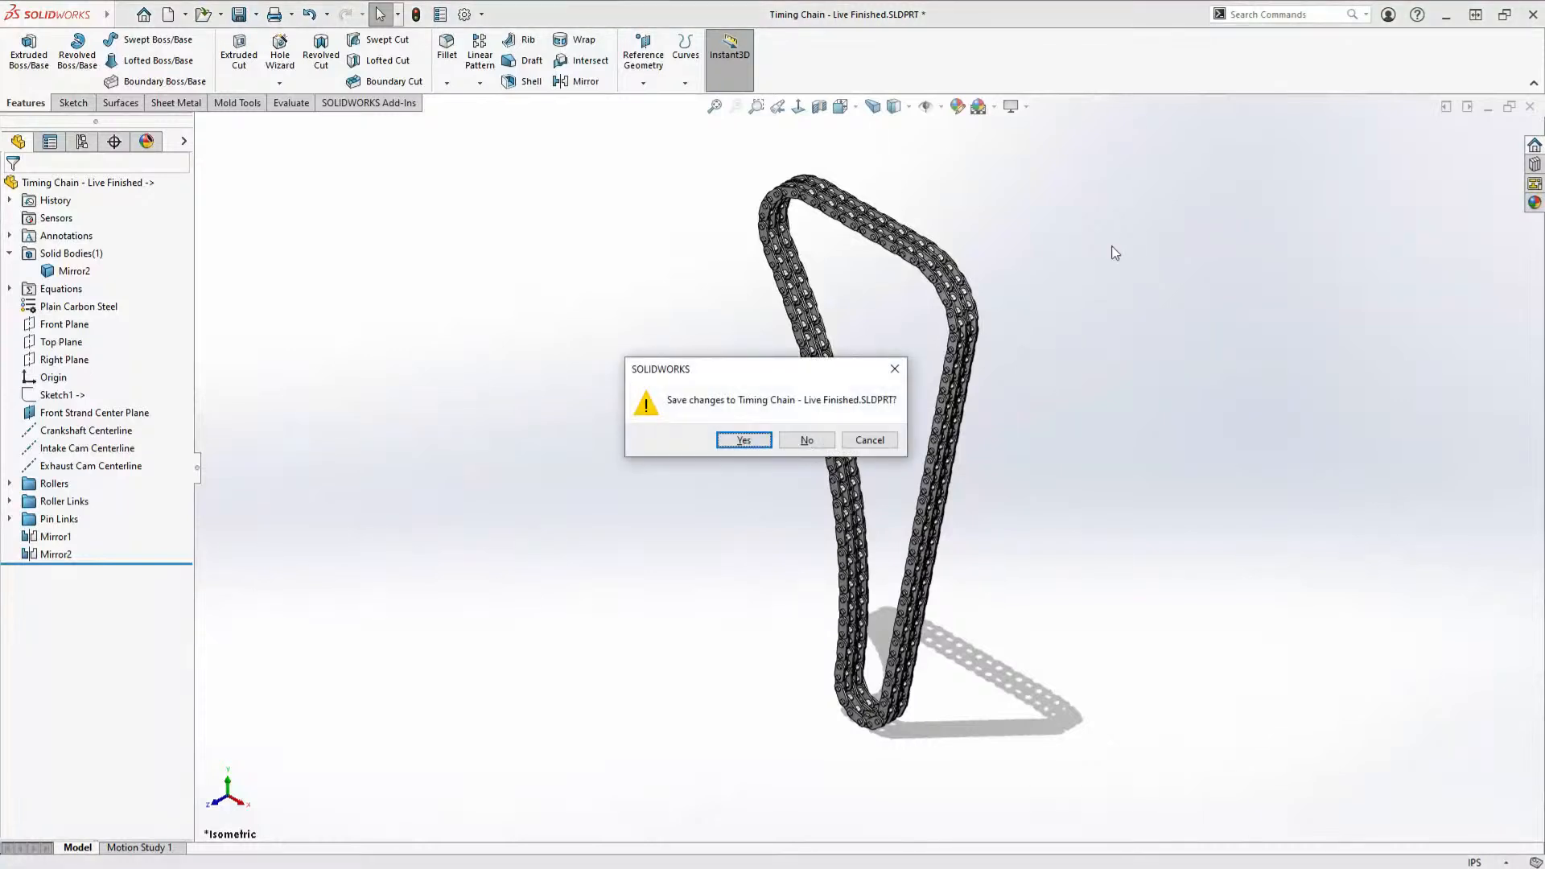
{"action": "key", "text": "Escape"}
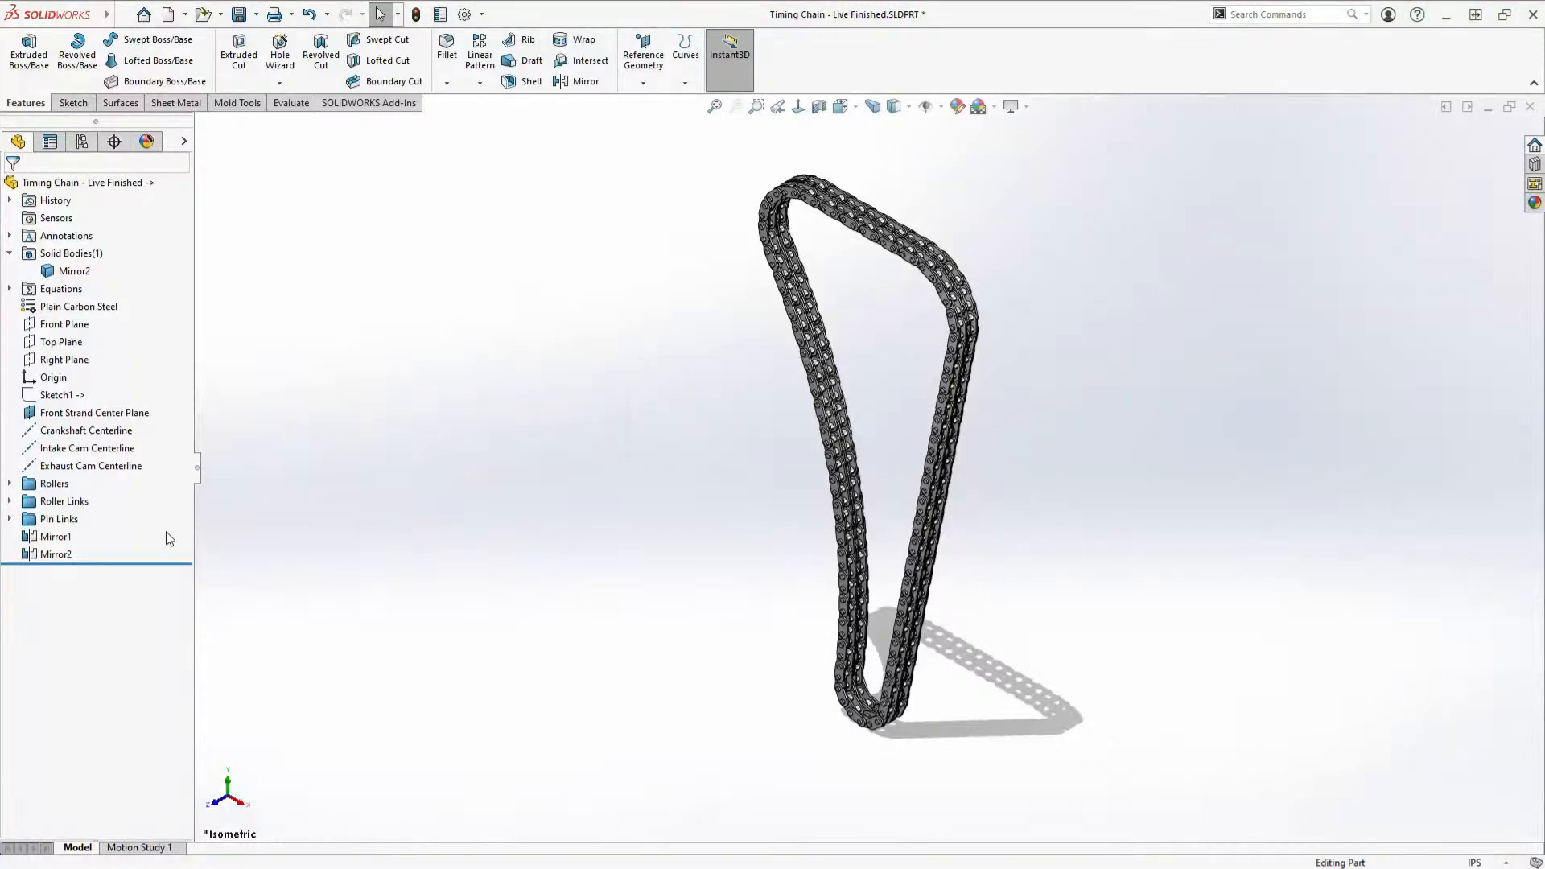
{"action": "left_click", "coordinate": [10, 502]}
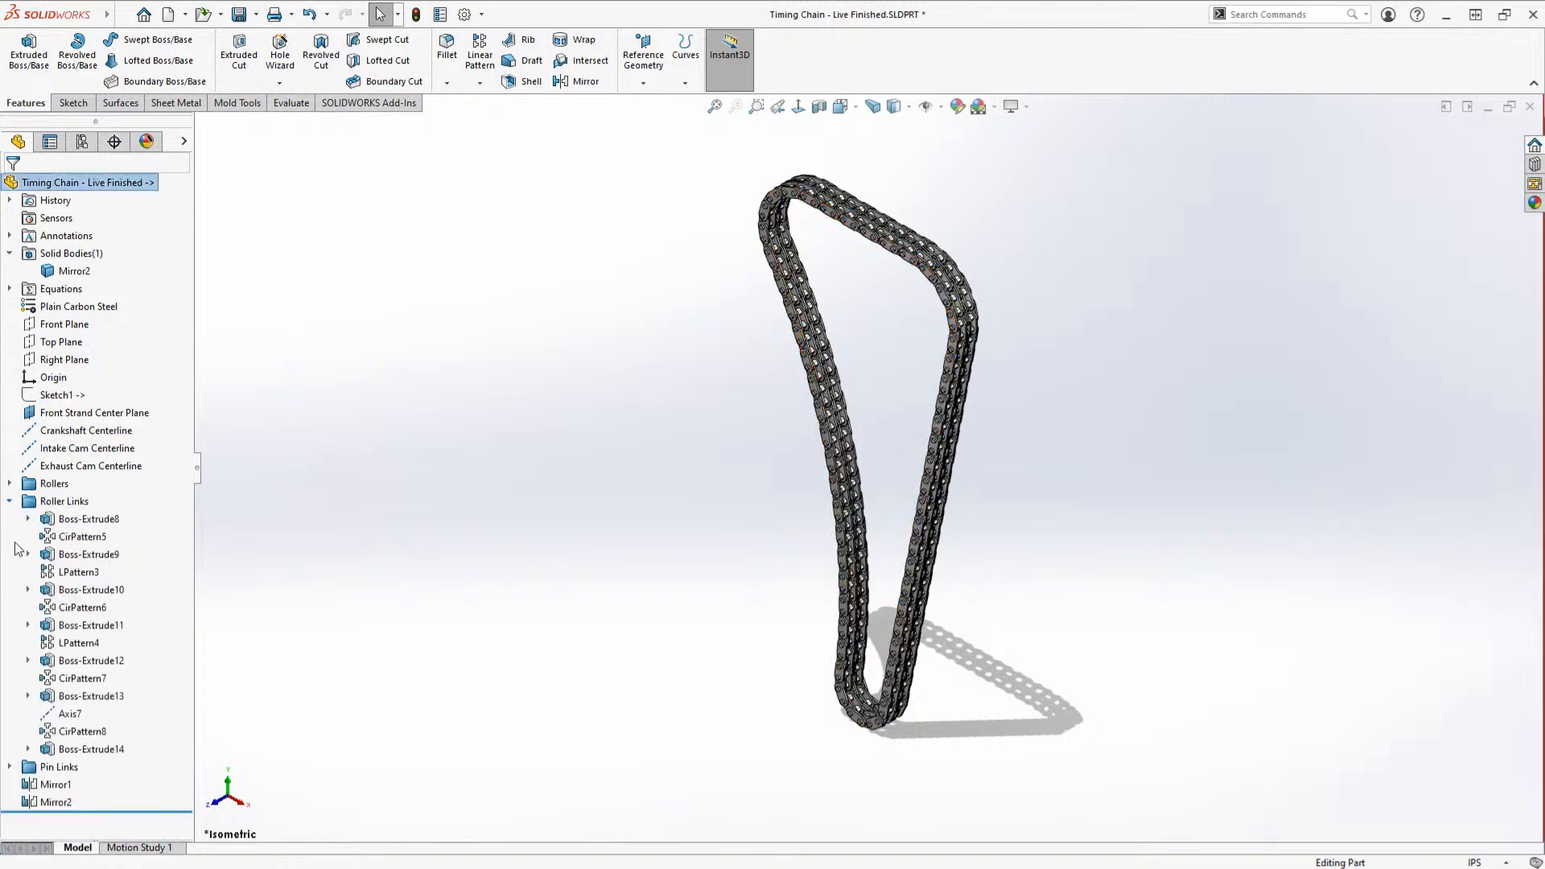
{"action": "left_click", "coordinate": [29, 695]}
{"action": "left_click", "coordinate": [29, 695]}
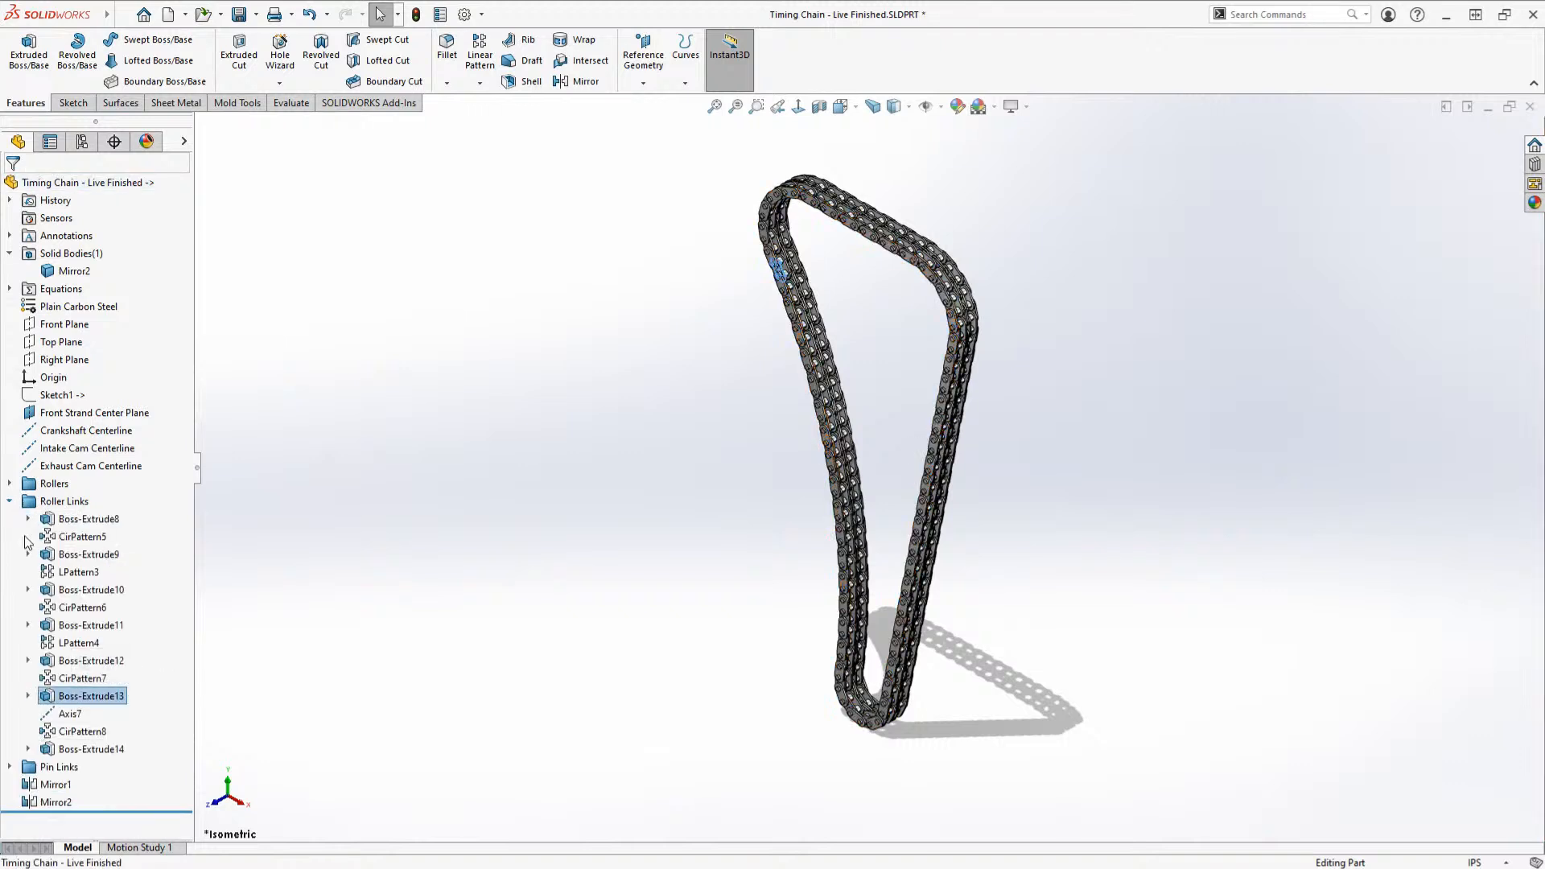
{"action": "left_click", "coordinate": [9, 501]}
{"action": "left_click", "coordinate": [9, 484]}
{"action": "left_click", "coordinate": [28, 643]}
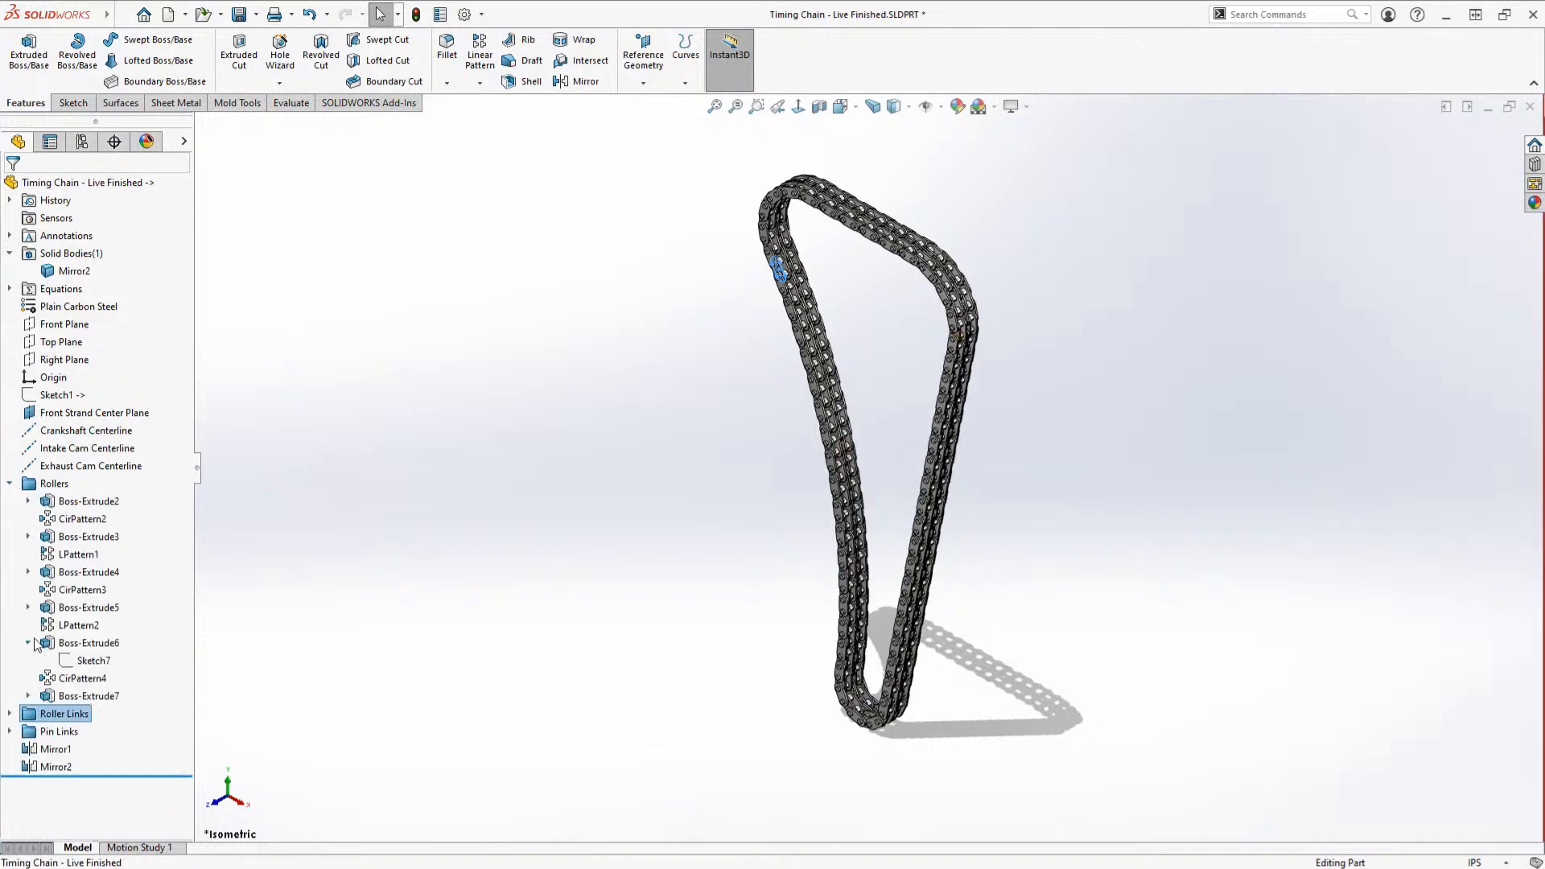
{"action": "left_click", "coordinate": [28, 696]}
{"action": "left_click", "coordinate": [78, 713]}
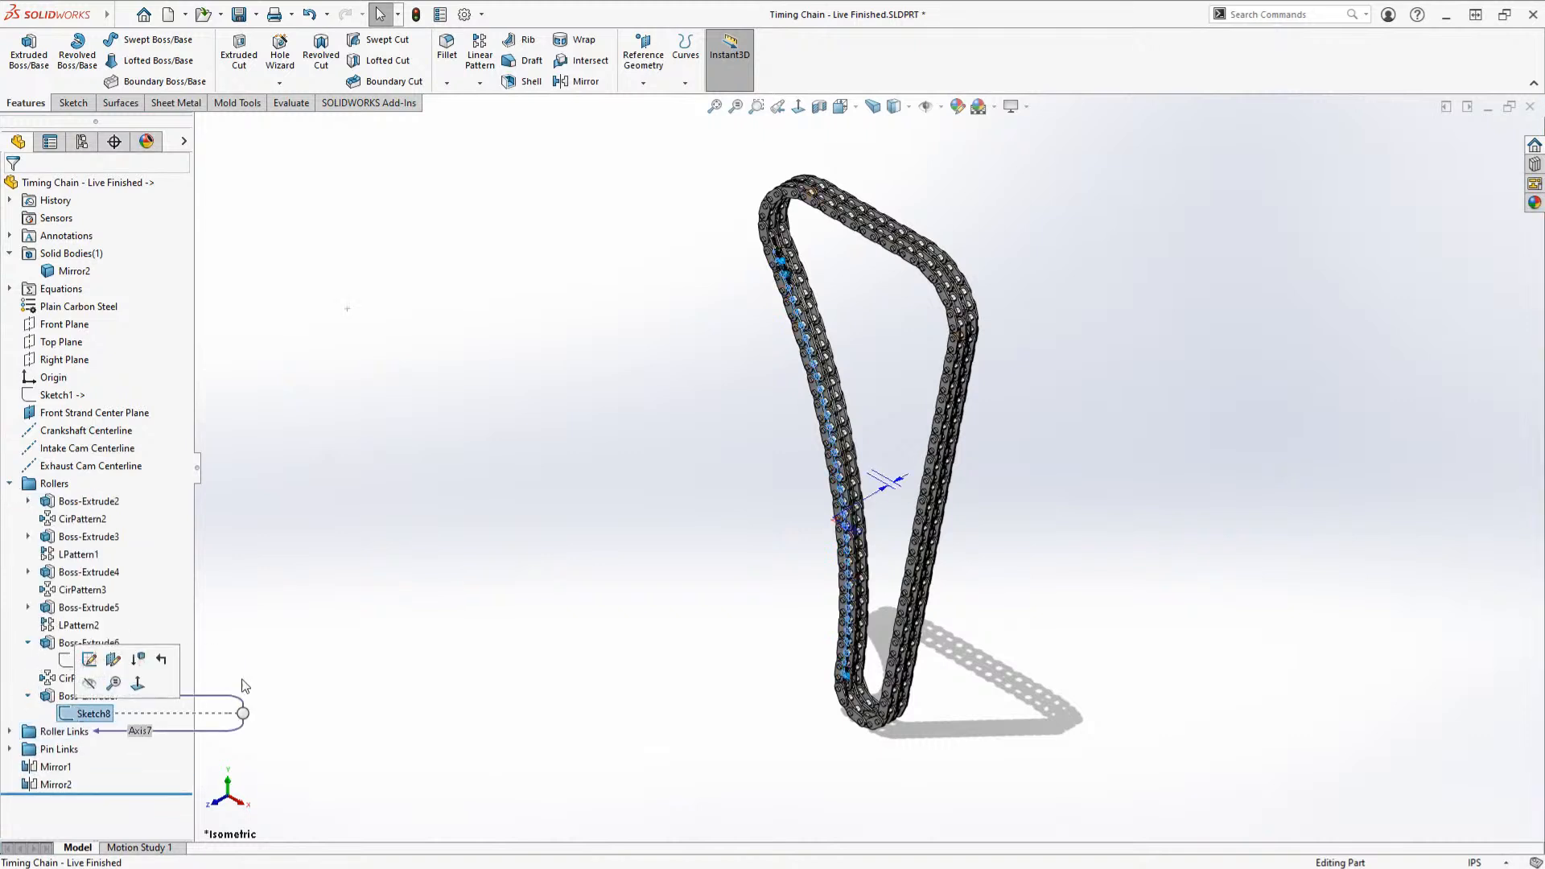
{"action": "left_click", "coordinate": [466, 515]}
{"action": "scroll", "coordinate": [813, 602], "scroll_direction": "down", "scroll_amount": 4}
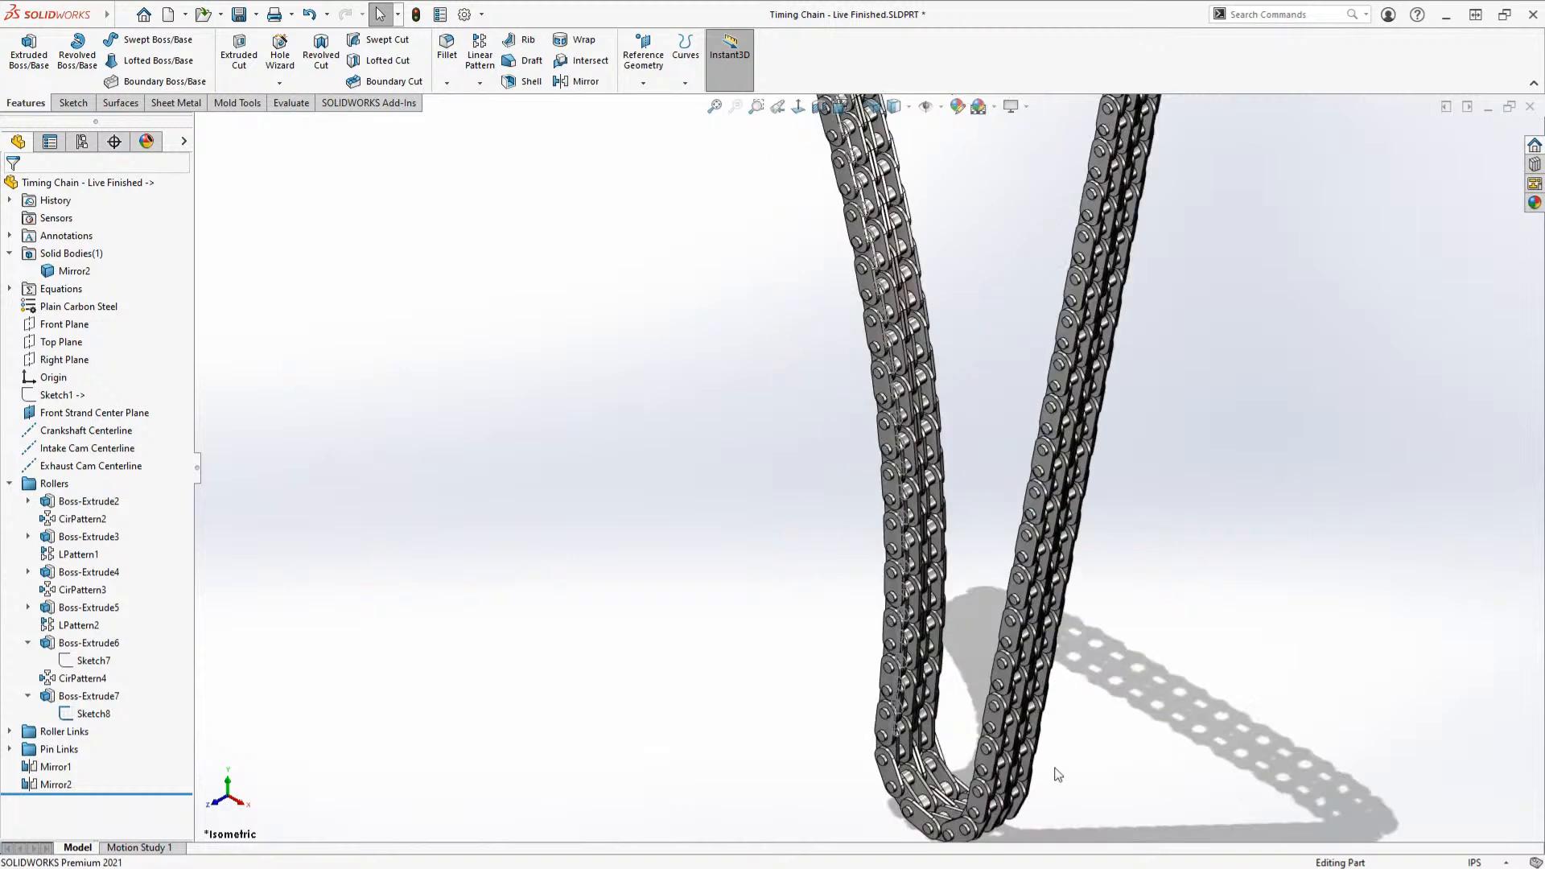
Step: Make the chain path sketch, Sketch1, visible in the model
{"action": "left_click", "coordinate": [63, 394]}
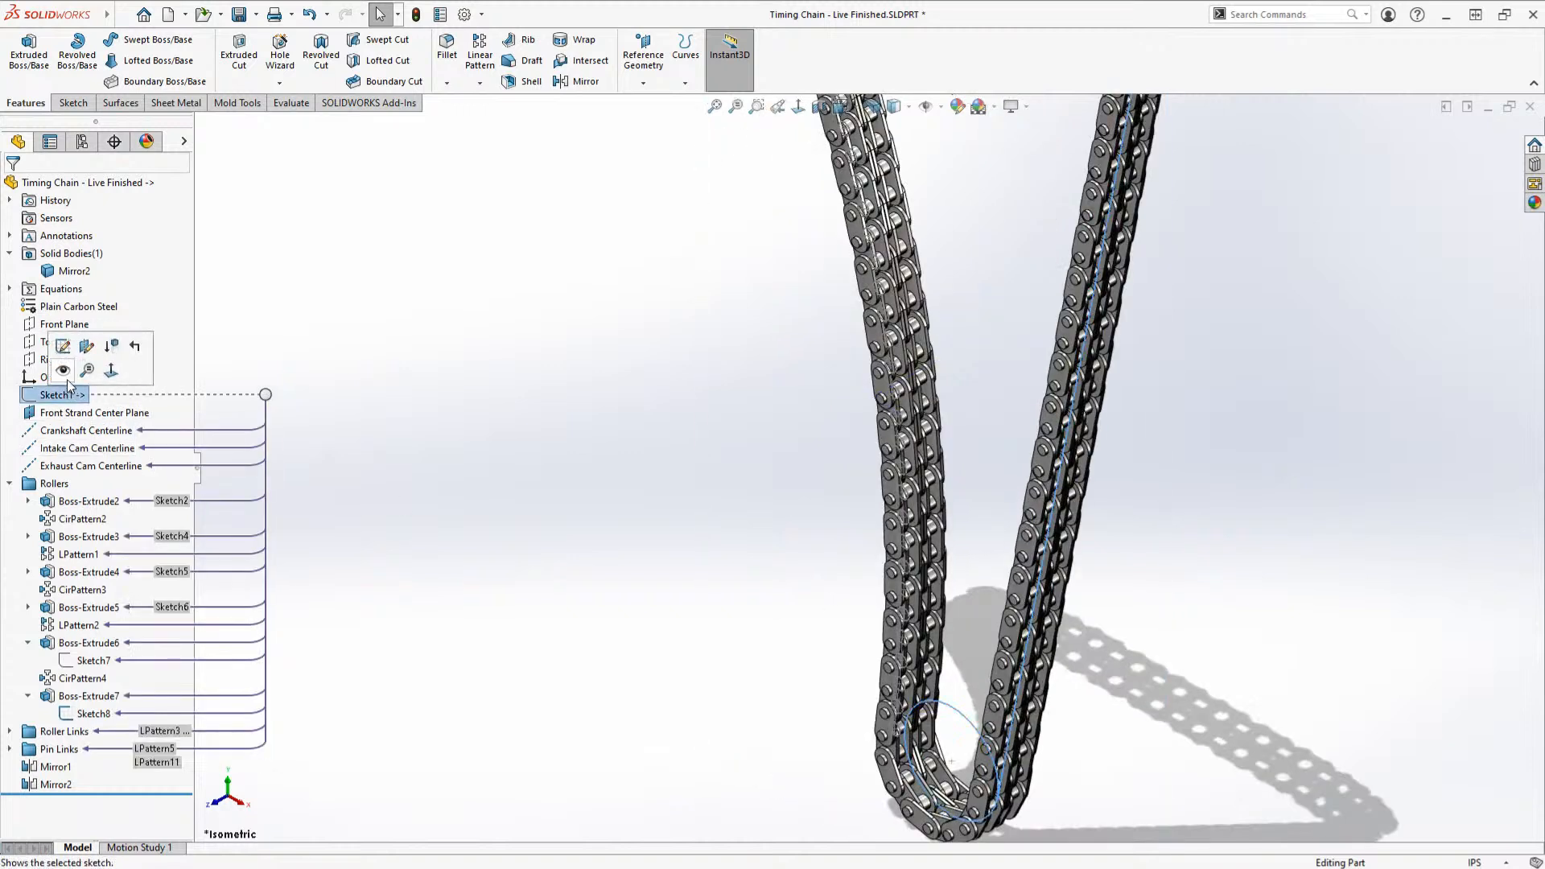
{"action": "left_click", "coordinate": [63, 370]}
{"action": "left_click", "coordinate": [427, 382]}
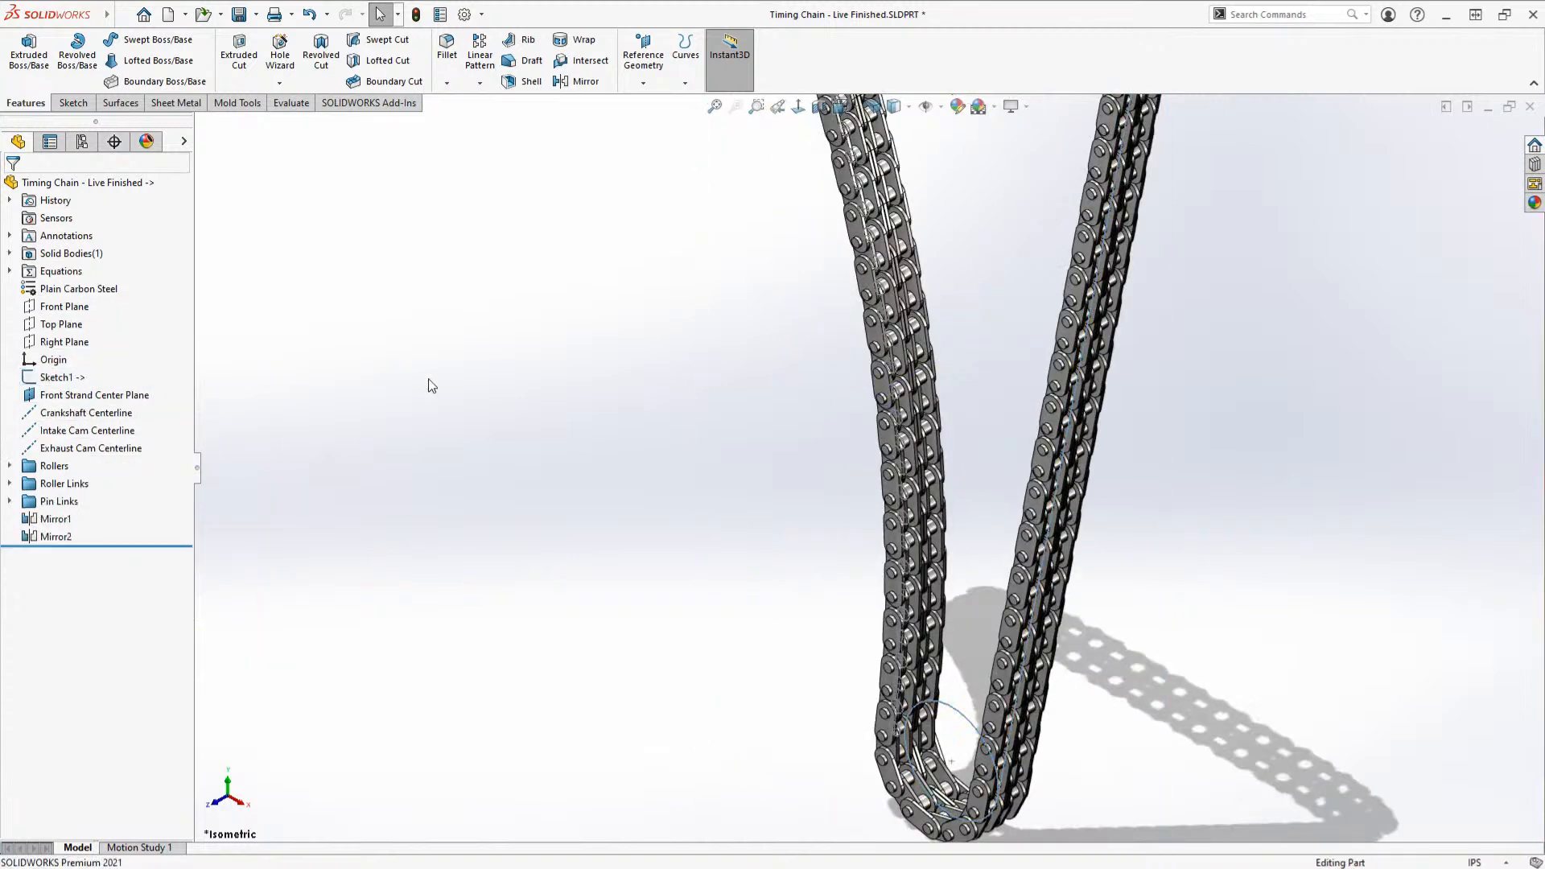
Step: Close the finished chain part, saving its changes, and view the whole engine assembly with the chain in place
{"action": "key", "text": "ctrl+w"}
{"action": "left_click", "coordinate": [743, 443]}
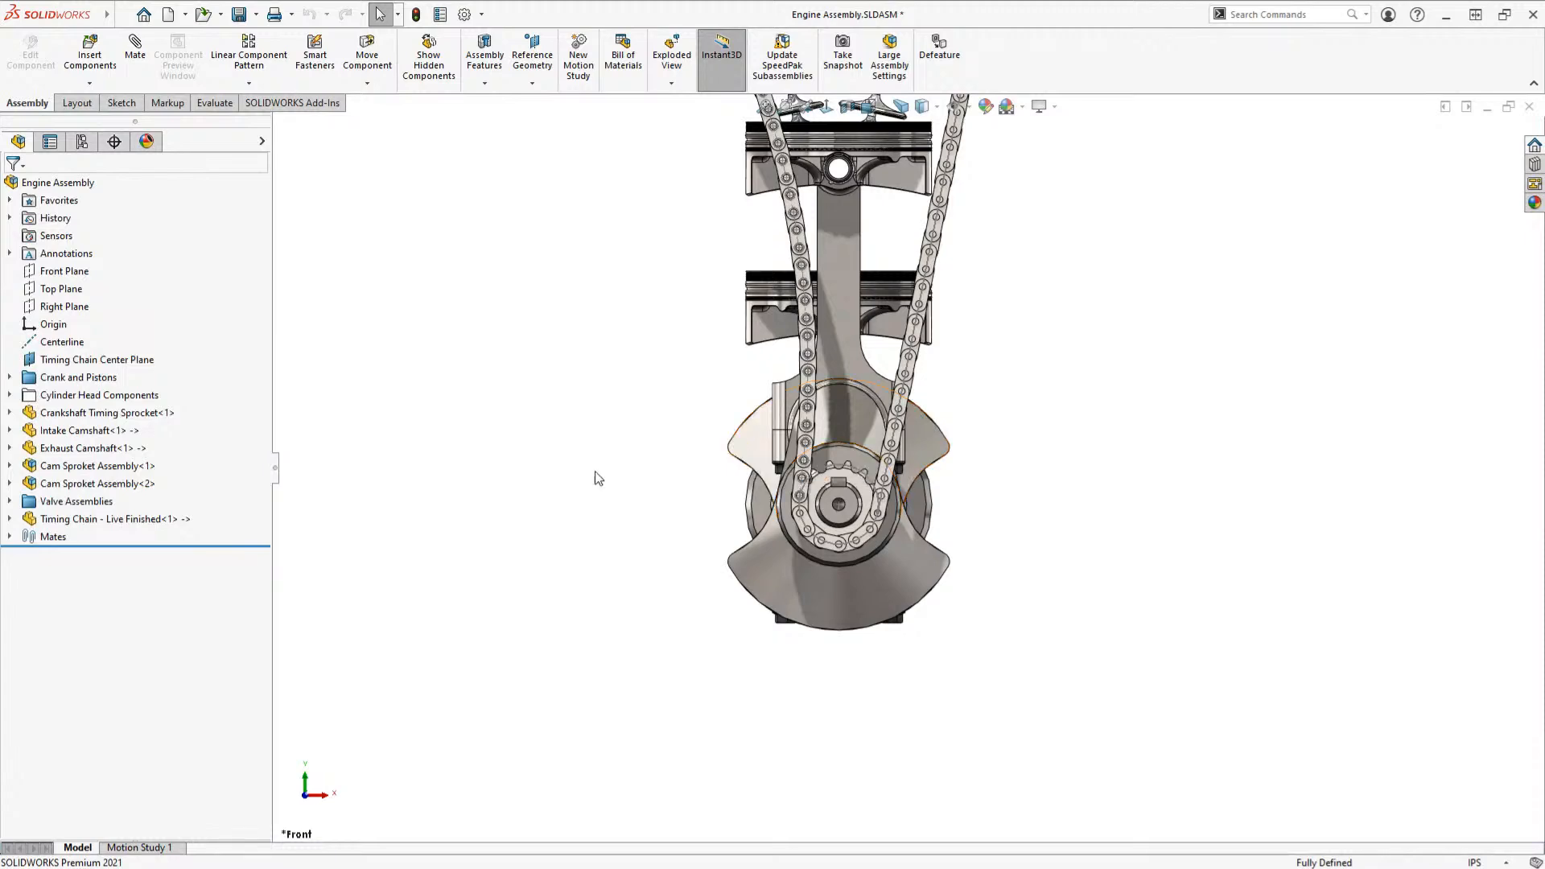
{"action": "scroll", "coordinate": [595, 478], "scroll_direction": "up", "scroll_amount": 5}
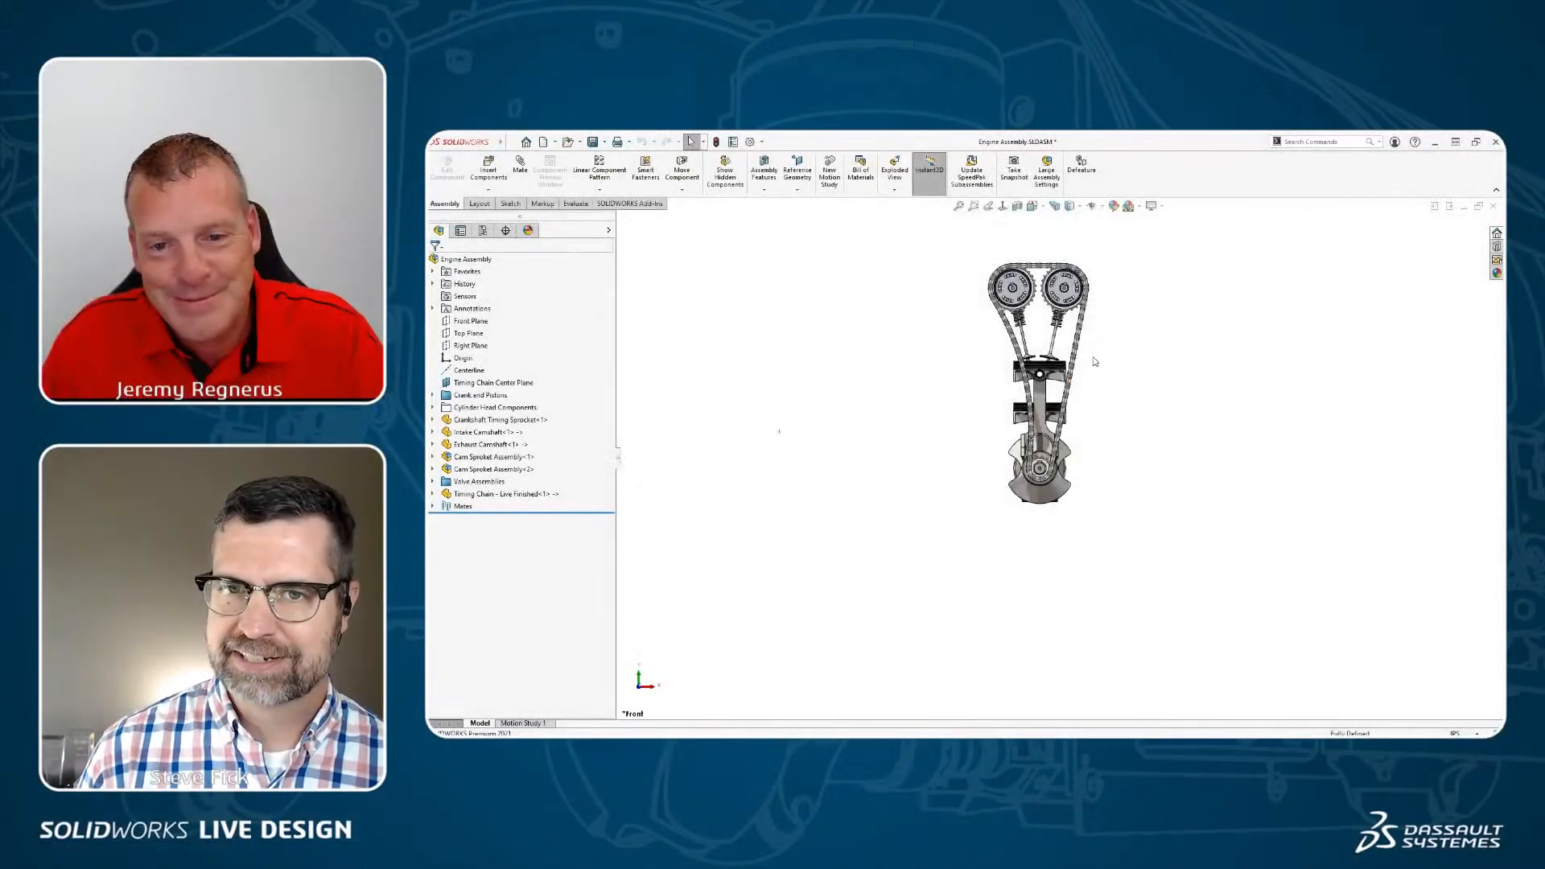
Step: Edit the Timing Chain - Live Finished part in the assembly's context and roll its features back to just after the Rollers folder
{"action": "scroll", "coordinate": [960, 330], "scroll_direction": "down", "scroll_amount": 4}
{"action": "middle_click_drag", "start_coordinate": [1076, 390], "coordinate": [921, 503]}
{"action": "scroll", "coordinate": [946, 487], "scroll_direction": "up", "scroll_amount": 2}
{"action": "scroll", "coordinate": [893, 514], "scroll_direction": "down", "scroll_amount": 2}
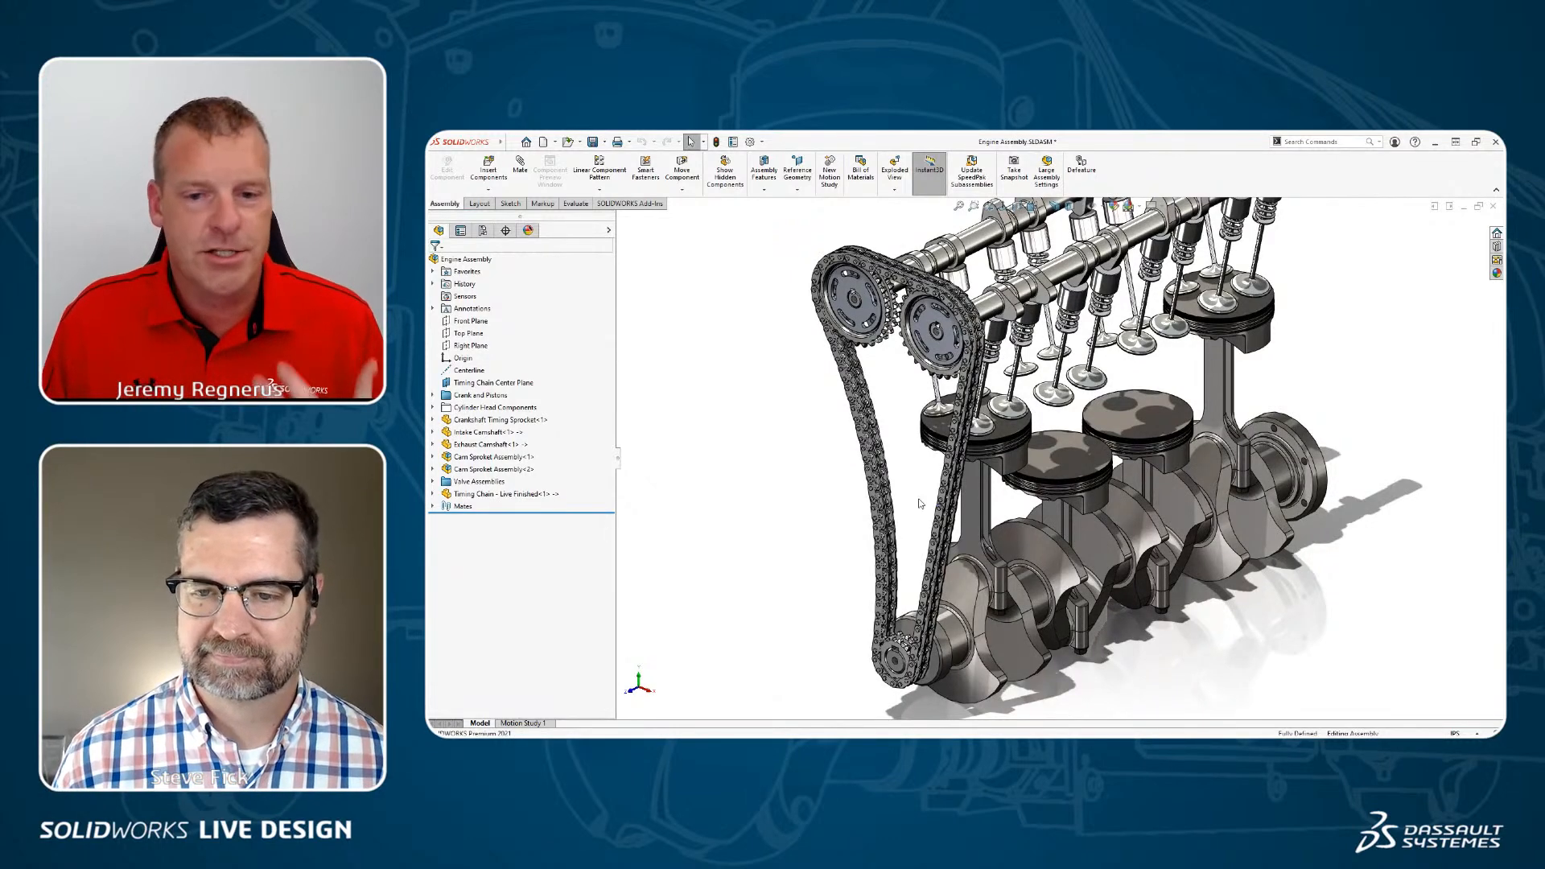
{"action": "left_click", "coordinate": [504, 494]}
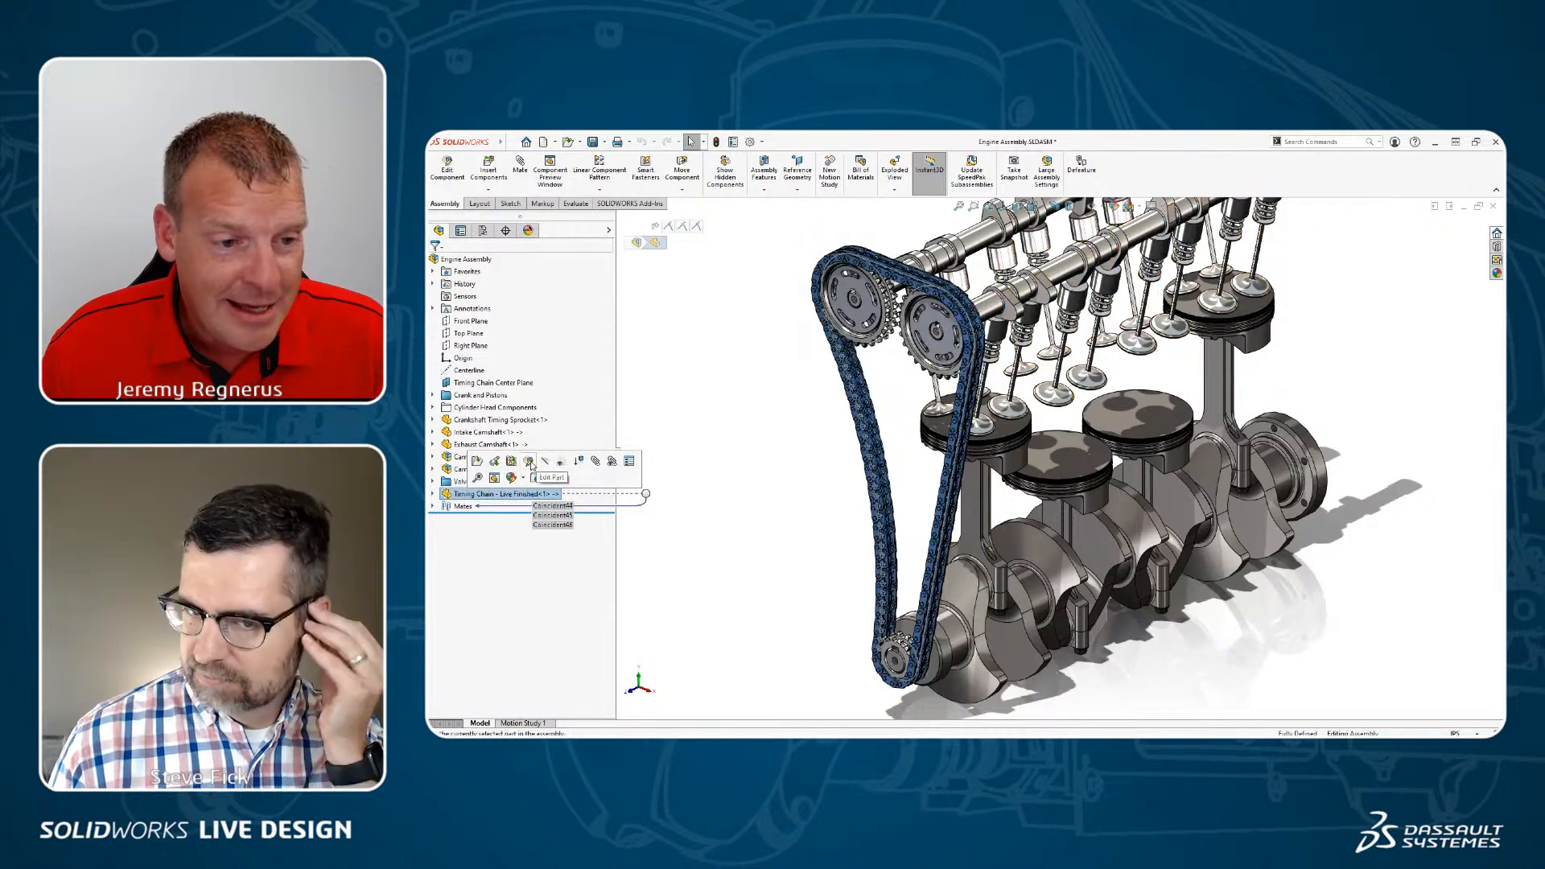
{"action": "left_click", "coordinate": [789, 406]}
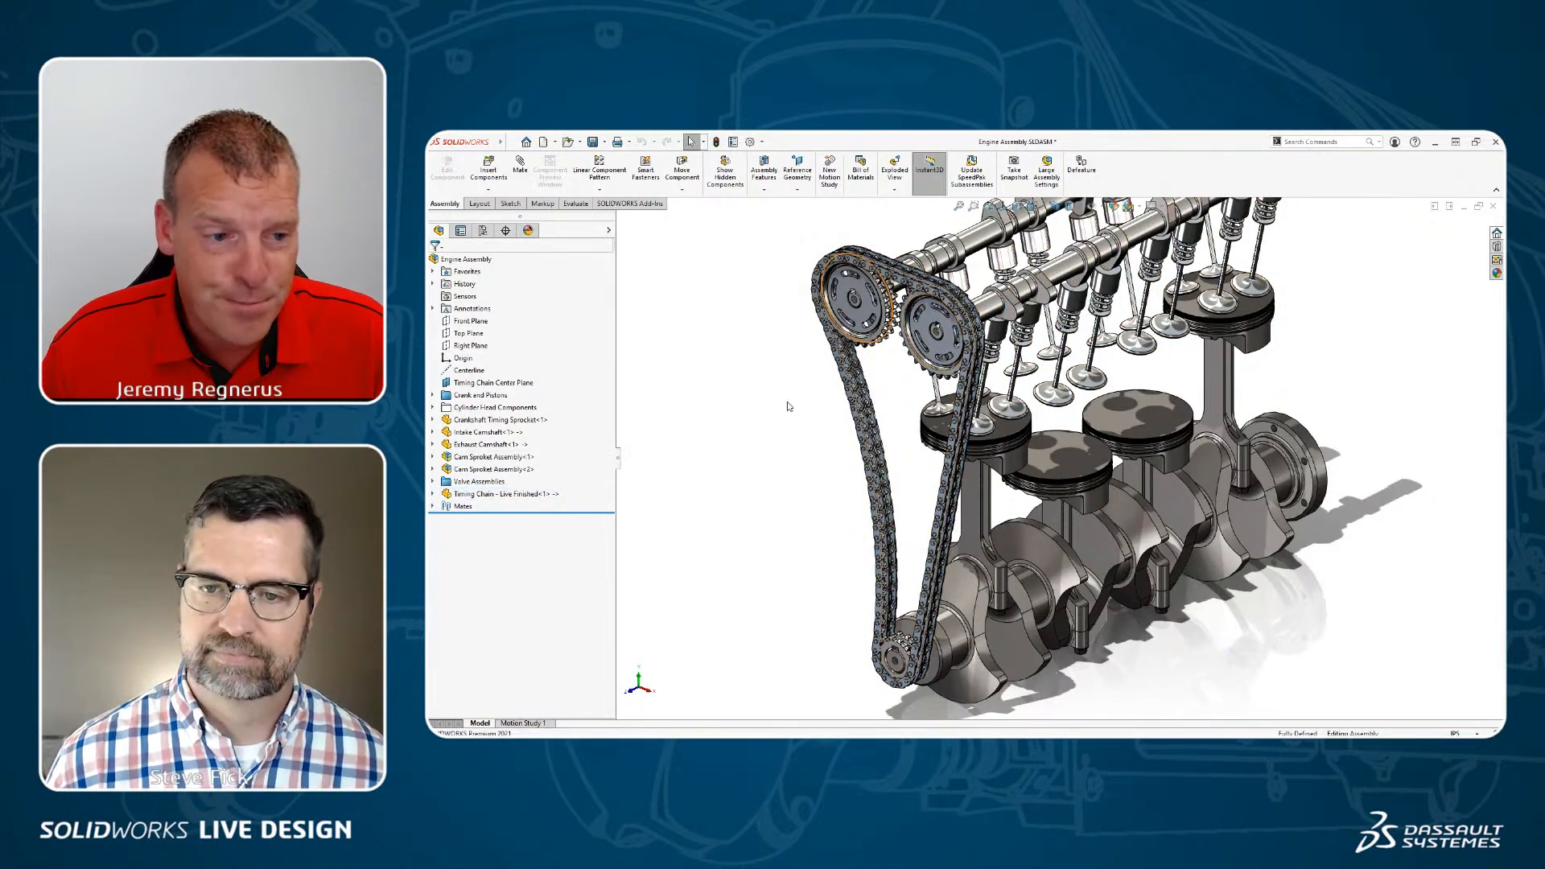
{"action": "left_click", "coordinate": [522, 494]}
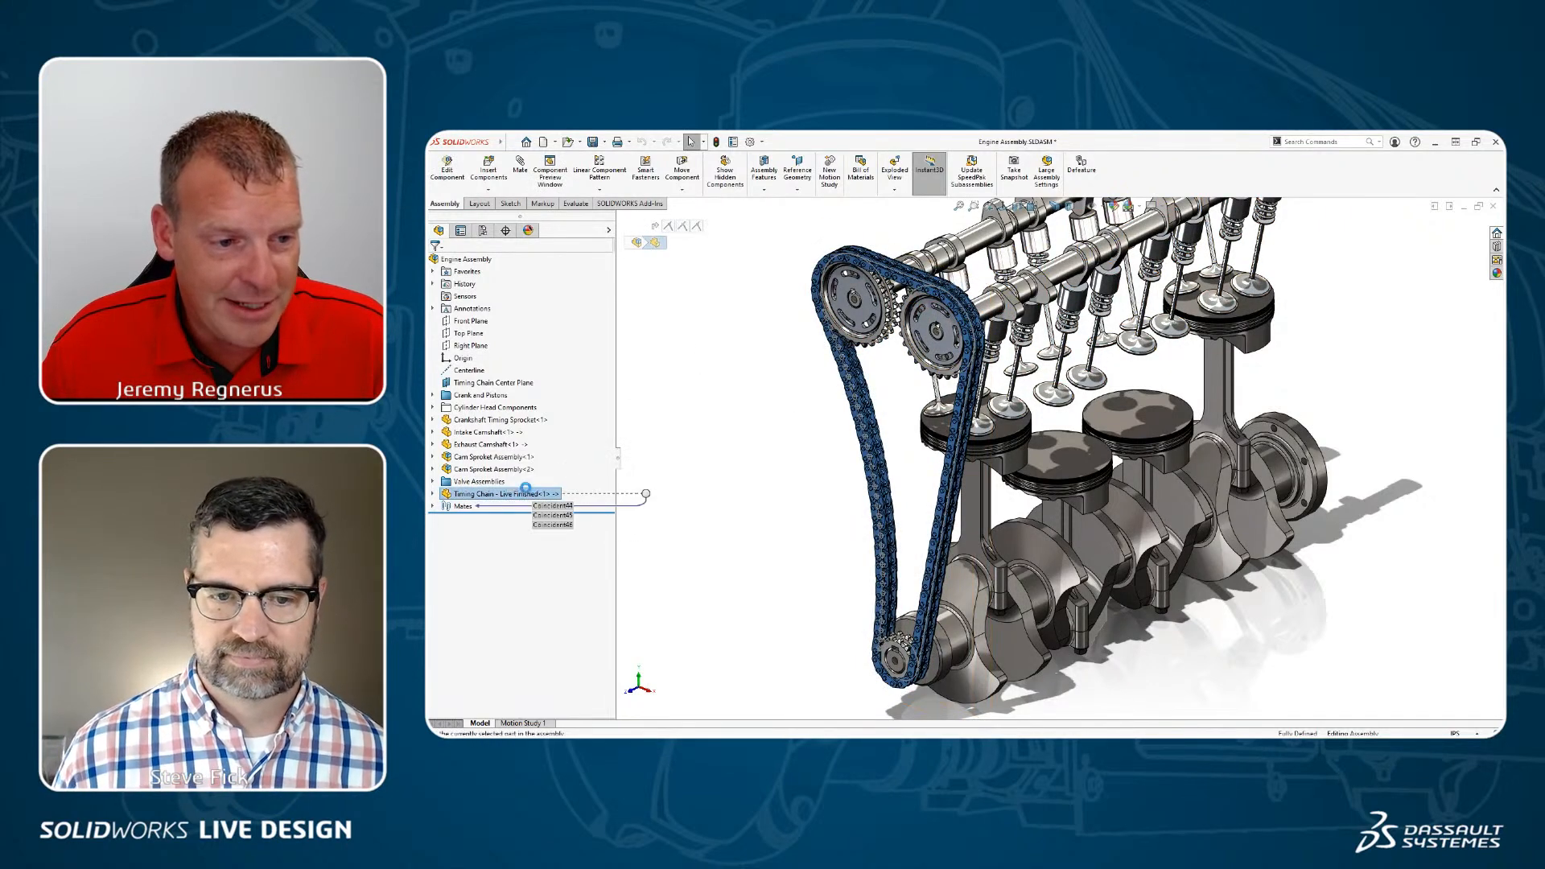
{"action": "left_click", "coordinate": [432, 494]}
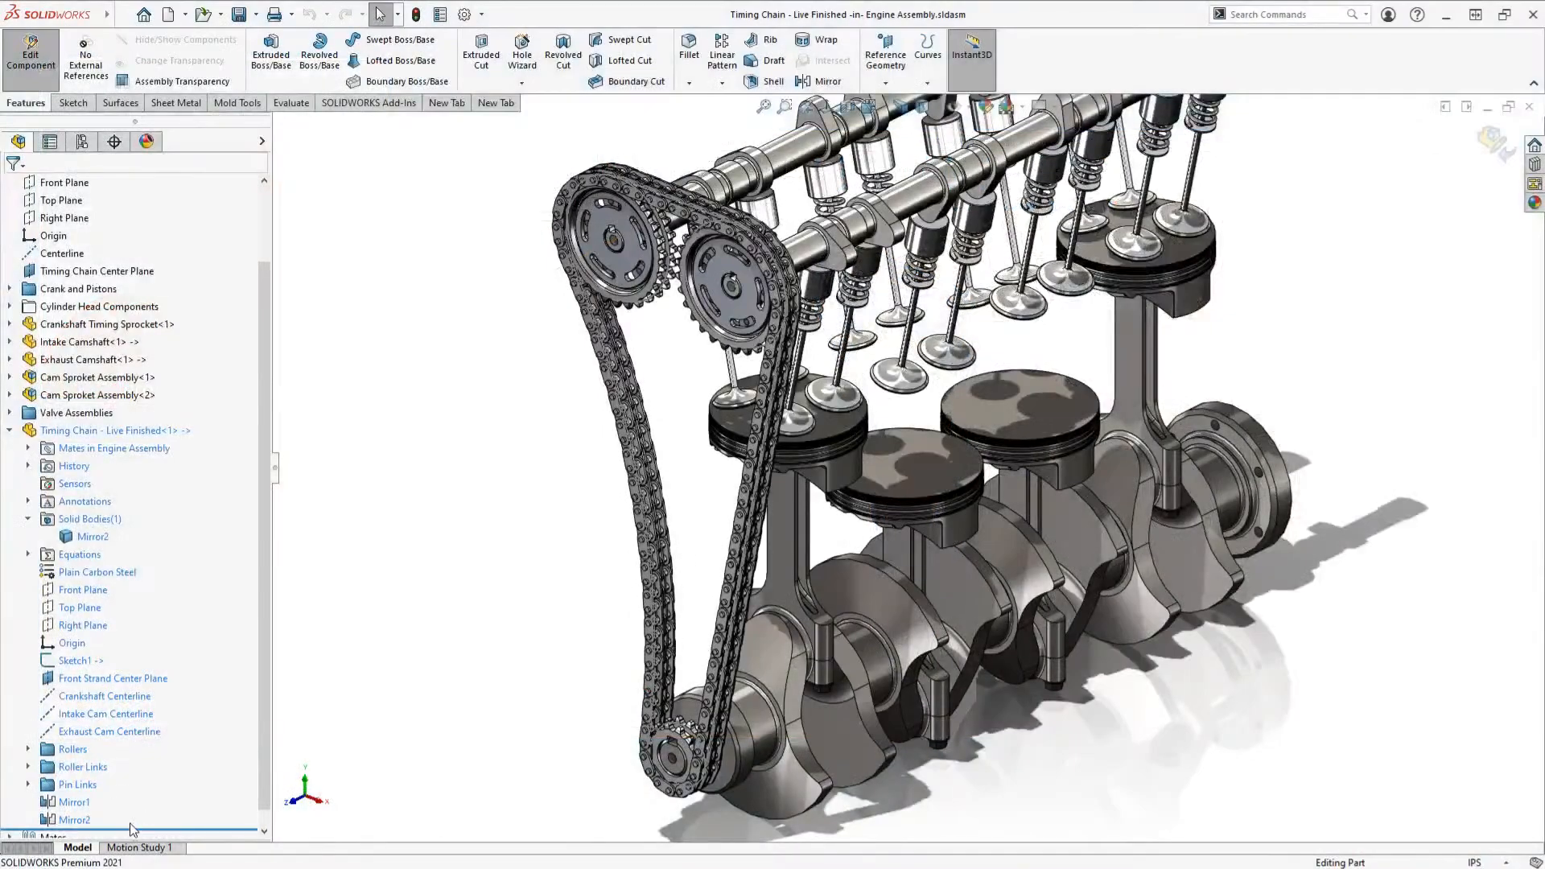
{"action": "left_click_drag", "start_coordinate": [115, 826], "coordinate": [144, 738]}
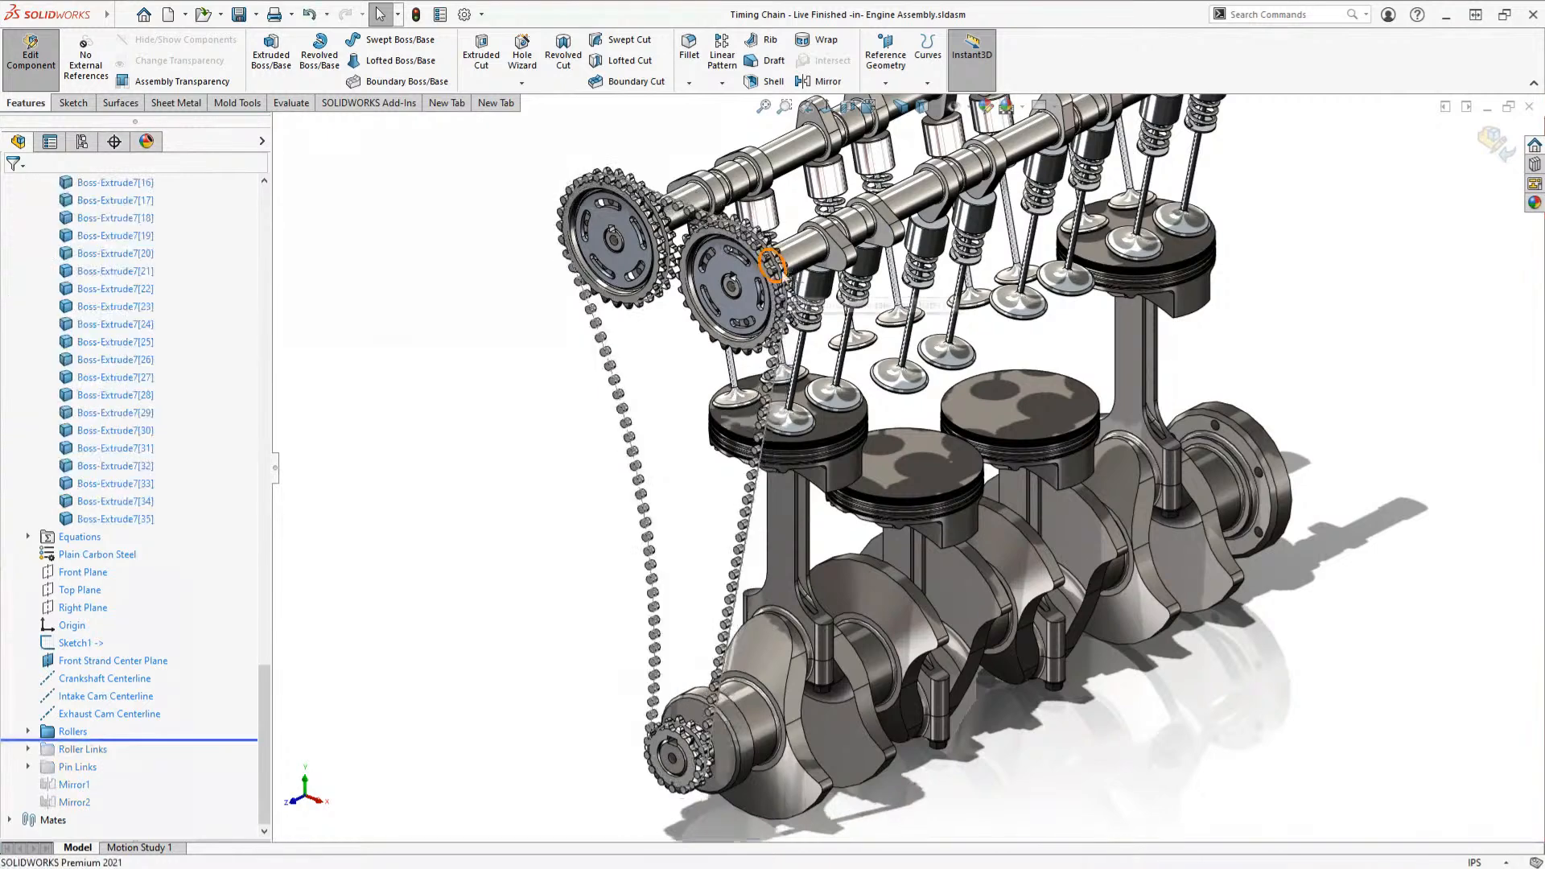
Step: Leave the chain part's in-context edit and return to editing the engine assembly, facing the cam sprockets
{"action": "scroll", "coordinate": [801, 278], "scroll_direction": "down", "scroll_amount": 5}
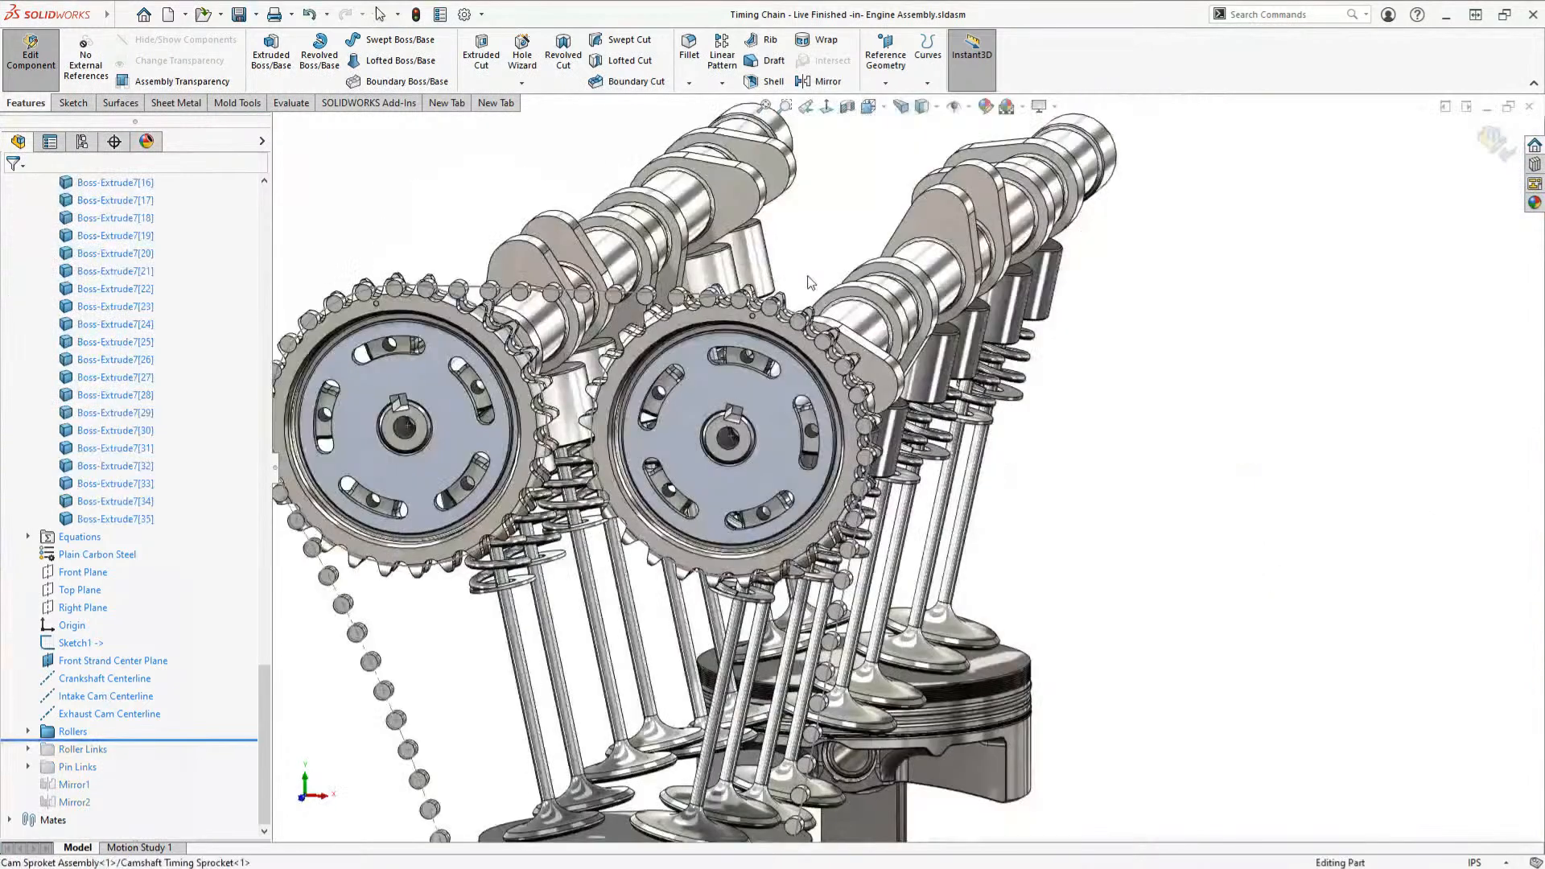
{"action": "key", "text": "ctrl+1"}
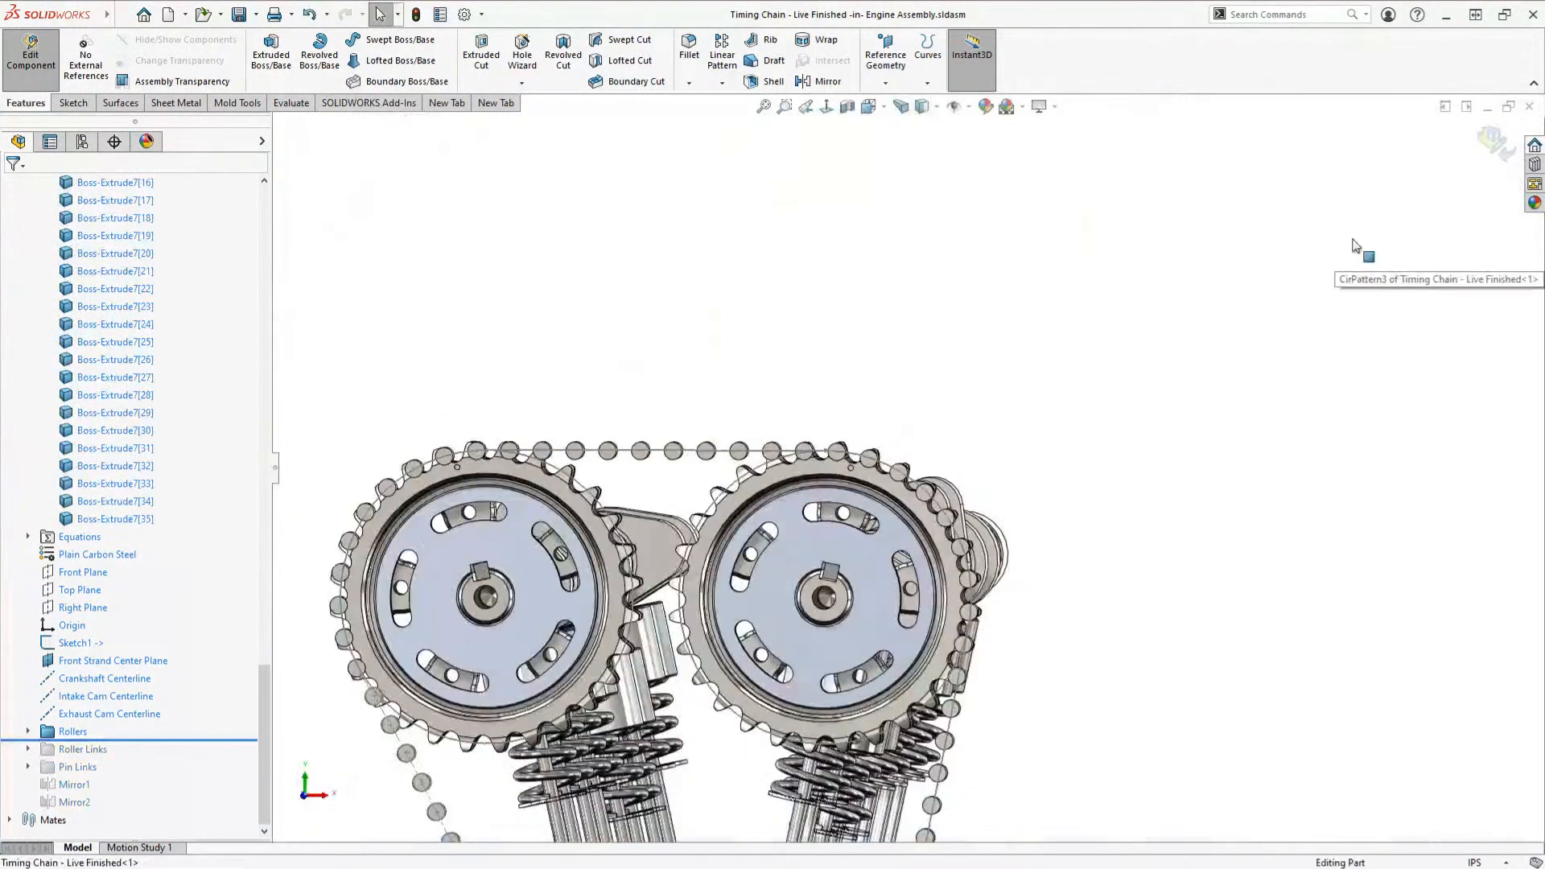
{"action": "left_click", "coordinate": [1494, 142]}
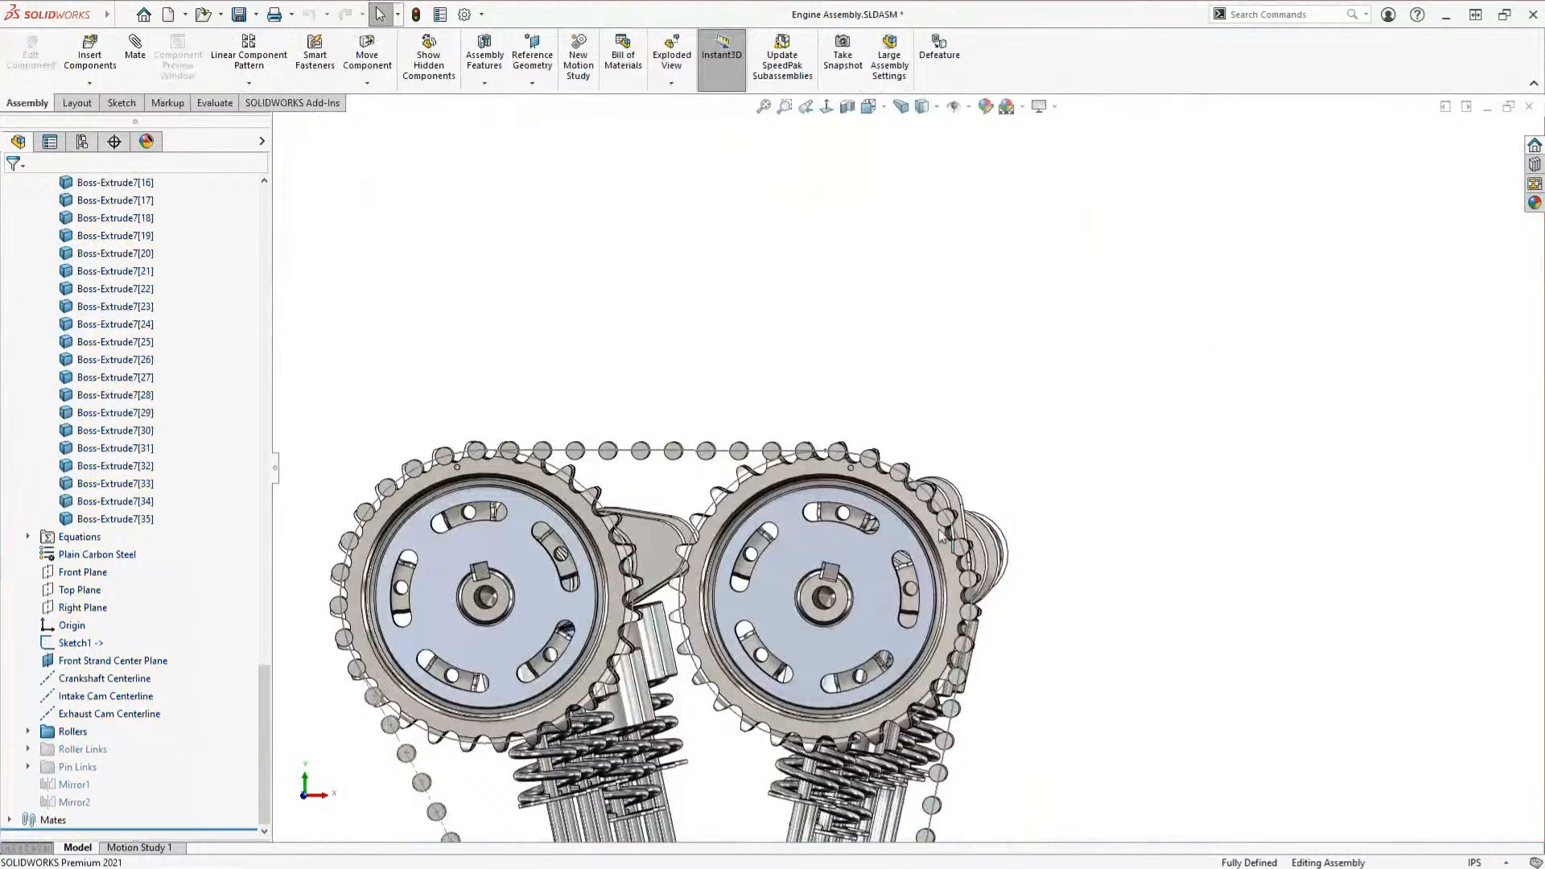
Step: Suppress the parallel mate between Cam Sproket Assembly<1> and the intake camshaft
{"action": "scroll", "coordinate": [940, 535], "scroll_direction": "down", "scroll_amount": 3}
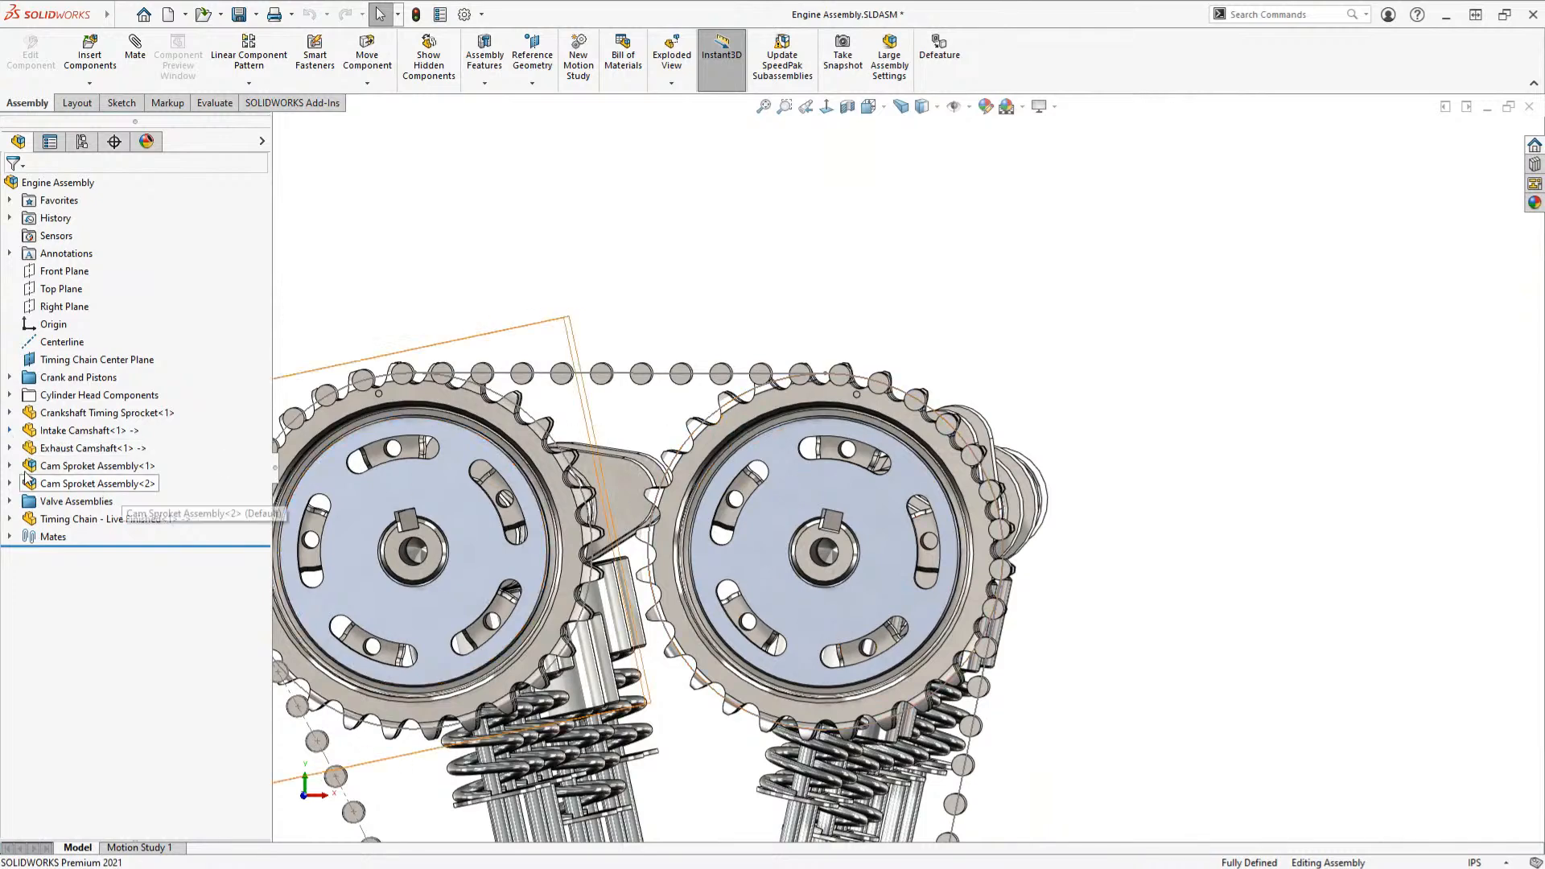
{"action": "left_click", "coordinate": [10, 465]}
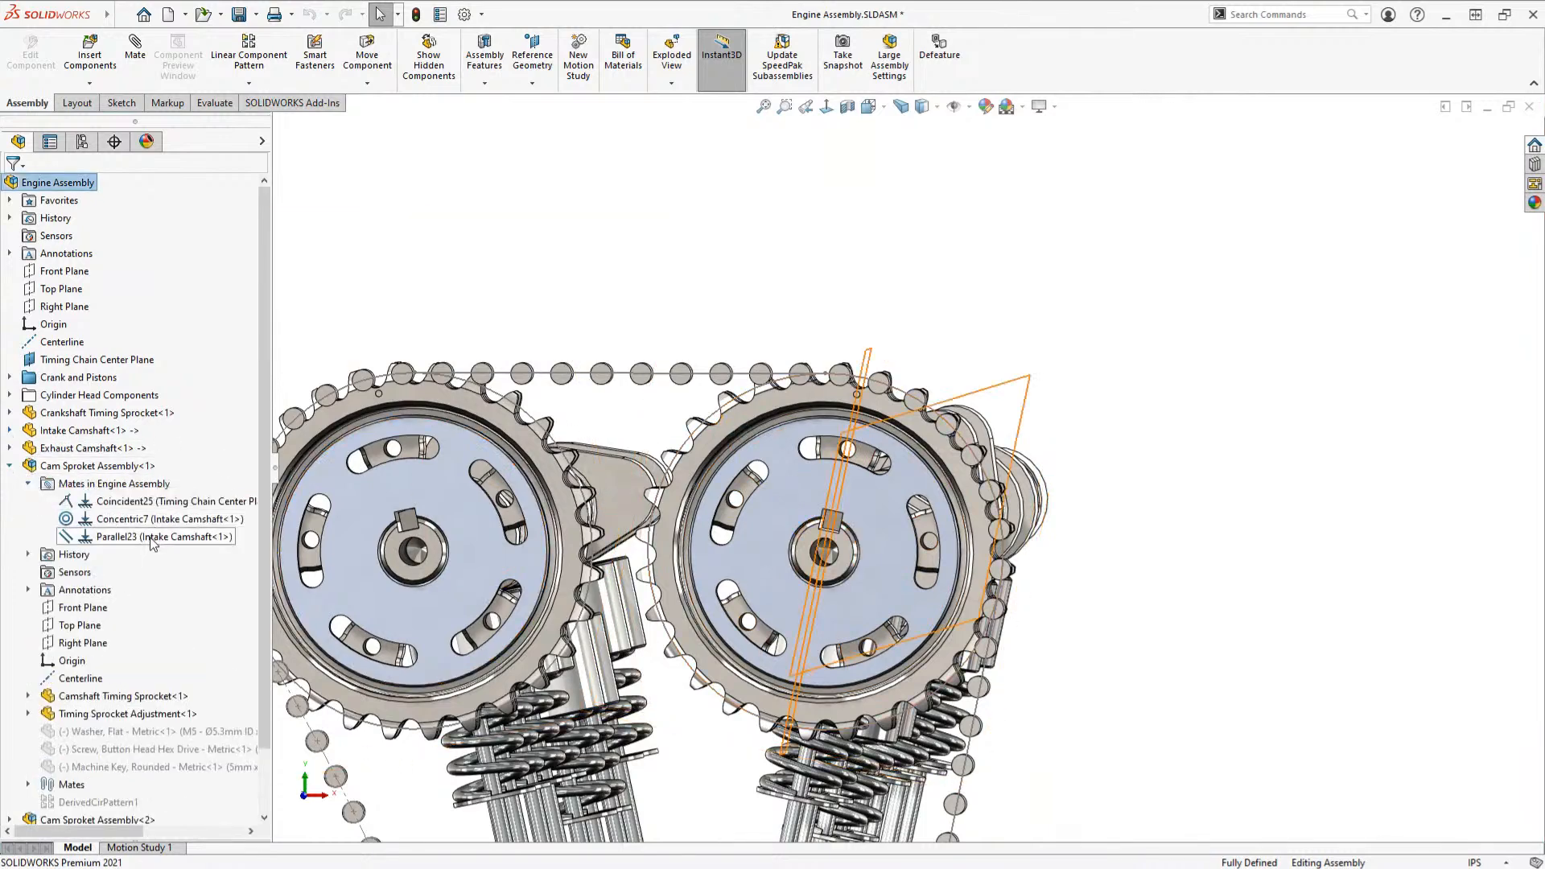
{"action": "left_click", "coordinate": [185, 535]}
{"action": "middle_click_drag", "start_coordinate": [957, 601], "coordinate": [958, 599]}
{"action": "left_click", "coordinate": [884, 107]}
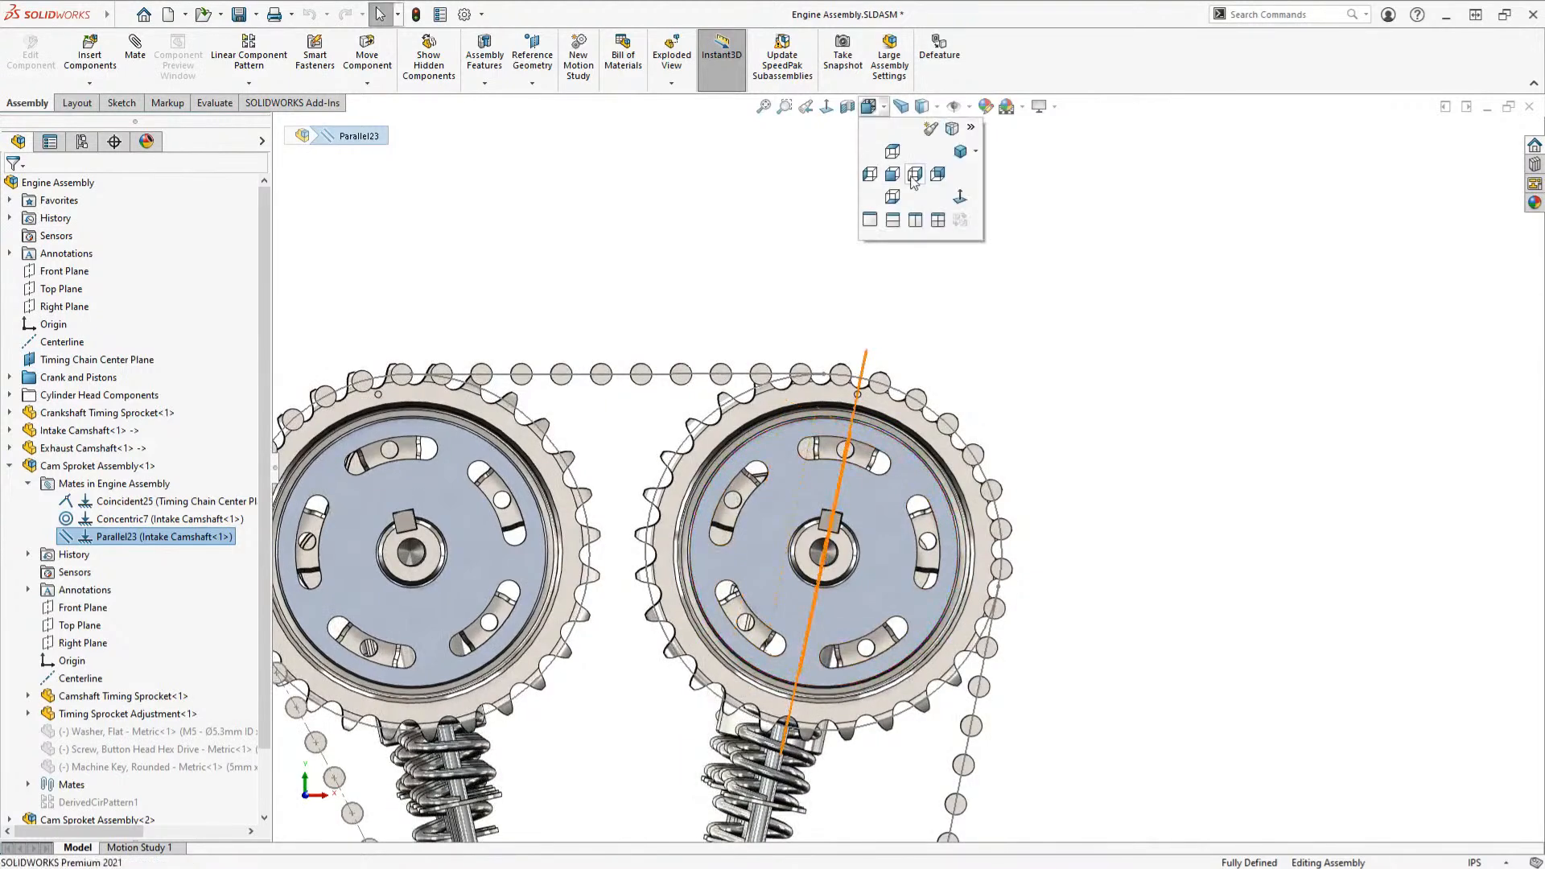
{"action": "left_click", "coordinate": [912, 179]}
{"action": "left_click", "coordinate": [884, 107]}
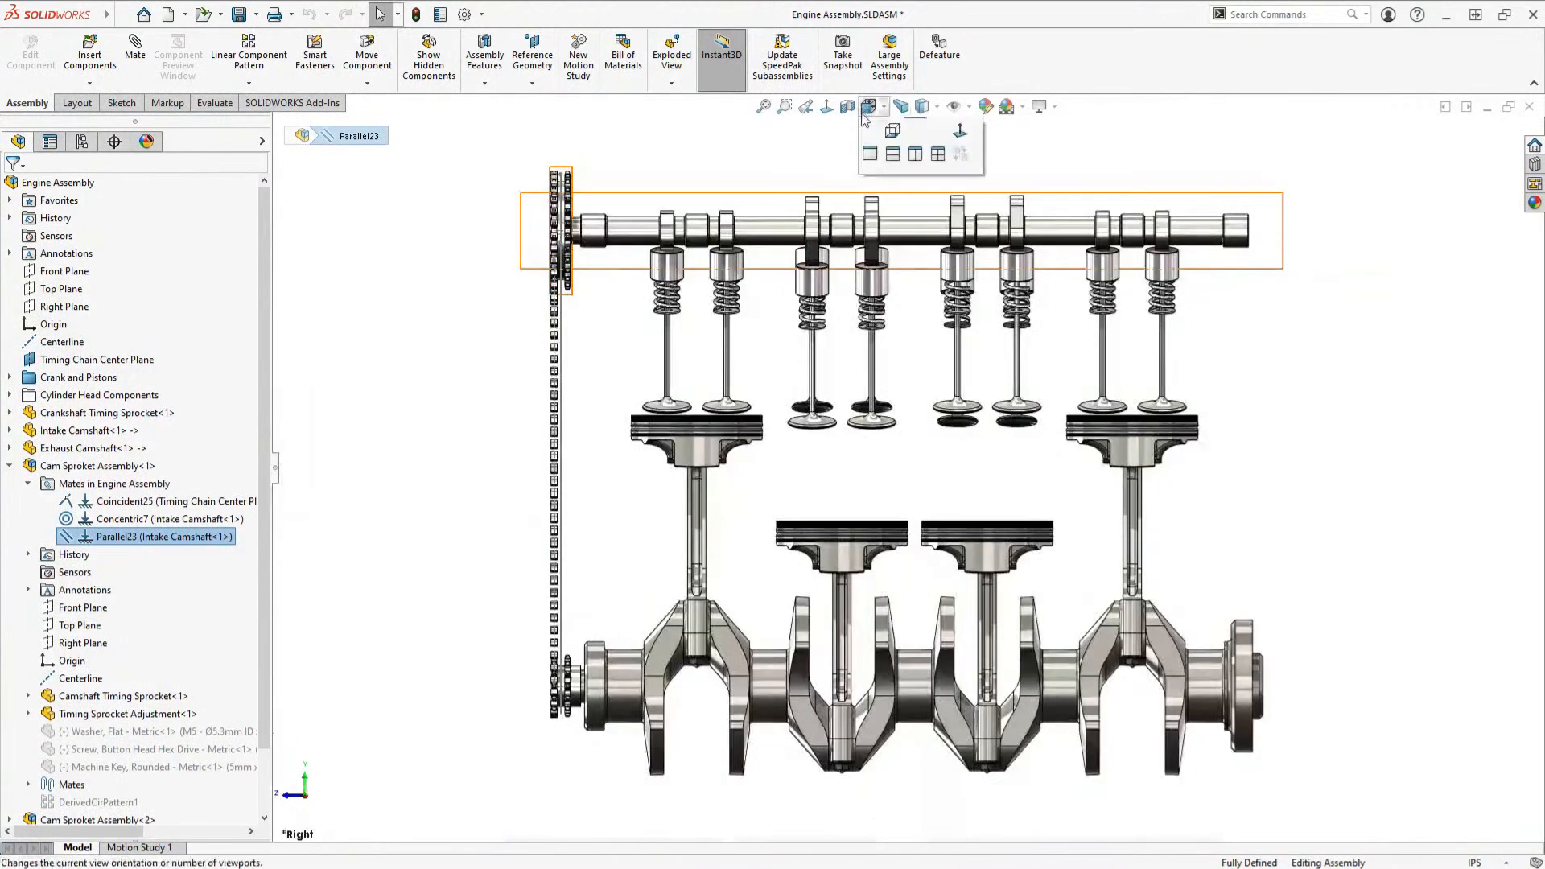
{"action": "left_click", "coordinate": [892, 177]}
{"action": "scroll", "coordinate": [990, 228], "scroll_direction": "down", "scroll_amount": 10}
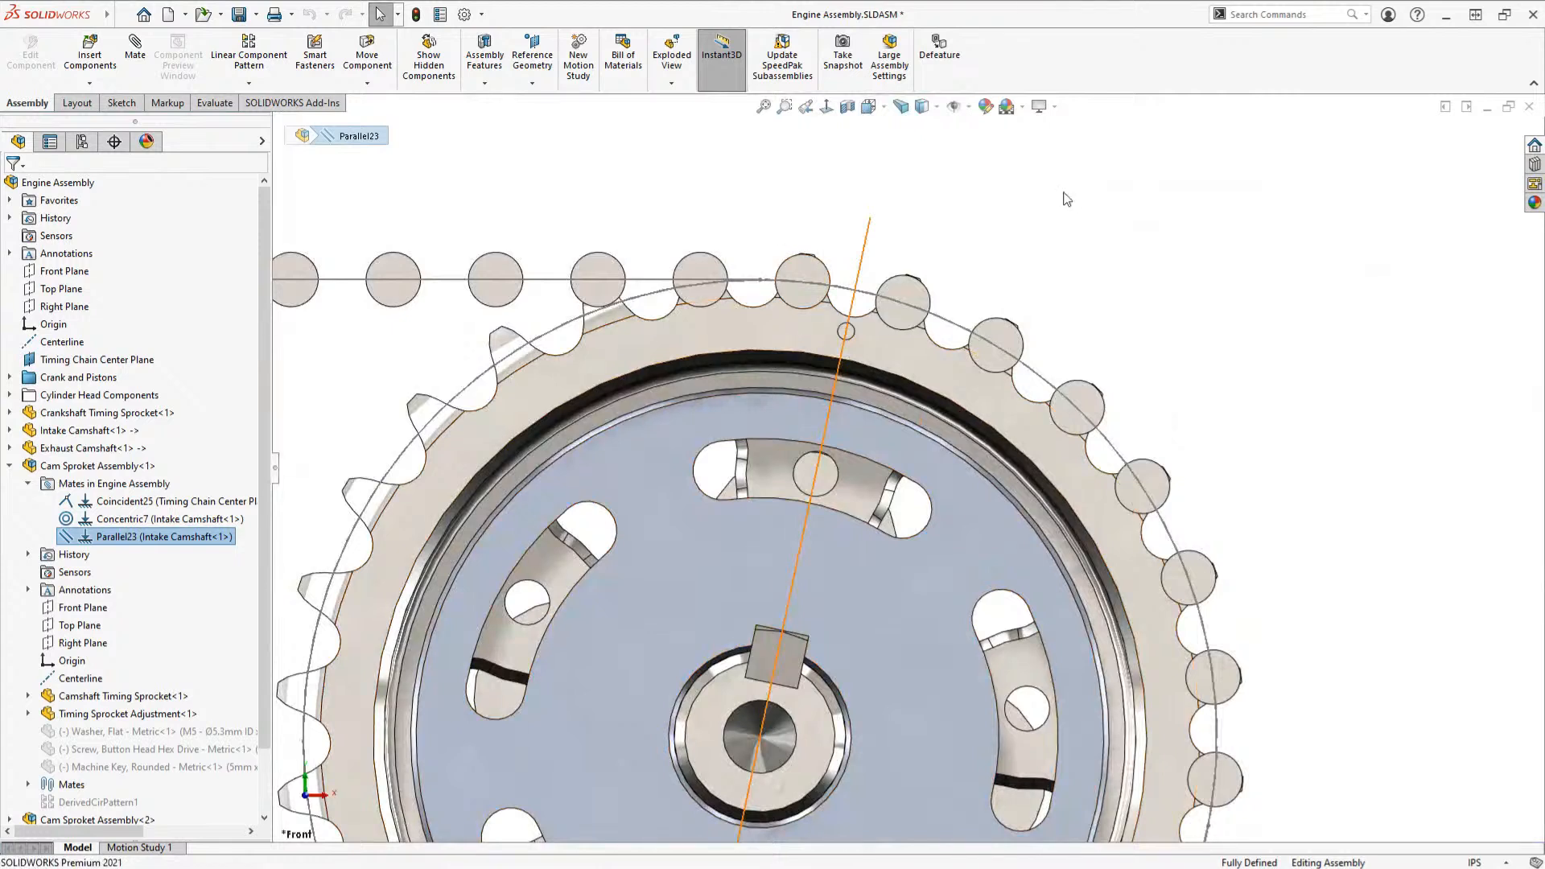
{"action": "left_click", "coordinate": [161, 536]}
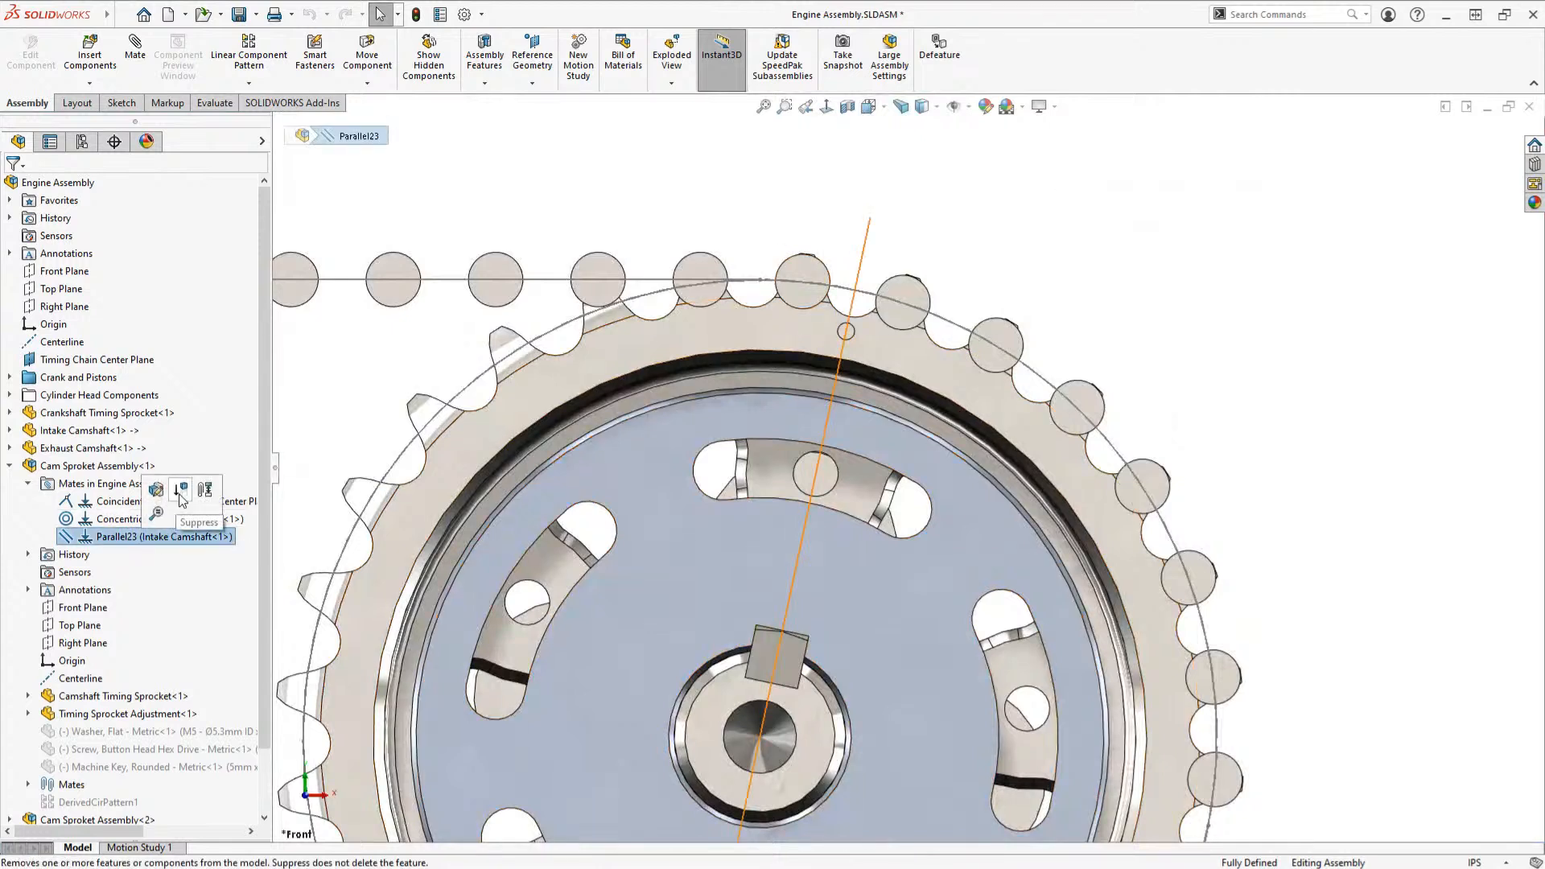
{"action": "left_click", "coordinate": [182, 499]}
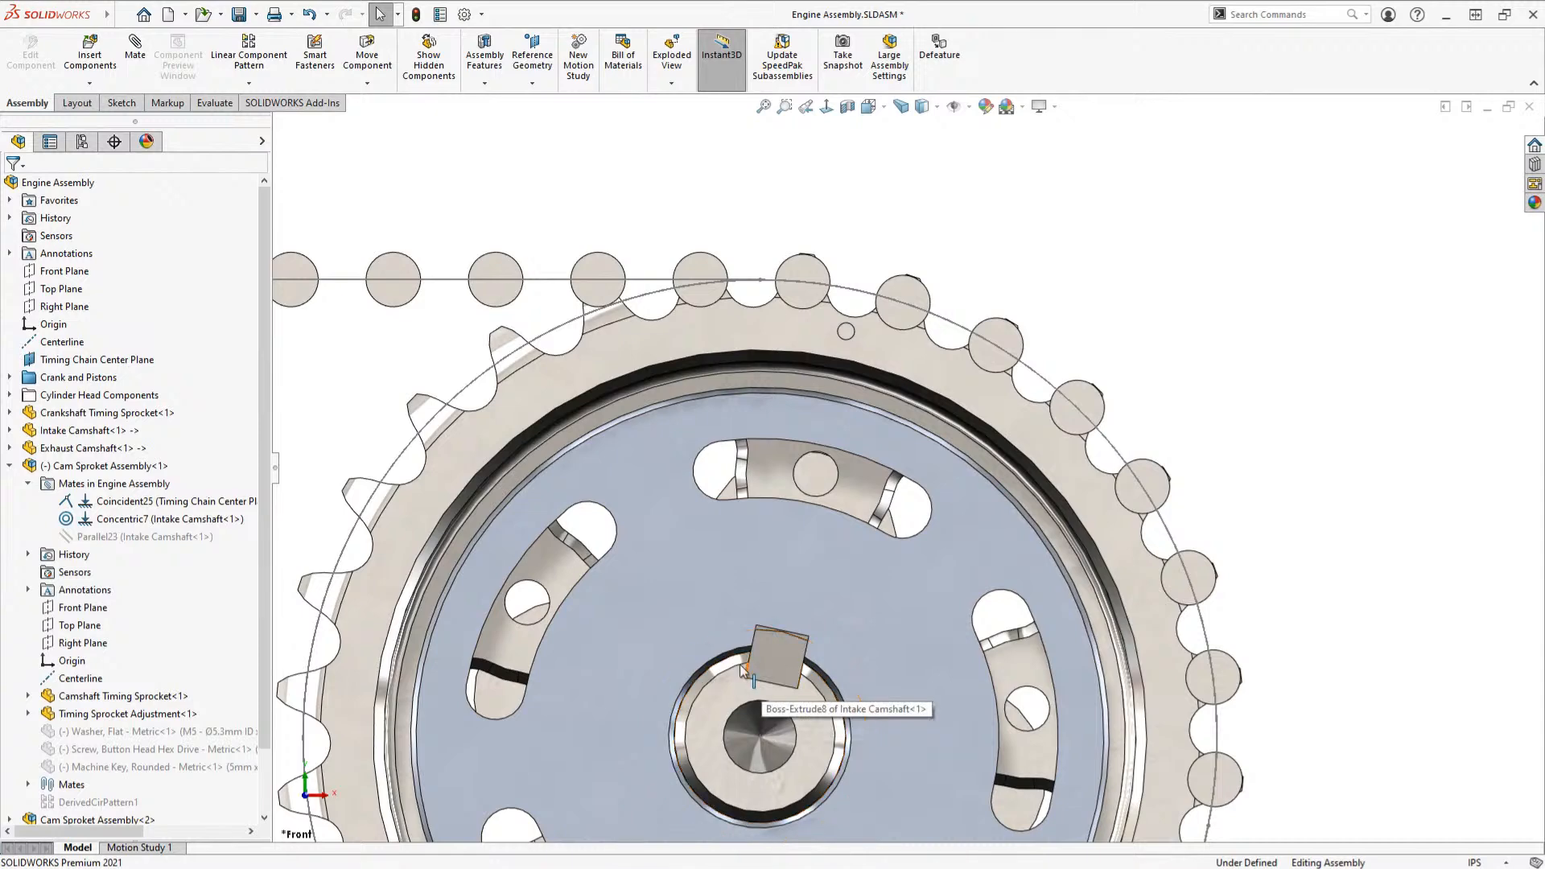
Step: Rotate the freed intake cam sprocket by hand, rebuilding so its camshaft follows, and bring its timing hole near a chain roller
{"action": "left_click_drag", "start_coordinate": [938, 386], "coordinate": [750, 323]}
{"action": "left_click", "coordinate": [1153, 243]}
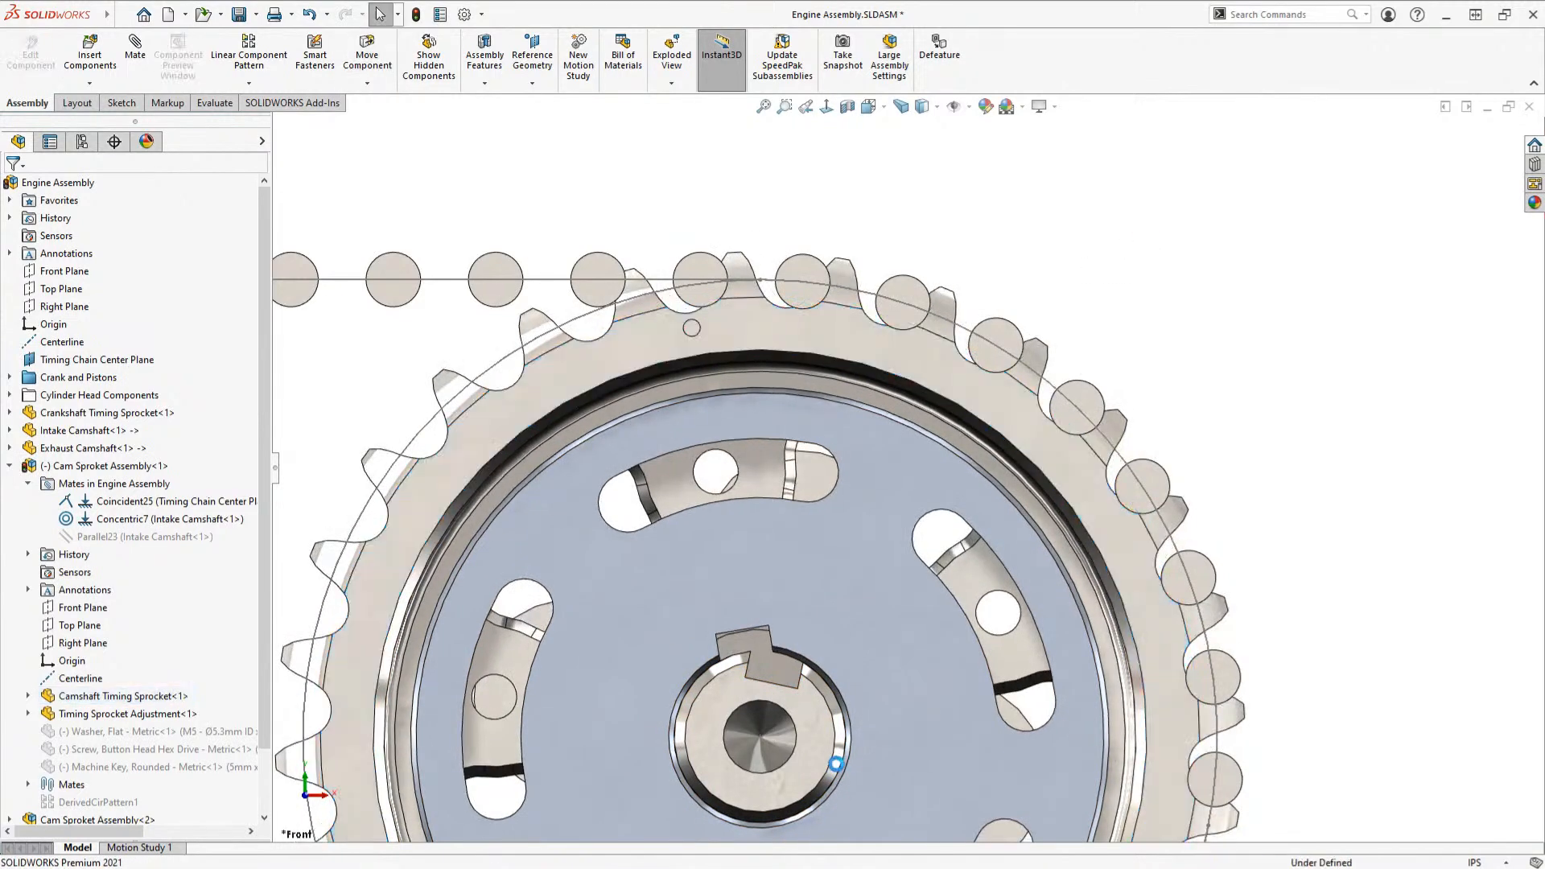
{"action": "key", "text": "ctrl+b"}
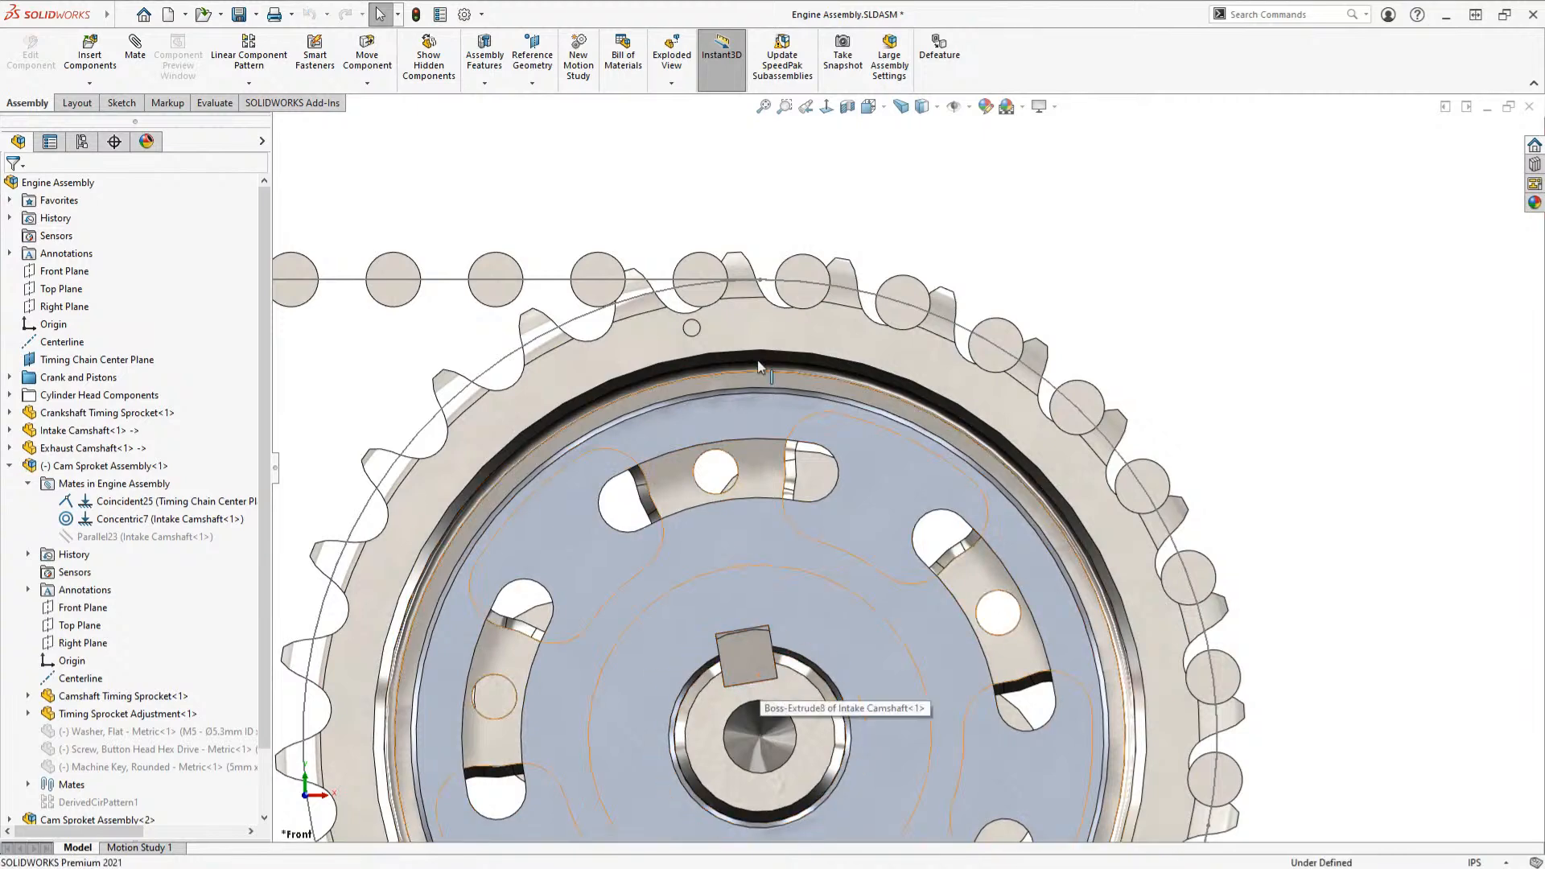
{"action": "left_click", "coordinate": [822, 325]}
{"action": "left_click_drag", "start_coordinate": [822, 325], "coordinate": [894, 344]}
{"action": "left_click", "coordinate": [913, 213]}
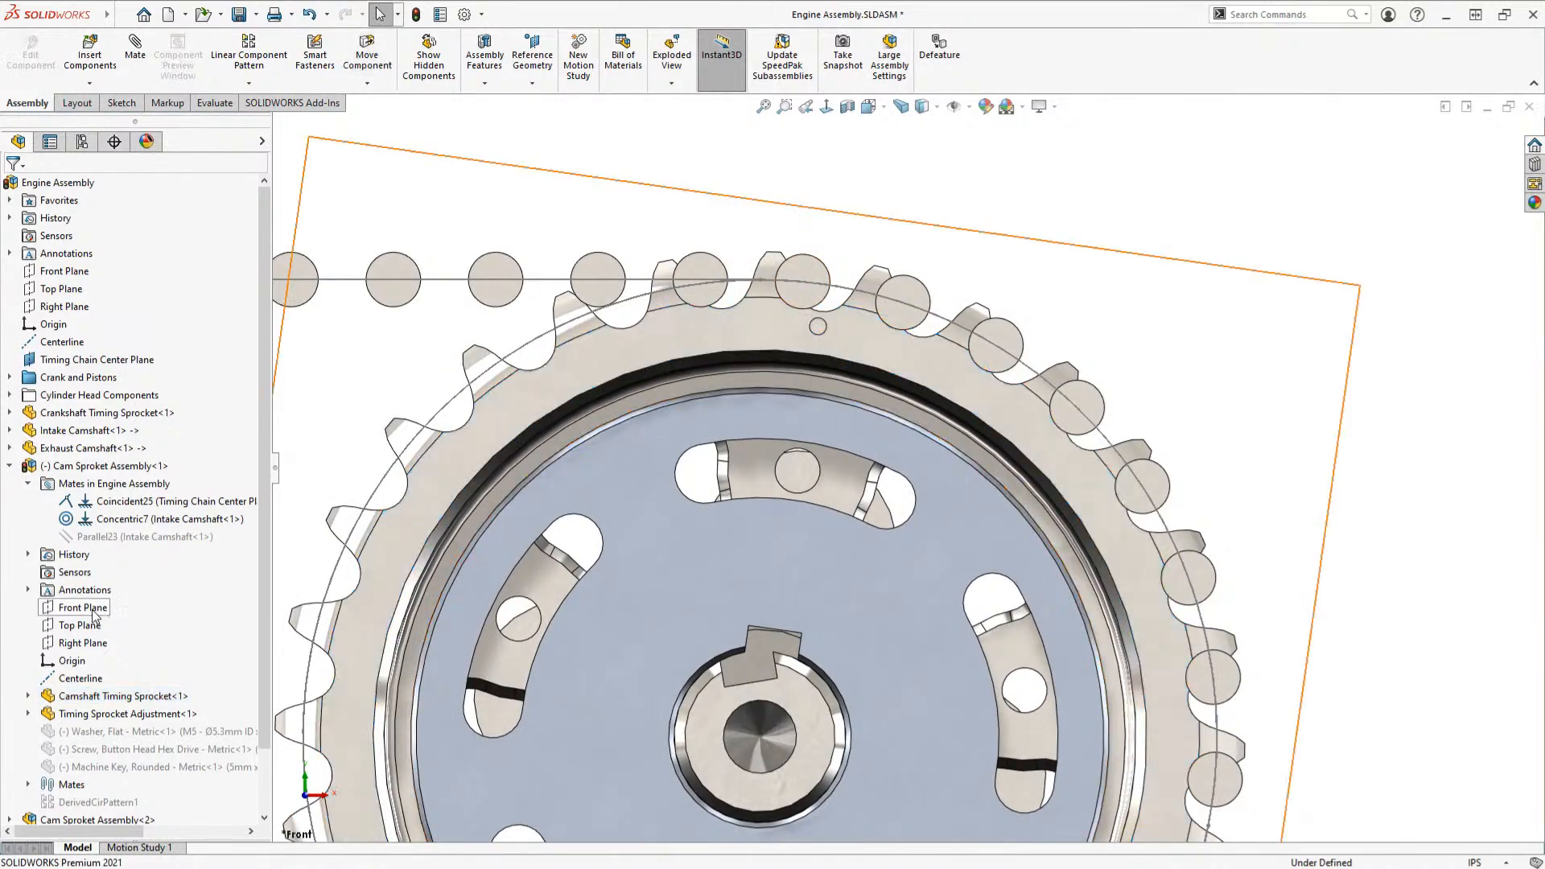
Step: Show temporary axes and mate the Right Plane of Cam Sproket Assembly<1> coincident with the axis of the roller nearest its timing hole
{"action": "left_click", "coordinate": [96, 645]}
{"action": "scroll", "coordinate": [886, 256], "scroll_direction": "down", "scroll_amount": 5}
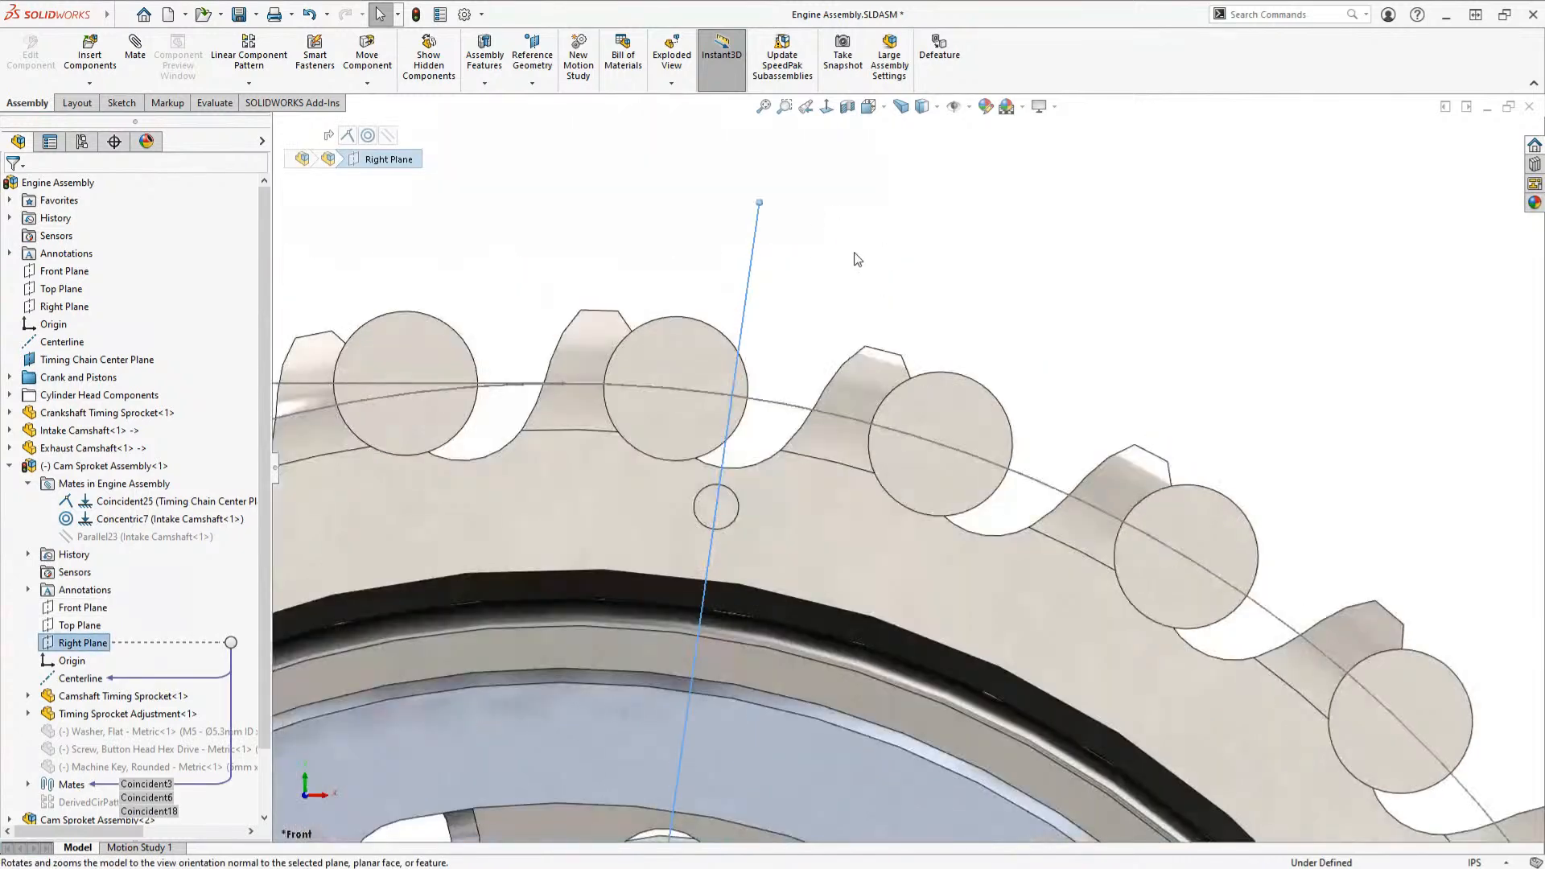
{"action": "left_click", "coordinate": [969, 107]}
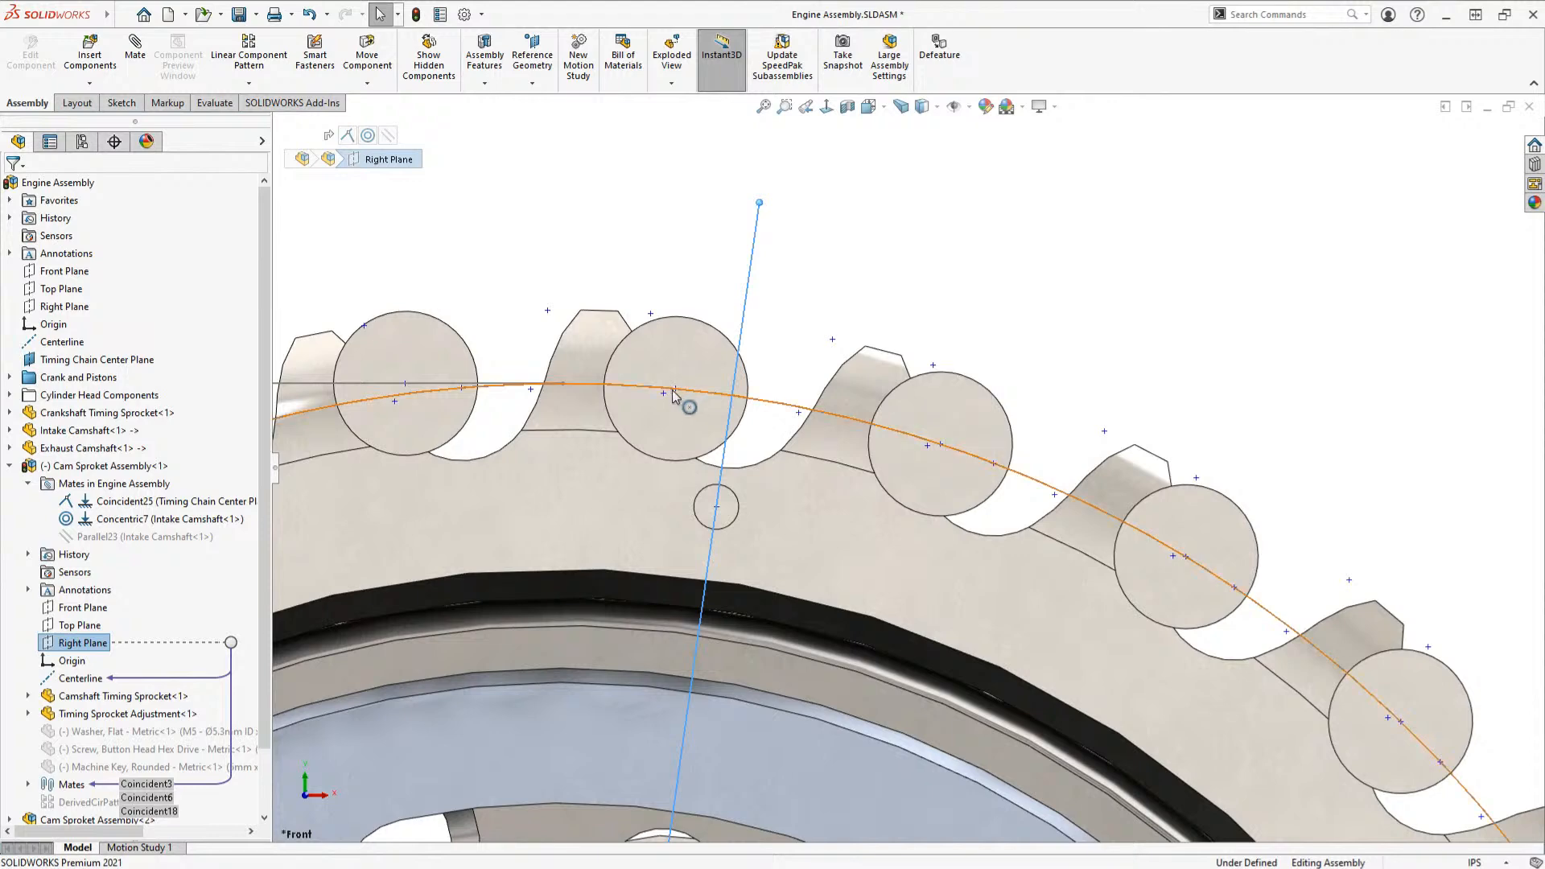
{"action": "scroll", "coordinate": [674, 405], "scroll_direction": "down", "scroll_amount": 5}
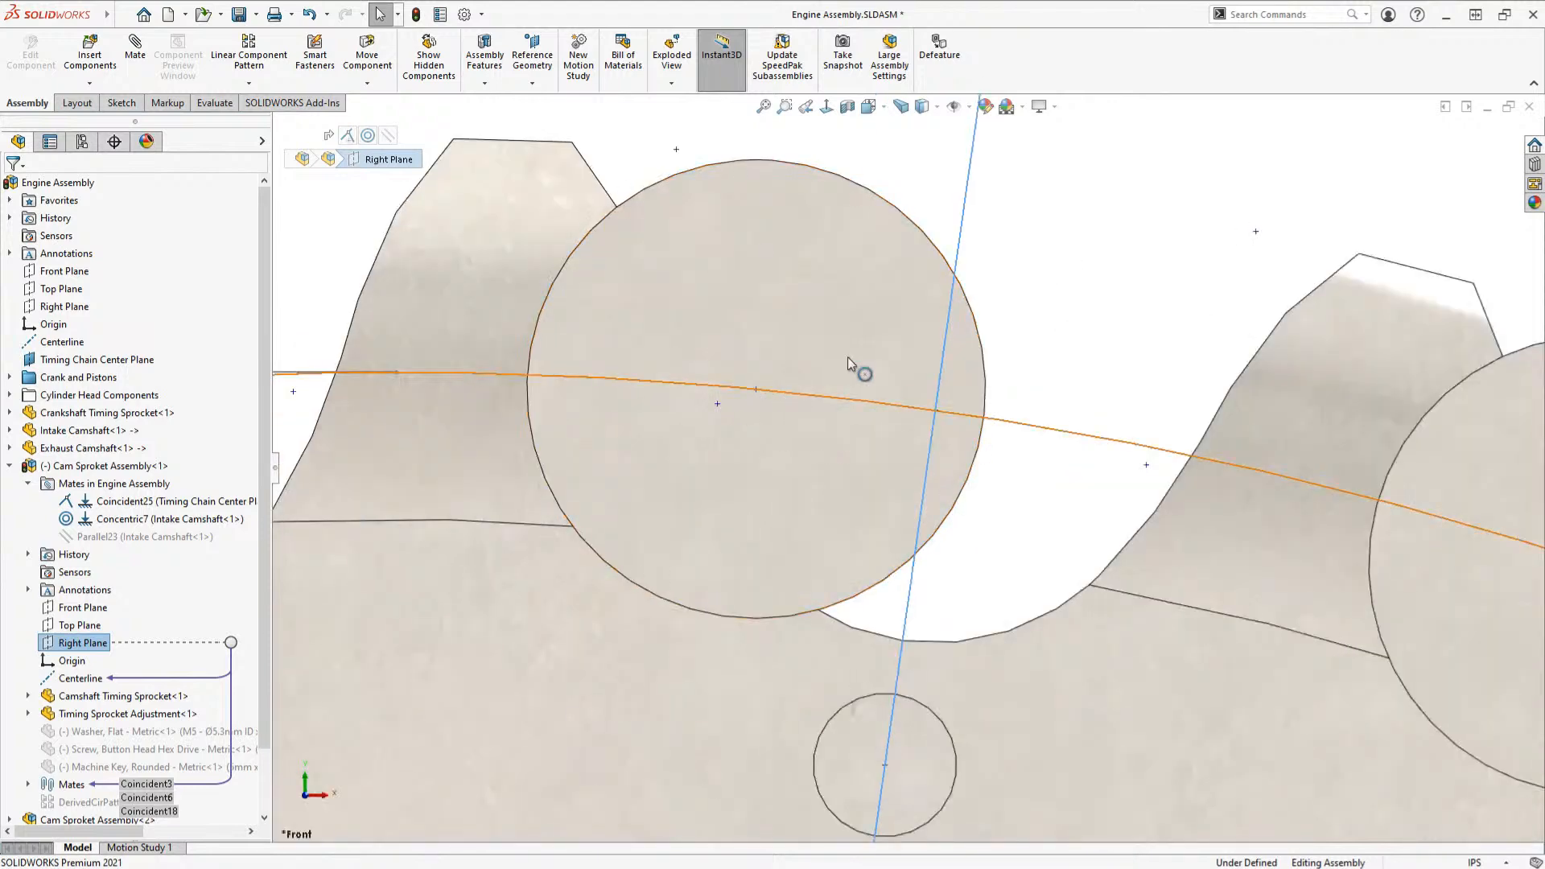
{"action": "left_click", "coordinate": [755, 389]}
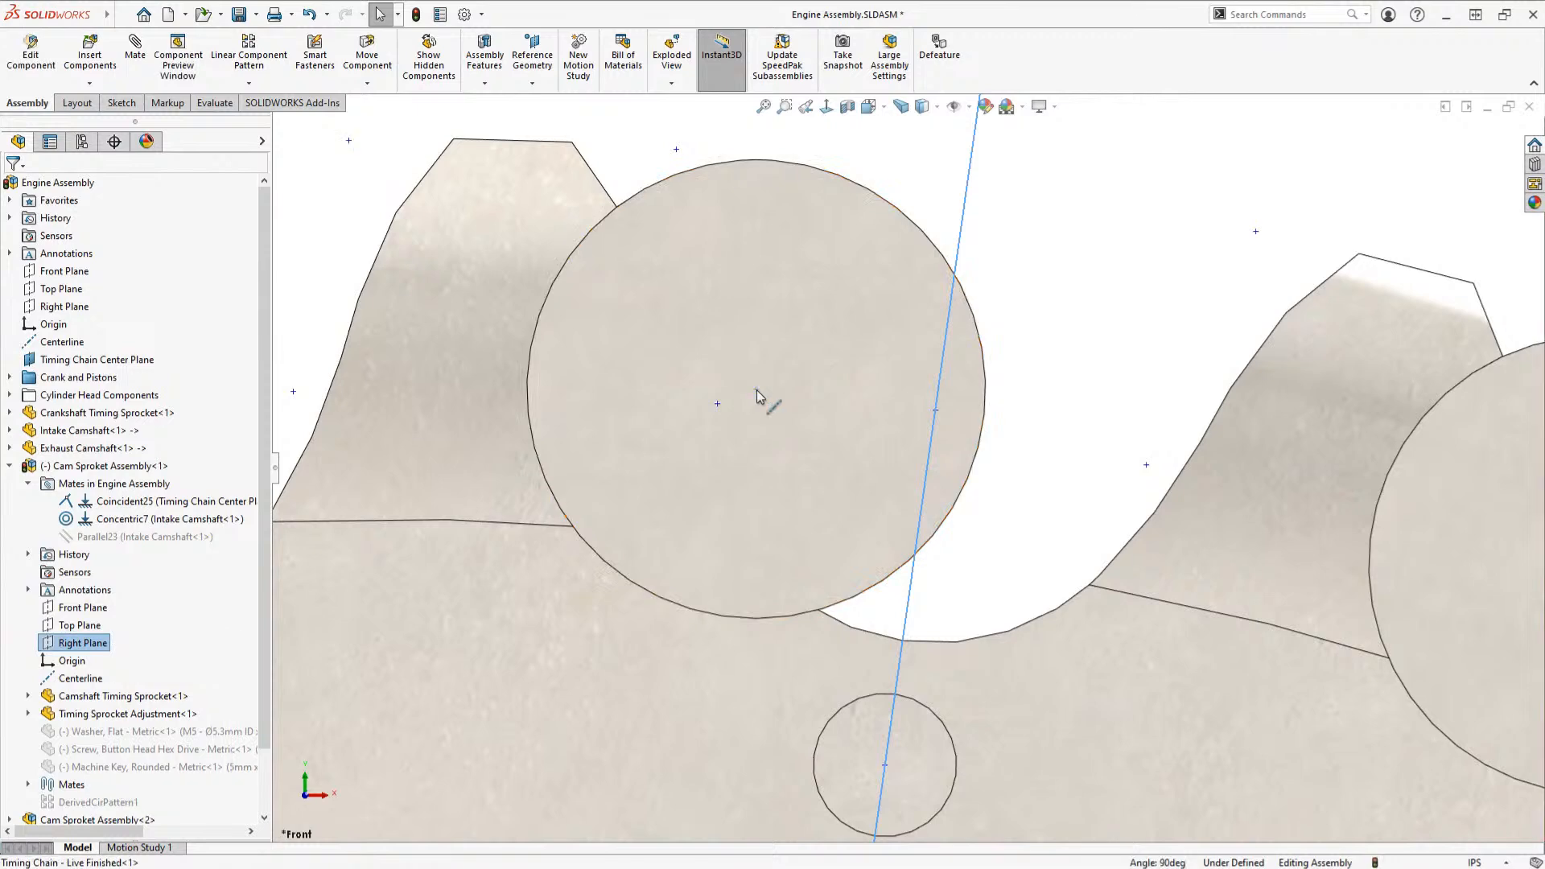
{"action": "left_click", "coordinate": [801, 375]}
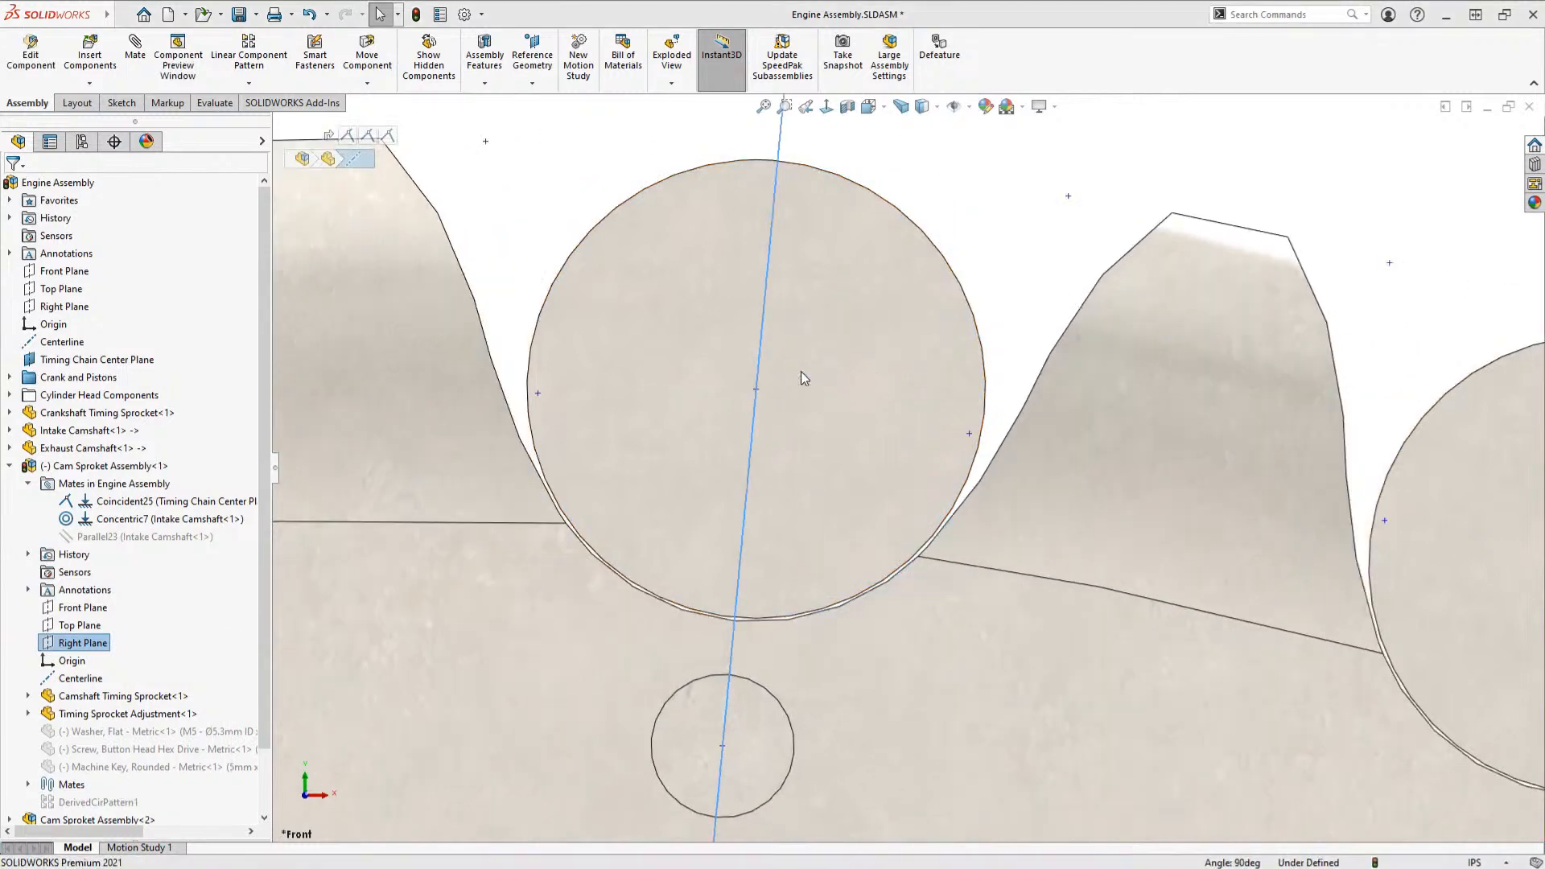
Step: Suppress the parallel mate that locks the rotation of Cam Sproket Assembly<2>
{"action": "scroll", "coordinate": [829, 479], "scroll_direction": "up", "scroll_amount": 6}
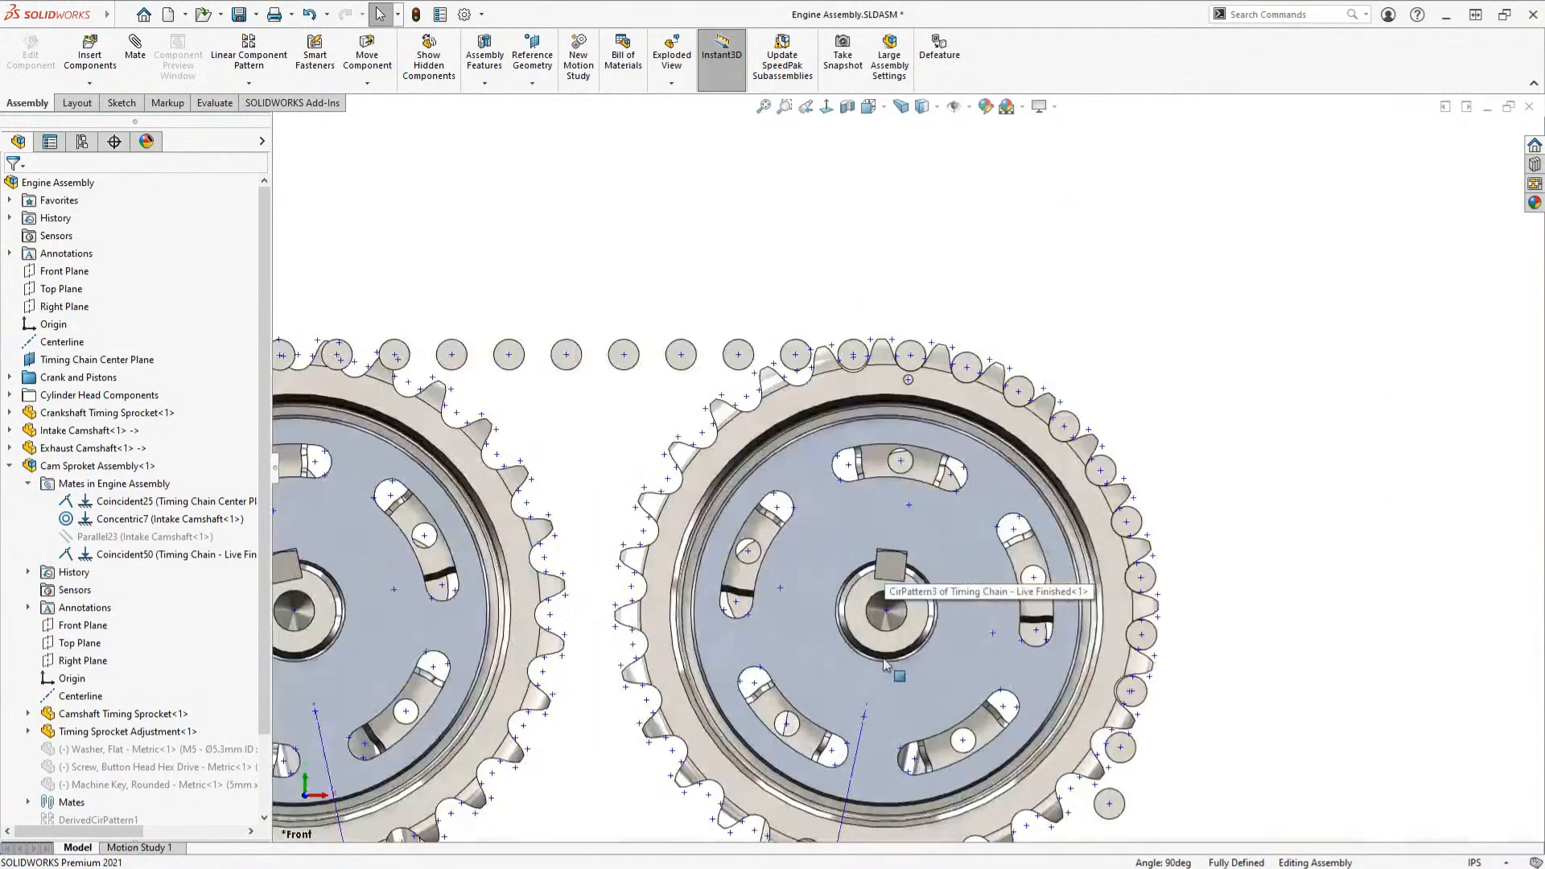
{"action": "scroll", "coordinate": [904, 492], "scroll_direction": "up", "scroll_amount": 3}
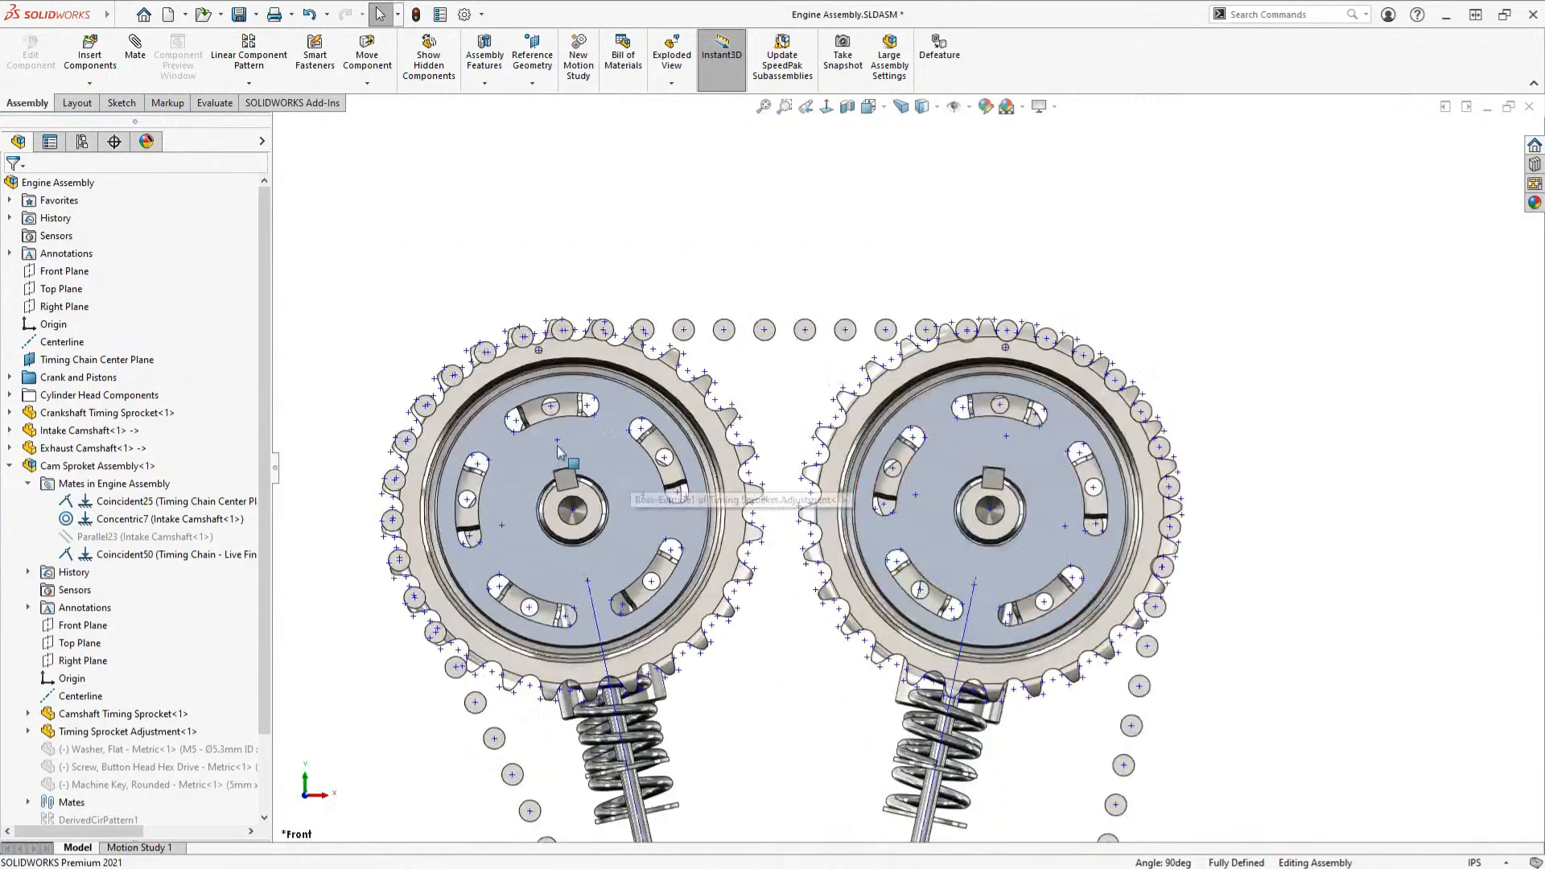
{"action": "scroll", "coordinate": [599, 411], "scroll_direction": "down", "scroll_amount": 4}
{"action": "scroll", "coordinate": [818, 286], "scroll_direction": "up", "scroll_amount": 3}
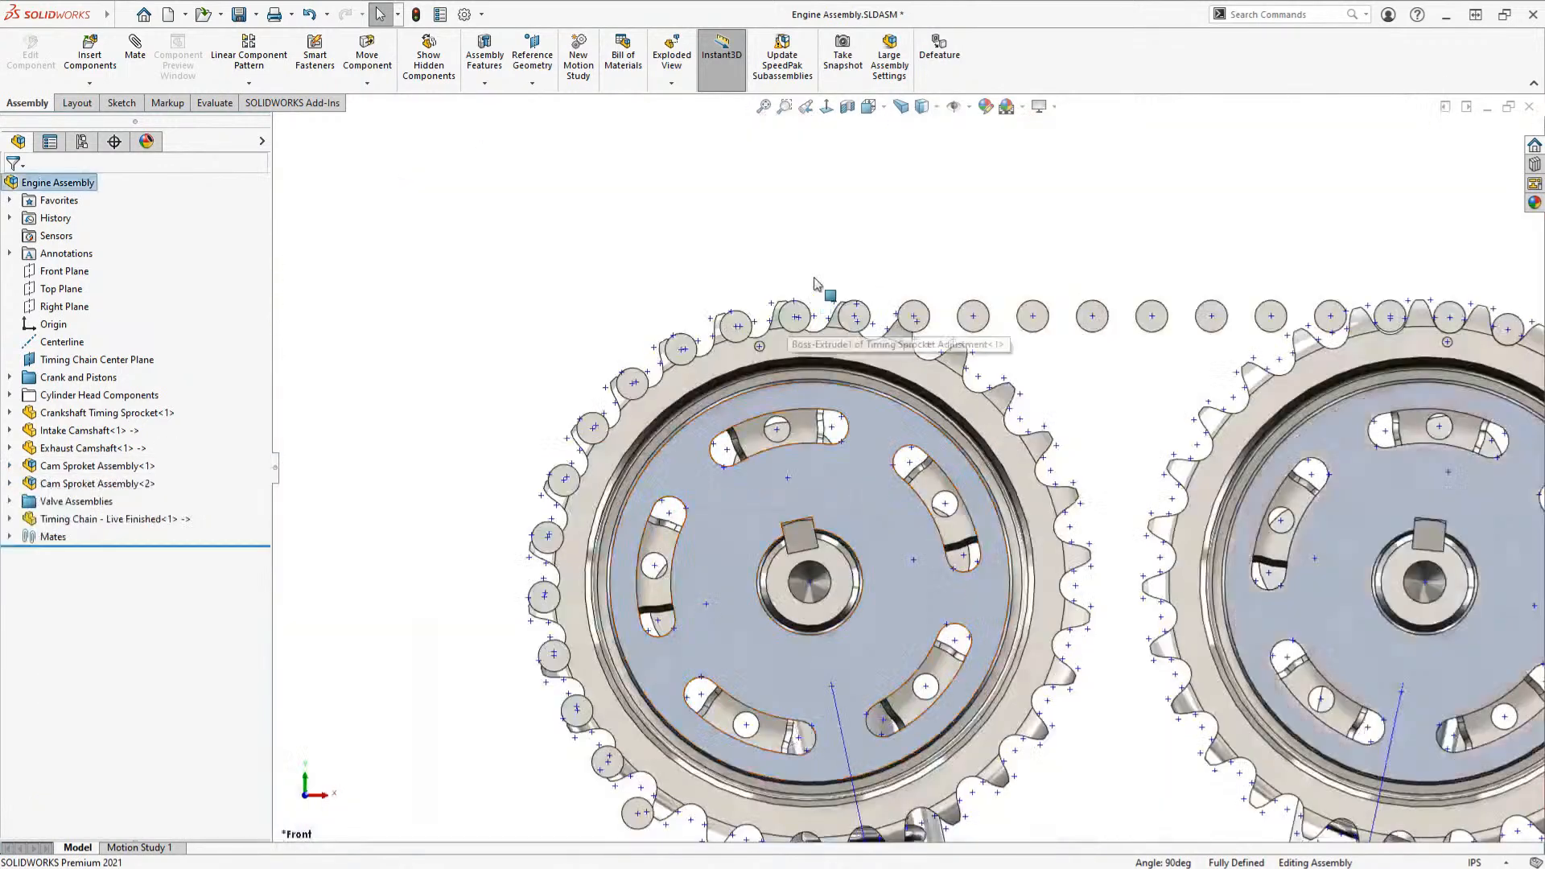
{"action": "scroll", "coordinate": [818, 287], "scroll_direction": "down", "scroll_amount": 2}
{"action": "scroll", "coordinate": [781, 491], "scroll_direction": "down", "scroll_amount": 1}
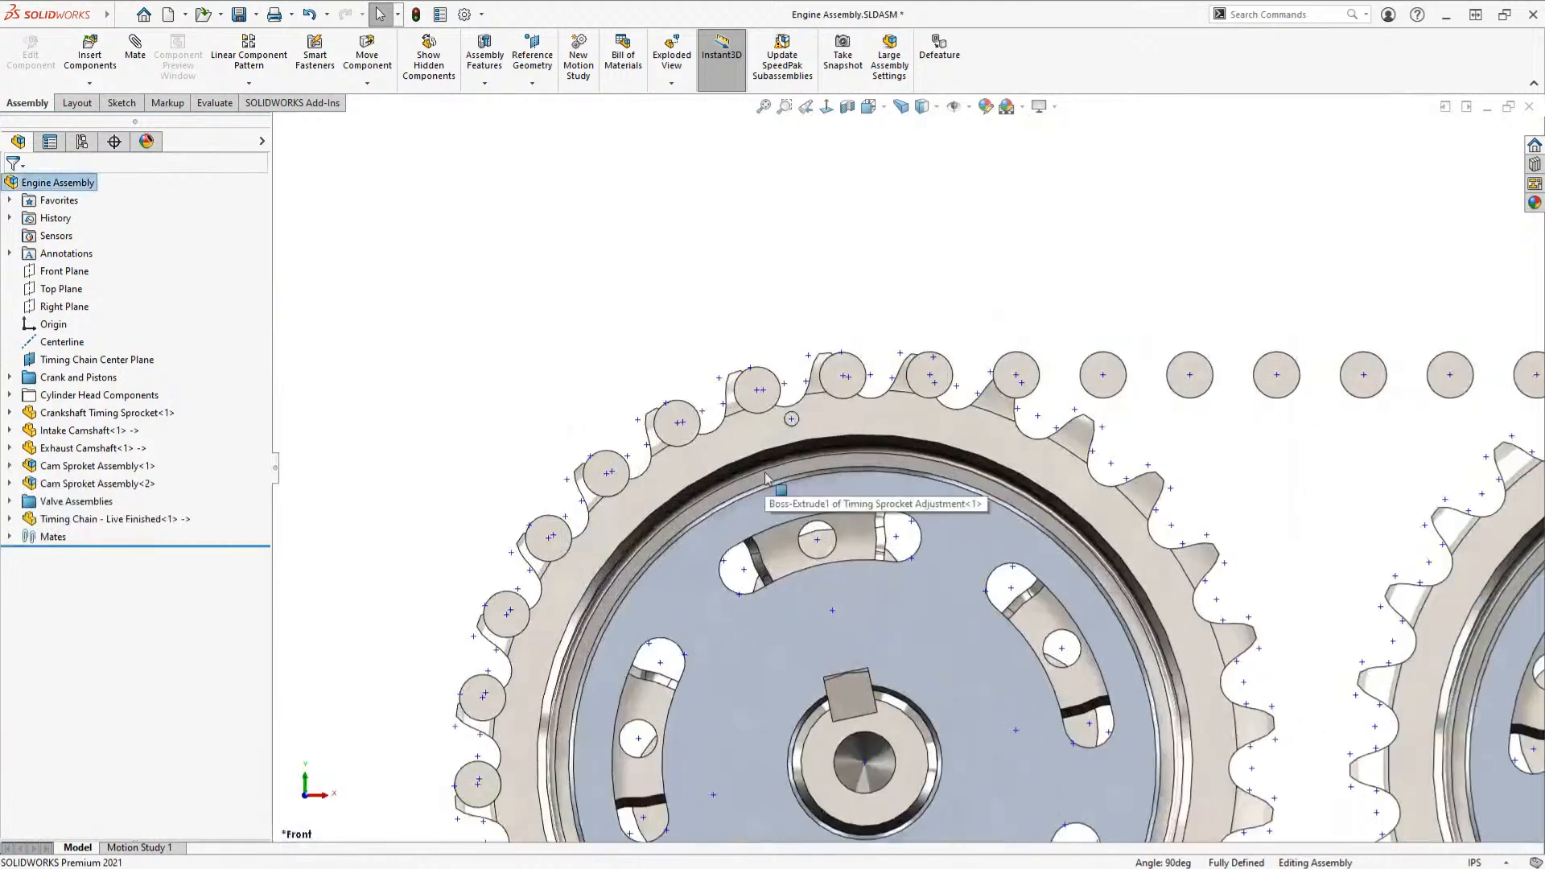
{"action": "left_click", "coordinate": [836, 430]}
{"action": "key", "text": "d"}
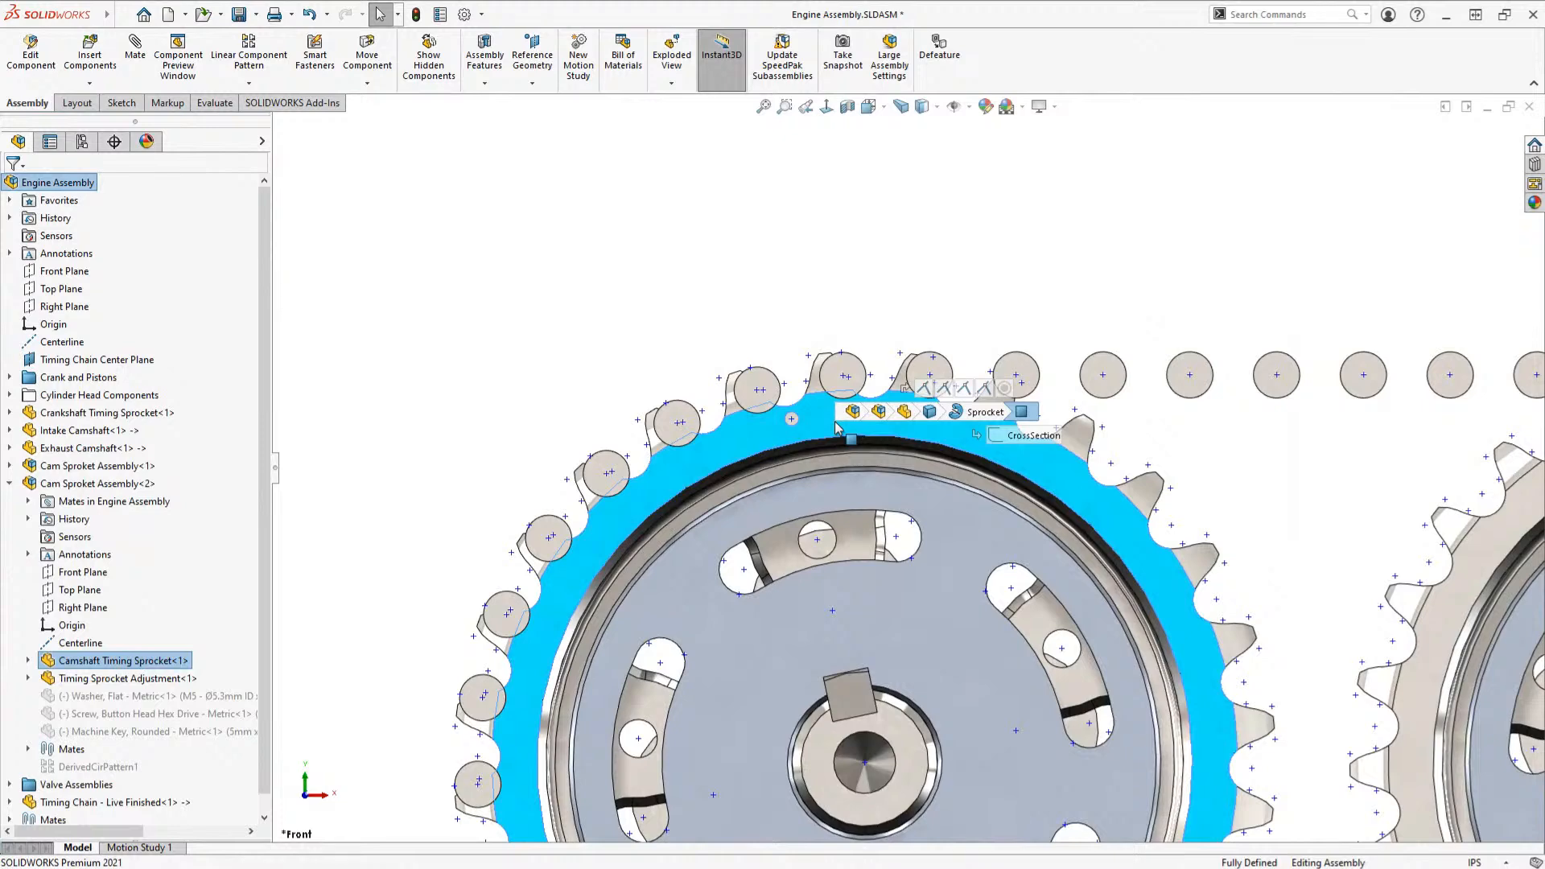
{"action": "left_click", "coordinate": [880, 414]}
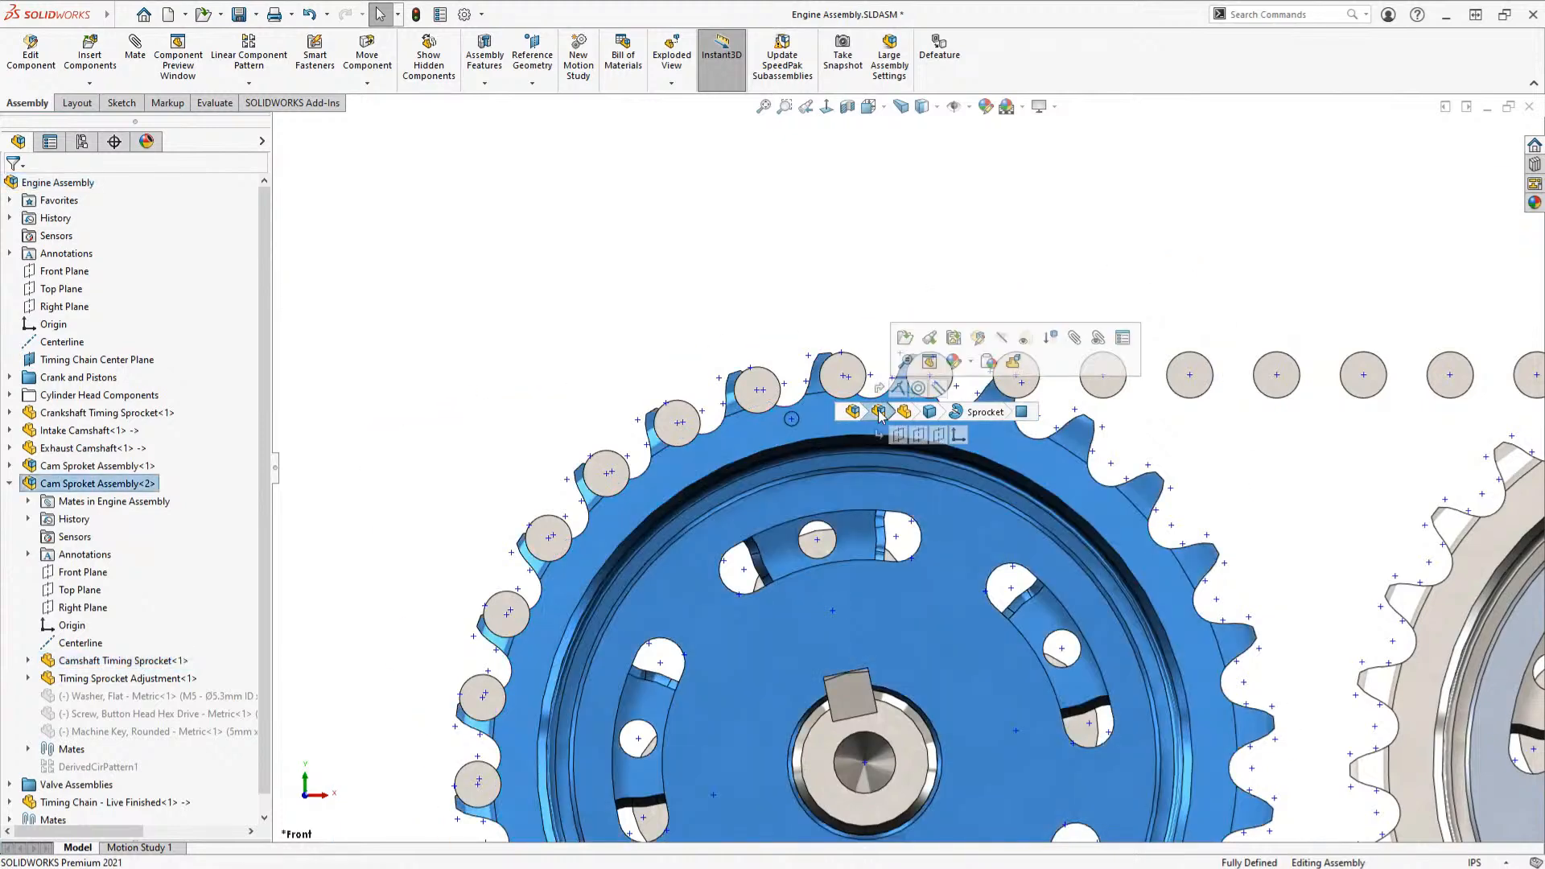
{"action": "left_click", "coordinate": [938, 390]}
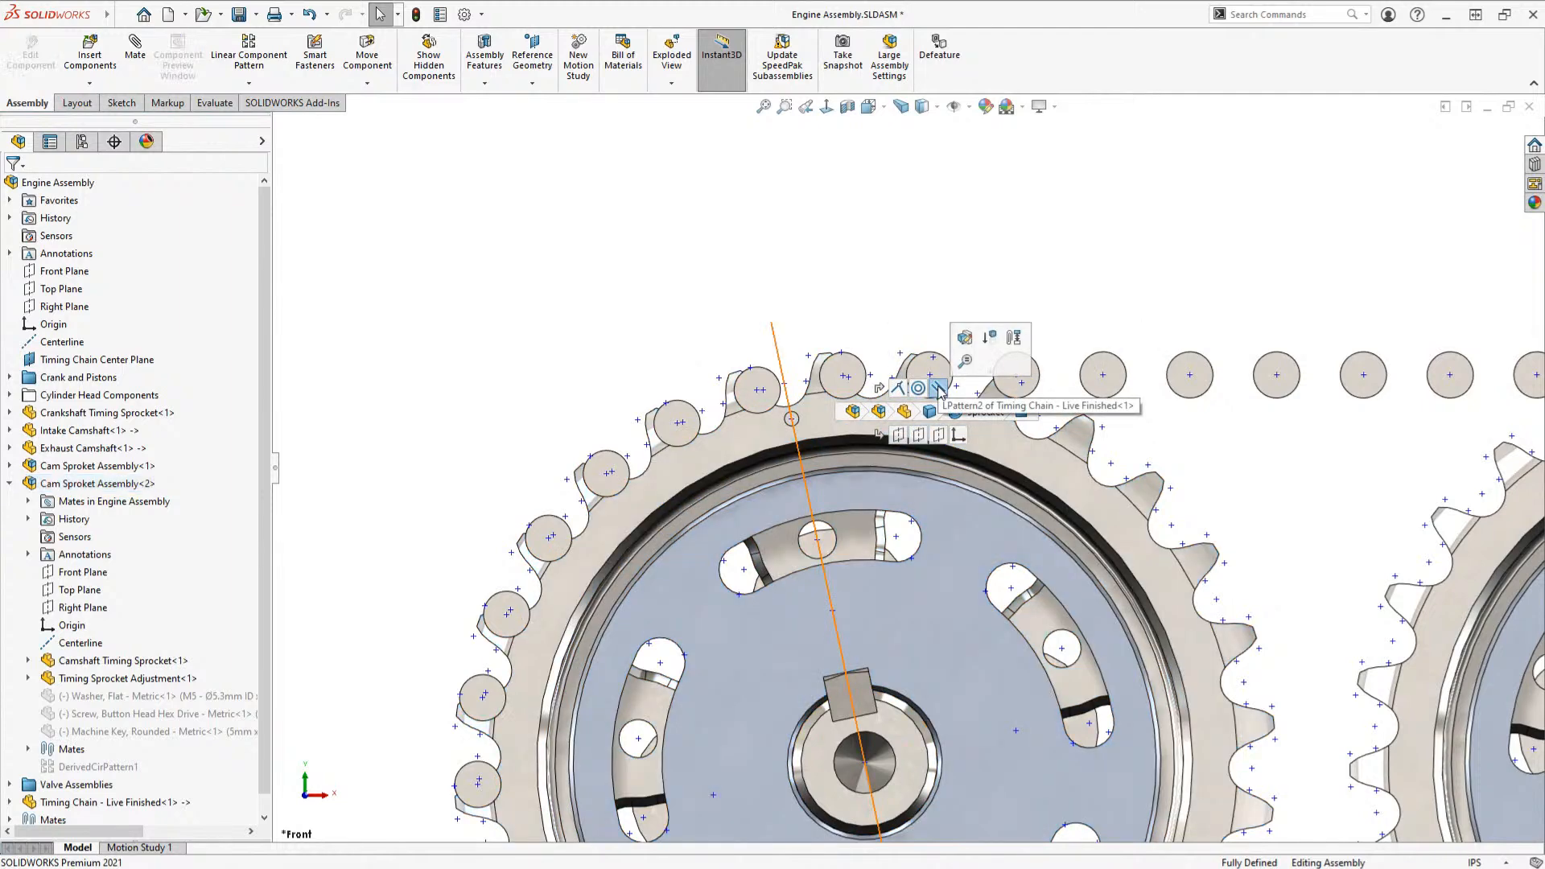
{"action": "left_click", "coordinate": [991, 342]}
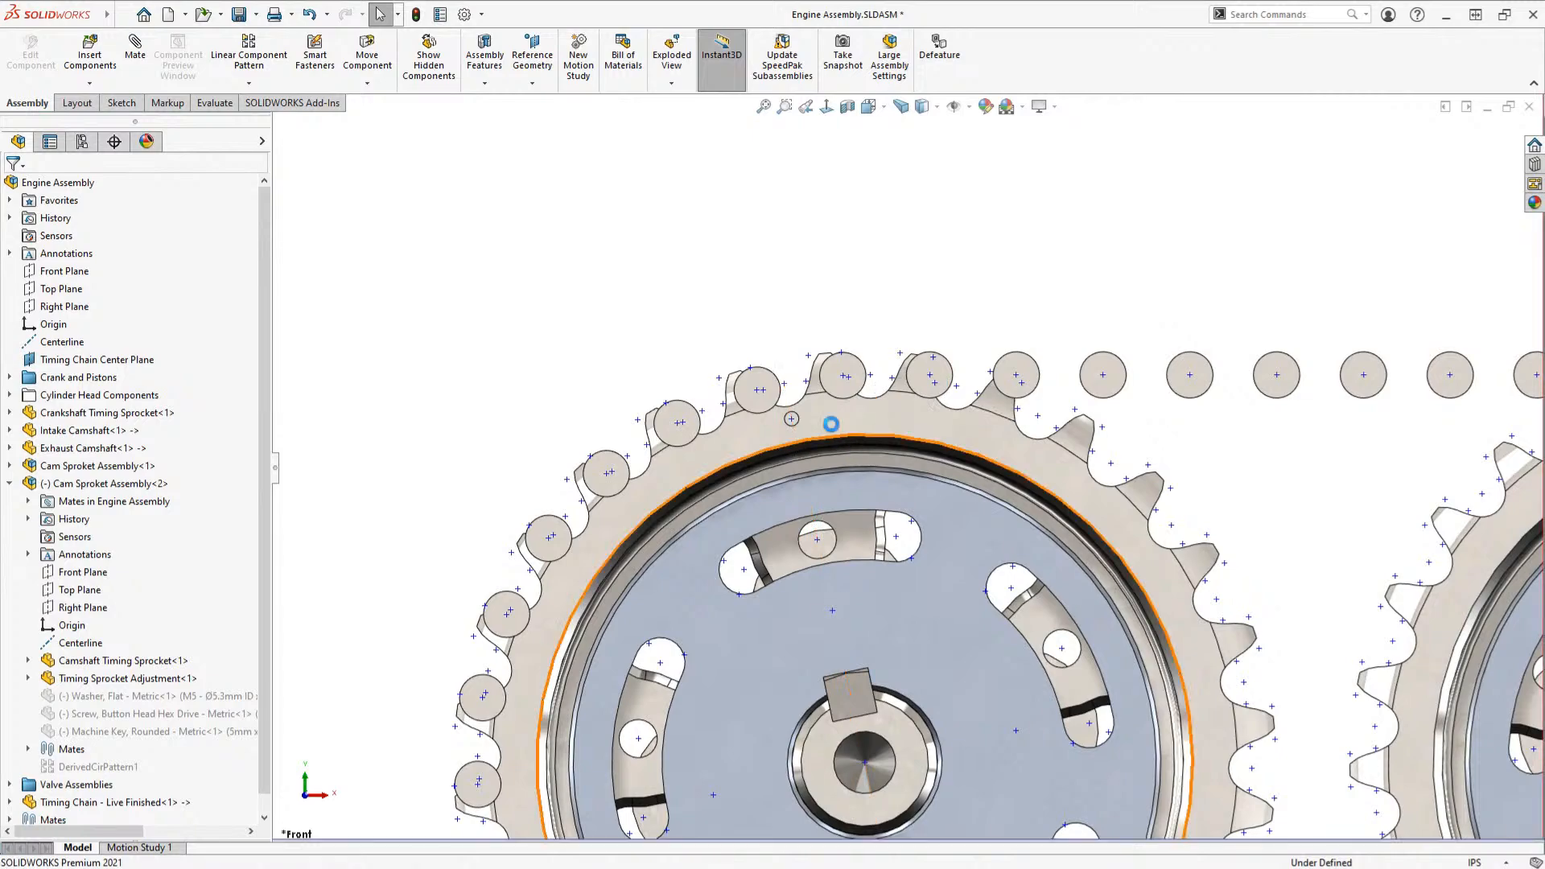
Step: Rotate Cam Sproket Assembly<2> to bring its timing hole near a chain roller and mate its Right Plane coincident with that roller
{"action": "left_click_drag", "start_coordinate": [880, 405], "coordinate": [946, 402]}
{"action": "scroll", "coordinate": [925, 398], "scroll_direction": "down", "scroll_amount": 5}
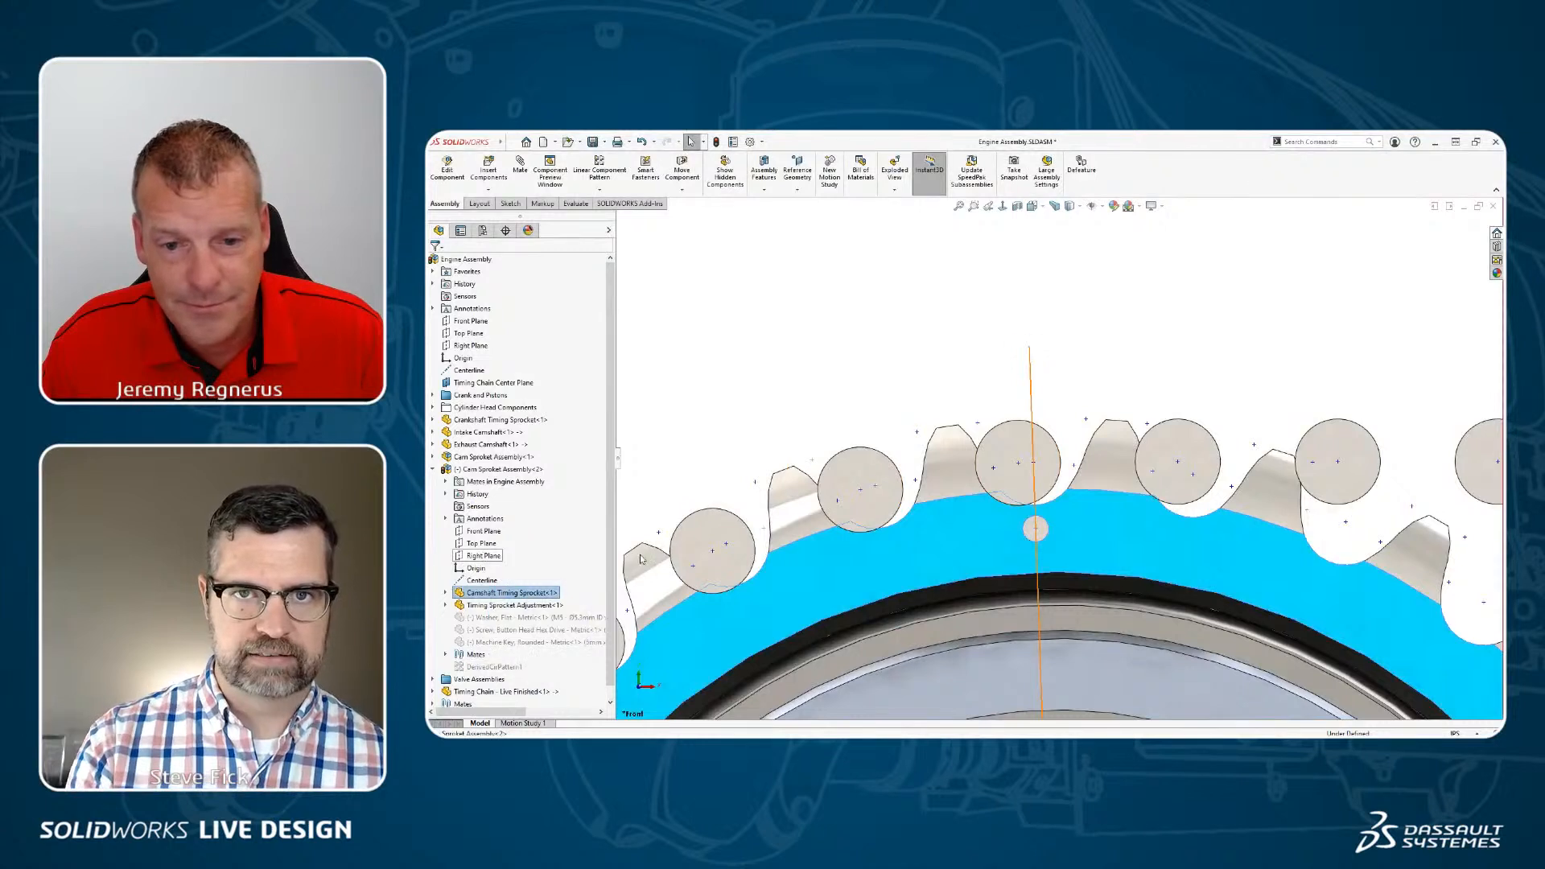
{"action": "left_click", "coordinate": [83, 608]}
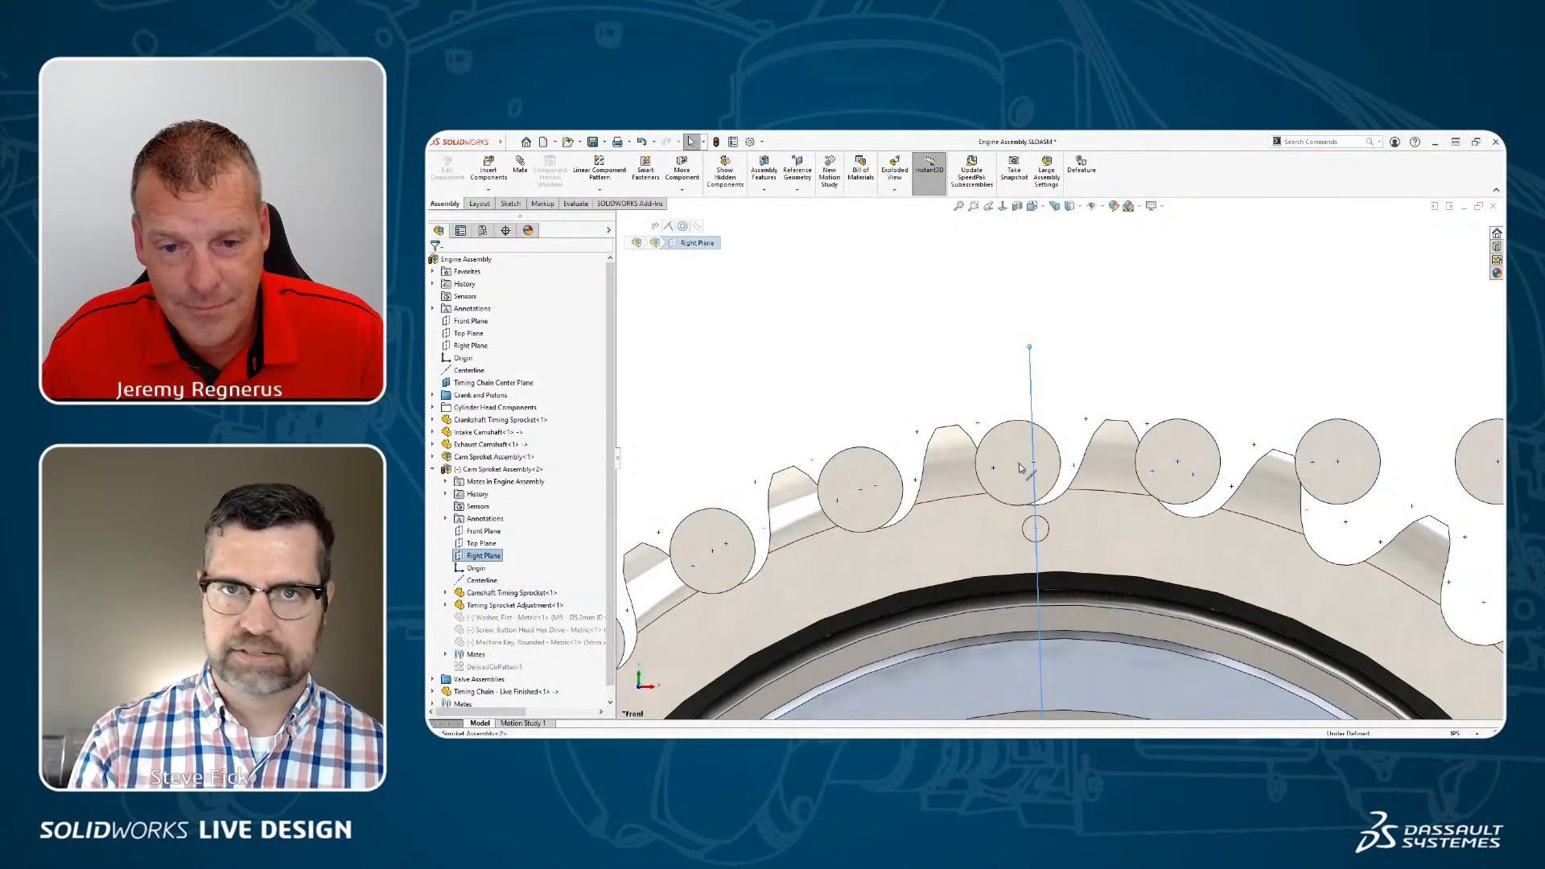
{"action": "left_click", "coordinate": [1016, 466], "text": "ctrl"}
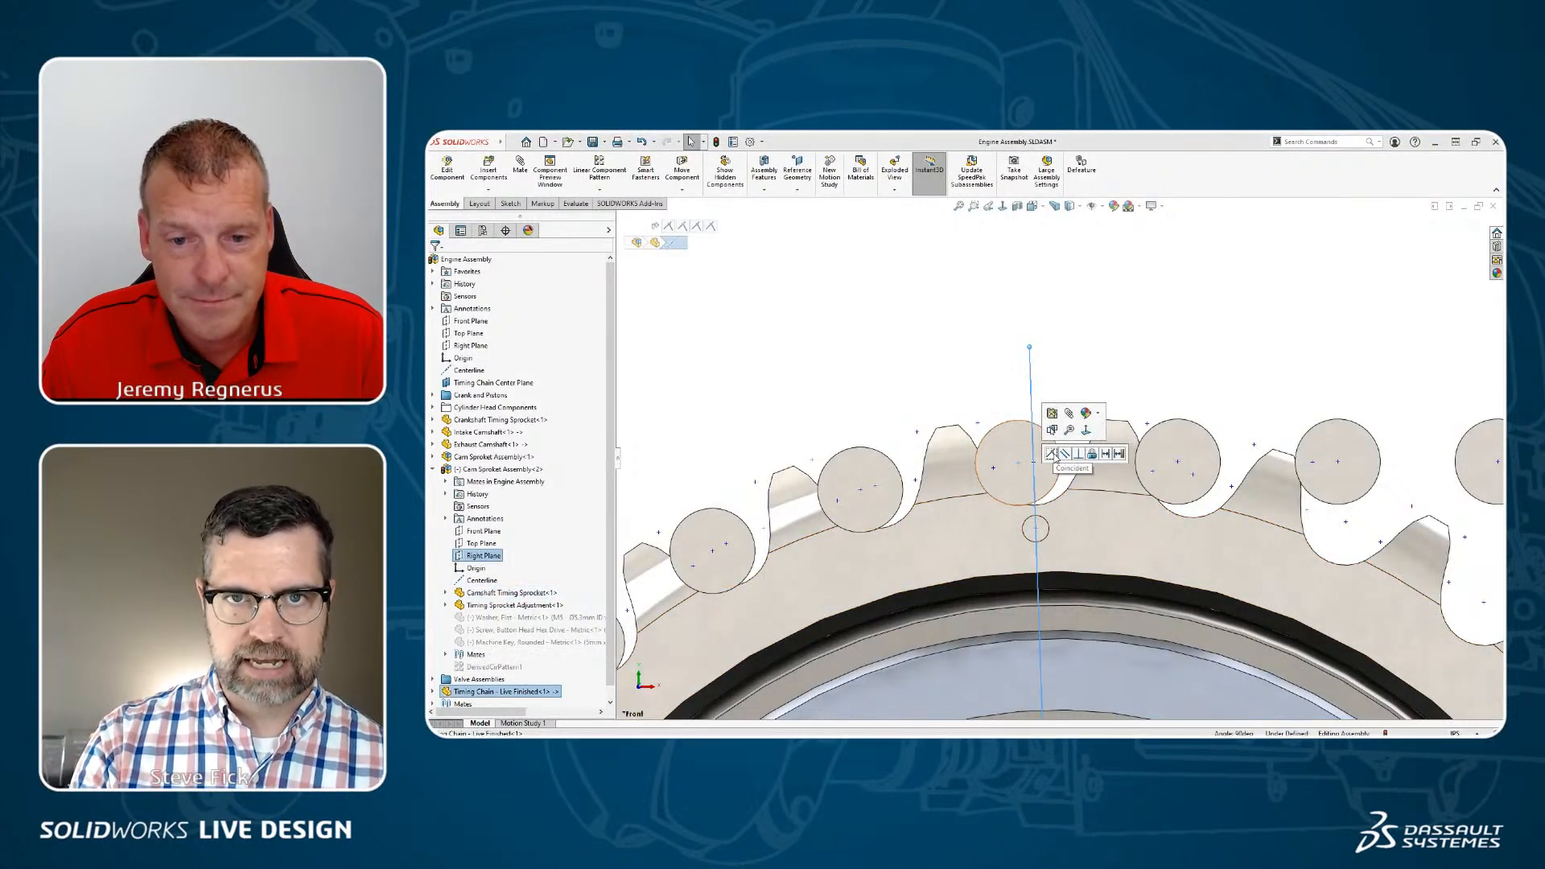
{"action": "left_click", "coordinate": [1051, 454]}
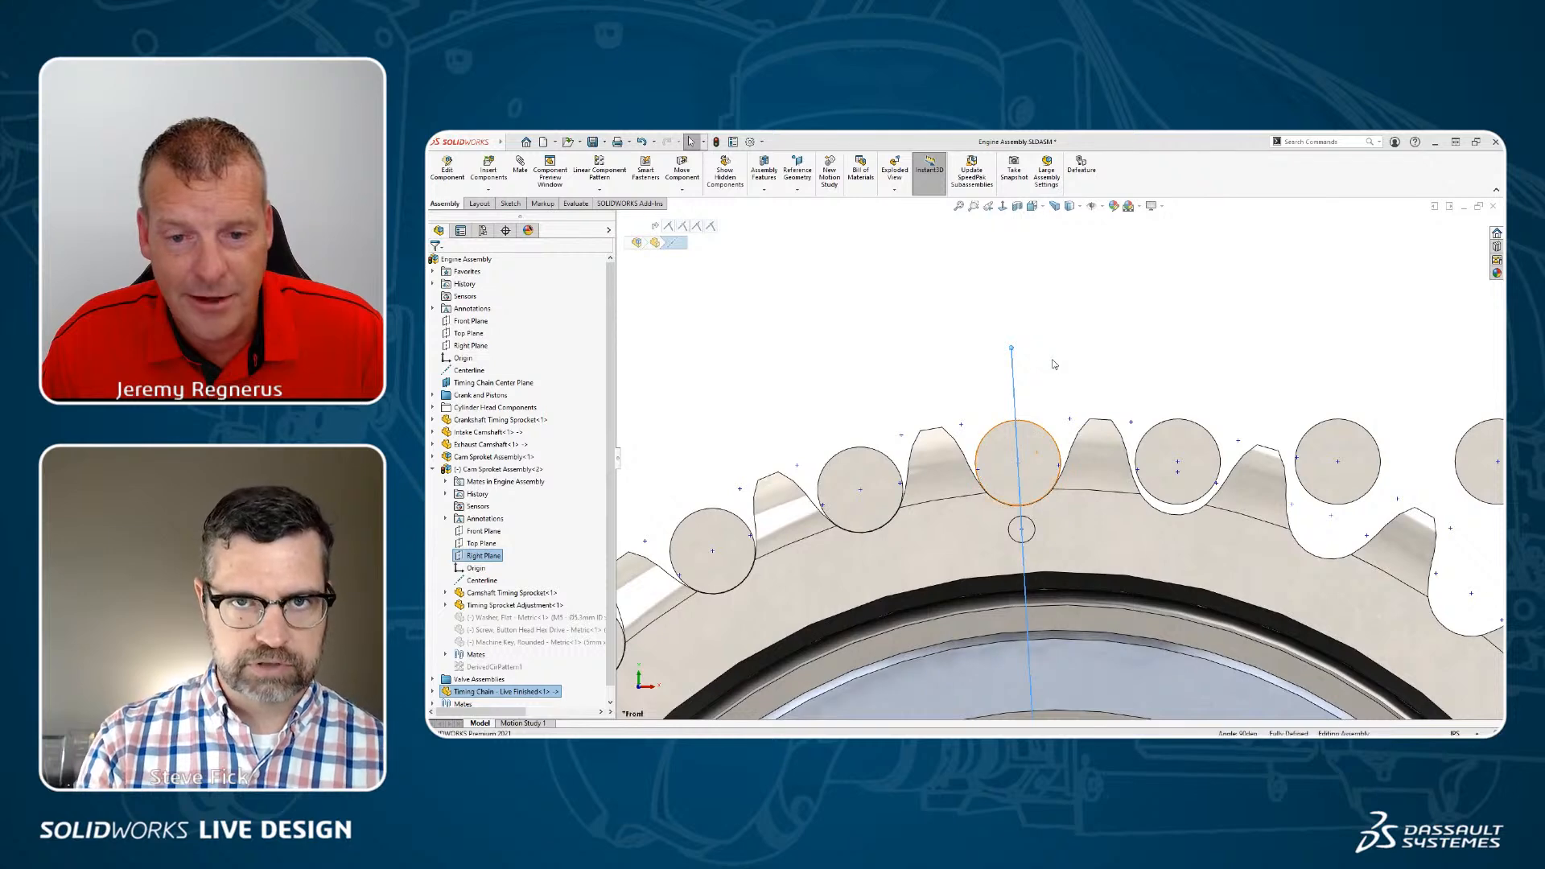
{"action": "scroll", "coordinate": [1121, 512], "scroll_direction": "up", "scroll_amount": 10}
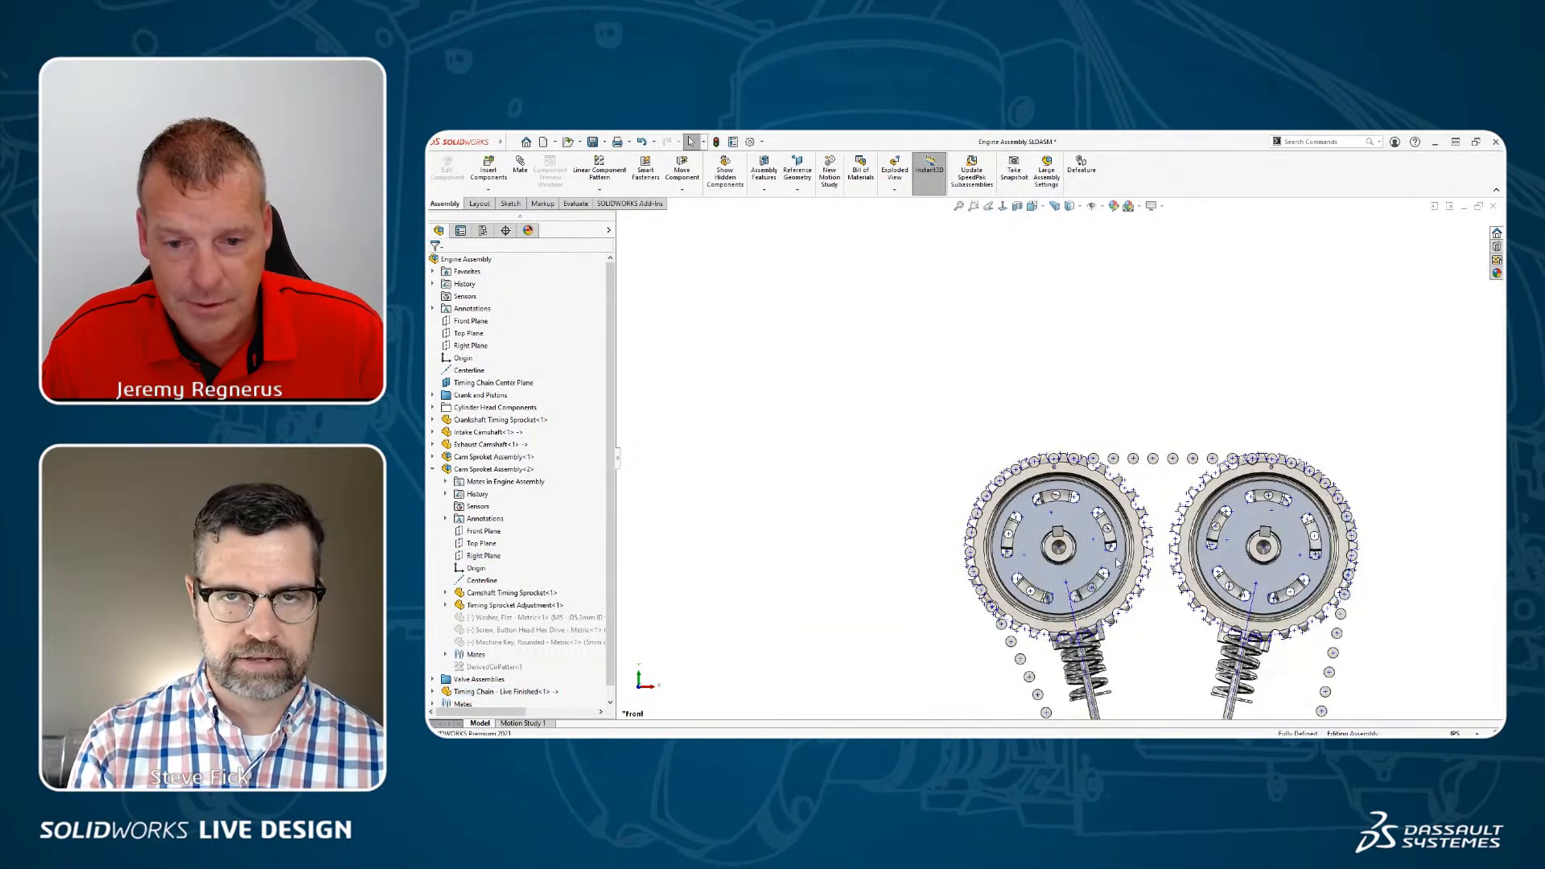
{"action": "key", "text": "shift+c"}
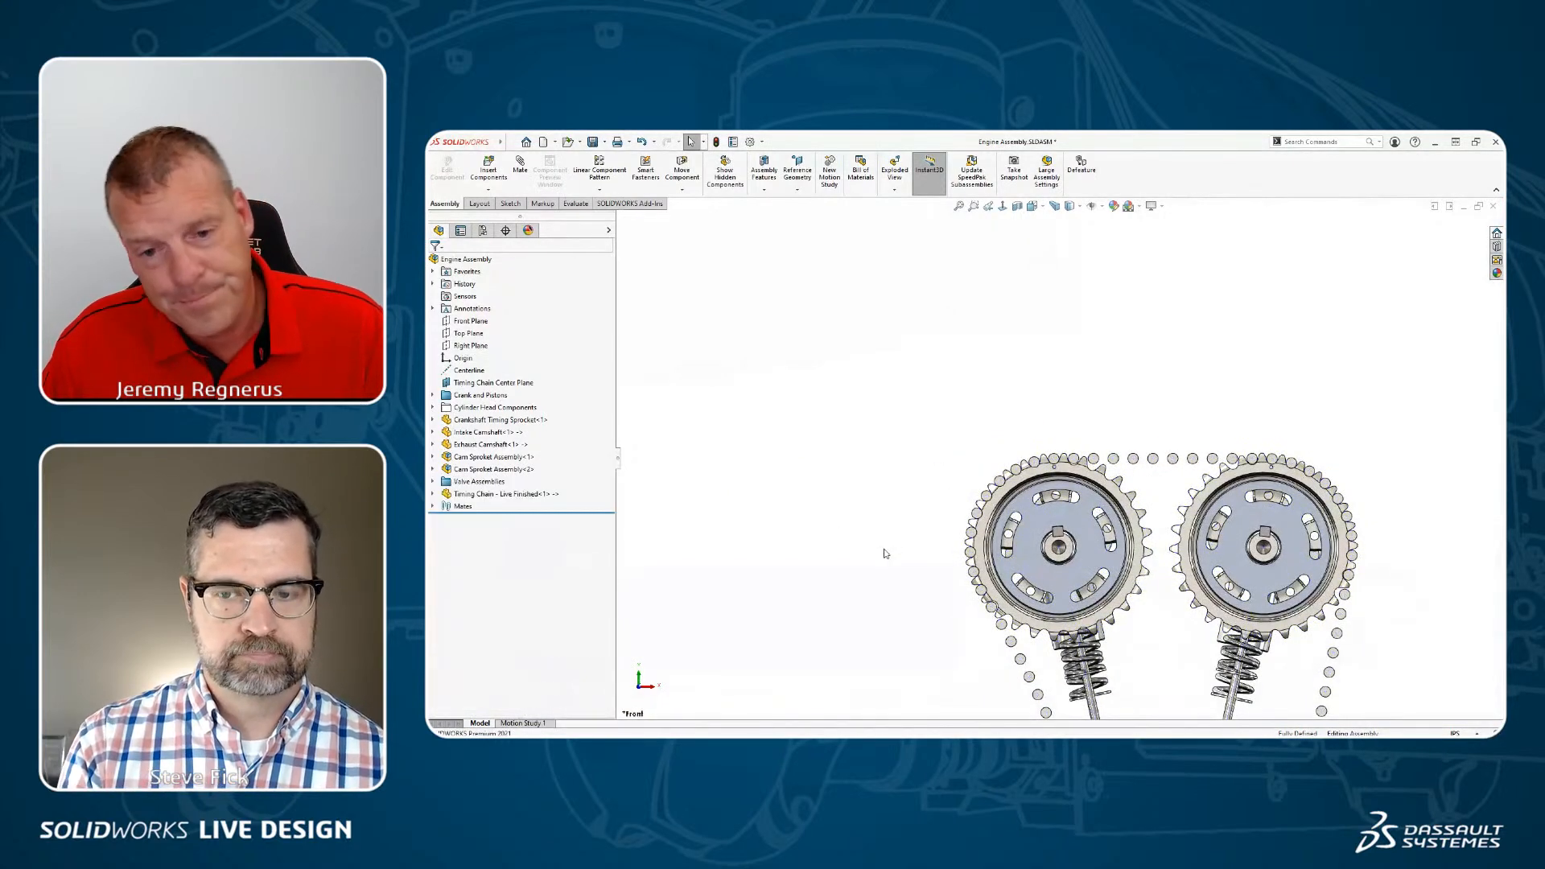
Step: Edit the Timing Chain - Live Finished part in context, roll its features forward to the end, and return to the assembly
{"action": "scroll", "coordinate": [1149, 556], "scroll_direction": "up", "scroll_amount": 3}
{"action": "scroll", "coordinate": [1149, 559], "scroll_direction": "up", "scroll_amount": 1}
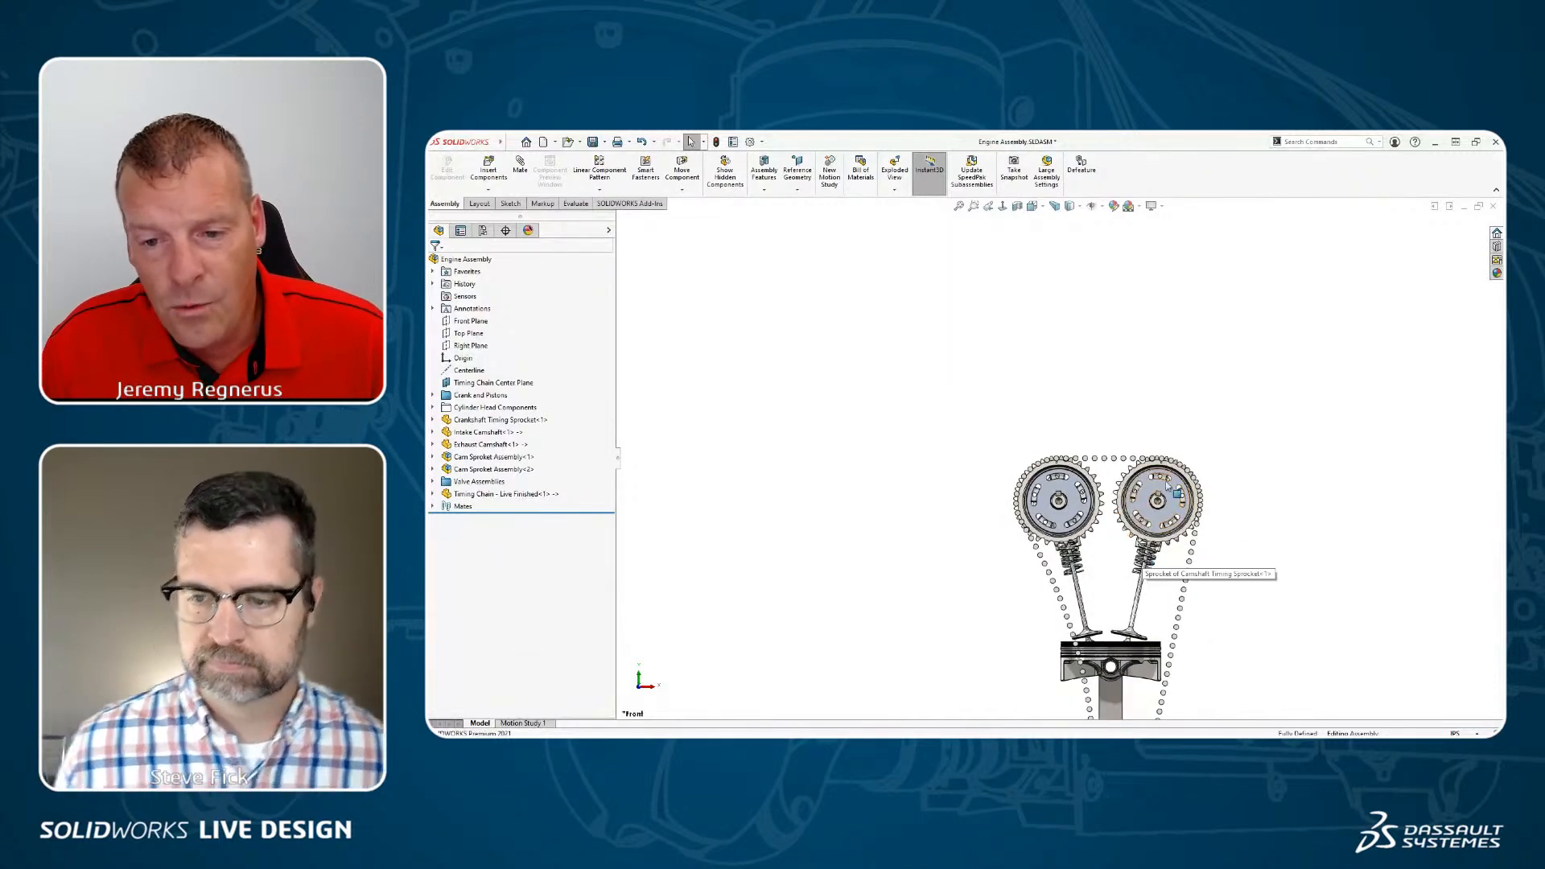
{"action": "scroll", "coordinate": [1166, 493], "scroll_direction": "down", "scroll_amount": 4}
{"action": "scroll", "coordinate": [1166, 493], "scroll_direction": "up", "scroll_amount": 4}
{"action": "key", "text": "ctrl+7"}
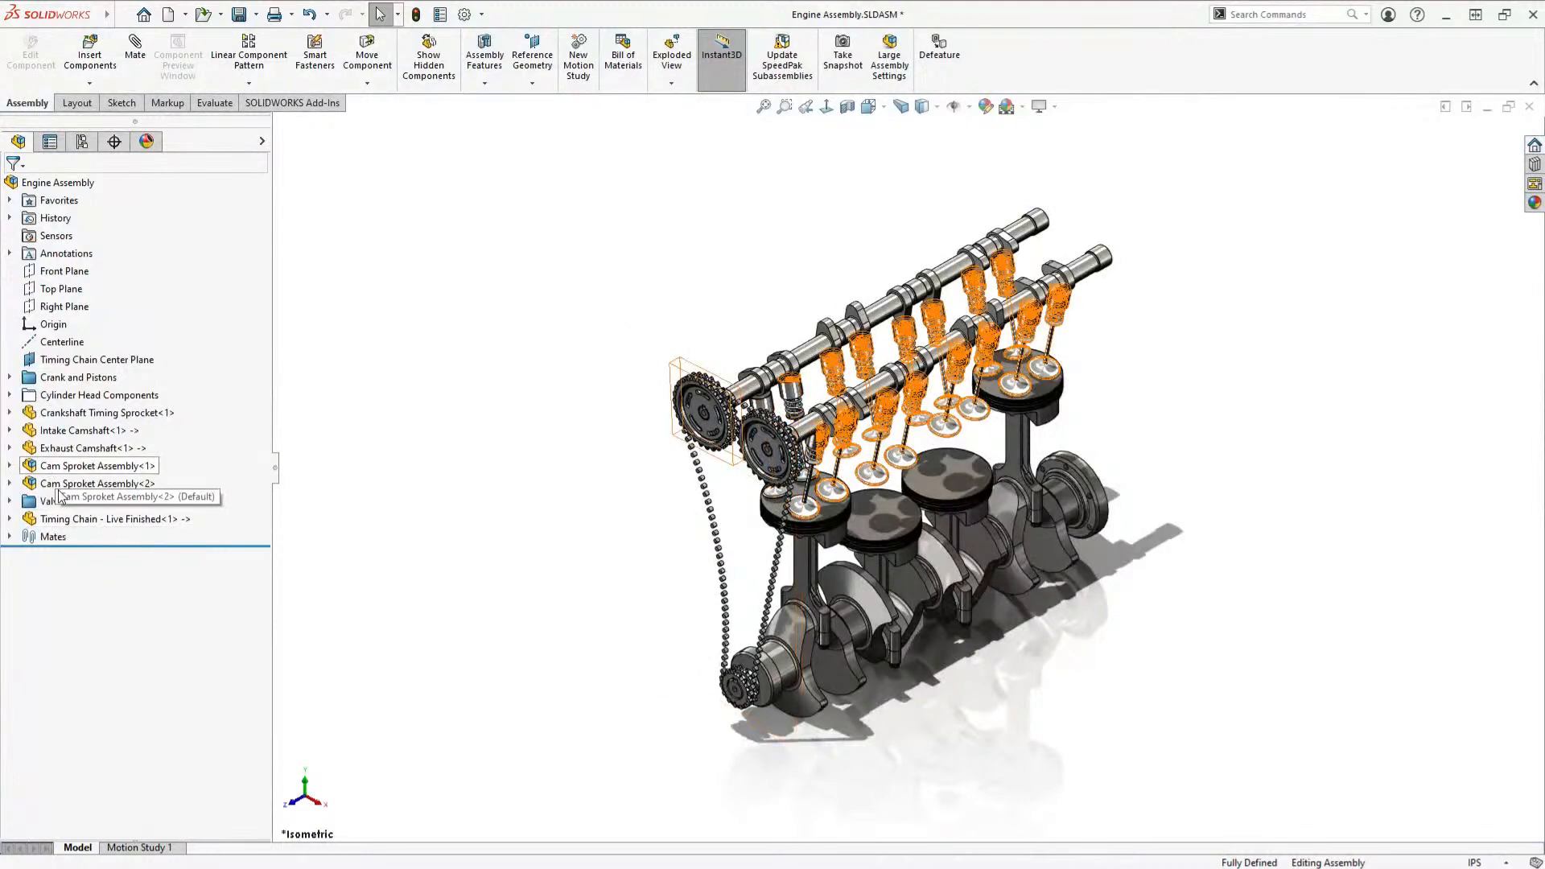
{"action": "left_click", "coordinate": [96, 519]}
{"action": "left_click", "coordinate": [112, 481]}
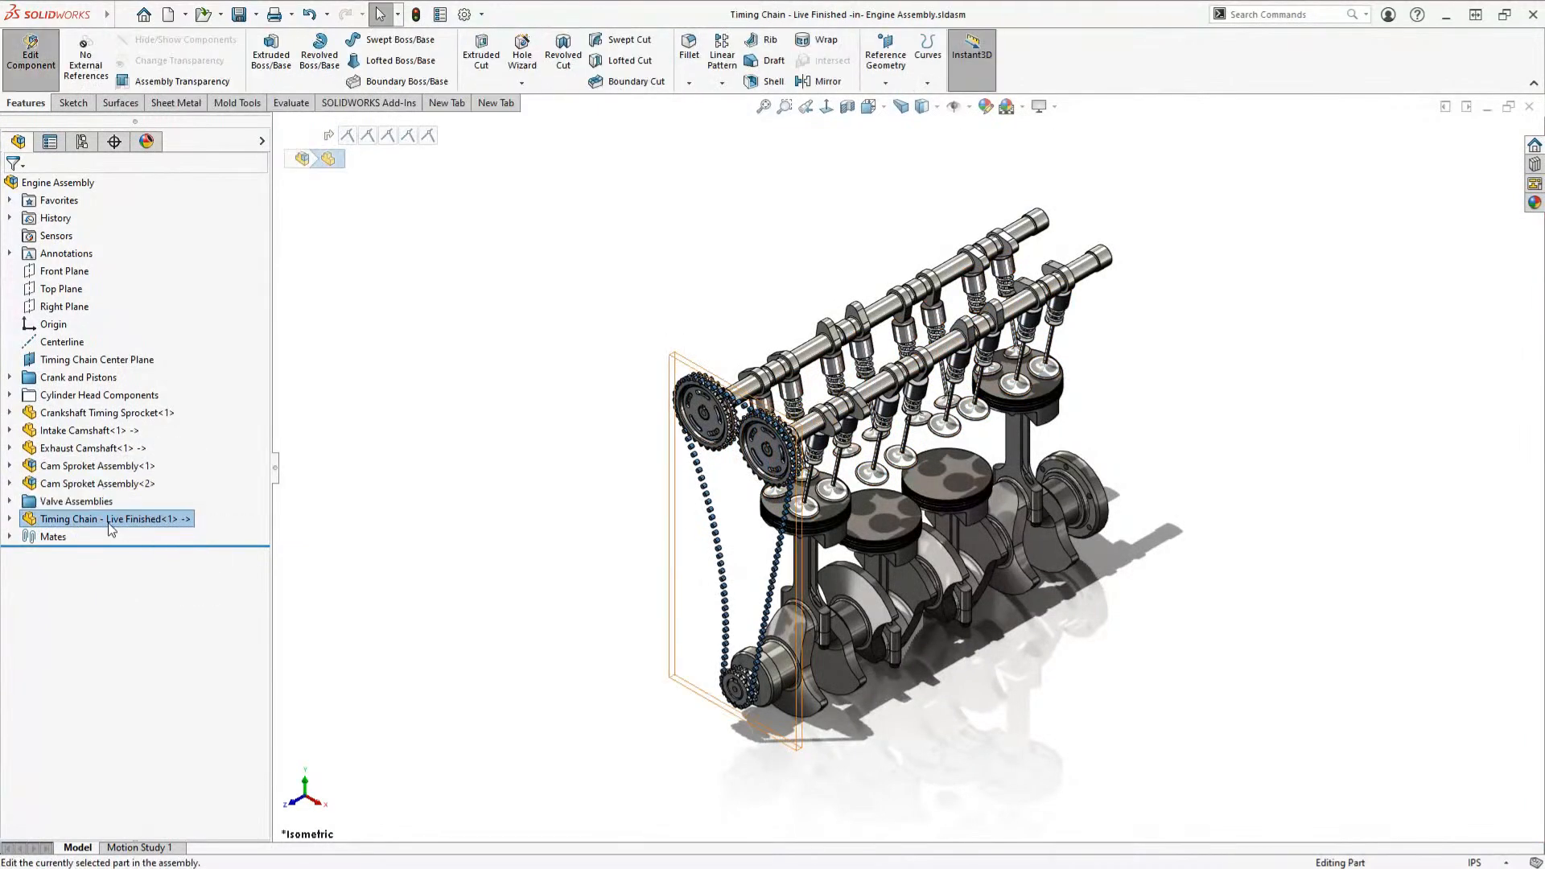
{"action": "right_click", "coordinate": [188, 465]}
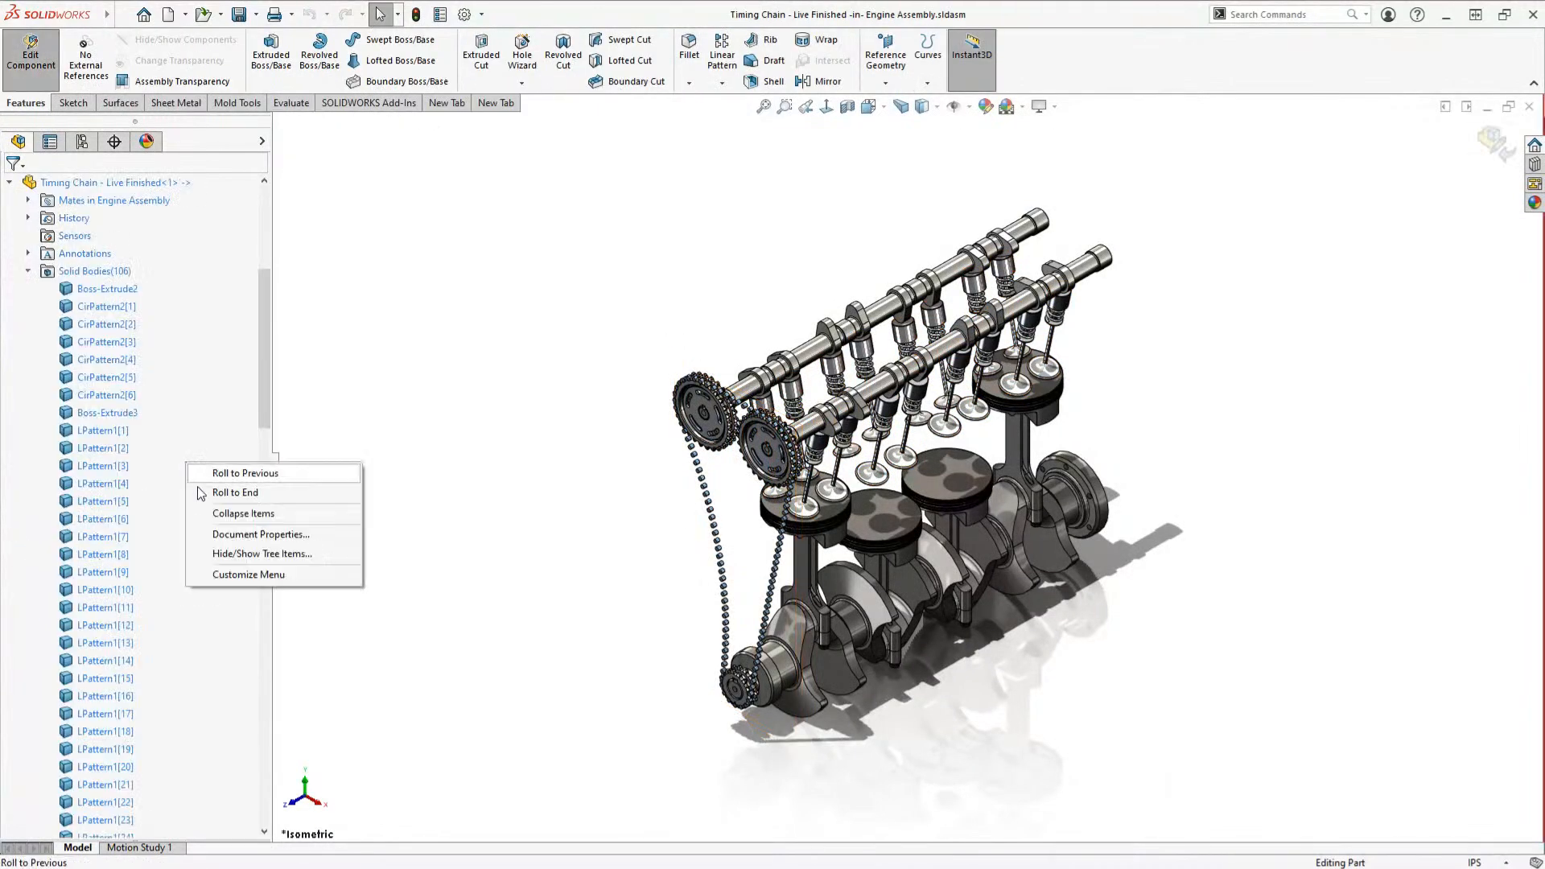
{"action": "left_click", "coordinate": [250, 494]}
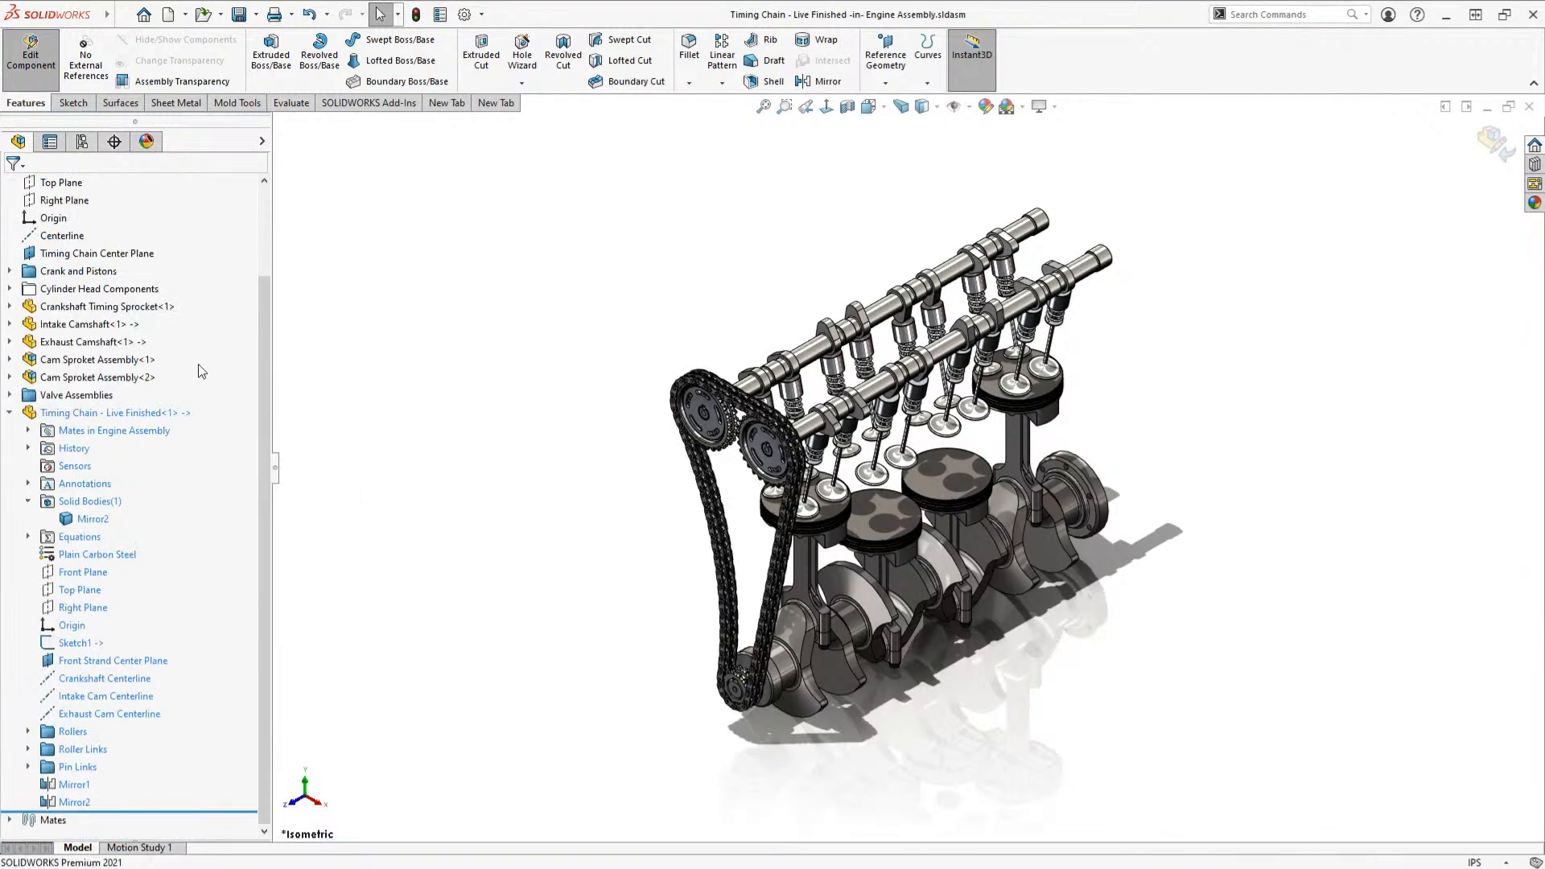
{"action": "left_click", "coordinate": [10, 413]}
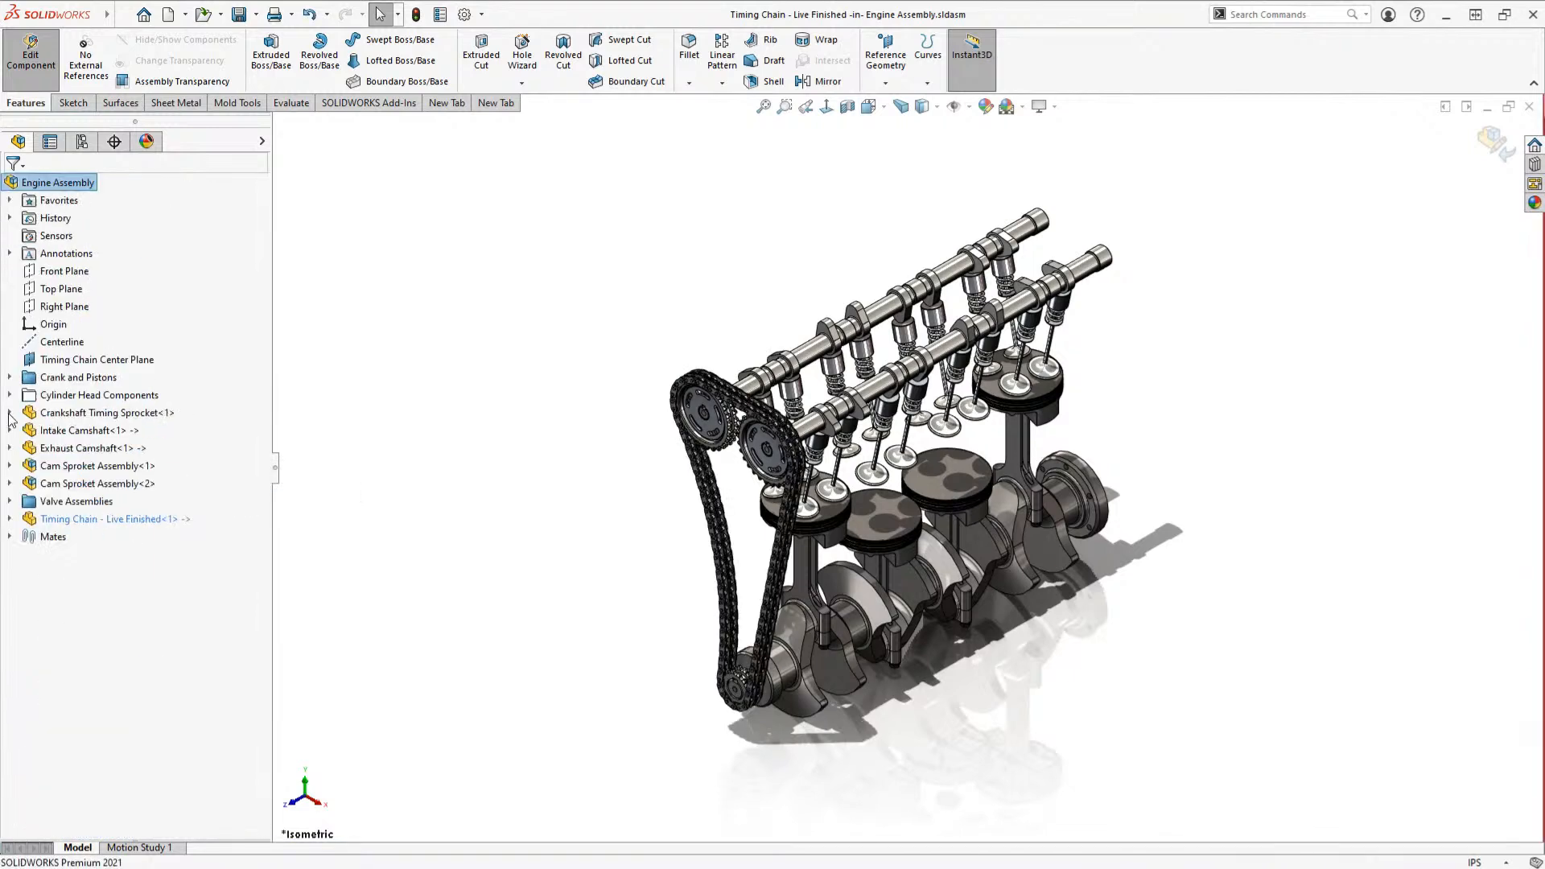
{"action": "left_click", "coordinate": [1491, 143]}
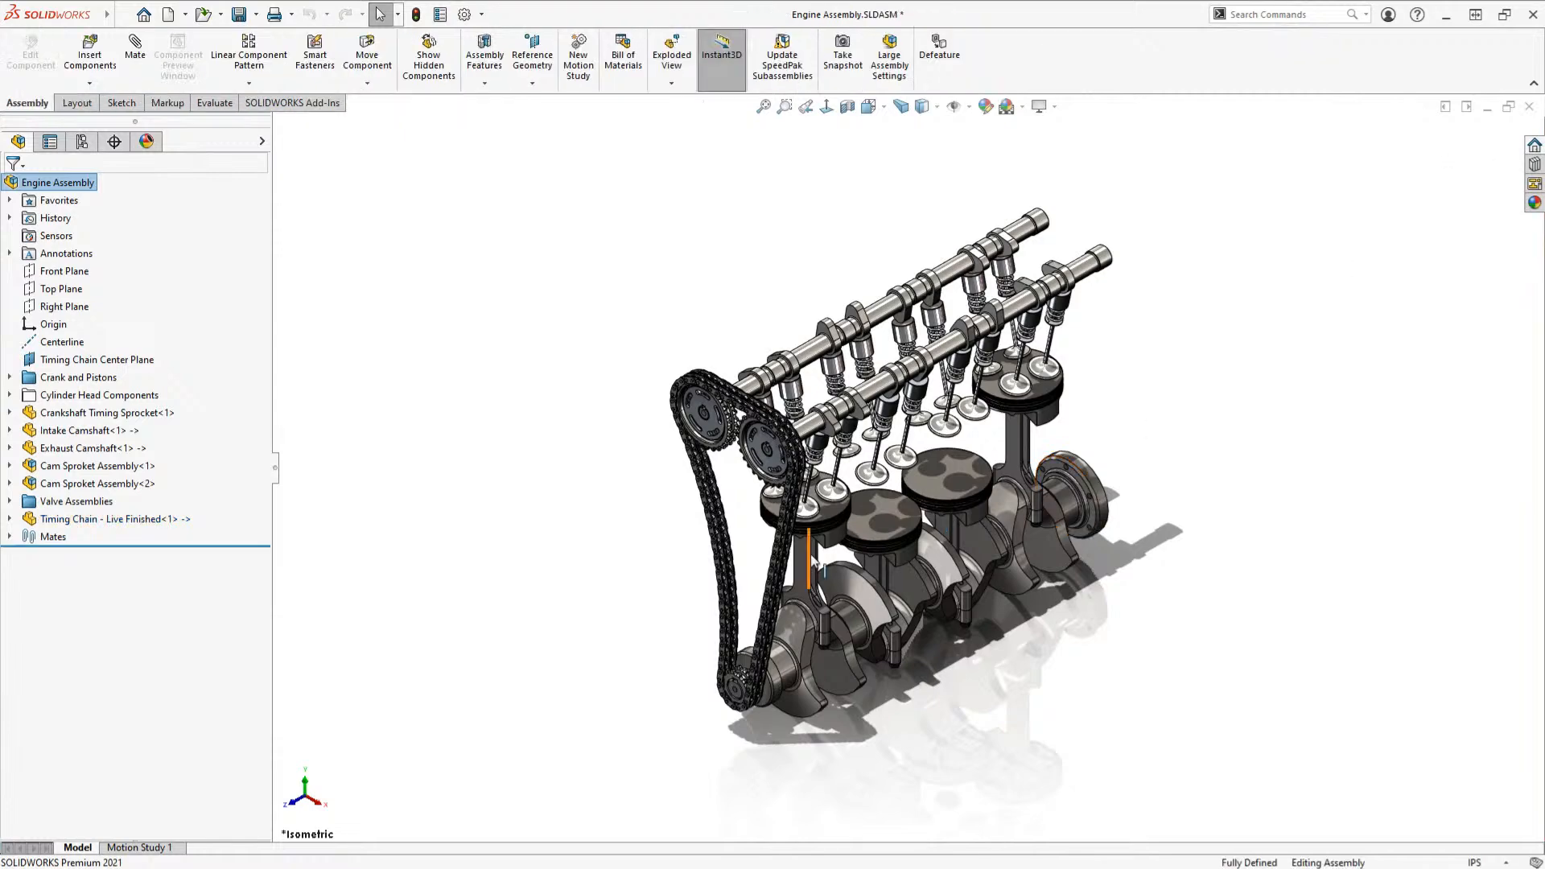
Step: Start an assembly sketch on the Timing Chain Center Plane and convert the chain part's Sketch1 entities into it
{"action": "scroll", "coordinate": [814, 563], "scroll_direction": "down", "scroll_amount": 3}
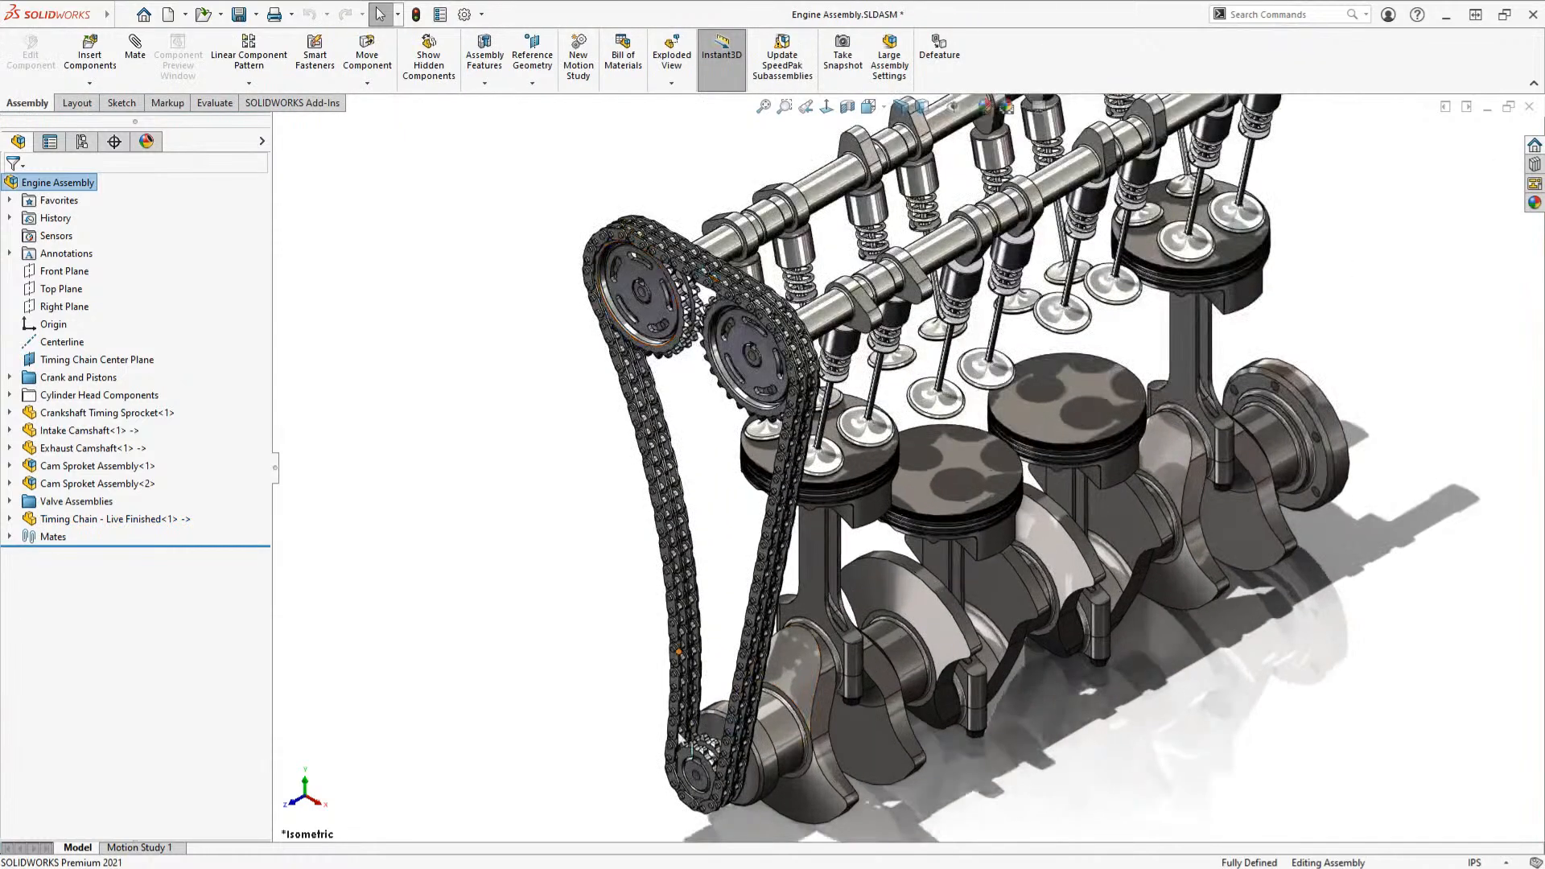
{"action": "left_click", "coordinate": [90, 361]}
{"action": "left_click", "coordinate": [97, 344]}
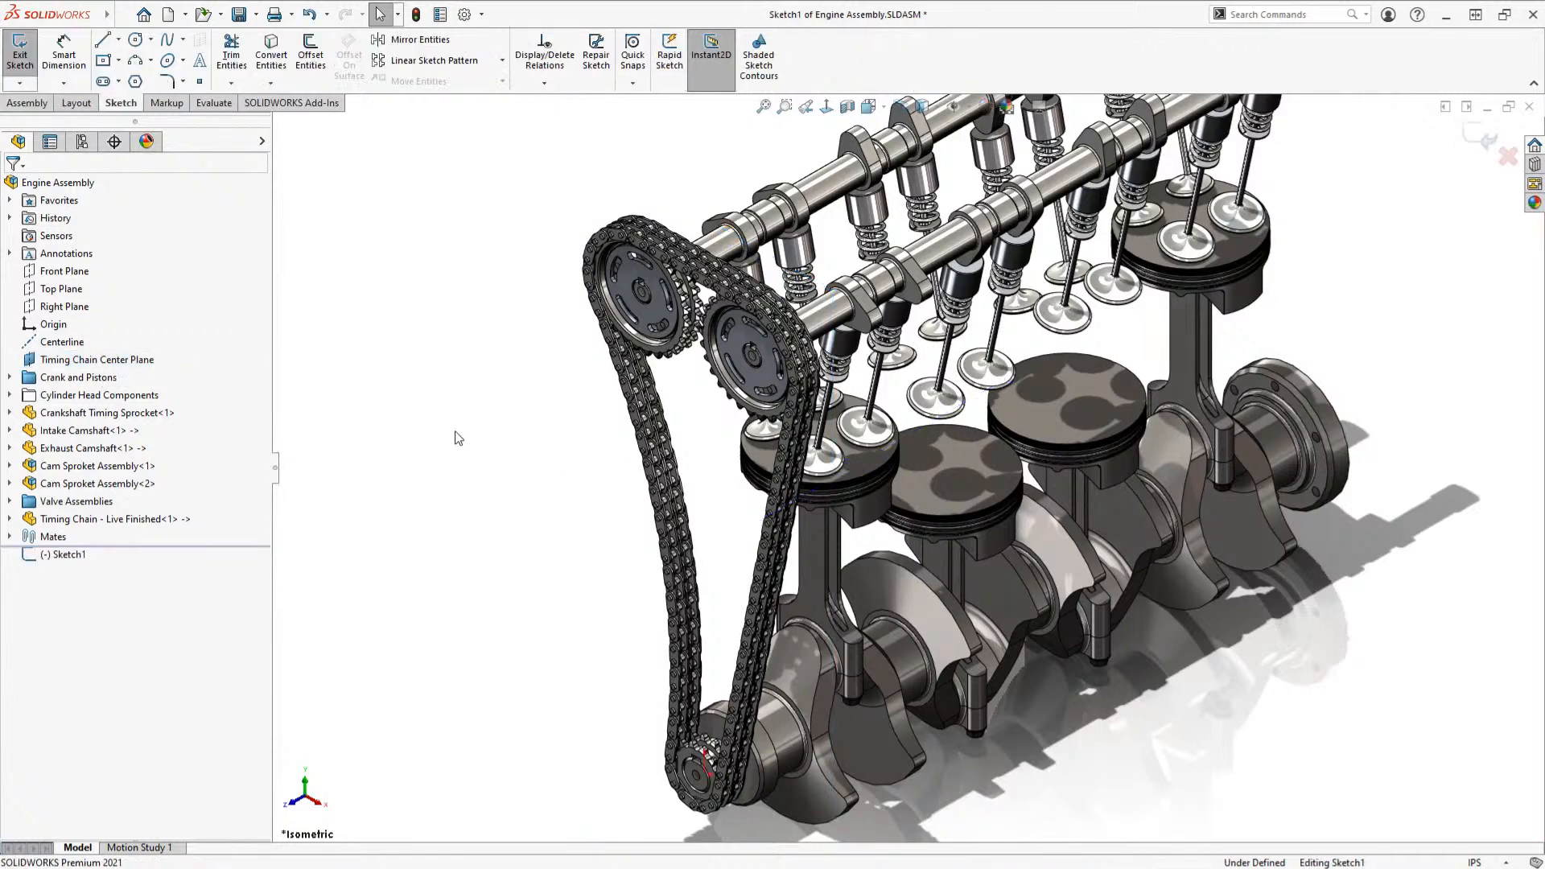
{"action": "left_click", "coordinate": [10, 519]}
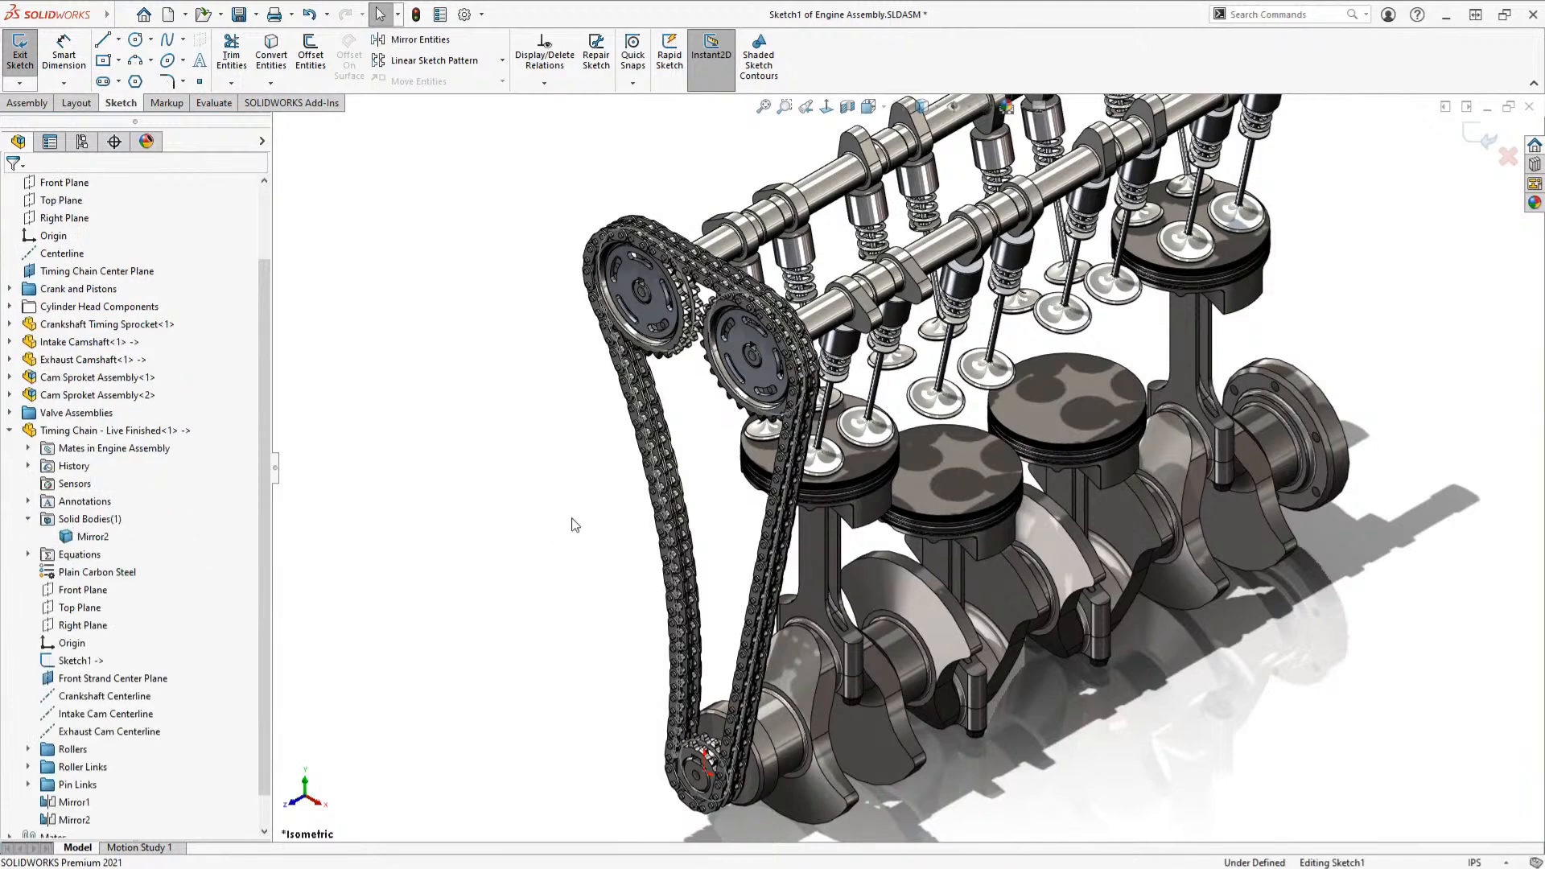
{"action": "left_click", "coordinate": [79, 661]}
{"action": "key", "text": "s"}
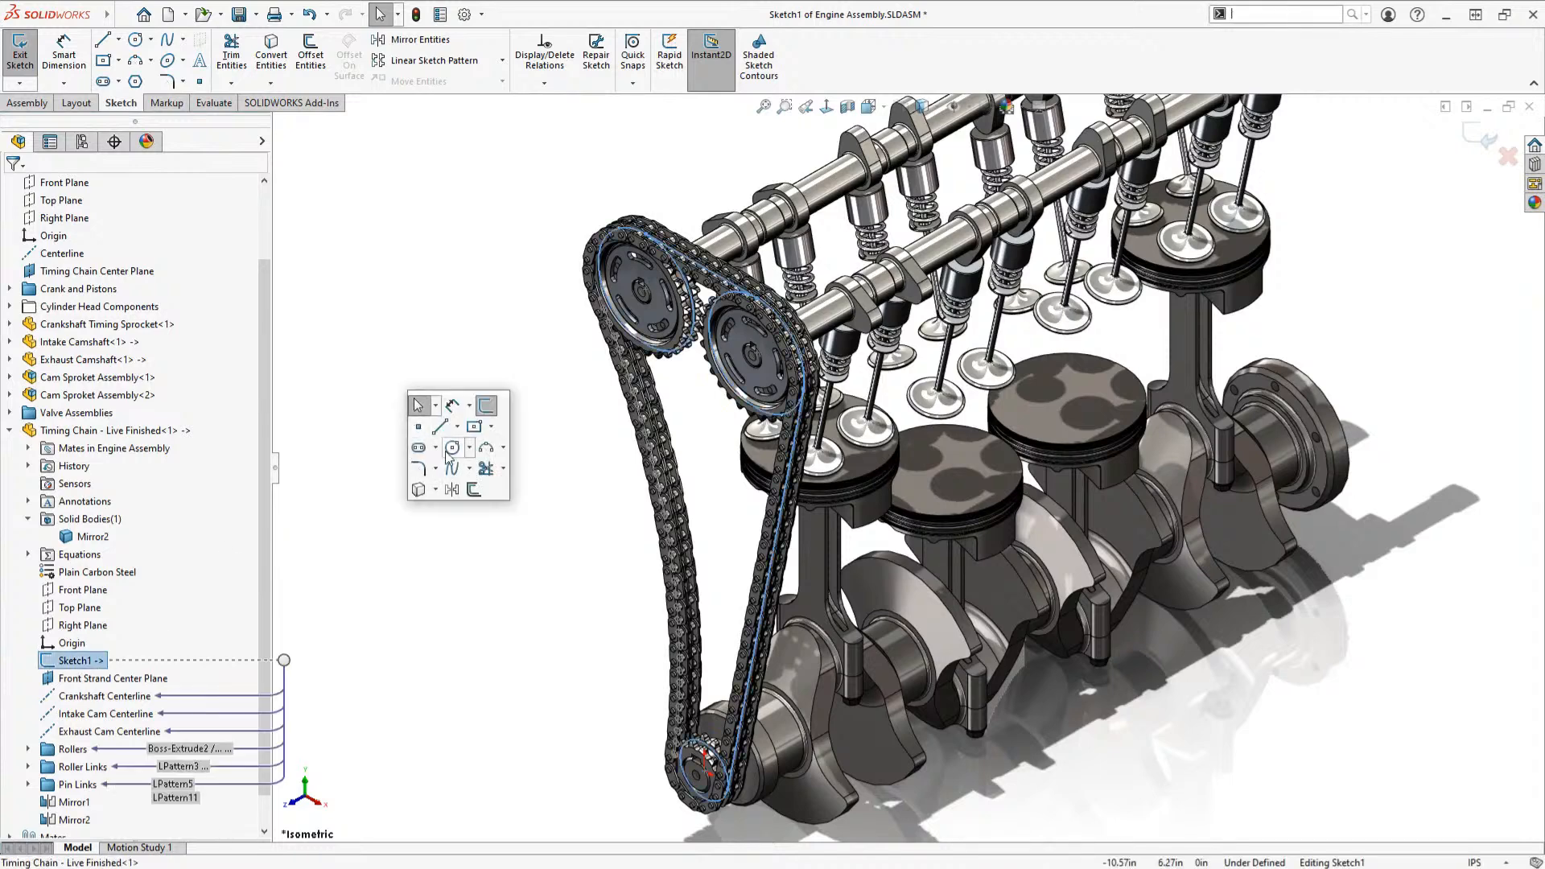
{"action": "left_click", "coordinate": [417, 492]}
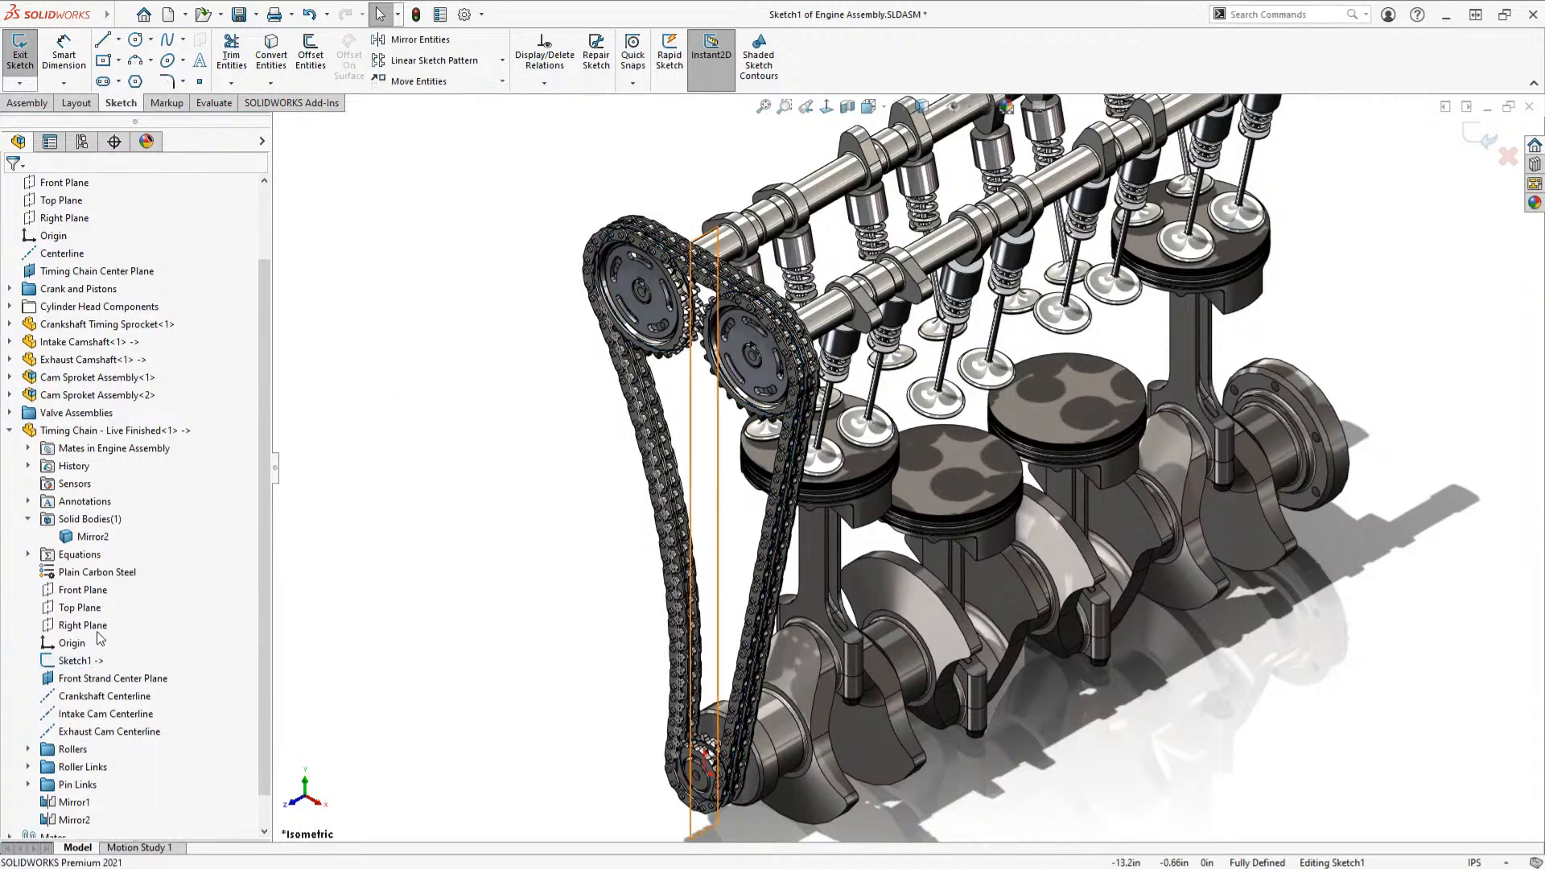
Step: Convert the large-radius arc along the chain's curved run into the assembly sketch and exit the sketch
{"action": "scroll", "coordinate": [84, 740], "scroll_direction": "down", "scroll_amount": 1}
{"action": "left_click", "coordinate": [31, 714]}
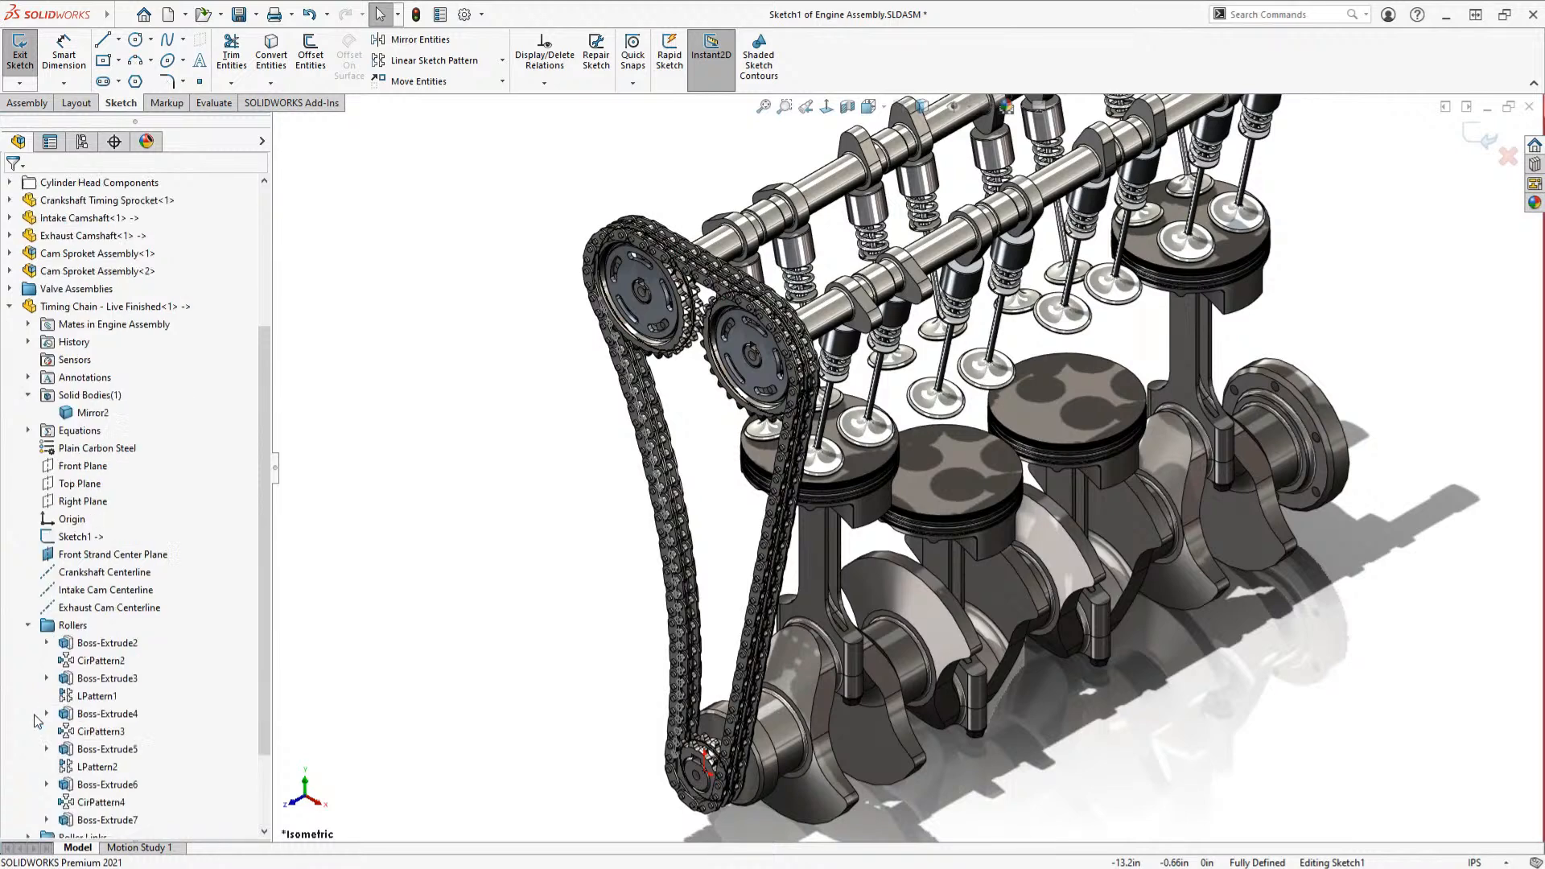
{"action": "scroll", "coordinate": [46, 784], "scroll_direction": "down", "scroll_amount": 1}
{"action": "left_click", "coordinate": [46, 767]}
{"action": "left_click", "coordinate": [105, 784]}
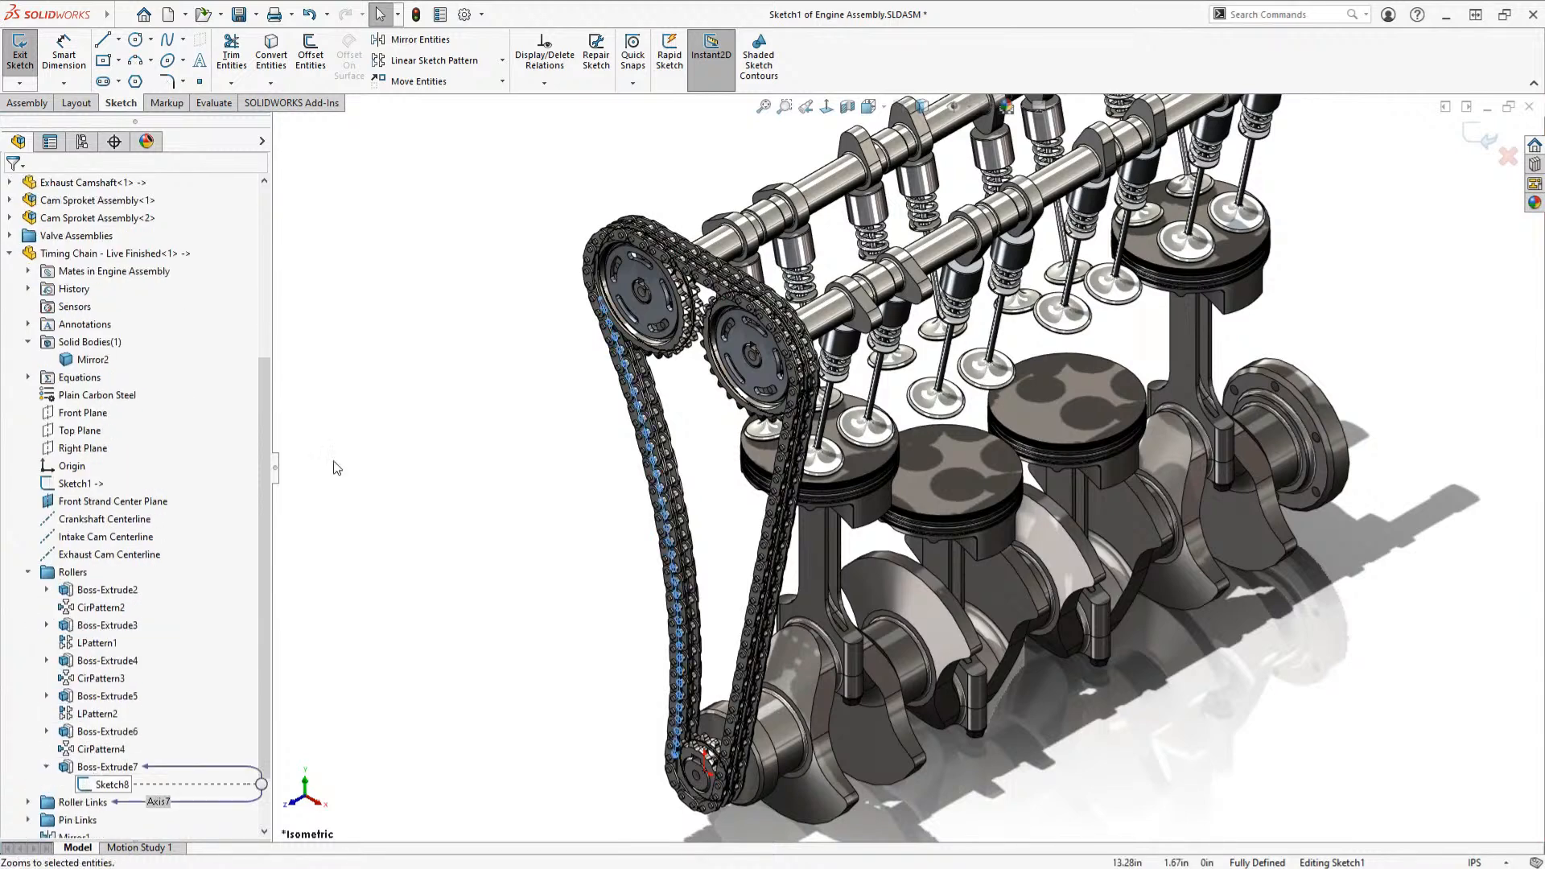
{"action": "left_click", "coordinate": [427, 460]}
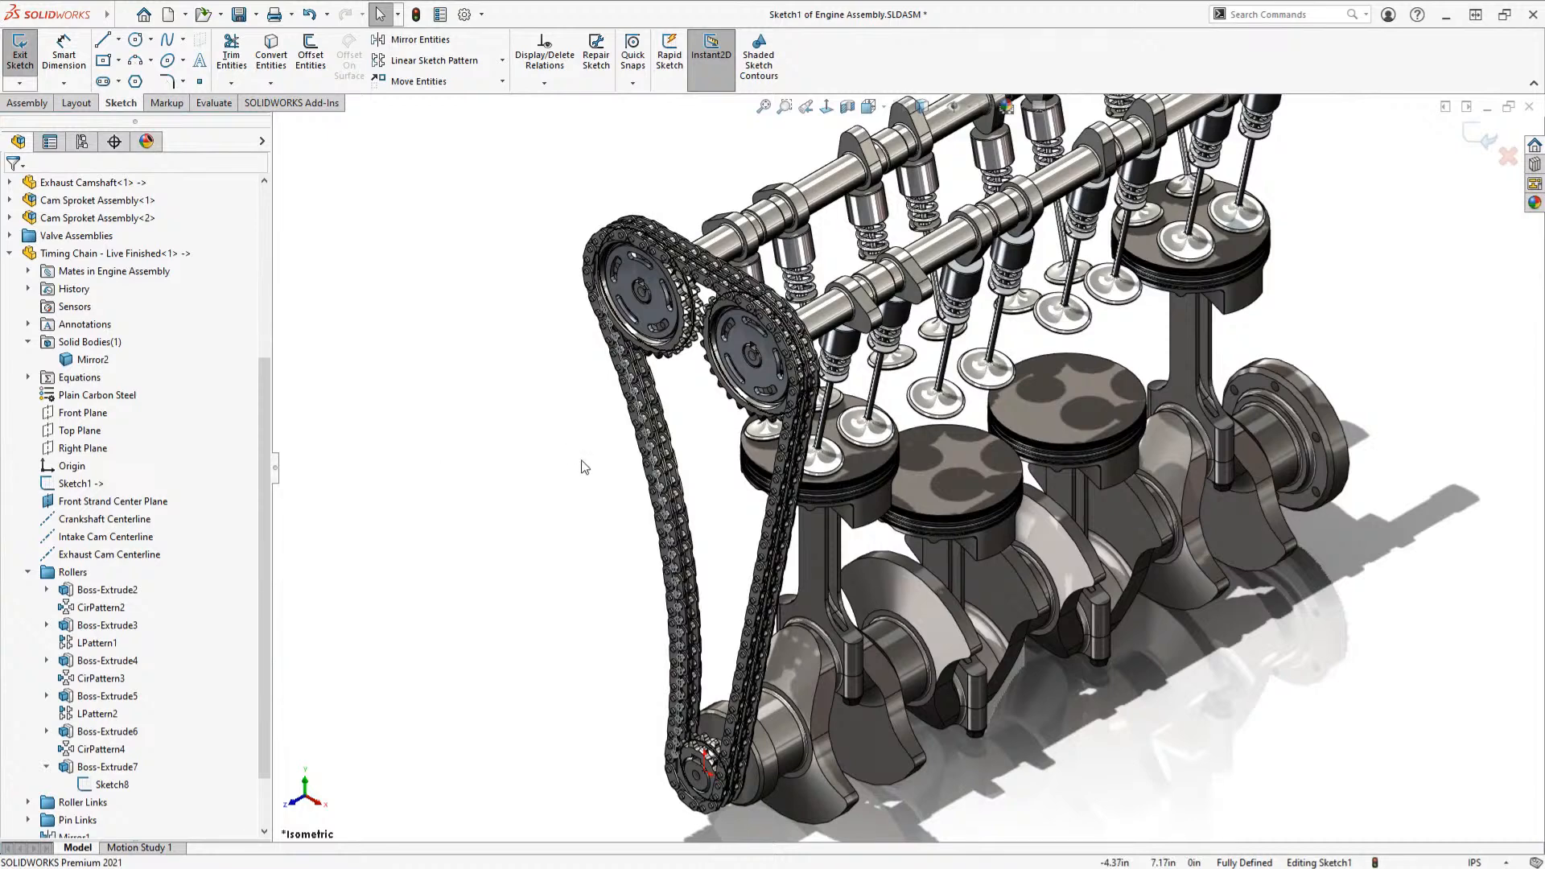
{"action": "scroll", "coordinate": [599, 434], "scroll_direction": "down", "scroll_amount": 5}
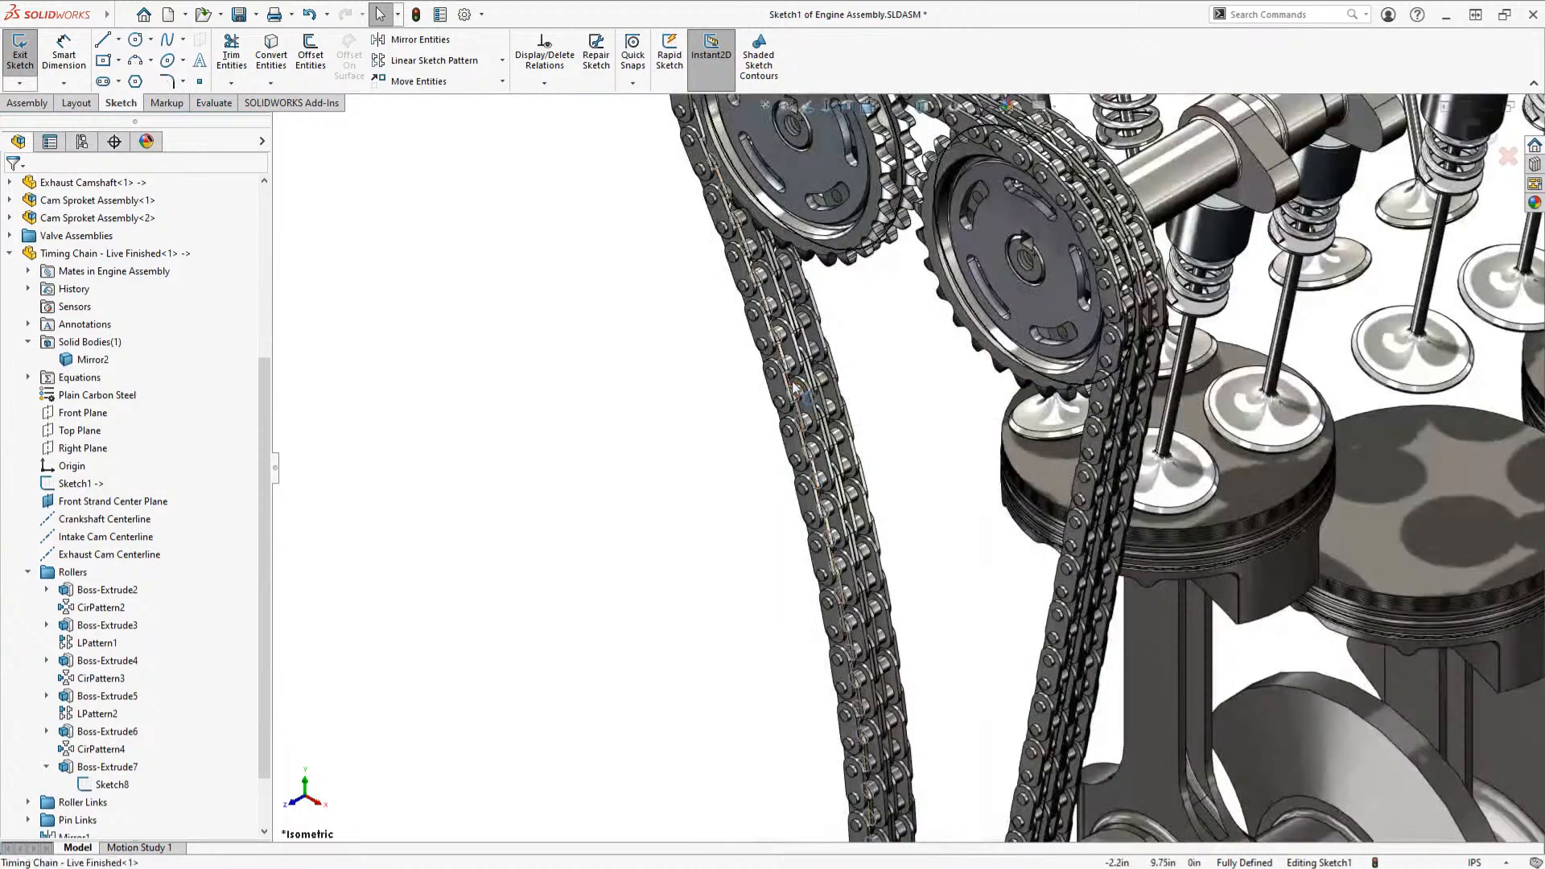
{"action": "key", "text": "s"}
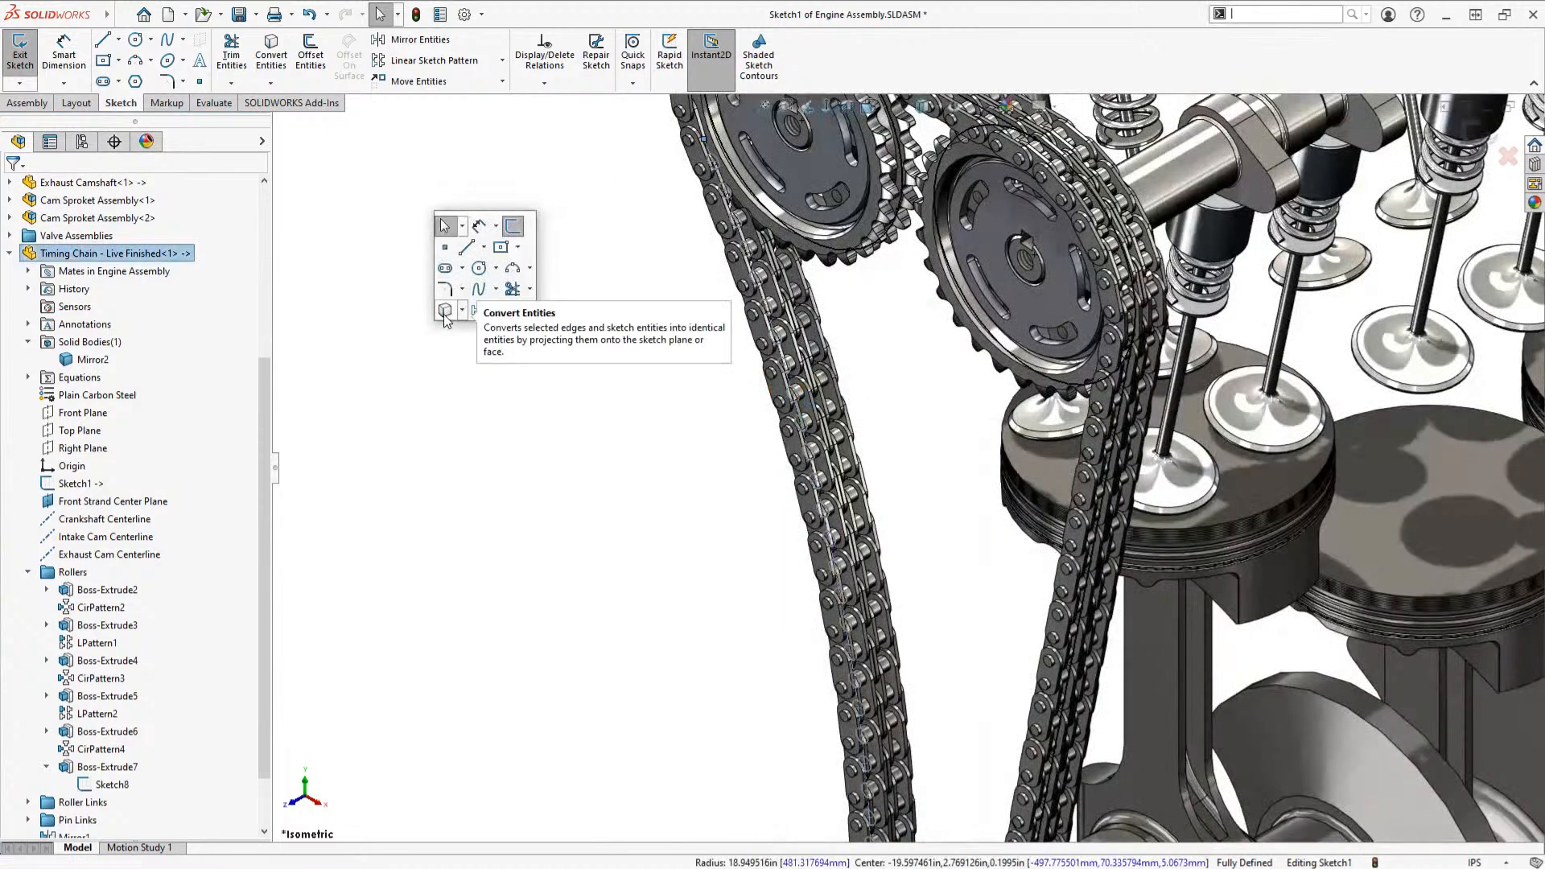
{"action": "scroll", "coordinate": [652, 478], "scroll_direction": "up", "scroll_amount": 3}
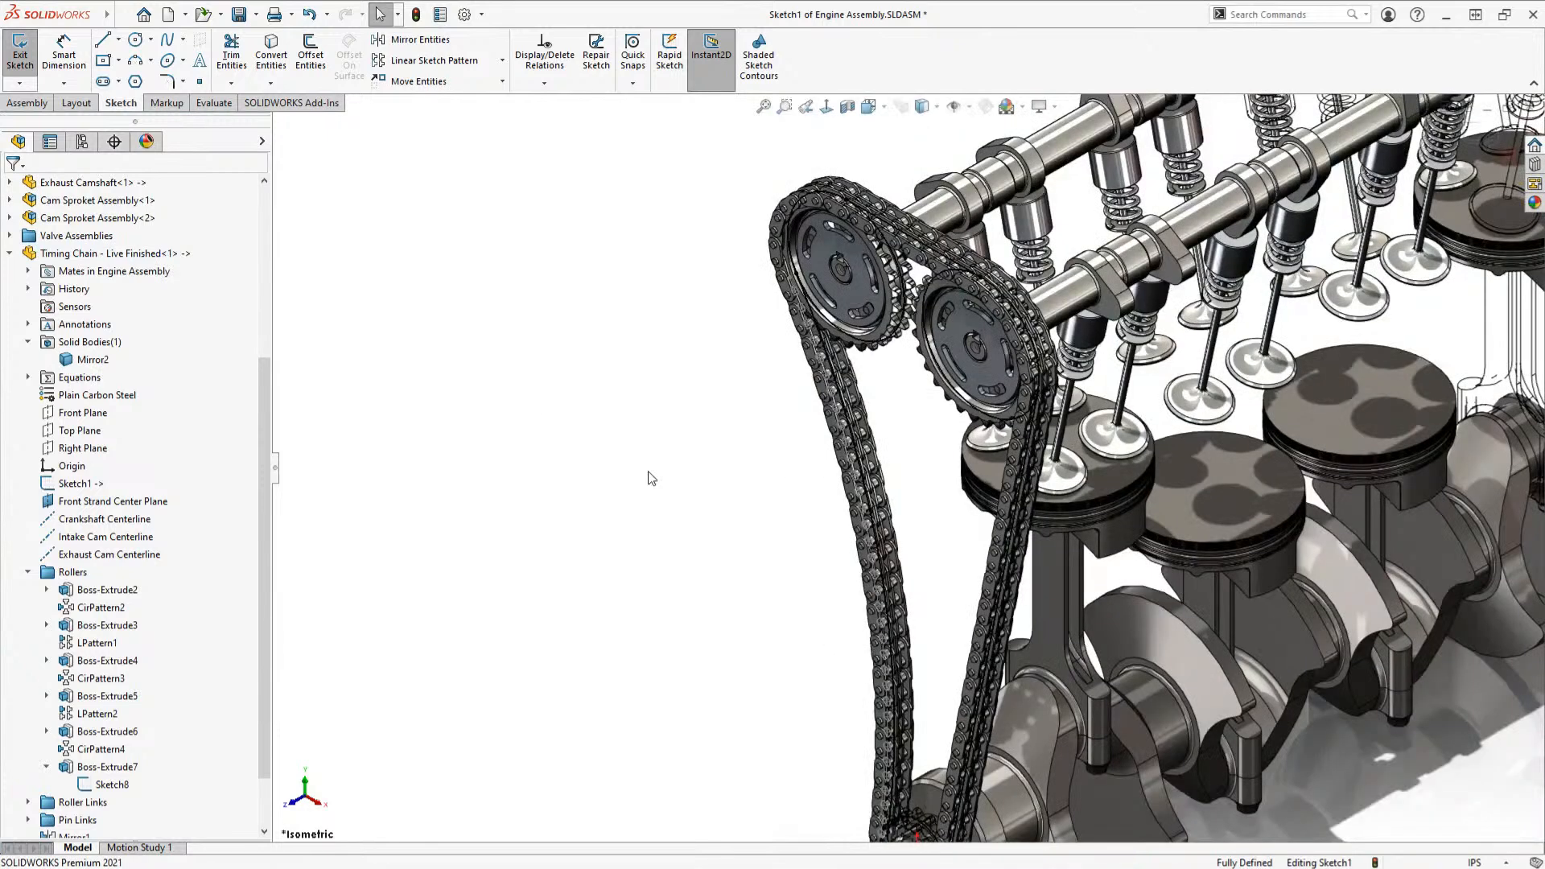
{"action": "scroll", "coordinate": [637, 379], "scroll_direction": "up", "scroll_amount": 2}
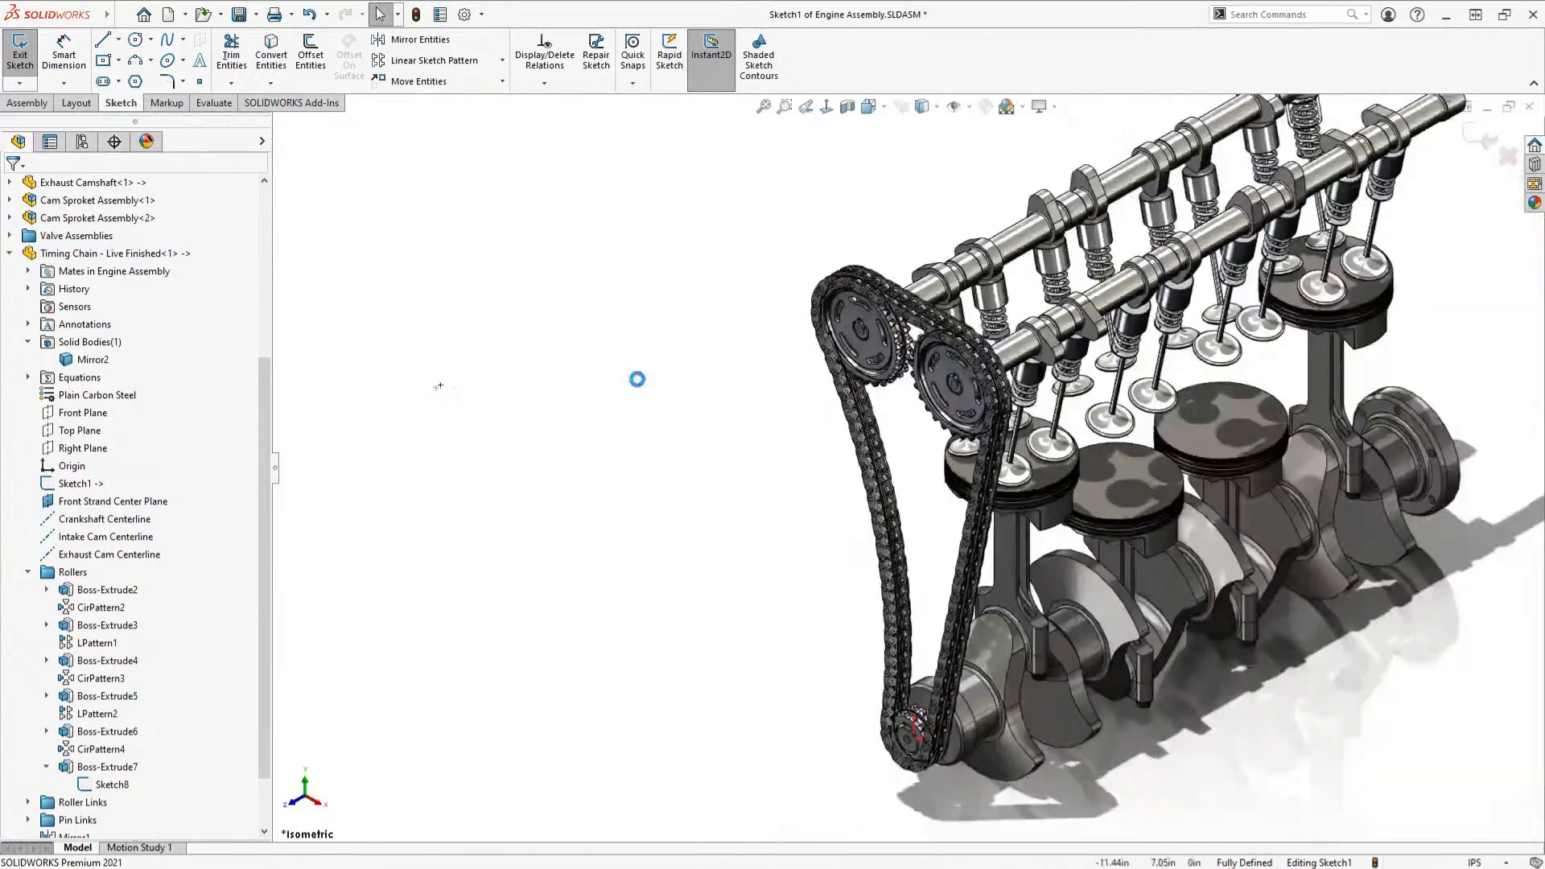
{"action": "left_click", "coordinate": [1473, 135]}
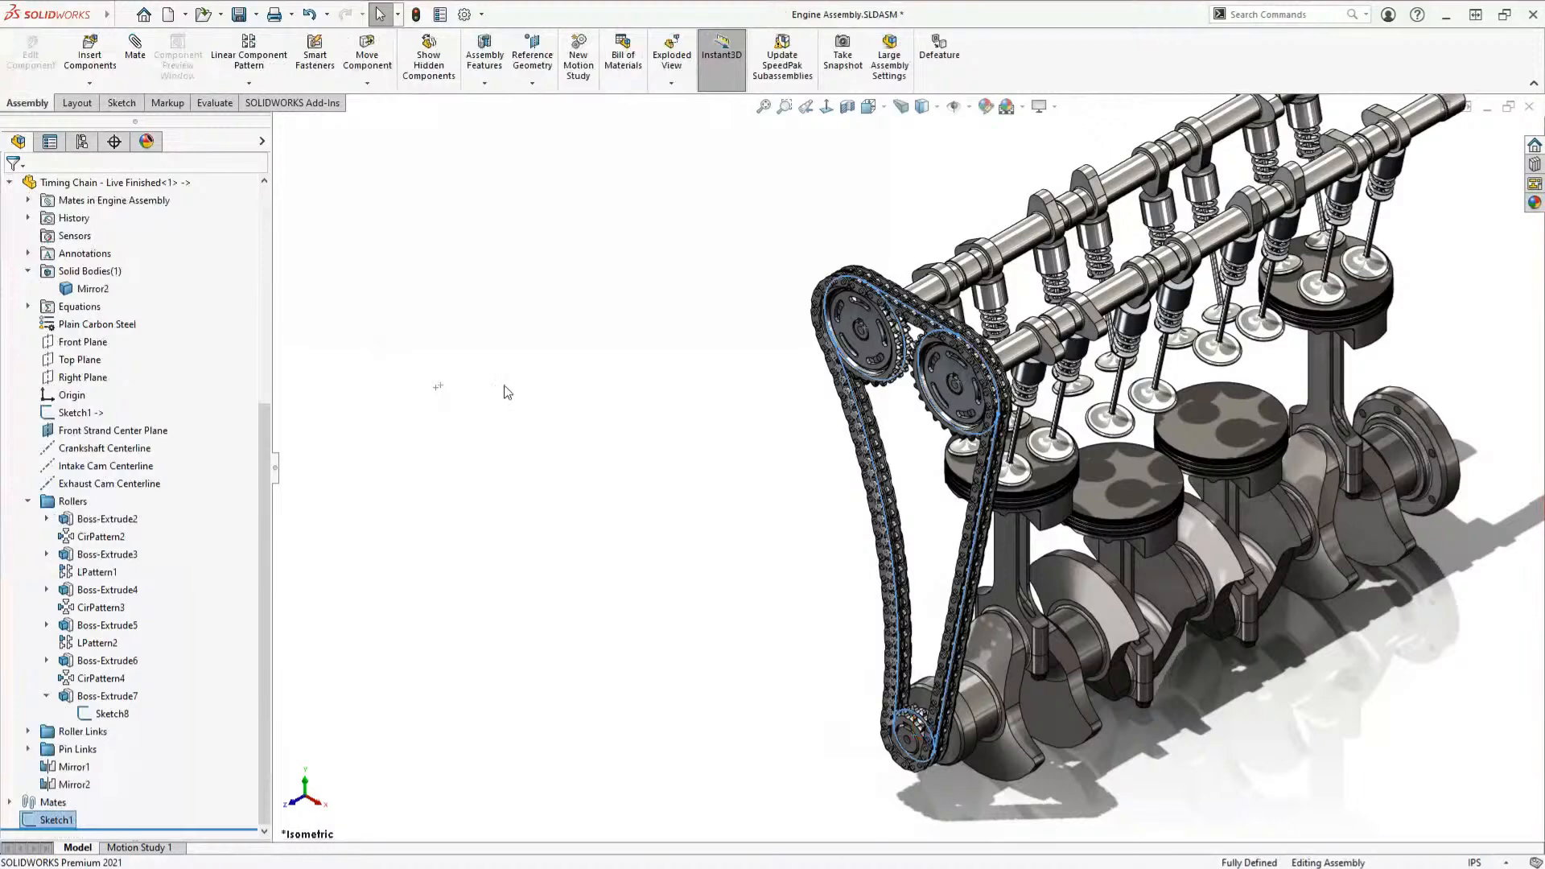
Step: Hide the Timing Chain - Live Finished part and reopen the assembly's Sketch1 for editing
{"action": "key", "text": "shift+c"}
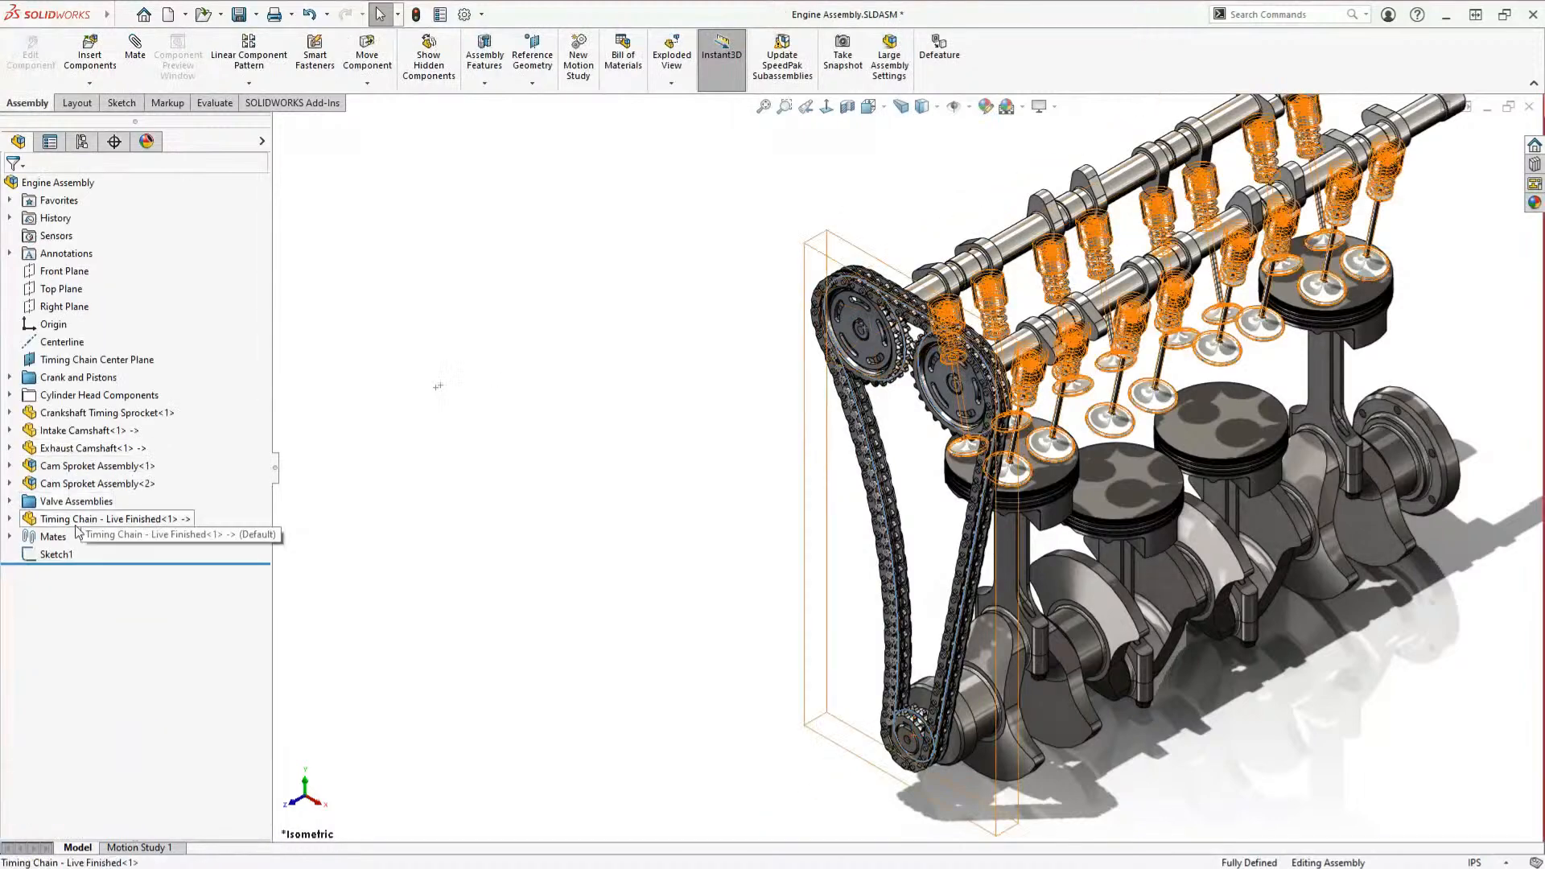
{"action": "left_click", "coordinate": [78, 520]}
{"action": "left_click", "coordinate": [197, 491]}
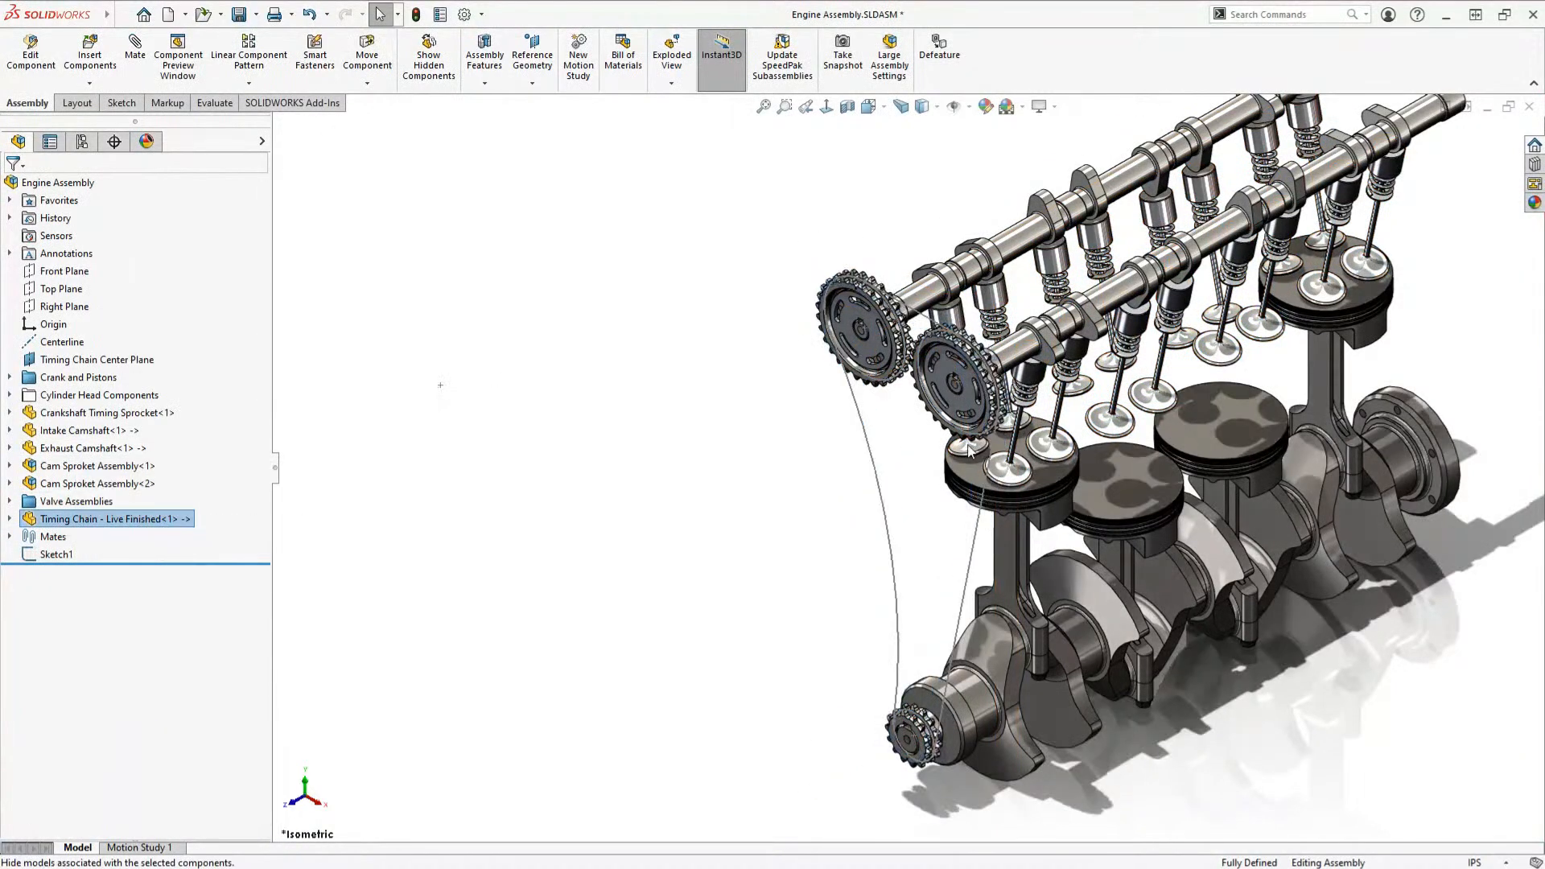
{"action": "scroll", "coordinate": [969, 450], "scroll_direction": "down", "scroll_amount": 5}
{"action": "left_click", "coordinate": [801, 354]}
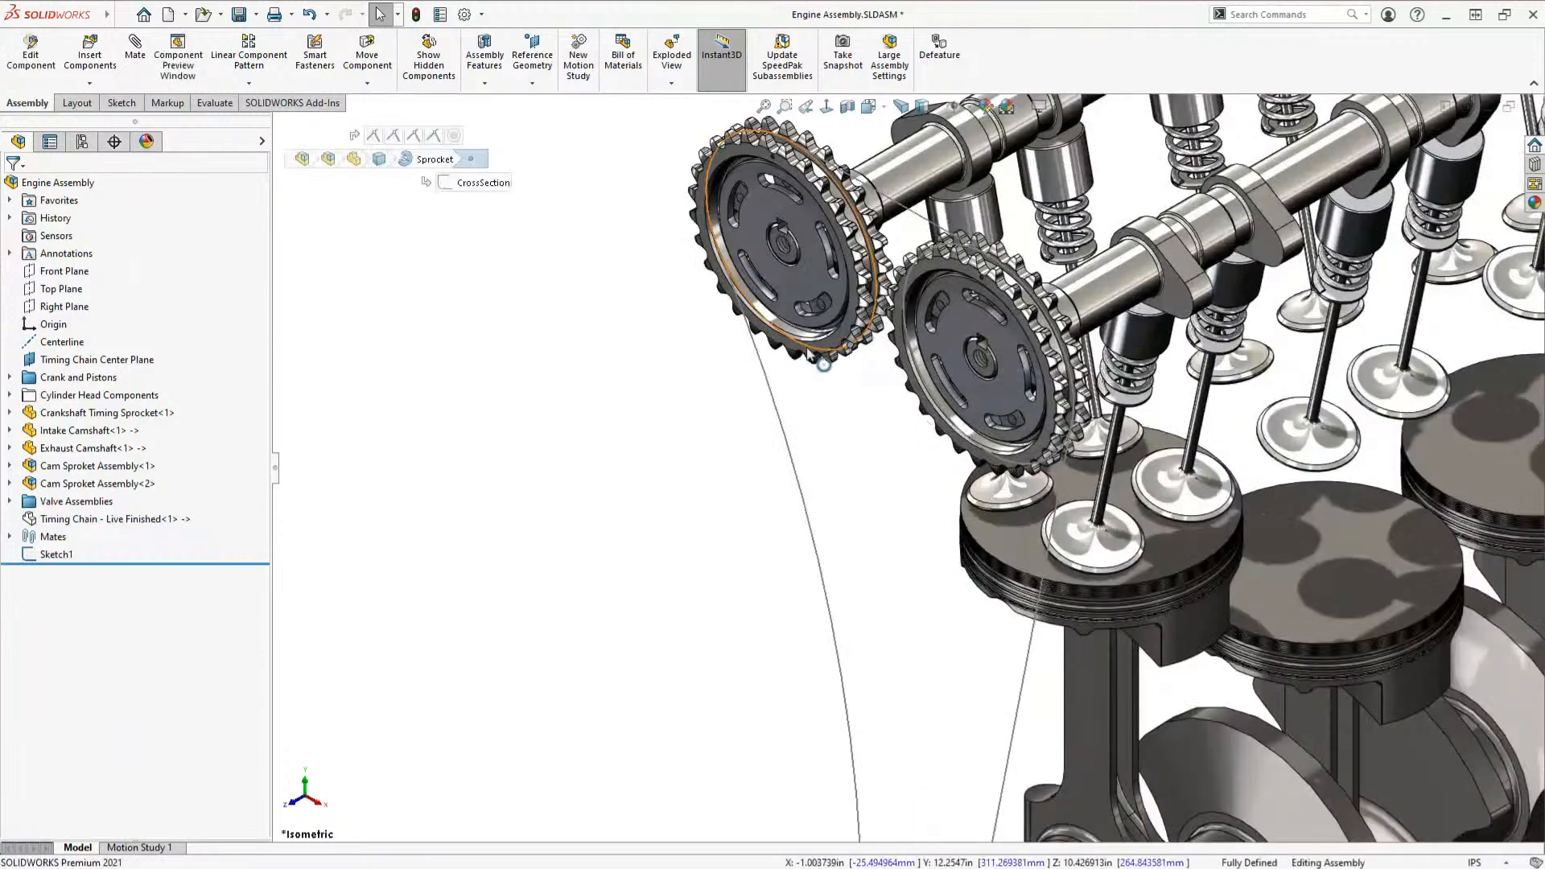
{"action": "left_click", "coordinate": [822, 364]}
{"action": "left_click", "coordinate": [857, 275]}
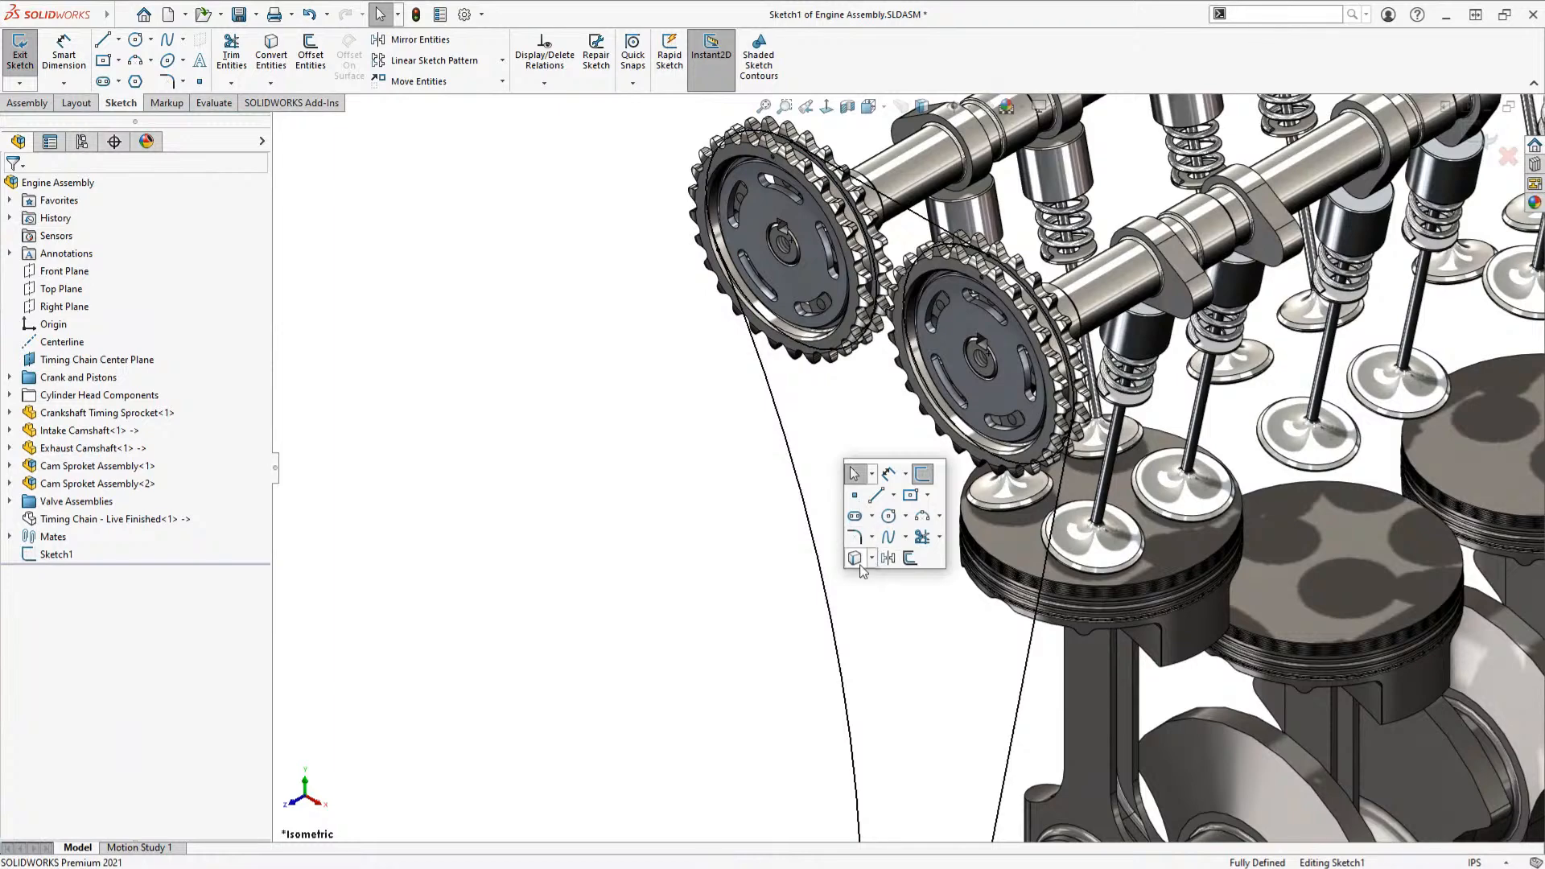
{"action": "left_click", "coordinate": [922, 537]}
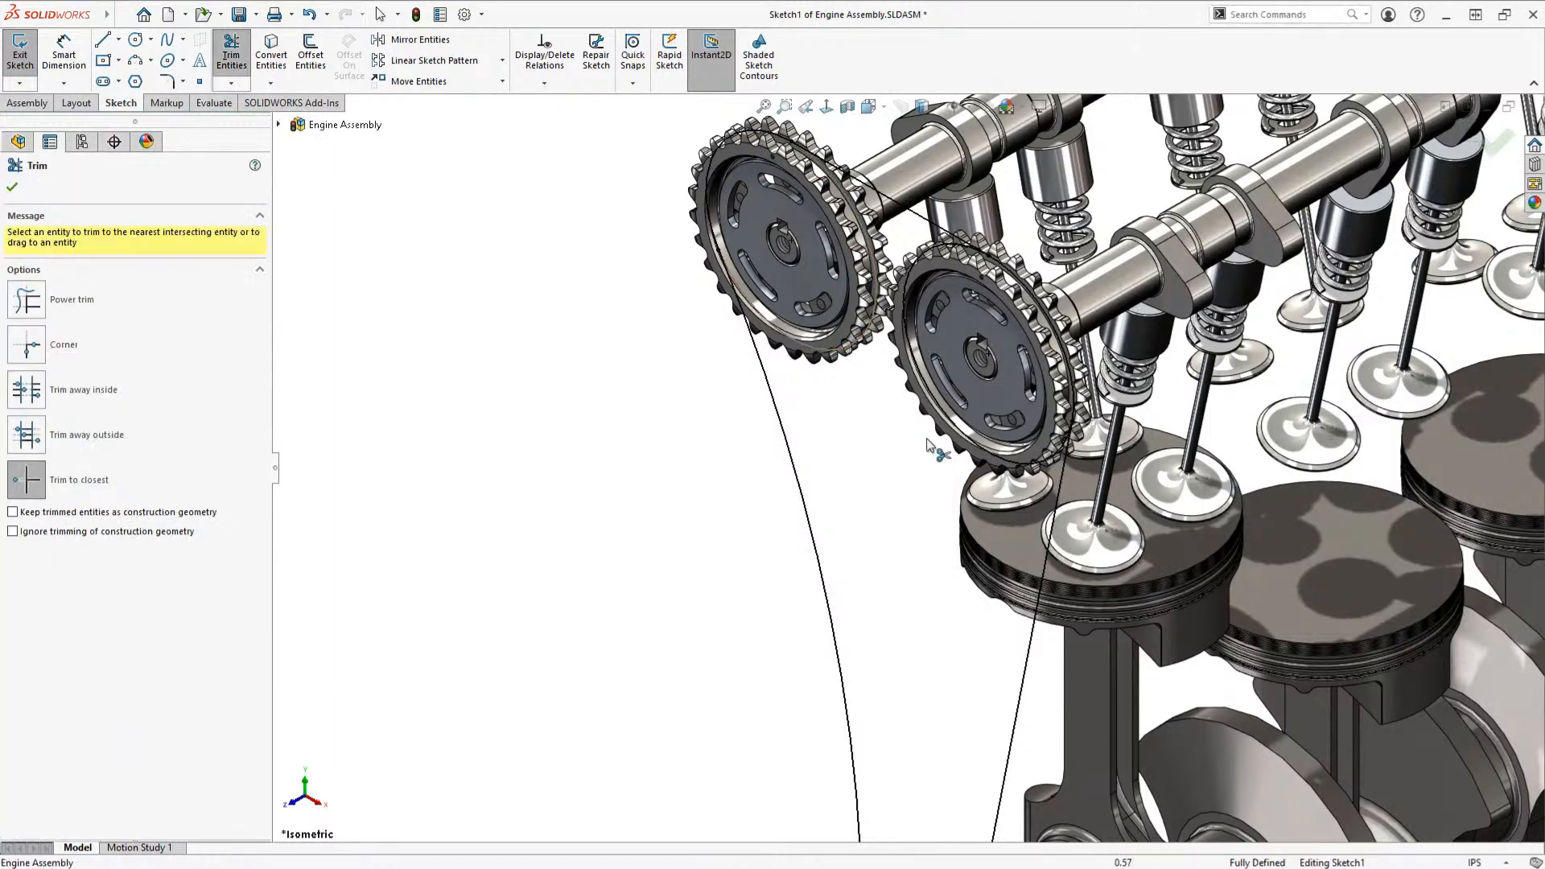
{"action": "scroll", "coordinate": [943, 552], "scroll_direction": "up", "scroll_amount": 1}
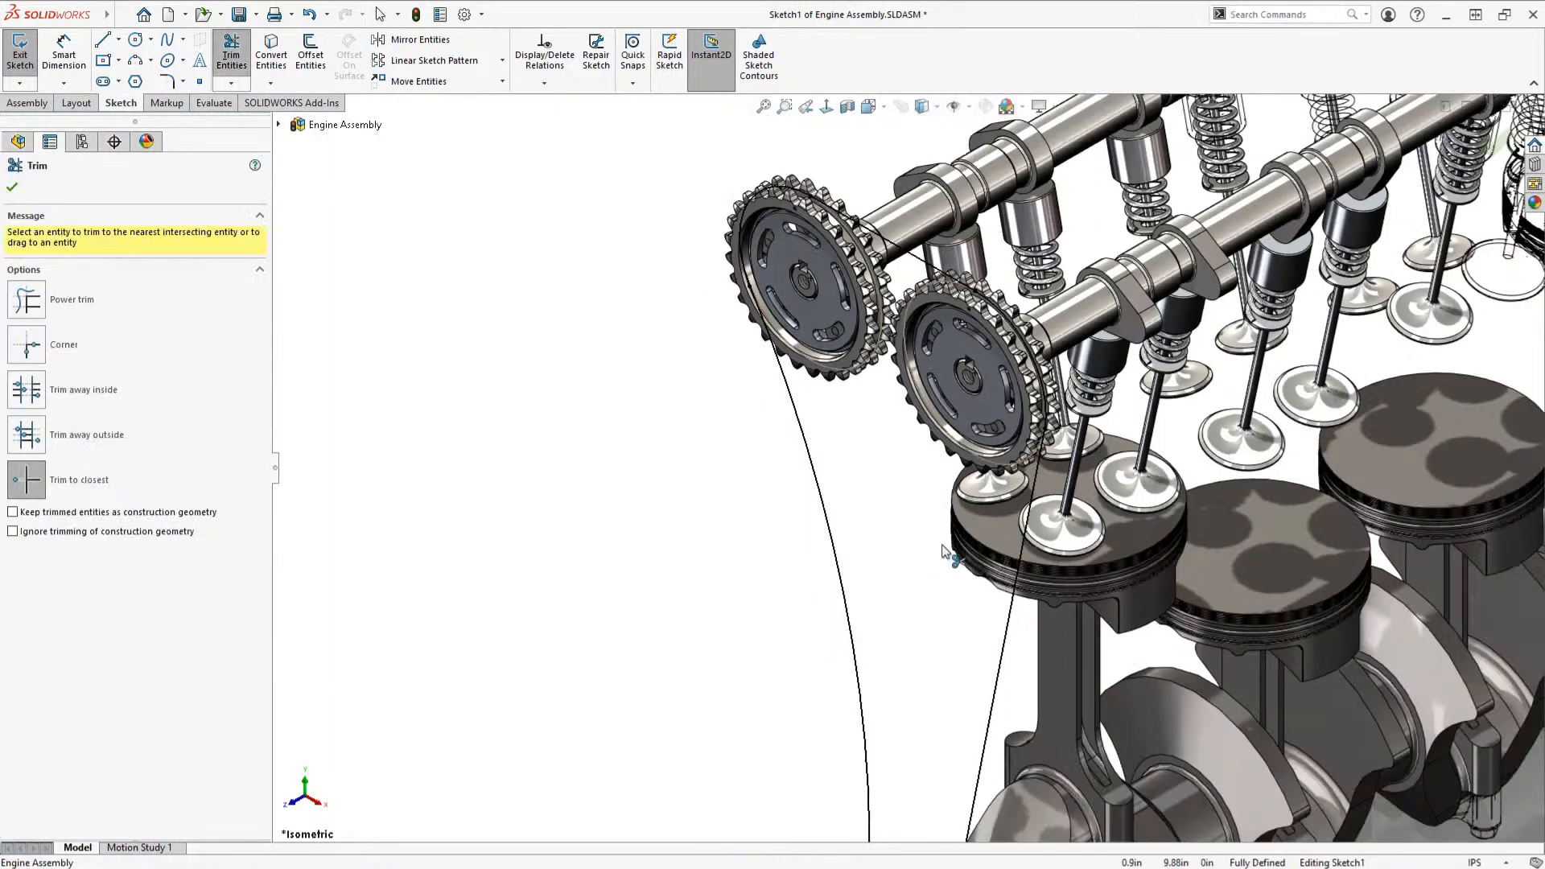
{"action": "scroll", "coordinate": [943, 551], "scroll_direction": "up", "scroll_amount": 3}
{"action": "scroll", "coordinate": [921, 777], "scroll_direction": "down", "scroll_amount": 4}
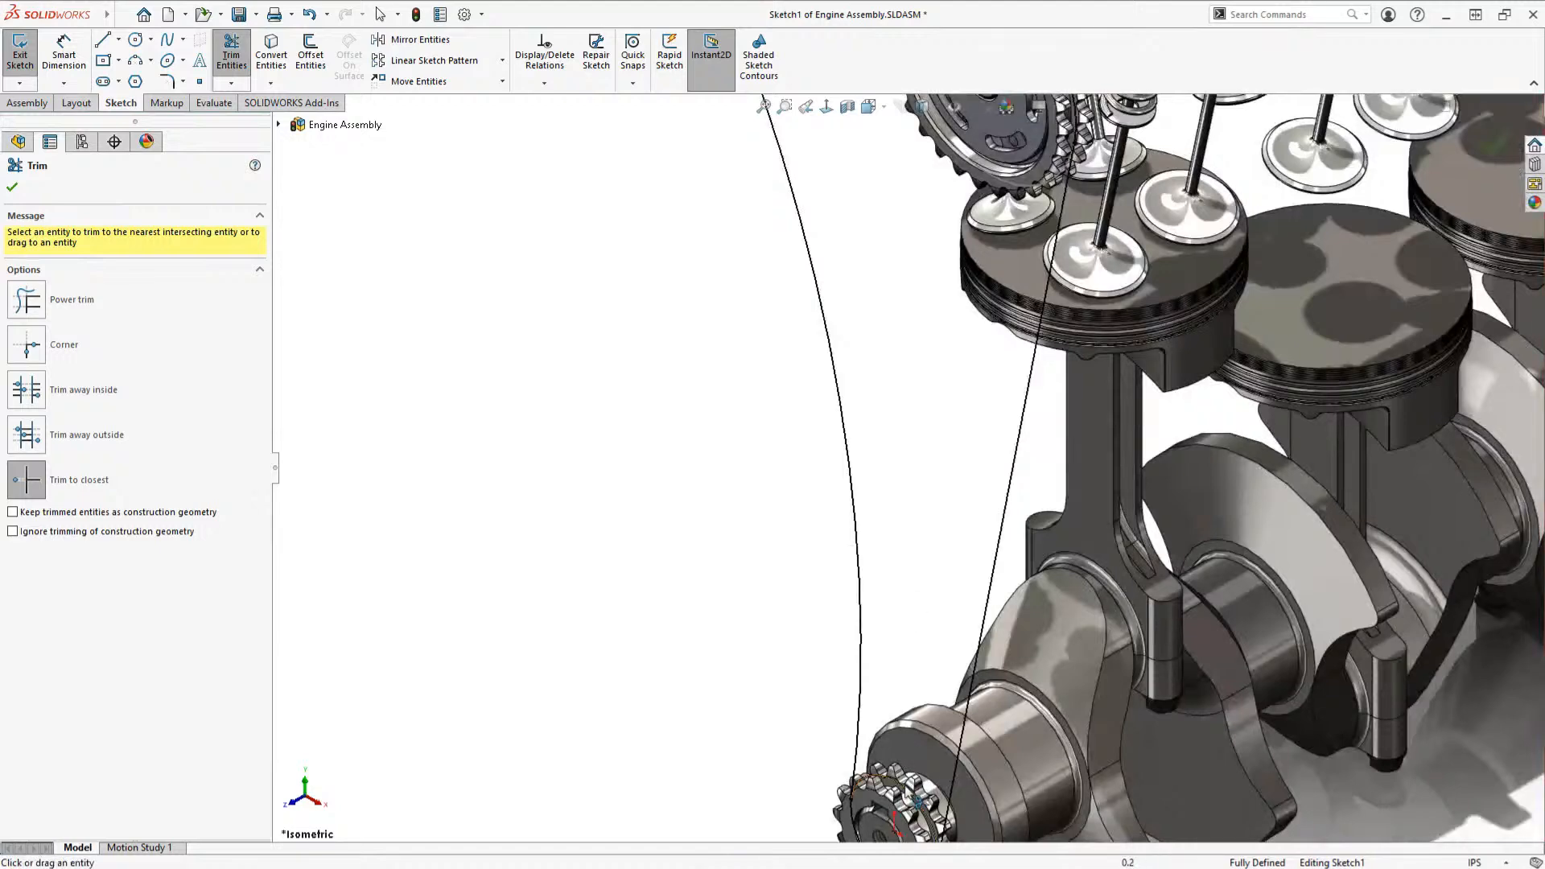
{"action": "scroll", "coordinate": [924, 593], "scroll_direction": "up", "scroll_amount": 5}
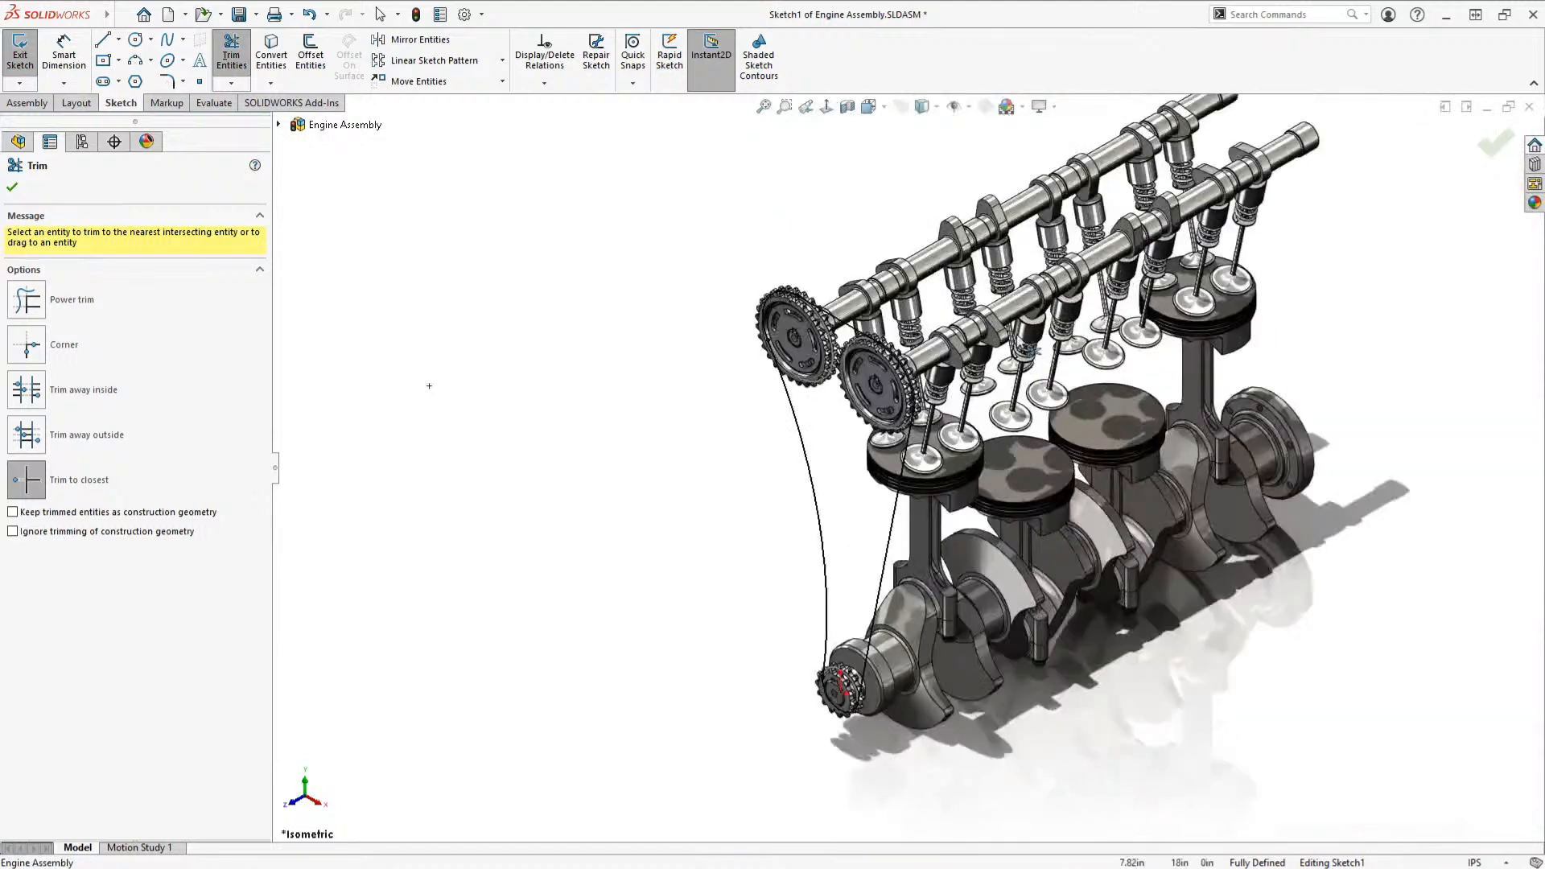
{"action": "left_click", "coordinate": [12, 186]}
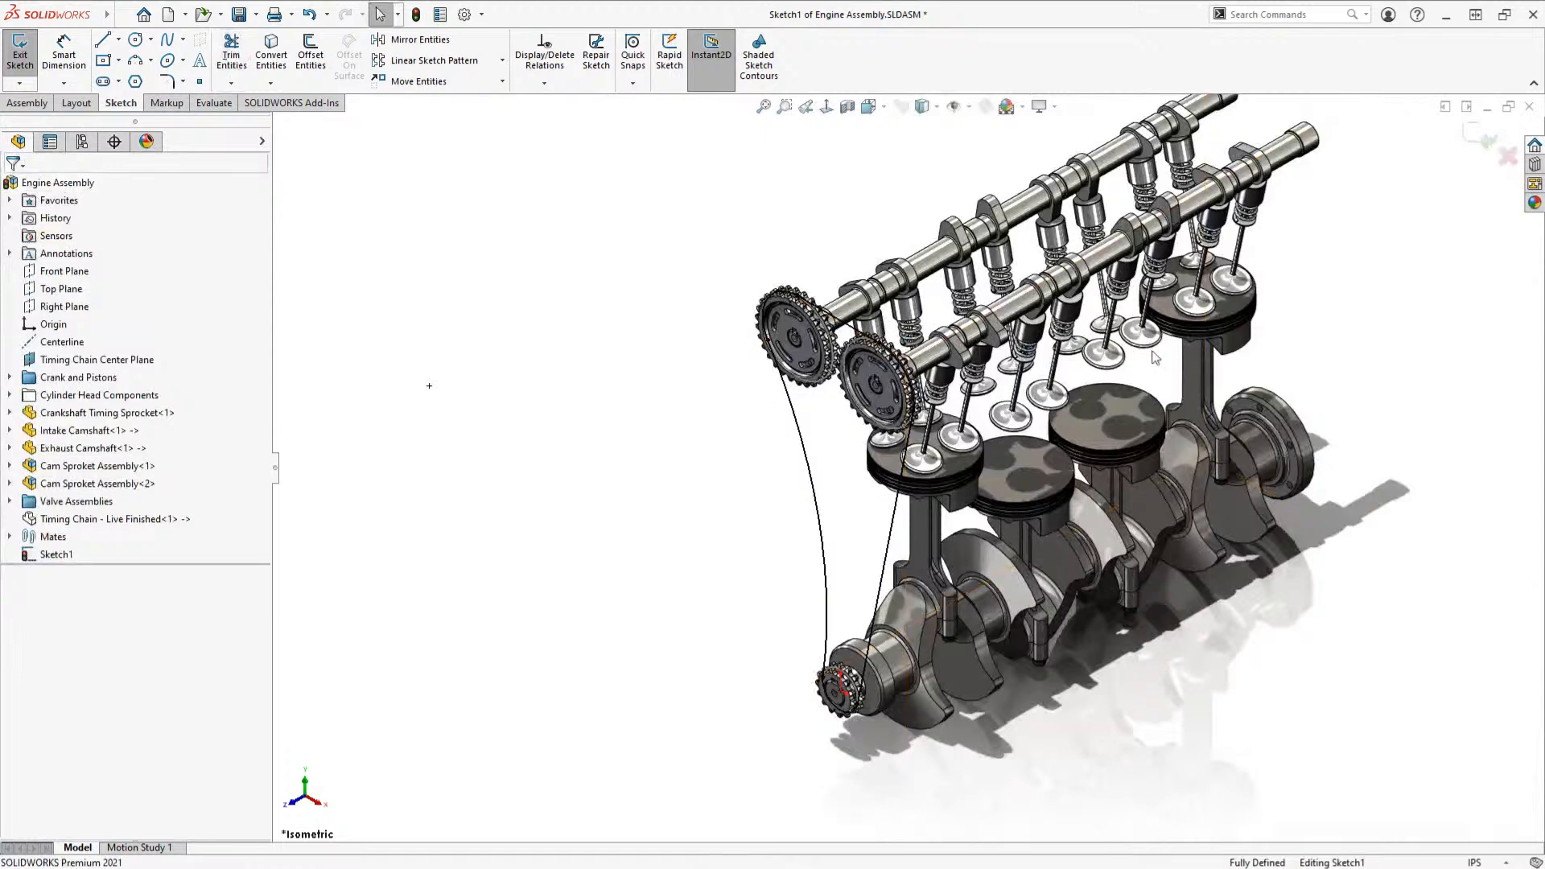
Step: Exit the assembly's Sketch1, keeping the converted chain path
{"action": "scroll", "coordinate": [1152, 484], "scroll_direction": "up", "scroll_amount": 2}
{"action": "scroll", "coordinate": [1153, 484], "scroll_direction": "down", "scroll_amount": 2}
{"action": "left_click", "coordinate": [1477, 140]}
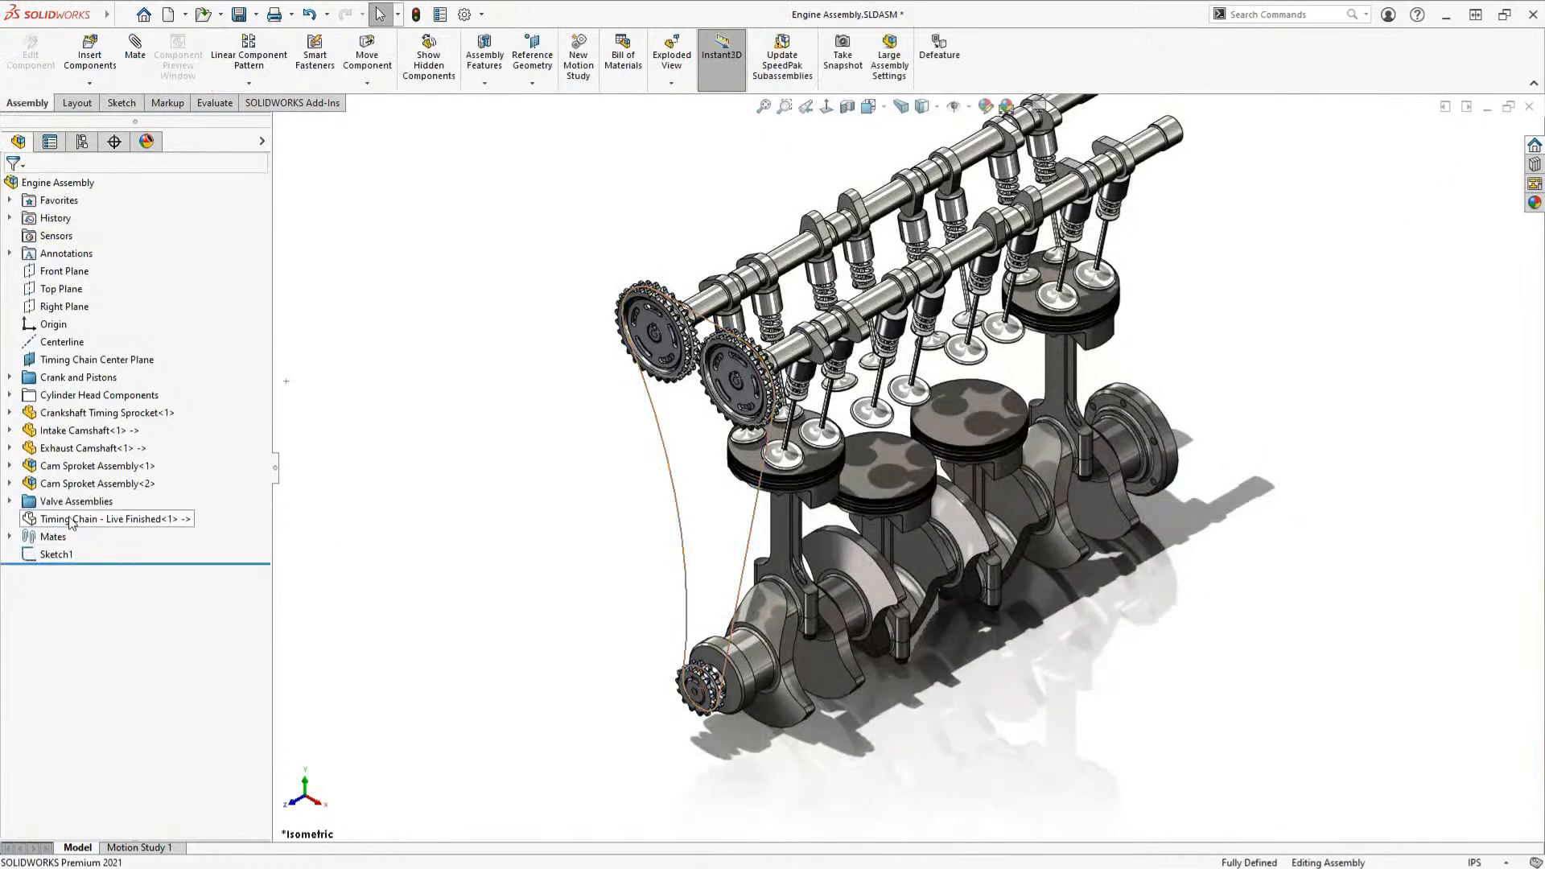
Step: Suppress the Timing Chain - Live Finished part and try rotating the camshaft timing sprocket of Cam Sproket Assembly<1>
{"action": "left_click", "coordinate": [119, 519]}
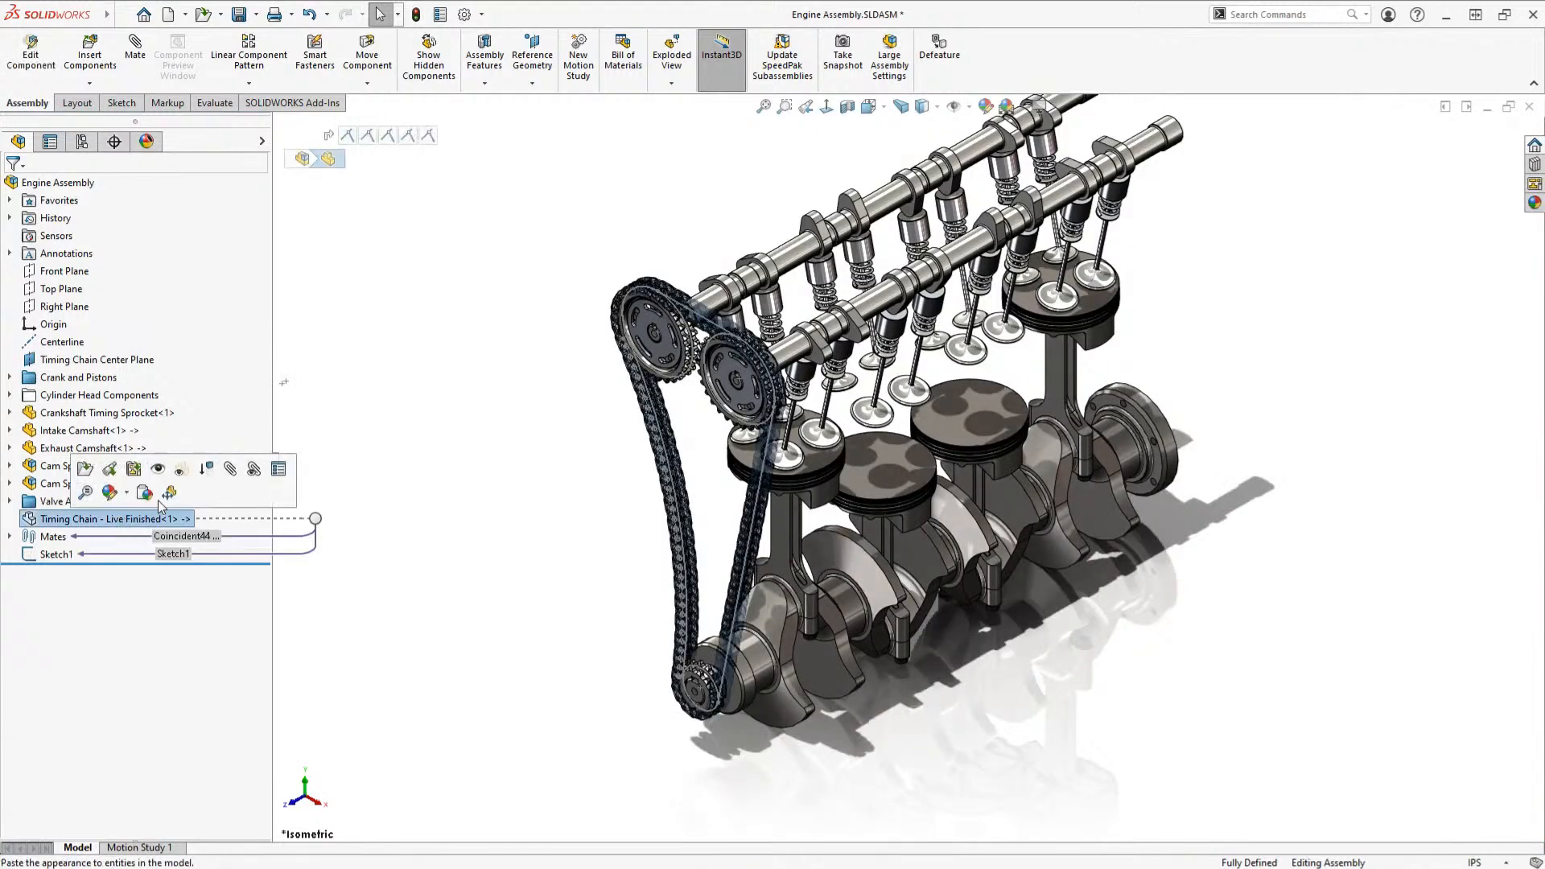
{"action": "left_click", "coordinate": [214, 477]}
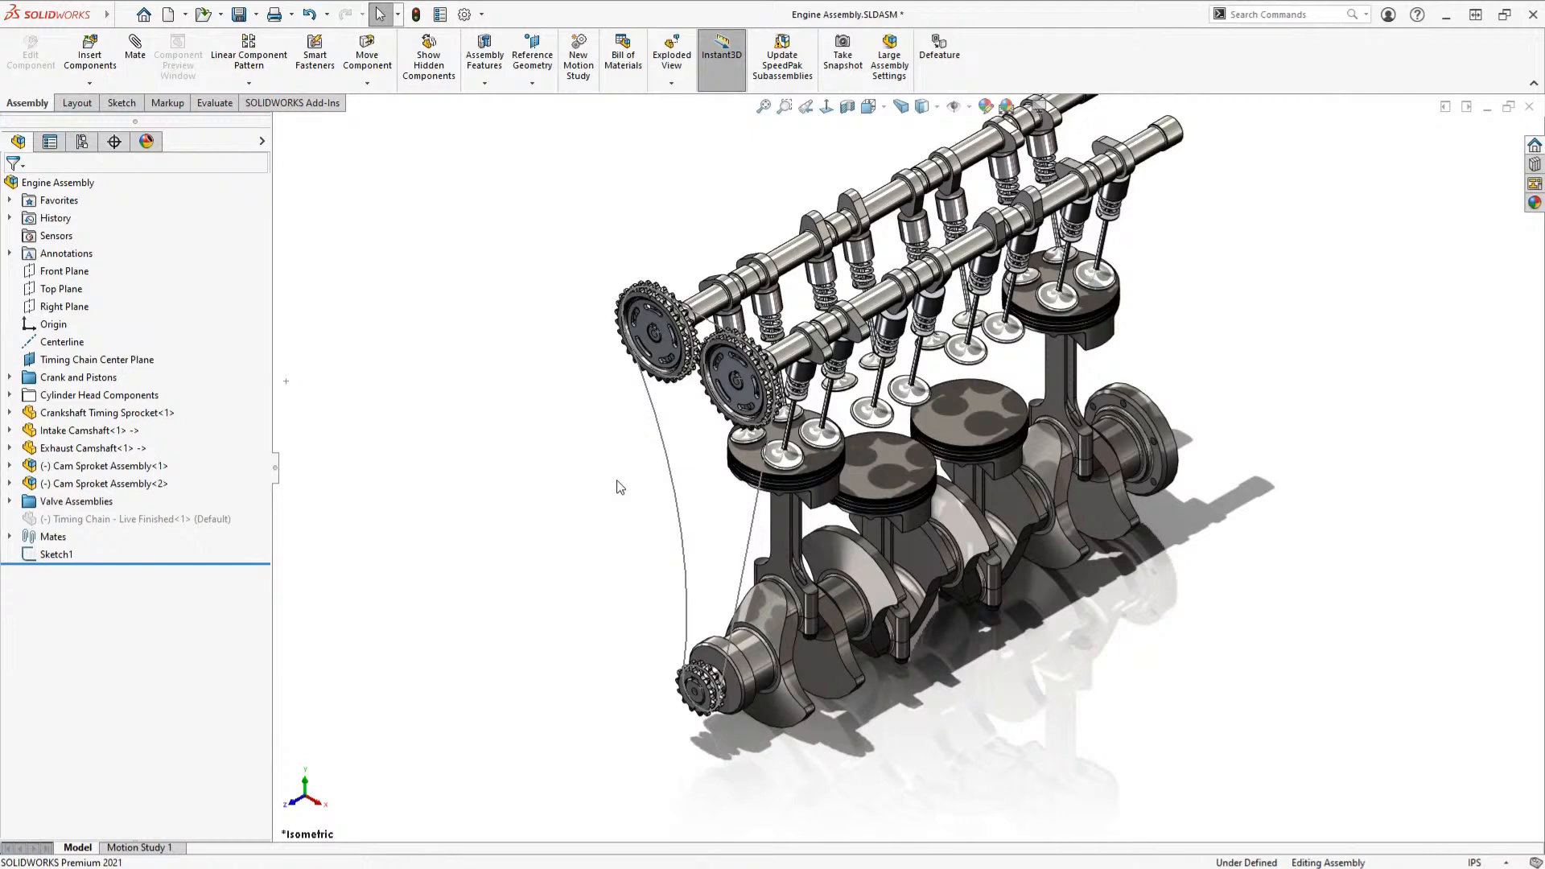
{"action": "middle_click_drag", "start_coordinate": [620, 487], "coordinate": [855, 303]}
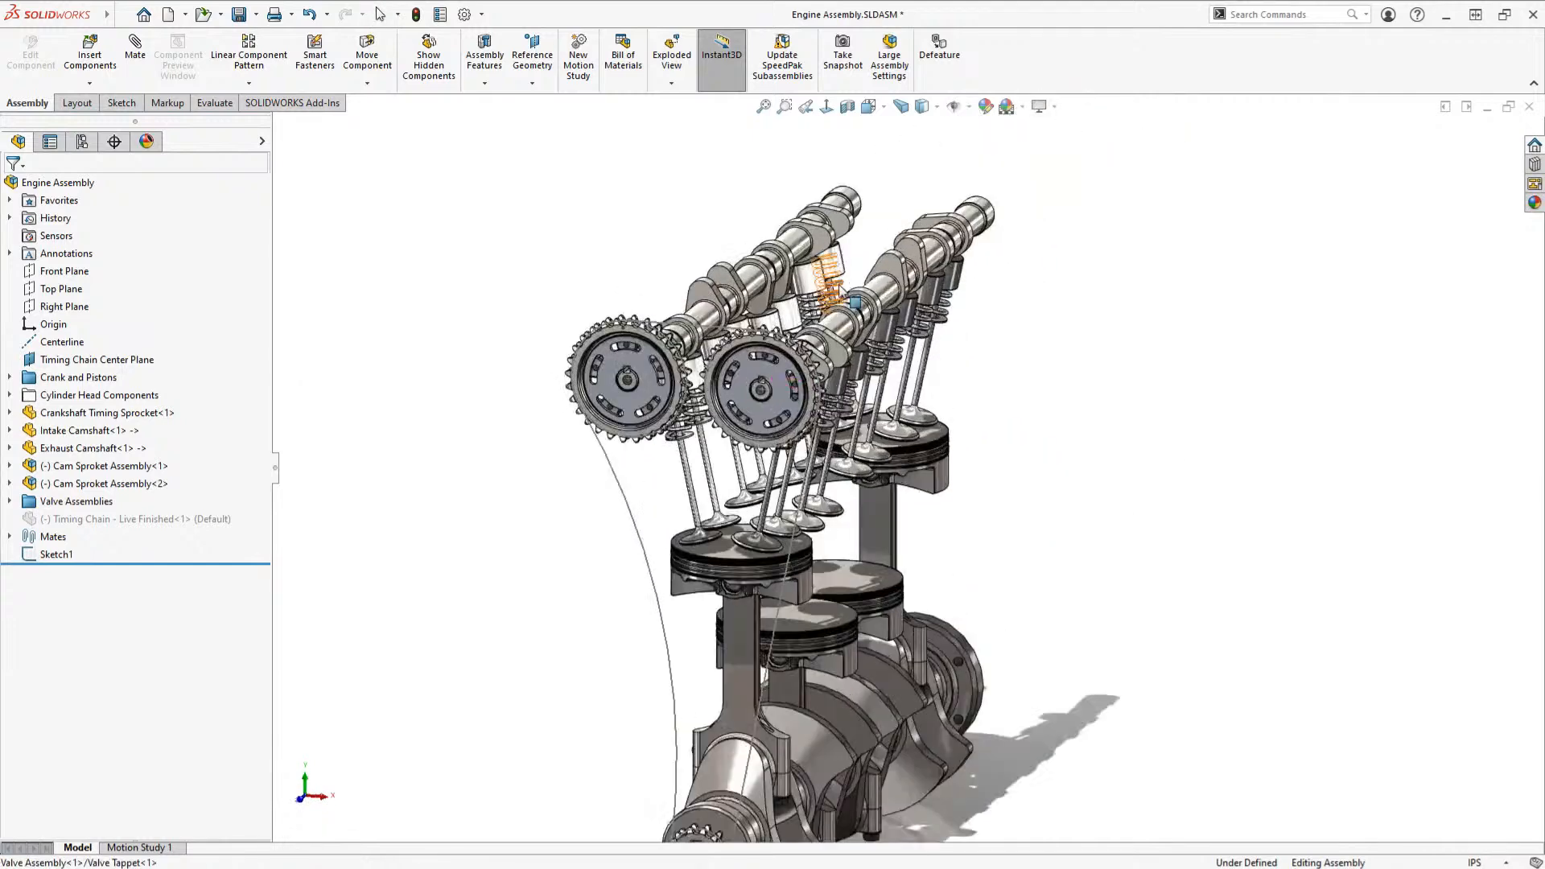
{"action": "scroll", "coordinate": [736, 354], "scroll_direction": "down", "scroll_amount": 5}
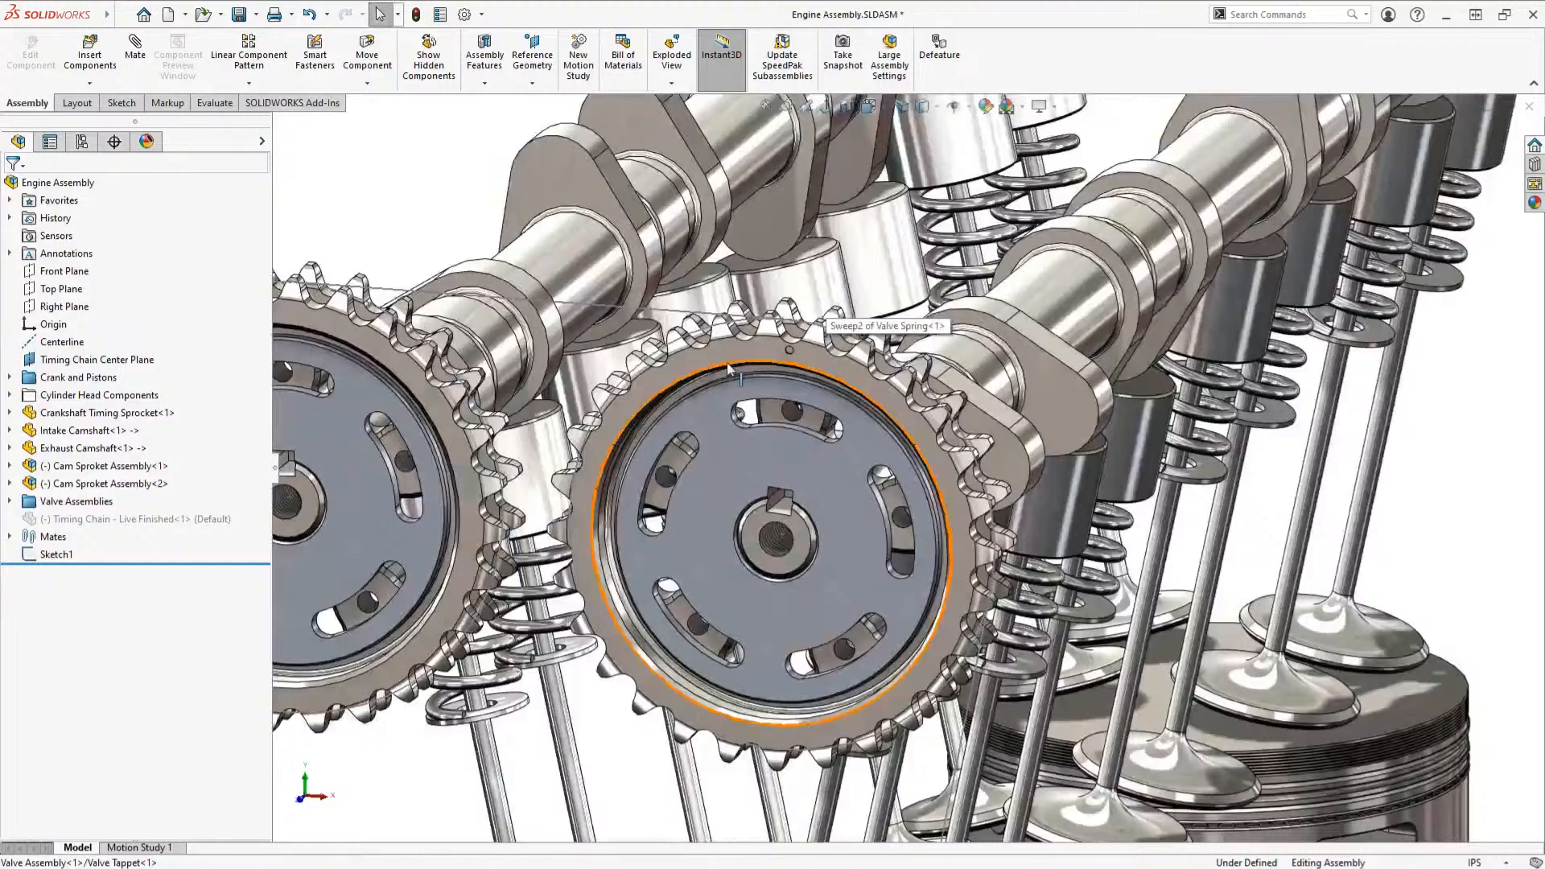
{"action": "left_click", "coordinate": [728, 368]}
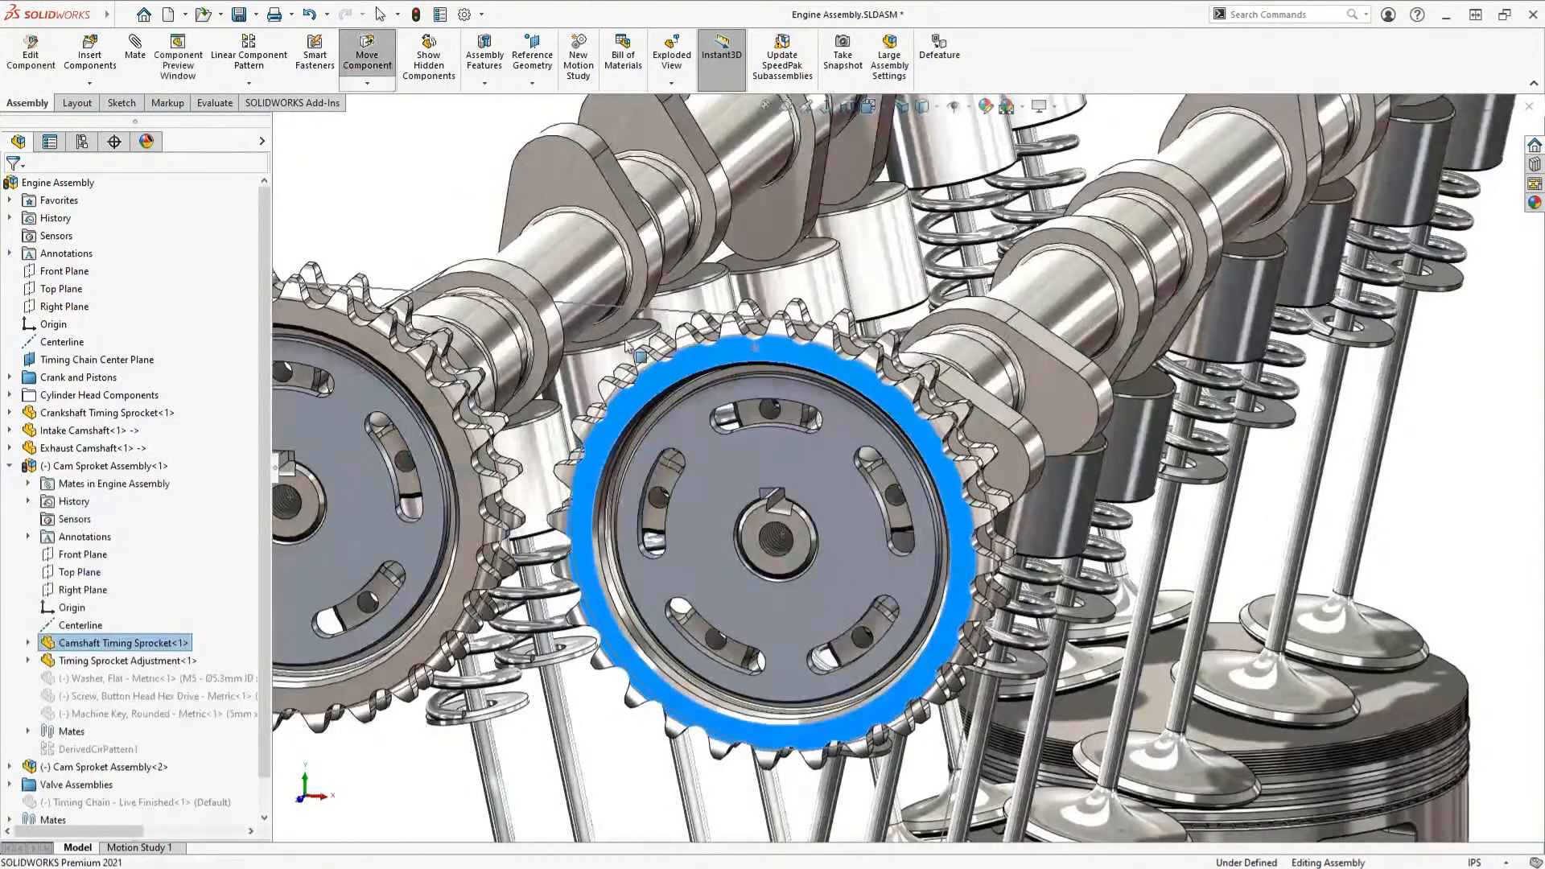
{"action": "left_click_drag", "start_coordinate": [627, 344], "coordinate": [691, 356]}
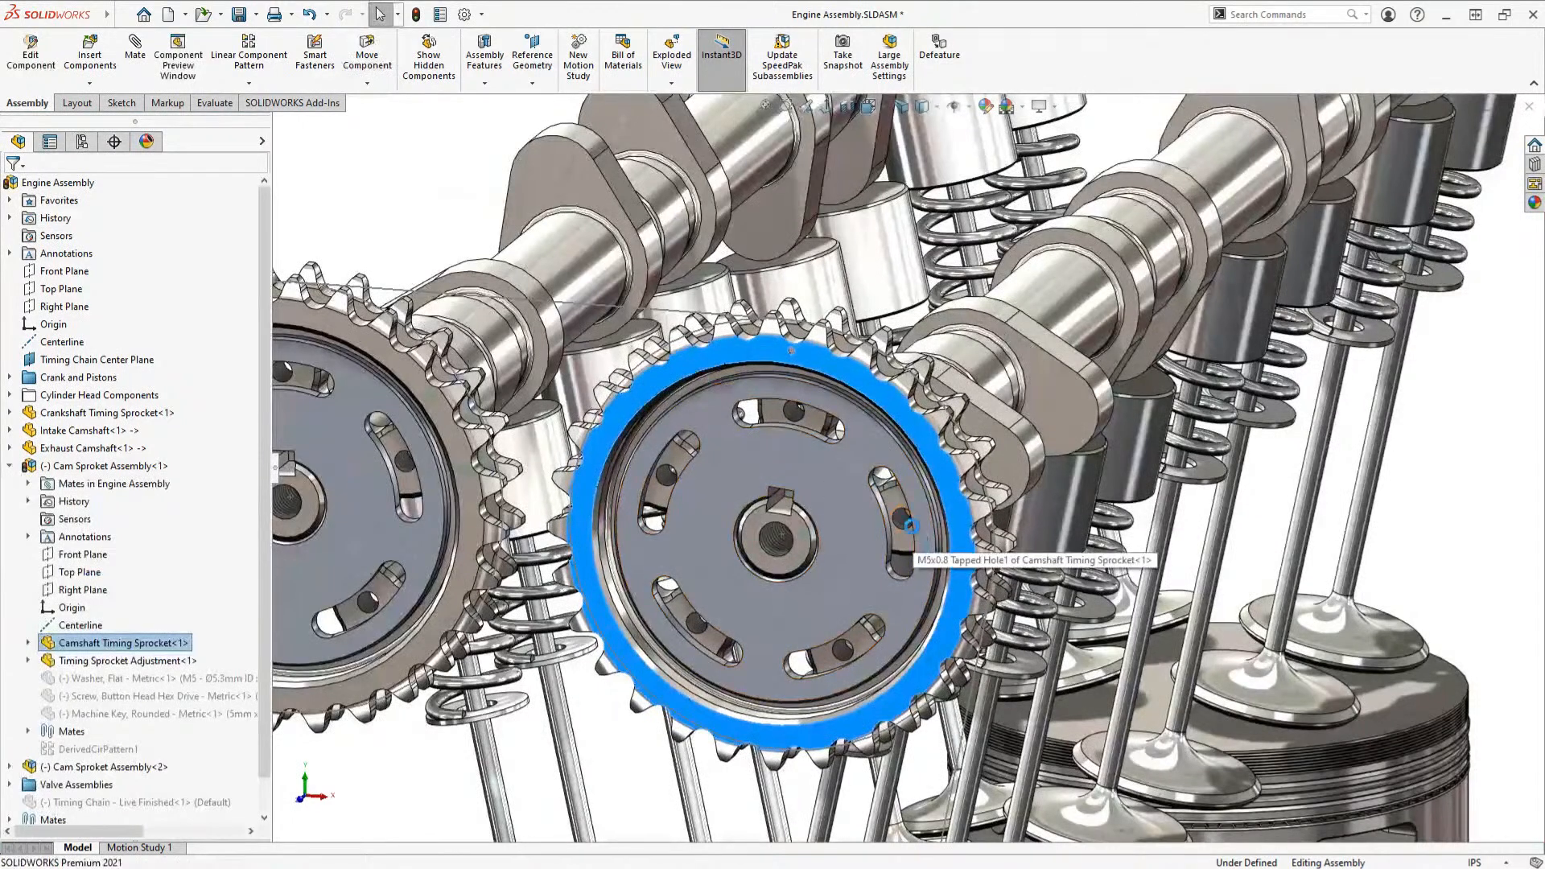
{"action": "key", "text": "Escape"}
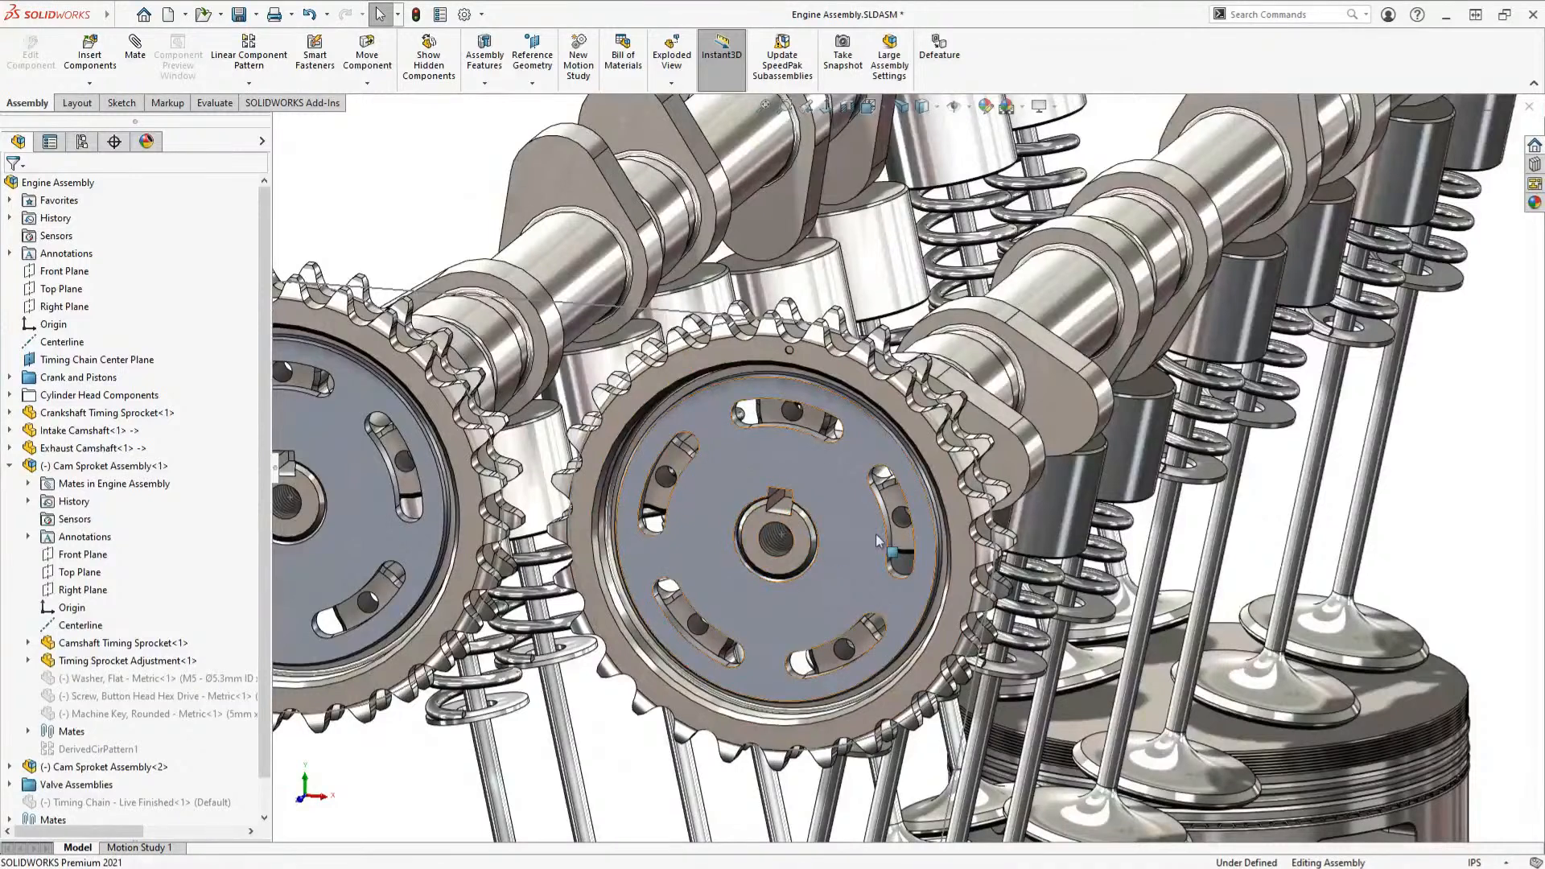
Step: Suppress the Intake Cam Lock and Exhaust Cam Lock mates among the assembly's favorites
{"action": "left_click", "coordinate": [9, 200]}
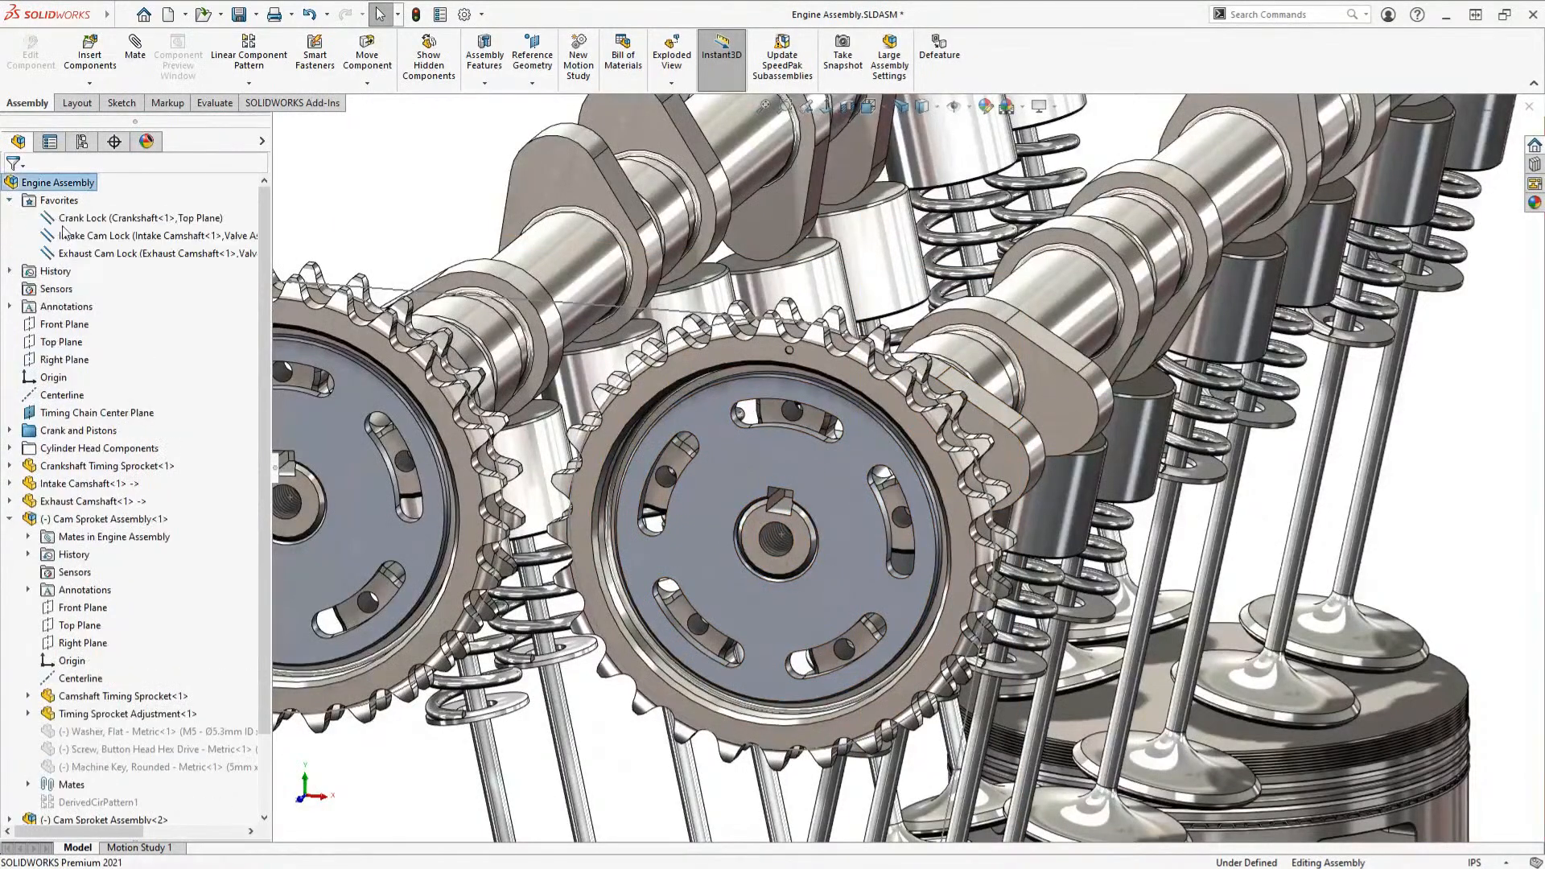
{"action": "left_click", "coordinate": [107, 254]}
{"action": "left_click", "coordinate": [107, 235], "text": "ctrl"}
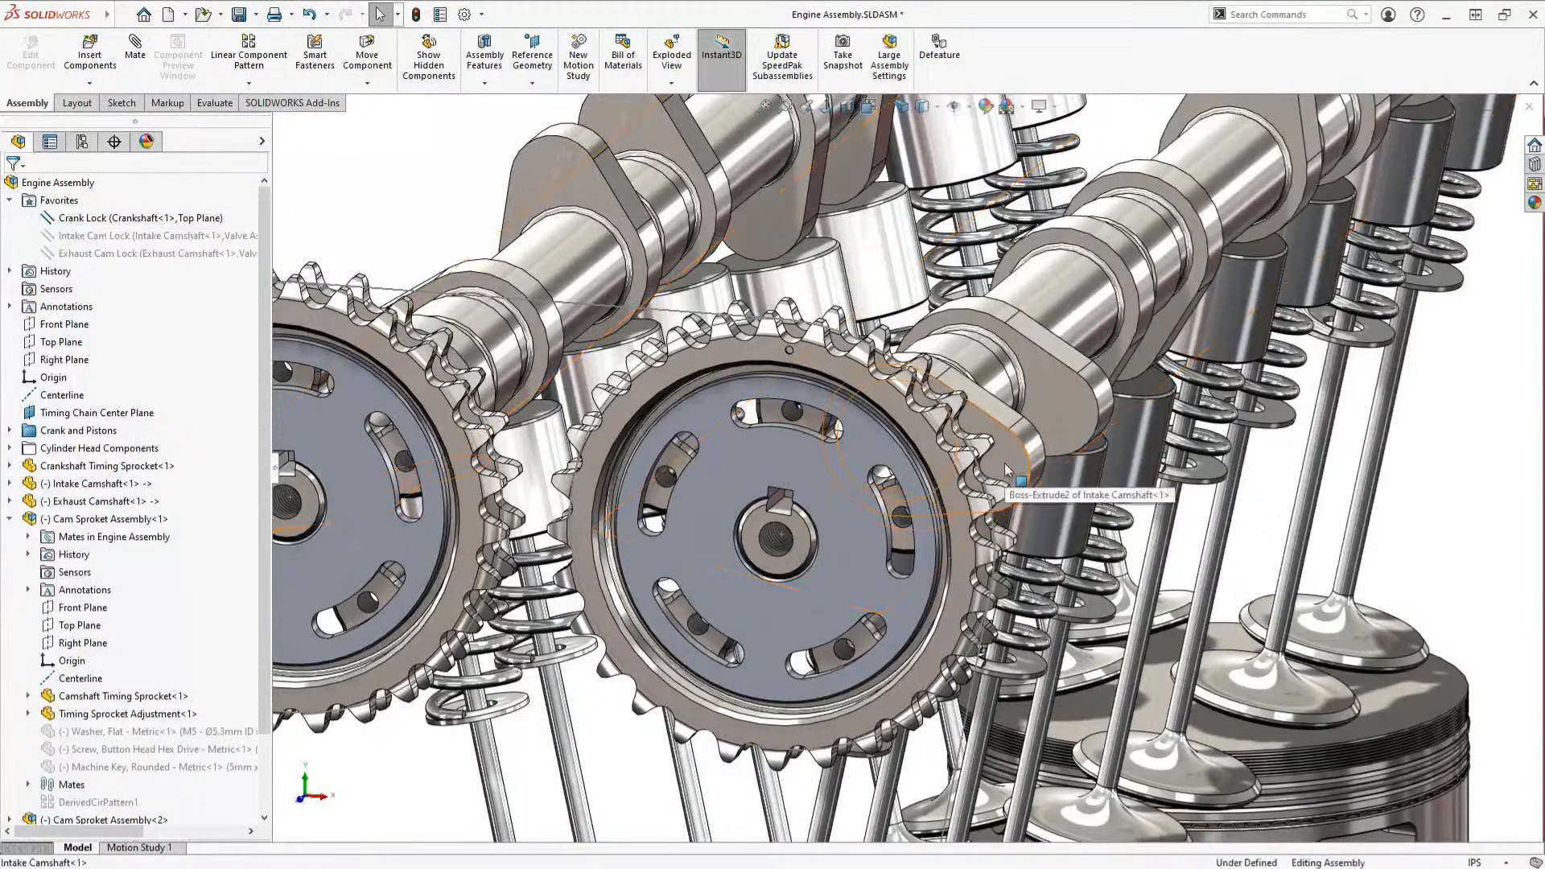
Step: Rotate the intake camshaft together with its timing sprocket and rebuild the assembly
{"action": "left_click_drag", "start_coordinate": [990, 365], "coordinate": [993, 374]}
{"action": "left_click_drag", "start_coordinate": [943, 457], "coordinate": [961, 515]}
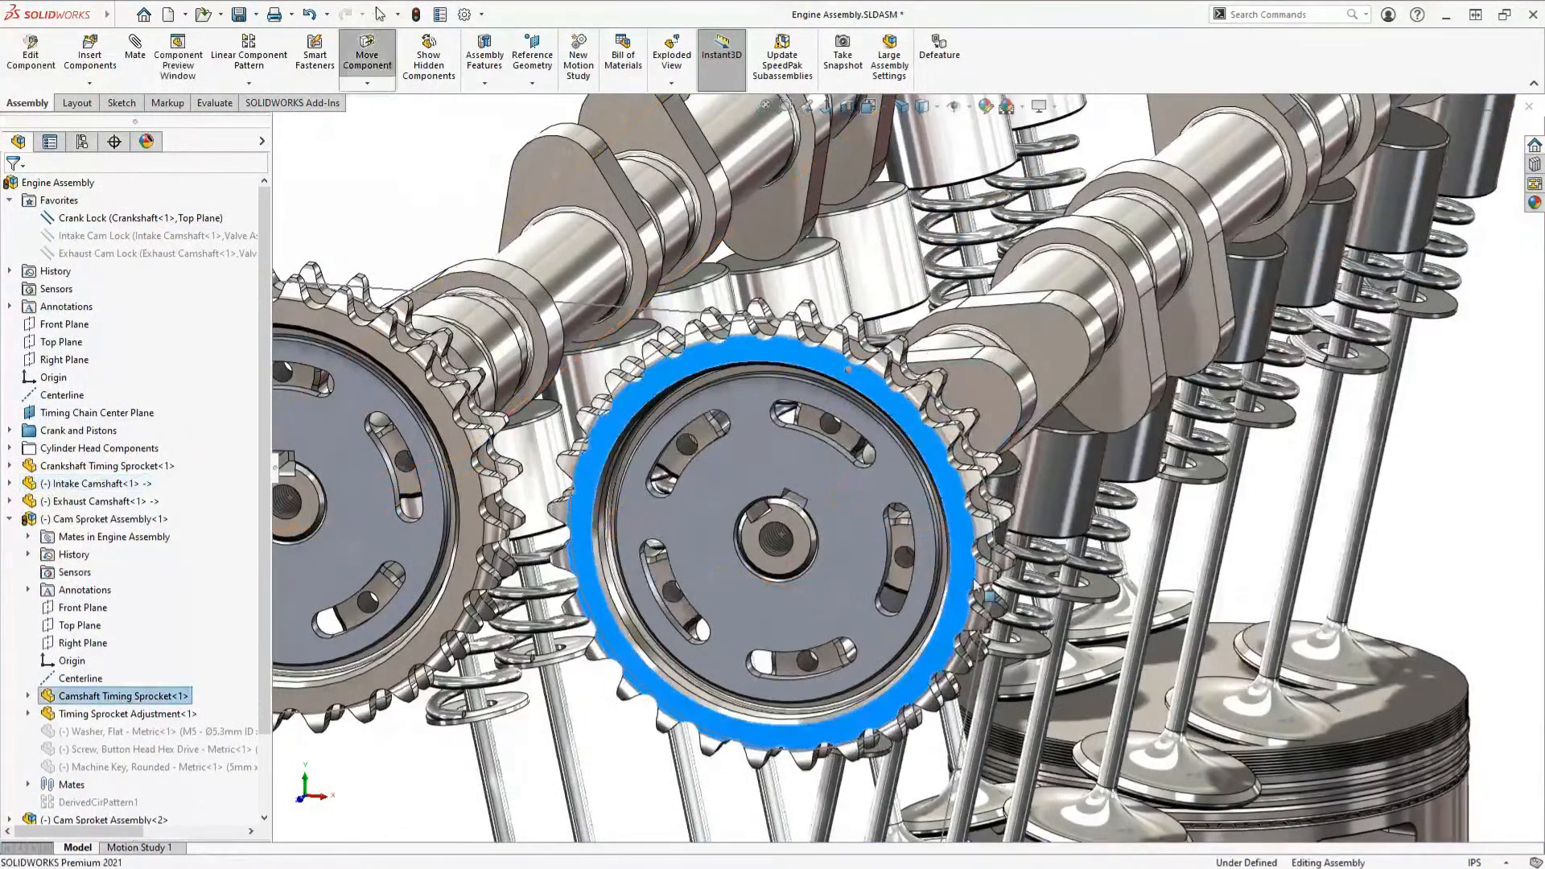
{"action": "left_click", "coordinate": [1403, 519]}
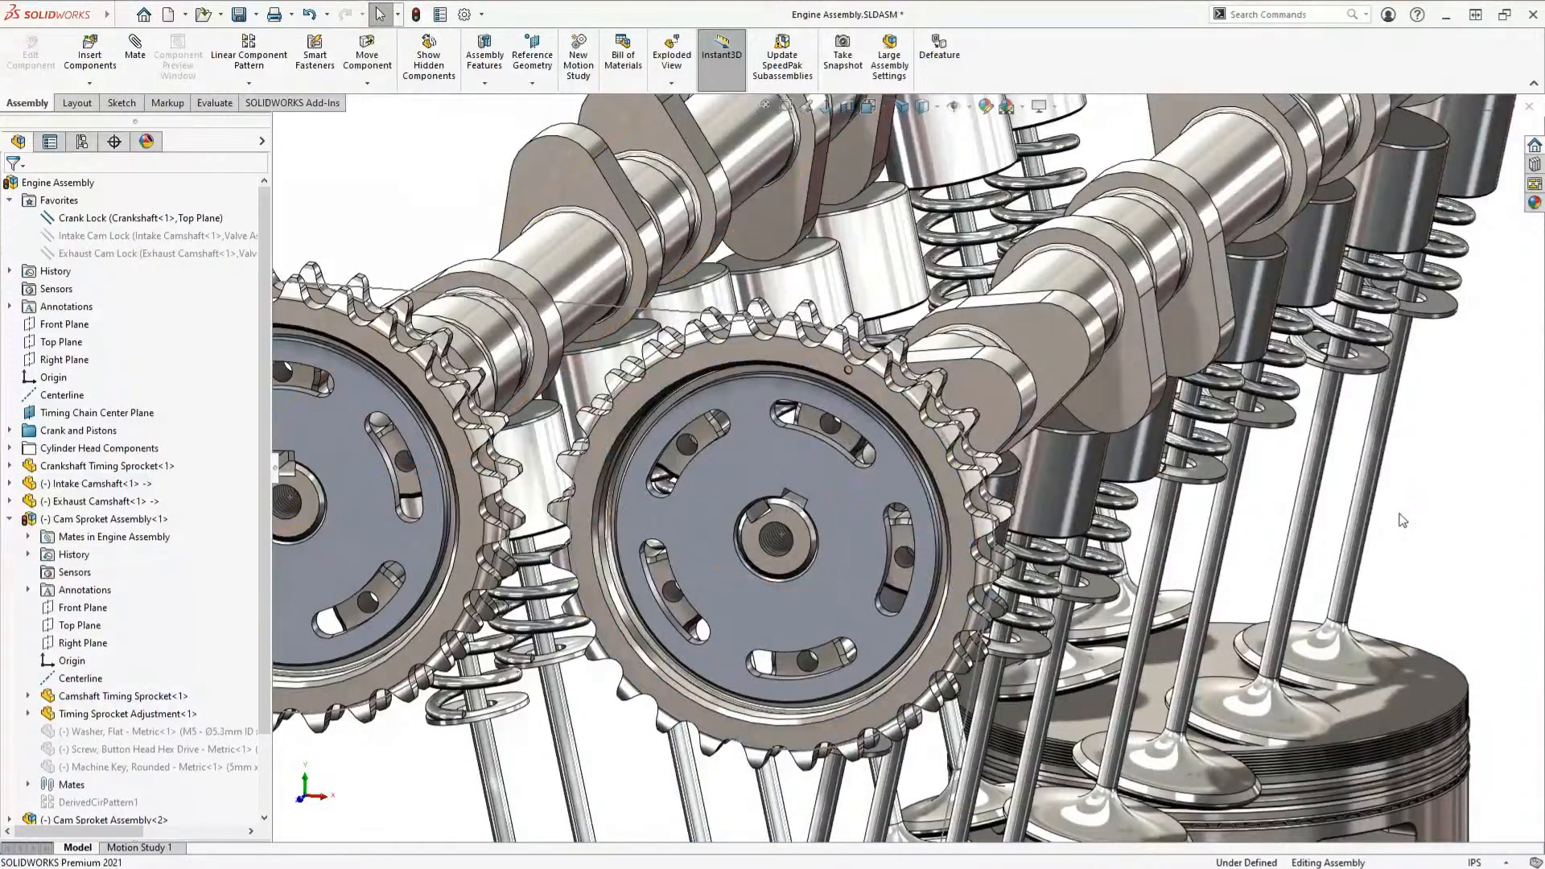
{"action": "key", "text": "ctrl+b"}
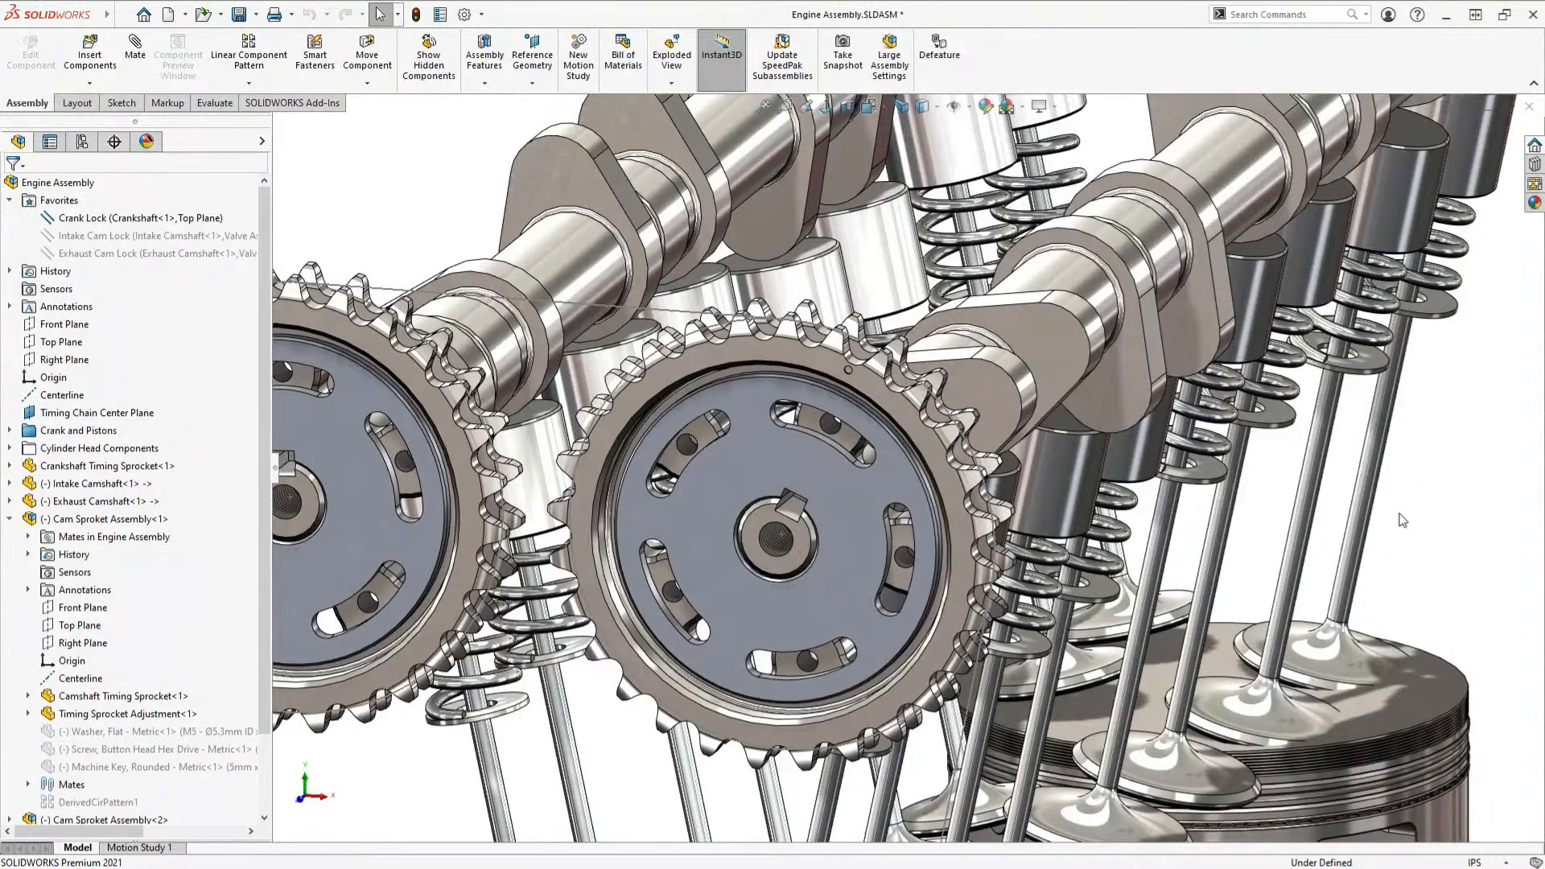
Step: Unsuppress the Intake Cam Lock and Exhaust Cam Lock mates
{"action": "scroll", "coordinate": [1402, 521], "scroll_direction": "up", "scroll_amount": 3}
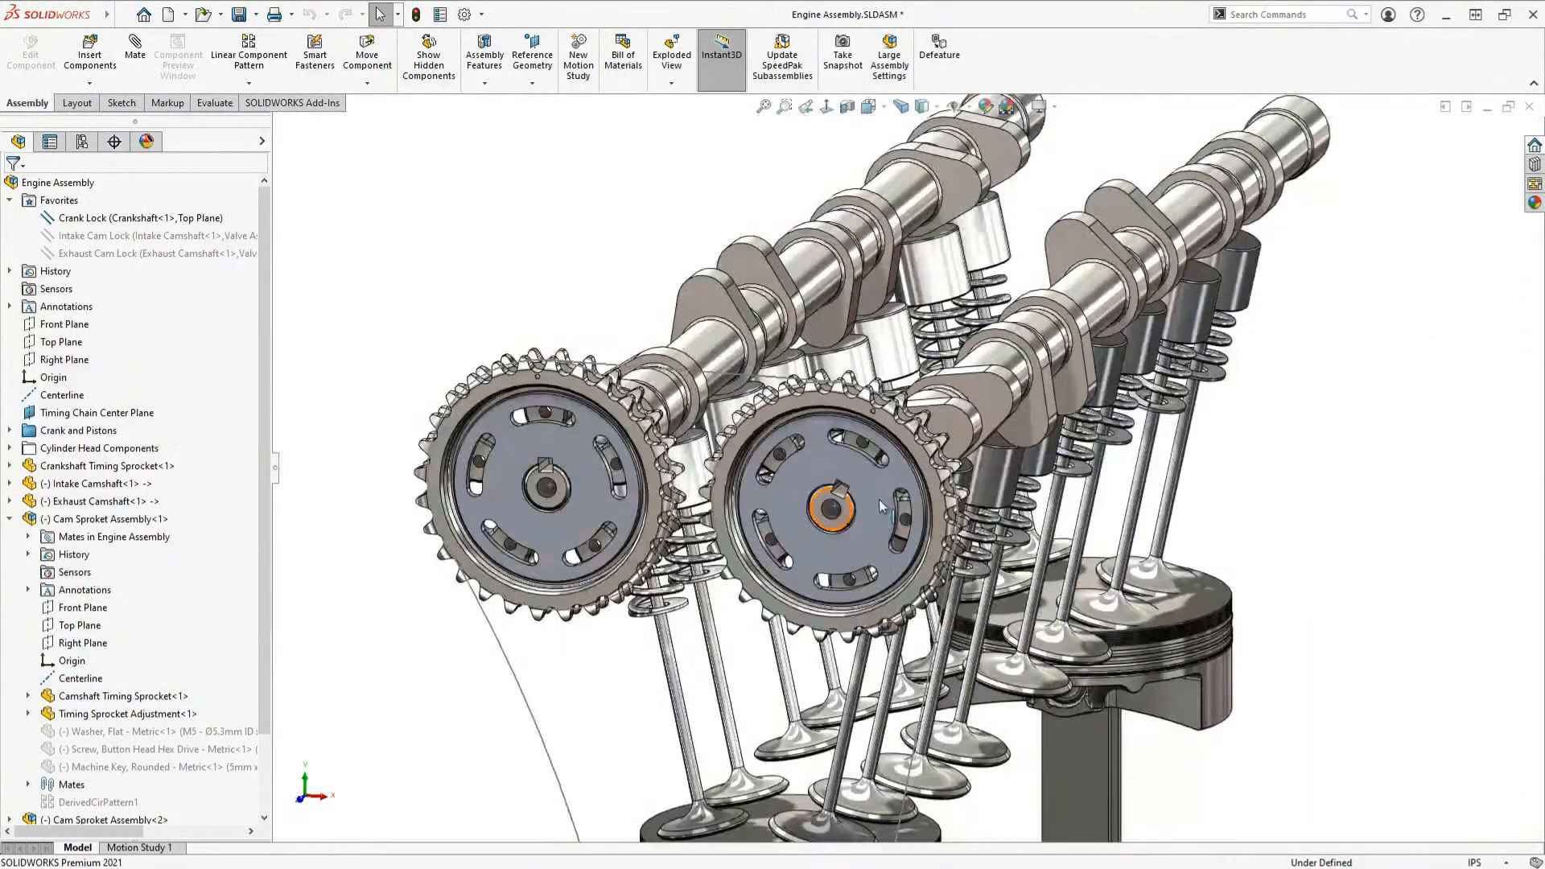
{"action": "scroll", "coordinate": [877, 499], "scroll_direction": "up", "scroll_amount": 3}
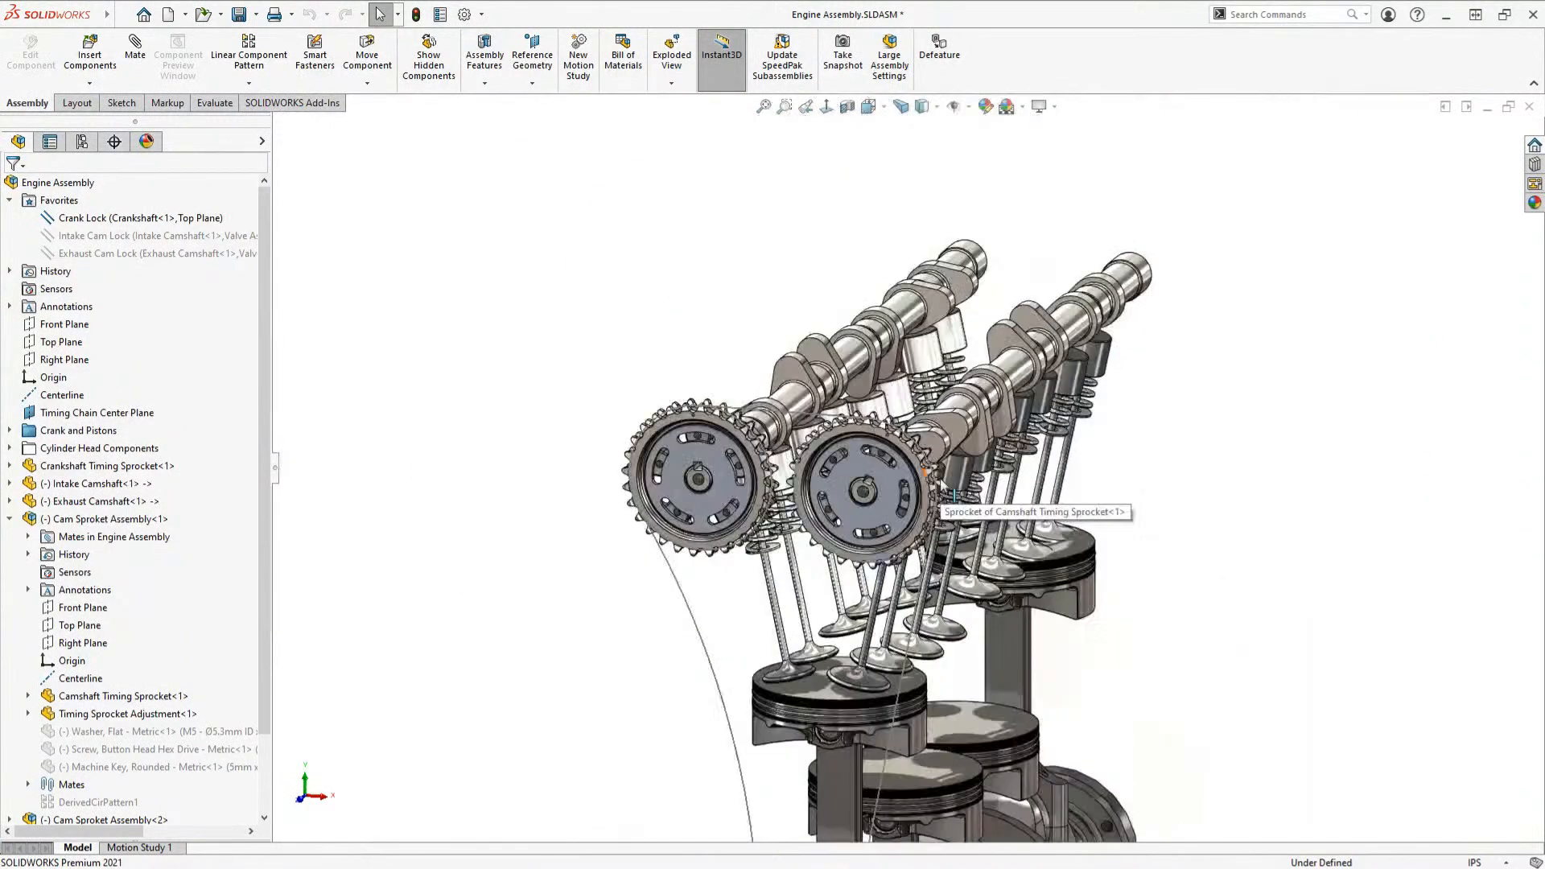
{"action": "left_click", "coordinate": [111, 255]}
{"action": "left_click", "coordinate": [106, 236], "text": "ctrl"}
{"action": "left_click", "coordinate": [168, 209]}
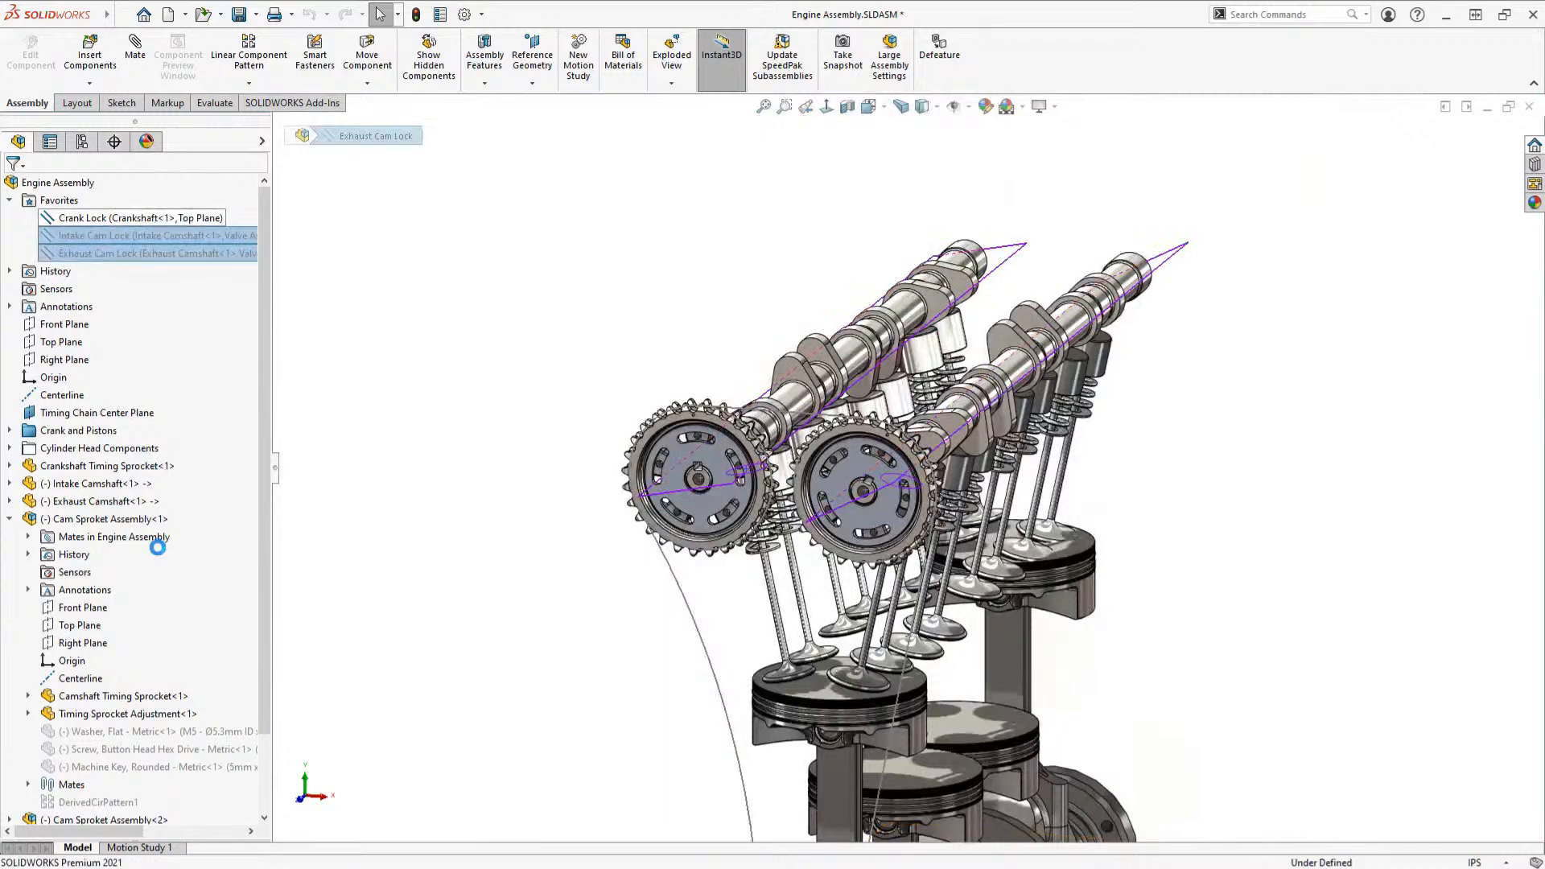
Step: Unsuppress the Timing Chain - Live Finished part
{"action": "scroll", "coordinate": [96, 643], "scroll_direction": "down", "scroll_amount": 3}
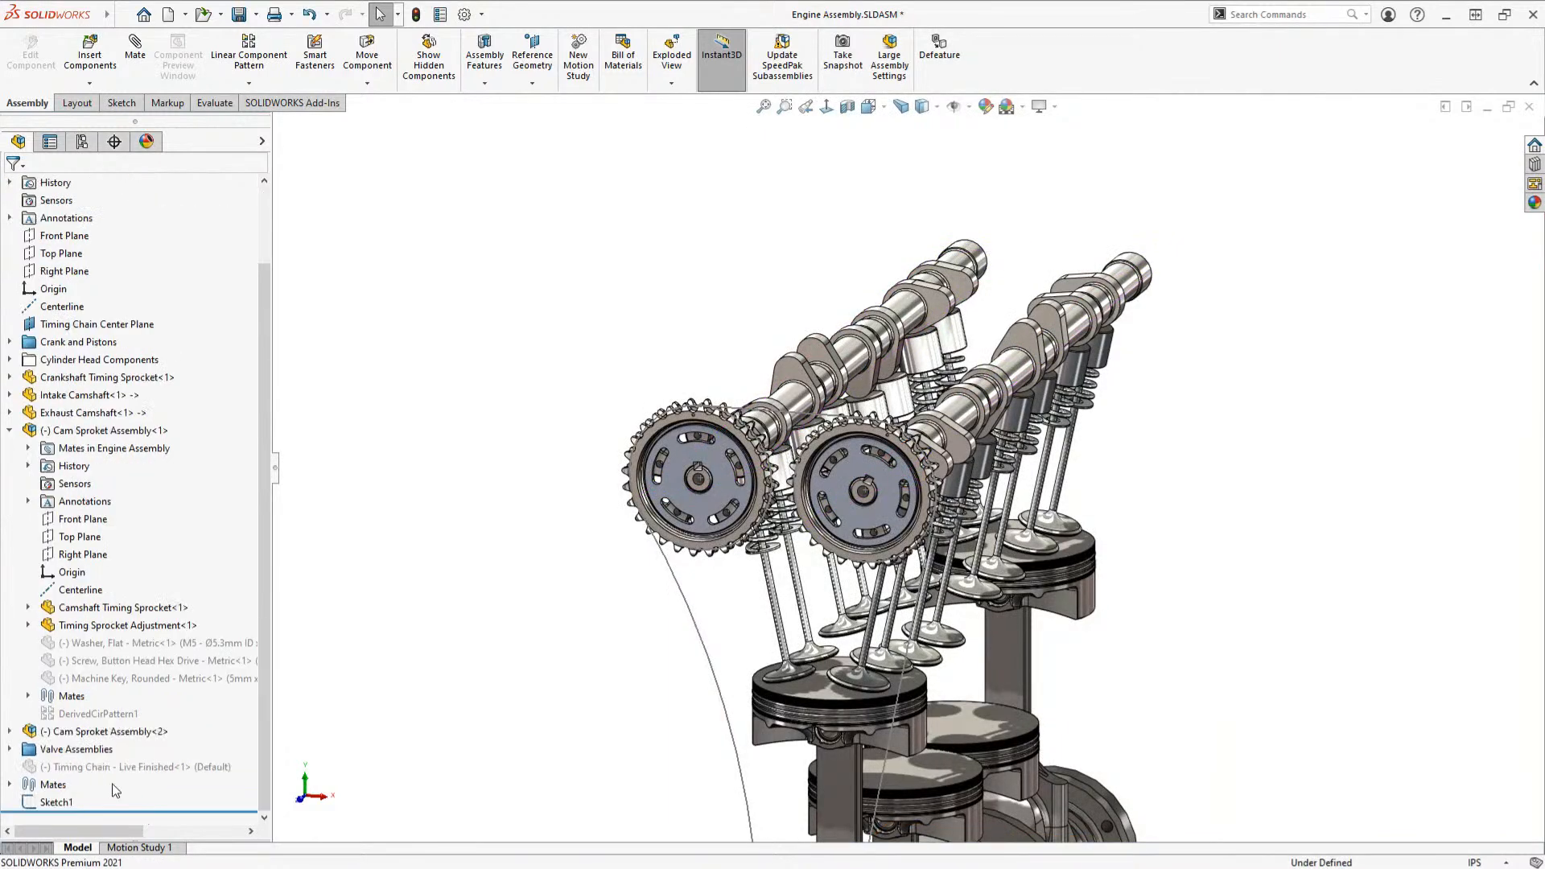
{"action": "left_click", "coordinate": [104, 766]}
{"action": "left_click", "coordinate": [181, 722]}
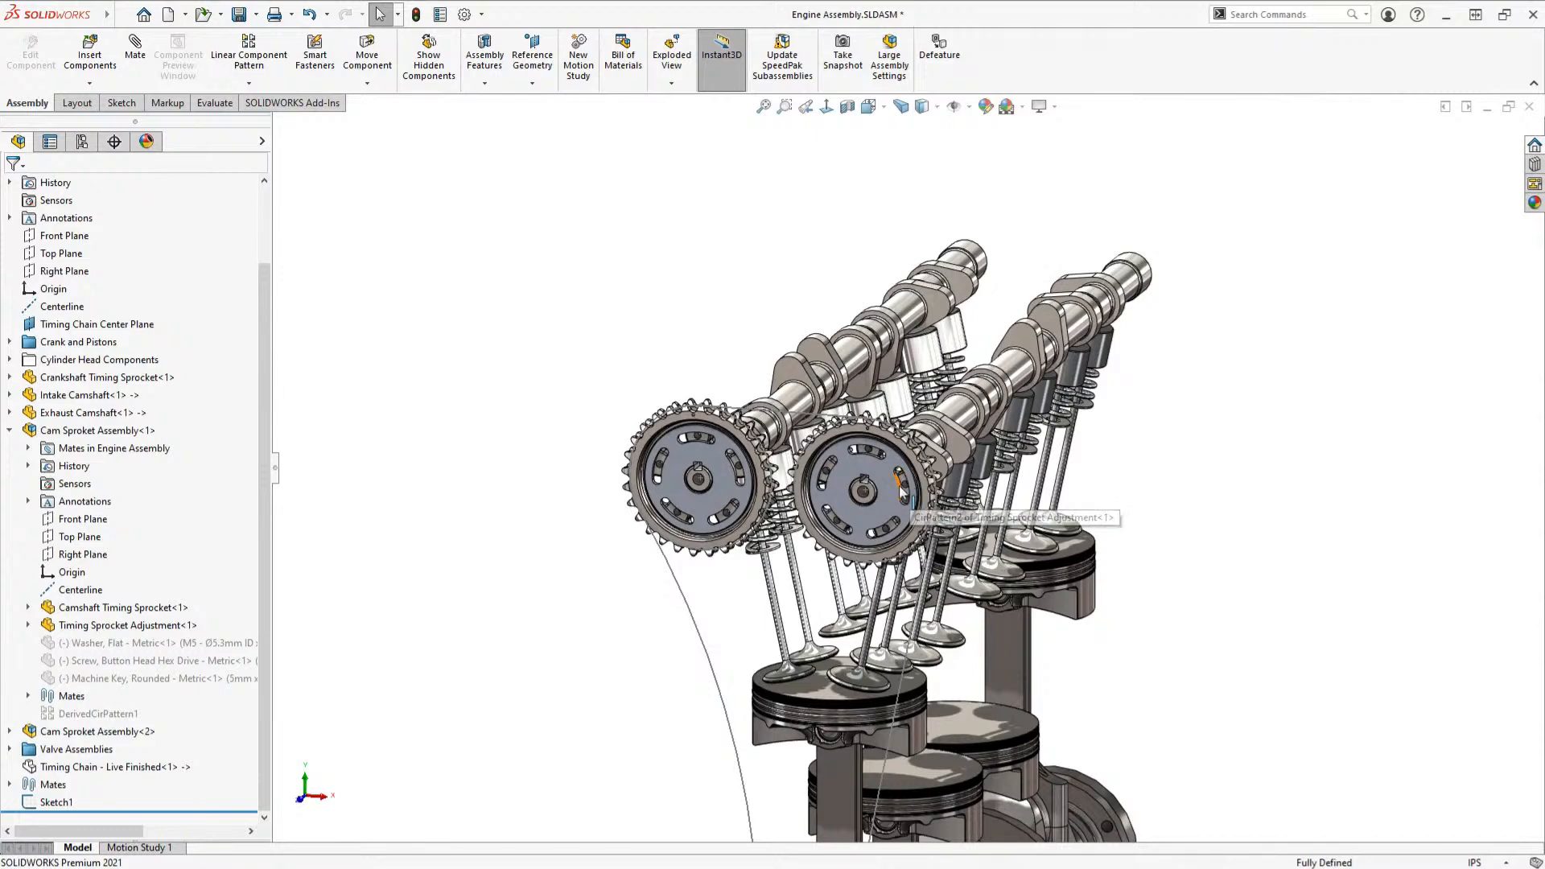
Step: Lock all external references of the keyway cut (Cut-Extrude1) in the Intake Camshaft
{"action": "scroll", "coordinate": [901, 492], "scroll_direction": "down", "scroll_amount": 3}
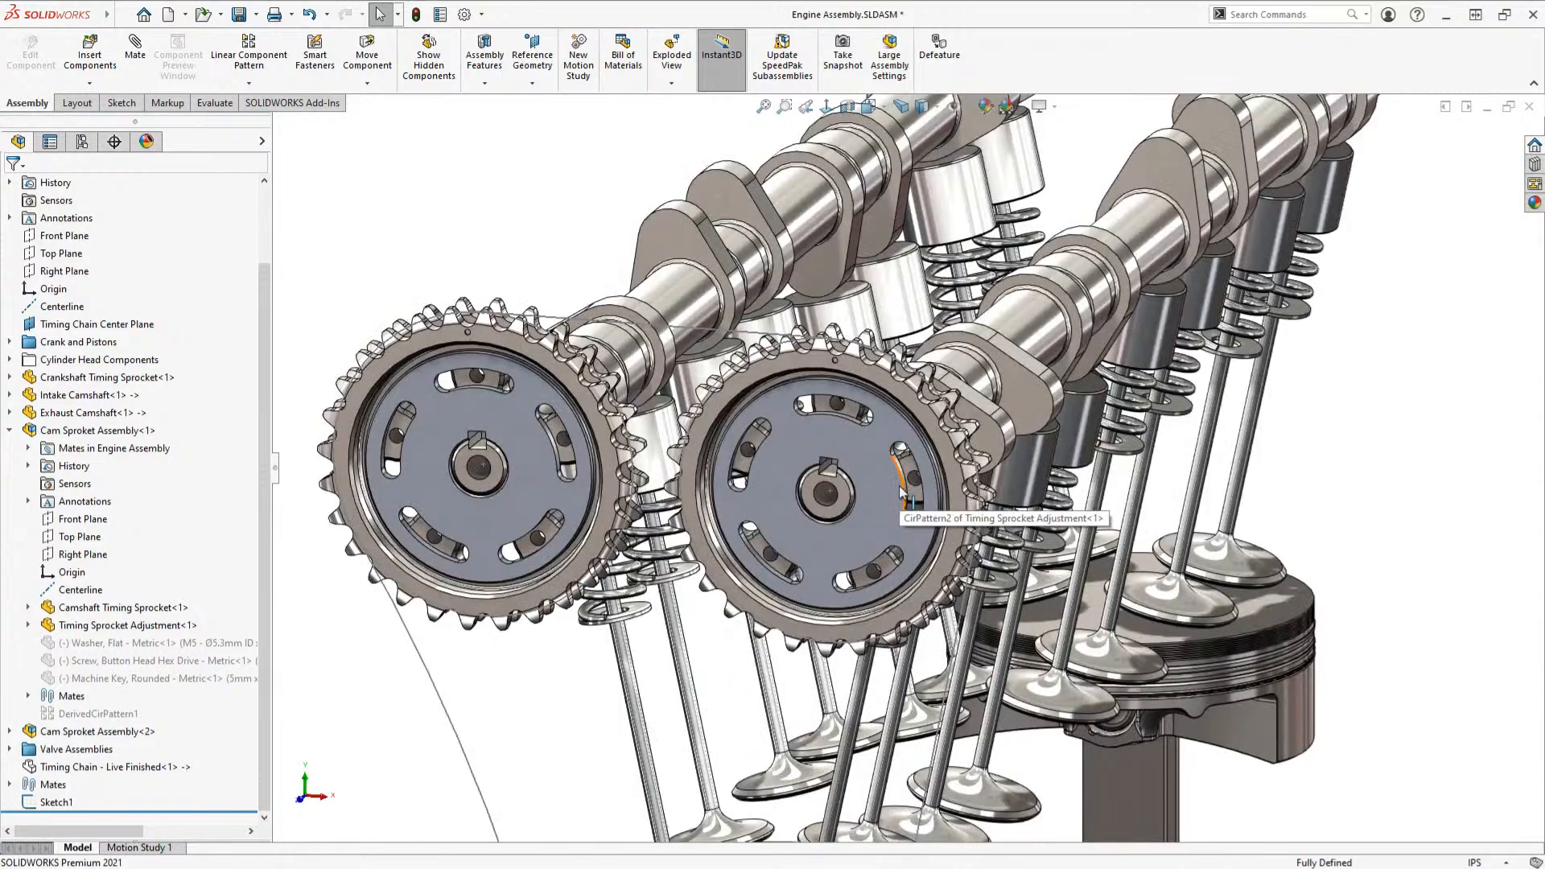
{"action": "scroll", "coordinate": [901, 493], "scroll_direction": "down", "scroll_amount": 5}
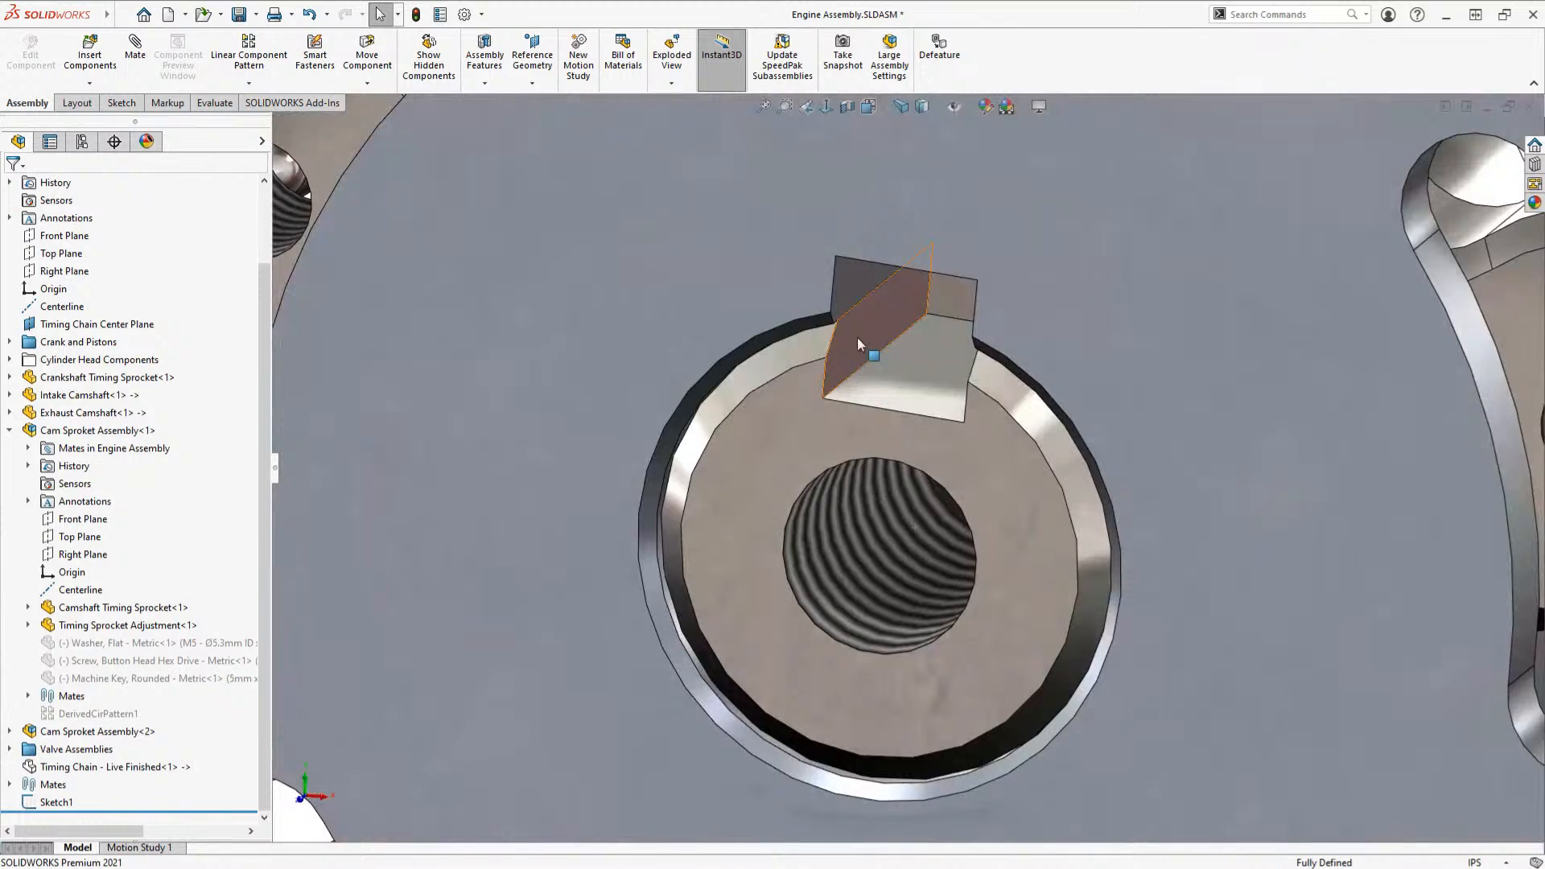
{"action": "right_click", "coordinate": [858, 340]}
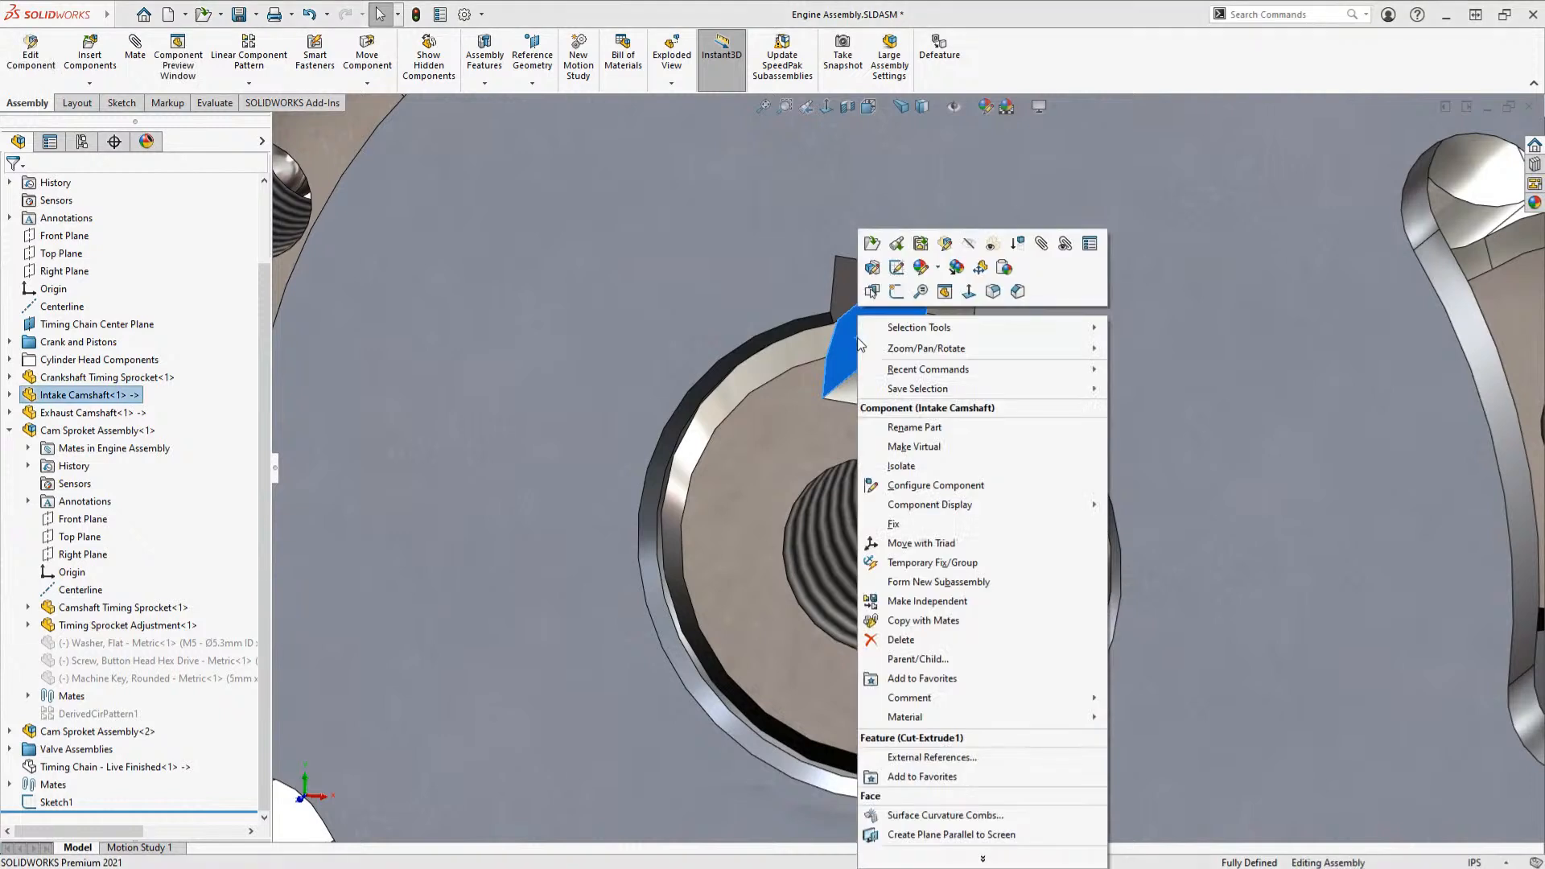
{"action": "left_click", "coordinate": [944, 762]}
{"action": "left_click", "coordinate": [89, 423]}
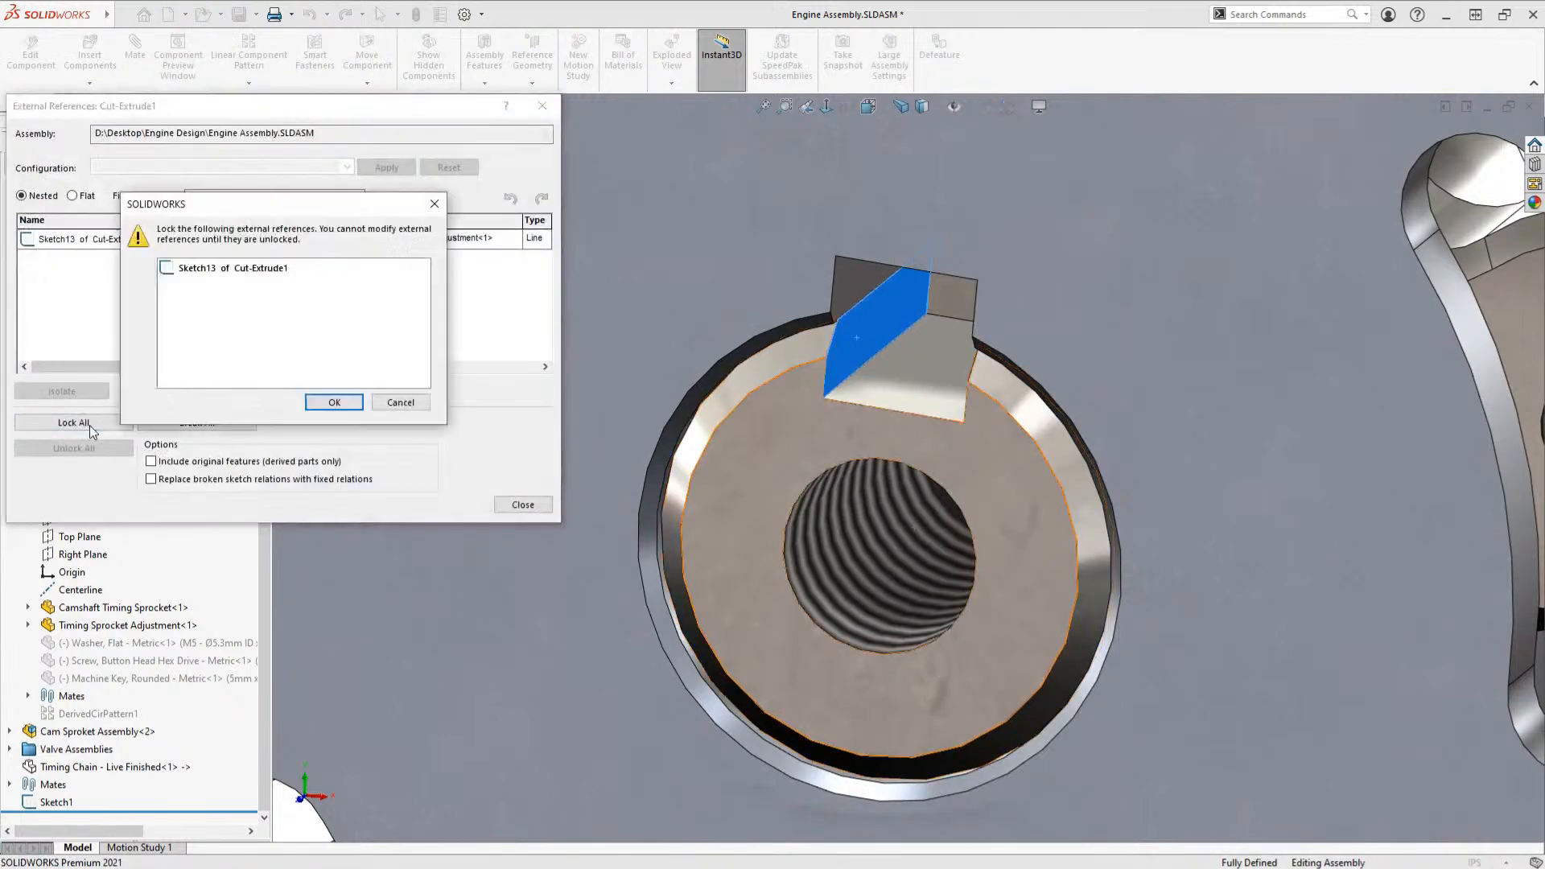
{"action": "left_click", "coordinate": [342, 403]}
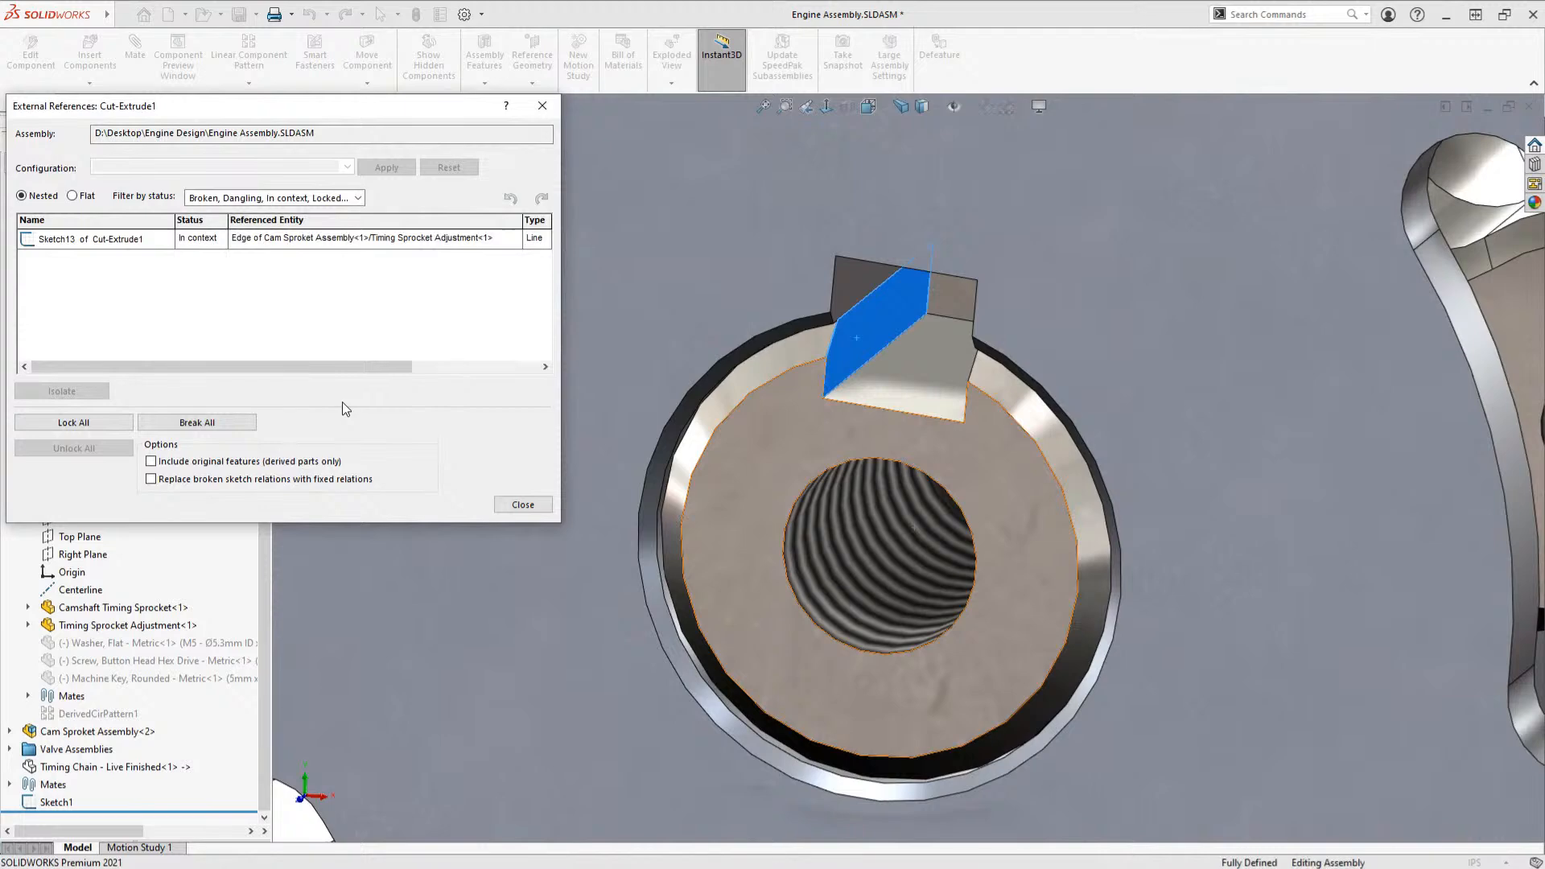
{"action": "left_click", "coordinate": [523, 504]}
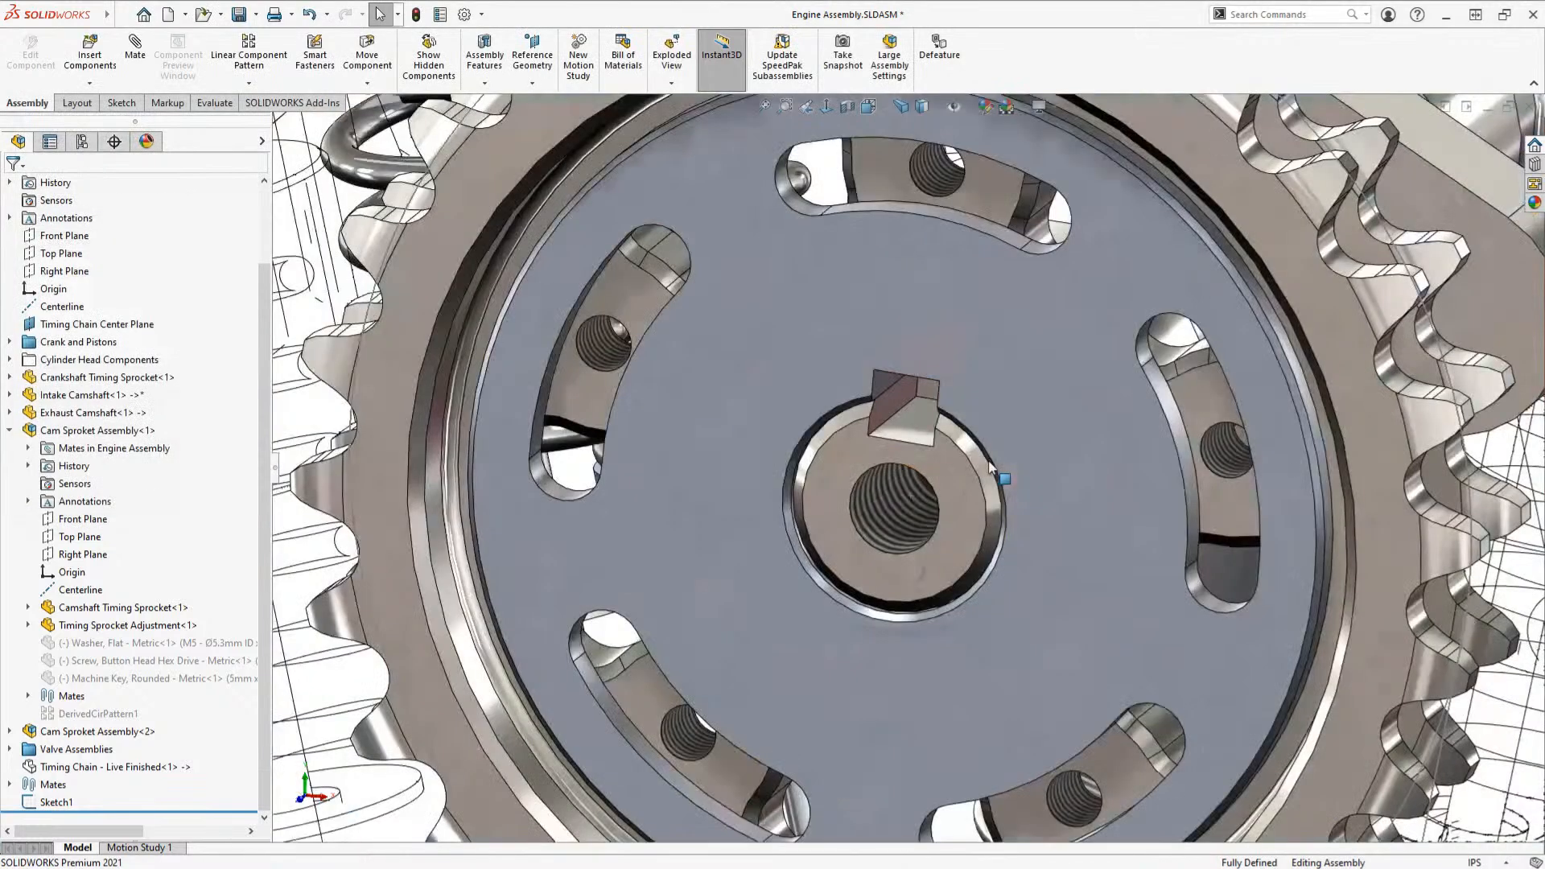
Step: Lock all external references of the keyway cut (Cut-Extrude1) in the Exhaust Camshaft
{"action": "scroll", "coordinate": [989, 467], "scroll_direction": "up", "scroll_amount": 5}
{"action": "scroll", "coordinate": [599, 454], "scroll_direction": "down", "scroll_amount": 5}
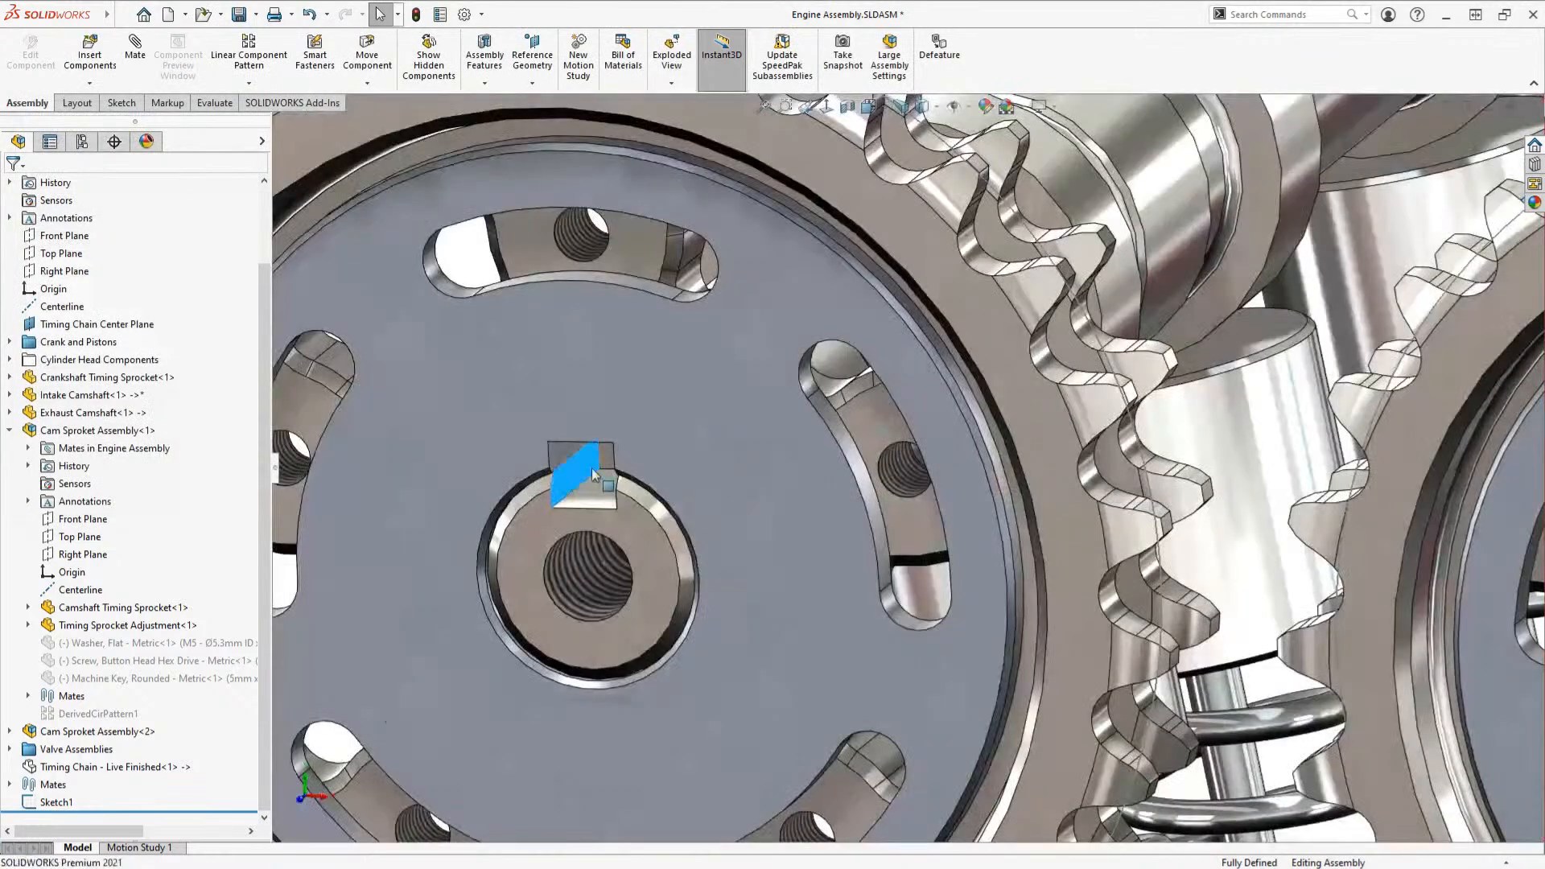
{"action": "right_click", "coordinate": [568, 483]}
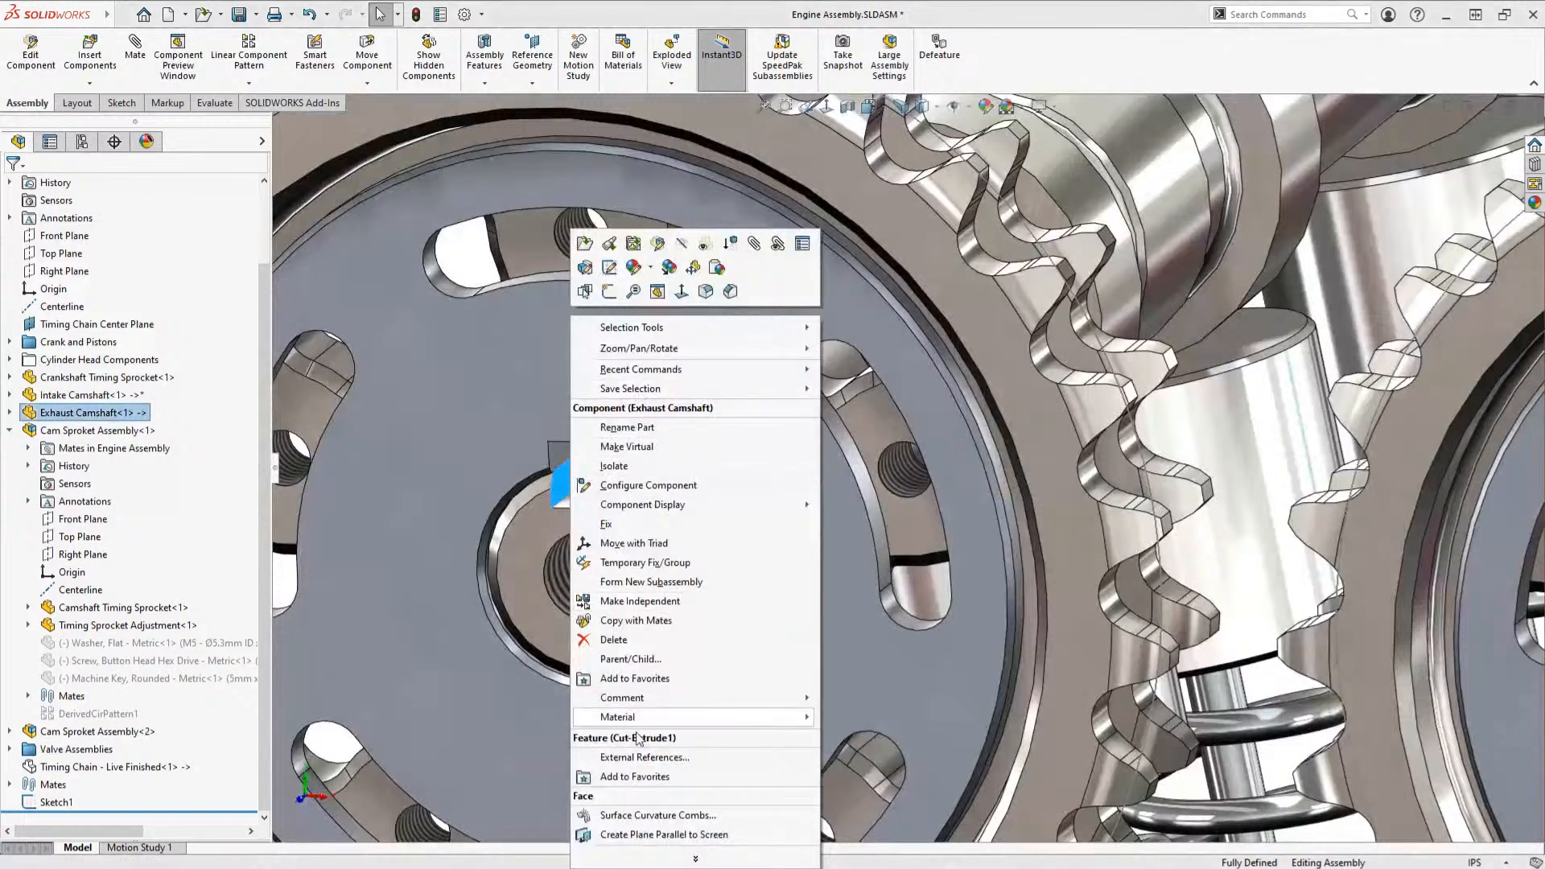
{"action": "left_click", "coordinate": [644, 757]}
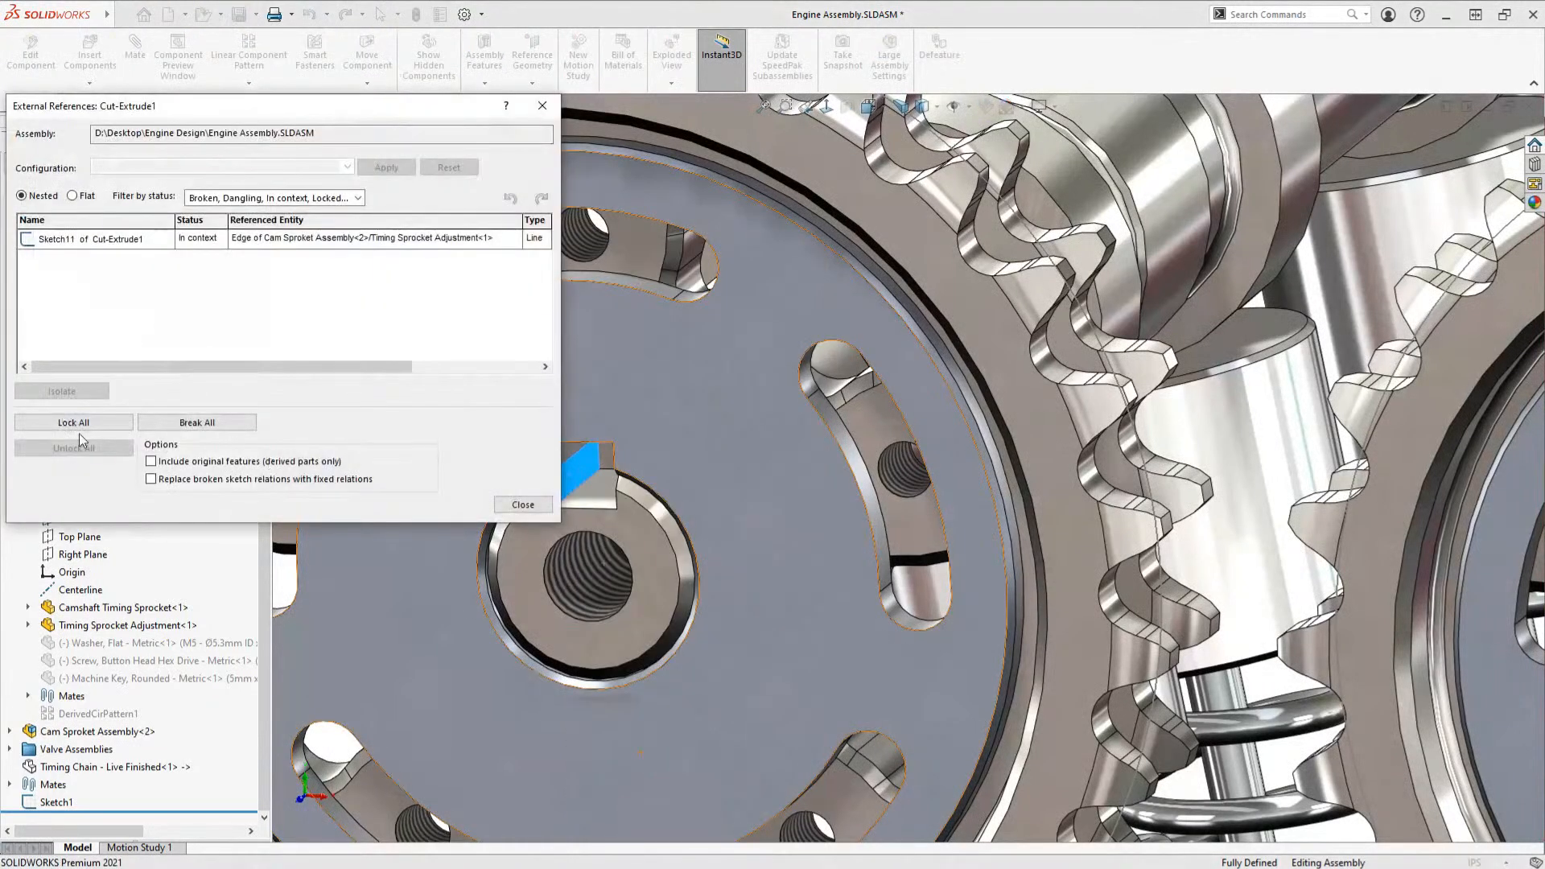
{"action": "left_click", "coordinate": [81, 423]}
{"action": "left_click", "coordinate": [341, 404]}
{"action": "left_click", "coordinate": [524, 505]}
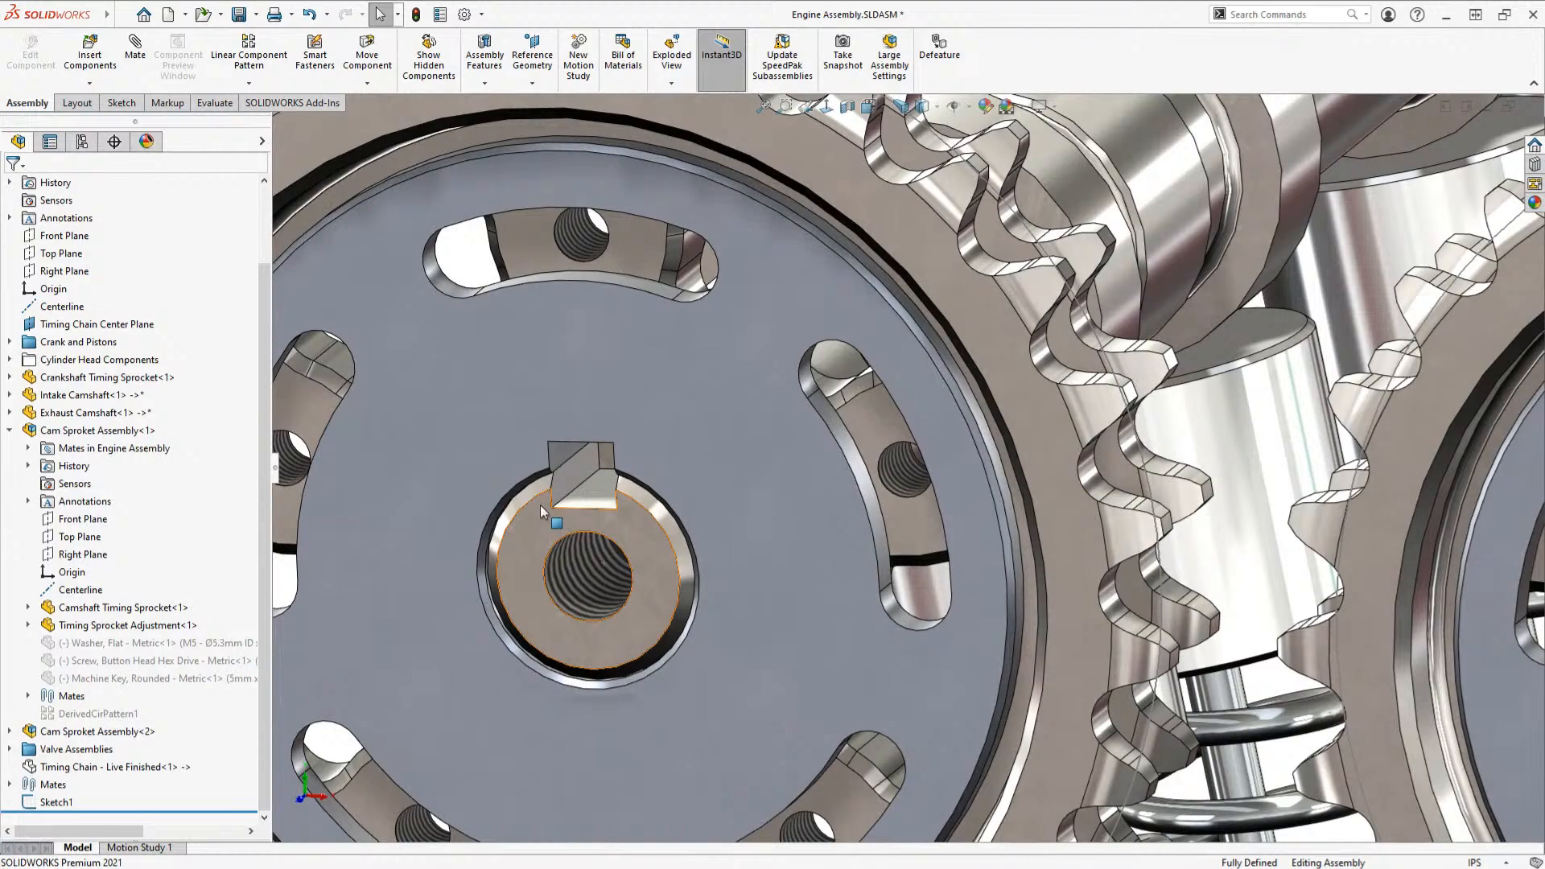
Step: Suppress the Timing Chain - Live Finished part and collapse the expanded feature tree items
{"action": "scroll", "coordinate": [734, 454], "scroll_direction": "up", "scroll_amount": 3}
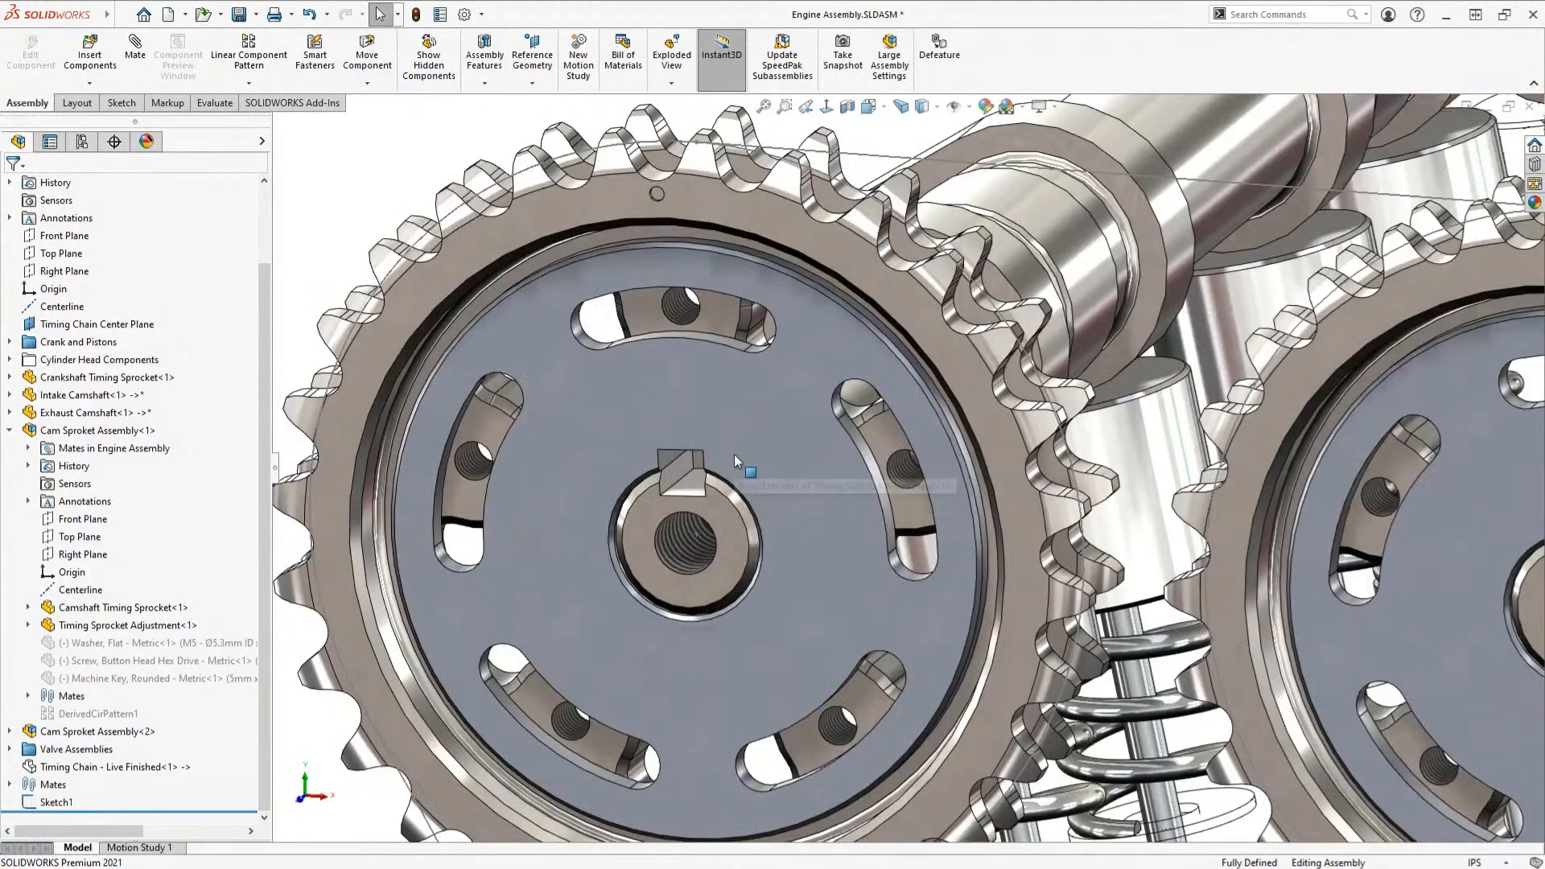
{"action": "scroll", "coordinate": [734, 453], "scroll_direction": "up", "scroll_amount": 3}
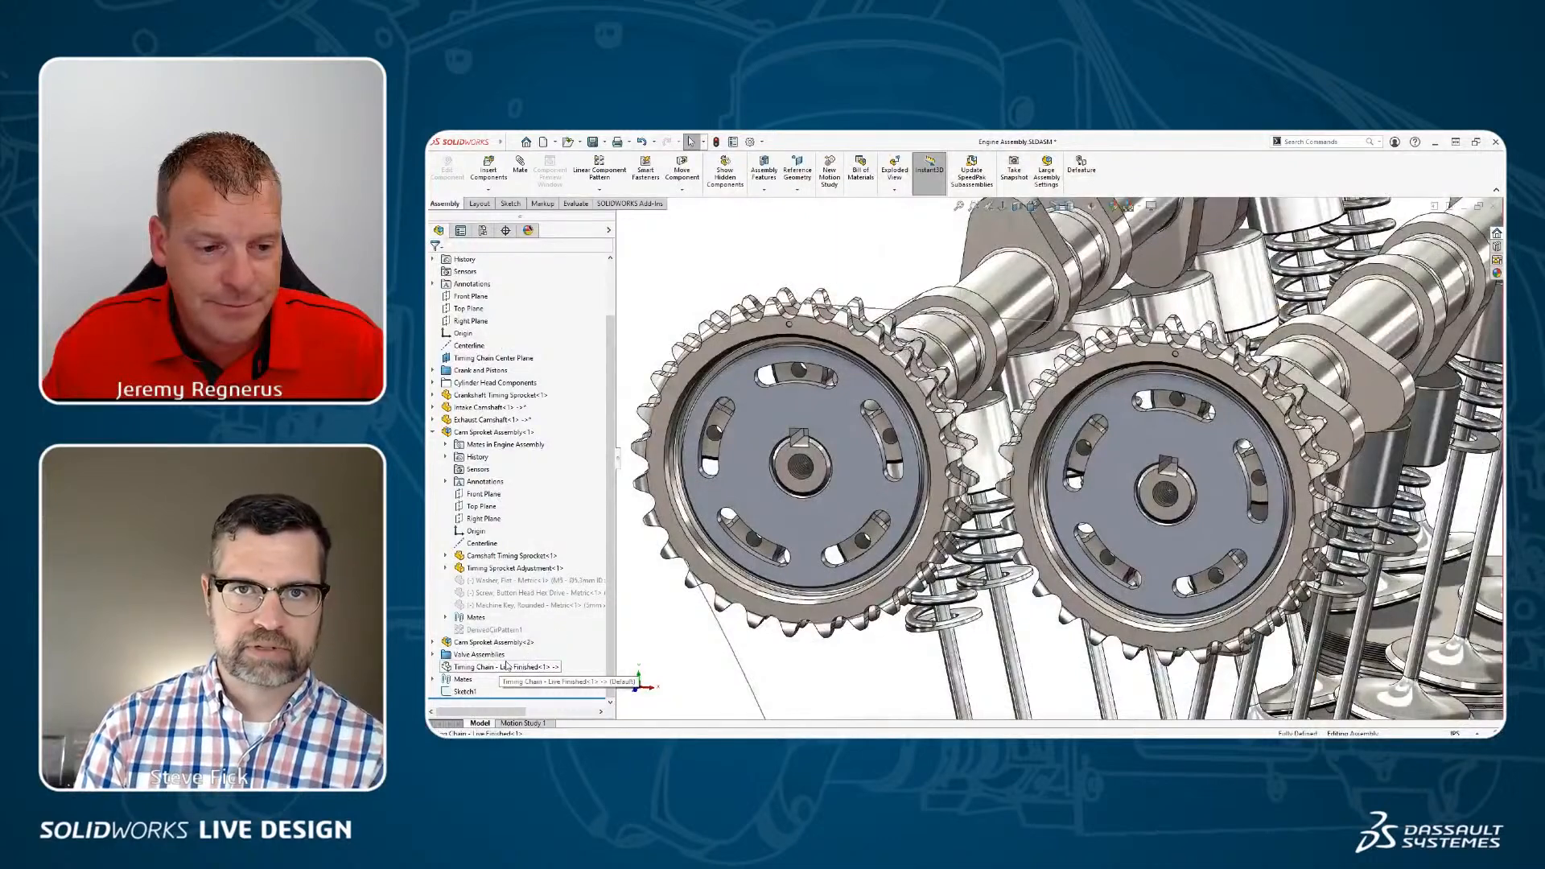
{"action": "left_click", "coordinate": [507, 667]}
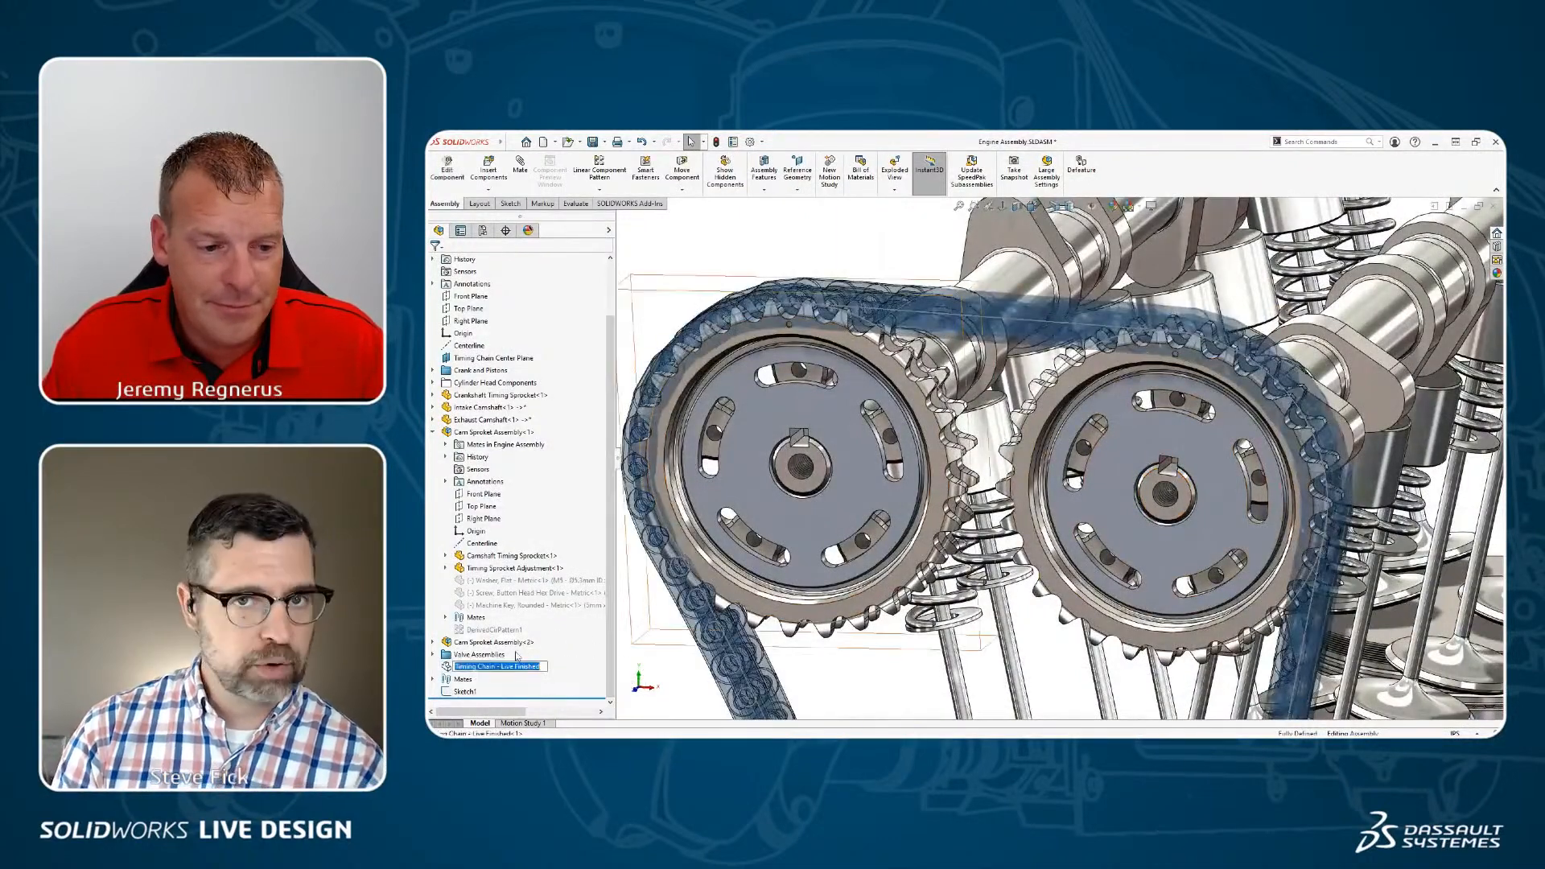
{"action": "right_click", "coordinate": [480, 668]}
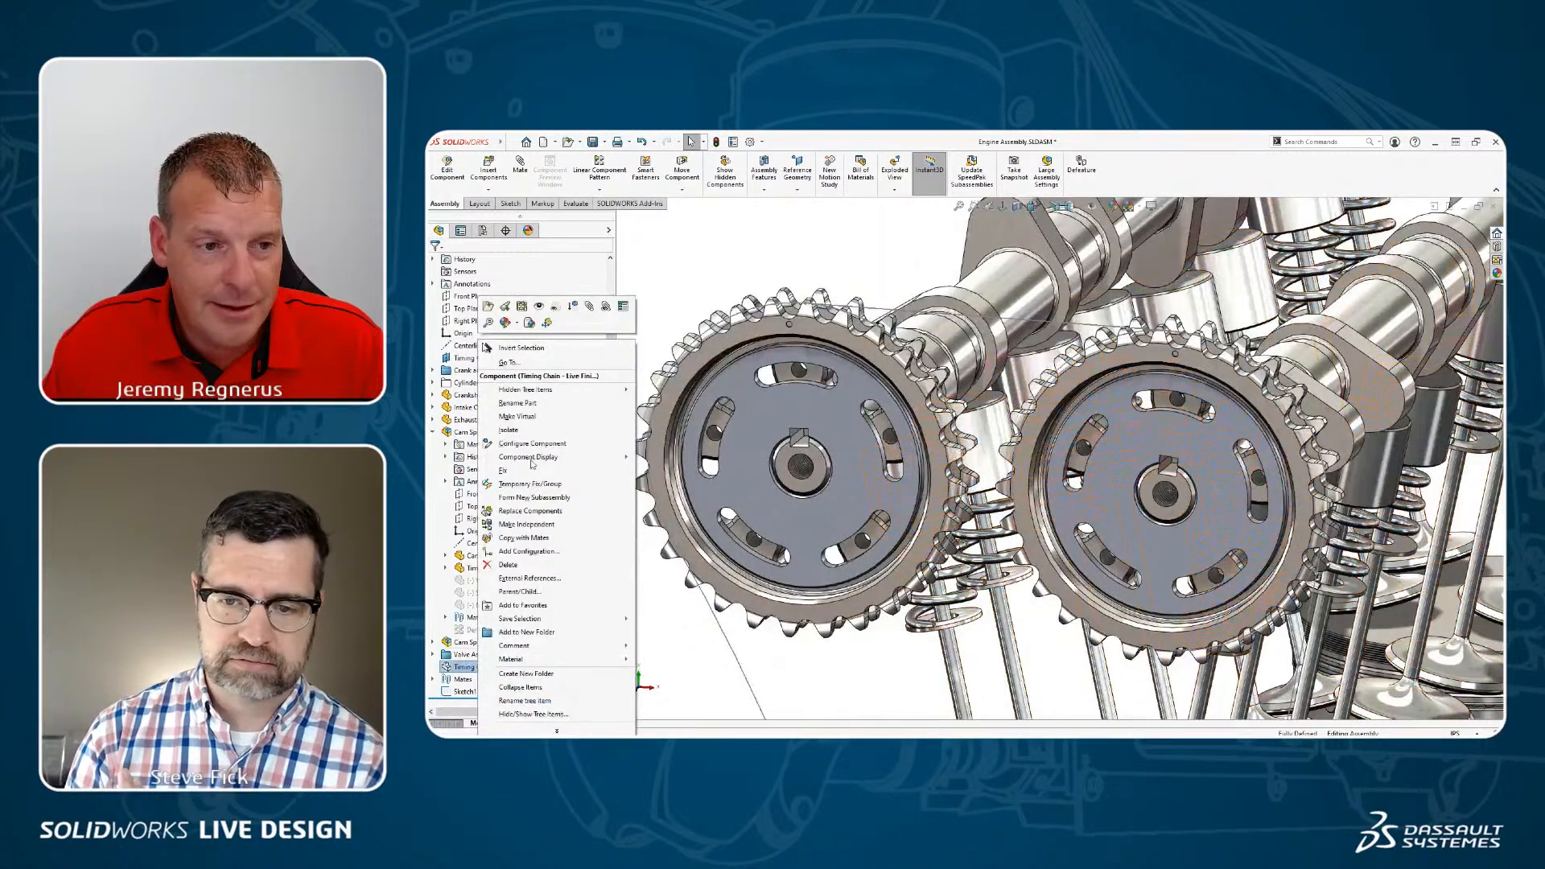
{"action": "left_click", "coordinate": [554, 455]}
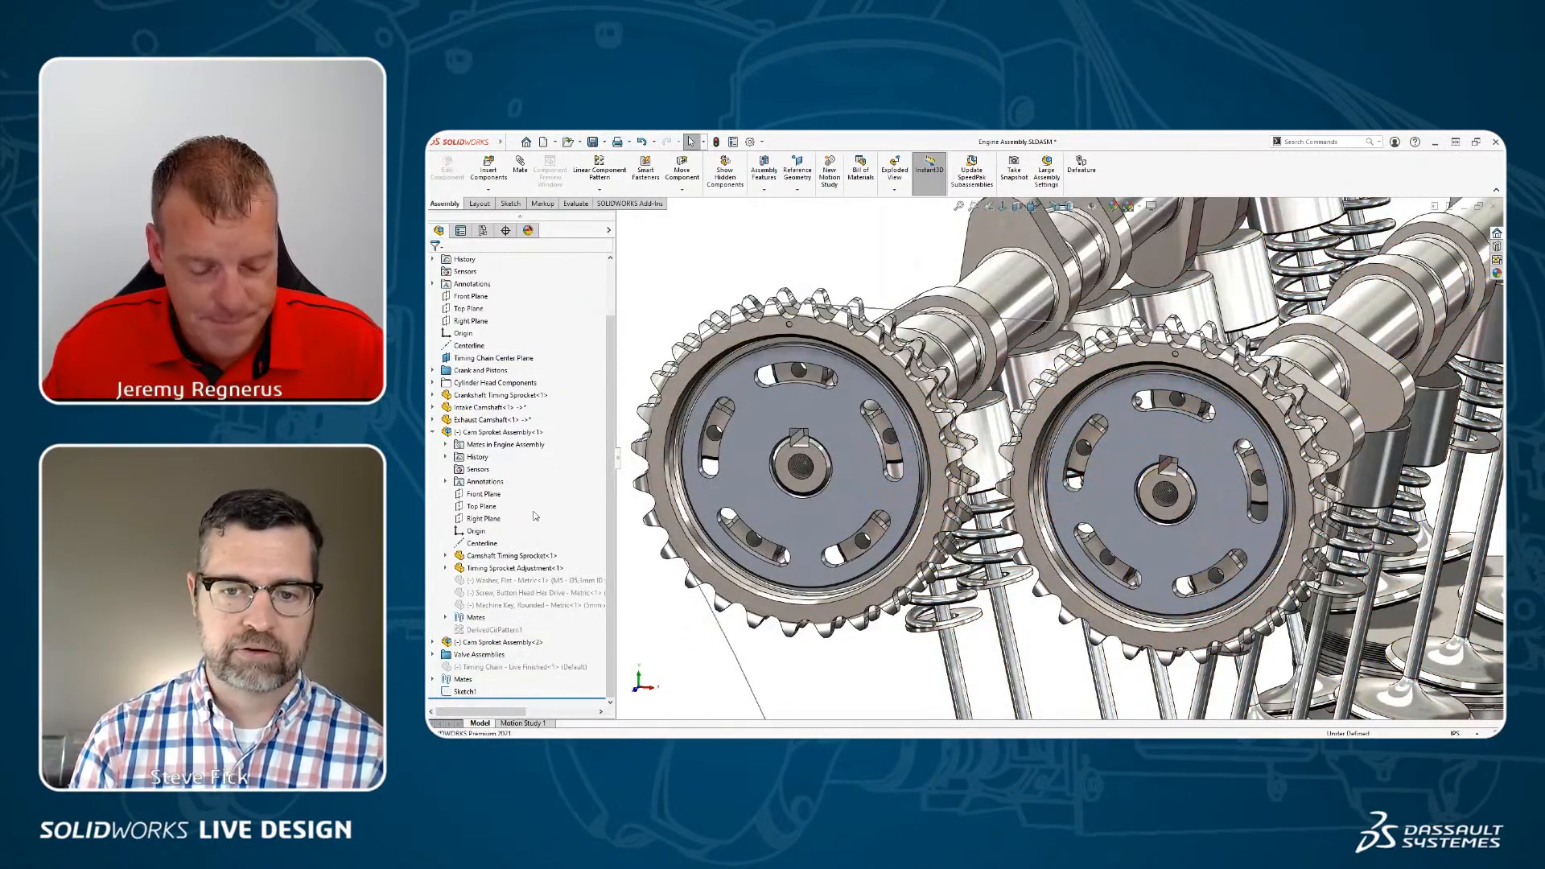
{"action": "key", "text": "shift+c"}
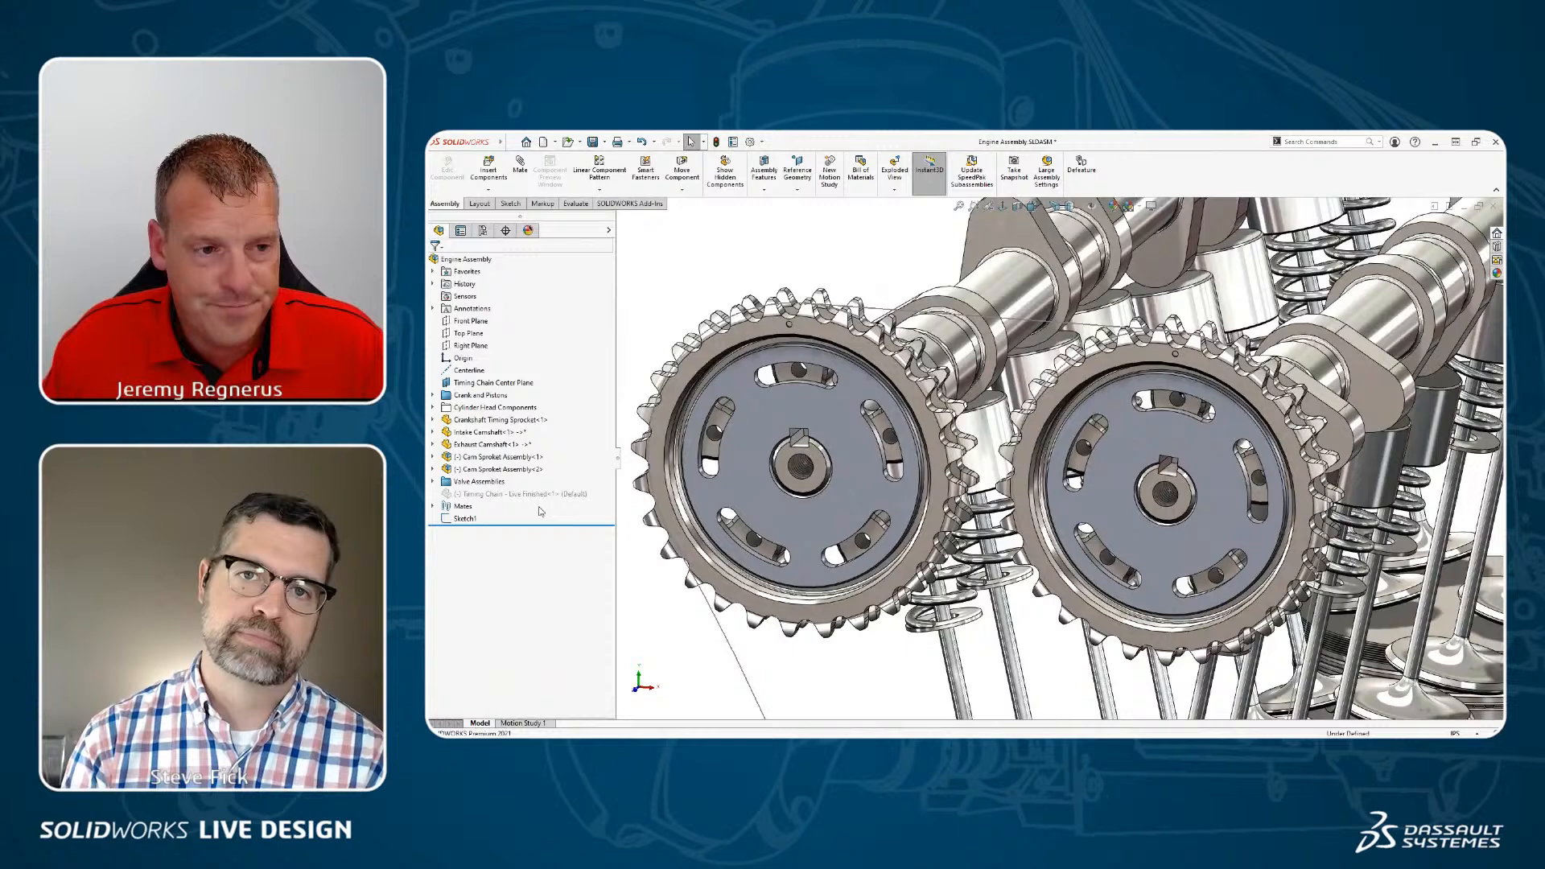
Step: Suppress the Intake Cam Lock and Exhaust Cam Lock mates in the Favorites folder
{"action": "left_click", "coordinate": [433, 272]}
{"action": "left_click", "coordinate": [487, 308]}
{"action": "left_click", "coordinate": [488, 297], "text": "ctrl"}
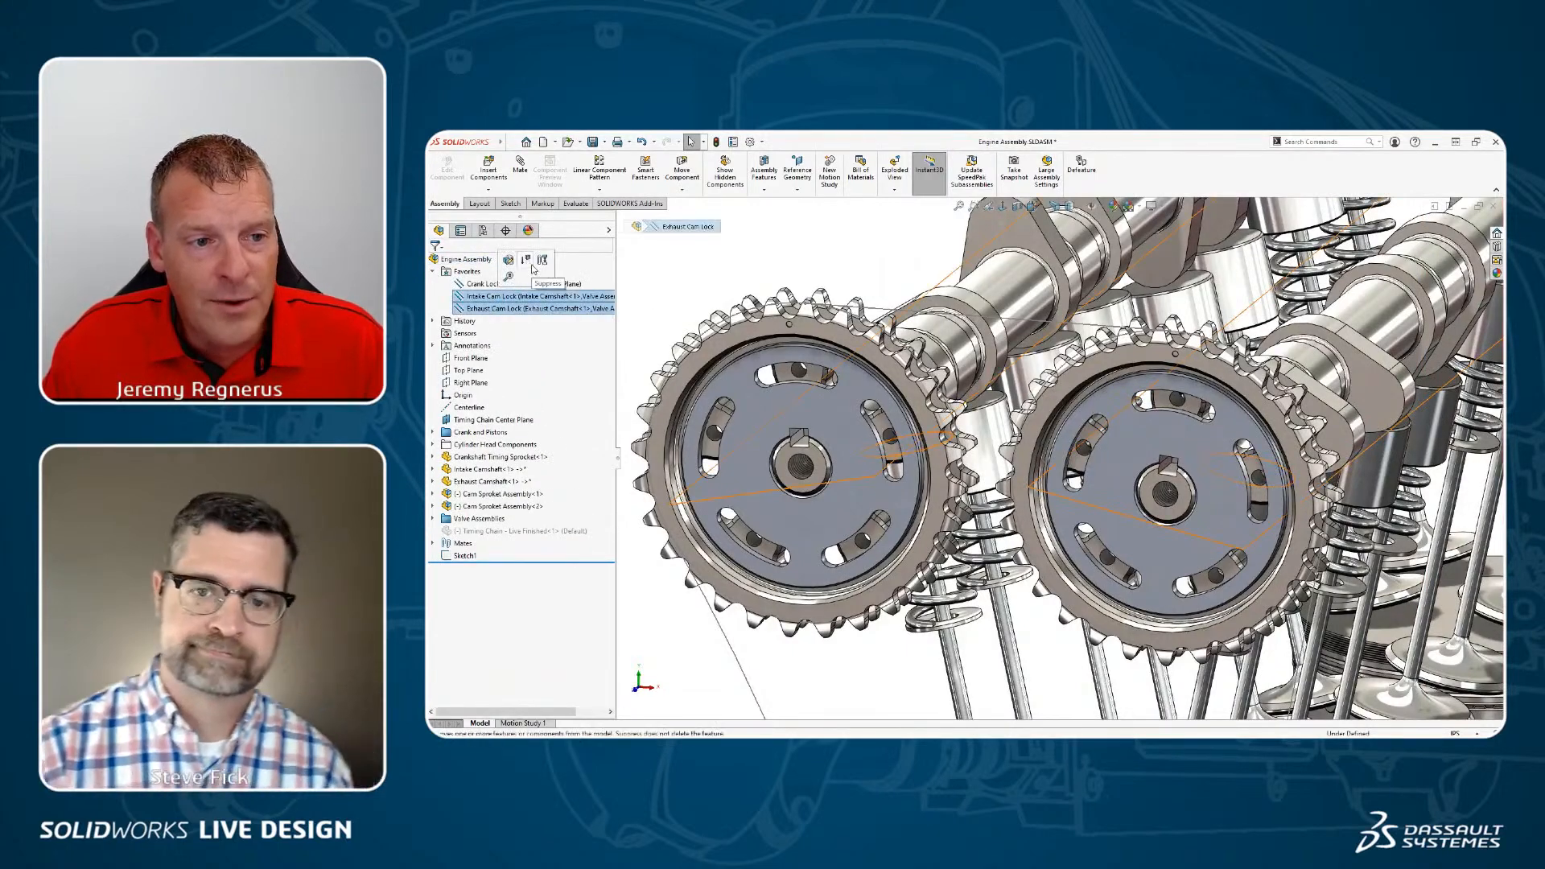
{"action": "left_click", "coordinate": [532, 270]}
Step: Add a coincident mate between the keyway side faces of the Intake Camshaft and the Timing Sprocket Adjustment in Cam Sproket Assembly<1>
{"action": "scroll", "coordinate": [1175, 462], "scroll_direction": "down", "scroll_amount": 3}
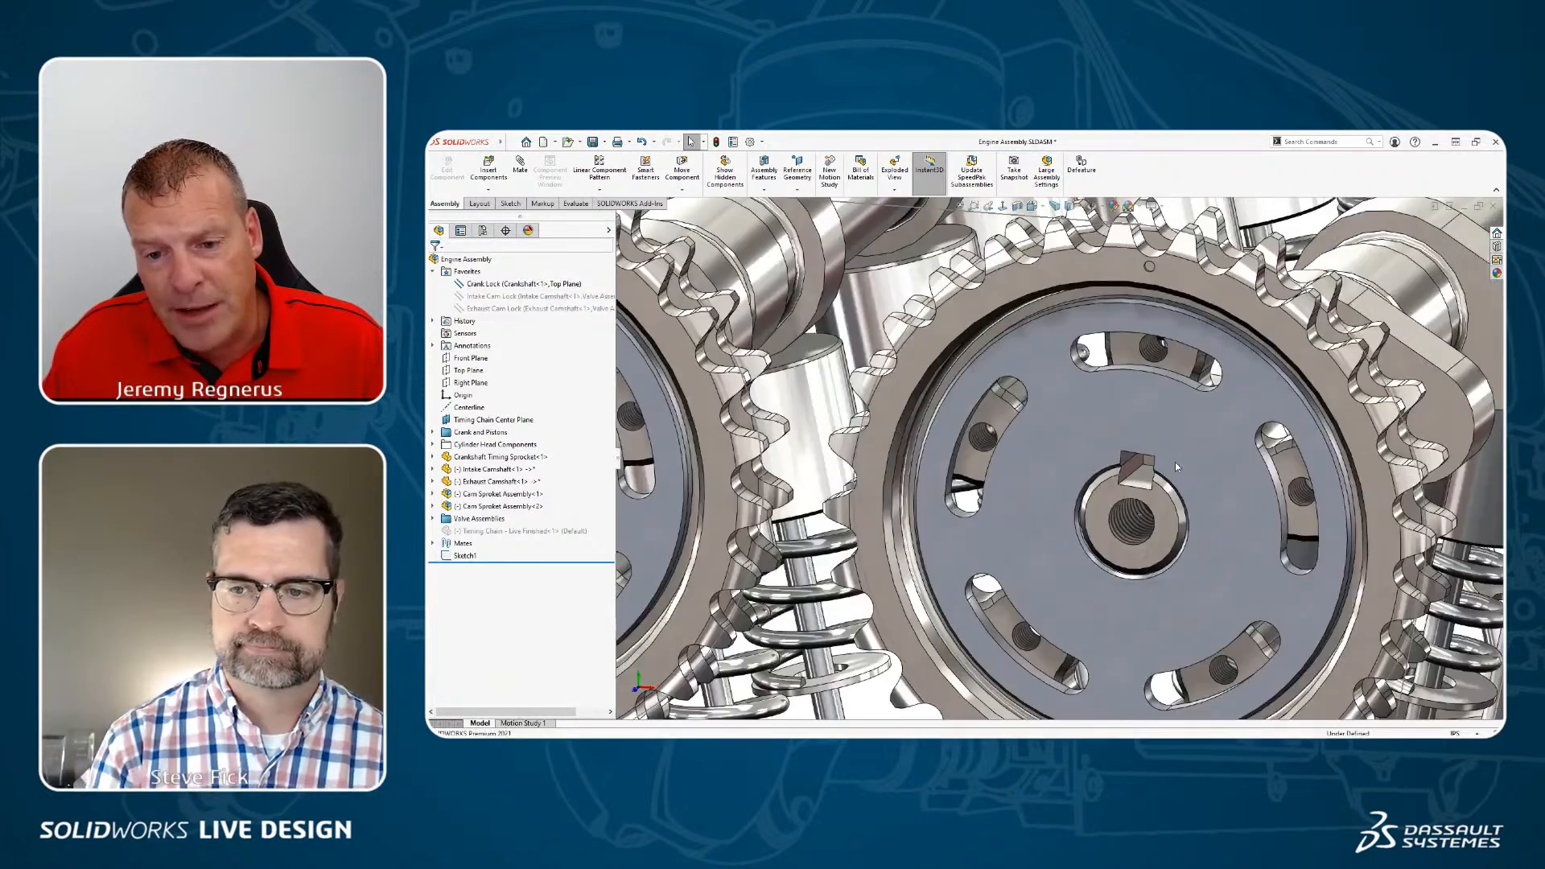
{"action": "scroll", "coordinate": [1175, 461], "scroll_direction": "down", "scroll_amount": 5}
{"action": "left_click", "coordinate": [994, 485]}
{"action": "left_click", "coordinate": [979, 437], "text": "ctrl"}
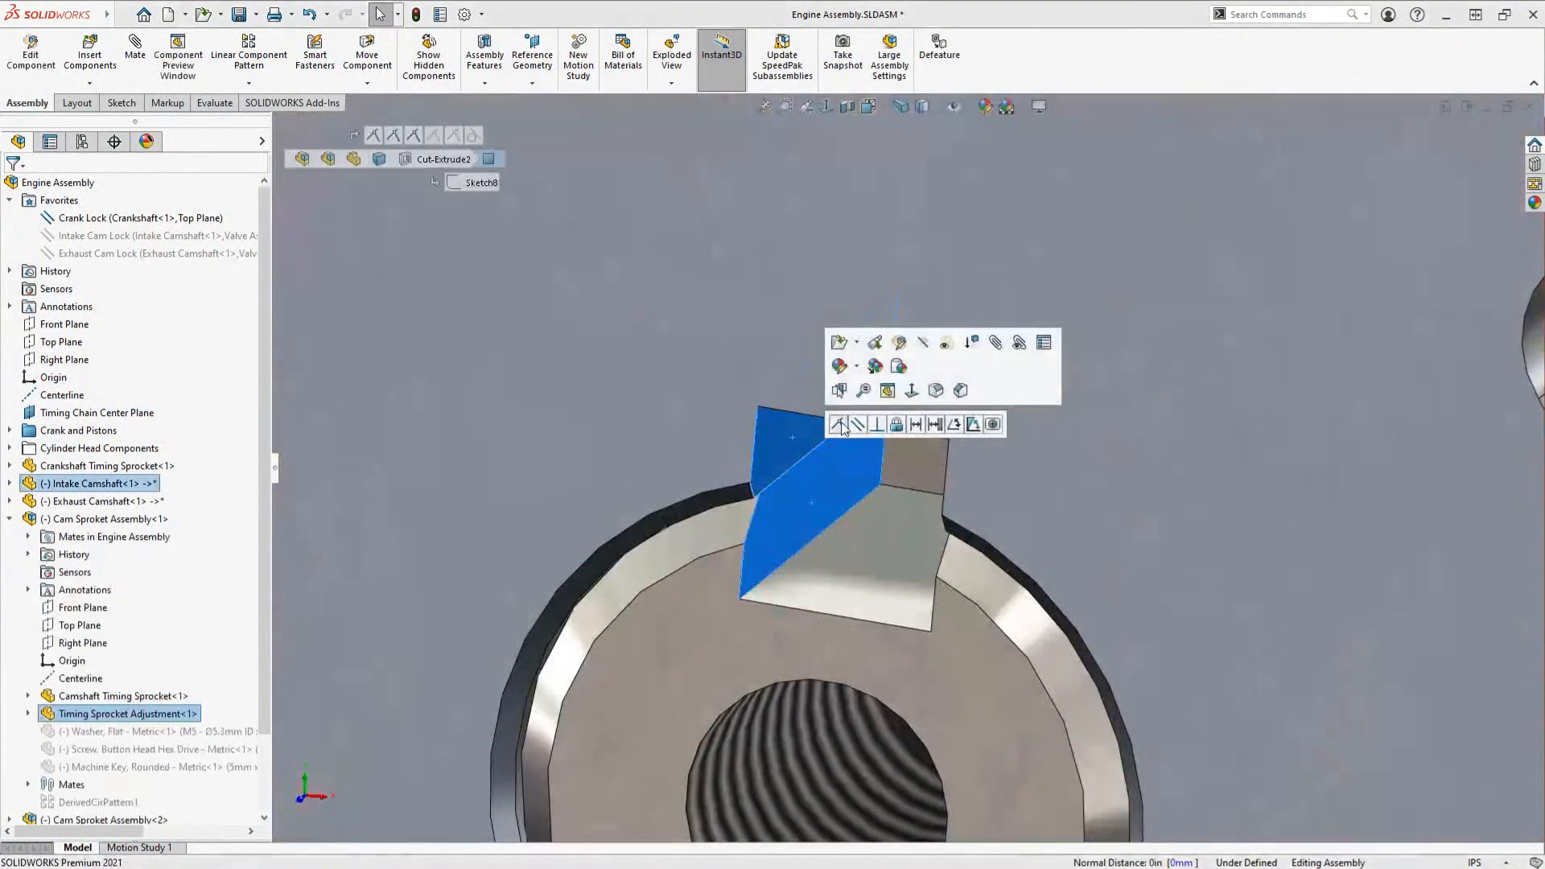
{"action": "left_click", "coordinate": [838, 424]}
{"action": "scroll", "coordinate": [805, 532], "scroll_direction": "up", "scroll_amount": 2}
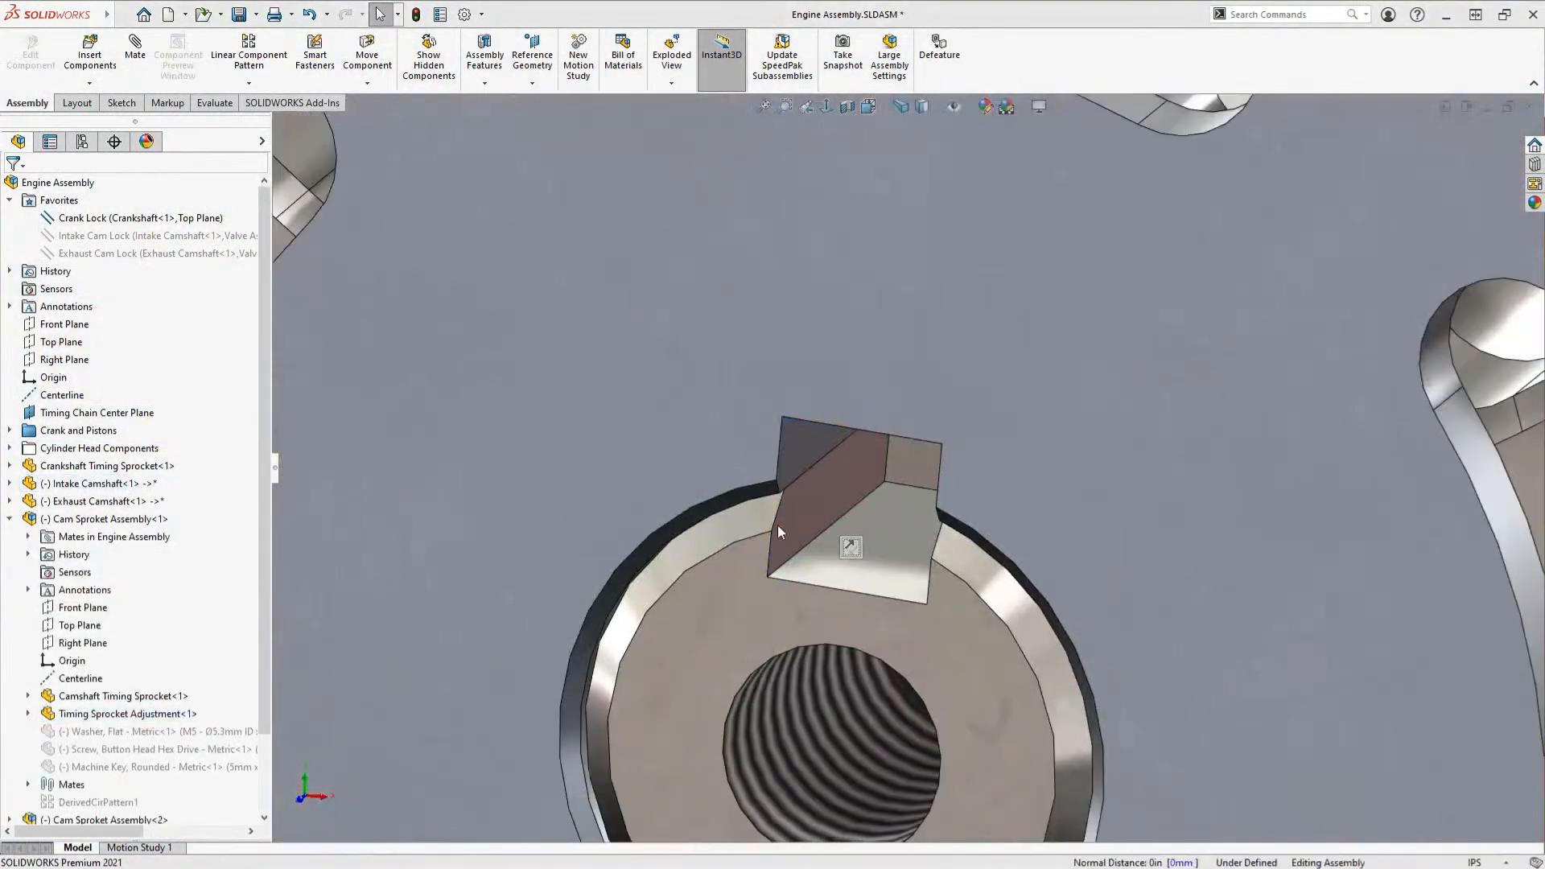
Step: Add a coincident mate between the keyway side faces of the Exhaust Camshaft and the Timing Sprocket Adjustment in Cam Sproket Assembly<2>
{"action": "scroll", "coordinate": [777, 527], "scroll_direction": "up", "scroll_amount": 5}
{"action": "scroll", "coordinate": [544, 394], "scroll_direction": "up", "scroll_amount": 3}
{"action": "scroll", "coordinate": [544, 395], "scroll_direction": "down", "scroll_amount": 5}
{"action": "left_click", "coordinate": [692, 534]}
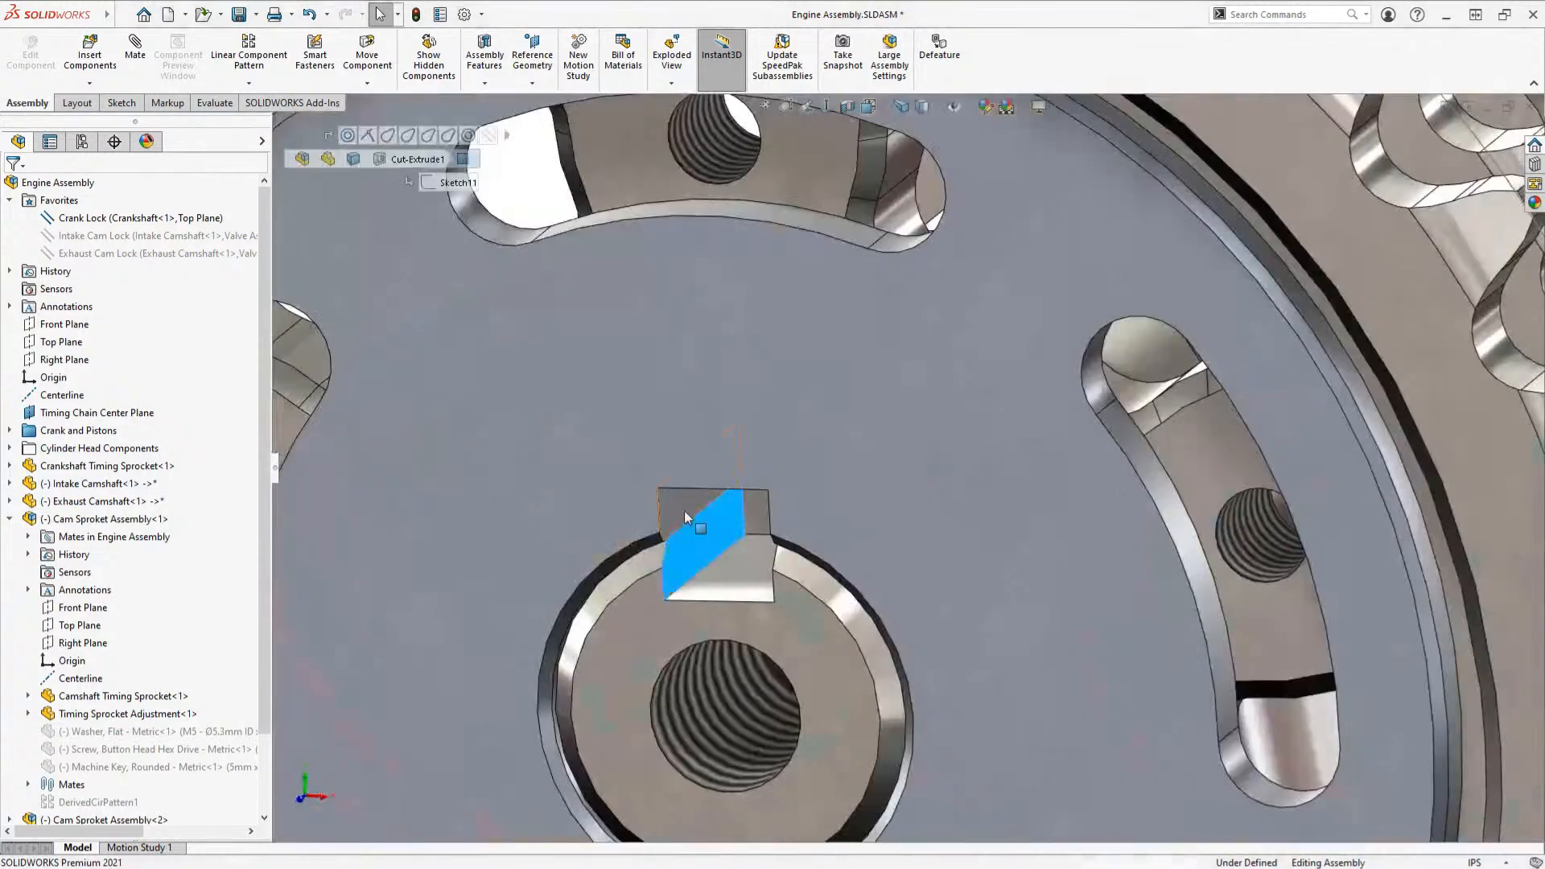
{"action": "left_click", "coordinate": [684, 510], "text": "ctrl"}
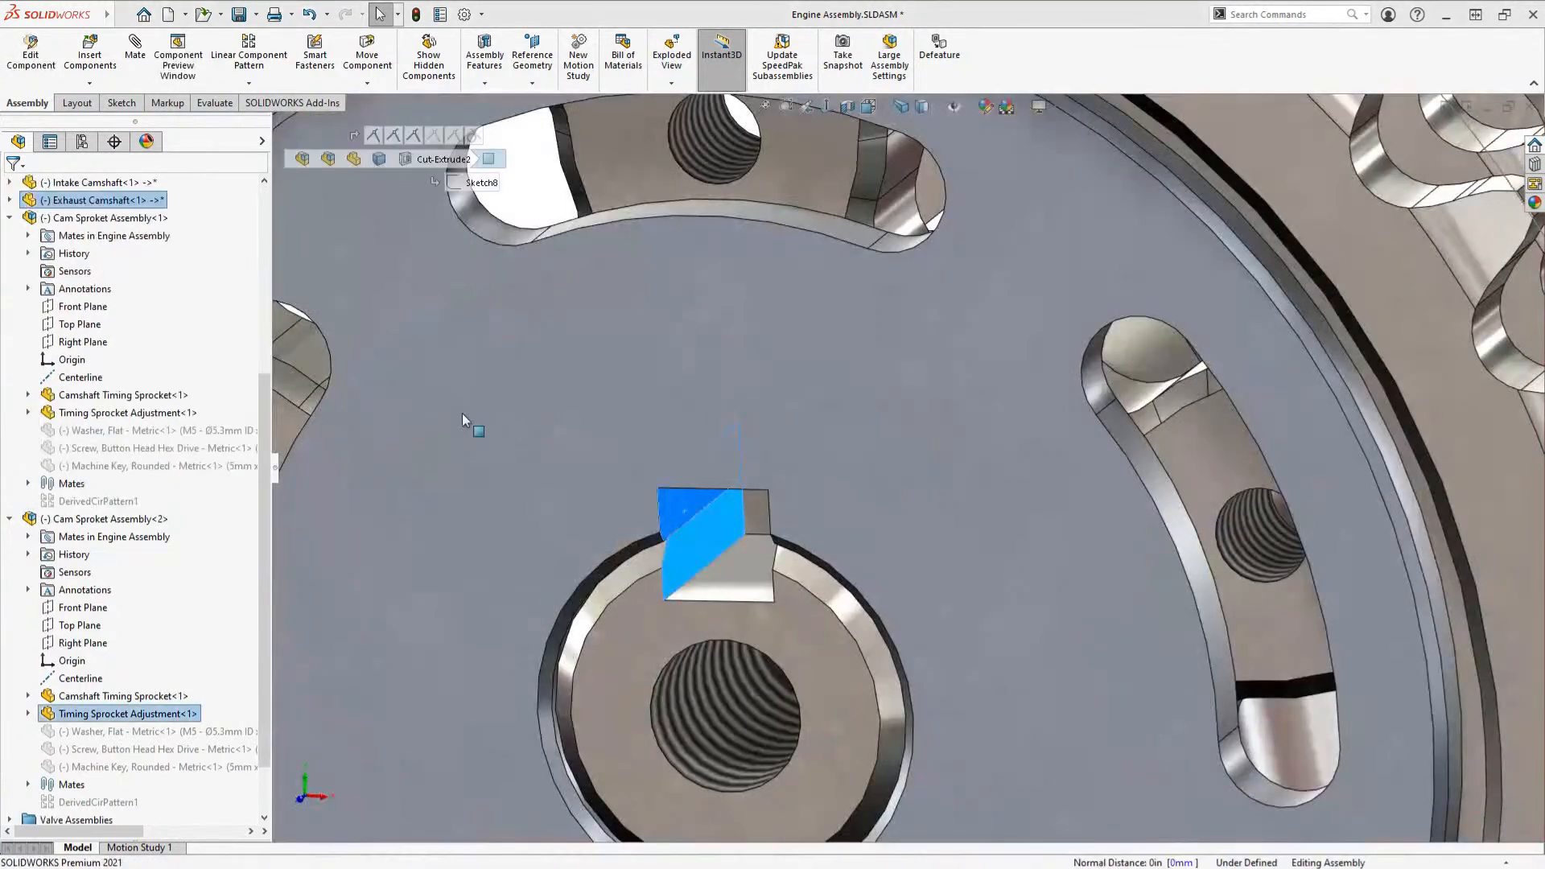
{"action": "key", "text": "Escape"}
{"action": "scroll", "coordinate": [850, 504], "scroll_direction": "up", "scroll_amount": 5}
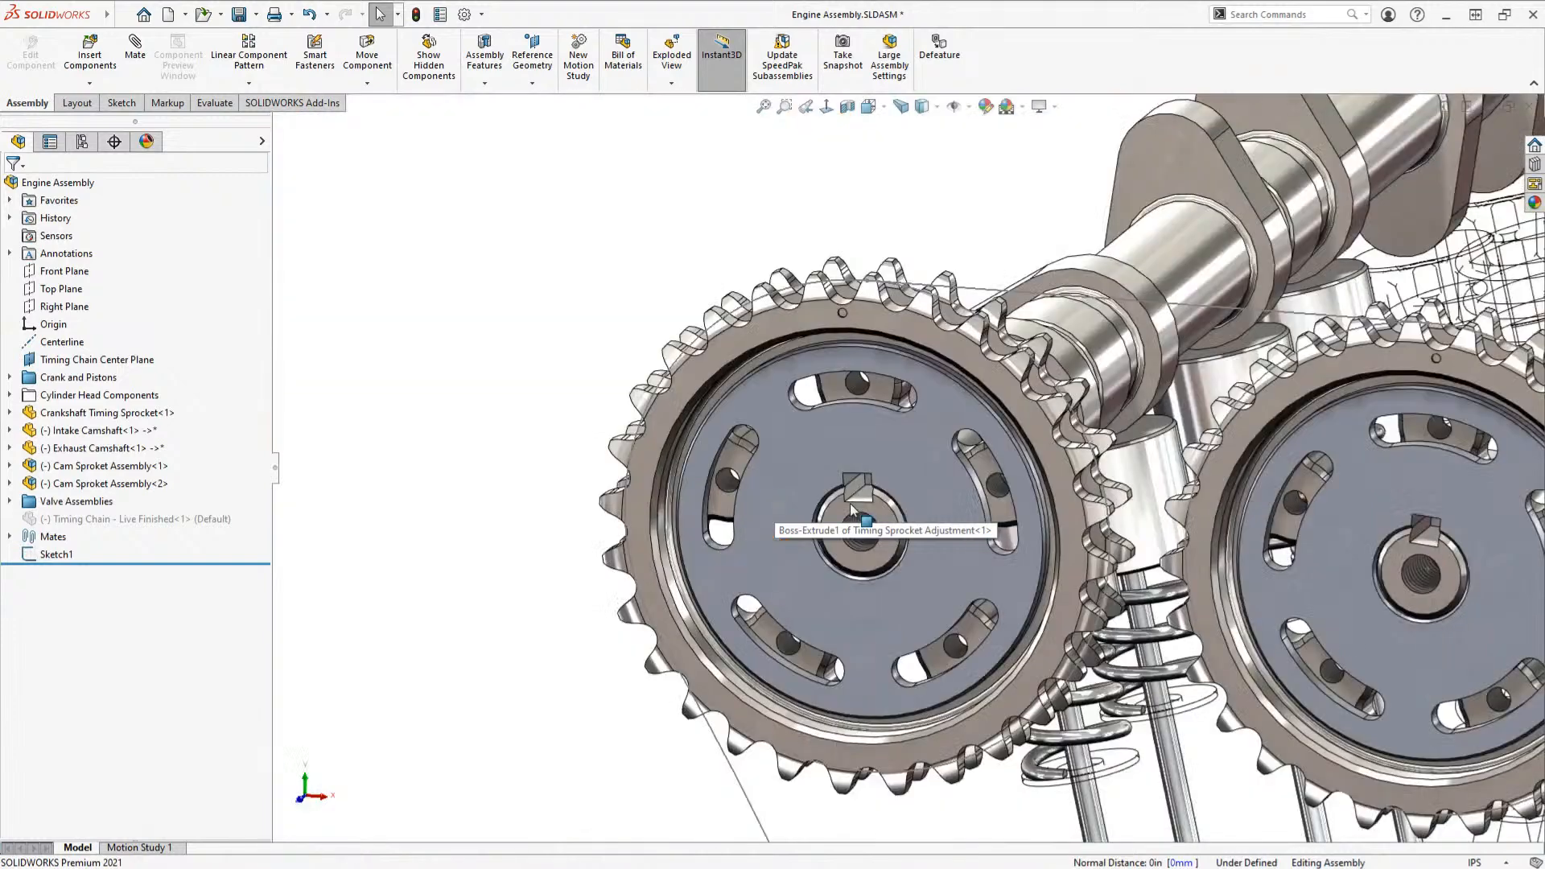
Step: Rotate Cam Sproket Assembly<1> to check its motion with the camshaft, and collapse the expanded feature tree items
{"action": "scroll", "coordinate": [850, 504], "scroll_direction": "up", "scroll_amount": 5}
{"action": "scroll", "coordinate": [1265, 592], "scroll_direction": "down", "scroll_amount": 4}
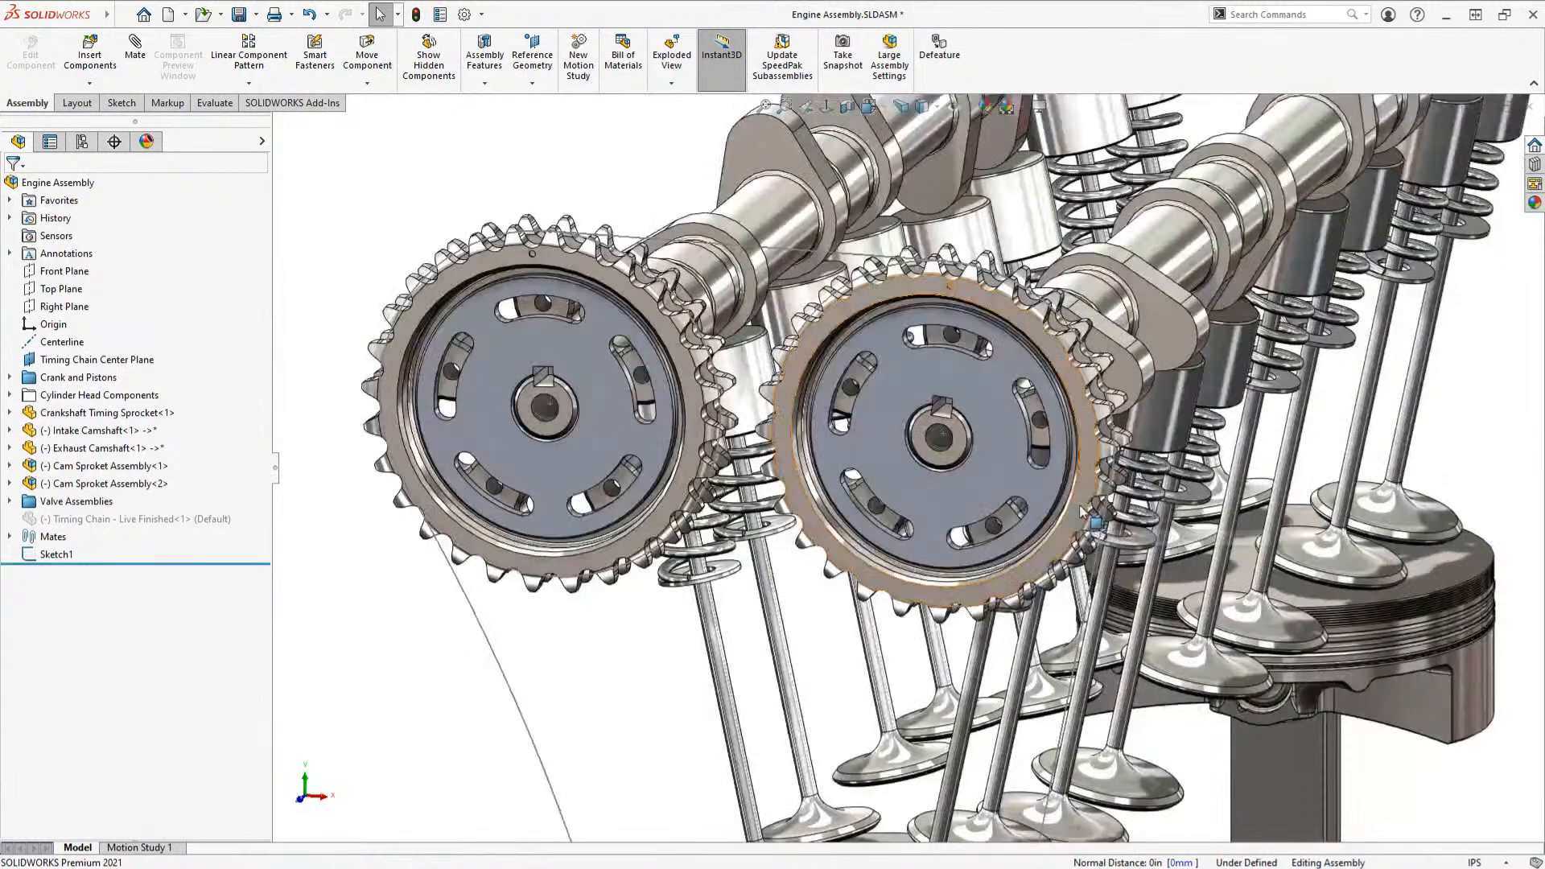
{"action": "left_click_drag", "start_coordinate": [1080, 509], "coordinate": [1091, 544]}
{"action": "left_click", "coordinate": [627, 643]}
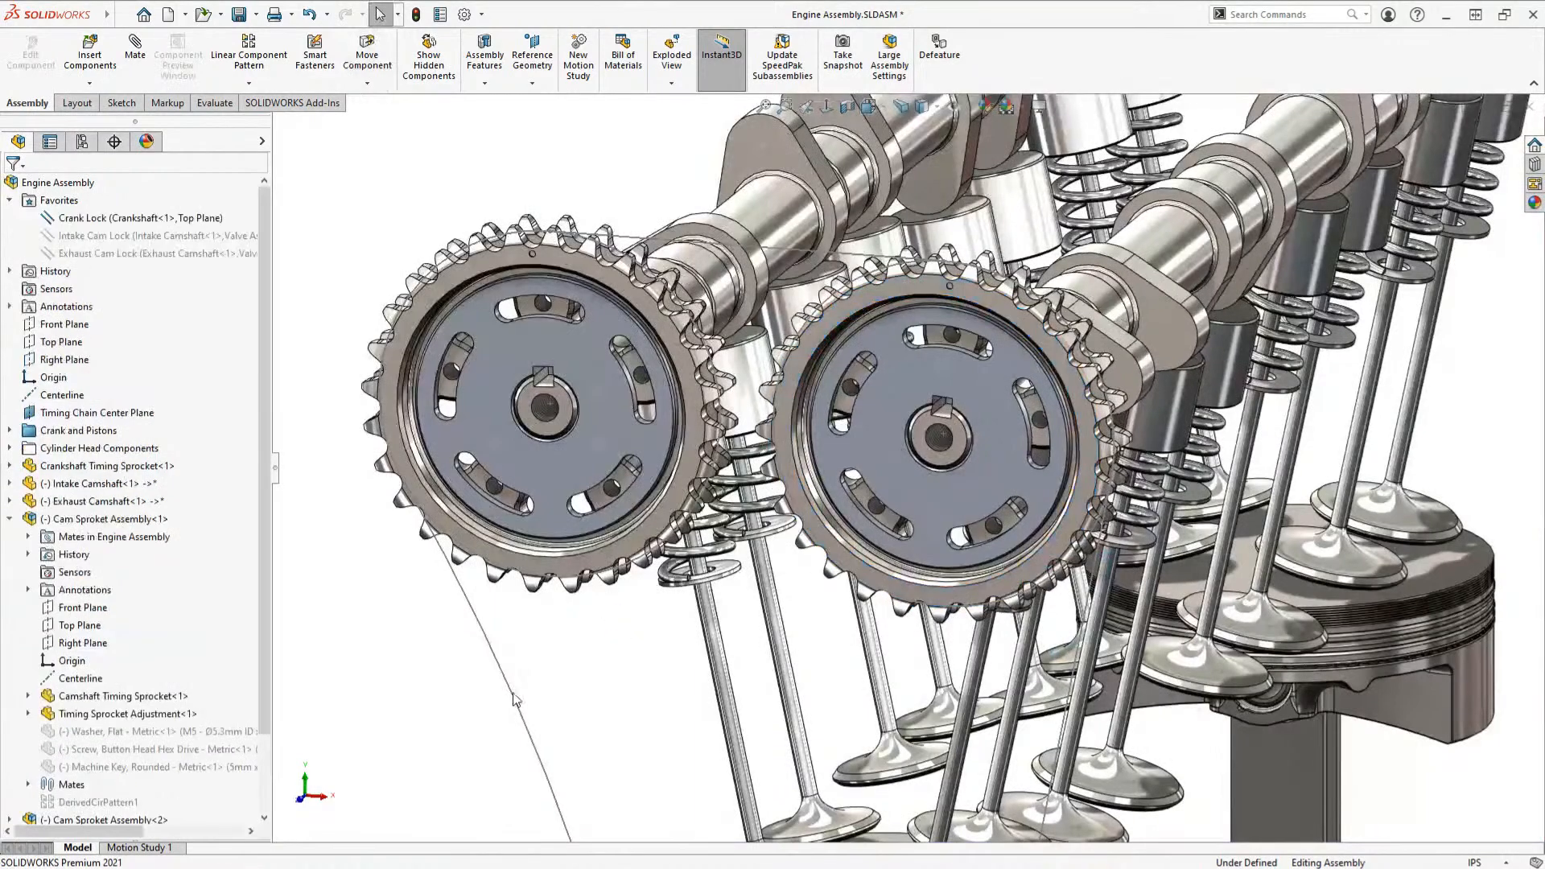
{"action": "key", "text": "shift+c"}
{"action": "scroll", "coordinate": [478, 710], "scroll_direction": "up", "scroll_amount": 10}
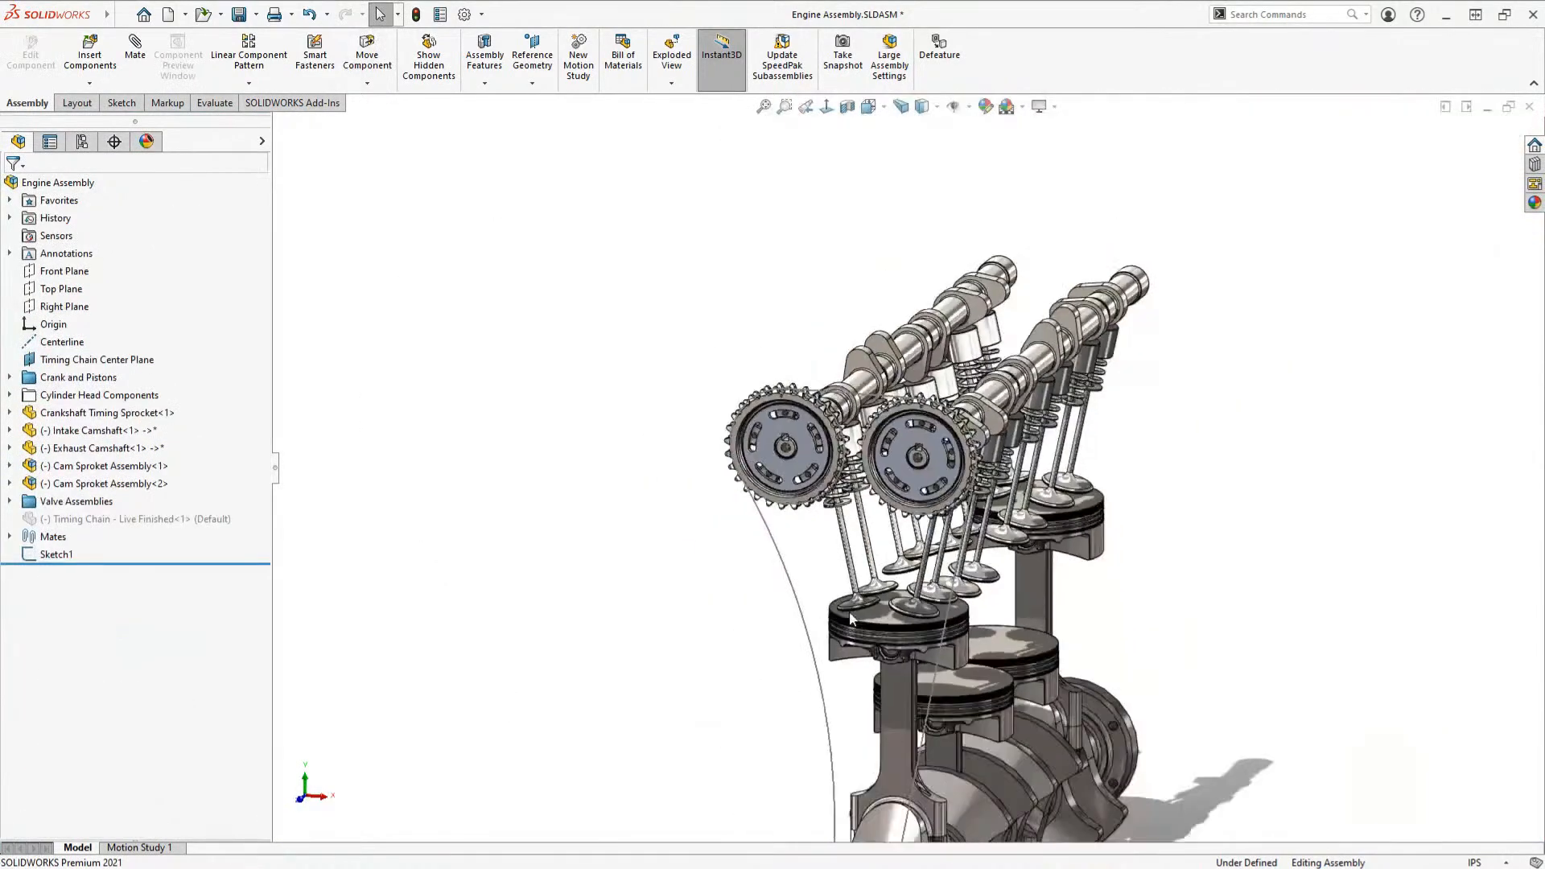
Step: Hide the chain-path sketch (Sketch1) that runs around the sprockets
{"action": "scroll", "coordinate": [960, 618], "scroll_direction": "down", "scroll_amount": 5}
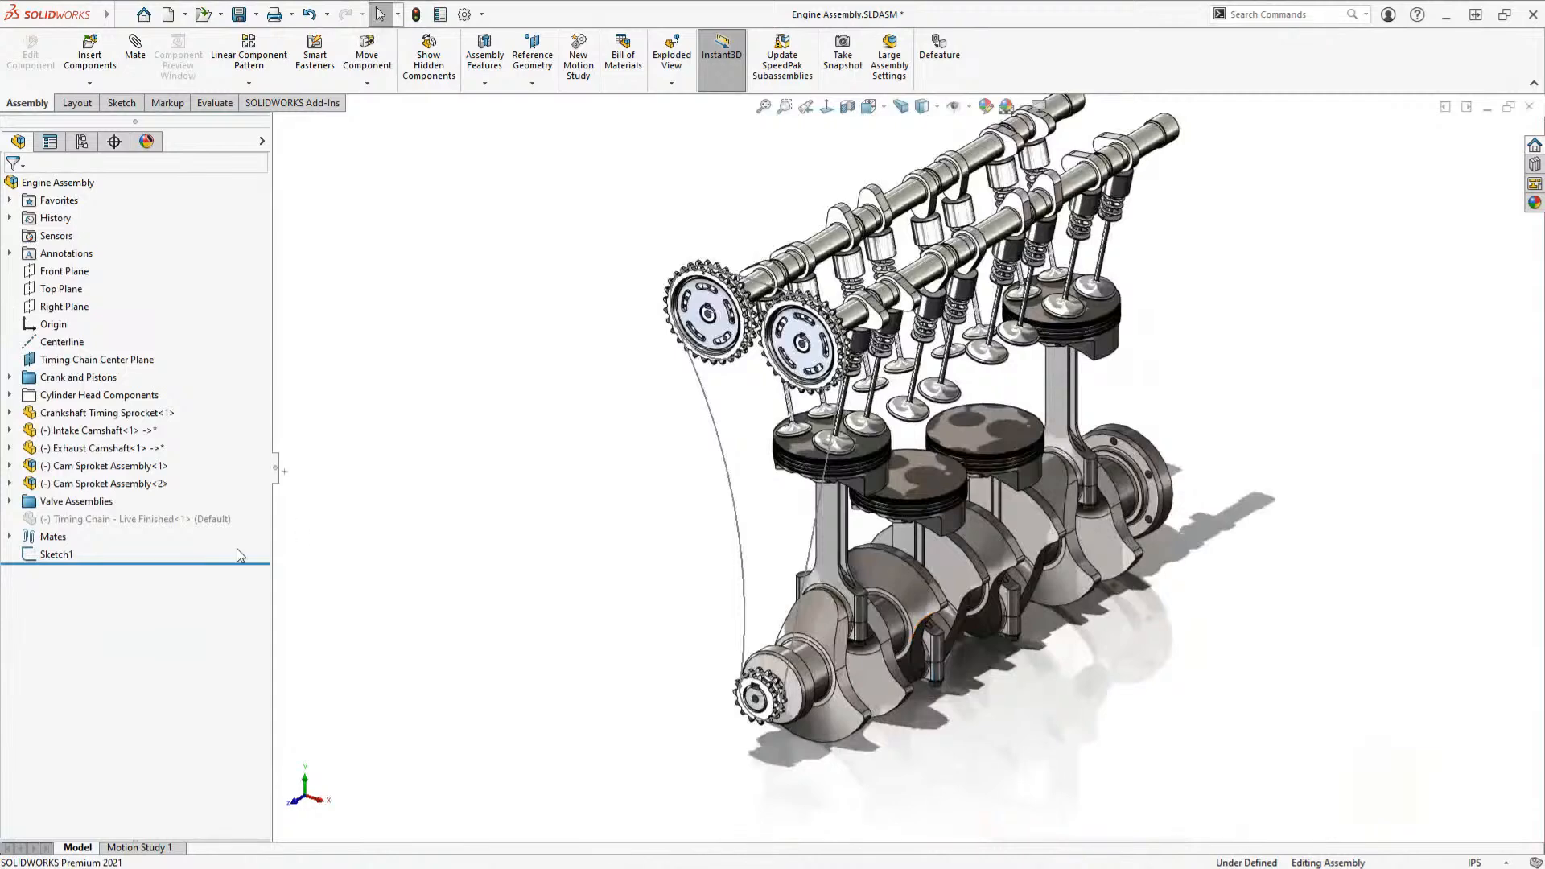
{"action": "left_click", "coordinate": [58, 555]}
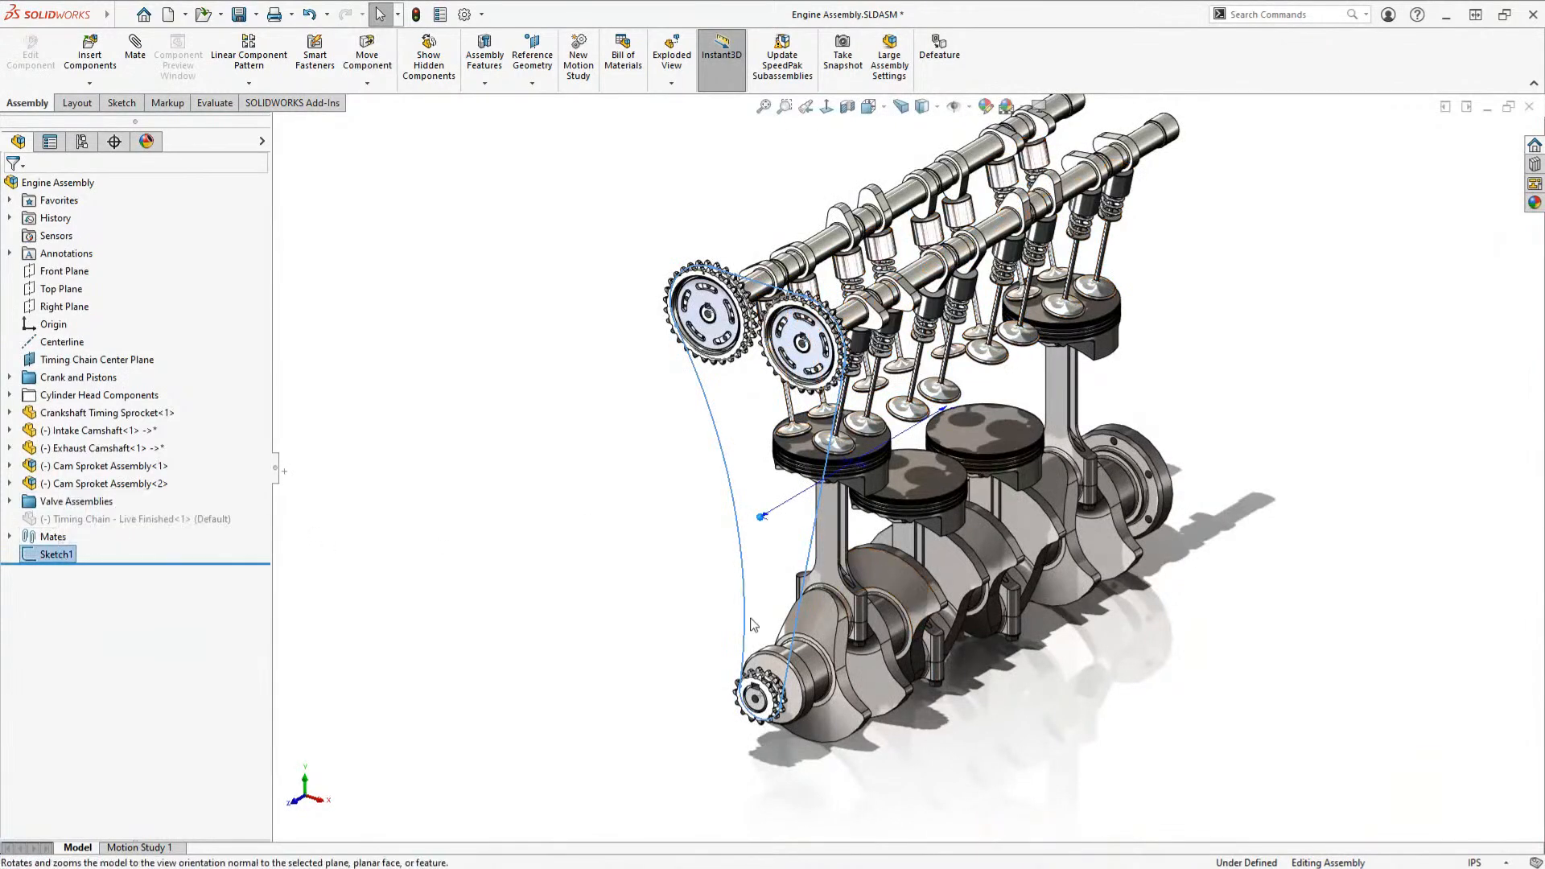
{"action": "left_click", "coordinate": [667, 544]}
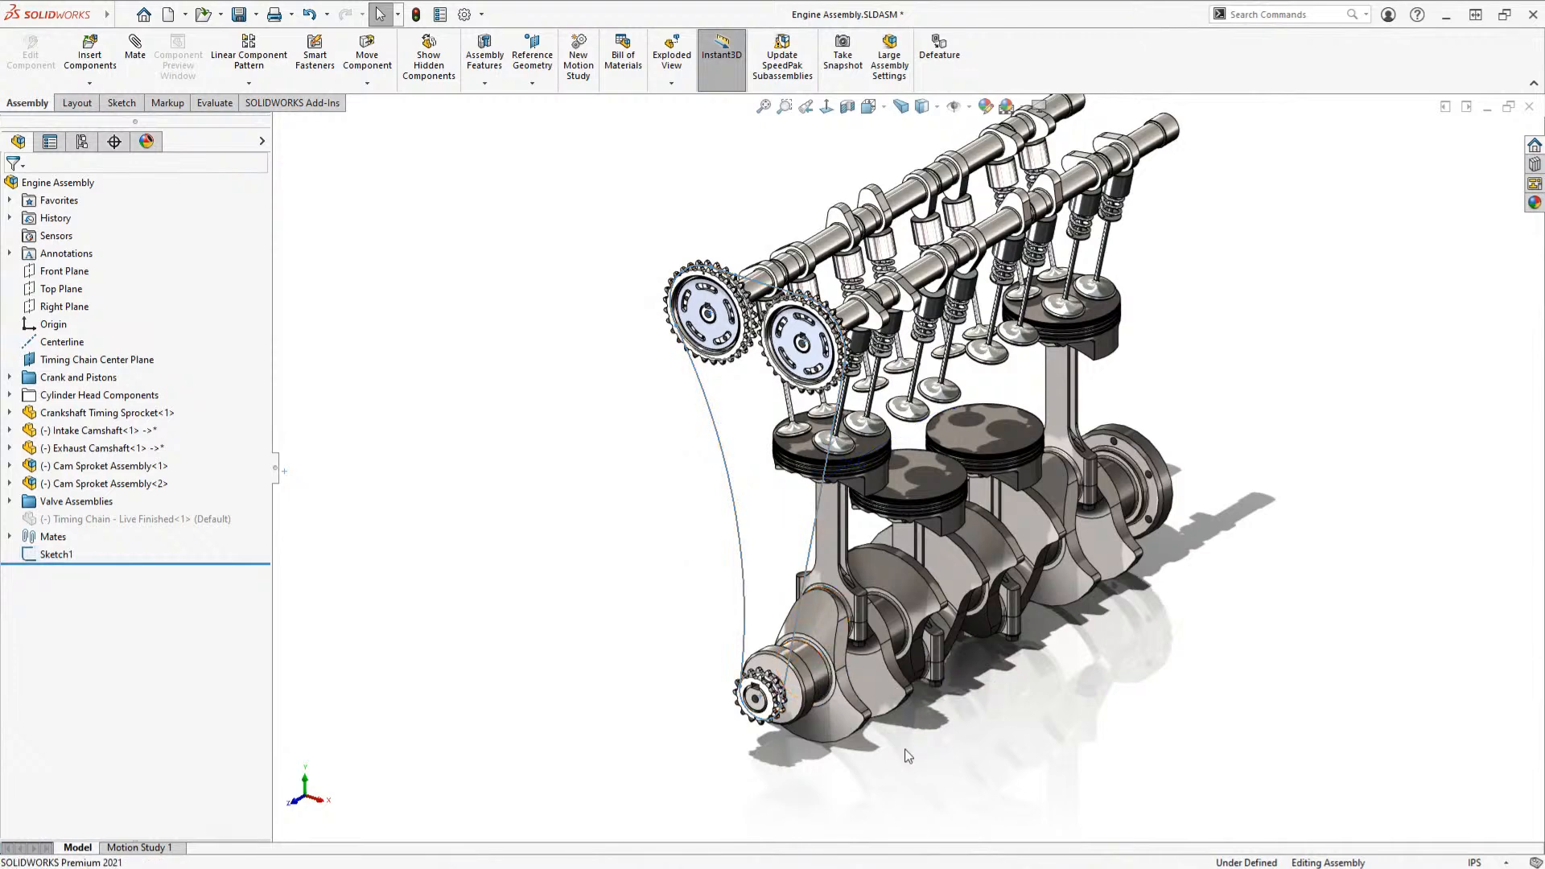
{"action": "scroll", "coordinate": [808, 684], "scroll_direction": "down", "scroll_amount": 2}
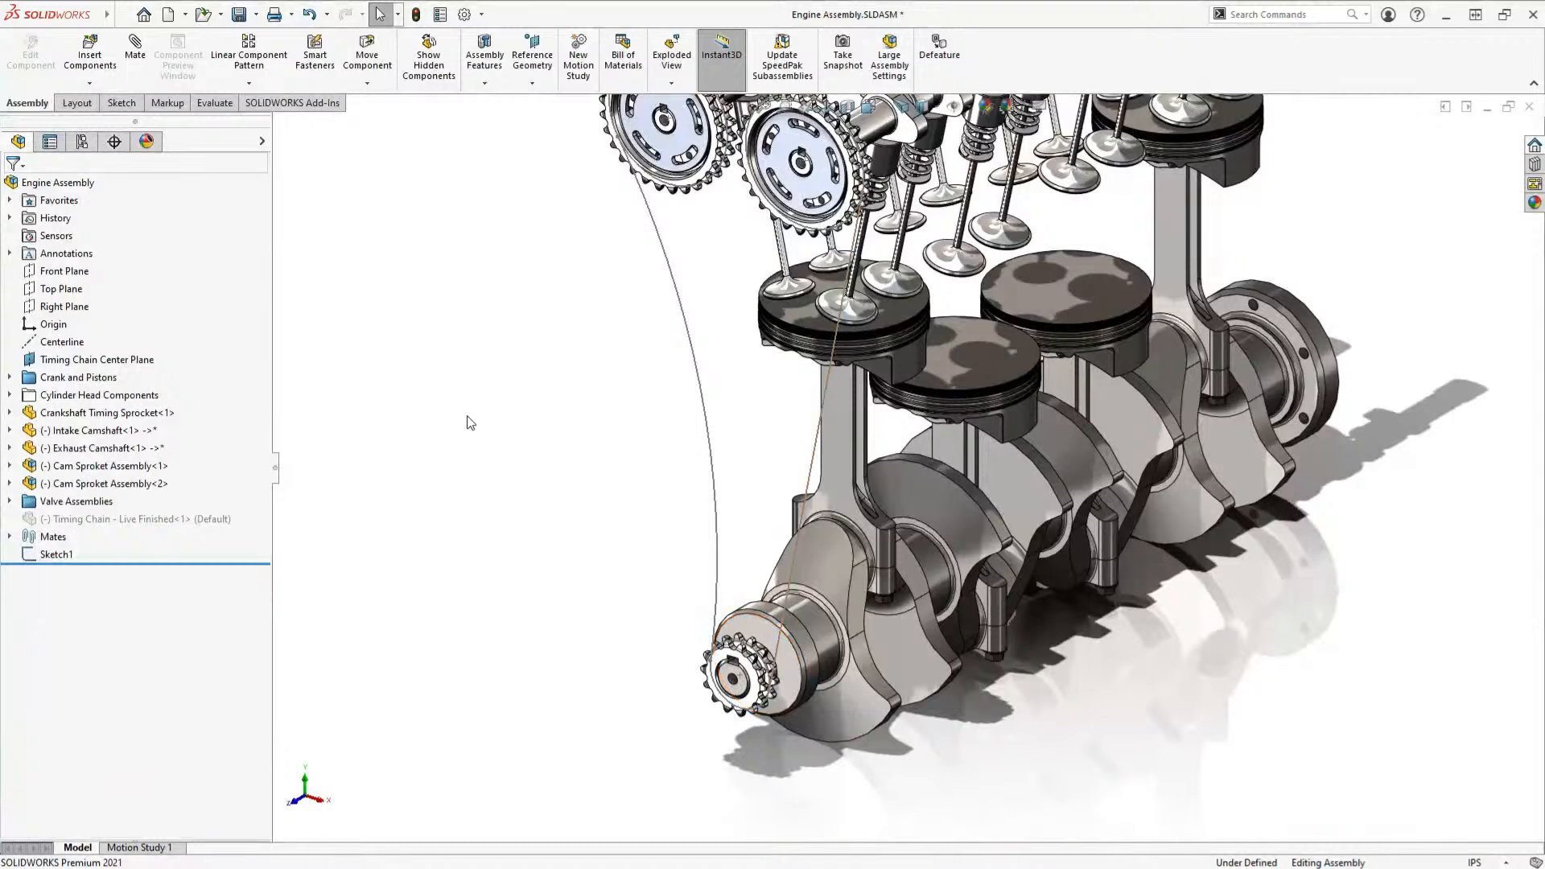
{"action": "scroll", "coordinate": [671, 440], "scroll_direction": "up", "scroll_amount": 4}
{"action": "scroll", "coordinate": [964, 349], "scroll_direction": "down", "scroll_amount": 3}
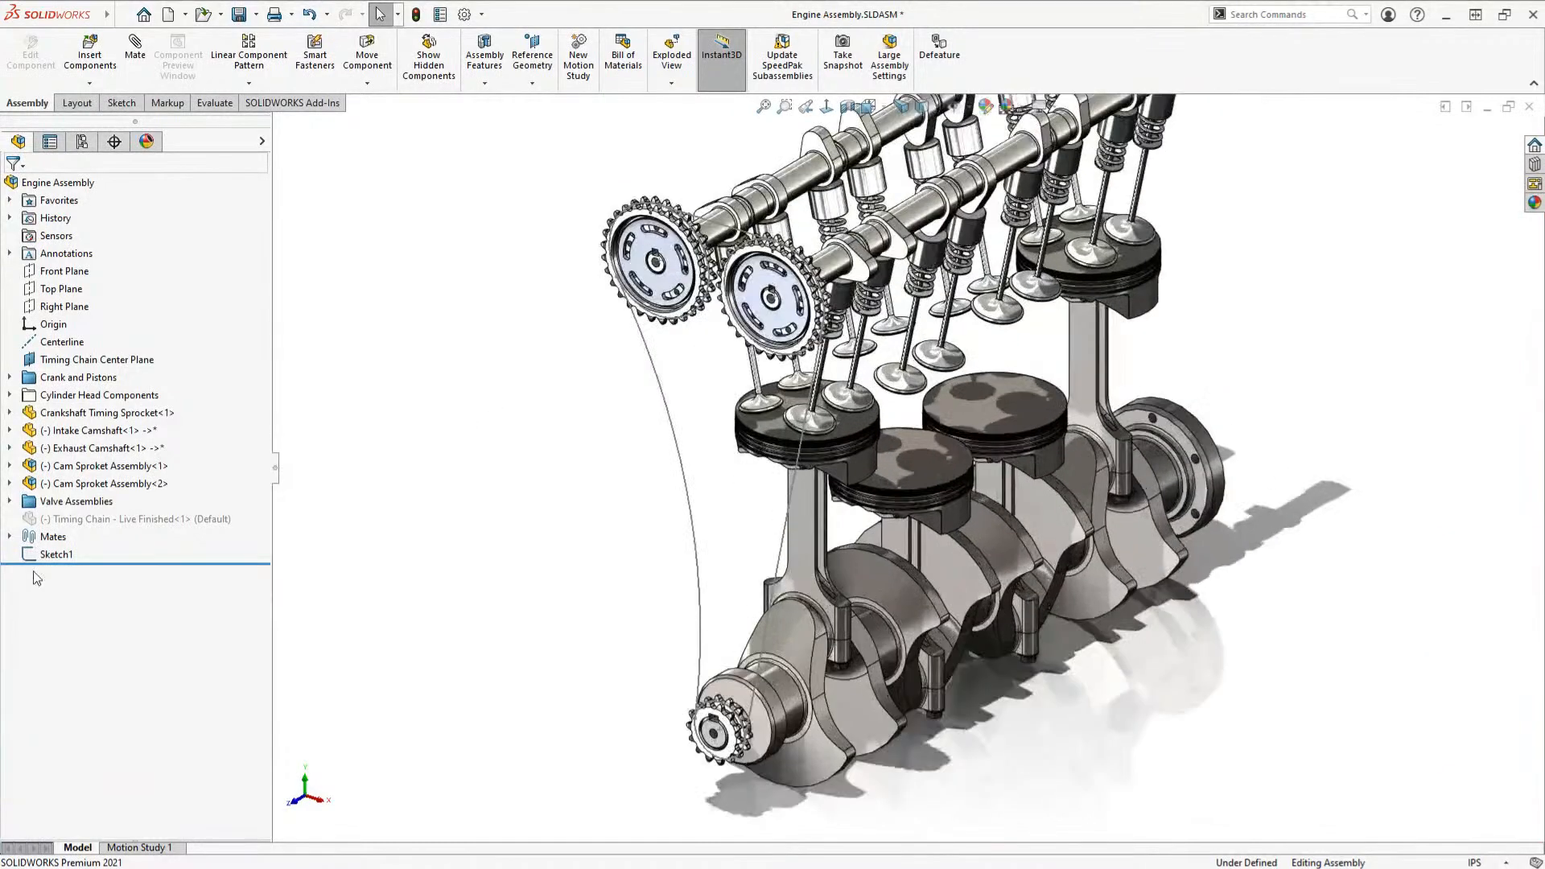
{"action": "left_click", "coordinate": [42, 556]}
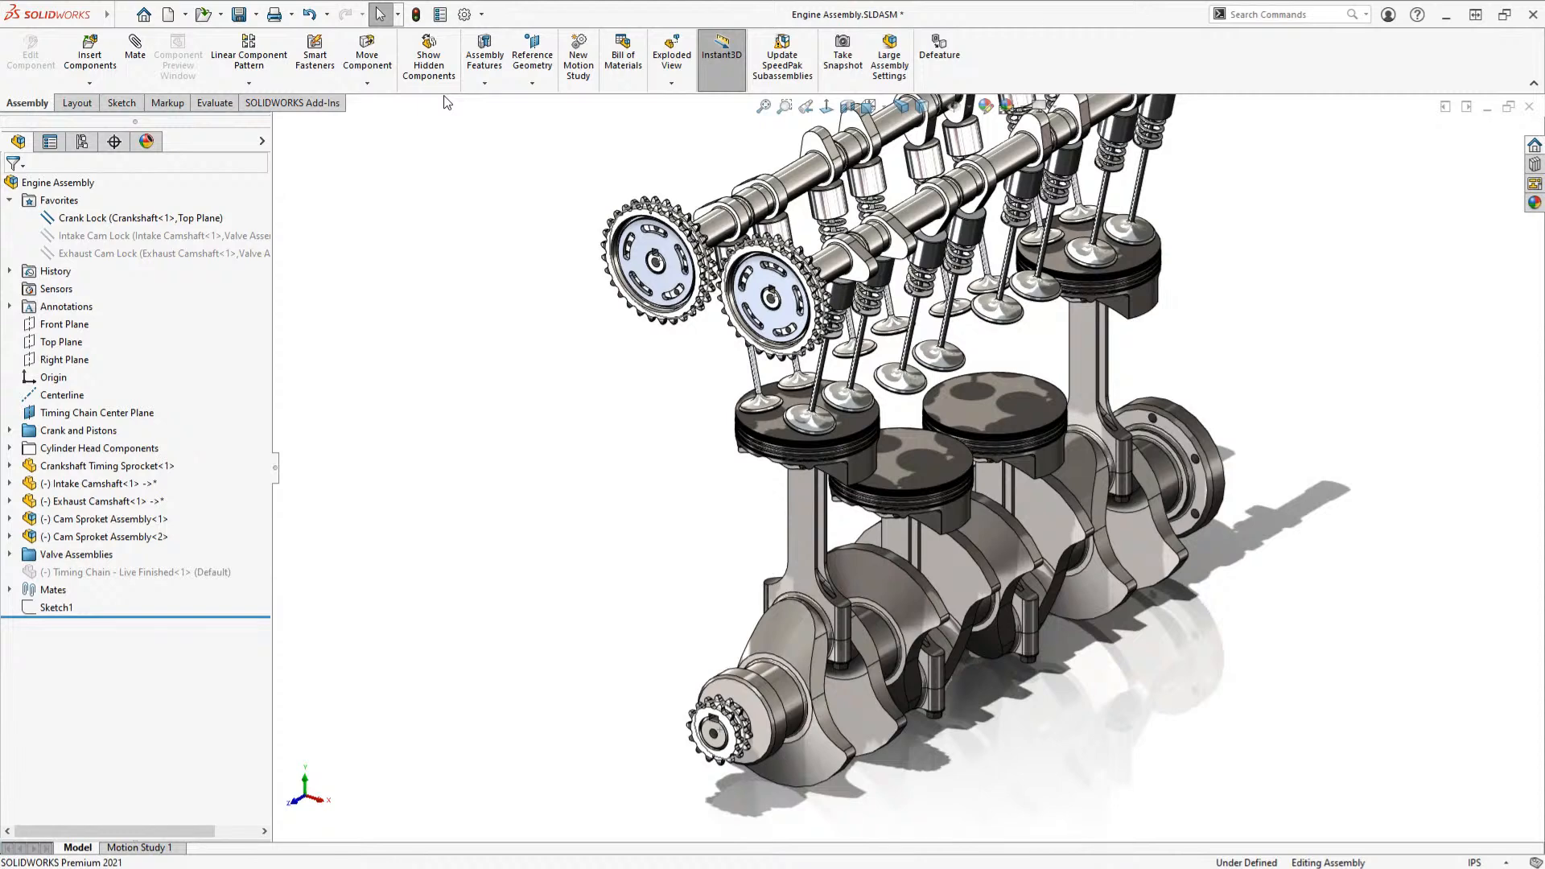
Step: Create a Belt/Chain feature around the pitch diameter circles of the crankshaft sprocket and both camshaft sprockets, with Engage belt enabled
{"action": "left_click", "coordinate": [485, 64]}
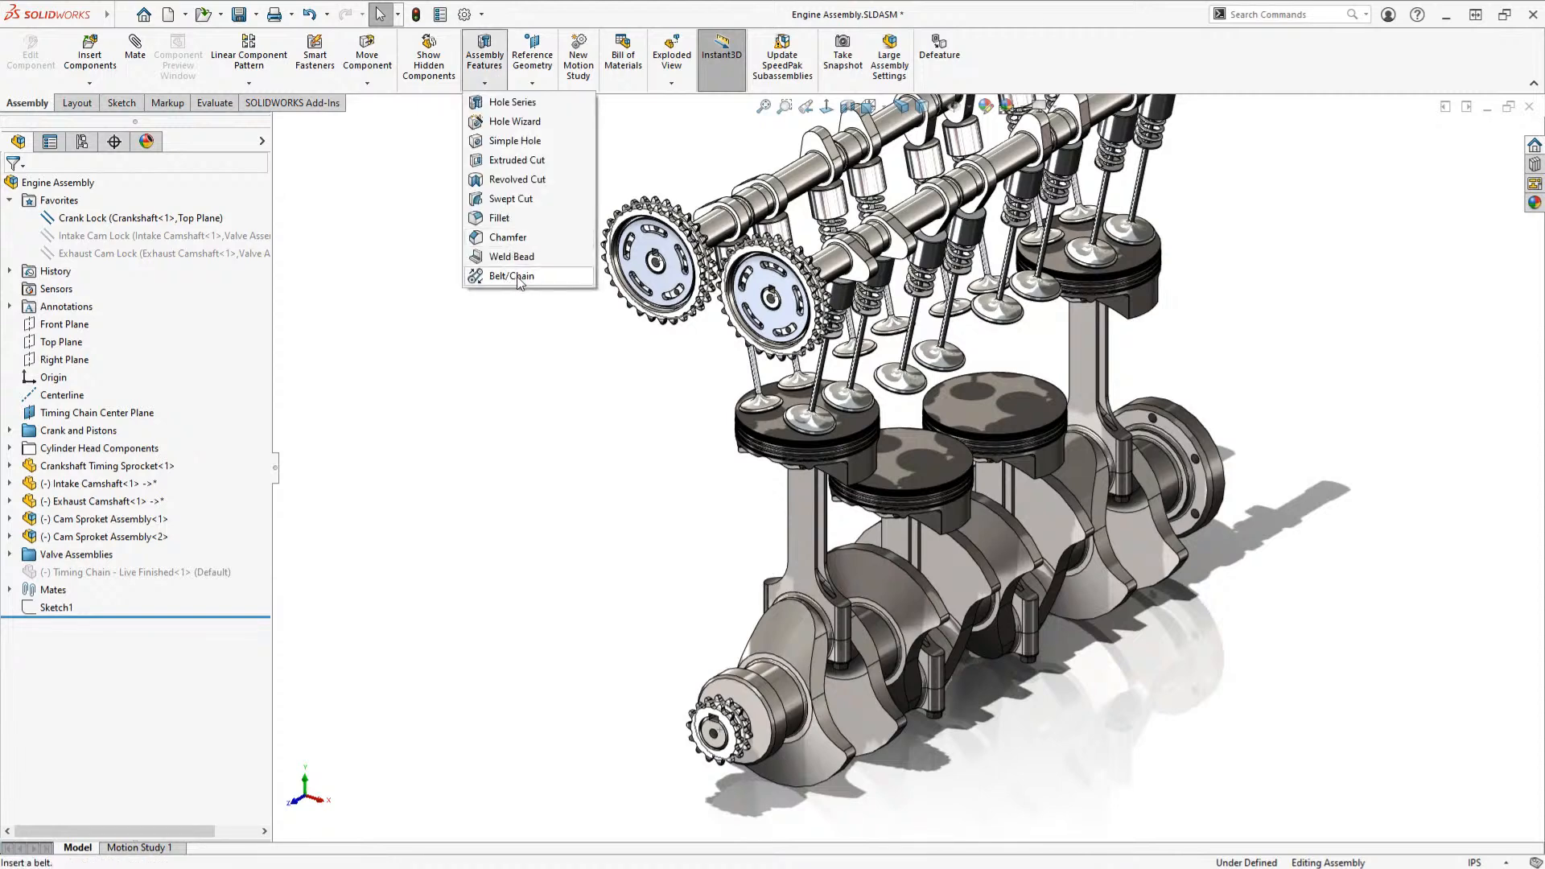
{"action": "left_click", "coordinate": [523, 276]}
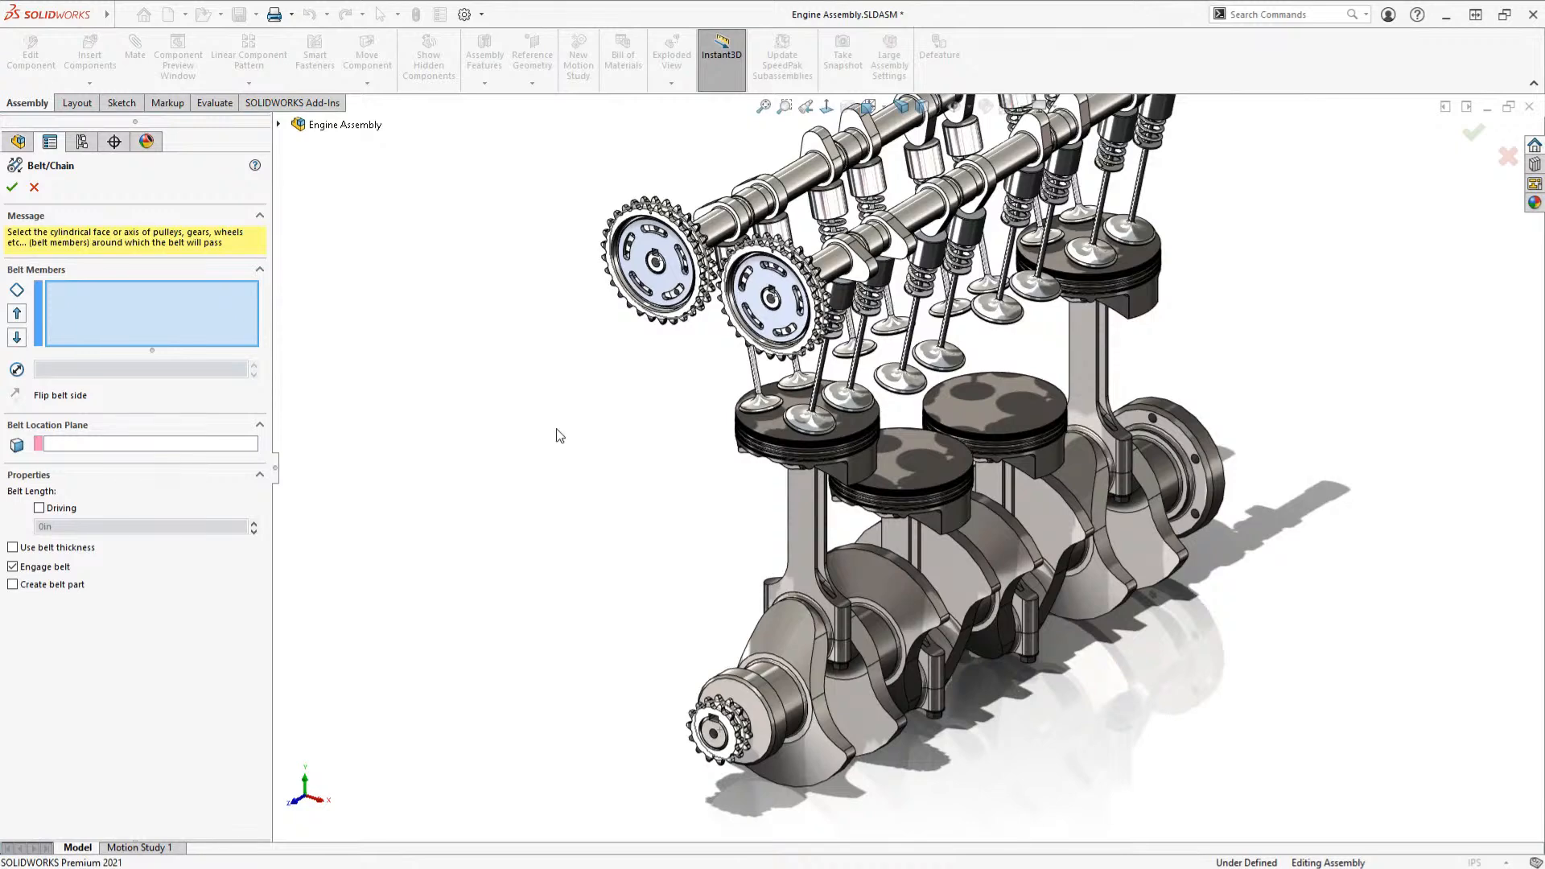
{"action": "scroll", "coordinate": [766, 757], "scroll_direction": "down", "scroll_amount": 4}
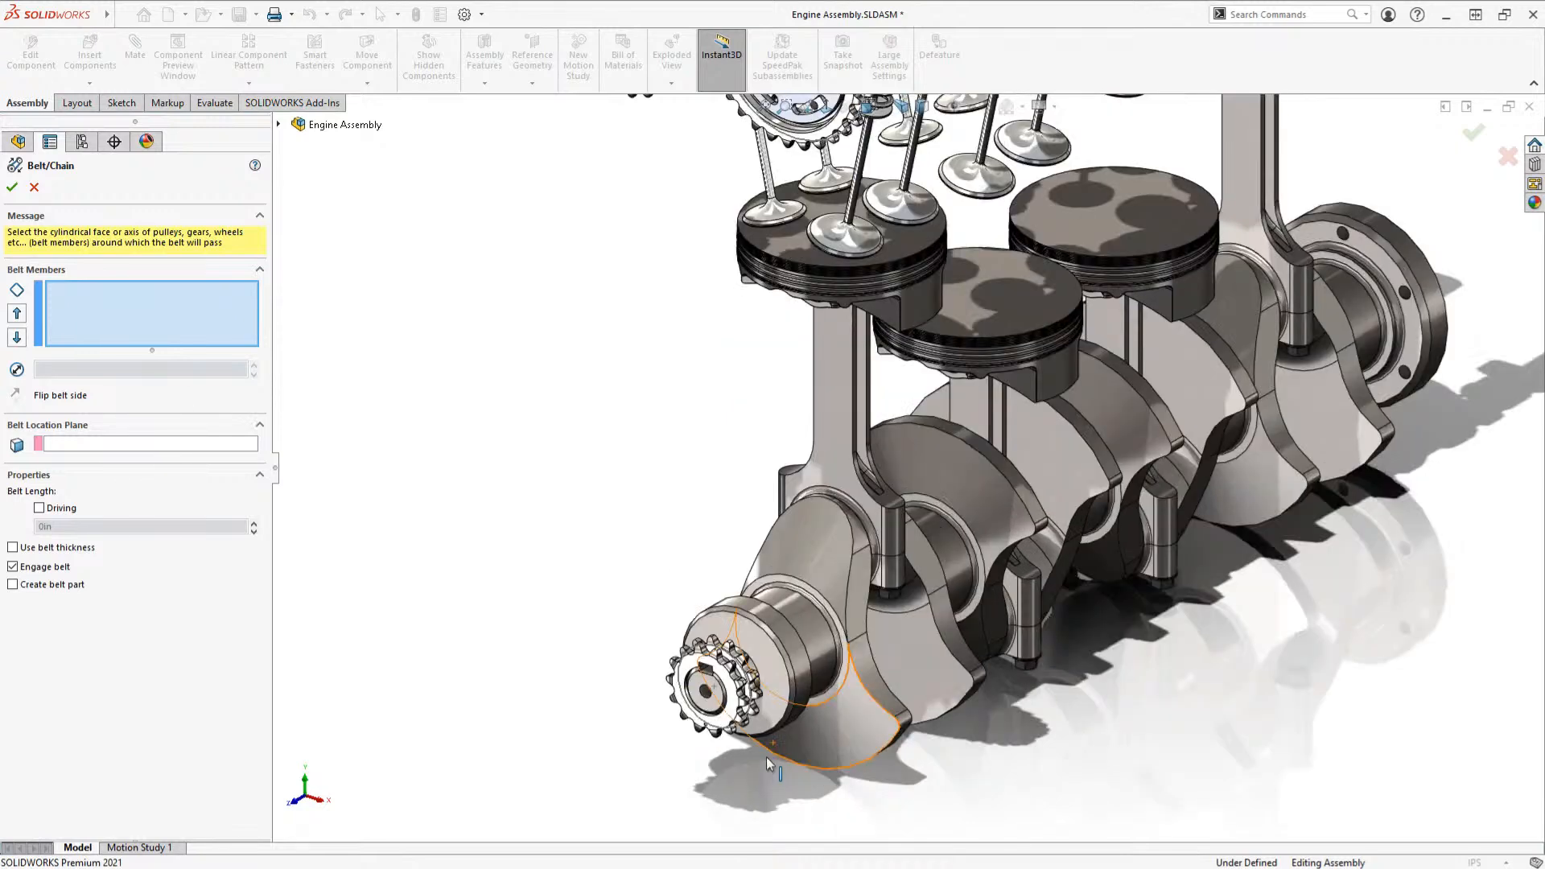
{"action": "left_click", "coordinate": [688, 668]}
{"action": "scroll", "coordinate": [588, 483], "scroll_direction": "up", "scroll_amount": 3}
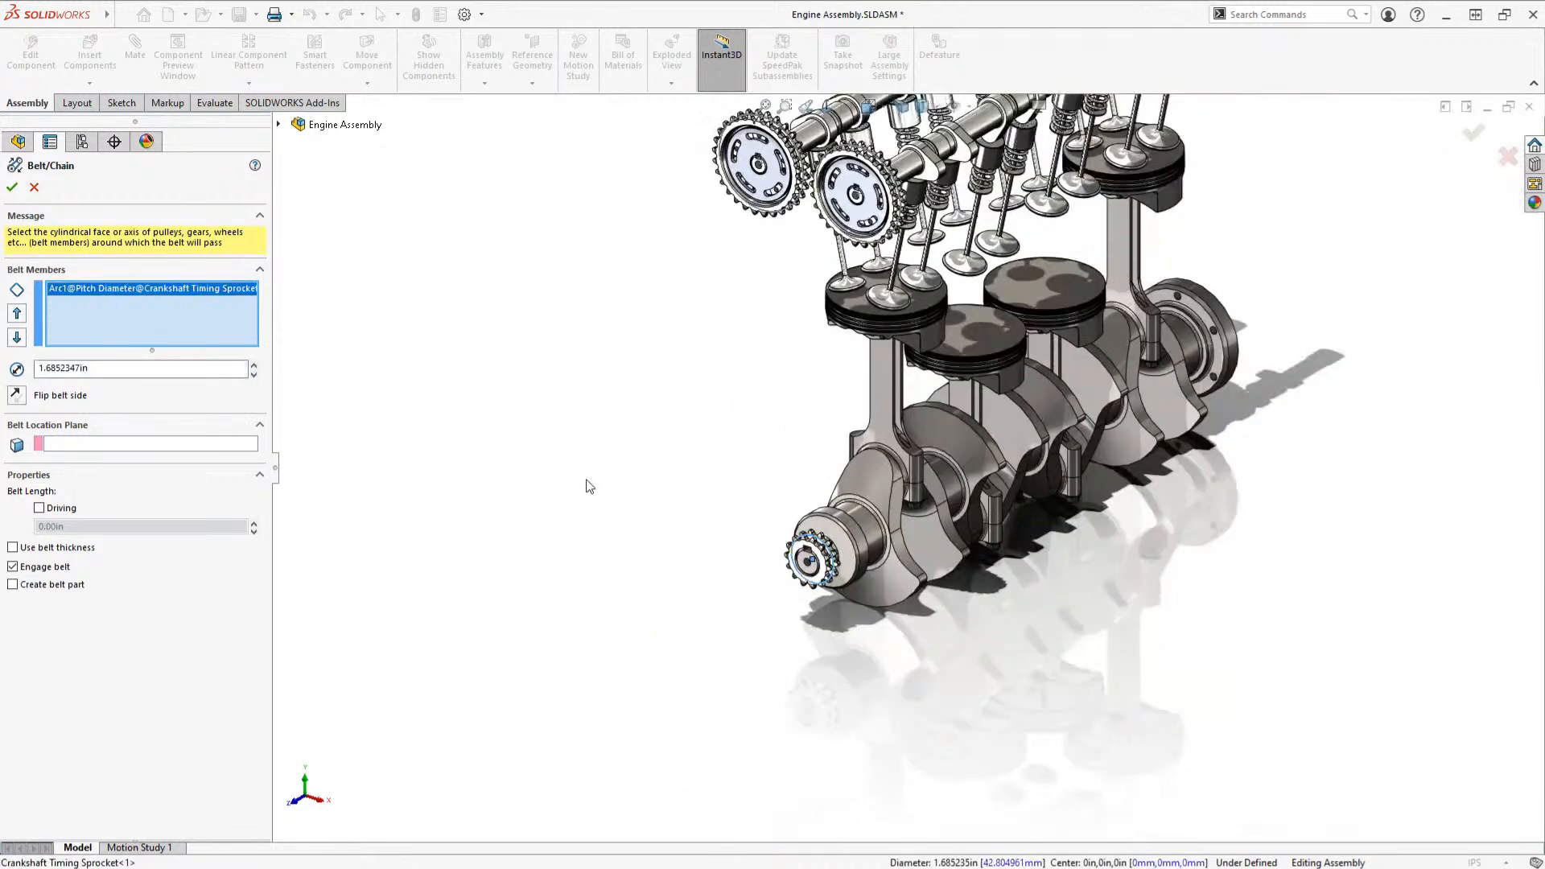
{"action": "scroll", "coordinate": [885, 317], "scroll_direction": "down", "scroll_amount": 4}
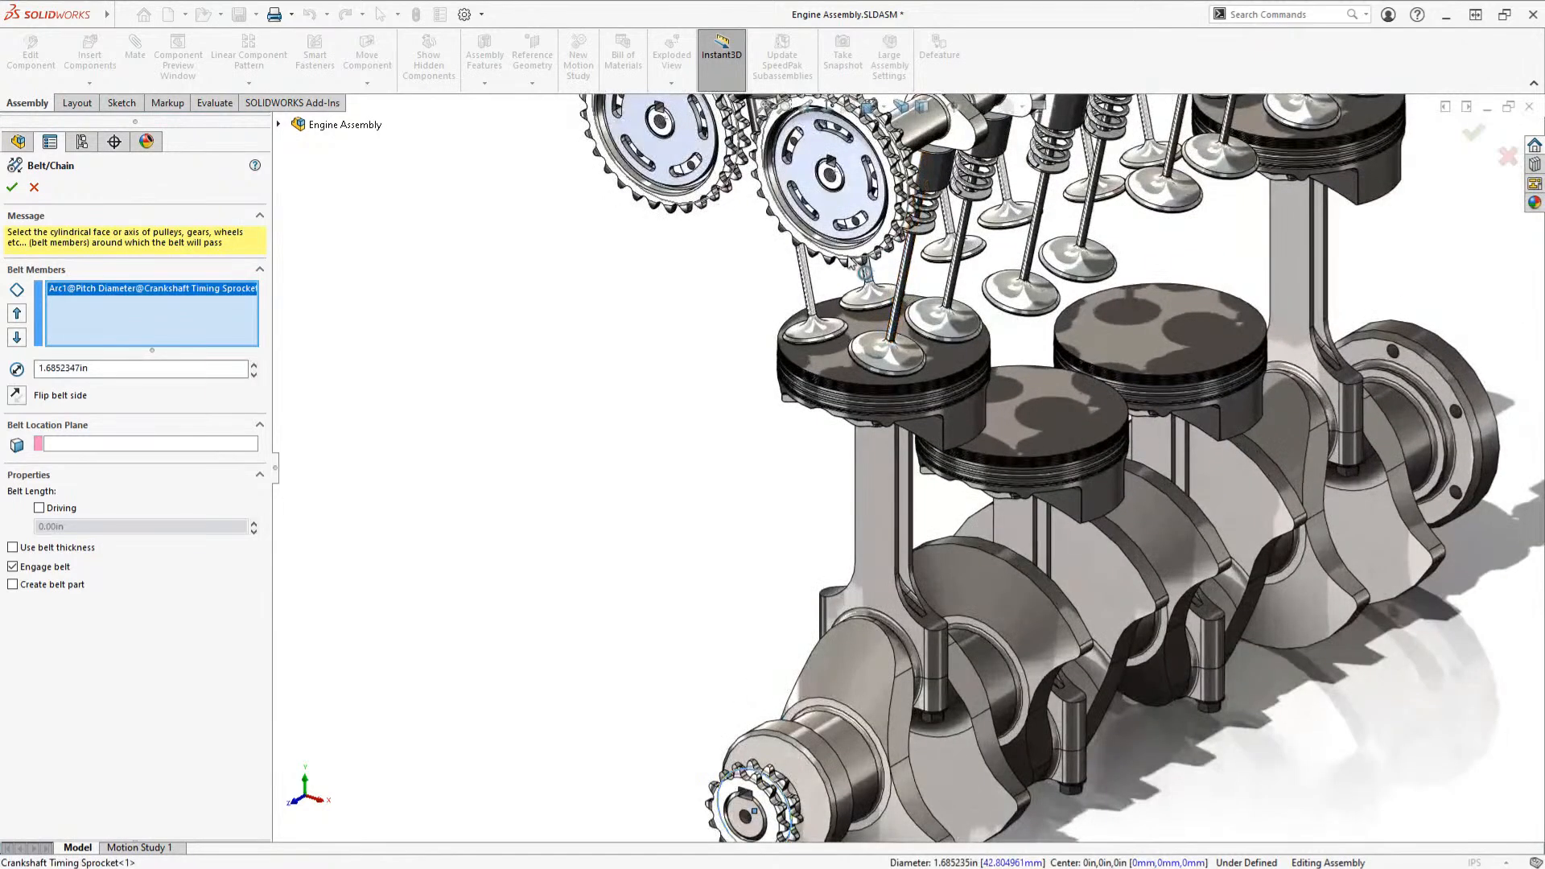
{"action": "left_click", "coordinate": [828, 258]}
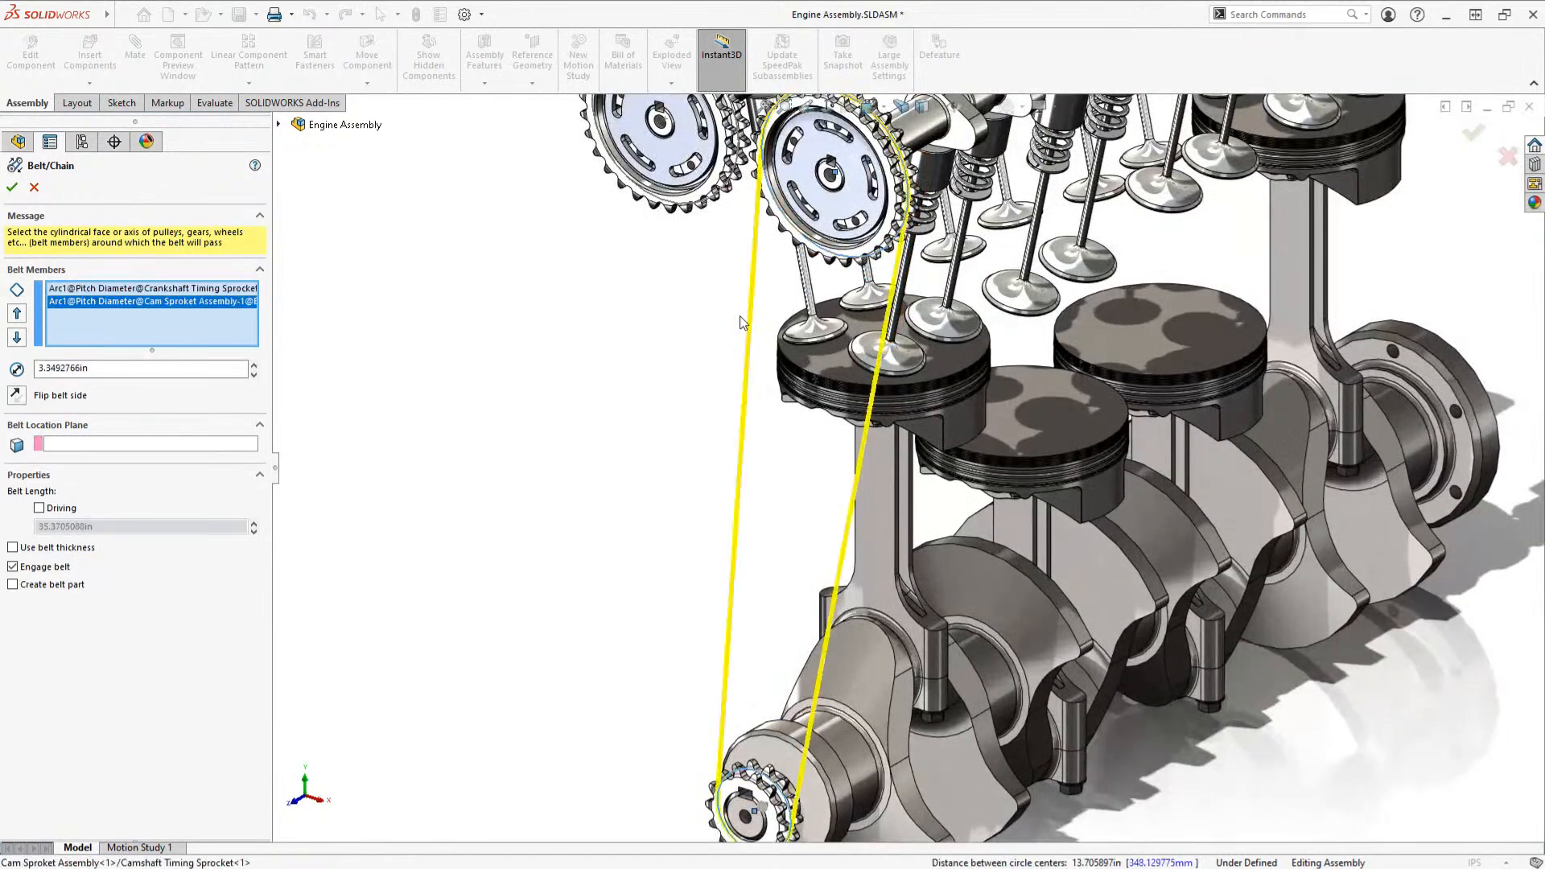
{"action": "left_click", "coordinate": [690, 208]}
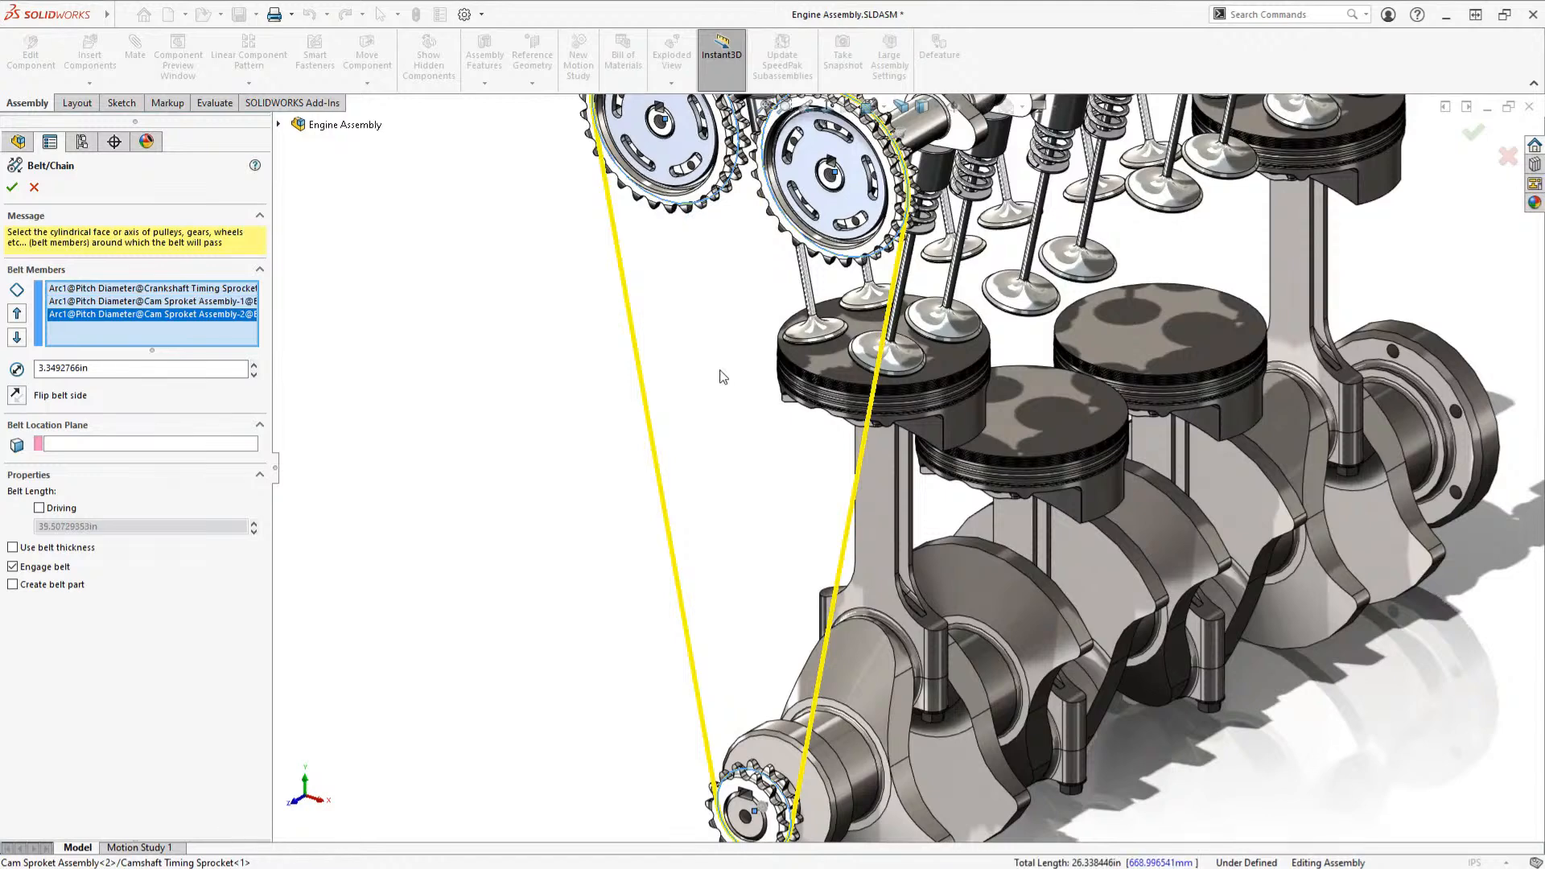
{"action": "scroll", "coordinate": [721, 377], "scroll_direction": "up", "scroll_amount": 3}
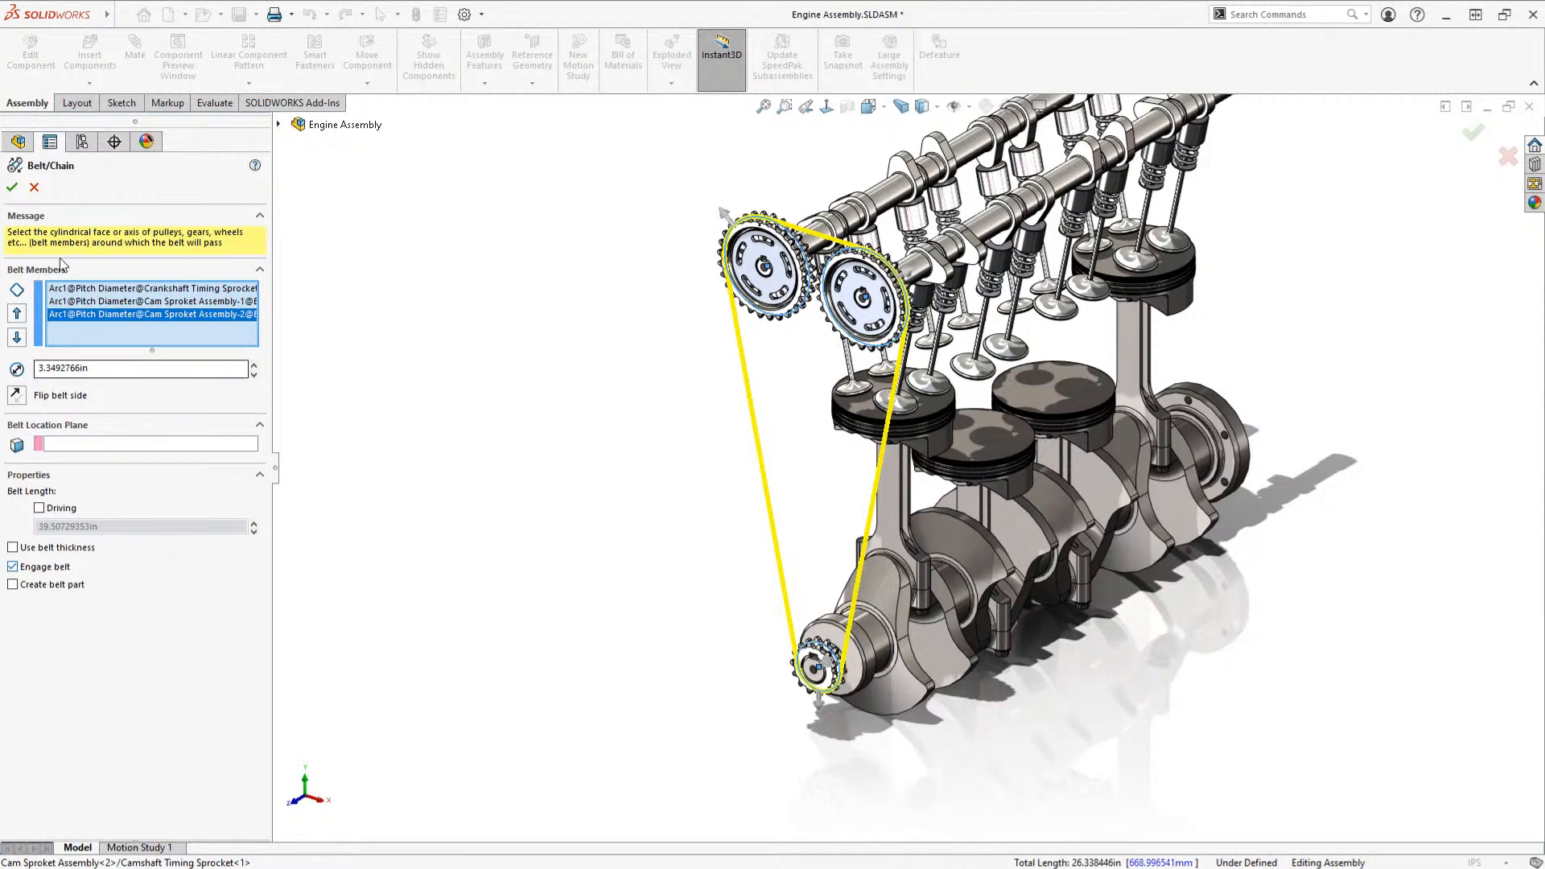
{"action": "left_click", "coordinate": [11, 187]}
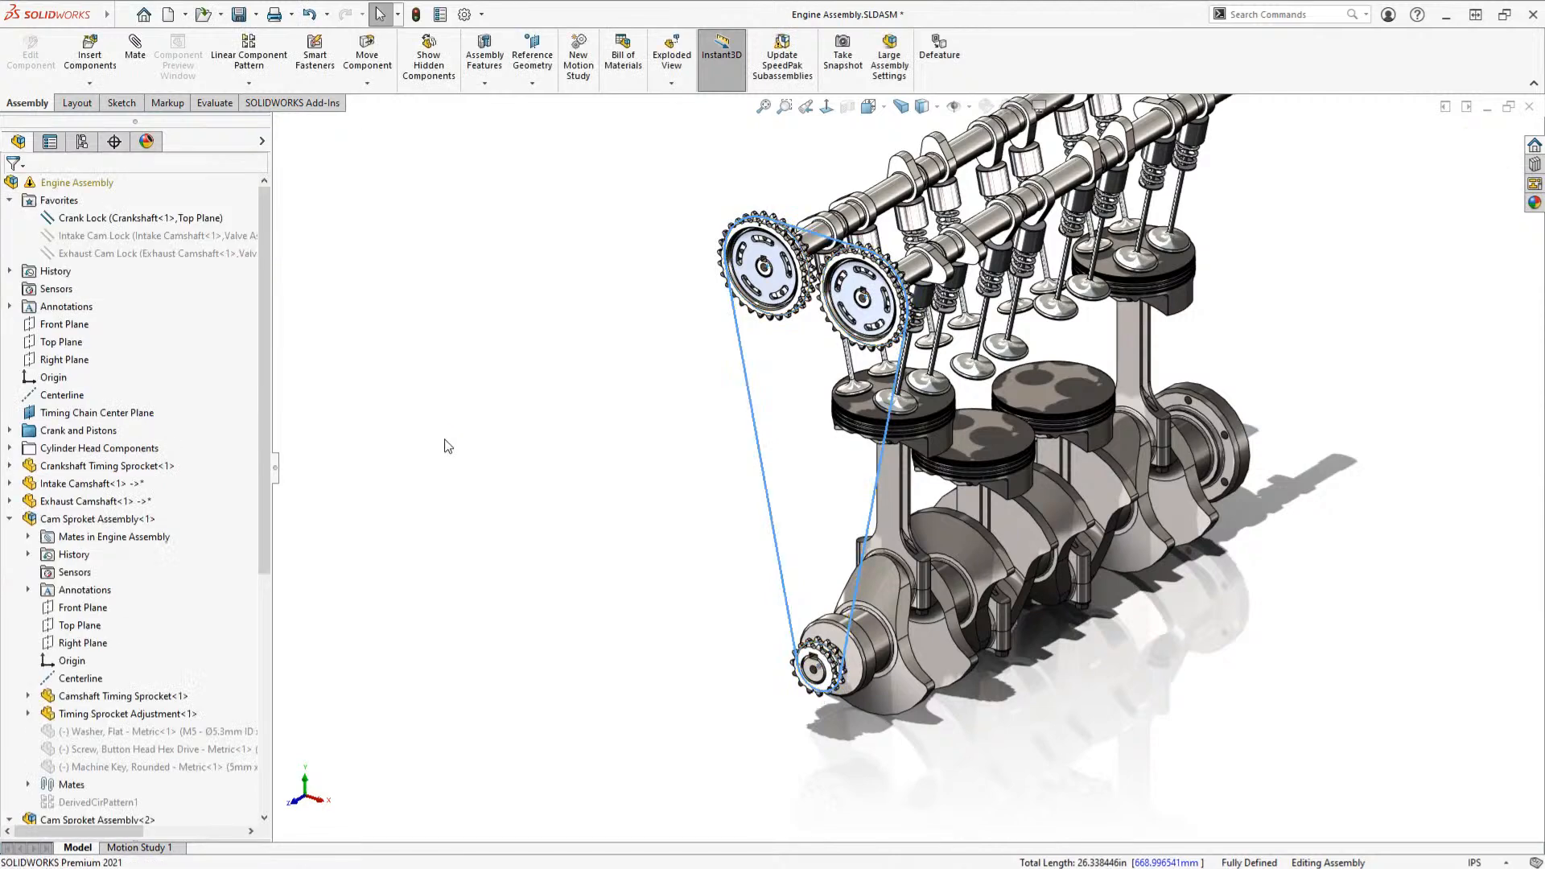
Step: Suppress the Crank Lock mate in the Favorites folder
{"action": "left_click", "coordinate": [886, 577]}
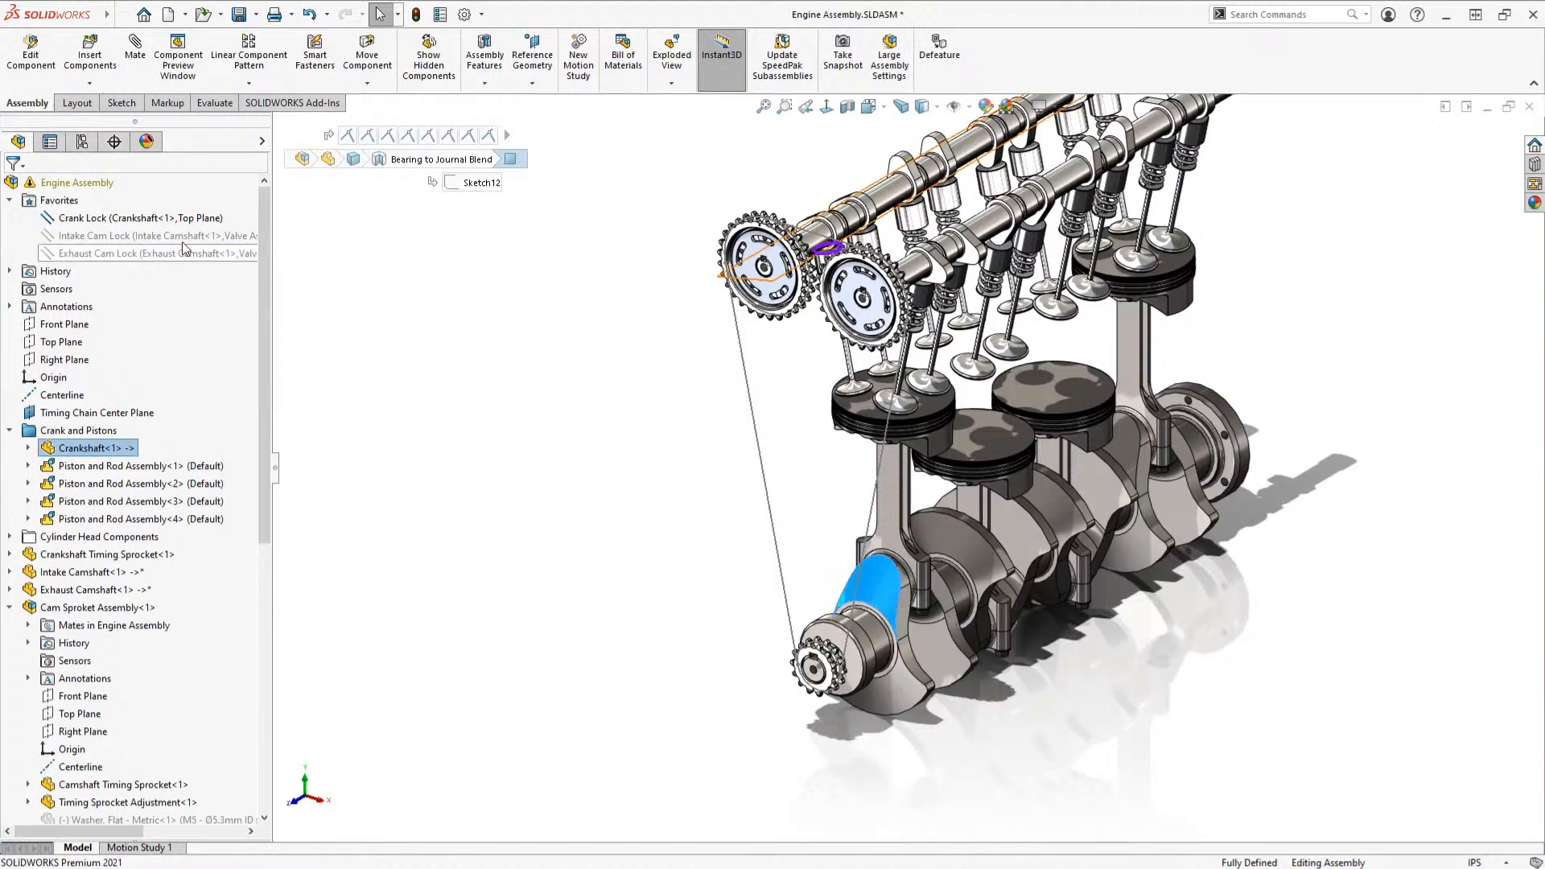
{"action": "left_click", "coordinate": [105, 218]}
{"action": "left_click", "coordinate": [103, 219]}
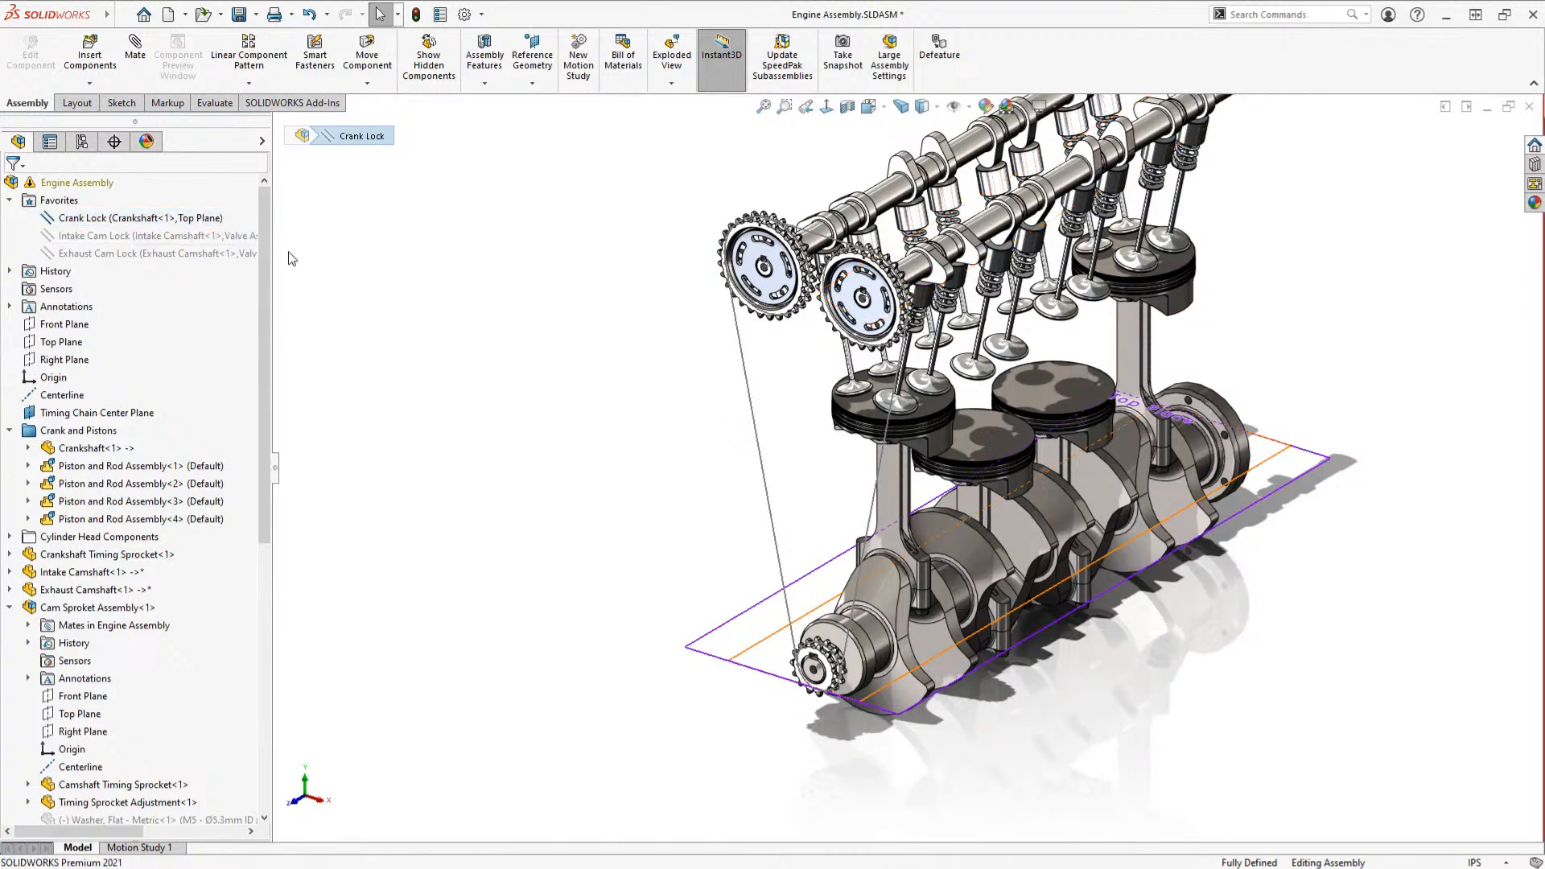
{"action": "left_click", "coordinate": [201, 194]}
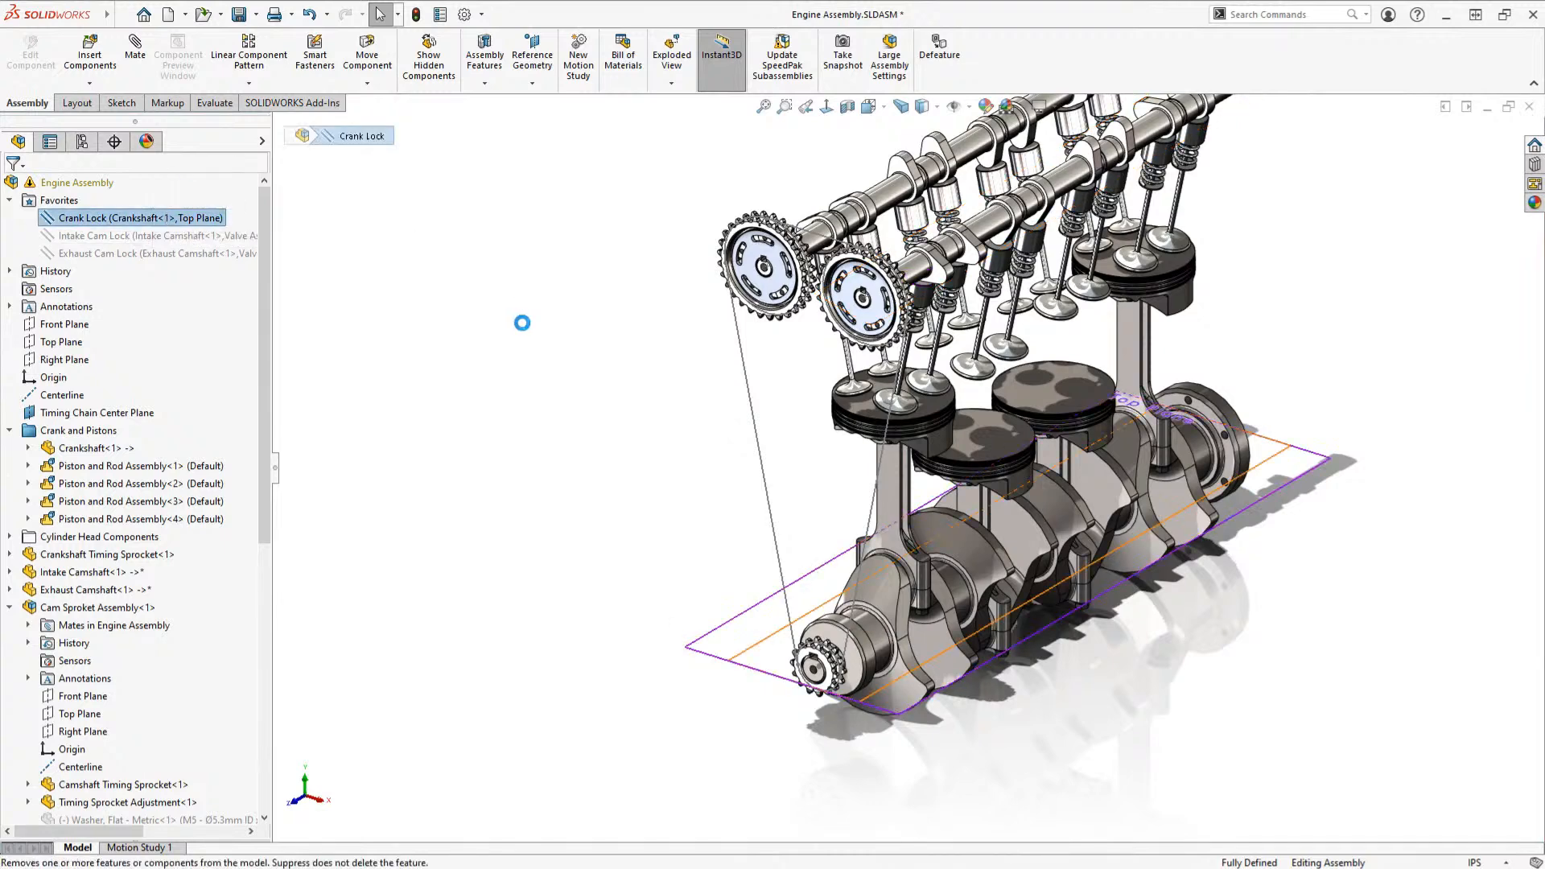
Step: Rotate the crankshaft to test the belt-driven motion, and return it to its starting position
{"action": "left_click", "coordinate": [900, 577]}
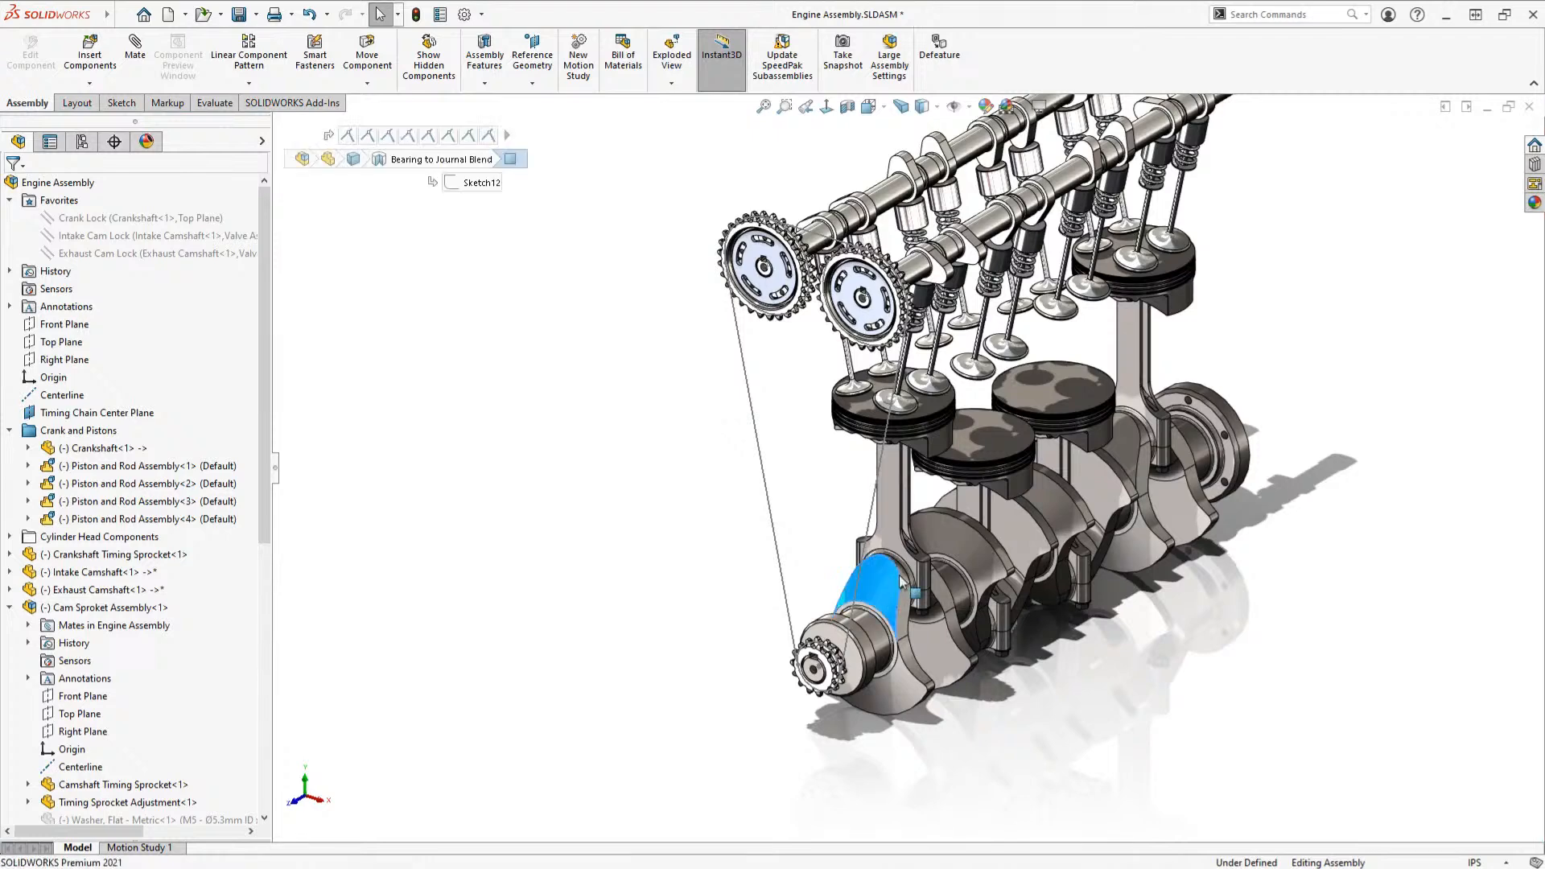
{"action": "left_click_drag", "start_coordinate": [901, 579], "coordinate": [864, 555]}
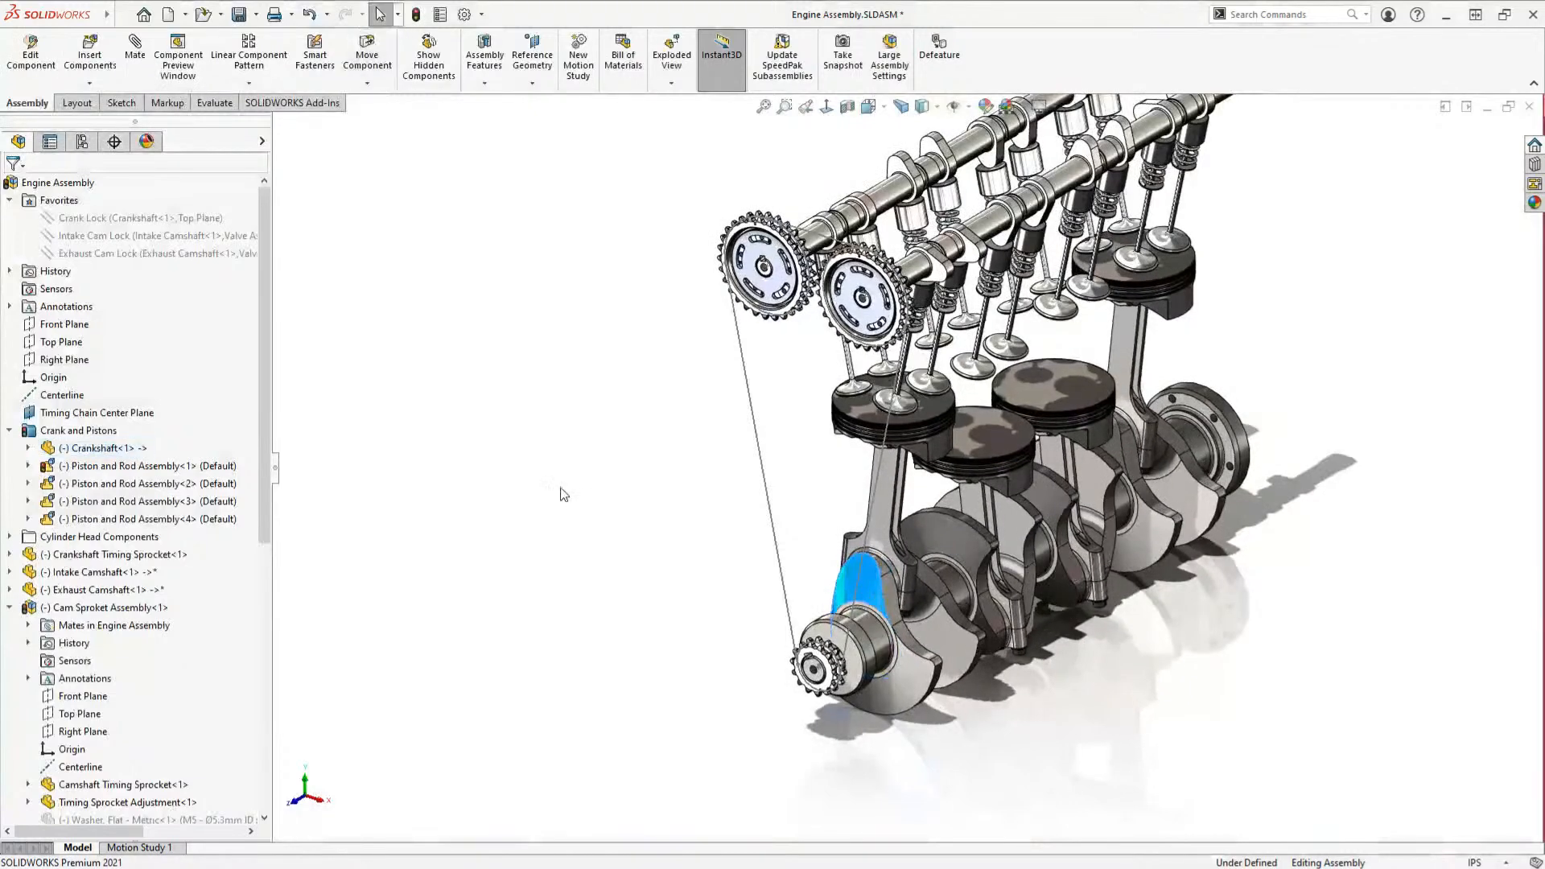
{"action": "left_click", "coordinate": [563, 494]}
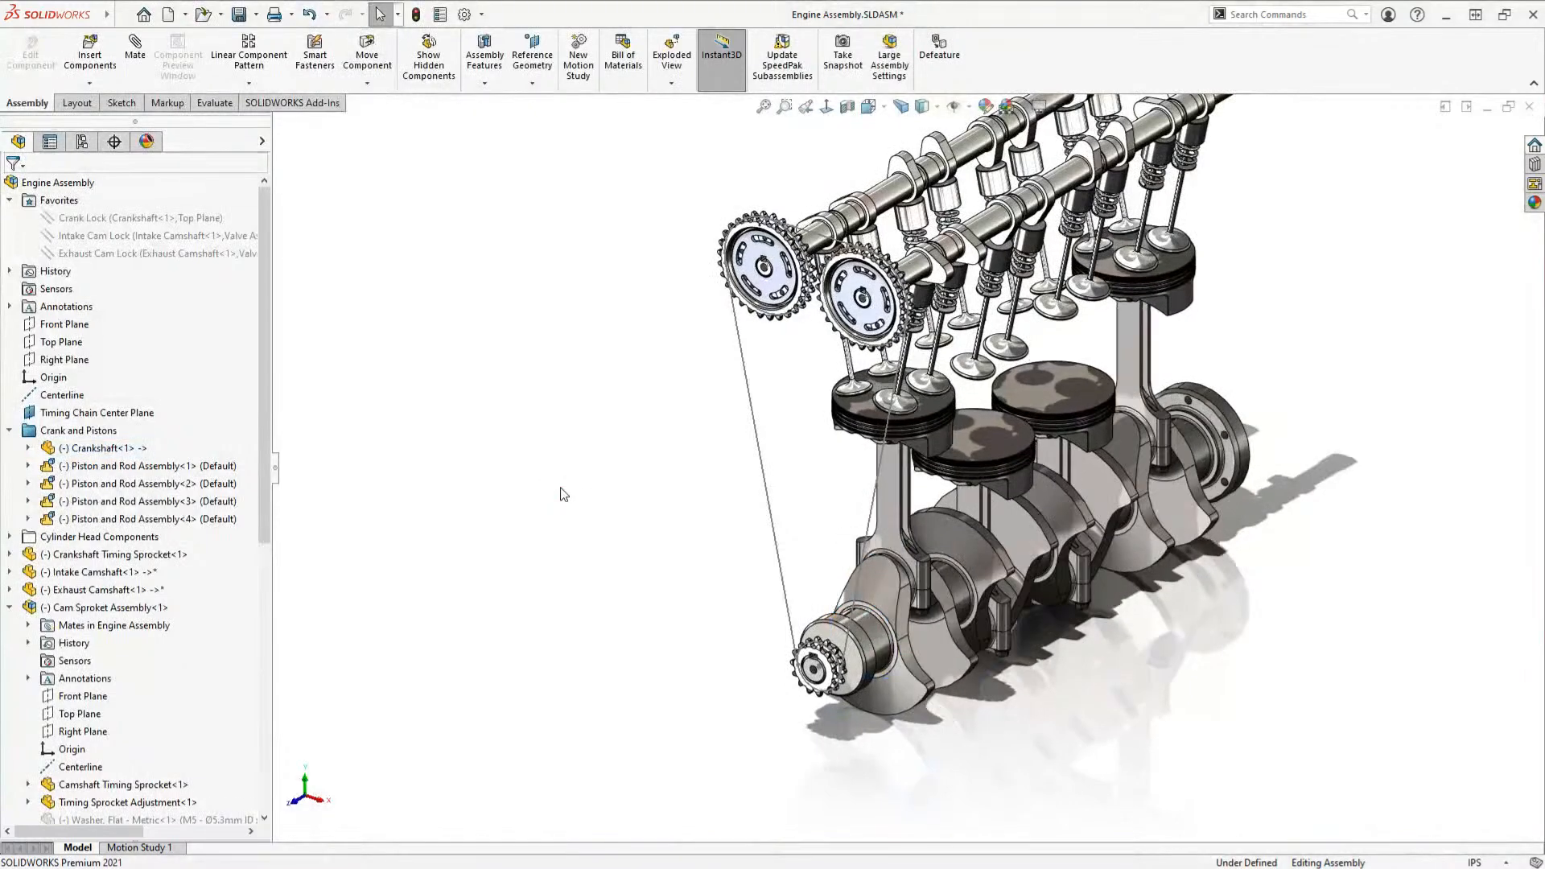
Step: Delete the Belt1 feature from the assembly
{"action": "scroll", "coordinate": [161, 563], "scroll_direction": "down", "scroll_amount": 9}
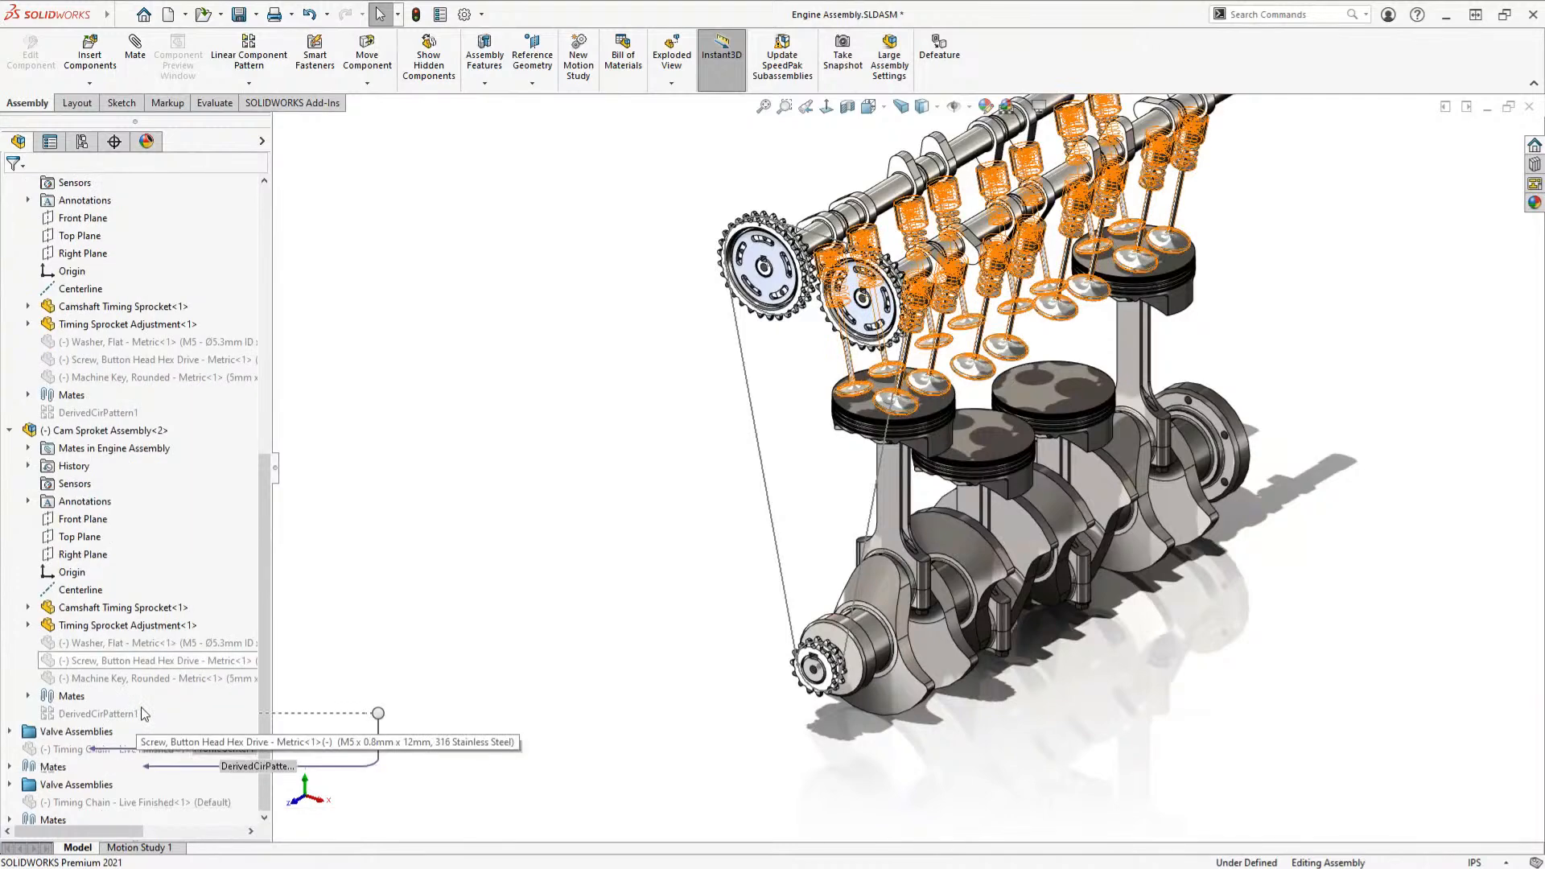
{"action": "left_click", "coordinate": [72, 803]}
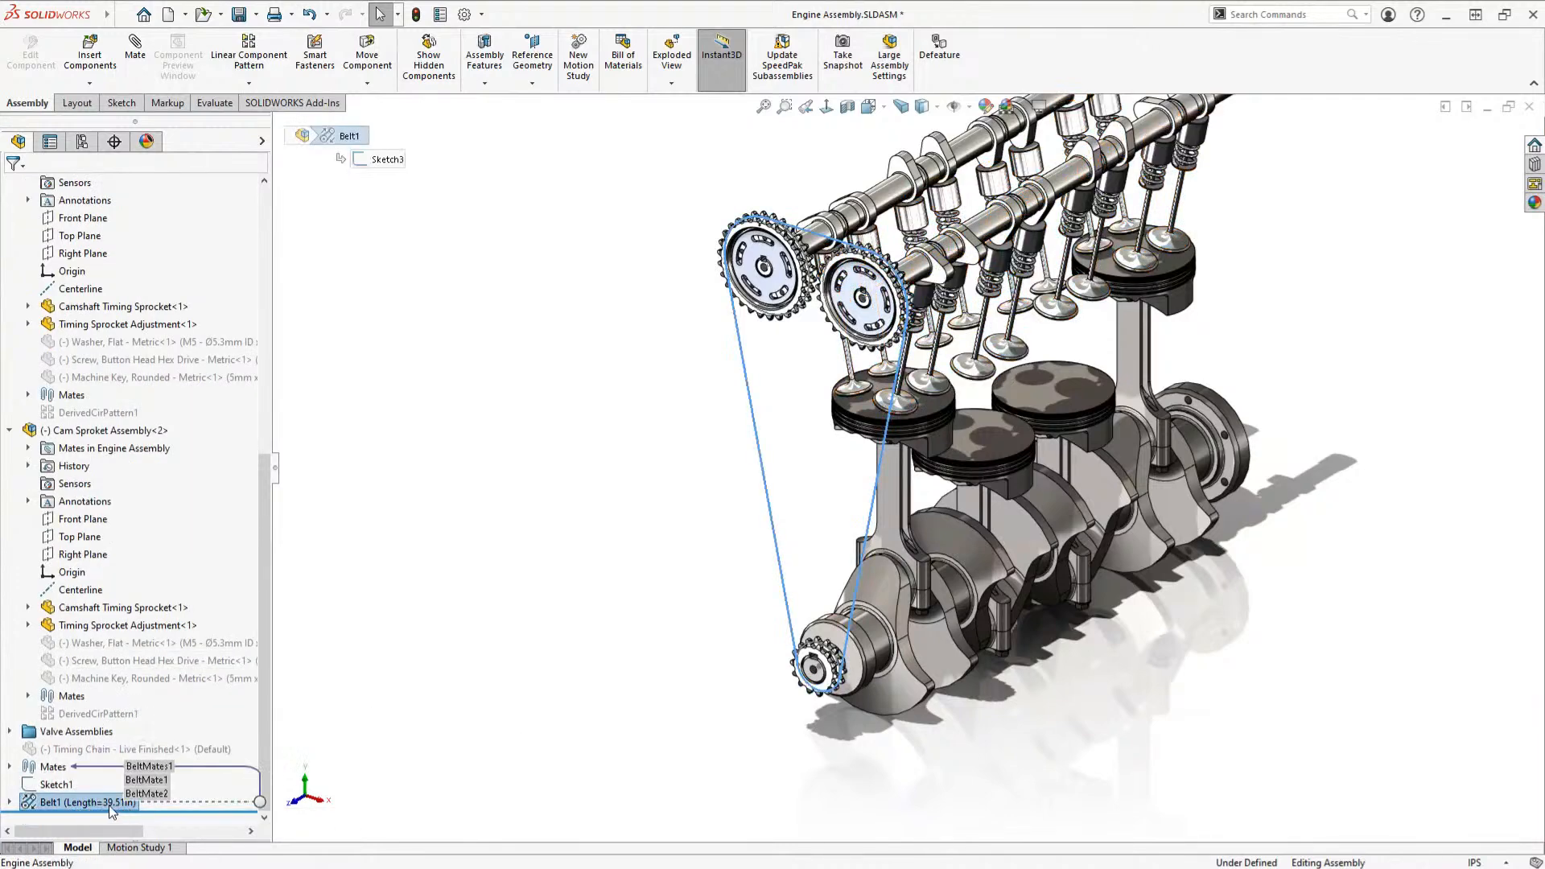
{"action": "key", "text": "Delete"}
{"action": "key", "text": "Return"}
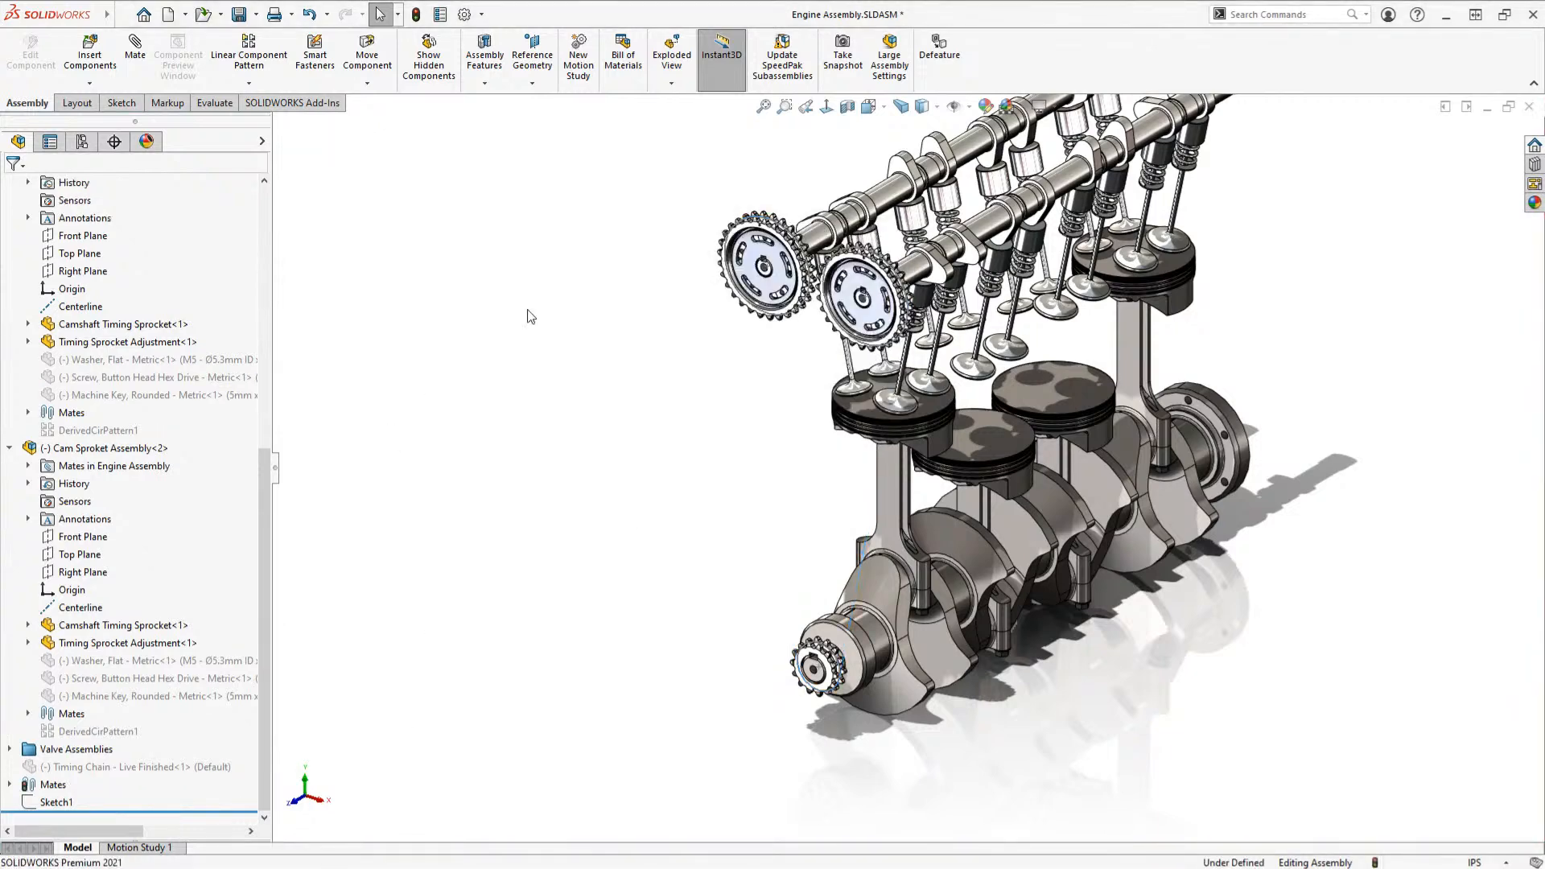
Step: Add a Gear mate with Reverse enabled between the pitch diameter circles of the crankshaft sprocket and Cam Sproket Assembly<1>, and test it by rotating the crankshaft
{"action": "left_click", "coordinate": [135, 49]}
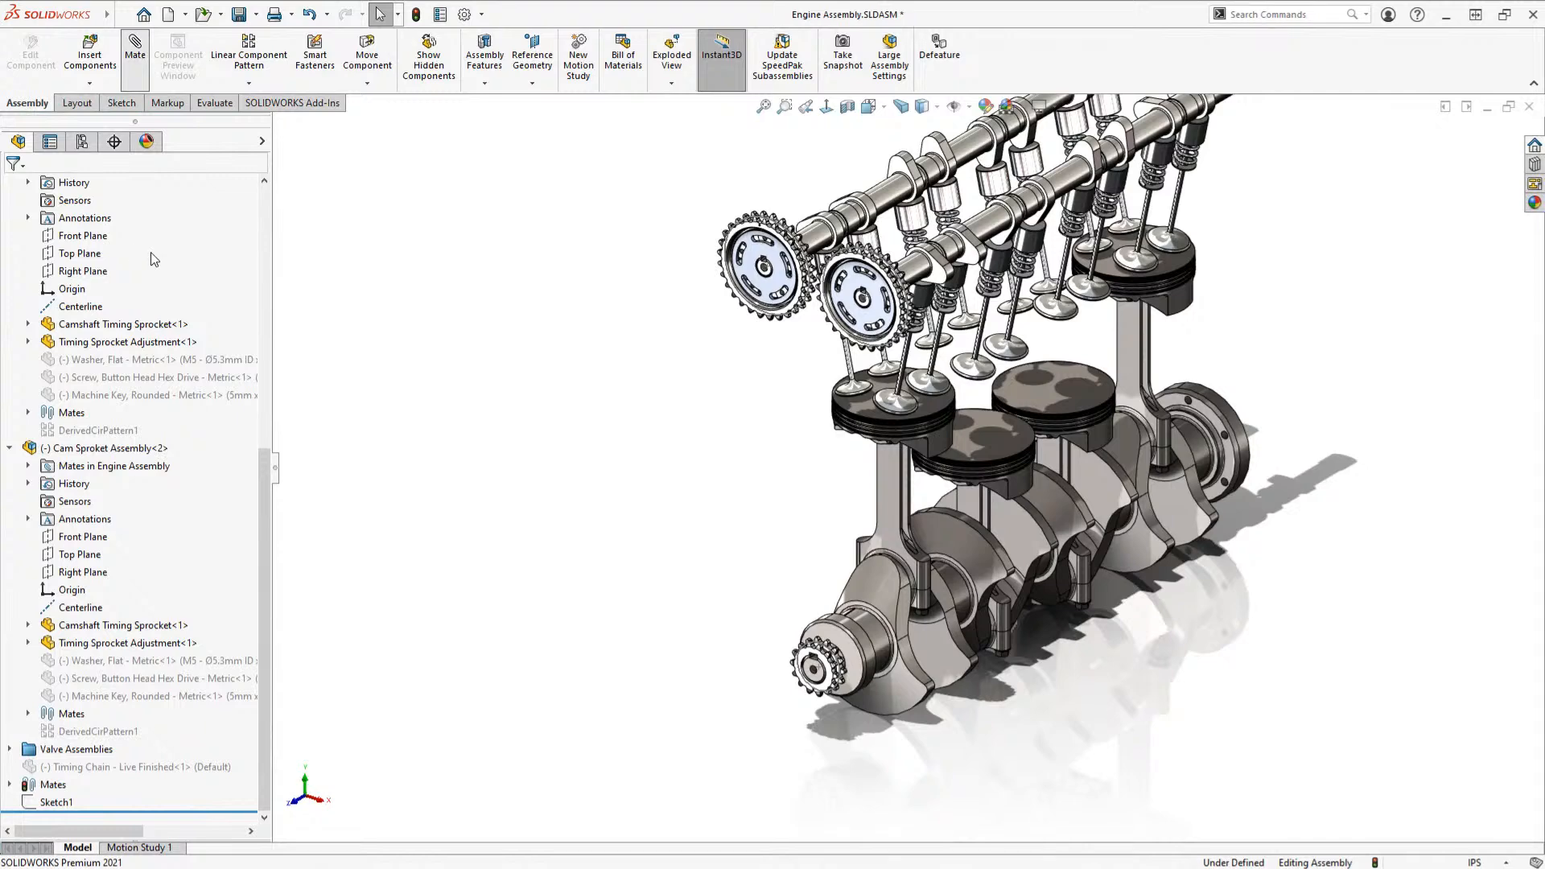
{"action": "left_click", "coordinate": [158, 236]}
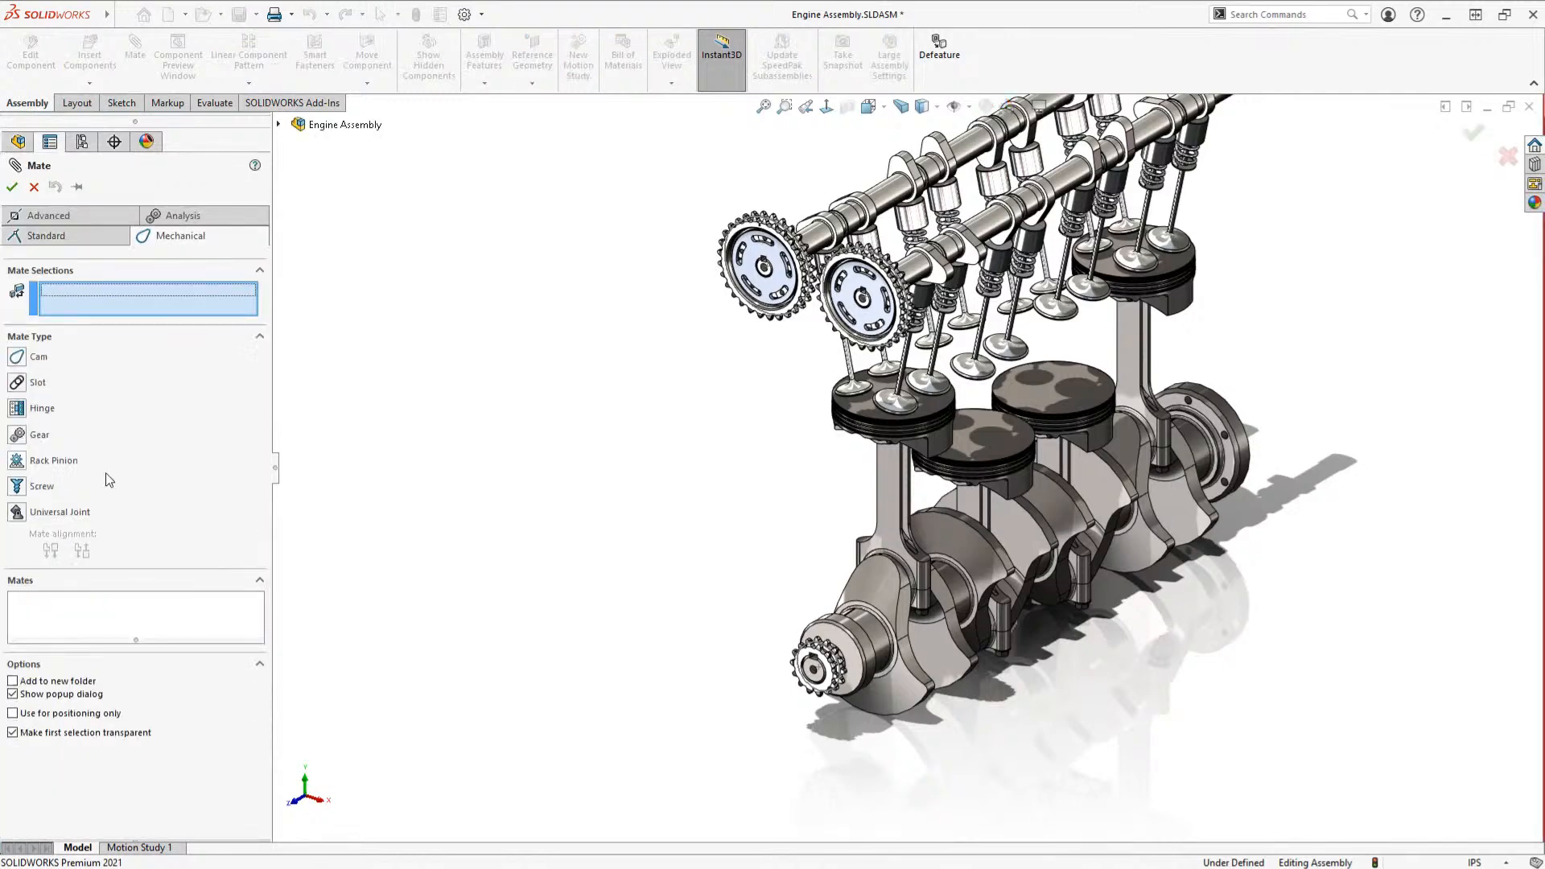
{"action": "left_click", "coordinate": [19, 435]}
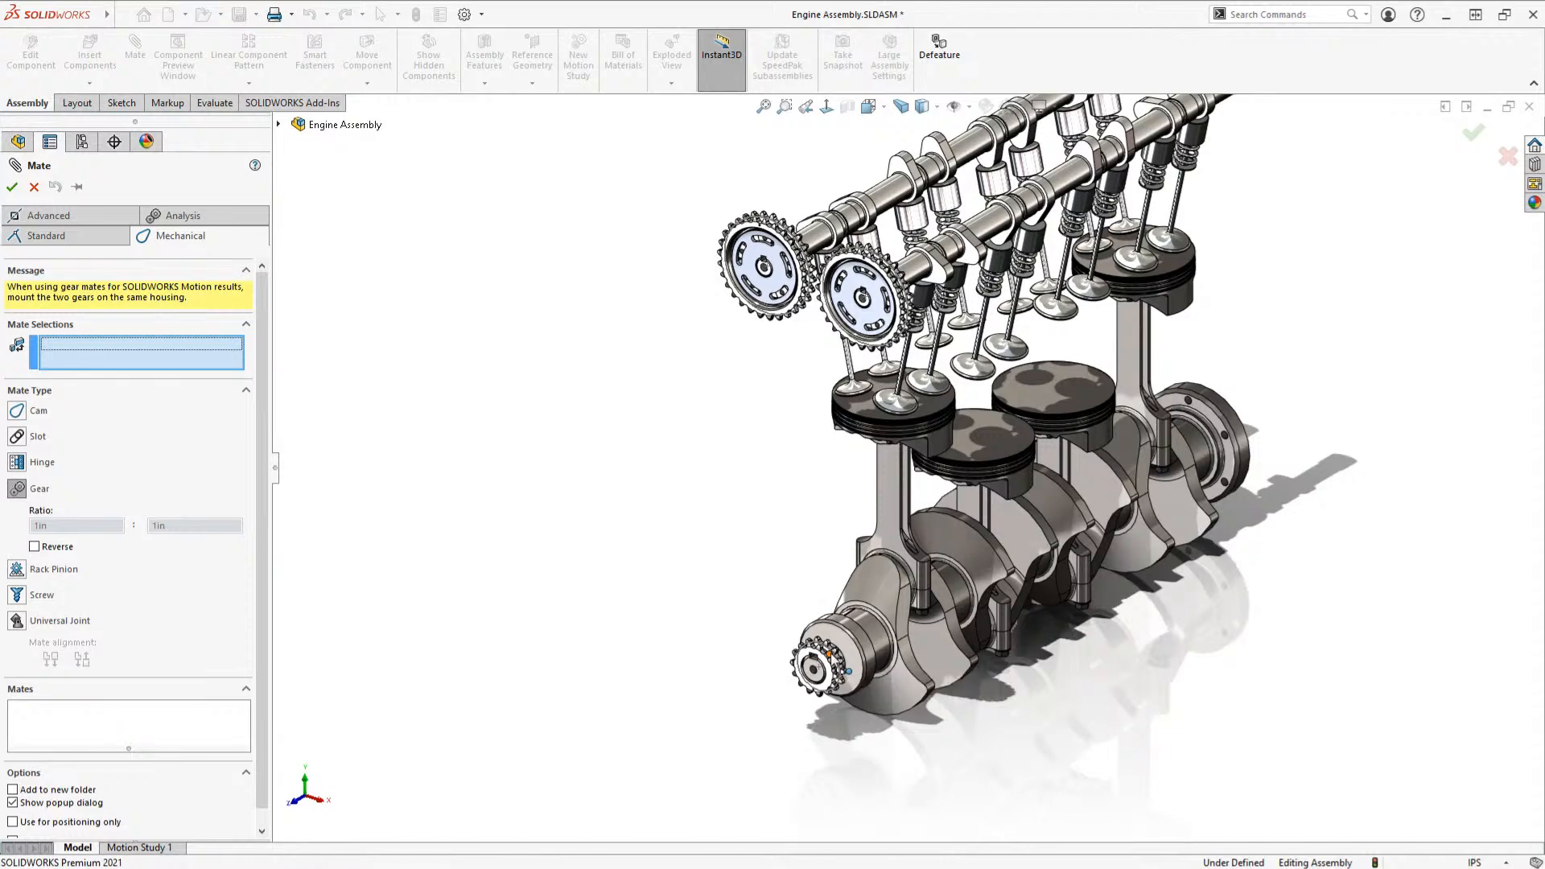
{"action": "scroll", "coordinate": [847, 669], "scroll_direction": "down", "scroll_amount": 4}
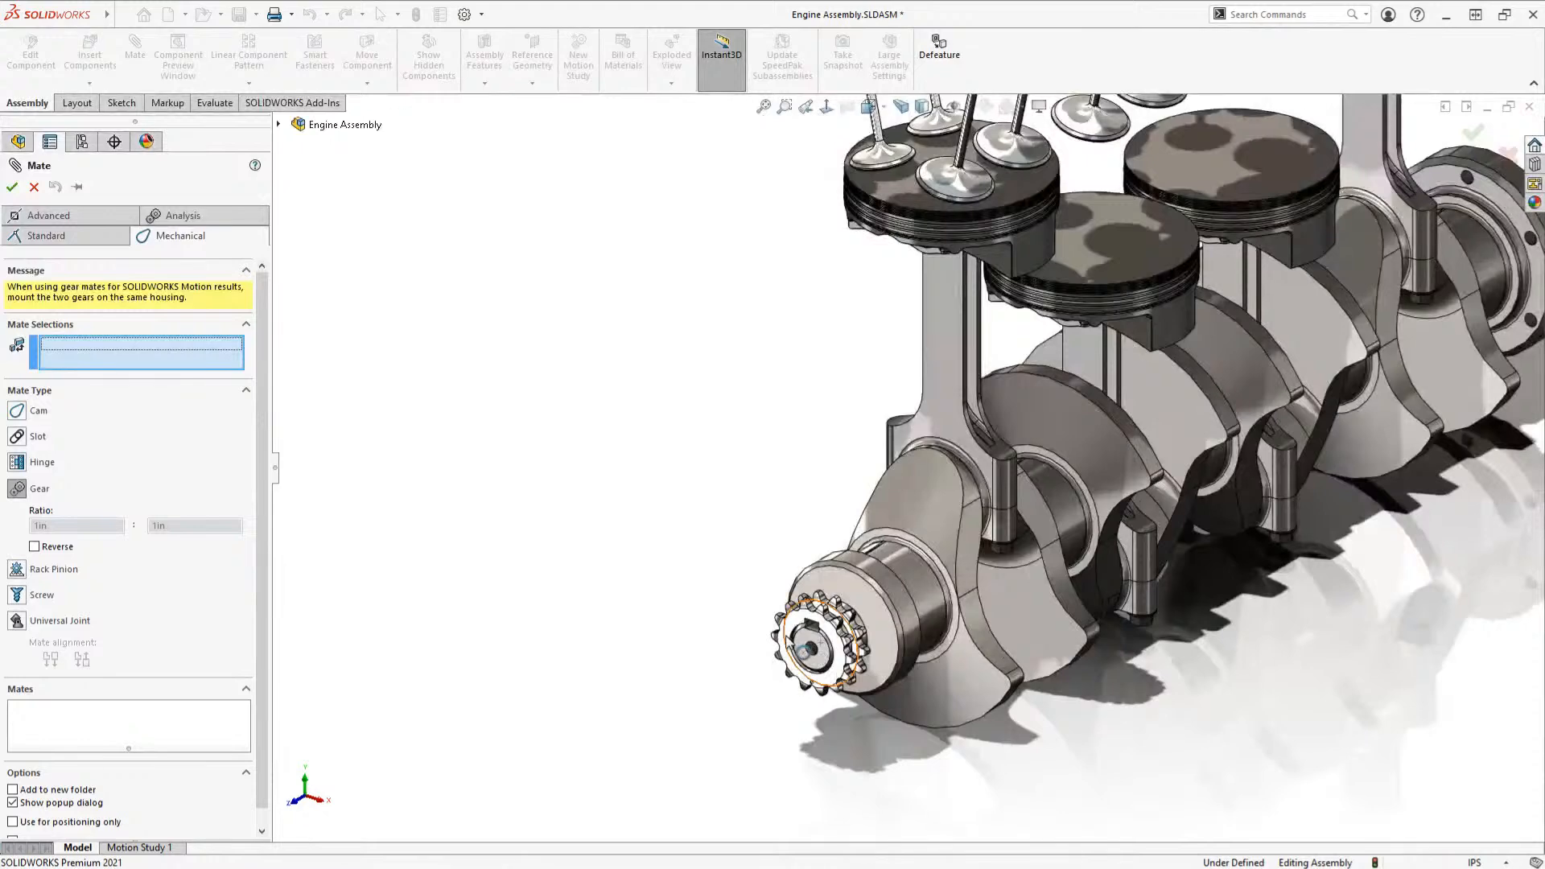
{"action": "left_click", "coordinate": [786, 637]}
{"action": "scroll", "coordinate": [699, 510], "scroll_direction": "up", "scroll_amount": 5}
{"action": "scroll", "coordinate": [852, 304], "scroll_direction": "down", "scroll_amount": 8}
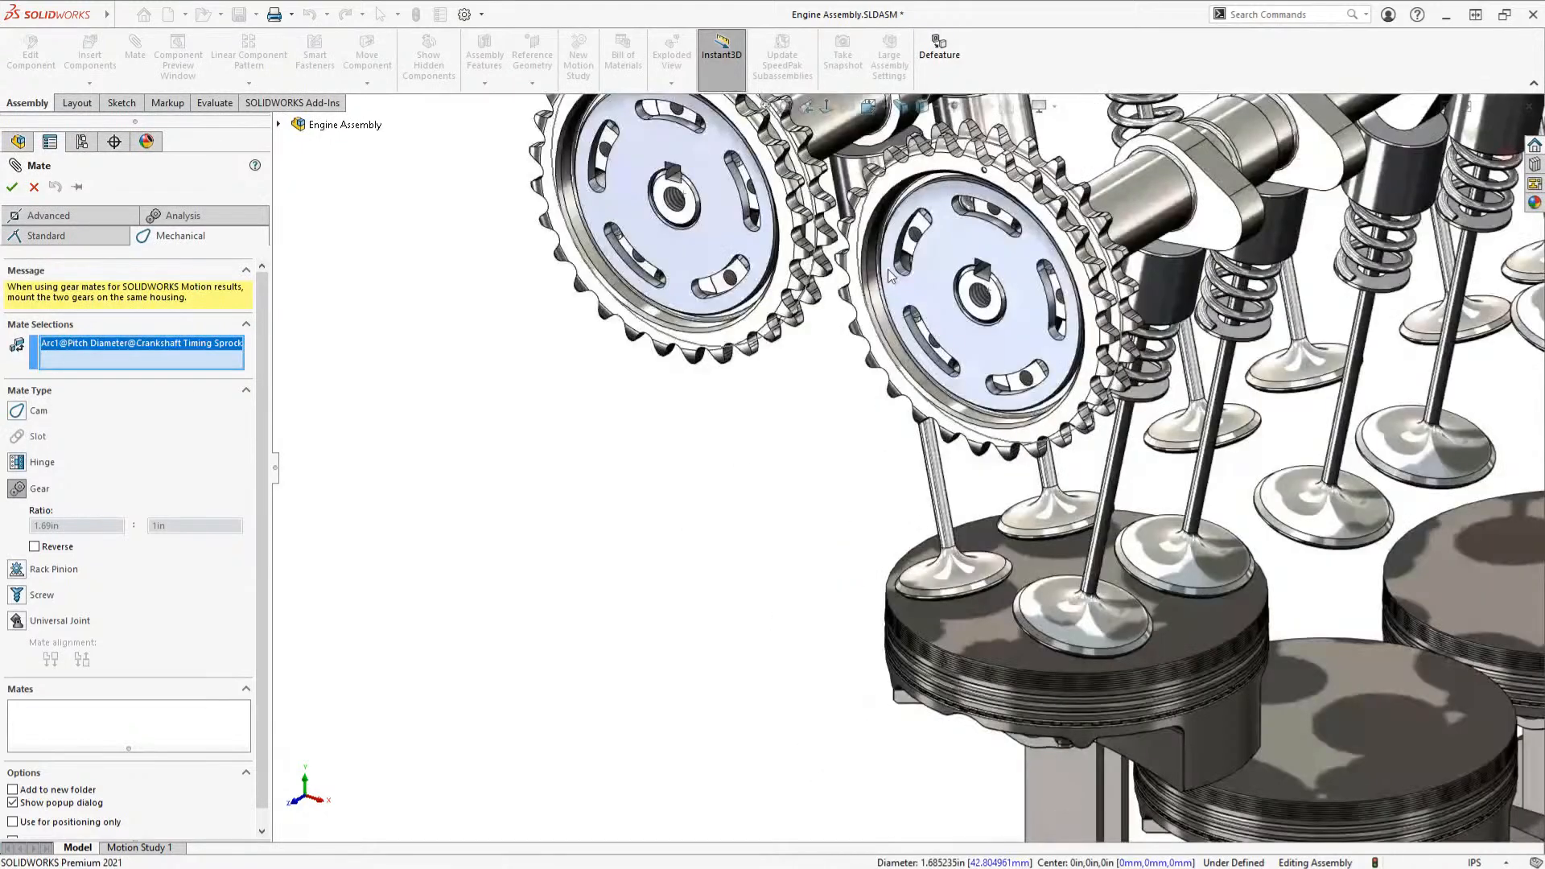
{"action": "left_click", "coordinate": [856, 469]}
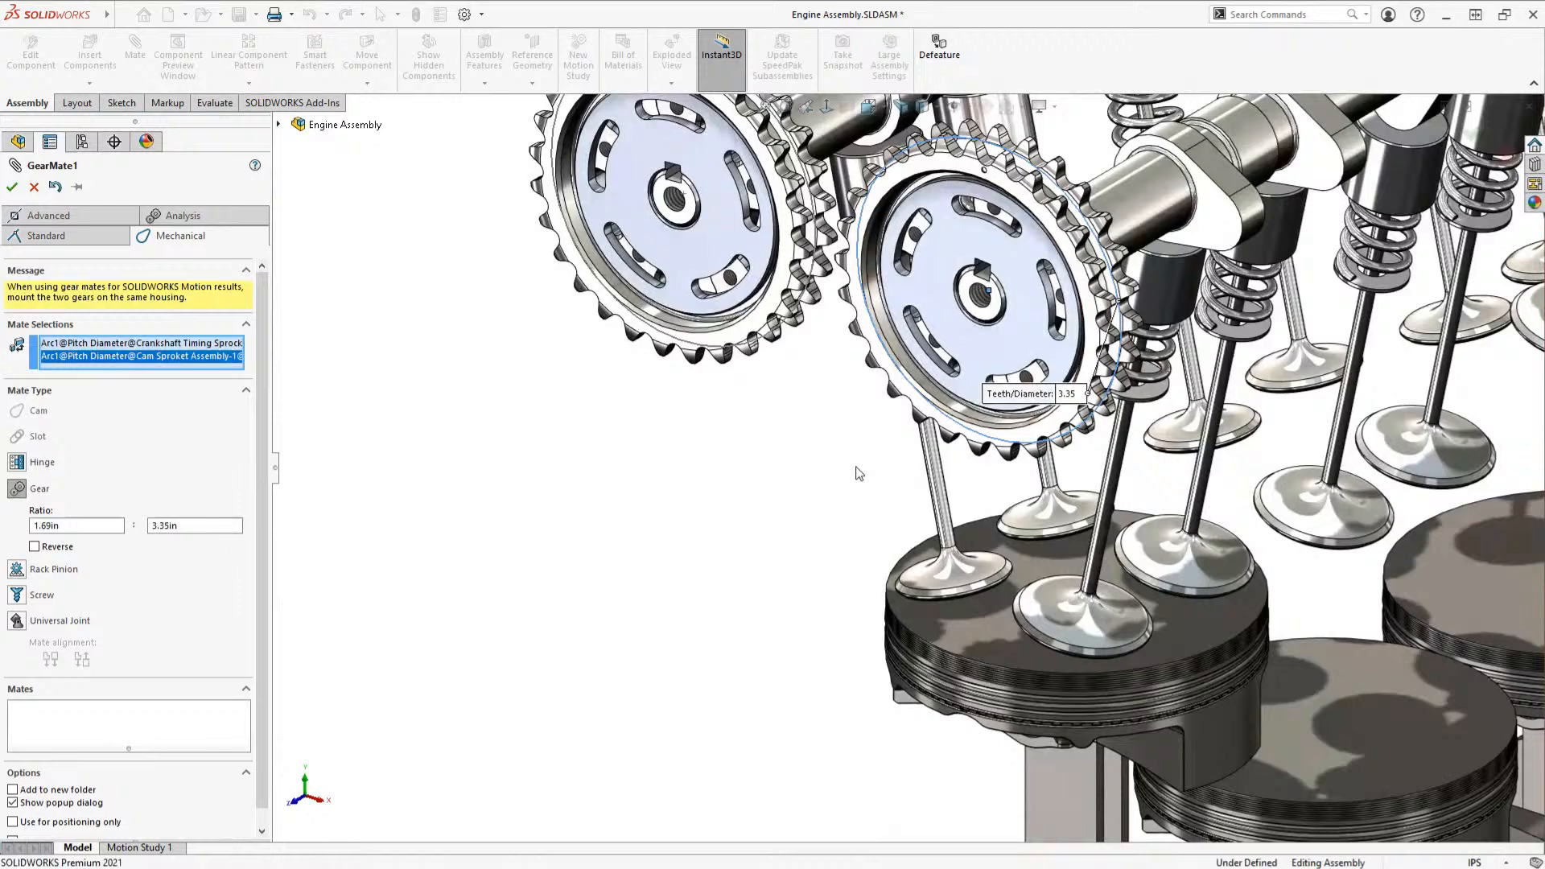
{"action": "left_click", "coordinate": [34, 548]}
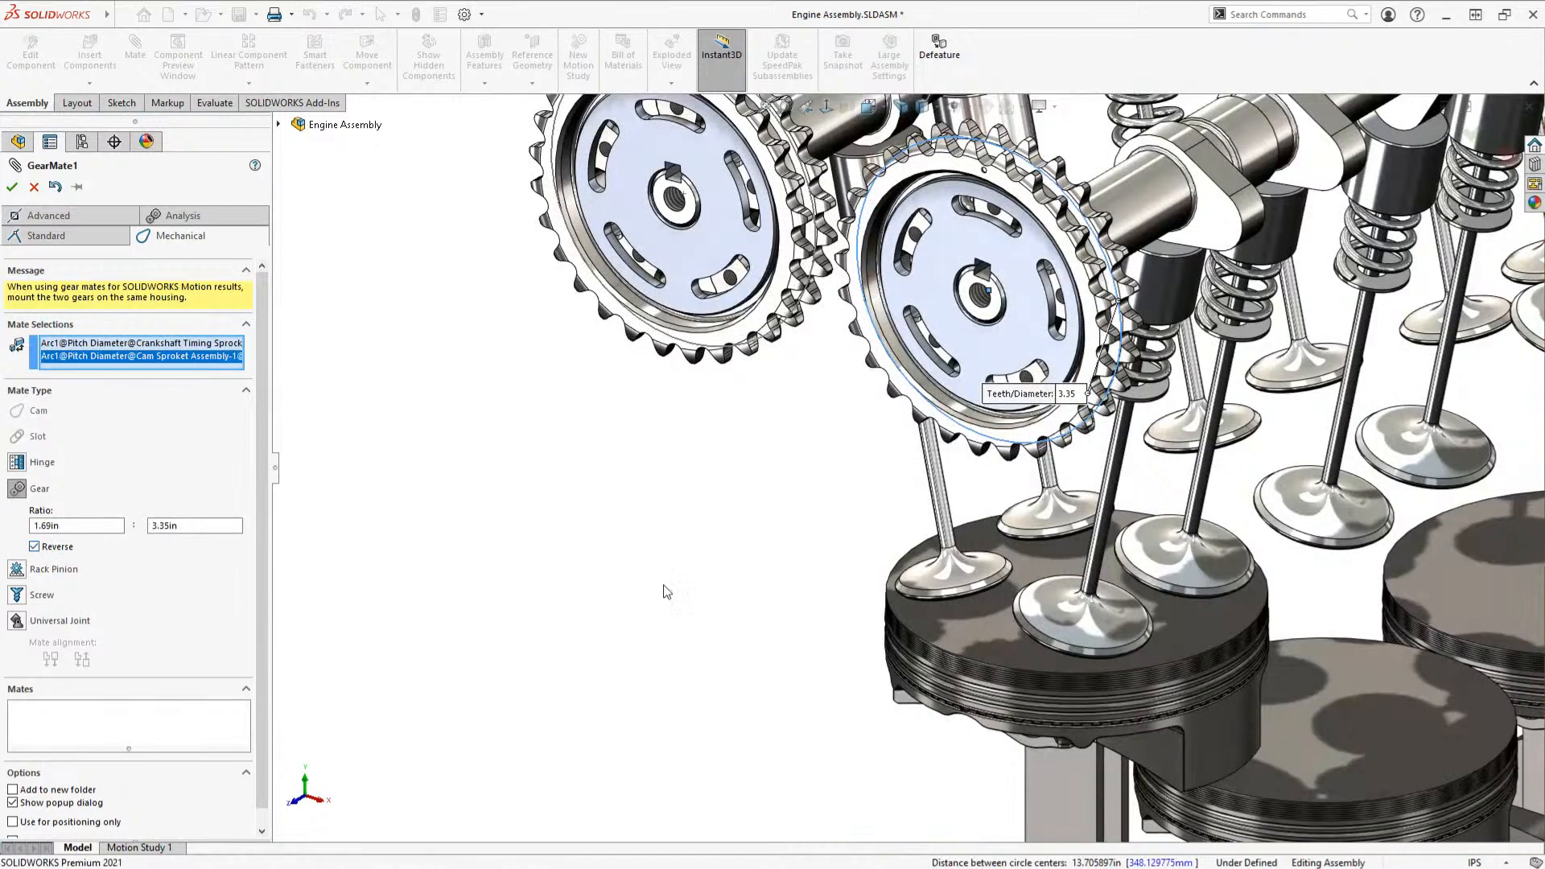
{"action": "scroll", "coordinate": [667, 592], "scroll_direction": "up", "scroll_amount": 2}
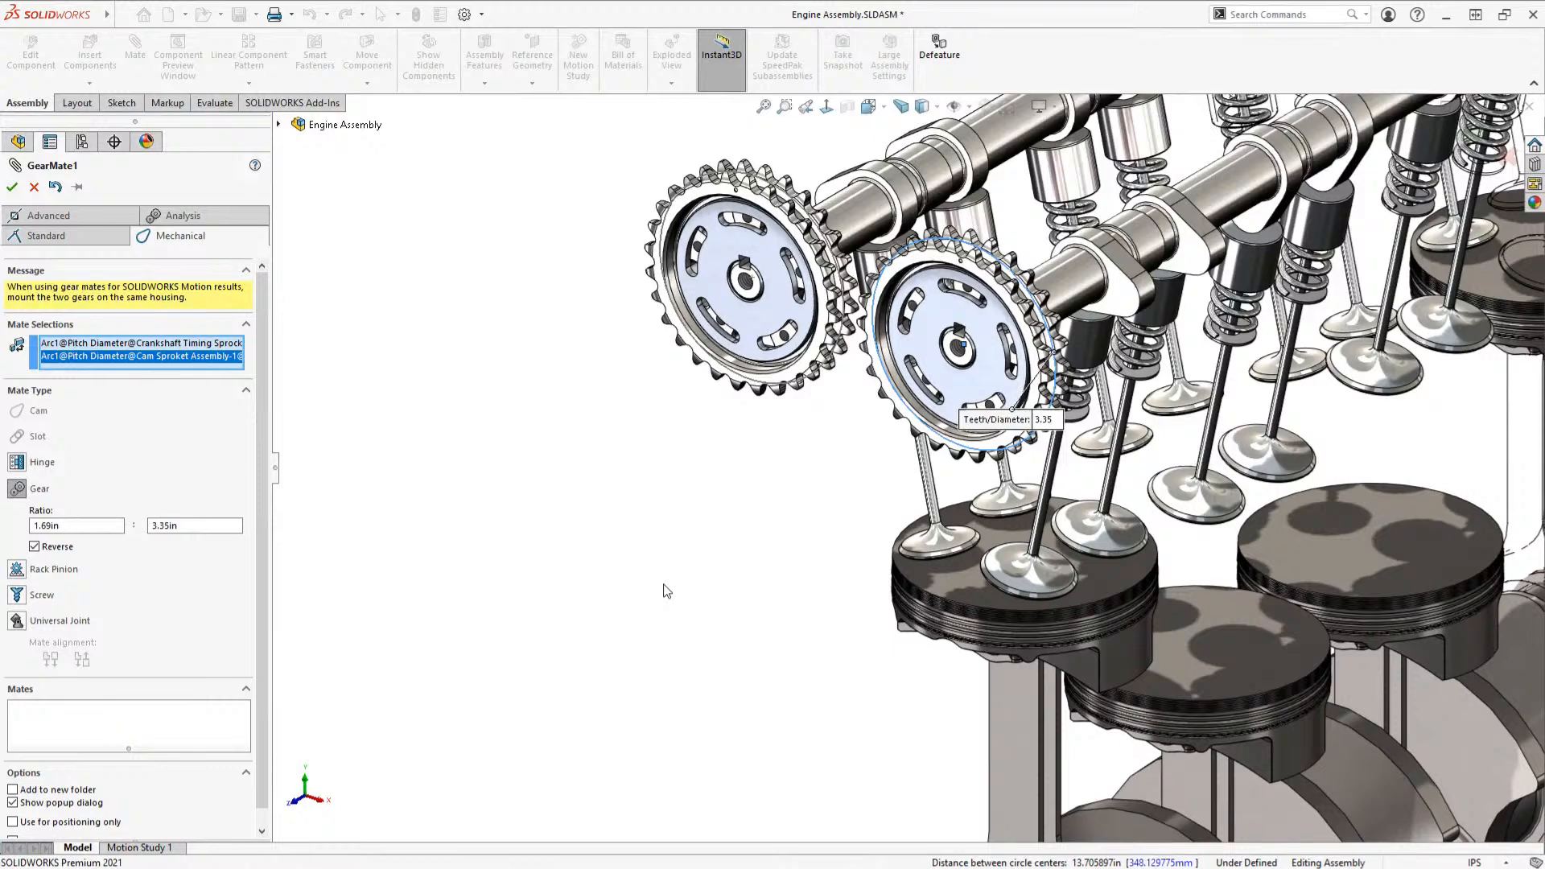
{"action": "scroll", "coordinate": [666, 591], "scroll_direction": "up", "scroll_amount": 5}
{"action": "scroll", "coordinate": [878, 704], "scroll_direction": "down", "scroll_amount": 2}
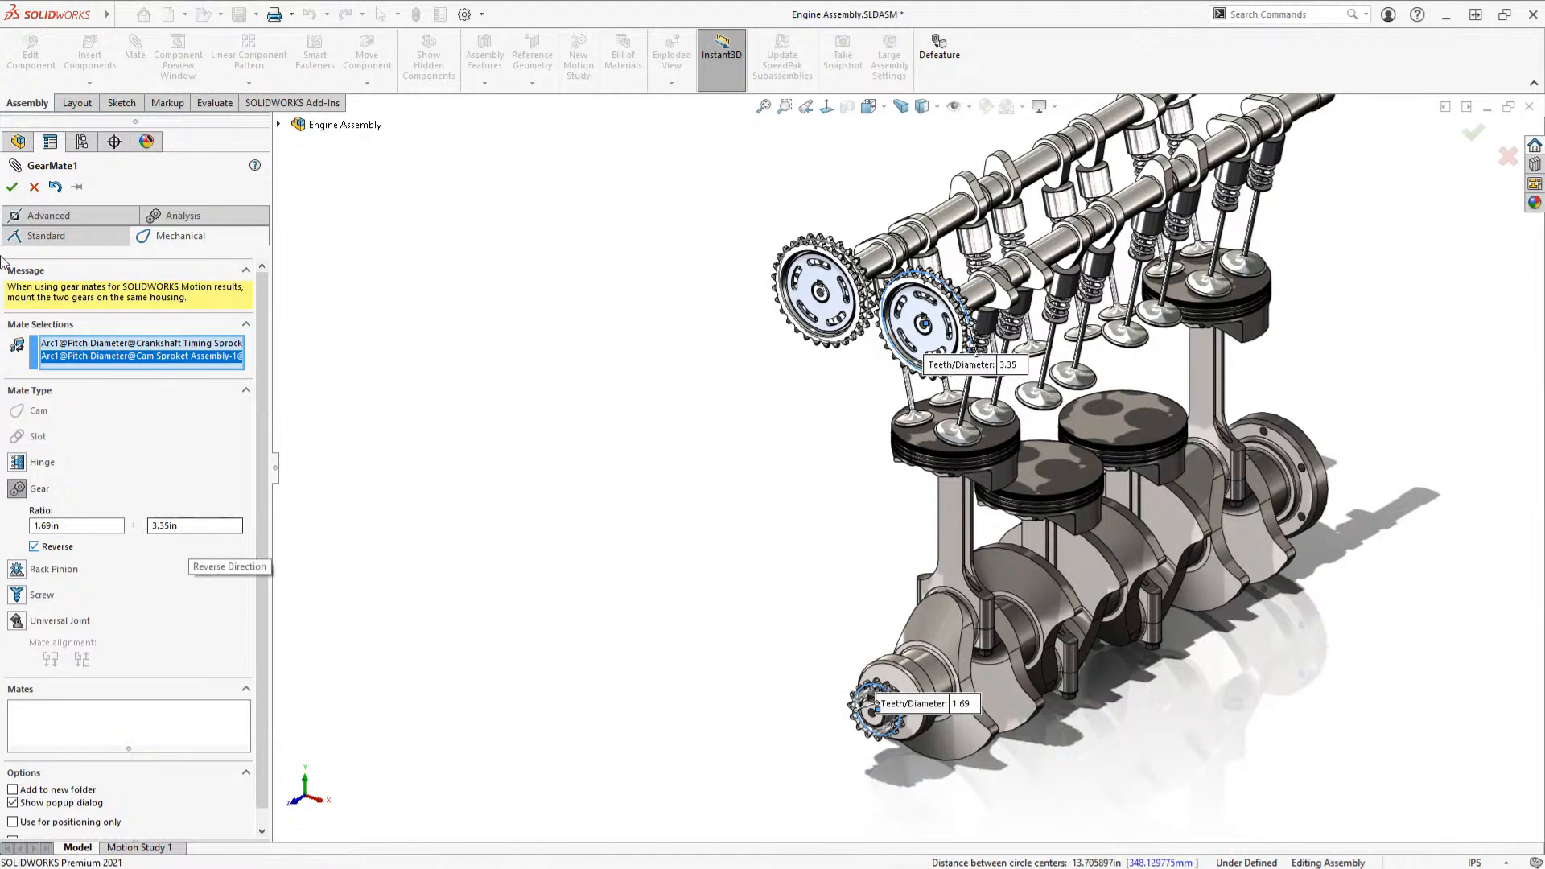
{"action": "left_click", "coordinate": [12, 187]}
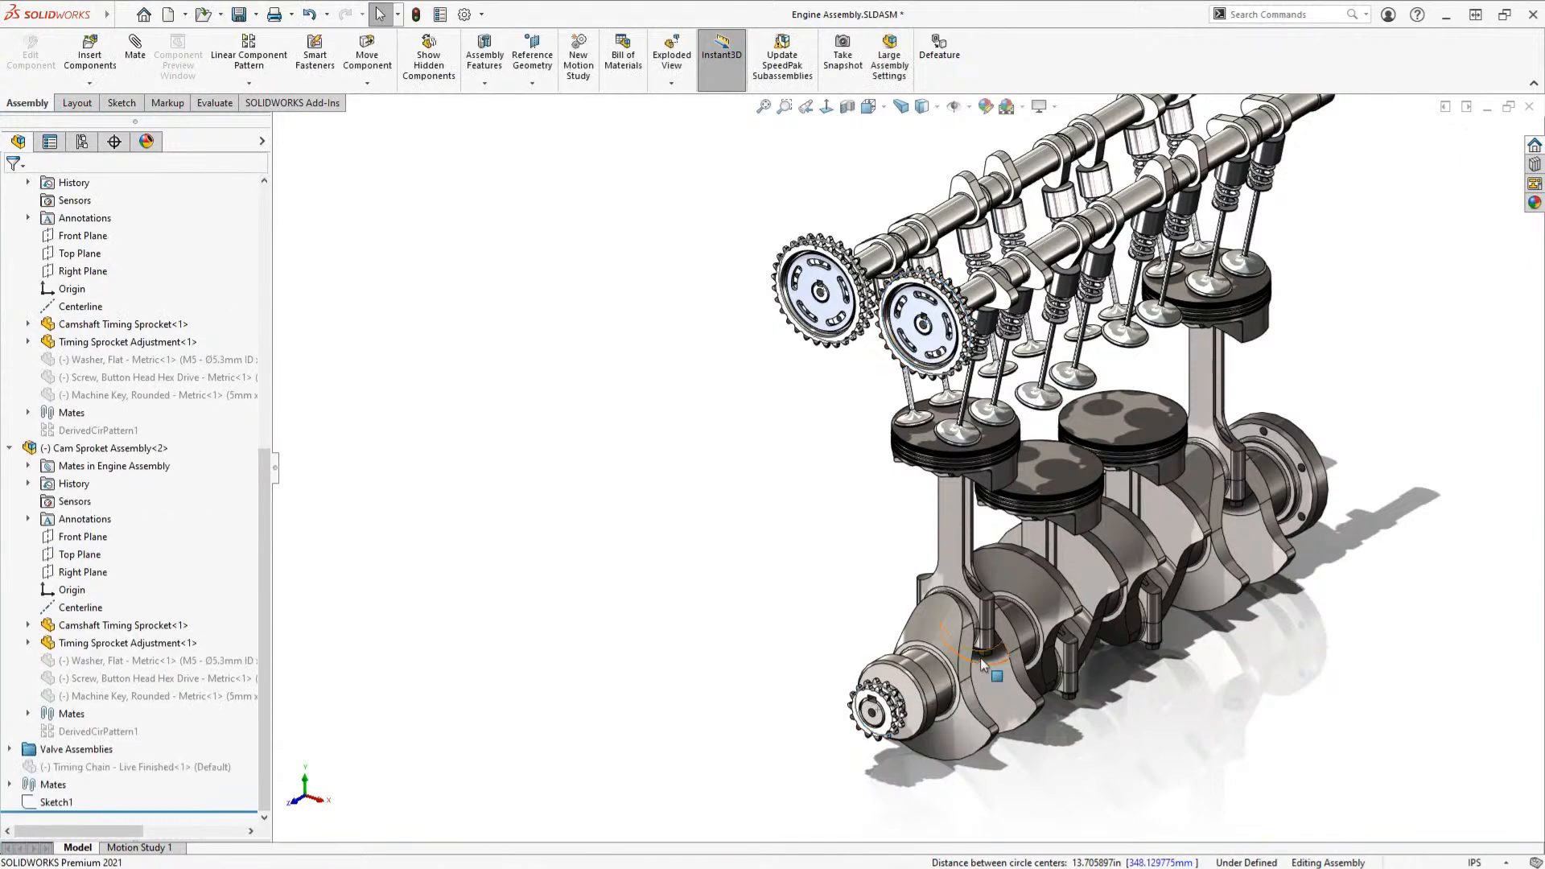
{"action": "left_click_drag", "start_coordinate": [1004, 639], "coordinate": [1023, 609]}
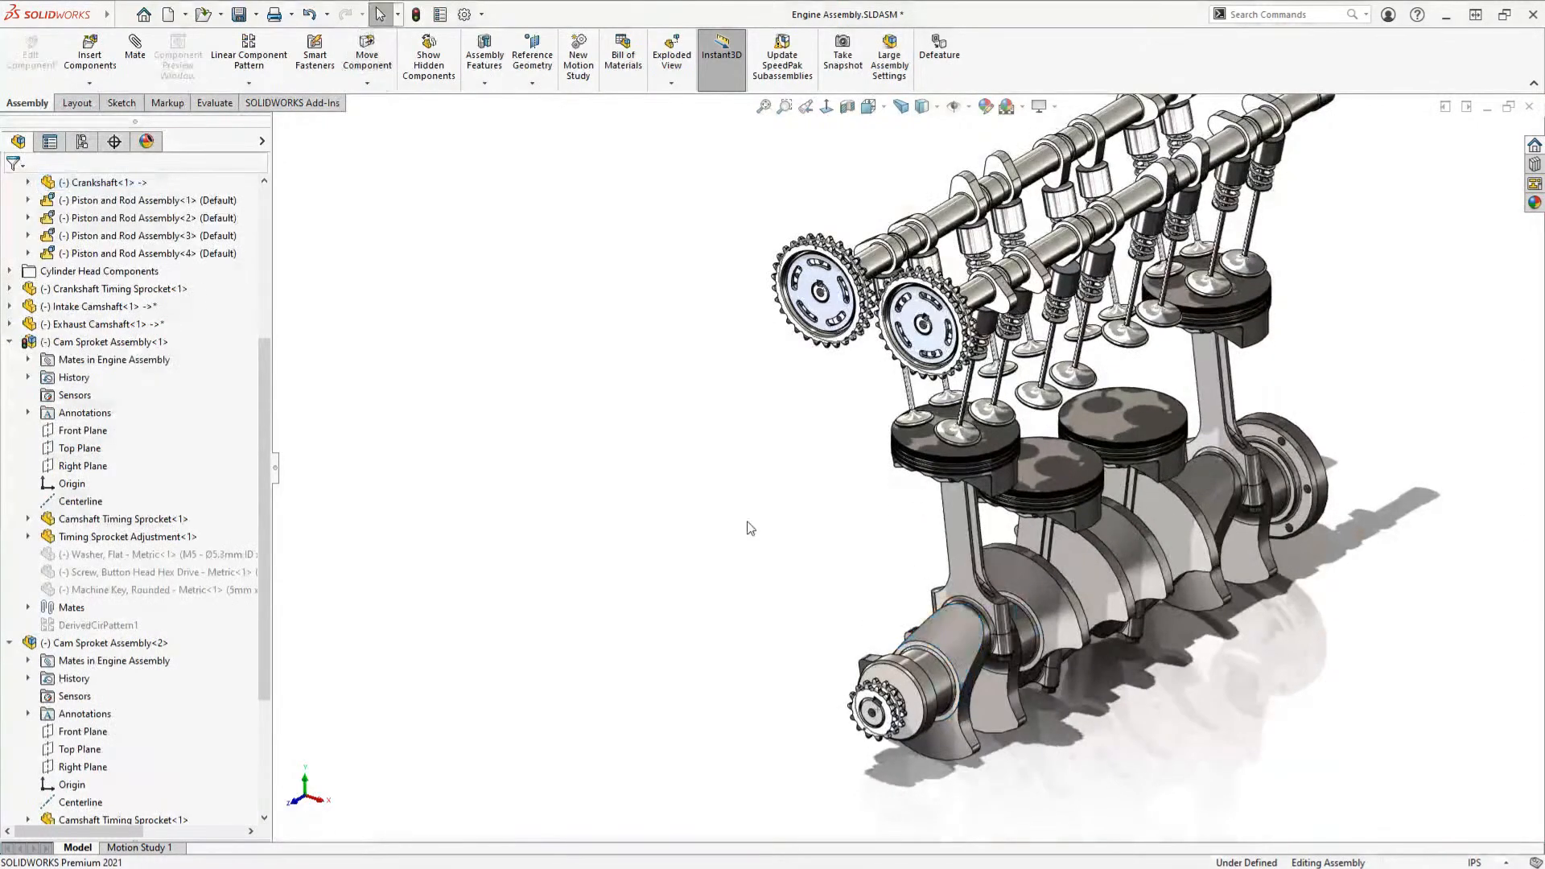
{"action": "key", "text": "s"}
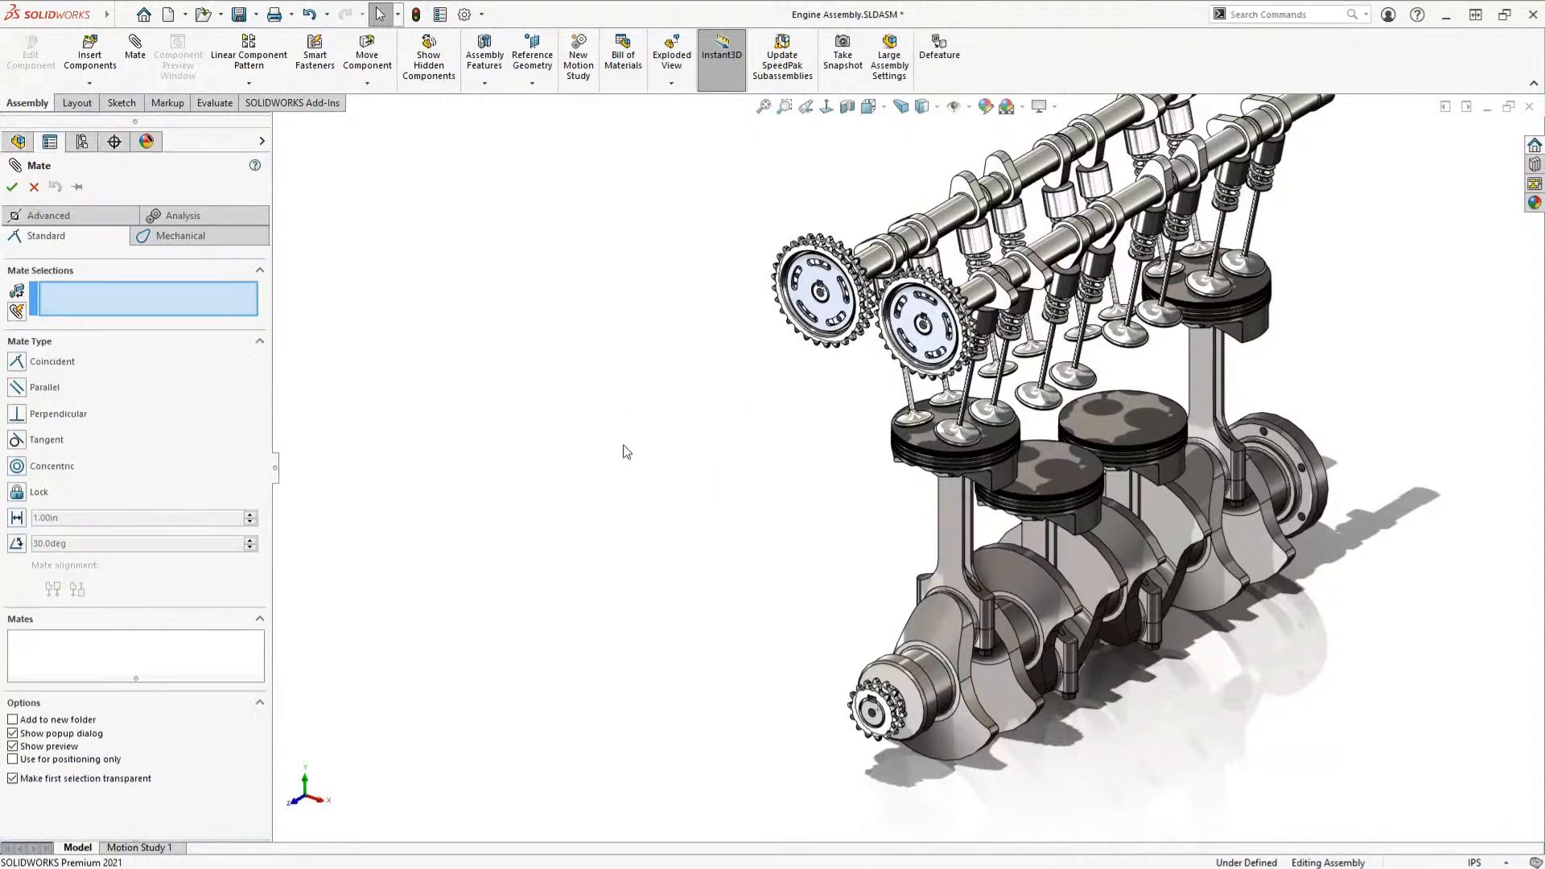
{"action": "left_click", "coordinate": [182, 235]}
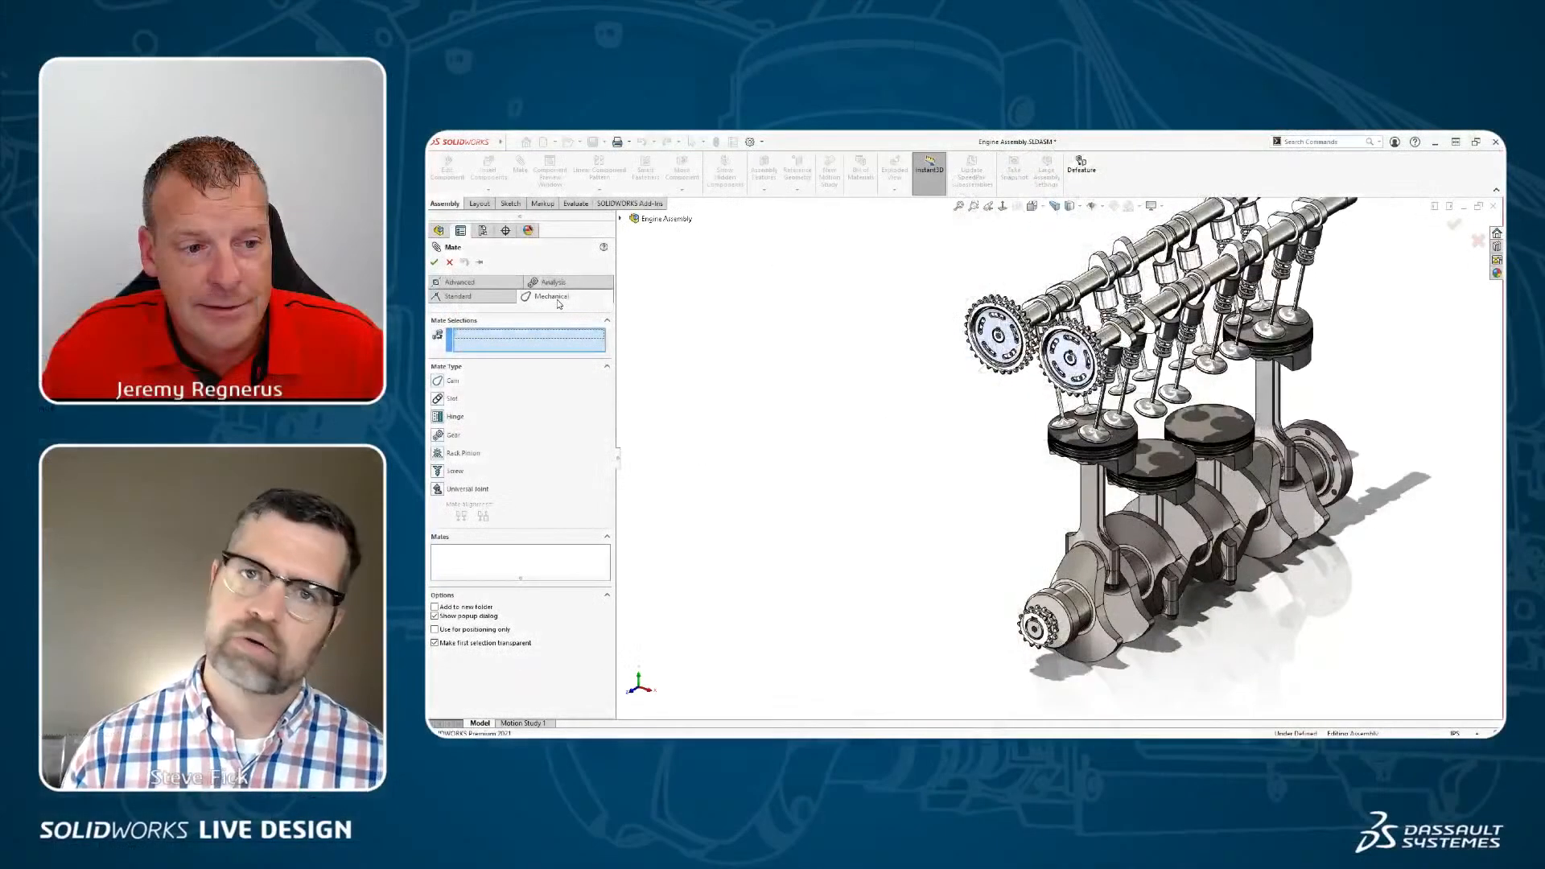
{"action": "left_click", "coordinate": [440, 435]}
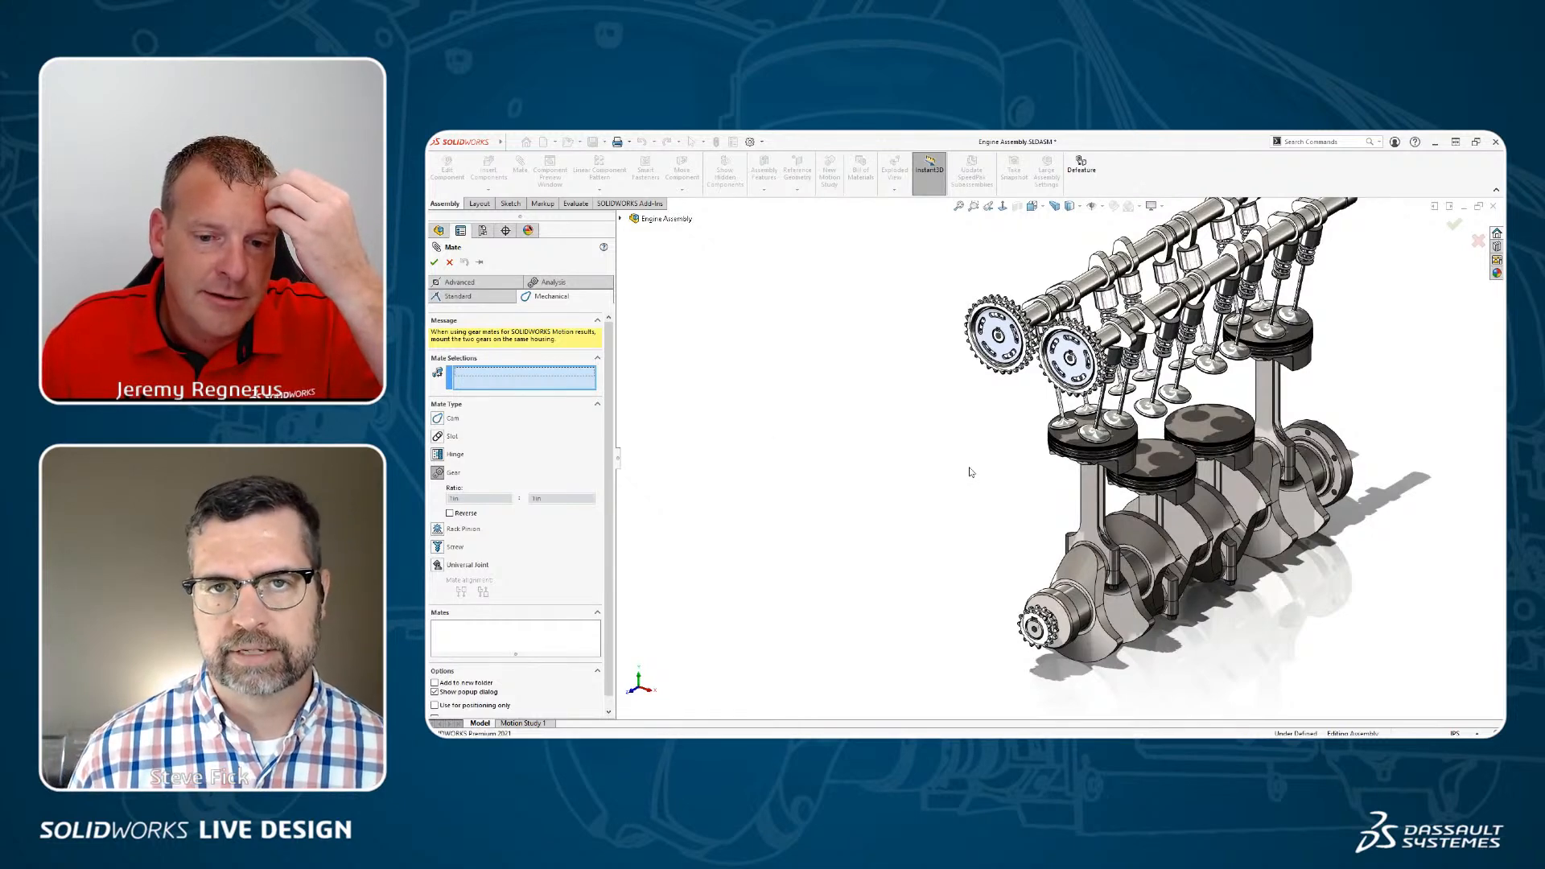
{"action": "key", "text": "Escape"}
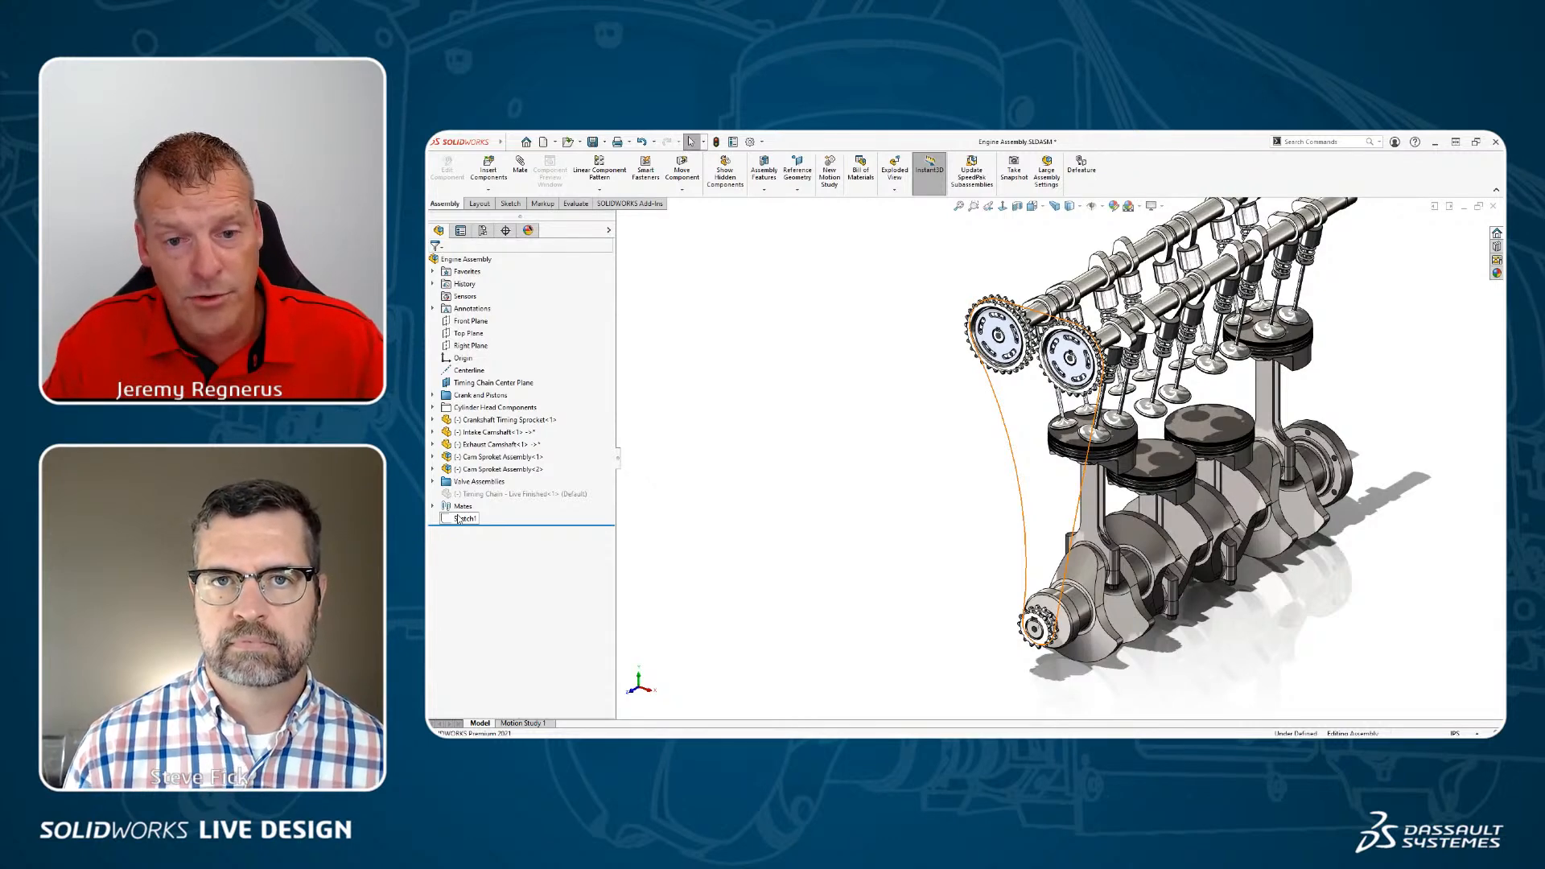
Step: Unsuppress the Crank Lock mate in the Favorites folder to realign the crankshaft, and suppress it again
{"action": "left_click", "coordinate": [433, 271]}
{"action": "left_click", "coordinate": [507, 284]}
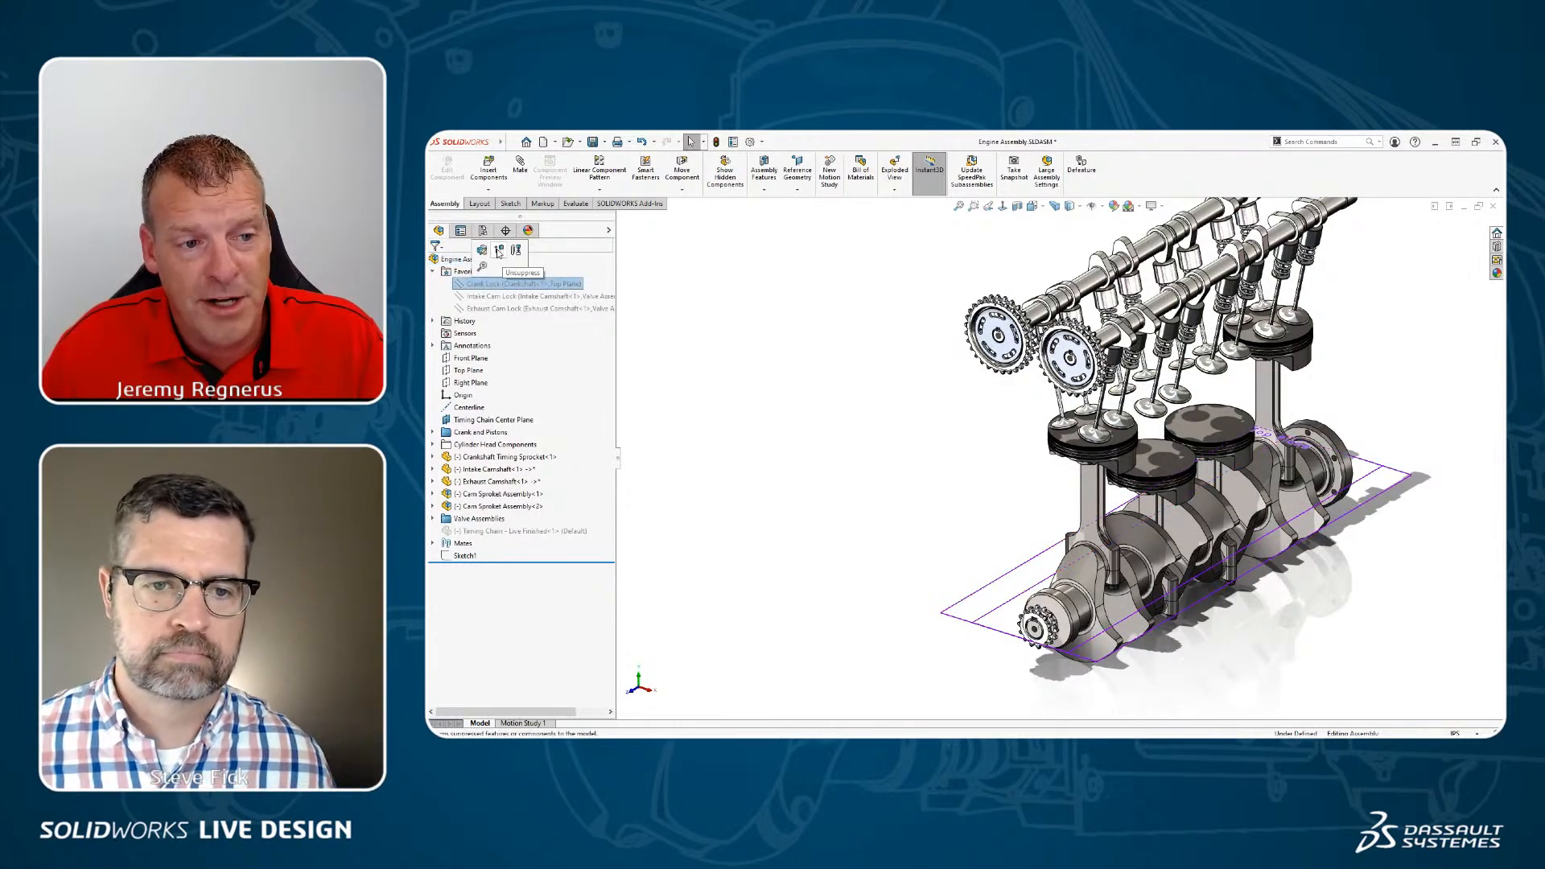
{"action": "left_click", "coordinate": [499, 251]}
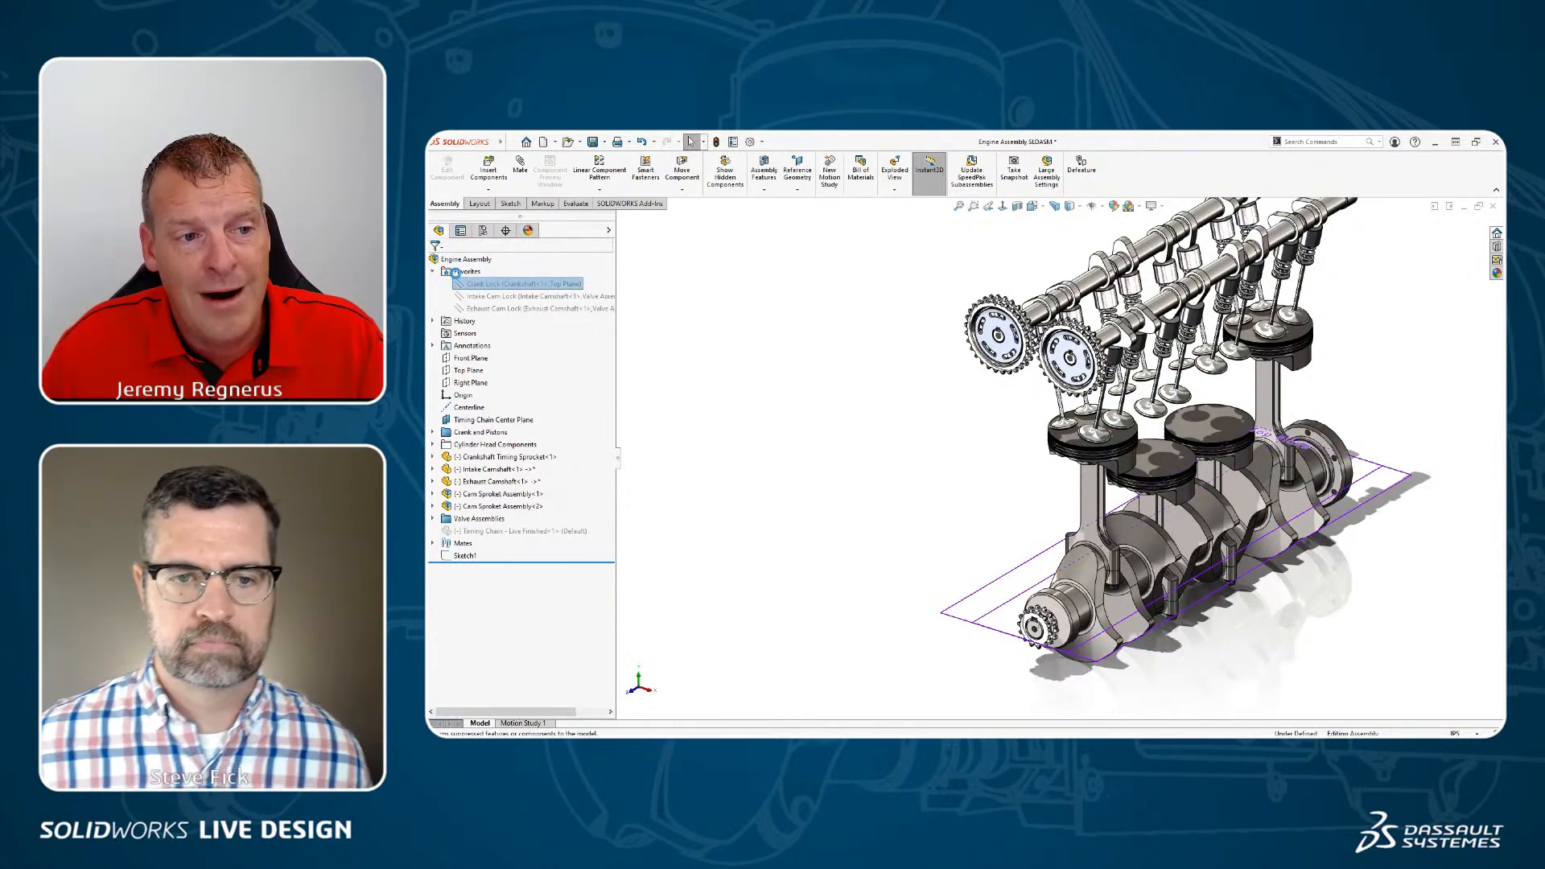
{"action": "left_click", "coordinate": [508, 286]}
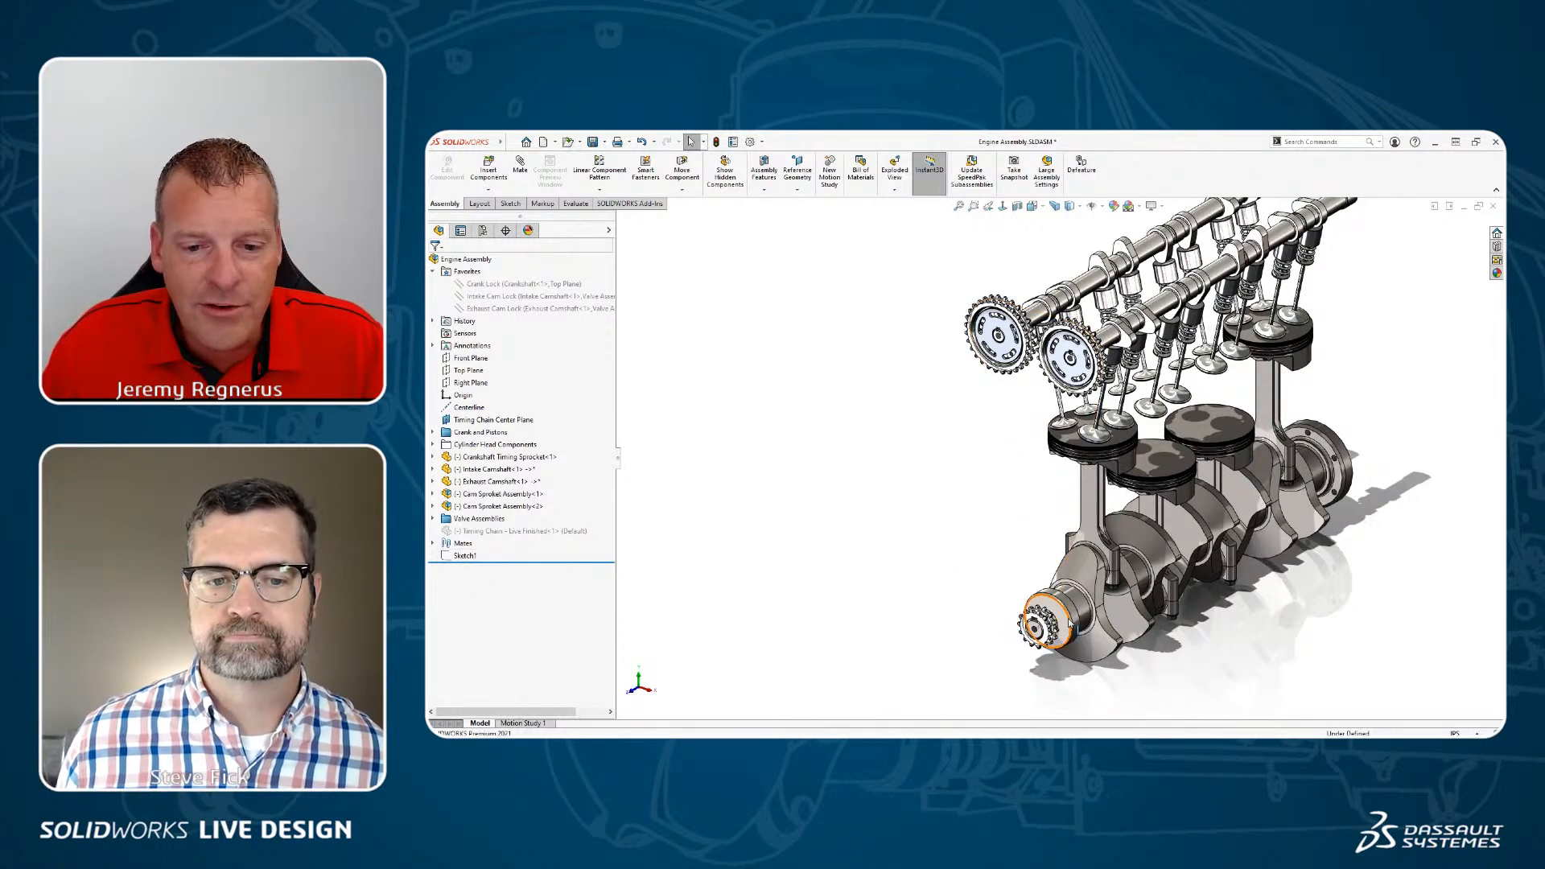
Step: Add a Gear mate with Reverse enabled between the pitch diameter circles of the crankshaft sprocket and Cam Sproket Assembly<2>
{"action": "scroll", "coordinate": [1070, 624], "scroll_direction": "down", "scroll_amount": 2}
{"action": "left_click", "coordinate": [1038, 535]}
{"action": "scroll", "coordinate": [876, 425], "scroll_direction": "up", "scroll_amount": 3}
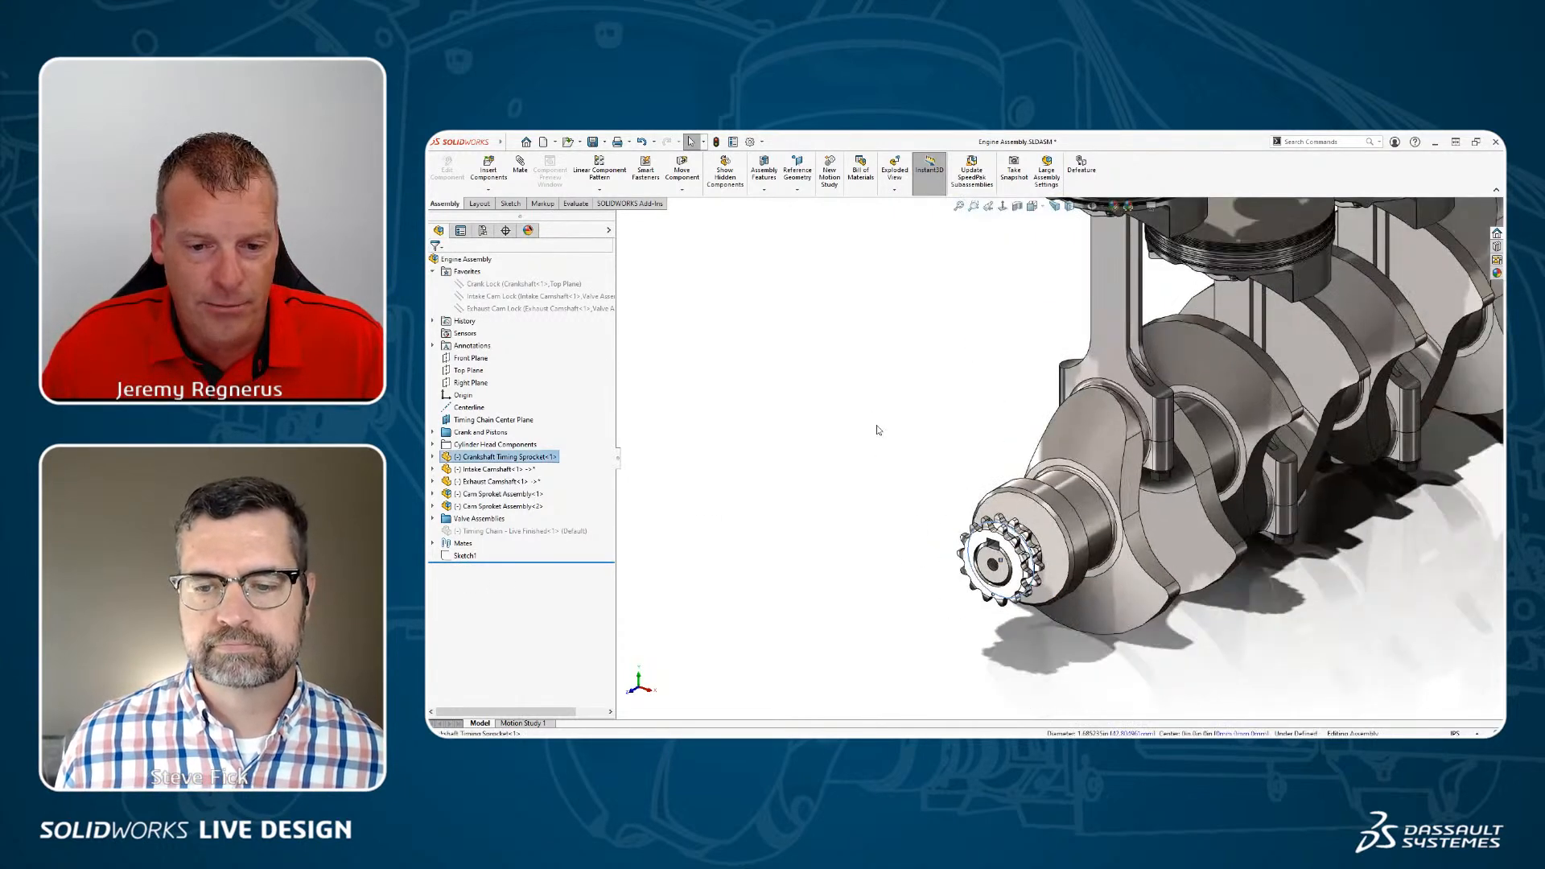
{"action": "scroll", "coordinate": [994, 272], "scroll_direction": "down", "scroll_amount": 3}
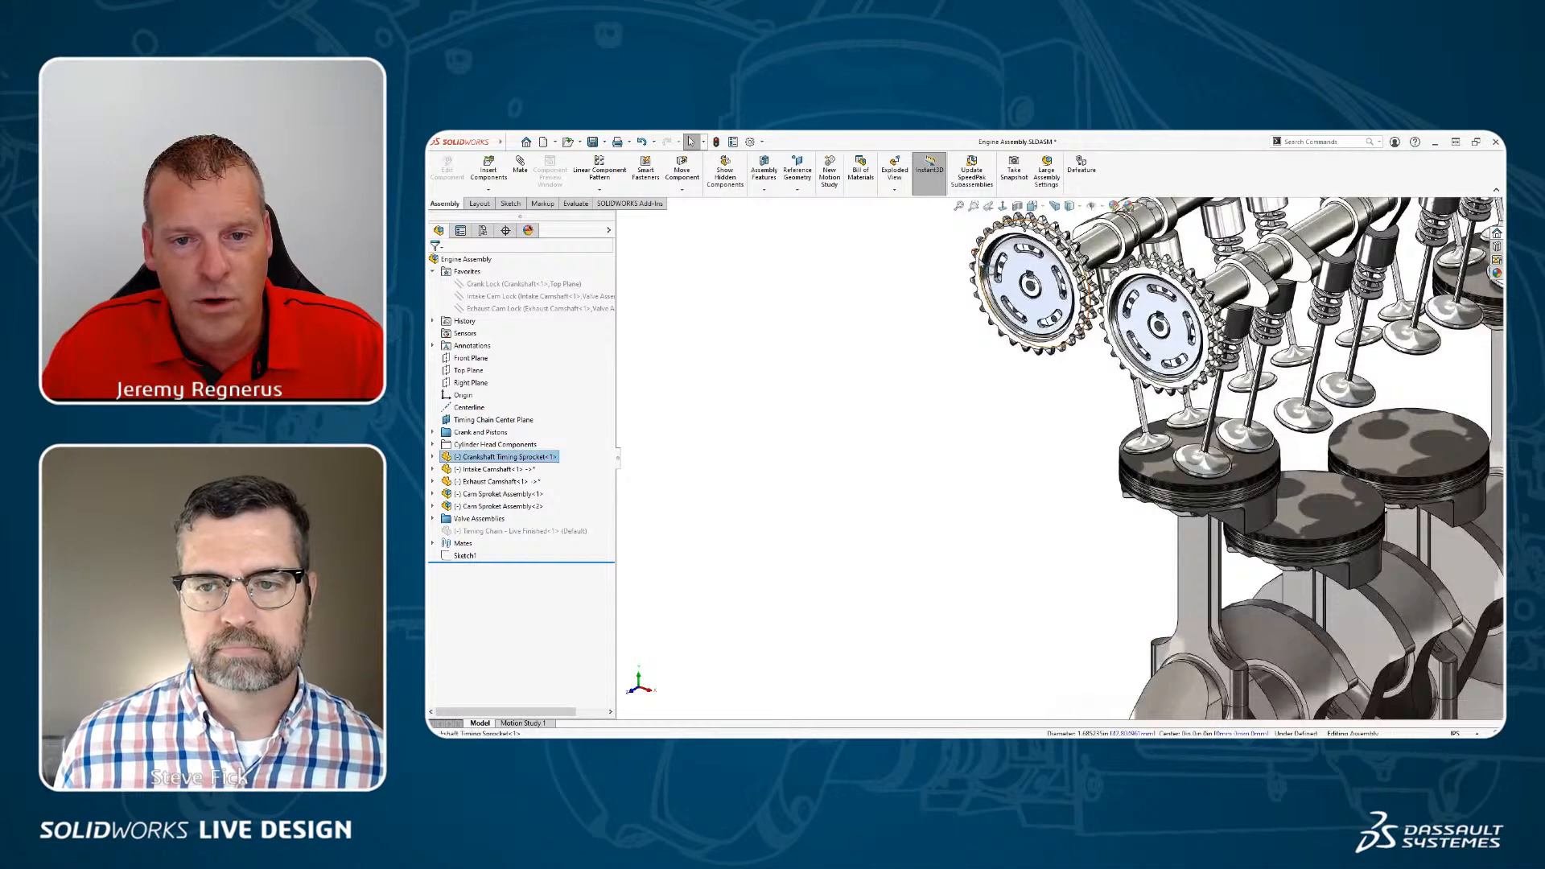
{"action": "left_click", "coordinate": [988, 270], "text": "ctrl"}
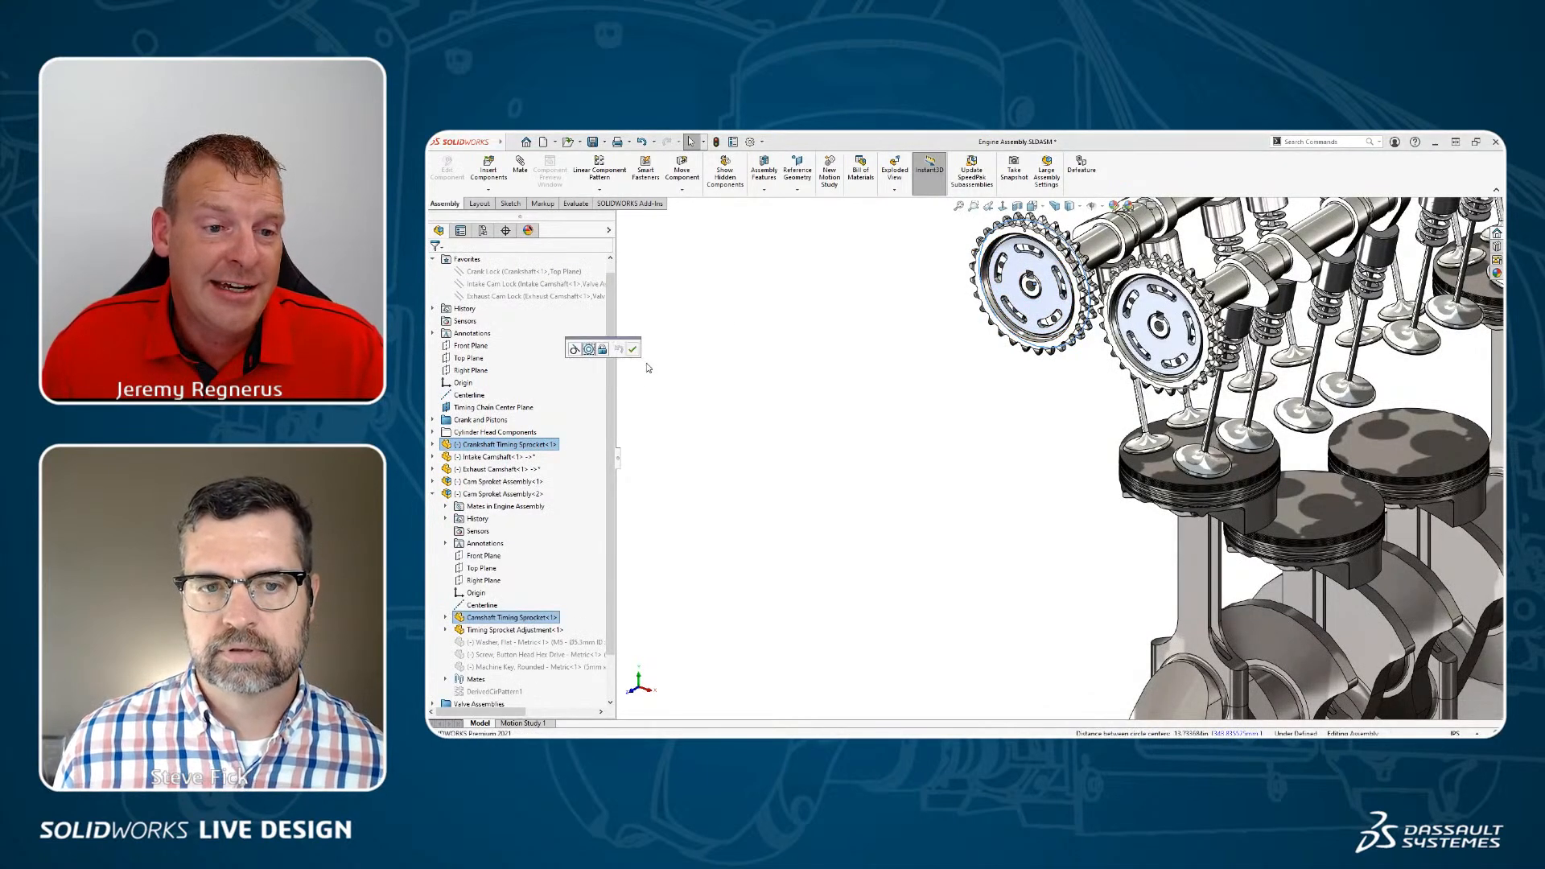
{"action": "left_click", "coordinate": [552, 298]}
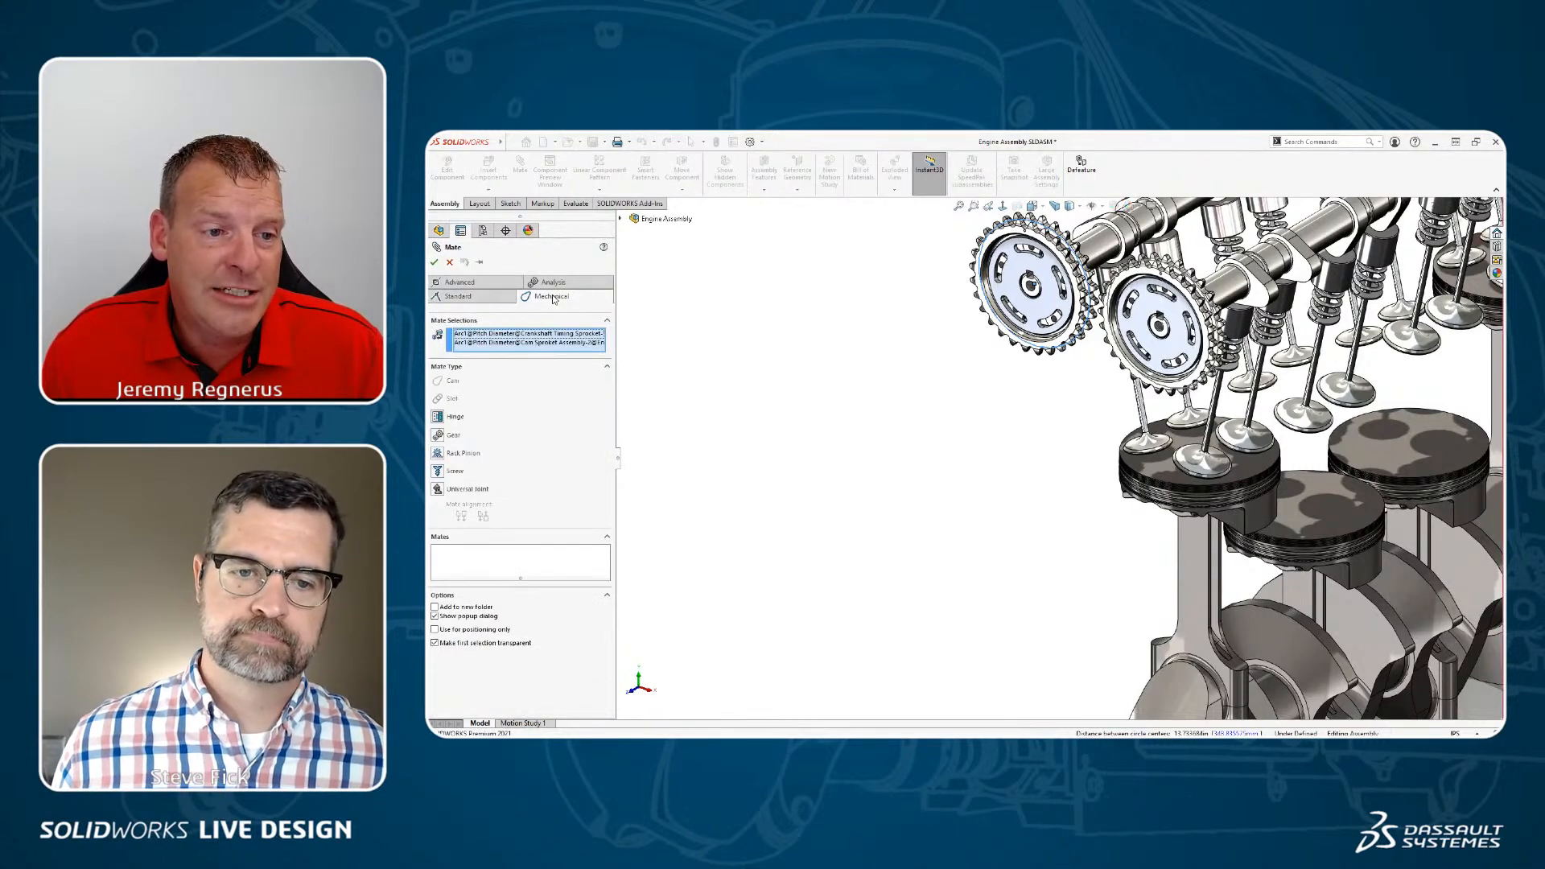
{"action": "left_click", "coordinate": [440, 435]}
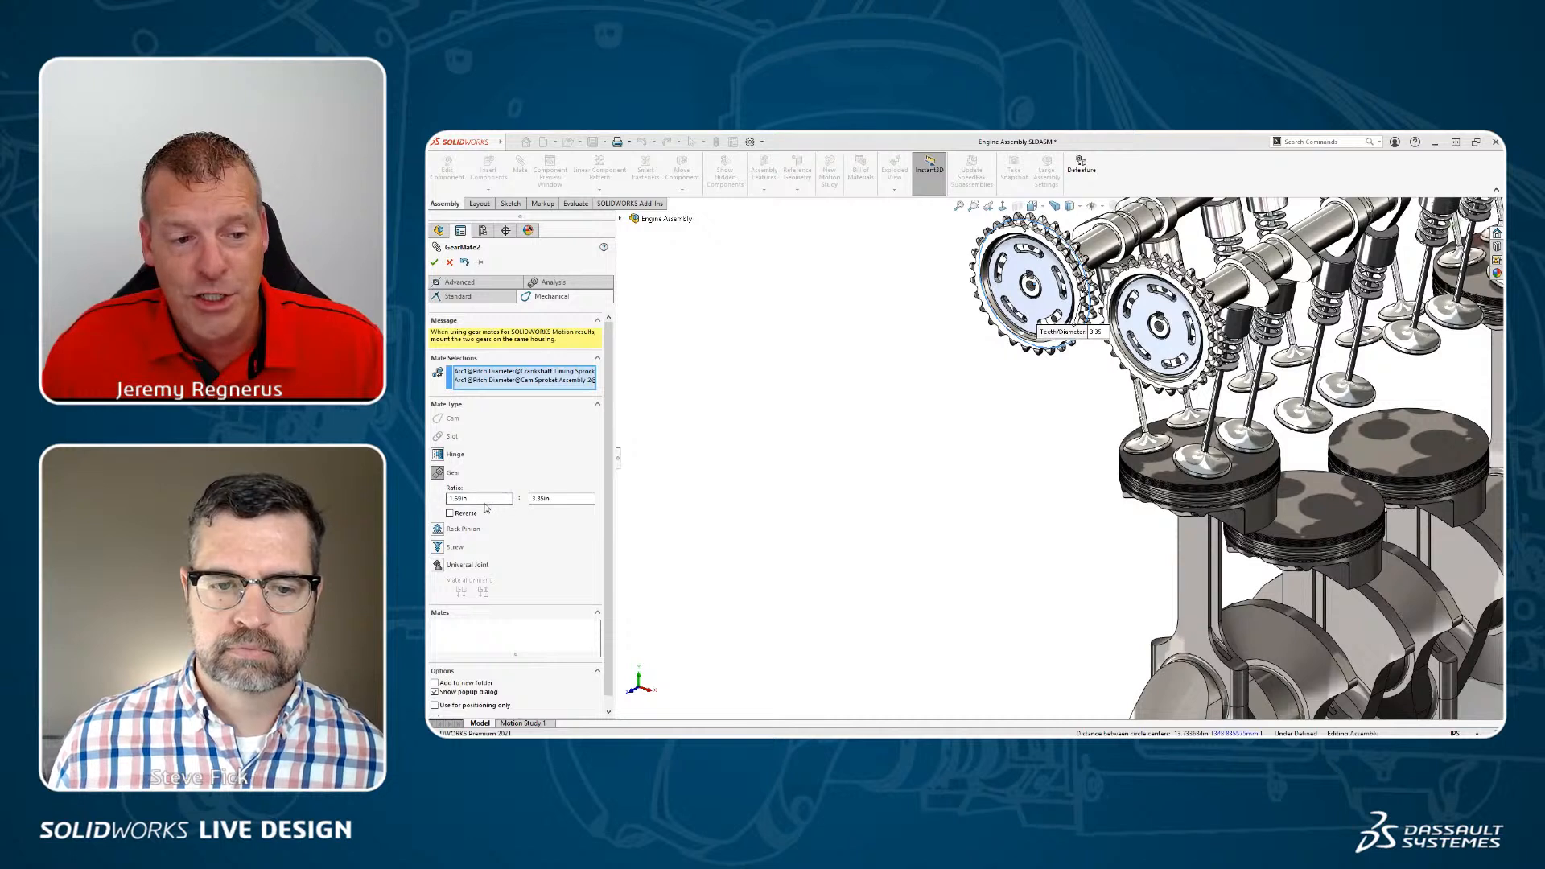
{"action": "left_click", "coordinate": [451, 514]}
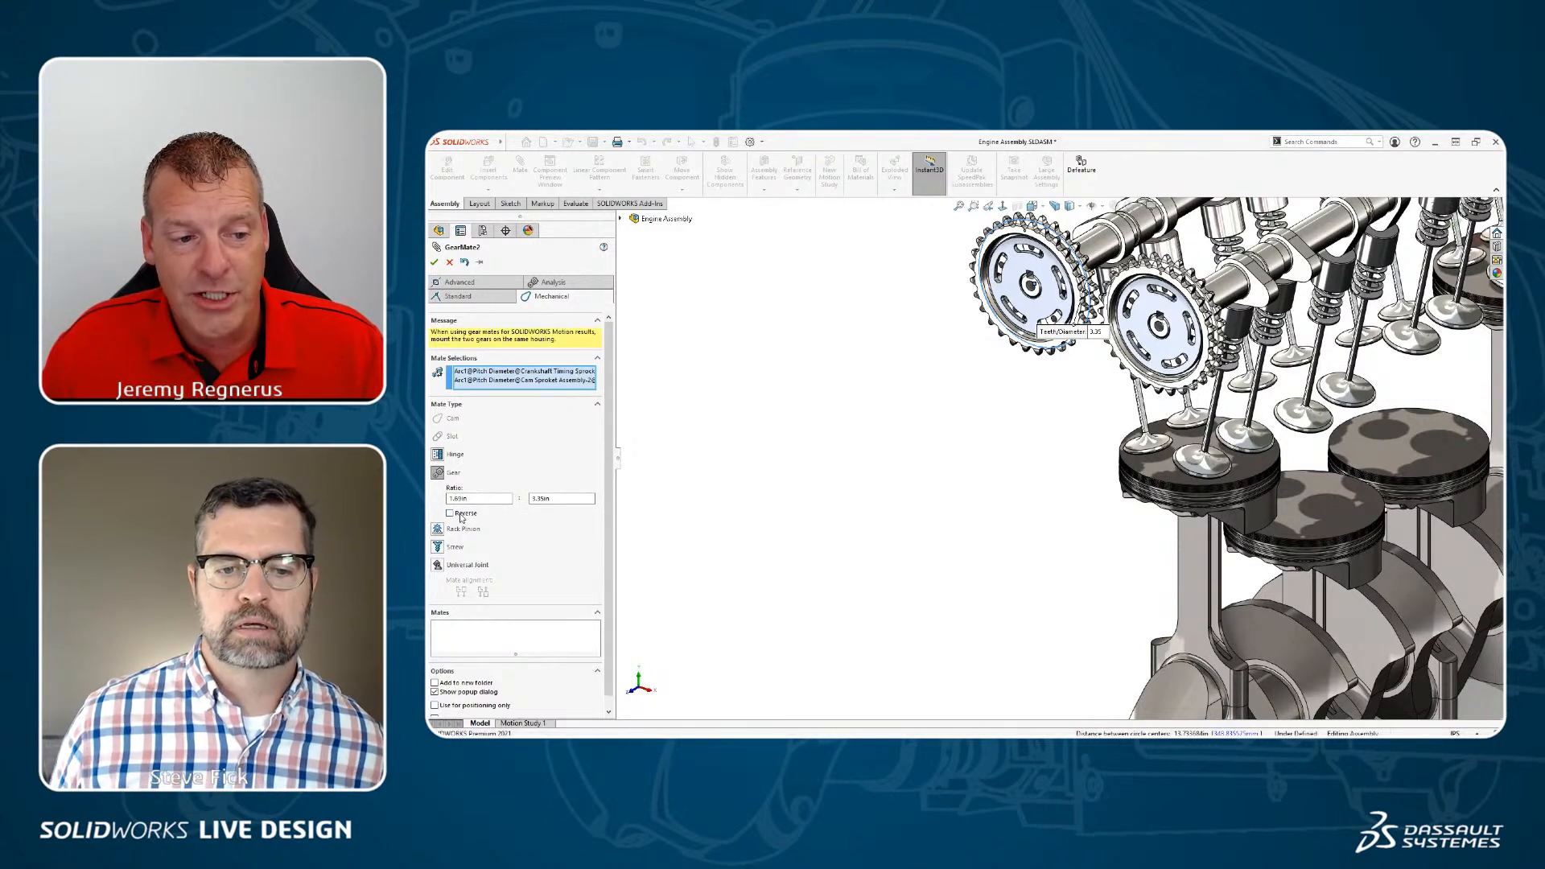
{"action": "left_click", "coordinate": [434, 262]}
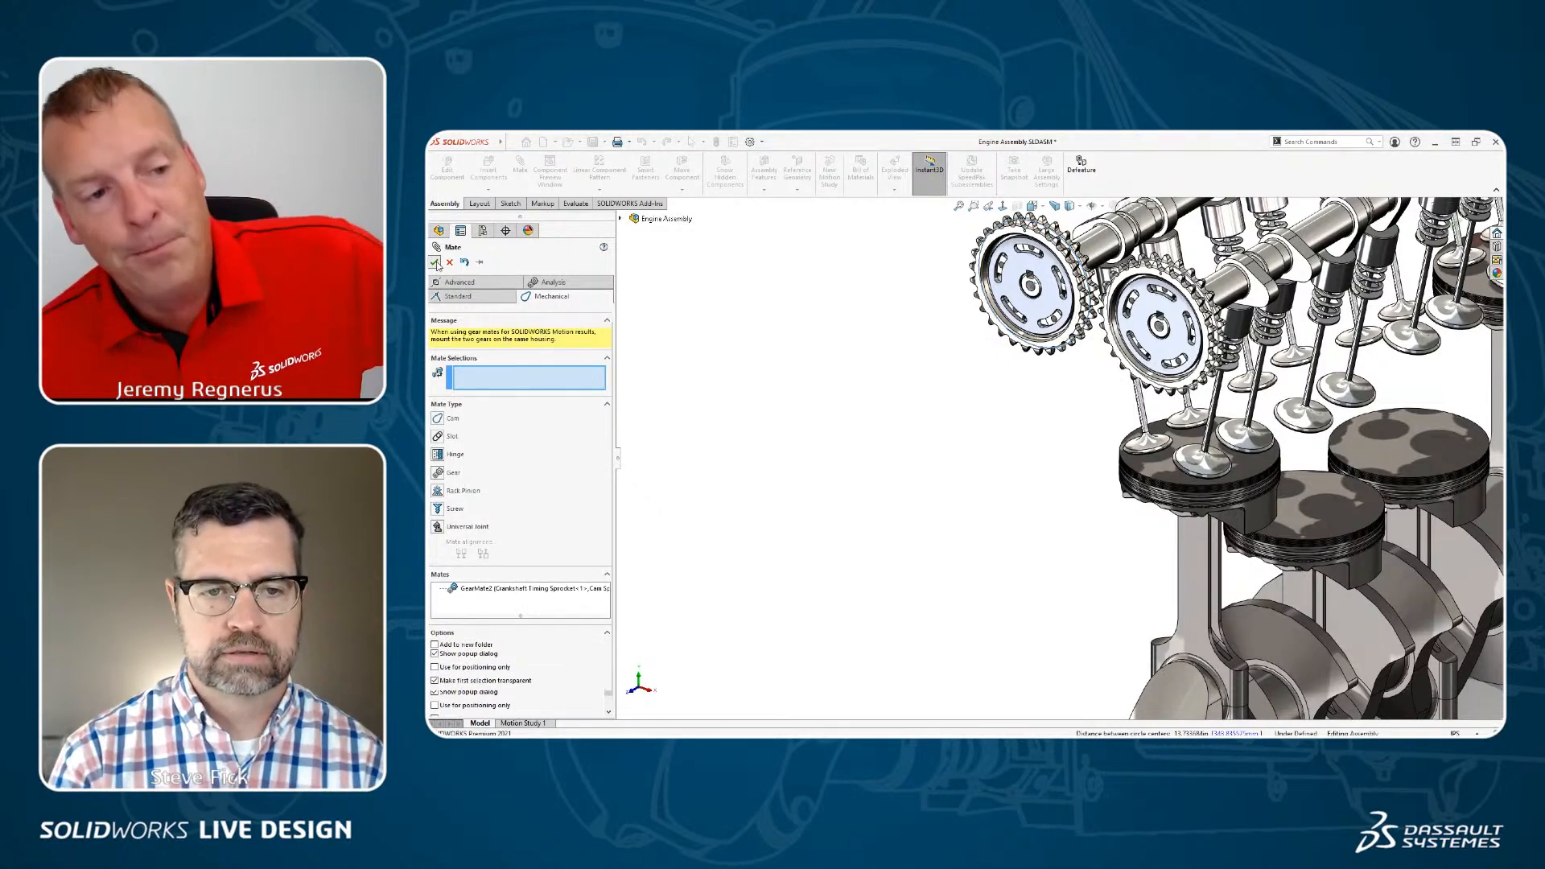
{"action": "left_click", "coordinate": [435, 263]}
Step: Rotate the crankshaft to test the gear-driven motion, and unsuppress the Crank Lock mate to hold it in its starting position
{"action": "scroll", "coordinate": [922, 434], "scroll_direction": "up", "scroll_amount": 4}
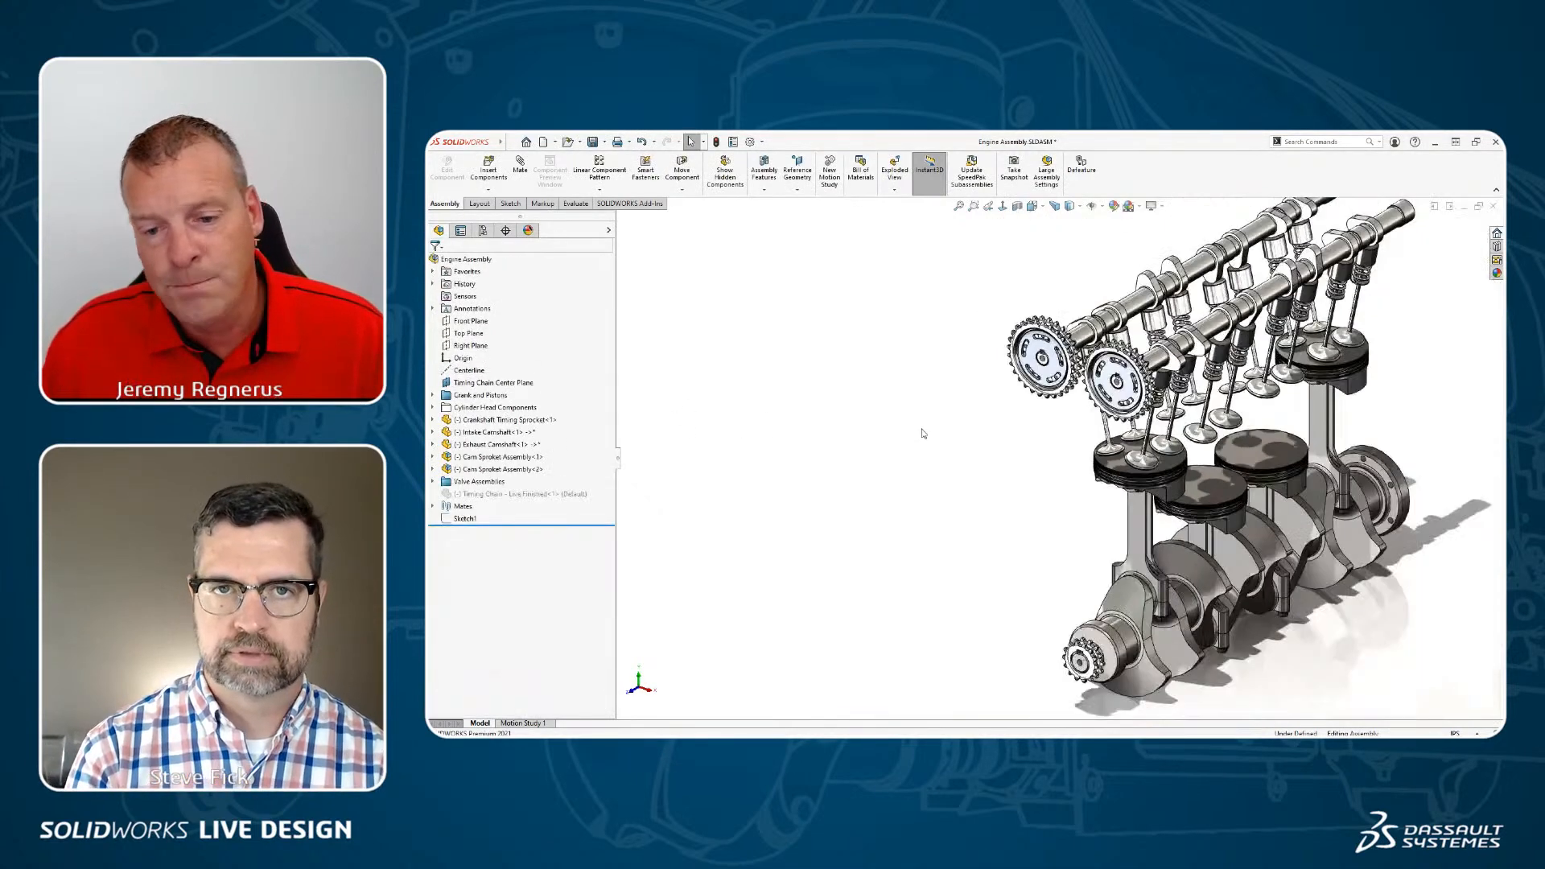
{"action": "scroll", "coordinate": [1287, 608], "scroll_direction": "down", "scroll_amount": 3}
{"action": "left_click", "coordinate": [435, 271]}
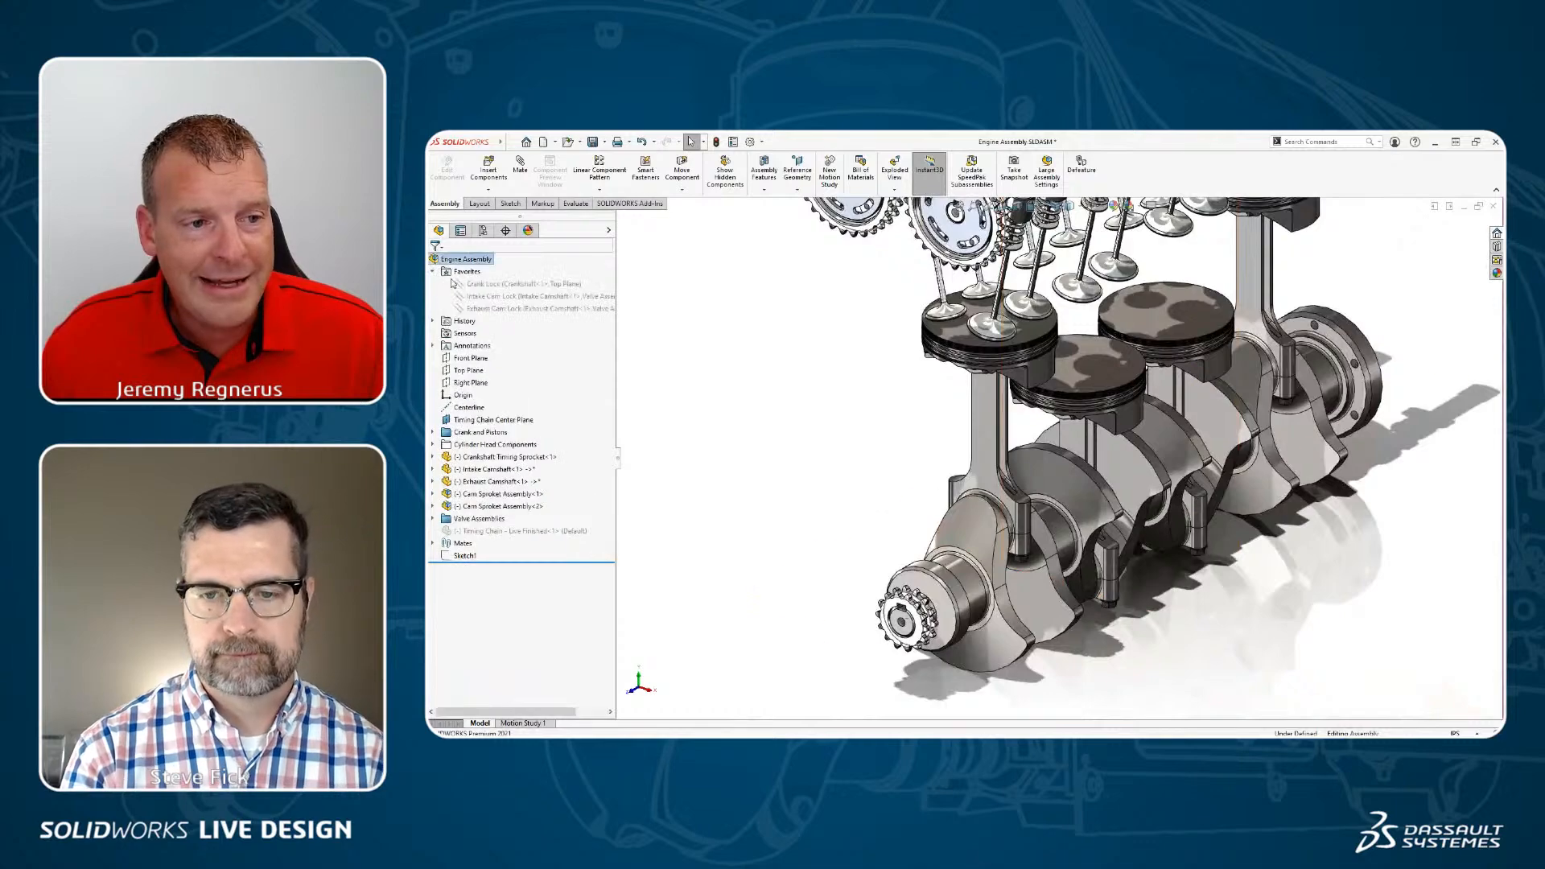
{"action": "left_click", "coordinate": [995, 524]}
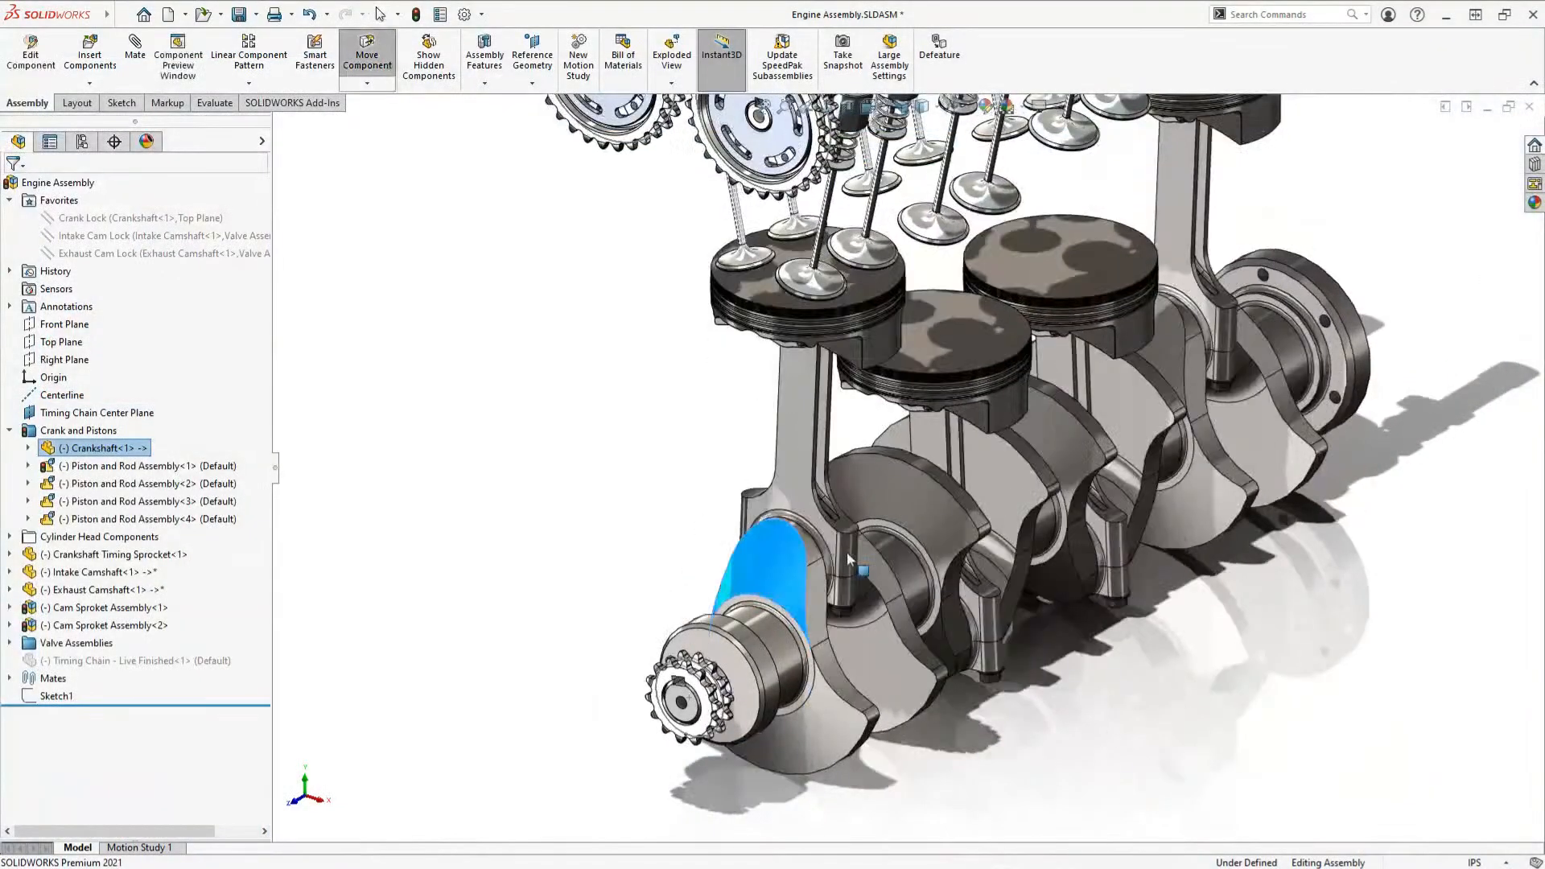
{"action": "left_click_drag", "start_coordinate": [847, 554], "coordinate": [854, 555]}
{"action": "left_click", "coordinate": [541, 459]}
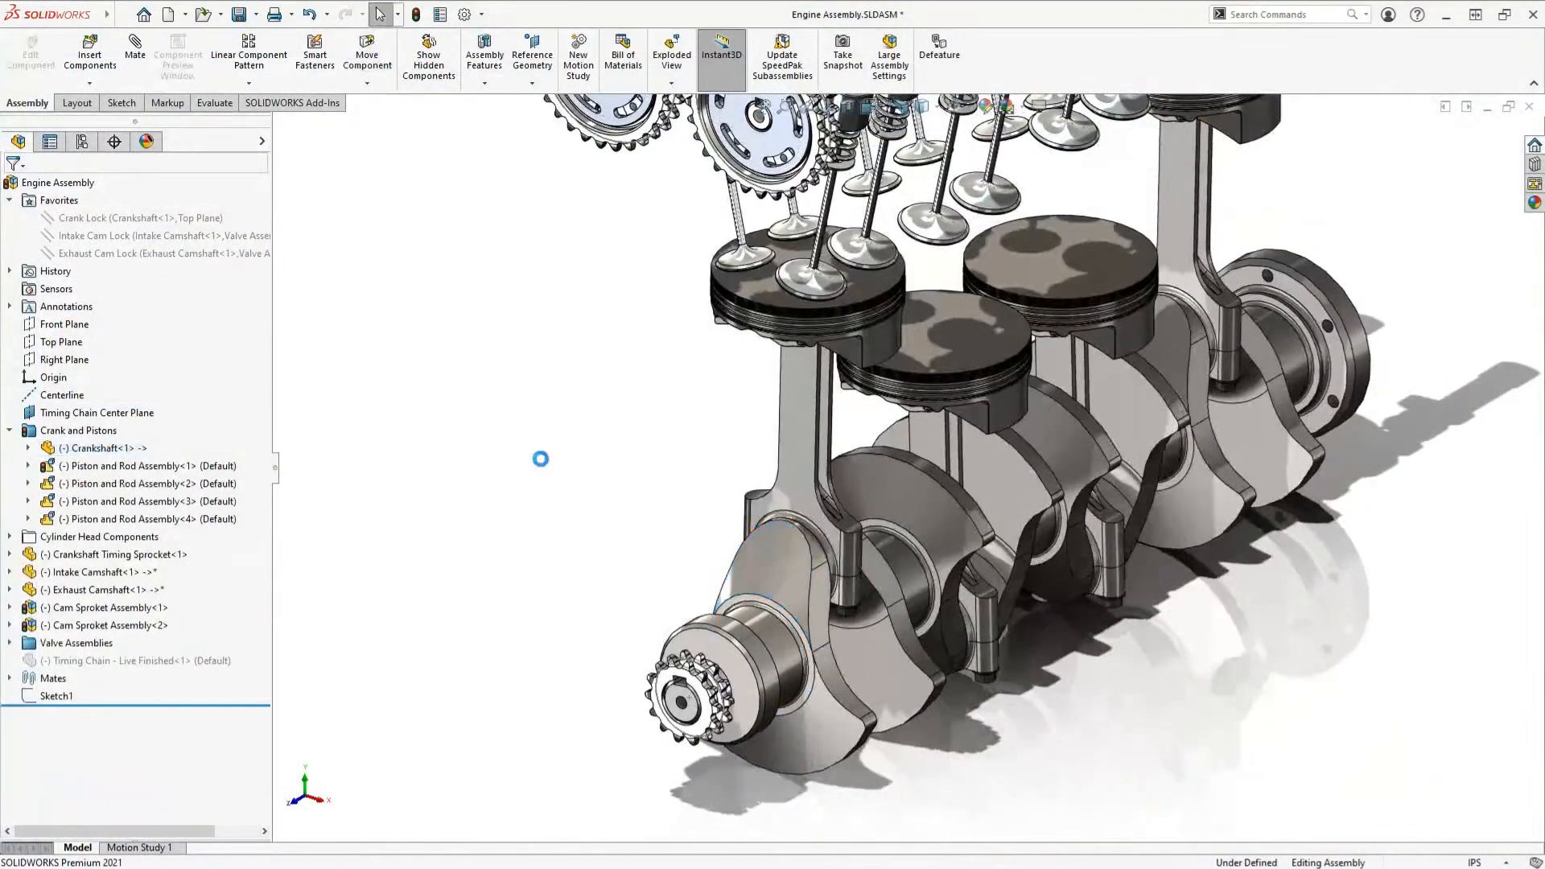
{"action": "left_click", "coordinate": [132, 218]}
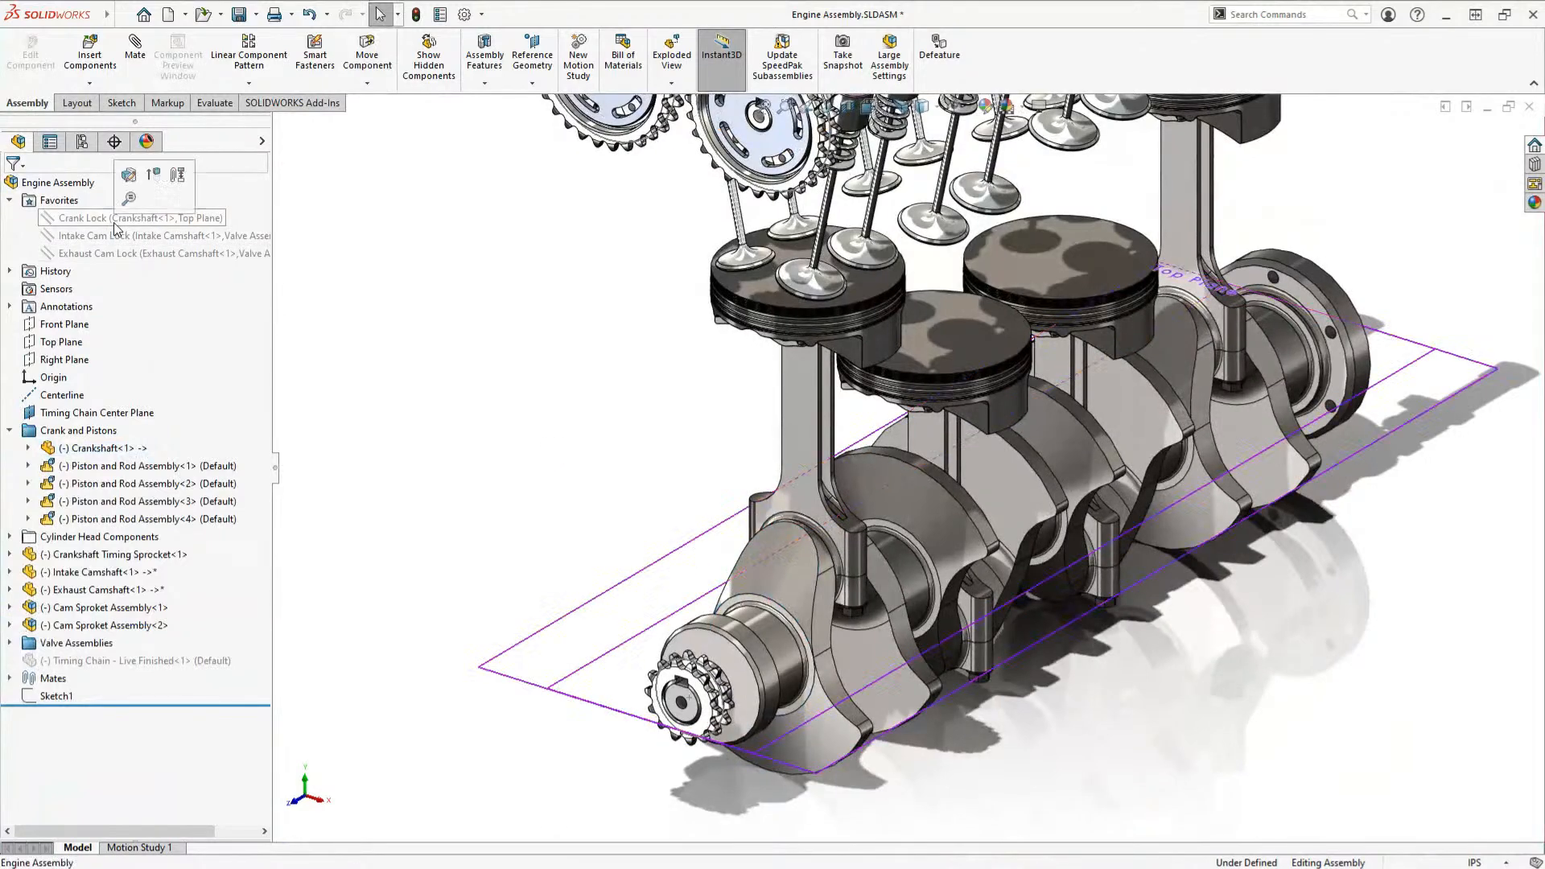
{"action": "left_click", "coordinate": [456, 352]}
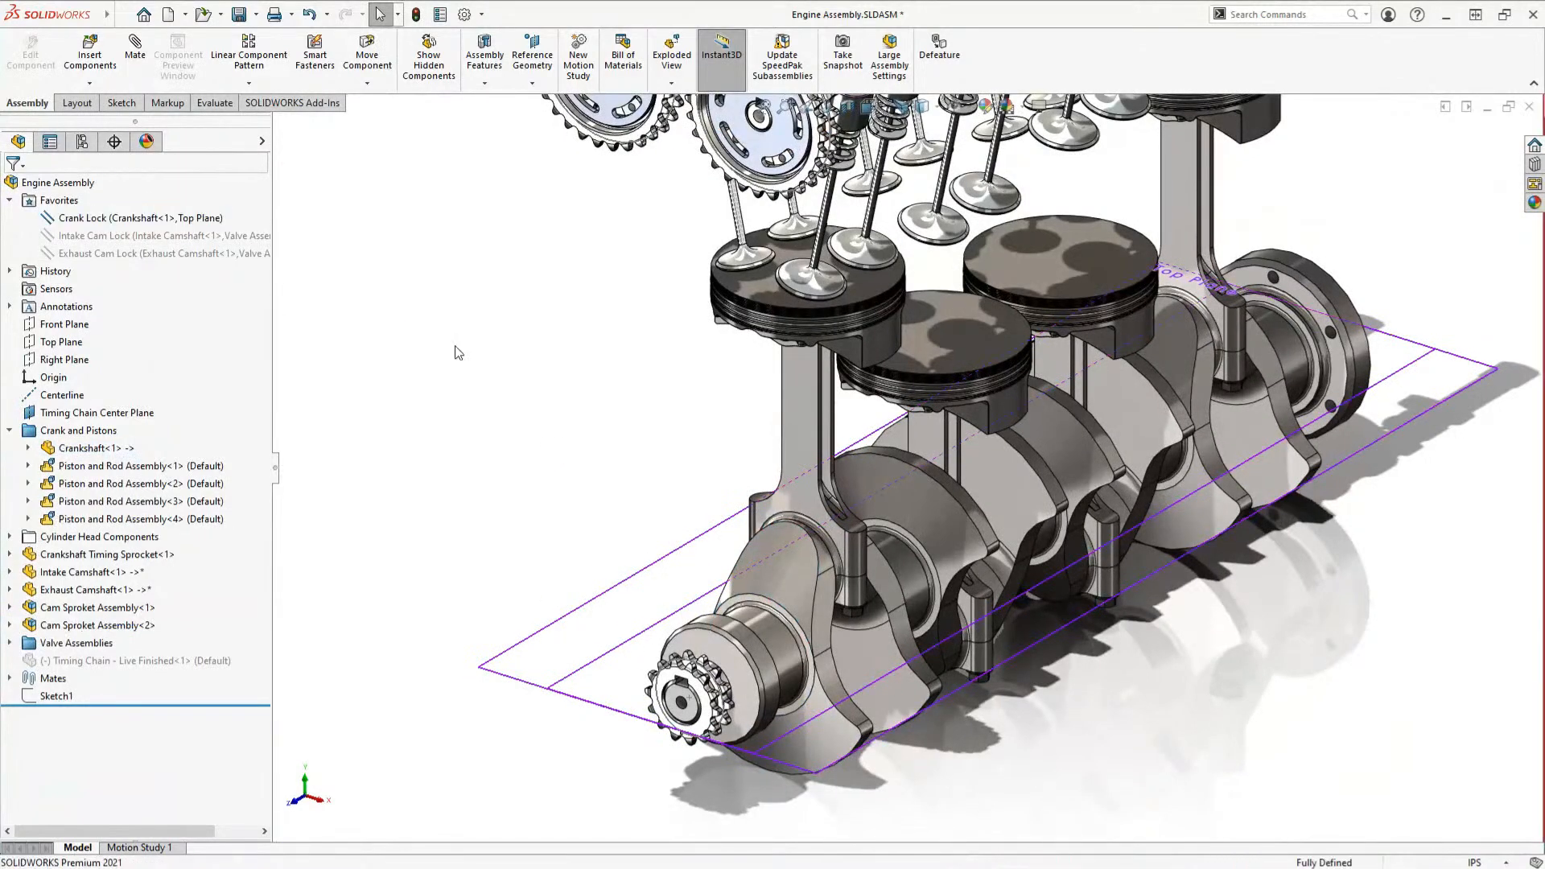
Step: Insert the Roller Chain Pin Link and Roller Chain Roller Link parts below the crankshaft timing sprocket
{"action": "scroll", "coordinate": [587, 476], "scroll_direction": "up", "scroll_amount": 4}
{"action": "scroll", "coordinate": [884, 628], "scroll_direction": "down", "scroll_amount": 3}
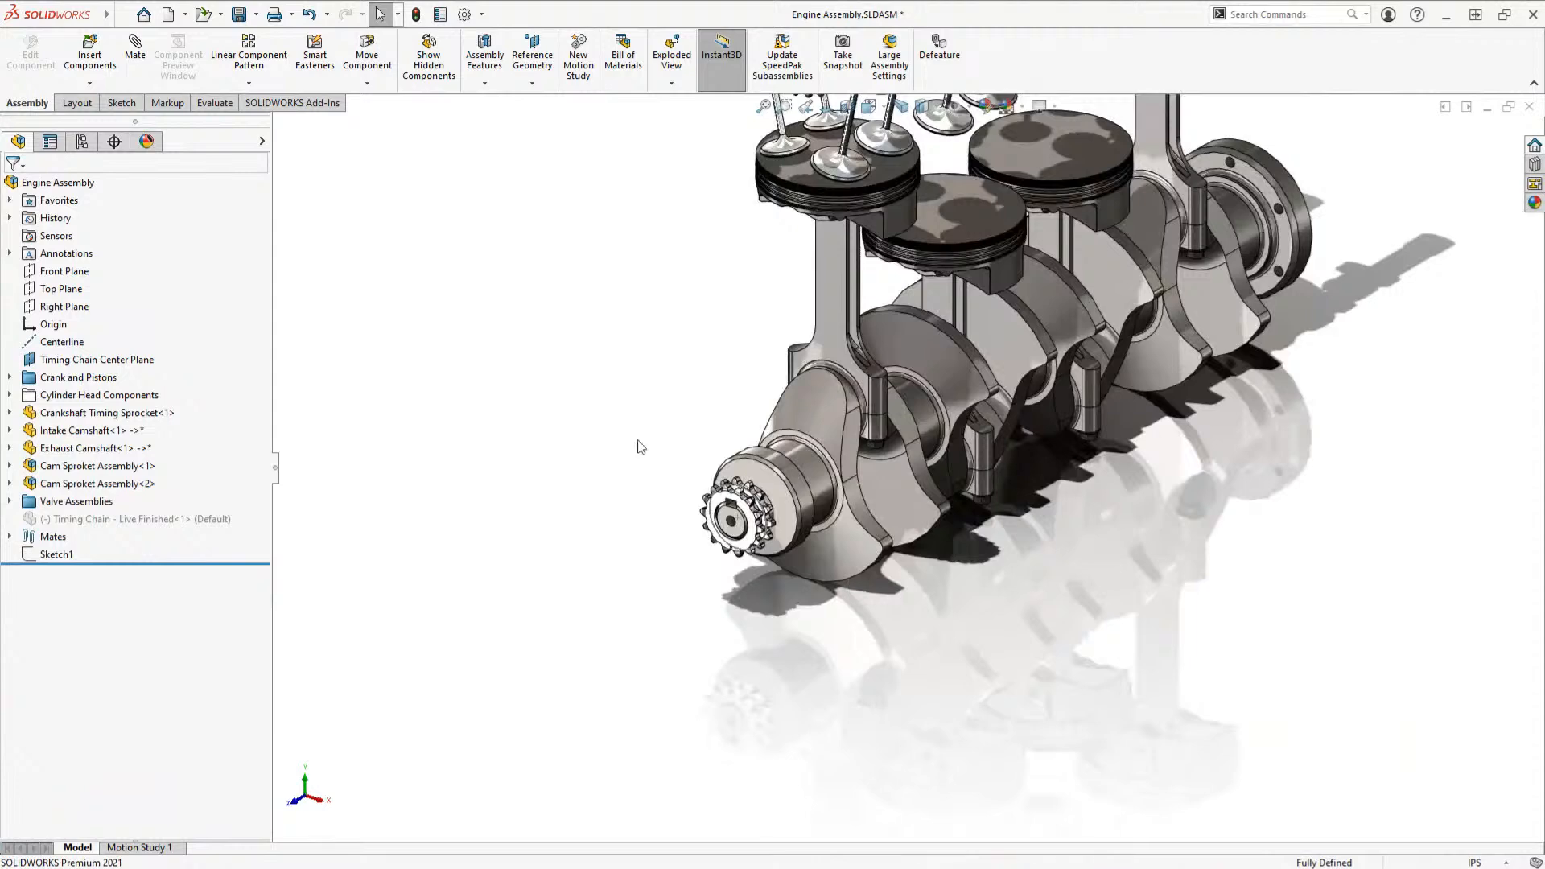
{"action": "key", "text": "i"}
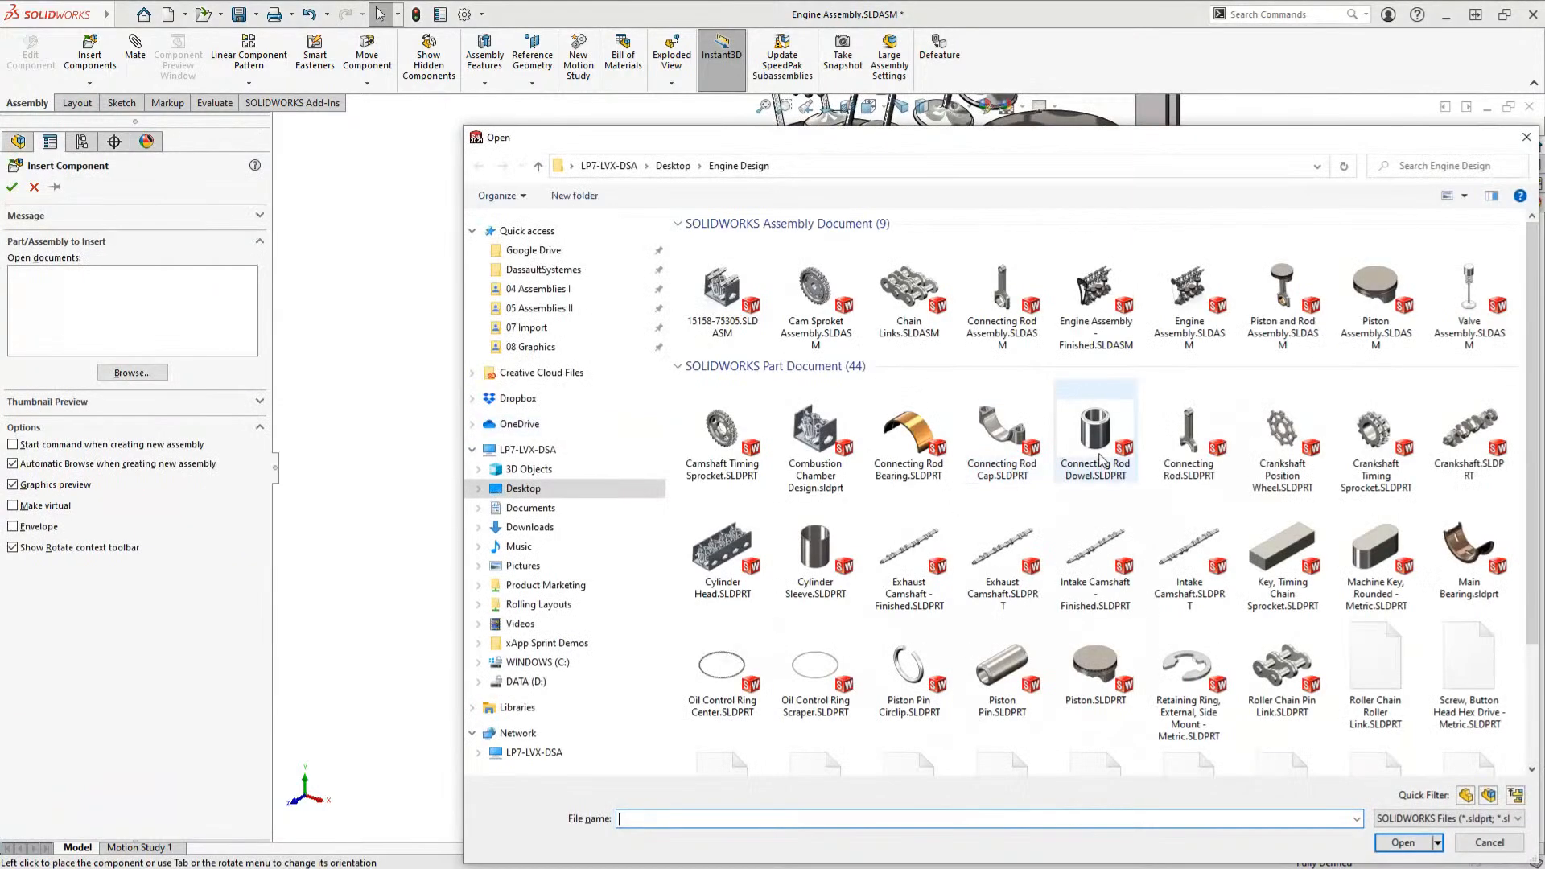
{"action": "left_click", "coordinate": [1366, 690]}
{"action": "left_click", "coordinate": [1290, 670], "text": "ctrl"}
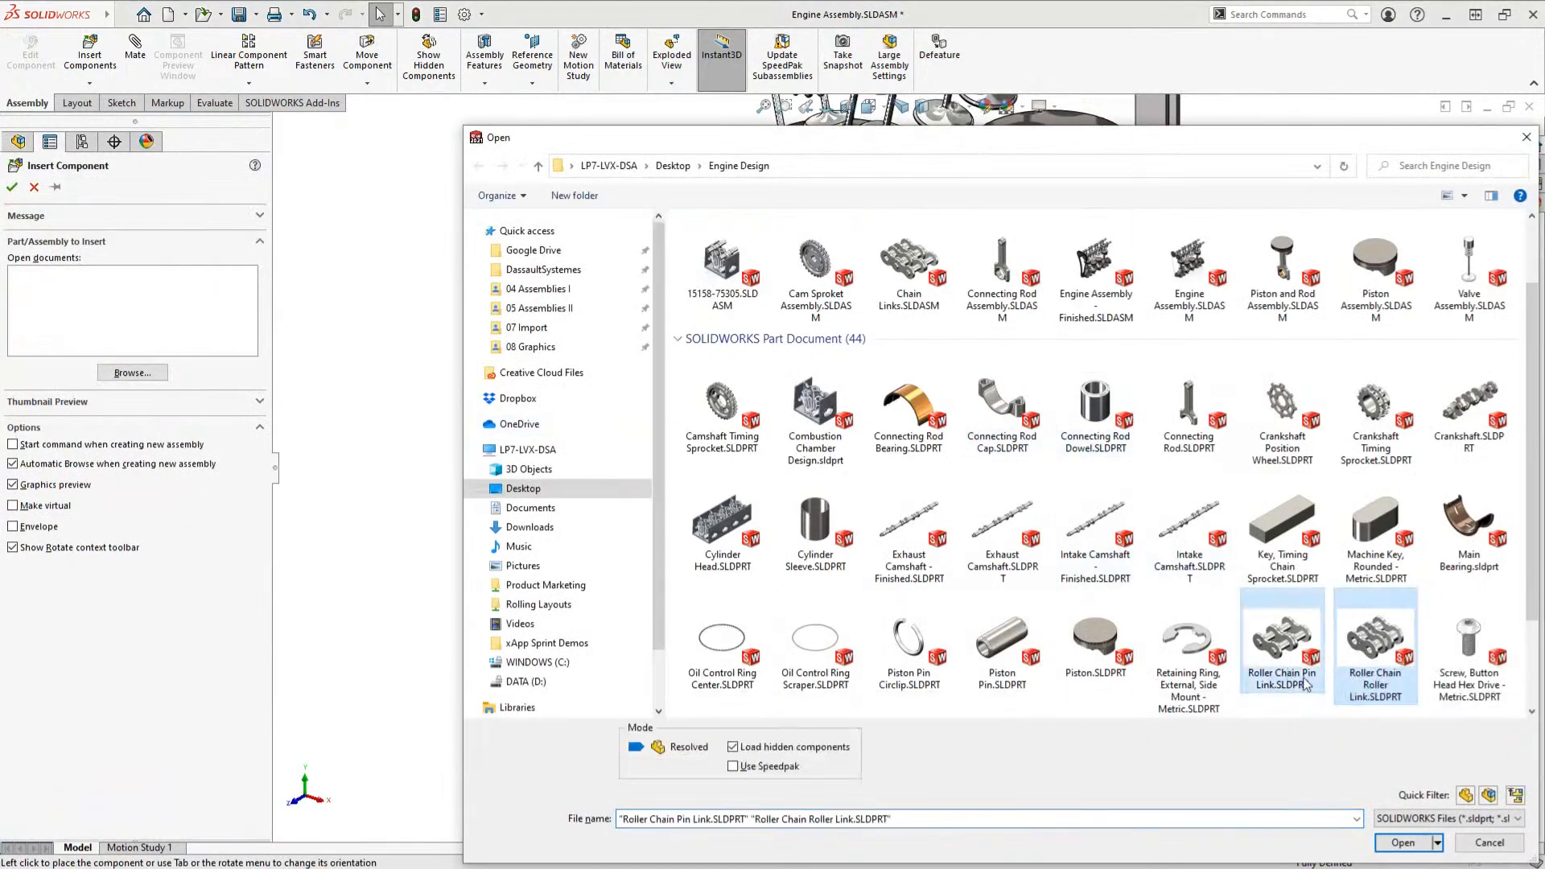
{"action": "left_click", "coordinate": [1403, 842]}
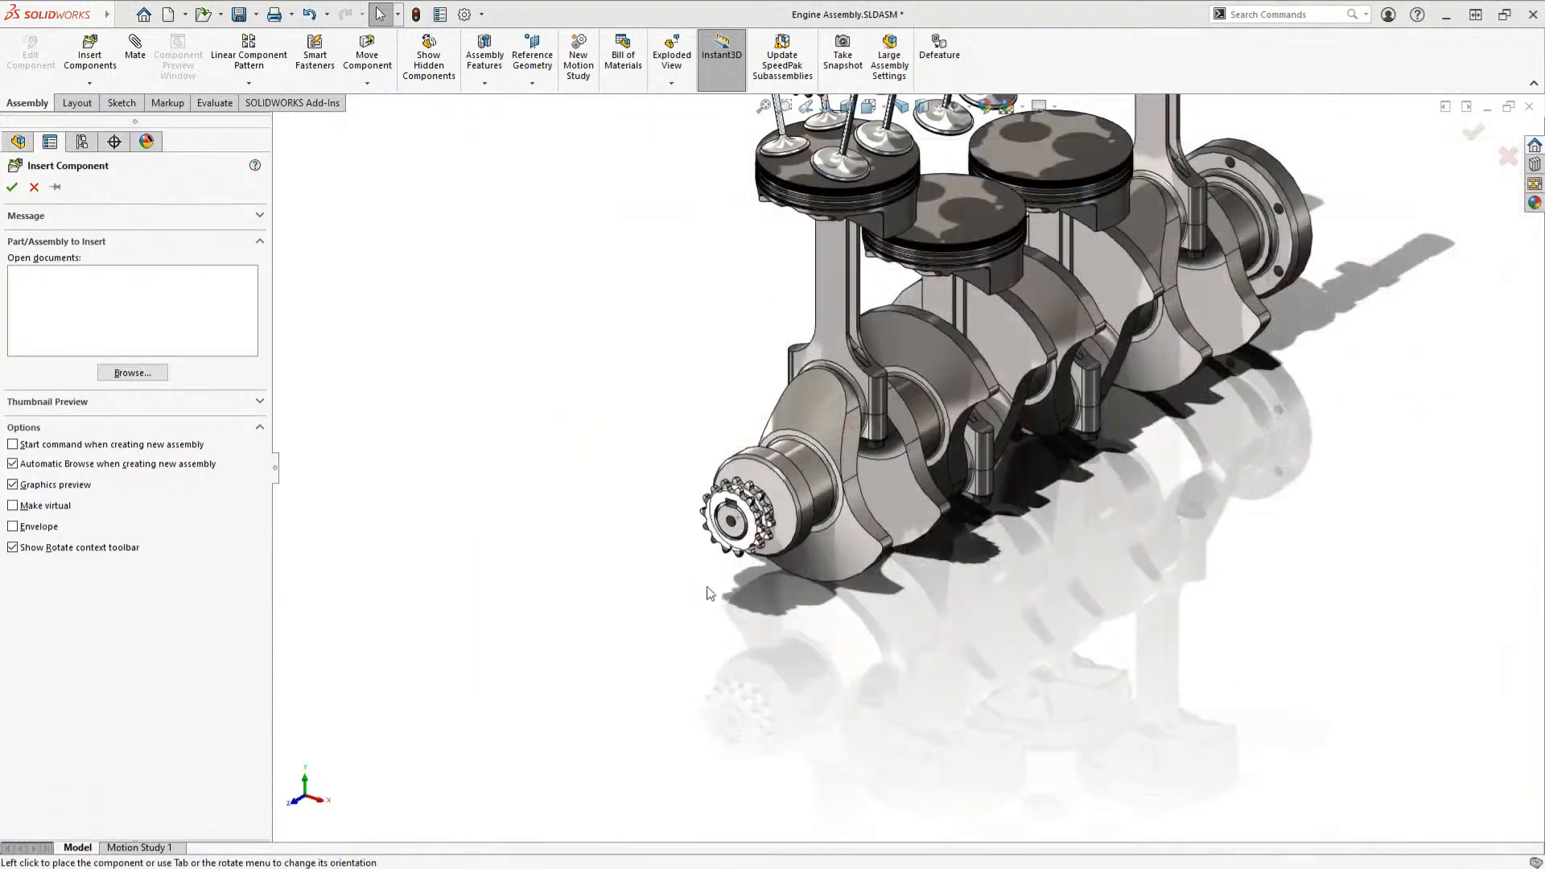
{"action": "left_click", "coordinate": [684, 591]}
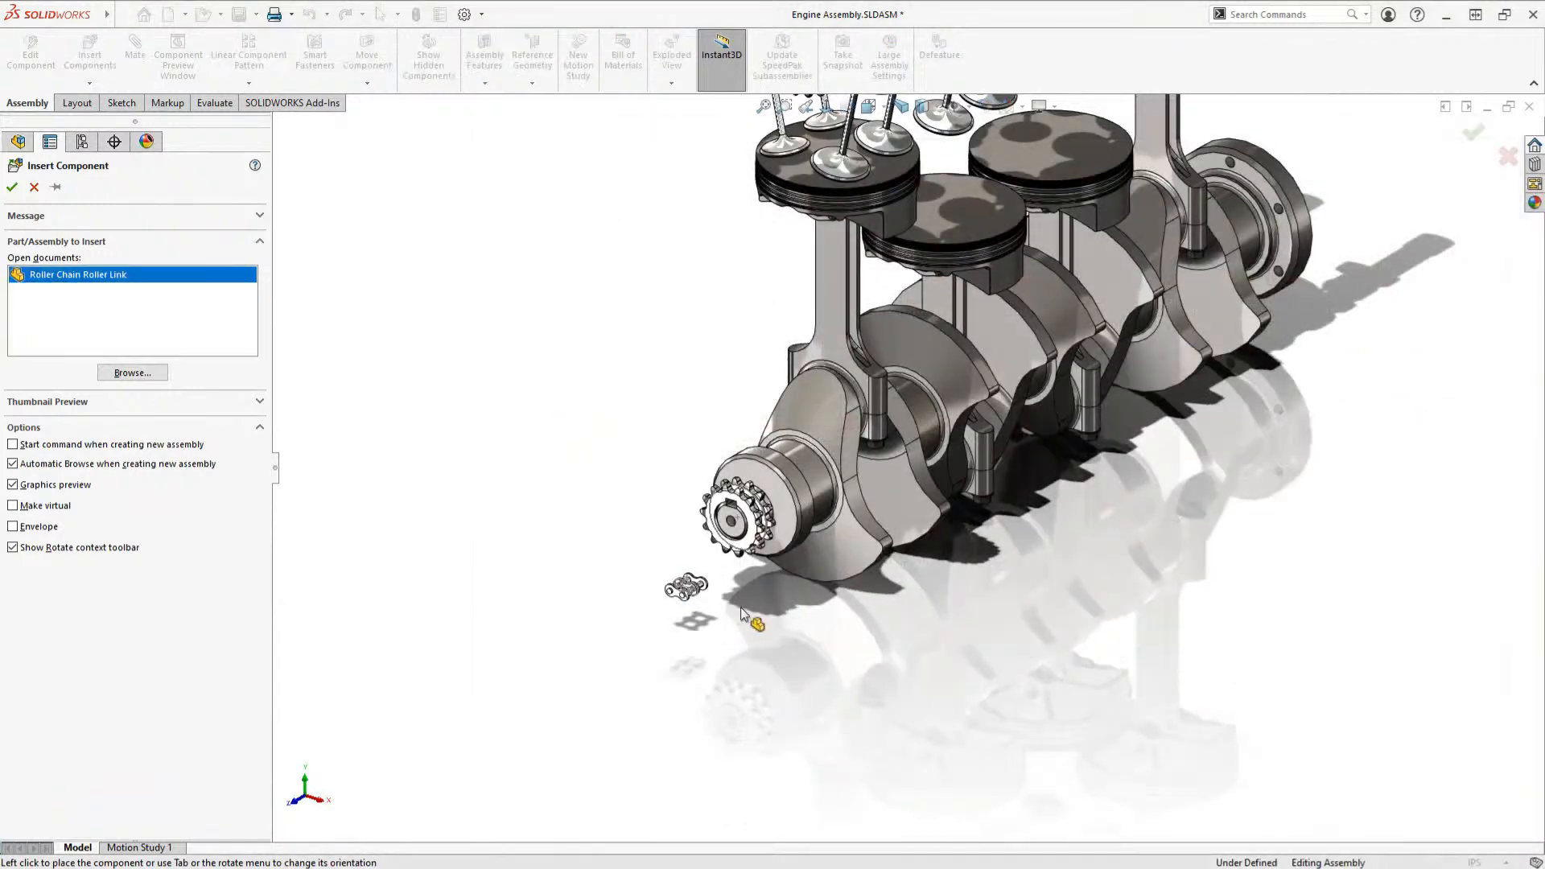
{"action": "left_click", "coordinate": [740, 606]}
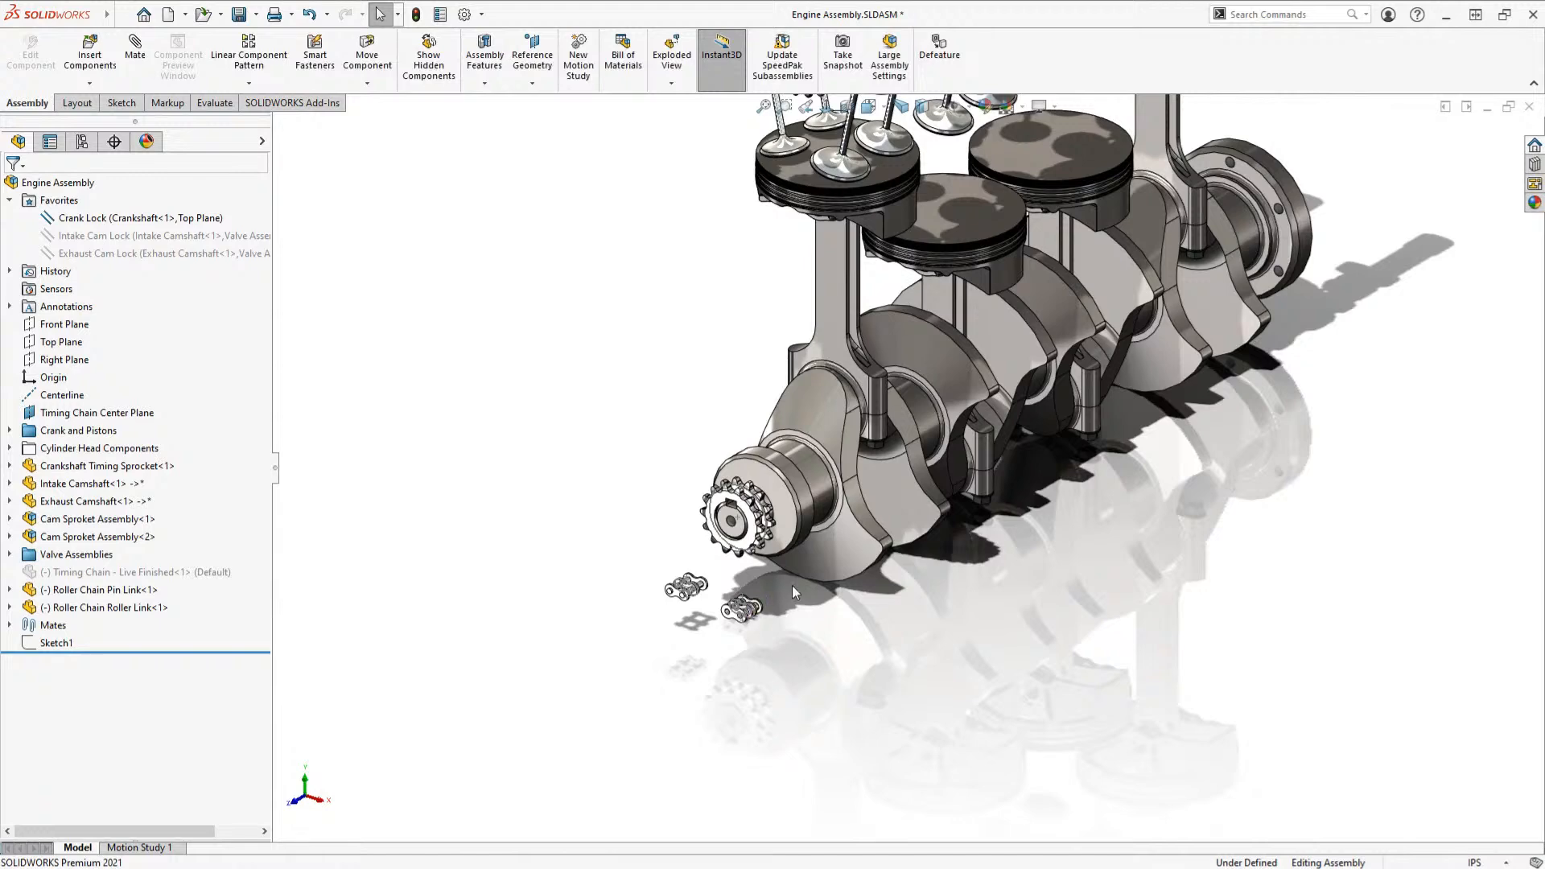
Step: Show Sketch1, the timing chain path around the sprockets
{"action": "scroll", "coordinate": [792, 587], "scroll_direction": "down", "scroll_amount": 4}
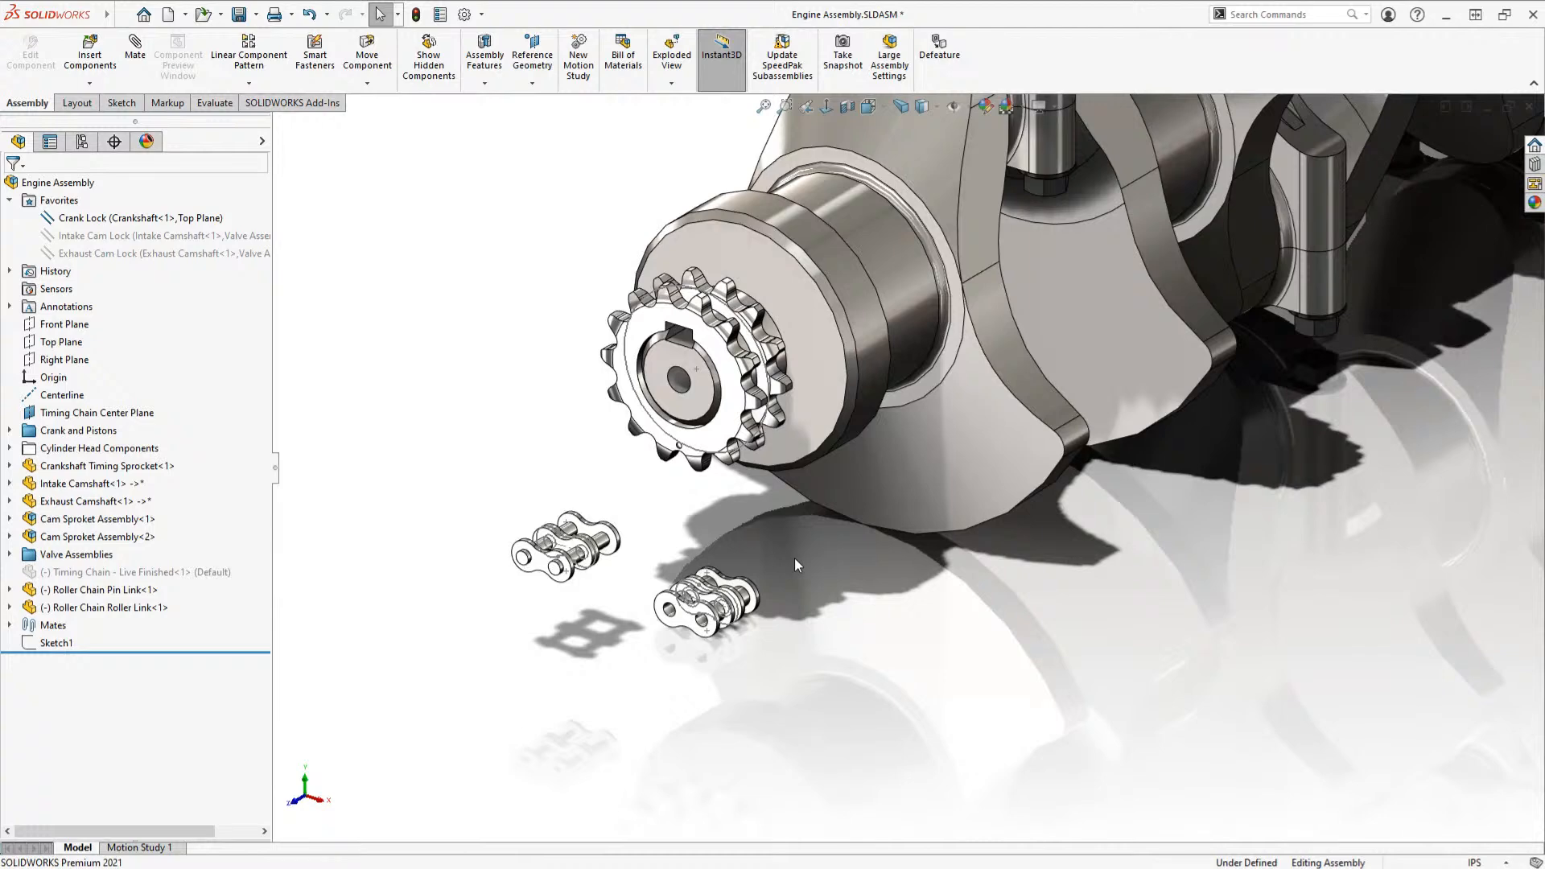
{"action": "scroll", "coordinate": [794, 558], "scroll_direction": "up", "scroll_amount": 3}
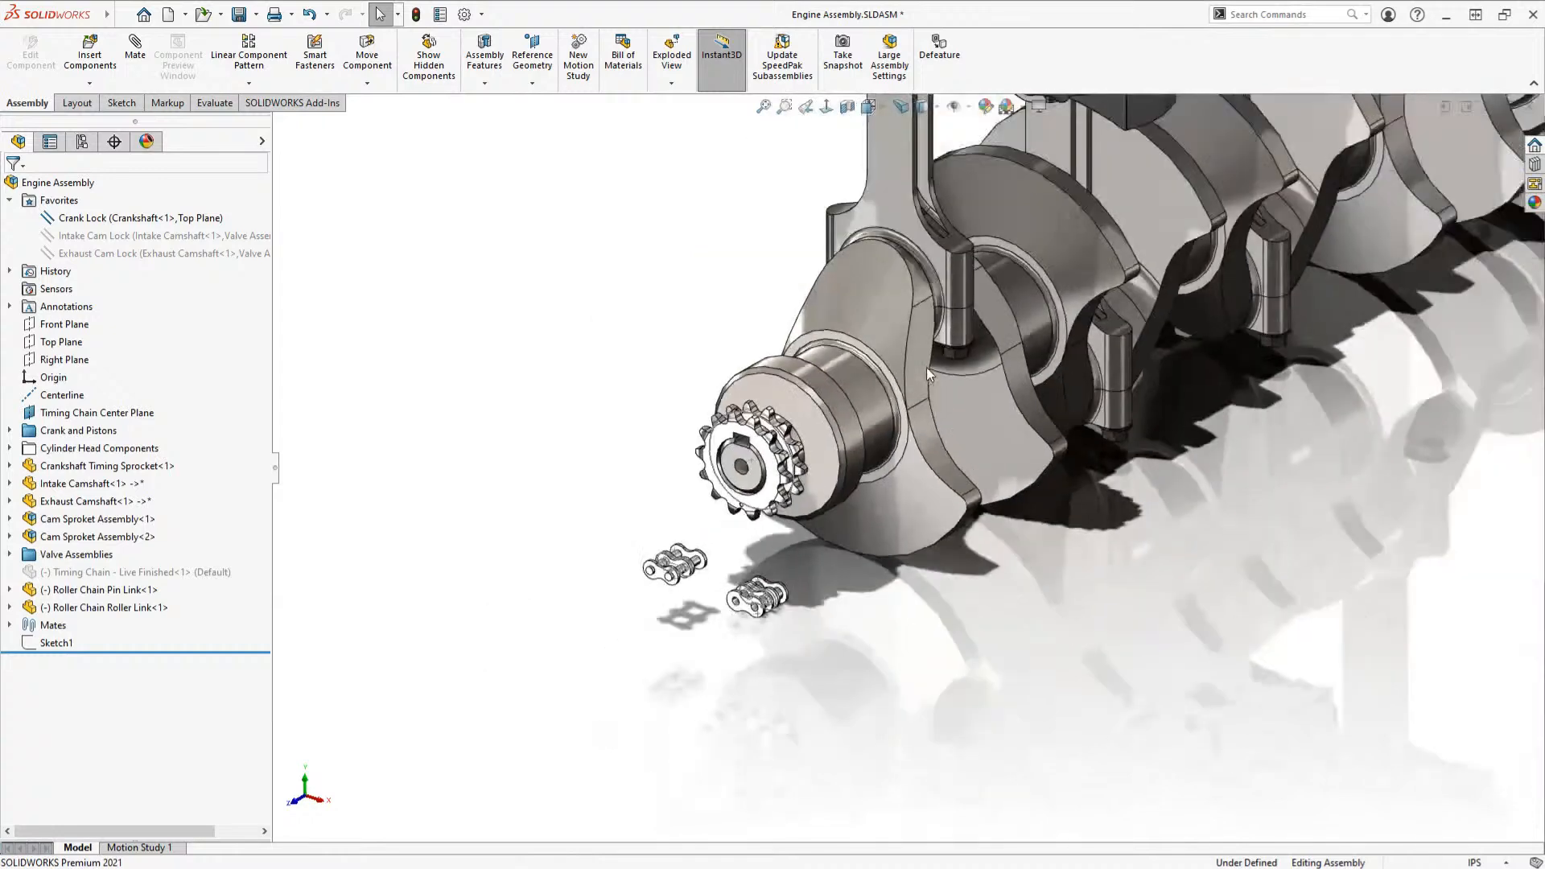
{"action": "left_click", "coordinate": [57, 643]}
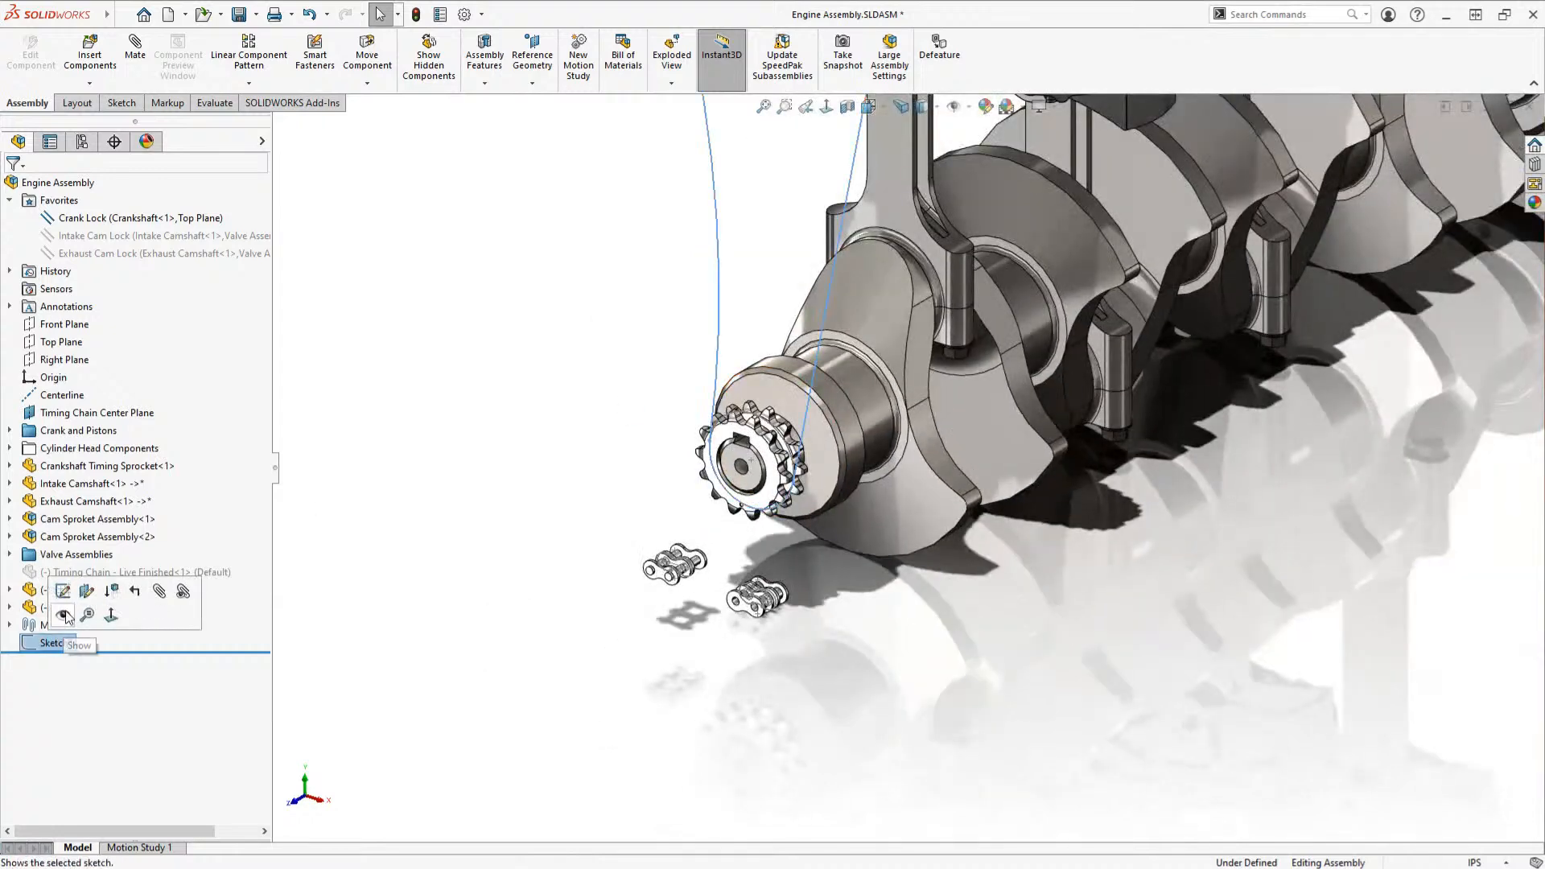
{"action": "left_click", "coordinate": [492, 366]}
Step: Start a Chain Component Pattern using the Distance Linkage pitch method and Sketch1 as the chain path
{"action": "scroll", "coordinate": [990, 404], "scroll_direction": "up", "scroll_amount": 3}
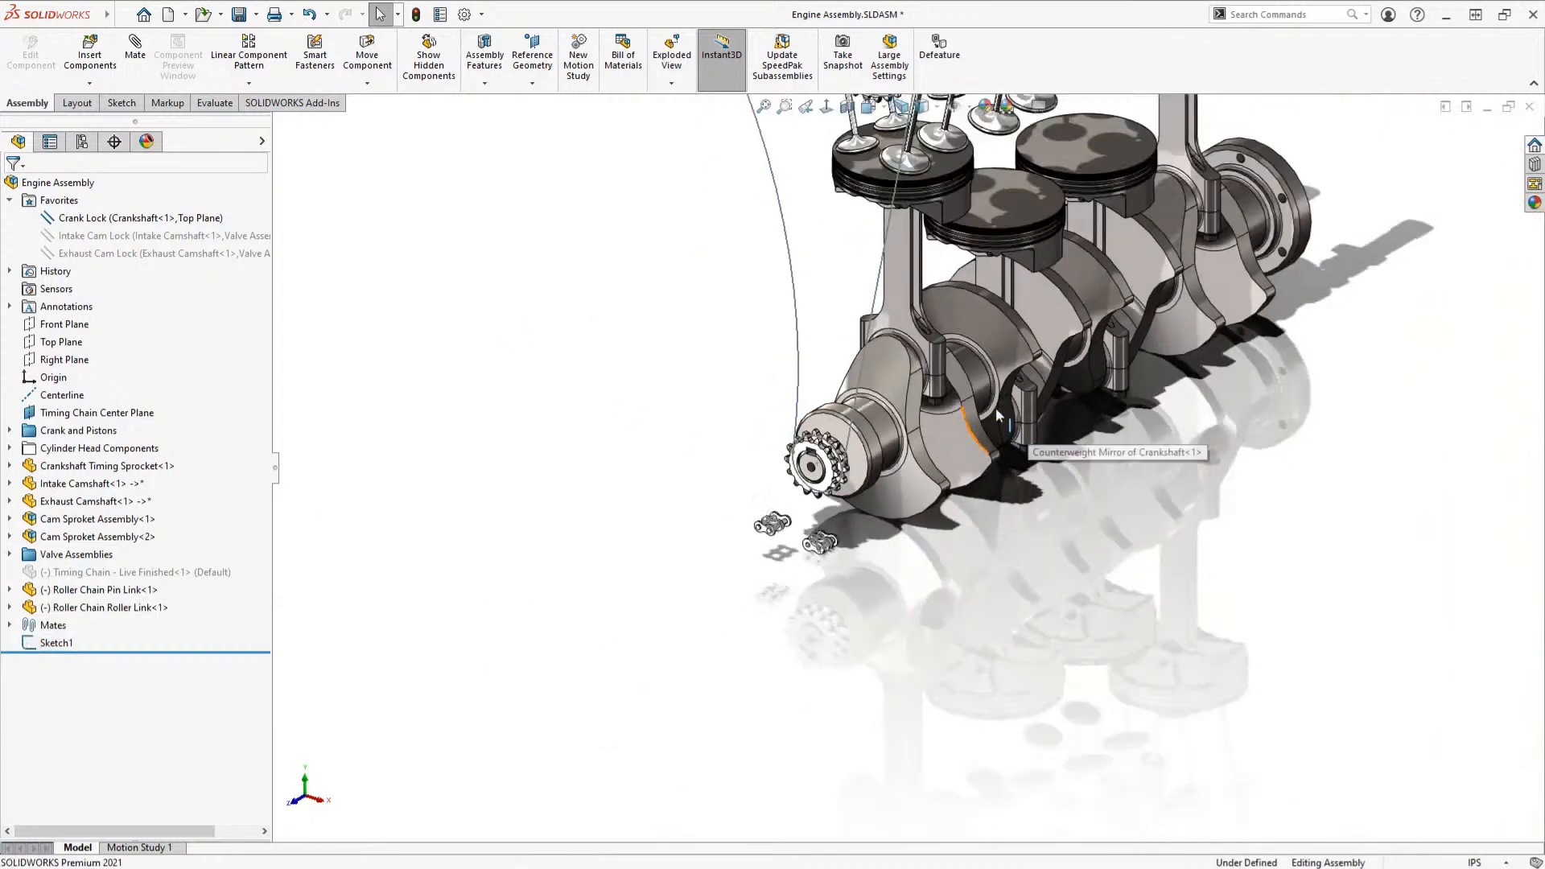
{"action": "scroll", "coordinate": [989, 402], "scroll_direction": "down", "scroll_amount": 3}
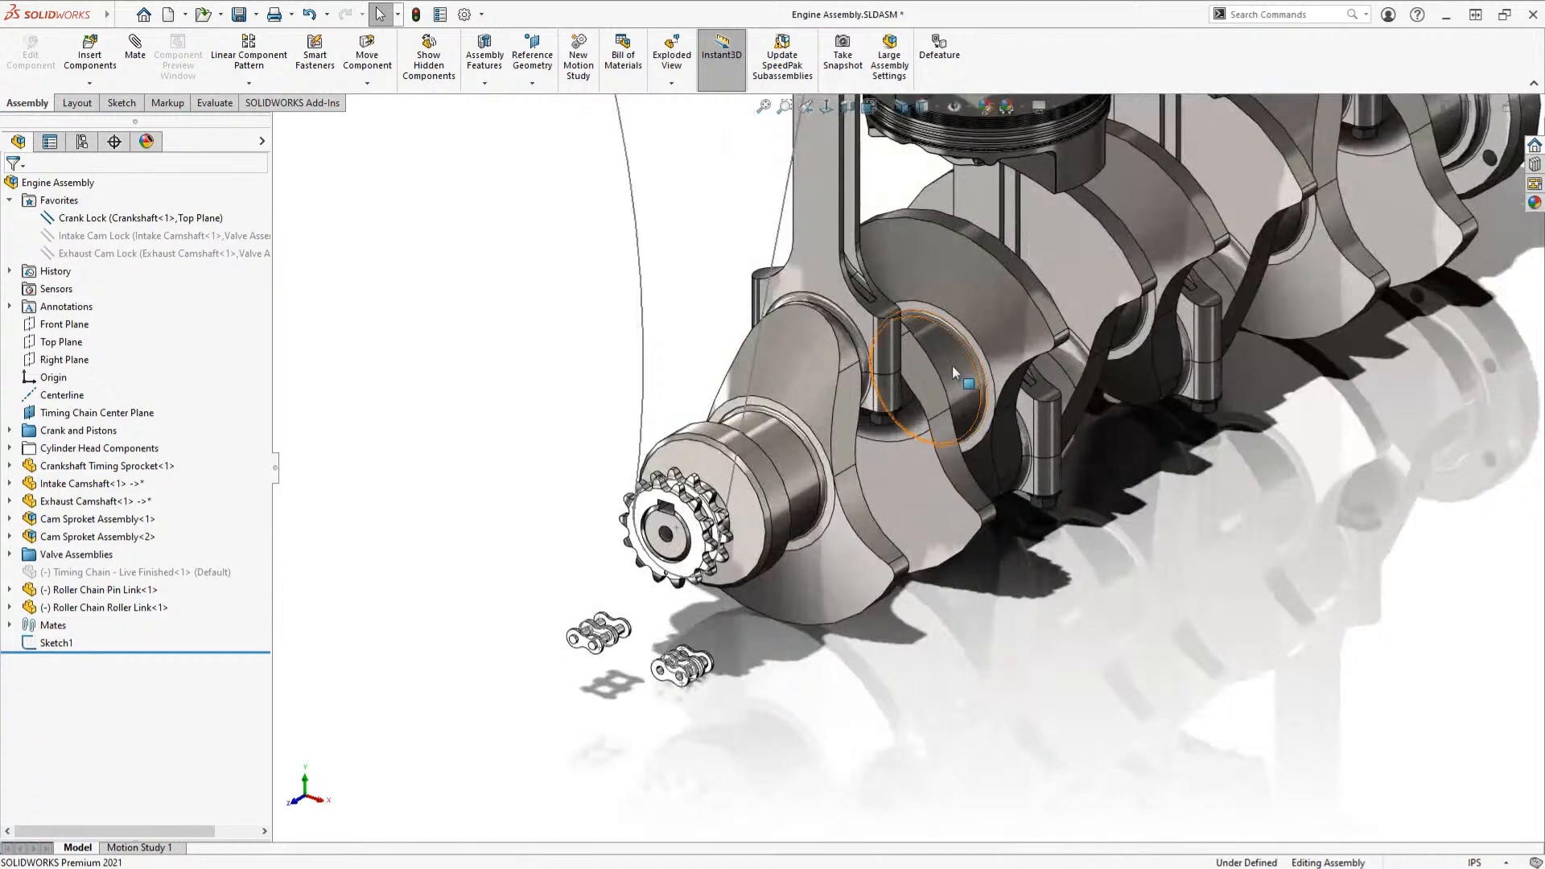
{"action": "scroll", "coordinate": [895, 396], "scroll_direction": "up", "scroll_amount": 4}
{"action": "scroll", "coordinate": [1033, 320], "scroll_direction": "down", "scroll_amount": 3}
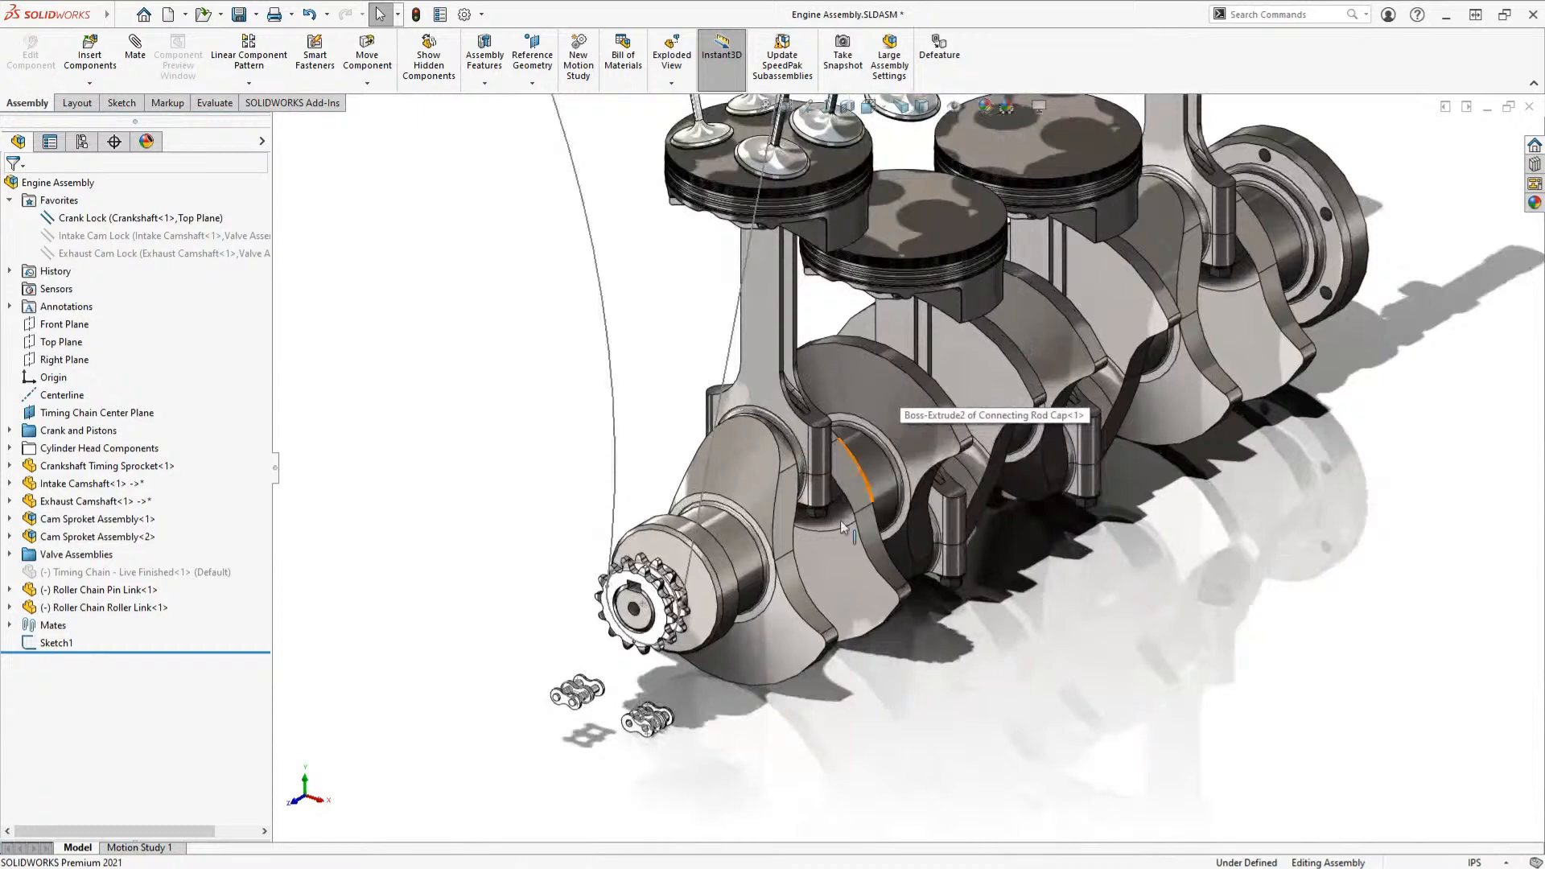
{"action": "scroll", "coordinate": [723, 659], "scroll_direction": "down", "scroll_amount": 2}
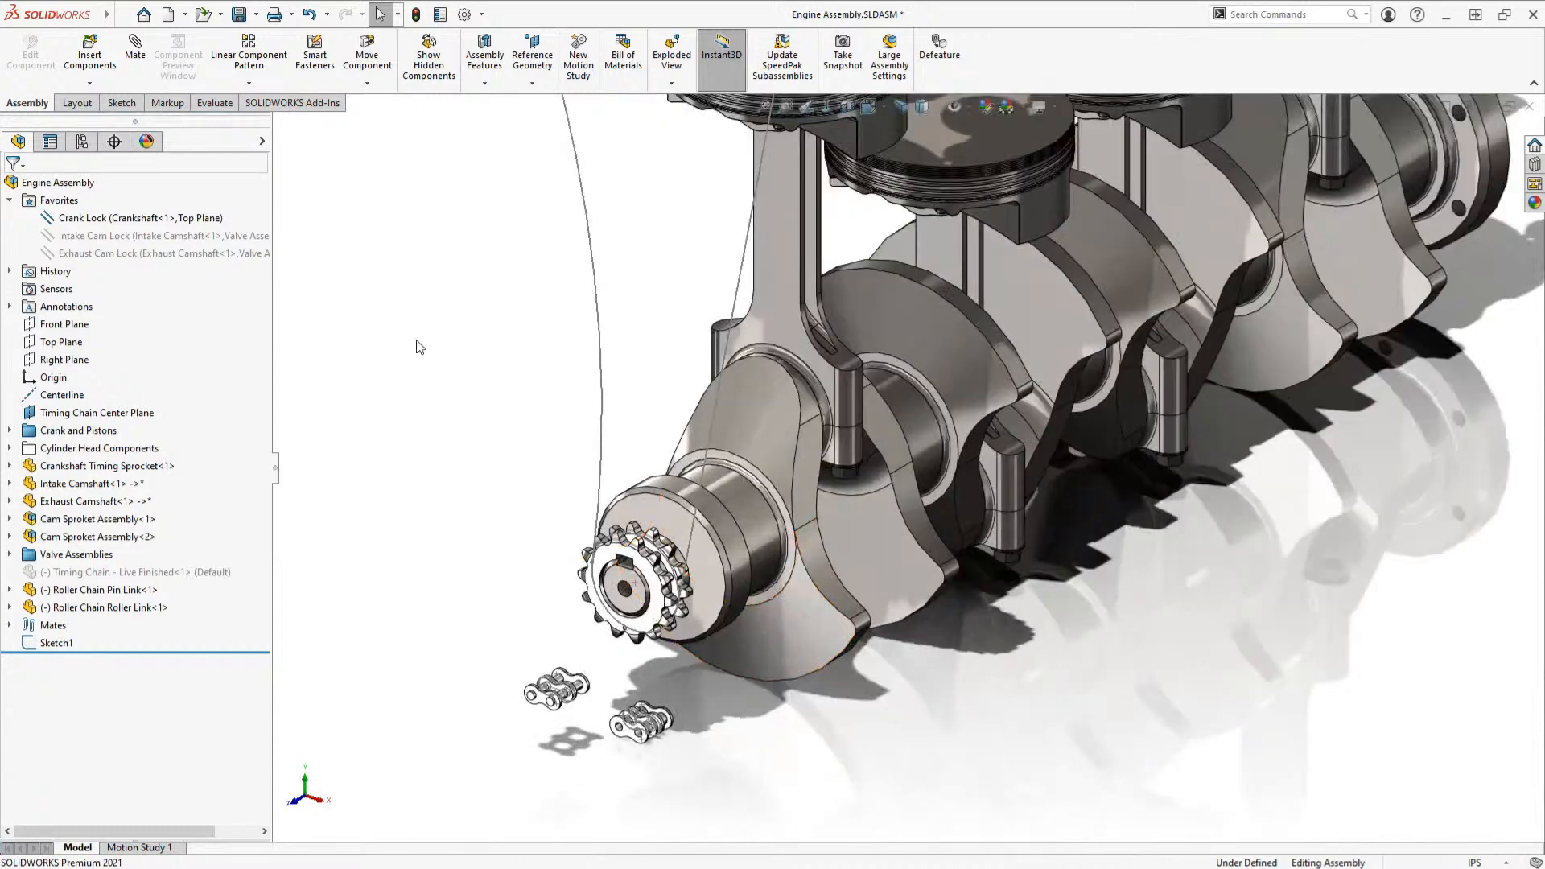
{"action": "left_click", "coordinate": [258, 84]}
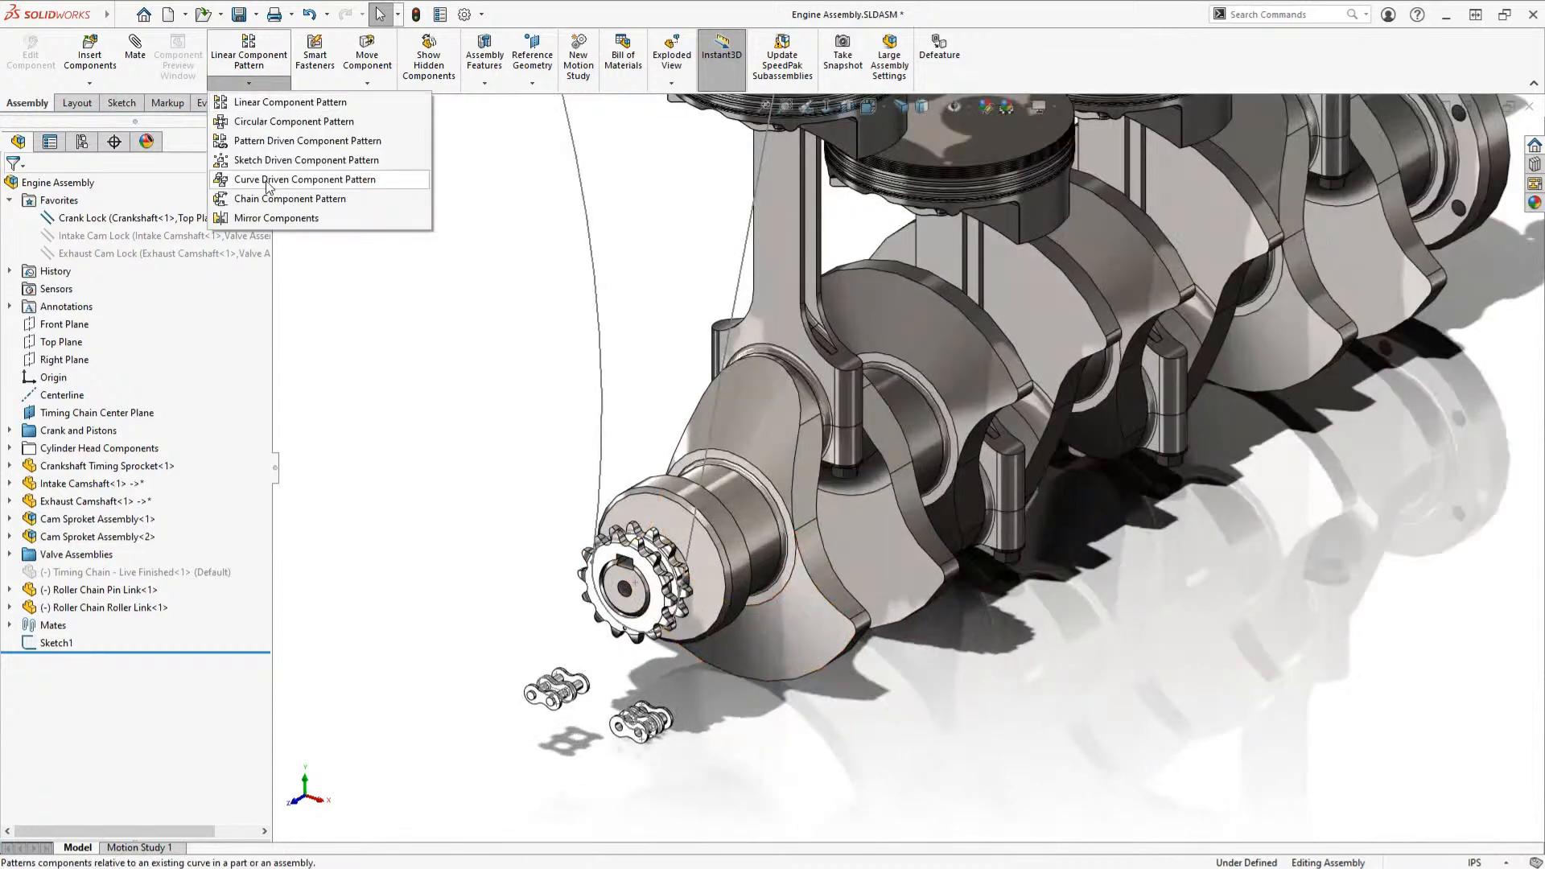
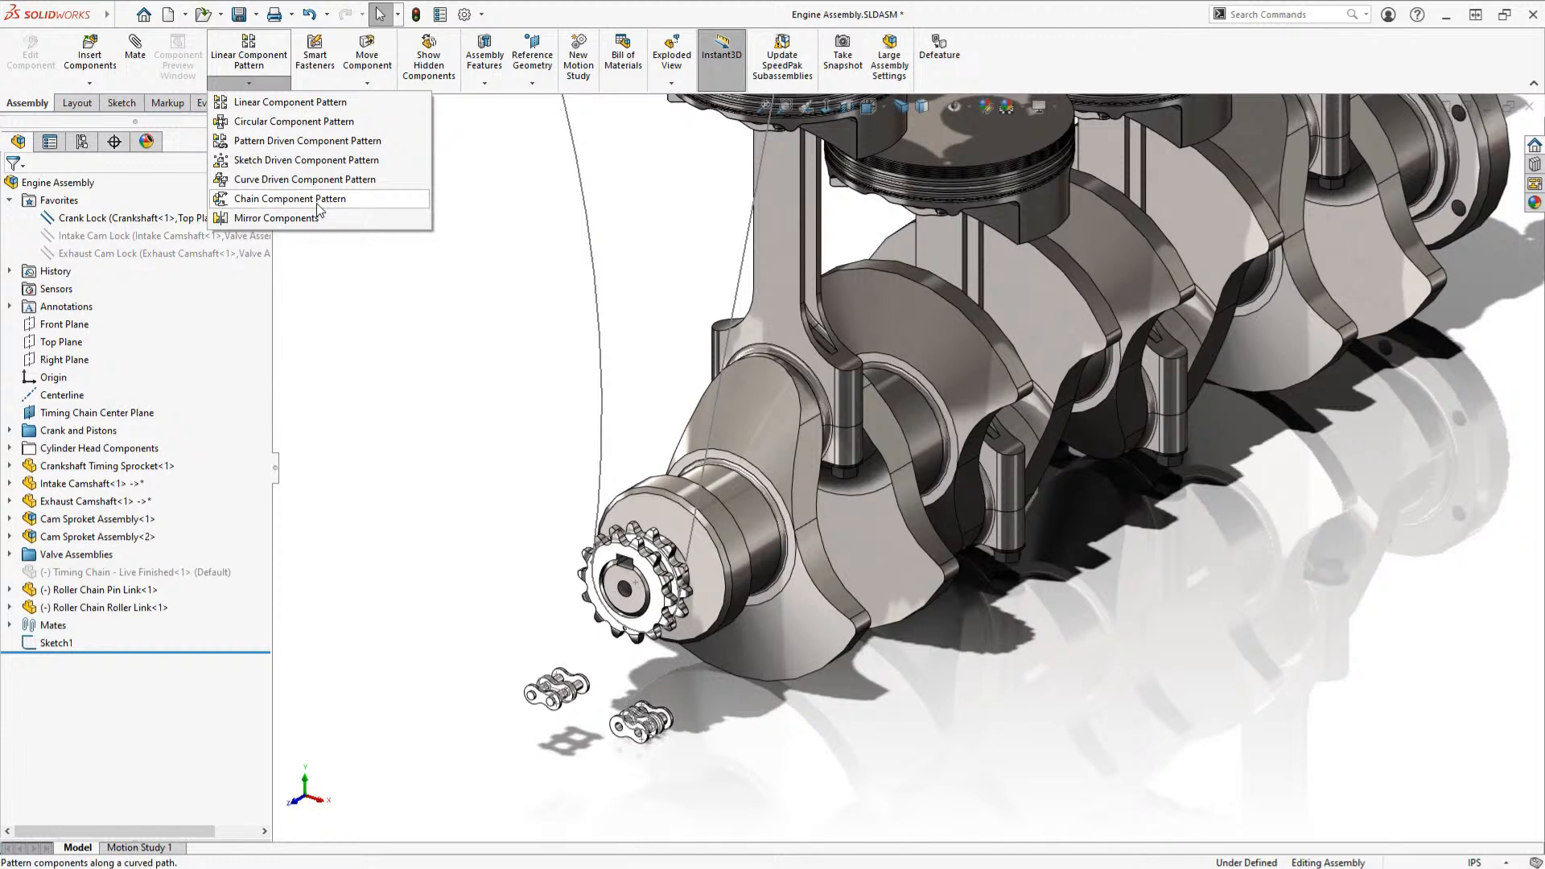
{"action": "left_click", "coordinate": [318, 202]}
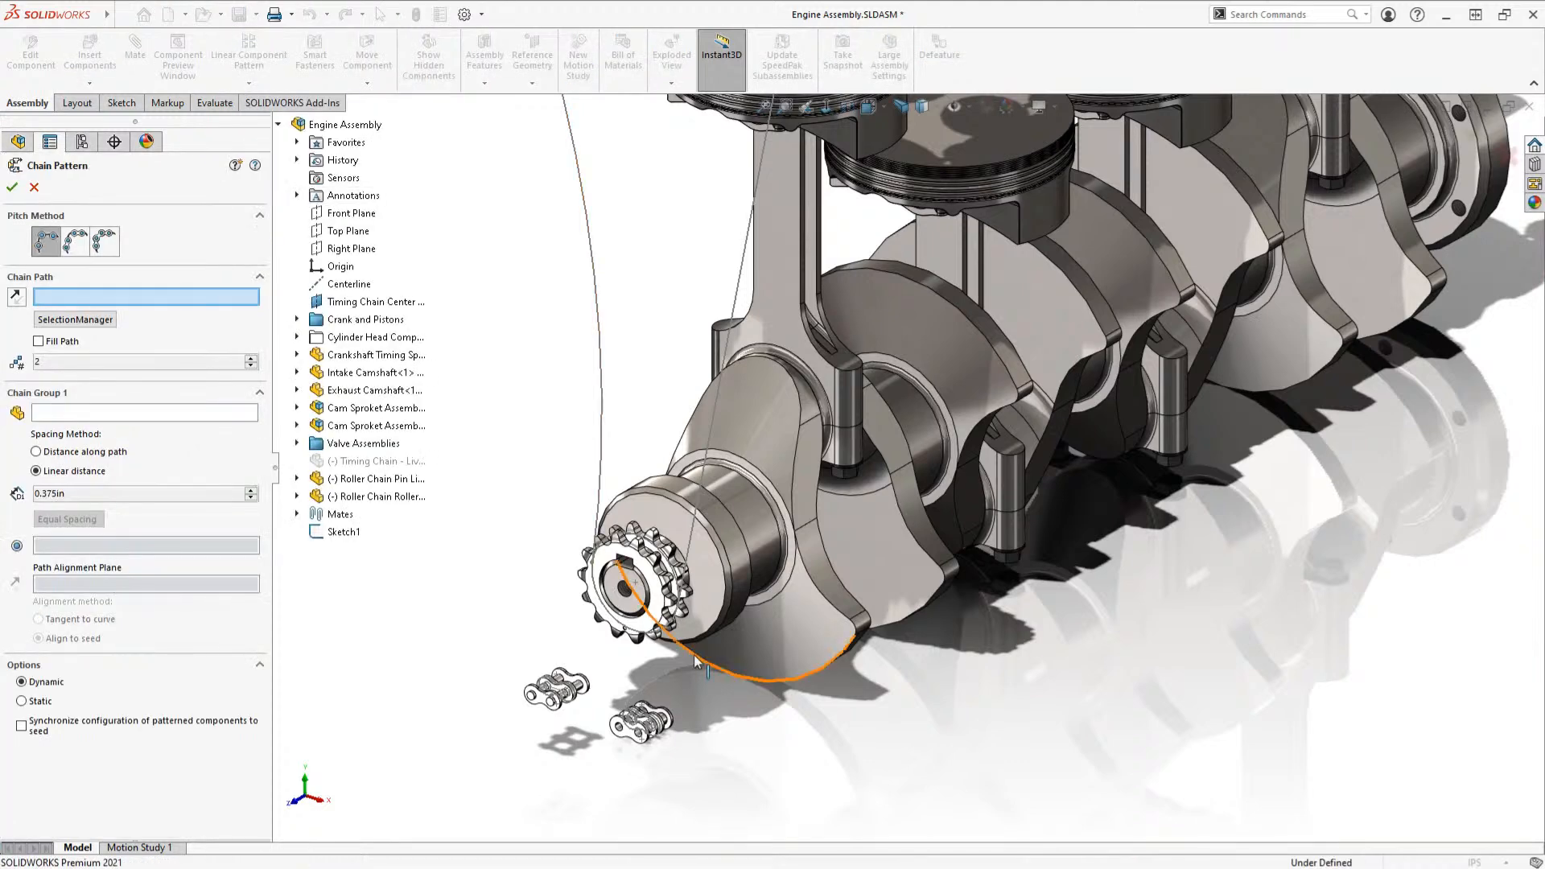
{"action": "scroll", "coordinate": [700, 645], "scroll_direction": "down", "scroll_amount": 4}
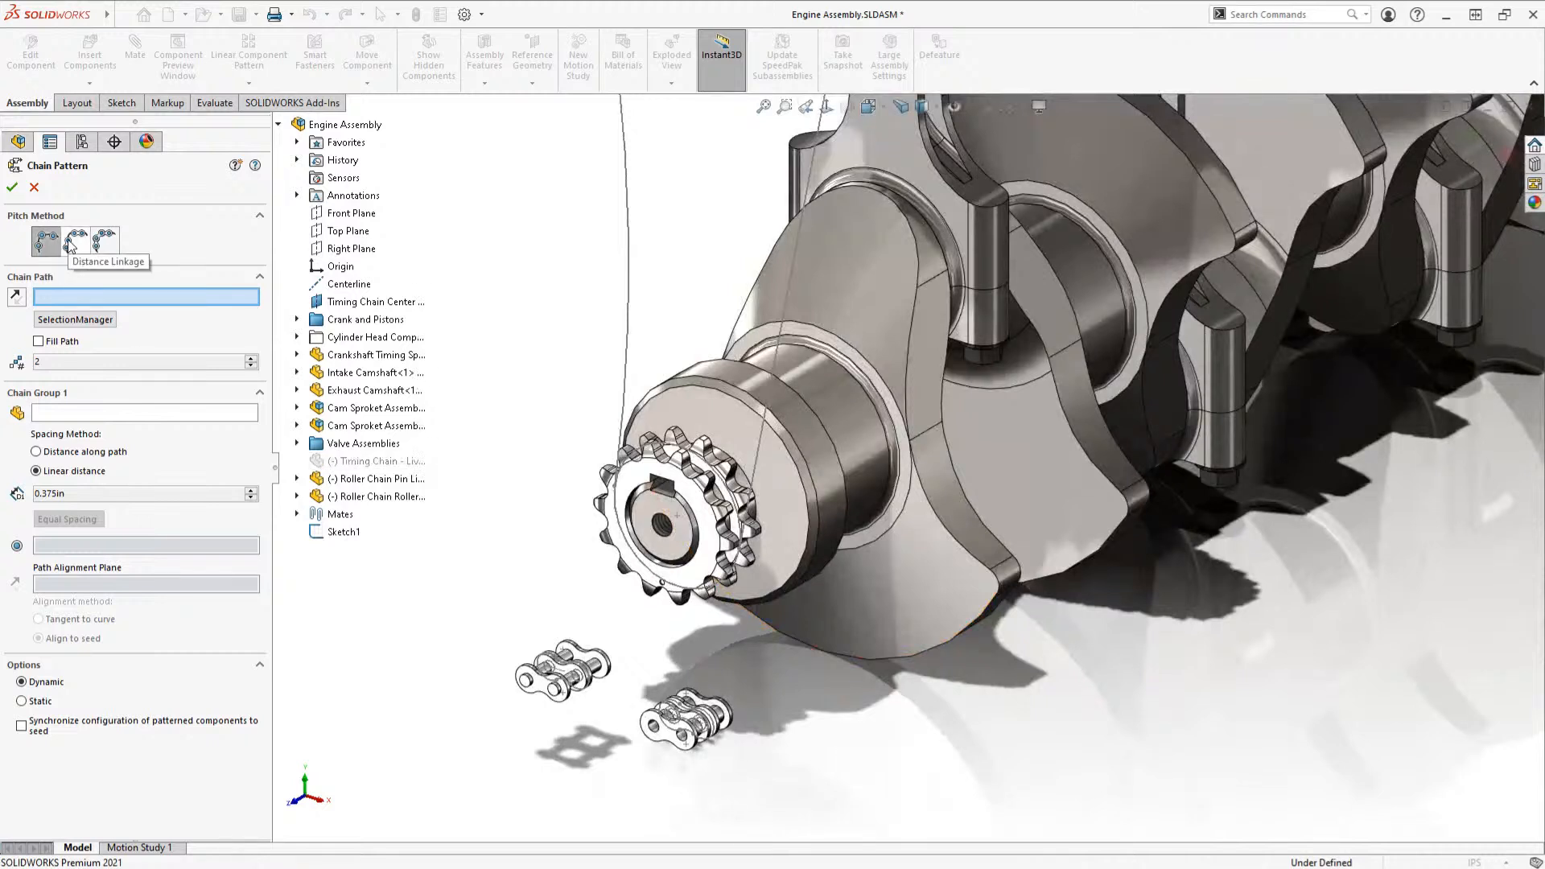
{"action": "left_click", "coordinate": [74, 240]}
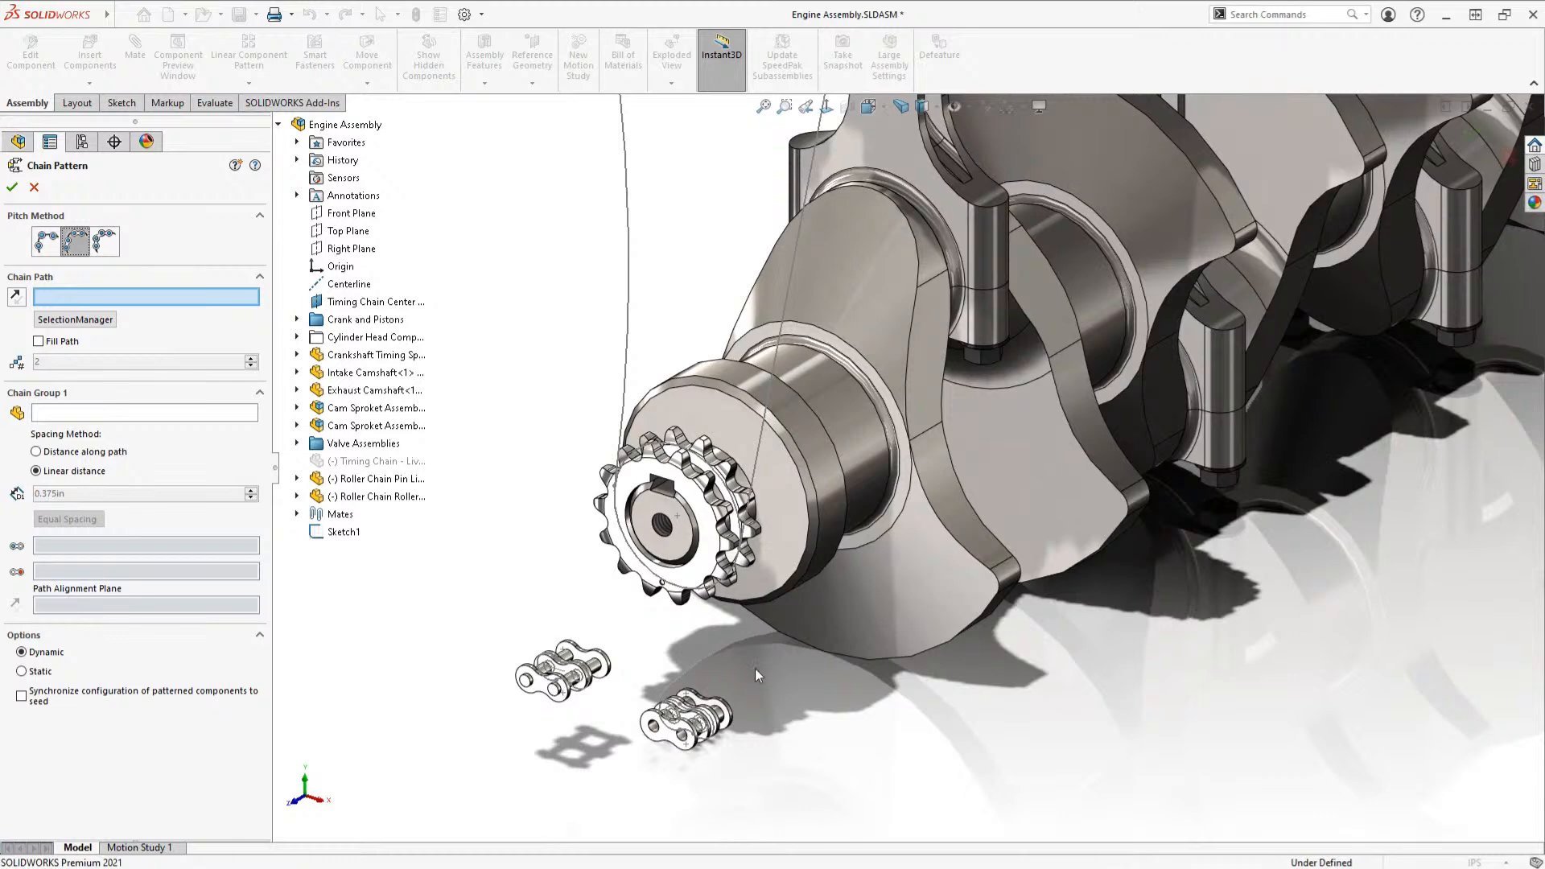
{"action": "scroll", "coordinate": [755, 668], "scroll_direction": "down", "scroll_amount": 4}
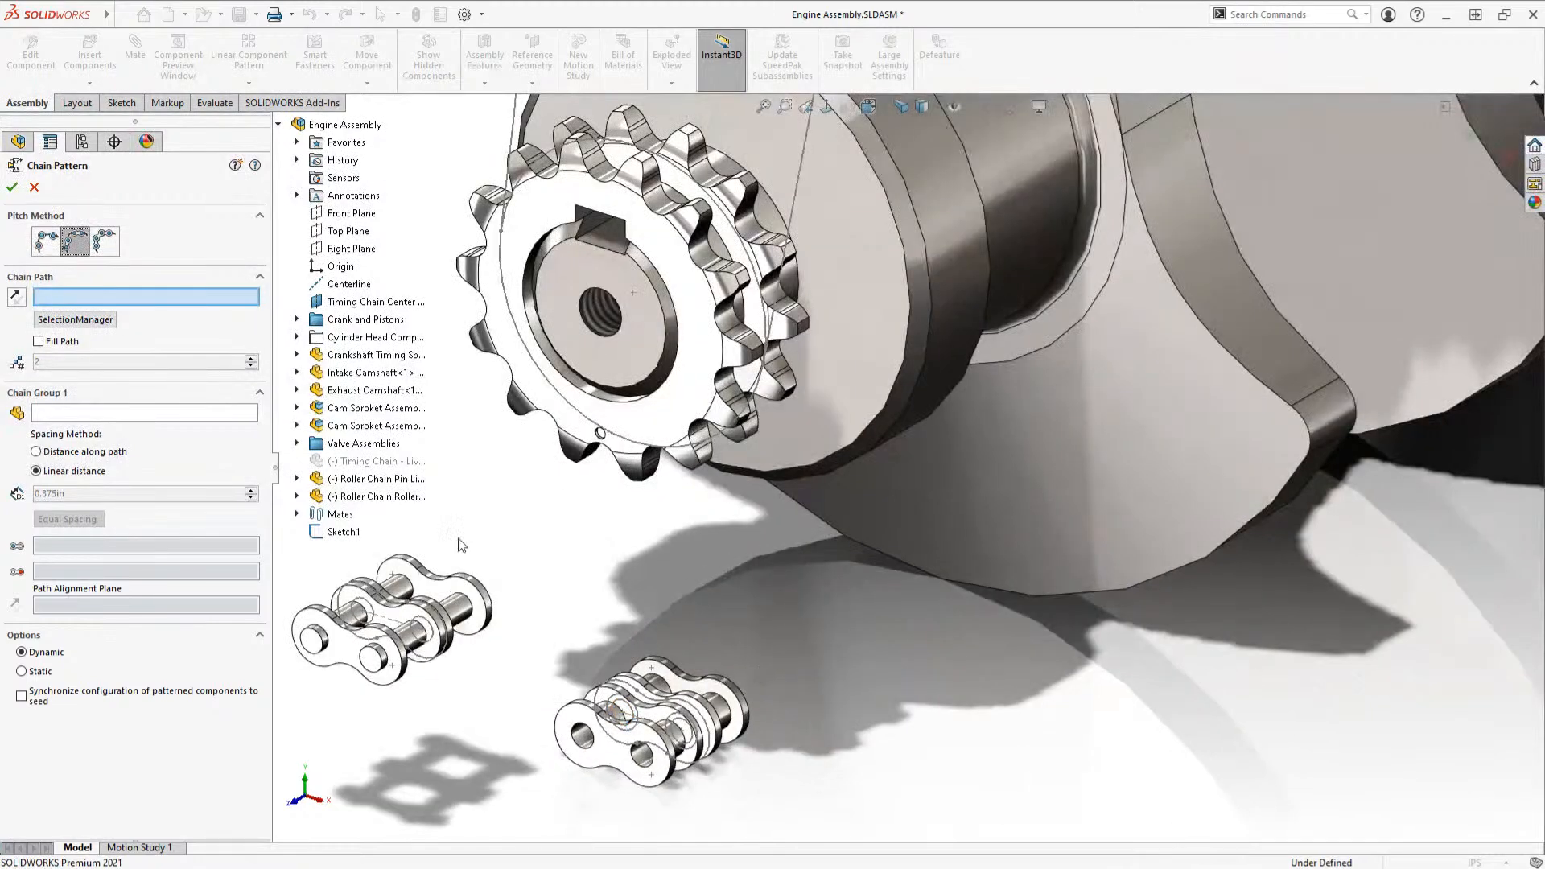
{"action": "left_click", "coordinate": [344, 533]}
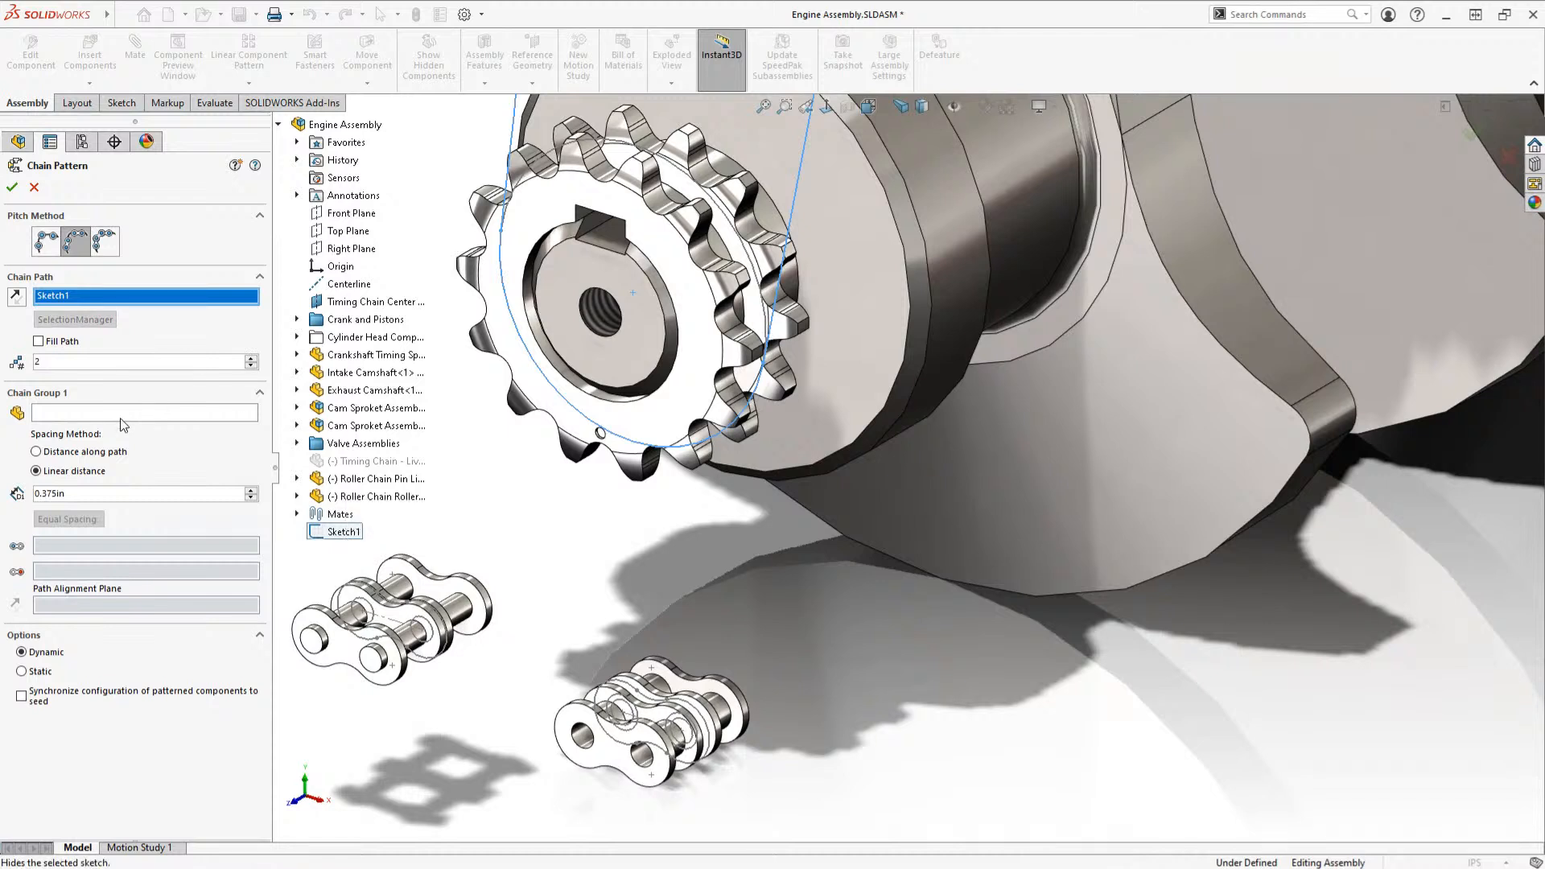
Step: Define Chain Group 1 with the Roller Chain Roller Link, its two sketch points as path links, and its Front Plane as path alignment plane
{"action": "left_click", "coordinate": [96, 413]}
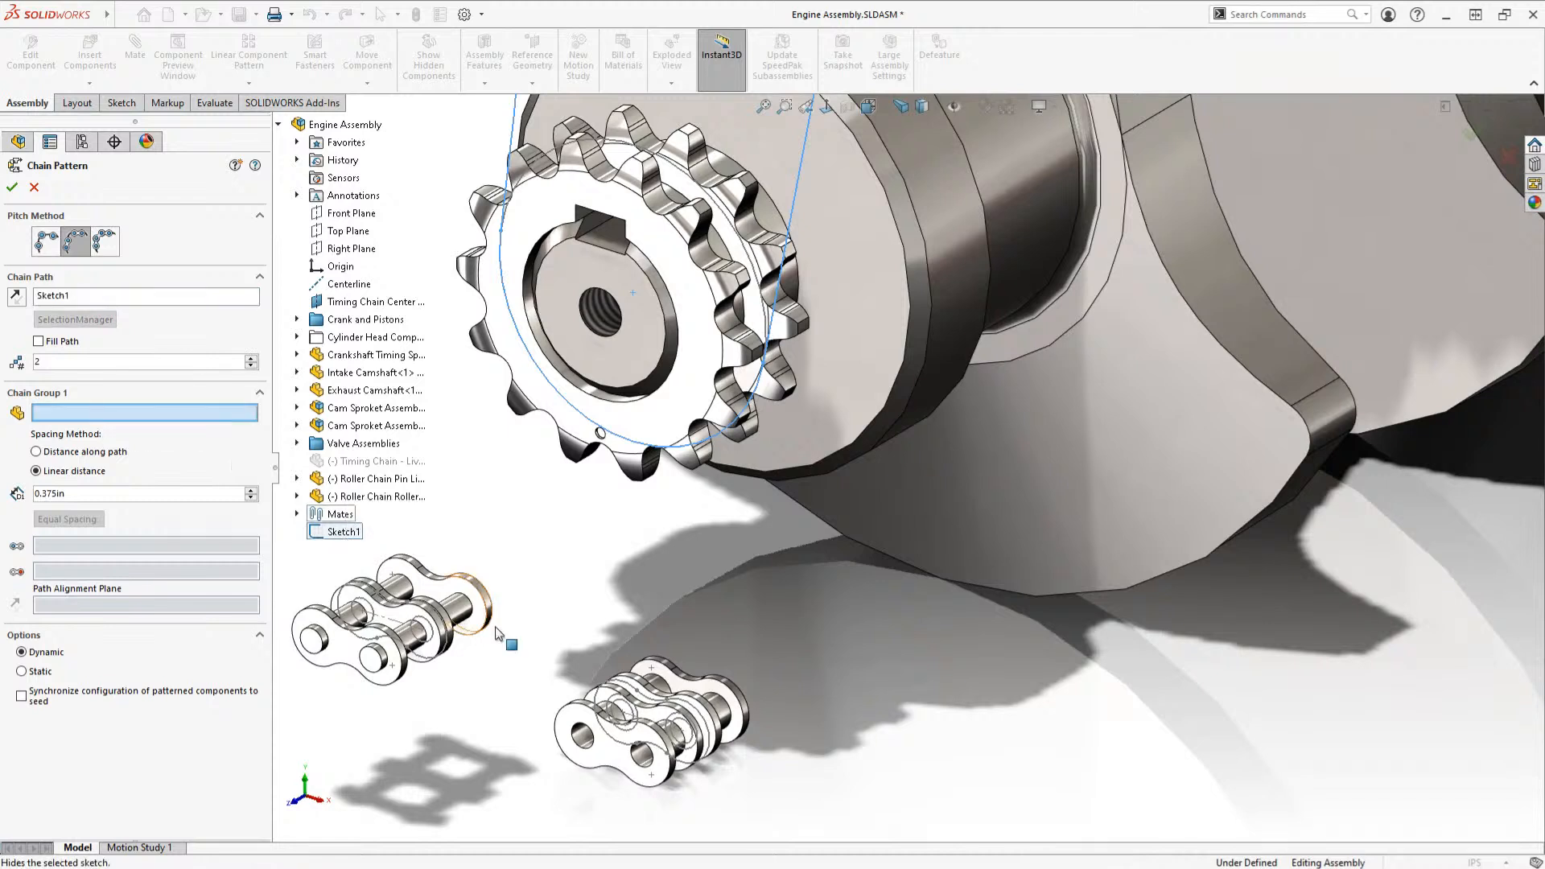
{"action": "left_click", "coordinate": [621, 764]}
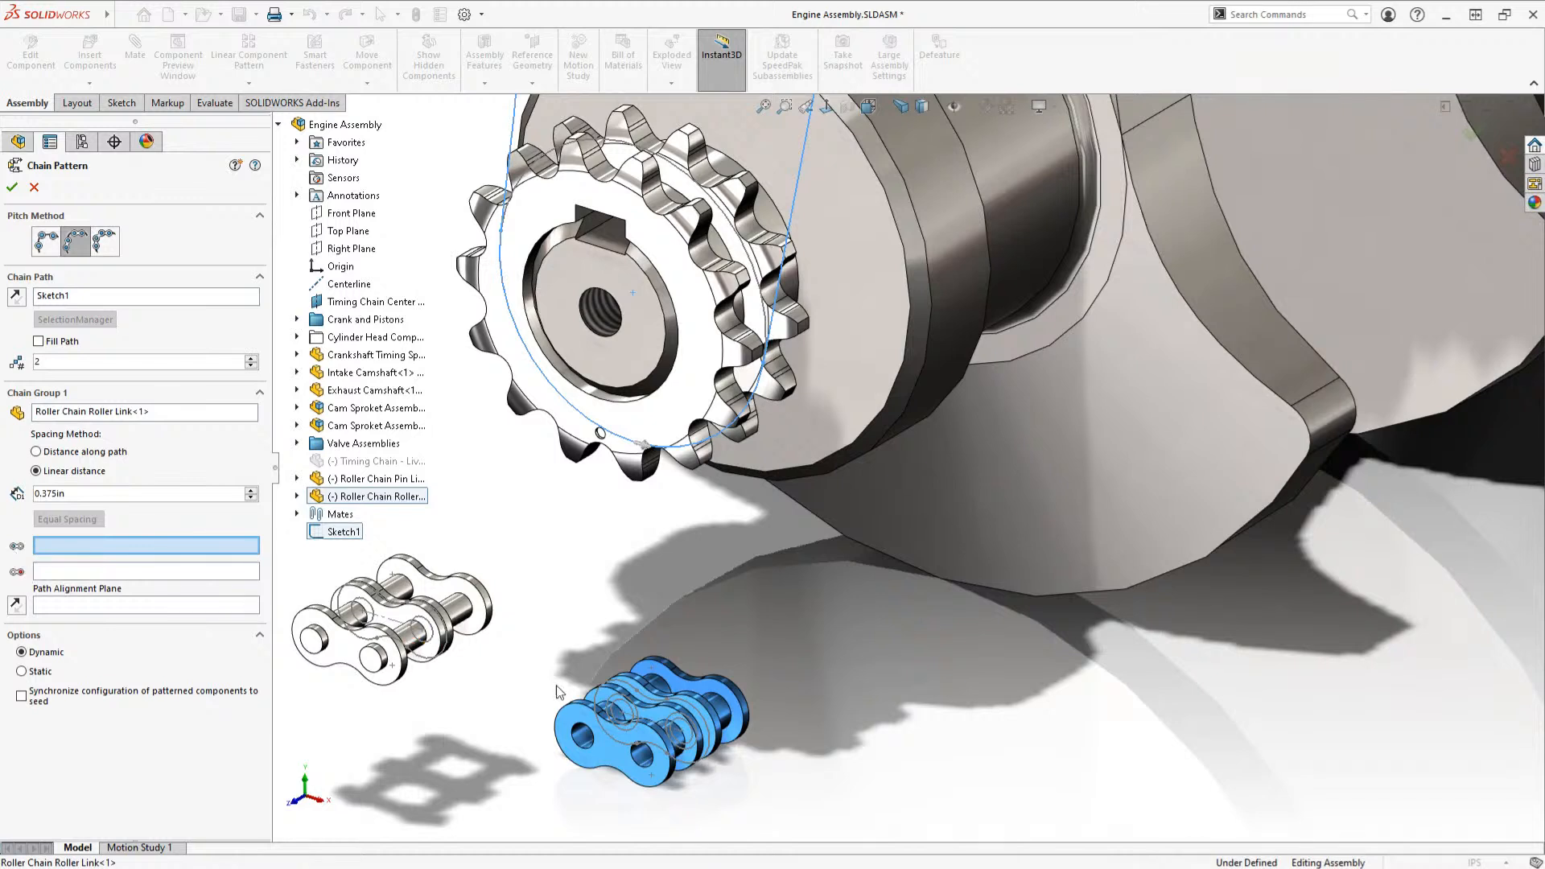
{"action": "left_click", "coordinate": [622, 712]}
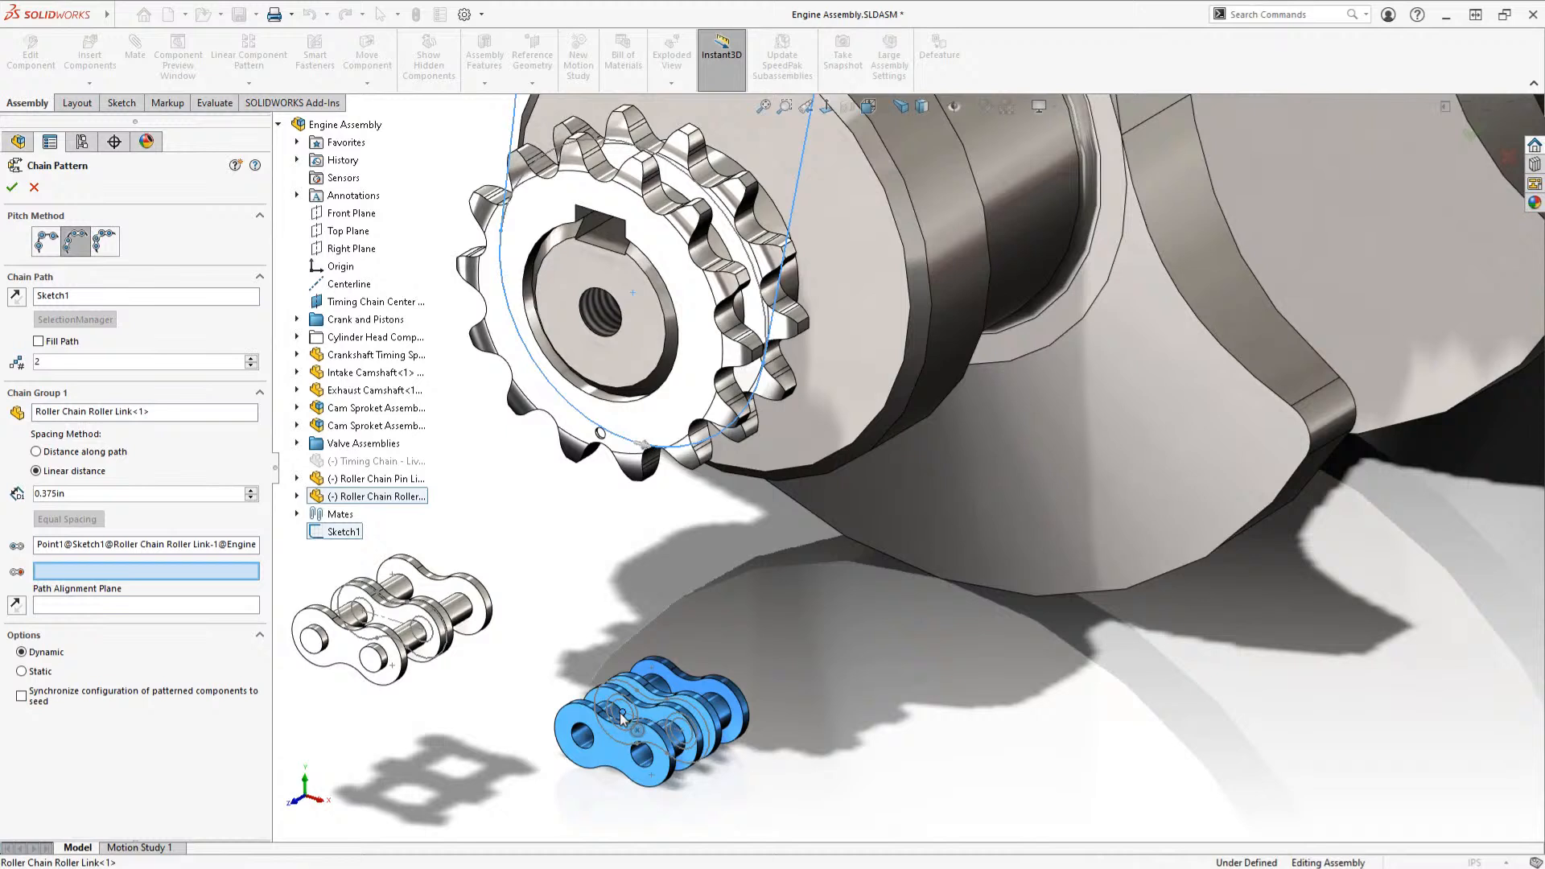
{"action": "left_click", "coordinate": [680, 730]}
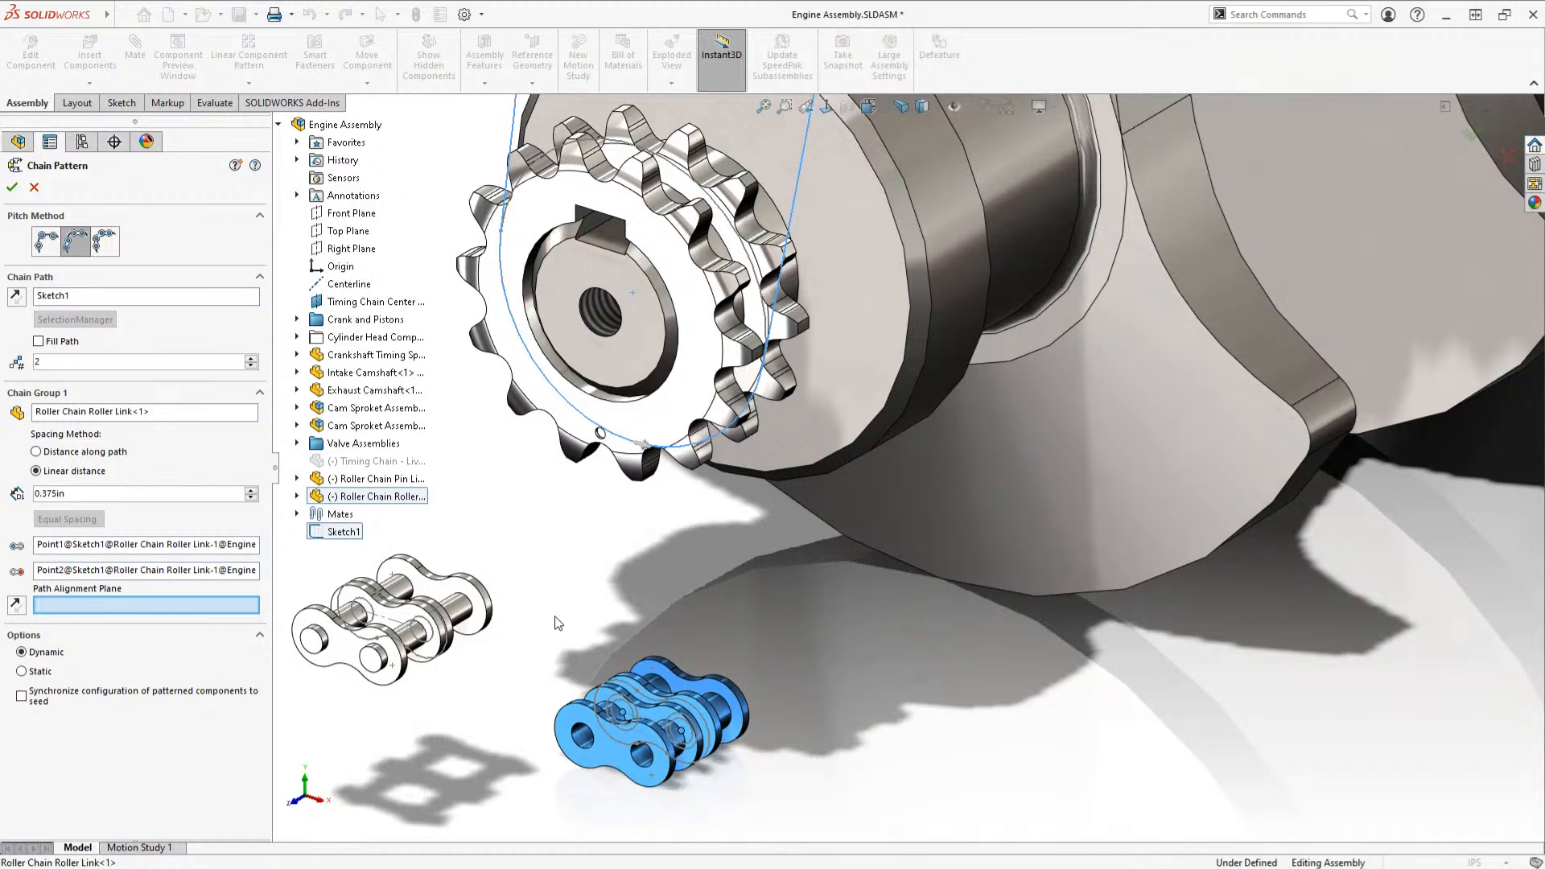
{"action": "left_click", "coordinate": [298, 497]}
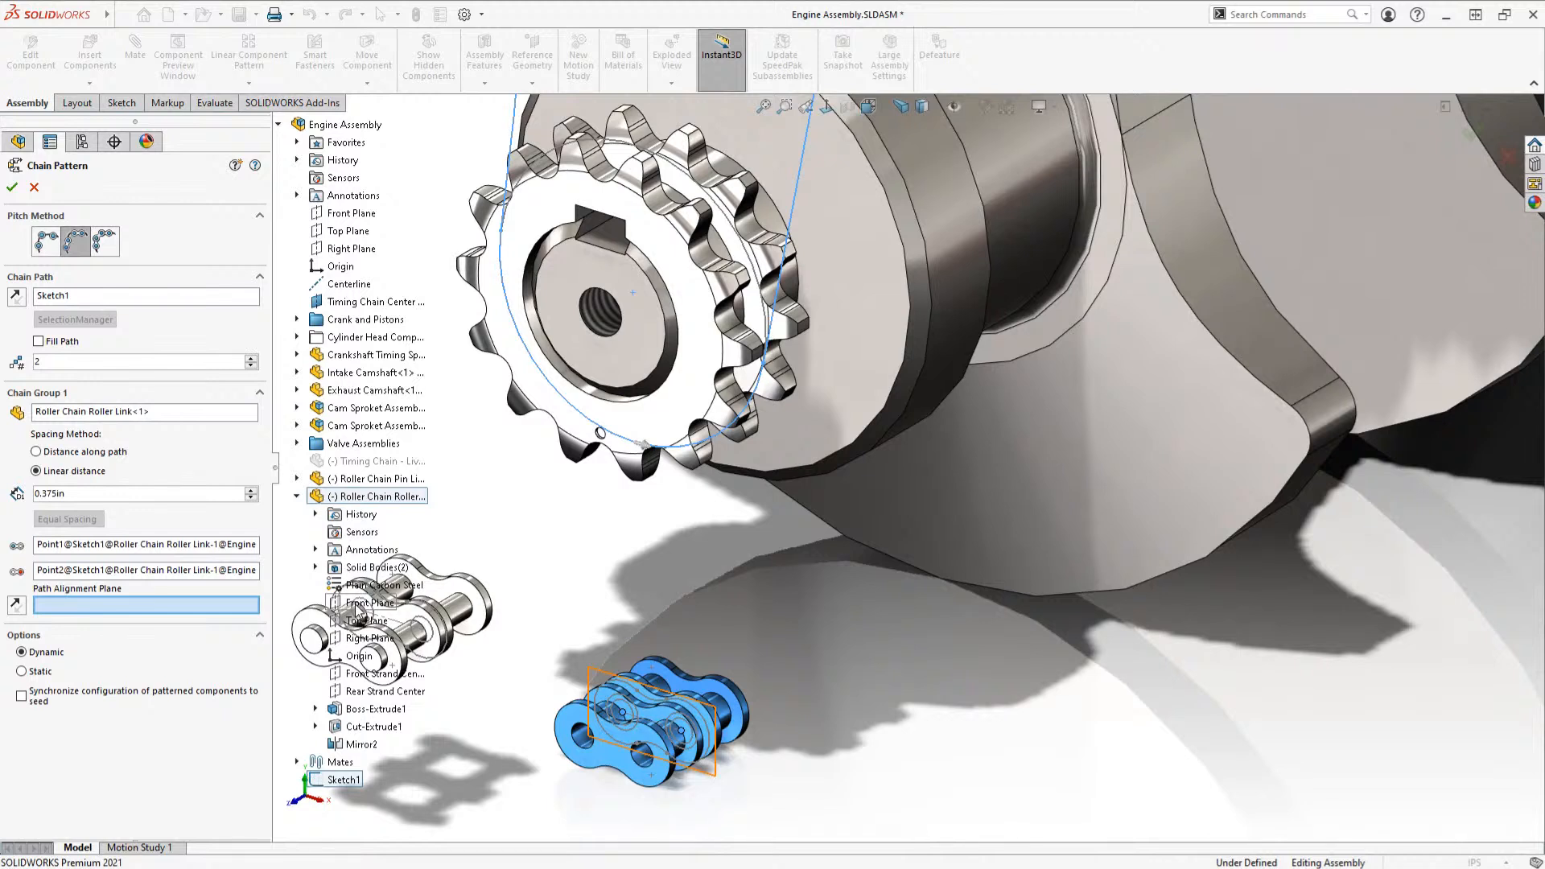
{"action": "left_click", "coordinate": [363, 603]}
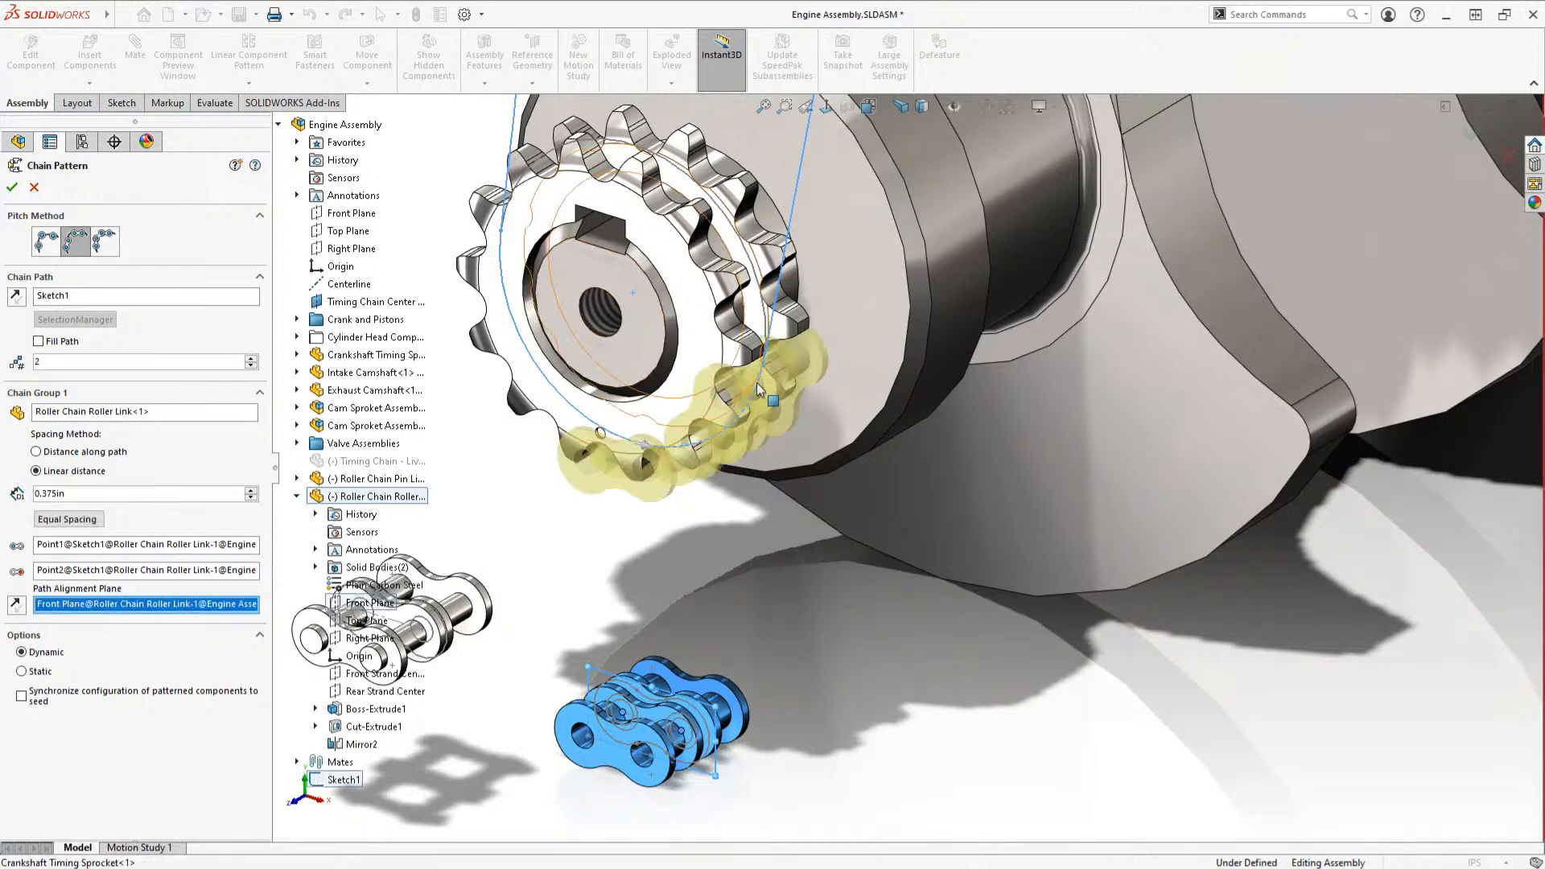
Step: Set the chain pattern to 4 instances and switch the pitch method to Connected Linkage
{"action": "key", "text": "ctrl+1"}
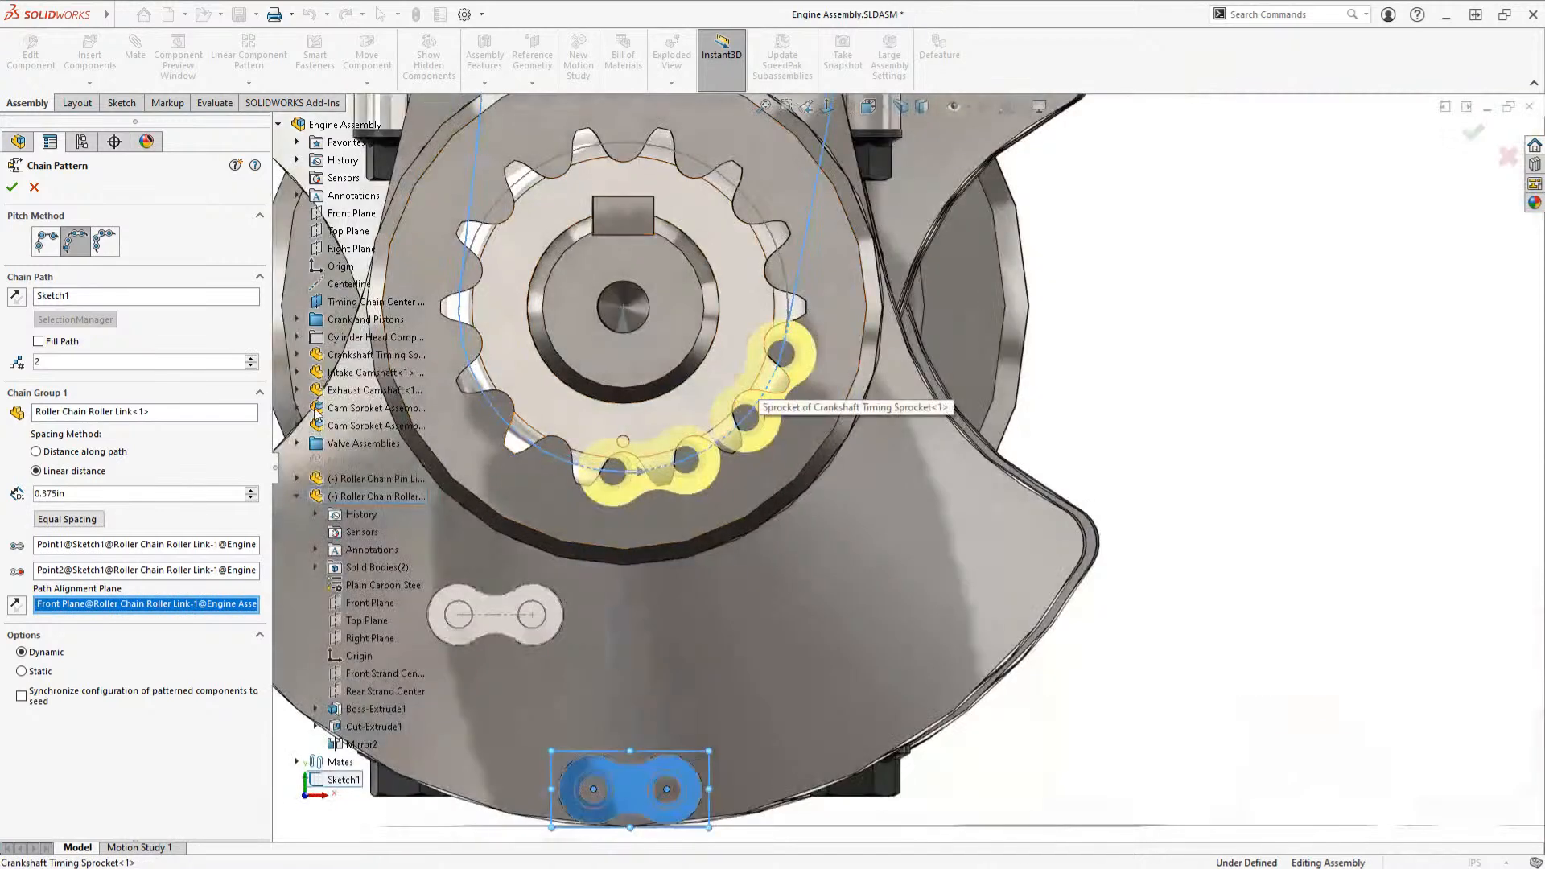
{"action": "left_click", "coordinate": [251, 359]}
{"action": "left_click", "coordinate": [251, 359]}
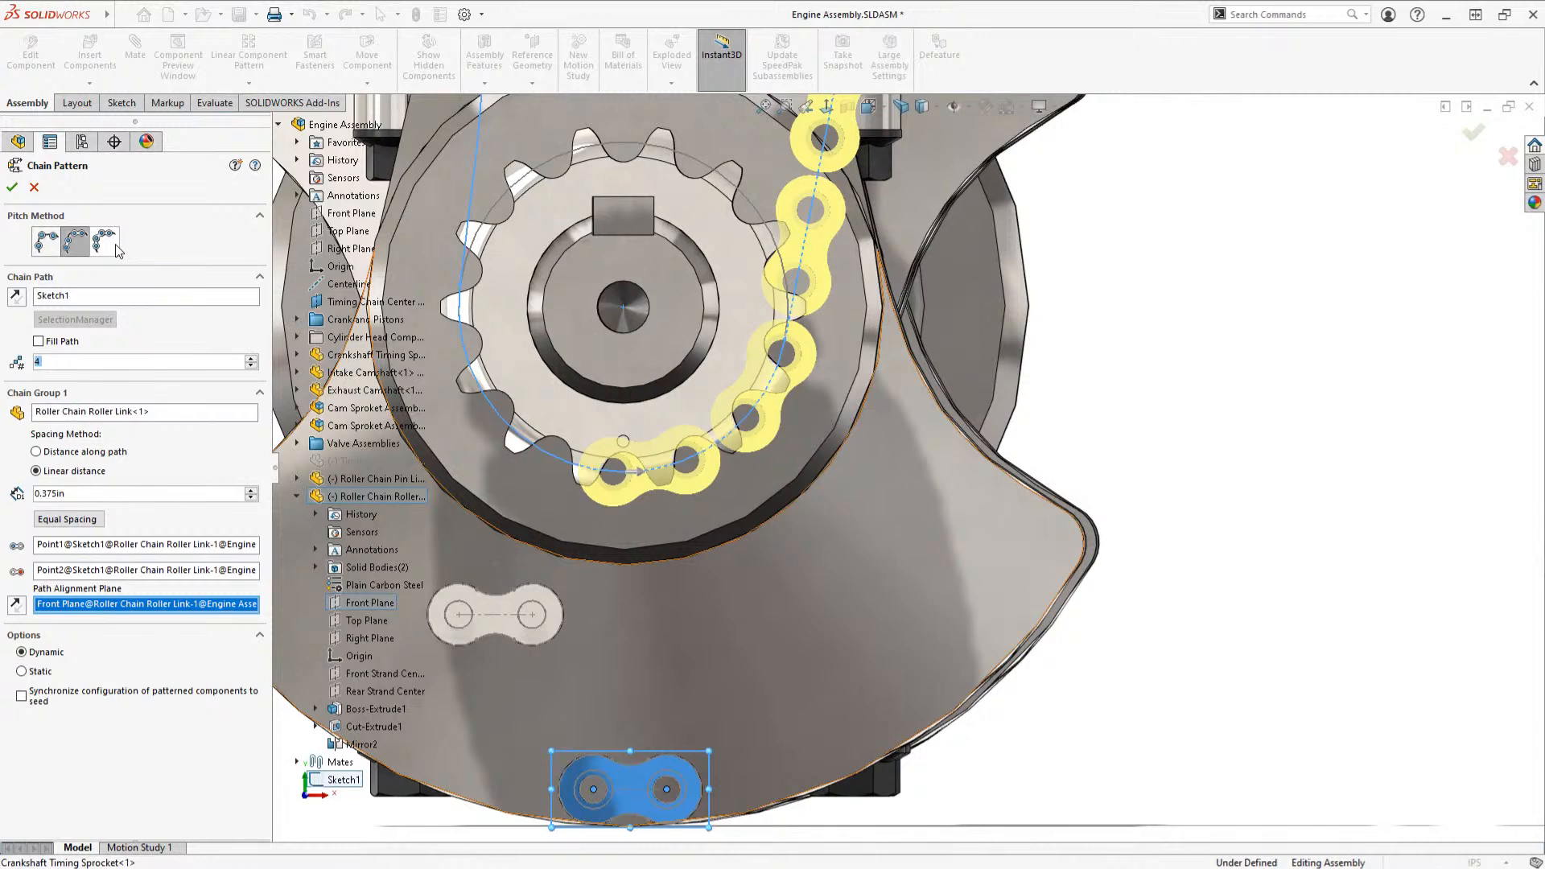
{"action": "left_click", "coordinate": [104, 241]}
Step: Enable Chain Group 2 with the Roller Chain Pin Link, its two sketch points as path links, and its Front Plane as path alignment plane
{"action": "key", "text": "f"}
{"action": "middle_click_drag", "start_coordinate": [933, 654], "coordinate": [914, 690]}
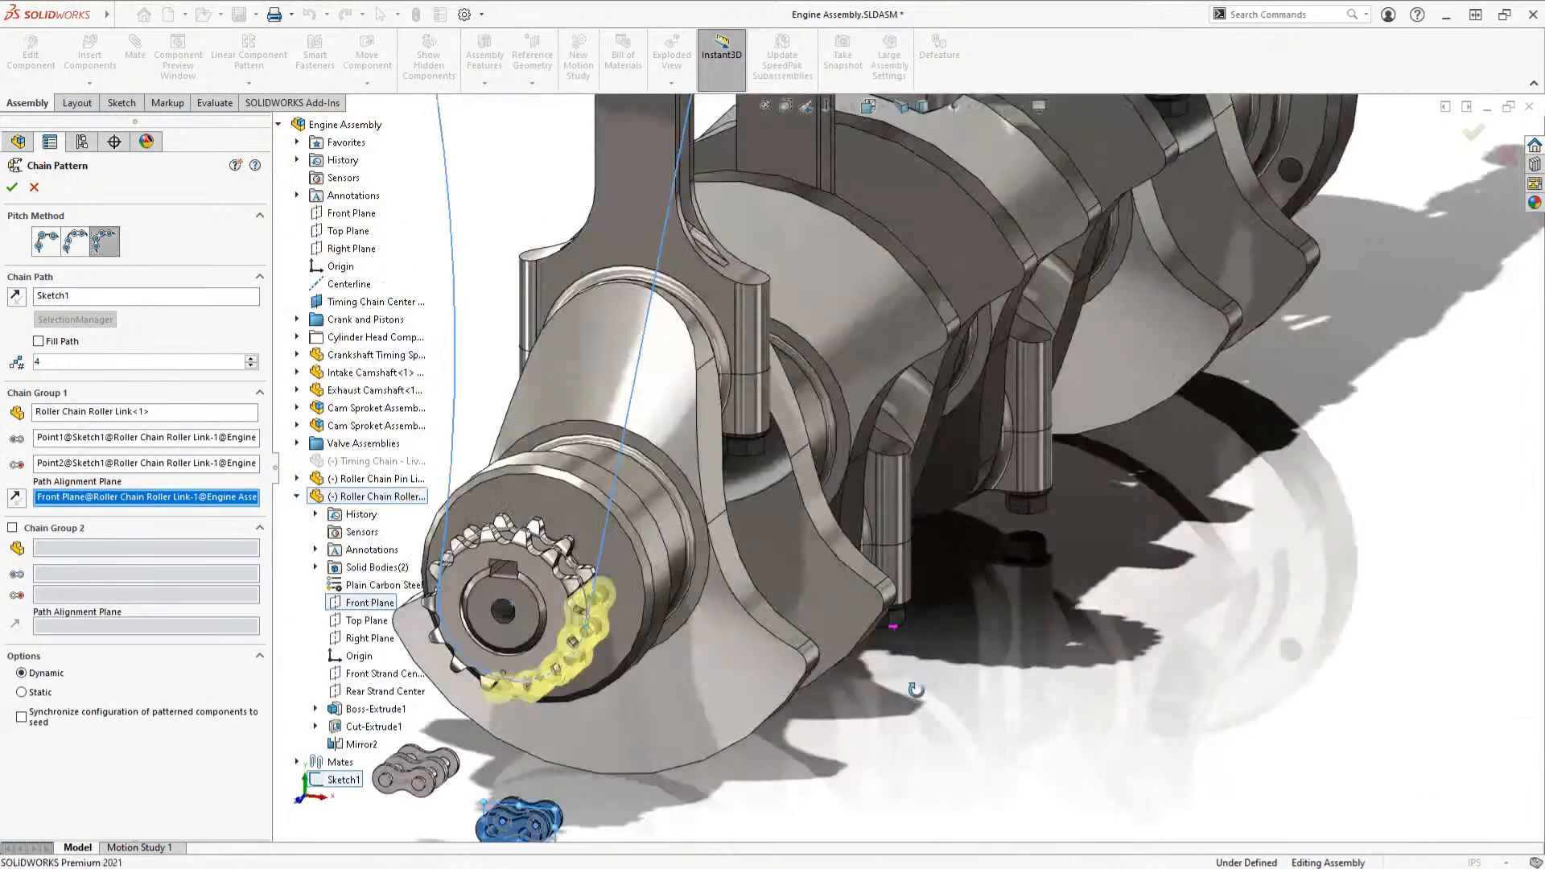
{"action": "scroll", "coordinate": [703, 692], "scroll_direction": "up", "scroll_amount": 2}
{"action": "scroll", "coordinate": [706, 689], "scroll_direction": "down", "scroll_amount": 2}
{"action": "scroll", "coordinate": [654, 527], "scroll_direction": "down", "scroll_amount": 2}
{"action": "scroll", "coordinate": [653, 527], "scroll_direction": "down", "scroll_amount": 2}
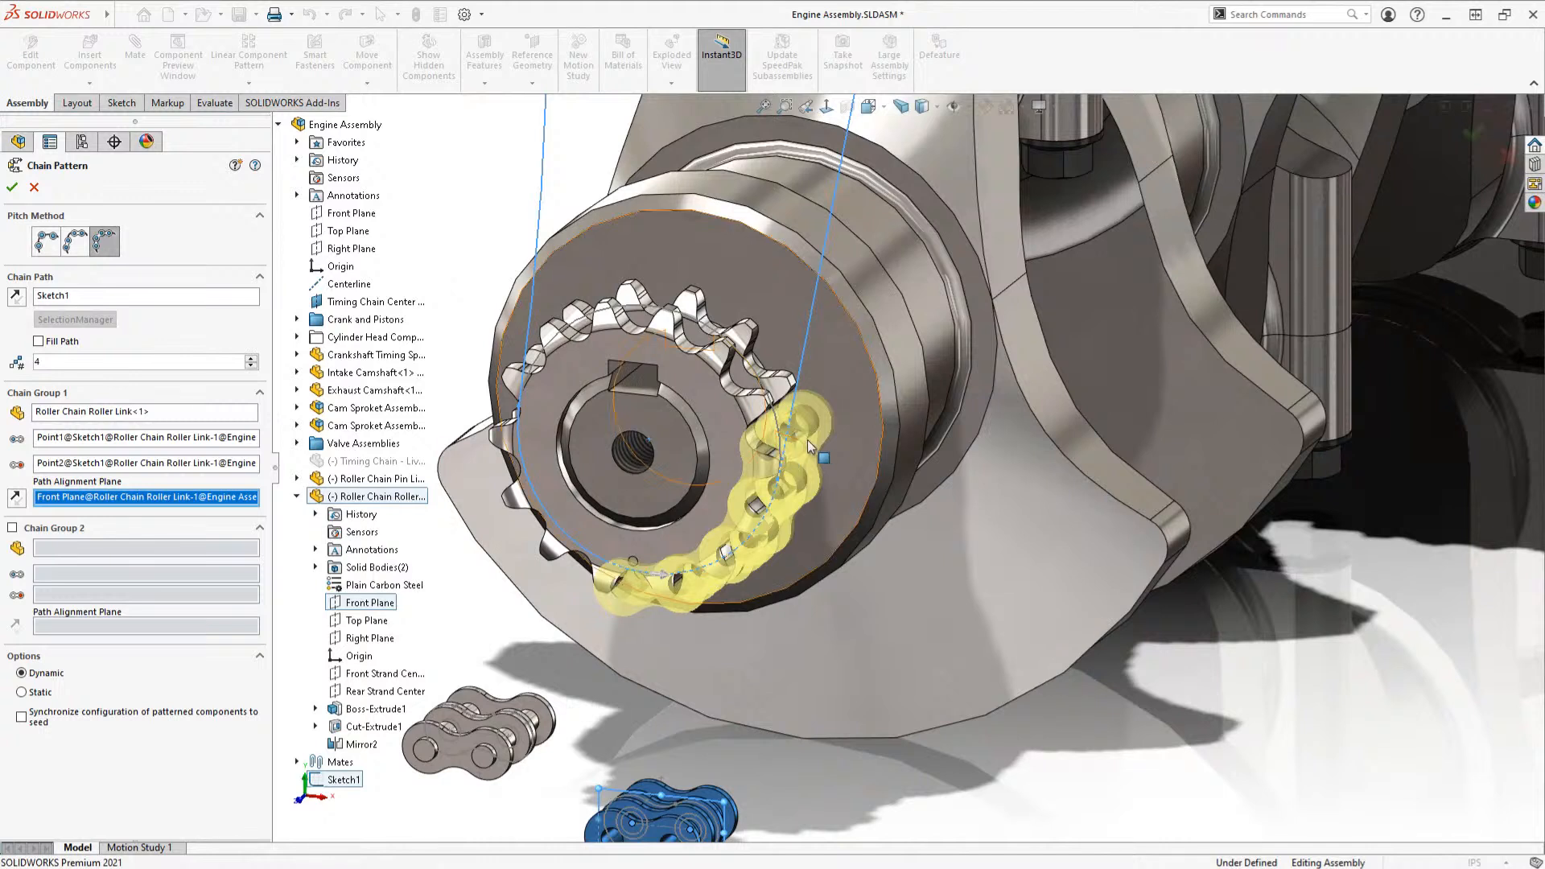
{"action": "left_click", "coordinate": [67, 530]}
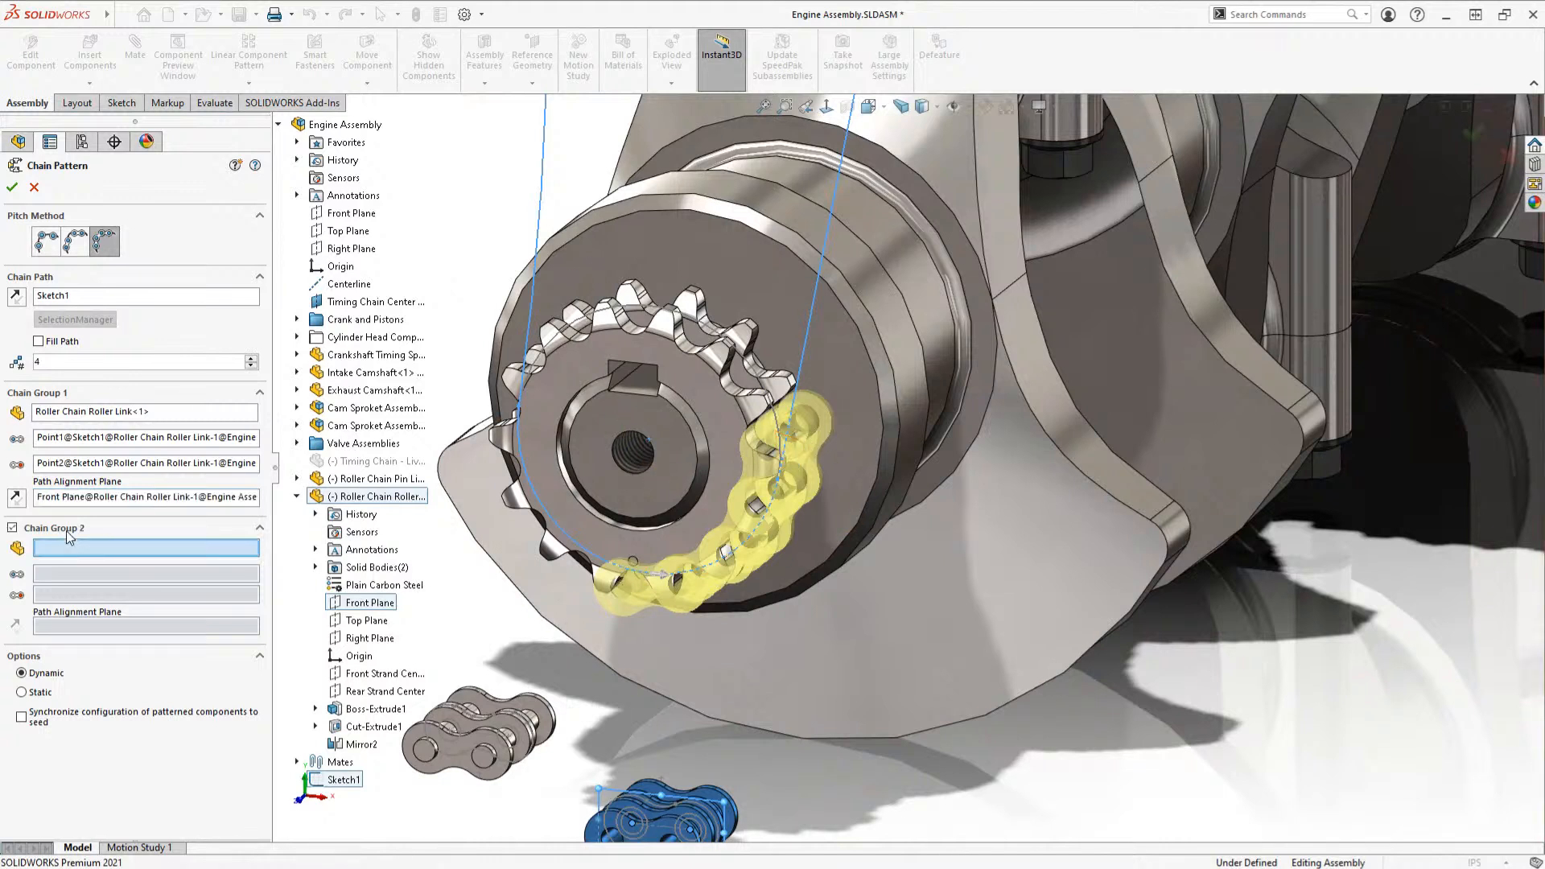
{"action": "left_click", "coordinate": [441, 743]}
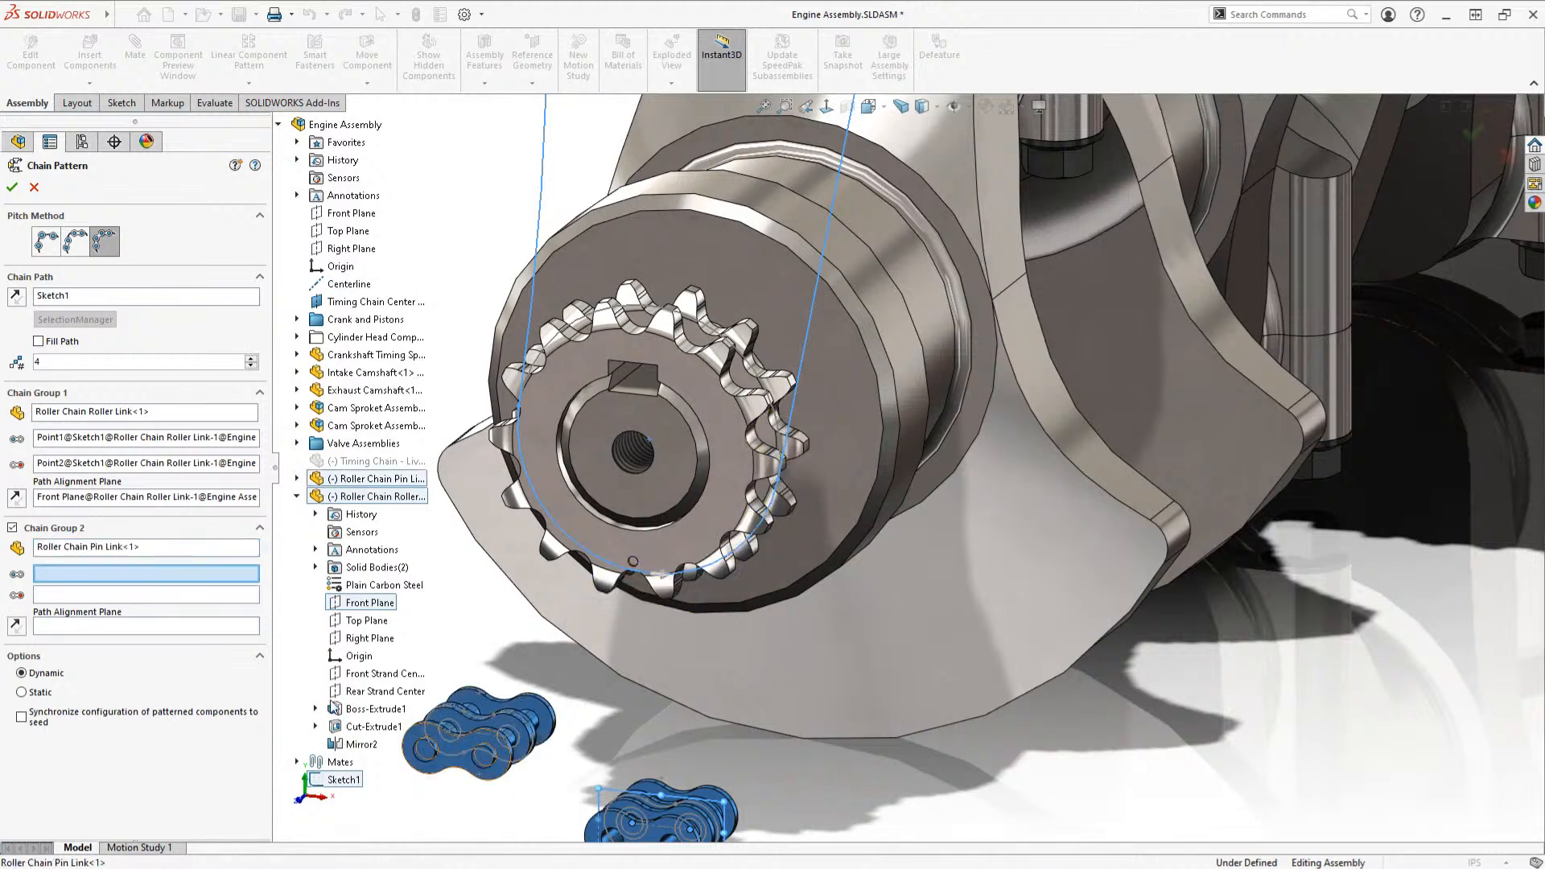
{"action": "left_click", "coordinate": [448, 738]}
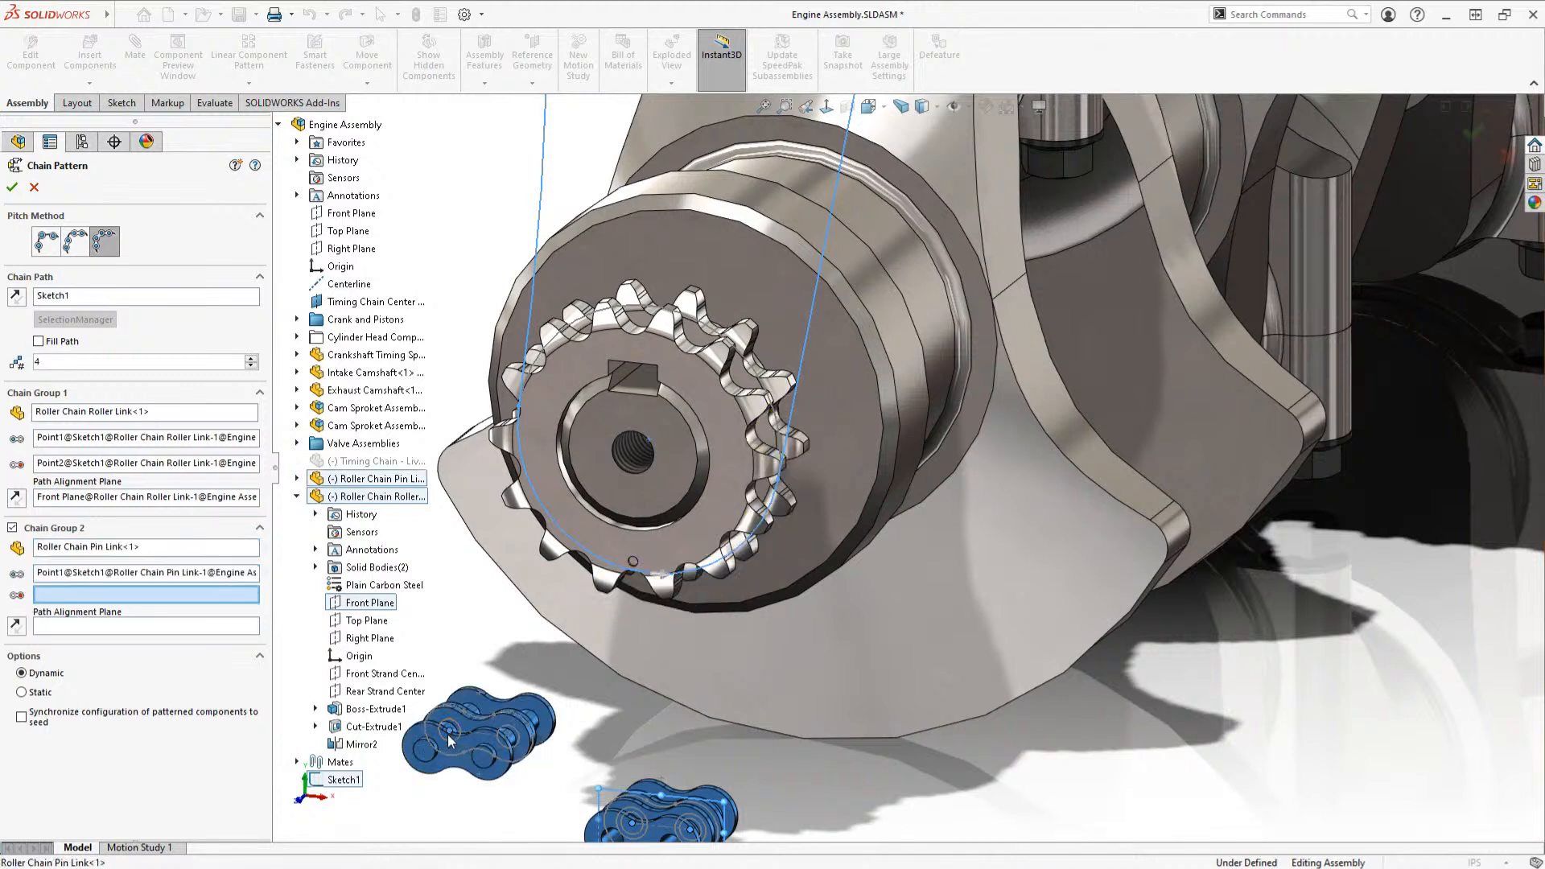
{"action": "left_click", "coordinate": [510, 740]}
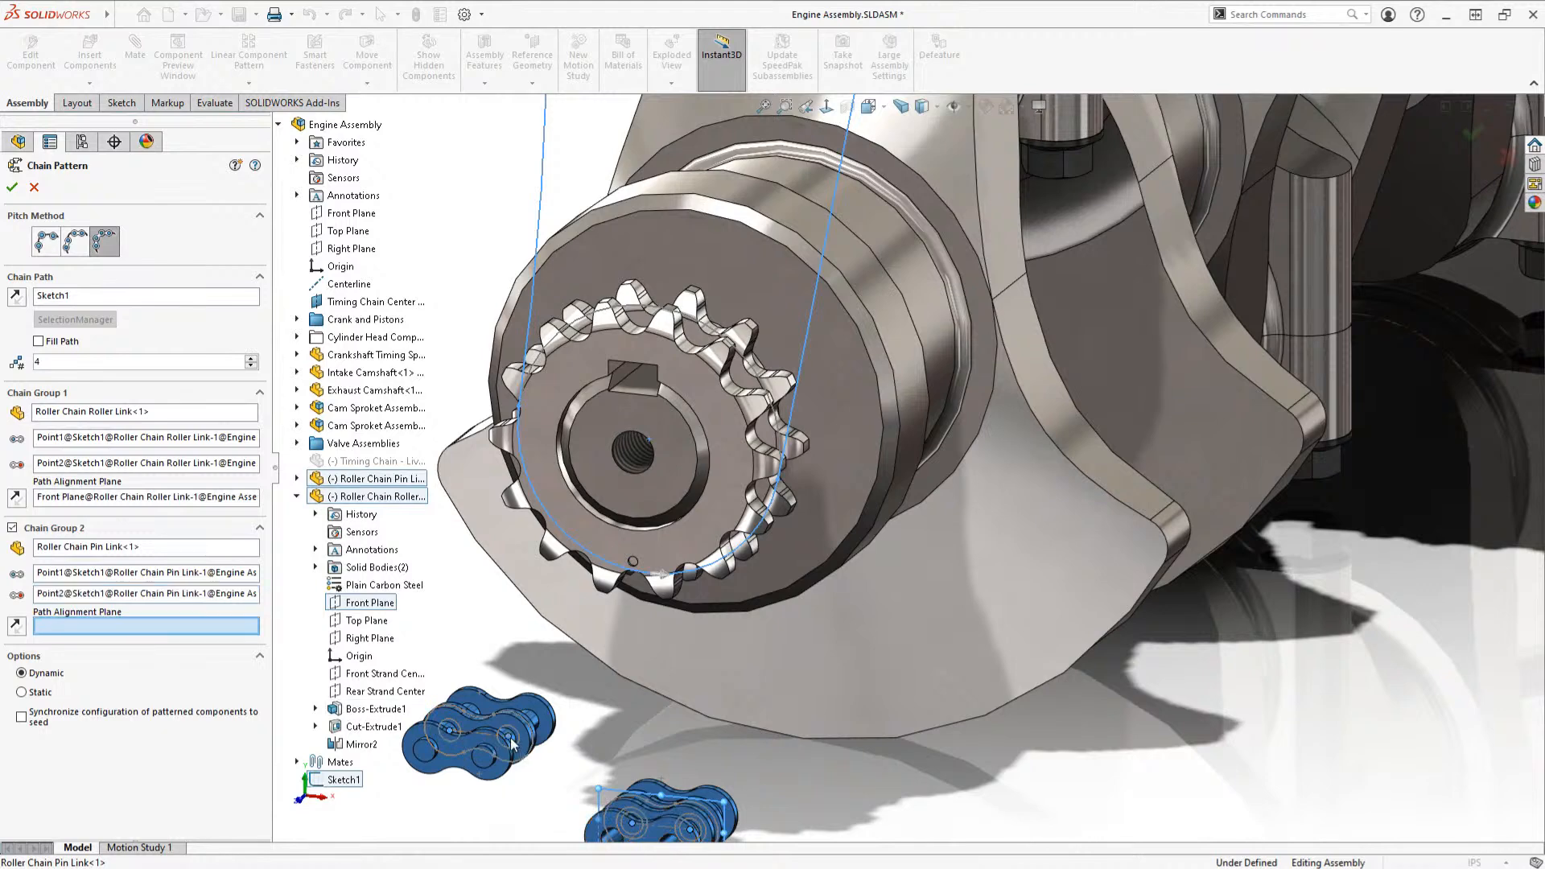
{"action": "left_click", "coordinate": [297, 478]}
{"action": "left_click", "coordinate": [384, 587]}
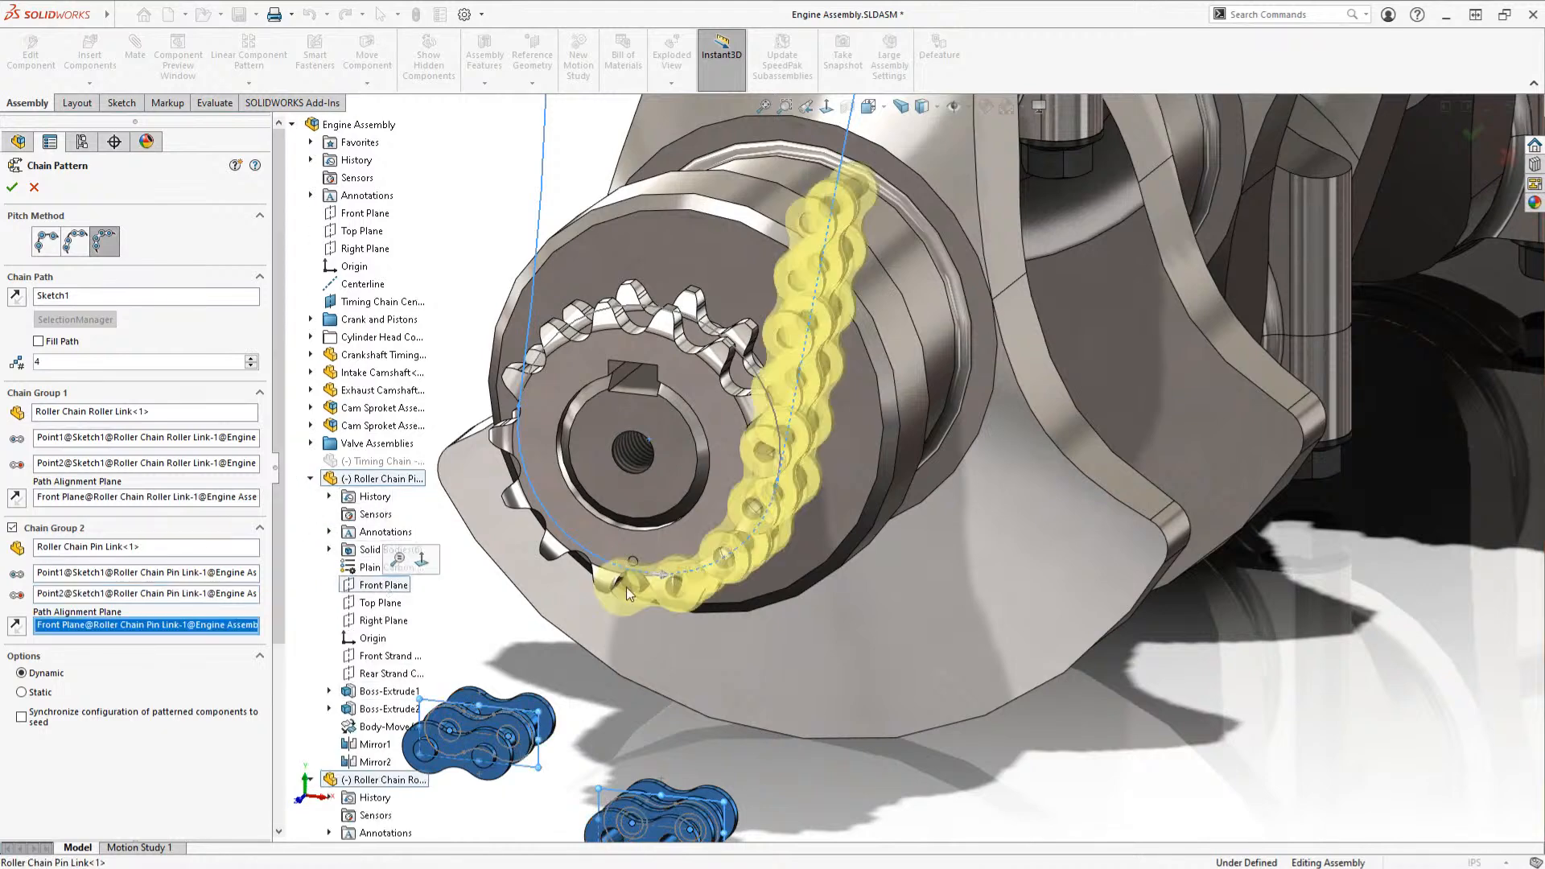
Step: Inspect the previewed links around the crankshaft sprocket and accept the chain pattern
{"action": "middle_click_drag", "start_coordinate": [786, 601], "coordinate": [886, 489]}
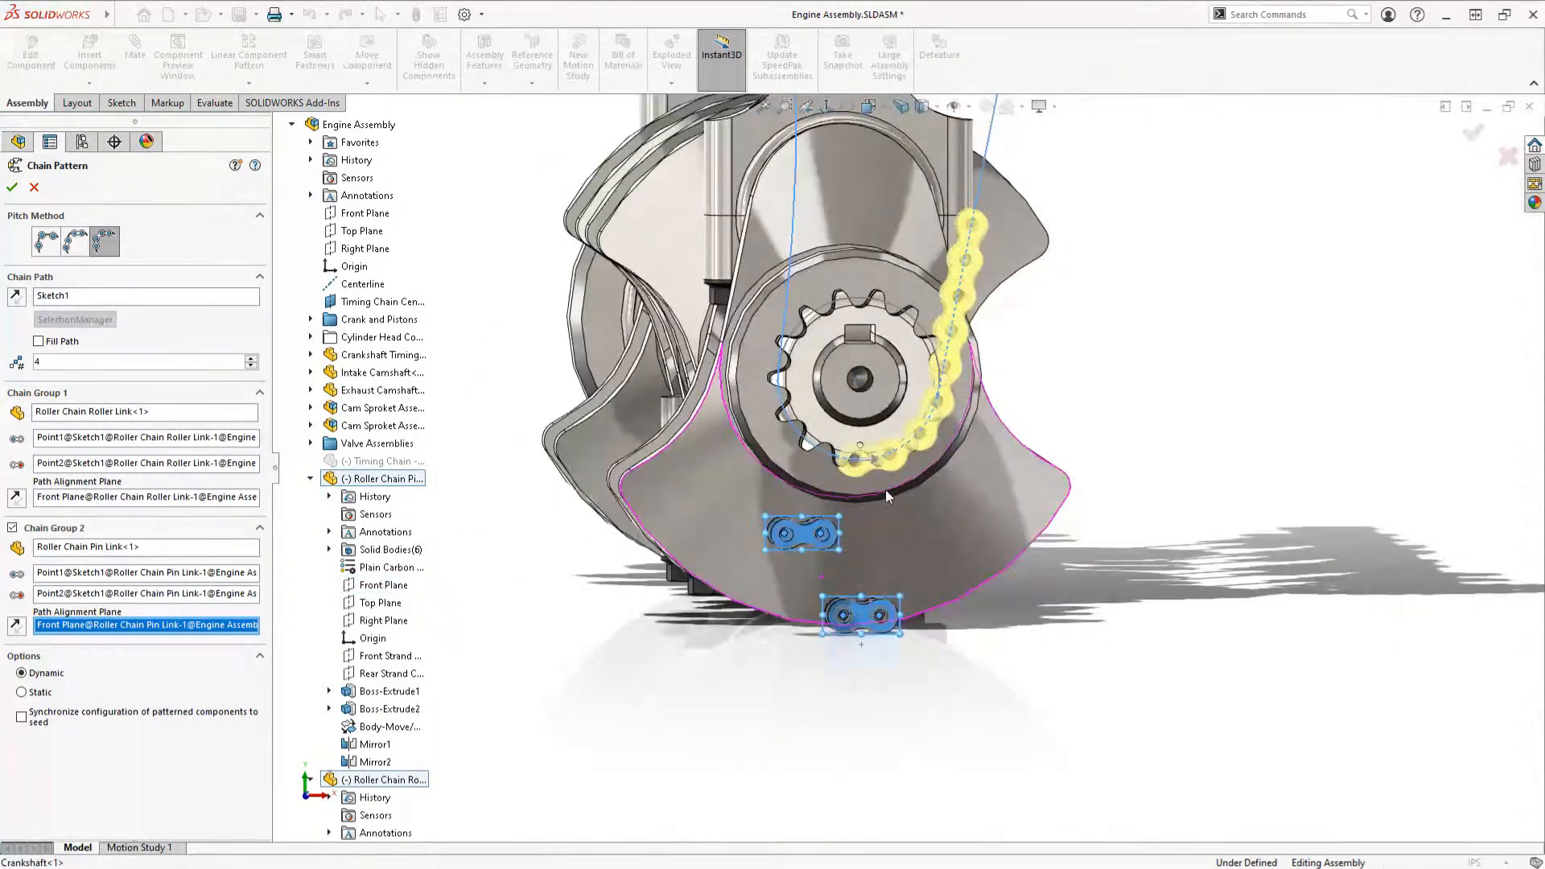
{"action": "scroll", "coordinate": [893, 465], "scroll_direction": "down", "scroll_amount": 7}
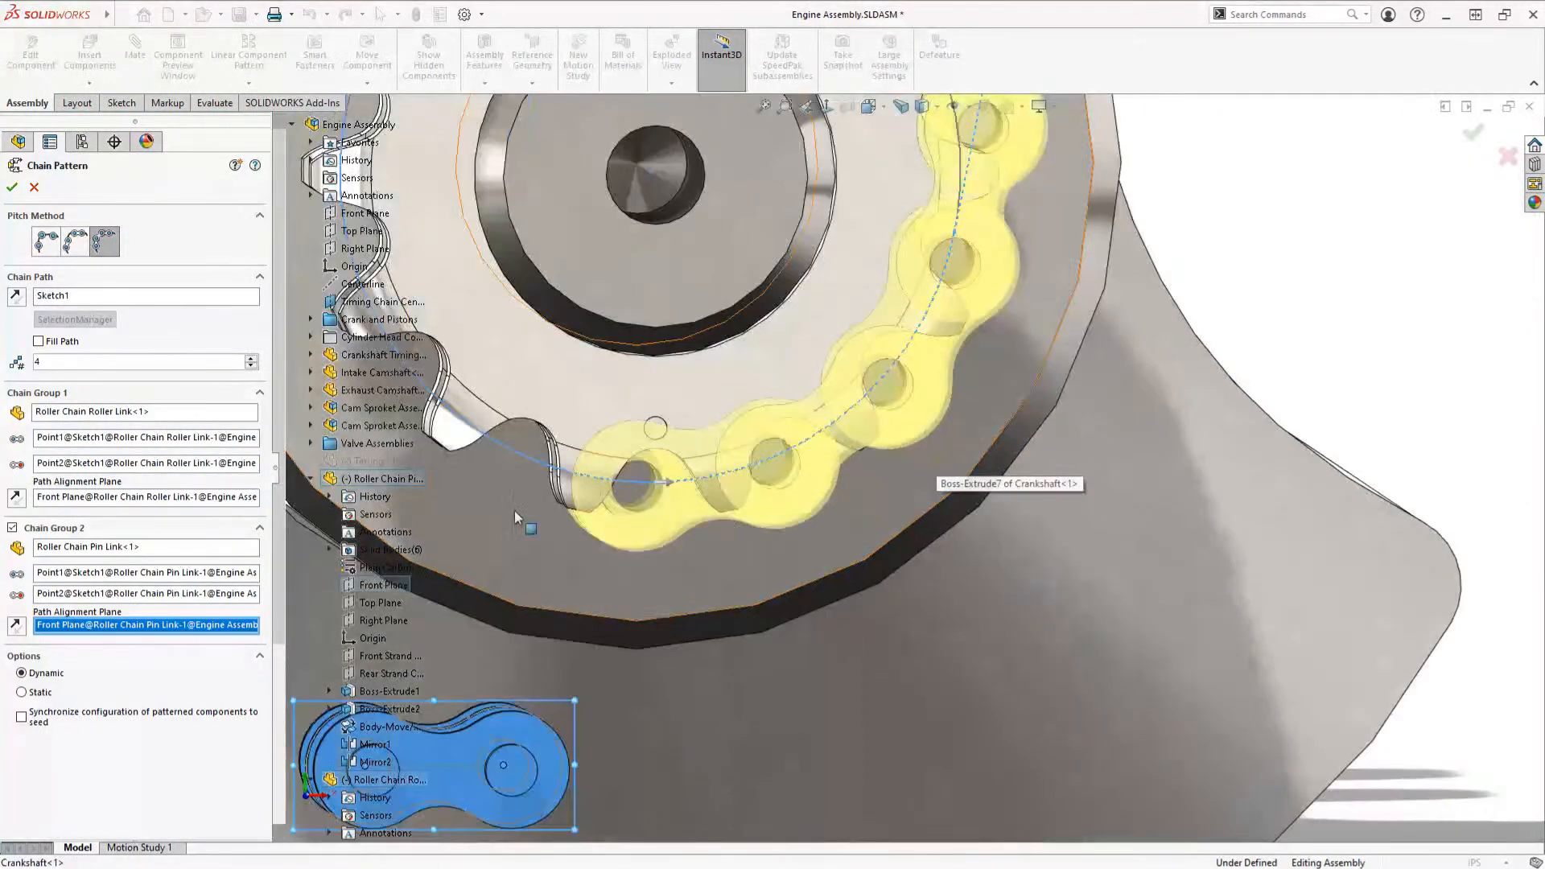
{"action": "scroll", "coordinate": [915, 408], "scroll_direction": "up", "scroll_amount": 6}
{"action": "scroll", "coordinate": [915, 409], "scroll_direction": "down", "scroll_amount": 4}
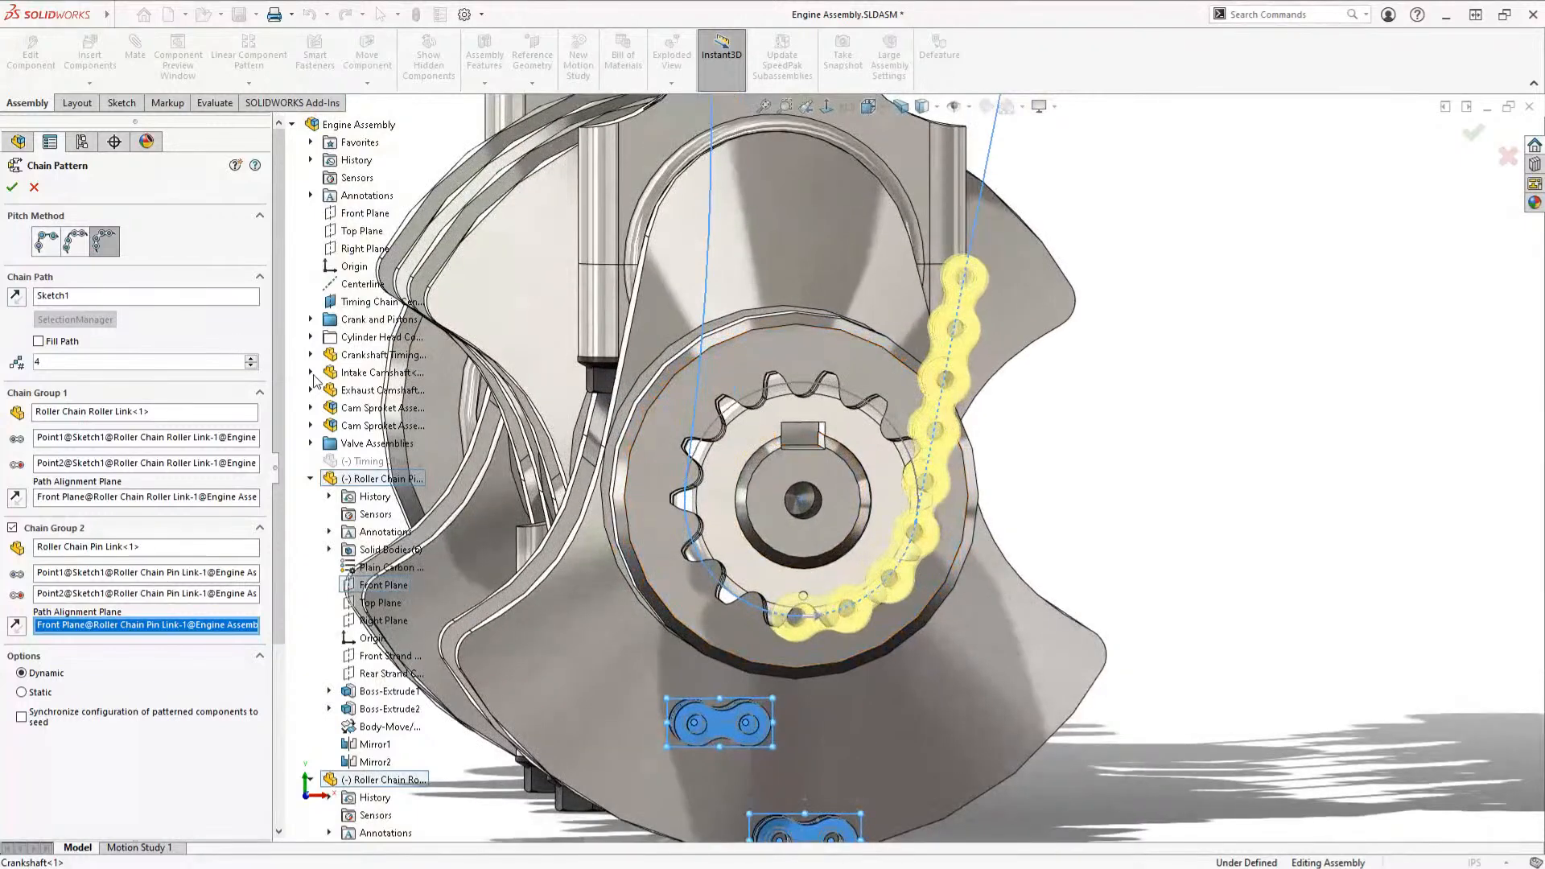
{"action": "left_click", "coordinate": [13, 188]}
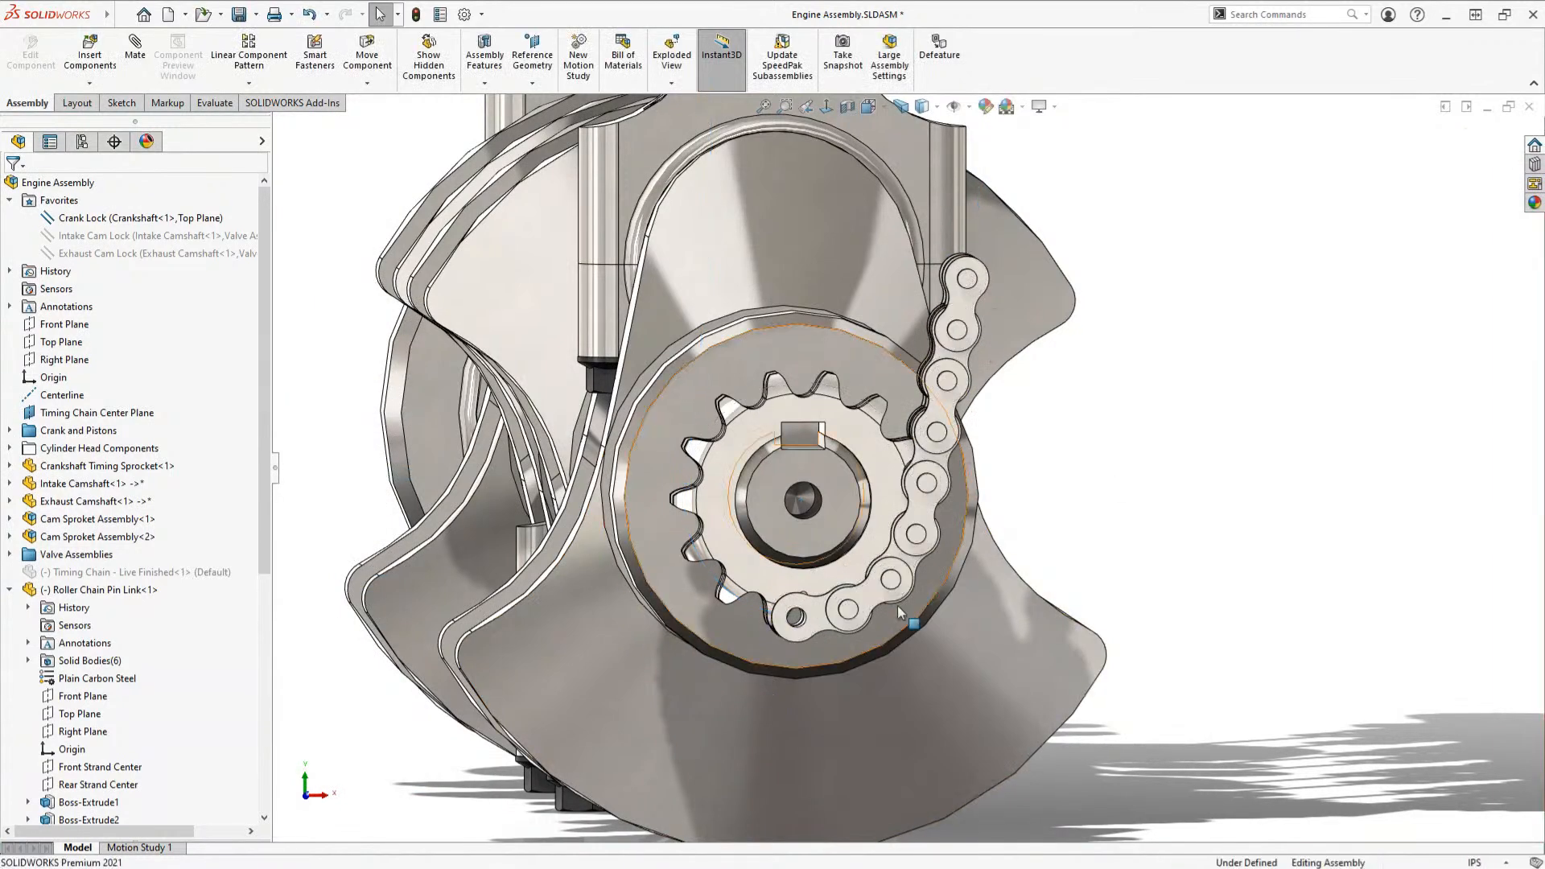
Step: Try to mate the end roller link's roller face concentric with the adjacent crankshaft sprocket tooth face
{"action": "middle_click_drag", "start_coordinate": [895, 606], "coordinate": [903, 456]}
{"action": "scroll", "coordinate": [903, 456], "scroll_direction": "down", "scroll_amount": 10}
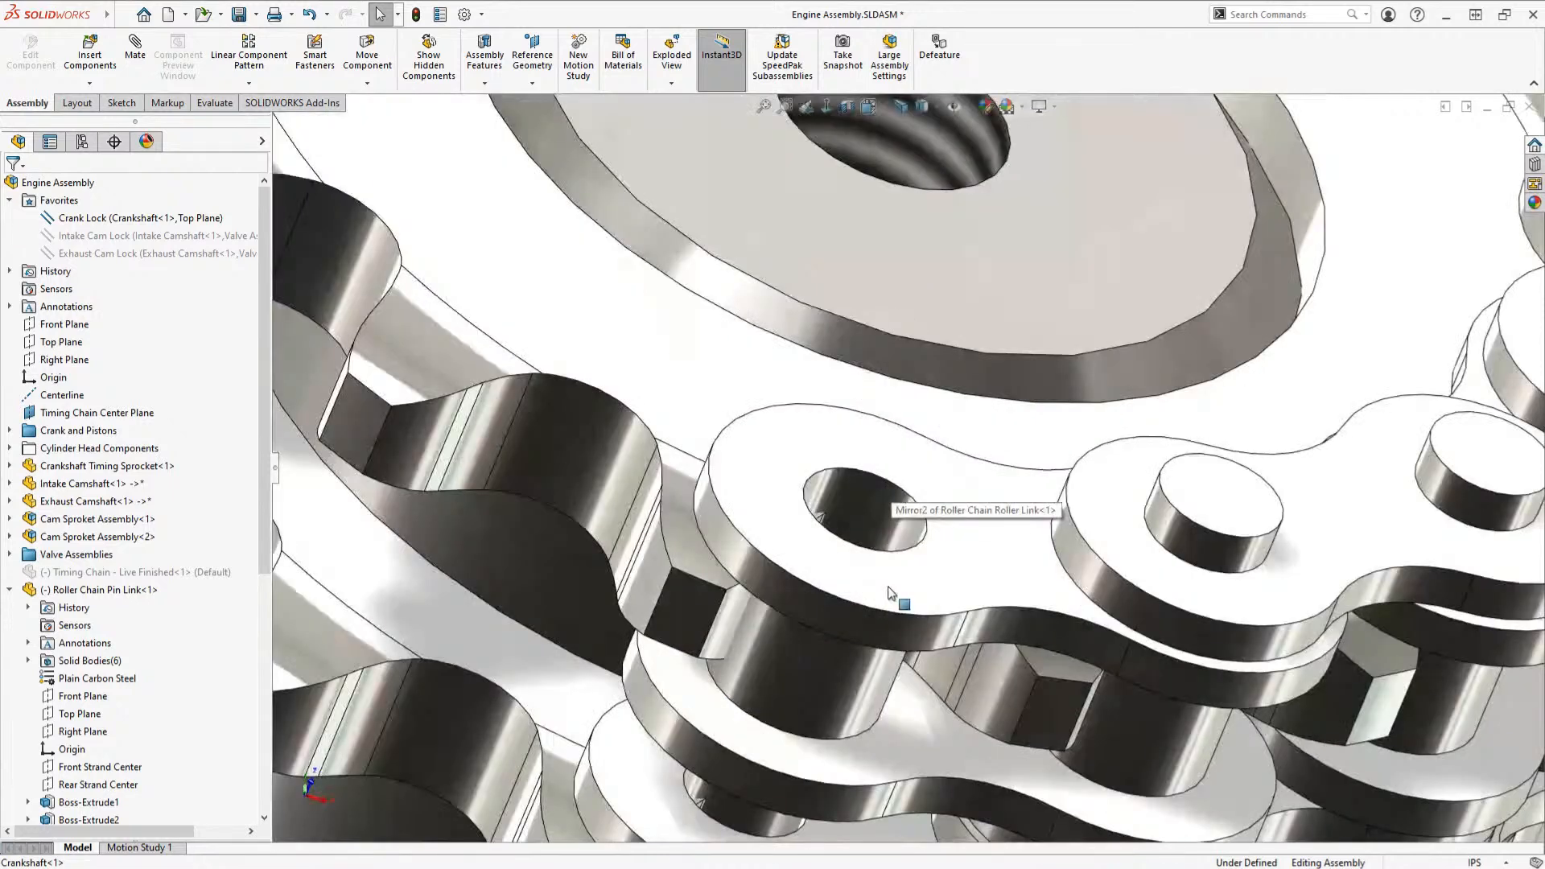
{"action": "left_click", "coordinate": [813, 693]}
{"action": "left_click_drag", "start_coordinate": [931, 711], "coordinate": [937, 700]}
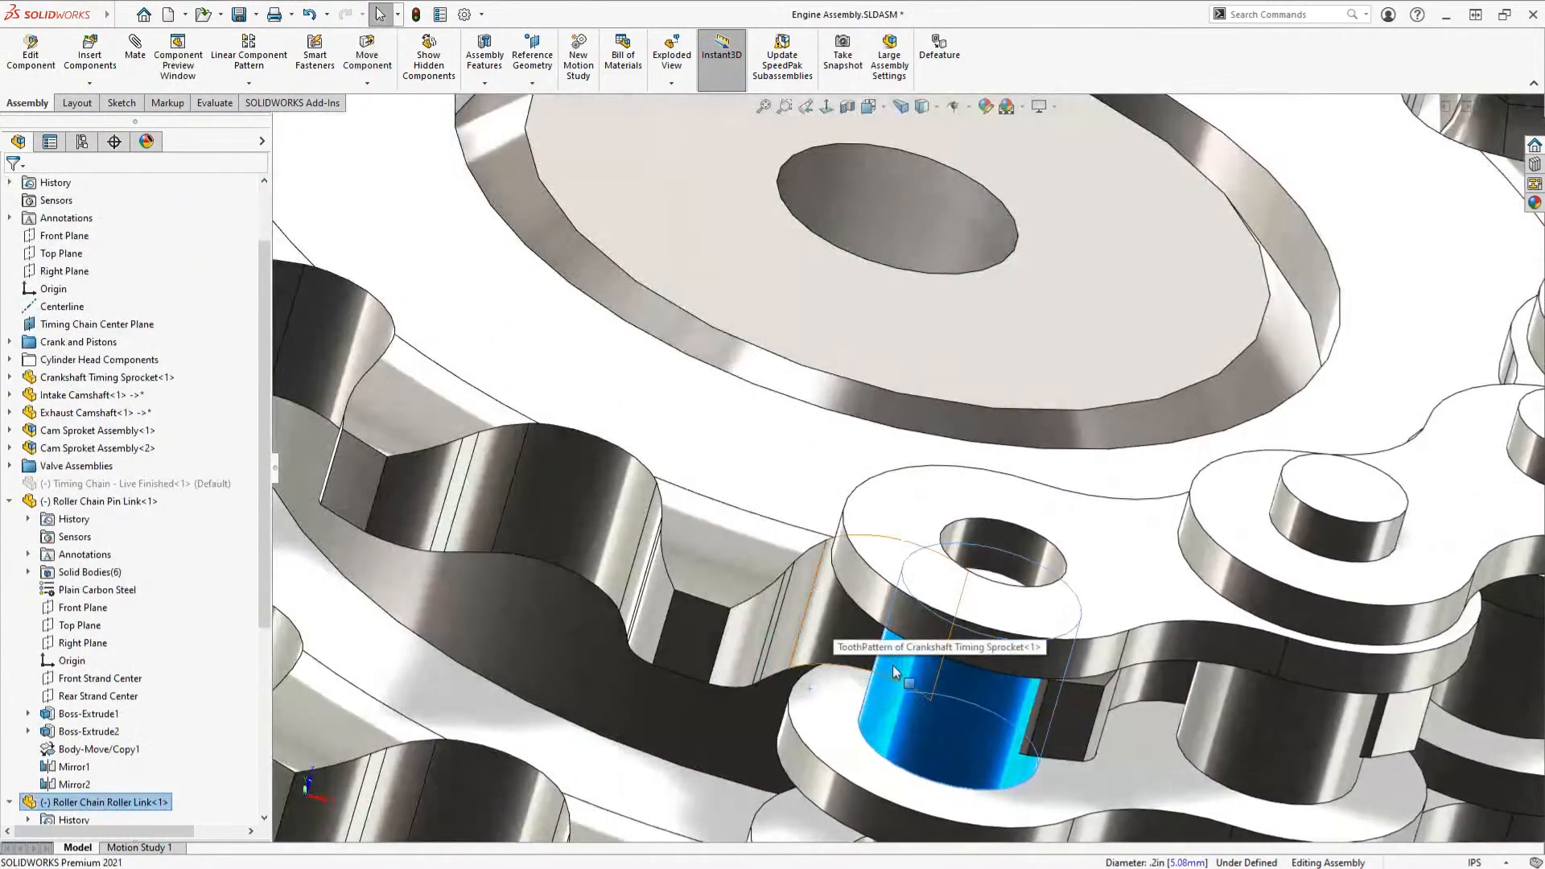
{"action": "scroll", "coordinate": [920, 679], "scroll_direction": "up", "scroll_amount": 5}
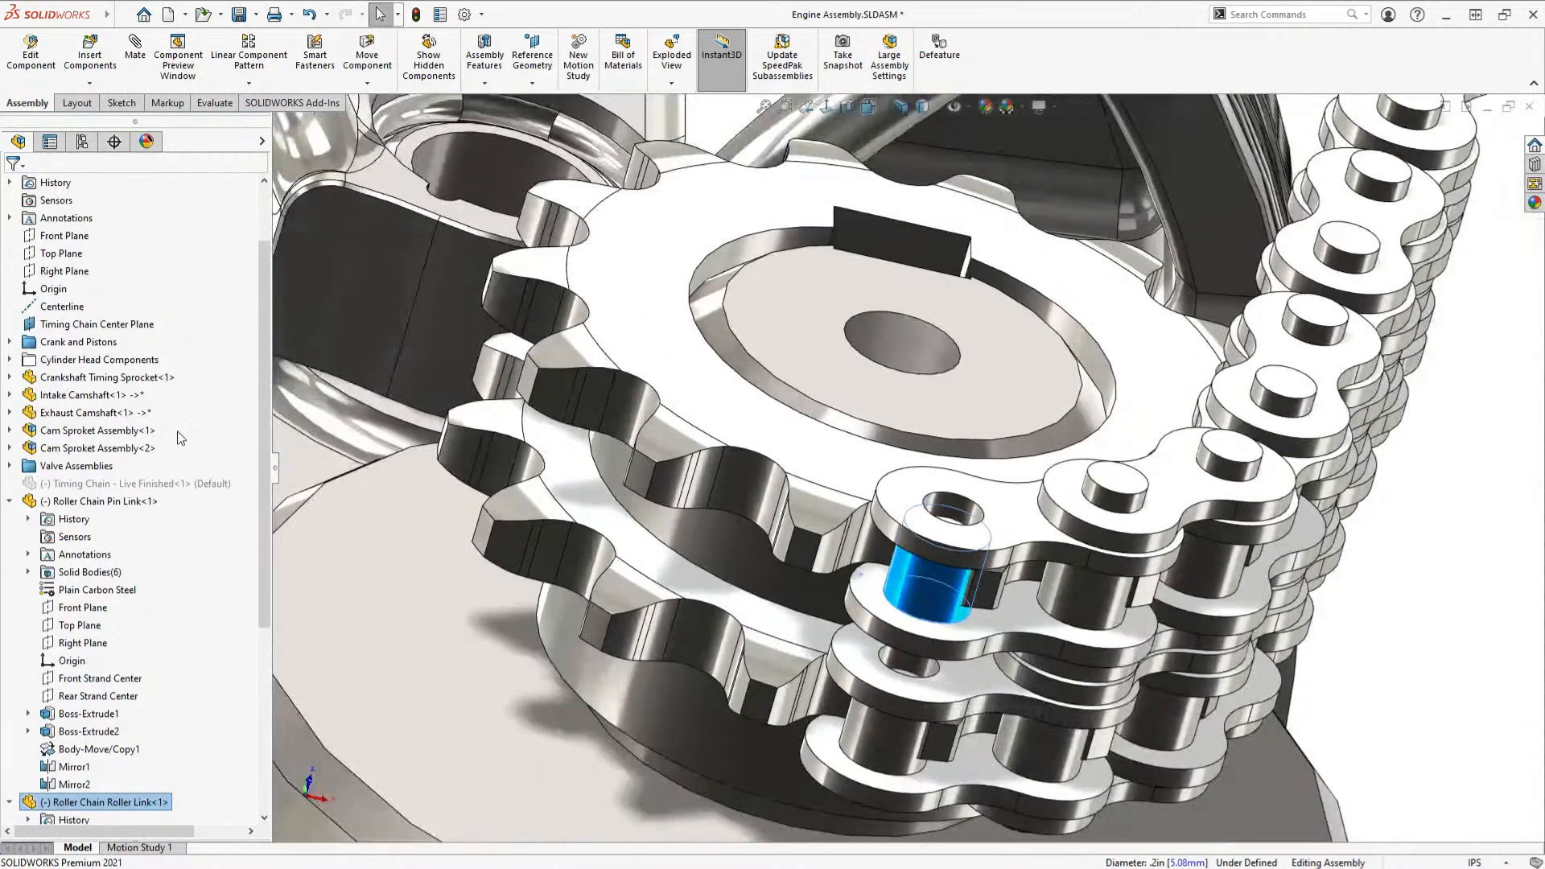
{"action": "left_click", "coordinate": [11, 501]}
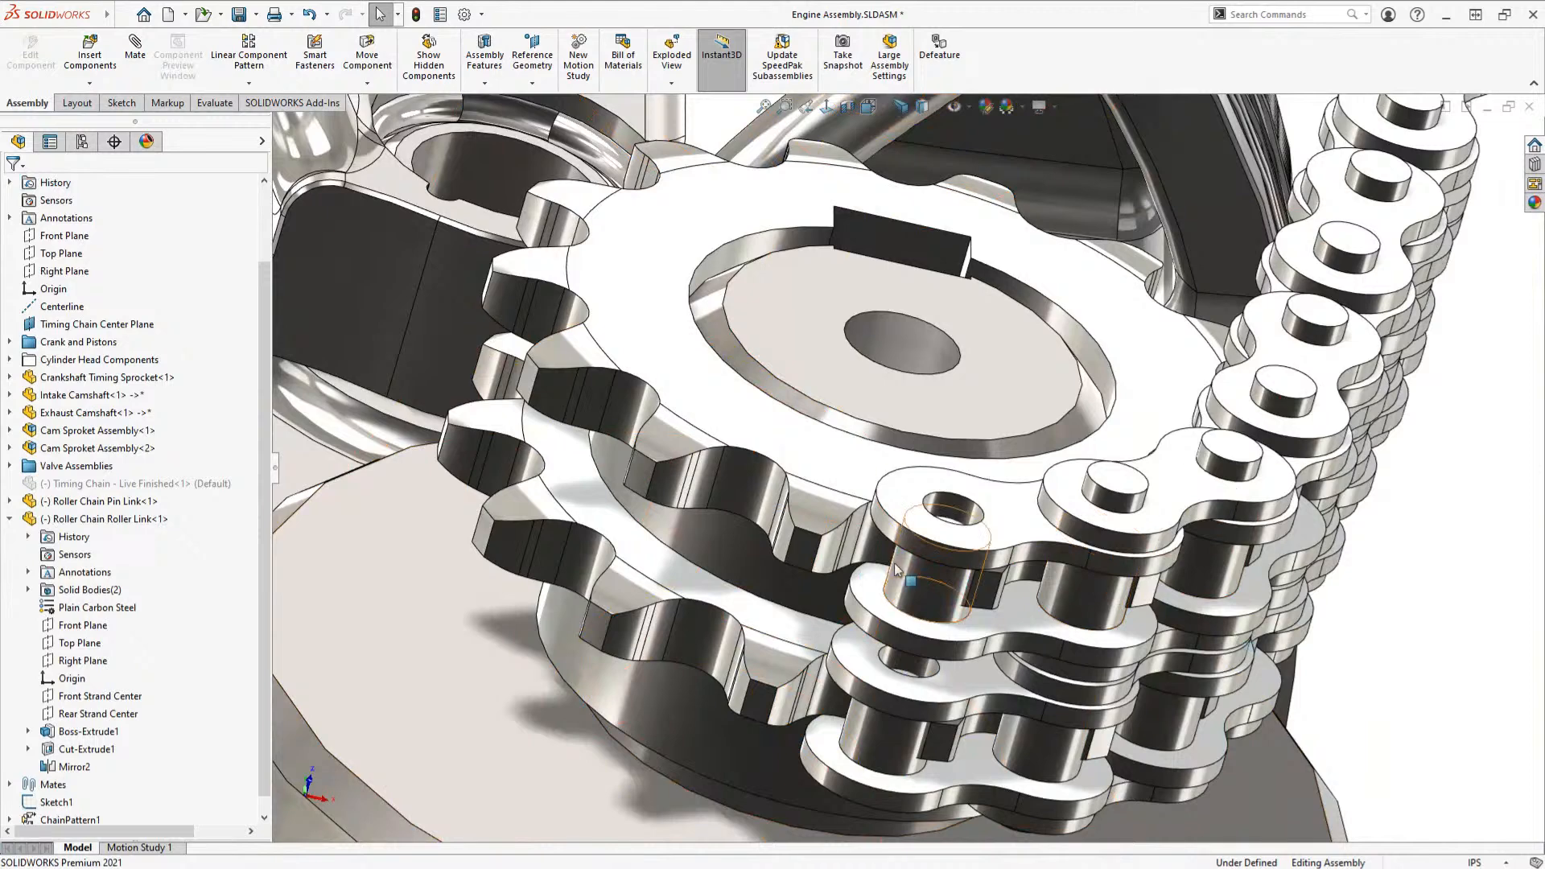
{"action": "left_click", "coordinate": [871, 532]}
{"action": "left_click", "coordinate": [916, 591], "text": "ctrl"}
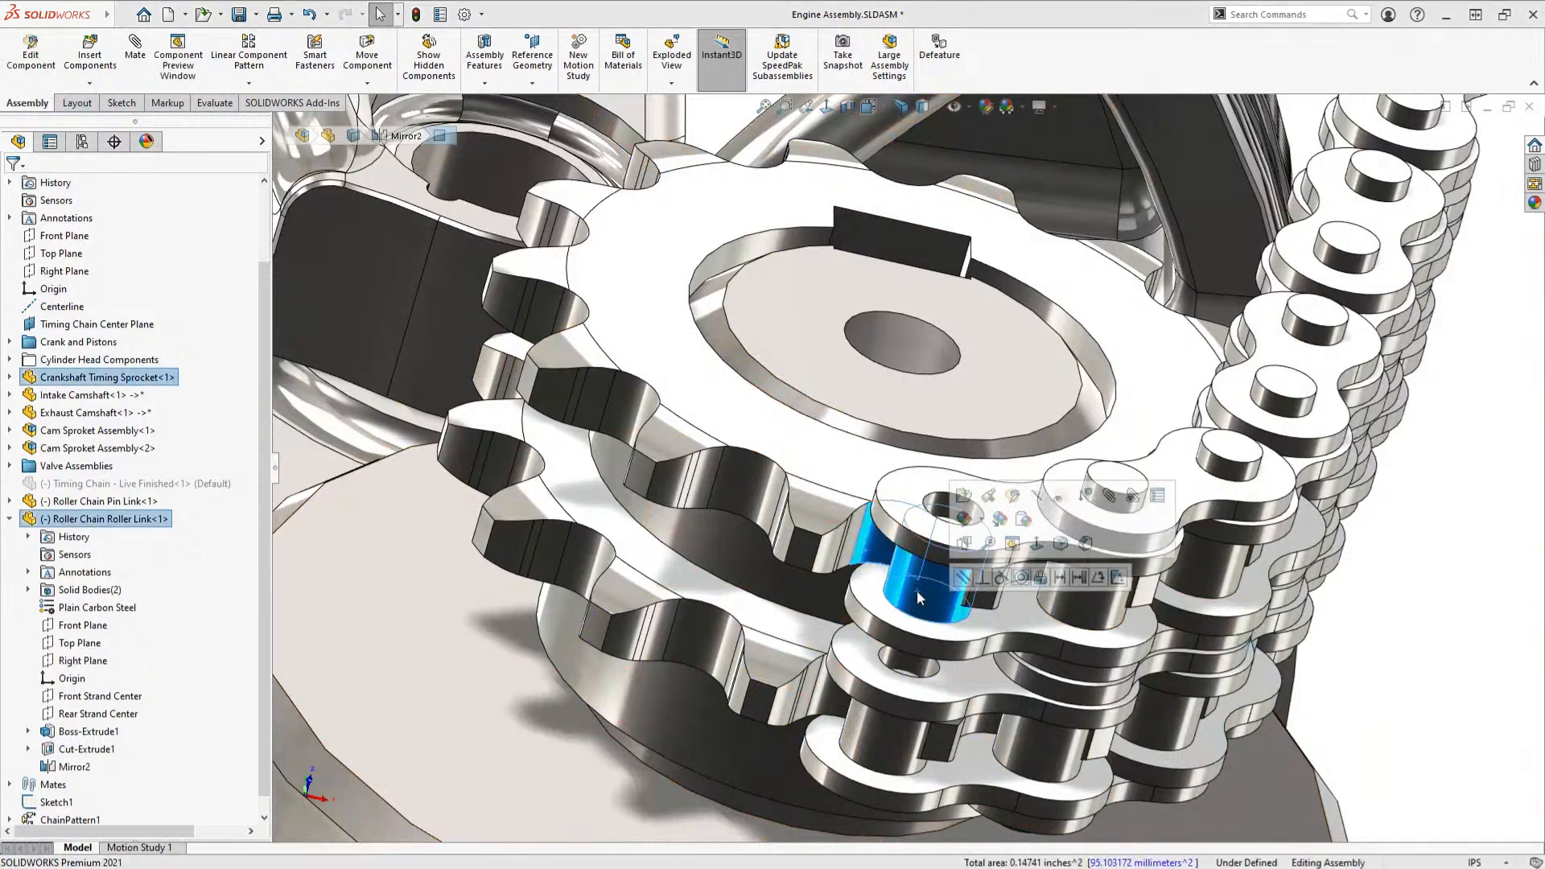
{"action": "left_click", "coordinate": [1022, 577]}
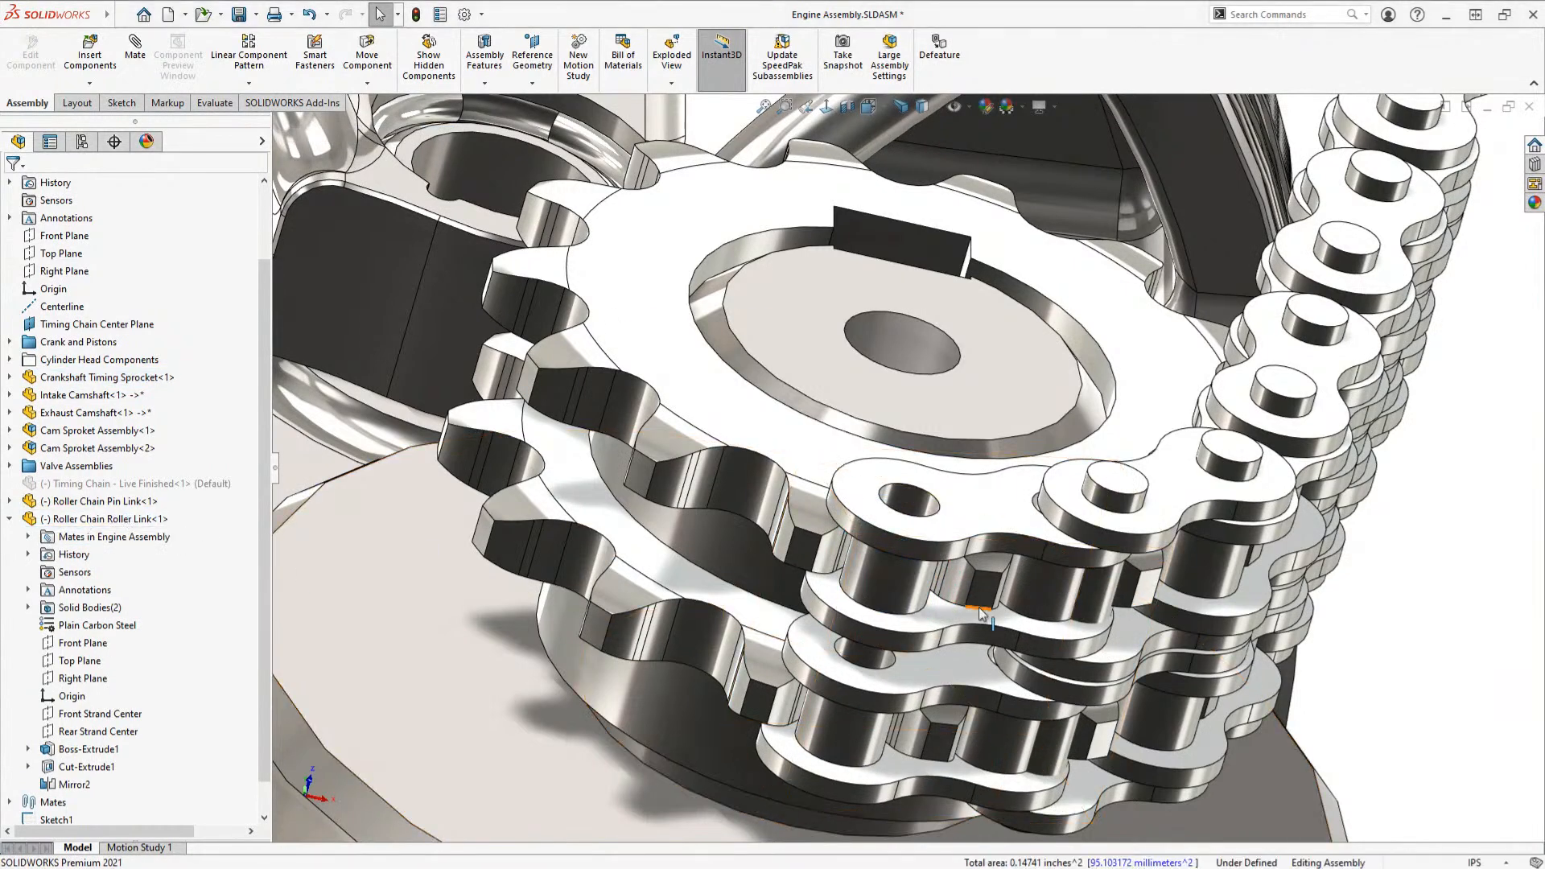
{"action": "key", "text": "ctrl+z"}
Step: Align the end link's roller with the crankshaft sprocket tooth face using a concentric mate set to use for positioning only
{"action": "left_click", "coordinate": [939, 589]}
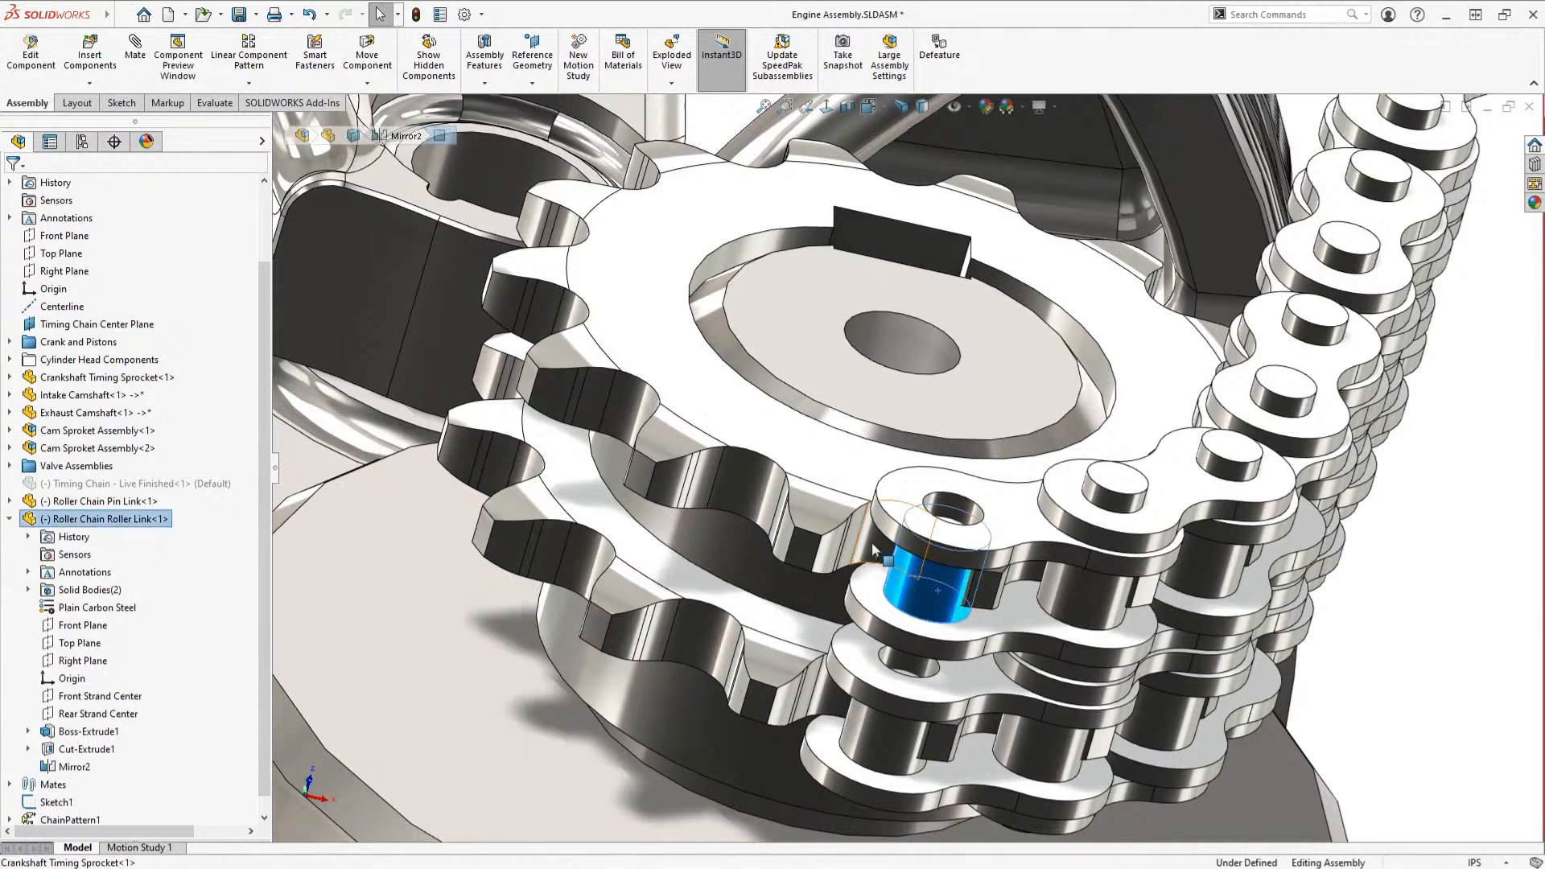
{"action": "left_click", "coordinate": [875, 550], "text": "ctrl"}
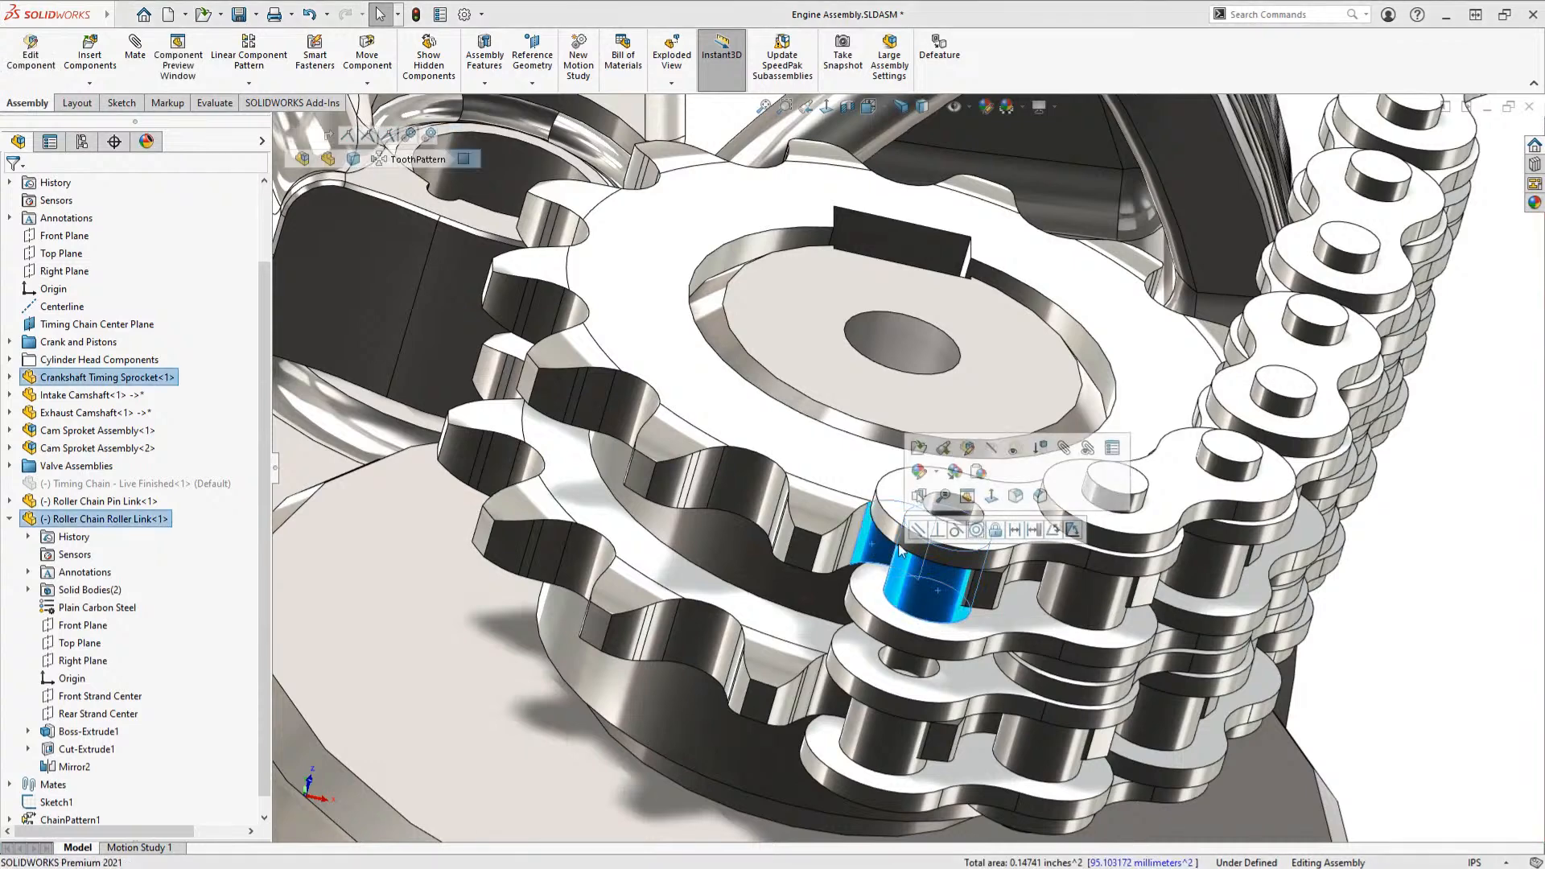
{"action": "left_click", "coordinate": [1063, 448]}
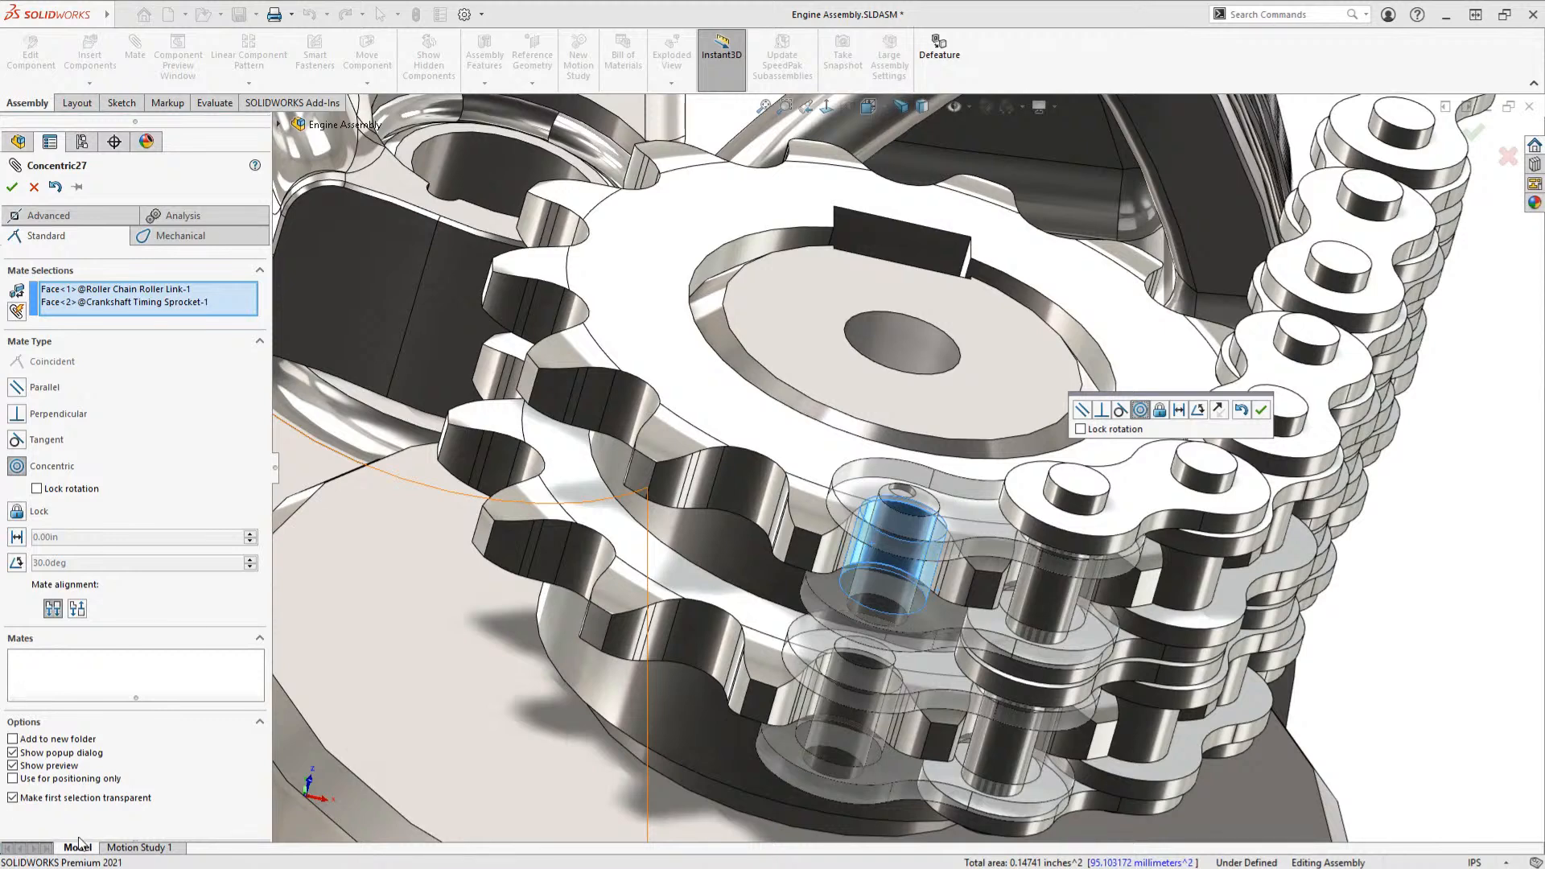
{"action": "left_click", "coordinate": [13, 779]}
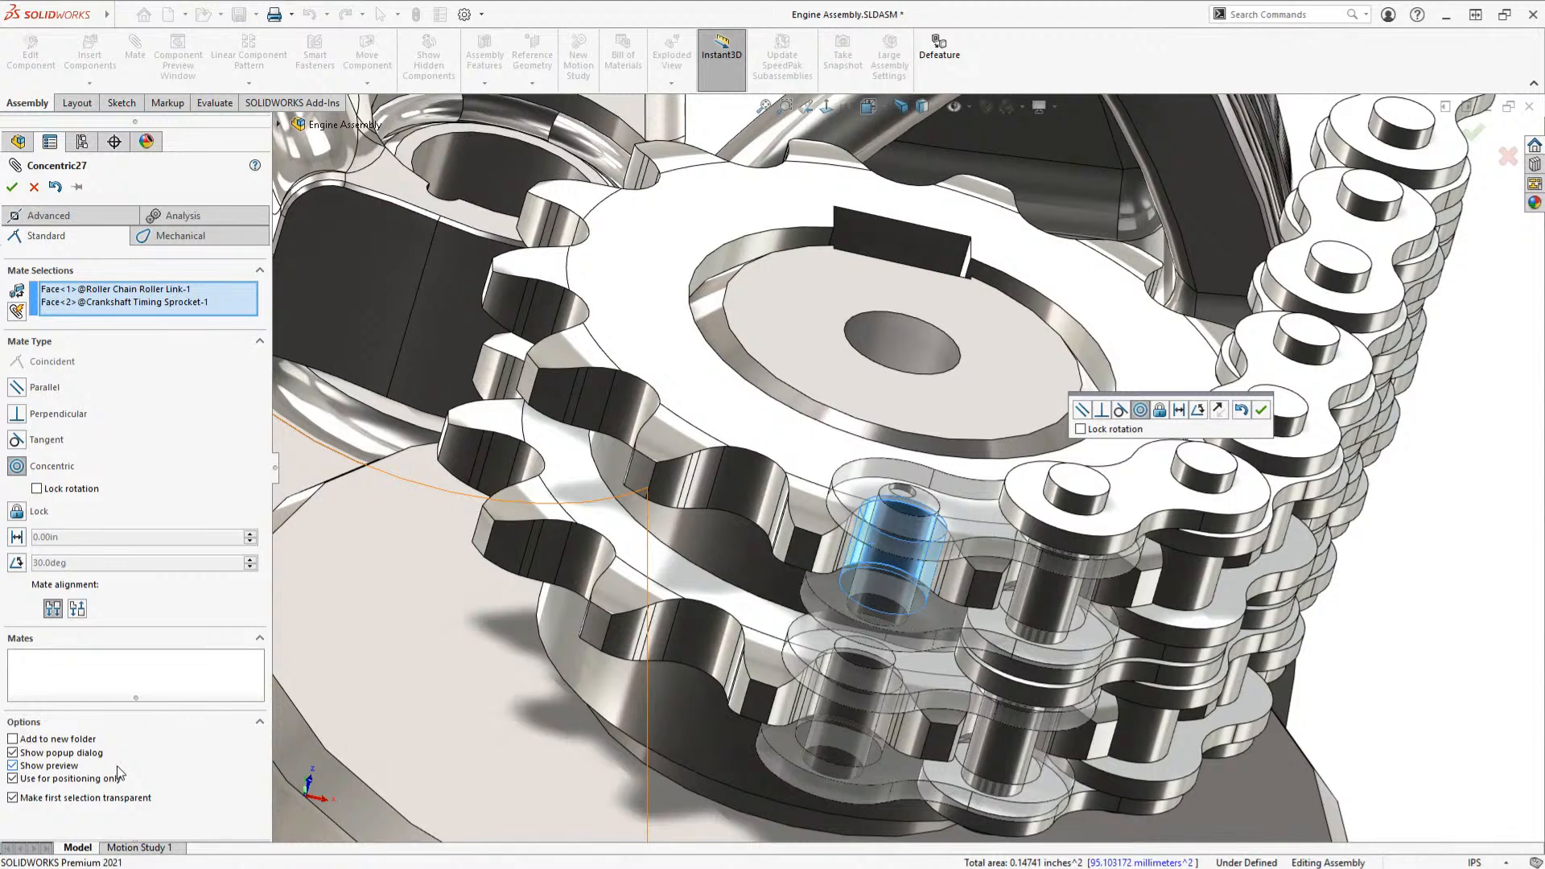
{"action": "left_click", "coordinate": [12, 186]}
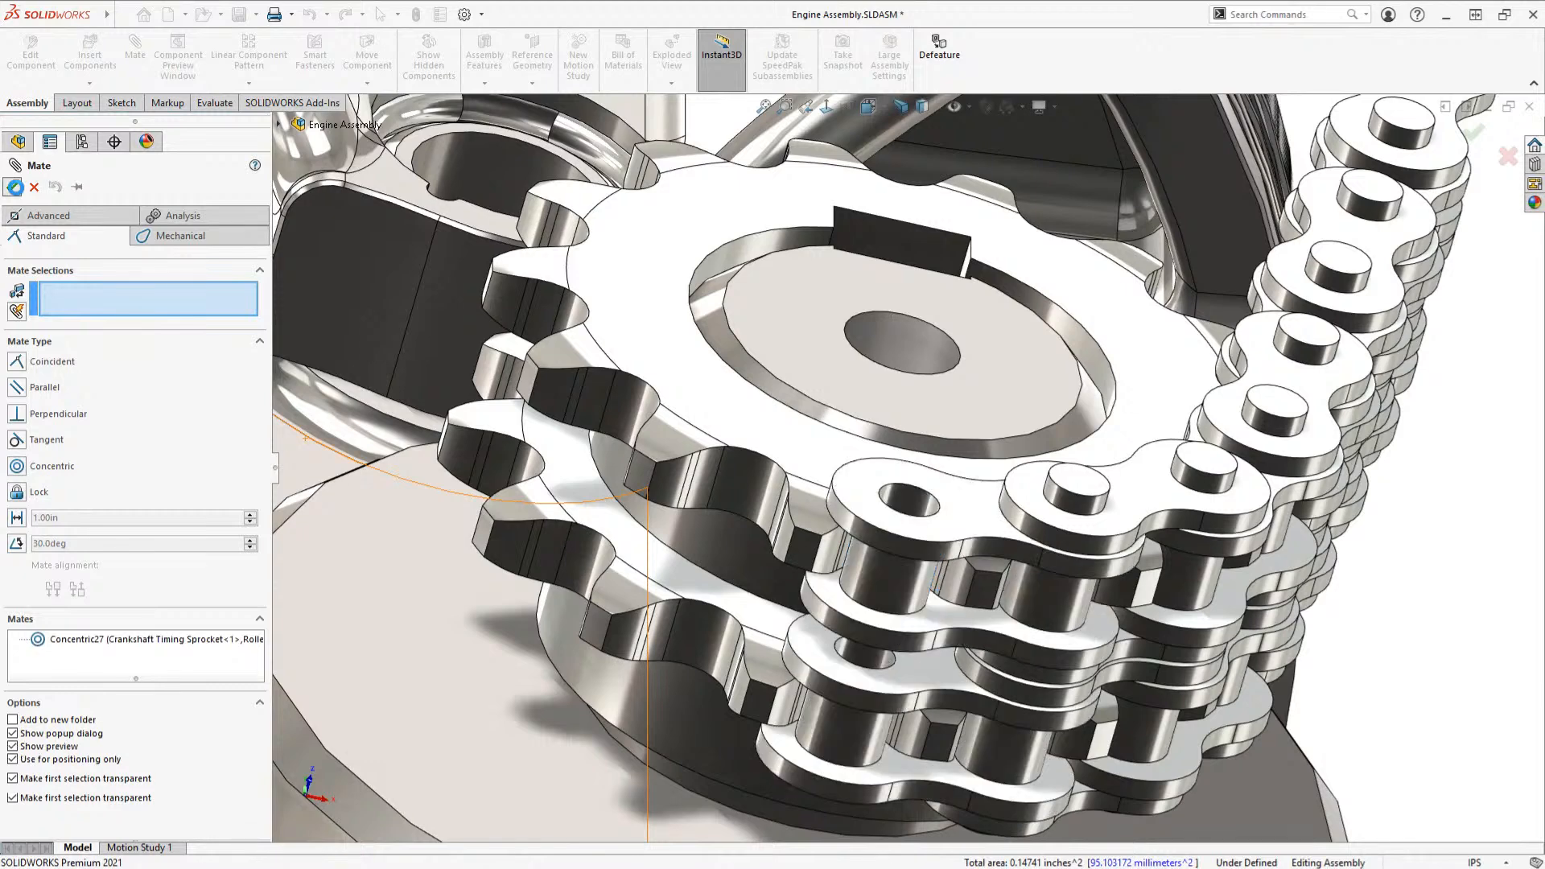
{"action": "left_click", "coordinate": [12, 186]}
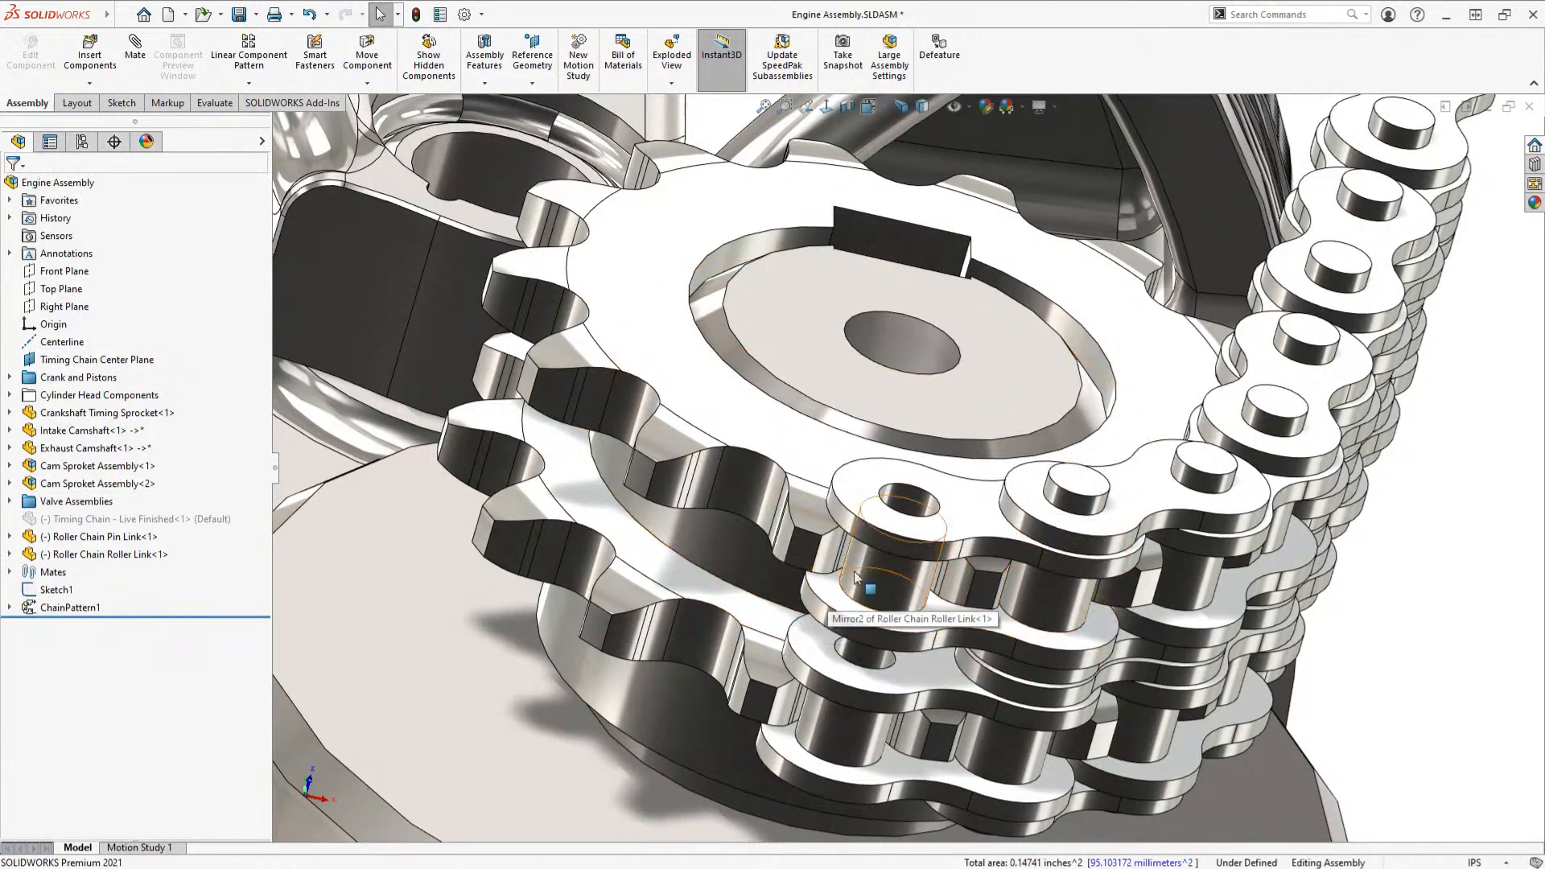
Step: Review the favorite lock mates and examine the whole engine assembly around the partial chain
{"action": "left_click", "coordinate": [9, 200]}
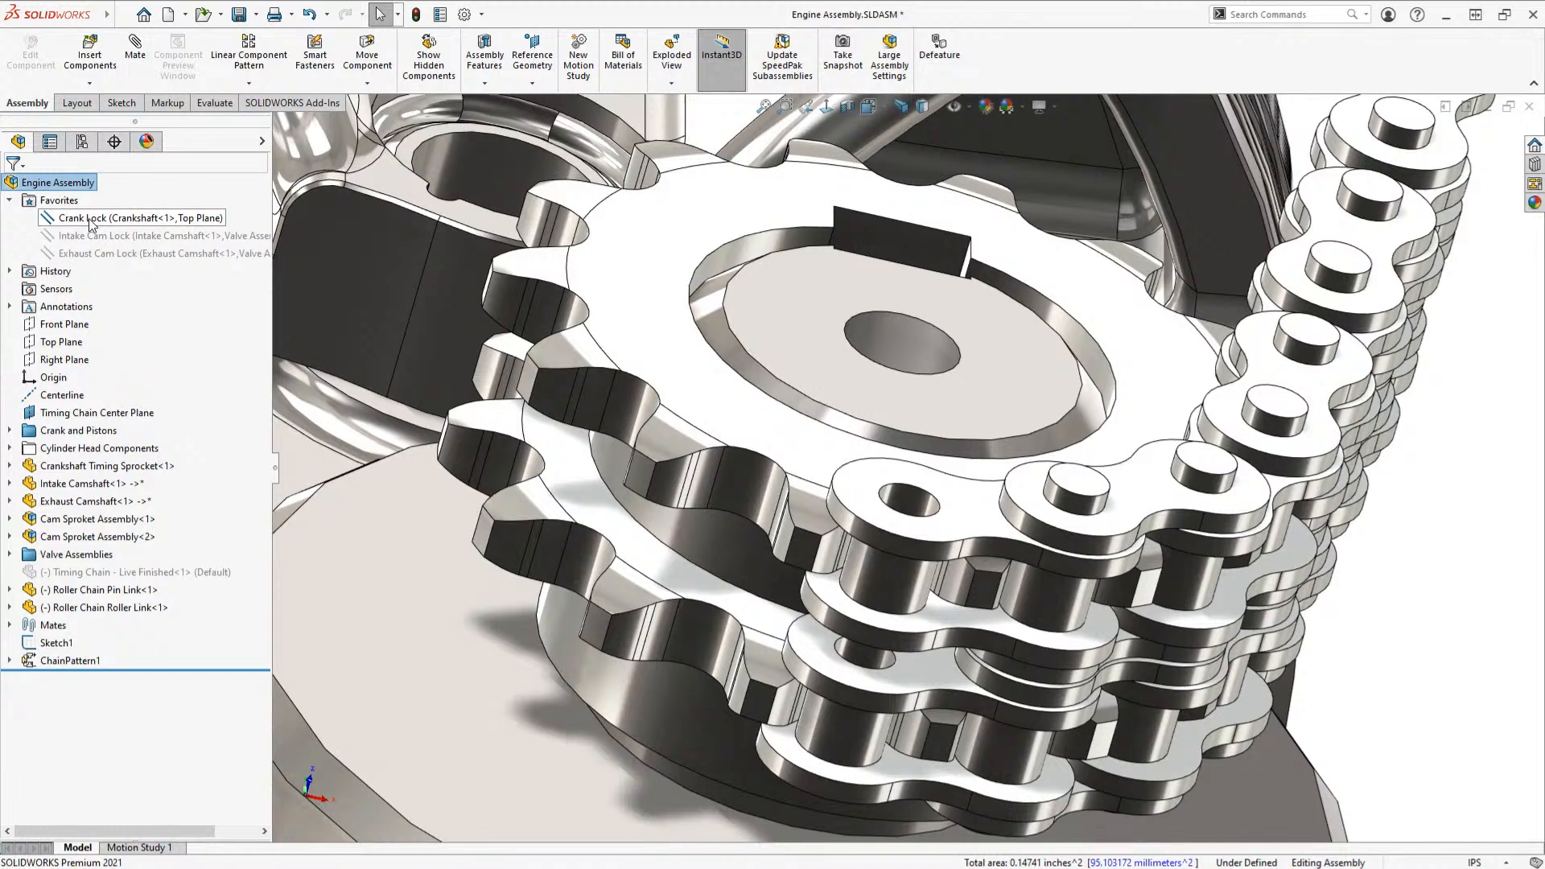
{"action": "left_click", "coordinate": [9, 201]}
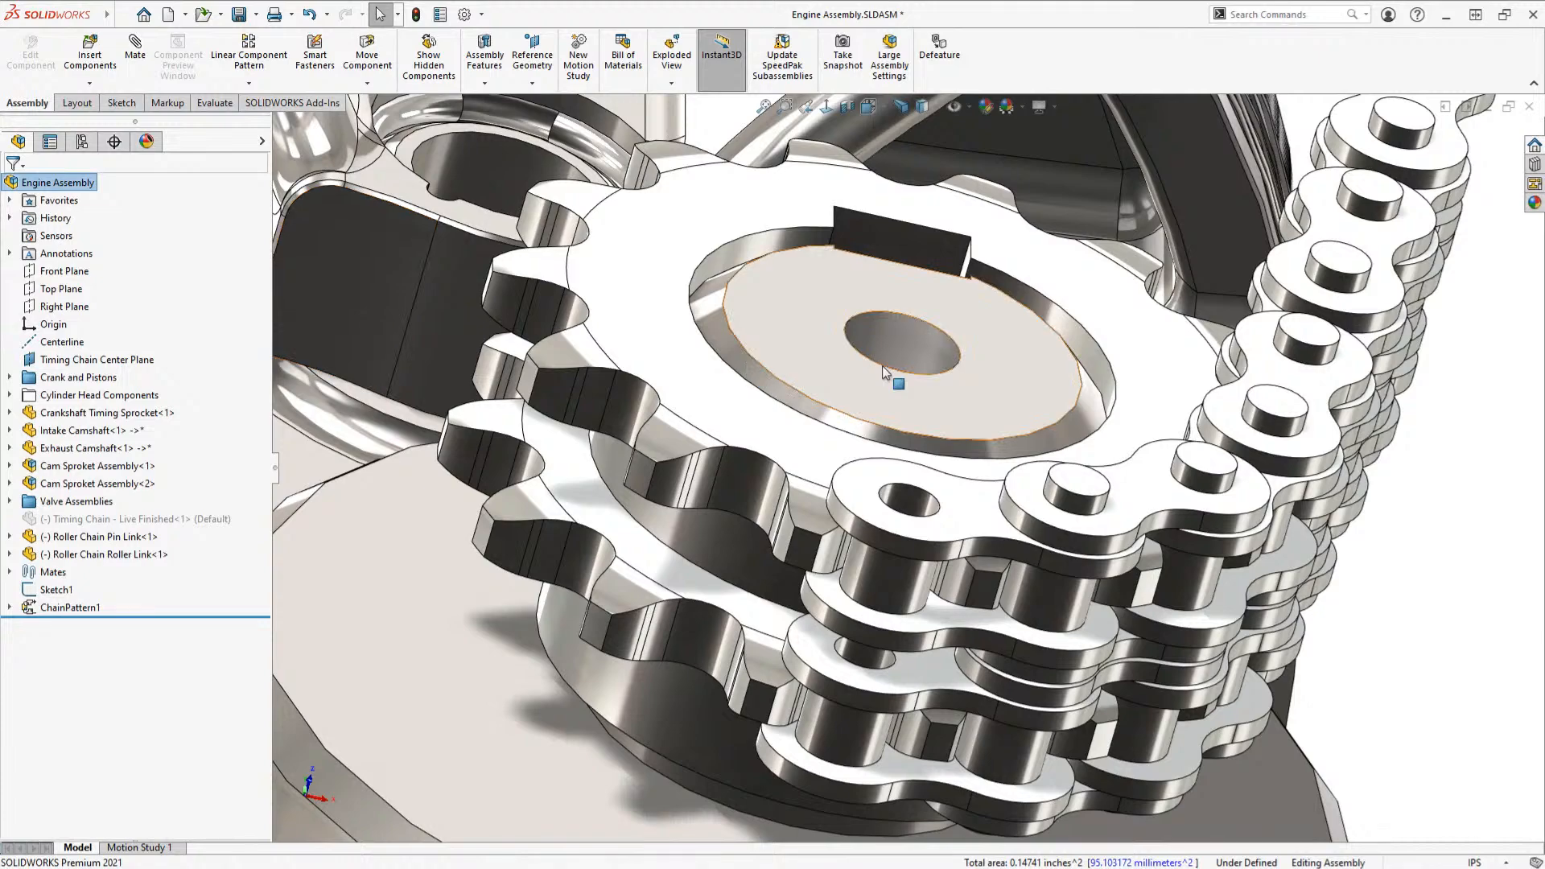
{"action": "scroll", "coordinate": [886, 371], "scroll_direction": "up", "scroll_amount": 5}
{"action": "middle_click_drag", "start_coordinate": [883, 365], "coordinate": [953, 435]}
{"action": "scroll", "coordinate": [953, 435], "scroll_direction": "up", "scroll_amount": 8}
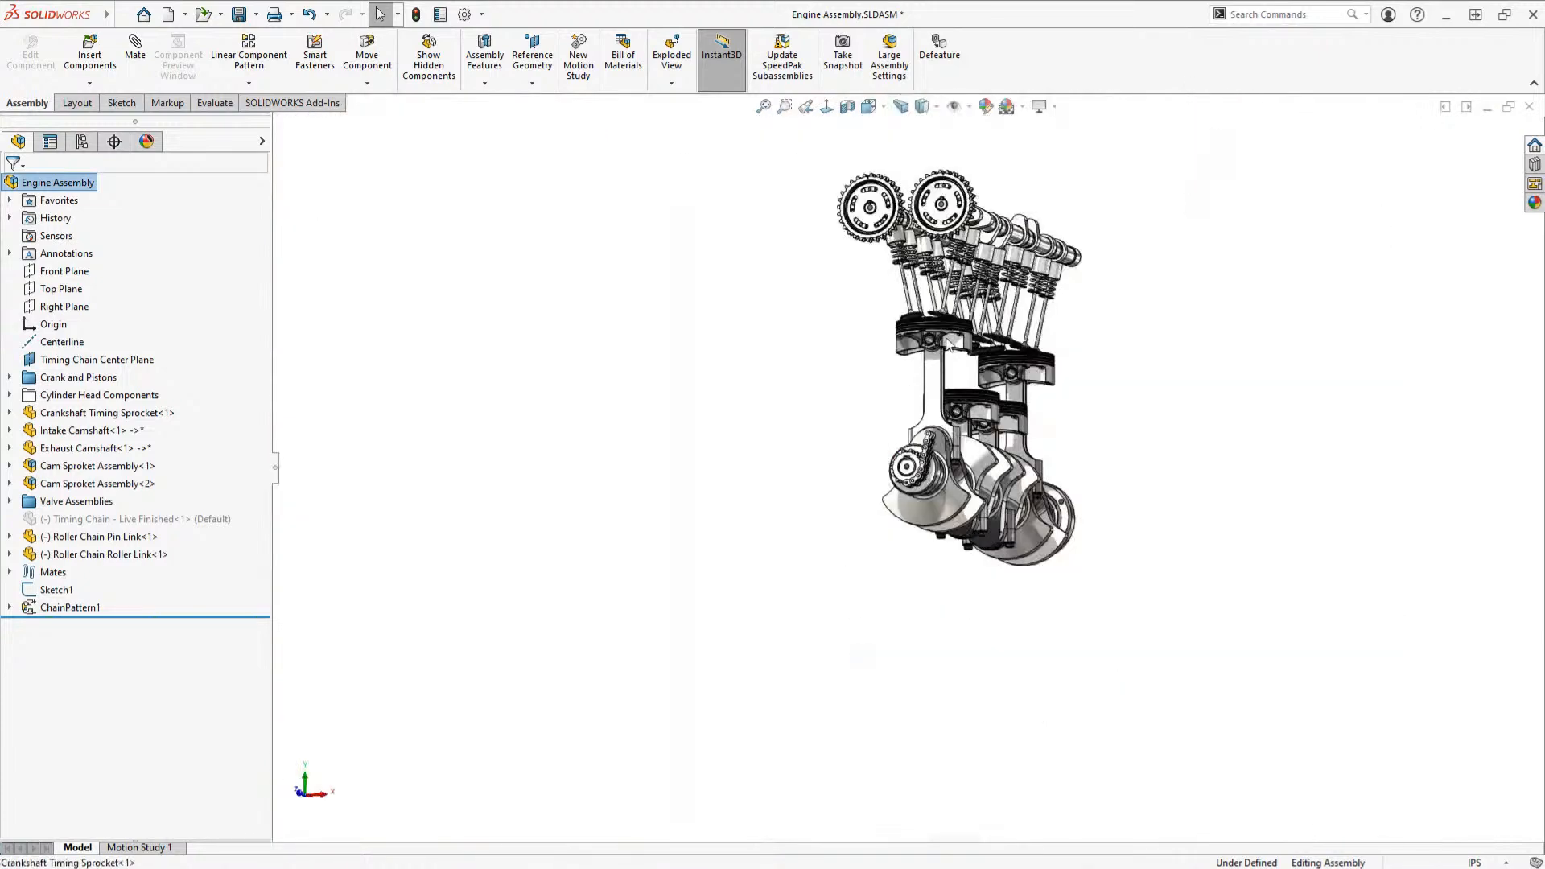
{"action": "middle_click_drag", "start_coordinate": [943, 338], "coordinate": [919, 455]}
{"action": "scroll", "coordinate": [930, 410], "scroll_direction": "down", "scroll_amount": 4}
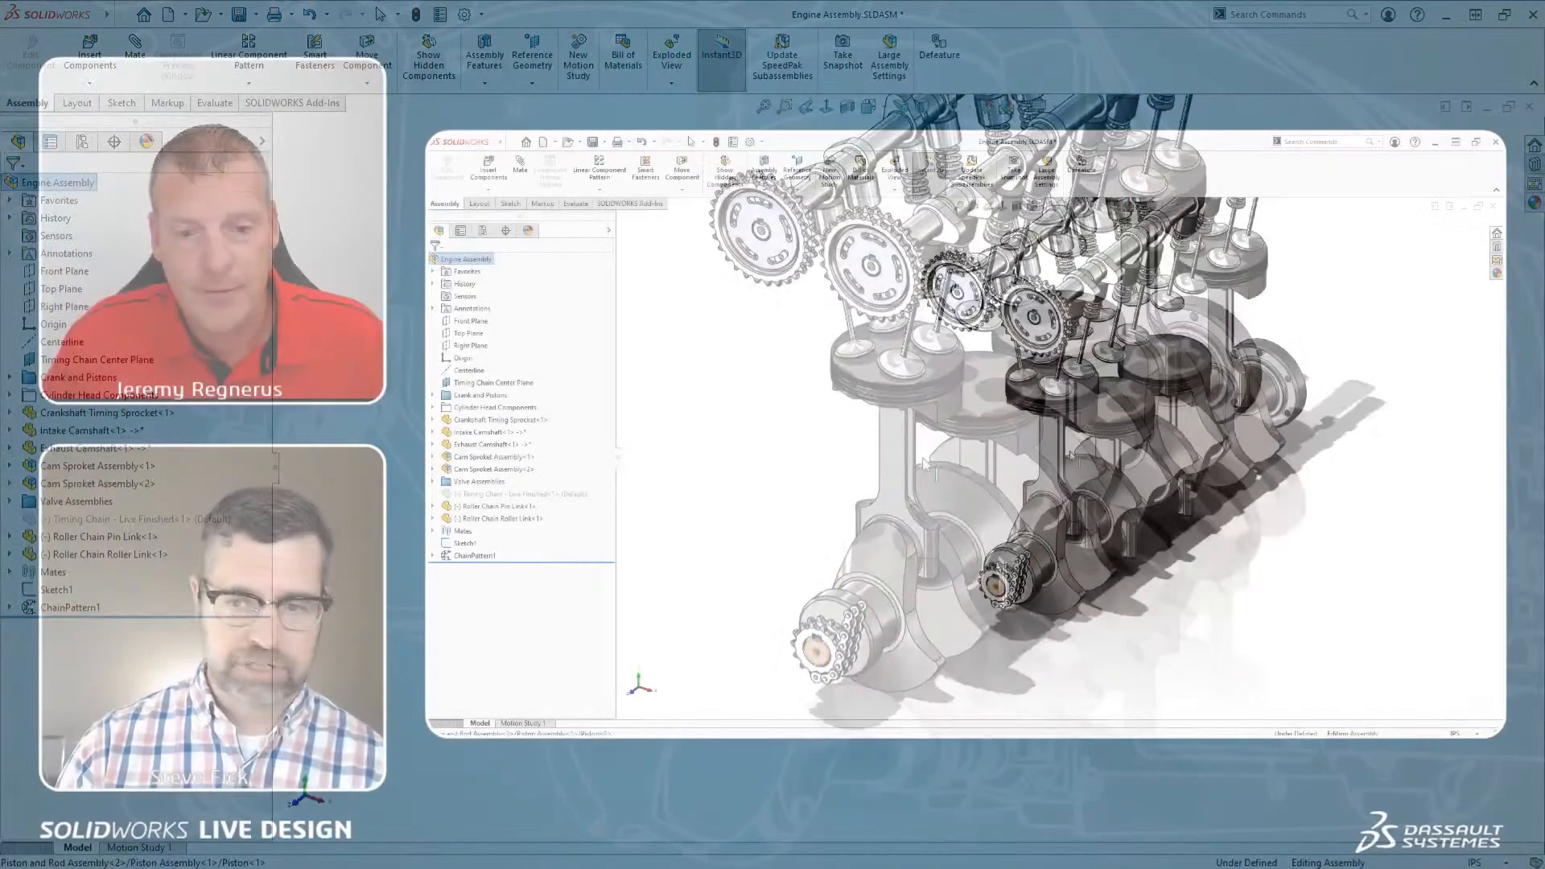
{"action": "scroll", "coordinate": [917, 447], "scroll_direction": "down", "scroll_amount": 2}
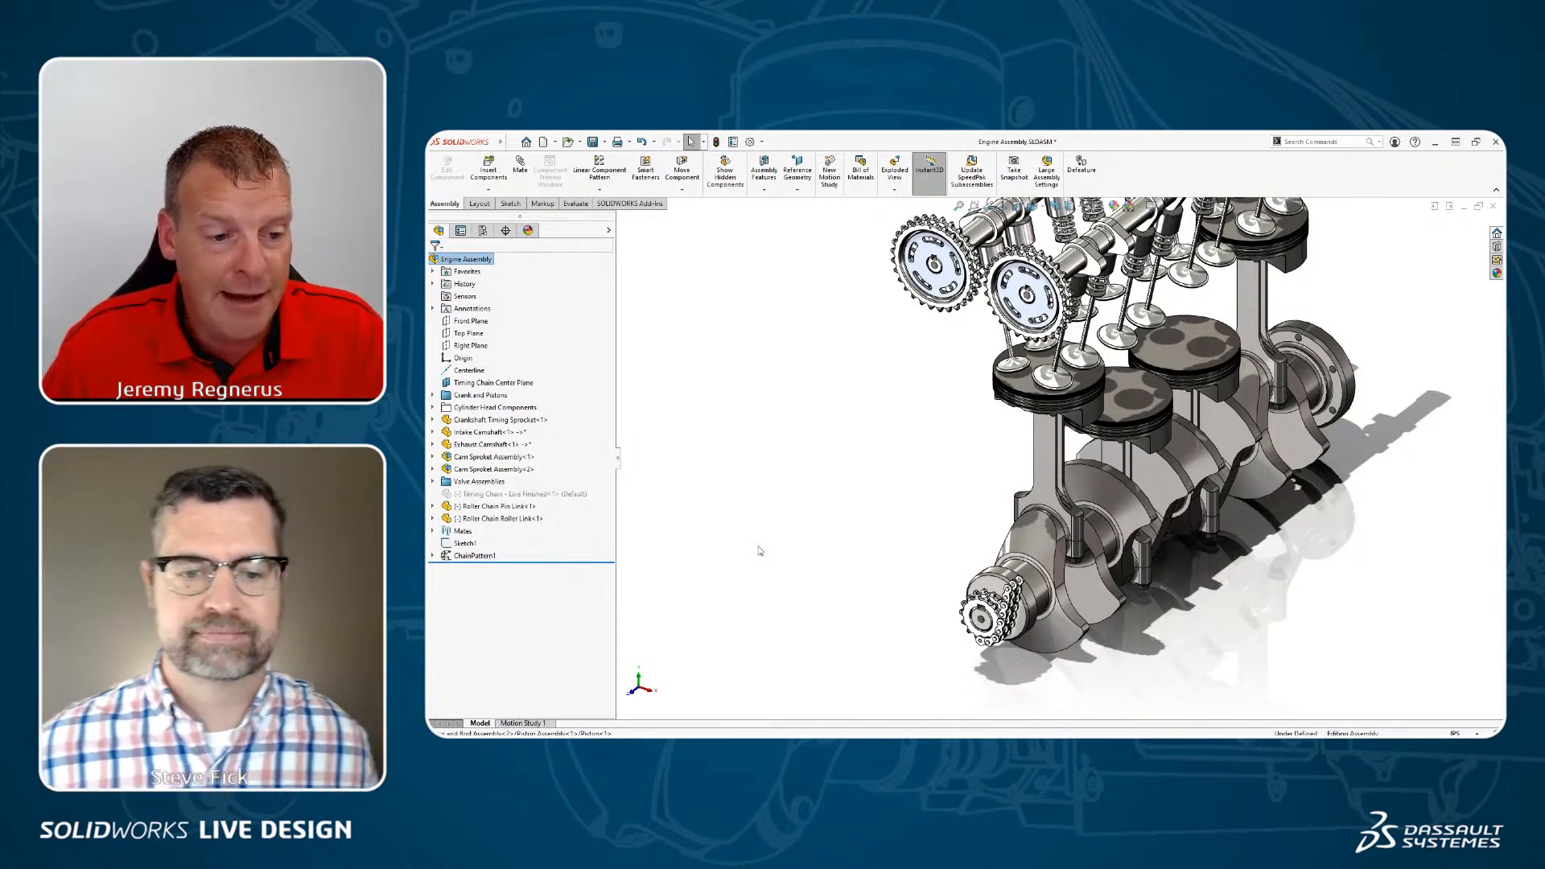
Step: Edit ChainPattern1 to fill the path so the links run around the crankshaft and cam sprockets
{"action": "left_click", "coordinate": [487, 556]}
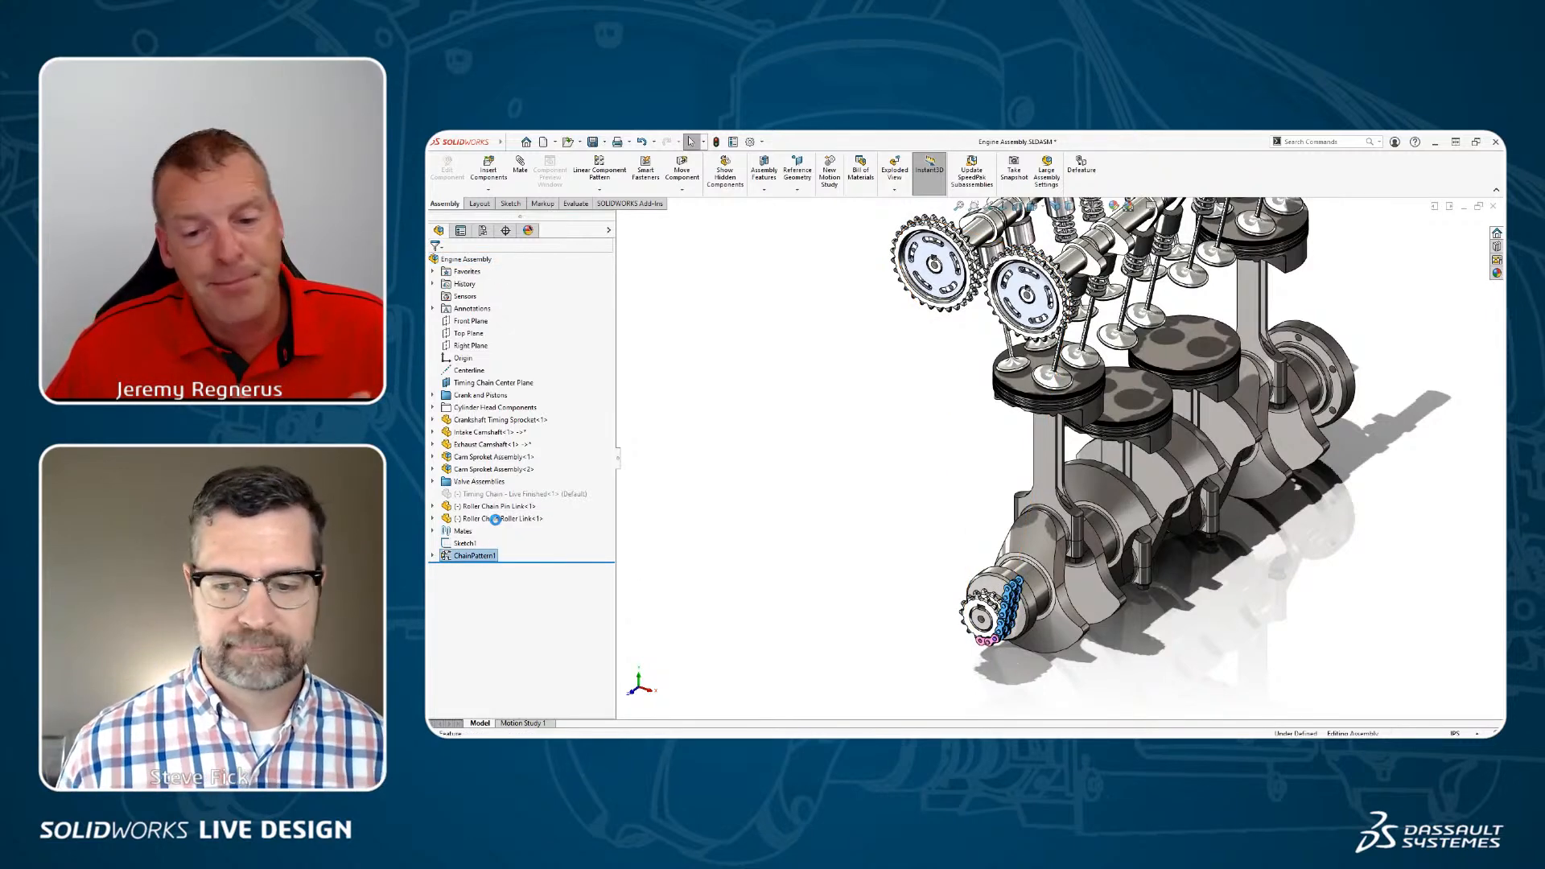
{"action": "left_click", "coordinate": [497, 524]}
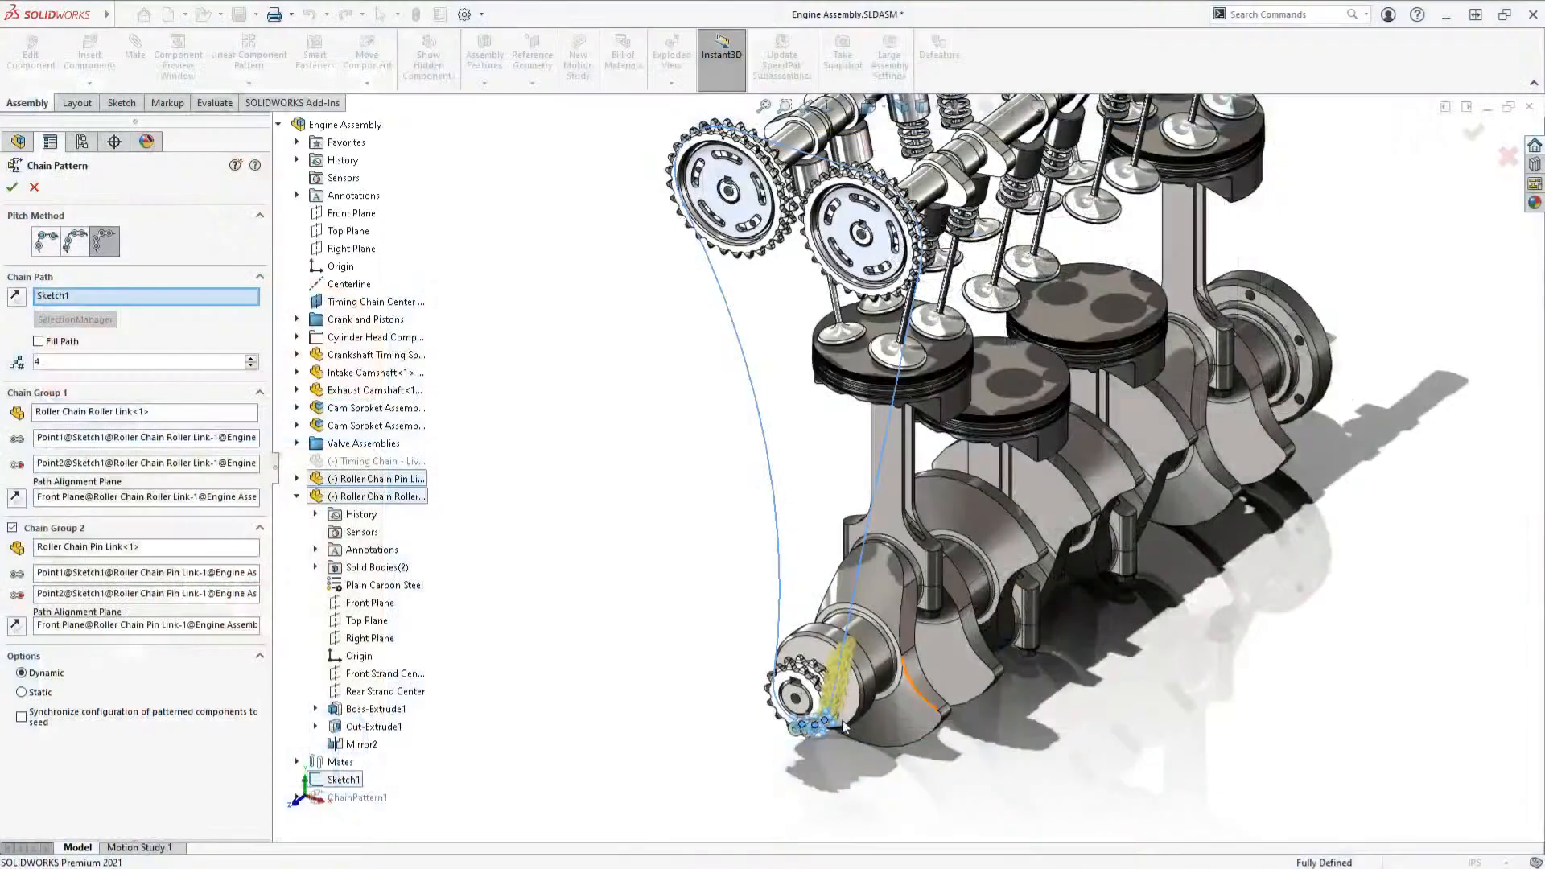
{"action": "left_click", "coordinate": [38, 342]}
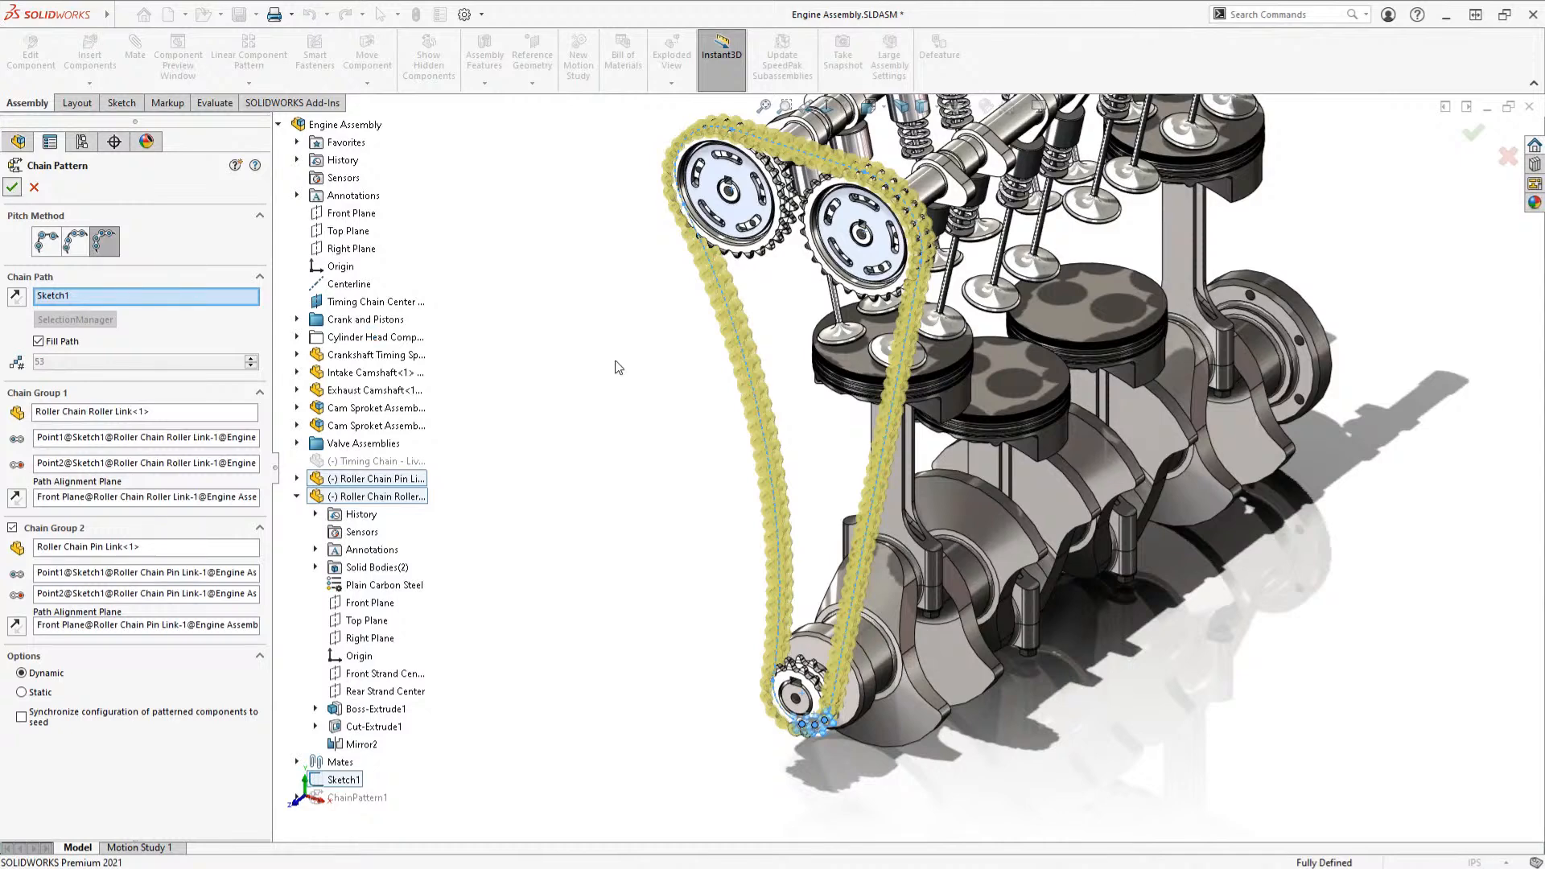
{"action": "key", "text": "Return"}
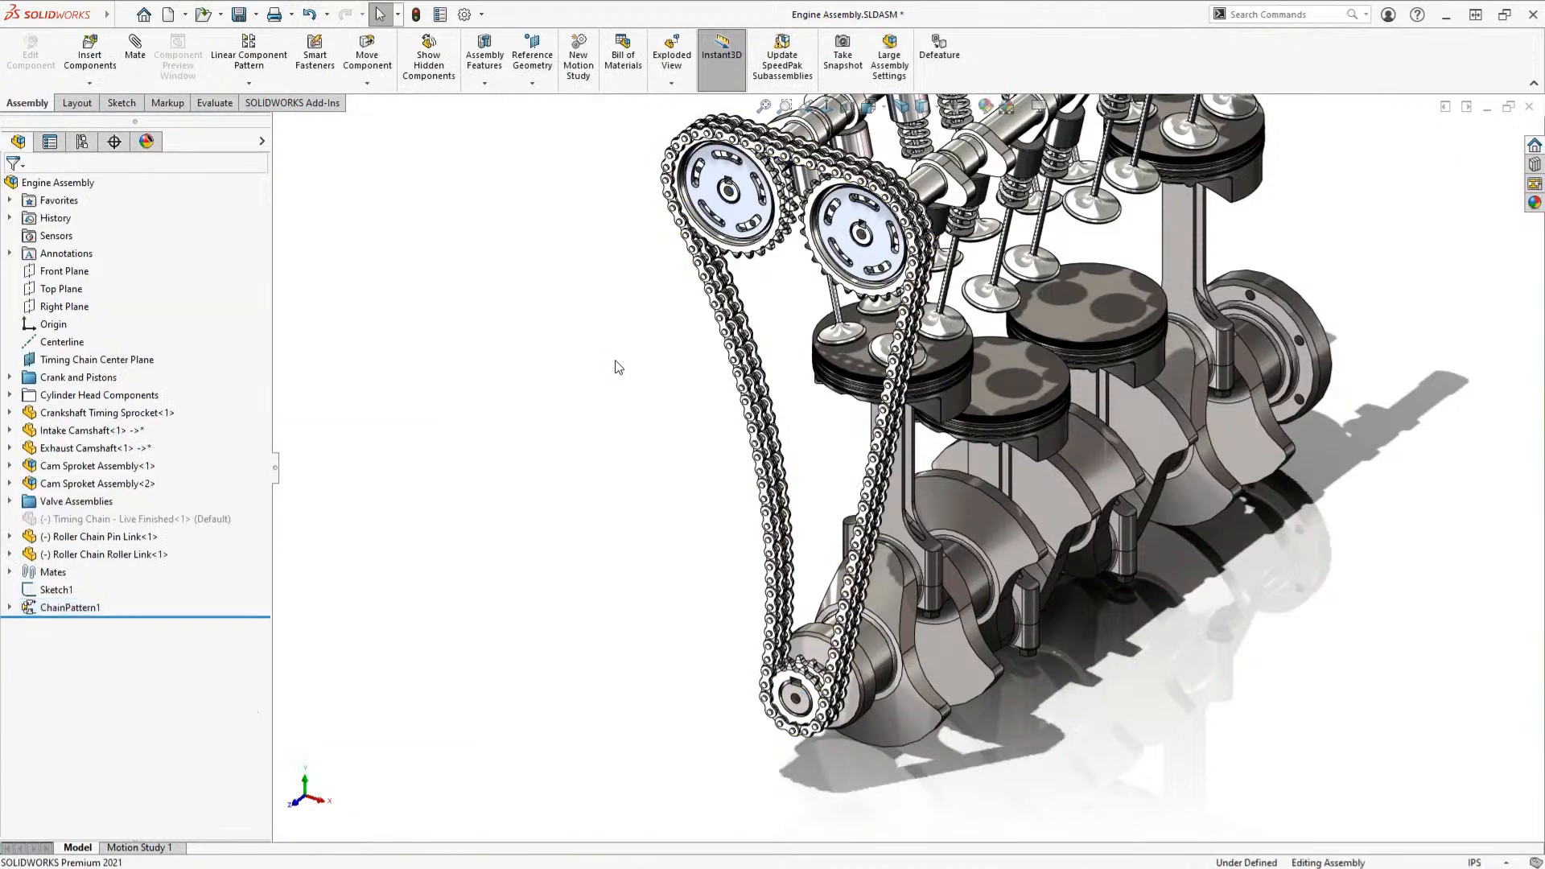
Step: Try to move a chain link beside the crankshaft sprocket along the path
{"action": "scroll", "coordinate": [823, 696], "scroll_direction": "down", "scroll_amount": 5}
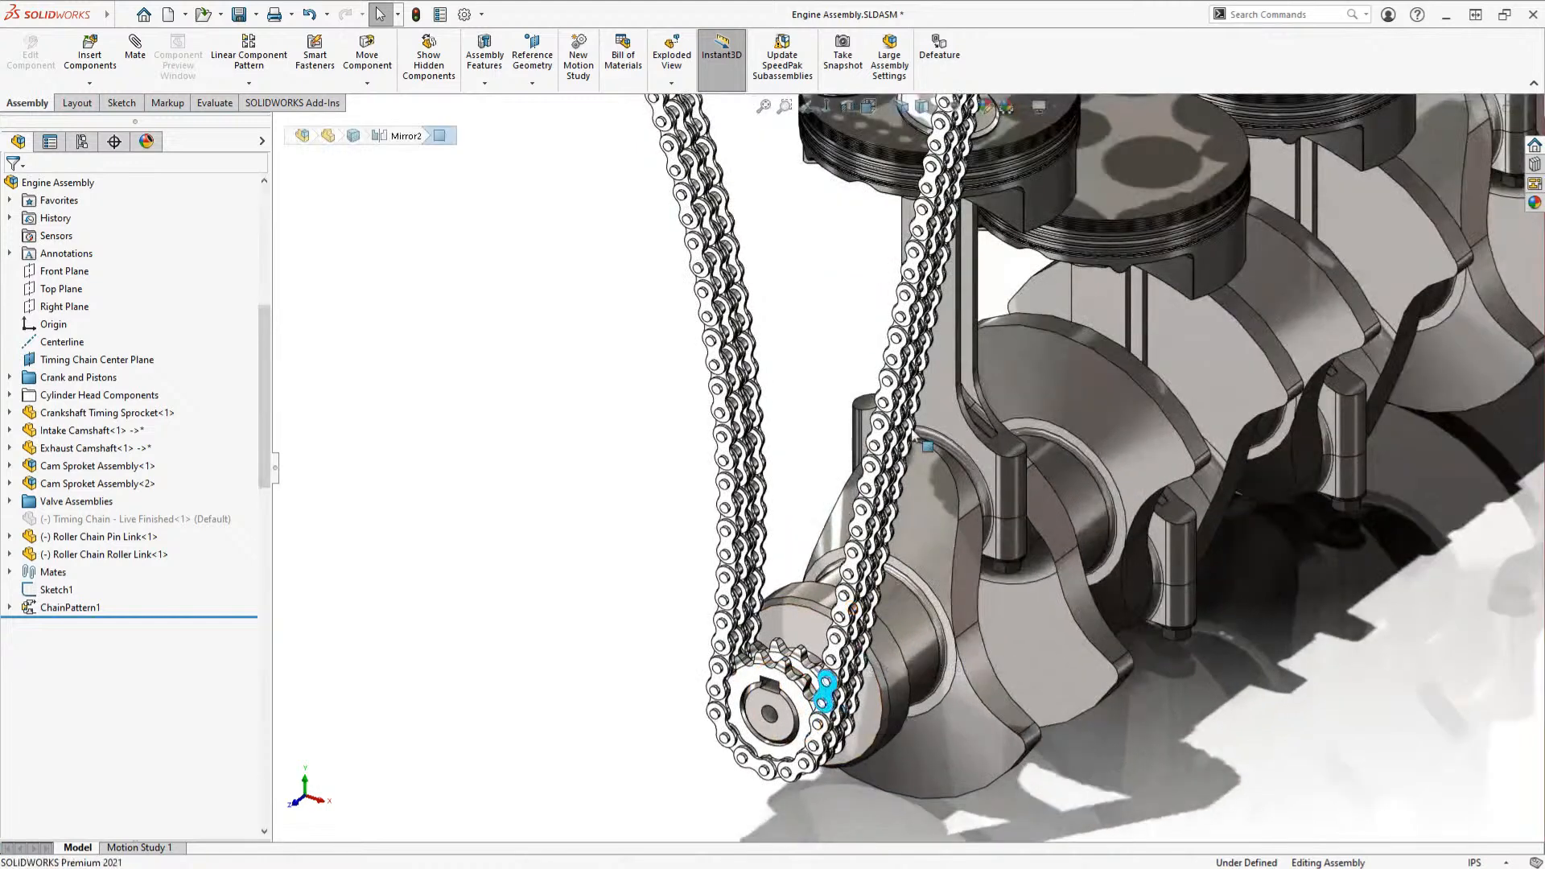
{"action": "left_click_drag", "start_coordinate": [826, 688], "coordinate": [789, 557]}
{"action": "left_click", "coordinate": [489, 506]}
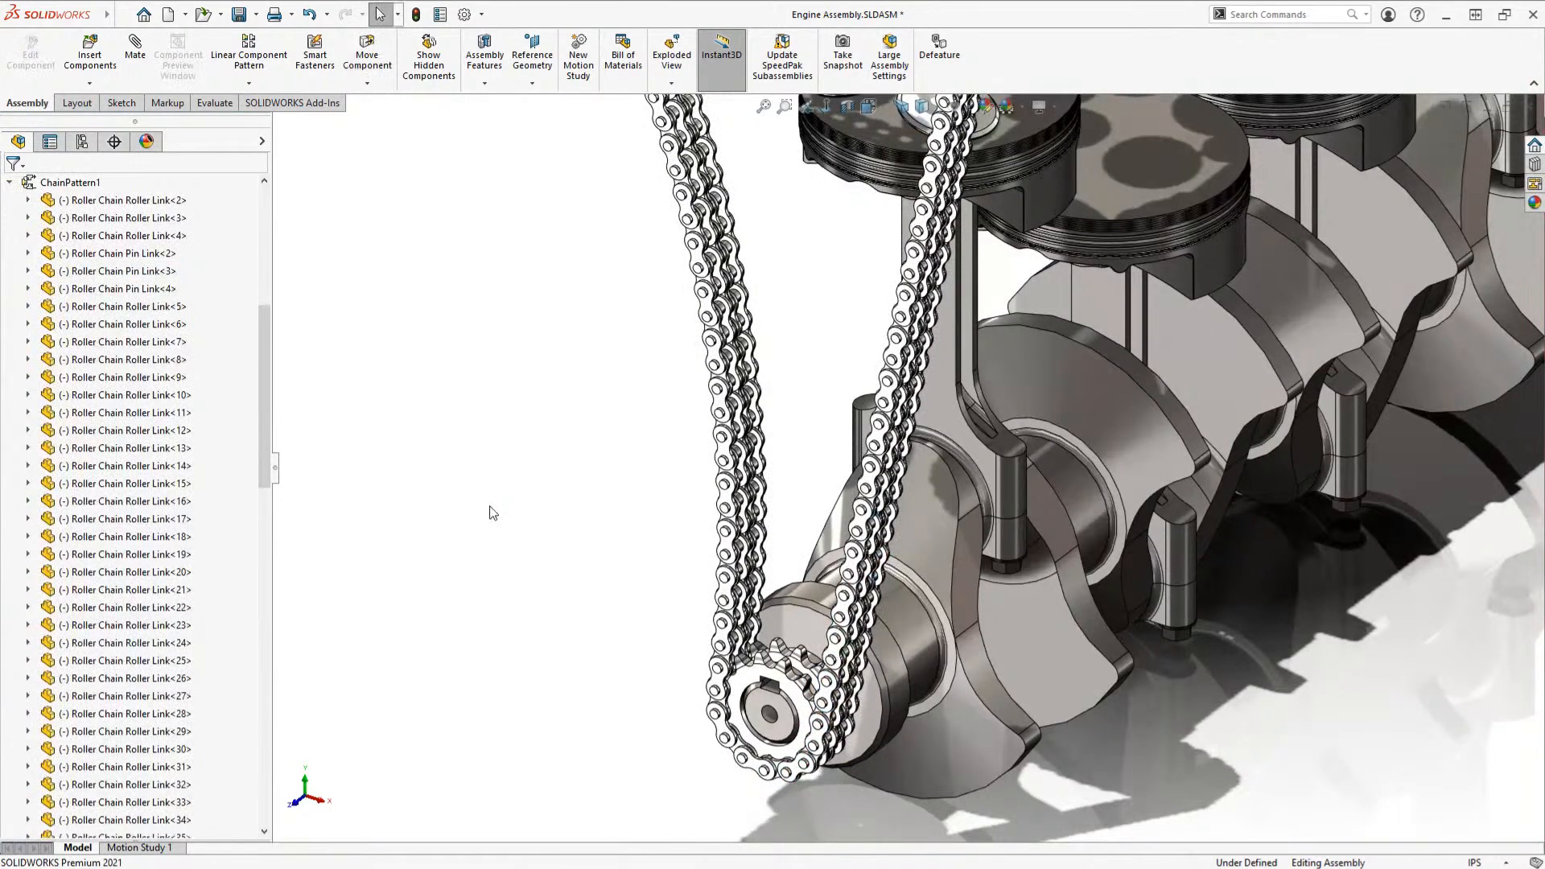
Step: Apply a red car paint appearance to the seed roller link under the crankshaft sprocket, at the component level in the assembly
{"action": "scroll", "coordinate": [835, 771], "scroll_direction": "down", "scroll_amount": 3}
{"action": "scroll", "coordinate": [834, 765], "scroll_direction": "down", "scroll_amount": 3}
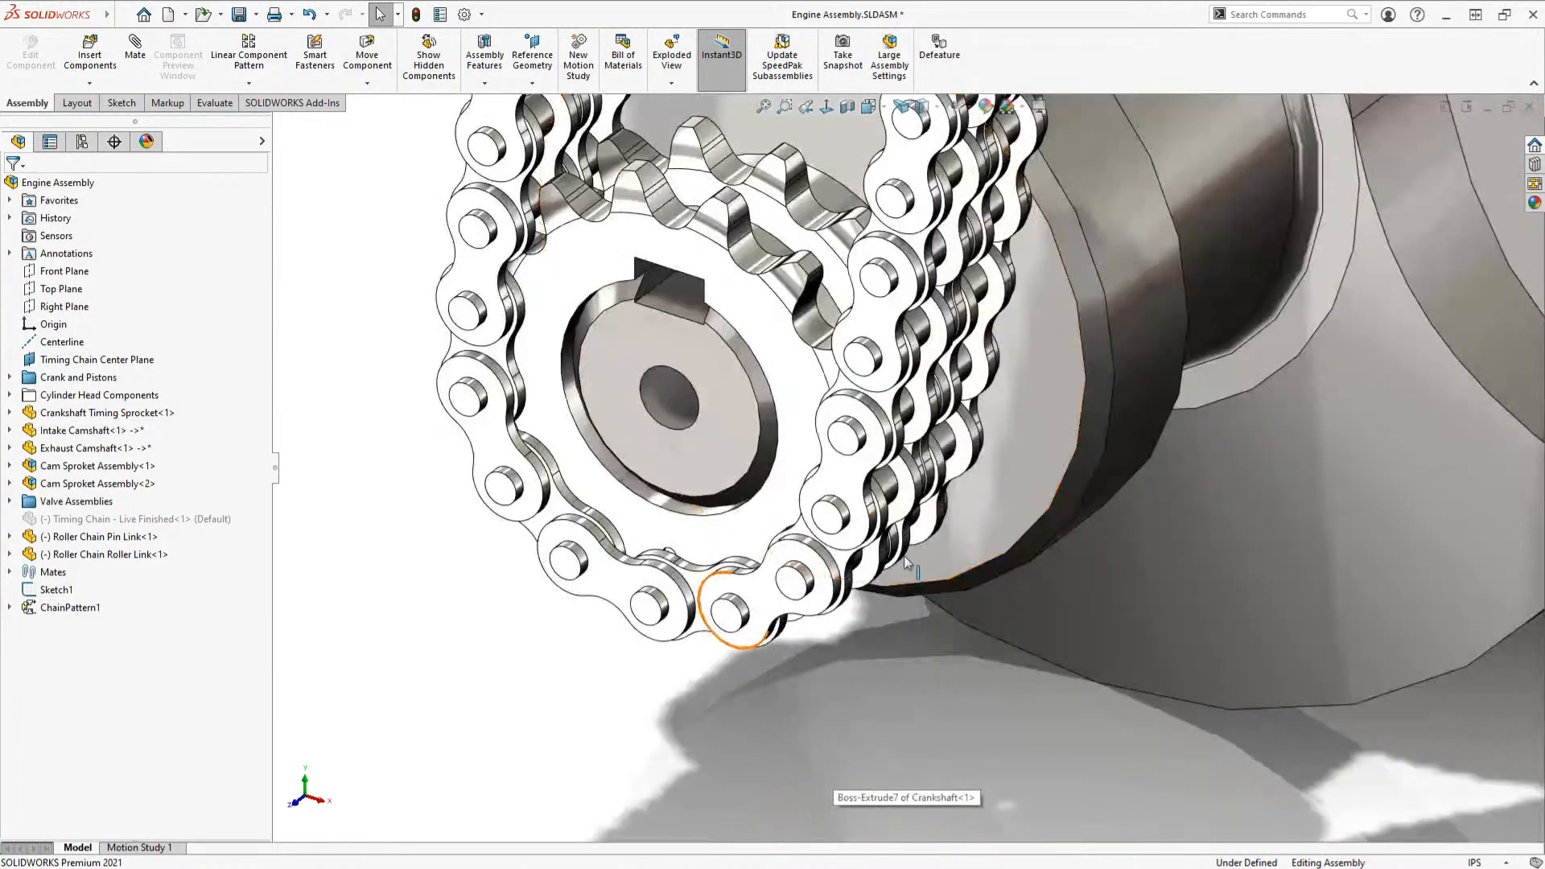
{"action": "left_click", "coordinate": [1535, 203]}
{"action": "scroll", "coordinate": [1383, 708], "scroll_direction": "down", "scroll_amount": 5}
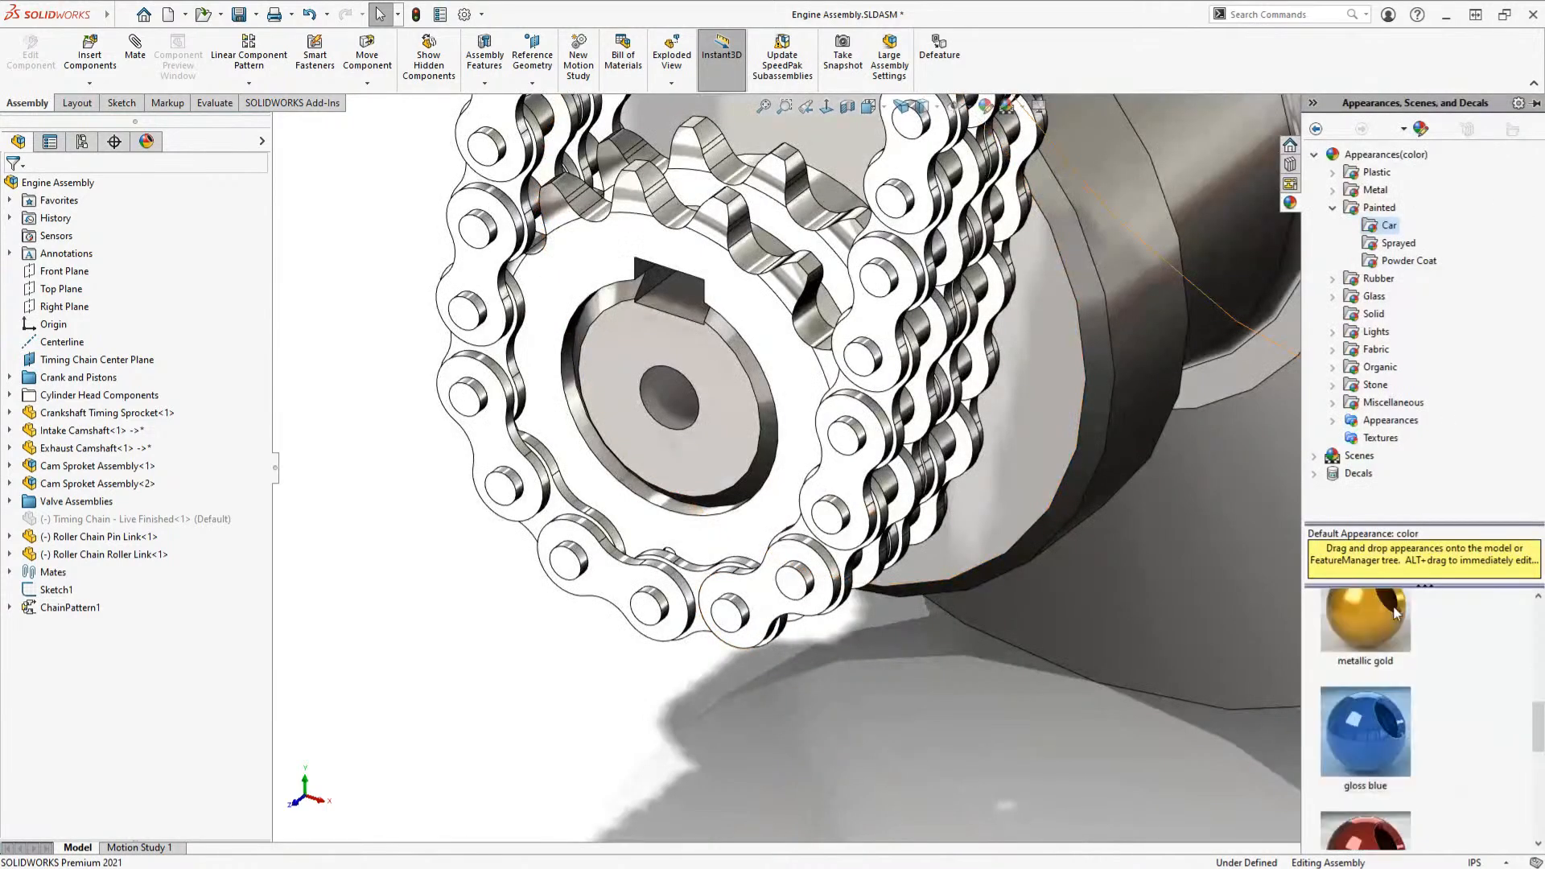
{"action": "left_click_drag", "start_coordinate": [1378, 789], "coordinate": [691, 581]}
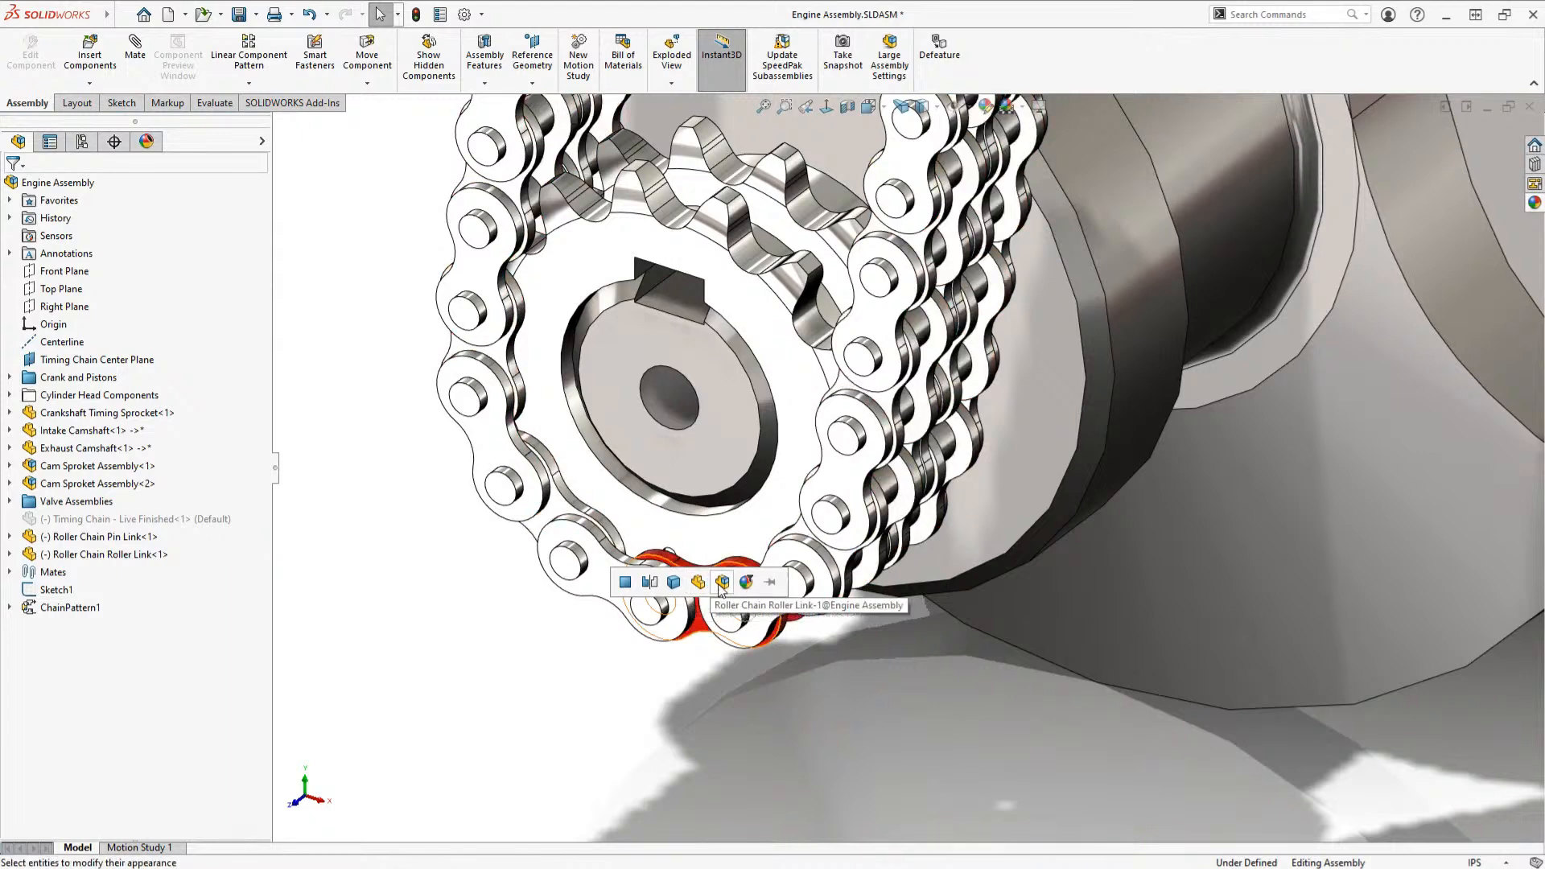
{"action": "left_click", "coordinate": [720, 581]}
Step: Try to rotate the crankshaft with the full timing chain in view
{"action": "scroll", "coordinate": [747, 680], "scroll_direction": "up", "scroll_amount": 5}
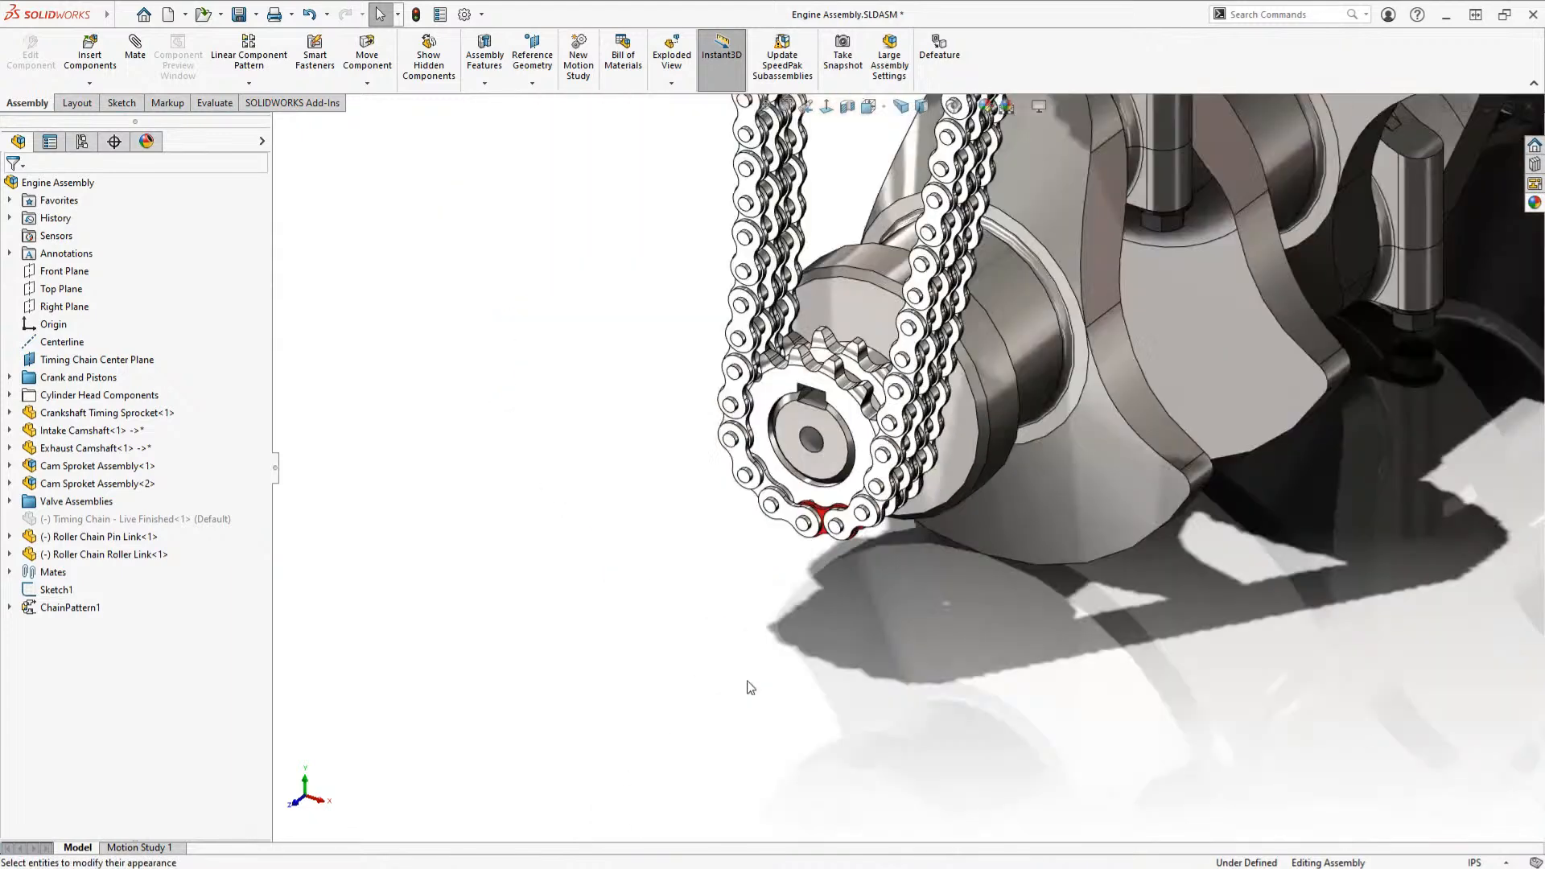
{"action": "scroll", "coordinate": [1113, 397], "scroll_direction": "up", "scroll_amount": 7}
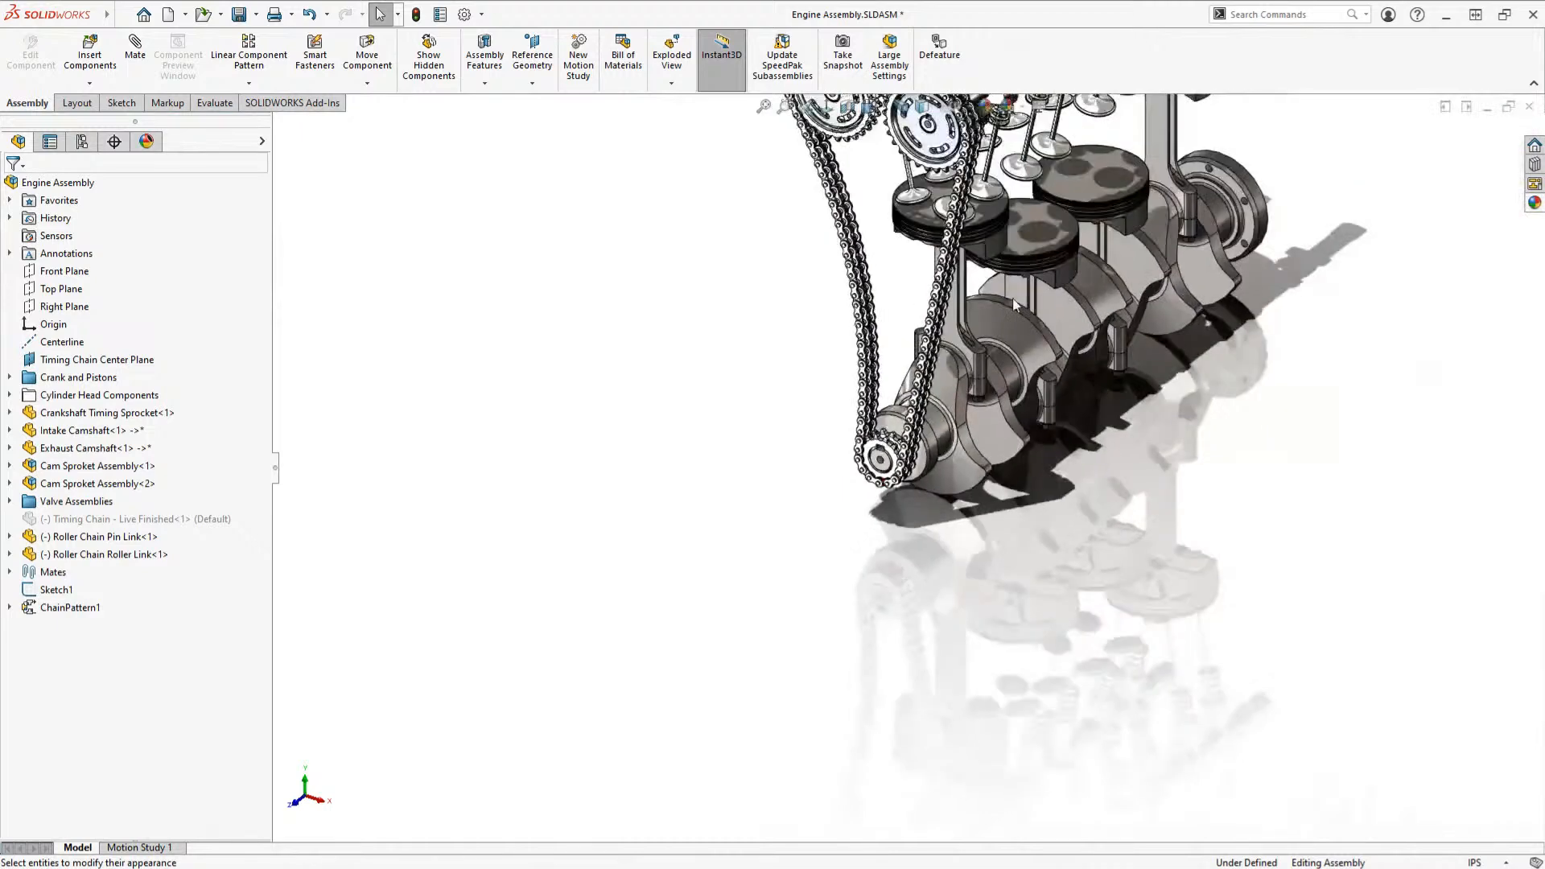
{"action": "scroll", "coordinate": [1013, 298], "scroll_direction": "down", "scroll_amount": 4}
{"action": "scroll", "coordinate": [959, 348], "scroll_direction": "up", "scroll_amount": 3}
{"action": "scroll", "coordinate": [959, 346], "scroll_direction": "down", "scroll_amount": 2}
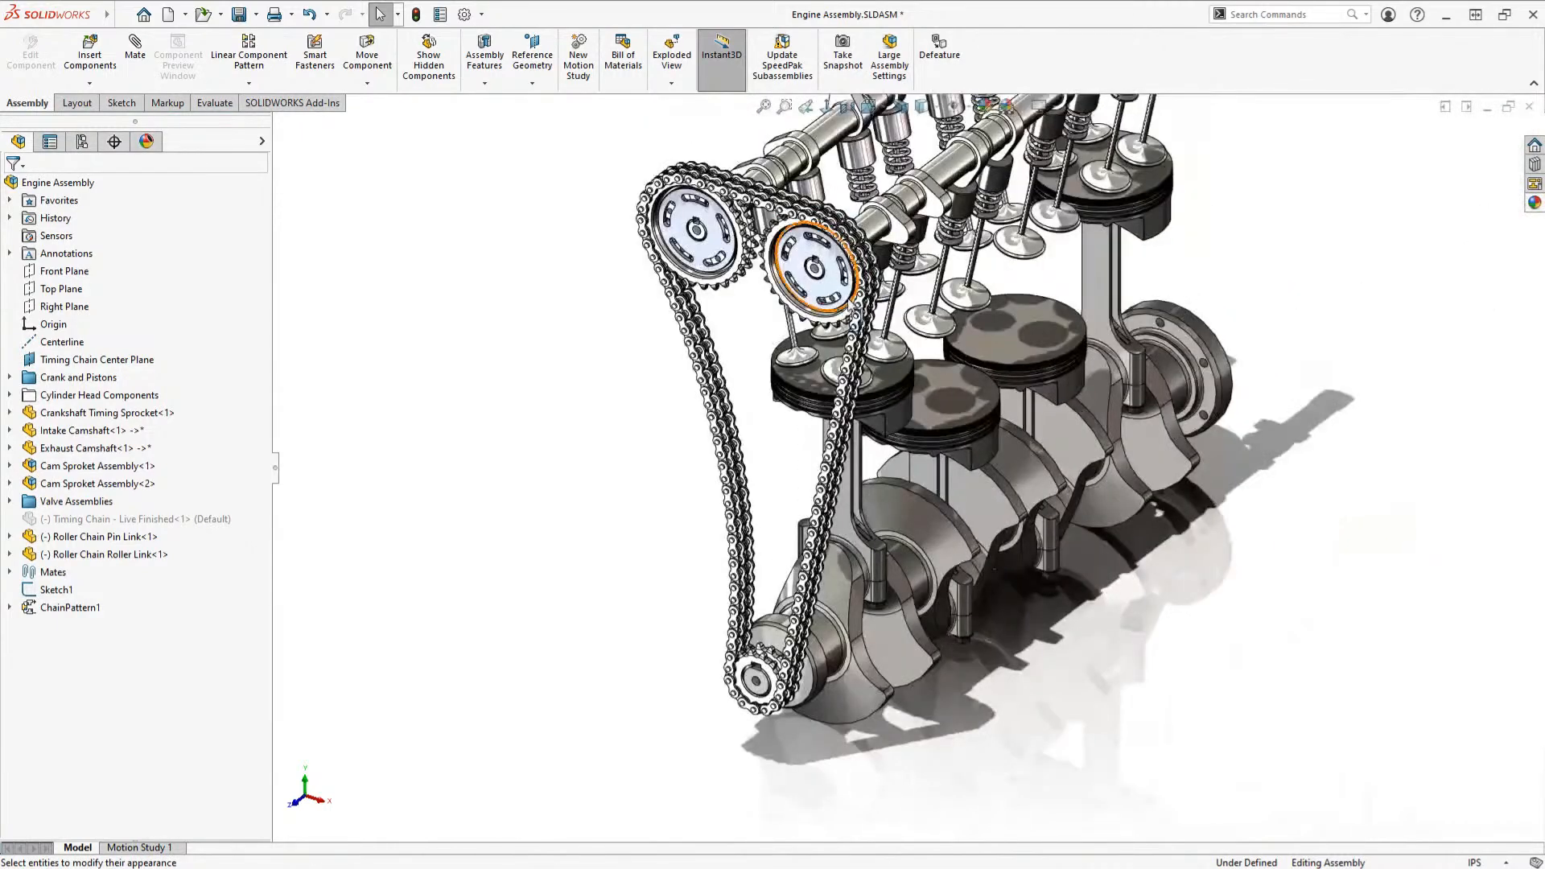
{"action": "scroll", "coordinate": [960, 346], "scroll_direction": "down", "scroll_amount": 2}
{"action": "left_click_drag", "start_coordinate": [834, 561], "coordinate": [978, 712]}
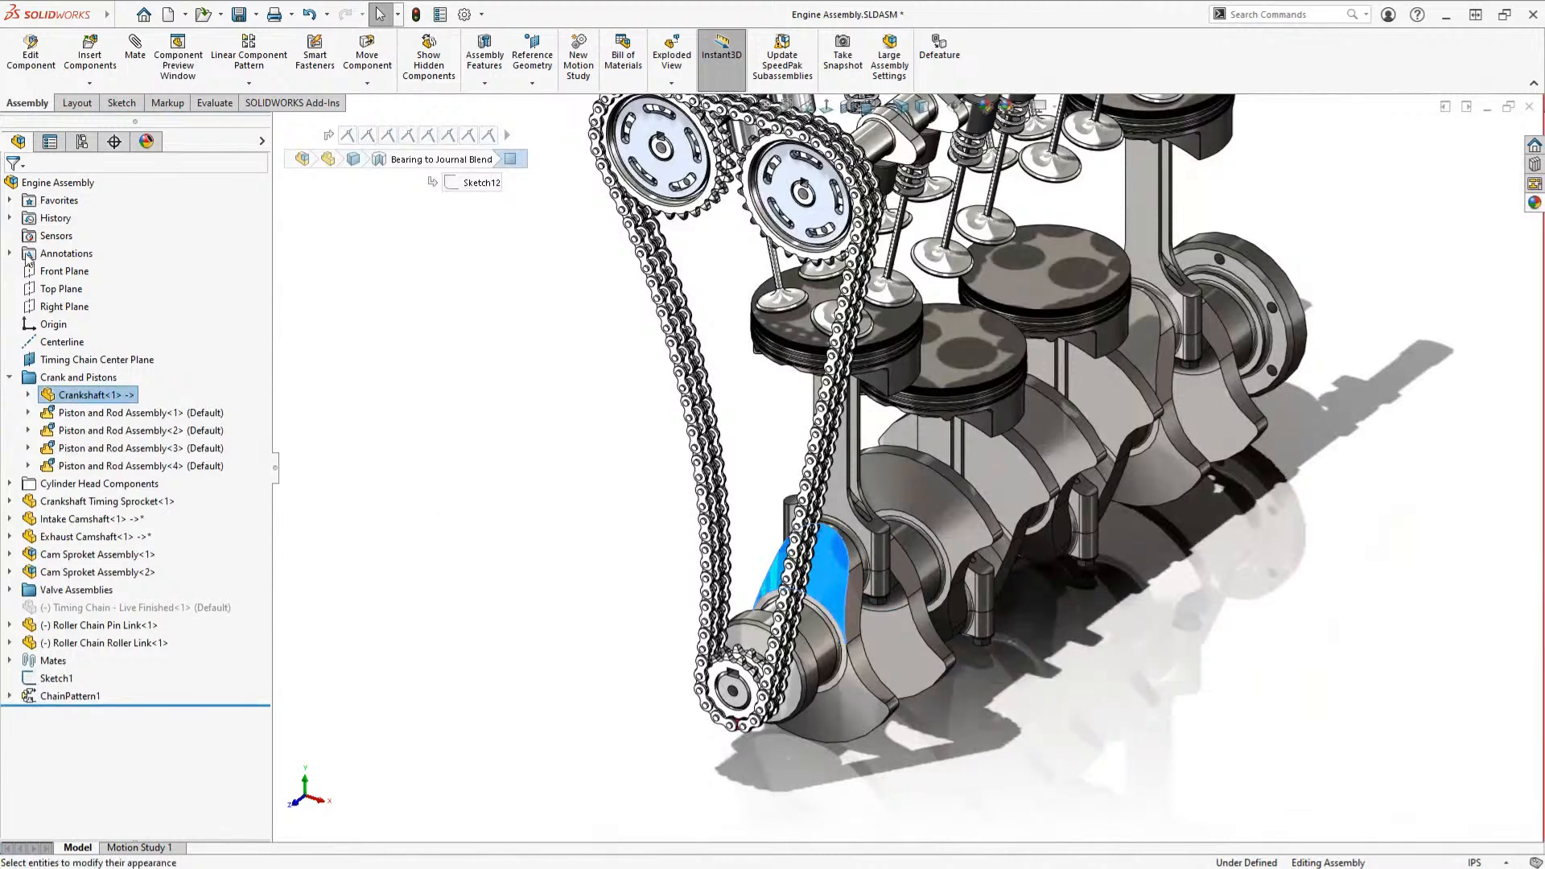
Step: Suppress the Crank Lock mate to free the crankshaft's rotation
{"action": "left_click", "coordinate": [58, 183]}
{"action": "left_click", "coordinate": [10, 200]}
{"action": "left_click", "coordinate": [88, 219]}
{"action": "left_click", "coordinate": [129, 171]}
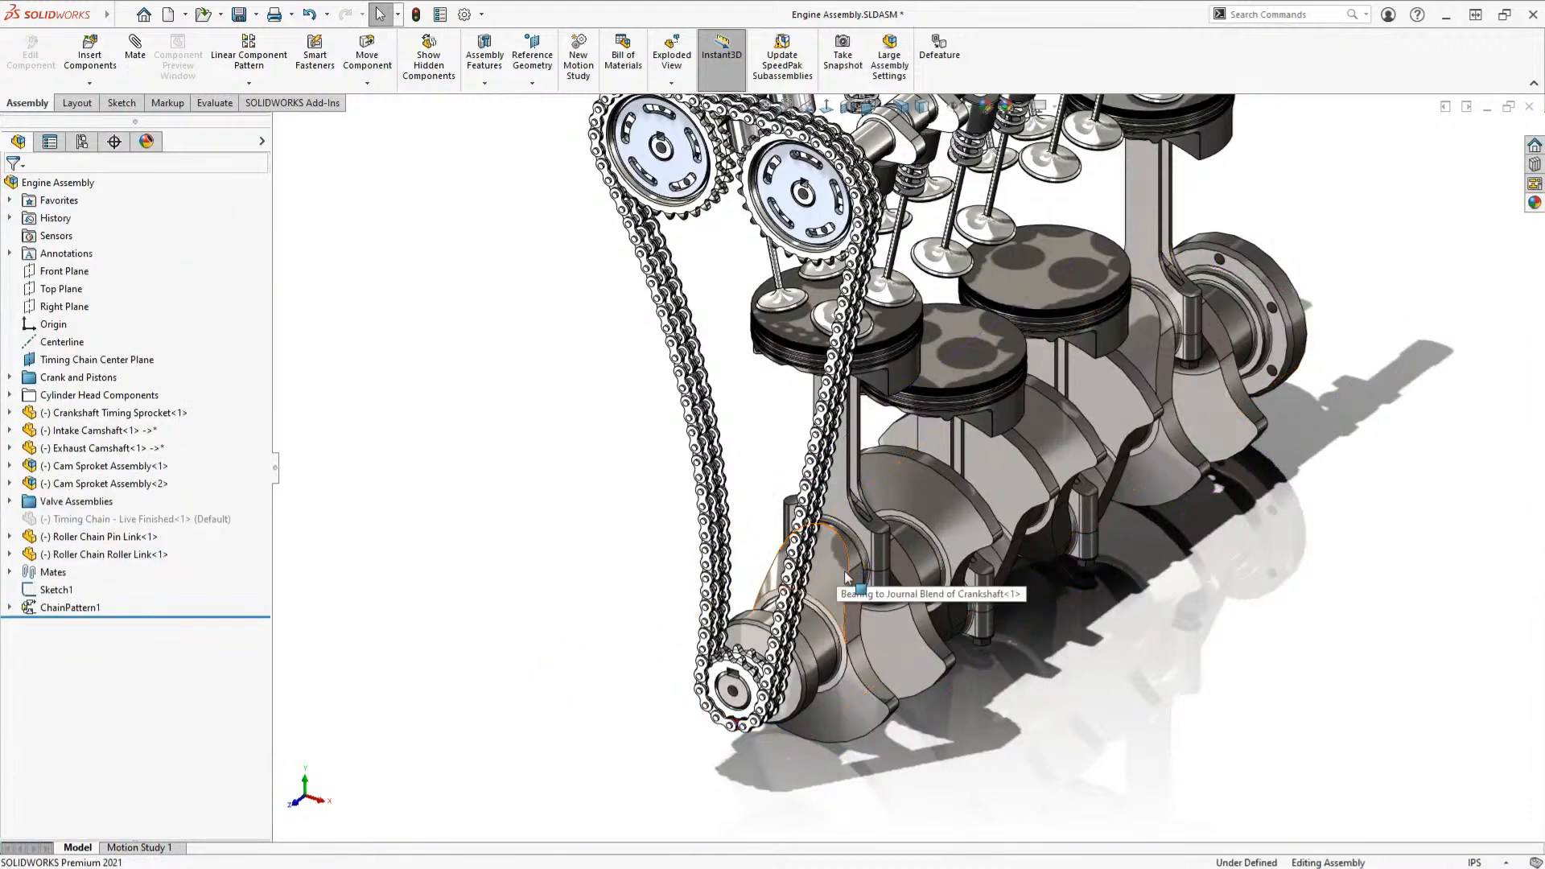
Step: Test the freed motion by rotating the crankshaft and by moving a chain link along the straight run above the crankshaft sprocket
{"action": "left_click", "coordinate": [877, 593]}
{"action": "left_click_drag", "start_coordinate": [876, 591], "coordinate": [889, 748]}
{"action": "left_click_drag", "start_coordinate": [804, 612], "coordinate": [1013, 701]}
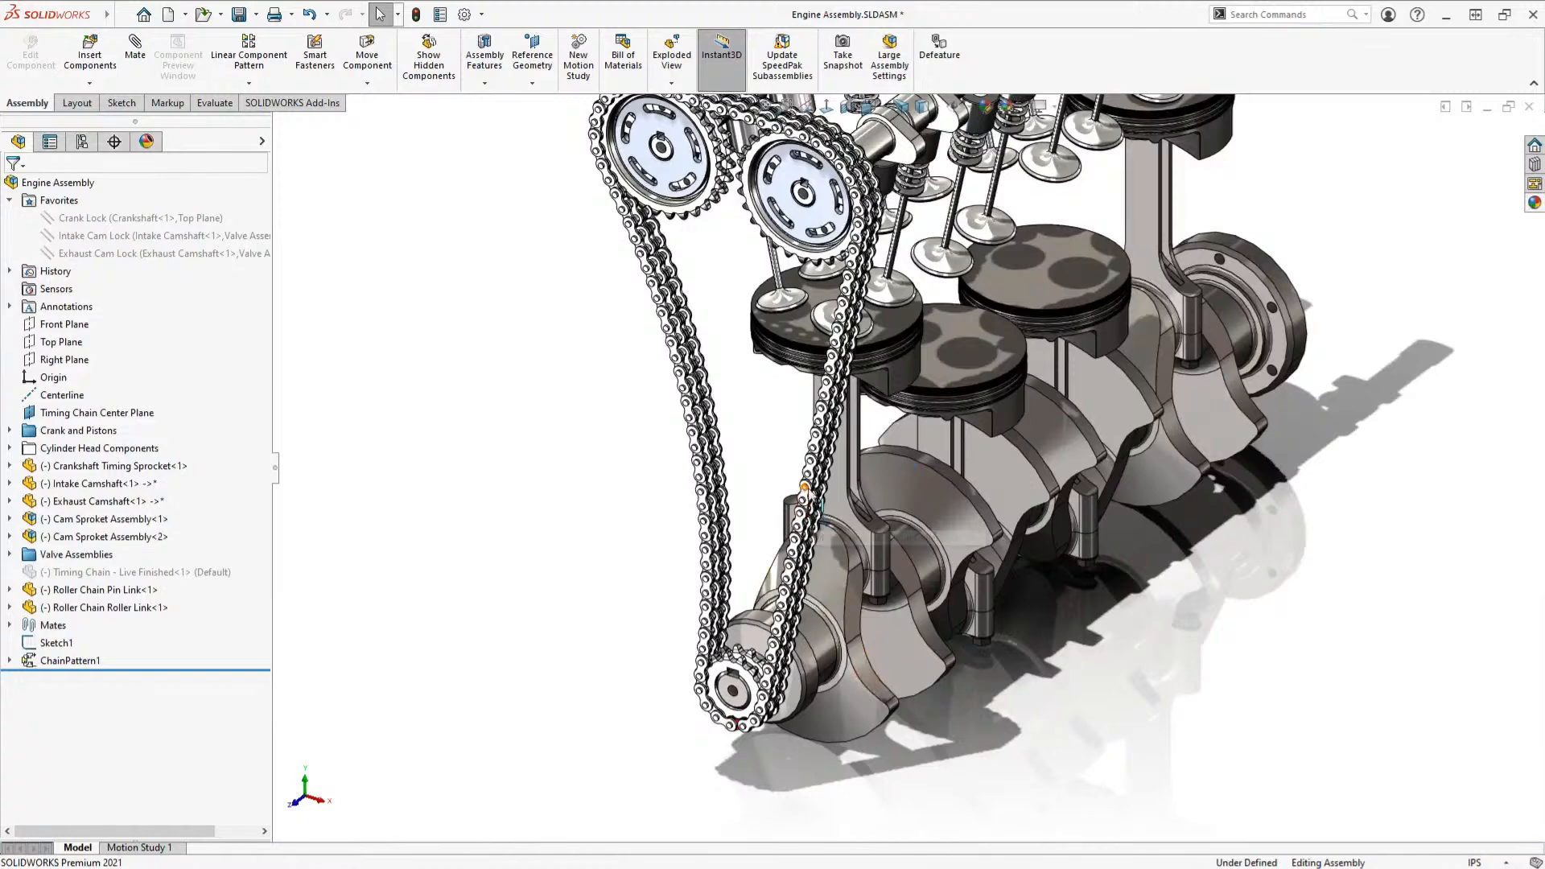
{"action": "left_click", "coordinate": [804, 486]}
{"action": "left_click_drag", "start_coordinate": [805, 509], "coordinate": [652, 569]}
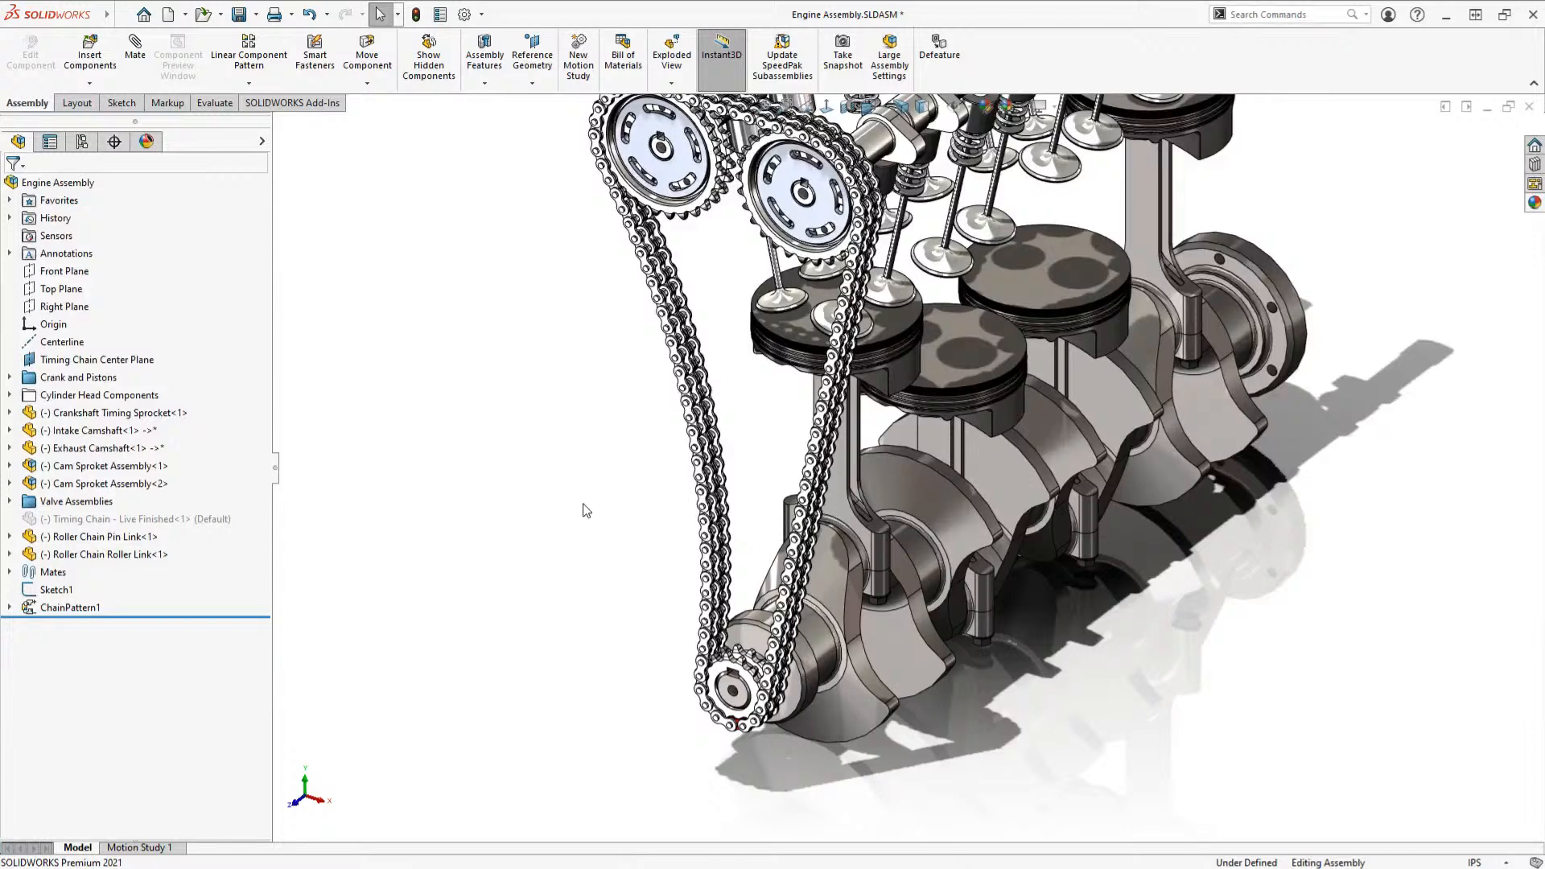
Step: Start a Rack Pinion mate defined by pinion pitch diameter, with the crankshaft timing sprocket's pitch diameter circle as the pinion
{"action": "key", "text": "s"}
{"action": "left_click", "coordinate": [625, 448]}
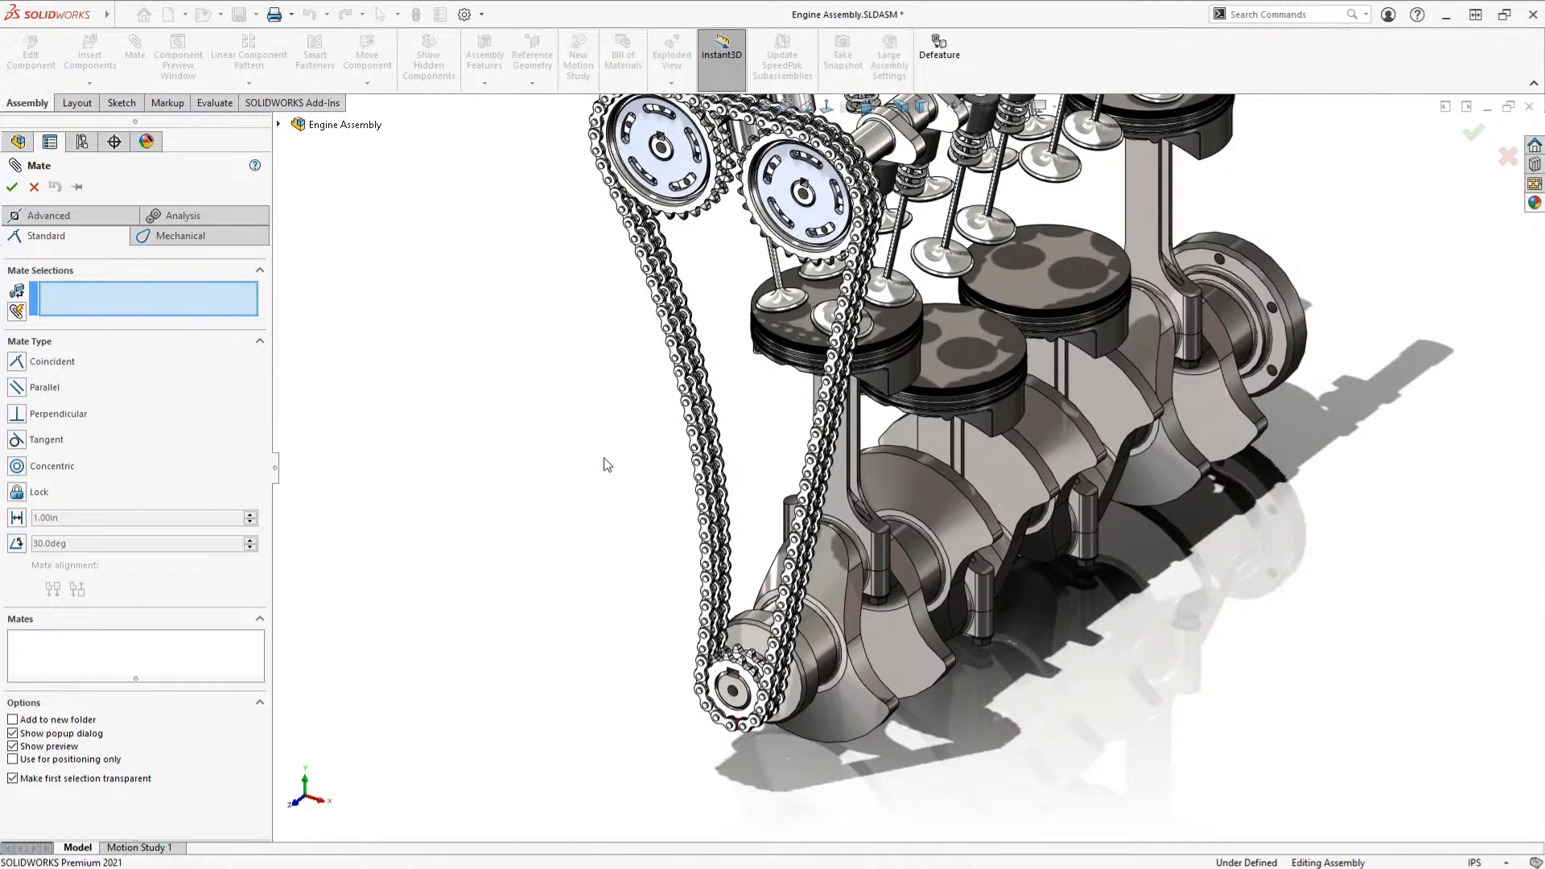
{"action": "left_click", "coordinate": [192, 239]}
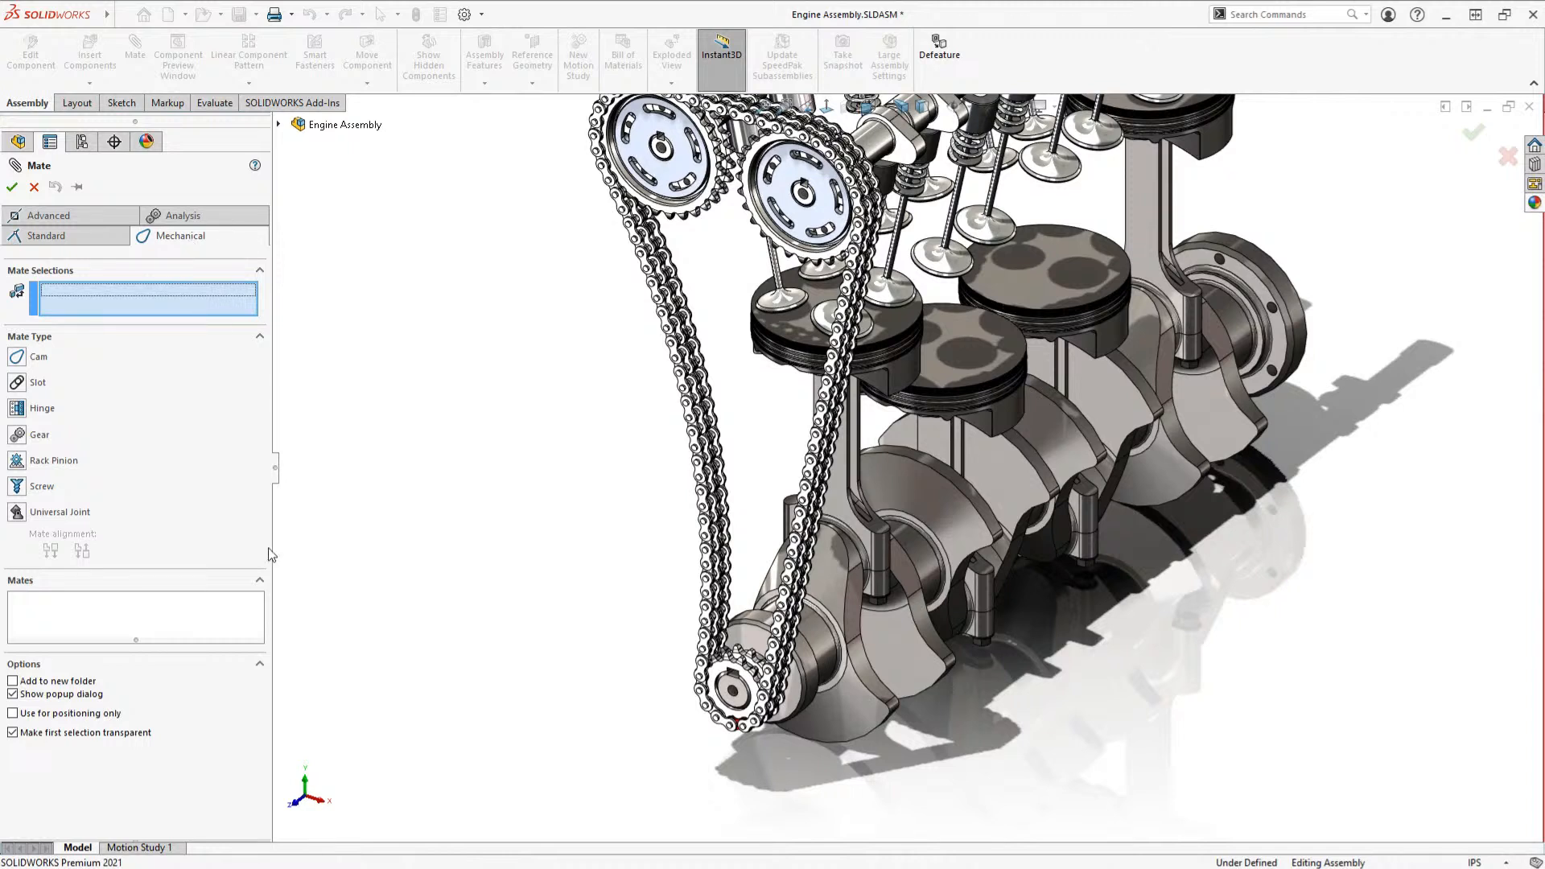
{"action": "left_click", "coordinate": [35, 467]}
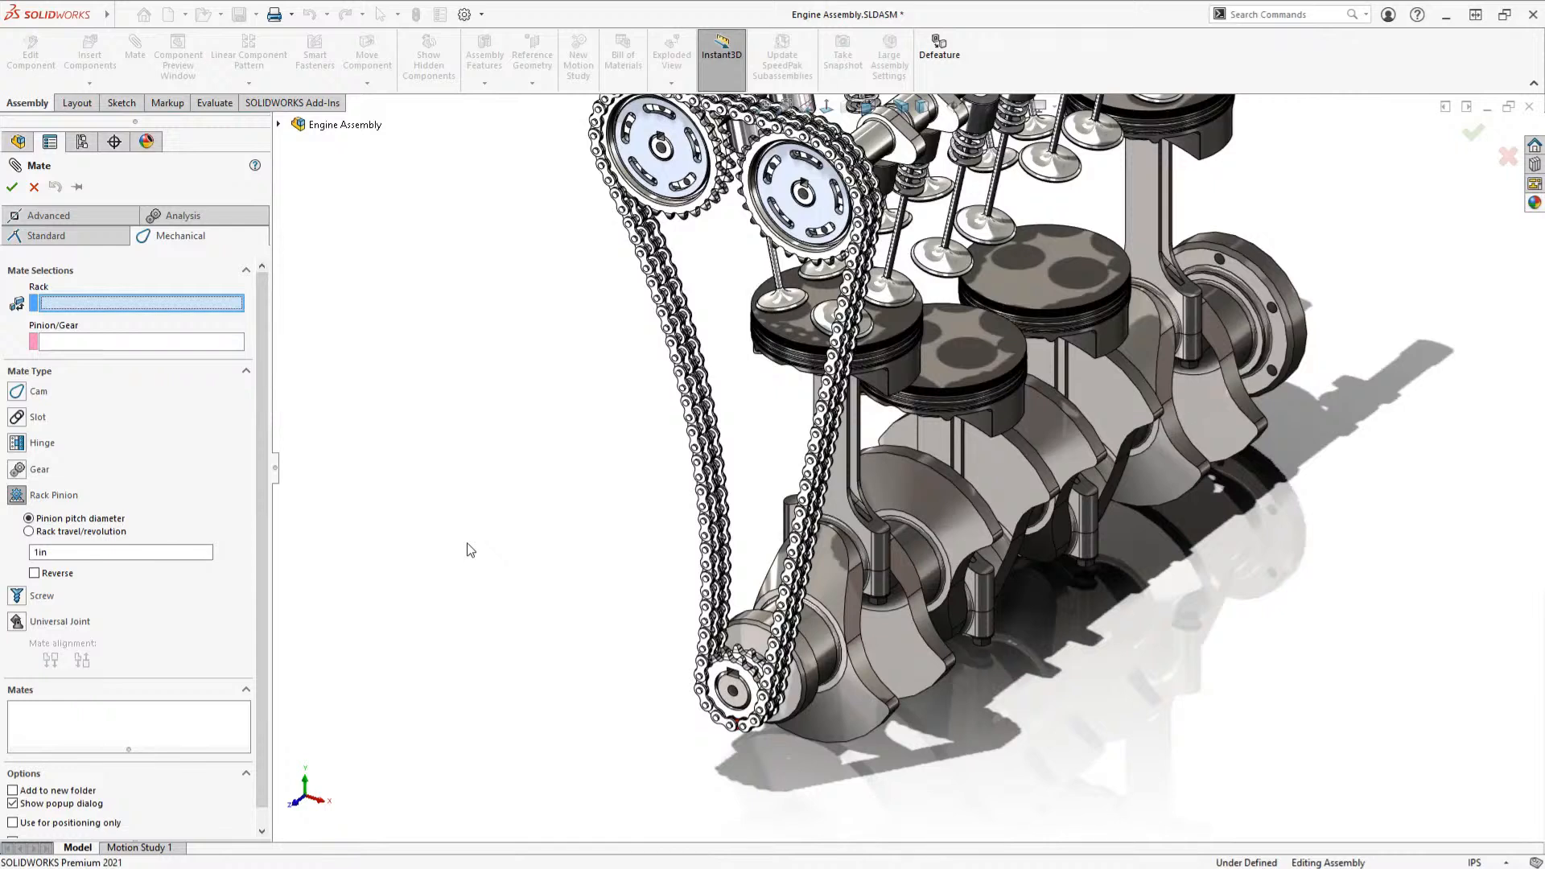
{"action": "left_click", "coordinate": [35, 533]}
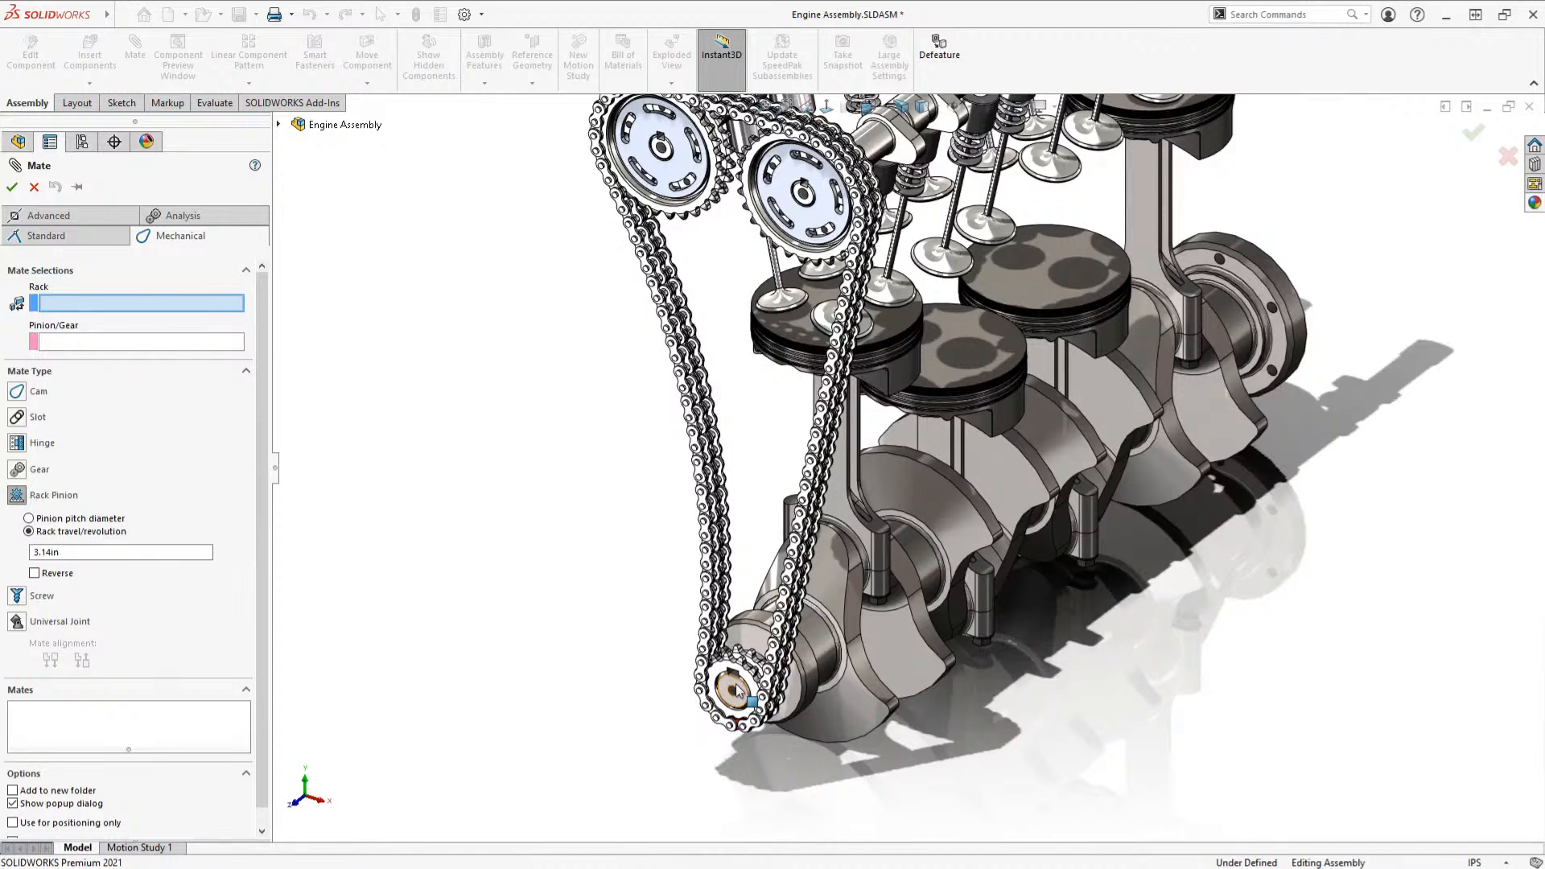
{"action": "left_click", "coordinate": [29, 518]}
{"action": "left_click", "coordinate": [106, 347]}
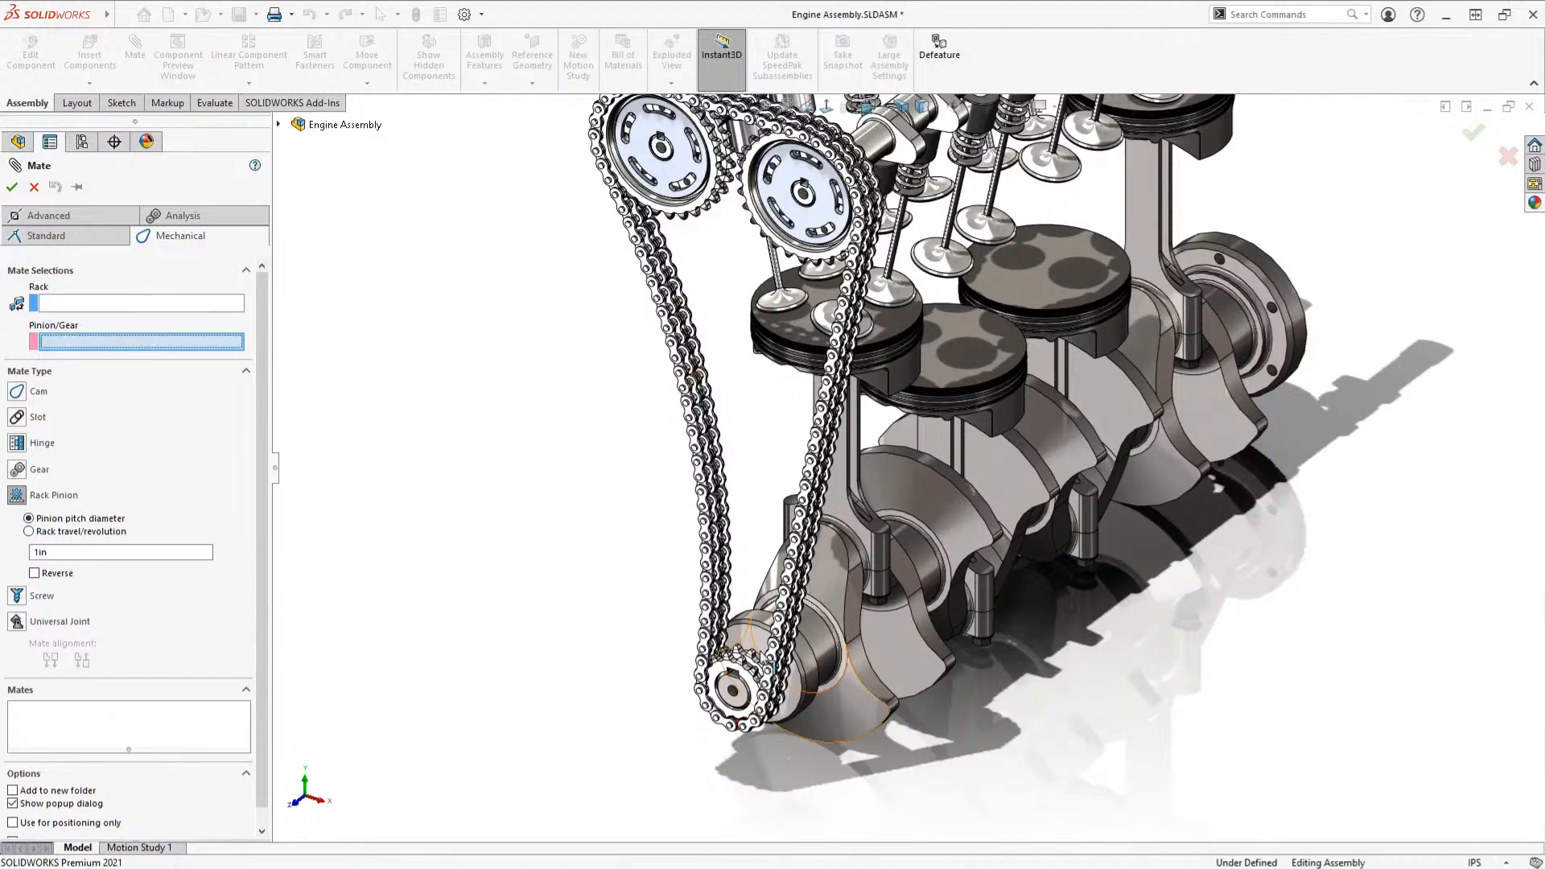
{"action": "scroll", "coordinate": [736, 684], "scroll_direction": "down", "scroll_amount": 2}
{"action": "scroll", "coordinate": [763, 658], "scroll_direction": "down", "scroll_amount": 5}
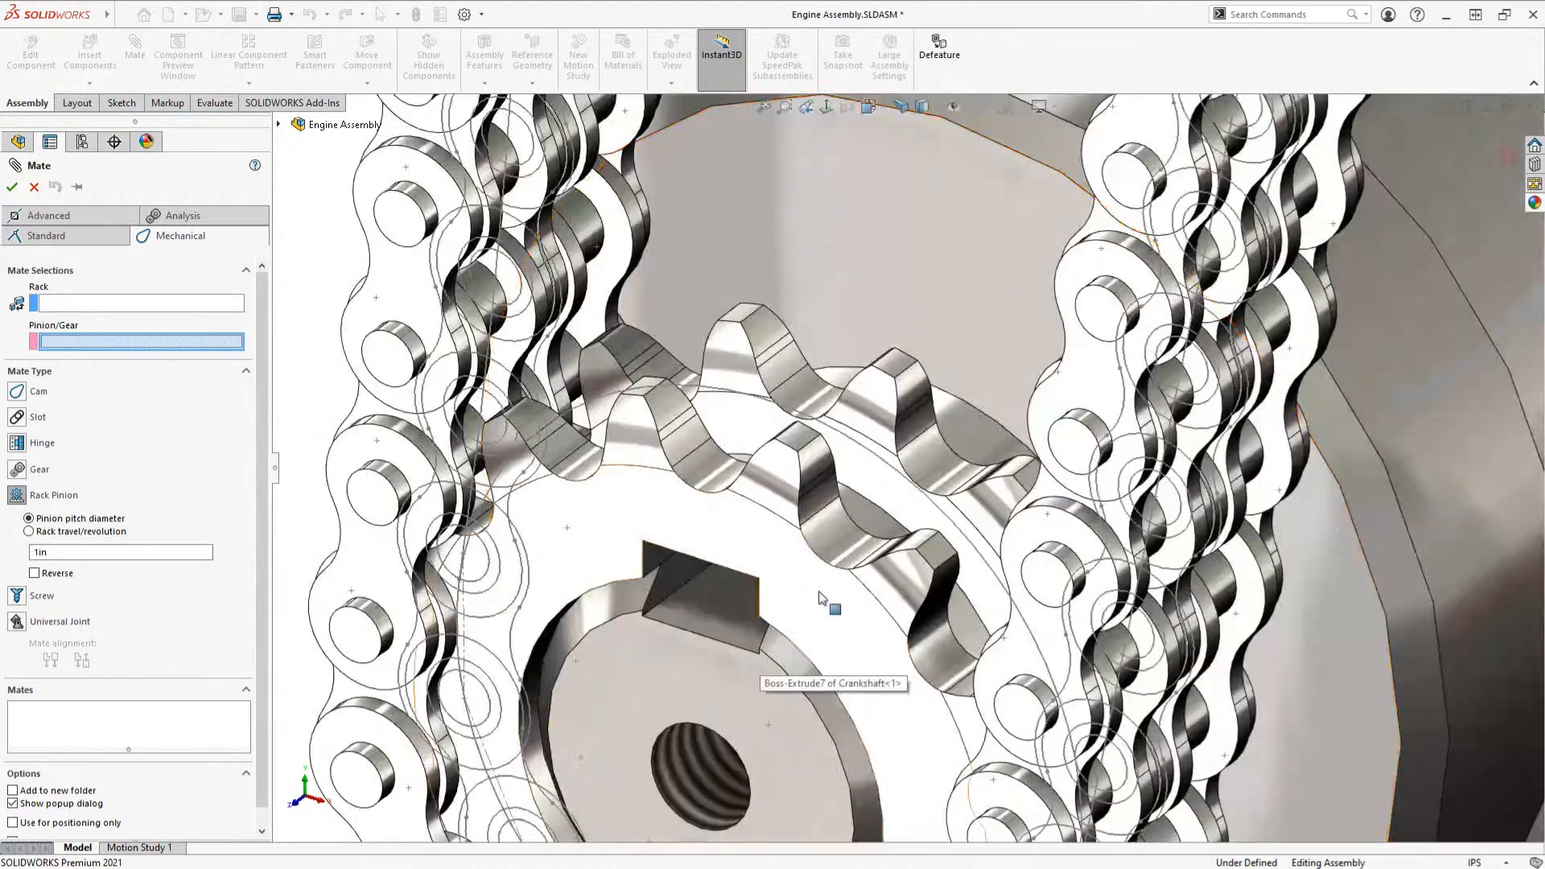
{"action": "left_click", "coordinate": [874, 452]}
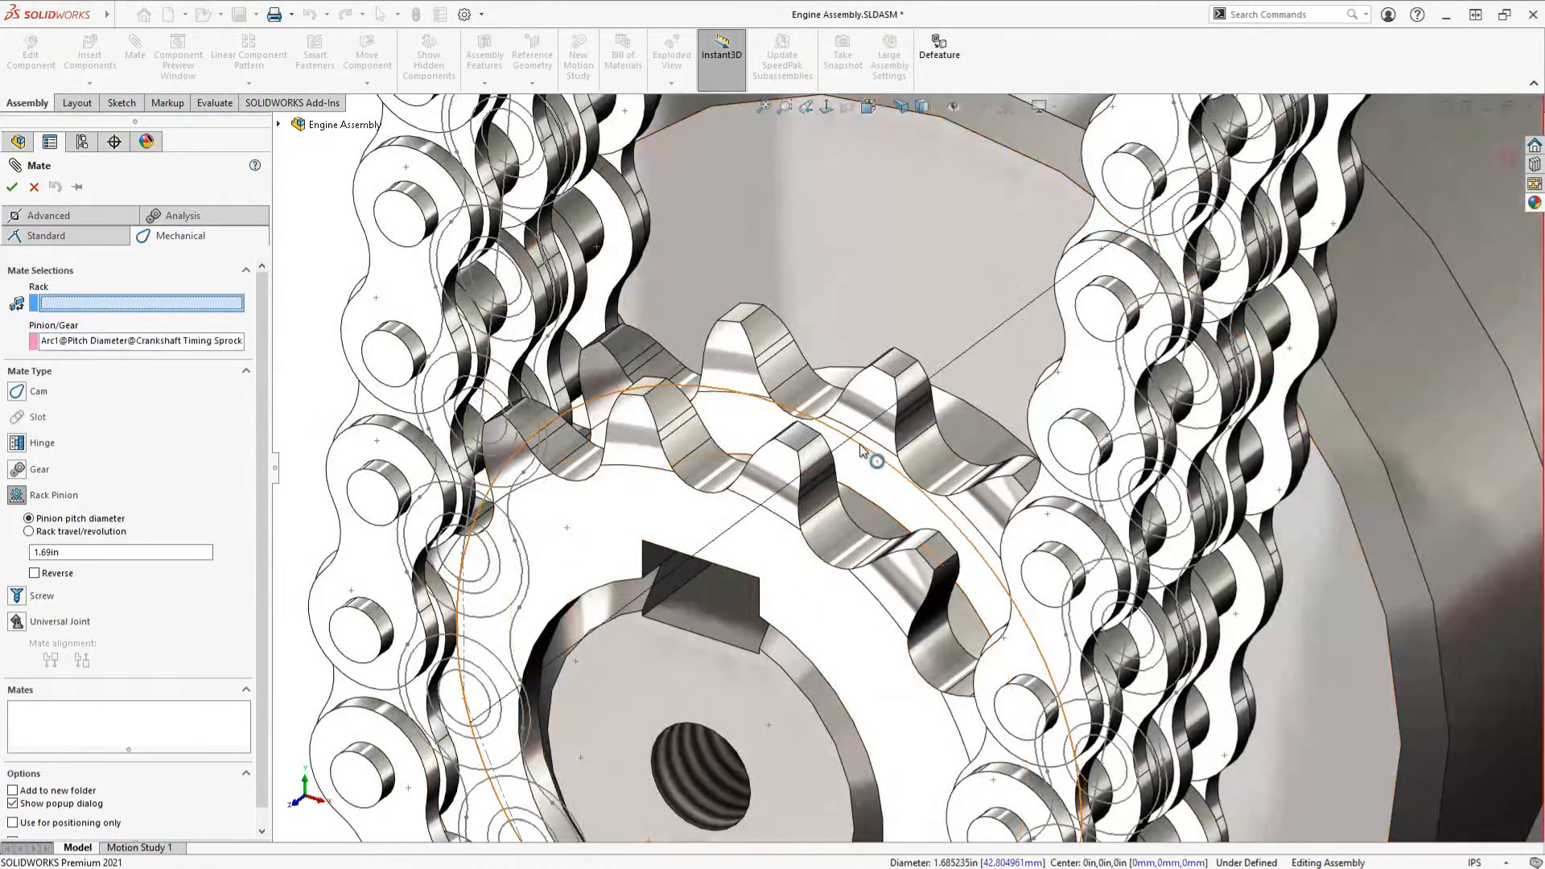
Step: Assign the Line1 sketch line of a roller chain pin link beside the cam sprocket as the rack and complete the Rack Pinion mate
{"action": "scroll", "coordinate": [827, 562], "scroll_direction": "up", "scroll_amount": 8}
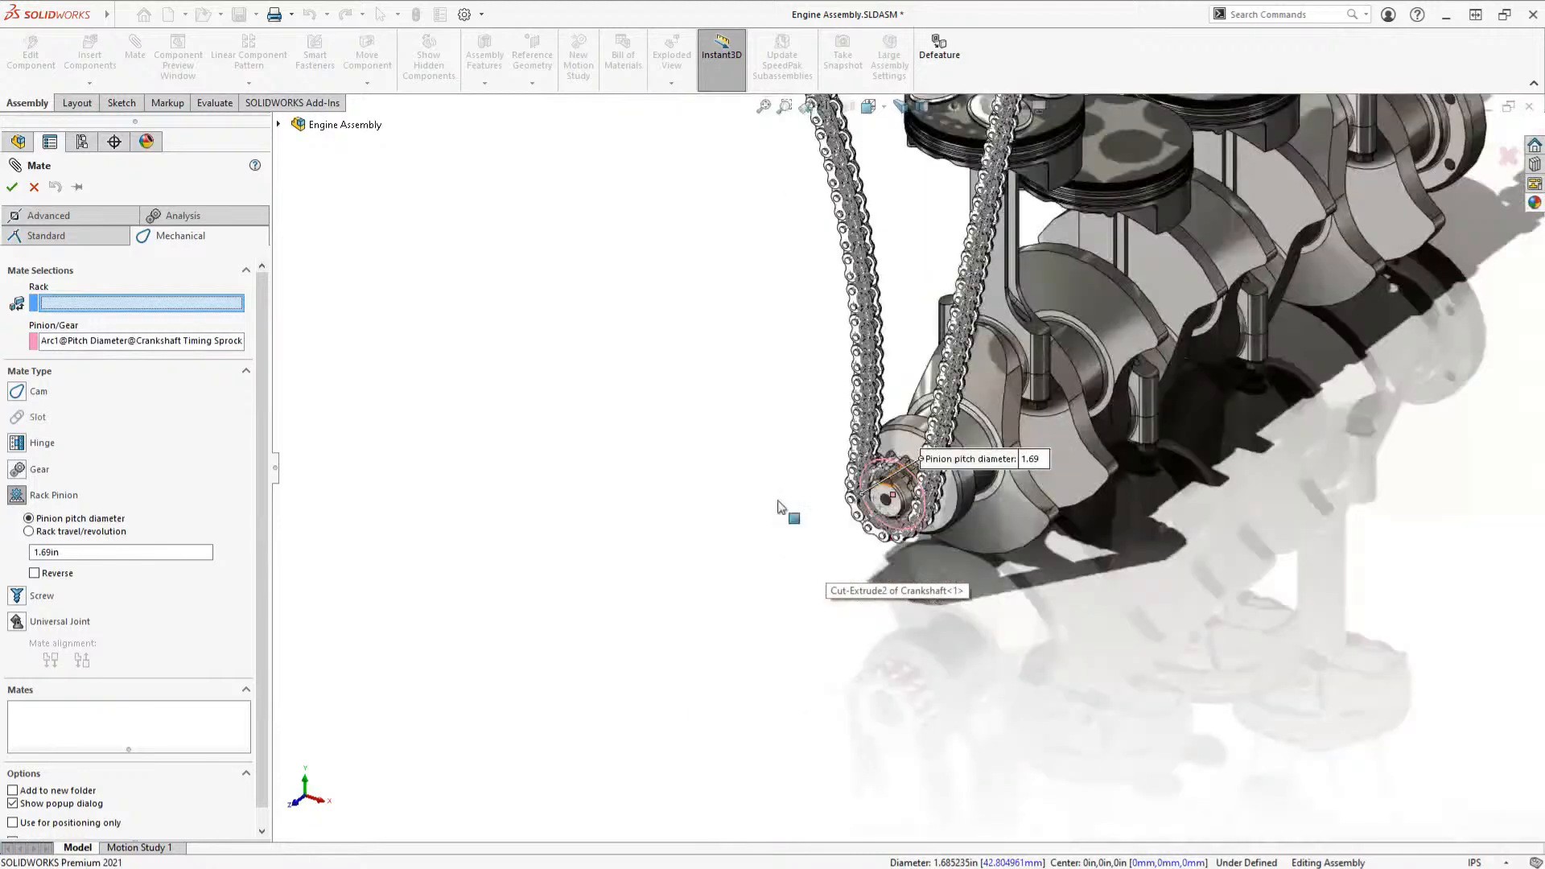
{"action": "scroll", "coordinate": [893, 486], "scroll_direction": "down", "scroll_amount": 3}
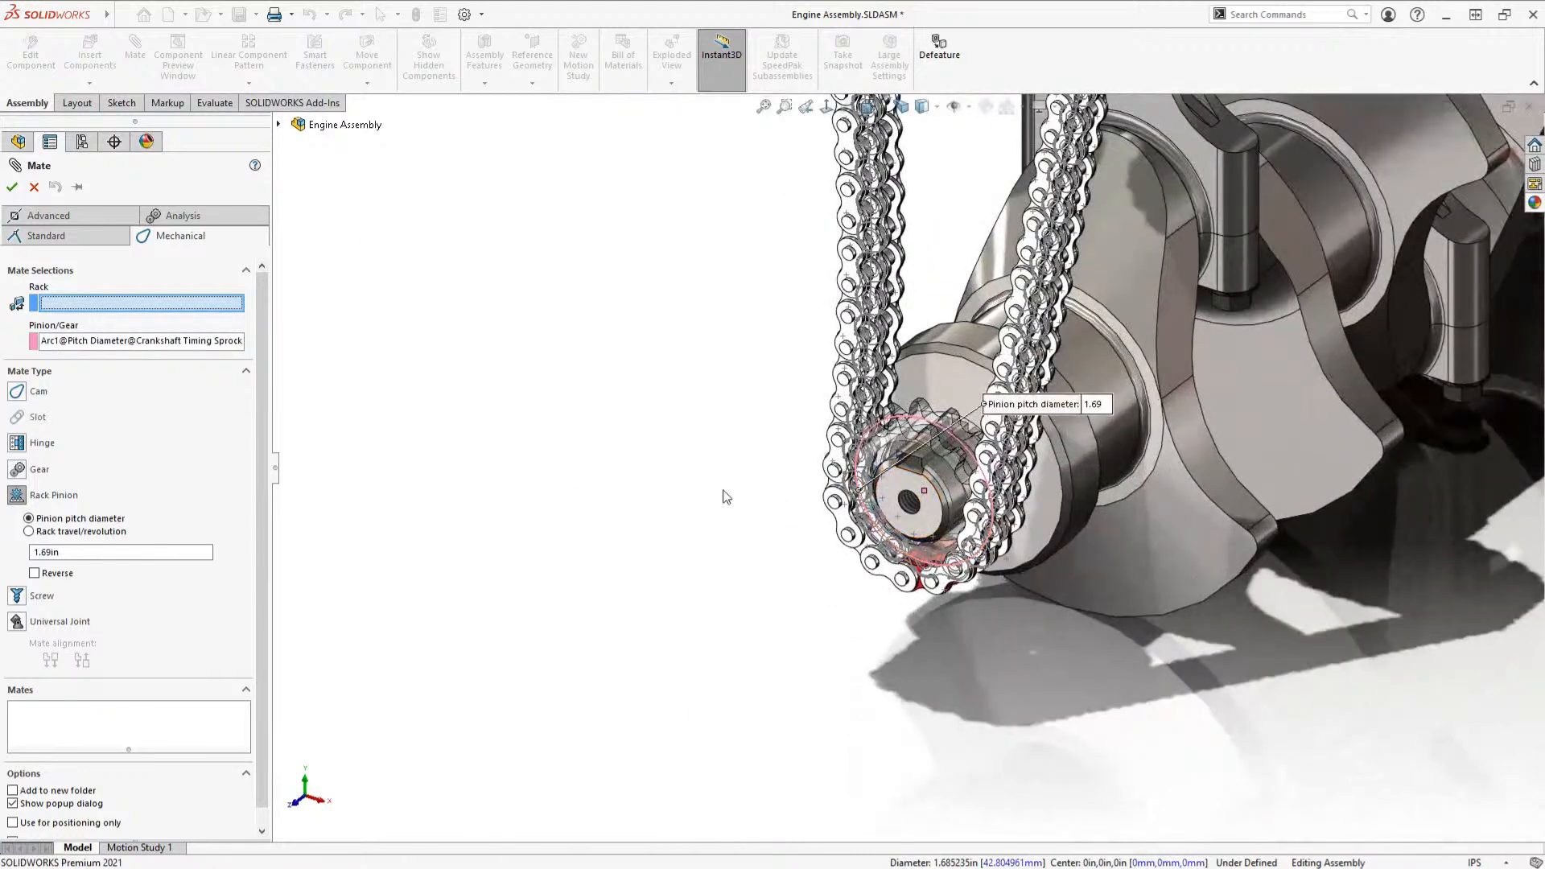
{"action": "scroll", "coordinate": [727, 496], "scroll_direction": "up", "scroll_amount": 6}
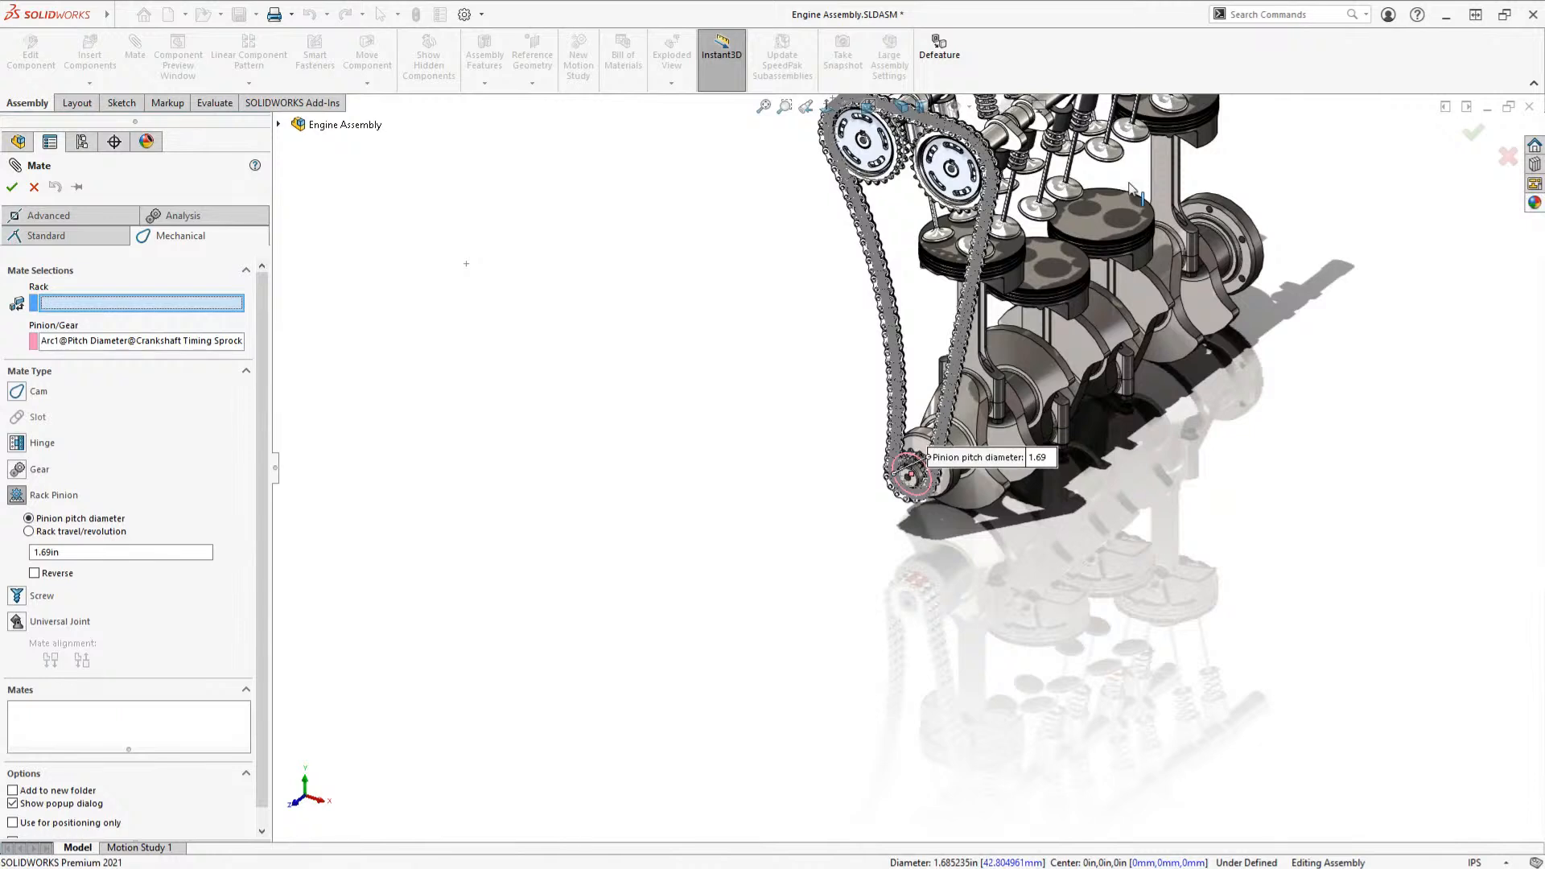
{"action": "scroll", "coordinate": [983, 167], "scroll_direction": "down", "scroll_amount": 4}
{"action": "scroll", "coordinate": [1049, 299], "scroll_direction": "down", "scroll_amount": 5}
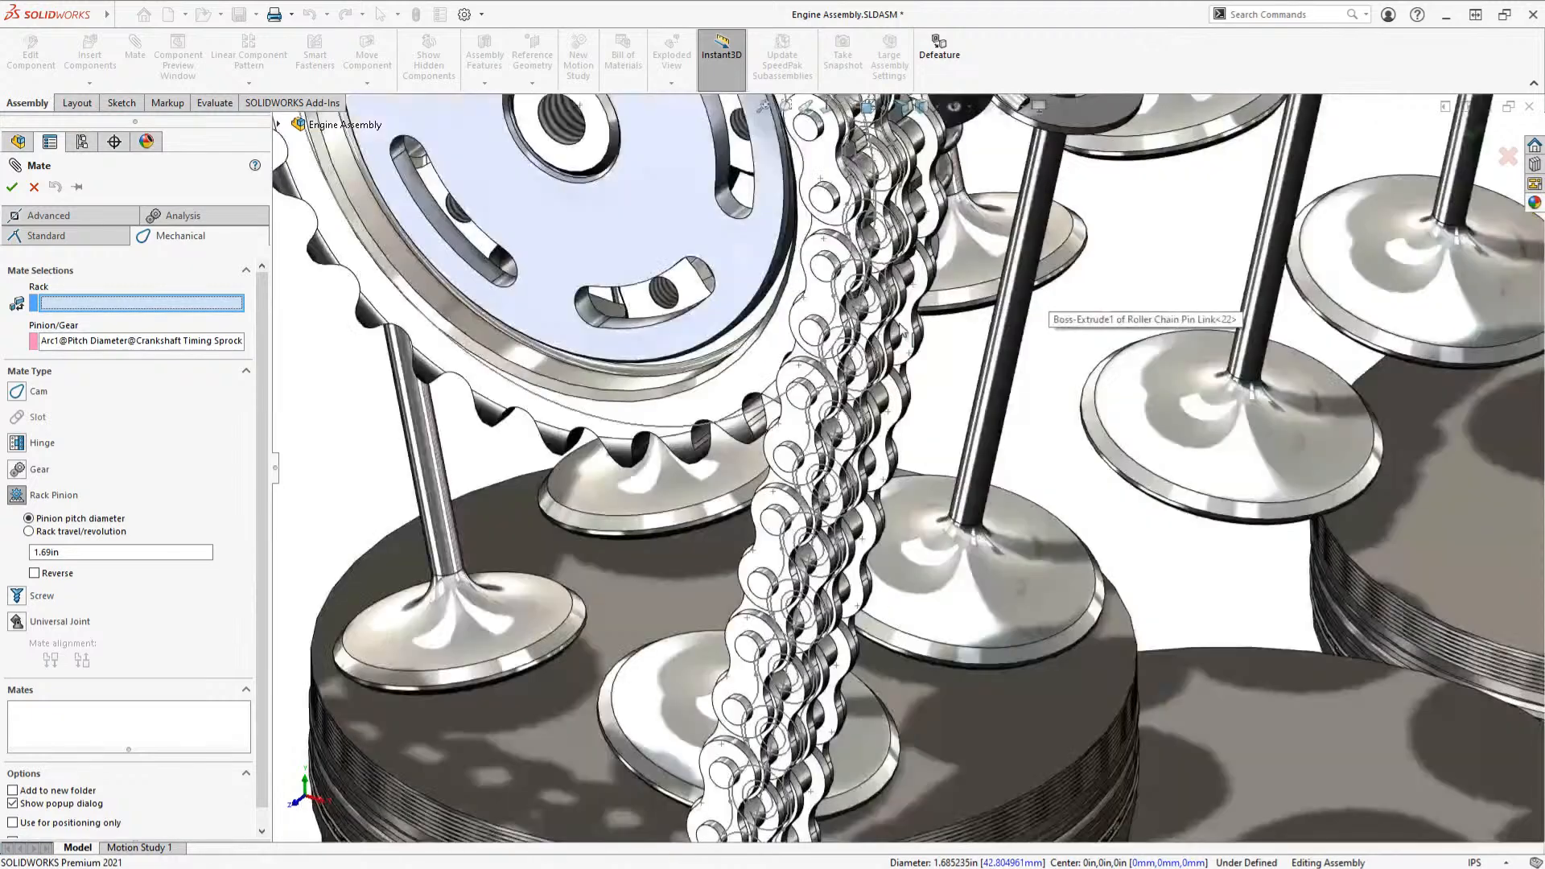
{"action": "scroll", "coordinate": [902, 328], "scroll_direction": "down", "scroll_amount": 2}
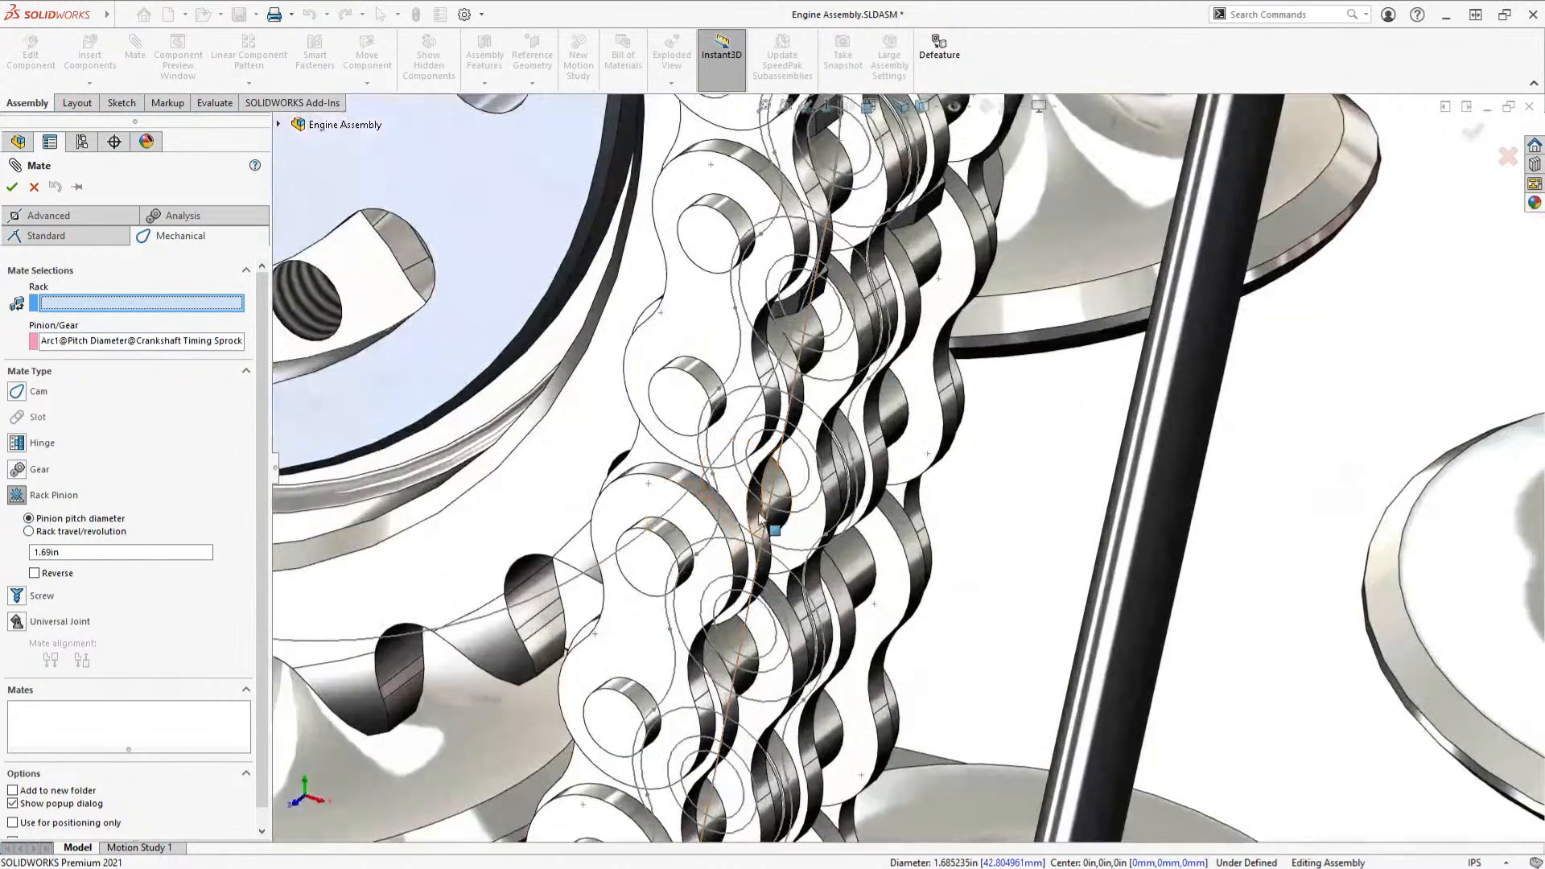
{"action": "scroll", "coordinate": [813, 438], "scroll_direction": "down", "scroll_amount": 2}
{"action": "middle_click_drag", "start_coordinate": [819, 433], "coordinate": [854, 378]}
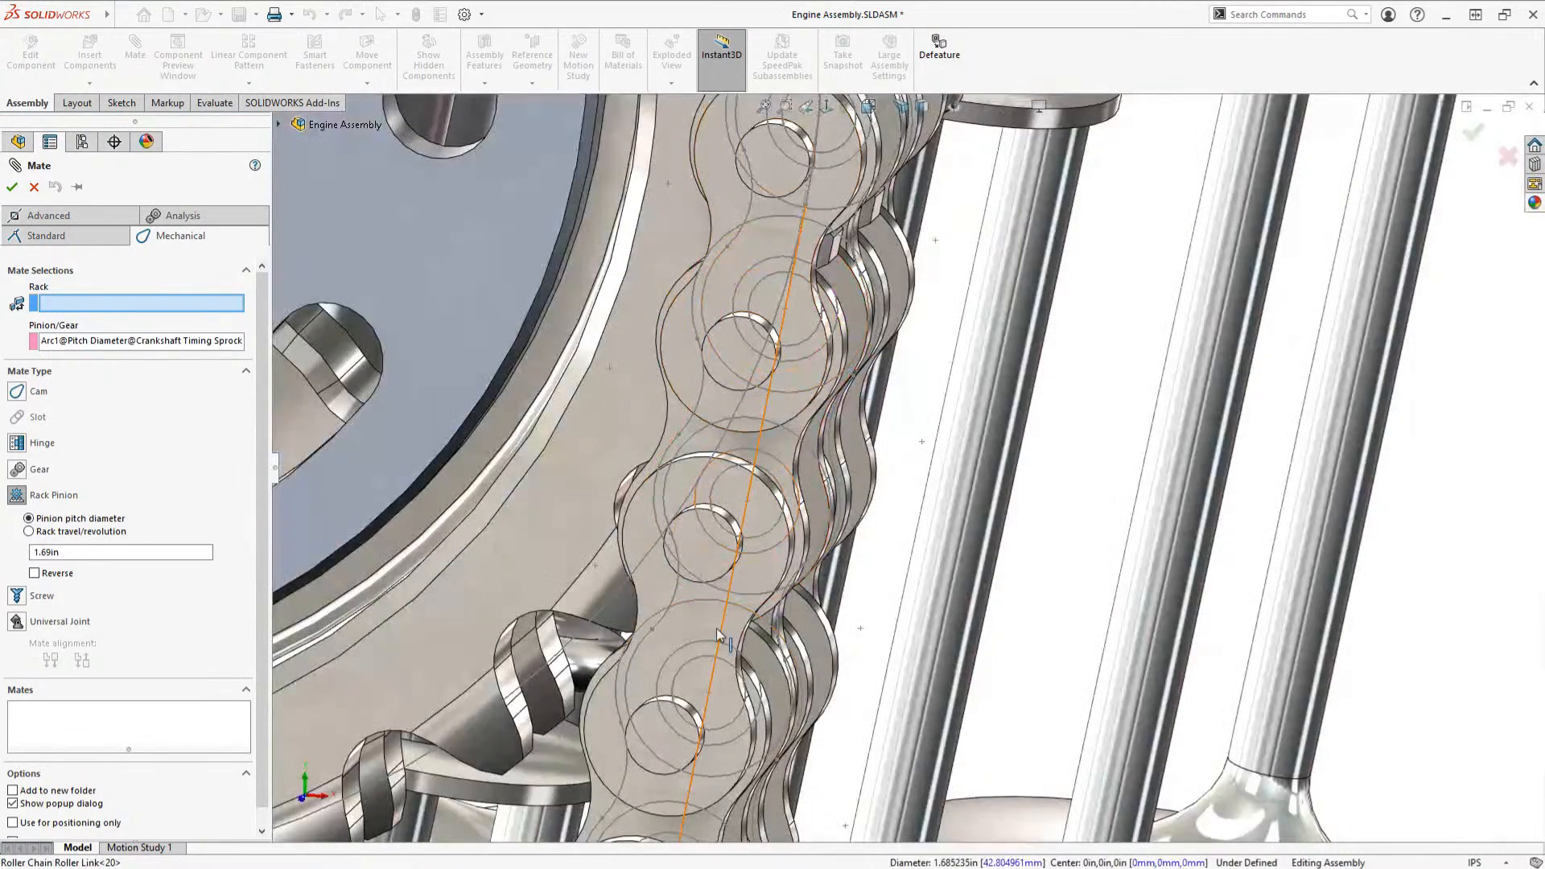
{"action": "scroll", "coordinate": [803, 617], "scroll_direction": "up", "scroll_amount": 3}
{"action": "scroll", "coordinate": [803, 616], "scroll_direction": "up", "scroll_amount": 3}
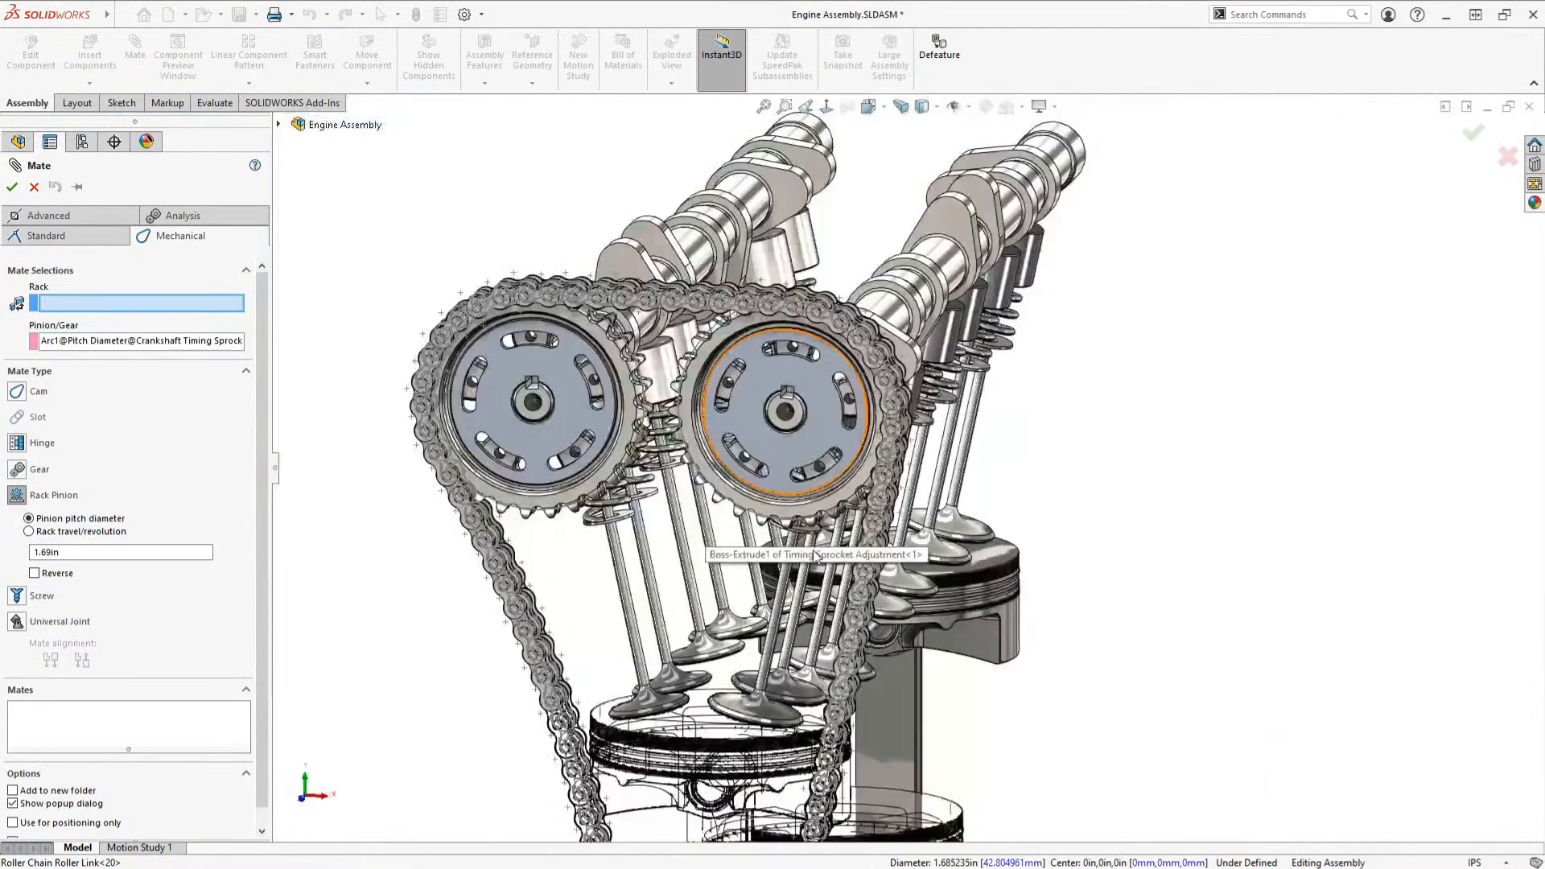
{"action": "scroll", "coordinate": [861, 483], "scroll_direction": "down", "scroll_amount": 5}
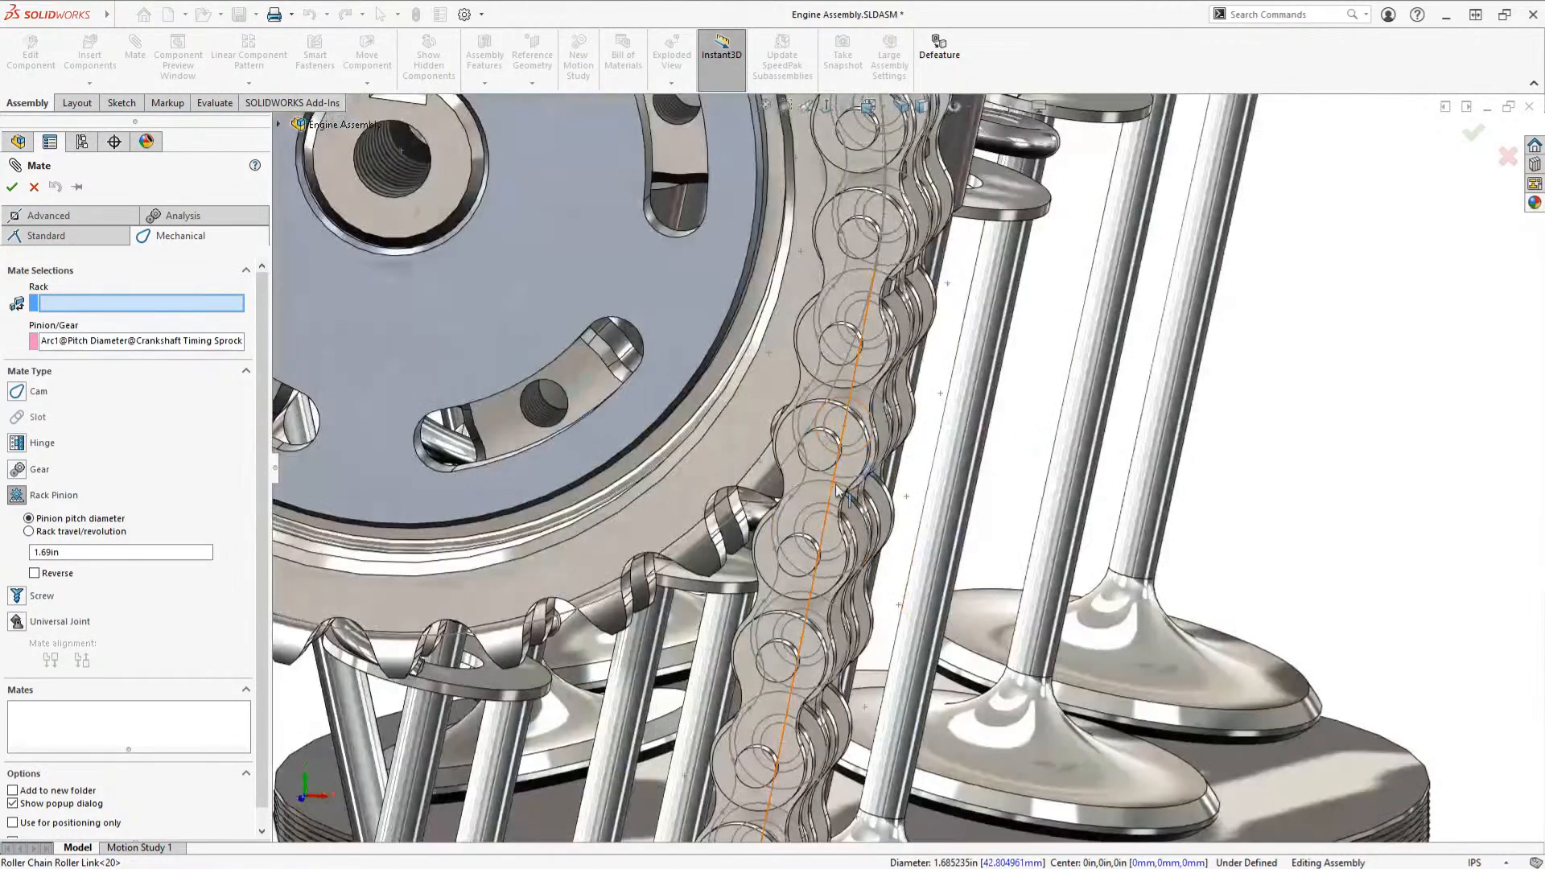
{"action": "right_click", "coordinate": [837, 487]}
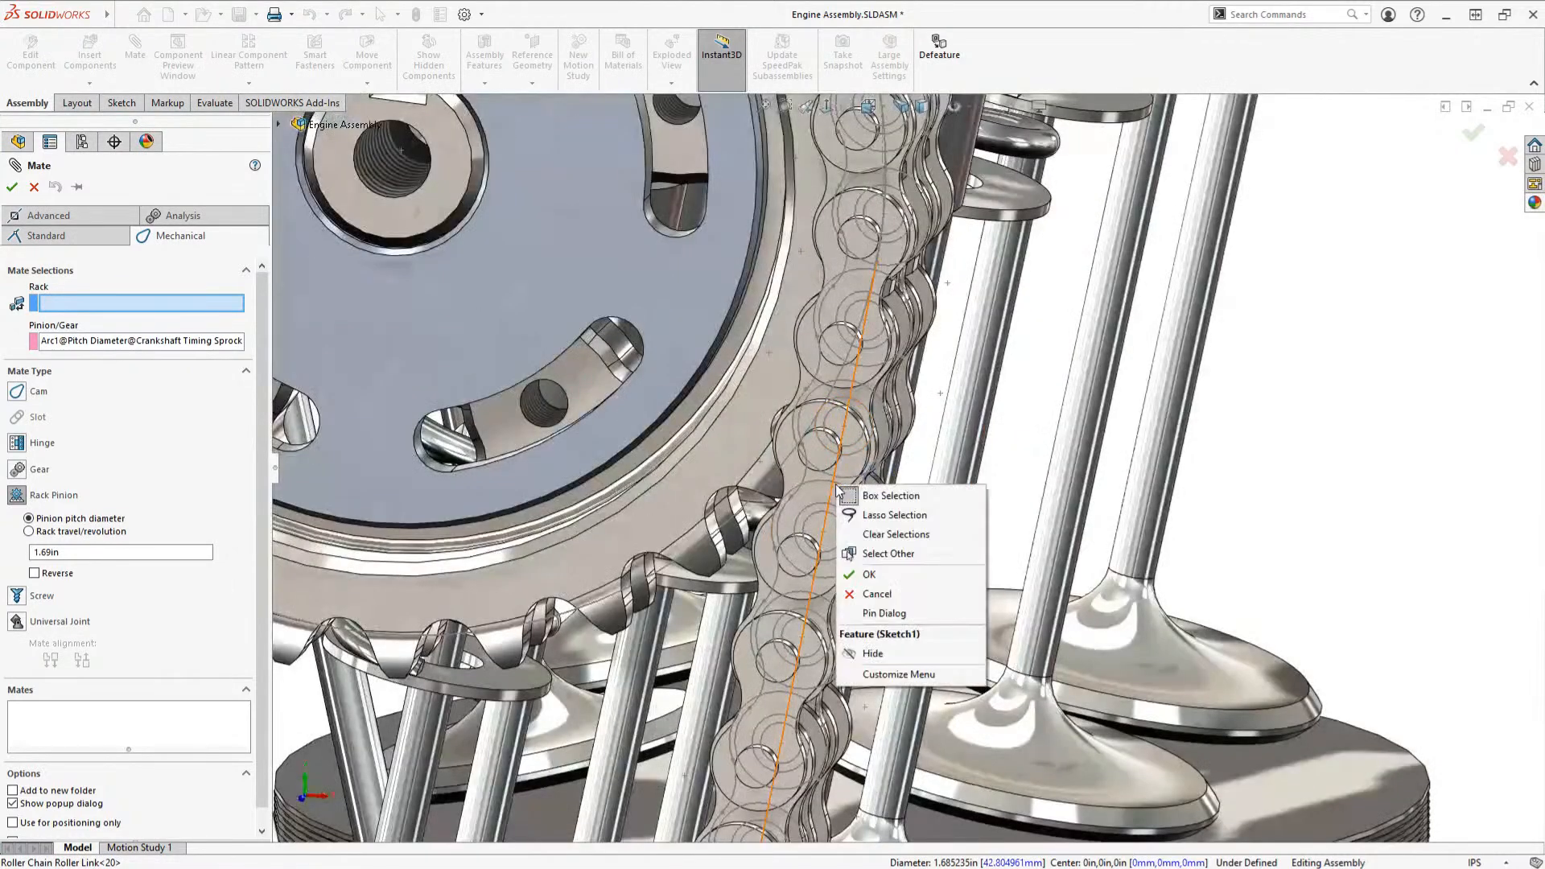
{"action": "left_click", "coordinate": [877, 559]}
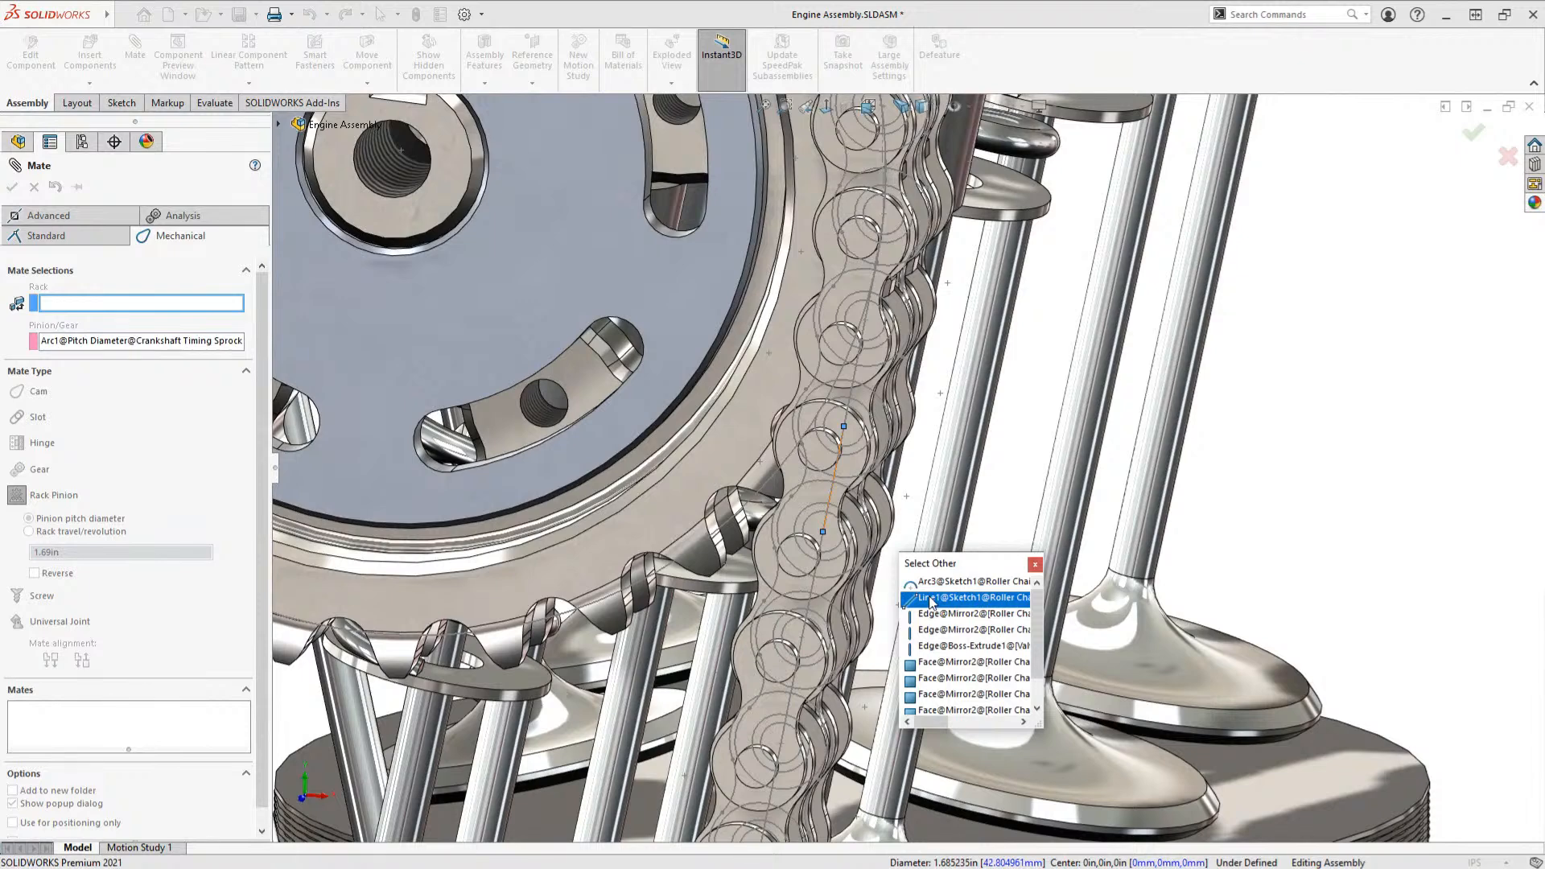
{"action": "left_click", "coordinate": [930, 599]}
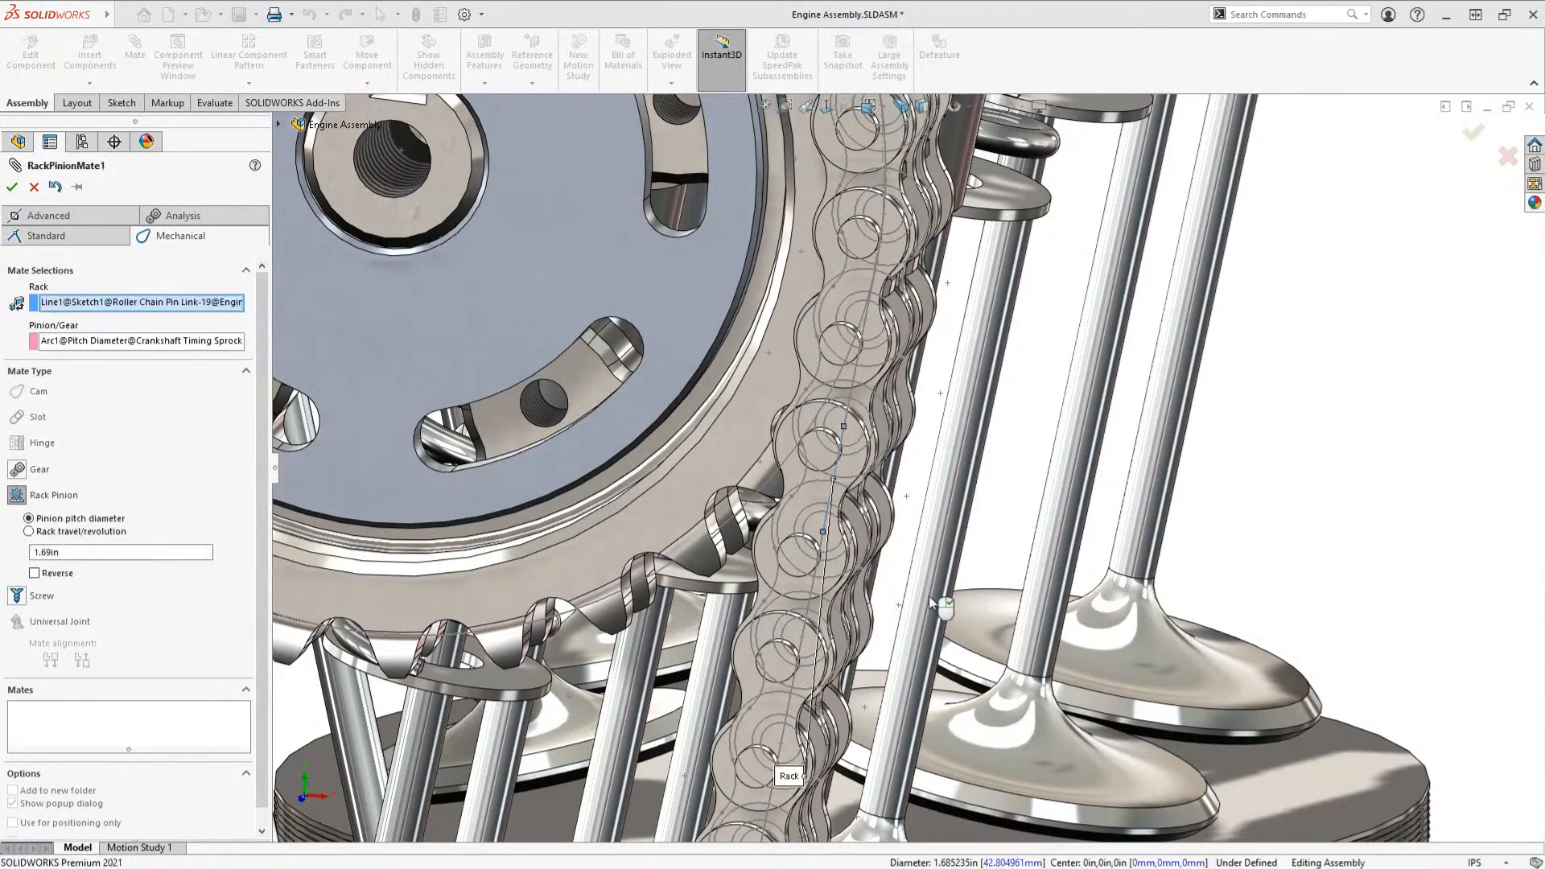
{"action": "key", "text": "f"}
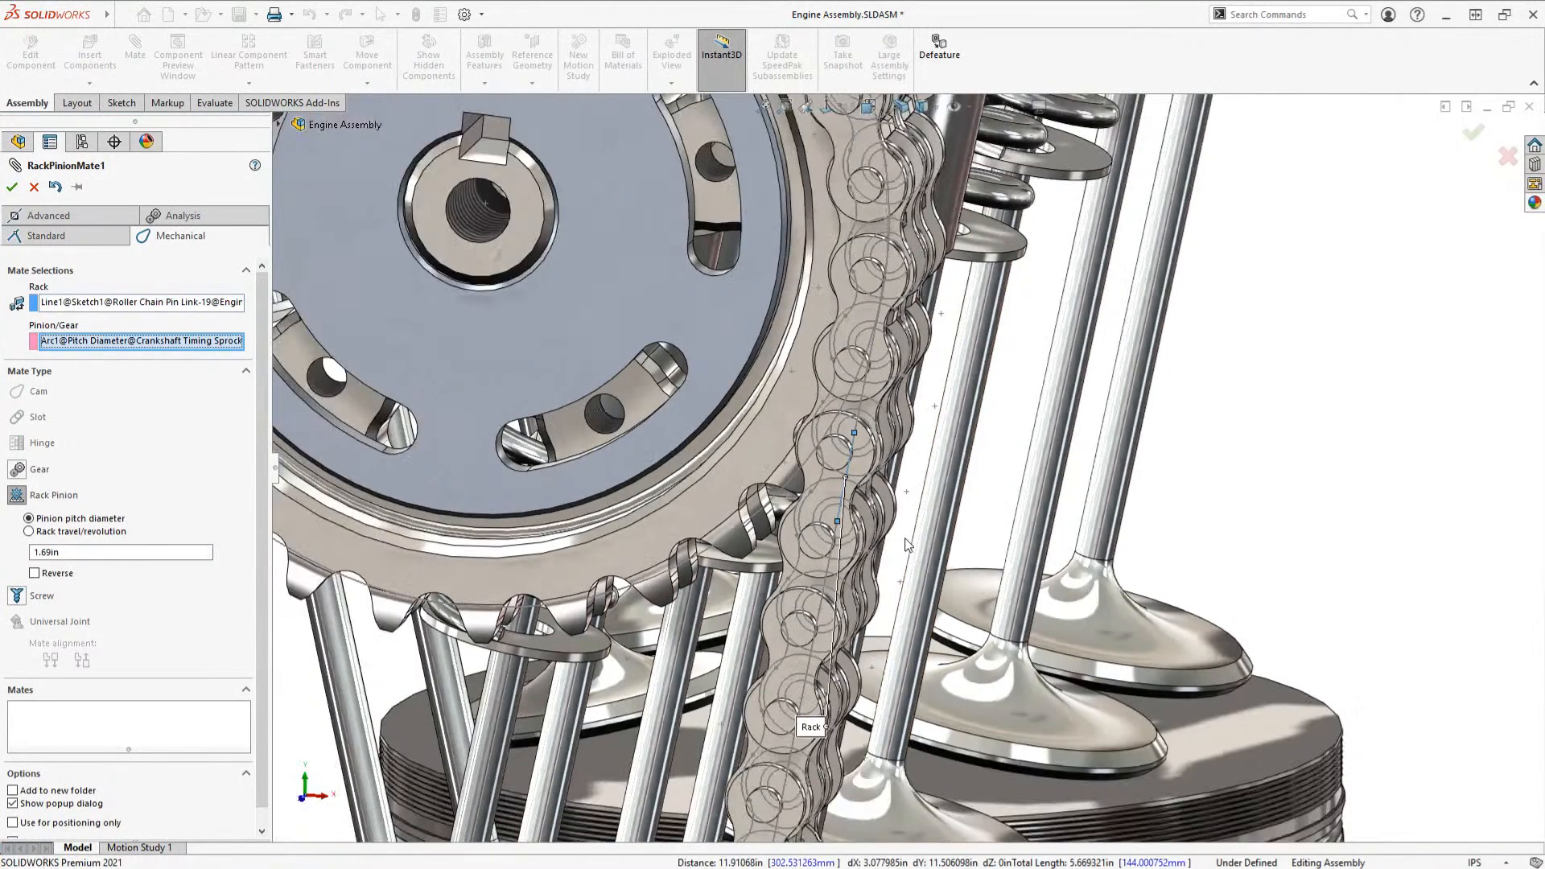
{"action": "middle_click_drag", "start_coordinate": [865, 660], "coordinate": [851, 638]}
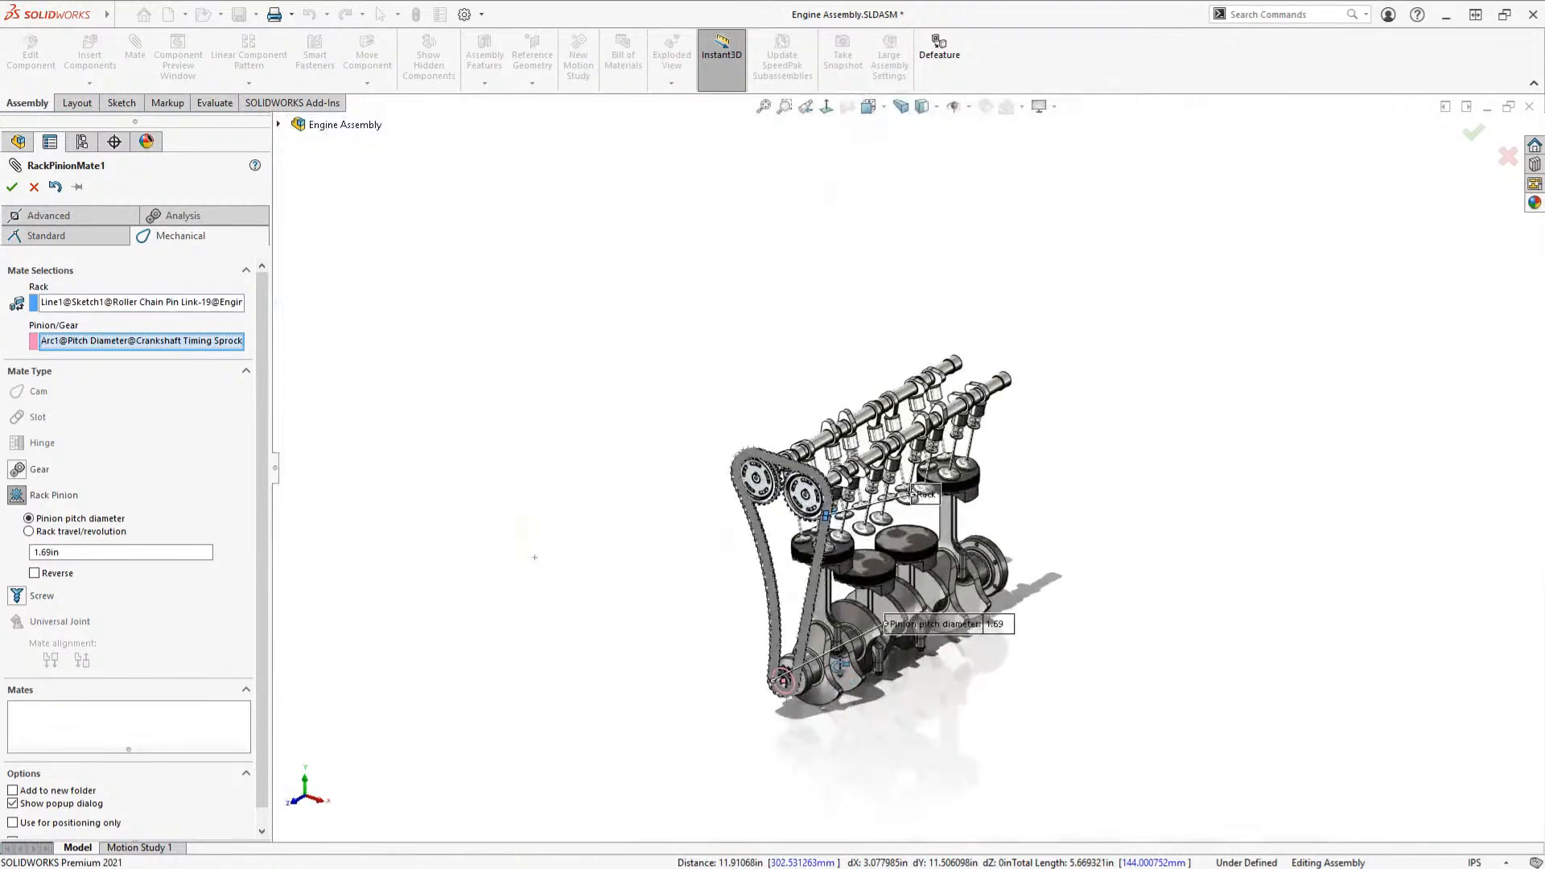
{"action": "scroll", "coordinate": [846, 632], "scroll_direction": "down", "scroll_amount": 3}
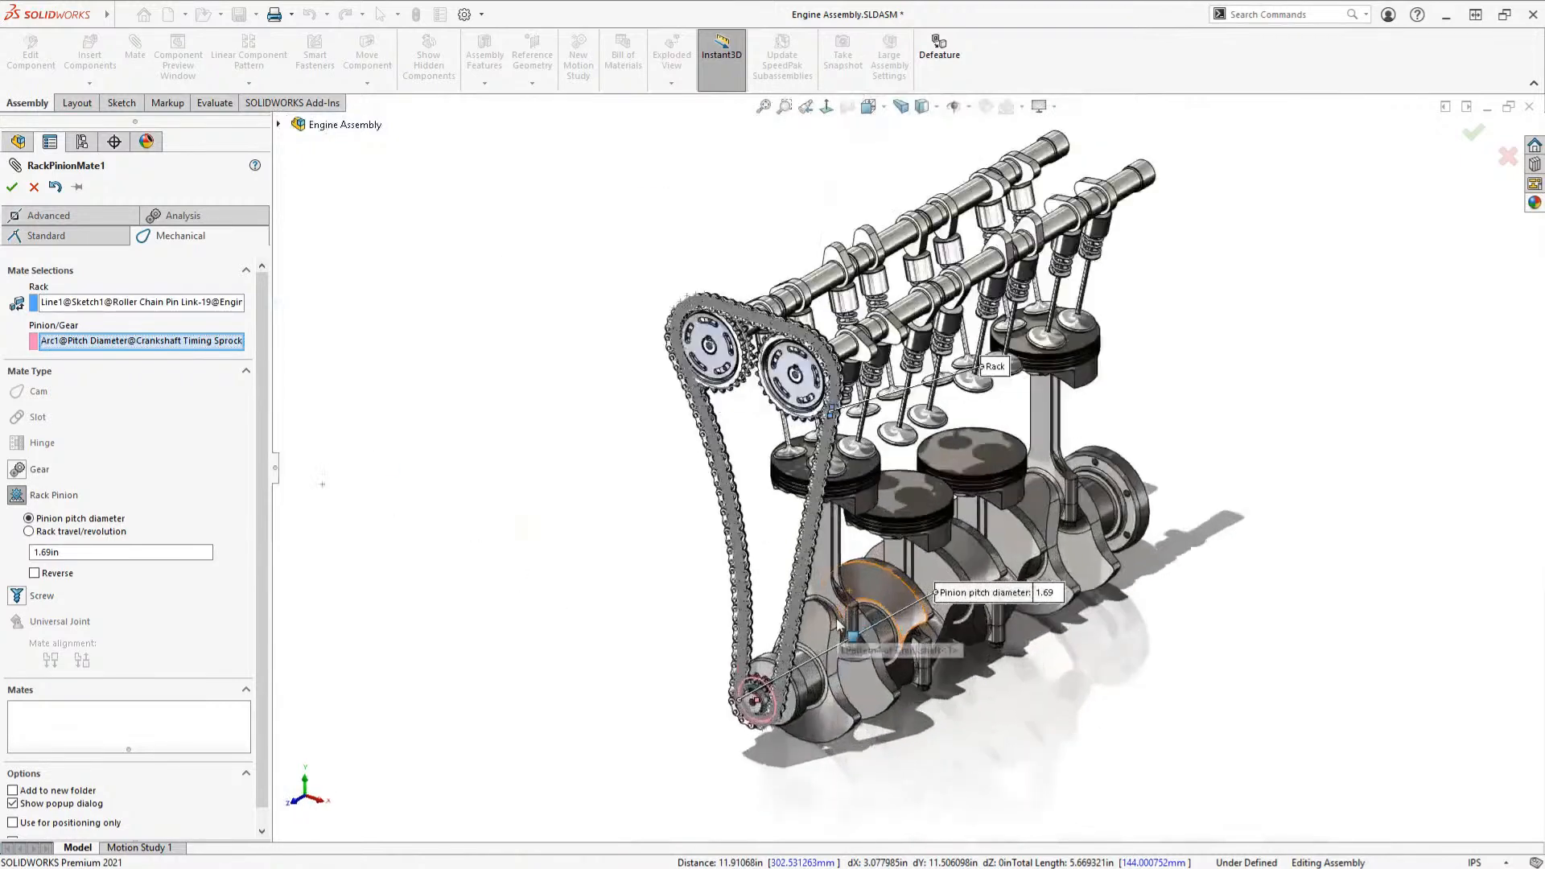
{"action": "left_click", "coordinate": [11, 187]}
{"action": "key", "text": "Escape"}
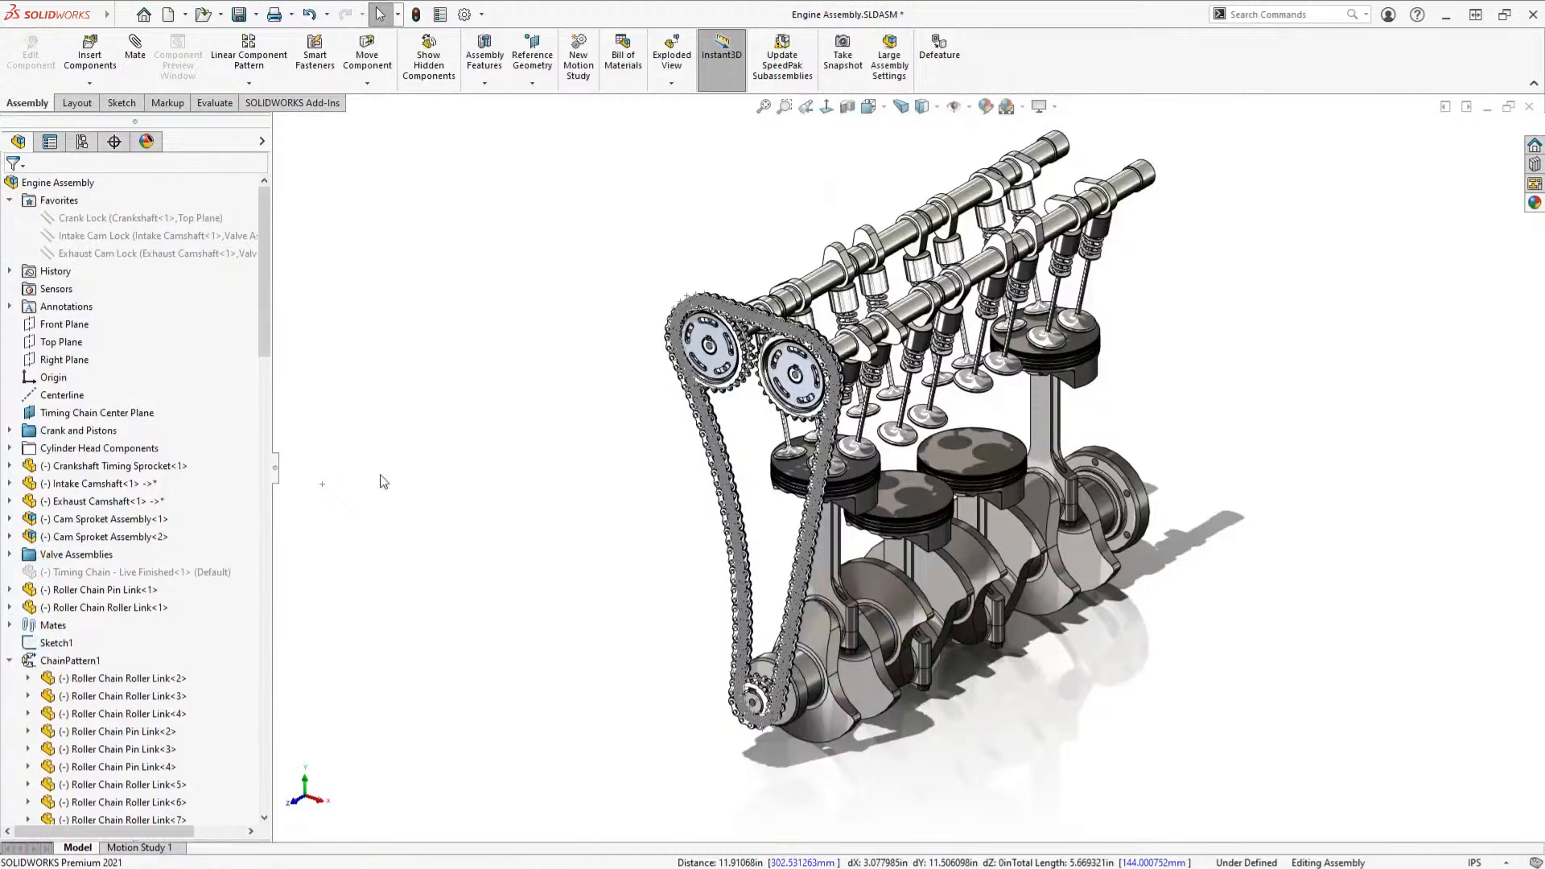
Step: Rotate the crankshaft to check that it drives the chain, following the red roller link around the crankshaft sprocket
{"action": "scroll", "coordinate": [755, 617], "scroll_direction": "down", "scroll_amount": 3}
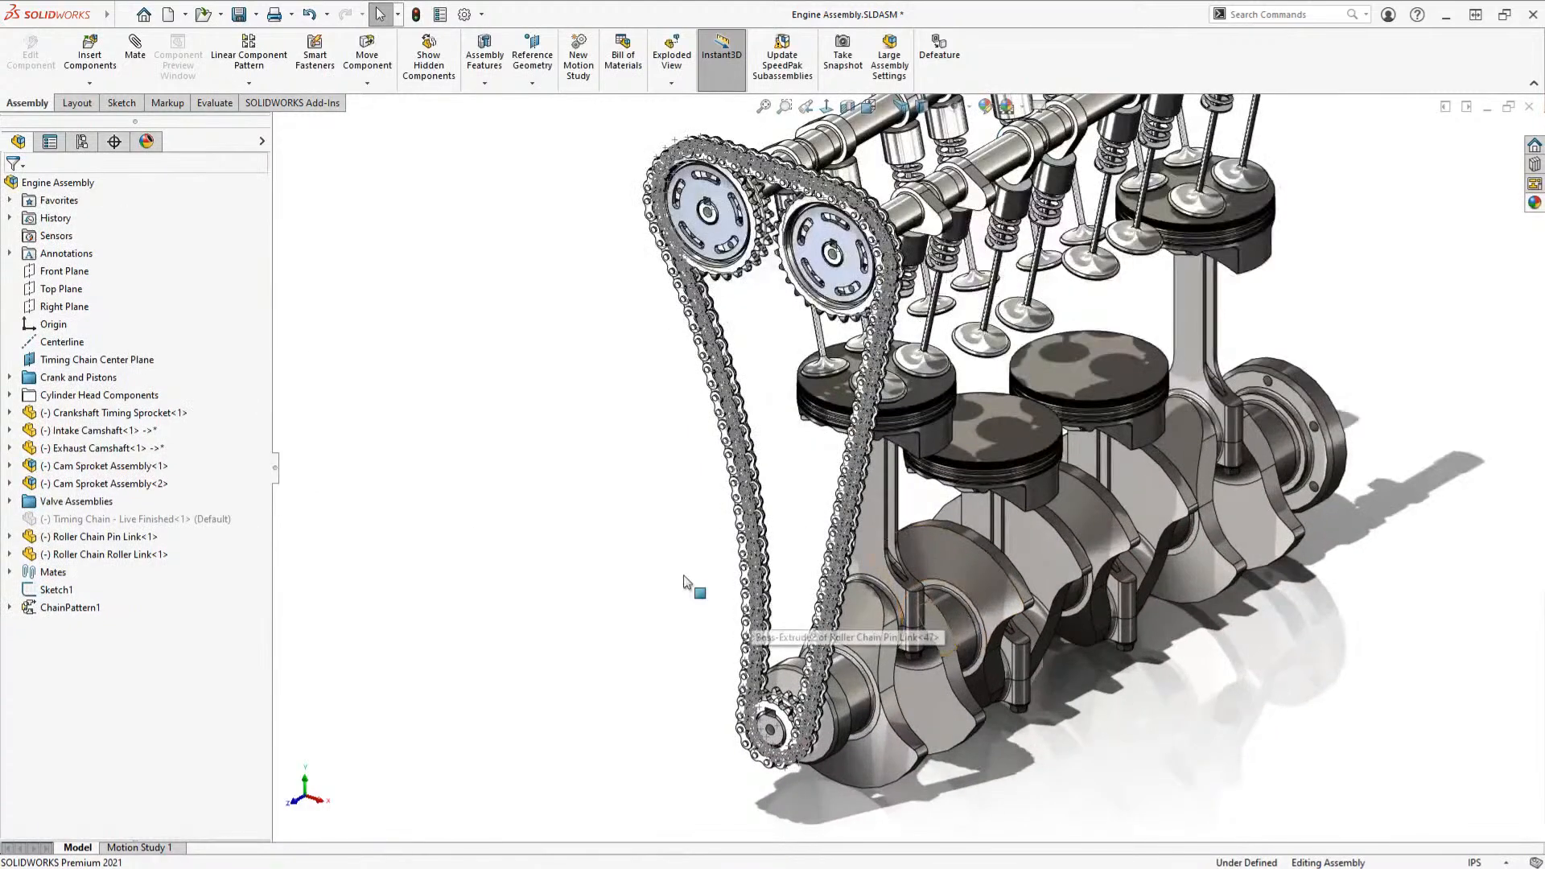
{"action": "scroll", "coordinate": [1005, 563], "scroll_direction": "up", "scroll_amount": 2}
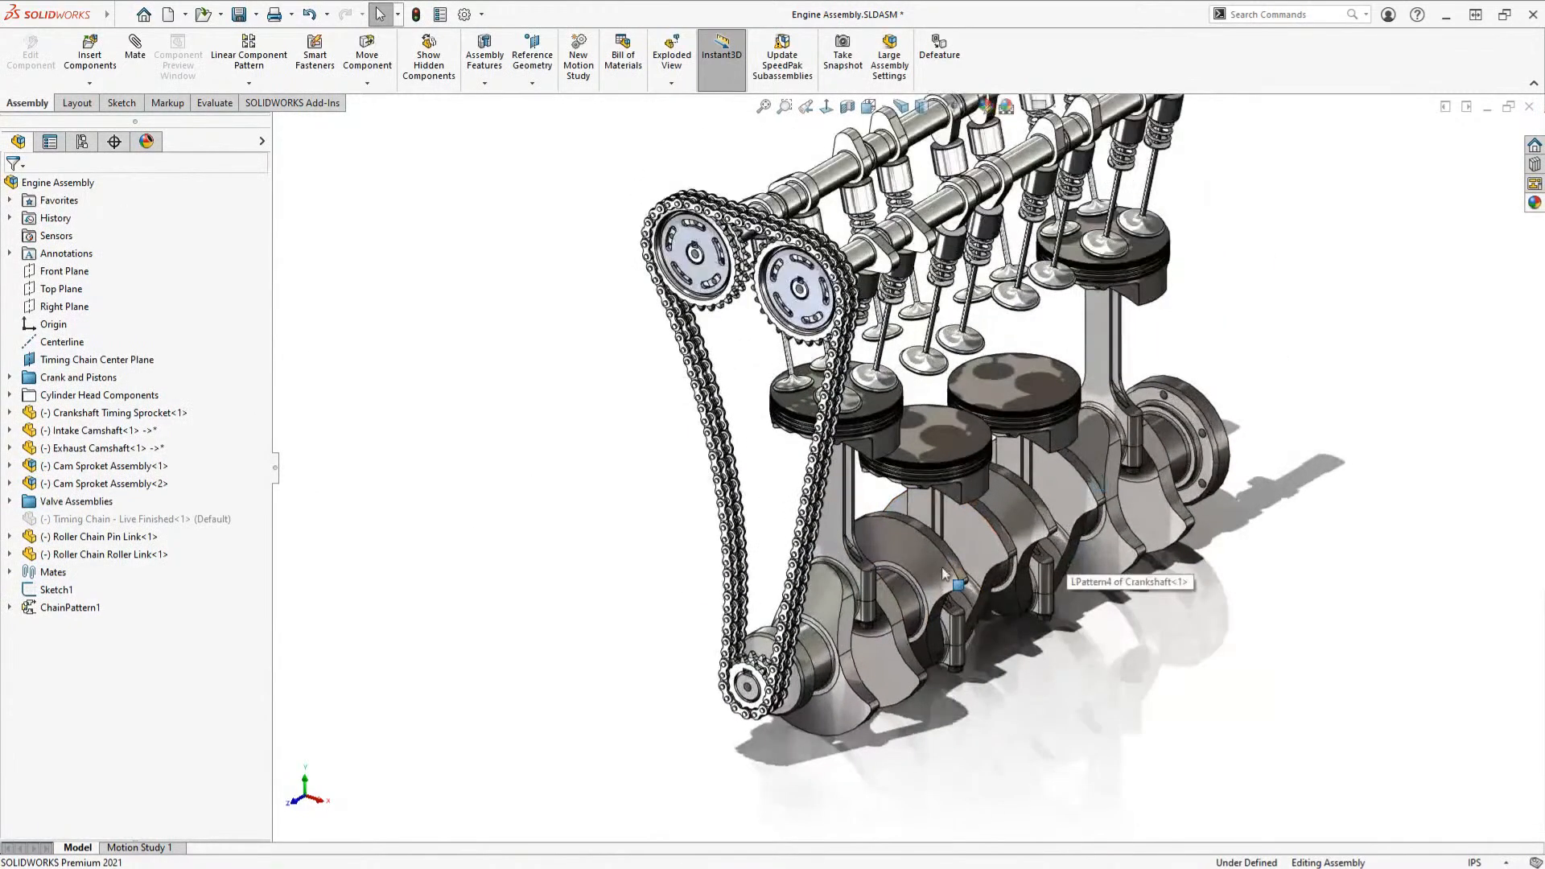
{"action": "left_click", "coordinate": [842, 604]}
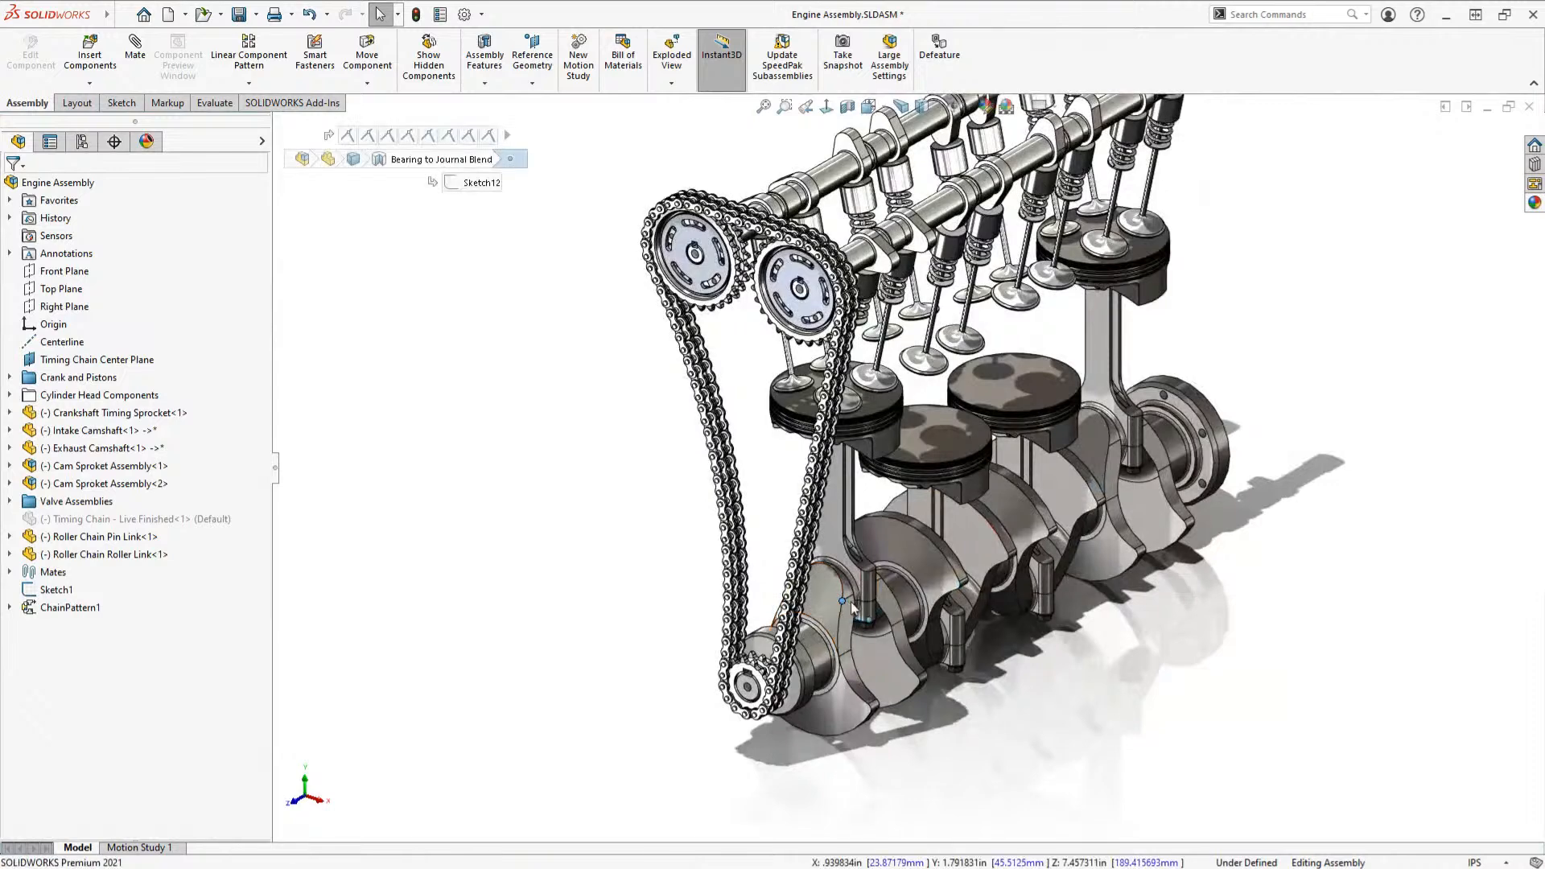
{"action": "left_click_drag", "start_coordinate": [851, 602], "coordinate": [805, 684]}
{"action": "scroll", "coordinate": [804, 692], "scroll_direction": "down", "scroll_amount": 5}
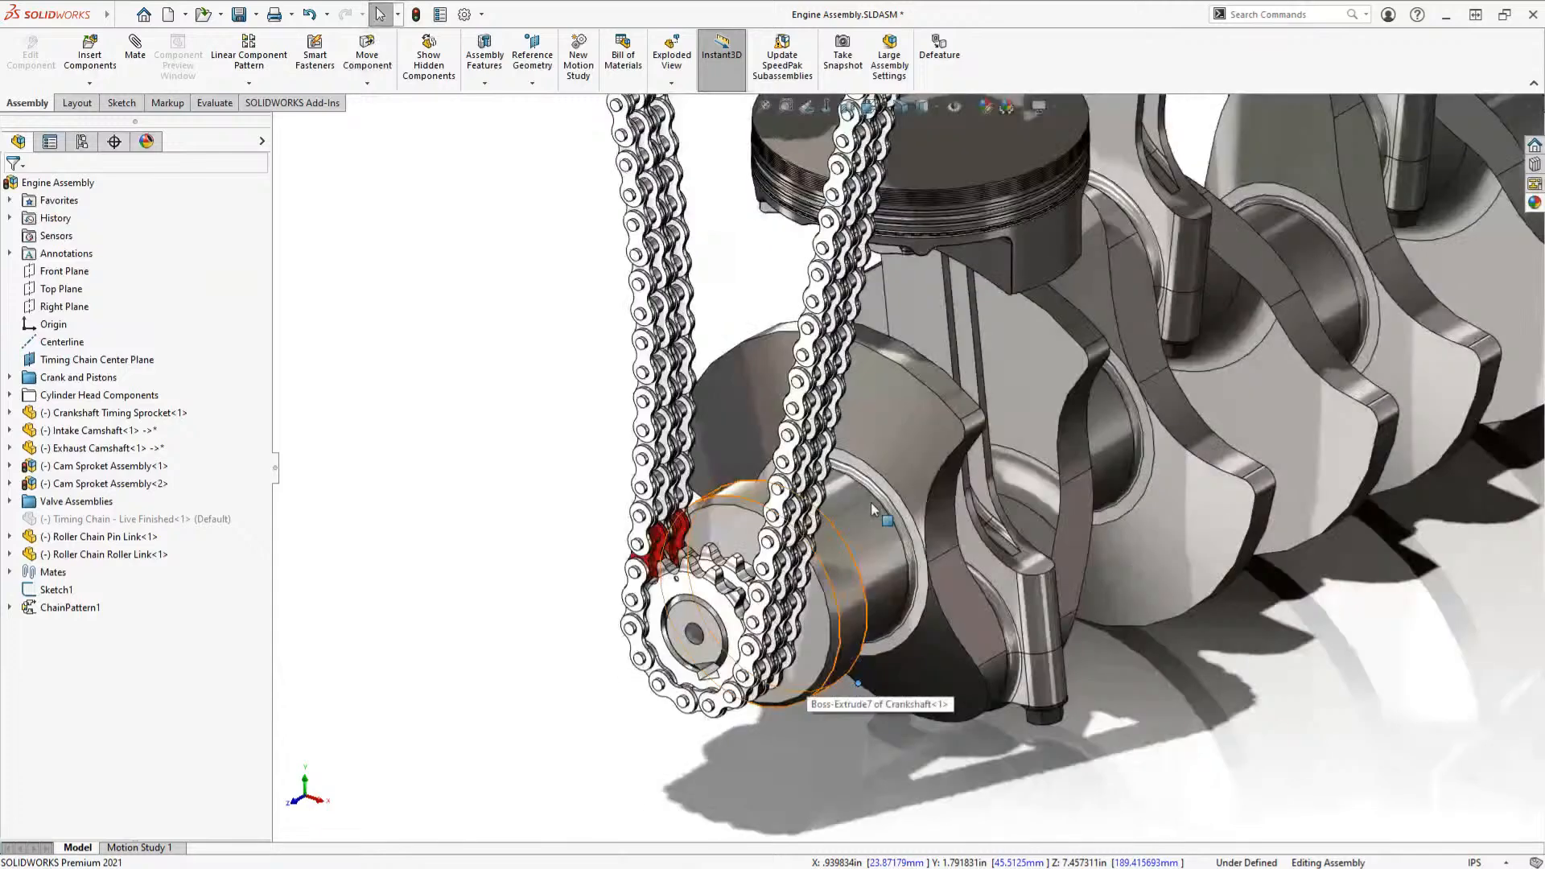
{"action": "left_click", "coordinate": [895, 528]}
{"action": "left_click_drag", "start_coordinate": [908, 580], "coordinate": [929, 655]}
{"action": "scroll", "coordinate": [930, 586], "scroll_direction": "up", "scroll_amount": 6}
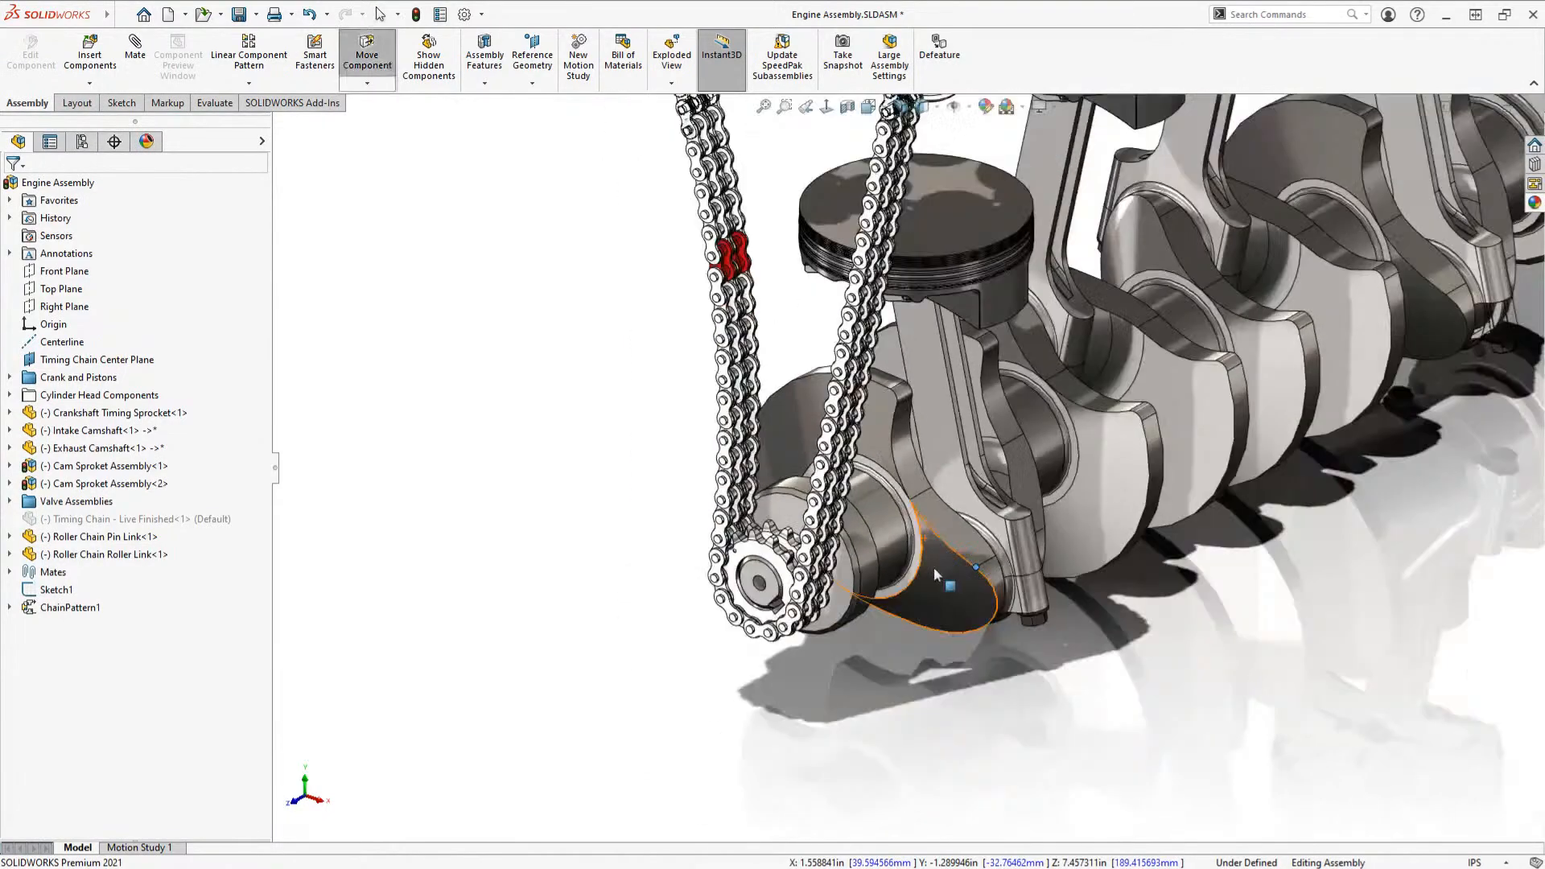
Step: Test the linked motion with the cam sprockets in view by turning the crankshaft further and by moving the chain itself
{"action": "scroll", "coordinate": [954, 348], "scroll_direction": "down", "scroll_amount": 2}
{"action": "scroll", "coordinate": [954, 347], "scroll_direction": "down", "scroll_amount": 2}
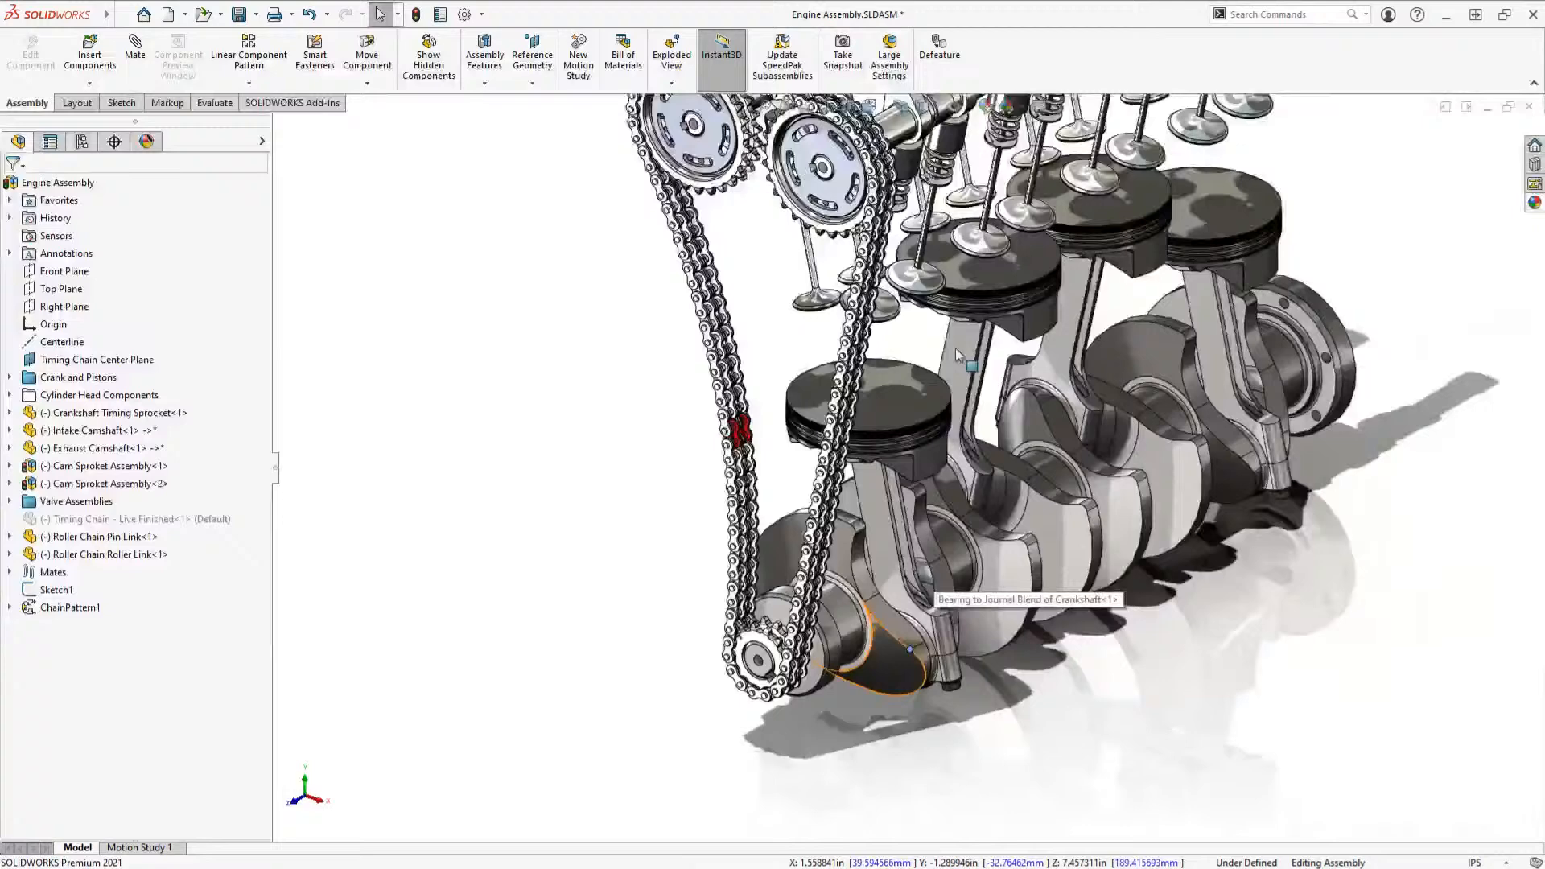
{"action": "left_click", "coordinate": [911, 655]}
{"action": "mouse_move", "coordinate": [897, 698]}
{"action": "left_mouse_down"}
{"action": "mouse_move", "coordinate": [948, 615]}
{"action": "mouse_move", "coordinate": [902, 684]}
{"action": "mouse_move", "coordinate": [837, 705]}
{"action": "mouse_move", "coordinate": [765, 660]}
{"action": "mouse_move", "coordinate": [714, 577]}
{"action": "mouse_move", "coordinate": [772, 523]}
{"action": "mouse_move", "coordinate": [881, 571]}
{"action": "mouse_move", "coordinate": [901, 655]}
{"action": "mouse_move", "coordinate": [834, 704]}
{"action": "mouse_move", "coordinate": [907, 647]}
{"action": "left_mouse_up"}
{"action": "left_click_drag", "start_coordinate": [826, 492], "coordinate": [526, 566]}
{"action": "key", "text": "Escape"}
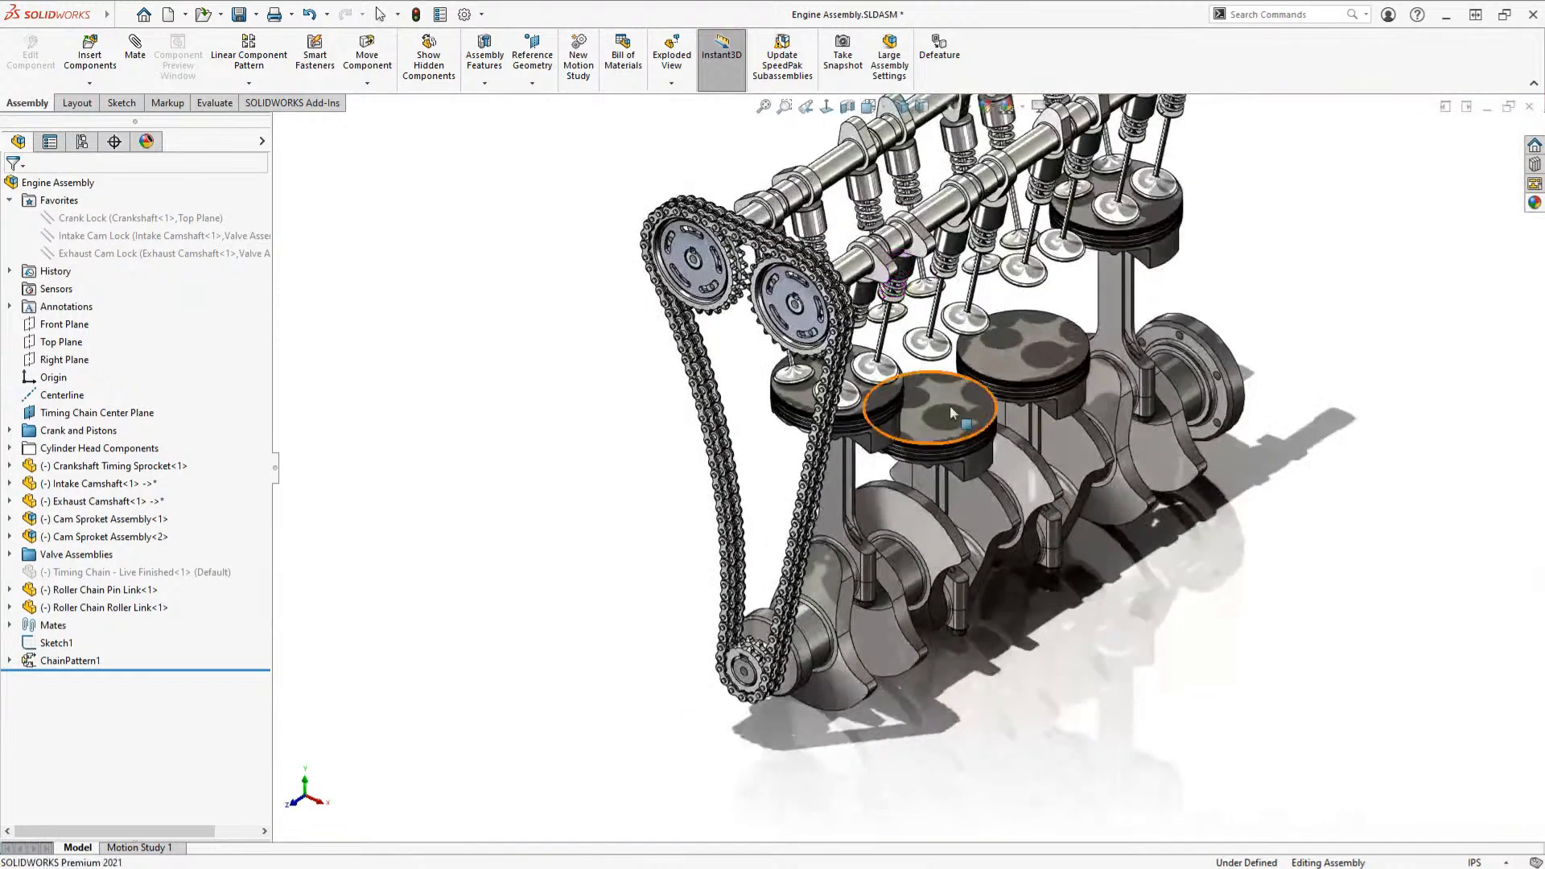
{"action": "middle_click_drag", "start_coordinate": [991, 733], "coordinate": [986, 702]}
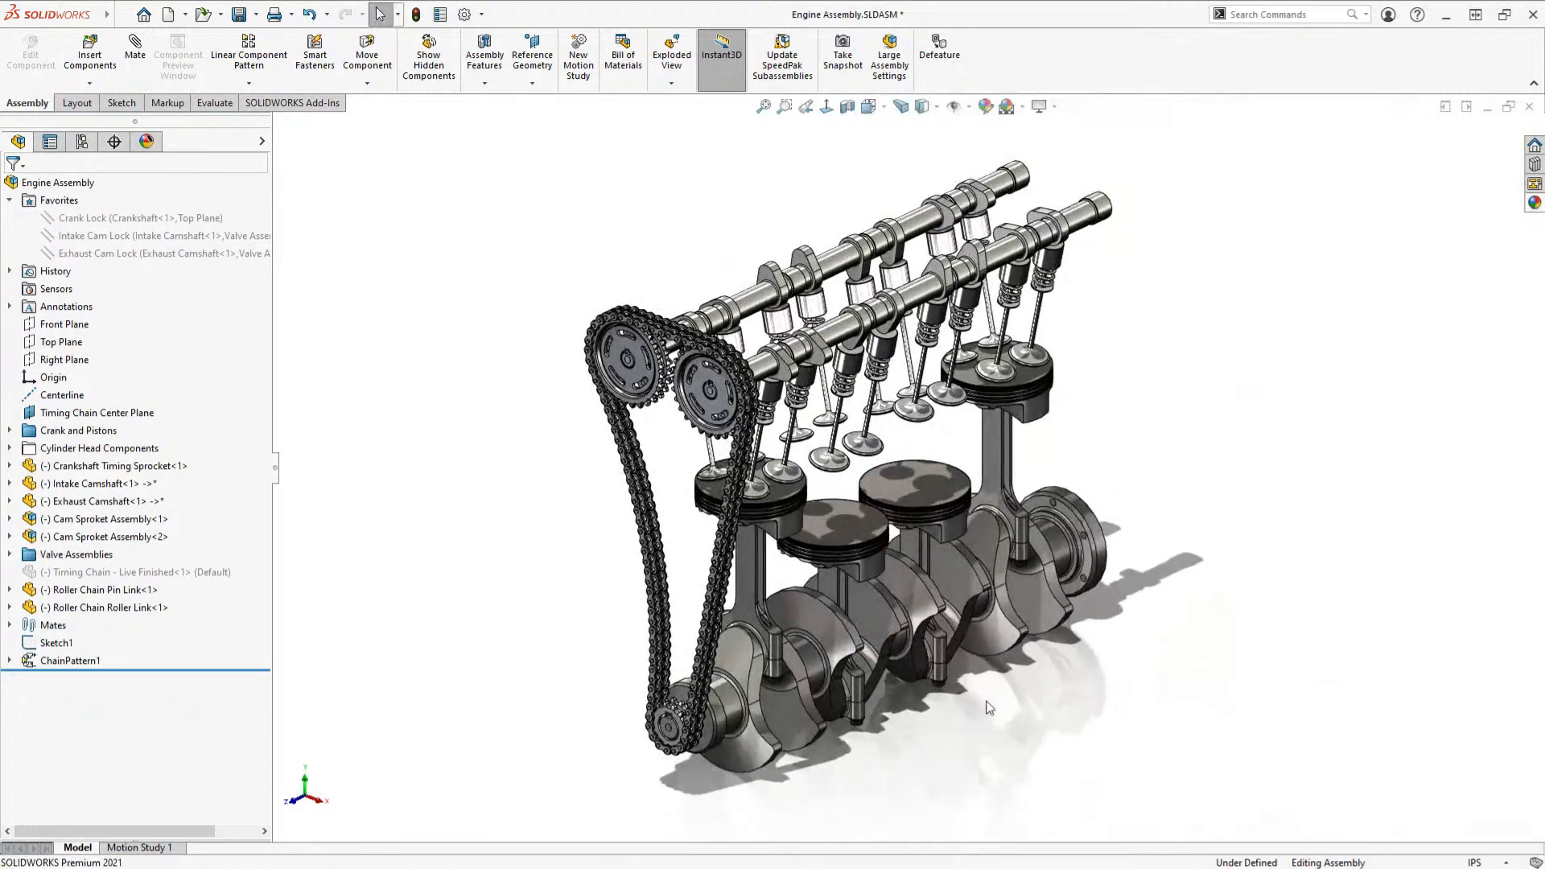